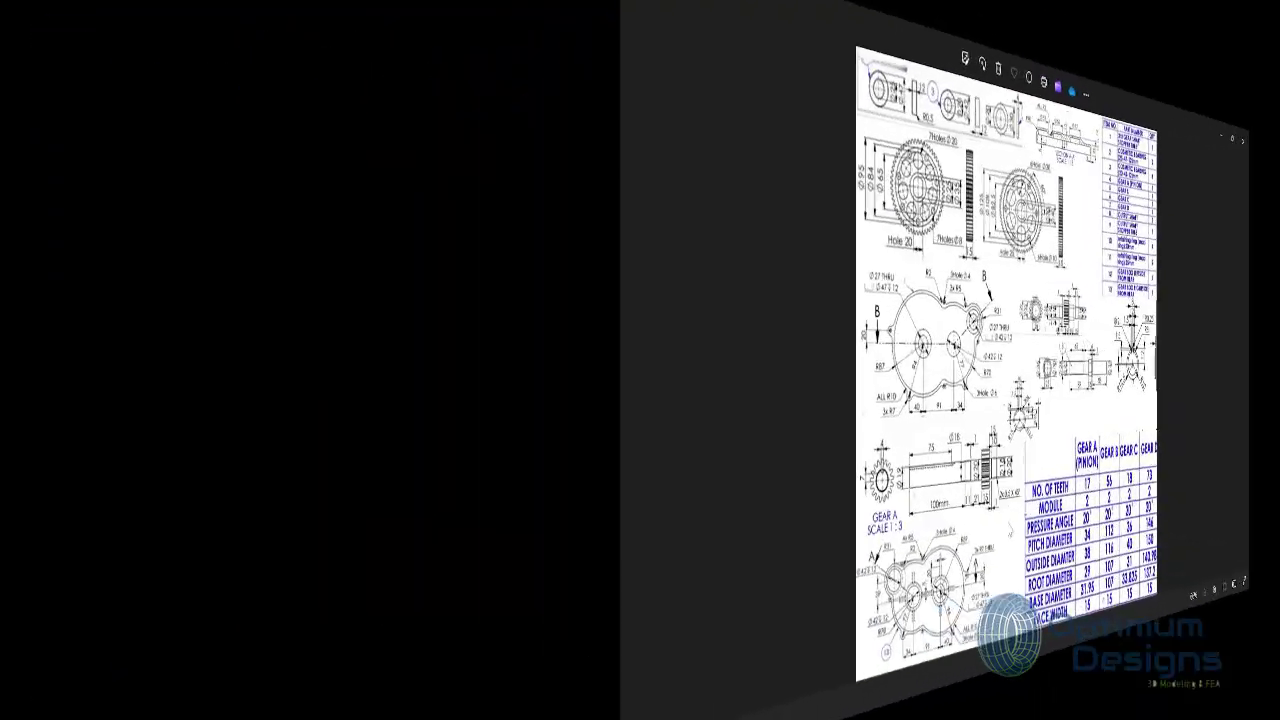
Step: Enlarge Full Dwg.png on the housing plate view, then bring up SOLIDWORKS Part1
scroll(472, 582, "up", 3)
scroll(470, 583, "up", 3)
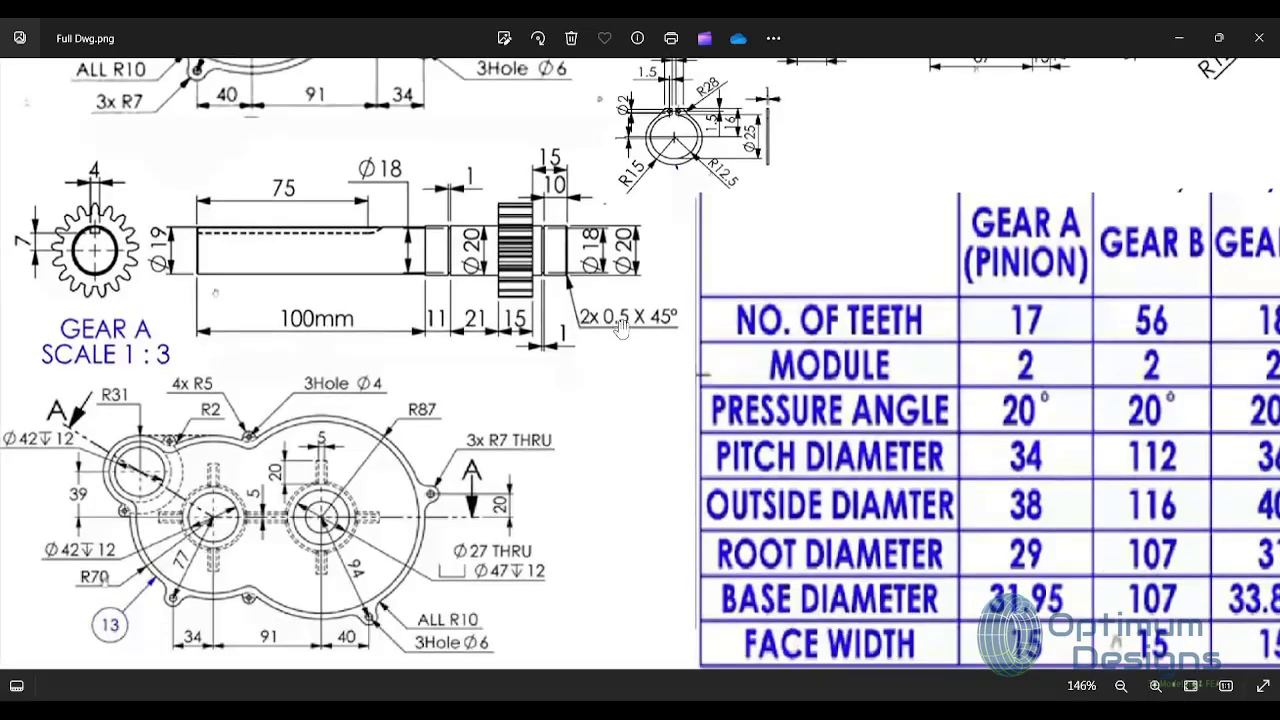
scroll(432, 530, "up", 1)
left_click_drag(432, 530, 620, 396)
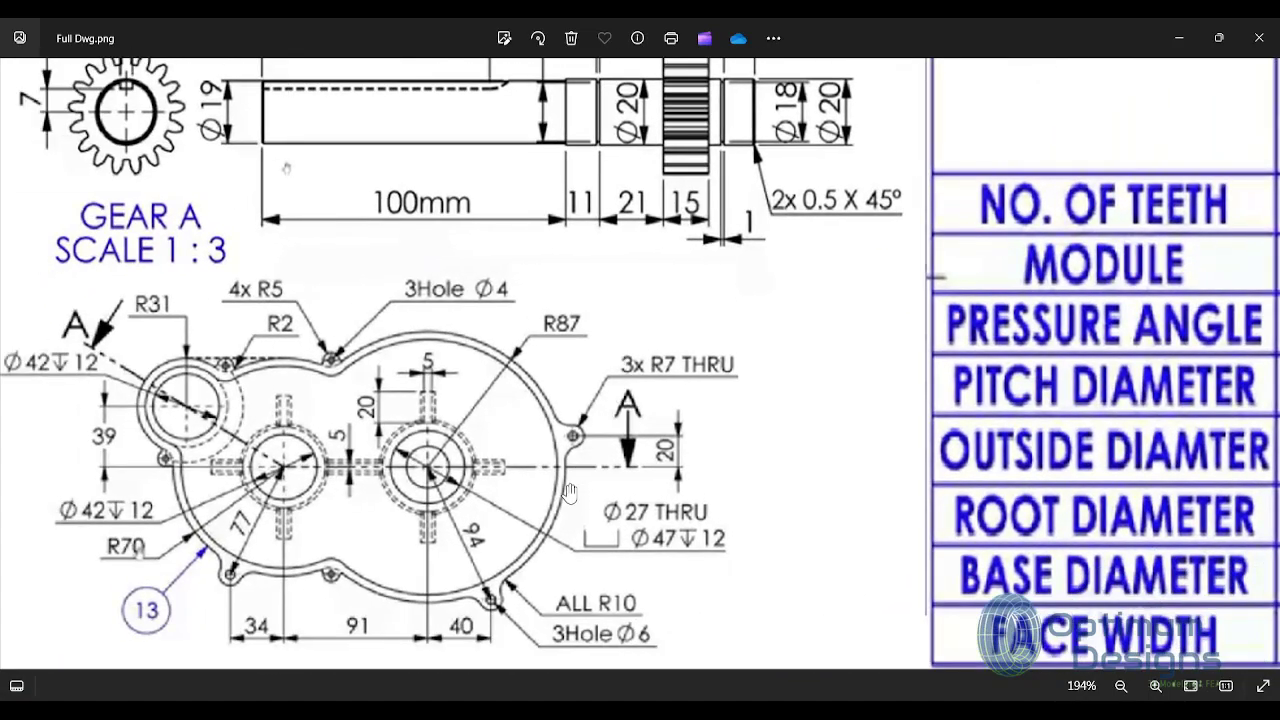
scroll(568, 492, "up", 2)
left_click_drag(638, 454, 729, 410)
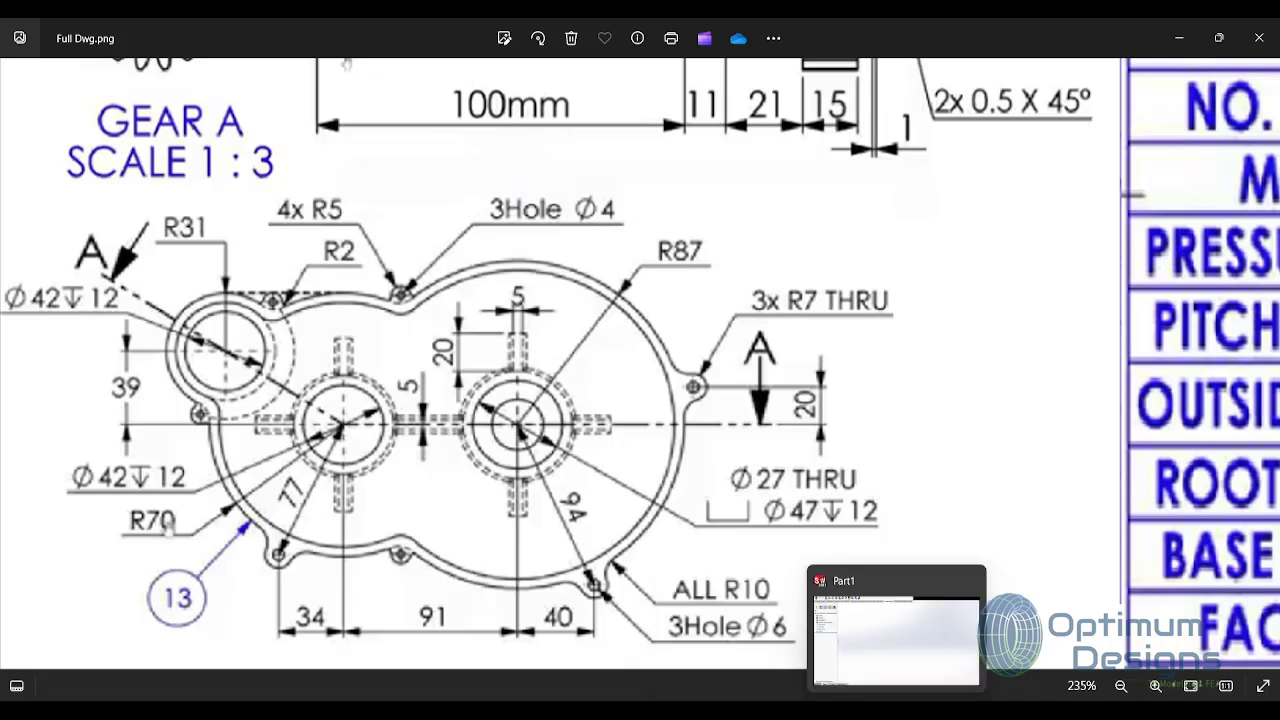
left_click(830, 600)
Step: Turn the Front Plane normal to view and start a sketch on it
right_click(75, 267)
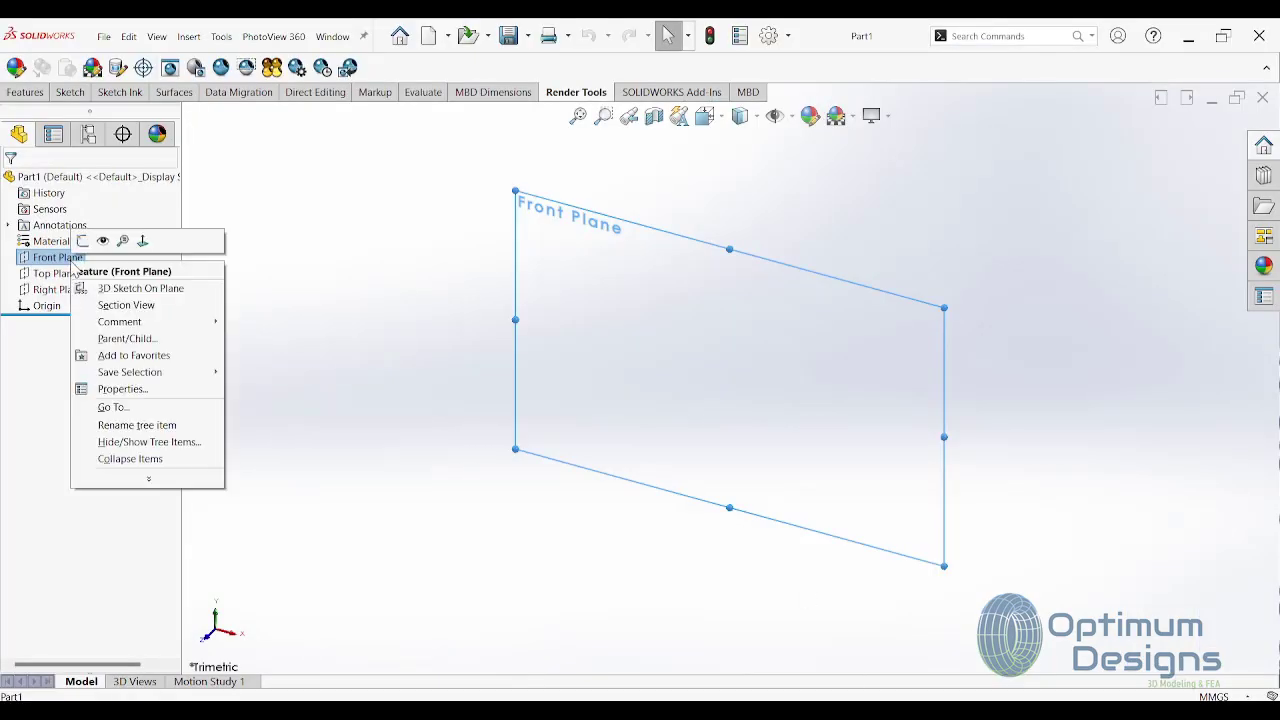
left_click(138, 241)
right_click(46, 257)
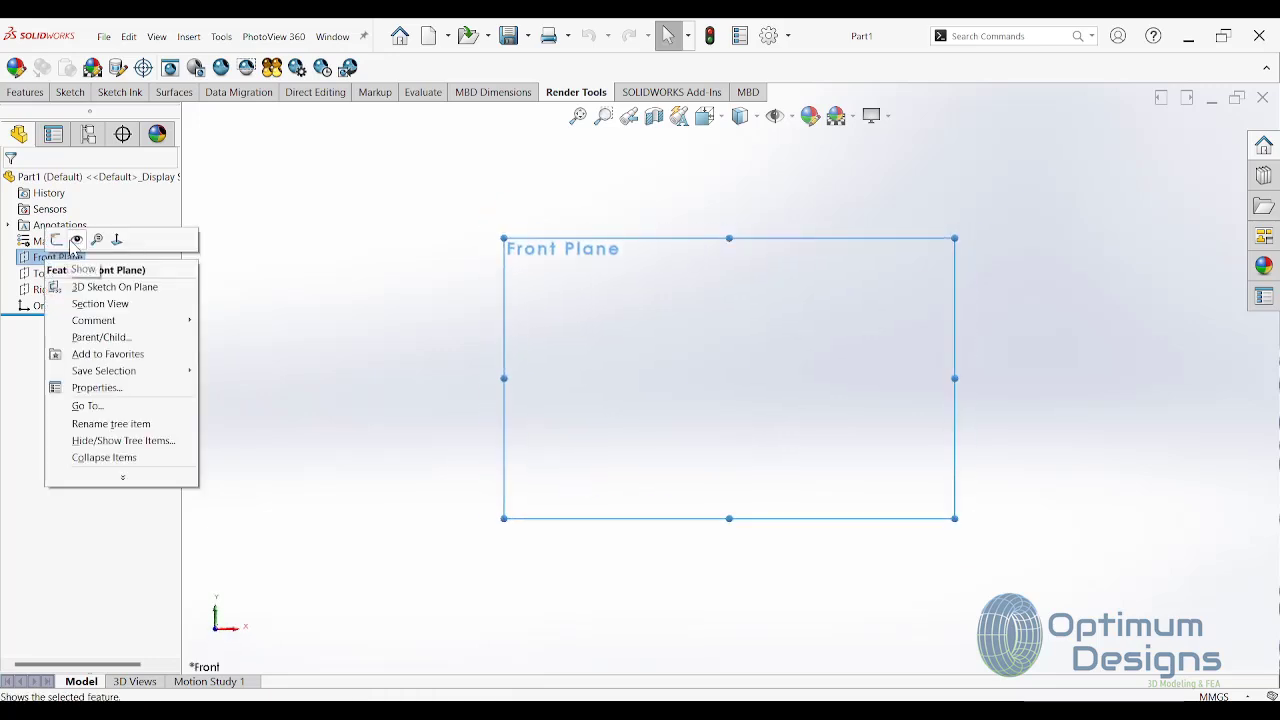
left_click(57, 240)
Step: Draw three circles: a large one right, one at the origin, a small one upper-left
left_click(195, 68)
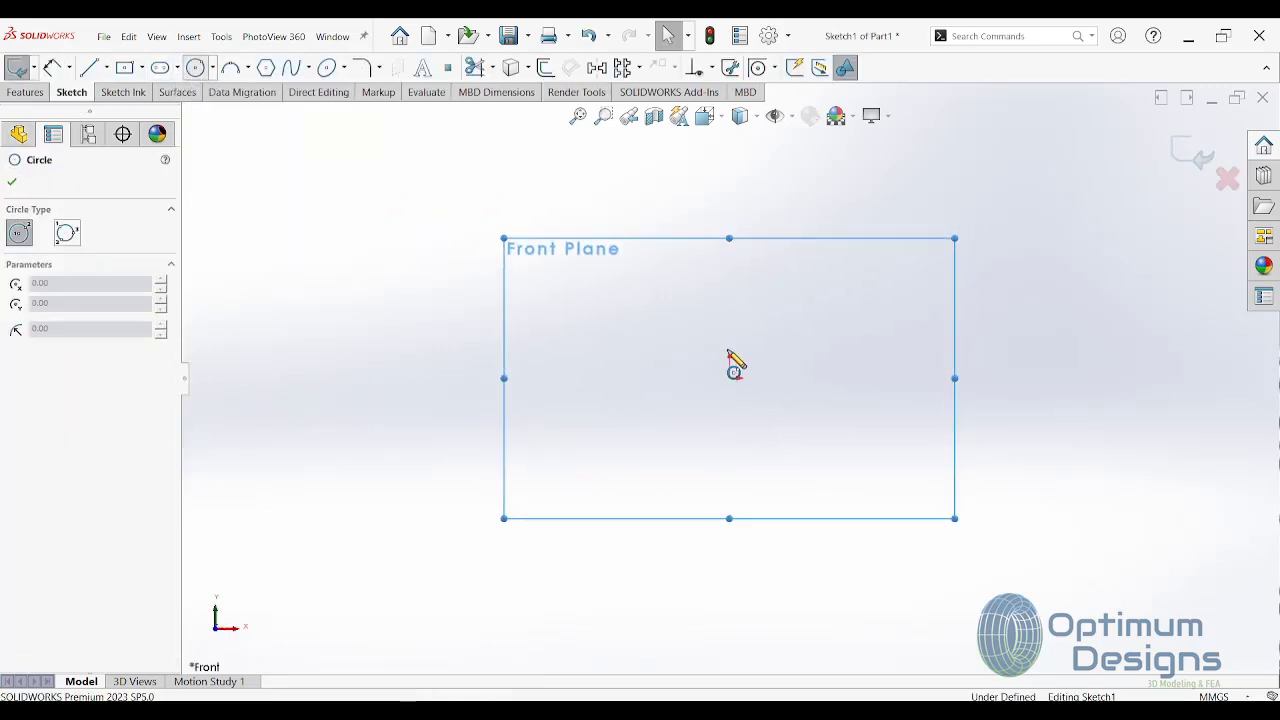
left_click(911, 372)
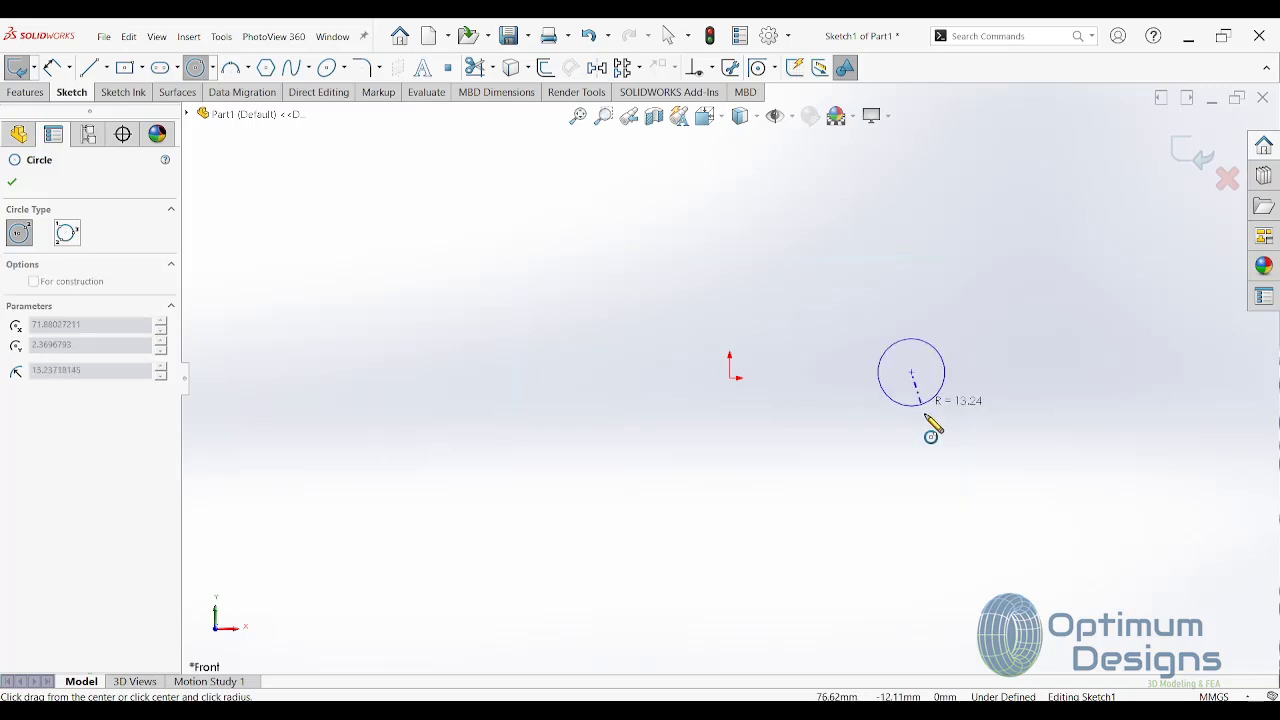
left_click(946, 485)
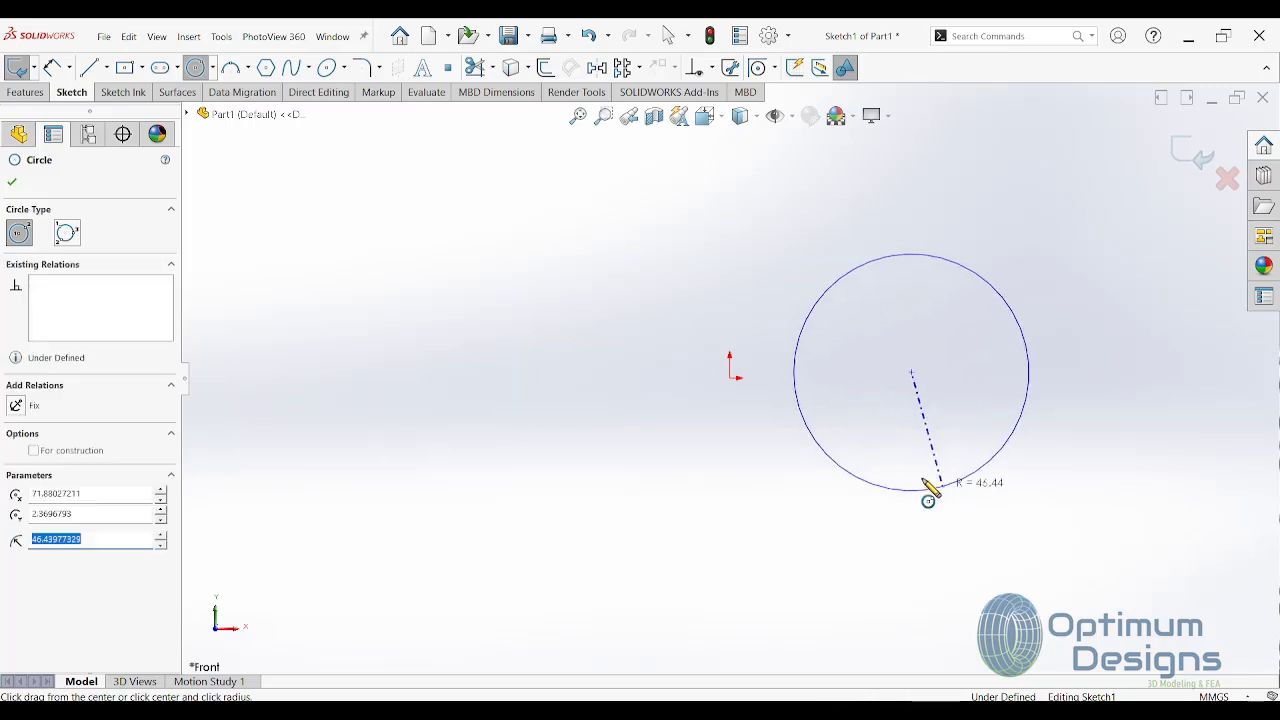
left_click(730, 378)
left_click(739, 484)
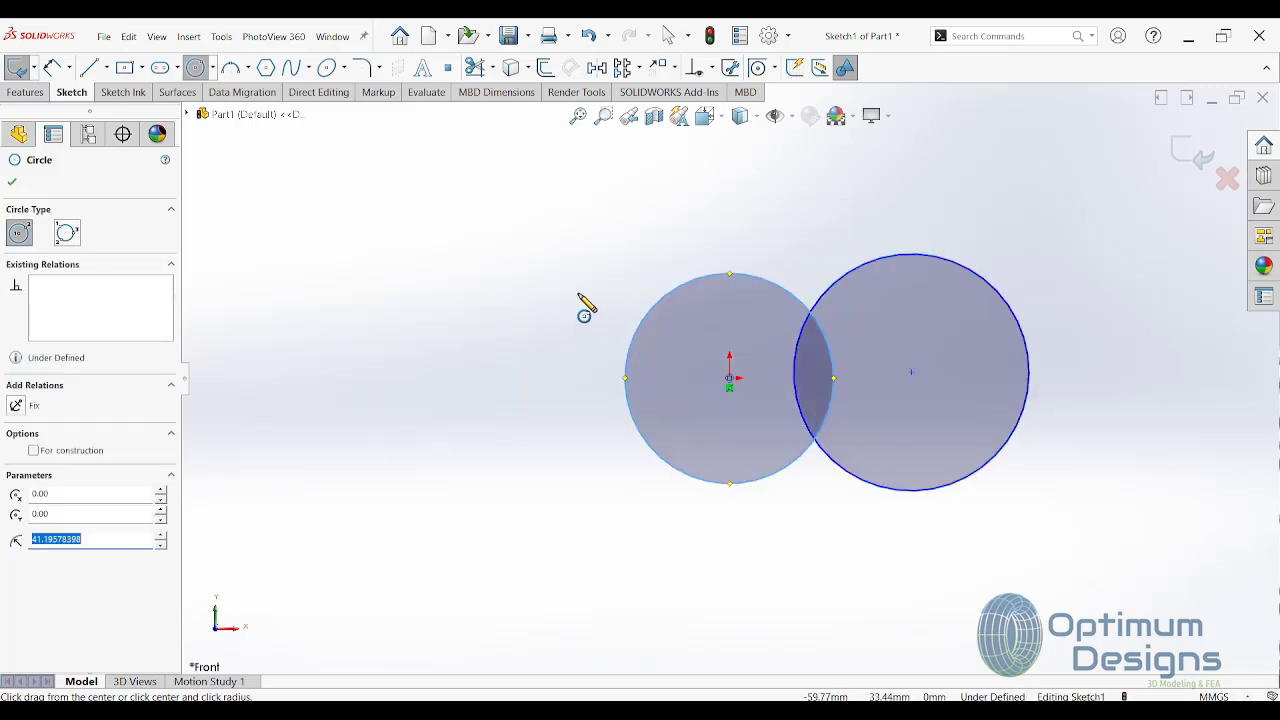
left_click(574, 285)
left_click(589, 327)
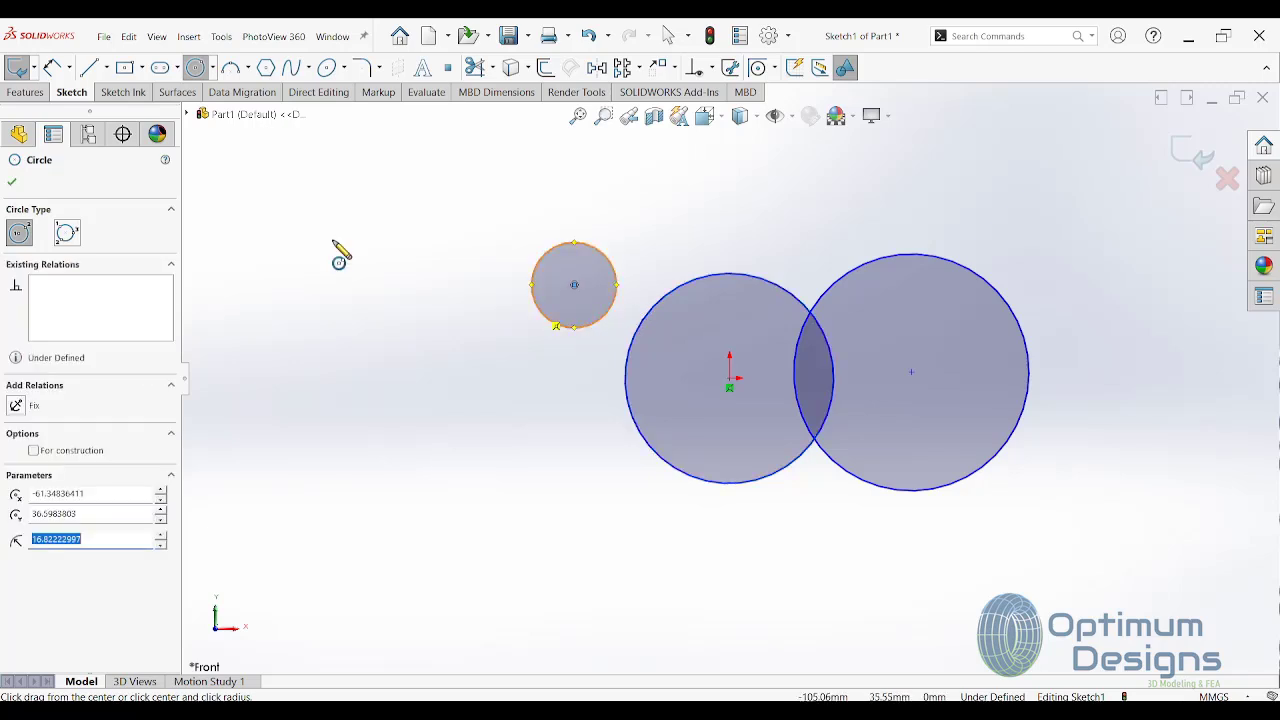
key("Escape")
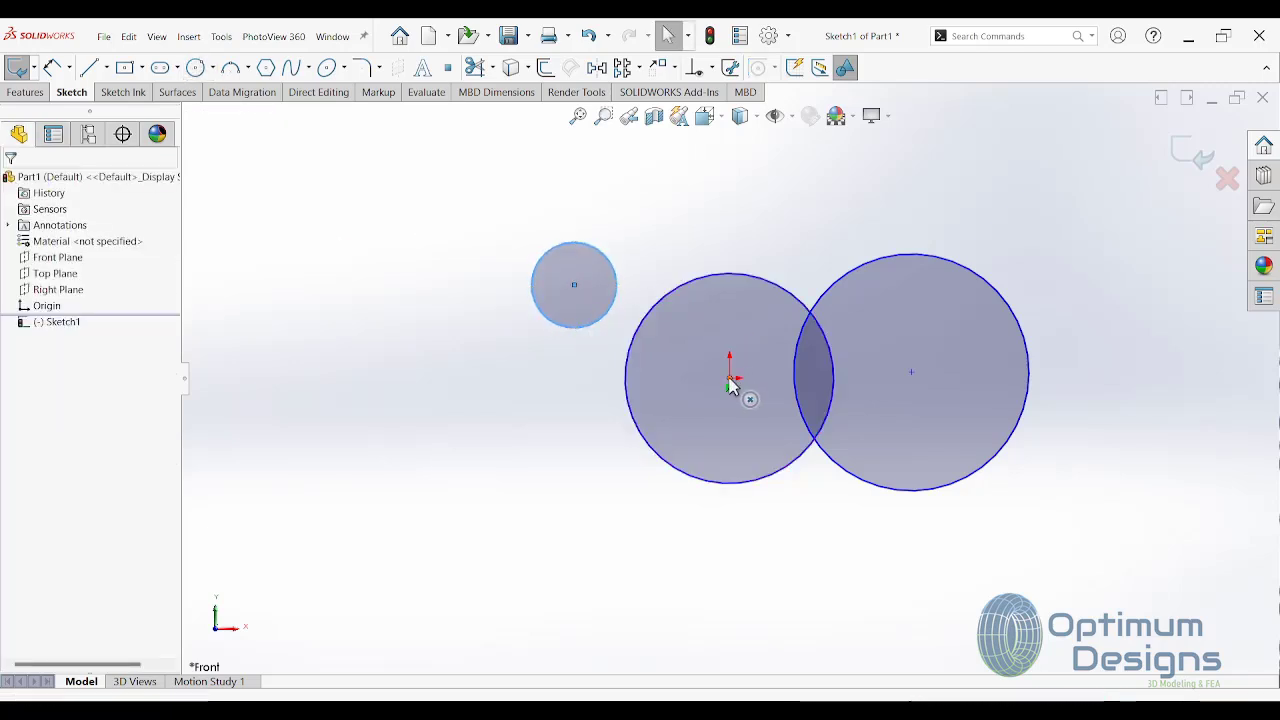
Step: Make the right circle's centre horizontal with the origin, then return to the drawing image
left_click(911, 372)
left_click(729, 378, "ctrl")
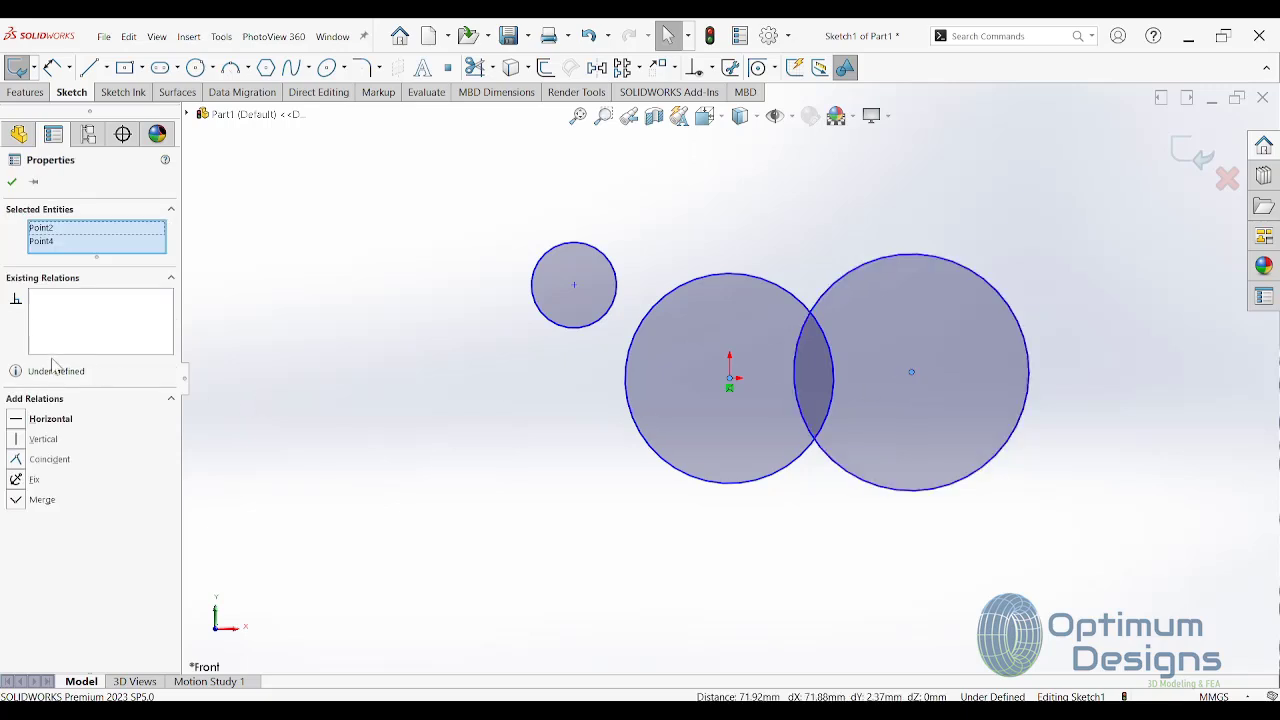
left_click(22, 424)
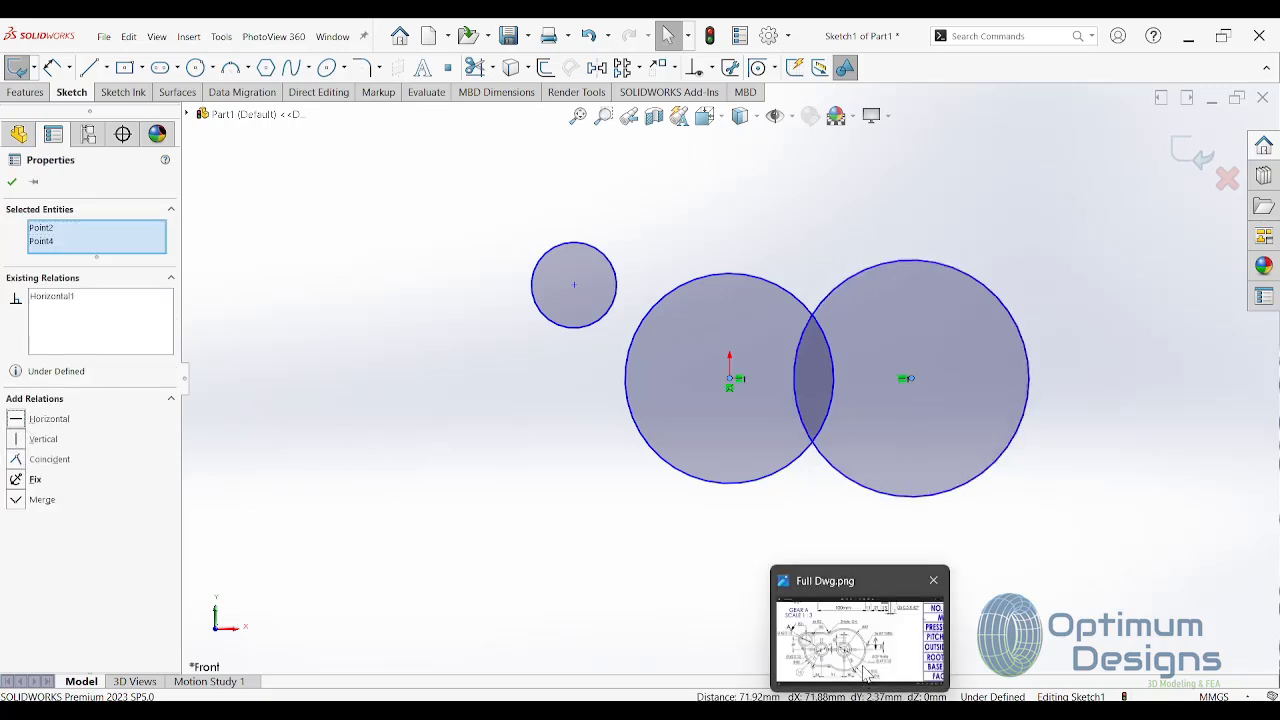
left_click(860, 600)
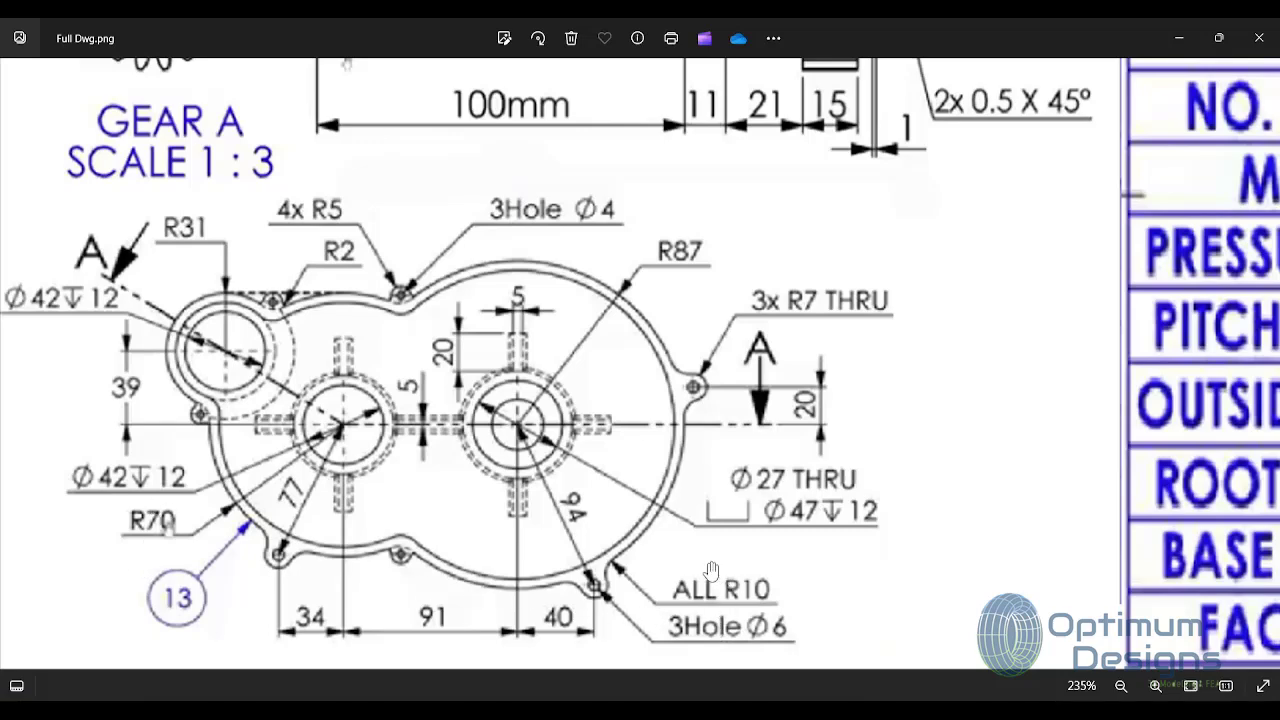
Step: Zoom the Photos drawing to the B-view housing plate, then switch to Full Dwg.pdf in Acrobat
scroll(711, 570, "up", 2)
scroll(680, 540, "up", 2)
scroll(600, 470, "up", 4)
scroll(546, 416, "up", 1)
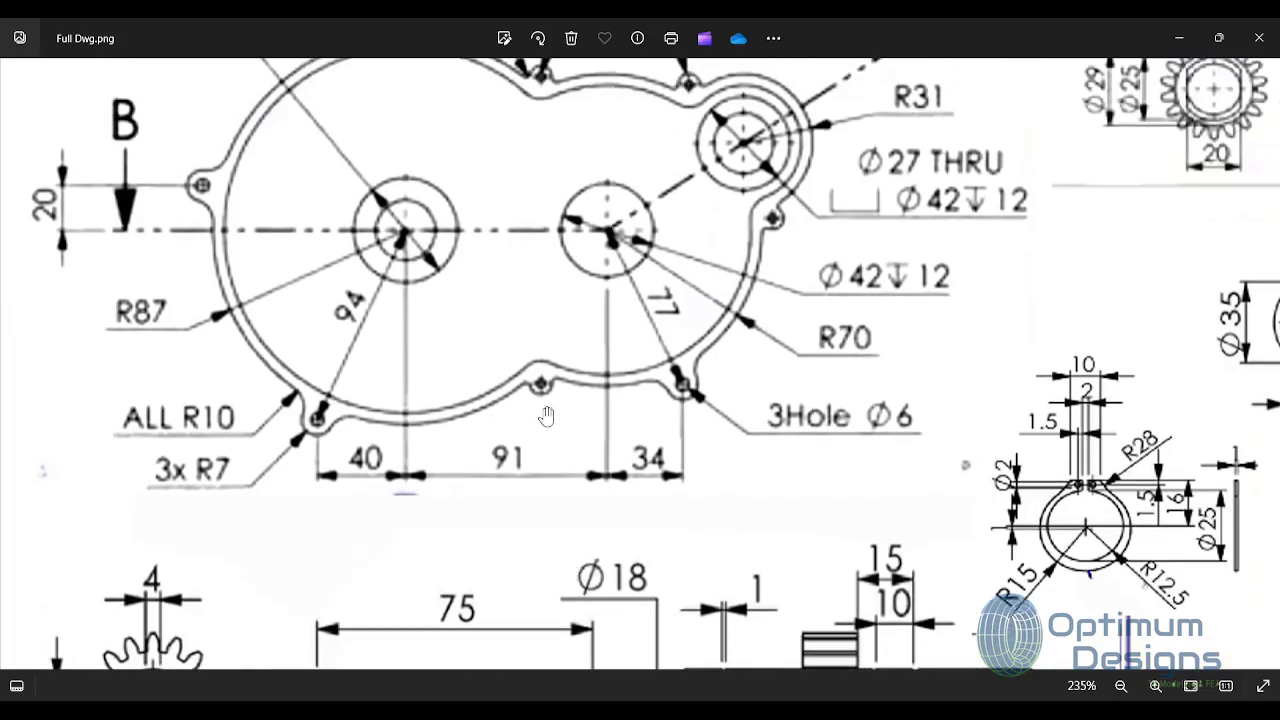
left_click_drag(546, 416, 541, 467)
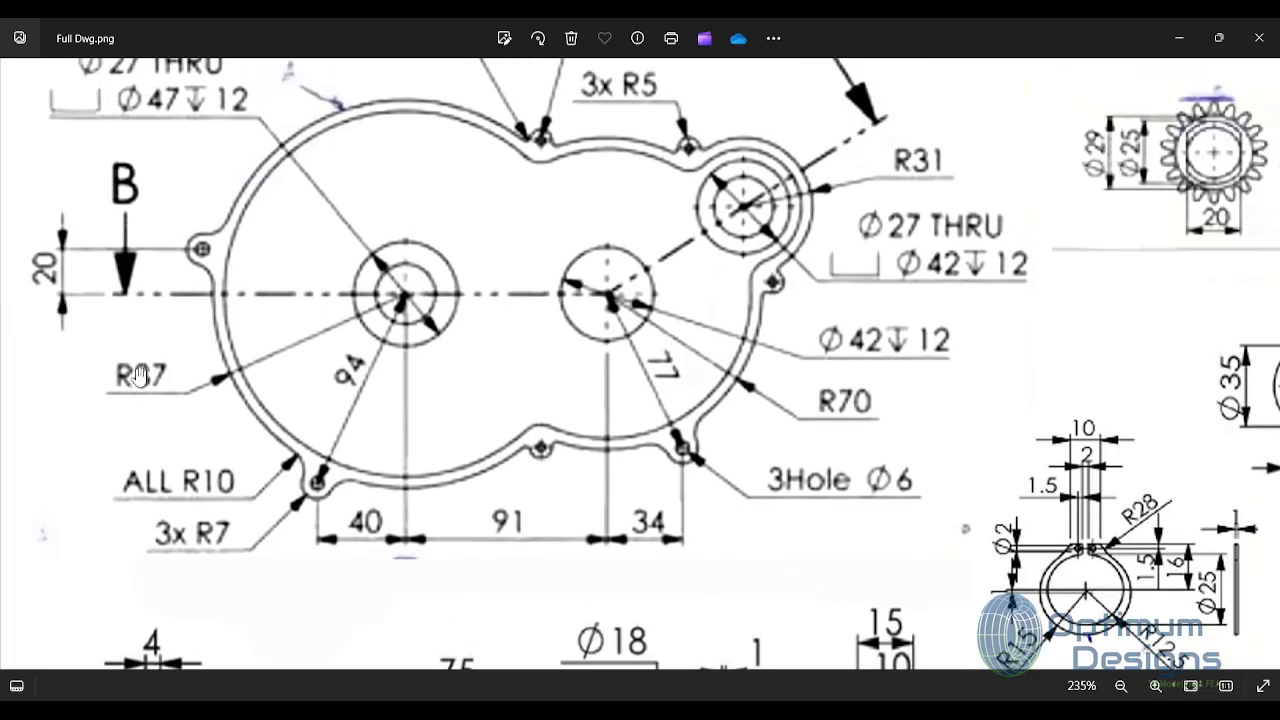
key("alt+Tab")
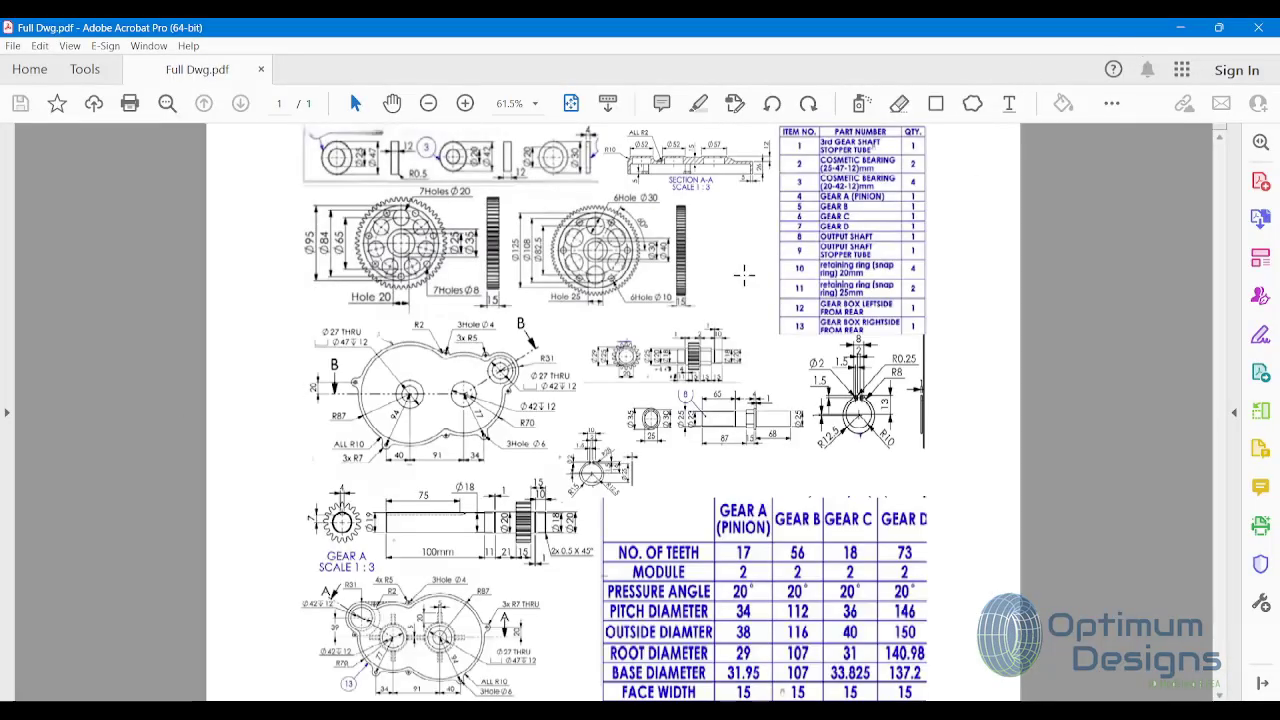
Step: Zoom Full Dwg.pdf in on the housing view and dismiss the reopen-closed-PDFs notice
scroll(458, 445, "up", 4, "ctrl")
scroll(458, 445, "up", 2, "ctrl")
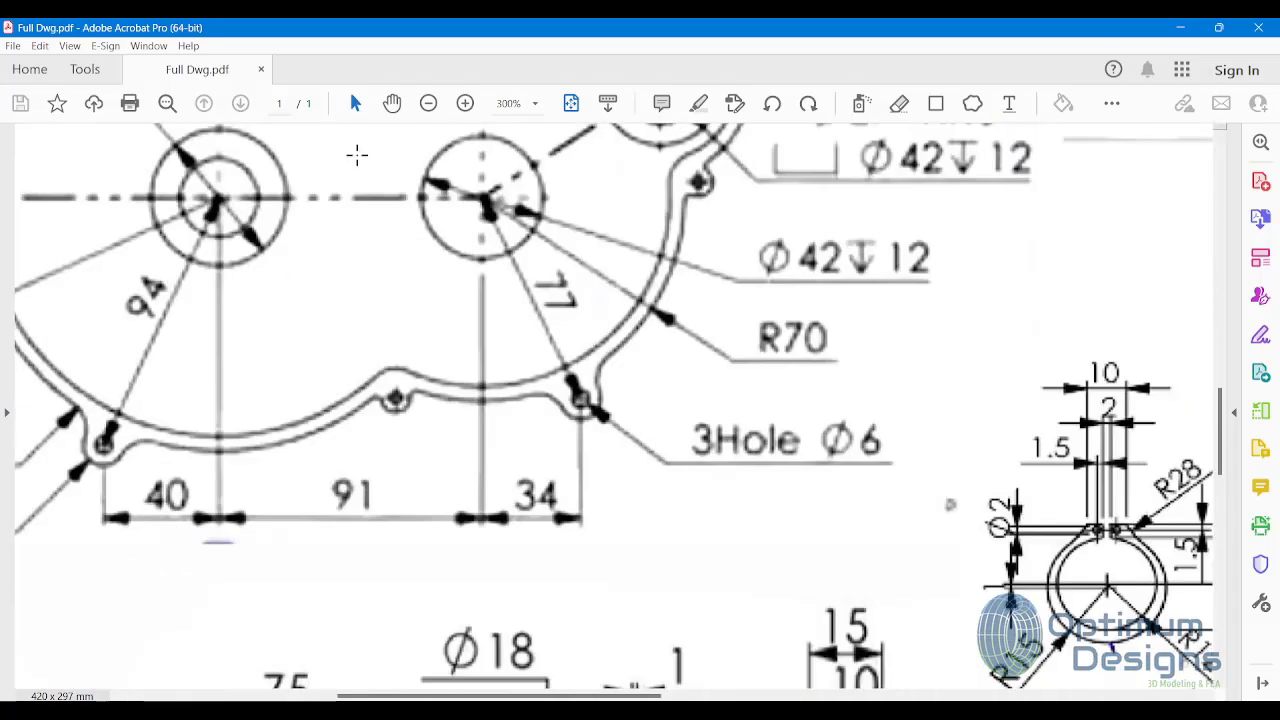
left_click(392, 103)
mouse_move(338, 323)
left_mouse_down()
mouse_move(551, 423)
mouse_move(395, 461)
left_mouse_up()
scroll(551, 423, "down", 2, "ctrl")
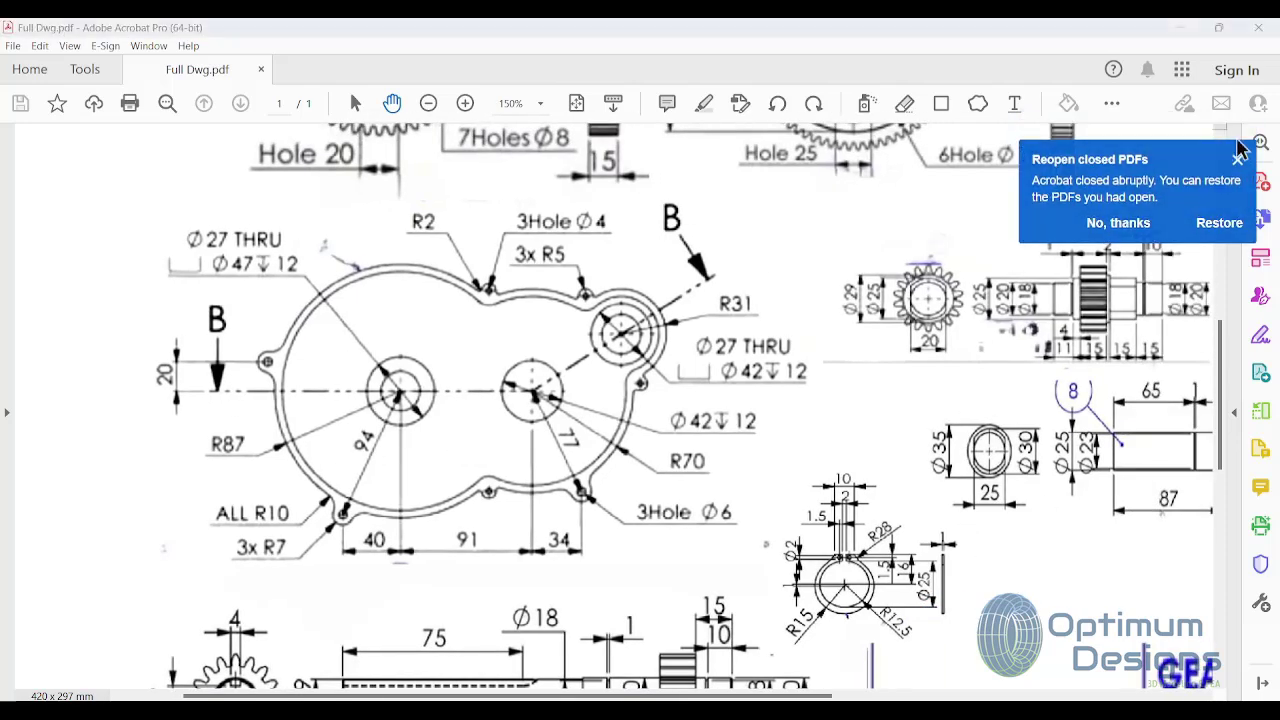
left_click(1237, 141)
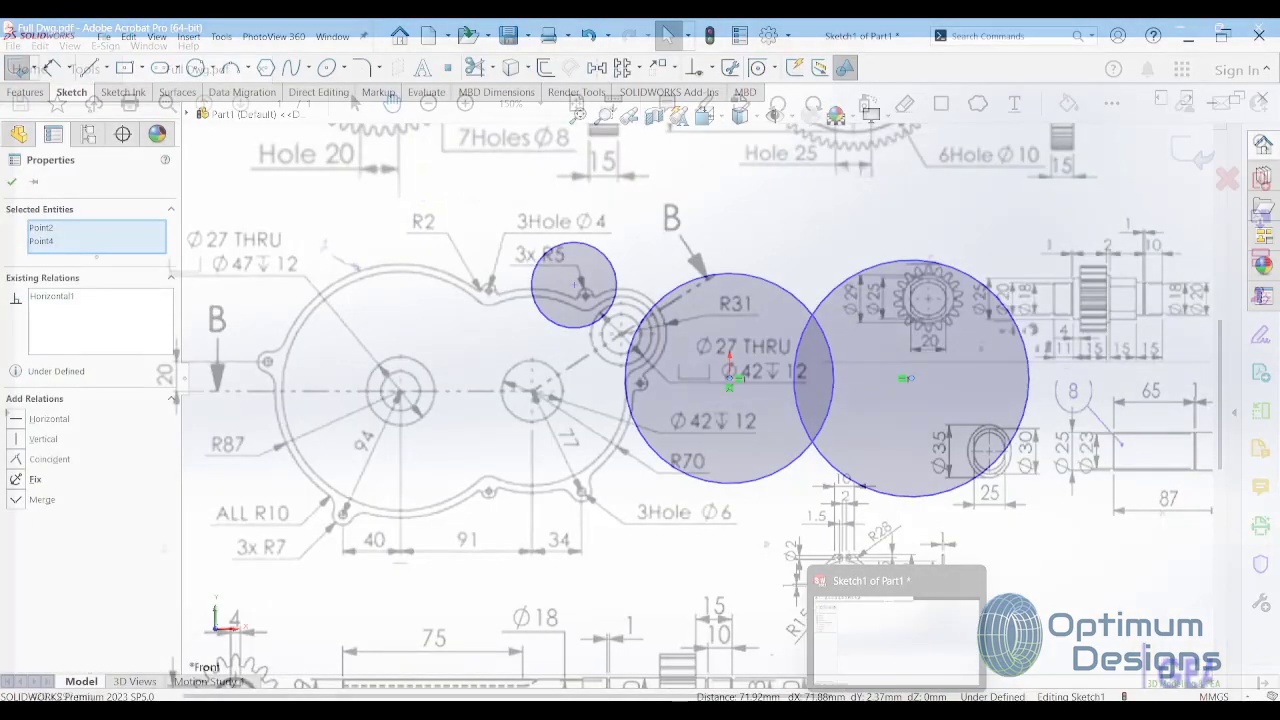
Step: Dimension the circle diameters: Ø87 right, Ø70 at the origin, Ø31 upper-left
left_click(54, 68)
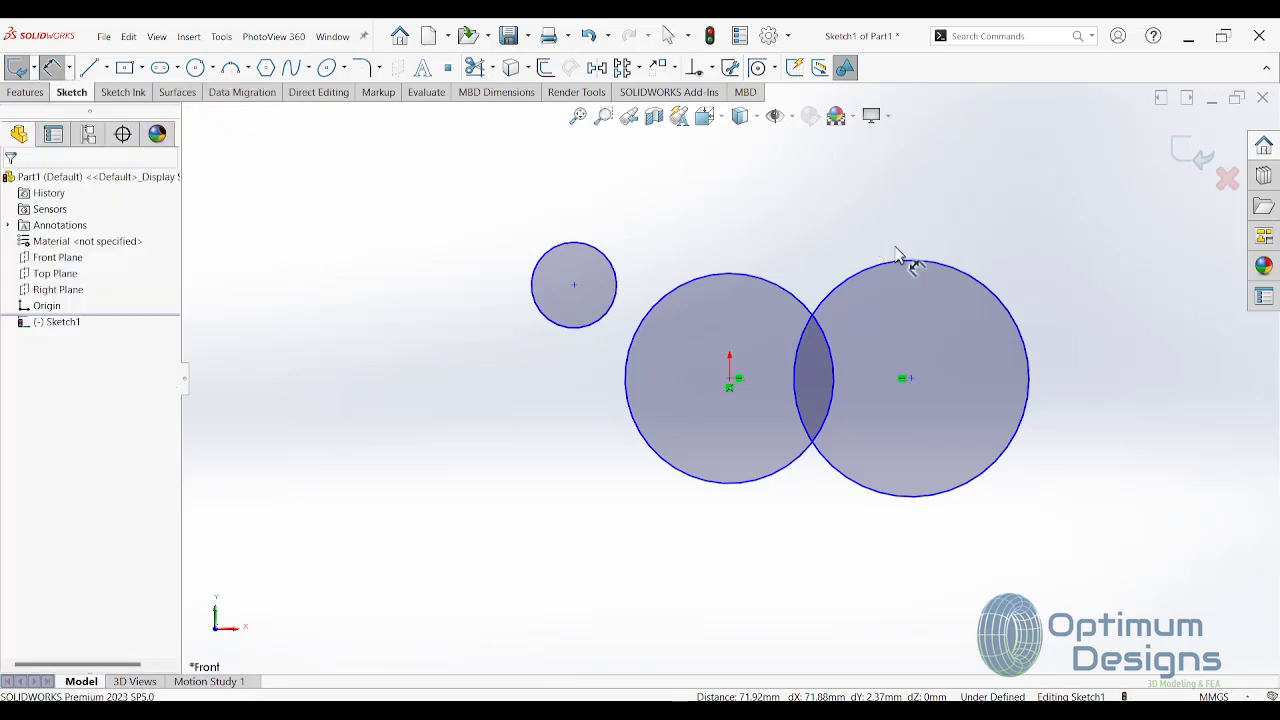
left_click(1024, 352)
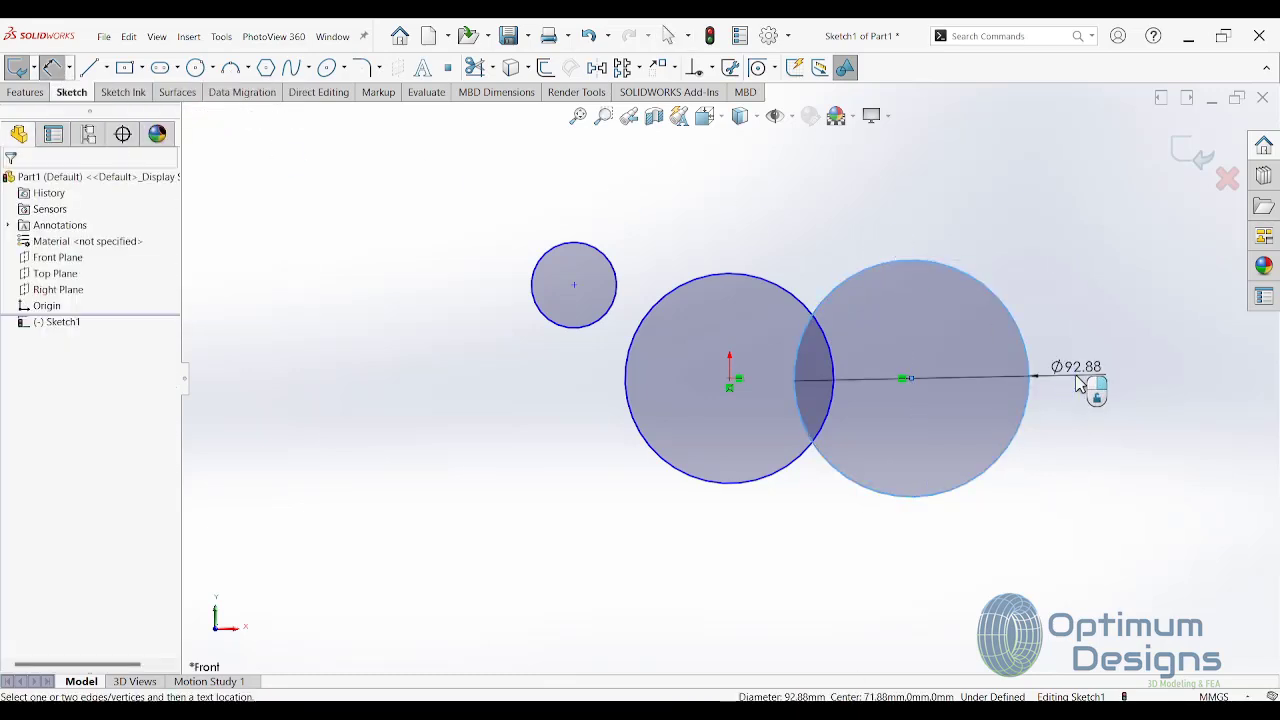
left_click(1082, 375)
type("87")
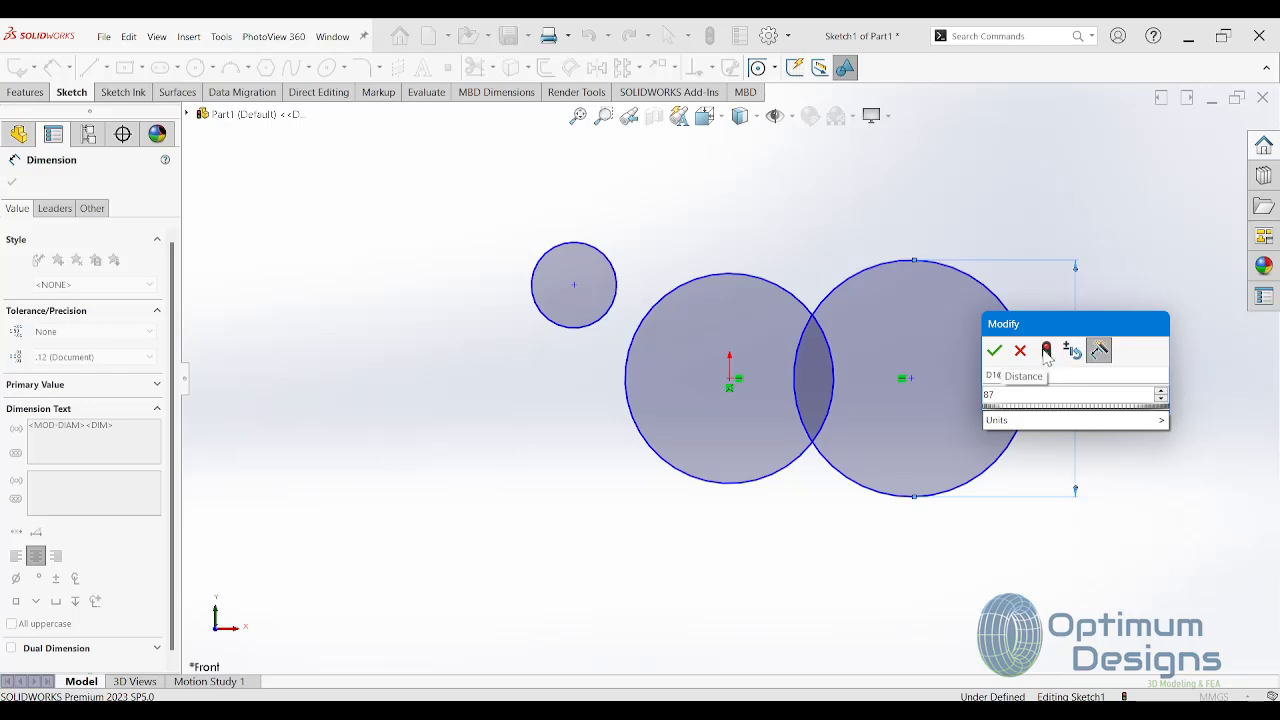
left_click(994, 350)
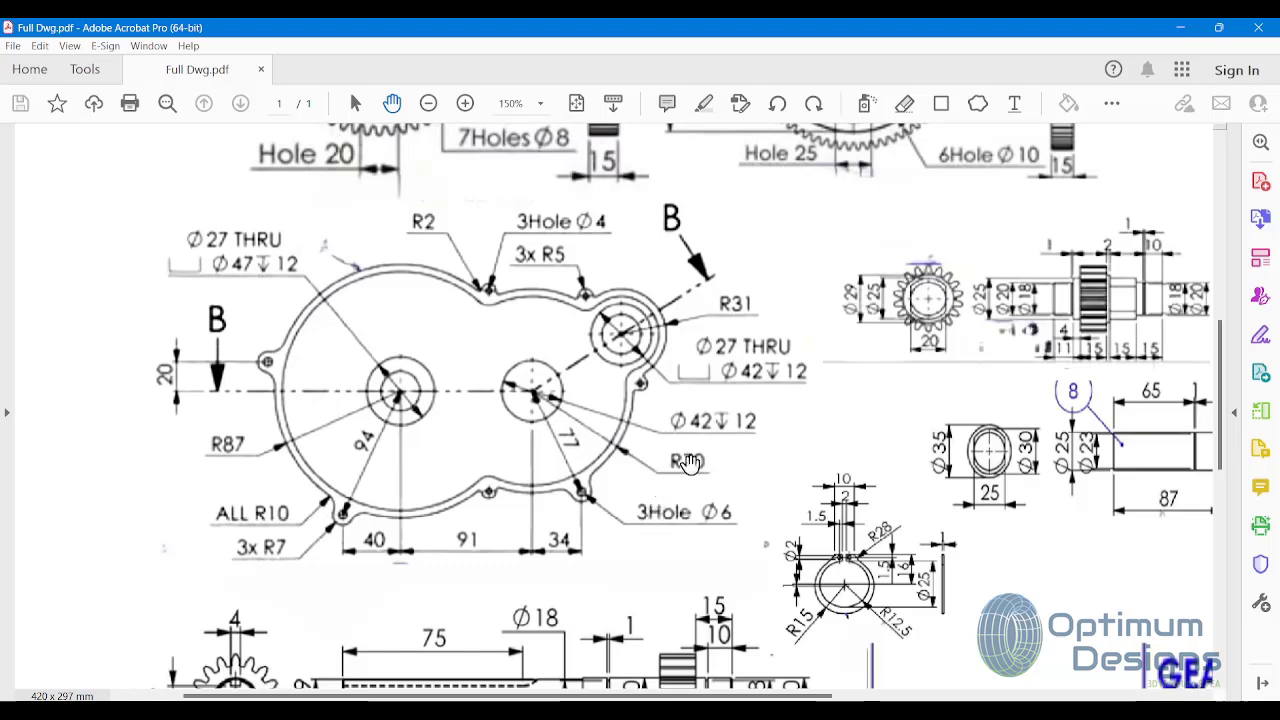
left_click(1179, 36)
left_click(734, 286)
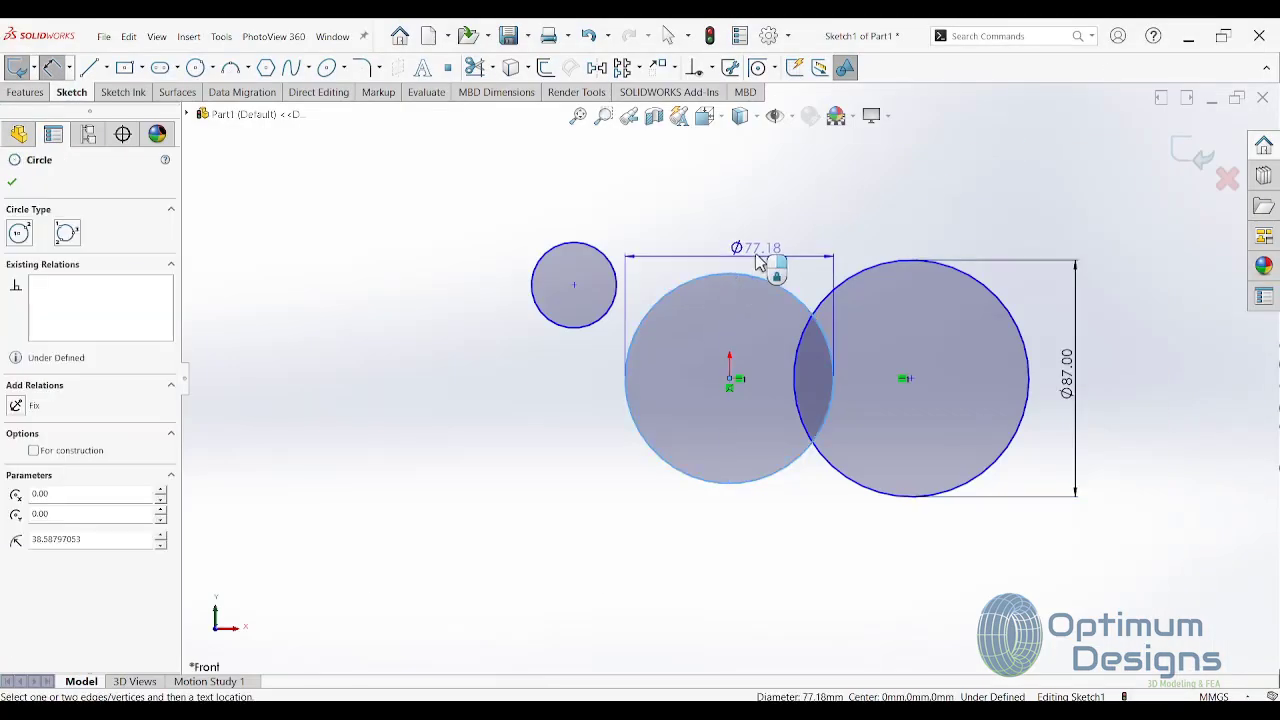
left_click(764, 247)
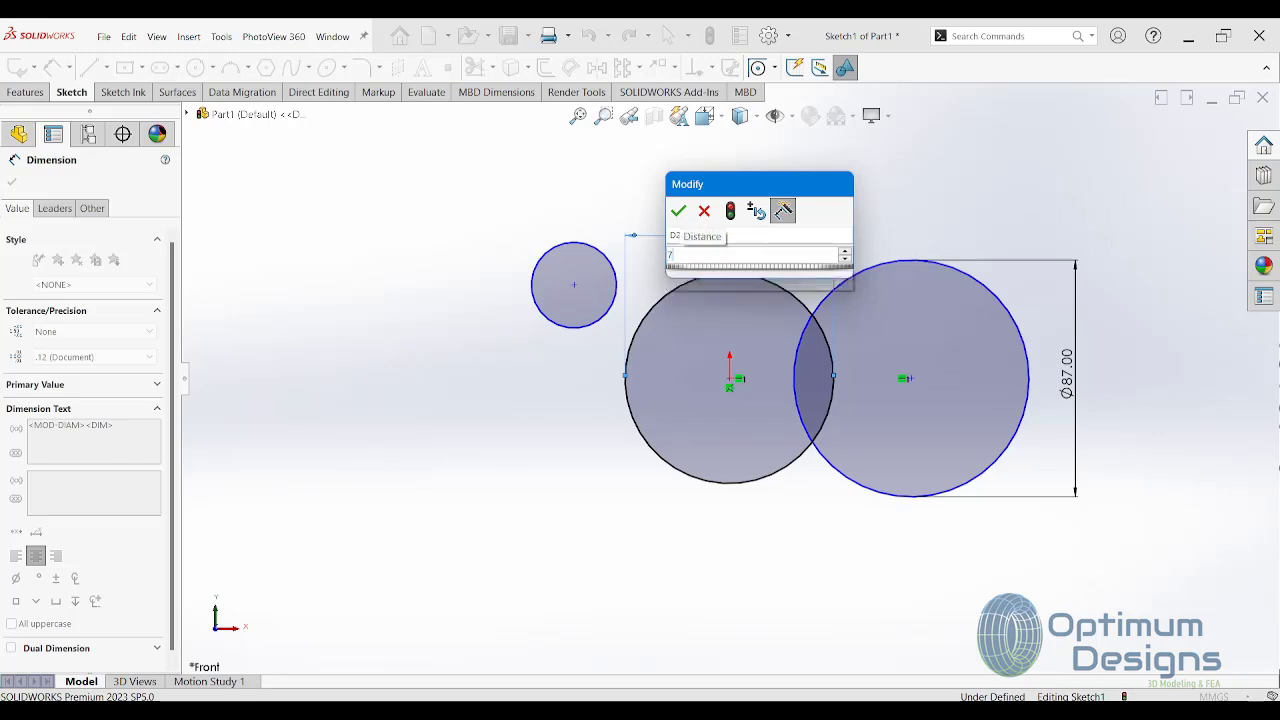
key("Return")
left_click(574, 245)
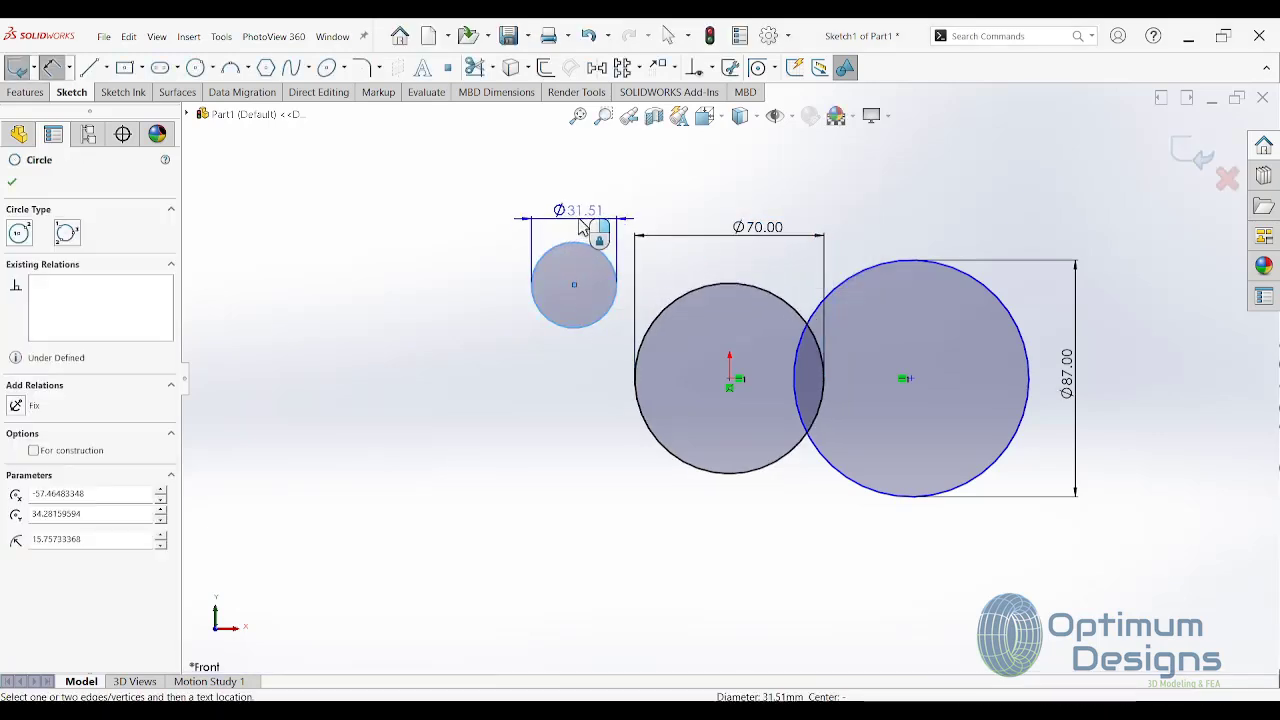
left_click(581, 224)
type("31.0")
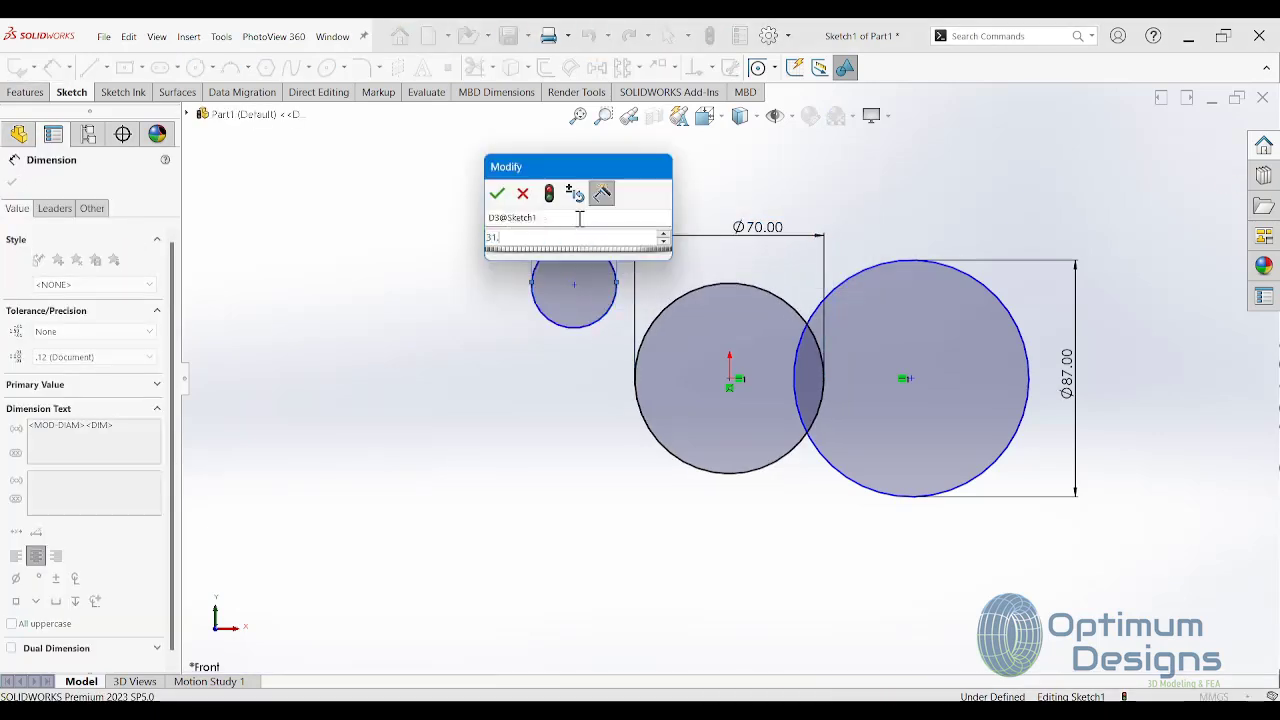
left_click(497, 193)
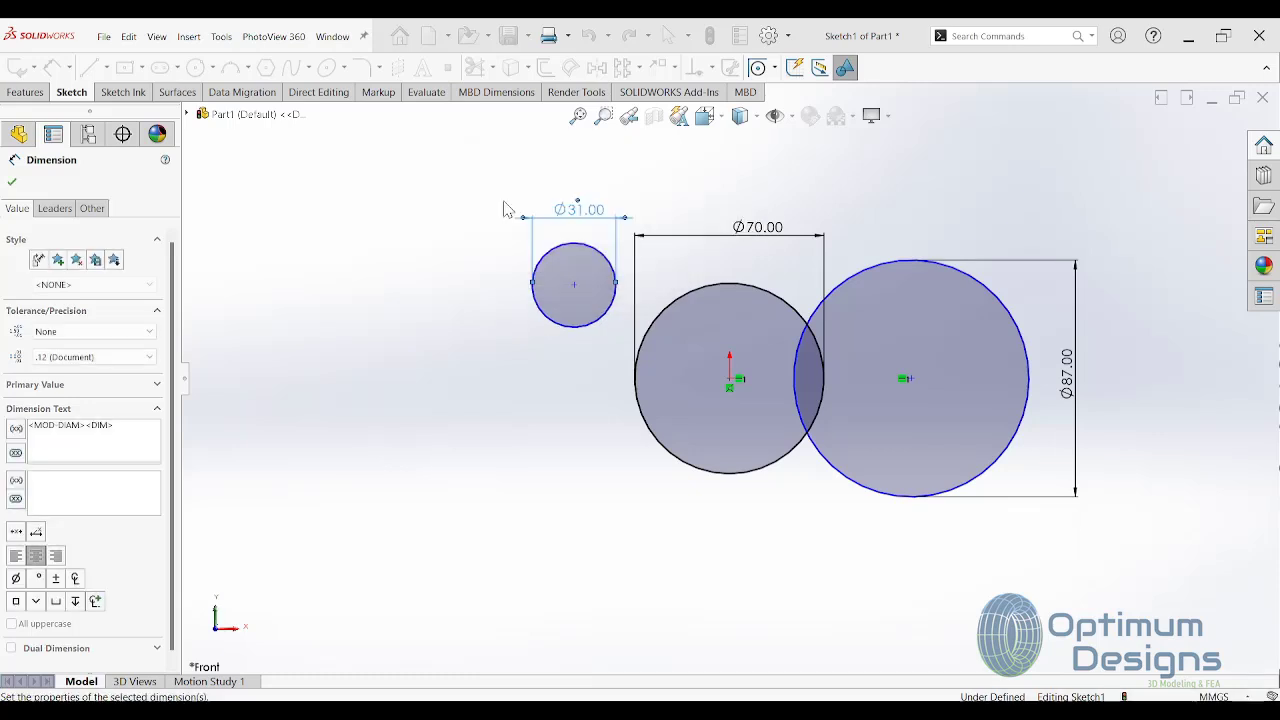
Step: Set the Ø31–Ø70 centre distance to 70 and place a vertical dimension between those centres
left_click(574, 285)
left_click(729, 379)
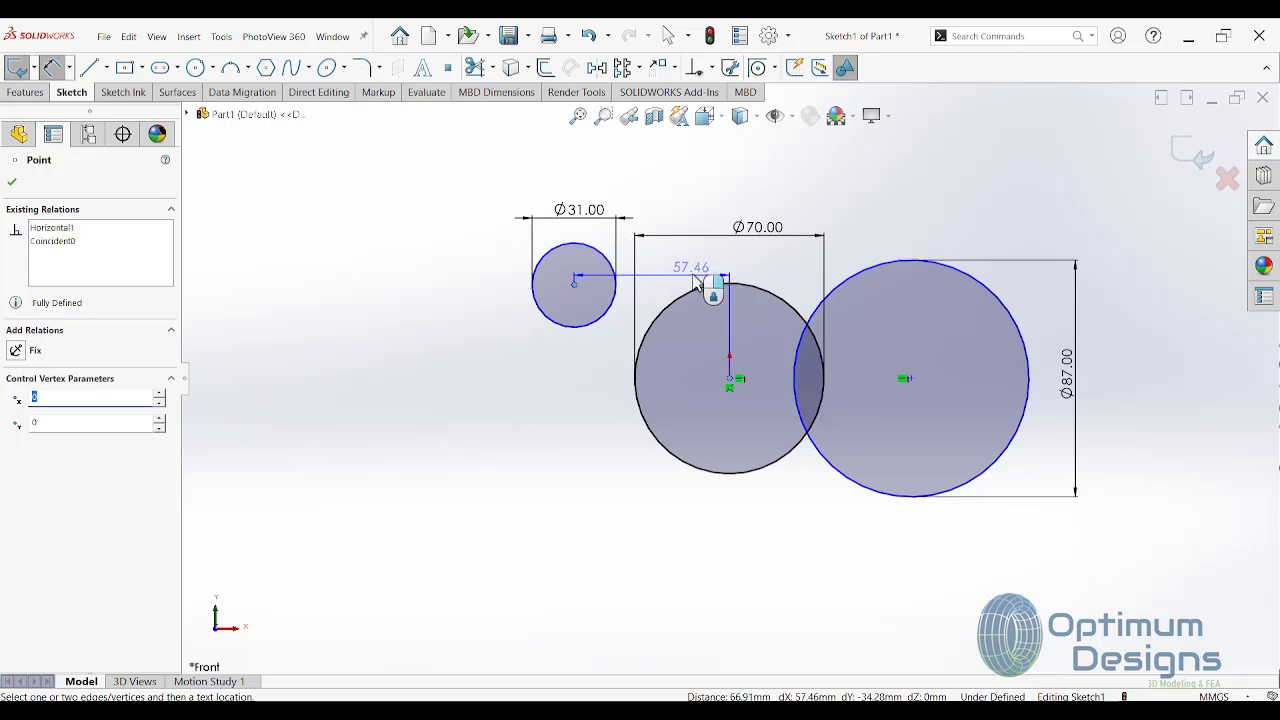
left_click(698, 280)
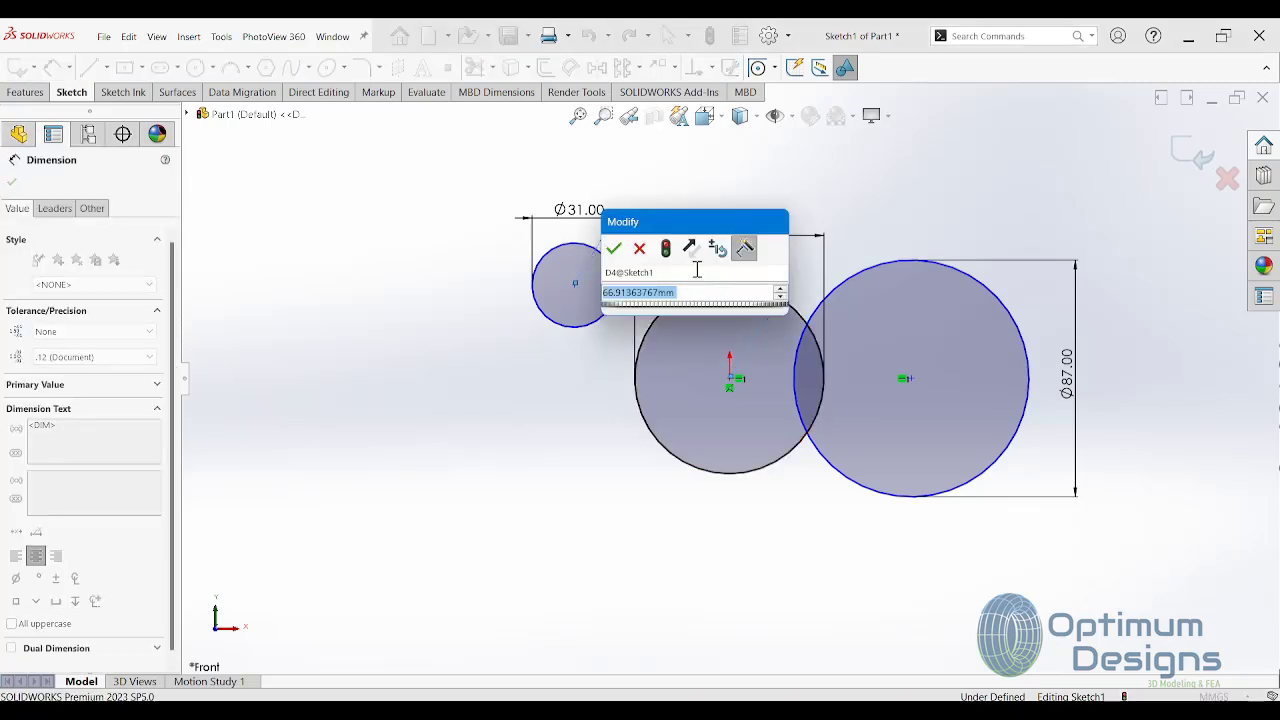
type("70")
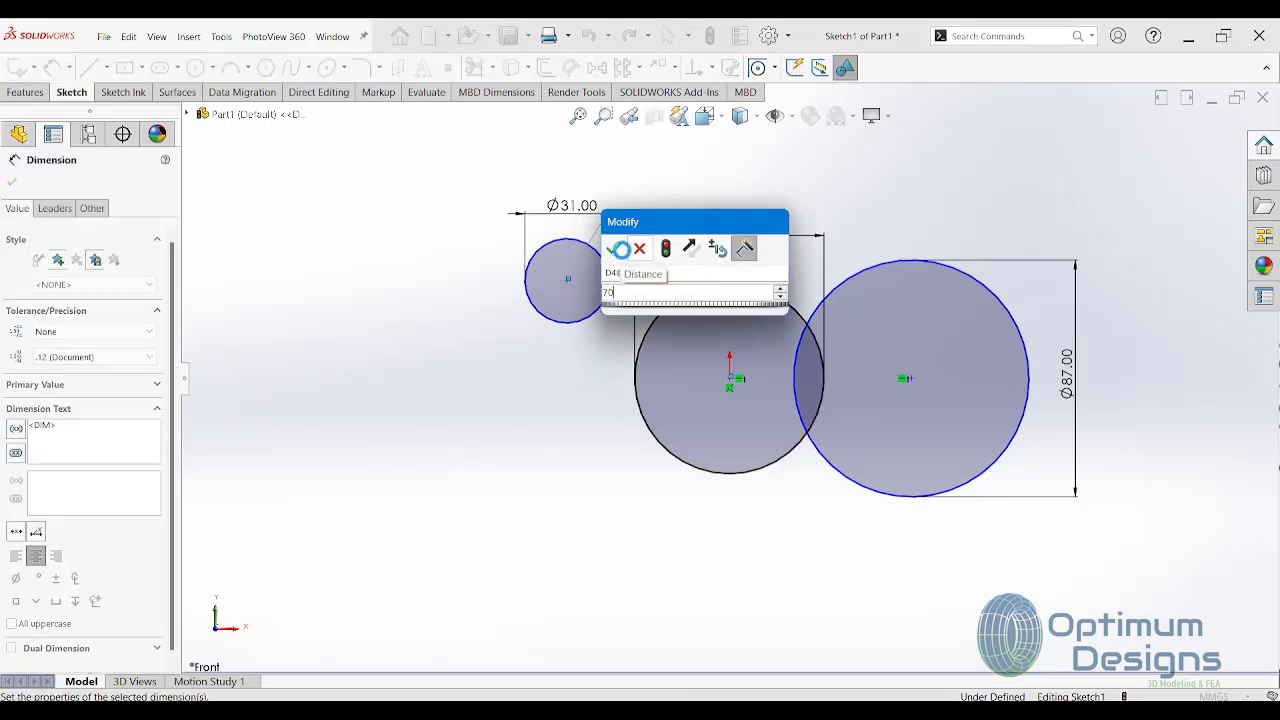
left_click(614, 248)
left_click(567, 279)
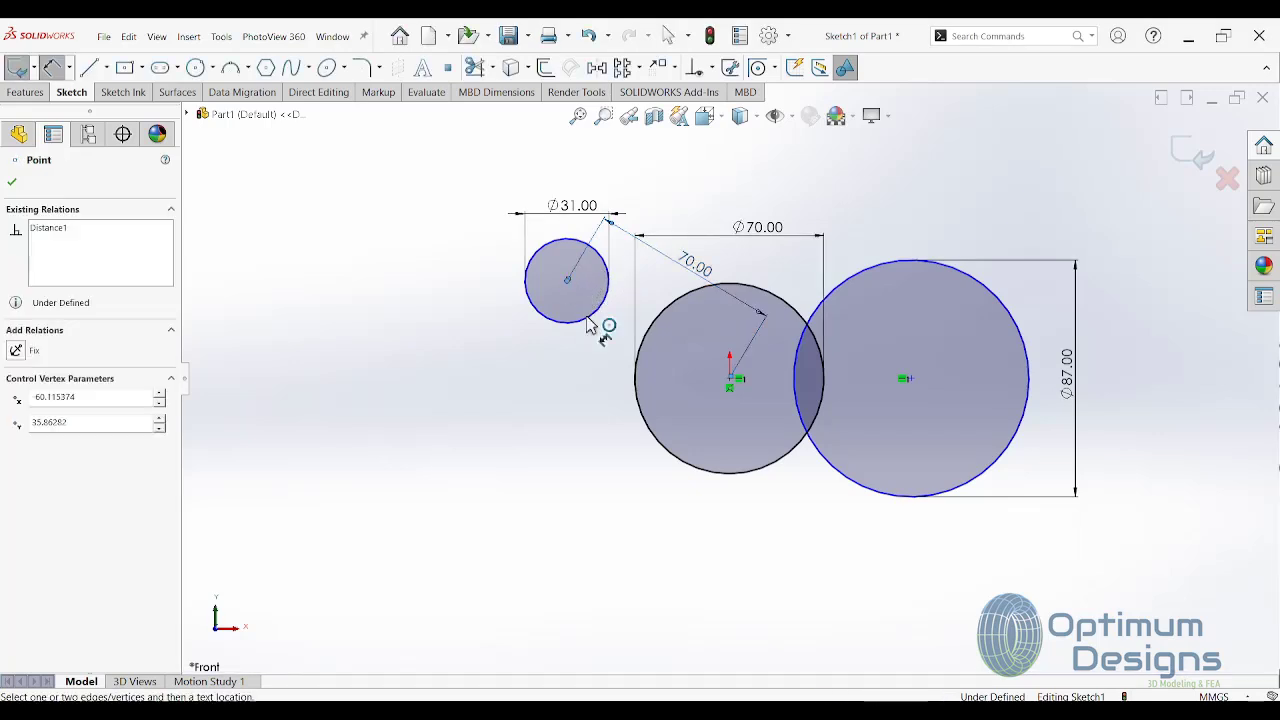
left_click(731, 379)
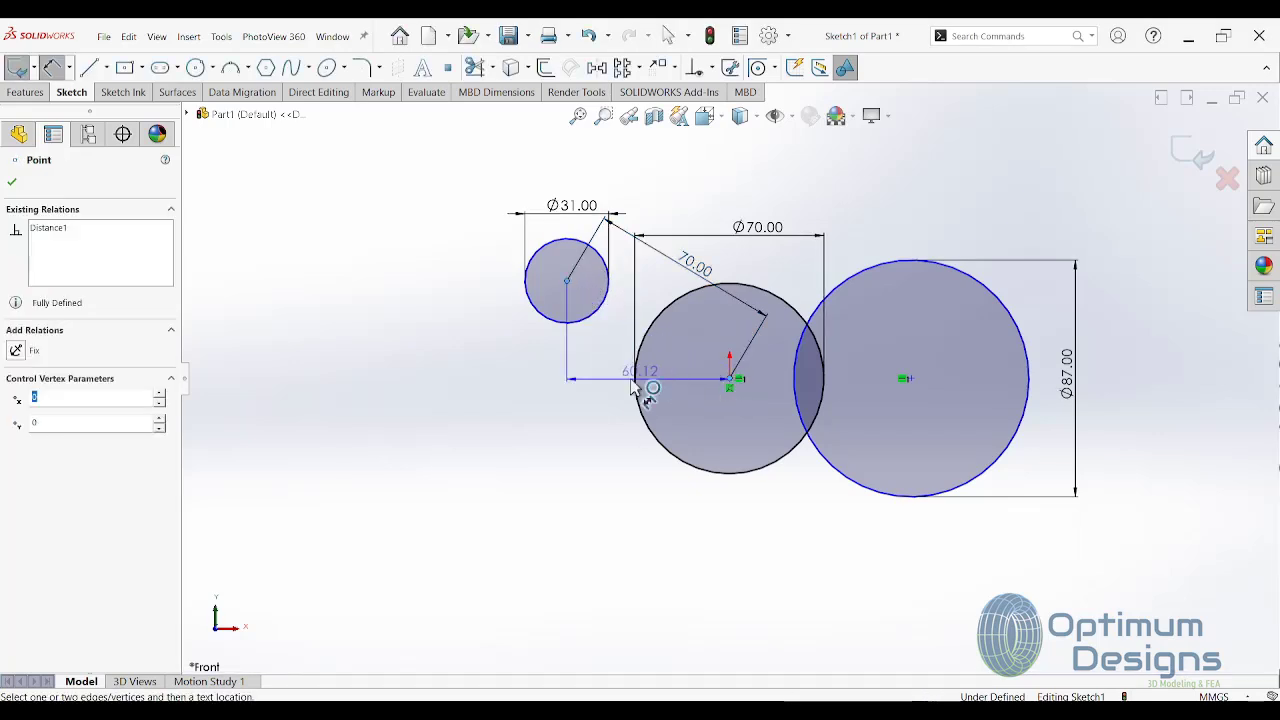
left_click(464, 348)
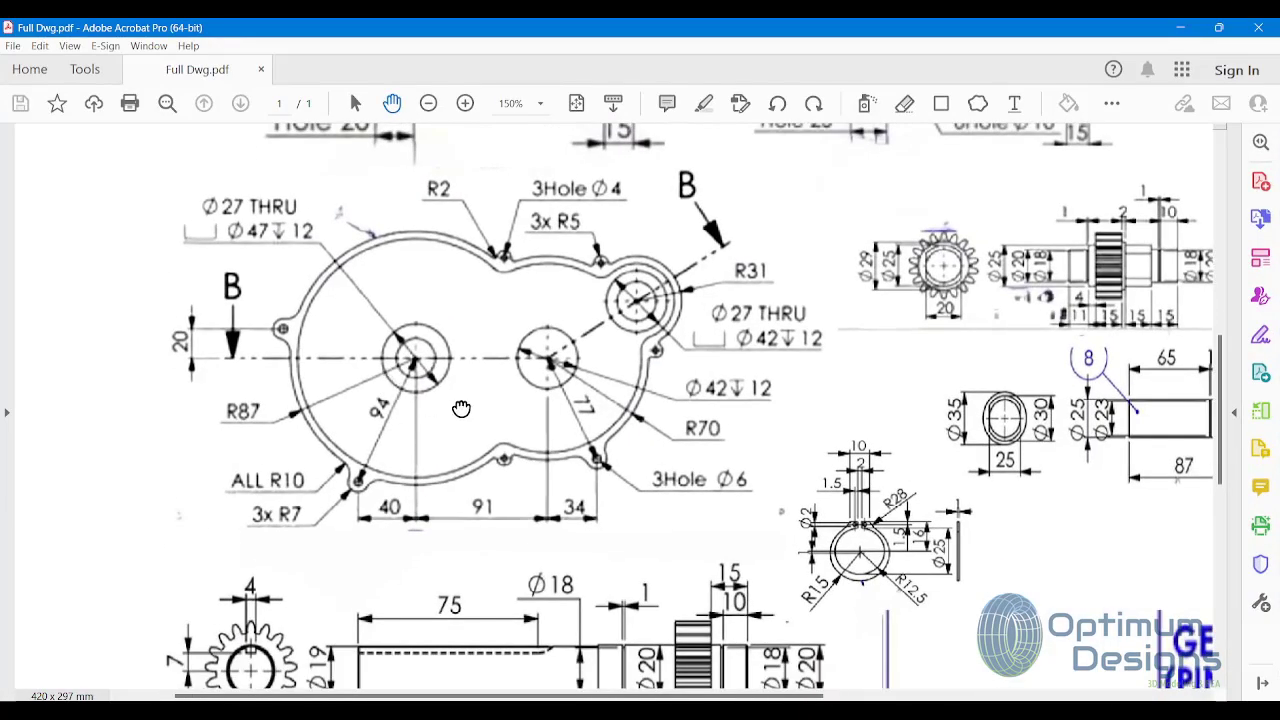
scroll(480, 380, "down", 1)
scroll(520, 310, "down", 3)
scroll(565, 236, "down", 5)
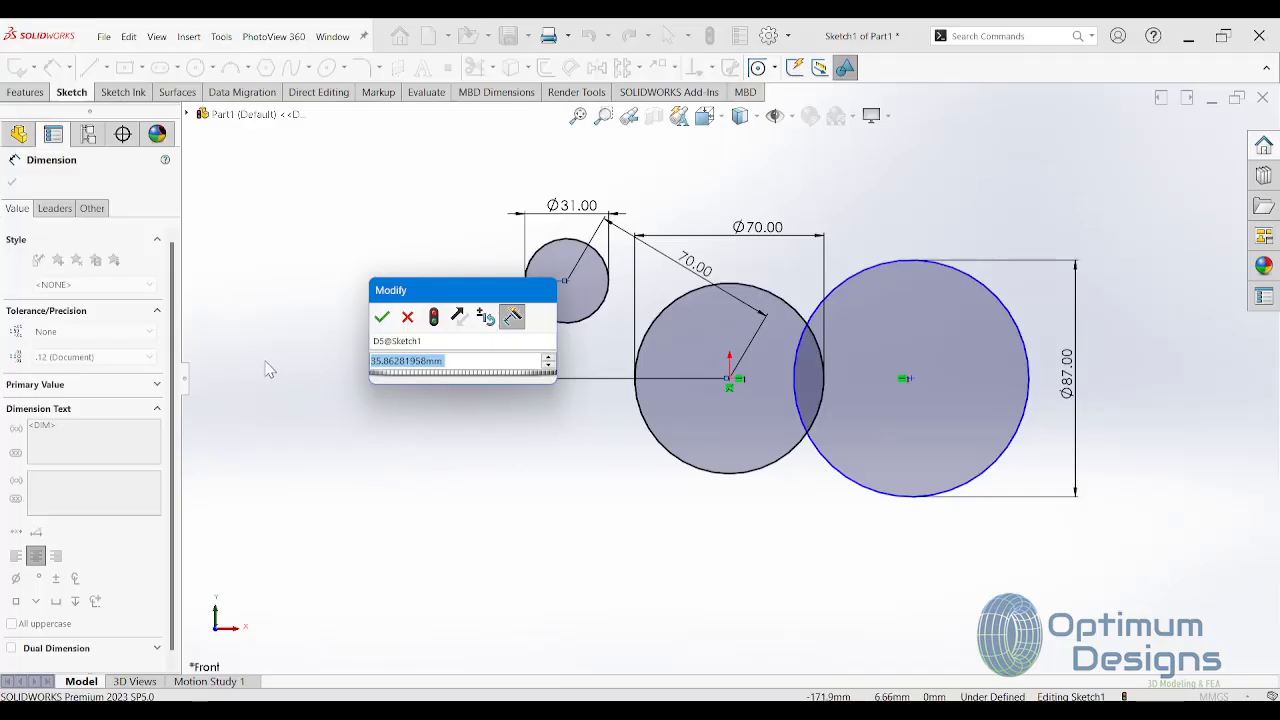
Step: Set the vertical centre offset to 39 mm, then bring back the Acrobat drawing
type("39")
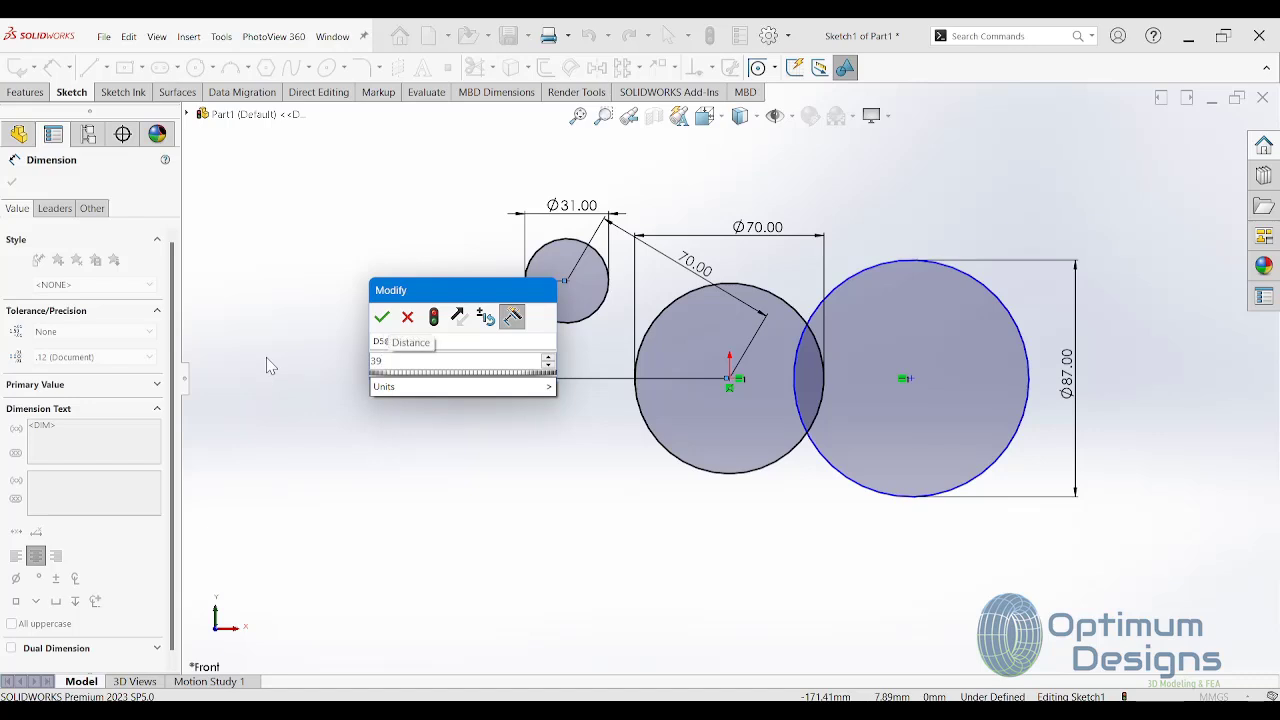
left_click(434, 318)
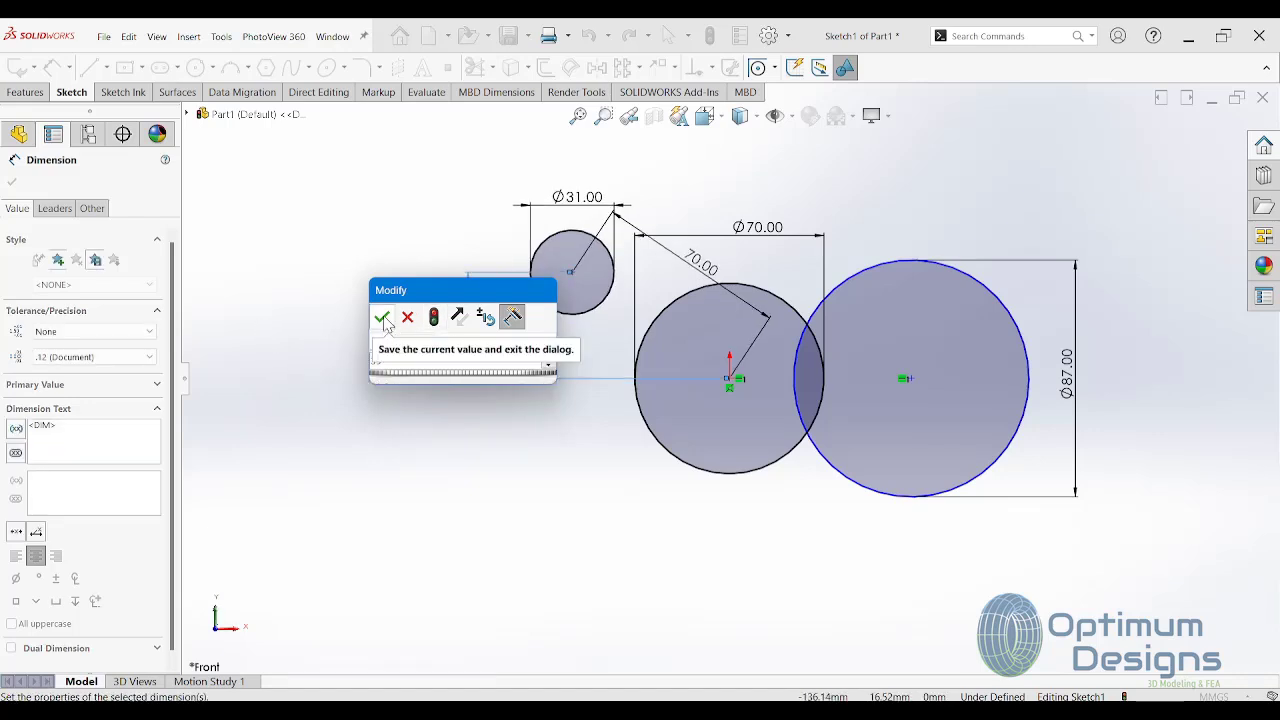
left_click(382, 318)
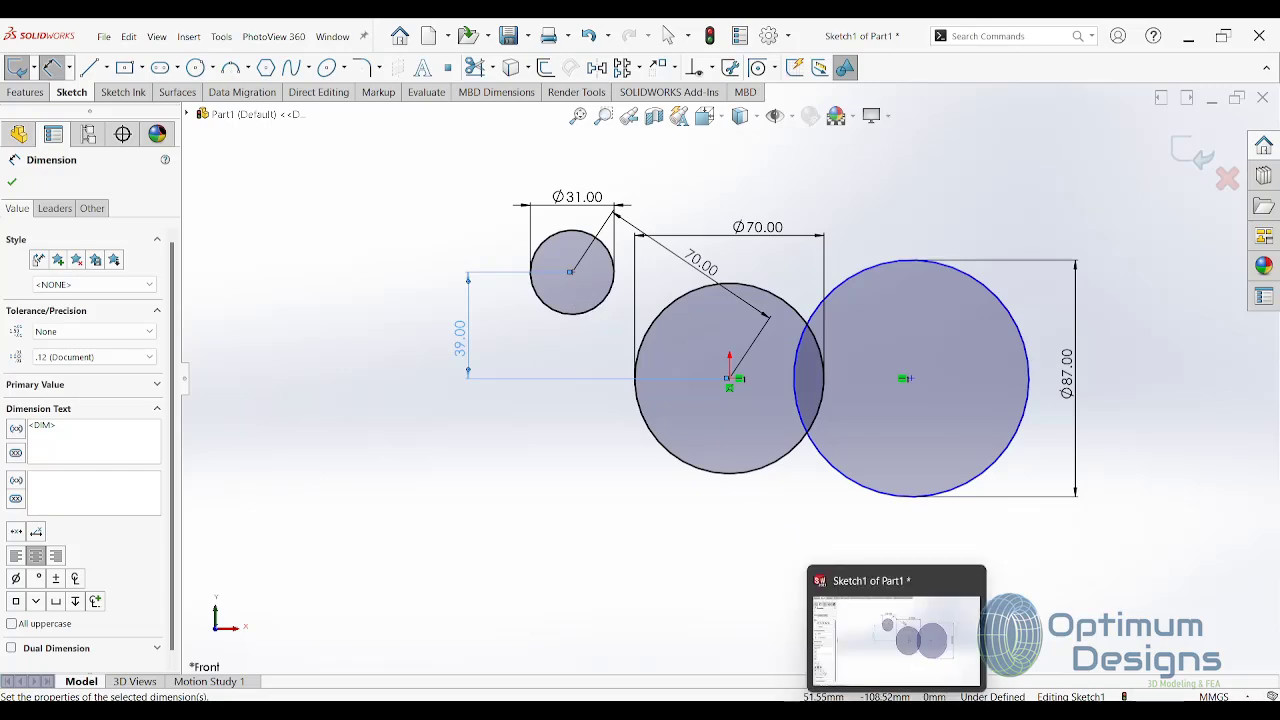
left_click(743, 712)
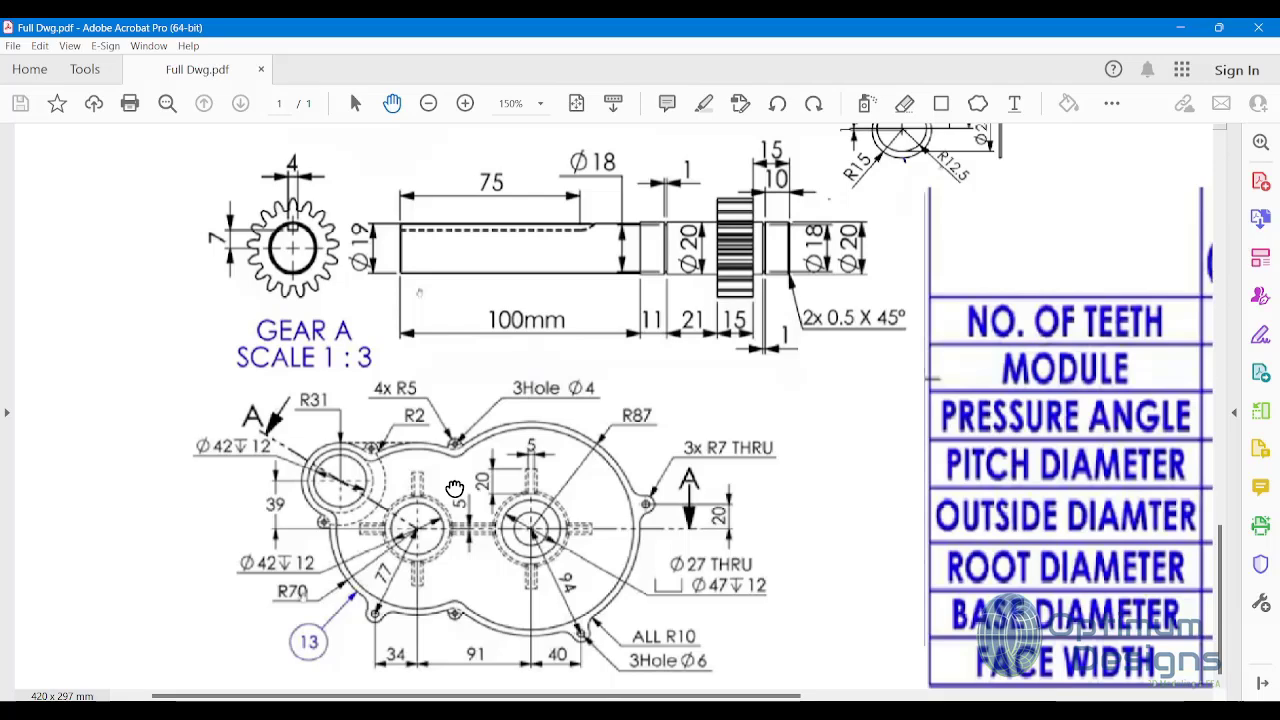
Step: Pan the PDF drawing to the gearbox cover view, then open the Gear Box folder in File Explorer
left_click_drag(455, 488, 453, 488)
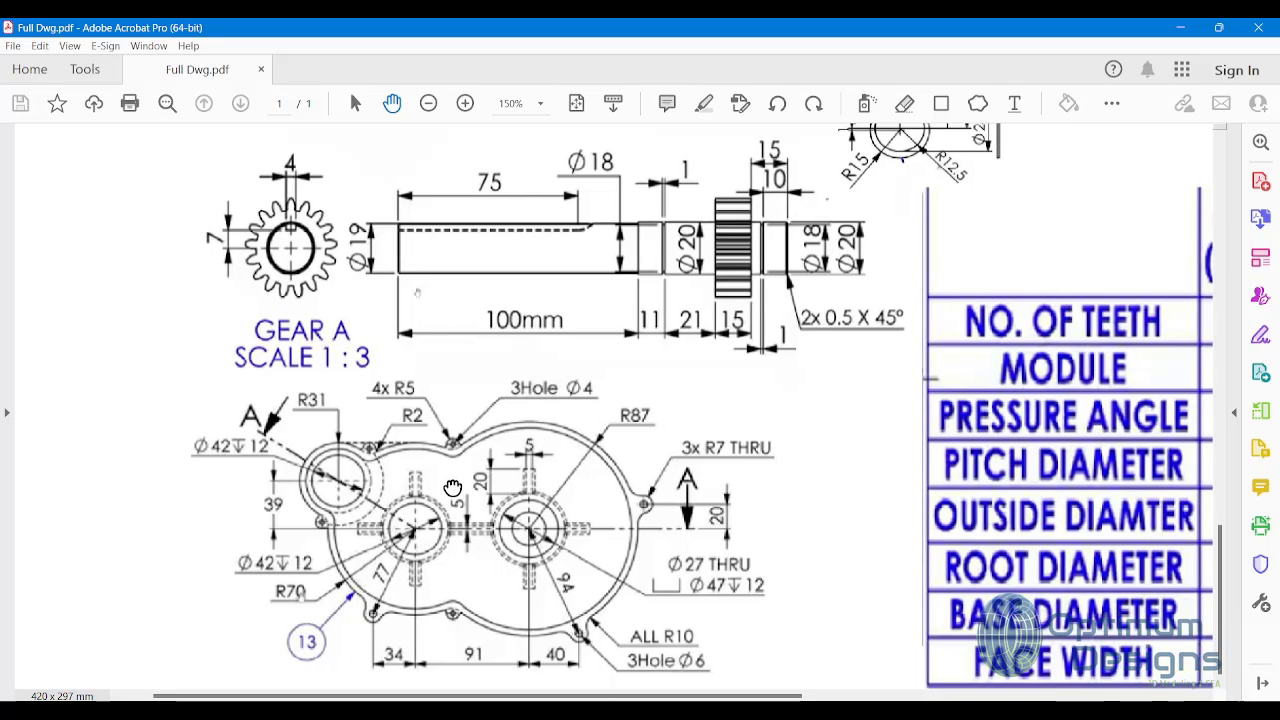
scroll(460, 470, "up", 1)
scroll(468, 440, "up", 3)
scroll(477, 406, "up", 2)
scroll(477, 406, "up", 2)
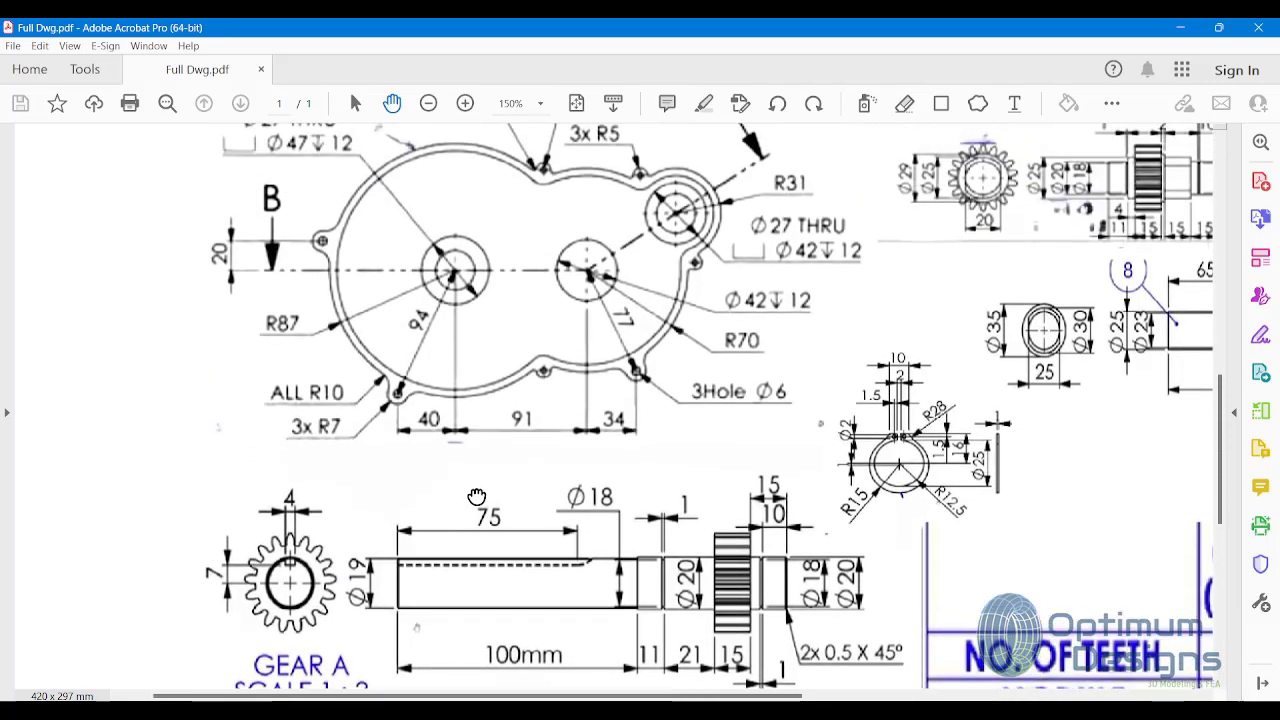
scroll(477, 406, "up", 1)
scroll(472, 383, "down", 4)
mouse_move(472, 383)
left_mouse_down()
mouse_move(456, 213)
mouse_move(413, 162)
left_mouse_up()
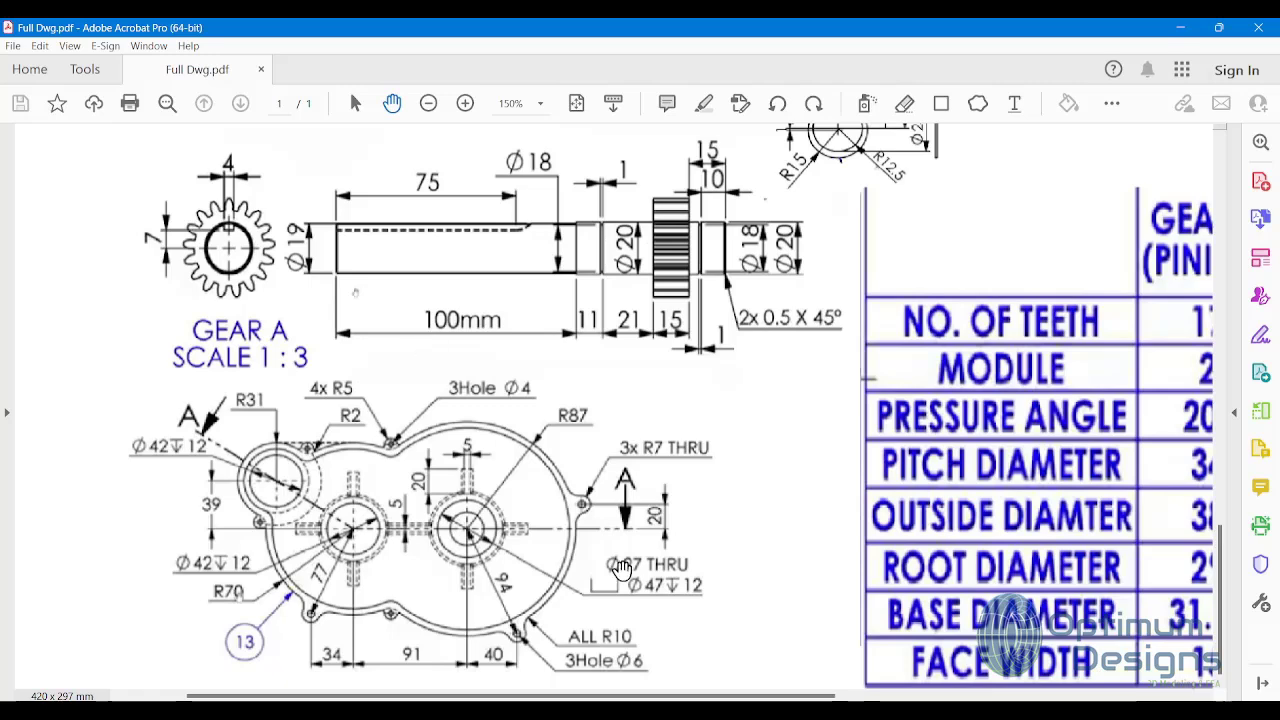
left_click(723, 640)
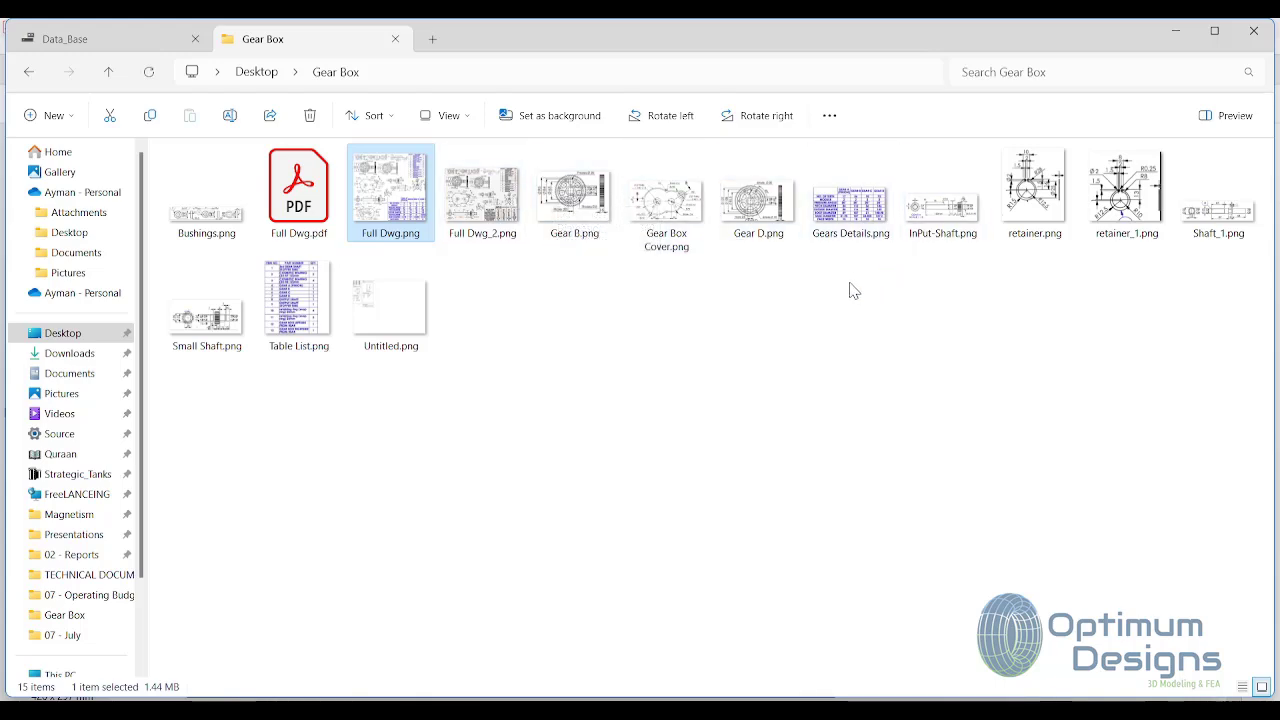
left_click(642, 226)
double_click(642, 224)
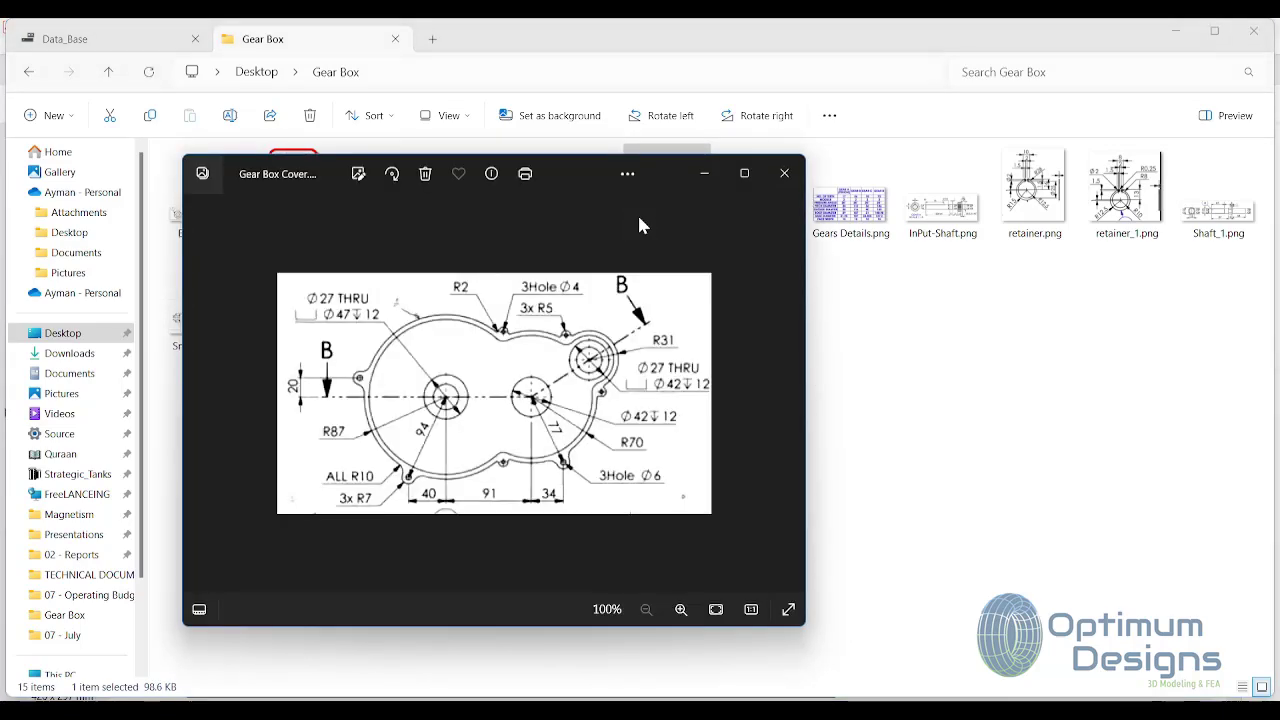
left_click(782, 176)
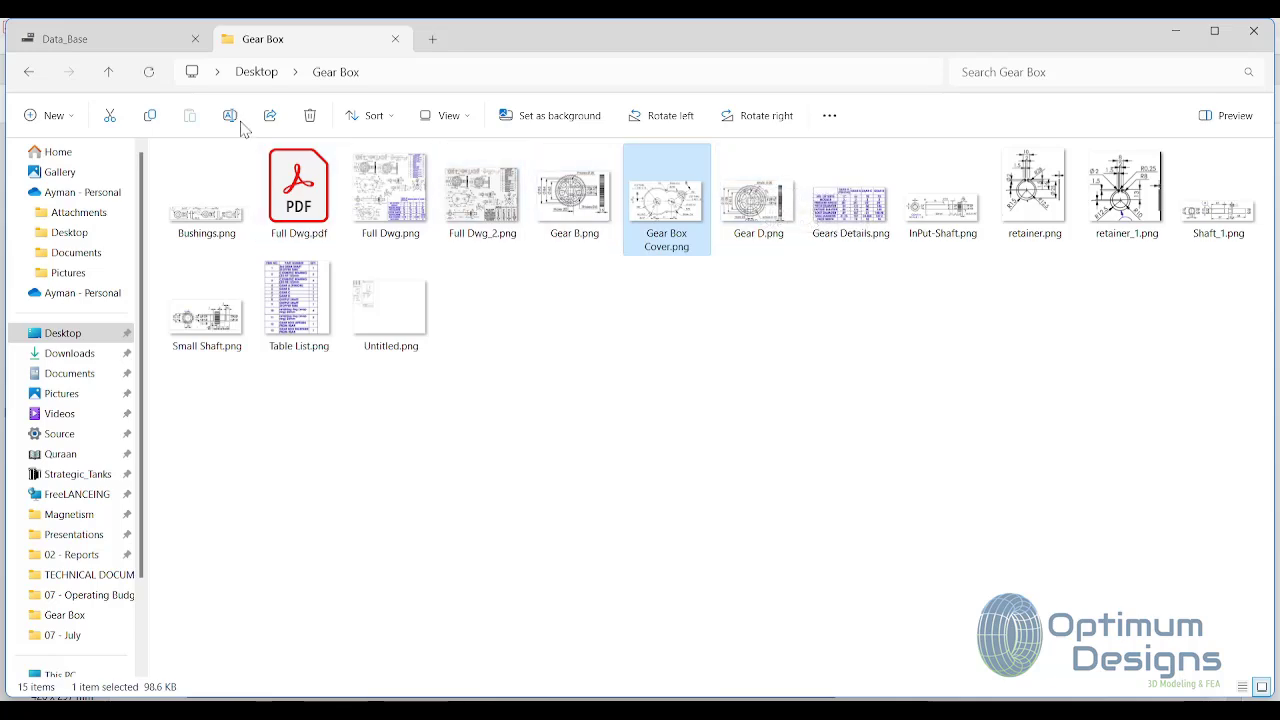
Step: Browse Data_Base > SolidWorks-Full Data > SolidProfessor > YouTube-Data-Base and open the gearbox tutorial video
left_click(128, 42)
double_click(465, 195)
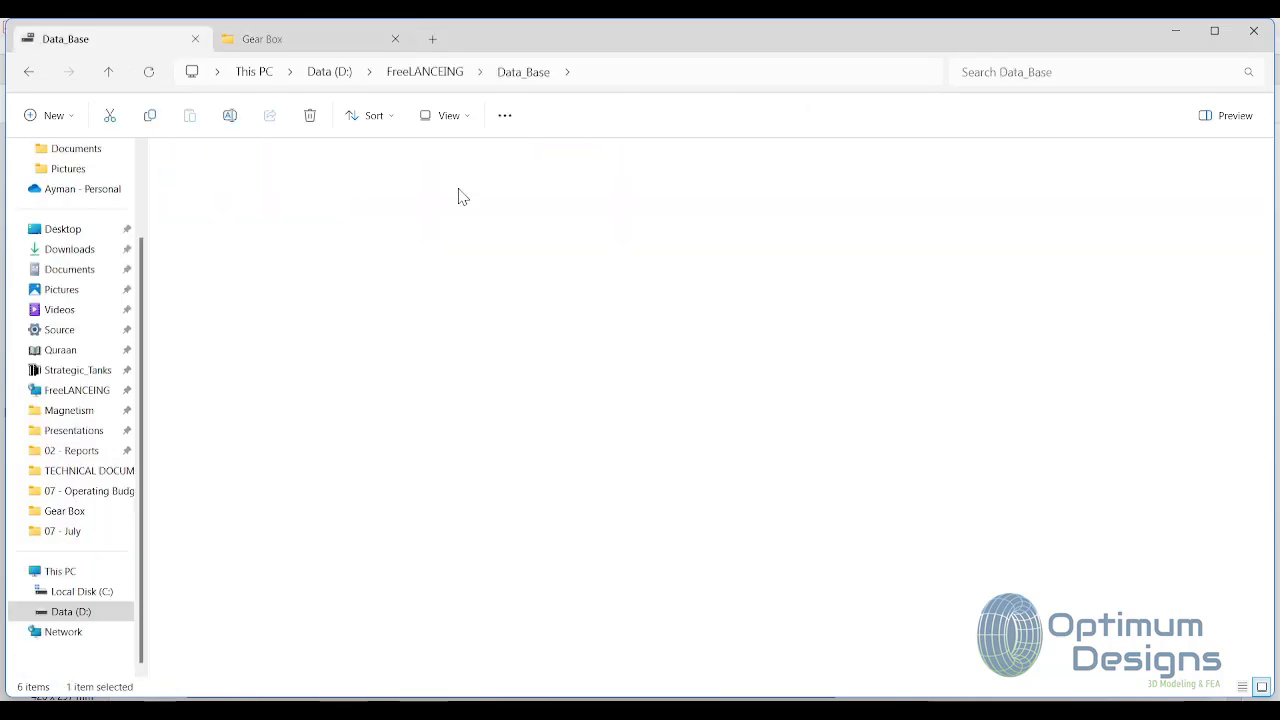
left_click(660, 222)
double_click(660, 222)
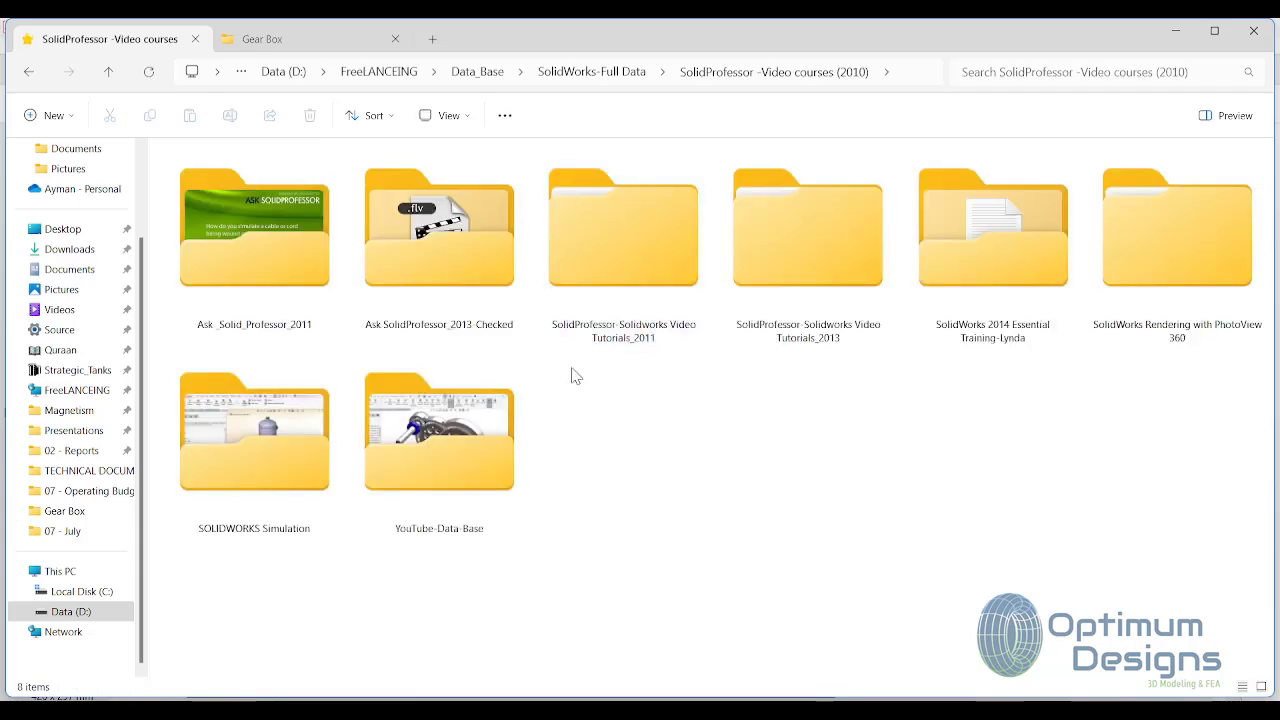
double_click(486, 429)
left_click(884, 248)
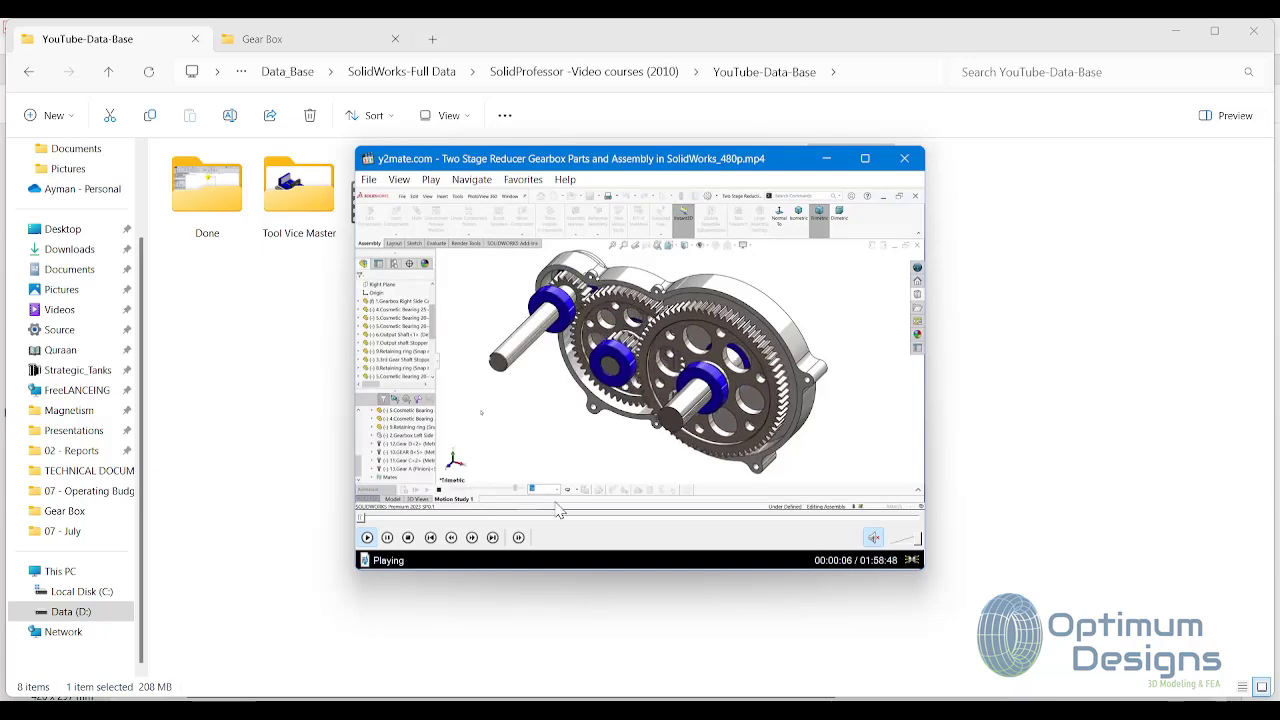
Step: Skim the maximized gearbox tutorial video around 1:22–5:11 for the drawing, then close the player
left_click(368, 518)
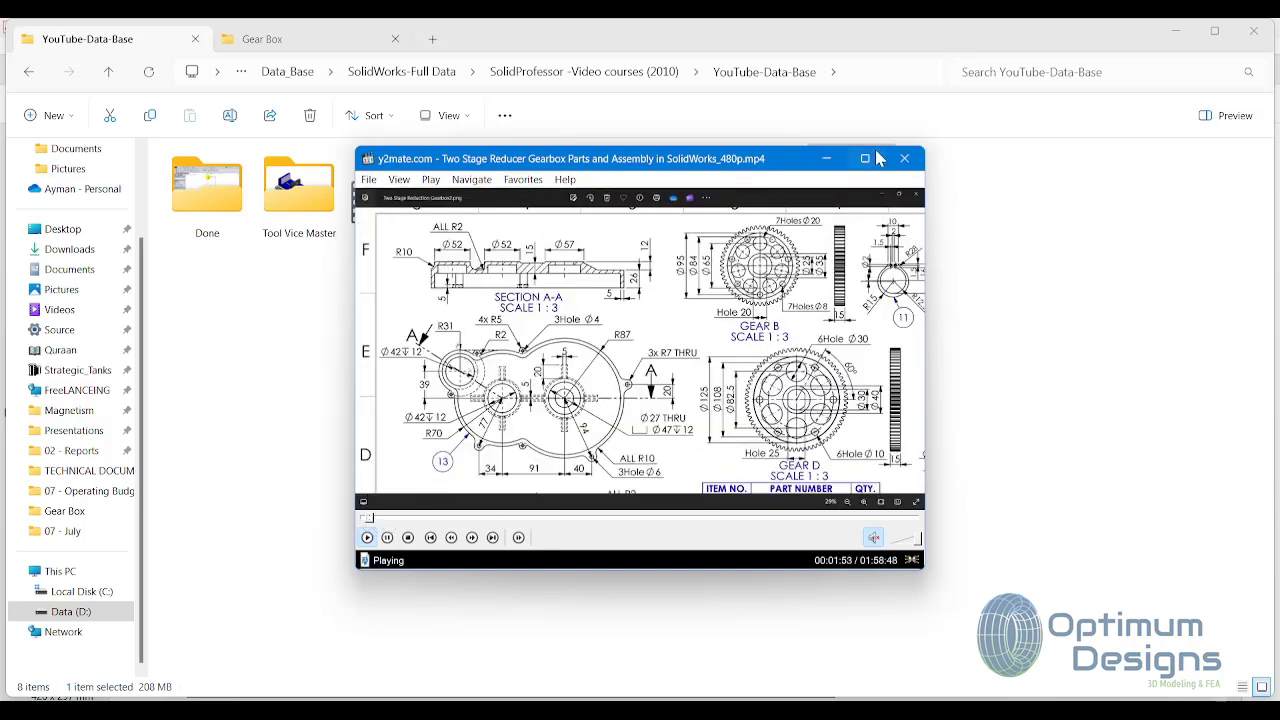
left_click(870, 157)
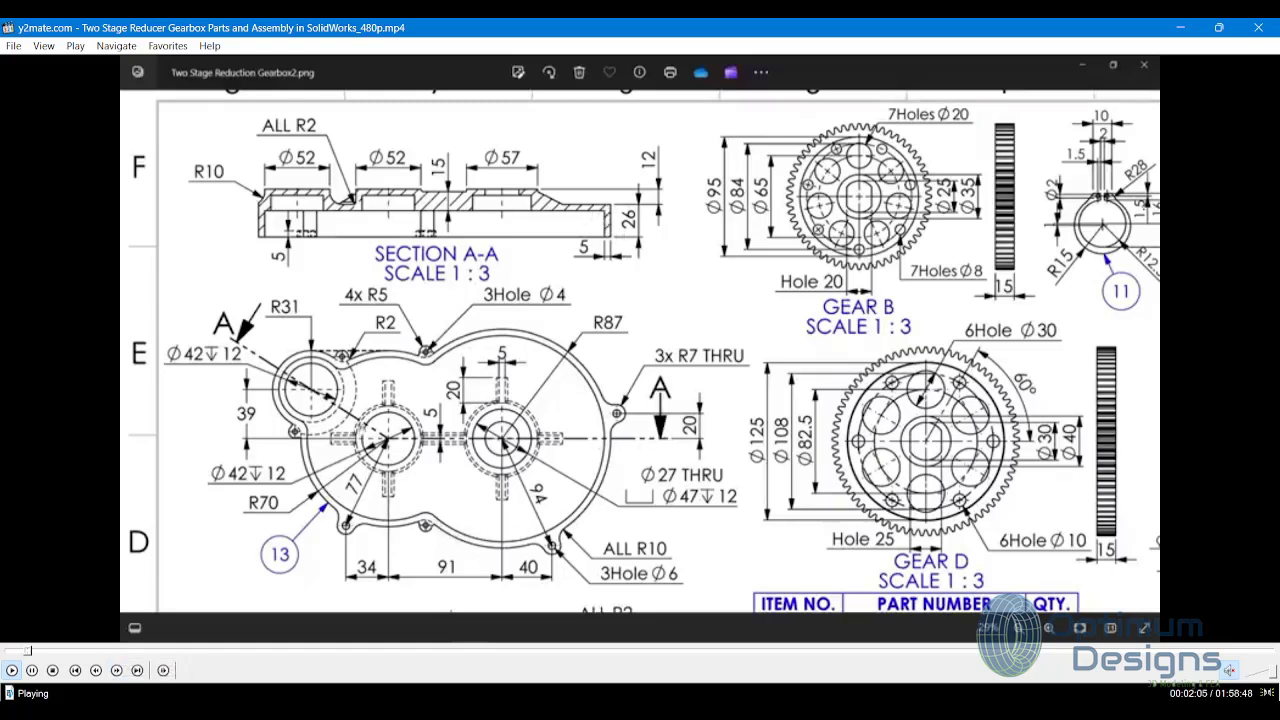
left_click(33, 652)
left_click(32, 652)
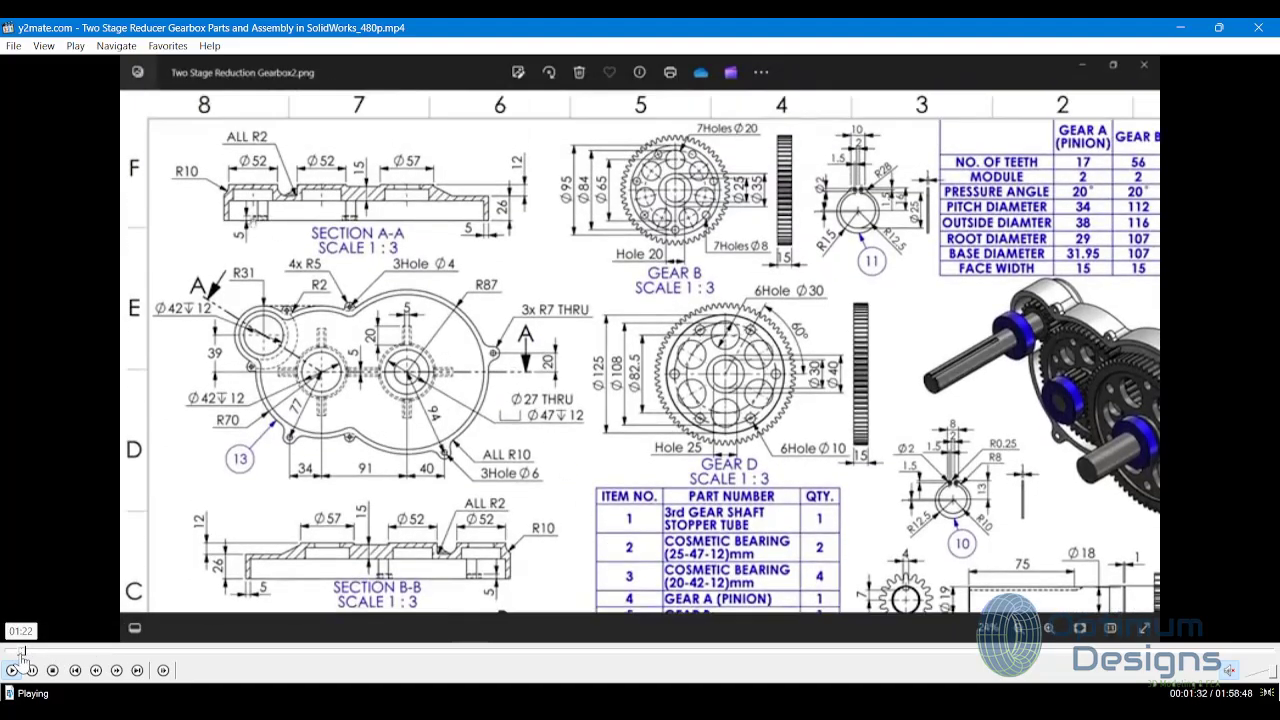
left_click(22, 652)
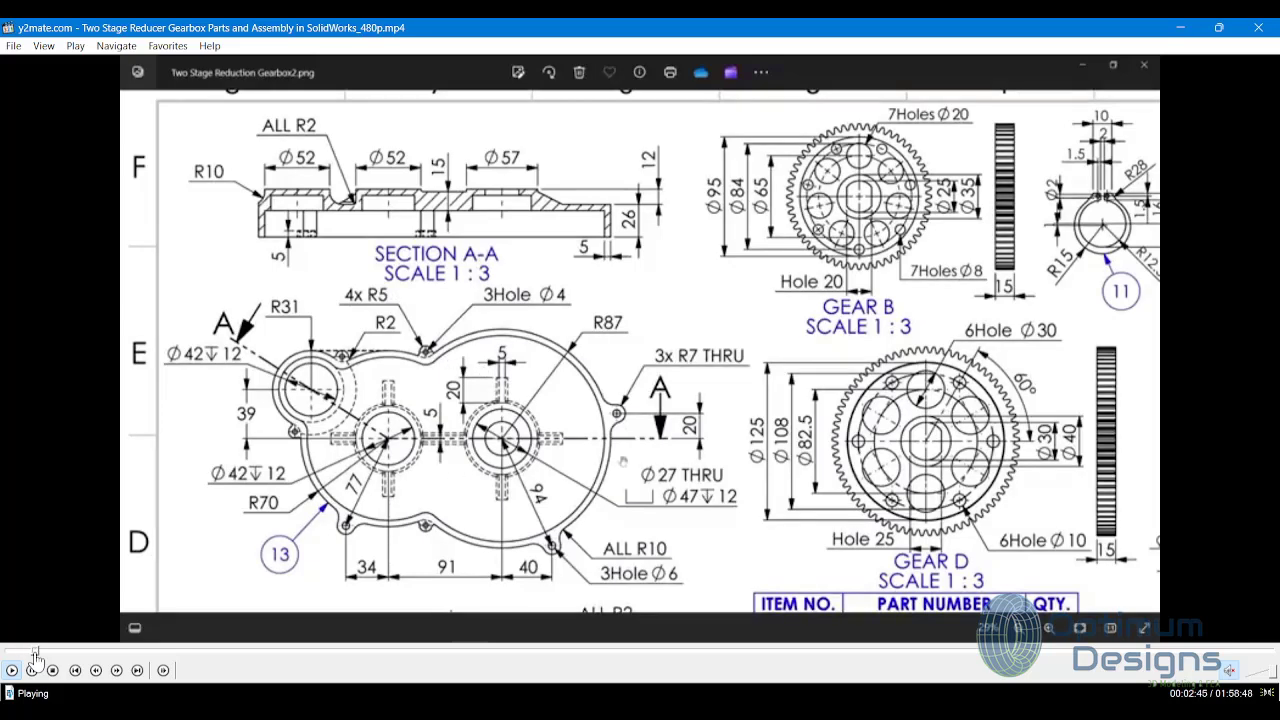
left_click_drag(35, 655, 61, 655)
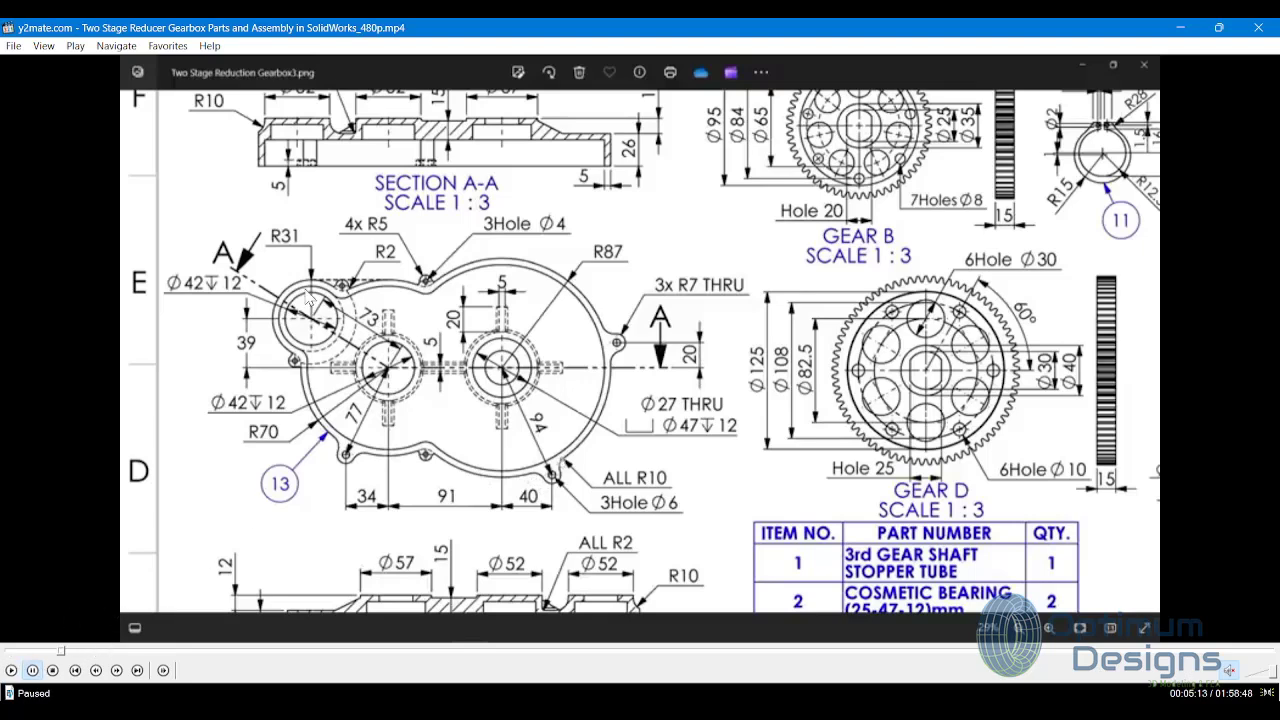
left_click(1200, 27)
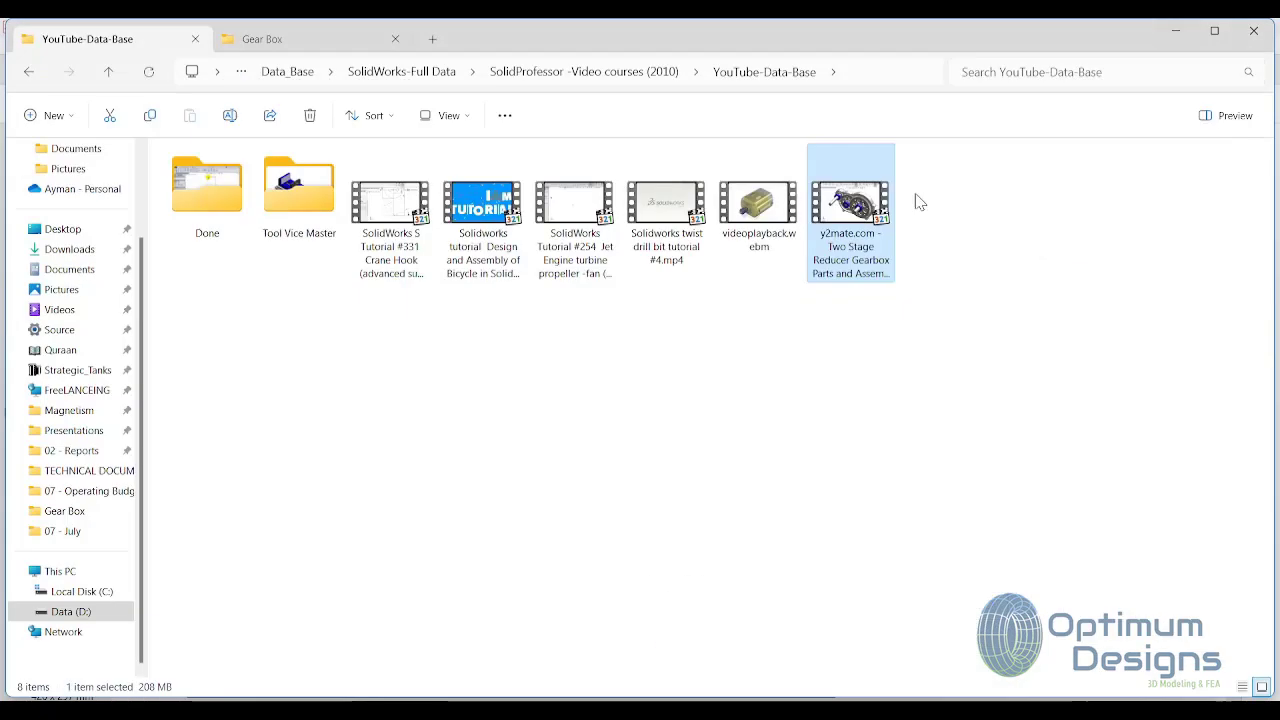
Step: Change the 70 mm centre distance to 73 and check the reference video
left_click(828, 630)
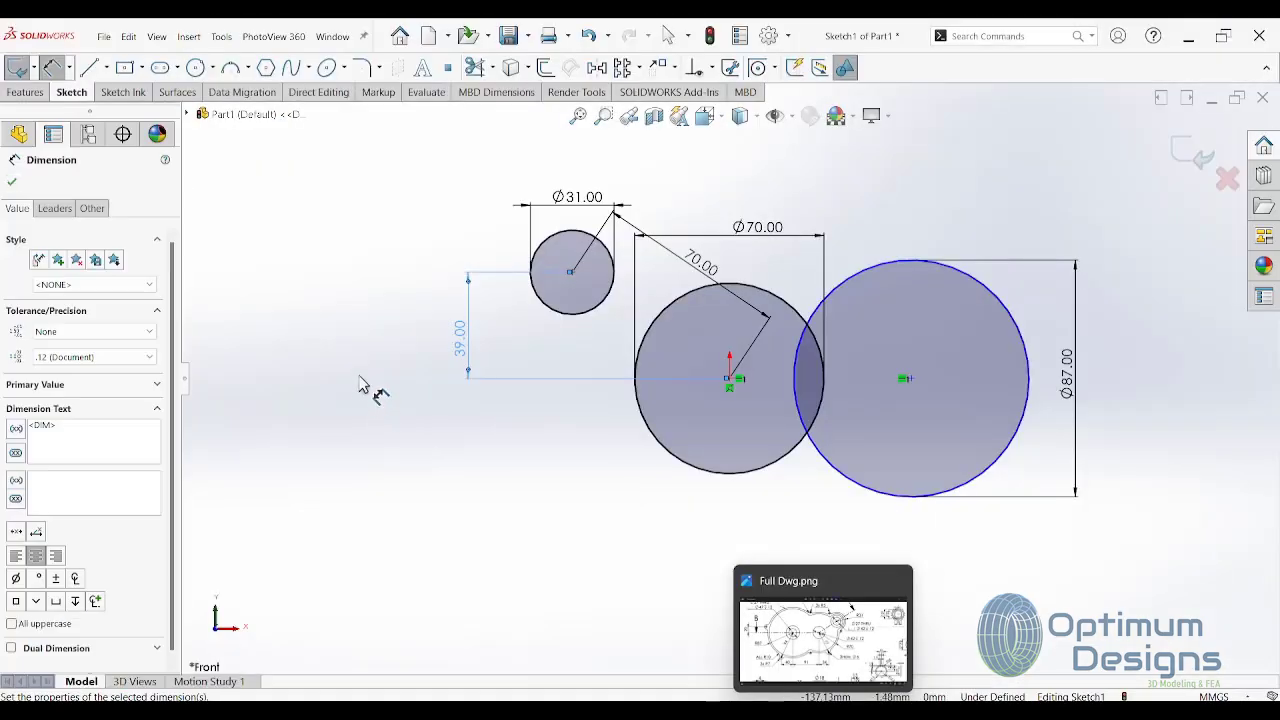
left_click(697, 277)
type("73")
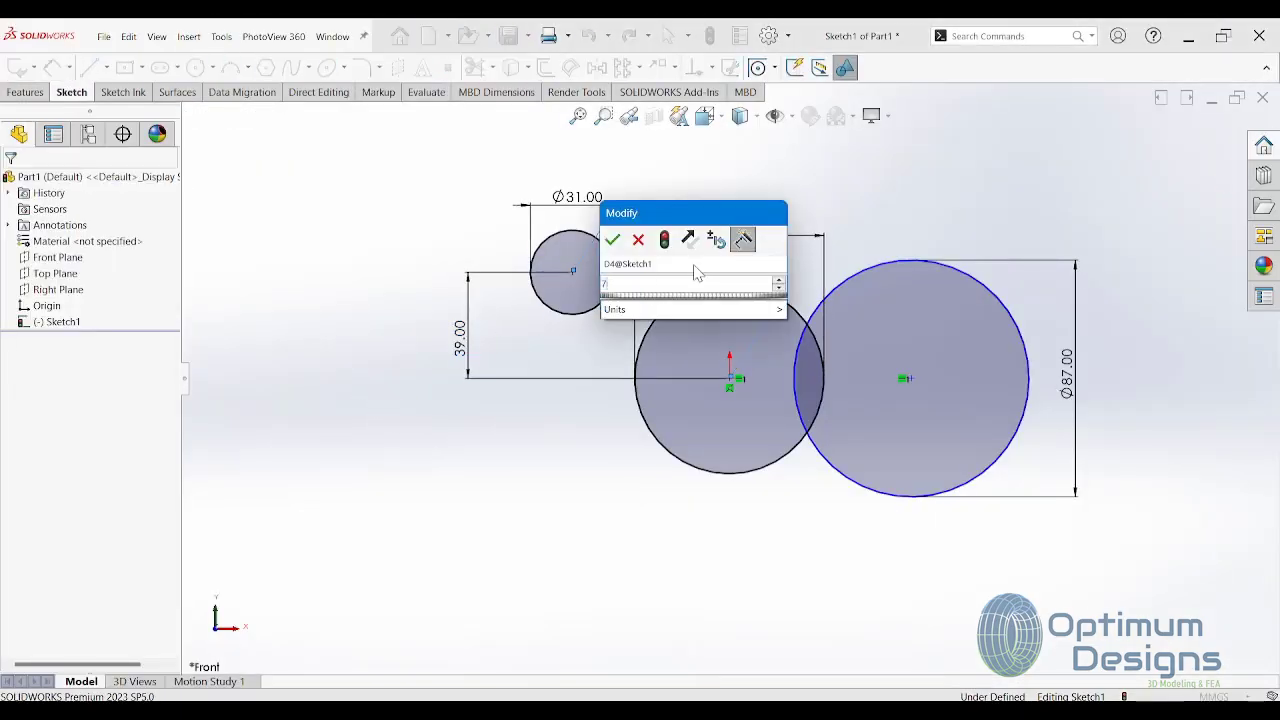
left_click(612, 240)
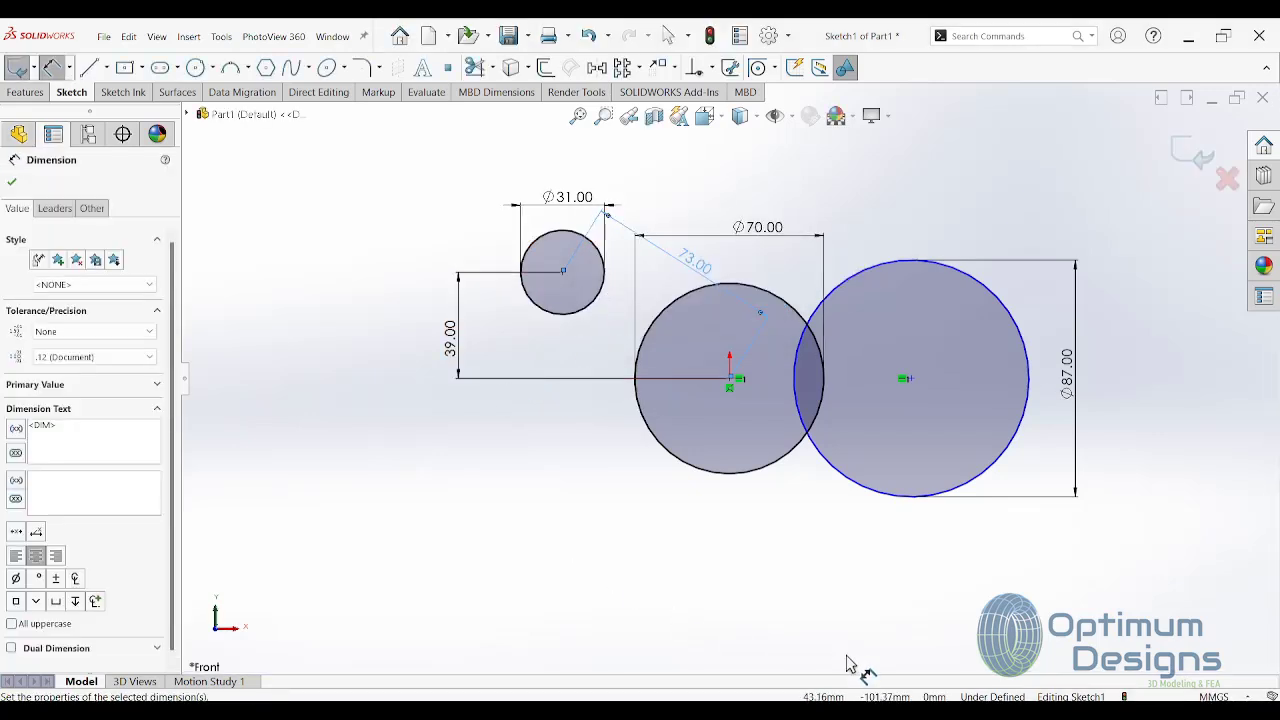
left_click(850, 700)
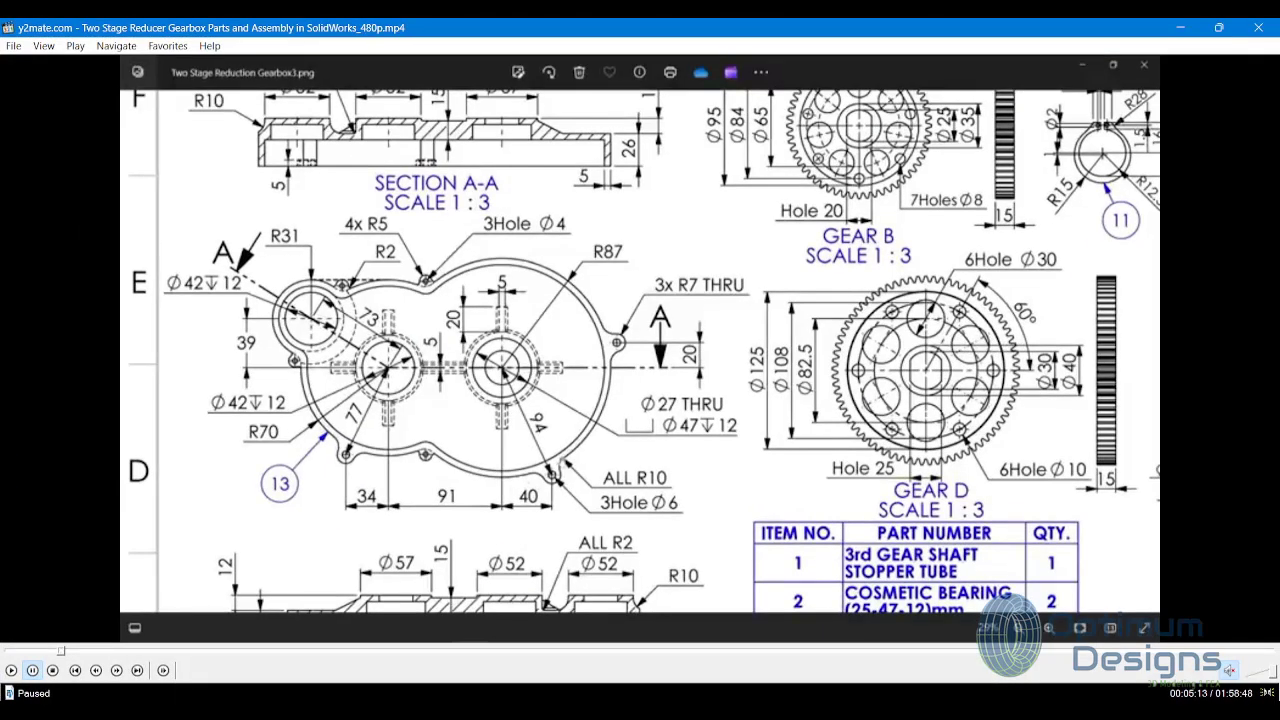
key("alt+Tab")
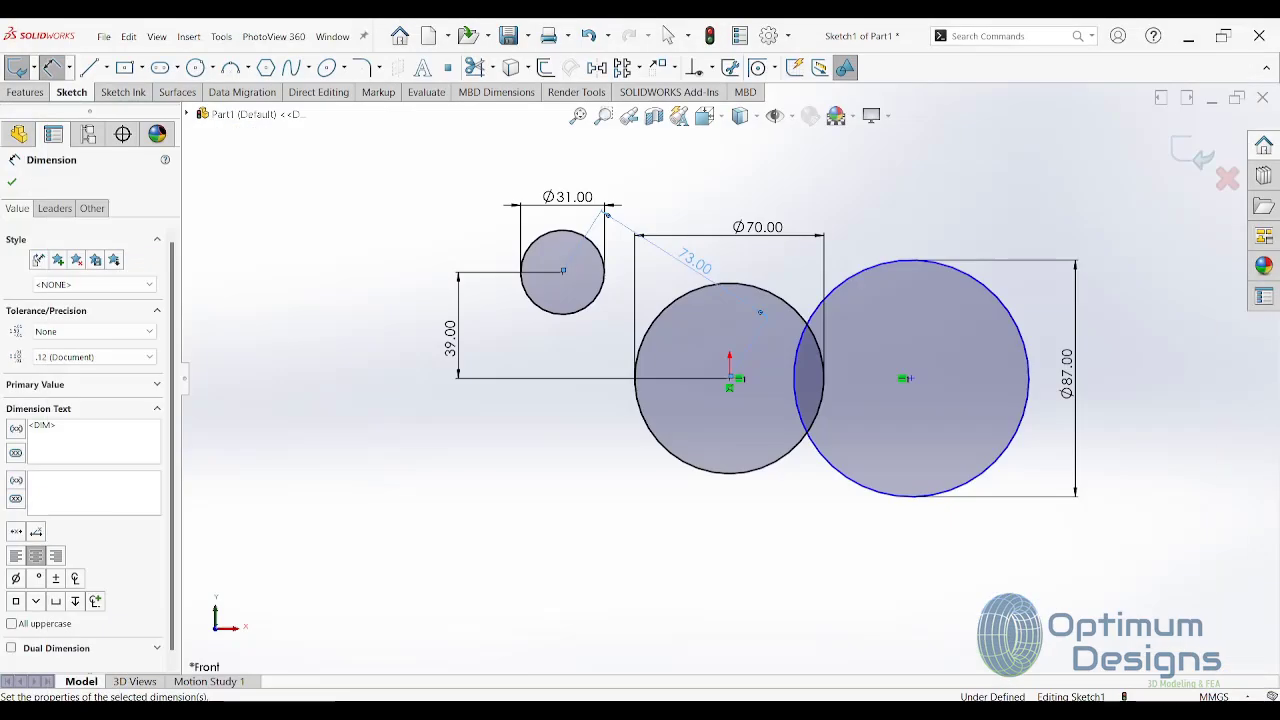
Step: Dimension the Ø87 and Ø70 centres 91 mm apart horizontally
left_click(905, 379)
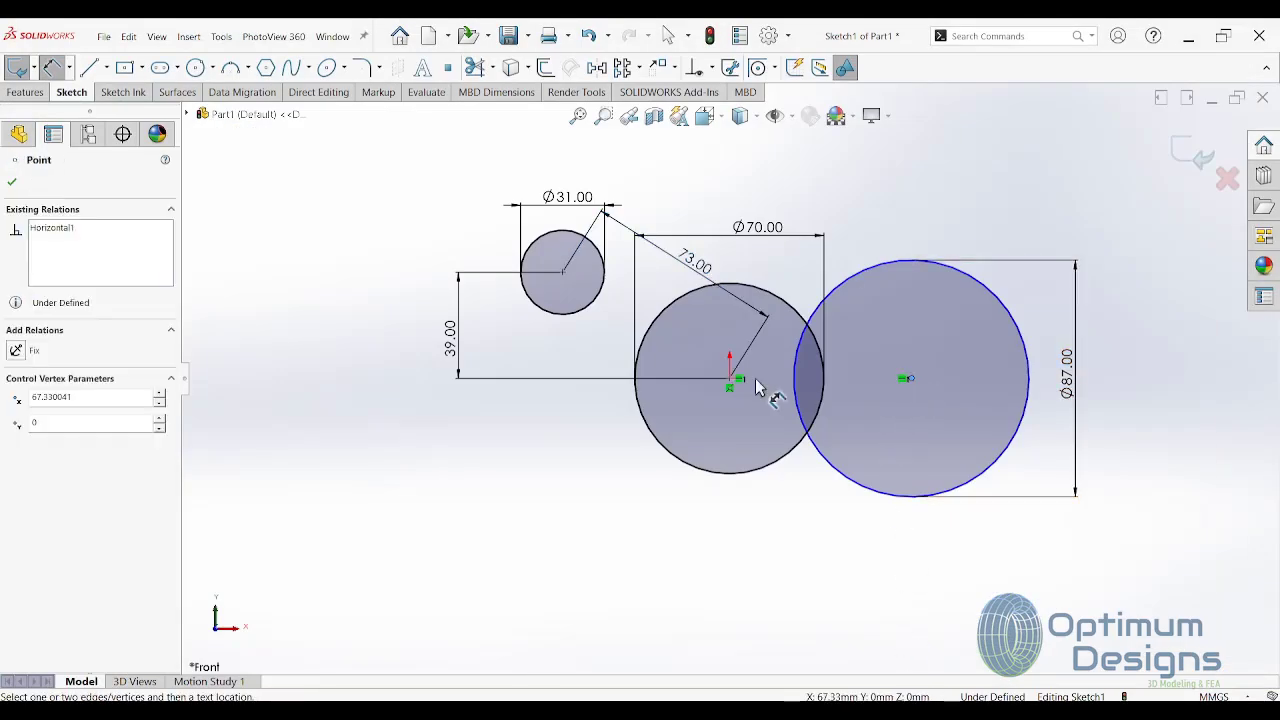
left_click(735, 385)
left_click(814, 572)
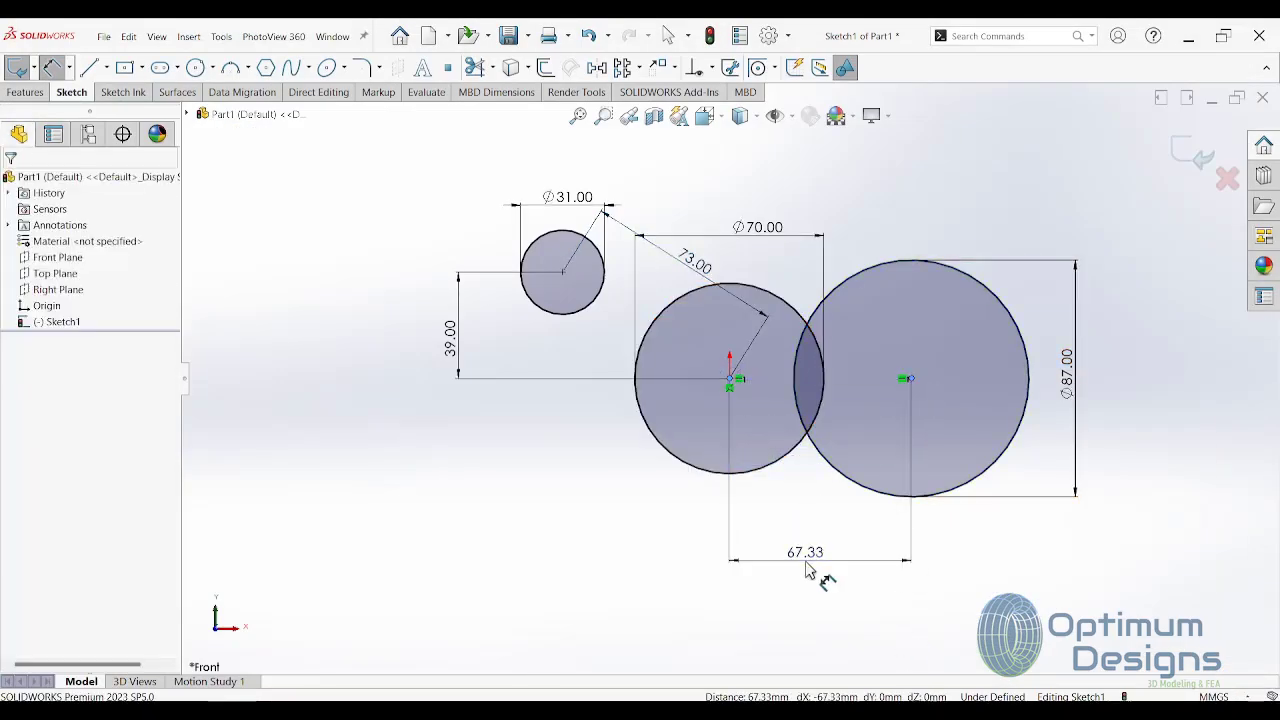
type("91")
left_click(776, 536)
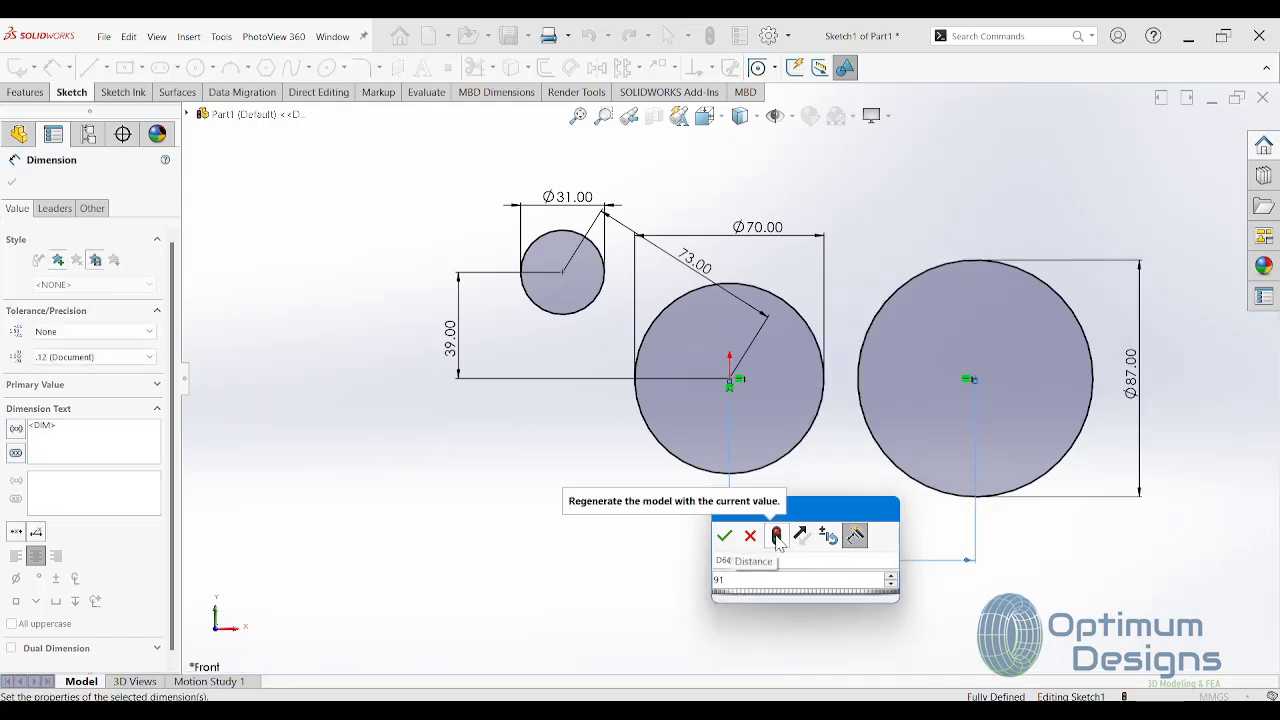
left_click(725, 536)
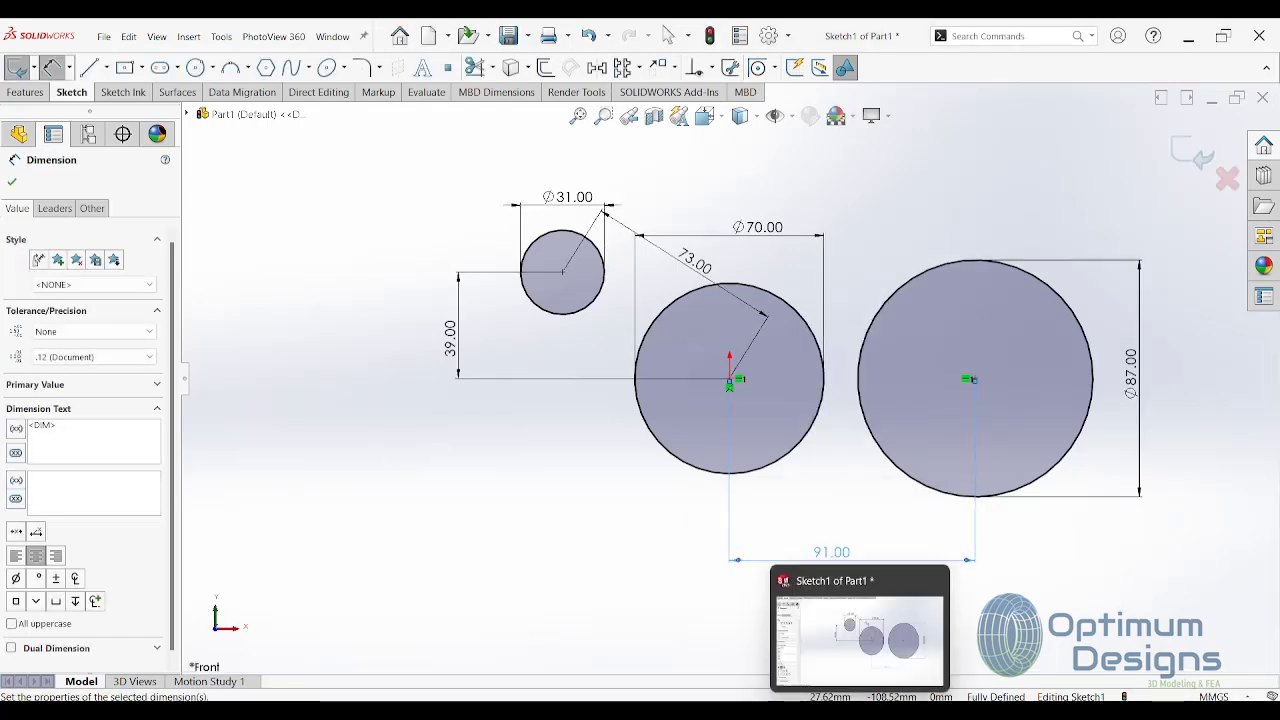
Step: Check the spacing dimensions on the full gearbox drawing image, then return to the sketch
left_click(823, 640)
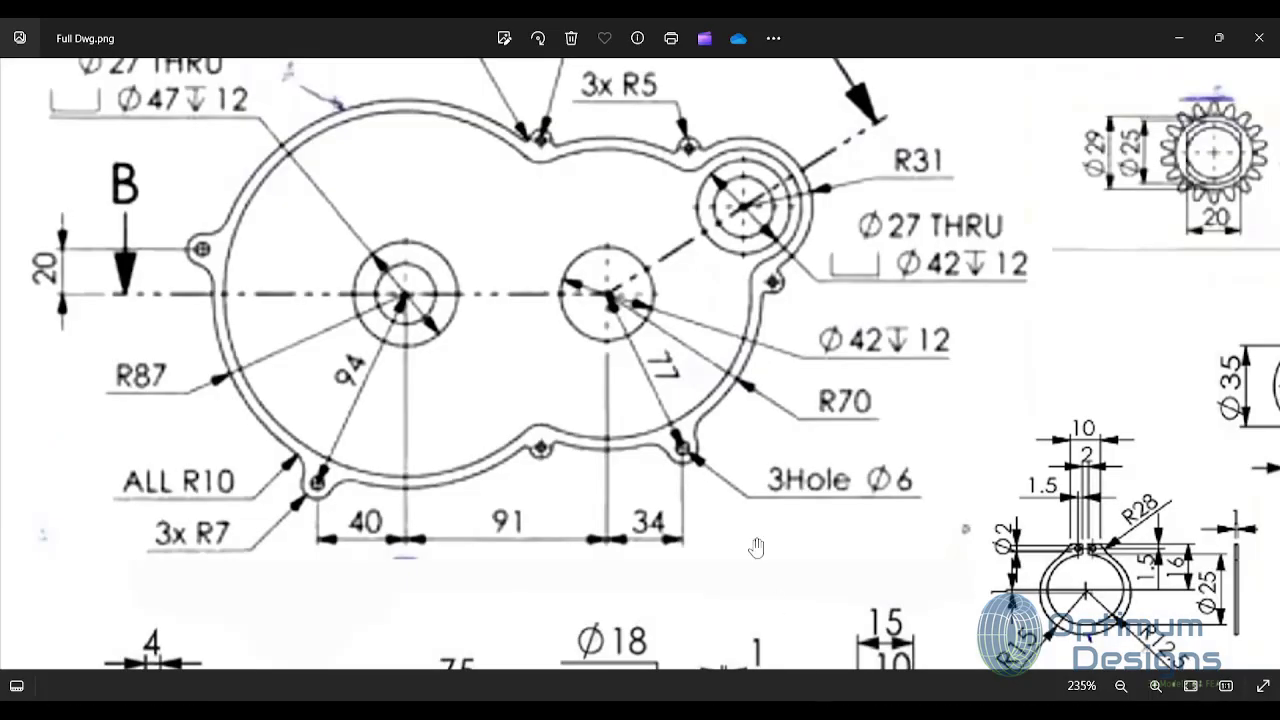
left_click_drag(715, 456, 722, 551)
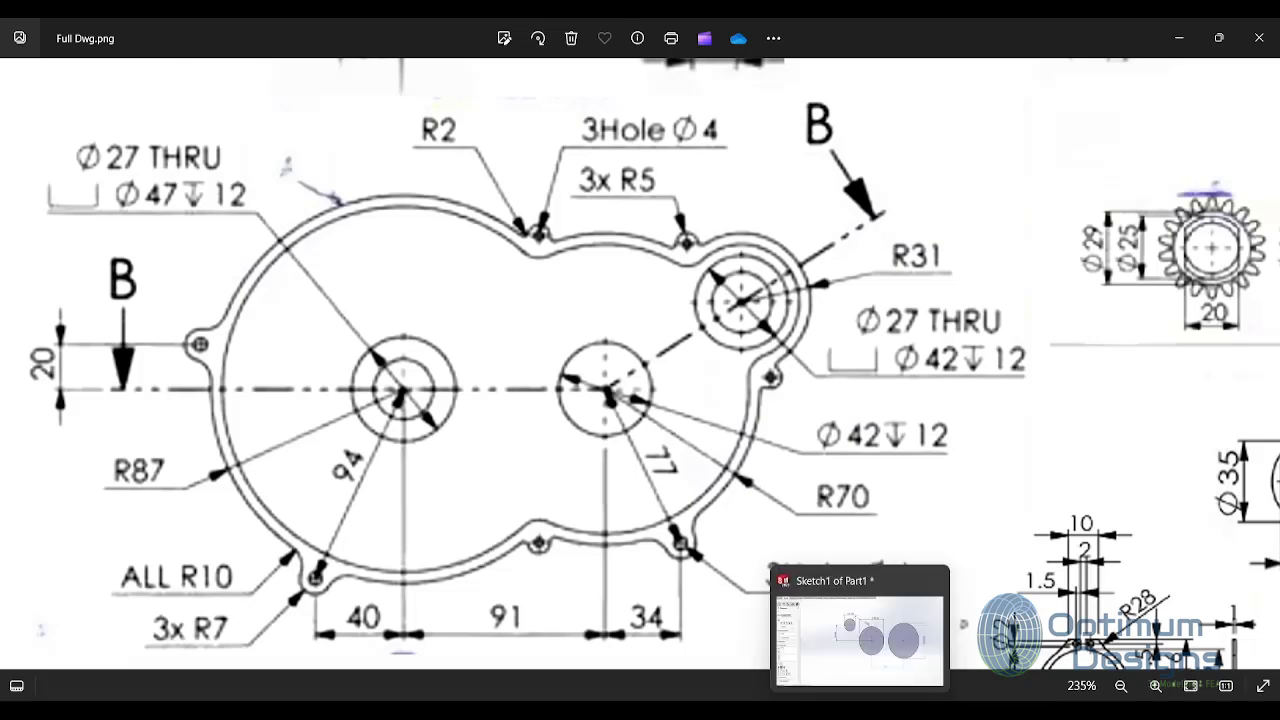
left_click(857, 640)
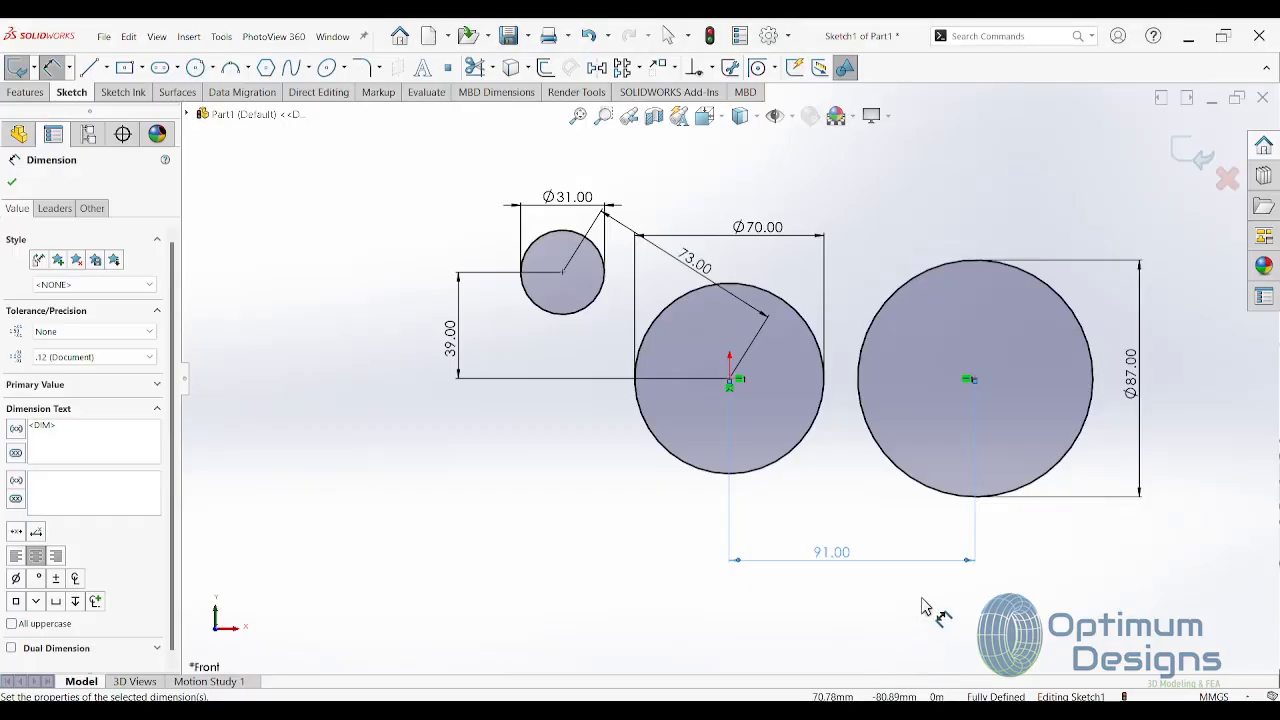
Step: Change the circle diameters from 87, 70 and 31 to 174, 140 and 62
double_click(1138, 380)
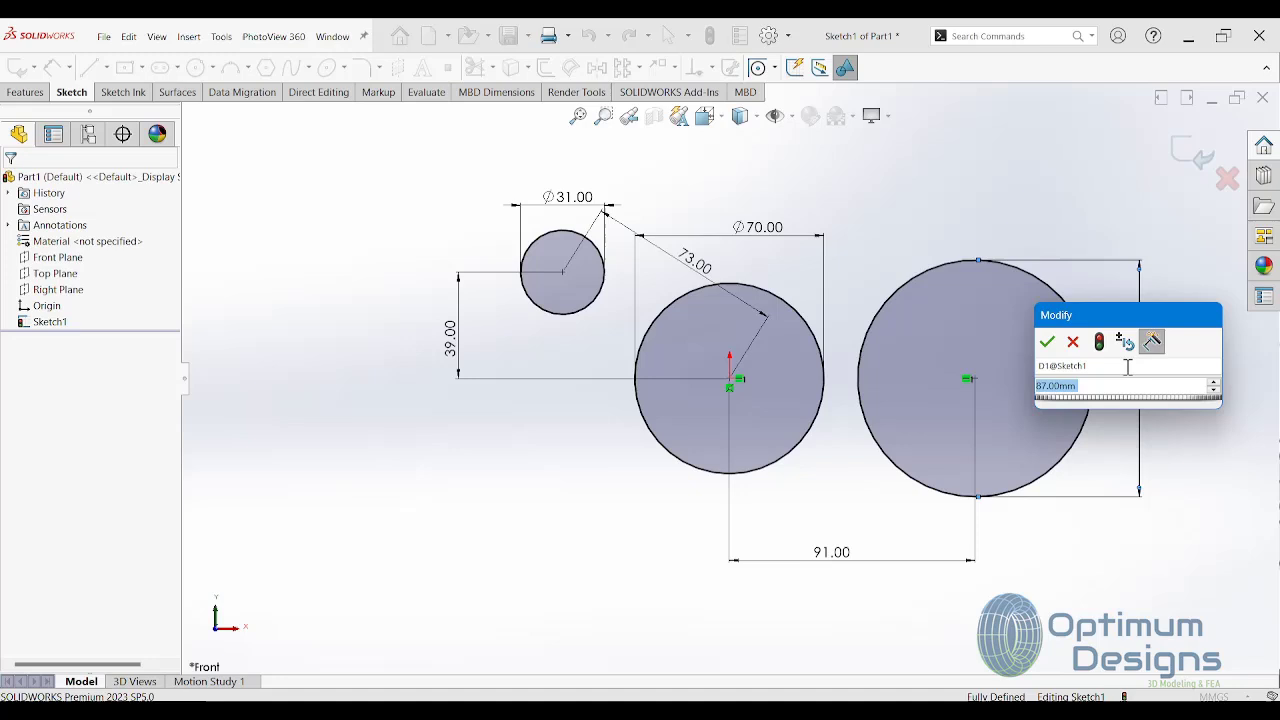
left_click(1075, 386)
right_click(1060, 386)
mouse_move(1080, 412)
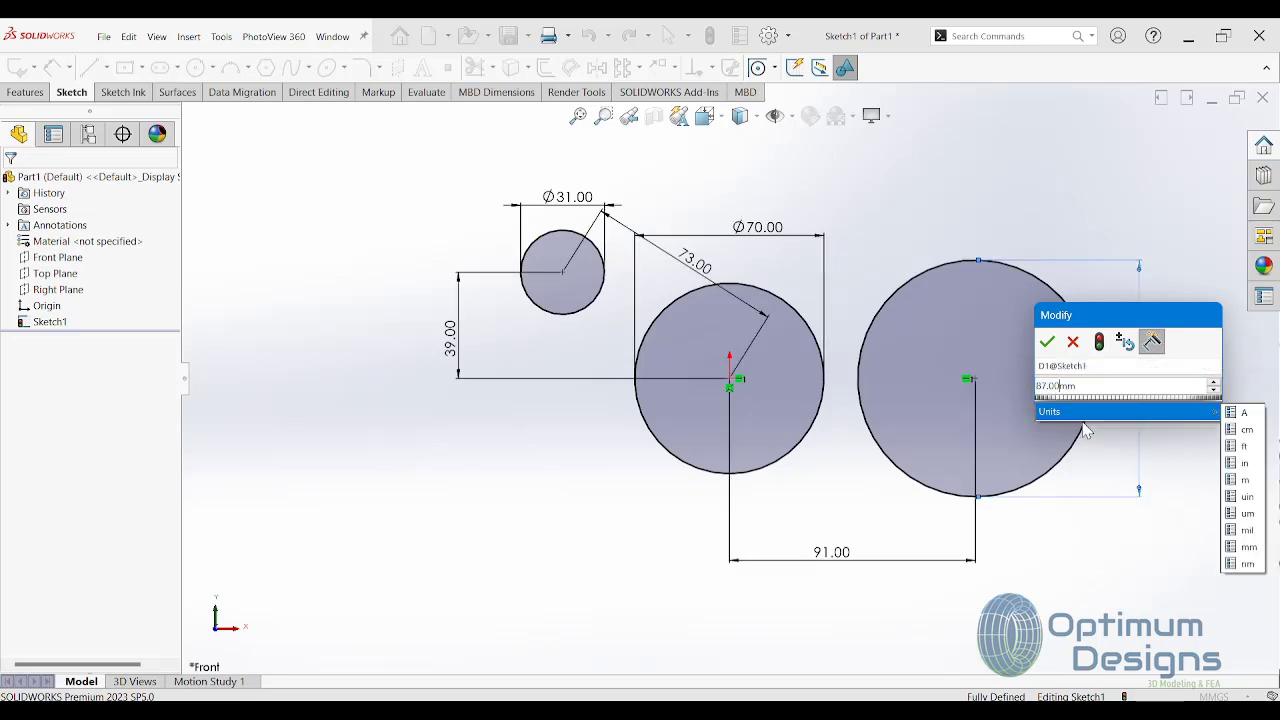
type("*2")
key("Return")
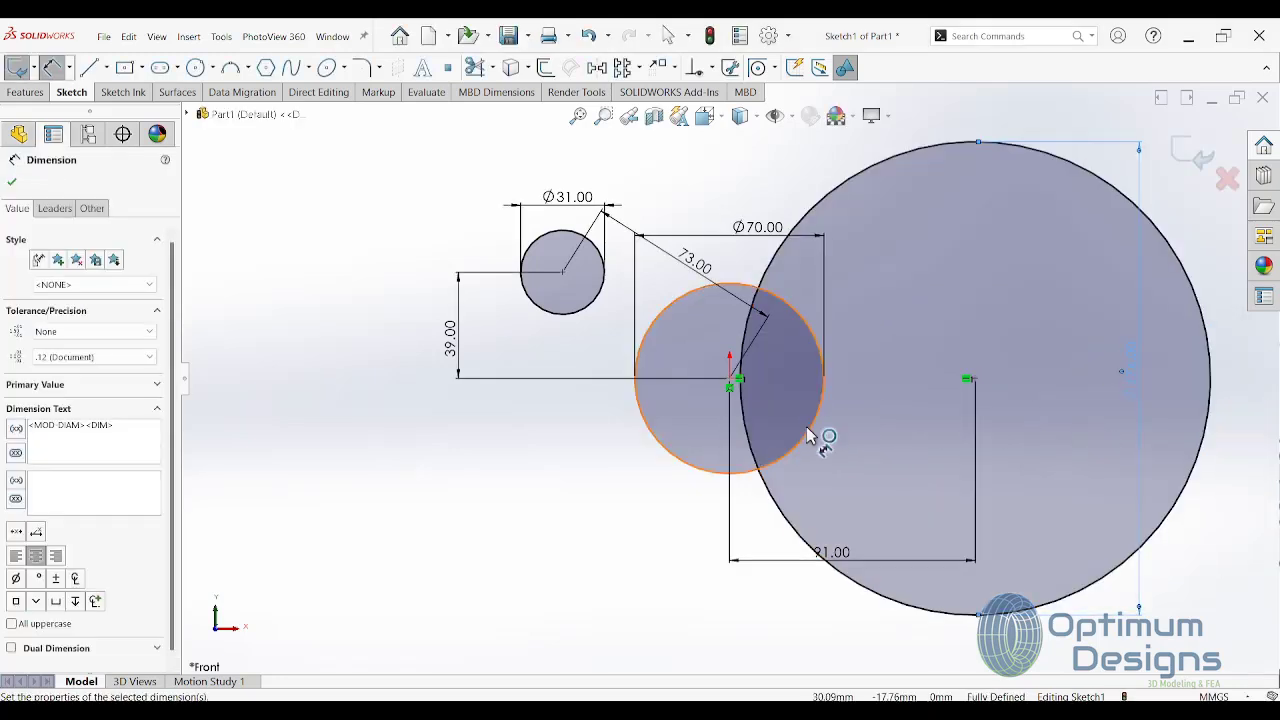
double_click(757, 228)
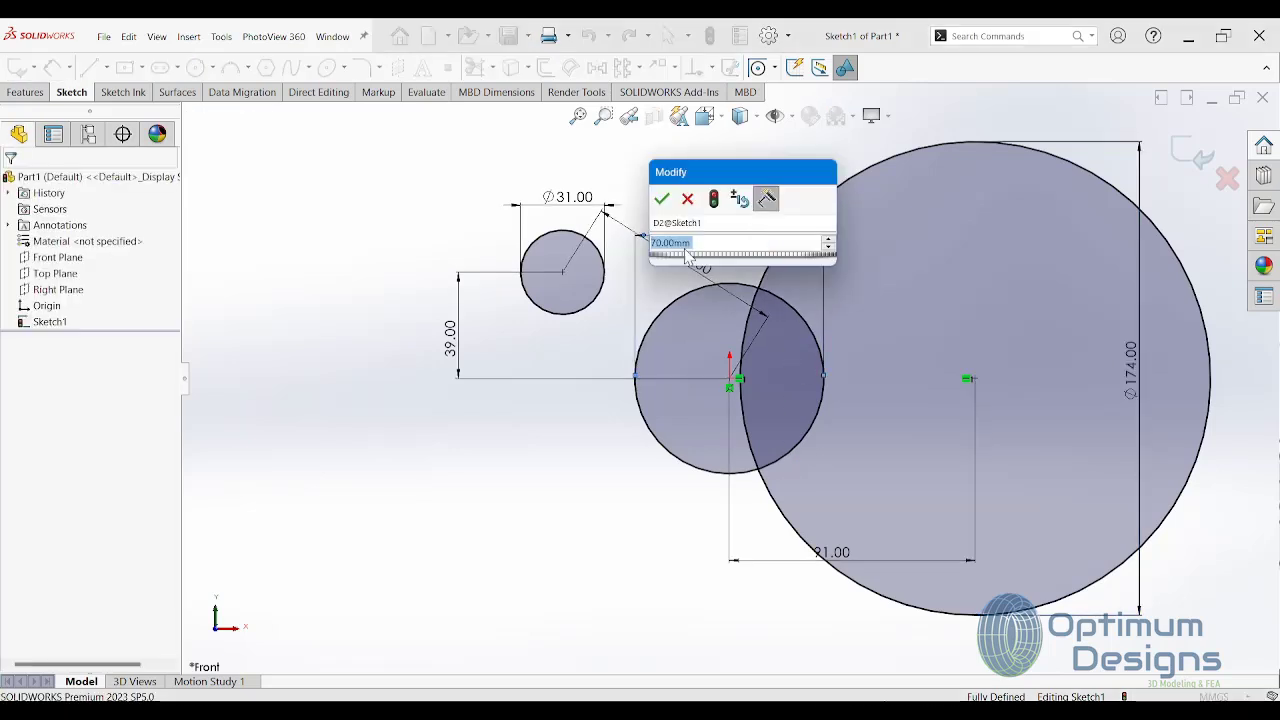
right_click(685, 253)
type("140")
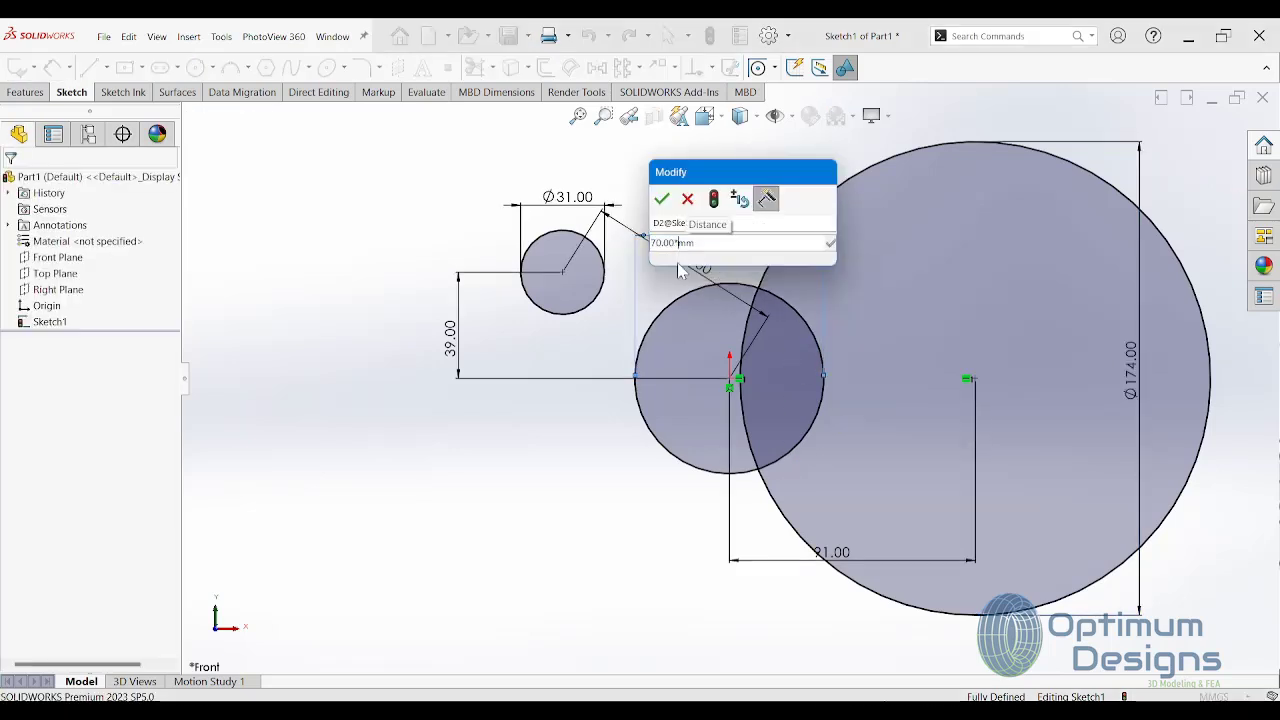
key("Return")
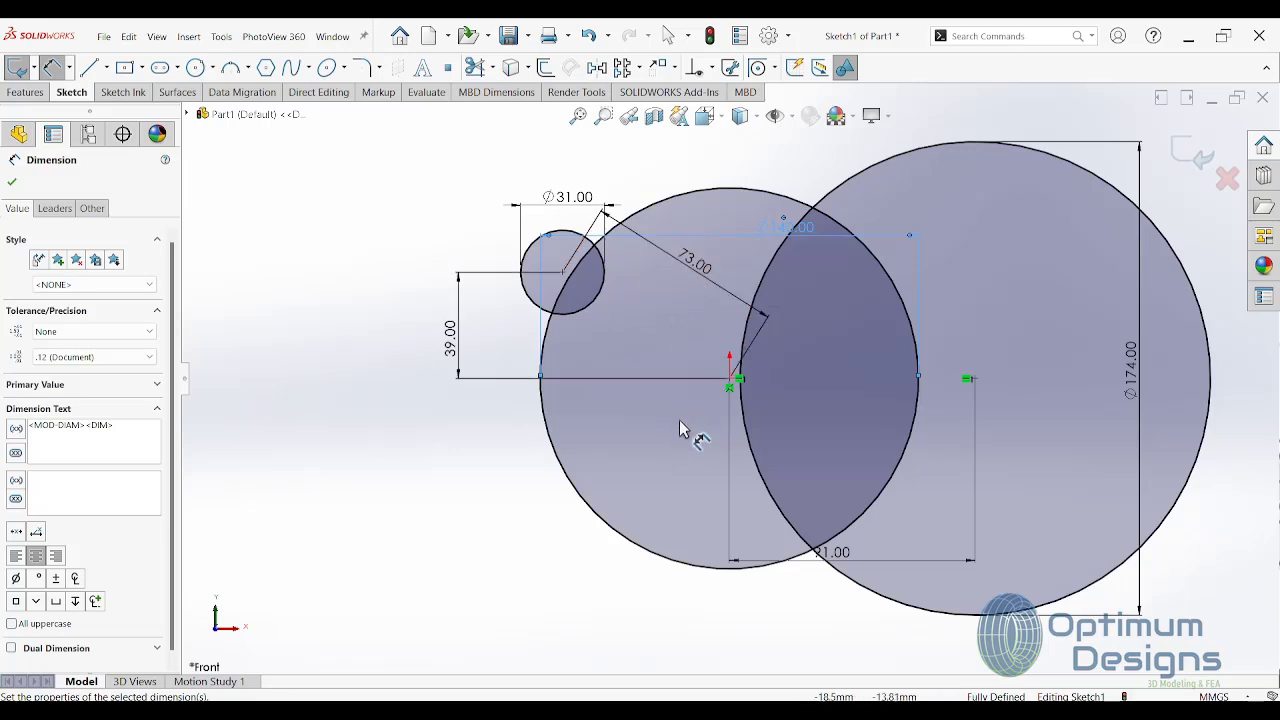
key("Escape")
double_click(559, 199)
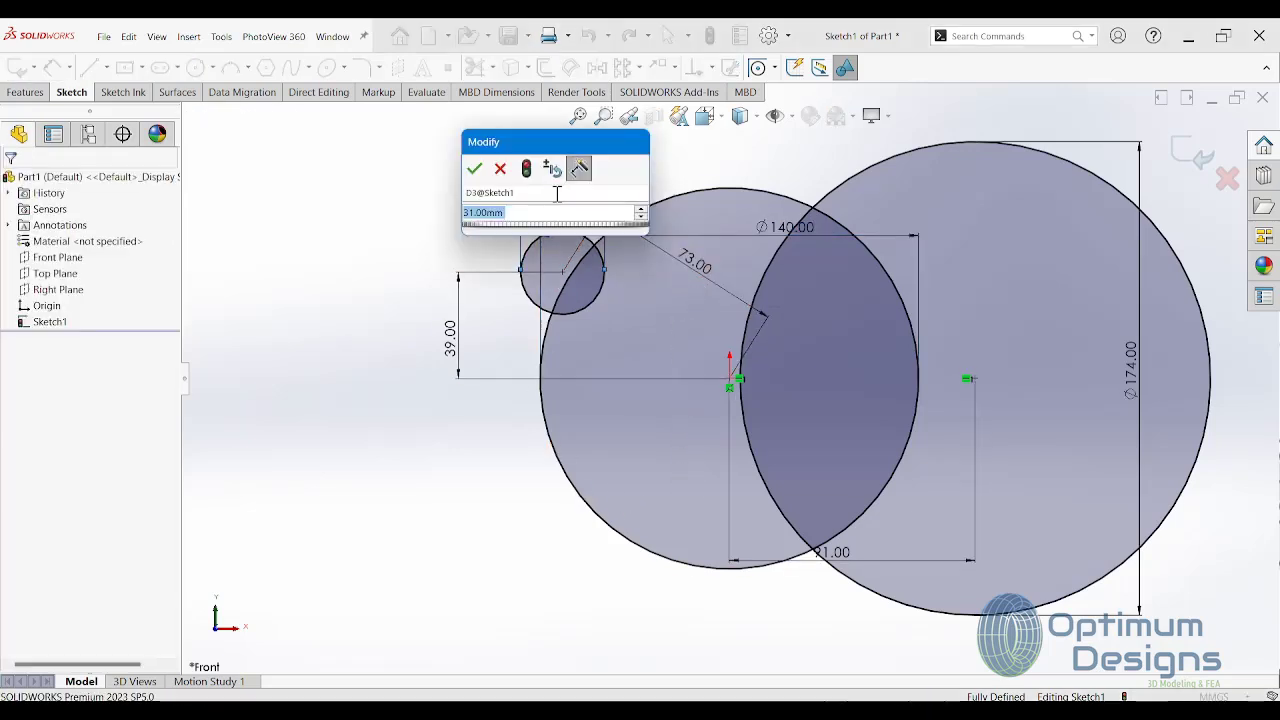
type("62")
key("Return")
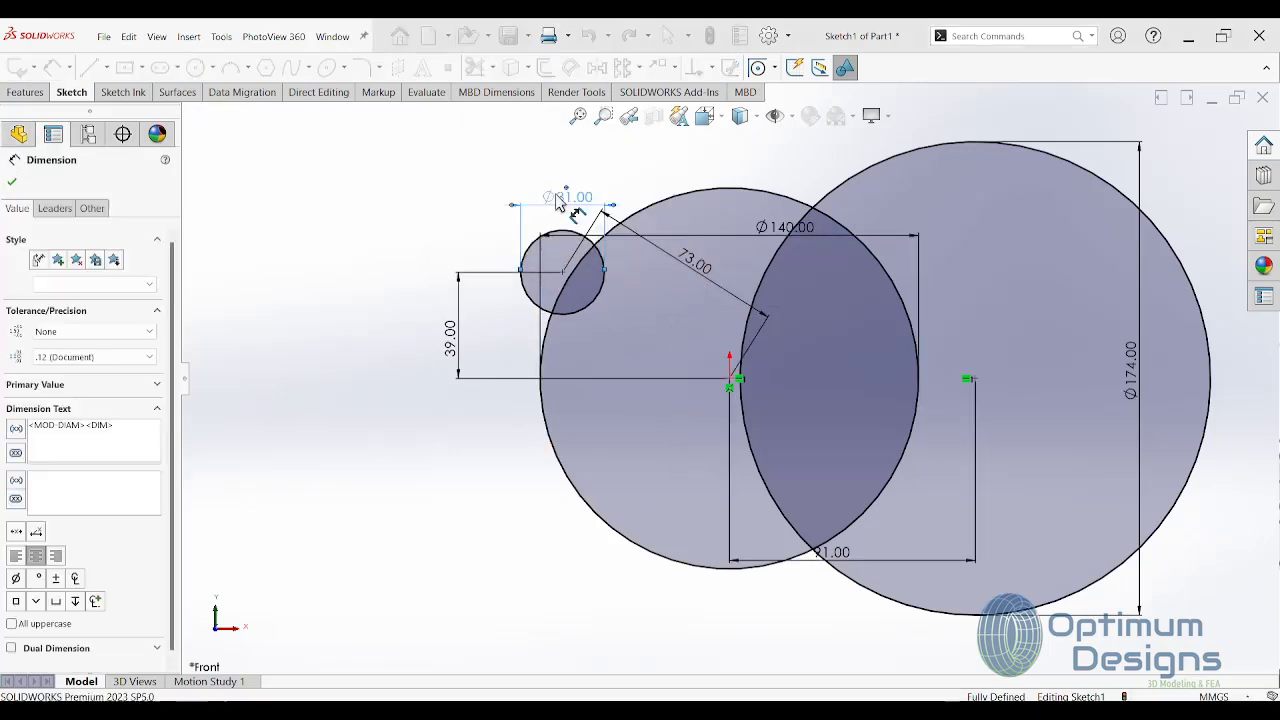
Step: Move the Ø140, Ø174, 91 and Ø62 dimensions outward, clear of the enlarged circles
scroll(640, 420, "up", 2)
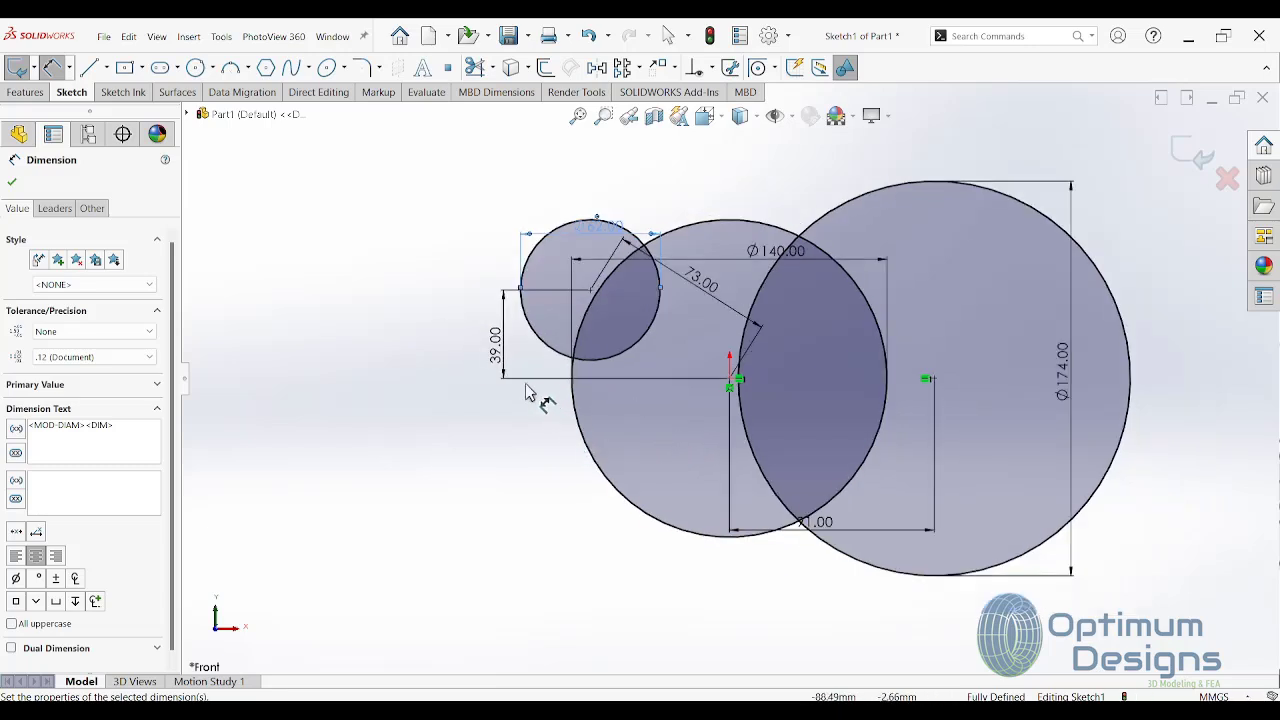
left_click_drag(748, 263, 749, 165)
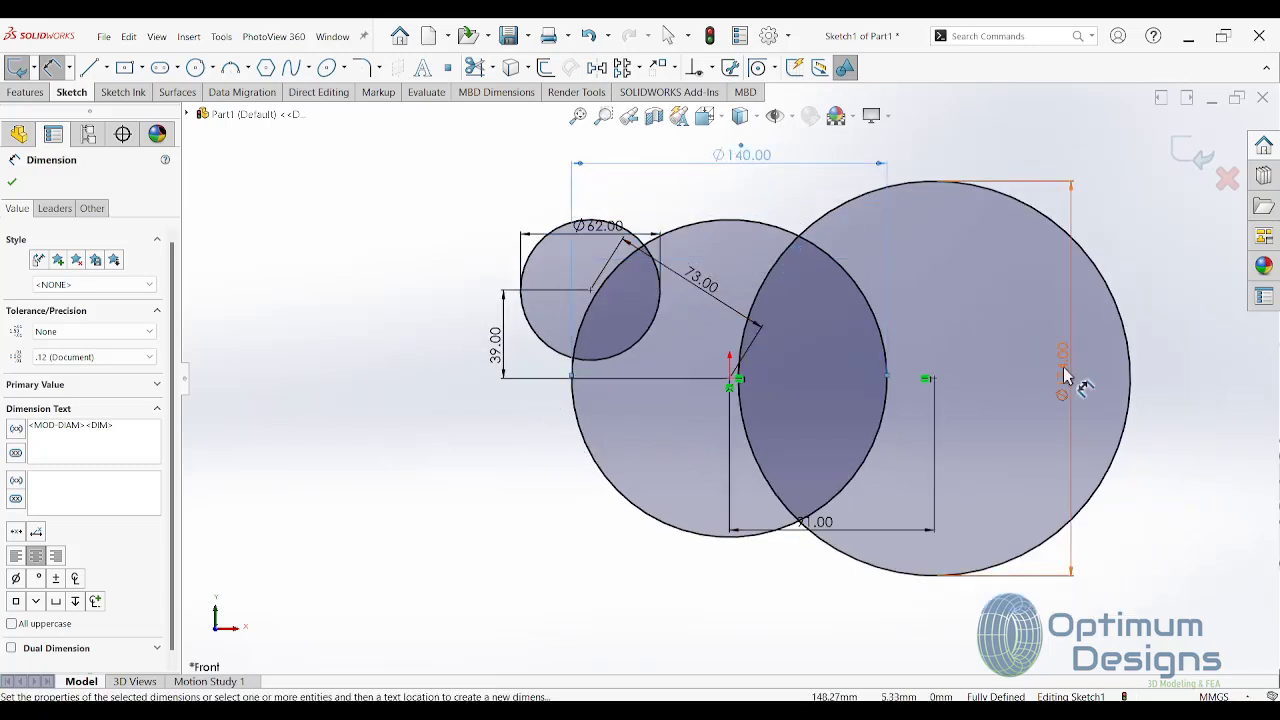
left_click_drag(1062, 372, 1182, 375)
left_click_drag(815, 522, 822, 612)
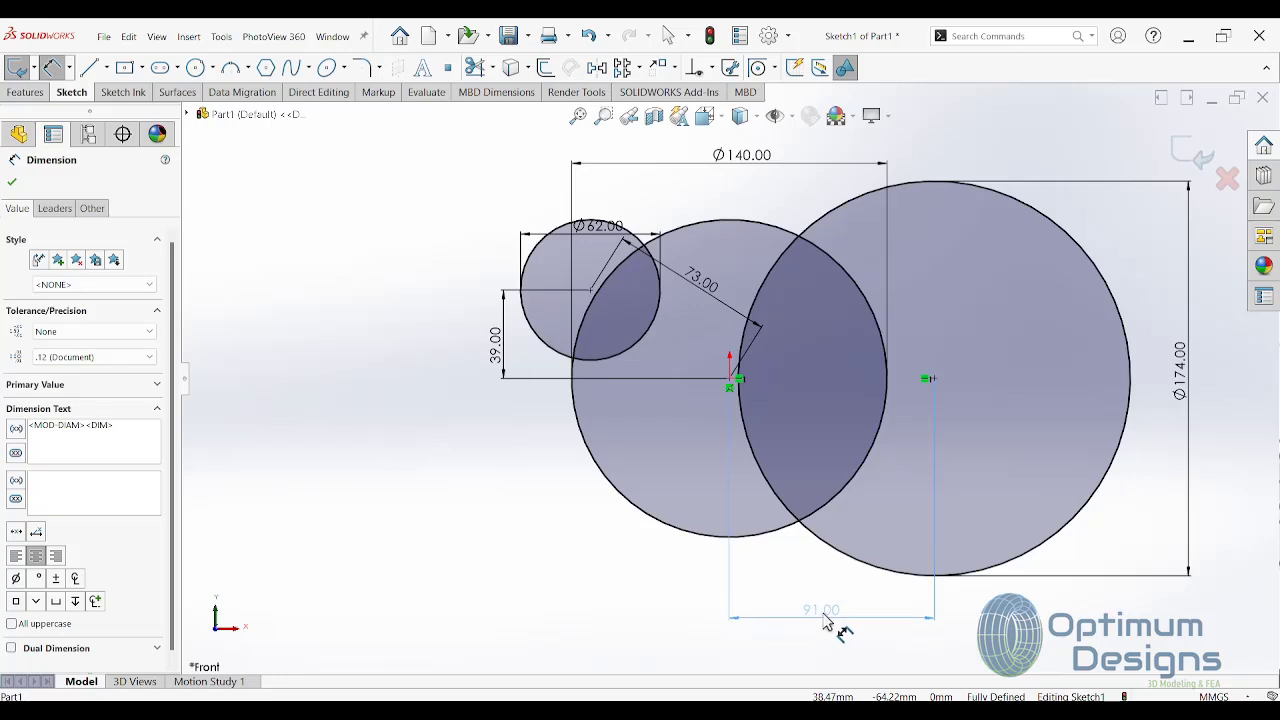
left_click_drag(598, 226, 731, 172)
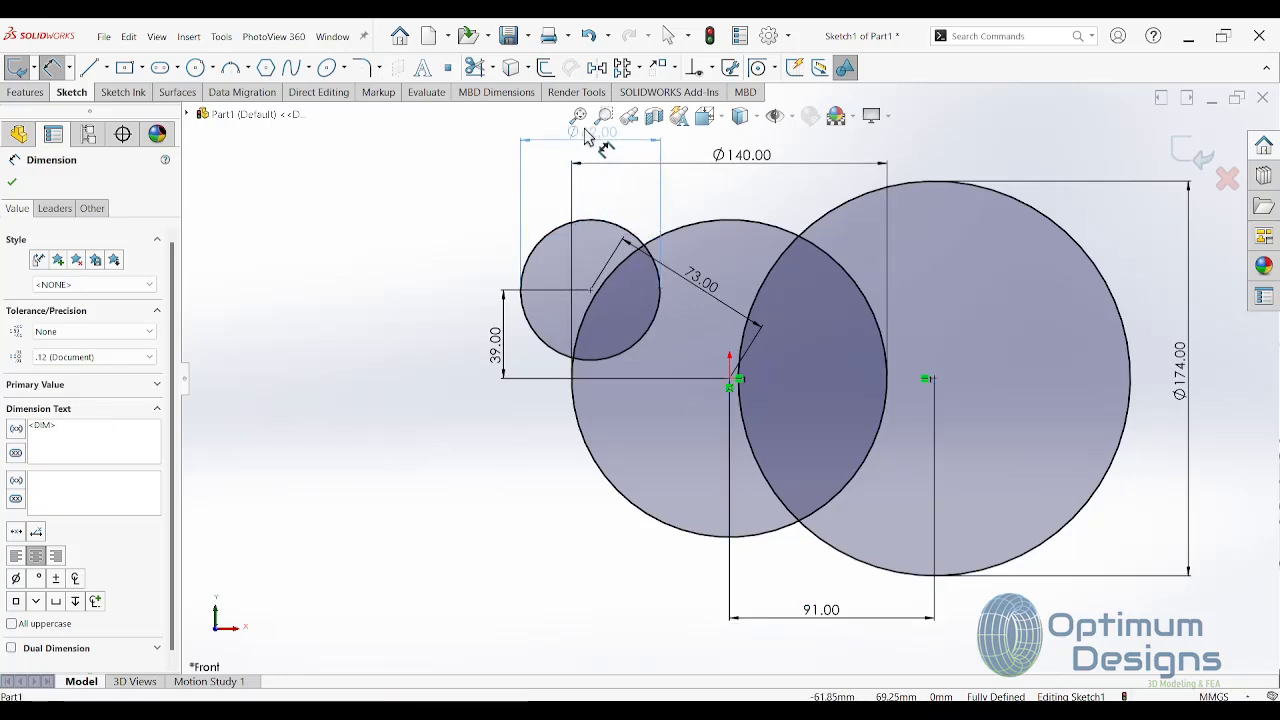
left_click(735, 166)
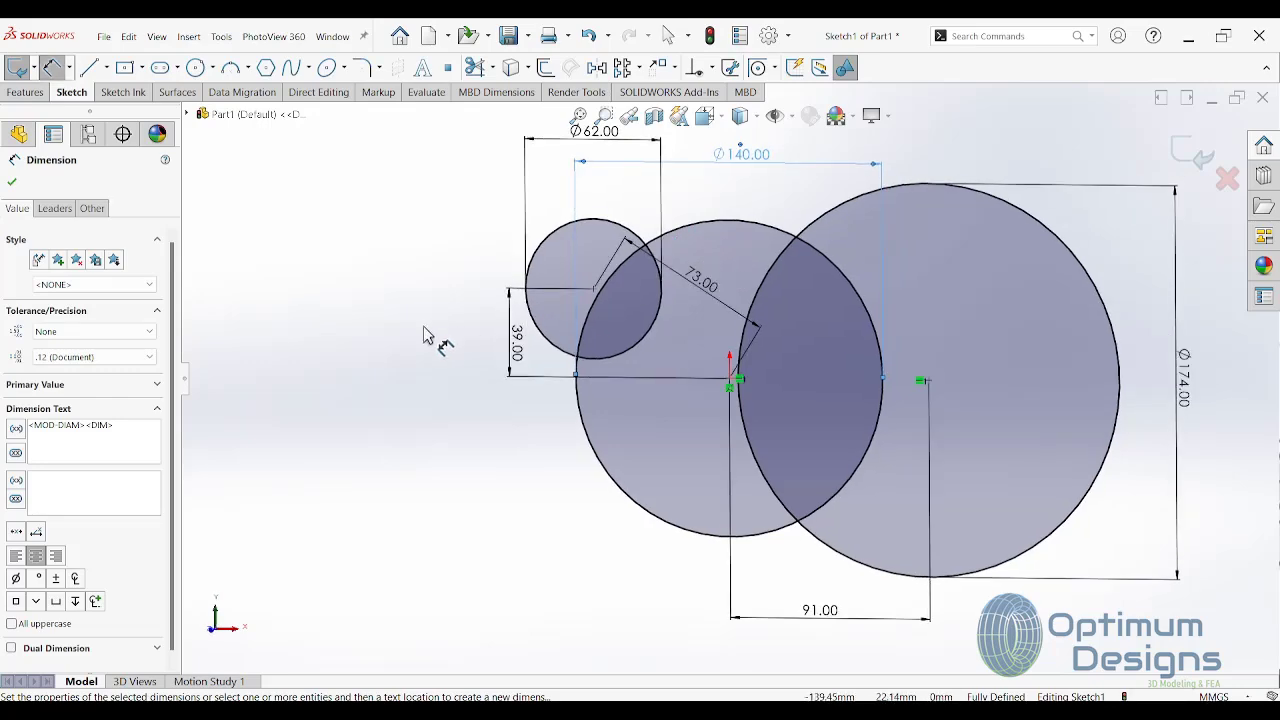
Step: Switch to the Front view and check the cover outline in the gearbox reference drawing
key("space")
left_click(548, 448)
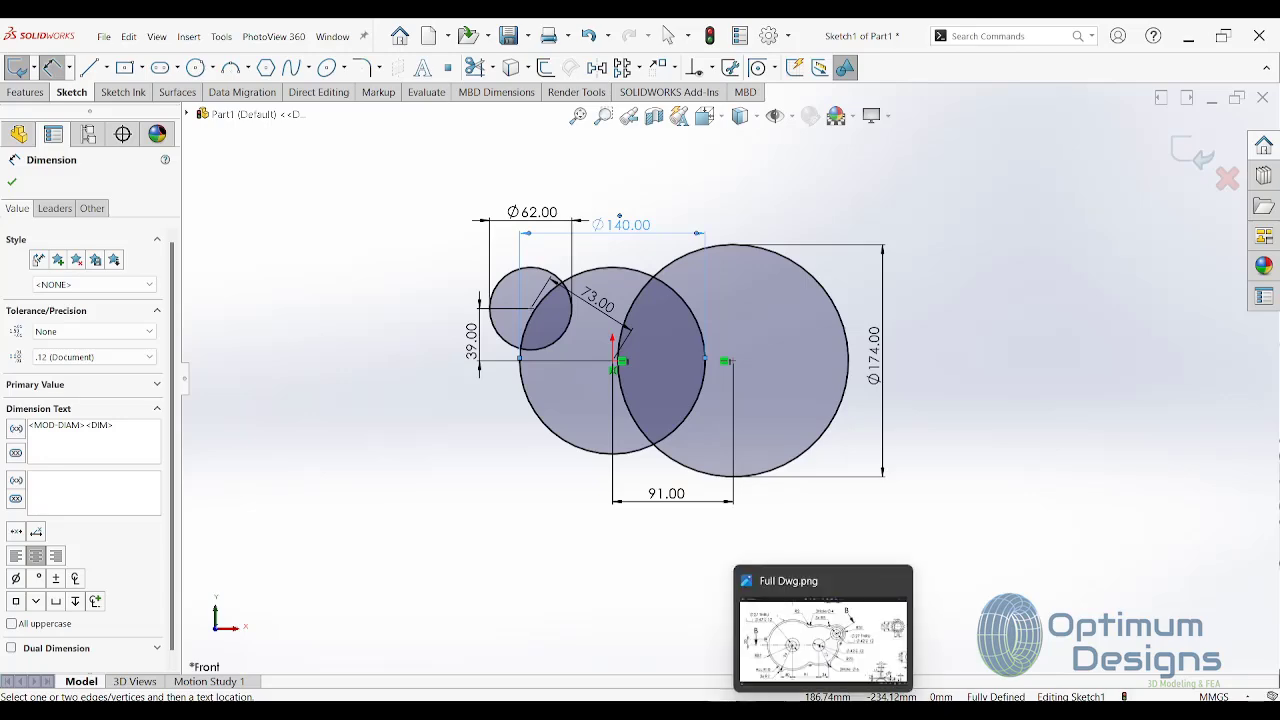
left_click(822, 640)
scroll(730, 500, "down", 1)
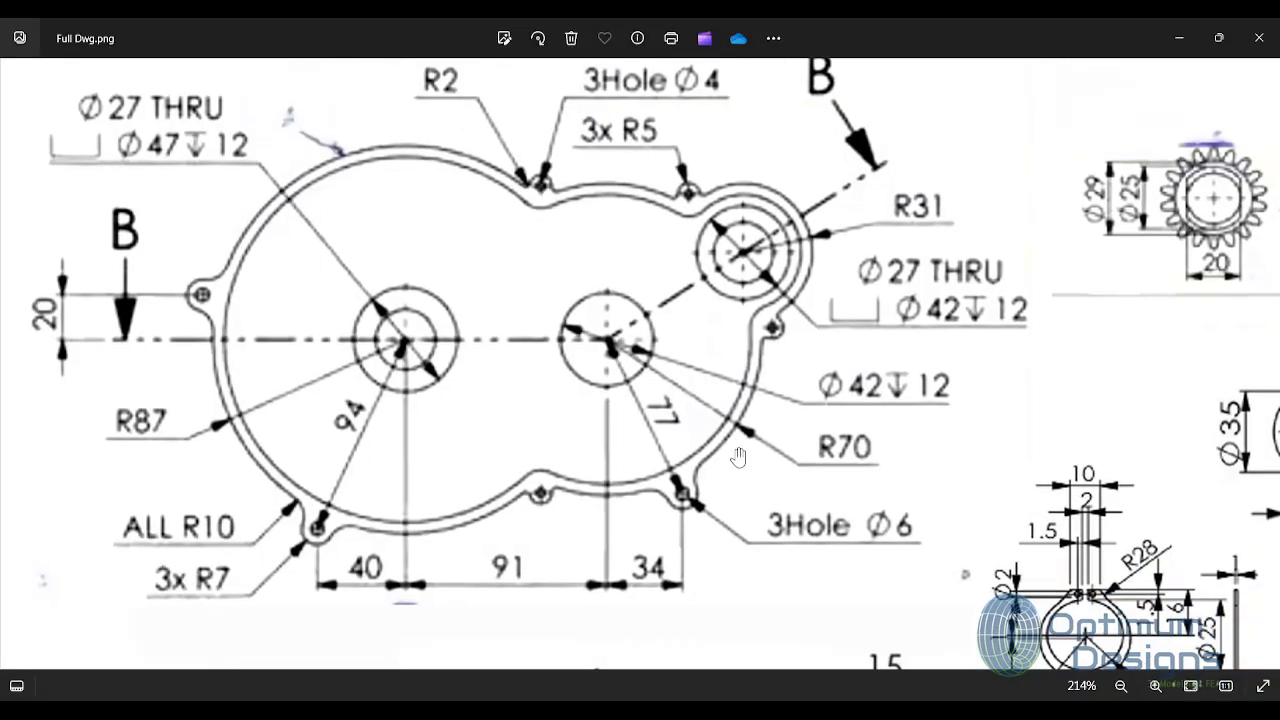
scroll(648, 455, "down", 1)
left_click_drag(525, 457, 533, 421)
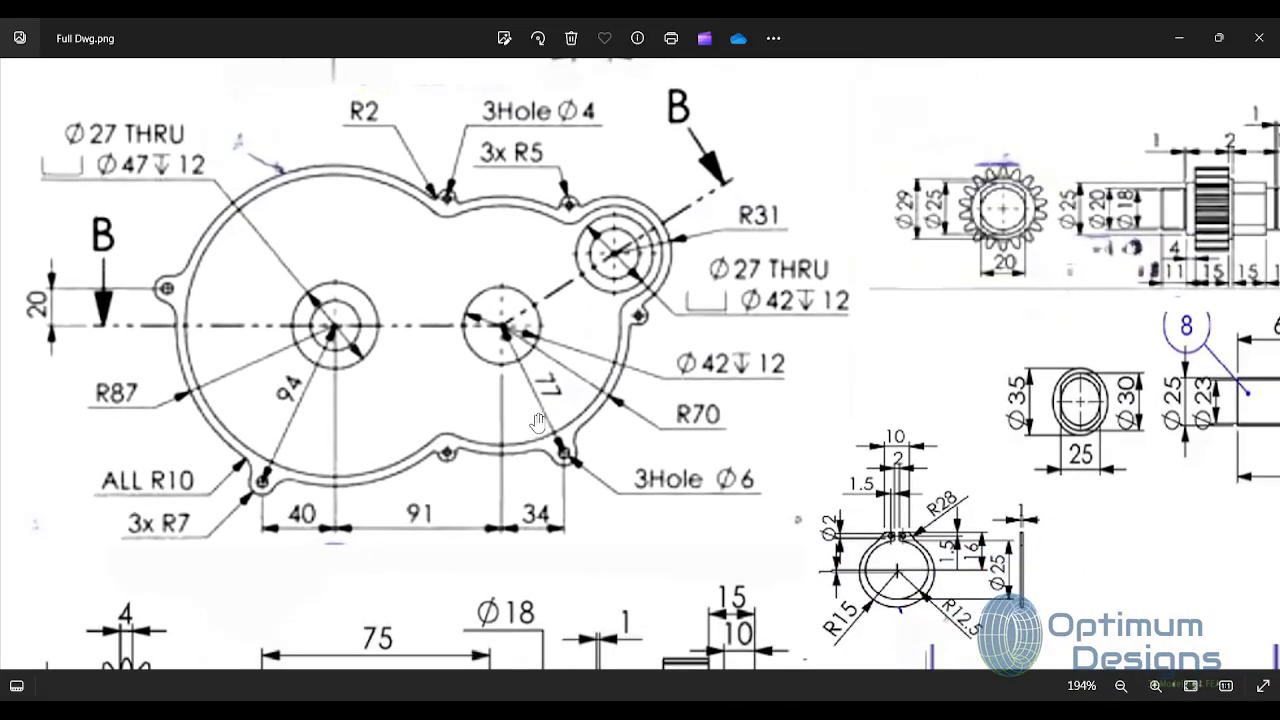
left_click(1179, 38)
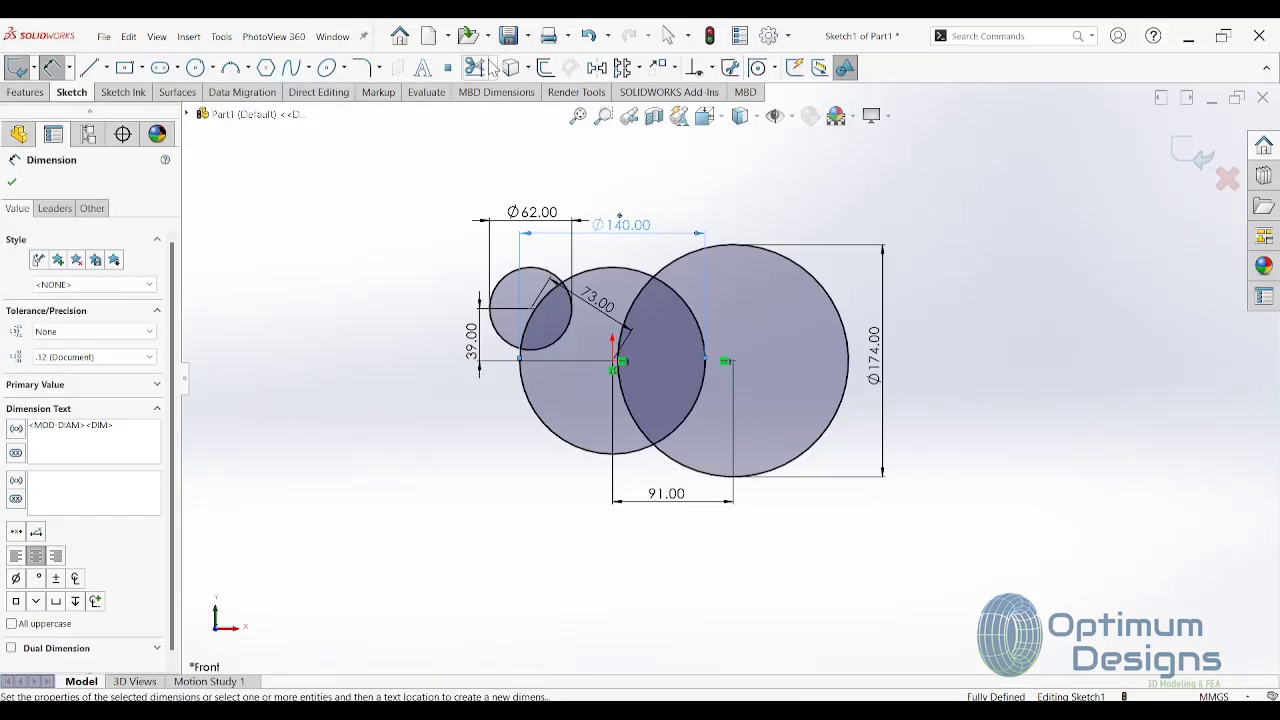
Step: Trim the overlapping inner circle arcs into one merged outline
left_click(477, 67)
left_click_drag(535, 300, 710, 340)
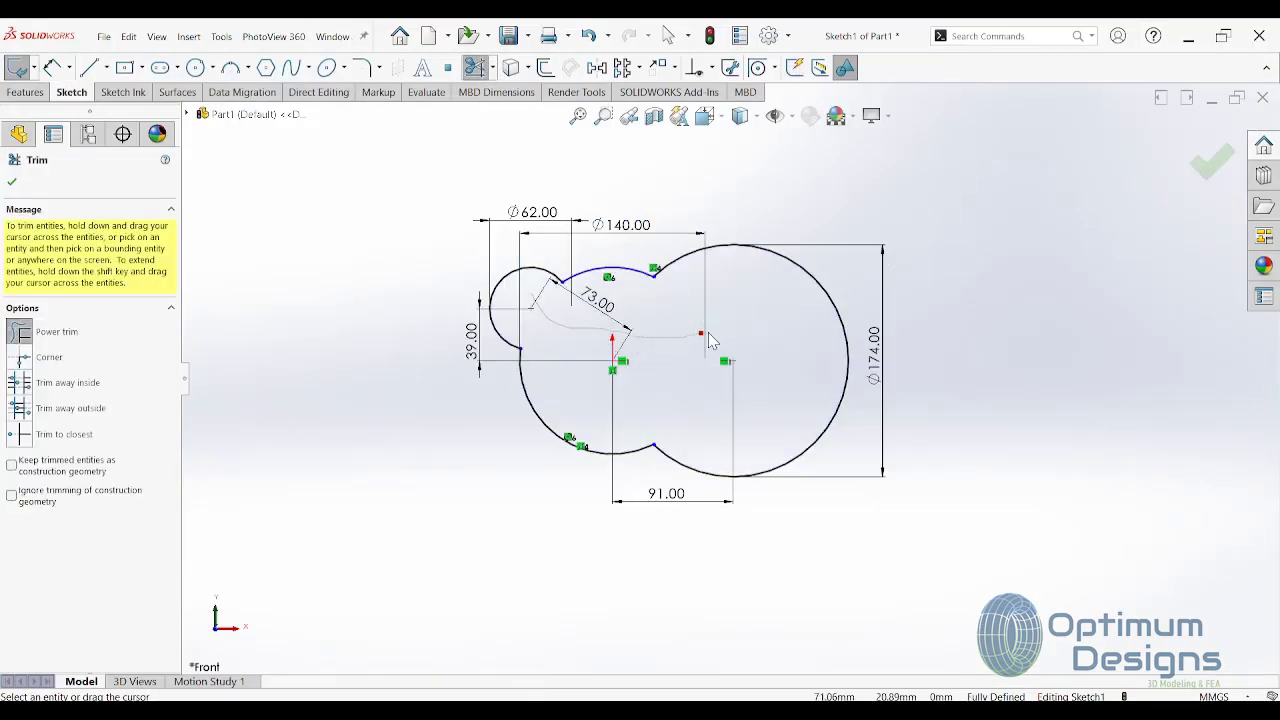
left_click(545, 67)
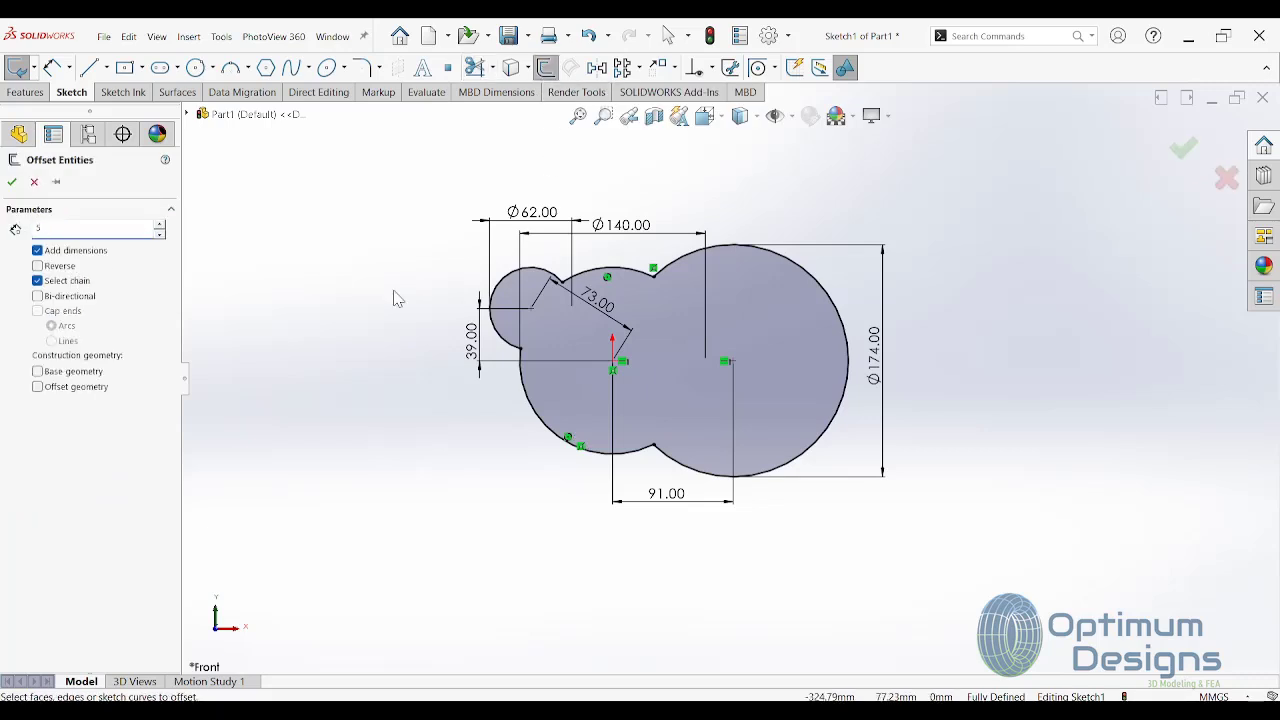
left_click(684, 259)
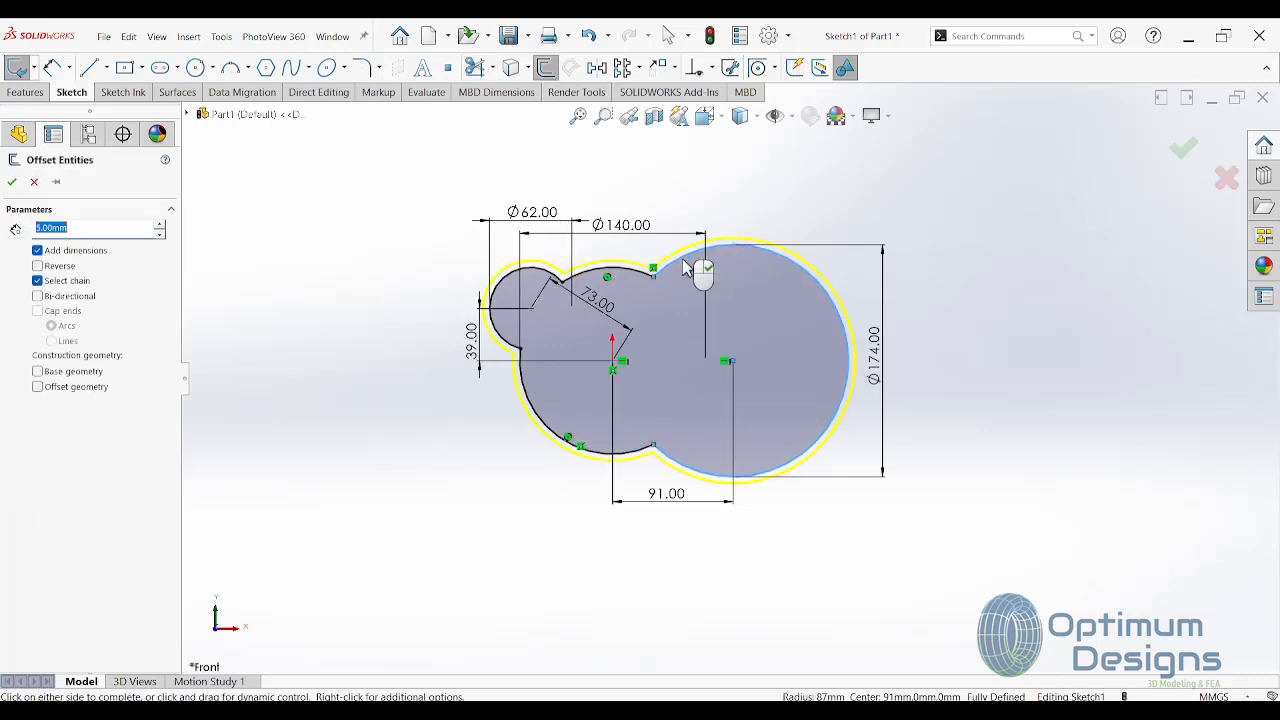
left_click(34, 182)
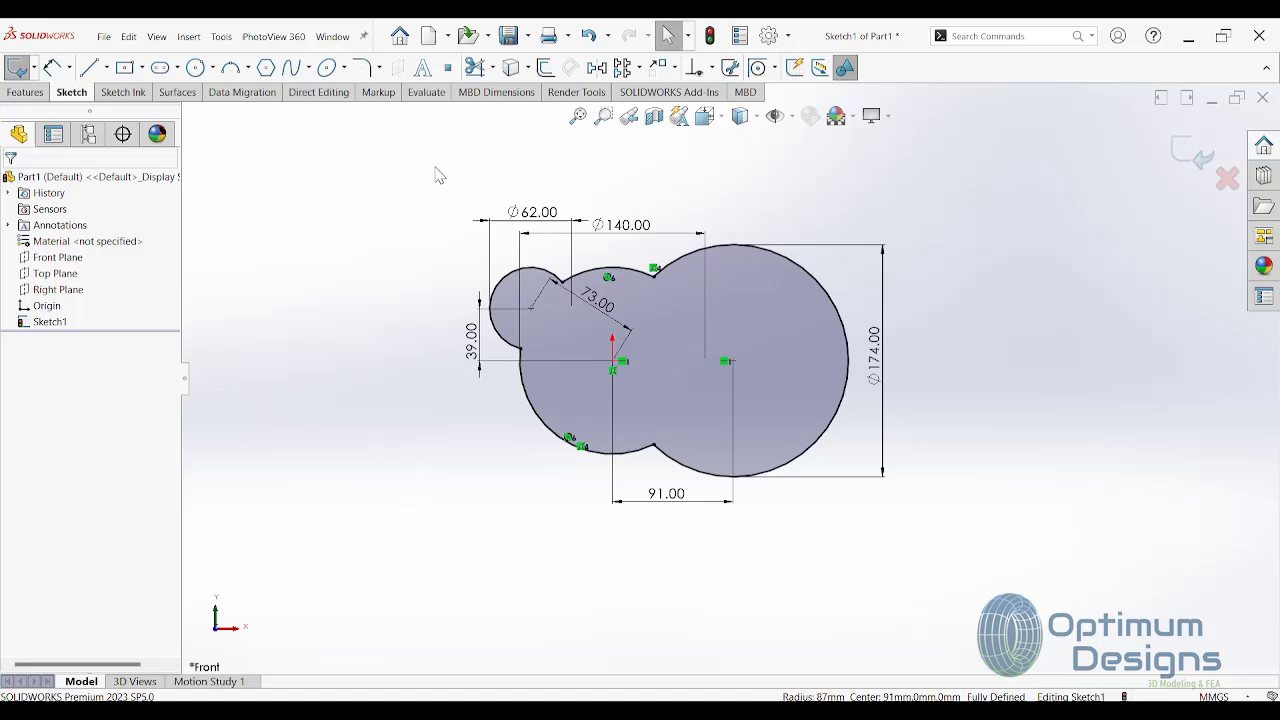
Step: Round the four notch corners with 10 mm sketch fillets
left_click(362, 67)
left_click(560, 282)
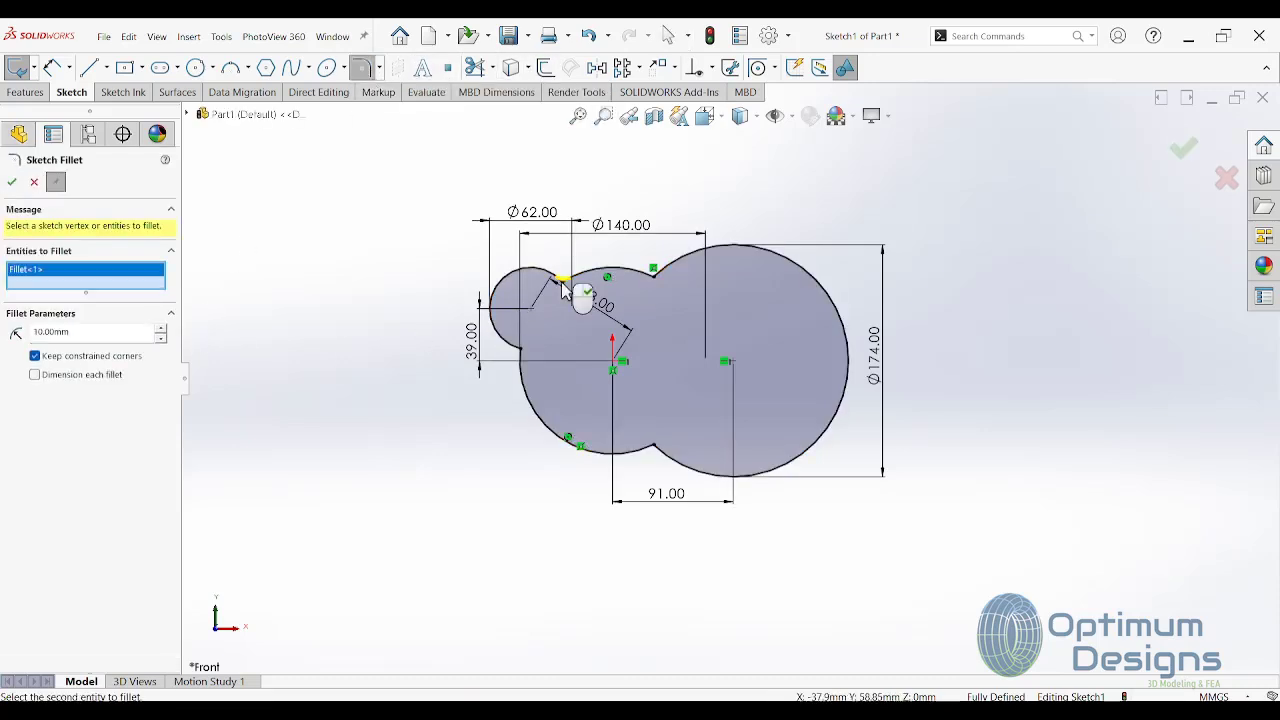
left_click(654, 271)
left_click(518, 350)
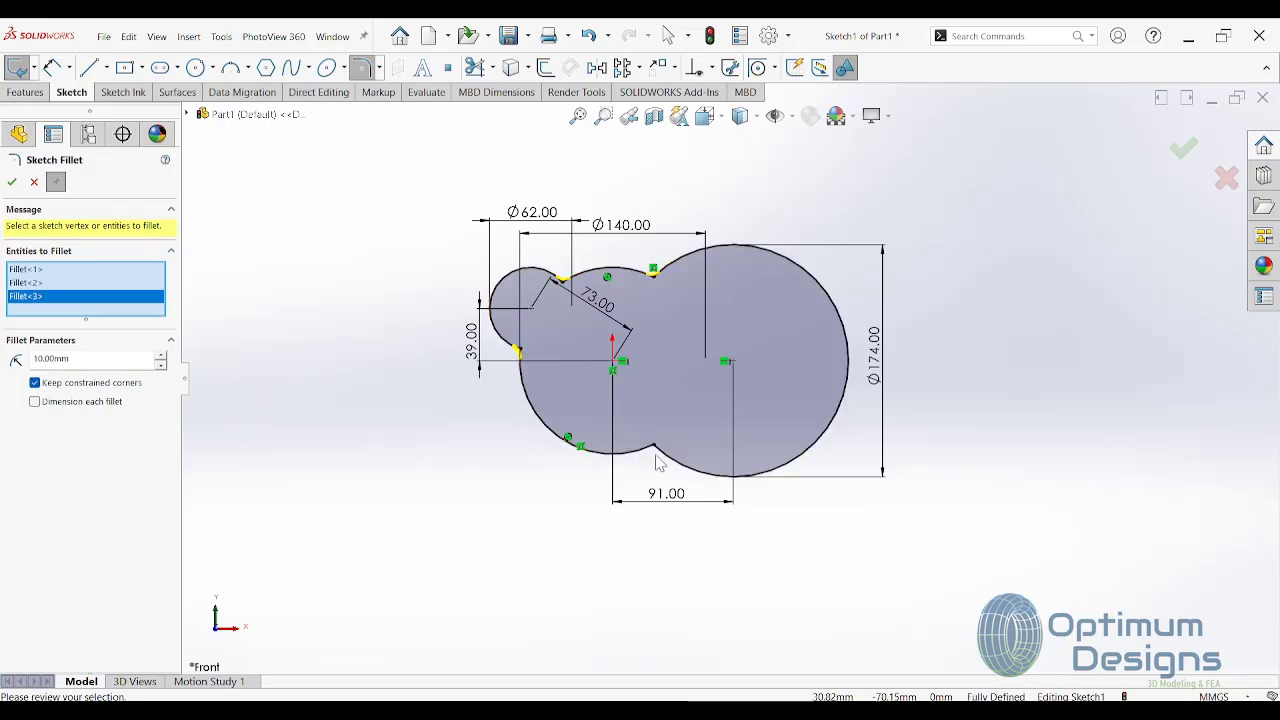
left_click(654, 448)
key("Return")
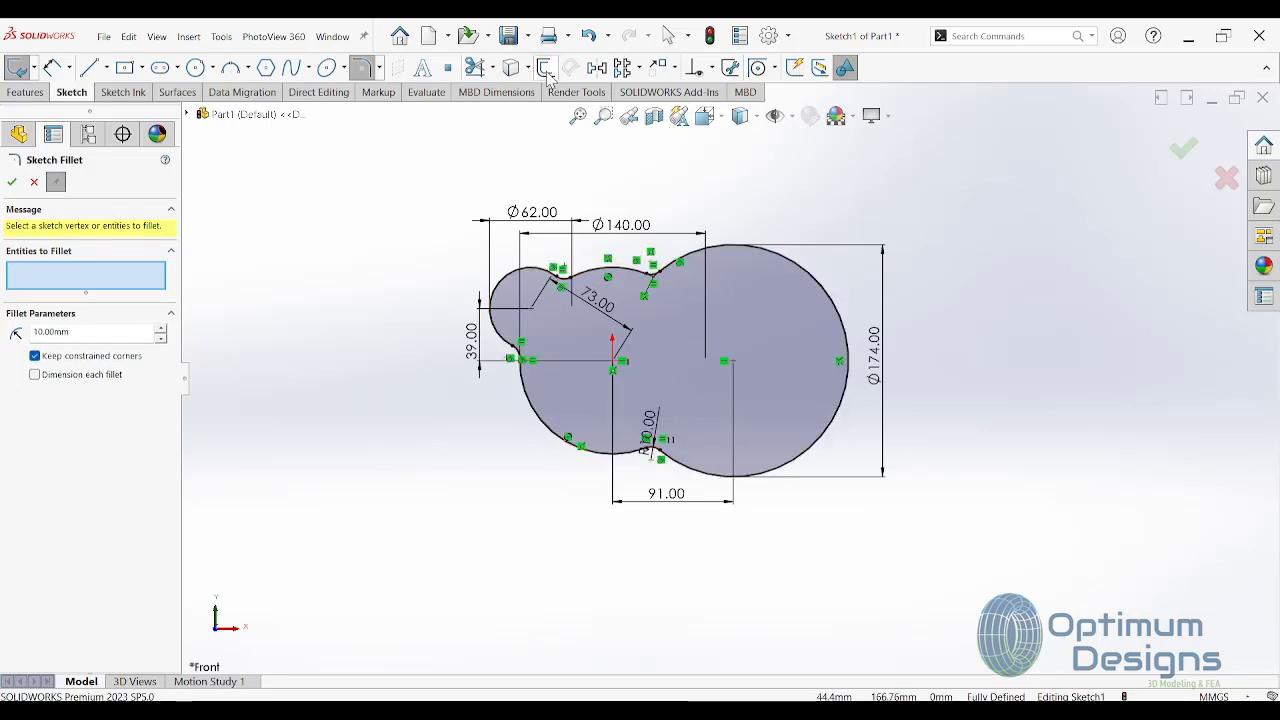
Step: Offset the whole outline 5 mm inward with Reverse checked
left_click(545, 67)
left_click(752, 252)
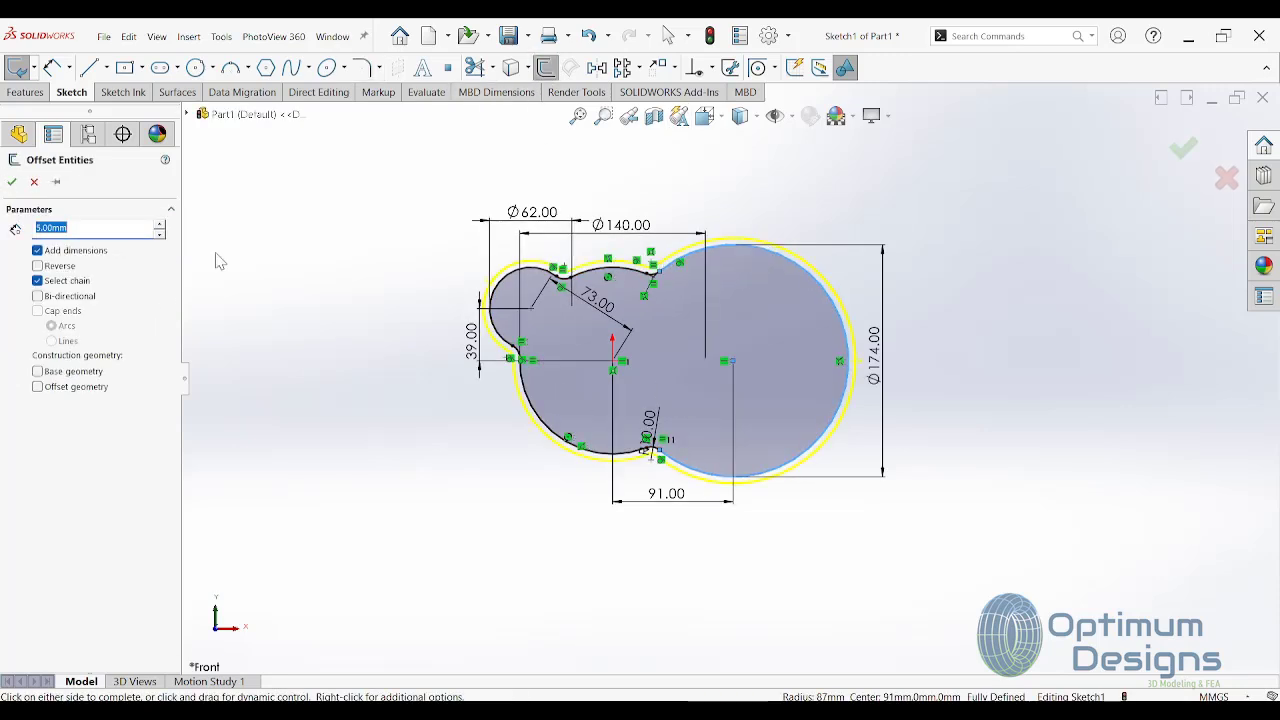
left_click(58, 266)
left_click(12, 182)
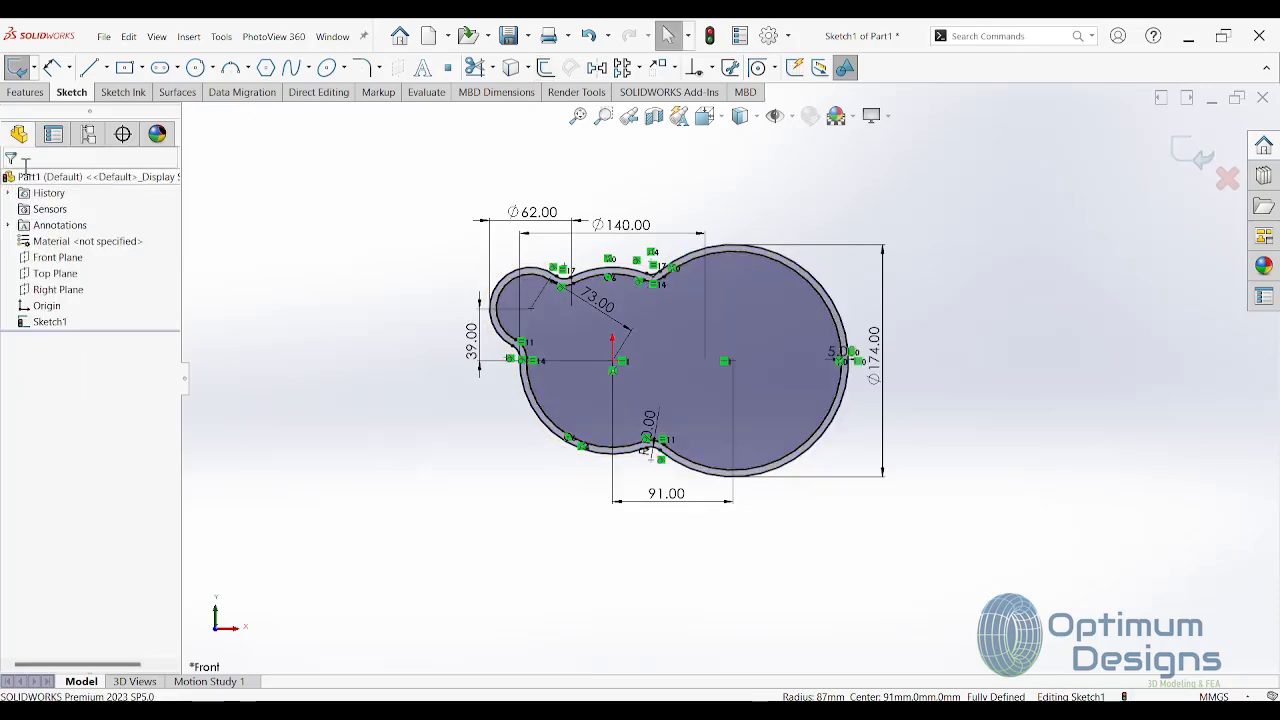
Step: Extrude the sketch 26 mm to form the rim wall
left_click(24, 92)
left_click(17, 67)
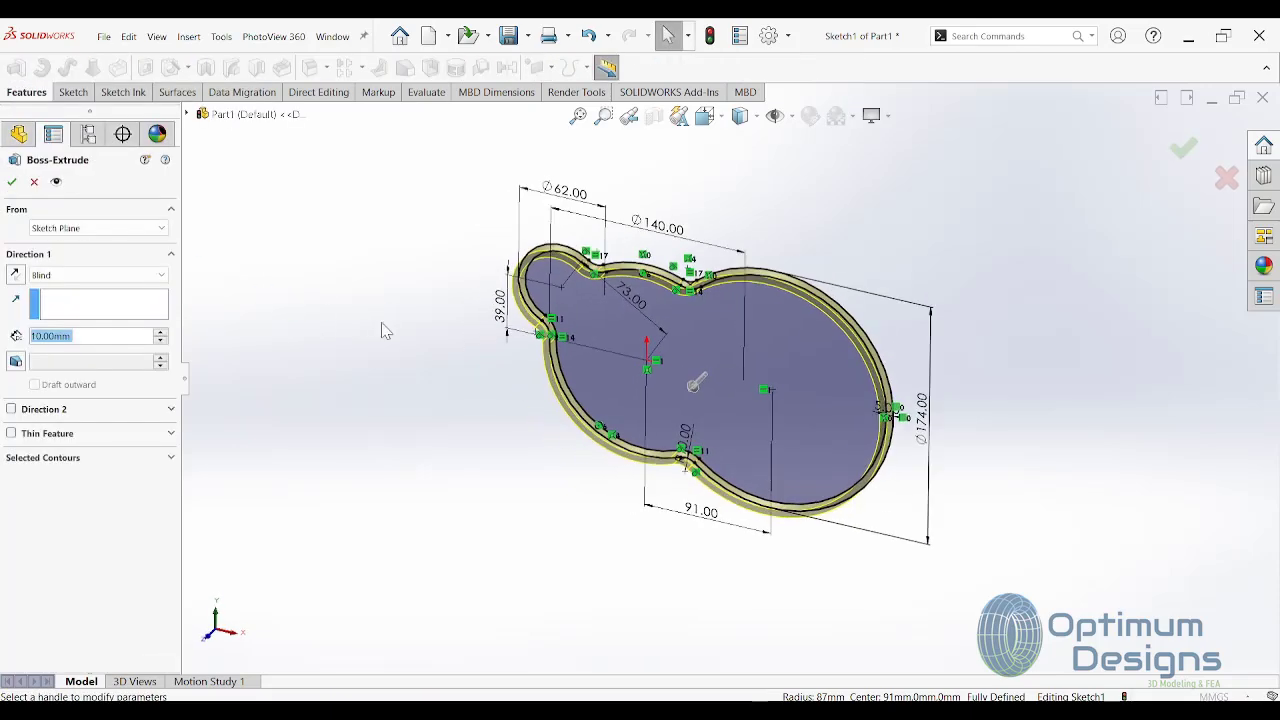
type("26.0")
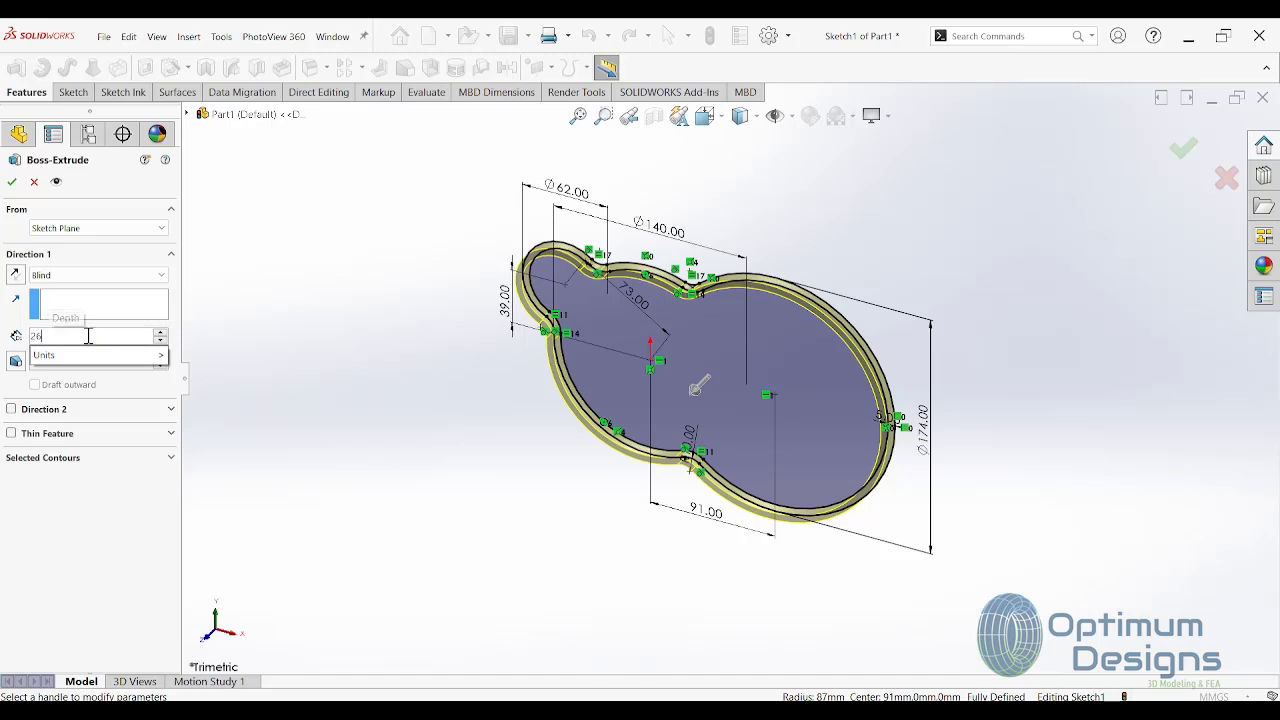
key("Return")
left_click(11, 183)
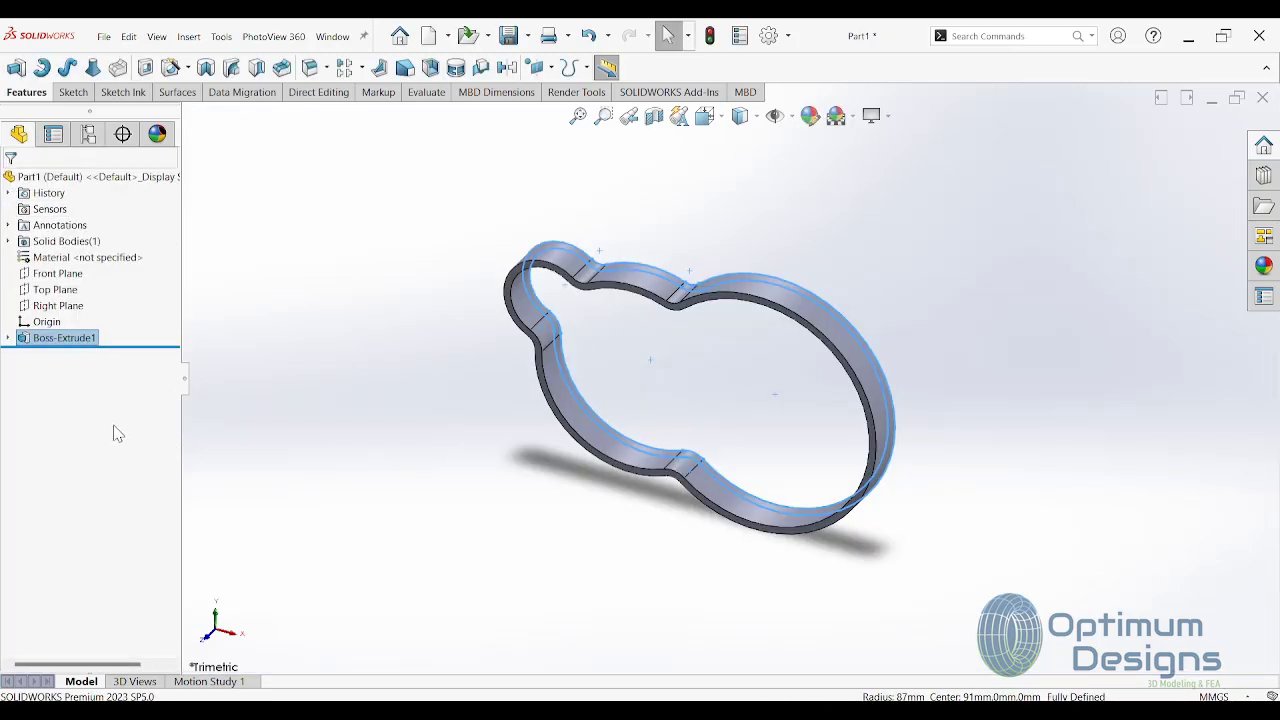
Step: Extrude the inner region of Sketch1 5 mm as the base plate
left_click(9, 340)
left_click(65, 354)
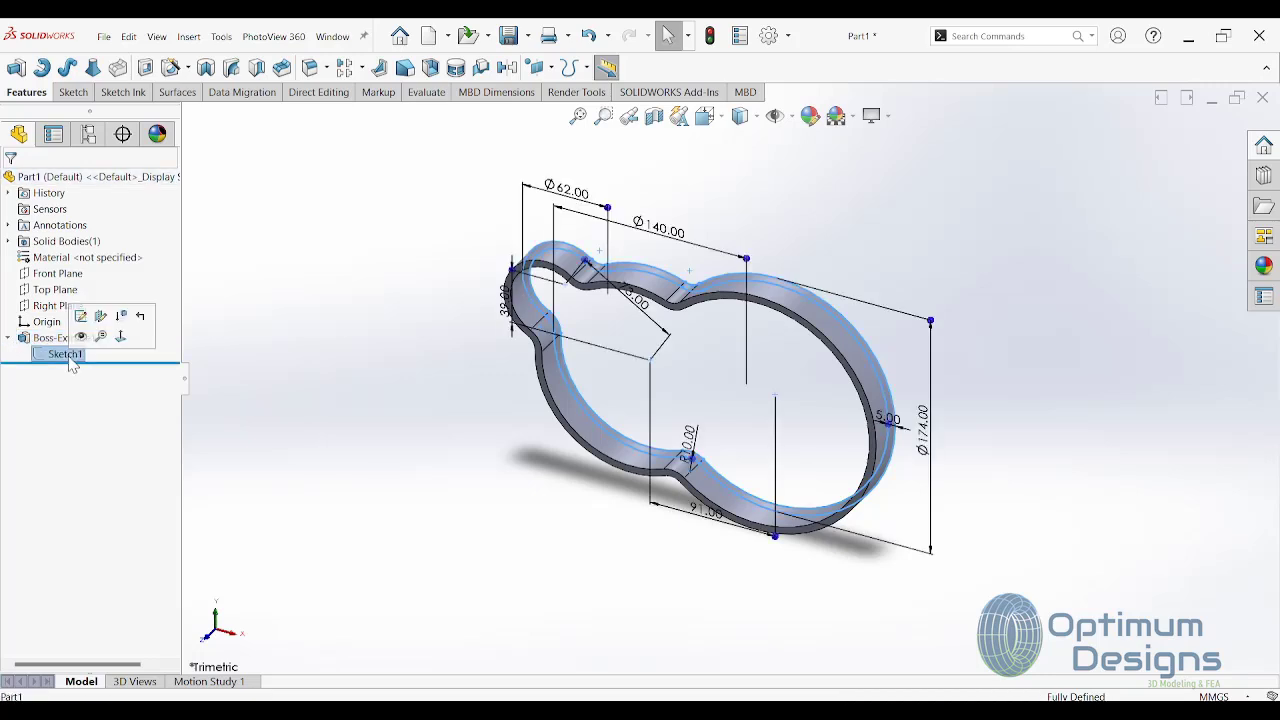
left_click(21, 76)
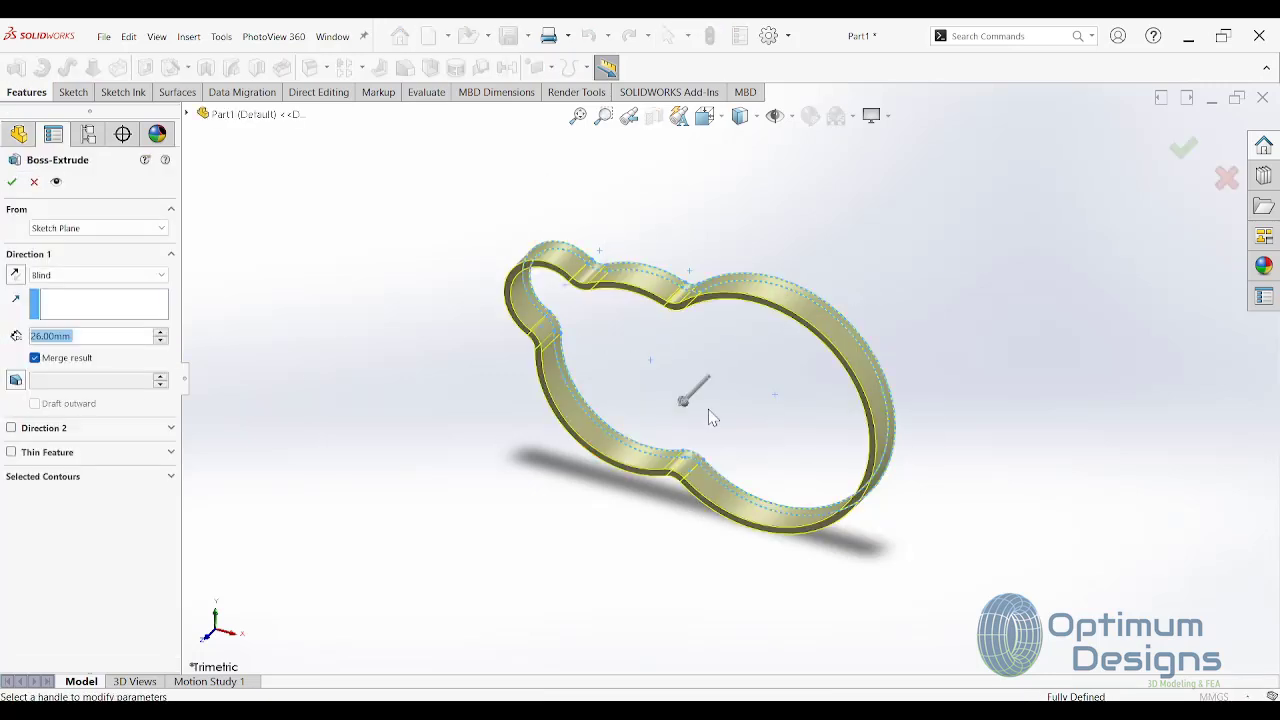
left_click(105, 478)
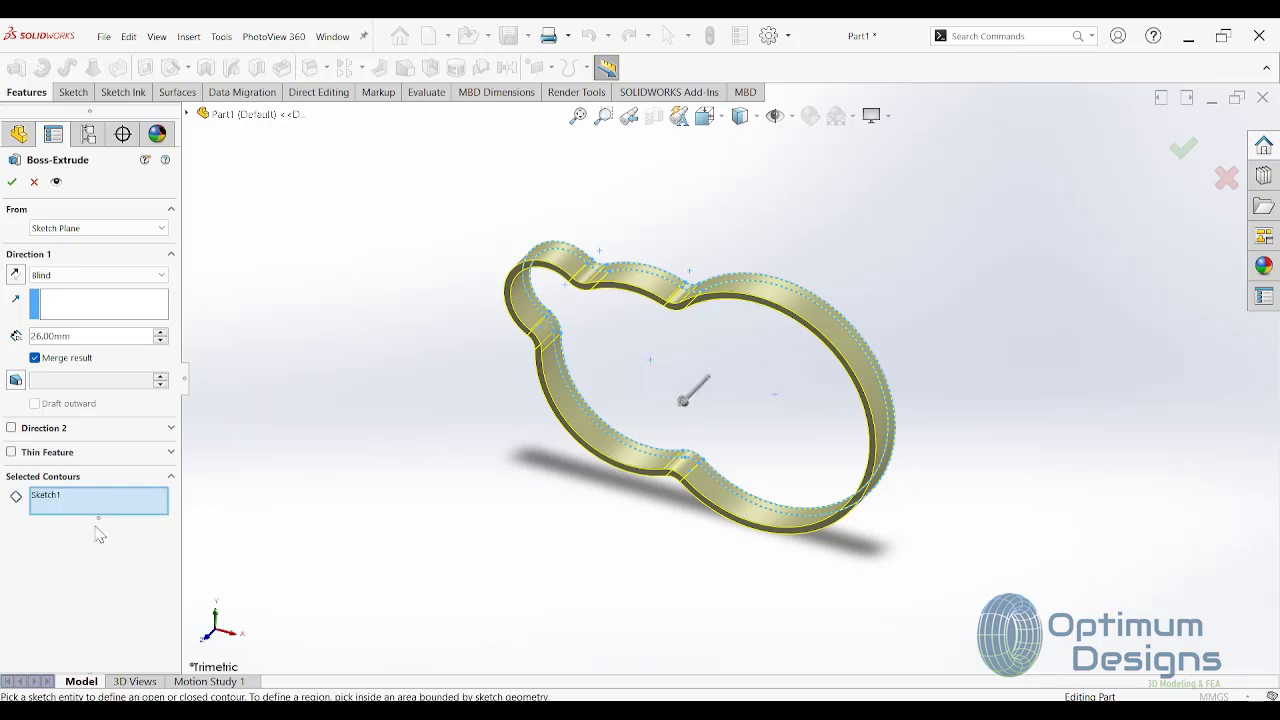
left_click(707, 412)
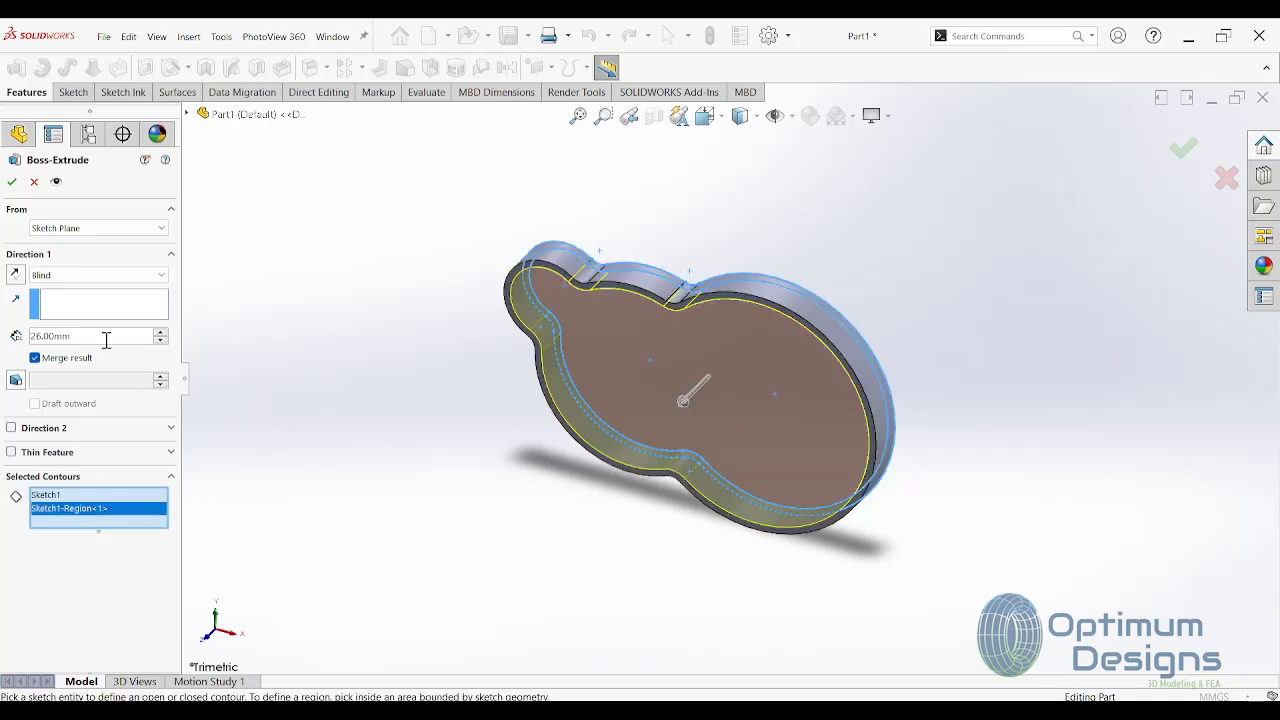
type("5")
key("Return")
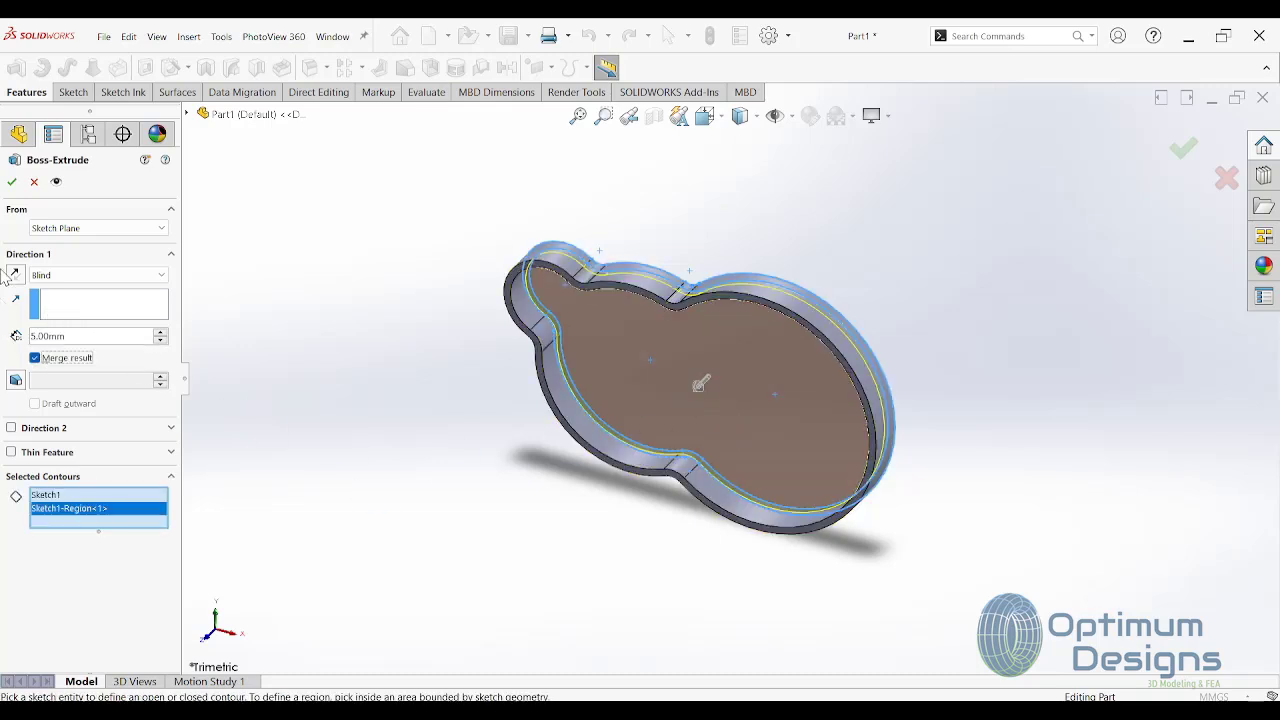
left_click(13, 184)
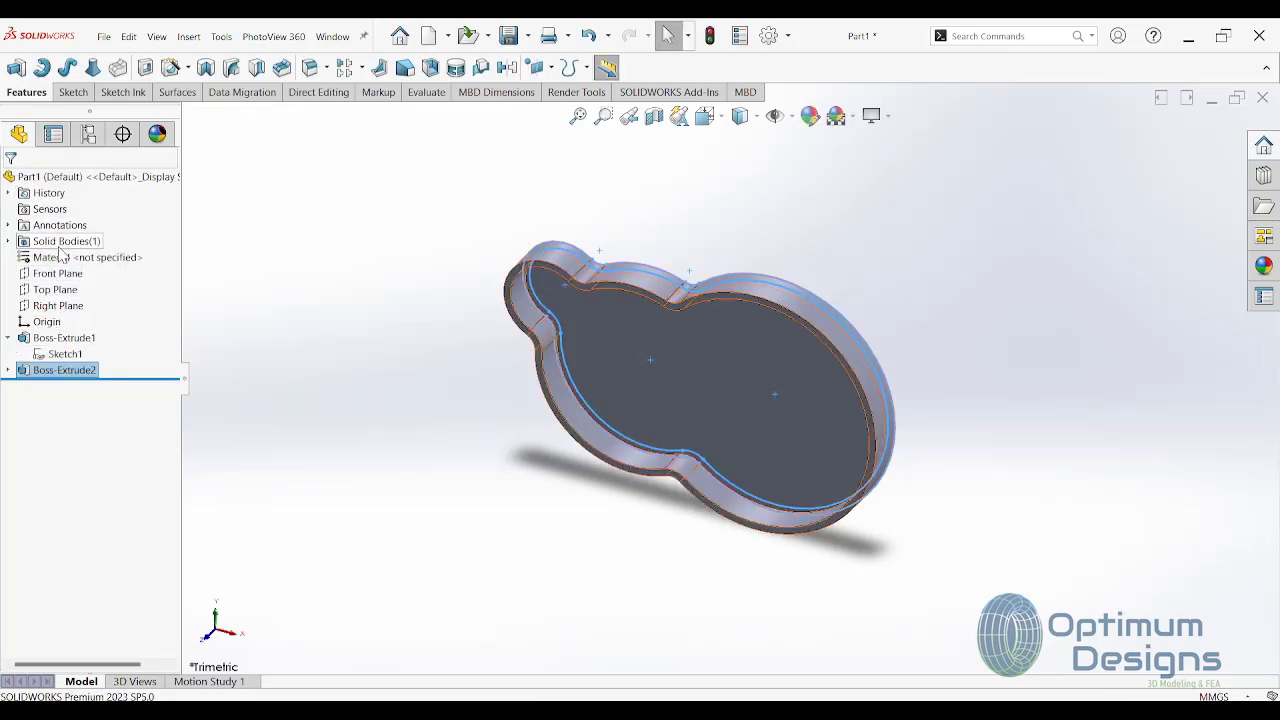
Step: On the Front Plane, draw a circle at the lower notch and dimension it Ø14
left_click(57, 273)
left_click(134, 263)
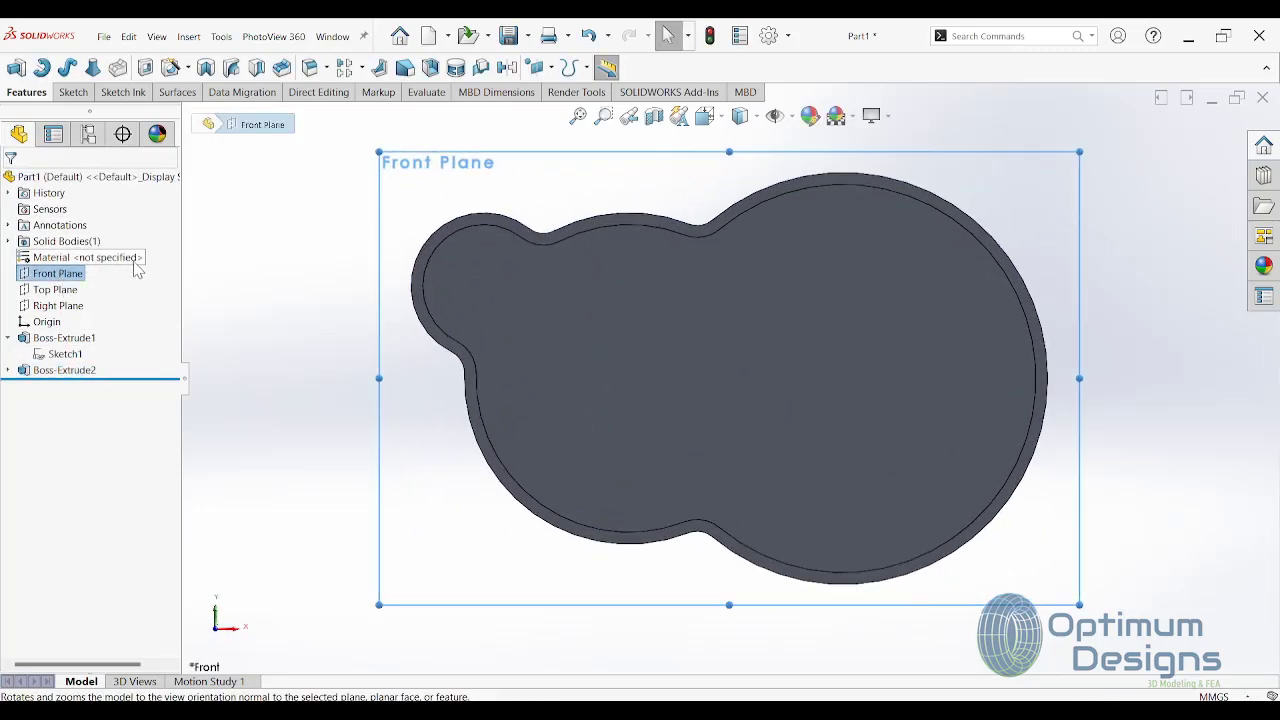
left_click(80, 94)
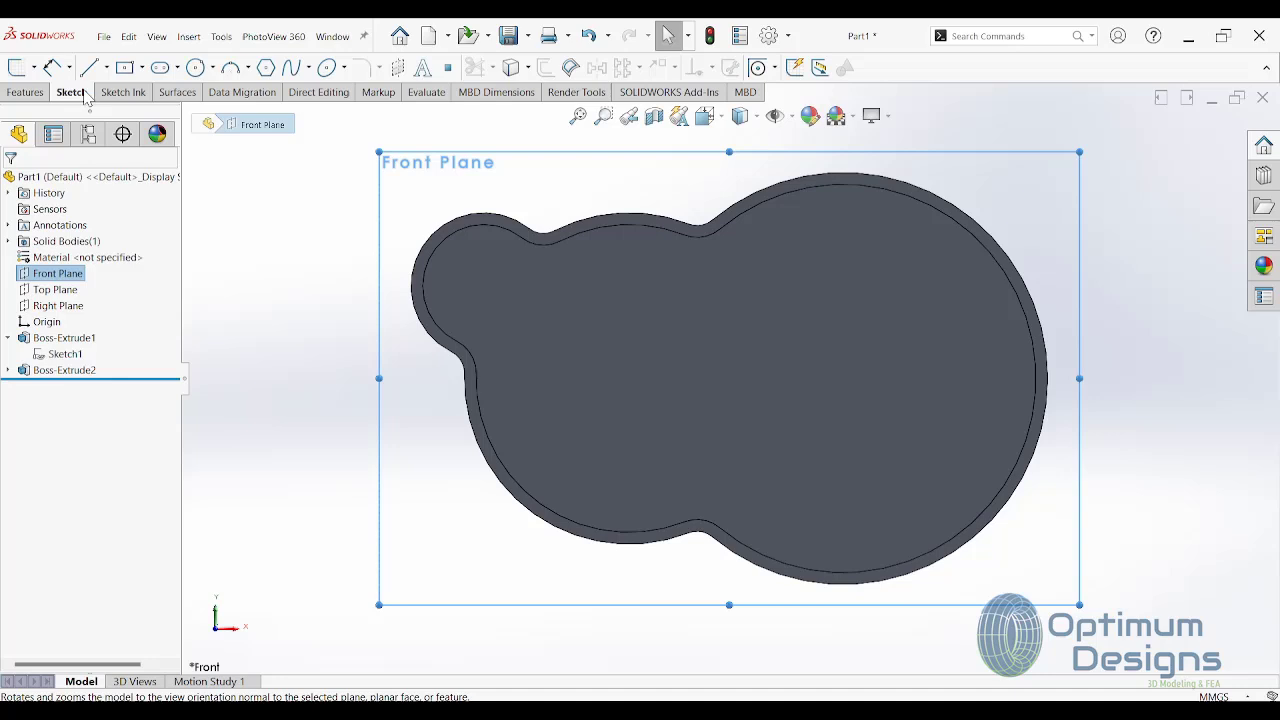
left_click(196, 67)
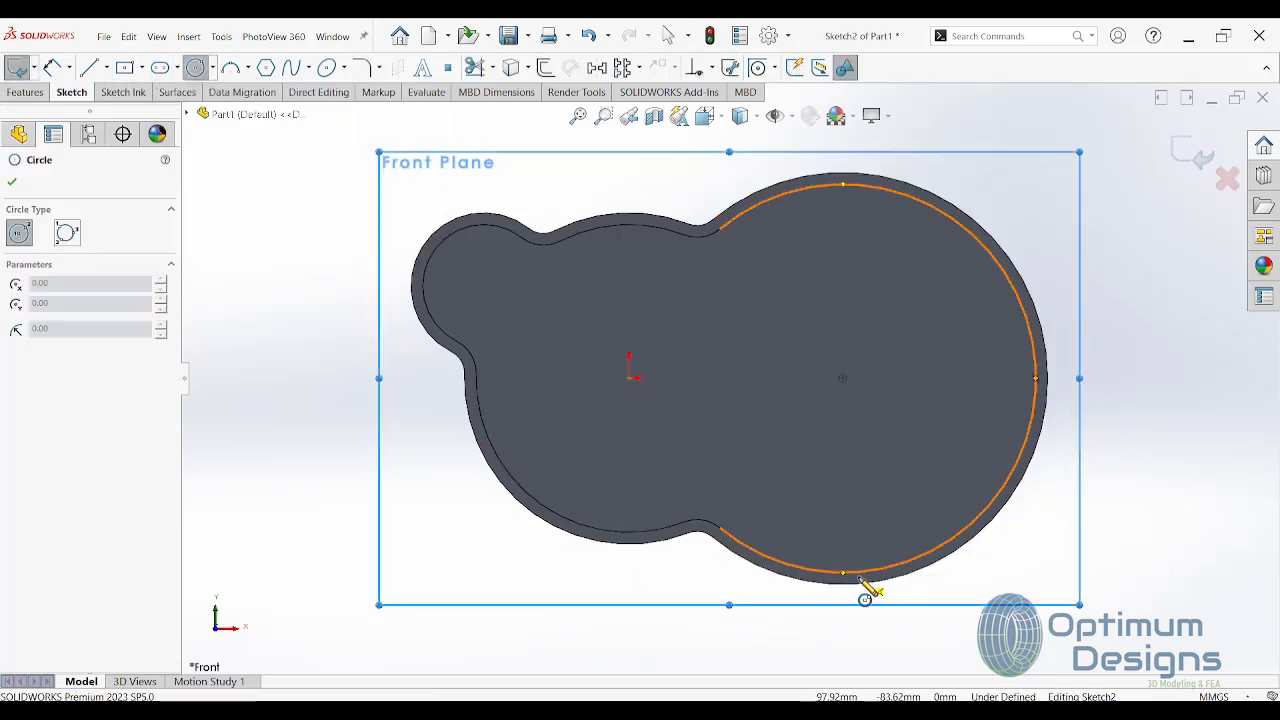
scroll(857, 603, "down", 5)
left_click(822, 527)
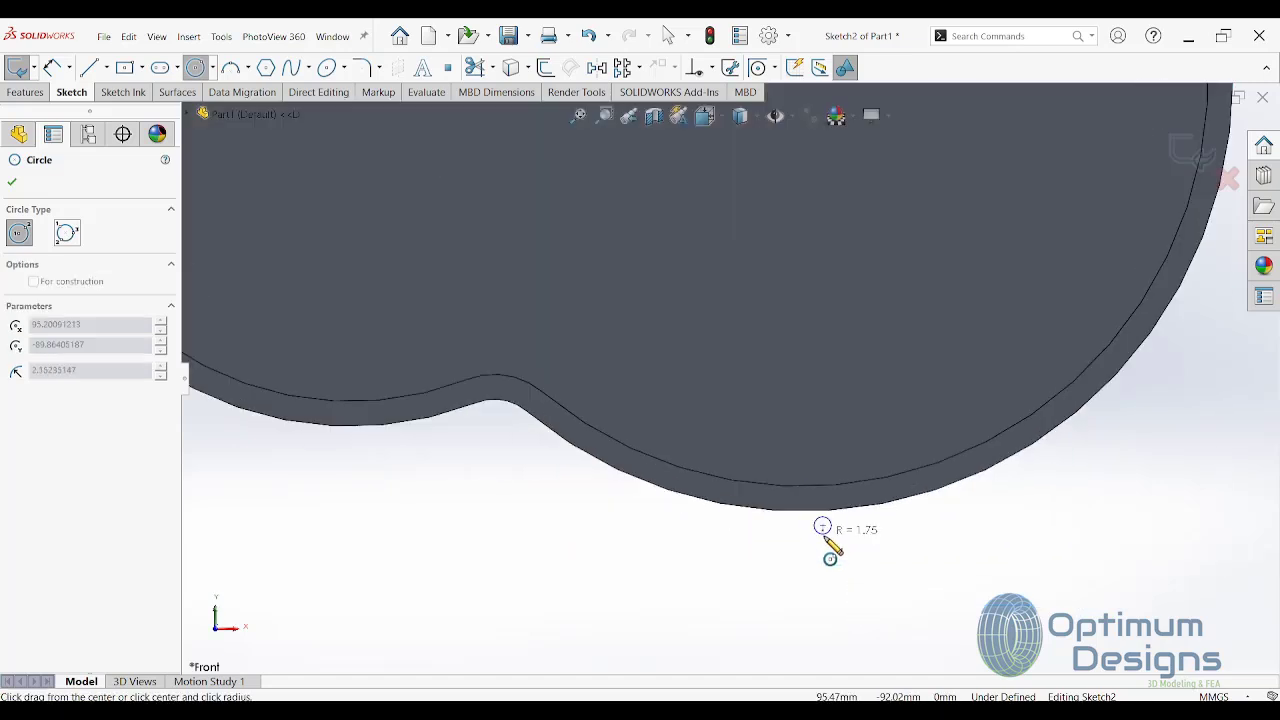
left_click(826, 552)
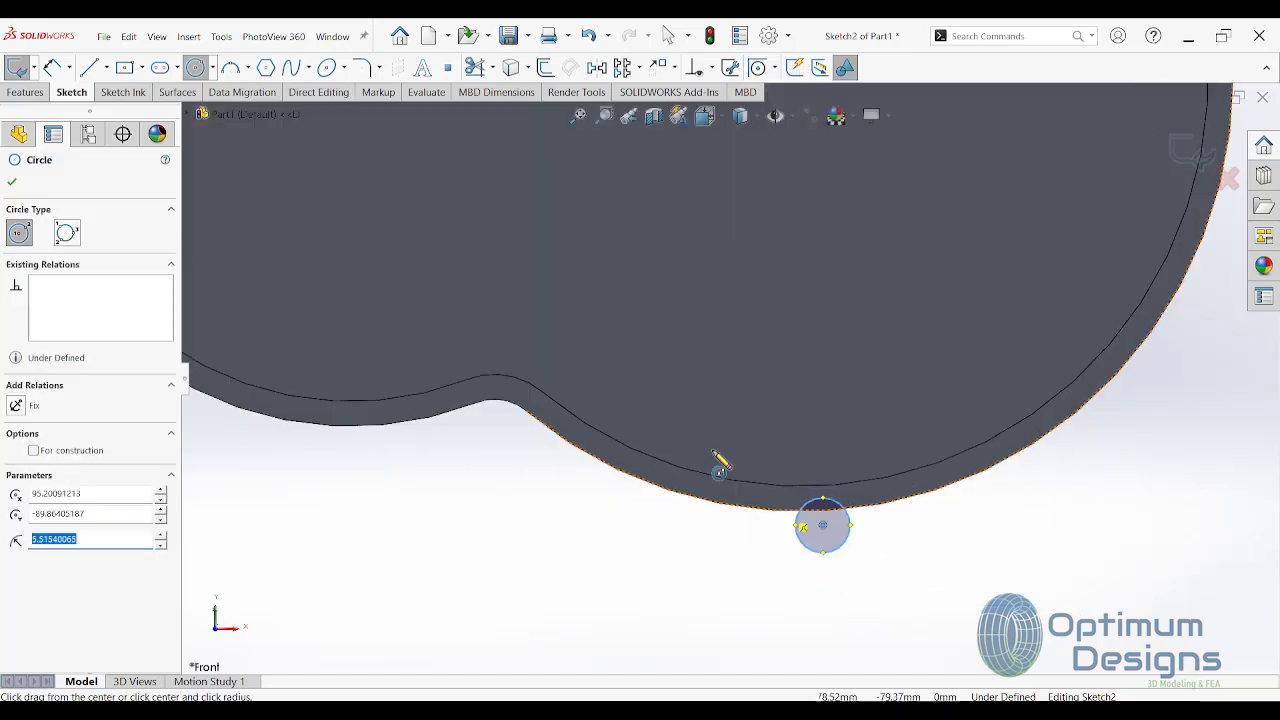
left_click(56, 67)
left_click(845, 547)
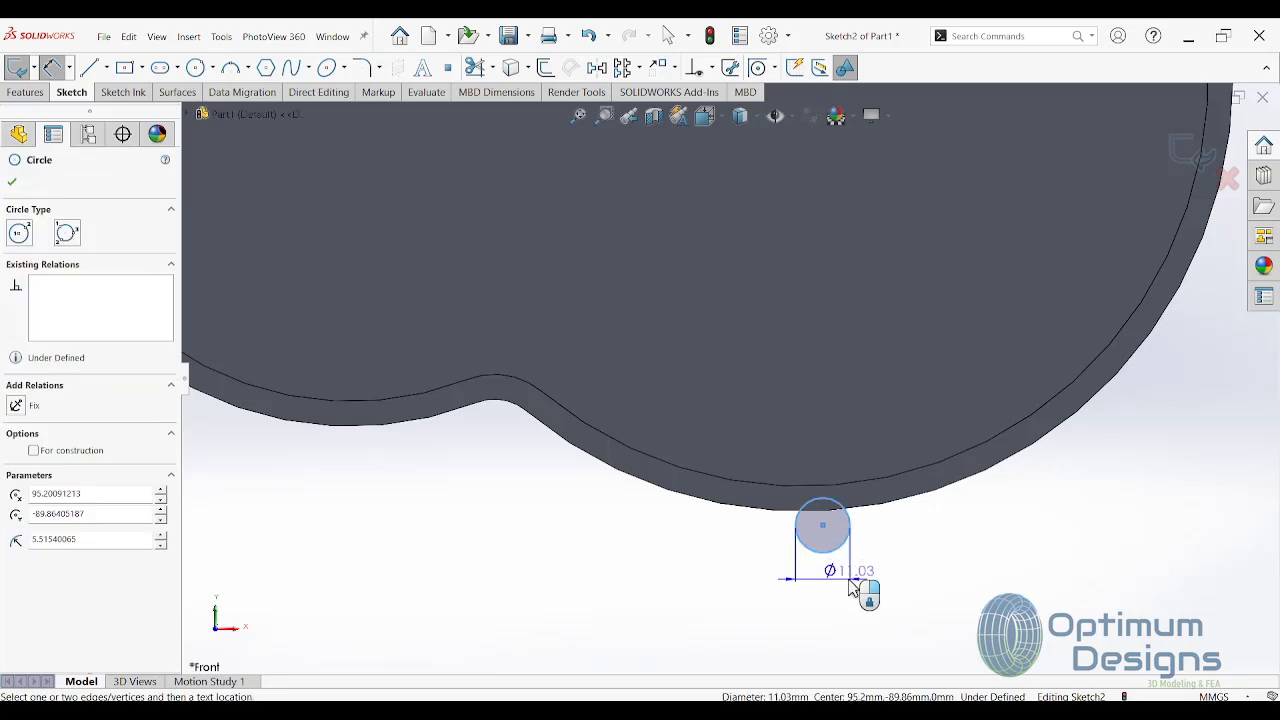
left_click(856, 597)
type("14")
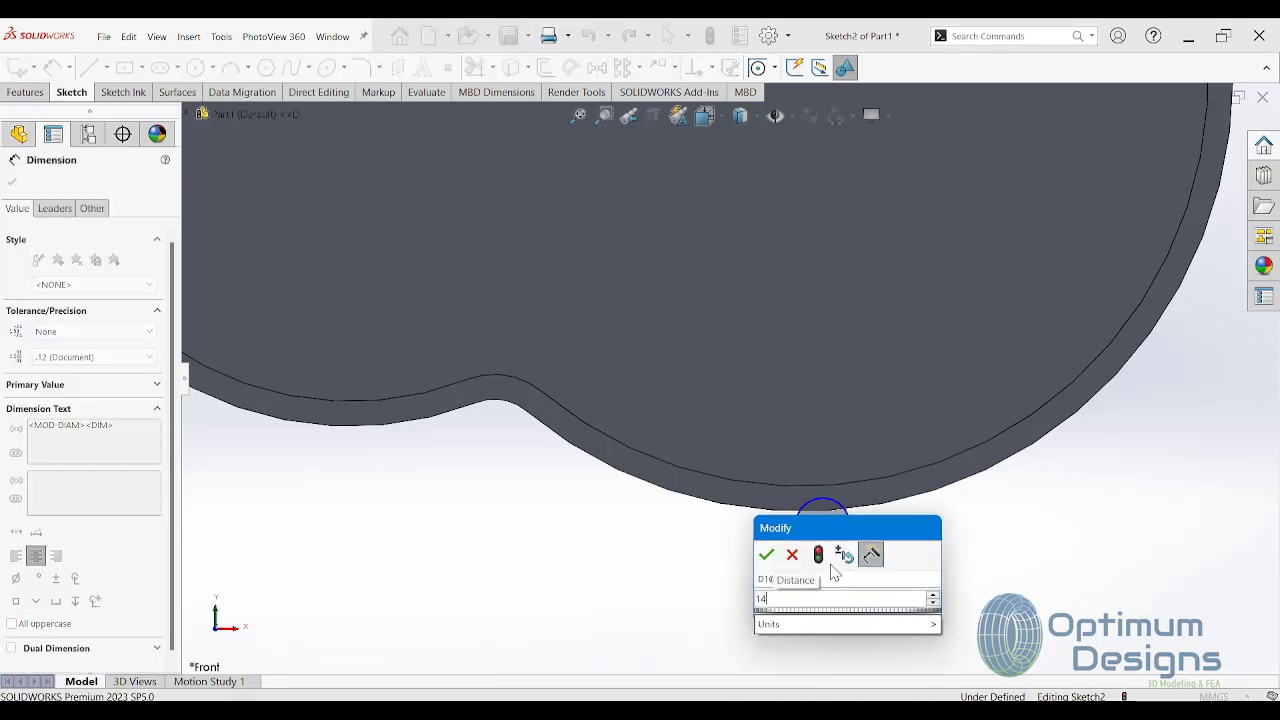
left_click(767, 555)
Step: Draw two more small circles on the right edge and lower-left edge of the rim
scroll(822, 321, "up", 2)
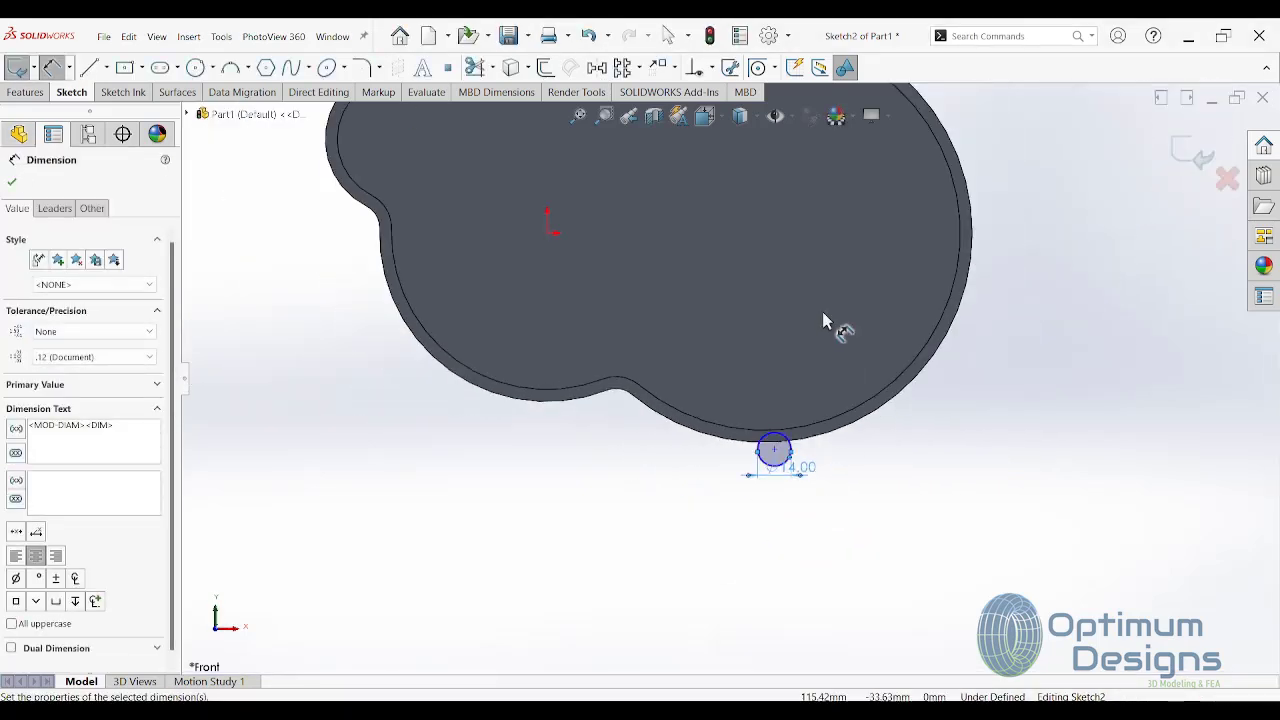
left_click(196, 67)
scroll(770, 320, "up", 2)
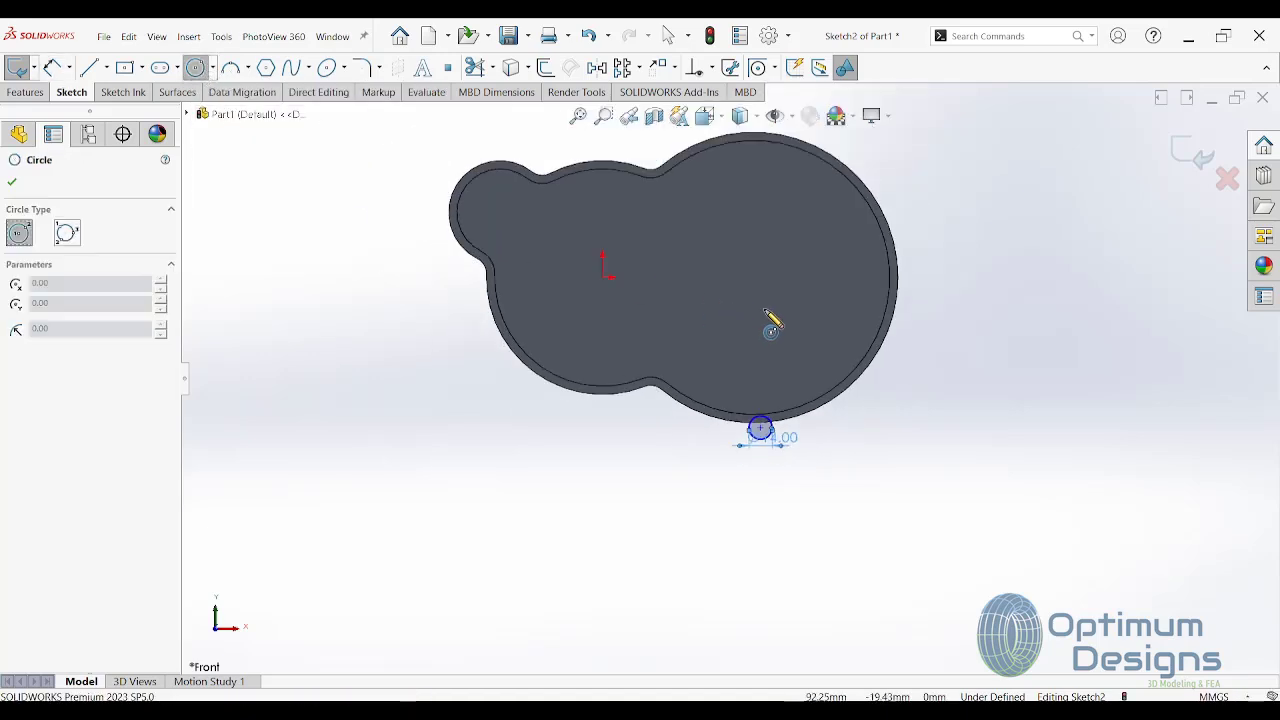
scroll(900, 272, "down", 2)
left_click(872, 283)
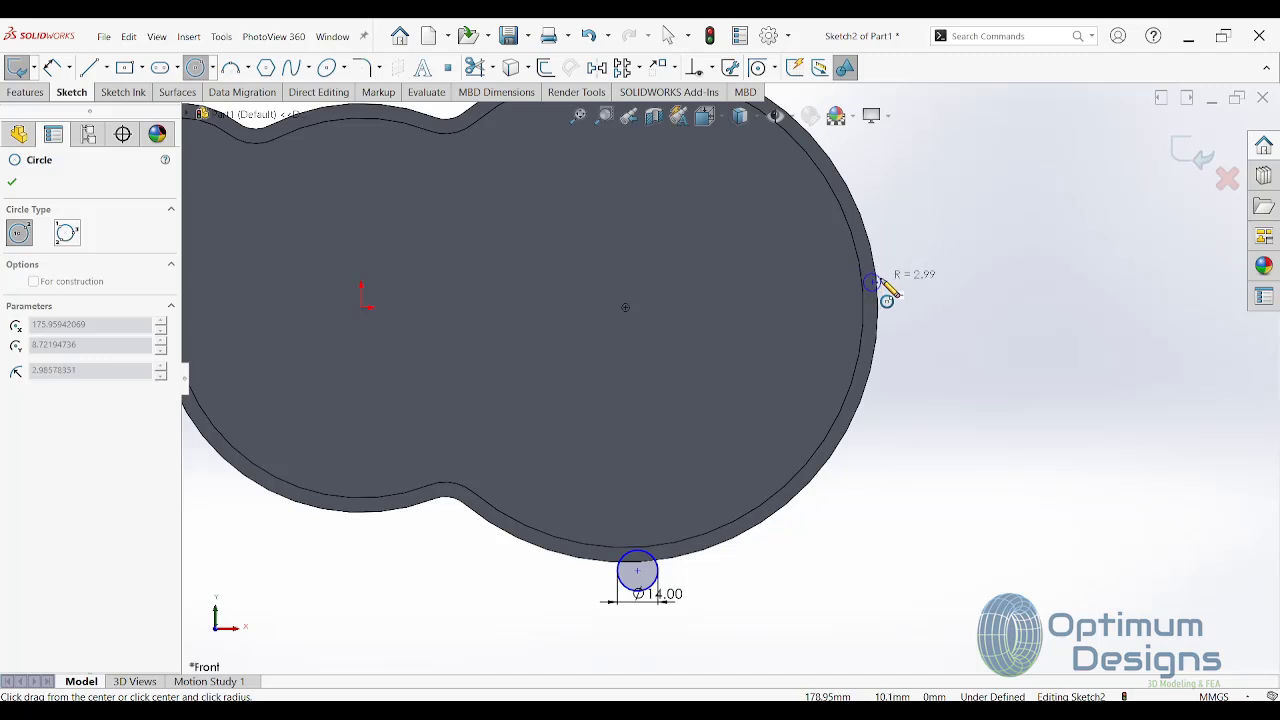
left_click(893, 290)
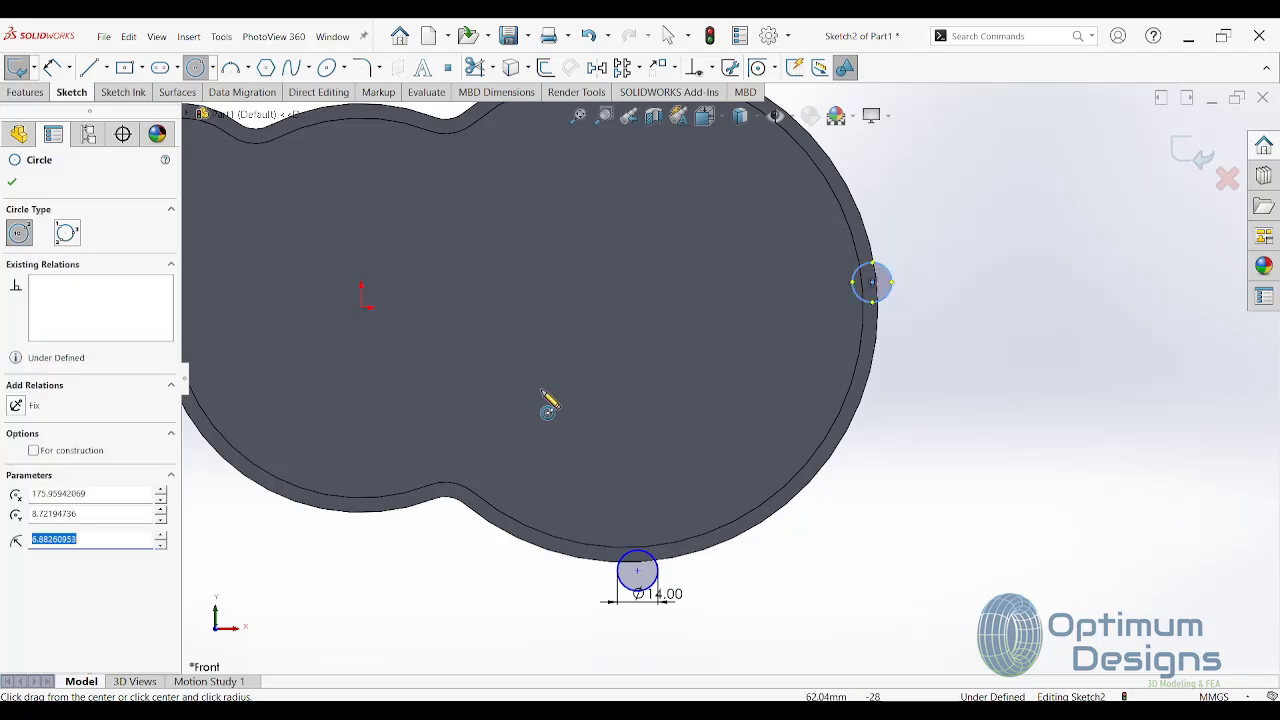
left_click(281, 493)
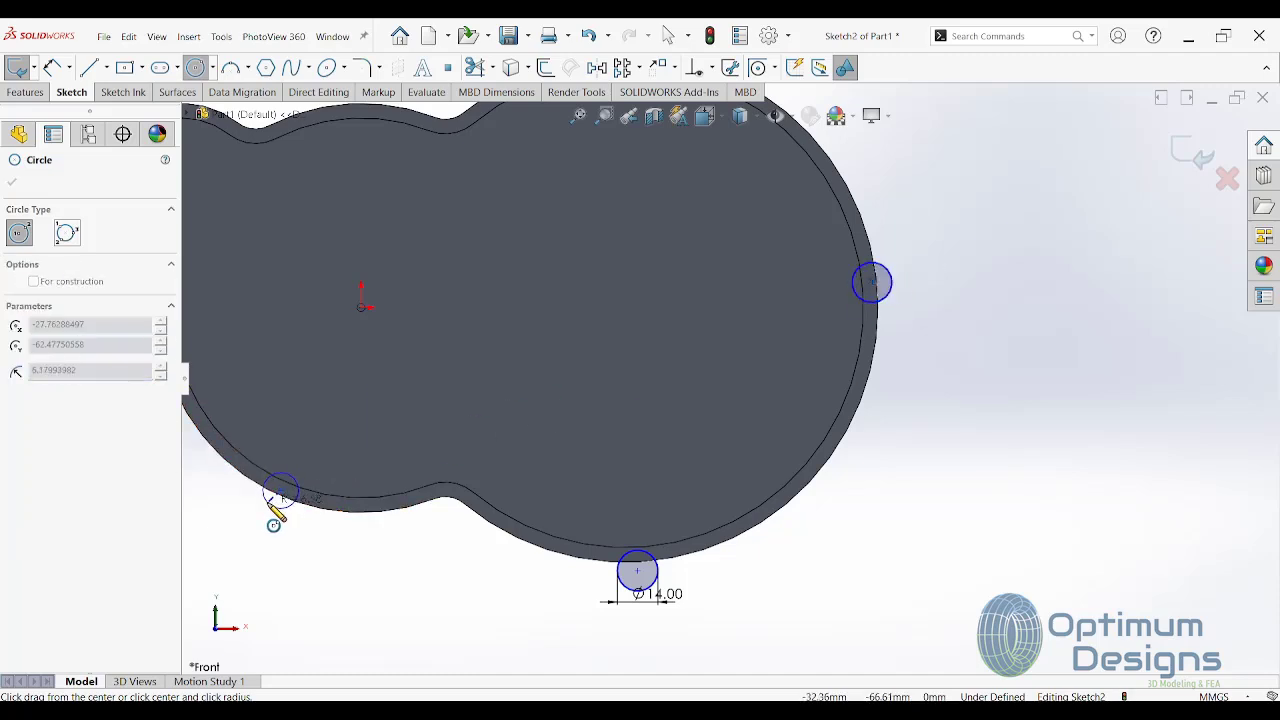
left_click(268, 499)
left_click(12, 186)
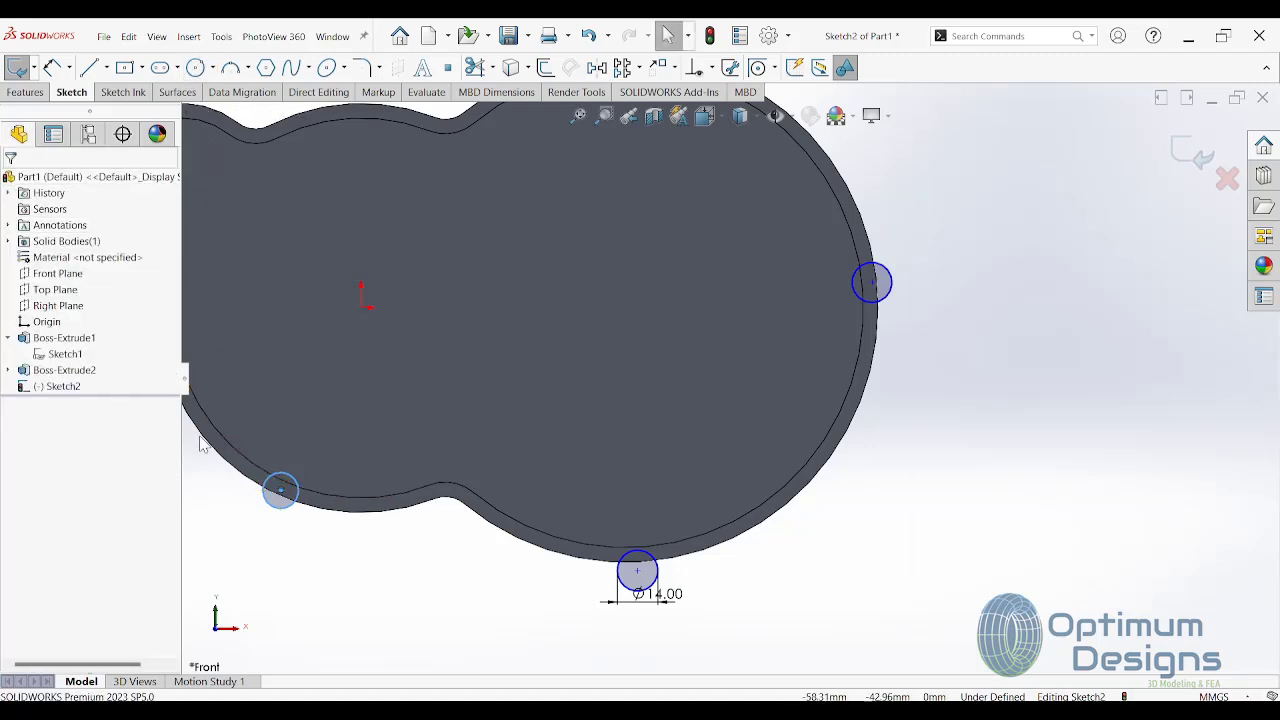
Step: Ctrl-select the three rim circles so Arc1, Arc2 and Arc3 are listed
left_click(283, 508)
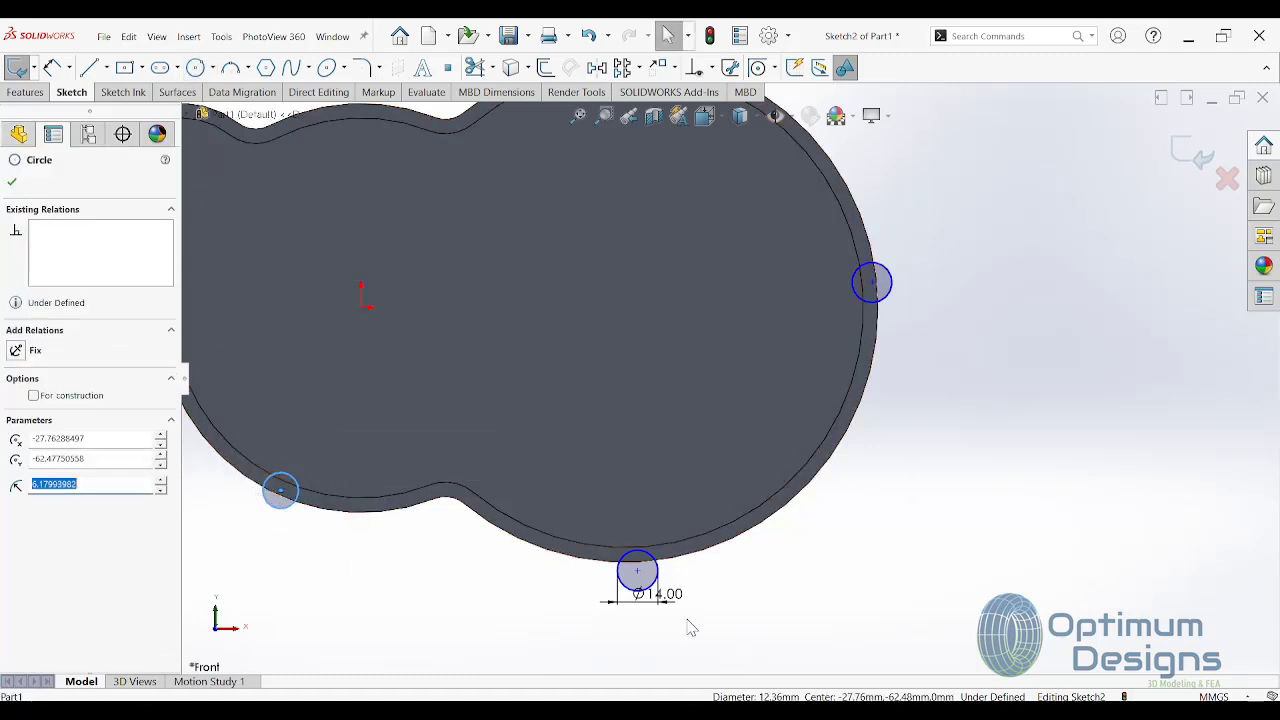
left_click(658, 577, "ctrl")
left_click(890, 292, "ctrl")
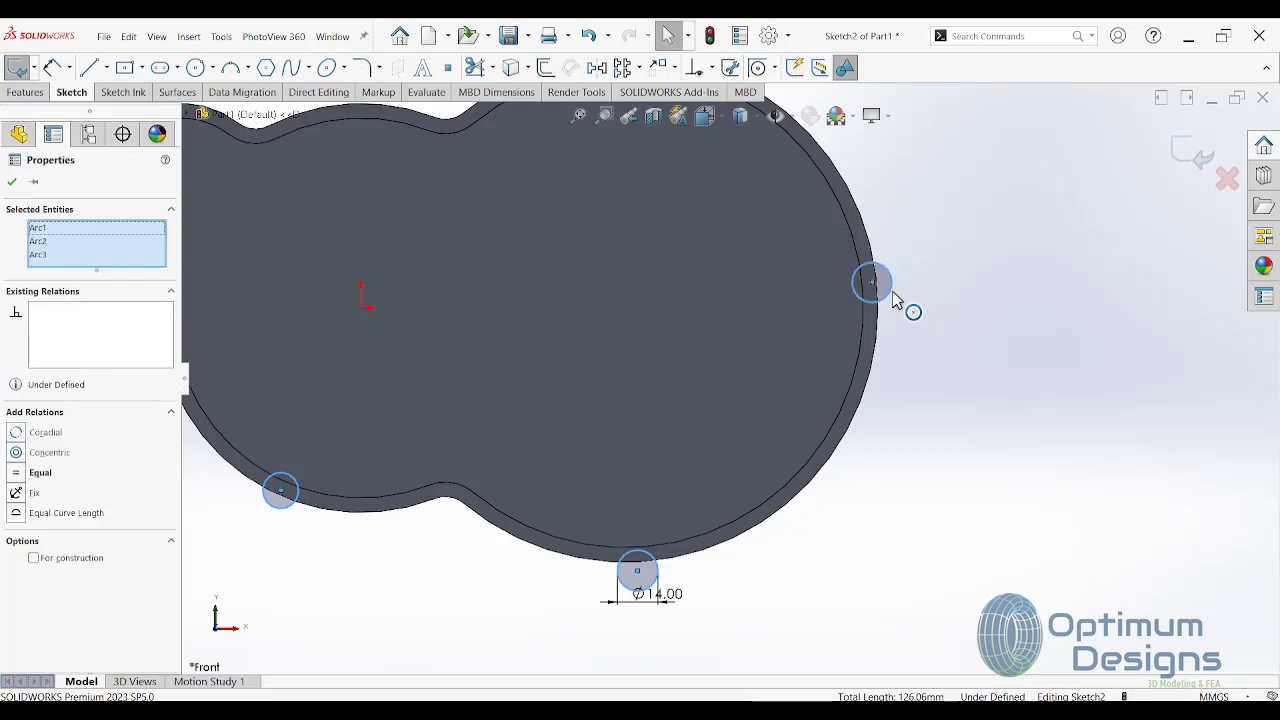
Step: Fix the three rim circles, then review the housing views in Full Dwg.png
left_click(15, 492)
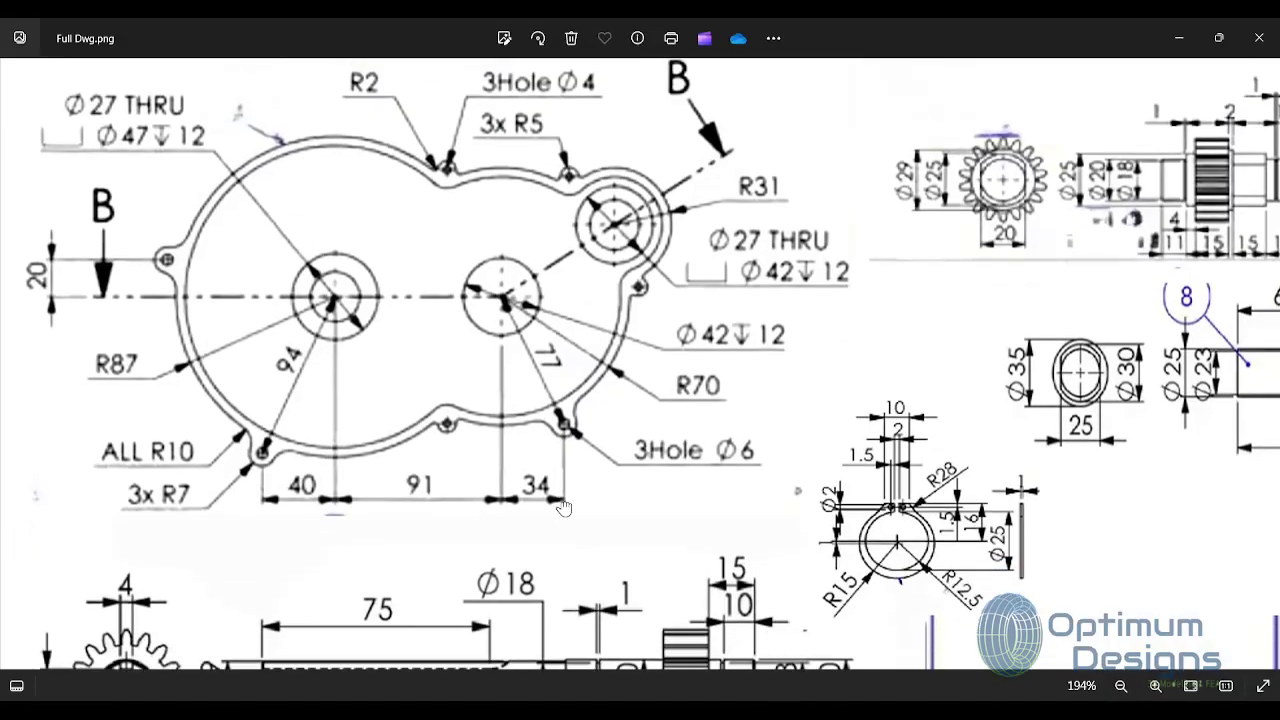
left_click_drag(581, 542, 581, 486)
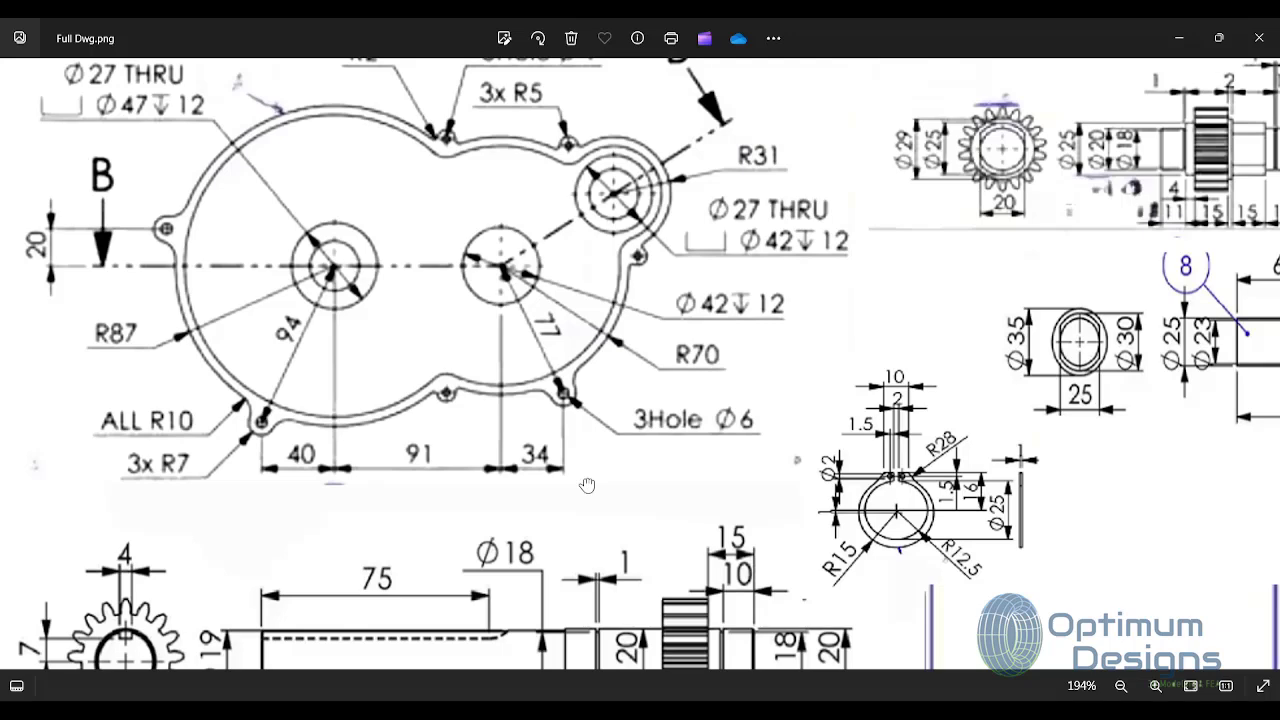
scroll(586, 478, "down", 3)
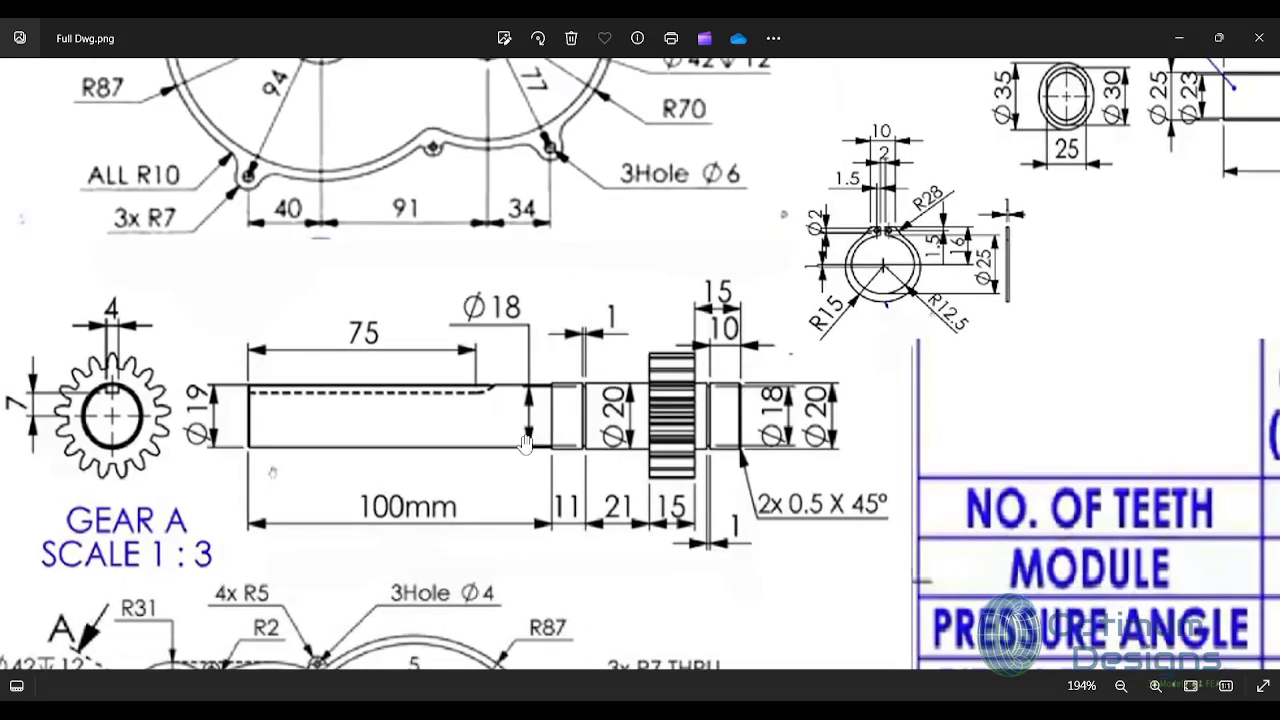
scroll(547, 199, "down", 3)
scroll(595, 285, "down", 1)
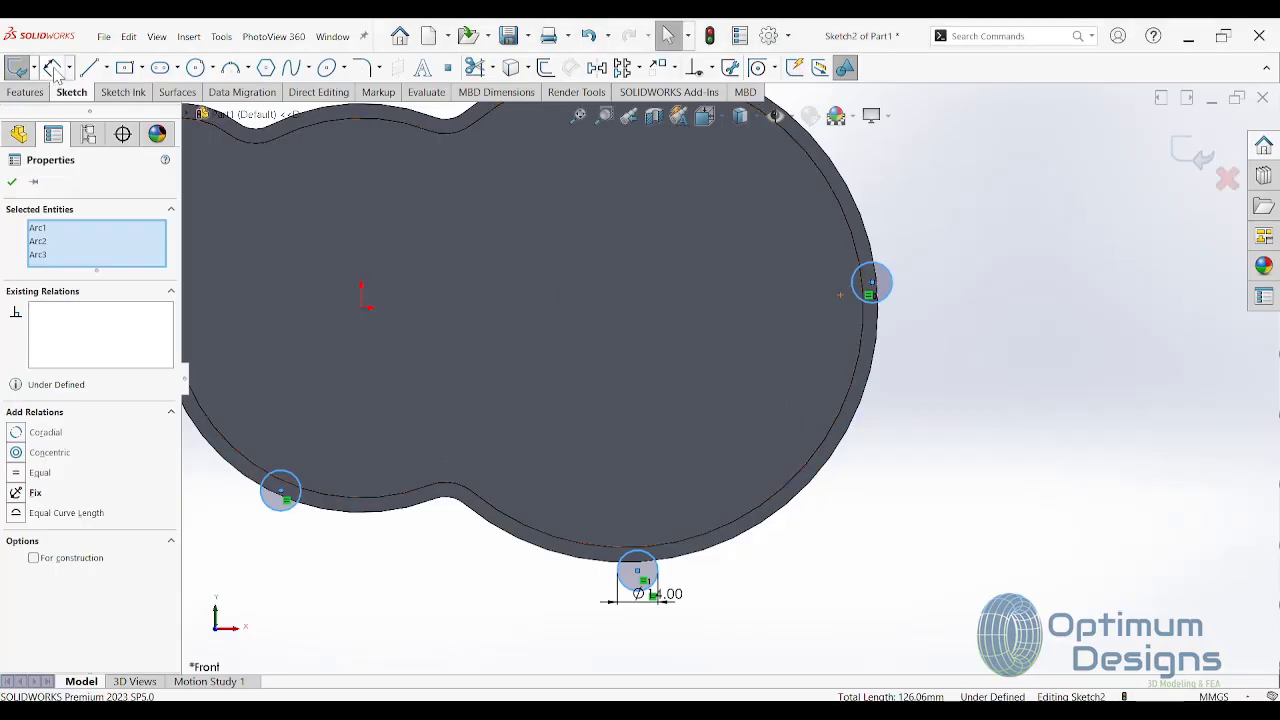
Step: Dimension 40 mm horizontal spacing between the large arc centre and bottom circle
left_click(54, 68)
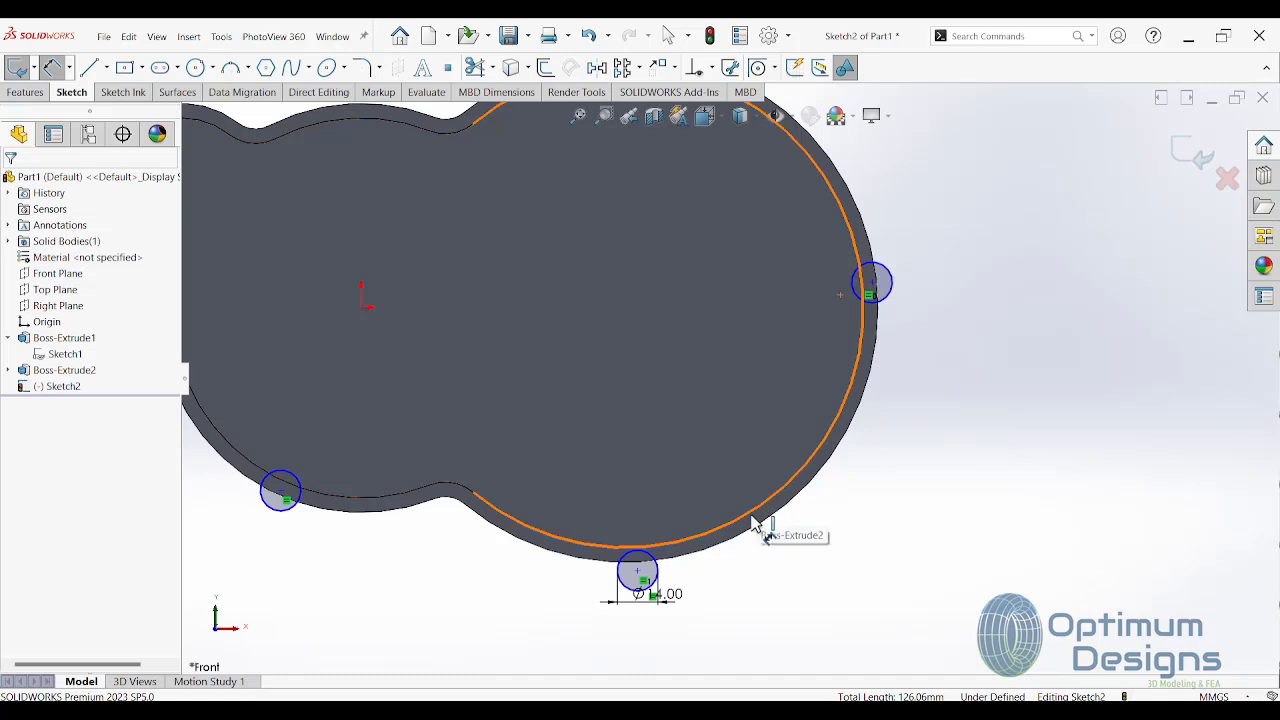
left_click(638, 572)
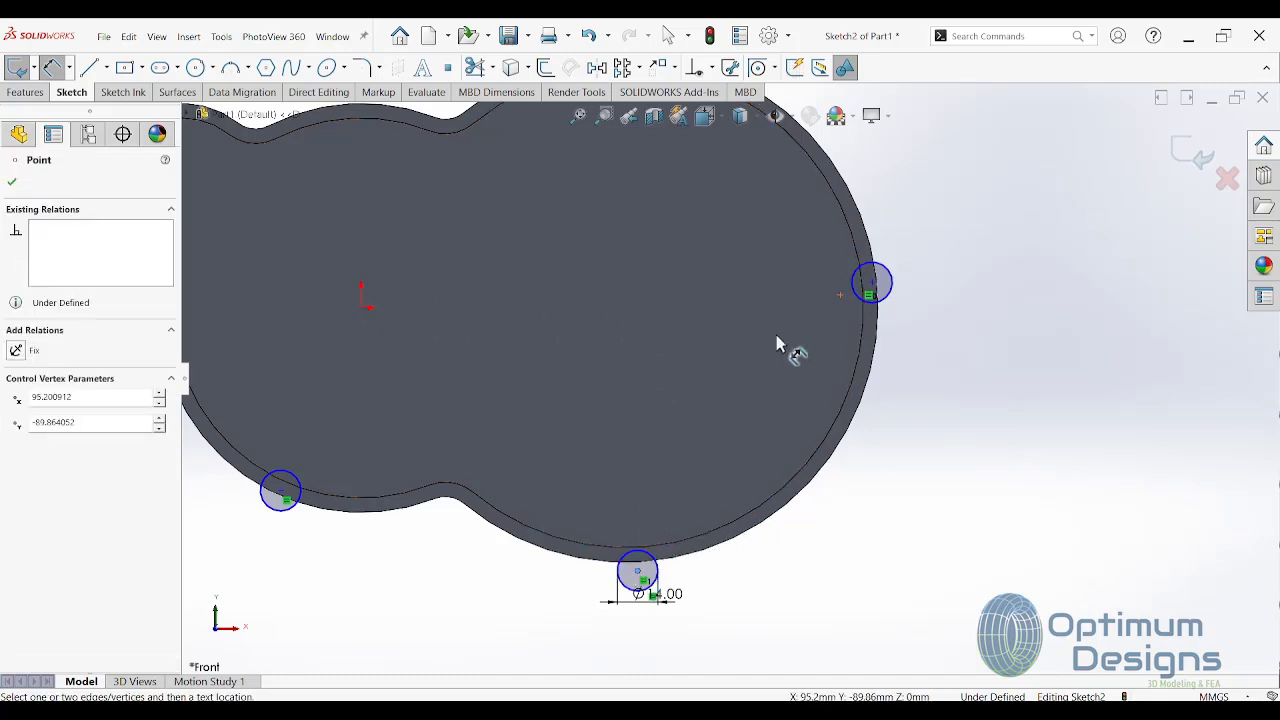
left_click(12, 184)
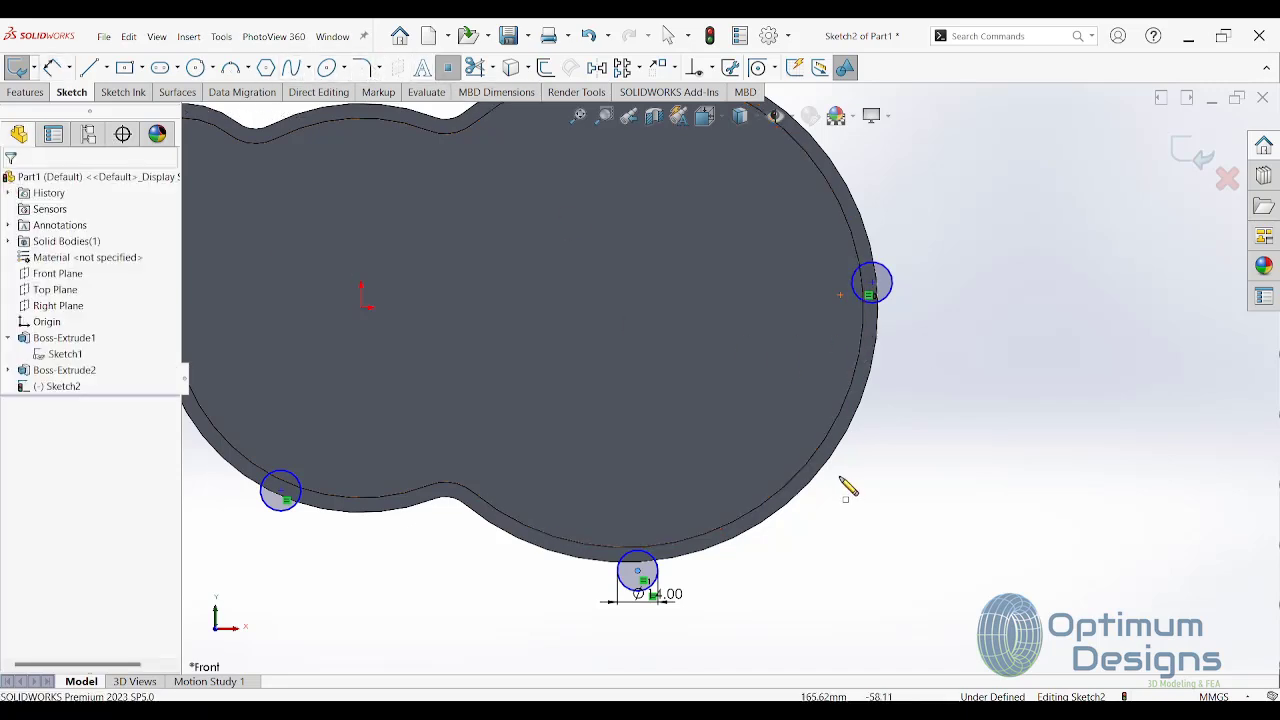
scroll(828, 455, "up", 2)
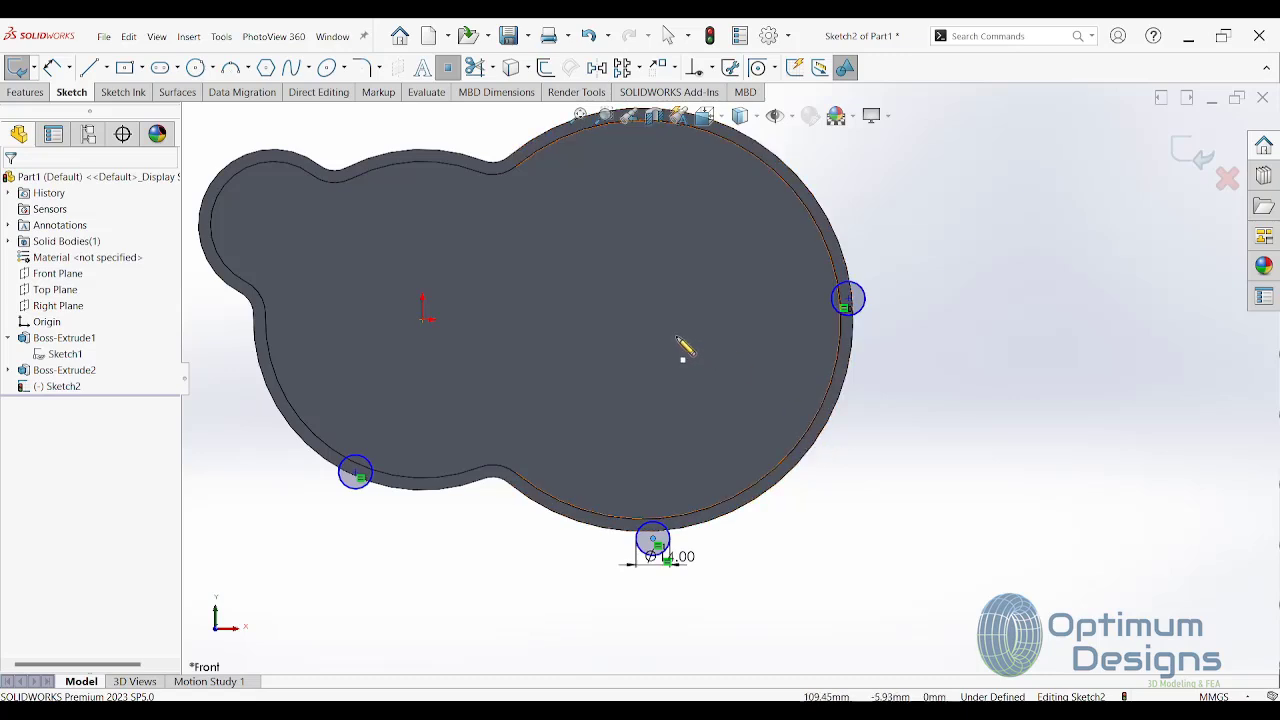
scroll(686, 349, "up", 2)
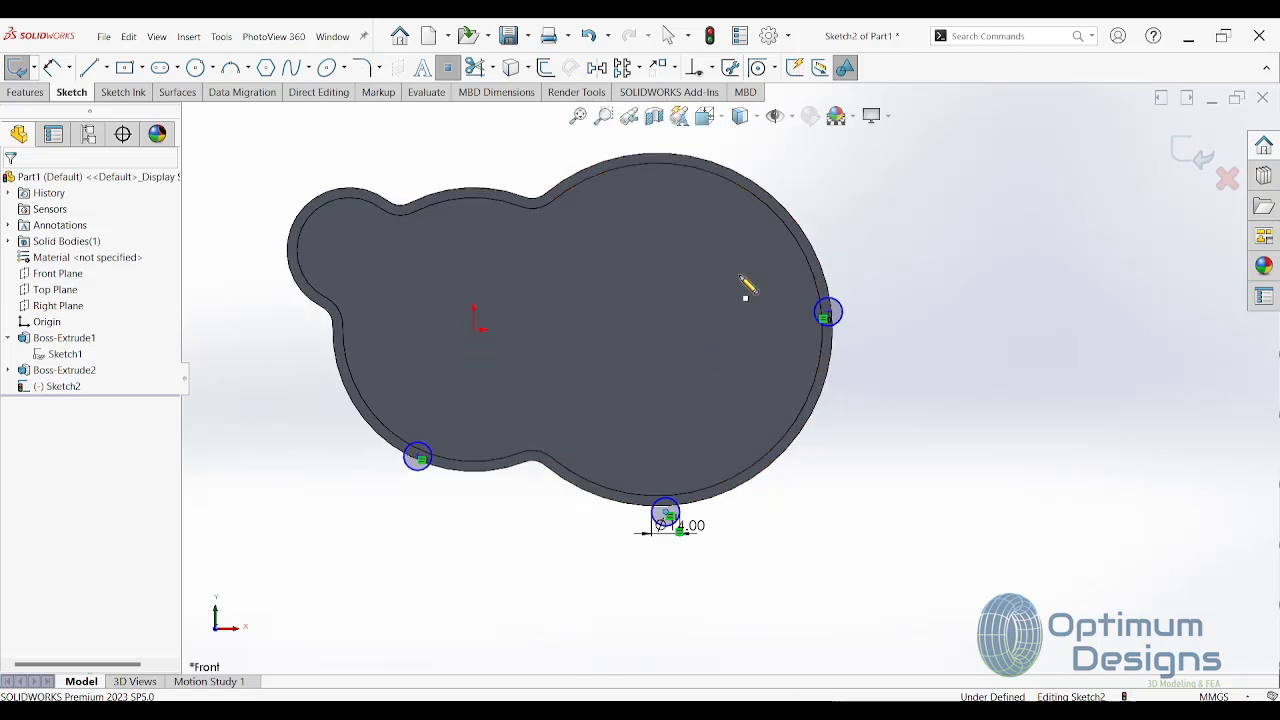
left_click(657, 331)
left_click(58, 68)
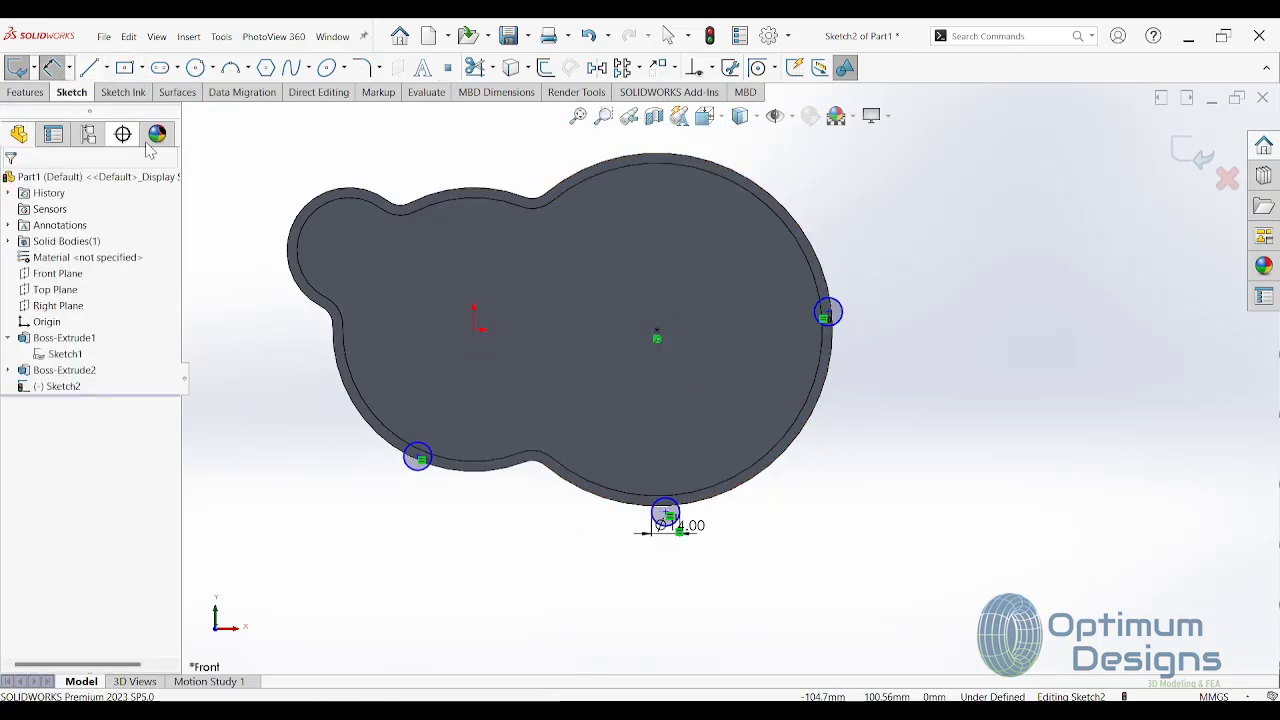
left_click(657, 334)
left_click(666, 512)
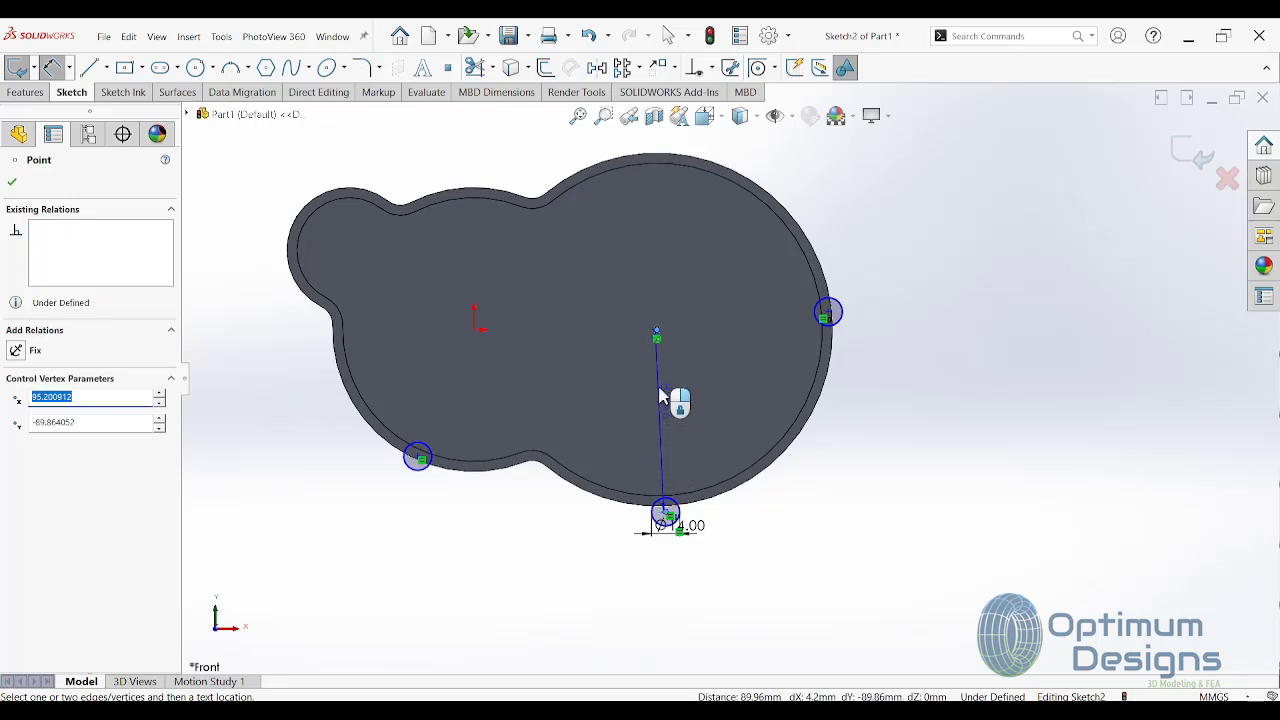
left_click(660, 282)
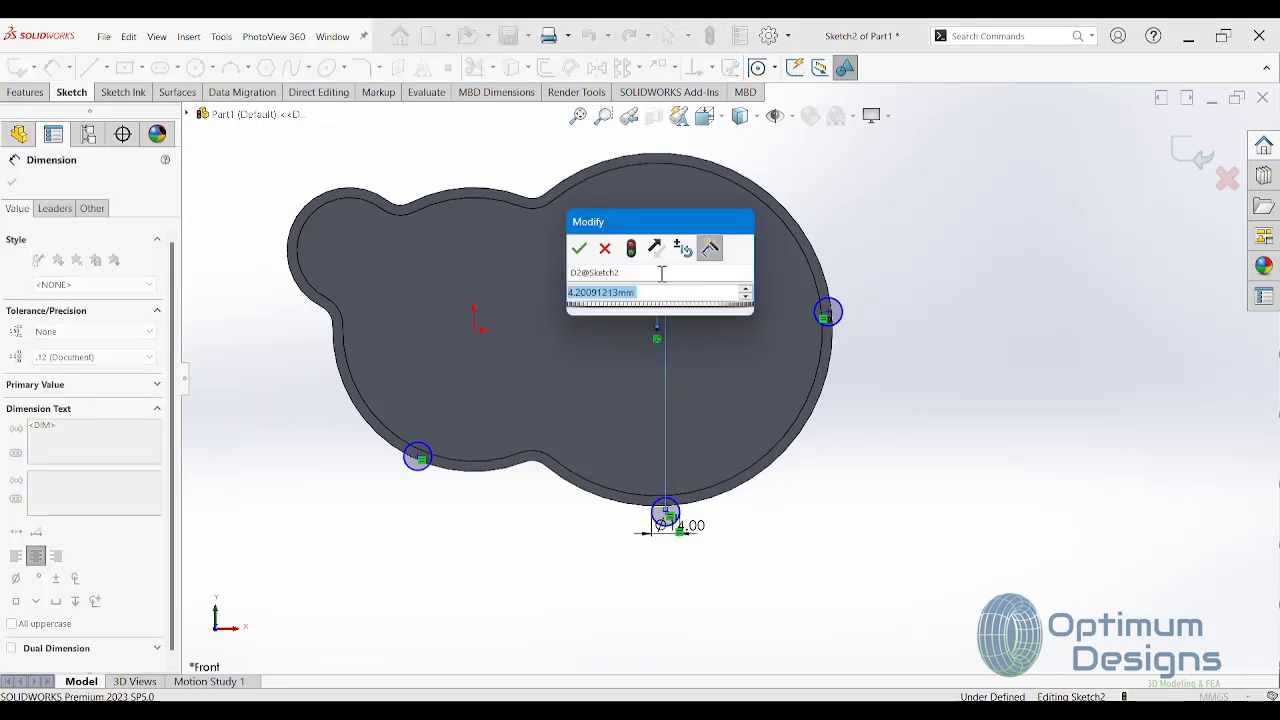
type("40")
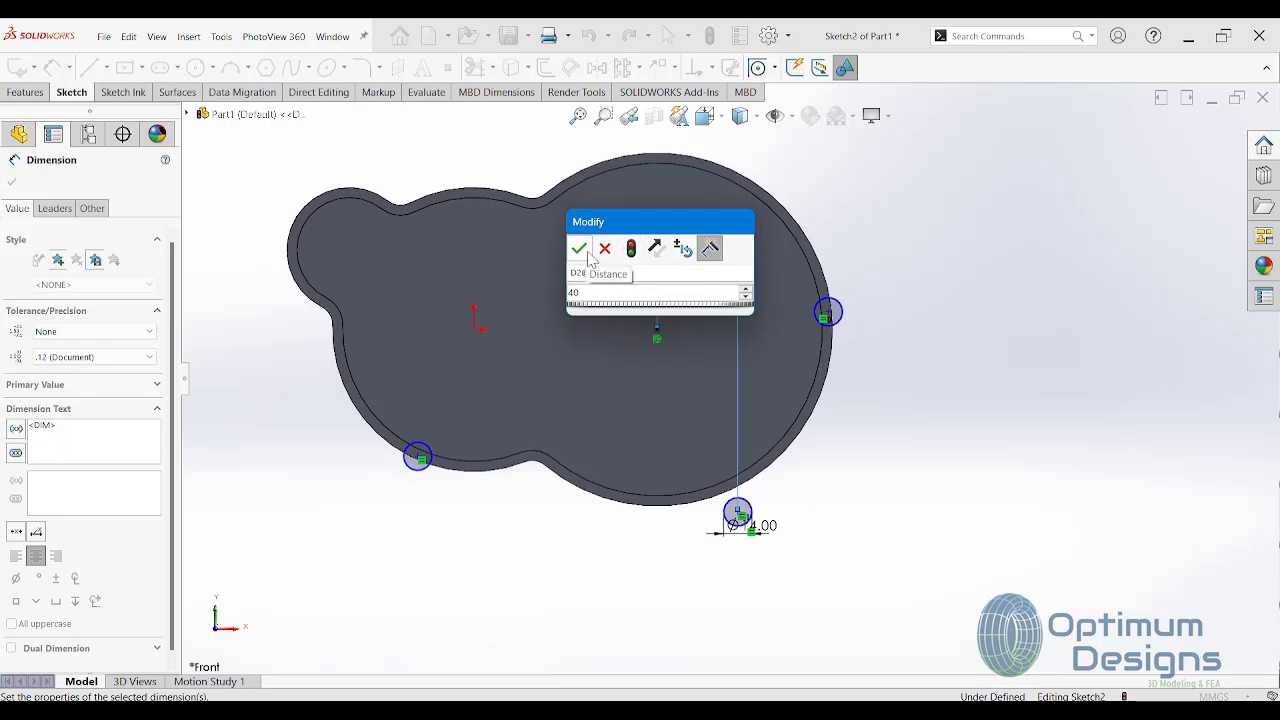
left_click(579, 248)
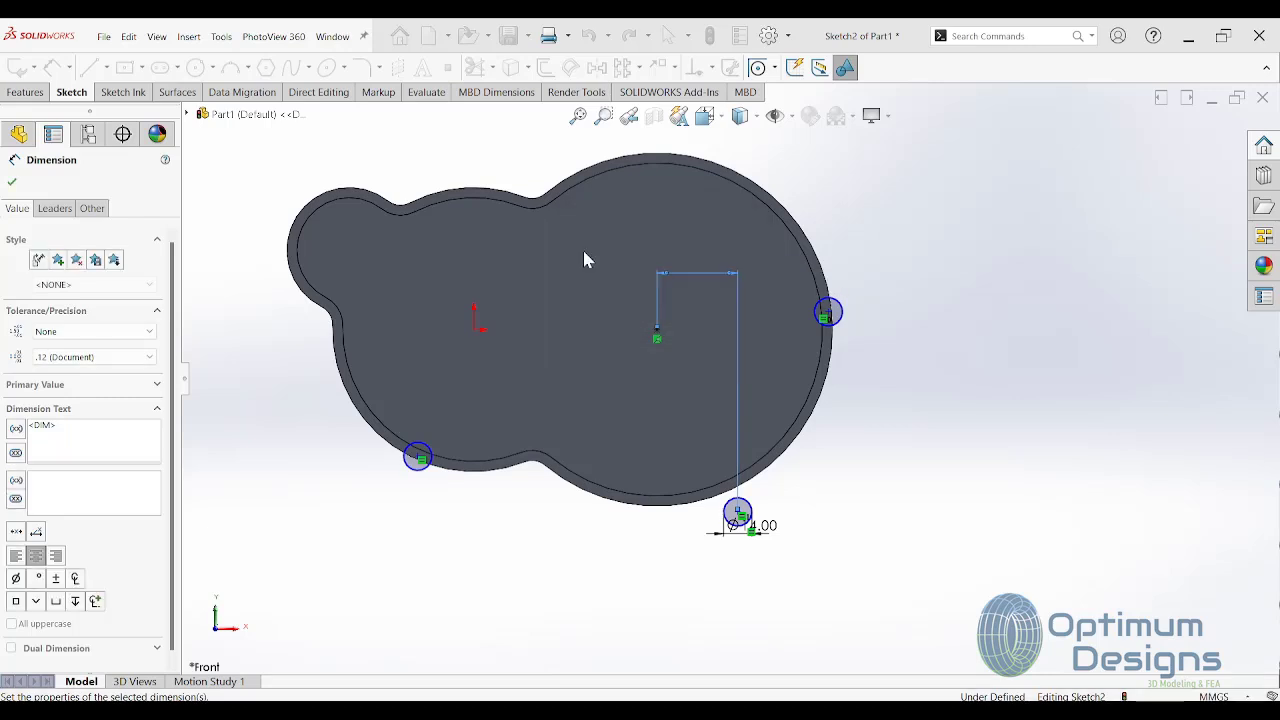
Step: Add a 20 mm vertical offset from the large arc centre to the right circle
left_click(656, 330)
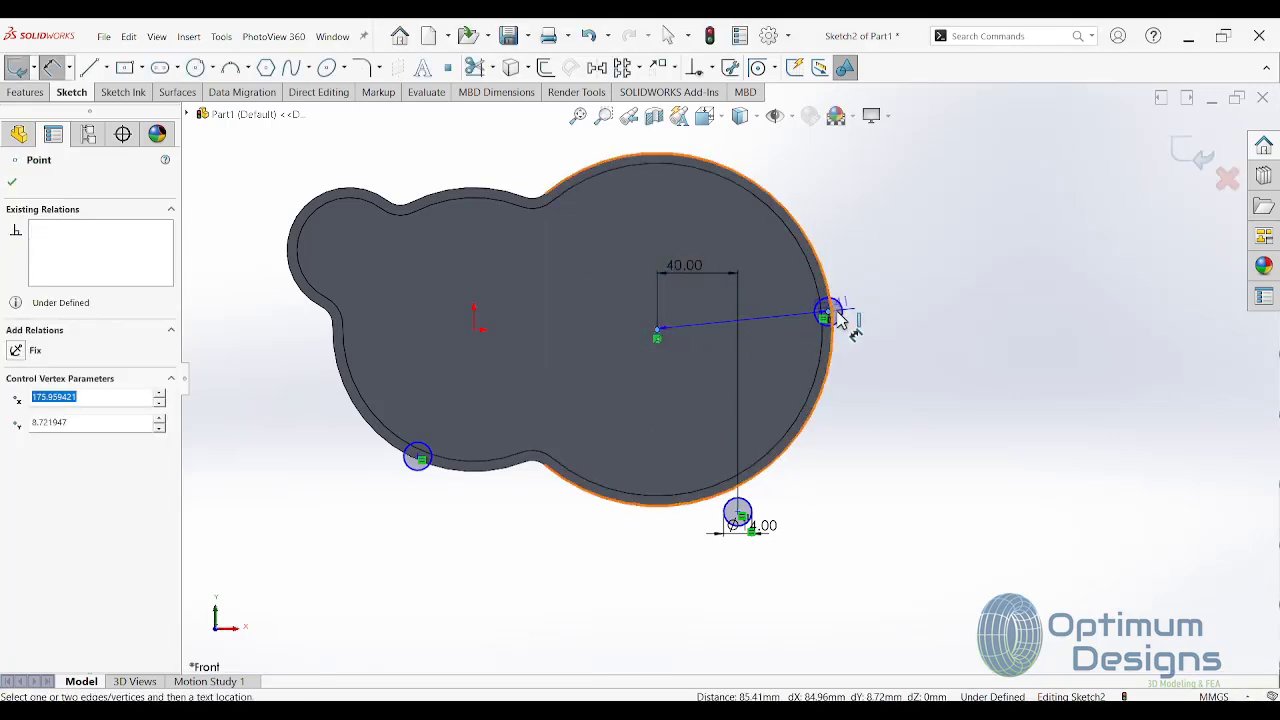
left_click(838, 315)
left_click(900, 390)
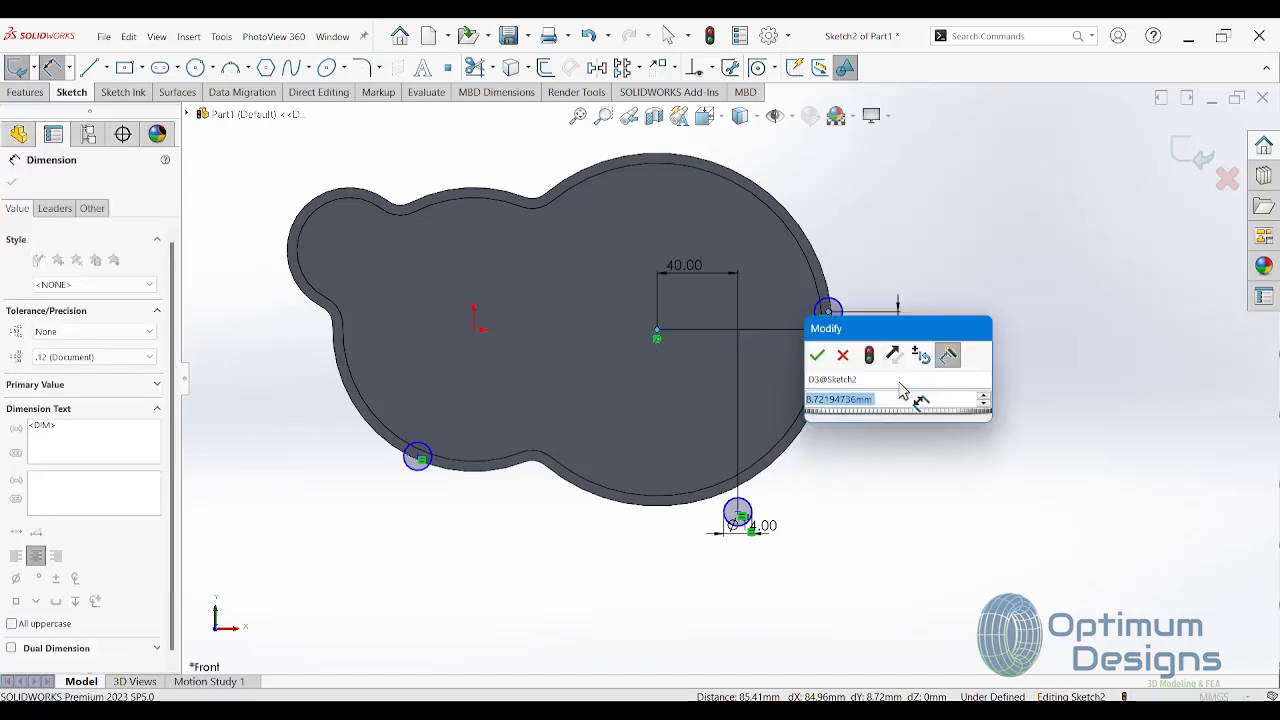
type("20")
key("Return")
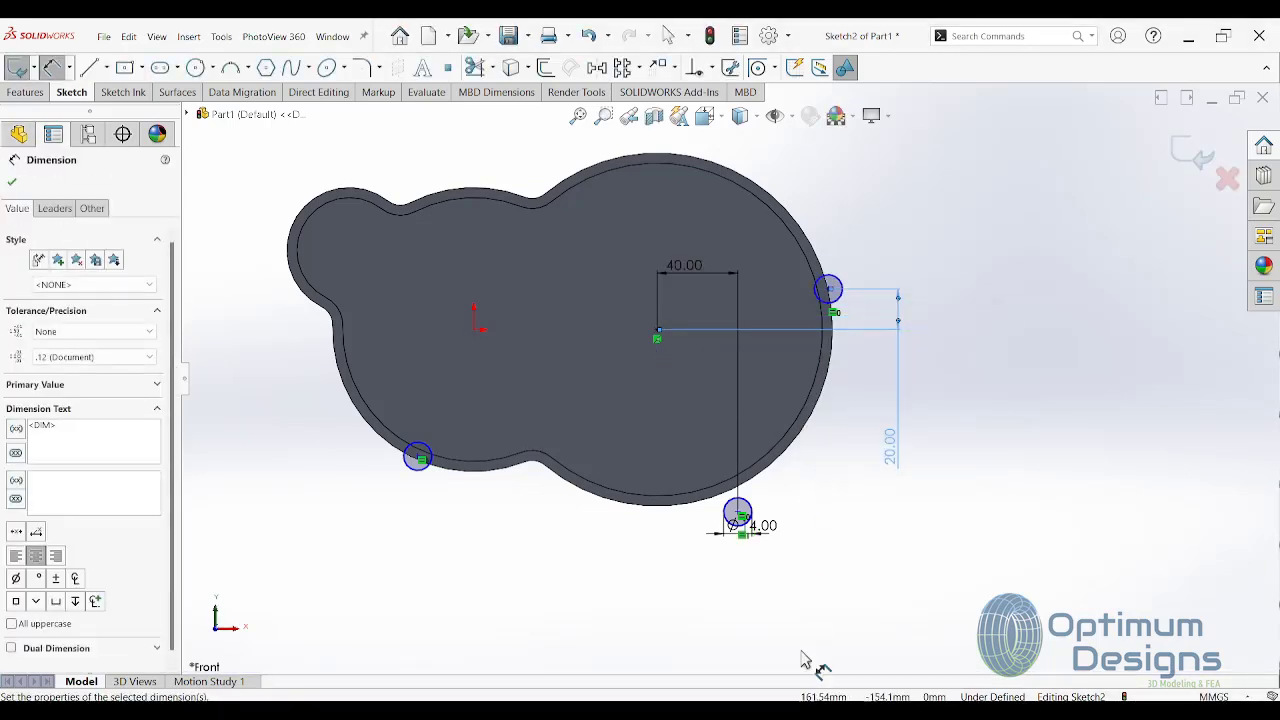
left_click(810, 650)
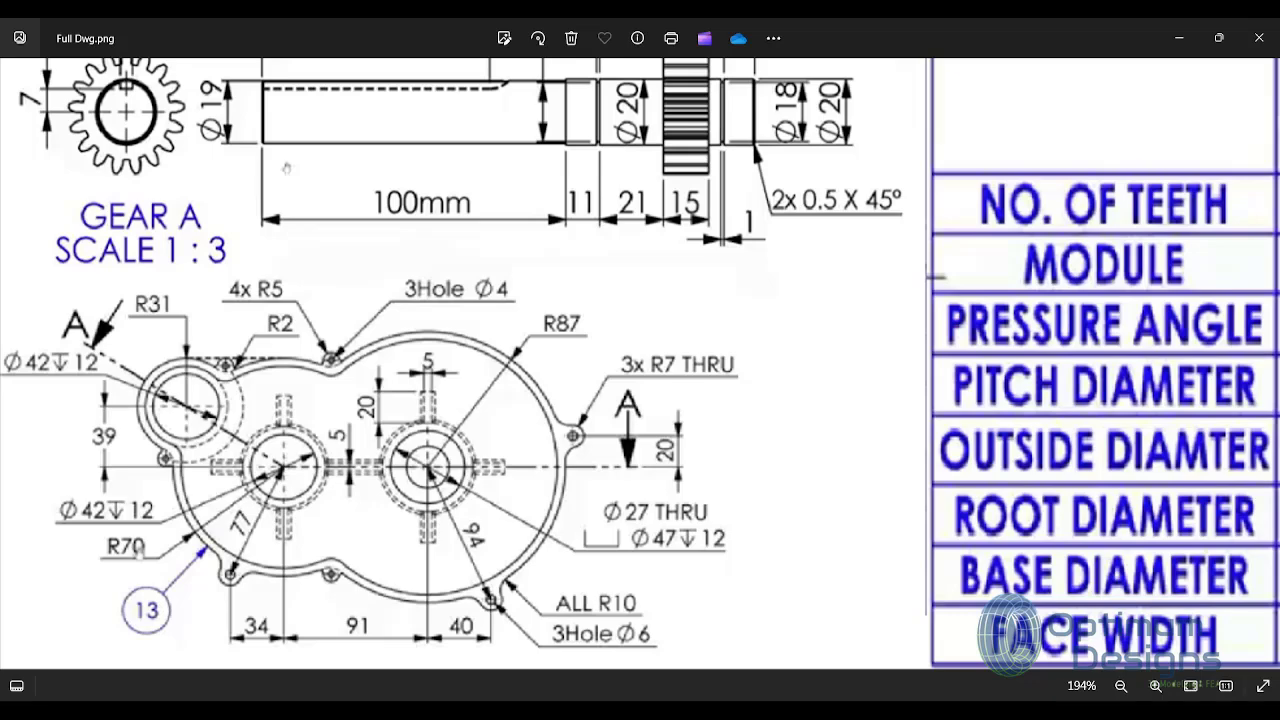
key("alt+Tab")
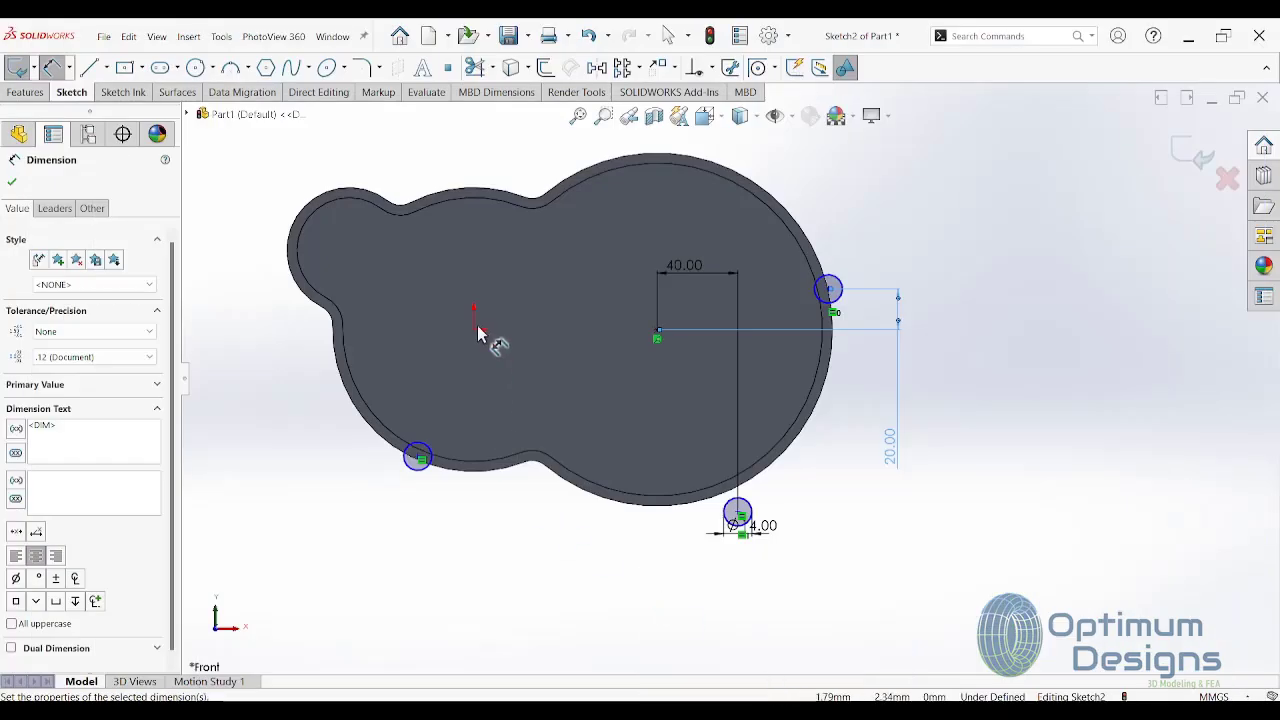
Step: Dimension the lower-left circle 34 mm horizontally from the origin
left_click(475, 335)
left_click(418, 458)
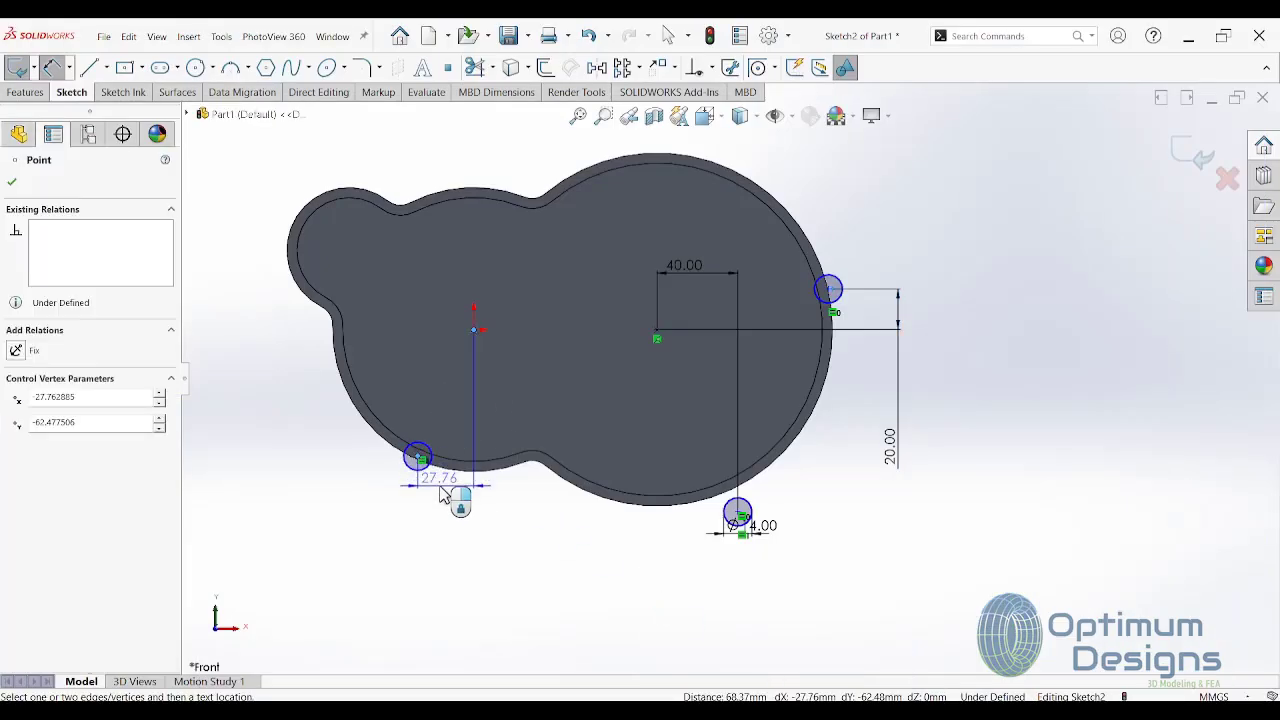
left_click(440, 498)
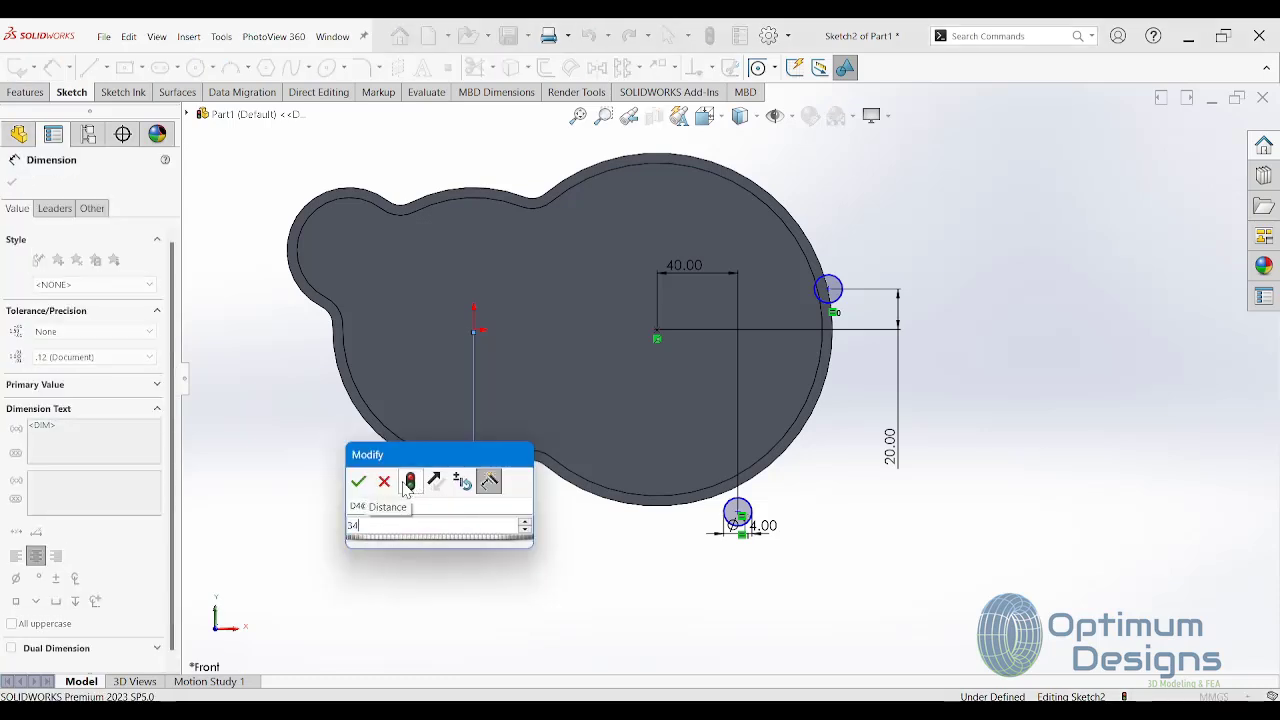
type("34")
left_click(360, 483)
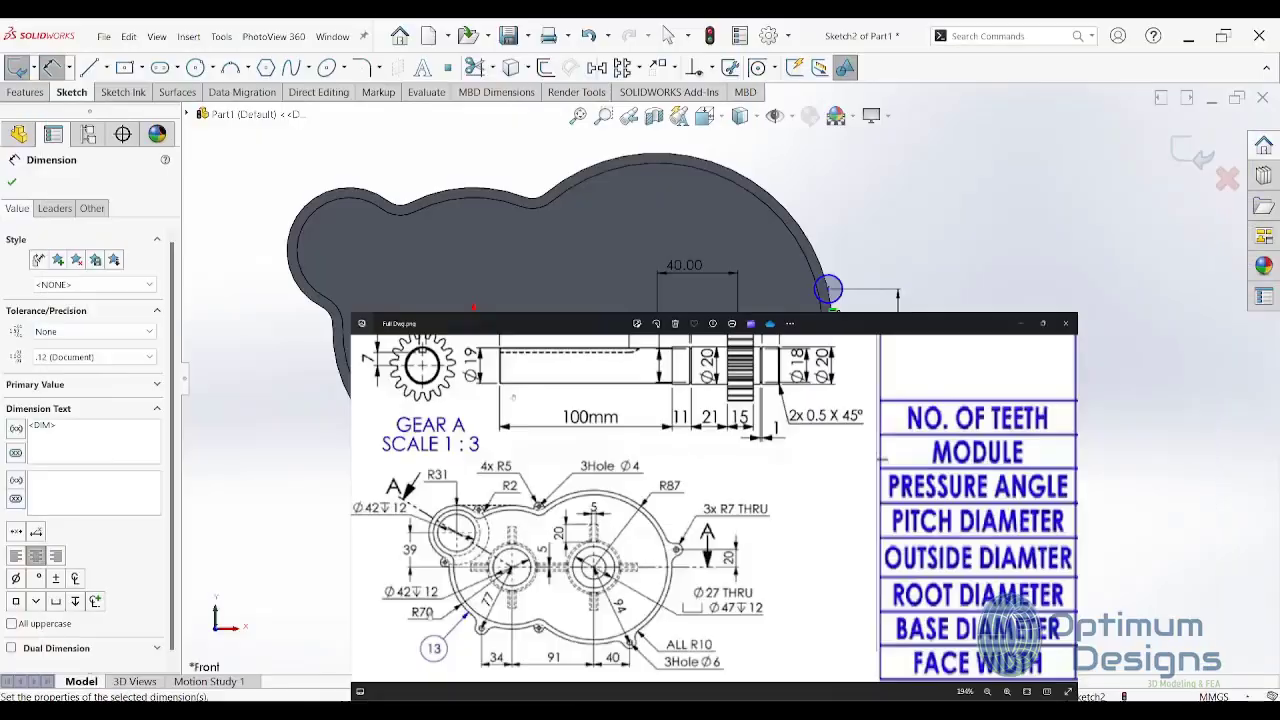
Step: Add 94 mm centre distances from the large arc to the bottom and right-hand circles
left_click(738, 513)
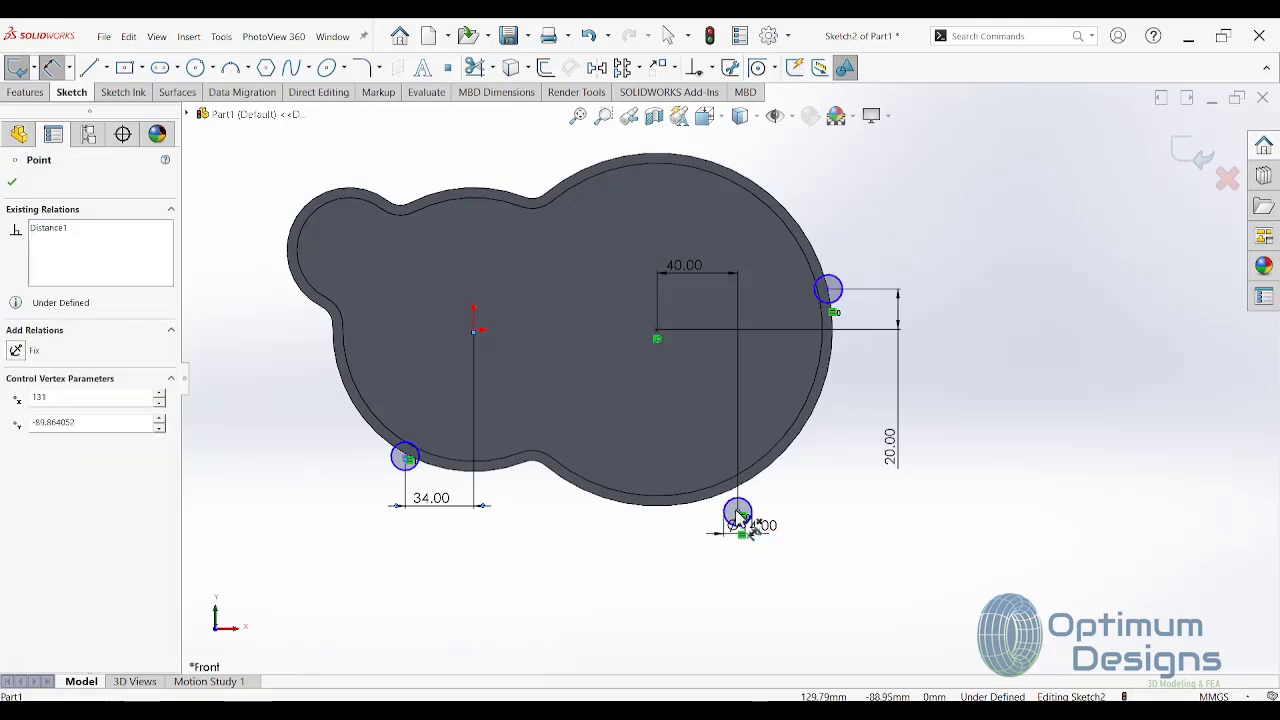
left_click(657, 339)
left_click(690, 392)
type("94")
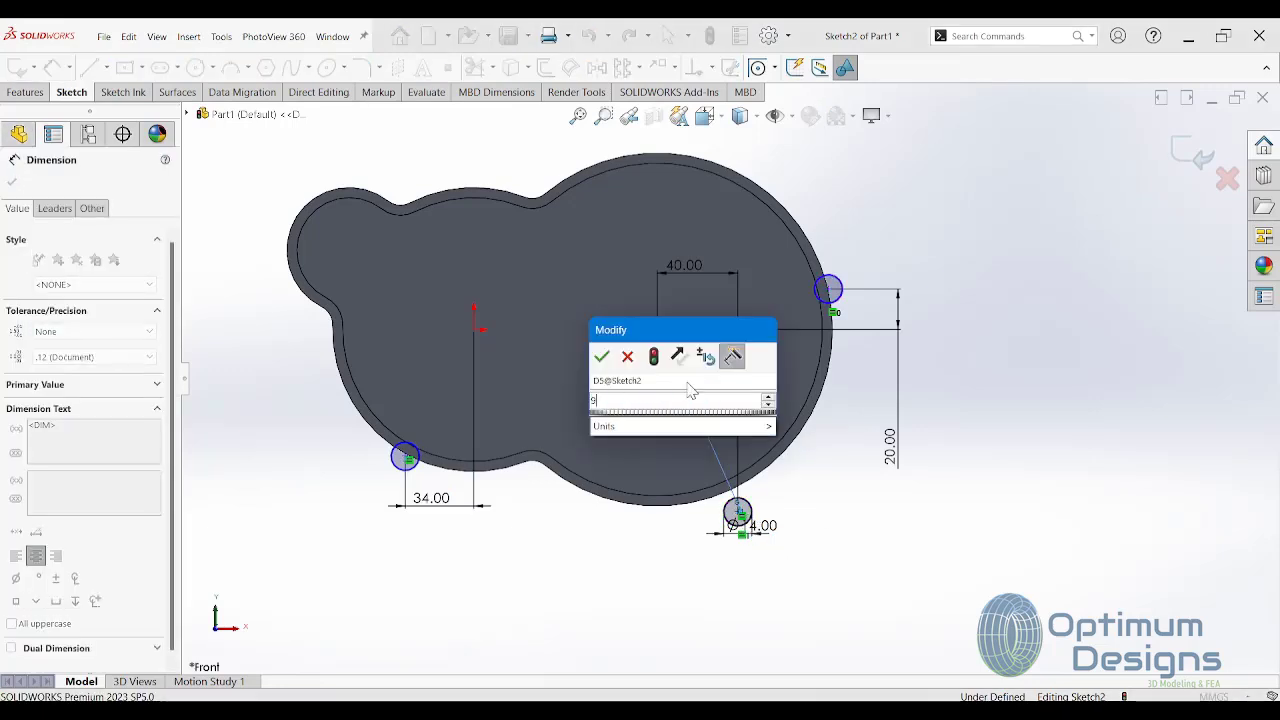
left_click(601, 357)
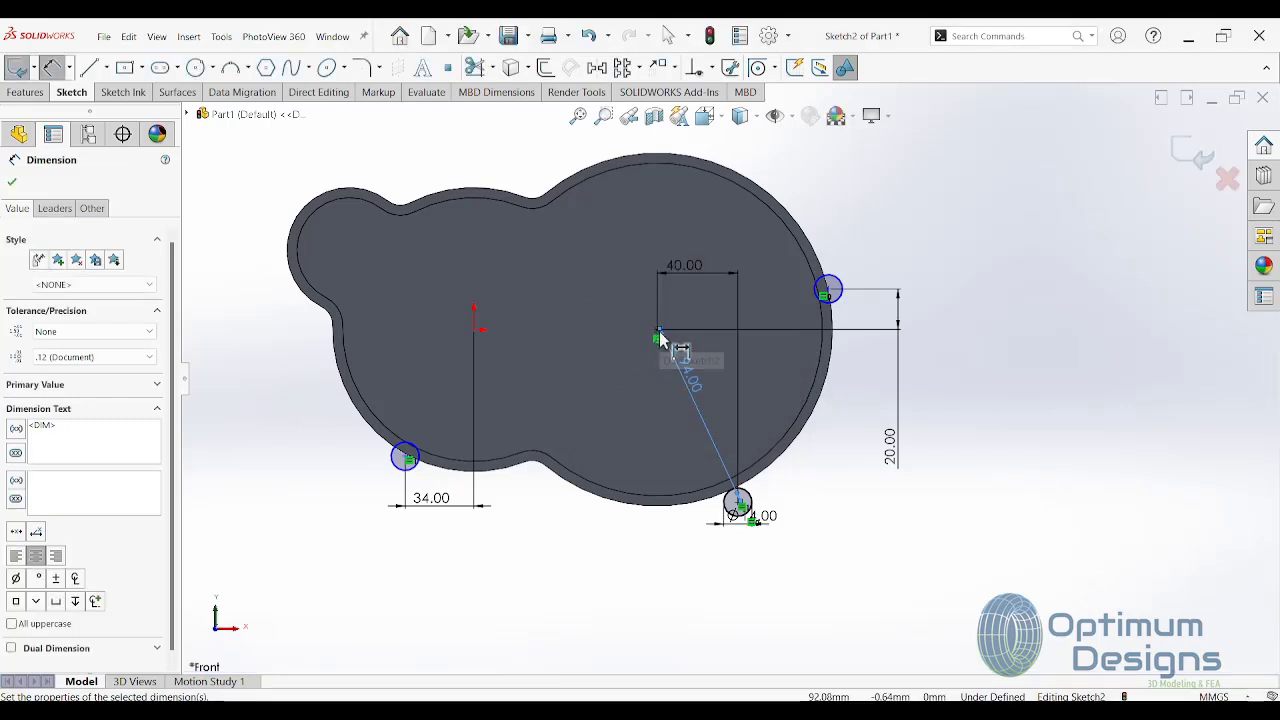
left_click(826, 298)
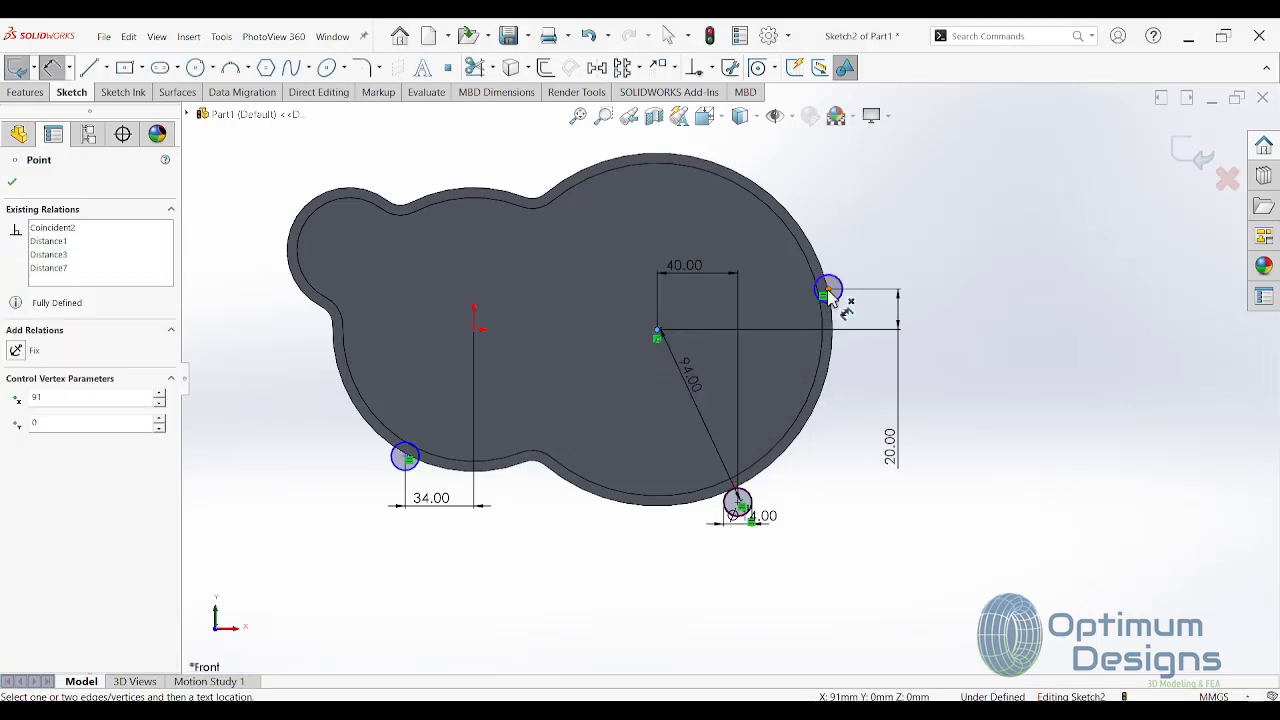
left_click(828, 292)
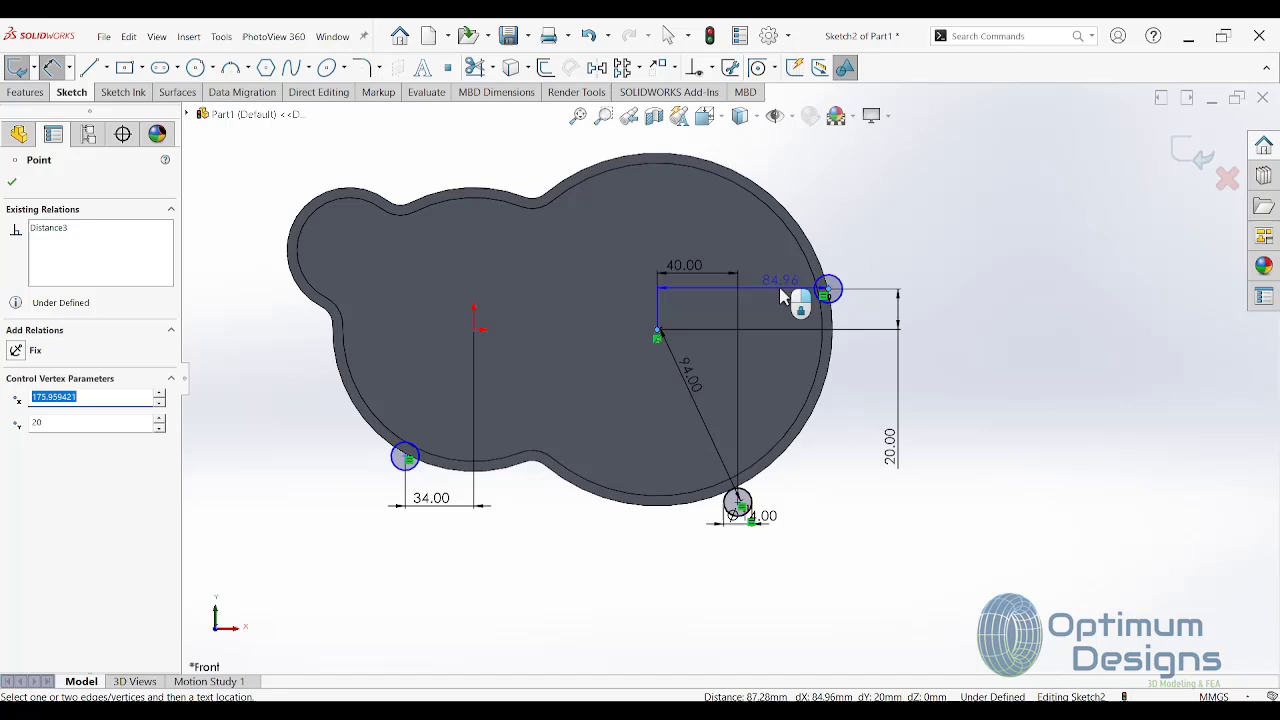
left_click(708, 258)
type("94")
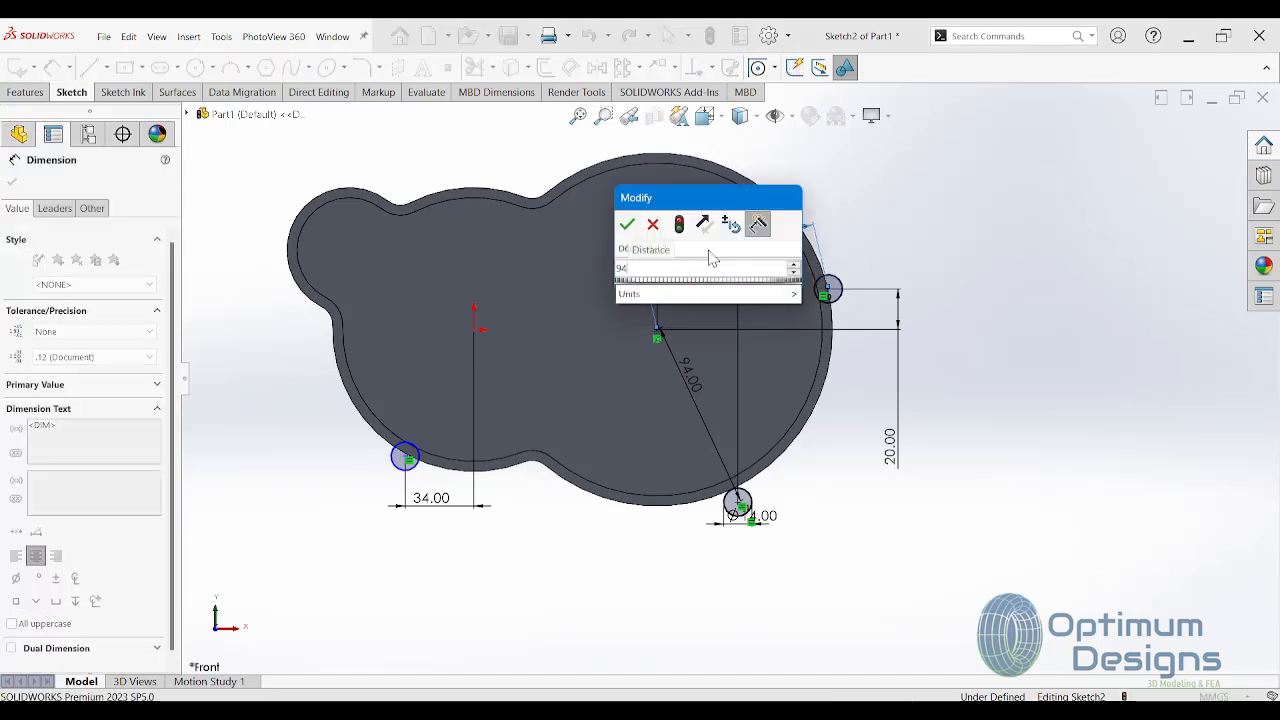
left_click(627, 224)
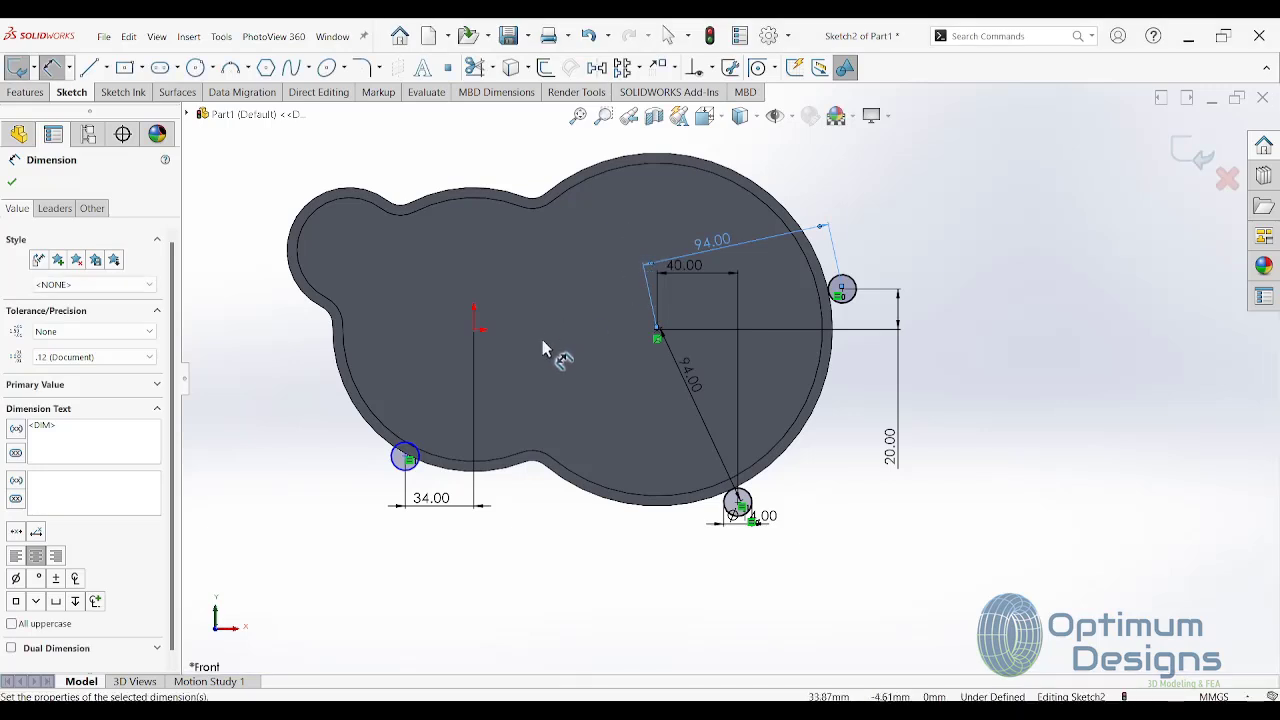
Step: Set a 77 mm distance from the origin to the lower-left circle's centre
left_click(474, 333)
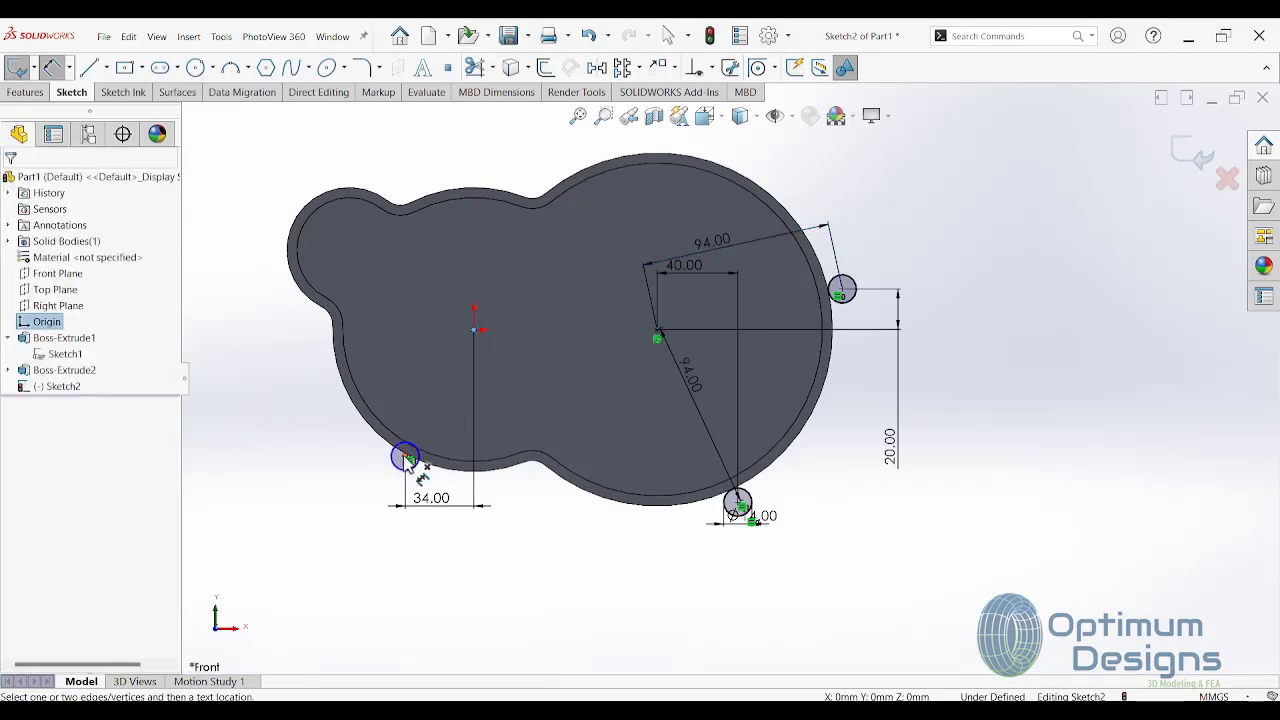
left_click(405, 458)
left_click(424, 407)
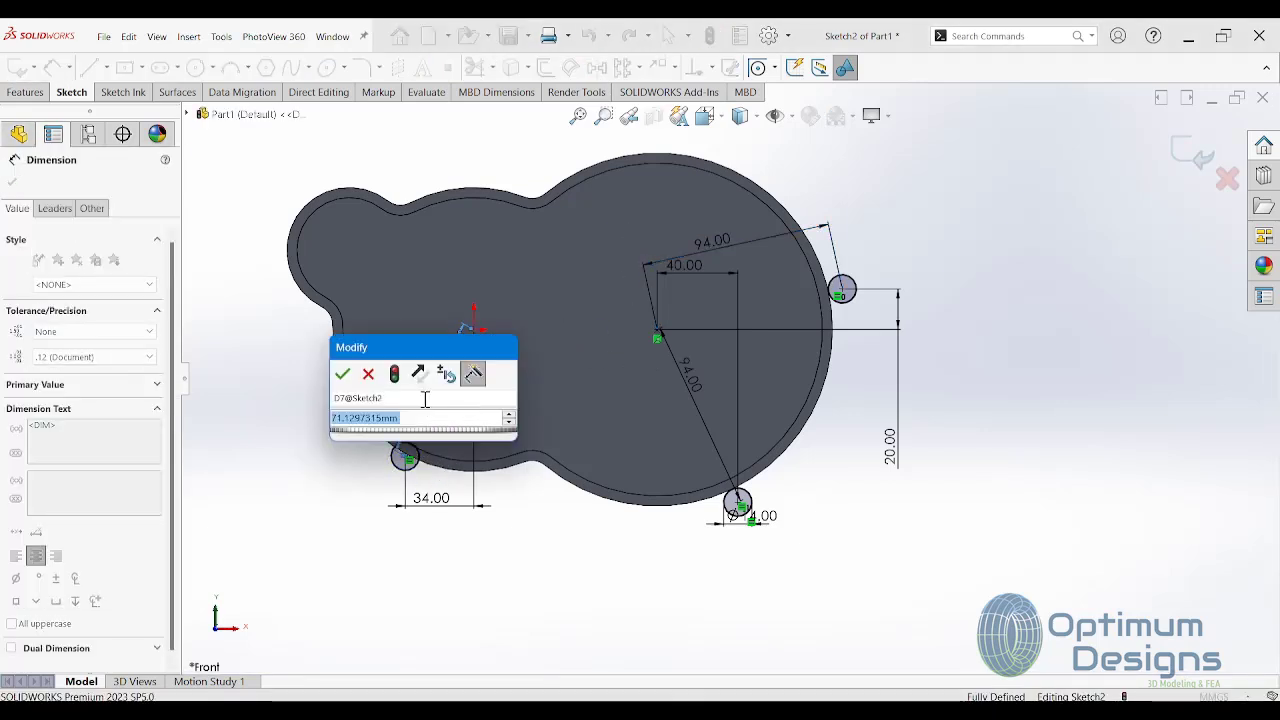
type("77")
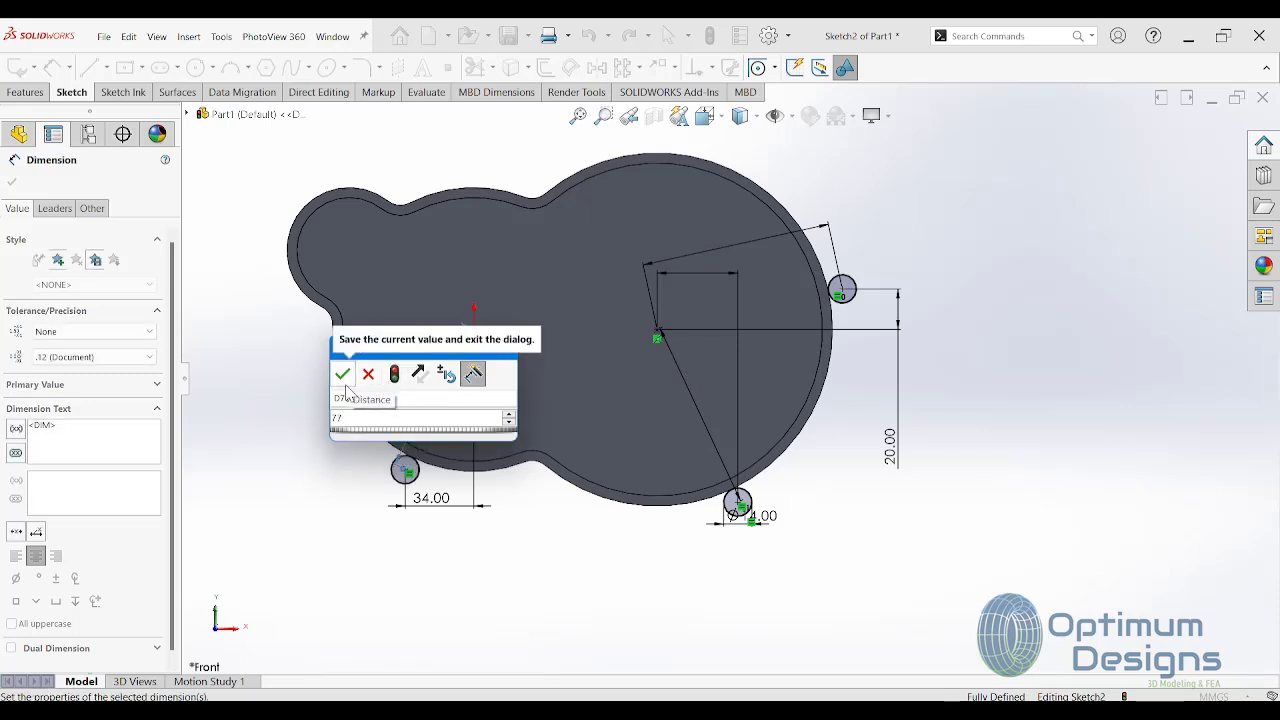
left_click(342, 374)
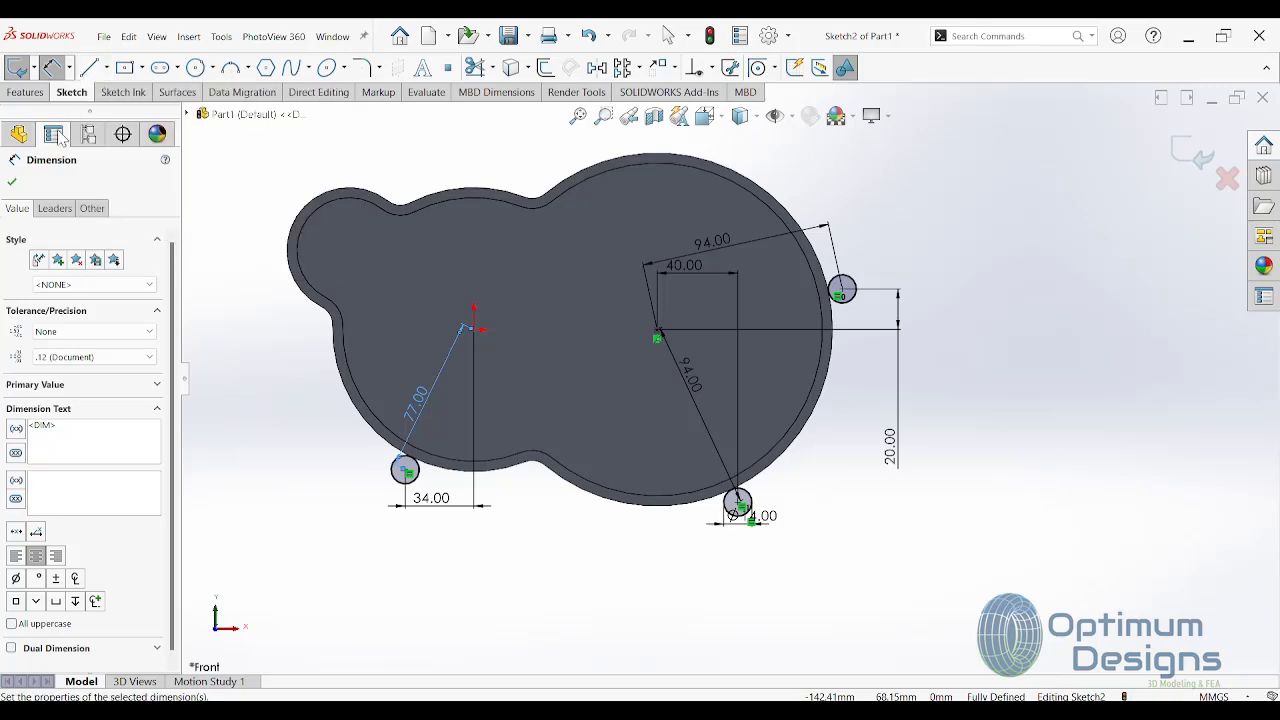
Step: Close the dimension, then draw a two-segment line from the bottom circle's edge into the rim
left_click(12, 182)
scroll(733, 462, "down", 2)
scroll(790, 558, "down", 3)
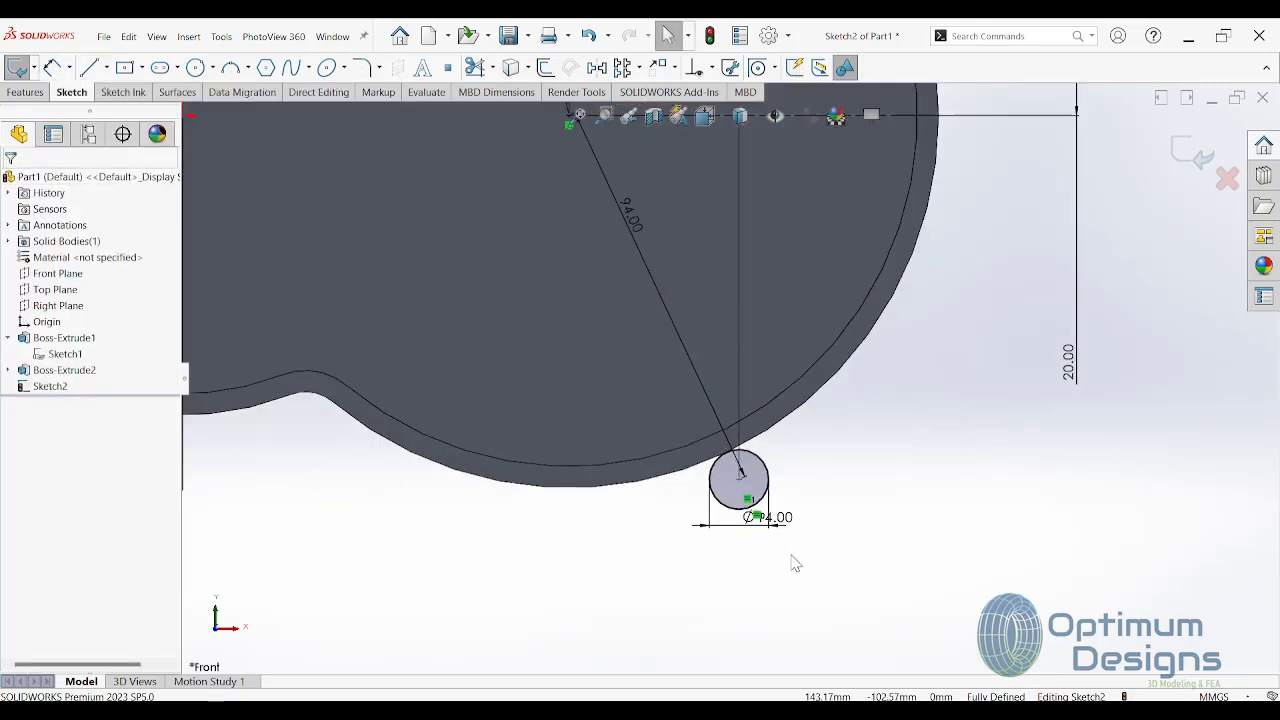
scroll(767, 464, "down", 2)
scroll(767, 464, "down", 2)
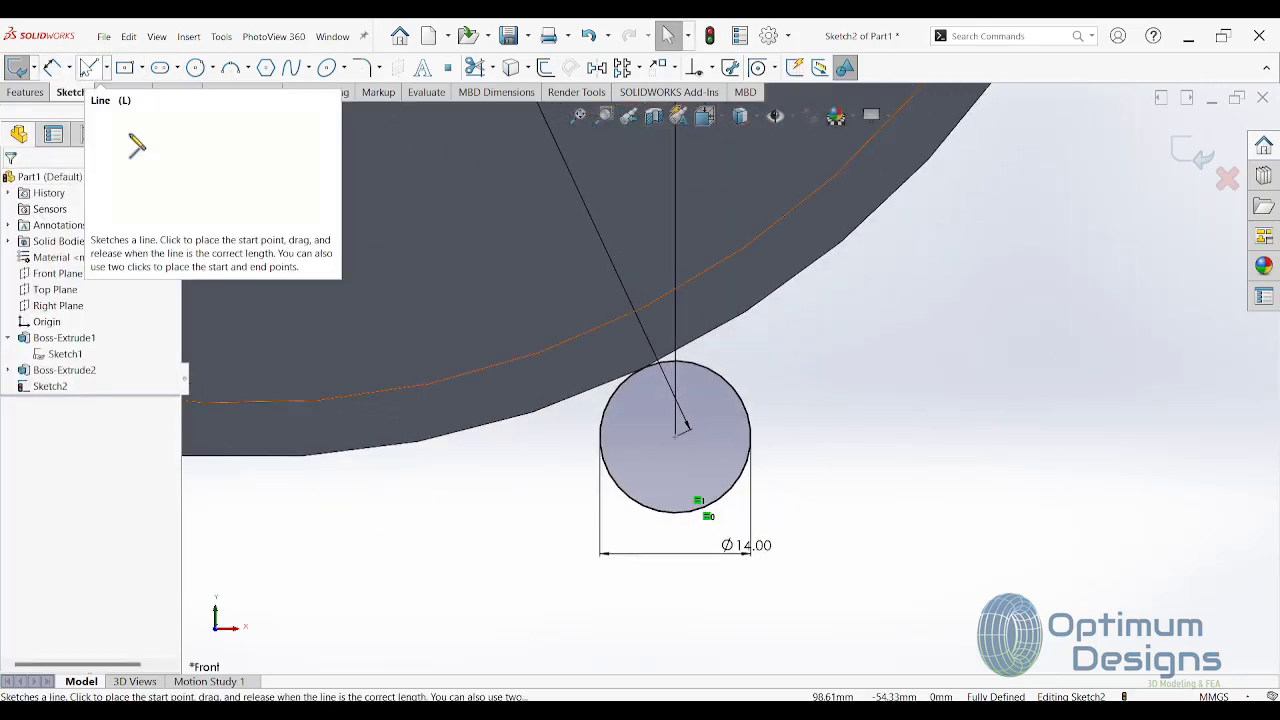
left_click(88, 67)
left_click(733, 389)
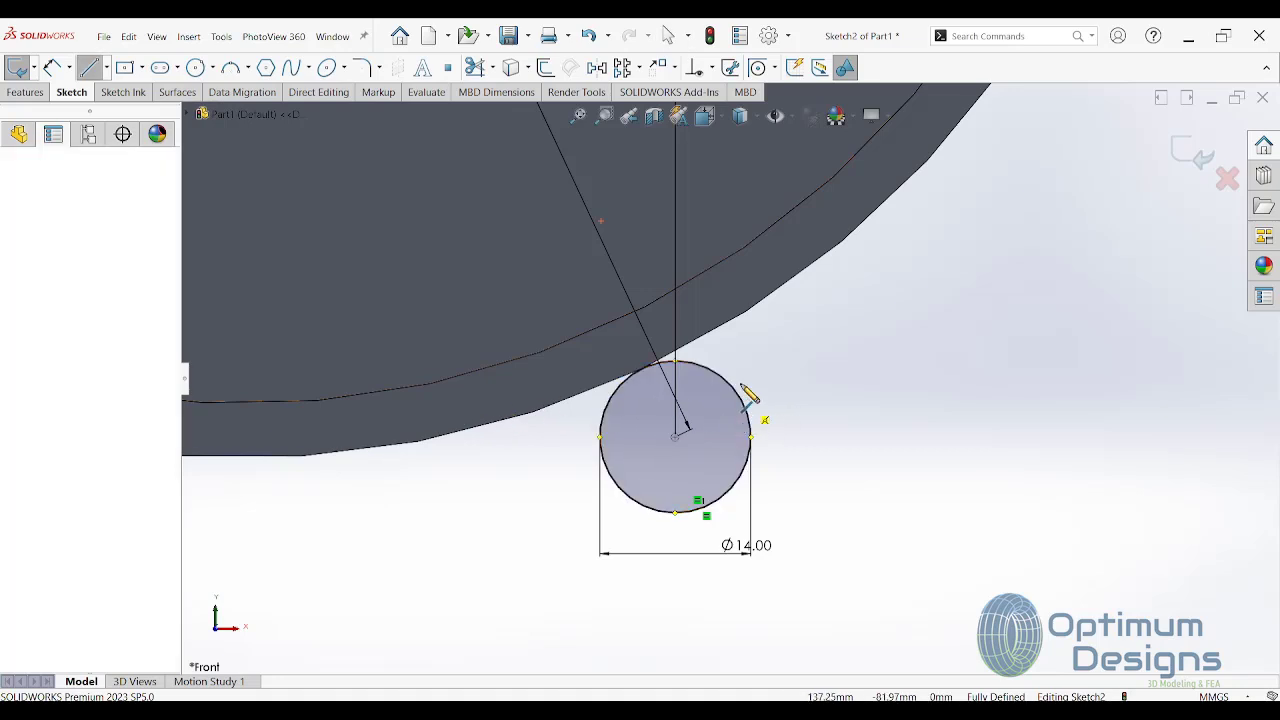
left_click(686, 301)
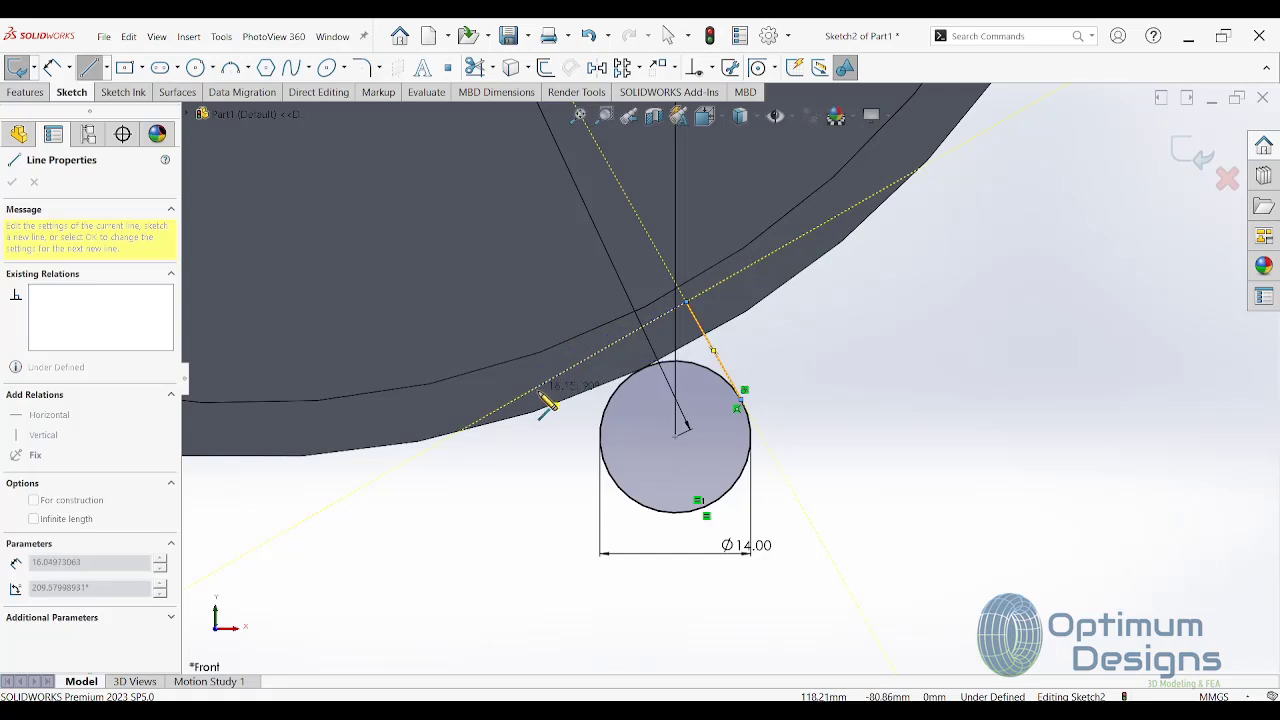
left_click(506, 405)
right_click(504, 400)
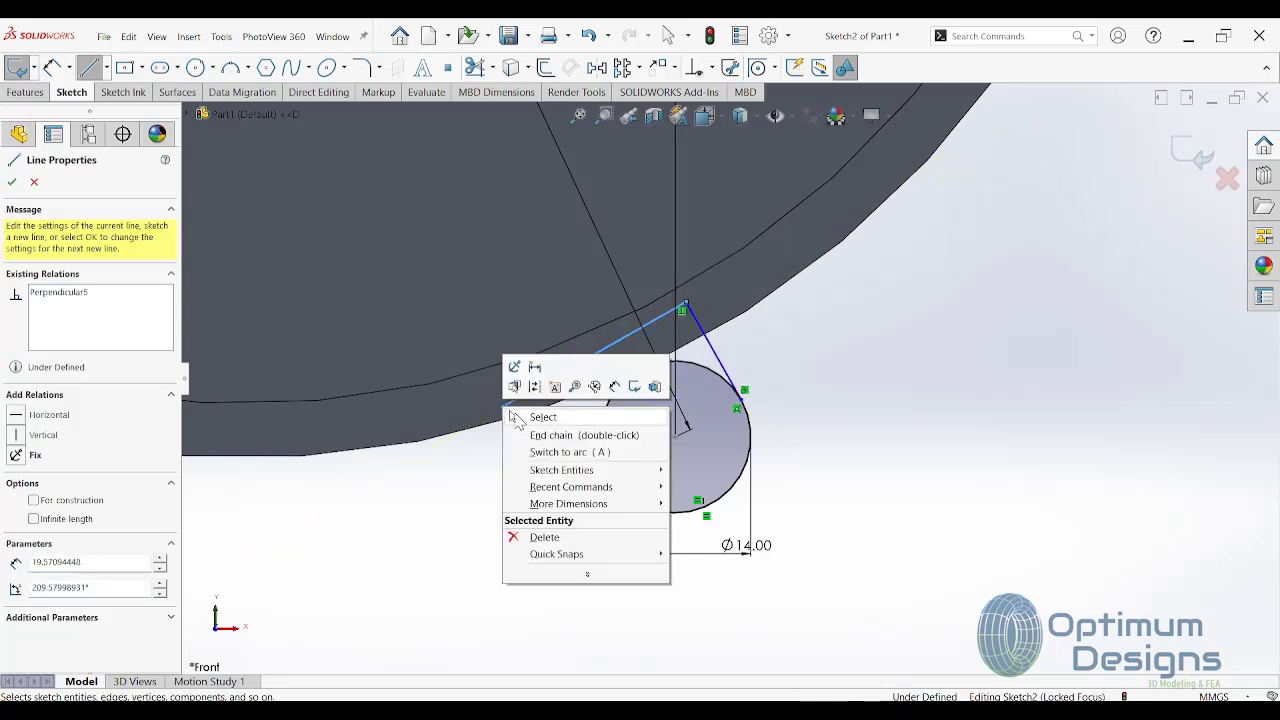
left_click(540, 417)
Step: Draw a tangent line from the bottom circle's edge into the rim
left_click(88, 67)
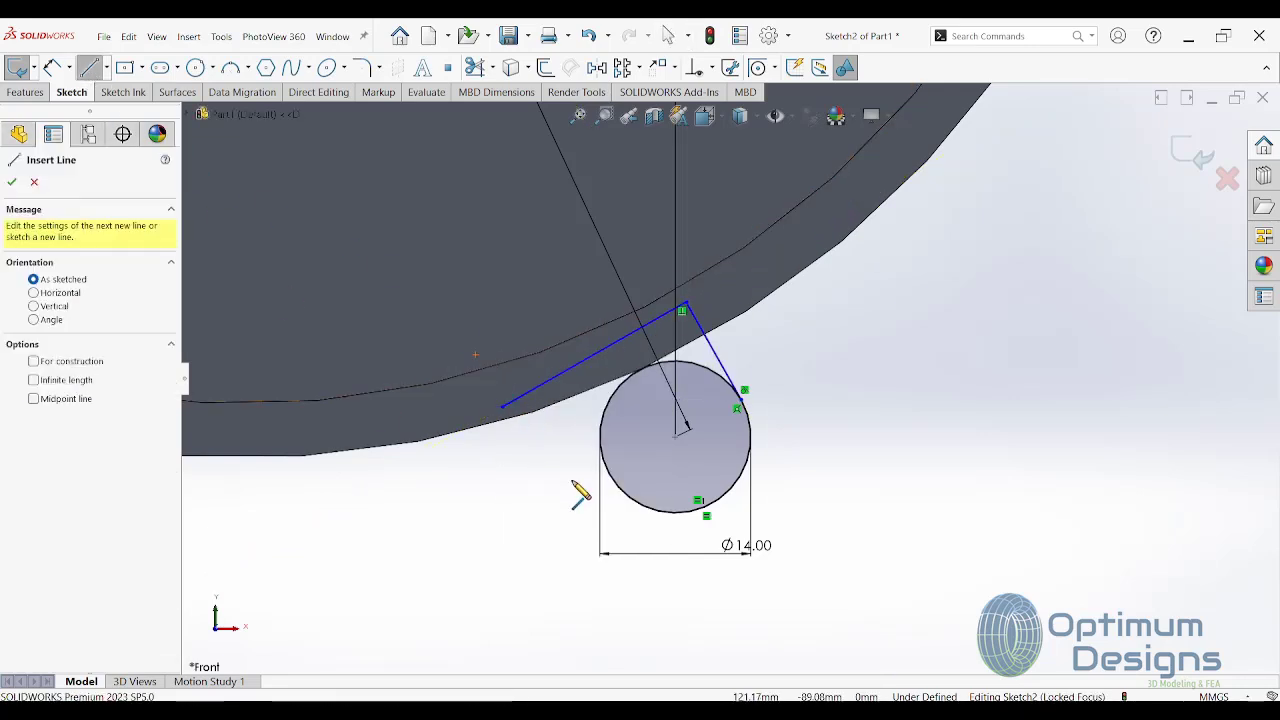
left_click(614, 484)
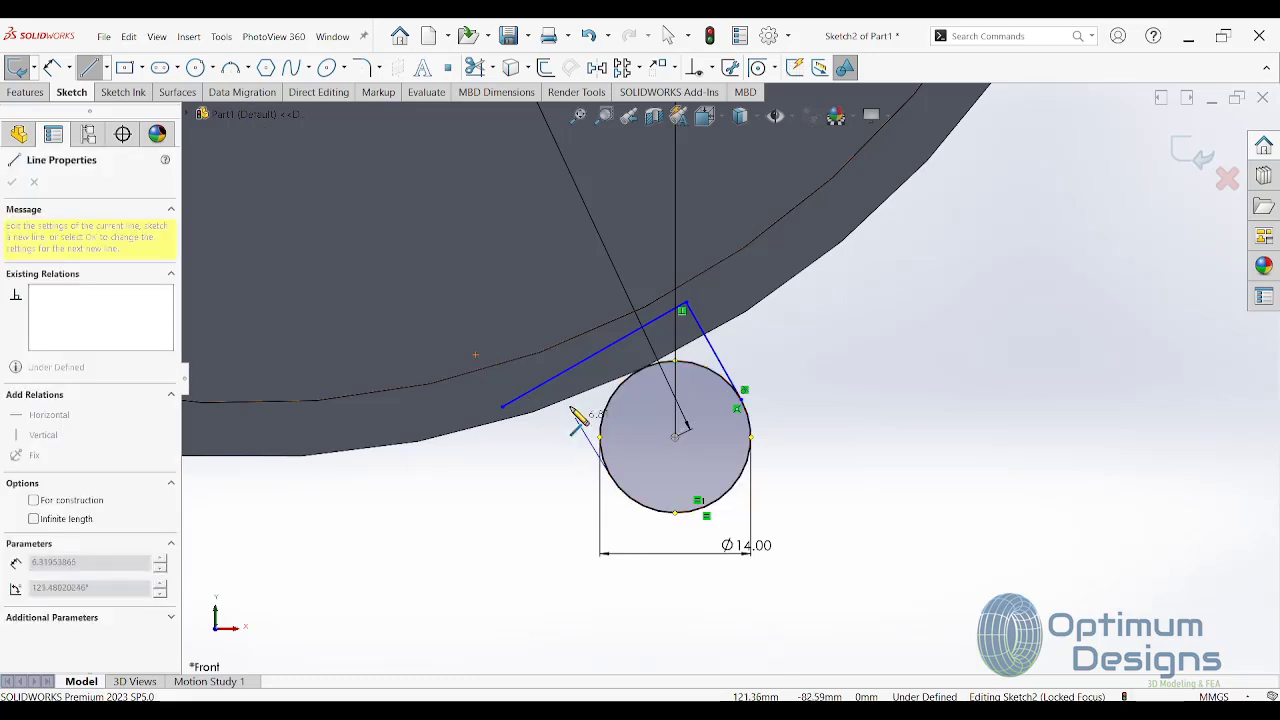
left_click(533, 343)
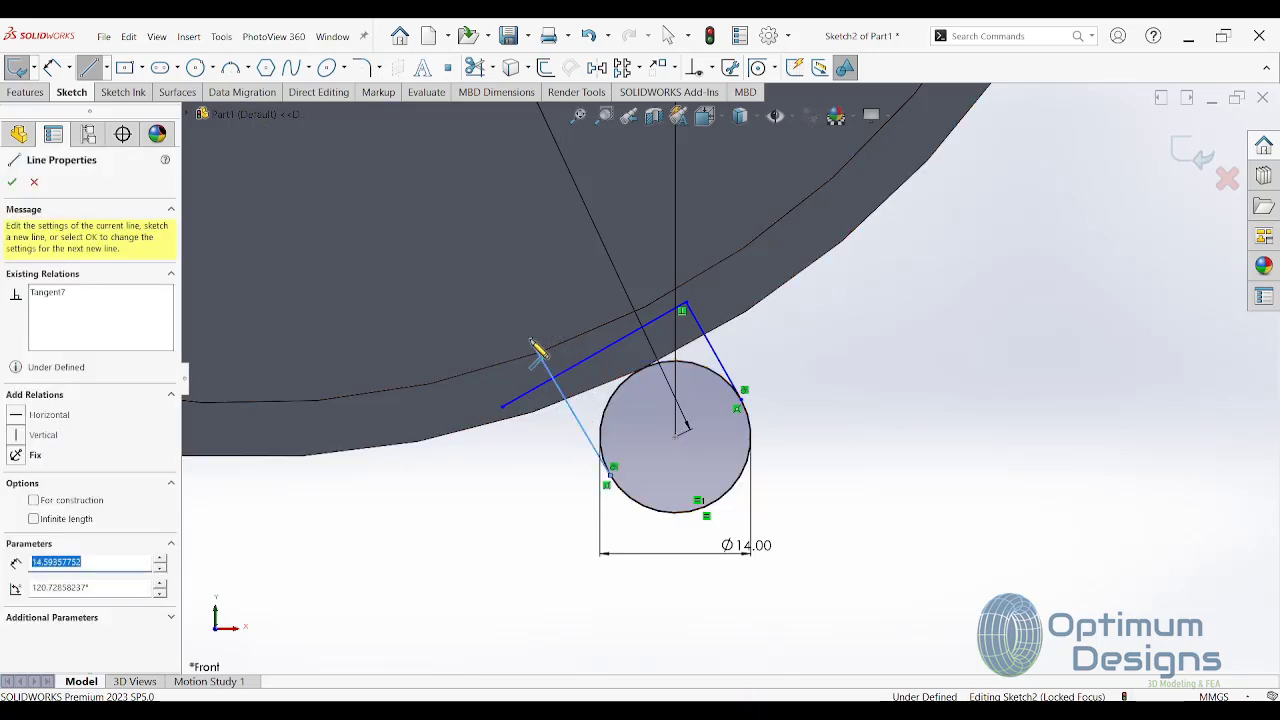
right_click(537, 348)
left_click(548, 350)
left_click(475, 67)
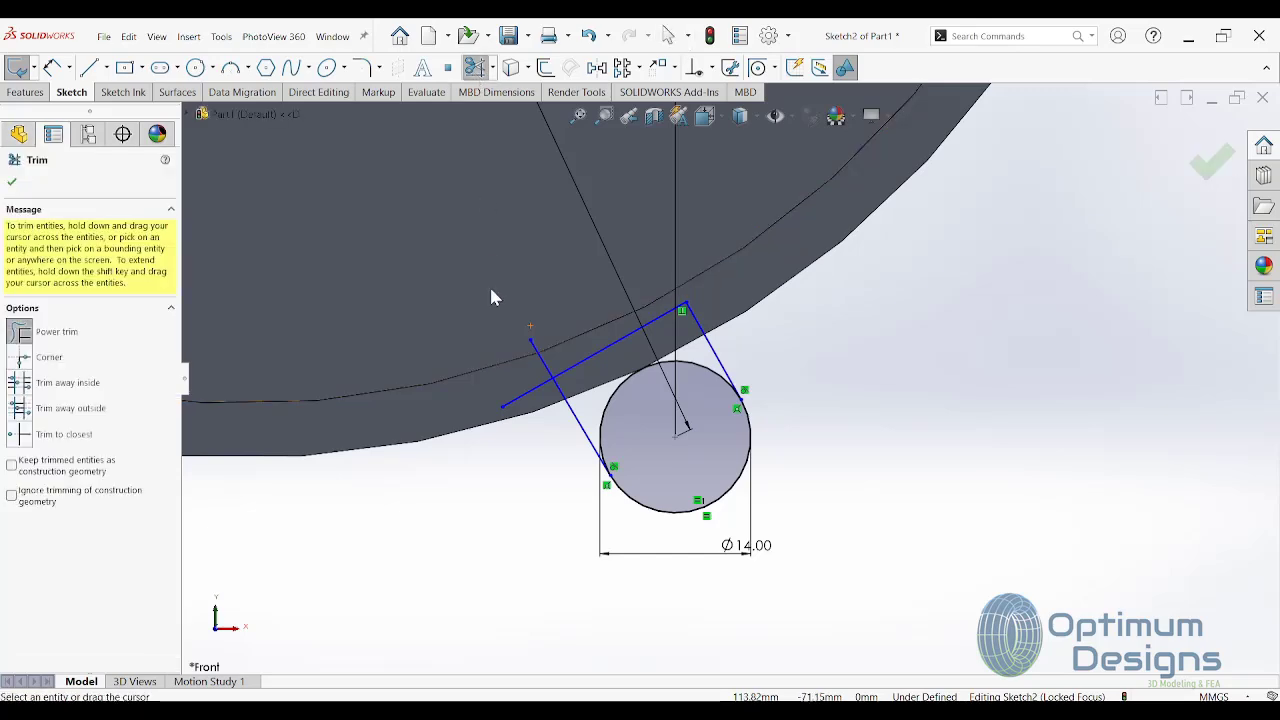
scroll(738, 317, "up", 5)
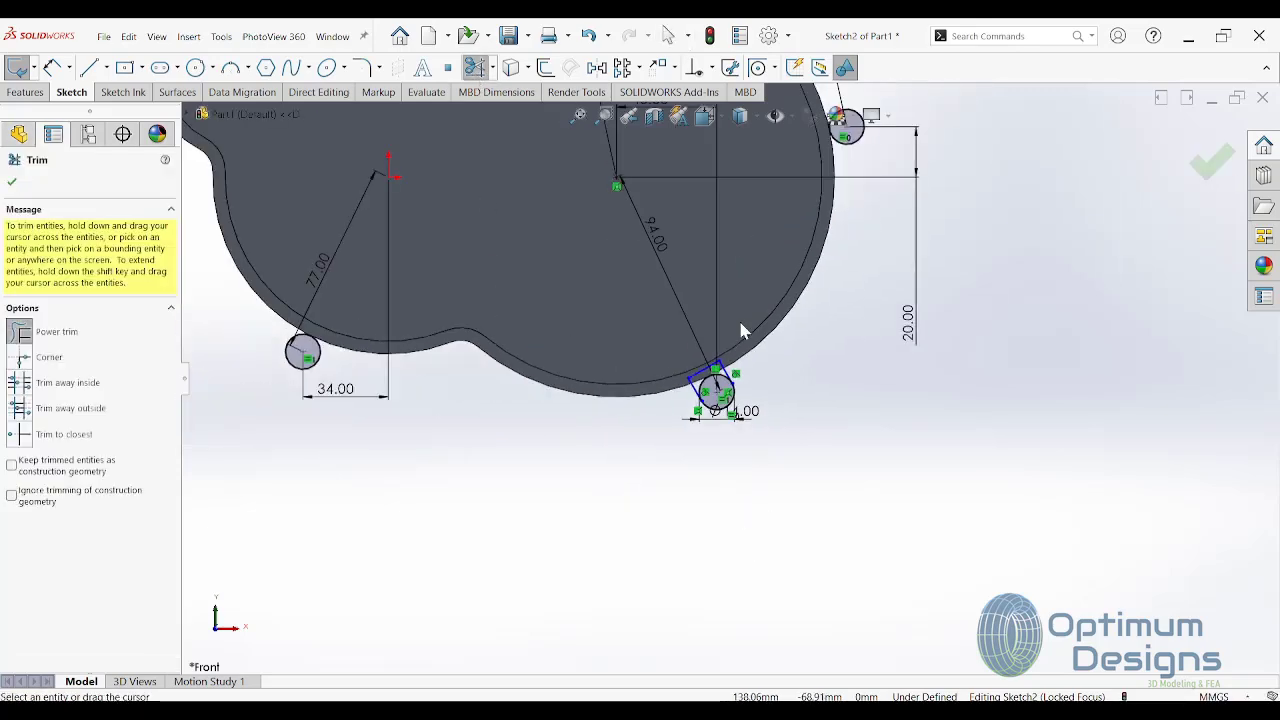
scroll(834, 290, "down", 3)
scroll(715, 424, "down", 3)
scroll(822, 278, "down", 2)
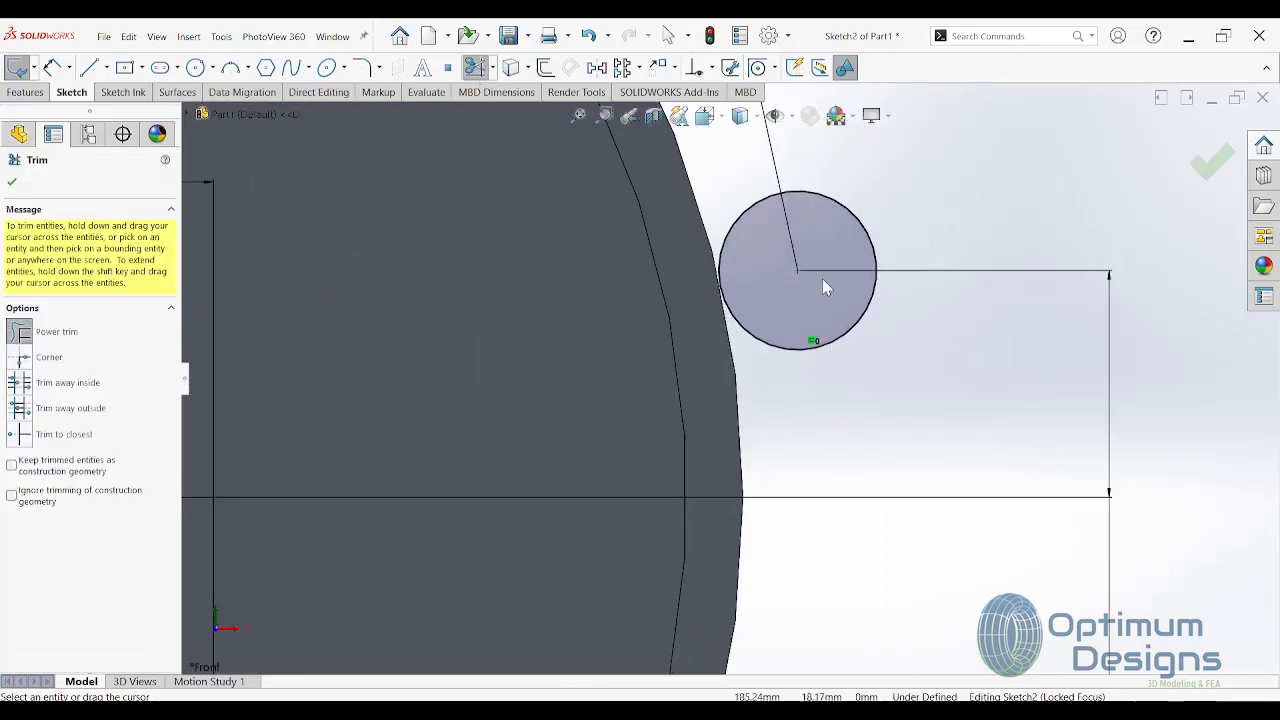
Step: Sketch the right circle's notch outline plus a tangent line from its top
left_click(92, 67)
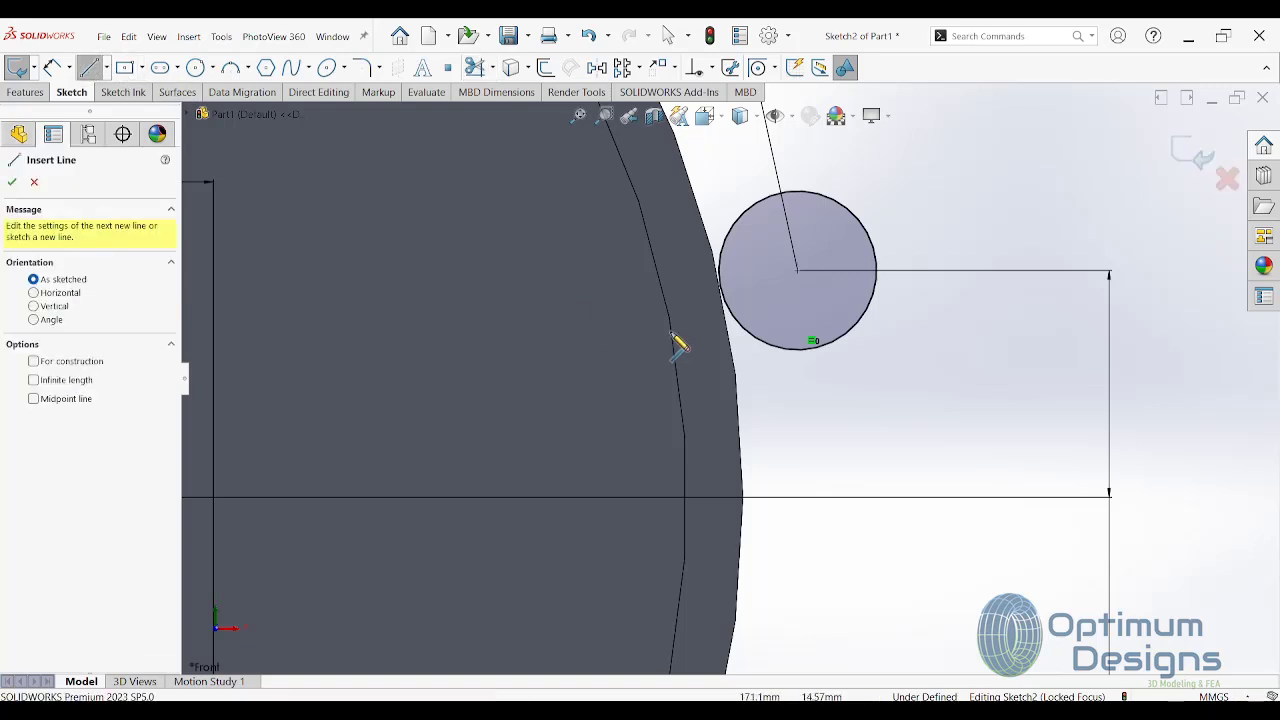
left_click(818, 344)
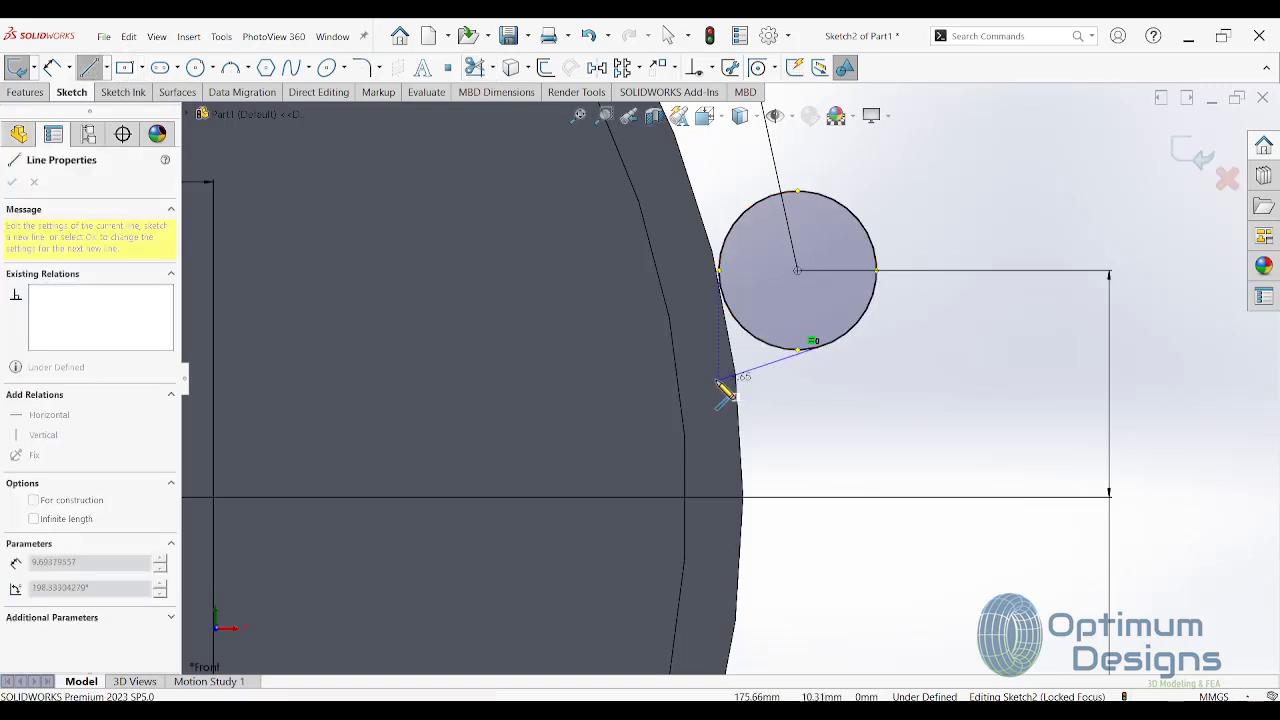
left_click(652, 396)
left_click(595, 212)
right_click(595, 212)
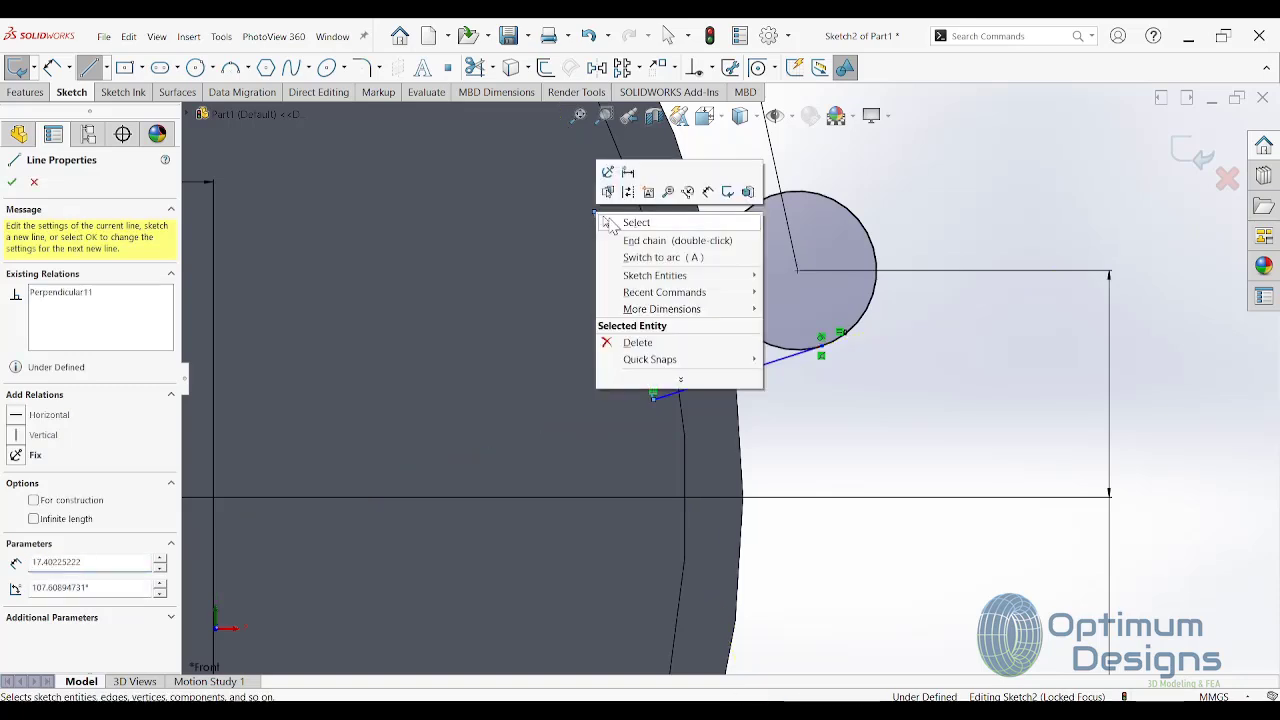
left_click(626, 220)
left_click(106, 67)
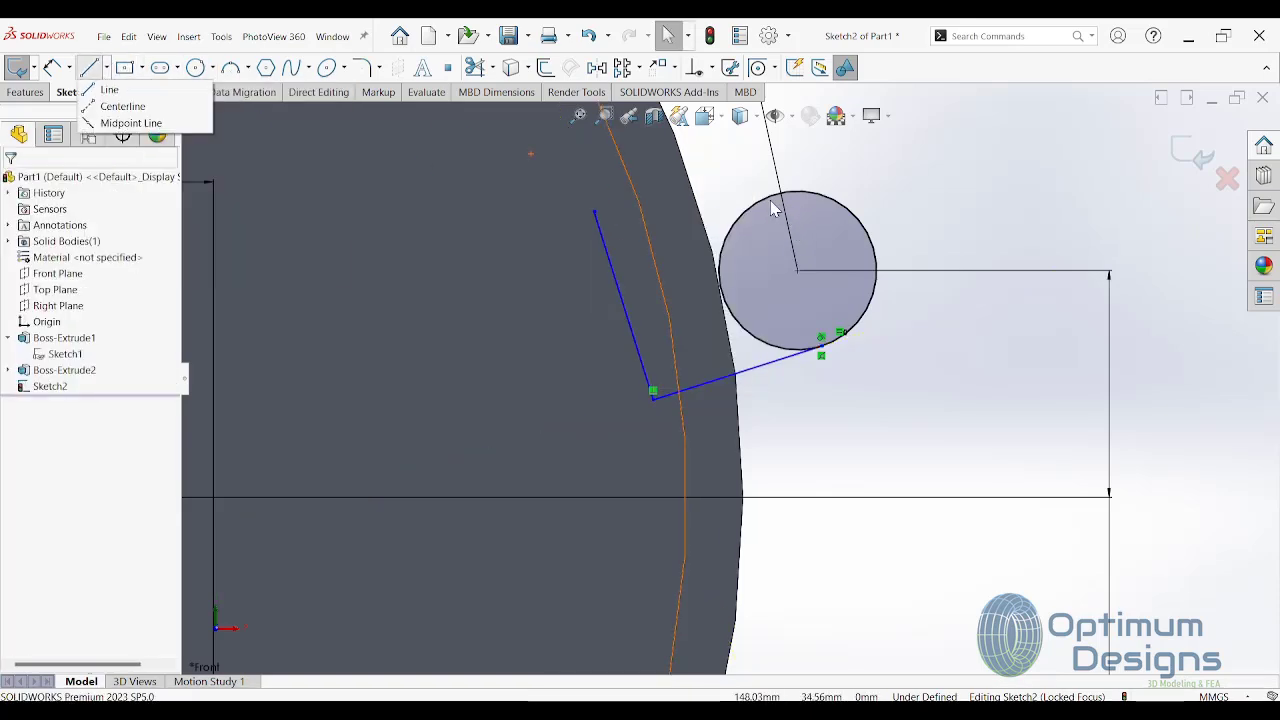
left_click(109, 89)
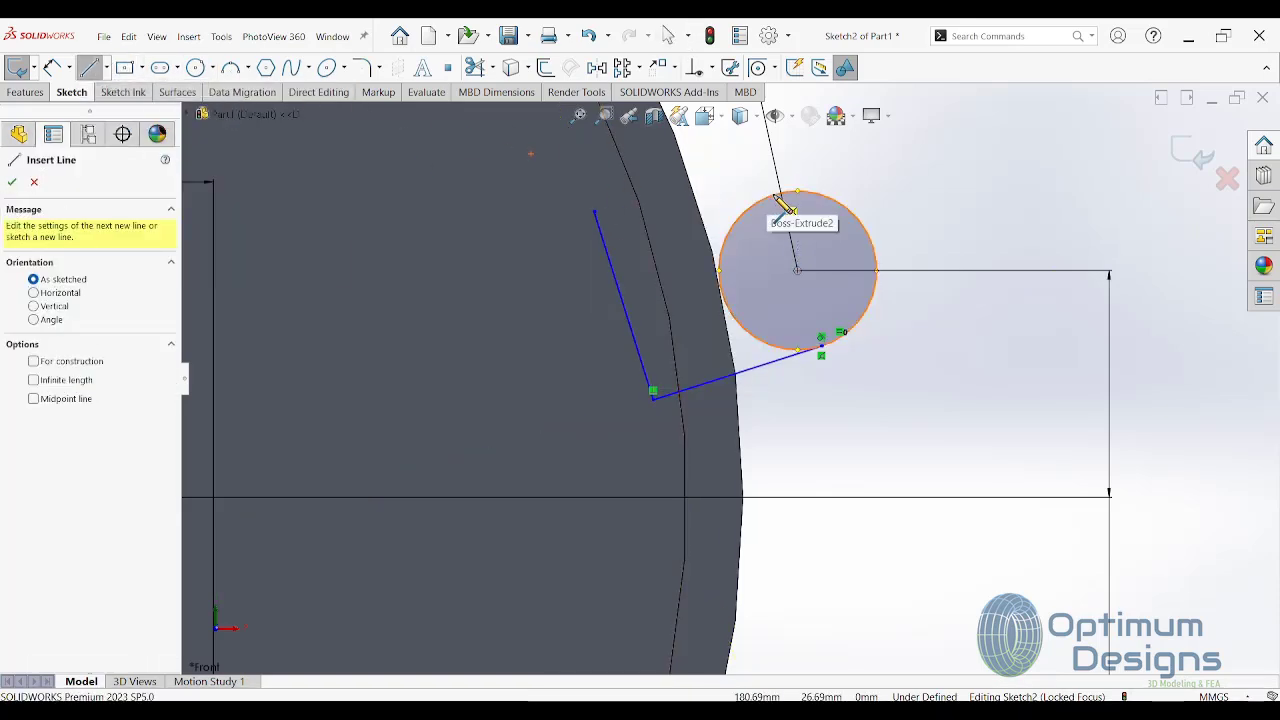
left_click(775, 192)
right_click(587, 268)
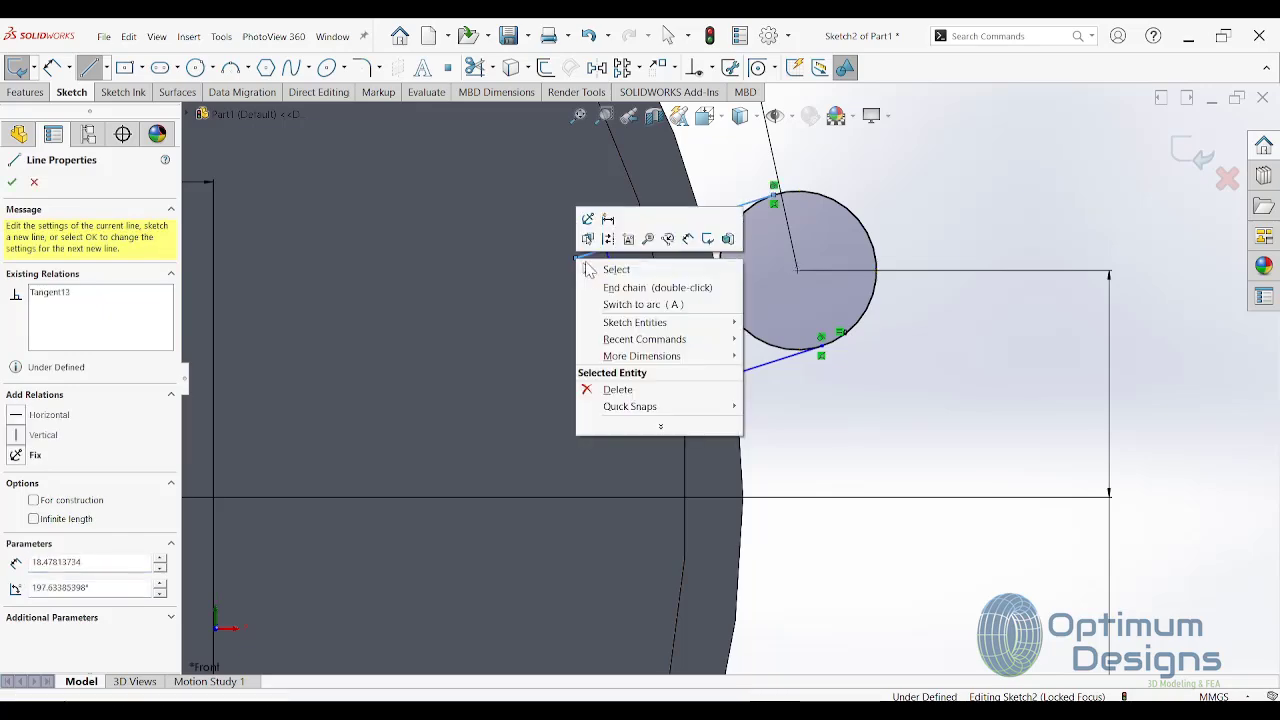
left_click(612, 269)
Step: Draw a two-segment line from the lower-left circle's edge into the rim
left_click(472, 67)
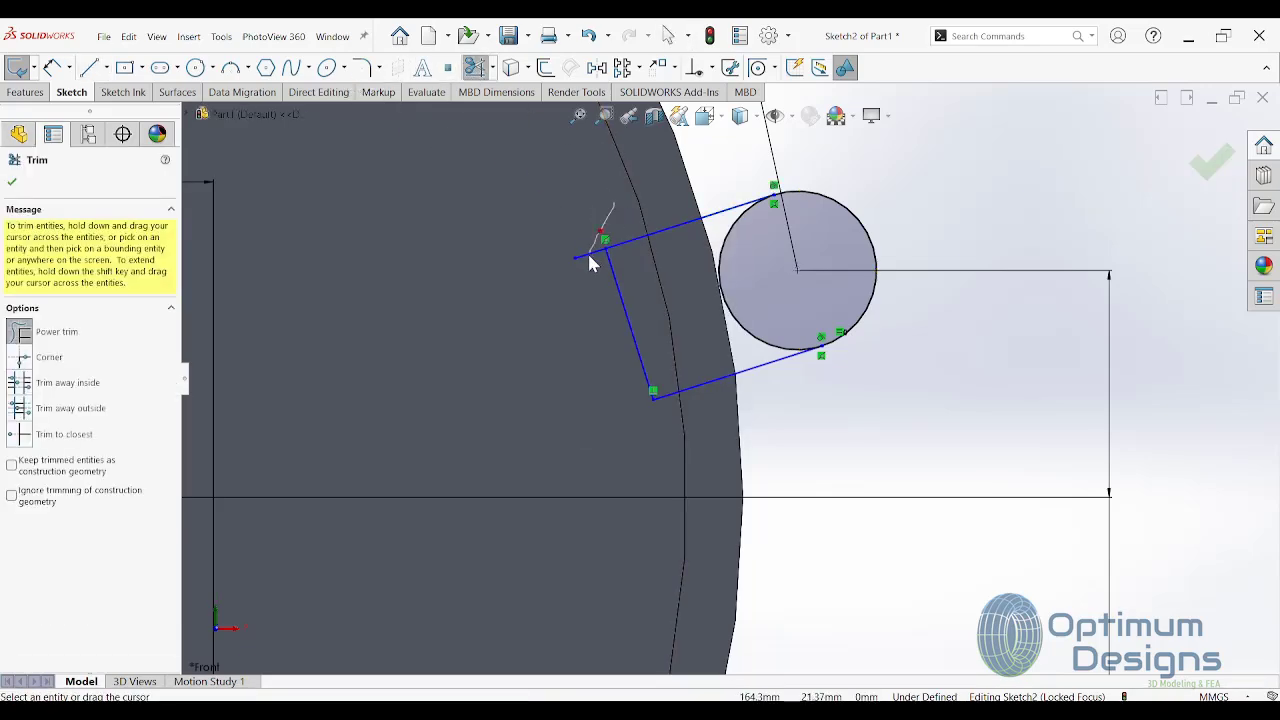
scroll(564, 286, "up", 2)
scroll(564, 300, "up", 2)
scroll(563, 372, "up", 1)
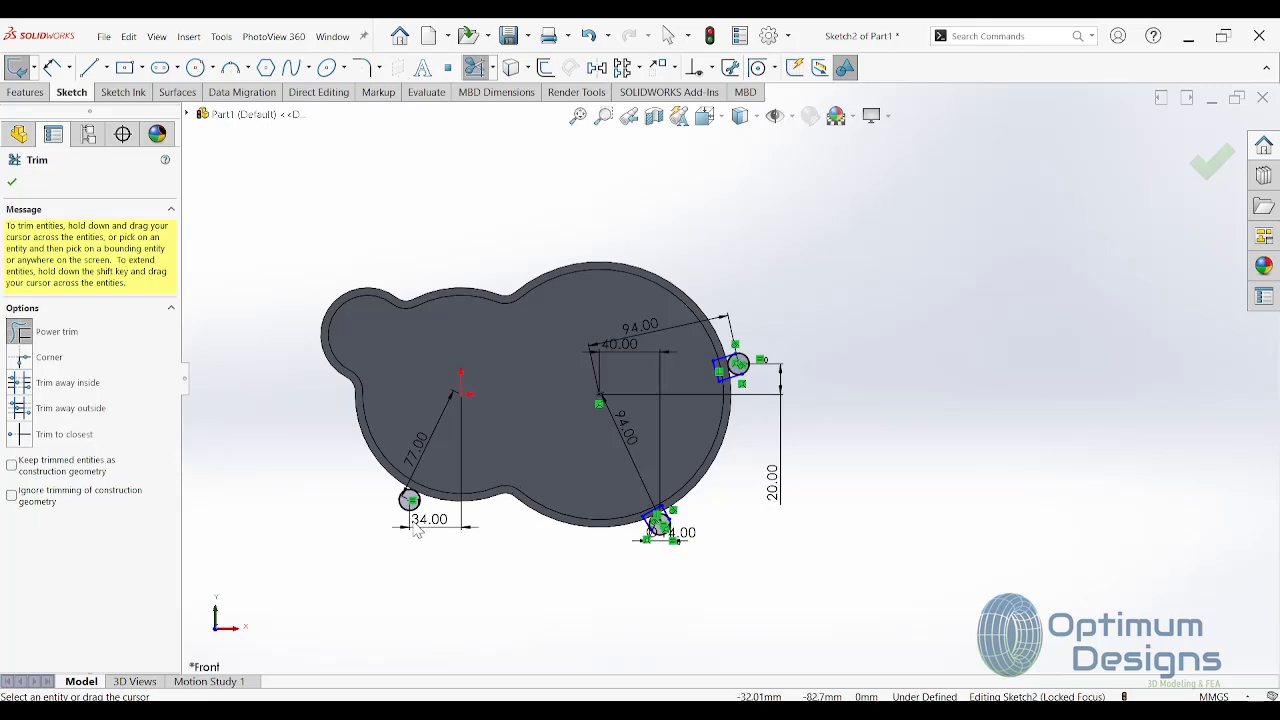
scroll(418, 530, "down", 4)
scroll(578, 336, "down", 1)
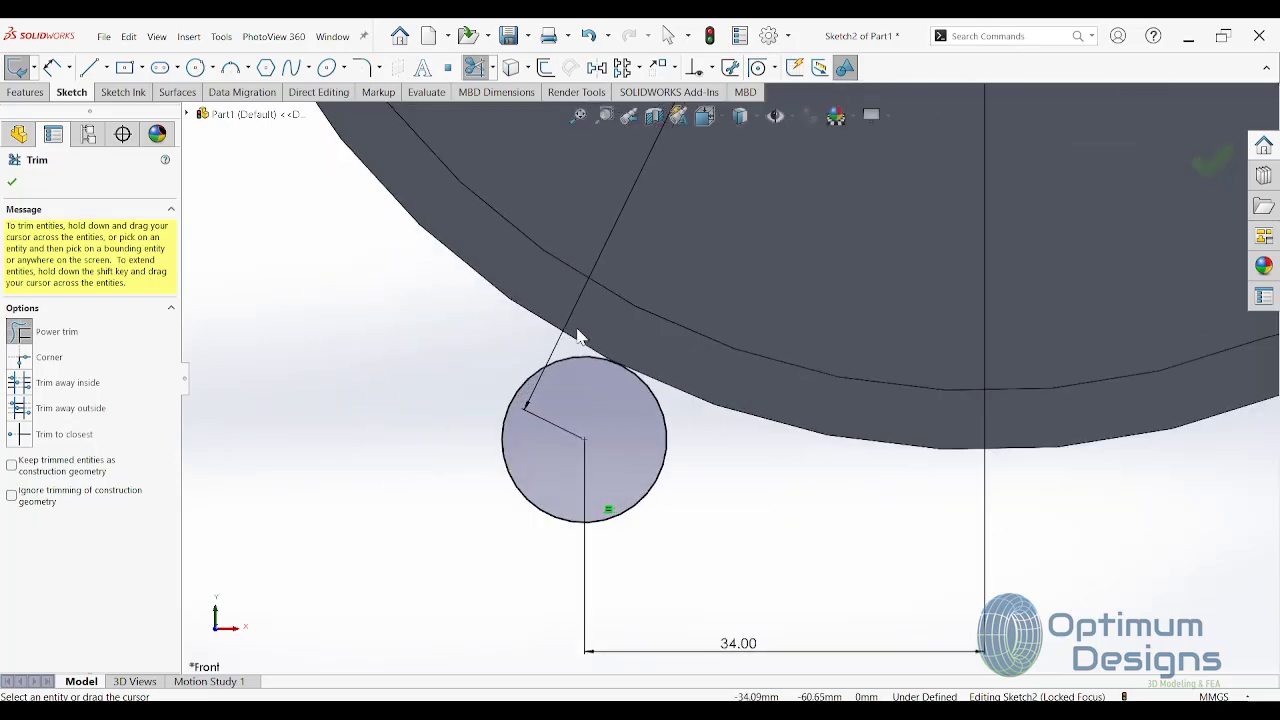
left_click(89, 67)
left_click(522, 403)
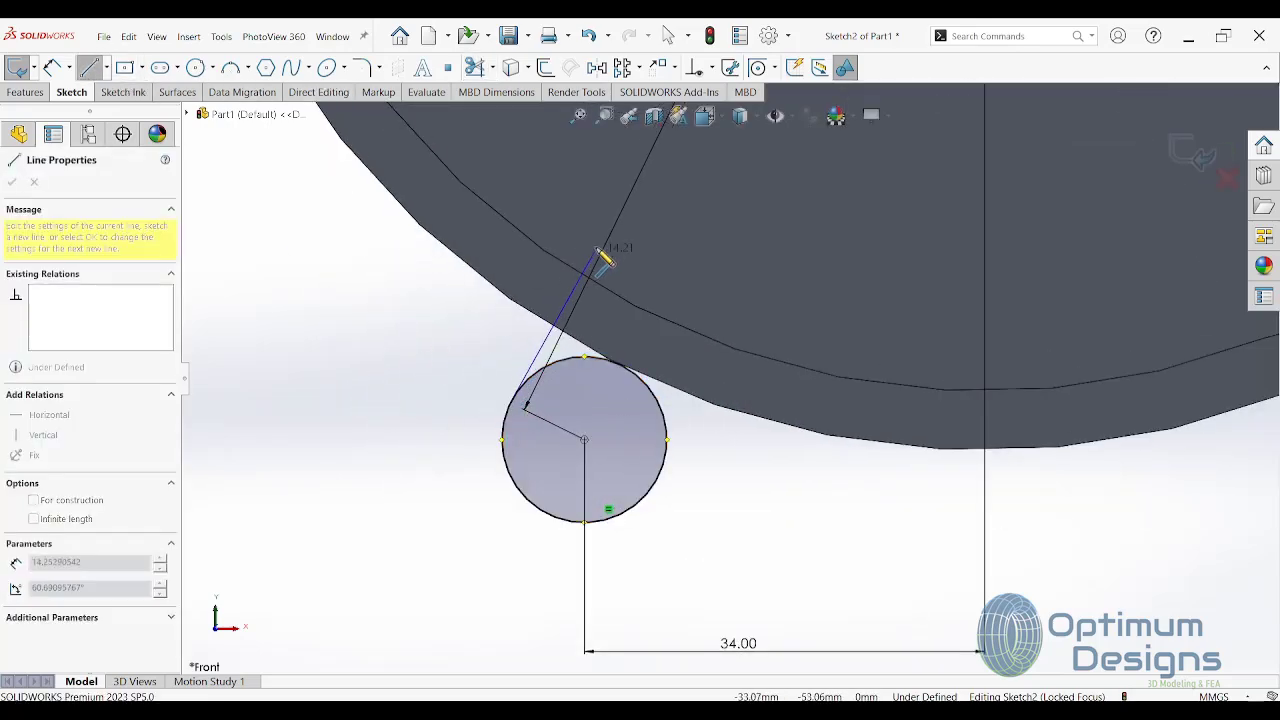
left_click(607, 213)
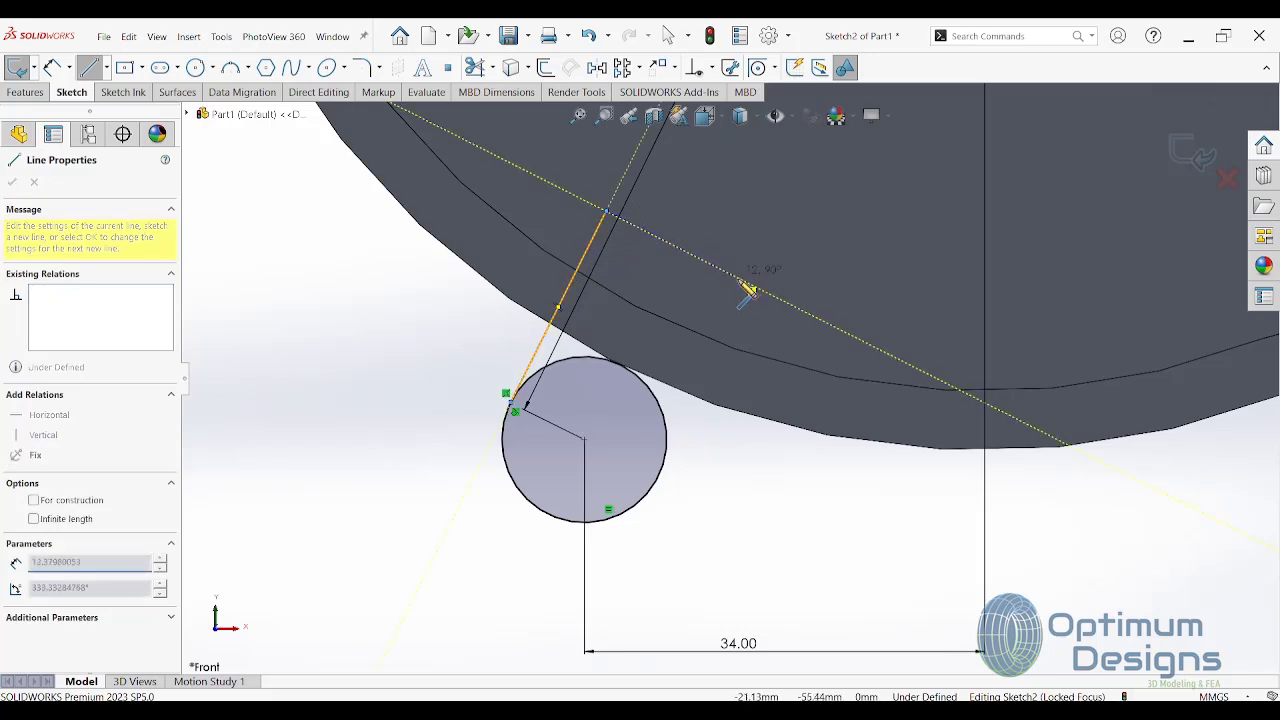
left_click(784, 310)
key("Escape")
key("Escape")
Step: Draw the lower-left tab's second side and power-trim the overhanging line ends
left_click(105, 70)
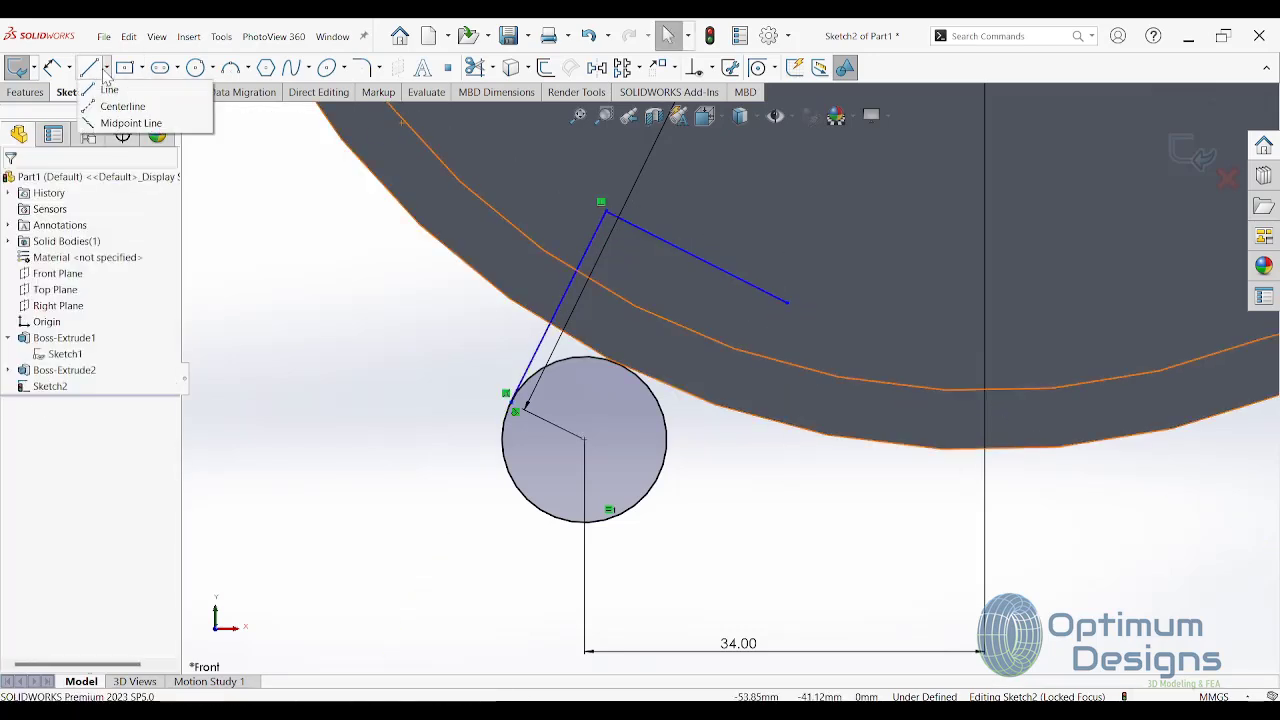
left_click(109, 89)
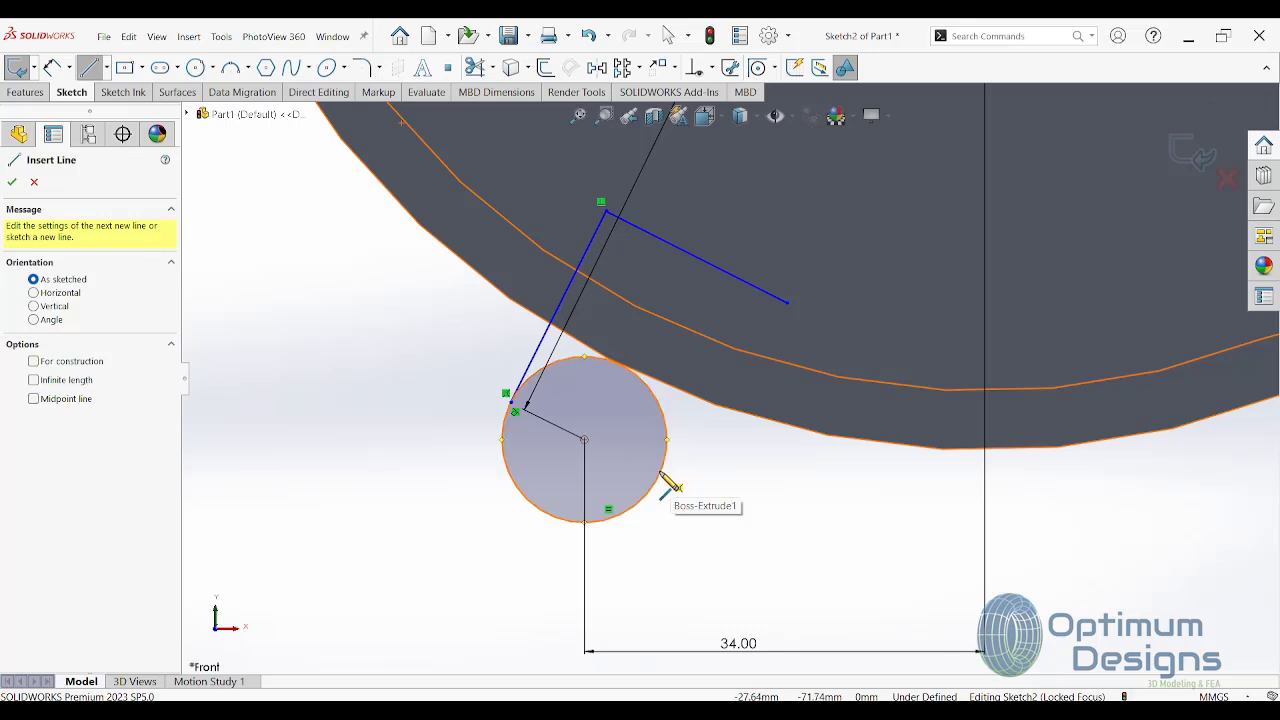
left_click(664, 468)
left_click(772, 251)
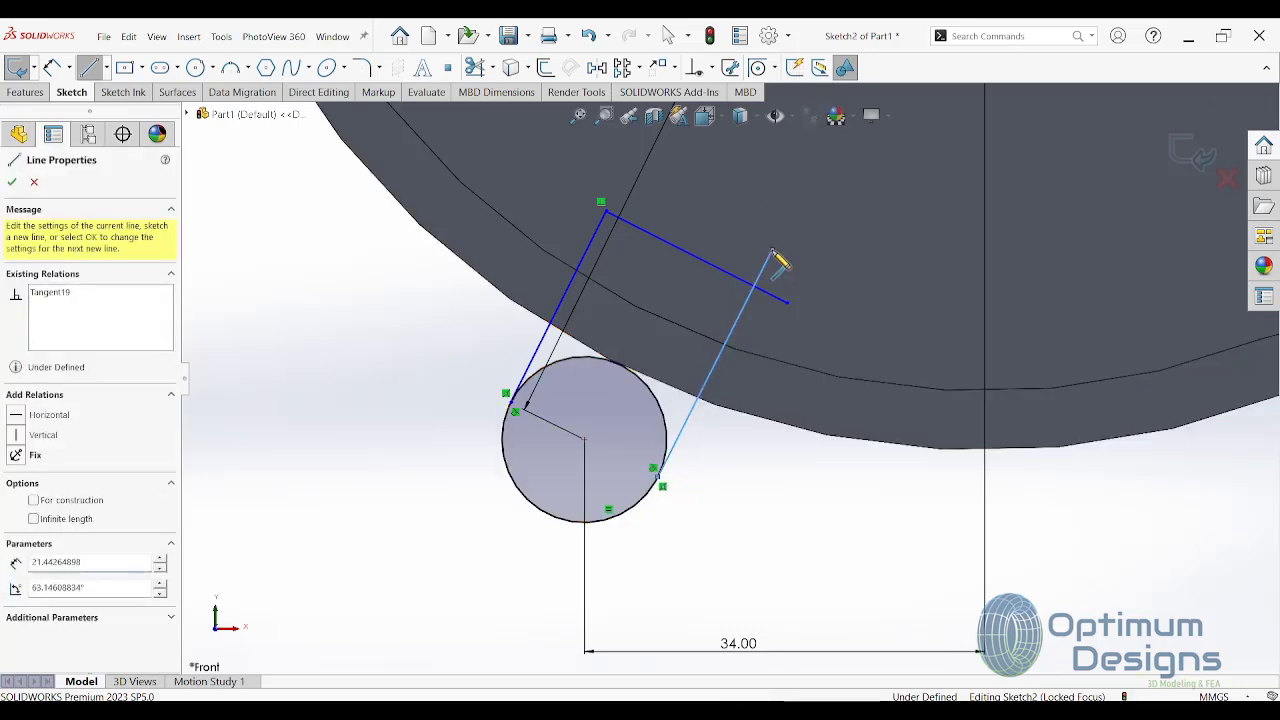
right_click(772, 254)
left_click(808, 261)
left_click(476, 68)
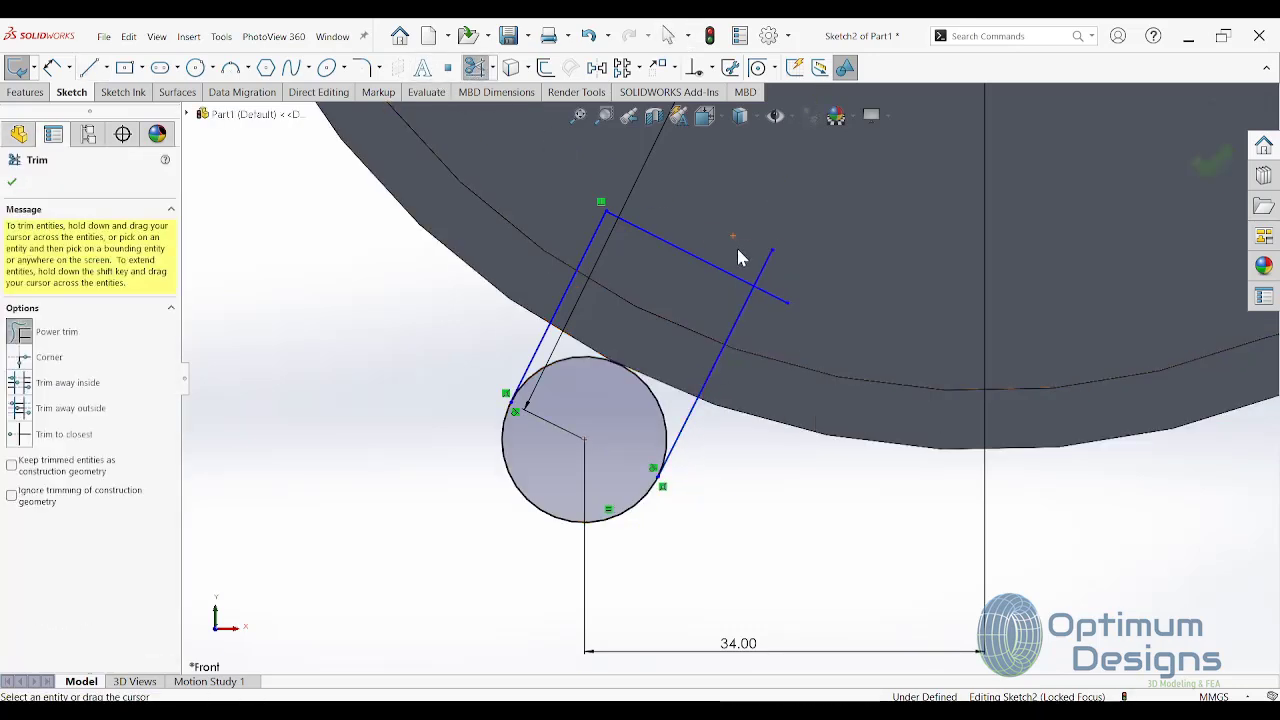
left_click_drag(745, 258, 760, 305)
left_click(25, 92)
Step: Start an Extruded Boss/Base set to Up To Surface, ending at the cover's flat face
left_click(17, 67)
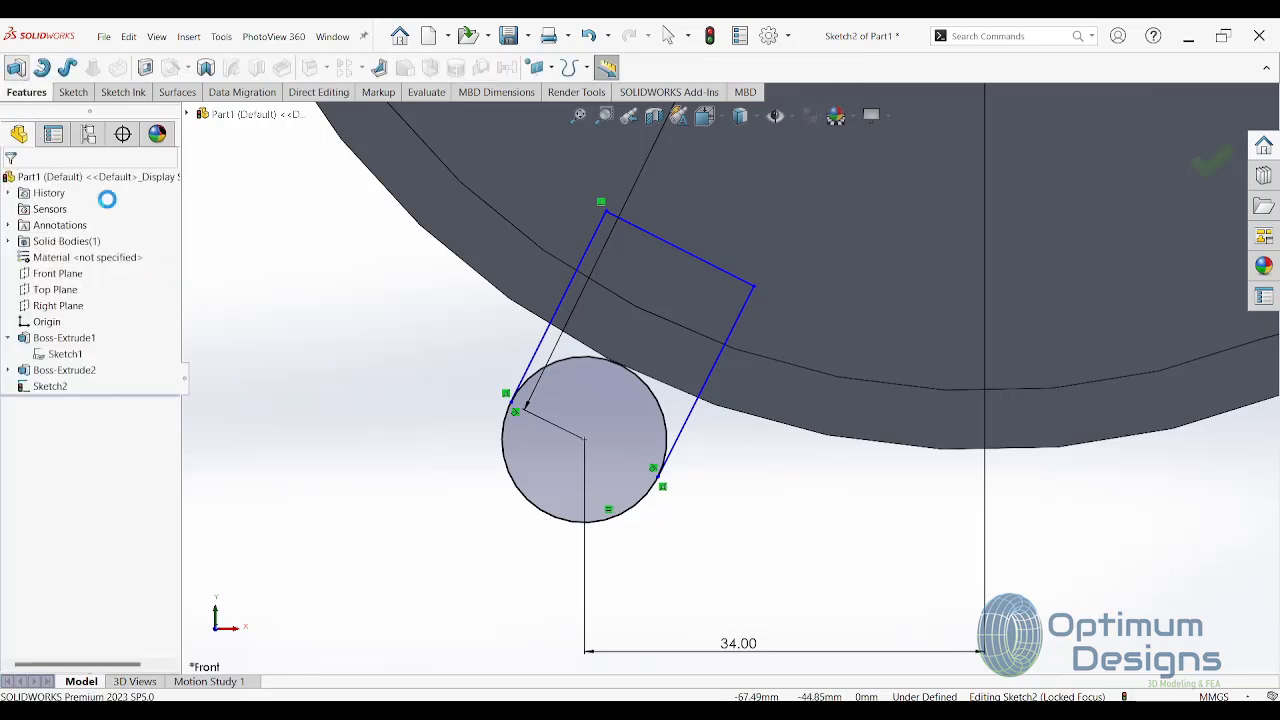
scroll(728, 378, "up", 5)
middle_click_drag(703, 476, 796, 495)
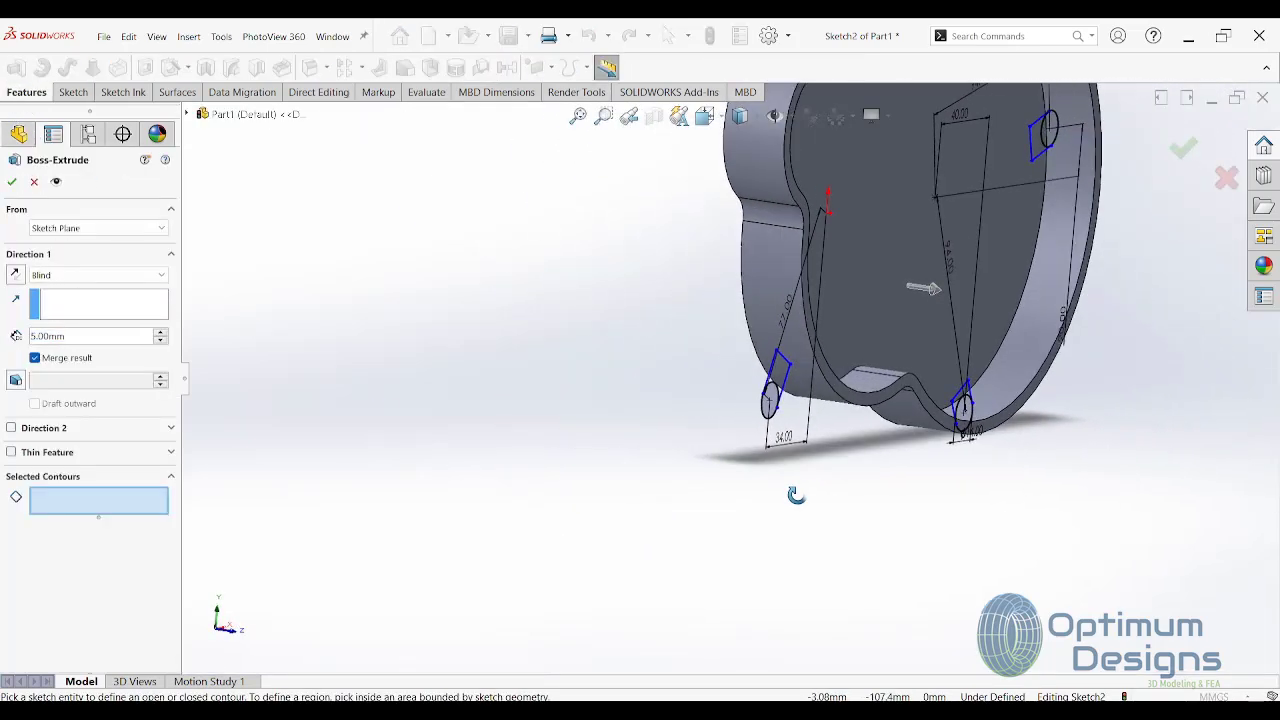
left_click(97, 276)
left_click(60, 323)
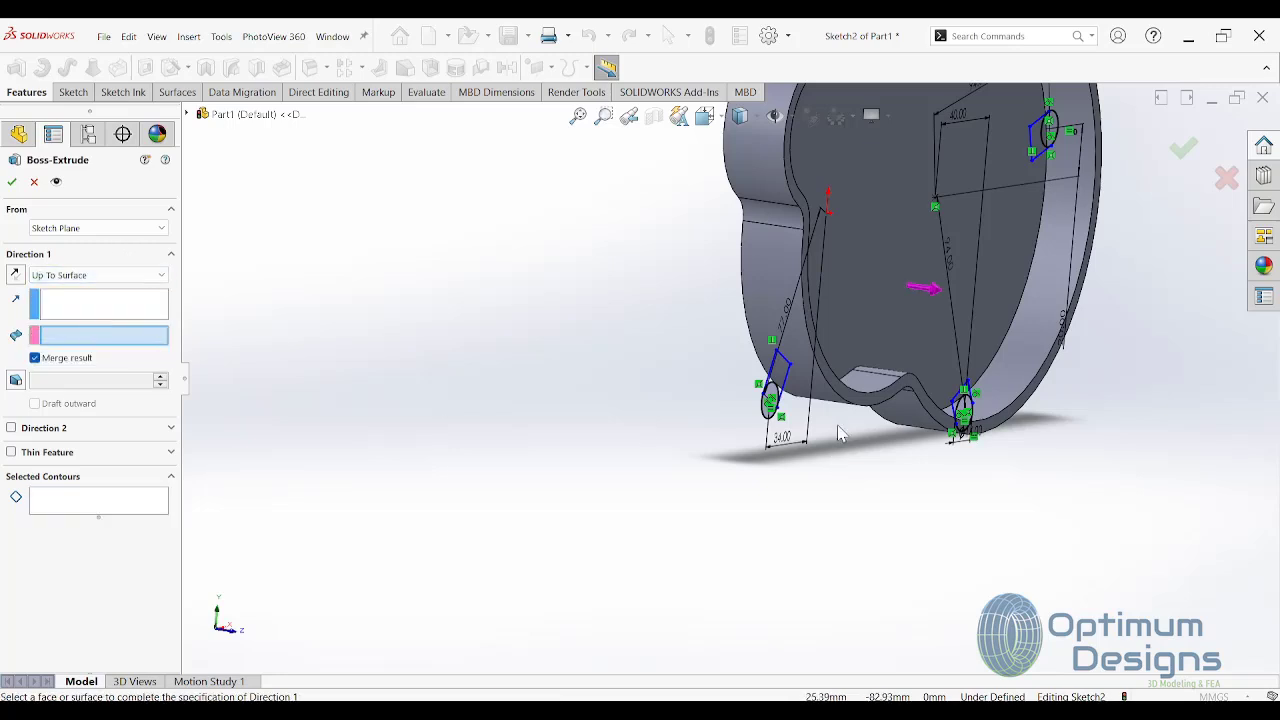
left_click(826, 398)
Step: Add the lower-left and bottom tabs' circle and rectangle regions as Selected Contours
left_click(143, 499)
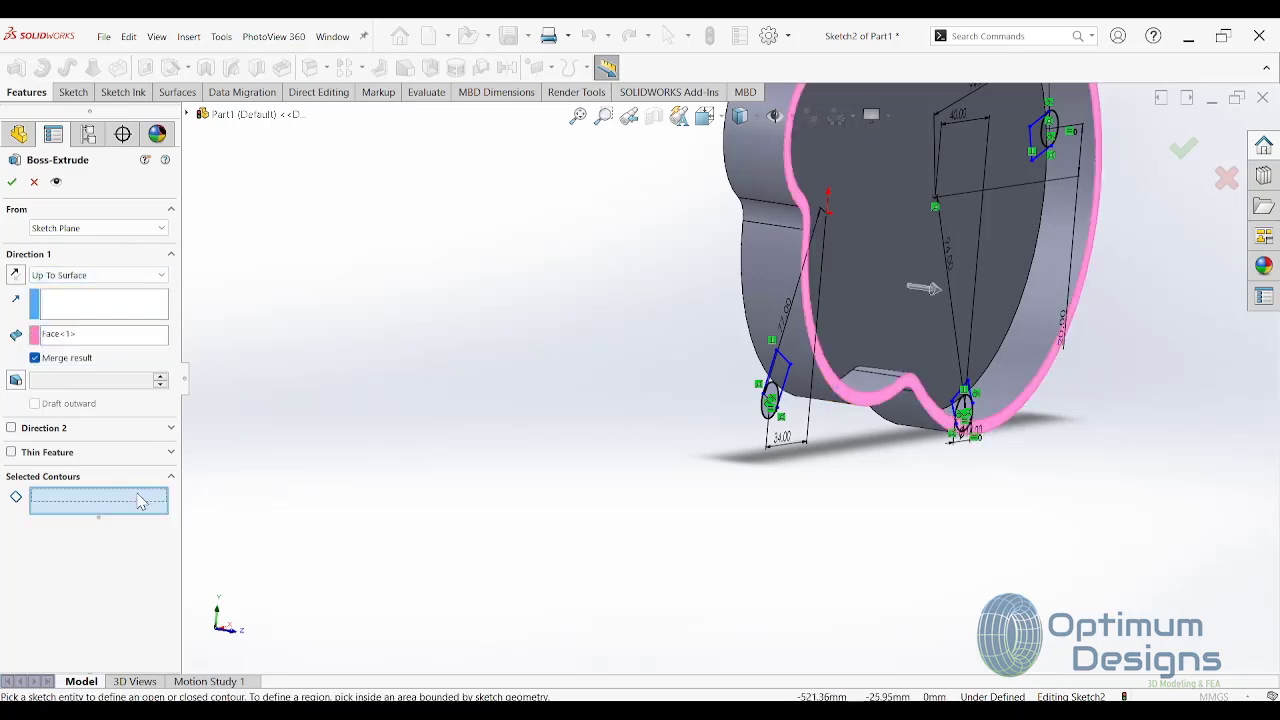
scroll(866, 392, "down", 2)
scroll(866, 392, "down", 3)
left_click(556, 425)
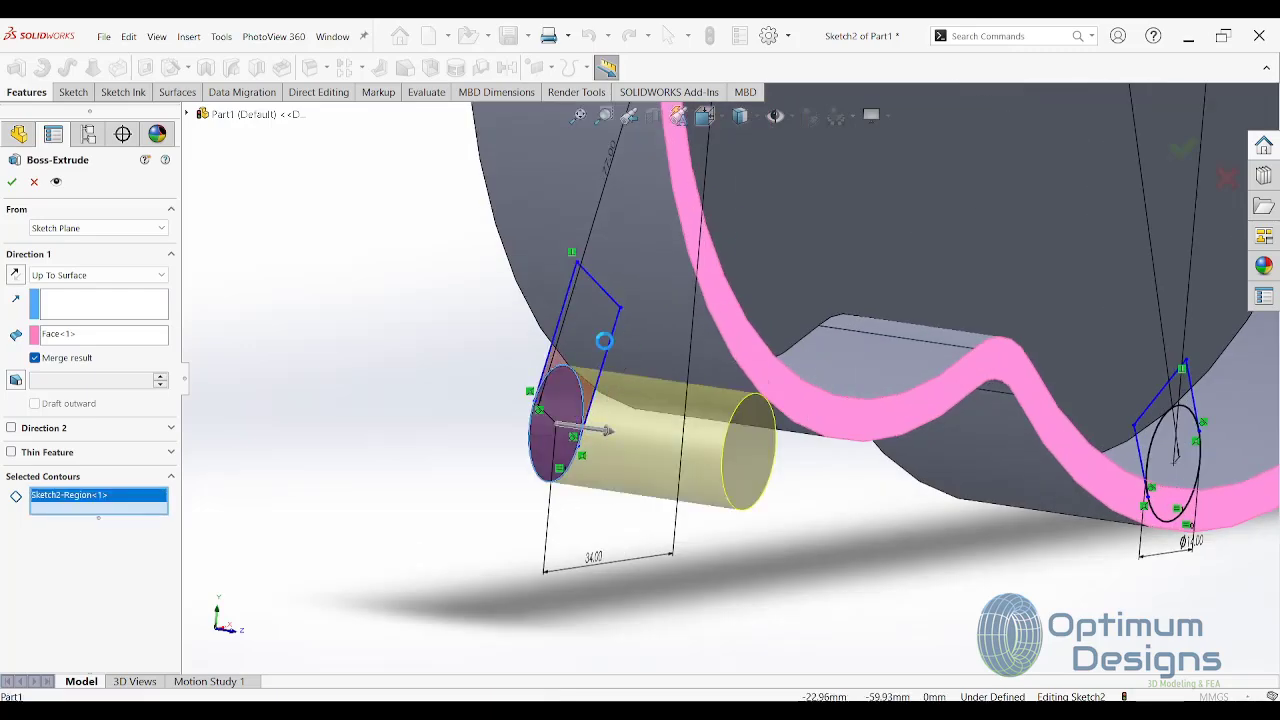
left_click(612, 350)
scroll(700, 390, "up", 3)
scroll(845, 460, "down", 4)
middle_click_drag(845, 460, 757, 534)
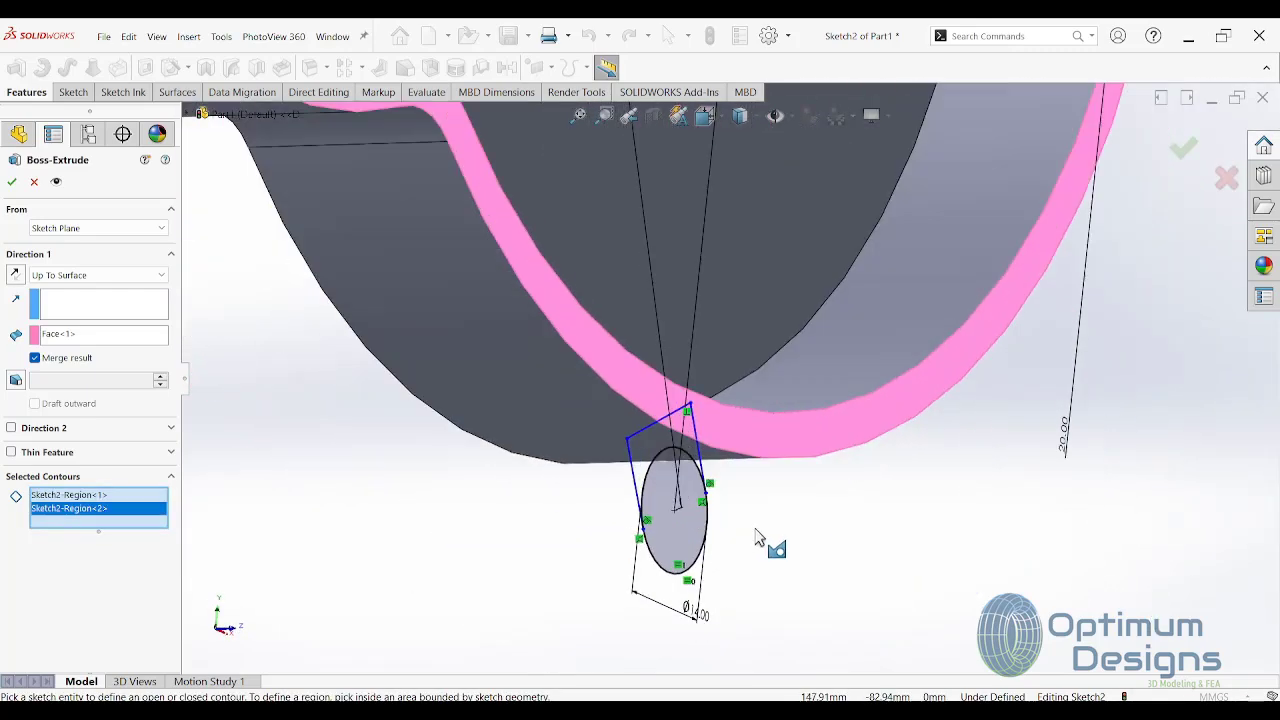
left_click(670, 533)
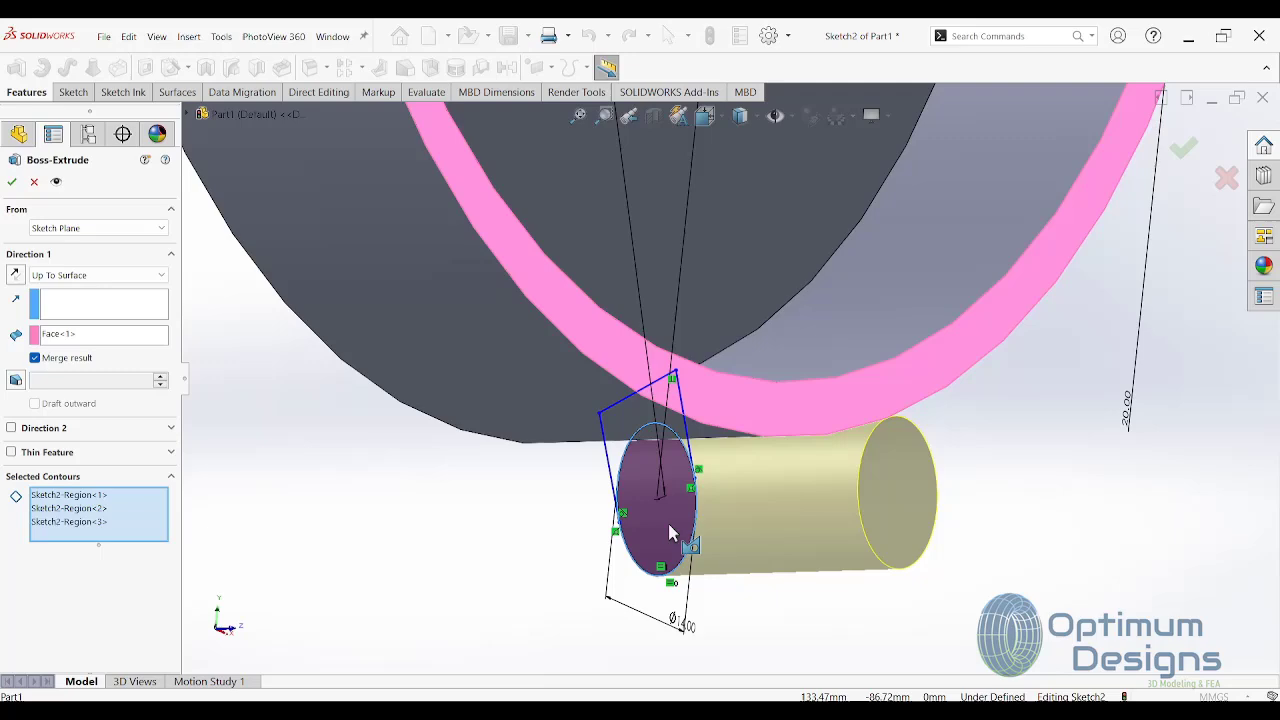
left_click(650, 460)
Step: Add the right-hand tab's circle and rectangle regions and confirm Boss-Extrude3
scroll(879, 342, "up", 4)
middle_click_drag(879, 342, 839, 304)
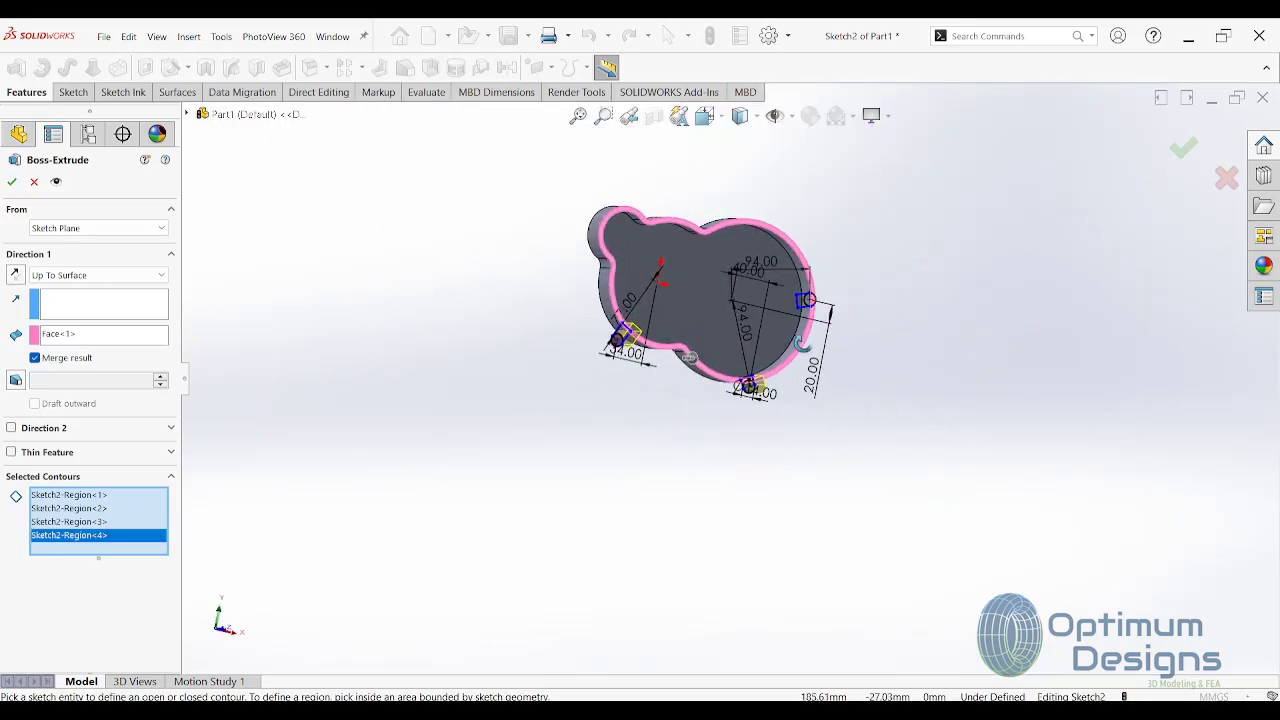
scroll(757, 328, "down", 5)
scroll(757, 328, "down", 3)
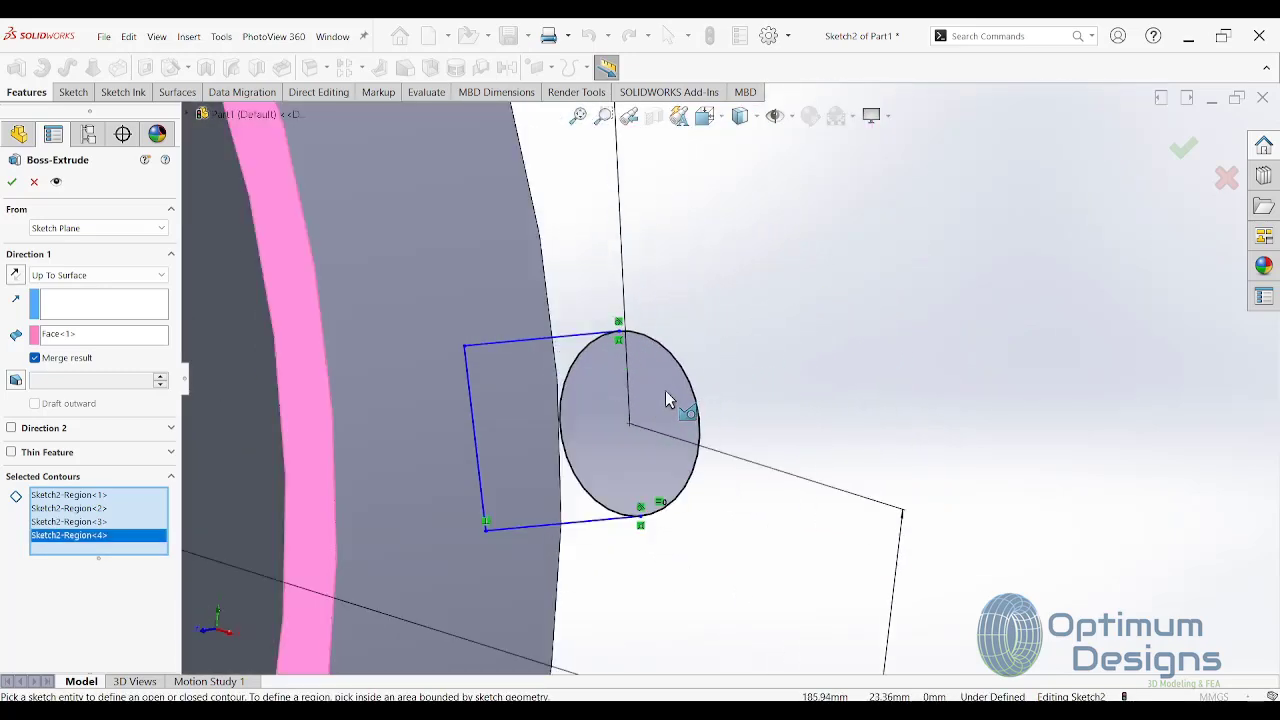
left_click(665, 392)
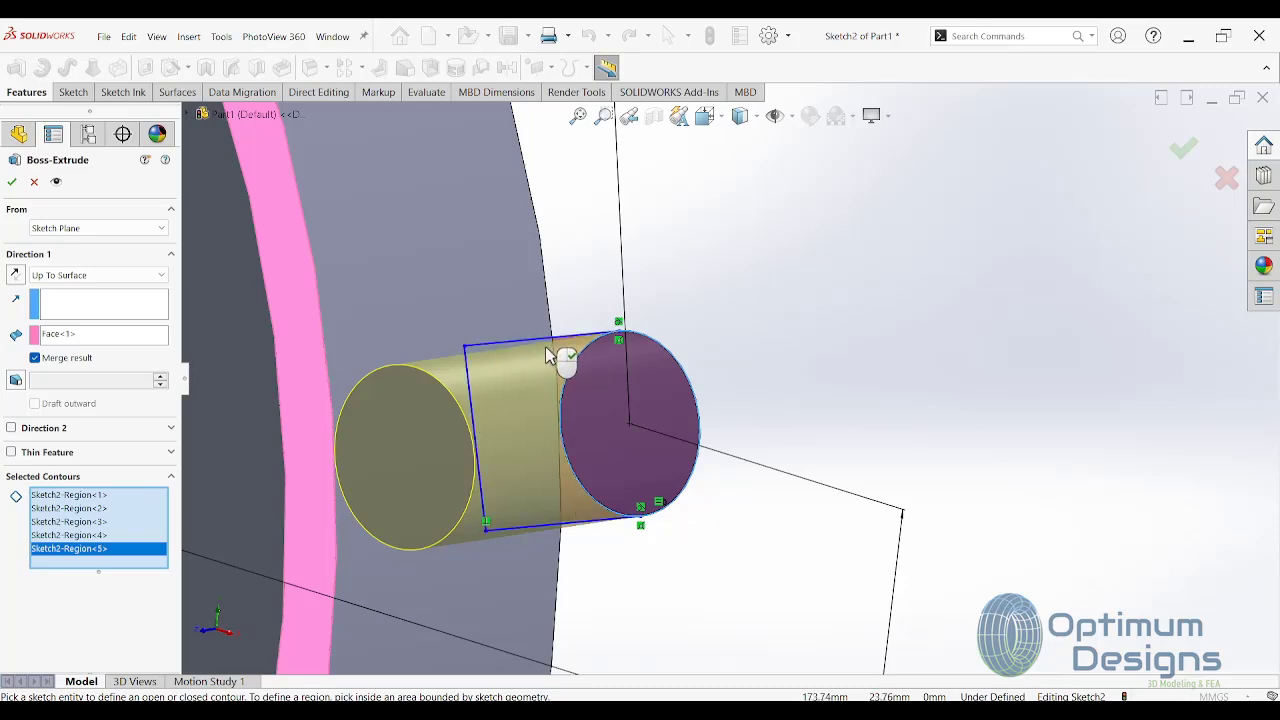
scroll(678, 603, "up", 3)
left_click(683, 575)
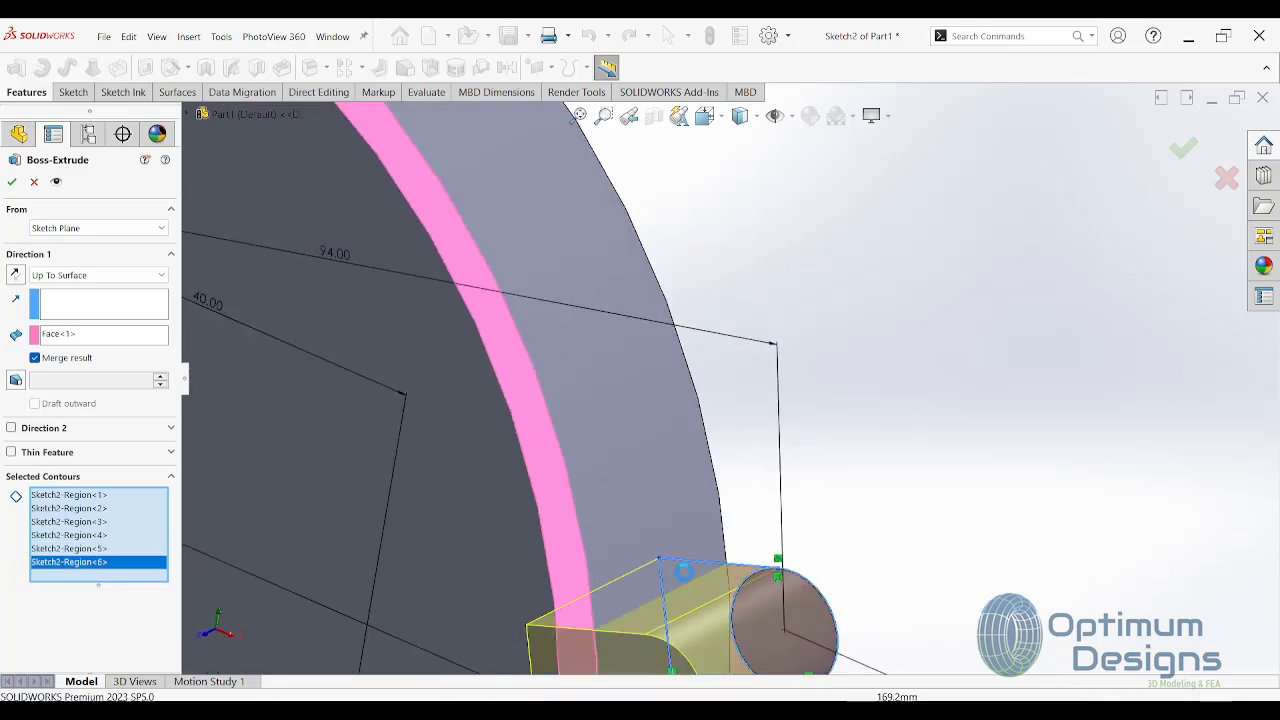
key("Return")
scroll(692, 563, "up", 2)
Step: Expand Boss-Extrude3, view its sketch normal-to, and open Sketch2 for editing
scroll(736, 536, "up", 5)
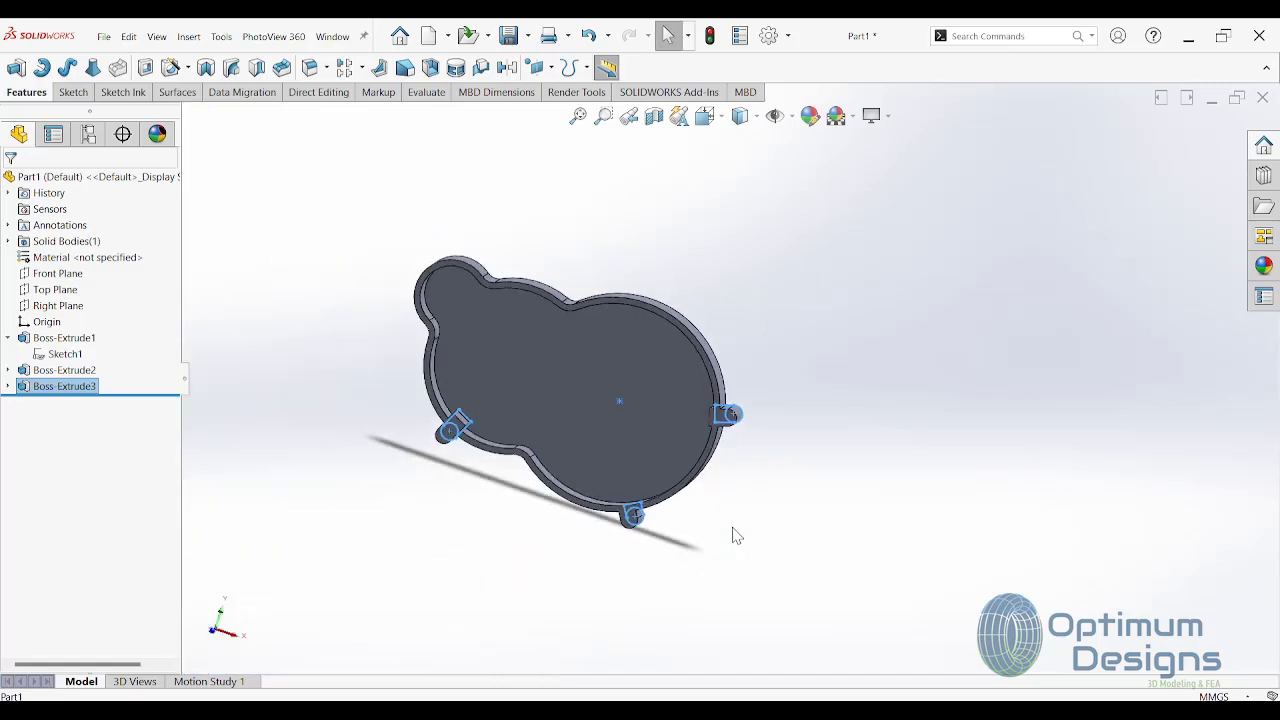
mouse_move(732, 536)
middle_mouse_down()
mouse_move(752, 503)
mouse_move(557, 534)
mouse_move(541, 515)
mouse_move(557, 533)
middle_mouse_up()
left_click(560, 532)
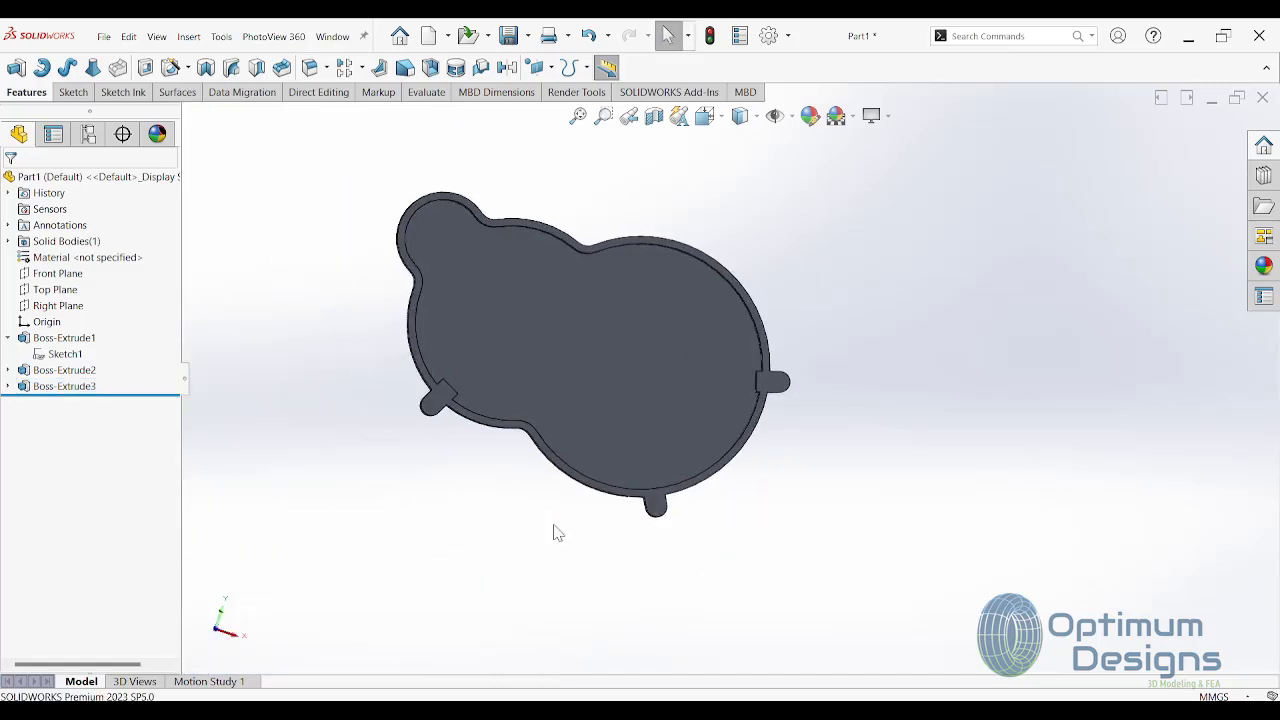
left_click(8, 386)
left_click(72, 402)
left_click(120, 358)
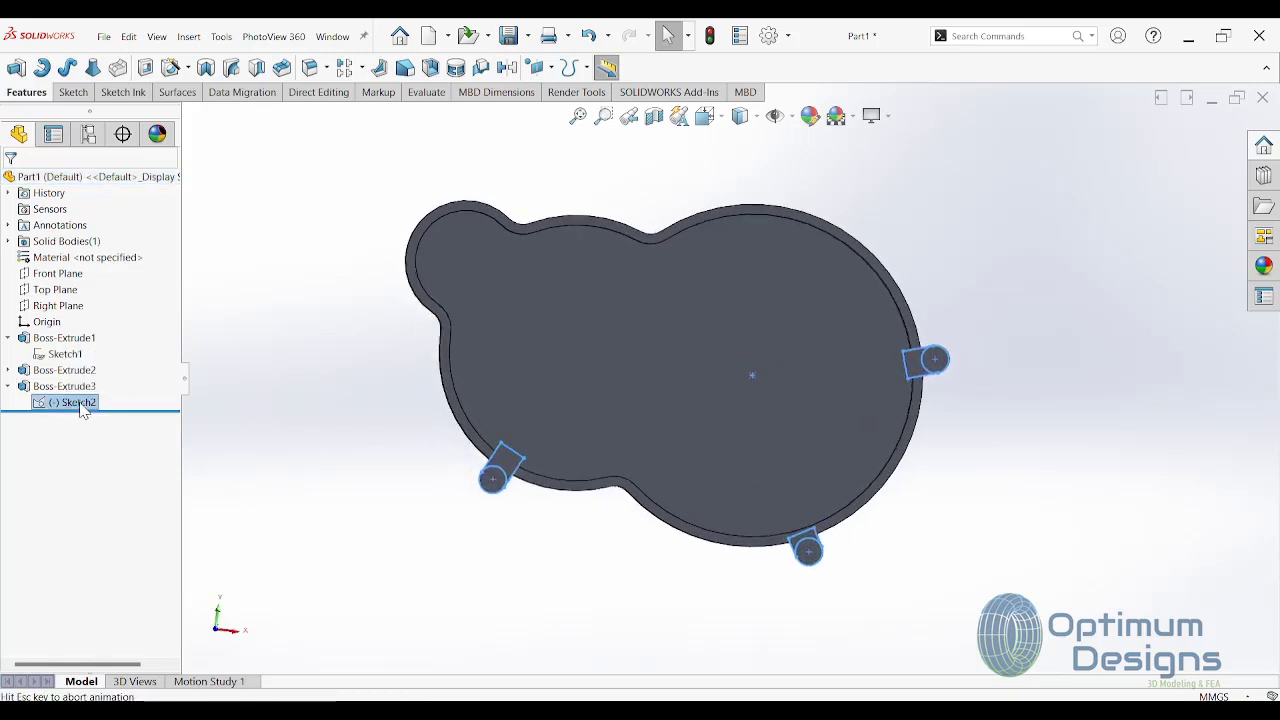
left_click(82, 404)
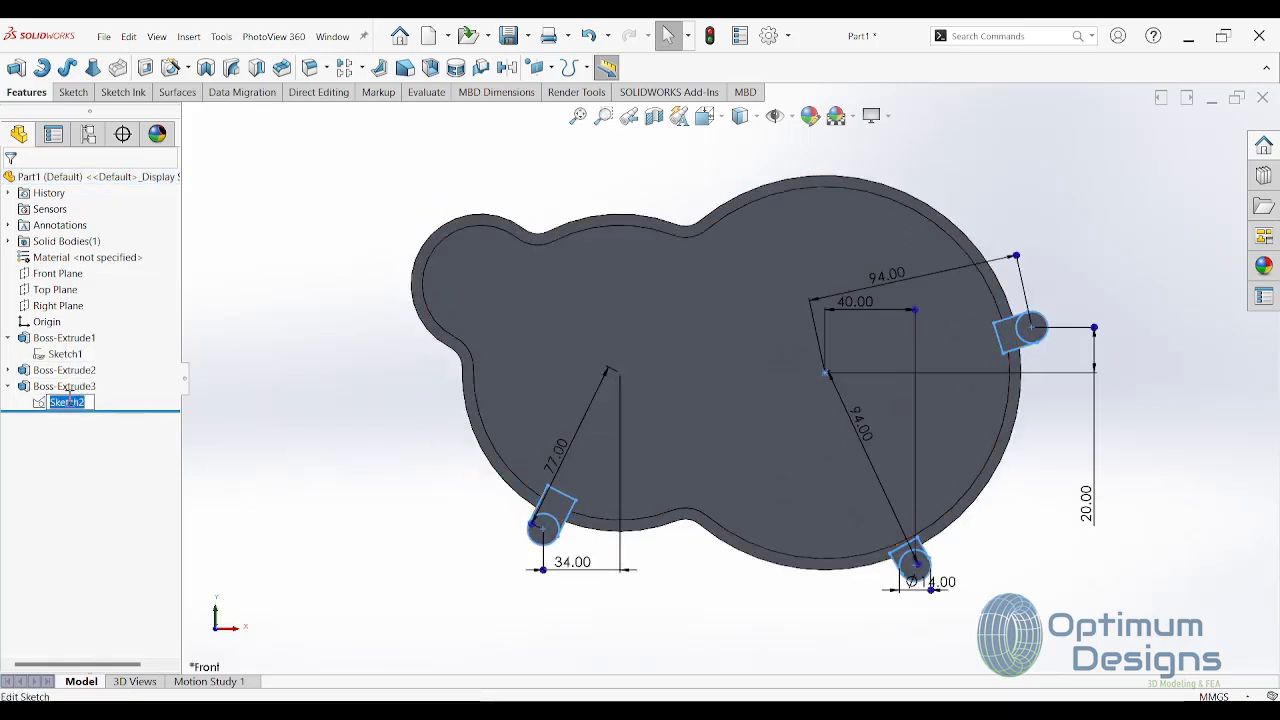
left_click(46, 362)
Step: Draw a cross line over the lower-left tab and trim the outline beyond it
scroll(540, 530, "down", 5)
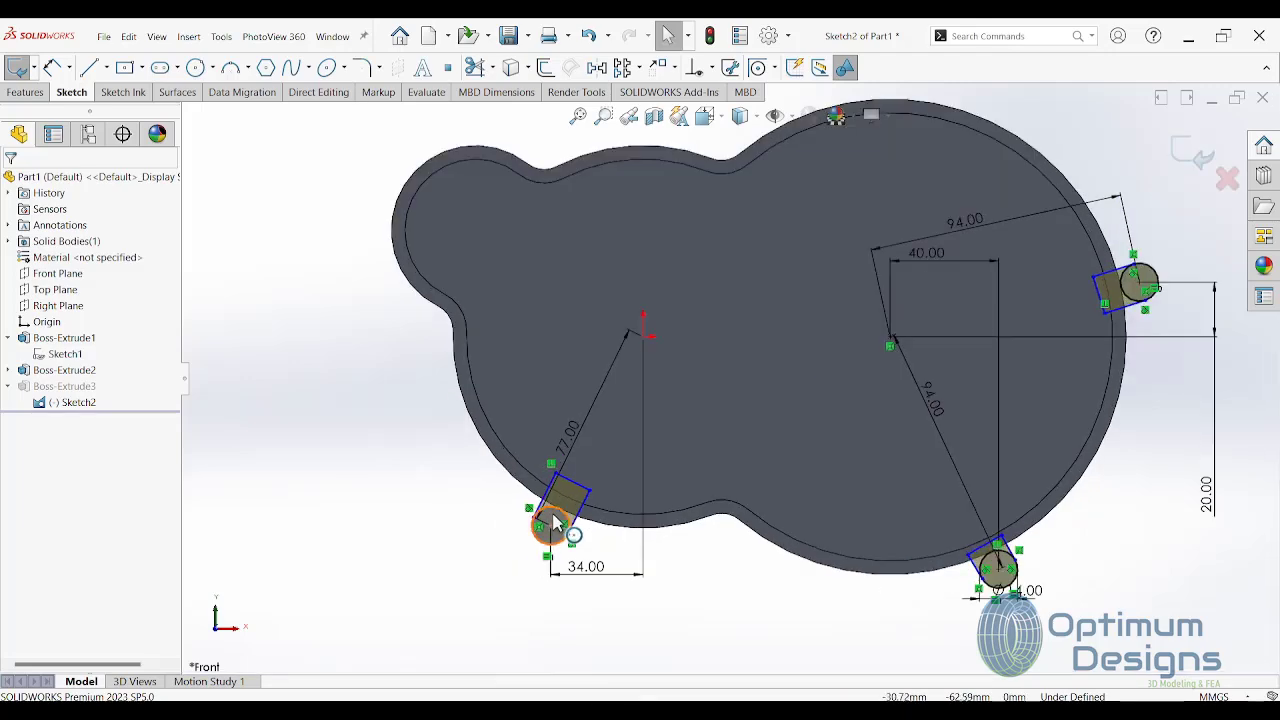
scroll(670, 488, "down", 2)
scroll(665, 488, "down", 1)
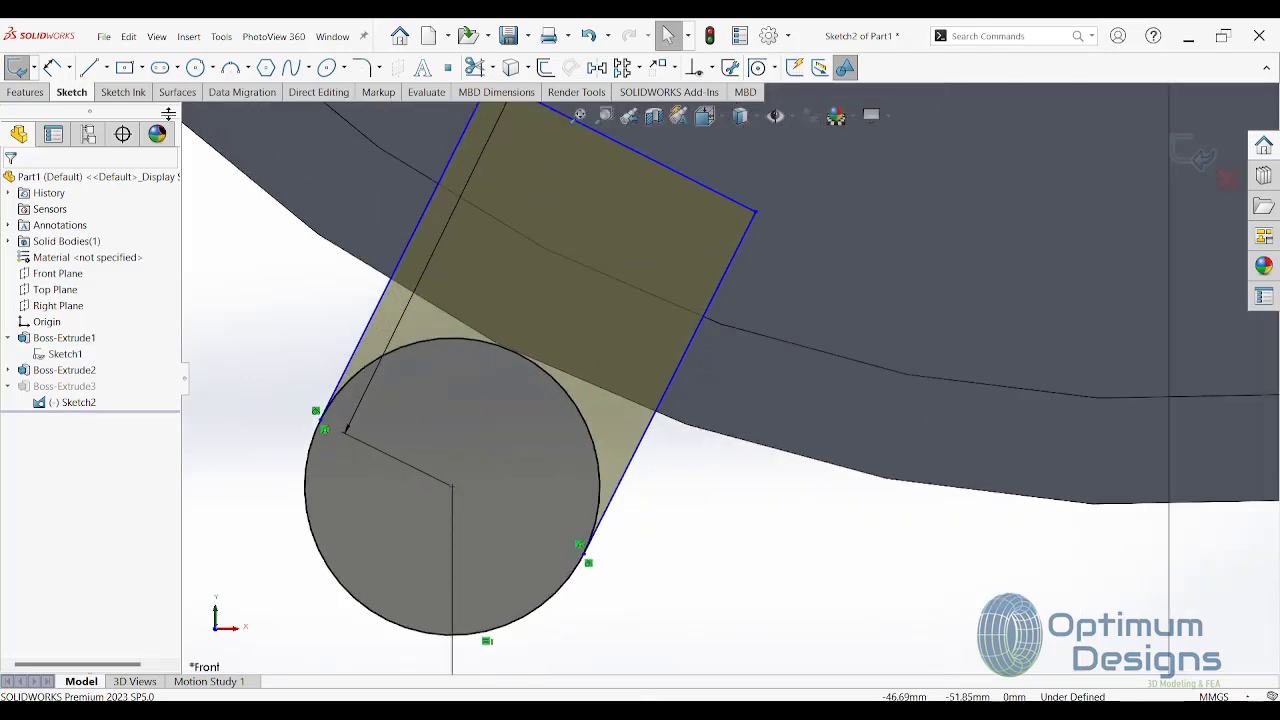
left_click(90, 68)
left_click(386, 201)
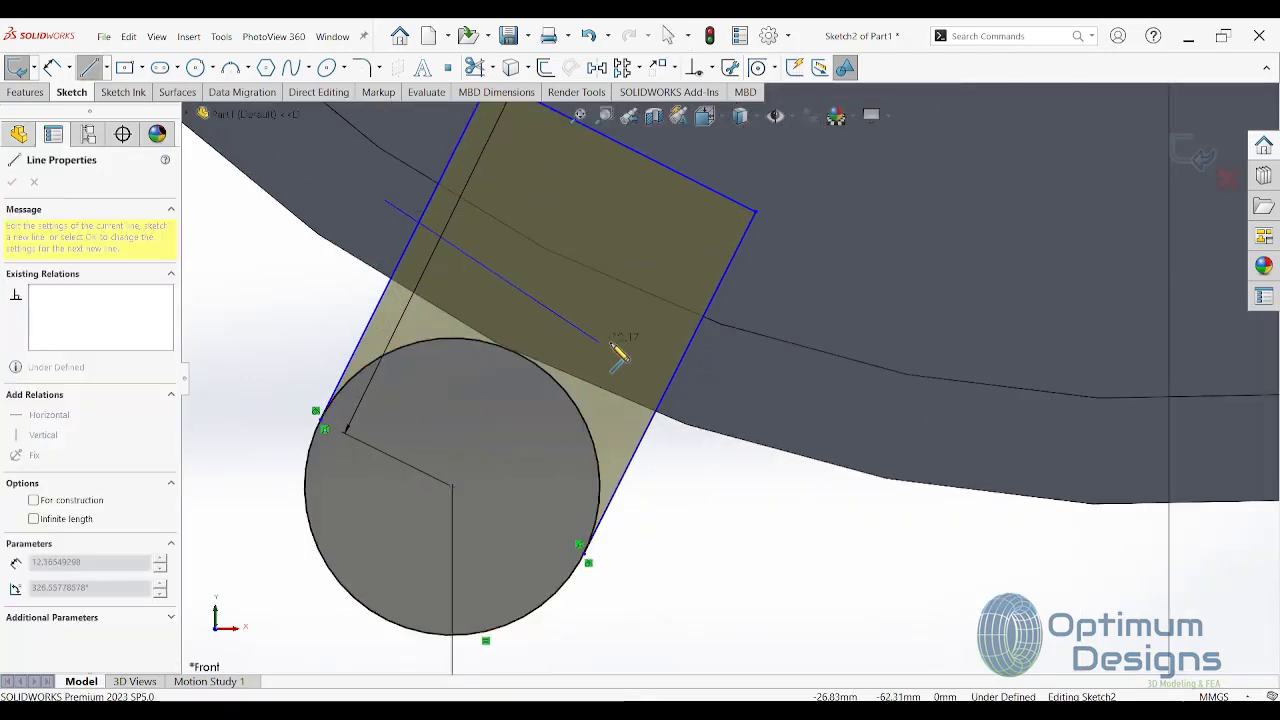
left_click(735, 372)
right_click(737, 372)
left_click(770, 380)
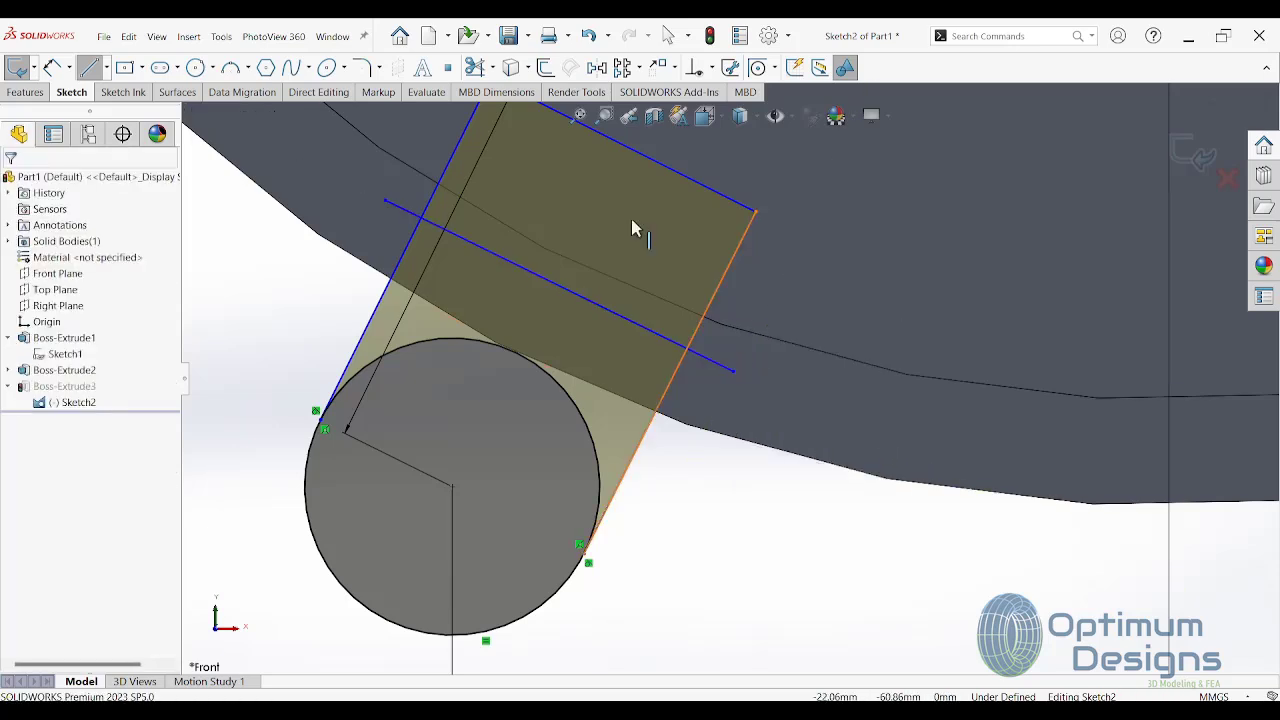
left_click(476, 67)
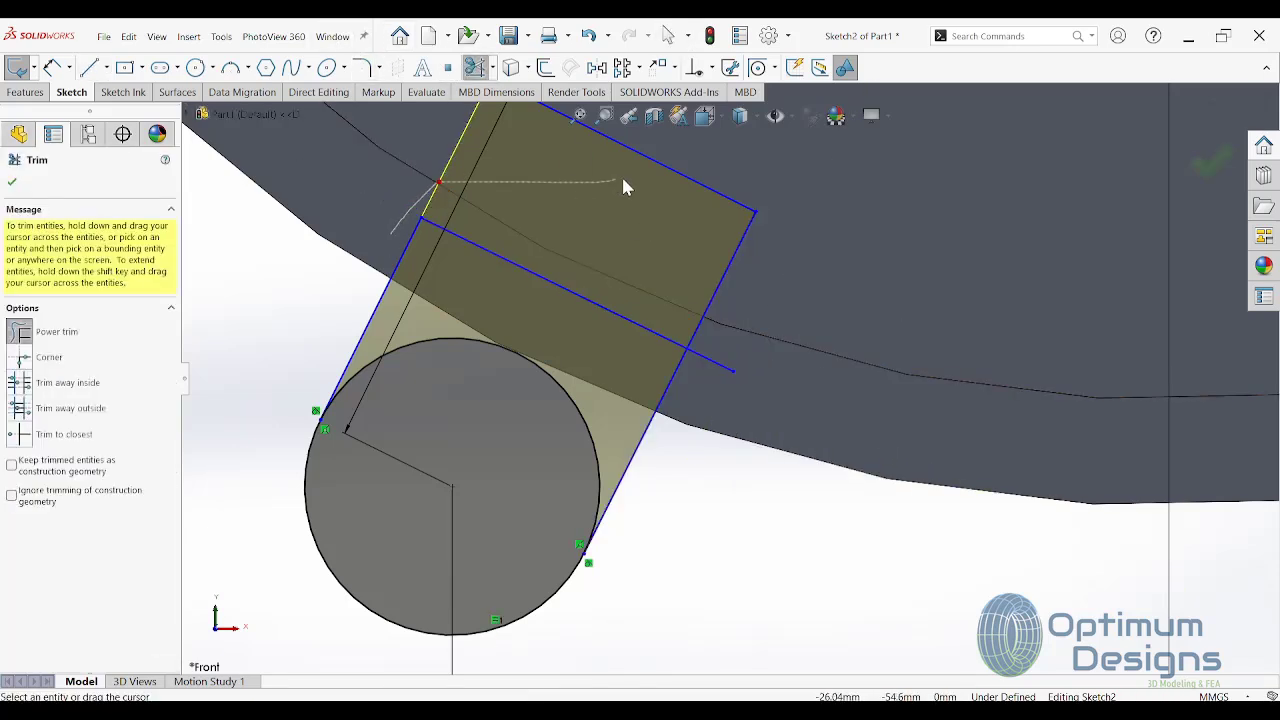
left_click_drag(720, 366, 744, 369)
Step: Add a cross line on the right-hand tab, trim its end, and exit to rebuild Boss-Extrude3
scroll(900, 355, "down", 5)
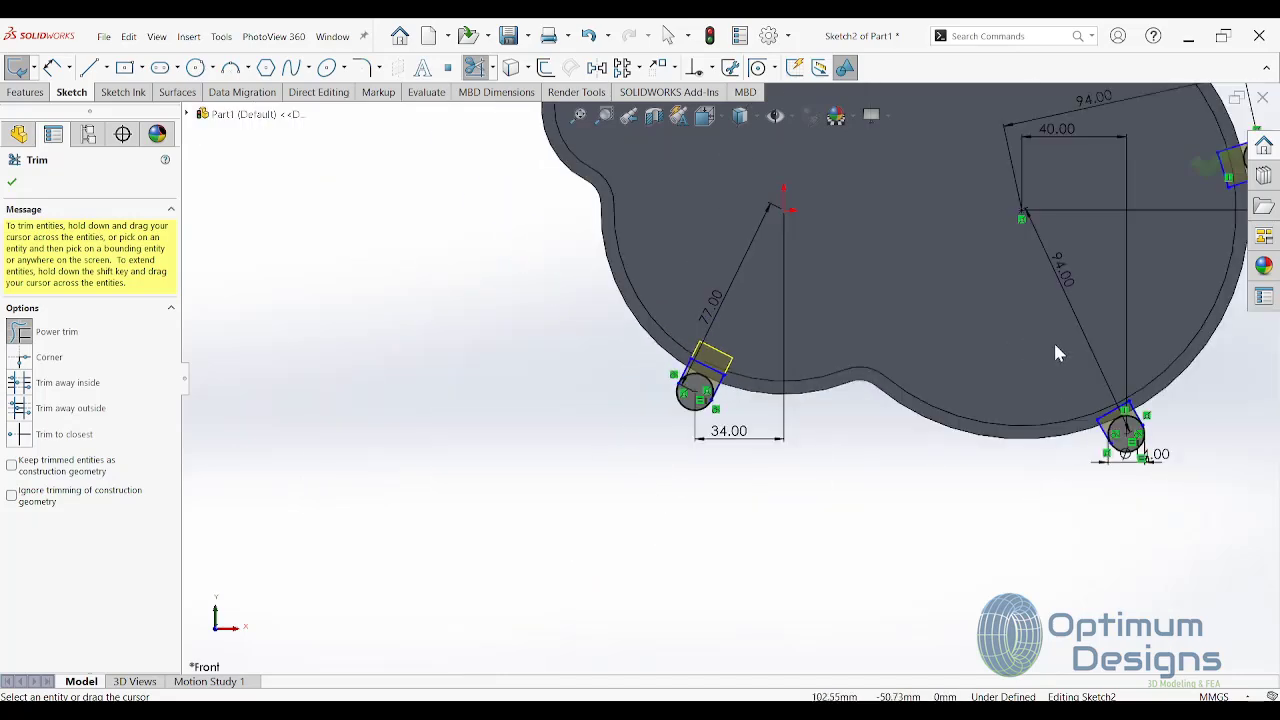
scroll(1015, 160, "up", 3)
scroll(1023, 243, "up", 3)
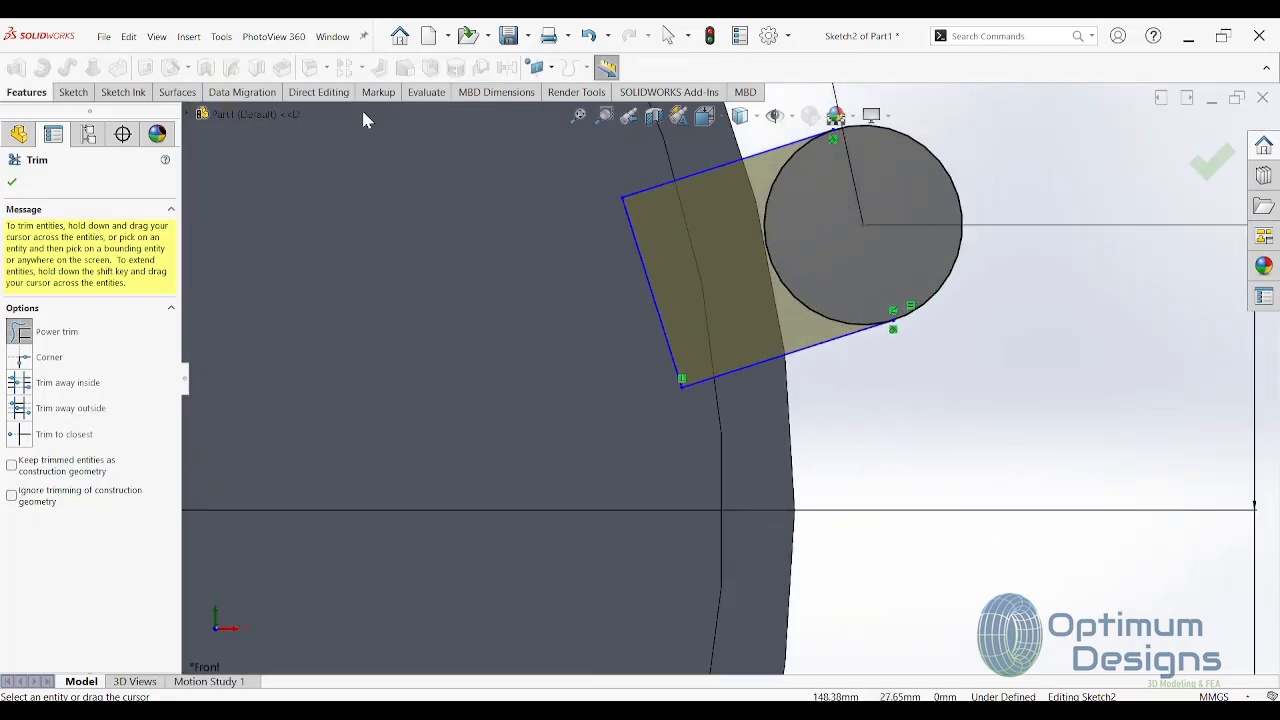
left_click(72, 92)
left_click(89, 67)
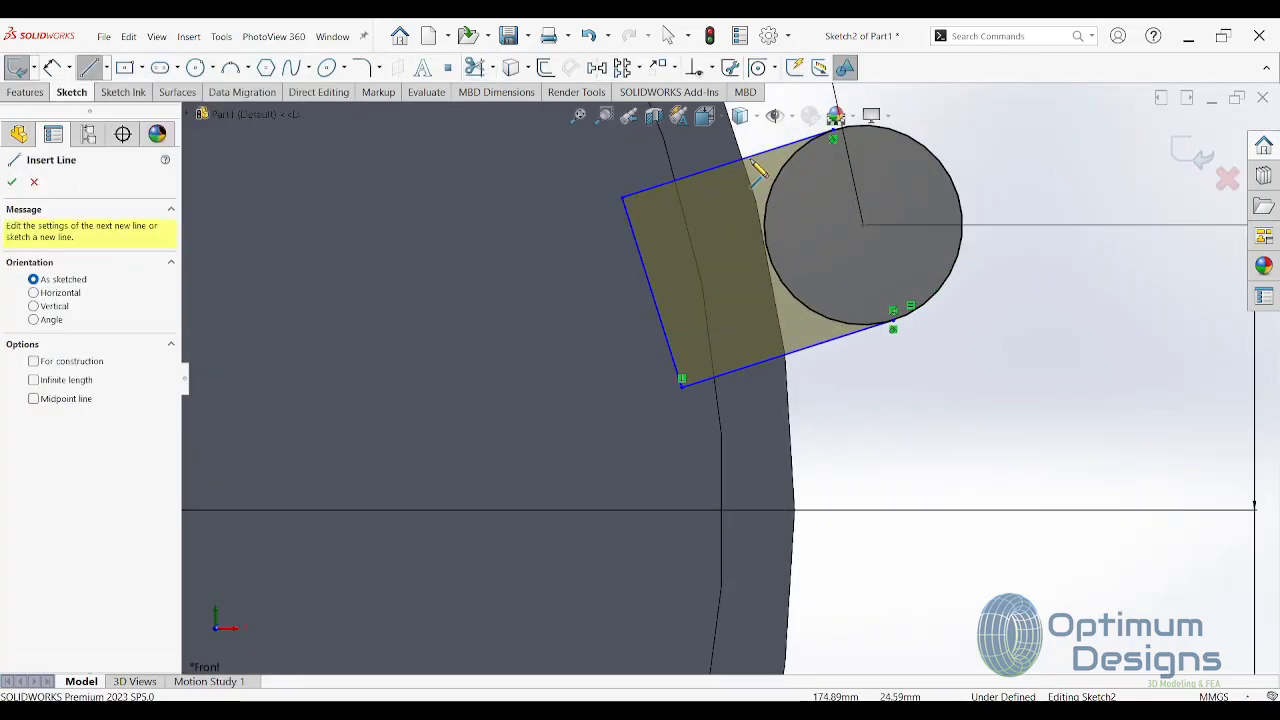
left_click(691, 145)
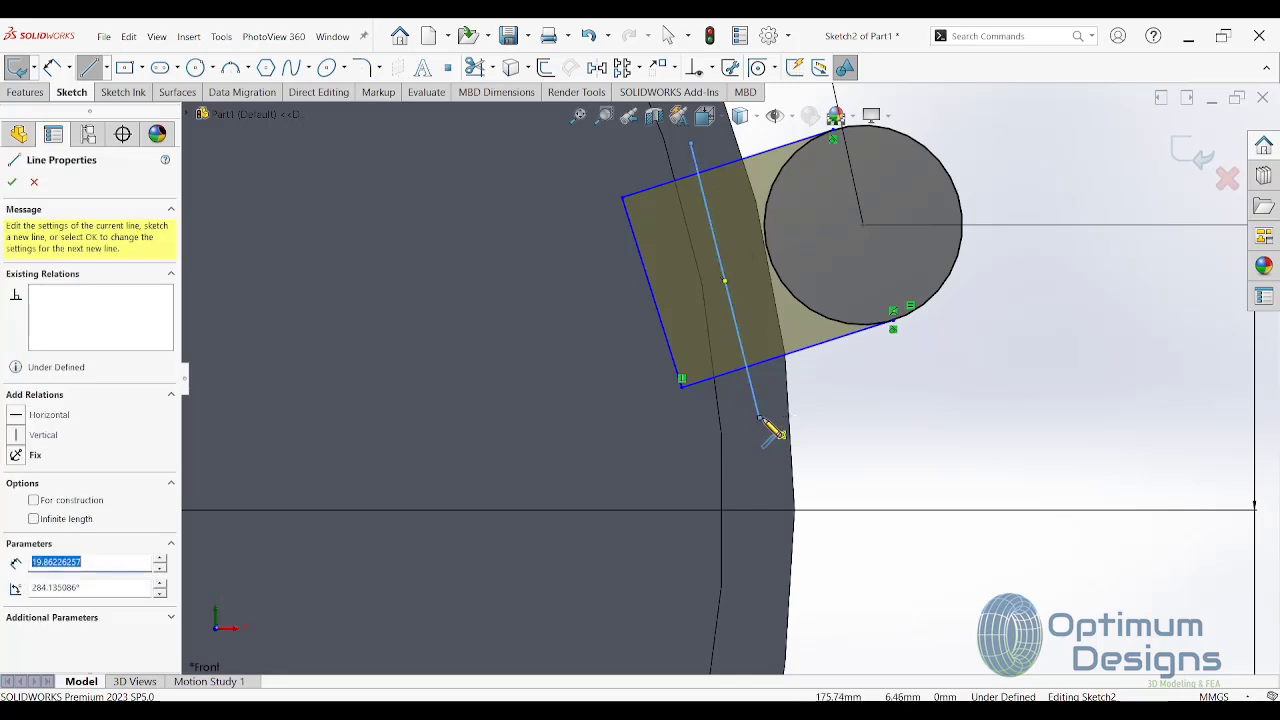
left_click(475, 67)
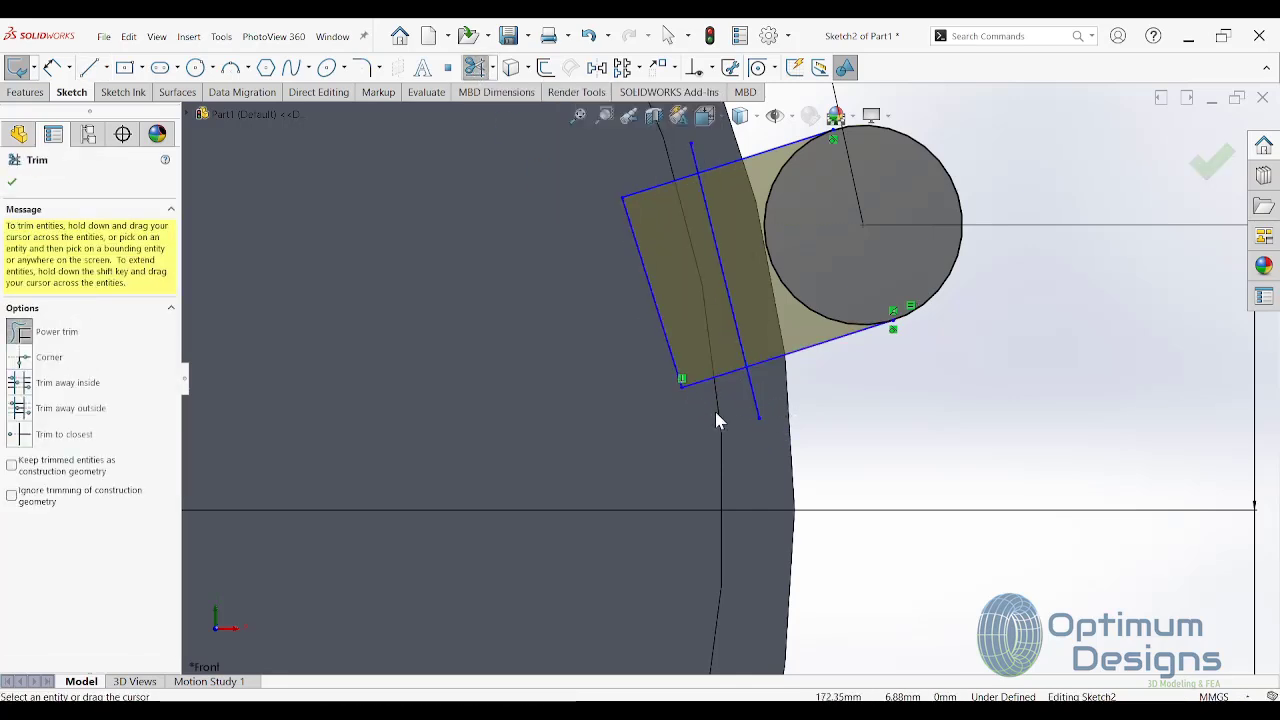
left_click_drag(675, 368, 770, 393)
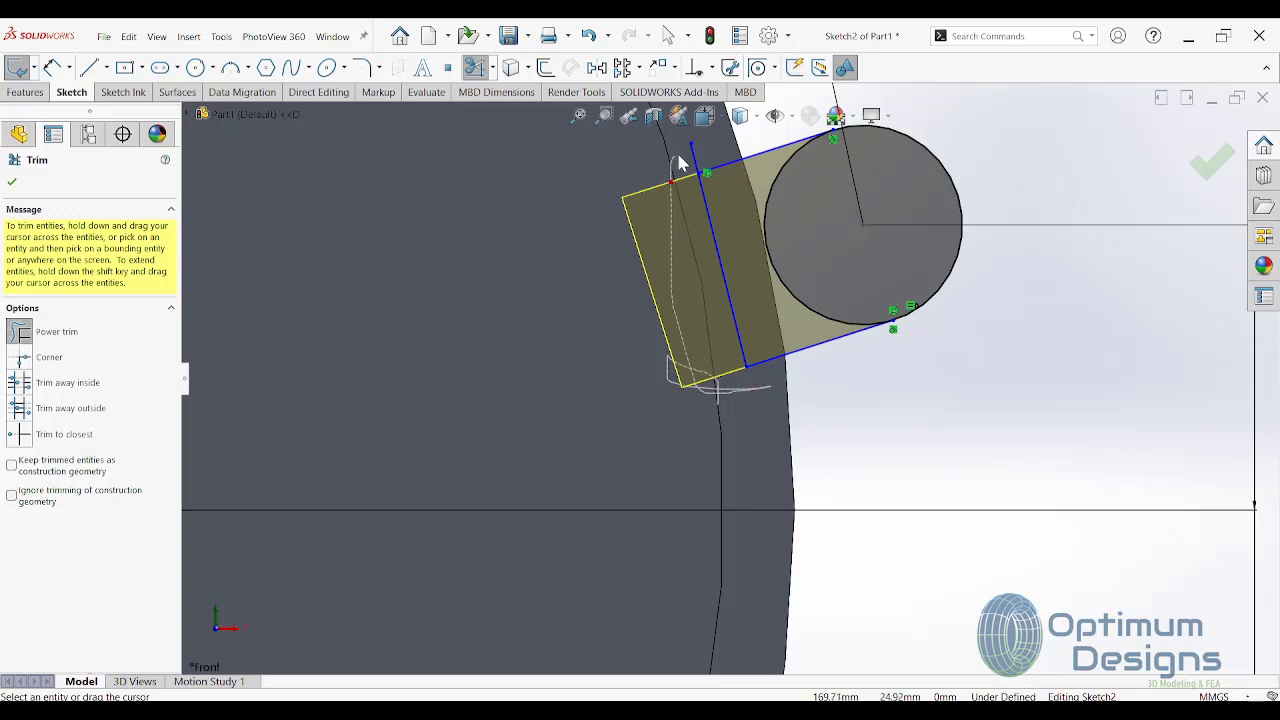
left_click(1200, 165)
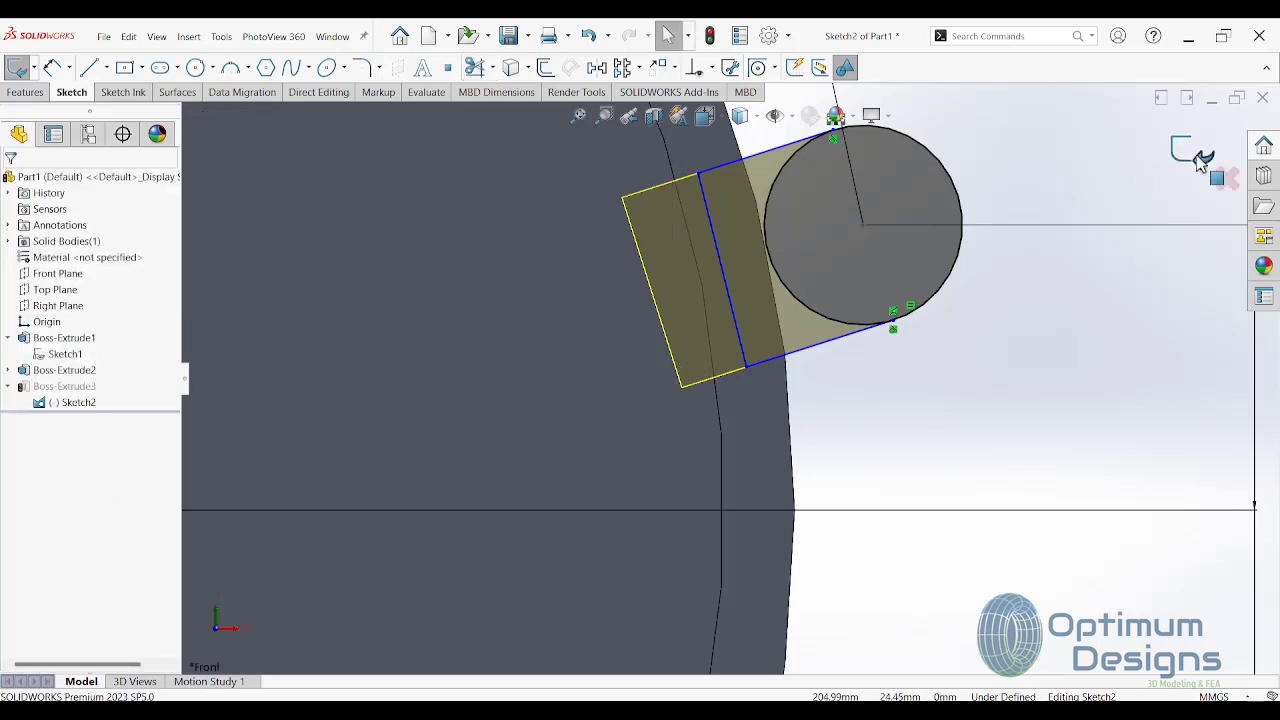
left_click(1200, 163)
scroll(934, 277, "up", 3)
scroll(757, 343, "up", 4)
Step: Begin a new sketch on the Front Plane and pick the Circle tool with C
scroll(646, 420, "up", 3)
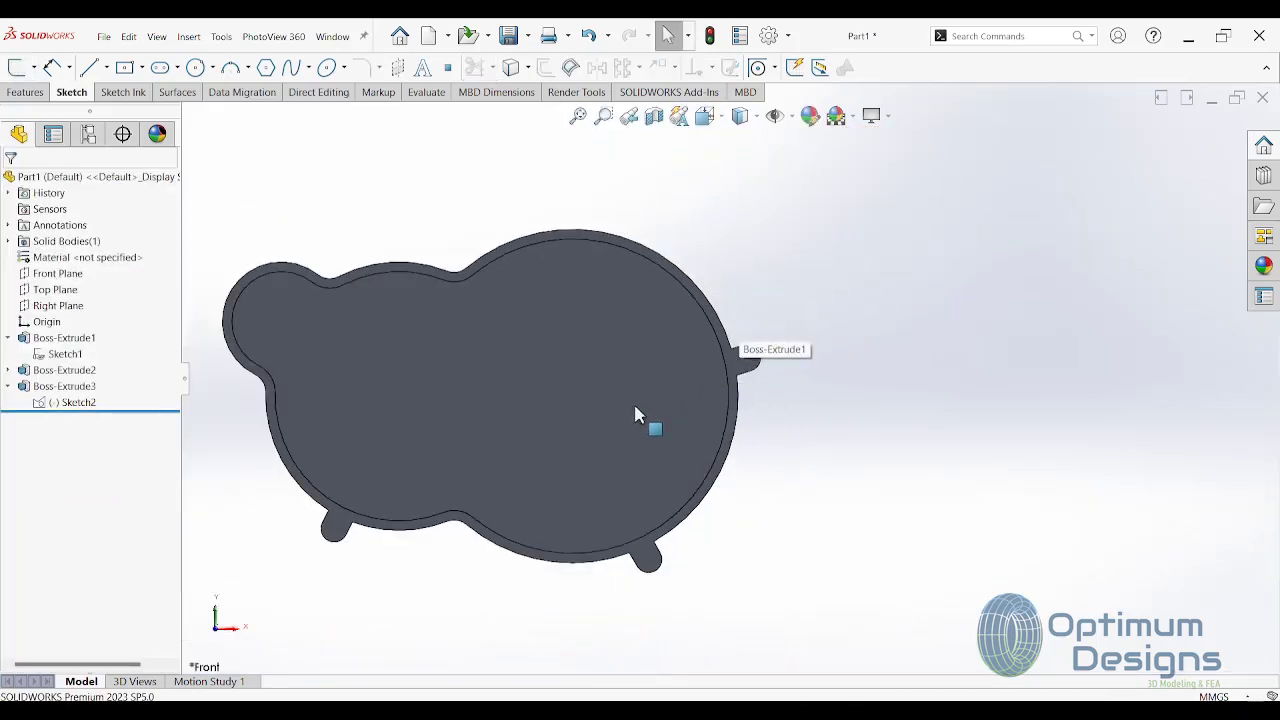
left_click(16, 67)
scroll(428, 277, "down", 3)
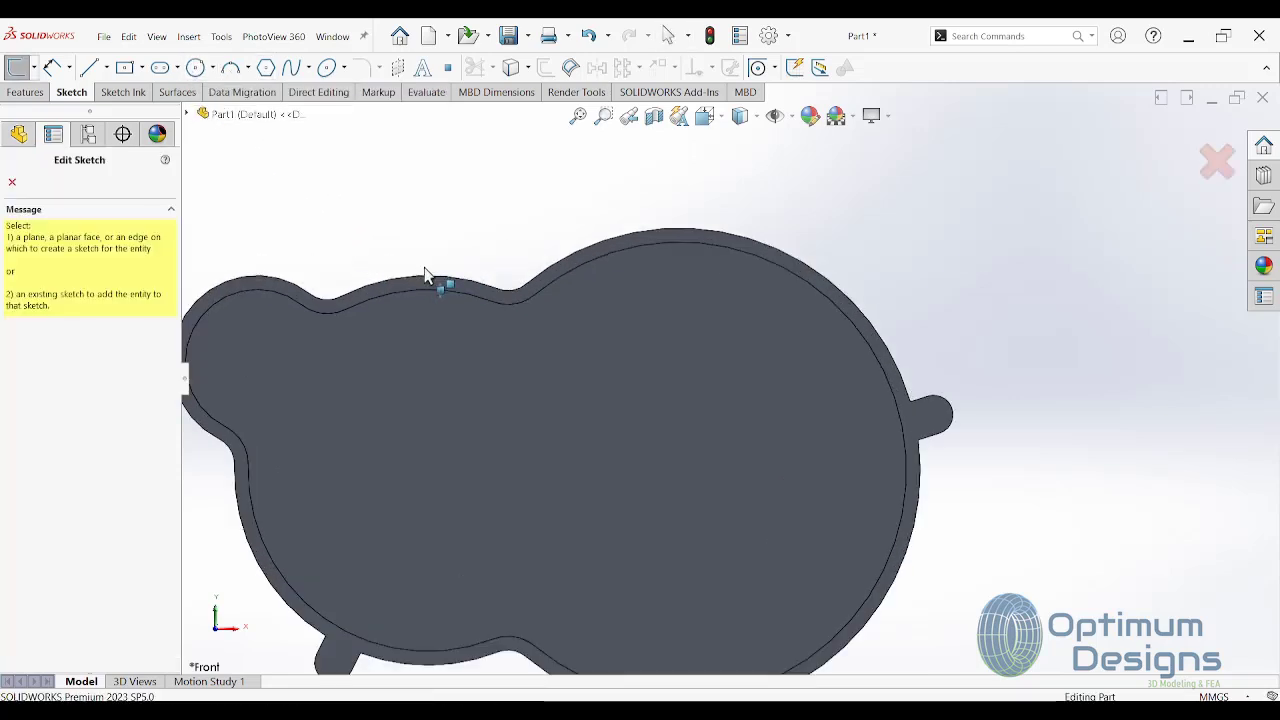
scroll(528, 290, "down", 3)
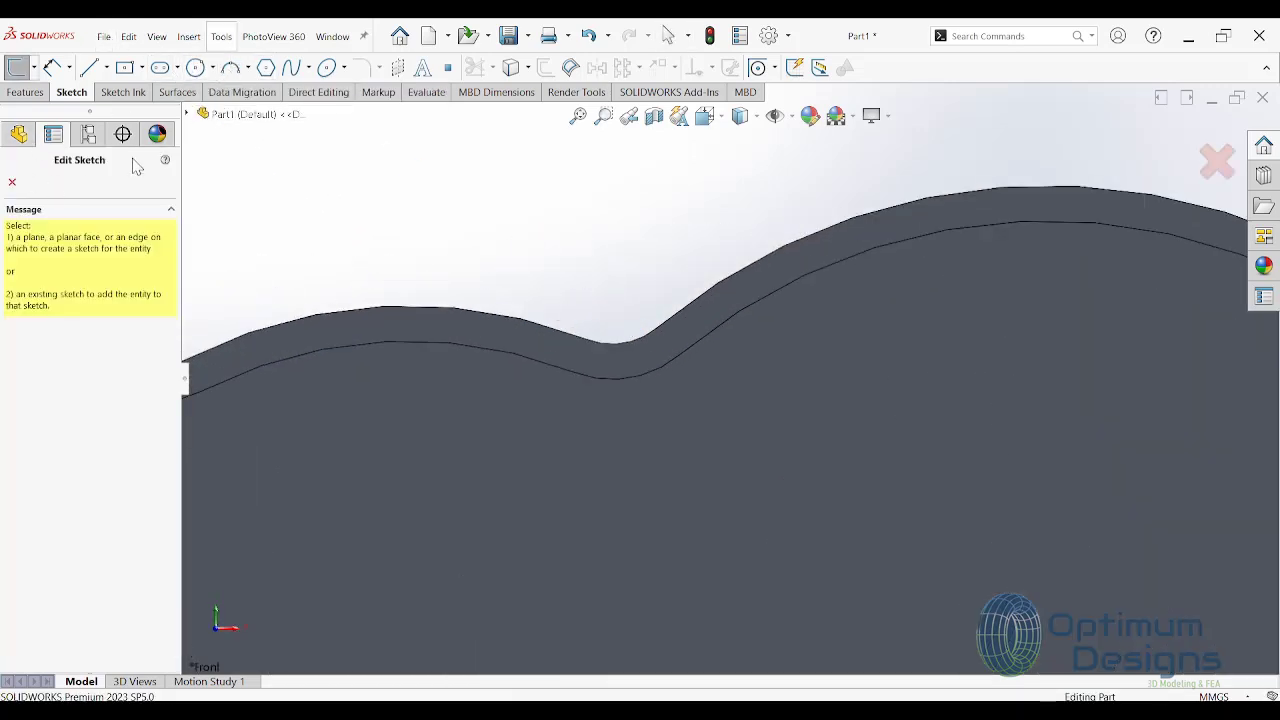
left_click(190, 117)
left_click(249, 210)
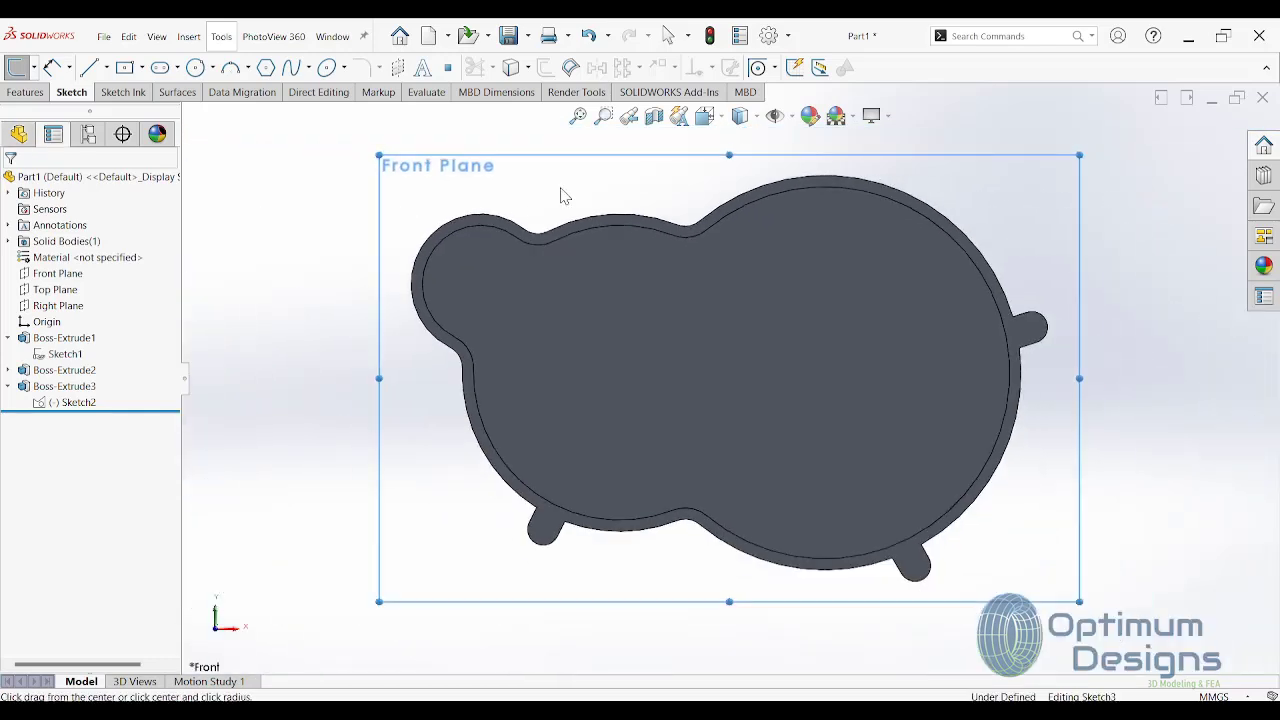
key("c")
Step: Draw the first two small circles at their rim notches
scroll(714, 257, "down", 3)
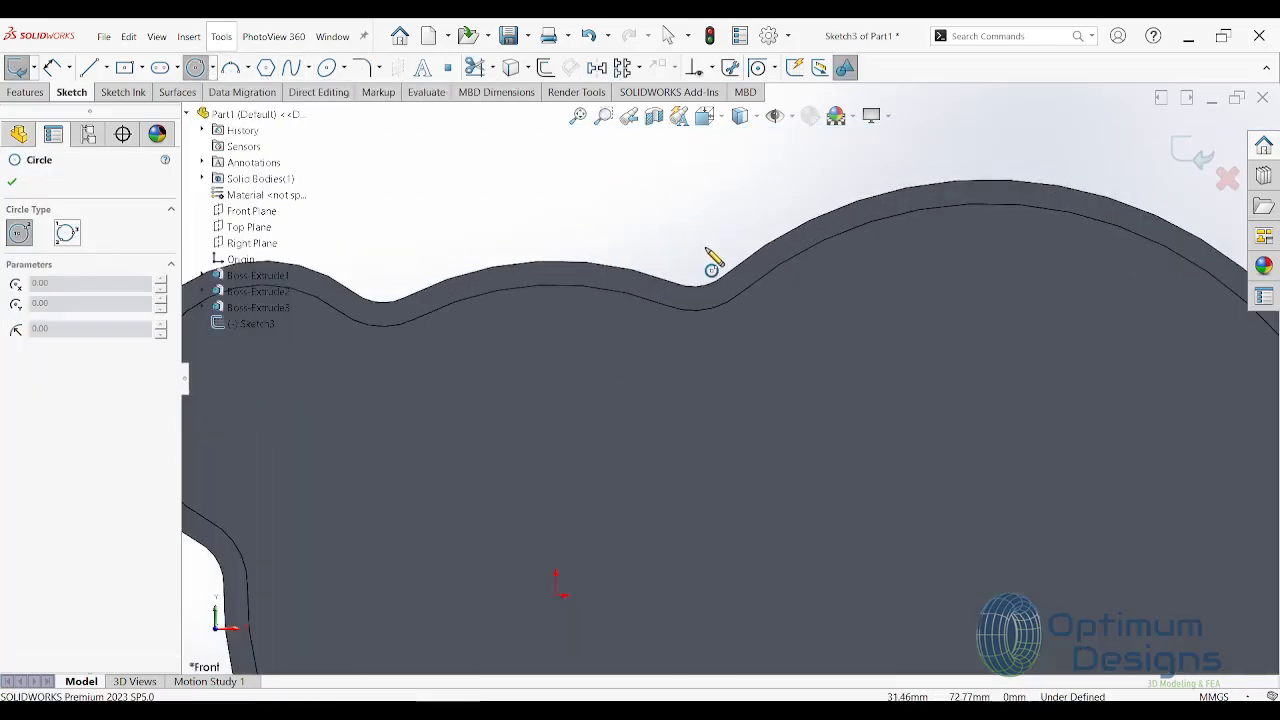
scroll(706, 325, "down", 2)
left_click(697, 331)
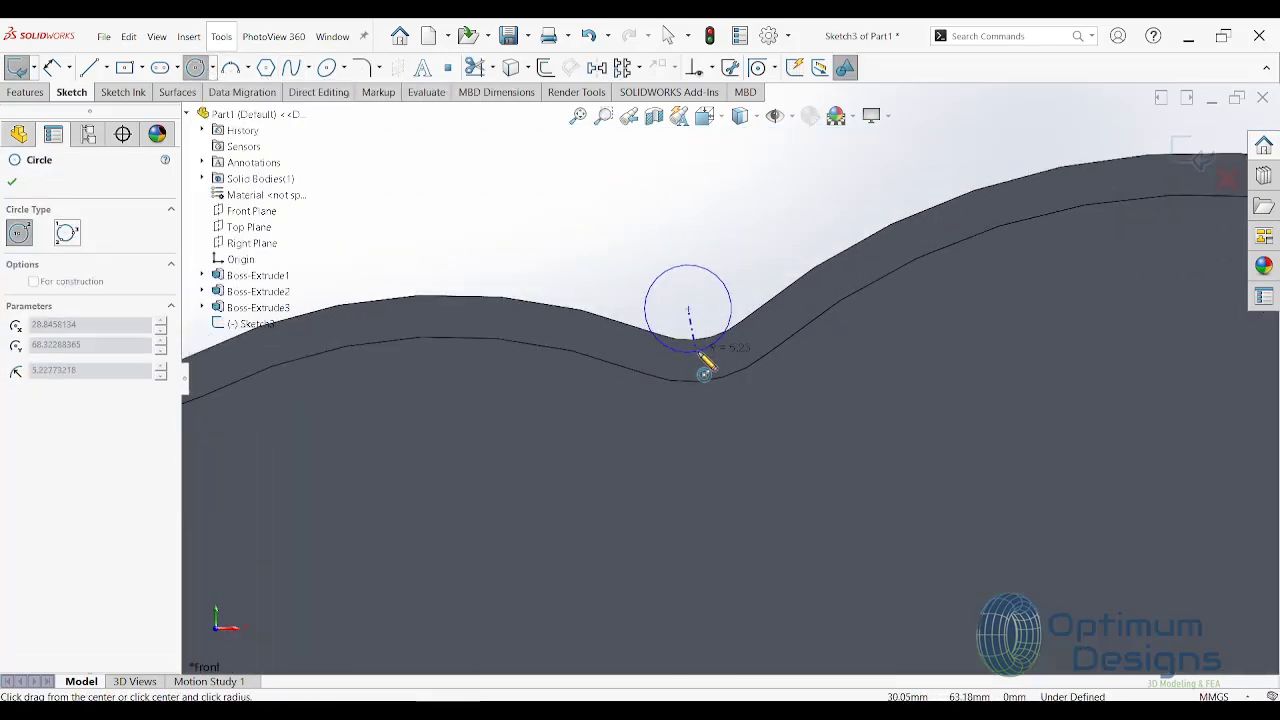
left_click(706, 363)
scroll(680, 355, "up", 2)
scroll(600, 365, "up", 2)
scroll(488, 392, "down", 3)
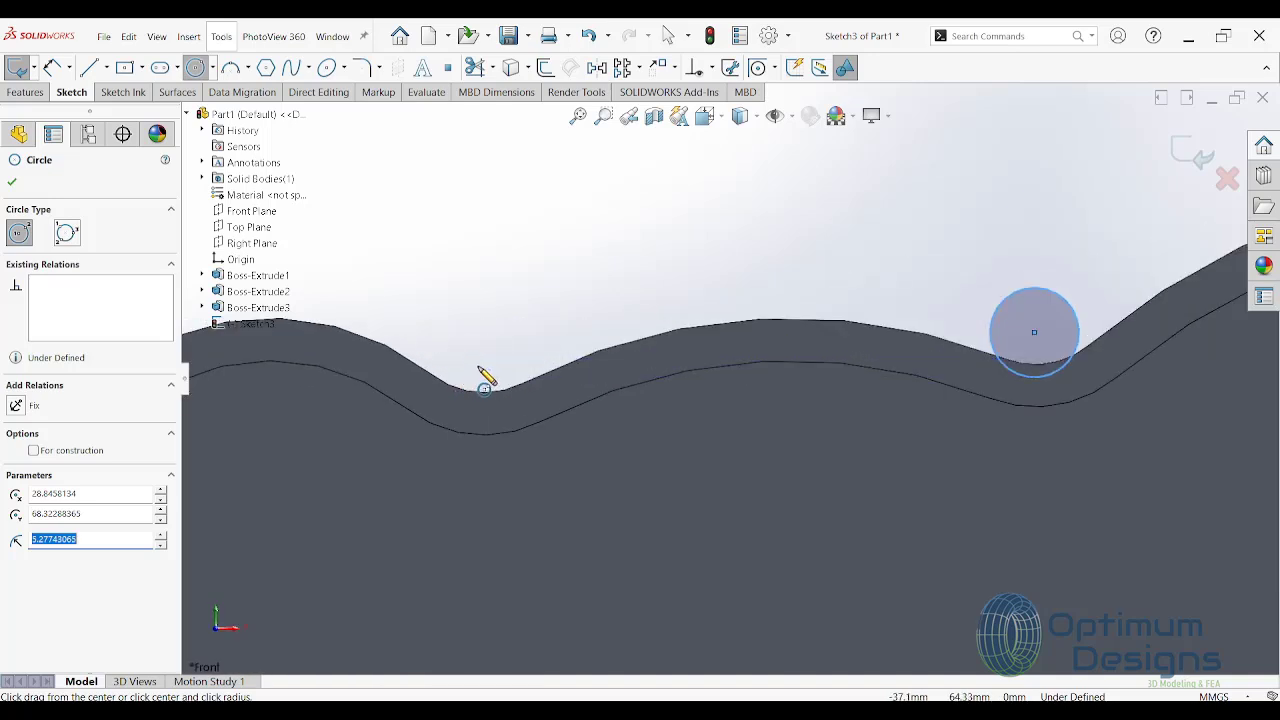
left_click(480, 378)
left_click(492, 412)
Step: Draw the third and fourth circles at the left-side and lower rim notches
scroll(515, 480, "up", 3)
scroll(736, 482, "down", 3)
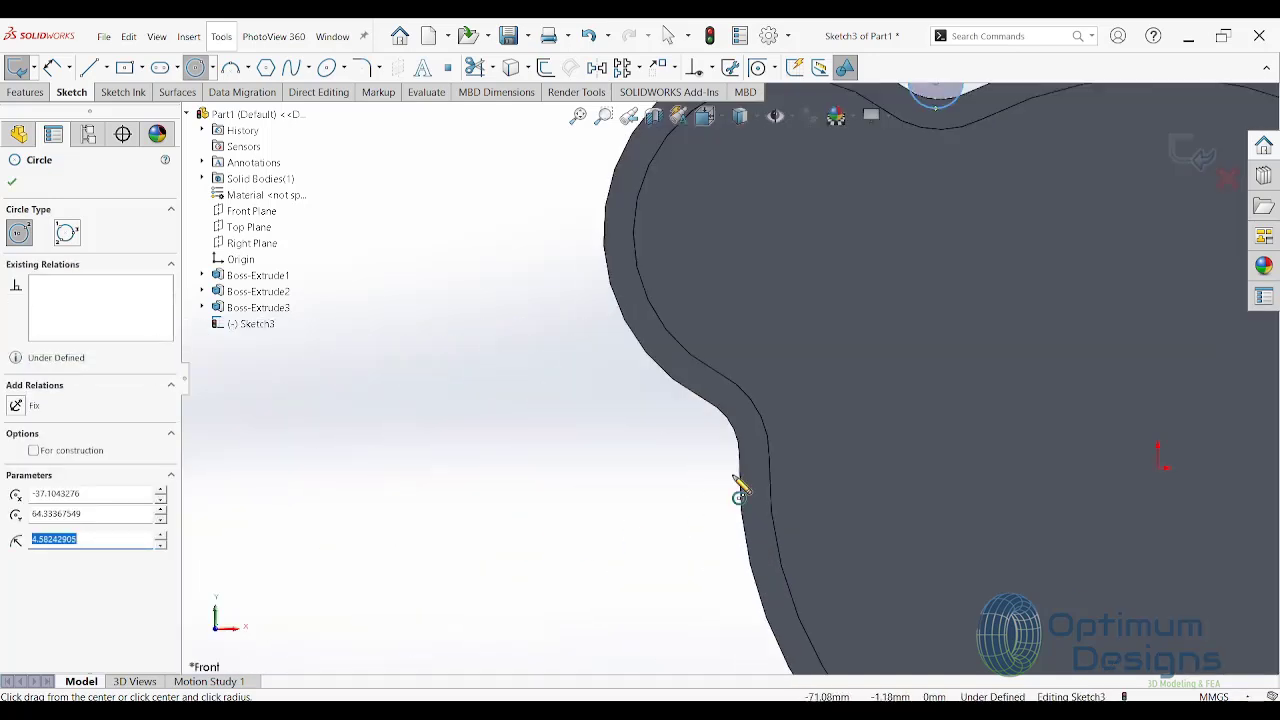
scroll(737, 490, "up", 1)
left_click(663, 400)
left_click(693, 400)
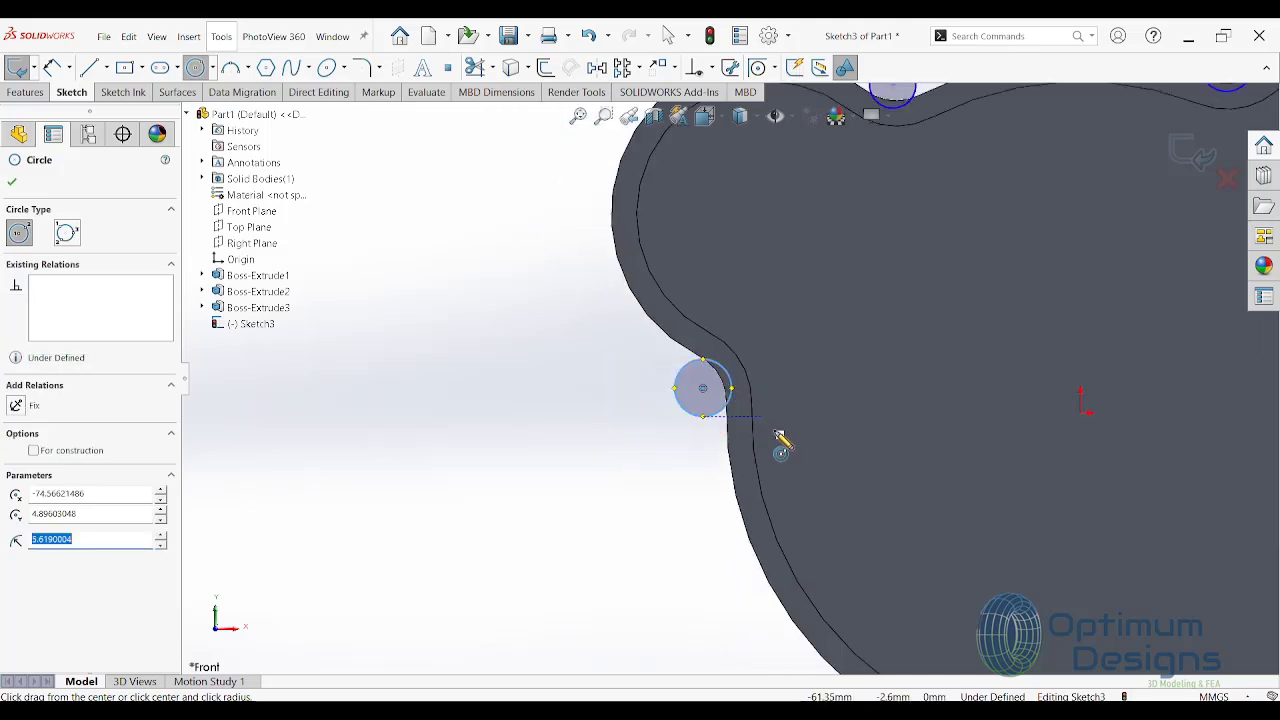
scroll(906, 520, "up", 3)
scroll(908, 523, "down", 3)
scroll(823, 463, "down", 3)
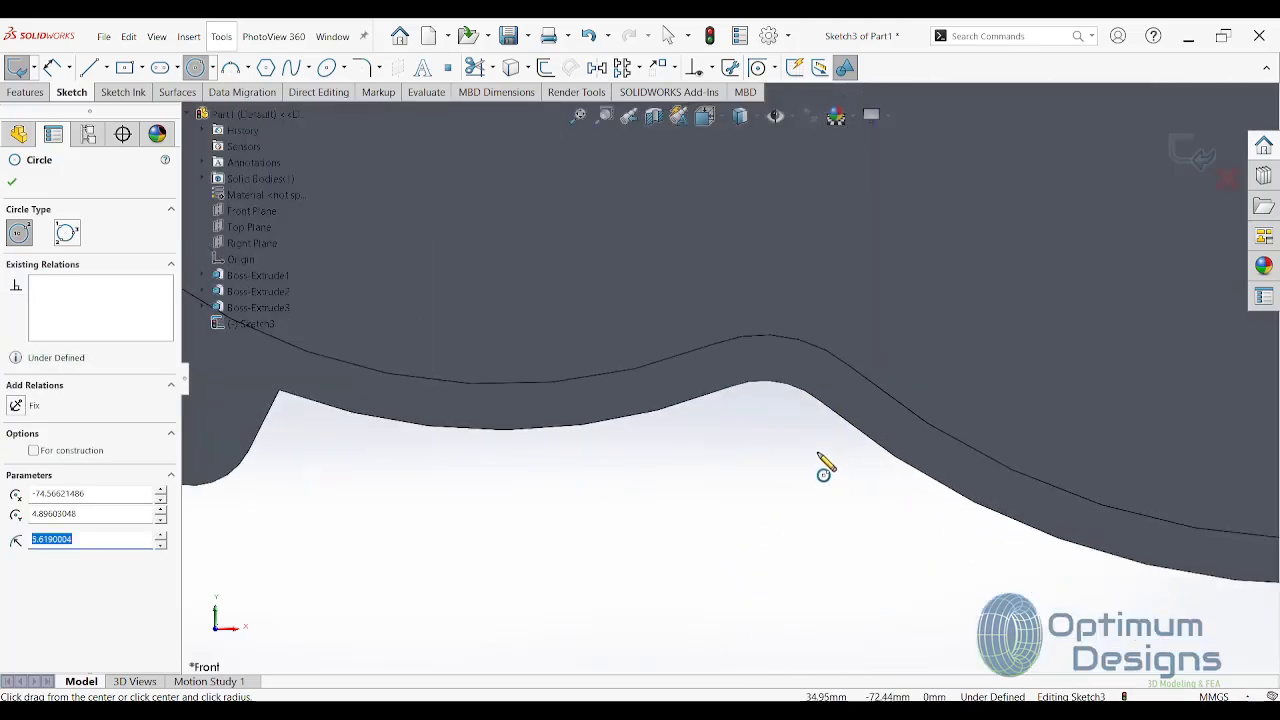
left_click(771, 416)
left_click(780, 362)
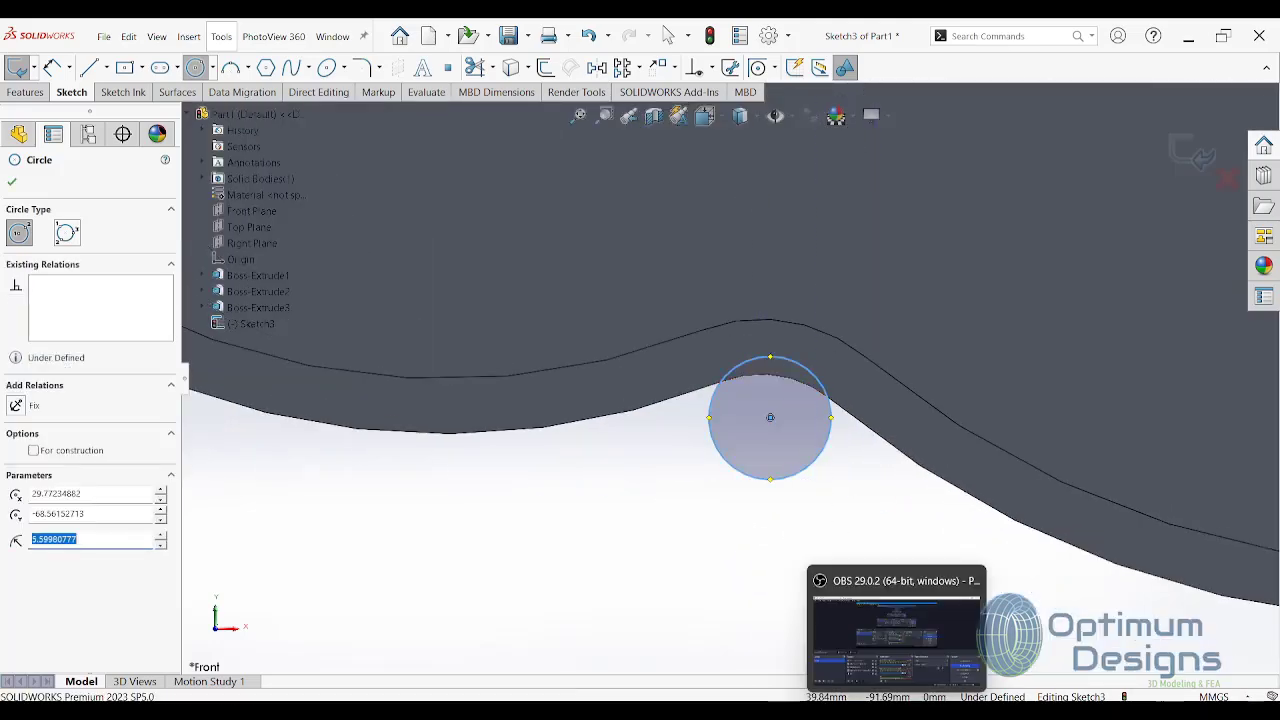
left_click(817, 693)
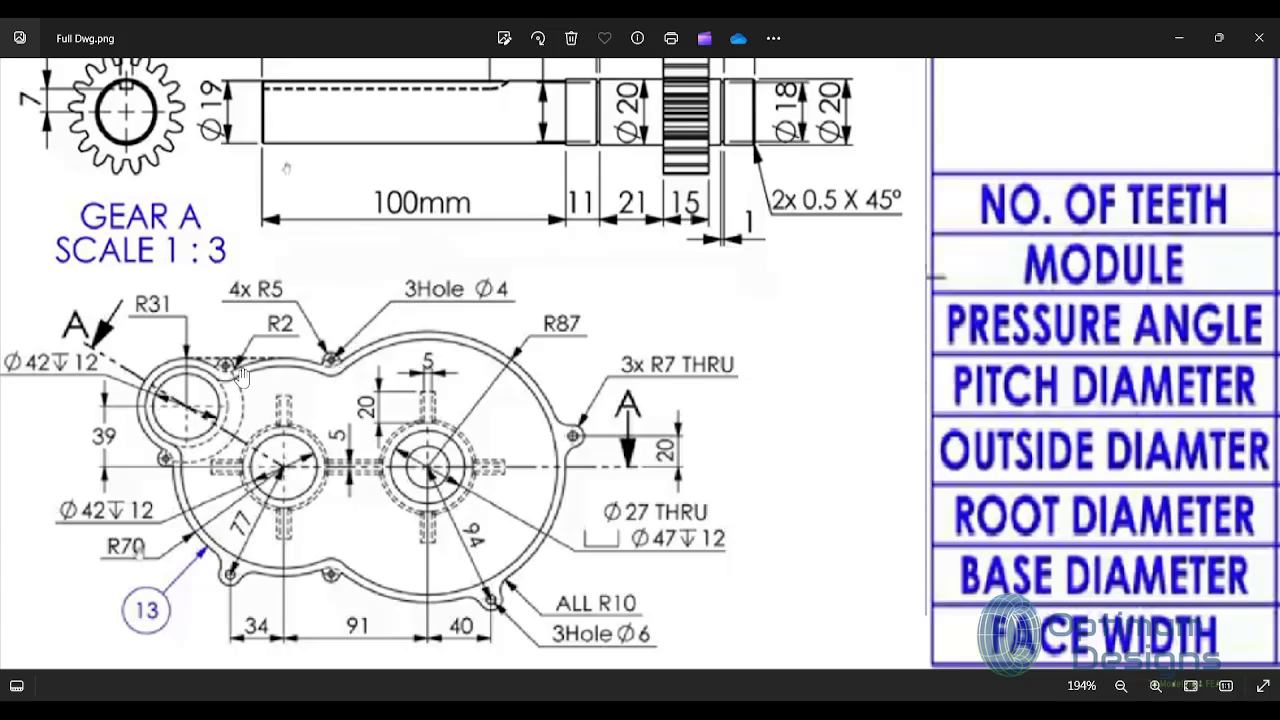
Step: Minimize the Full Dwg.png reference drawing to return to the SOLIDWORKS sketch
left_click(1170, 39)
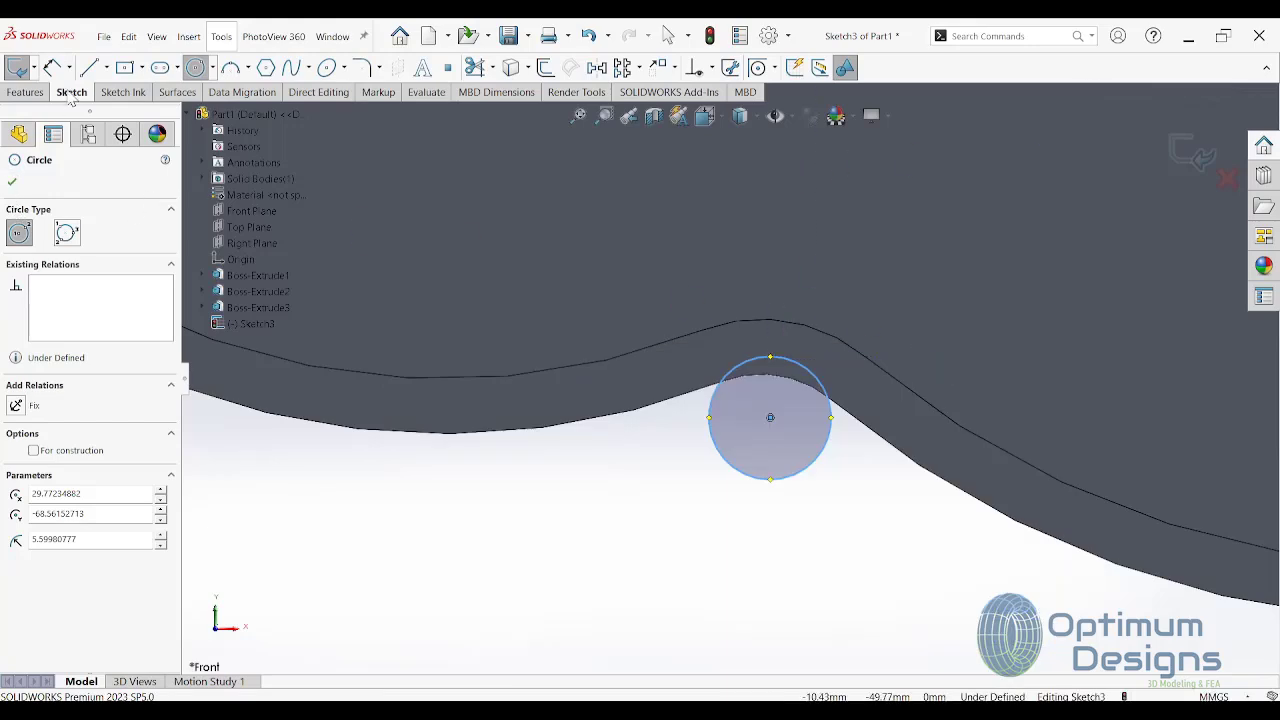
Step: Give one notch circle a Ø10 diameter dimension with Smart Dimension
left_click(52, 67)
left_click(792, 483)
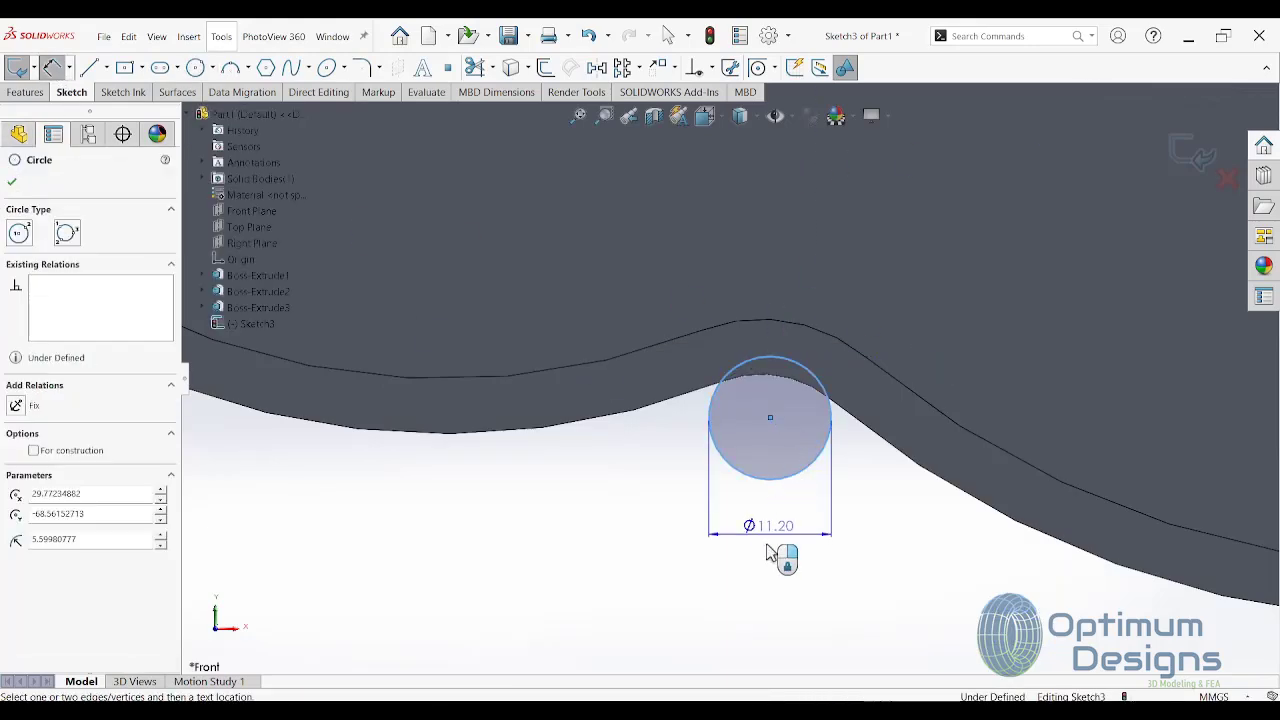
left_click(774, 558)
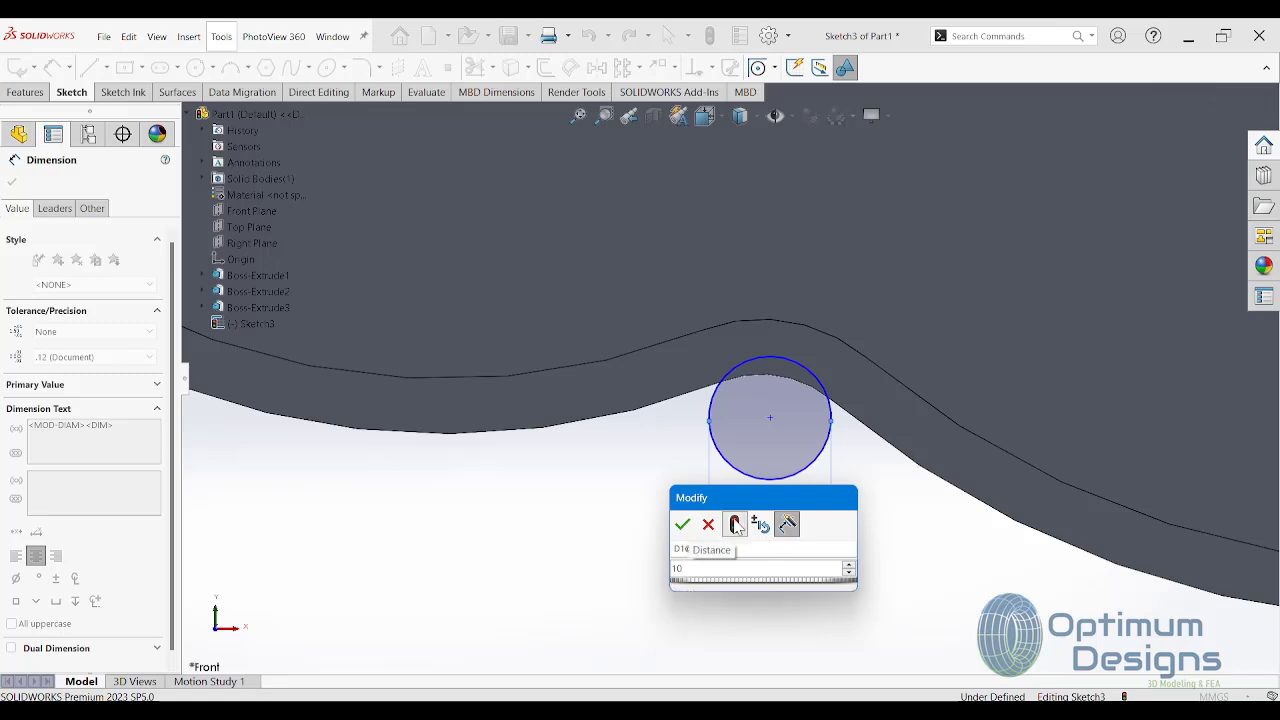
left_click(734, 524)
left_click(683, 524)
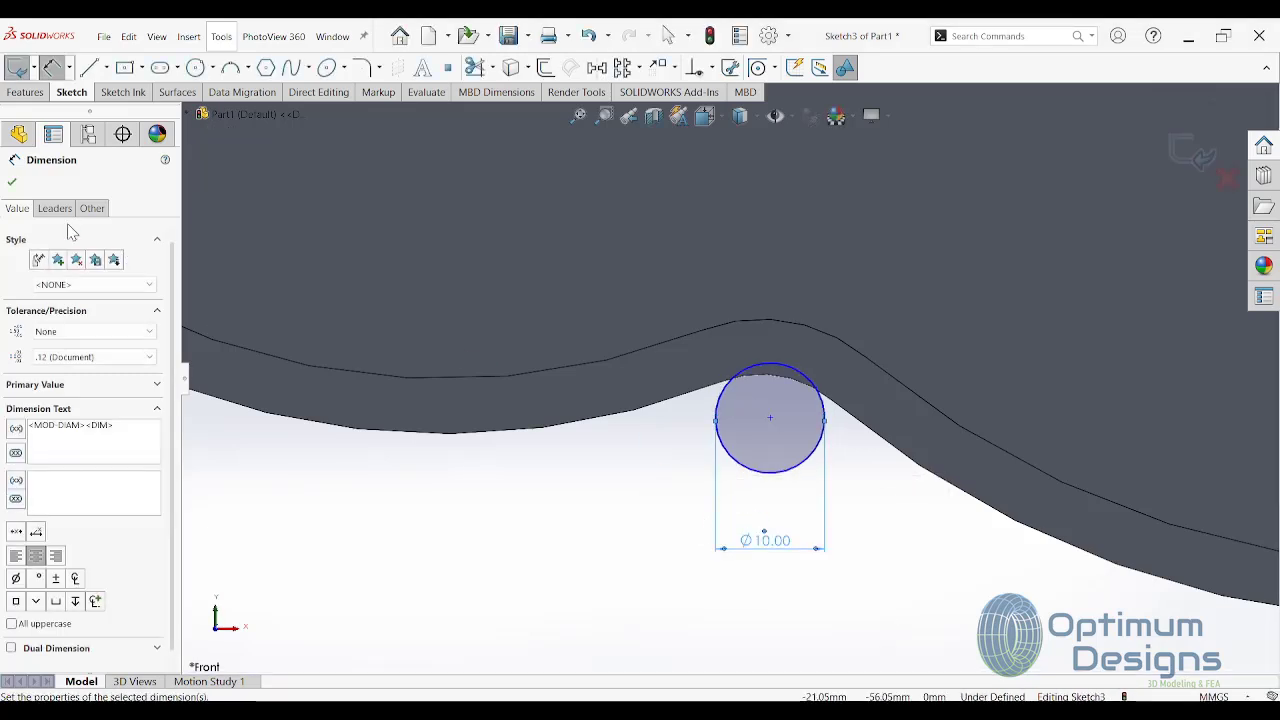
key("Escape")
Step: Select all four notch circles and make them Equal
left_click(772, 478)
scroll(772, 478, "up", 5)
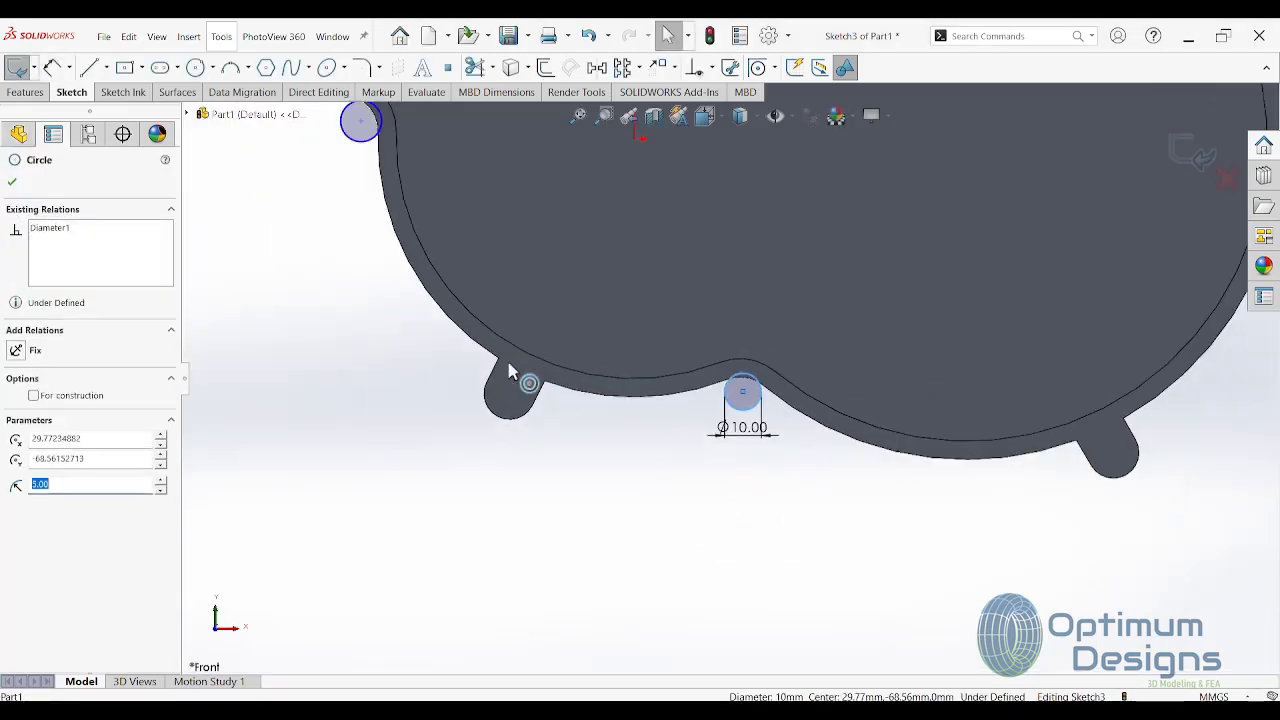
left_click(512, 232, "ctrl")
scroll(631, 229, "up", 3)
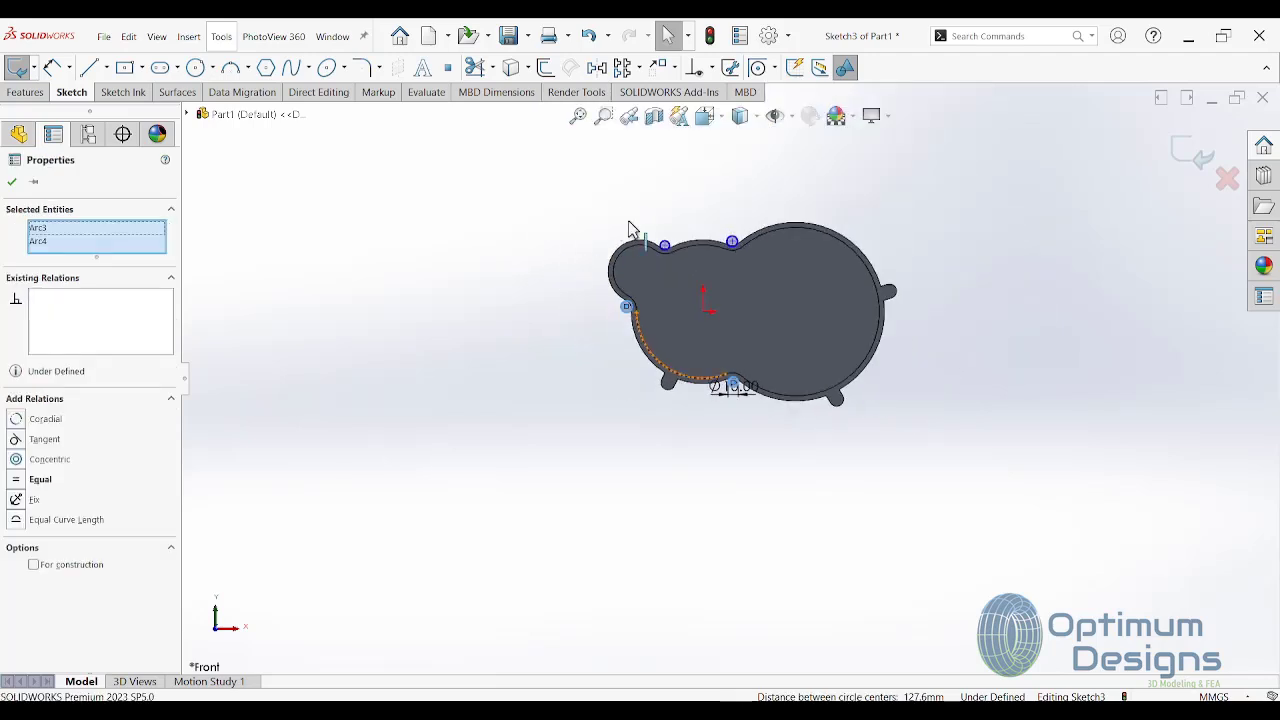
scroll(662, 304, "down", 5)
left_click(645, 357, "ctrl")
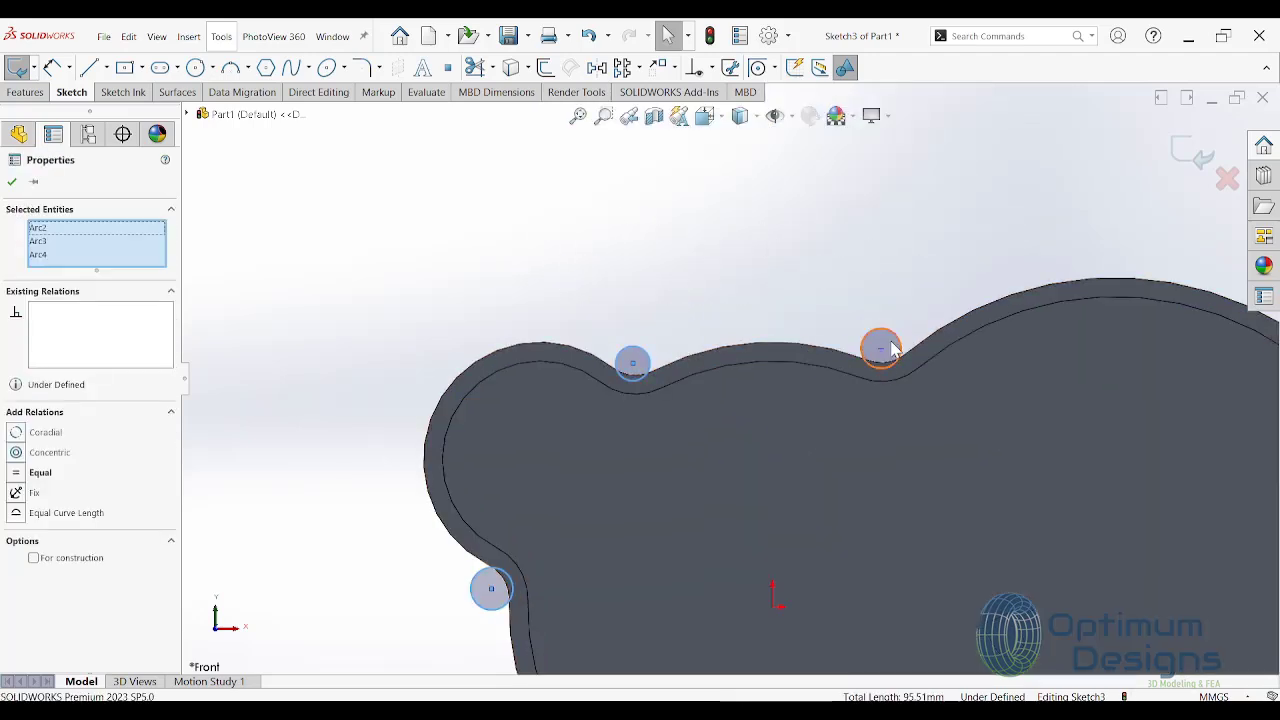
left_click(880, 348, "ctrl")
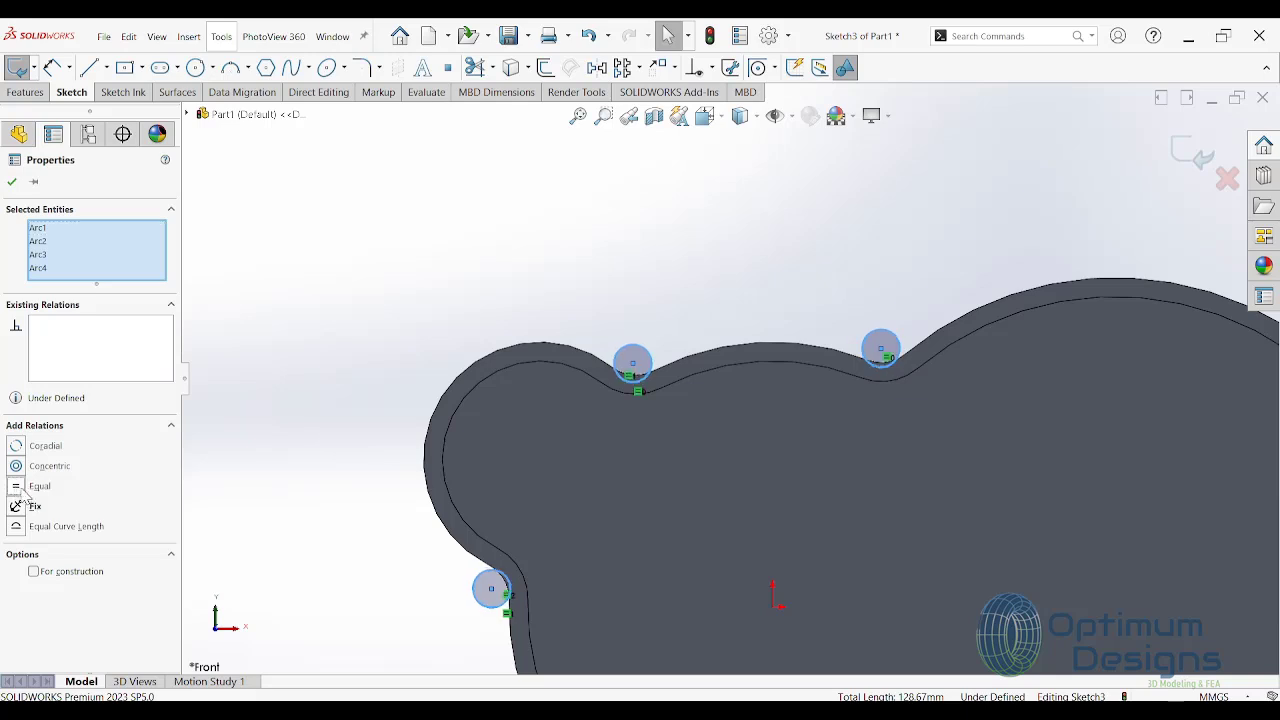
key("Escape")
Step: Select a notch circle to check its Equal relations
scroll(642, 365, "down", 3)
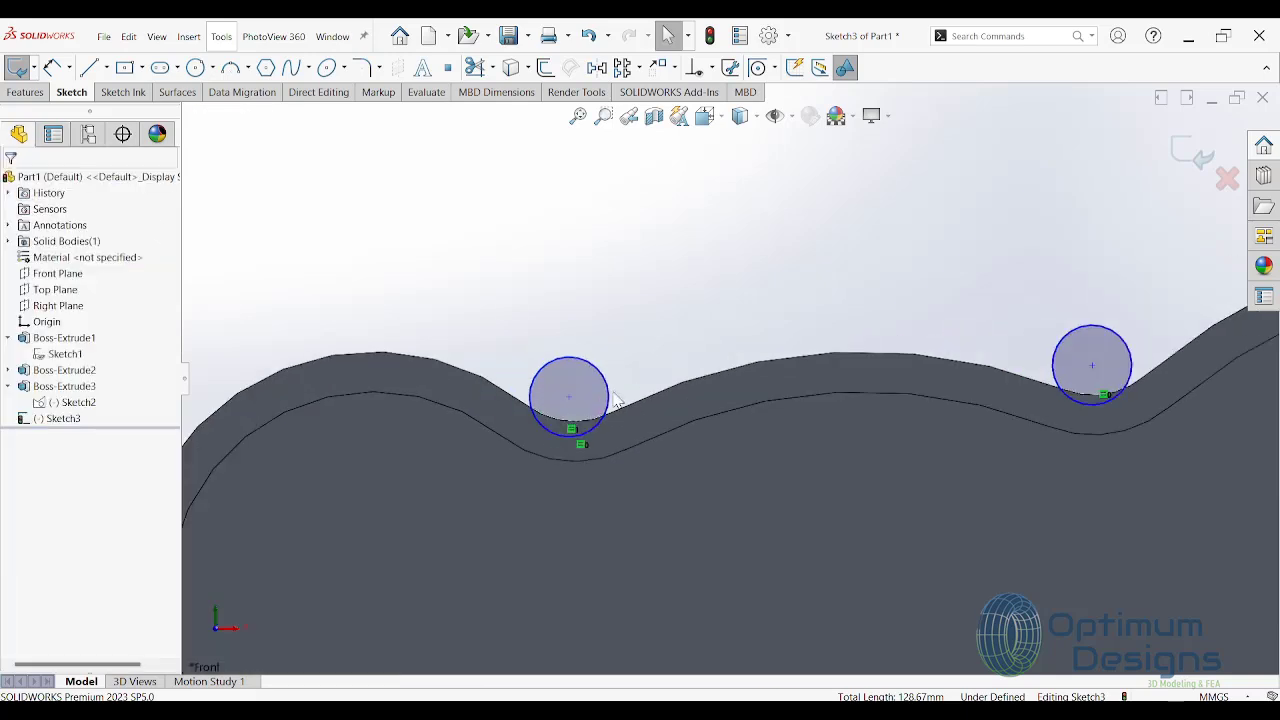
scroll(642, 365, "down", 3)
left_click(570, 442)
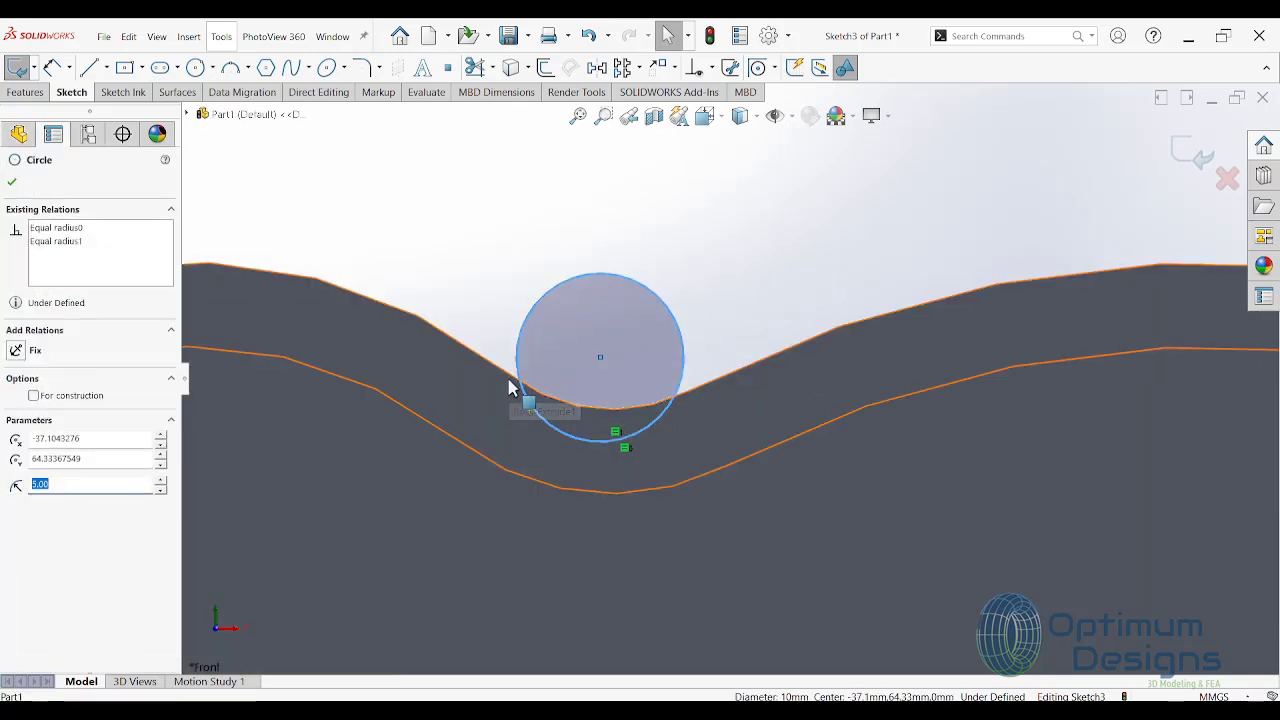
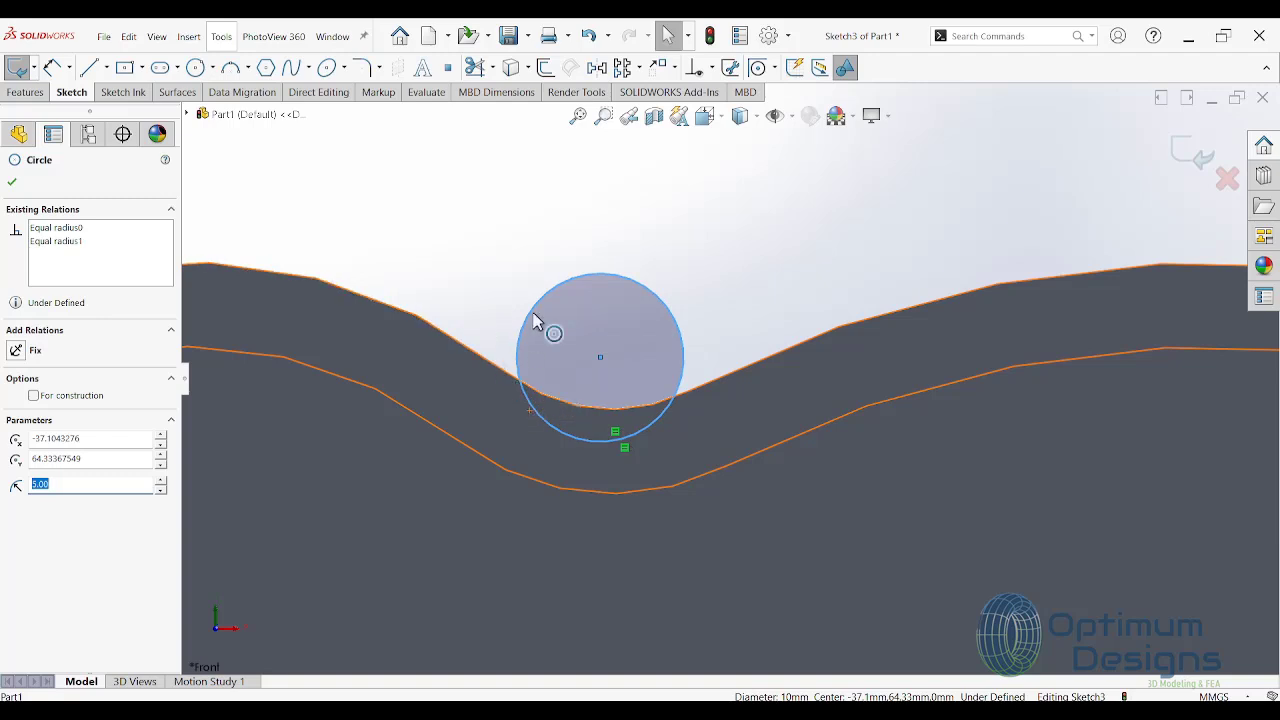
Step: Make the first 10 mm circle tangent to the notch edges on its left and right
key("Escape")
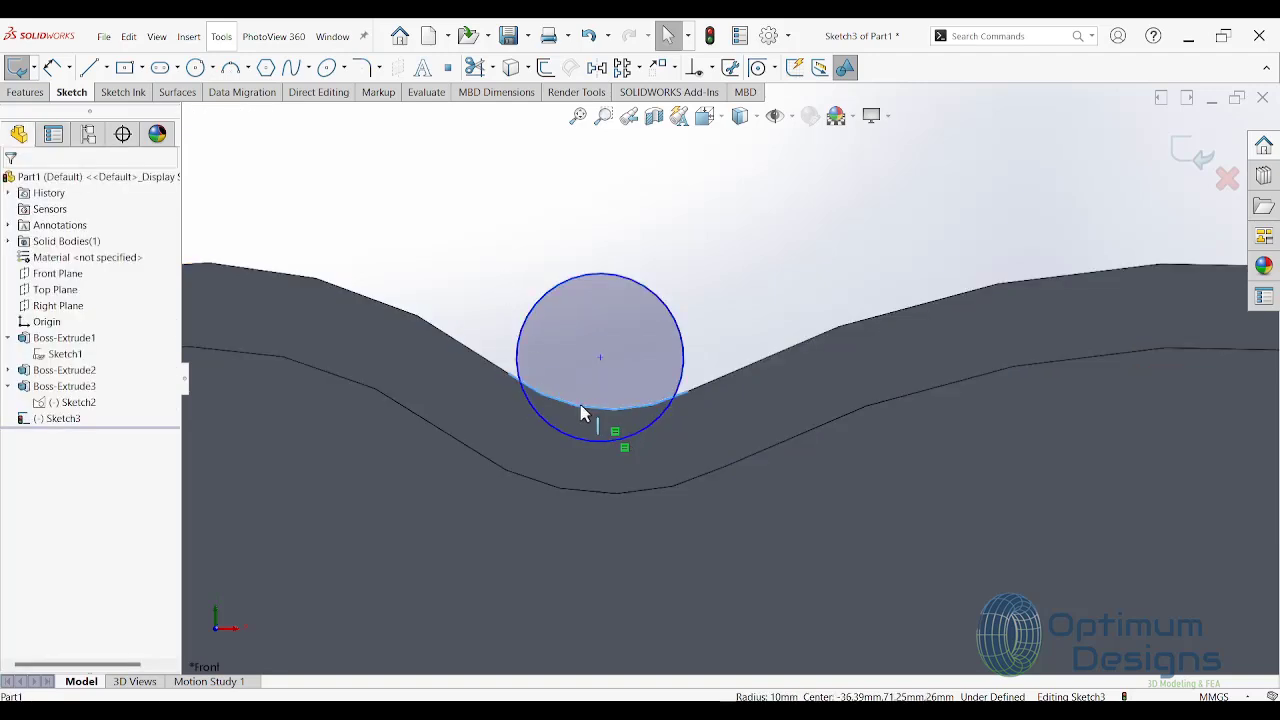
left_click(487, 360)
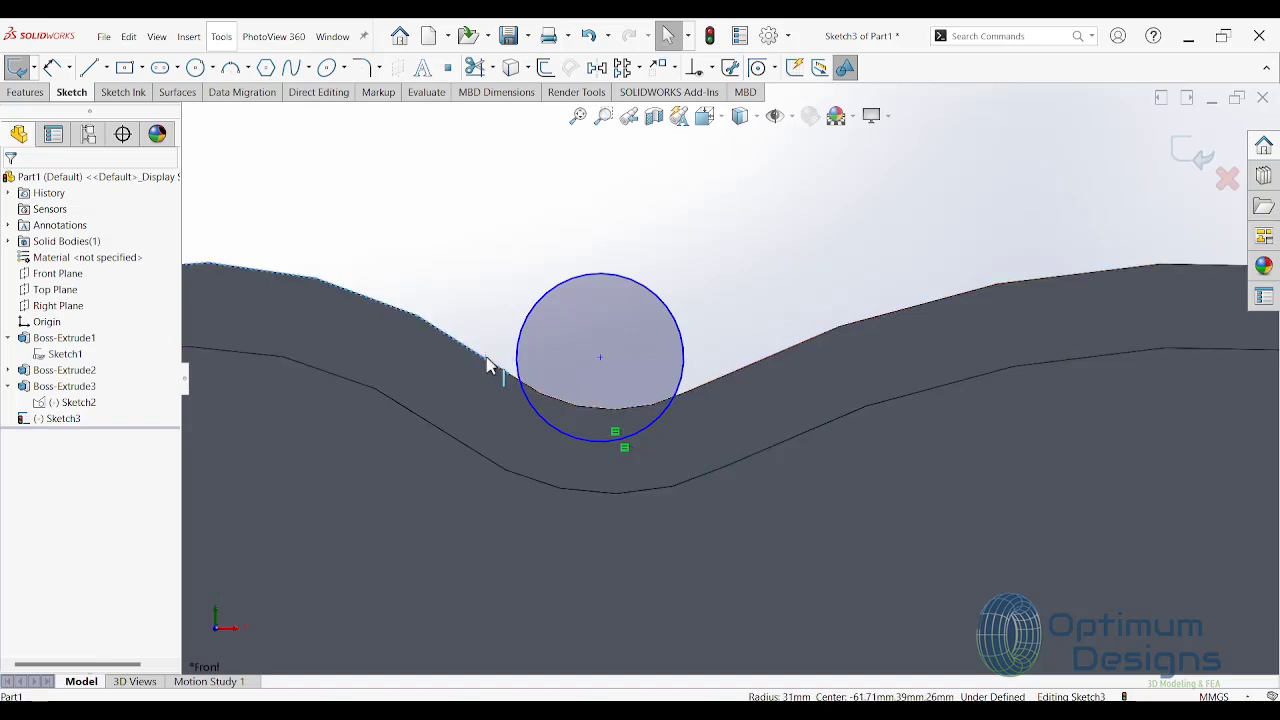
left_click(563, 433, "ctrl")
left_click(30, 440)
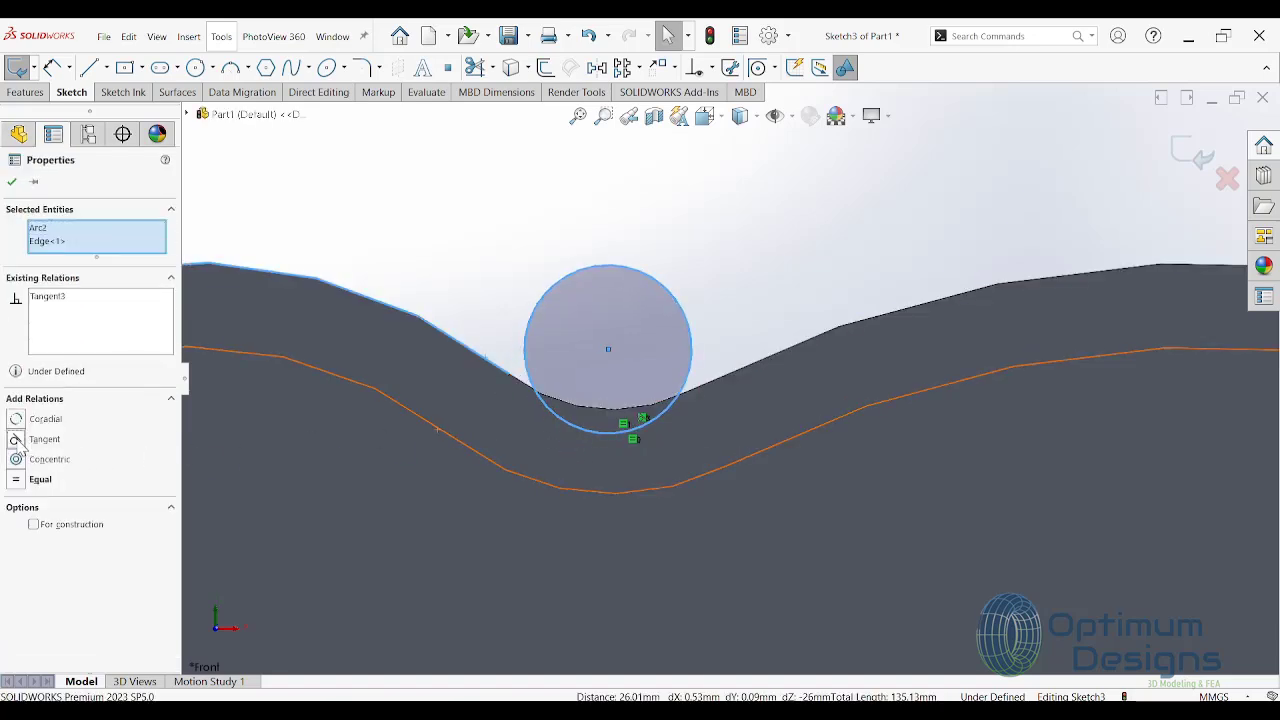
left_click(750, 367)
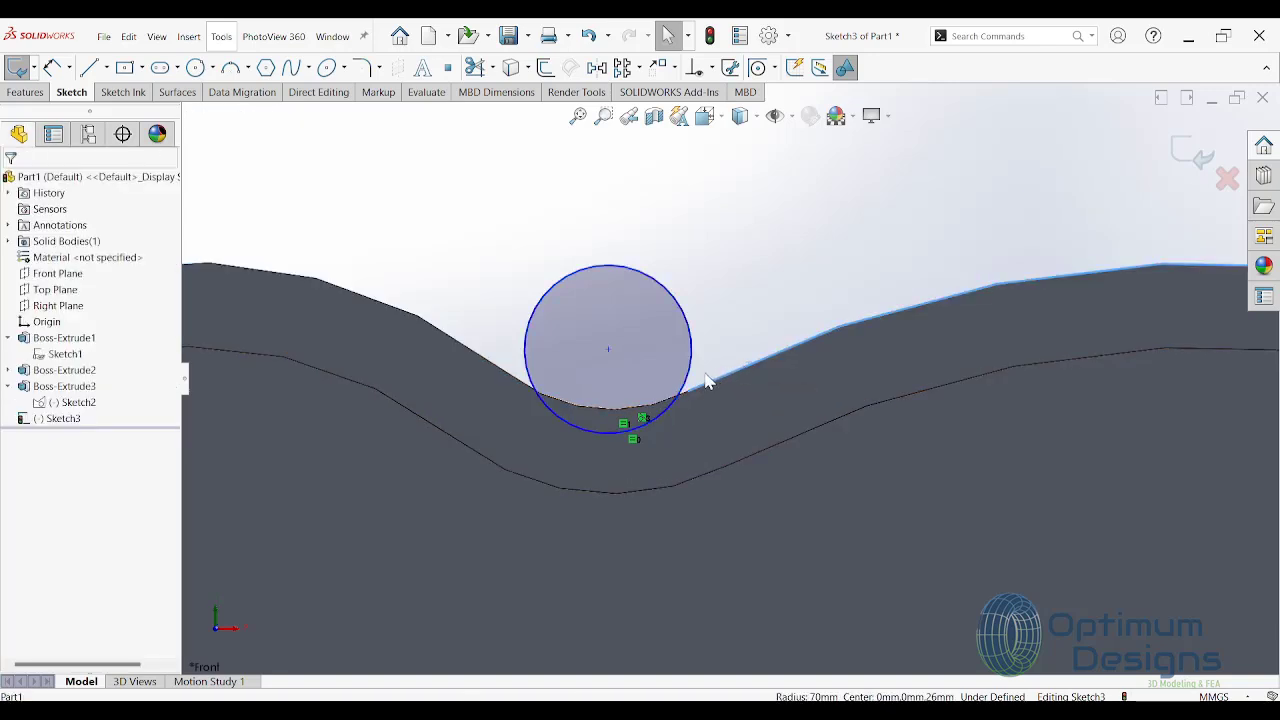
left_click(692, 366, "ctrl")
left_click(16, 440)
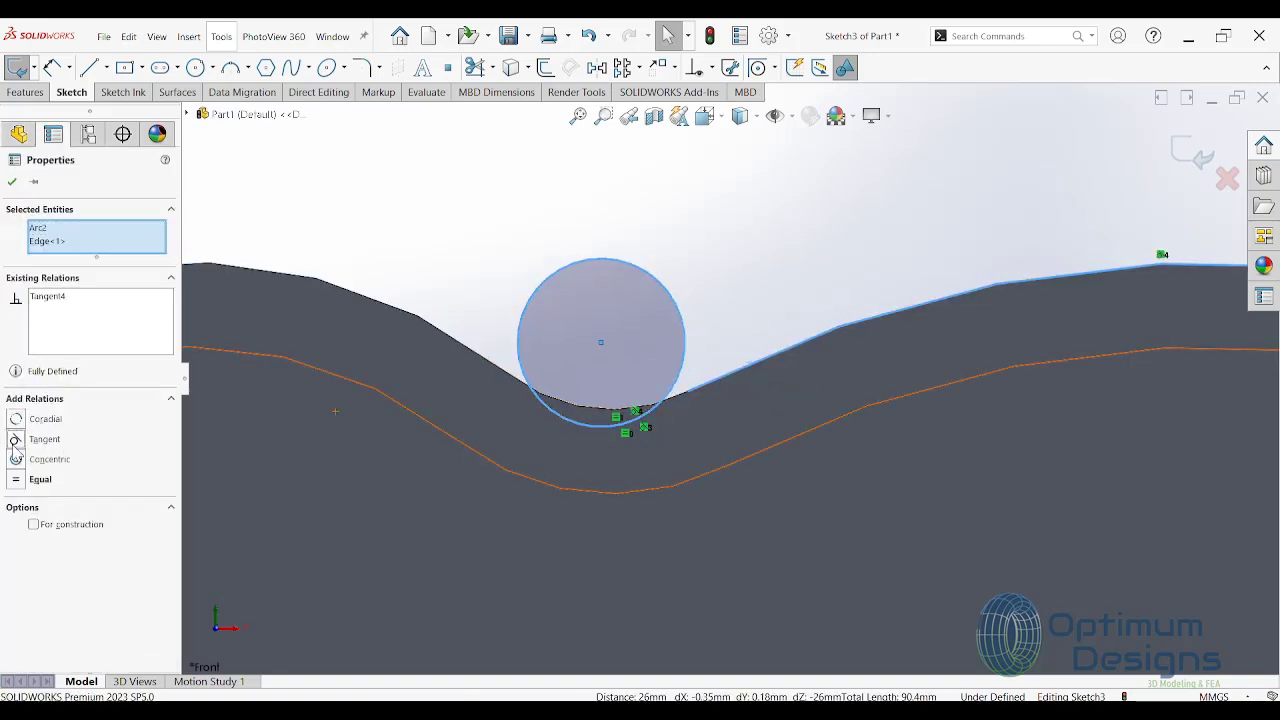
scroll(700, 450, "up", 5)
scroll(779, 477, "down", 5)
scroll(779, 477, "down", 4)
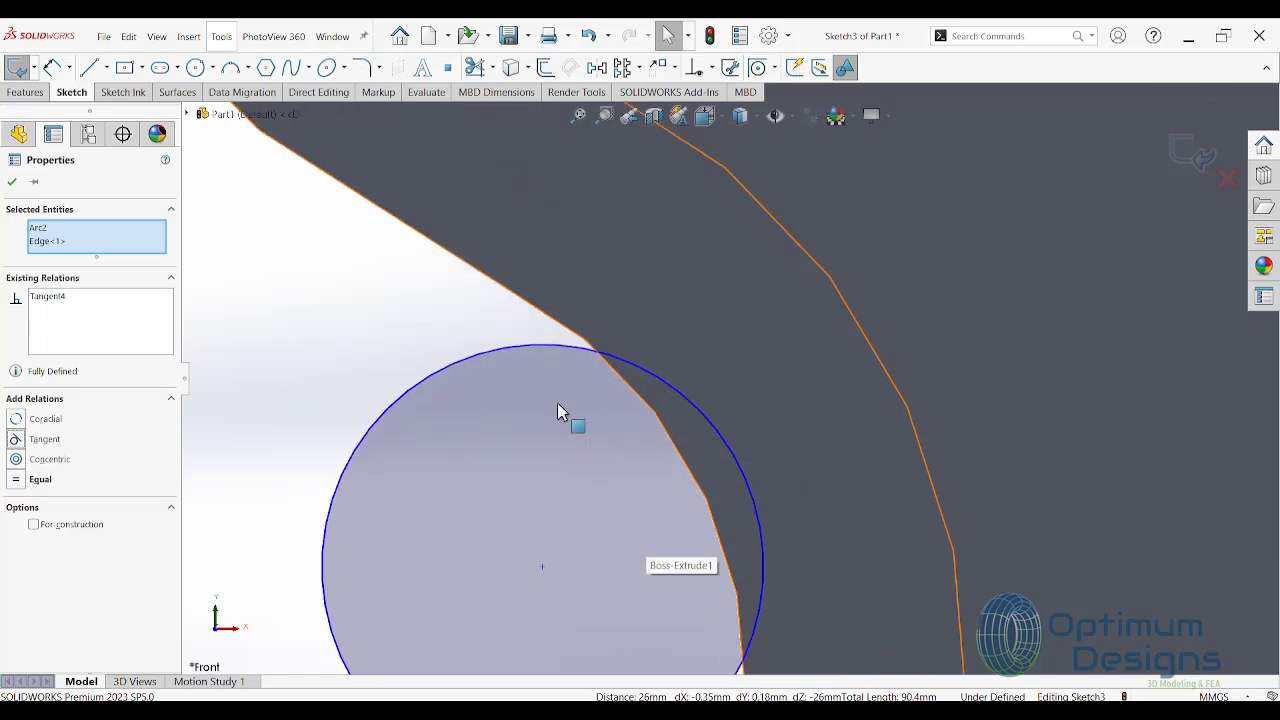
Step: Make the second circle tangent to its upper and lower profile edges
left_click(490, 306)
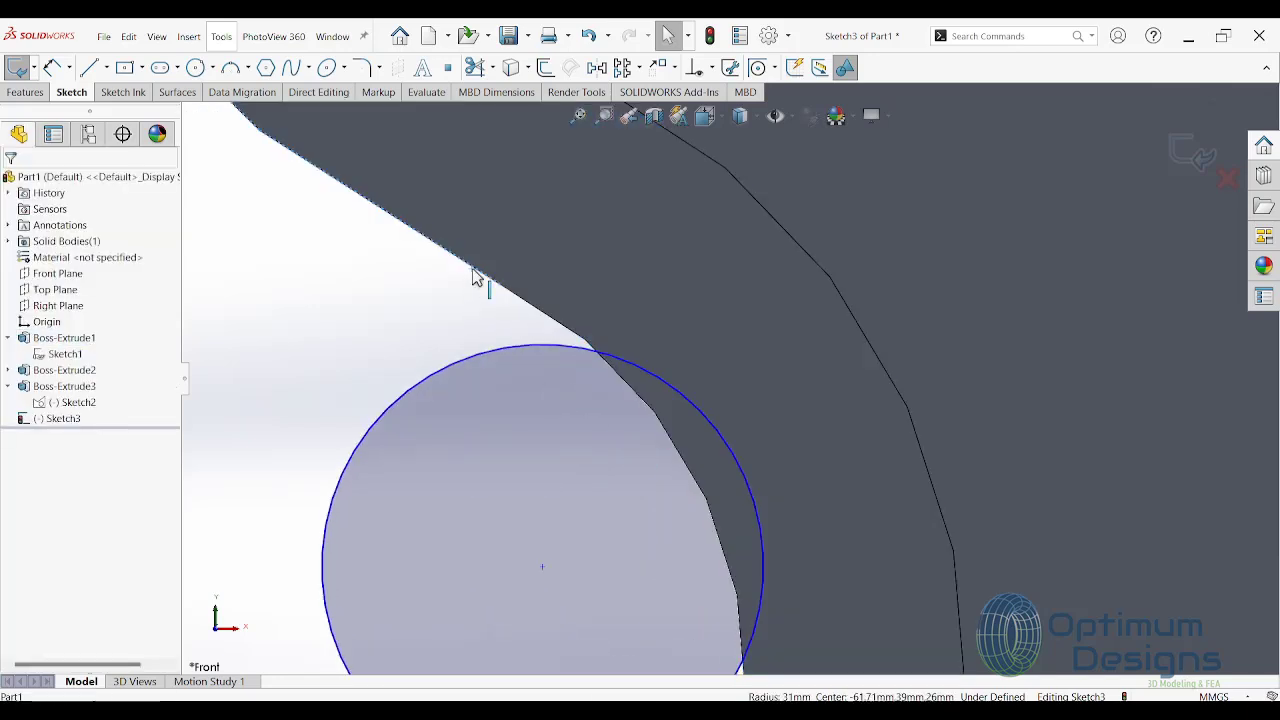
left_click(501, 349, "ctrl")
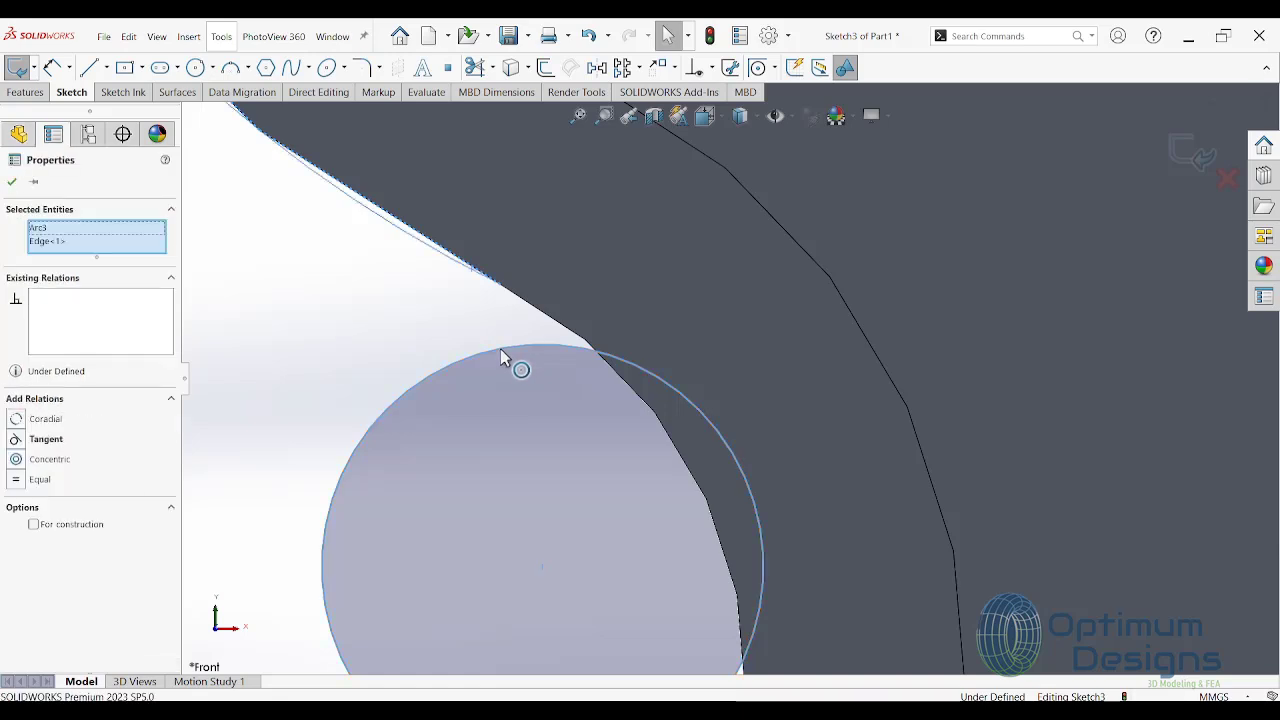
left_click(14, 444)
scroll(423, 457, "up", 3)
scroll(600, 537, "up", 2)
left_click(683, 552)
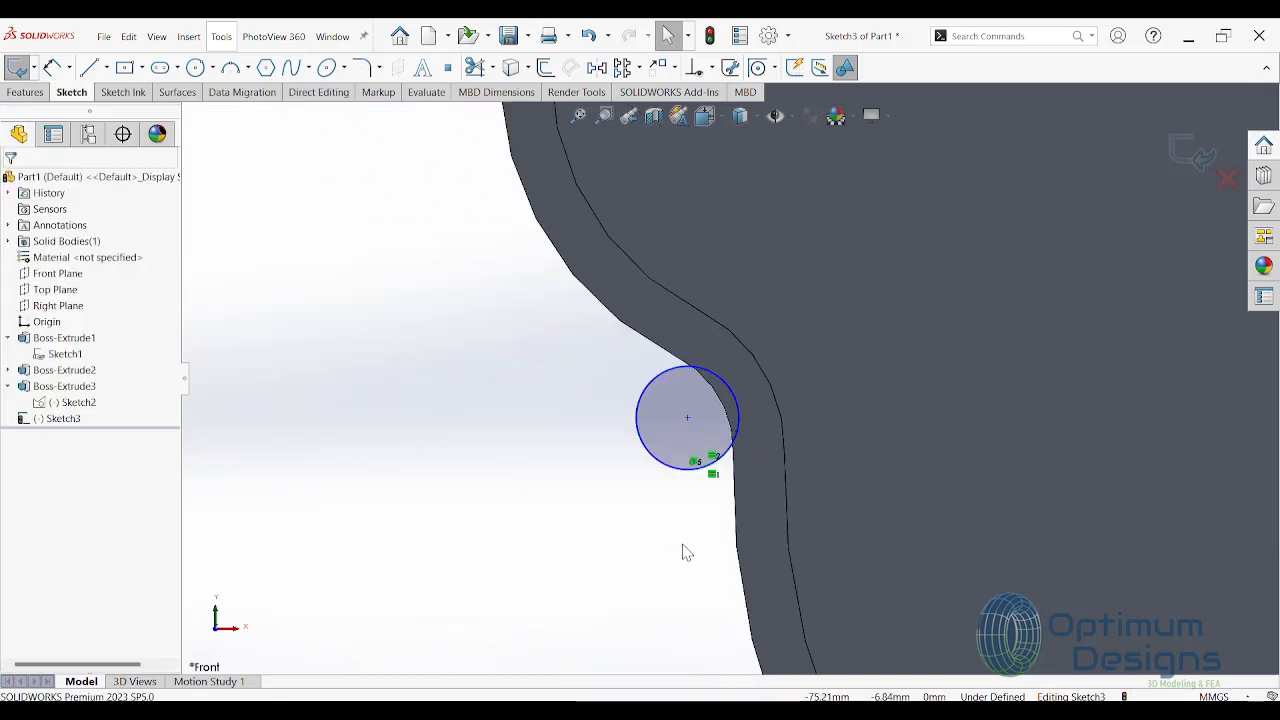
left_click(737, 503)
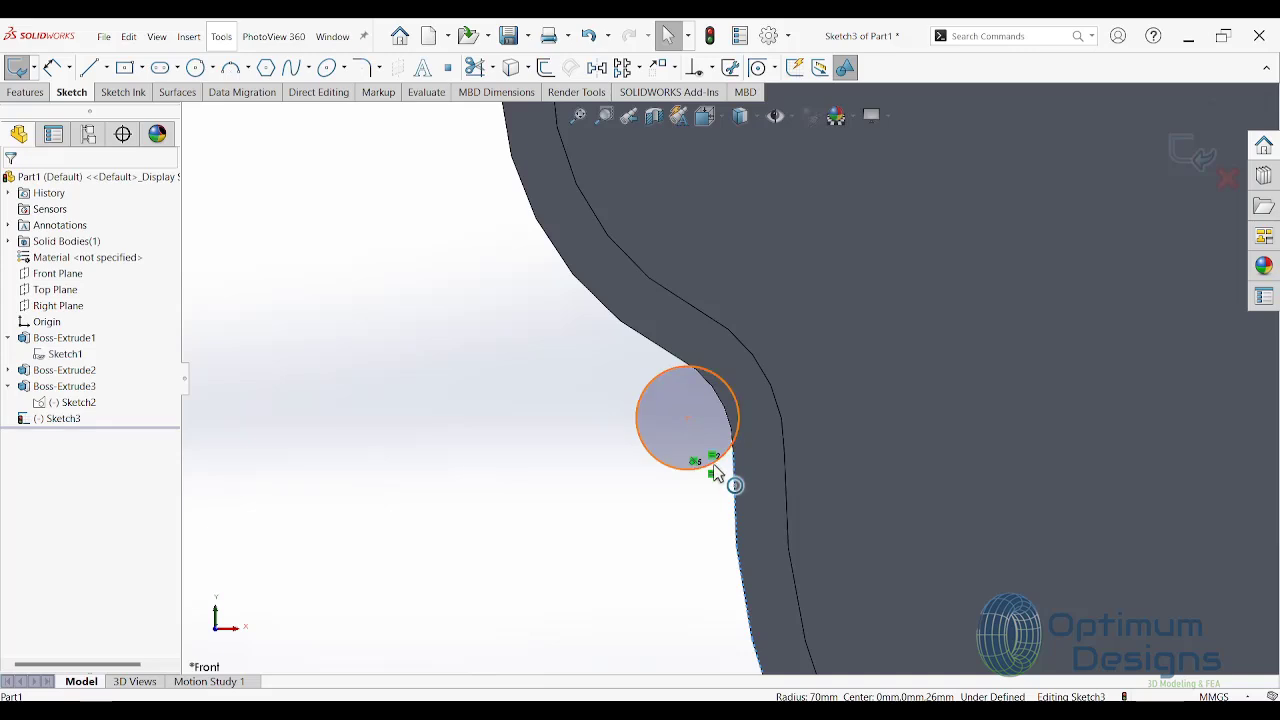
left_click(712, 468, "ctrl")
left_click(16, 440)
scroll(778, 398, "up", 3)
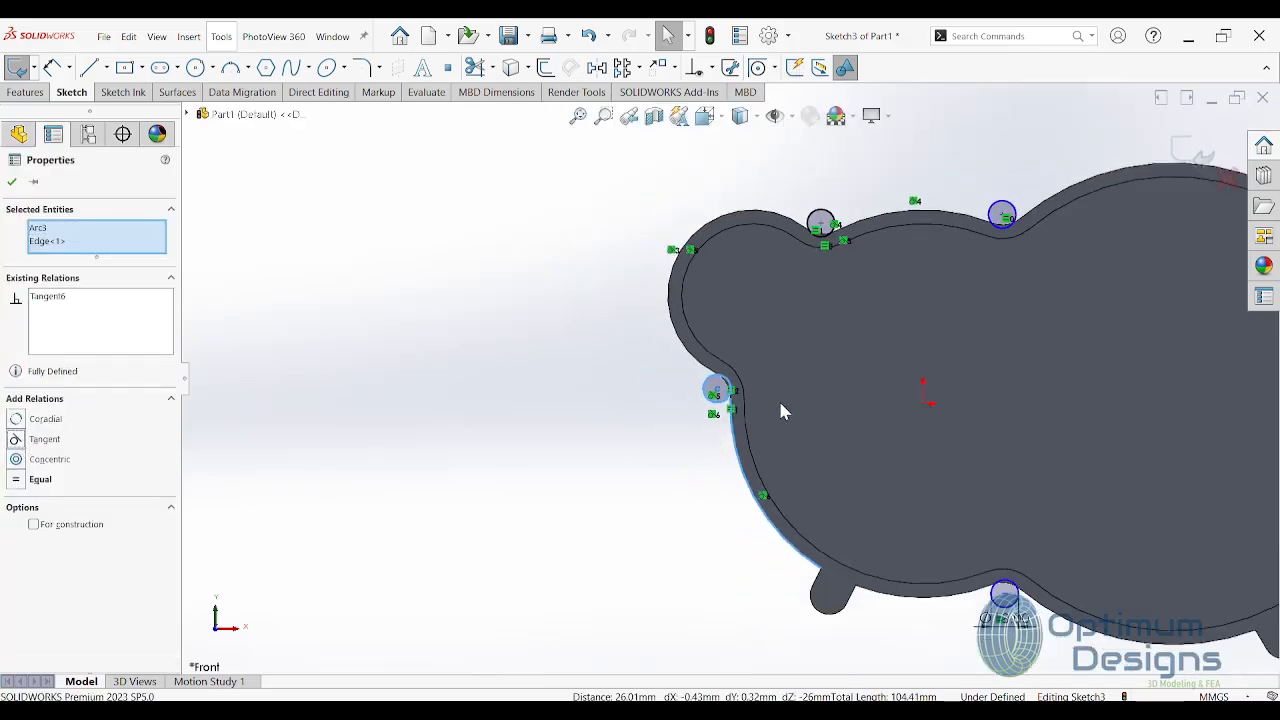
scroll(762, 456, "down", 3)
scroll(750, 445, "down", 3)
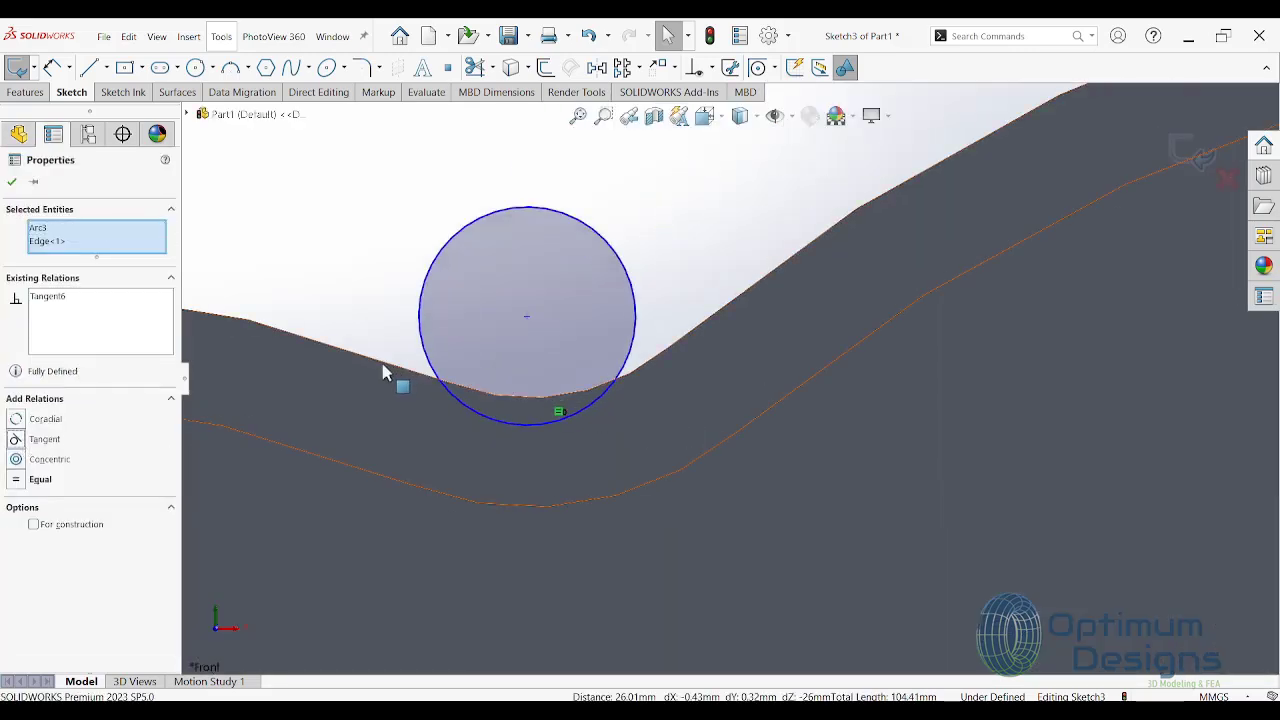
Step: Make the third circle tangent to the left and right edges of its notch
left_click(330, 316)
left_click(326, 346)
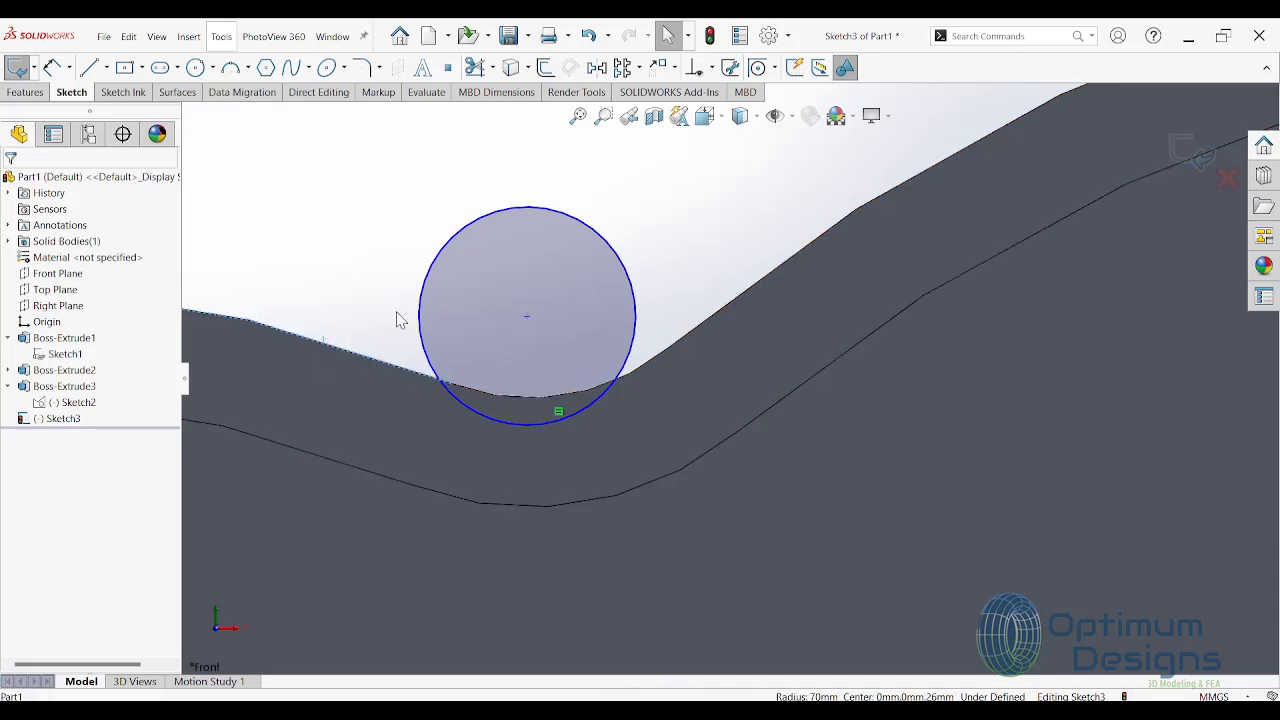
left_click(424, 295)
left_click(40, 439)
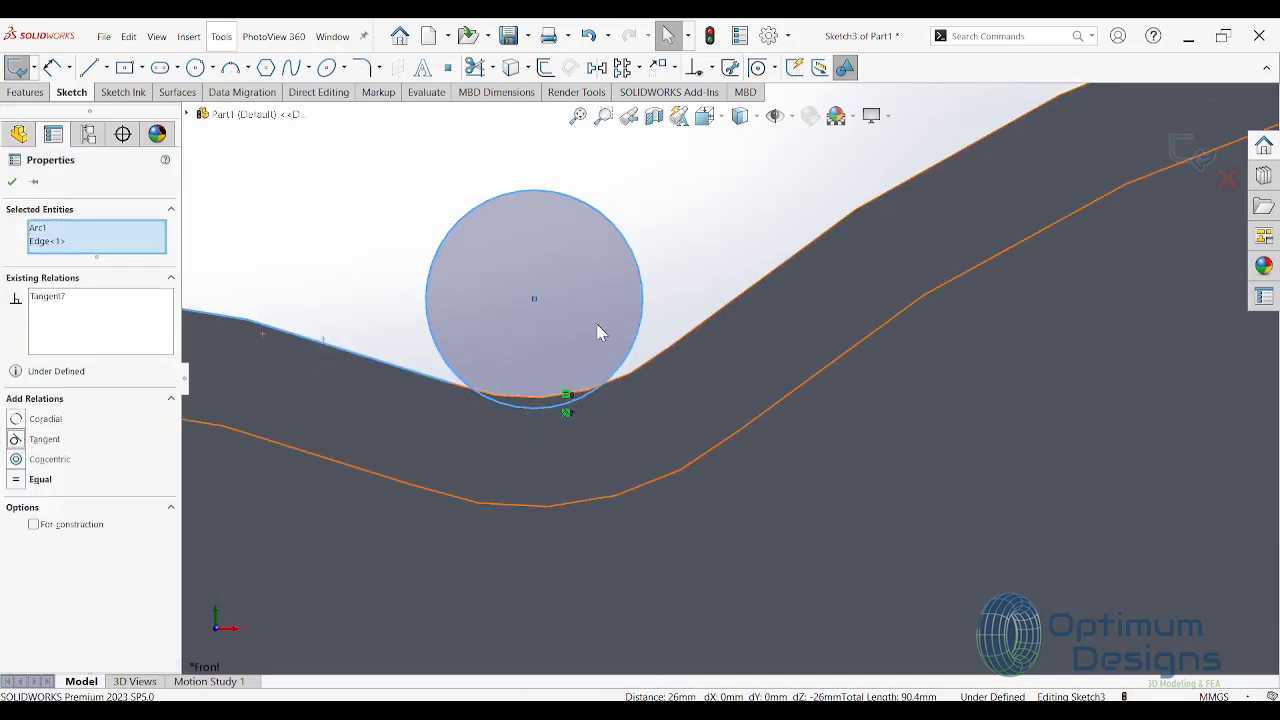
left_click(754, 236)
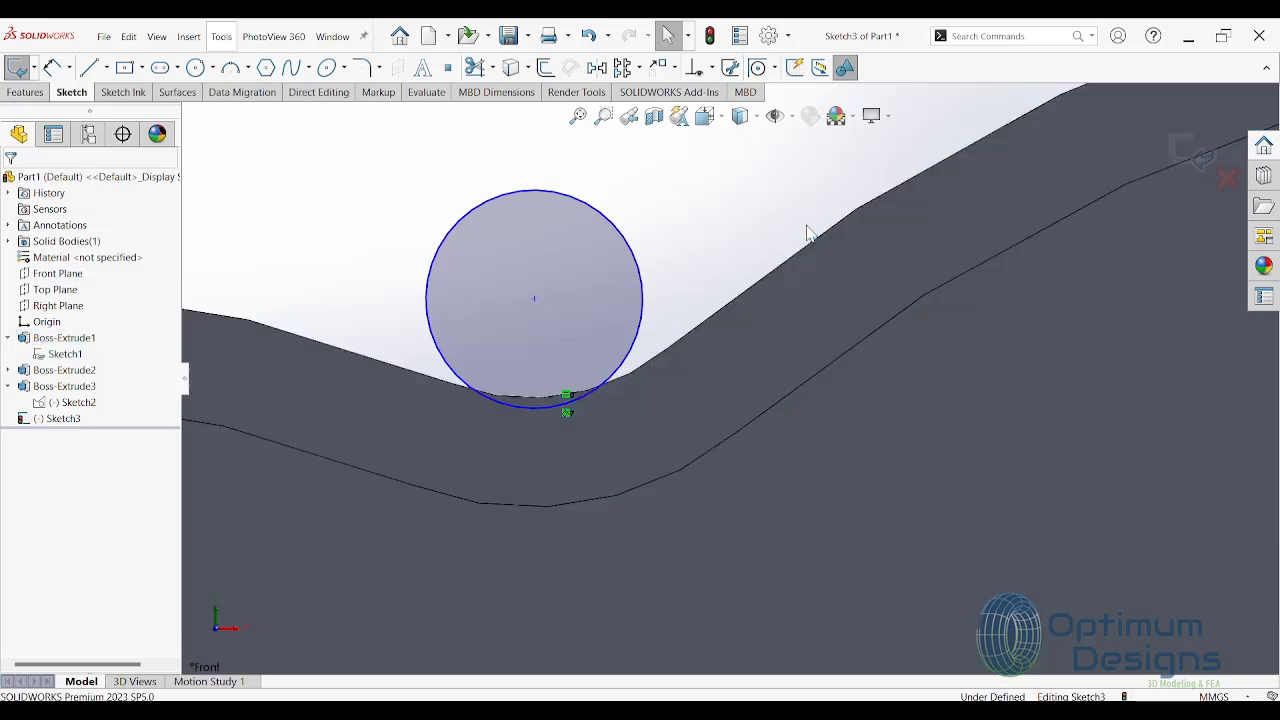
left_click(812, 245)
left_click(652, 278)
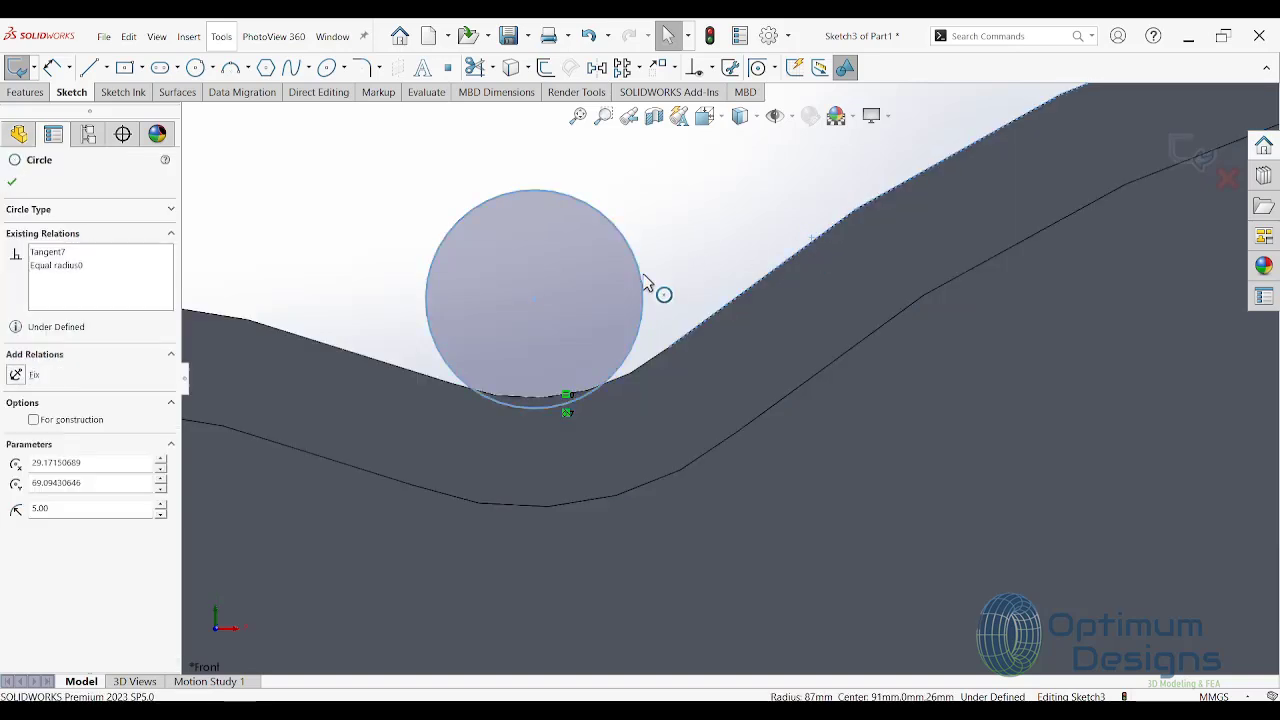
left_click(15, 439)
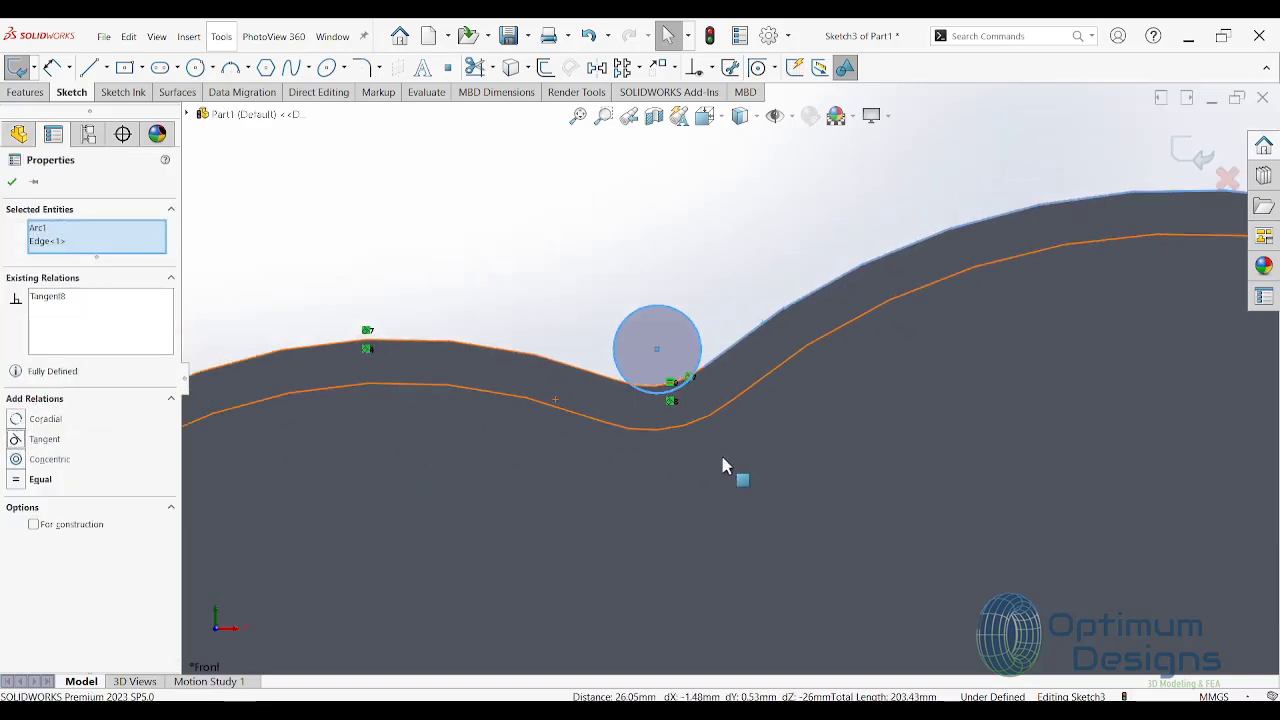
scroll(723, 466, "down", 5)
scroll(738, 570, "down", 5)
scroll(529, 506, "down", 3)
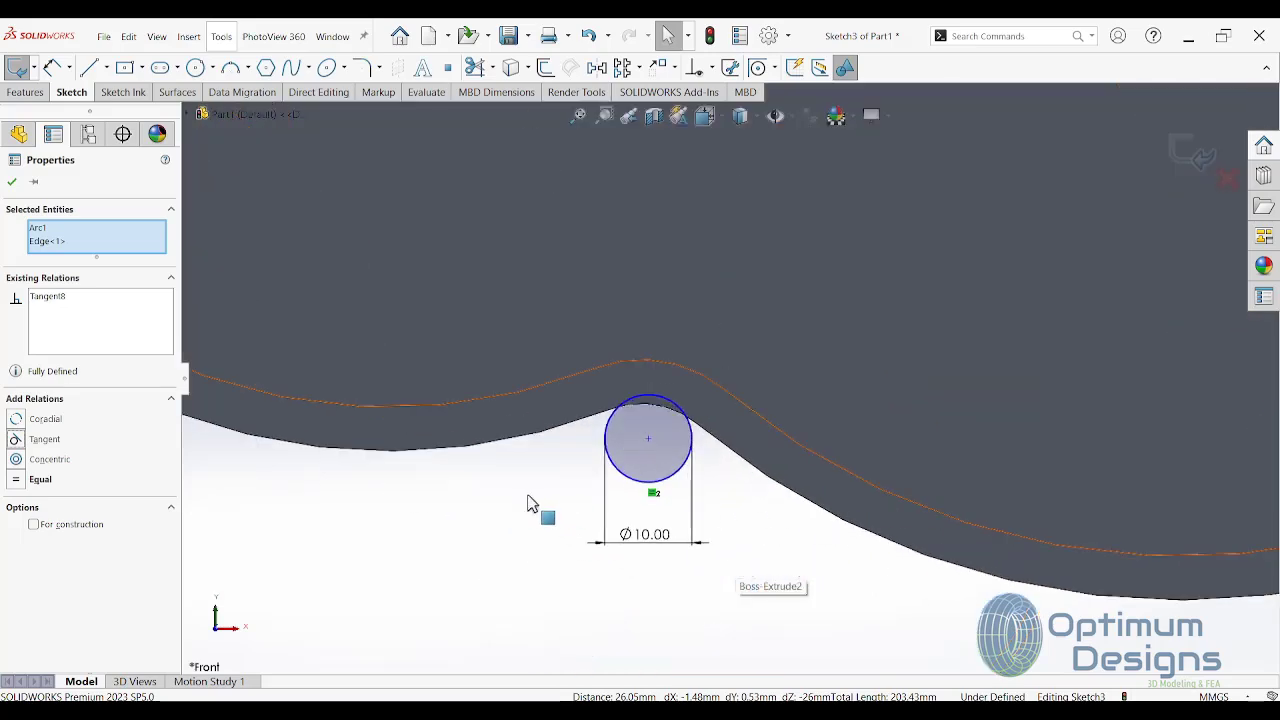
Step: Make the fourth circle tangent to both adjacent edges, fully defining Sketch3
left_click(566, 447)
left_click(565, 428)
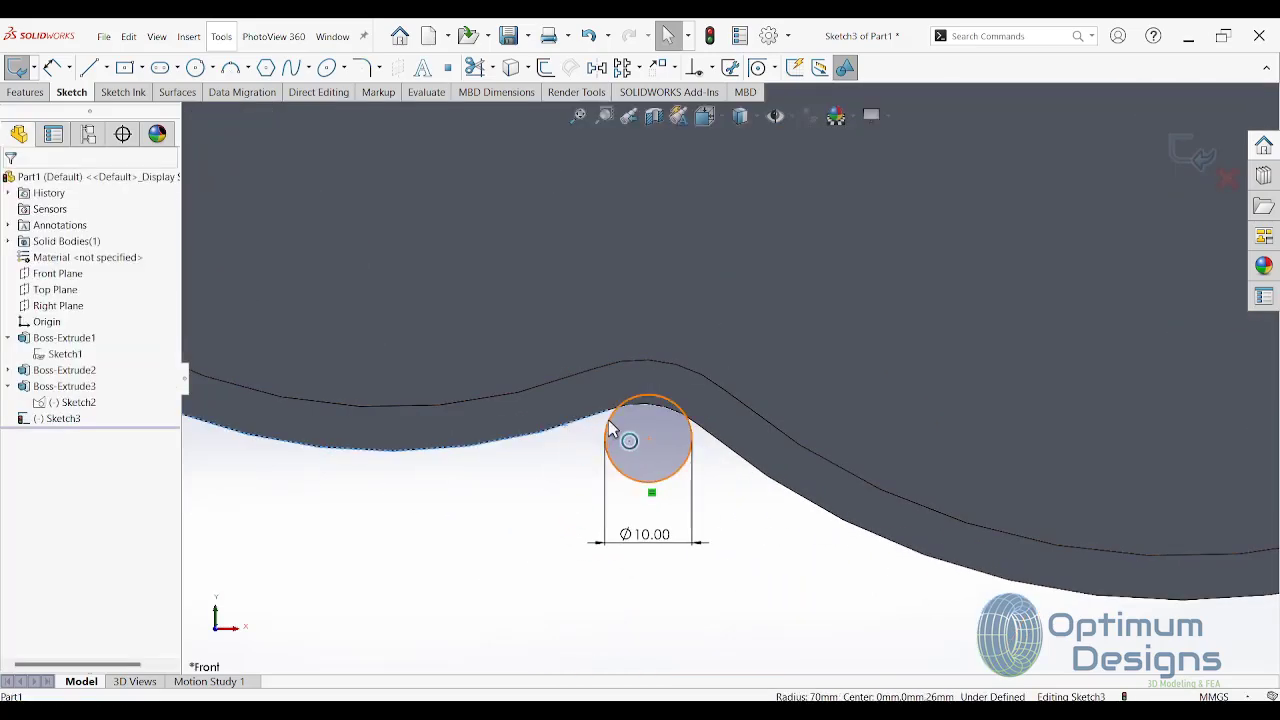
left_click(613, 428, "ctrl")
left_click(18, 440)
left_click(418, 528)
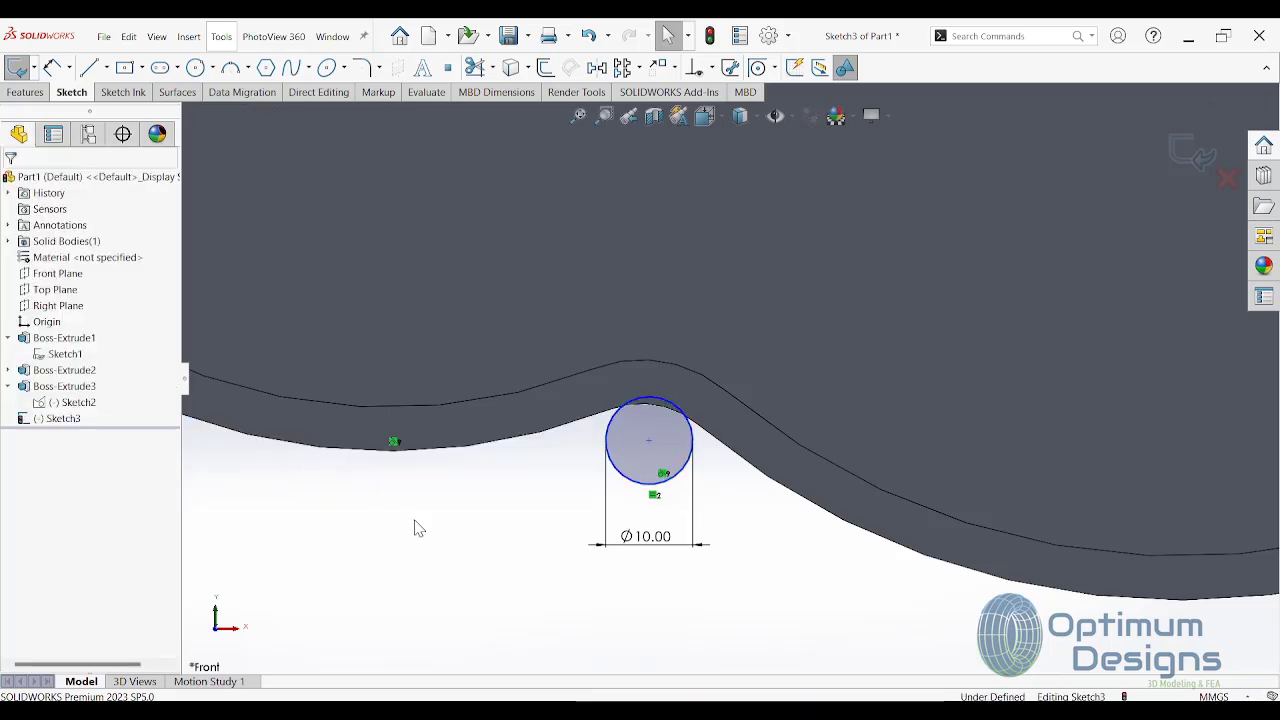
left_click(782, 494)
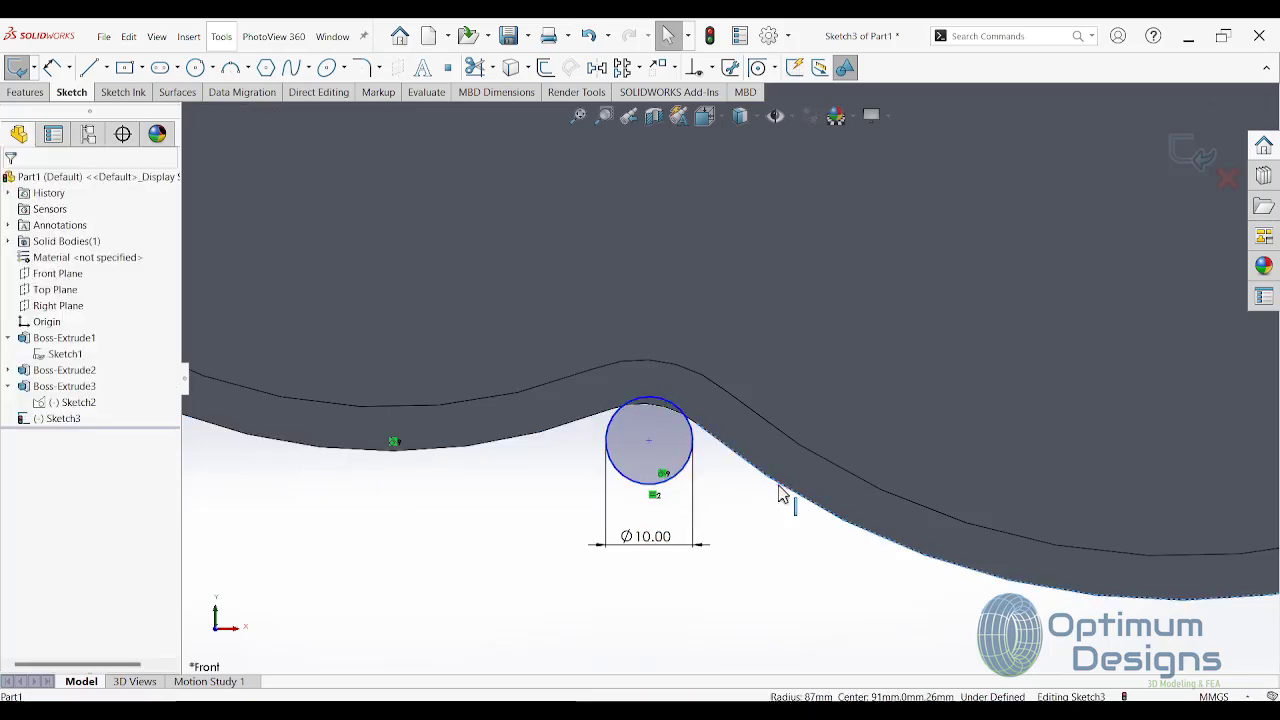
left_click(695, 449, "ctrl")
left_click(20, 444)
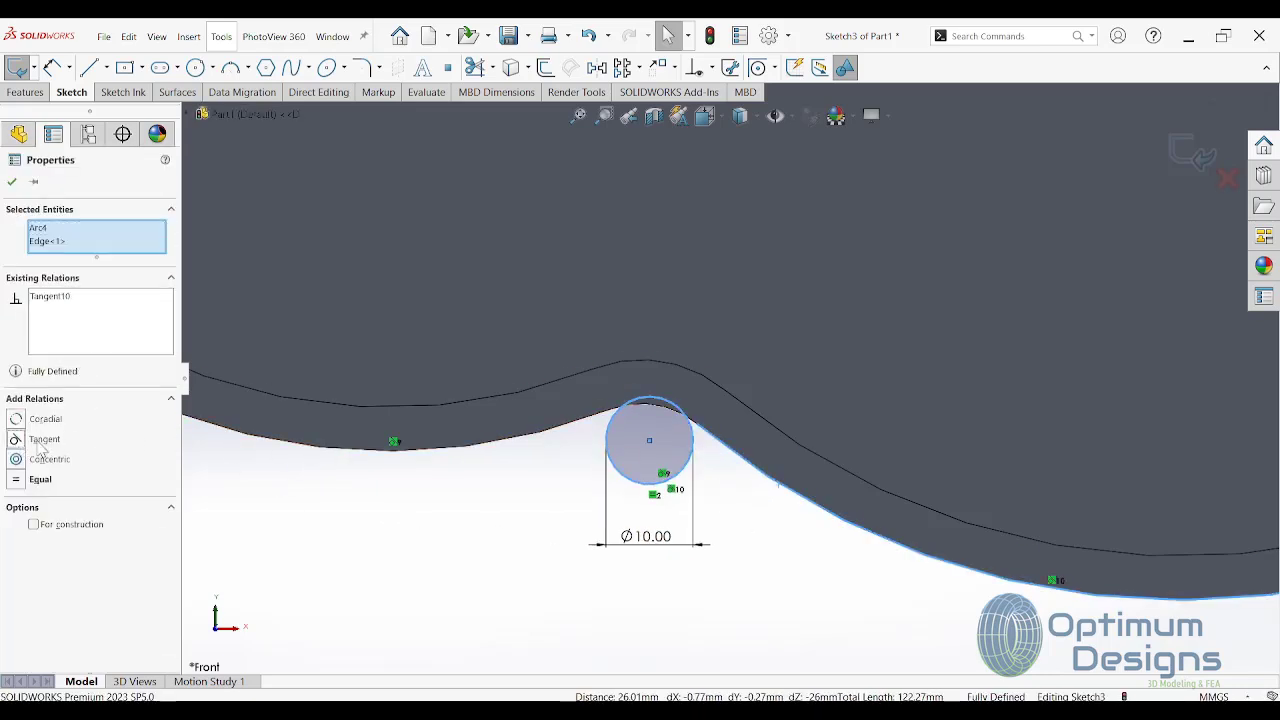
scroll(520, 451, "up", 2)
scroll(606, 446, "up", 2)
scroll(635, 430, "up", 1)
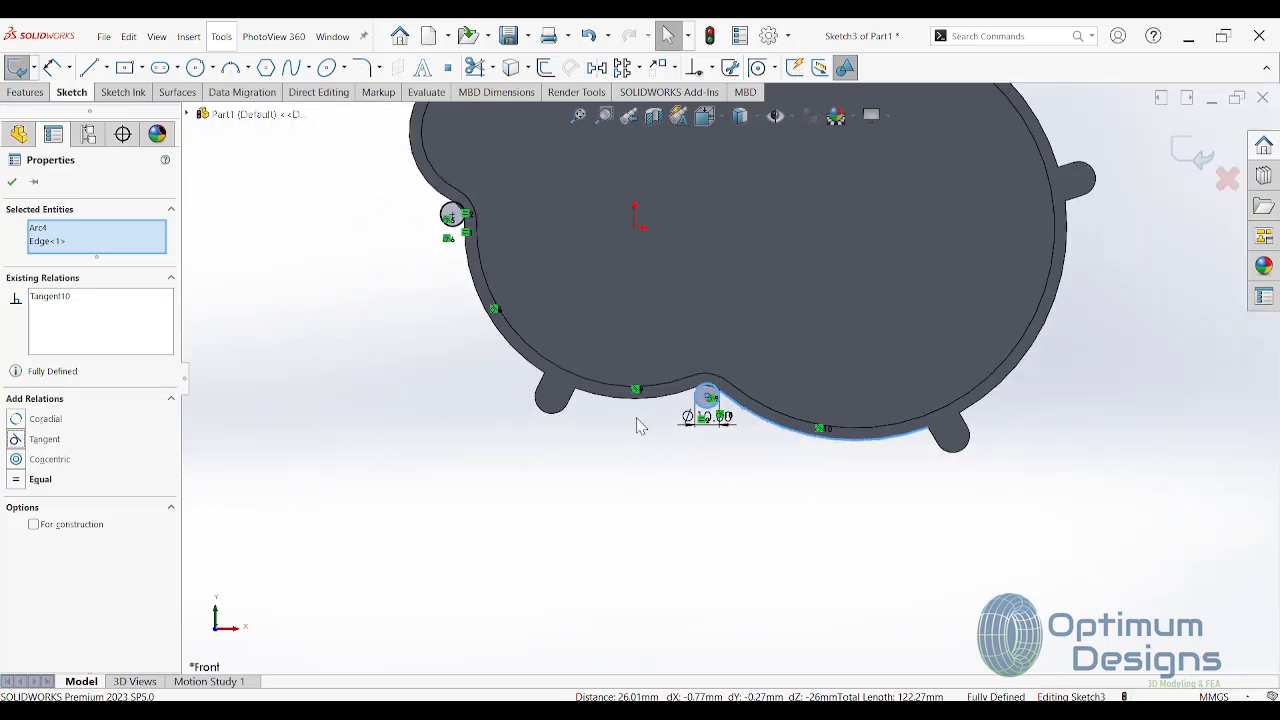
left_click(12, 182)
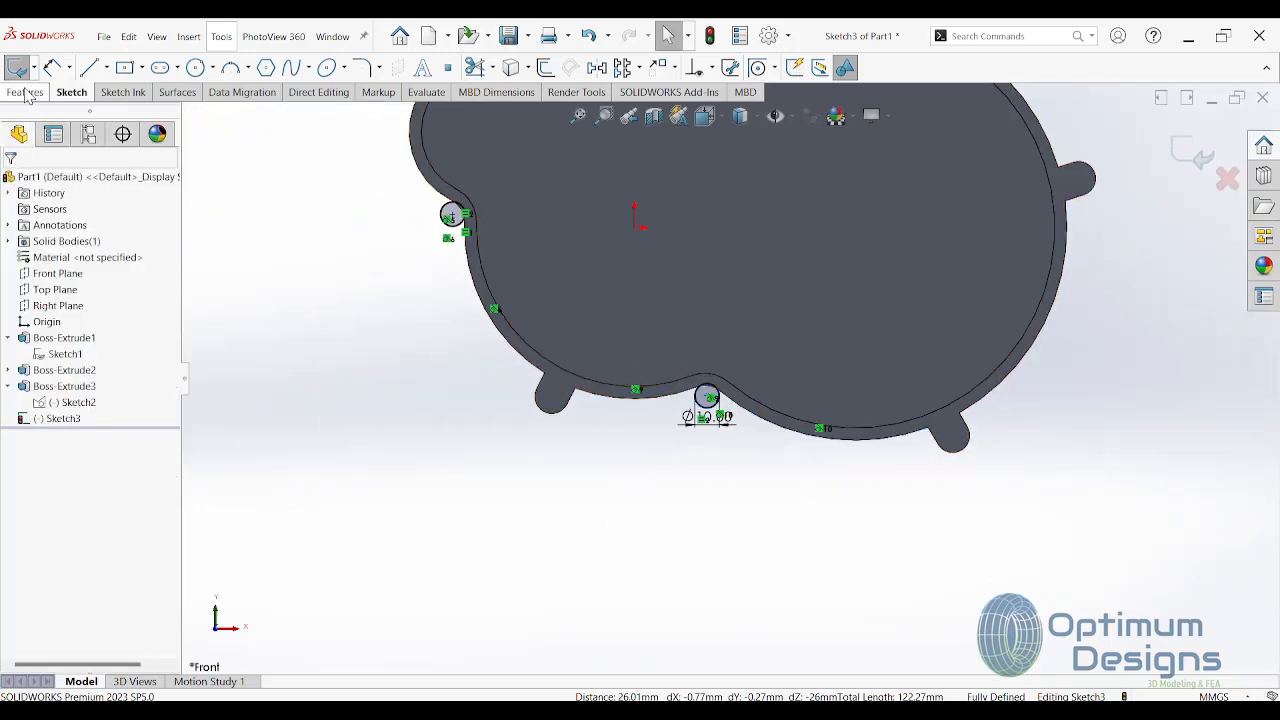
left_click(26, 92)
Step: Start a boss extrusion of Sketch3 beginning from the housing's front face
left_click(16, 67)
middle_click_drag(653, 427, 738, 272)
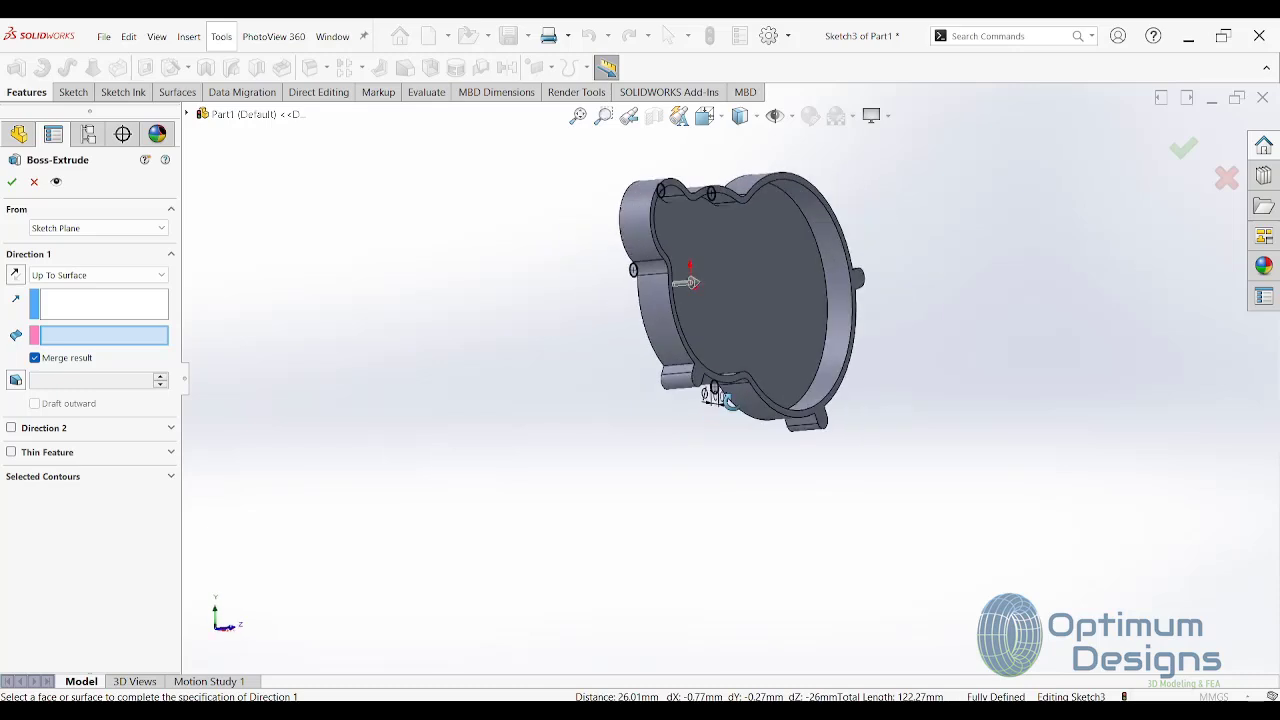
scroll(738, 272, "down", 5)
left_click(145, 229)
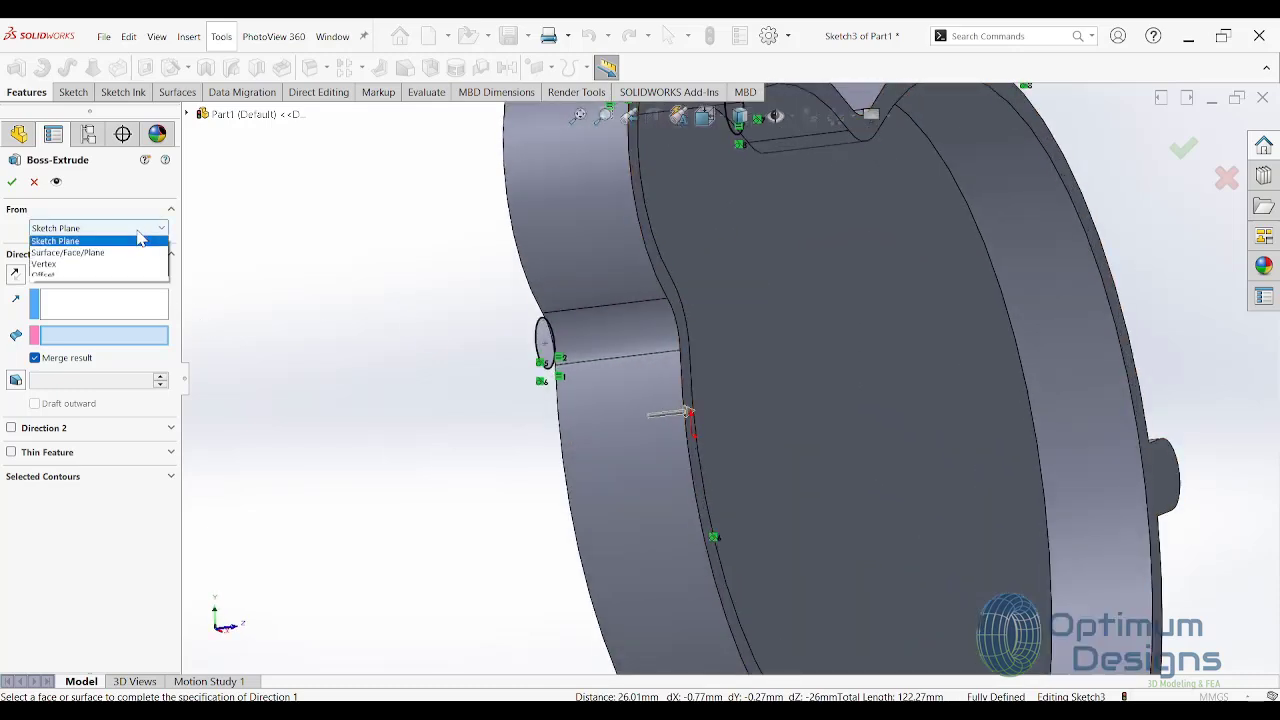
left_click(120, 251)
left_click(680, 326)
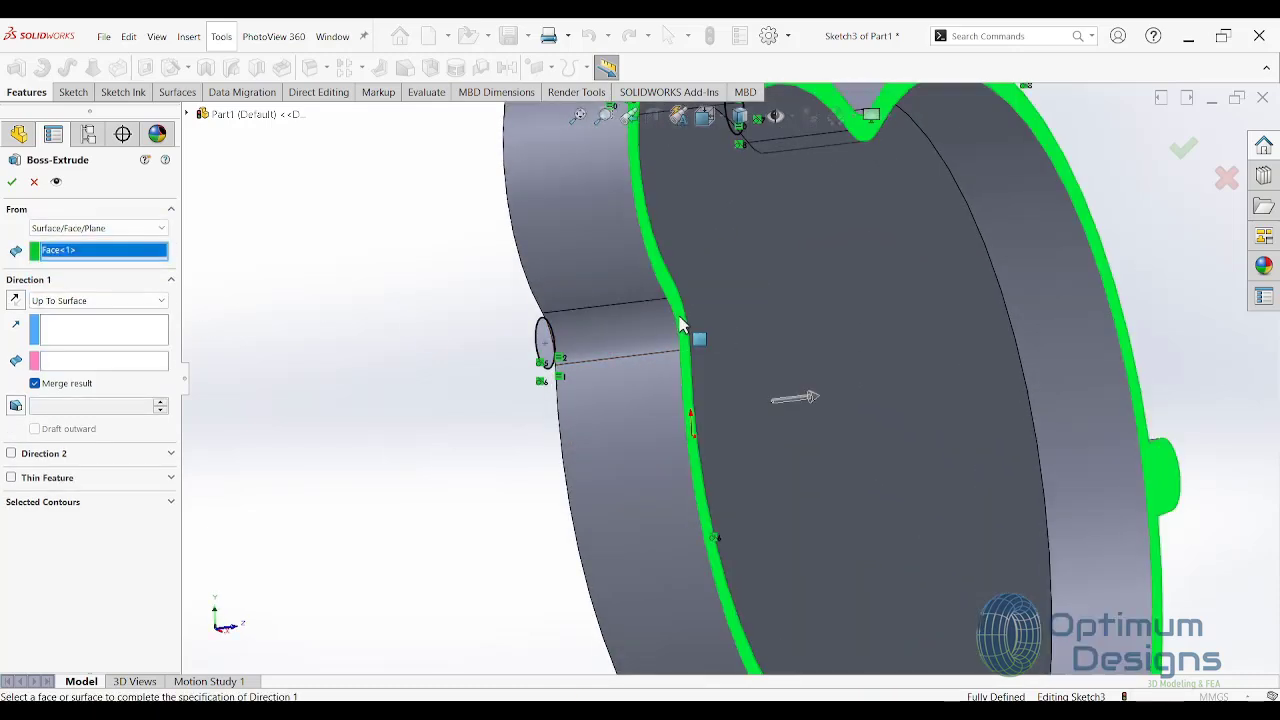
Step: Extrude it 5 mm Blind in the reversed direction and accept as Boss-Extrude4
left_click(128, 301)
left_click(80, 314)
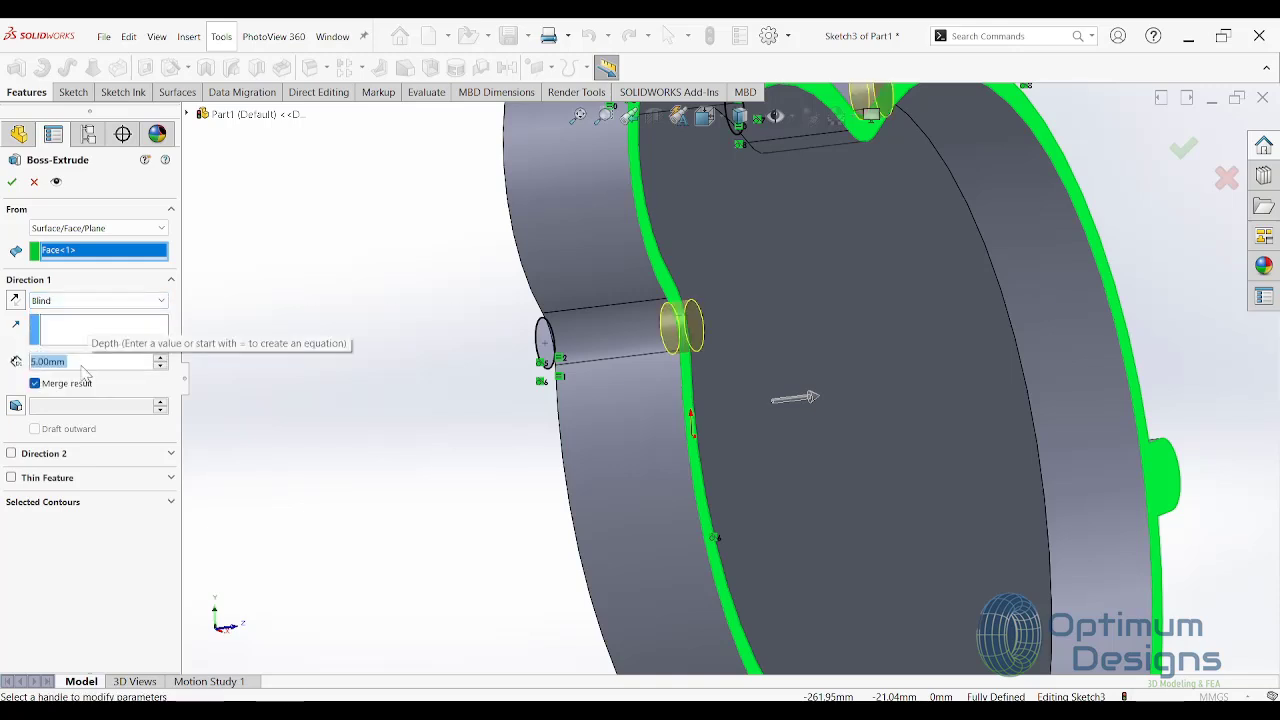
type("2")
key("Return")
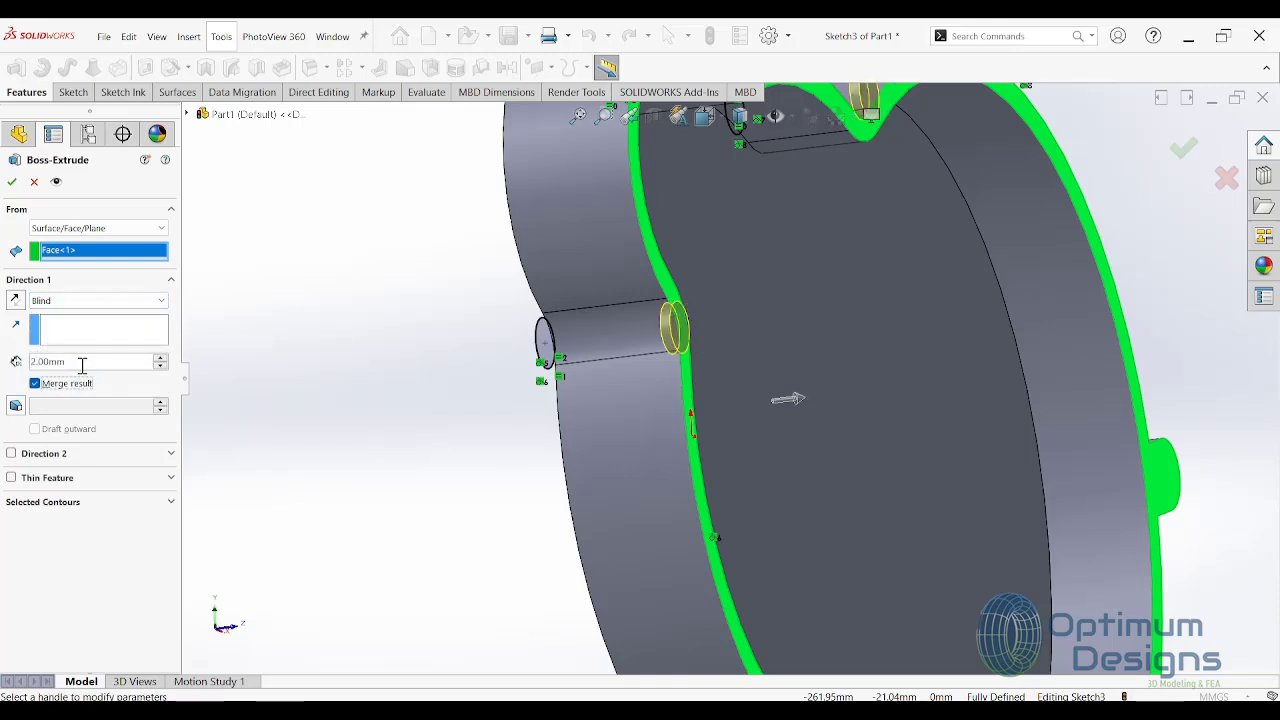
type("5")
key("Return")
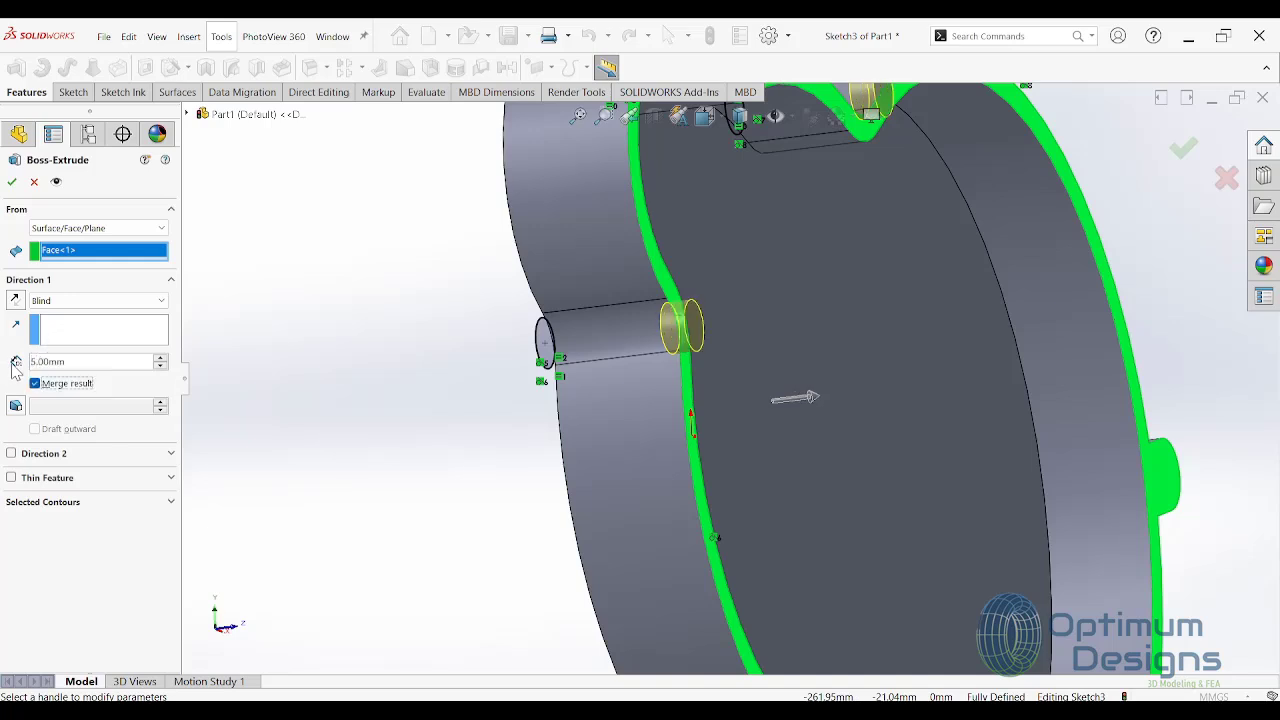
left_click(17, 300)
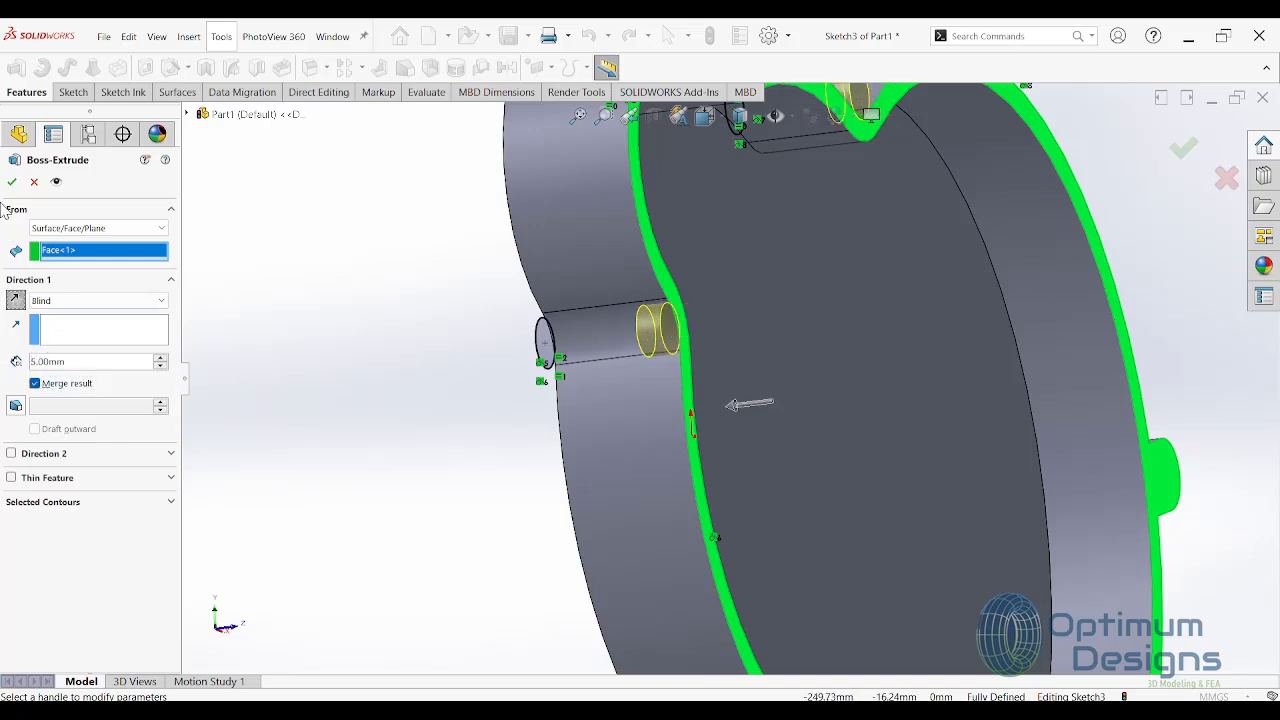
left_click(12, 181)
scroll(470, 330, "up", 5)
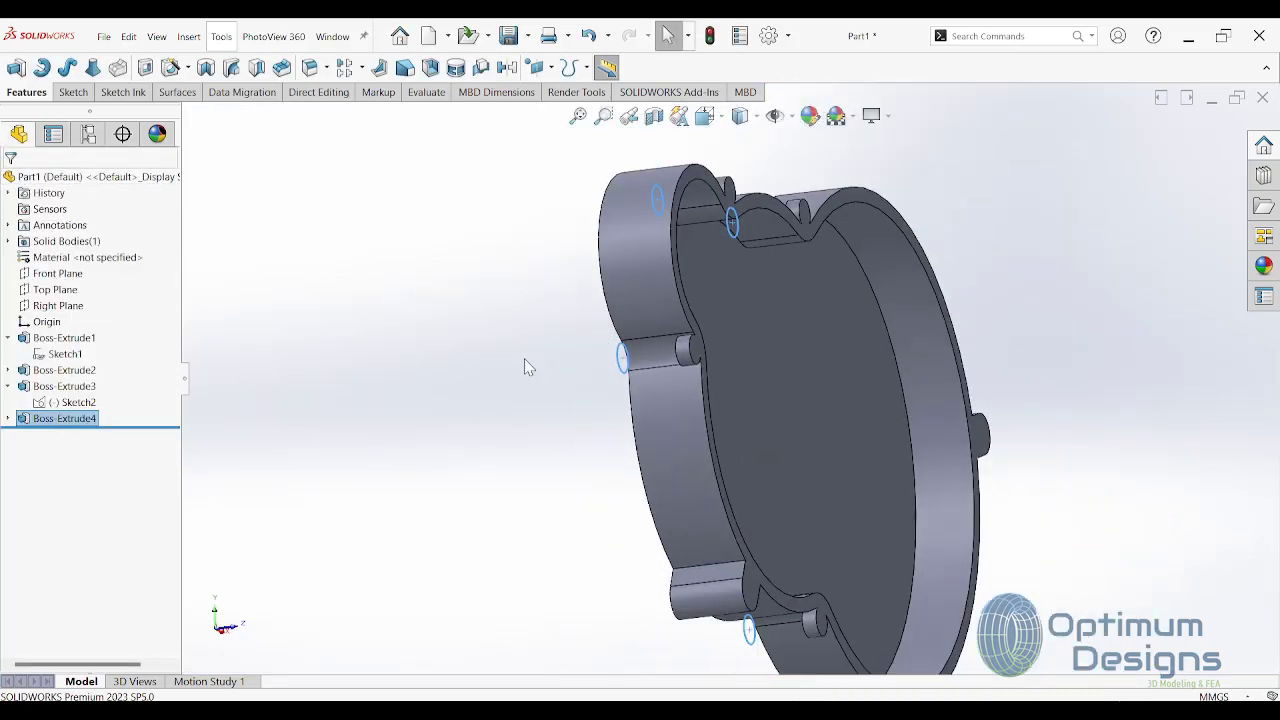
scroll(604, 385, "up", 1)
Step: Start a fillet and select the first four boss-to-housing edges
middle_click_drag(604, 379, 542, 503)
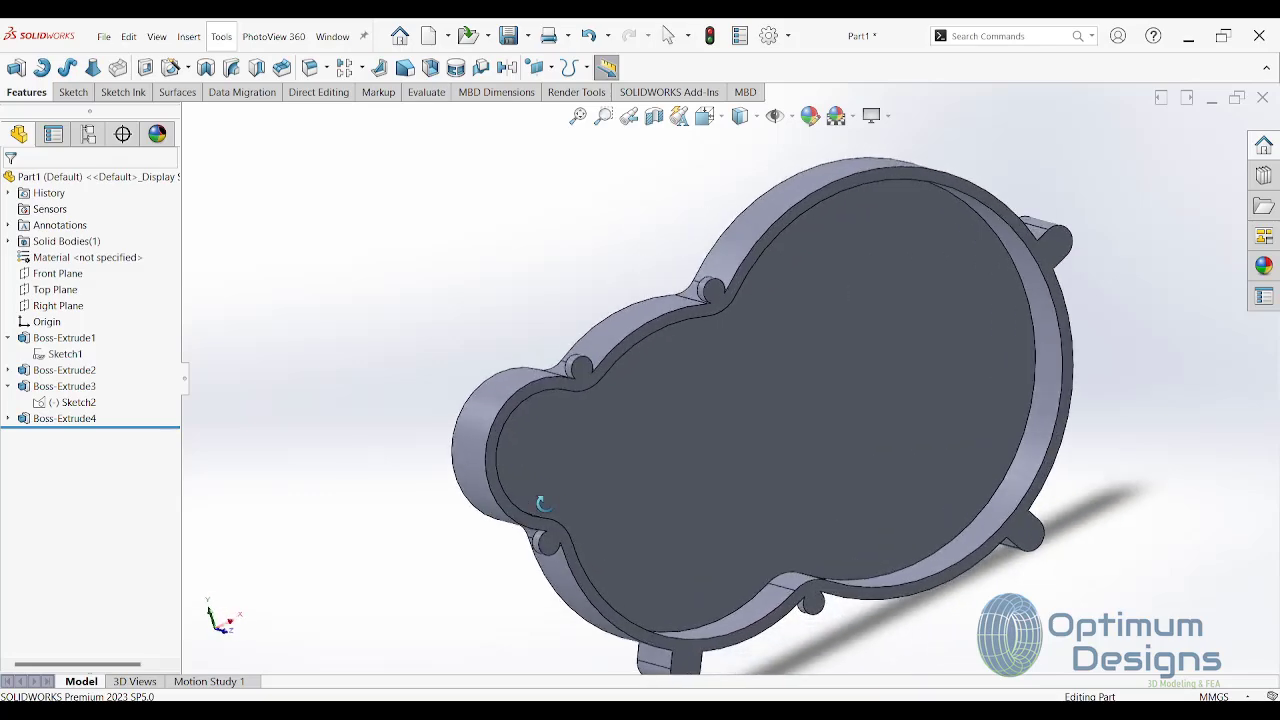
left_click(310, 67)
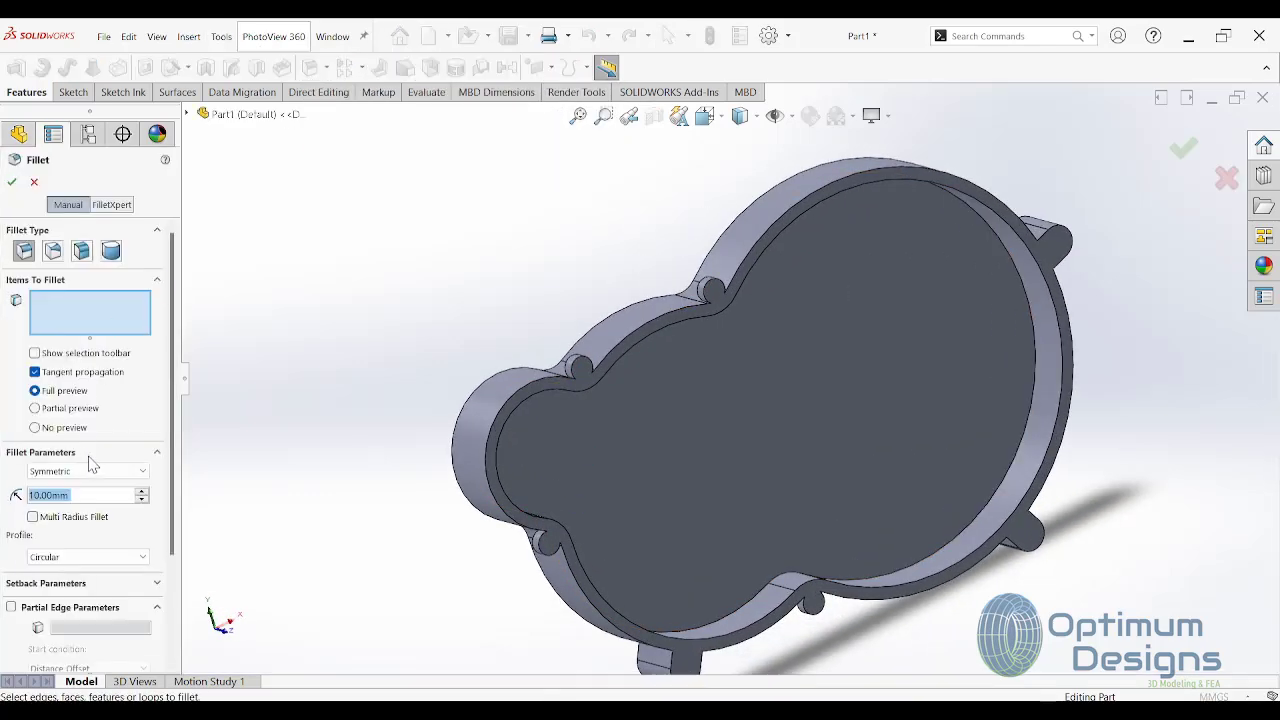
type("2")
scroll(600, 362, "down", 3)
scroll(603, 360, "down", 4)
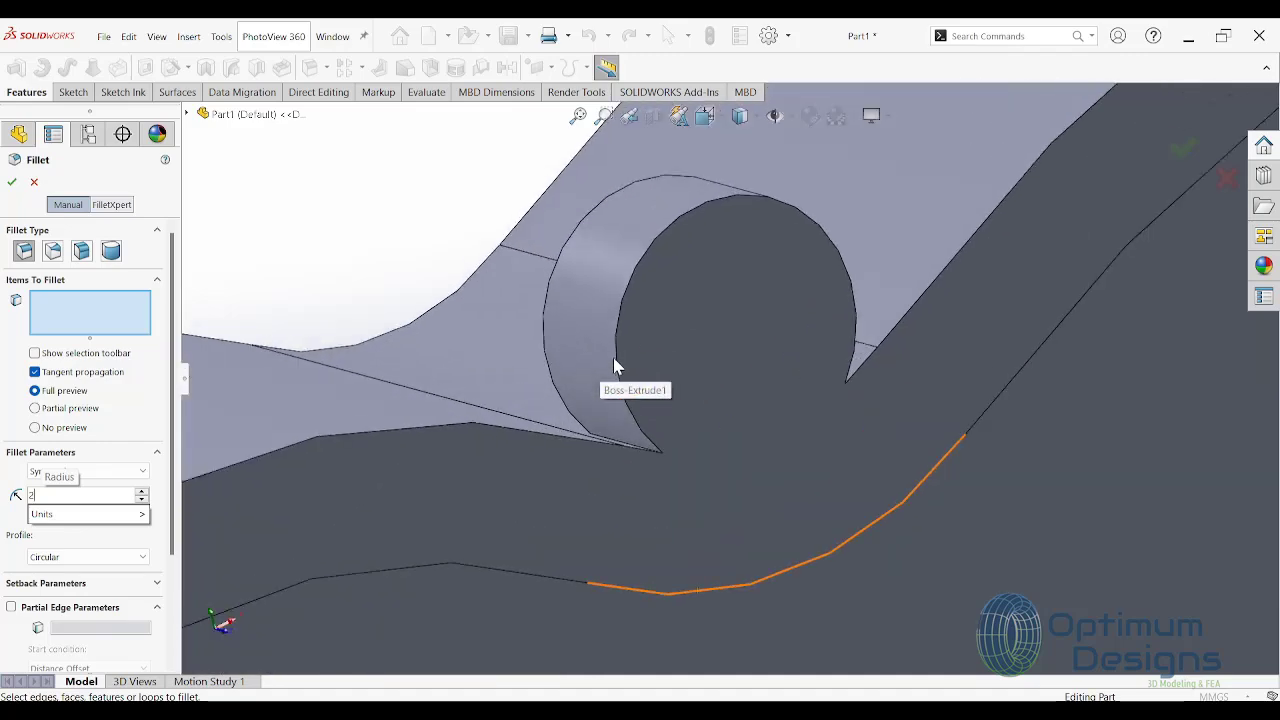
left_click(634, 445)
mouse_move(634, 445)
middle_mouse_down()
mouse_move(686, 449)
mouse_move(620, 517)
mouse_move(814, 406)
mouse_move(789, 423)
mouse_move(820, 368)
middle_mouse_up()
left_click(826, 363)
scroll(826, 363, "up", 5)
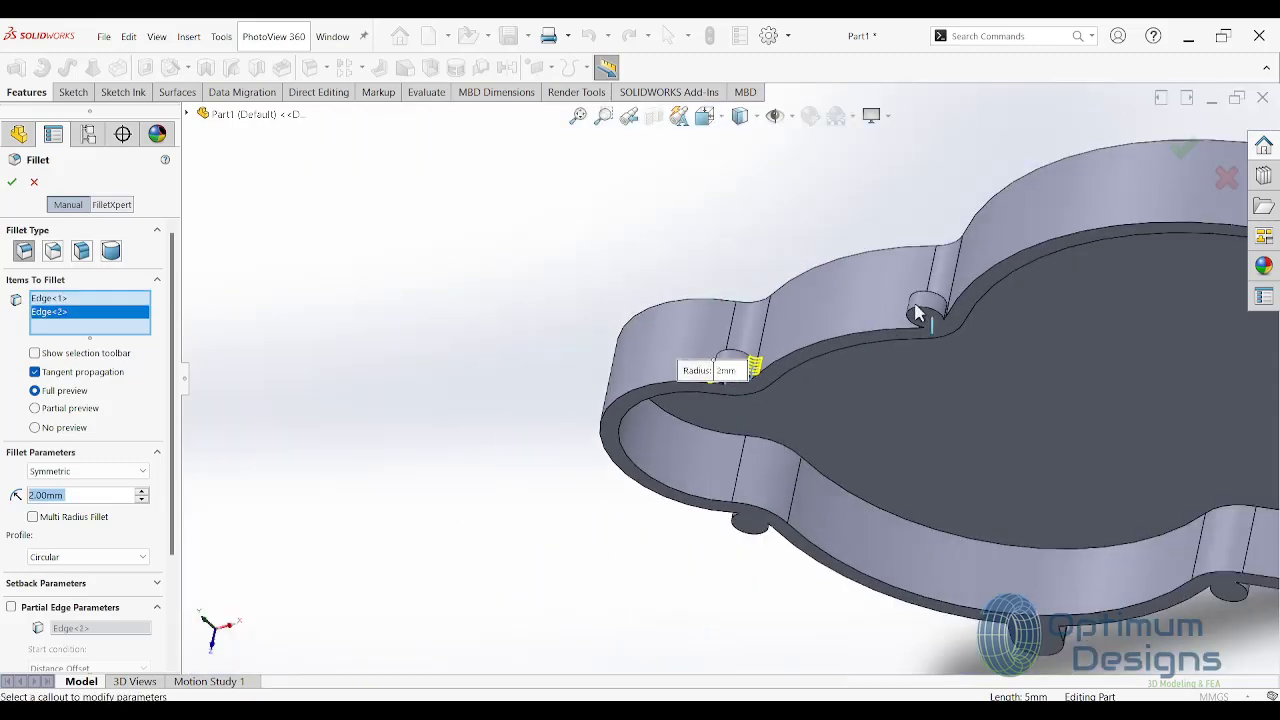
scroll(914, 380, "down", 5)
mouse_move(914, 380)
middle_mouse_down()
mouse_move(755, 518)
mouse_move(754, 477)
mouse_move(748, 503)
middle_mouse_up()
left_click(750, 522)
left_click(670, 522)
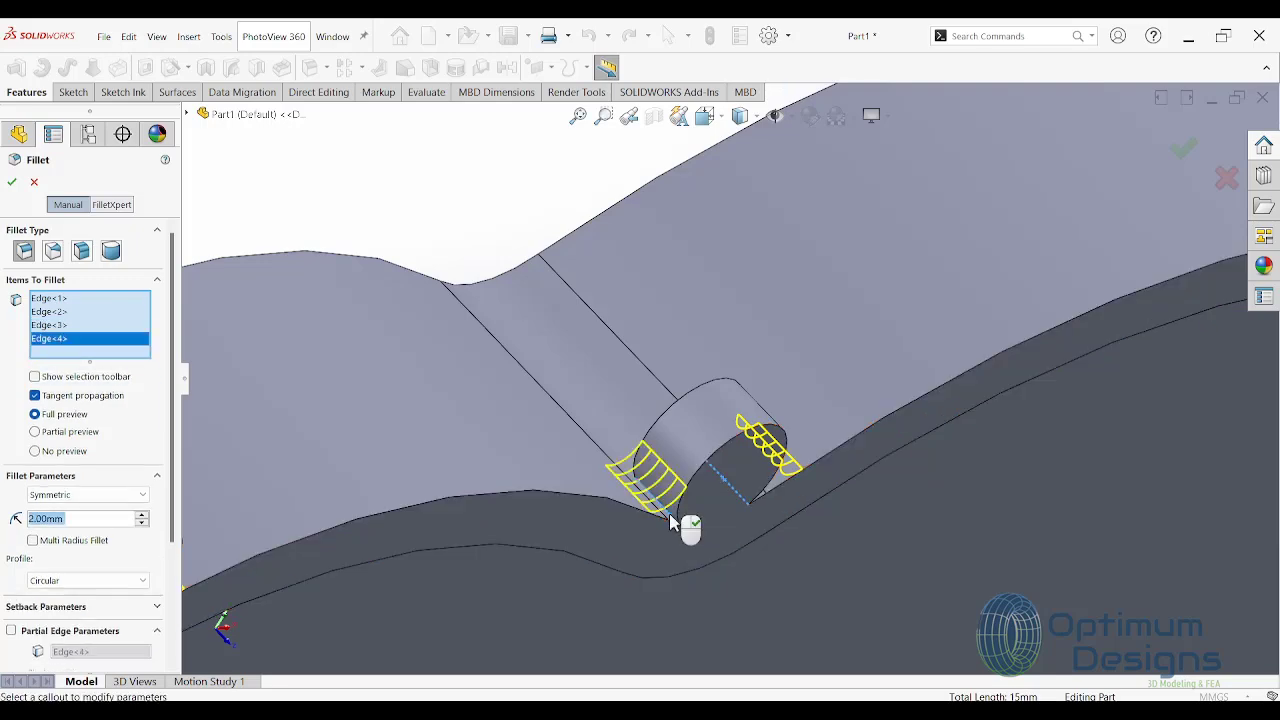
scroll(686, 525, "up", 3)
scroll(686, 525, "up", 2)
scroll(679, 377, "down", 6)
scroll(679, 377, "down", 3)
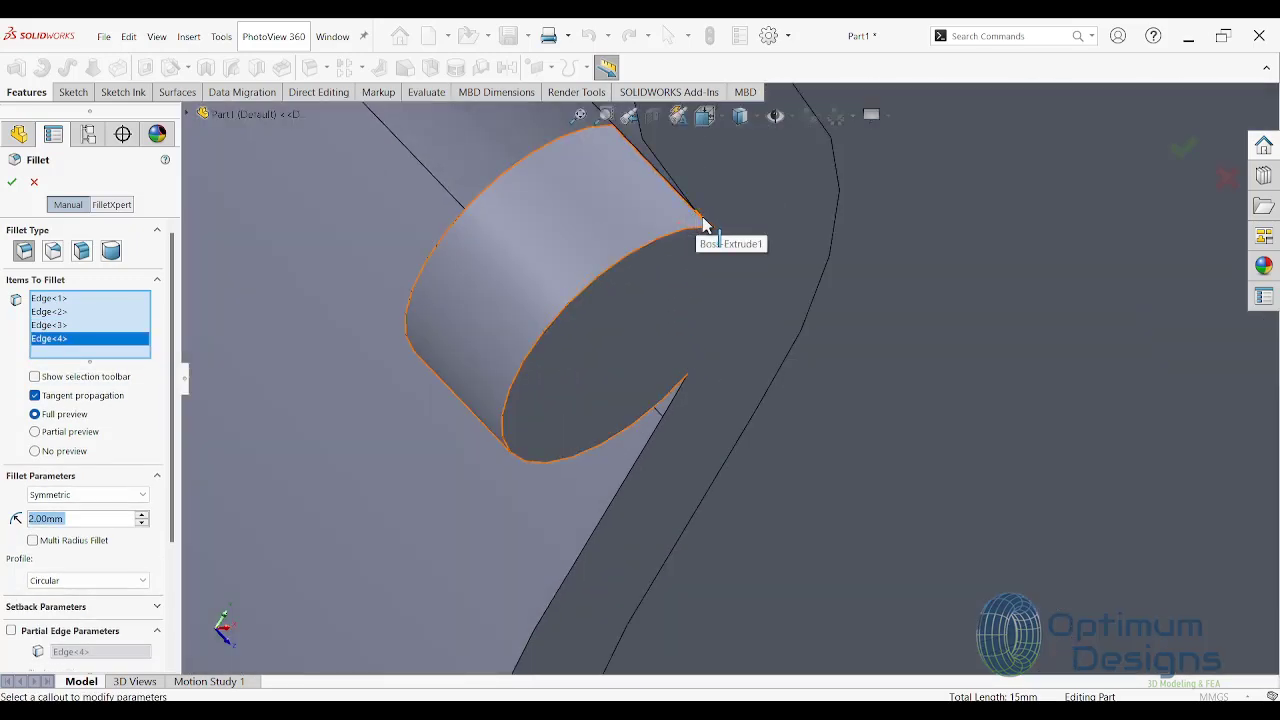
Step: Add the remaining boss and notch edges and accept the 2 mm fillet
mouse_move(703, 224)
middle_mouse_down()
mouse_move(706, 209)
mouse_move(688, 220)
middle_mouse_up()
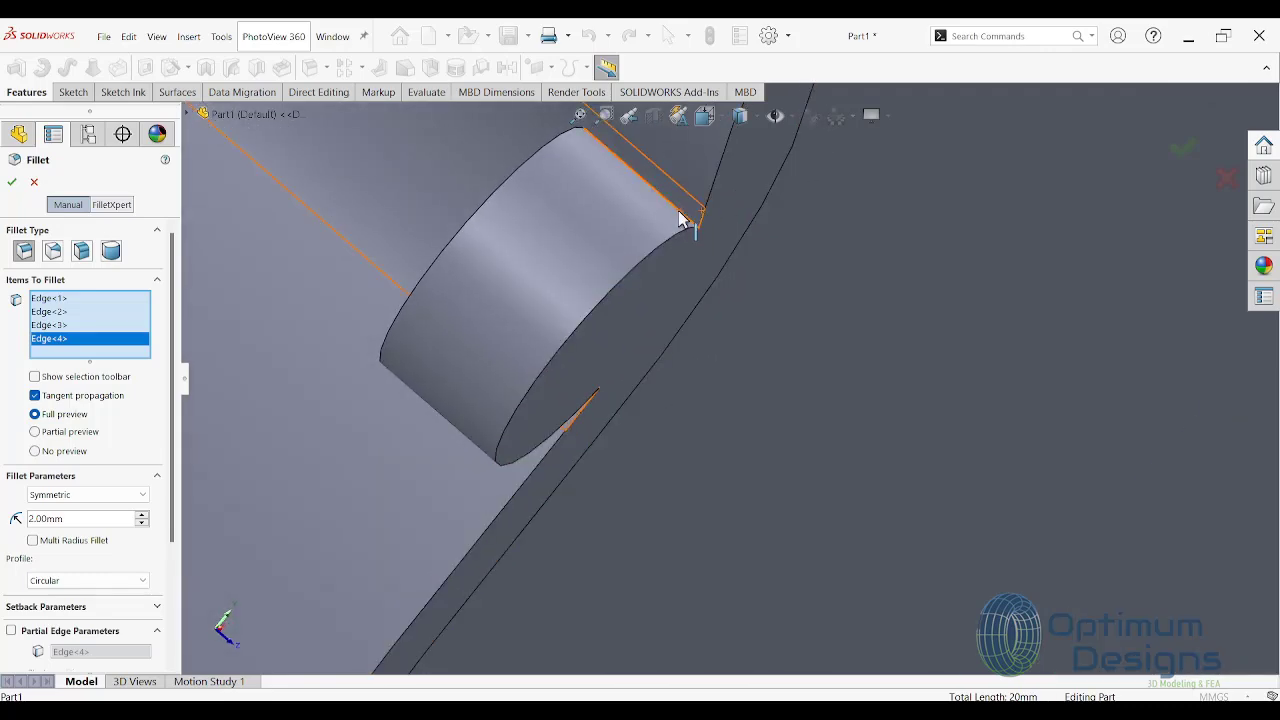
left_click(660, 203)
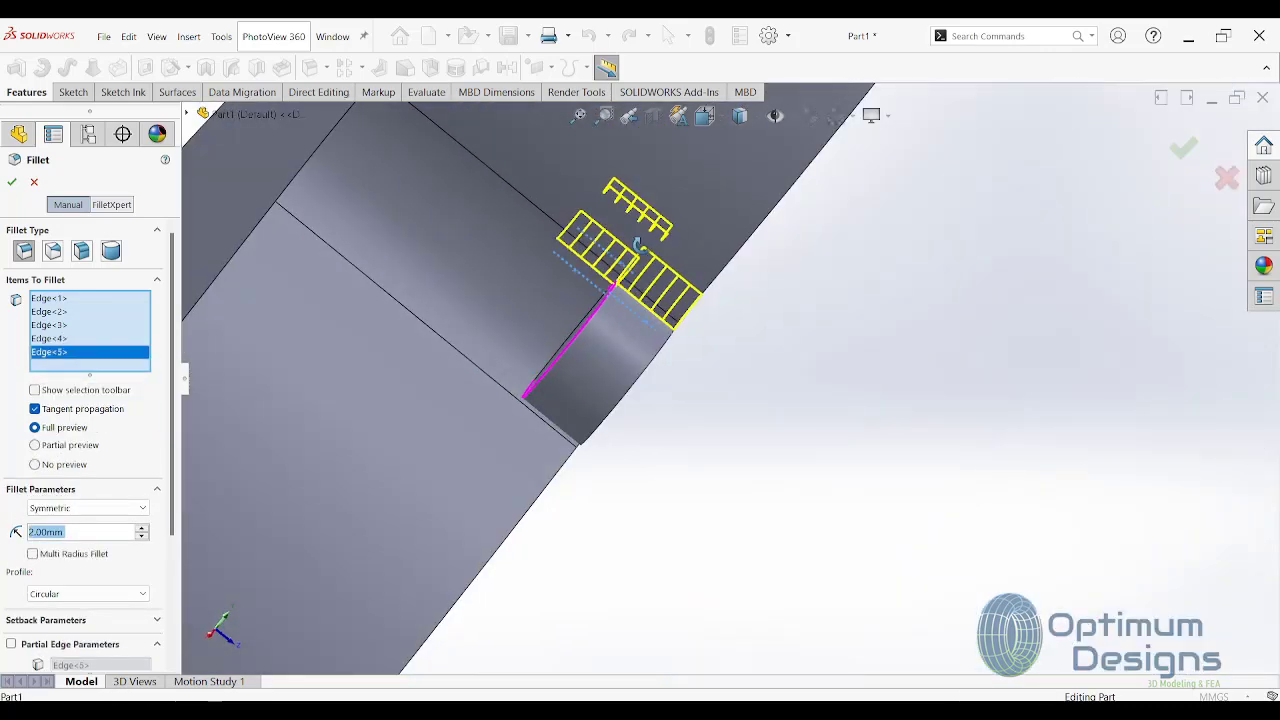
scroll(608, 323, "up", 3)
scroll(551, 462, "up", 3)
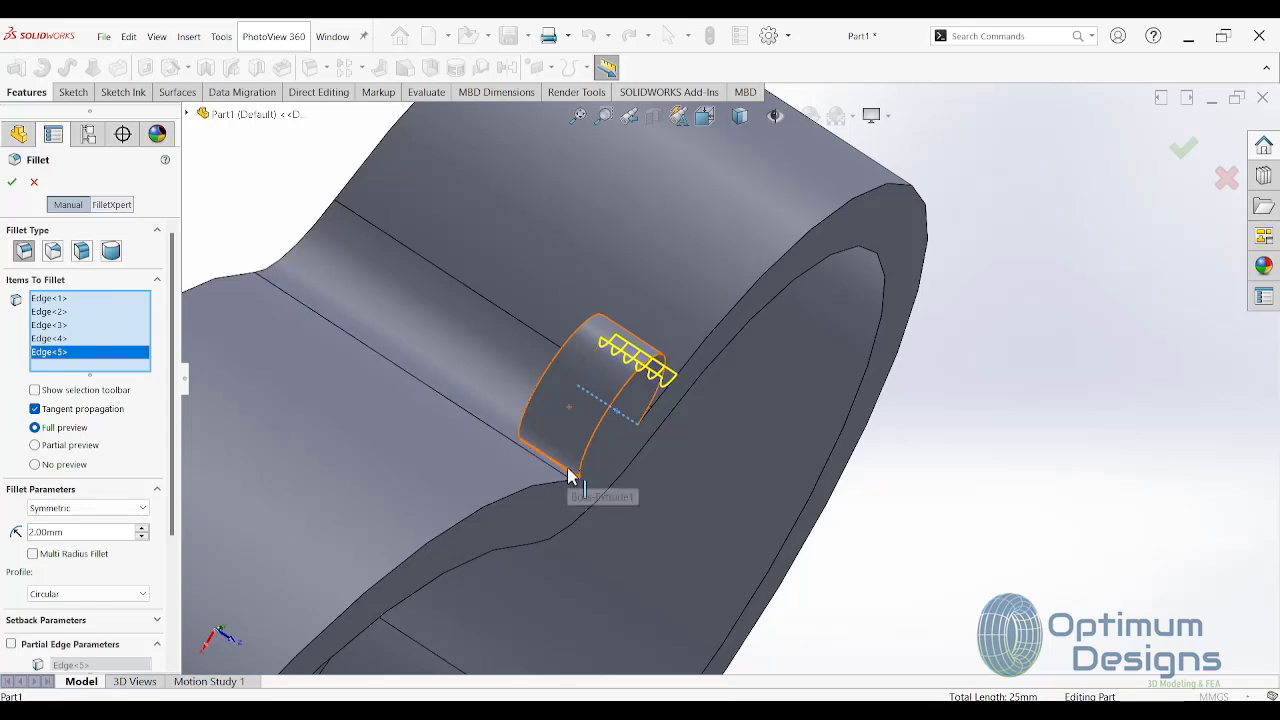
left_click(572, 472)
scroll(560, 480, "up", 2)
scroll(560, 487, "up", 2)
mouse_move(560, 515)
middle_mouse_down()
mouse_move(526, 422)
mouse_move(591, 477)
mouse_move(534, 363)
mouse_move(580, 460)
mouse_move(647, 457)
middle_mouse_up()
scroll(647, 457, "down", 5)
scroll(657, 449, "down", 3)
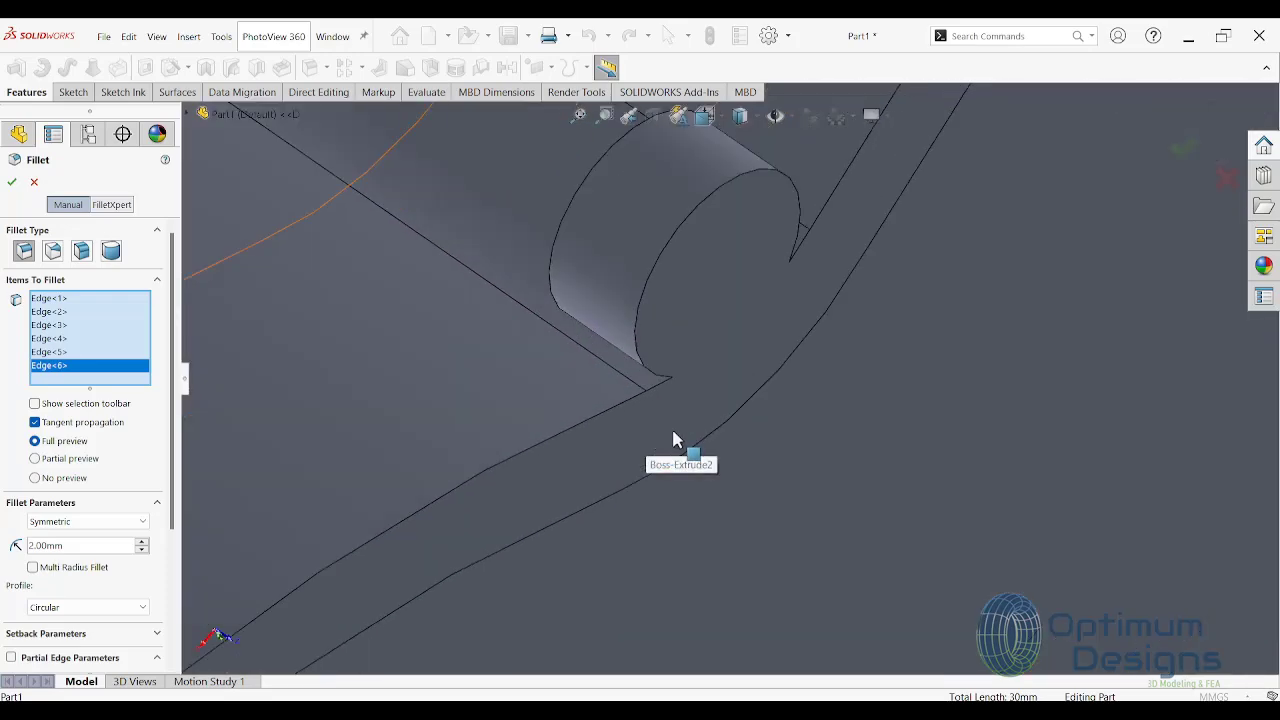
scroll(677, 437, "down", 2)
left_click(677, 370)
scroll(680, 370, "up", 3)
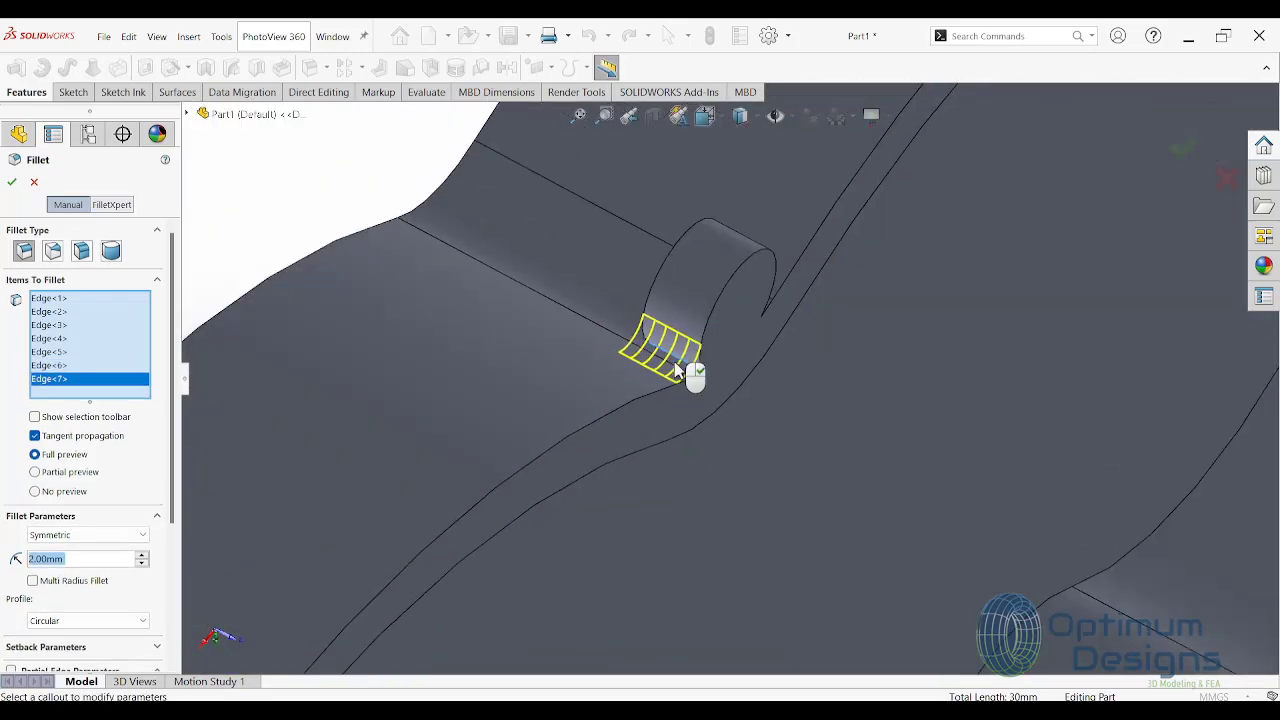
middle_click_drag(686, 371, 586, 500)
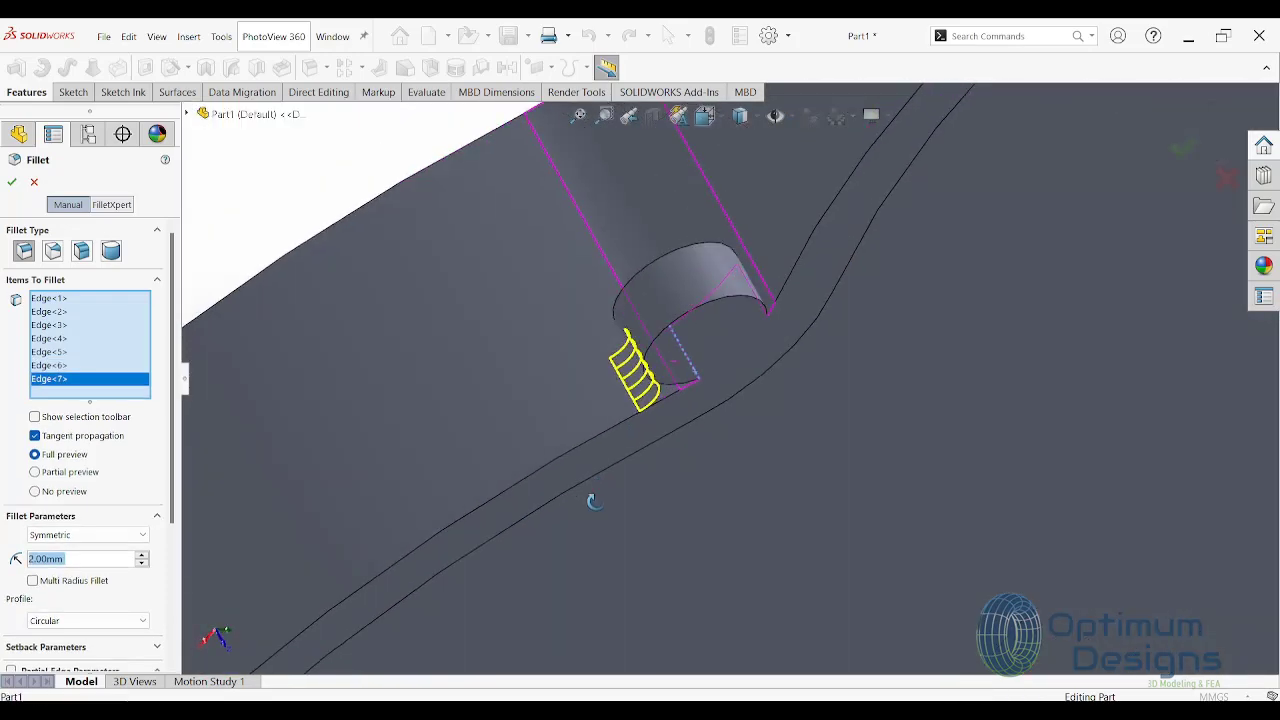
left_click(757, 337)
key("Return")
scroll(787, 440, "up", 5)
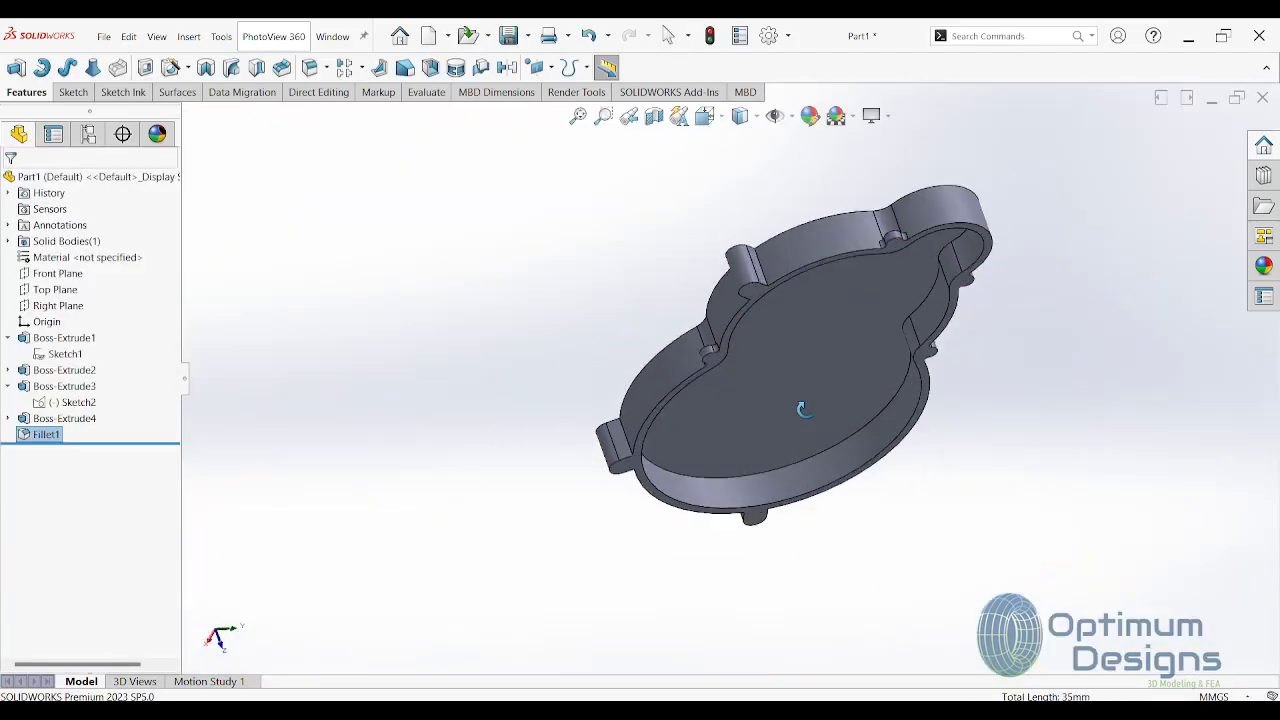
mouse_move(806, 406)
middle_mouse_down()
mouse_move(726, 303)
mouse_move(703, 197)
mouse_move(737, 251)
middle_mouse_up()
Step: Start a 10 mm fillet and pick both edges of the first tab
left_click(311, 67)
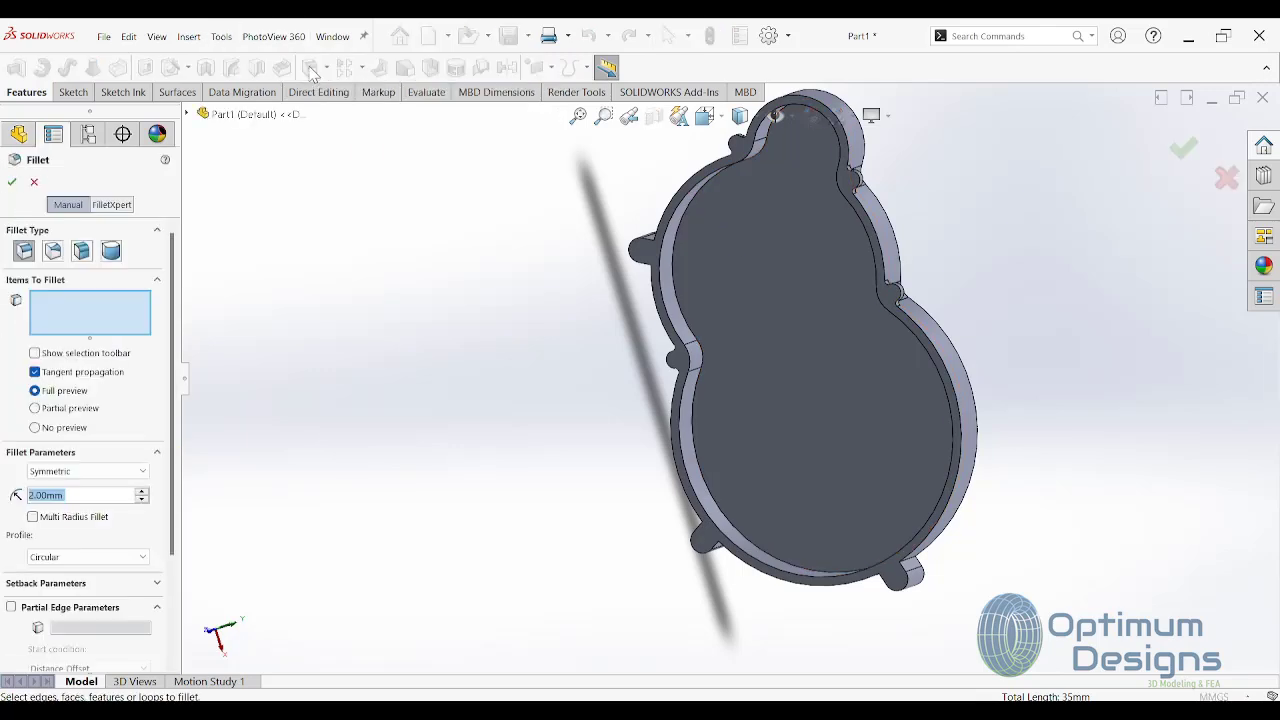
type("10")
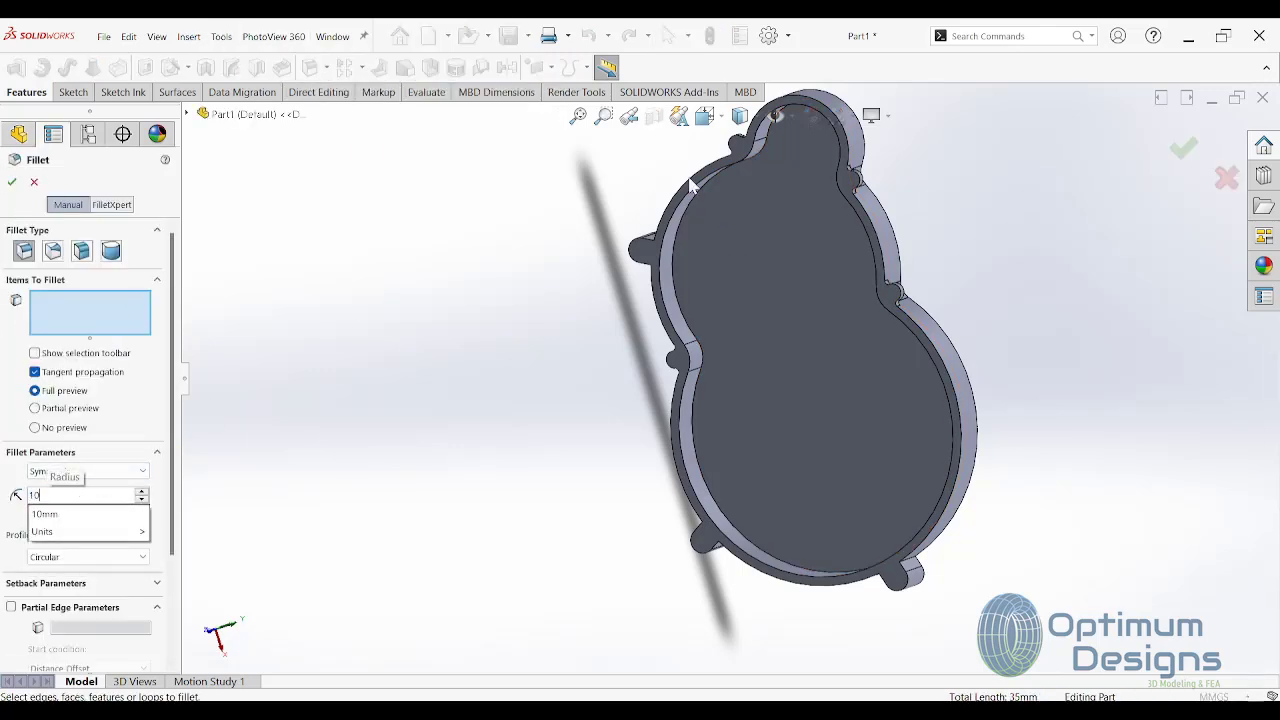
scroll(862, 524, "down", 5)
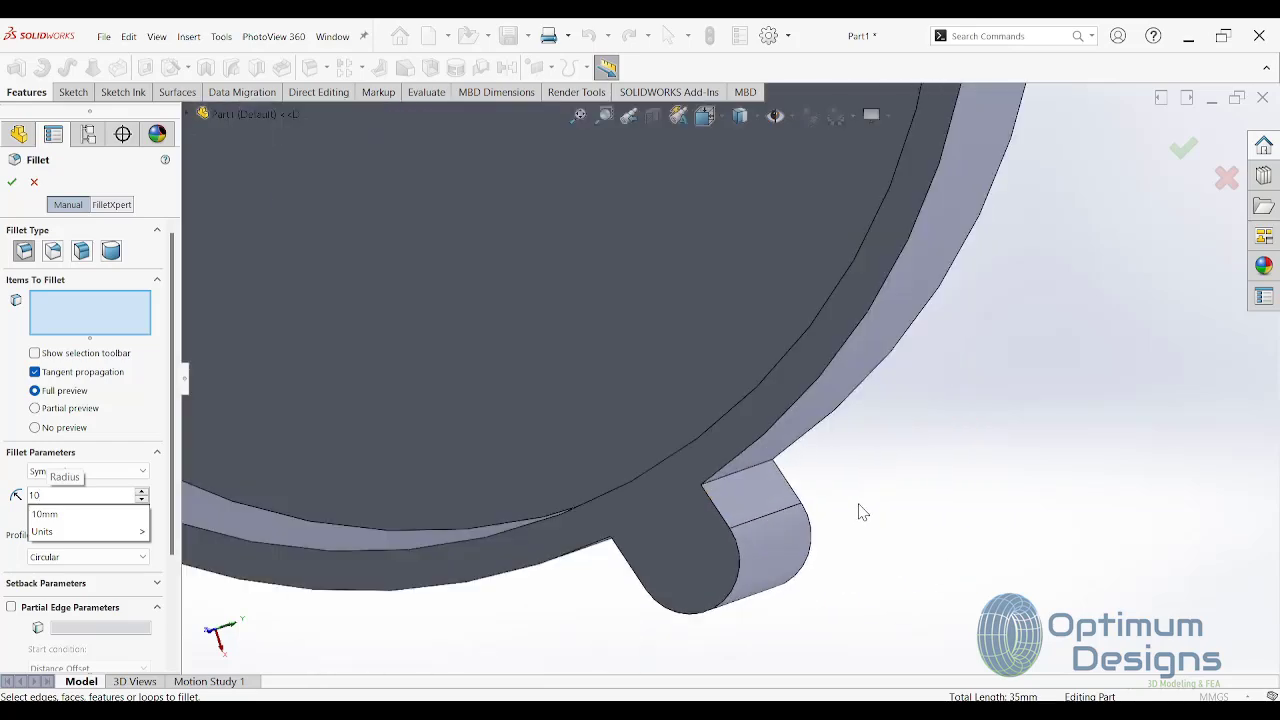
left_click(678, 447)
middle_click_drag(686, 449, 622, 472)
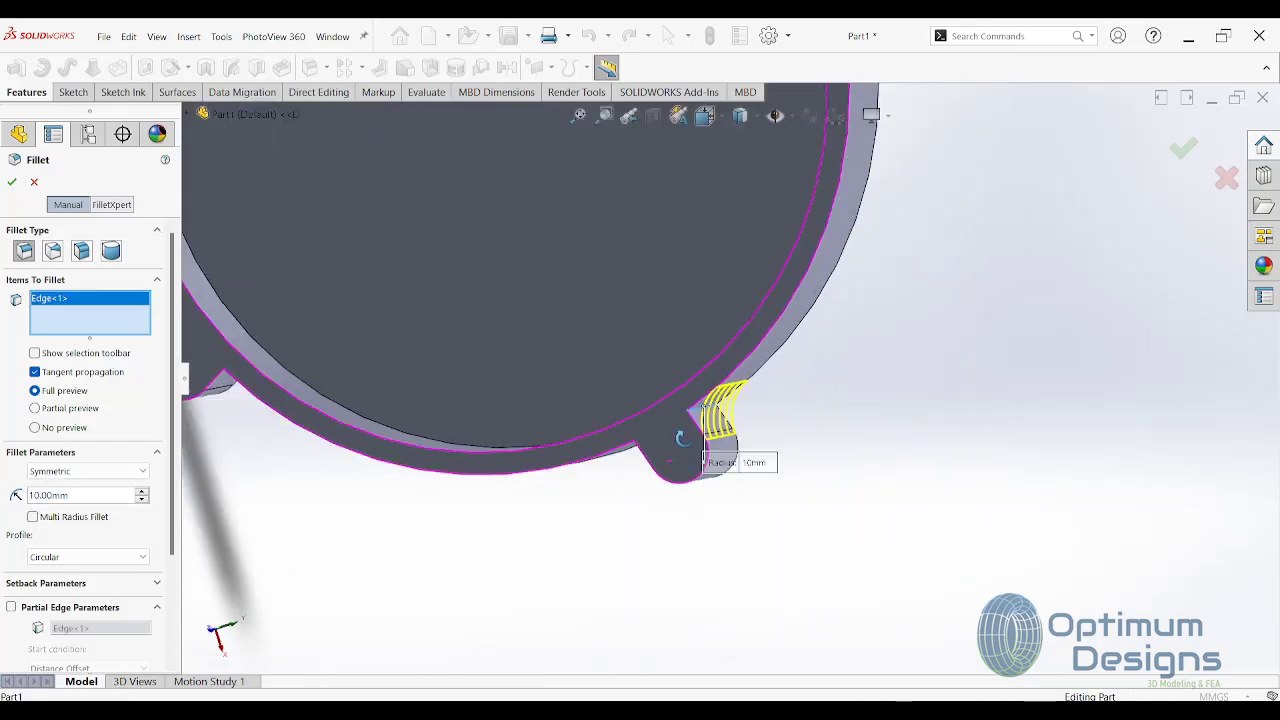
left_click(623, 463)
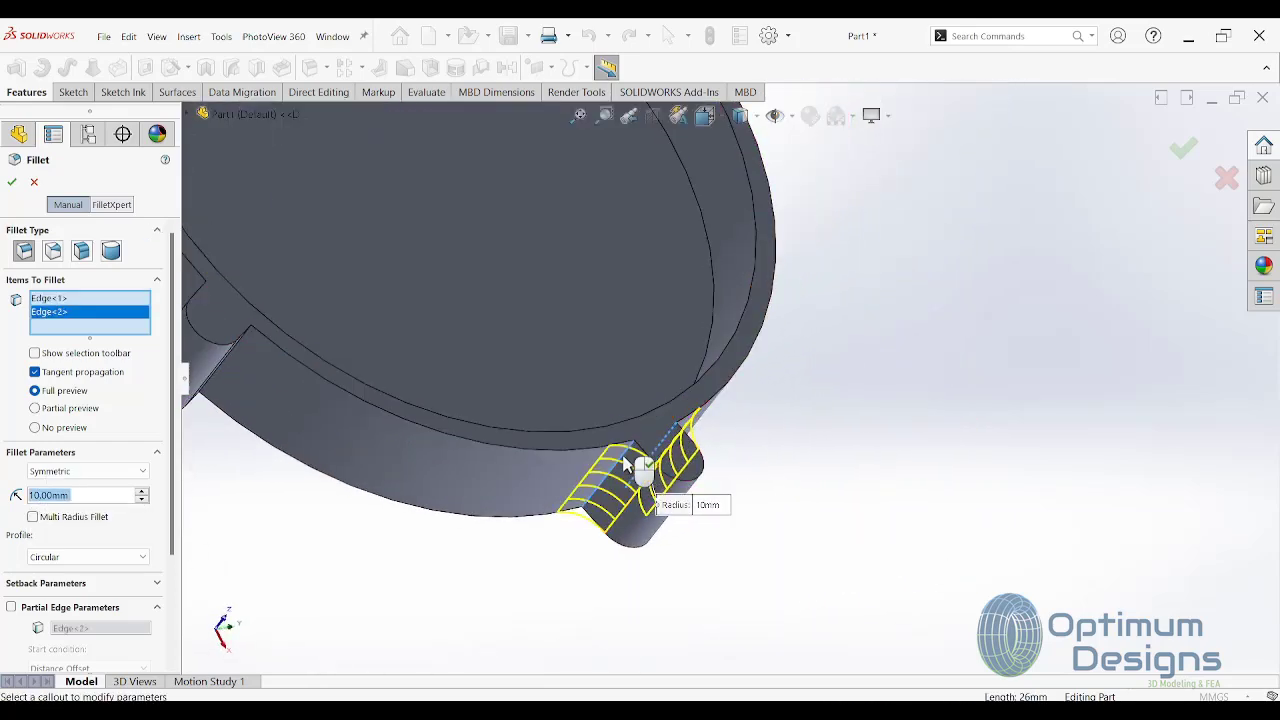
Step: Add four more tab-to-wall edges to the 10 mm fillet
middle_click_drag(257, 343, 218, 277)
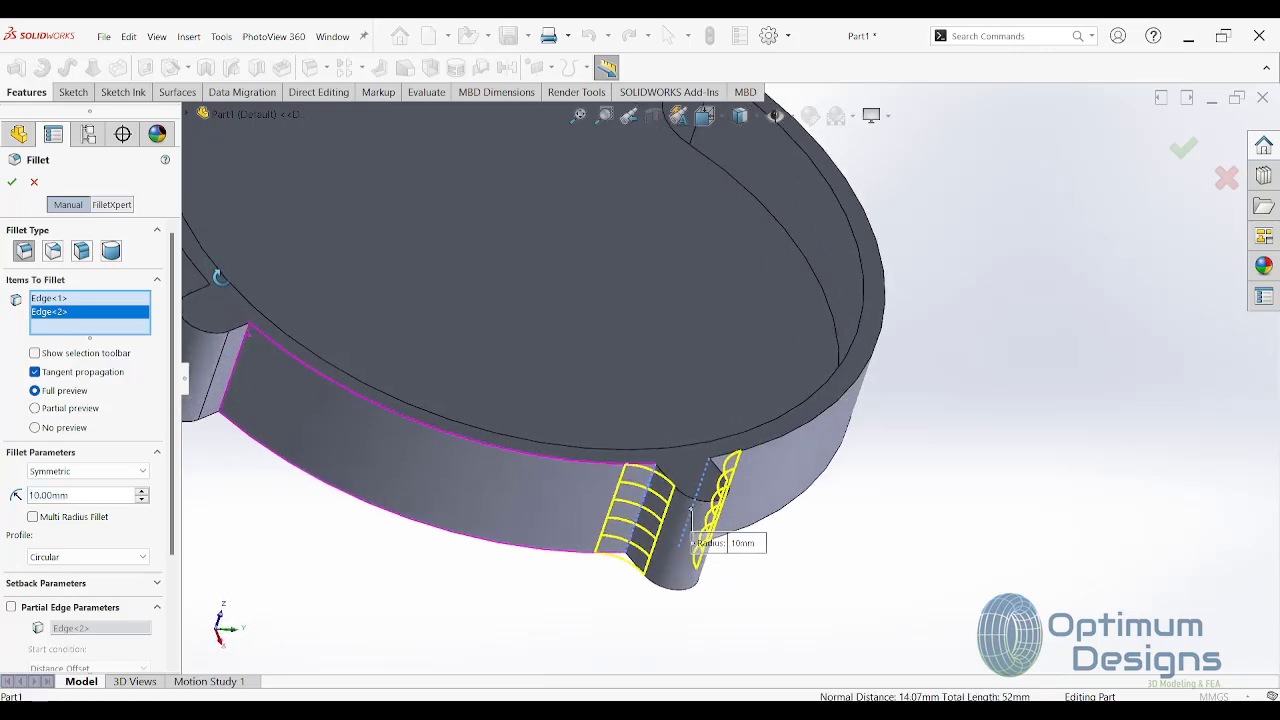
left_click(252, 362)
mouse_move(262, 363)
middle_mouse_down()
mouse_move(346, 409)
mouse_move(417, 491)
middle_mouse_up()
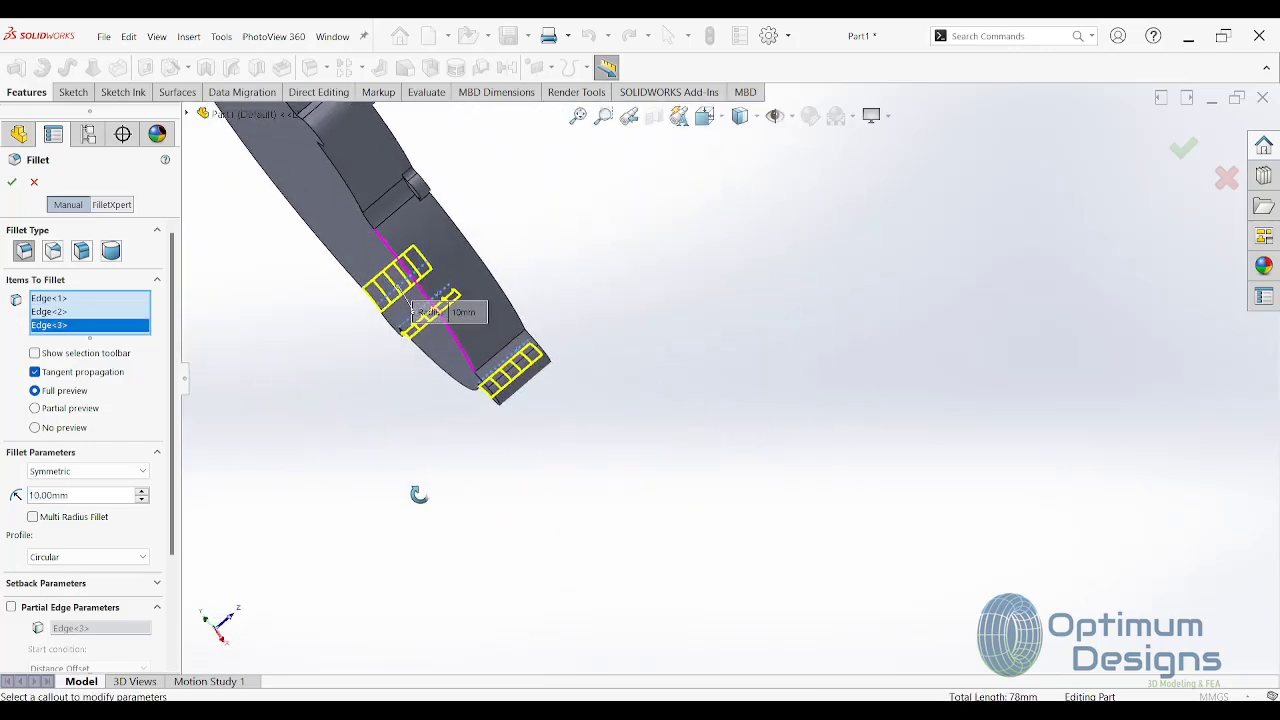
left_click(515, 347)
middle_click_drag(523, 363, 437, 224)
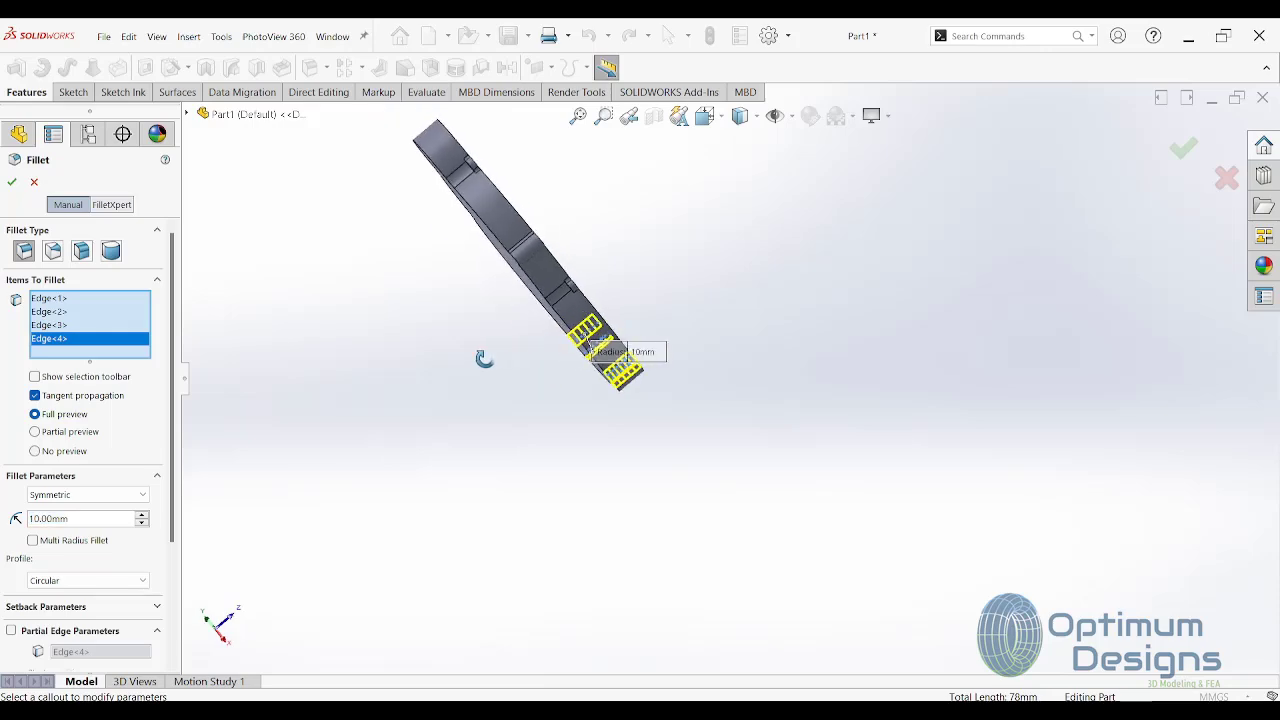
scroll(435, 224, "down", 5)
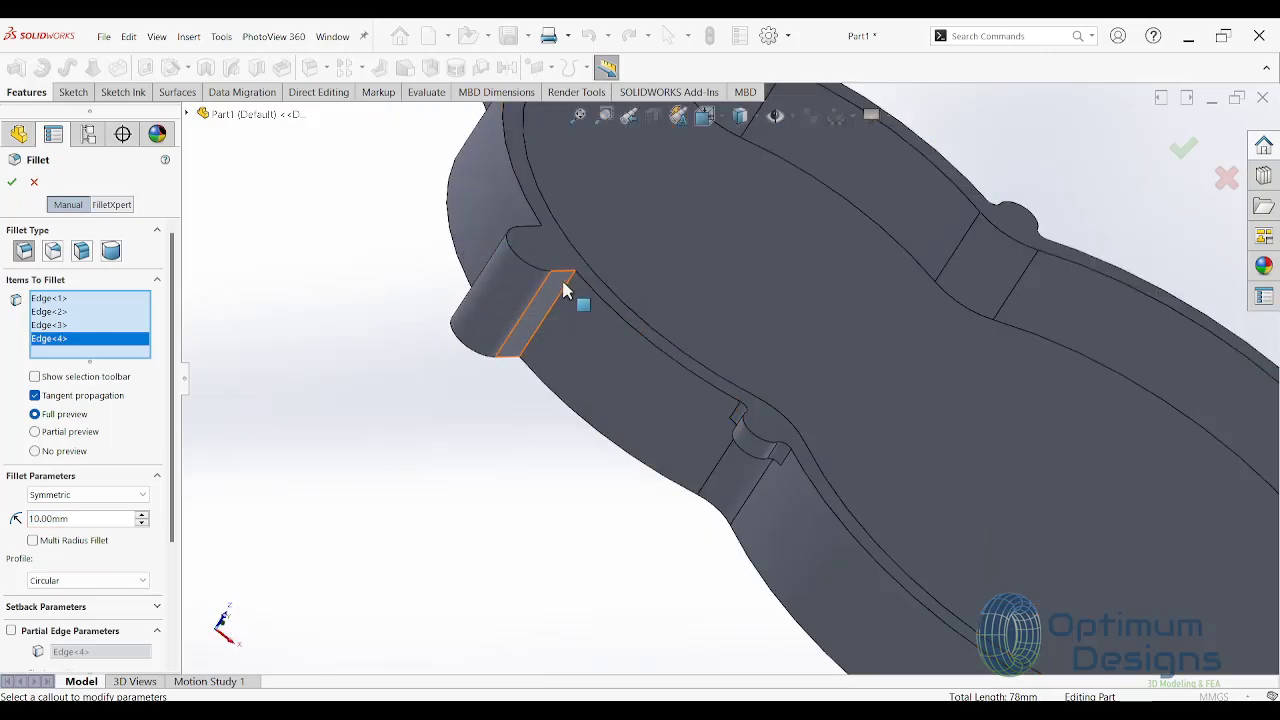
left_click(568, 318)
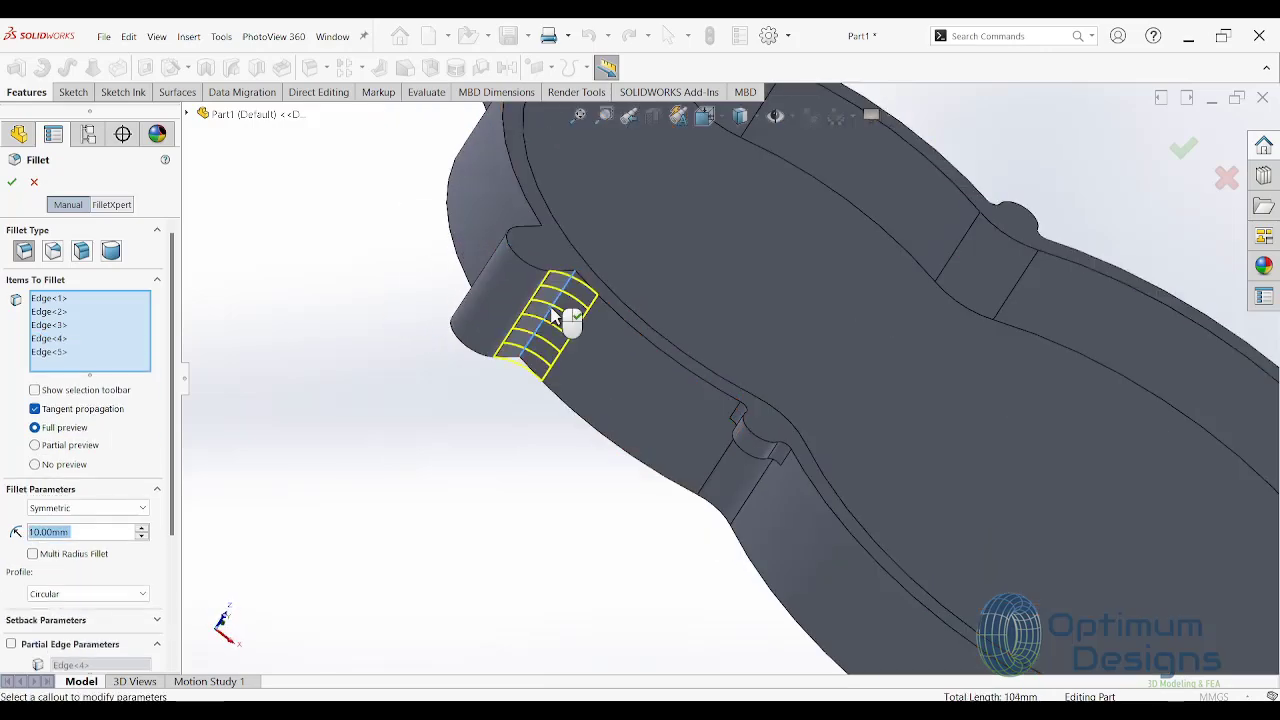
scroll(571, 320, "up", 5)
mouse_move(571, 320)
middle_mouse_down()
mouse_move(629, 470)
mouse_move(583, 340)
mouse_move(505, 456)
middle_mouse_up()
left_click(577, 298)
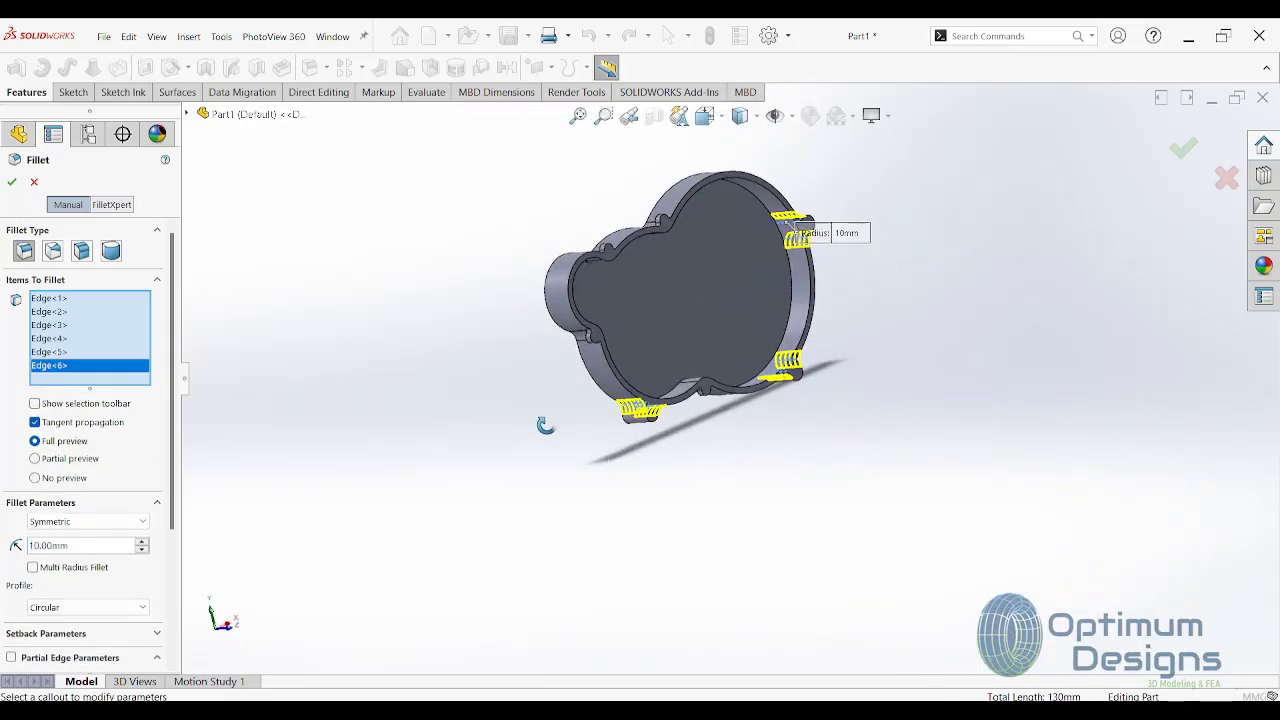
Step: Accept the 10 mm fillet as Fillet2 and inspect the inner pocket wall
left_click(1184, 149)
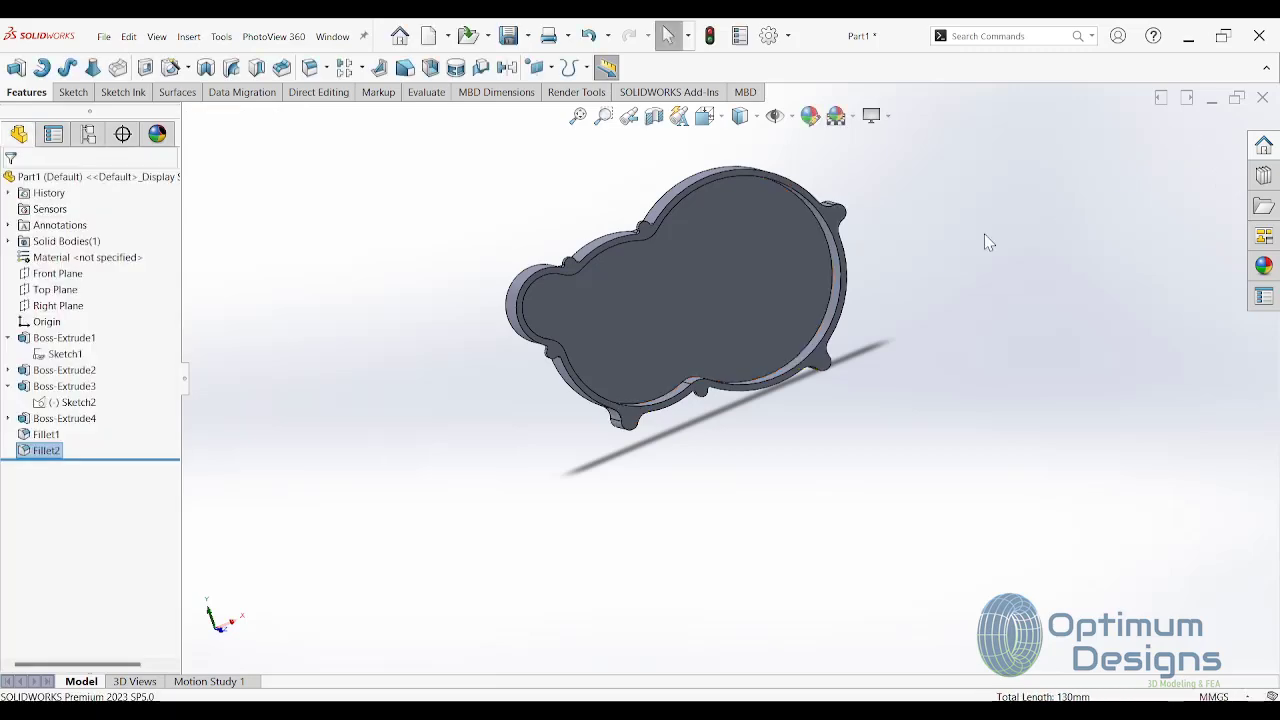
middle_click_drag(986, 237, 735, 330)
scroll(735, 330, "down", 5)
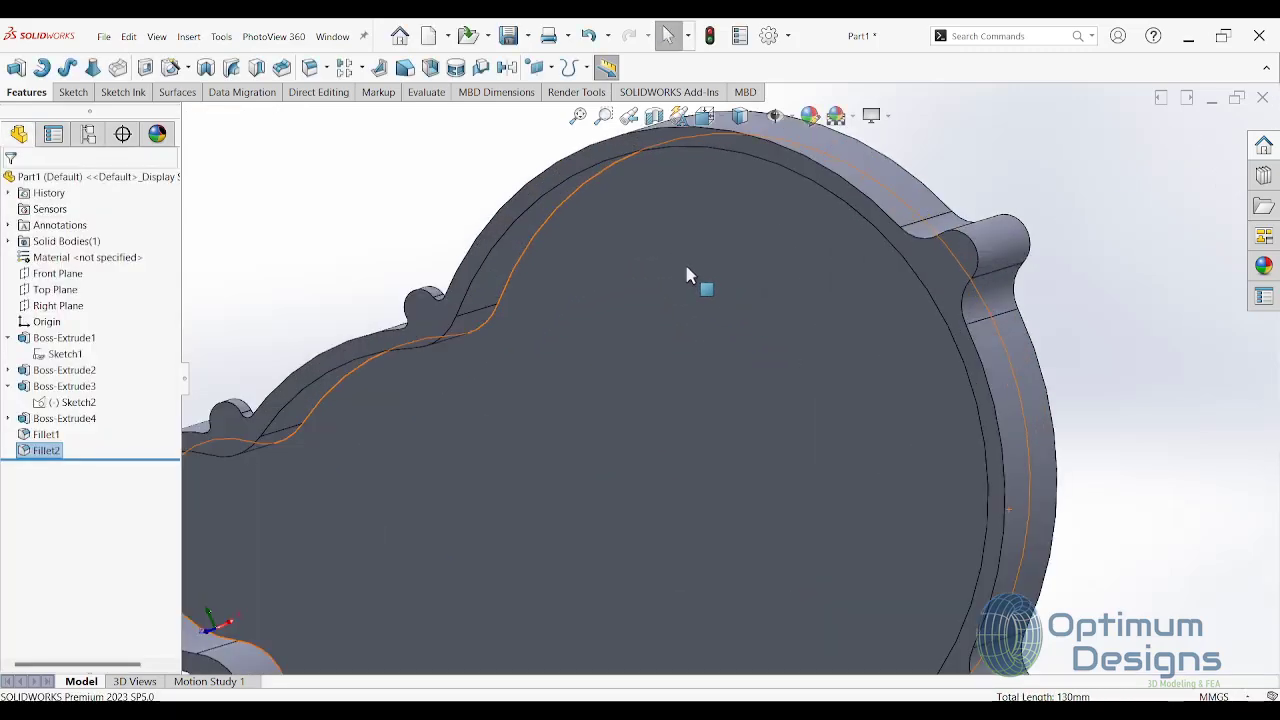
mouse_move(686, 277)
middle_mouse_down()
mouse_move(686, 374)
mouse_move(760, 403)
mouse_move(602, 320)
mouse_move(437, 323)
mouse_move(517, 394)
mouse_move(443, 360)
mouse_move(394, 246)
mouse_move(640, 410)
mouse_move(674, 417)
mouse_move(640, 371)
middle_mouse_up()
Step: Open Boss-Extrude4 for editing from a tab face and accept it unchanged
left_click(489, 249)
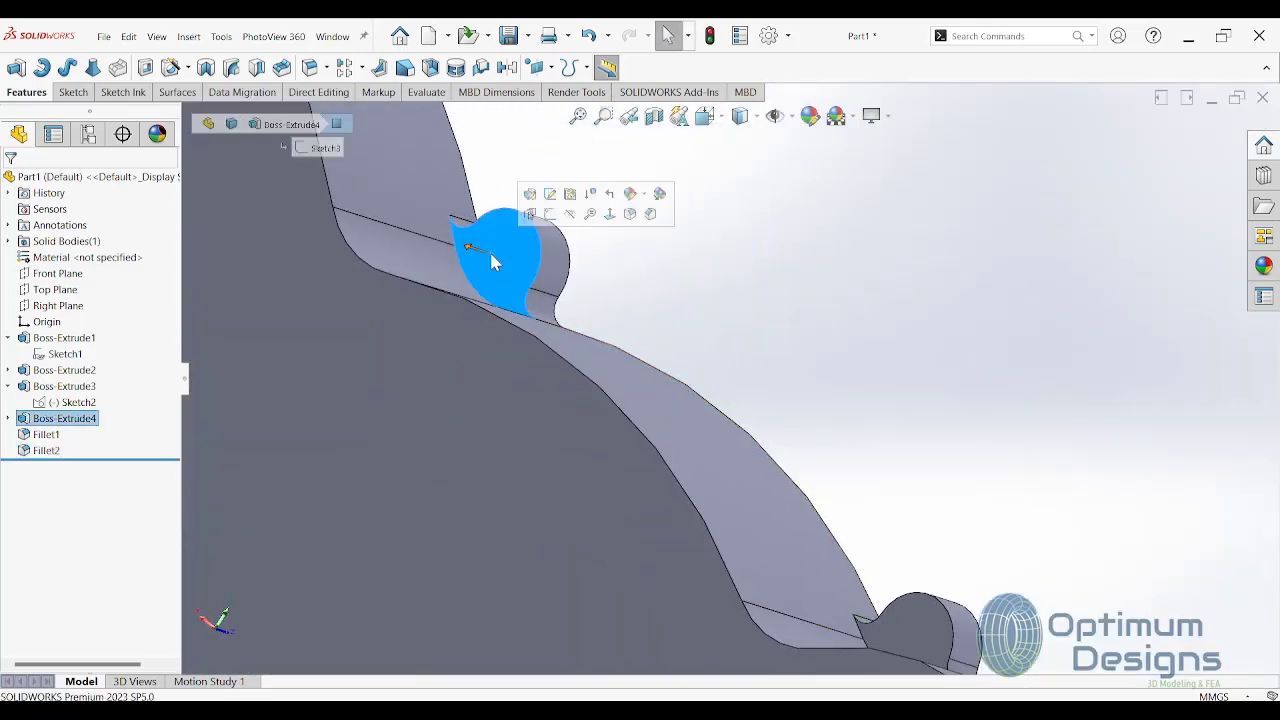
left_click(80, 418)
left_click(95, 378)
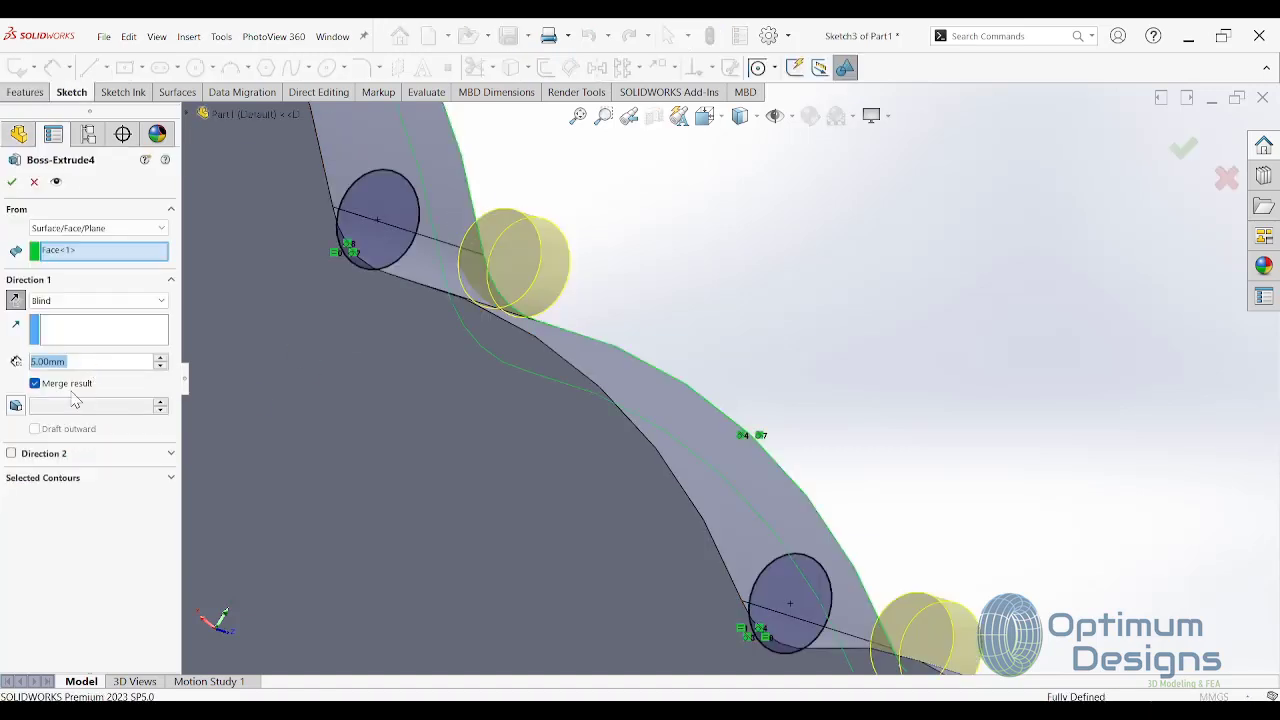
left_click(20, 182)
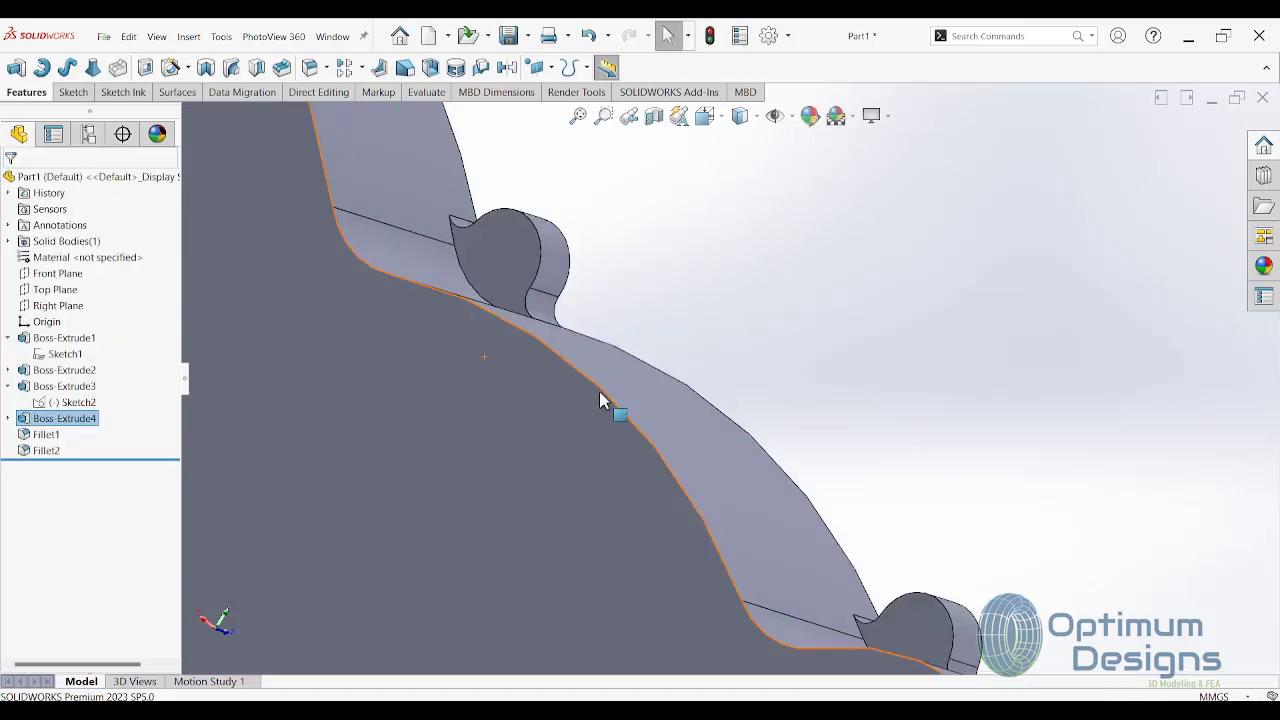
Step: Show the housing face-on in the Front view
mouse_move(600, 400)
middle_mouse_down()
mouse_move(651, 420)
mouse_move(537, 380)
mouse_move(640, 380)
middle_mouse_up()
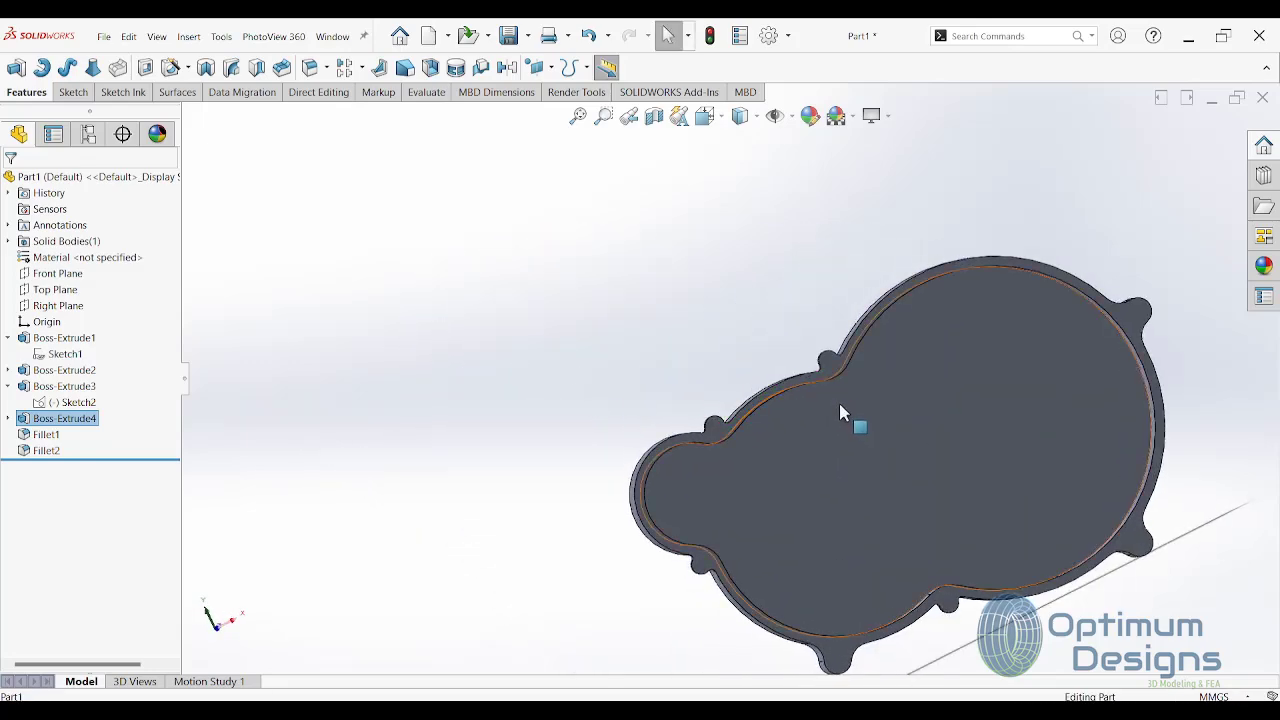
key("space")
left_click(733, 396)
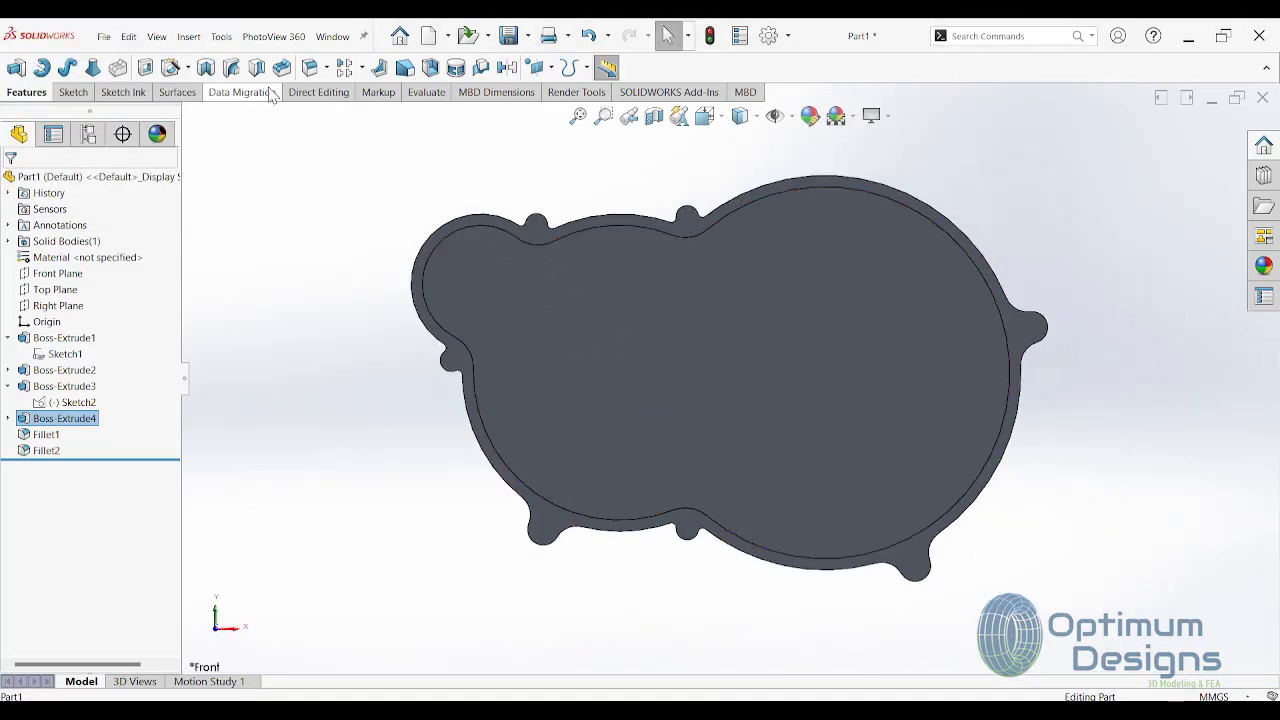
left_click(187, 67)
Step: Start a Hole Wizard hole of type Drill sizes at Ø6.0, checking the reference drawing
left_click(191, 95)
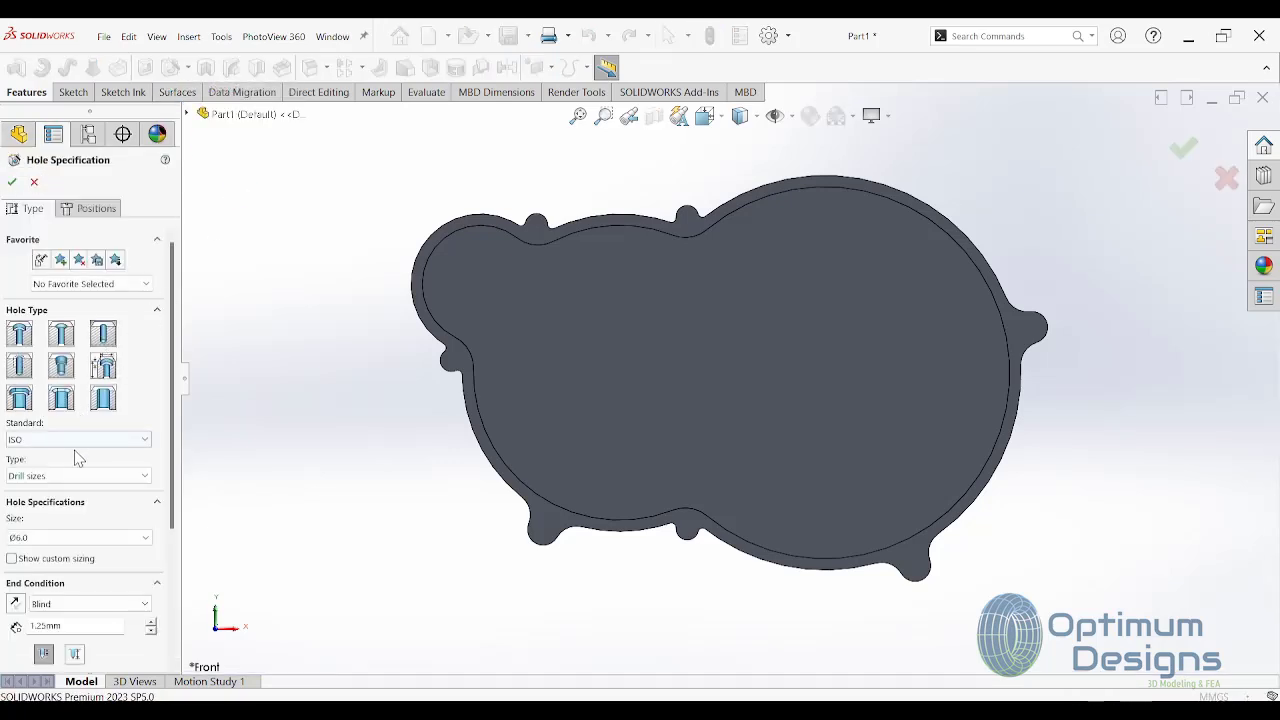
left_click(77, 476)
left_click(63, 505)
left_click(860, 712)
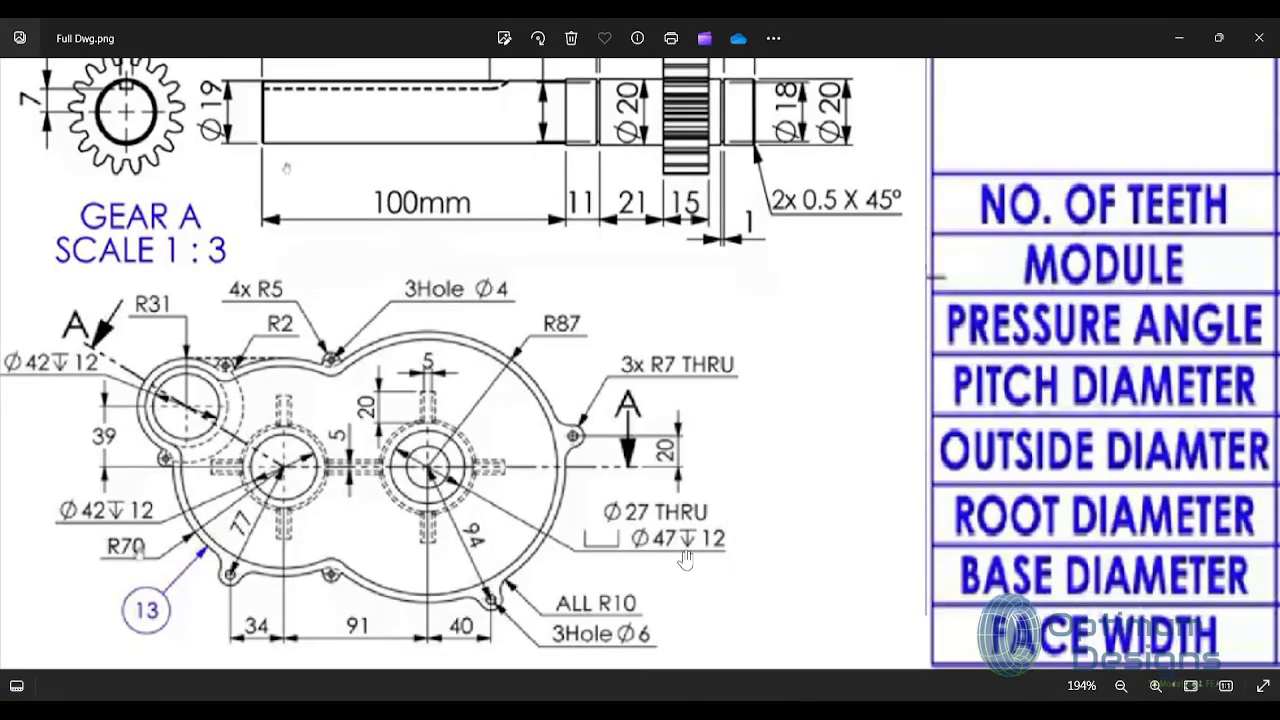
left_click(1179, 38)
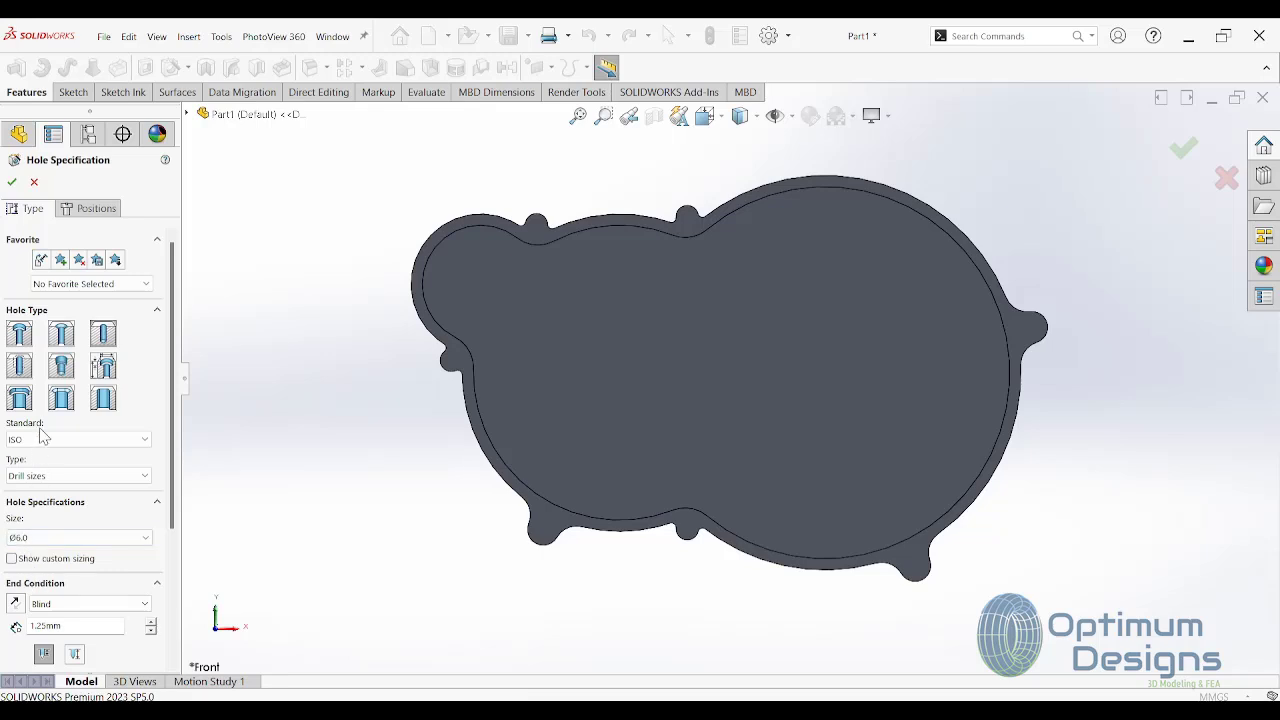
left_click(100, 209)
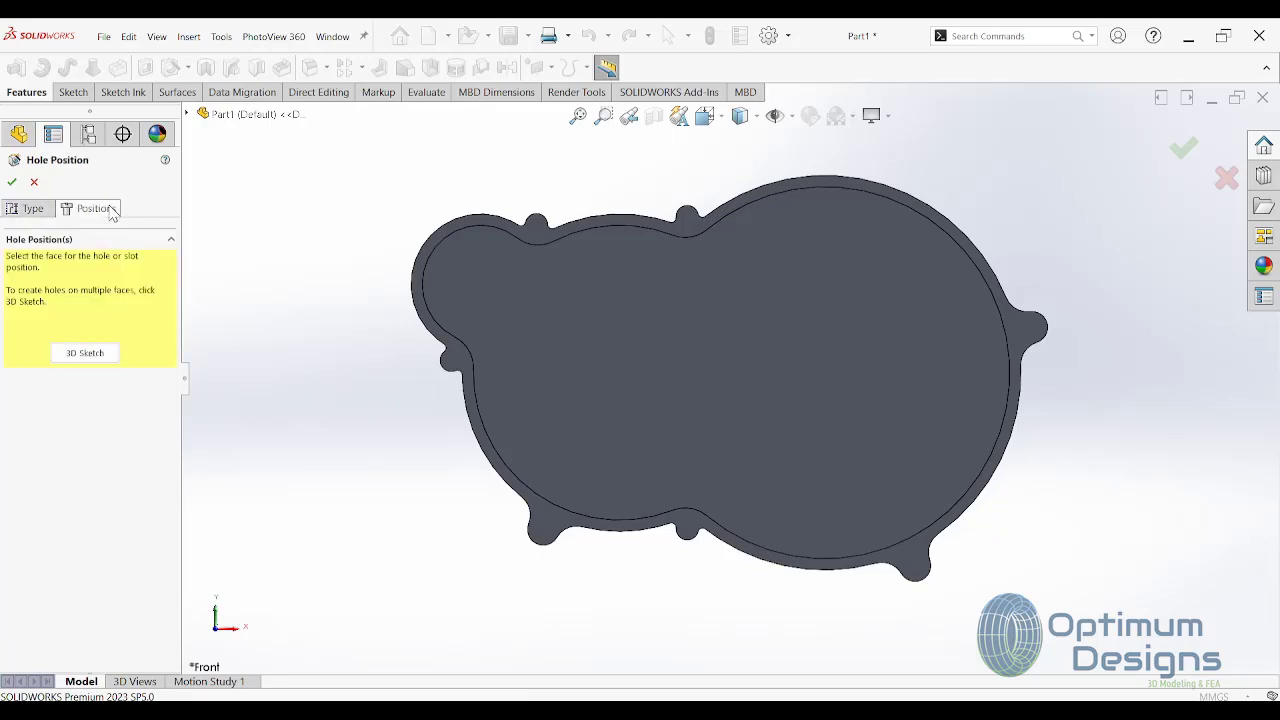
Step: Place the Ø6.0 holes at the outer lug centres on the housing face
left_click(920, 580)
scroll(922, 578, "down", 5)
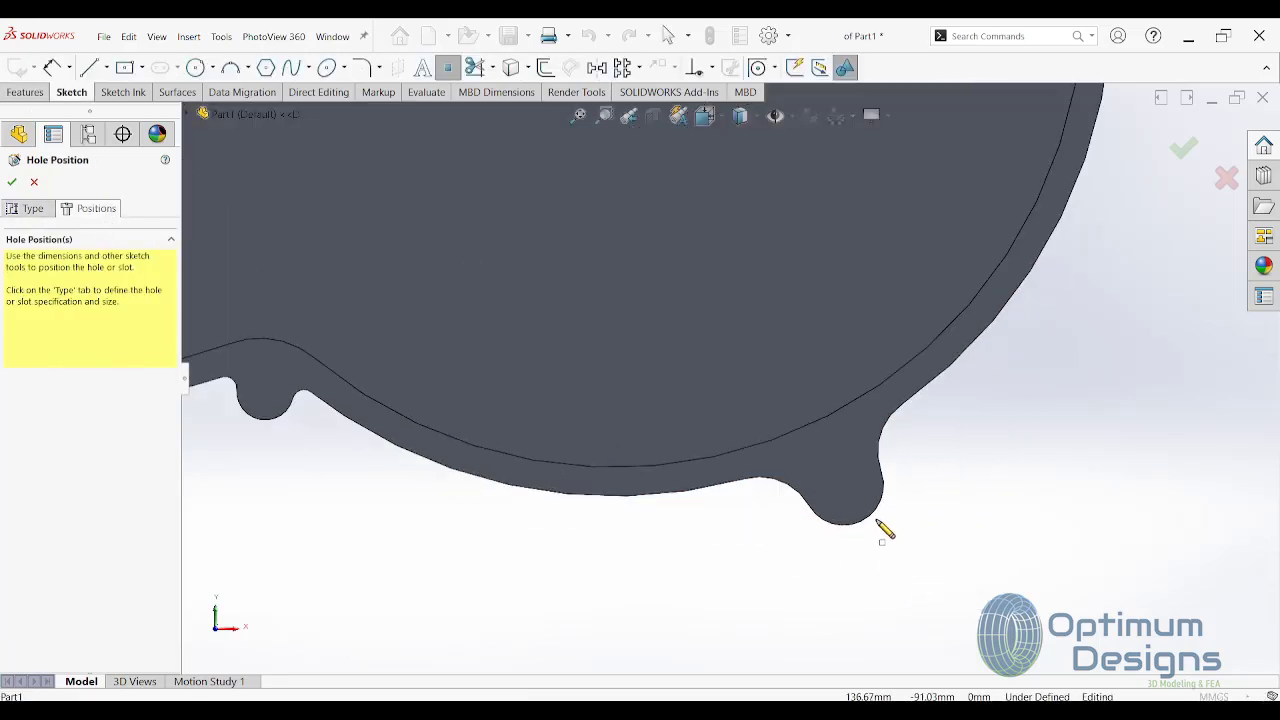
left_click(843, 487)
scroll(840, 300, "up", 5)
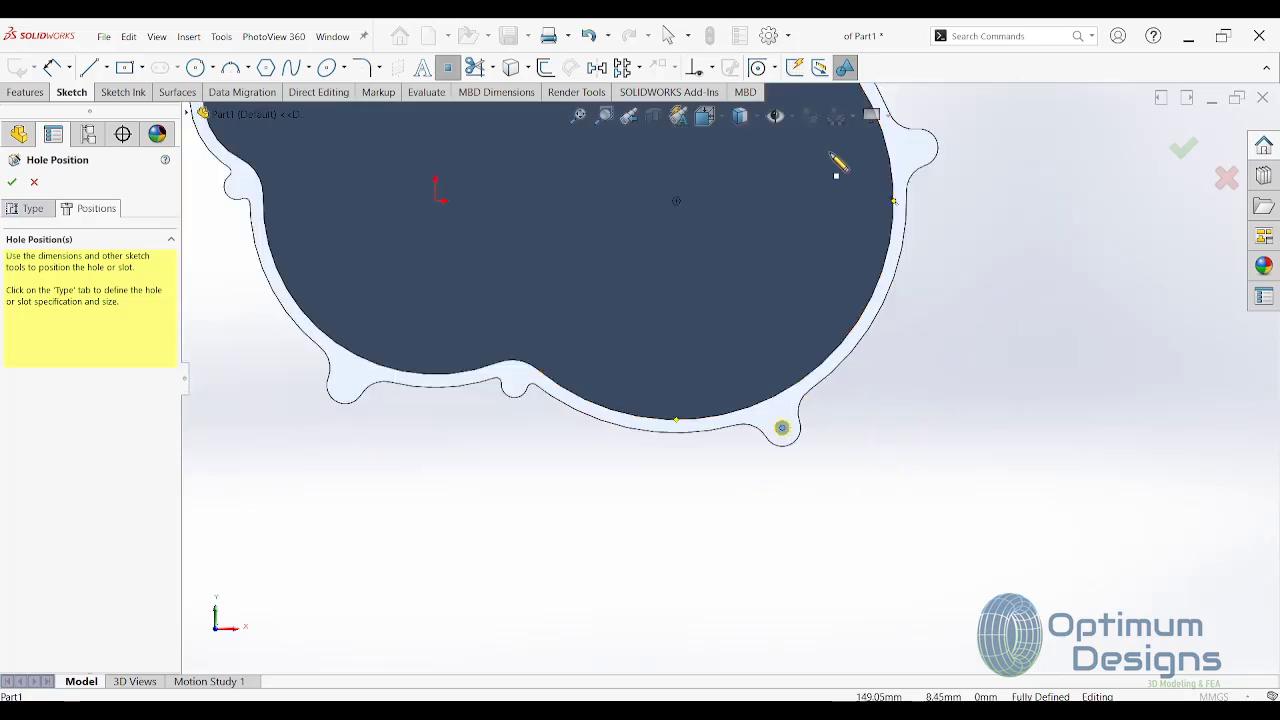
scroll(843, 200, "down", 2)
scroll(812, 363, "down", 2)
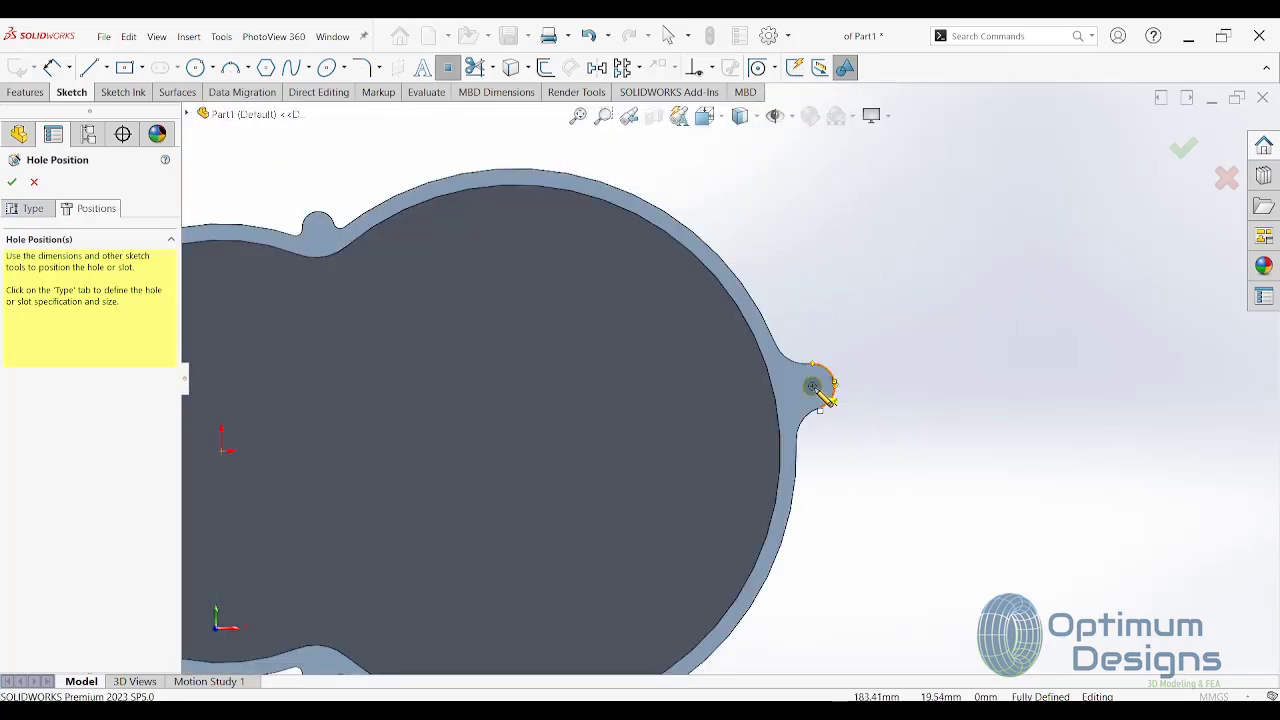
left_click(814, 386)
scroll(737, 383, "up", 4)
scroll(531, 474, "down", 3)
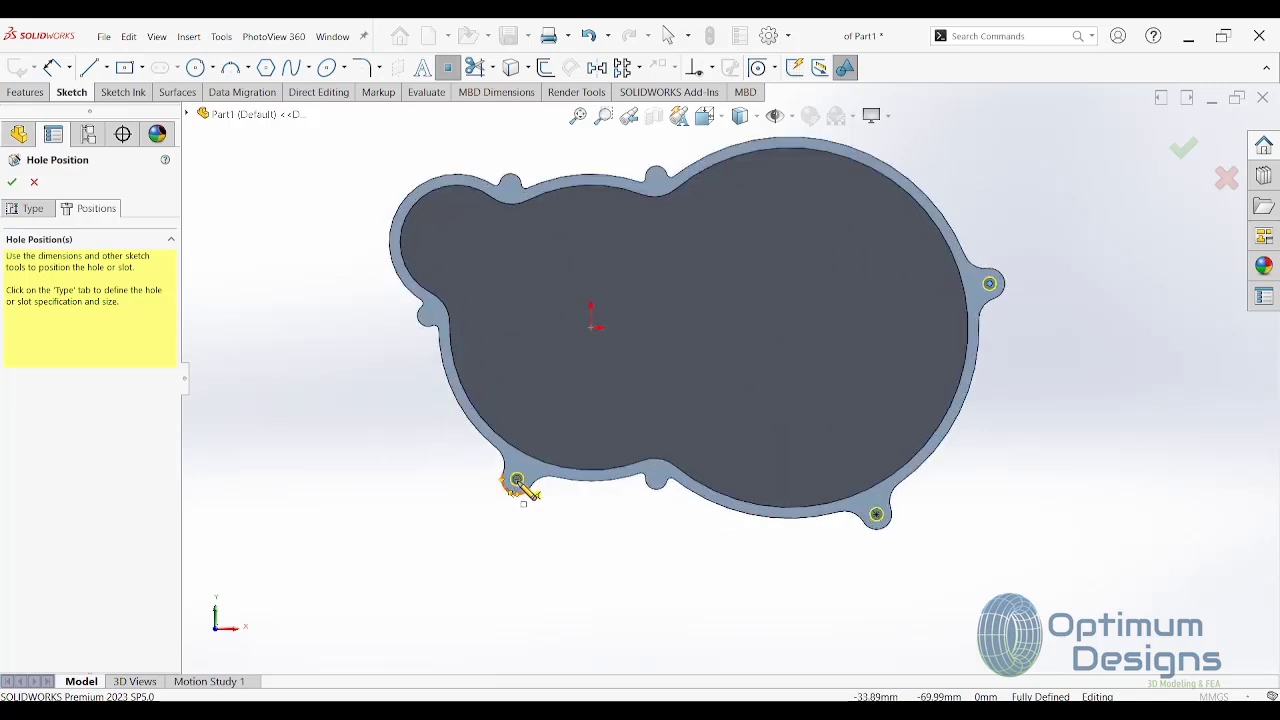
right_click(517, 484)
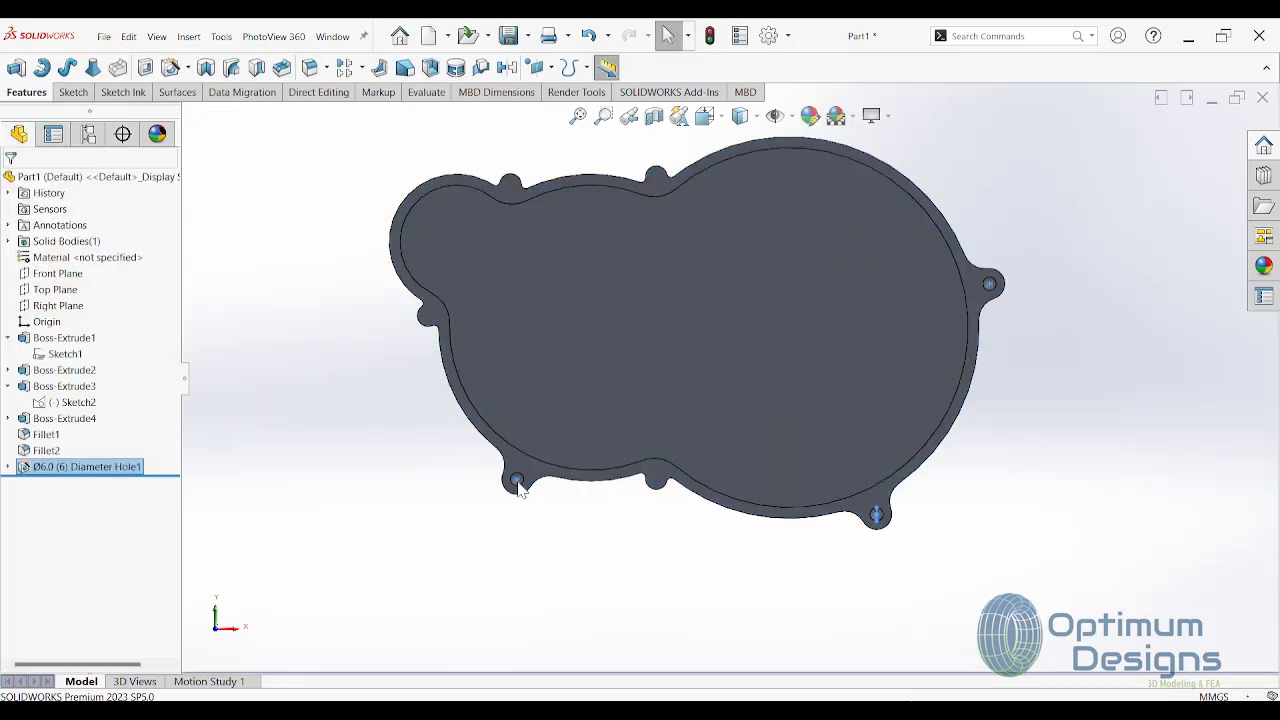
Step: Edit the Ø6.0 hole feature so its End Condition is Through All
left_click(47, 474)
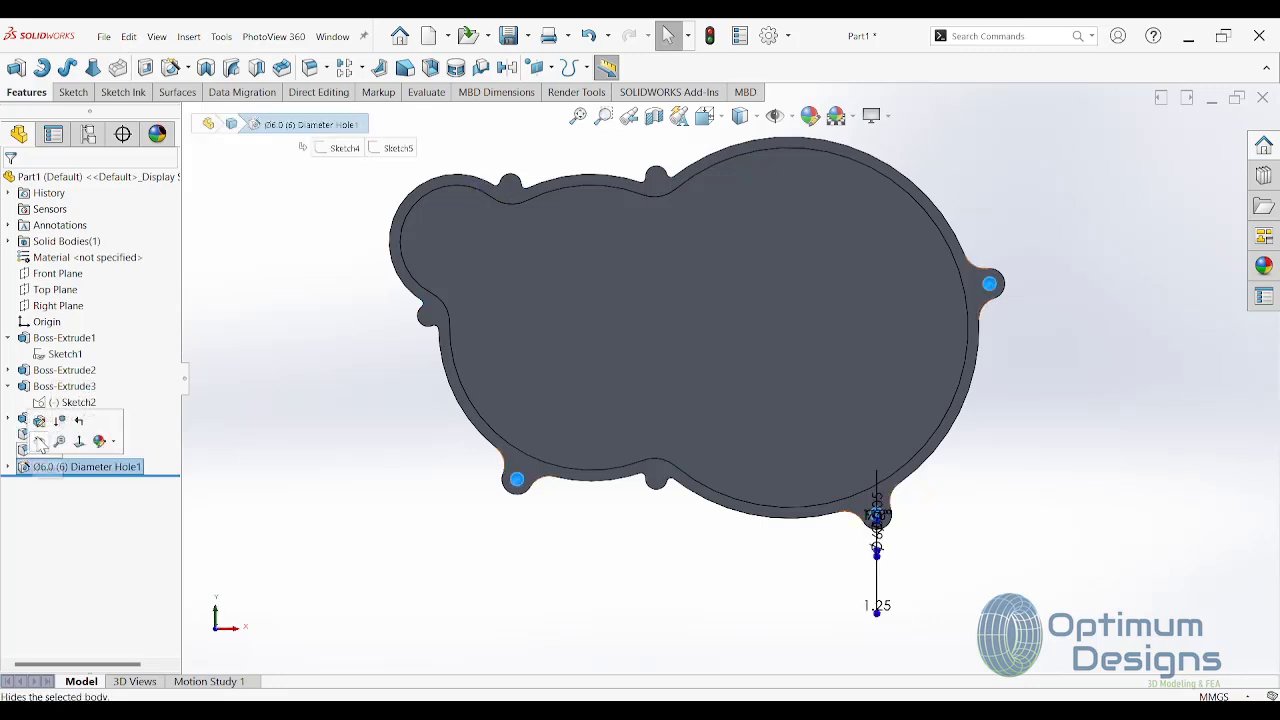
left_click(39, 420)
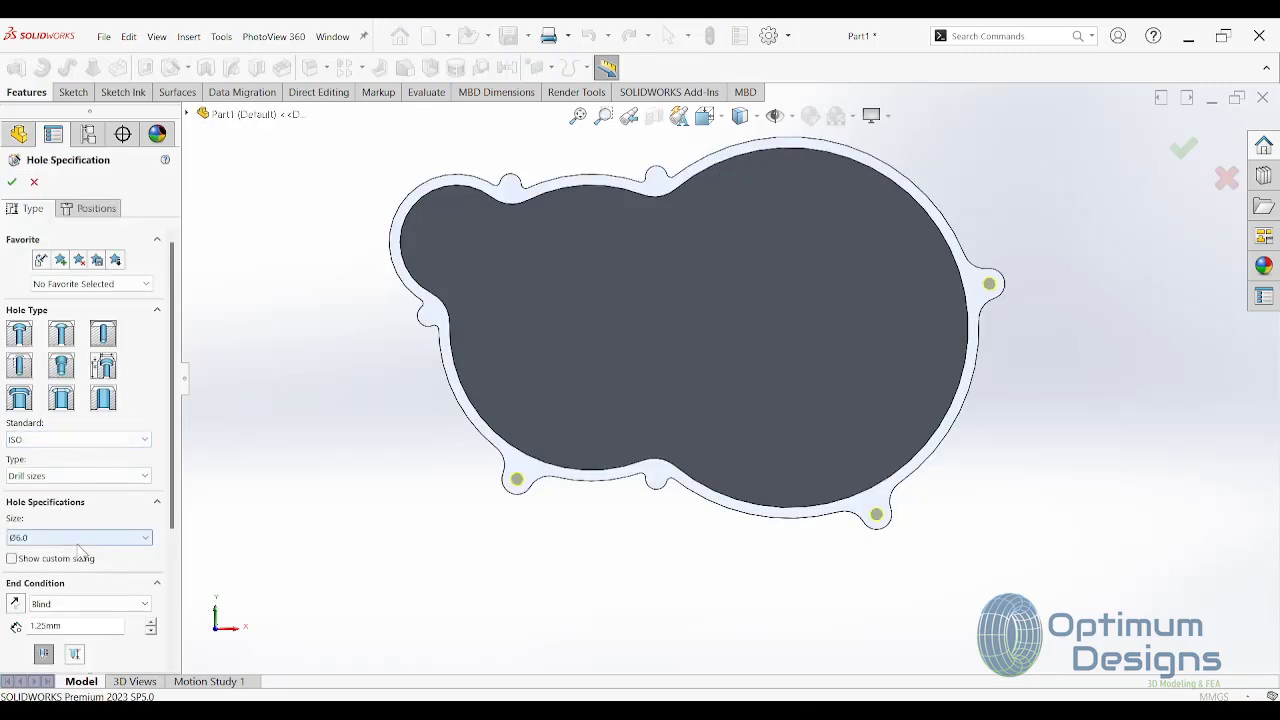
left_click(88, 631)
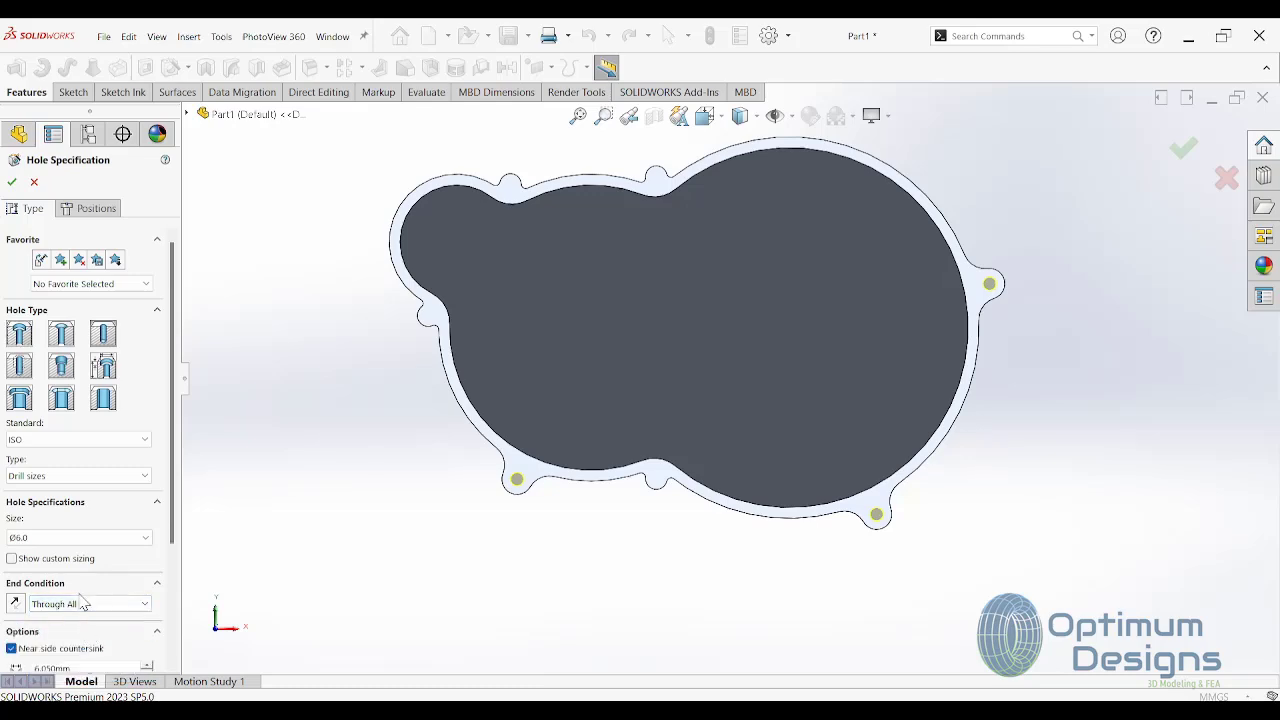
left_click(11, 181)
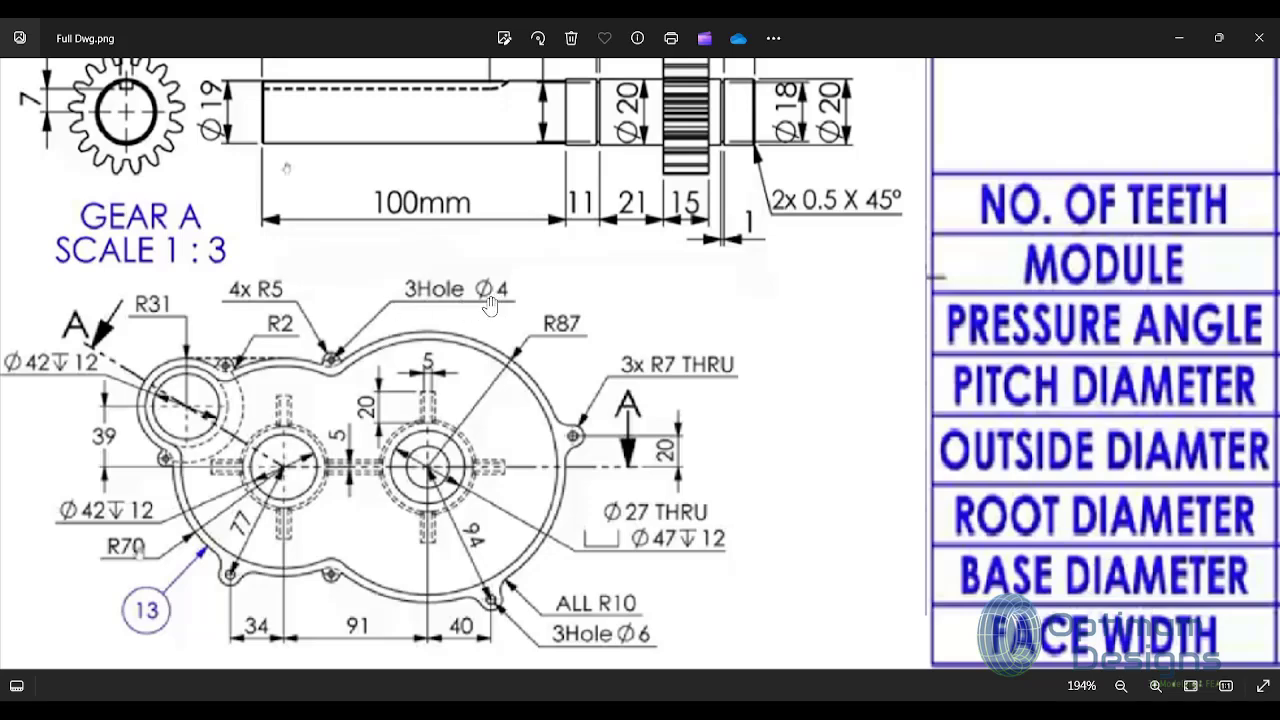
left_click(1182, 32)
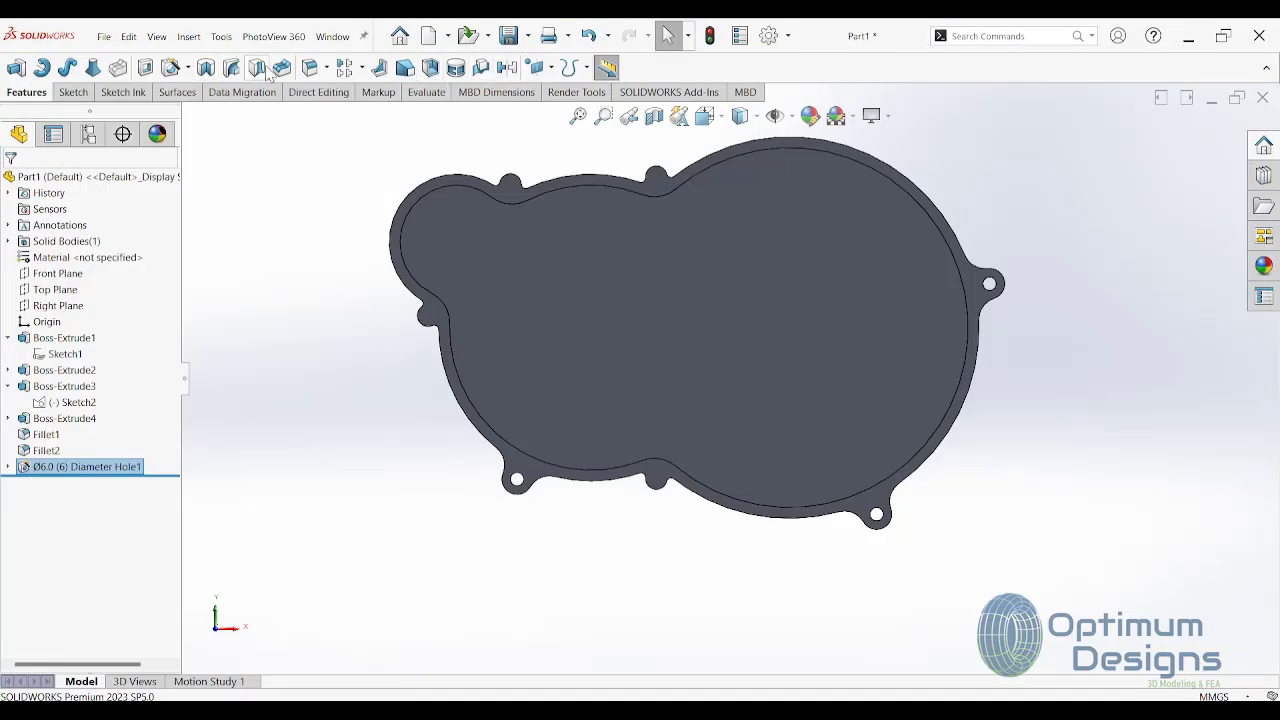
Step: Start another Hole Wizard drilled hole and choose the Ø4.0 size
left_click(187, 67)
left_click(188, 90)
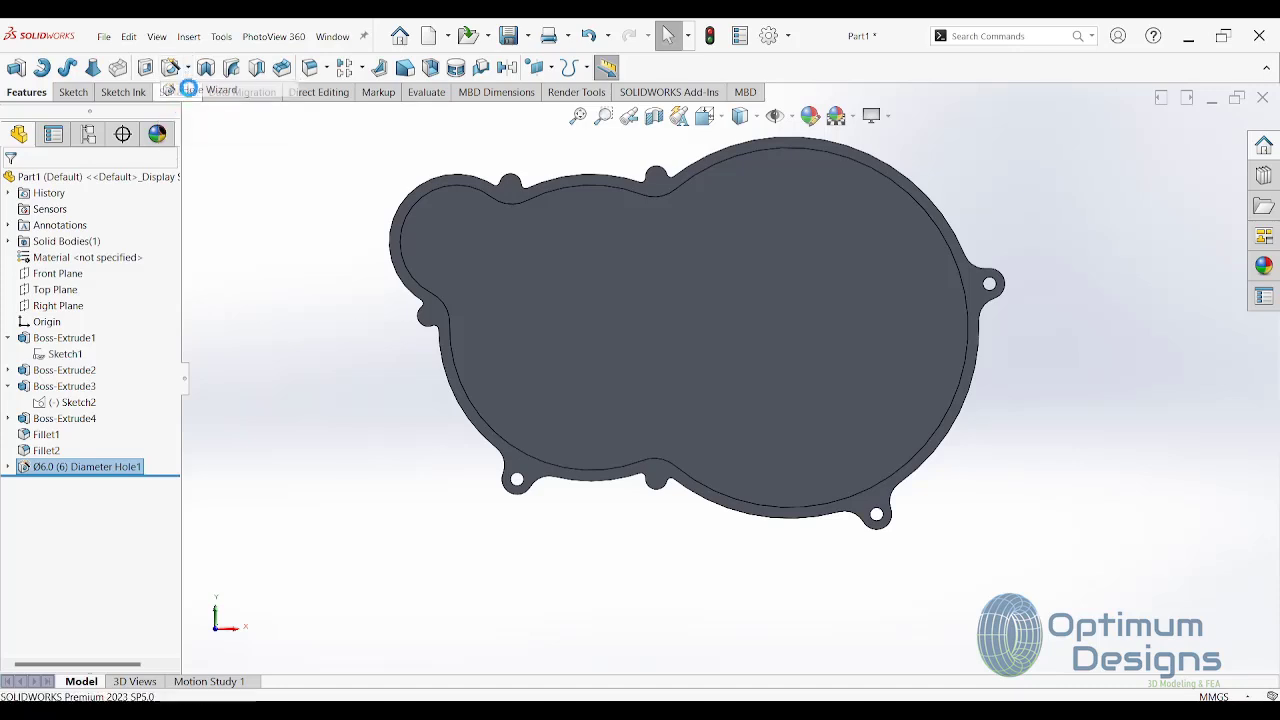
left_click(60, 538)
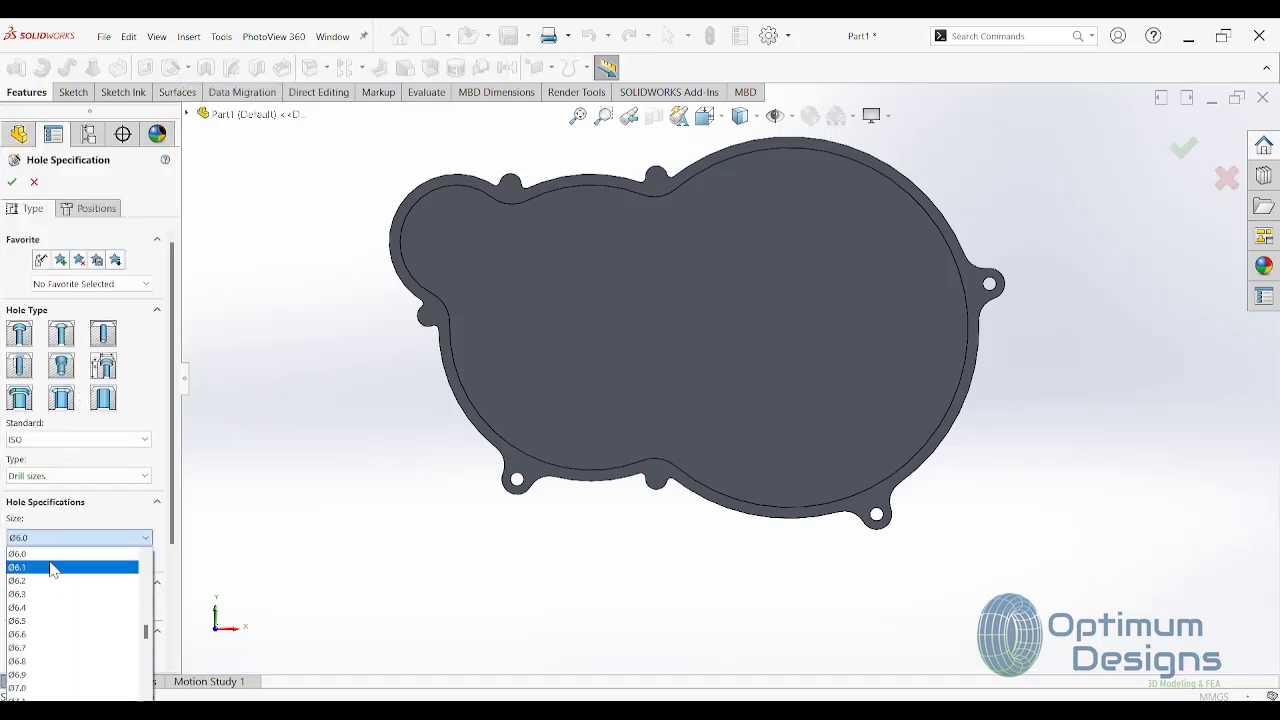
scroll(50, 585, "up", 3)
scroll(48, 580, "up", 4)
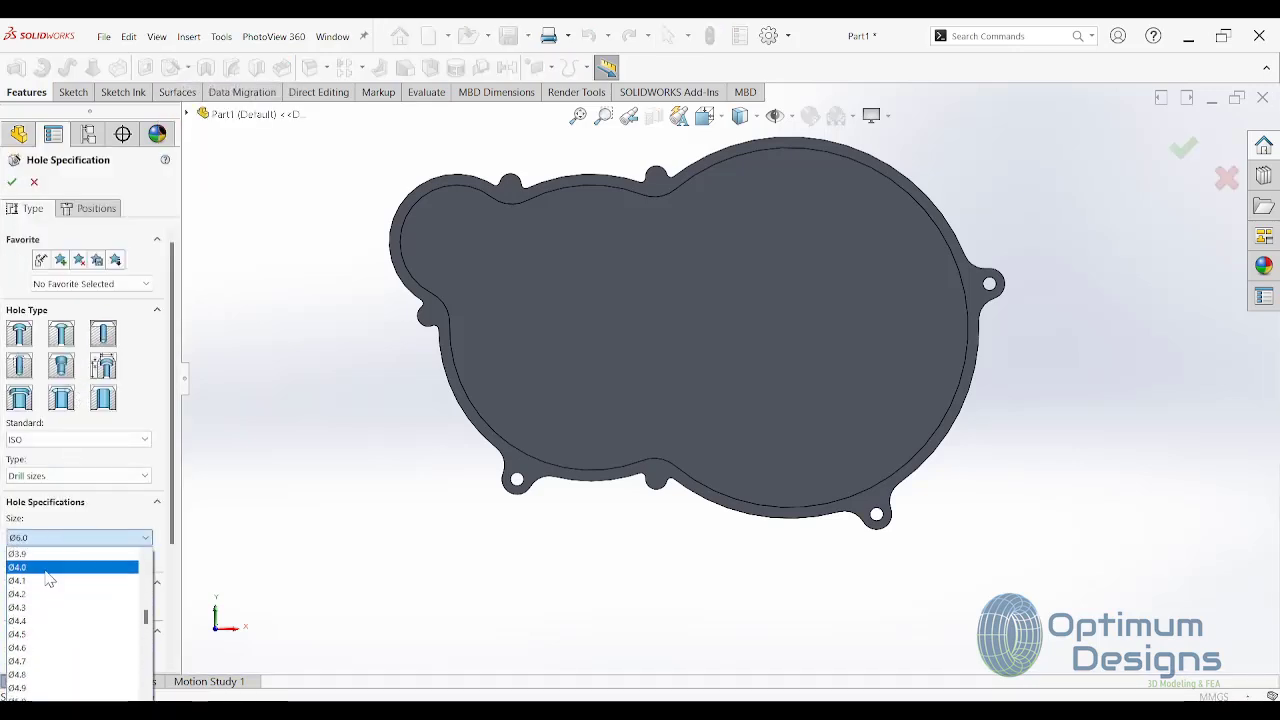
left_click(46, 569)
left_click(90, 208)
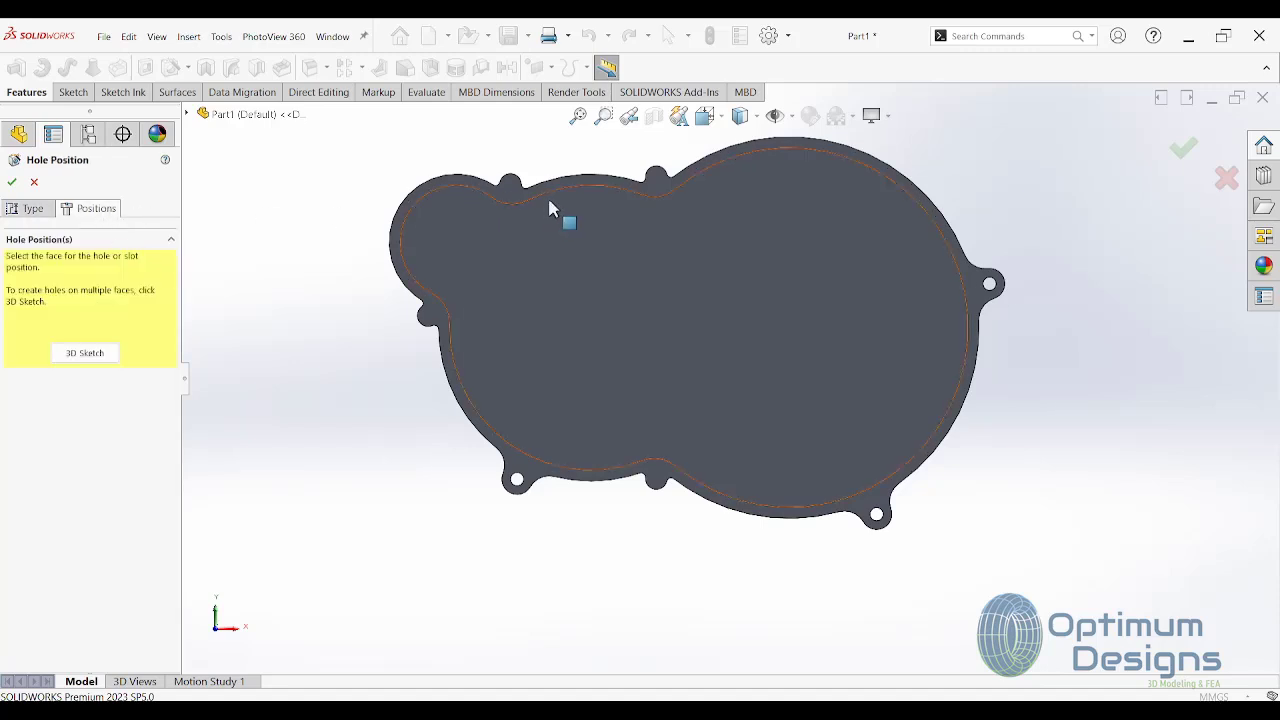
Step: Place Ø4.0 holes at the top, right, left and bottom rim notch centres
left_click(505, 200)
scroll(525, 203, "up", 5)
left_click(665, 285)
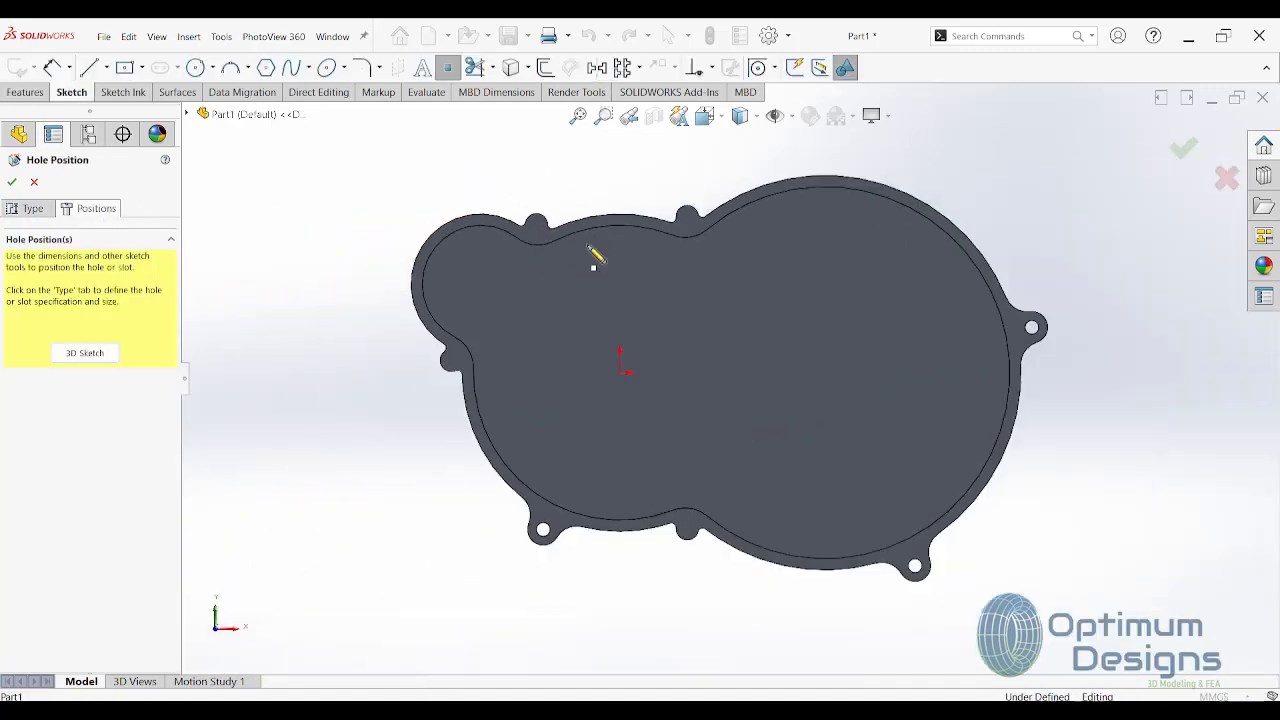
scroll(594, 257, "up", 5)
scroll(652, 315, "up", 3)
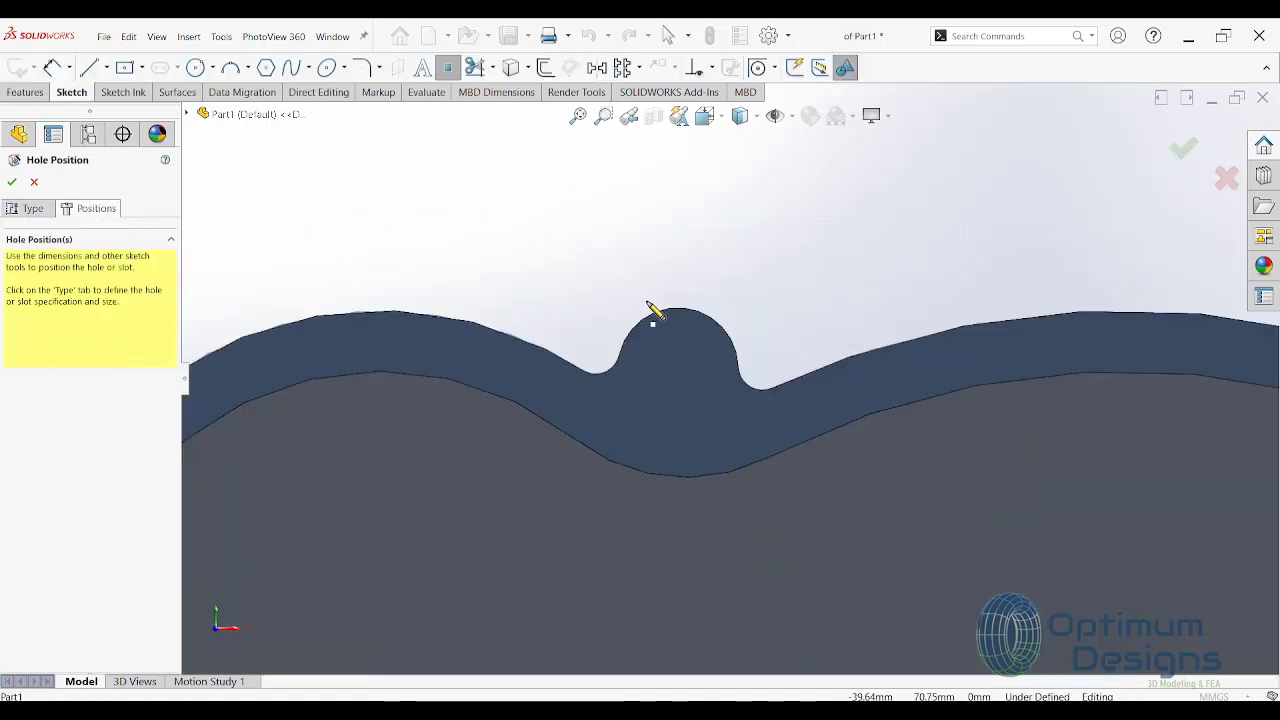
left_click(680, 365)
scroll(760, 360, "down", 3)
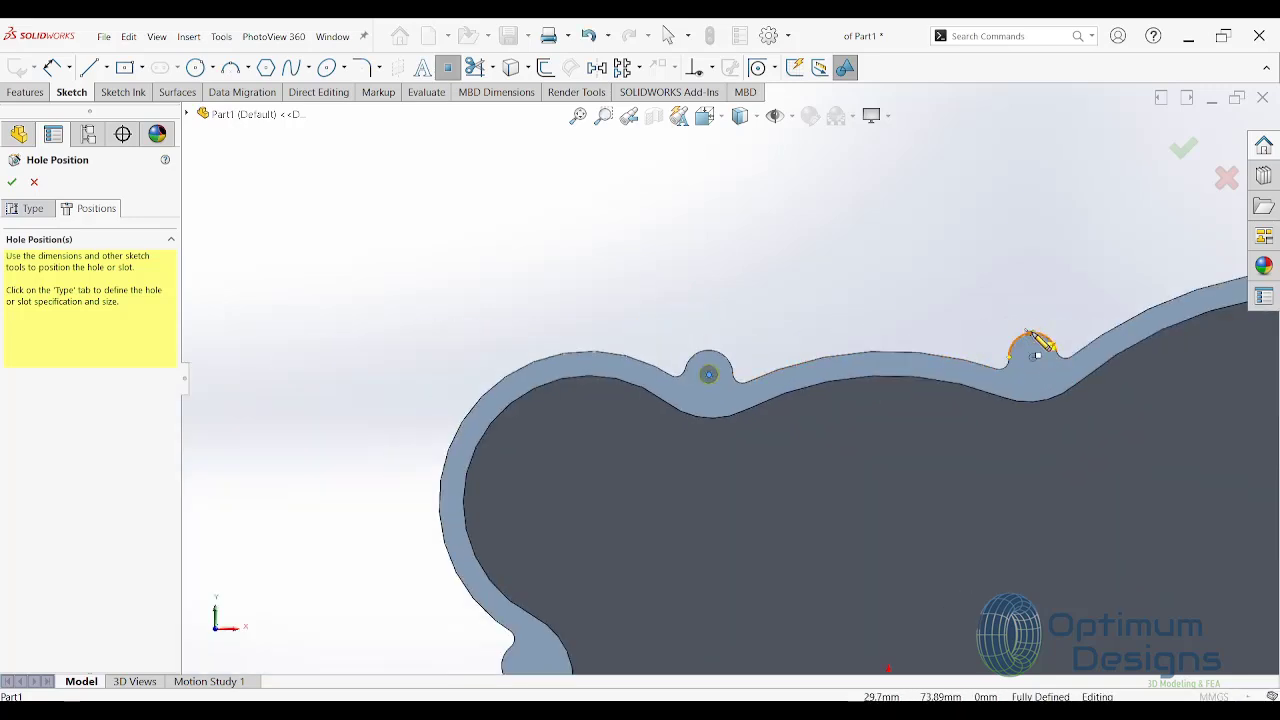
left_click(1033, 358)
scroll(889, 451, "down", 4)
scroll(657, 520, "up", 4)
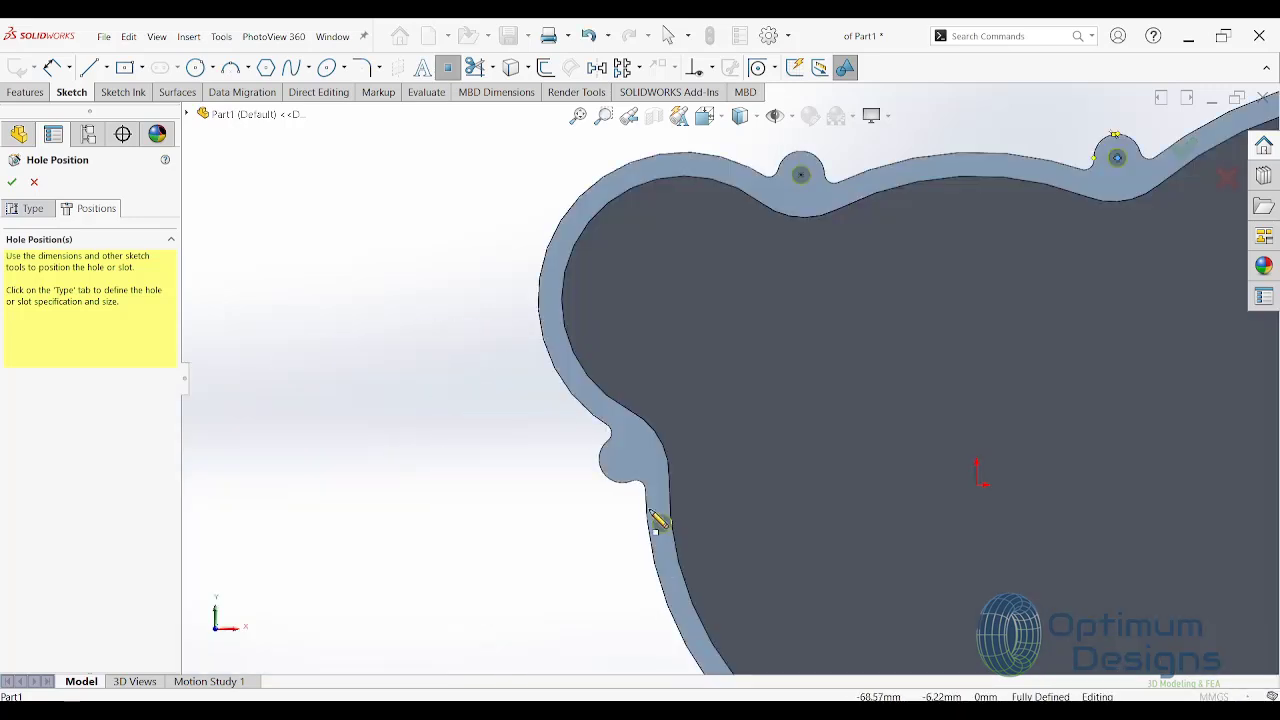
left_click(622, 468)
scroll(643, 477, "down", 5)
scroll(819, 556, "up", 3)
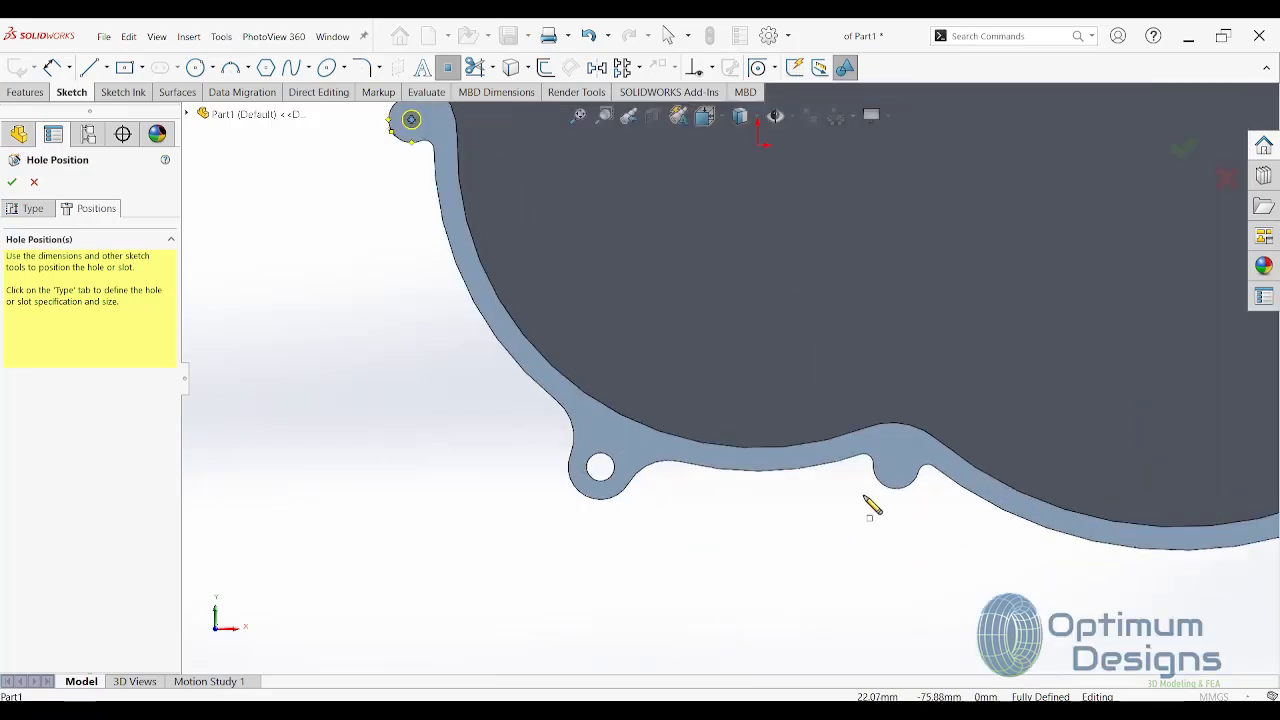
scroll(871, 506, "up", 2)
left_click(864, 451)
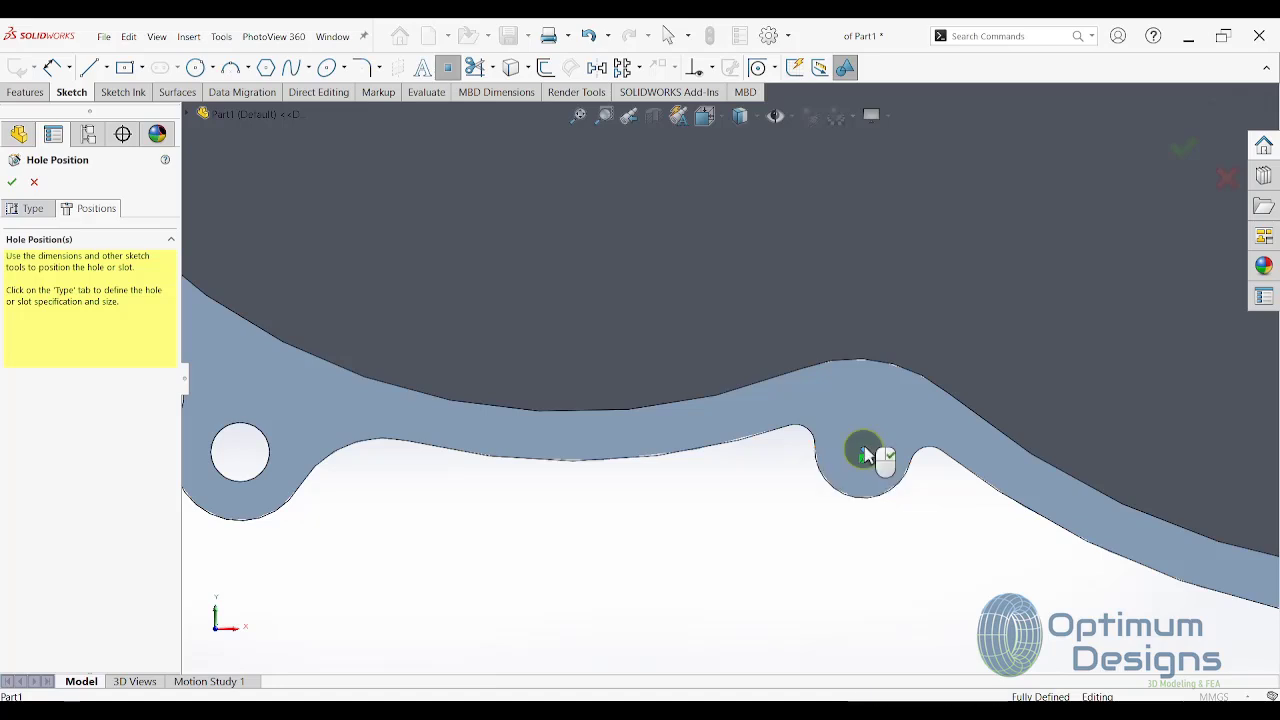
right_click(866, 455)
scroll(700, 458, "down", 3)
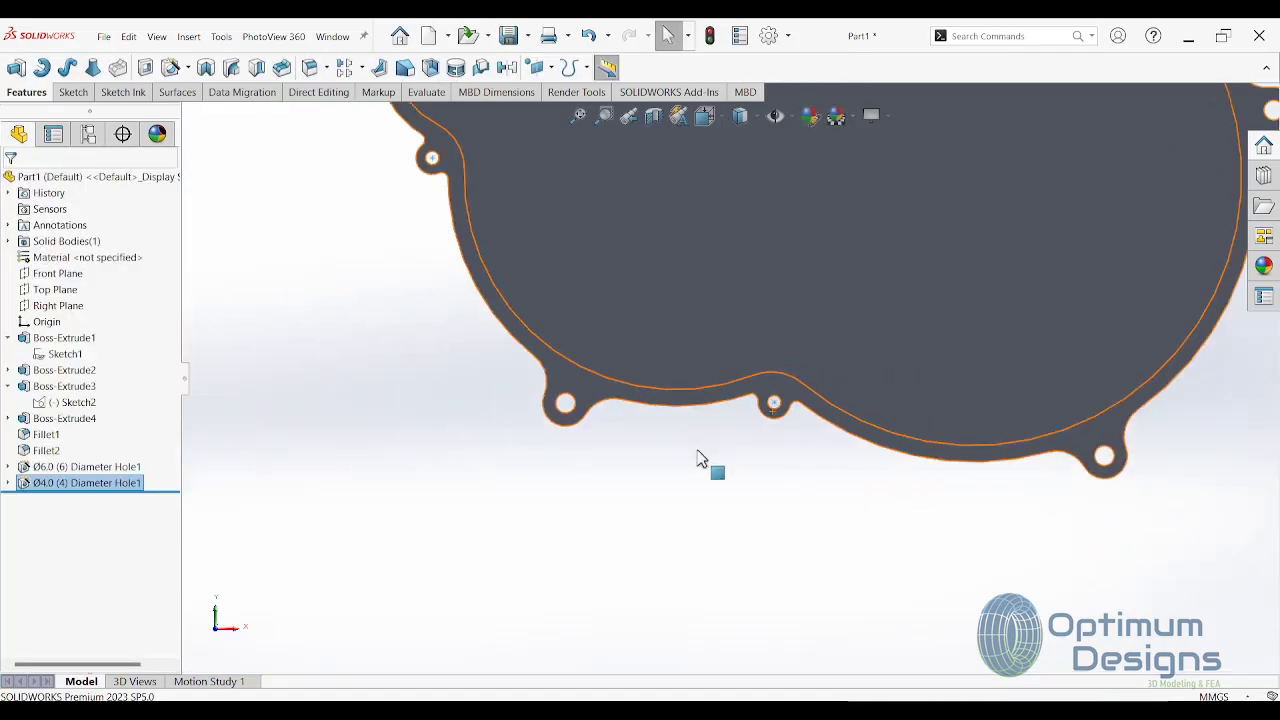
Step: Zoom to fit the housing and view its front face Normal To
key("f")
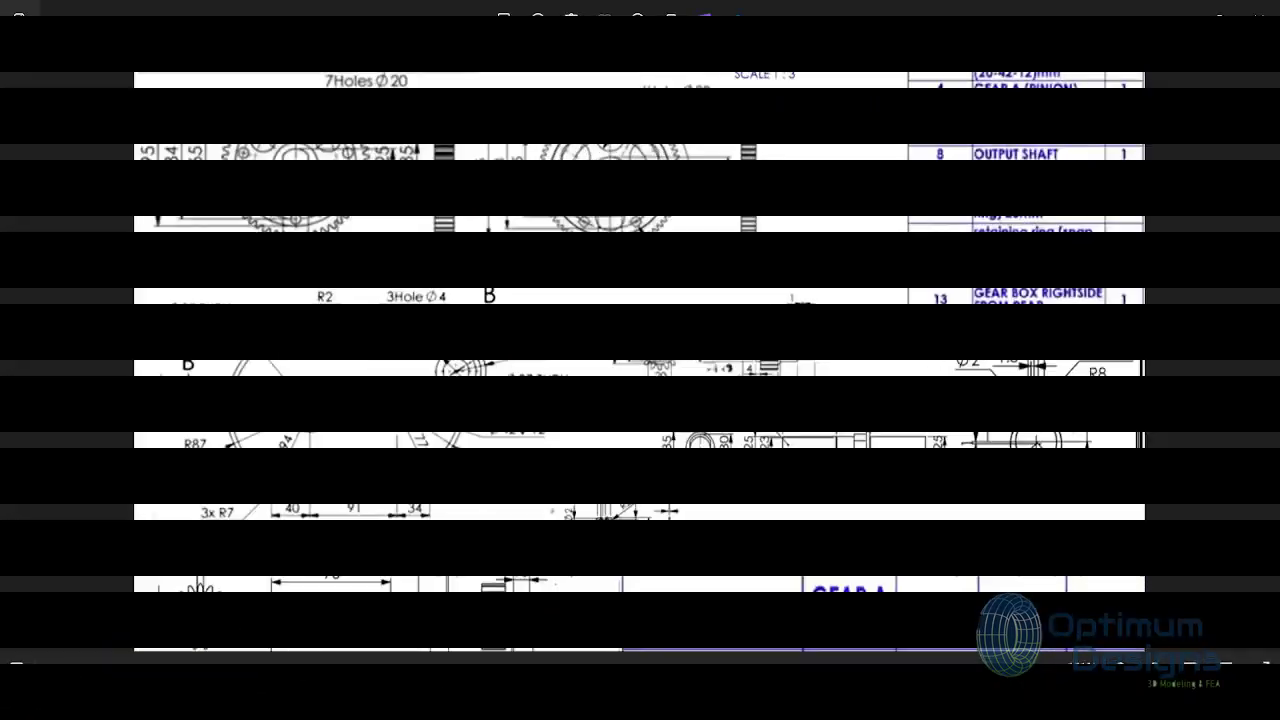
scroll(468, 534, "up", 3)
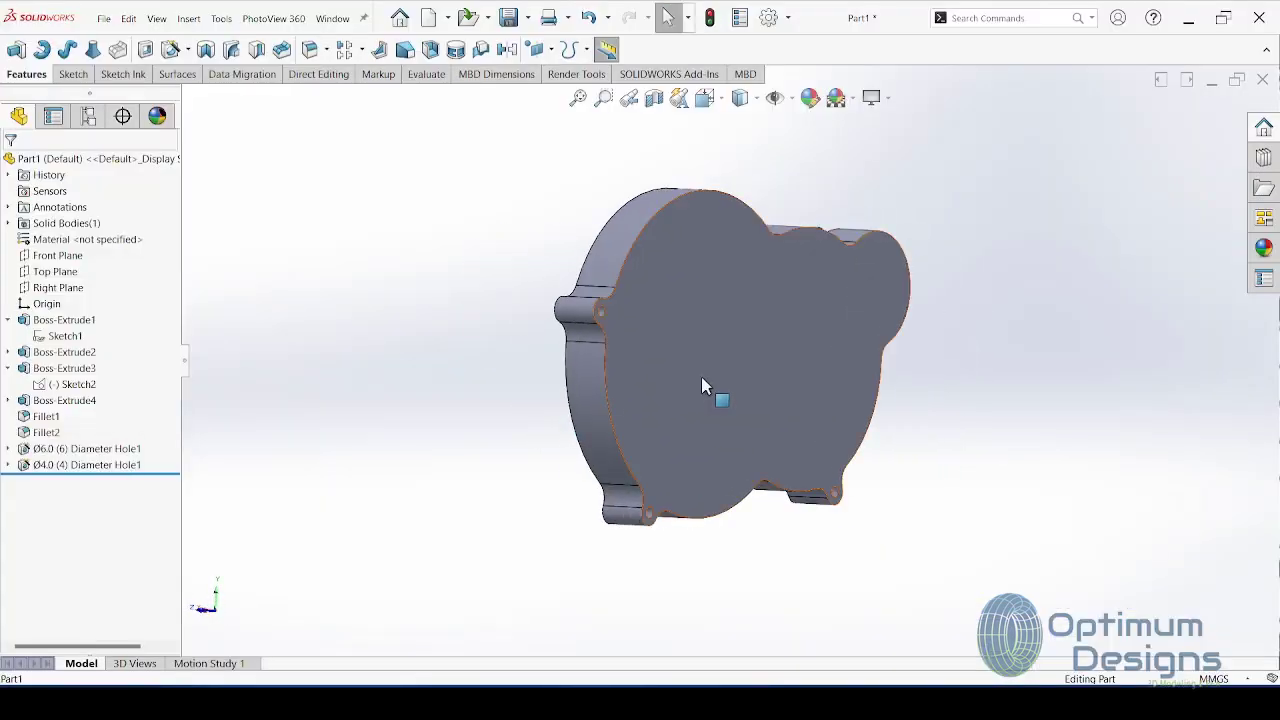
right_click(701, 386)
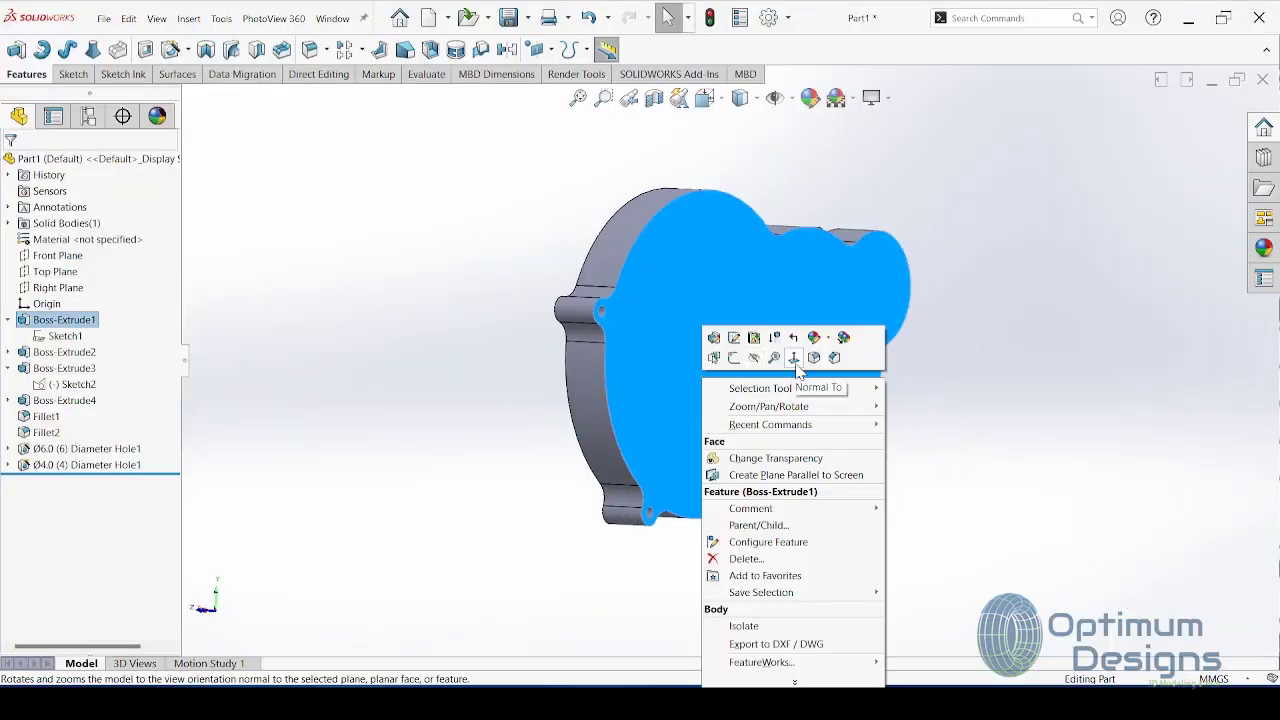
left_click(797, 361)
right_click(628, 343)
Step: Sketch three circles on the front face at the left, origin and upper-right bearing positions
left_click(660, 321)
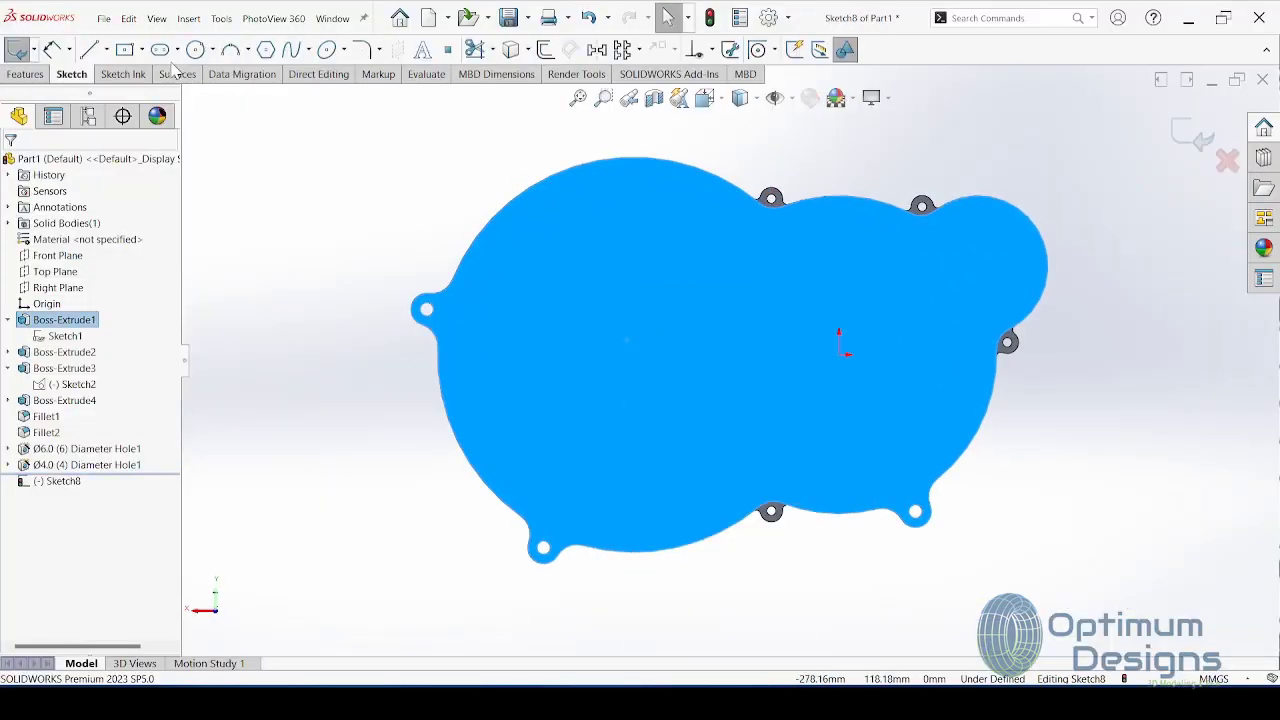
left_click(195, 49)
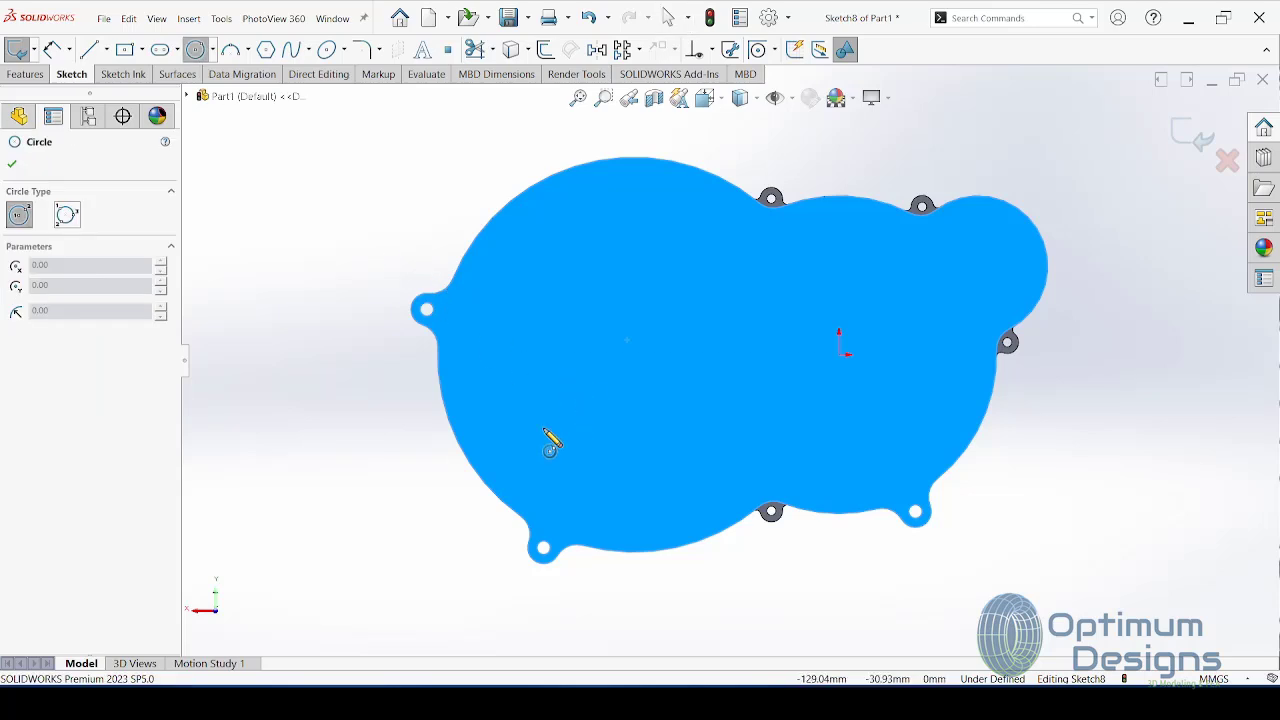
left_click(633, 357)
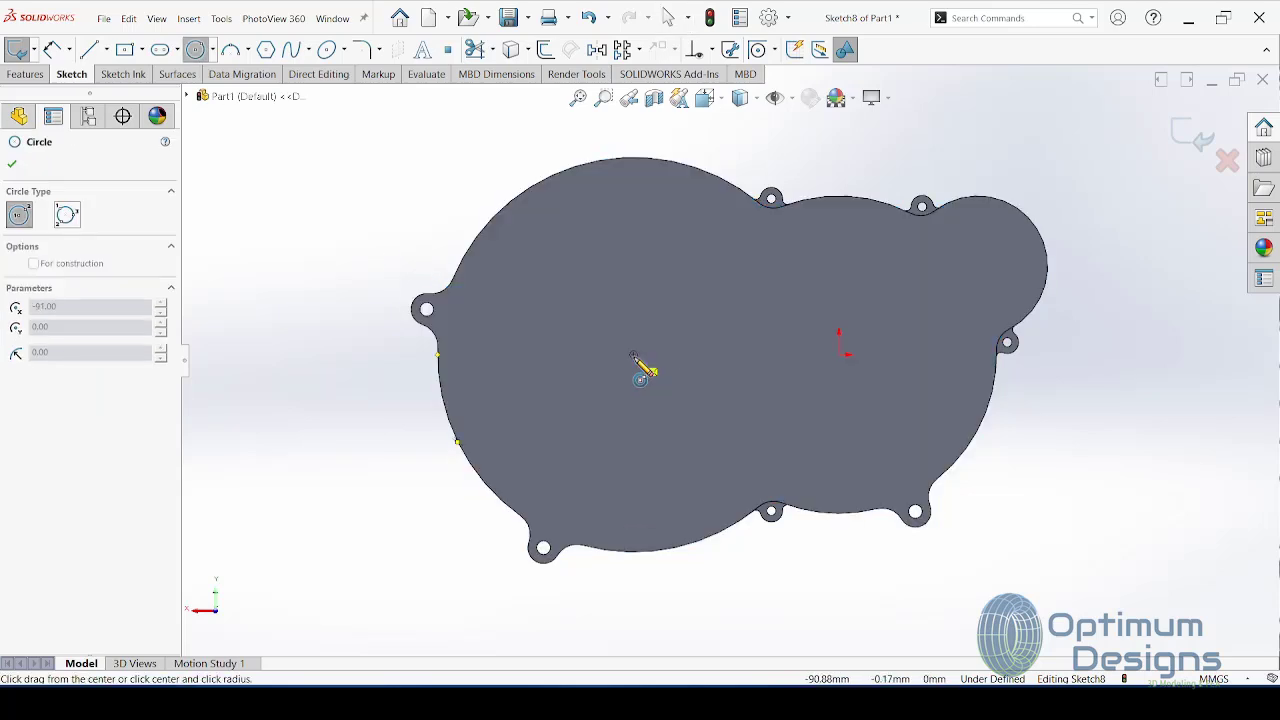
left_click(640, 408)
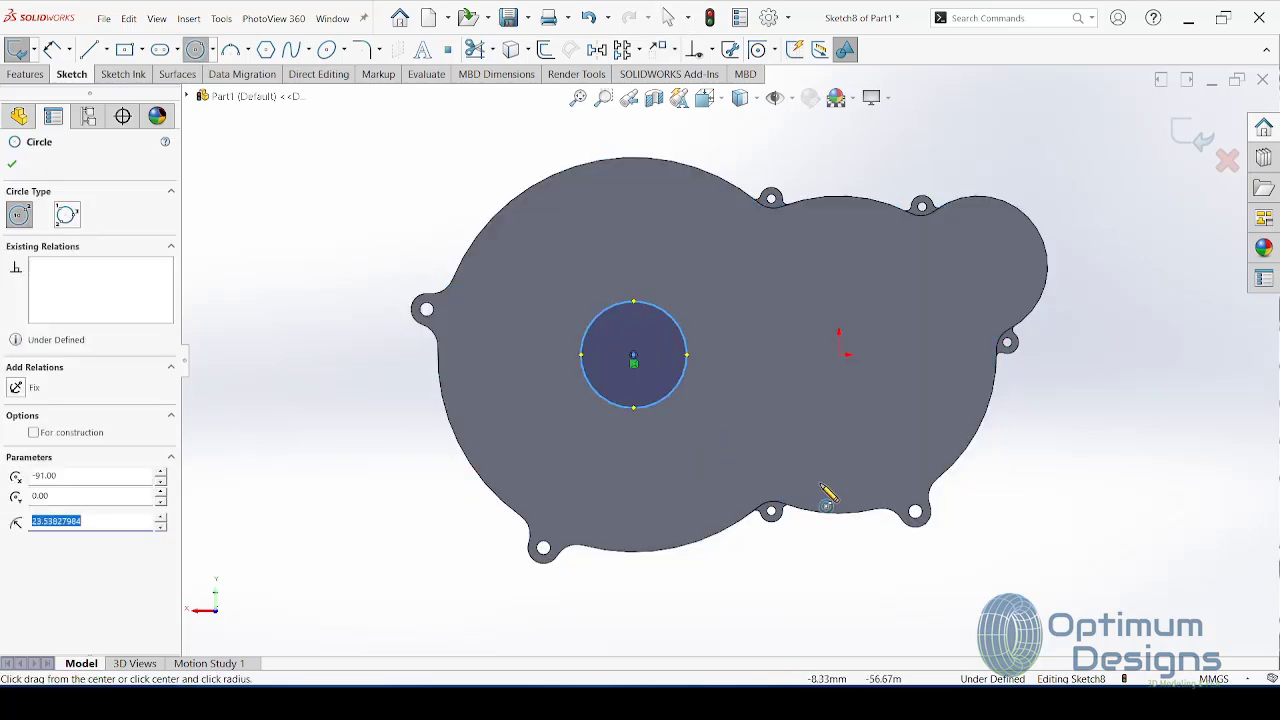
left_click(838, 355)
left_click(862, 395)
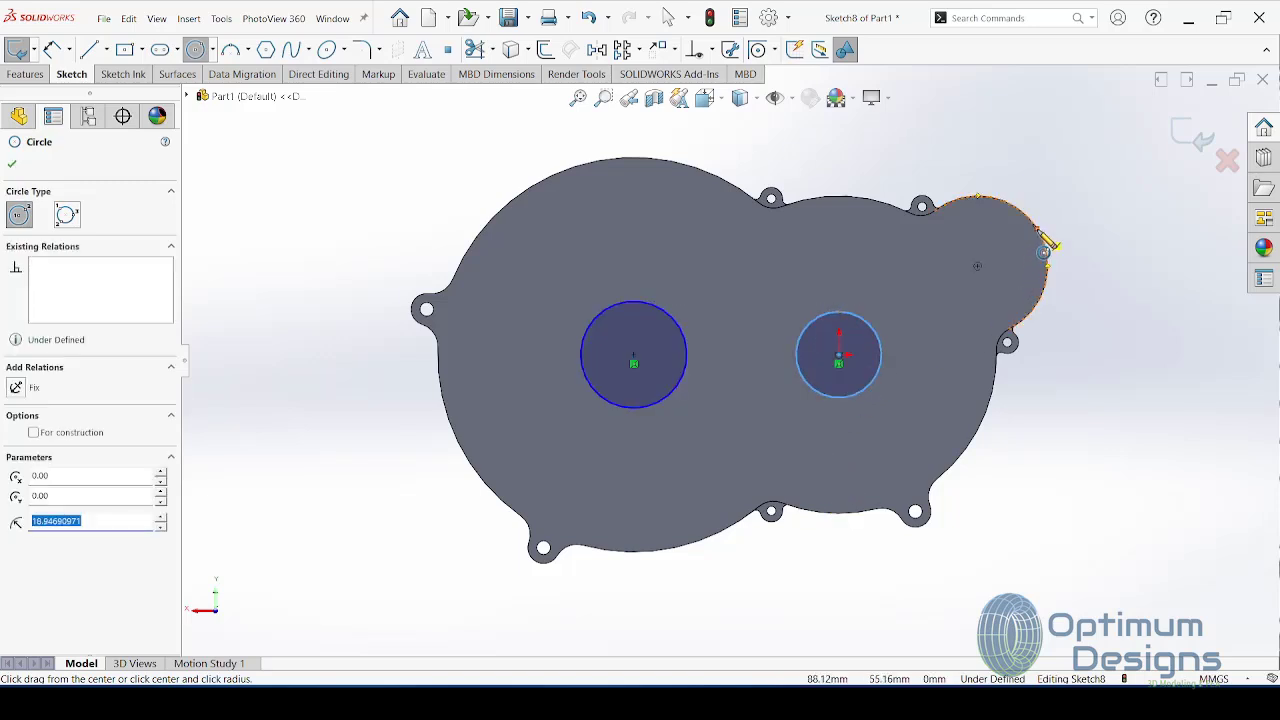
left_click(977, 266)
left_click(977, 305)
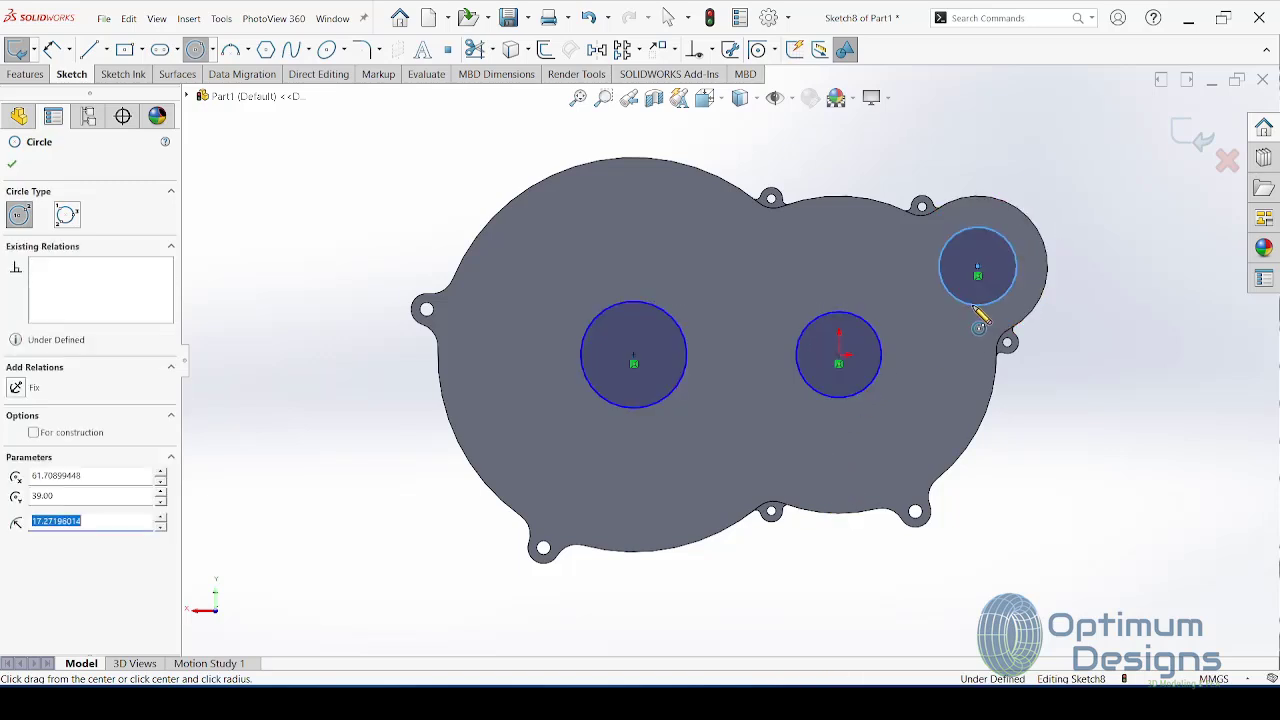
key("Escape")
left_click(60, 54)
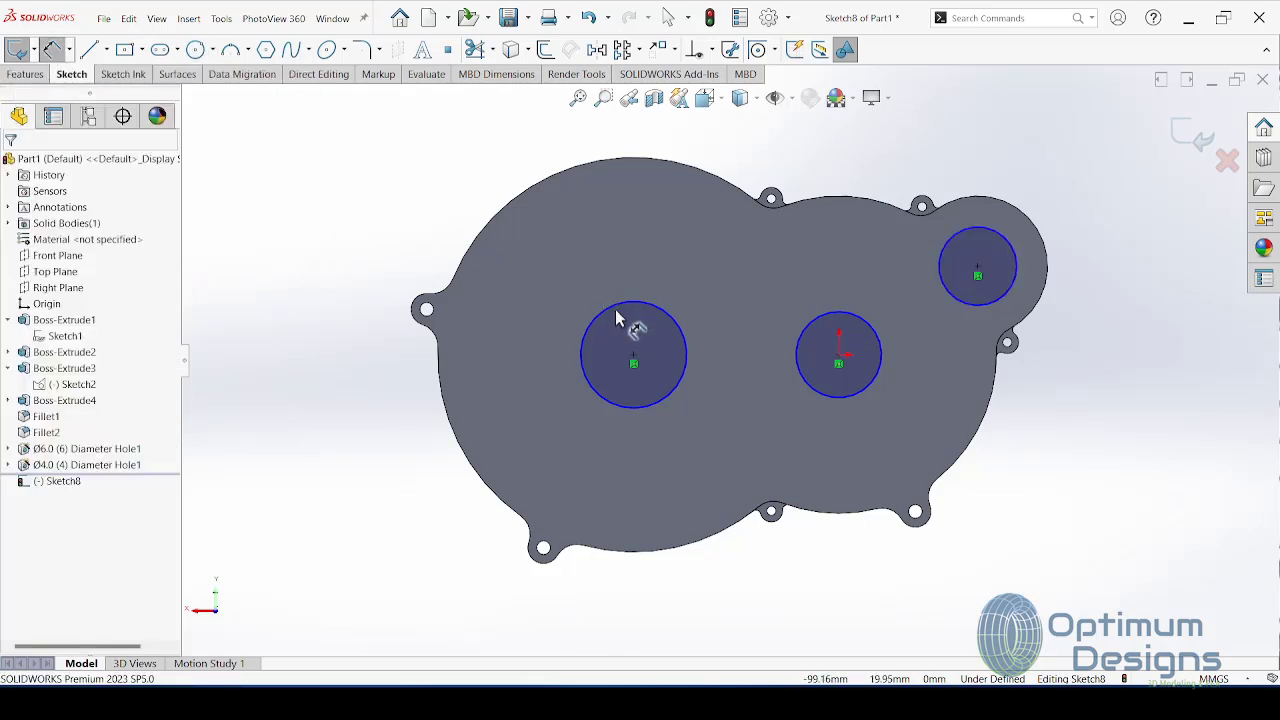
Step: Dimension the left circle Ø57, checking sizes on the reference drawing
left_click(618, 306)
left_click(635, 269)
type("57")
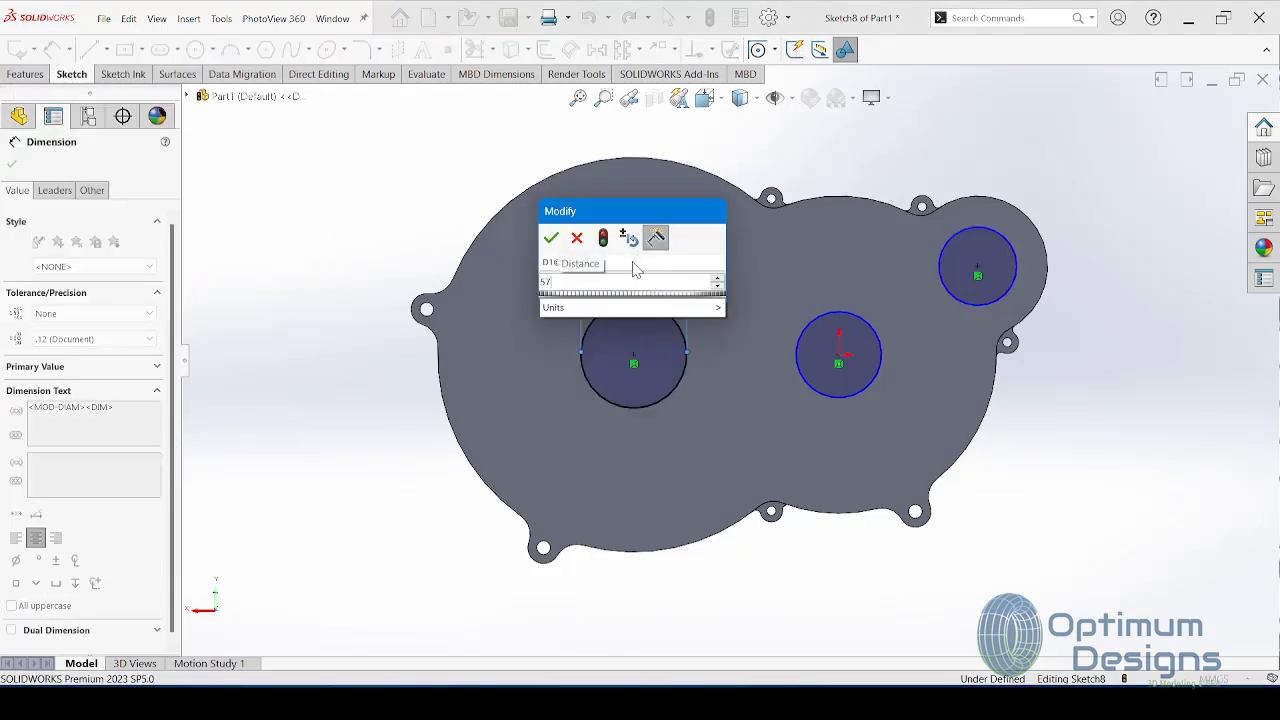
left_click(603, 238)
left_click(551, 238)
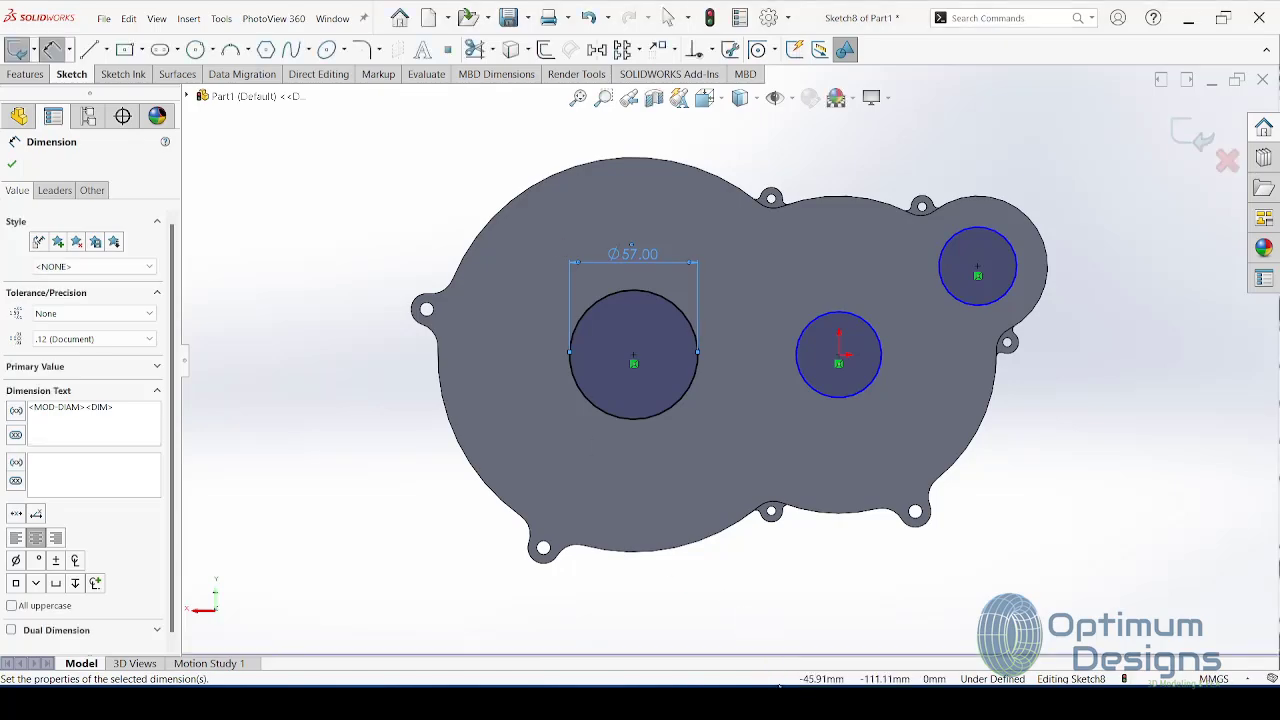
left_click(822, 620)
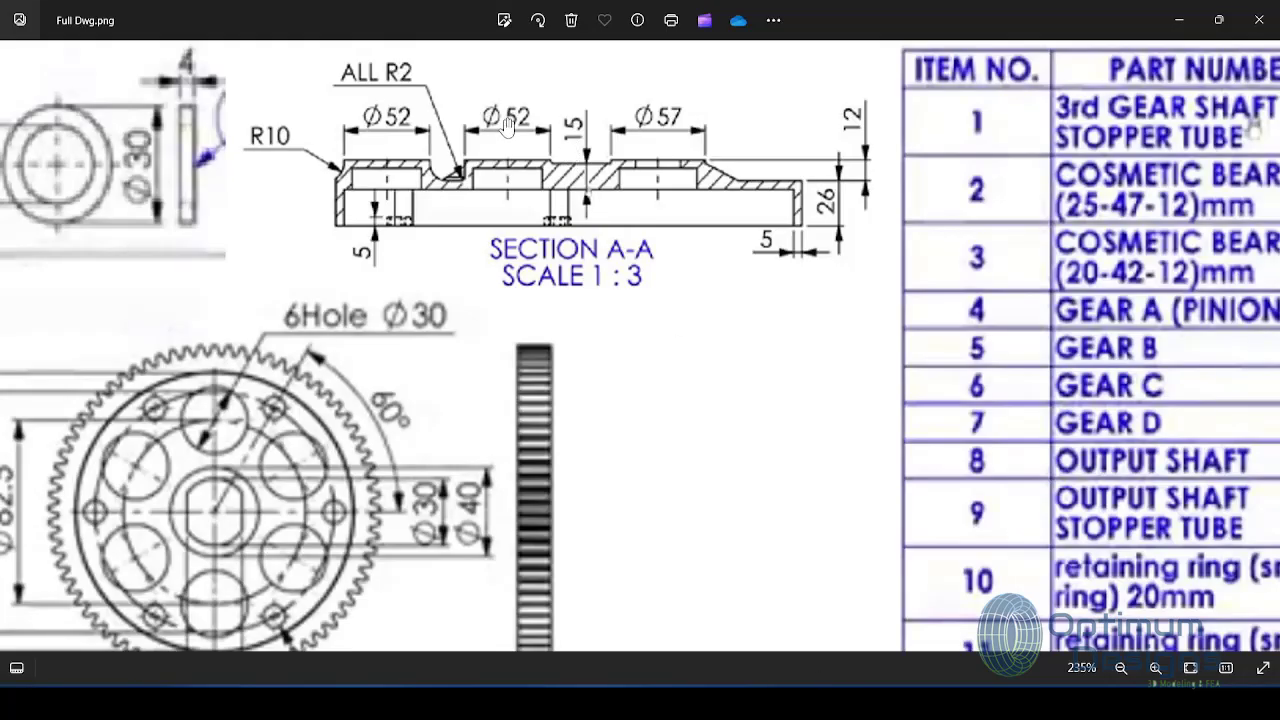
left_click(1170, 21)
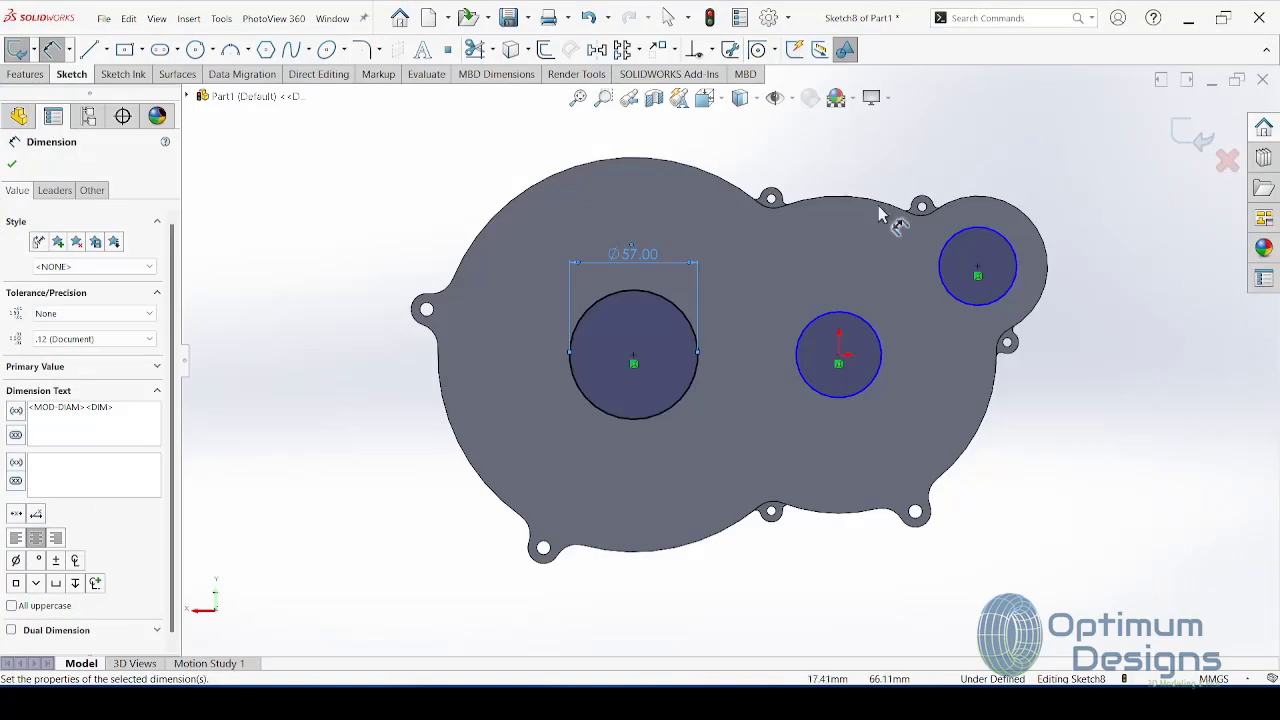
Step: Dimension the middle and right circles Ø52 each
left_click(843, 327)
left_click(843, 290)
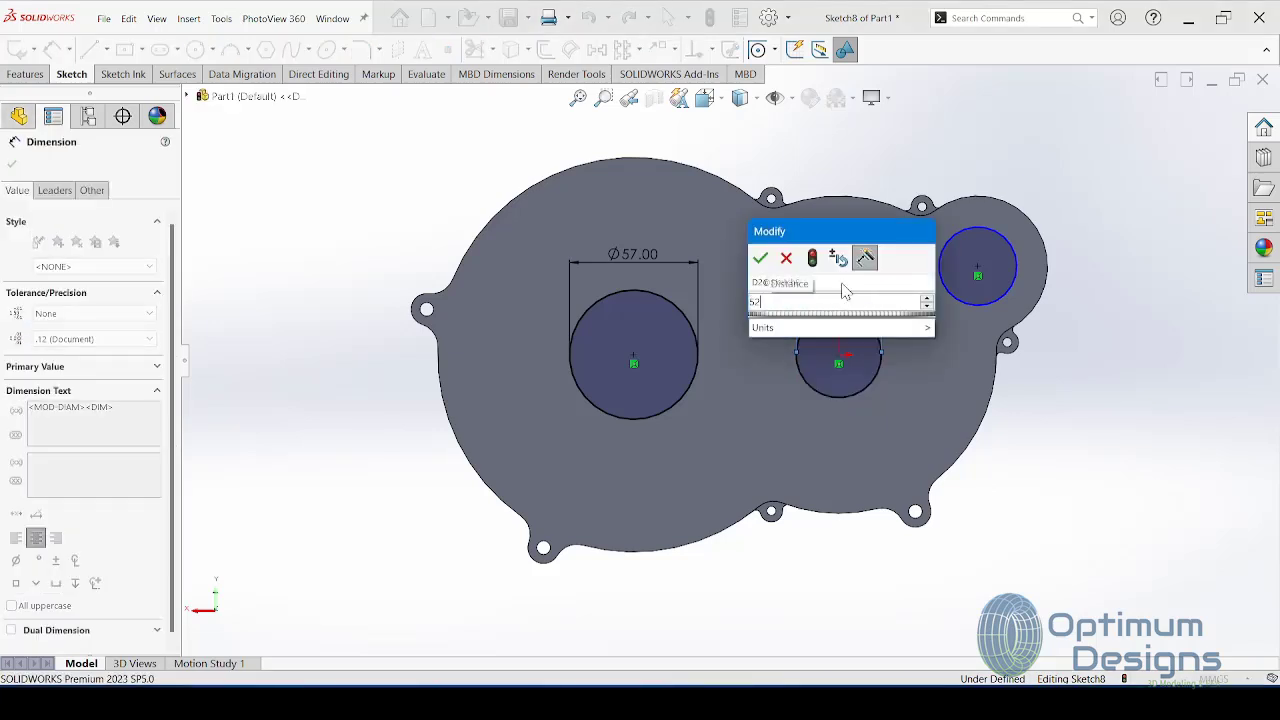
left_click(760, 258)
left_click(978, 237)
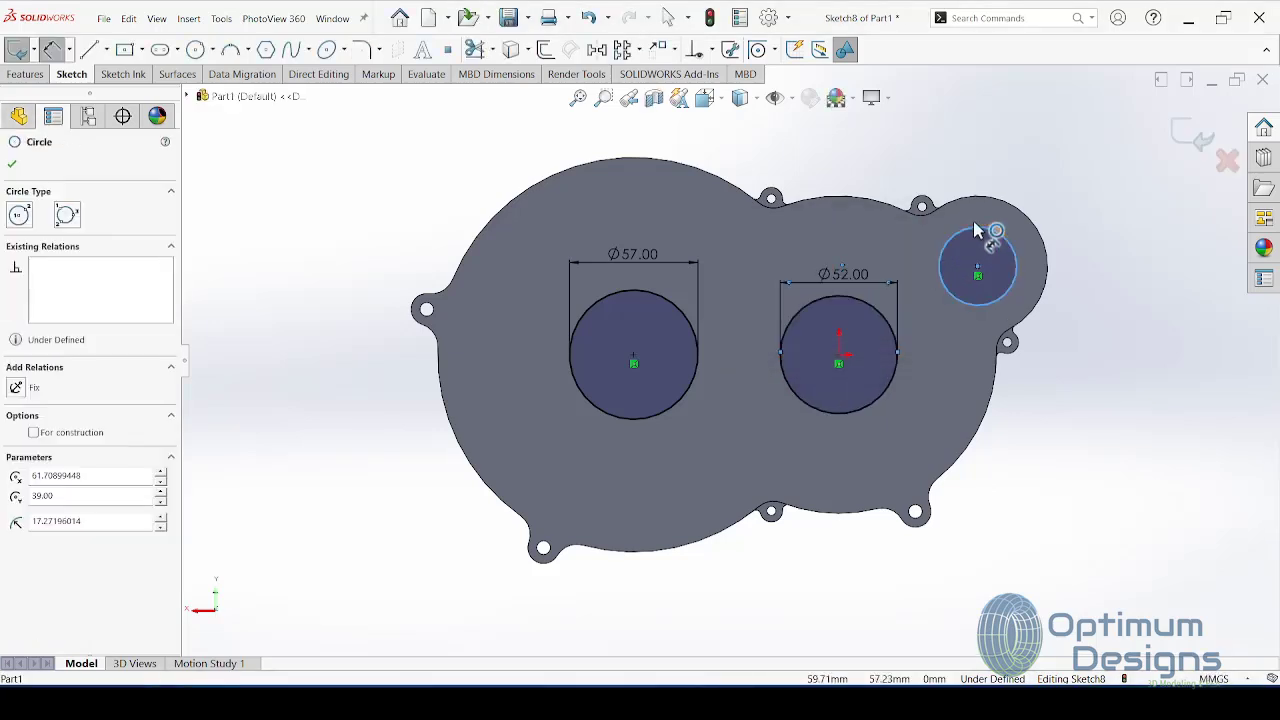
left_click(977, 222)
type("52")
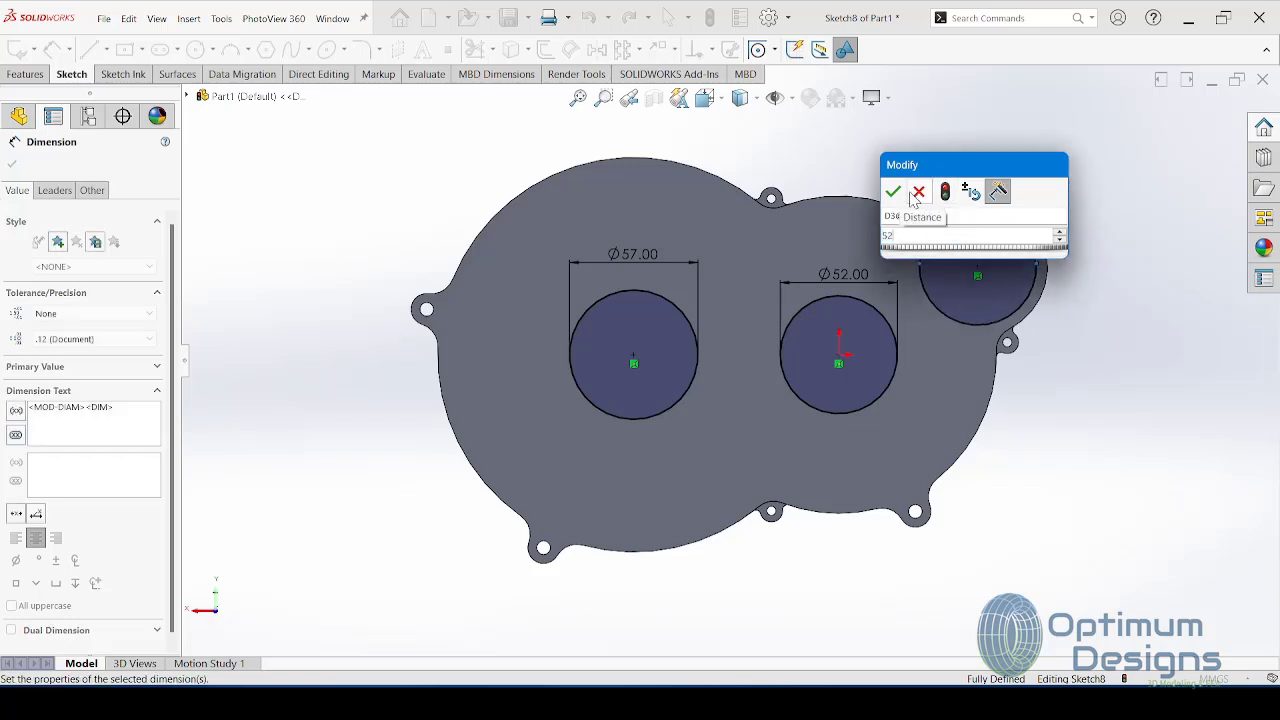
left_click(895, 193)
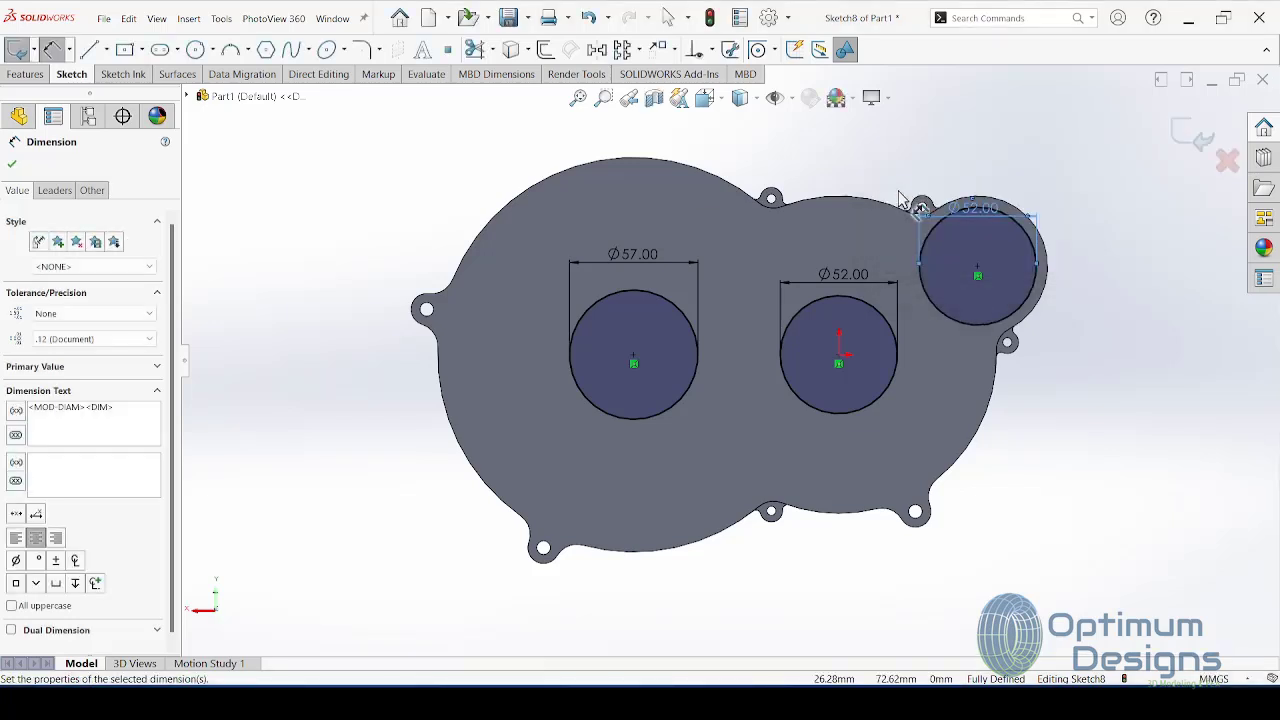
left_click(25, 74)
Step: Extrude the three circles 12 mm Blind as bosses after checking the drawing's section
left_click(18, 50)
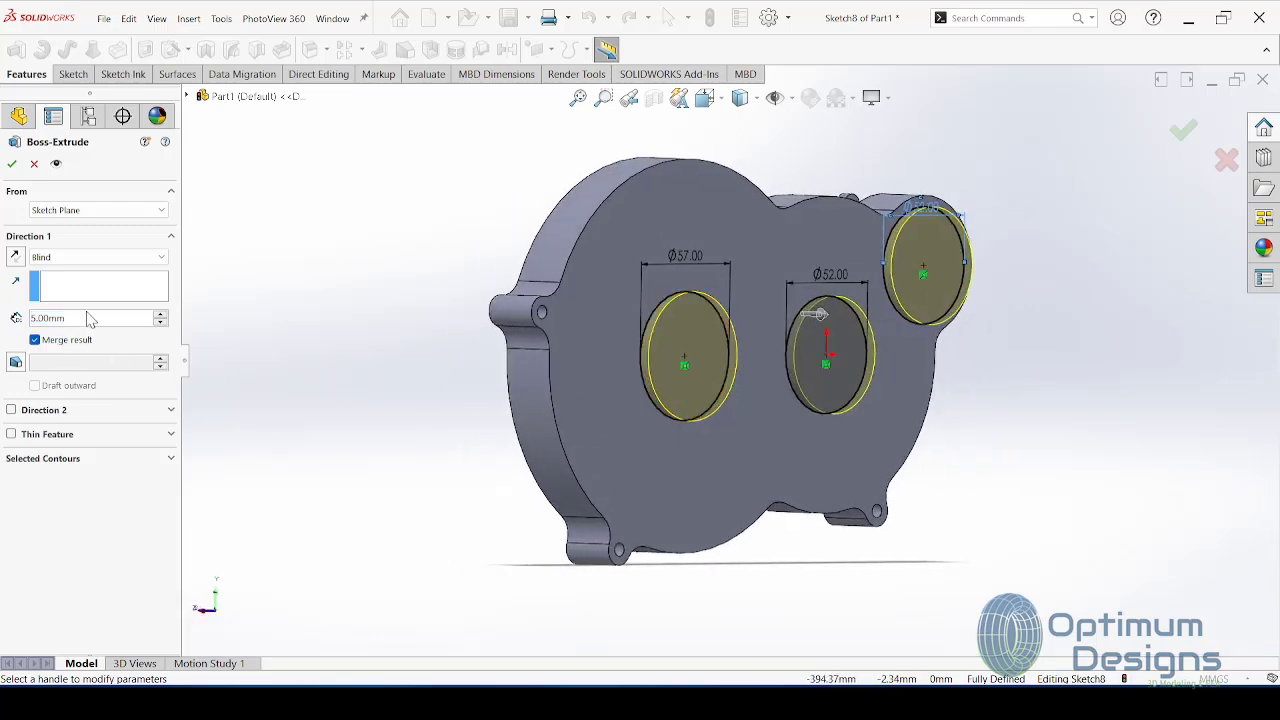
right_click(40, 318)
type("12")
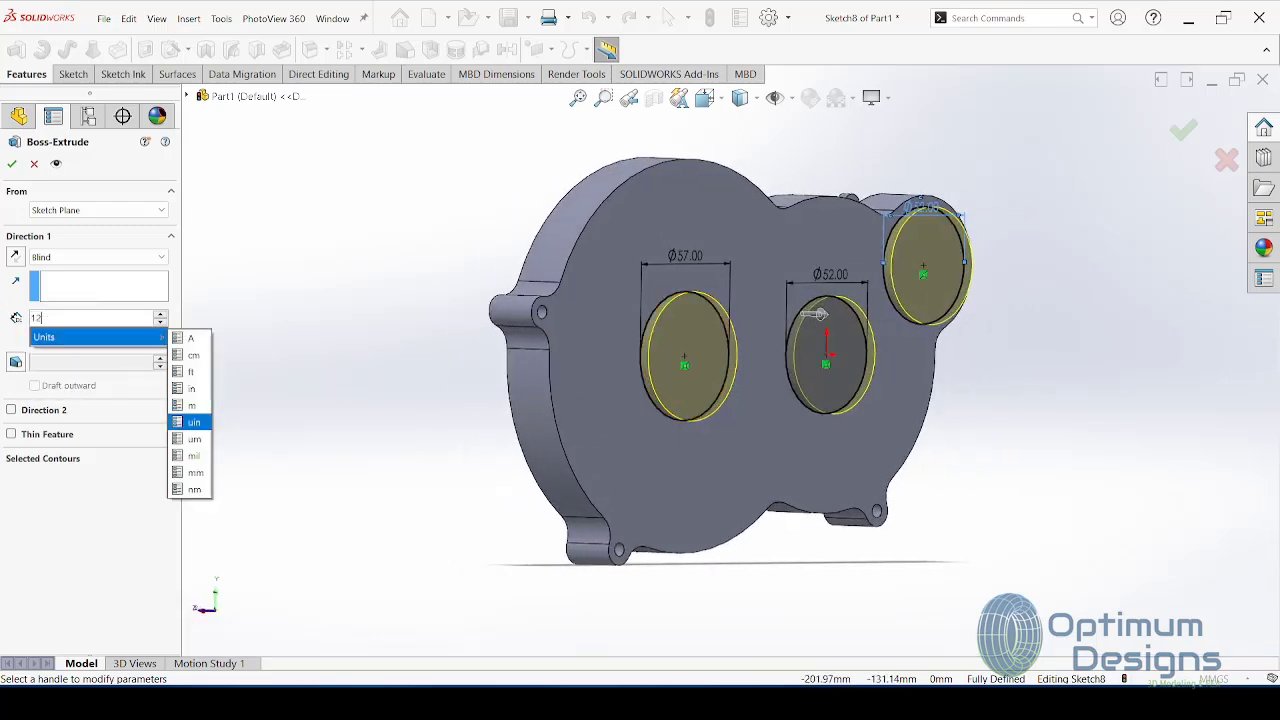
left_click(861, 700)
scroll(847, 190, "up", 3)
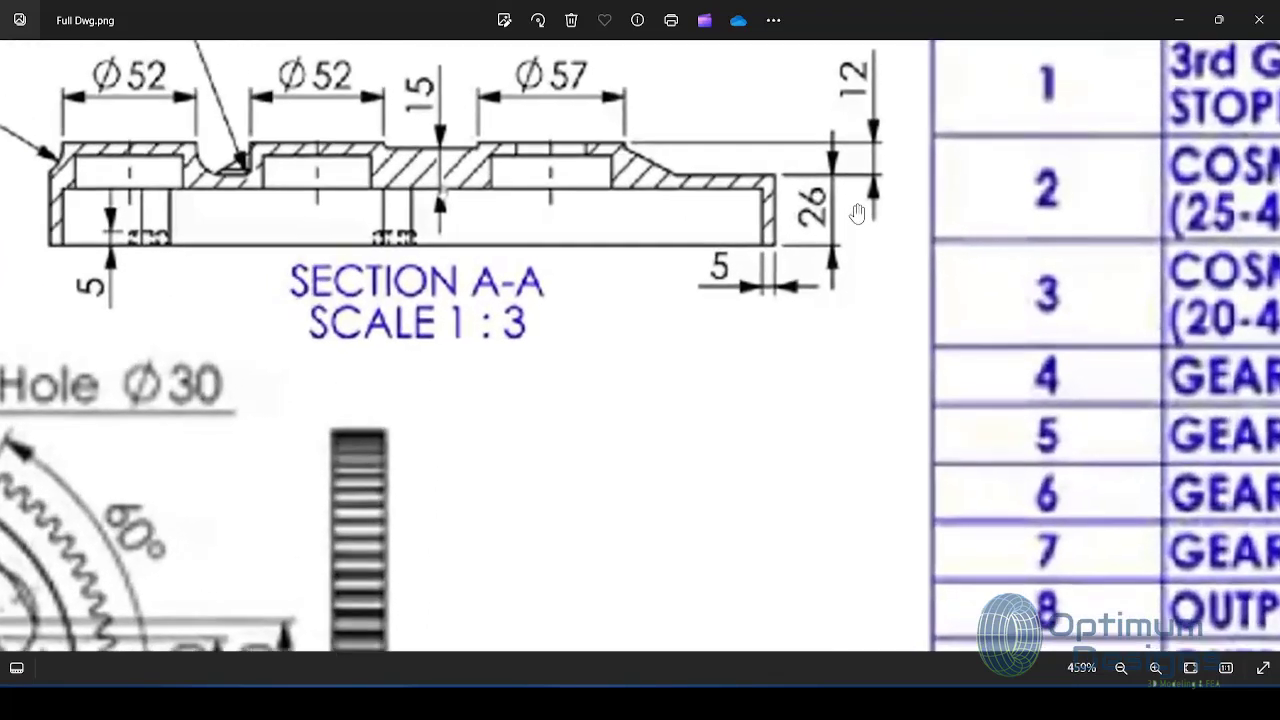
left_click_drag(846, 280, 1105, 256)
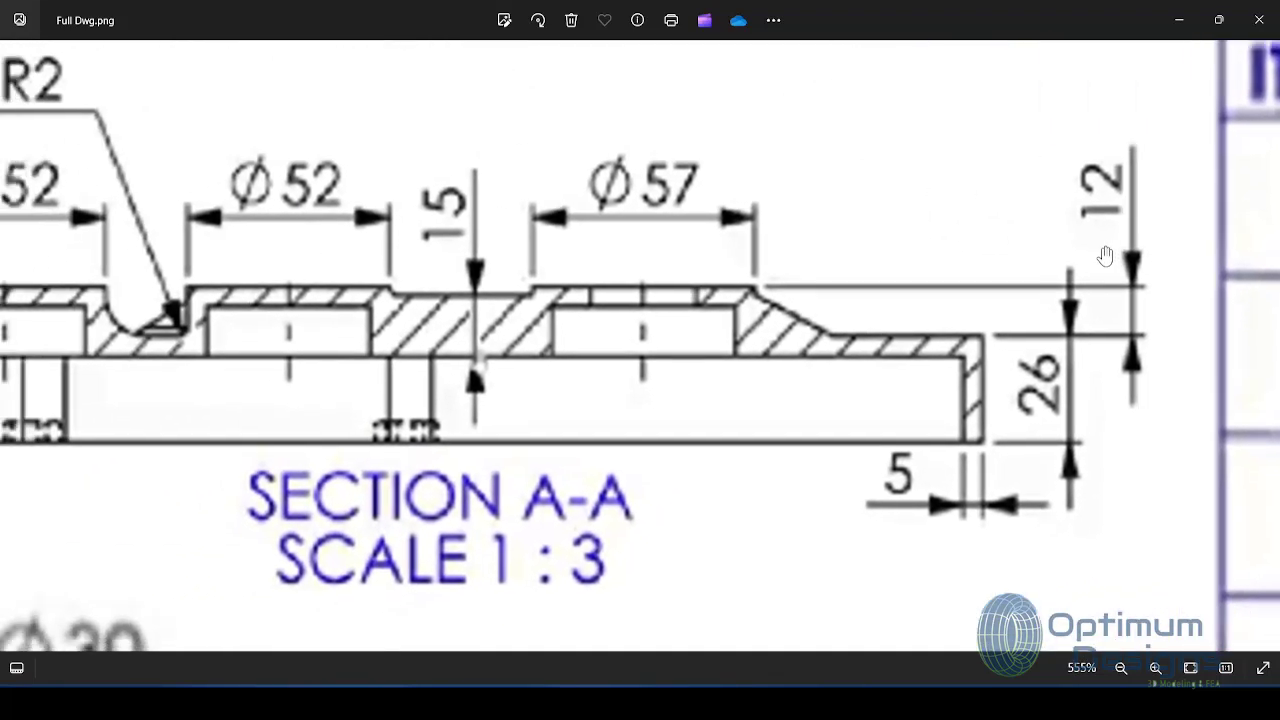
scroll(940, 265, "down", 1)
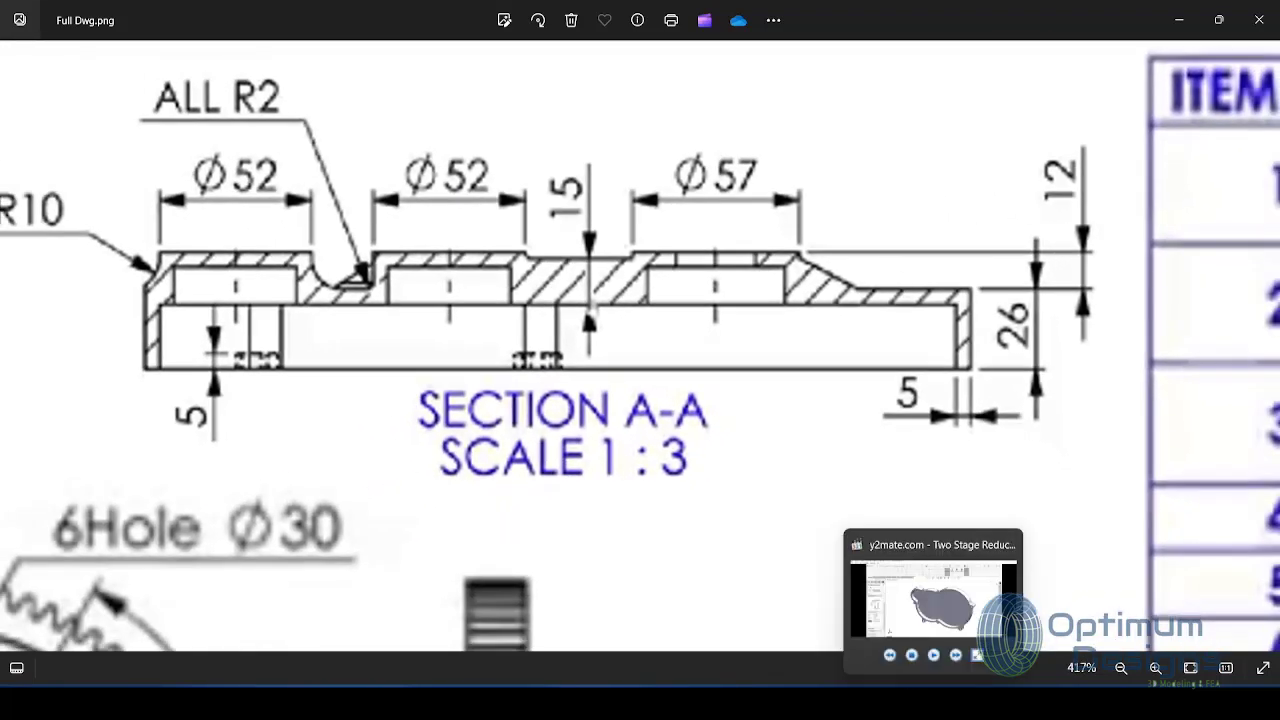
left_click(776, 625)
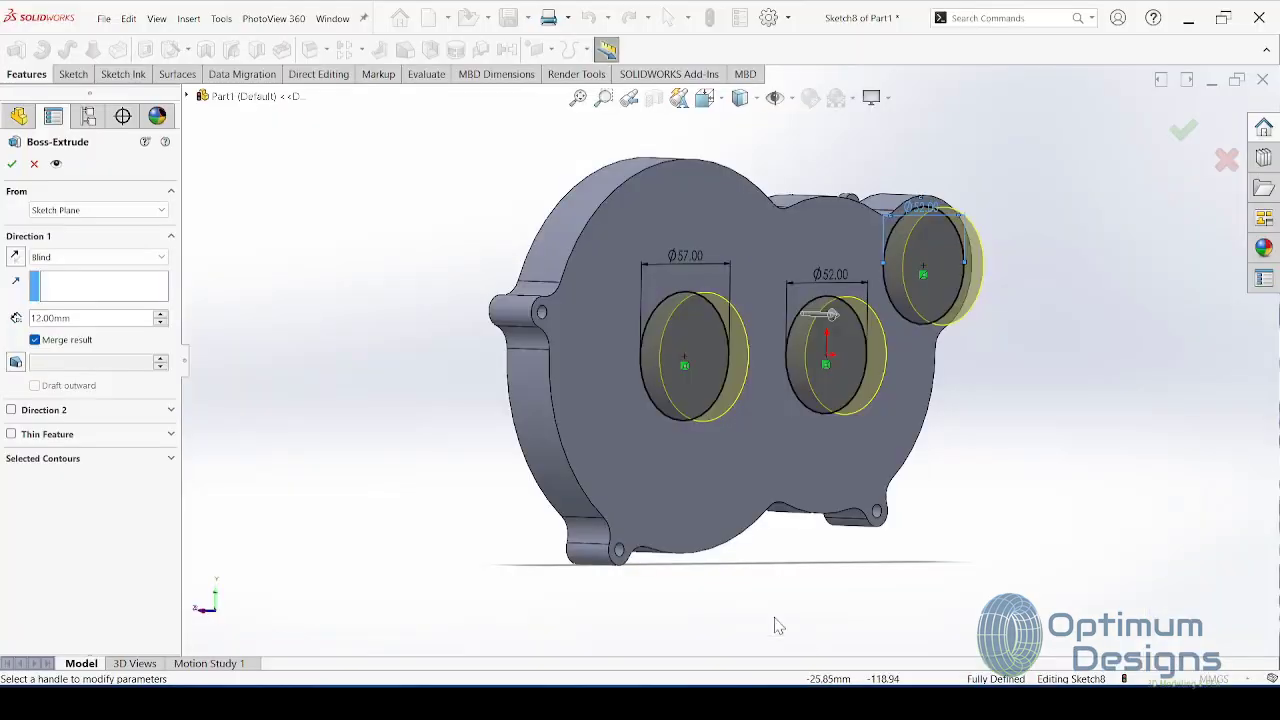
left_click(11, 163)
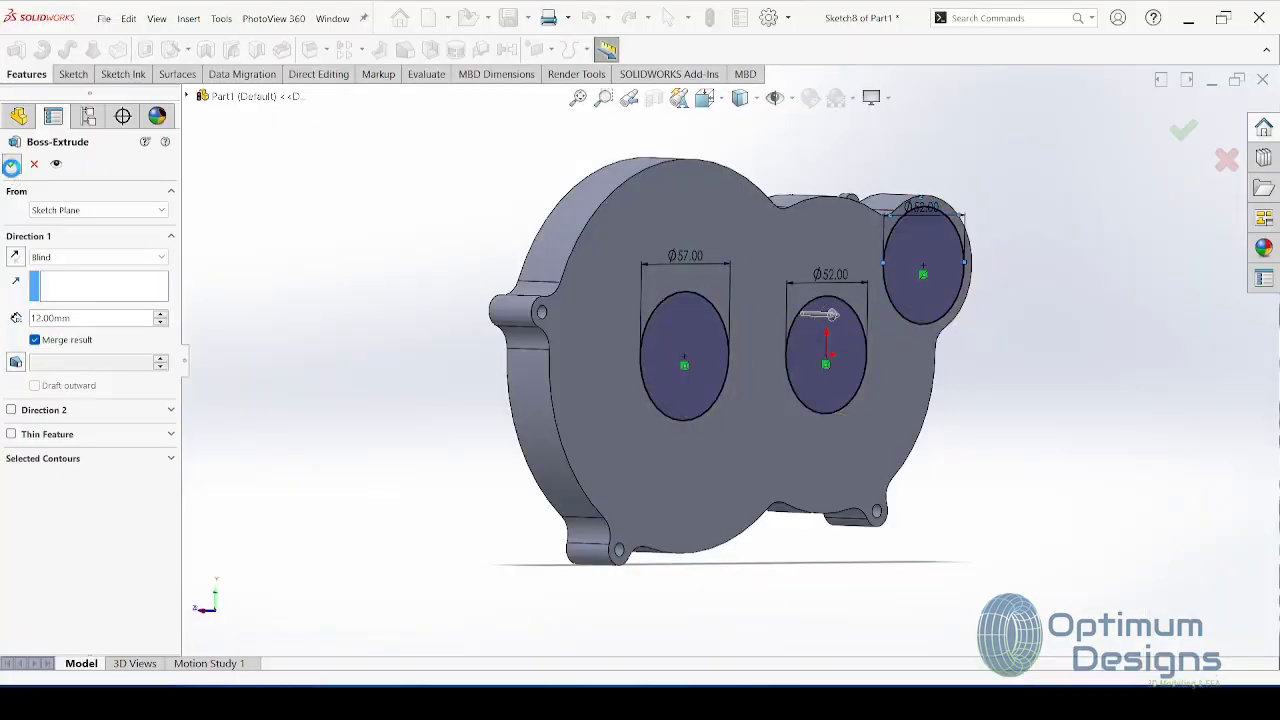
Step: Sketch a point at the left boss's centre on a new sketch on the boss face
left_click(460, 450)
right_click(695, 367)
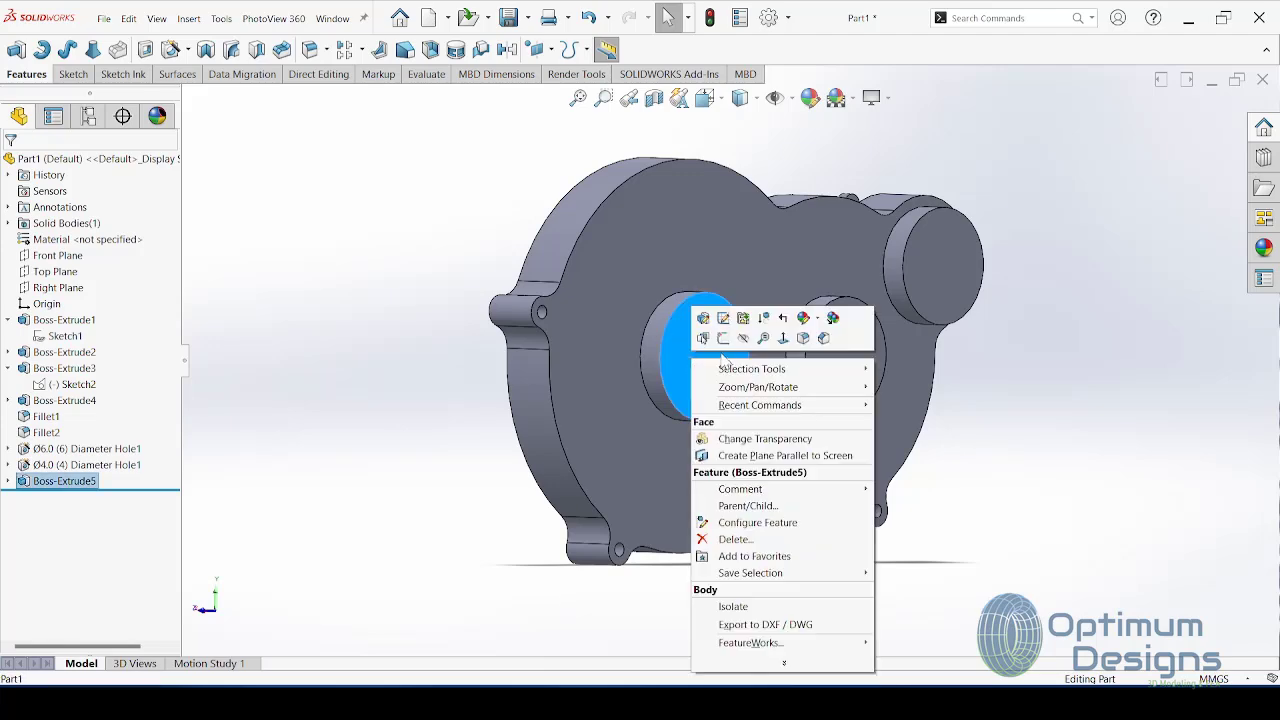
left_click(722, 314)
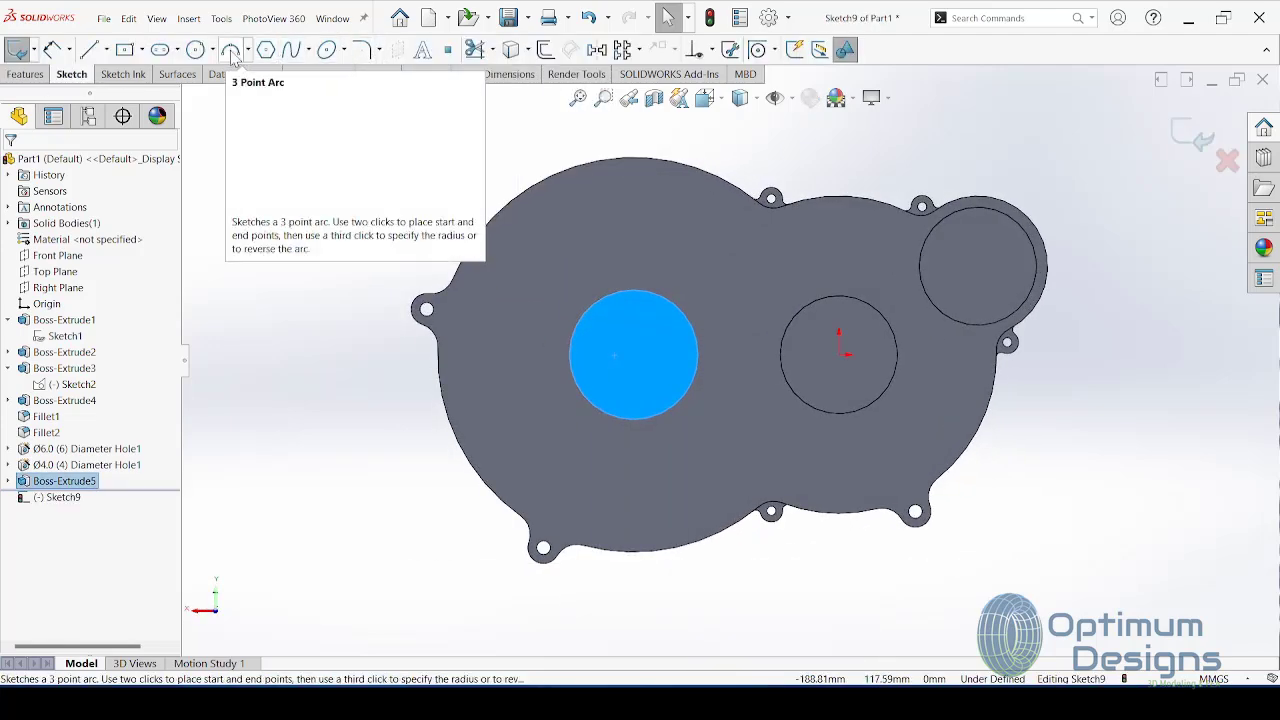
left_click(447, 49)
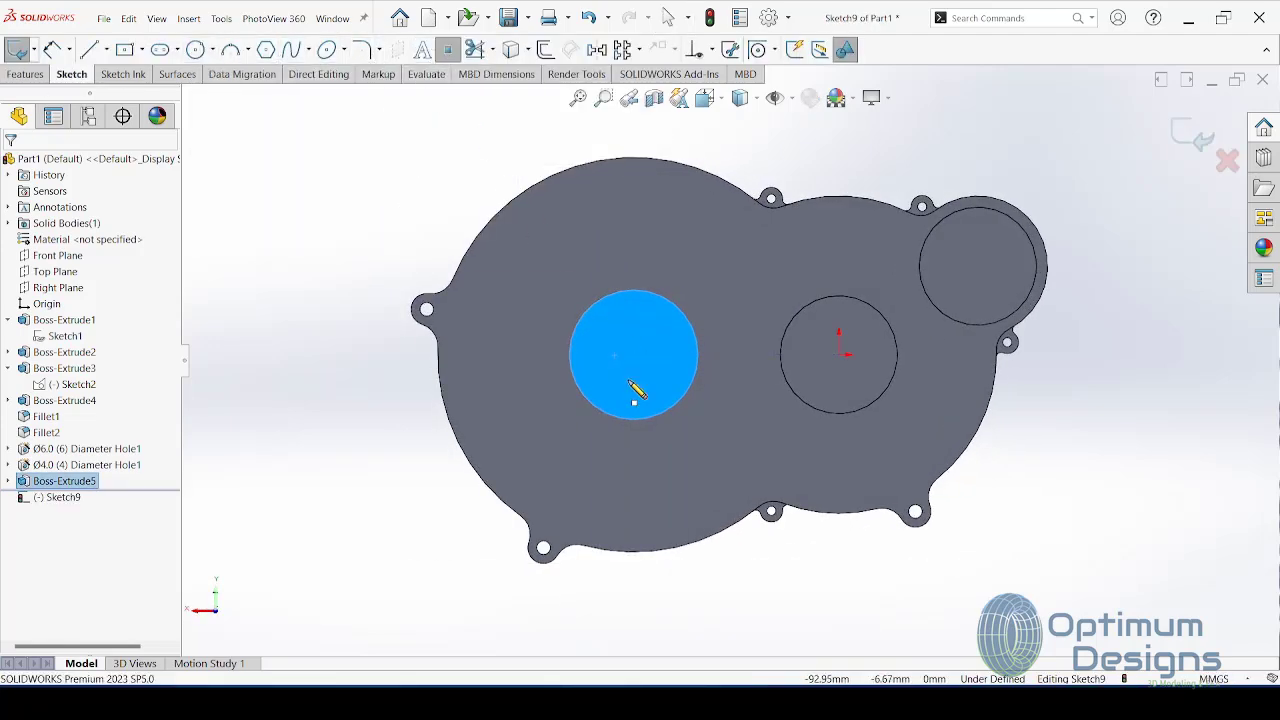
left_click(634, 357)
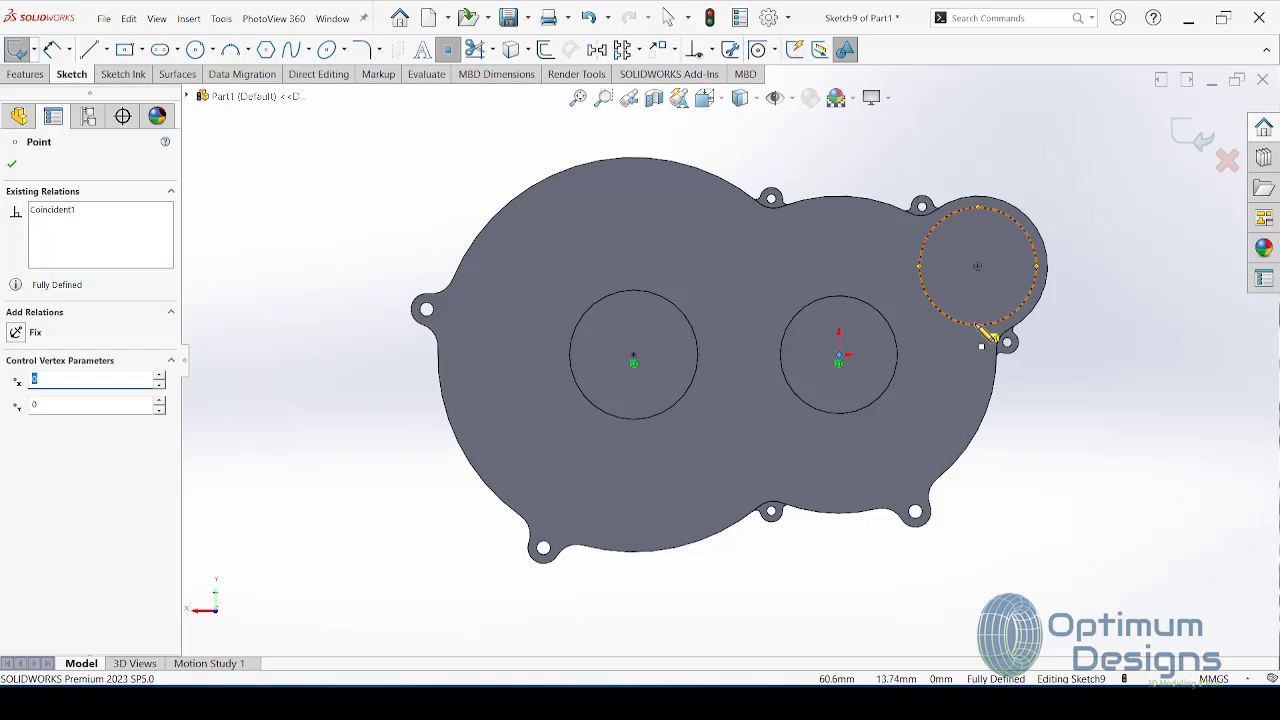
left_click(12, 165)
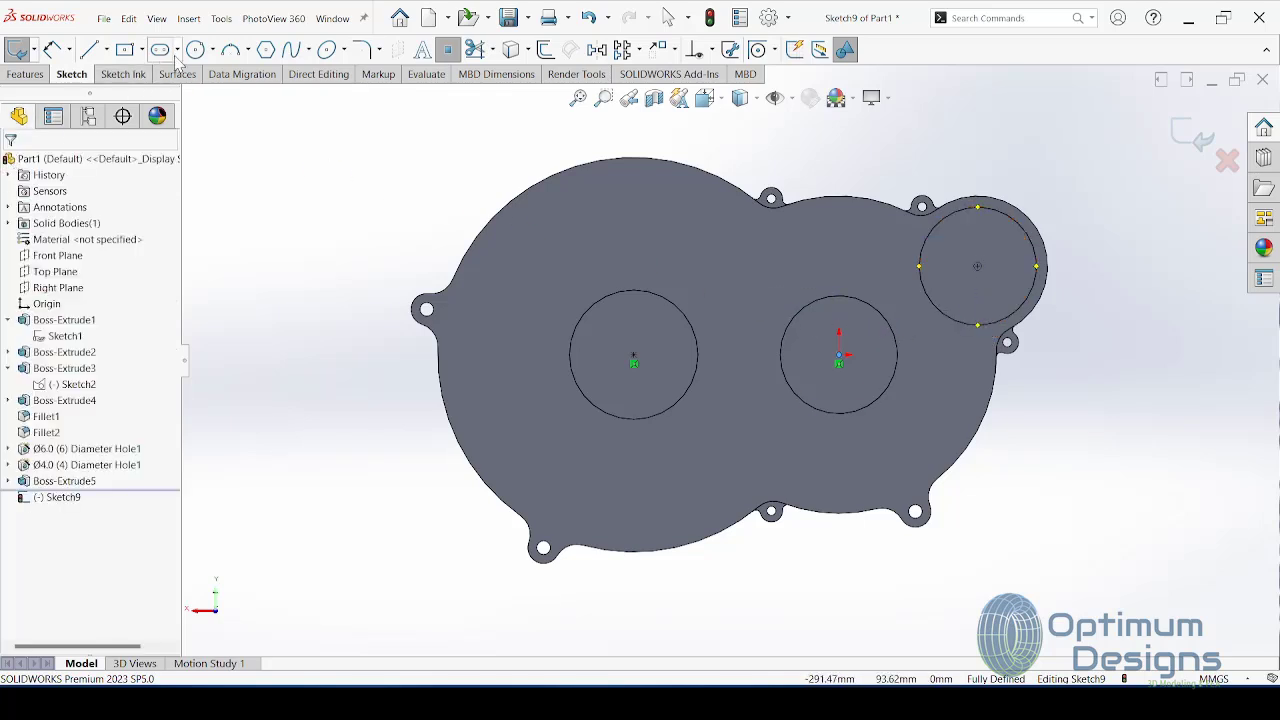
Step: Create Plane1 parallel to Right Plane through the left boss centre and view it Normal To
left_click(1192, 134)
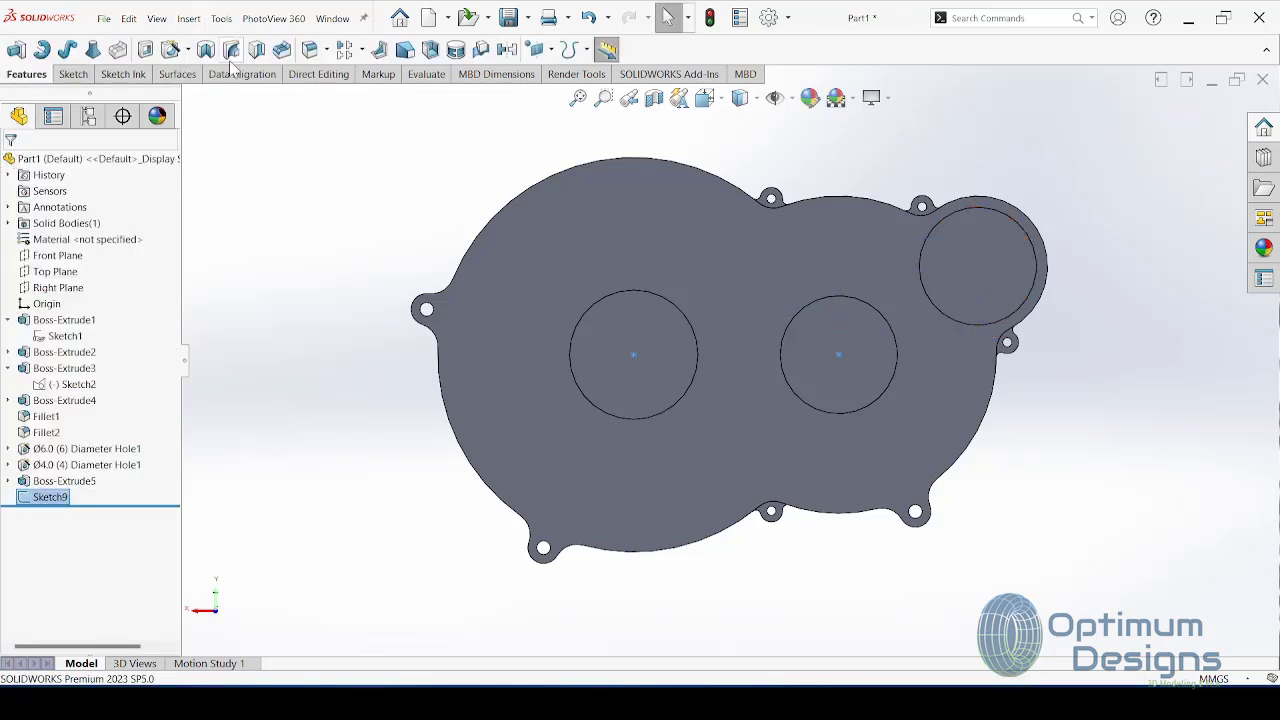
left_click(189, 18)
mouse_move(241, 206)
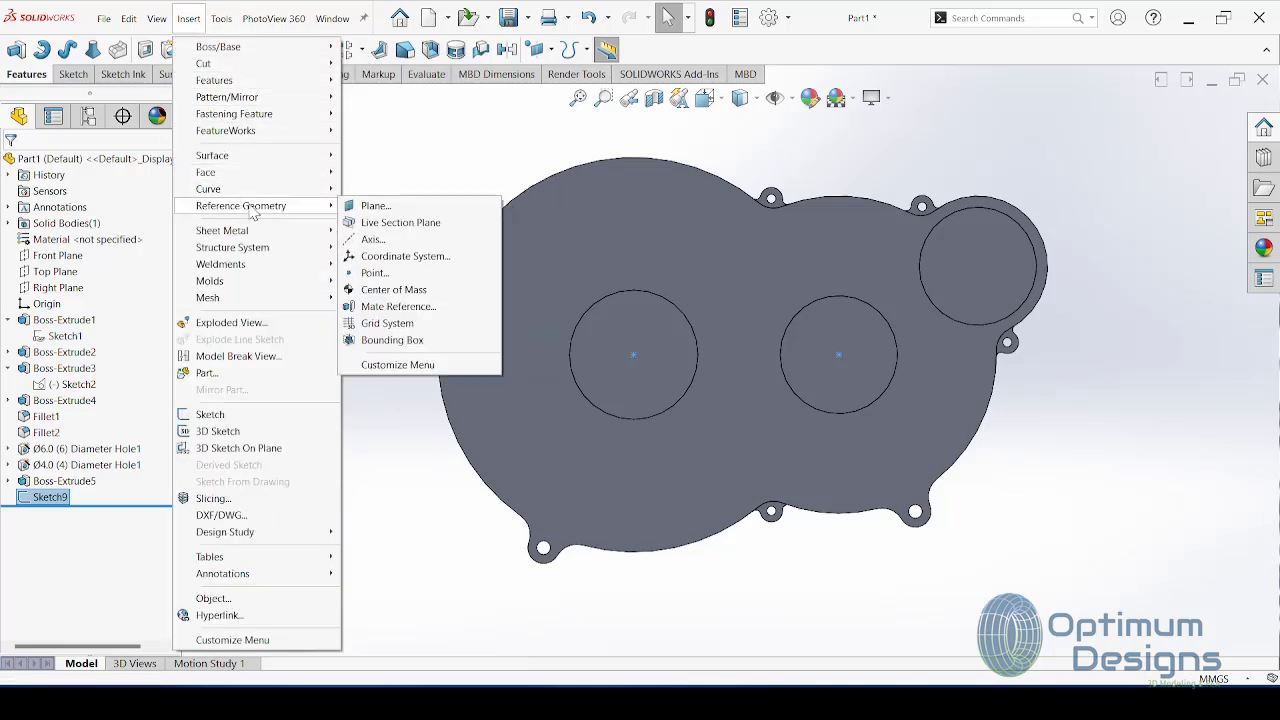
left_click(355, 207)
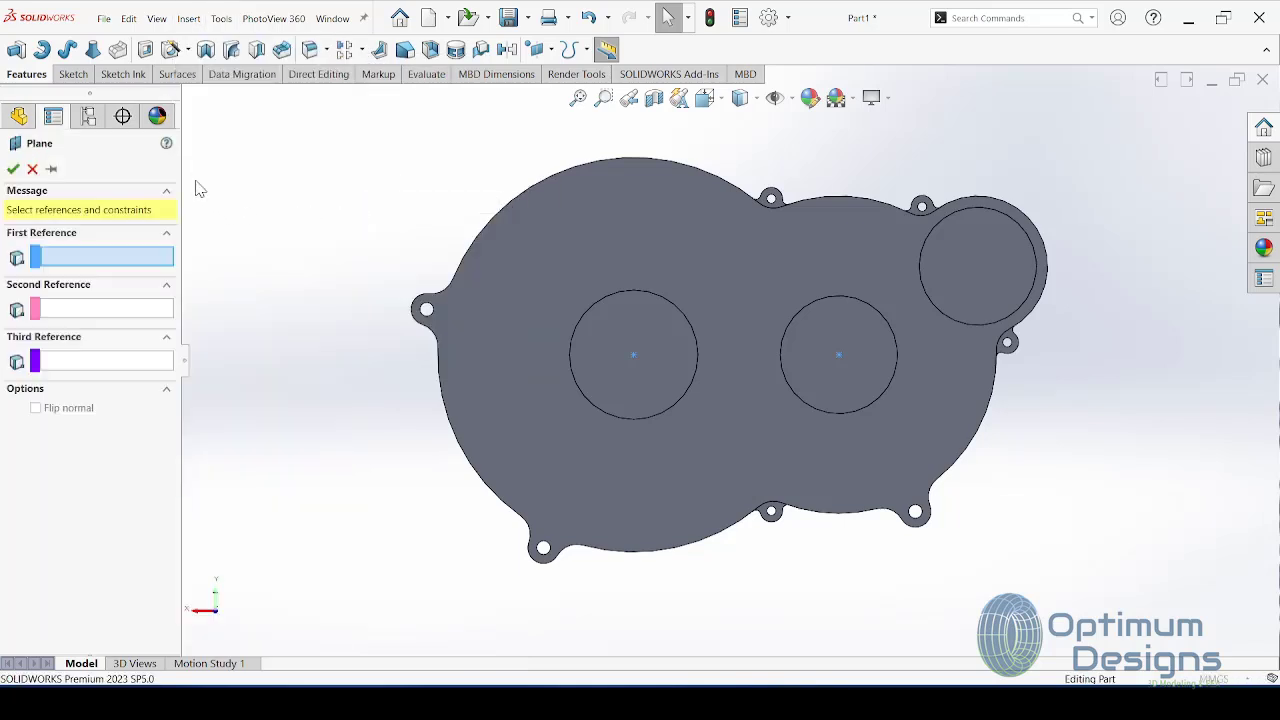
key("ctrl+7")
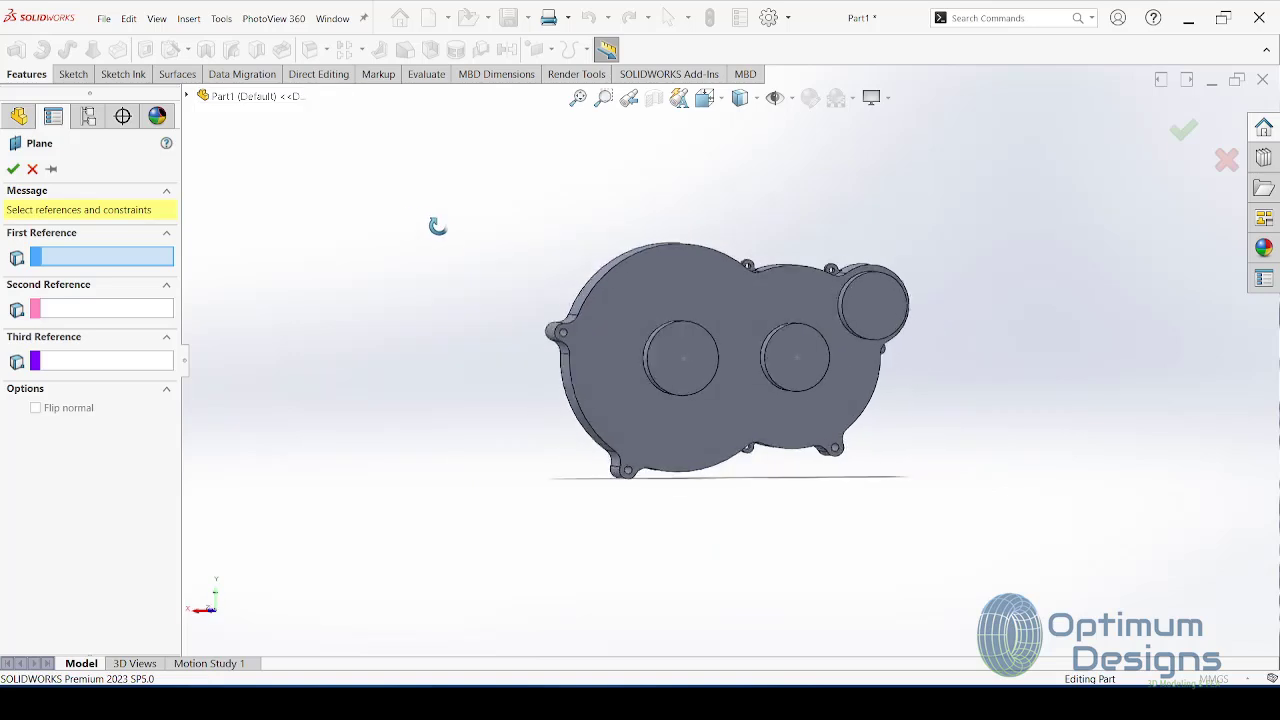
left_click(187, 96)
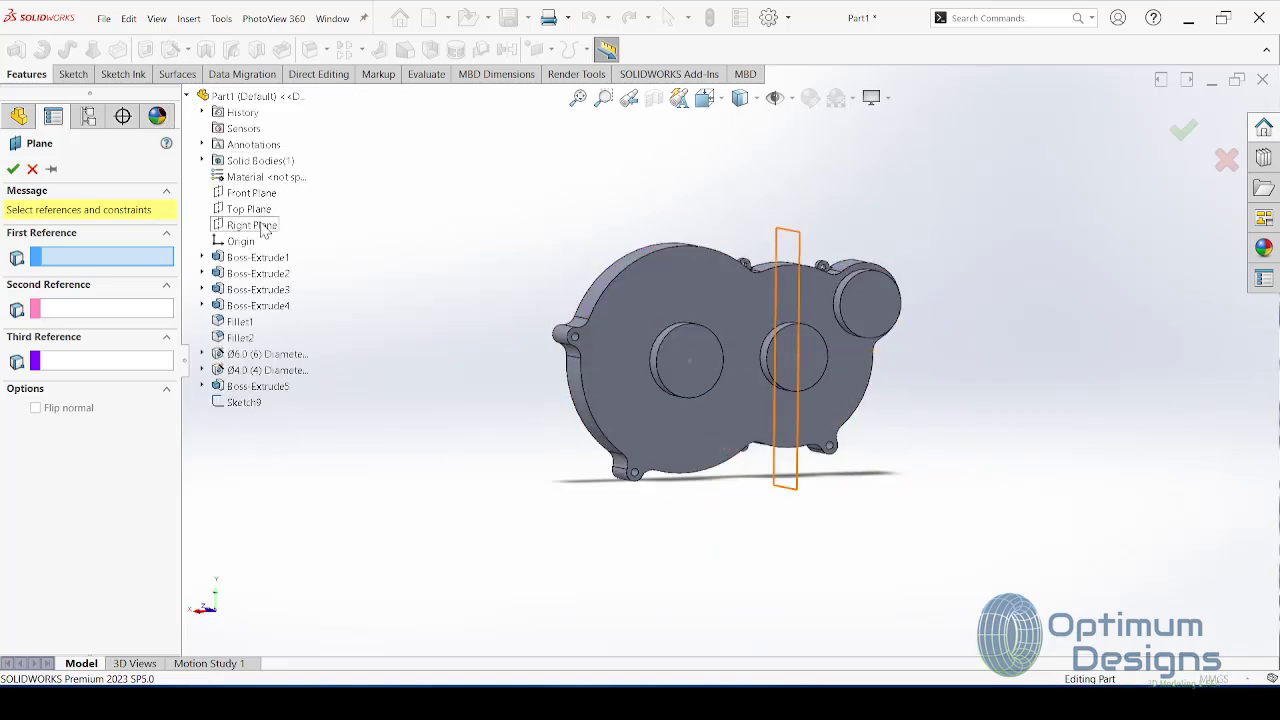
left_click(262, 226)
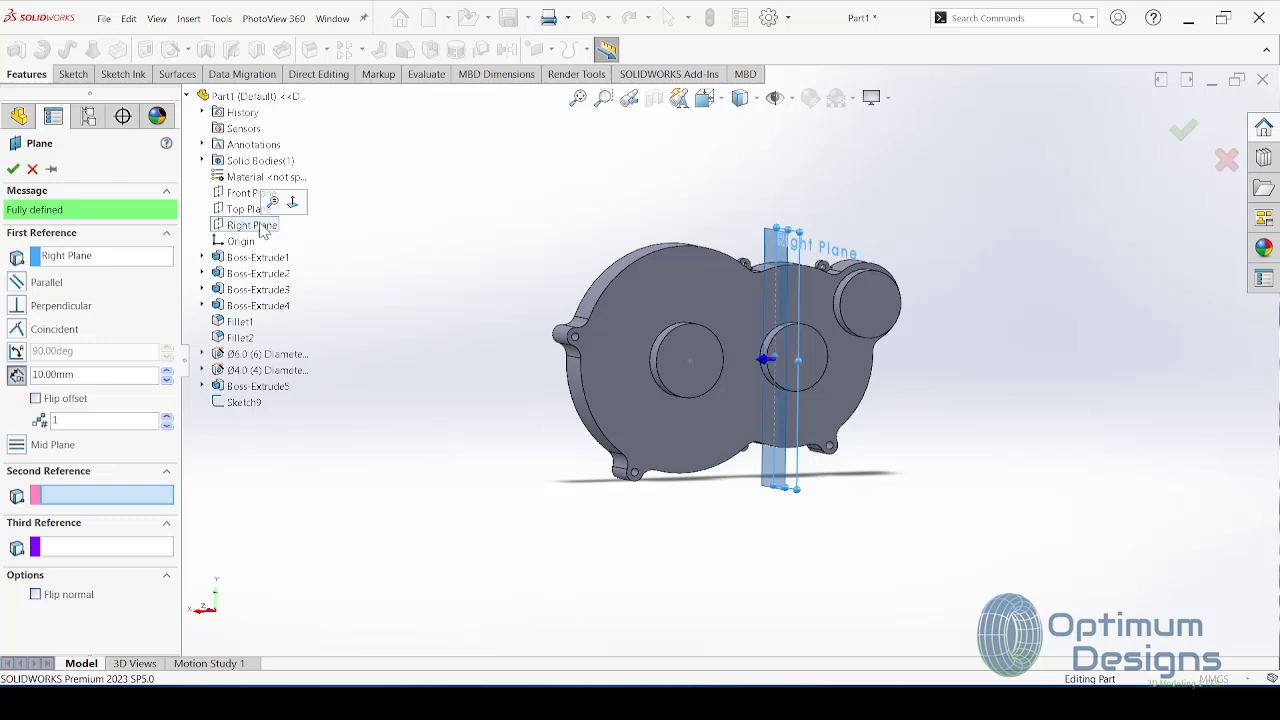
left_click(694, 362)
key("Return")
right_click(50, 514)
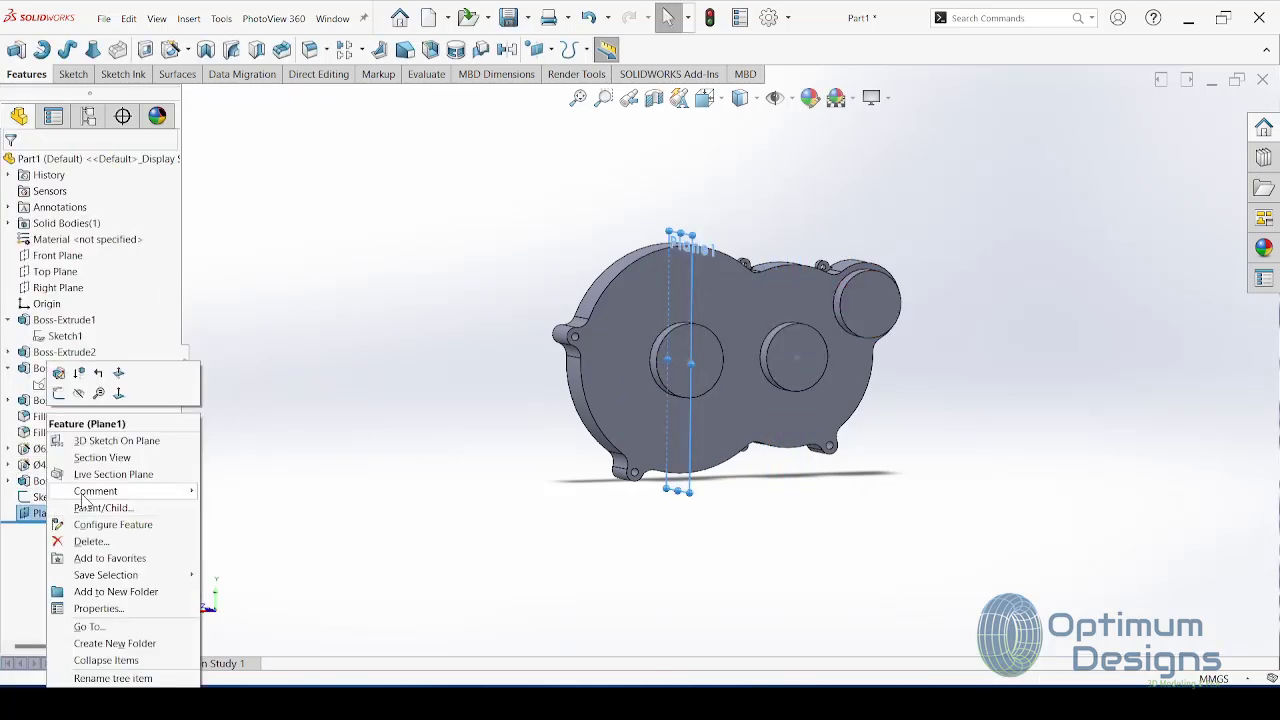
left_click(113, 402)
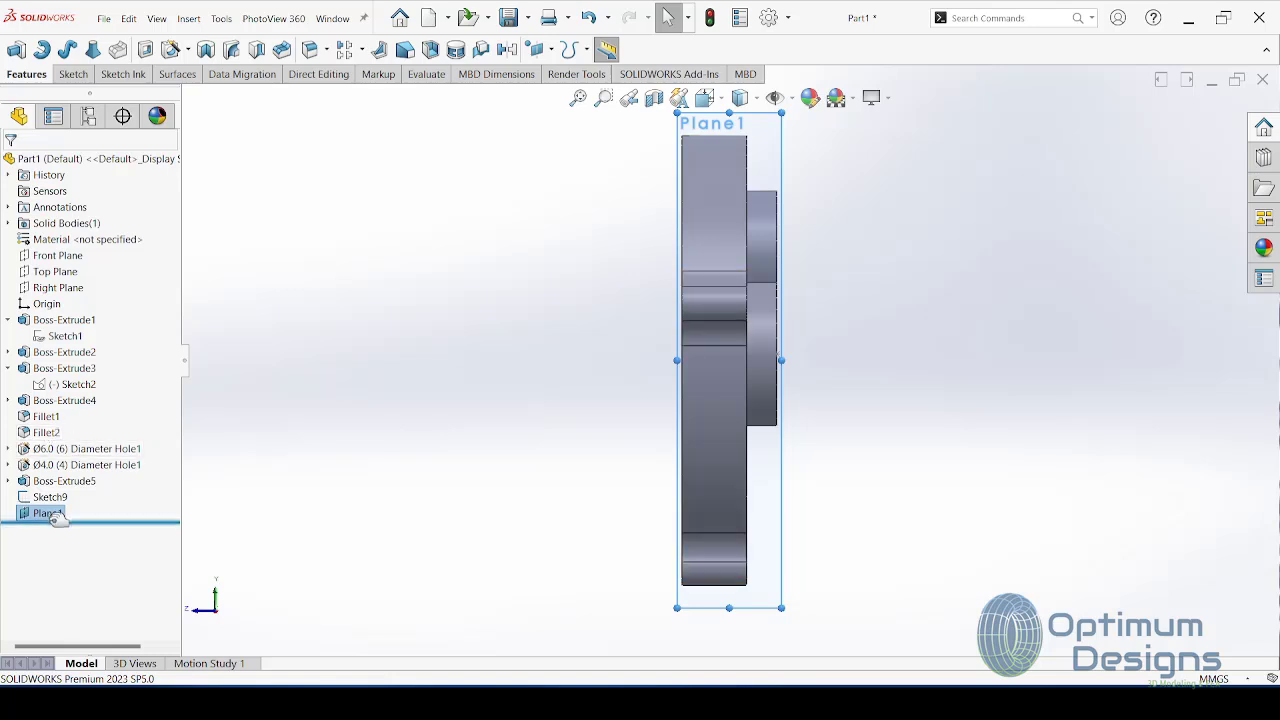
Step: On Plane1, sketch a short vertical line and a slanted line down to the housing wall
right_click(55, 517)
left_click(66, 394)
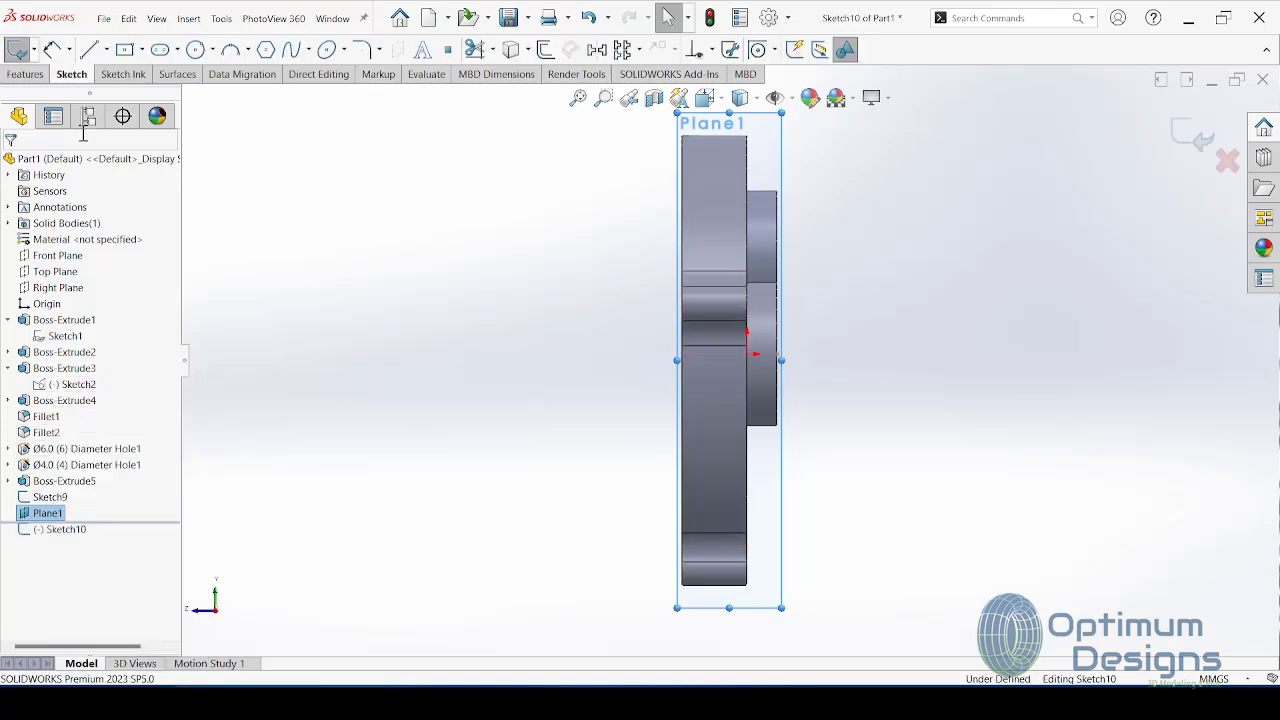
left_click(52, 49)
scroll(612, 366, "down", 3)
scroll(1110, 535, "down", 3)
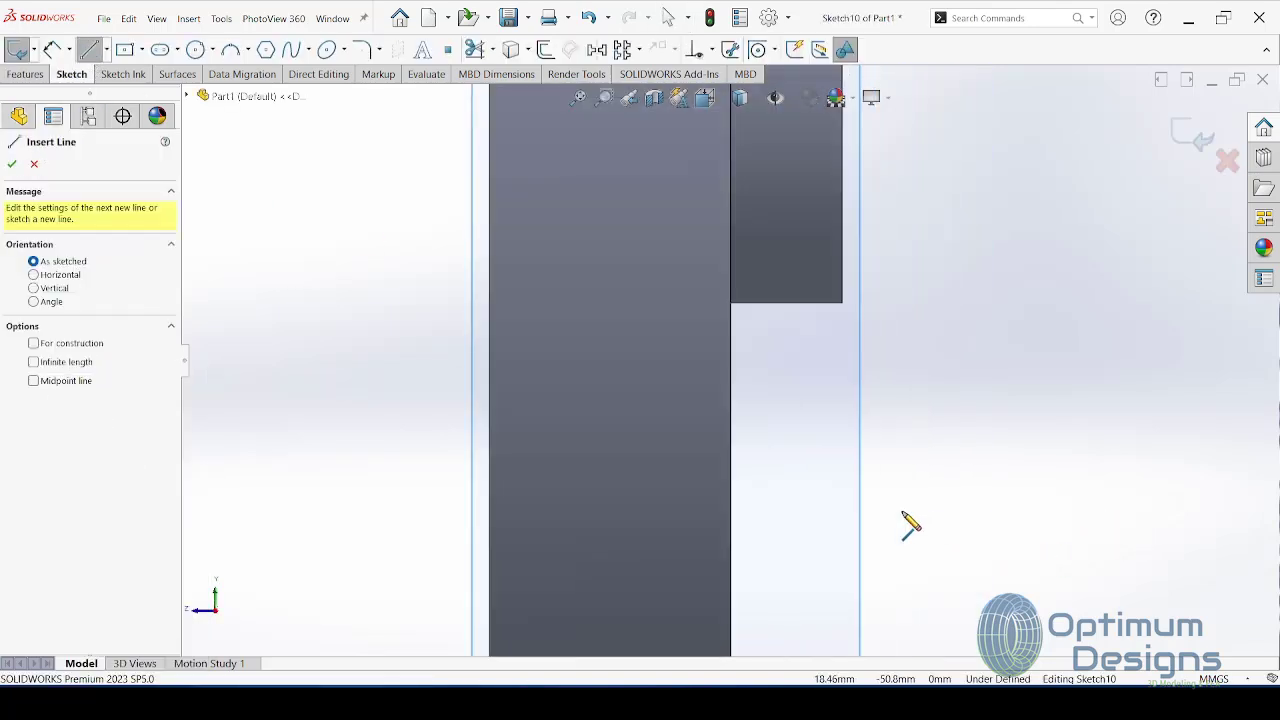
scroll(797, 316, "down", 3)
left_click(812, 263)
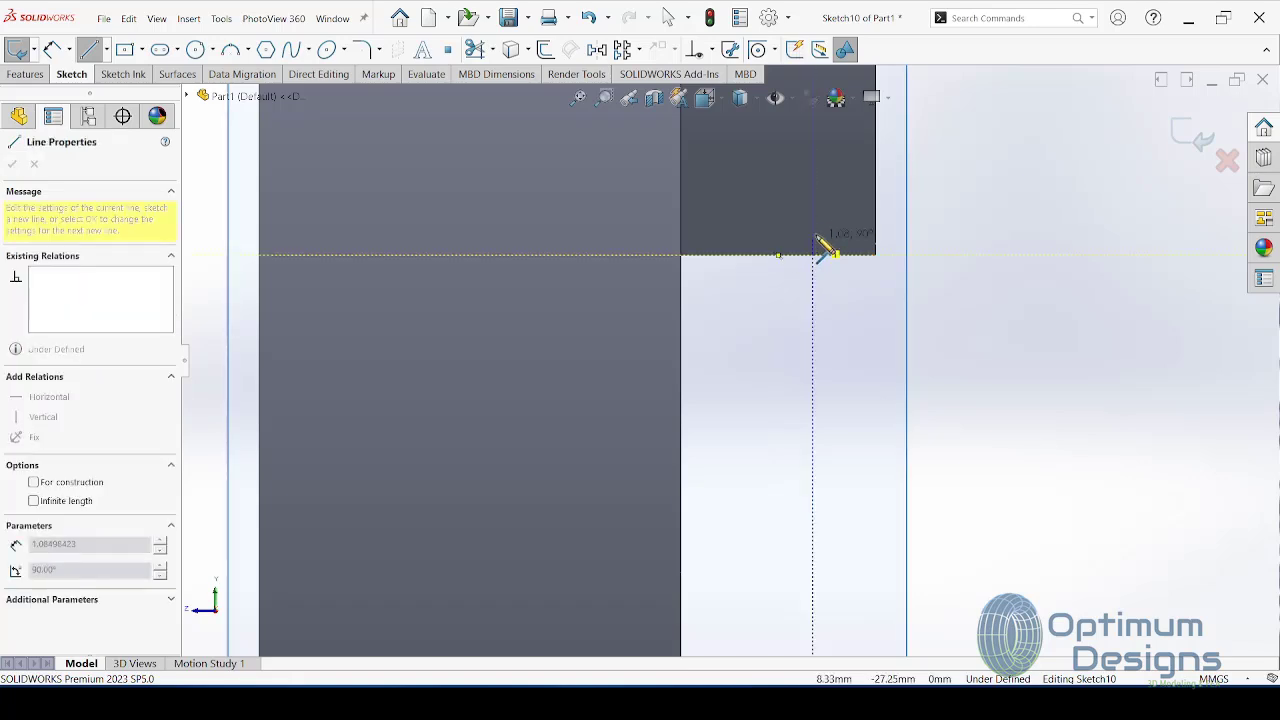
left_click(813, 210)
left_click(812, 264)
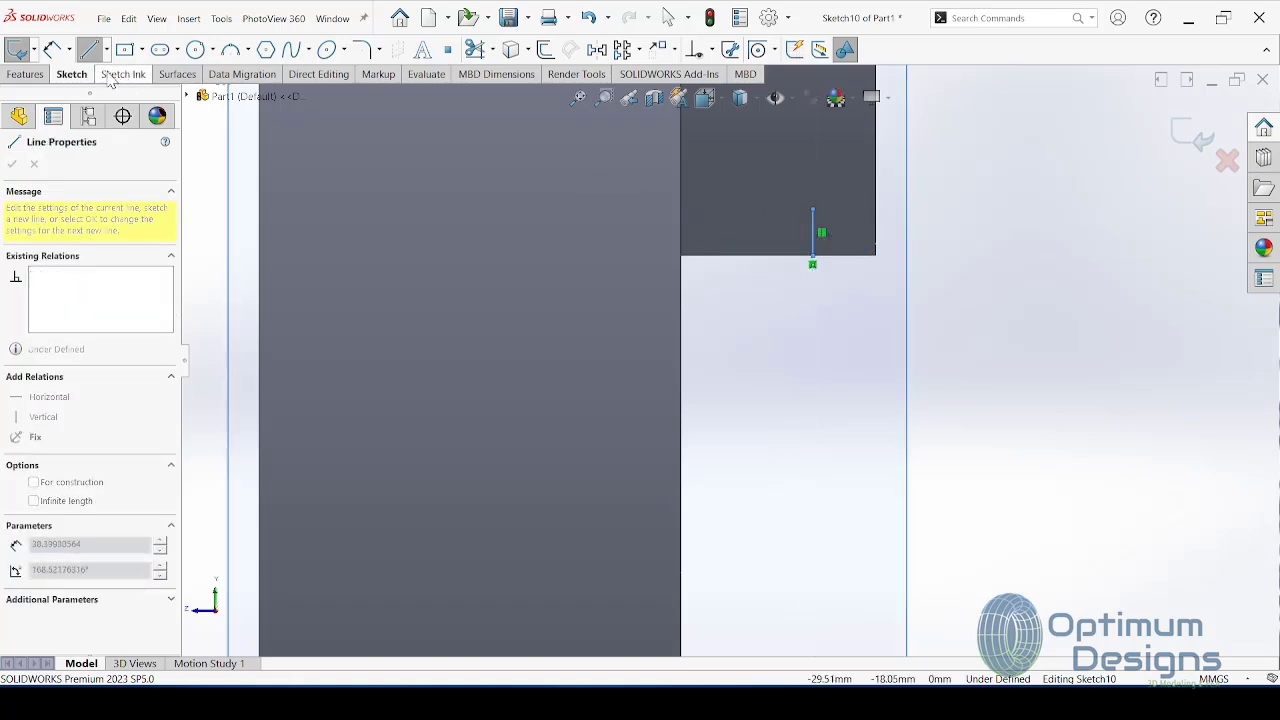
key("Escape")
left_click(89, 49)
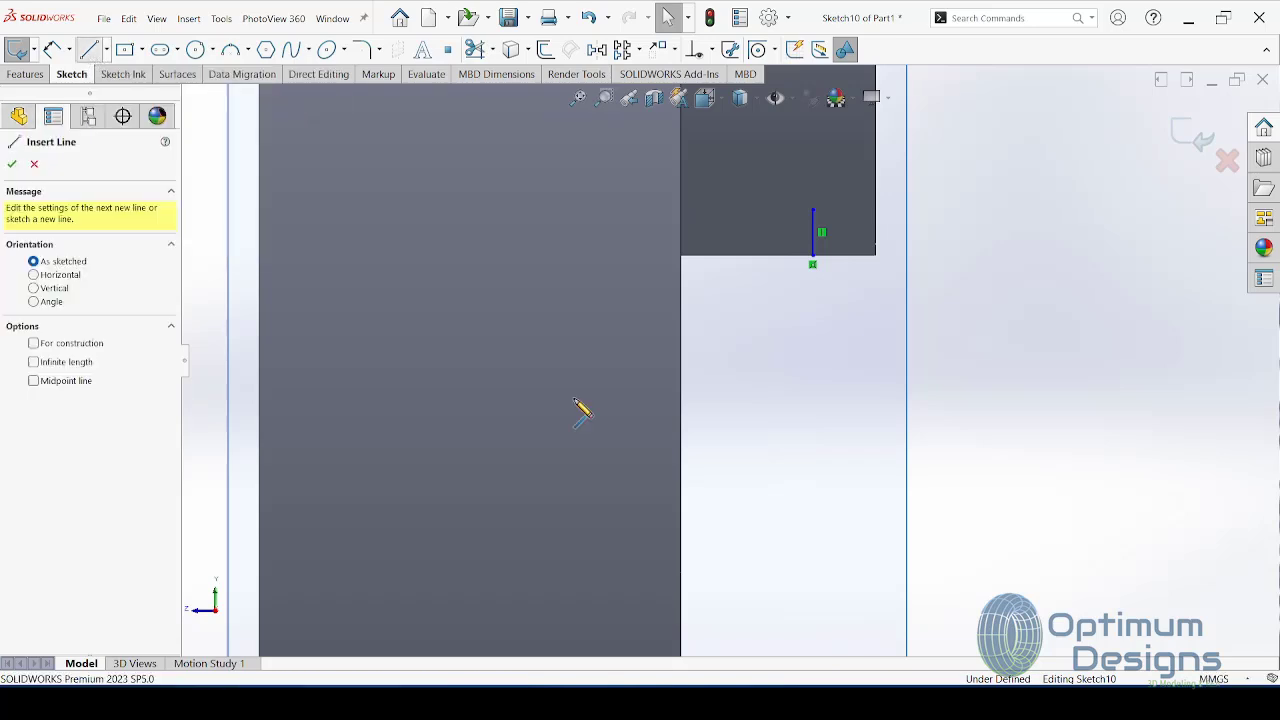
left_click(812, 264)
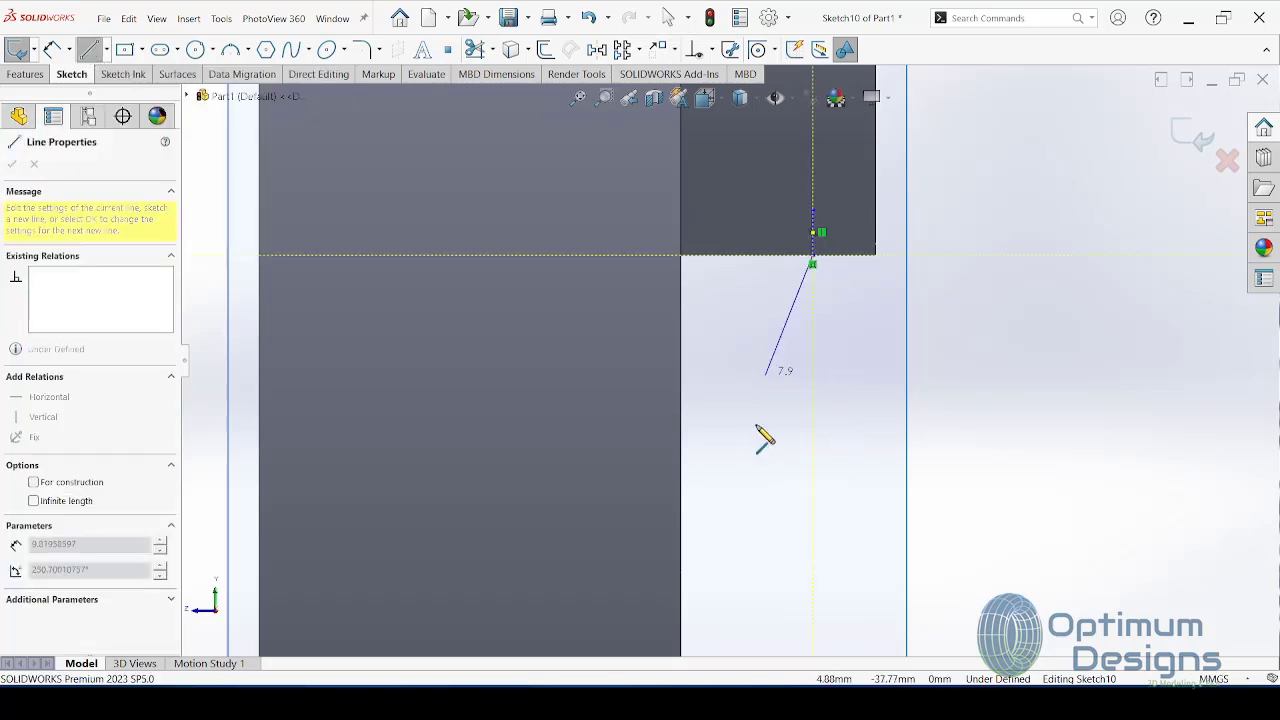
left_click(683, 540)
key("Escape")
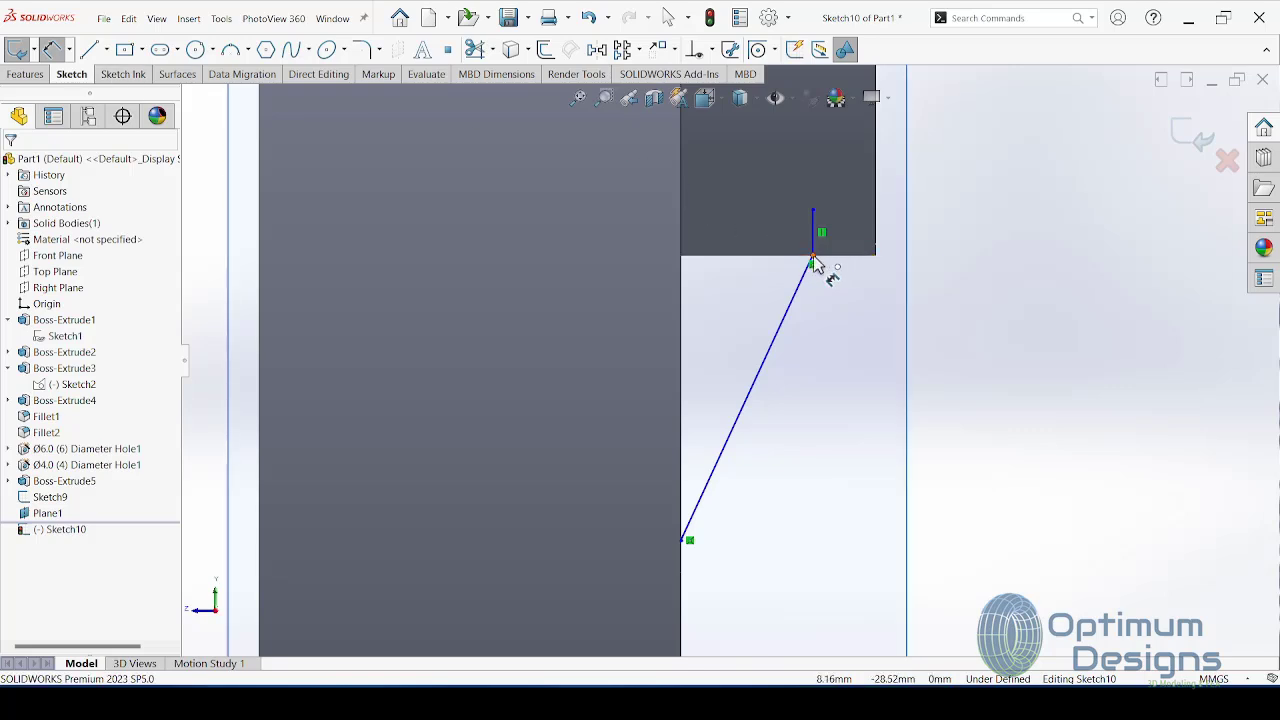
Step: Dimension the rib profile: 10 mm across, 20 mm down, and a 2 mm vertical stub
left_click(812, 264)
left_click(689, 540)
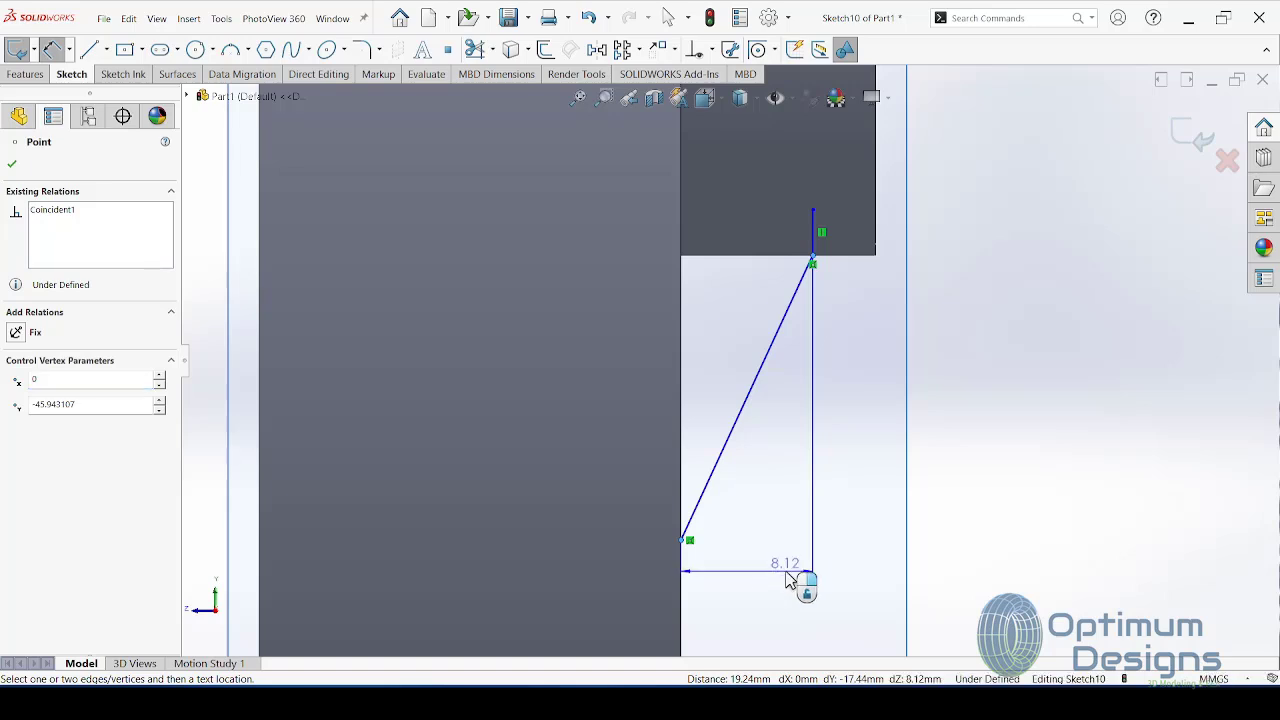
left_click(781, 590)
type("10")
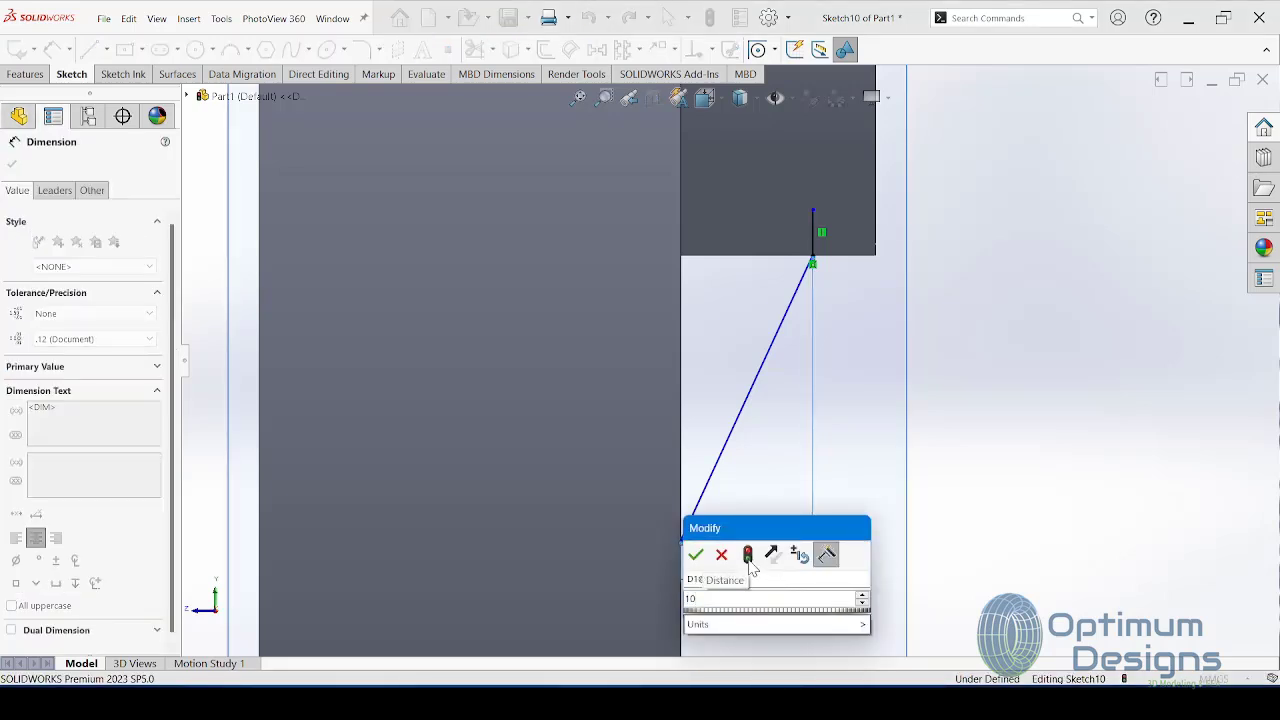
left_click(696, 554)
left_click(843, 264)
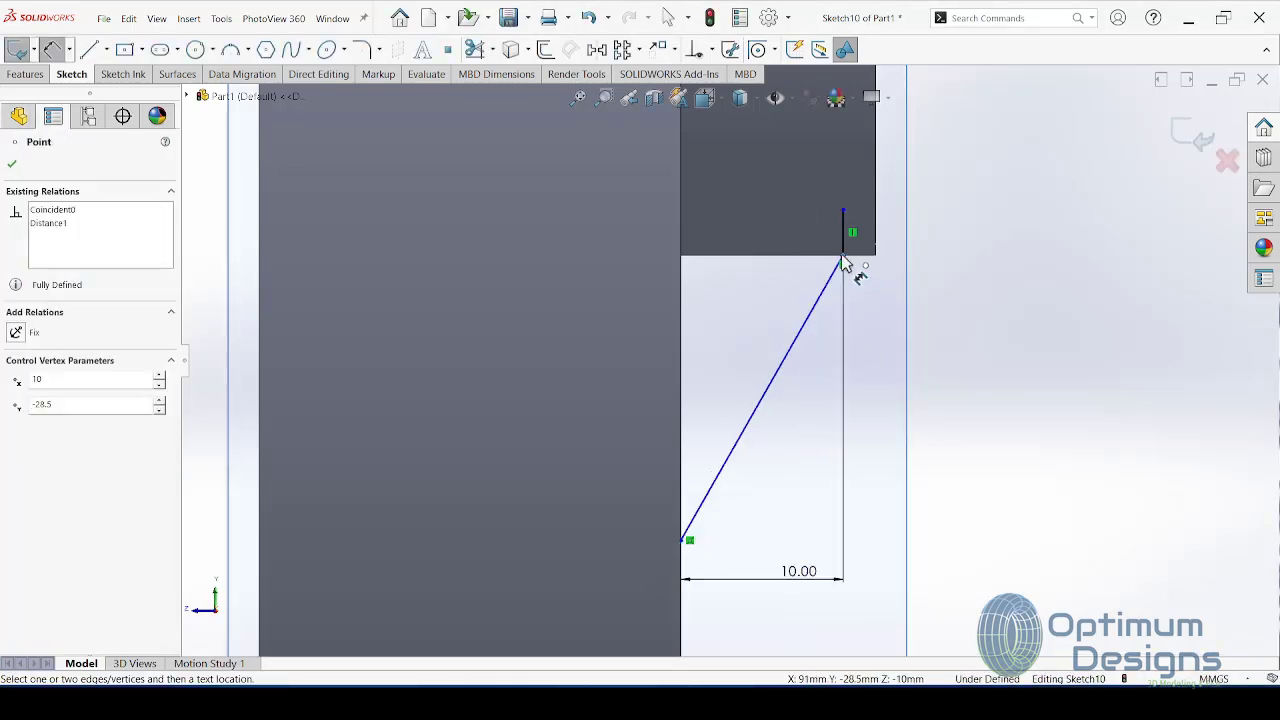
left_click(687, 541)
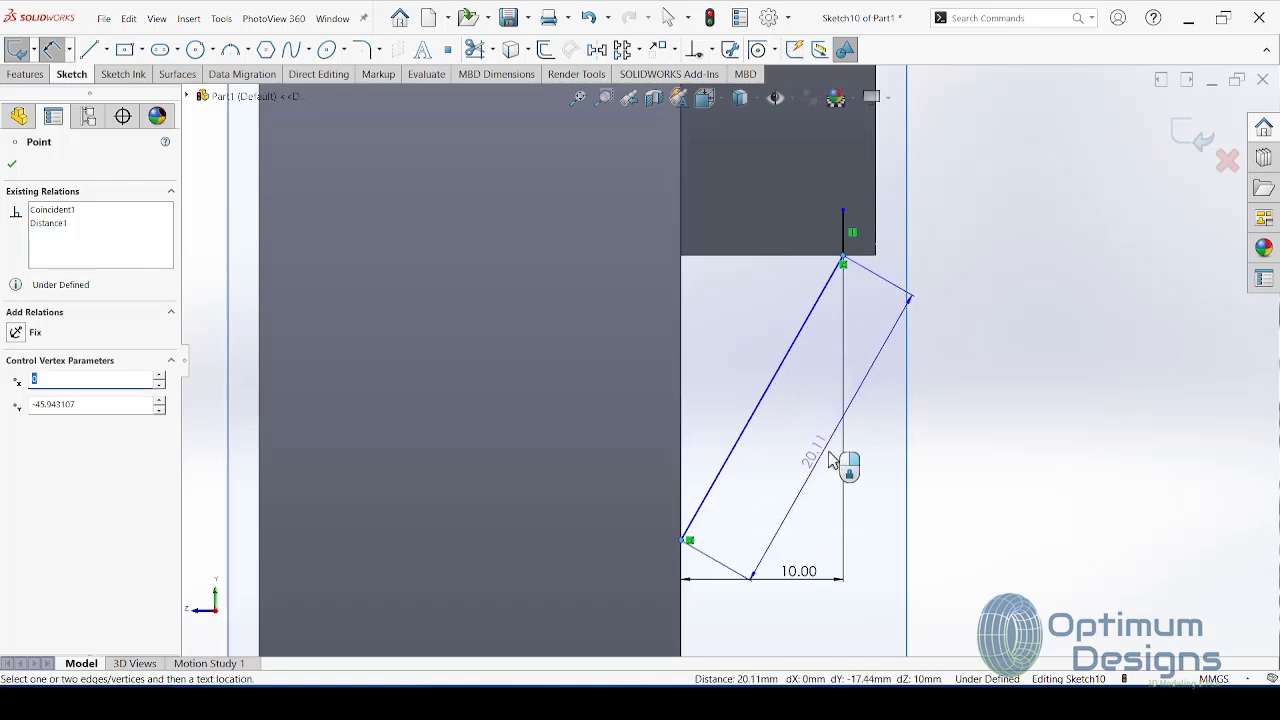
left_click(933, 437)
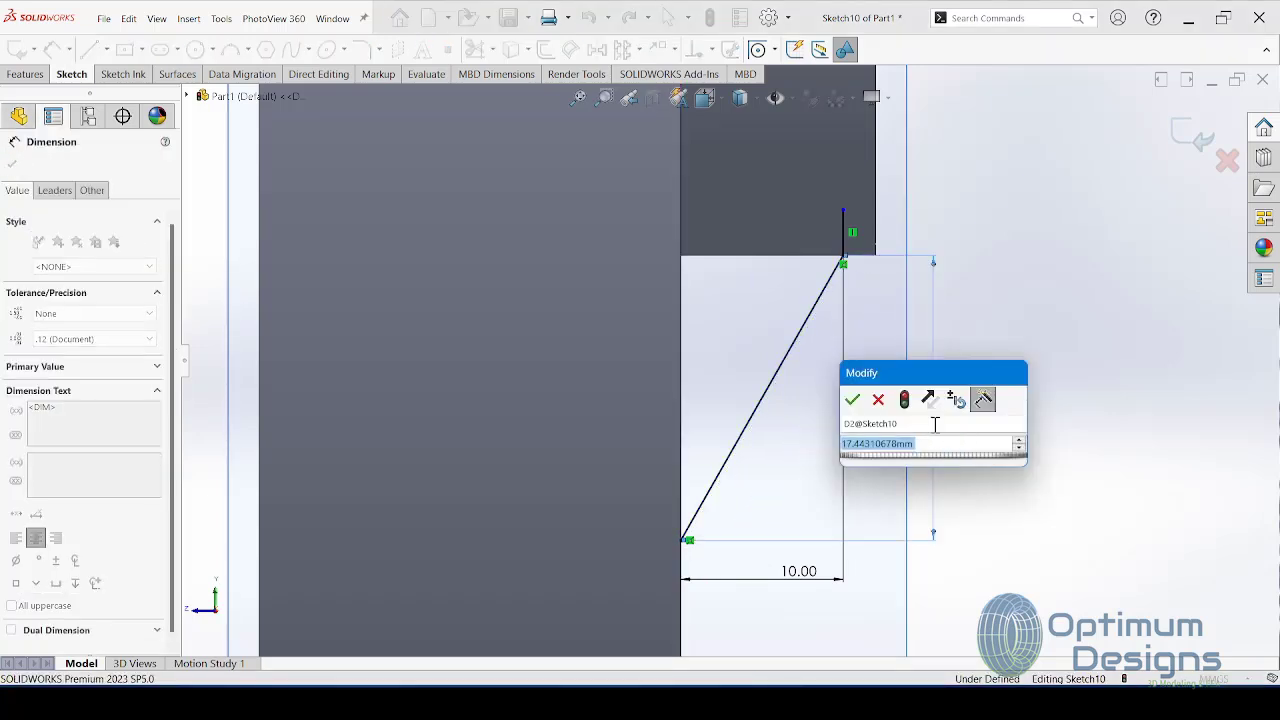
type("20")
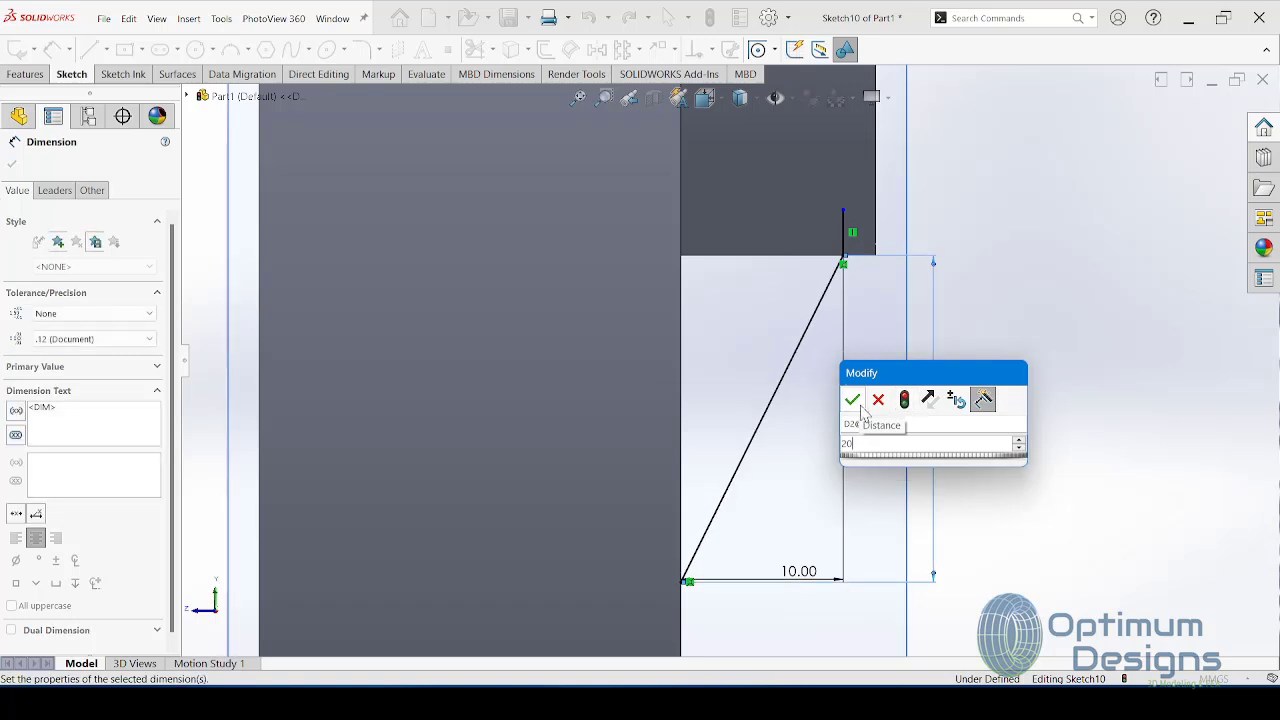
left_click(852, 399)
left_click(845, 238)
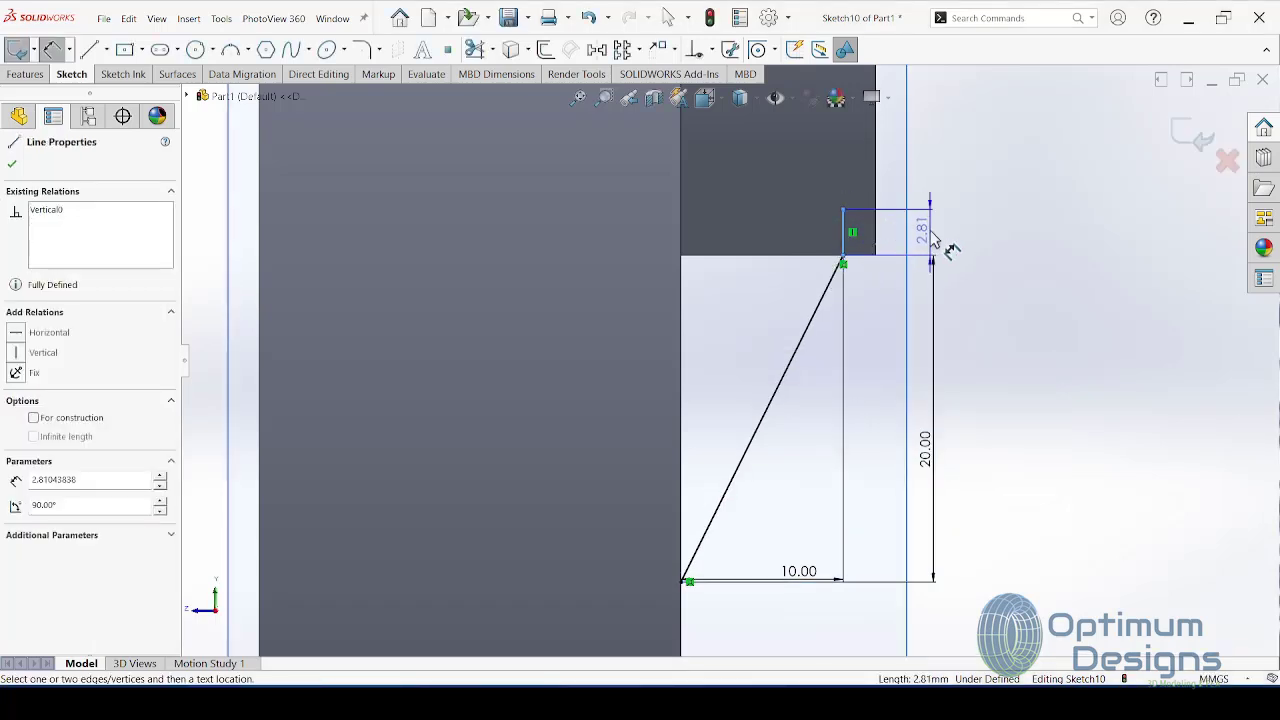
left_click(937, 247)
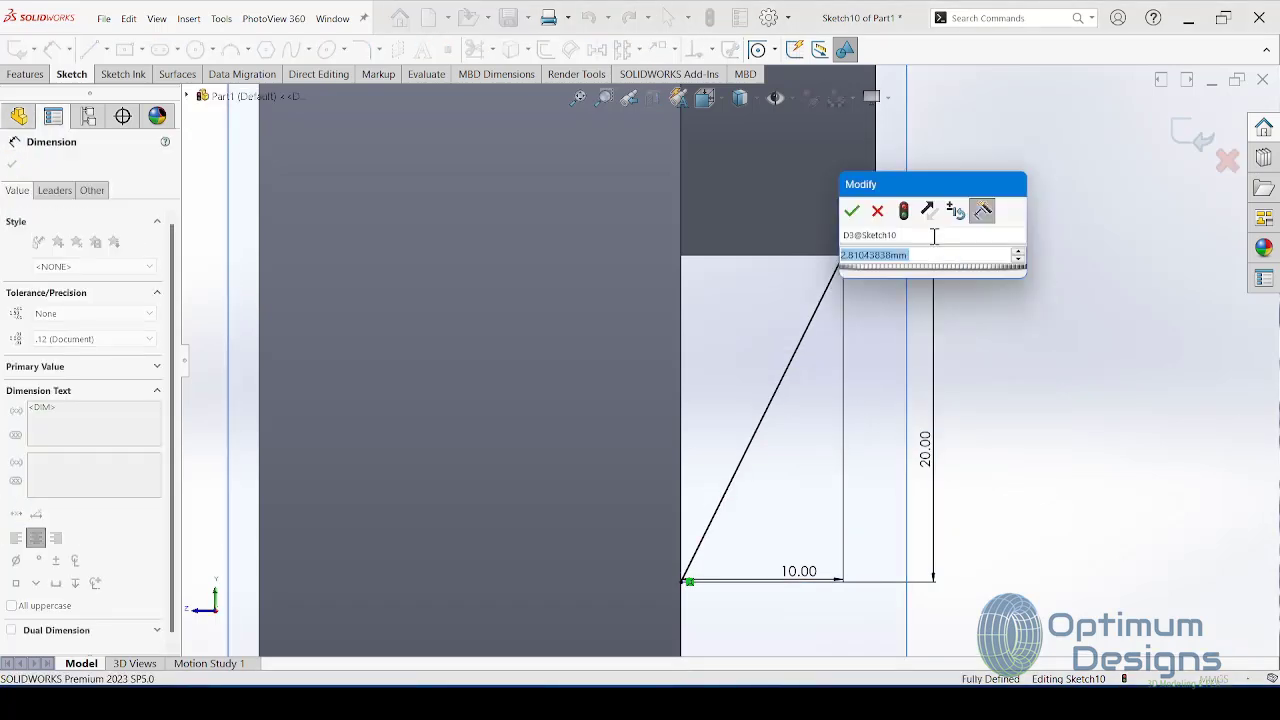
type("2")
left_click(851, 210)
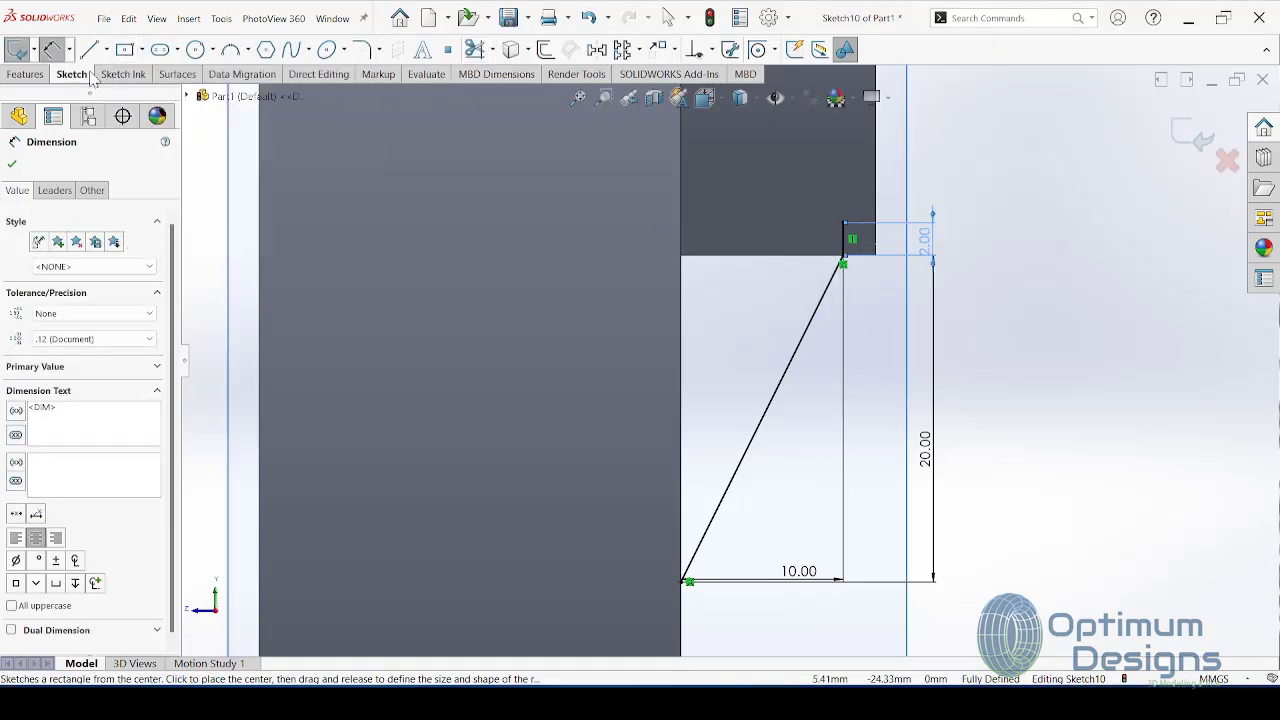
left_click(25, 74)
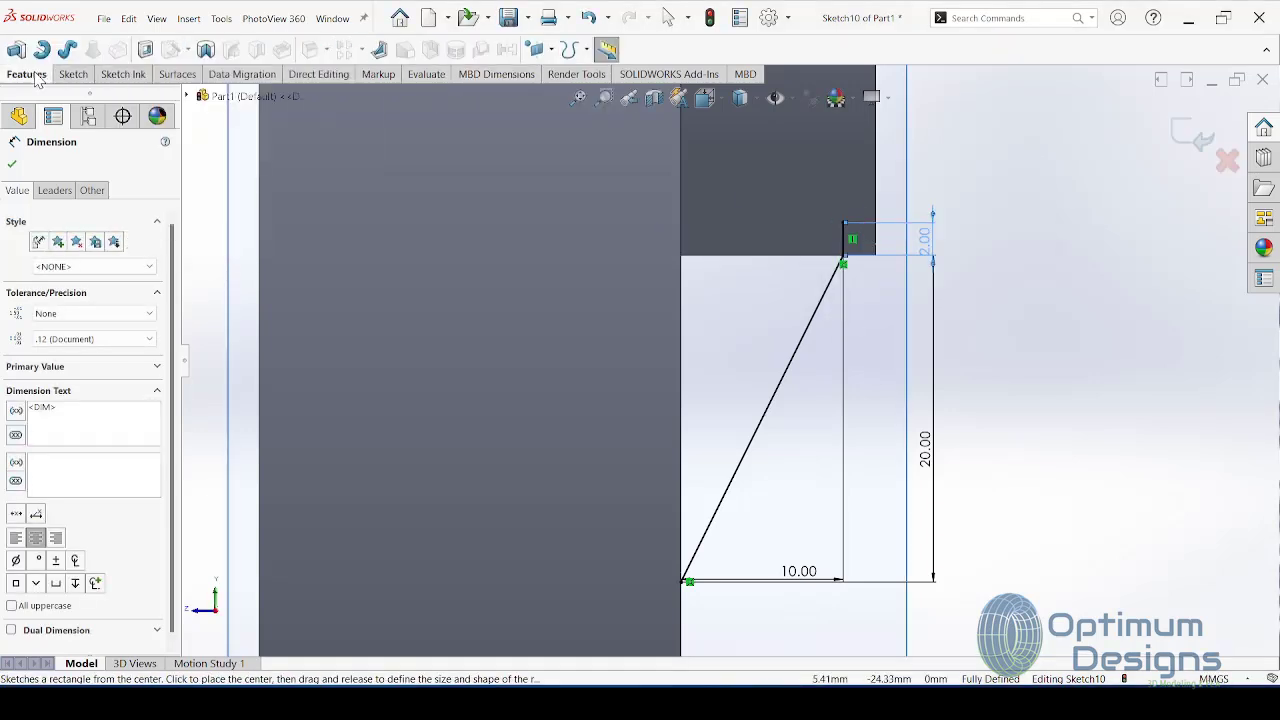
Step: Build Rib1 from the sketch with a 5 mm thickness
left_click(379, 50)
middle_click_drag(797, 432, 1000, 420)
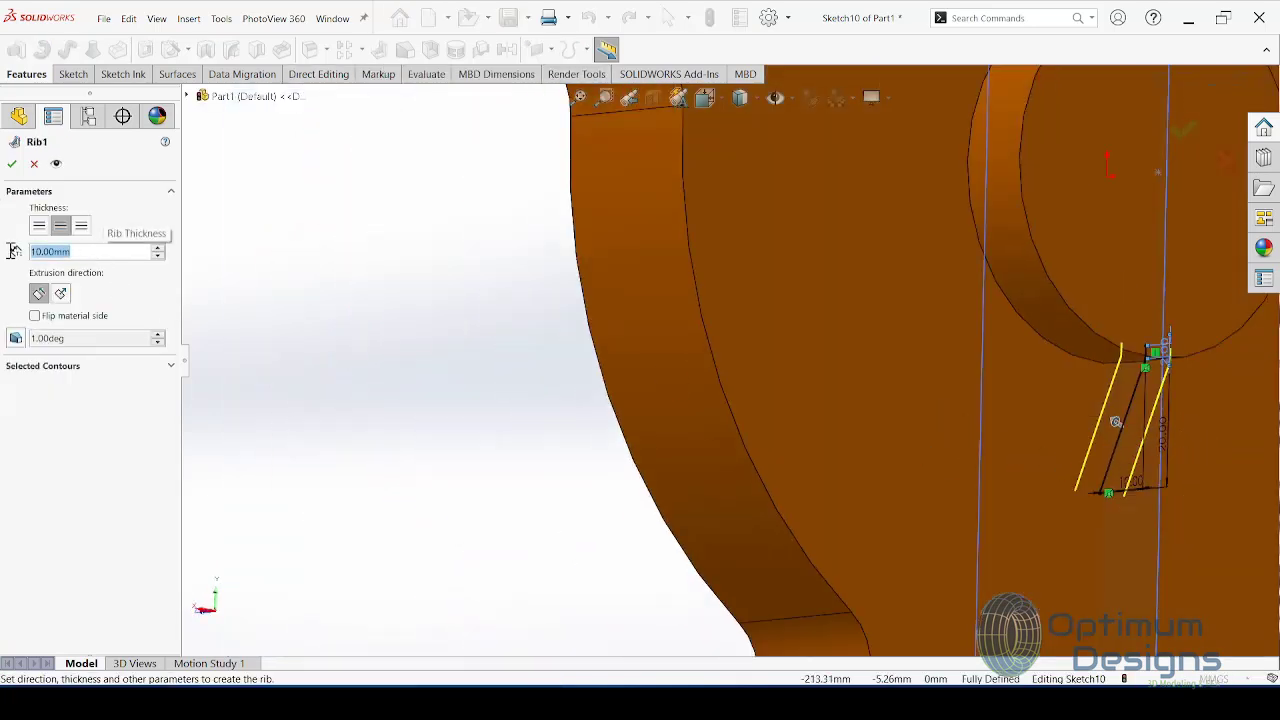
type("5")
key("Return")
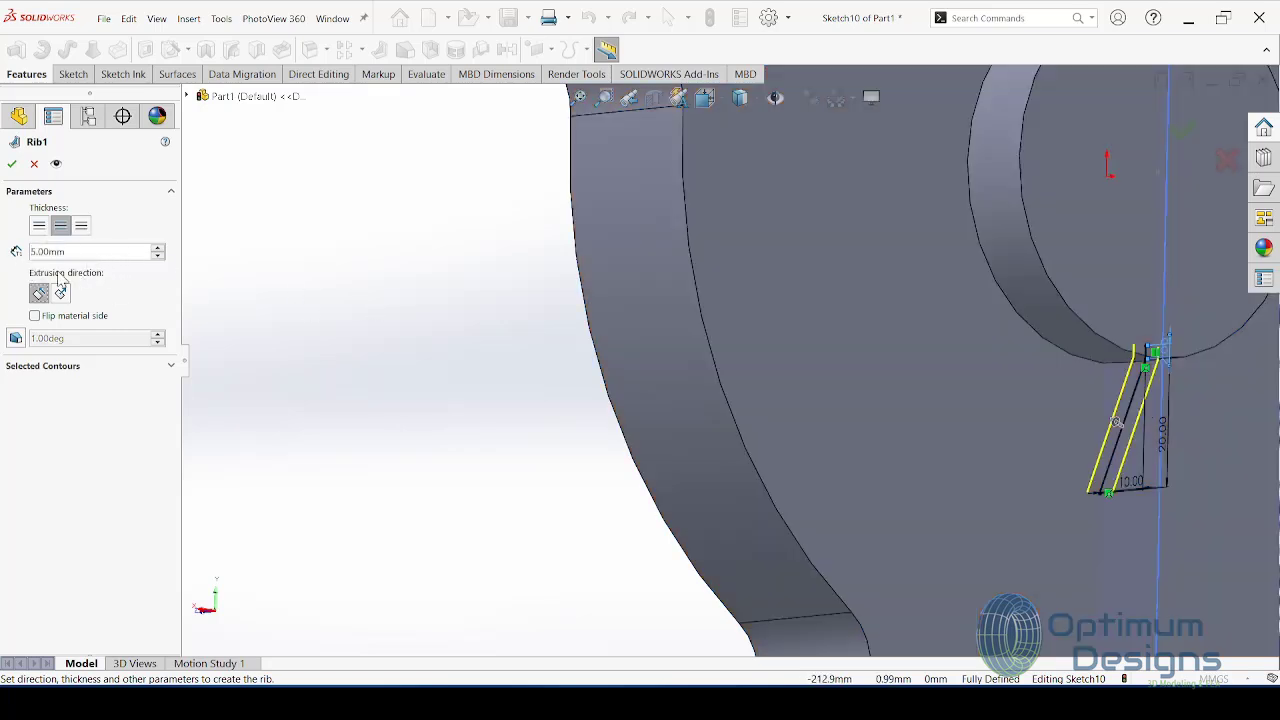
left_click(12, 164)
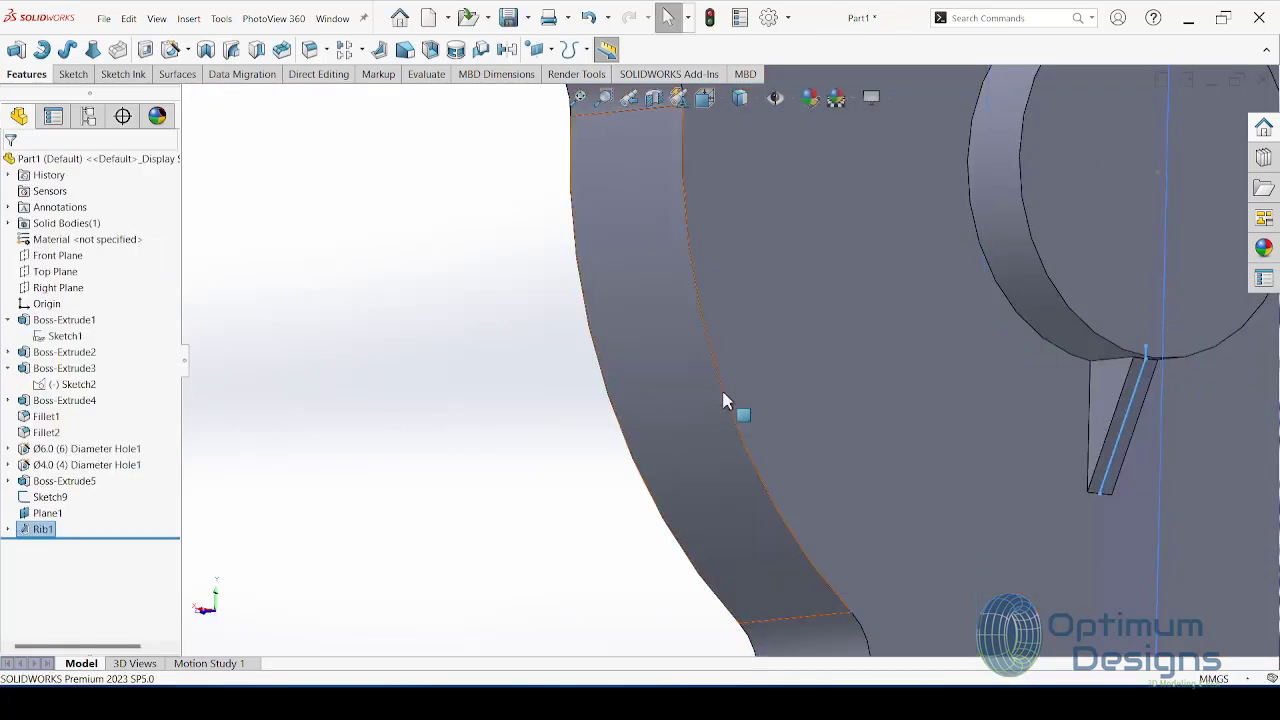
Step: Circularly pattern the rib about the bearing hole edge at 90° spacing, direction reversed
scroll(939, 457, "up", 5)
middle_click_drag(920, 462, 778, 310)
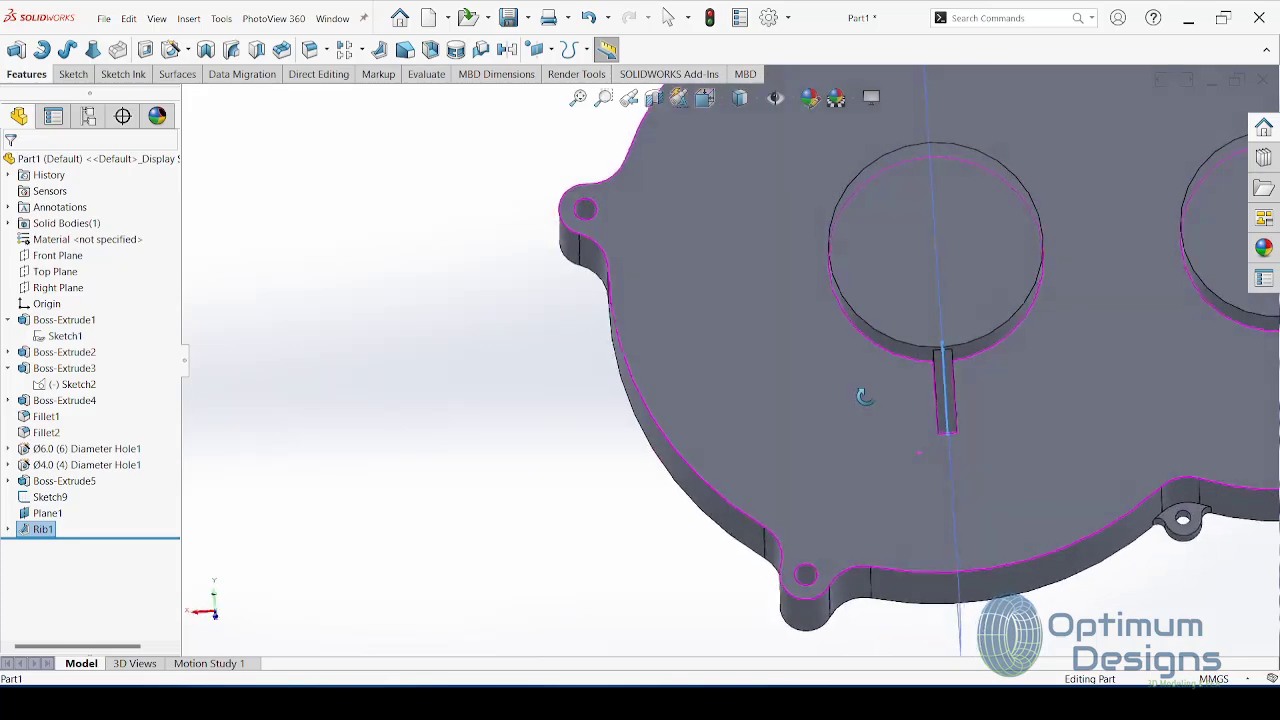
left_click(361, 50)
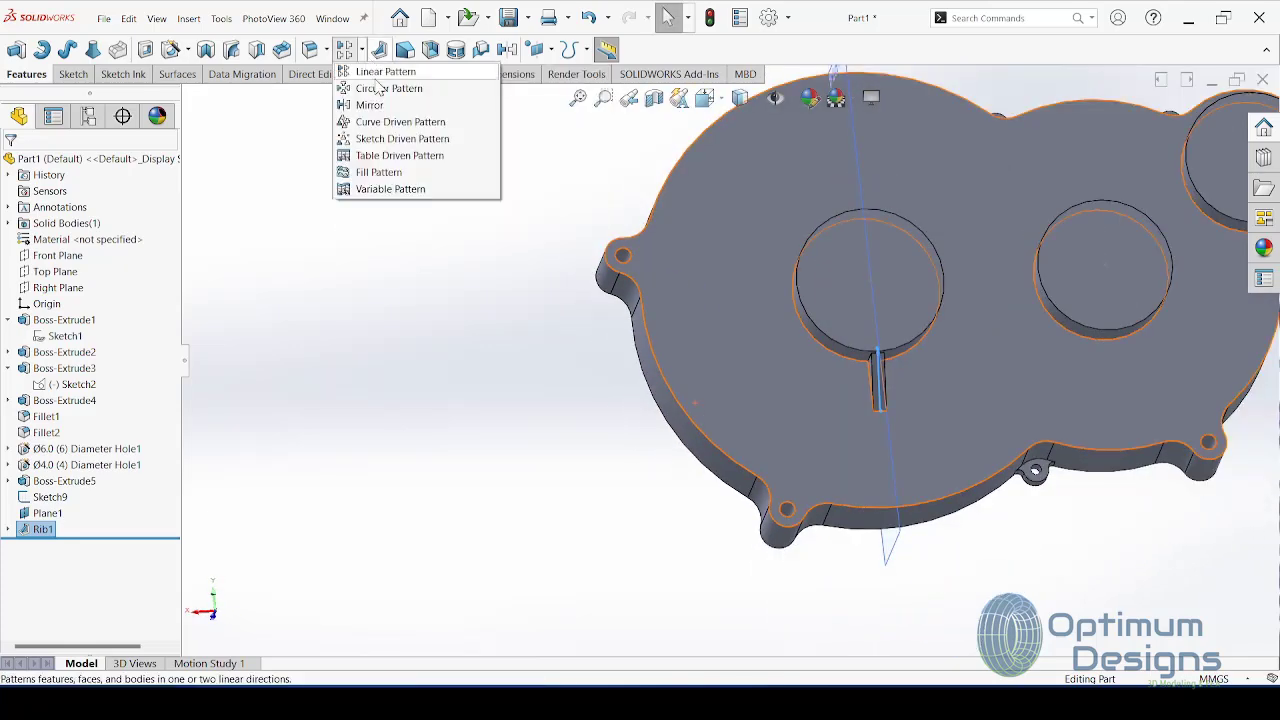
left_click(378, 88)
left_click(810, 338)
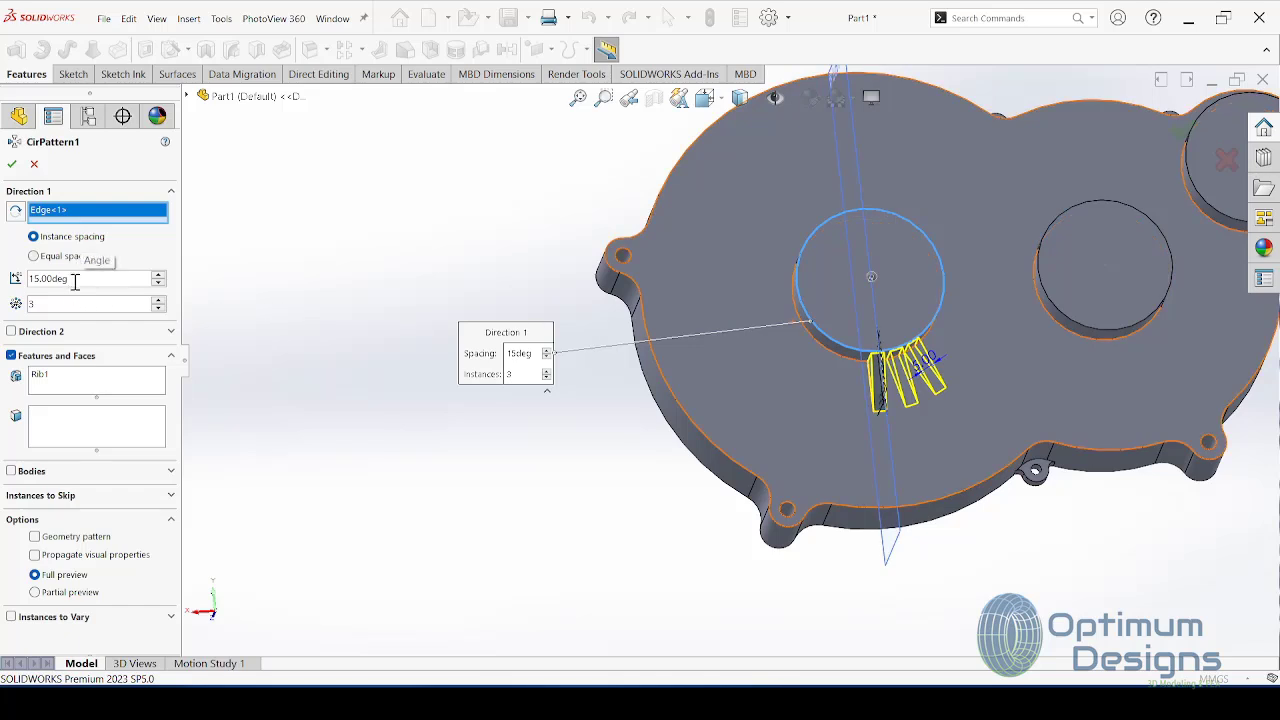
type("90")
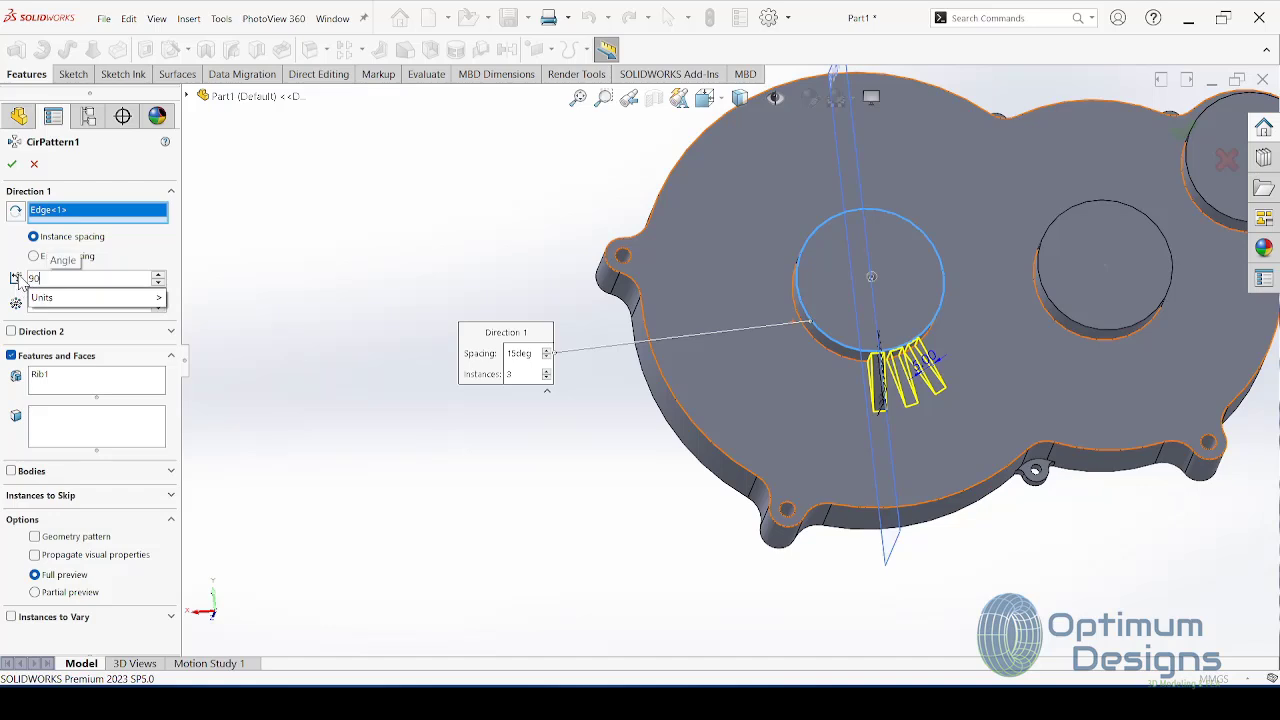
key("Tab")
left_click(16, 214)
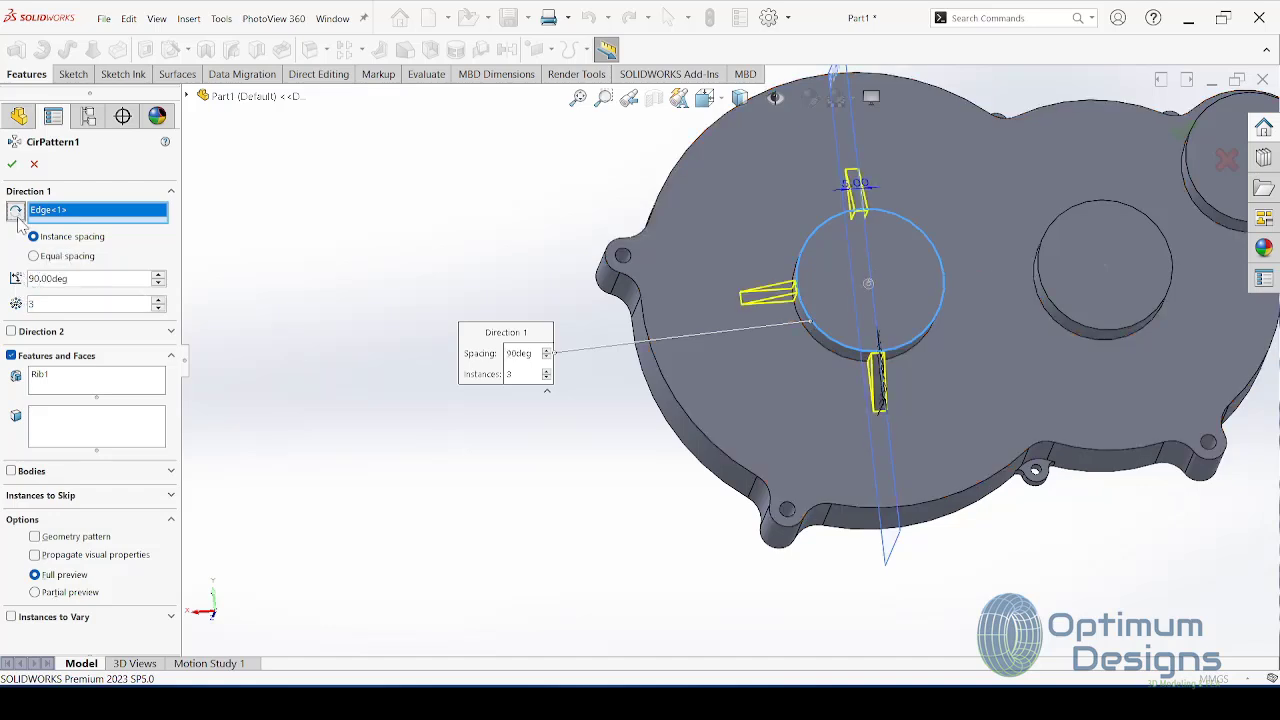
left_click(13, 164)
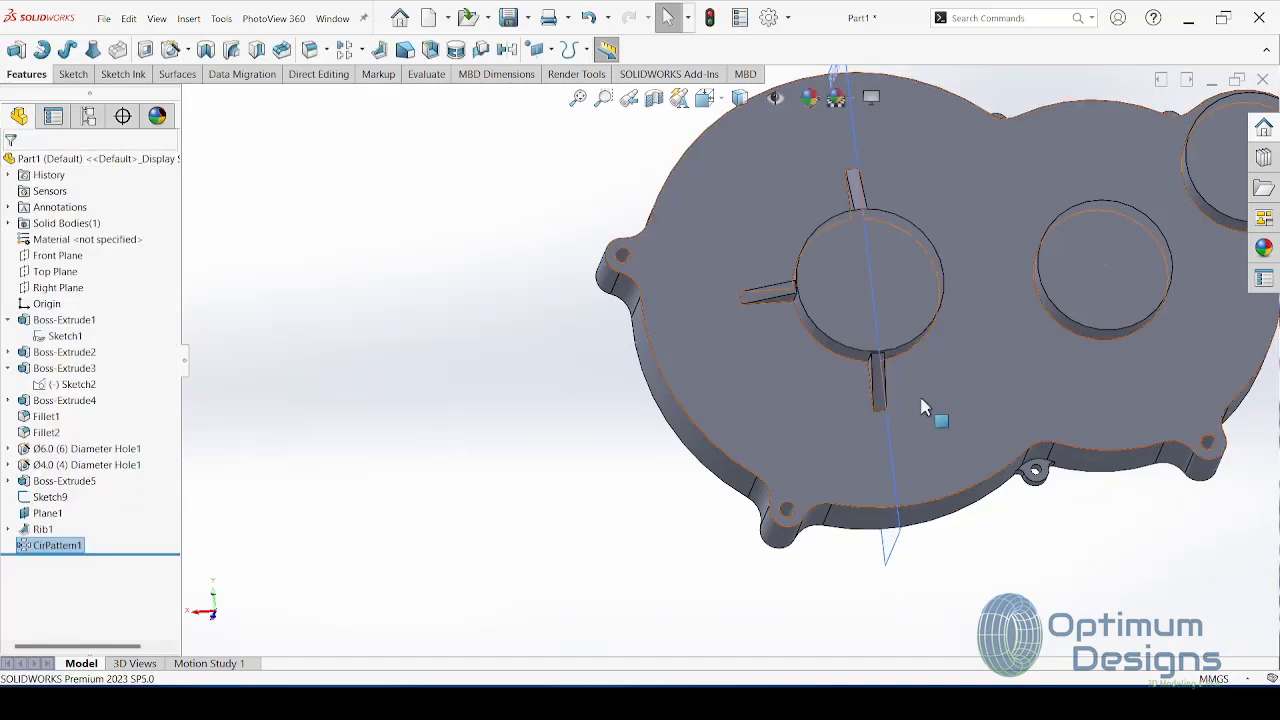
Step: Hide Plane1 in the view
right_click(45, 513)
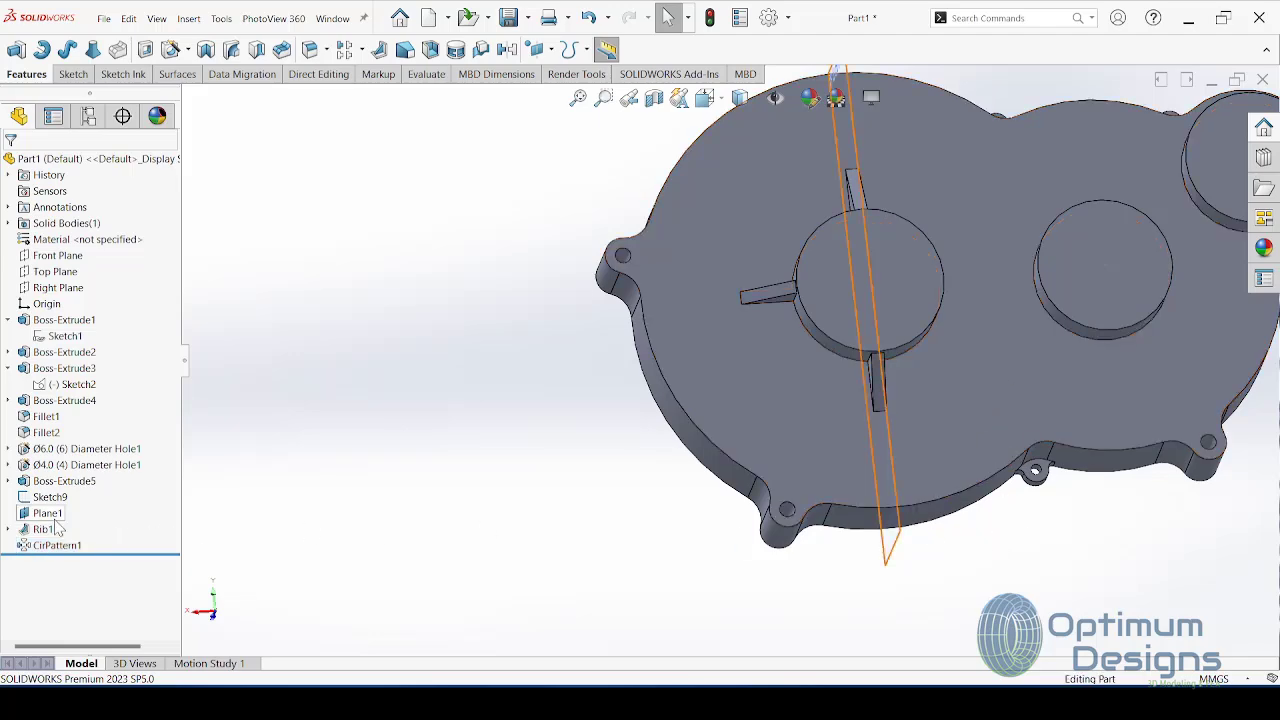
left_click(86, 393)
mouse_move(779, 466)
middle_mouse_down()
mouse_move(848, 375)
mouse_move(851, 423)
middle_mouse_up()
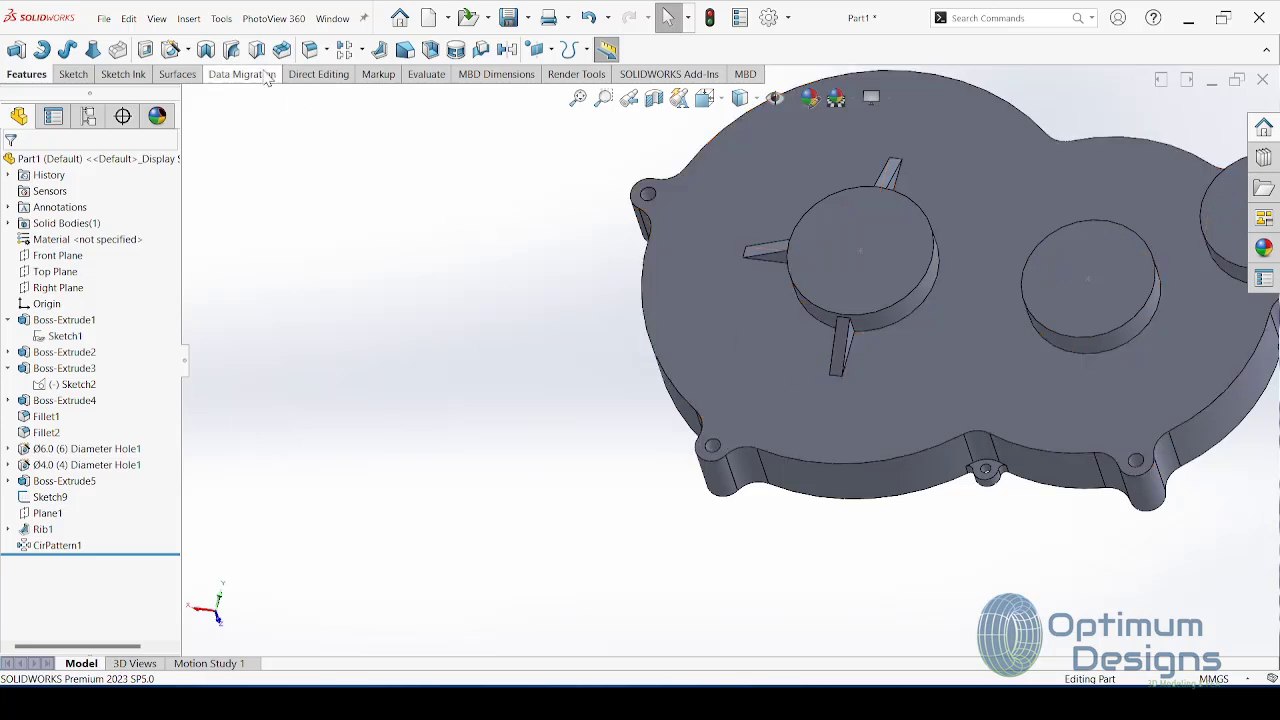
Step: Create Plane2 from Right Plane and the middle boss centre point
left_click(189, 18)
left_click(360, 209)
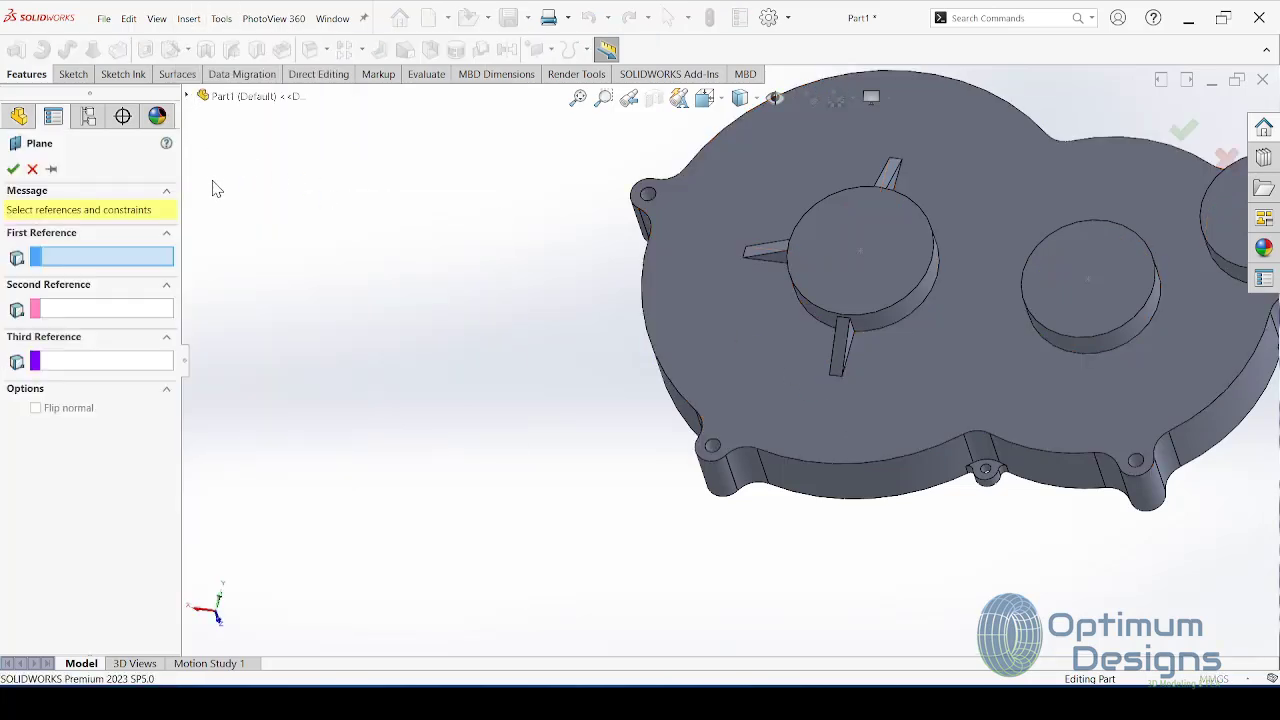
left_click(202, 96)
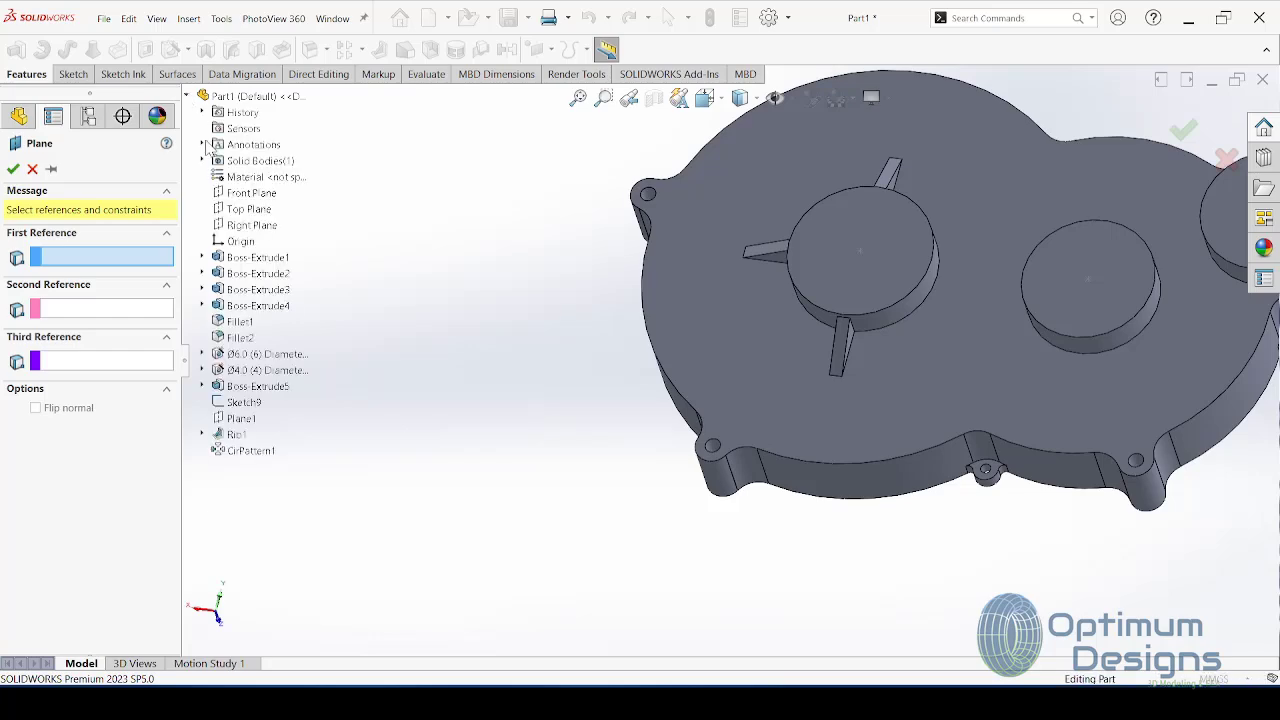
left_click(251, 225)
middle_click_drag(1088, 265, 1118, 335)
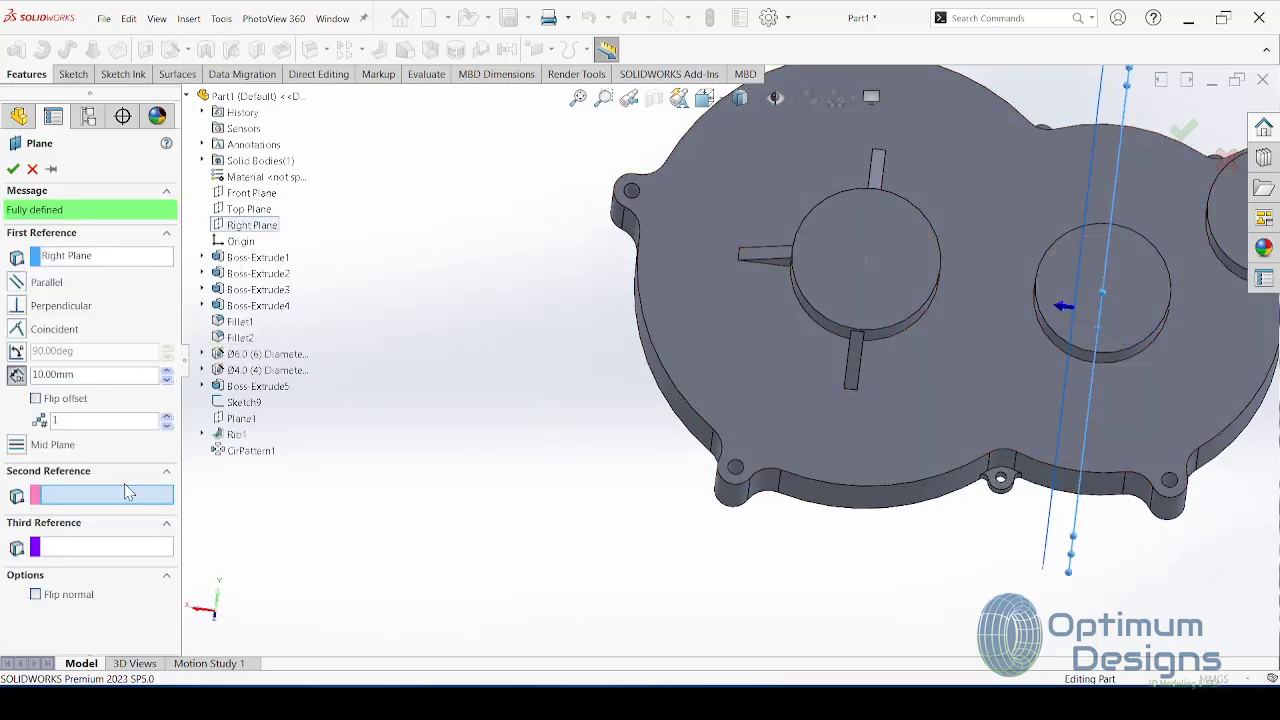
scroll(1100, 313, "down", 5)
middle_click_drag(990, 265, 959, 245)
scroll(959, 245, "down", 5)
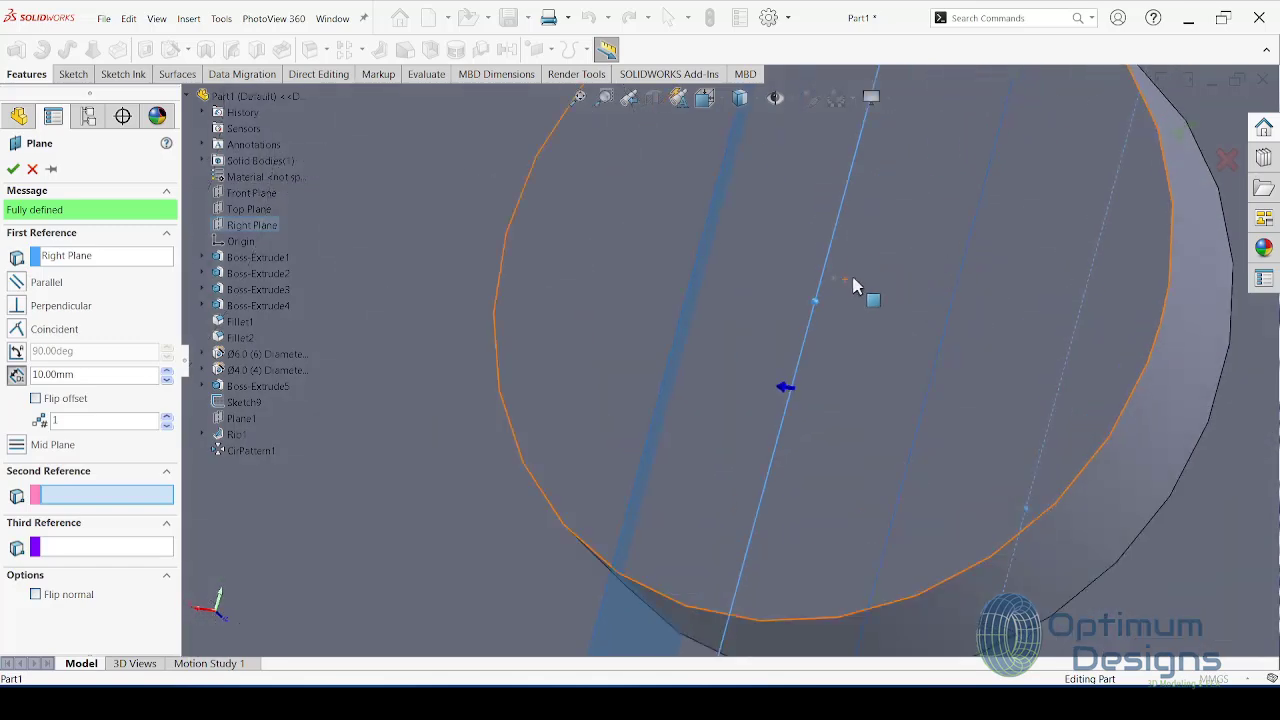
left_click(834, 280)
key("Return")
scroll(857, 395, "up", 5)
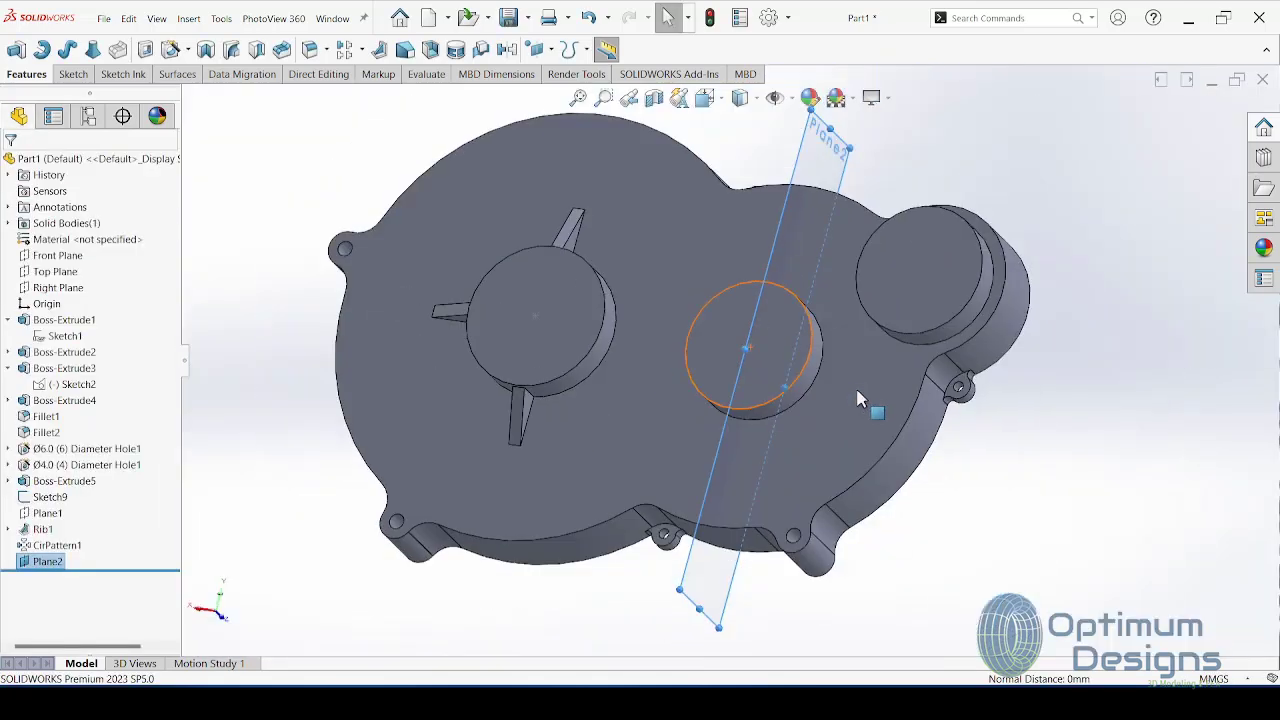
Step: Orient the view normal to Plane2 and start a sketch on it
right_click(45, 573)
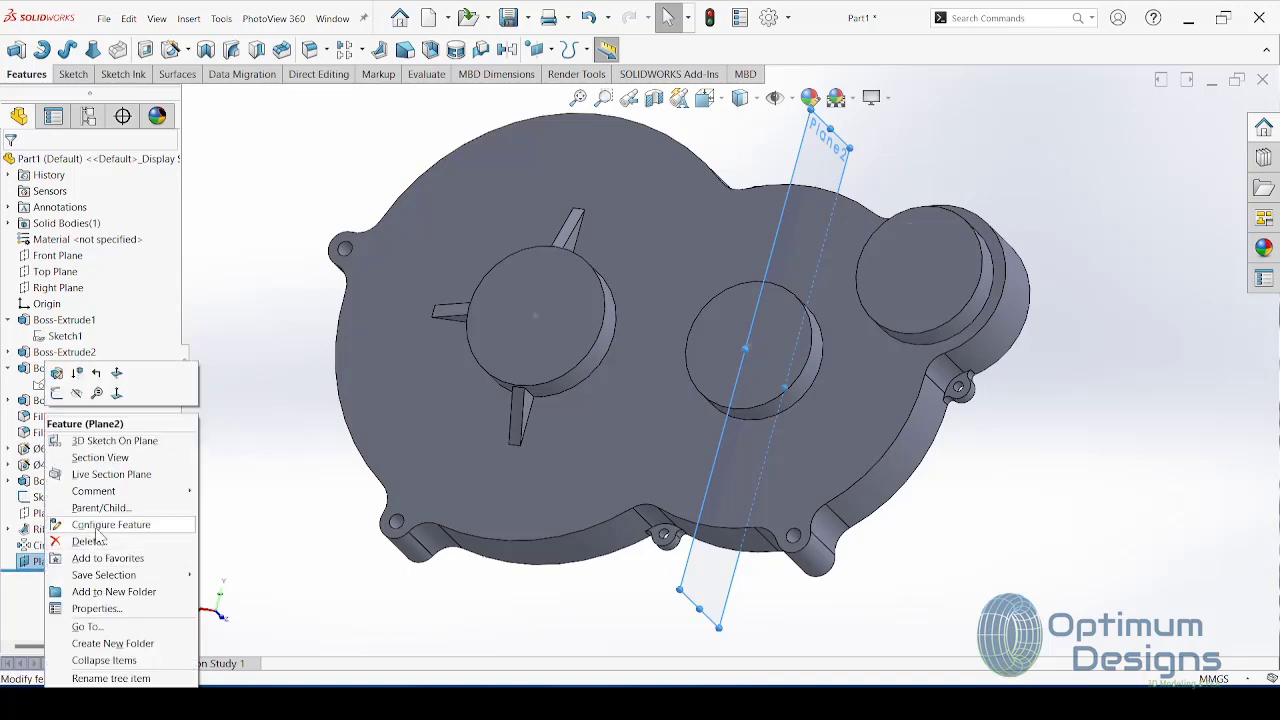
left_click(118, 400)
right_click(45, 573)
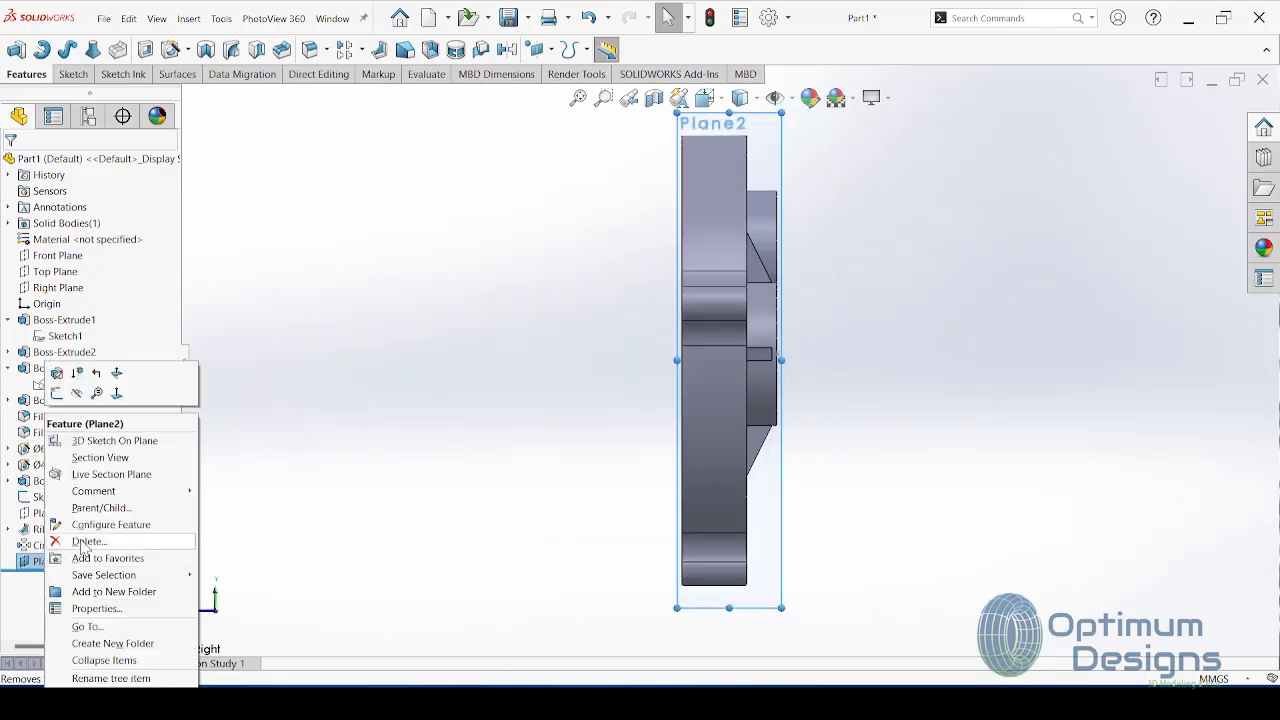
left_click(115, 394)
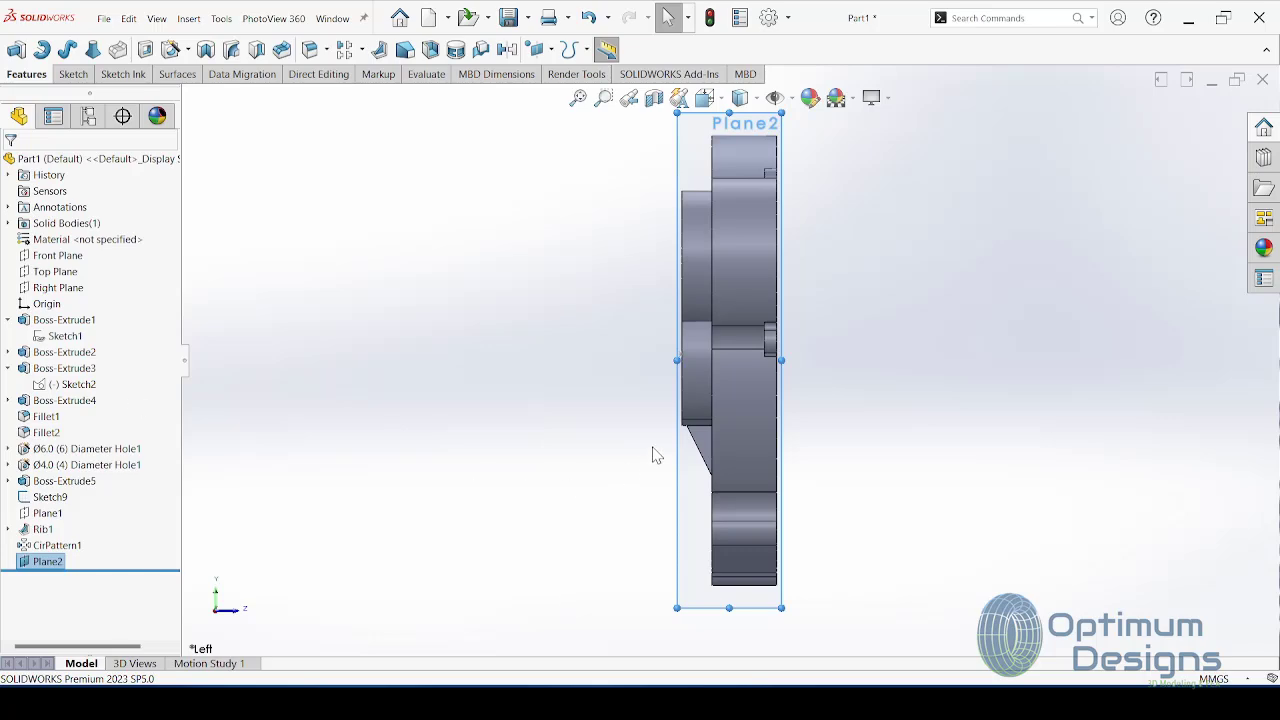
scroll(743, 434, "down", 3)
scroll(700, 434, "down", 3)
right_click(45, 561)
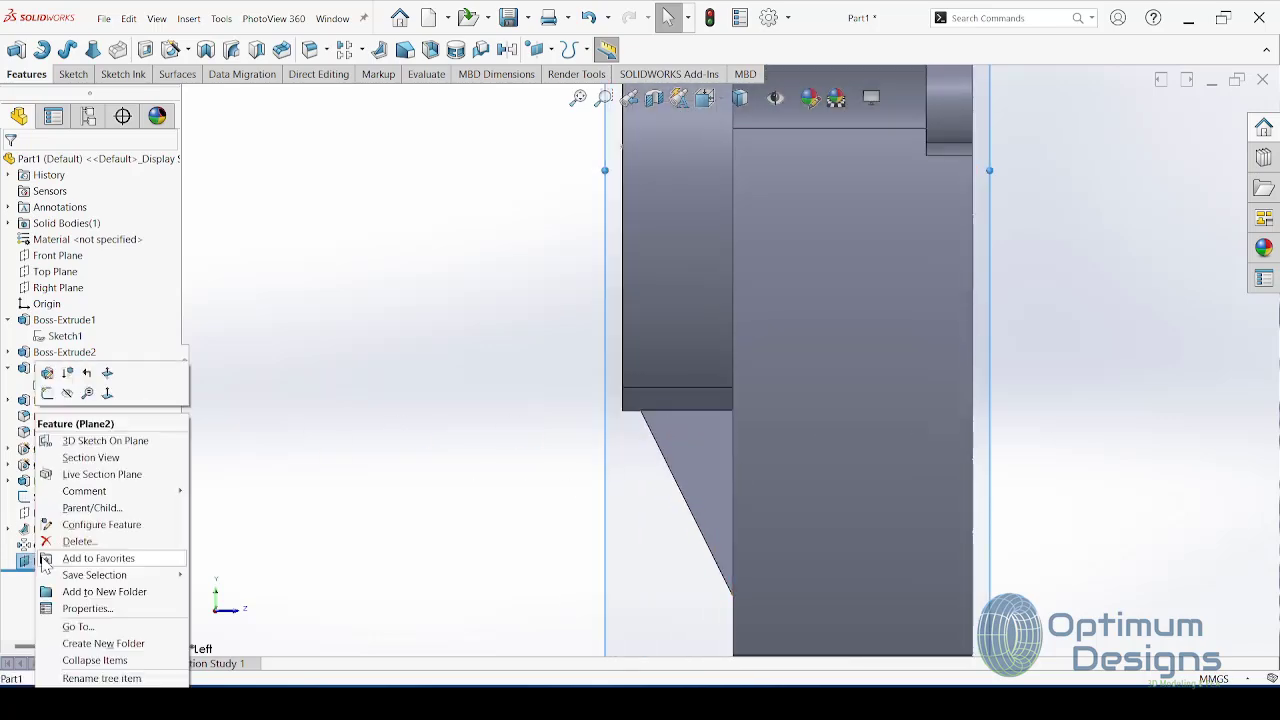
left_click(47, 393)
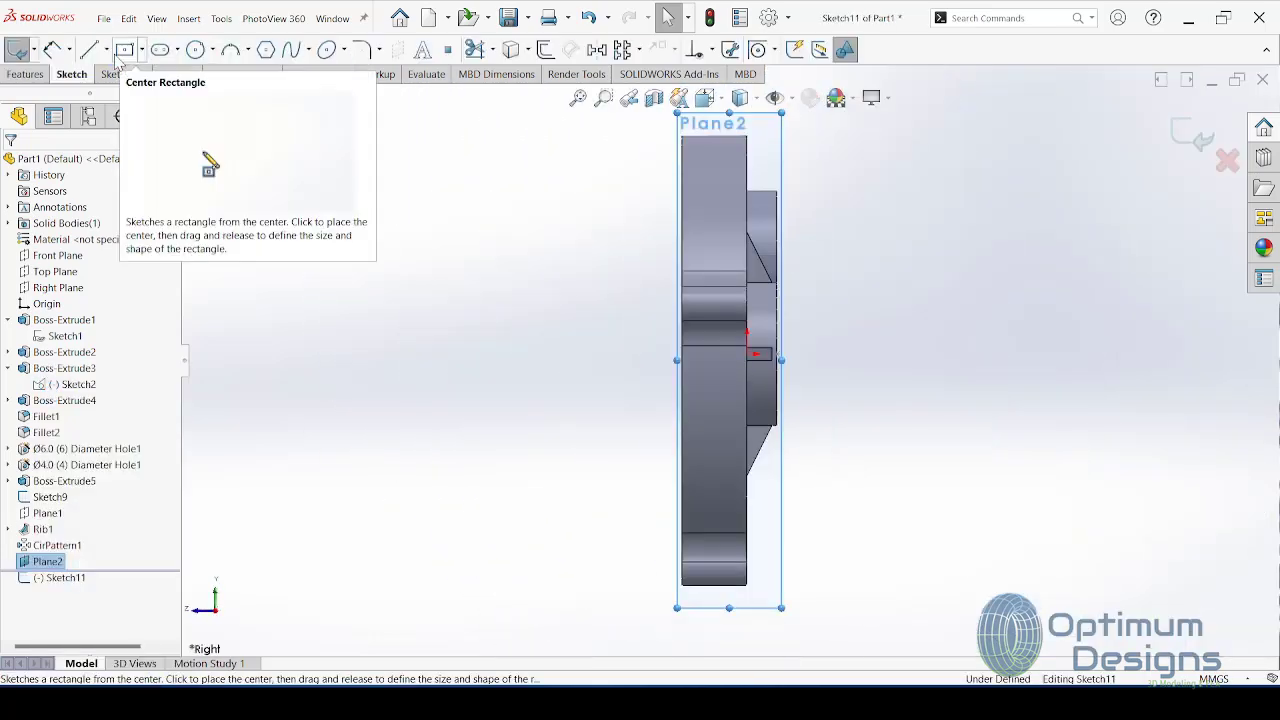
Step: In the Left view, draw a slanted line from the boss bottom edge to the housing face
middle_click_drag(590, 440, 423, 429)
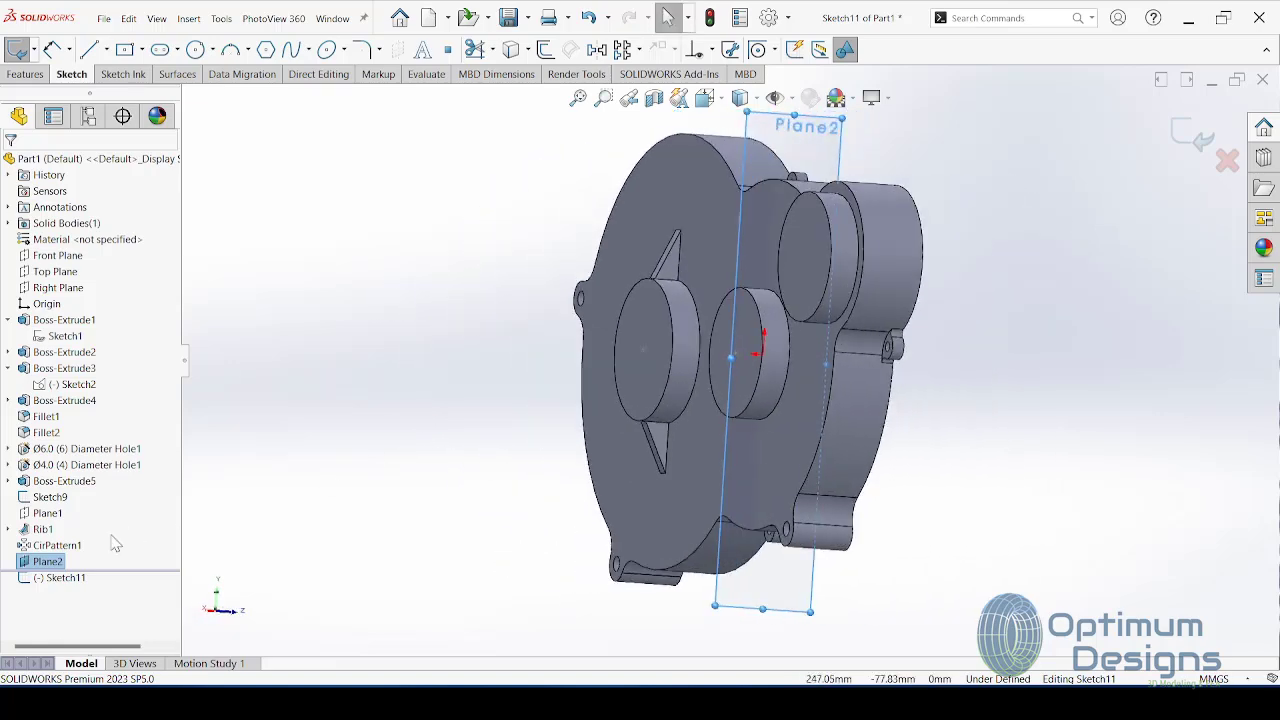
key("space")
left_click(682, 430)
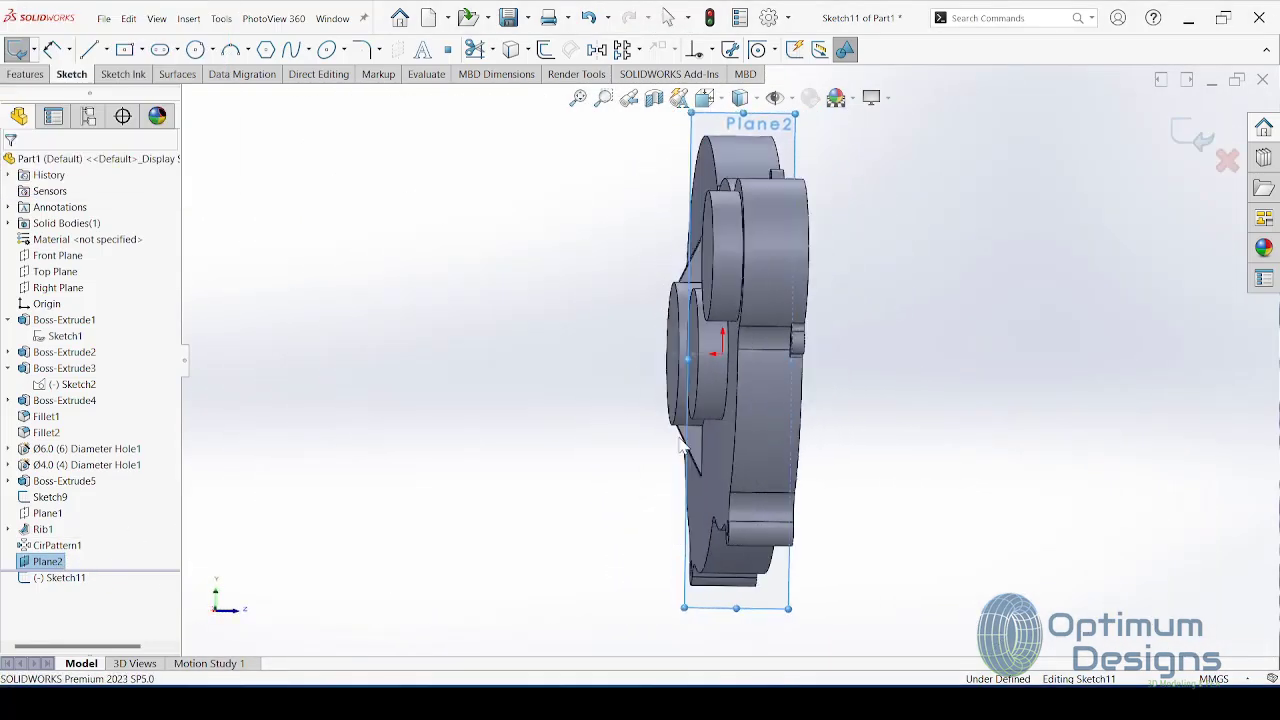
scroll(695, 405, "down", 5)
left_click(88, 49)
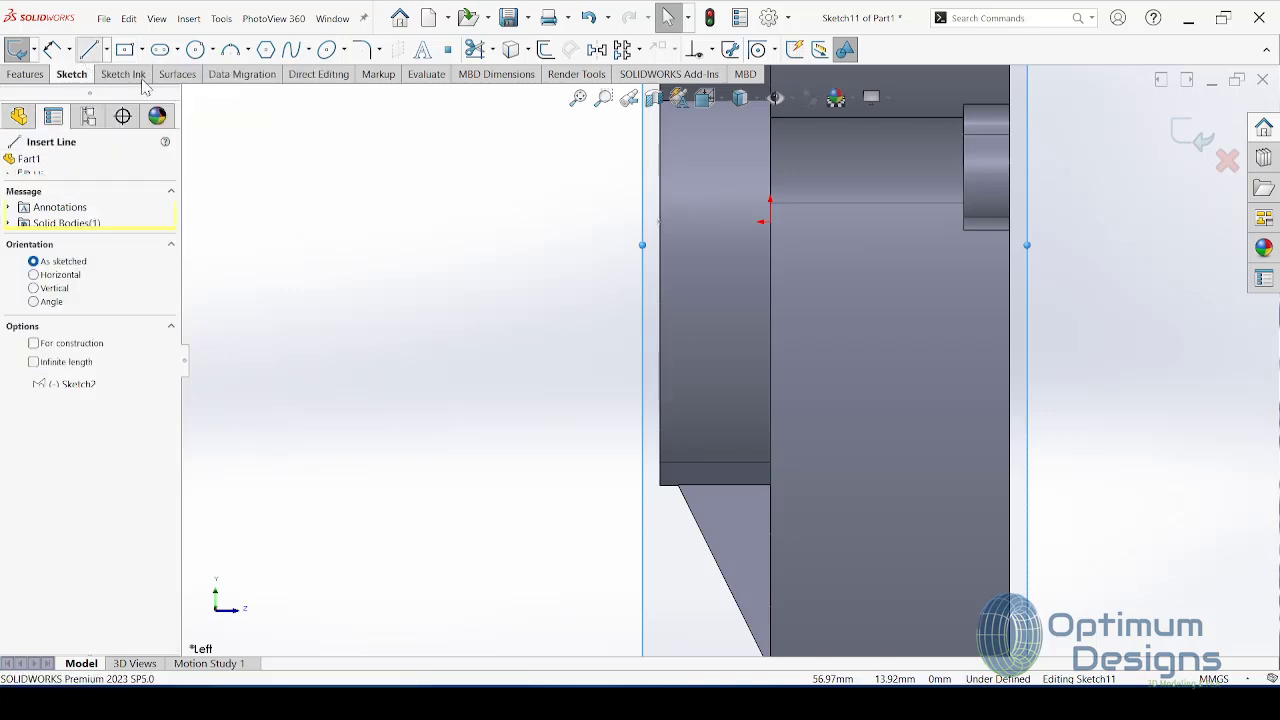
left_click(684, 455)
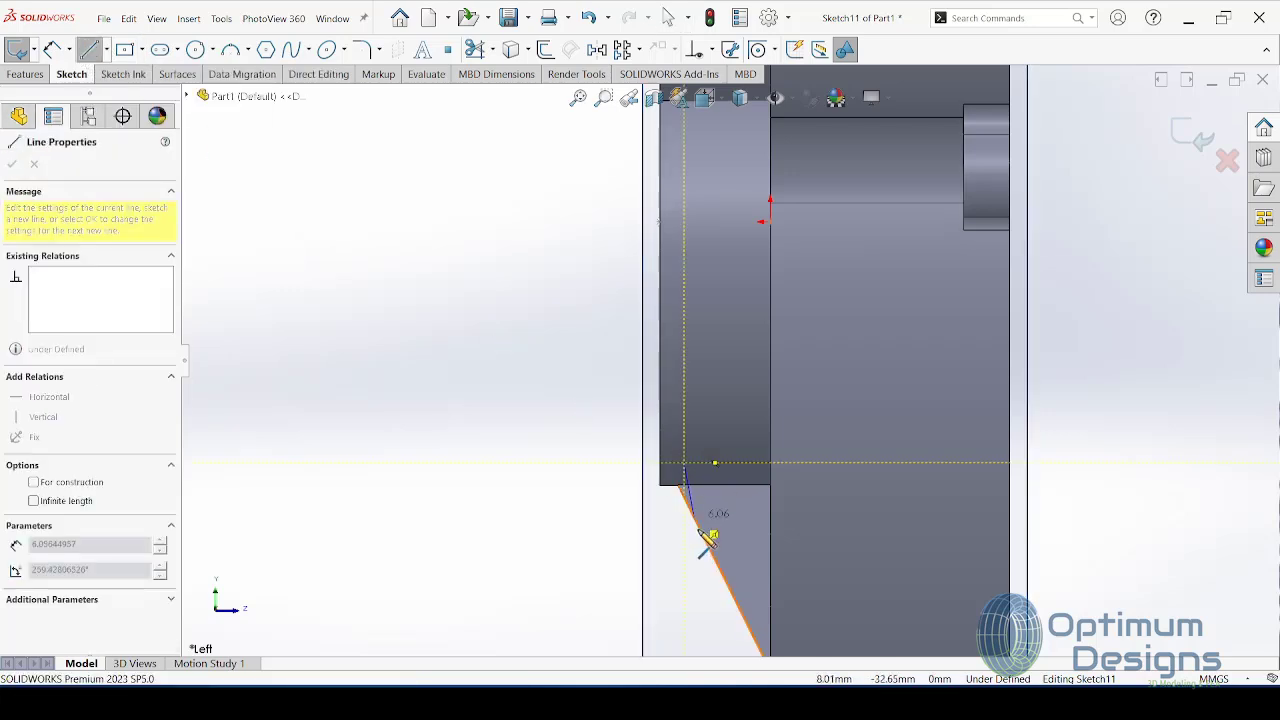
left_click(776, 641)
key("Escape")
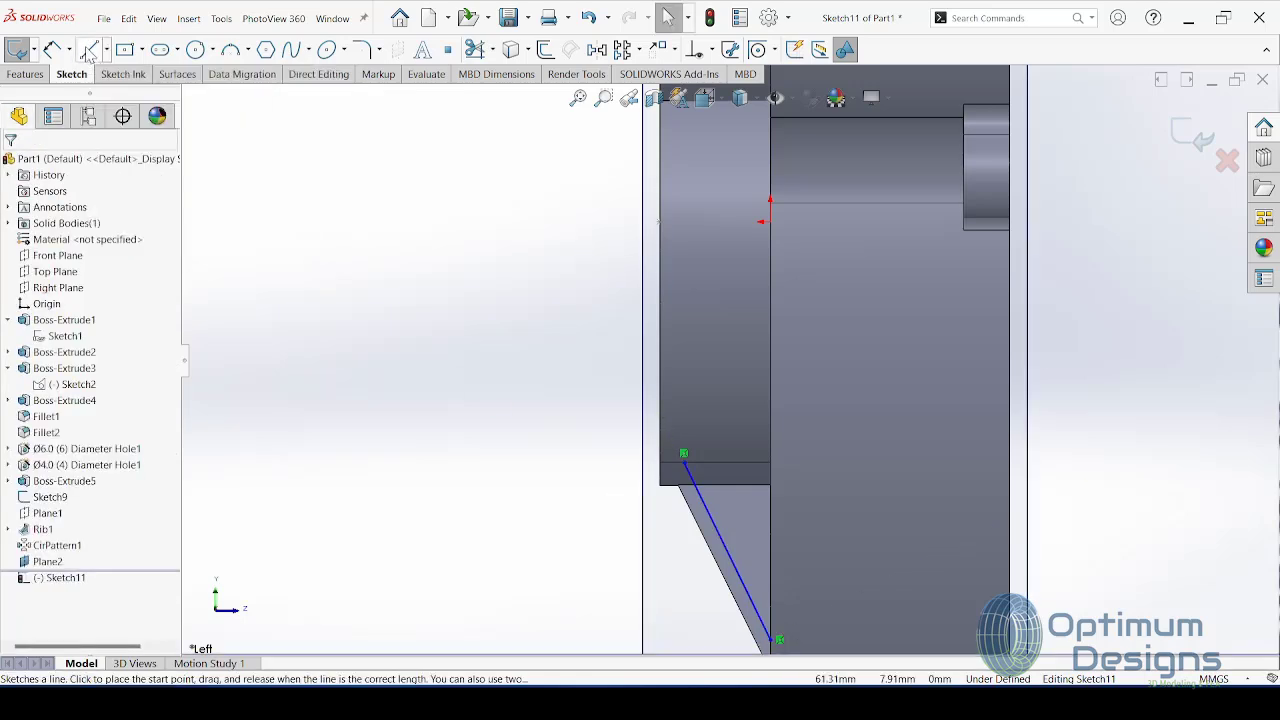
Step: Draw a short vertical line upward from the slanted line's top
key("l")
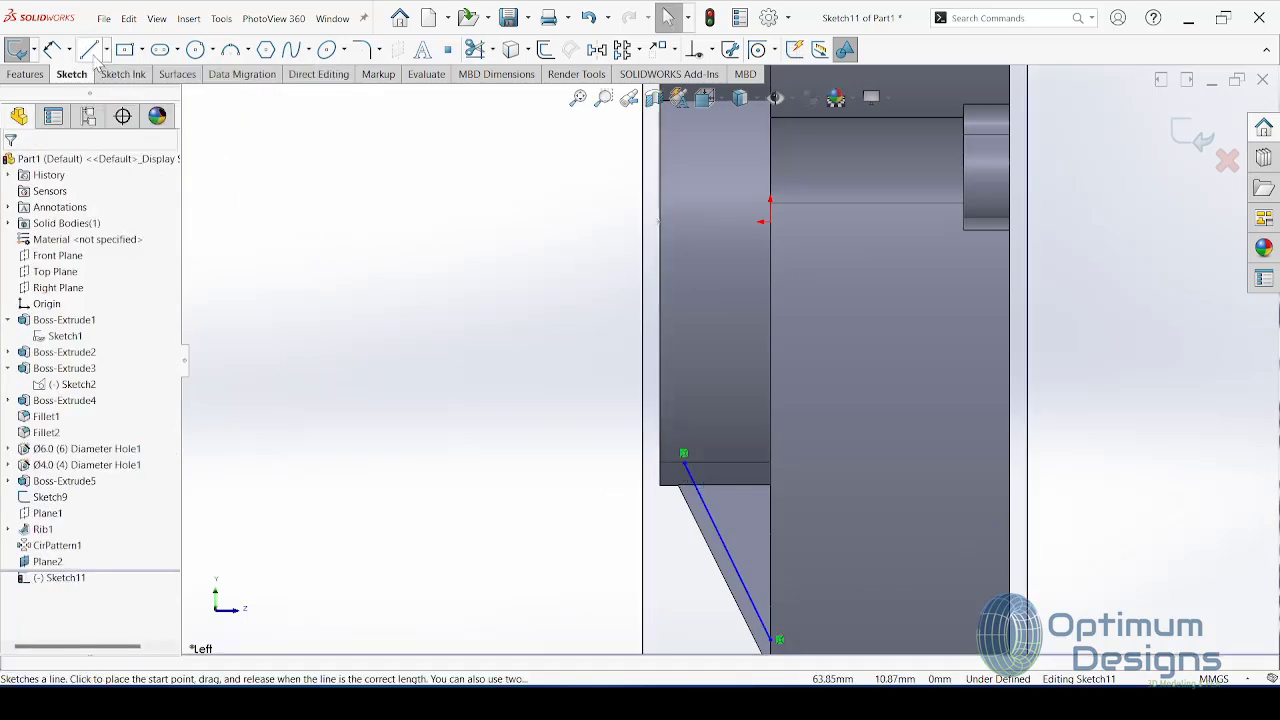
left_click(684, 455)
left_click(684, 422)
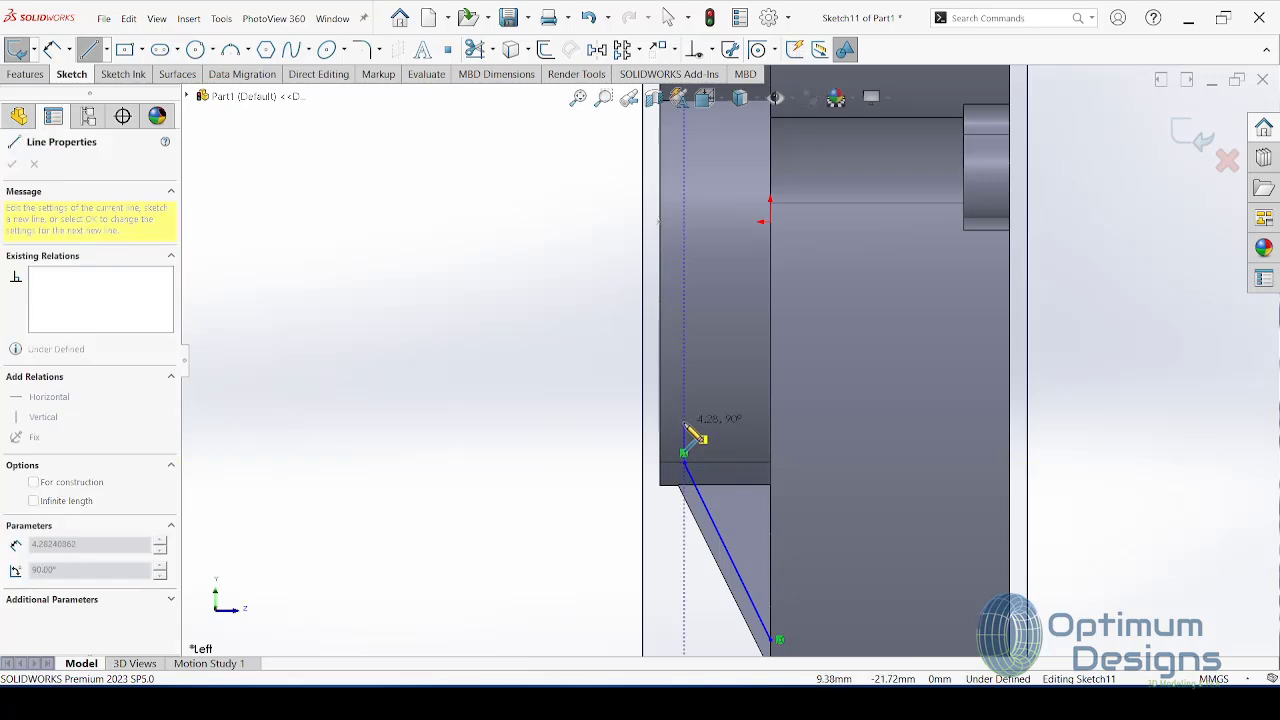
key("Escape")
Step: Dimension the short vertical line at 2 mm
left_click(52, 49)
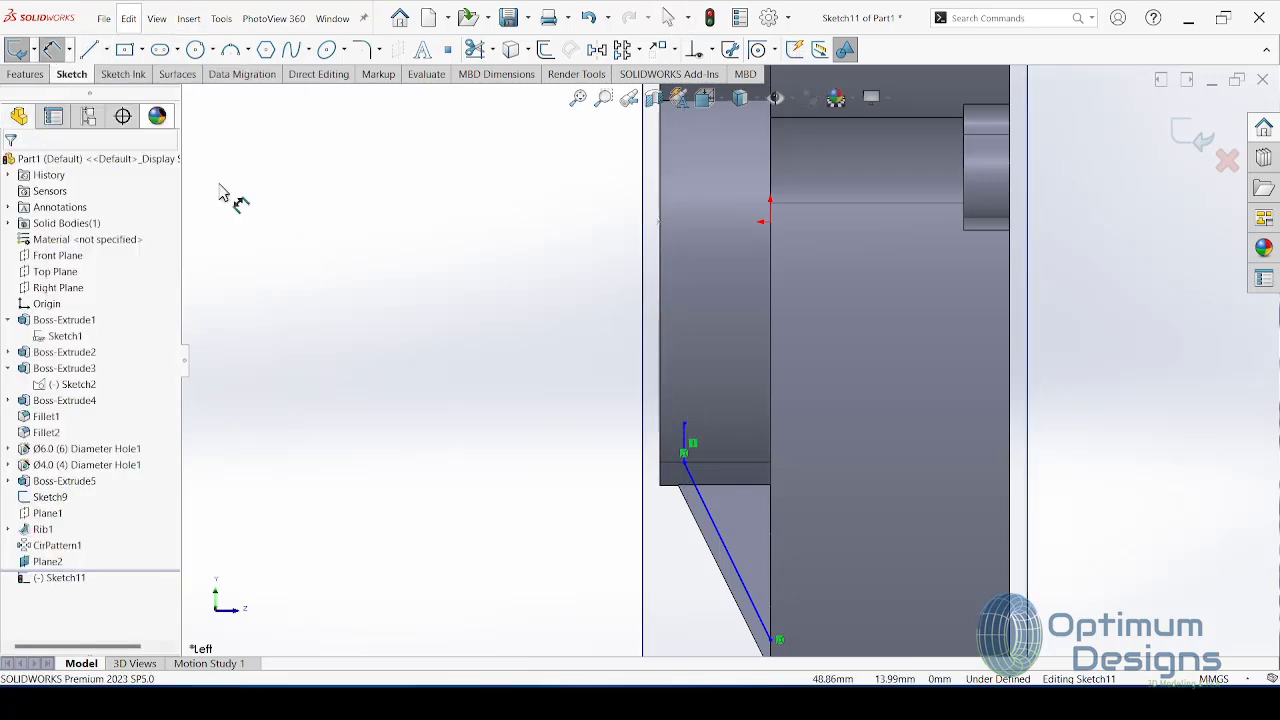
left_click(685, 440)
left_click(586, 432)
type("2")
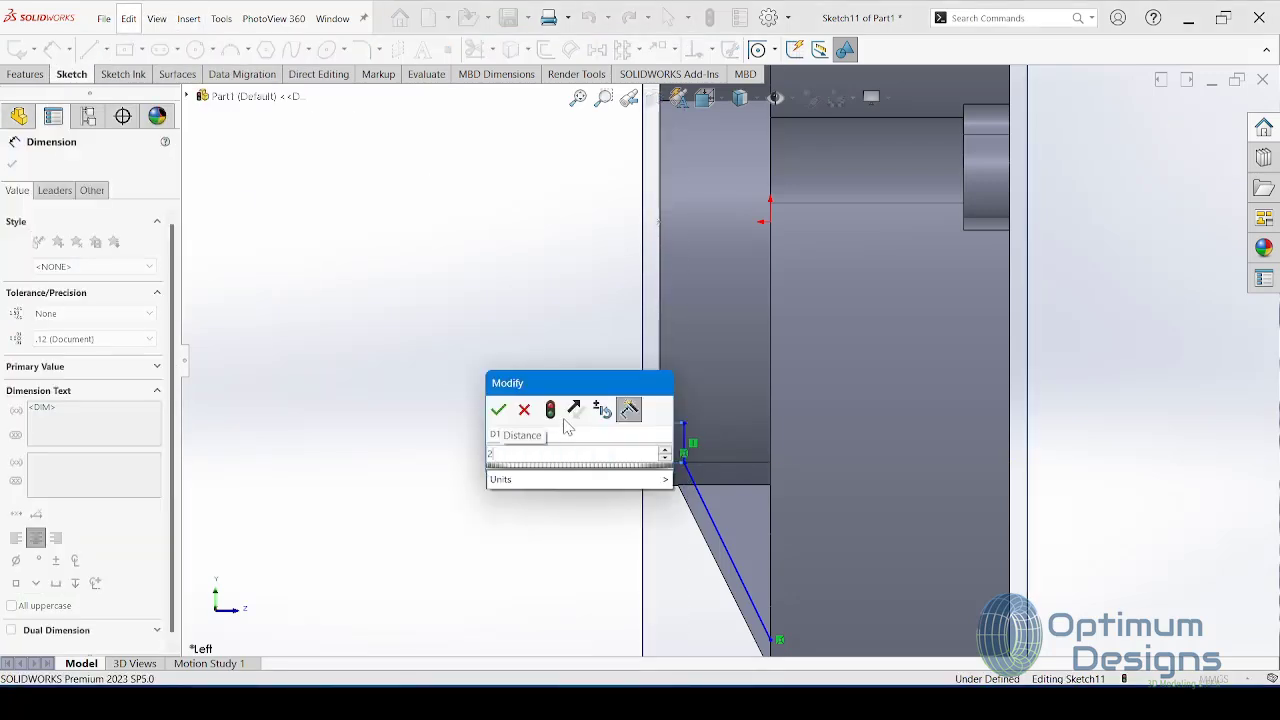
scroll(545, 420, "down", 2)
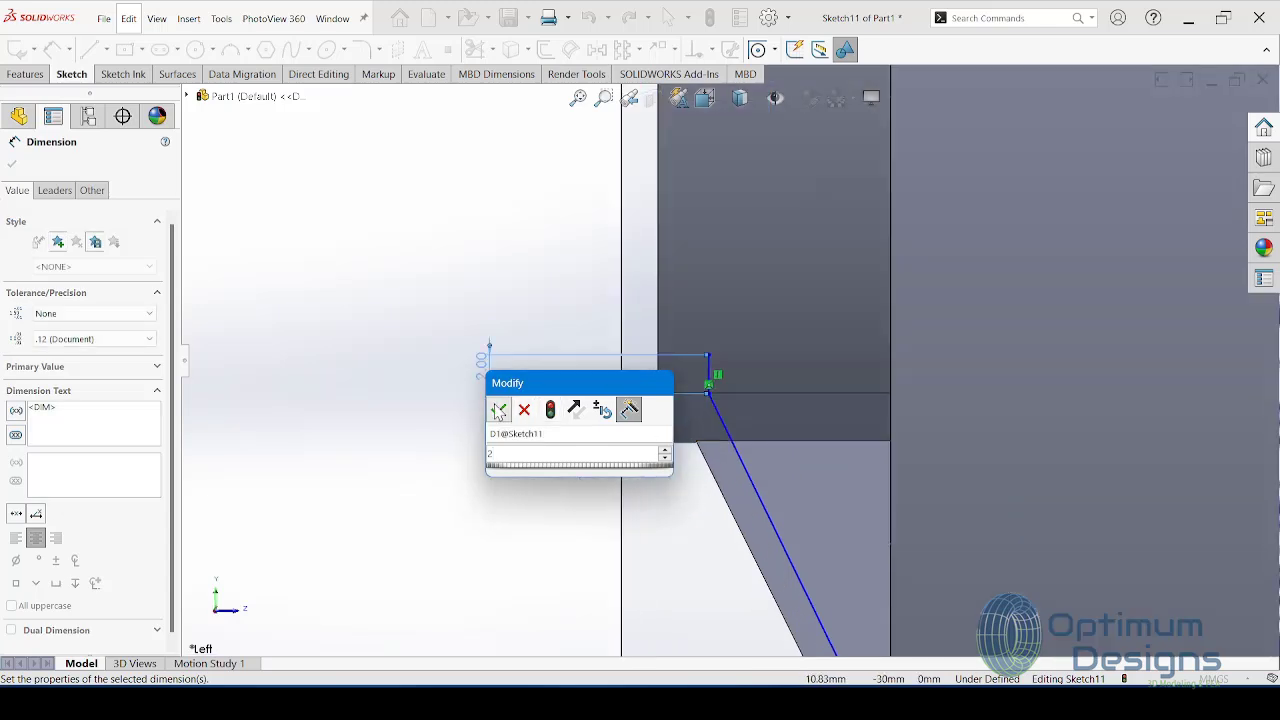
left_click(498, 410)
Step: Add a 20 mm vertical and a 10 mm horizontal dimension between the line endpoints
left_click(707, 394)
scroll(727, 404, "up", 3)
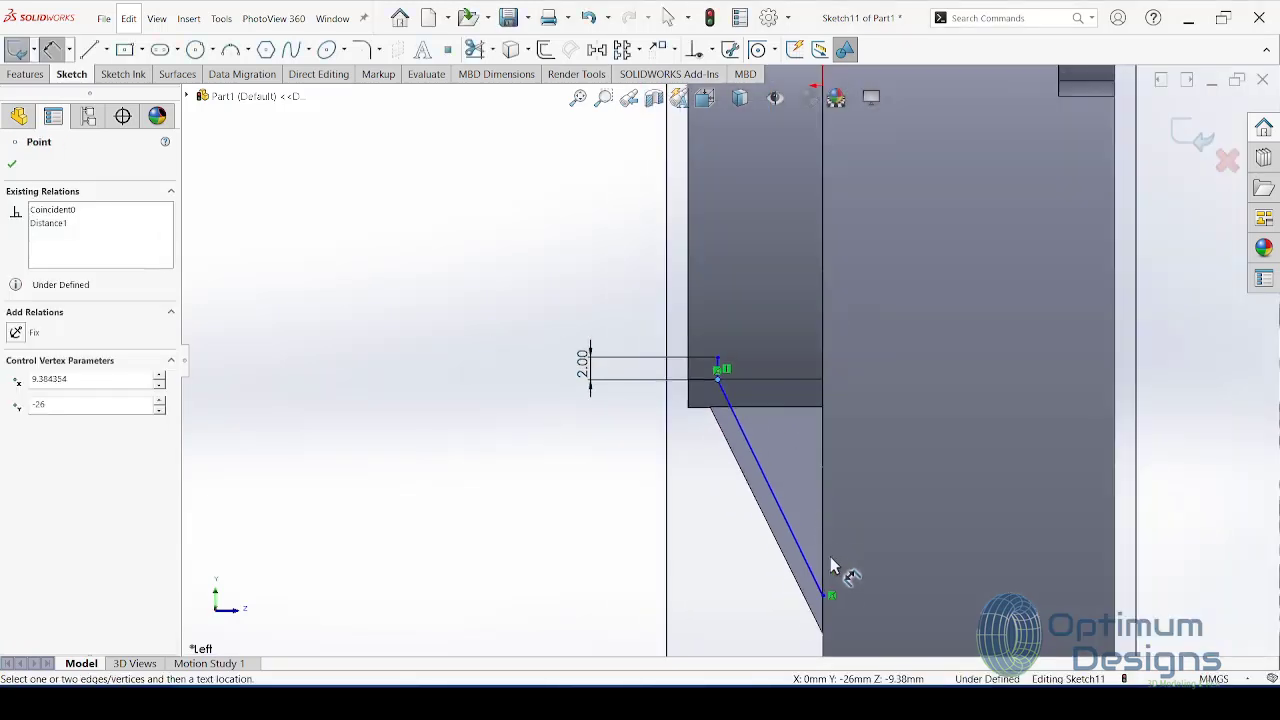
left_click(824, 596)
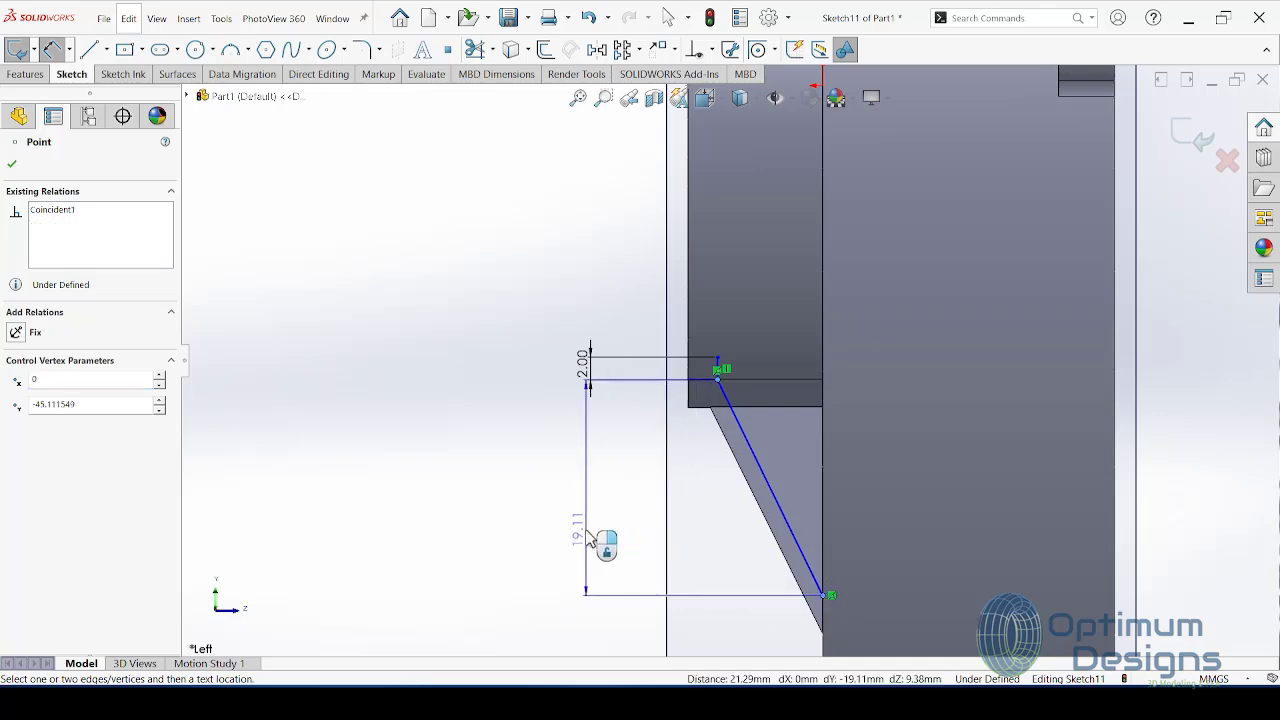
left_click(596, 541)
type("20")
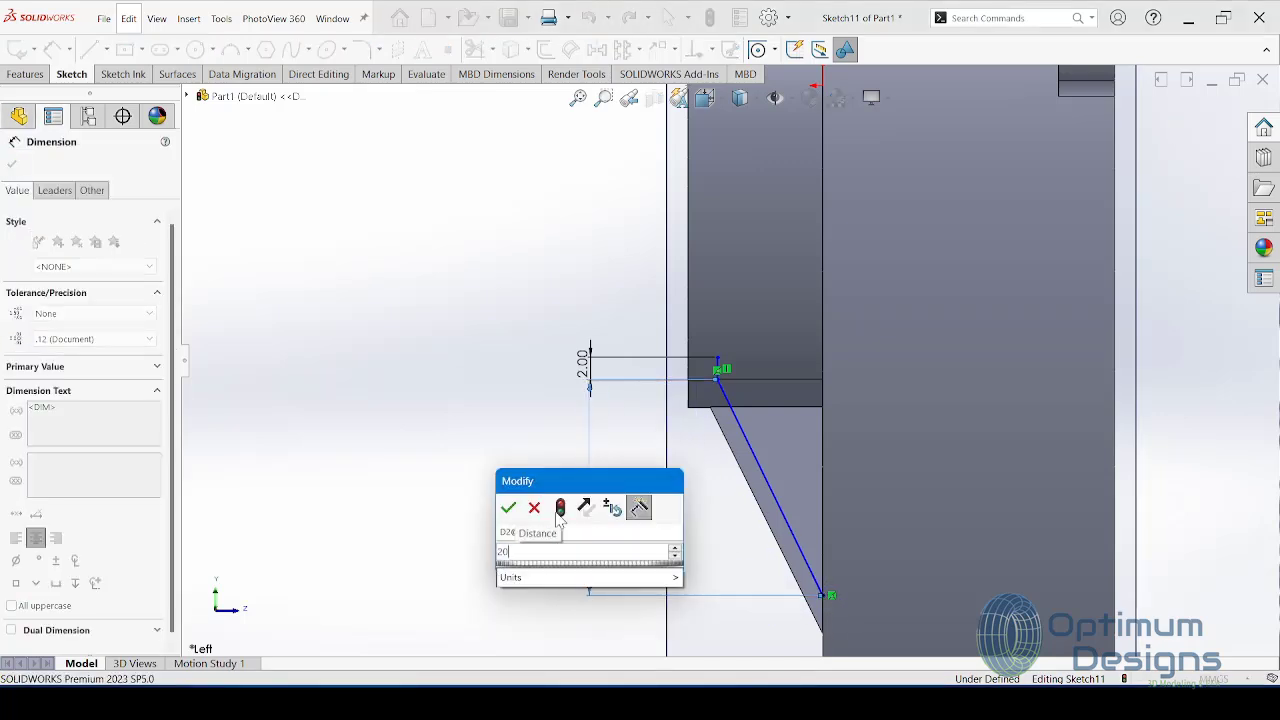
key("Return")
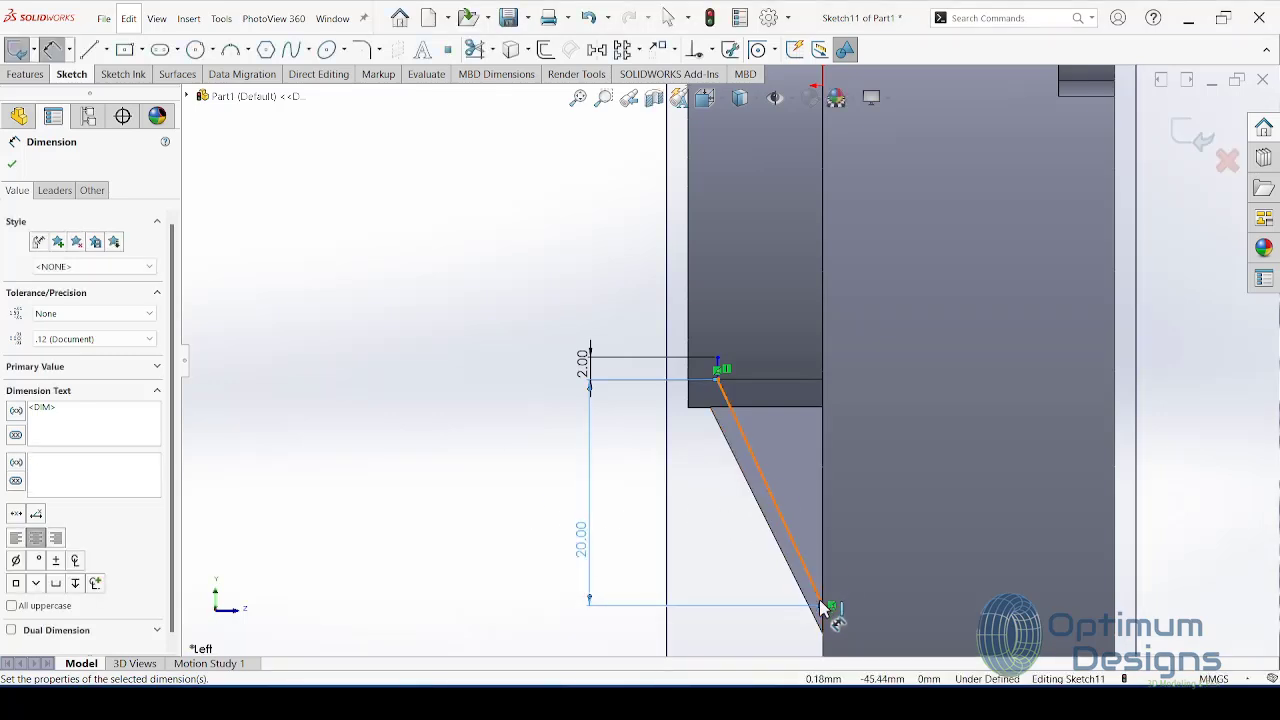
left_click(824, 606)
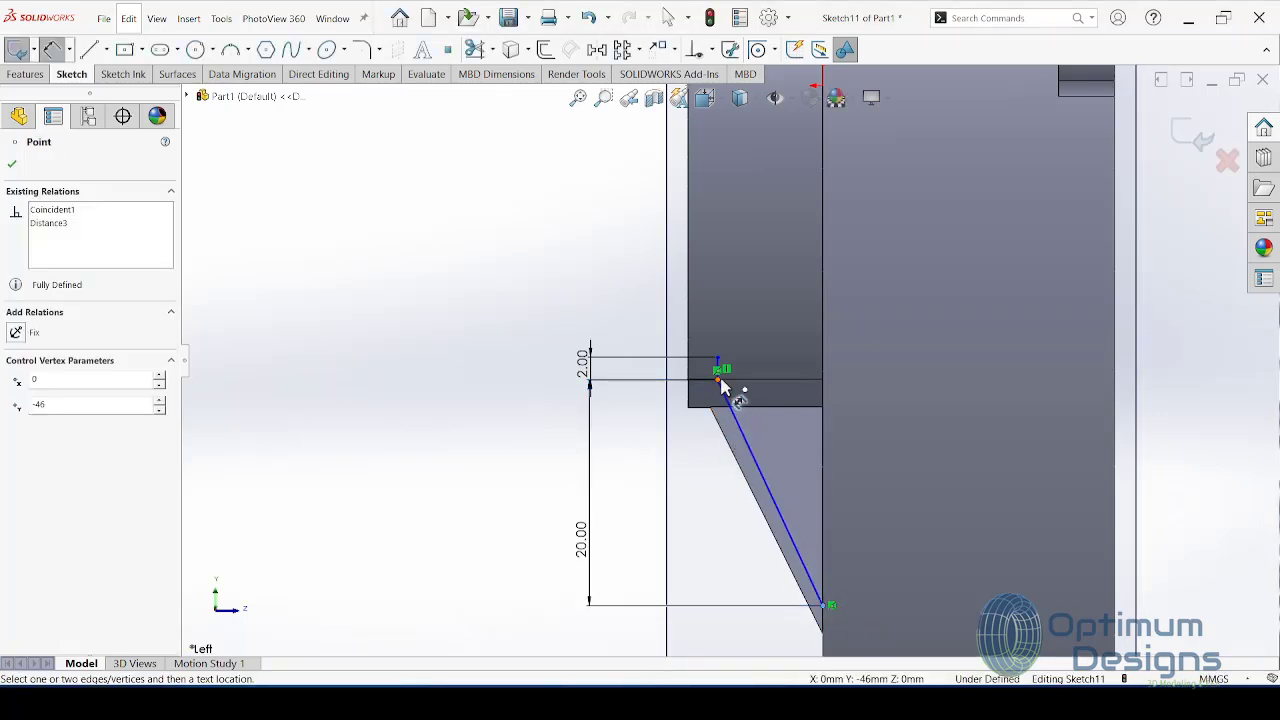
left_click(718, 379)
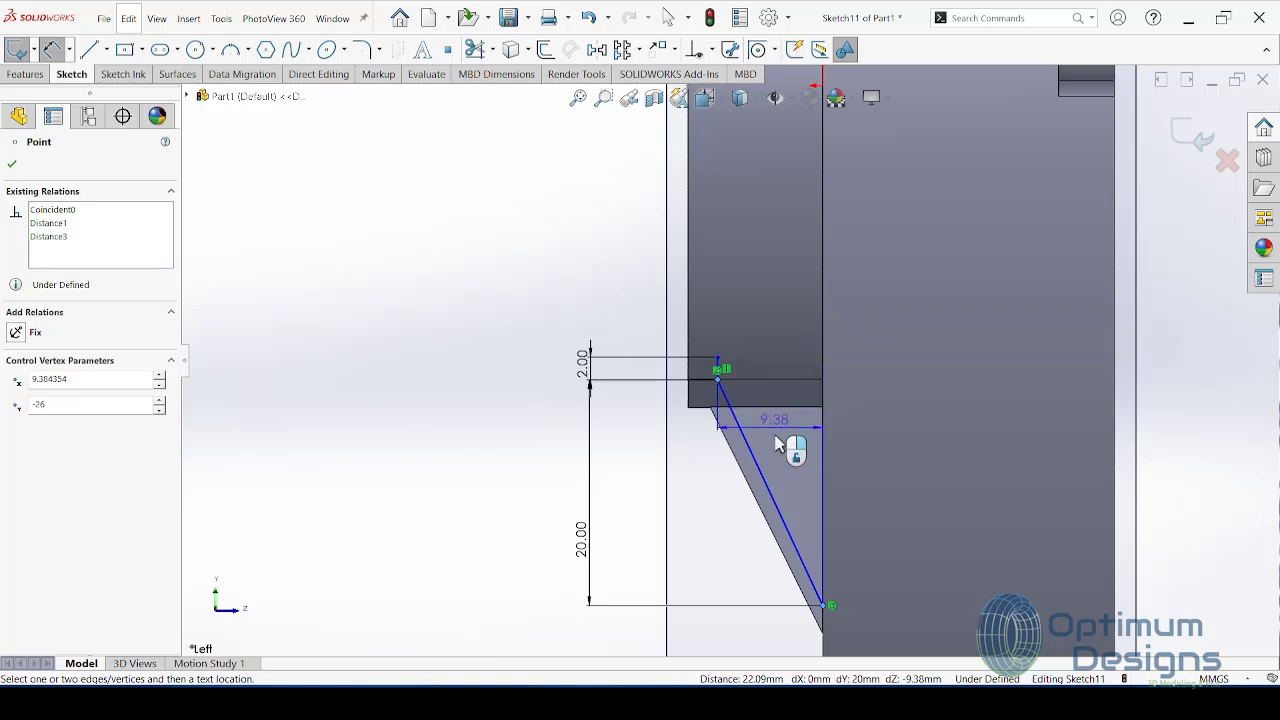
left_click(760, 648)
type("10")
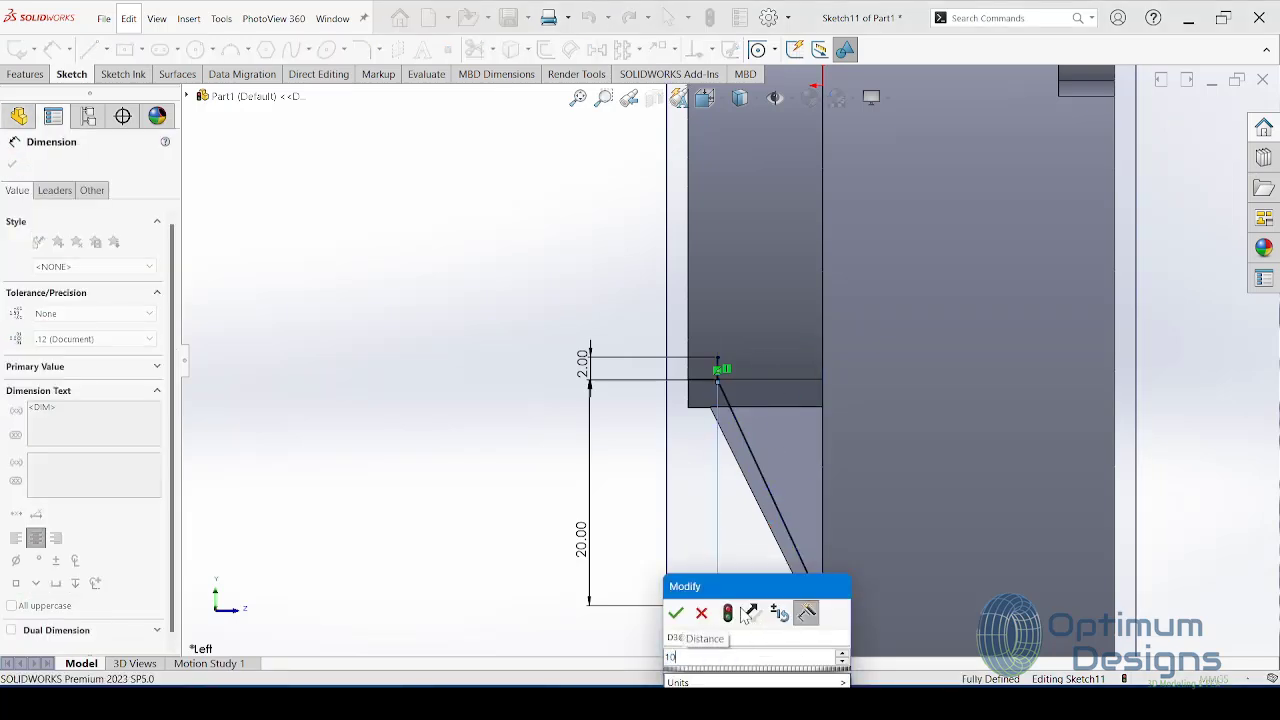
left_click(676, 612)
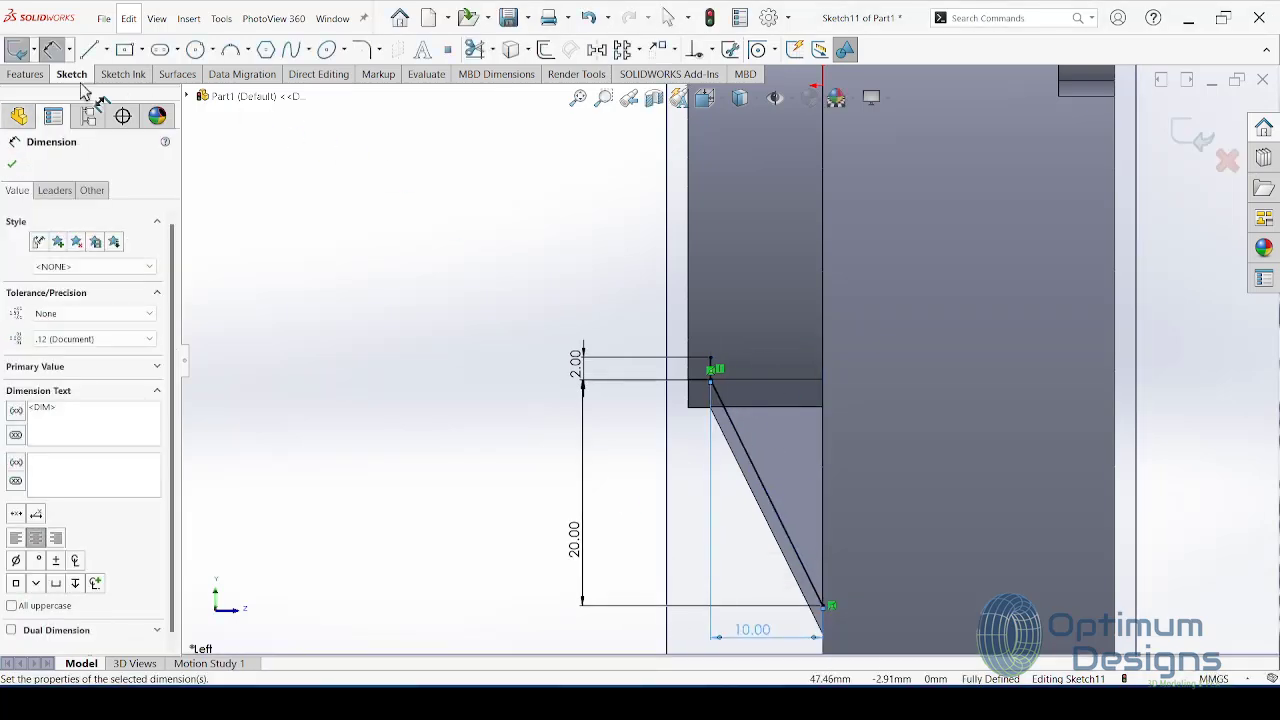
left_click(26, 74)
left_click(380, 50)
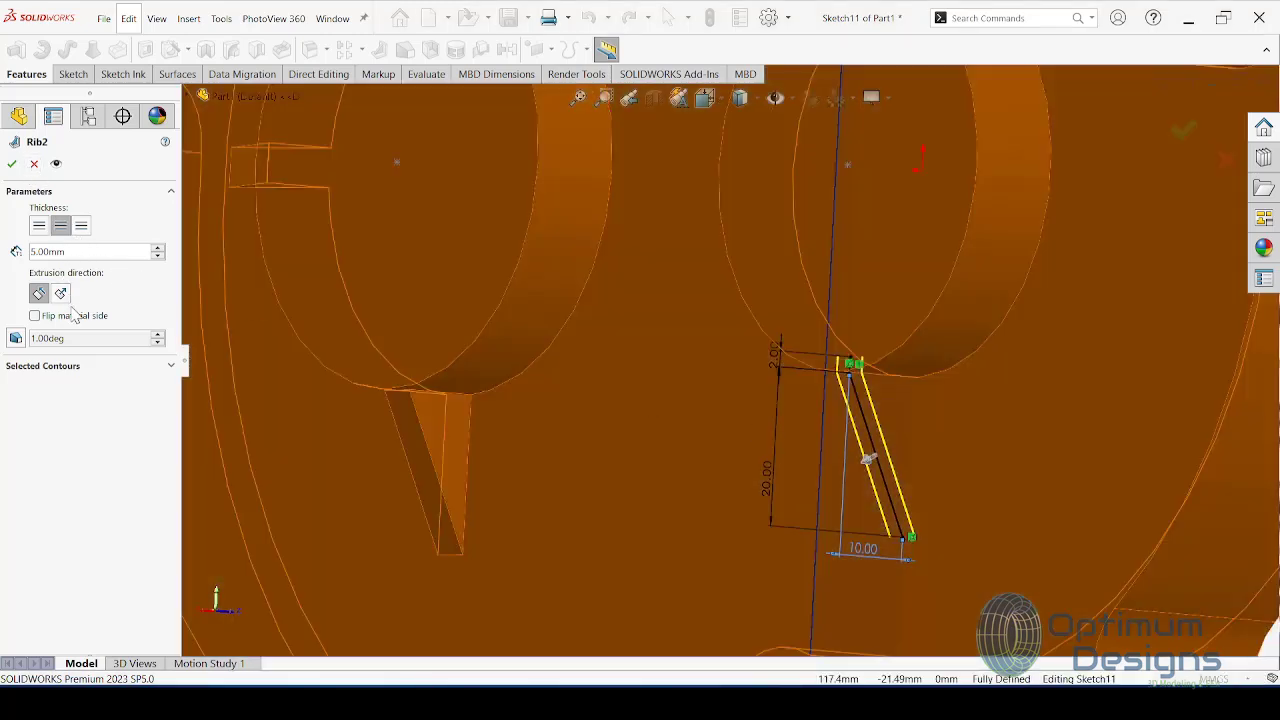
Step: Toggle Rib2's extrusion direction and retry the rib, which keeps failing
left_click(60, 294)
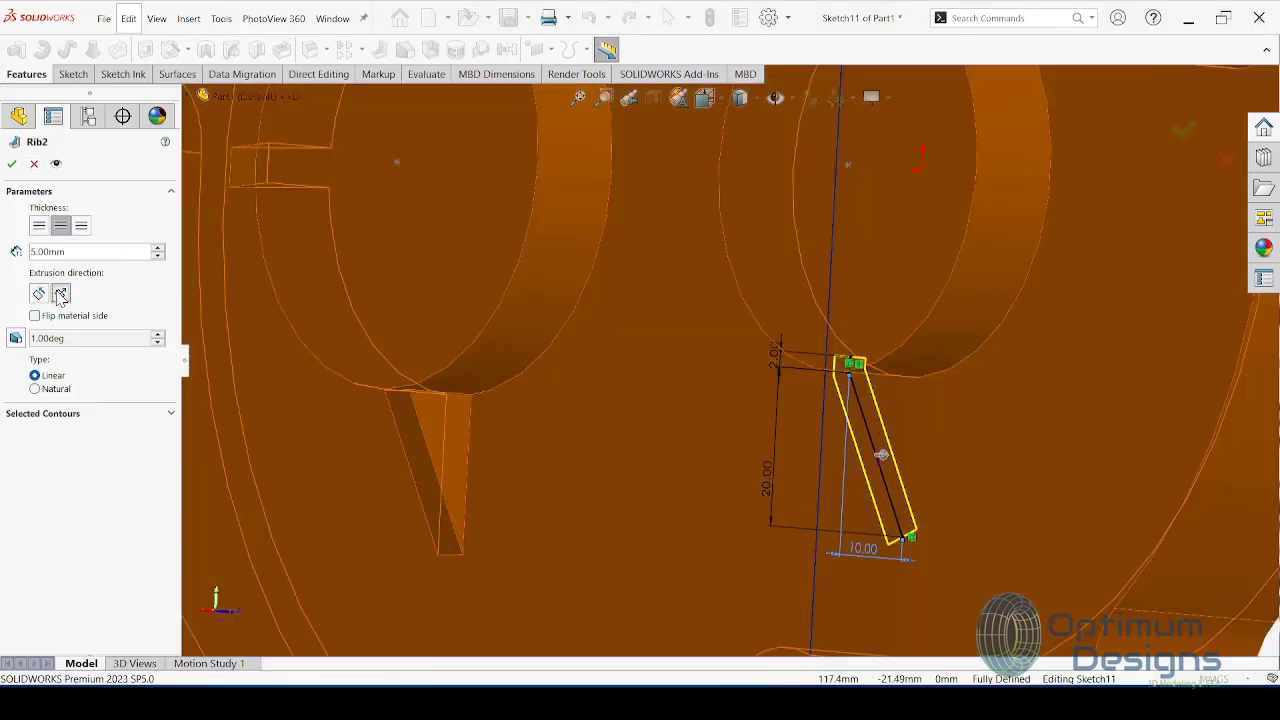
left_click(12, 164)
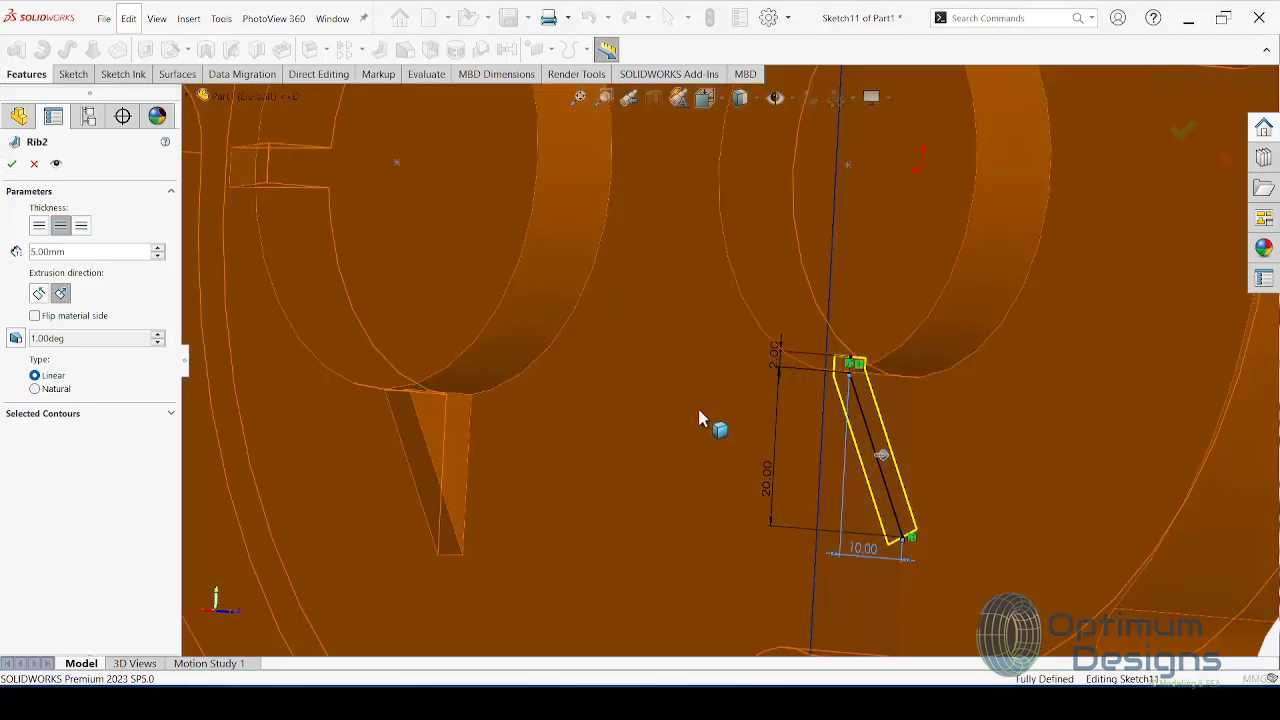
mouse_move(703, 420)
middle_mouse_down()
mouse_move(763, 331)
mouse_move(709, 277)
middle_mouse_up()
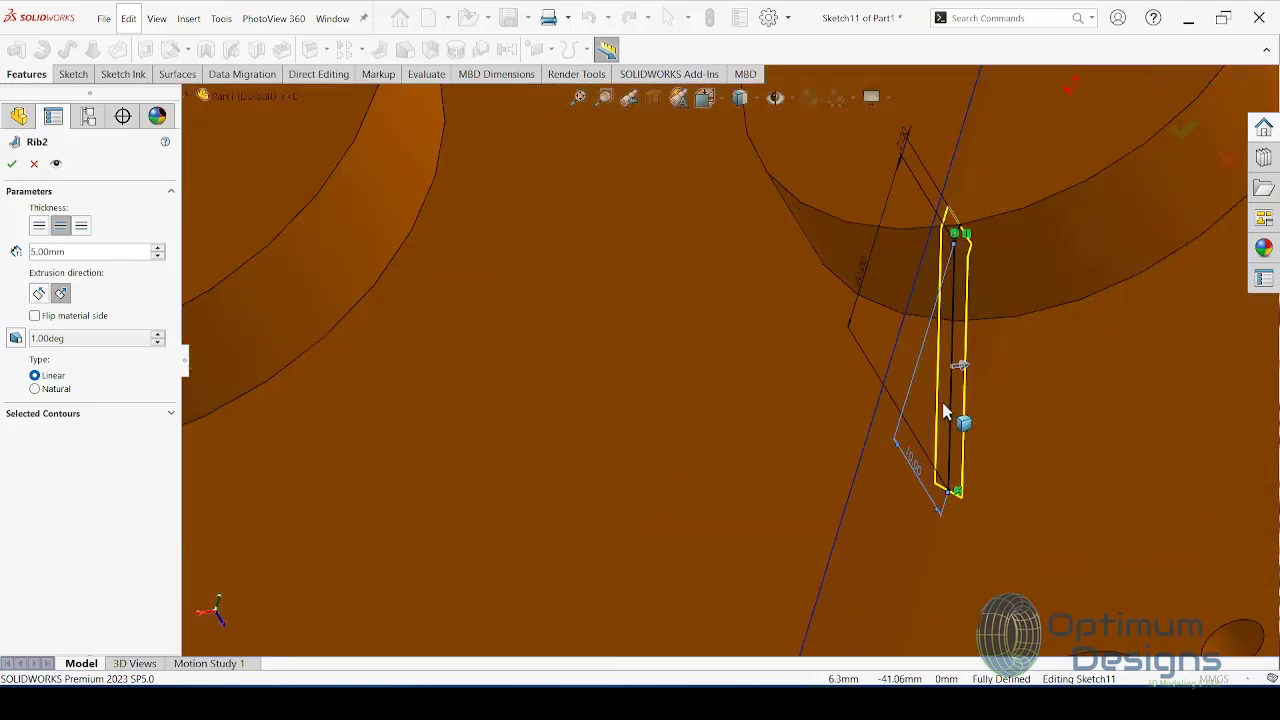
middle_click_drag(943, 411, 999, 381)
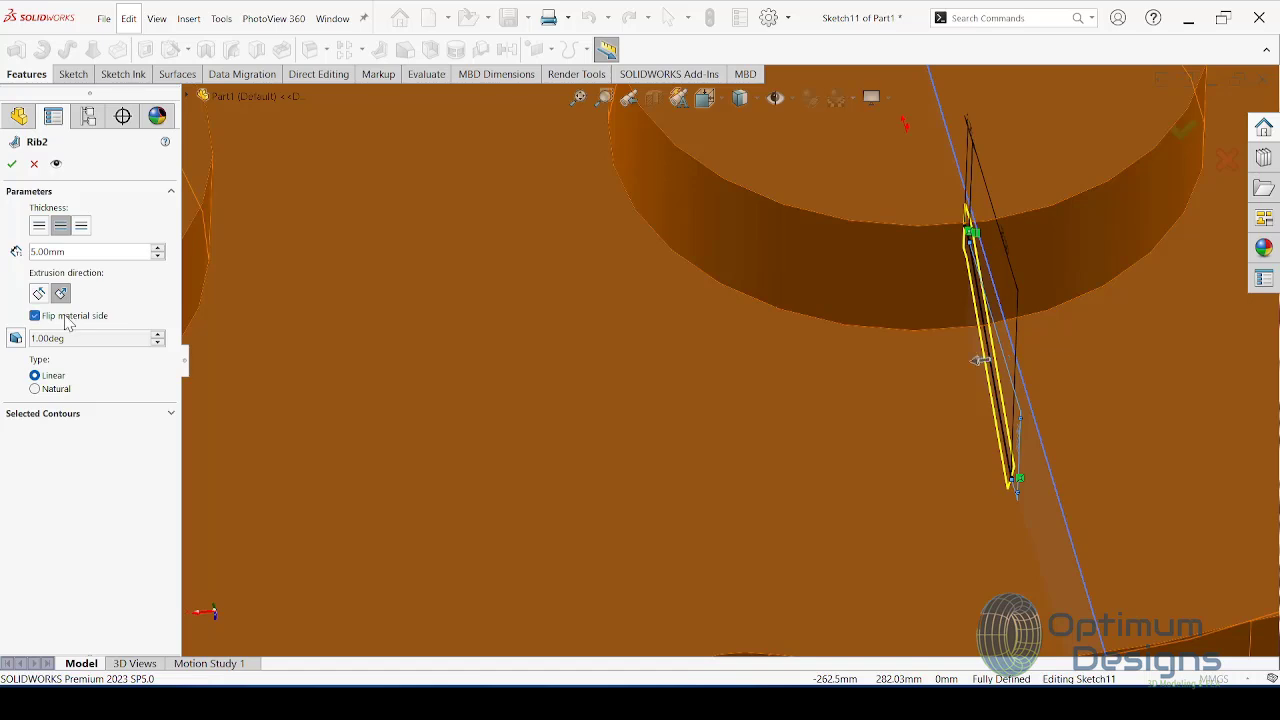
left_click(39, 294)
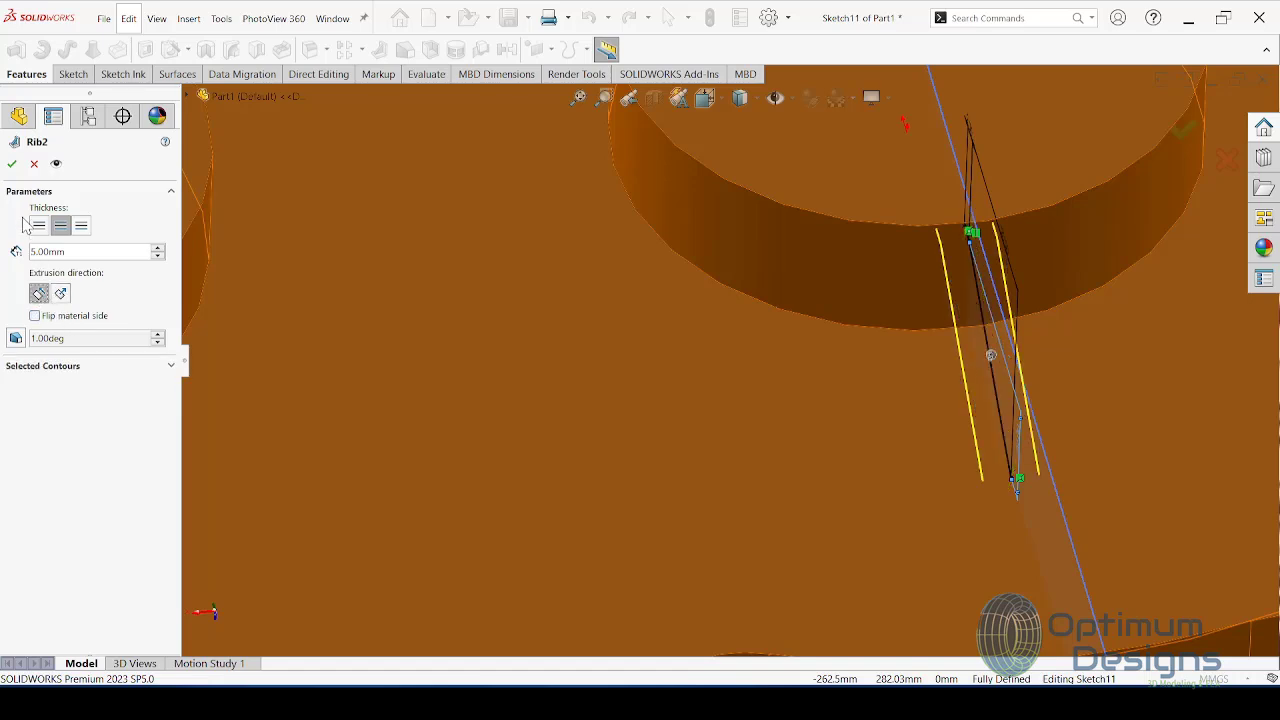
left_click(14, 166)
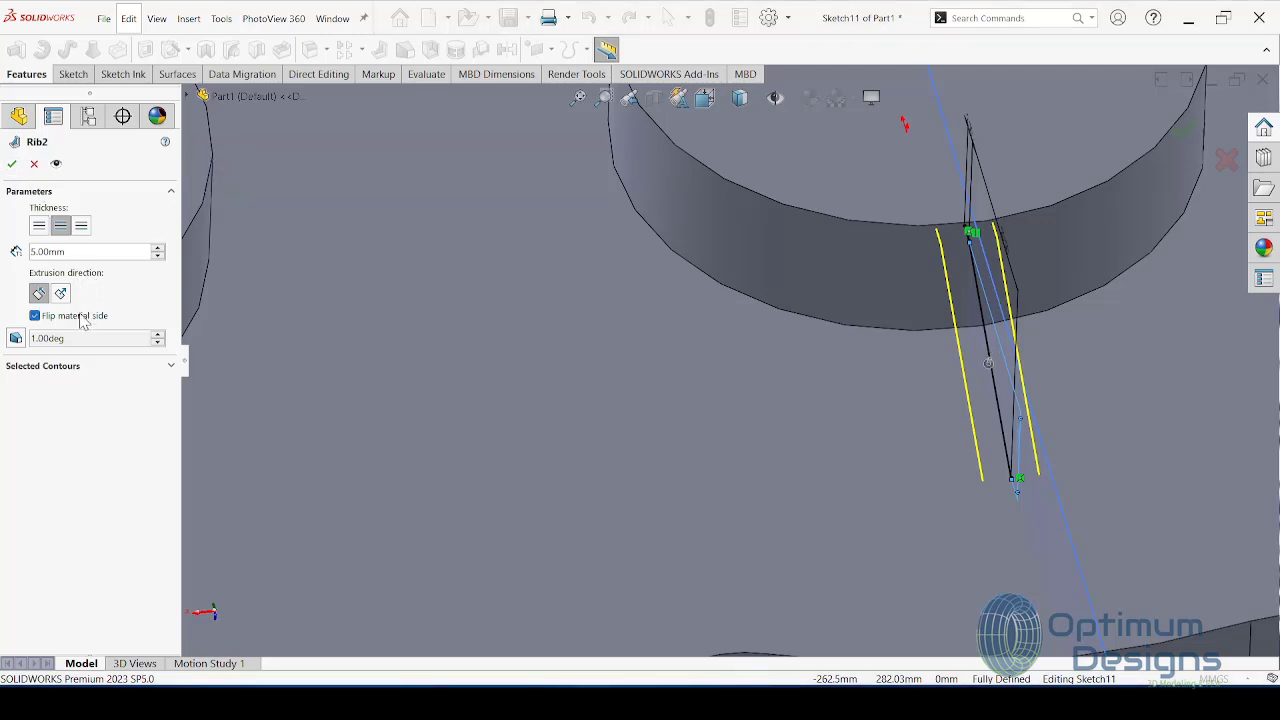
left_click(13, 166)
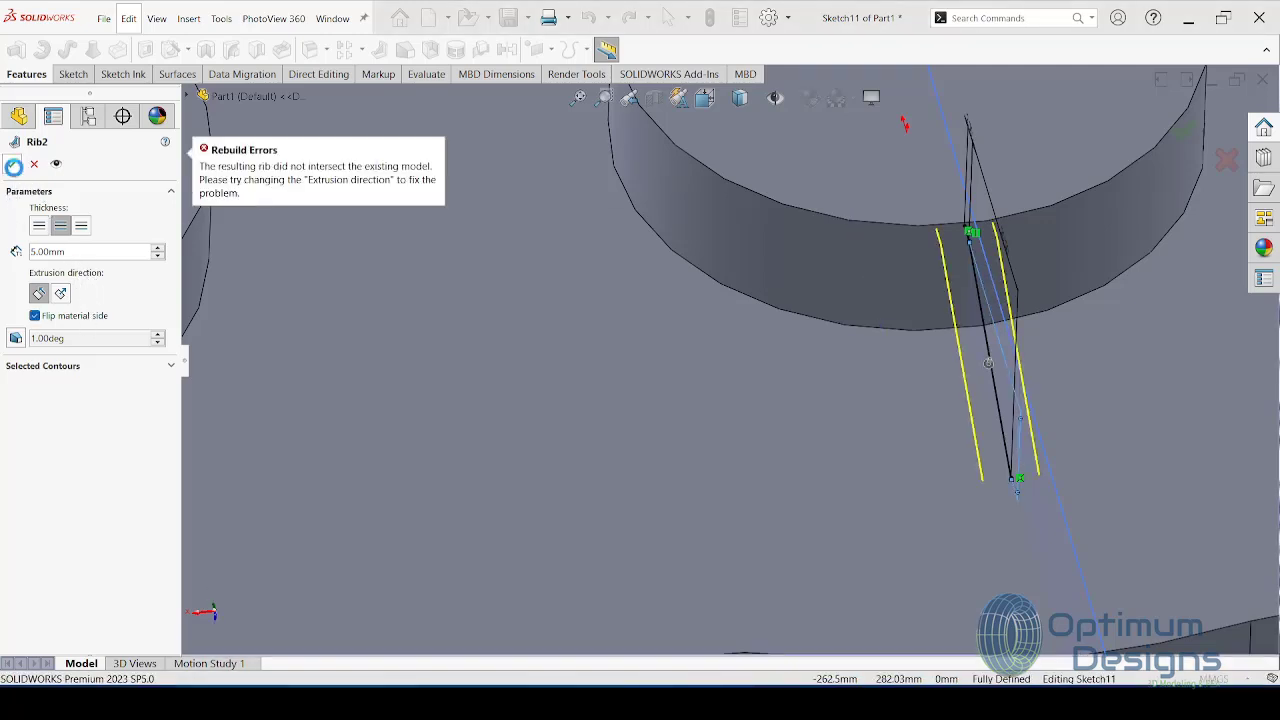
Step: Switch the rib thickness to one side and back, retry, then cancel Rib2
left_click(81, 227)
left_click(61, 226)
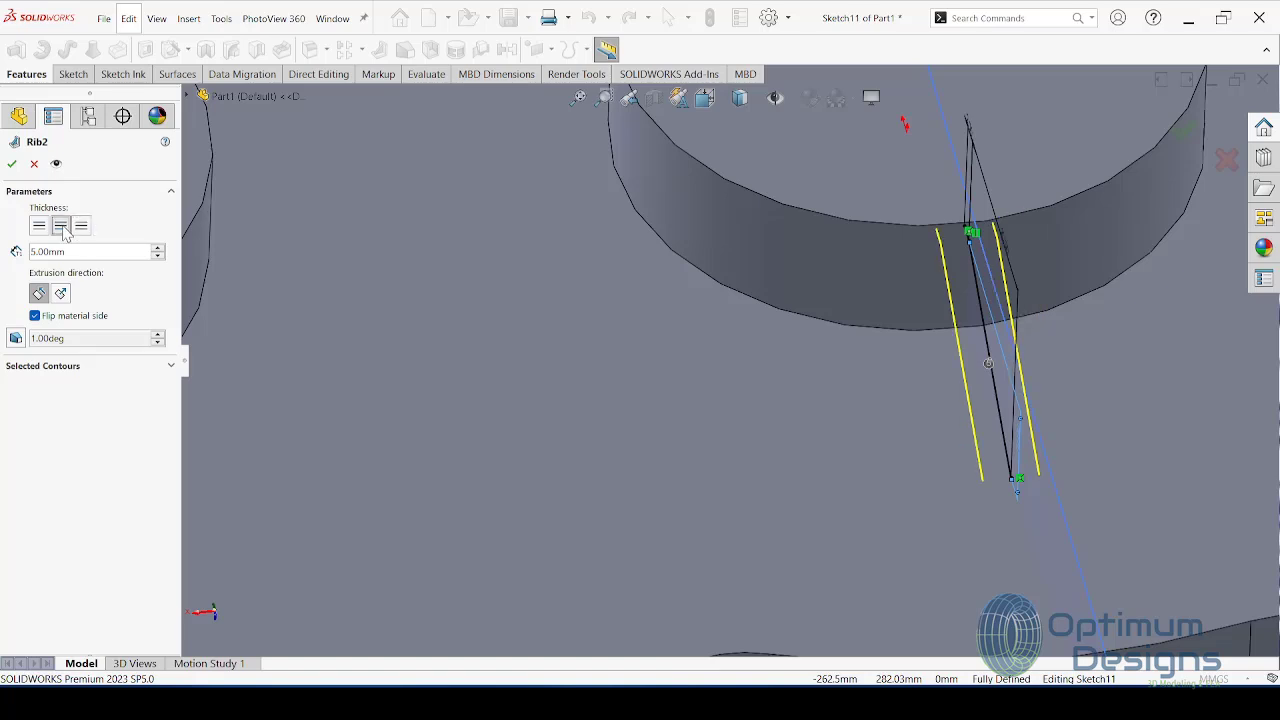
left_click(12, 164)
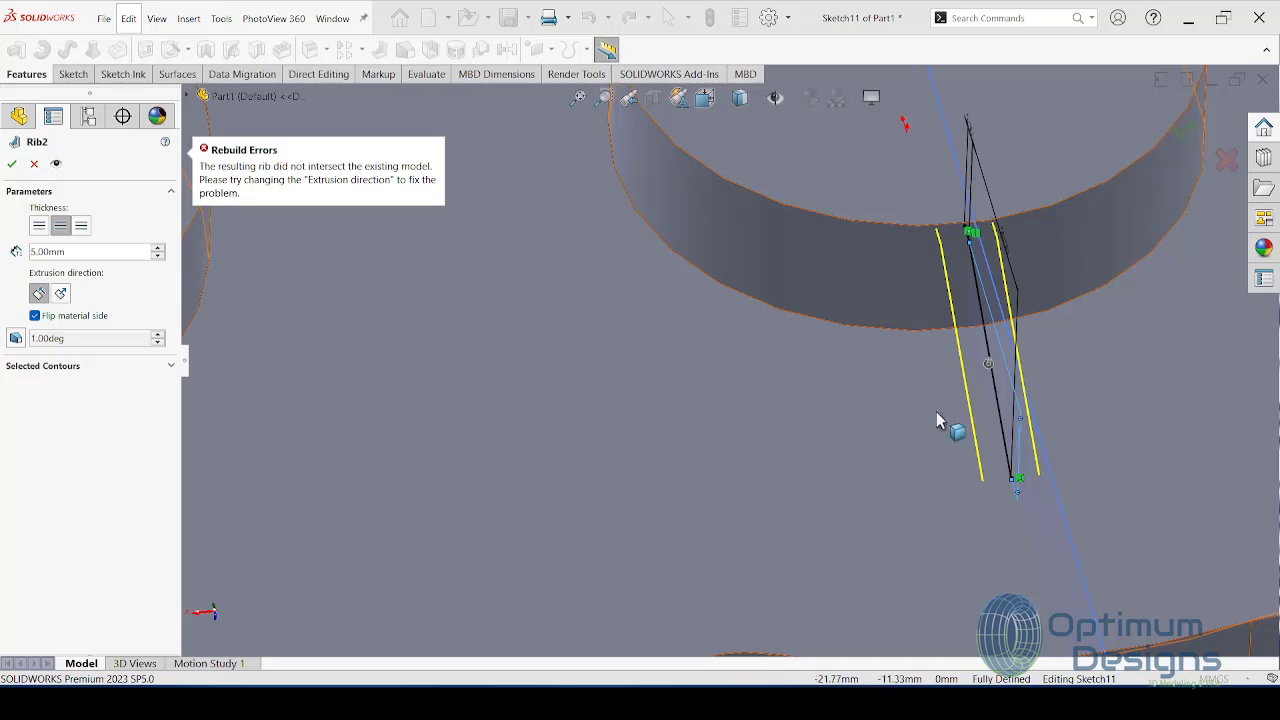
scroll(939, 413, "up", 3)
mouse_move(941, 413)
middle_mouse_down()
mouse_move(1080, 380)
mouse_move(829, 491)
middle_mouse_up()
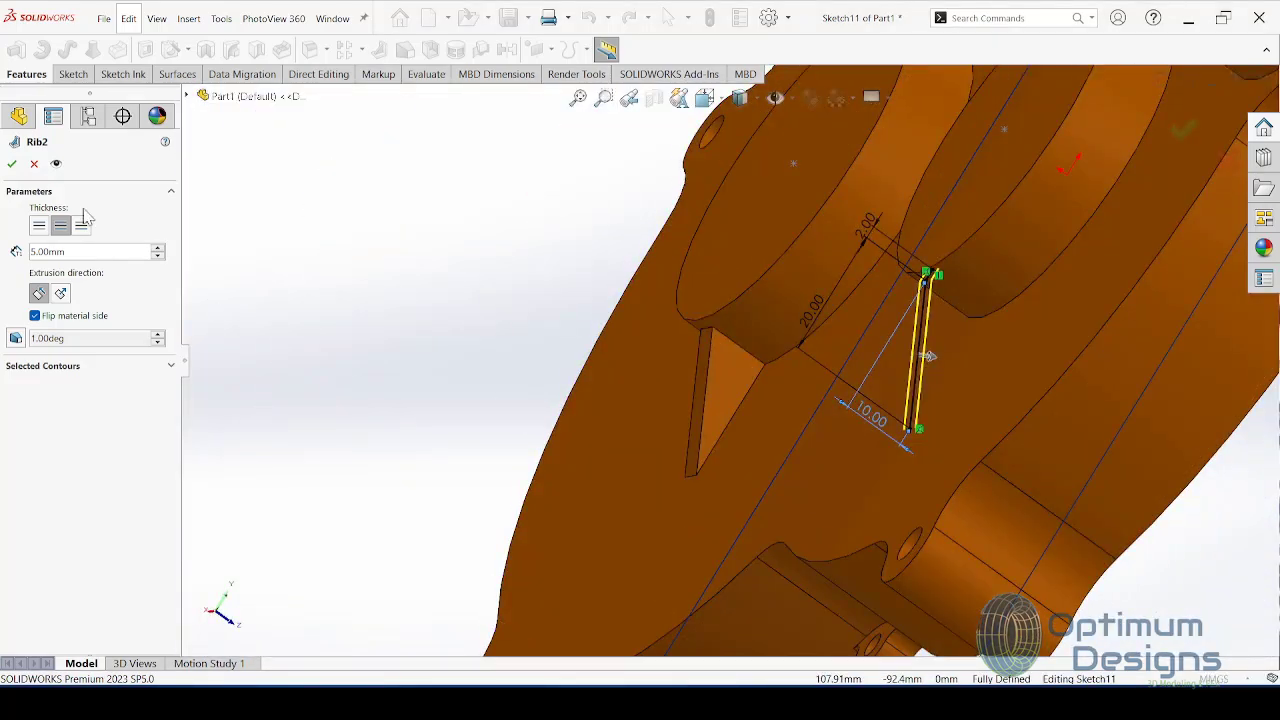
left_click(34, 163)
scroll(790, 300, "down", 3)
Step: Delete the rib line endpoint's coincident relation to the boss edge
scroll(790, 300, "down", 3)
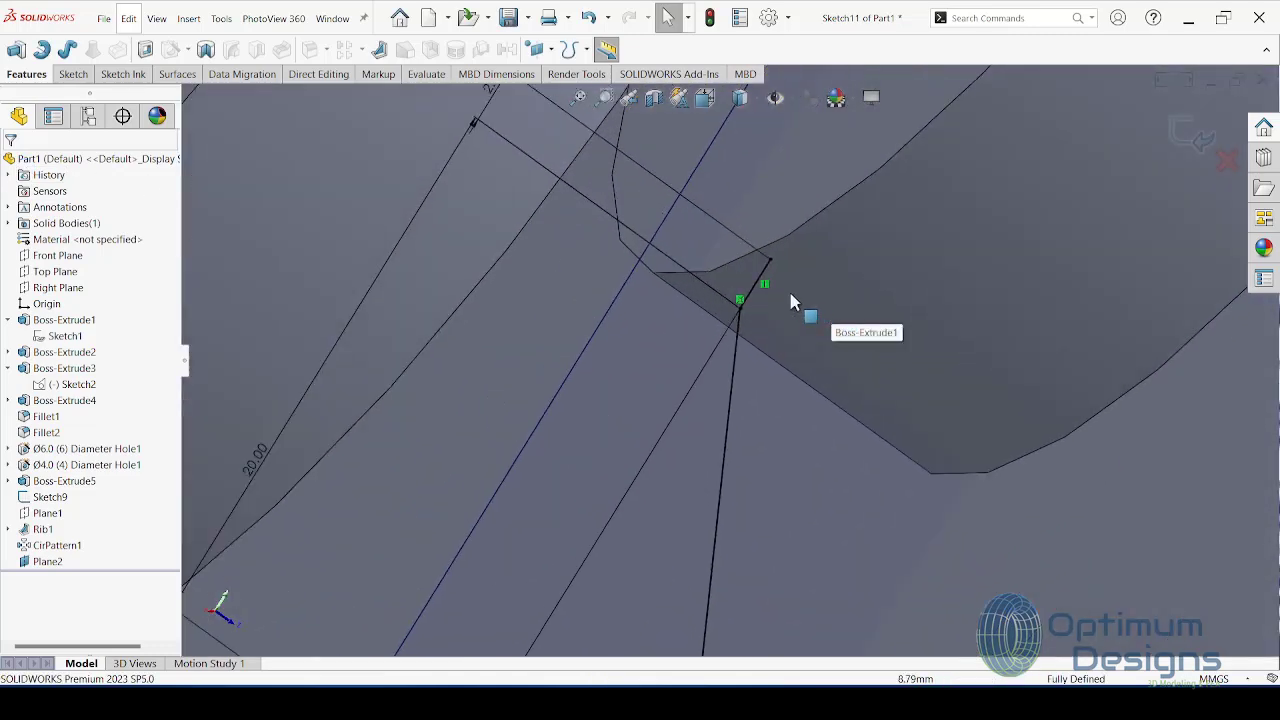
left_click(740, 310)
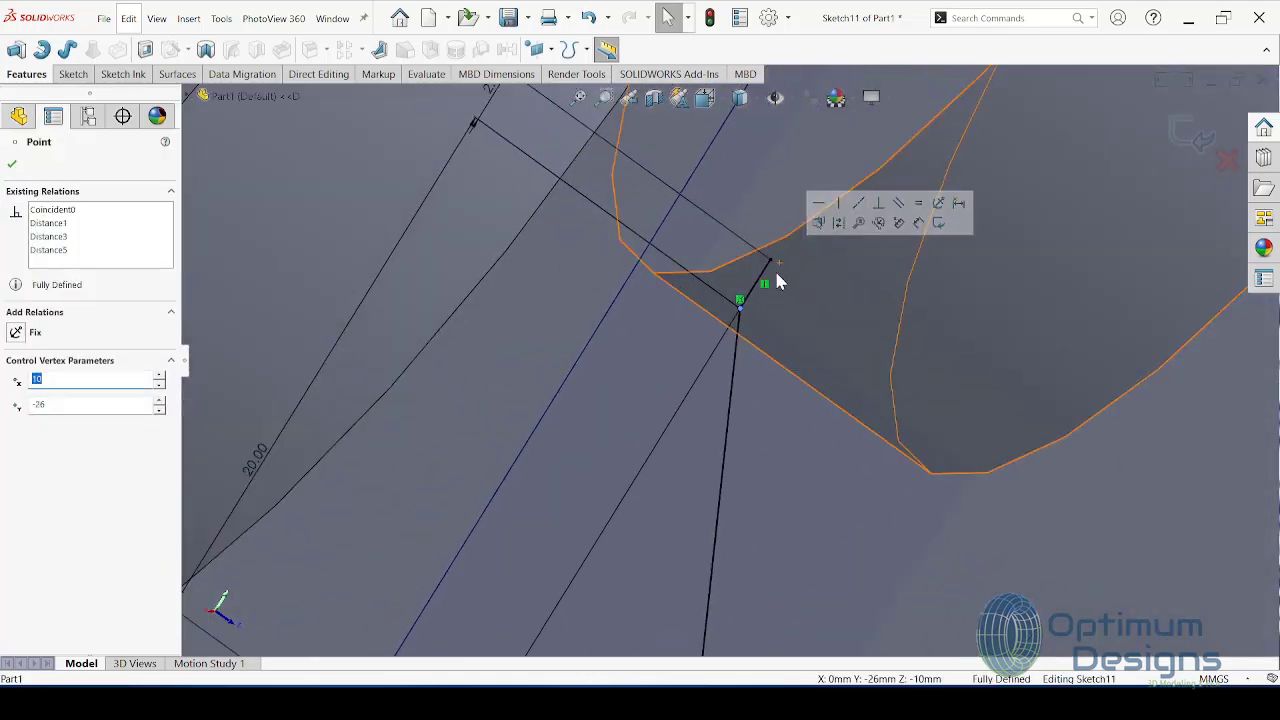
mouse_move(778, 276)
middle_mouse_down()
mouse_move(745, 262)
mouse_move(694, 351)
mouse_move(734, 349)
mouse_move(862, 455)
middle_mouse_up()
mouse_move(803, 376)
middle_mouse_down()
mouse_move(800, 366)
mouse_move(808, 385)
mouse_move(766, 371)
mouse_move(746, 341)
middle_mouse_up()
scroll(746, 341, "down", 3)
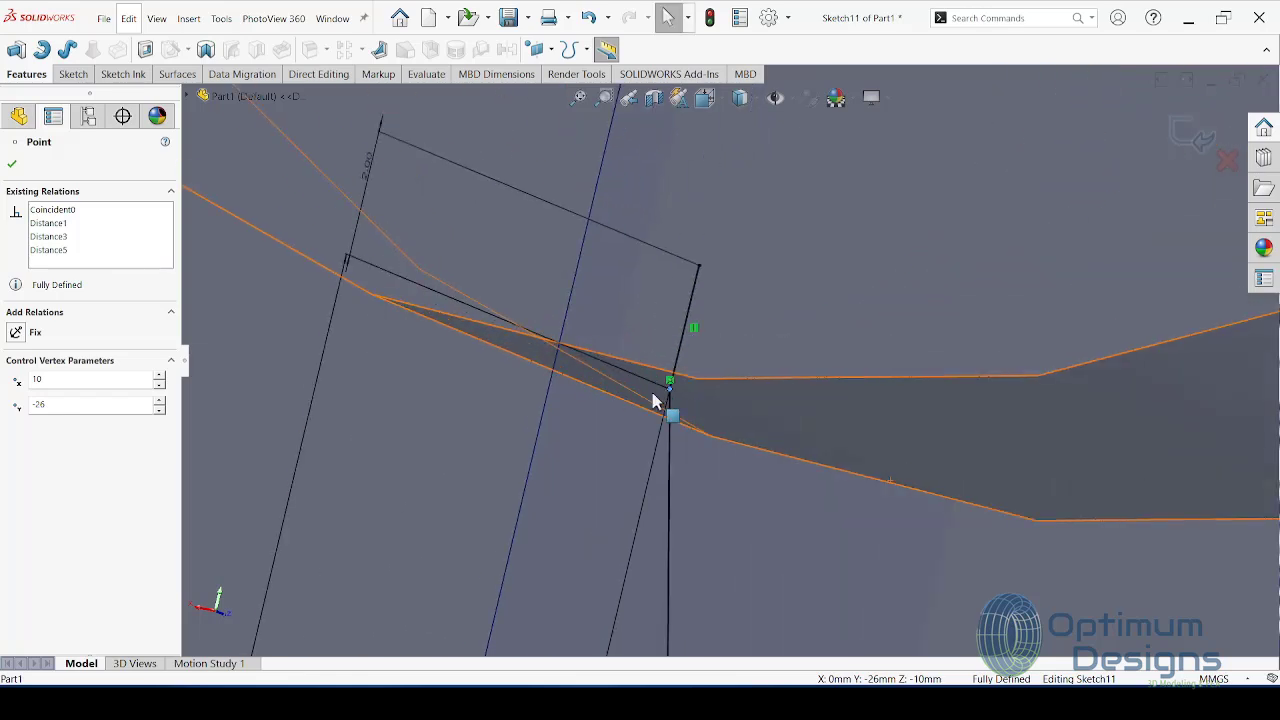
key("Delete")
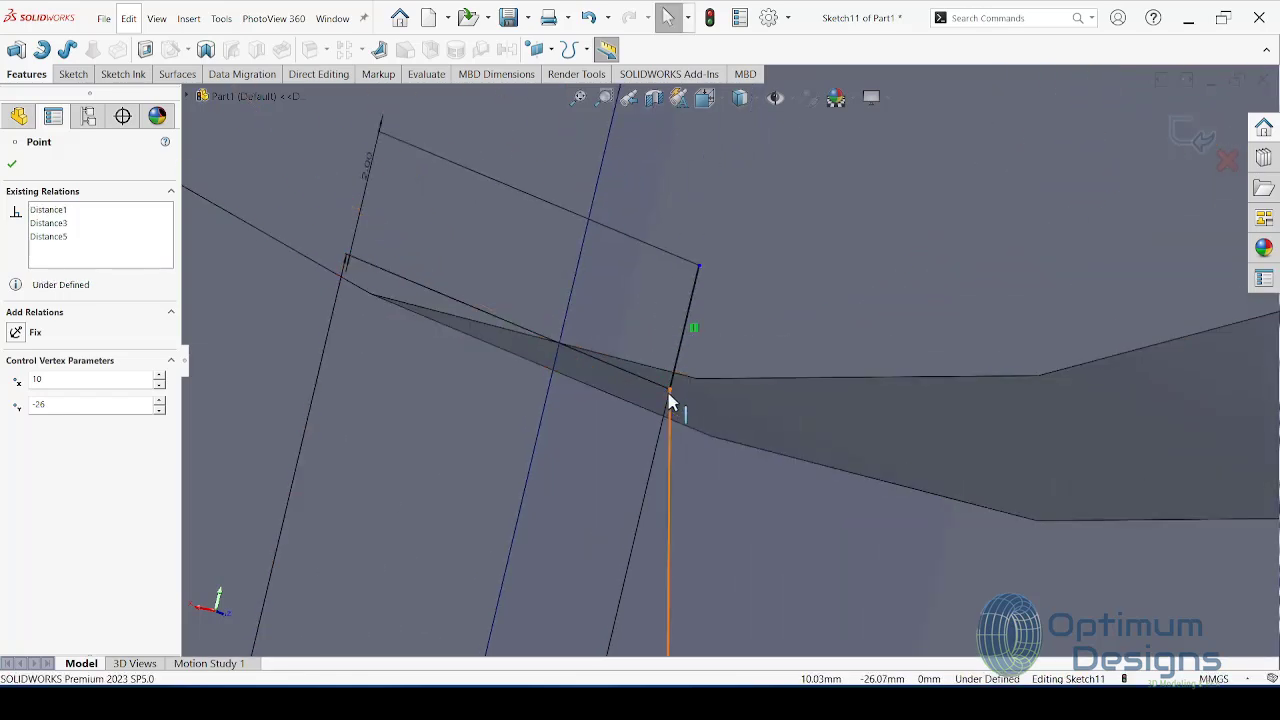
Step: Drag the freed endpoint up past the boss edge
left_click(674, 384)
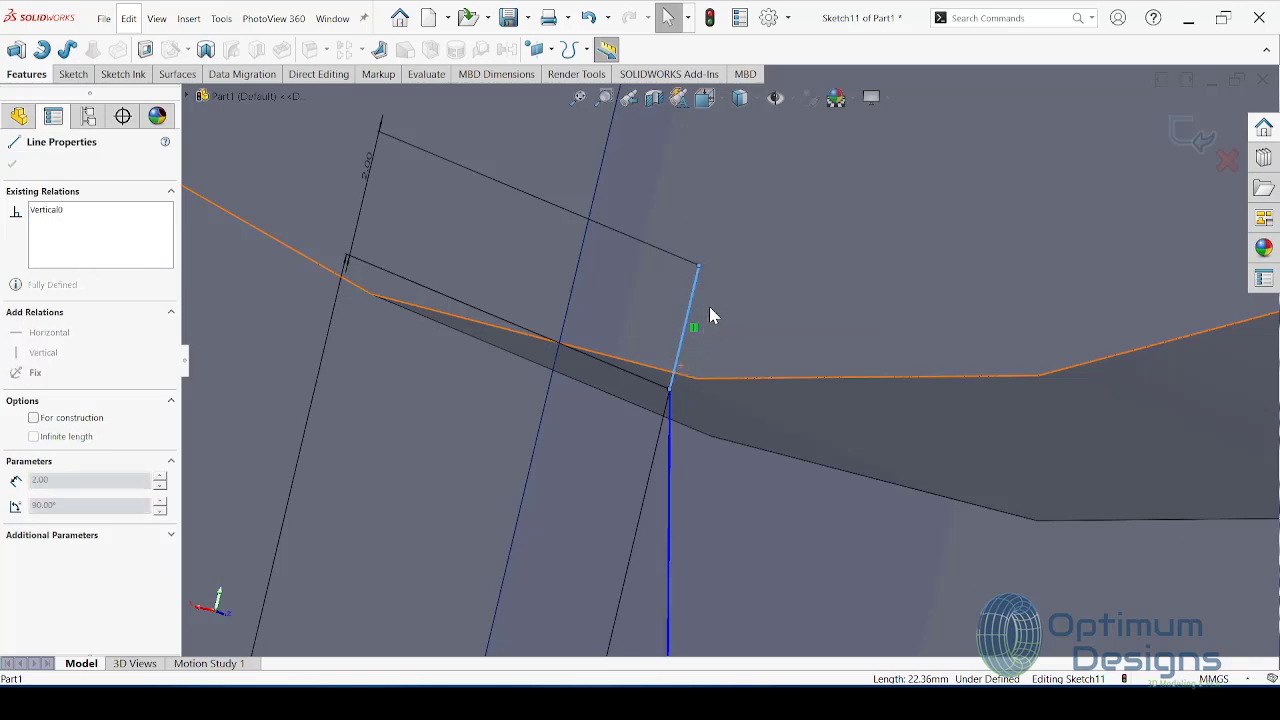
scroll(660, 420, "up", 1)
scroll(640, 438, "up", 2)
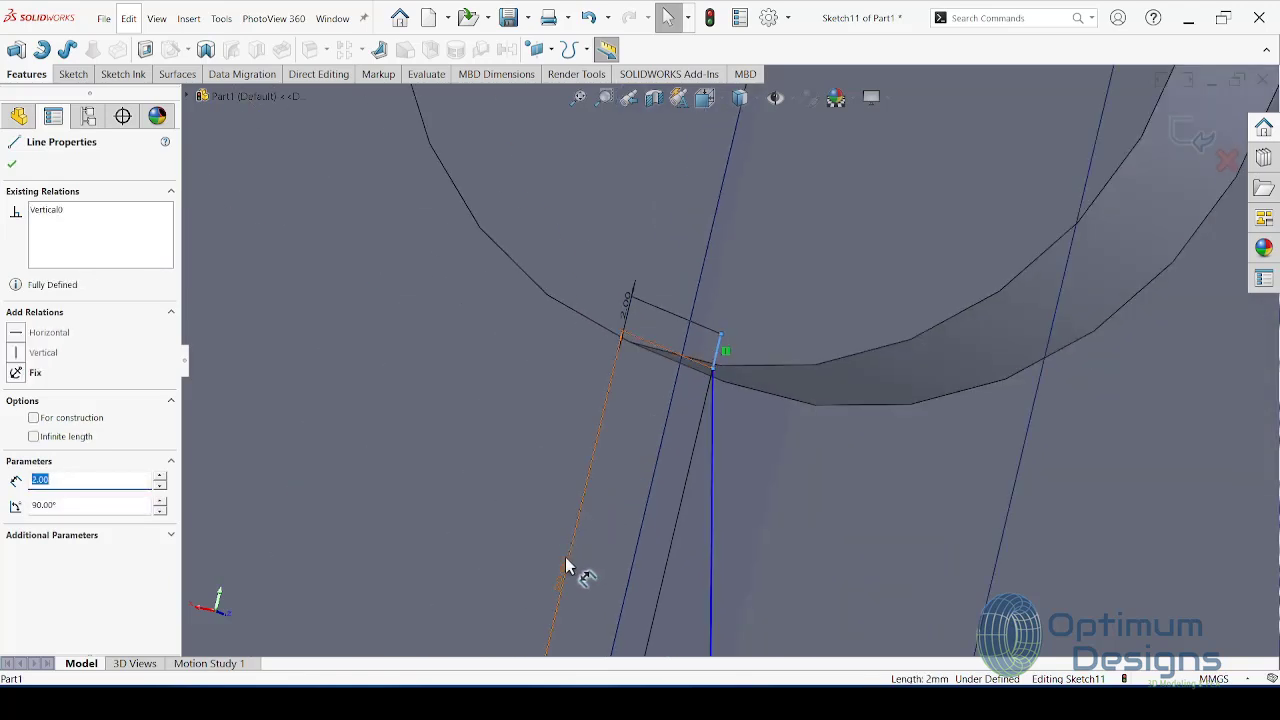
key("Escape")
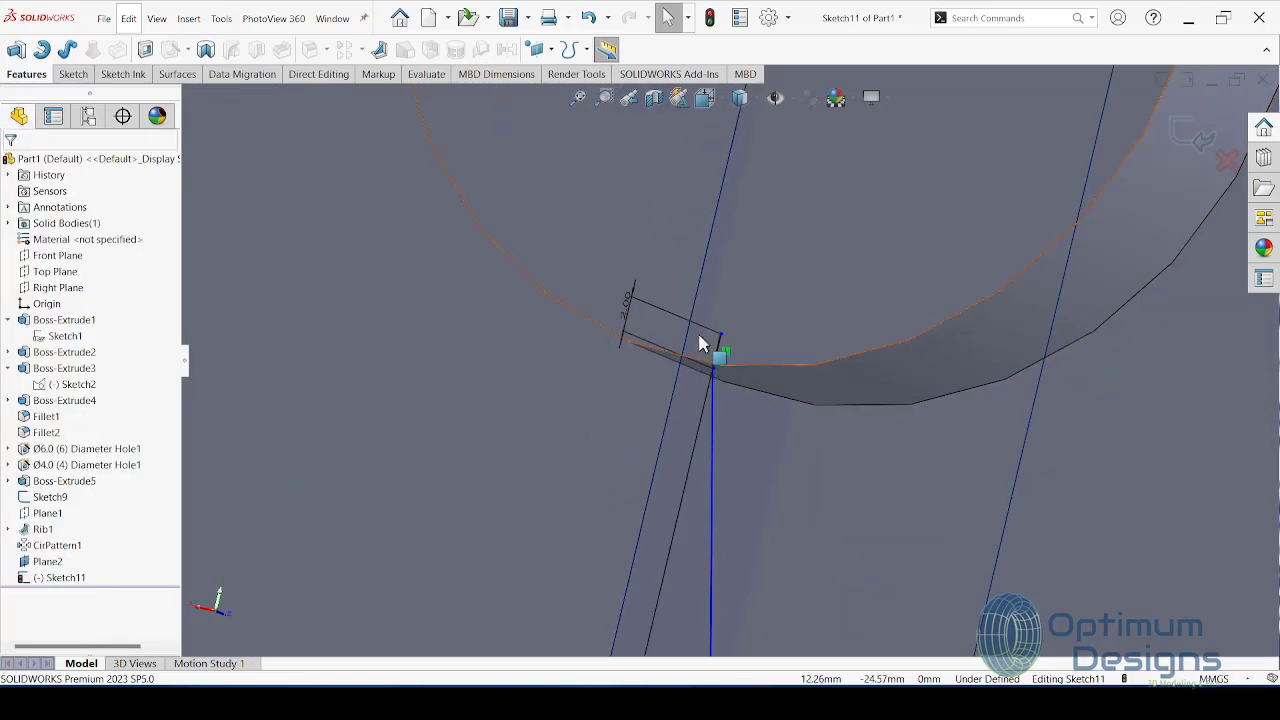
left_click(722, 340)
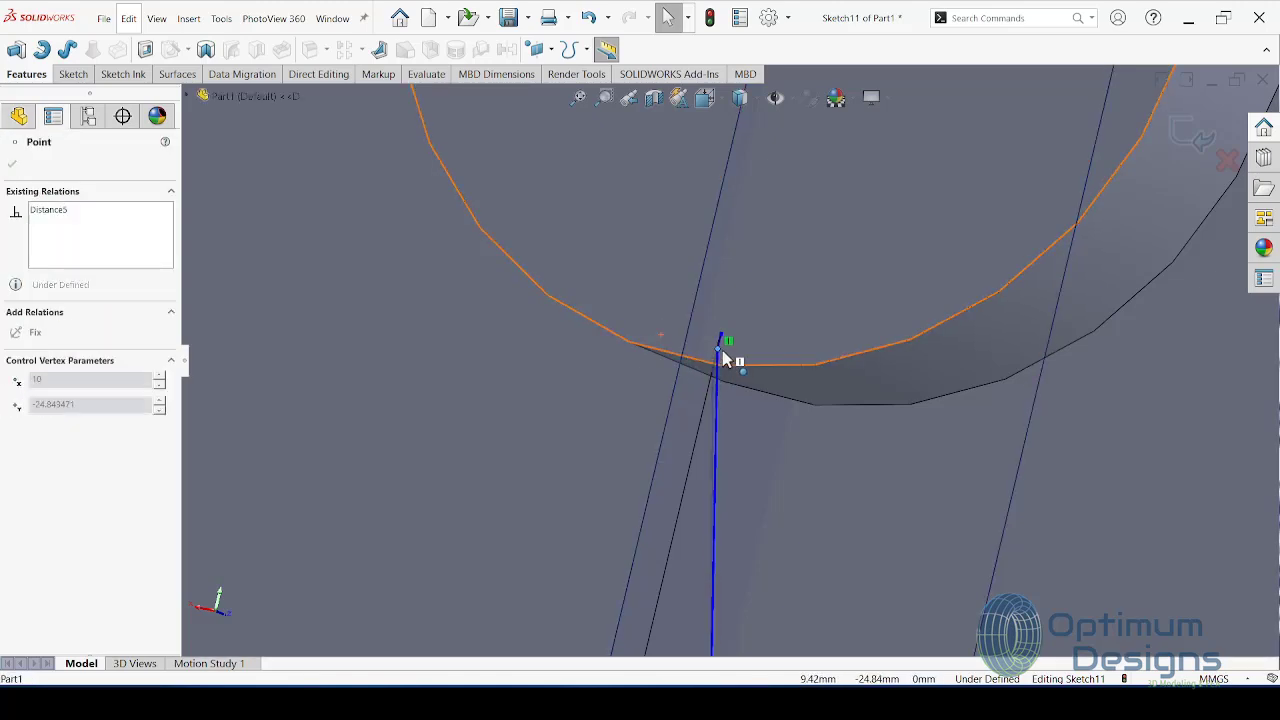
scroll(727, 347, "down", 1)
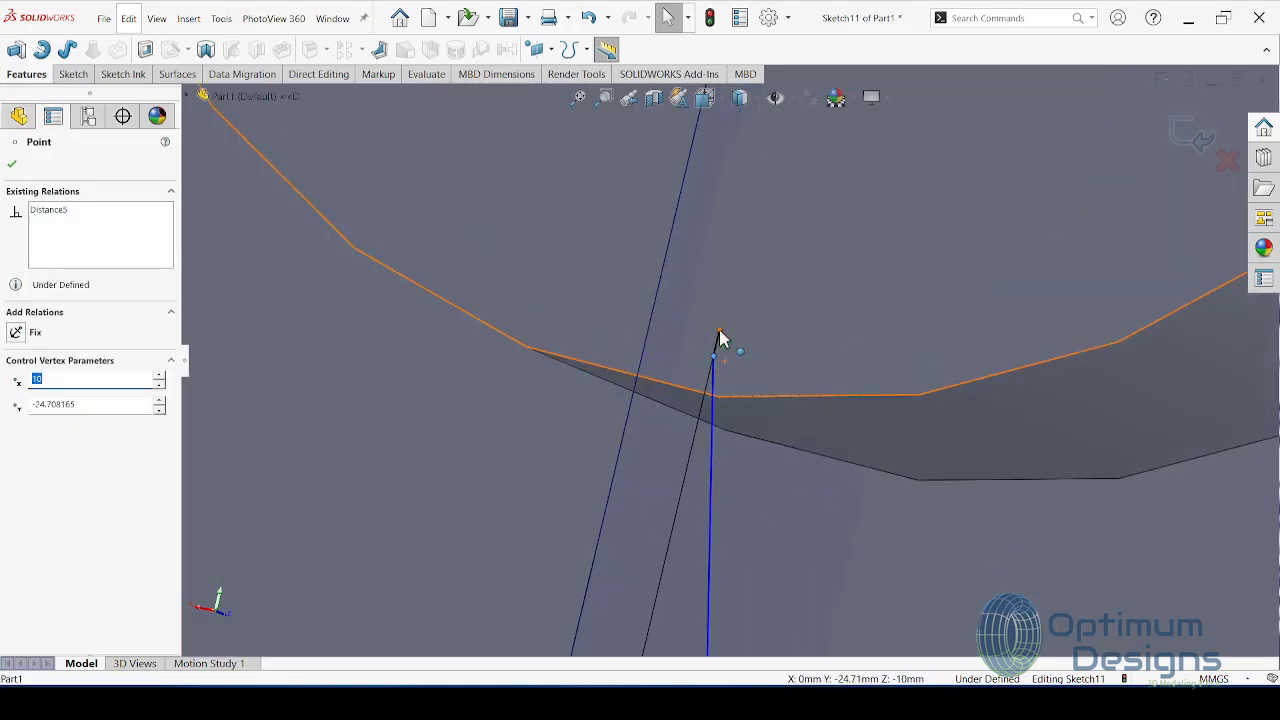
left_click_drag(722, 340, 740, 286)
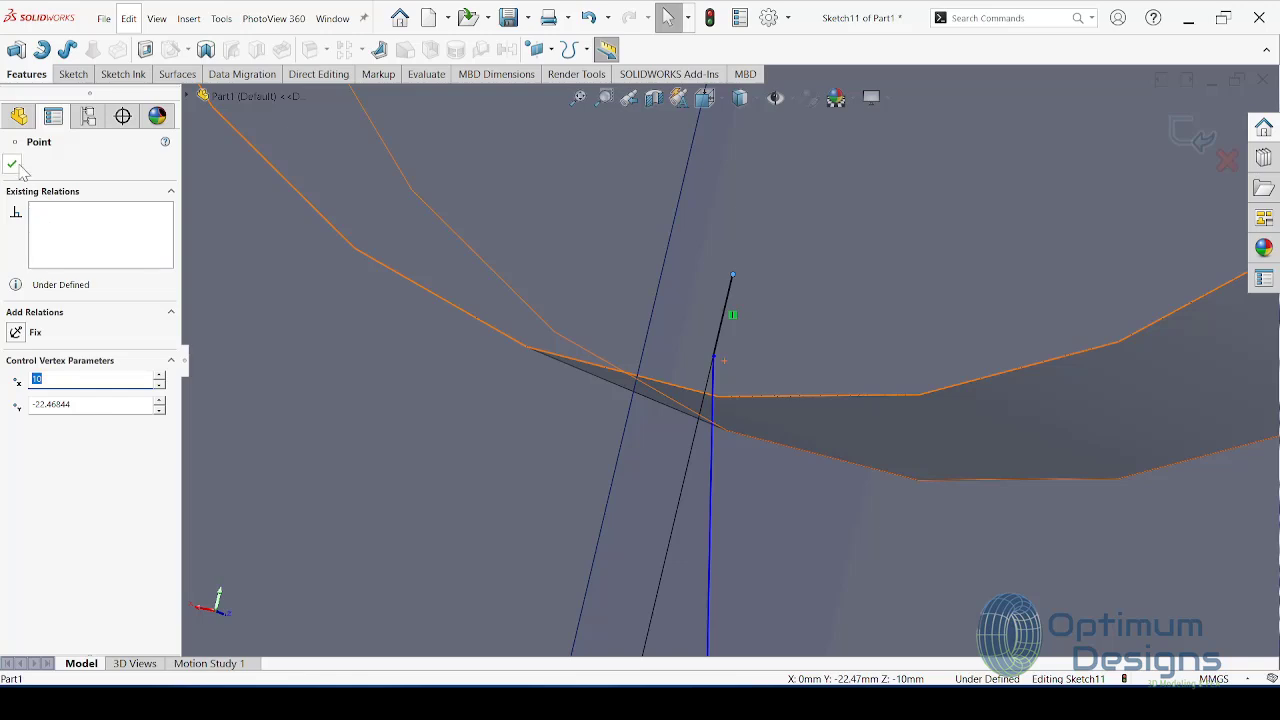
left_click(379, 49)
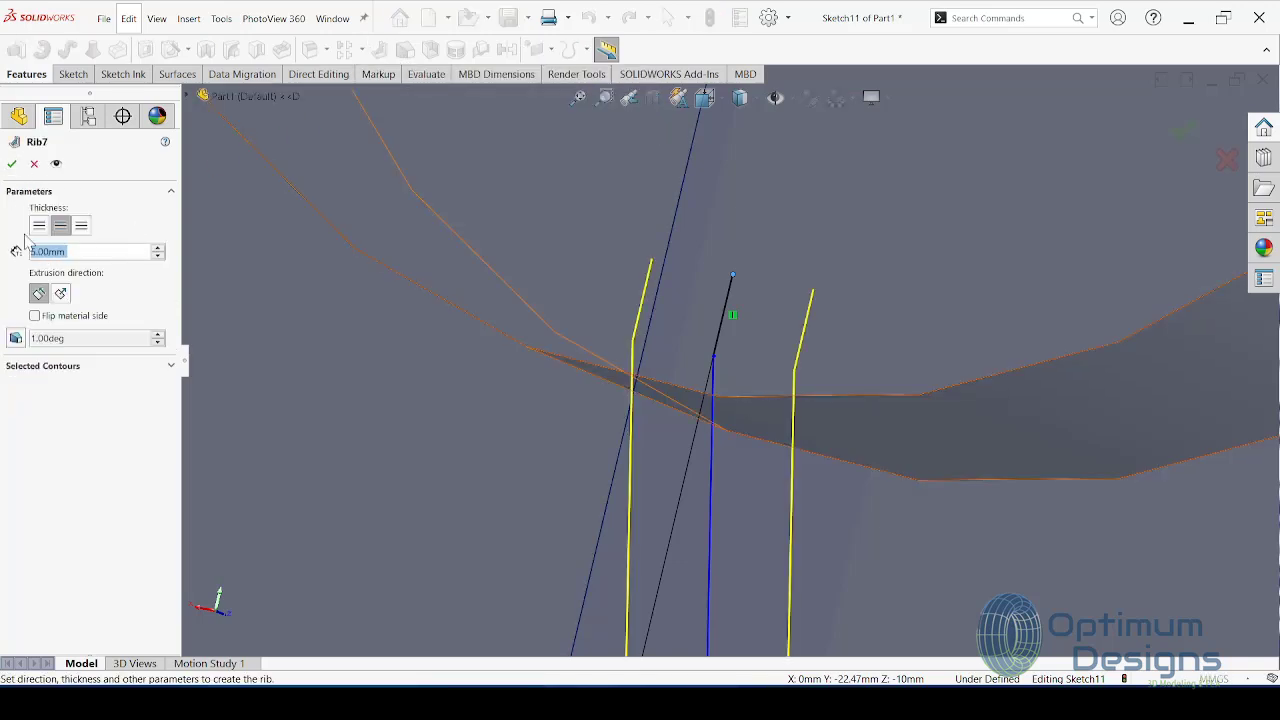
Step: Try Rib7 with normal then parallel extrusion direction, and cancel after it fails
left_click(12, 164)
mouse_move(543, 409)
middle_mouse_down()
mouse_move(737, 457)
mouse_move(174, 280)
middle_mouse_up()
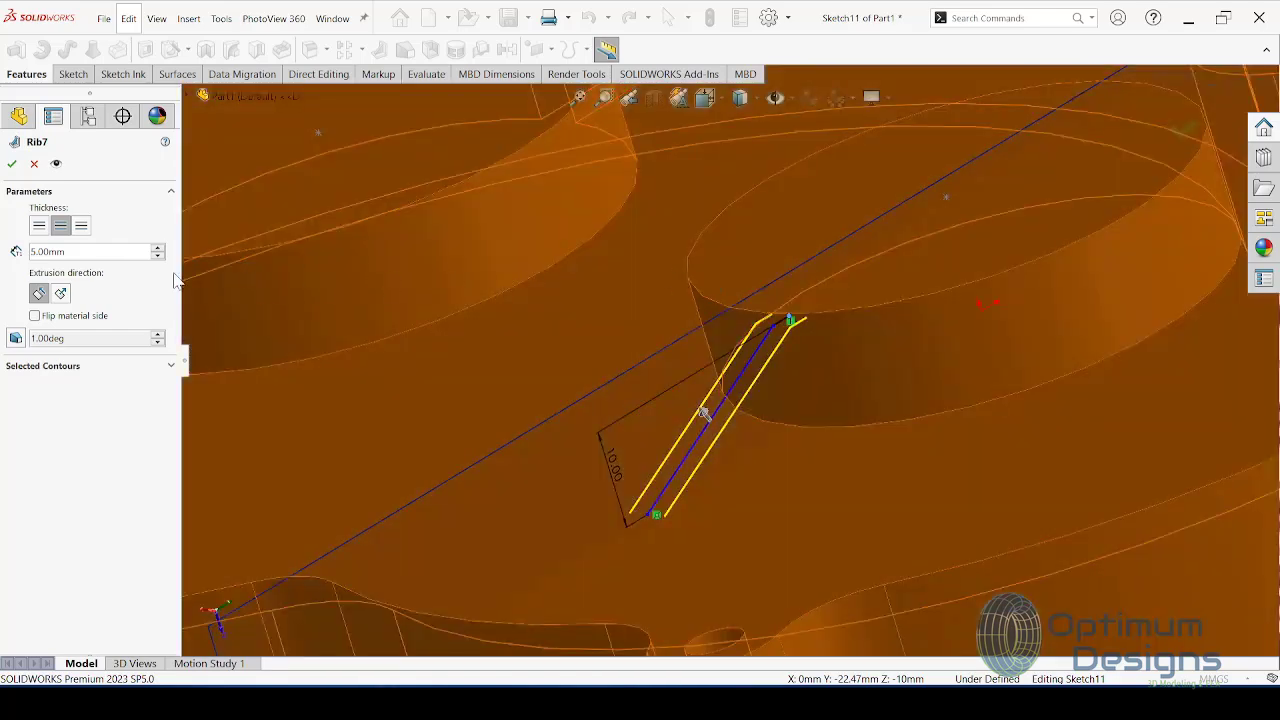
left_click(61, 295)
middle_click_drag(188, 303, 244, 334)
left_click(38, 293)
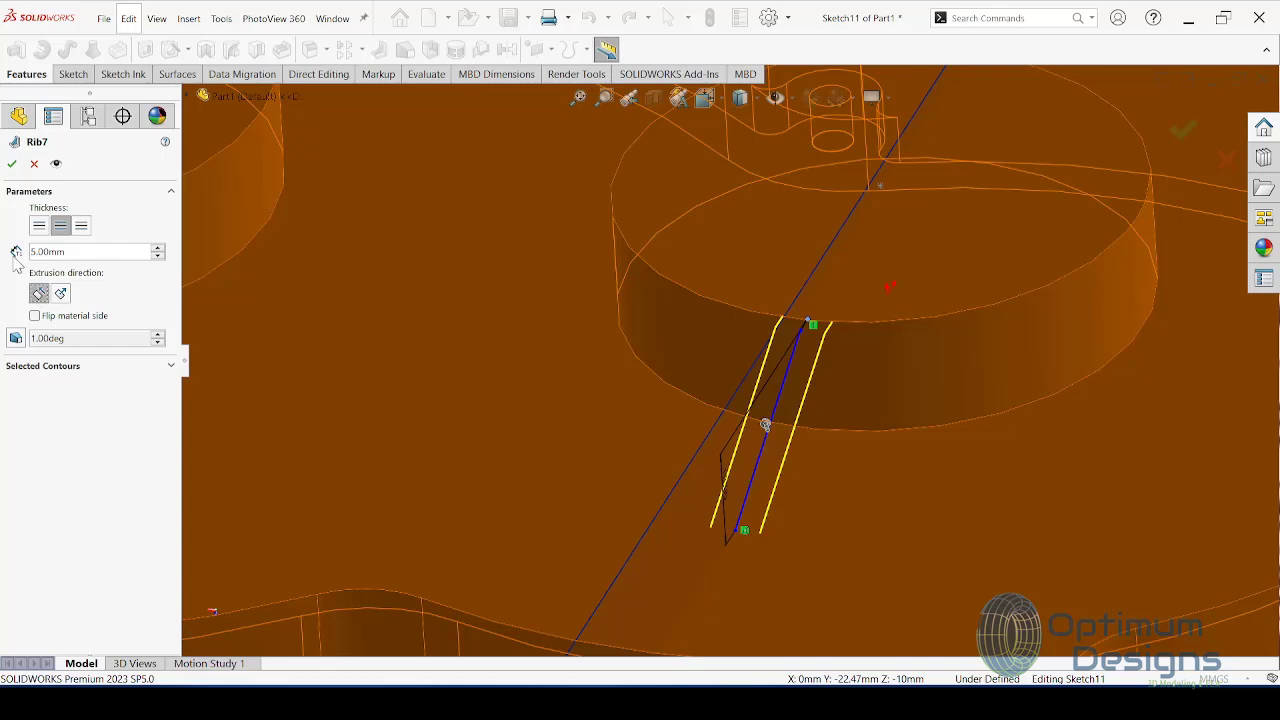
left_click(12, 164)
mouse_move(794, 546)
middle_mouse_down()
mouse_move(793, 472)
mouse_move(706, 423)
mouse_move(666, 434)
mouse_move(664, 423)
mouse_move(843, 484)
middle_mouse_up()
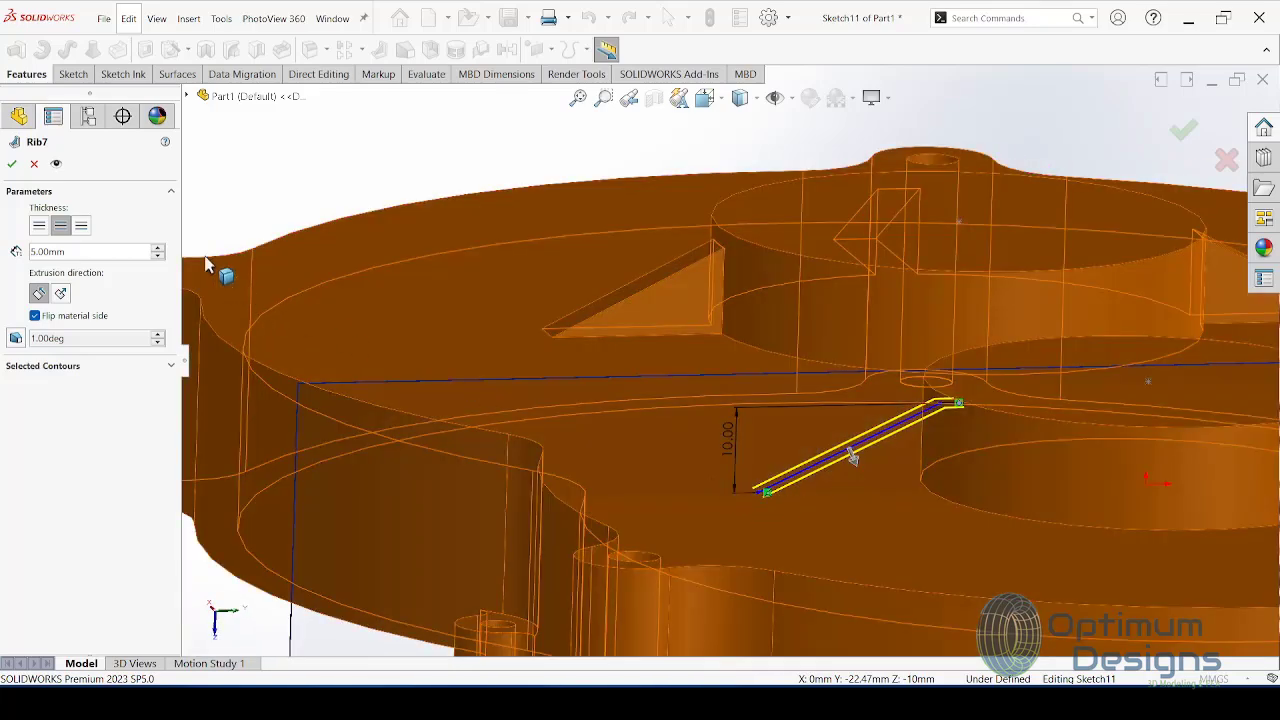
left_click(34, 163)
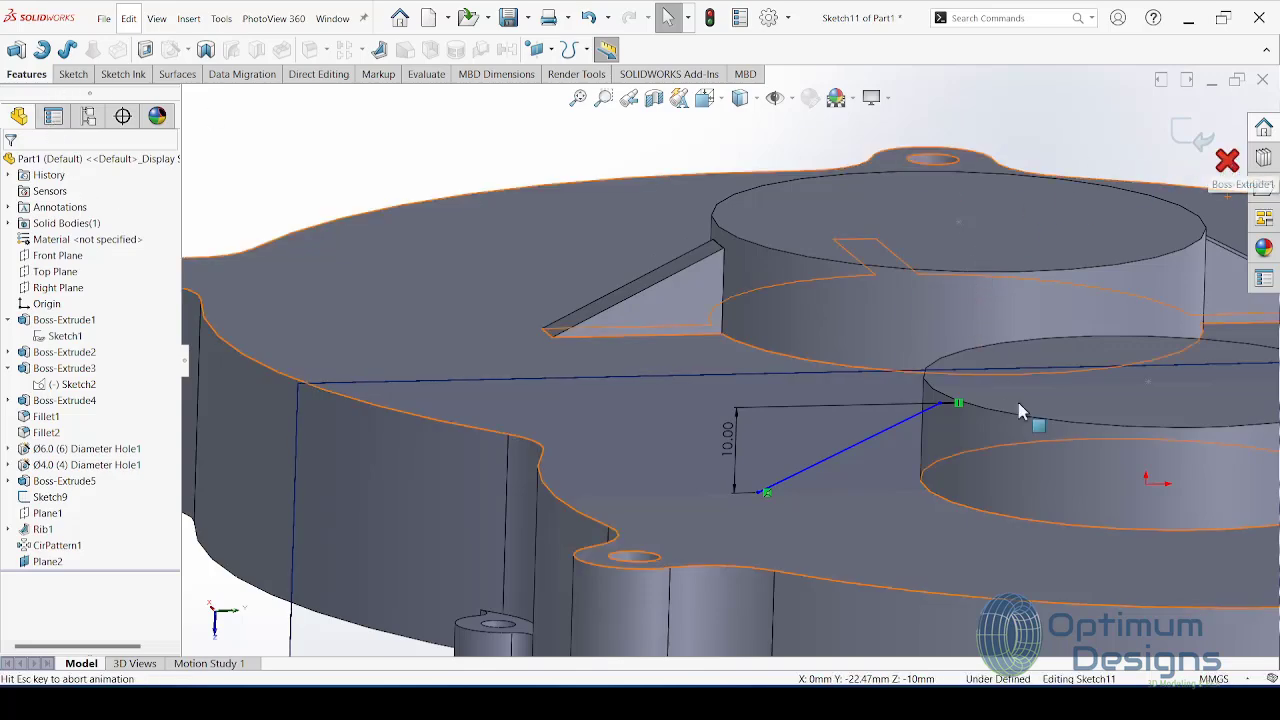
Step: Exit Sketch11 discarding its changes, and view Plane2 face-on
left_click(1227, 160)
key("ctrl+3")
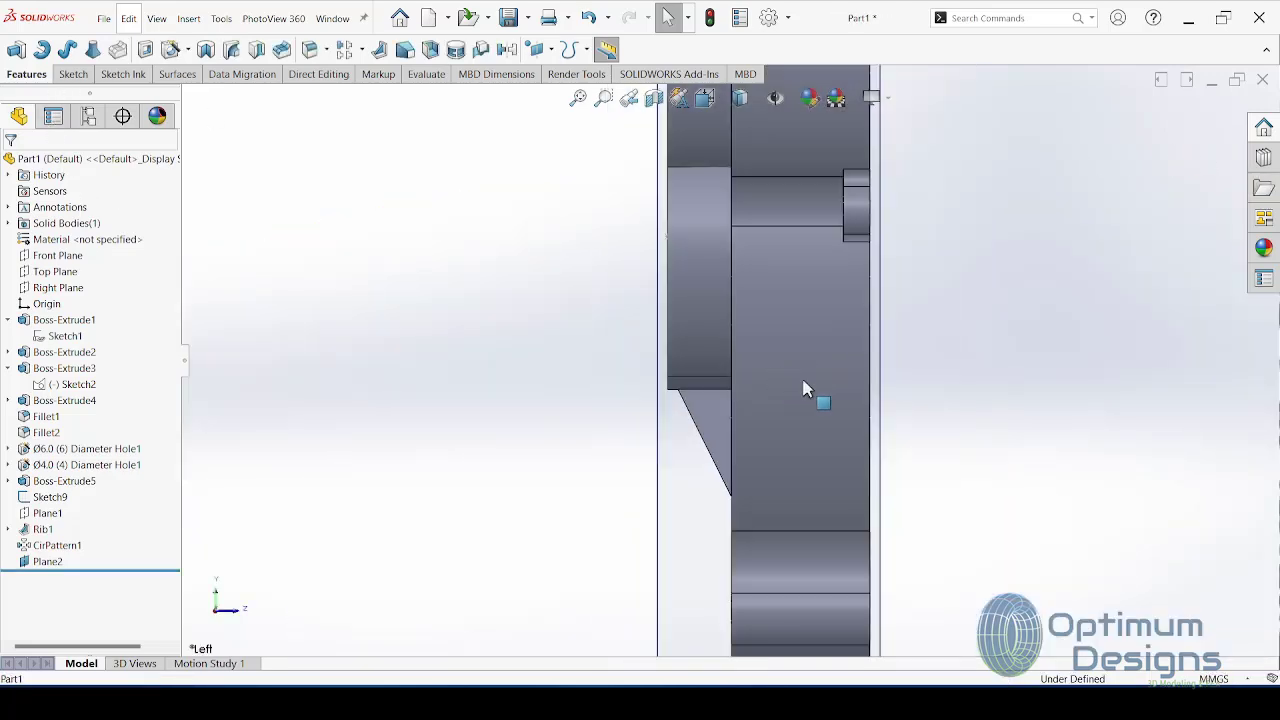
mouse_move(806, 389)
middle_mouse_down()
mouse_move(914, 374)
mouse_move(886, 320)
mouse_move(851, 309)
middle_mouse_up()
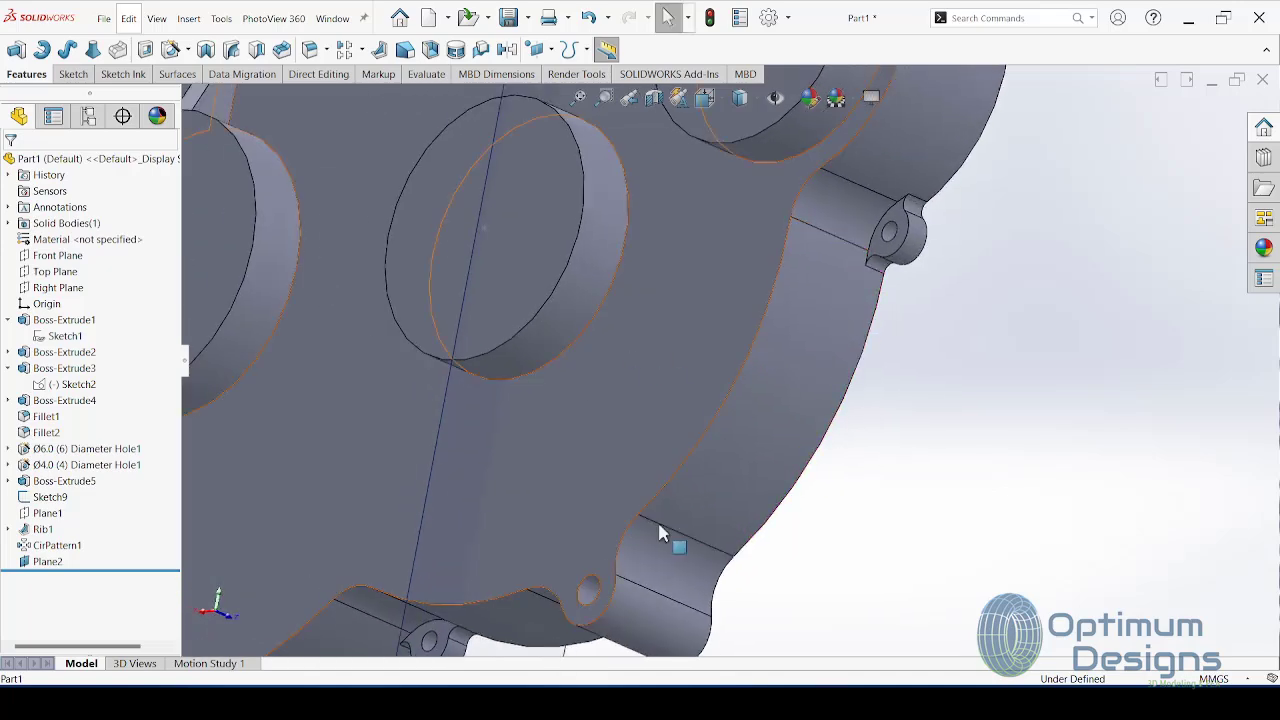
right_click(38, 566)
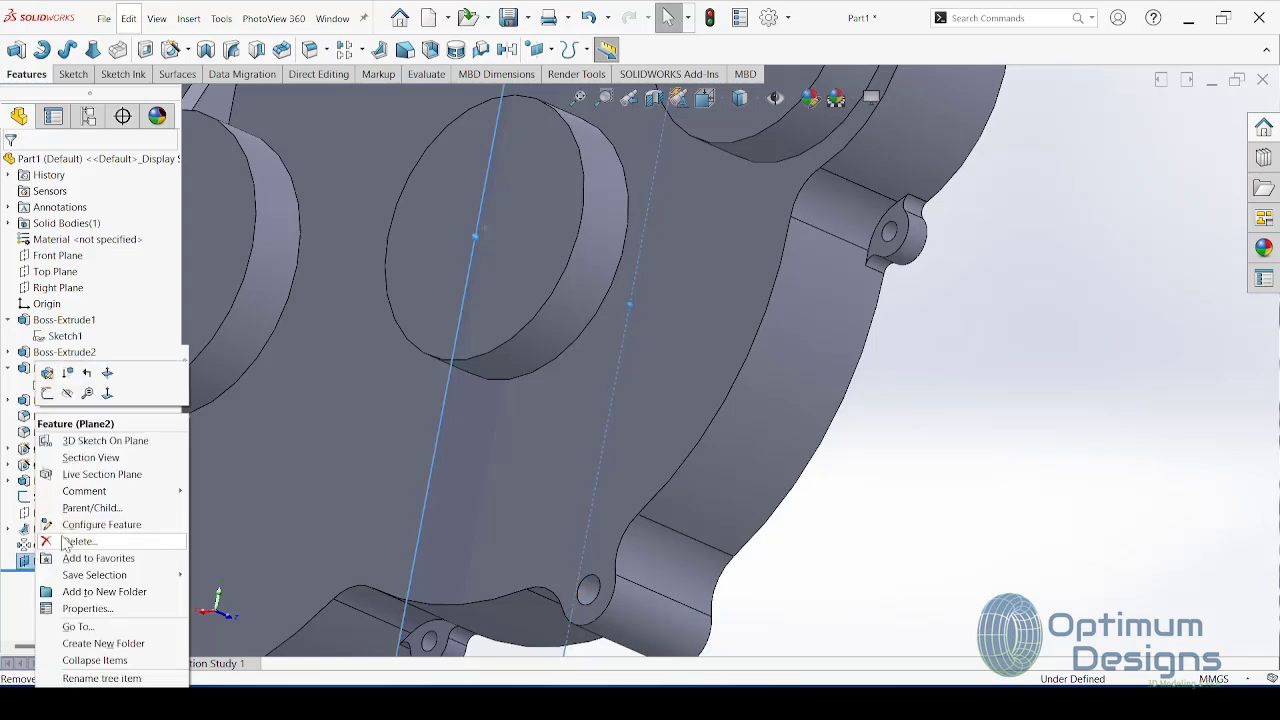
left_click(106, 376)
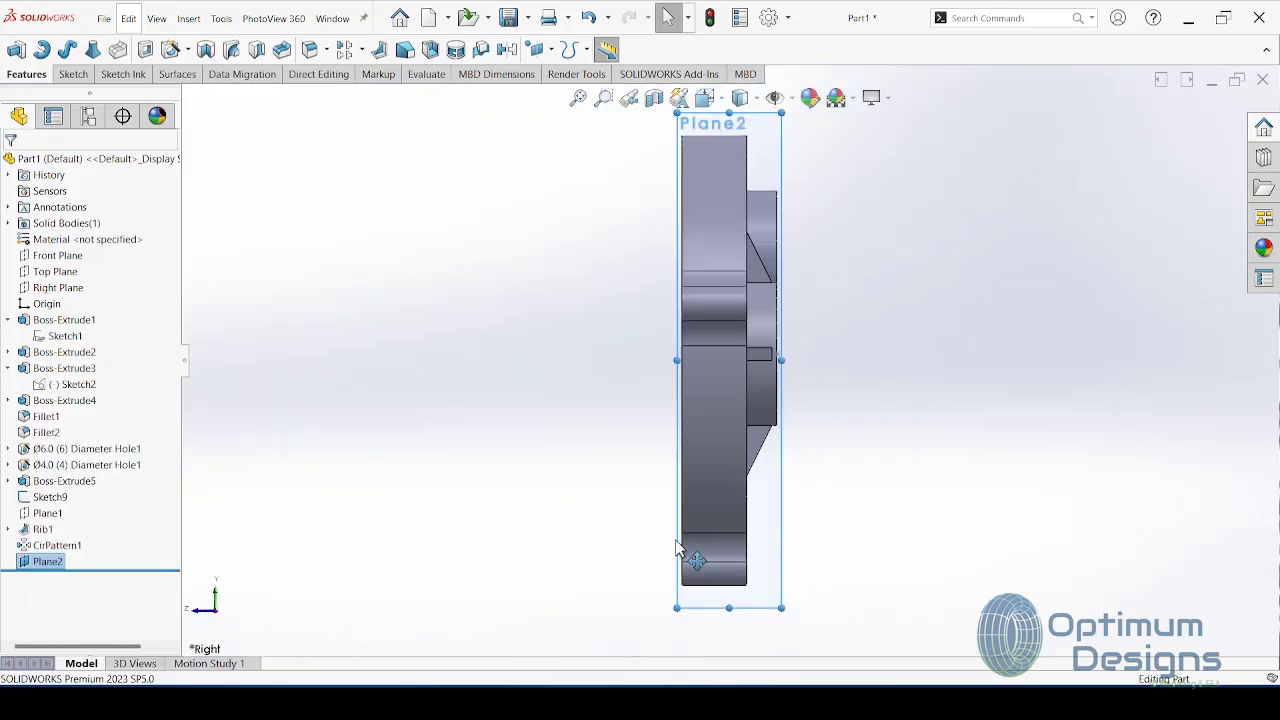
key("ctrl+shift+z")
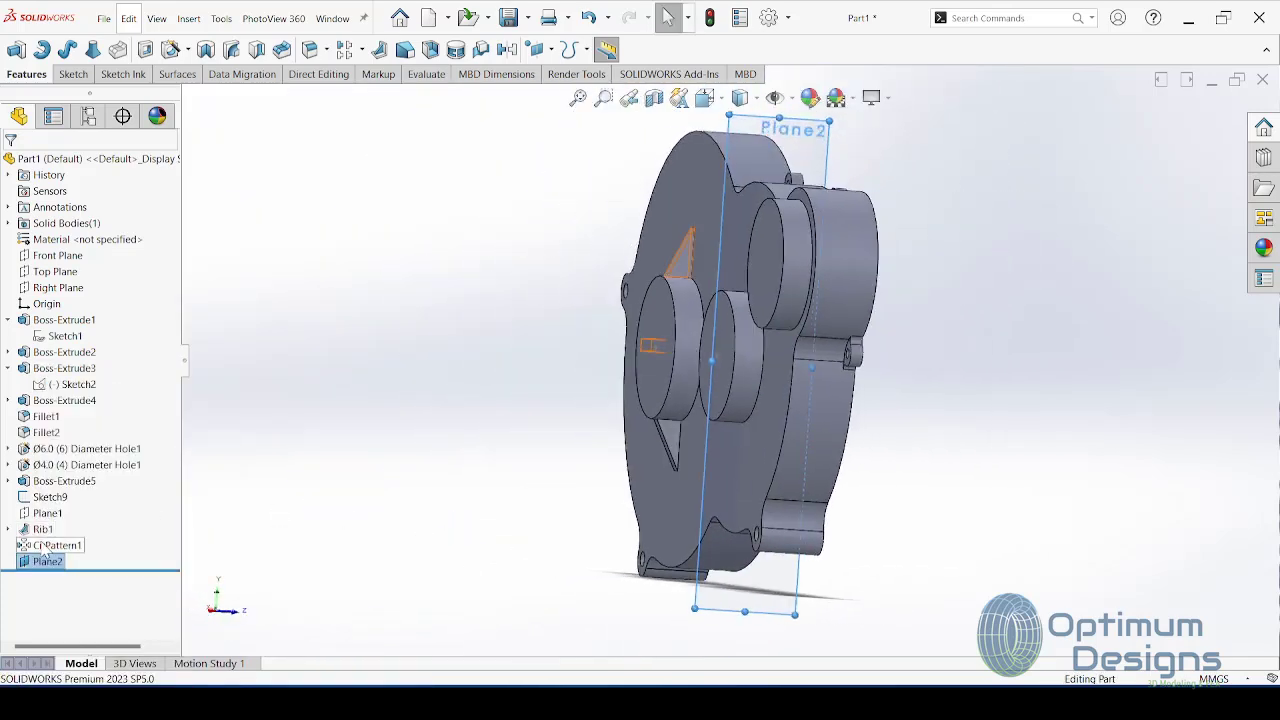
Step: Hide and restore the solid body, then set the Left view
right_click(44, 547)
left_click(54, 411)
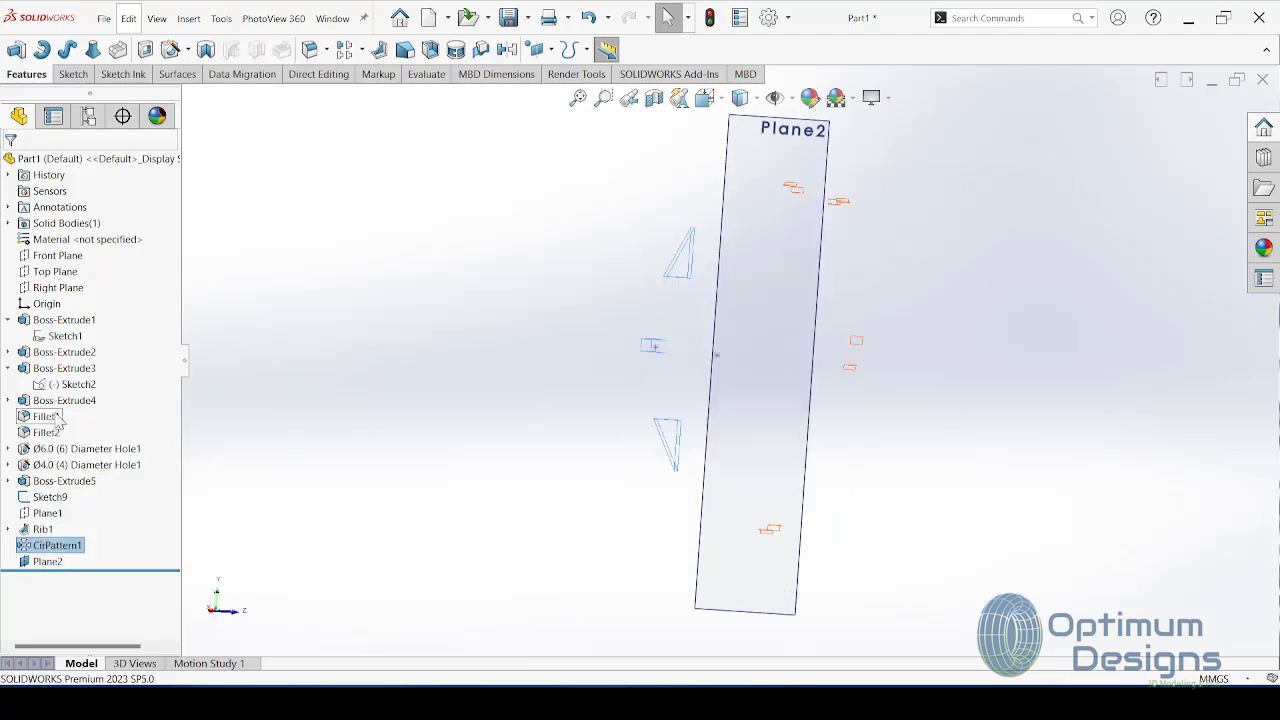
key("ctrl+z")
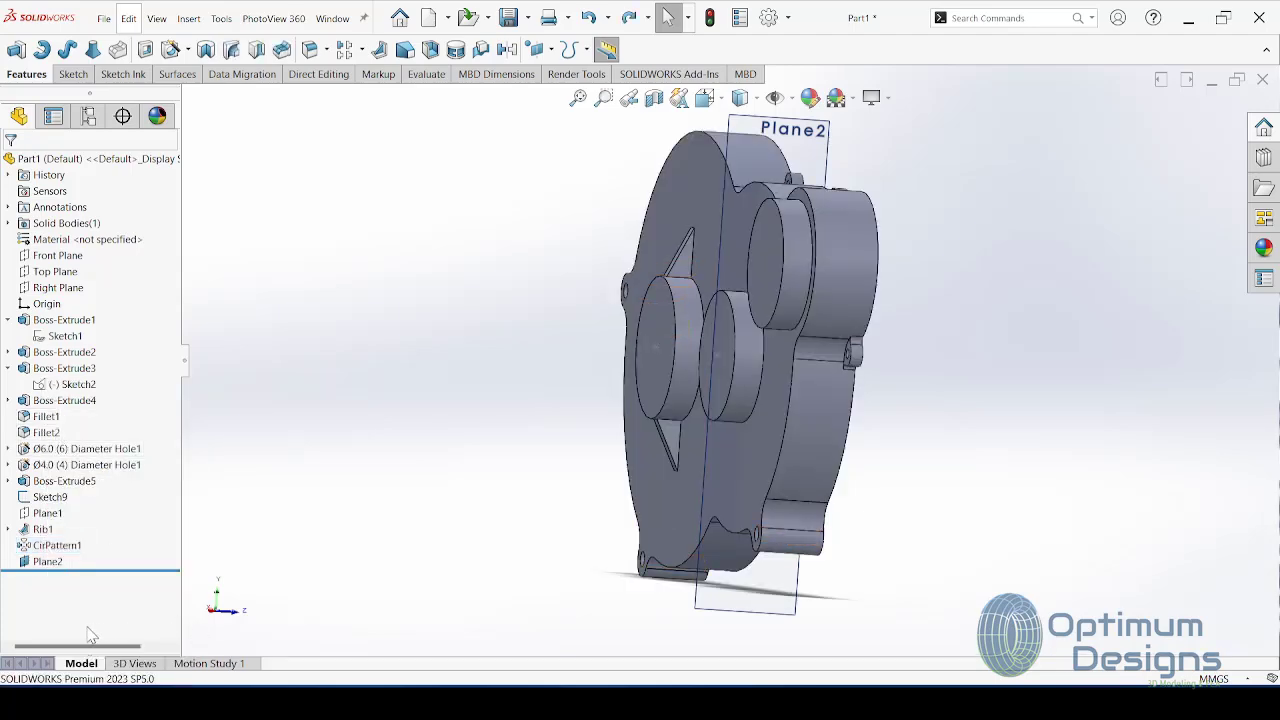
key("space")
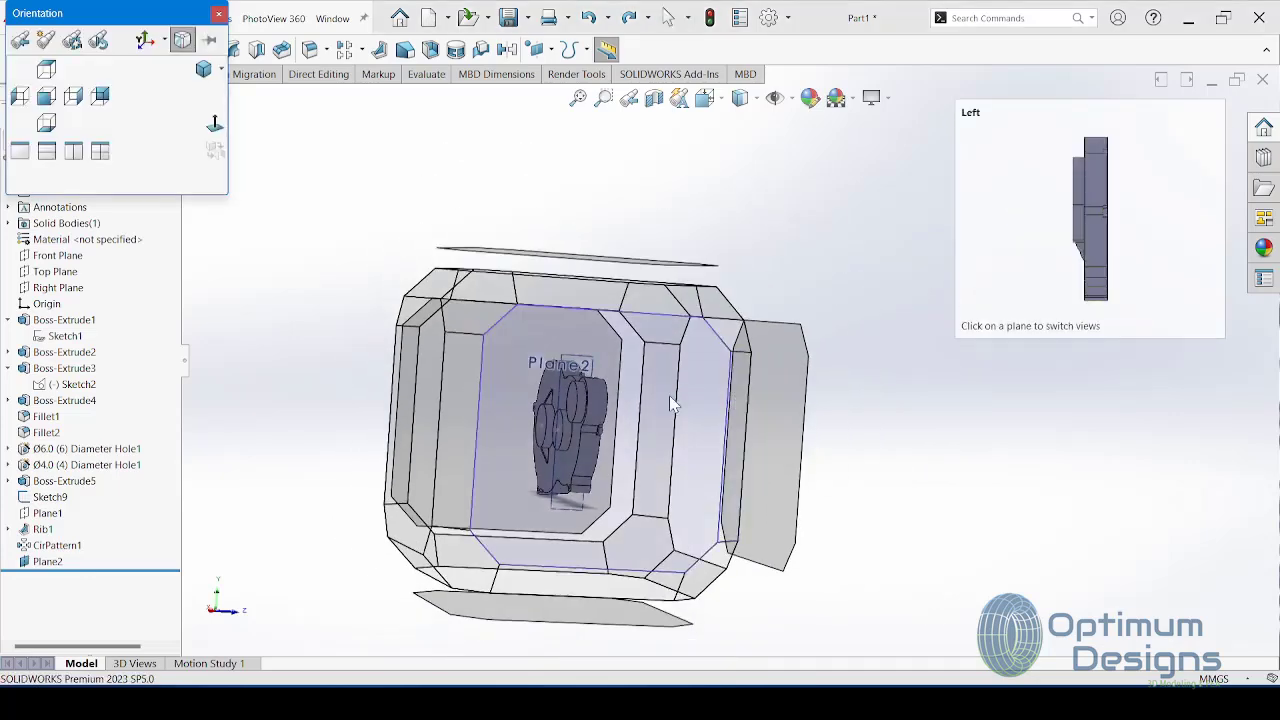
left_click(680, 410)
scroll(705, 430, "down", 3)
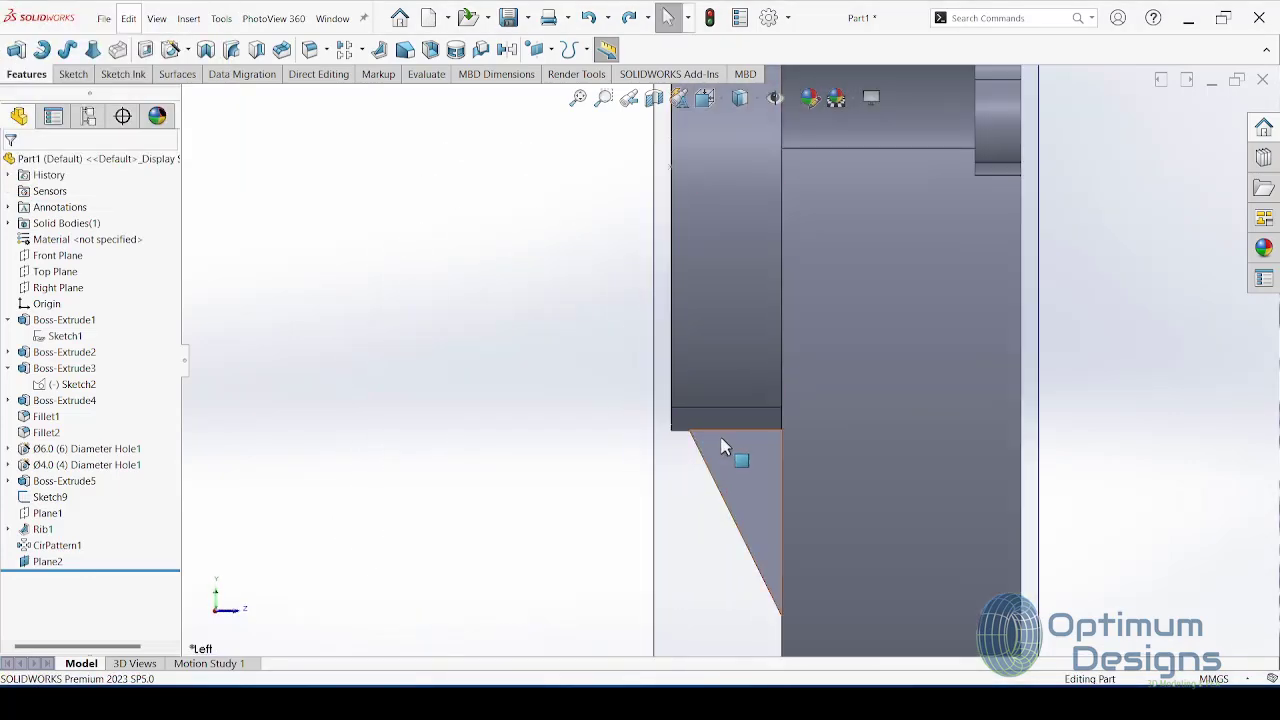
left_click(73, 74)
Step: Start a line sketch on Plane2 and look from the Left view
left_click(88, 49)
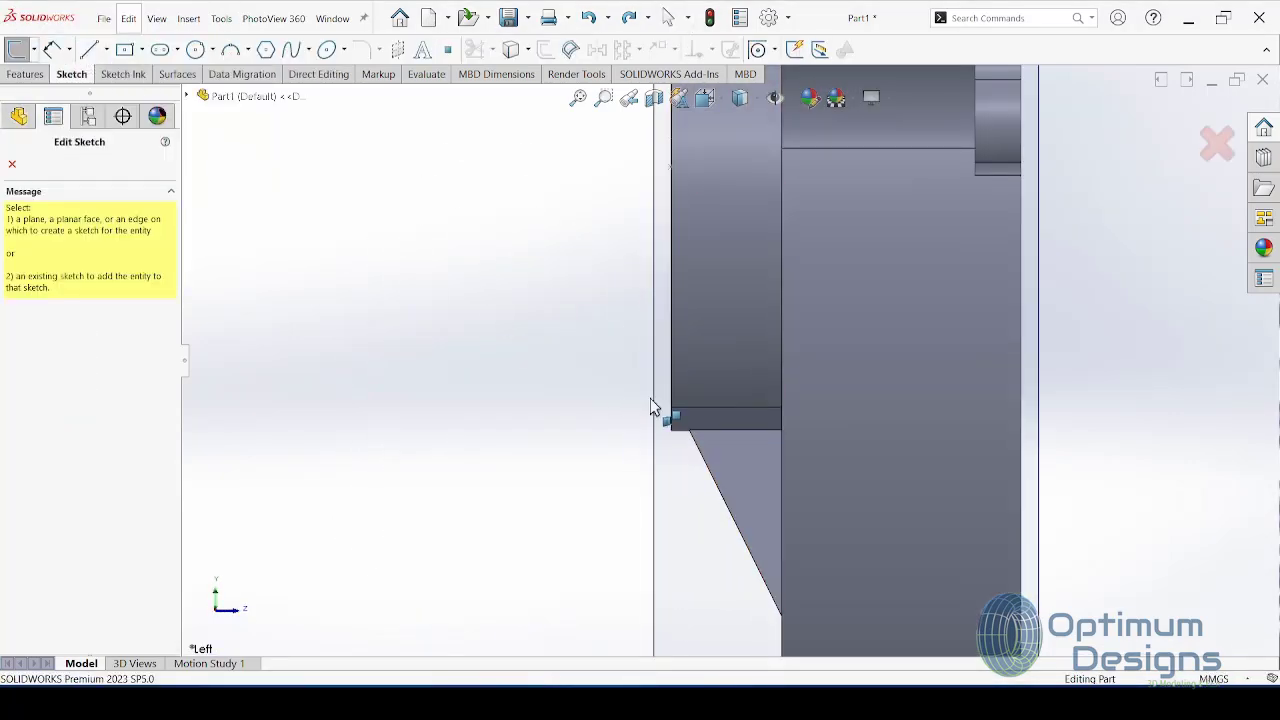
scroll(700, 418, "down", 1)
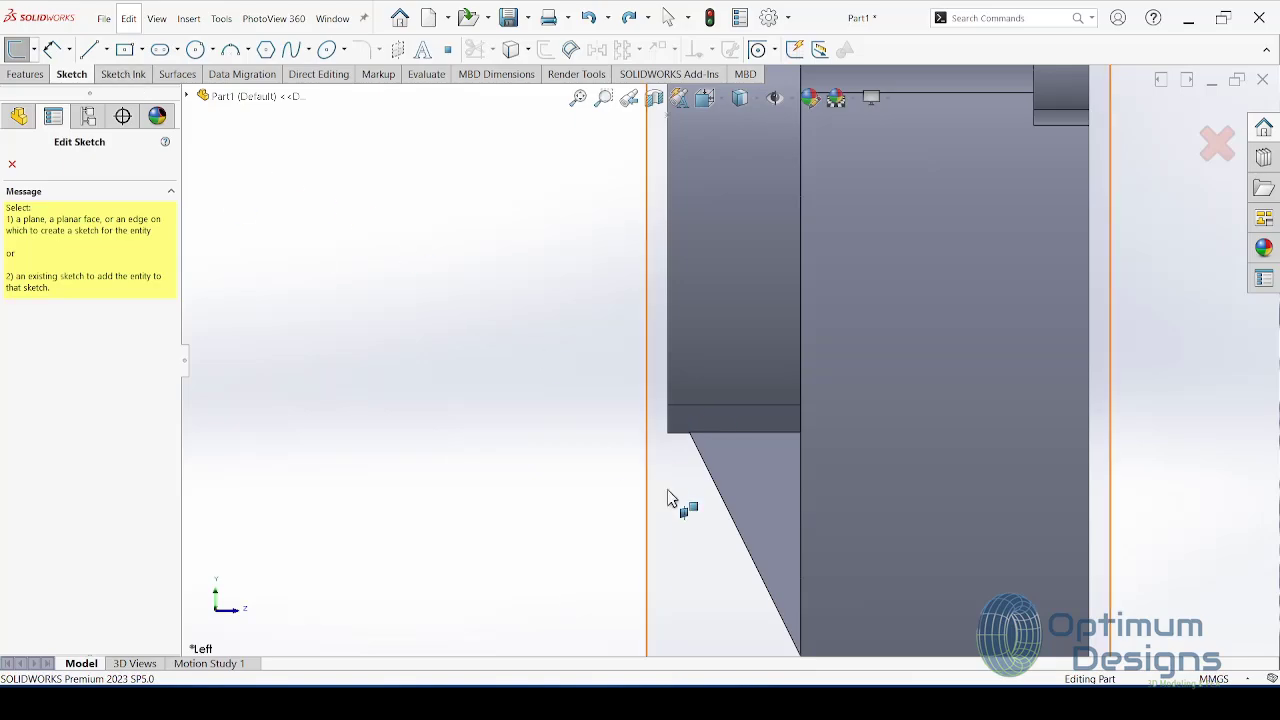
left_click(667, 490)
mouse_move(777, 514)
middle_mouse_down()
mouse_move(578, 462)
mouse_move(600, 463)
middle_mouse_up()
key("space")
left_click(672, 432)
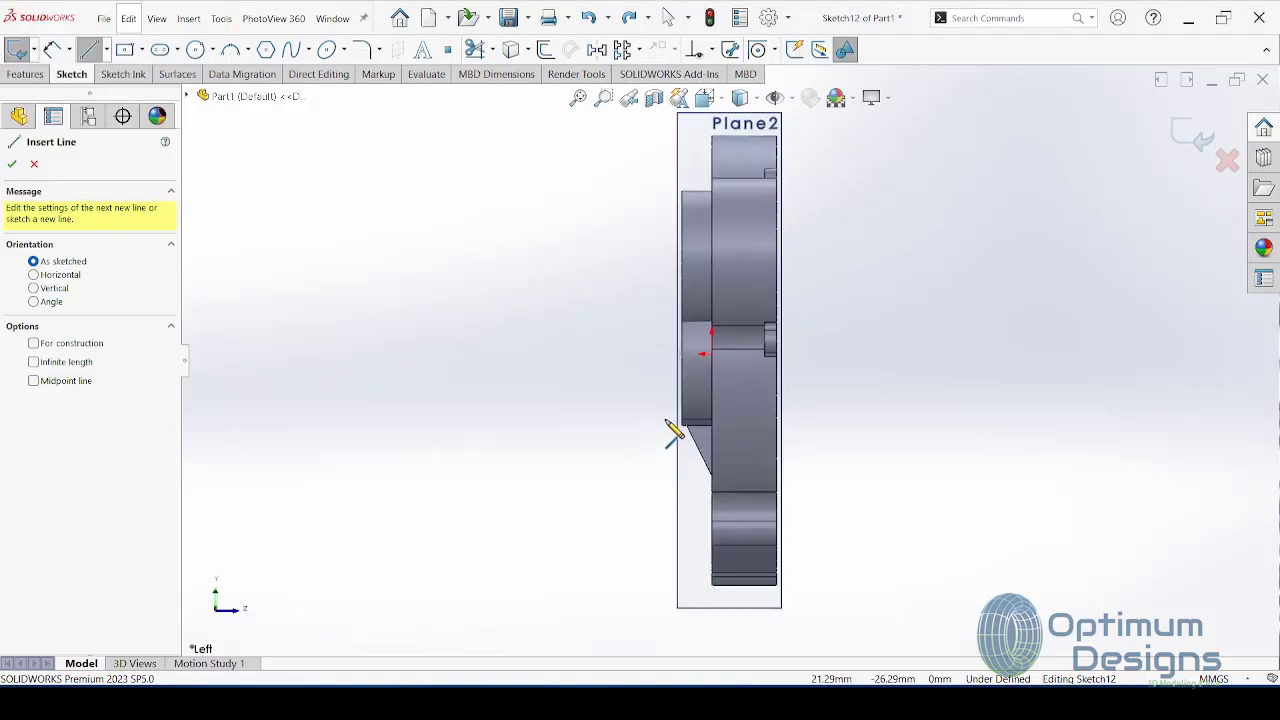
scroll(666, 430, "down", 4)
scroll(674, 400, "down", 3)
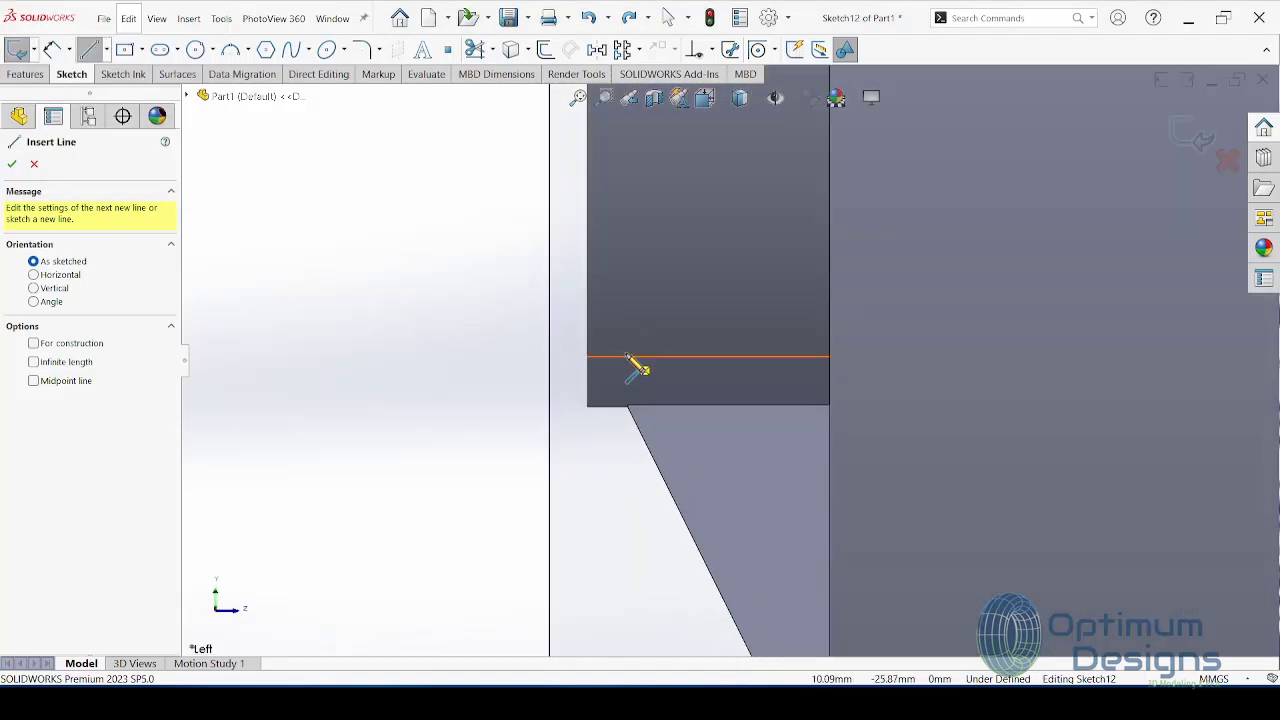
Step: Draw a short vertical line and a slanted line to the chamfer's lower corner
left_click(627, 356)
left_click(626, 293)
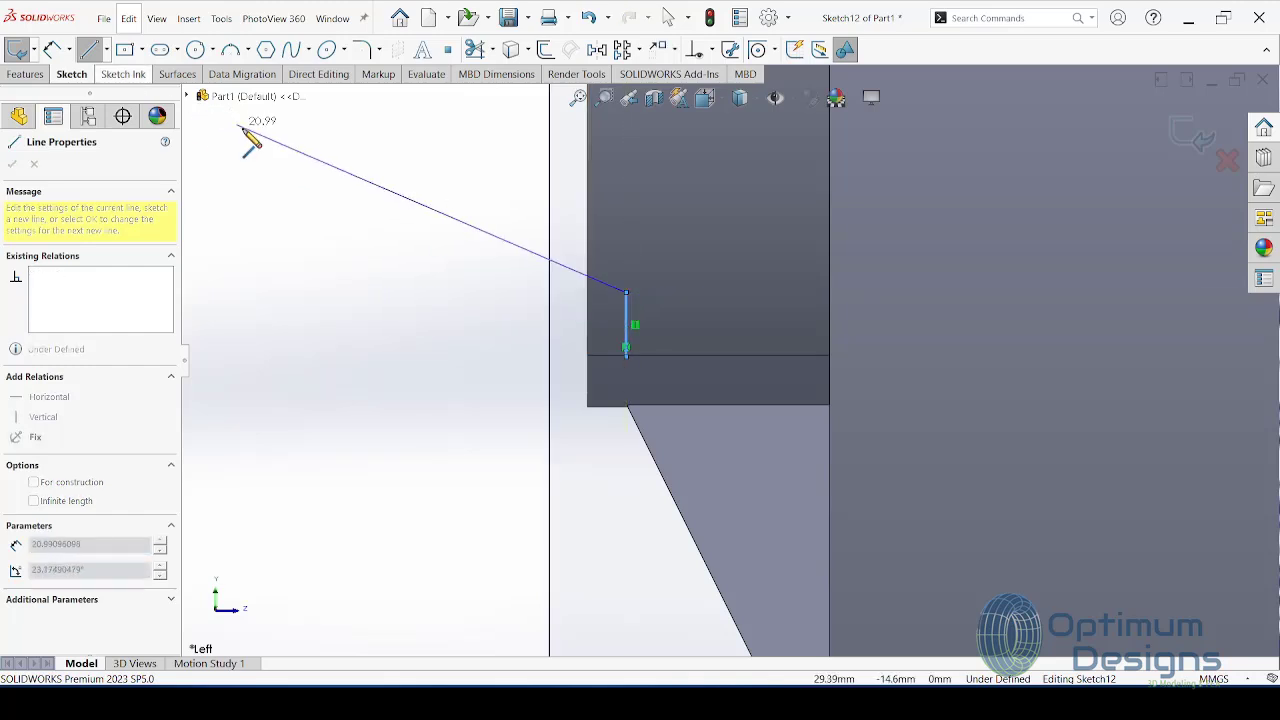
key("Escape")
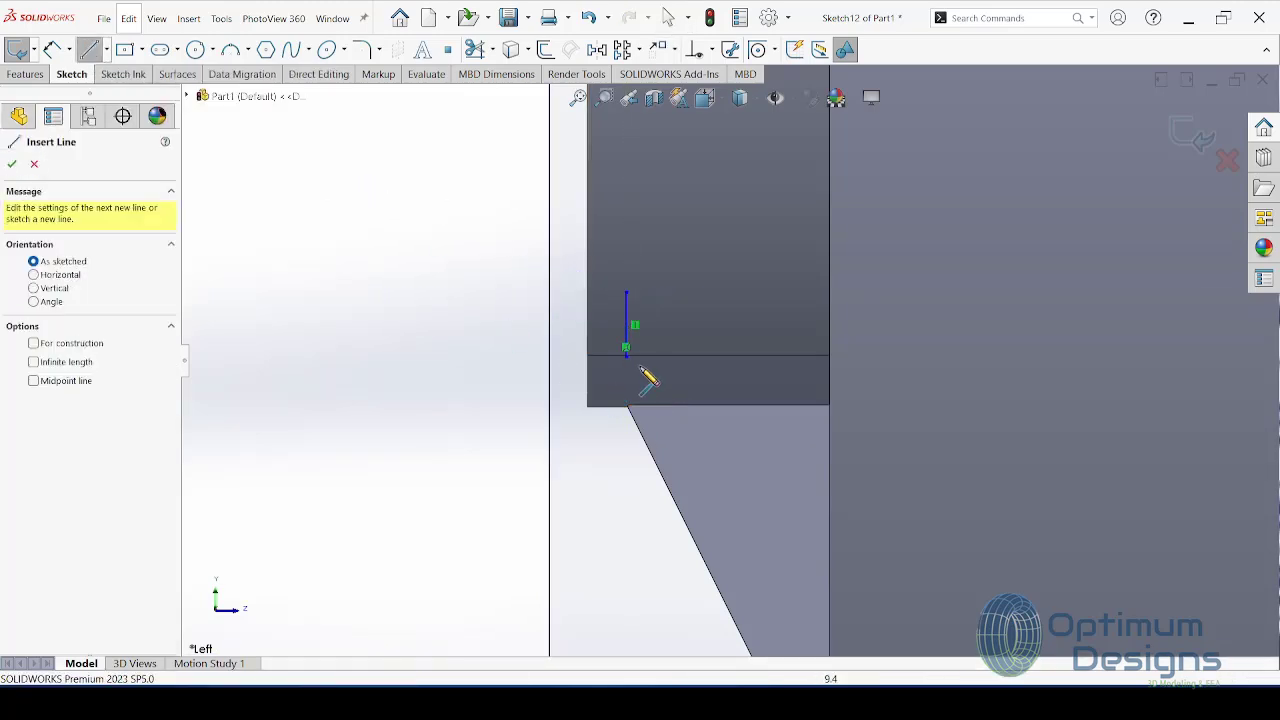
left_click(627, 356)
scroll(730, 360, "up", 3)
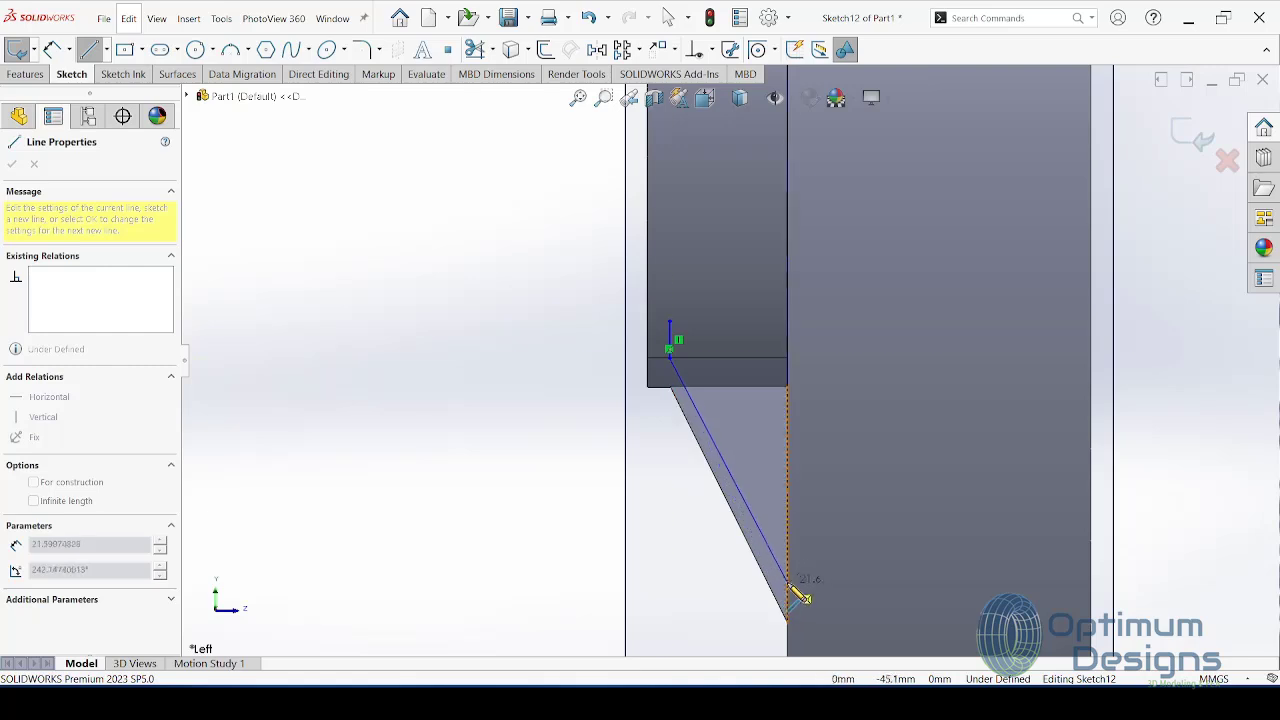
left_click(790, 588)
key("Escape")
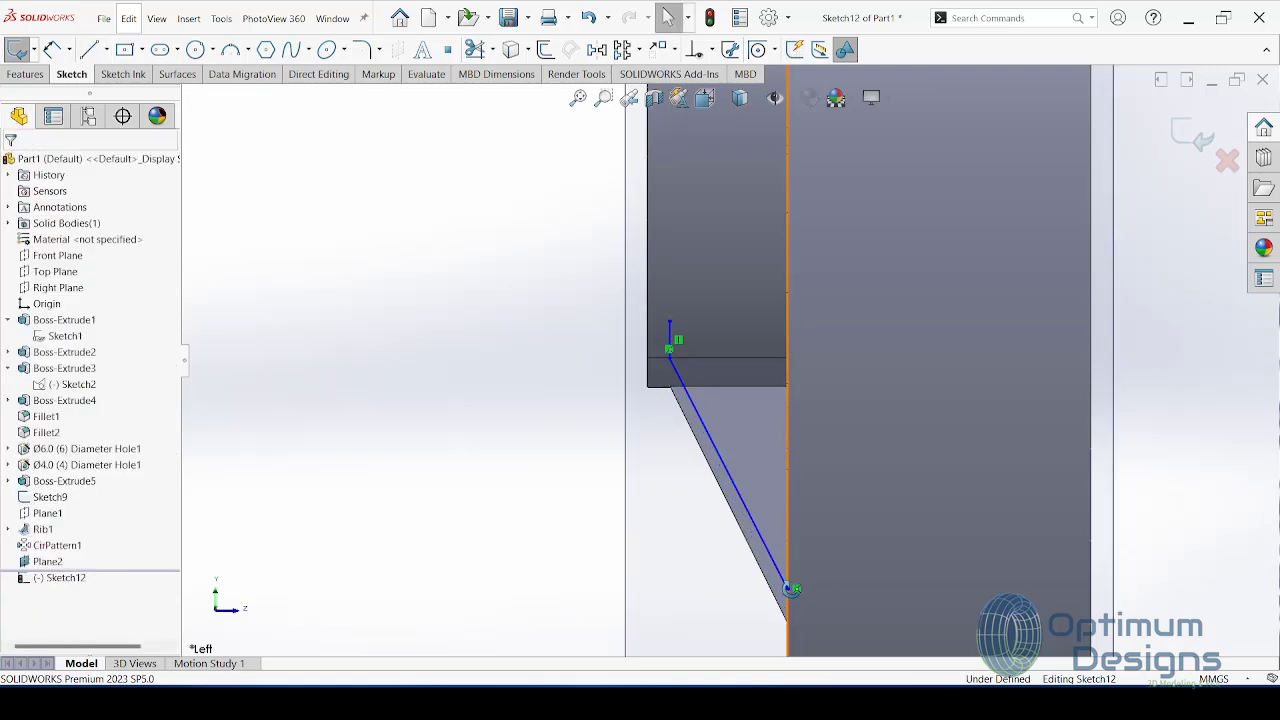
mouse_move(790, 588)
middle_mouse_down()
mouse_move(491, 294)
mouse_move(405, 96)
middle_mouse_up()
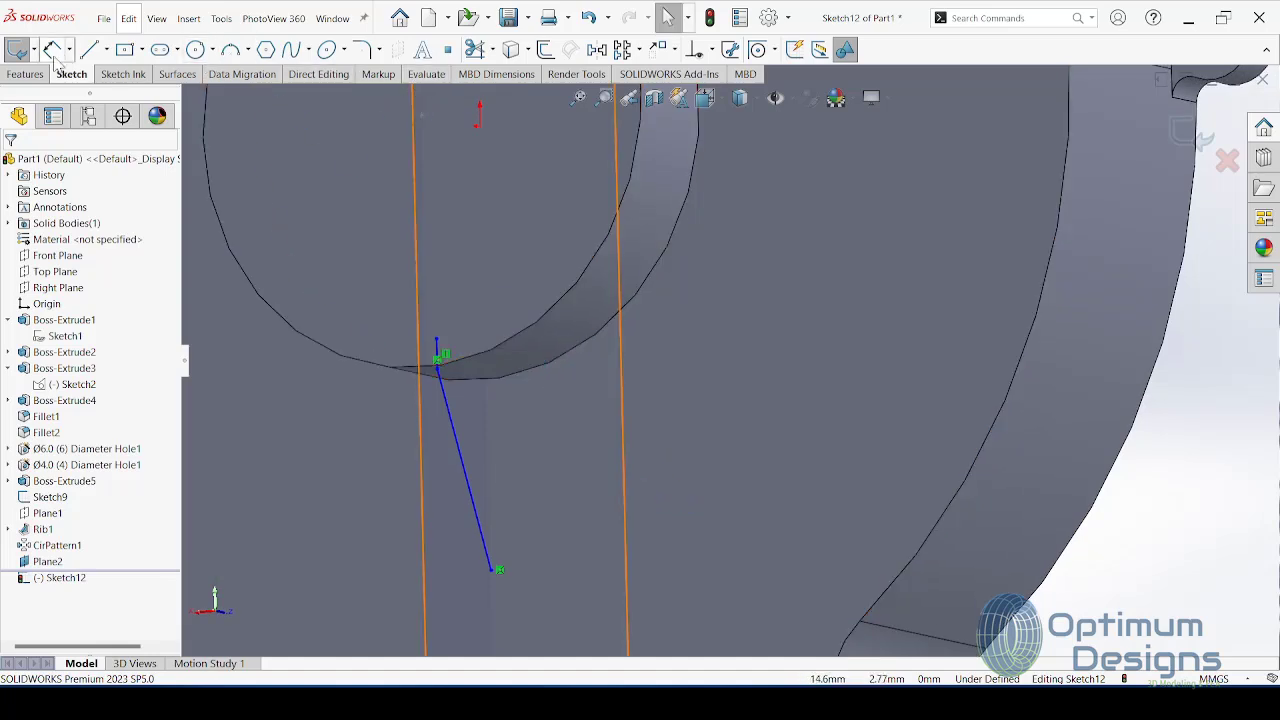
left_click(26, 74)
Step: Accept the 5 mm Rib9, then reopen its Sketch12 for editing
left_click(379, 52)
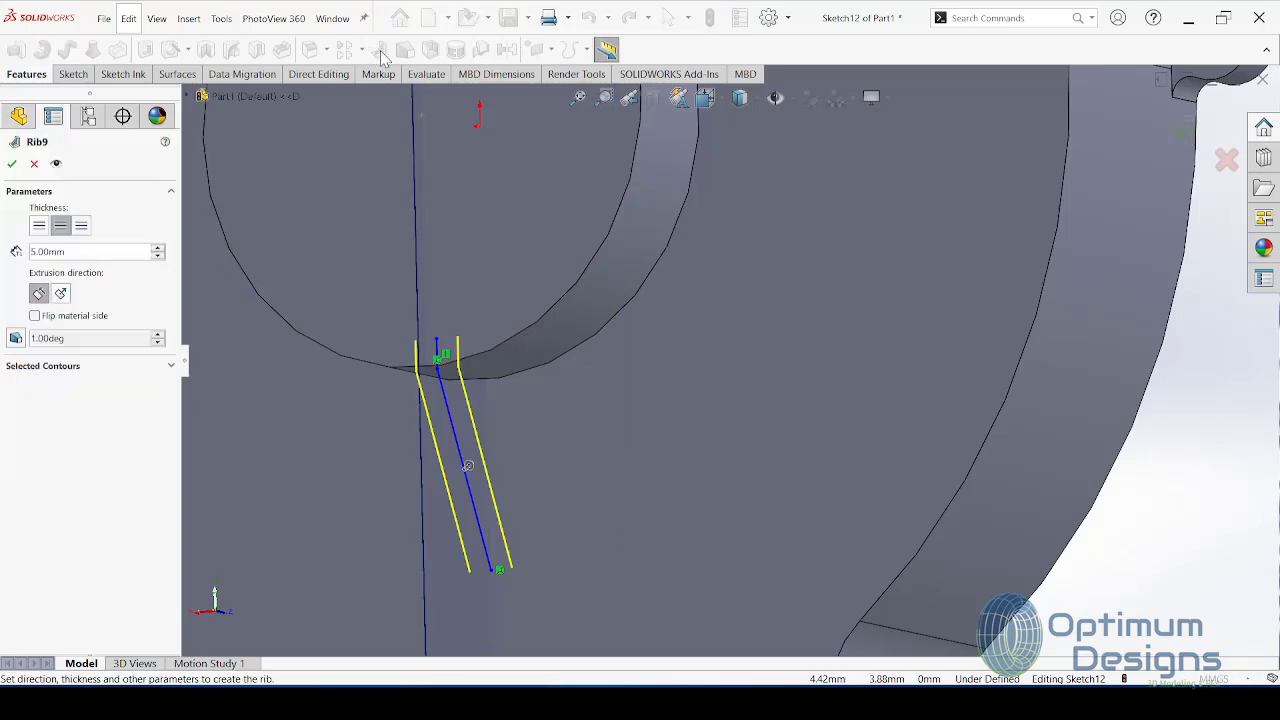
left_click(13, 165)
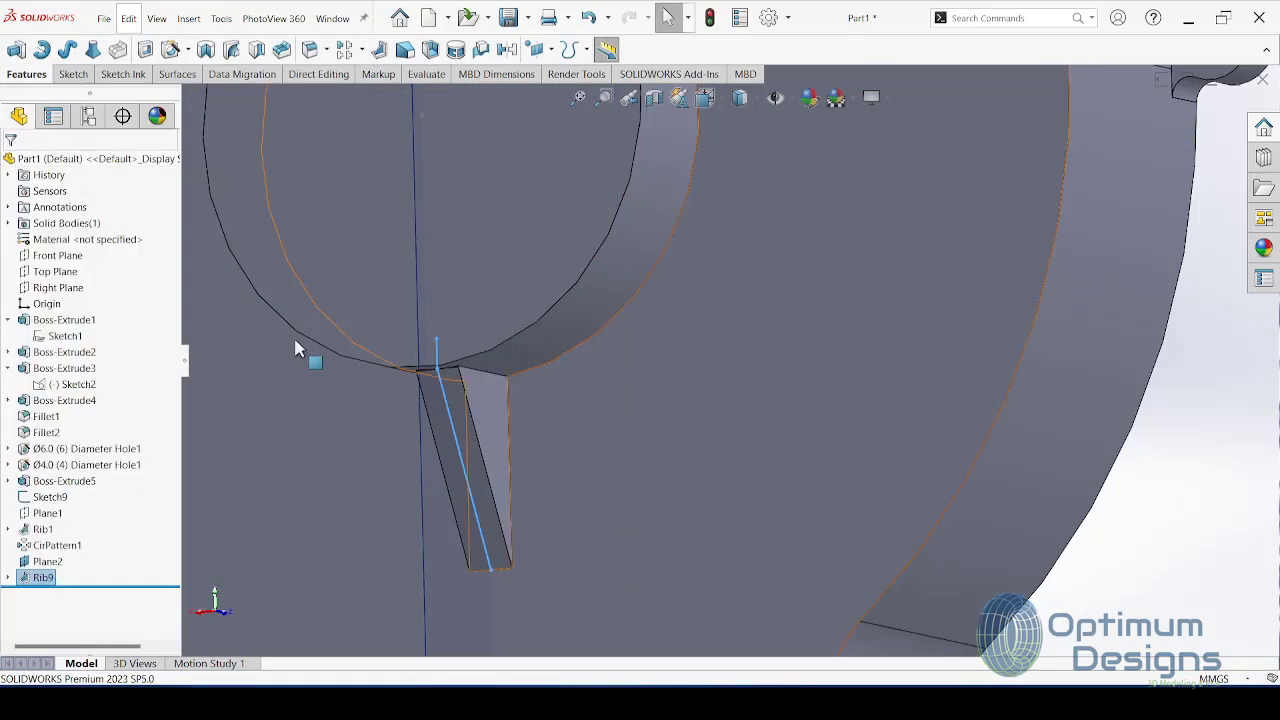
left_click(8, 578)
left_click(80, 593)
left_click(86, 558)
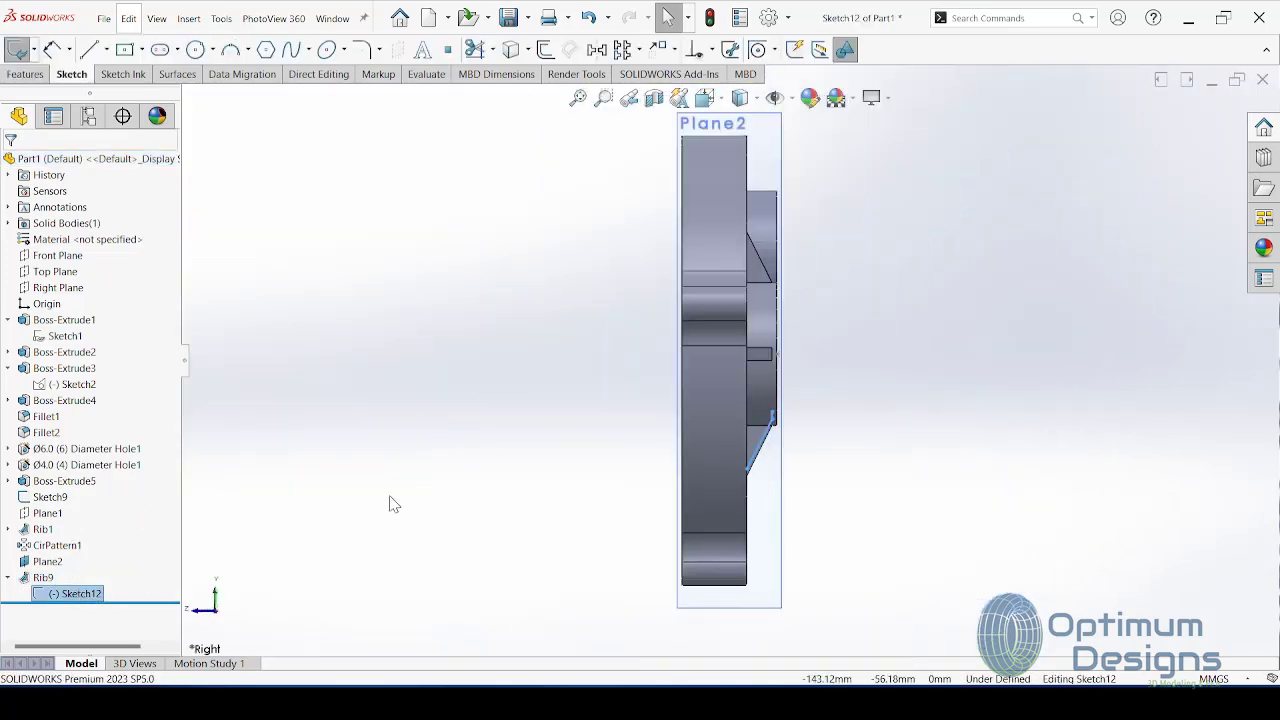
scroll(780, 420, "down", 3)
scroll(703, 380, "down", 2)
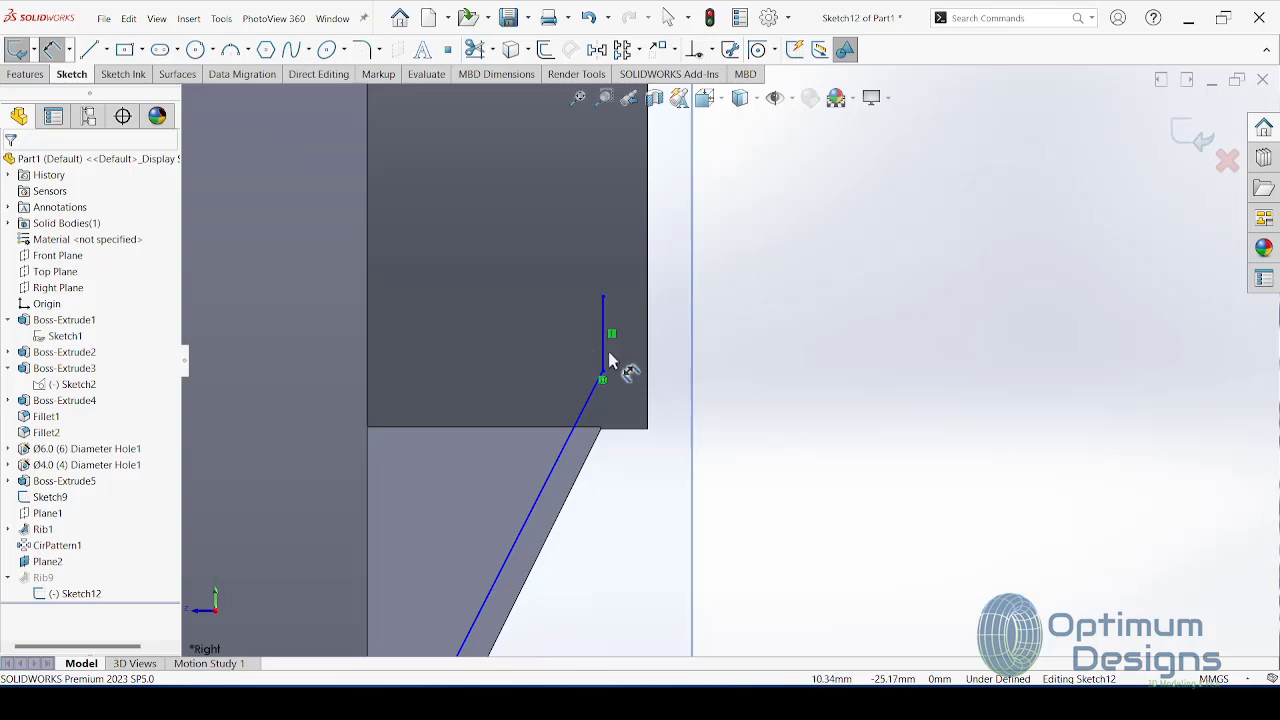
Step: Dimension Rib9's short vertical sketch line to 2 mm
left_click(604, 345)
left_click(676, 340)
type("2")
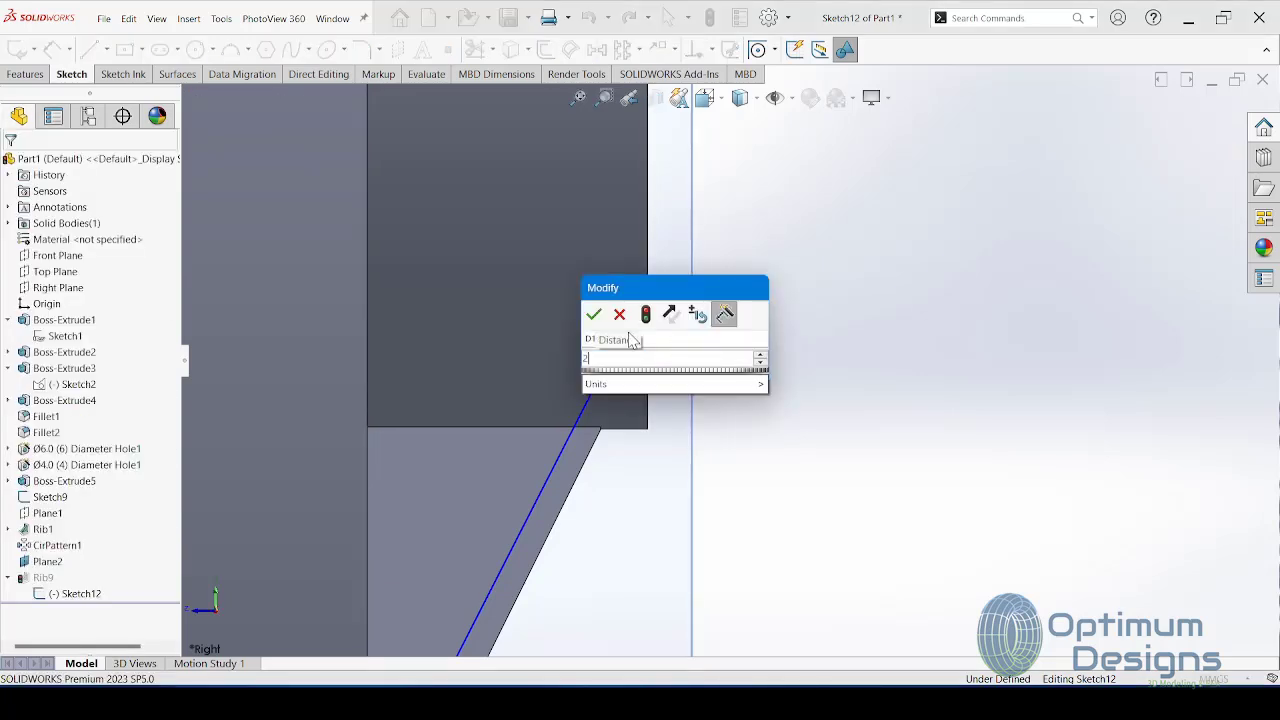
left_click(593, 314)
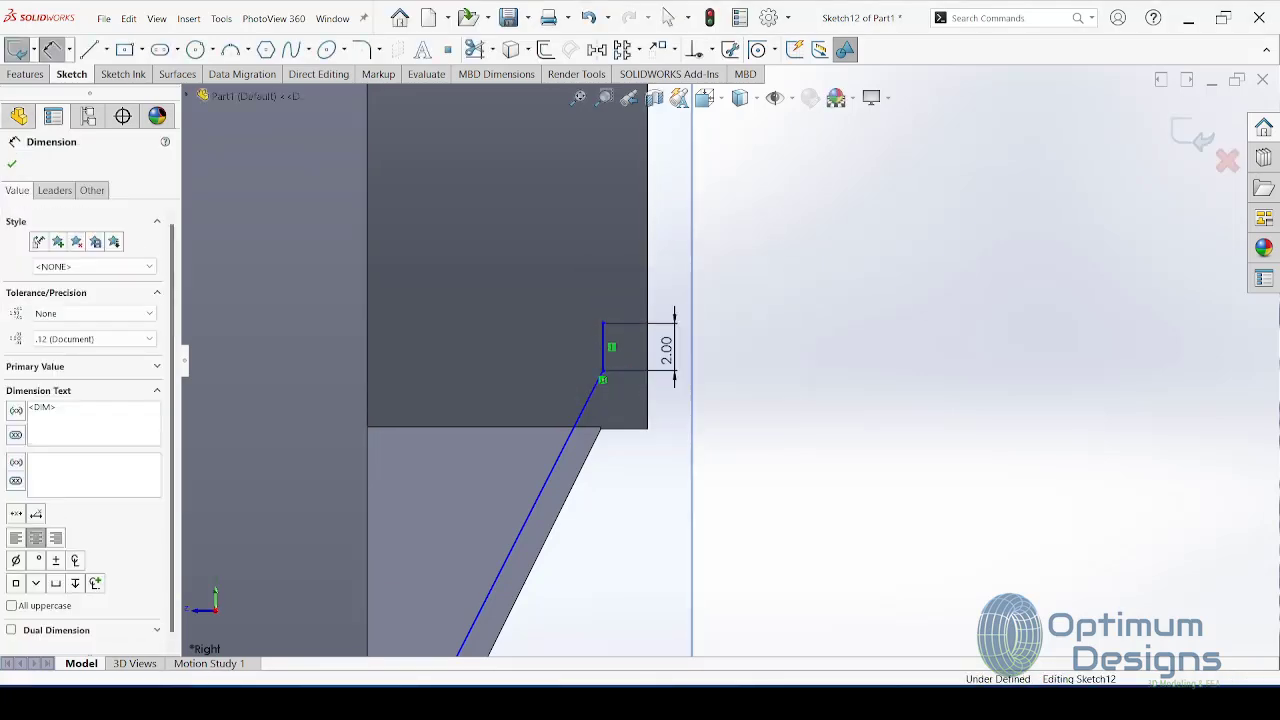
key("Escape")
Step: Add a 20 mm vertical distance between the vertical line and the slanted line's lower endpoint
key("d")
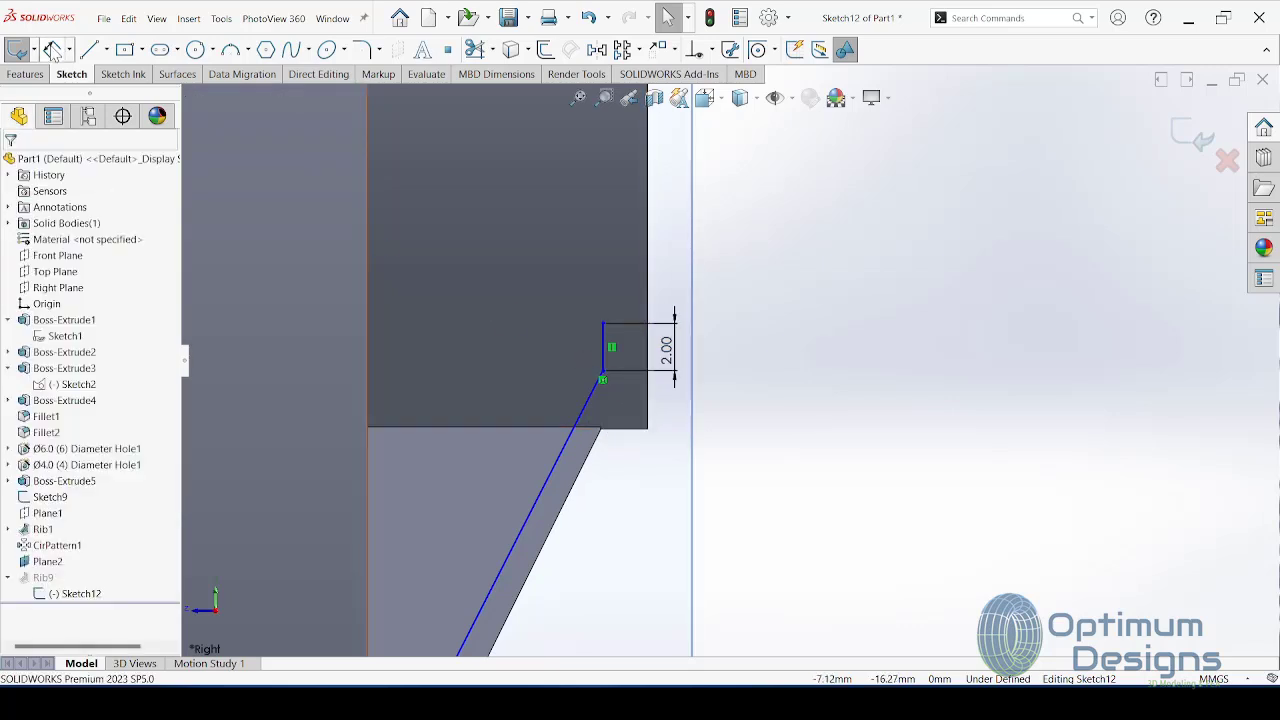
left_click(603, 379)
scroll(585, 432, "up", 2)
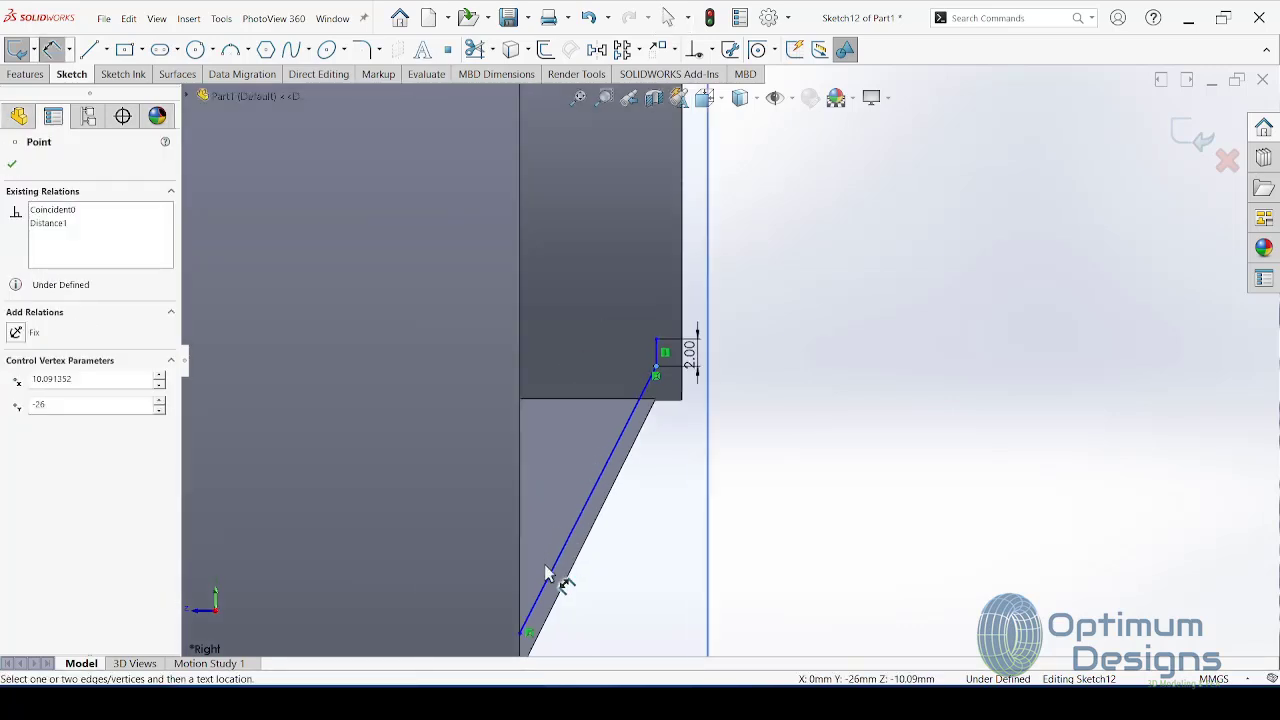
left_click(522, 636)
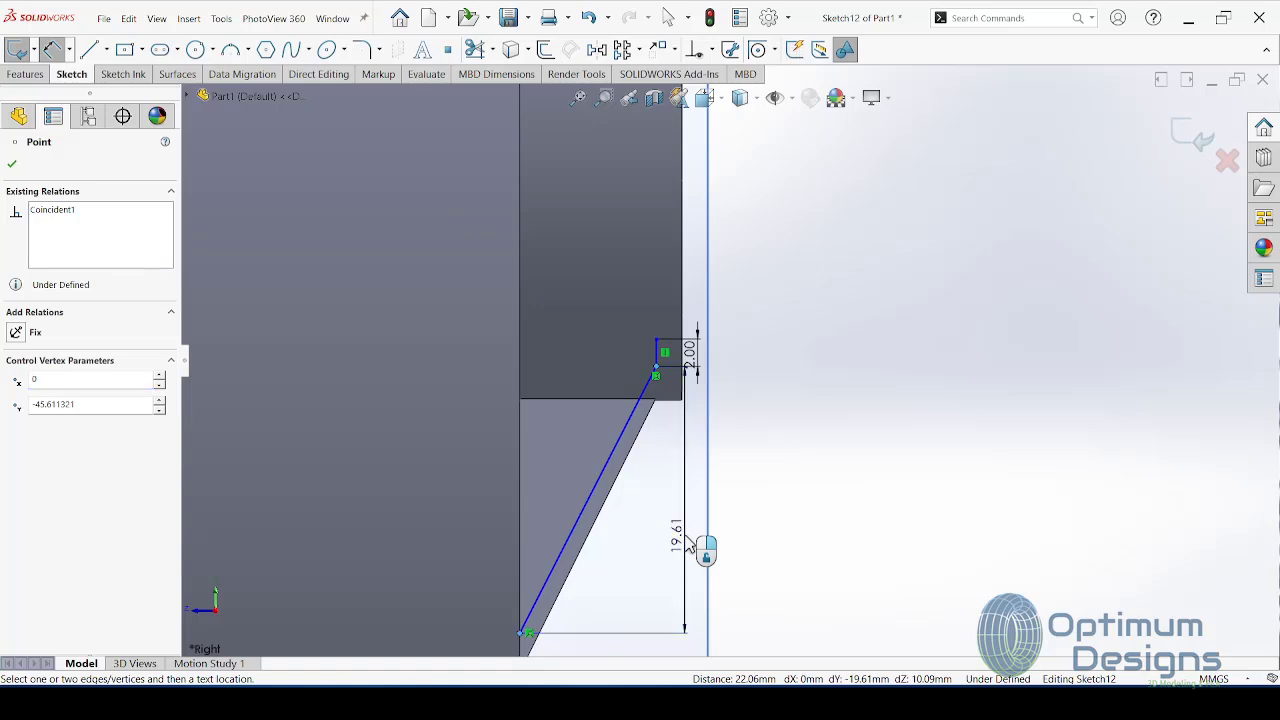
left_click(688, 542)
key("Return")
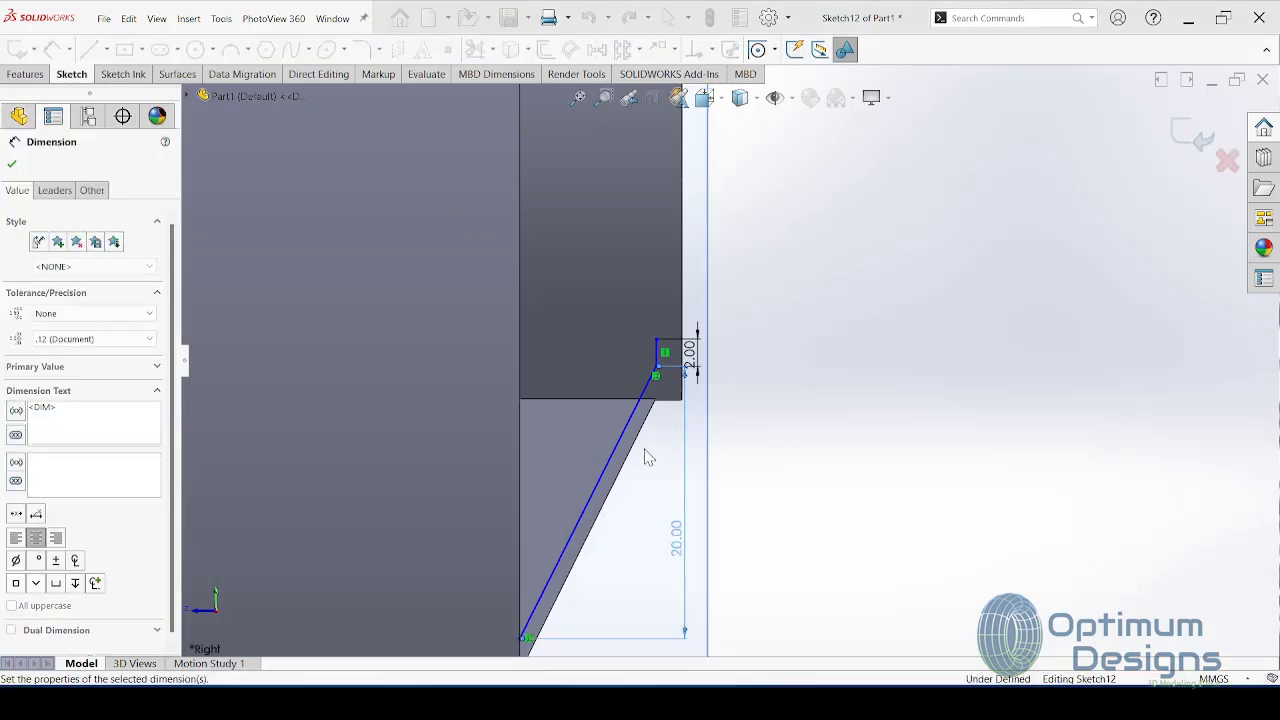
Step: Add a 10 mm horizontal distance from the line's upper vertex to the lower endpoint
left_click(656, 374)
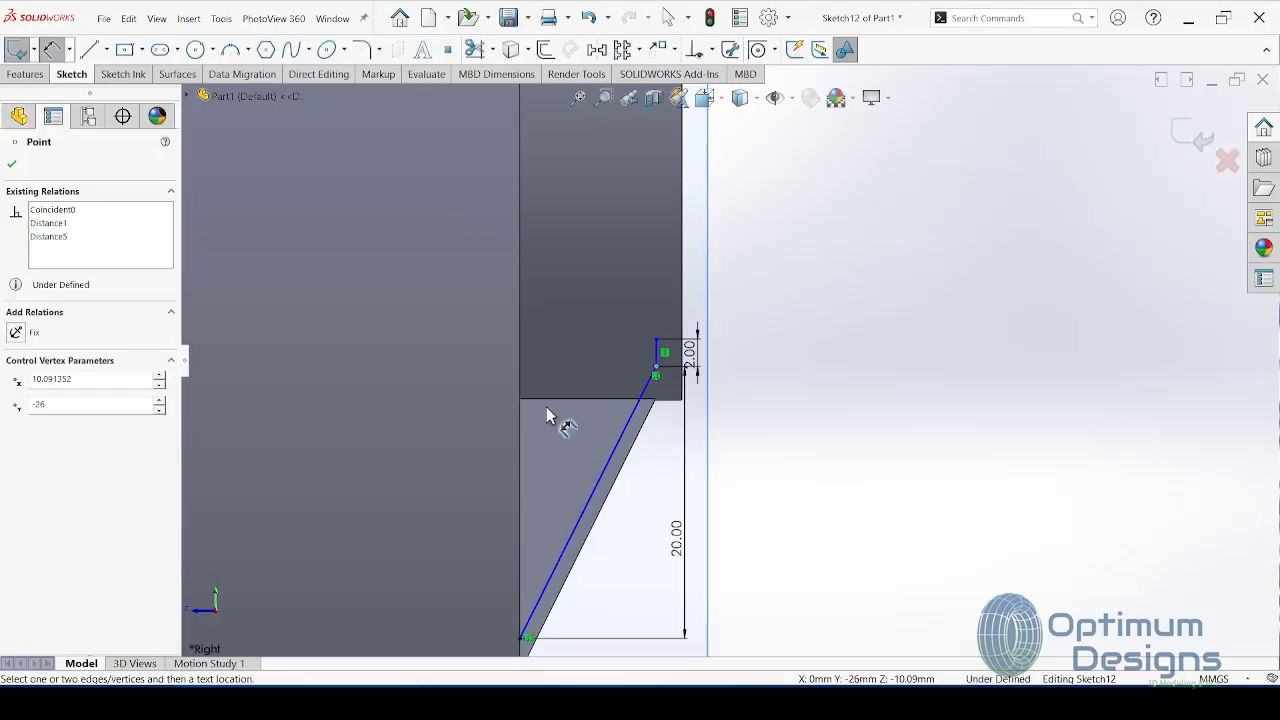
left_click(523, 638)
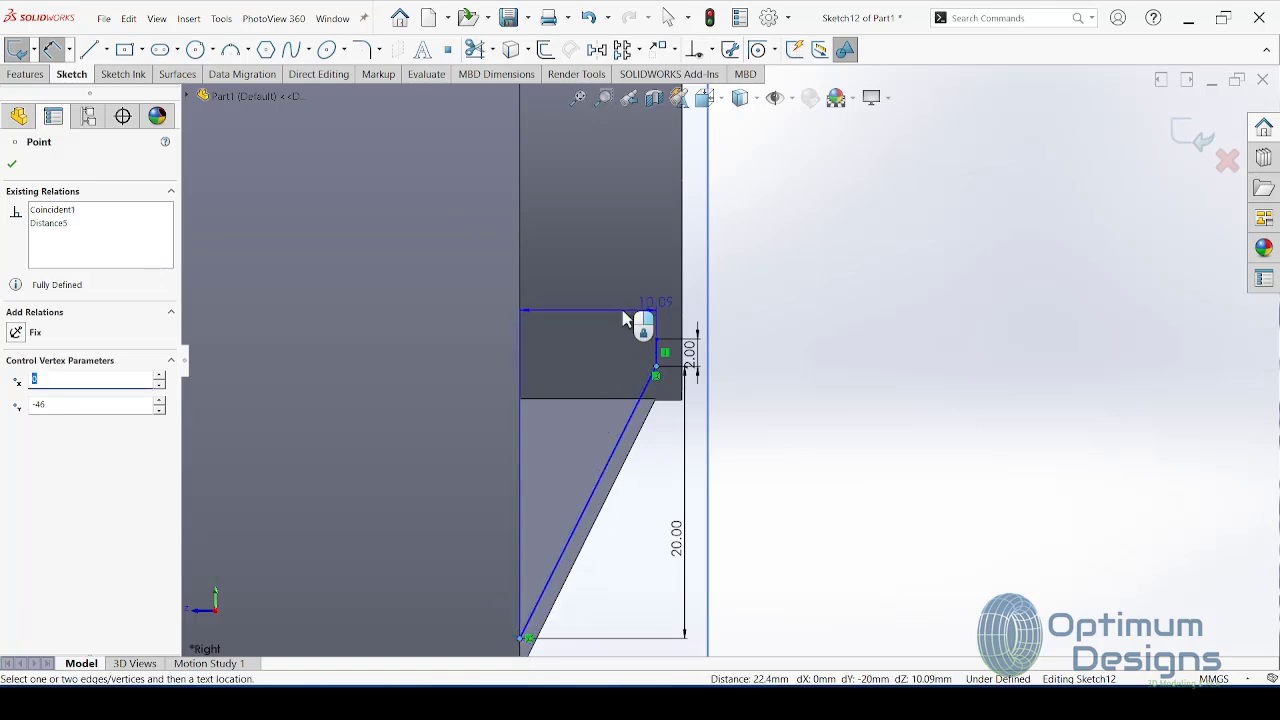
left_click(624, 318)
type("10")
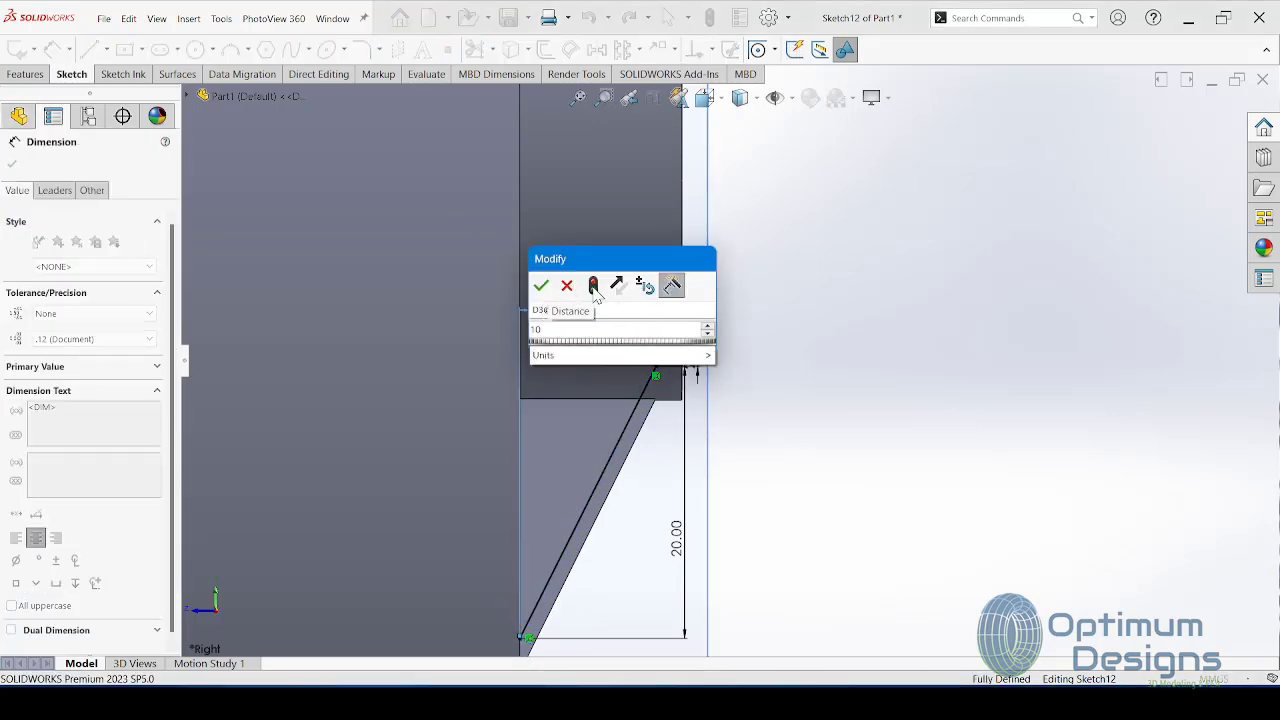
left_click(541, 286)
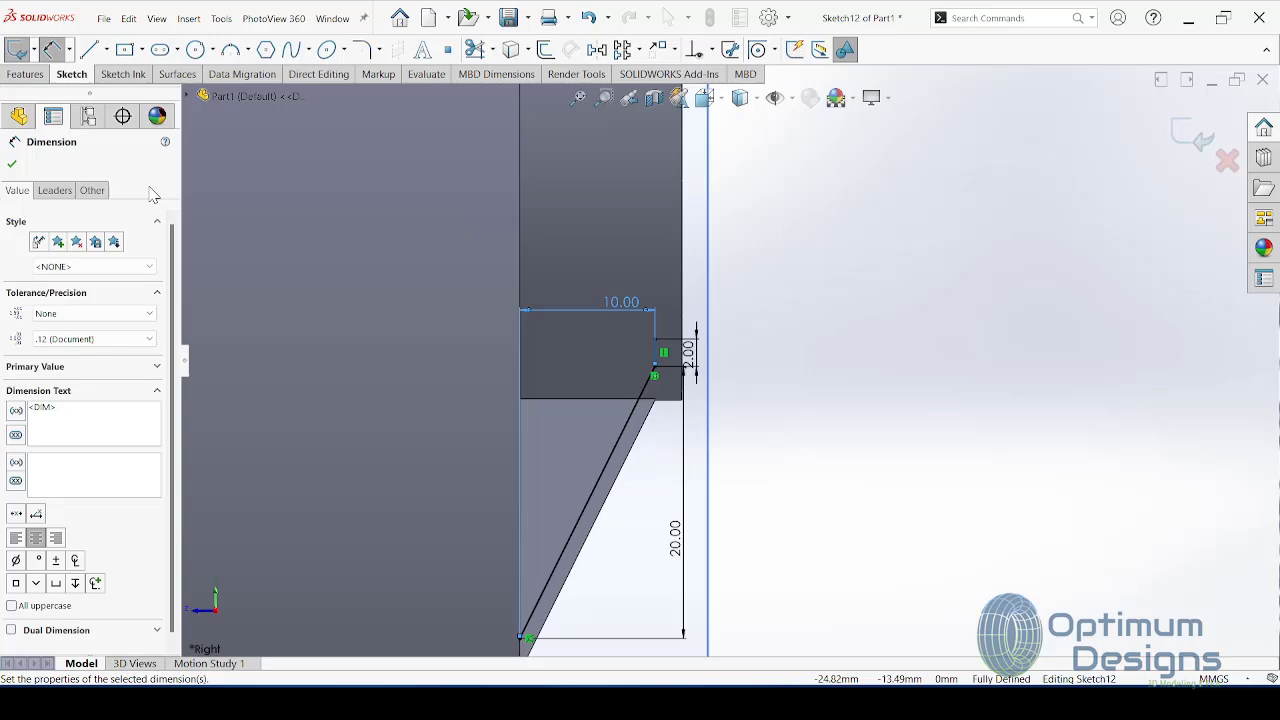
left_click(12, 167)
Step: Exit Rib9's sketch and orbit the view to face the whole plate
left_click(1192, 136)
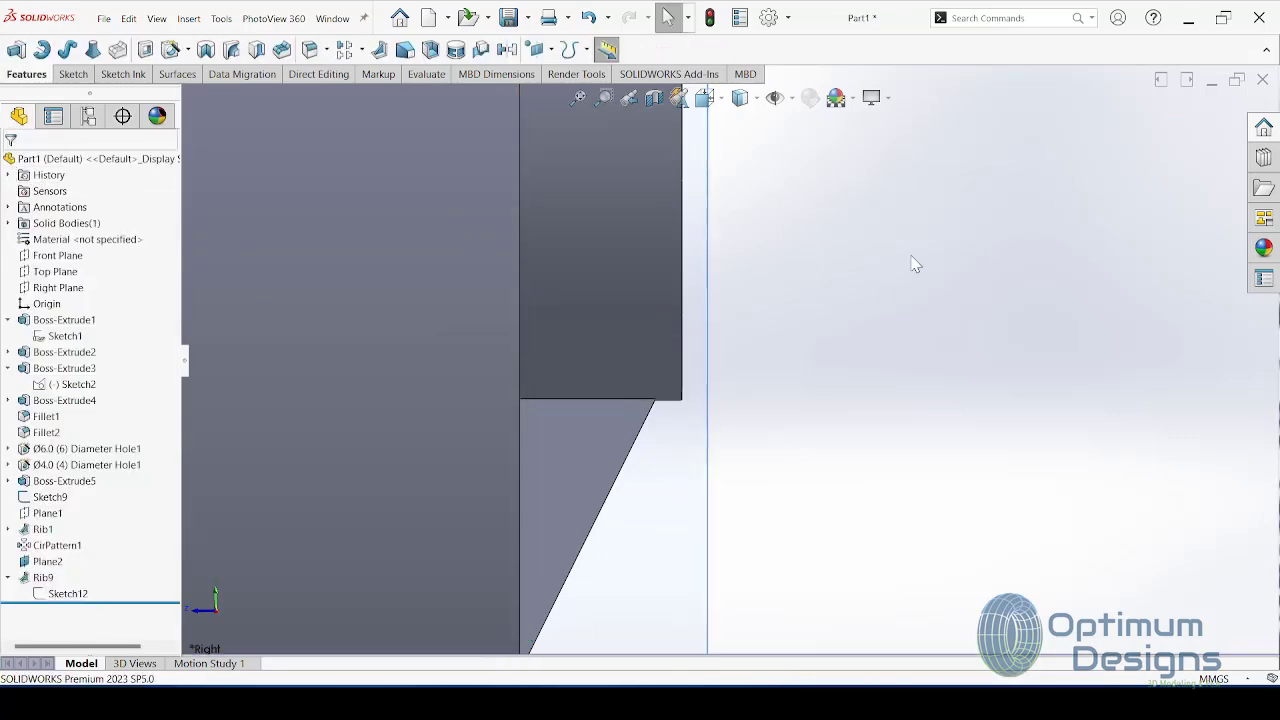
middle_click_drag(829, 449, 748, 436)
scroll(748, 436, "up", 5)
middle_click_drag(975, 449, 904, 404)
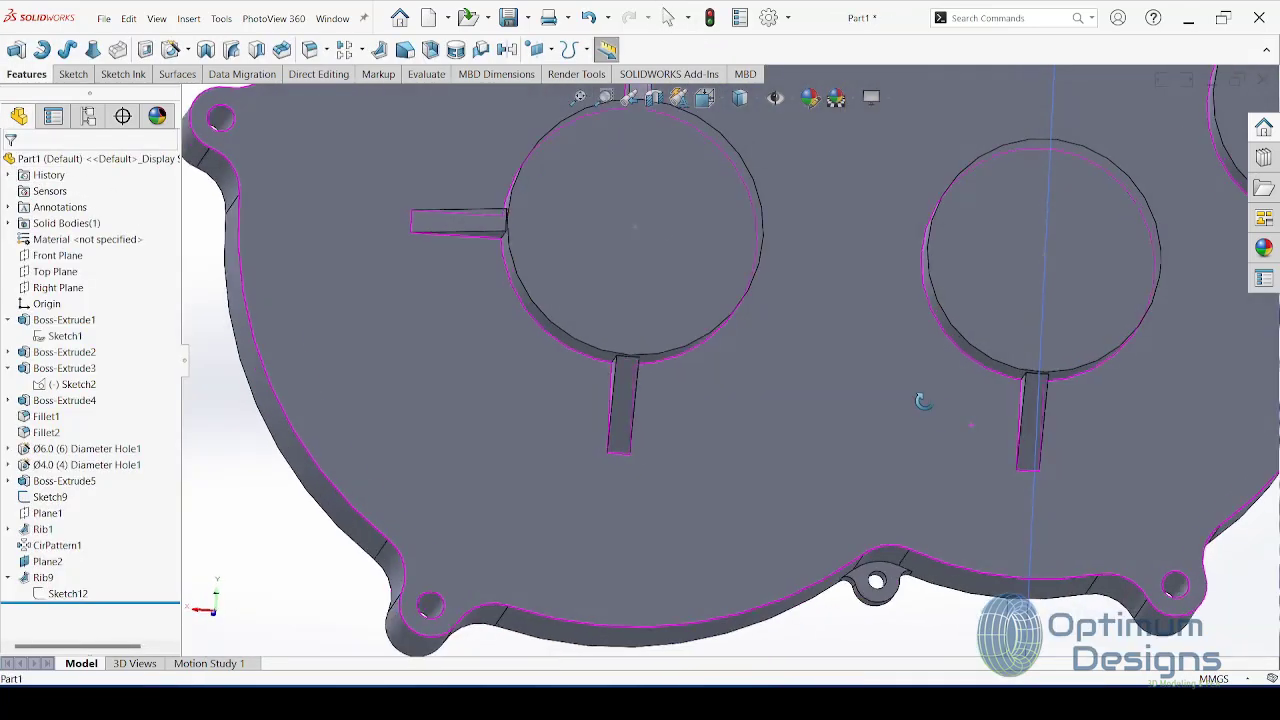
Step: Circularly pattern Rib9 around the middle boss's circular edge at 90° spacing, then tilt to inspect
left_click(361, 49)
left_click(370, 89)
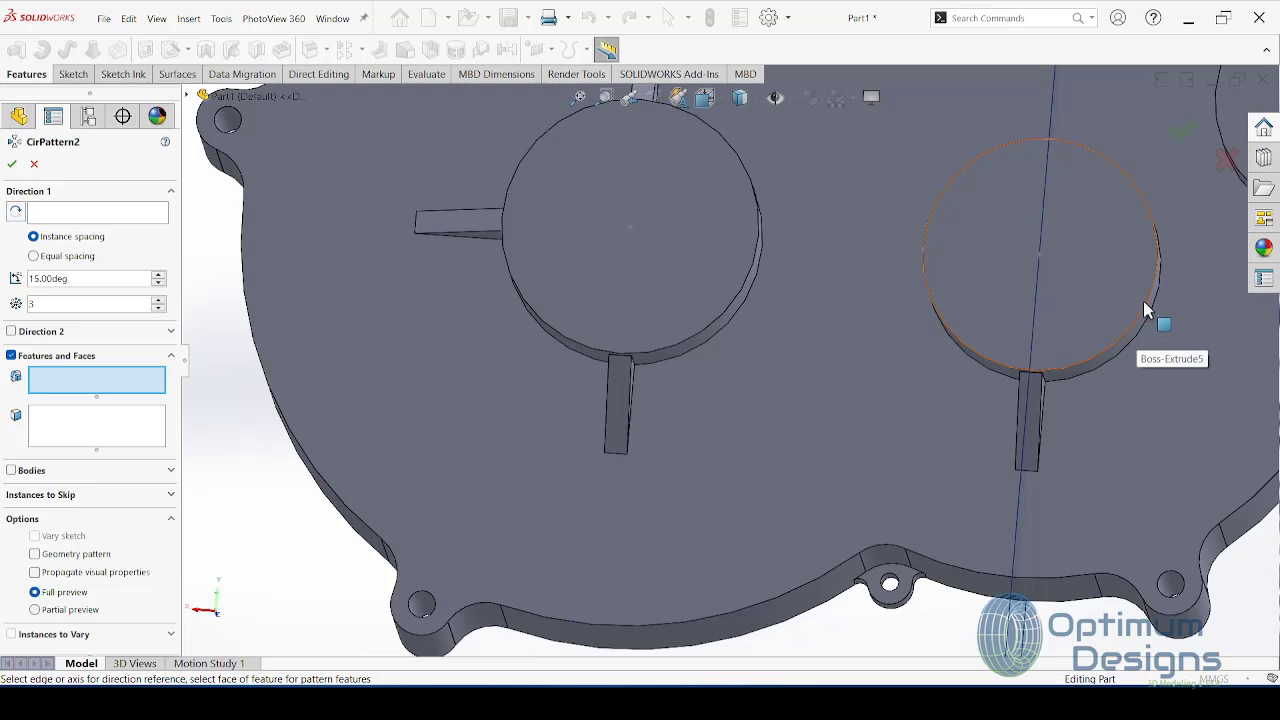
left_click(1155, 273)
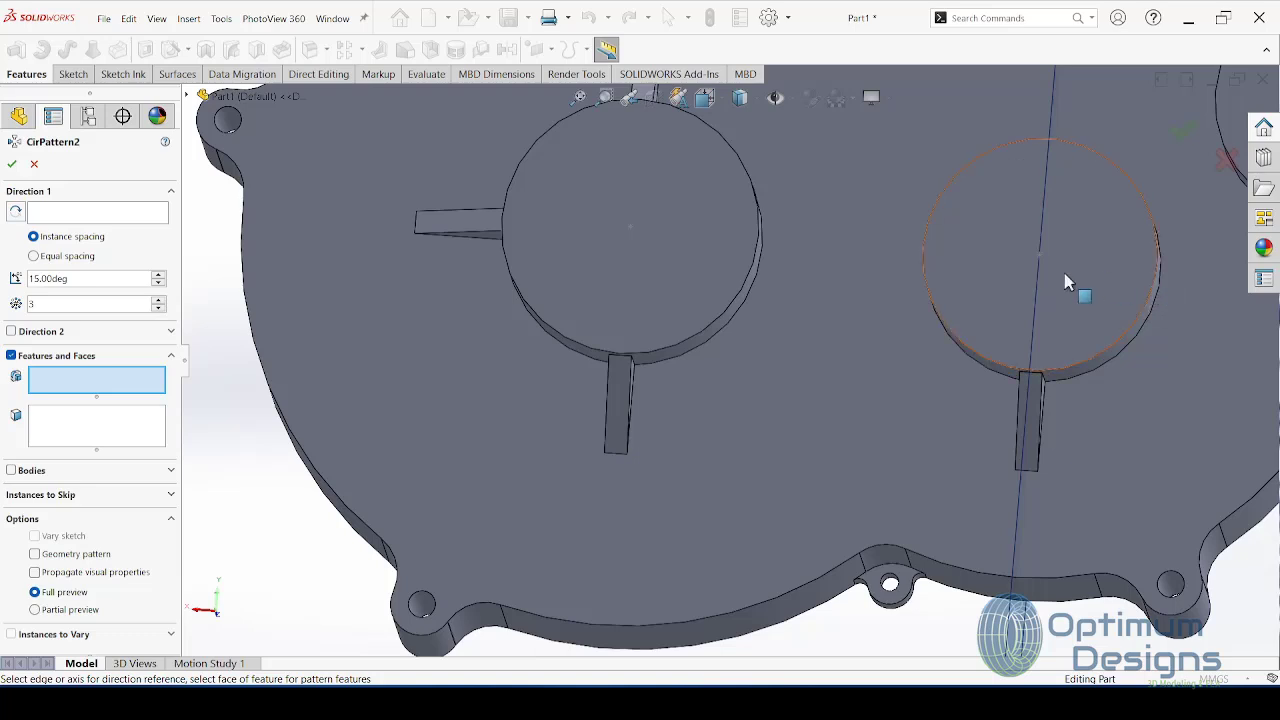
left_click(1150, 310)
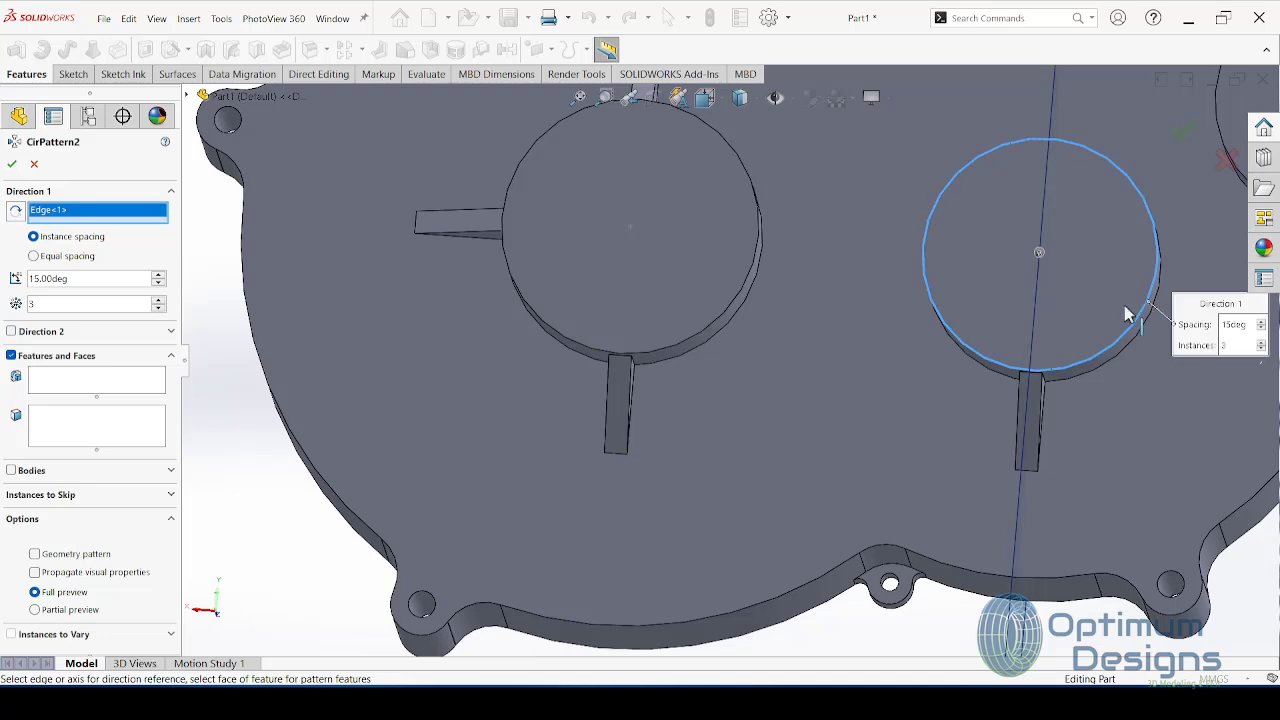
left_click(100, 390)
left_click(1037, 420)
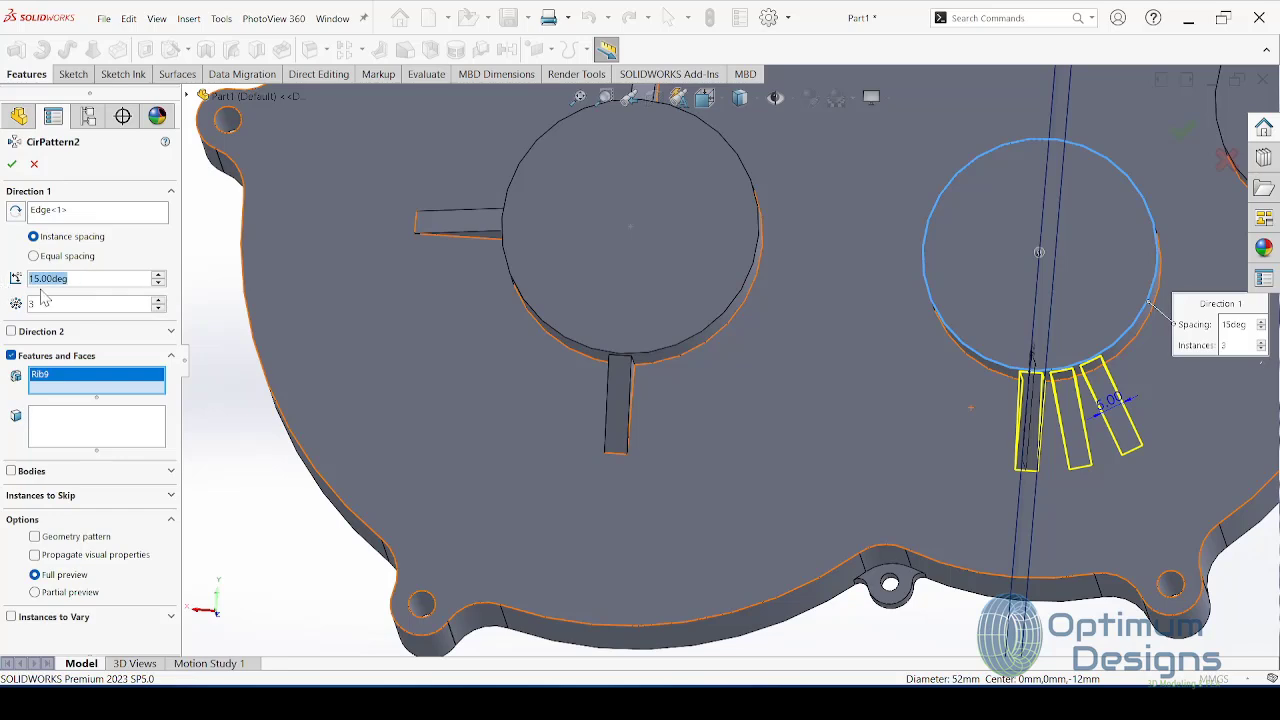
left_click(96, 278)
type("90")
key("Tab")
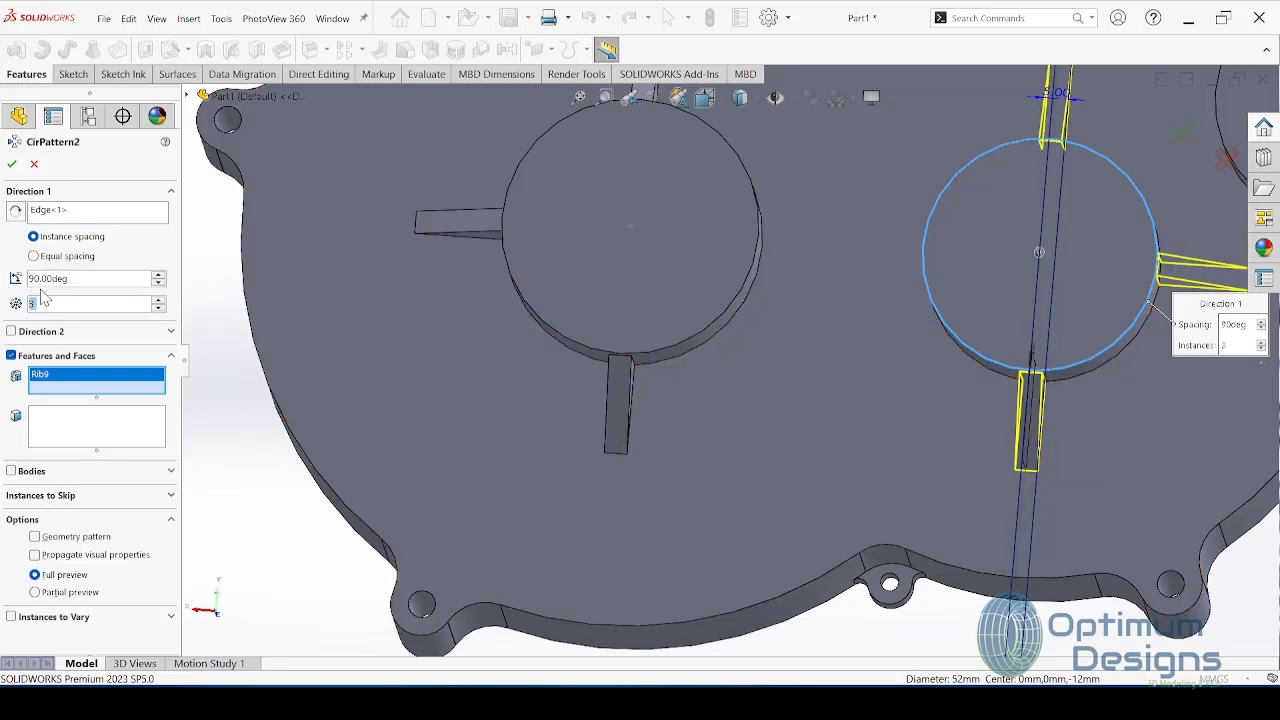
left_click(8, 165)
scroll(614, 428, "up", 3)
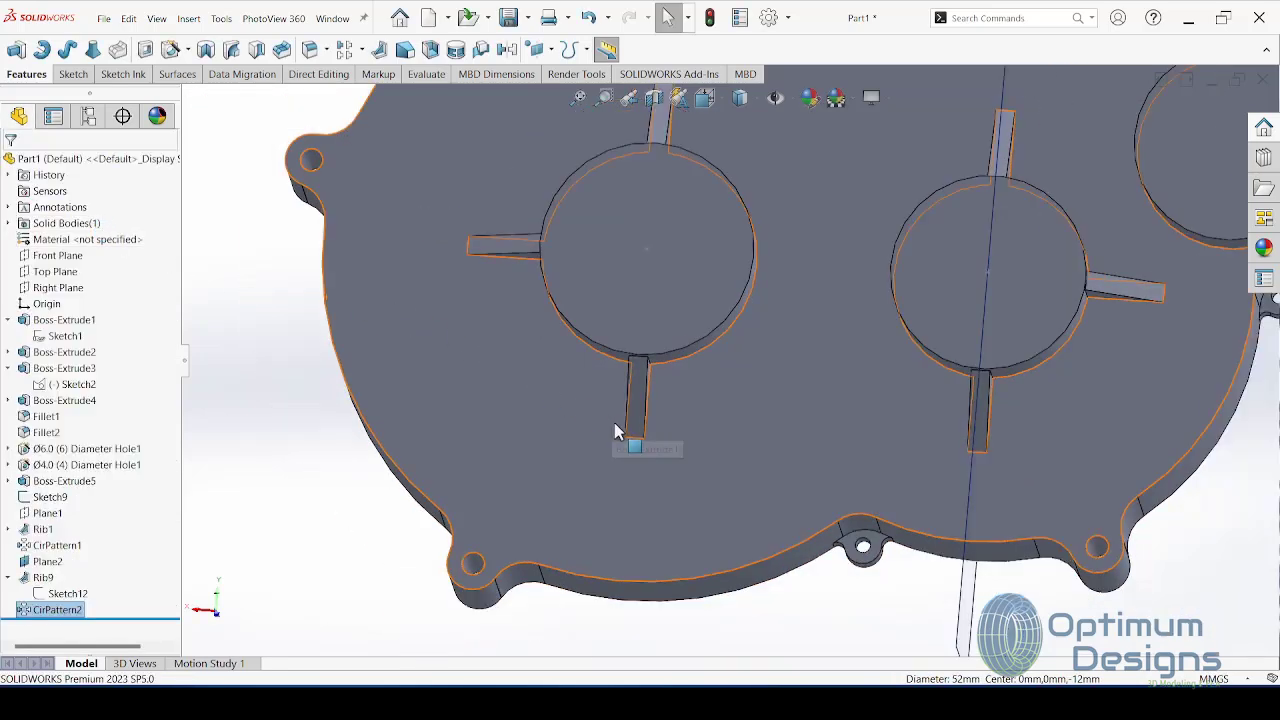
scroll(650, 480, "up", 2)
middle_click_drag(650, 480, 693, 385)
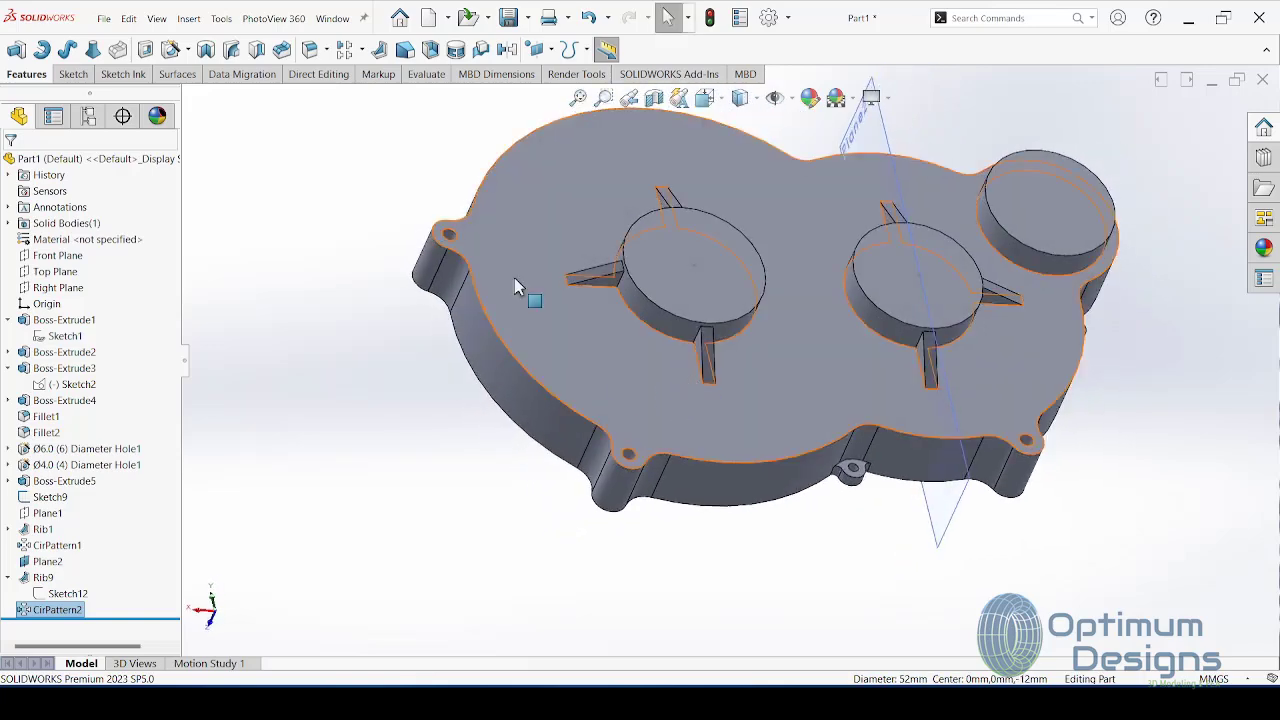
Step: Start a reference plane through the first boss's centre point, removing the Plane2 reference
left_click(188, 18)
mouse_move(241, 206)
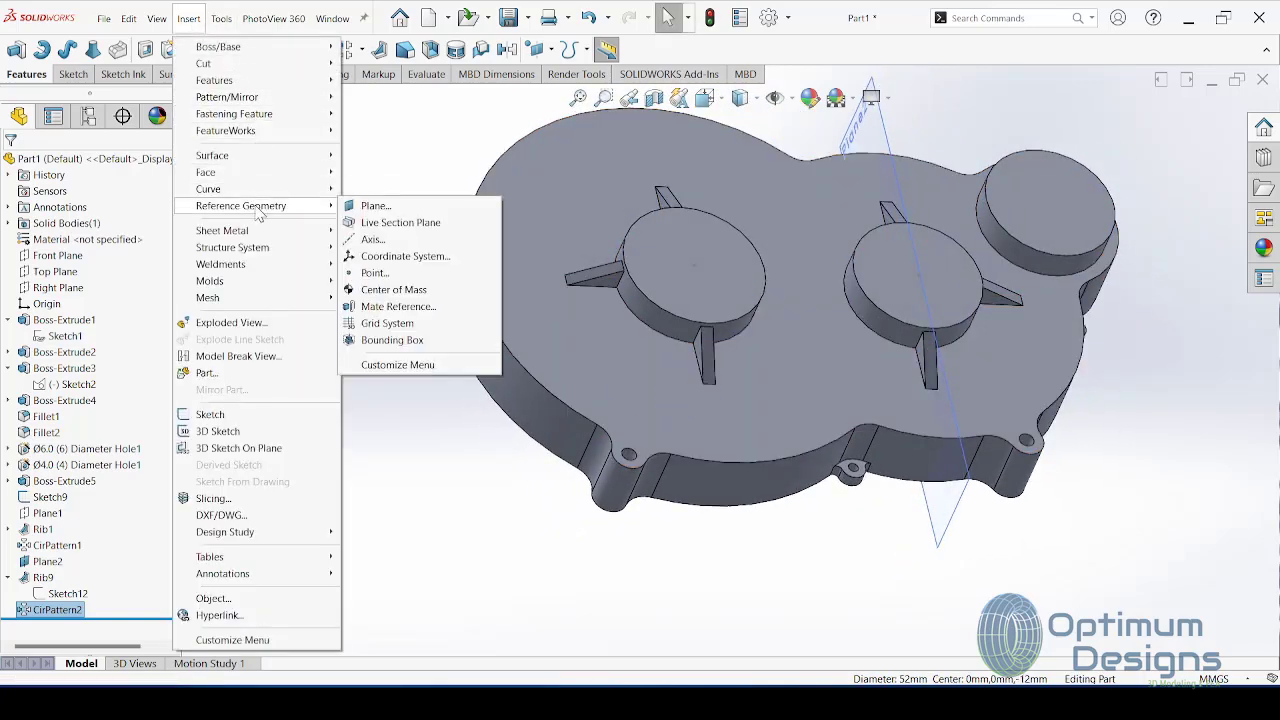
left_click(364, 206)
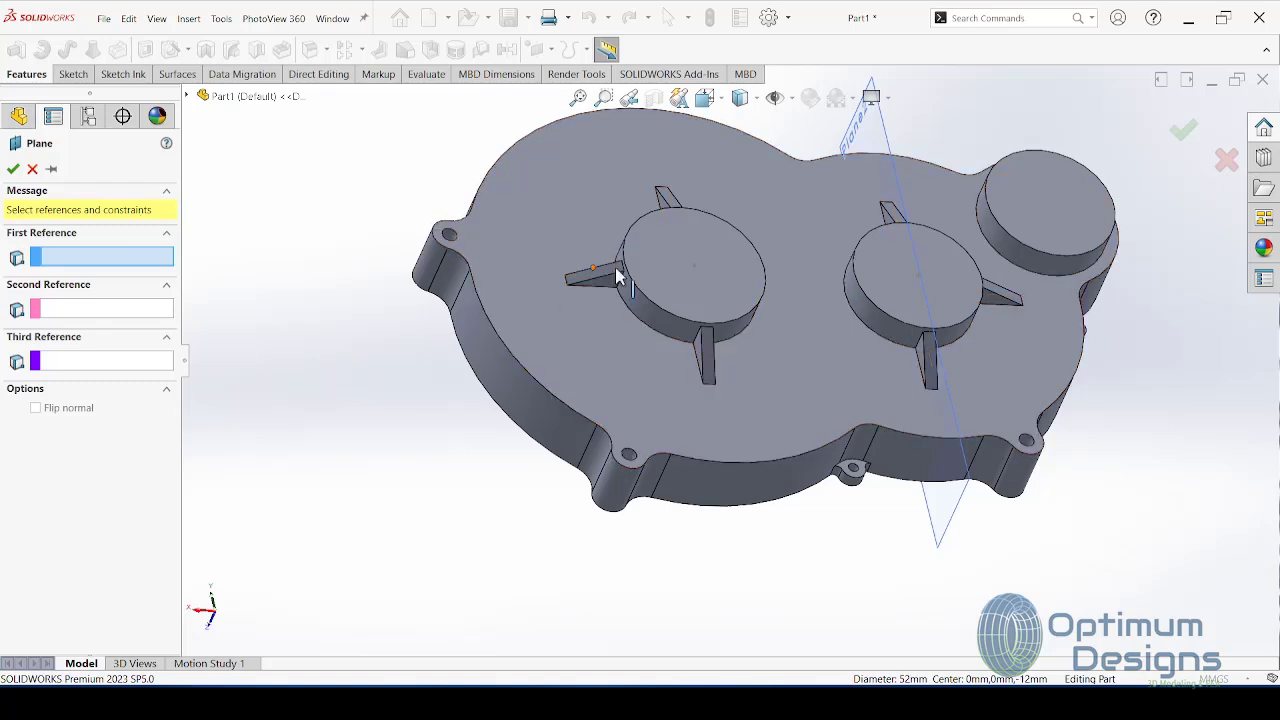
left_click(692, 268)
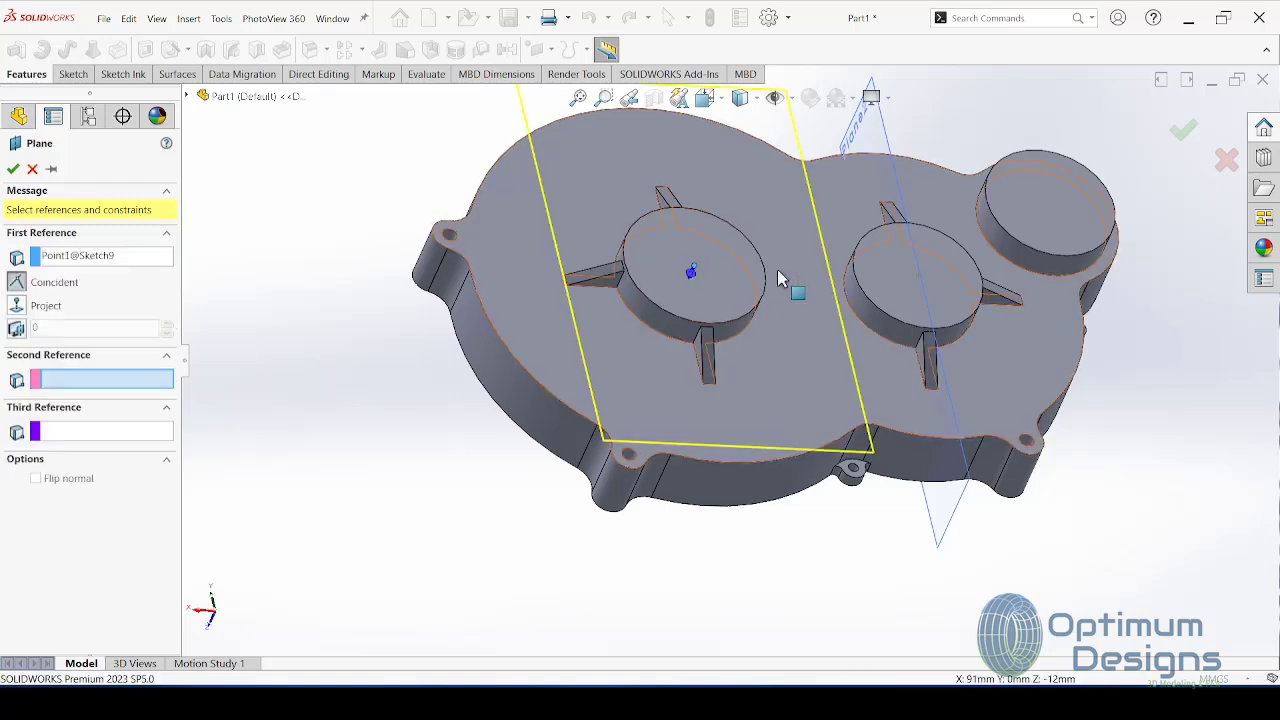
left_click(922, 286)
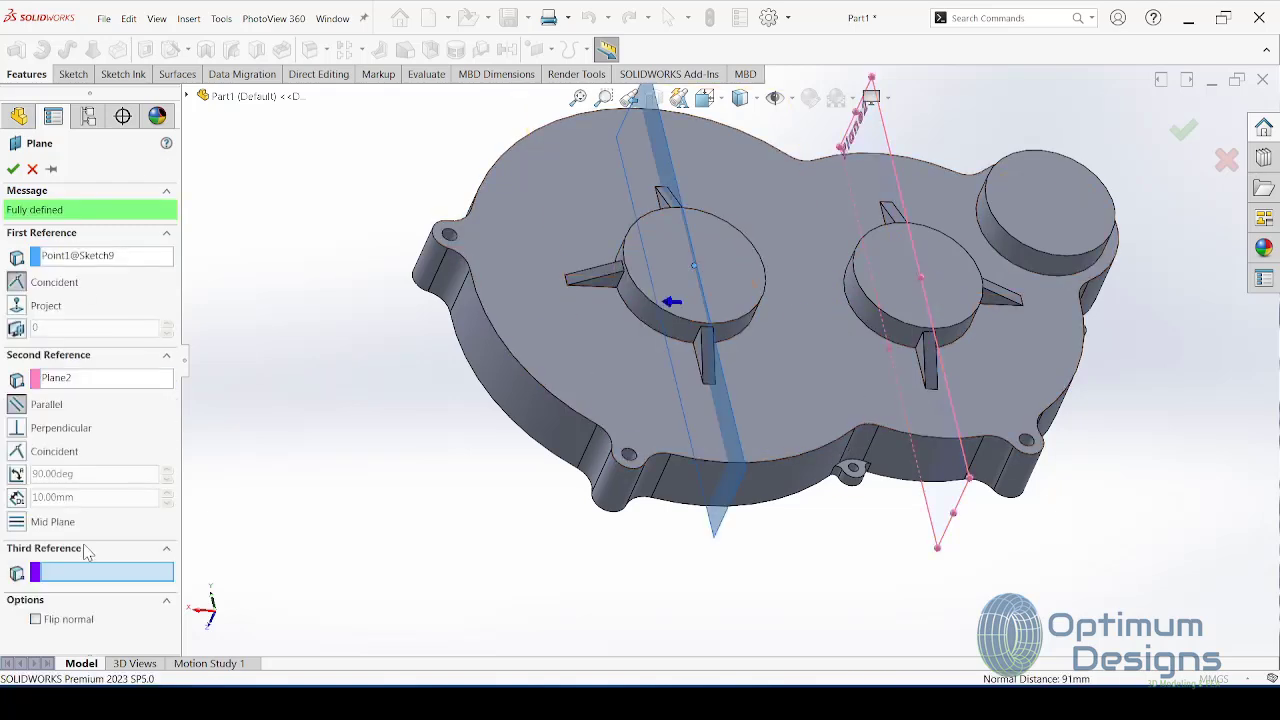
left_click(66, 384)
key("Delete")
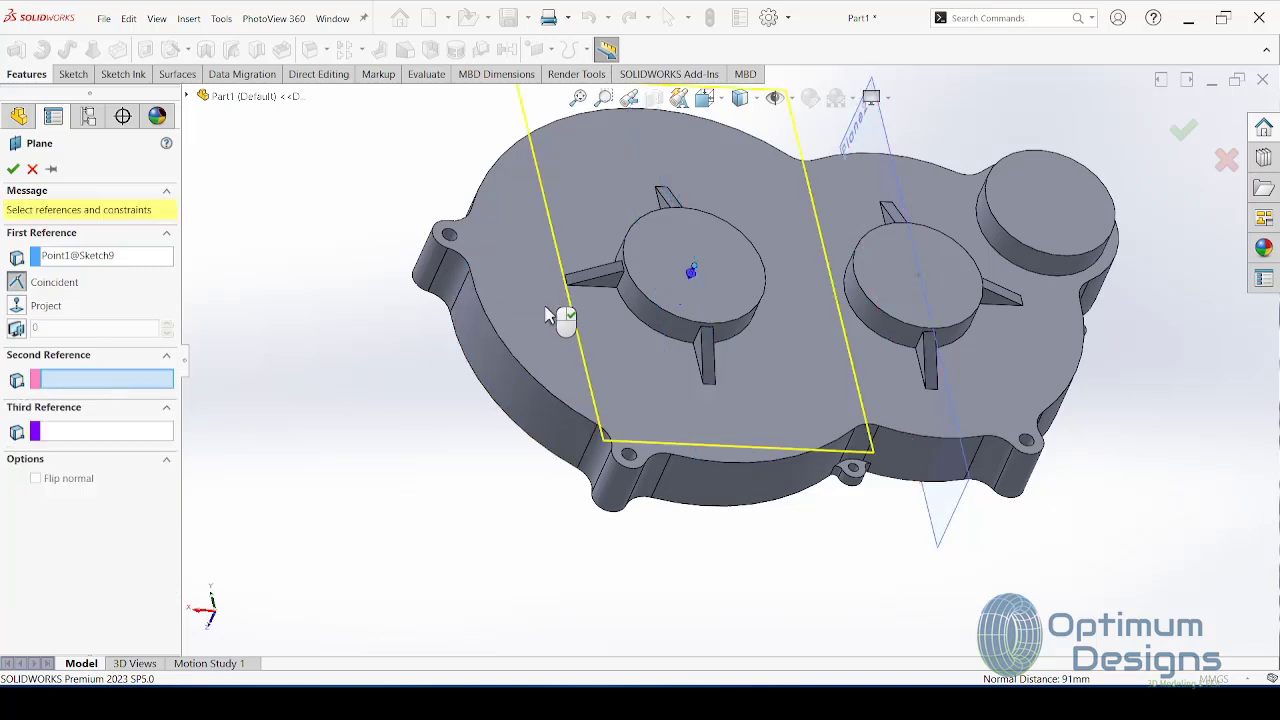
Step: Make the plane parallel to the Top Plane, drop the extra centre-point reference, and create Plane3
left_click(918, 281)
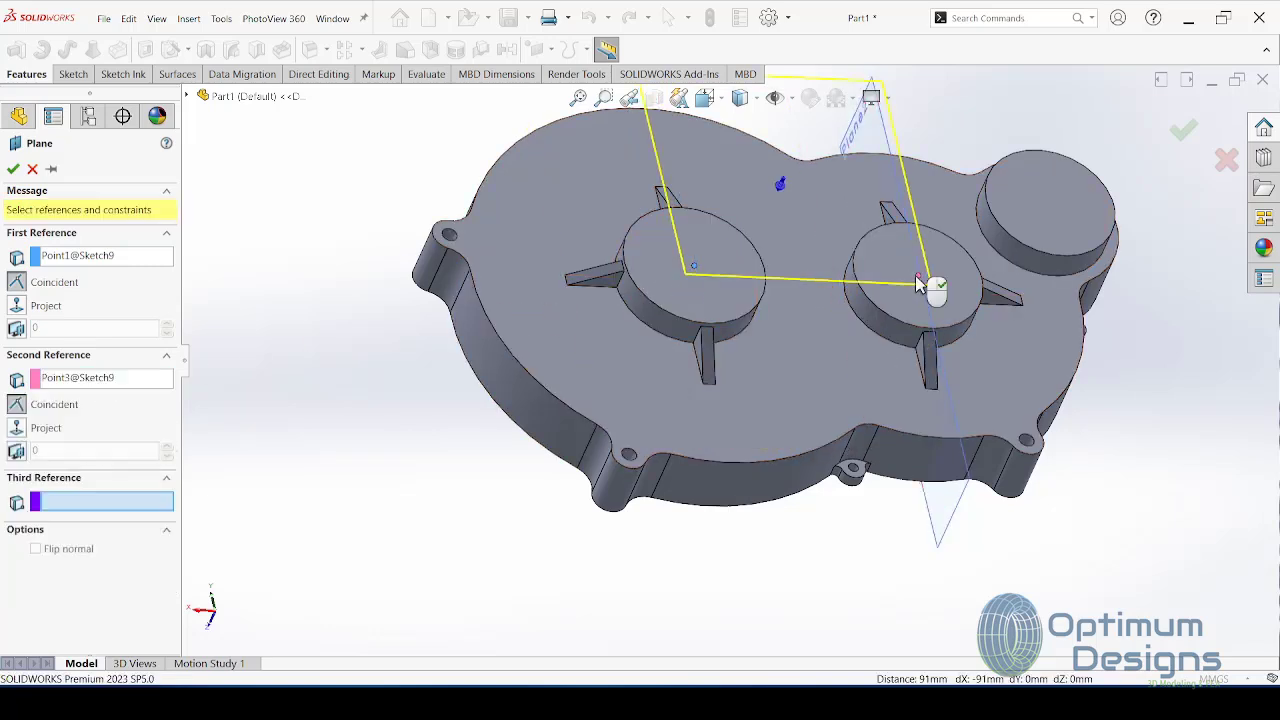
left_click(189, 96)
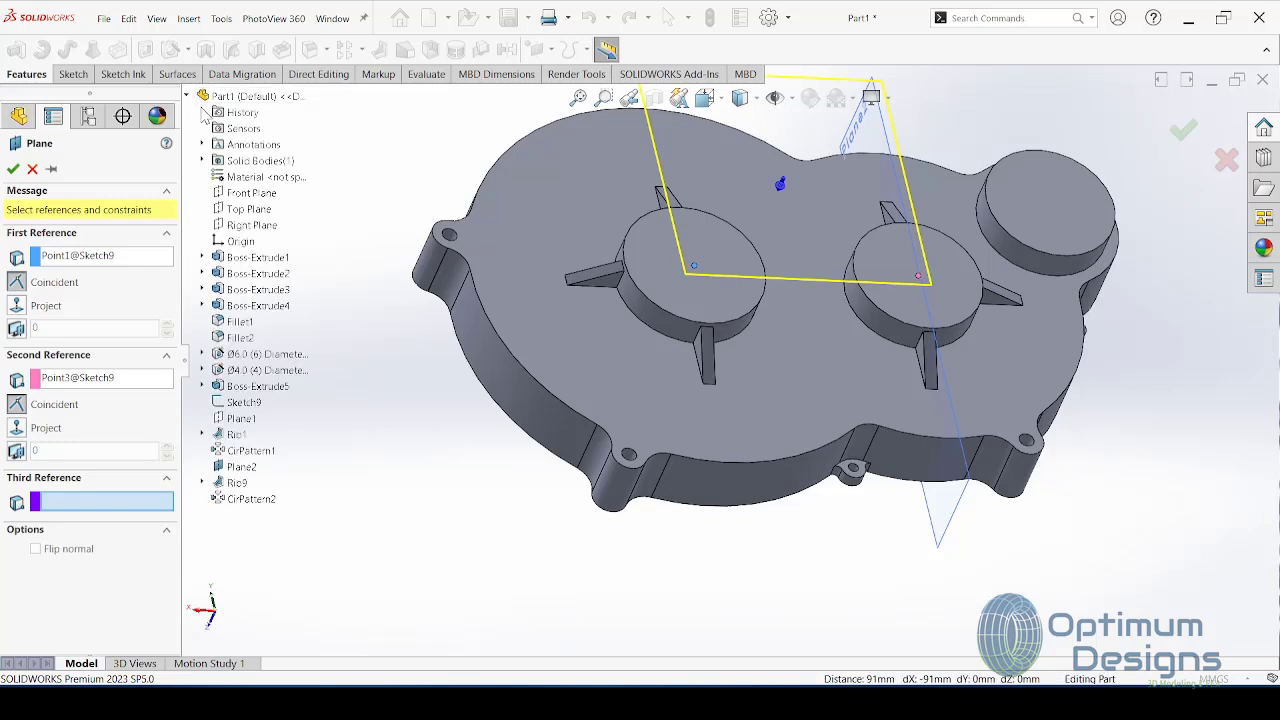
left_click(248, 209)
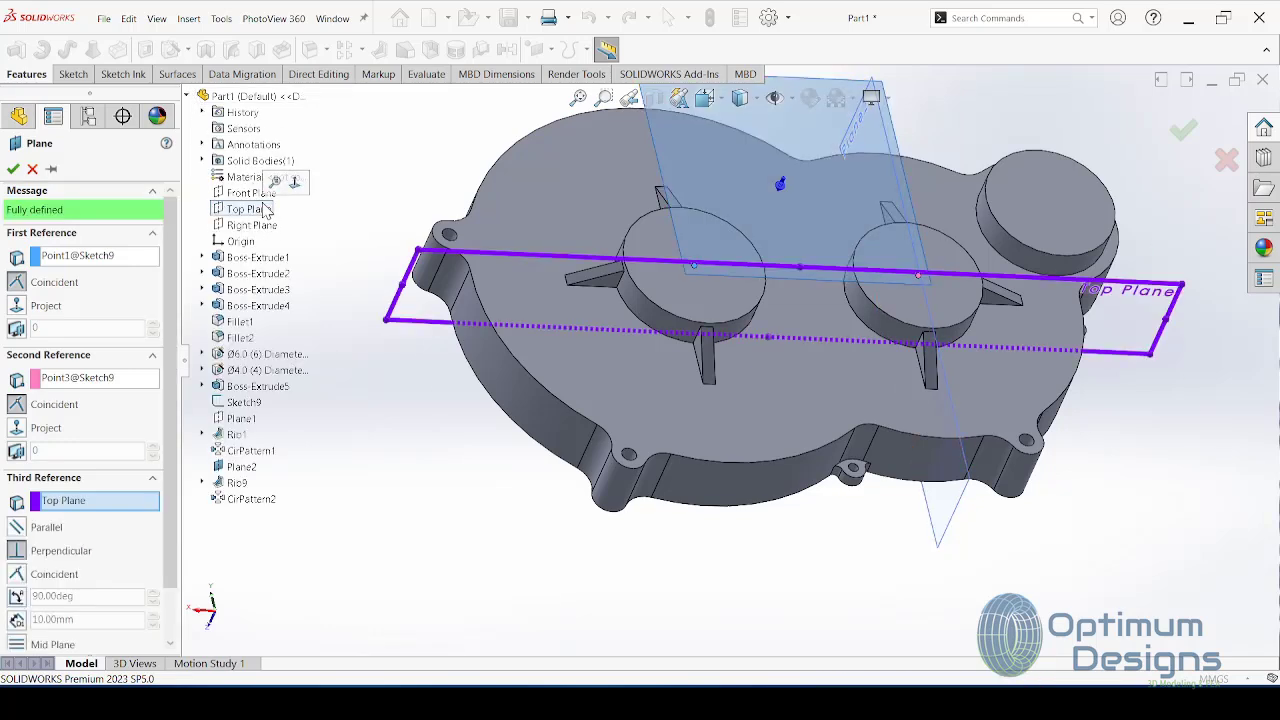
left_click(16, 528)
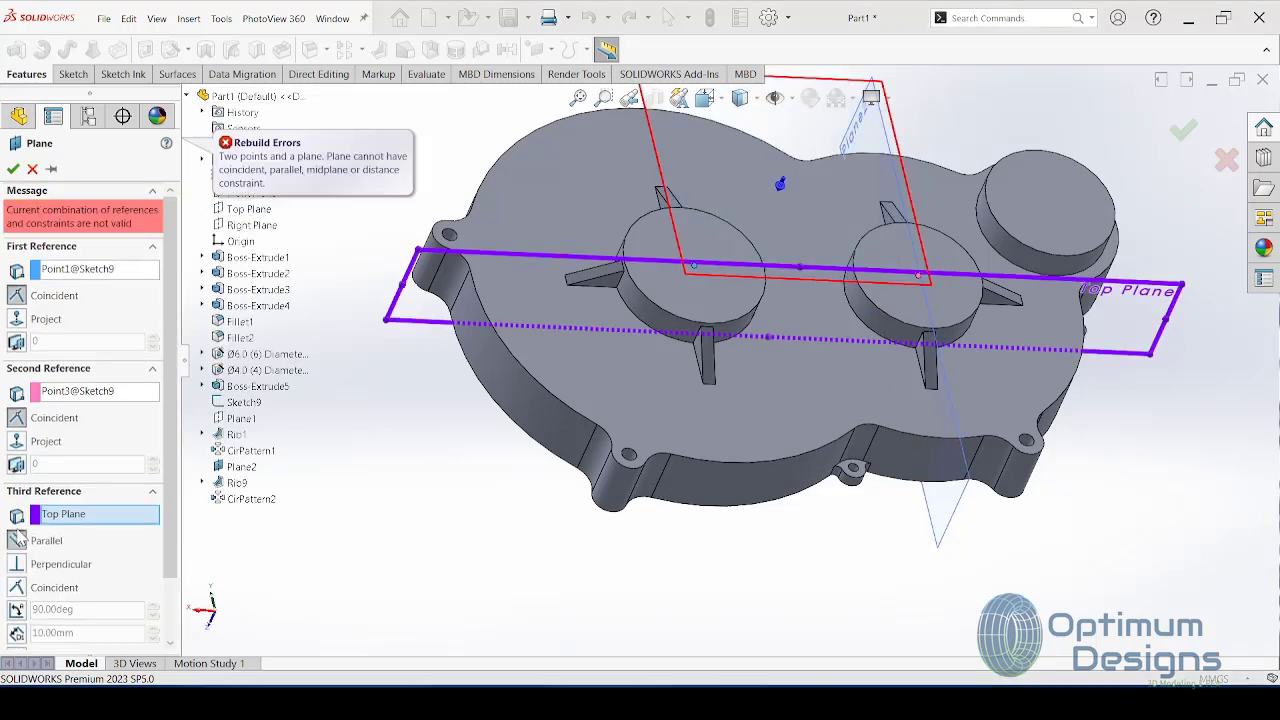
left_click(104, 392)
key("Delete")
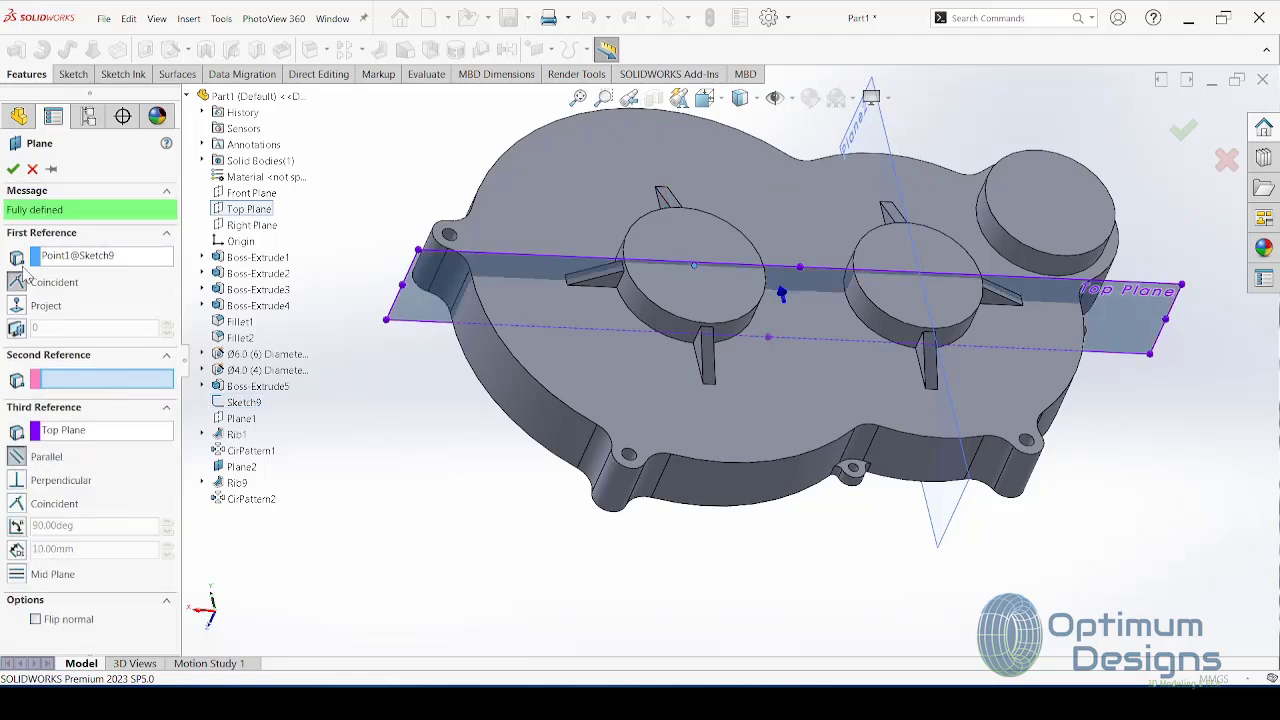
left_click(13, 168)
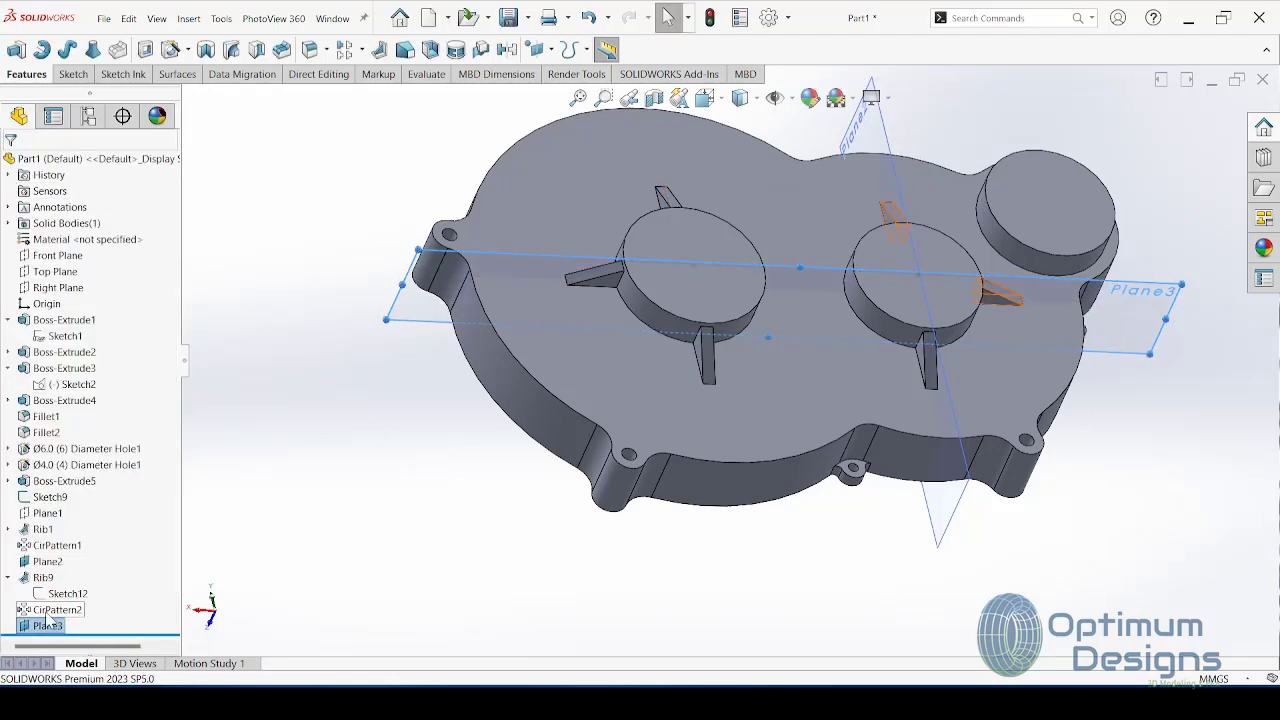
Step: View Plane3 face-on and sketch a horizontal line between the two bearing bosses
key("F2")
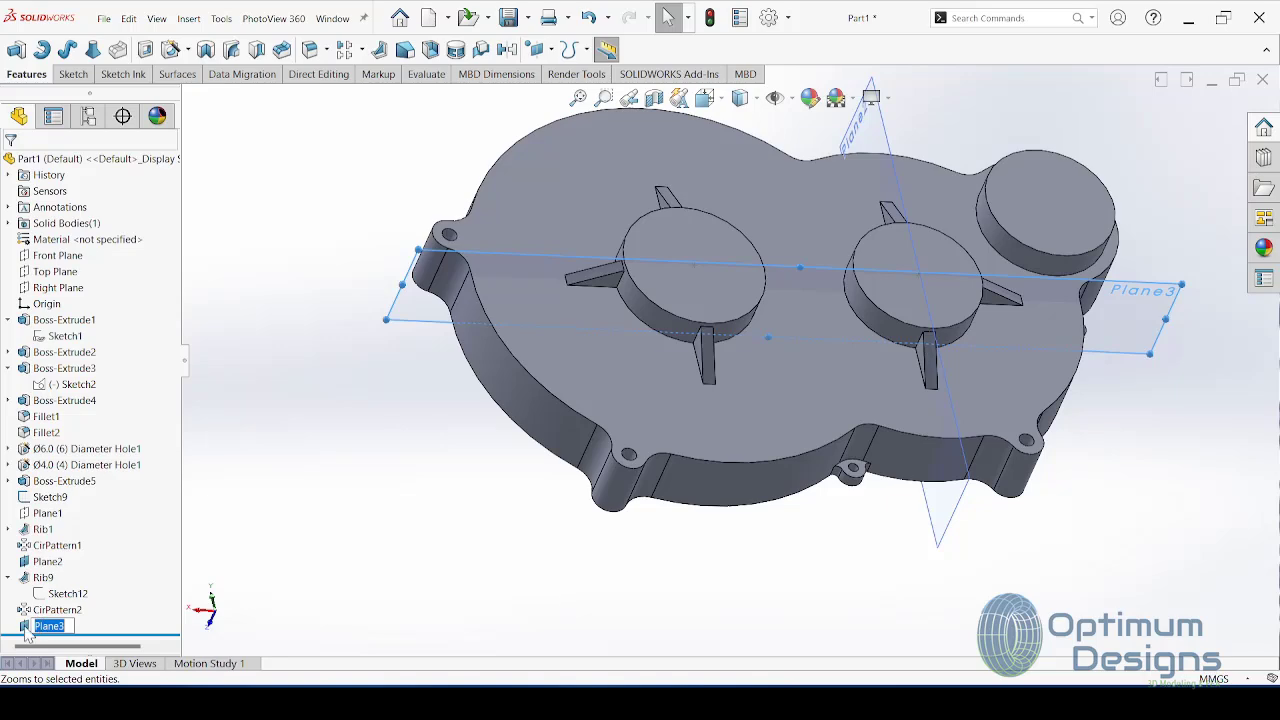
right_click(27, 630)
left_click(70, 372)
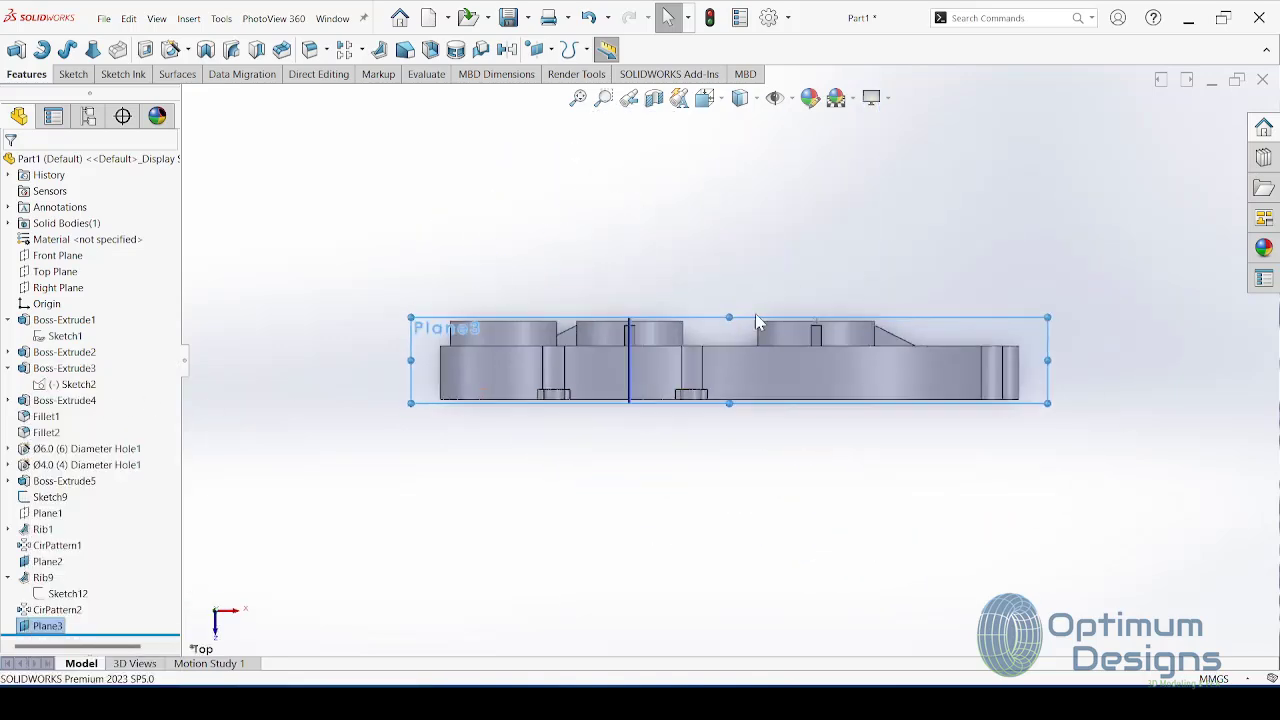
scroll(757, 320, "down", 5)
left_click(72, 74)
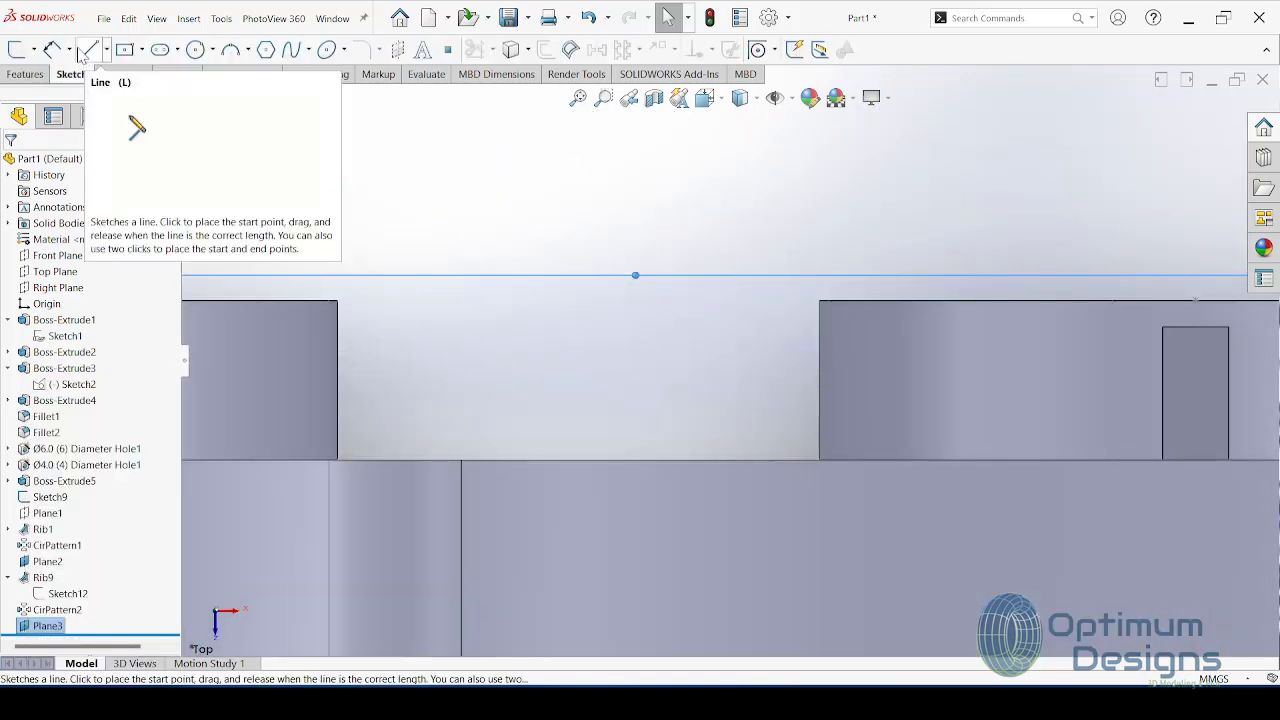
left_click(88, 50)
scroll(640, 340, "down", 2)
scroll(700, 360, "down", 4)
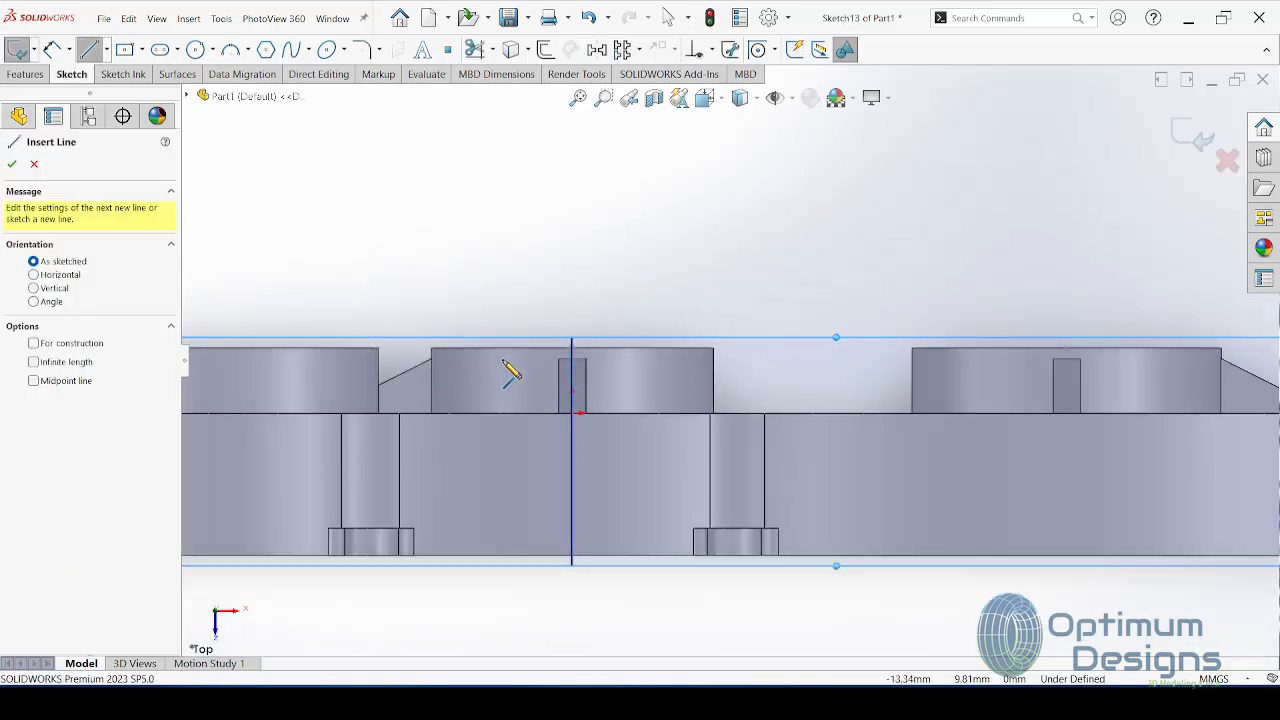
left_click(705, 366)
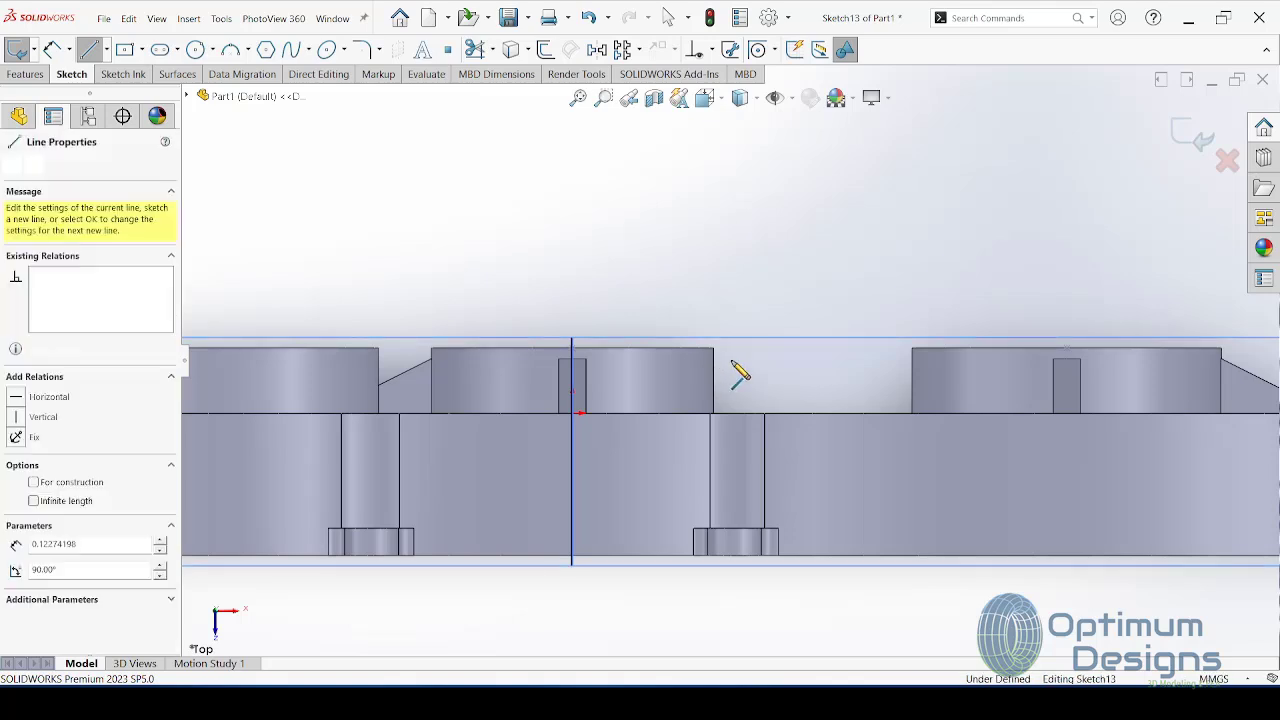
left_click(924, 366)
key("Escape")
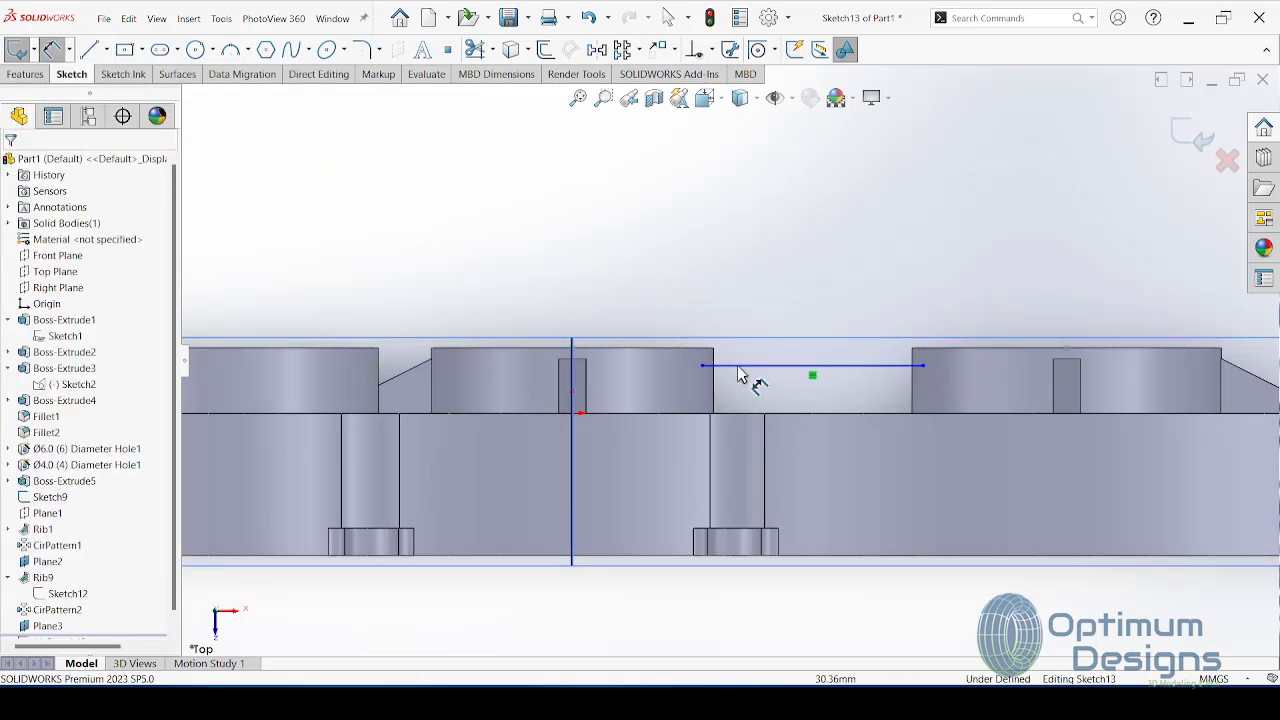
Step: Dimension the line 10 mm from the housing edge and preview it as a 5 mm rib
left_click(785, 367)
left_click(785, 413)
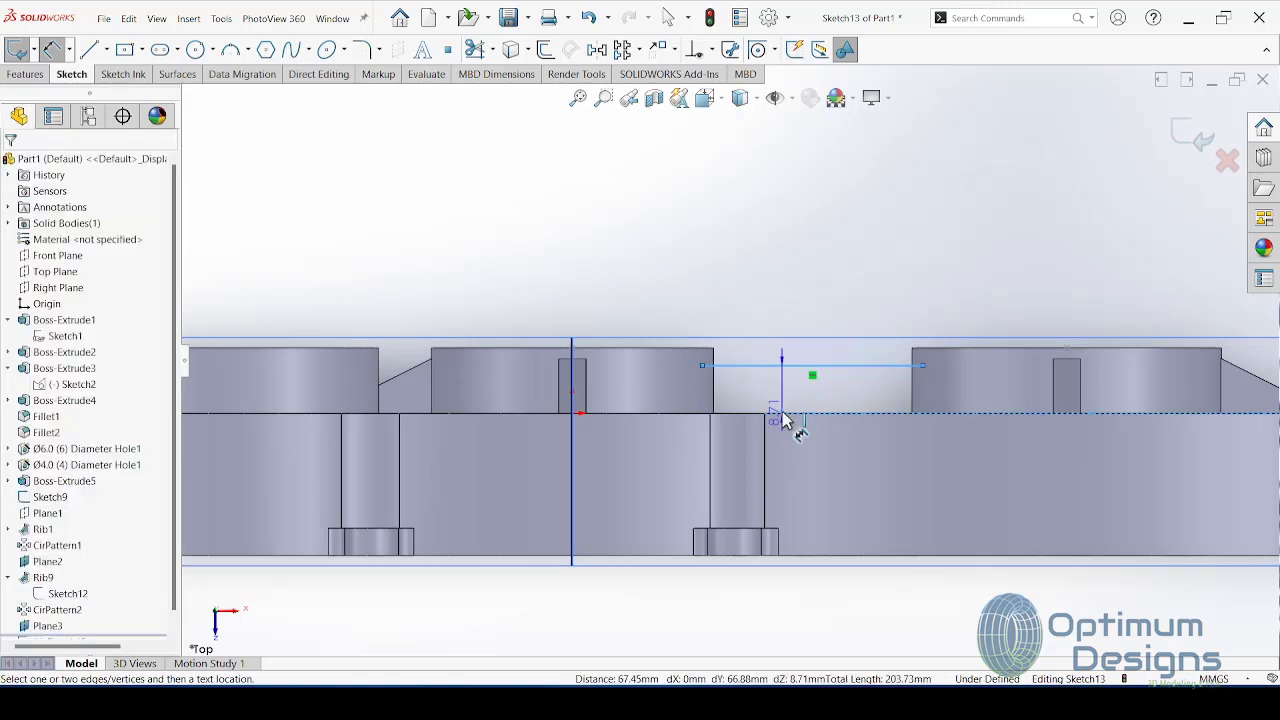
left_click(780, 396)
type("10")
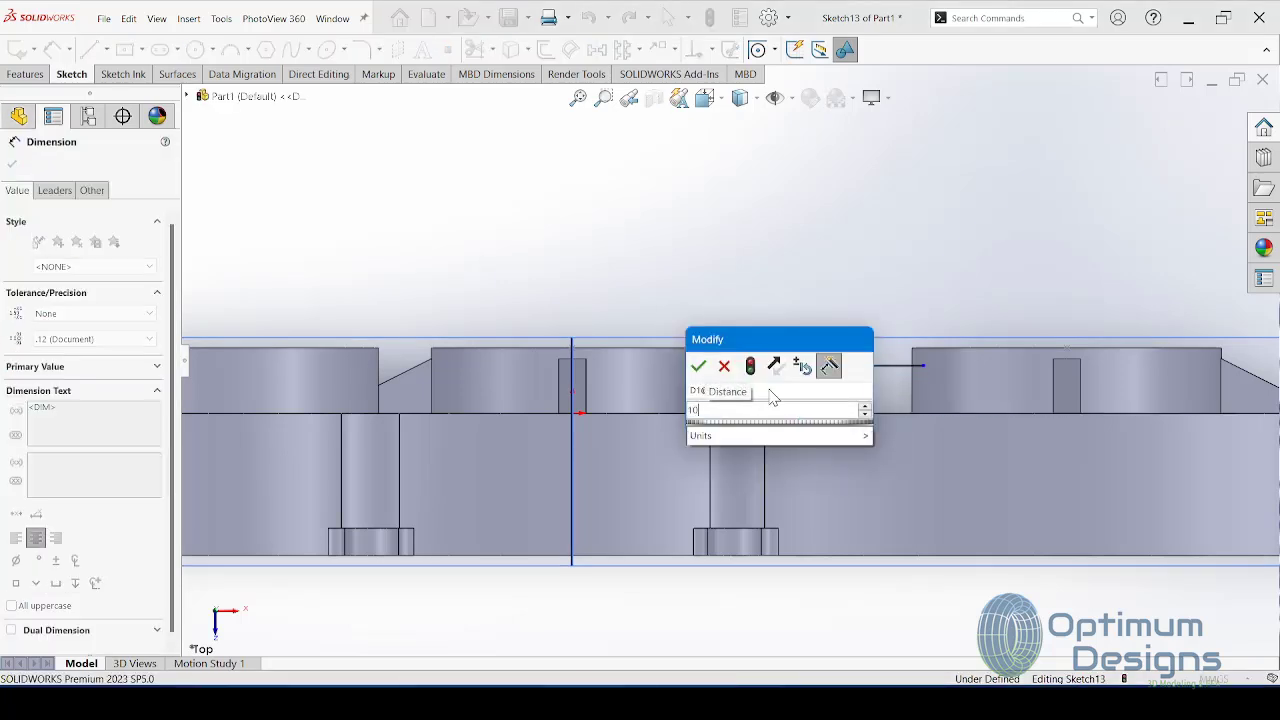
left_click(698, 366)
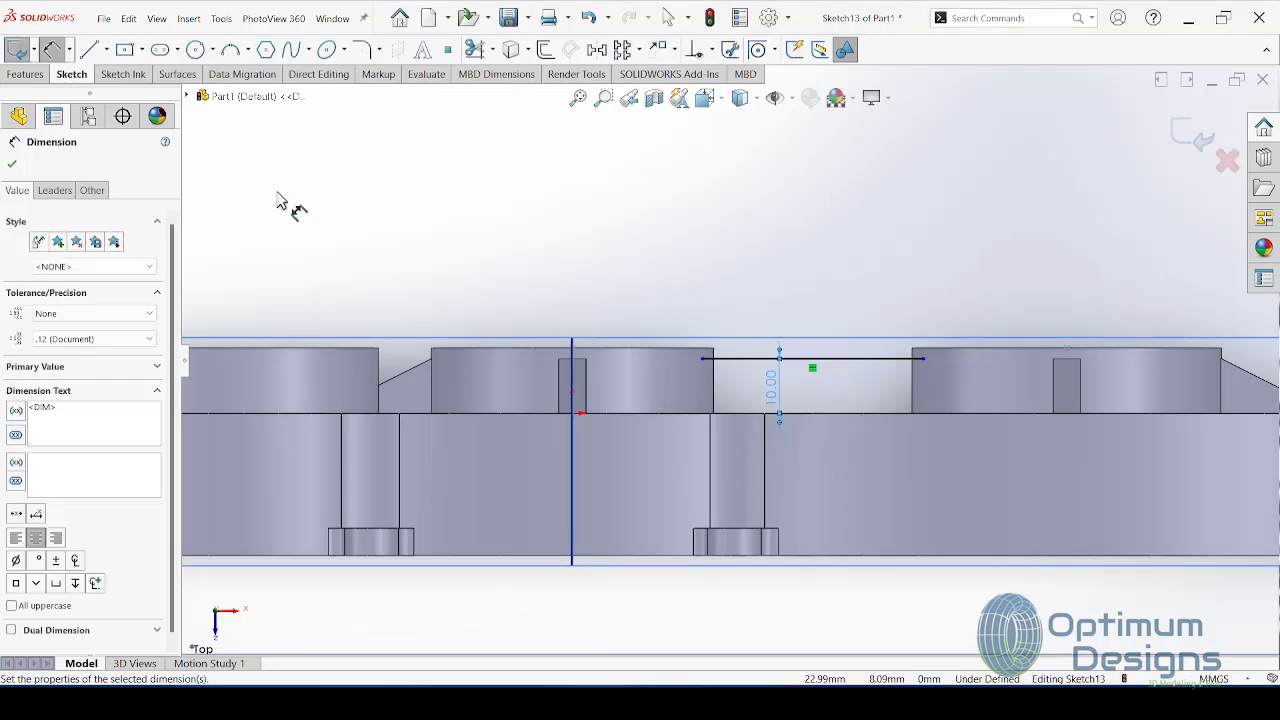
left_click(25, 74)
left_click(374, 49)
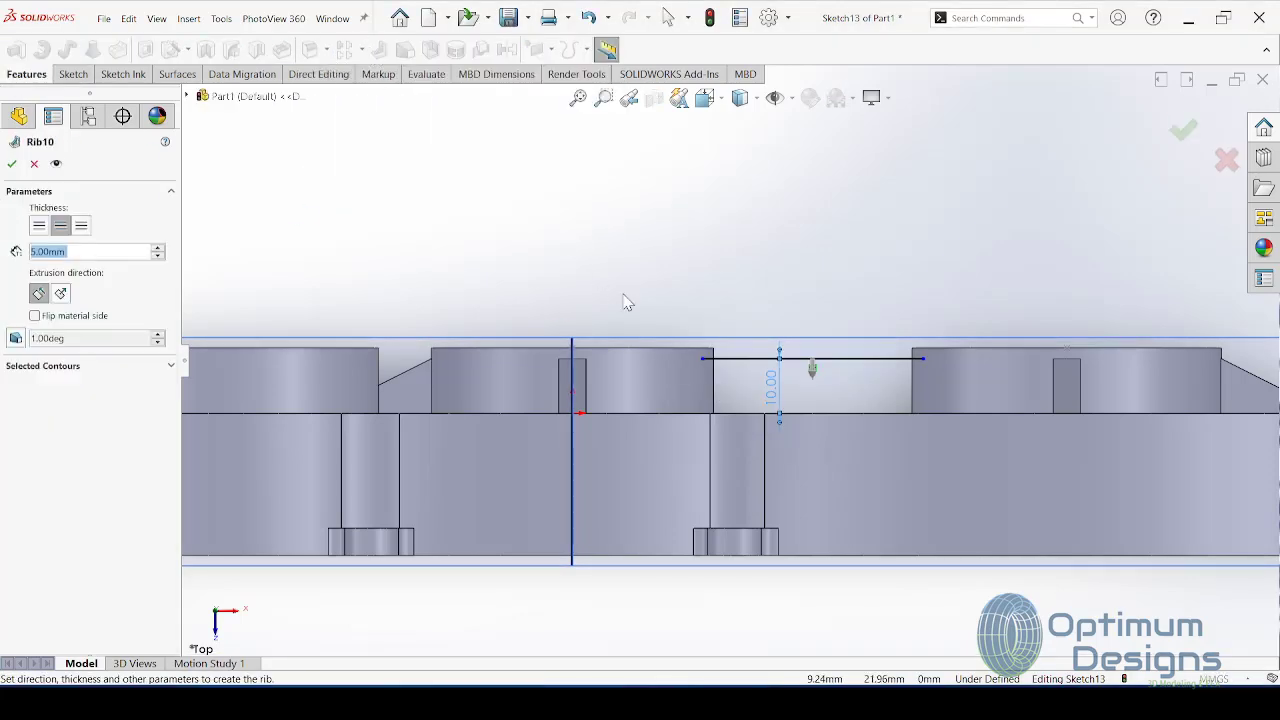
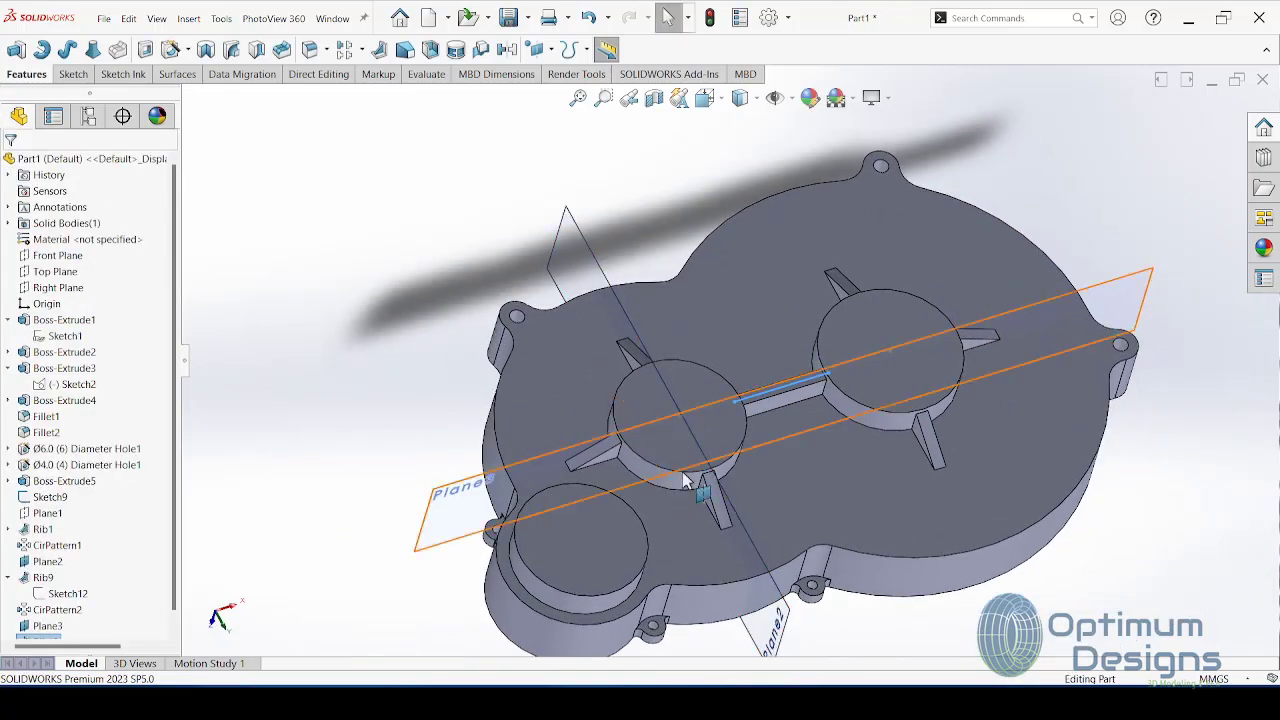
Step: Hide Plane3 and Plane2, then bring up the Full Dwg.png reference drawing
right_click(47, 625)
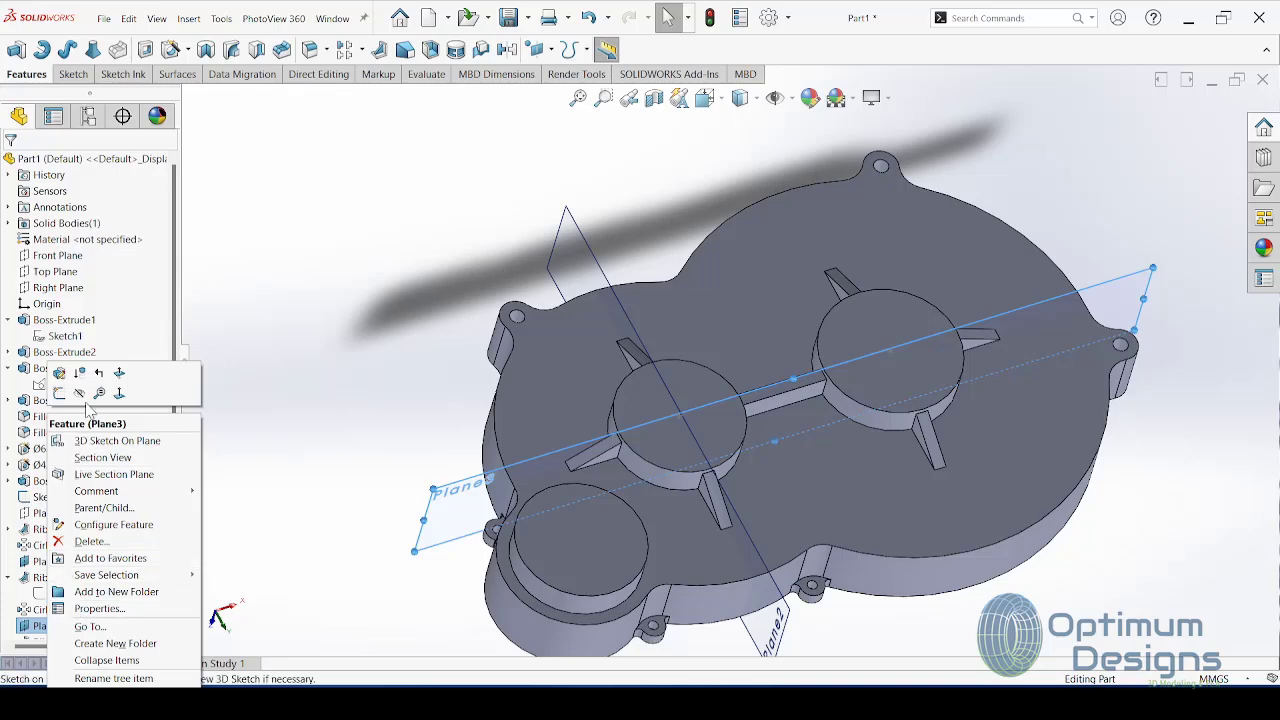
left_click(88, 372)
right_click(47, 561)
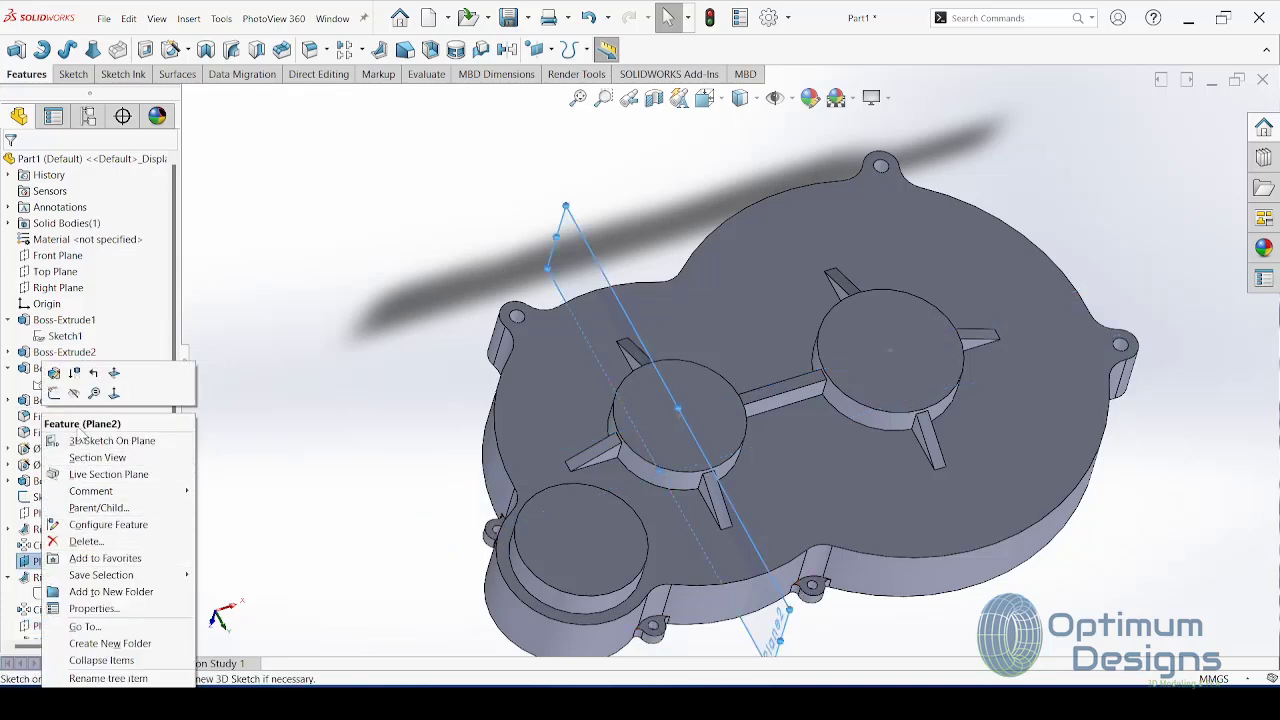
left_click(88, 372)
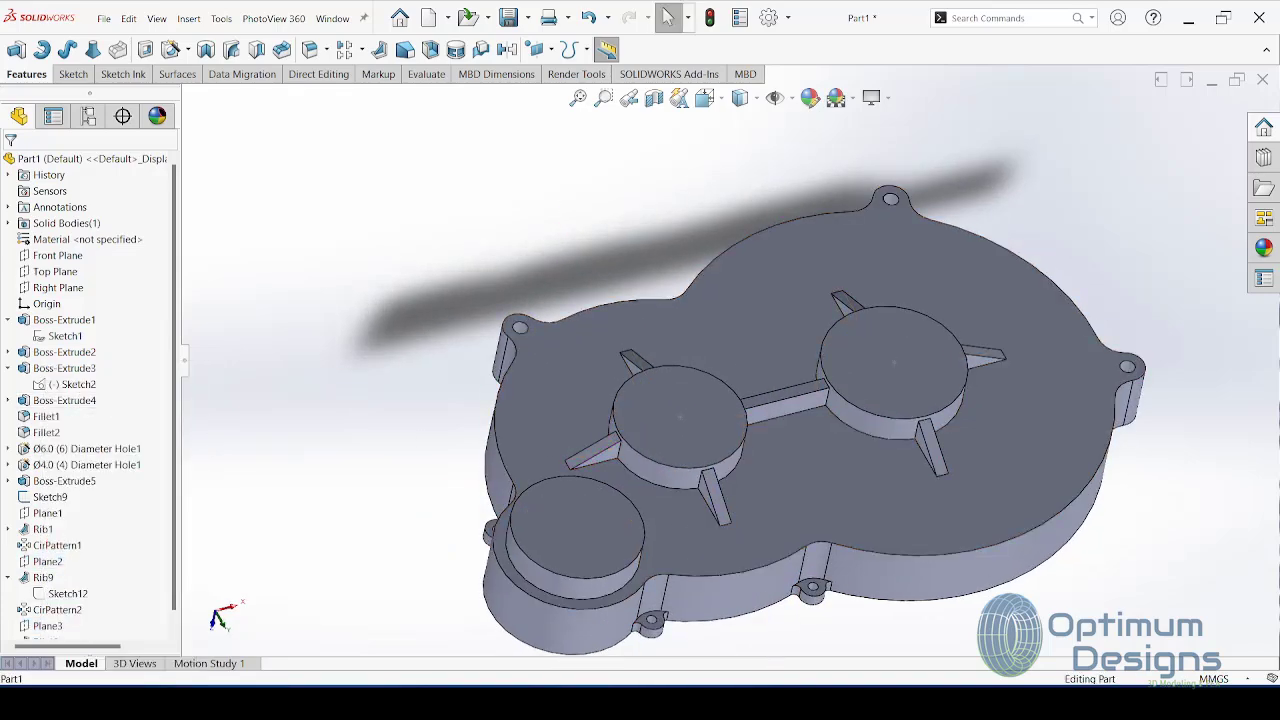
left_click(767, 567)
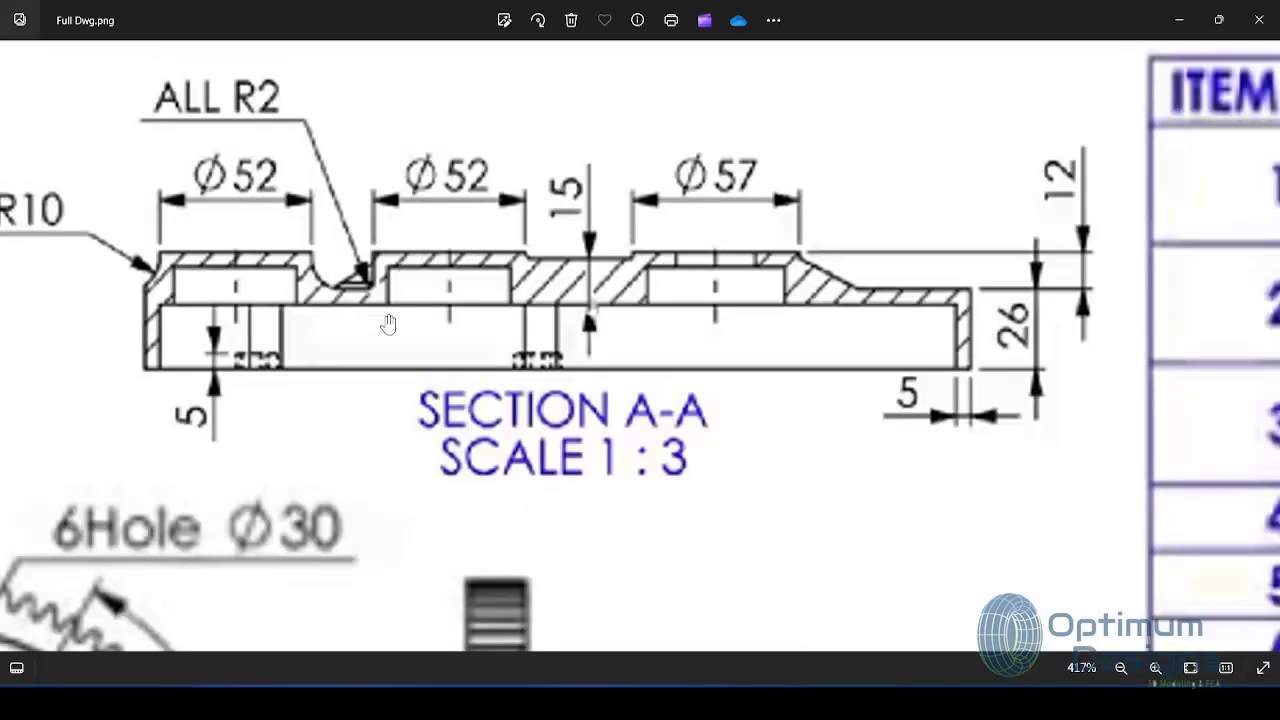
Step: Pan to read the Section A-A drawing, then minimize the Photos viewer
left_click_drag(570, 287, 635, 278)
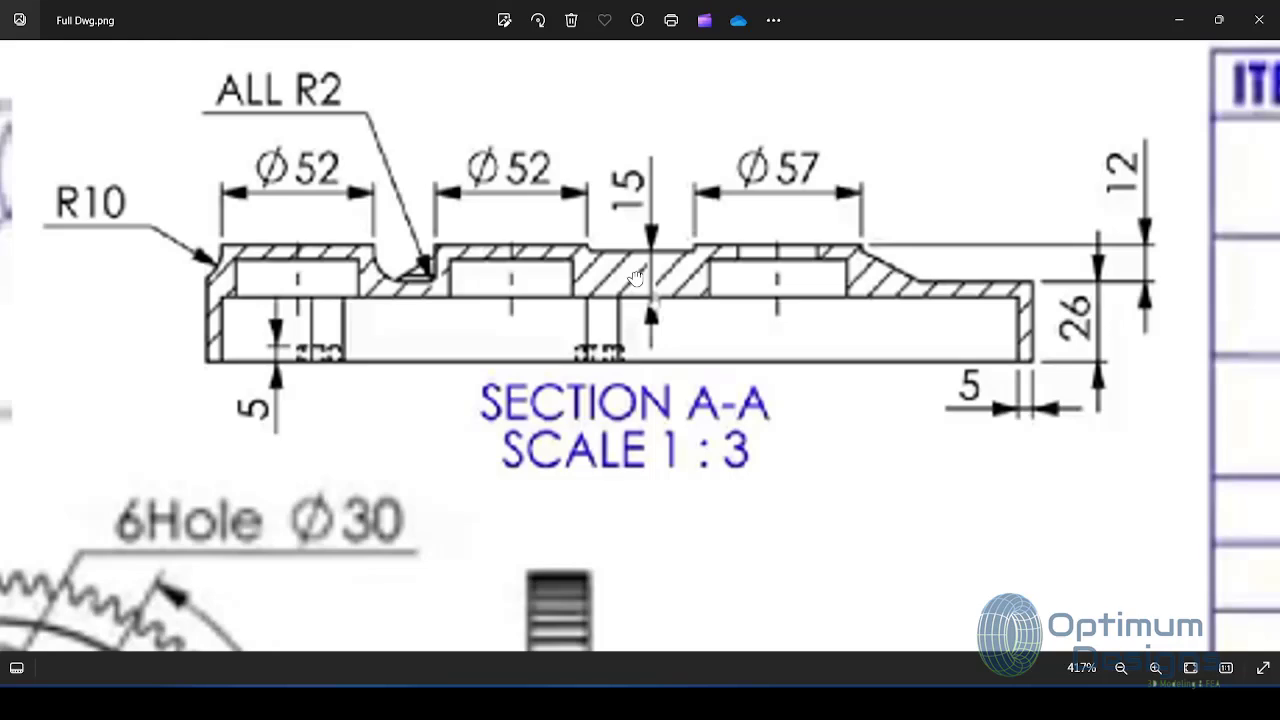
left_click(1179, 19)
Step: Fillet the connecting bar edge, boss bottom edge and base face at 2 mm
left_click(319, 58)
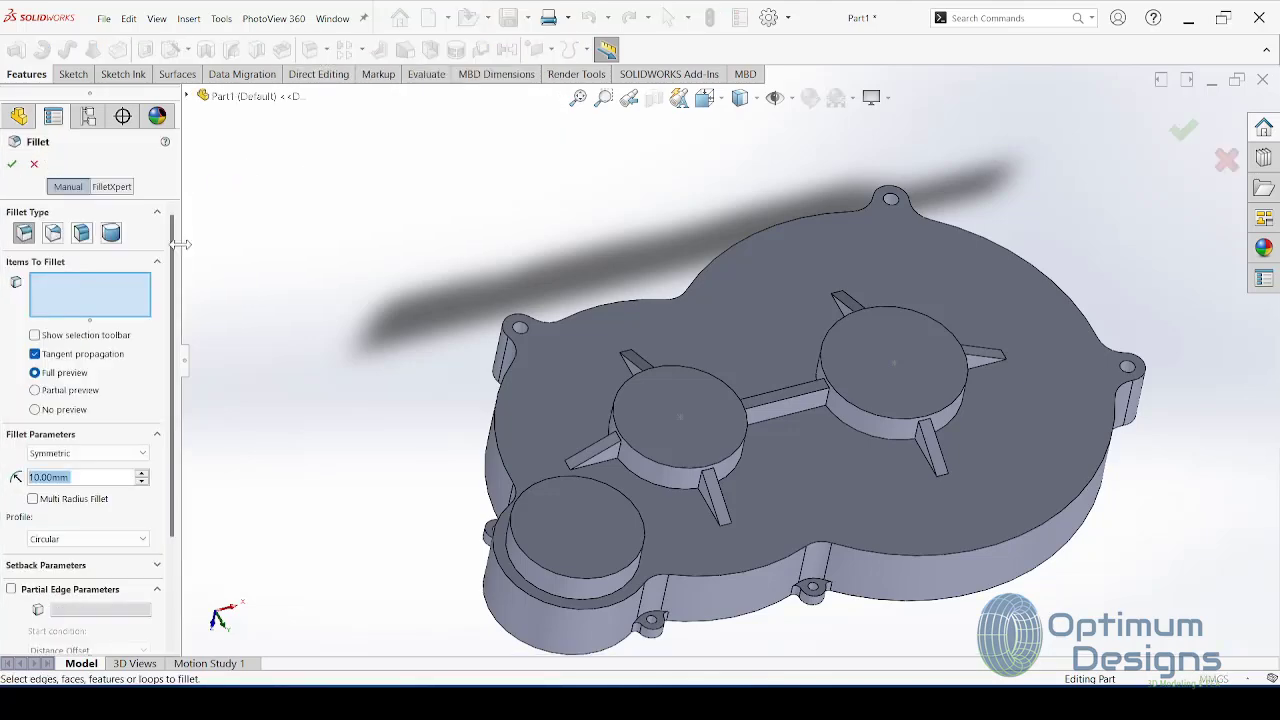
type("2")
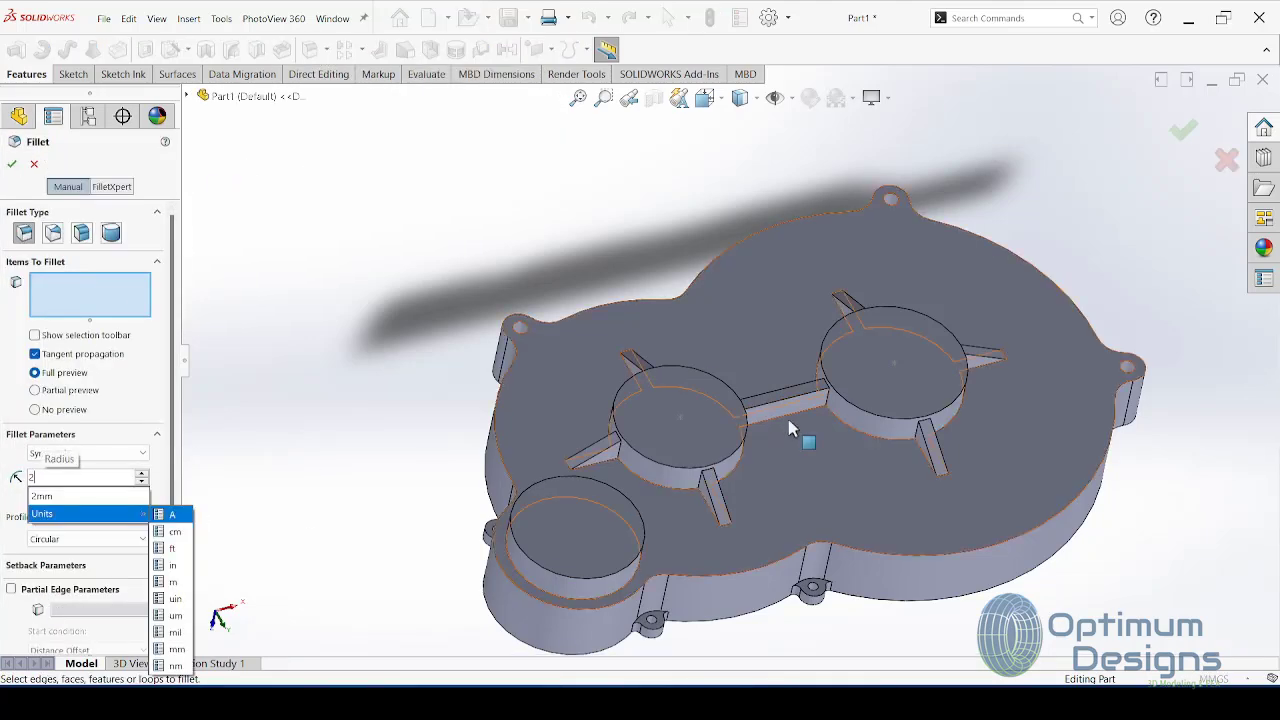
left_click(790, 445)
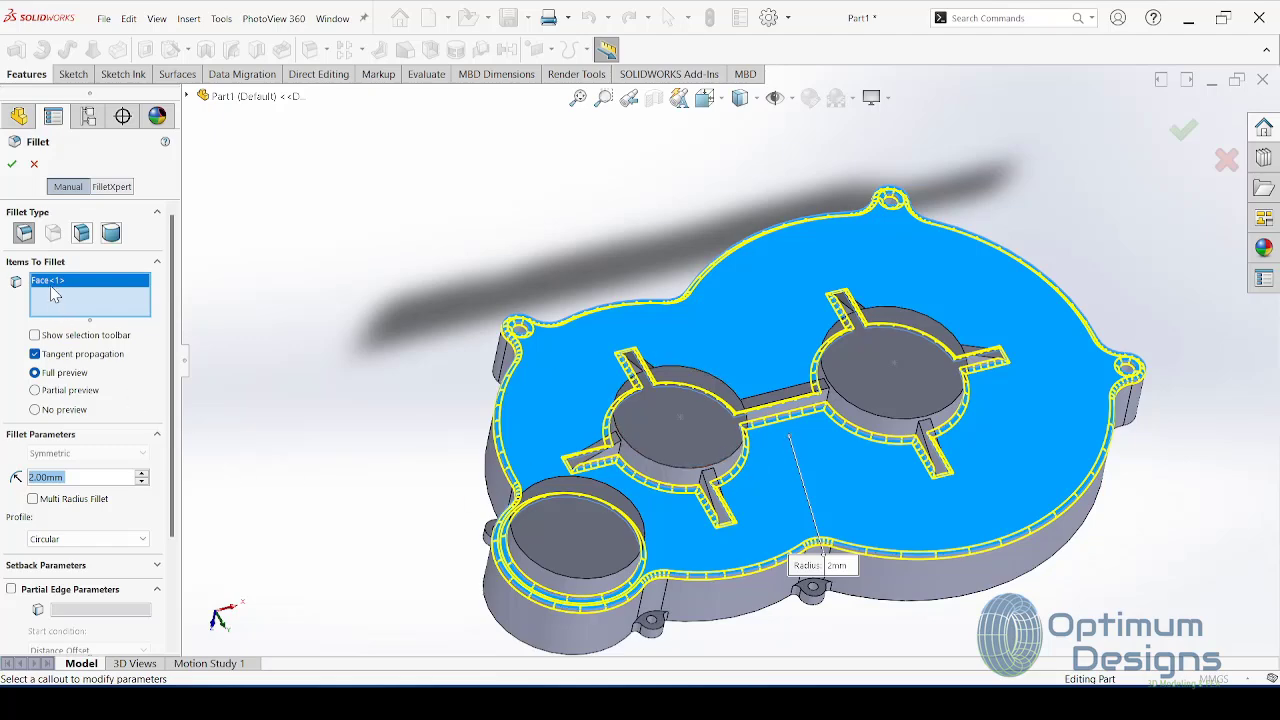
key("Delete")
scroll(808, 442, "down", 5)
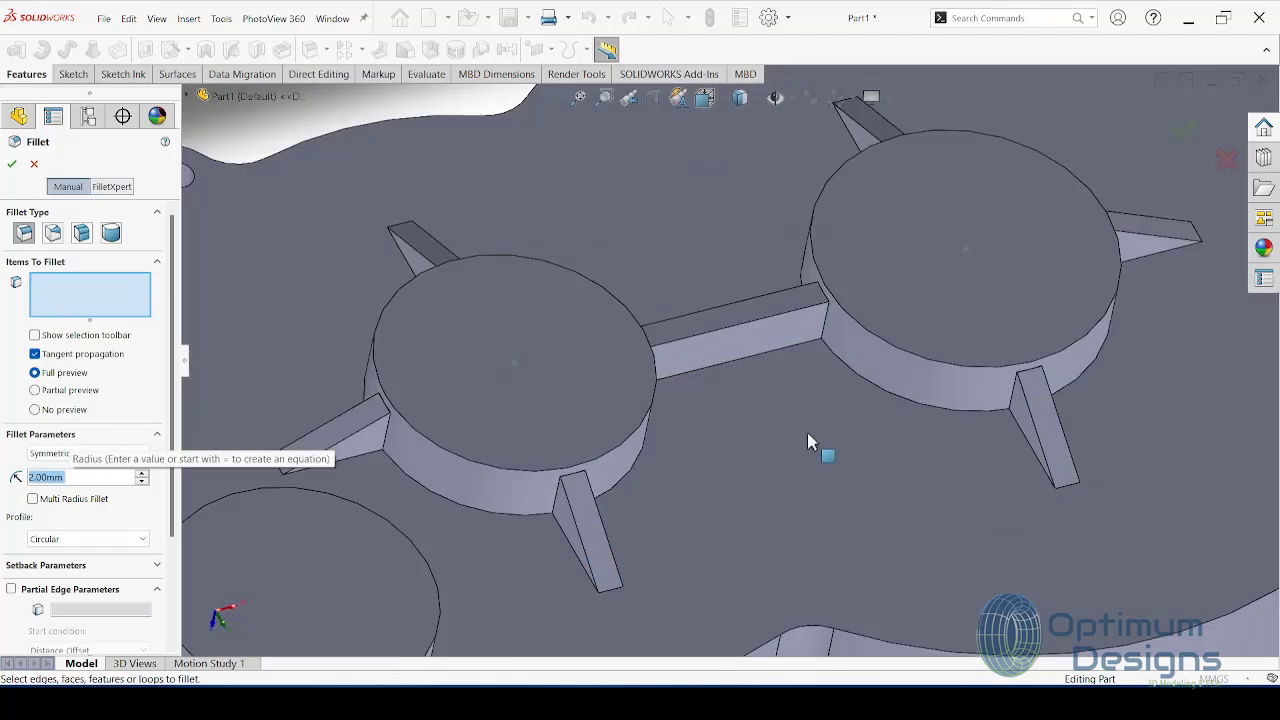
left_click(788, 358)
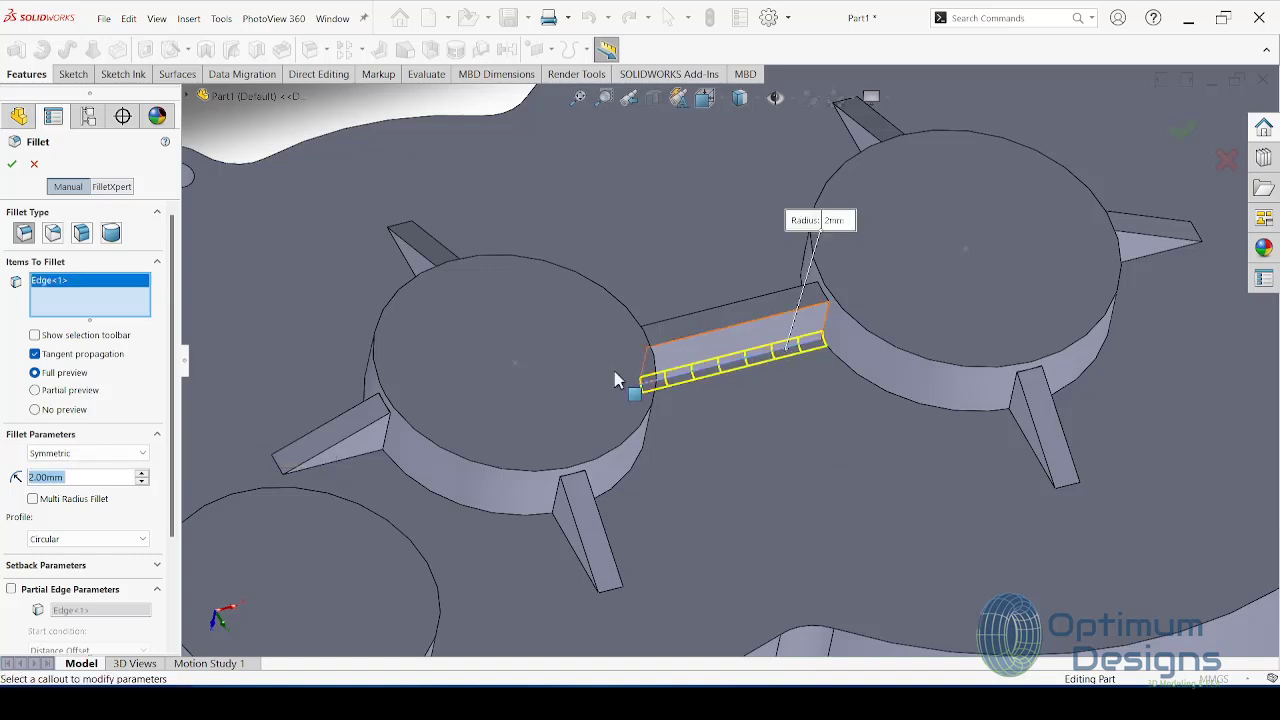
left_click(980, 414)
left_click(1072, 398)
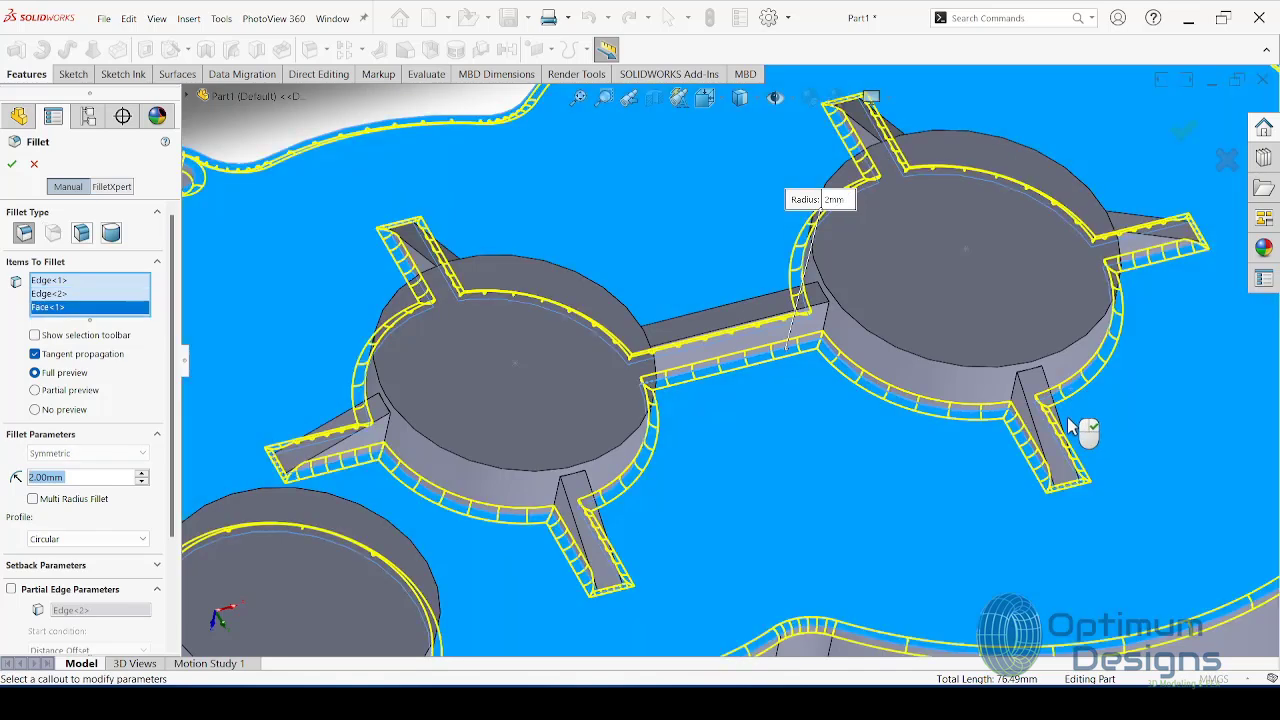
scroll(922, 441, "up", 3)
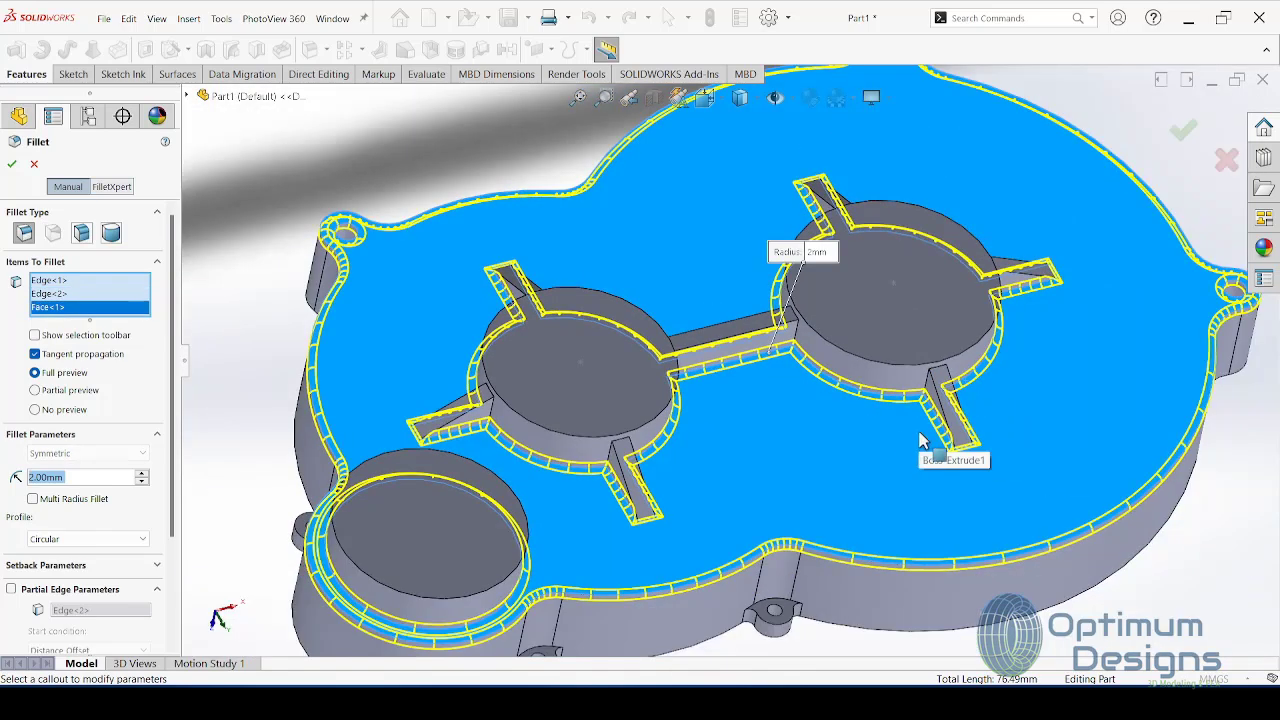
left_click(880, 566)
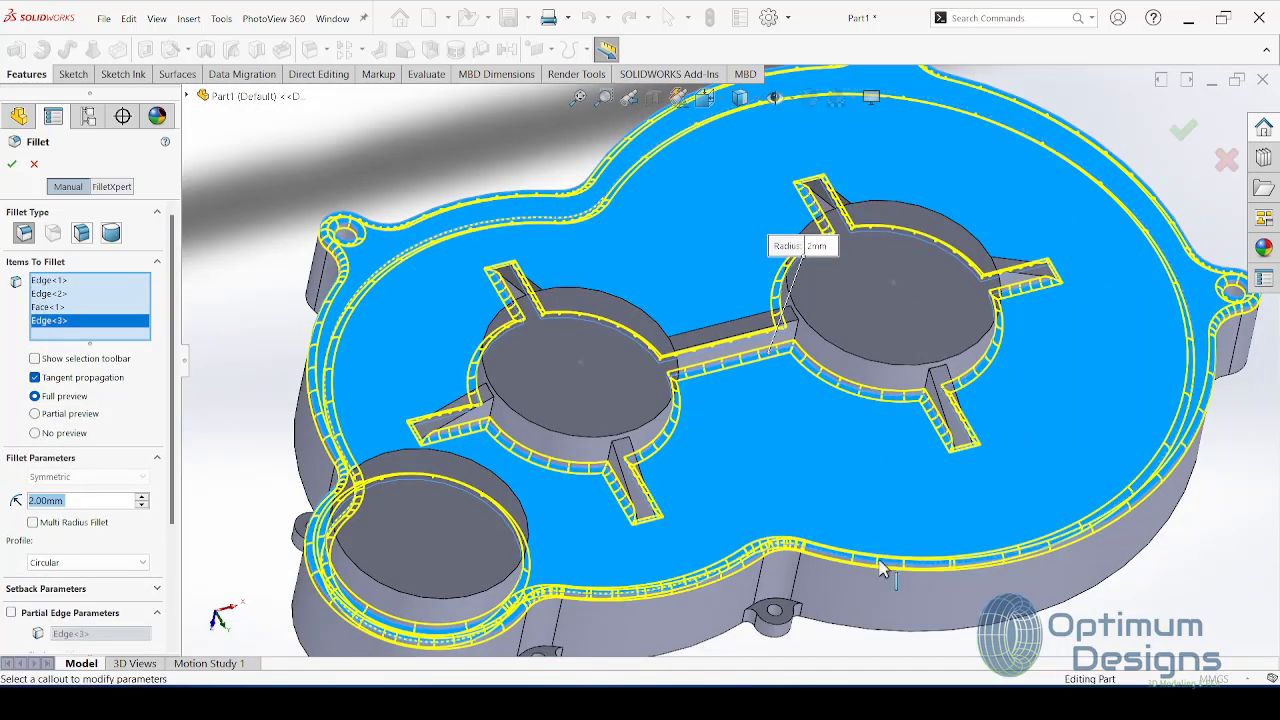
left_click(880, 566)
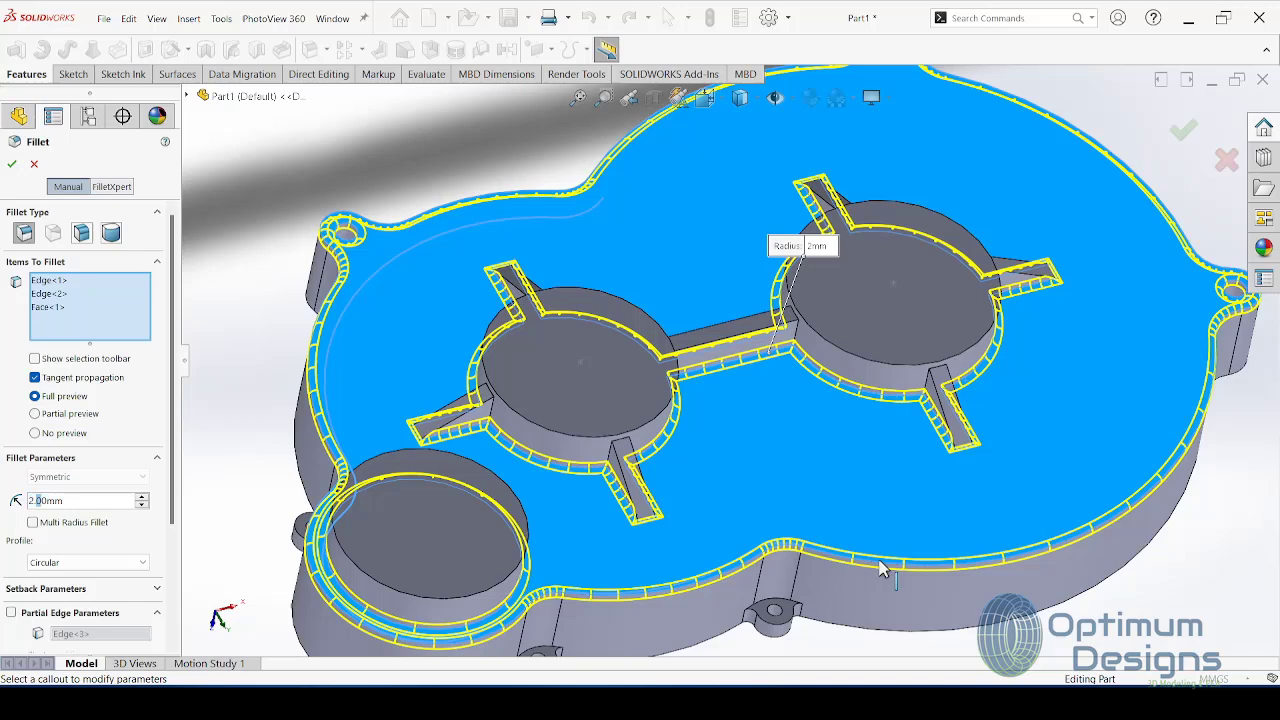
left_click(12, 163)
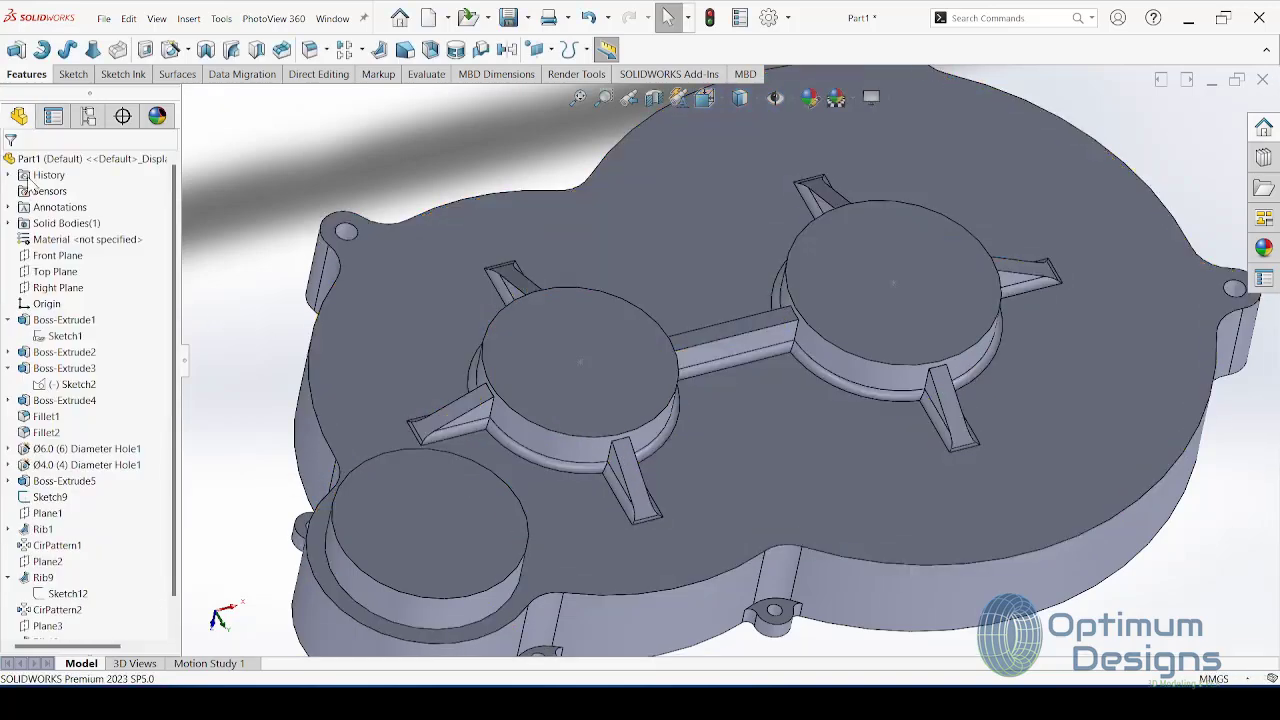
Step: Edit Fillet3 to also round the small boss's bottom edge
scroll(640, 470, "up", 3)
middle_click_drag(698, 505, 728, 500)
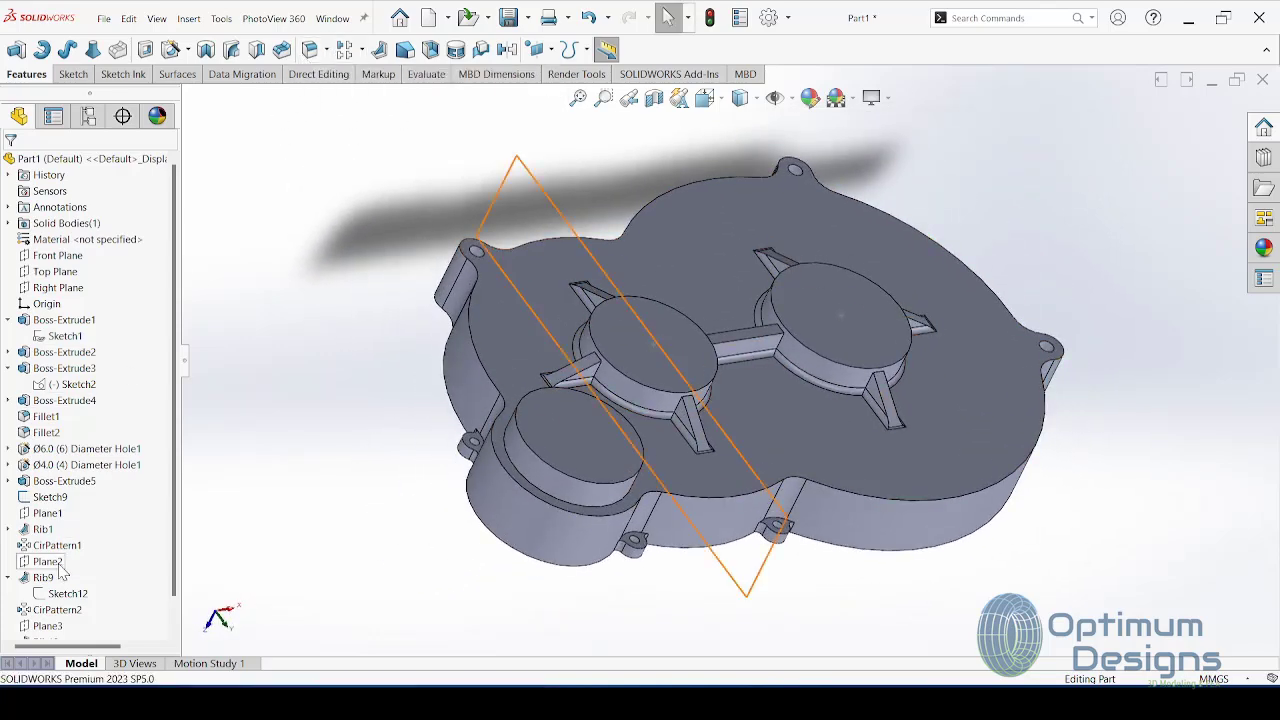
scroll(60, 615, "down", 1)
left_click(50, 624)
left_click(63, 578)
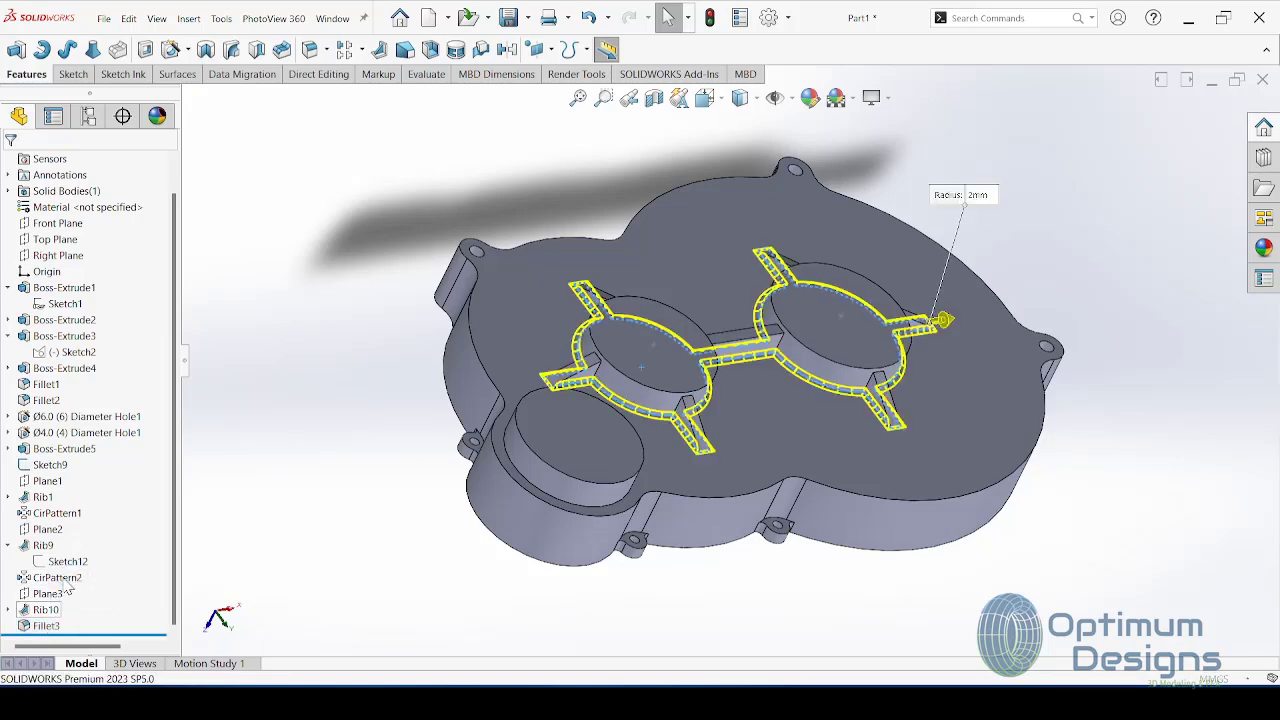
scroll(700, 462, "down", 4)
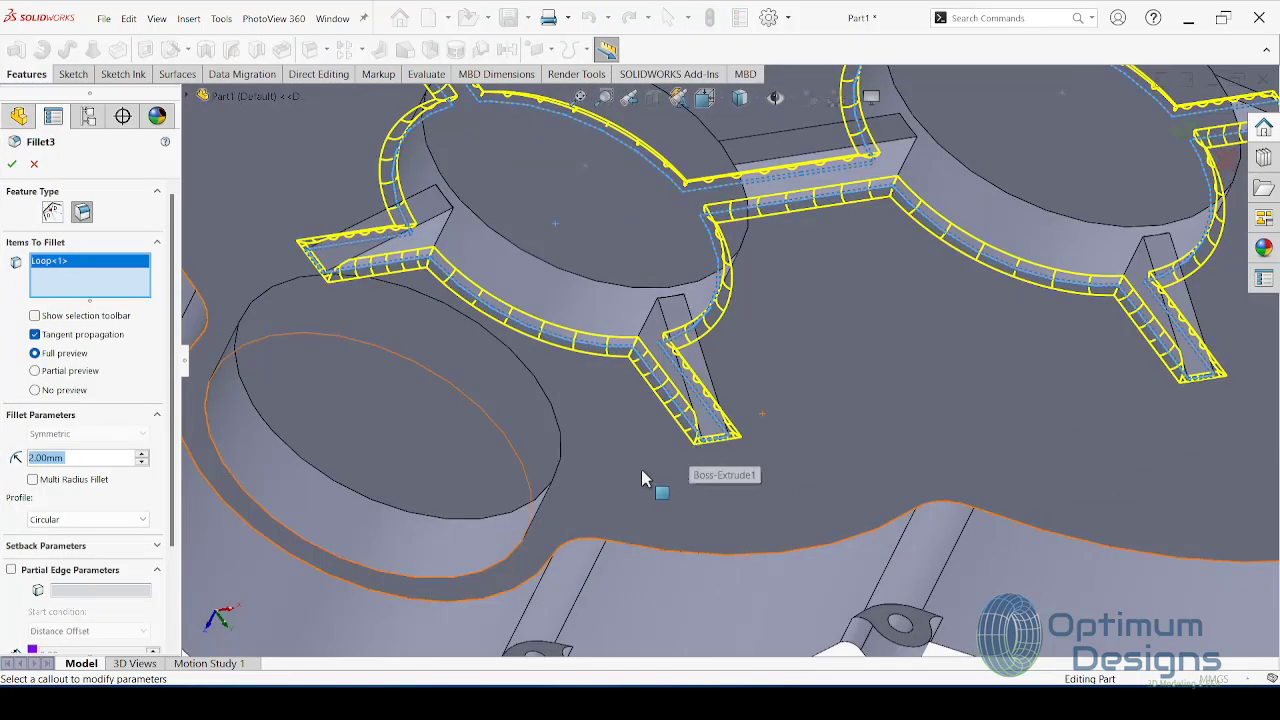
left_click(511, 558)
right_click(513, 562)
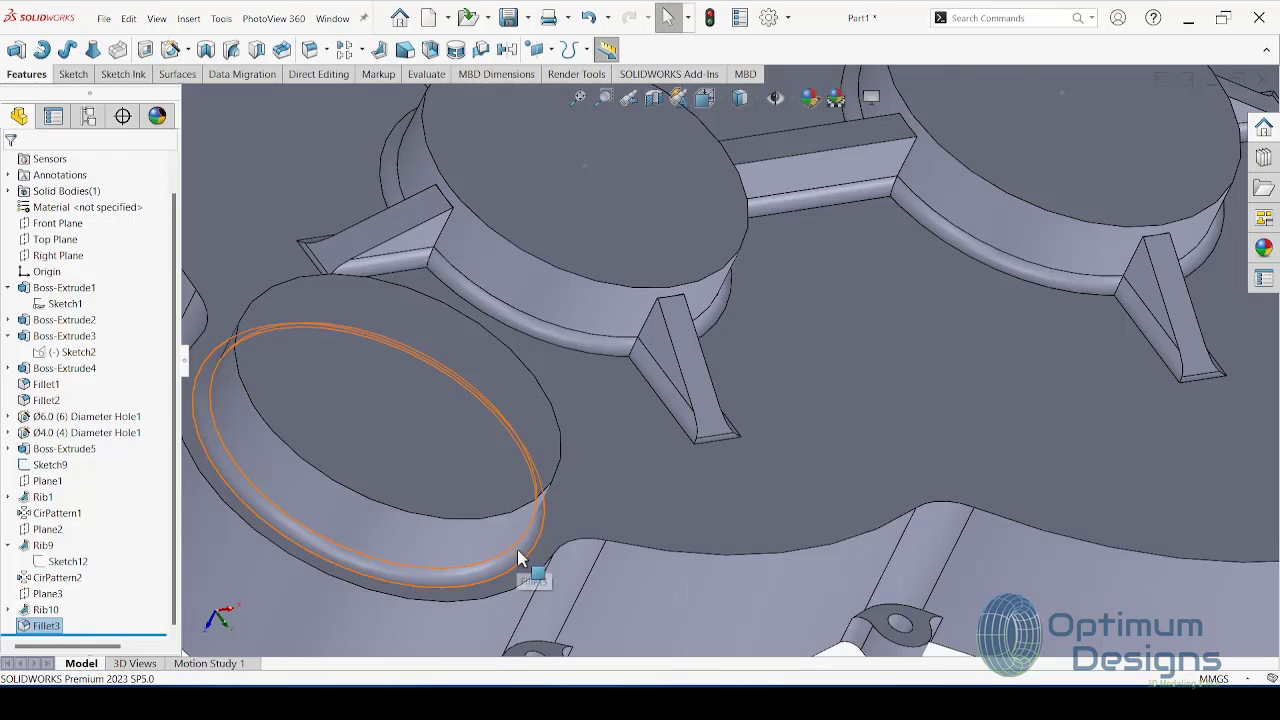
key("f")
mouse_move(517, 549)
middle_mouse_down()
mouse_move(565, 412)
mouse_move(582, 426)
middle_mouse_up()
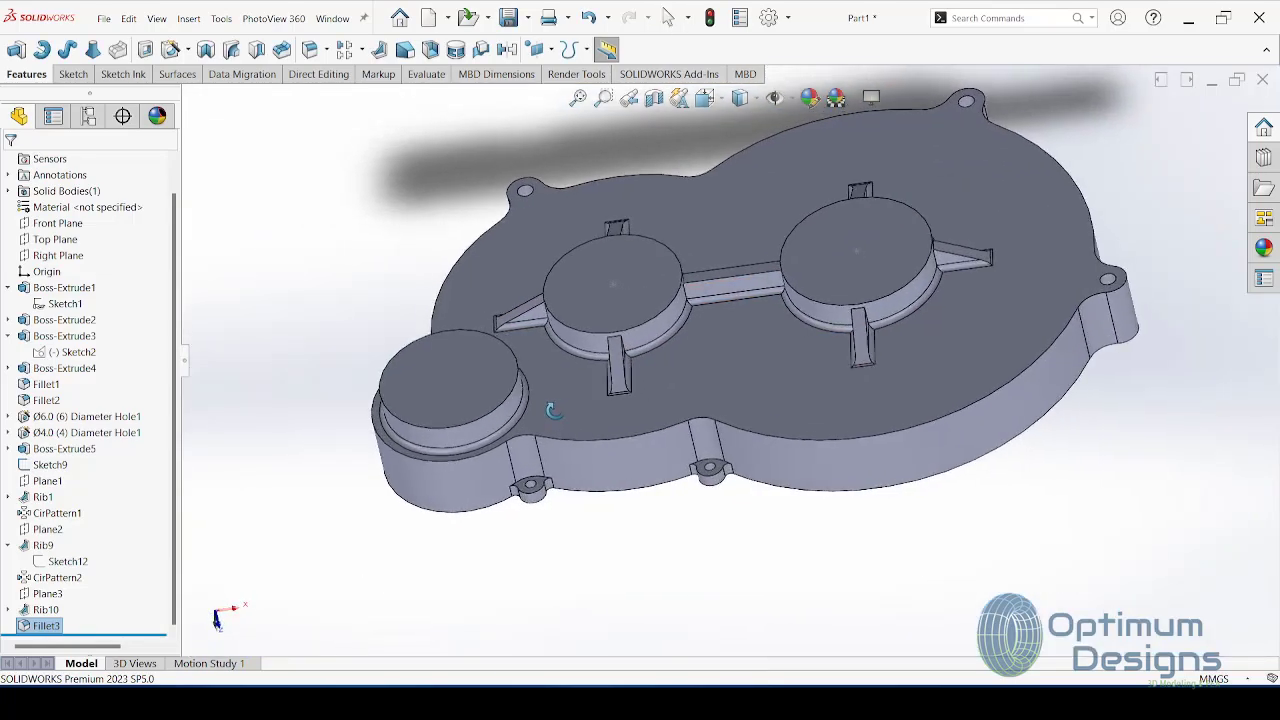
Step: Switch to a face-on view and start Save As at the Desktop
key("space")
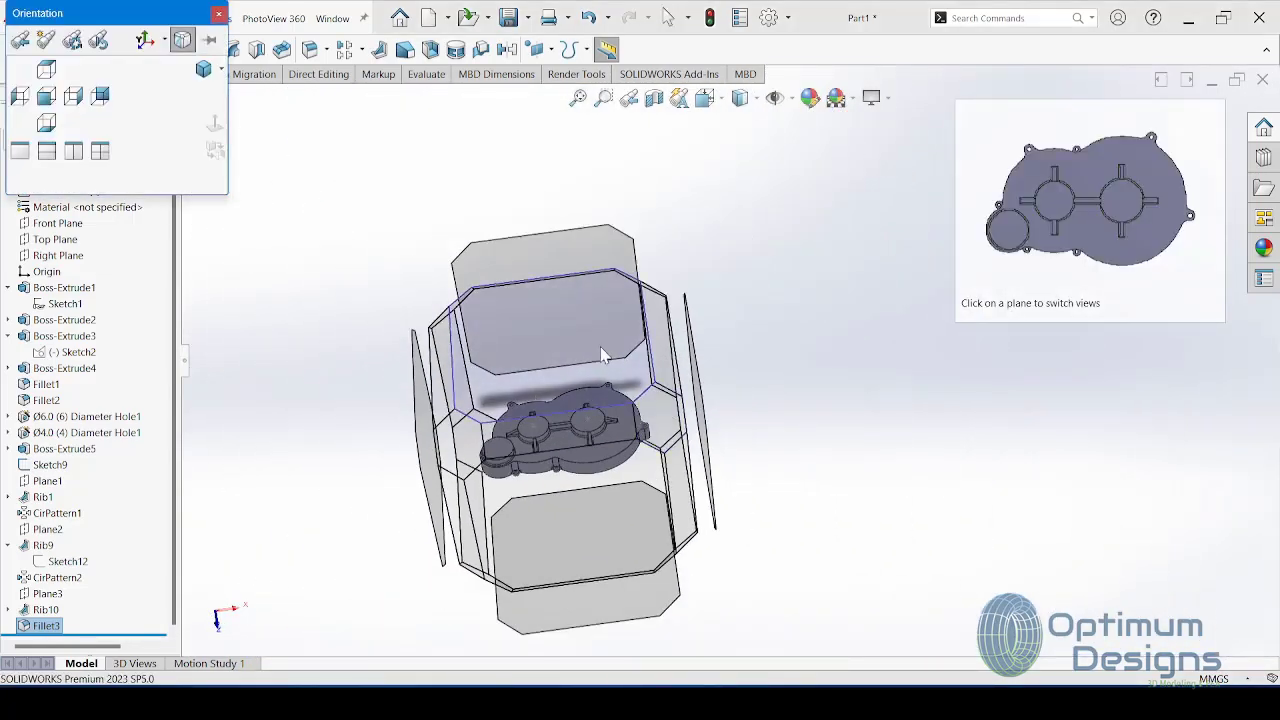
left_click(600, 346)
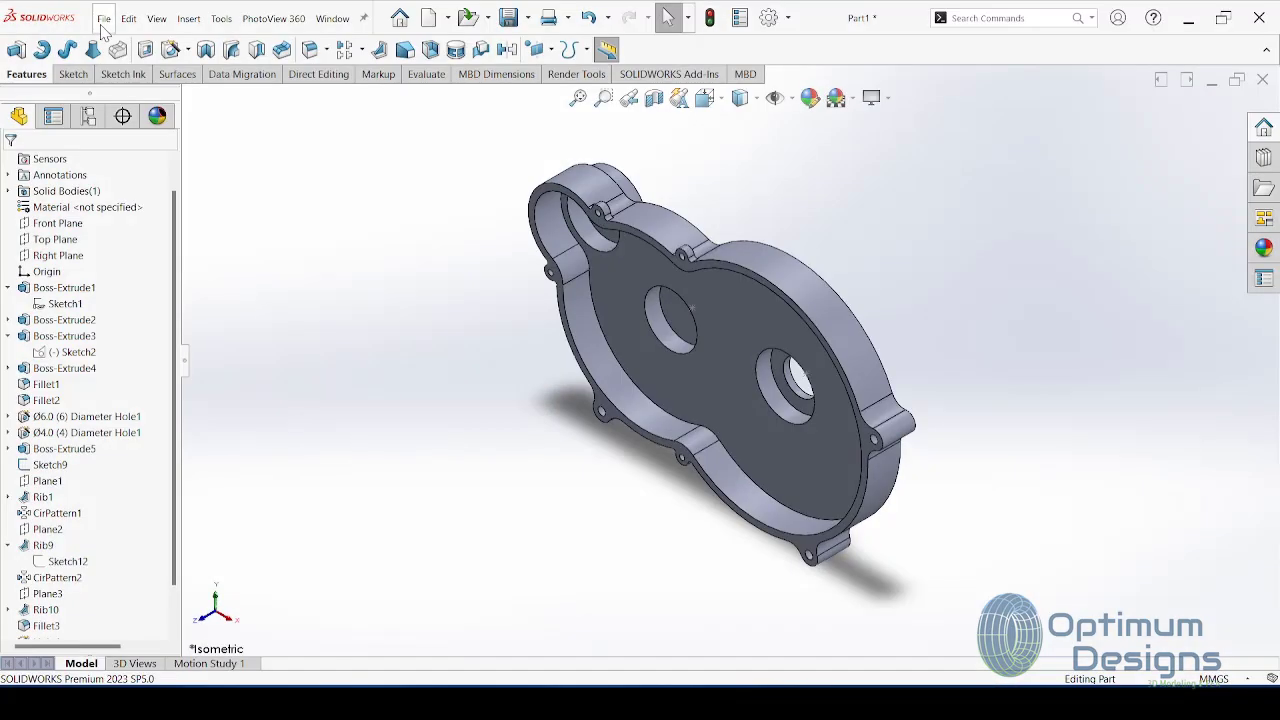
left_click(103, 18)
left_click(141, 199)
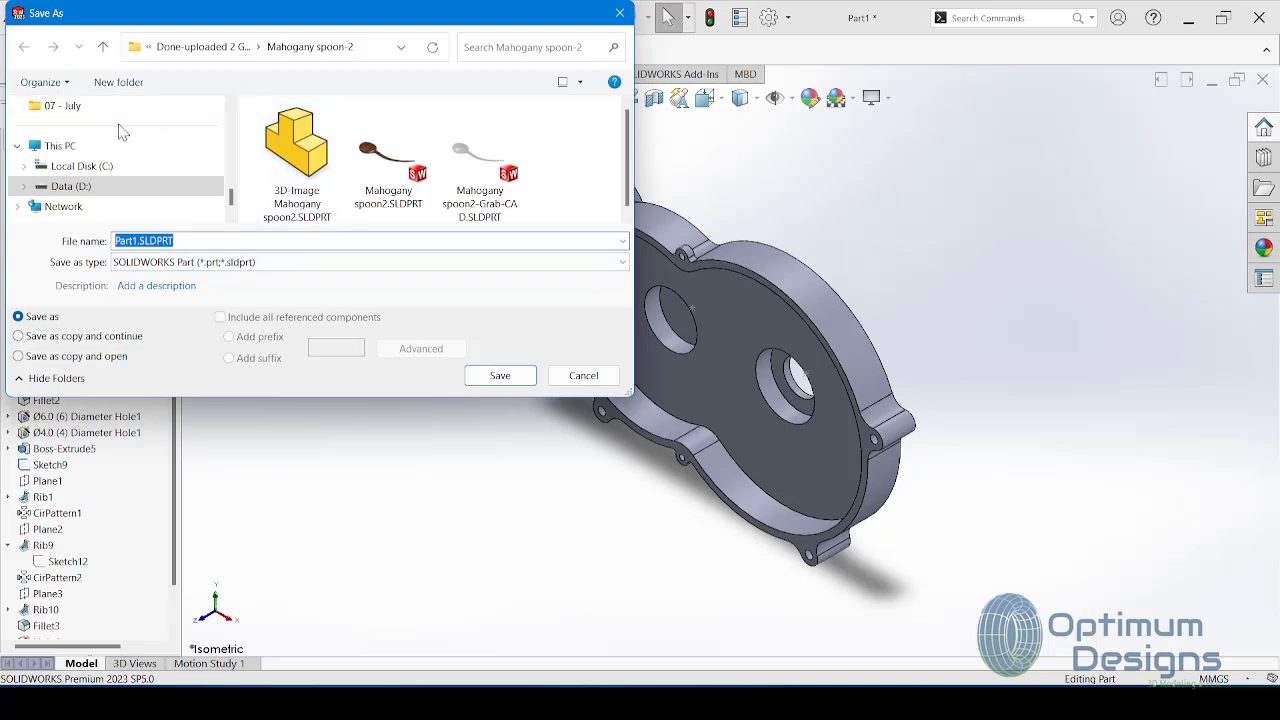
scroll(93, 165, "up", 1)
scroll(100, 160, "up", 3)
scroll(110, 157, "up", 3)
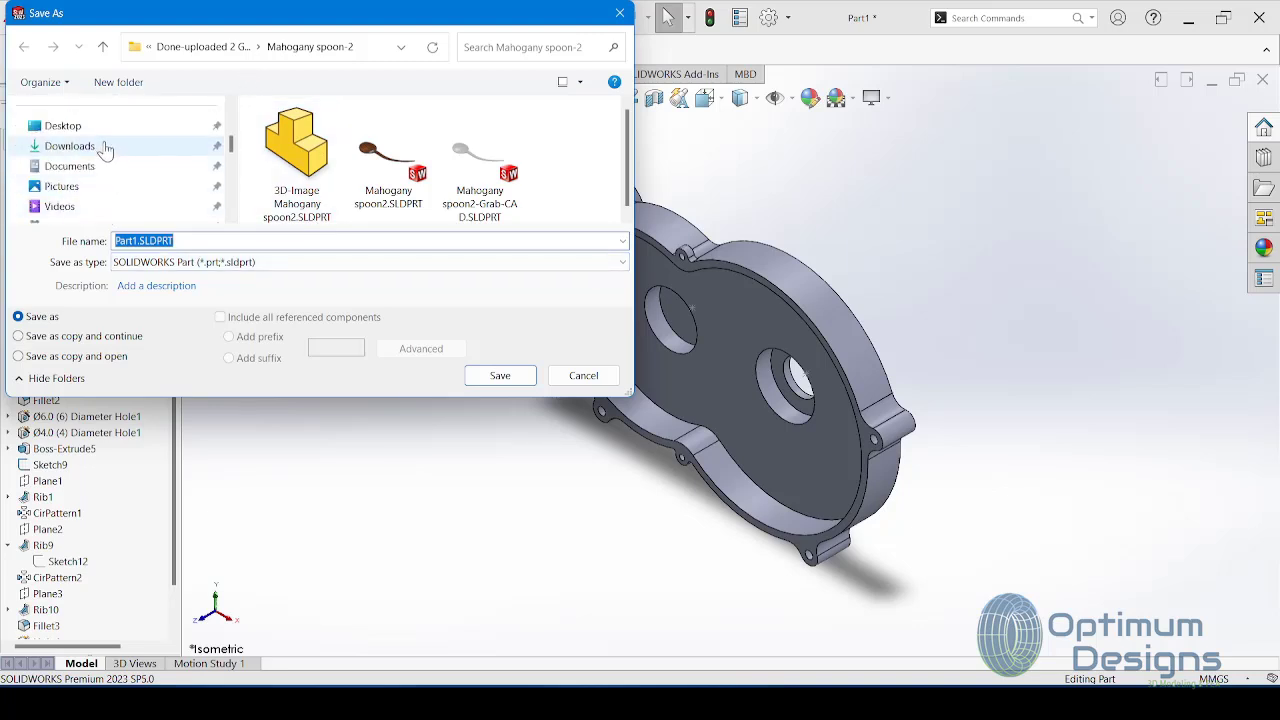
left_click(120, 128)
Step: Save the part as Gearbox Front-Cover.SLDPRT in the Gear Box folder
scroll(460, 170, "down", 2)
scroll(463, 177, "up", 1)
scroll(463, 177, "down", 1)
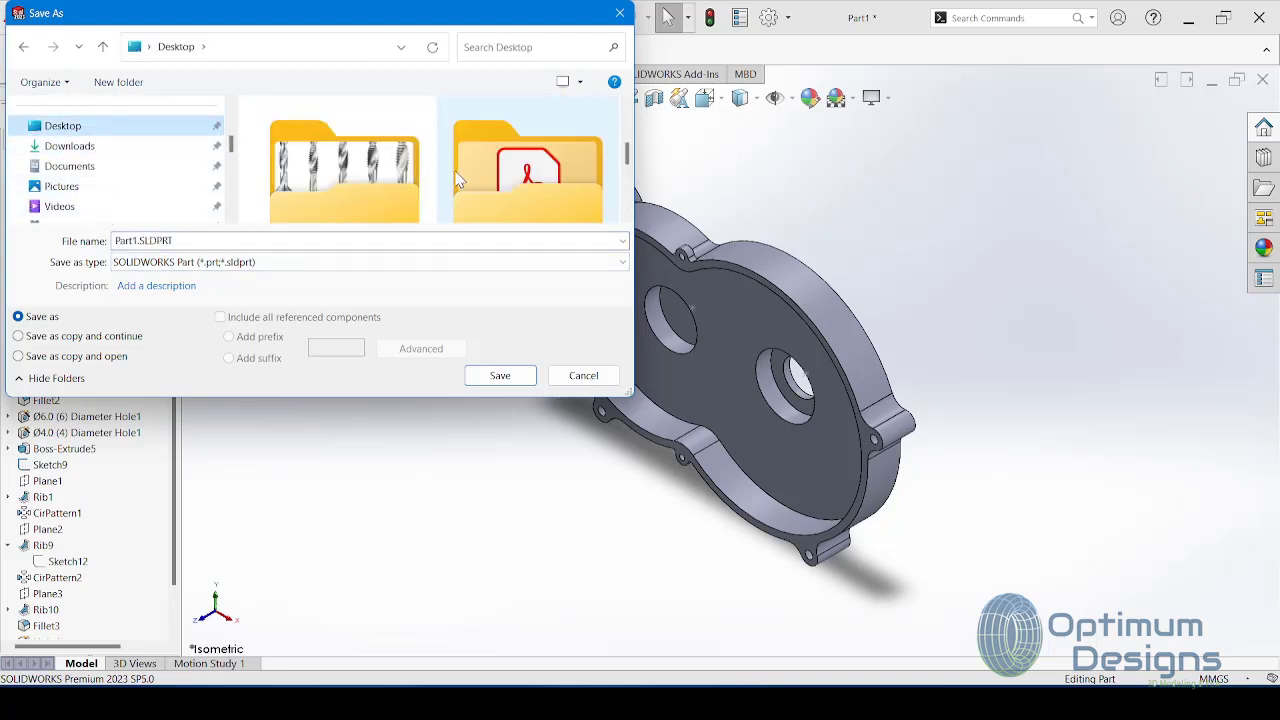
scroll(484, 168, "up", 1)
scroll(520, 160, "down", 2)
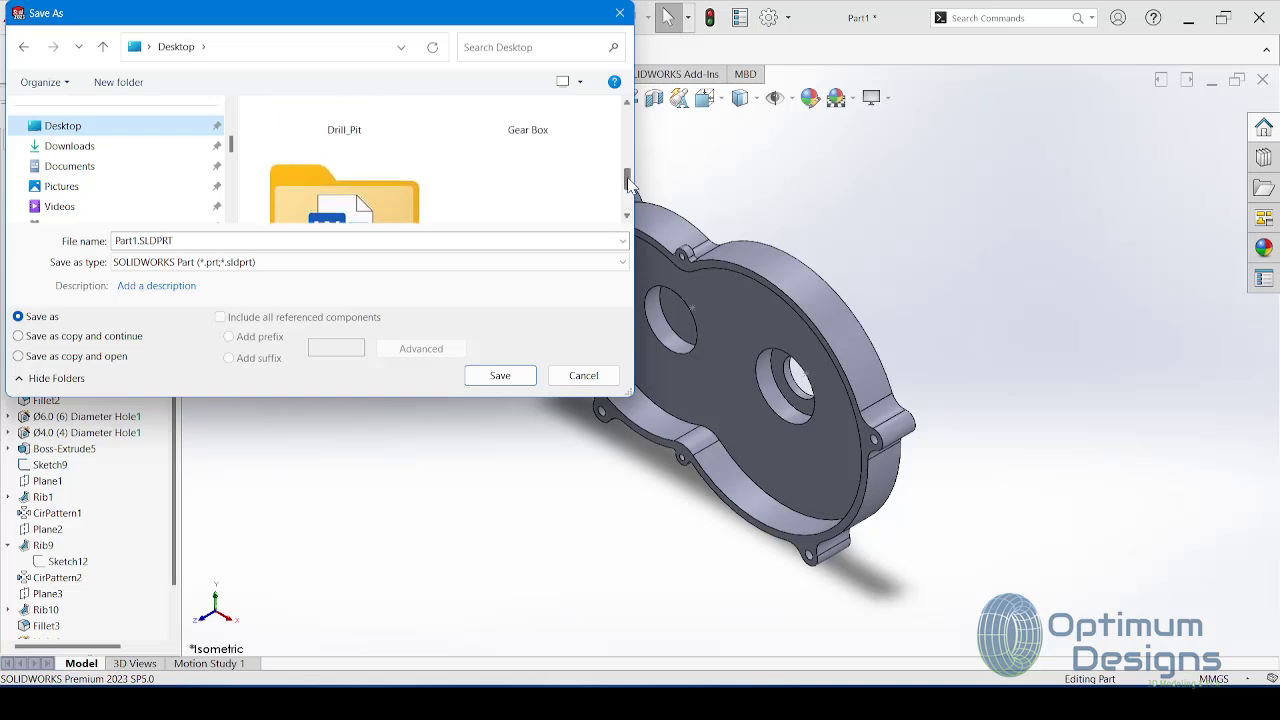
scroll(520, 160, "up", 1)
double_click(526, 115)
left_click(189, 243)
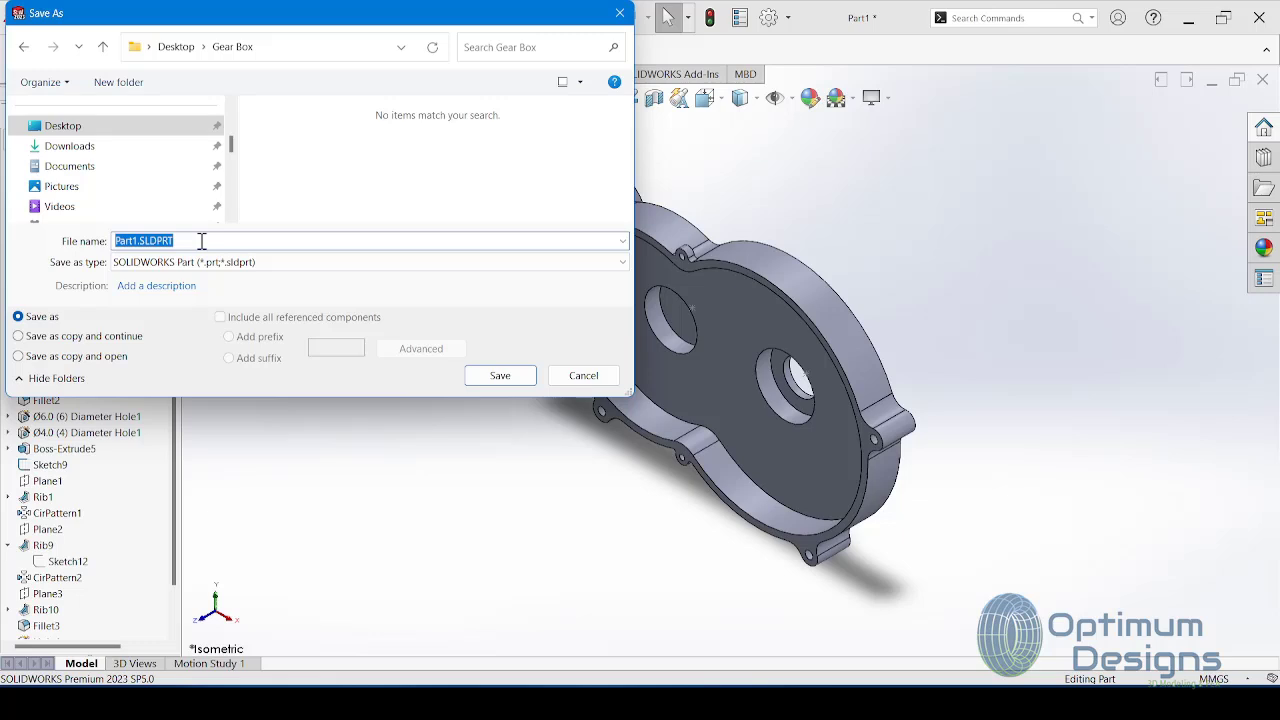
type("gEARBOX")
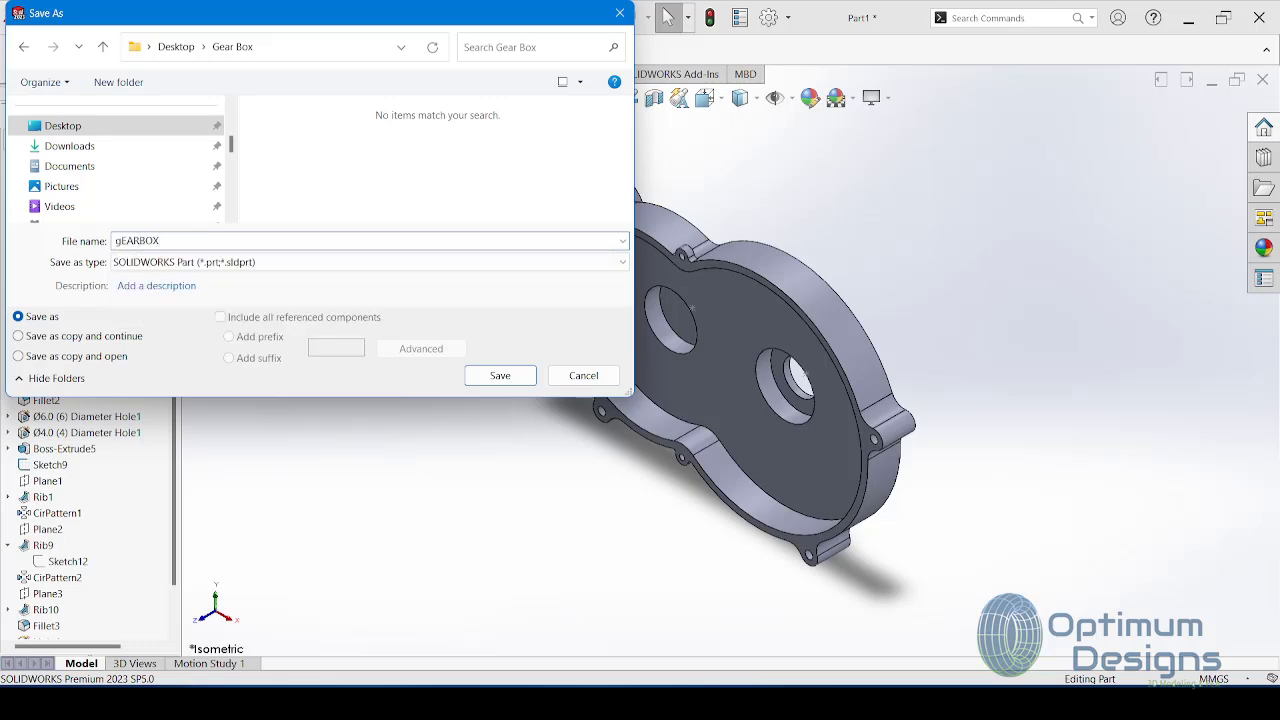
type("Gea")
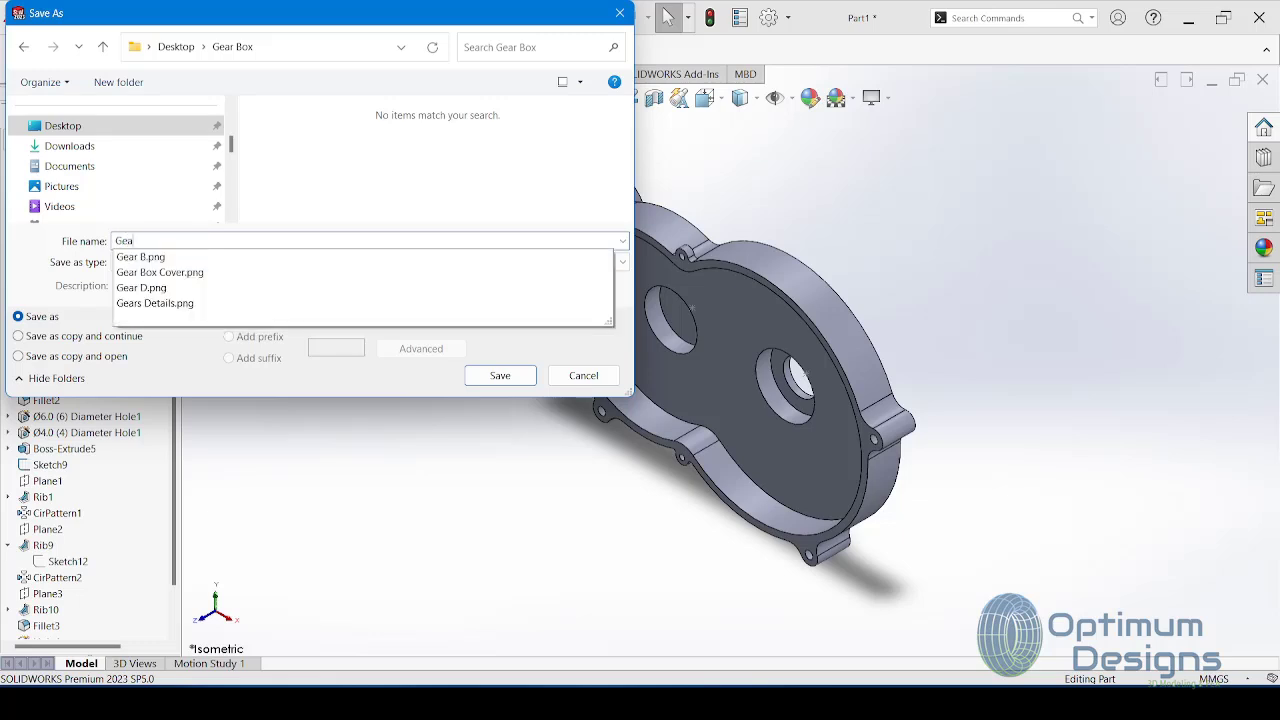
type("rbox Front-Cover")
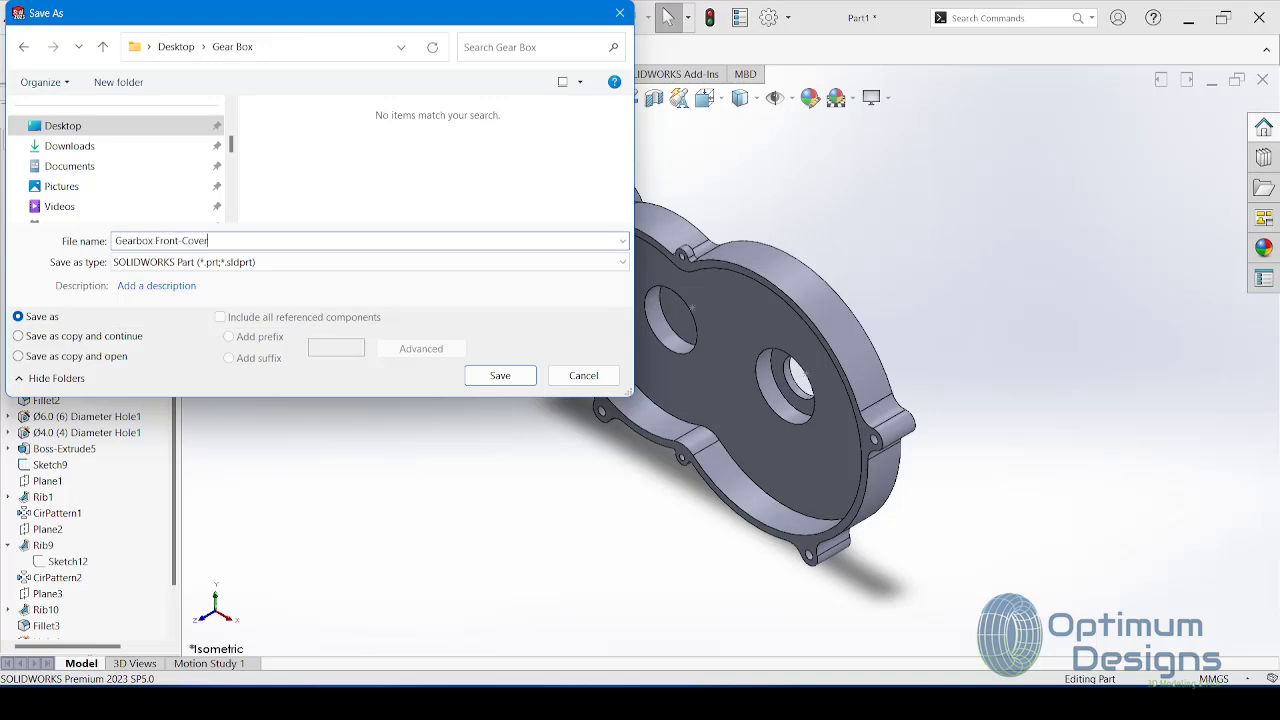
key("Return")
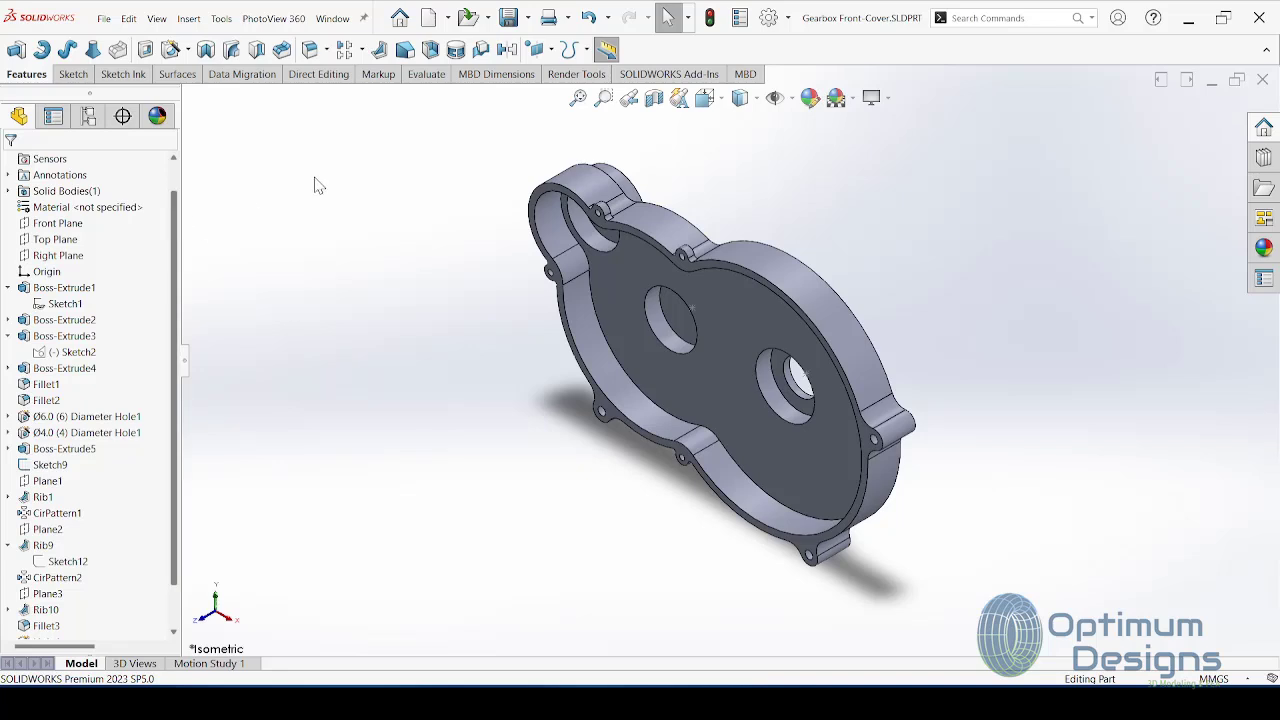
Step: Mirror the Hole6 body about the front rim face as a separate body
left_click(507, 50)
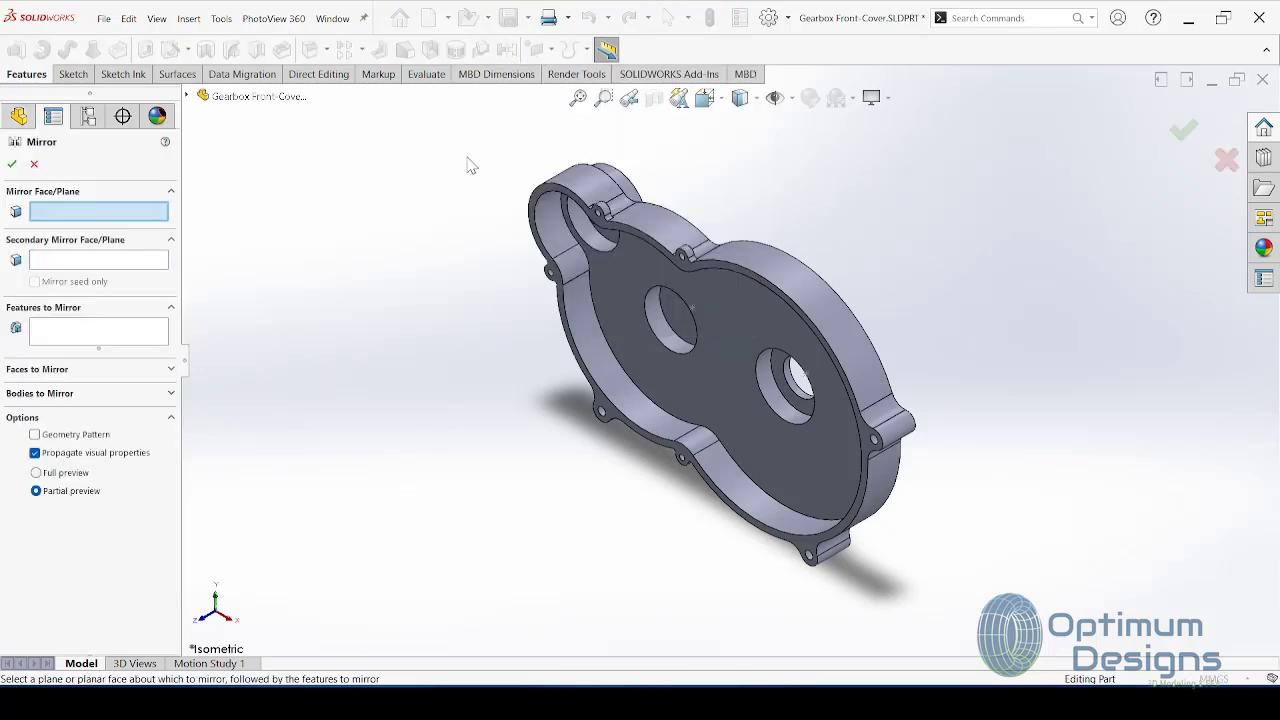
left_click(563, 195)
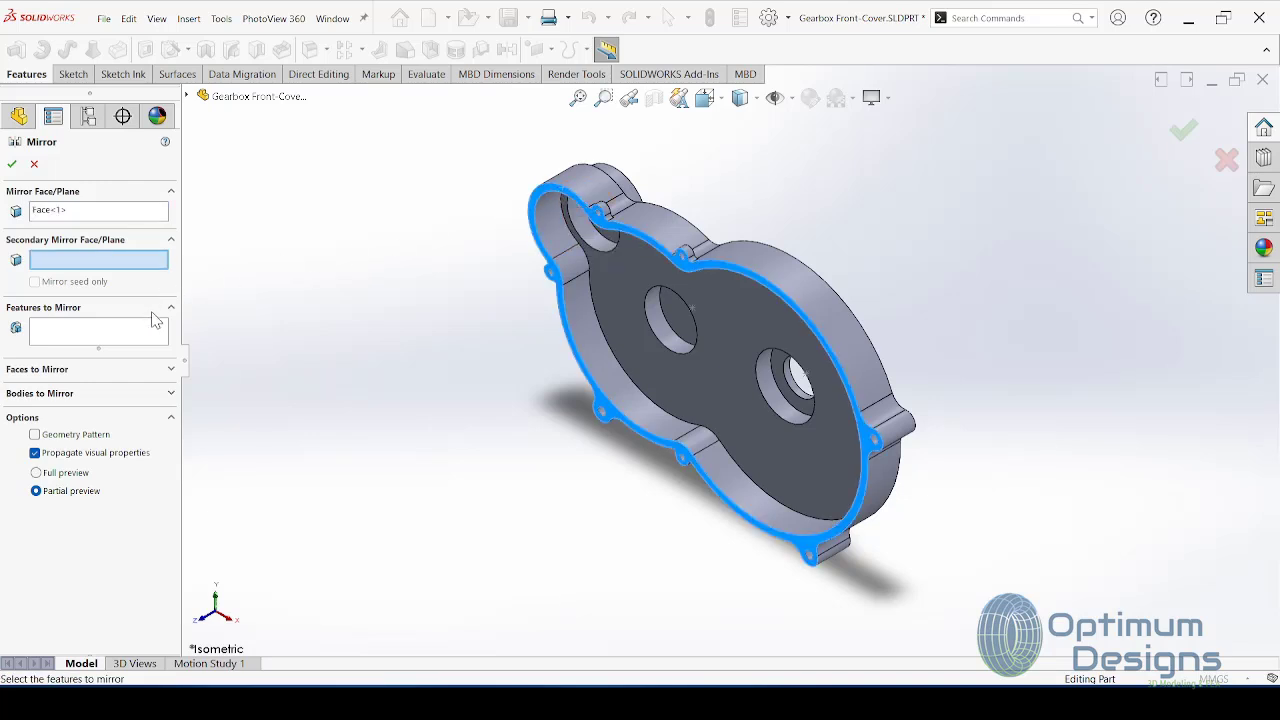
left_click(79, 395)
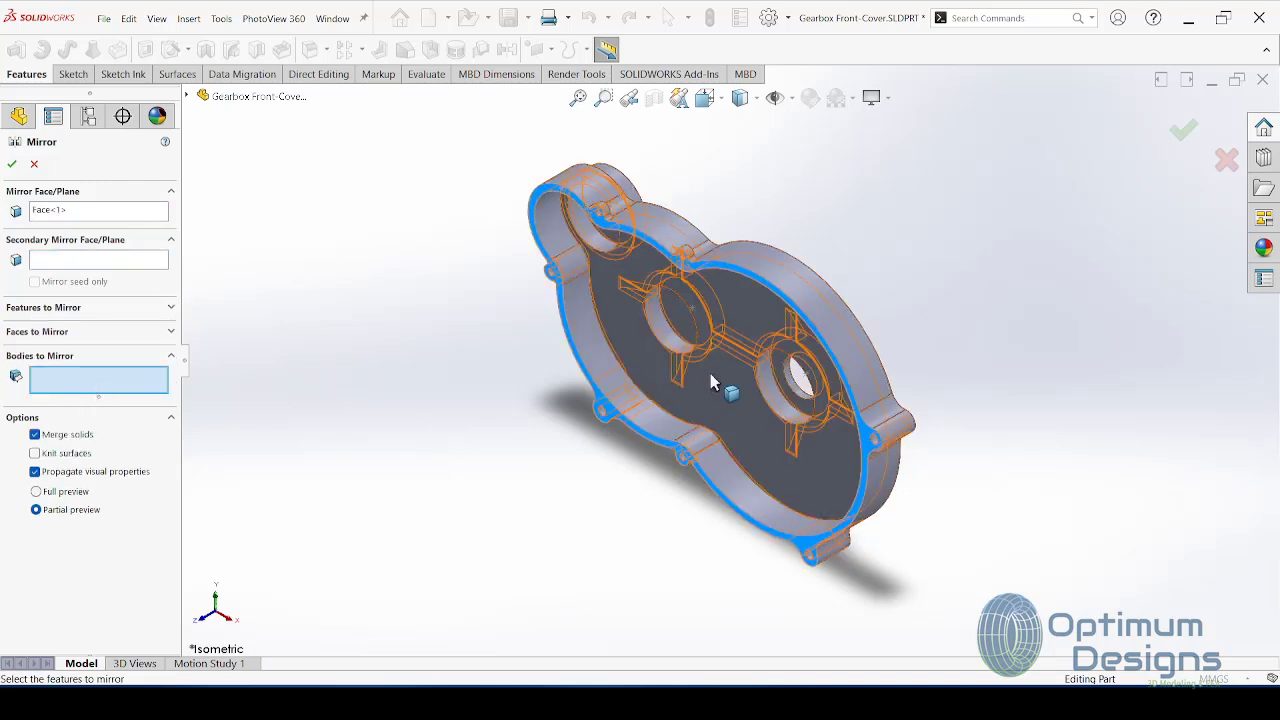
left_click(188, 97)
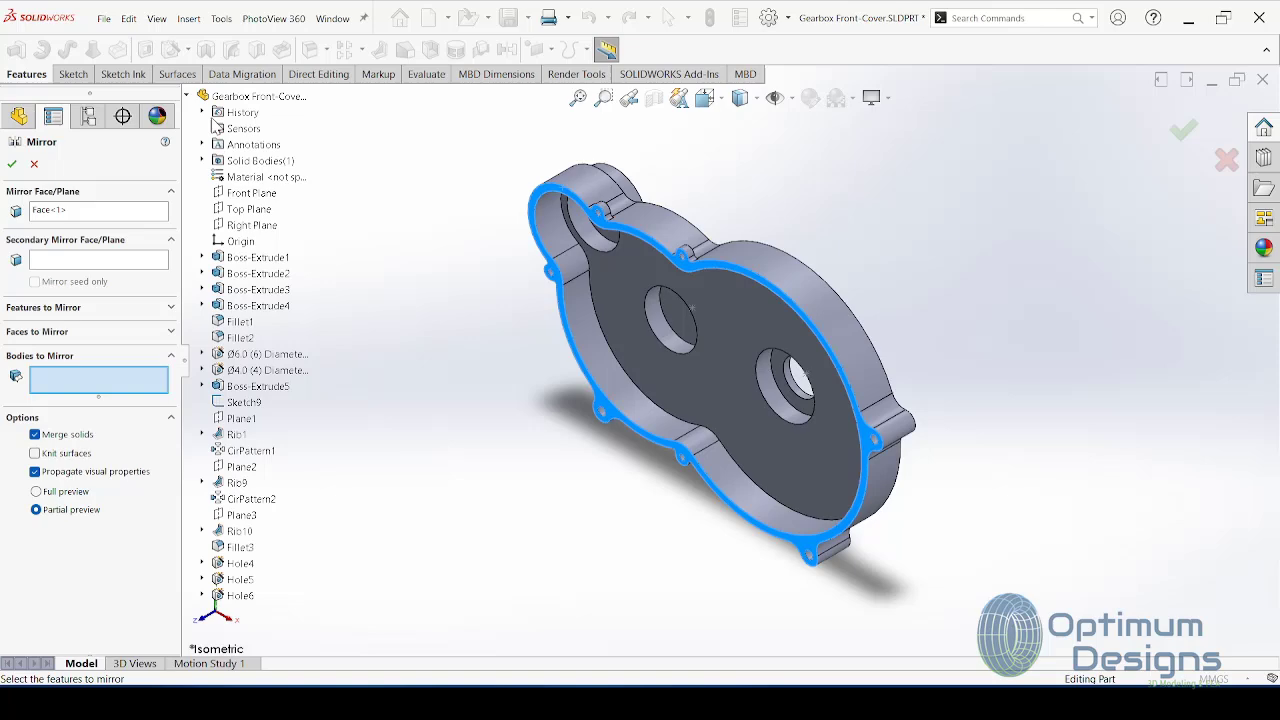
left_click(202, 160)
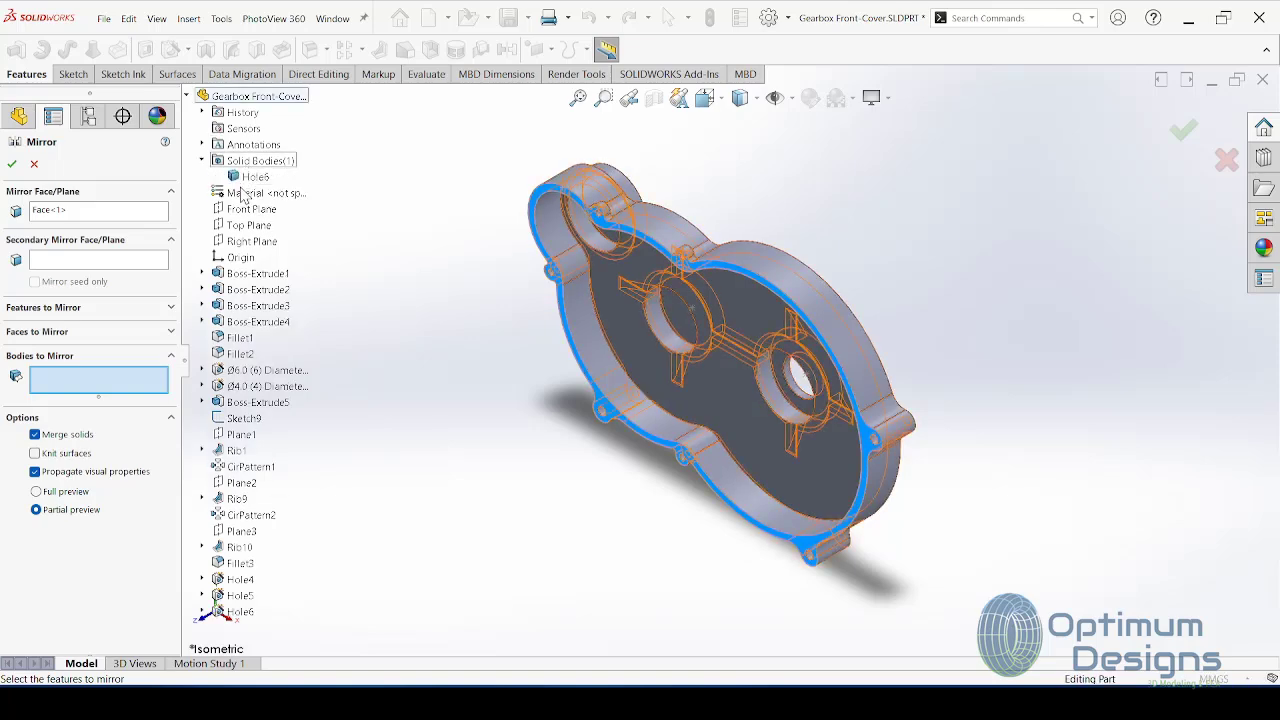
left_click(812, 318)
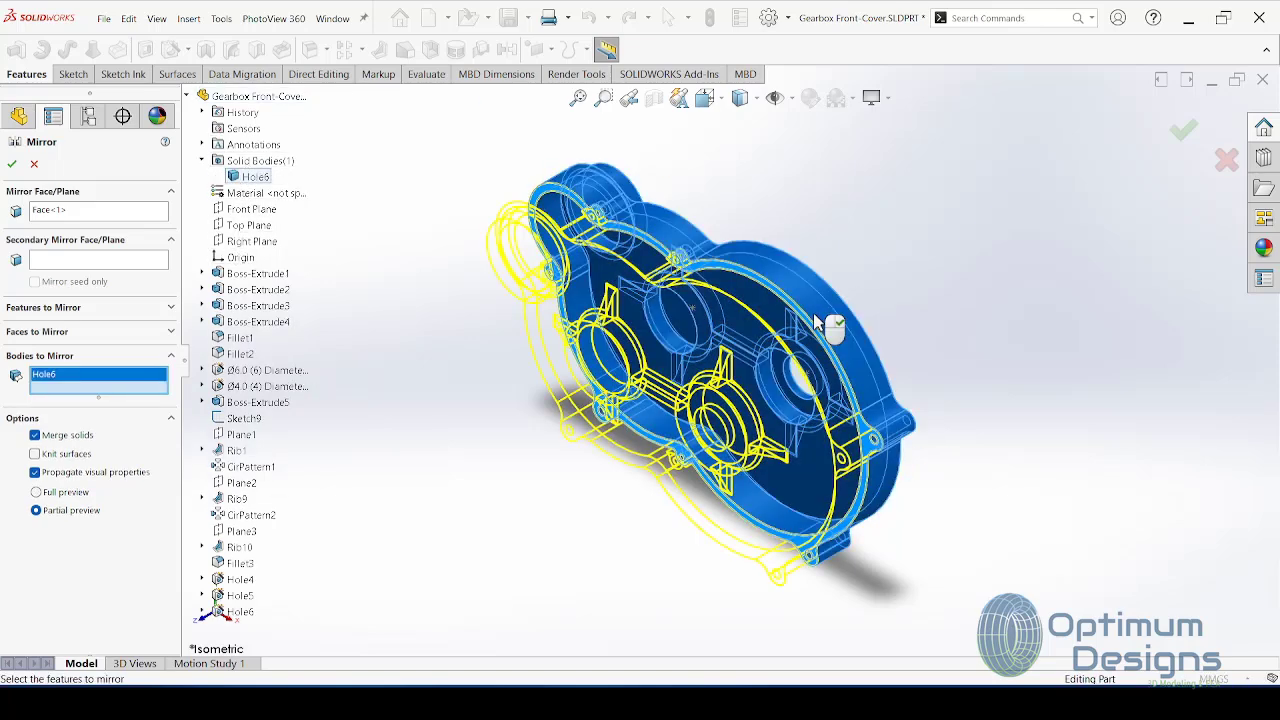
left_click(73, 494)
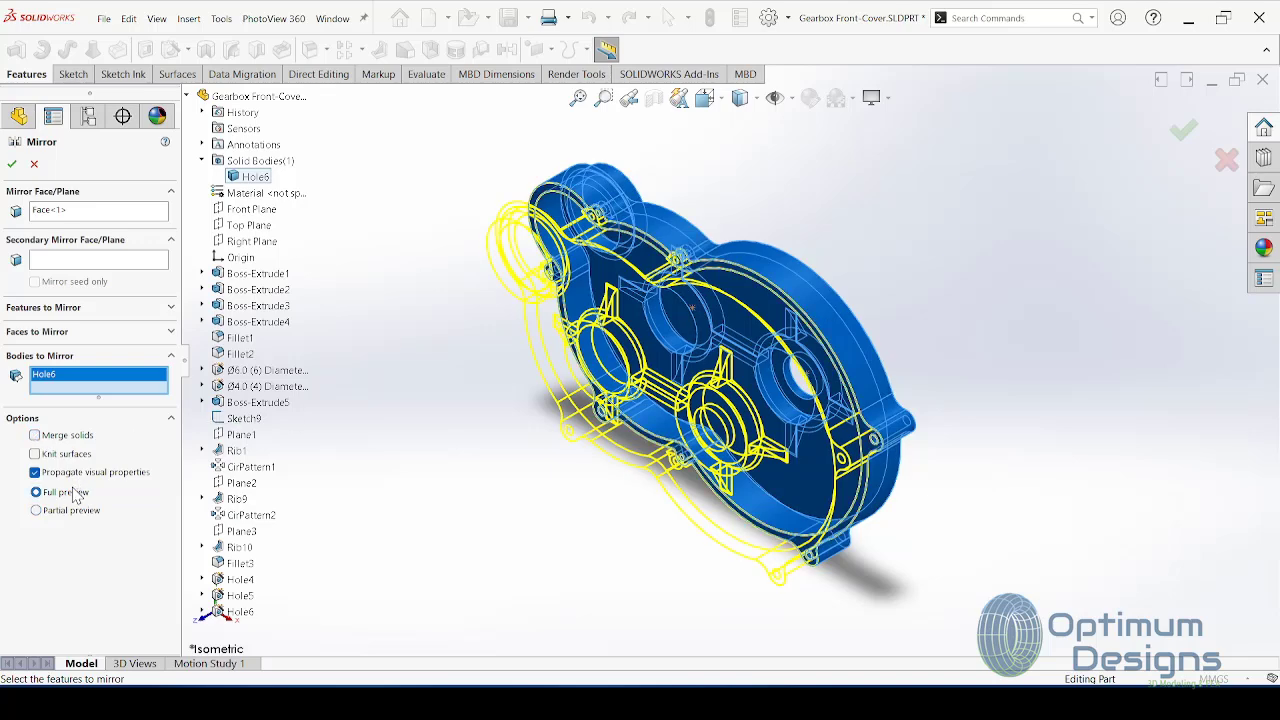
left_click(12, 166)
Step: Return to the isometric view and bring up the options for the Hole6 body
mouse_move(585, 437)
middle_mouse_down()
mouse_move(514, 414)
mouse_move(426, 443)
mouse_move(514, 457)
mouse_move(565, 447)
middle_mouse_up()
key("space")
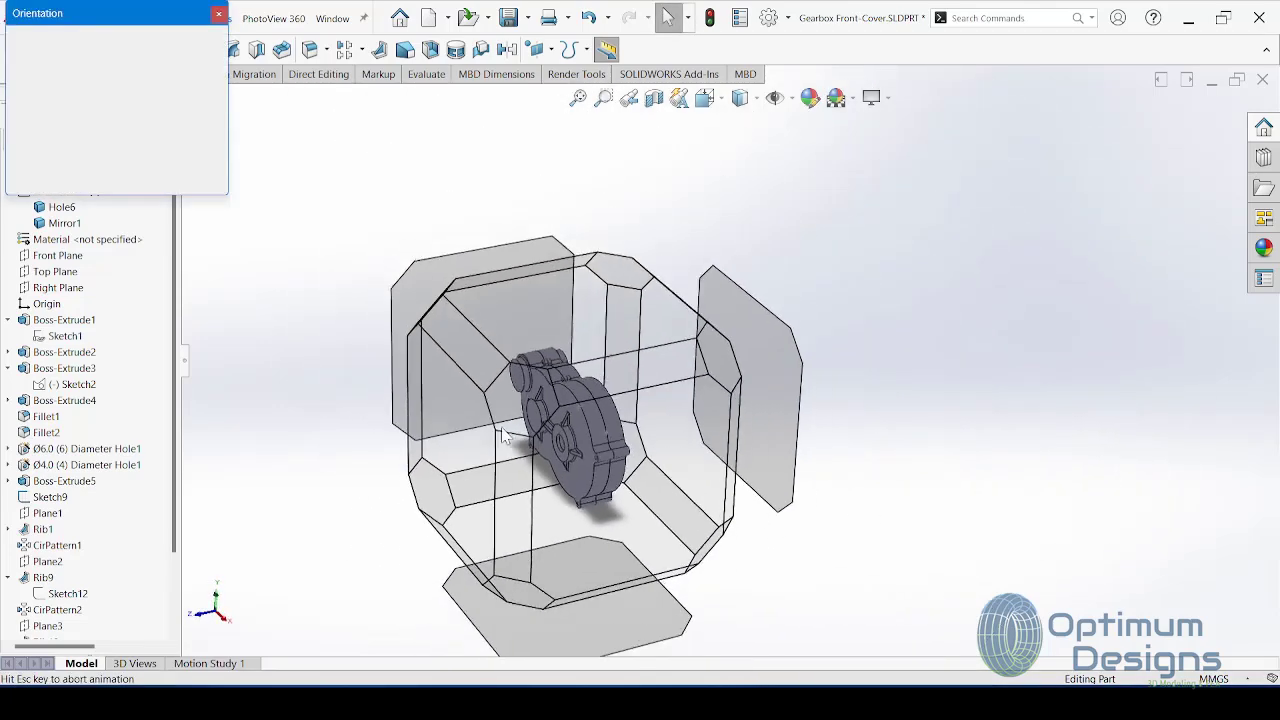
key("ctrl+7")
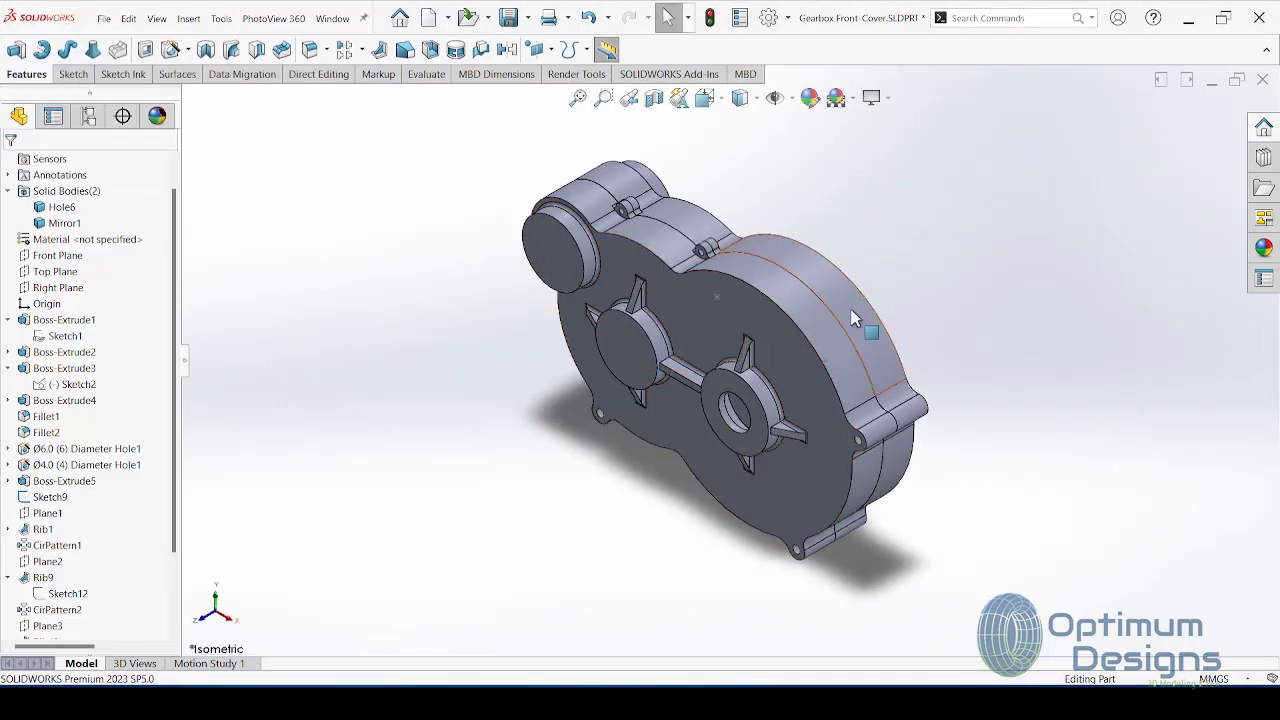
left_click(853, 318)
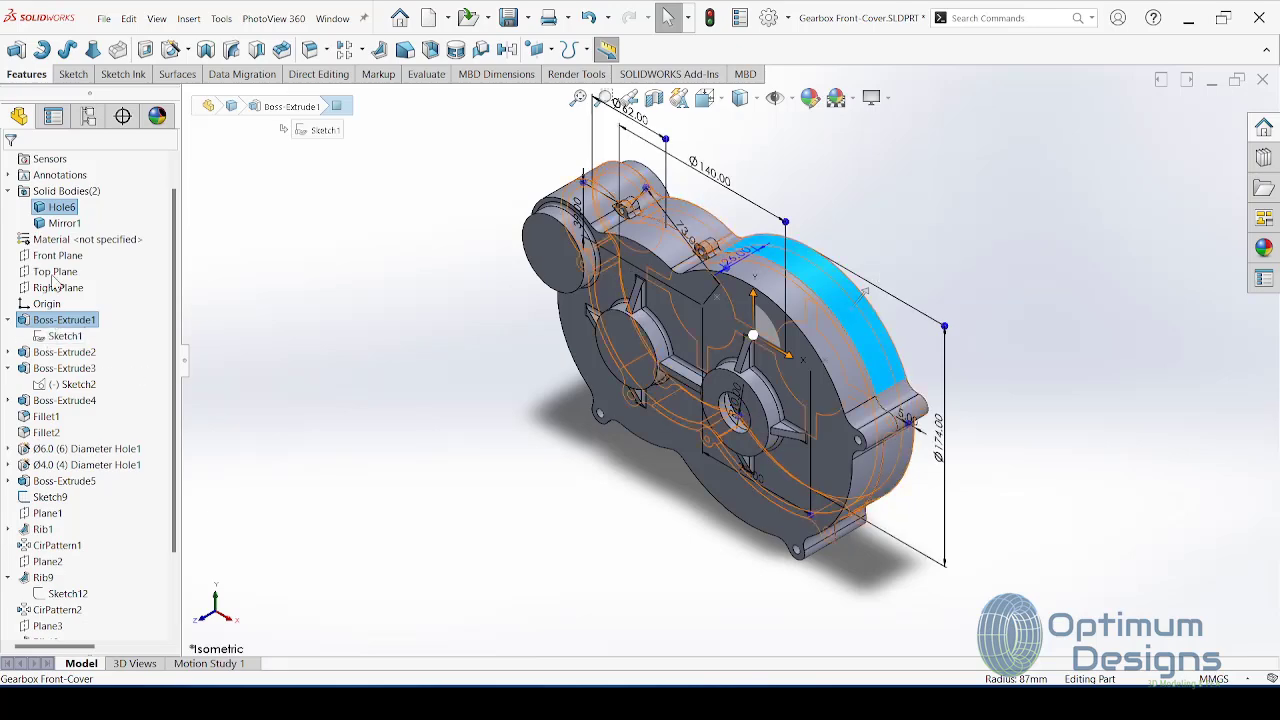
right_click(55, 208)
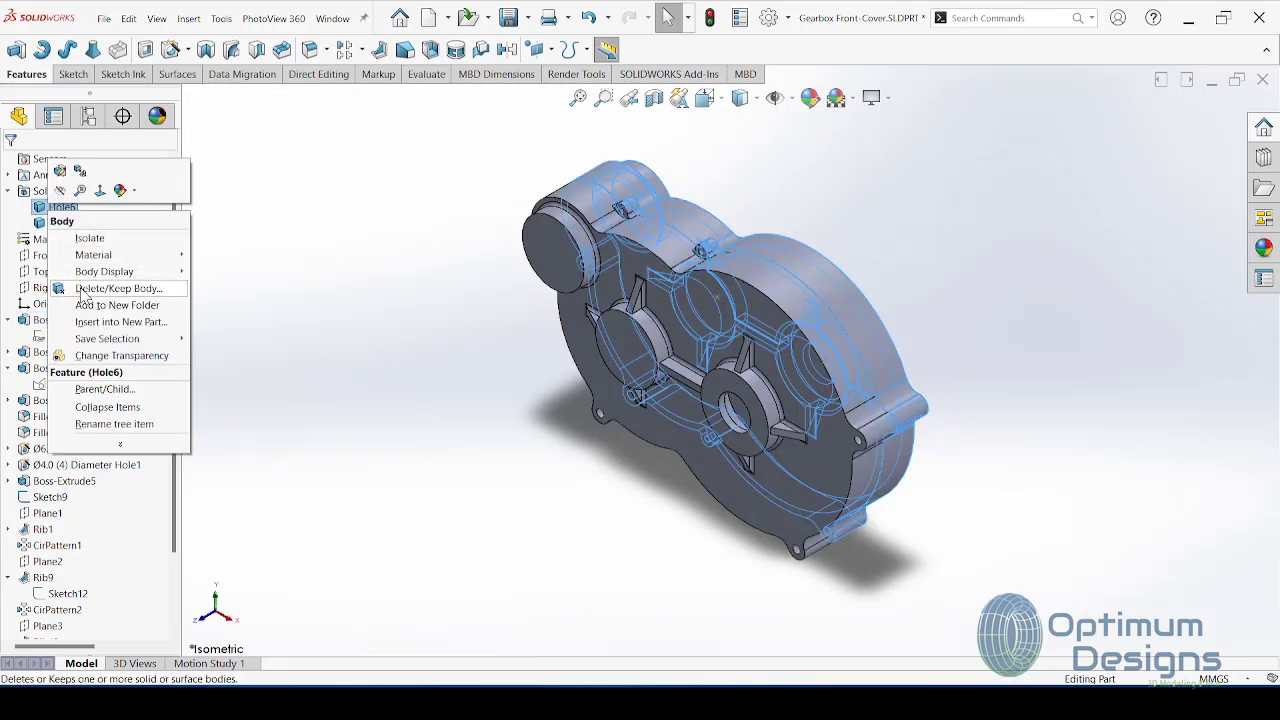
Step: Delete the Hole6 body, keeping Mirror1, and save the part as Gearbox Back-Cover
left_click(88, 289)
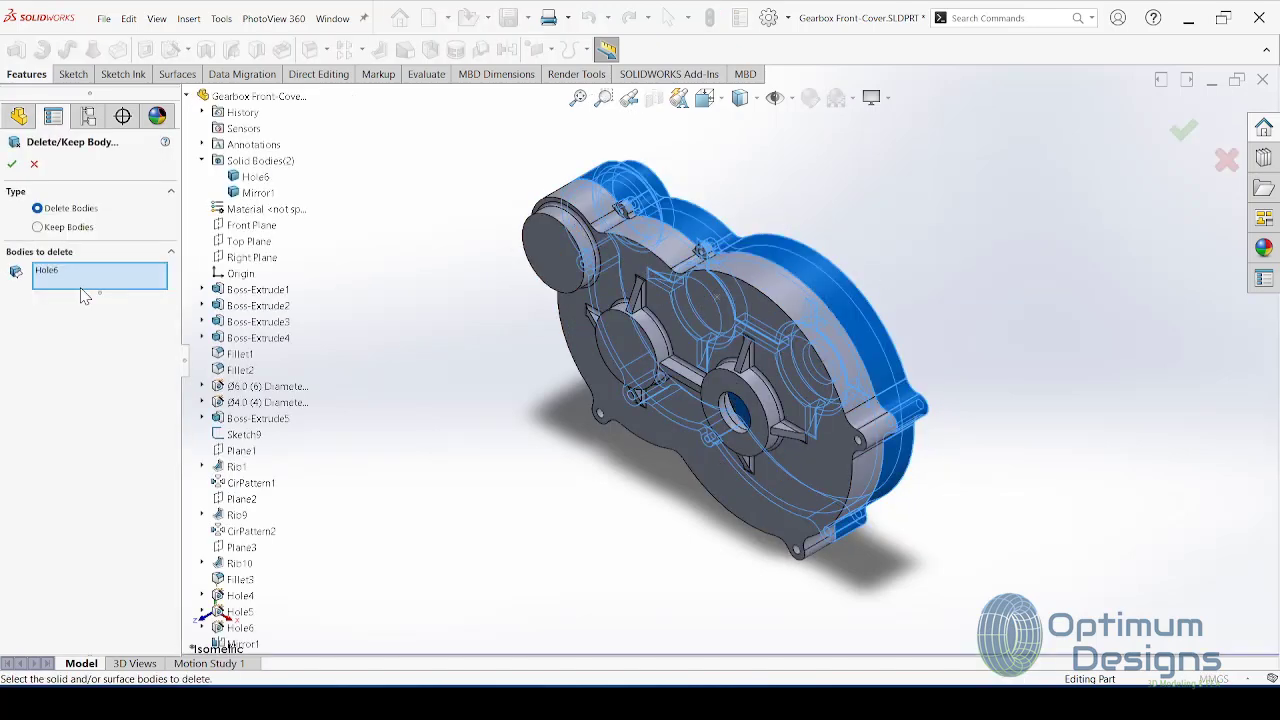
left_click(12, 164)
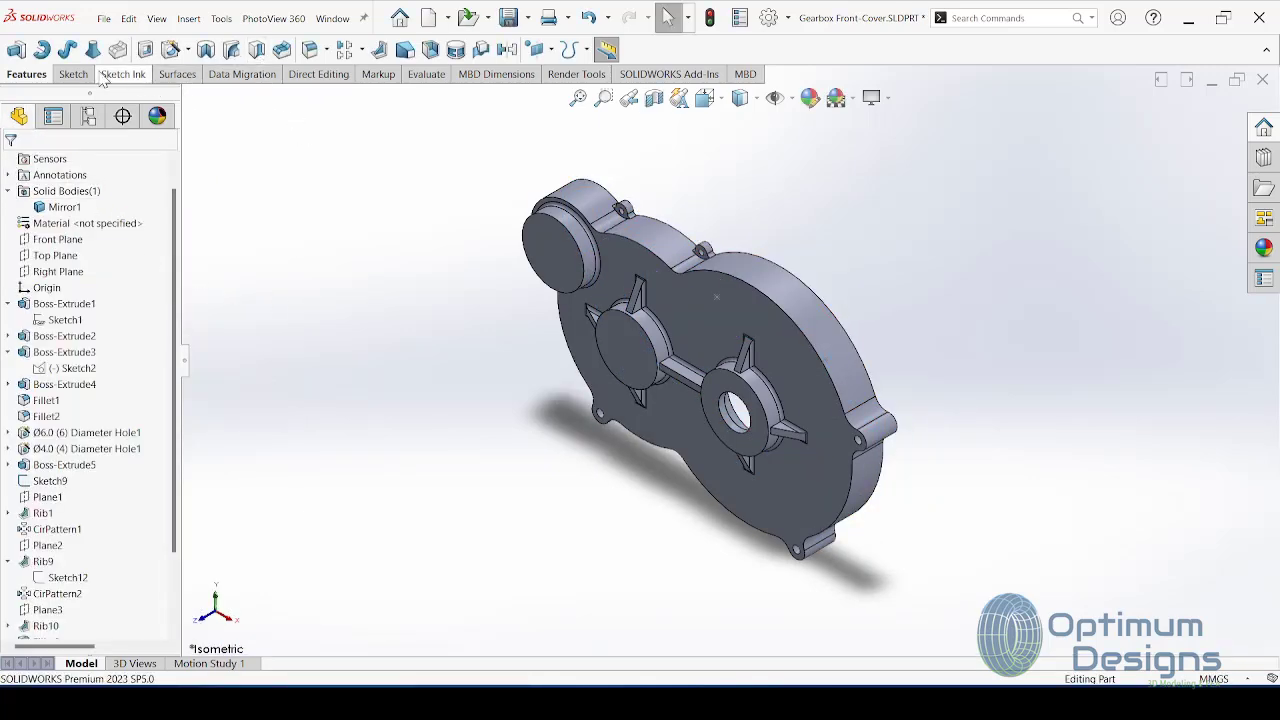
left_click(103, 18)
left_click(150, 200)
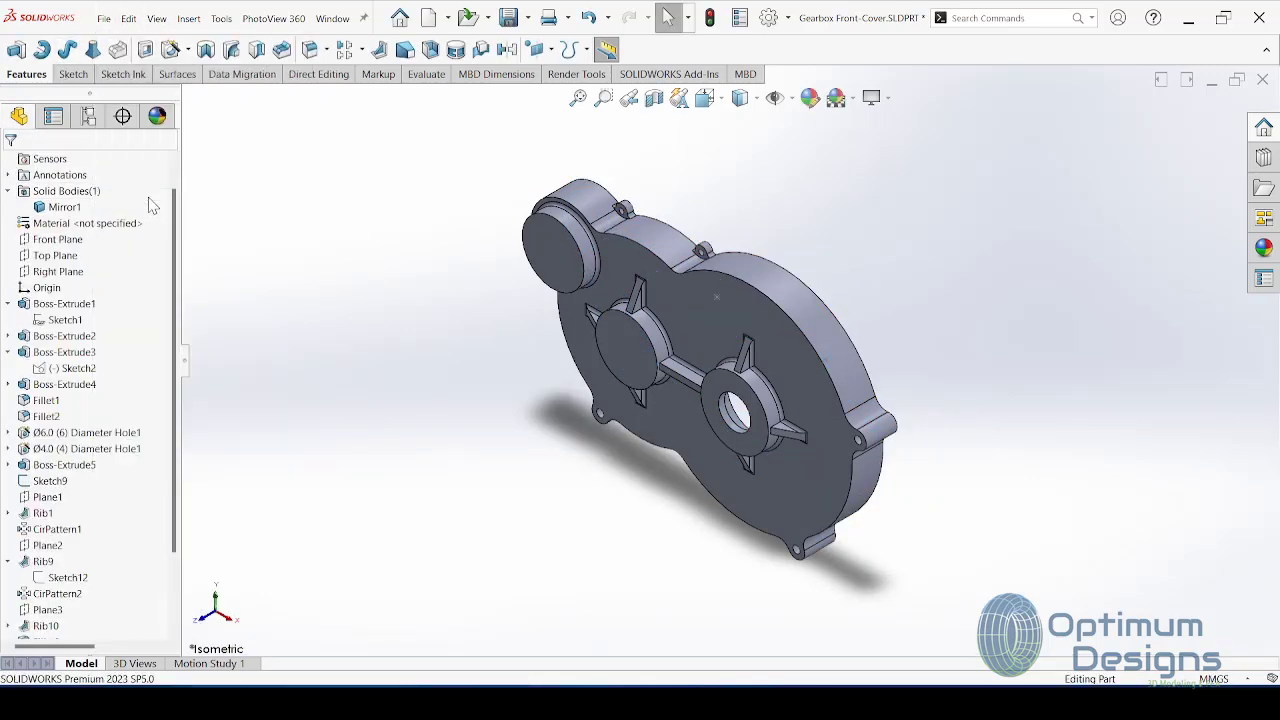
left_click(172, 241)
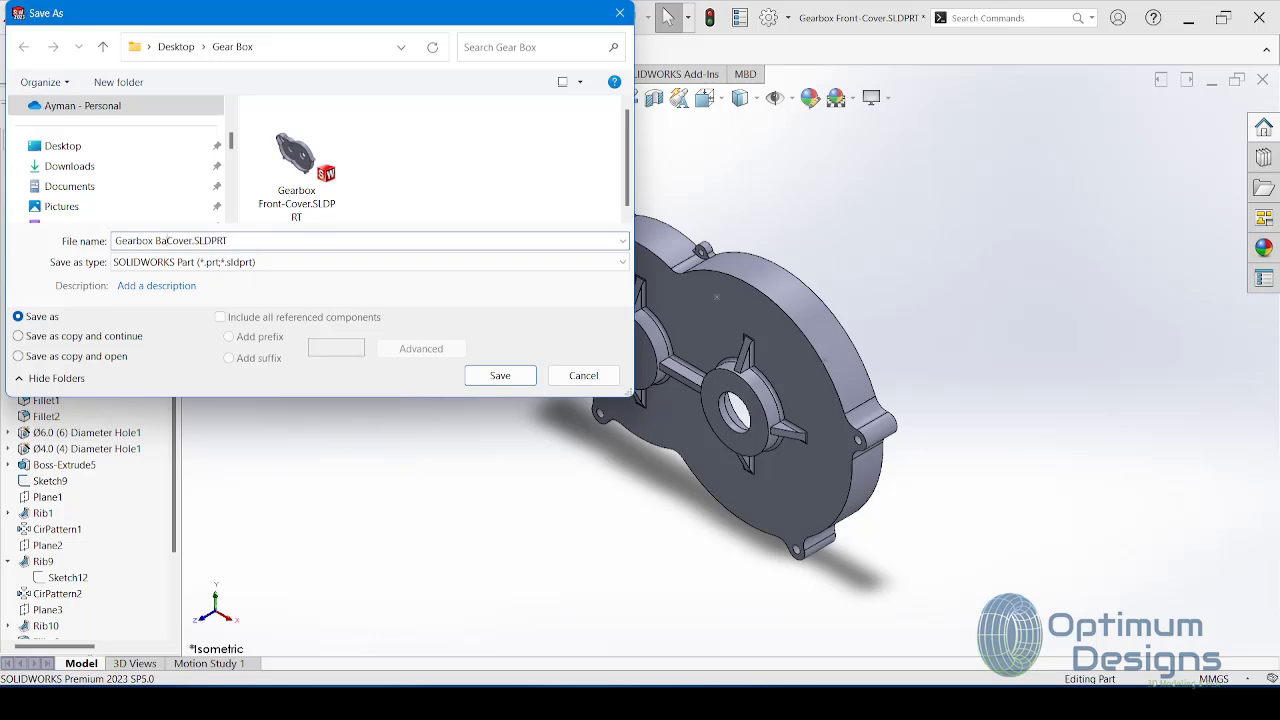
key("Return")
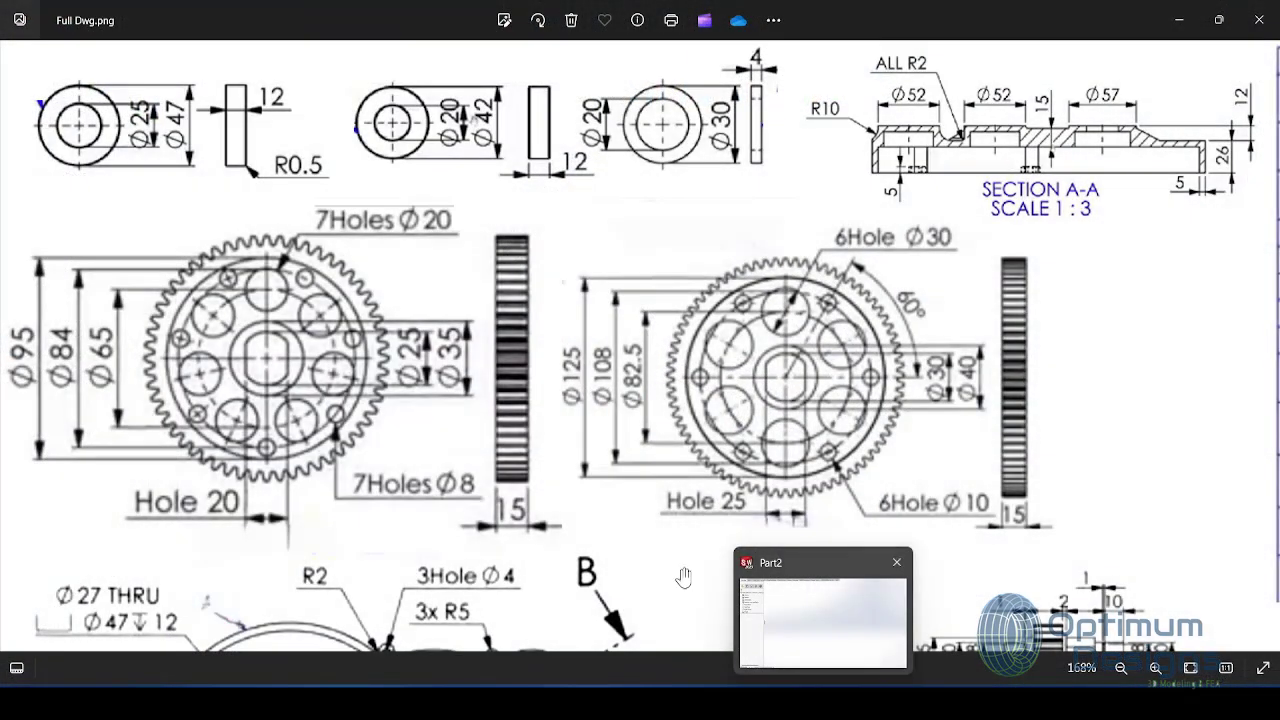
Step: In the new part, sketch two concentric circles at the origin on the Front Plane
left_click(833, 684)
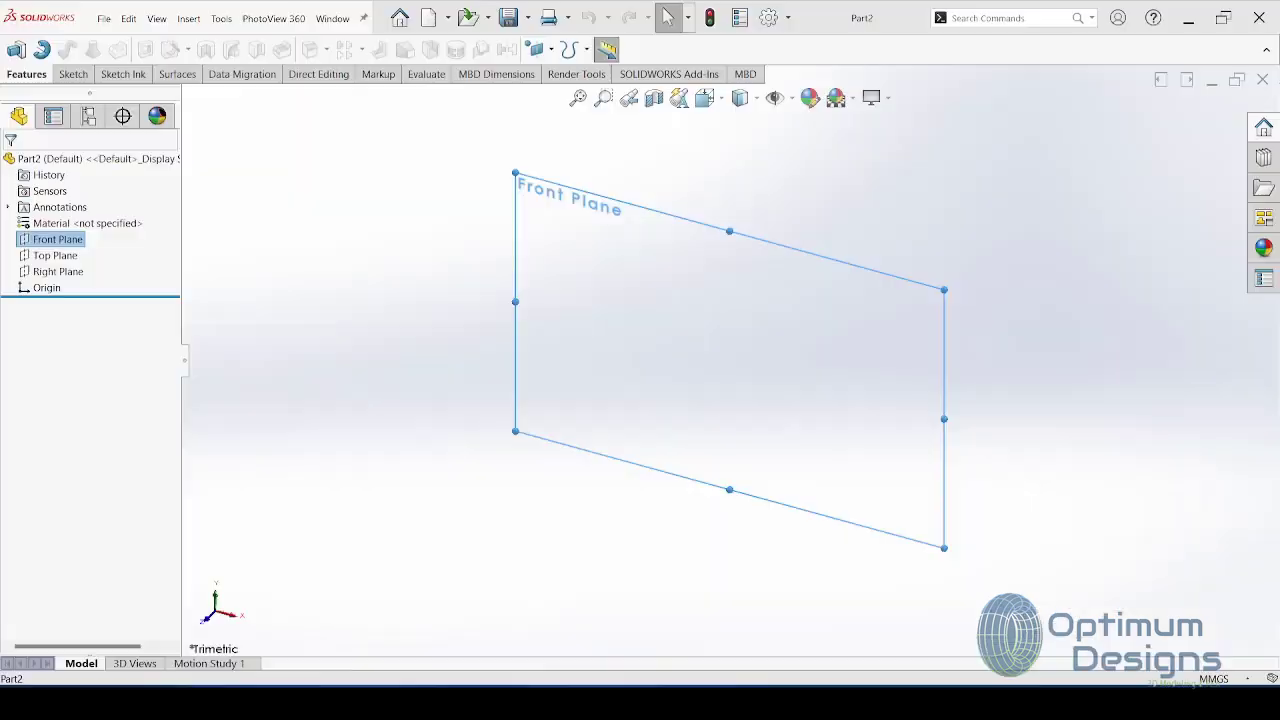
right_click(84, 245)
left_click(95, 214)
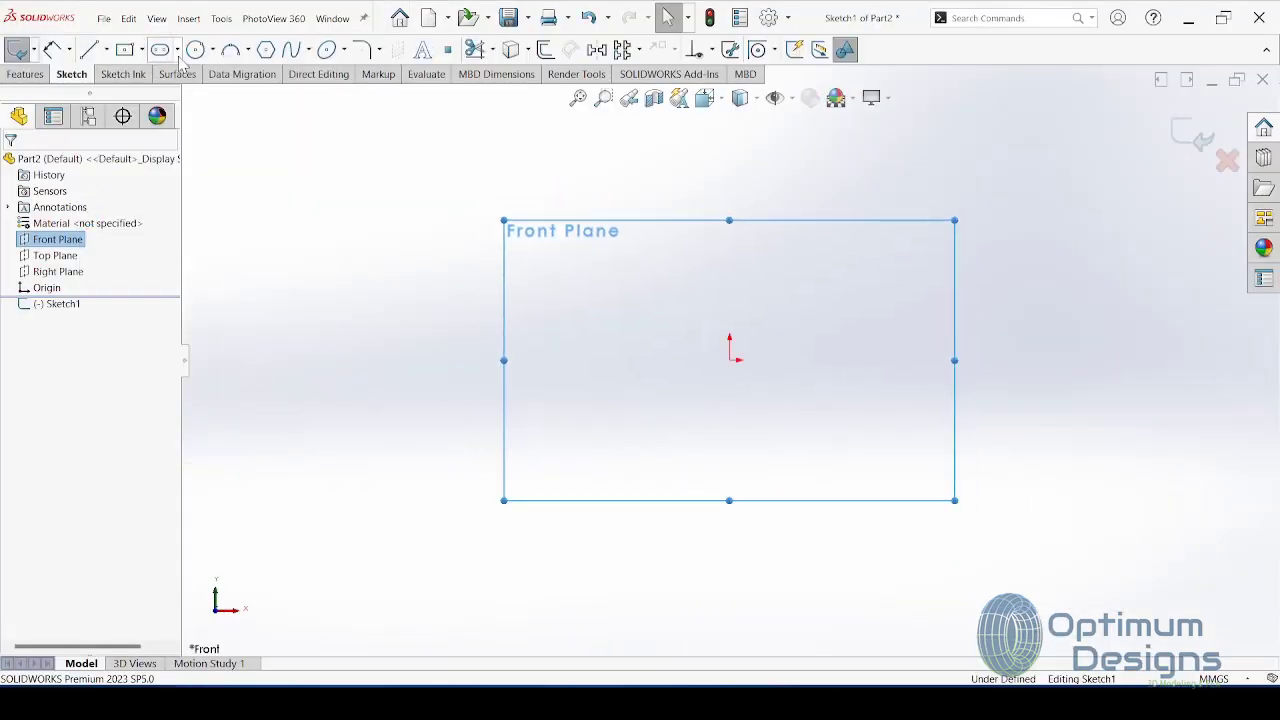
left_click(195, 50)
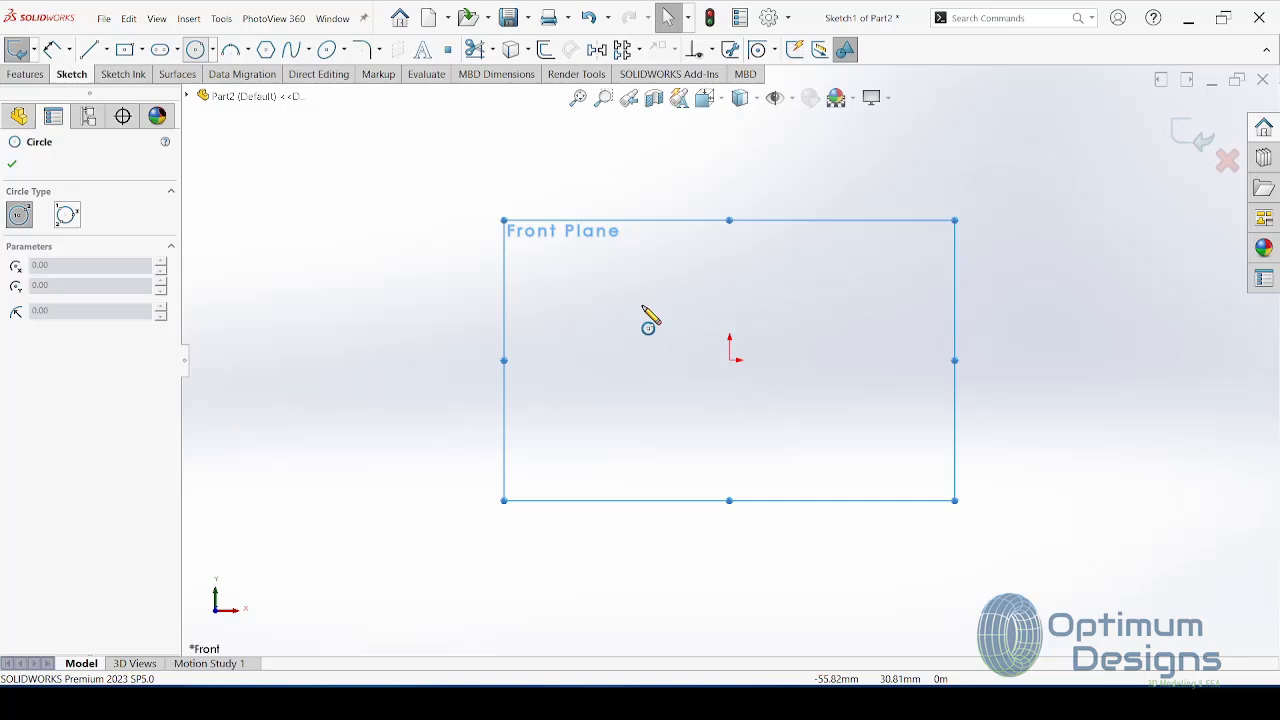
left_click(729, 360)
left_click(586, 505)
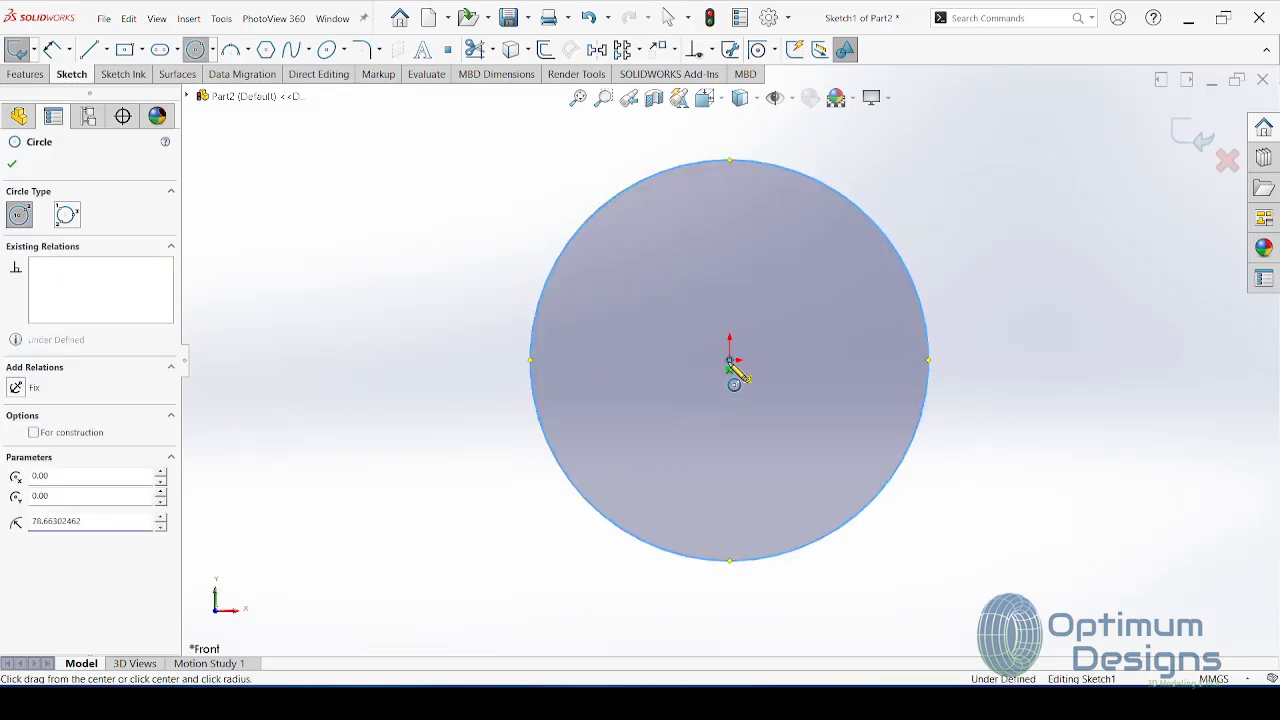
left_click(729, 360)
left_click(655, 455)
key("Escape")
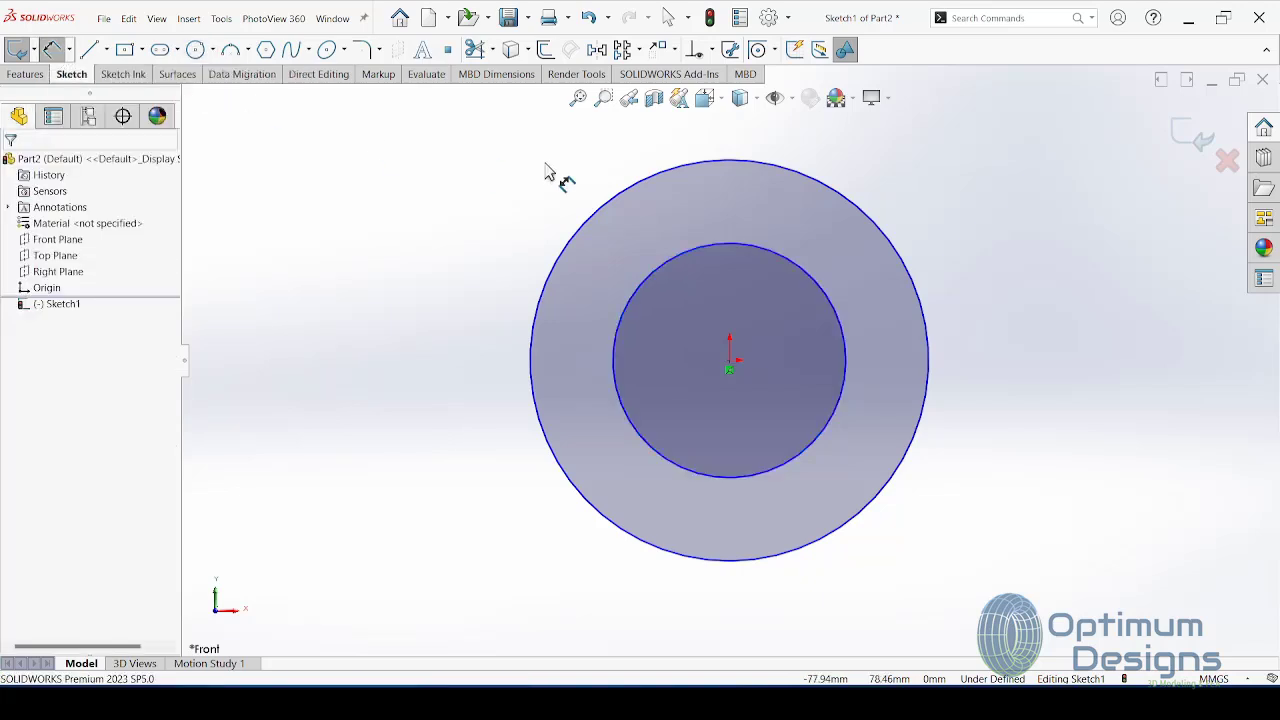
Step: Dimension the outer circle Ø47 and the inner circle Ø25
left_click(600, 214)
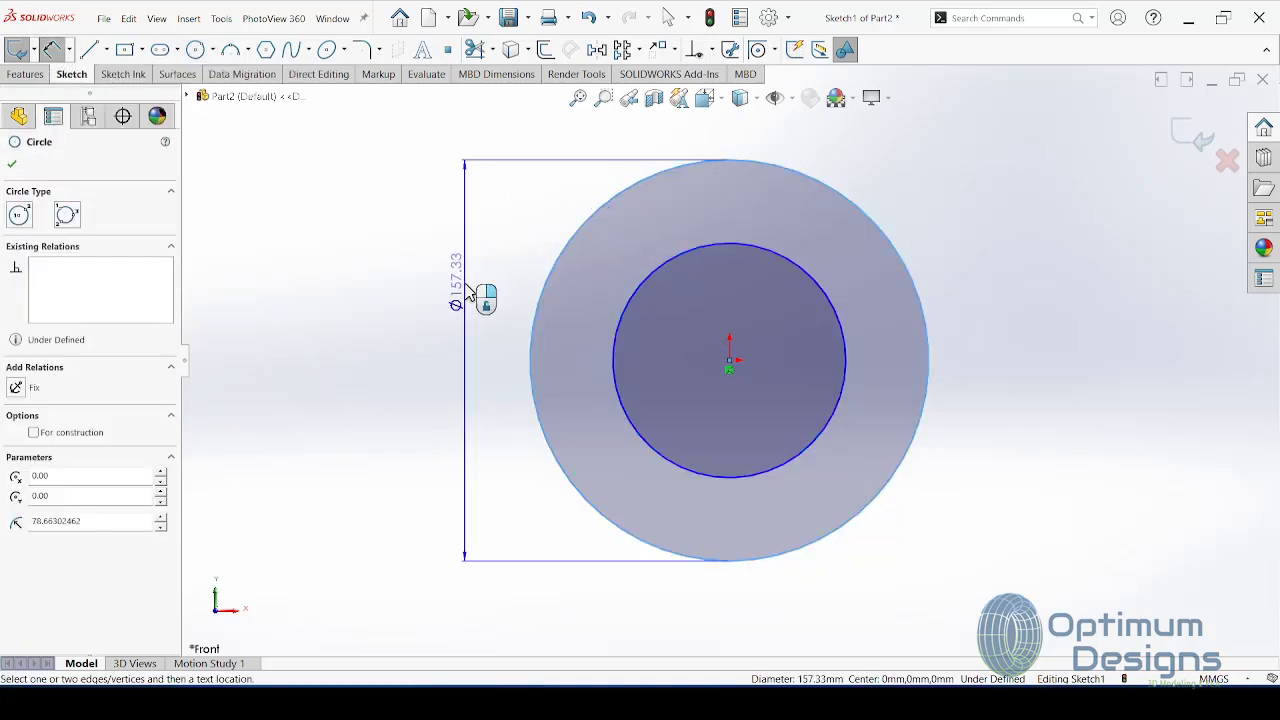
left_click(470, 290)
type("47")
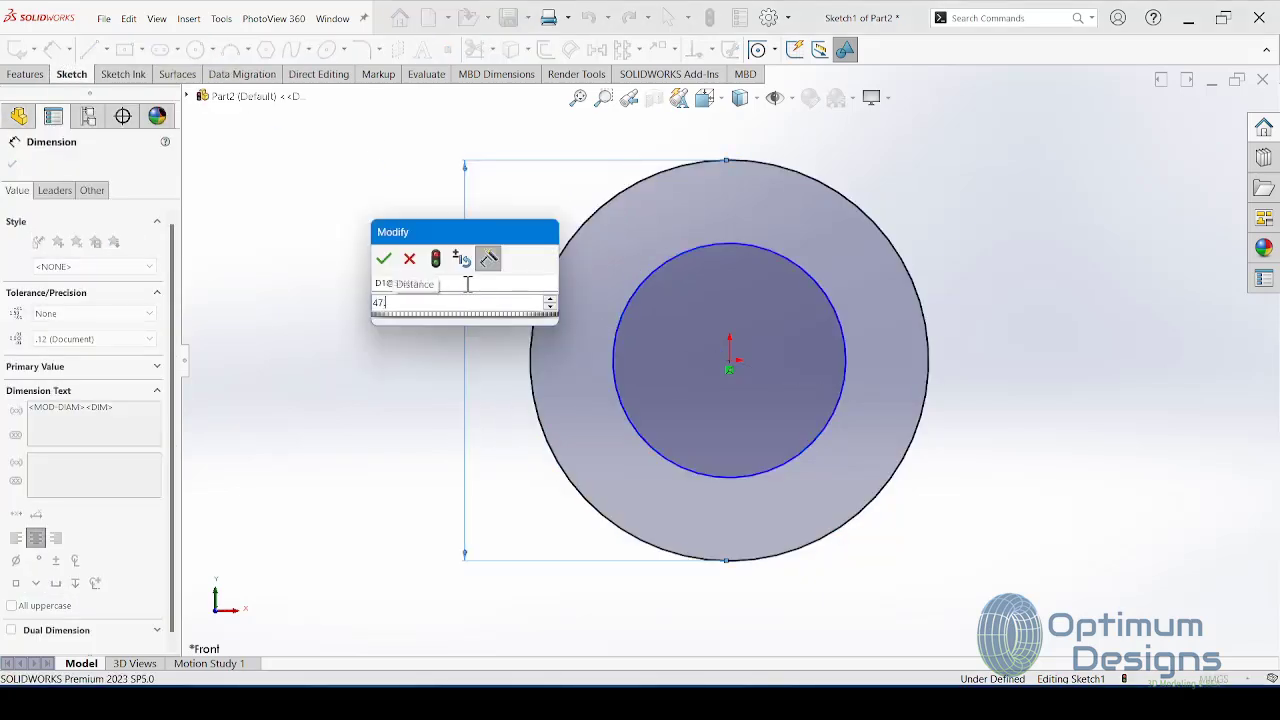
key("Return")
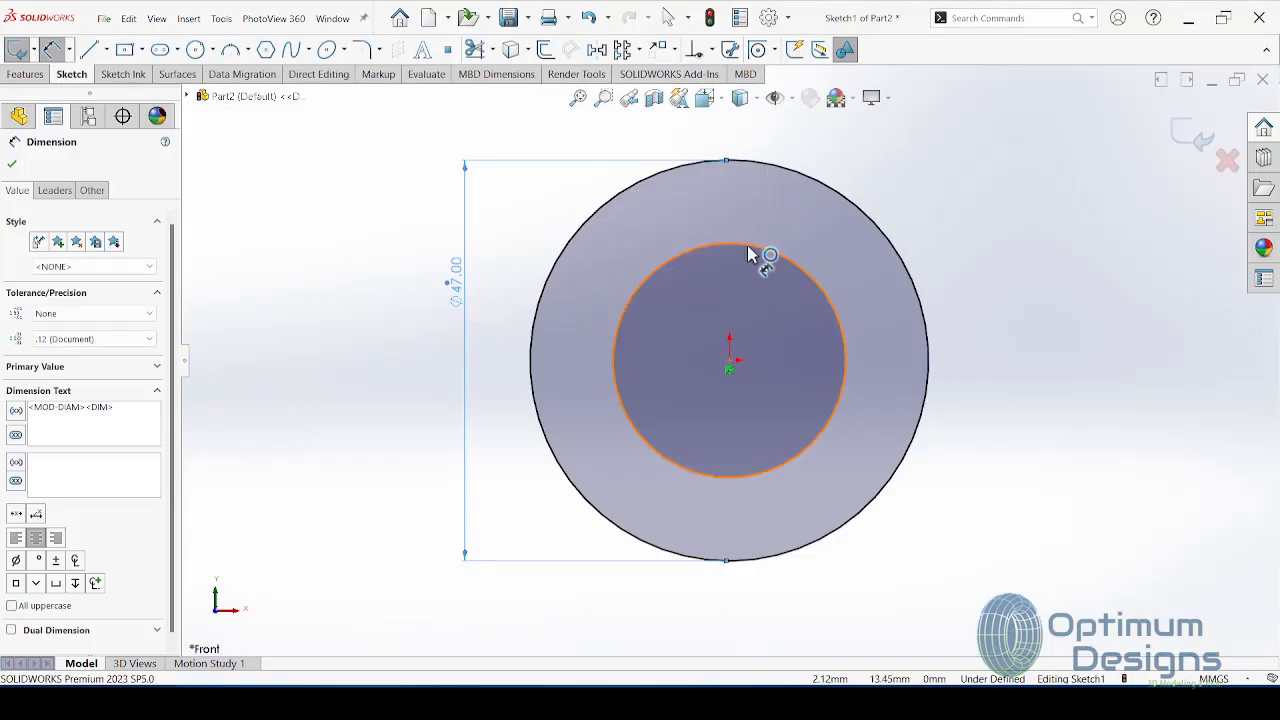
left_click(748, 252)
left_click(513, 330)
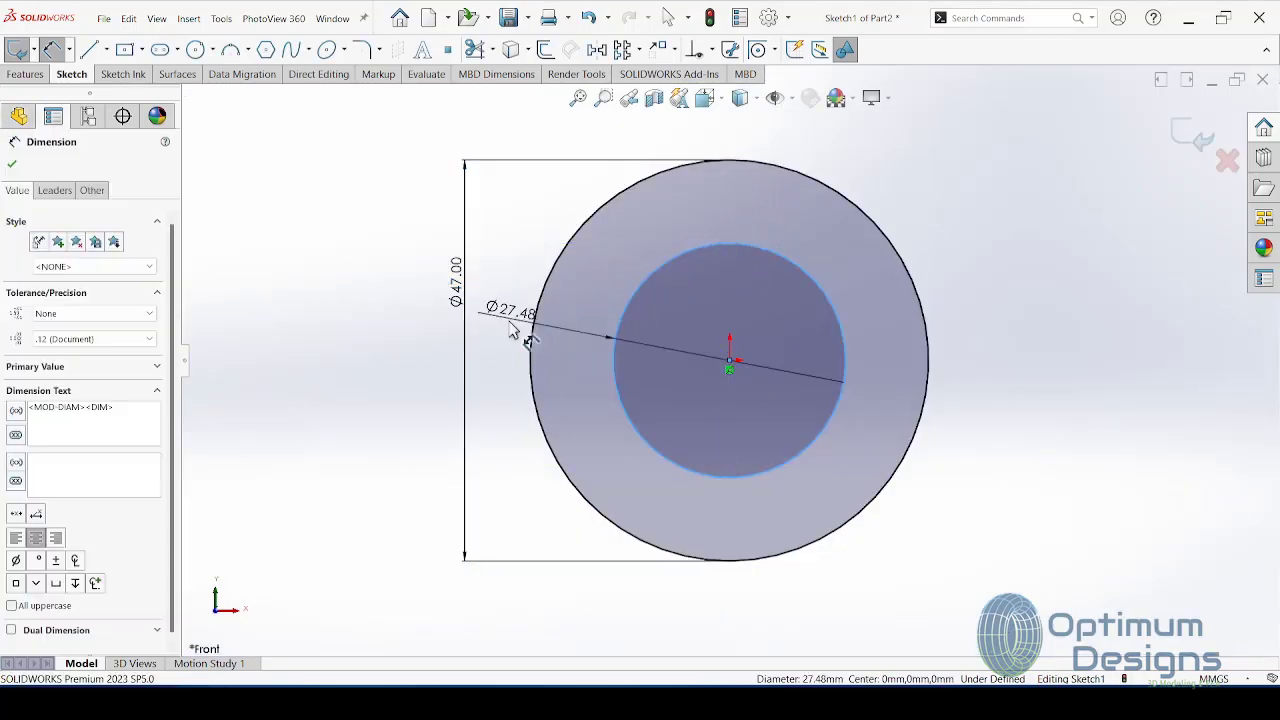
left_click(860, 612)
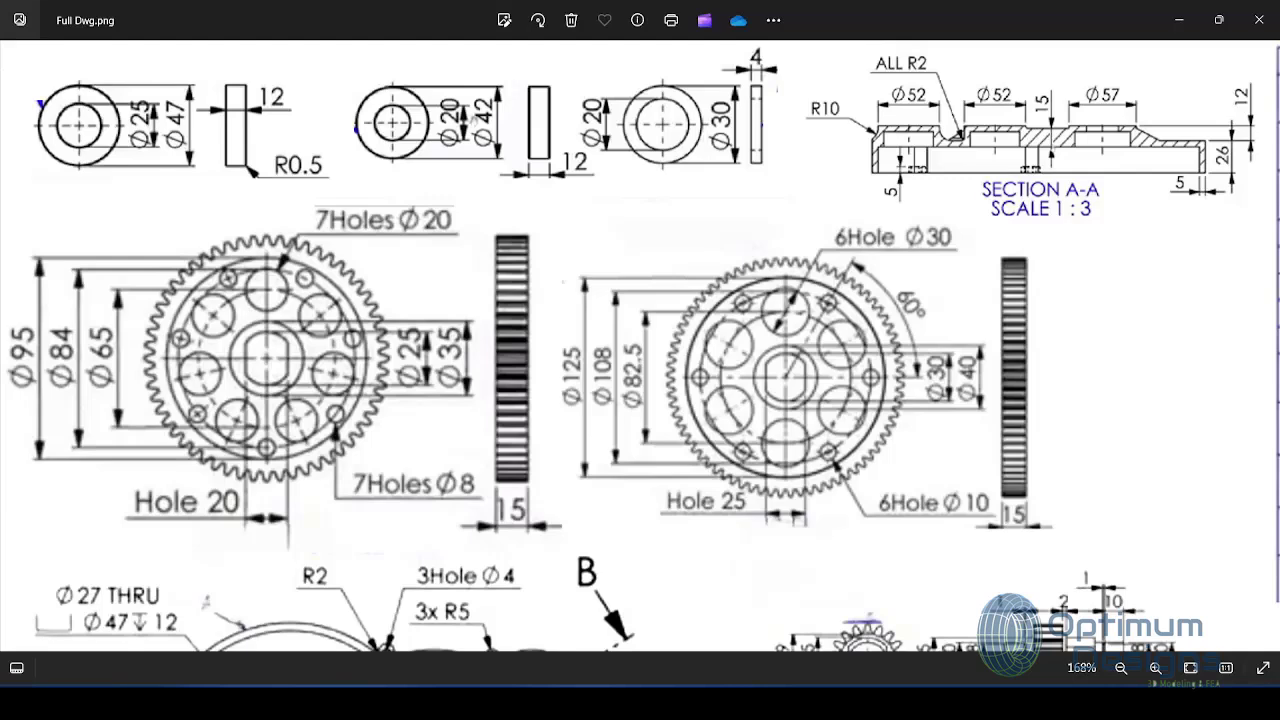
key("alt+Tab")
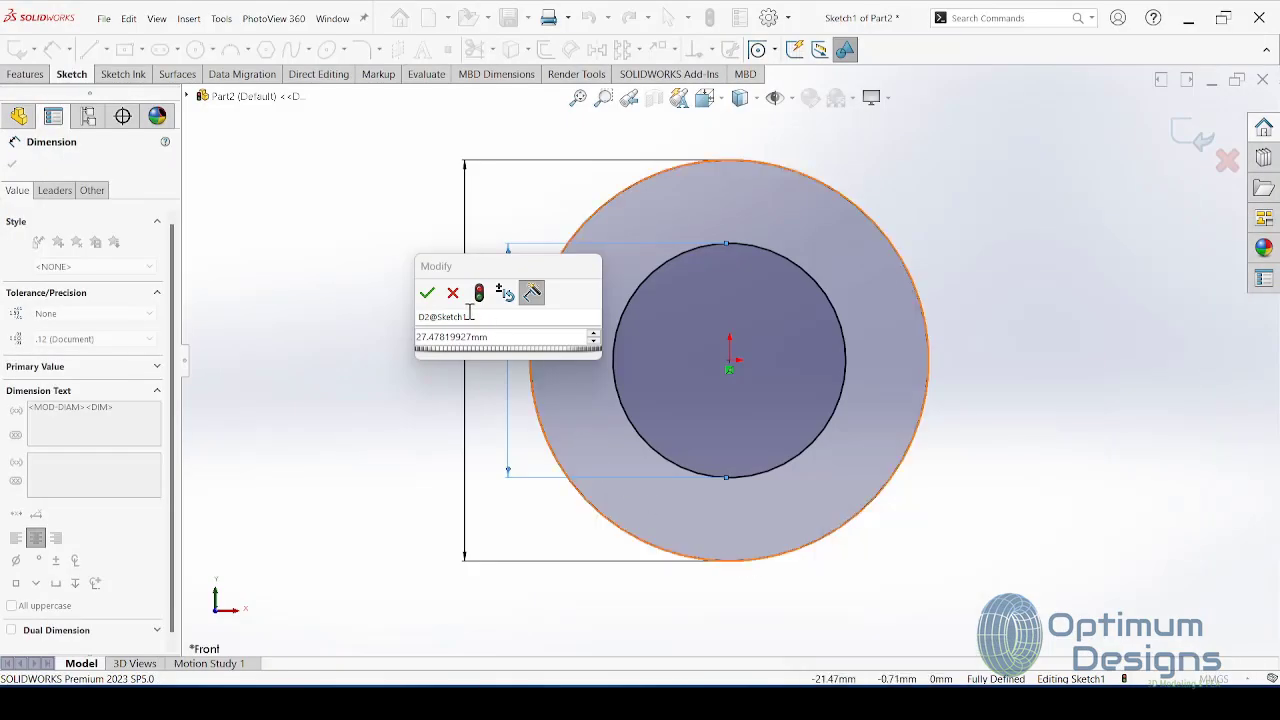
left_click(493, 342)
type("25")
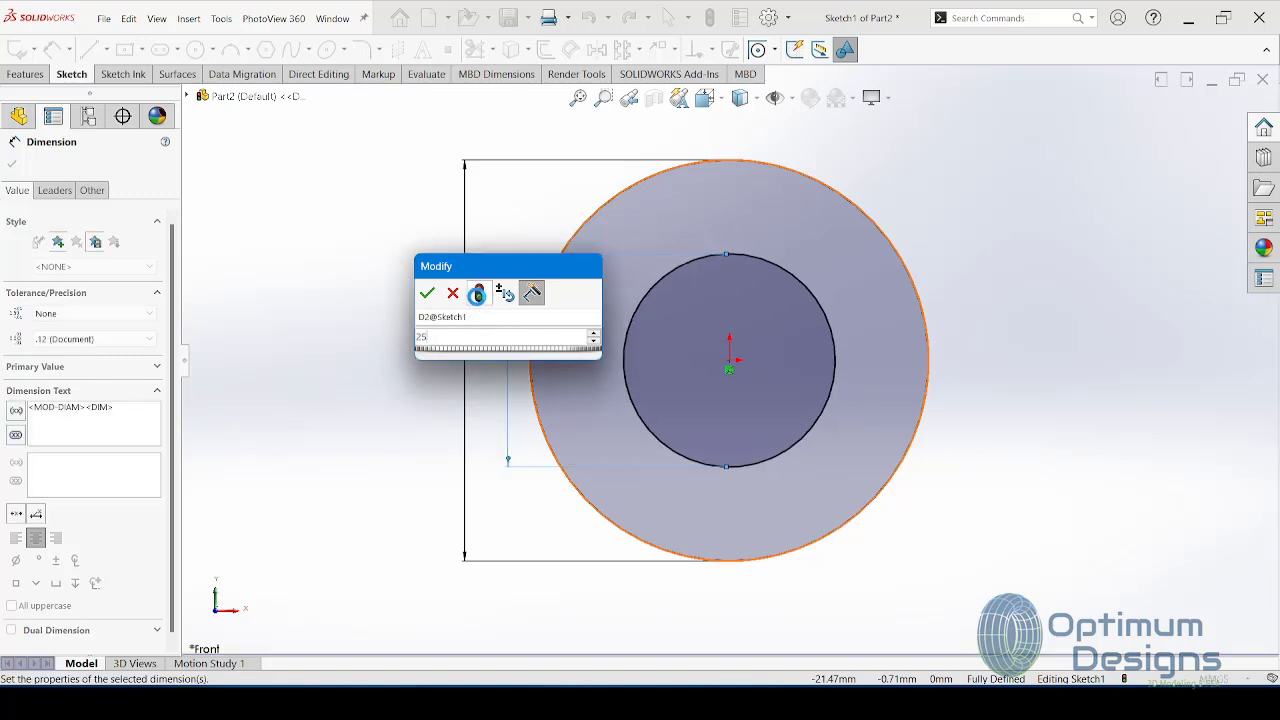
left_click(427, 292)
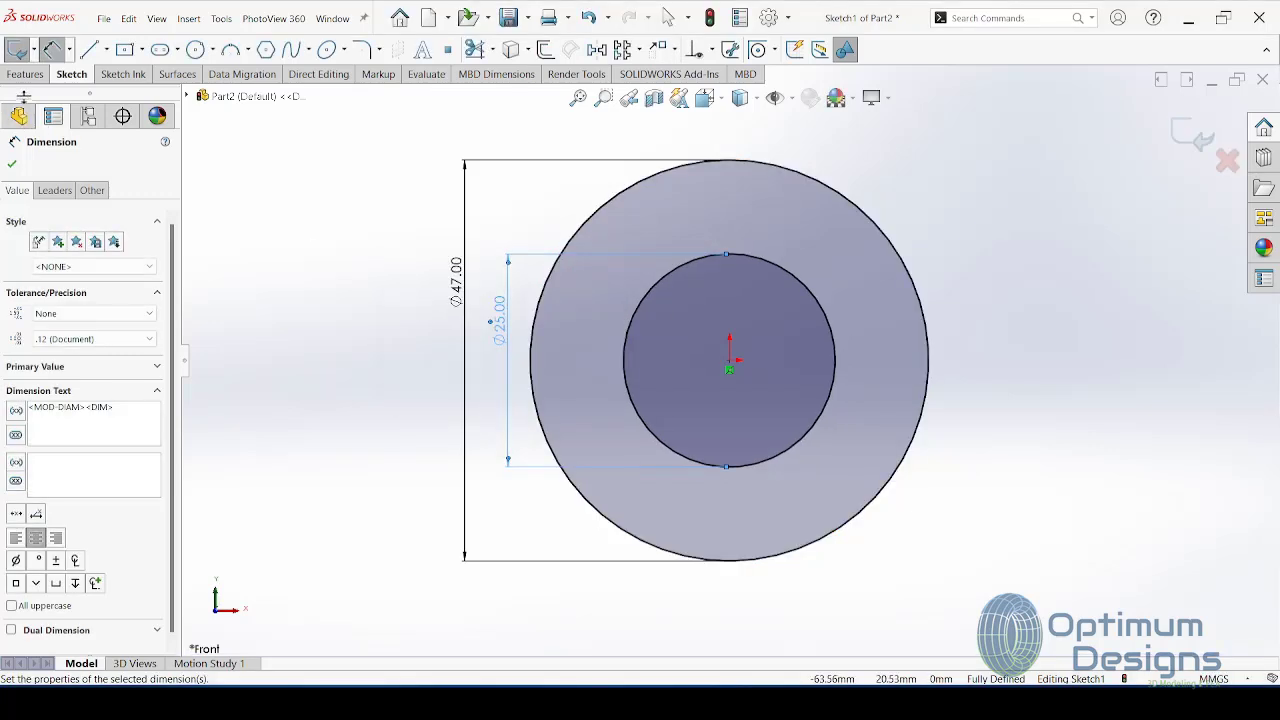
left_click(25, 74)
left_click(16, 50)
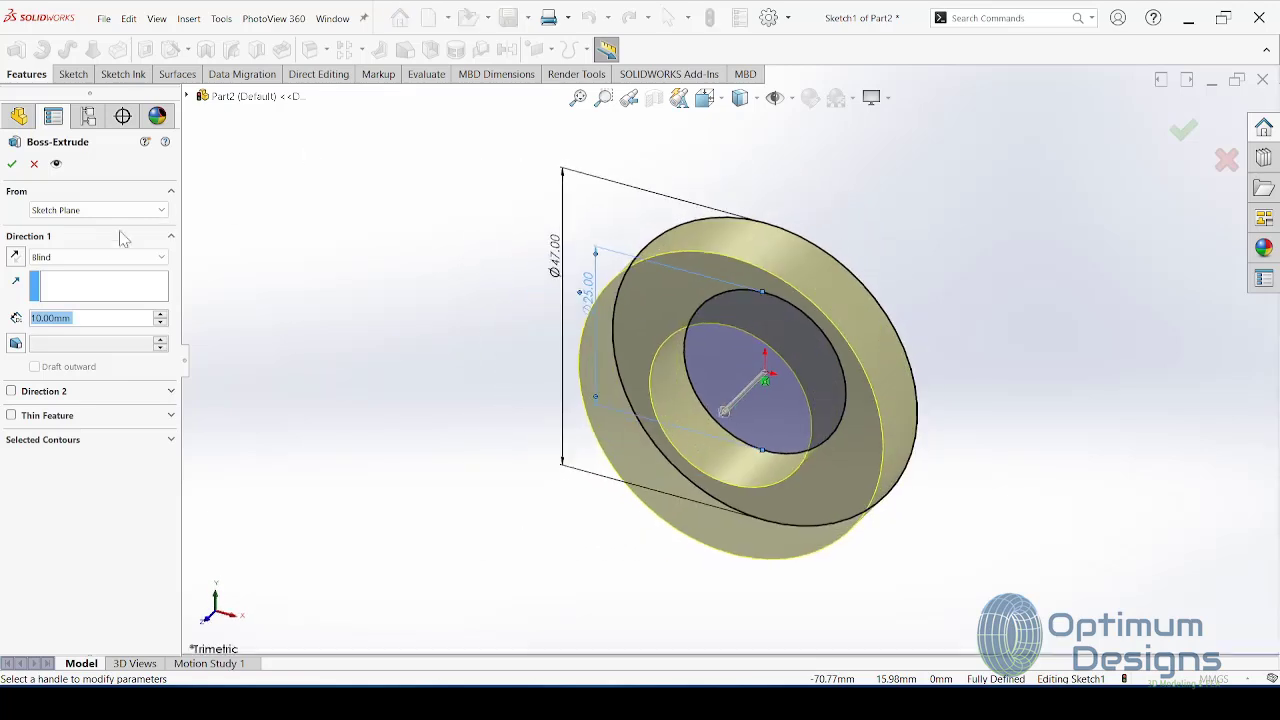
Step: Extrude the ring sketch mid-plane to 12 mm
left_click(130, 257)
left_click(88, 330)
type("12")
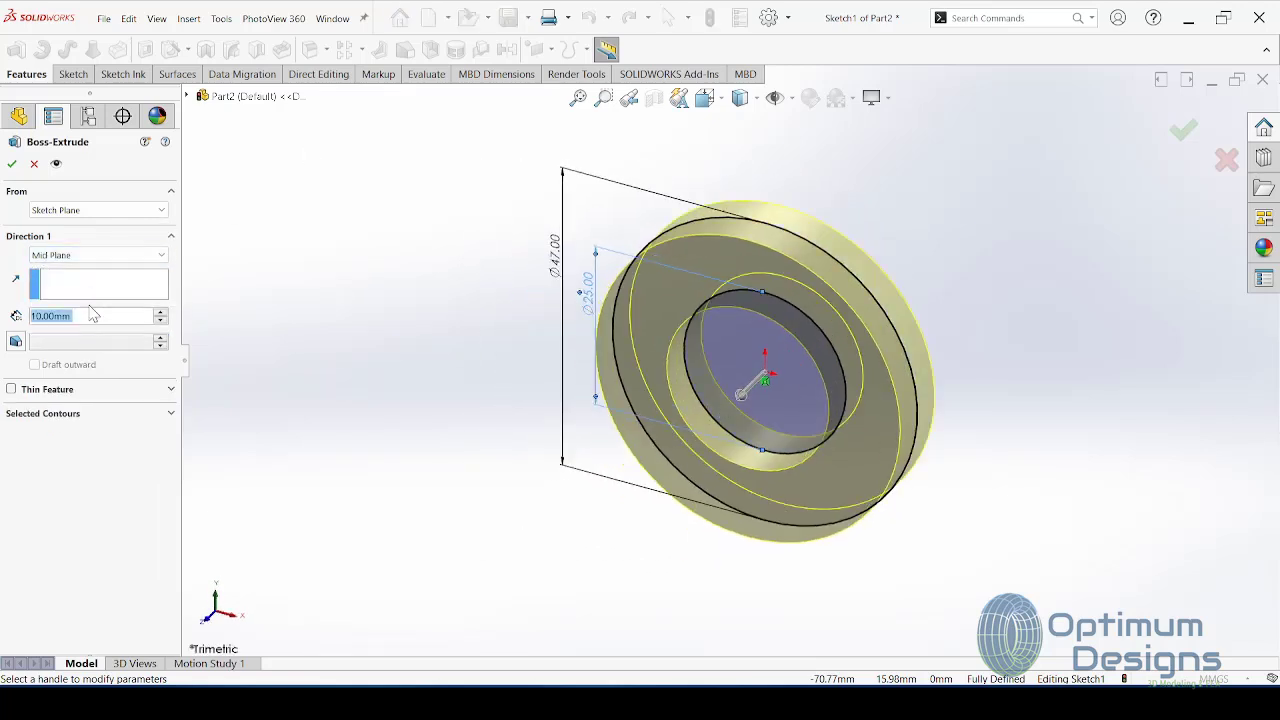
key("Return")
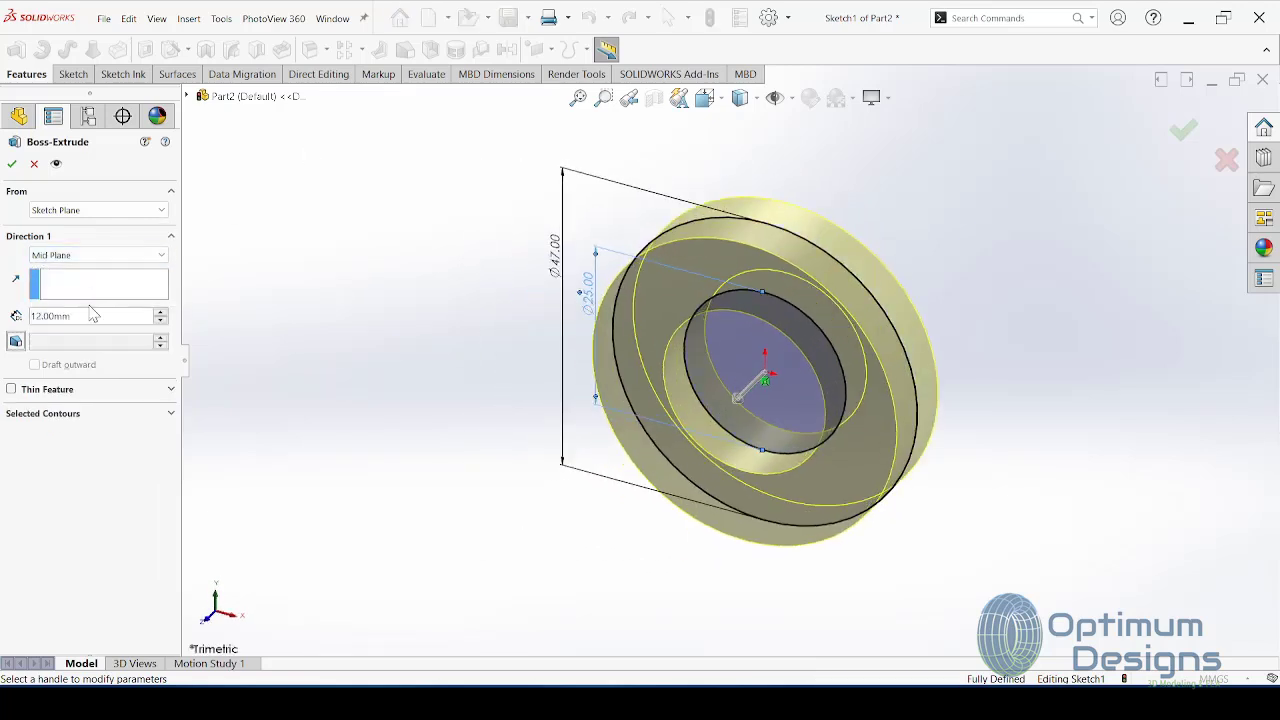
left_click(12, 164)
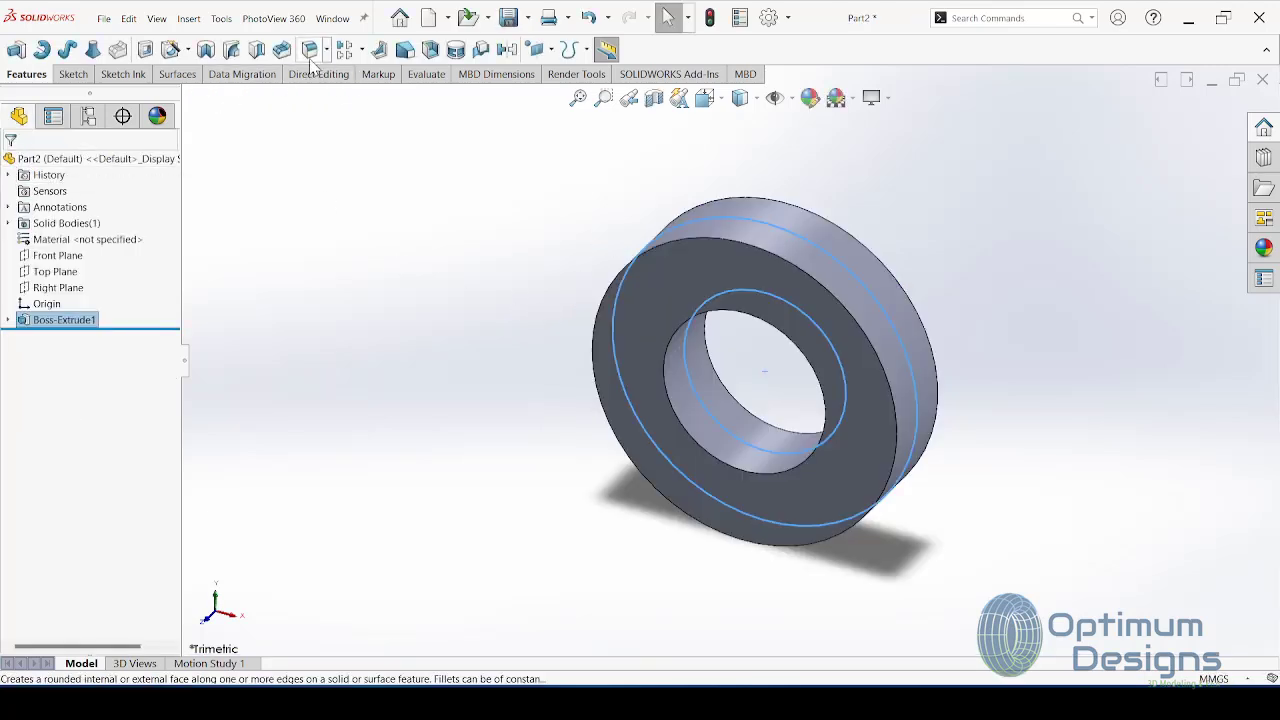
Step: Round the ring's outer face edges with a 0.5 mm fillet
left_click(309, 49)
type("0.5")
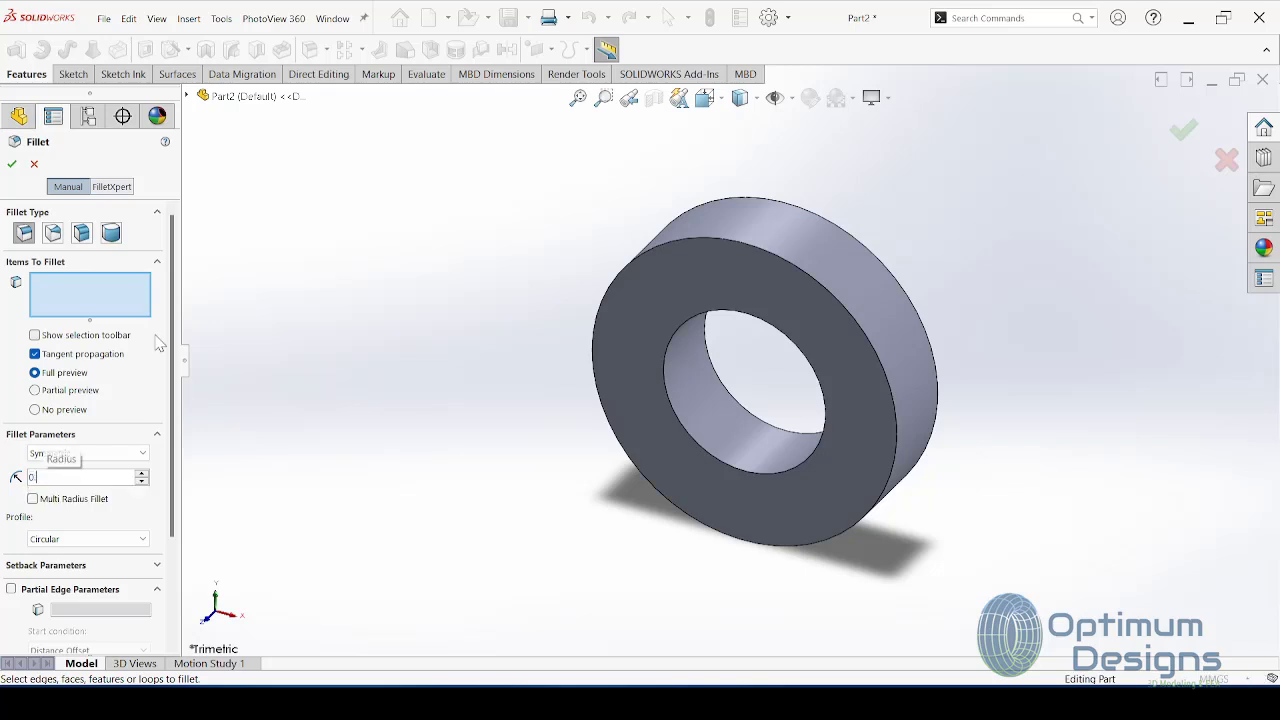
left_click(809, 240)
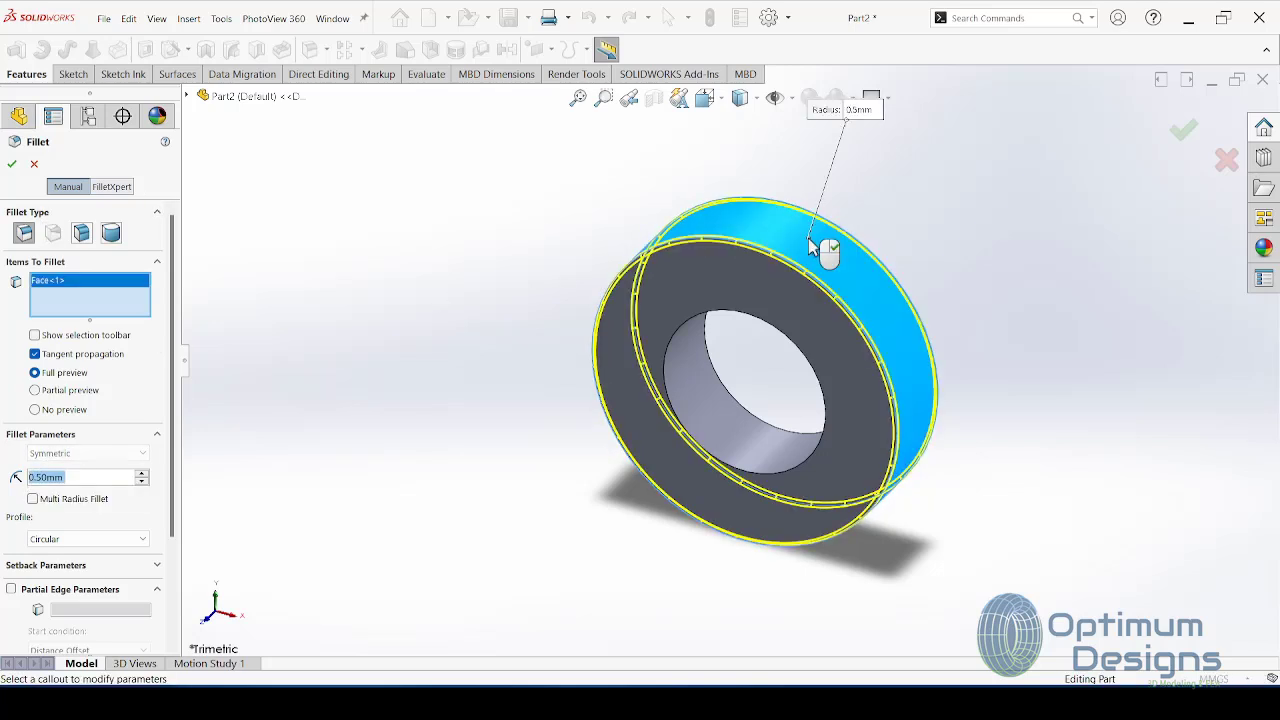
key("Return")
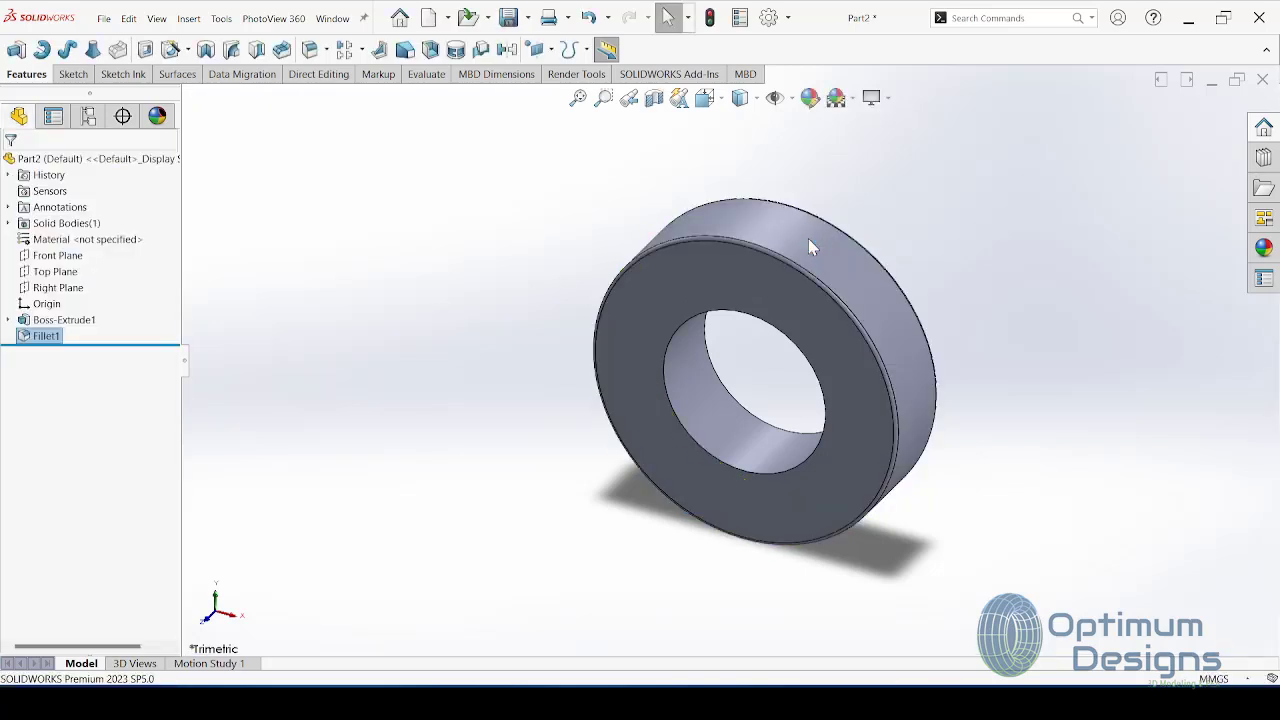
Step: Assign AISI Type 316L stainless steel as the part material
right_click(123, 244)
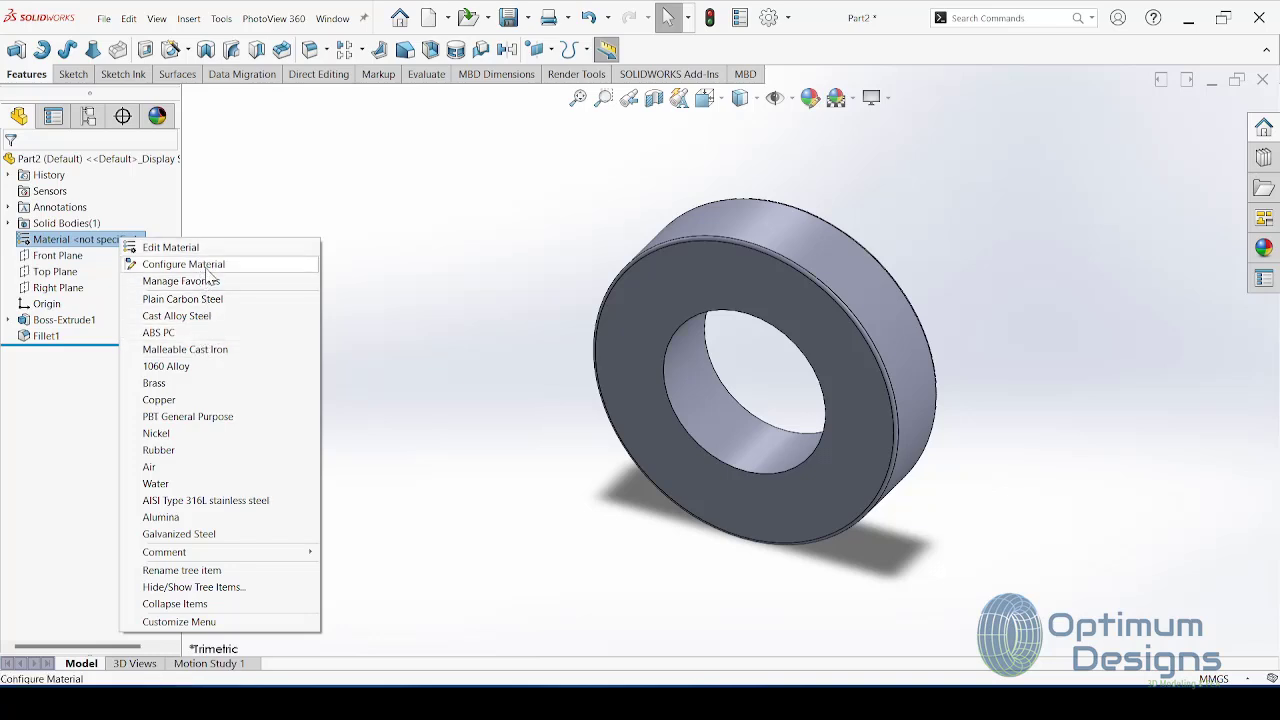
left_click(216, 500)
left_click(157, 116)
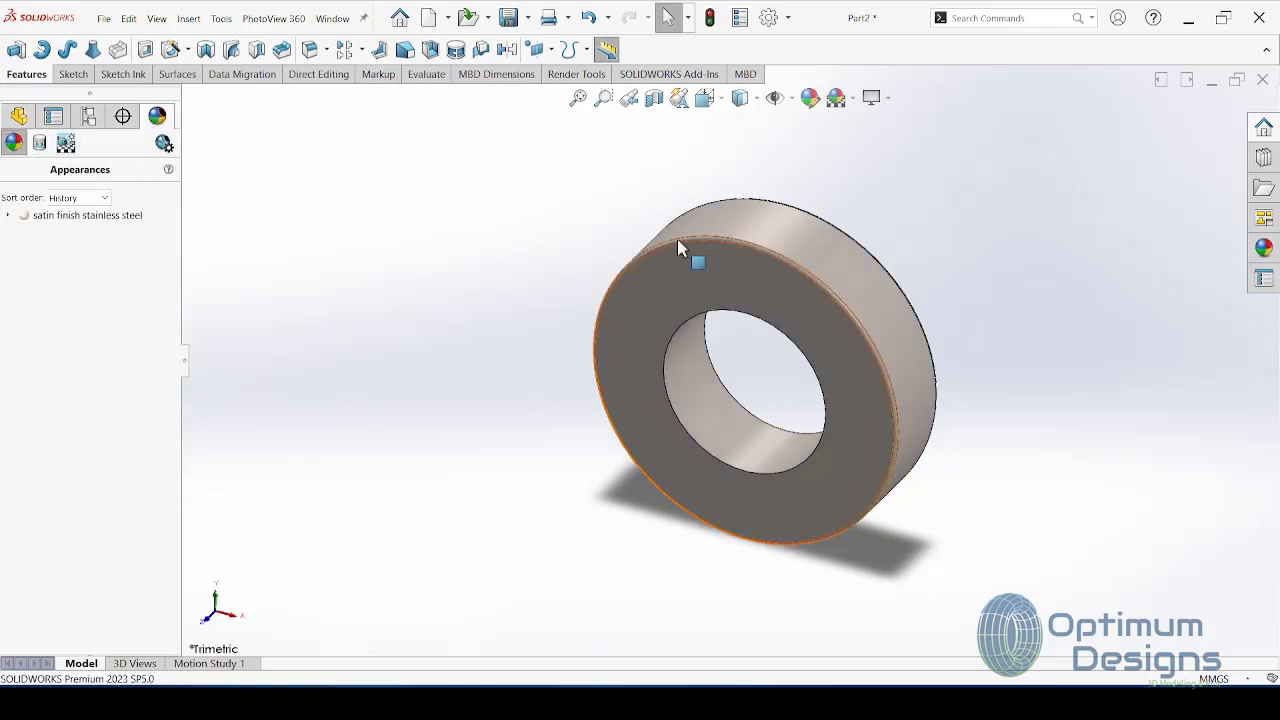
left_click(19, 116)
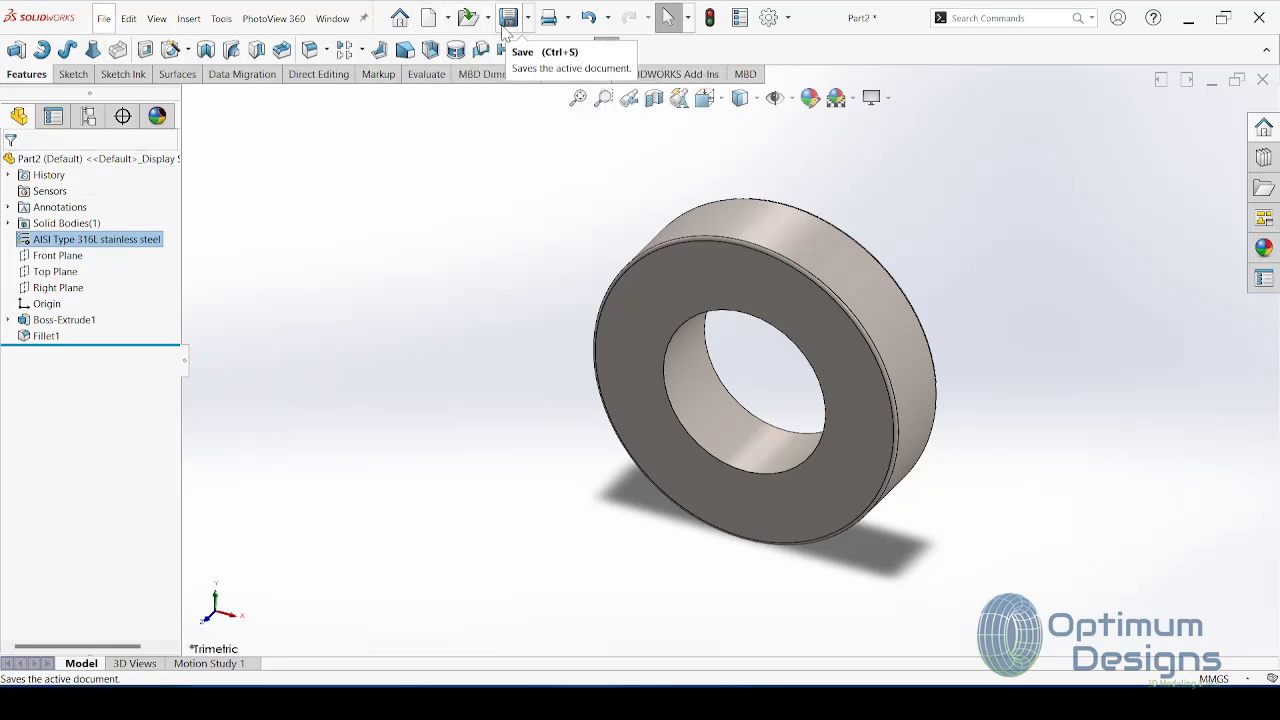
Step: Review the parts list on the reference drawing, then return to SOLIDWORKS
left_click(960, 600)
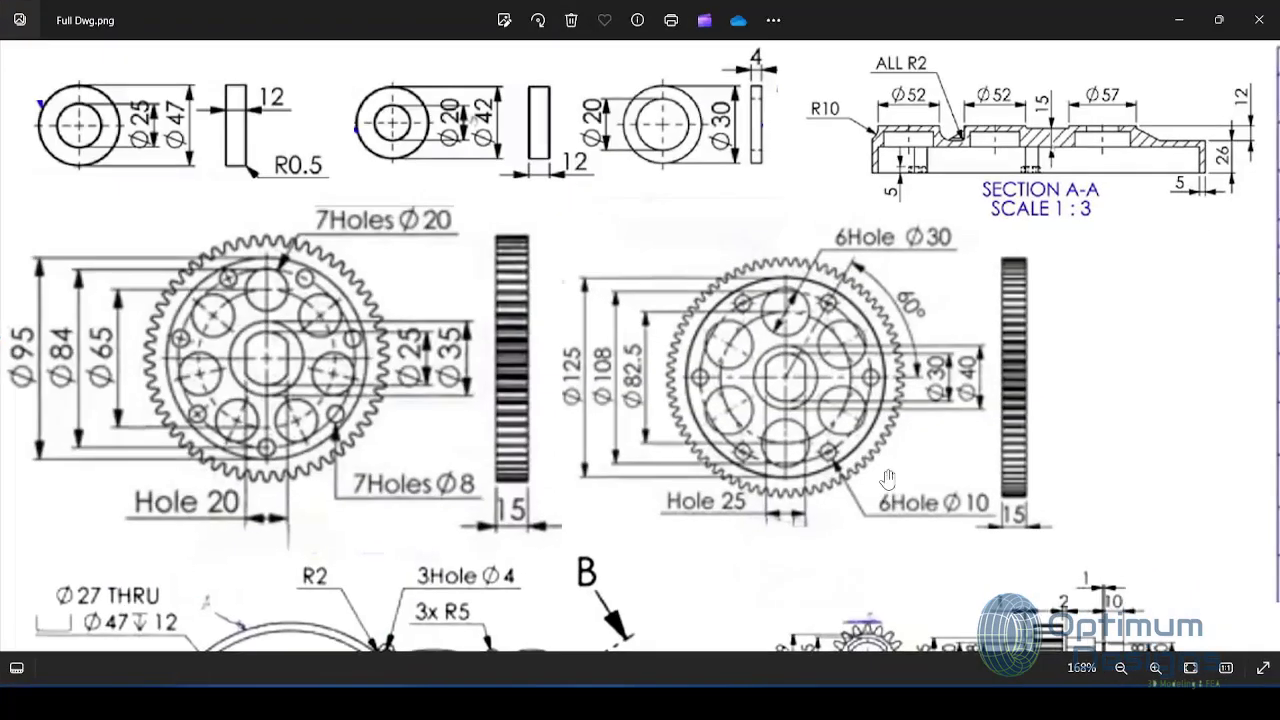
left_click_drag(977, 455, 547, 455)
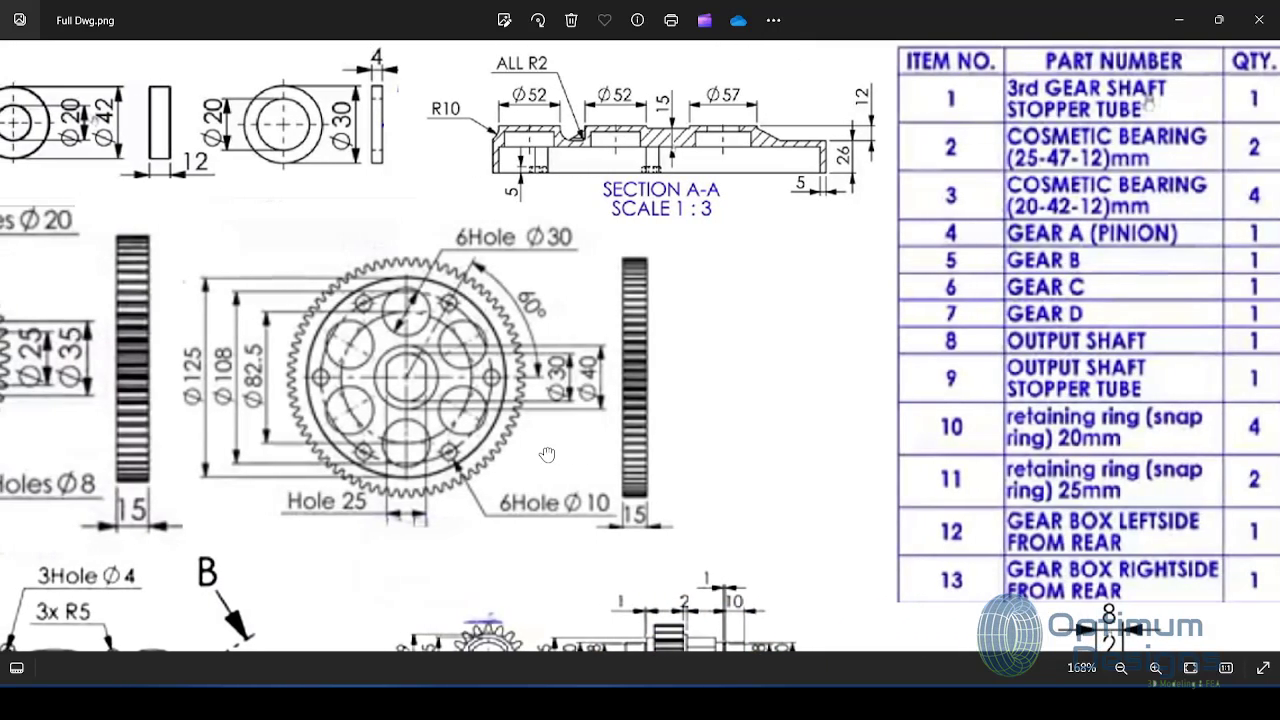
left_click(1179, 19)
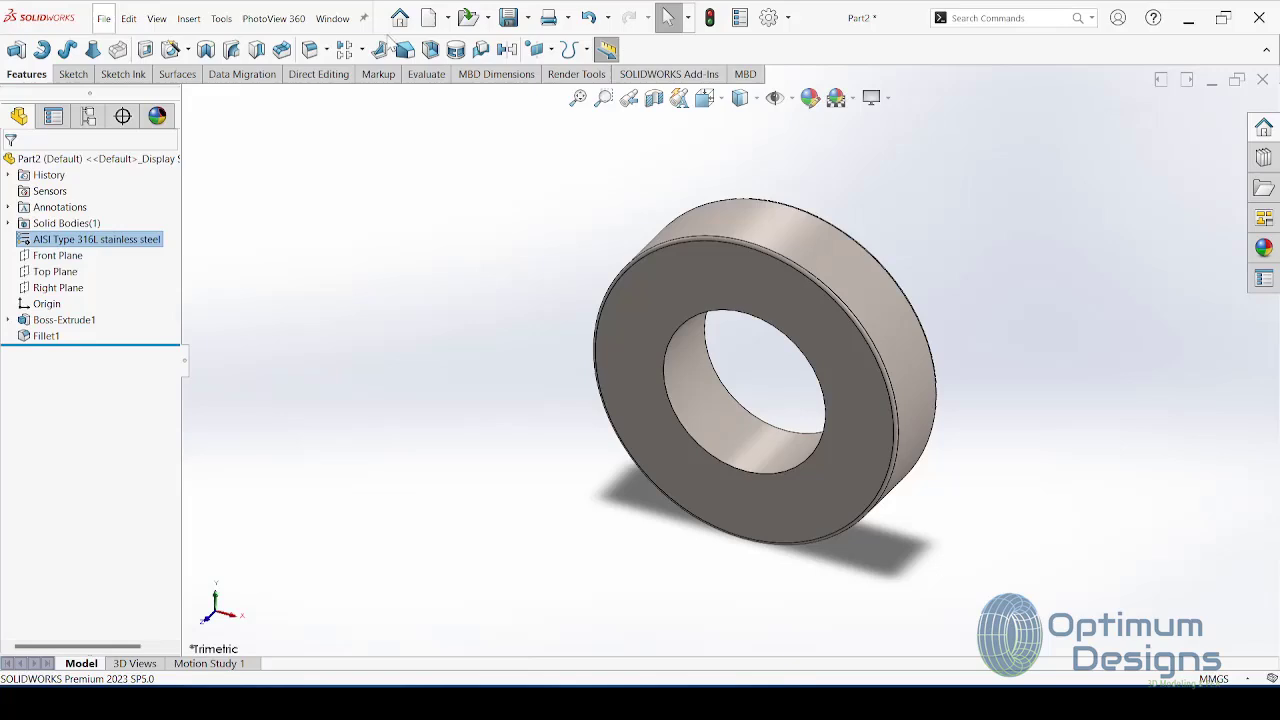
Step: Save the ring as Cosmetic bearing (47-25) 12thick, checking the bearing size on the drawing
left_click(513, 19)
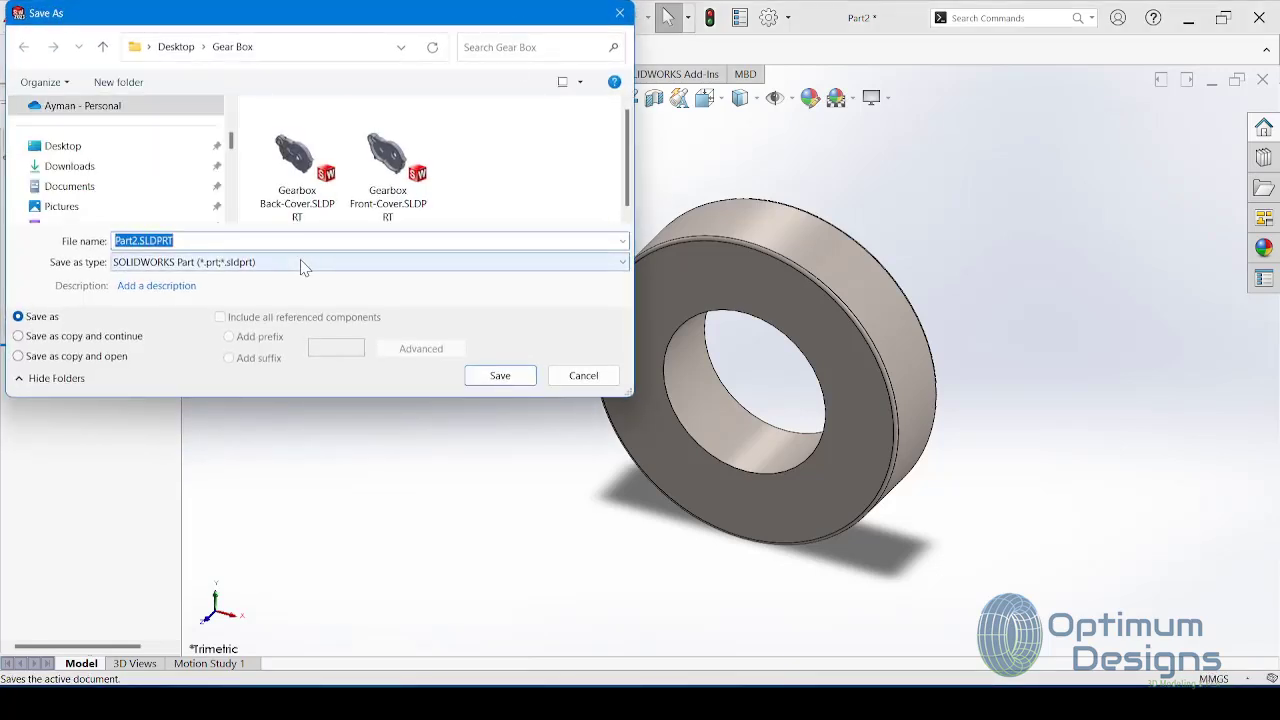
type("Cosmetic bearing (47-12")
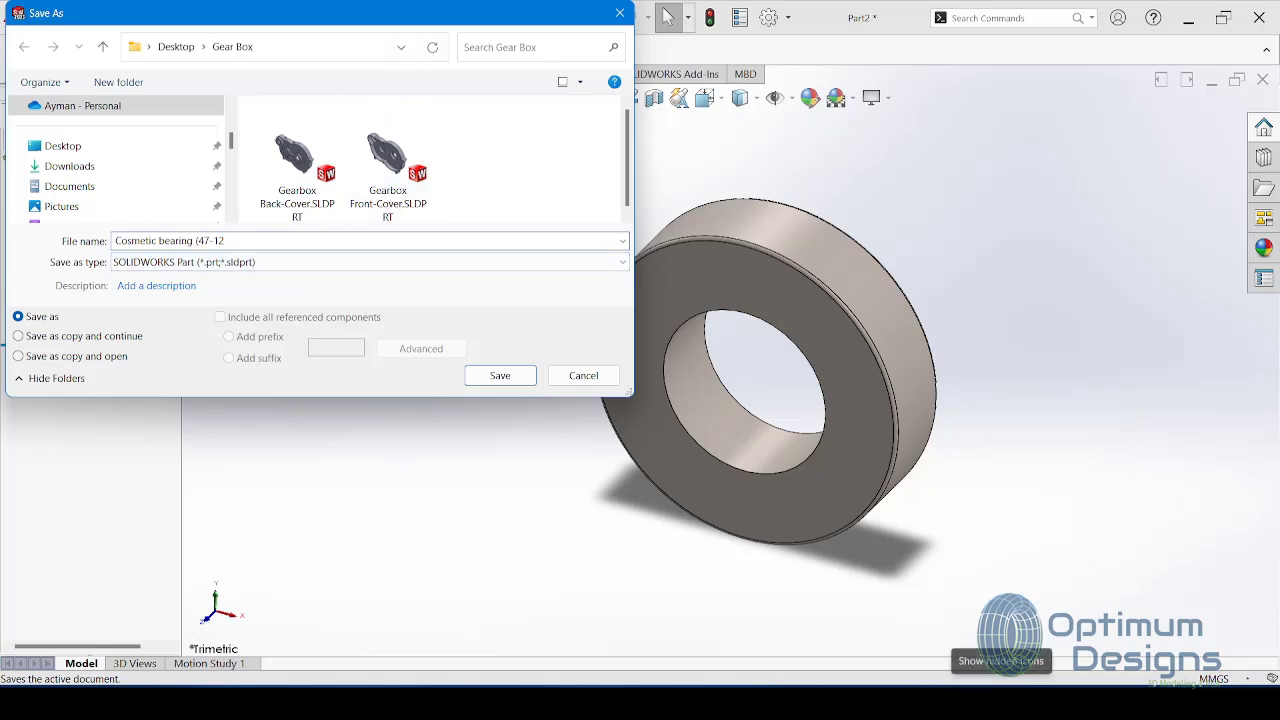
left_click(940, 610)
left_click_drag(606, 435, 1081, 428)
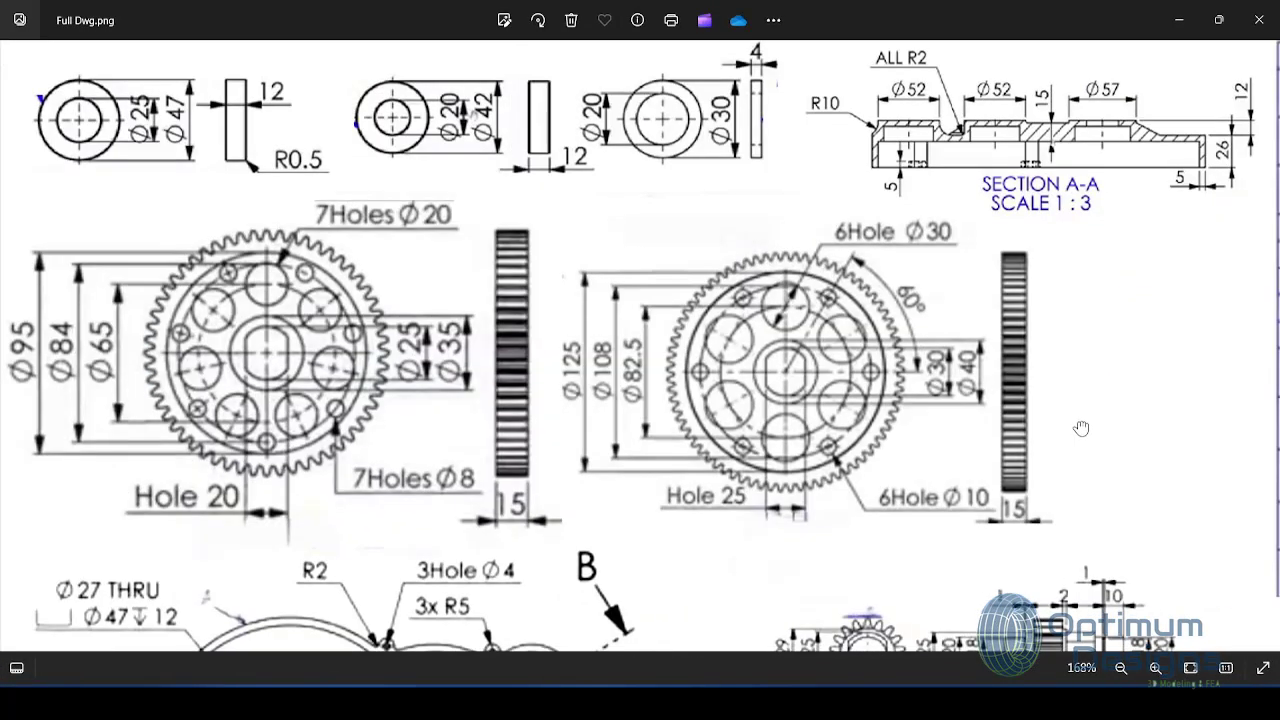
left_click(1179, 20)
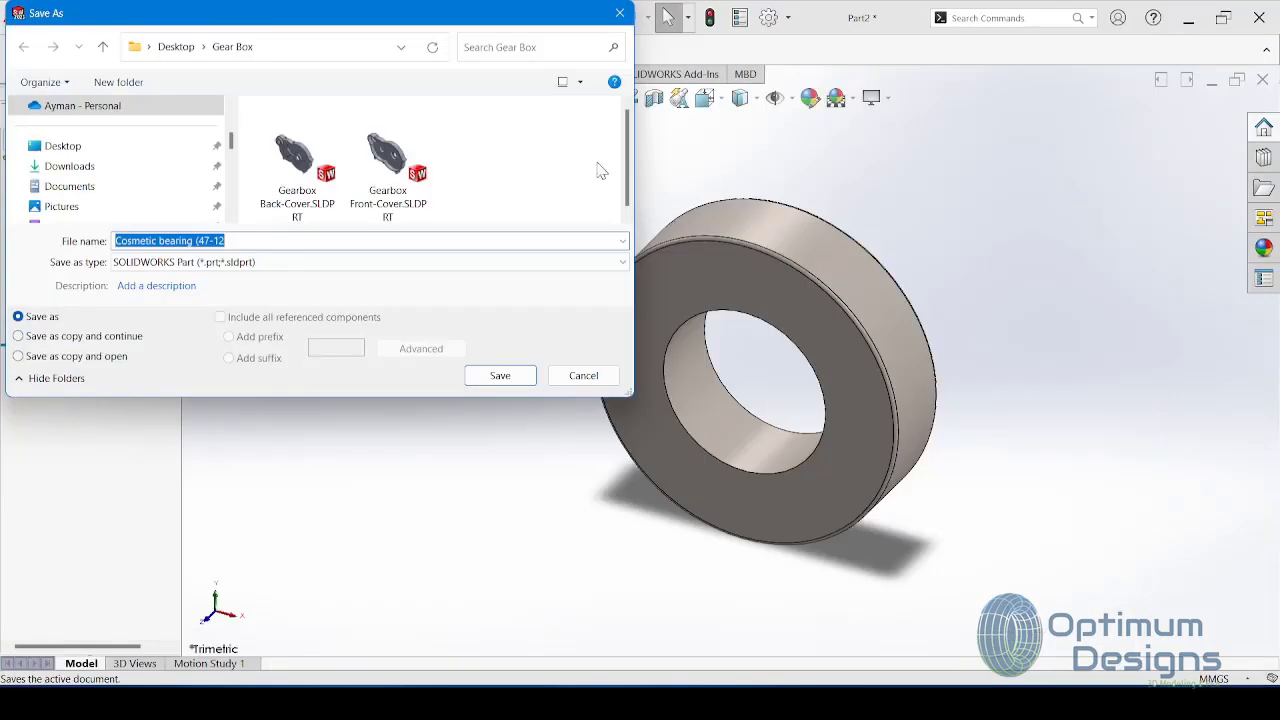
left_click(215, 240)
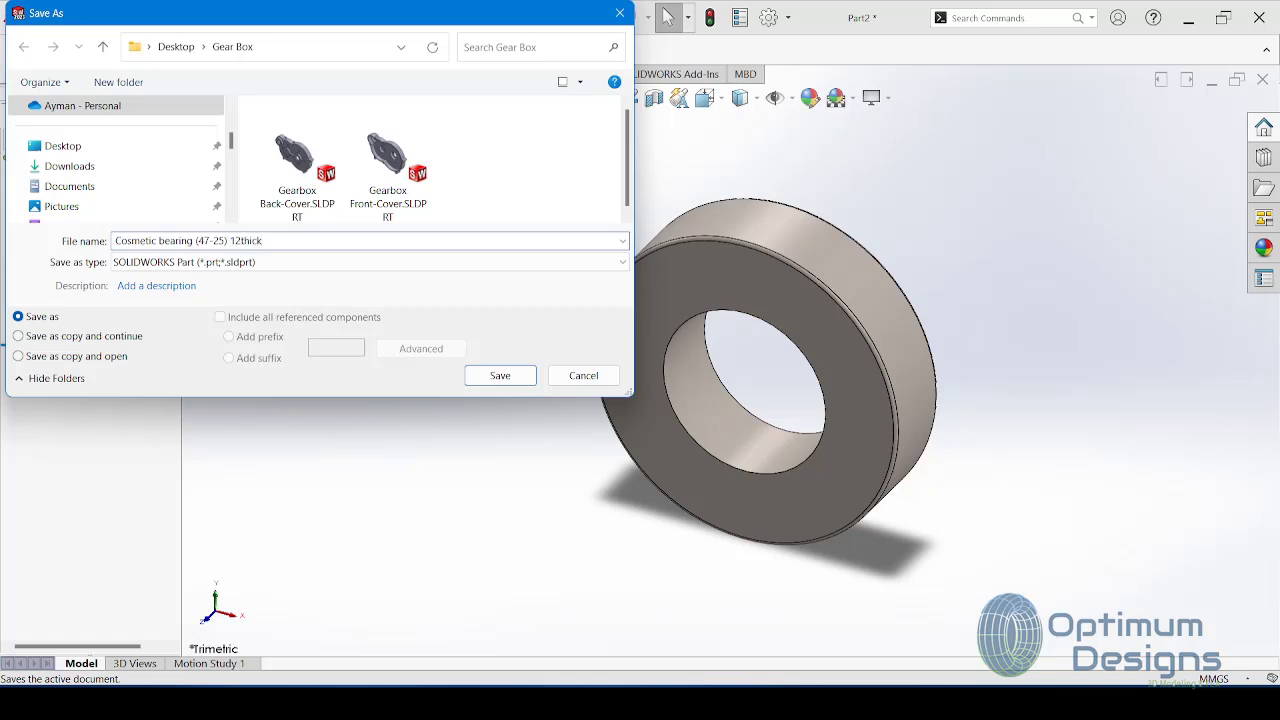
left_click(500, 377)
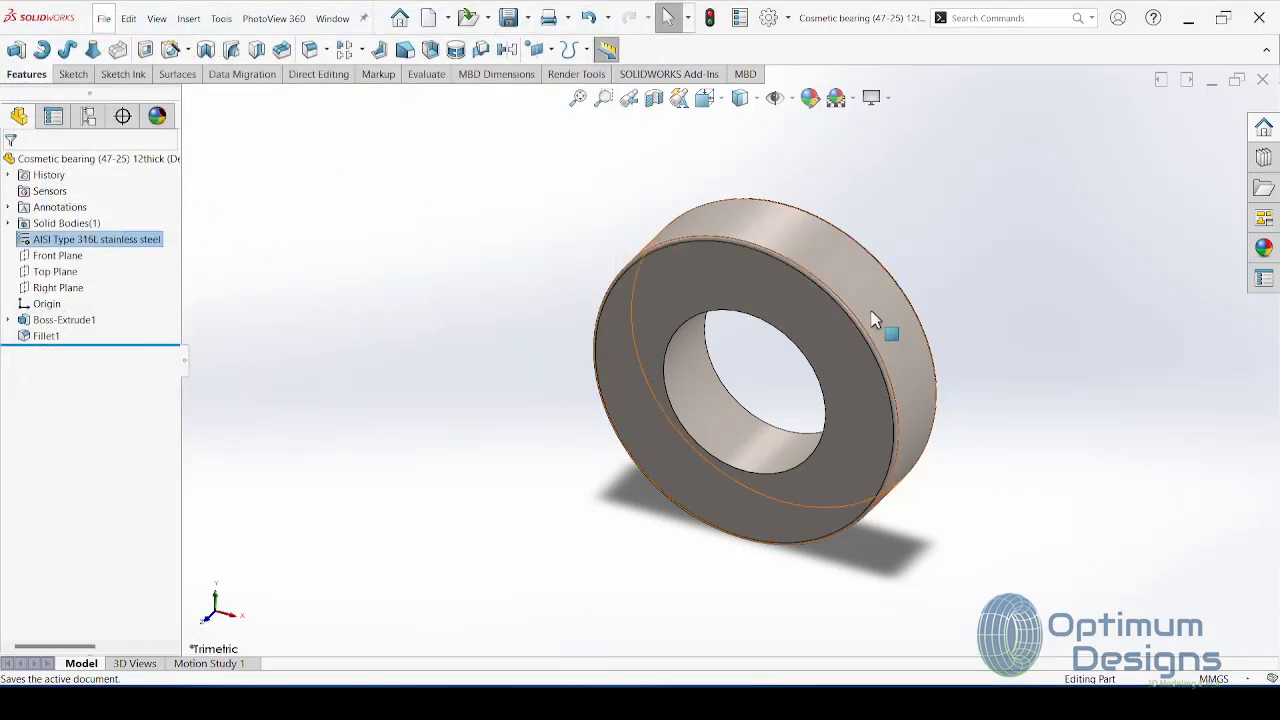
Step: Colour the whole bearing part bright yellow, close its document, and start a new document
right_click(65, 160)
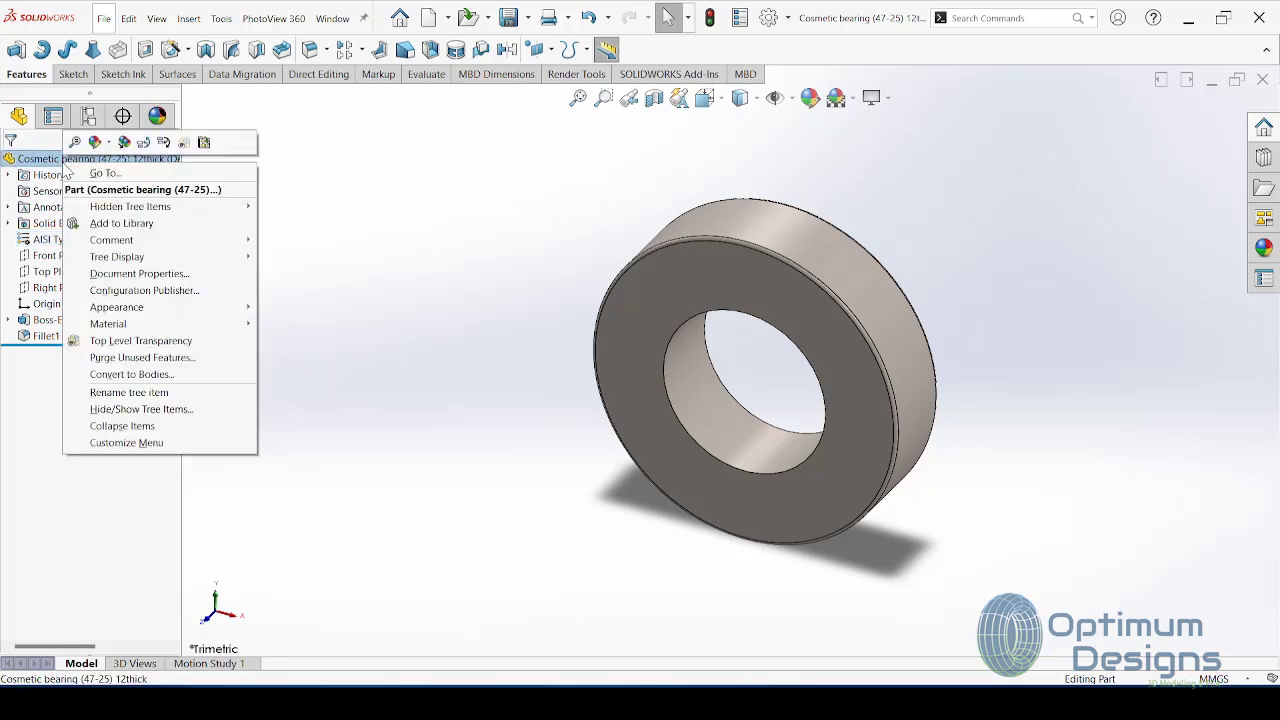
left_click(107, 146)
left_click(118, 176)
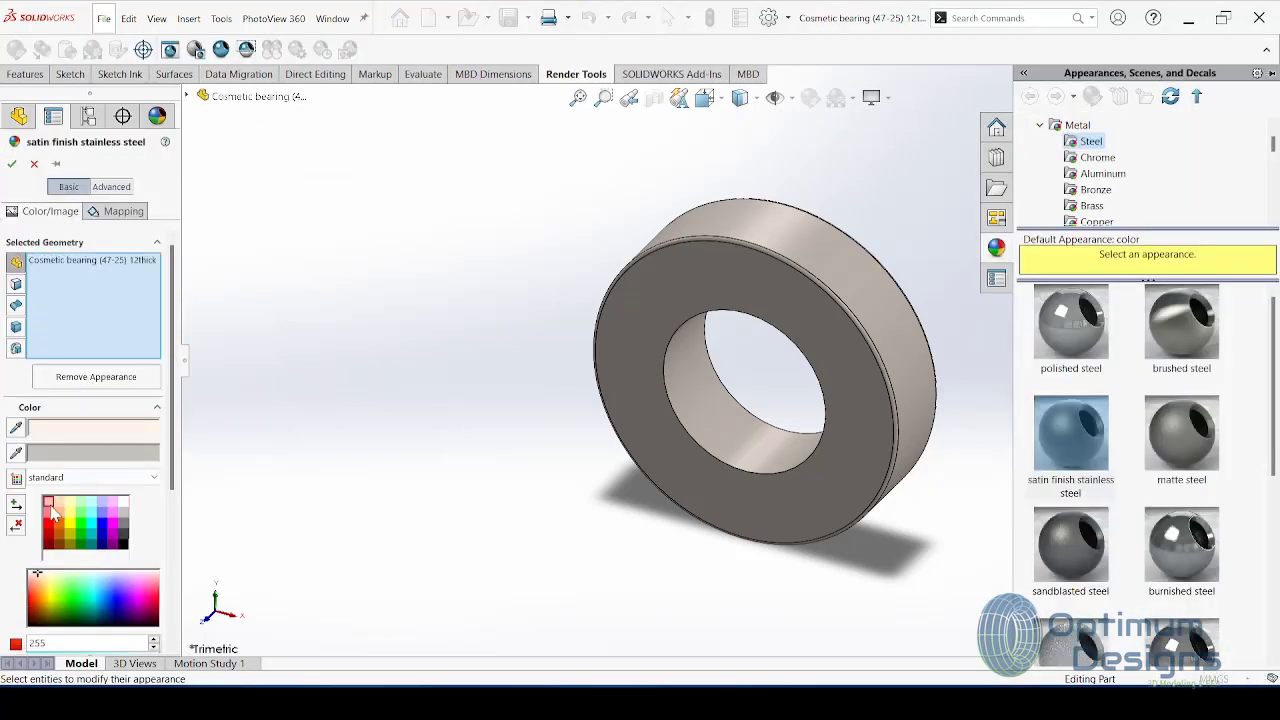
left_click(68, 529)
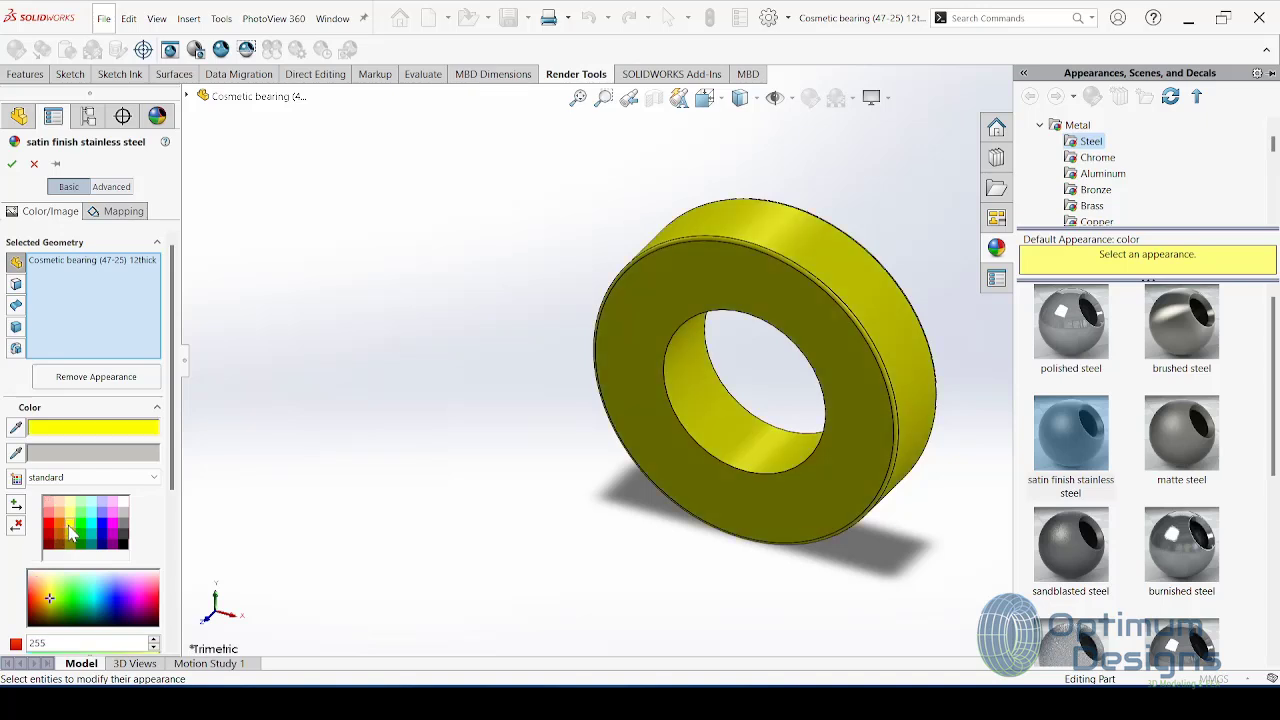
left_click(70, 541)
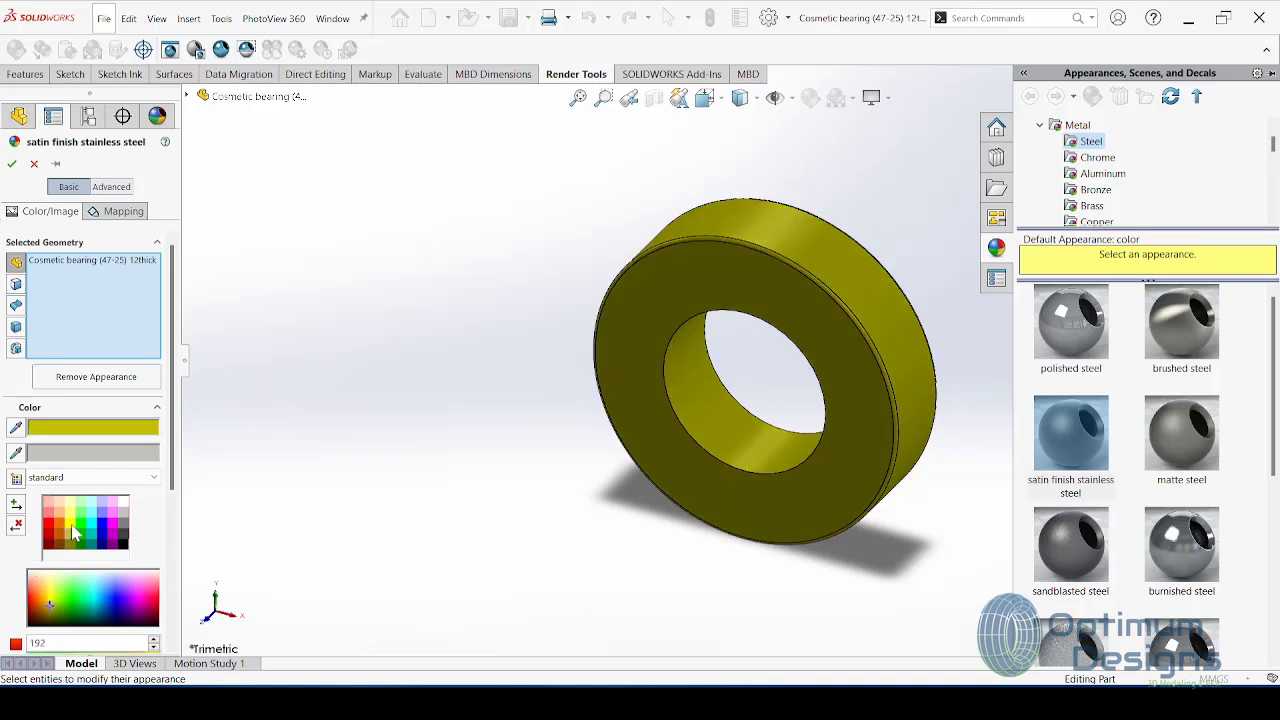
left_click(71, 529)
left_click(12, 164)
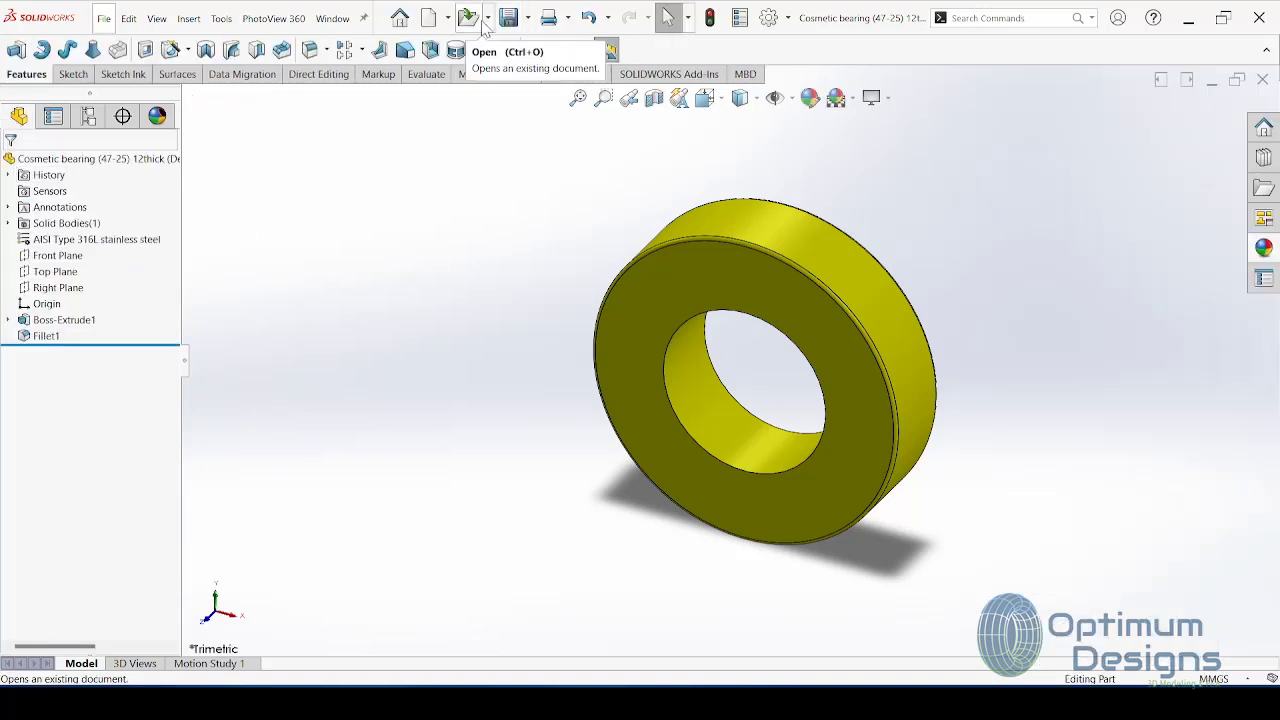
left_click(1262, 79)
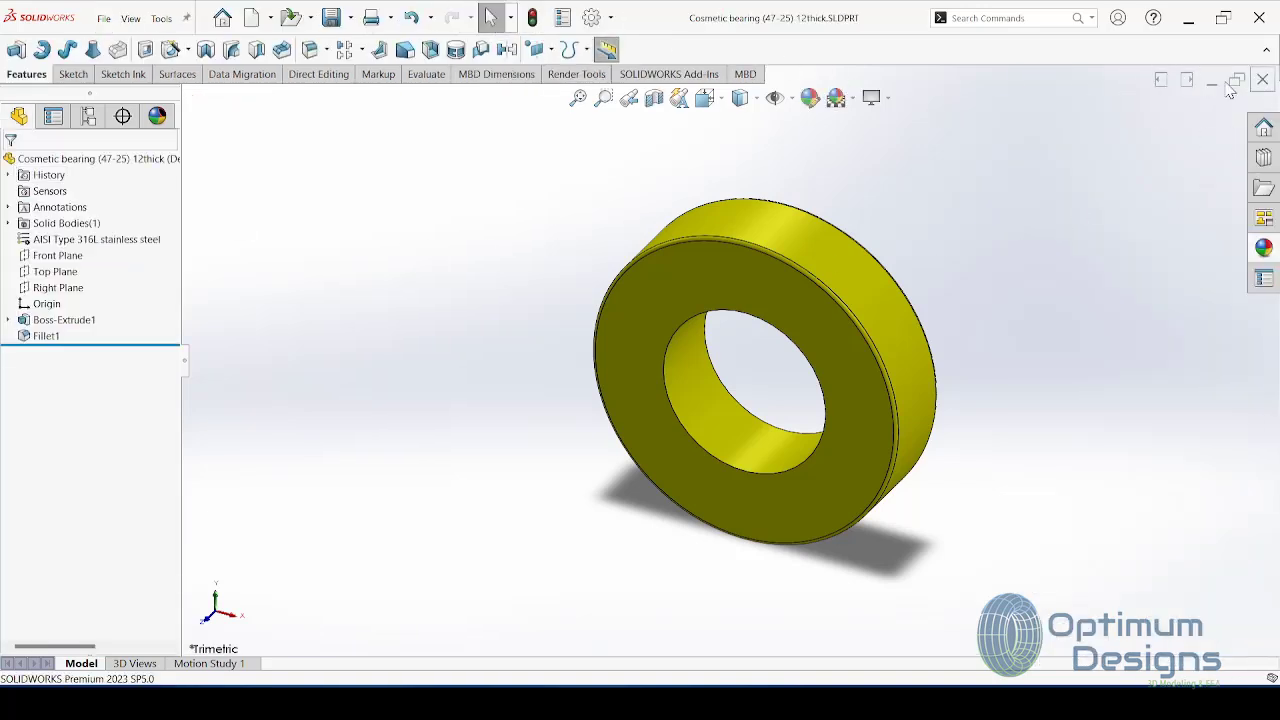
left_click(251, 17)
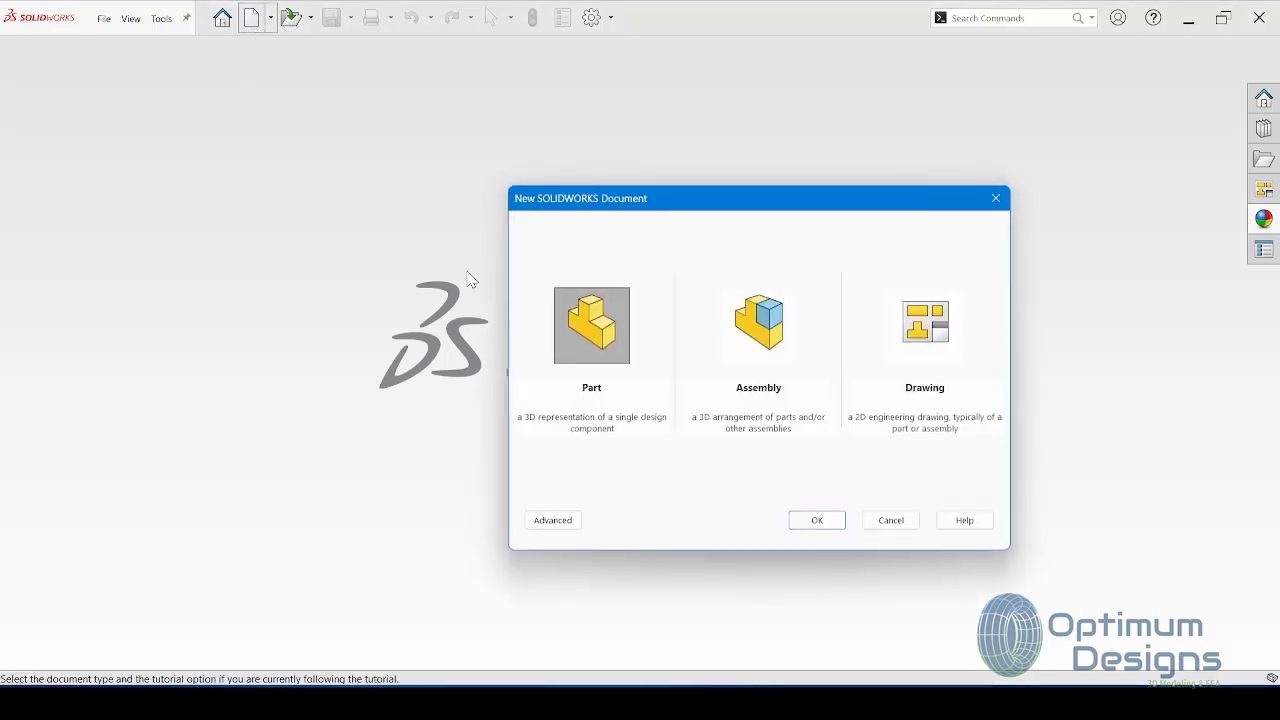
Step: Create a new part and start a sketch on the Front Plane, viewed face-on
left_click(816, 520)
left_click(91, 241)
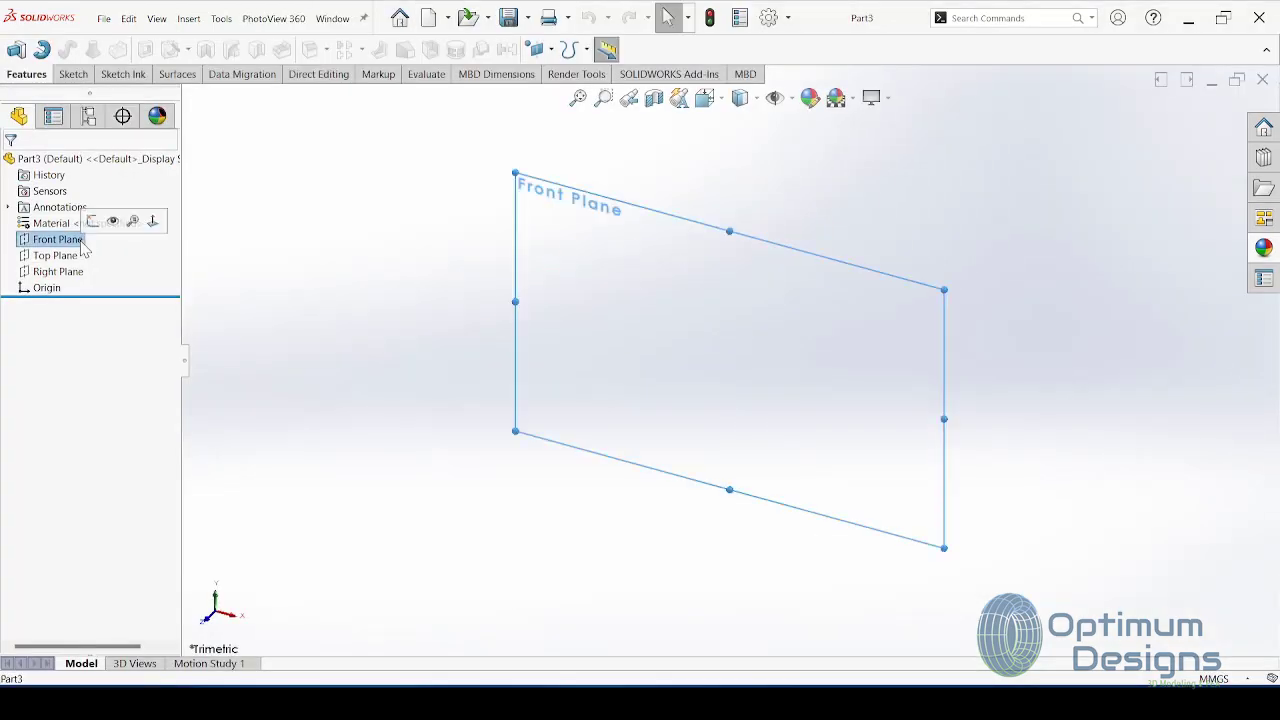
left_click(155, 219)
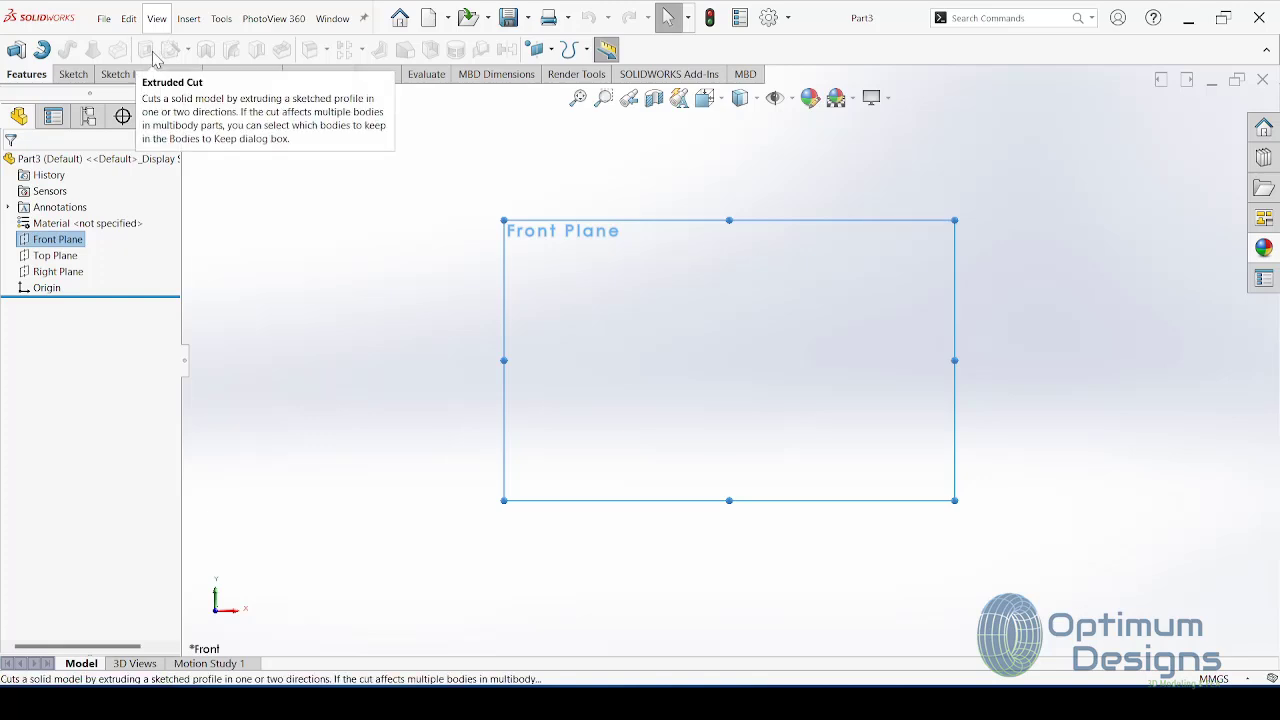
right_click(55, 241)
left_click(63, 217)
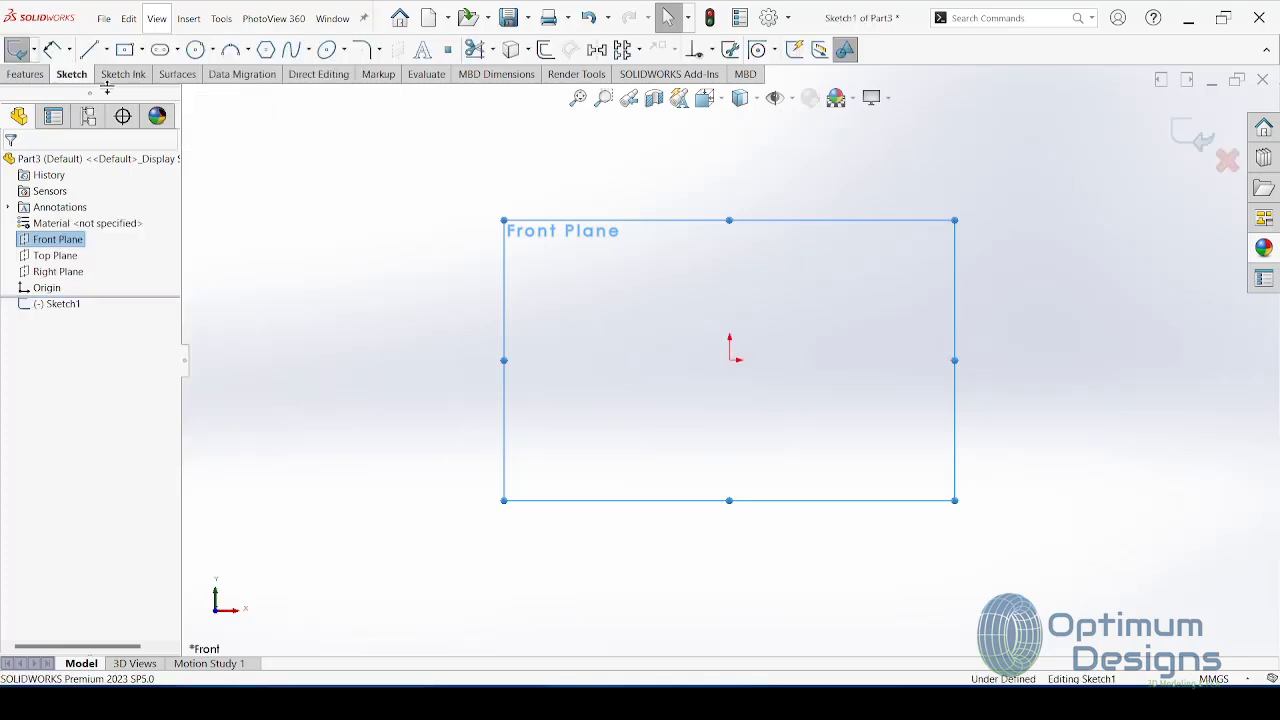
Step: Draw two concentric circles centred on the origin, checking the reference drawing
left_click(195, 49)
left_click(730, 360)
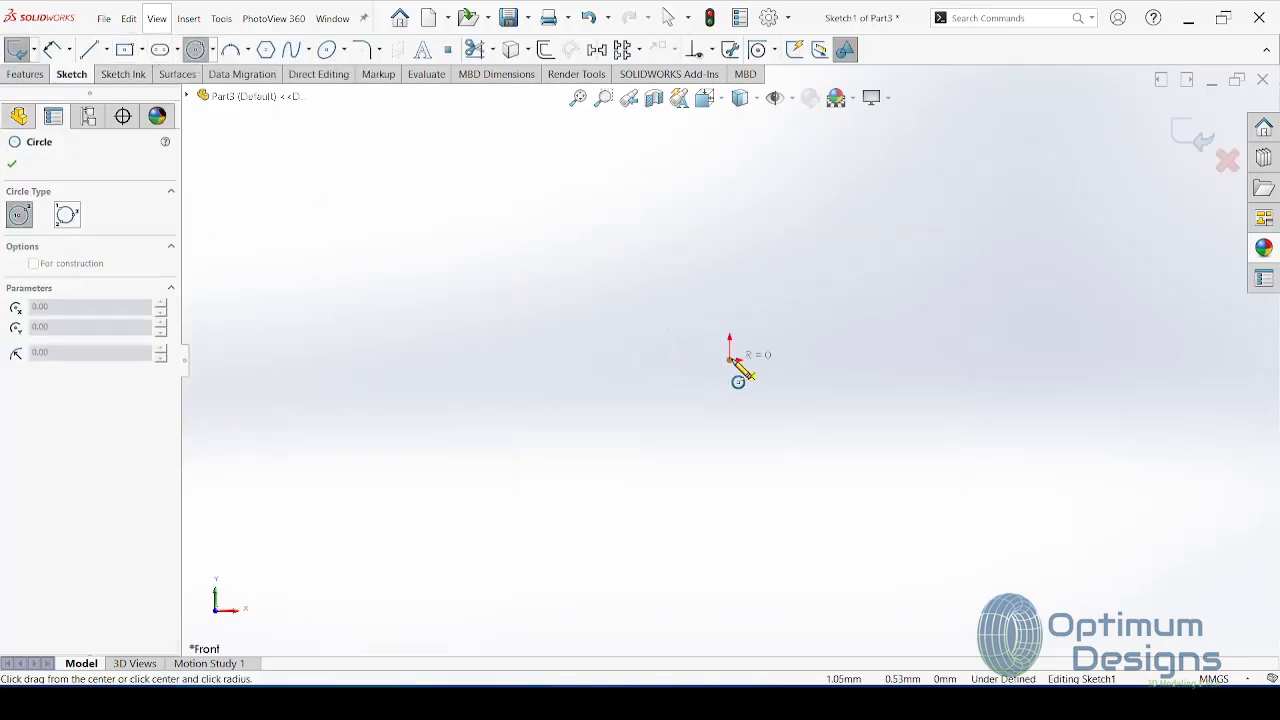
left_click(579, 524)
left_click(730, 360)
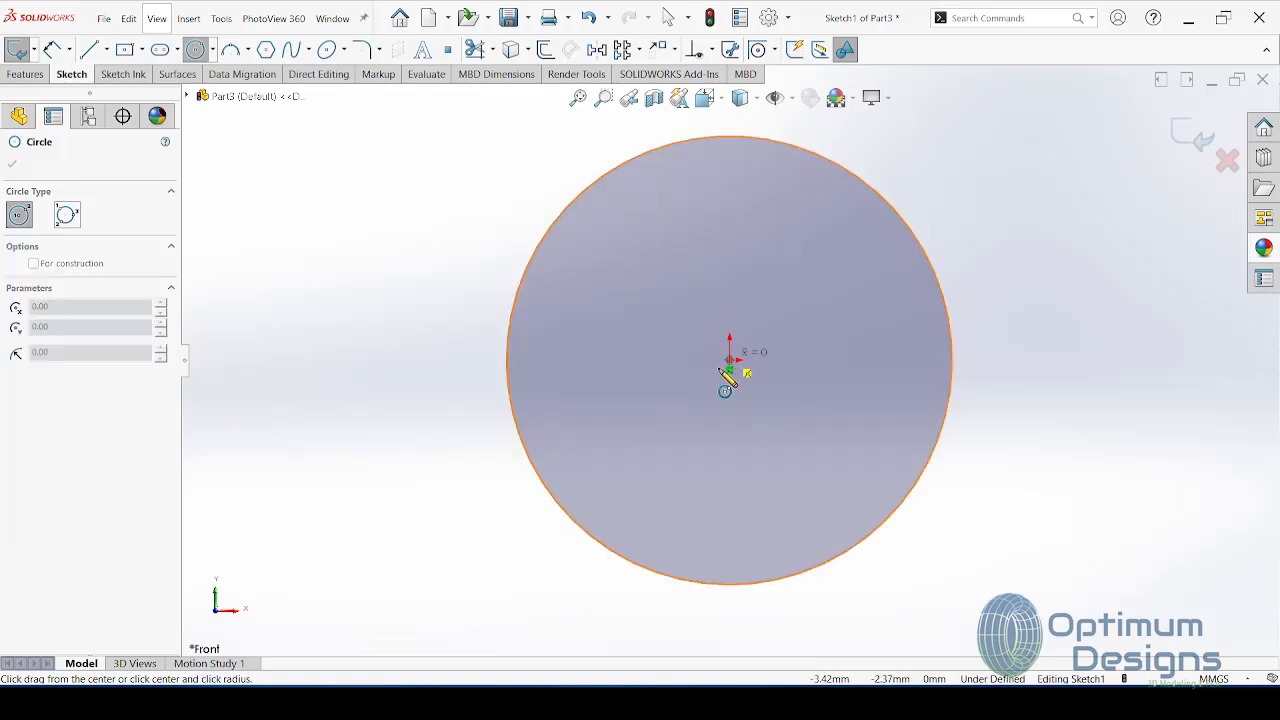
left_click(643, 463)
key("alt+Tab")
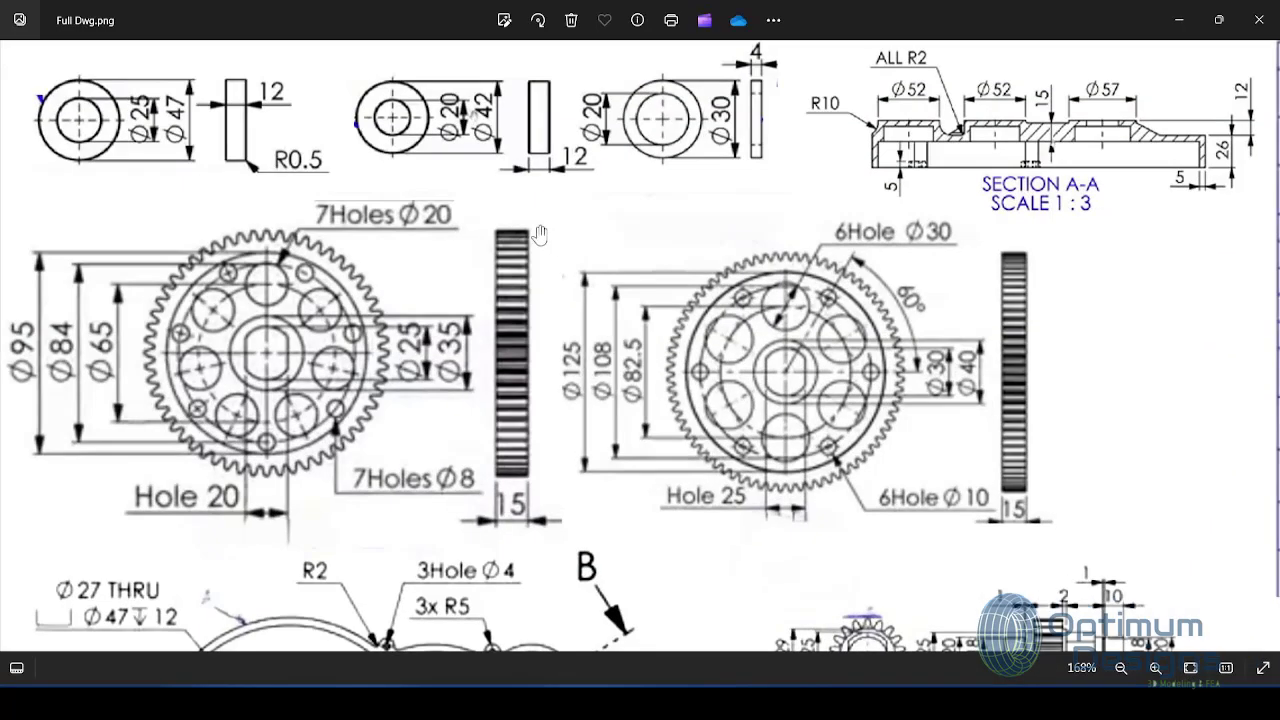
scroll(420, 270, "right", 5)
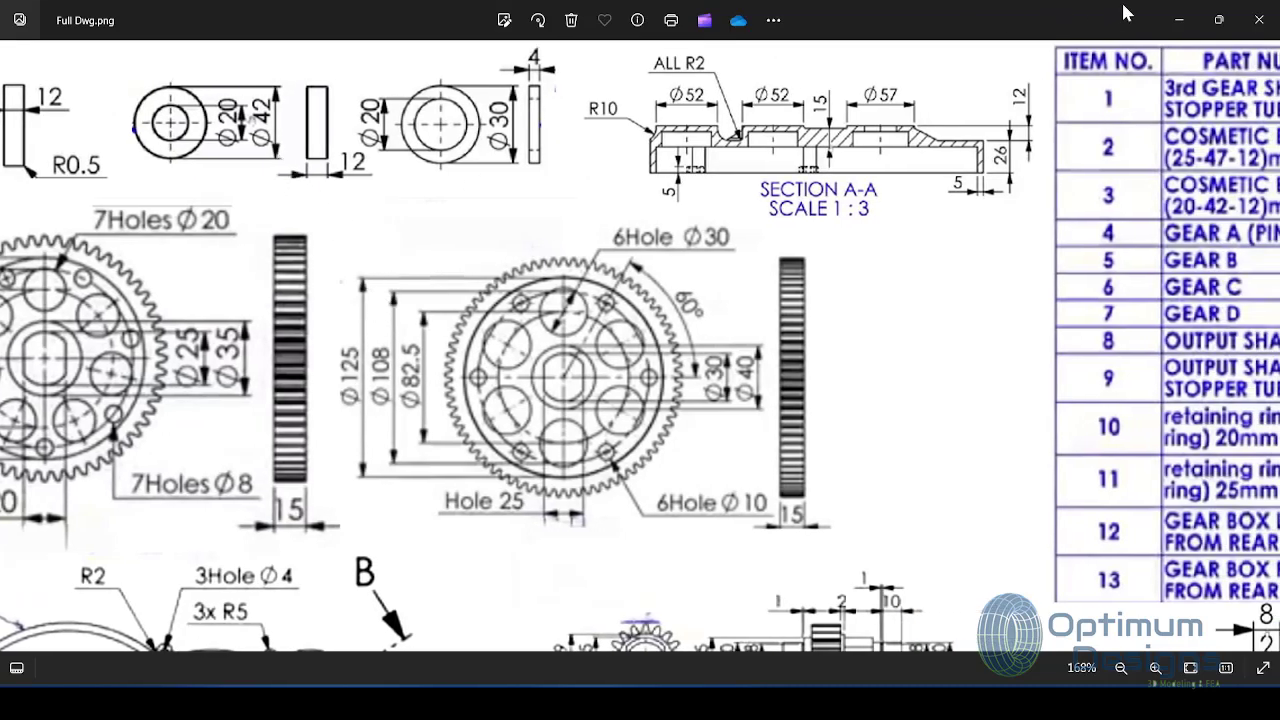
left_click(1179, 19)
Step: Dimension the outer circle to Ø42 and the inner circle to Ø20
left_click(52, 49)
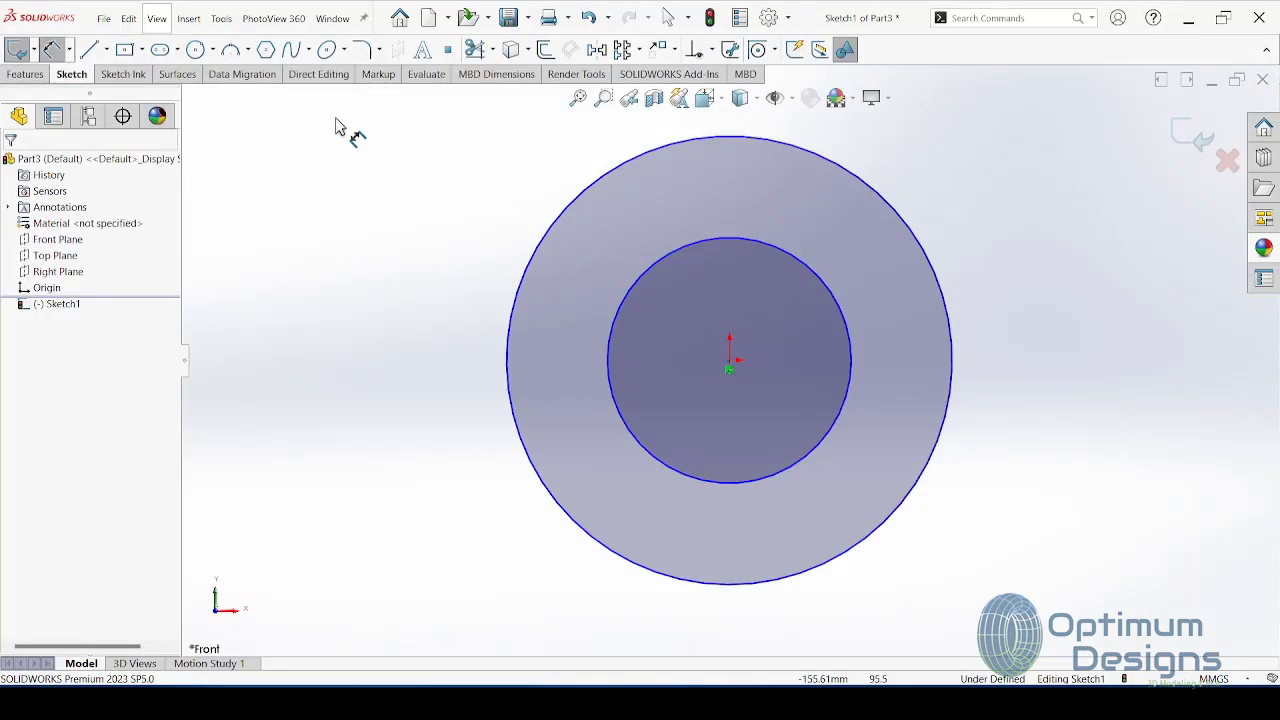
left_click(658, 153)
left_click(366, 300)
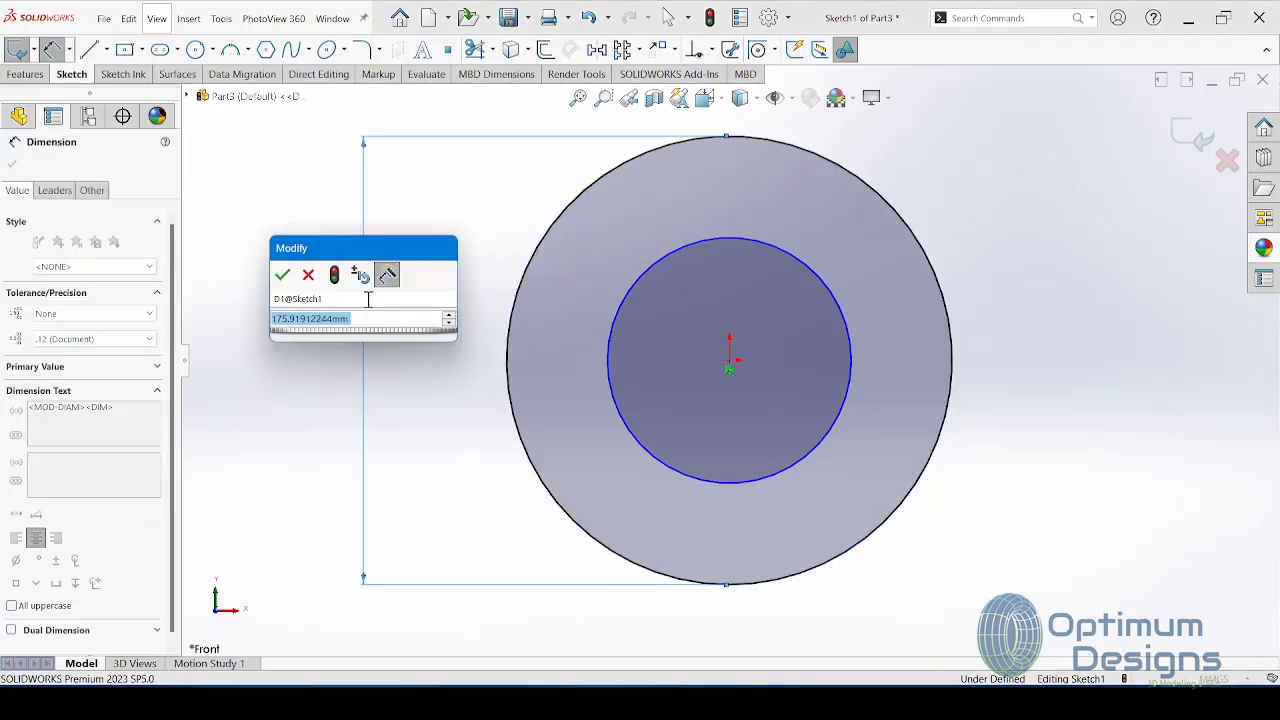
type("42")
key("Return")
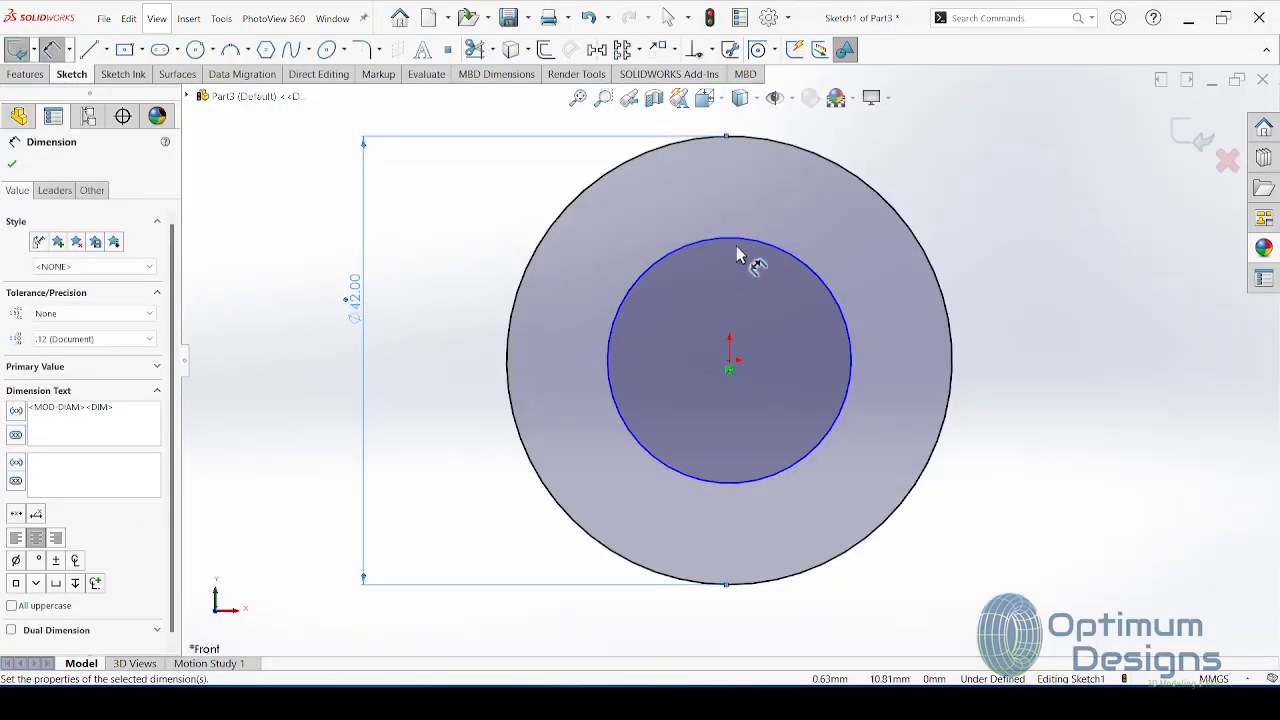
left_click(736, 248)
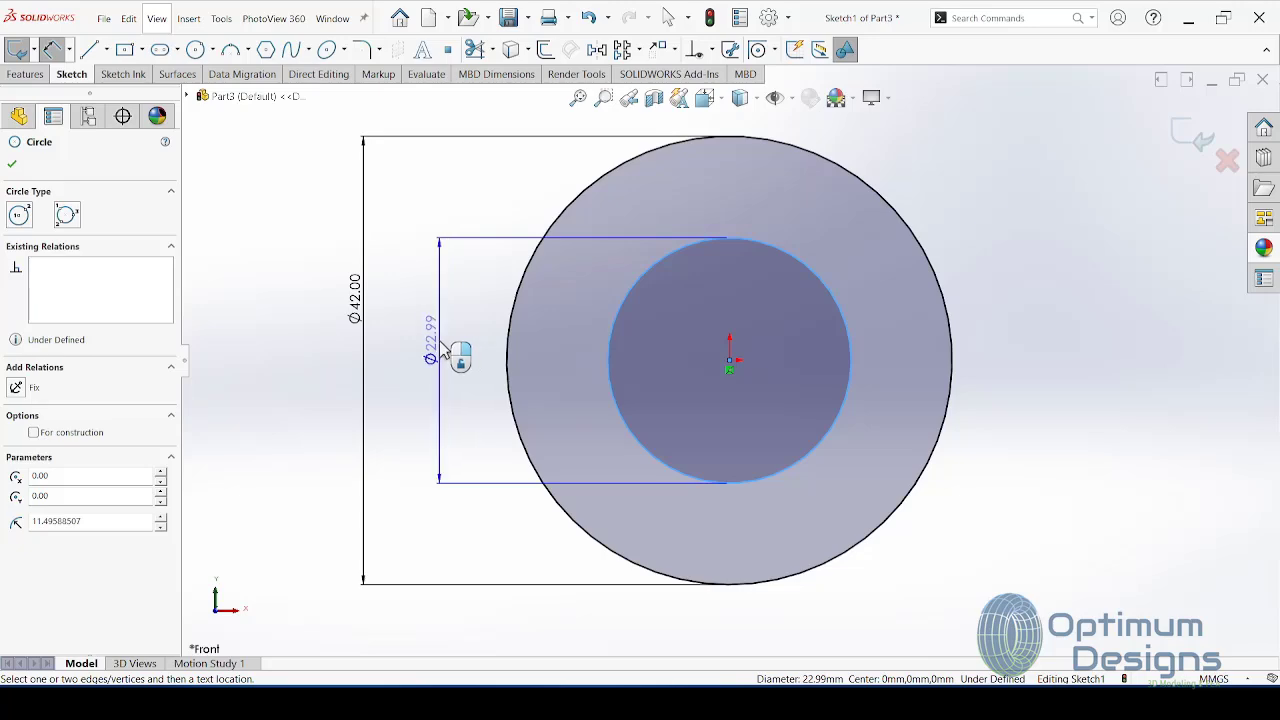
left_click(441, 348)
type("20")
key("Return")
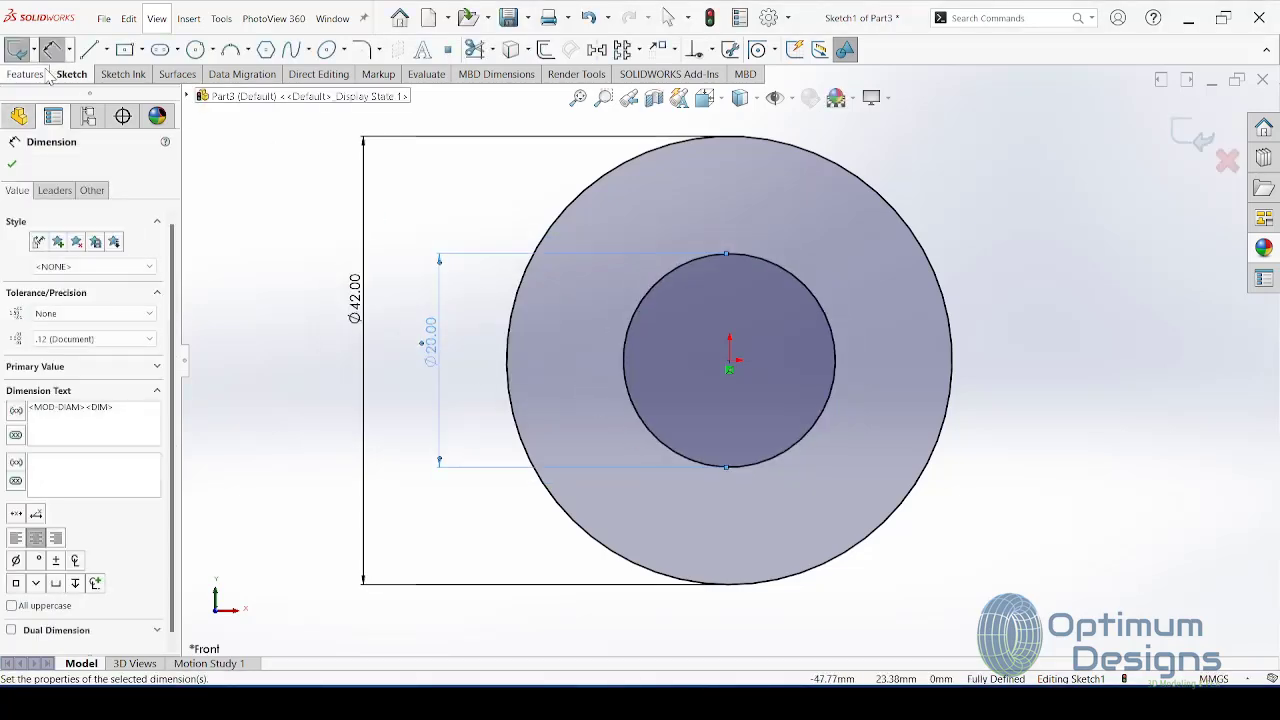
Step: Extrude the ring sketch 12 mm about its mid-plane
left_click(25, 74)
left_click(17, 49)
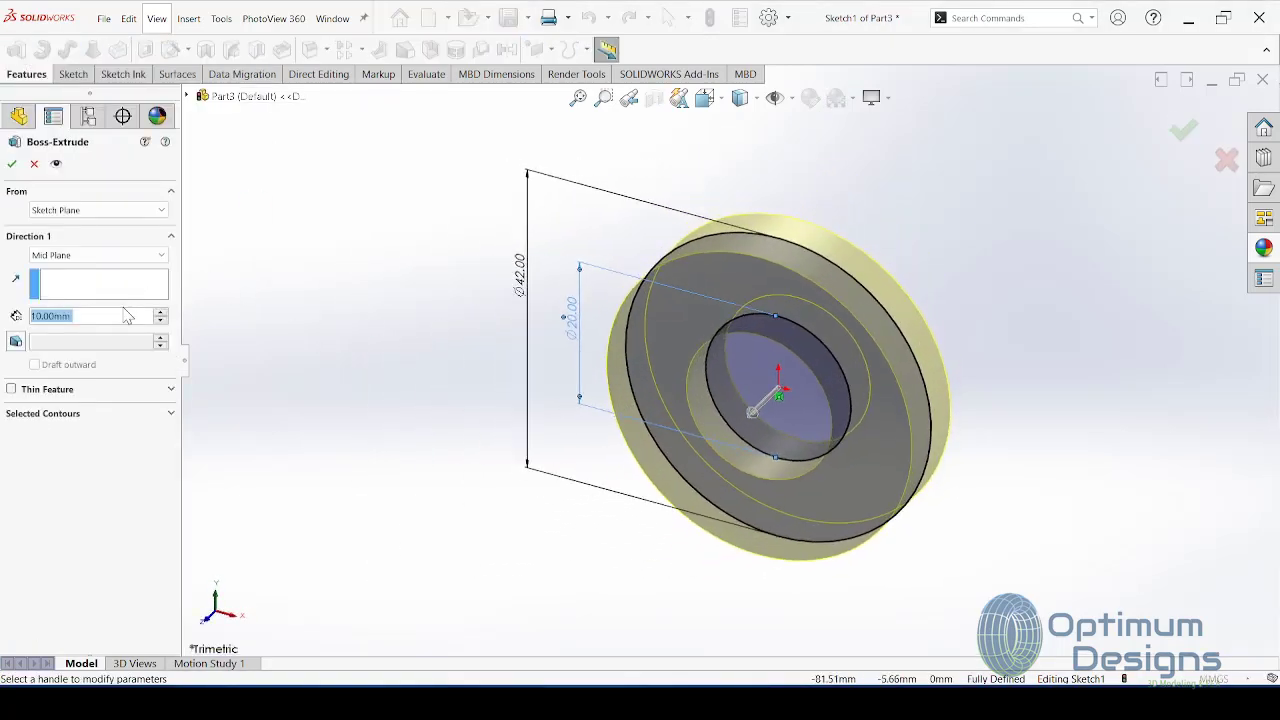
type("12")
key("Return")
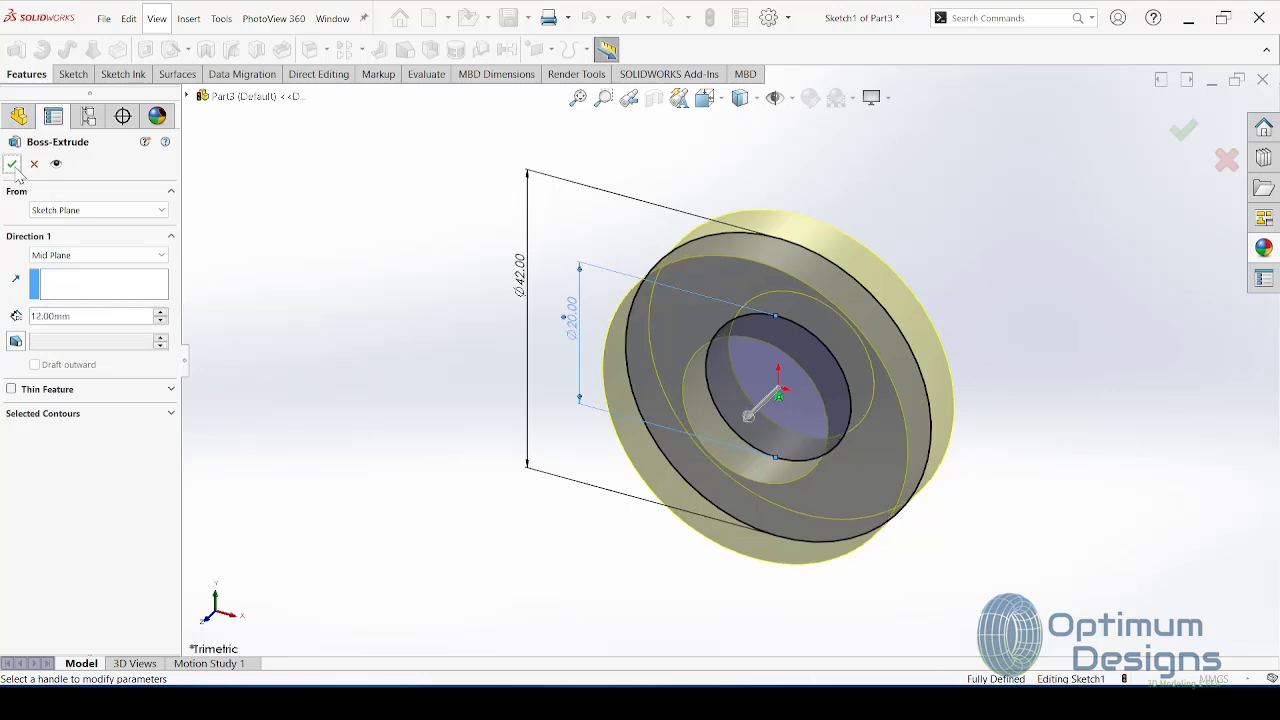
Step: Accept the 12 mm extrusion and round the ring's outer face edges with a 0.5 mm fillet
left_click(12, 165)
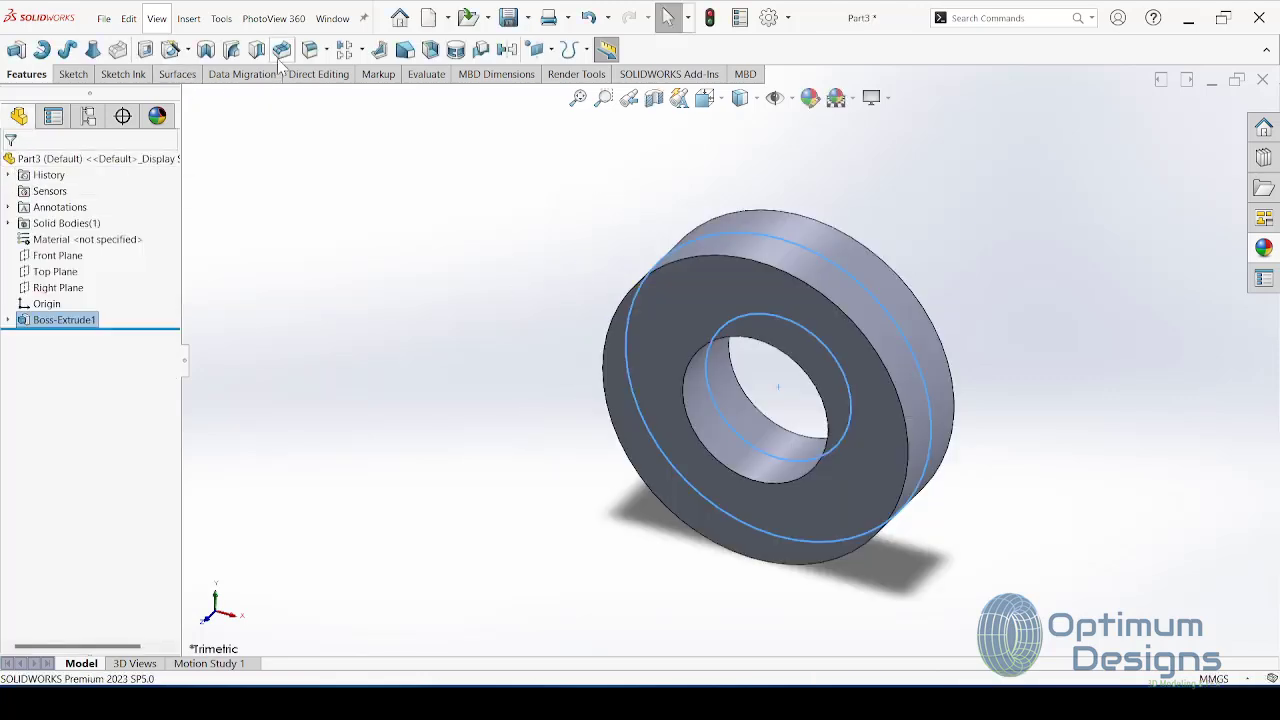
left_click(309, 50)
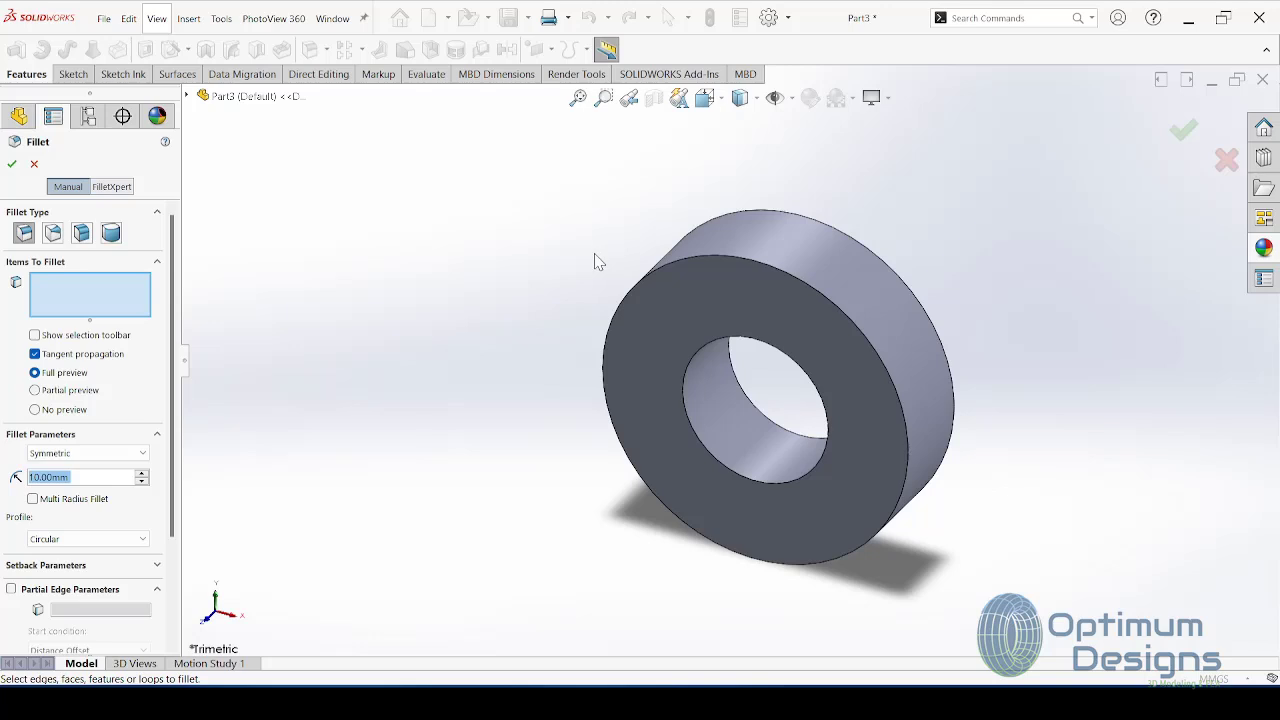
type("0.5")
left_click(852, 278)
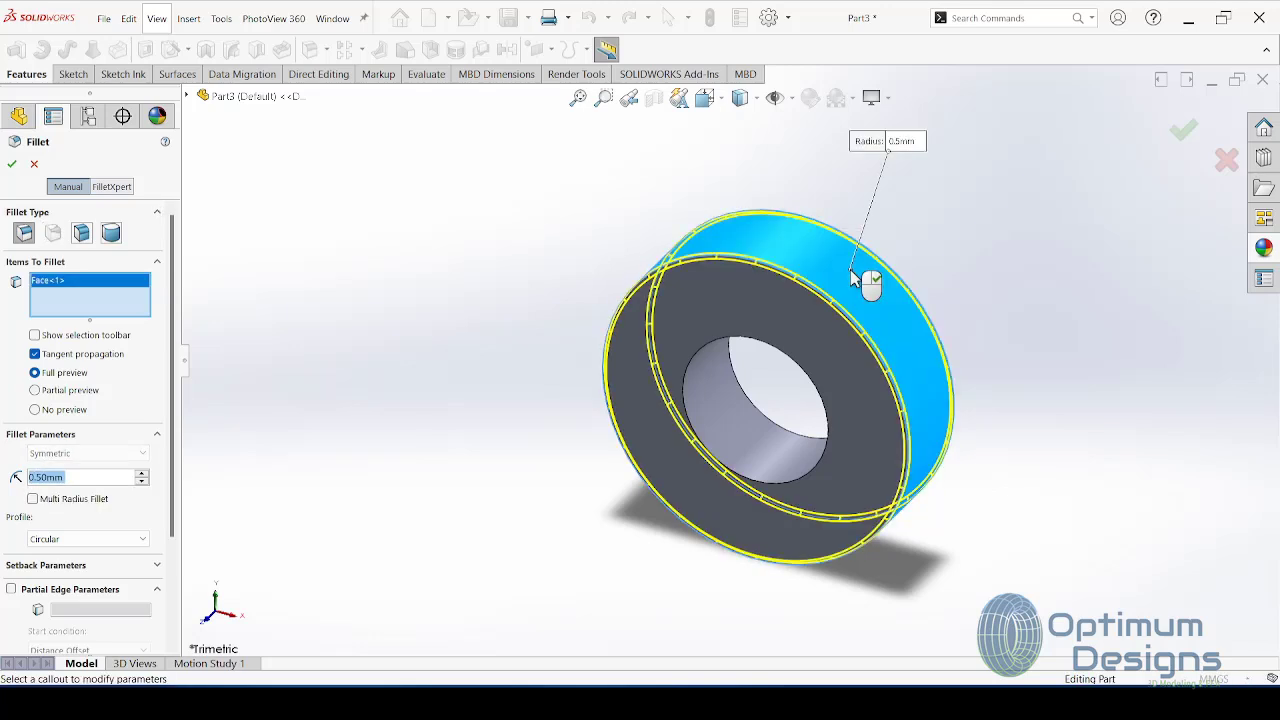
right_click(852, 278)
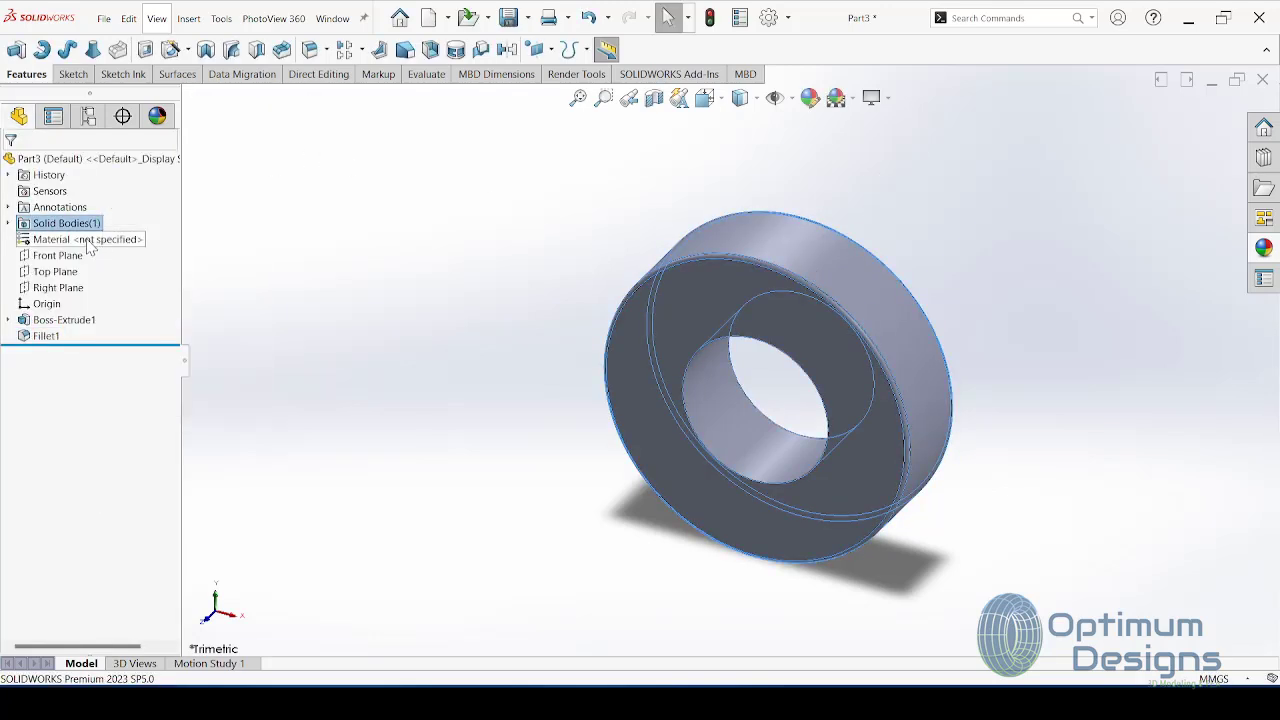
Step: Assign AISI Type 316L stainless steel as the part material
right_click(88, 246)
left_click(150, 497)
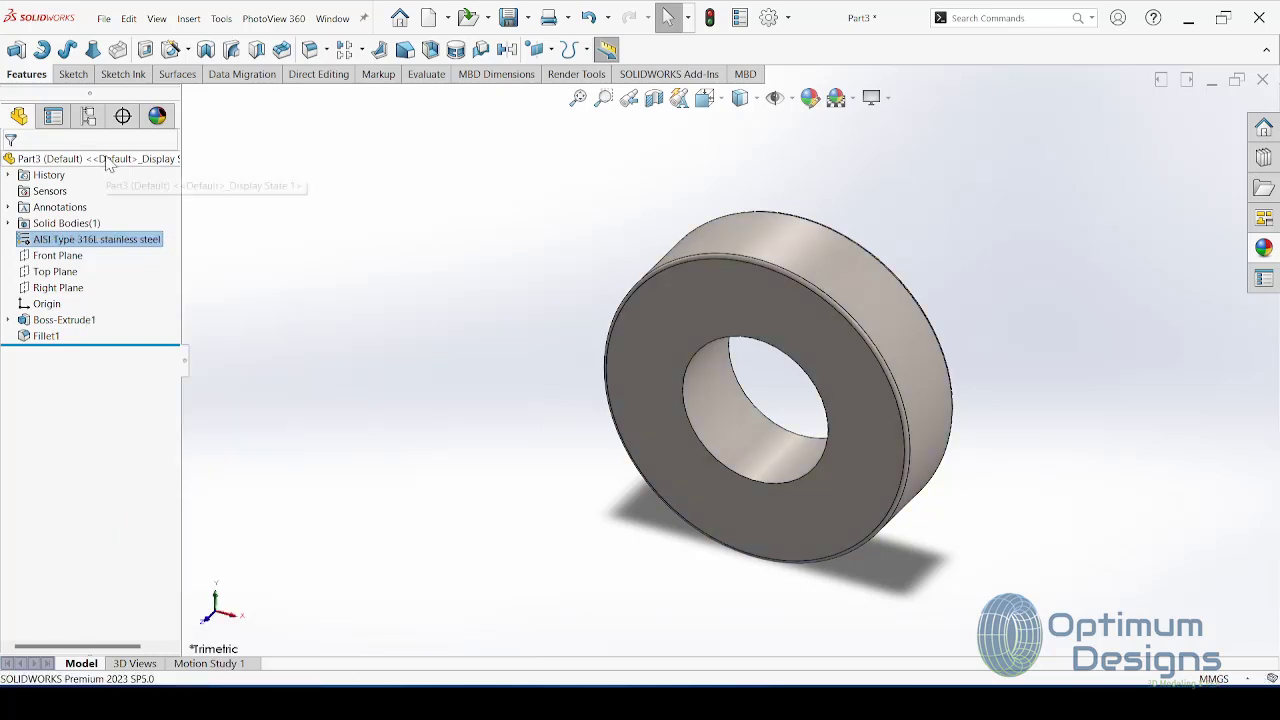
right_click(70, 242)
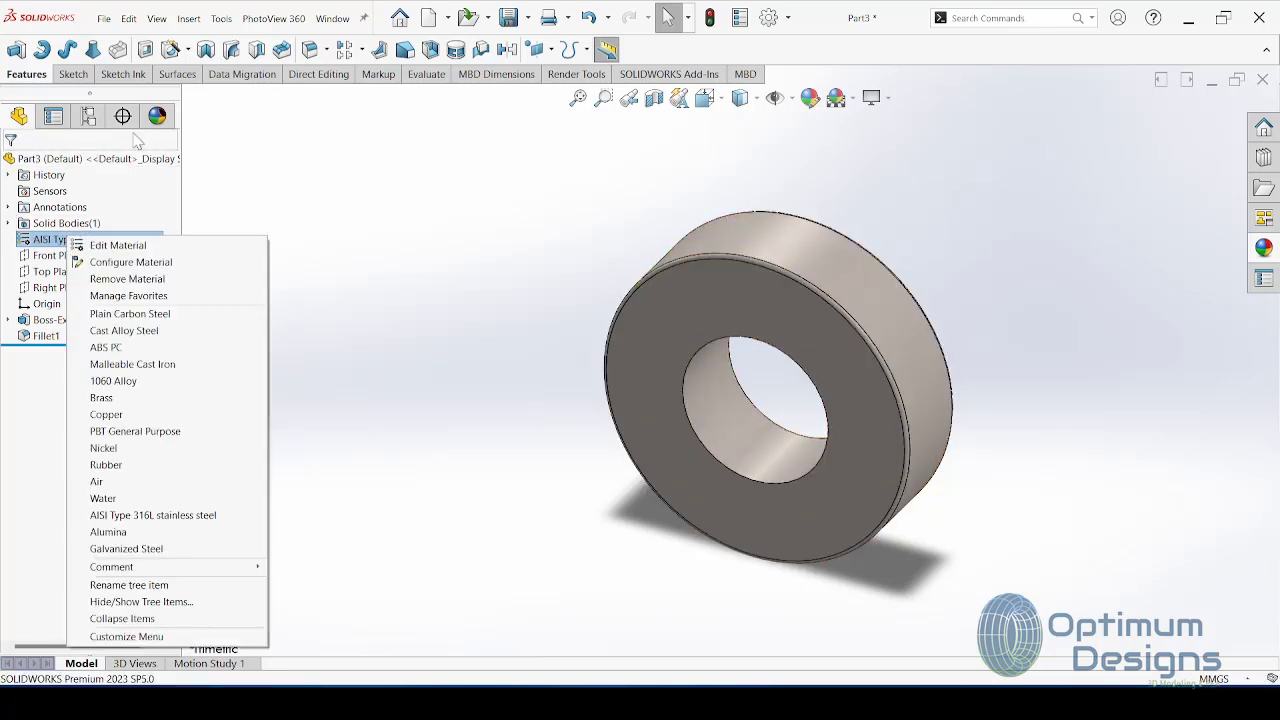
left_click(80, 150)
Step: Set the whole part's appearance to yellow
right_click(72, 159)
left_click(113, 148)
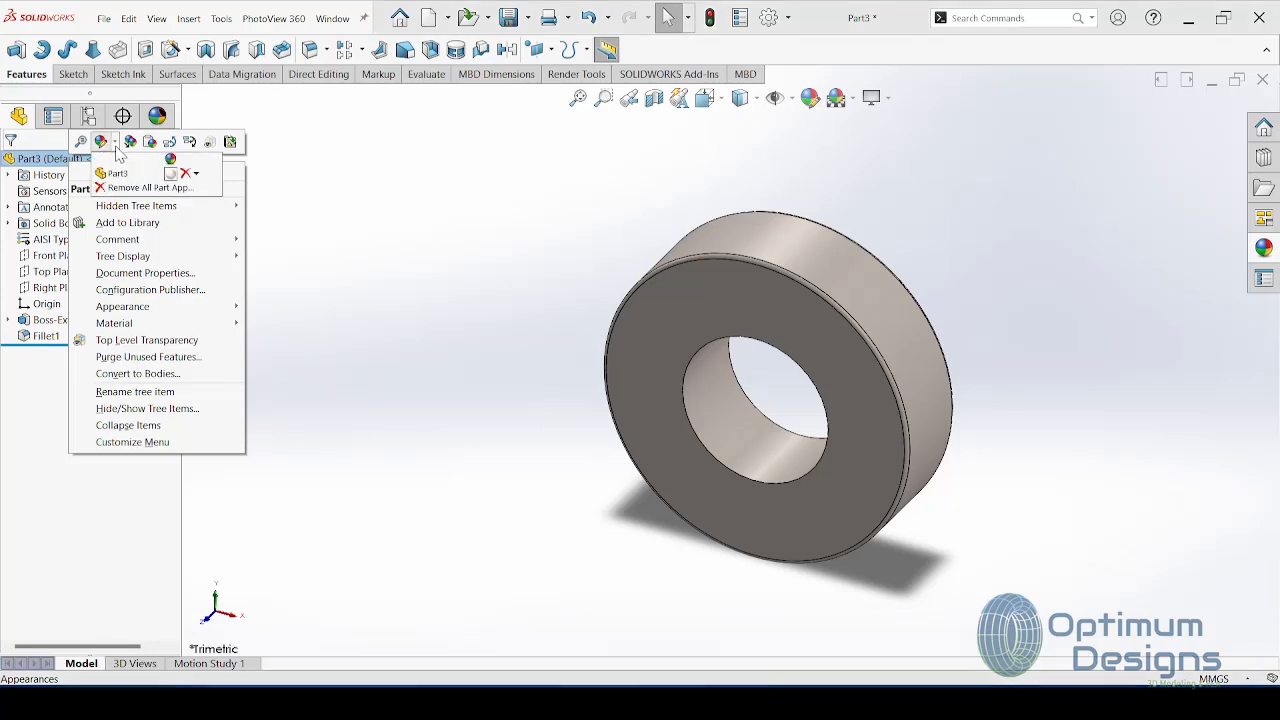
left_click(122, 148)
left_click(172, 174)
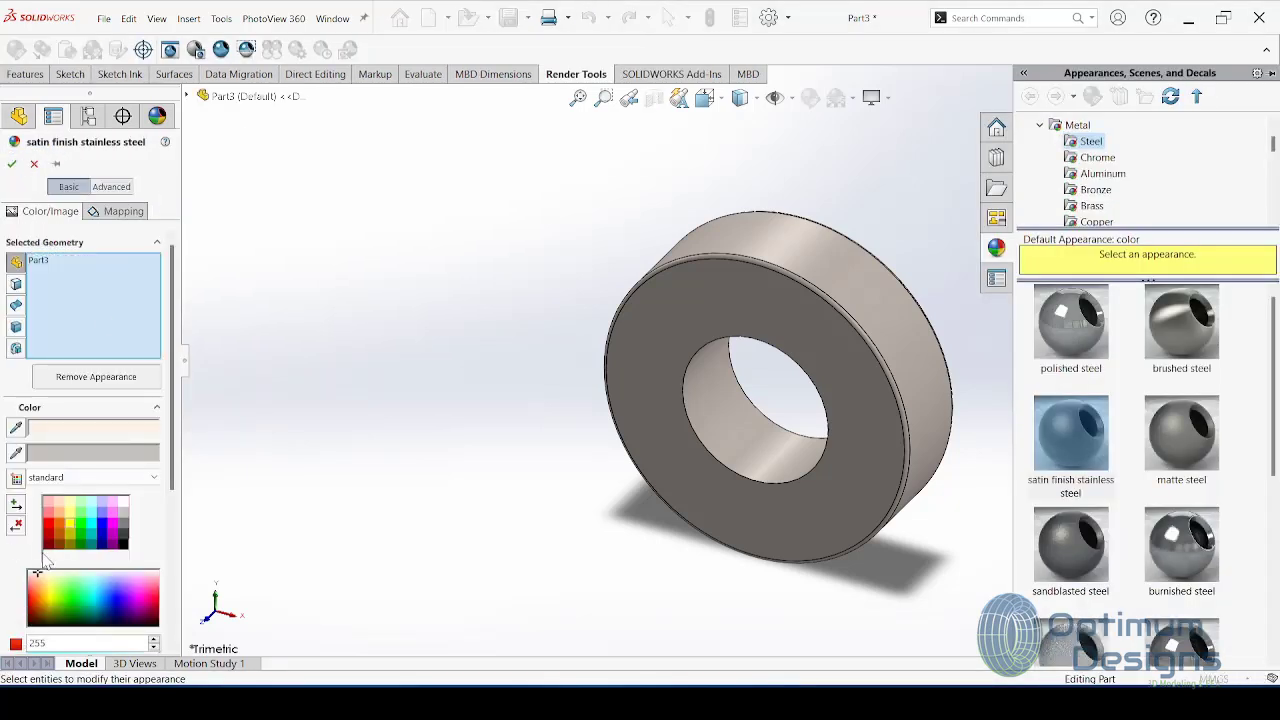
left_click(69, 524)
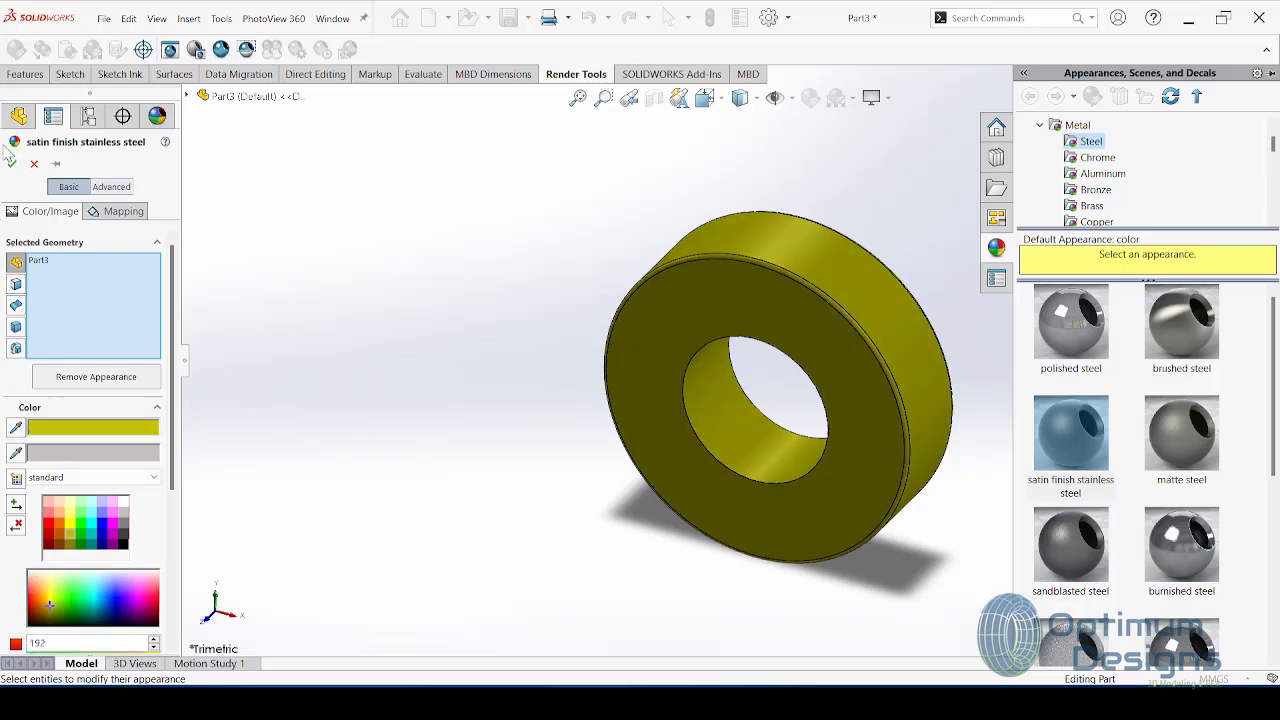
left_click(11, 163)
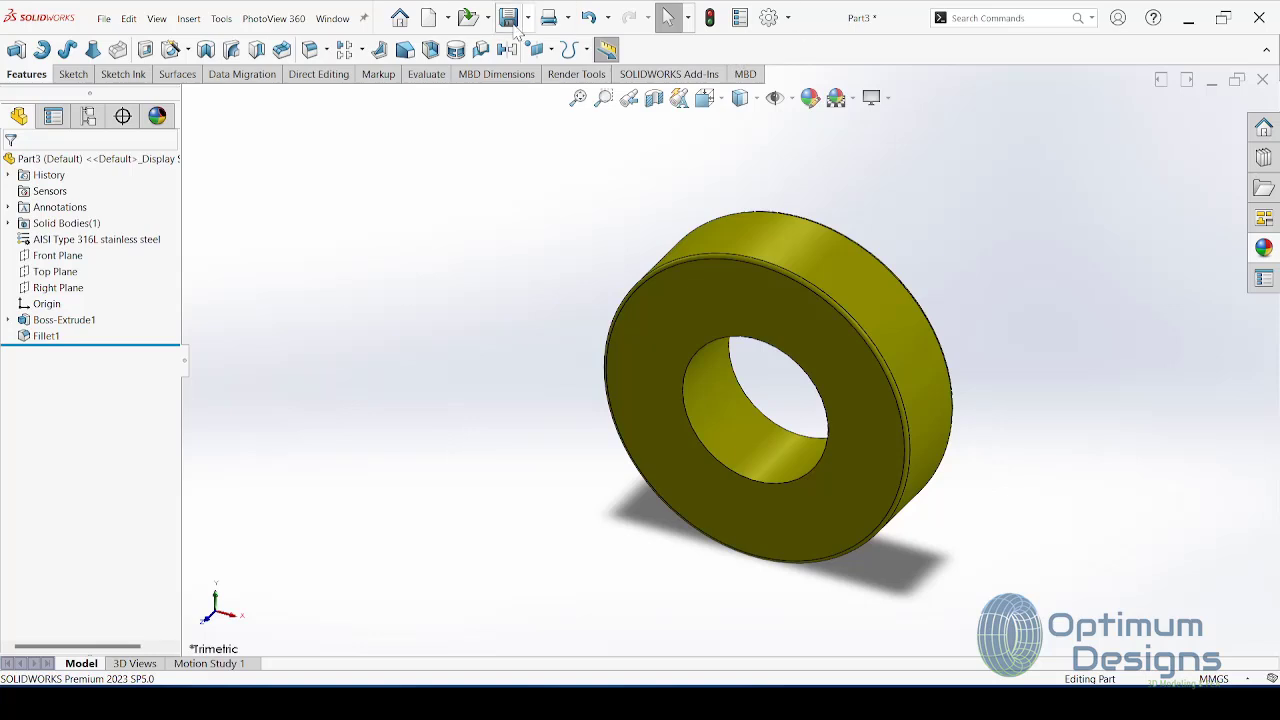
Step: Save the ring in the Gear Box folder as 'Cosmetic bearing (42-25) 12thick'
left_click(512, 24)
left_click(292, 175)
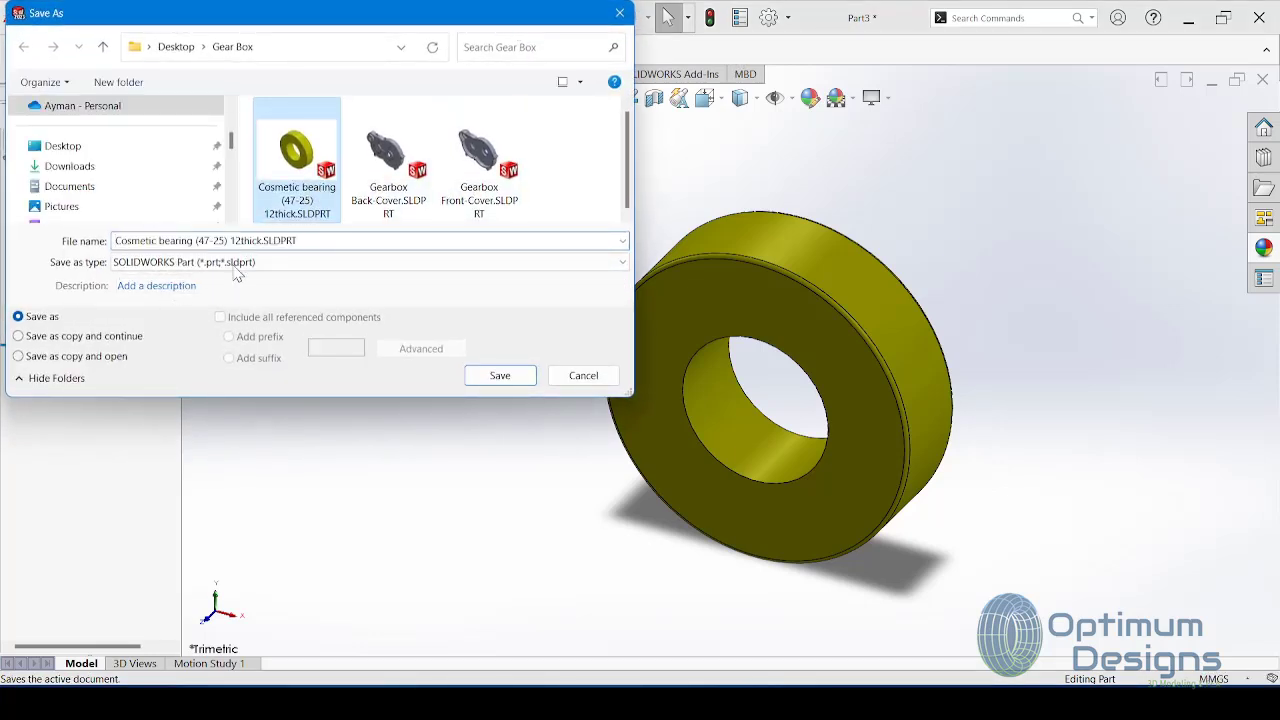
double_click(203, 240)
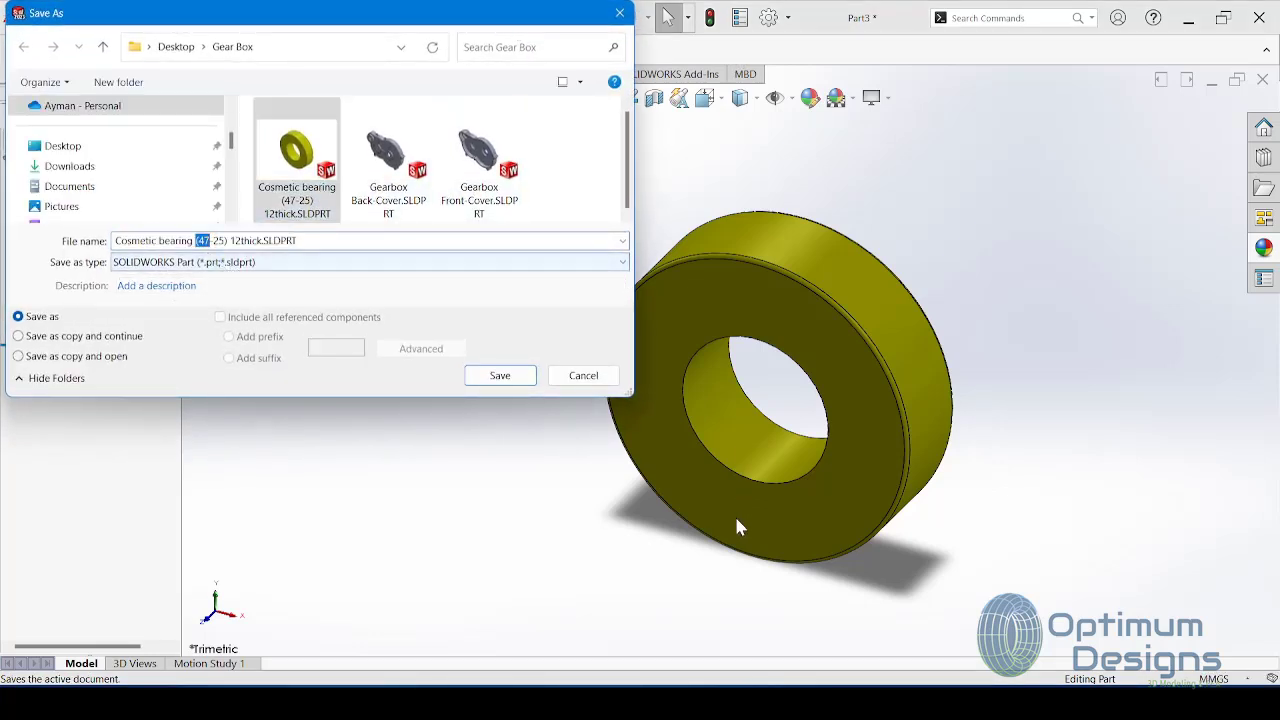
left_click(977, 610)
left_click(940, 590)
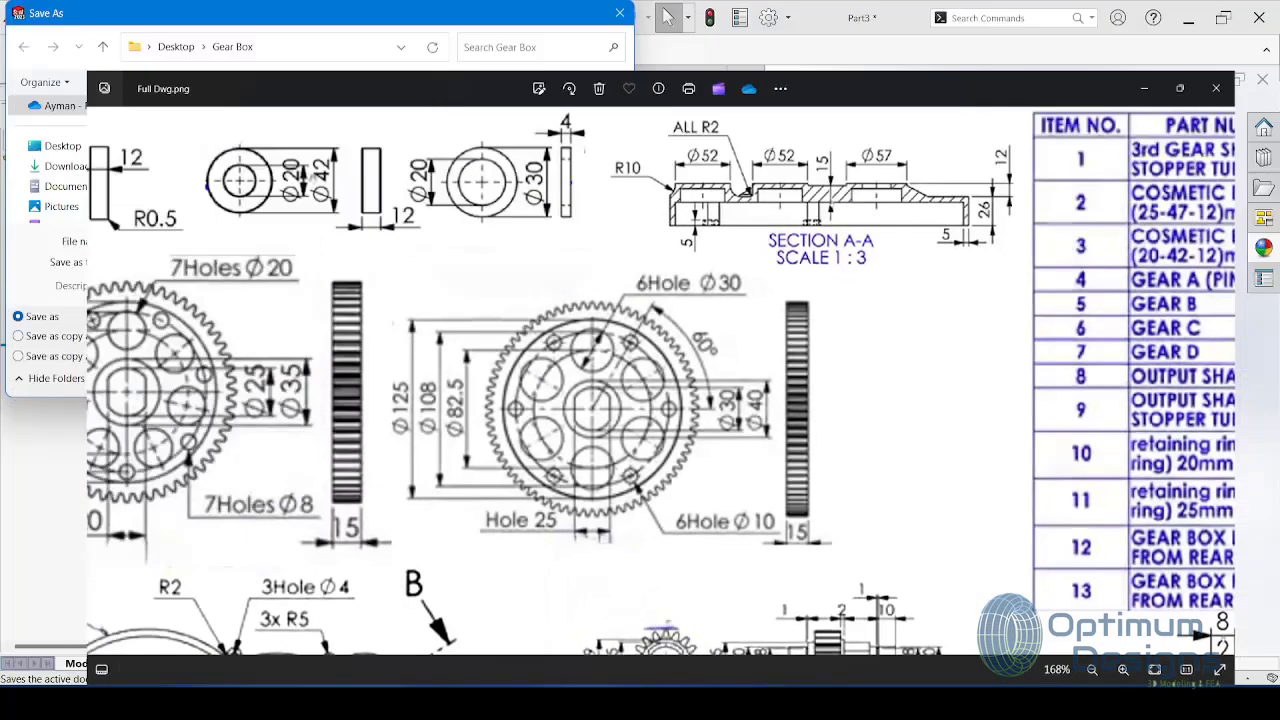
left_click(209, 240)
key("BackSpace")
key("BackSpace")
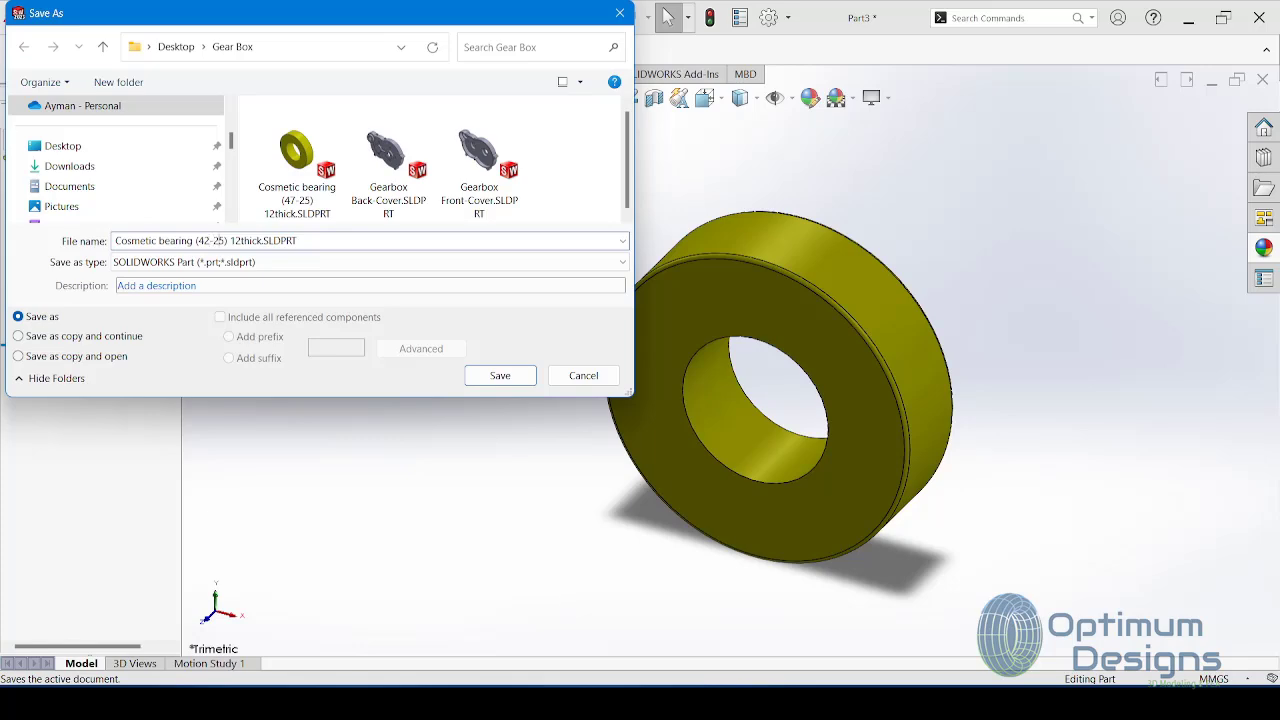
key("Return")
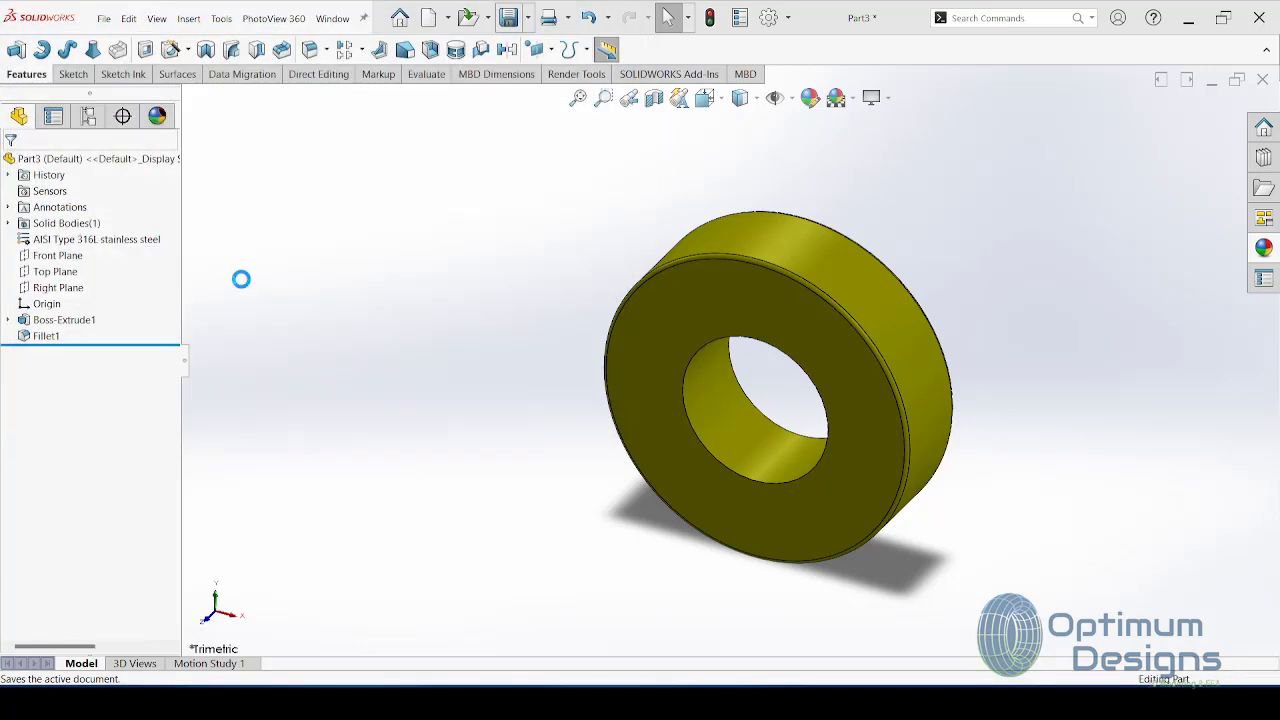
Step: Close the finished part and start a new part sketch on the Front Plane, viewed face-on
left_click(1263, 80)
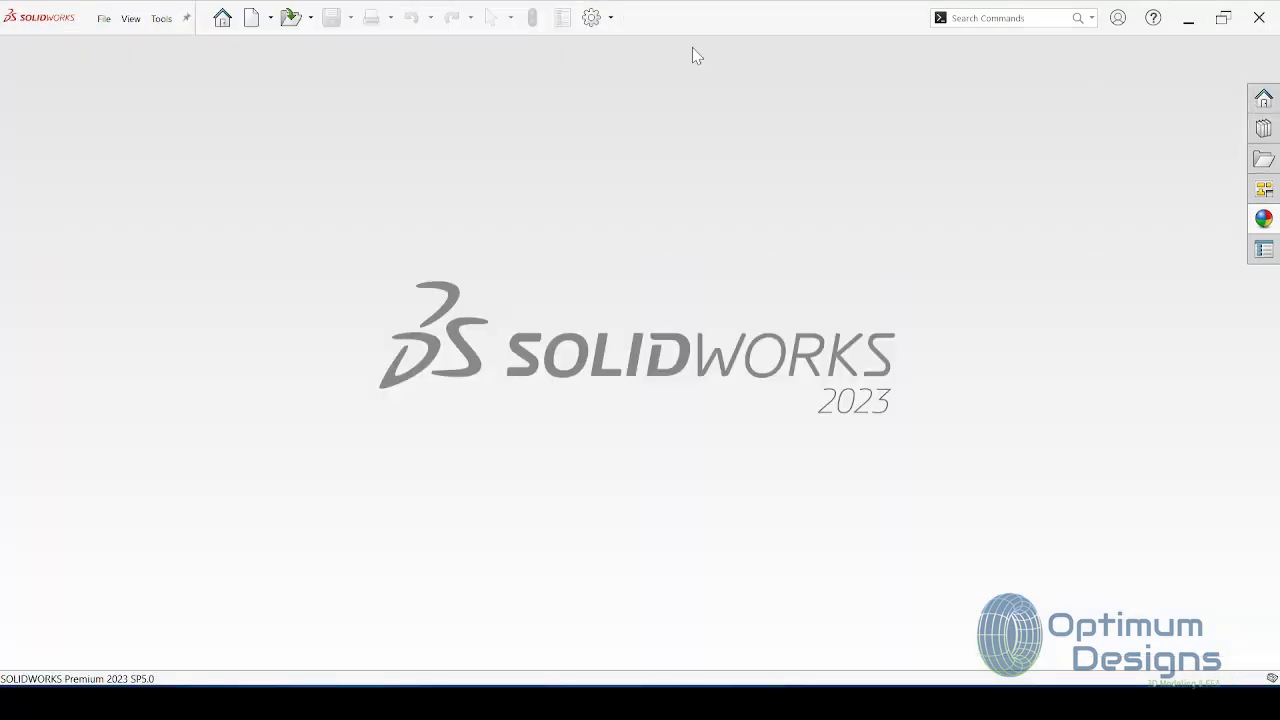
left_click(252, 18)
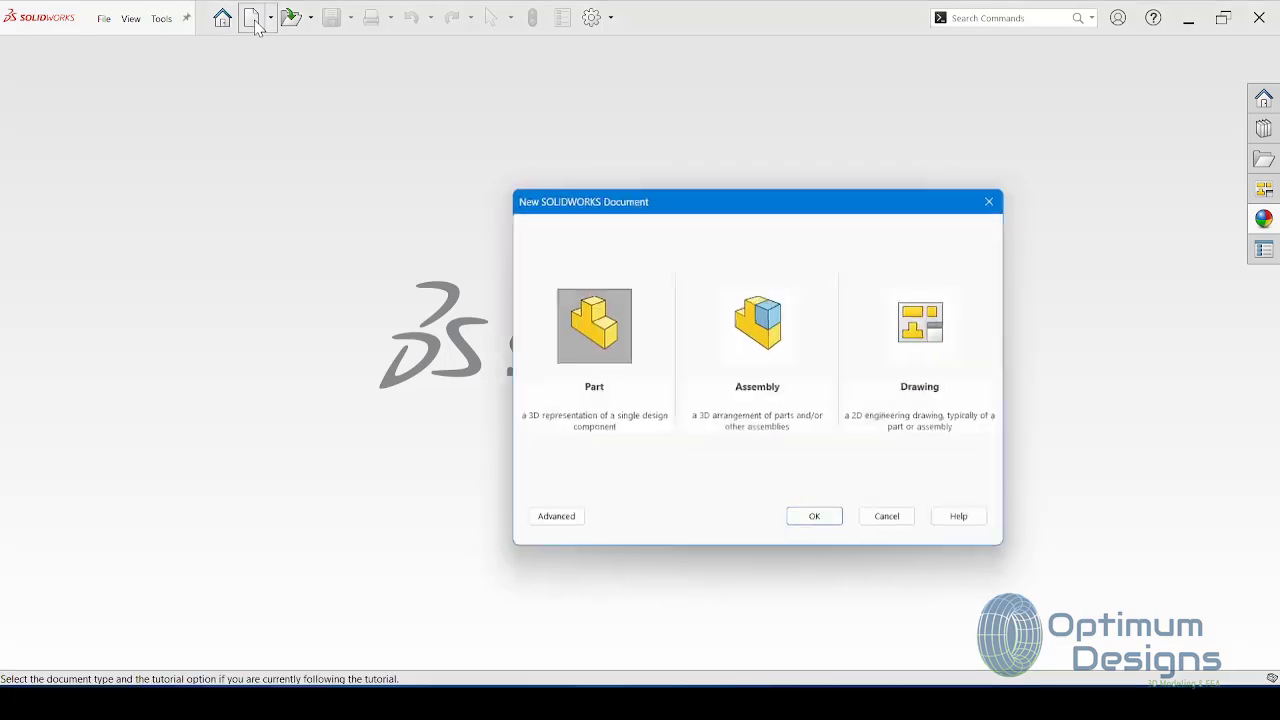
left_click(818, 522)
left_click(70, 241)
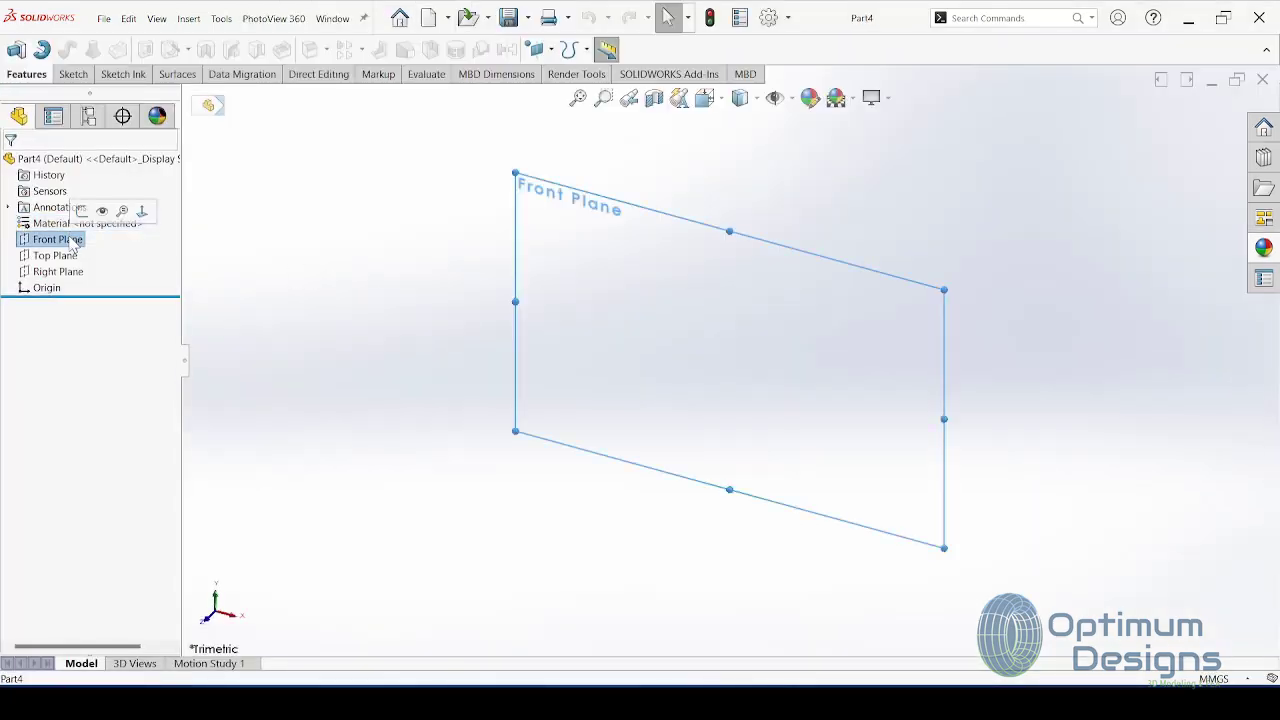
right_click(70, 243)
left_click(117, 211)
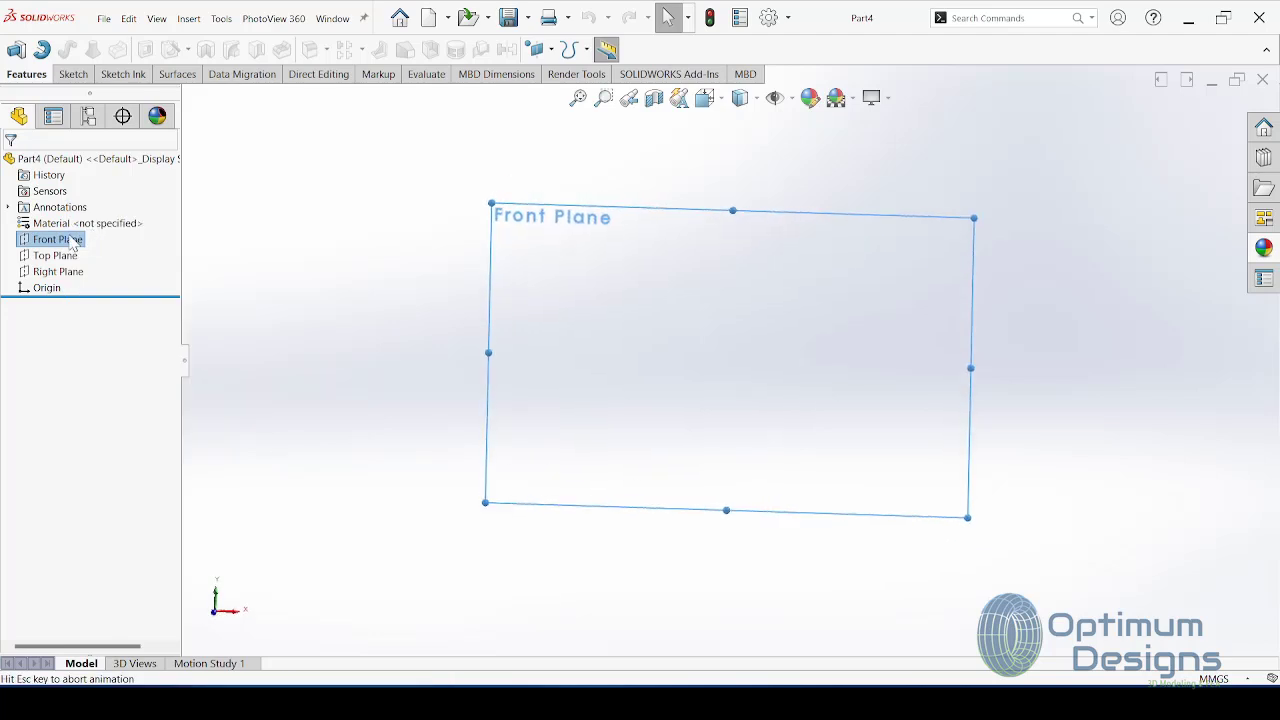
right_click(70, 243)
left_click(97, 211)
Step: Draw two concentric circles on the origin, checking the reference drawing for sizes
left_click(196, 49)
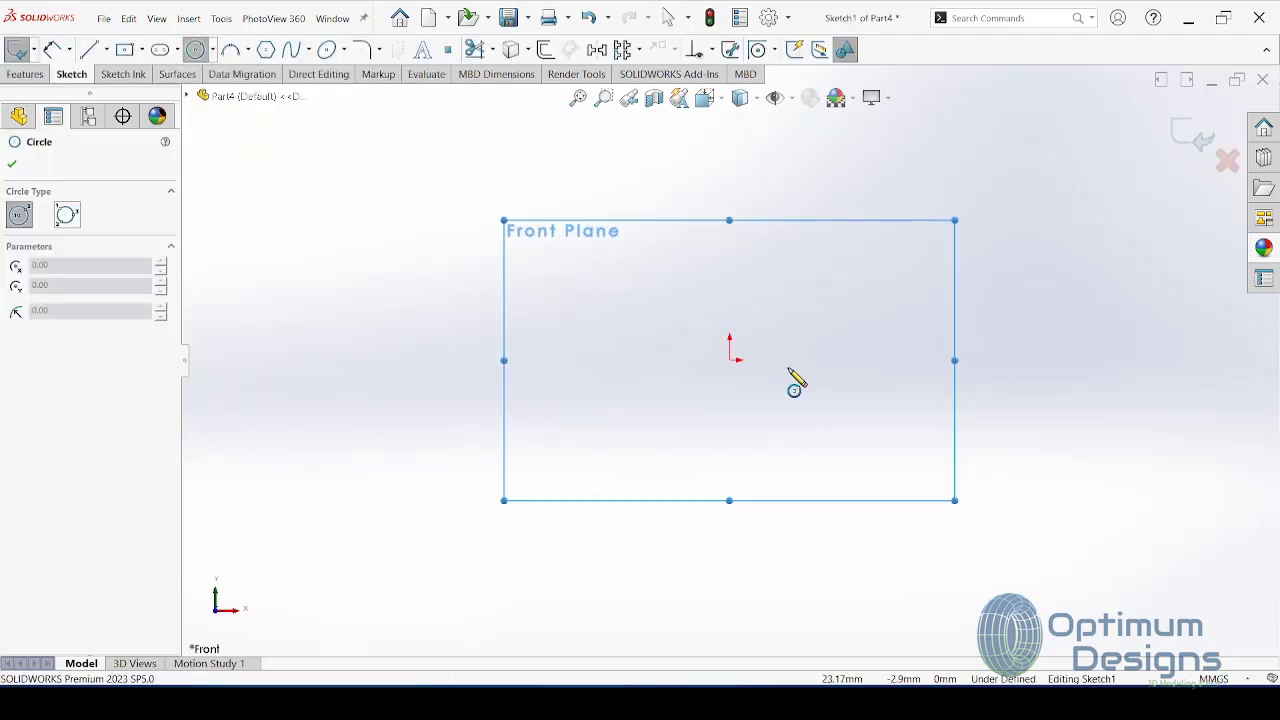
left_click(729, 360)
left_click(512, 474)
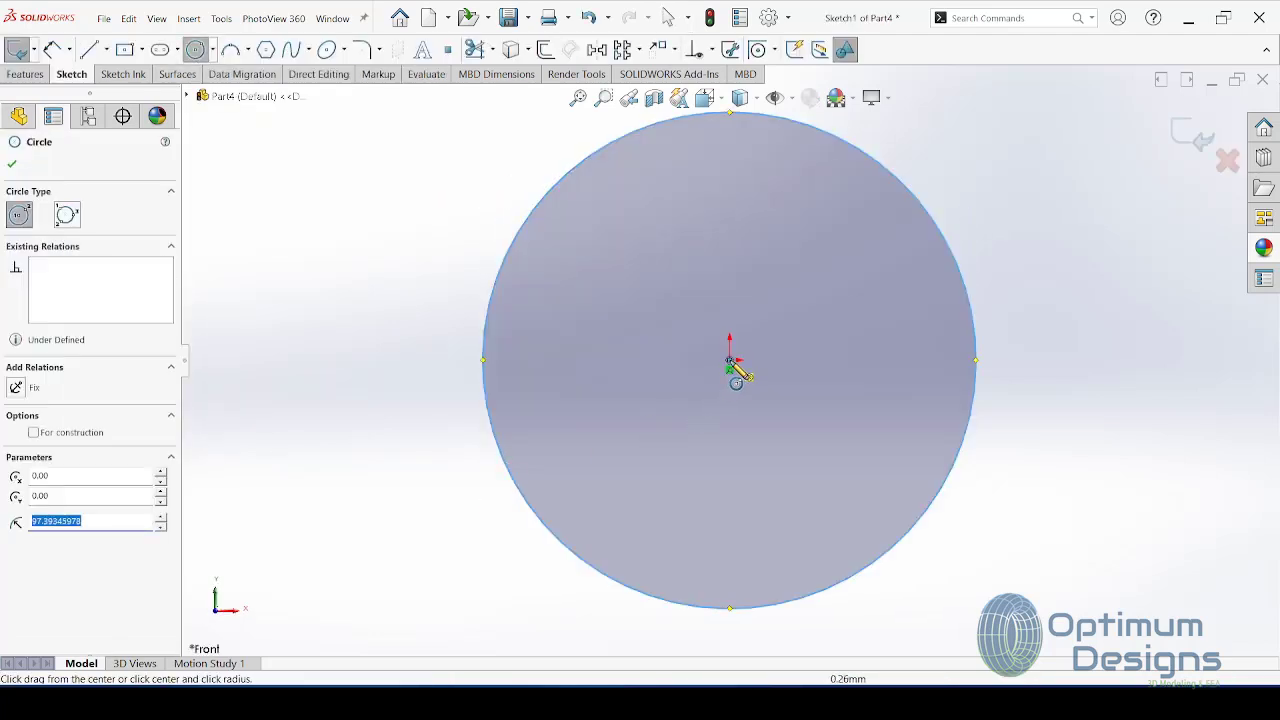
left_click(729, 360)
left_click(671, 438)
left_click(905, 625)
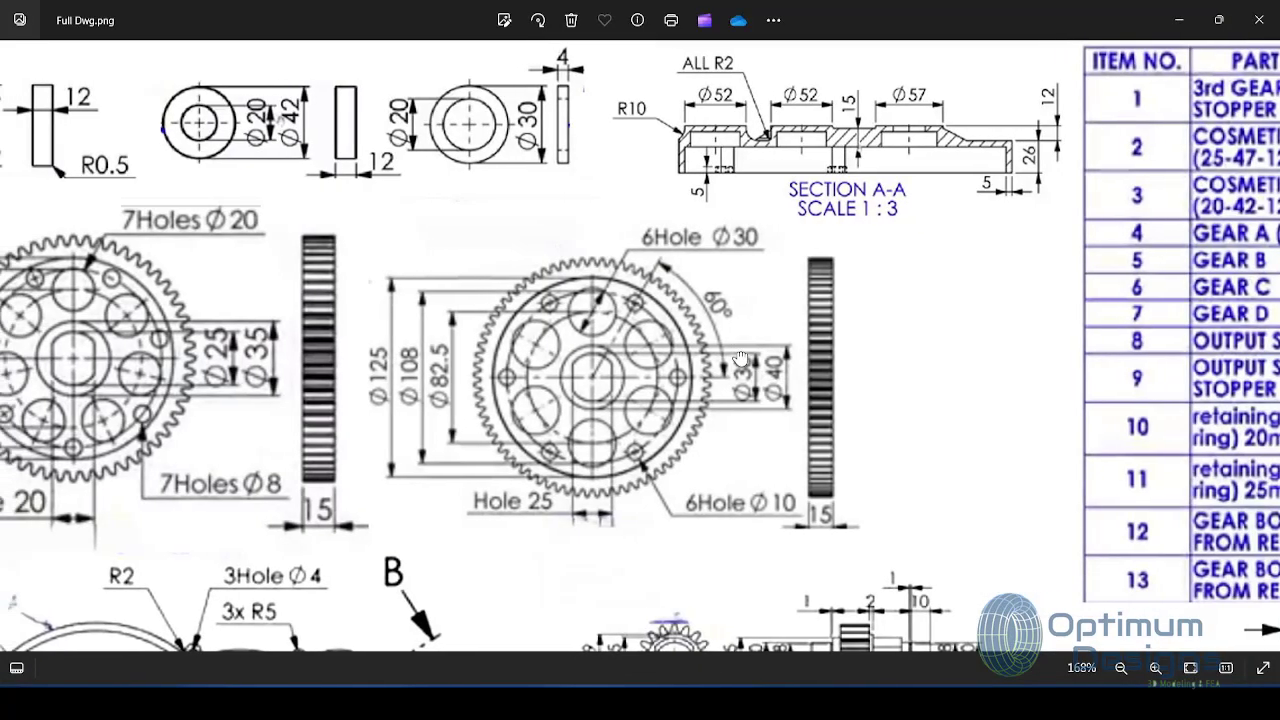
left_click_drag(711, 325, 723, 322)
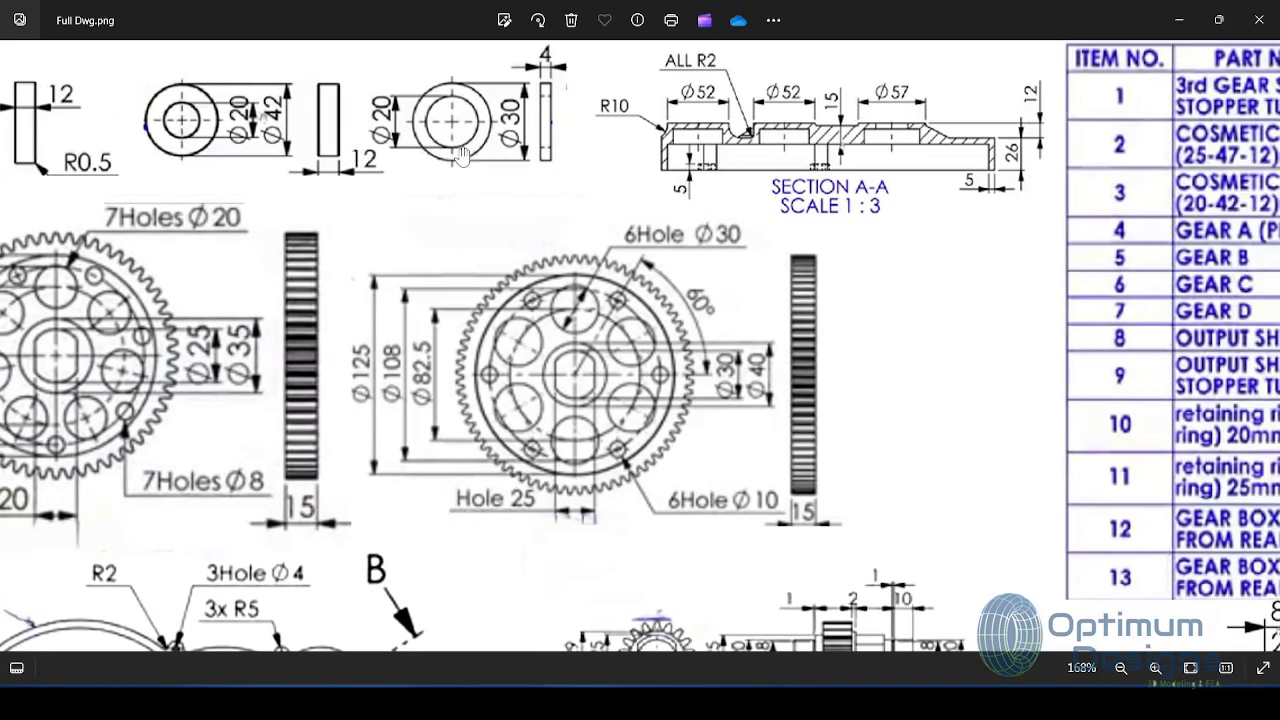
left_click(1180, 20)
Step: Dimension the outer circle to Ø30 and the inner circle to Ø20
left_click(53, 50)
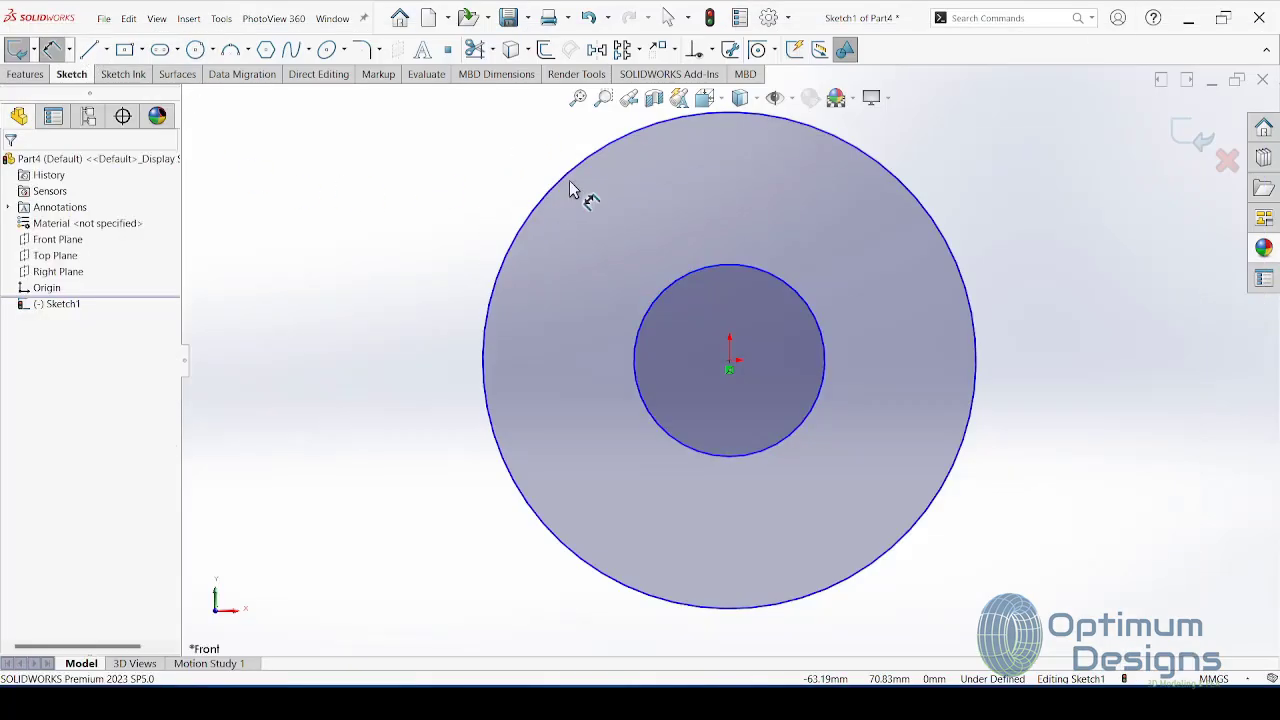
left_click(552, 190)
left_click(334, 294)
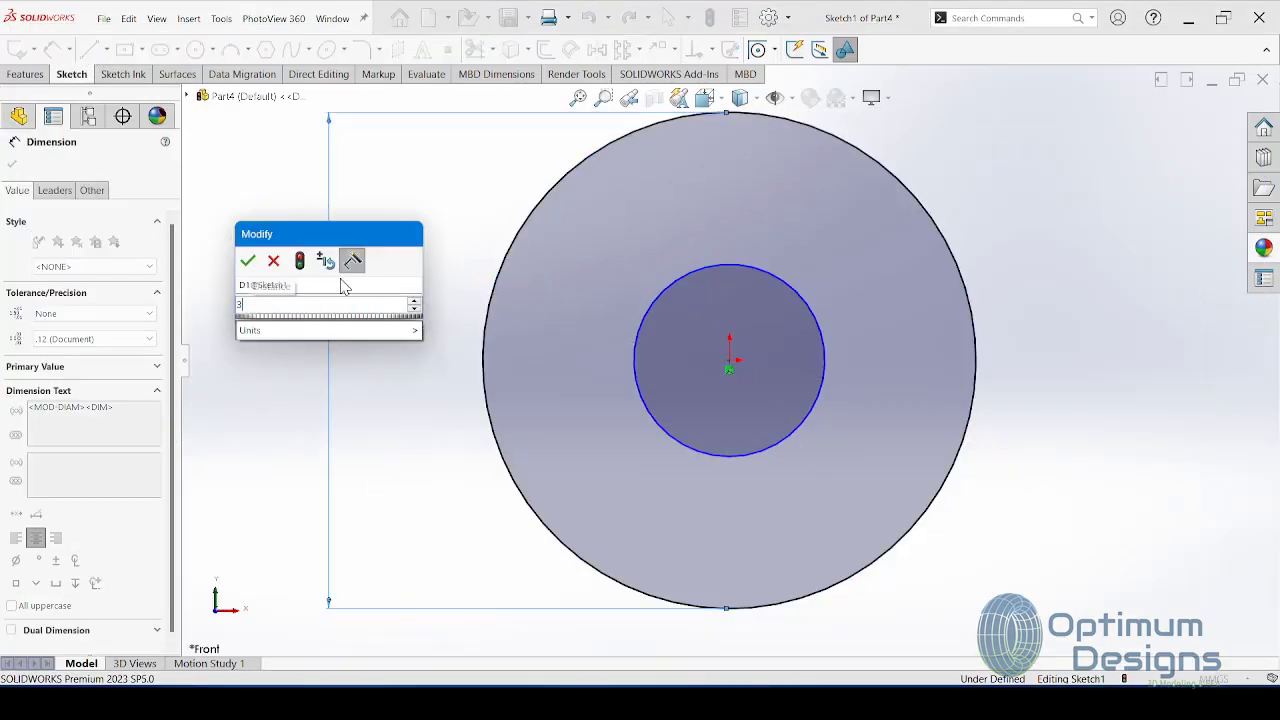
left_click(248, 261)
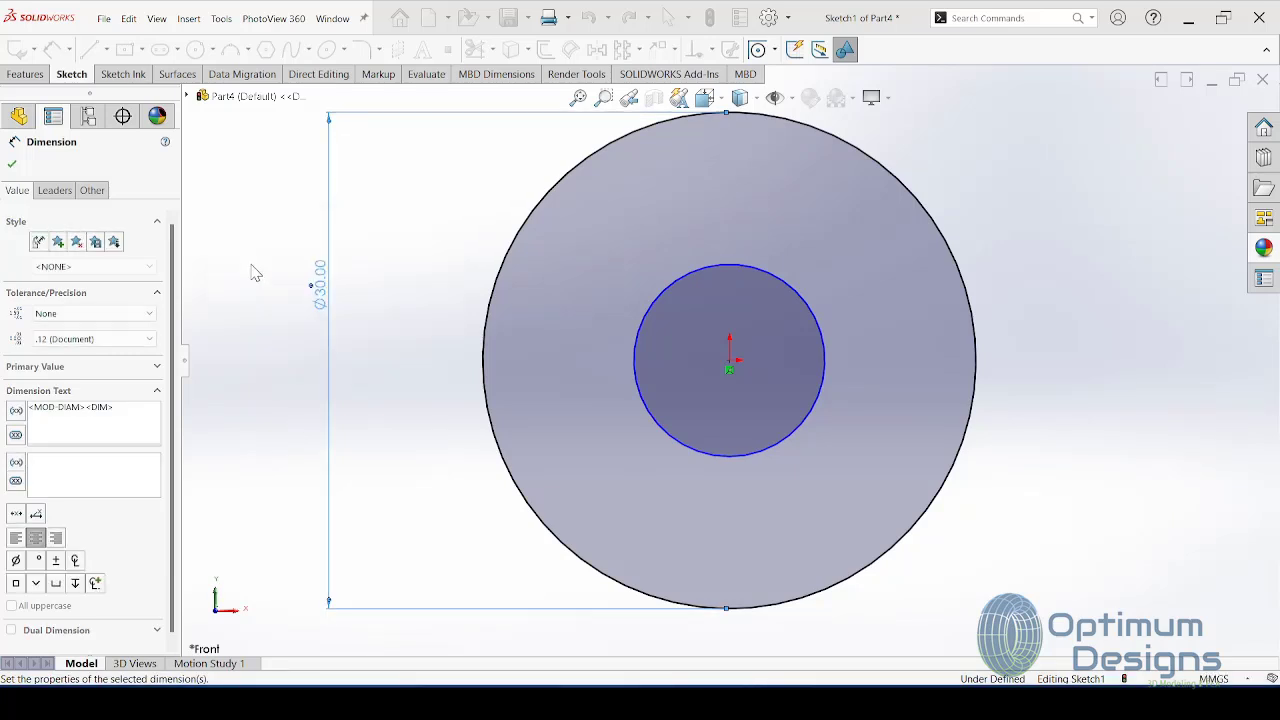
left_click(765, 275)
left_click(438, 342)
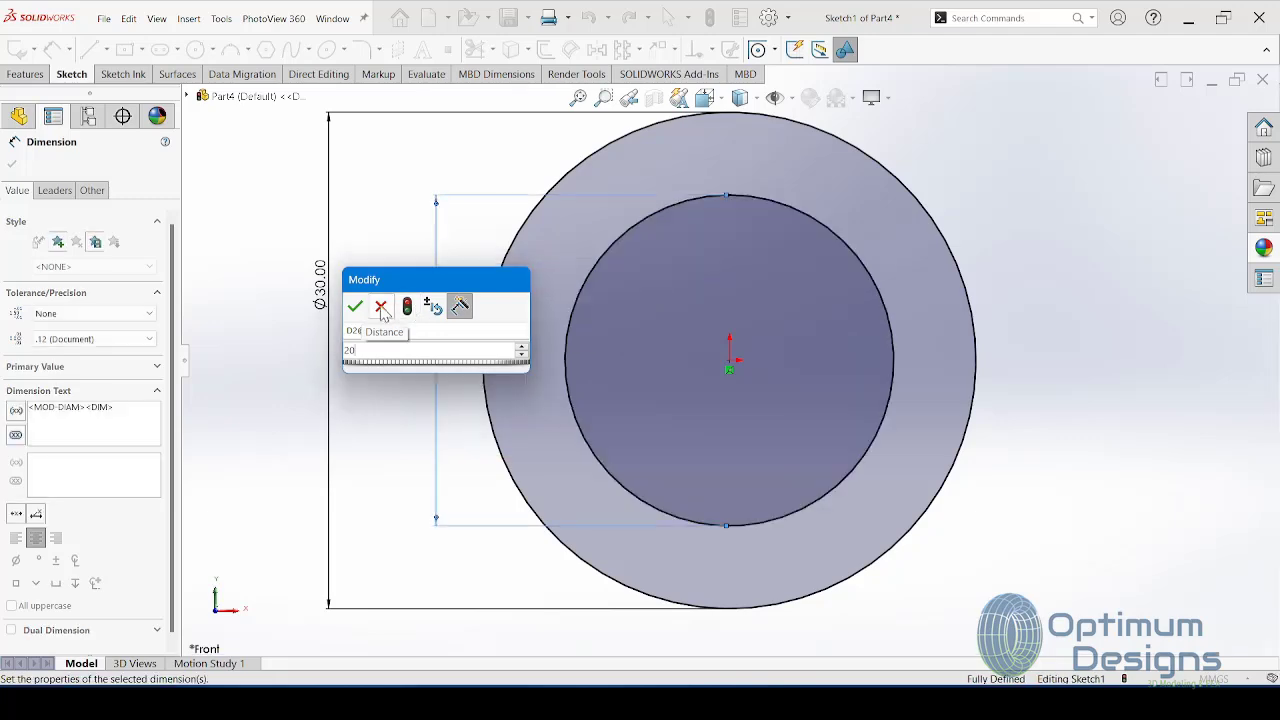
left_click(355, 306)
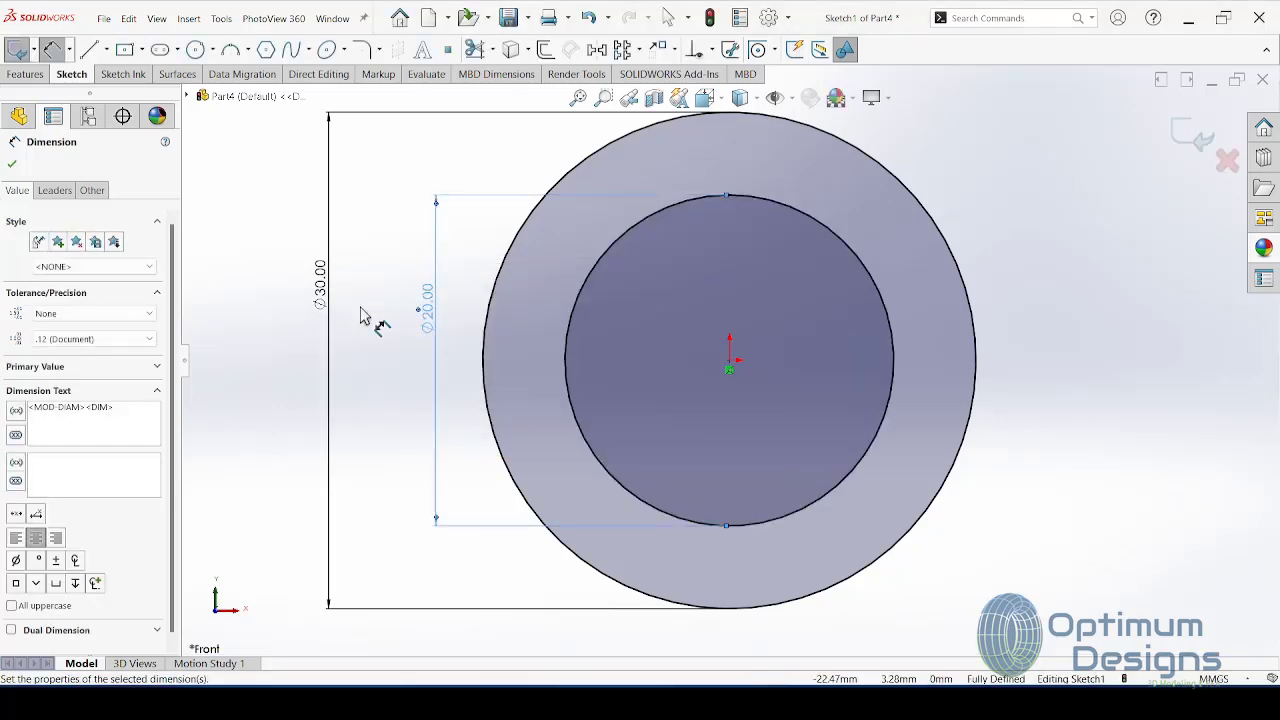
Step: Extrude the ring sketch 4 mm about its mid-plane as Boss-Extrude1
left_click(24, 74)
left_click(18, 50)
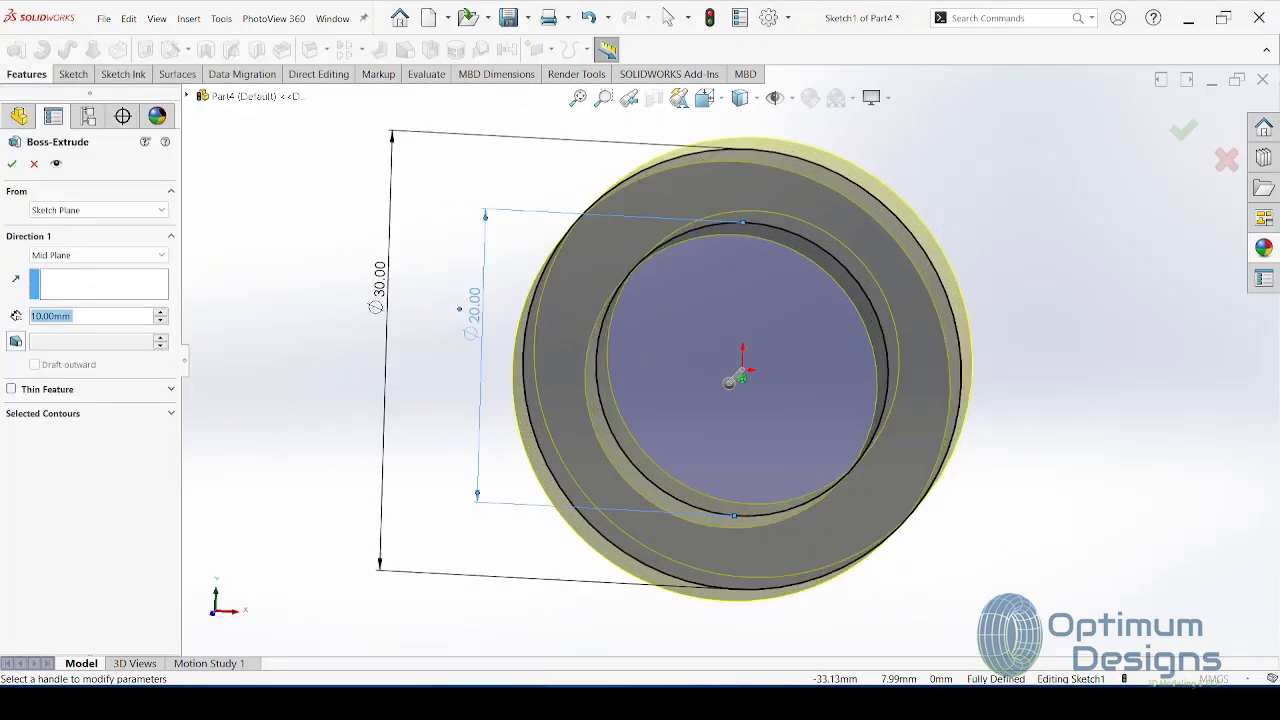
key("alt+Tab")
key("alt+Tab")
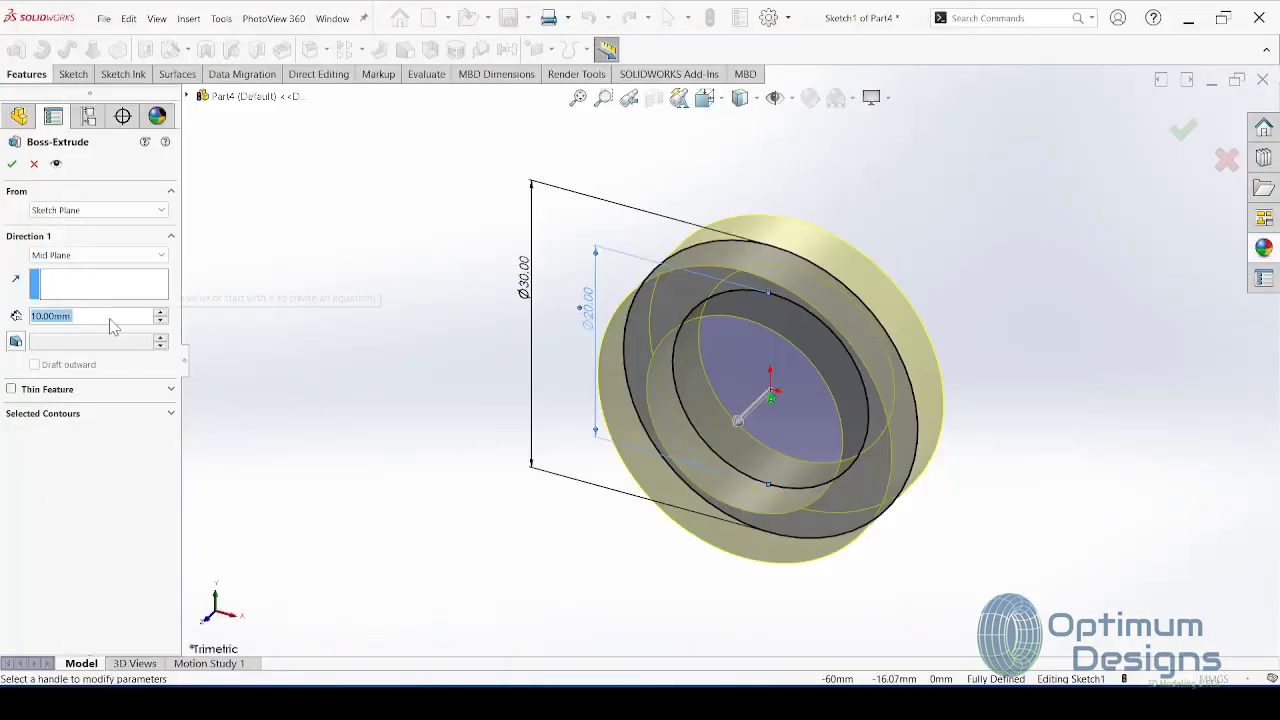
type("4")
key("Return")
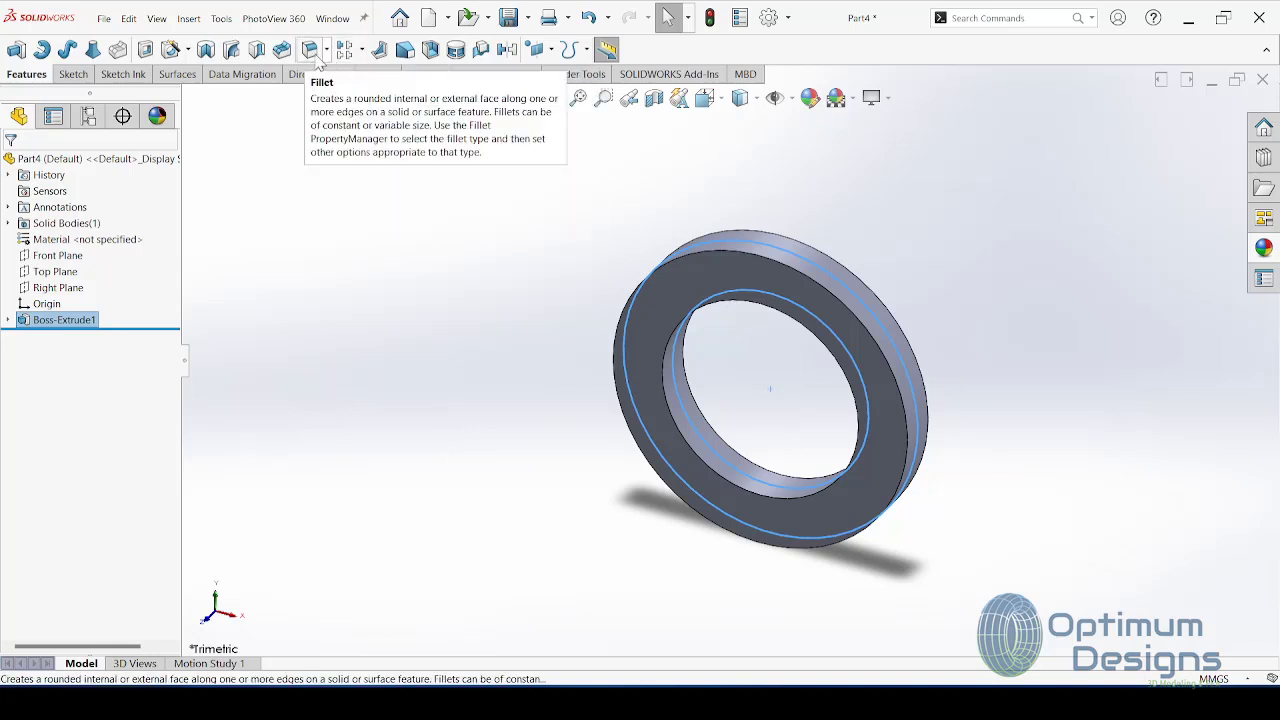
Step: Fillet the ring edge at 0.5 mm and assign AISI Type 316L stainless steel
left_click(310, 50)
type("0.5")
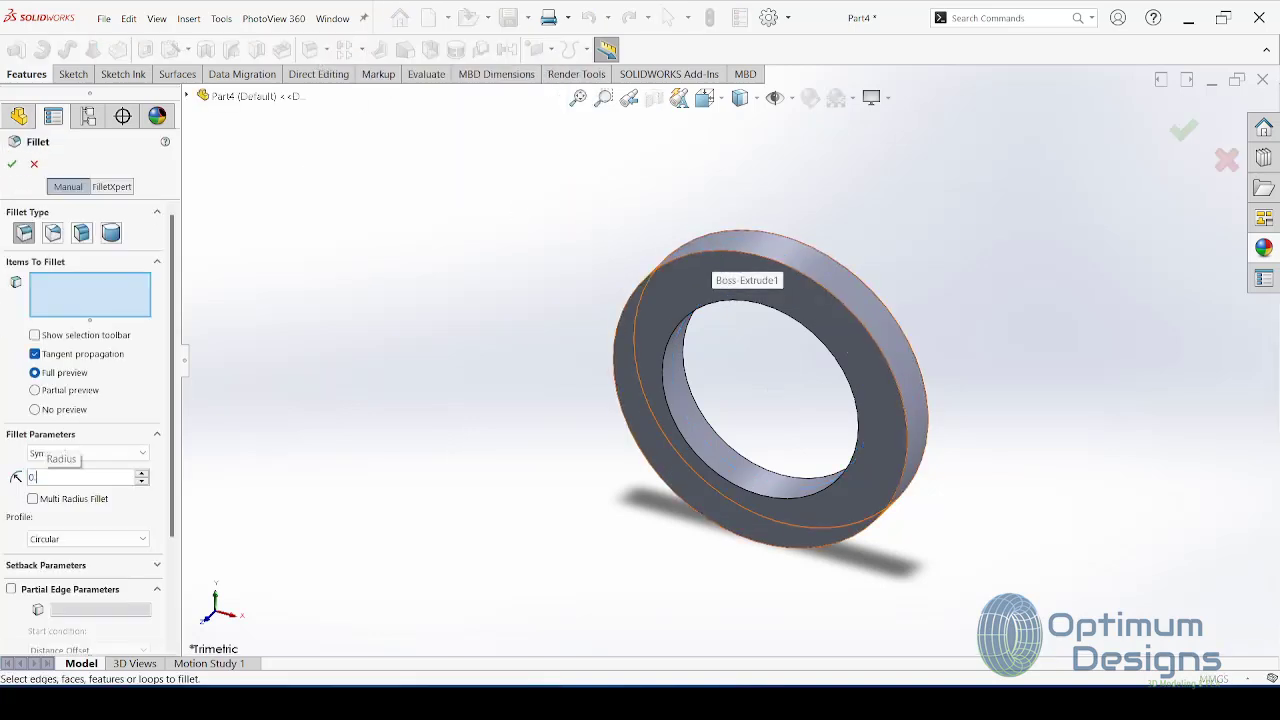
left_click(753, 250)
key("Return")
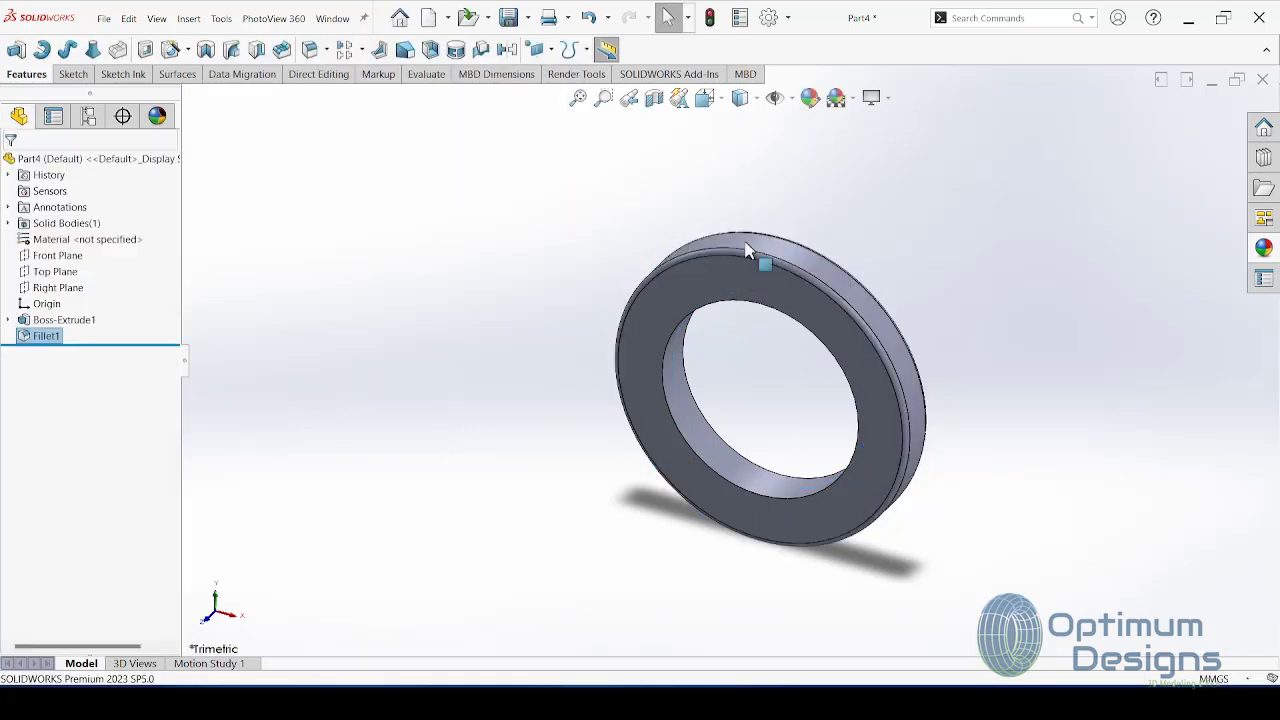
right_click(60, 242)
left_click(105, 503)
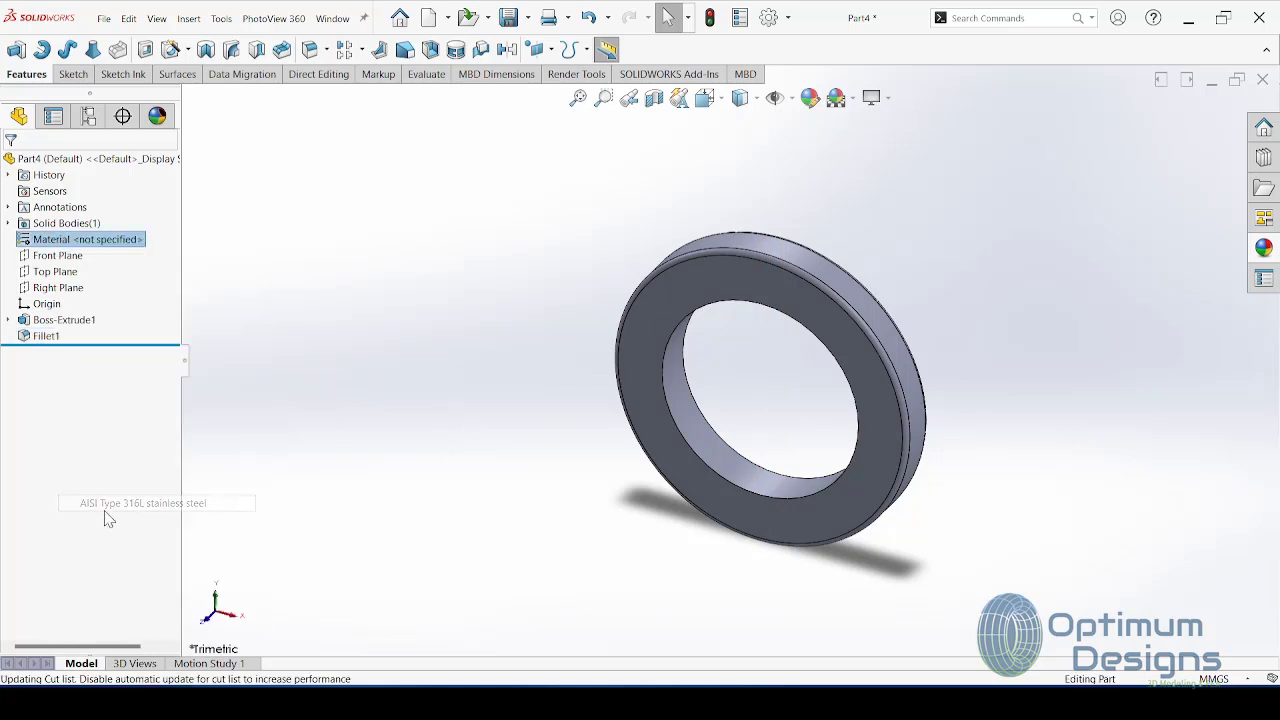
Step: Colour the ring olive-yellow and begin saving the part
right_click(95, 159)
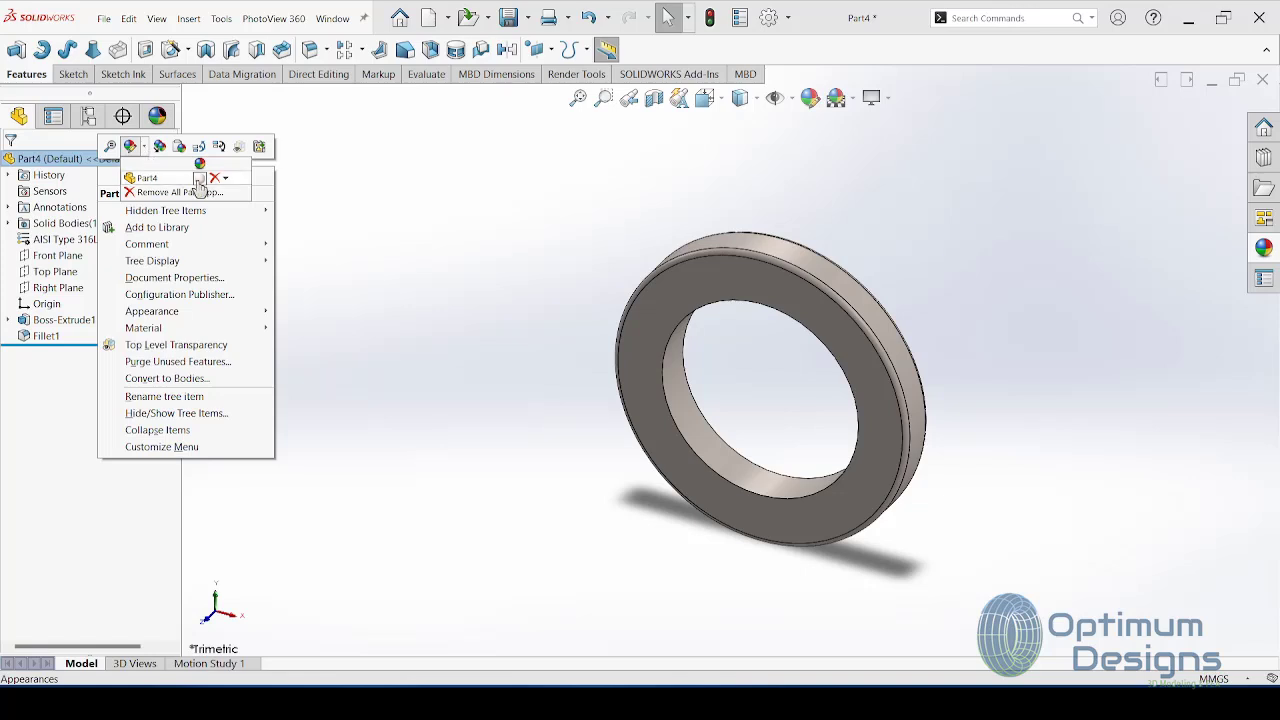
left_click(200, 177)
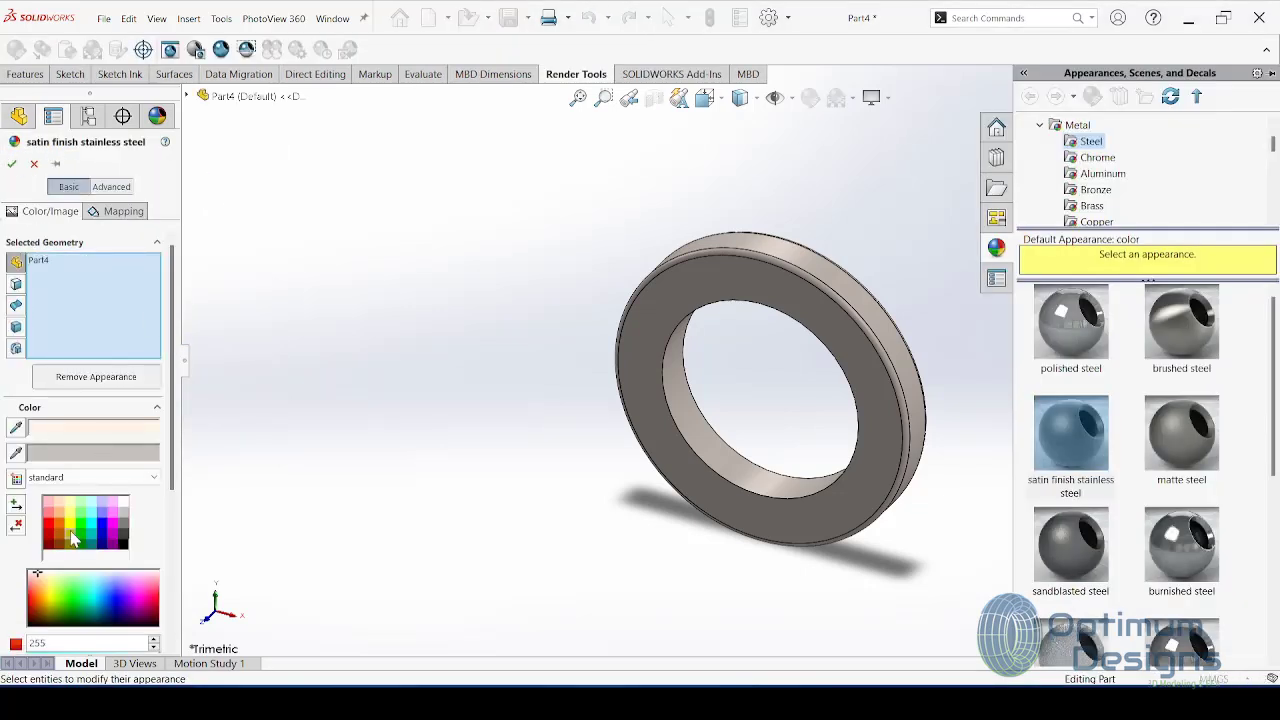
left_click(72, 538)
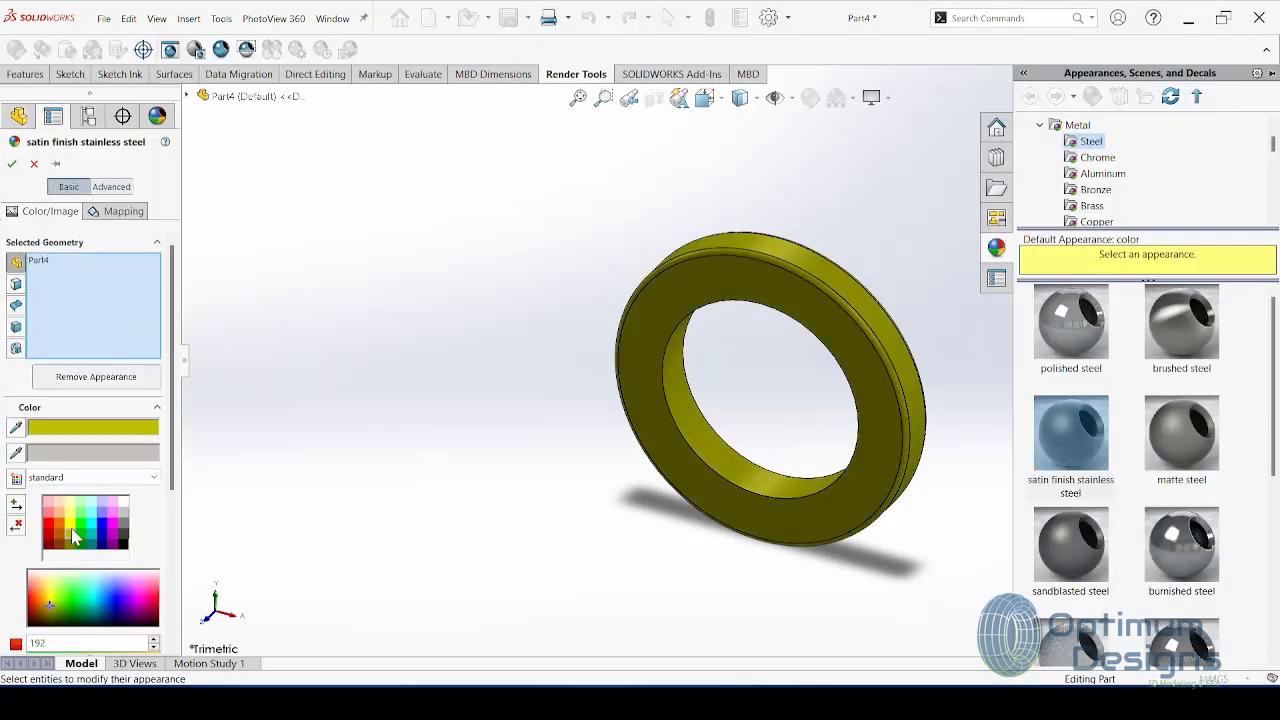
left_click(74, 532)
left_click(72, 538)
left_click(12, 165)
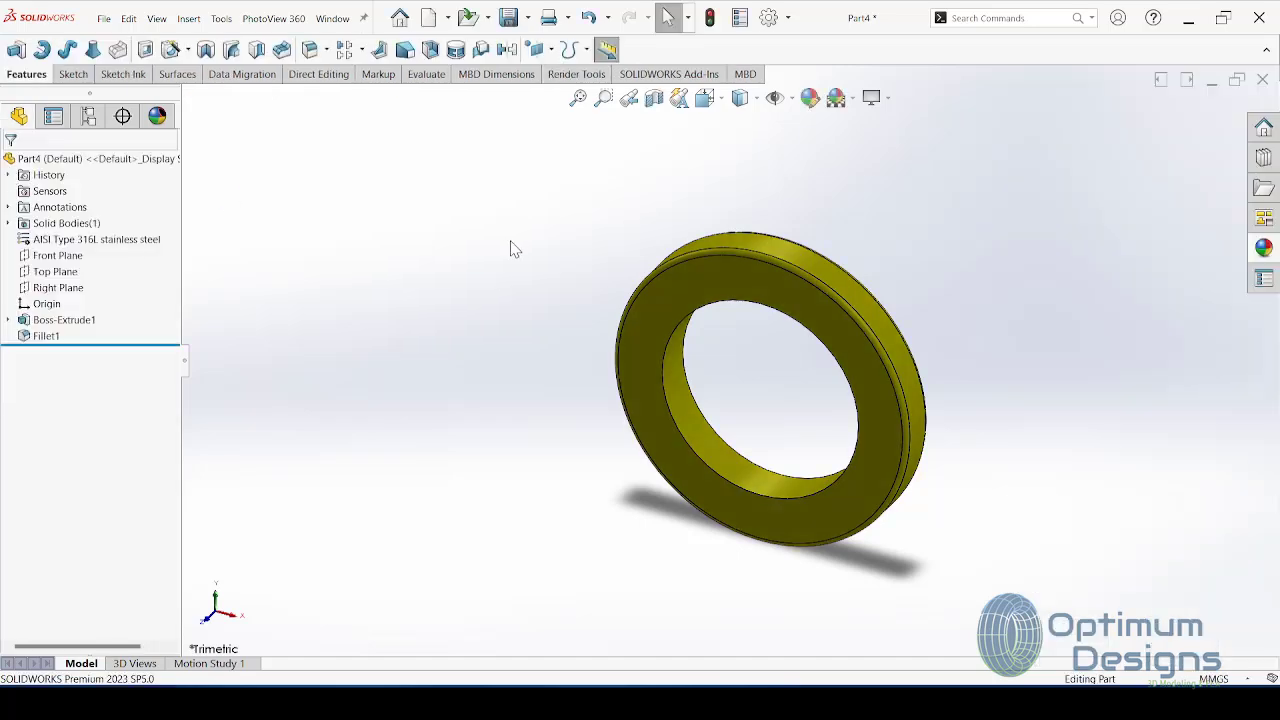
left_click(508, 17)
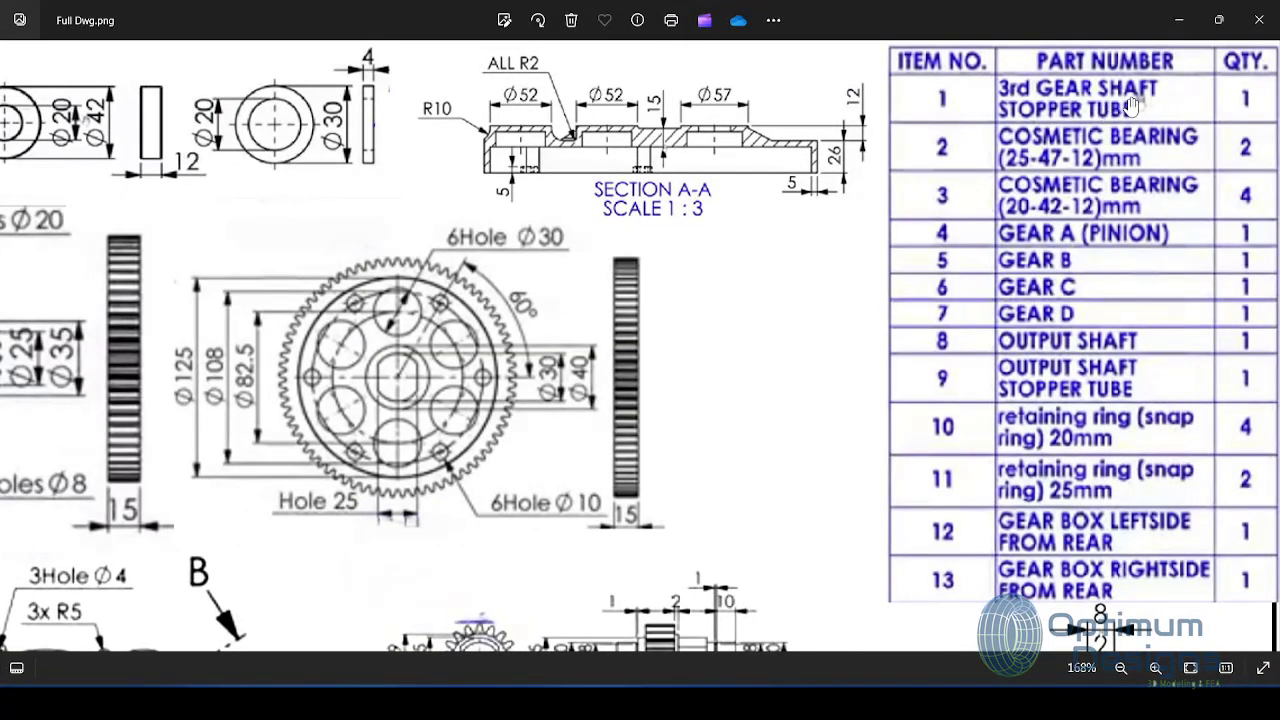
Step: Minimize the Photos viewer after checking the parts list to return to Save As
left_click(1181, 20)
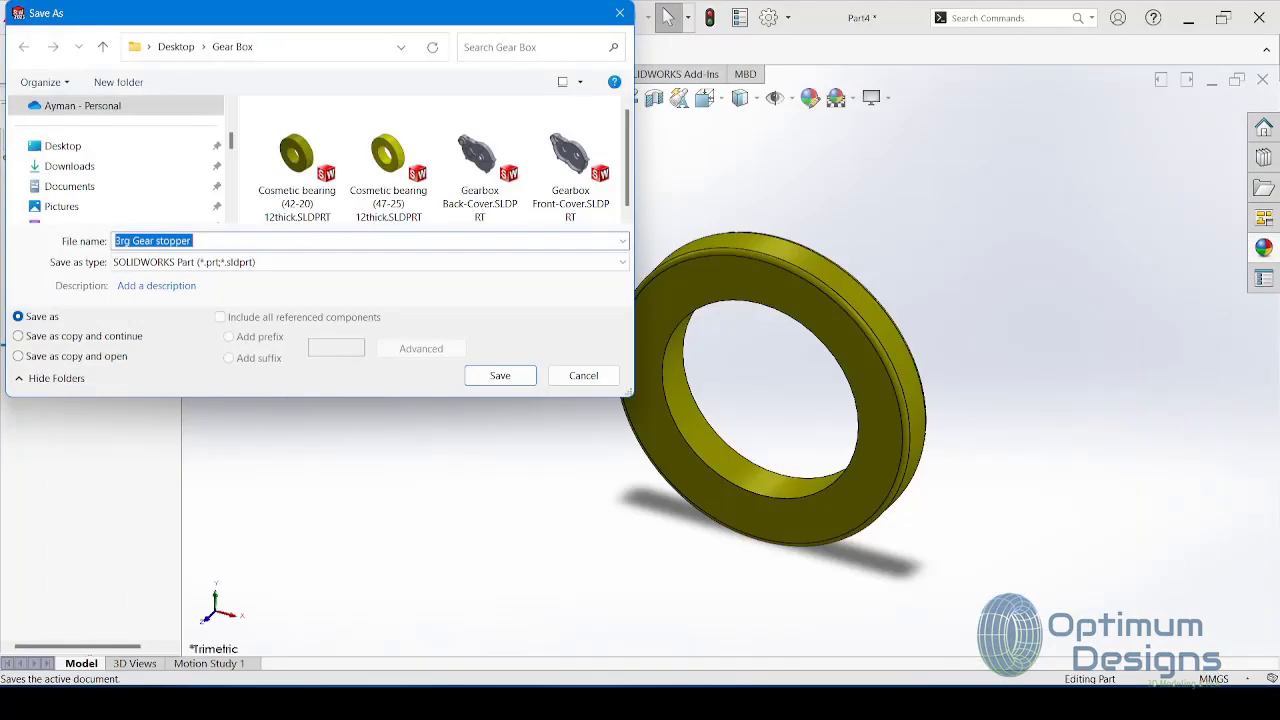
Step: Save the ring as '3rg Gear stopper tube.SLDPRT' and close it
left_click(191, 241)
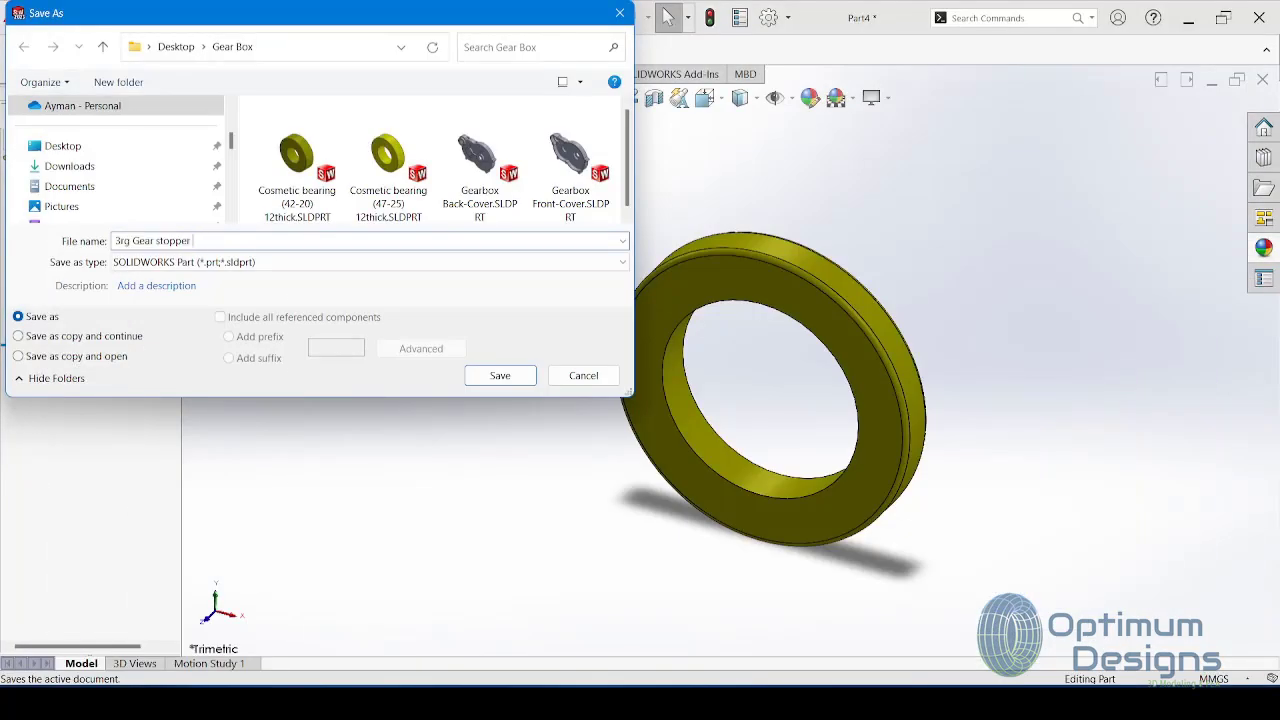
type("tube")
key("Return")
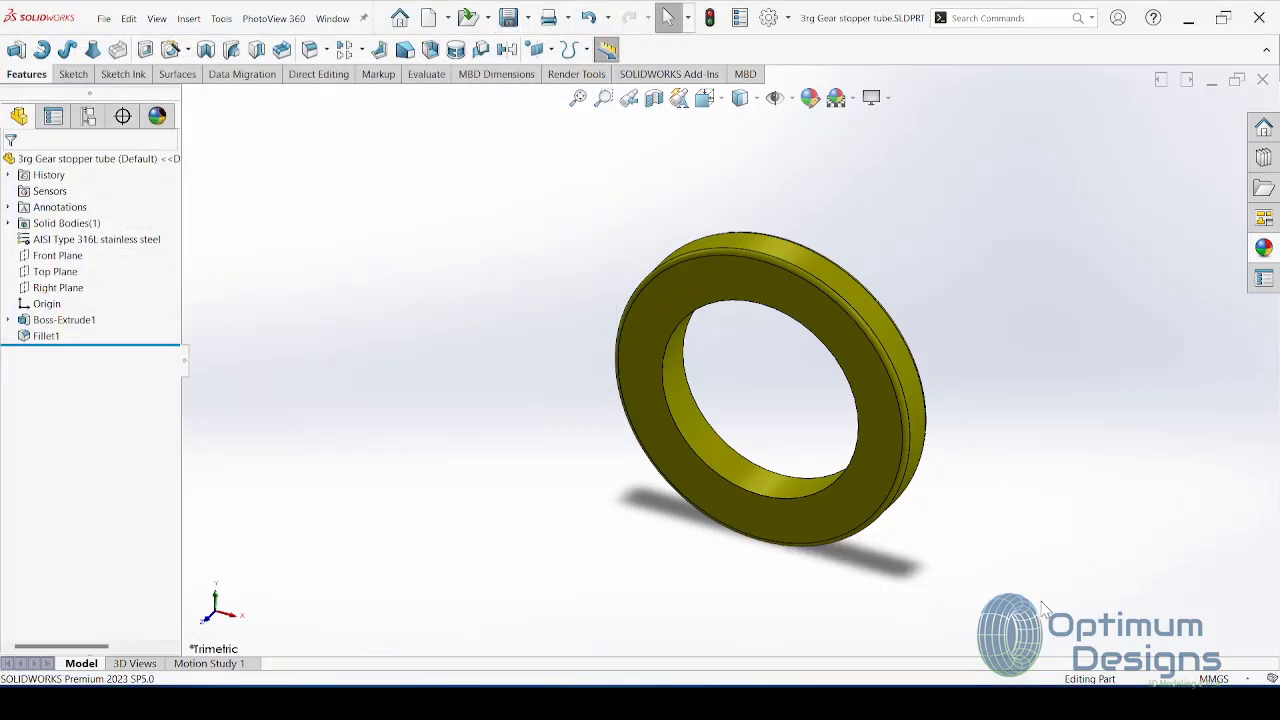
left_click(1263, 82)
Step: Create Part5, start a line sketch on the Front Plane viewed face-on, and bring up Full Dwg.png
left_click(250, 17)
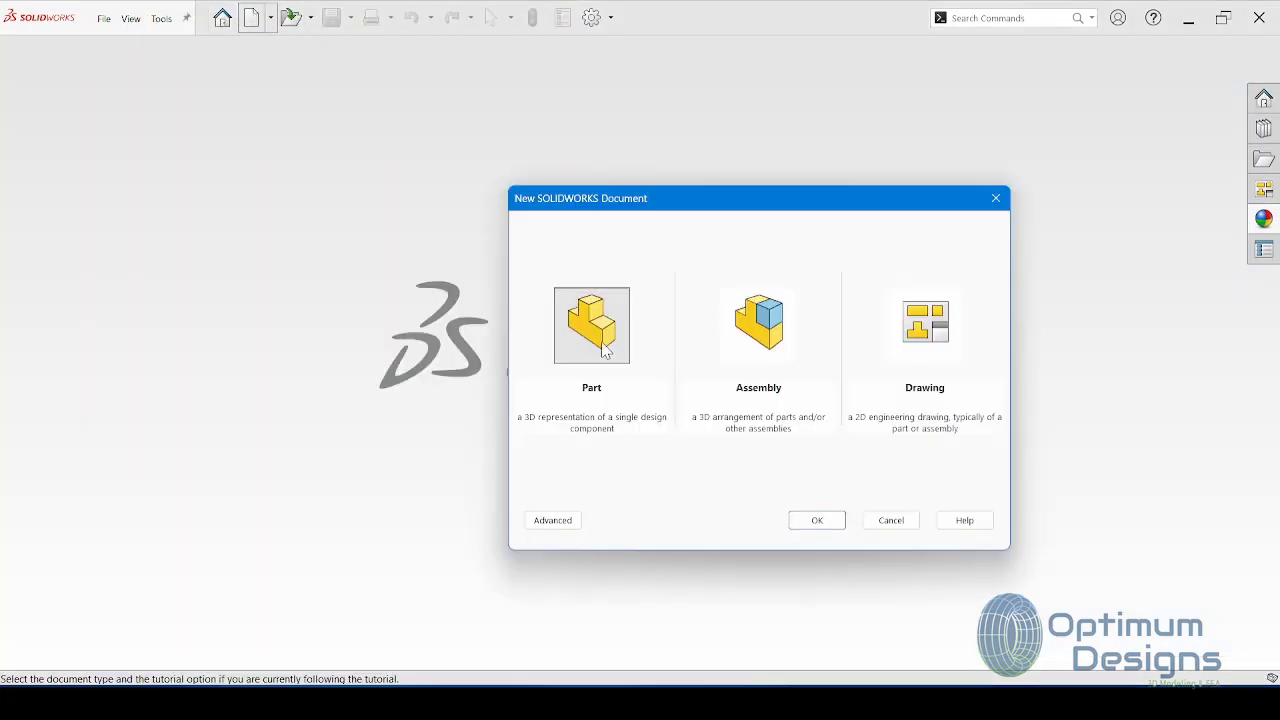
left_click(805, 521)
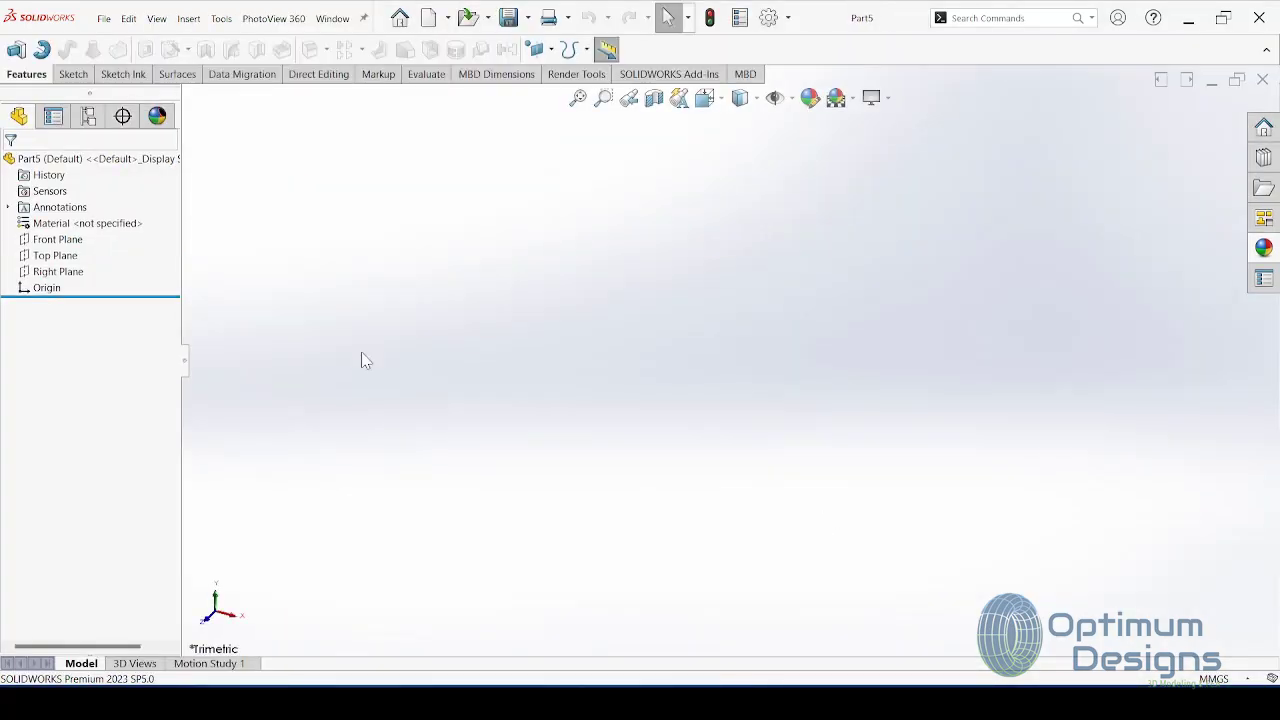
left_click(72, 241)
left_click(143, 218)
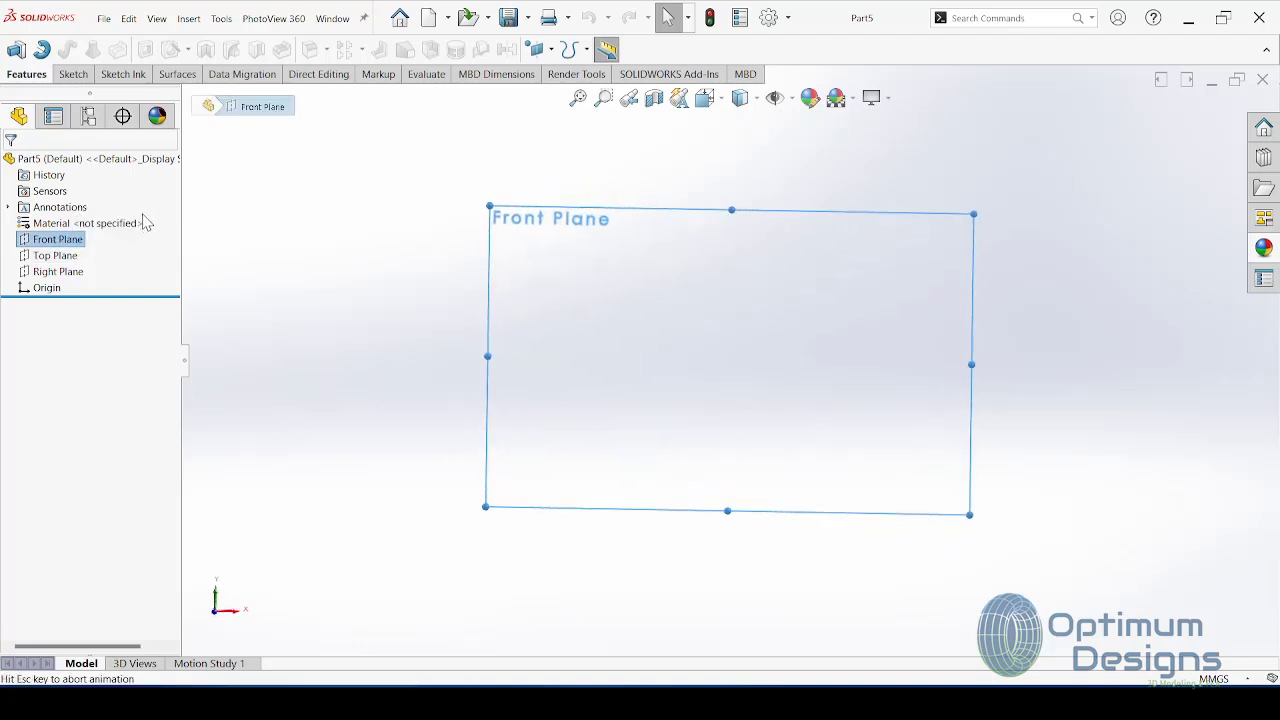
left_click(73, 74)
left_click(106, 50)
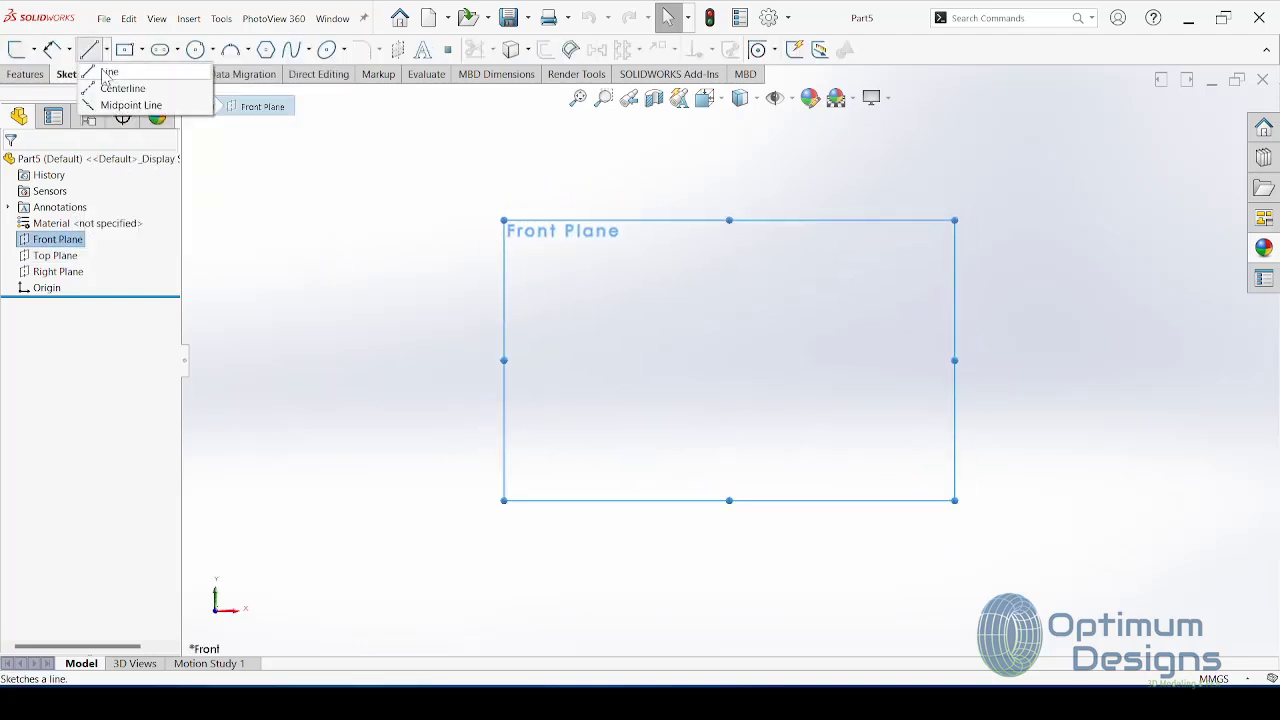
left_click(118, 69)
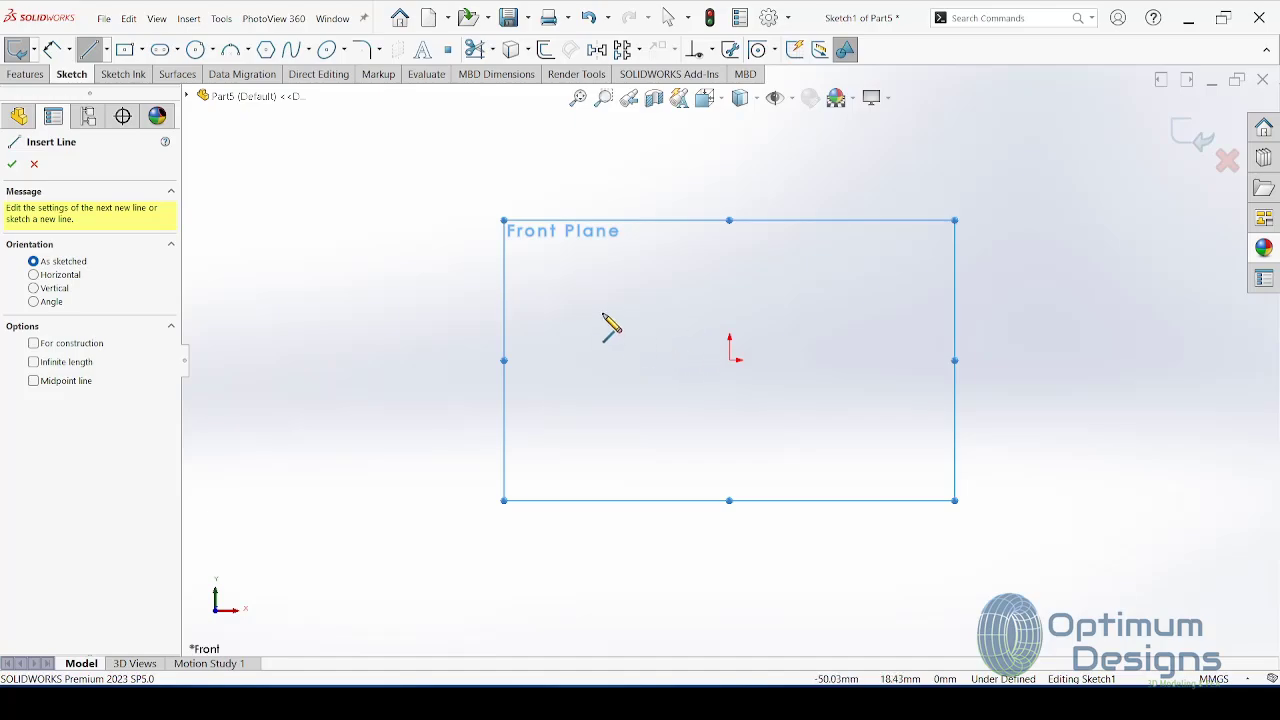
left_click(936, 615)
Step: Pan and zoom Full Dwg.png onto the output shaft detail with Ø25, Ø23 and 87, 15, 68 lengths
left_click_drag(792, 411, 691, 165)
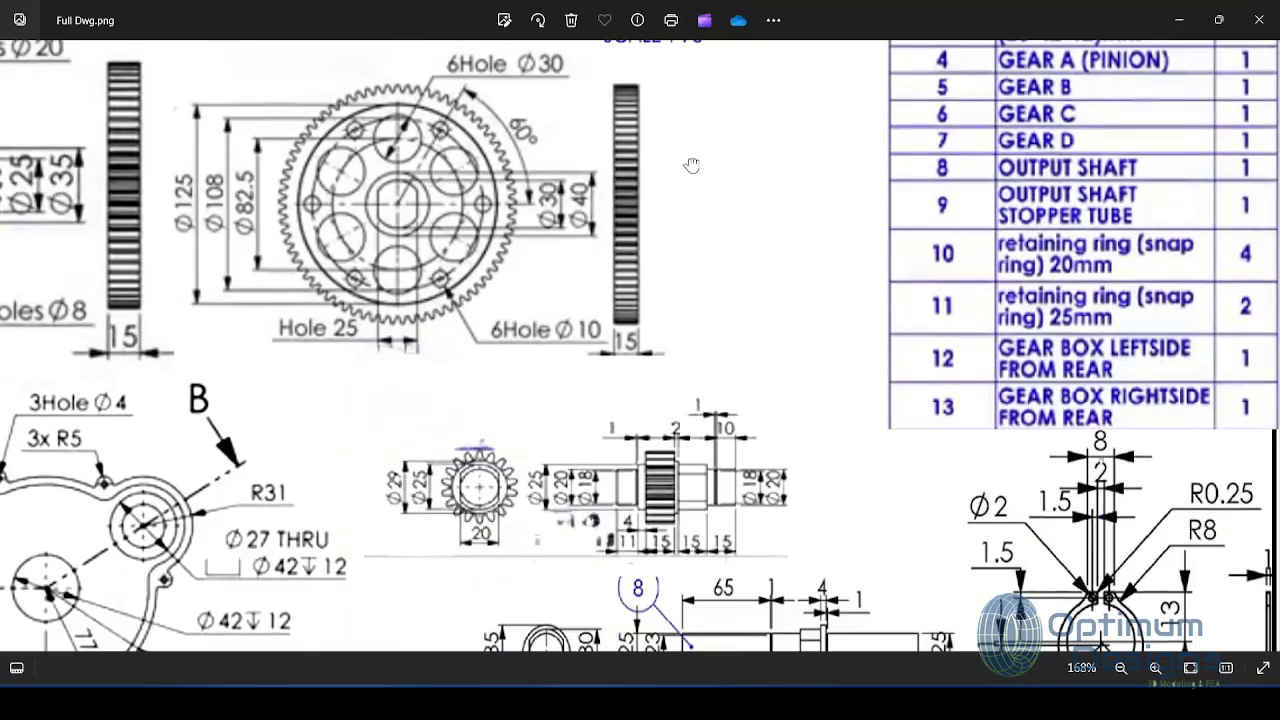
scroll(691, 165, "down", 3)
scroll(829, 449, "down", 2)
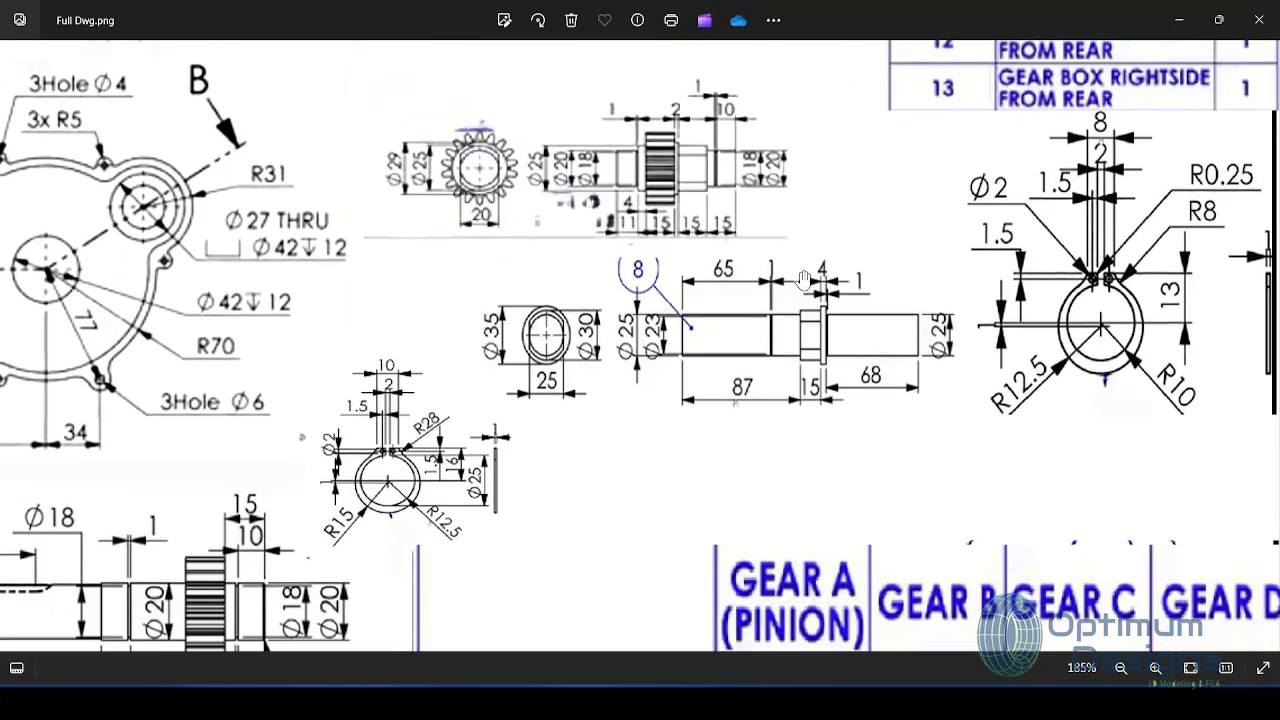
scroll(805, 280, "up", 3, "ctrl")
mouse_move(802, 423)
left_mouse_down()
mouse_move(614, 381)
mouse_move(640, 383)
left_mouse_up()
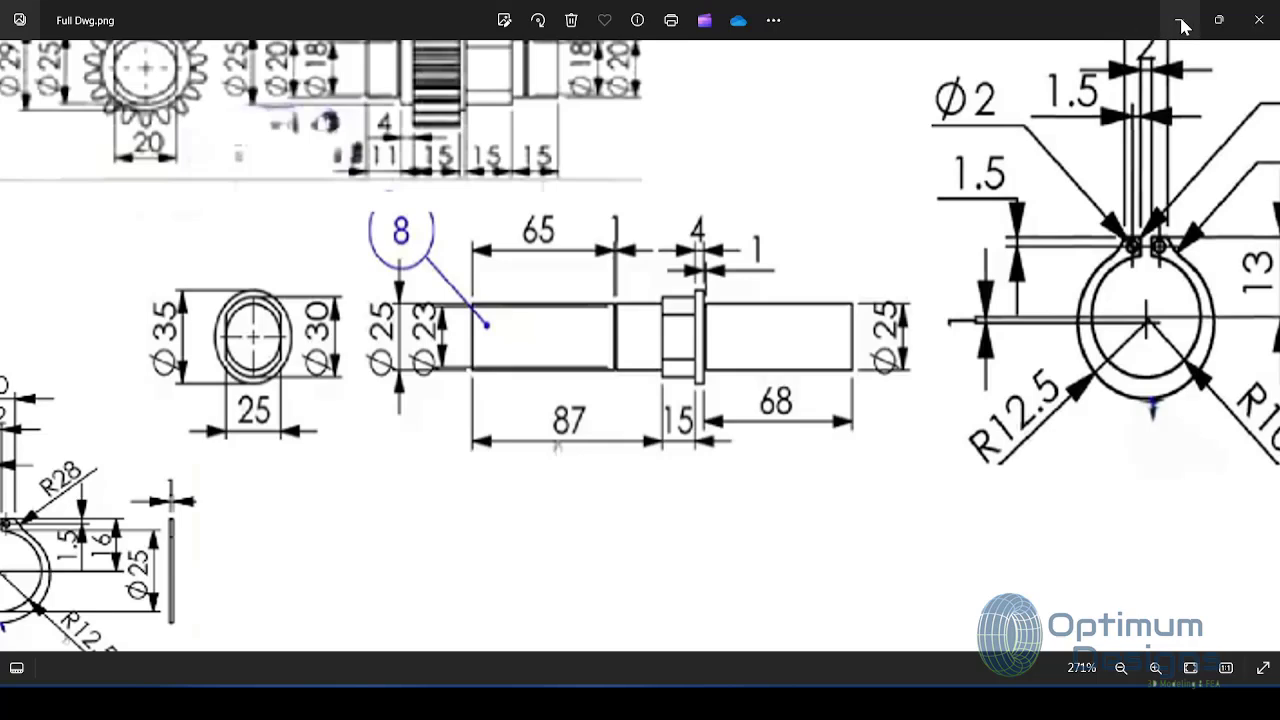
Step: Draw the stepped shaft's upper outline with its collar, from the left end down the right end
left_click(1181, 22)
left_click(553, 307)
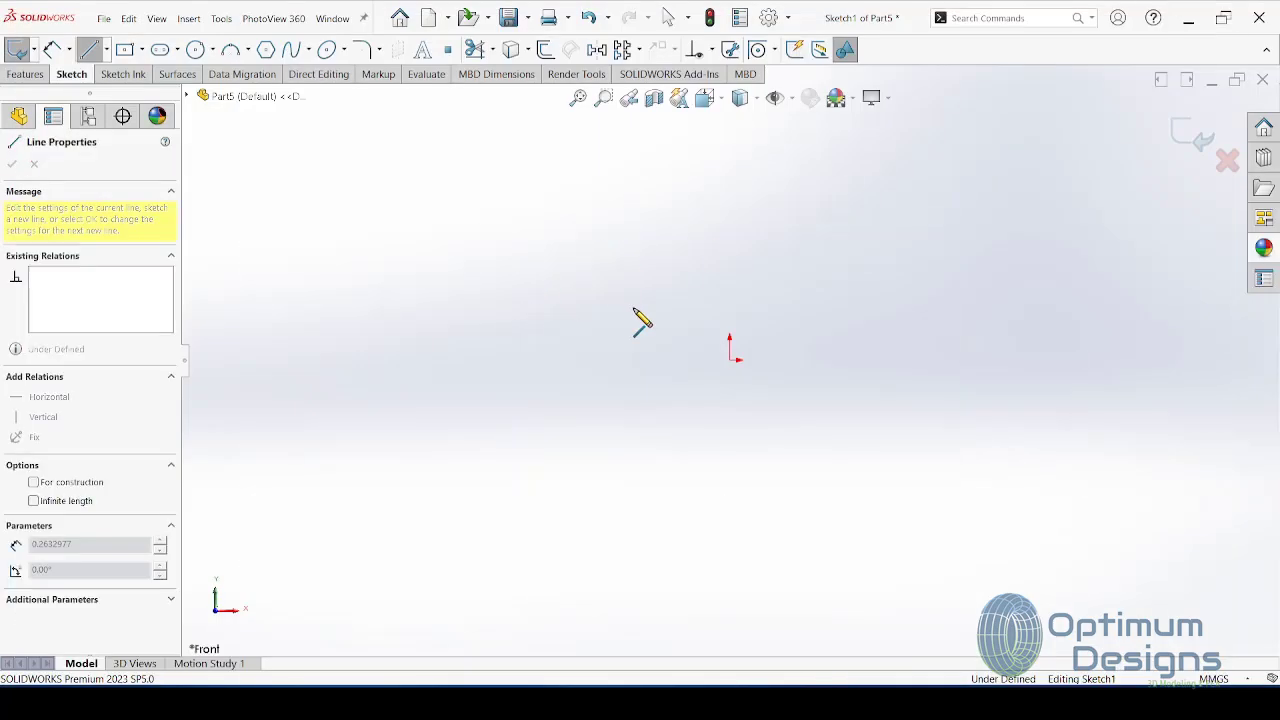
left_click(752, 307)
left_click(752, 287)
left_click(828, 262)
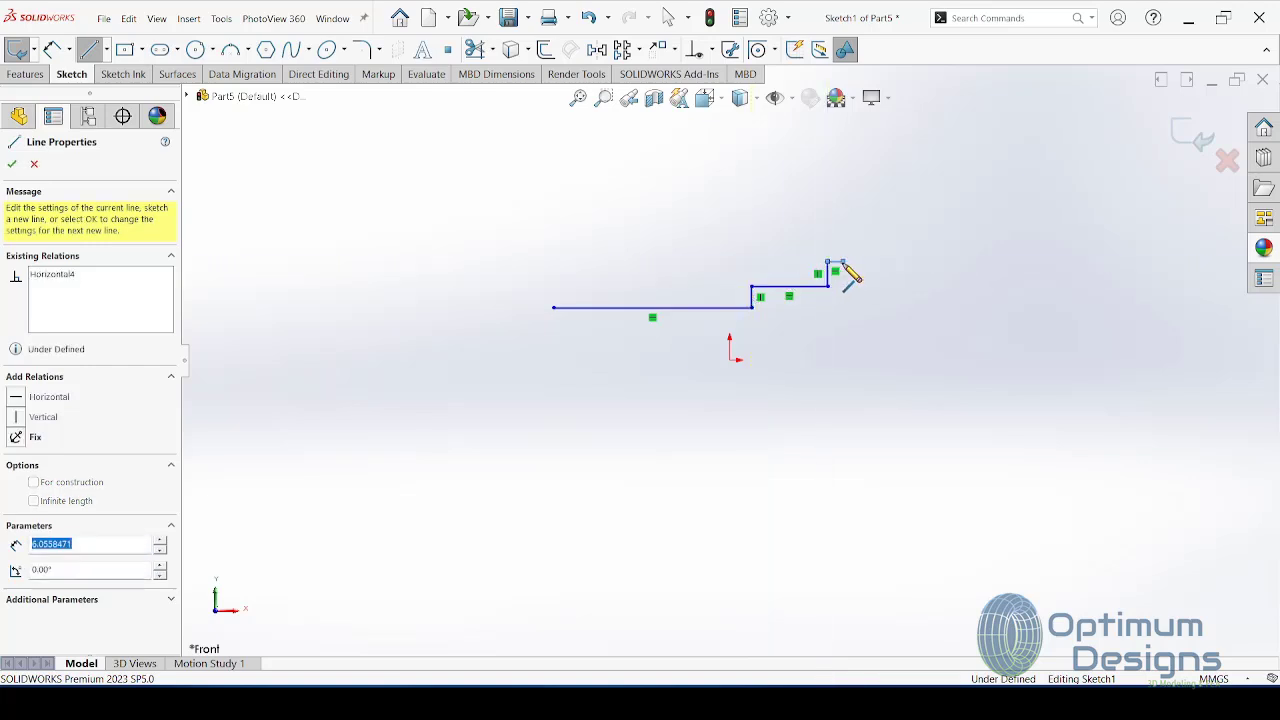
left_click(842, 262)
left_click(842, 281)
left_click(900, 281)
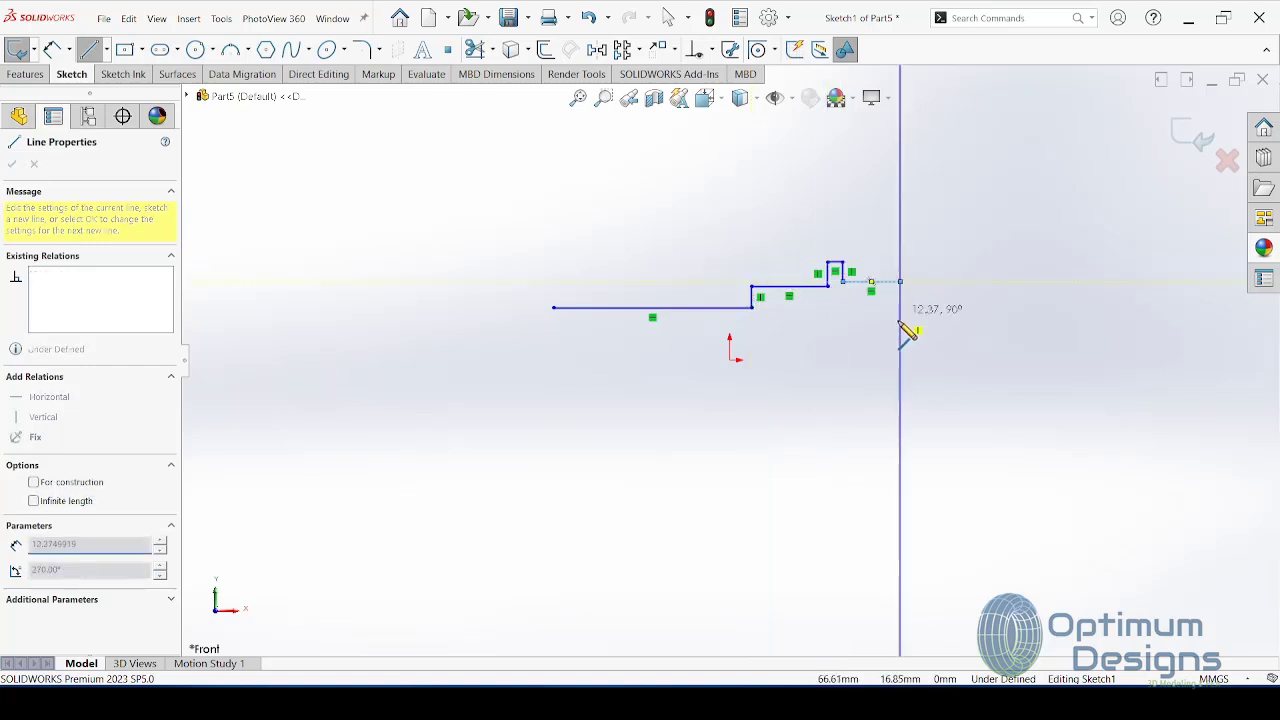
left_click(900, 338)
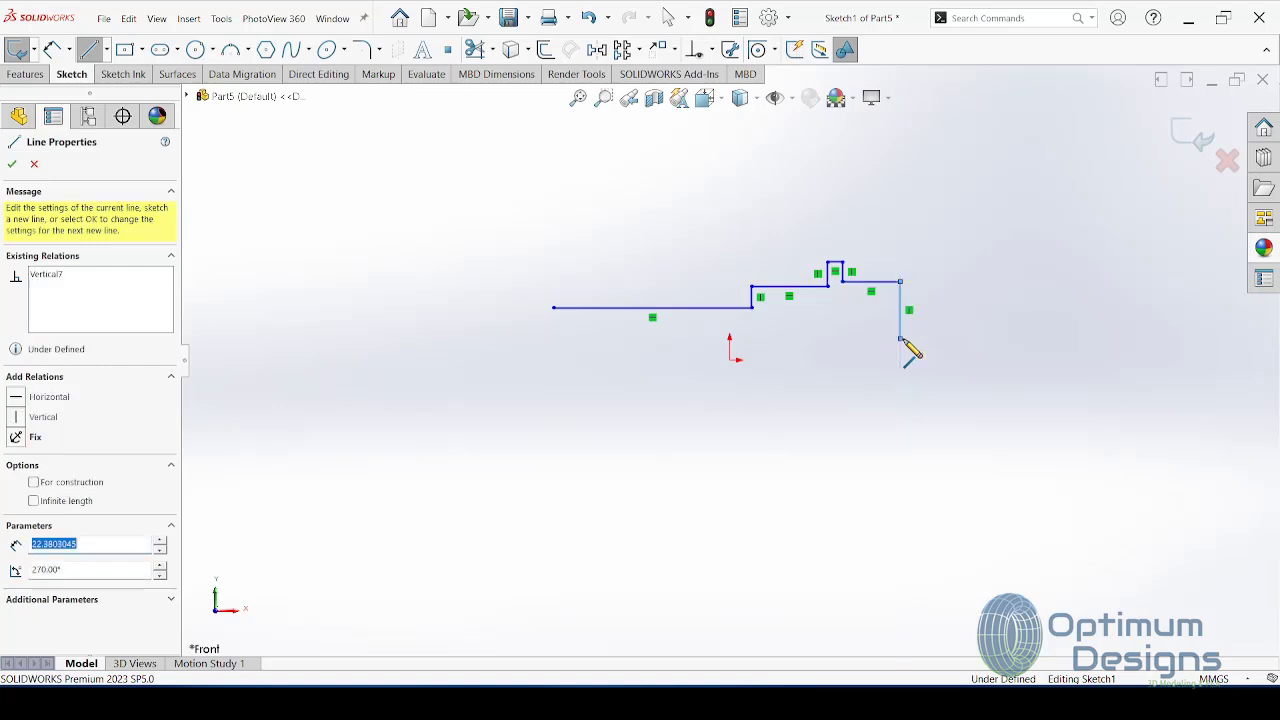
right_click(904, 342)
left_click(934, 349)
Step: Close the profile with left-end and bottom lines, making the 136.91 mm bottom line construction
left_click(106, 49)
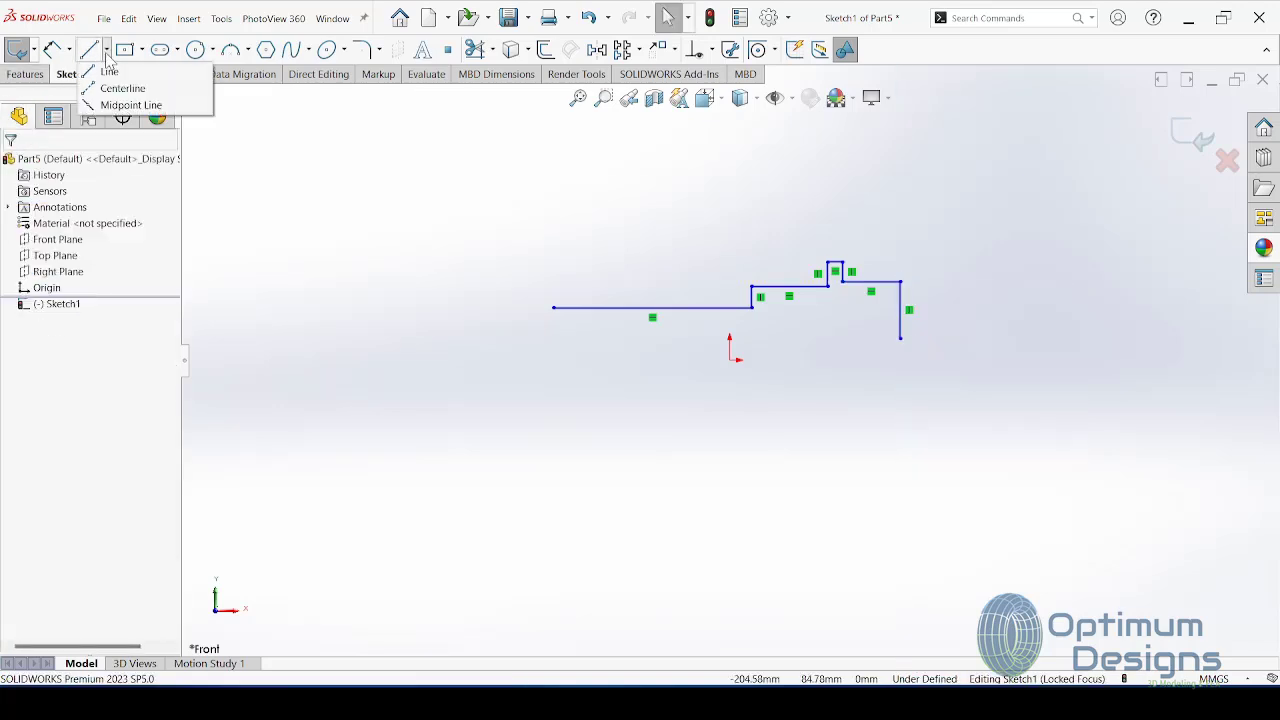
left_click(114, 88)
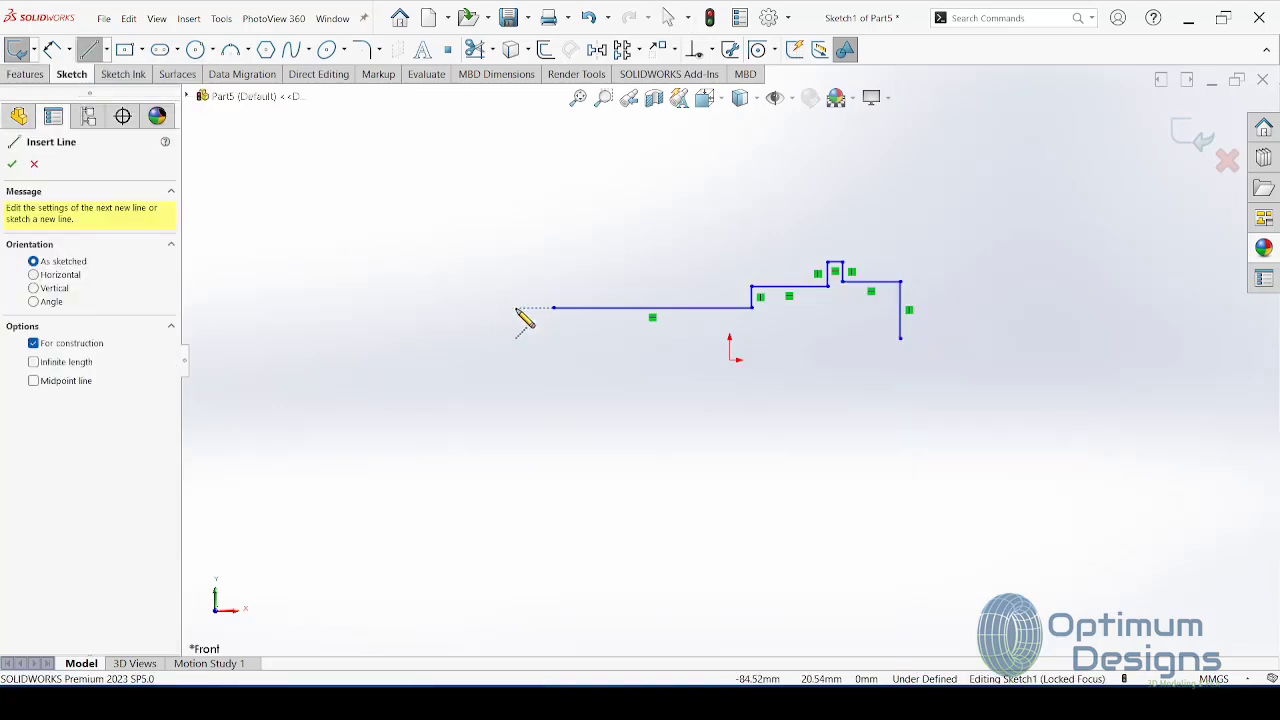
left_click(106, 49)
left_click(110, 70)
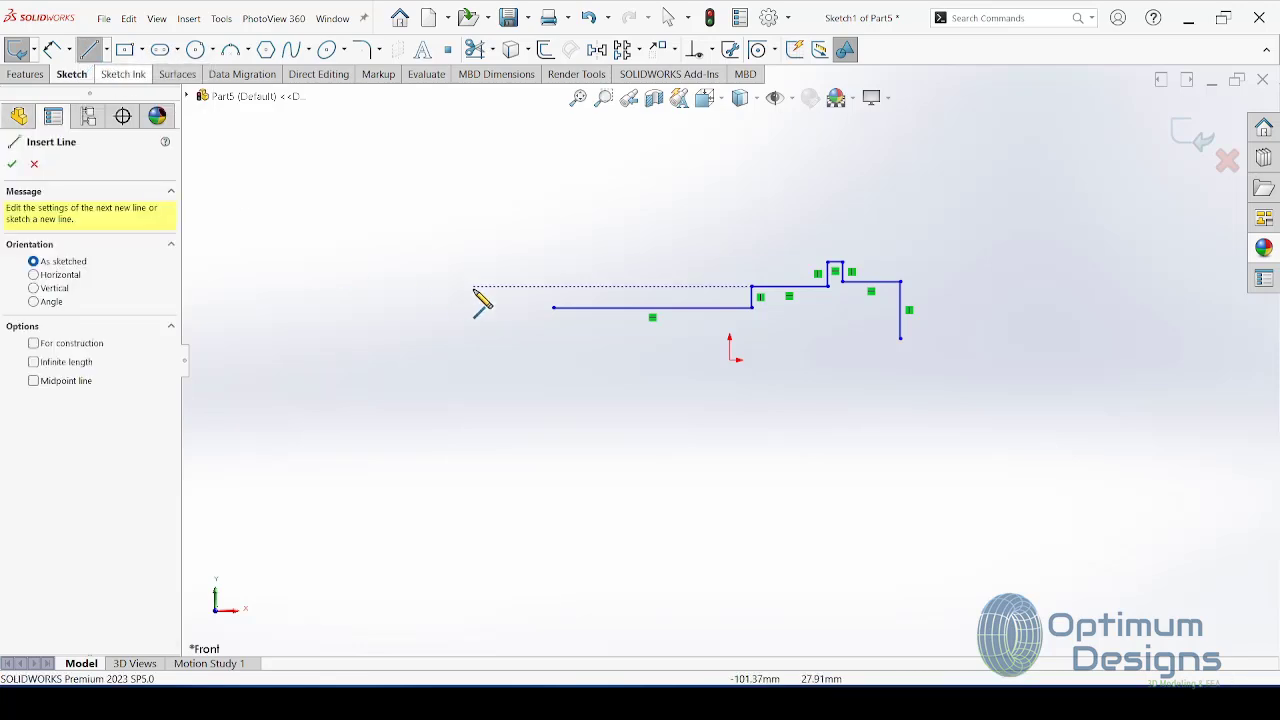
left_click(553, 308)
left_click(553, 338)
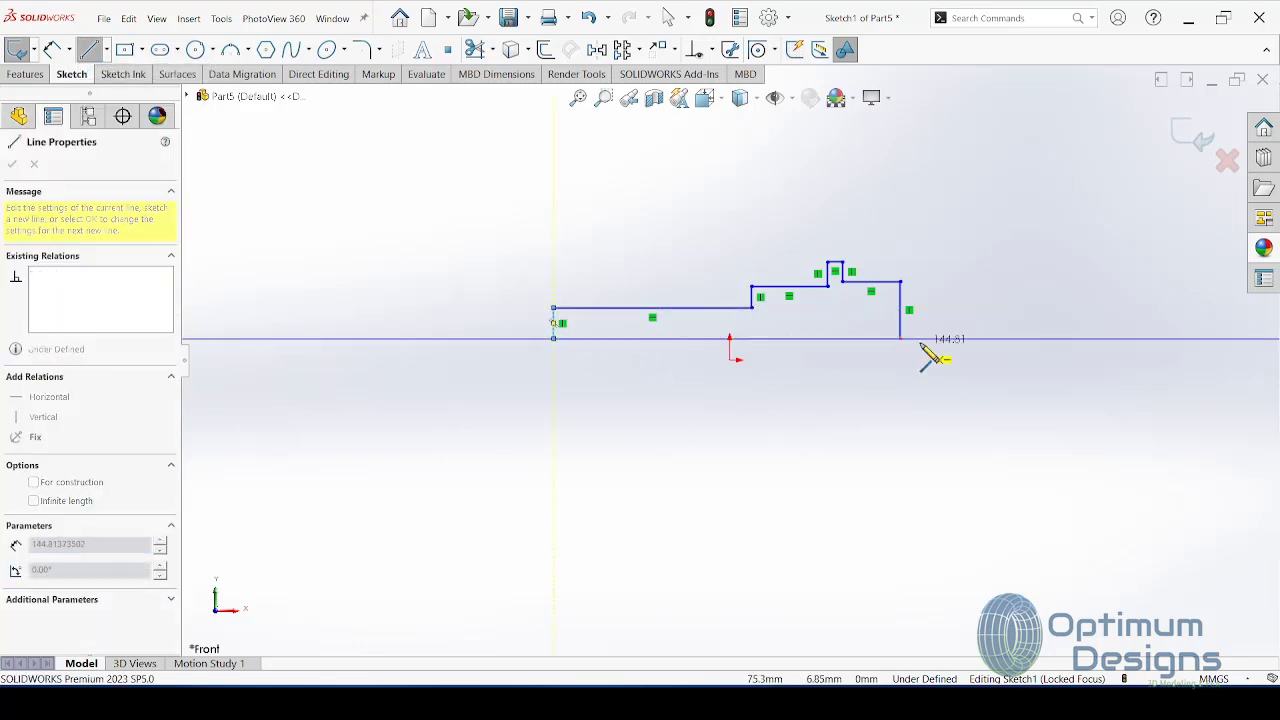
left_click(900, 338)
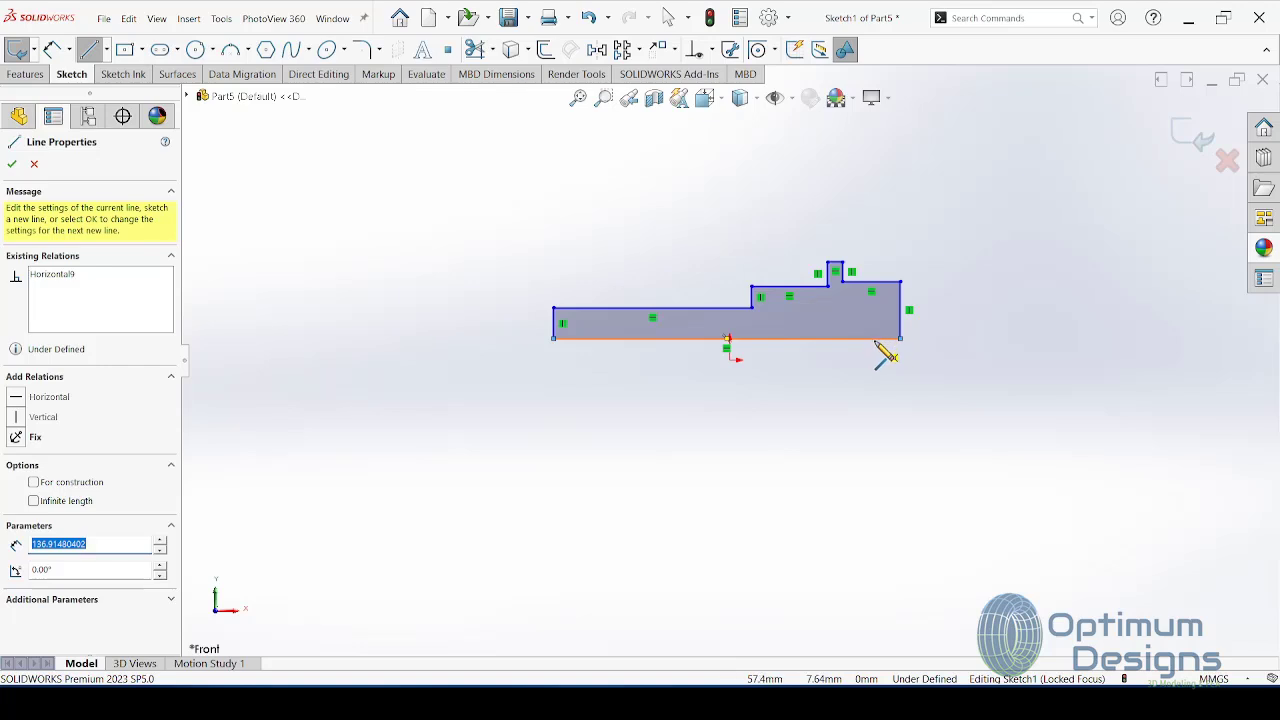
key("Escape")
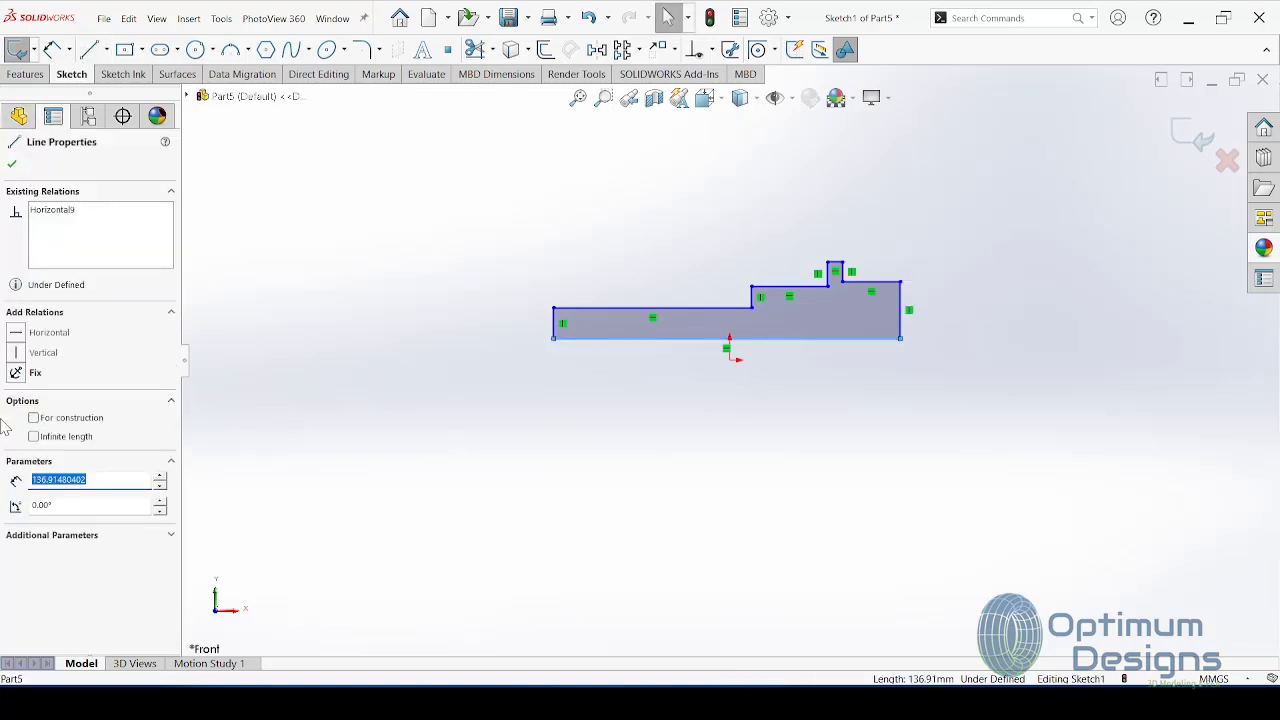
left_click(55, 424)
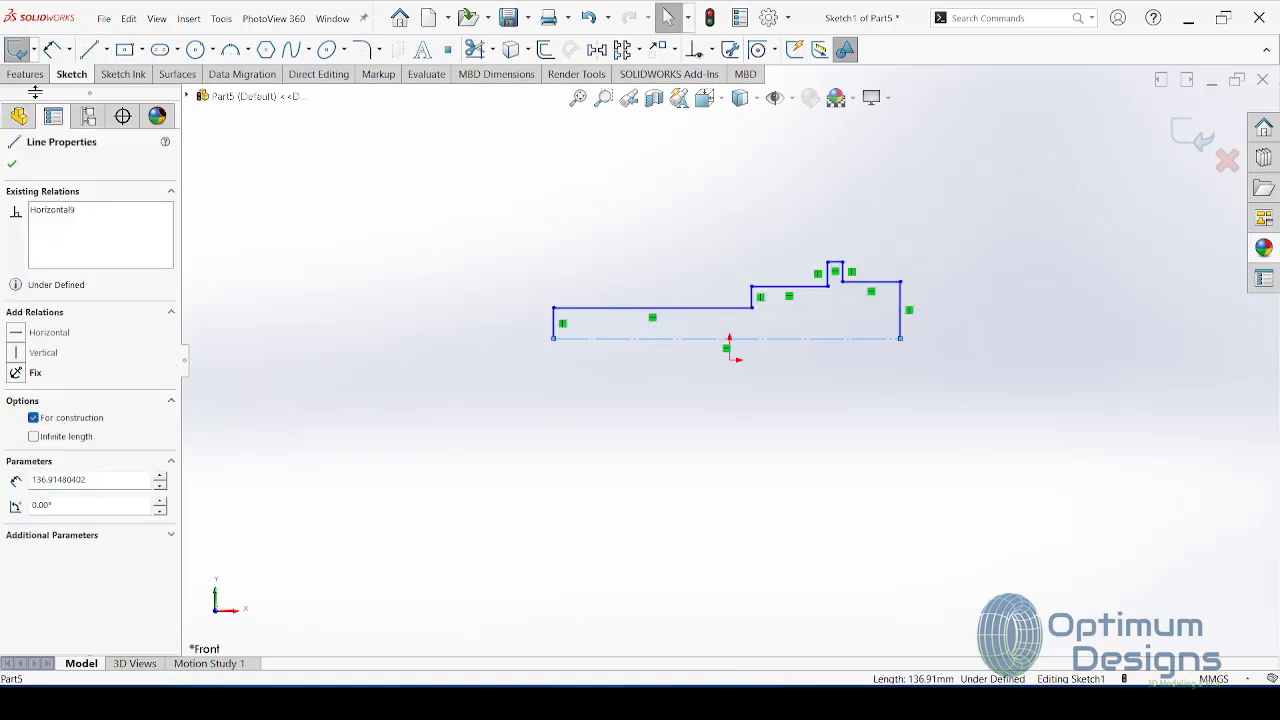
Step: Dimension the right-hand top line of the shaft to 68 mm
left_click(52, 49)
left_click(868, 283)
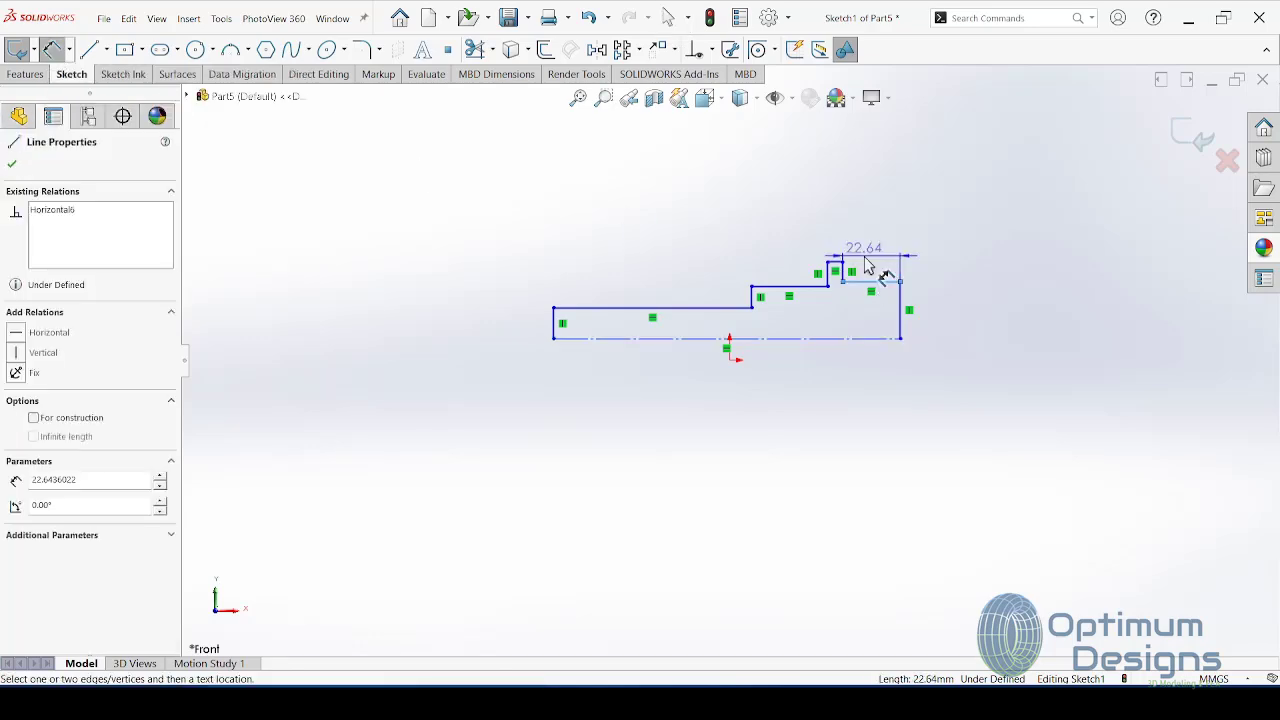
left_click(885, 255)
left_click(933, 620)
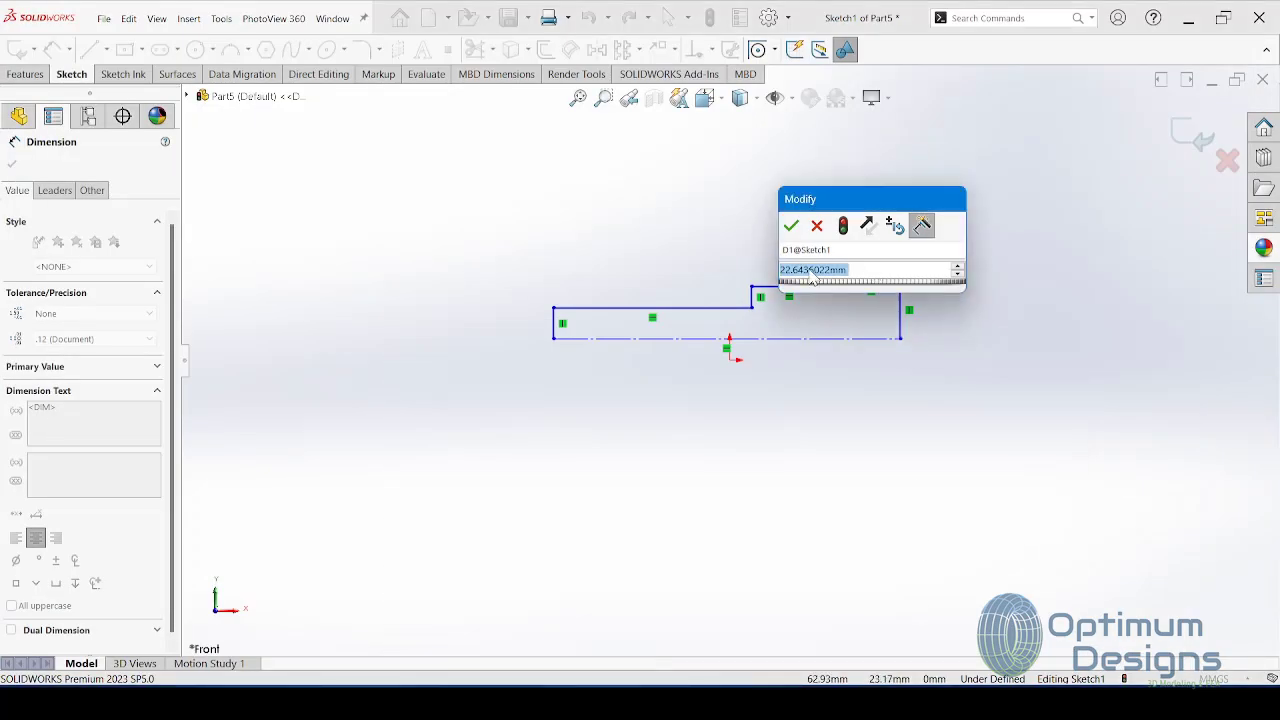
type("6")
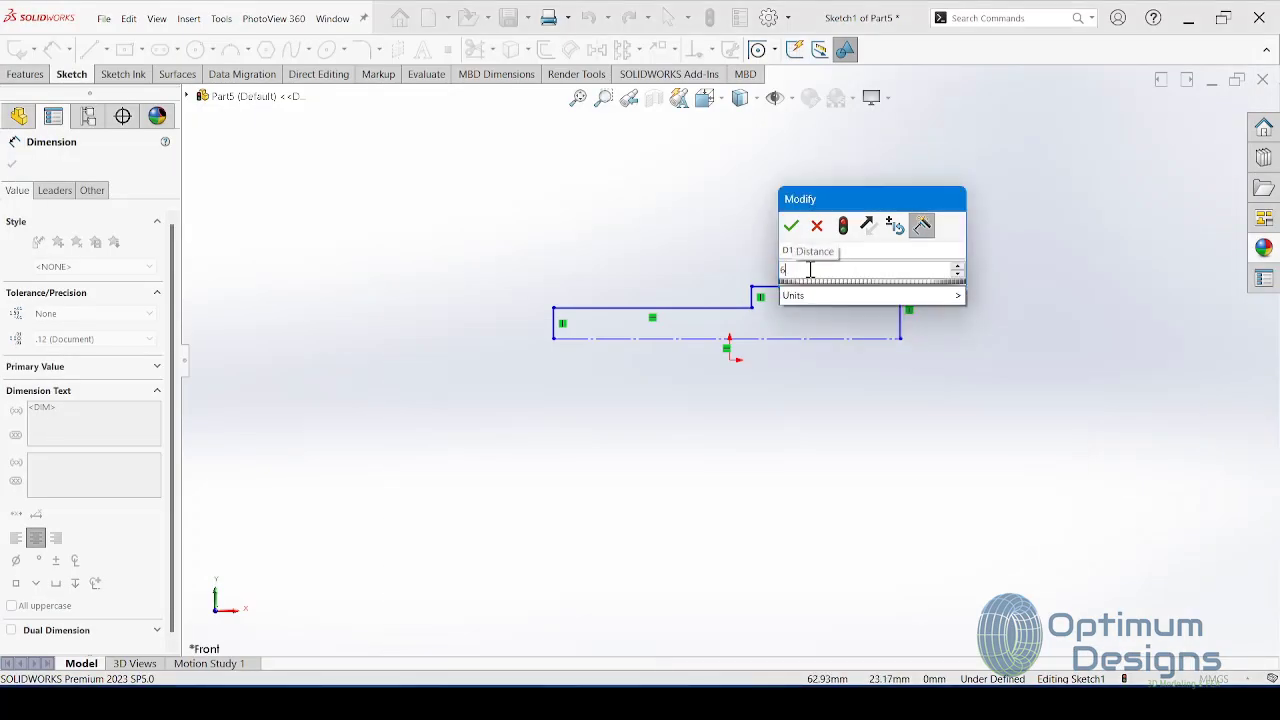
type("8")
key("Return")
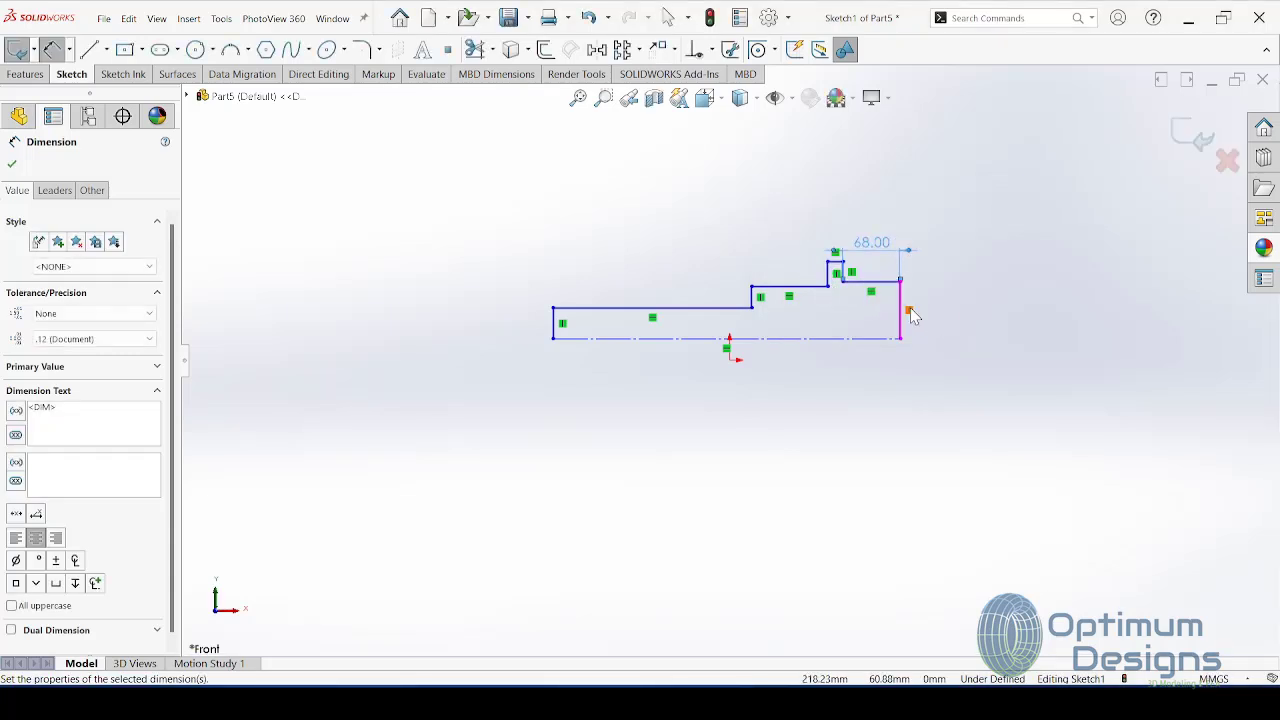
left_click(890, 284)
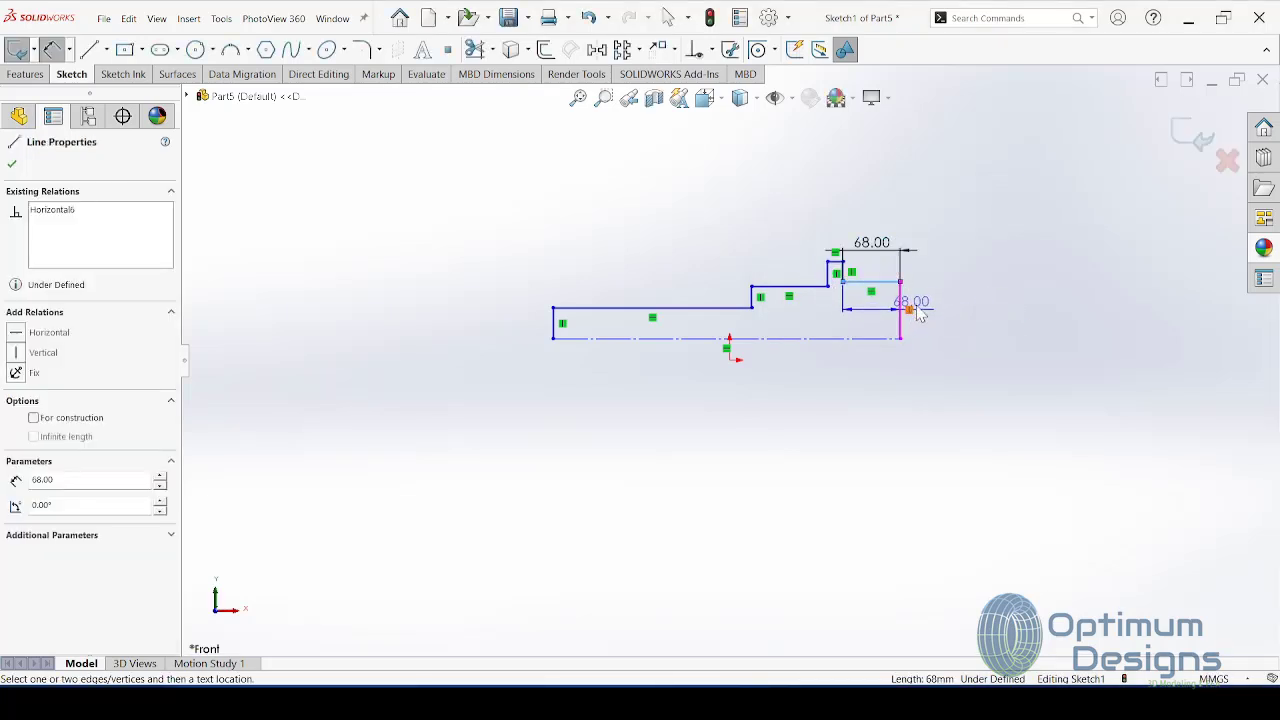
key("Escape")
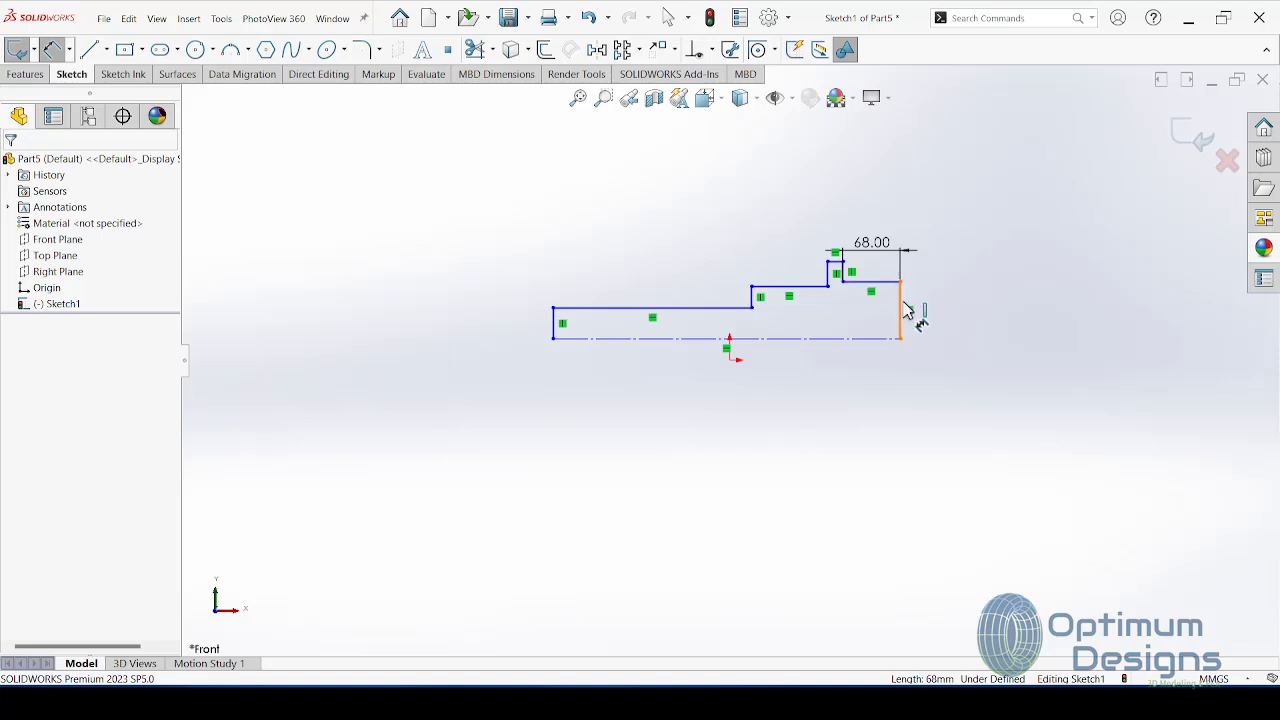
Step: Give the right-hand vertical line a 12.5 mm height dimension
left_click(906, 310)
left_click(1025, 325)
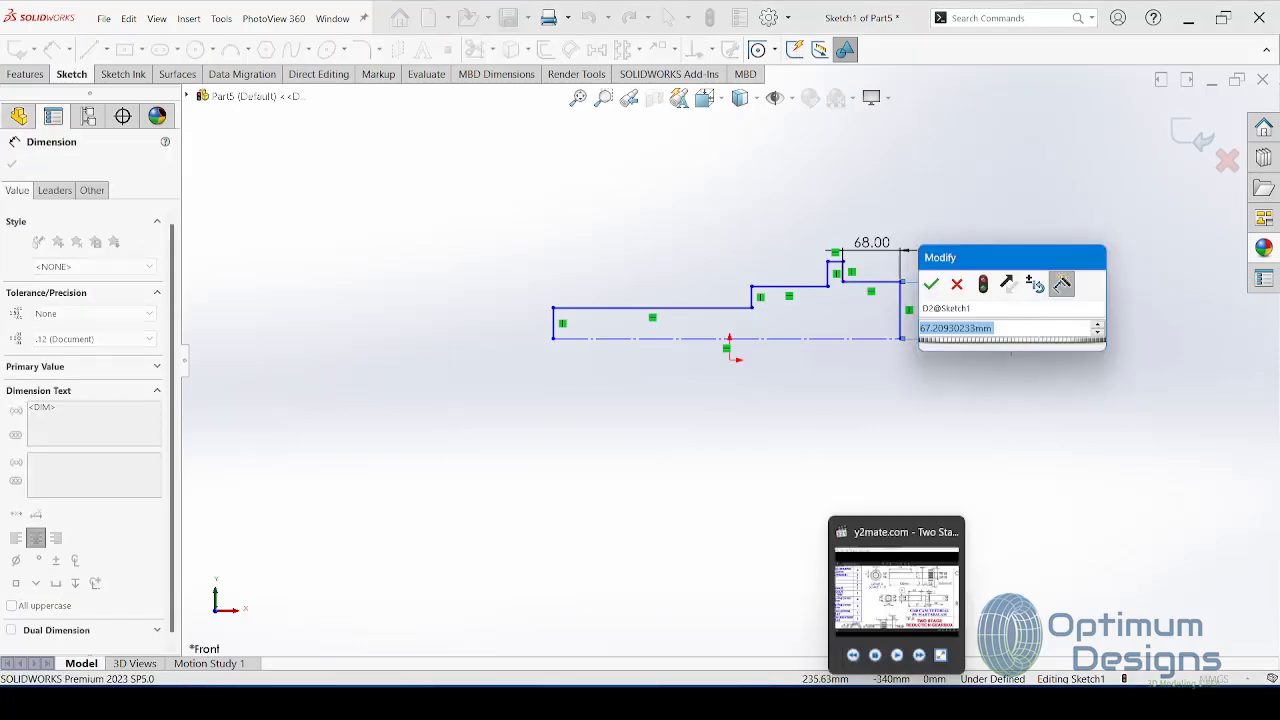
left_click(896, 590)
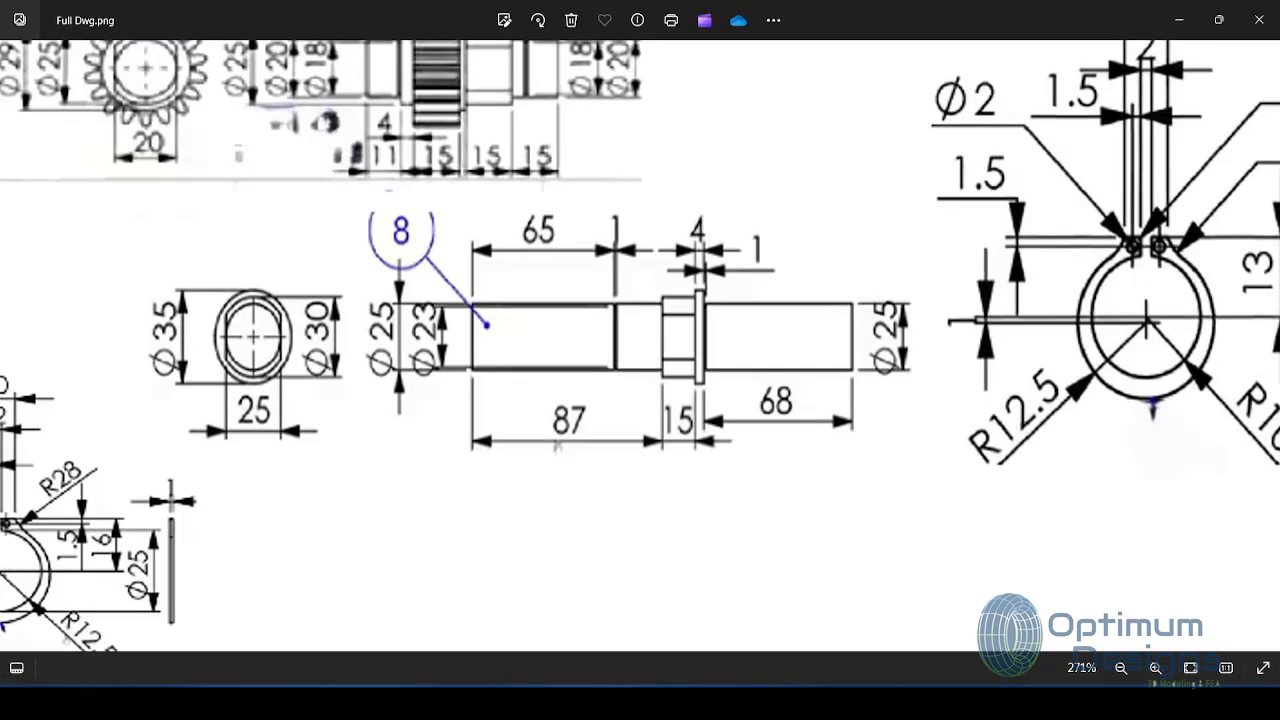
key("alt+Tab")
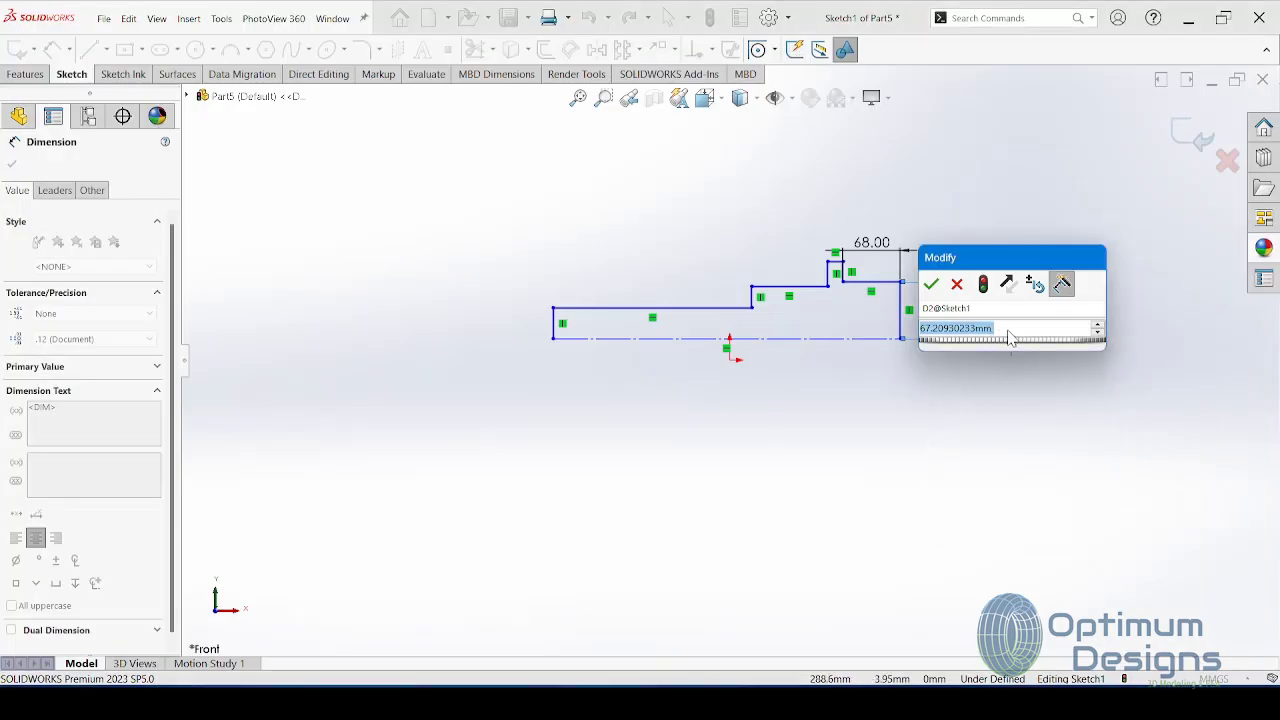
type("12.5")
key("Return")
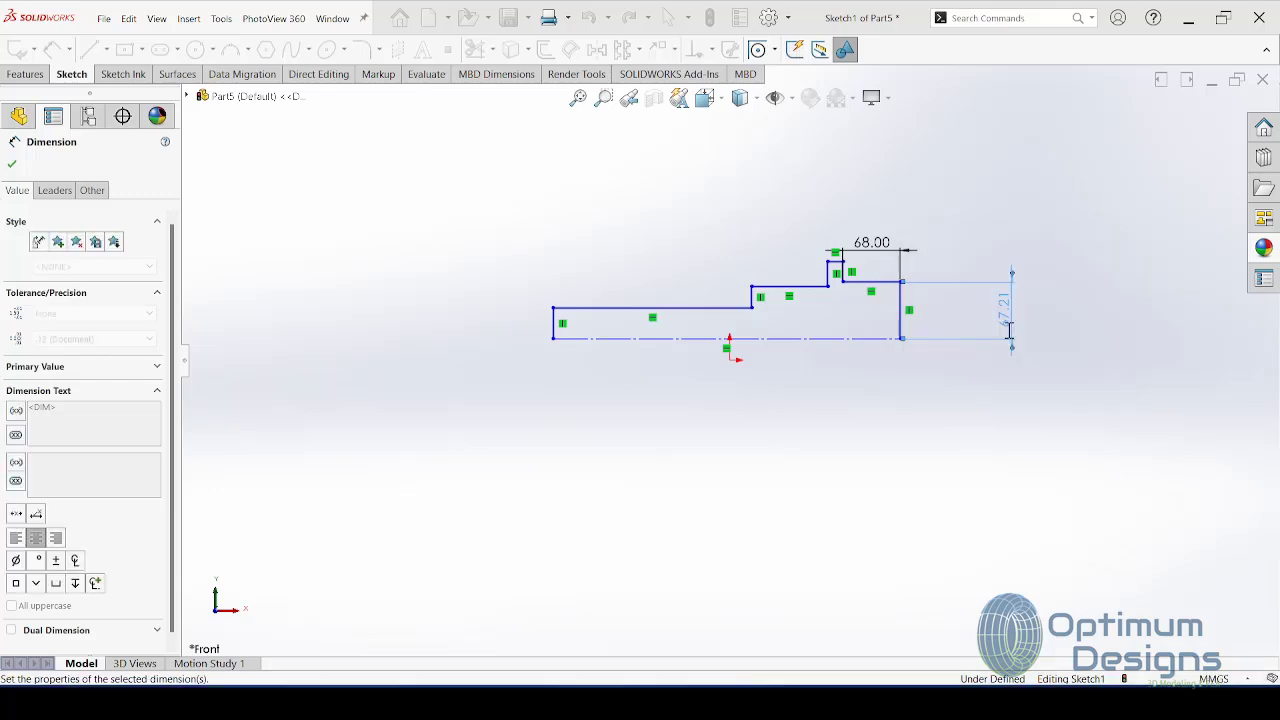
scroll(871, 360, "down", 3)
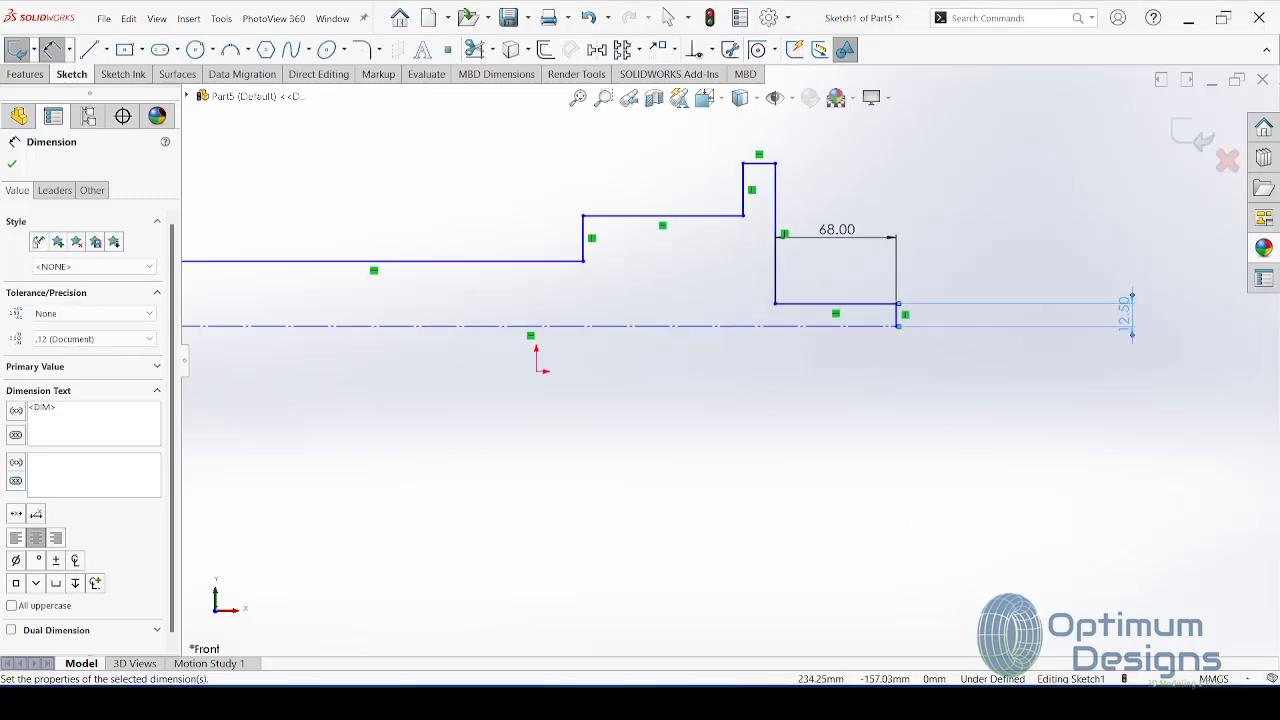
key("alt+Tab")
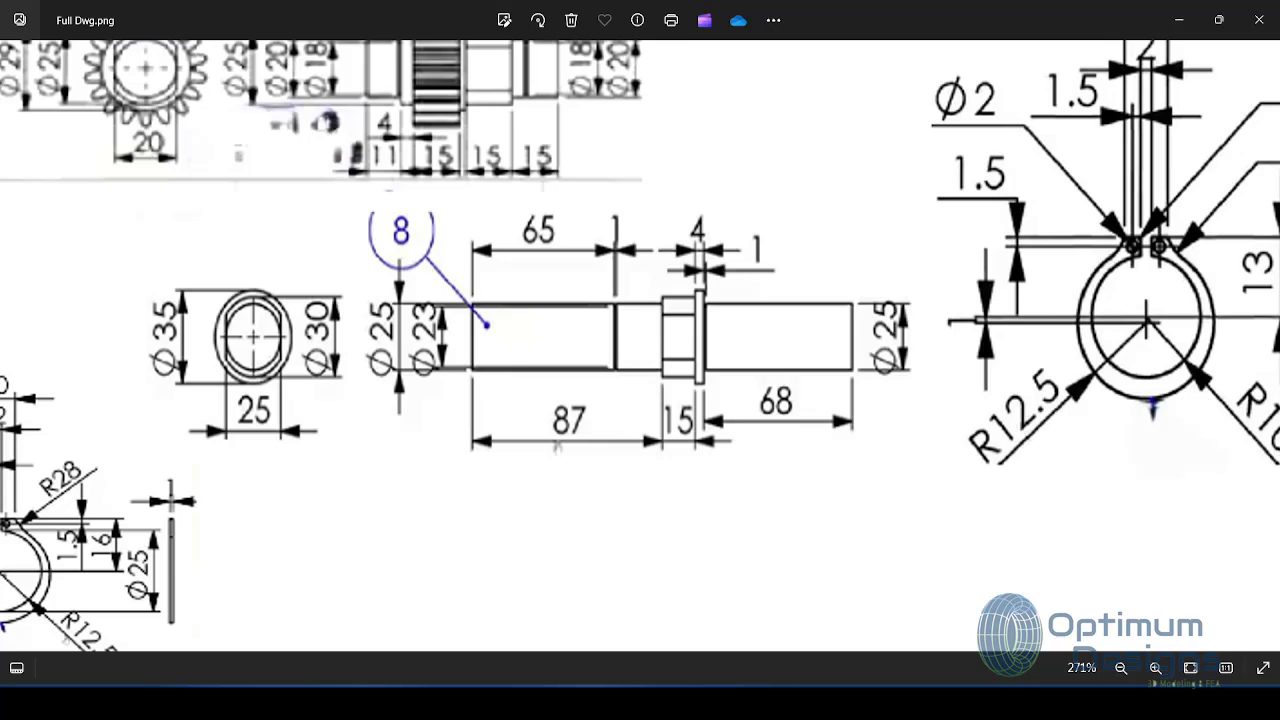
key("alt+Tab")
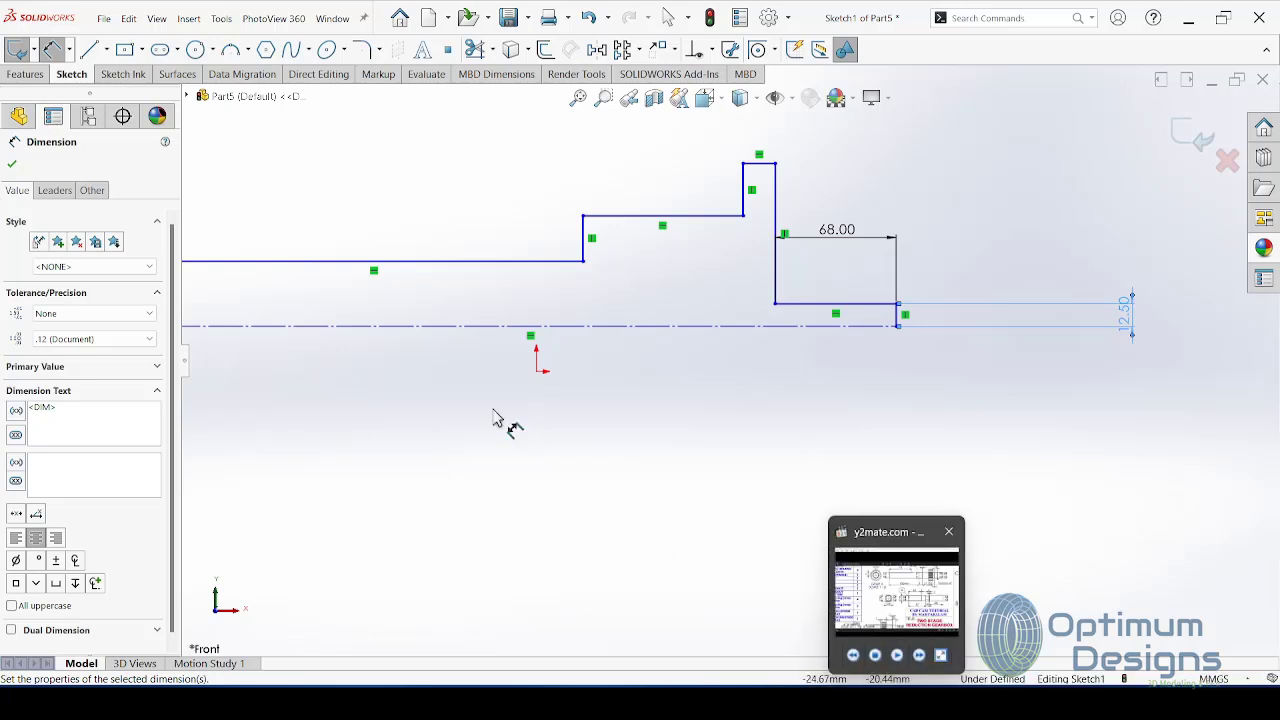
Step: Dimension the left shoulder line to 65 mm and the collar top to 4 mm
left_click(467, 272)
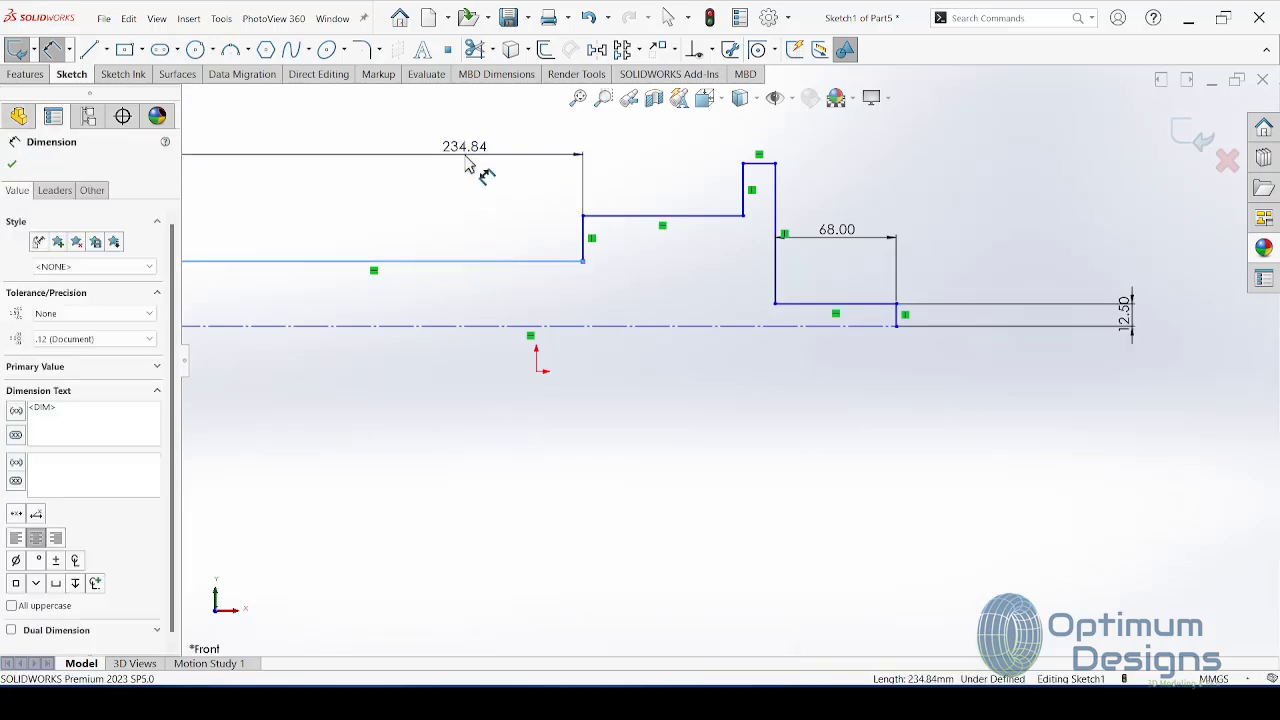
left_click(472, 166)
type("65")
key("Return")
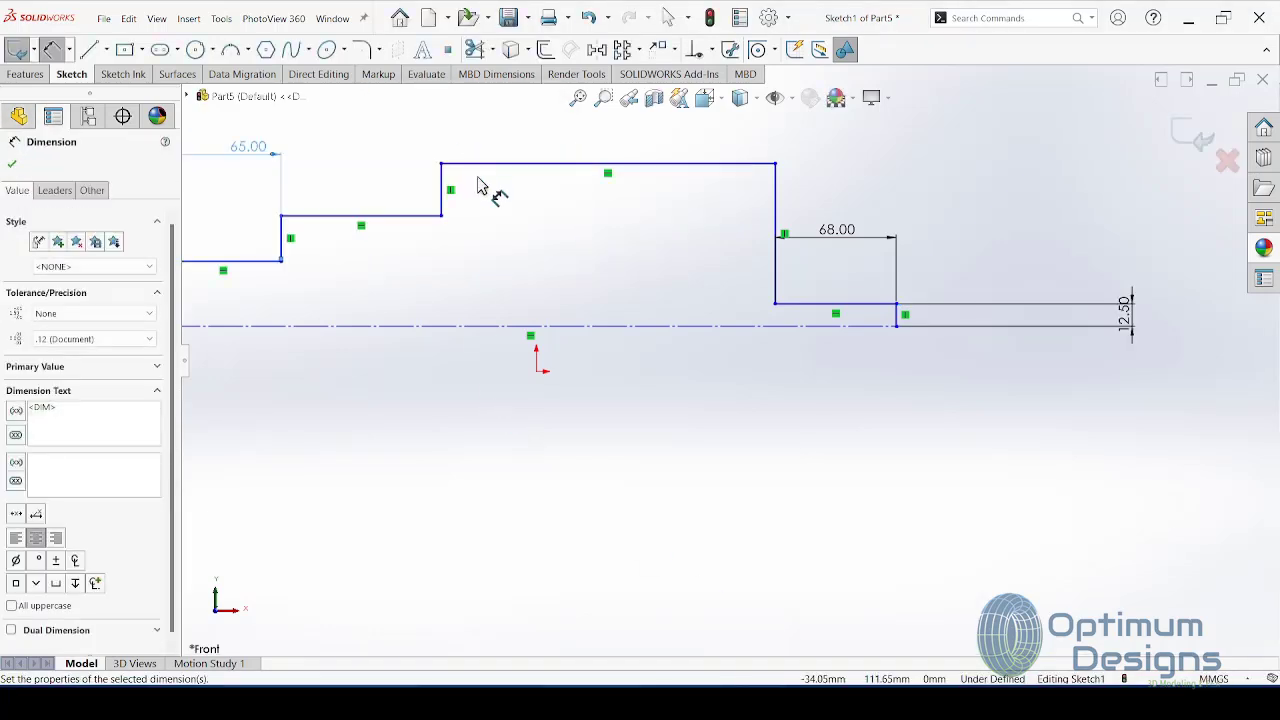
key("z")
left_click(932, 680)
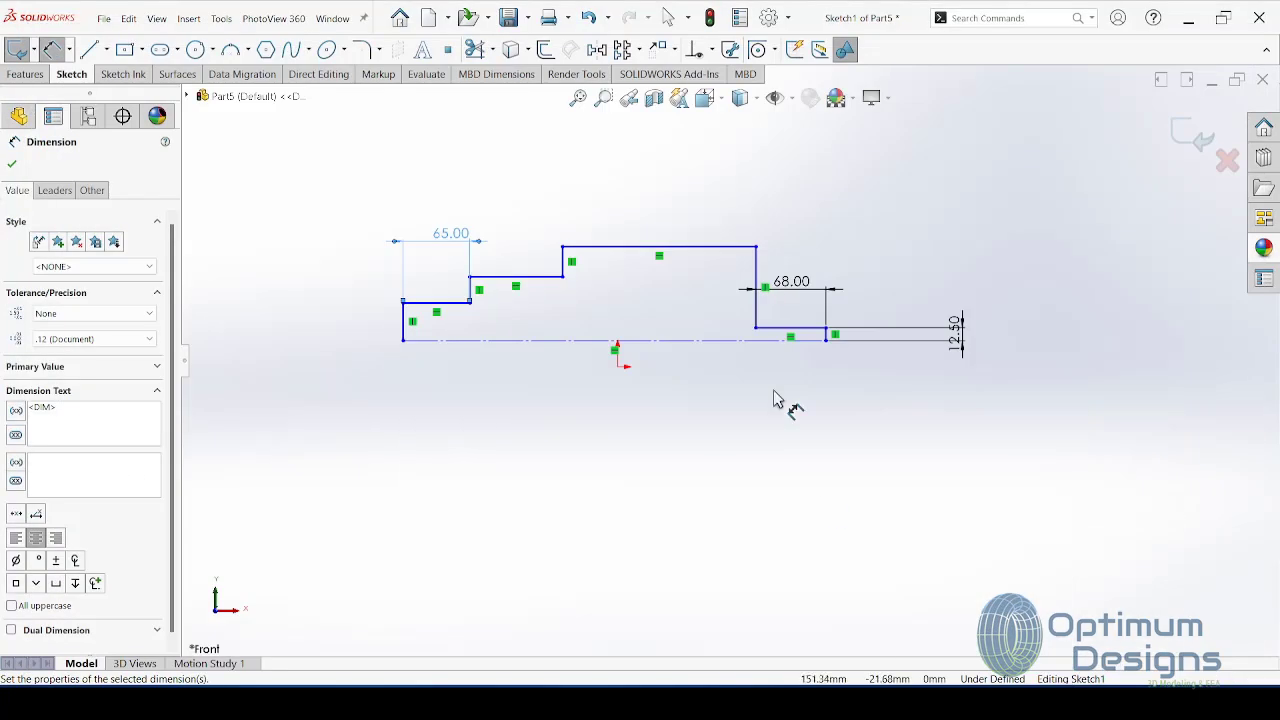
left_click(657, 252)
left_click(668, 210)
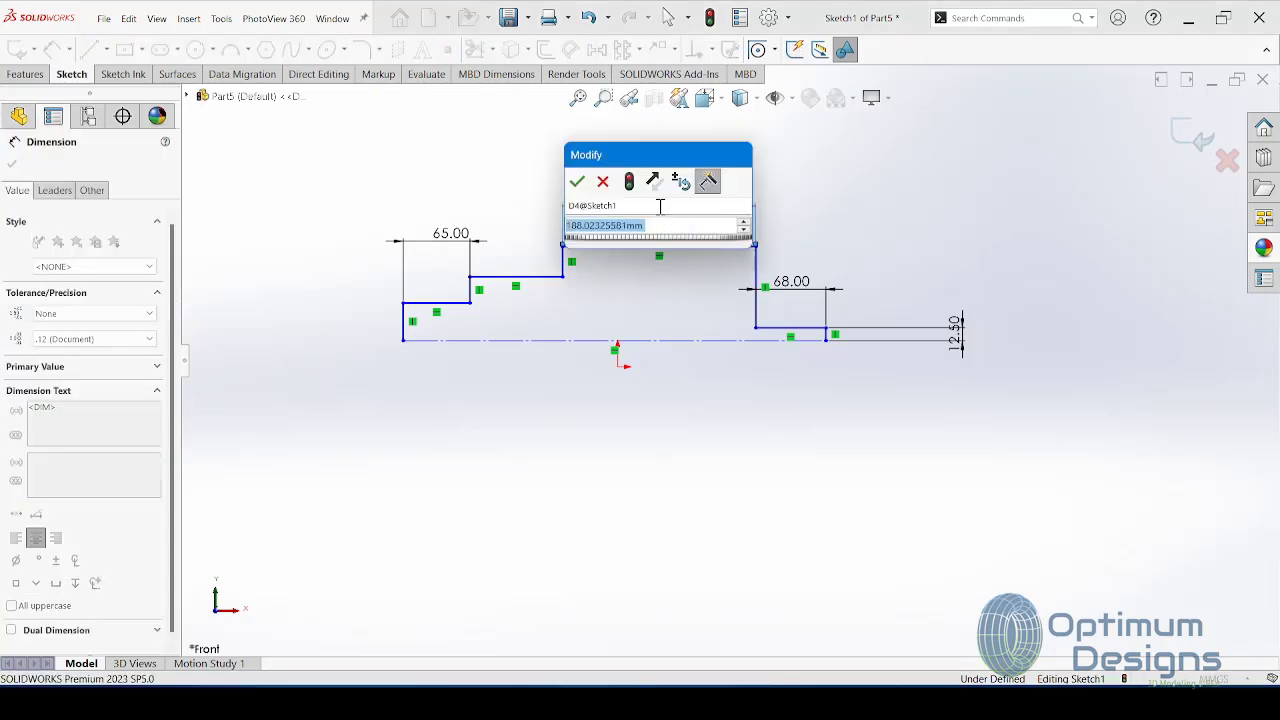
type("4")
key("Return")
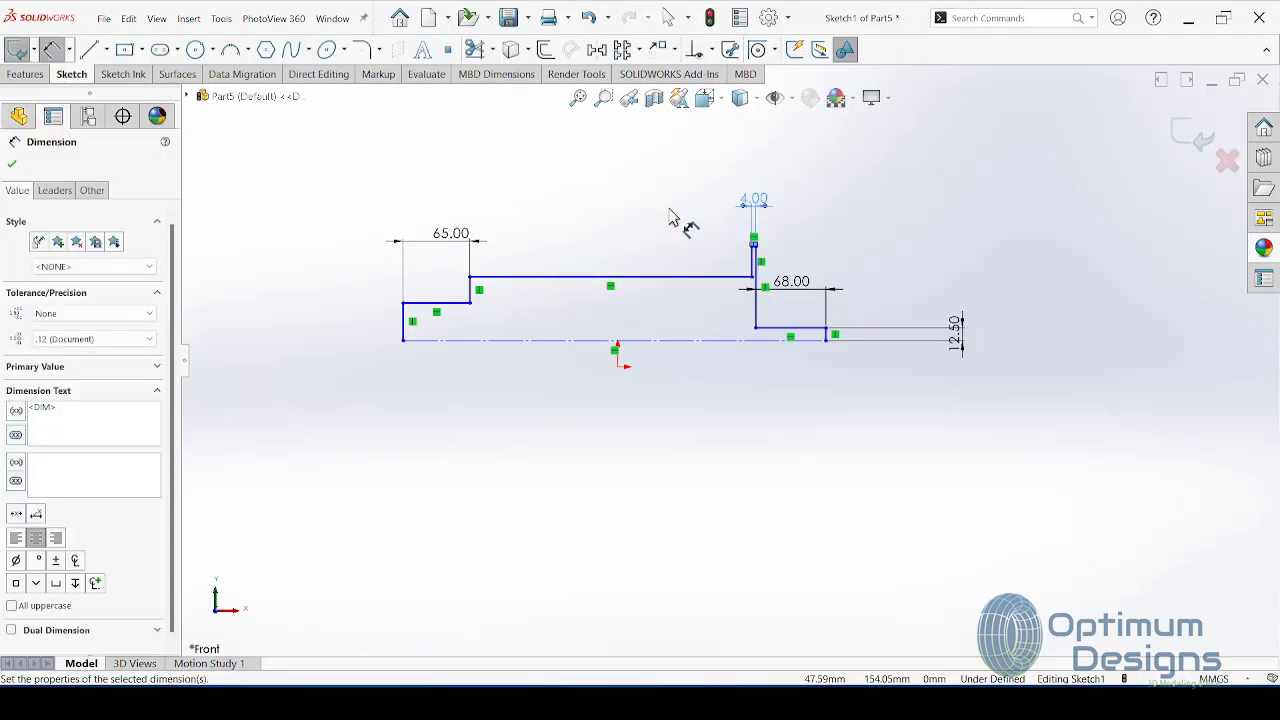
Step: Dimension the long horizontal line to 15 mm
left_click(935, 615)
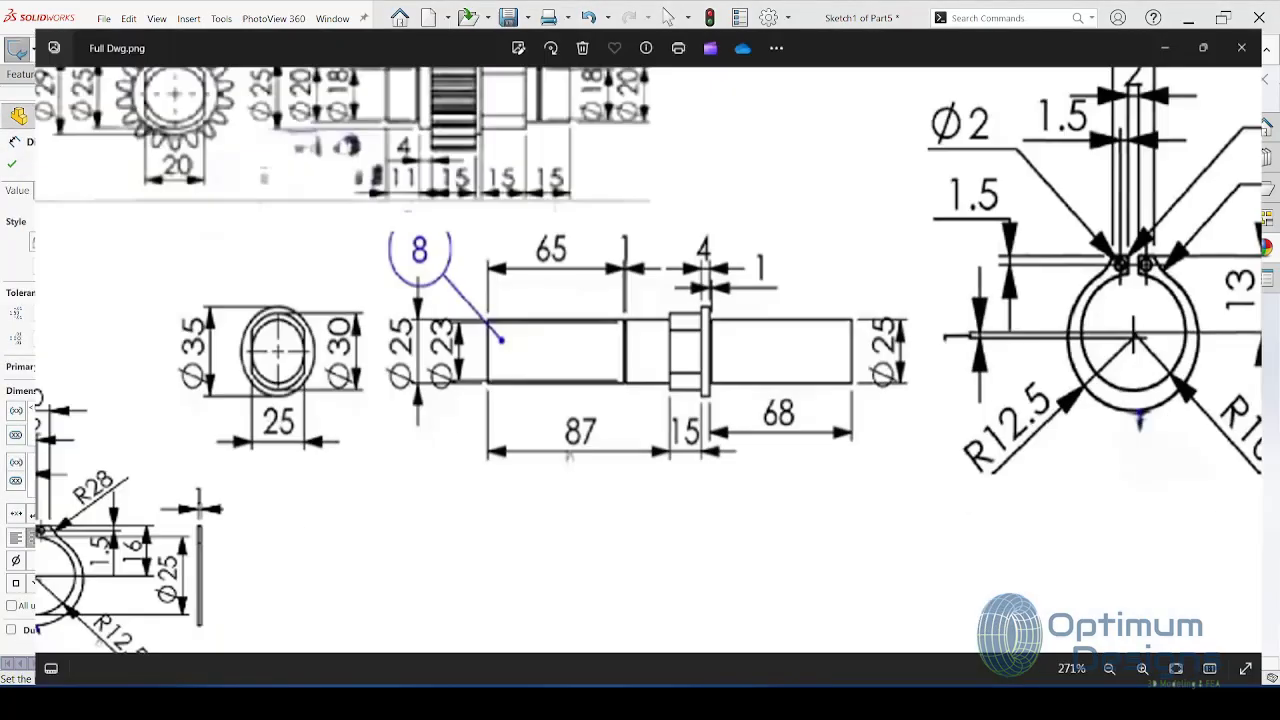
key("alt+Tab")
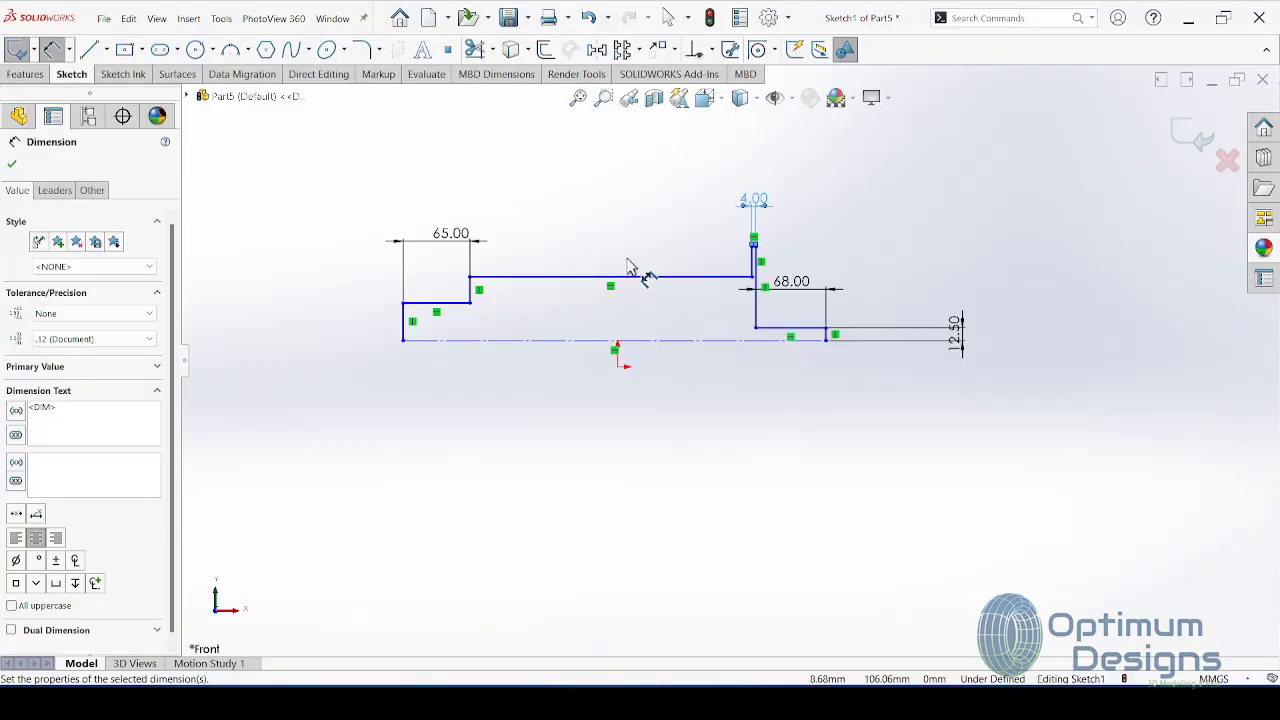
left_click(640, 277)
left_click(643, 250)
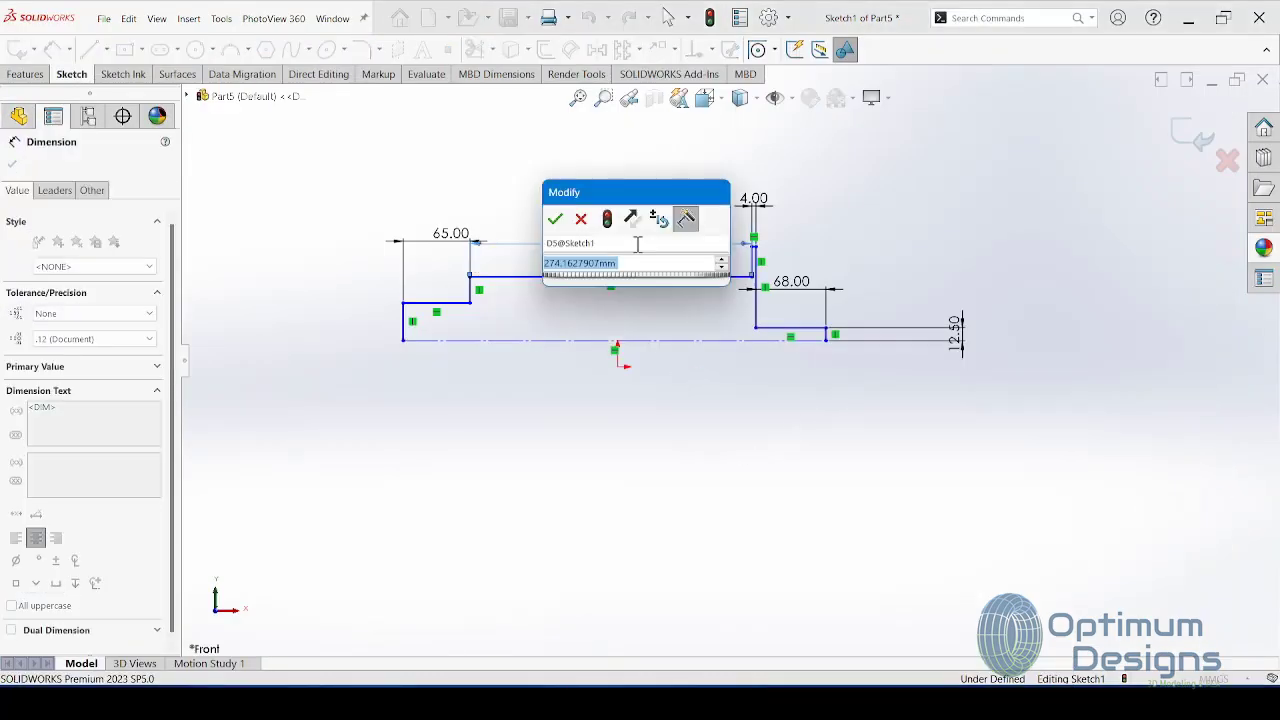
key("Return")
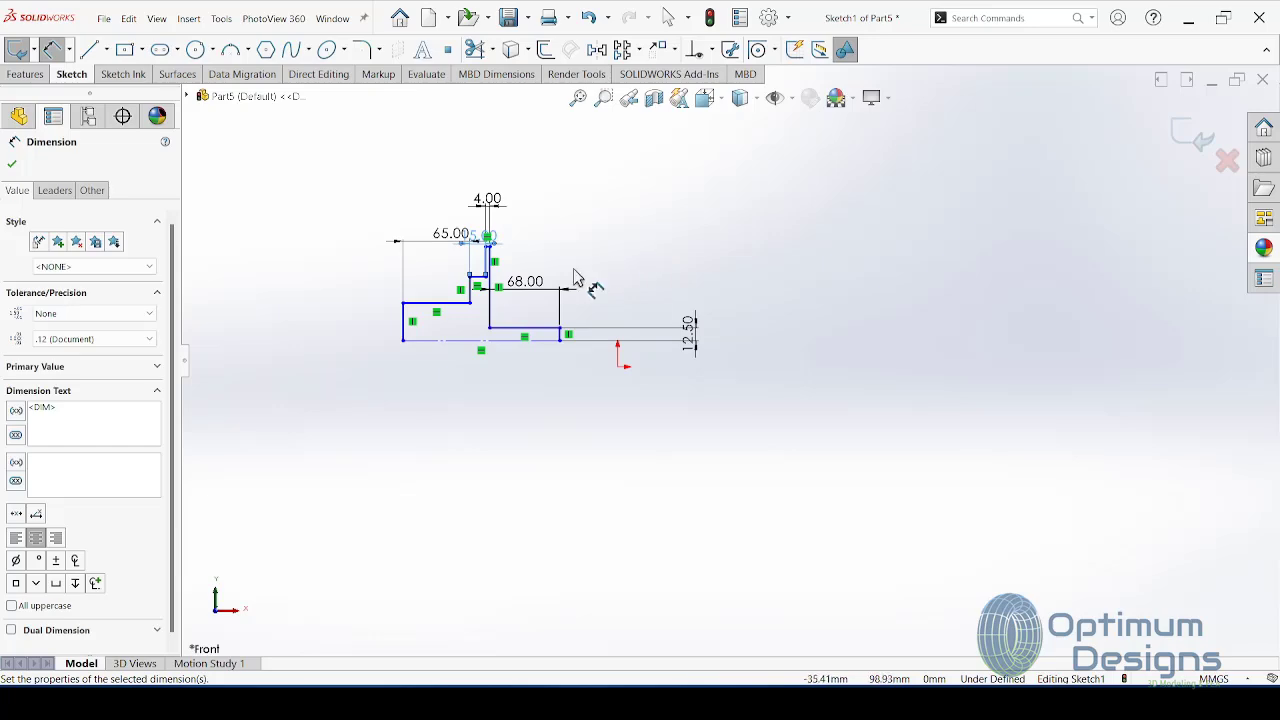
scroll(480, 343, "down", 3)
scroll(473, 348, "down", 2)
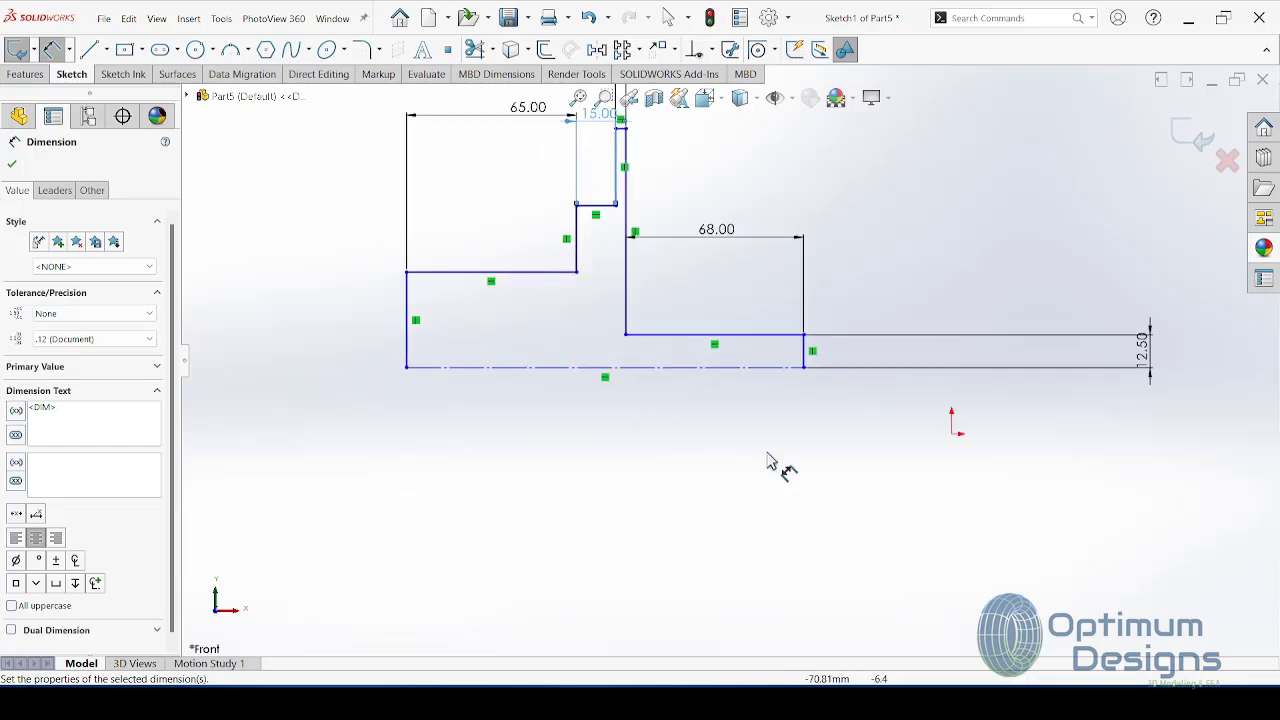
left_click(880, 610)
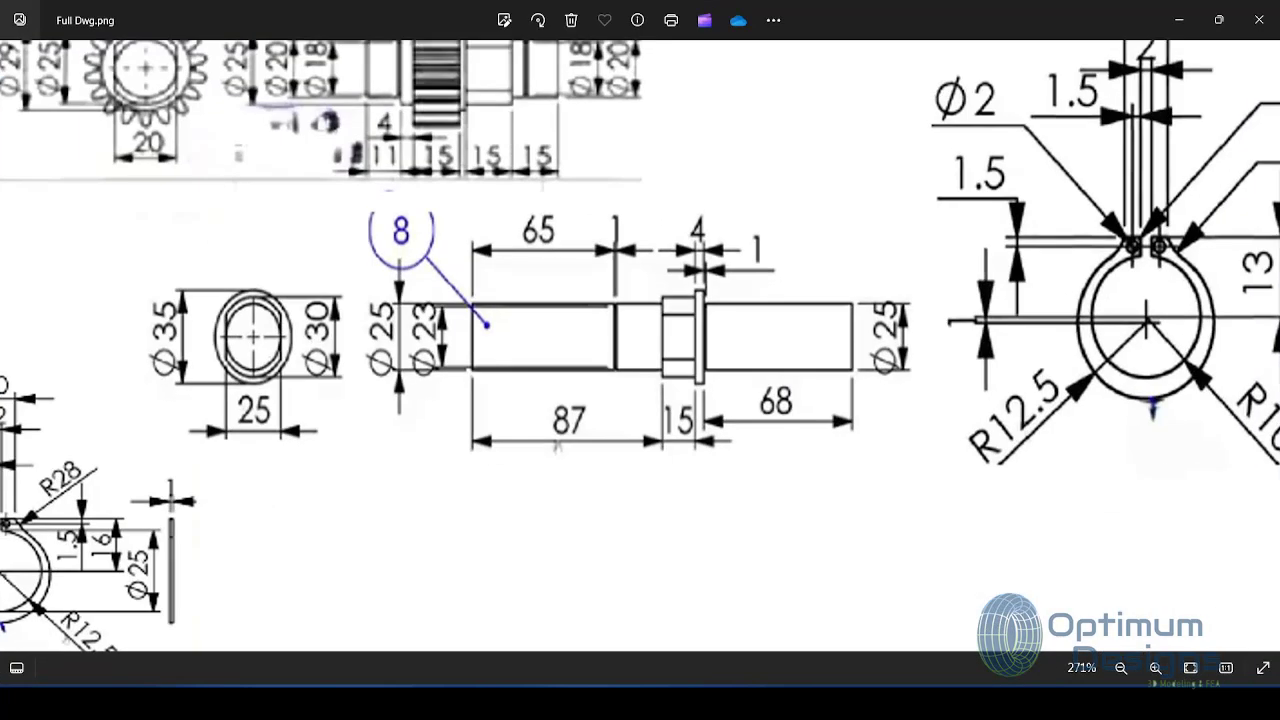
key("alt+Tab")
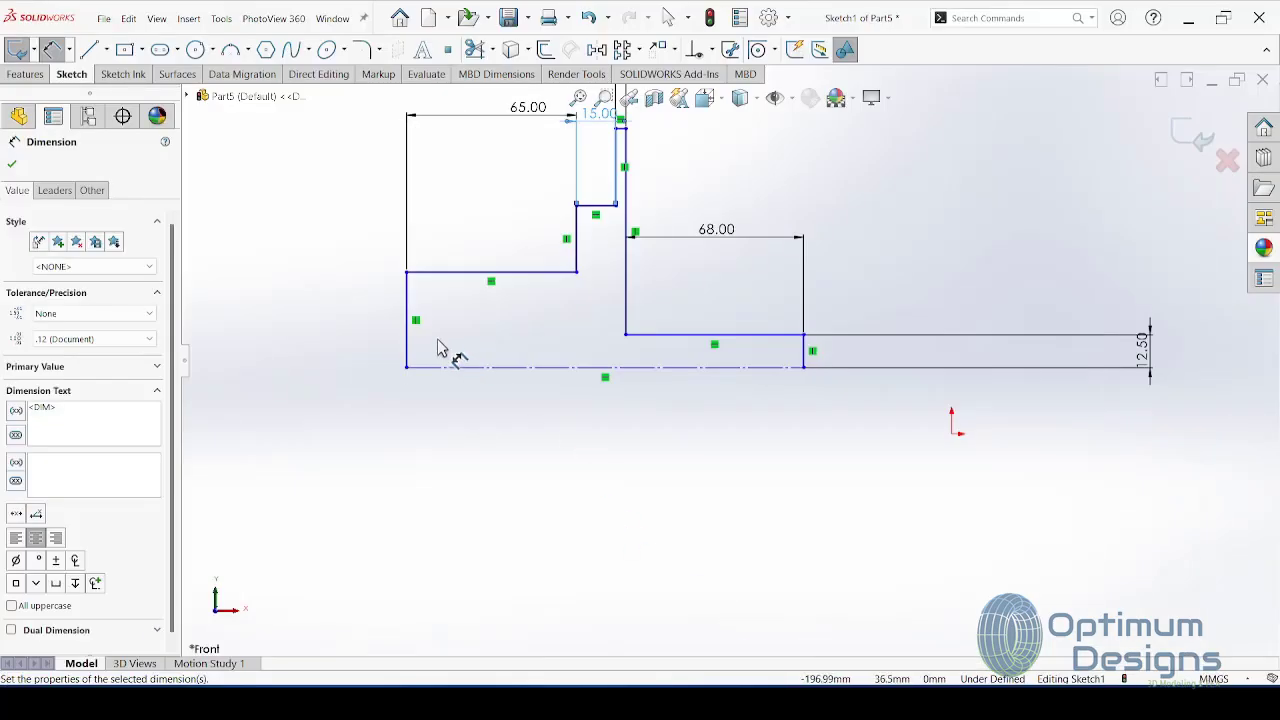
Step: Dimension the left-end height to 12.5 mm and the right end's height from the axis
left_click(407, 337)
left_click(335, 345)
type("25")
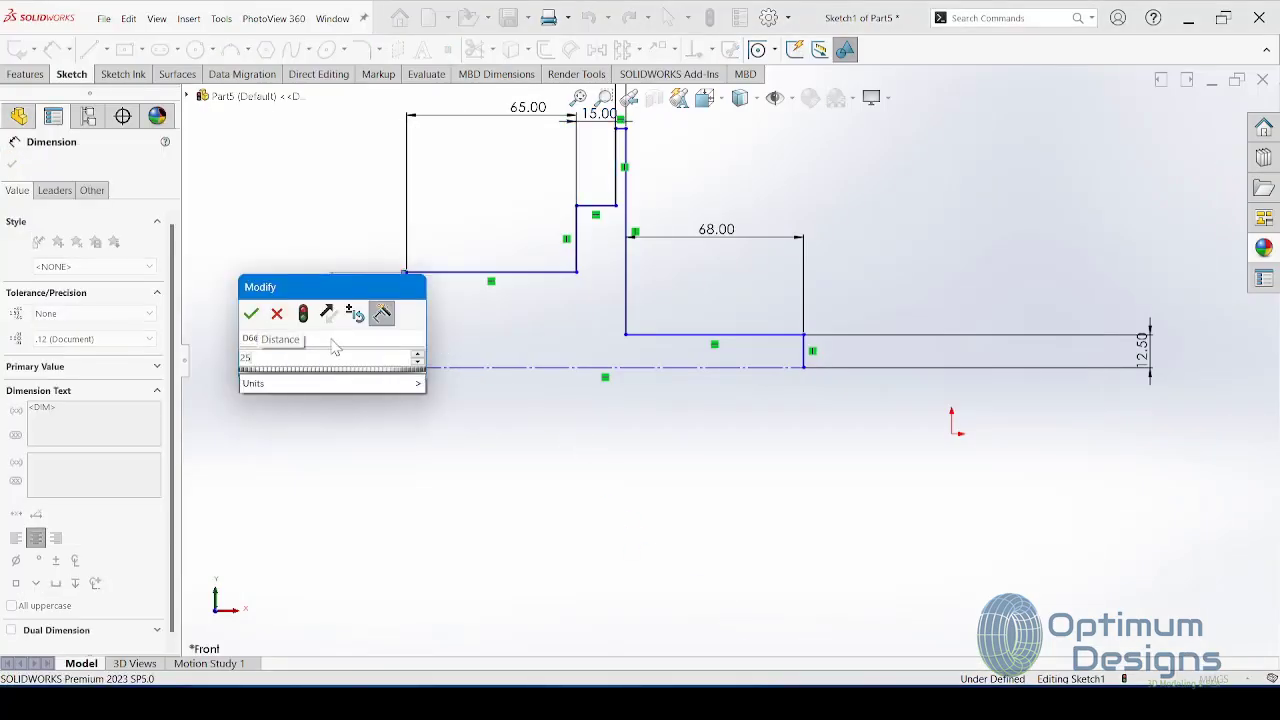
type("/2")
key("Return")
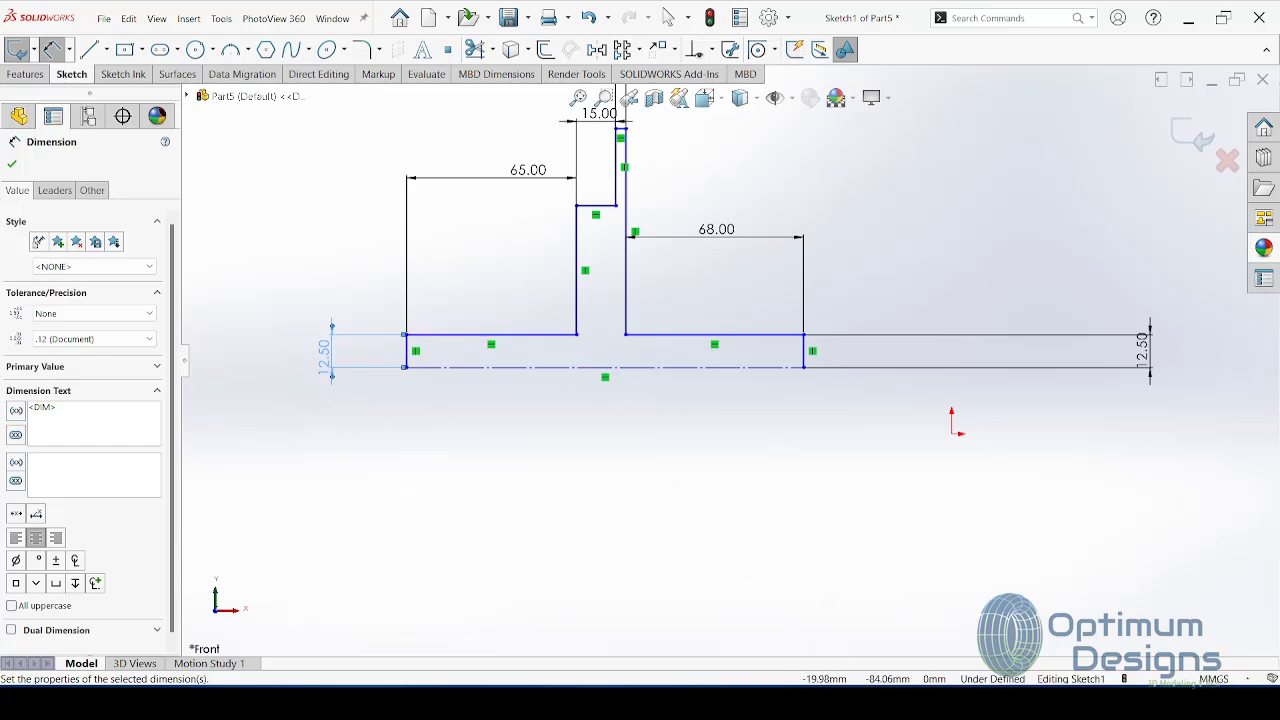
left_click(933, 620)
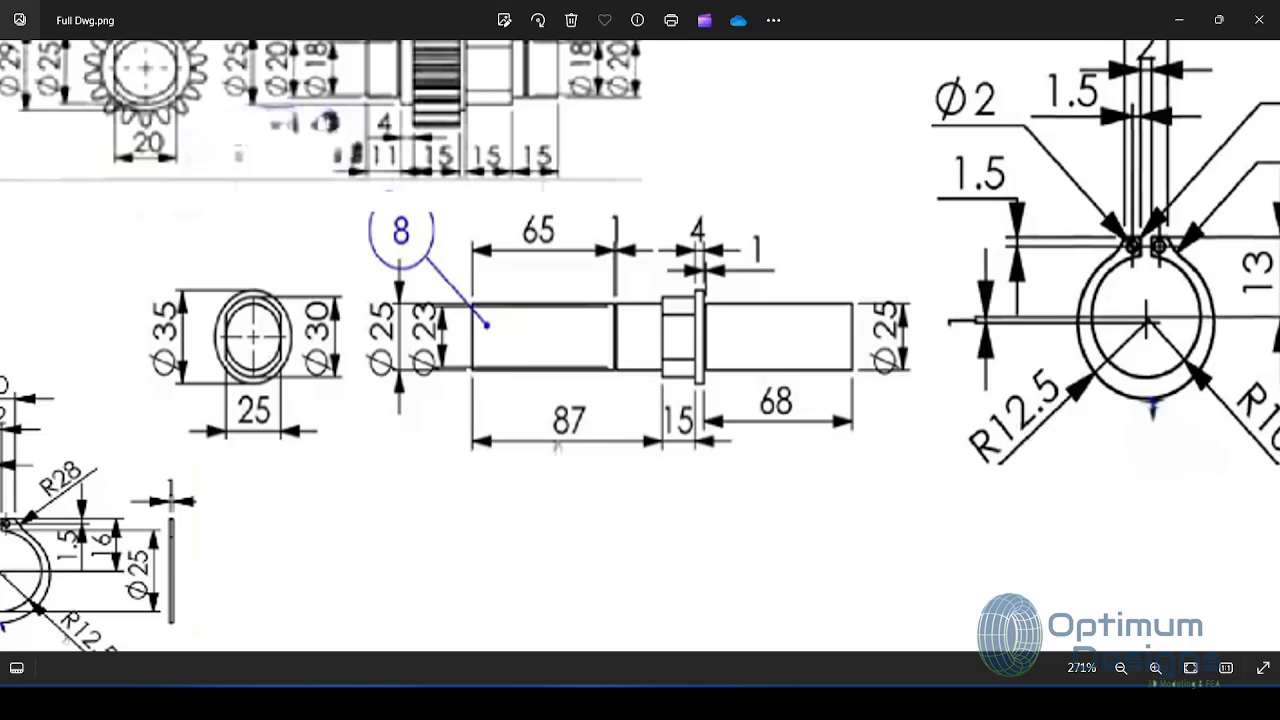
left_click(894, 648)
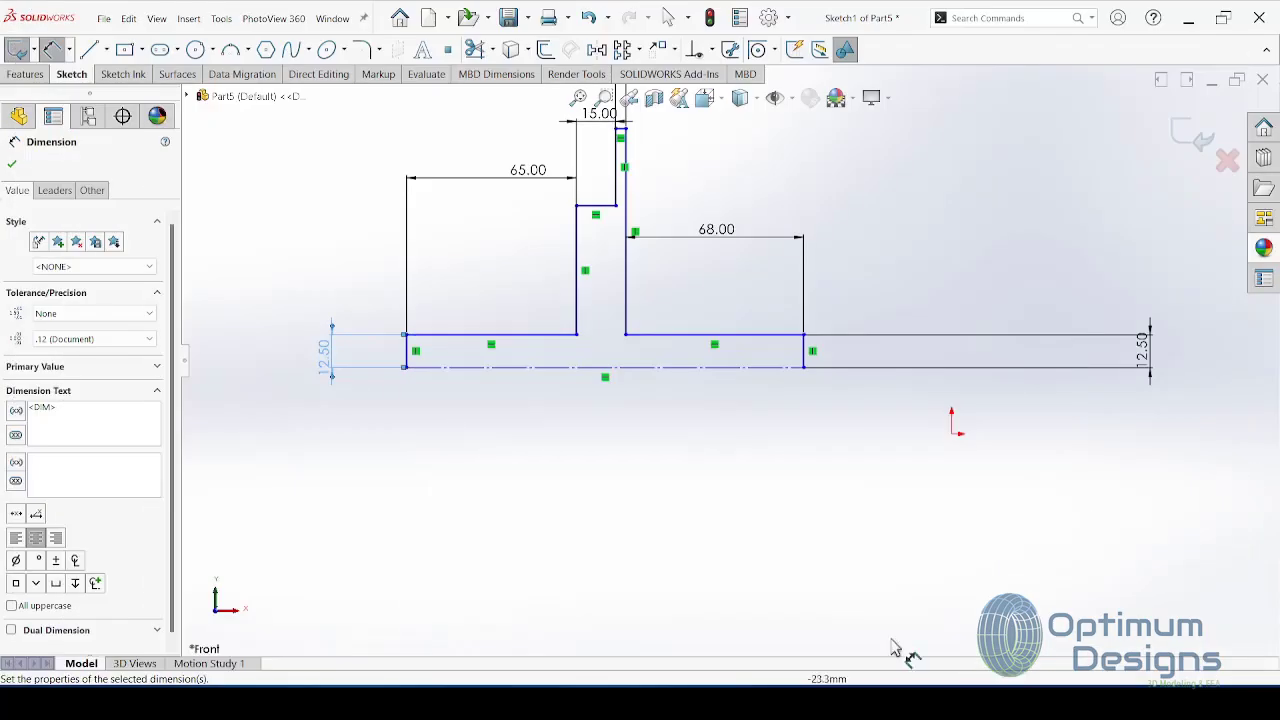
left_click(629, 246)
left_click(640, 368)
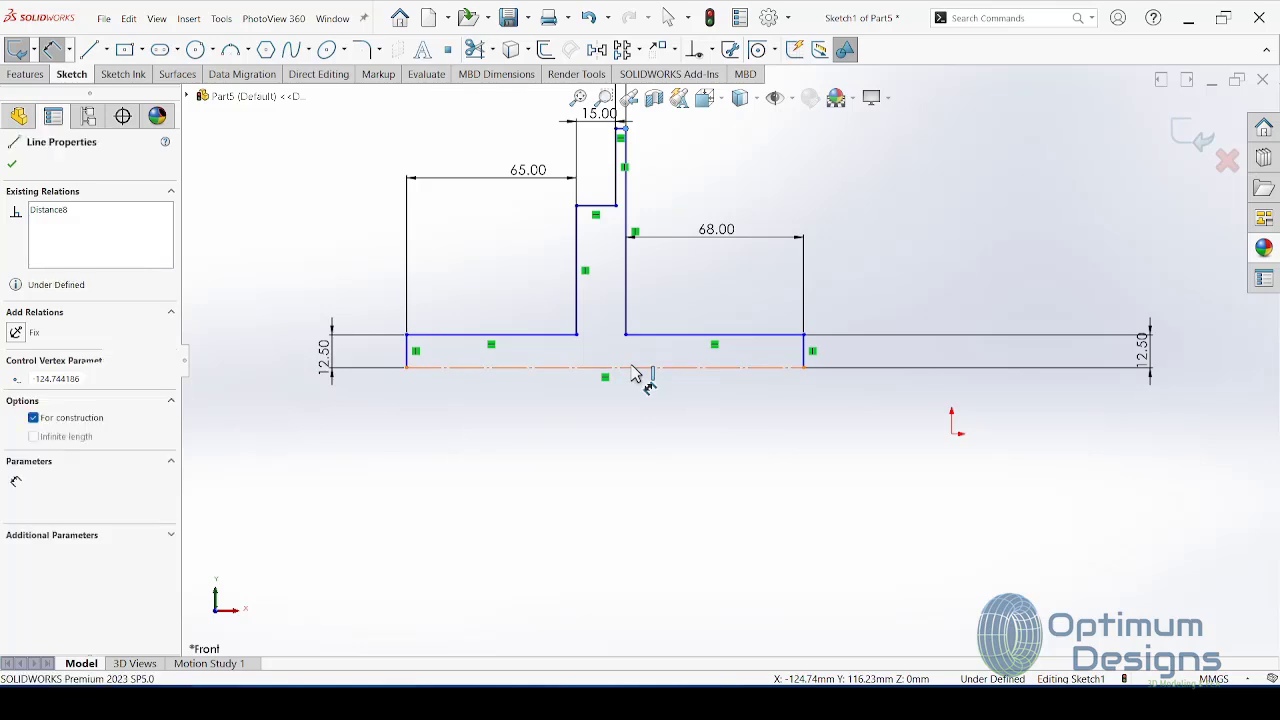
left_click(958, 288)
type("35/2")
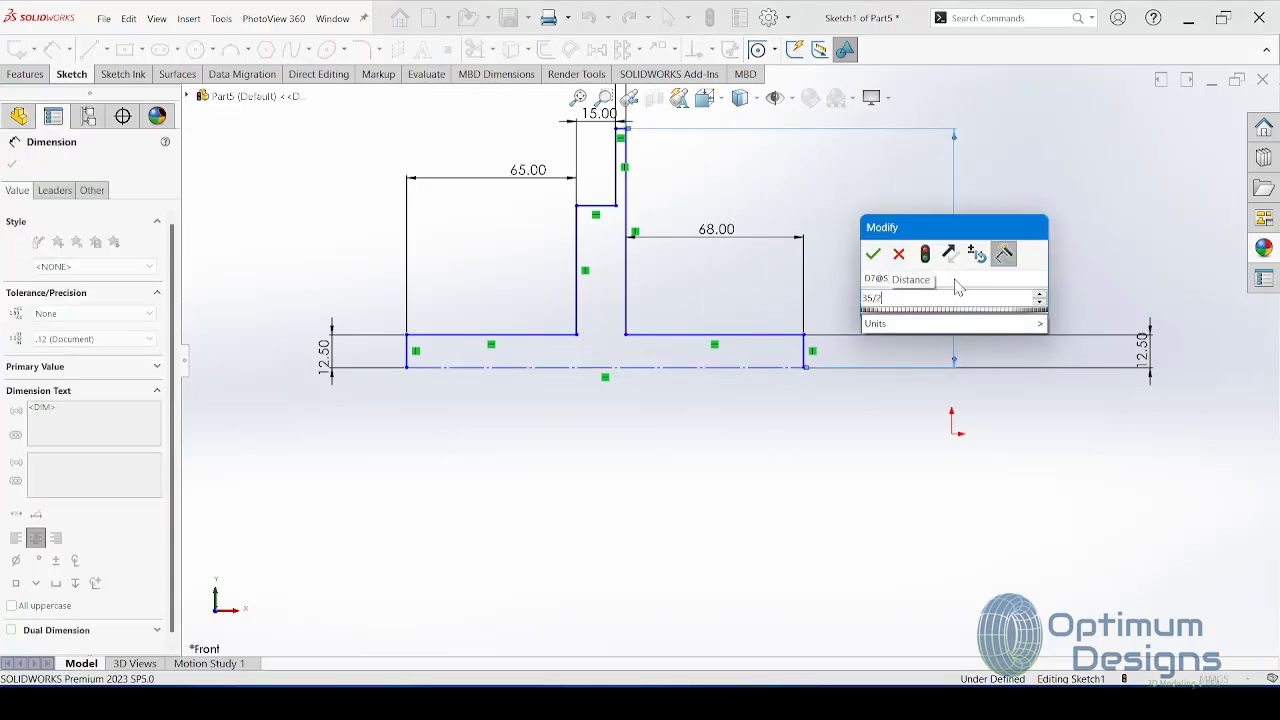
key("Return")
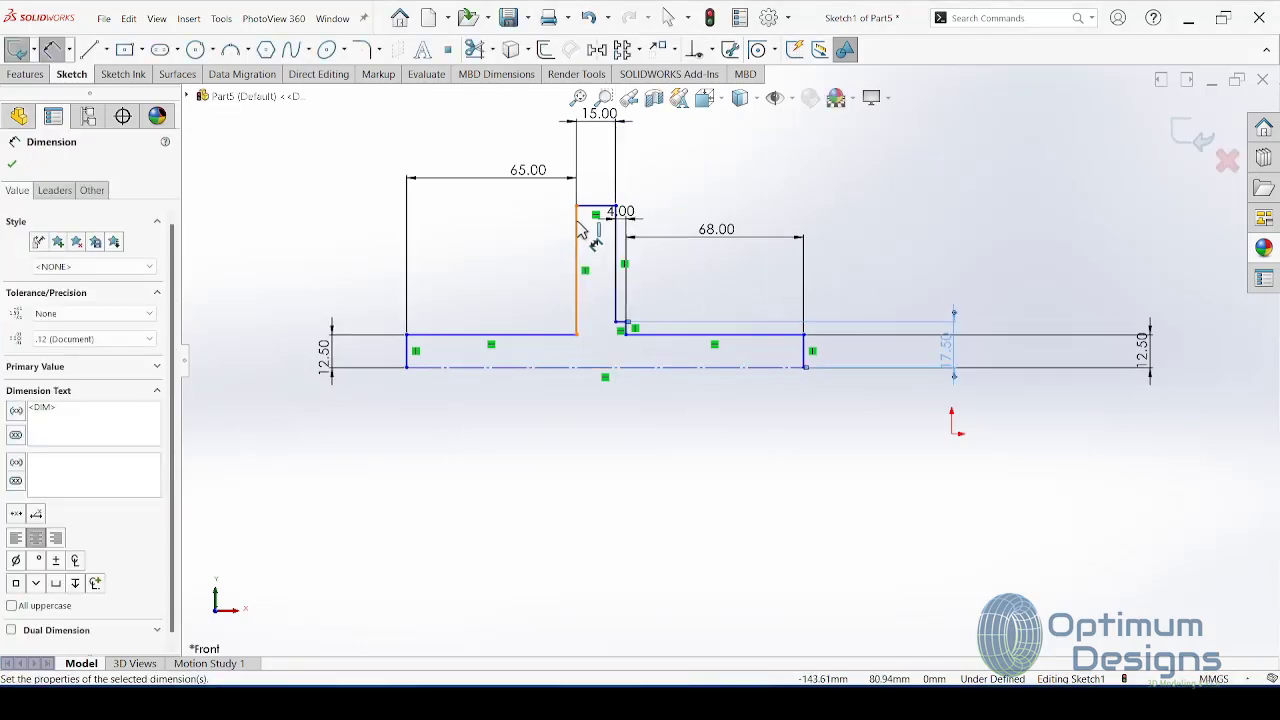
Step: Add the 15 mm step height dimension, entered from the 30 mm diameter
left_click(584, 210)
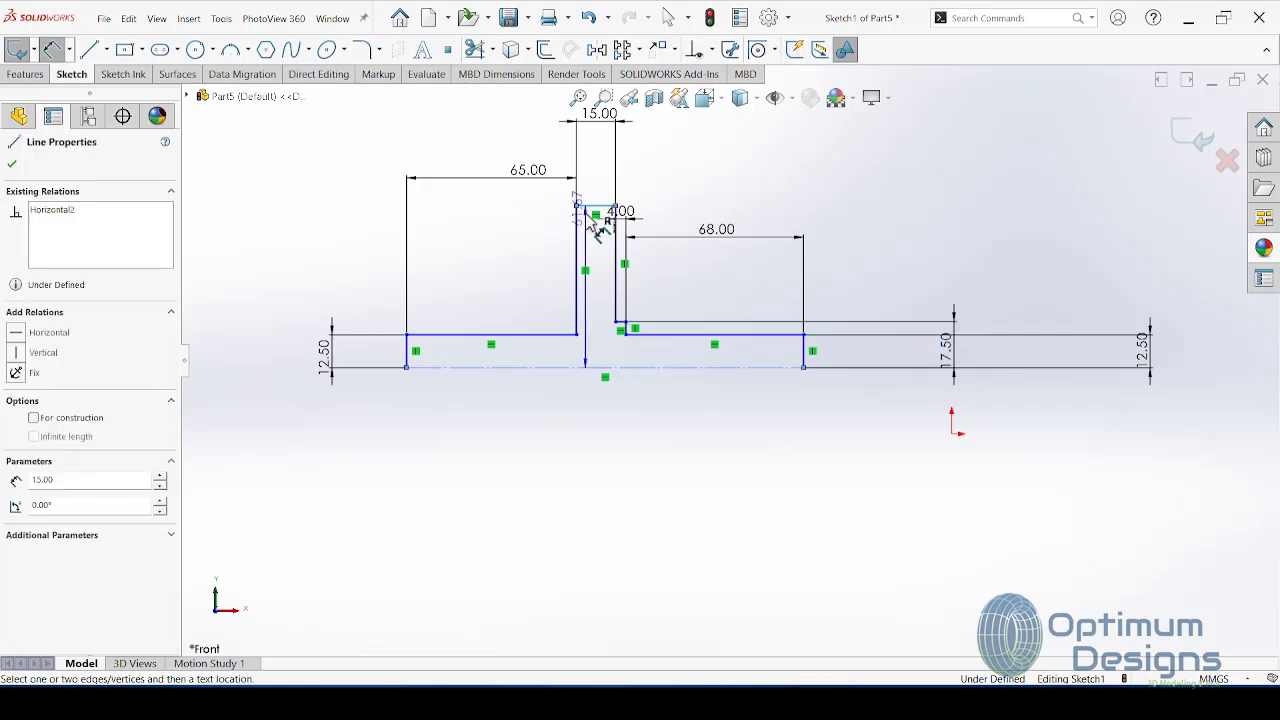
left_click(519, 293)
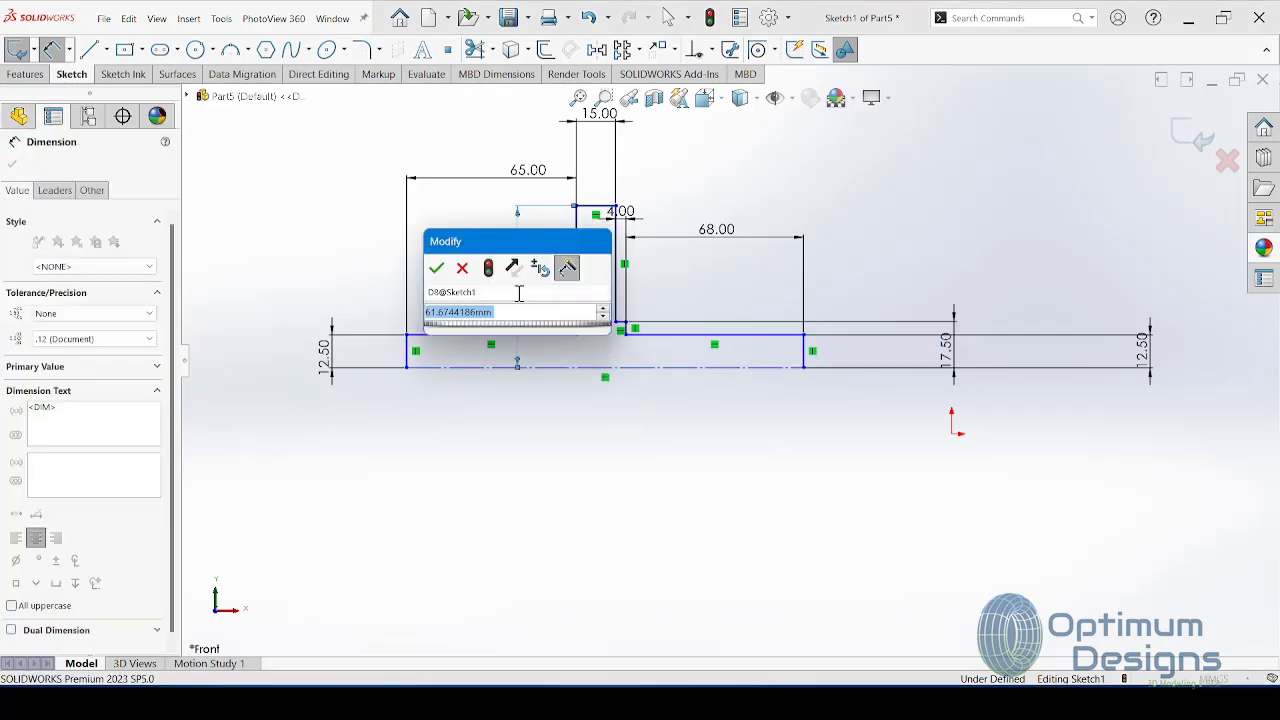
key("alt+Tab")
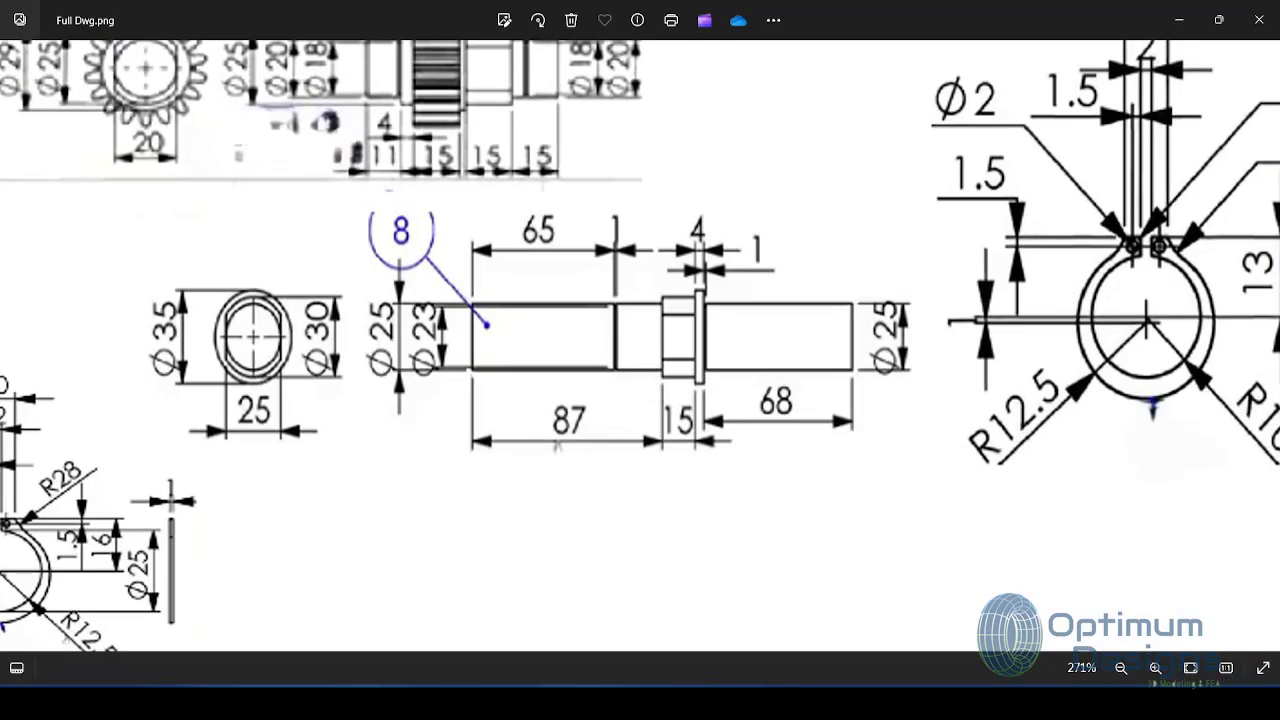
key("alt+Tab")
left_click(512, 320)
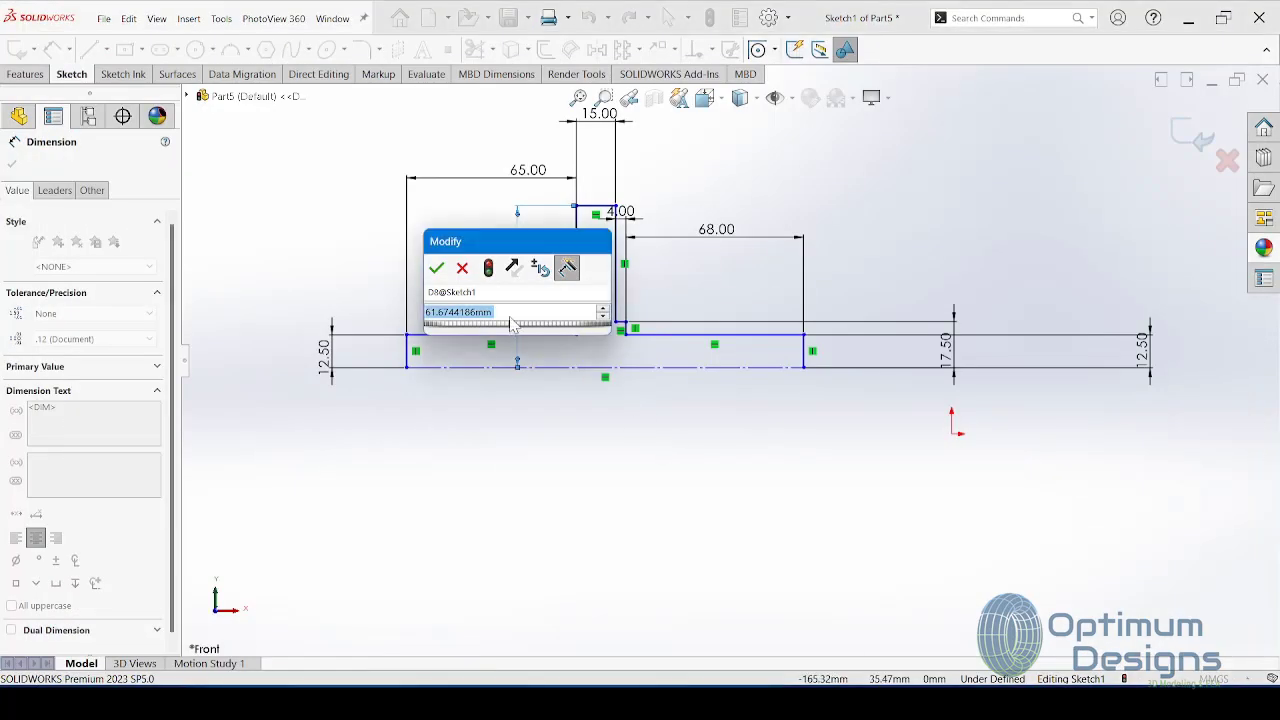
type("30/2")
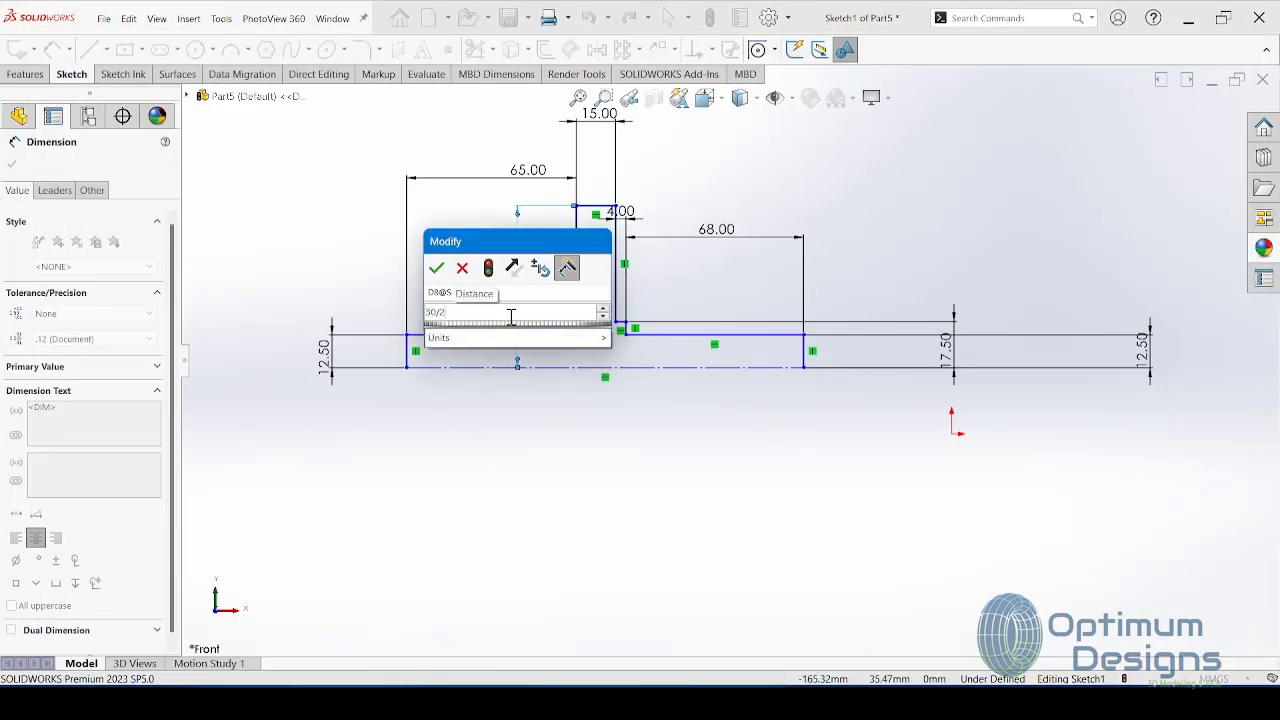
key("Return")
scroll(590, 350, "down", 3)
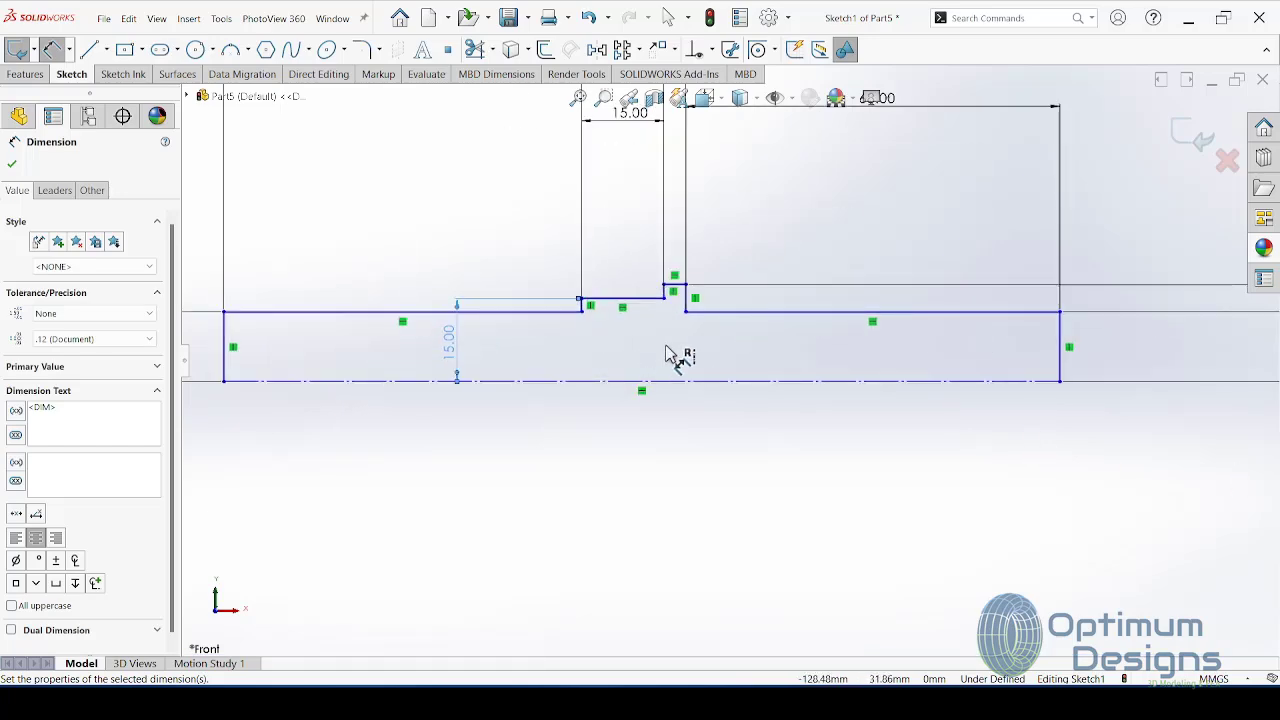
scroll(677, 360, "up", 1)
scroll(677, 360, "up", 1)
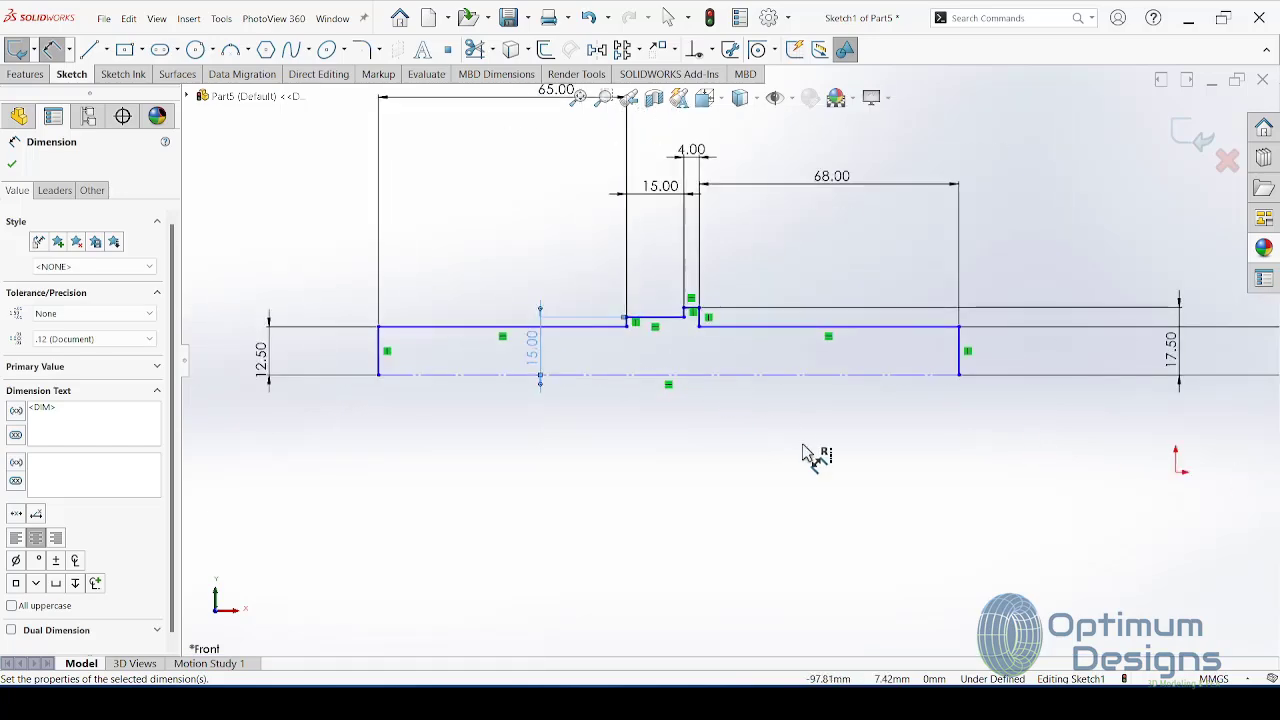
left_click(822, 680)
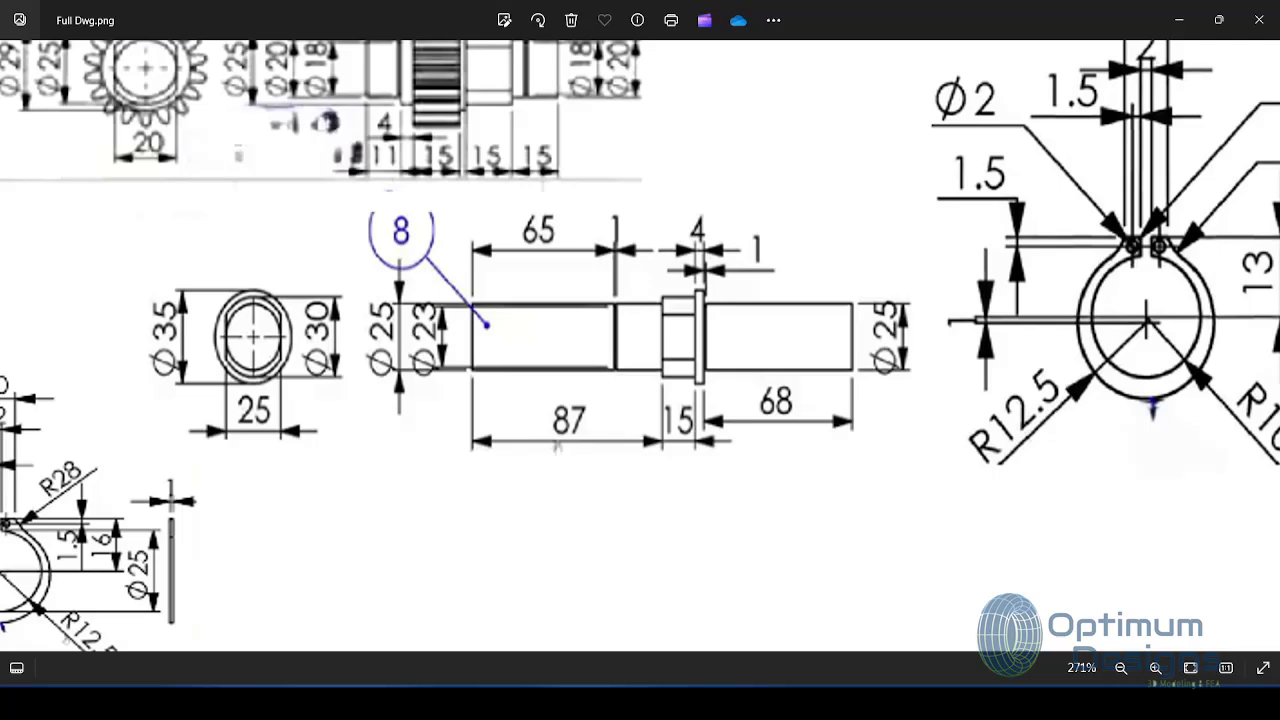
key("alt+Tab")
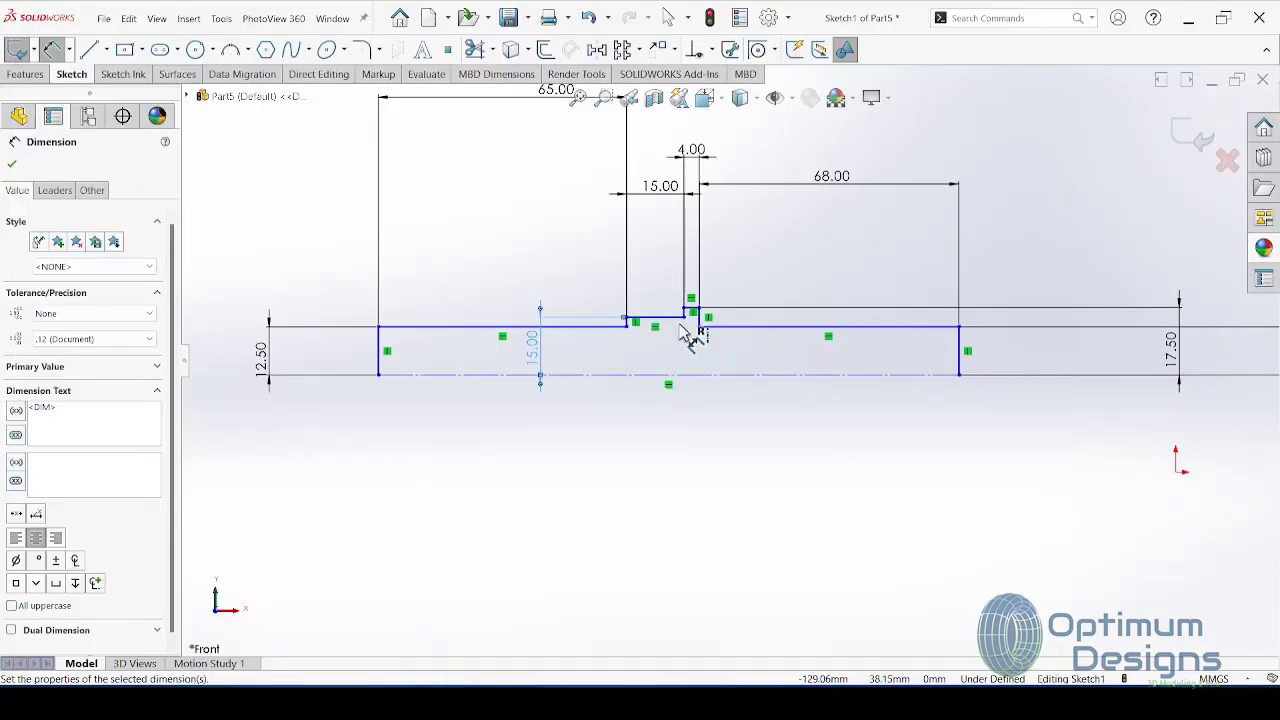
Step: Change the 65 mm left section length to 87 mm
left_click_drag(550, 104, 530, 218)
left_click(520, 257)
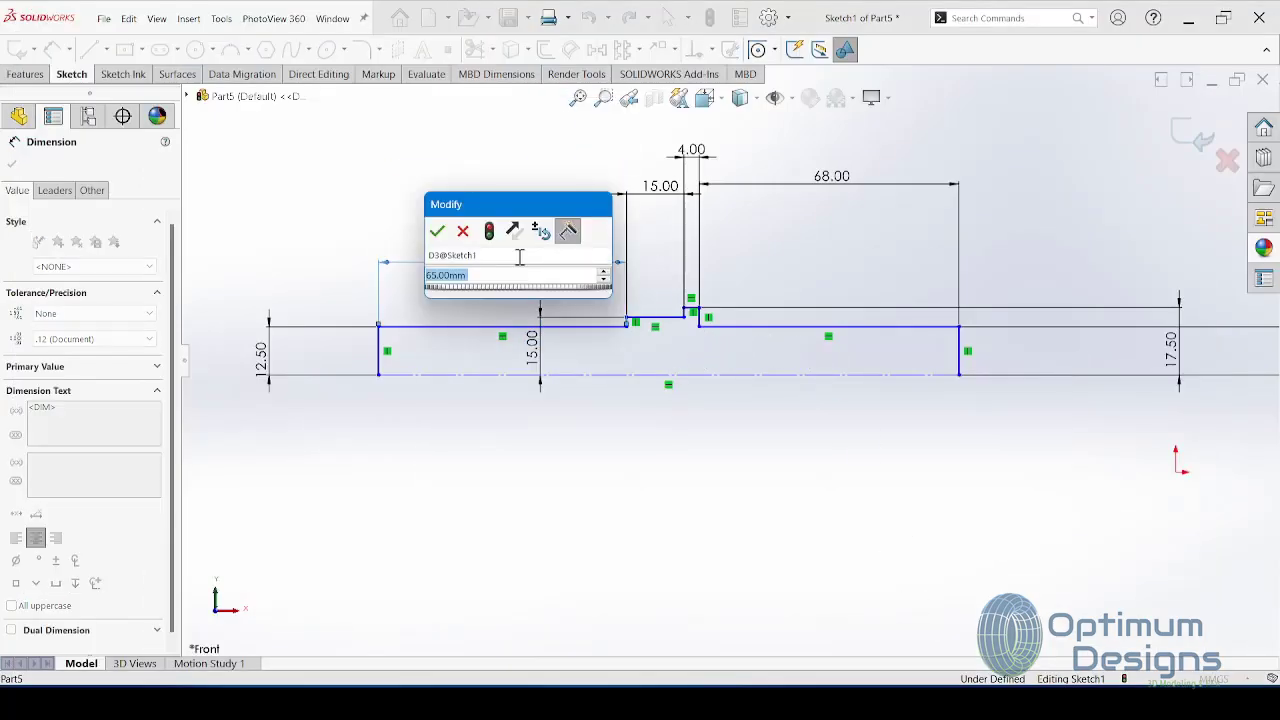
type("87")
key("Return")
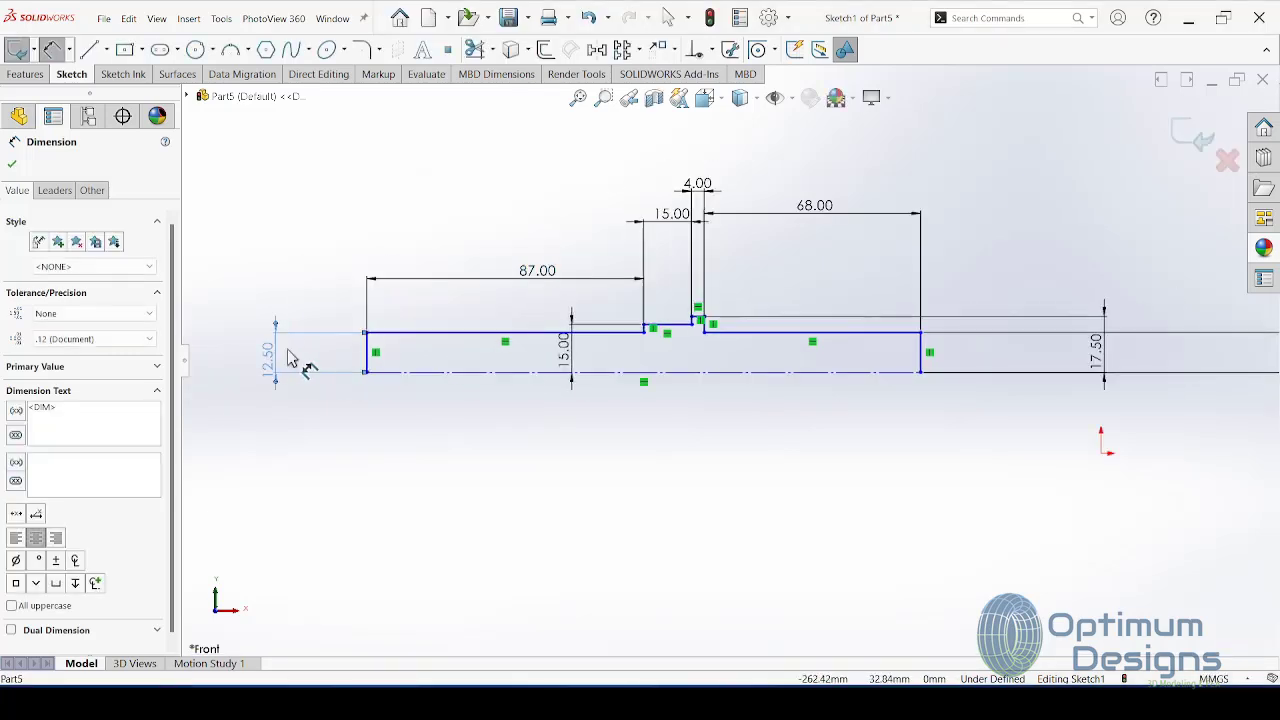
Step: Drag the 12.50, 15.00, 4.00, 68.00 and 17.50 dimensions into a tidy layout
left_click_drag(300, 357, 366, 357)
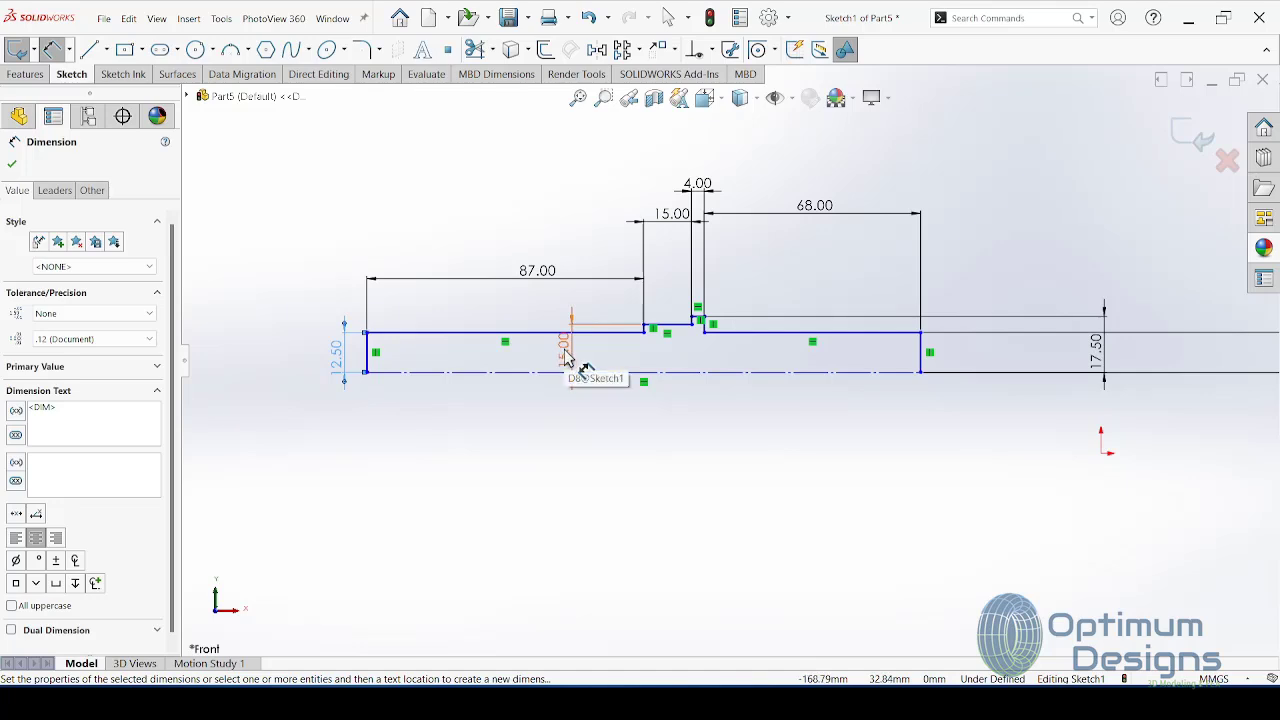
left_click_drag(673, 213, 675, 283)
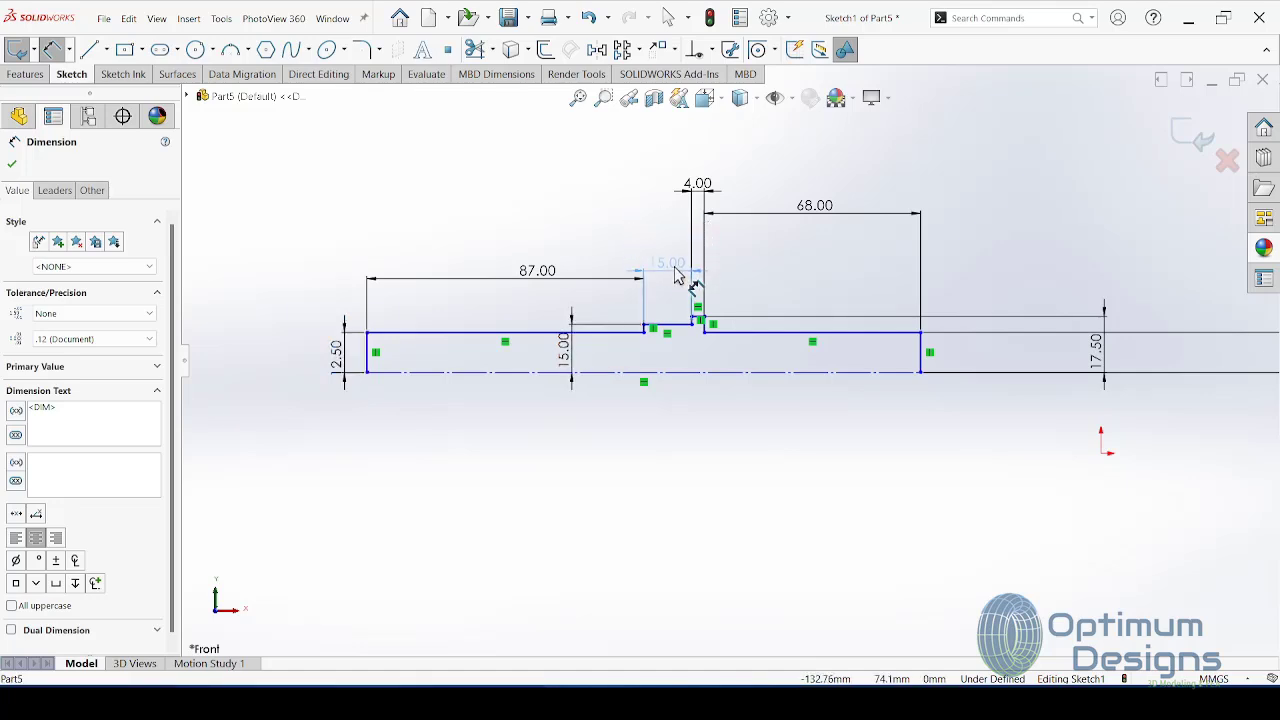
left_click_drag(697, 185, 717, 270)
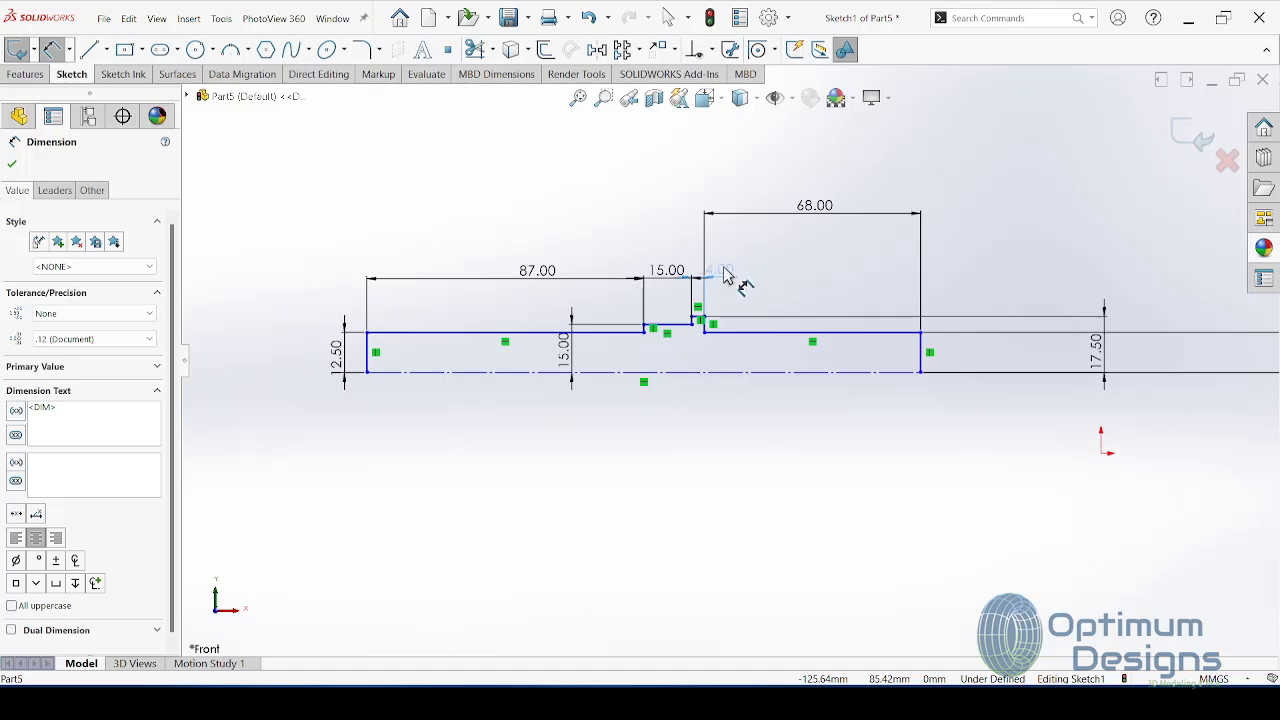
left_click_drag(727, 277, 732, 234)
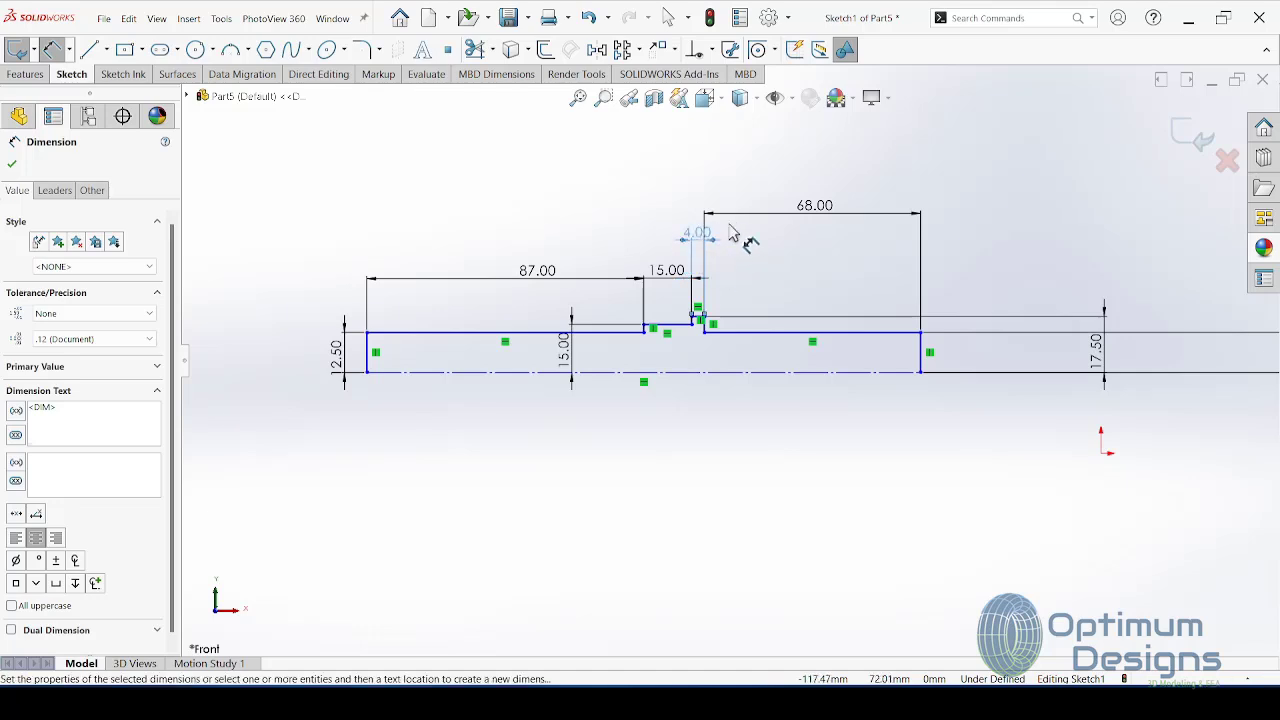
left_click_drag(810, 207, 806, 286)
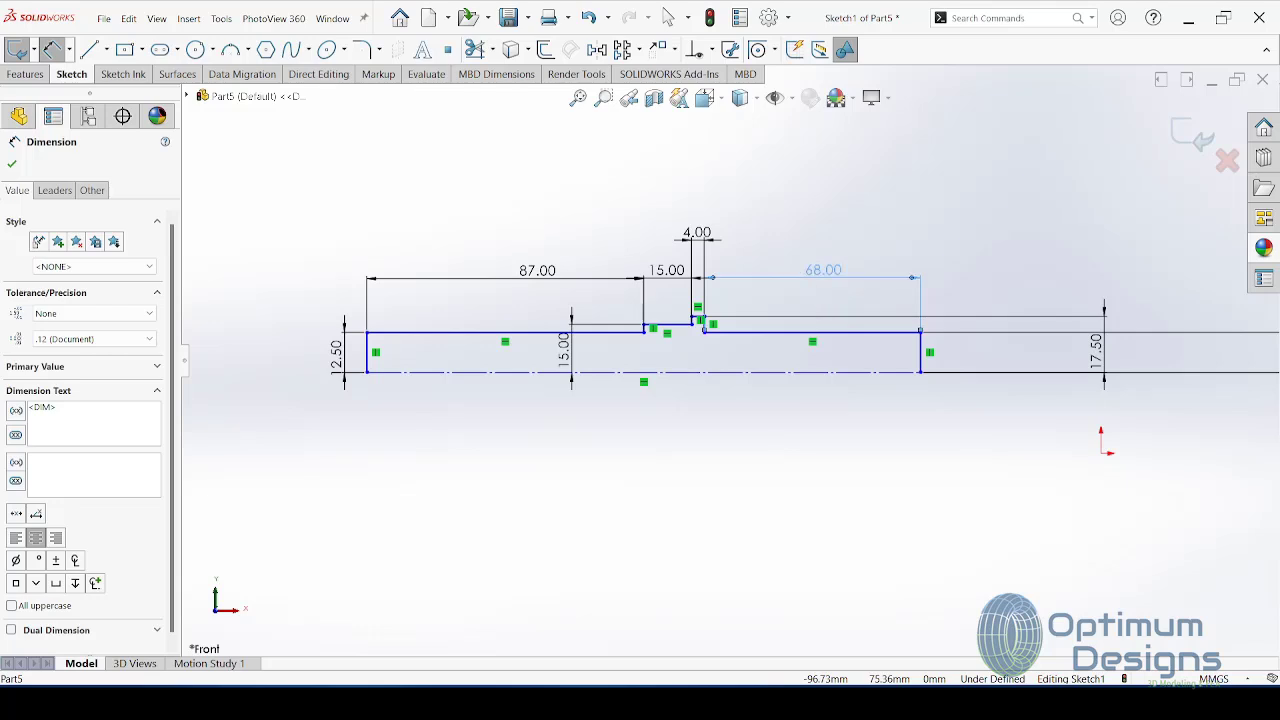
key("z")
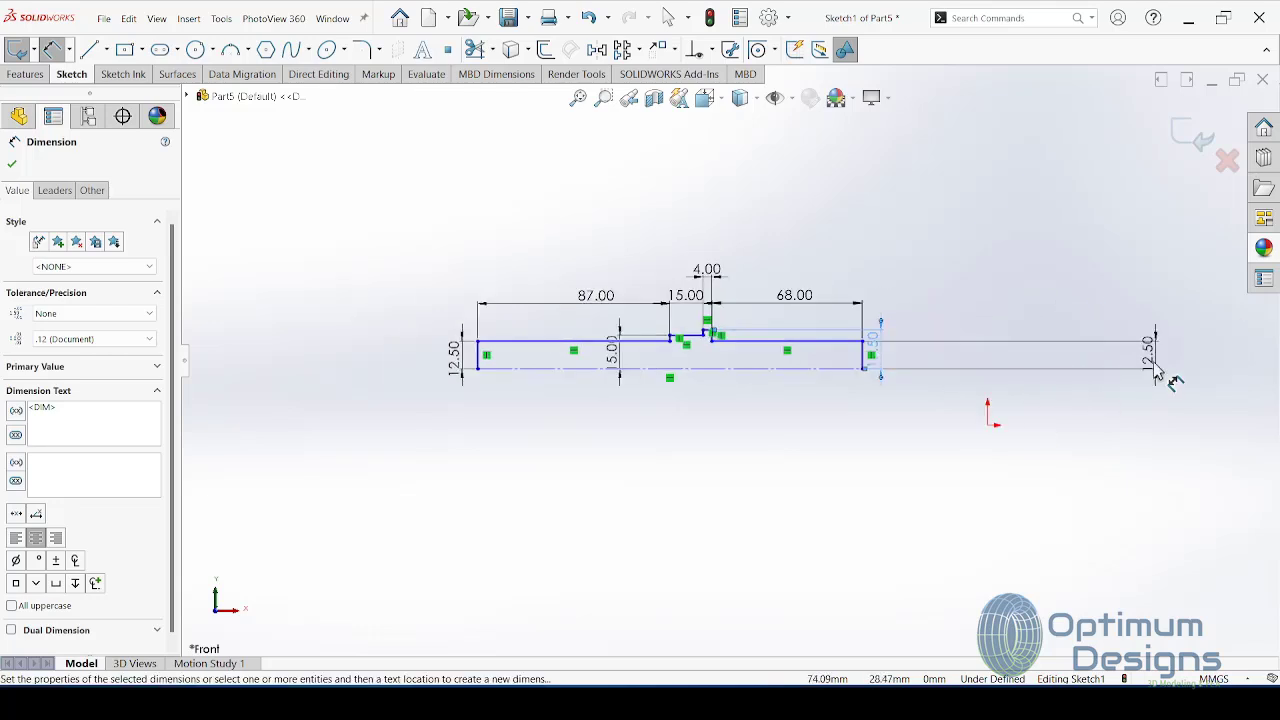
scroll(893, 418, "down", 3)
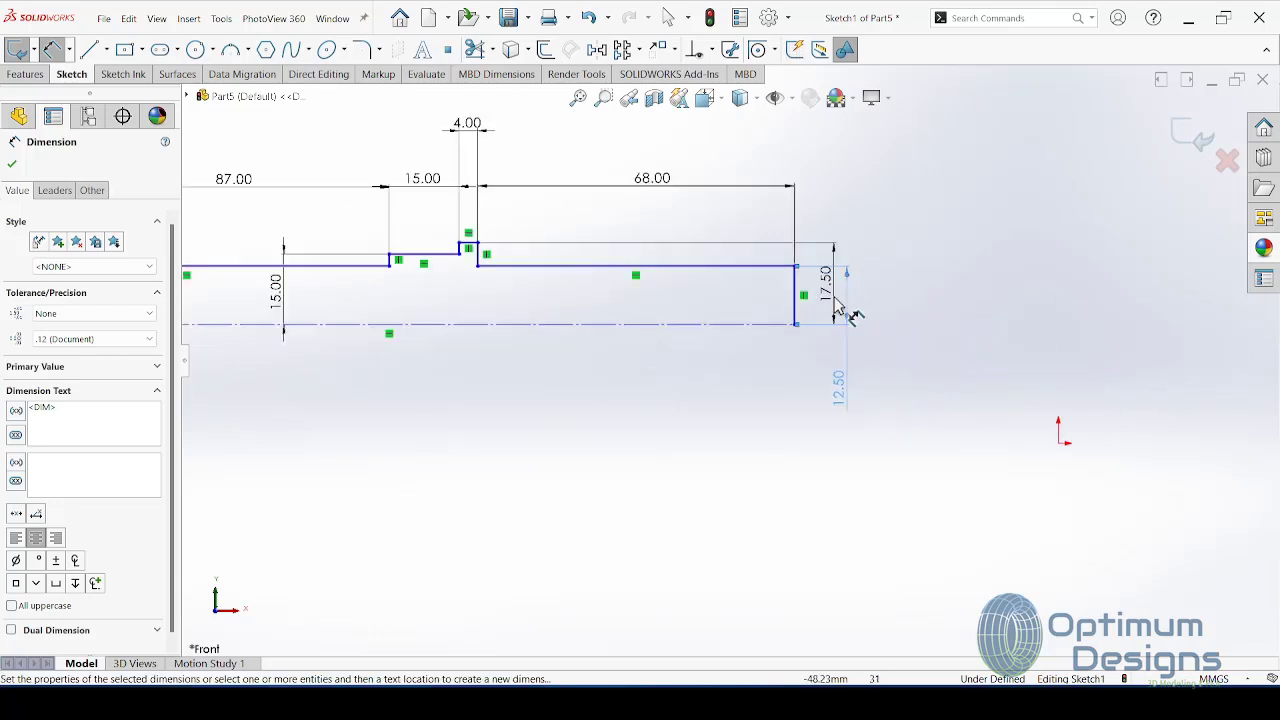
left_click_drag(836, 305, 818, 222)
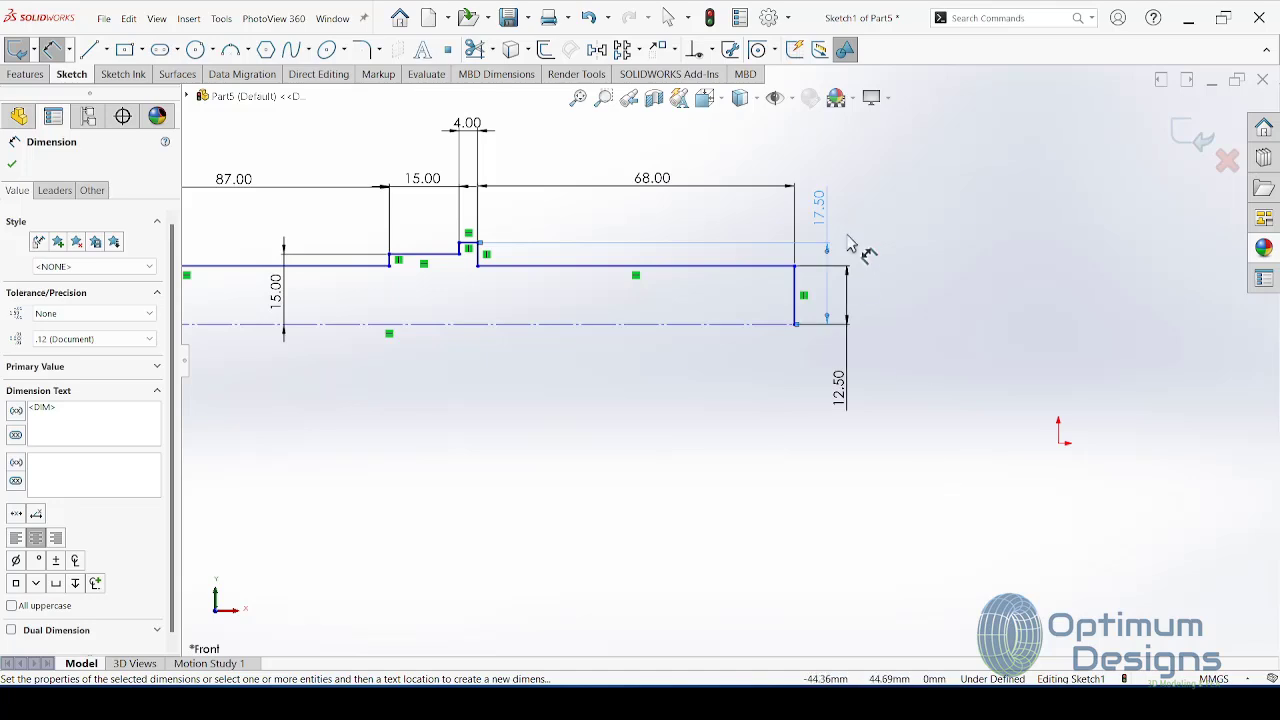
scroll(720, 370, "up", 3)
middle_click_drag(663, 423, 828, 443, "ctrl")
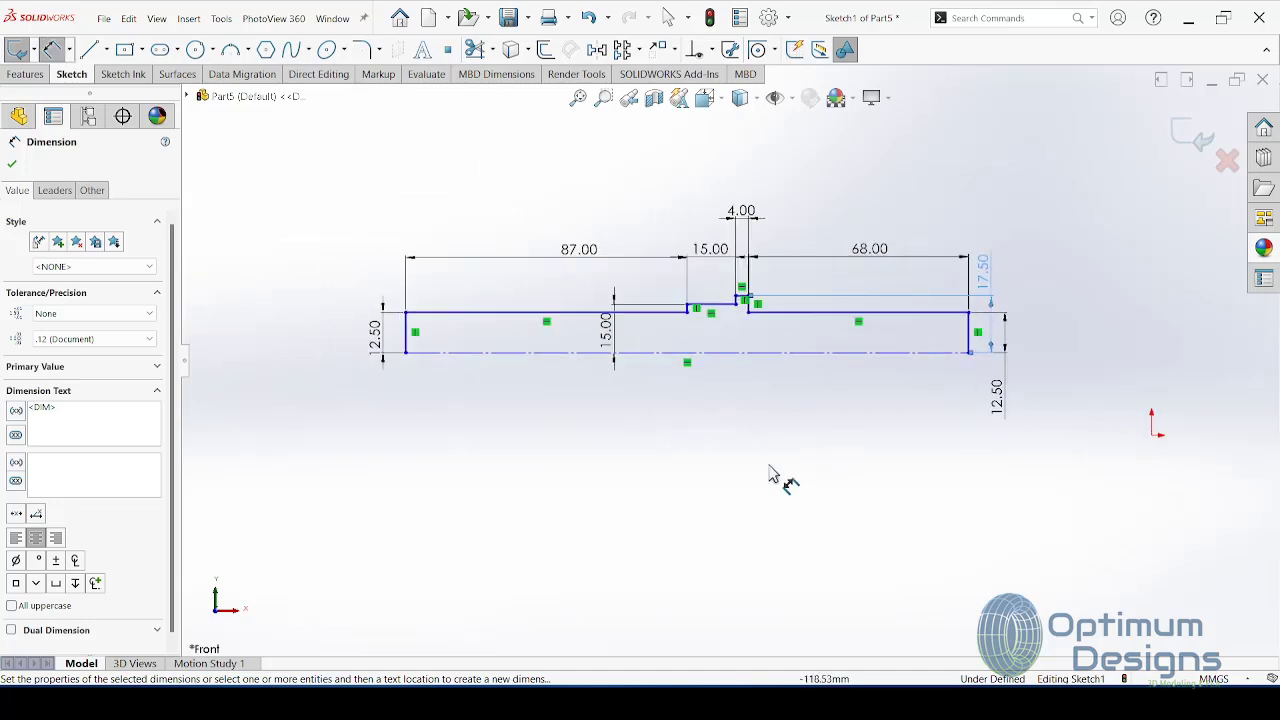
key("alt+Tab")
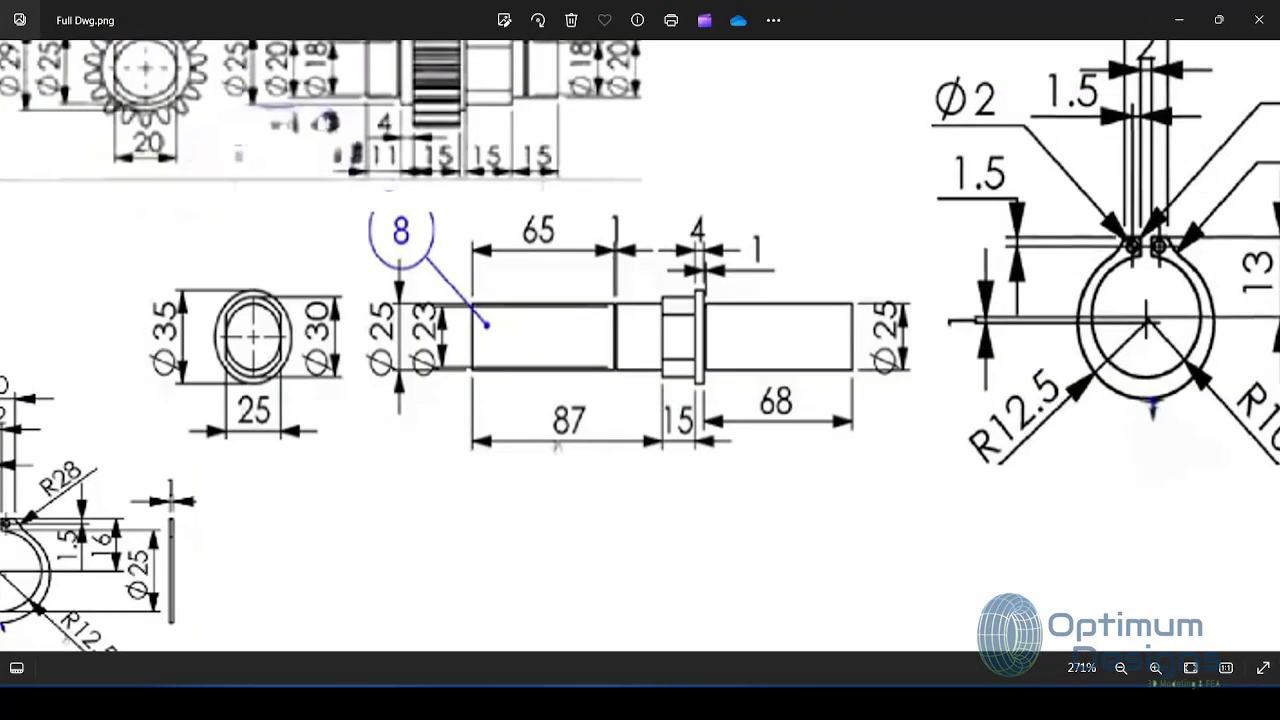
Step: Revolve the closed shaft profile a full 360° into Revolve1 and view it from the front
key("alt+Tab")
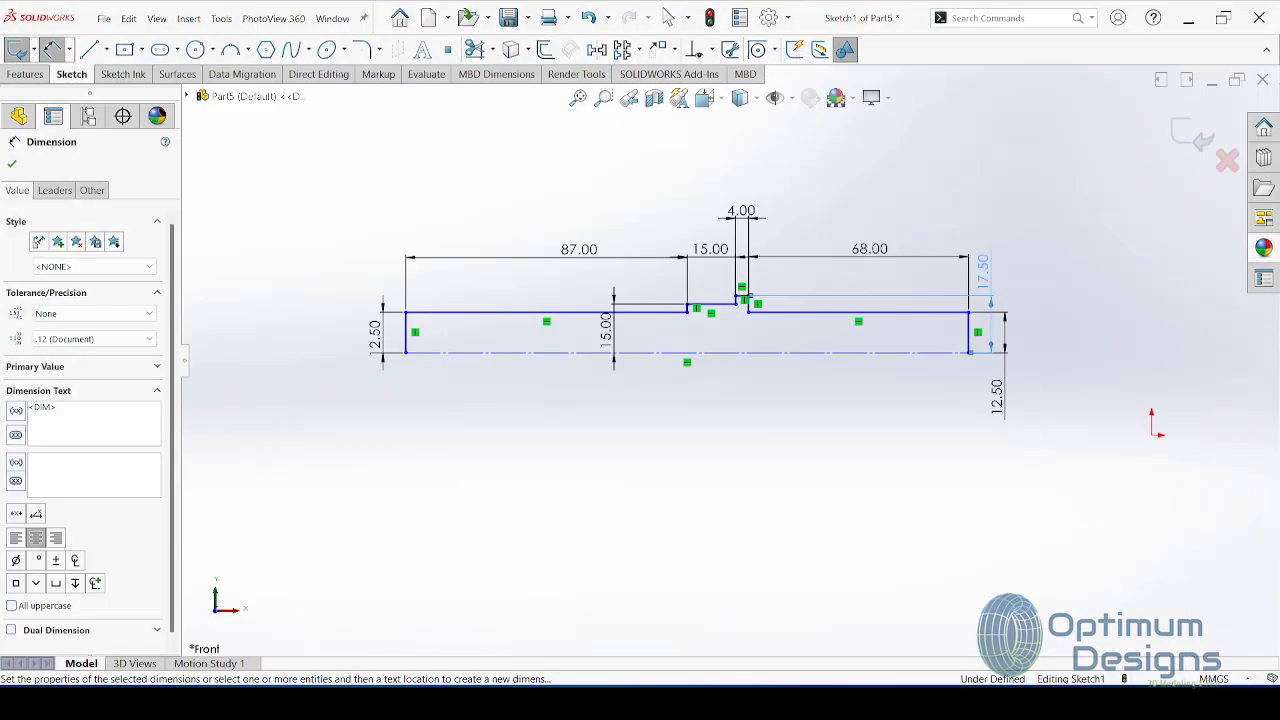
left_click(42, 50)
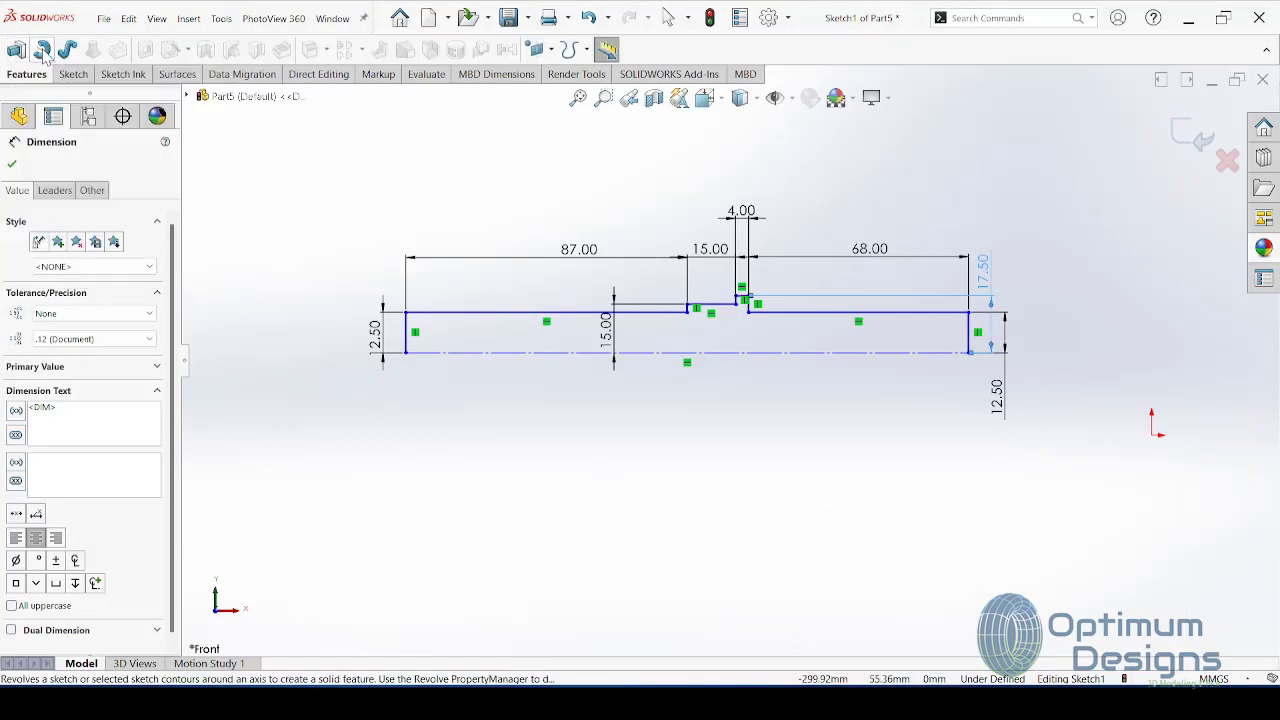
left_click(665, 358)
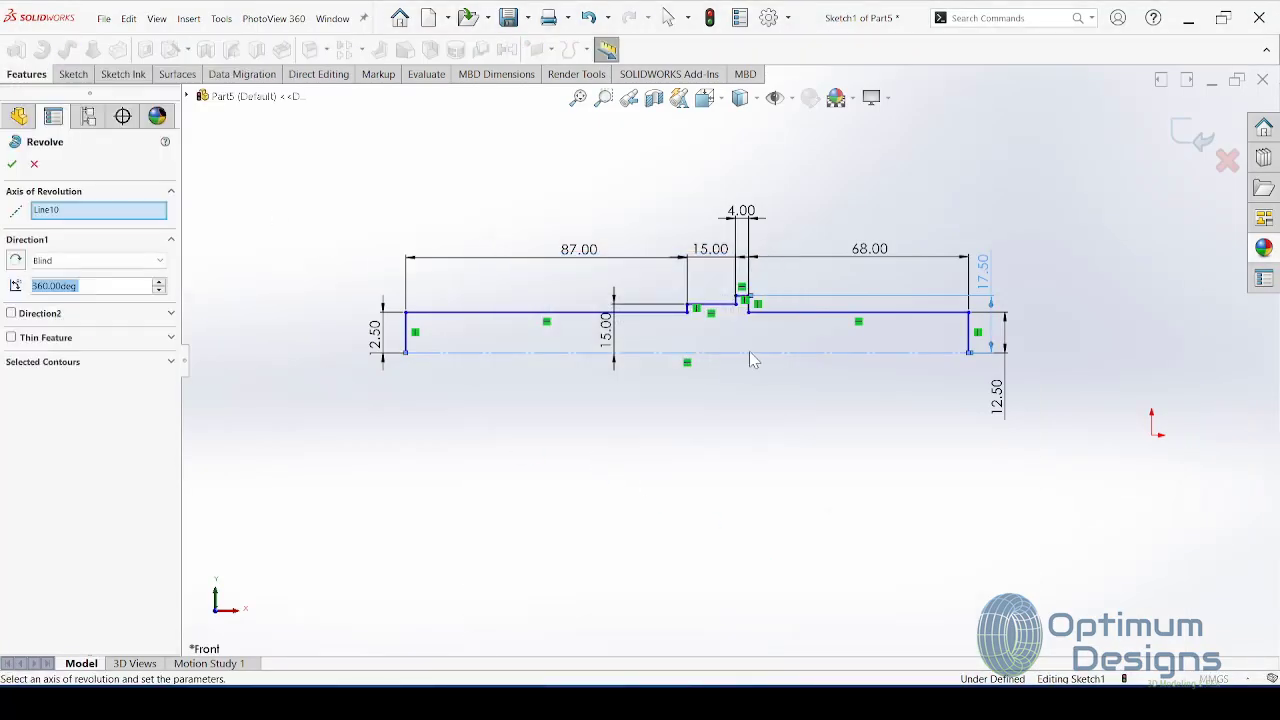
left_click(11, 164)
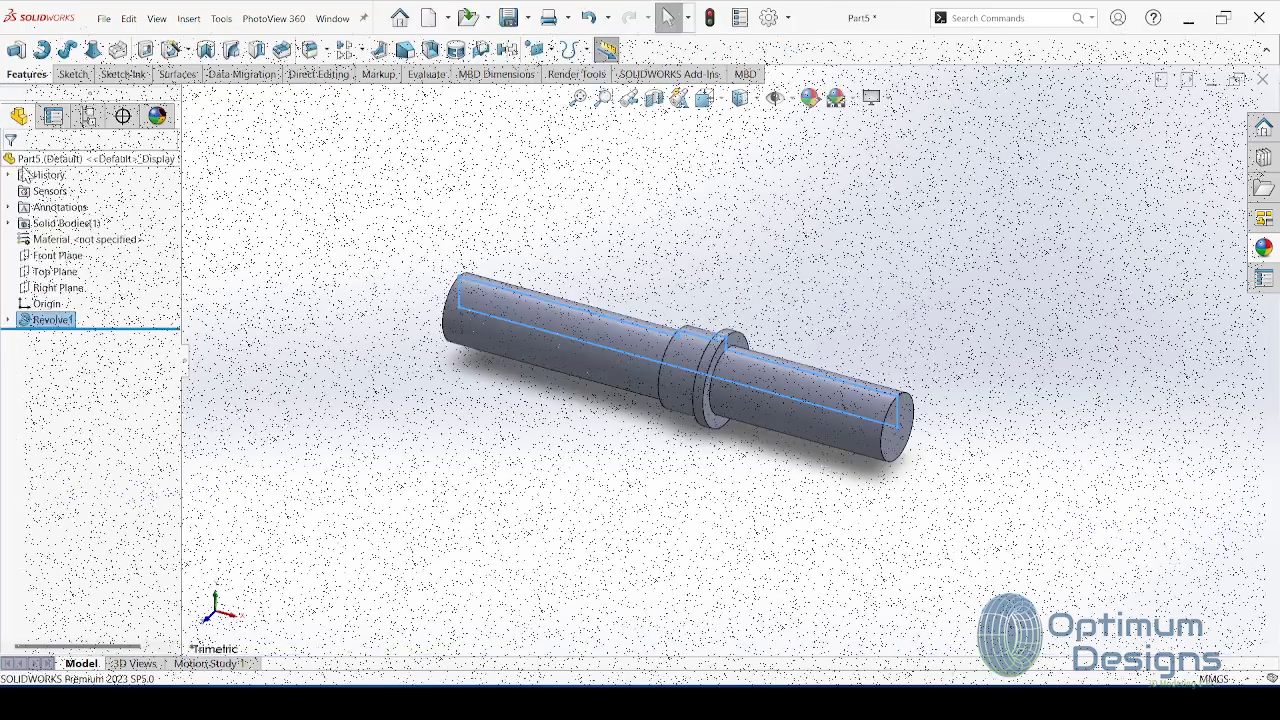
key("space")
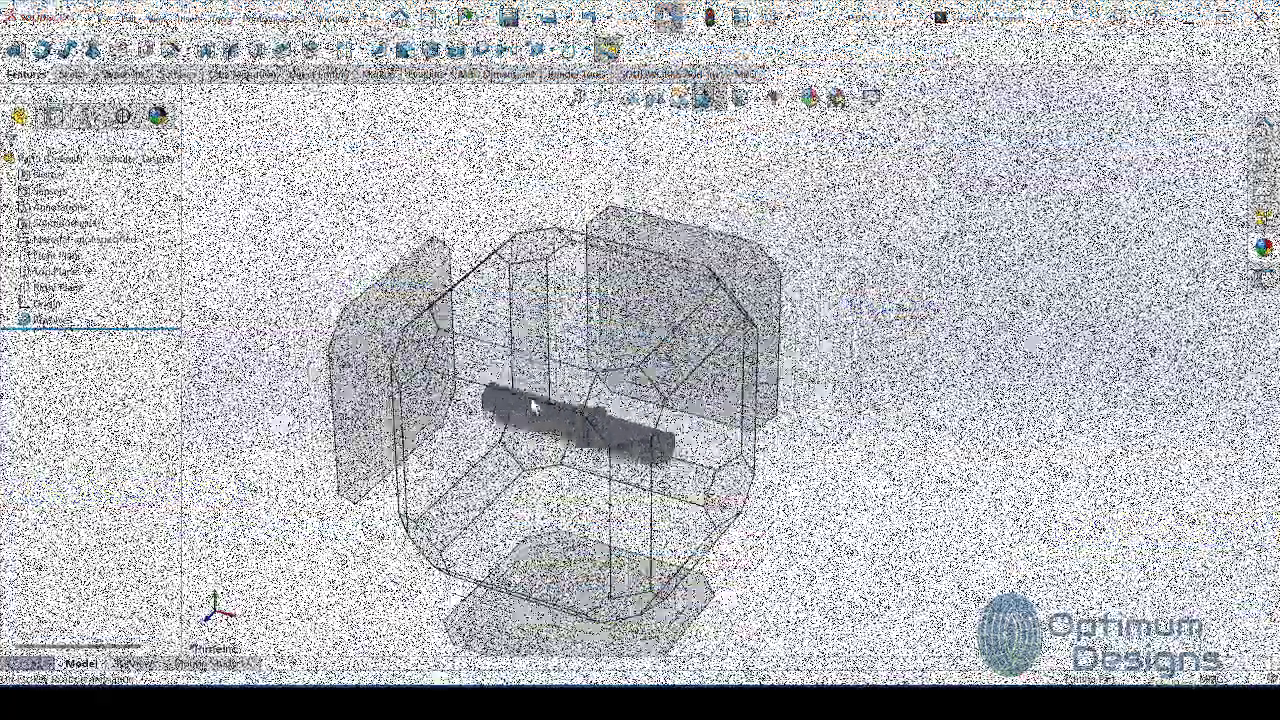
left_click(489, 503)
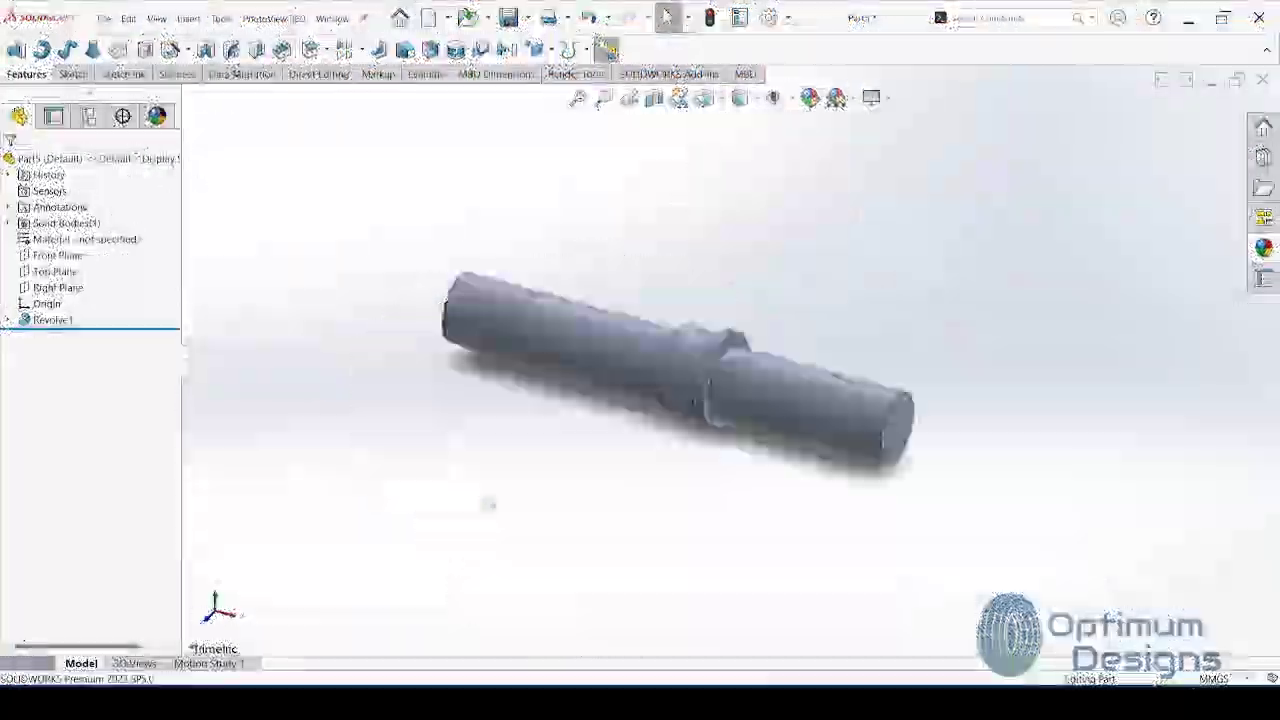
left_click(55, 255)
Step: Start a sketch on the Front Plane and draw a vertical construction line up from the centreline's left end
left_click(65, 237)
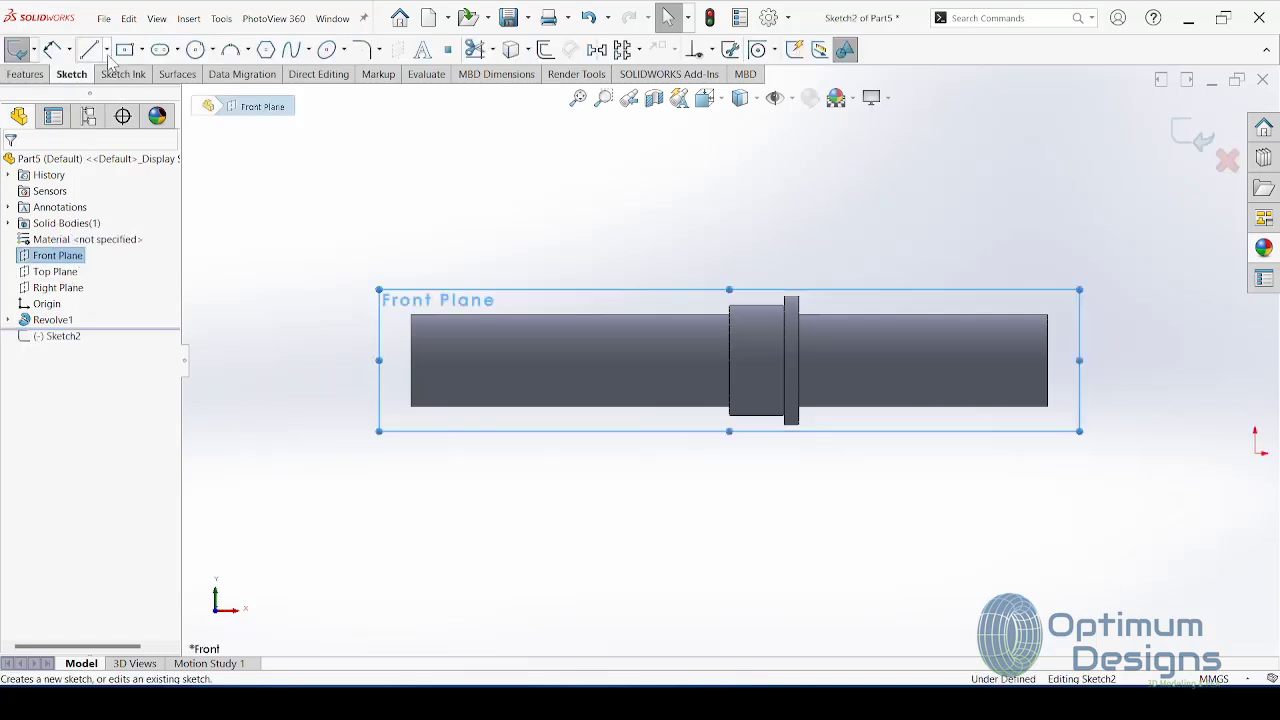
left_click(103, 49)
left_click(122, 89)
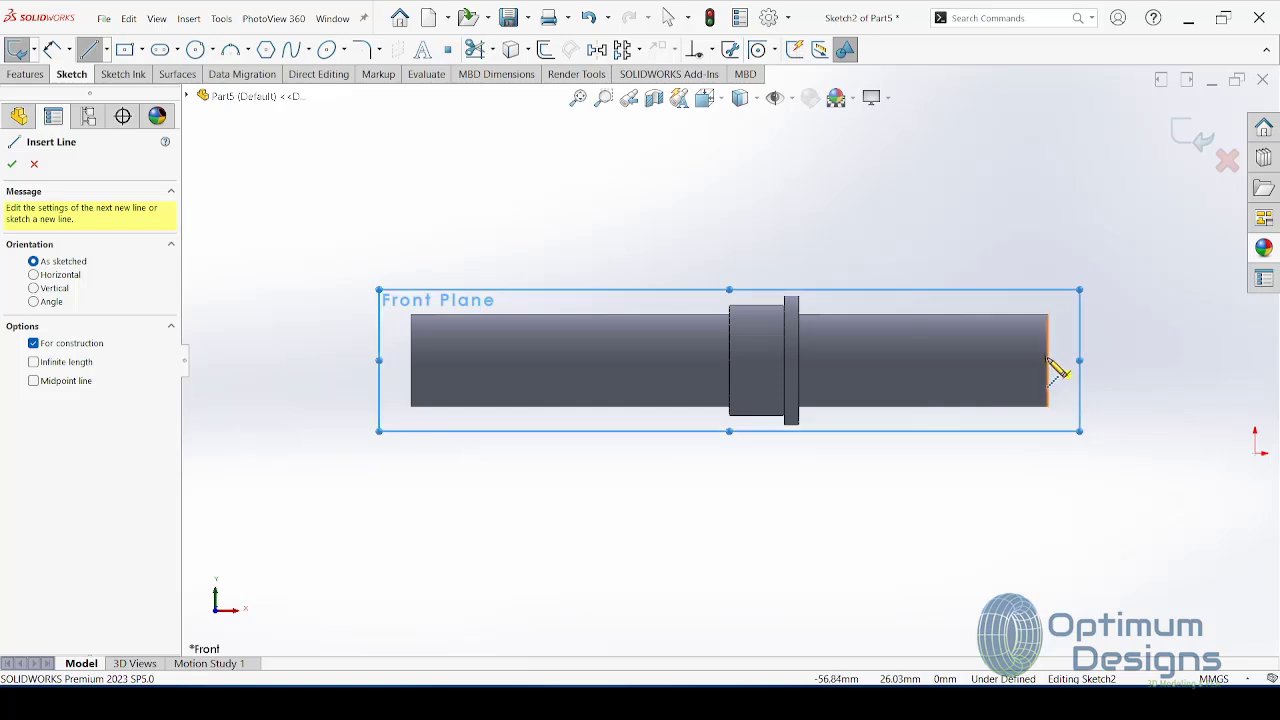
left_click(1048, 360)
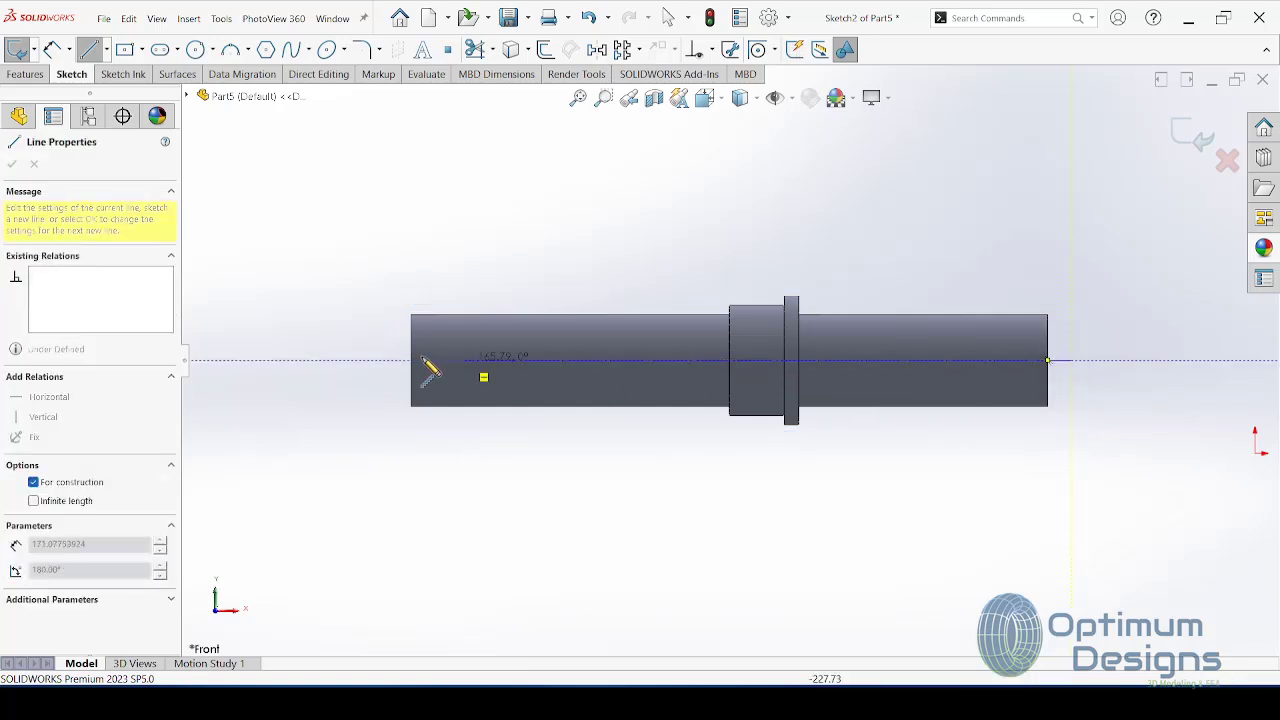
left_click(391, 360)
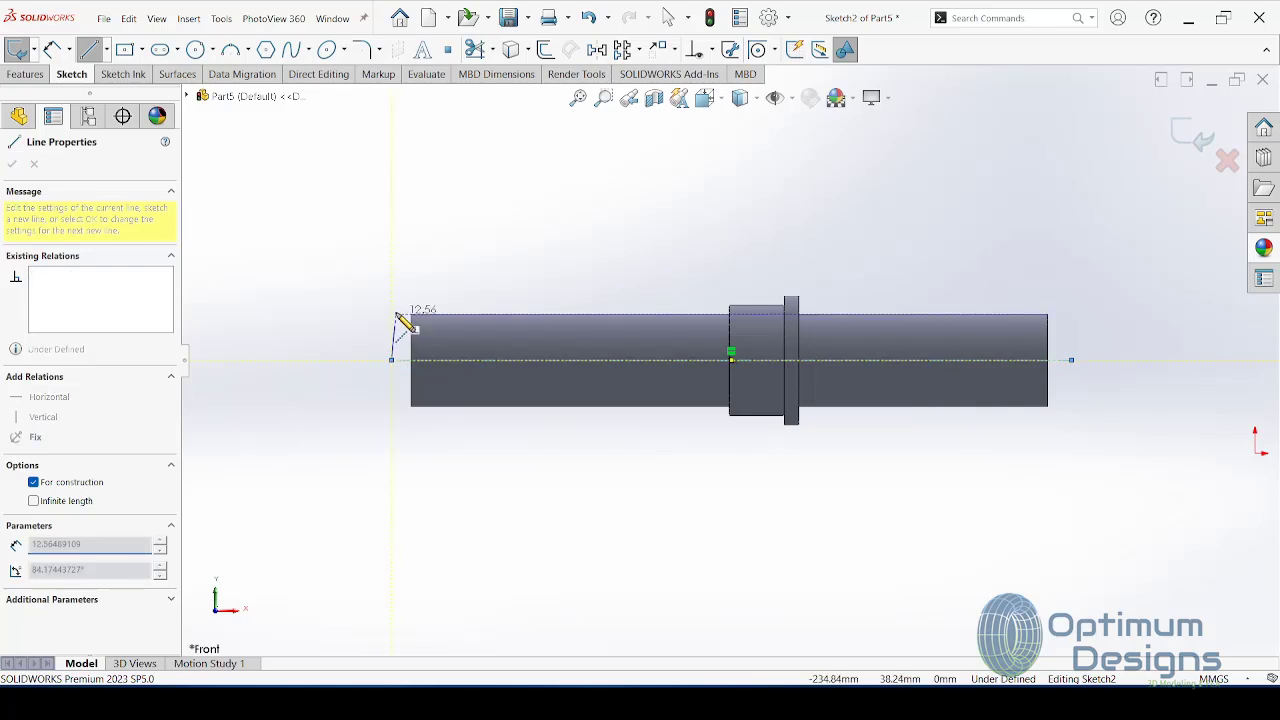
left_click(391, 316)
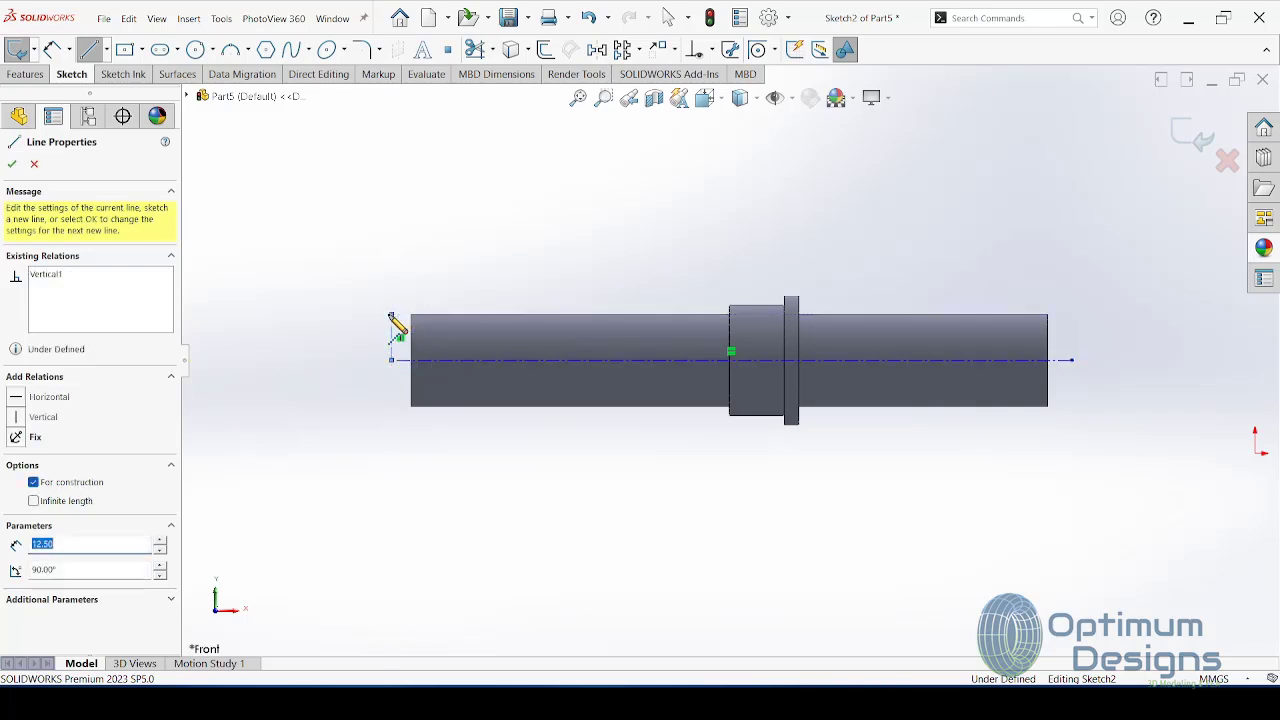
right_click(391, 316)
left_click(425, 340)
key("Escape")
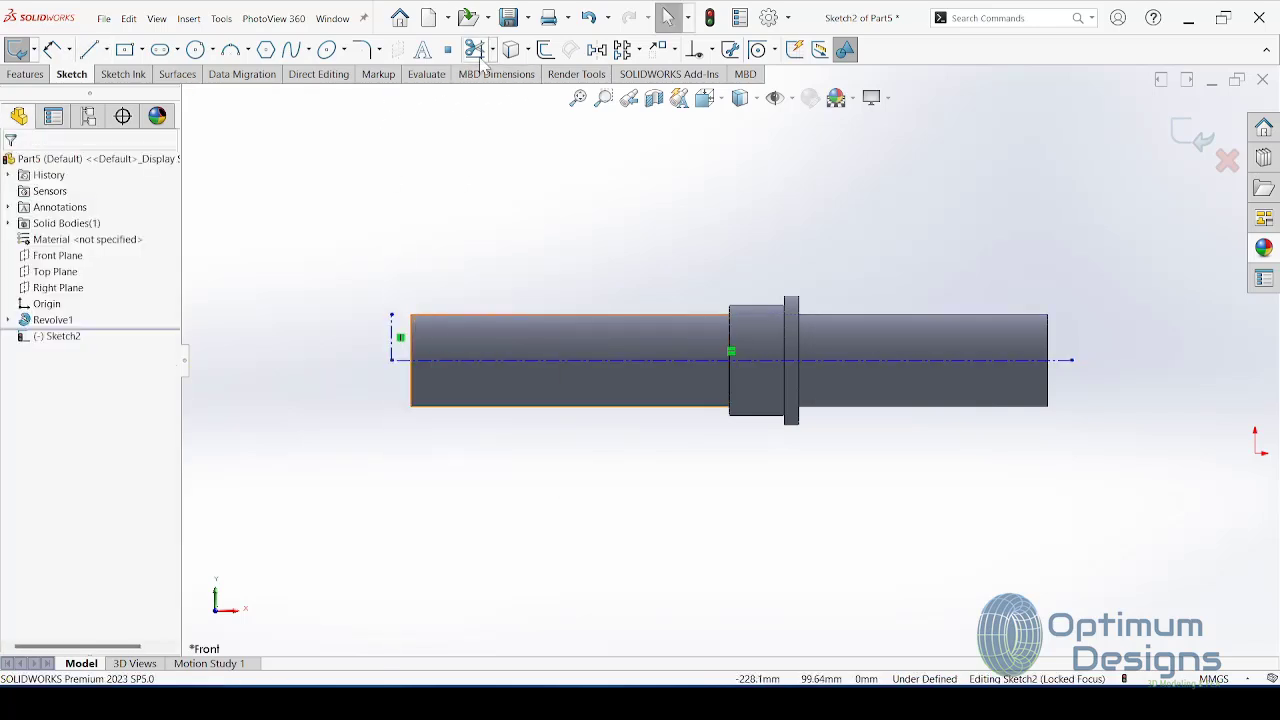
Step: Mirror the vertical construction line about the shaft centreline
left_click(597, 49)
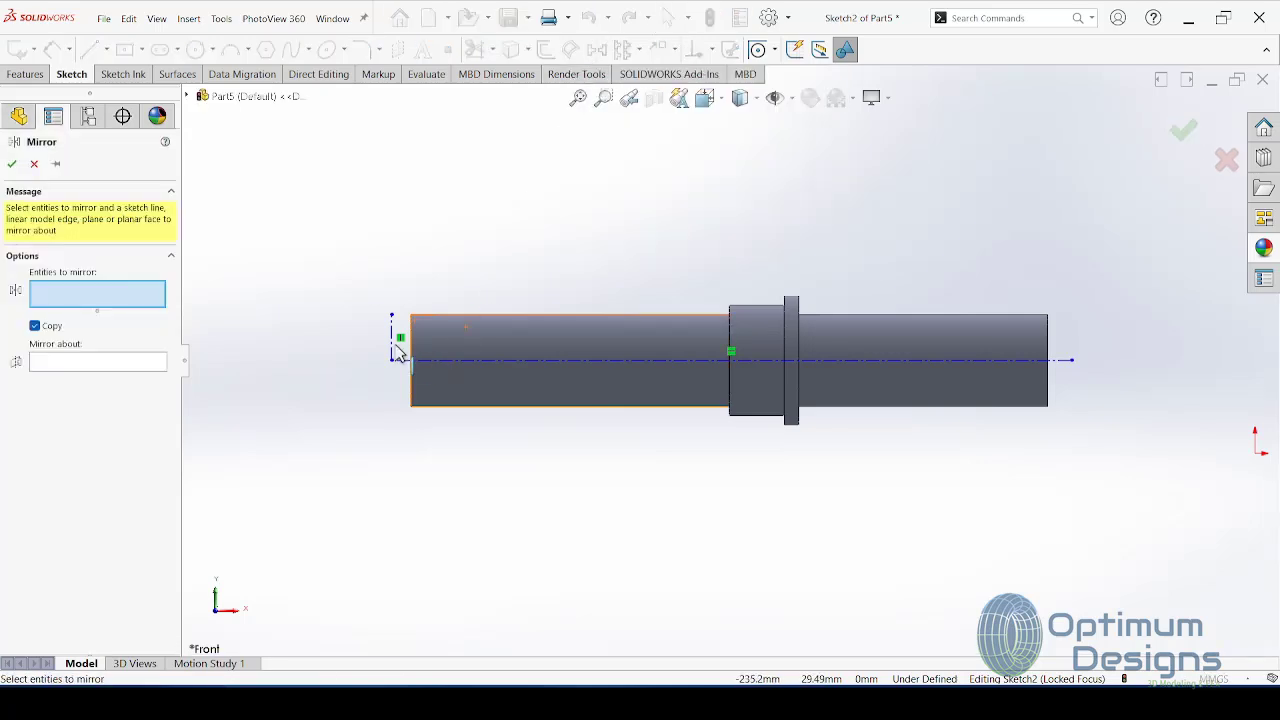
left_click(393, 340)
right_click(405, 350)
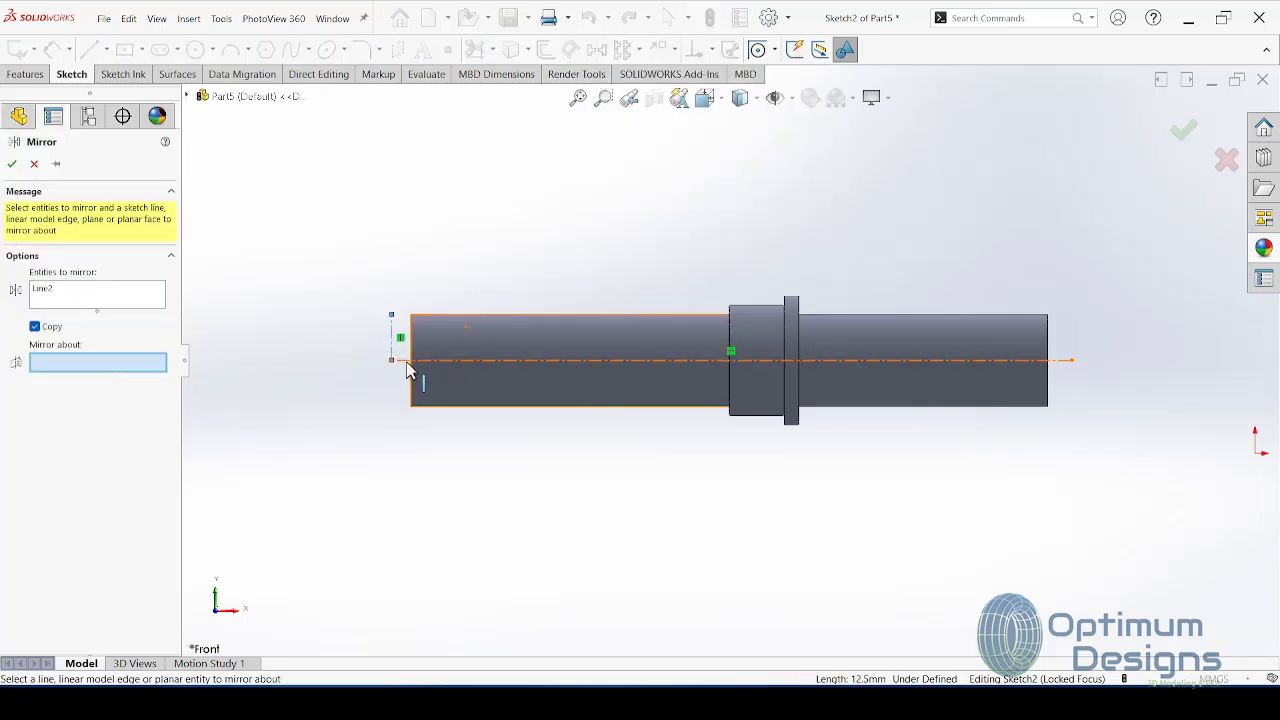
left_click(410, 360)
right_click(409, 368)
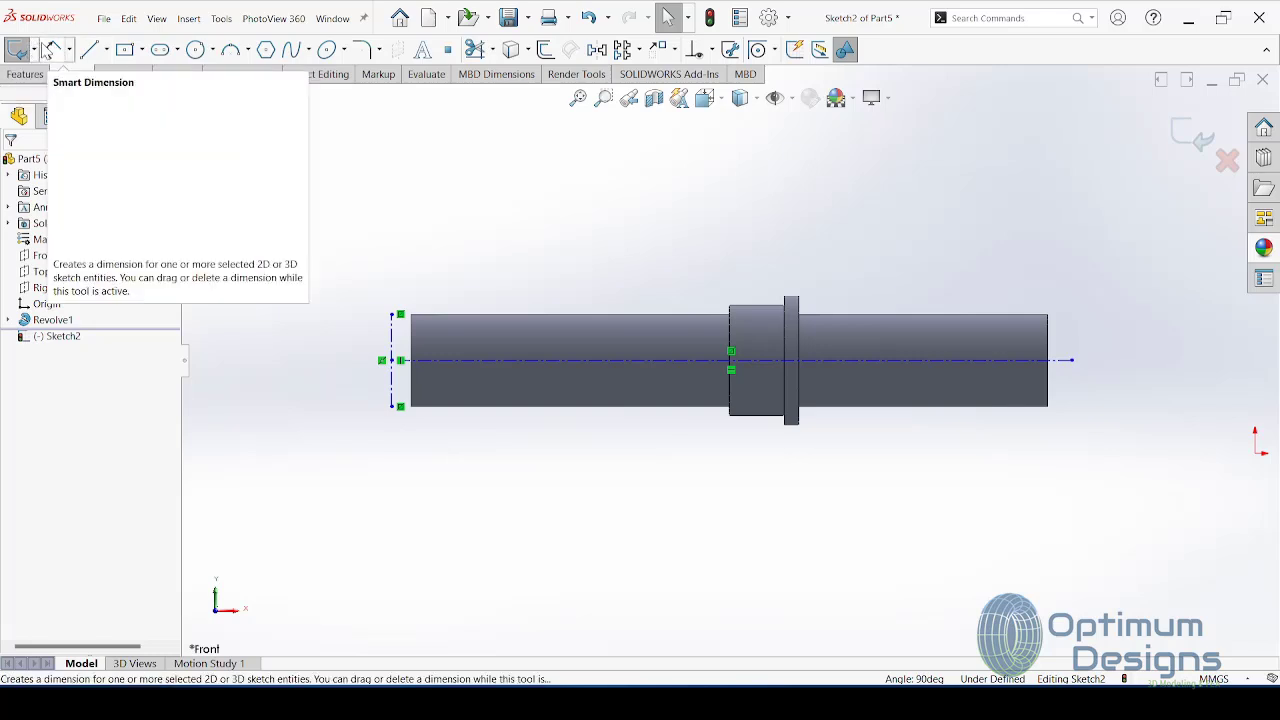
Step: Dimension the full mirrored vertical line to 25.00 mm
left_click(399, 407)
left_click(399, 315)
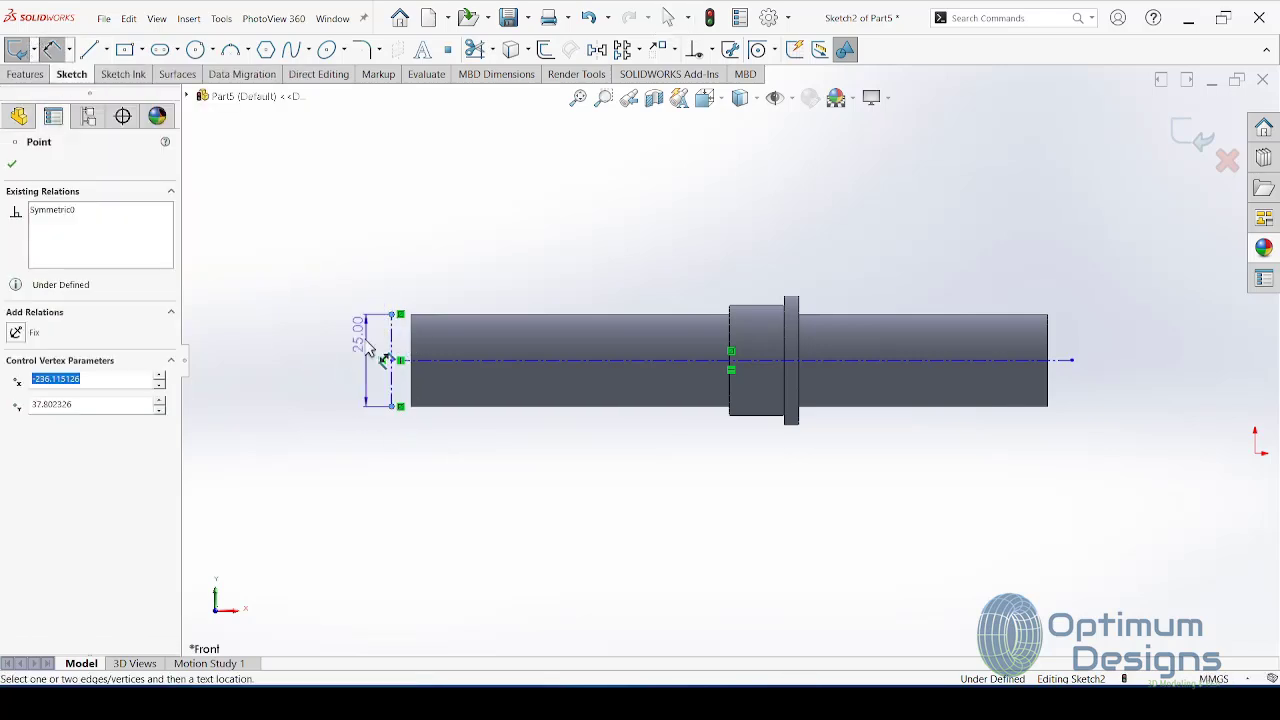
left_click(360, 360)
right_click(362, 358)
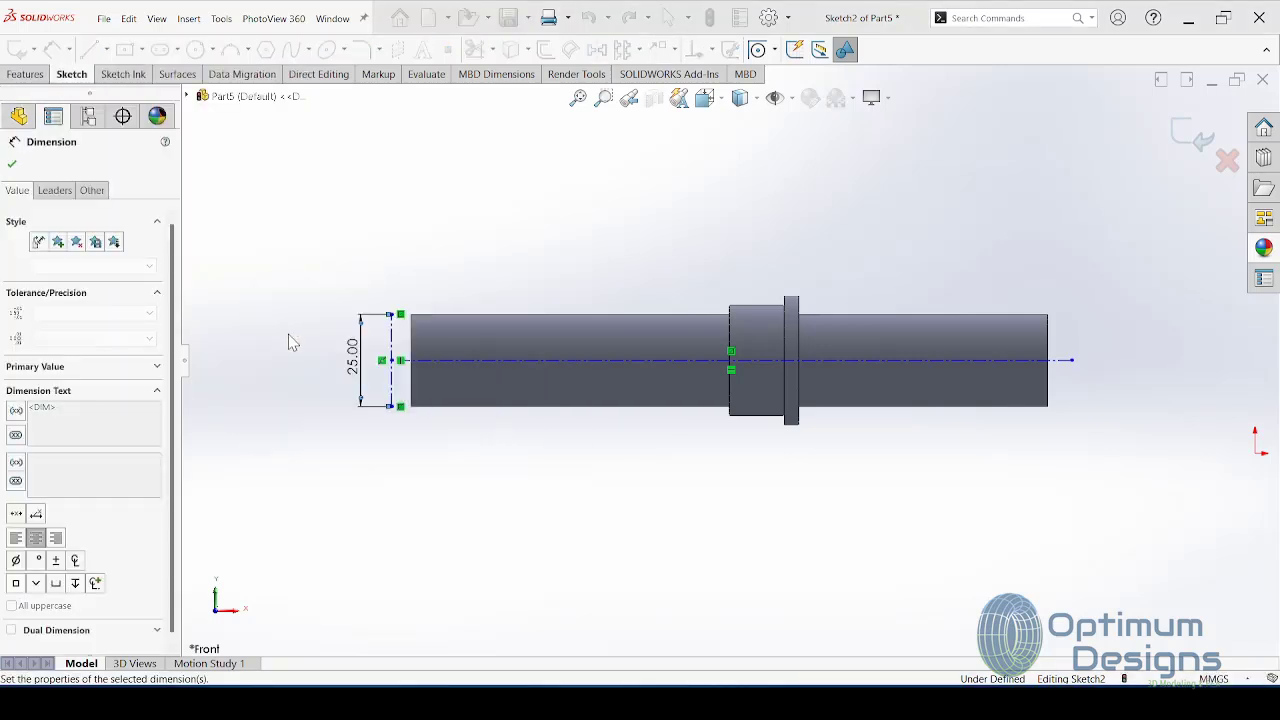
left_click(304, 333)
left_click(92, 52)
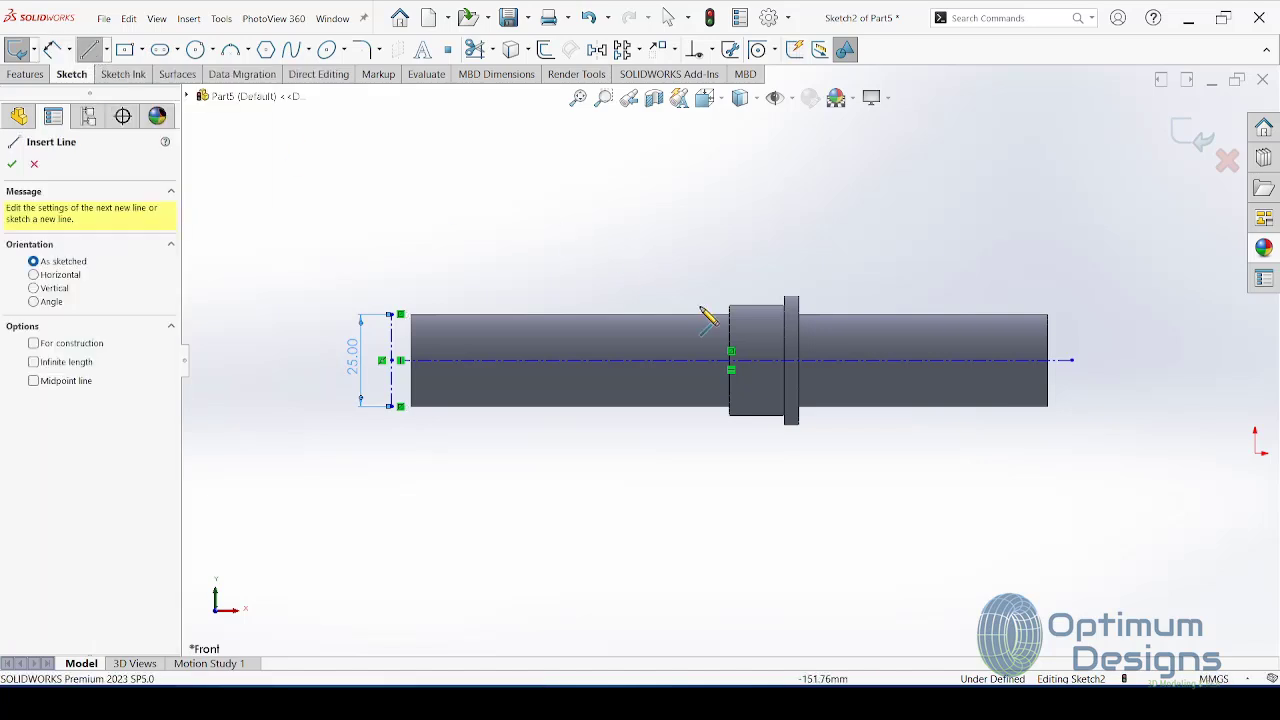
Step: Sketch a small corner rectangle straddling the shaft's top edge for the groove
scroll(700, 330, "down", 3)
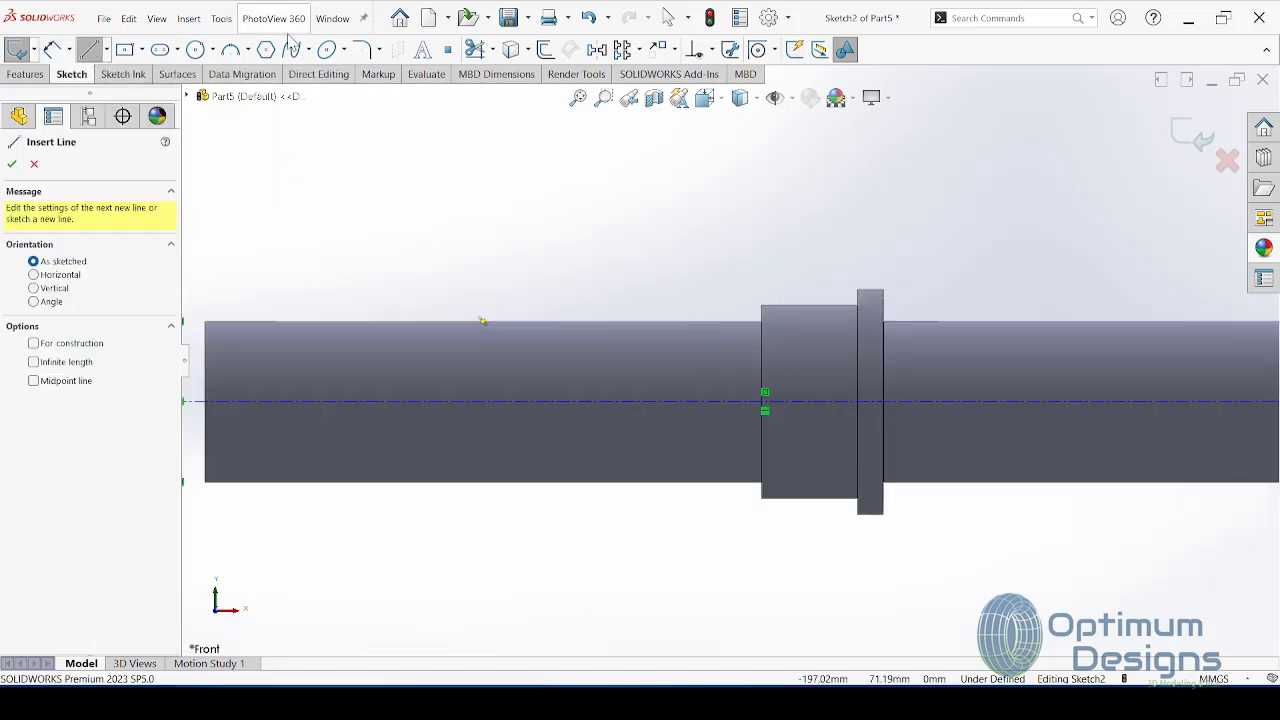
left_click(124, 50)
left_click(660, 302)
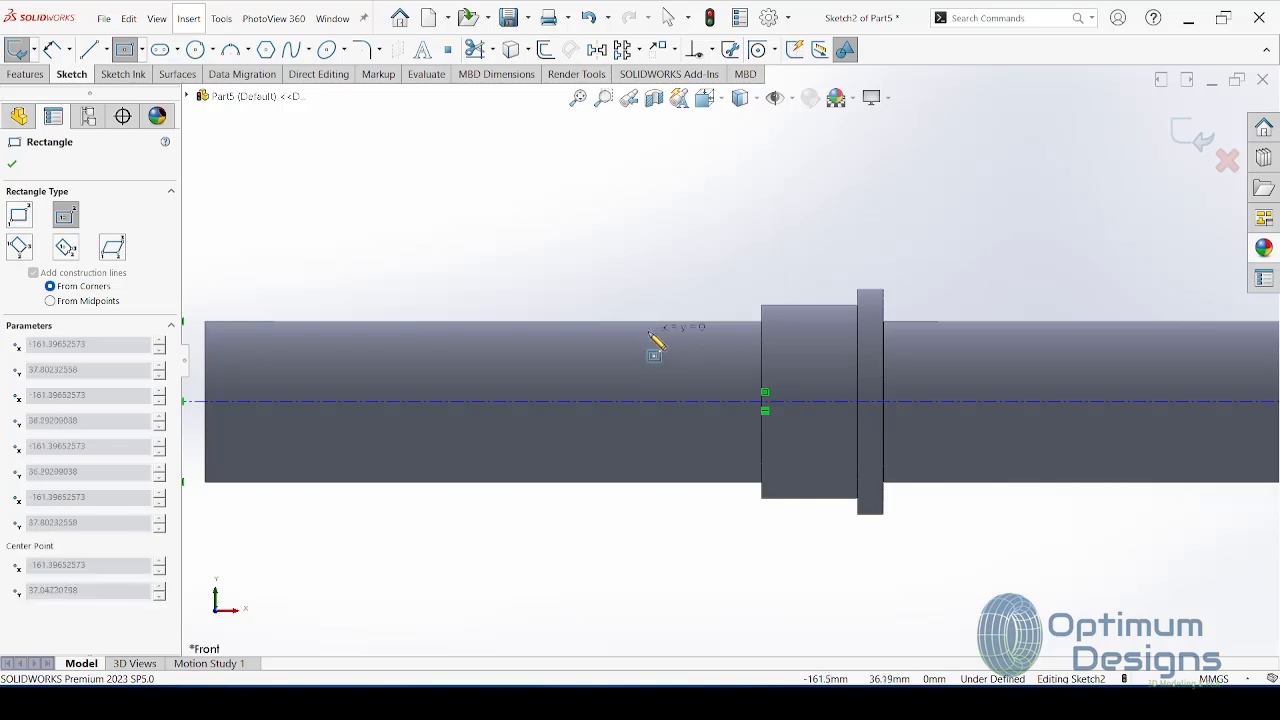
left_click(637, 341)
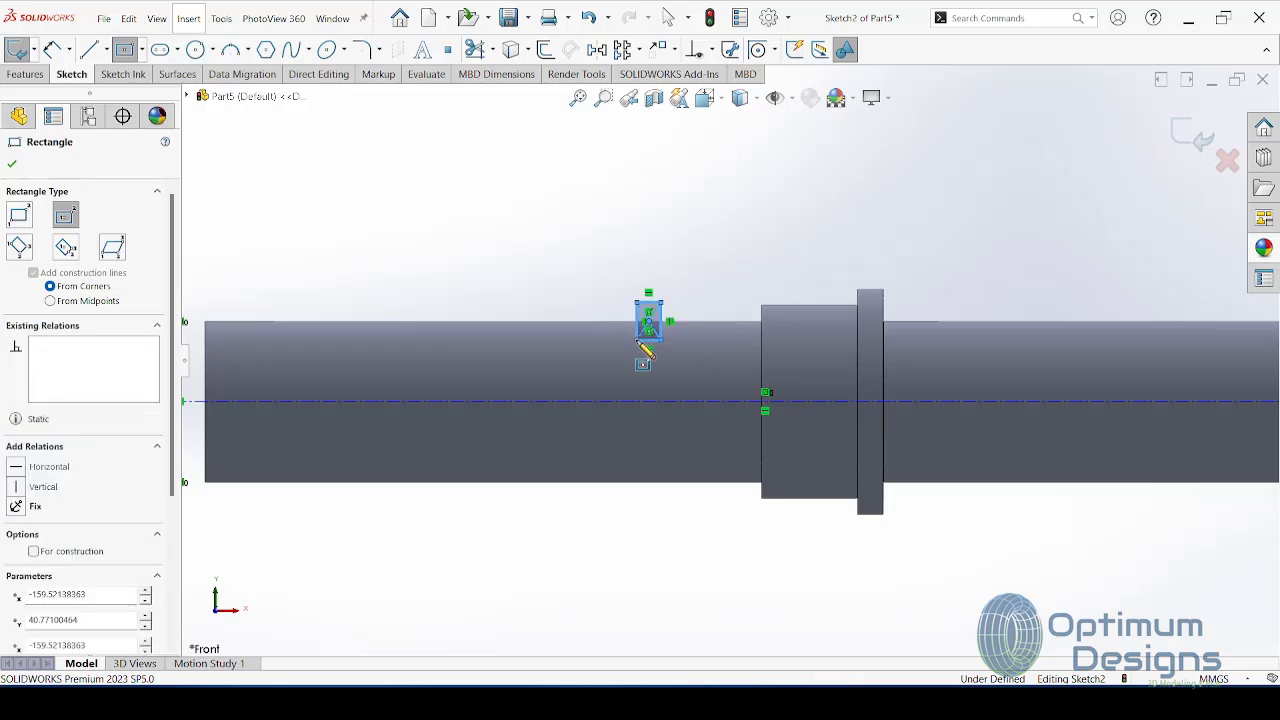
key("Escape")
key("ctrl+z")
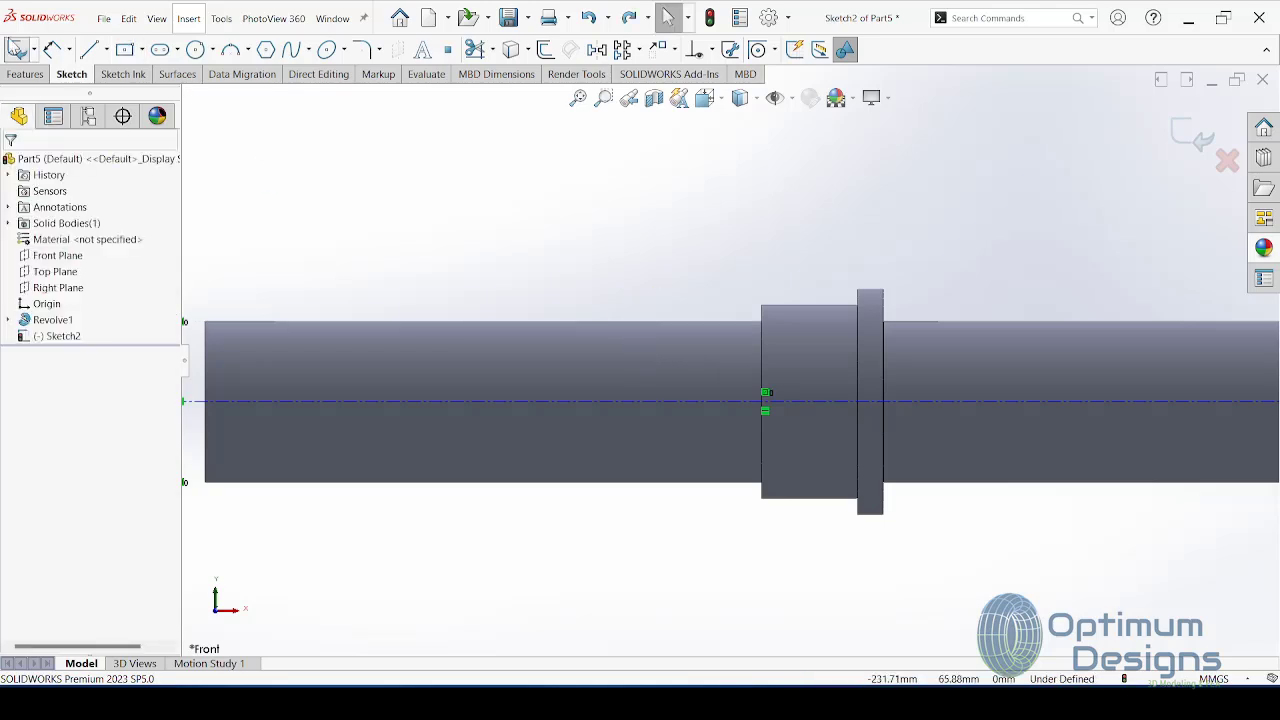
left_click(143, 52)
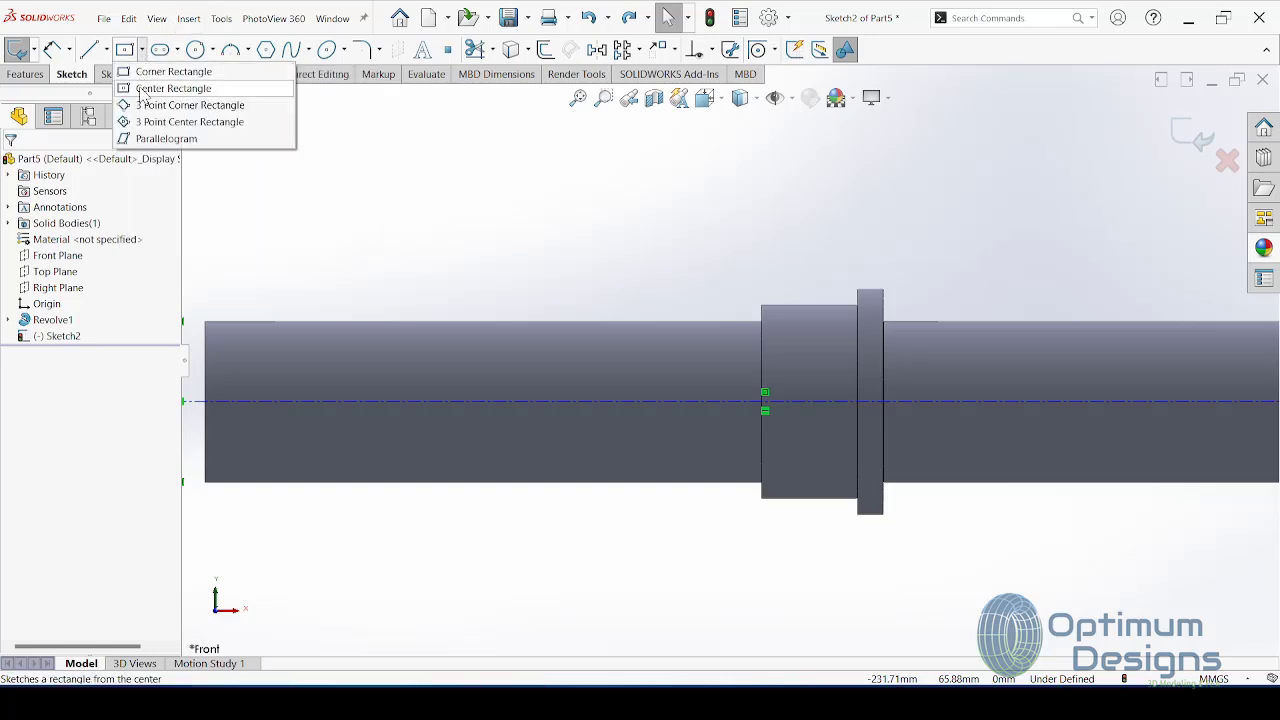
left_click(160, 72)
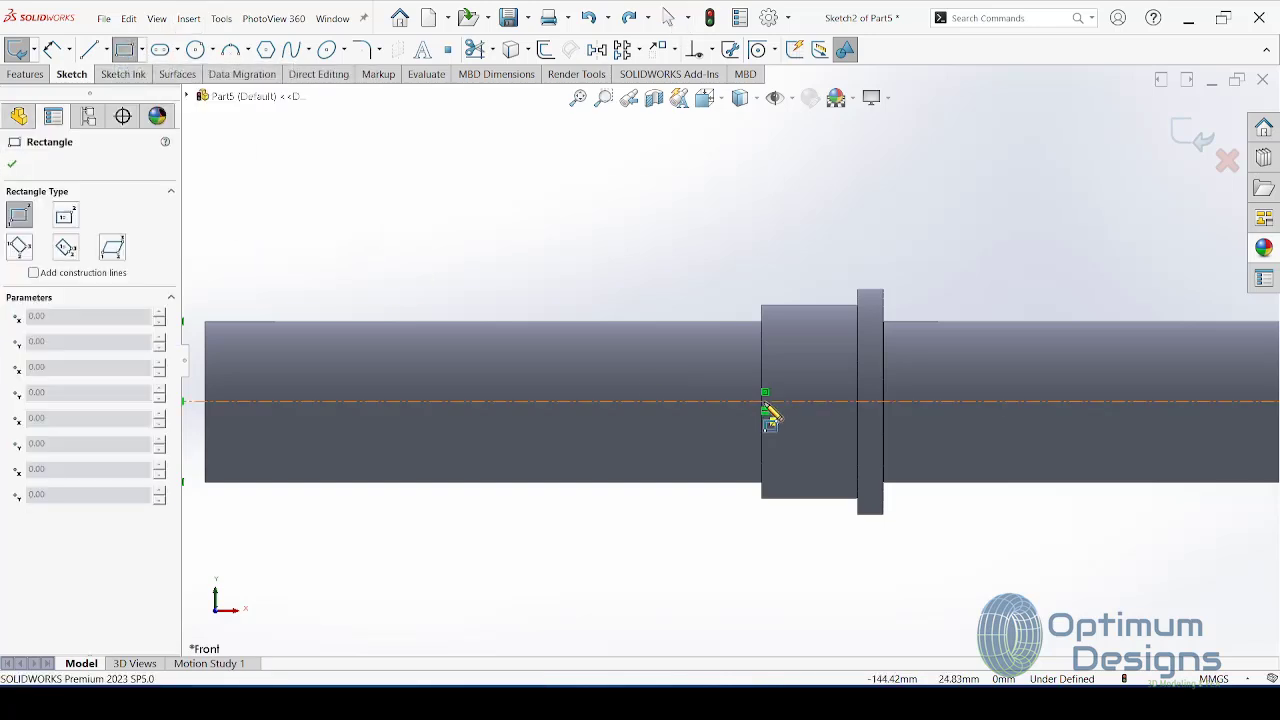
left_click(660, 321)
left_click(628, 355)
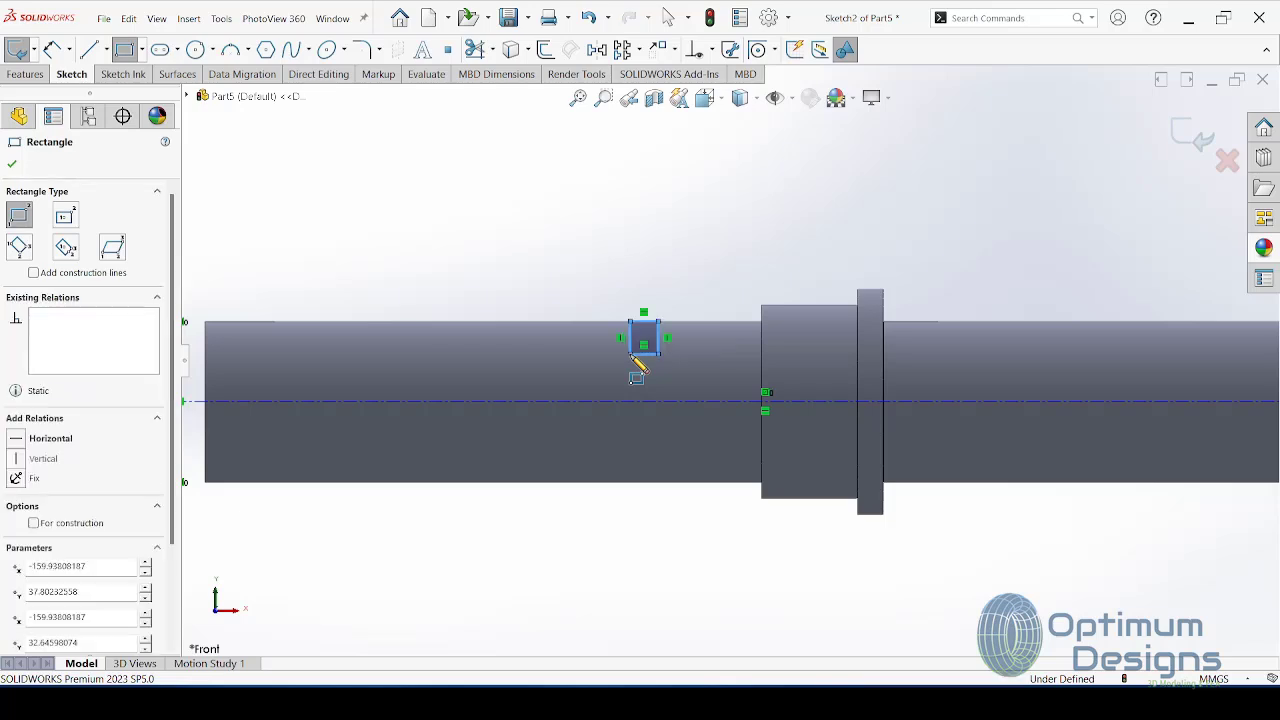
Step: Dimension the groove rectangle's width to 1.00
left_click(52, 49)
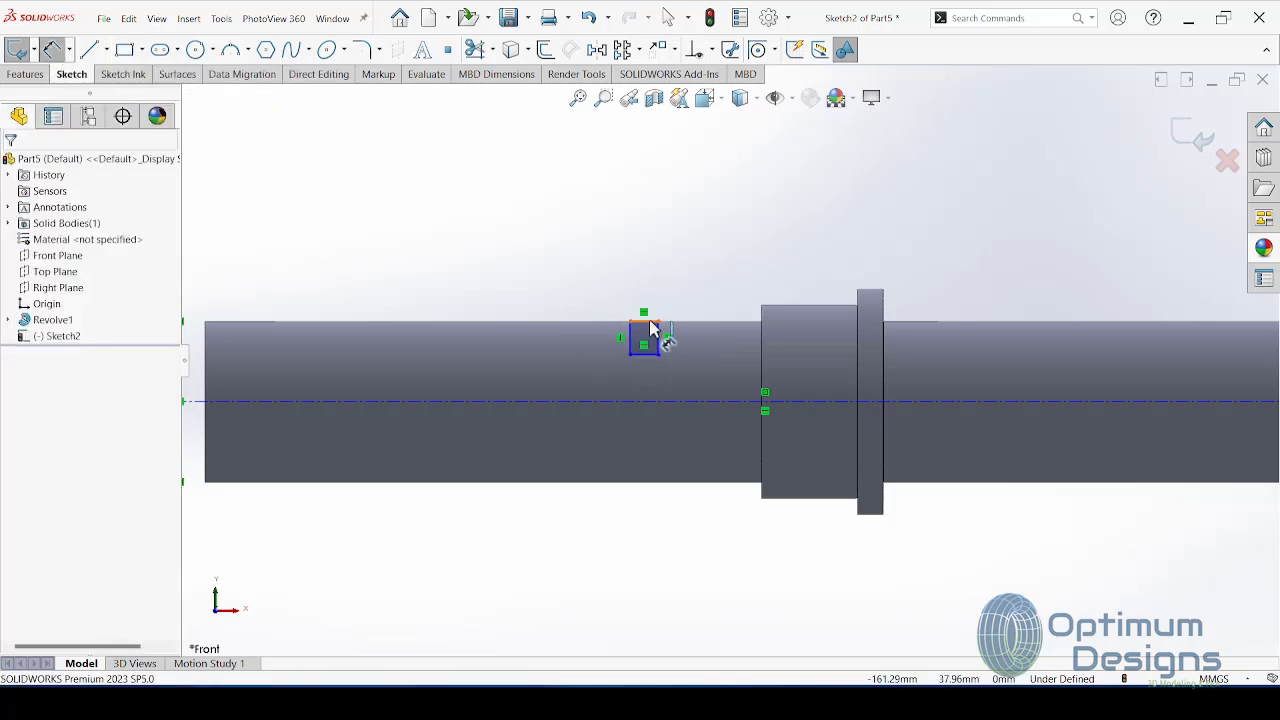
left_click(648, 318)
left_click(648, 310)
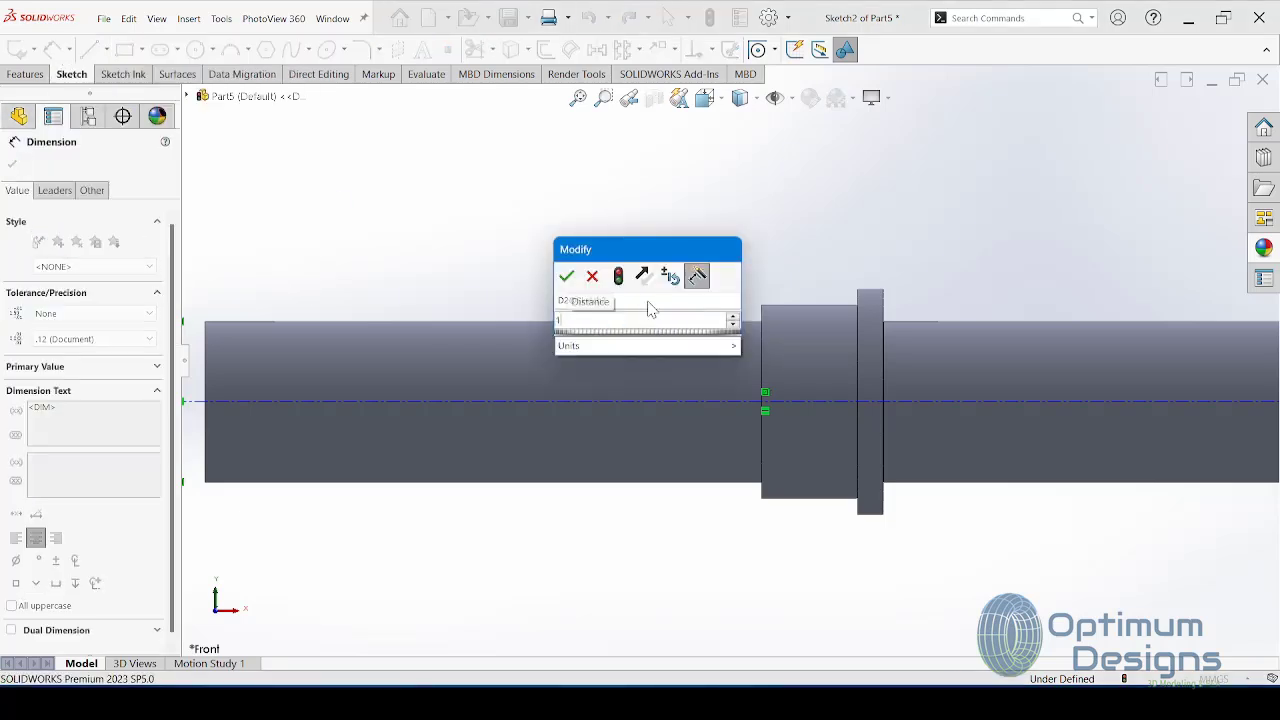
key("Return")
Step: Dimension the rectangle 65 mm from the shaft's left end
scroll(648, 340, "up", 1)
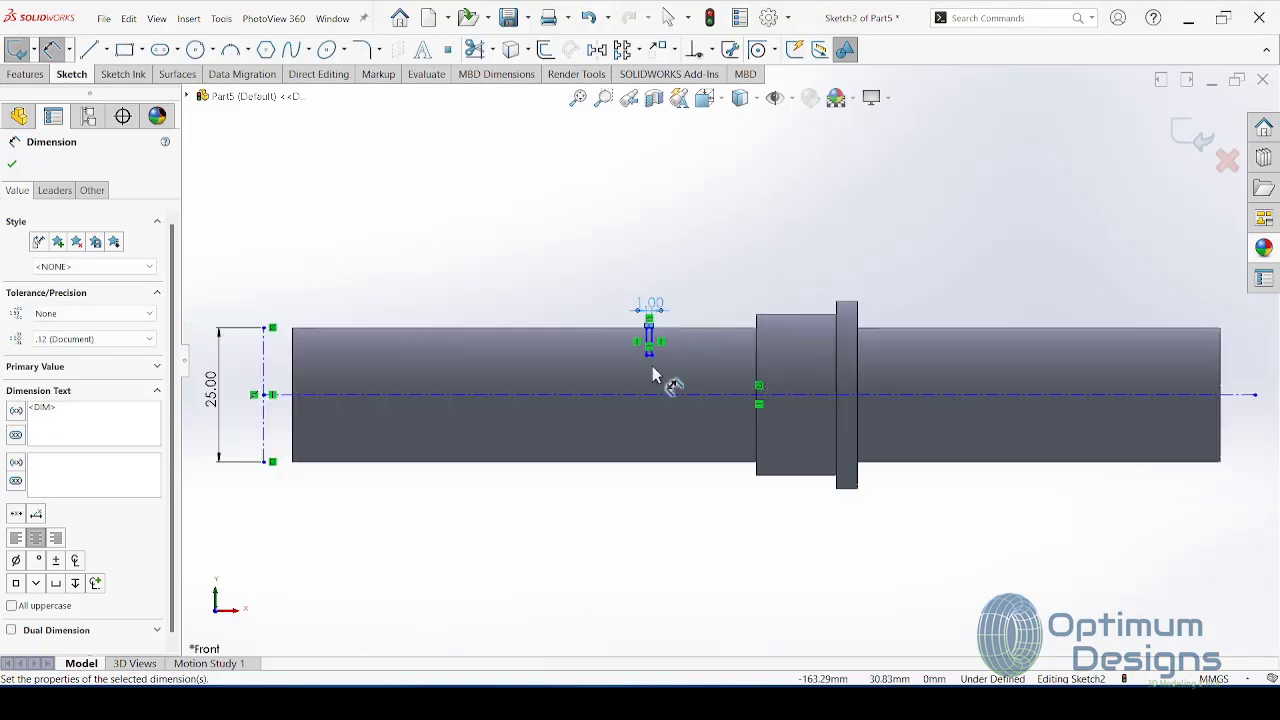
scroll(652, 367, "down", 3)
left_click(658, 349)
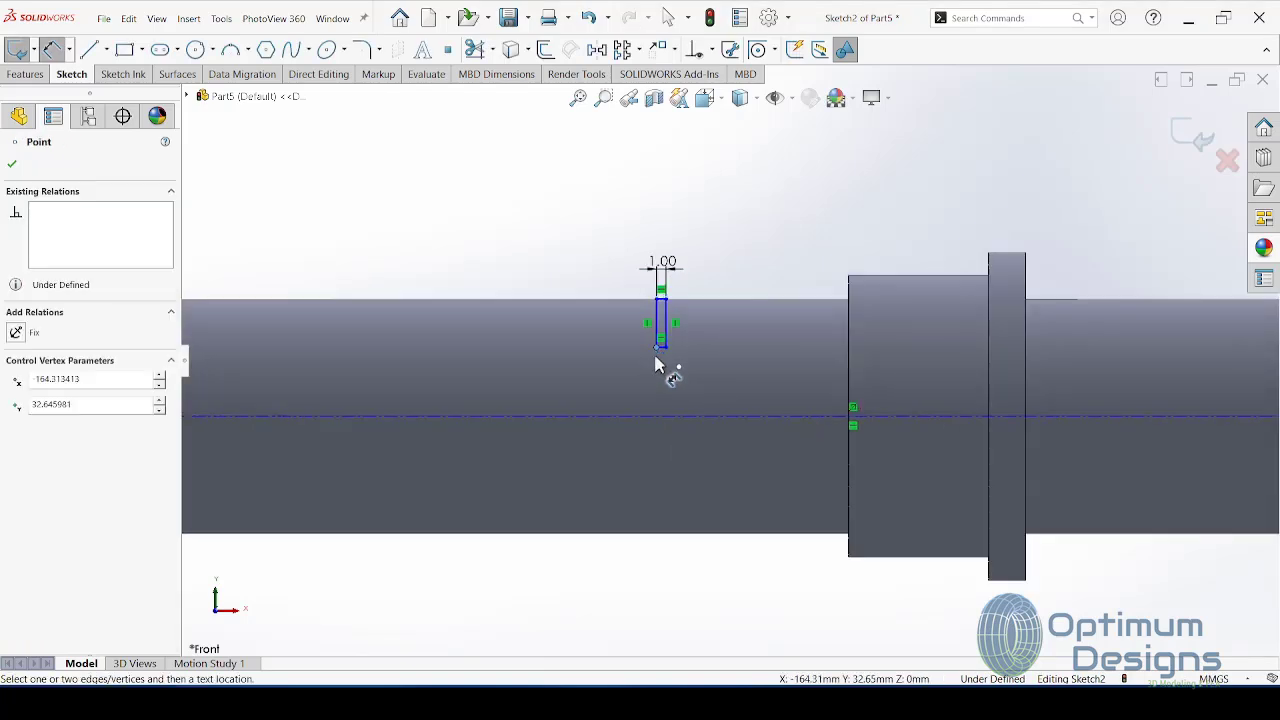
left_click(657, 533)
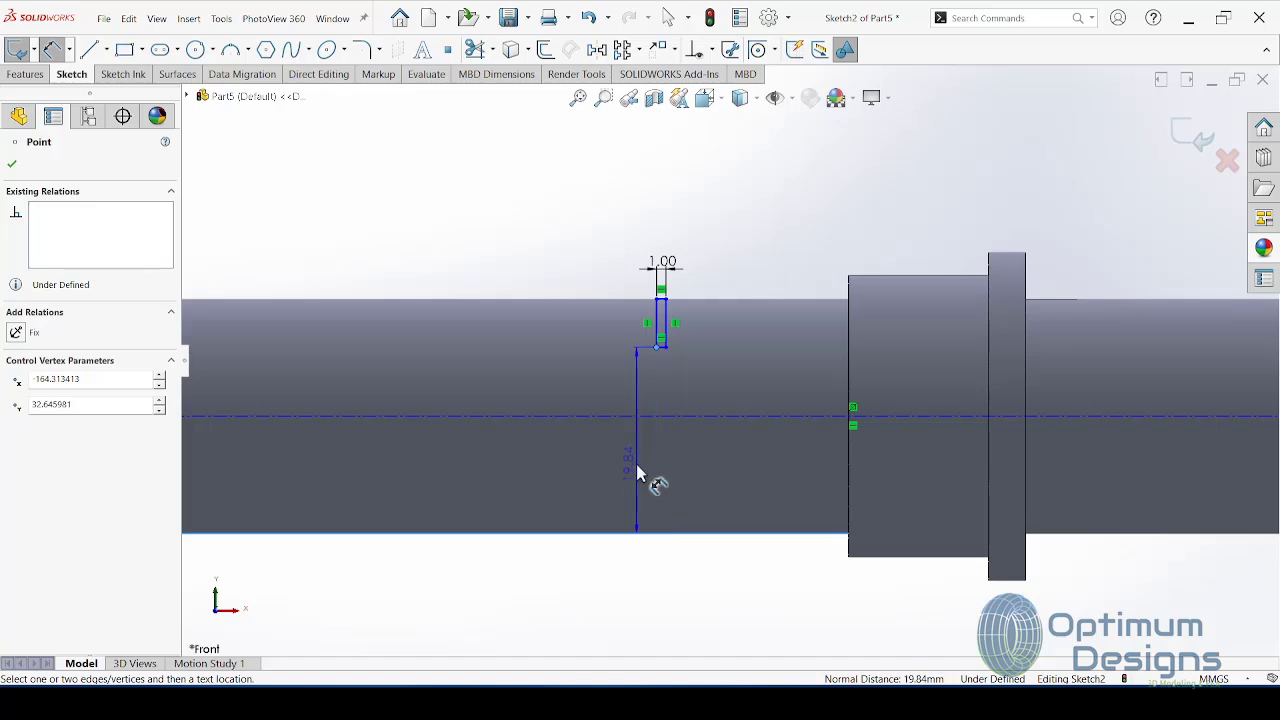
key("Escape")
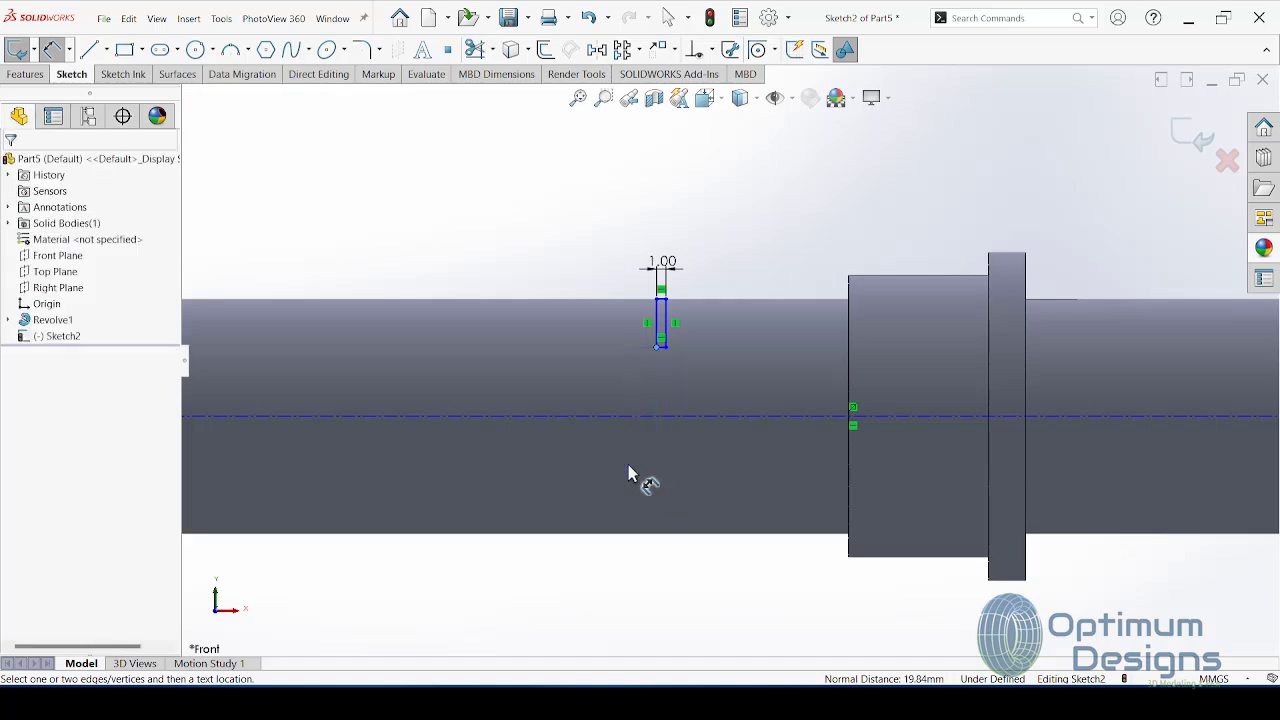
scroll(628, 464, "up", 2)
left_click(329, 325)
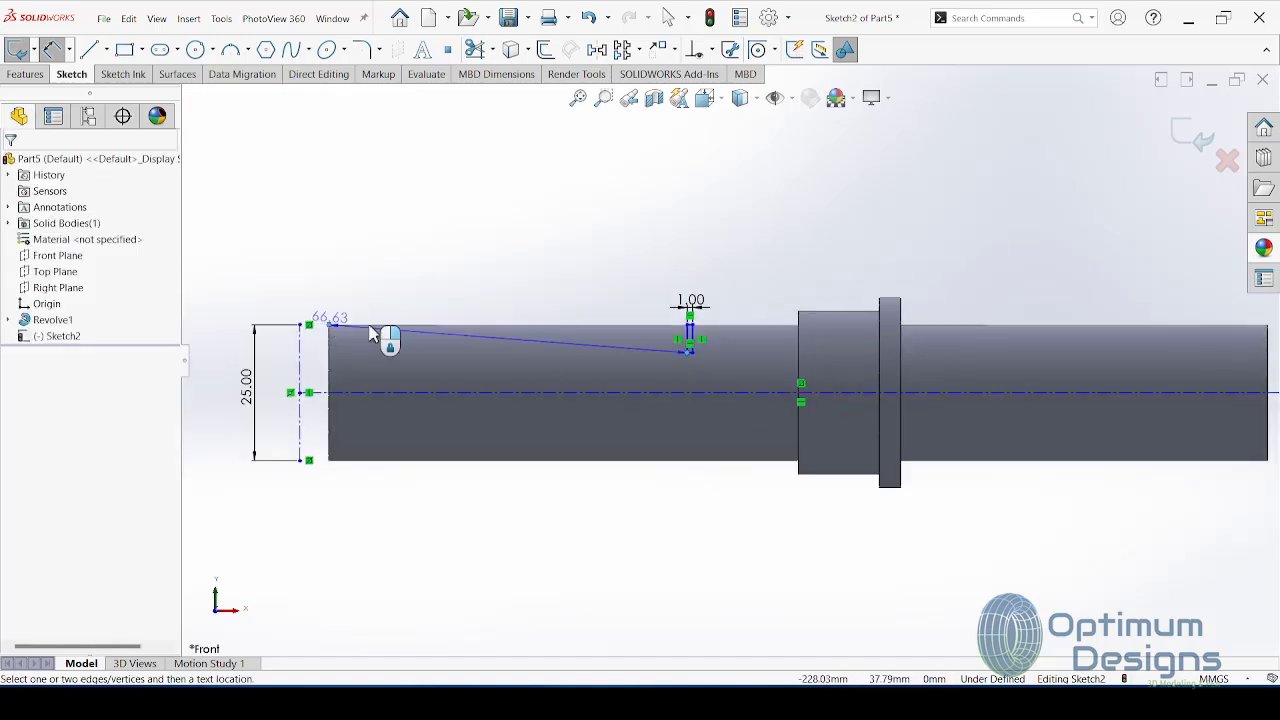
left_click(689, 316)
left_click(558, 298)
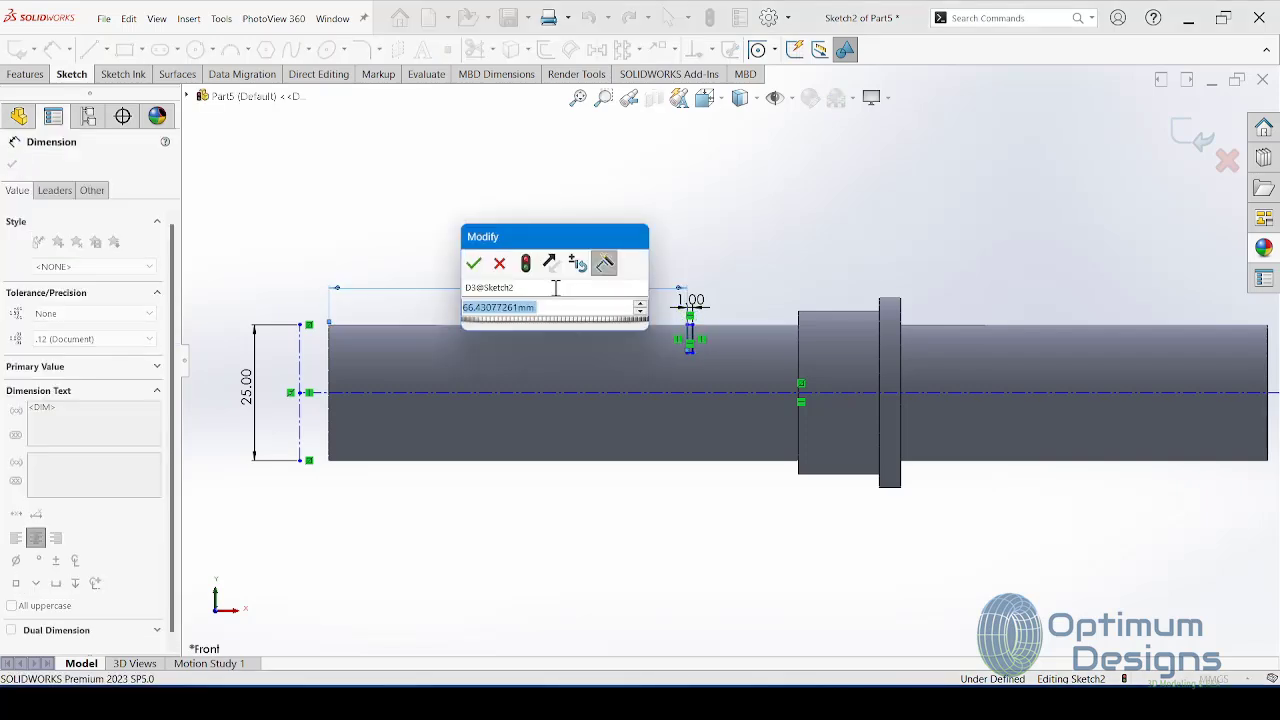
type("65")
key("Return")
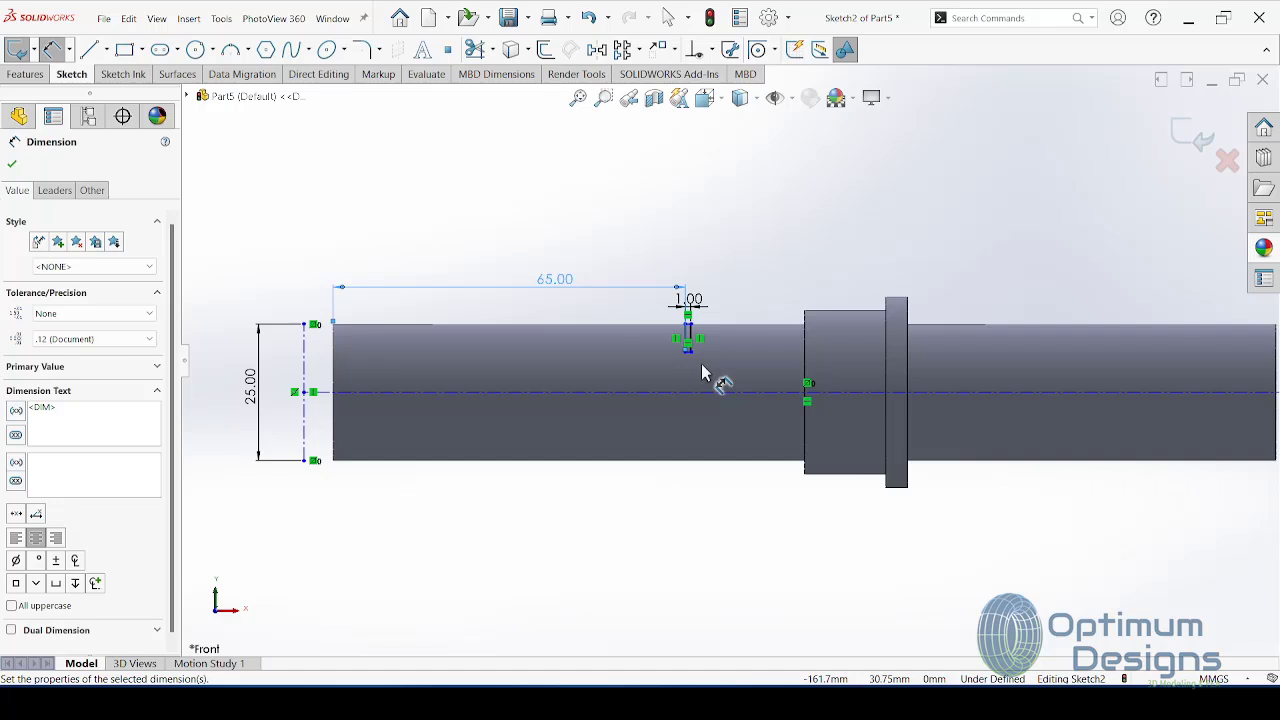
scroll(702, 373, "down", 1)
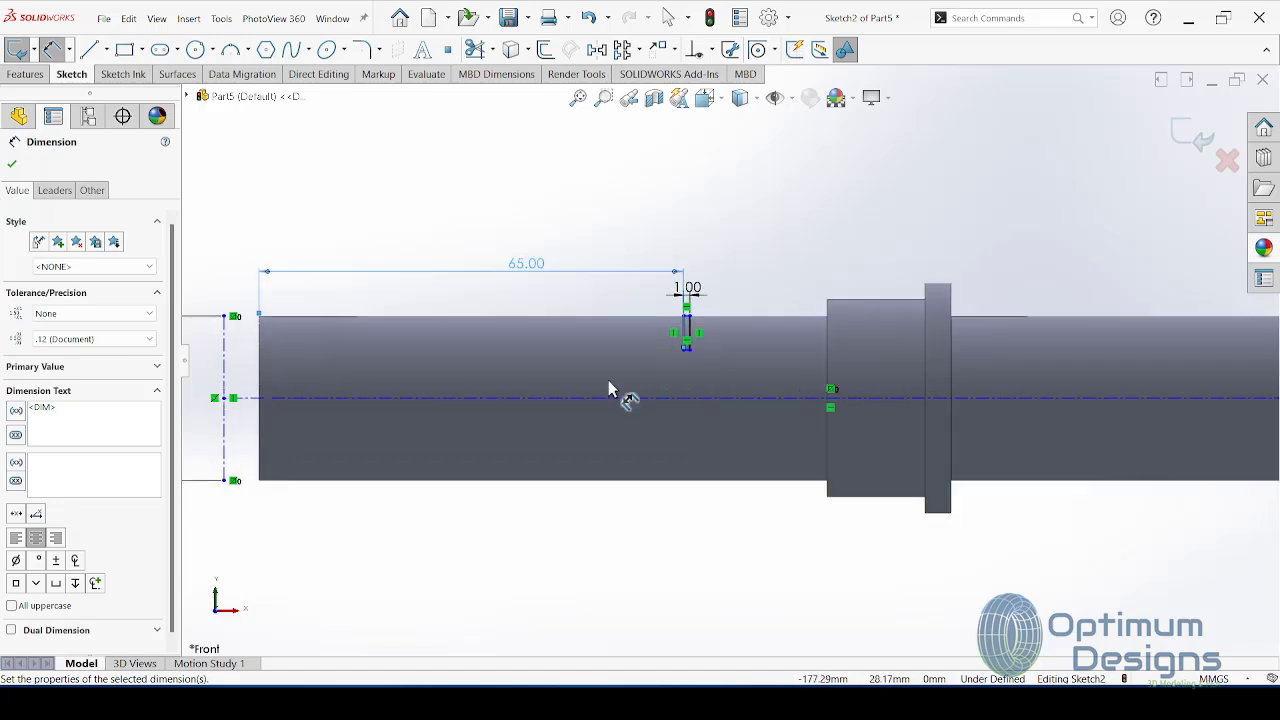
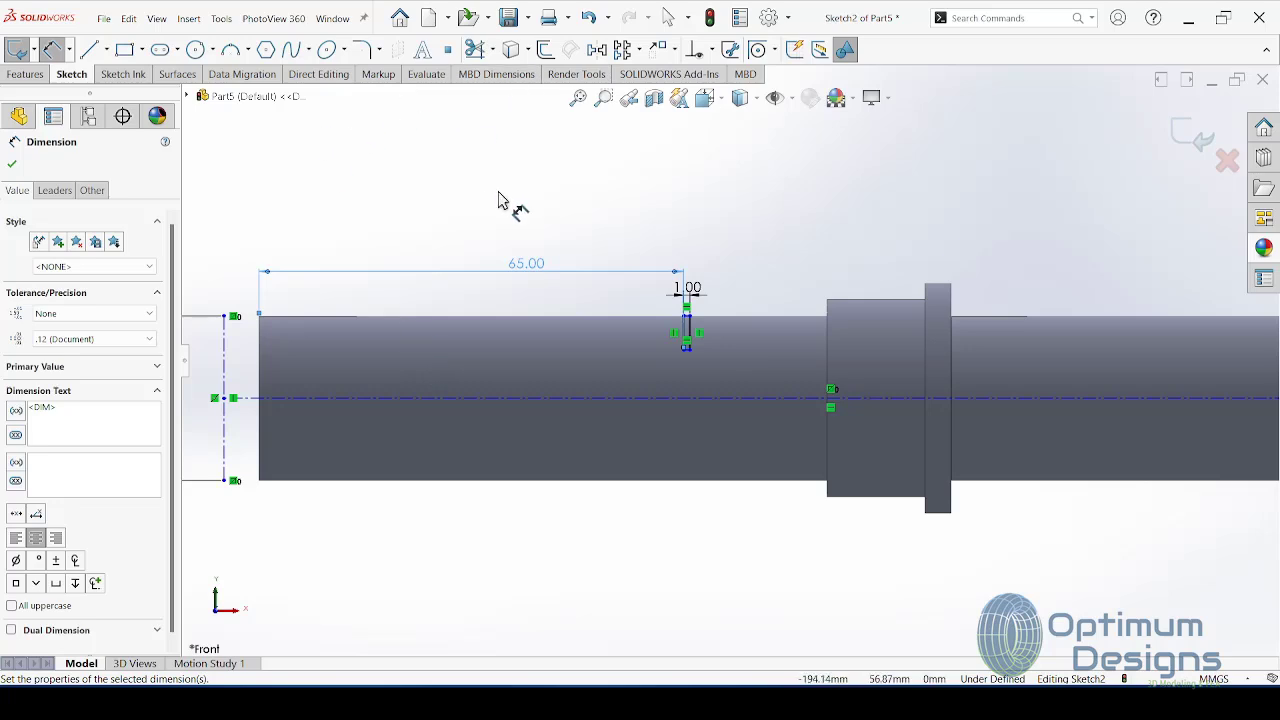
Step: Offset the centreline by 23/2 = 11.50 mm to create the shaft's top edge line
scroll(500, 200, "up", 1)
left_click(545, 49)
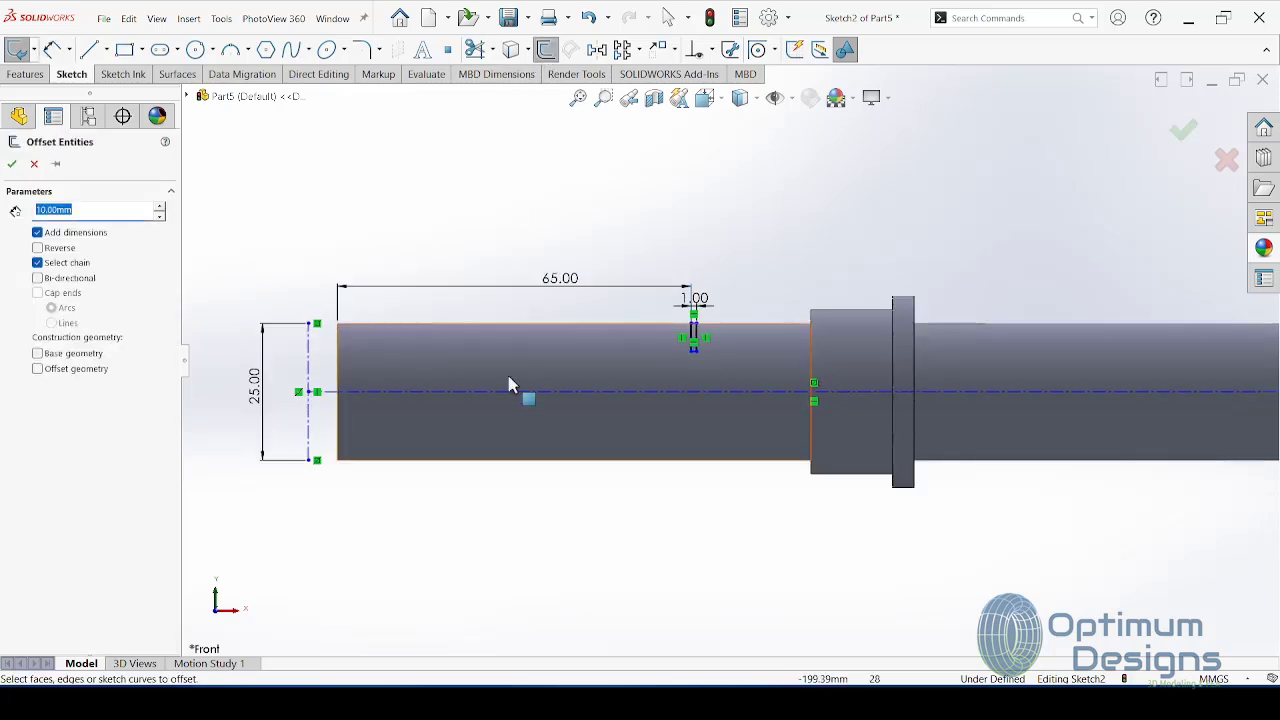
left_click(512, 391)
type("23/")
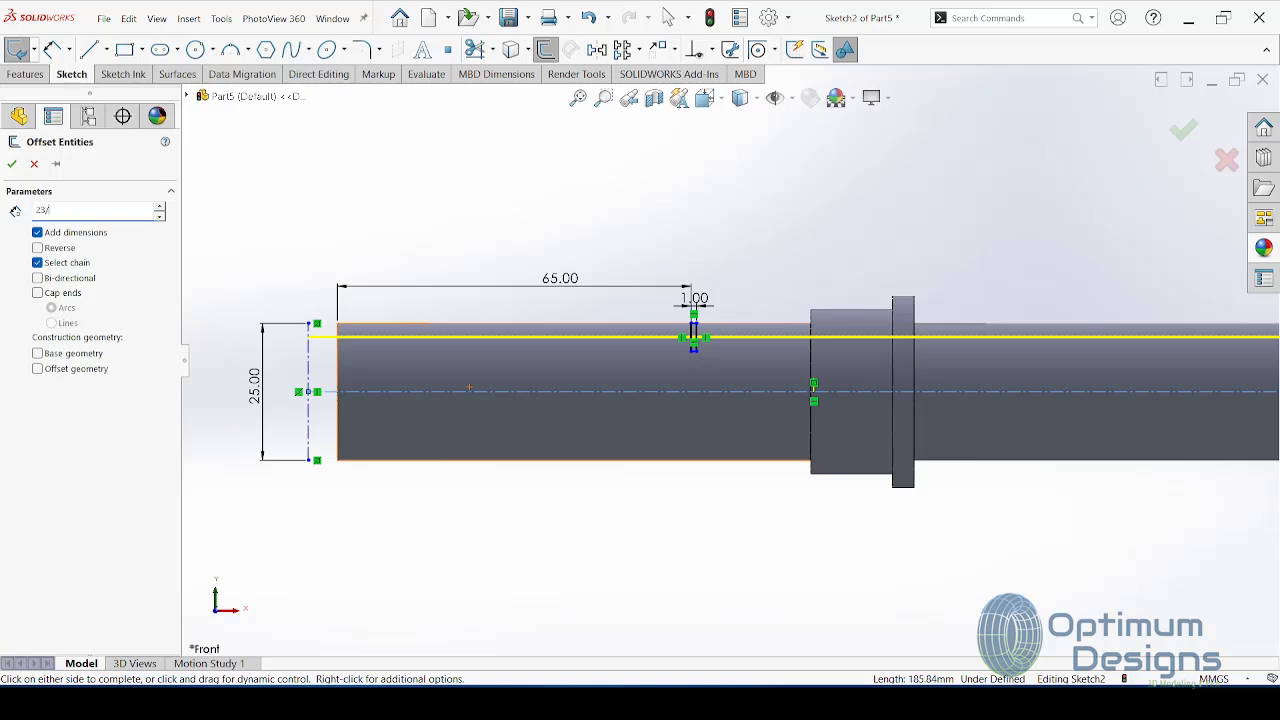
type("2")
key("Return")
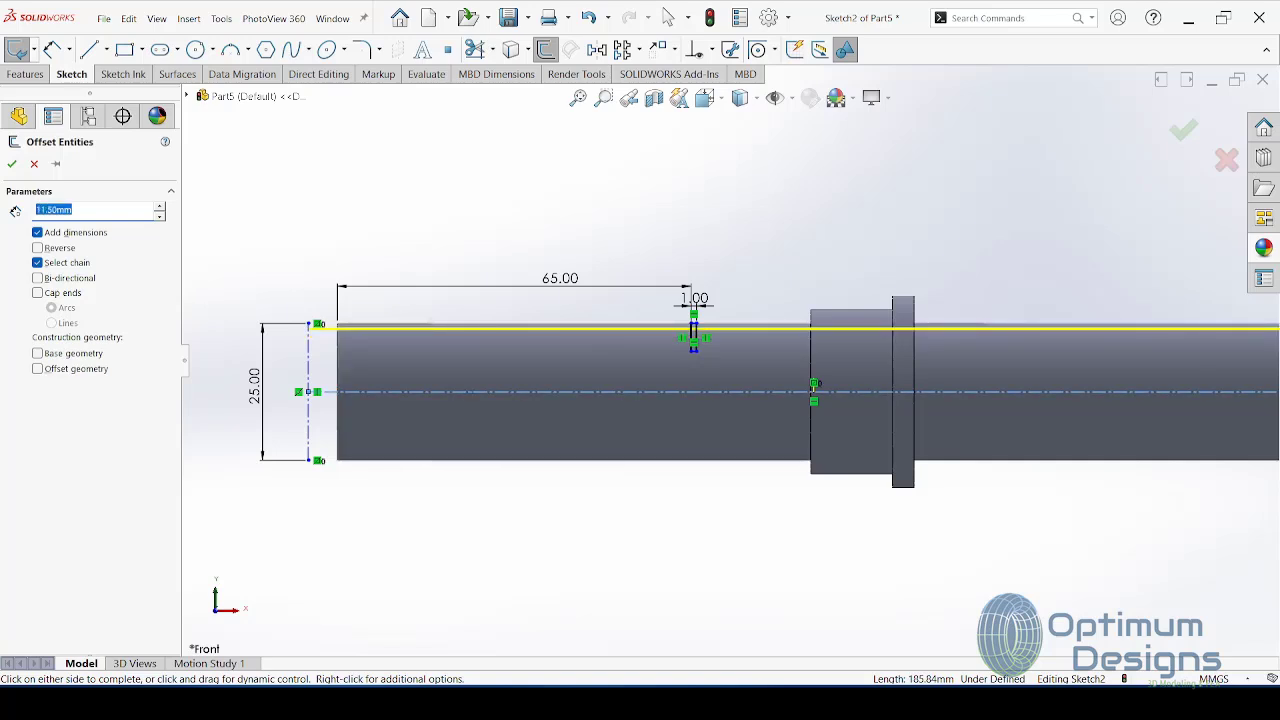
left_click(13, 165)
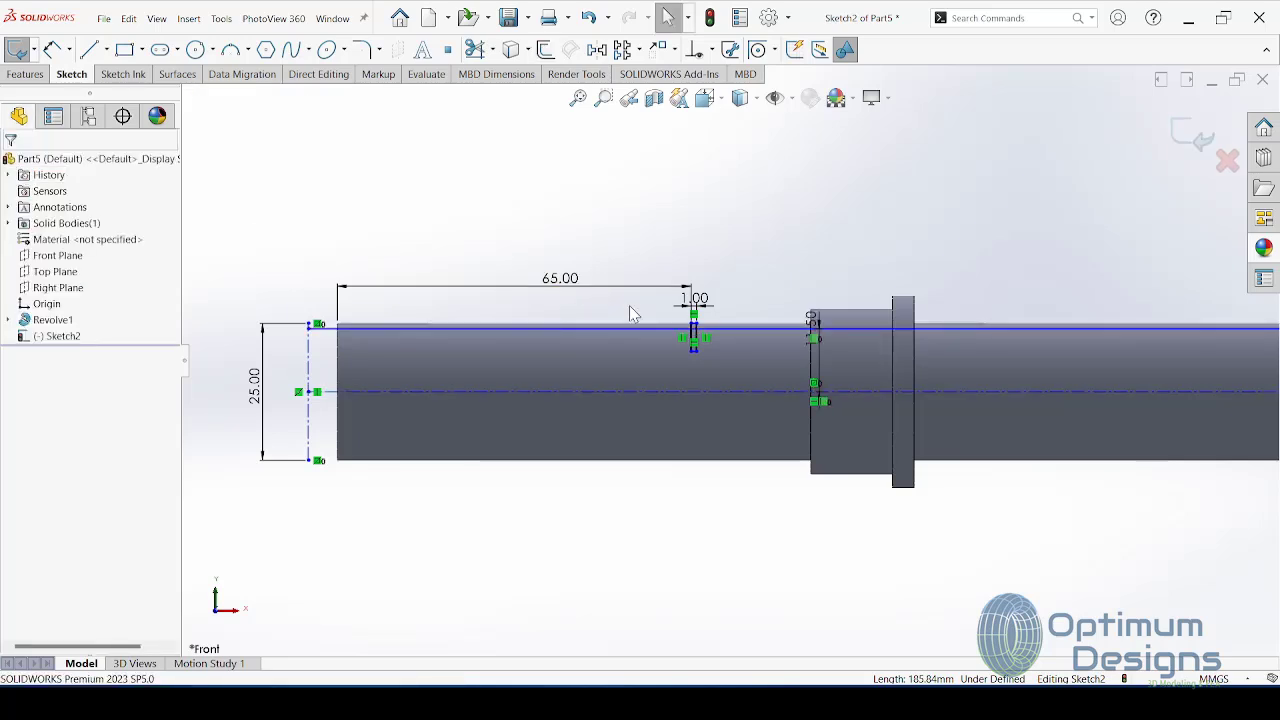
scroll(745, 334, "down", 3)
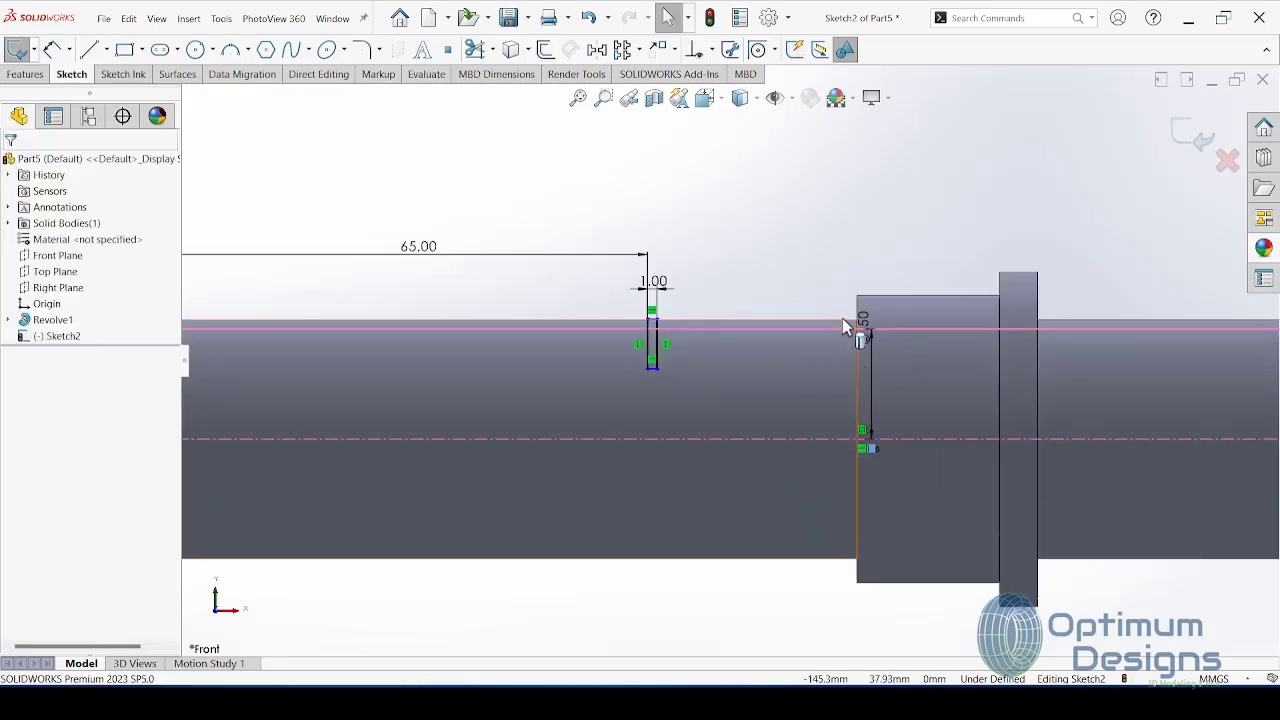
left_click_drag(845, 330, 565, 378)
scroll(708, 334, "down", 3)
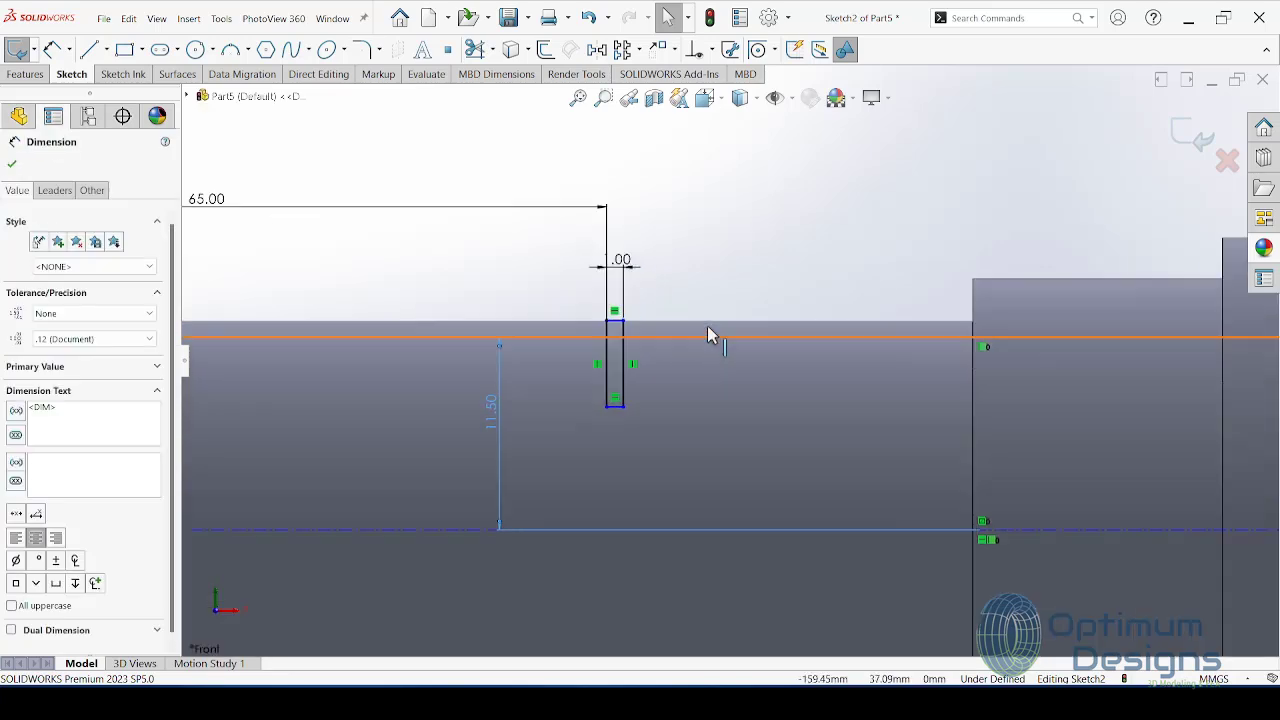
left_click(535, 367)
Step: Power Trim away the slot's extra lower lines
left_click(475, 49)
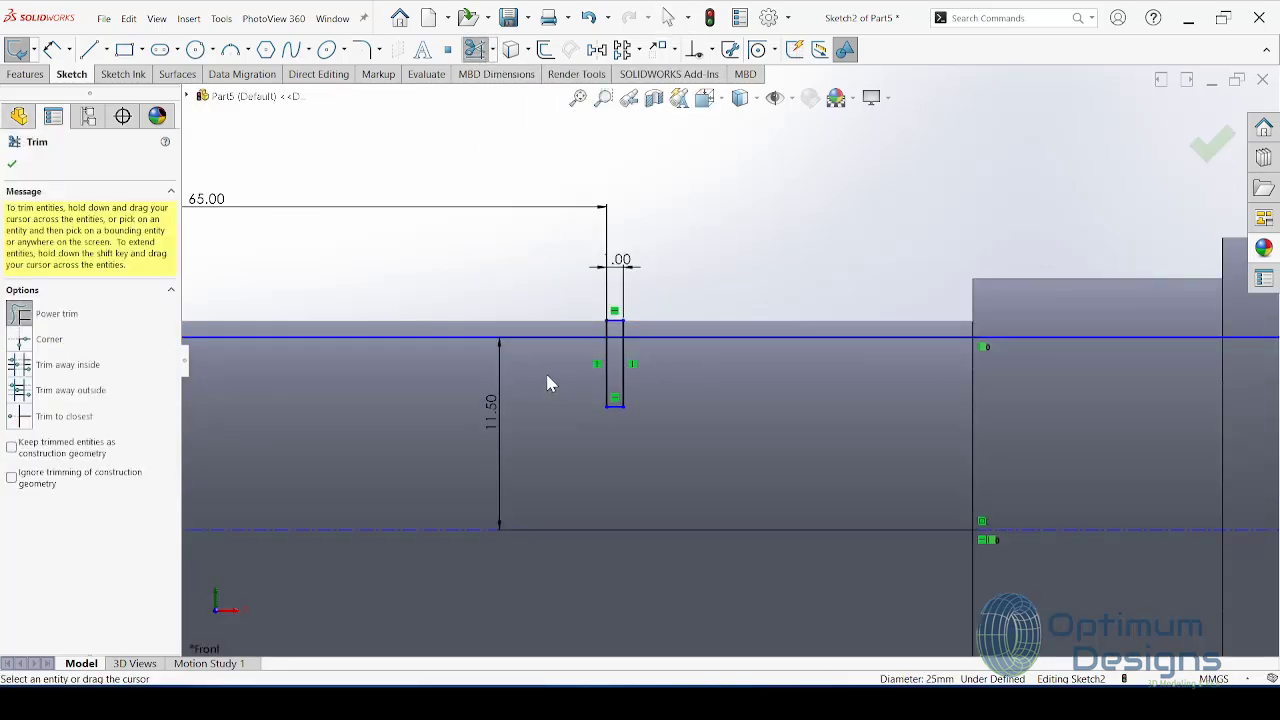
mouse_move(565, 371)
left_mouse_down()
mouse_move(614, 417)
mouse_move(575, 392)
left_mouse_up()
scroll(665, 421, "up", 2)
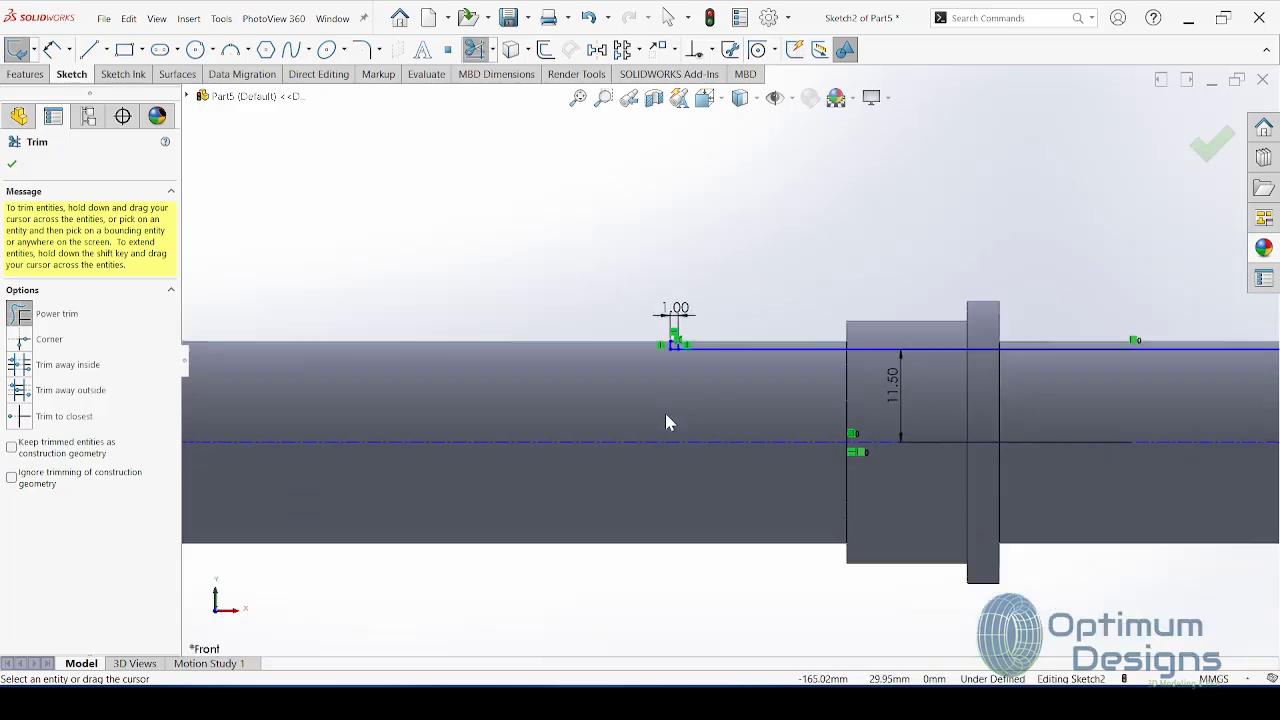
scroll(665, 413, "up", 2)
scroll(640, 405, "up", 1)
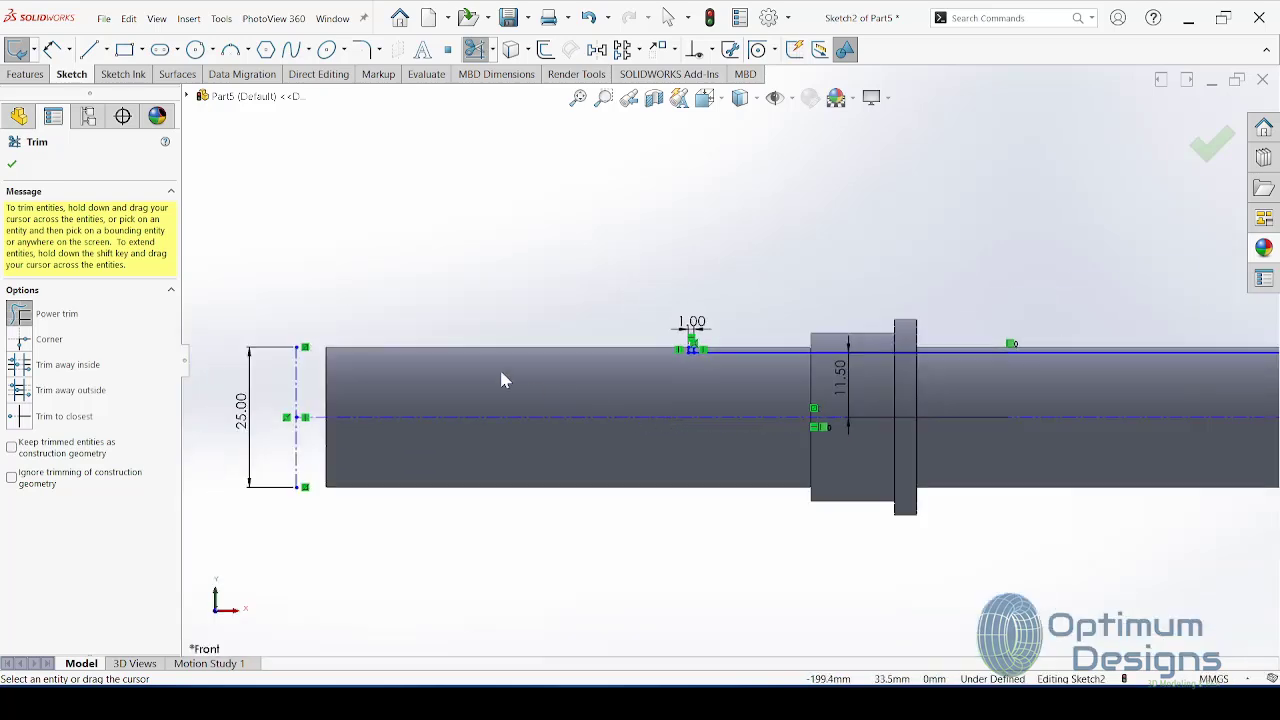
Step: Dimension the slot 65.00 mm from the shaft end
left_click(52, 49)
left_click(326, 348)
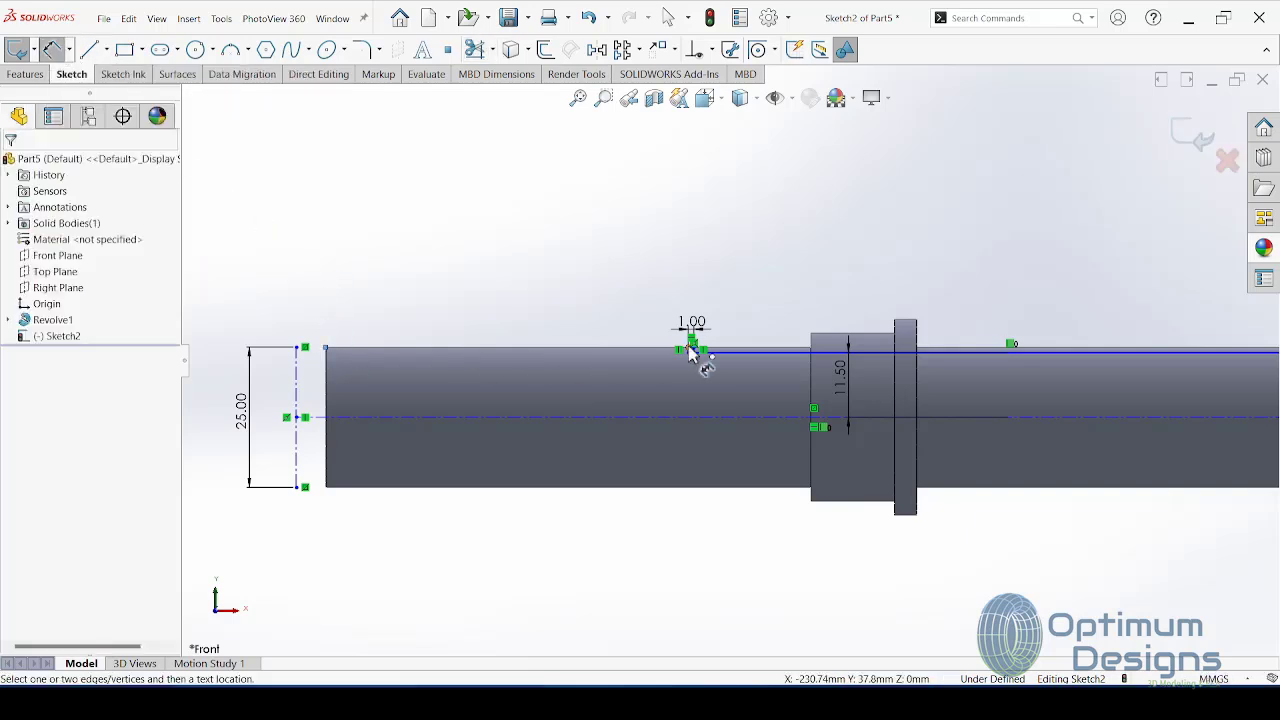
left_click(690, 350)
scroll(572, 343, "down", 2)
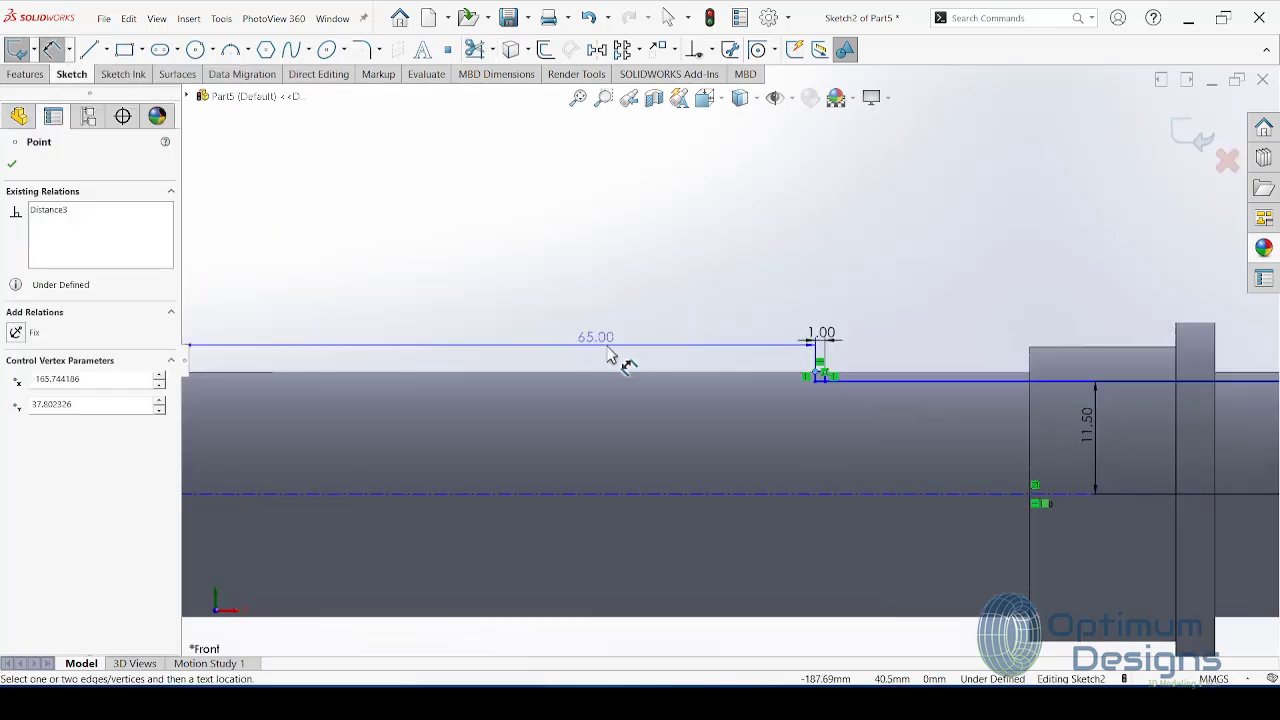
left_click(565, 348)
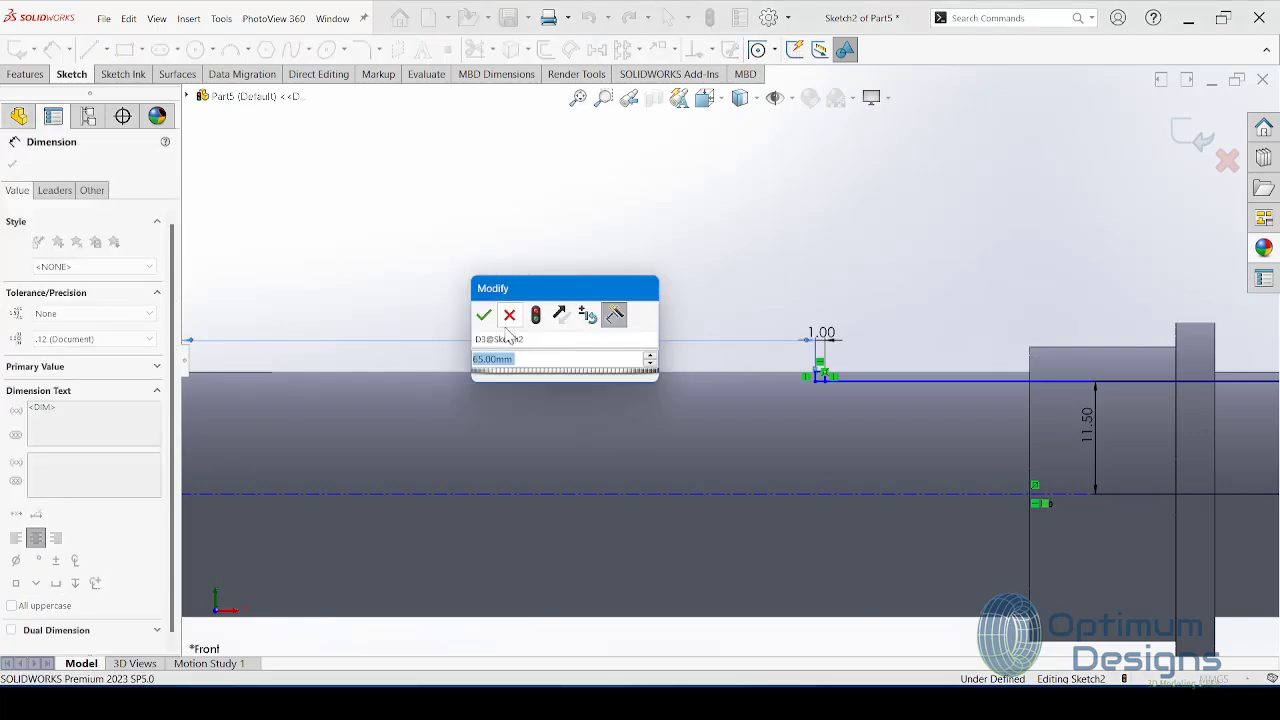
key("Return")
scroll(992, 415, "up", 3)
scroll(971, 366, "down", 3)
scroll(900, 355, "down", 3)
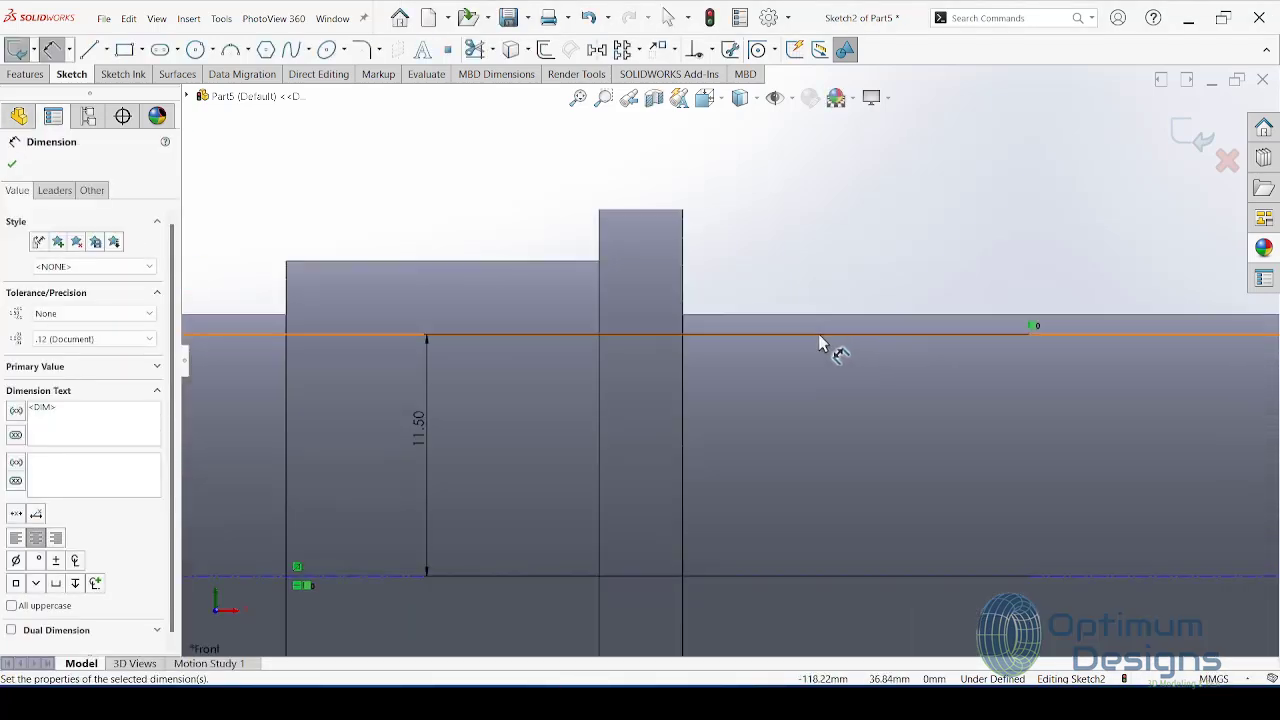
Step: Draw a small corner rectangle at the flange's right corner for the second groove
left_click(684, 315)
left_click(704, 335)
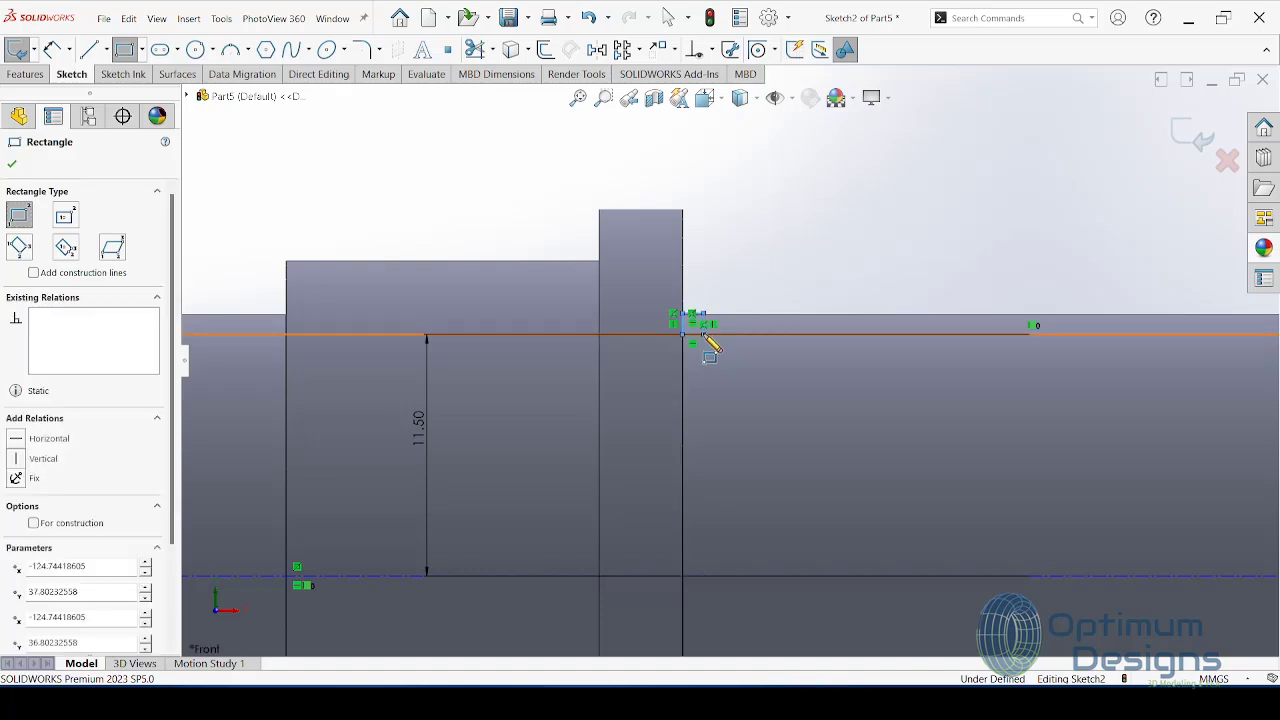
right_click(709, 346)
left_click(745, 341)
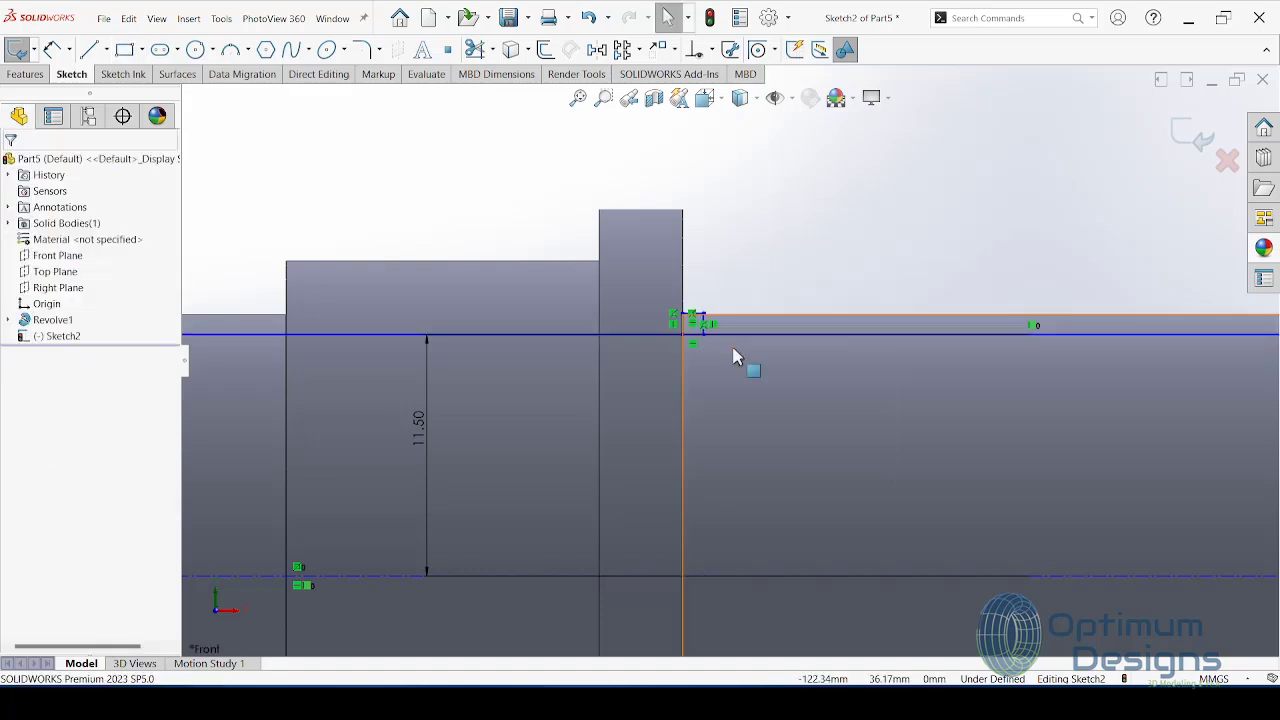
Step: Dimension the groove rectangle's width to 1.00 mm
left_click(53, 51)
left_click(699, 320)
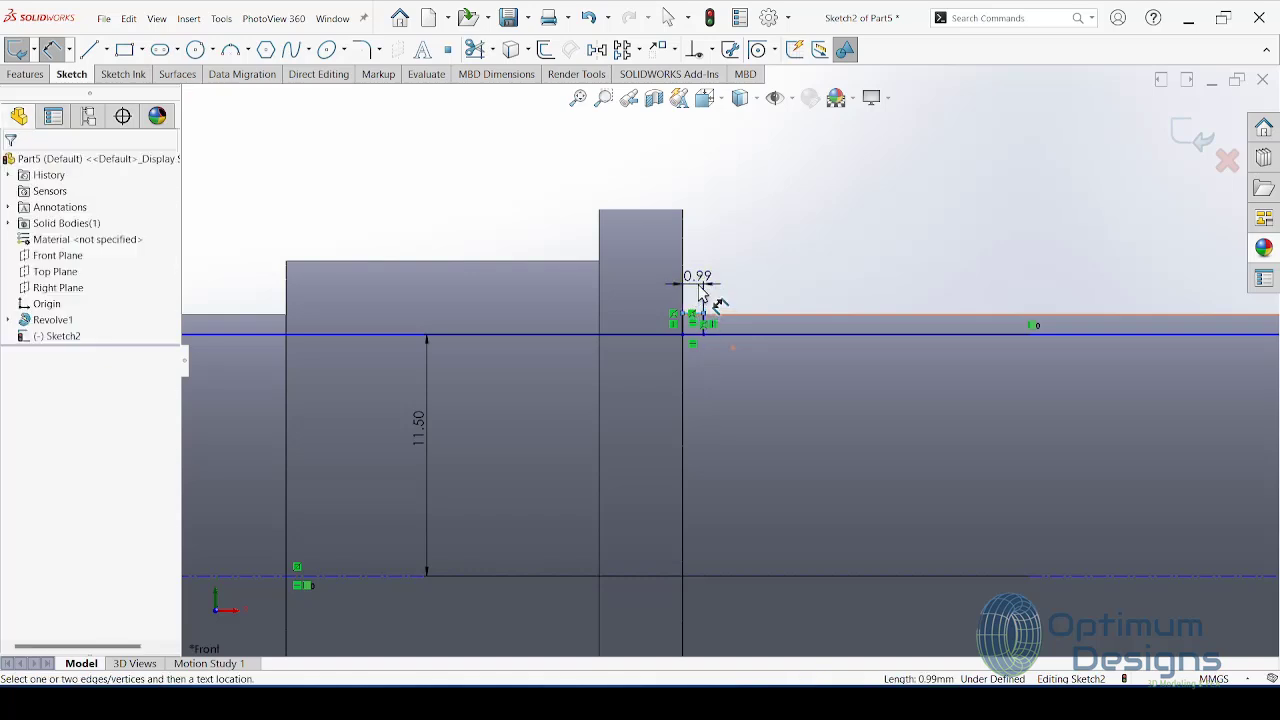
left_click(699, 284)
key("Return")
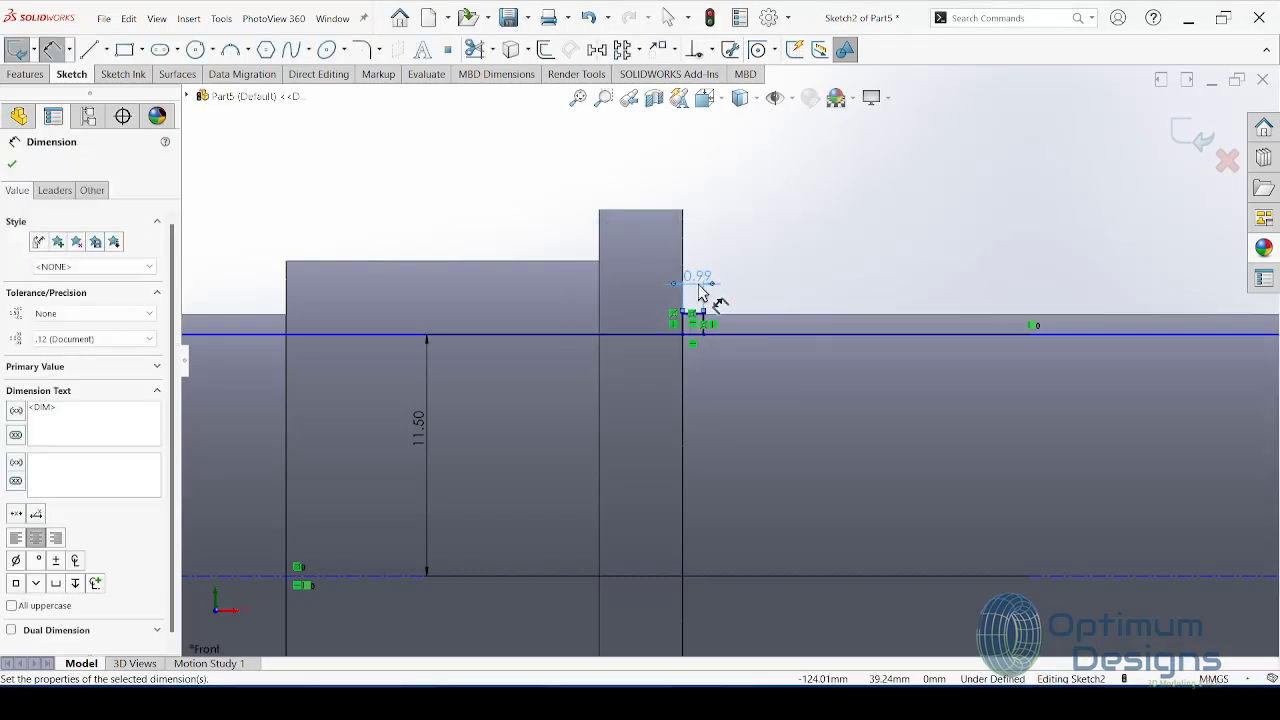
scroll(760, 325, "up", 2)
scroll(795, 328, "up", 1)
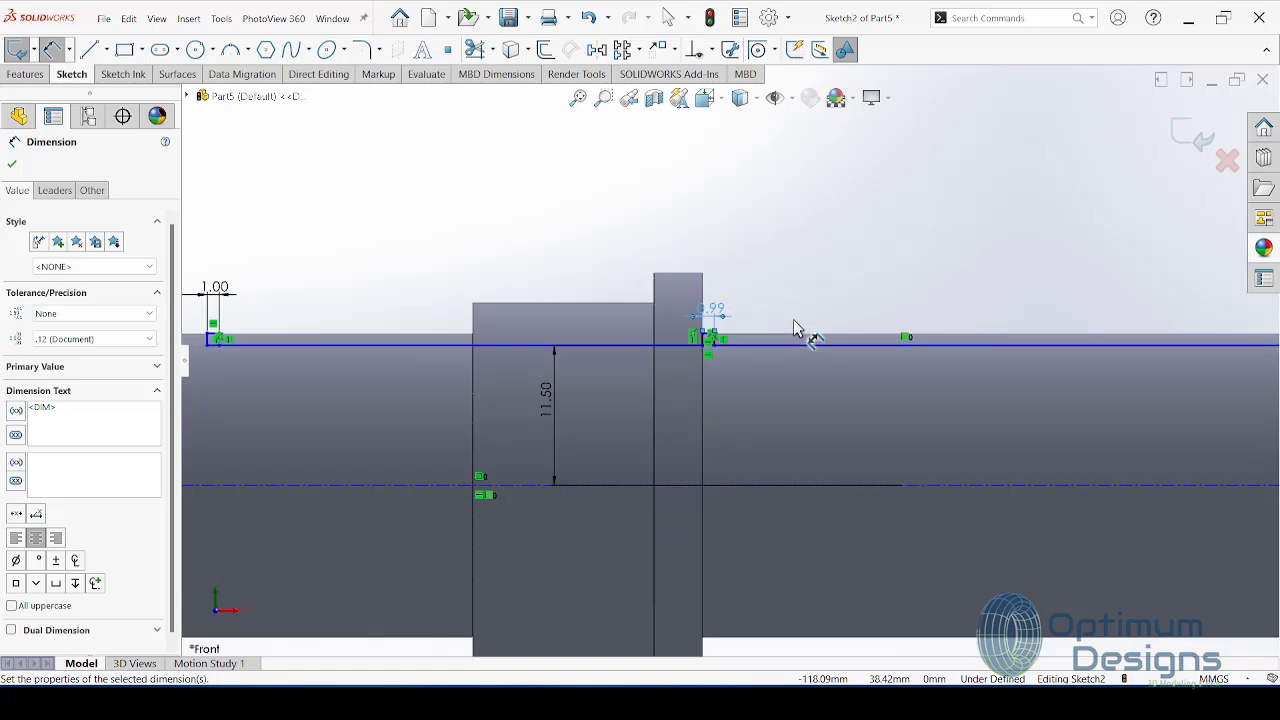
scroll(762, 322, "down", 3)
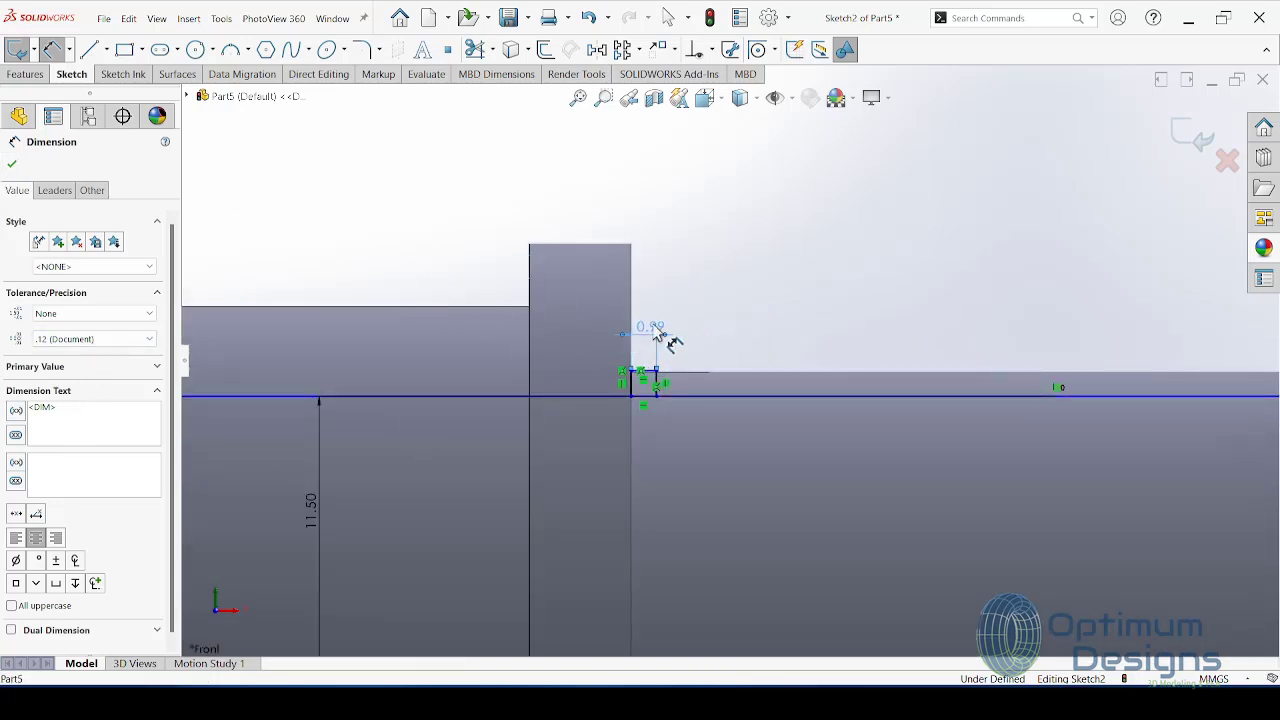
left_click(13, 167)
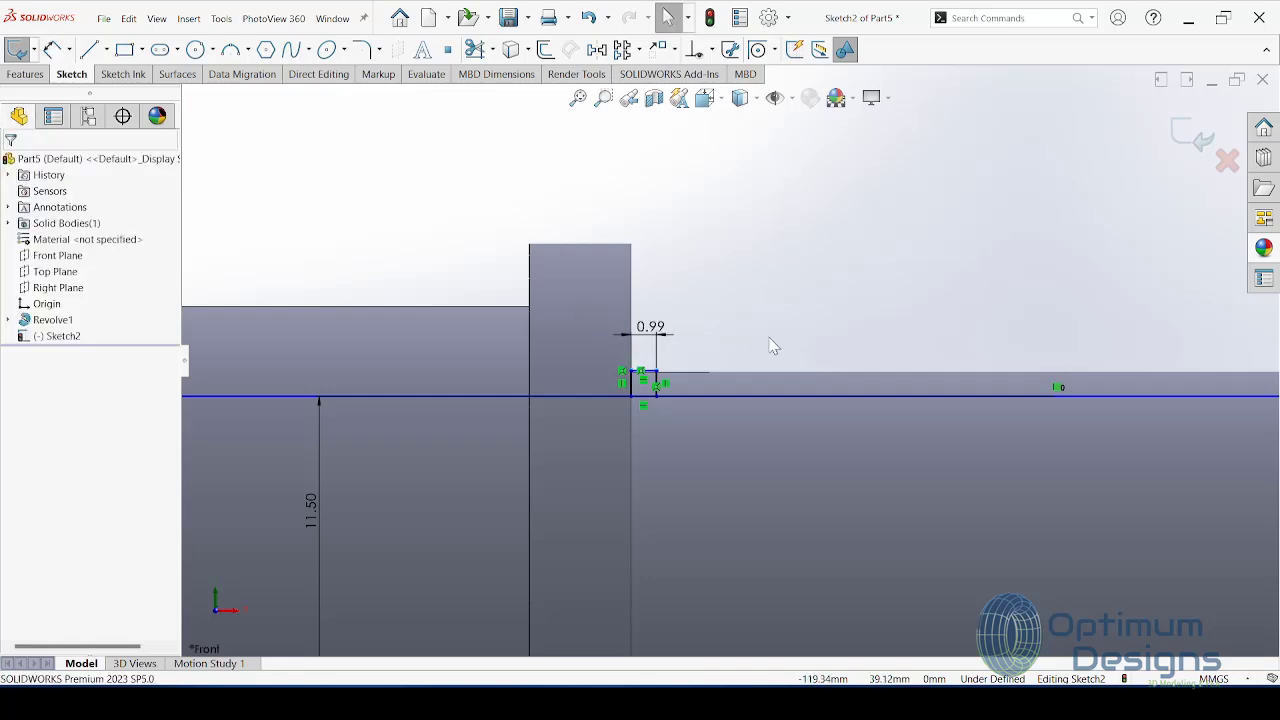
double_click(651, 327)
type("1")
key("Return")
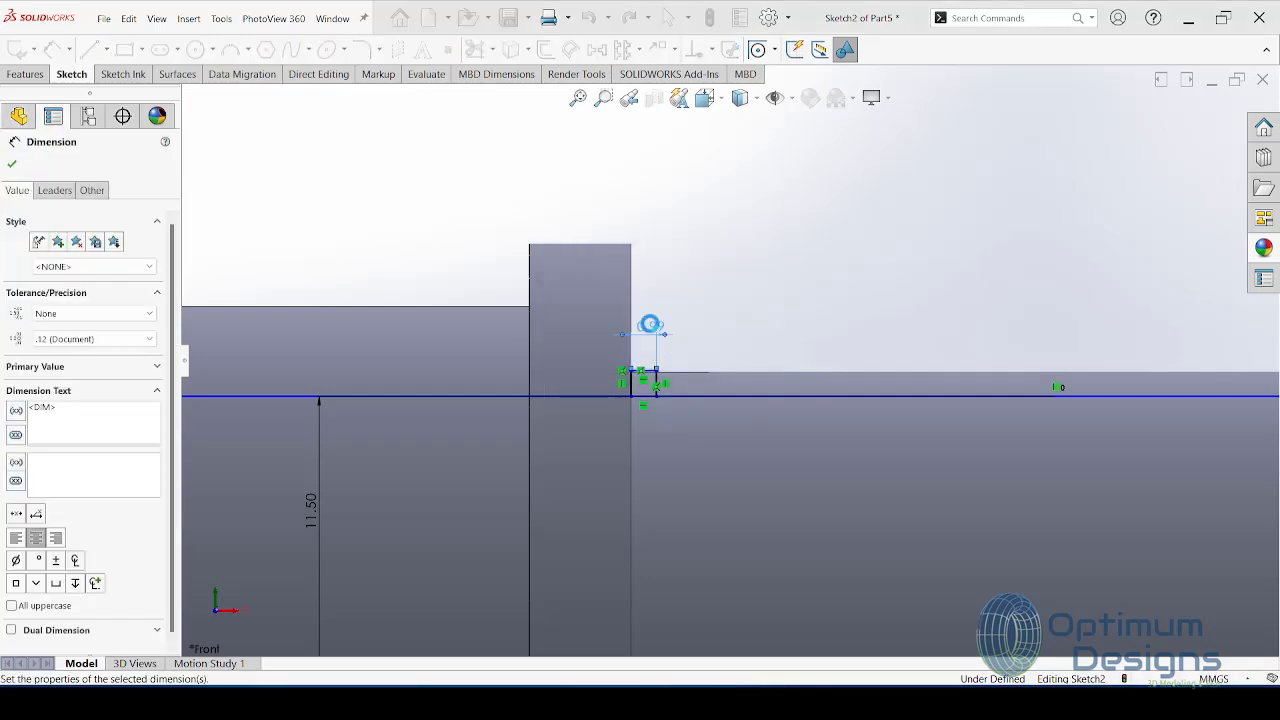
scroll(670, 338, "up", 2)
scroll(676, 340, "up", 3)
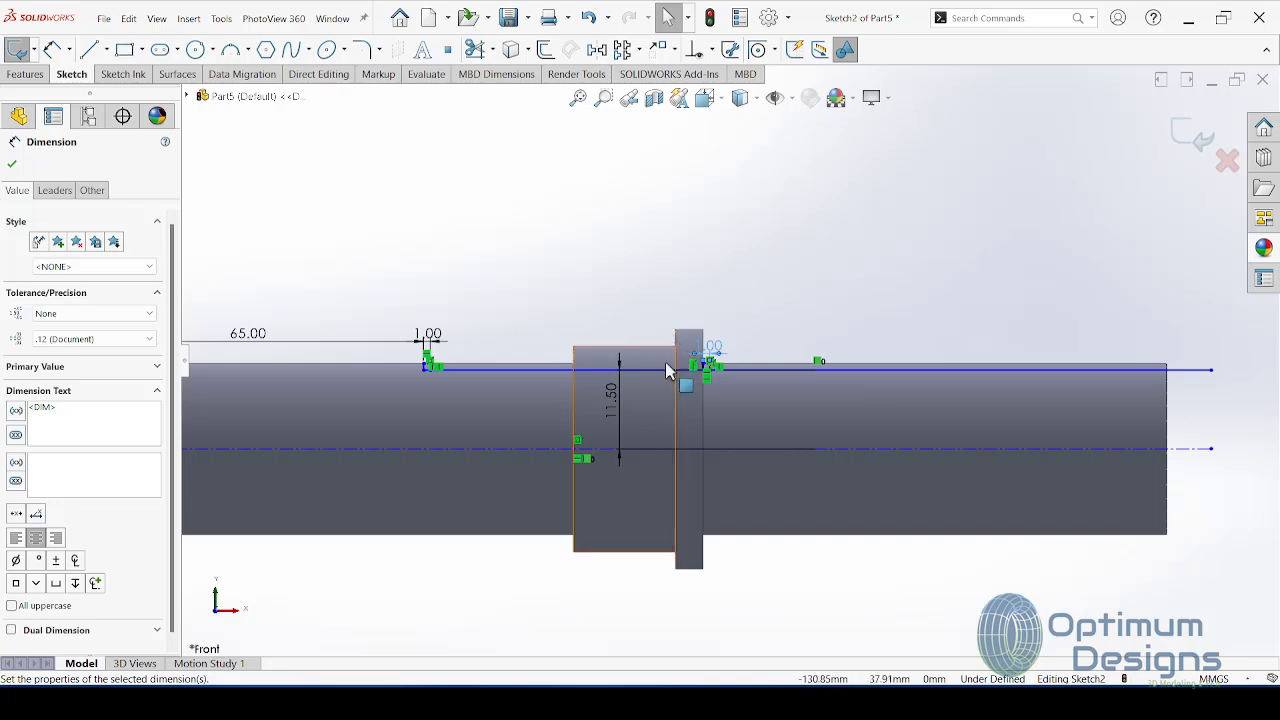
scroll(760, 382, "down", 2)
scroll(746, 378, "down", 3)
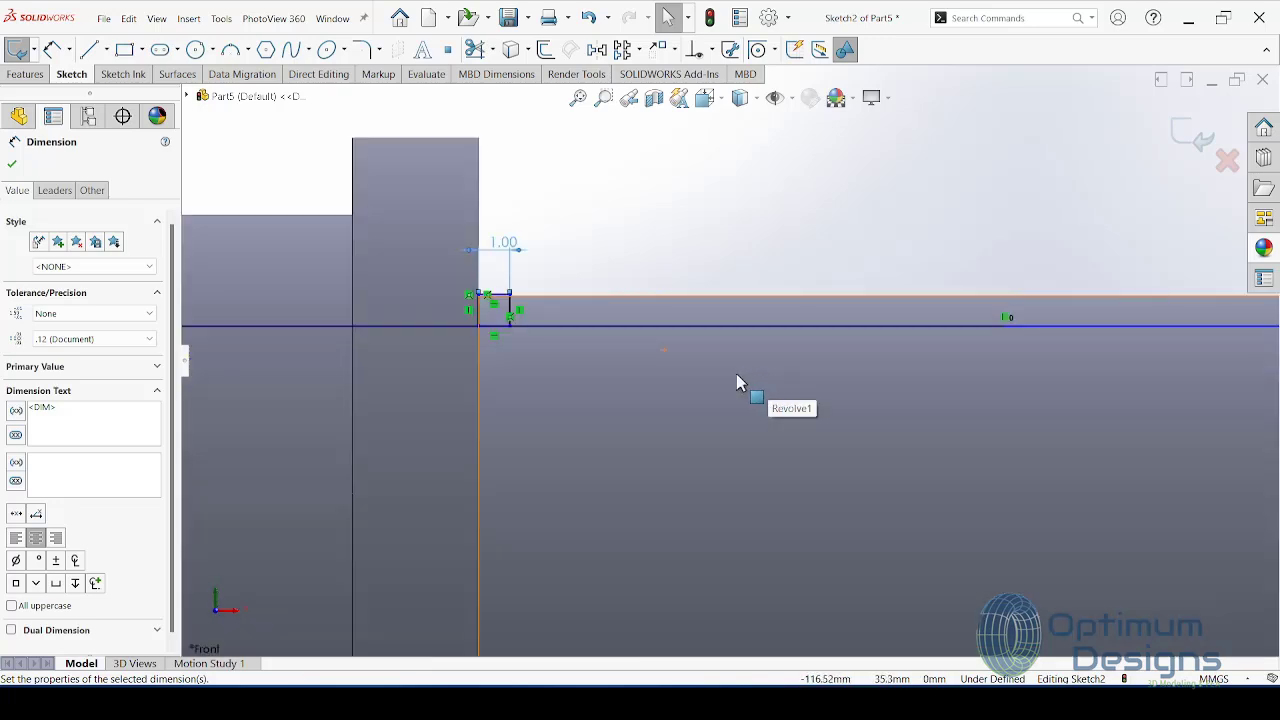
Step: Power Trim the excess 11.50 offset line across the flange and realign the groove's vertical line
left_click(475, 49)
left_click_drag(358, 391, 395, 299)
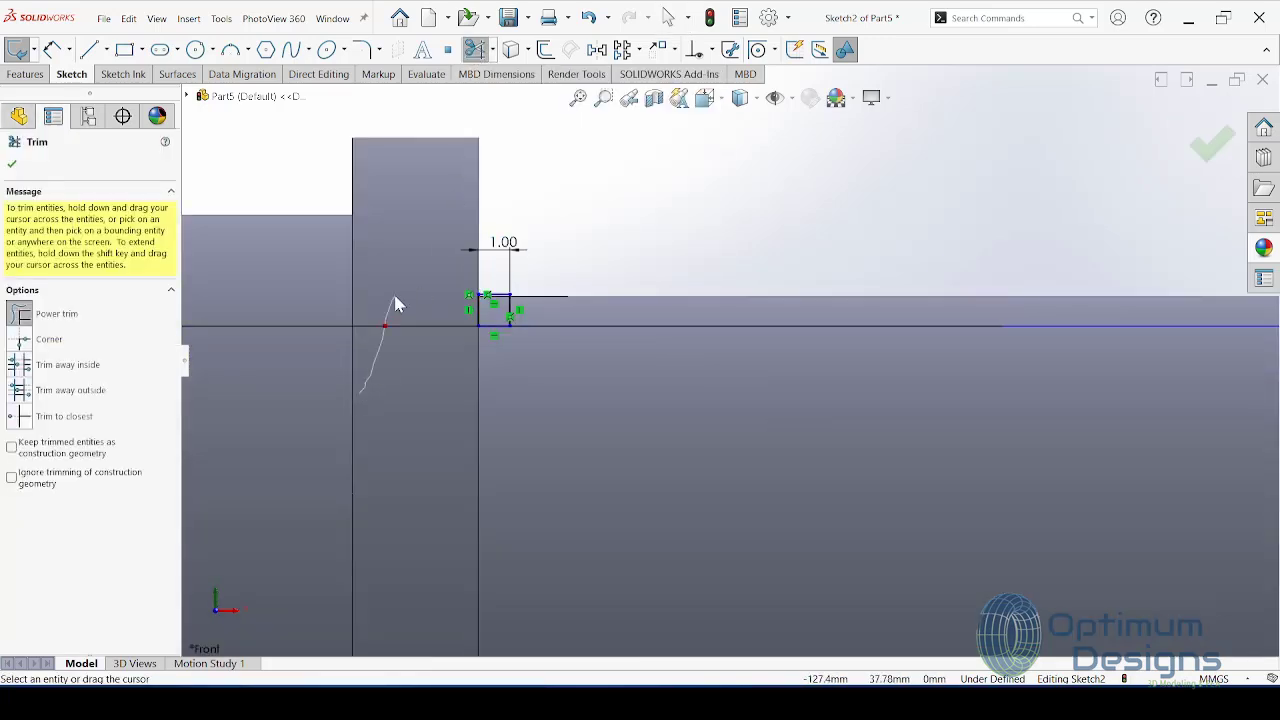
mouse_move(643, 381)
left_mouse_down()
mouse_move(674, 291)
mouse_move(679, 411)
left_mouse_up()
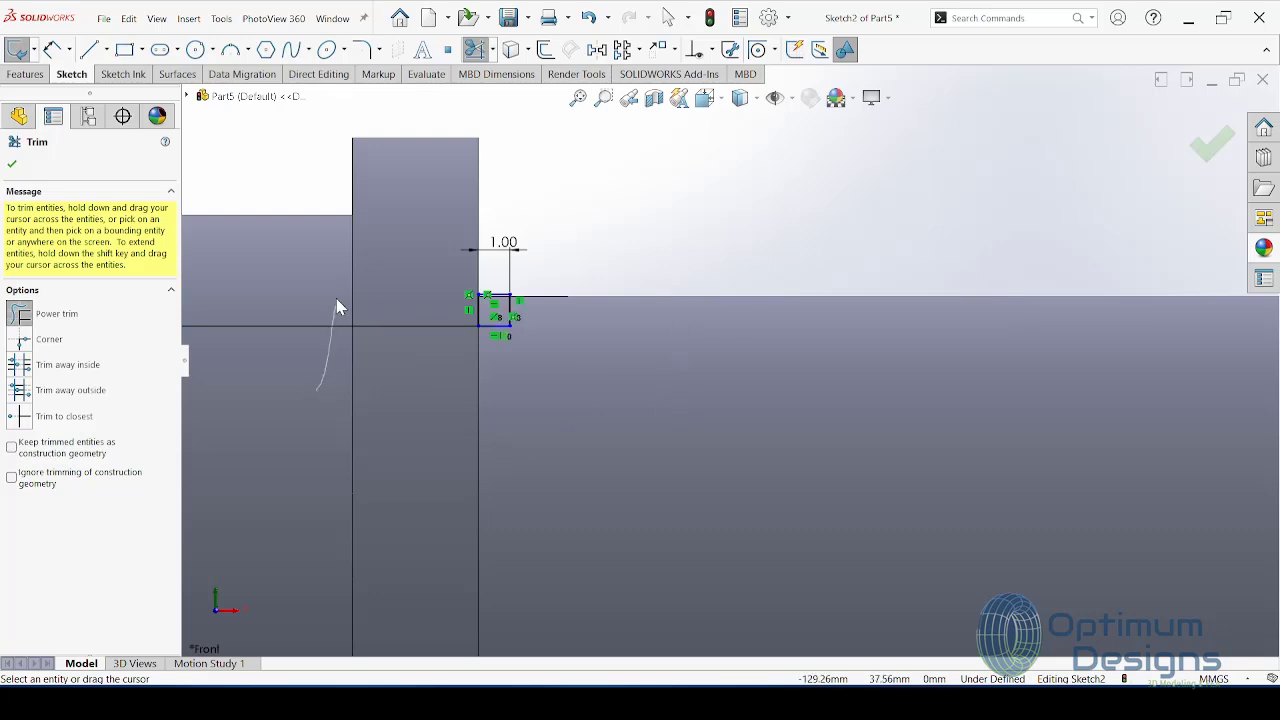
scroll(336, 300, "up", 2)
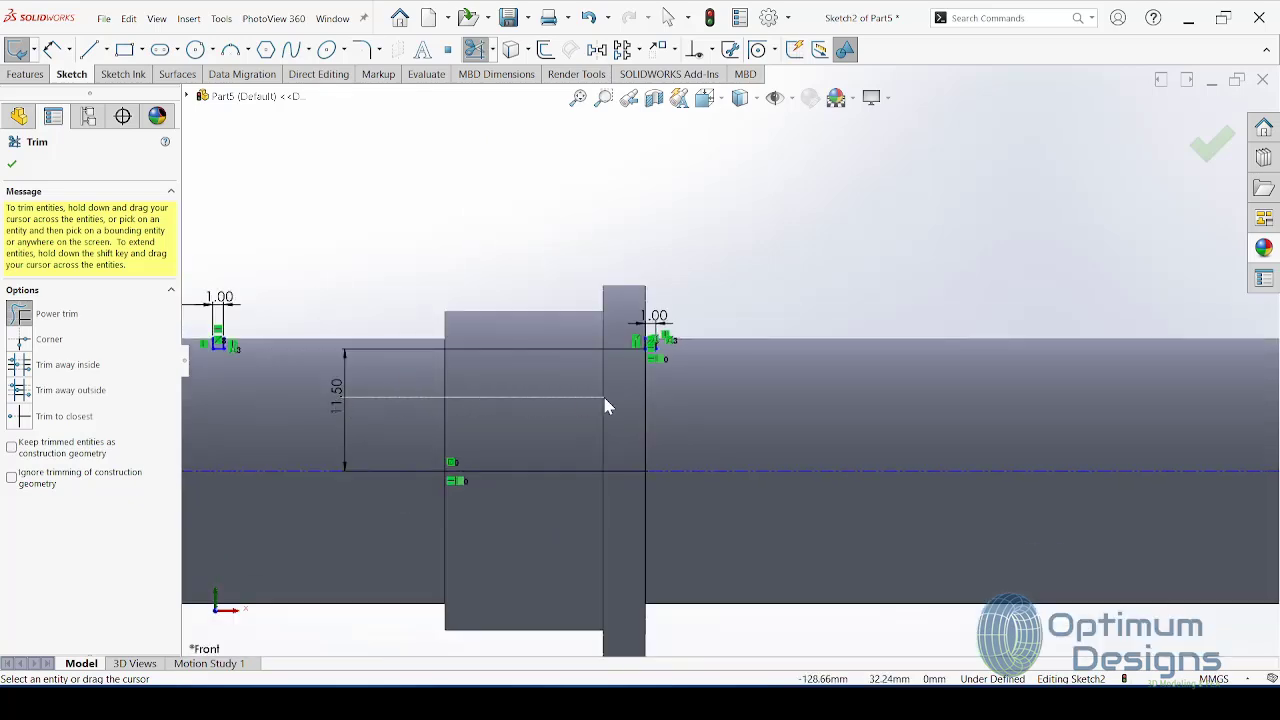
left_click(11, 161)
left_click_drag(345, 420, 679, 398)
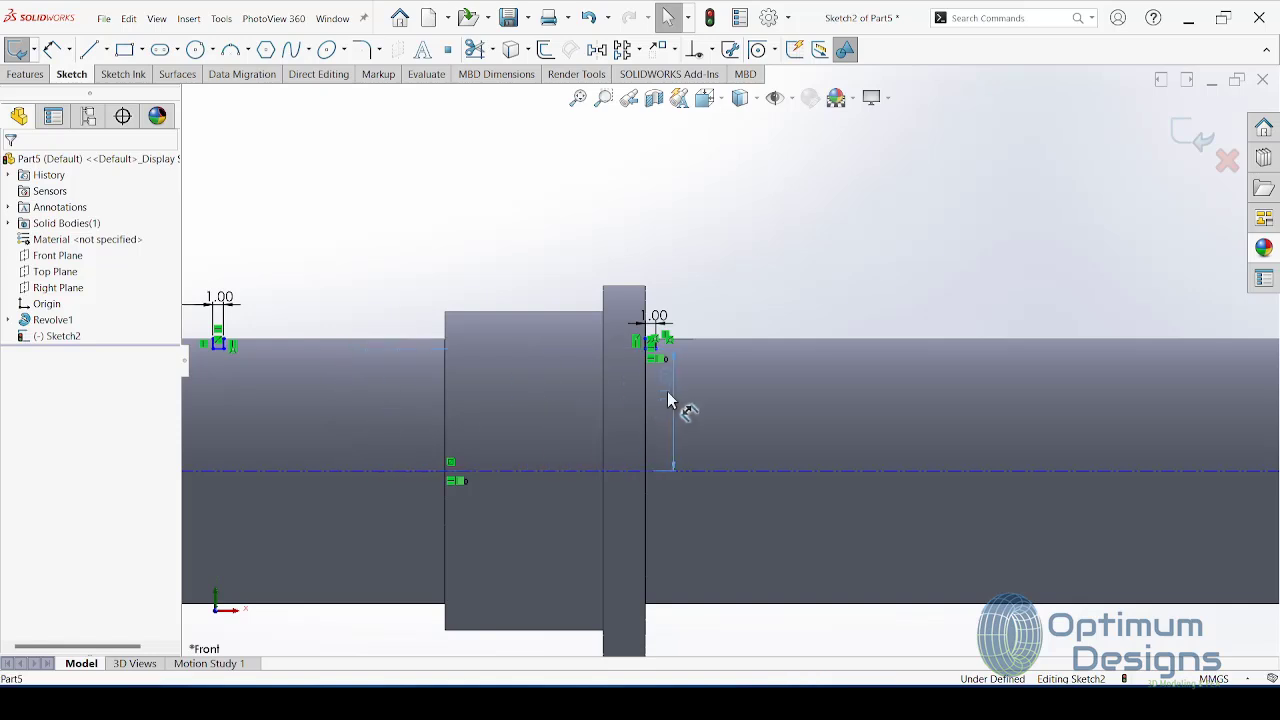
left_click(679, 398)
scroll(700, 380, "up", 3)
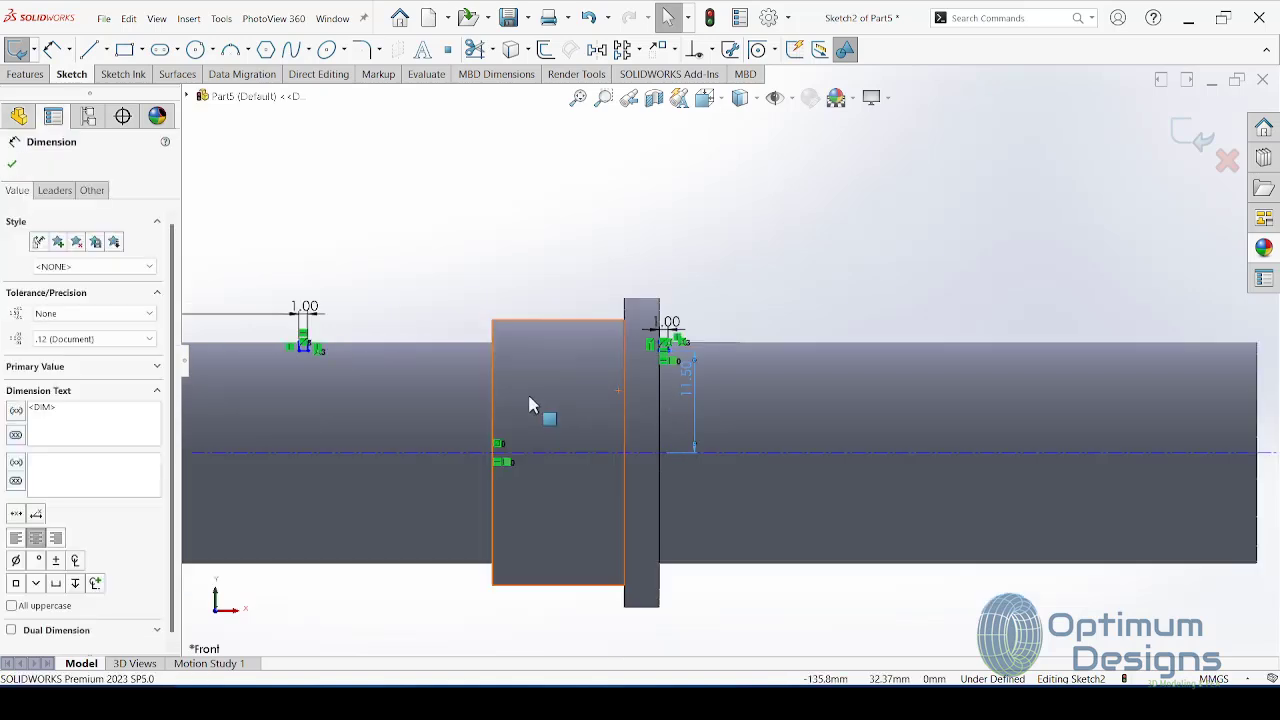
left_click(30, 75)
Step: Revolve-cut both 1 mm groove profiles 360° around the centreline axis
left_click(206, 49)
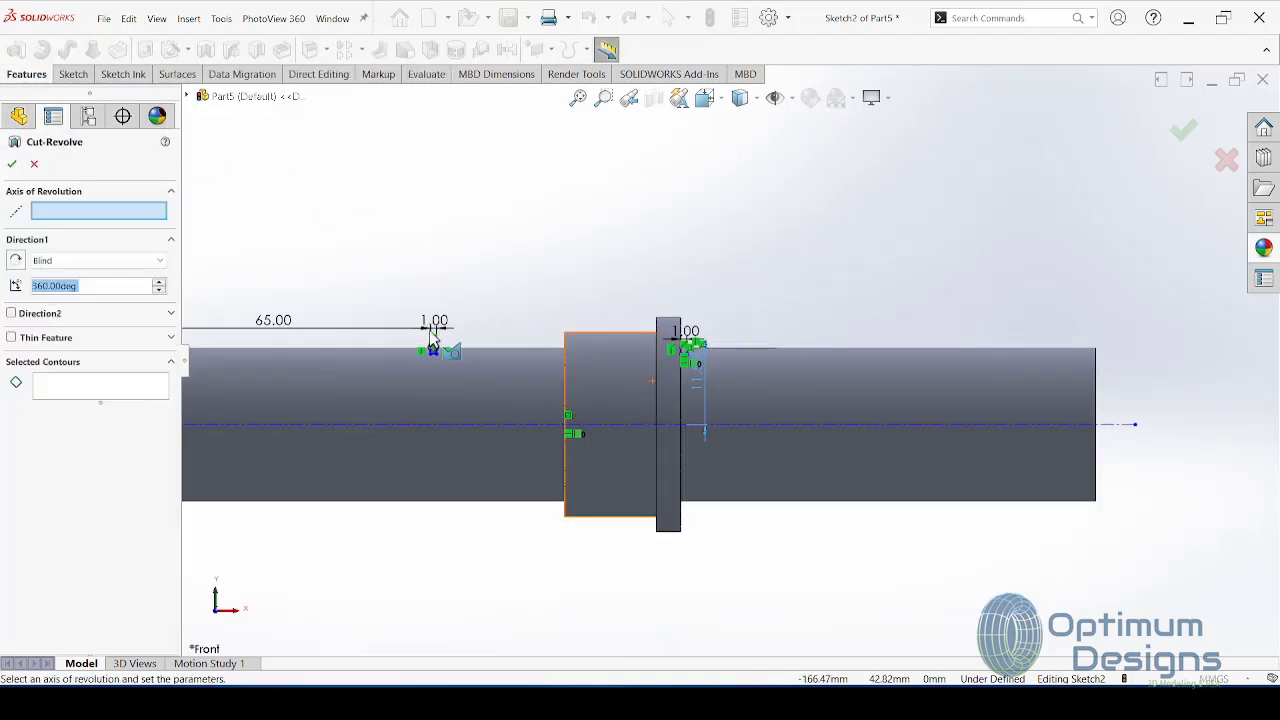
left_click(479, 424)
scroll(440, 385, "down", 3)
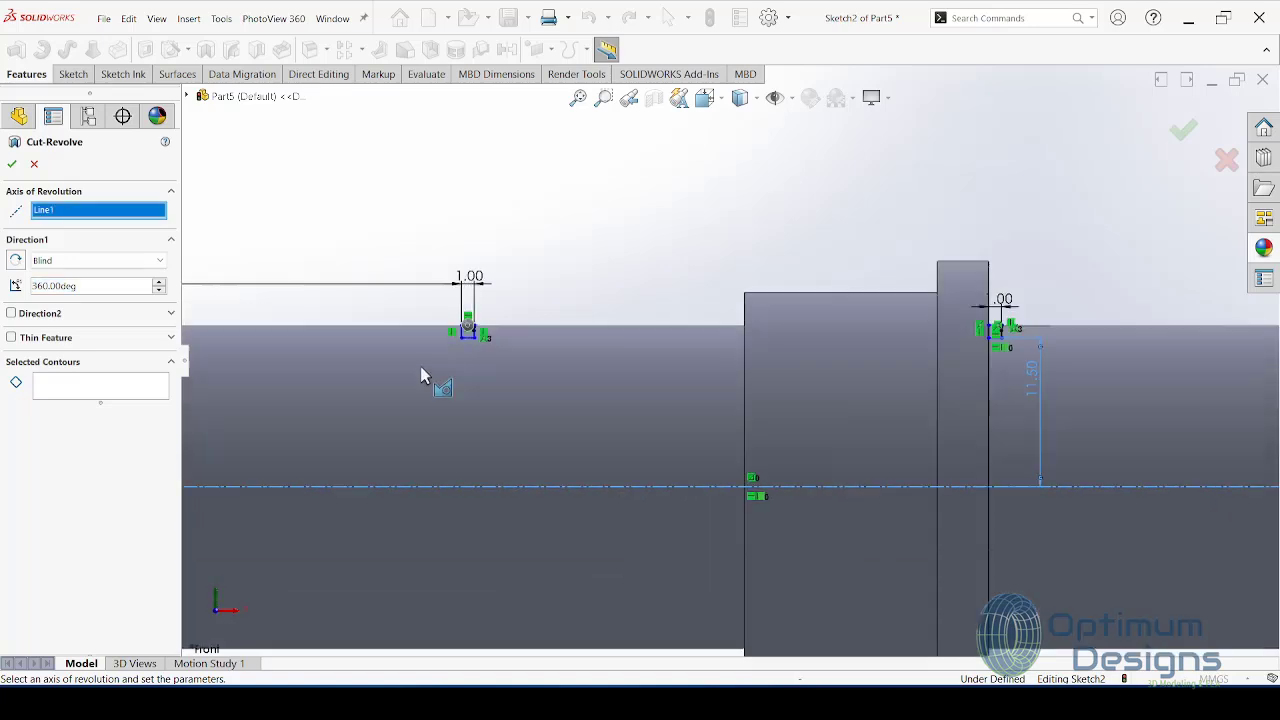
left_click(100, 397)
scroll(530, 318, "down", 5)
left_click(525, 345)
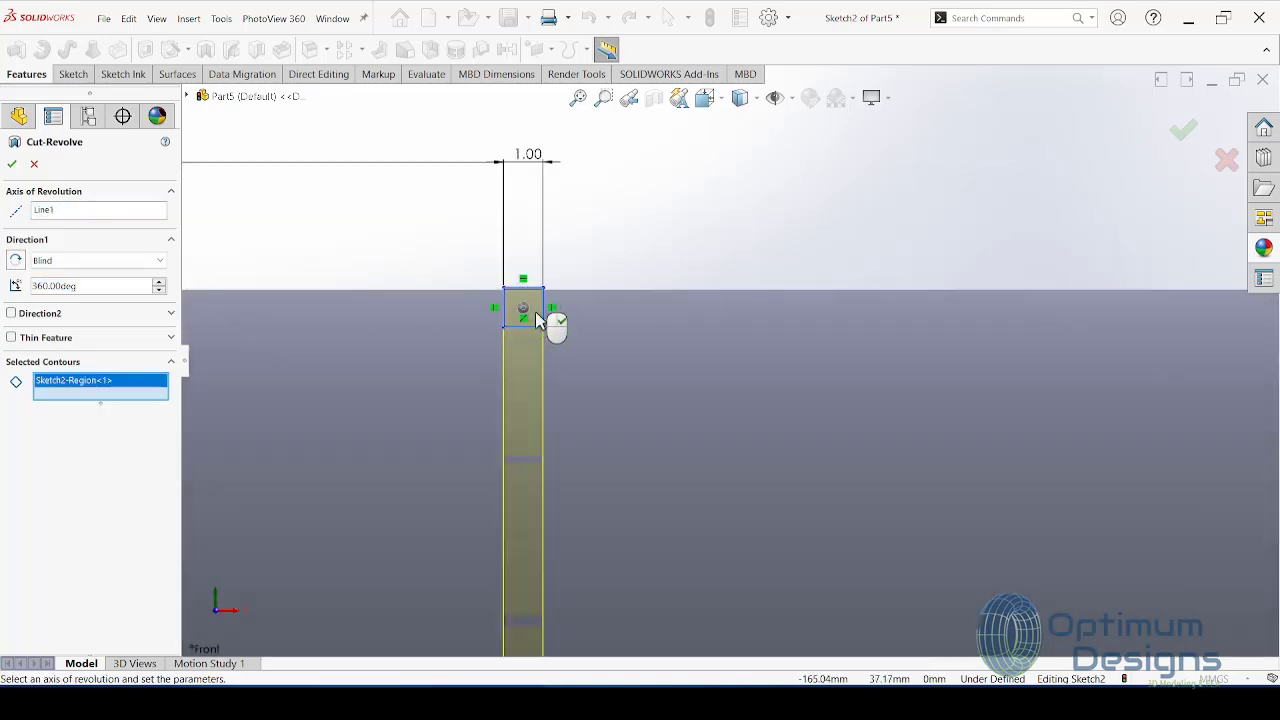
scroll(720, 350, "up", 5)
scroll(1097, 340, "up", 3)
scroll(802, 352, "down", 6)
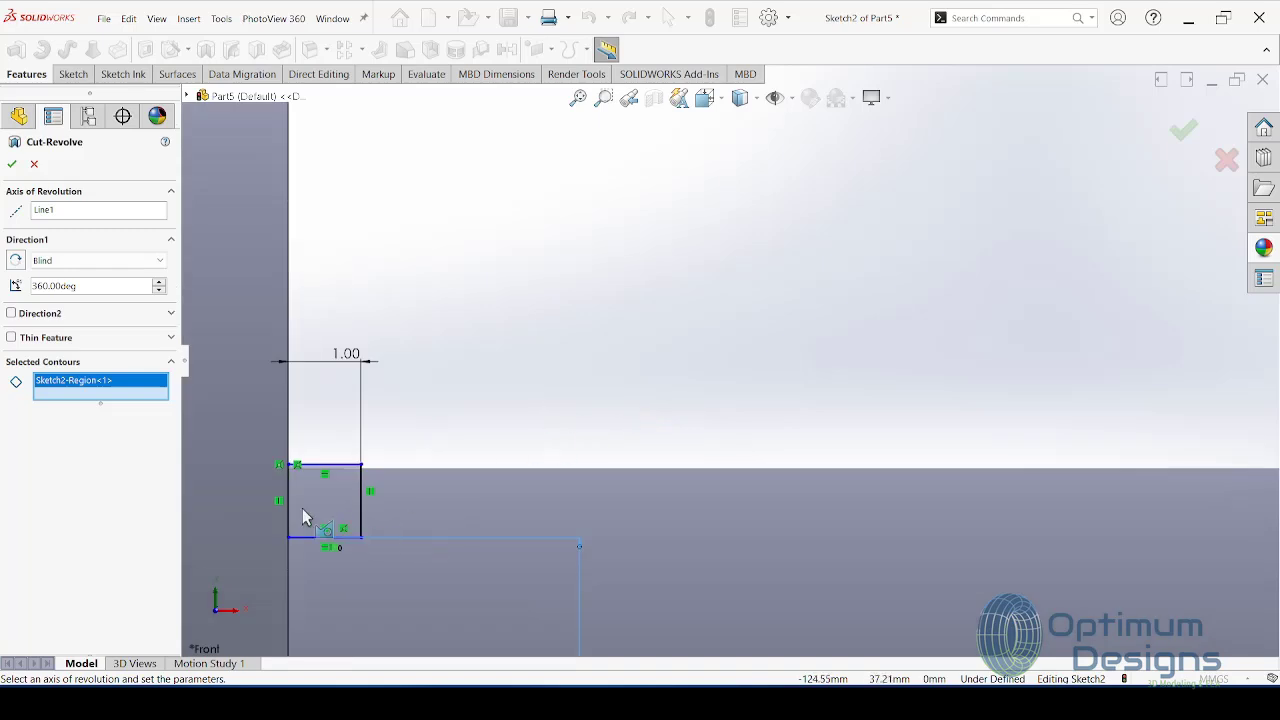
left_click(302, 508)
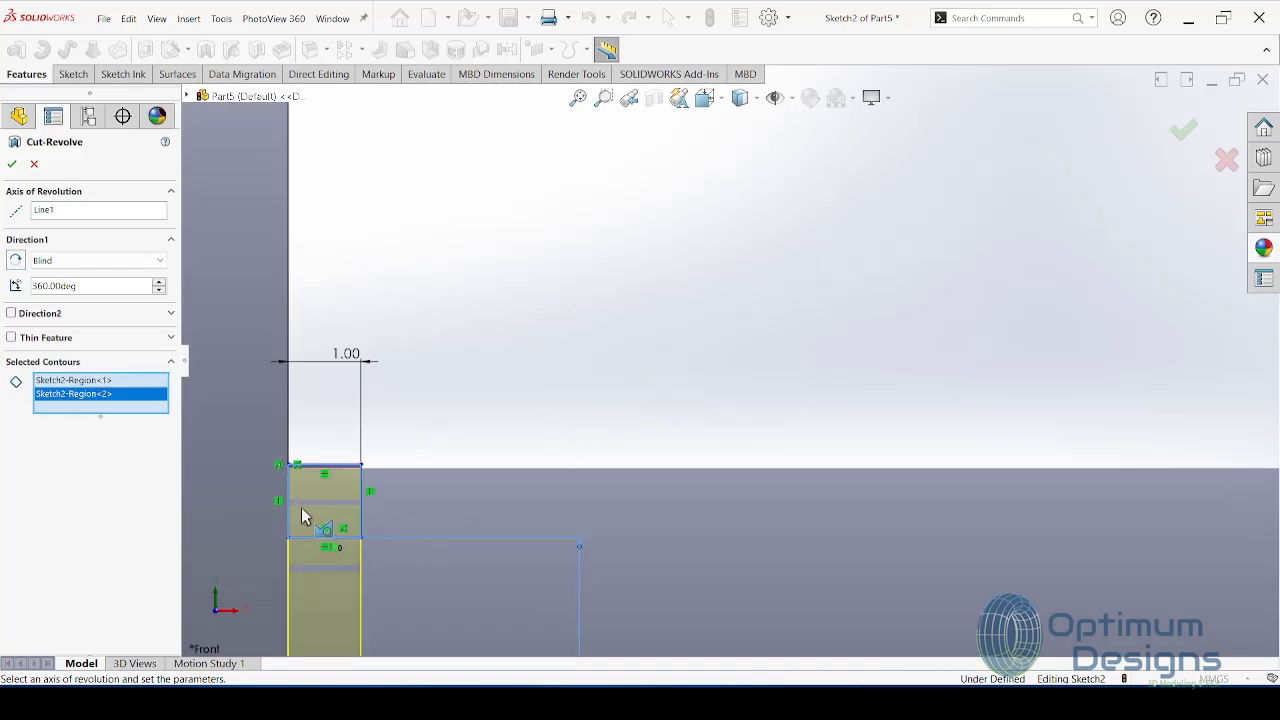
left_click(11, 165)
Step: Zoom out and orbit the shaft to show its left end face
scroll(489, 340, "up", 3)
scroll(644, 343, "up", 2)
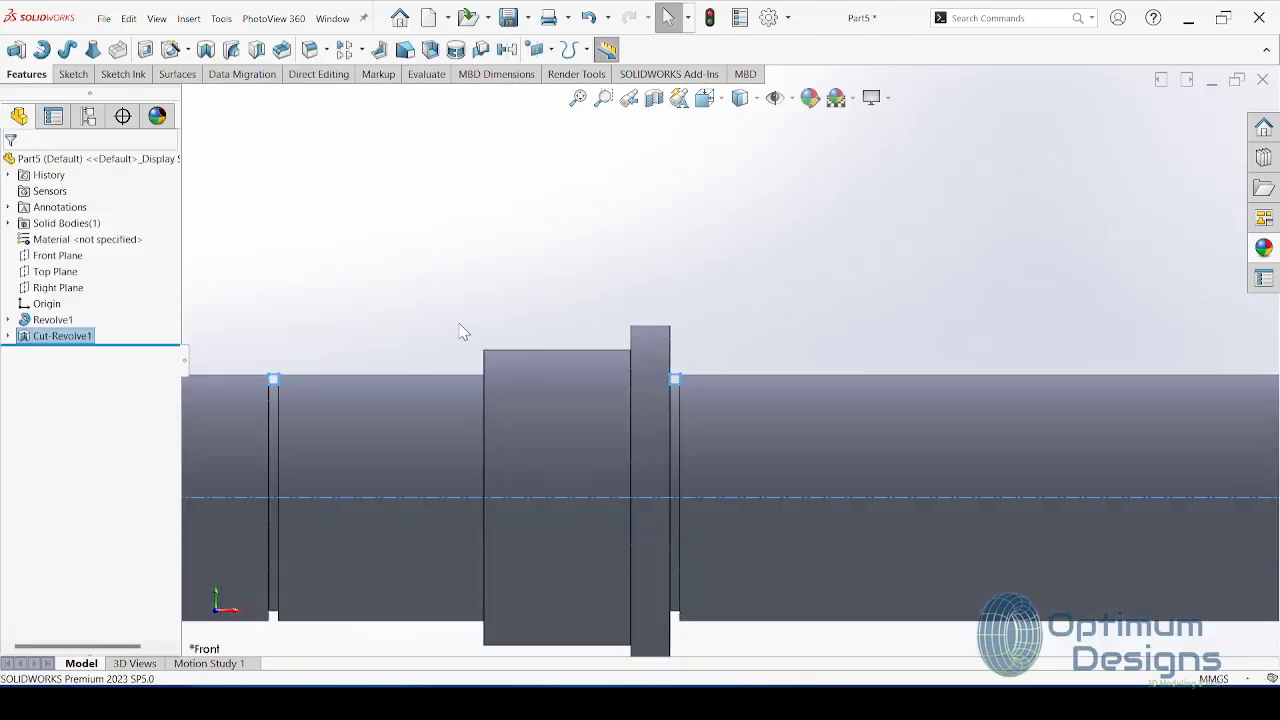
scroll(457, 329, "up", 2)
scroll(437, 343, "up", 1)
scroll(670, 360, "up", 1)
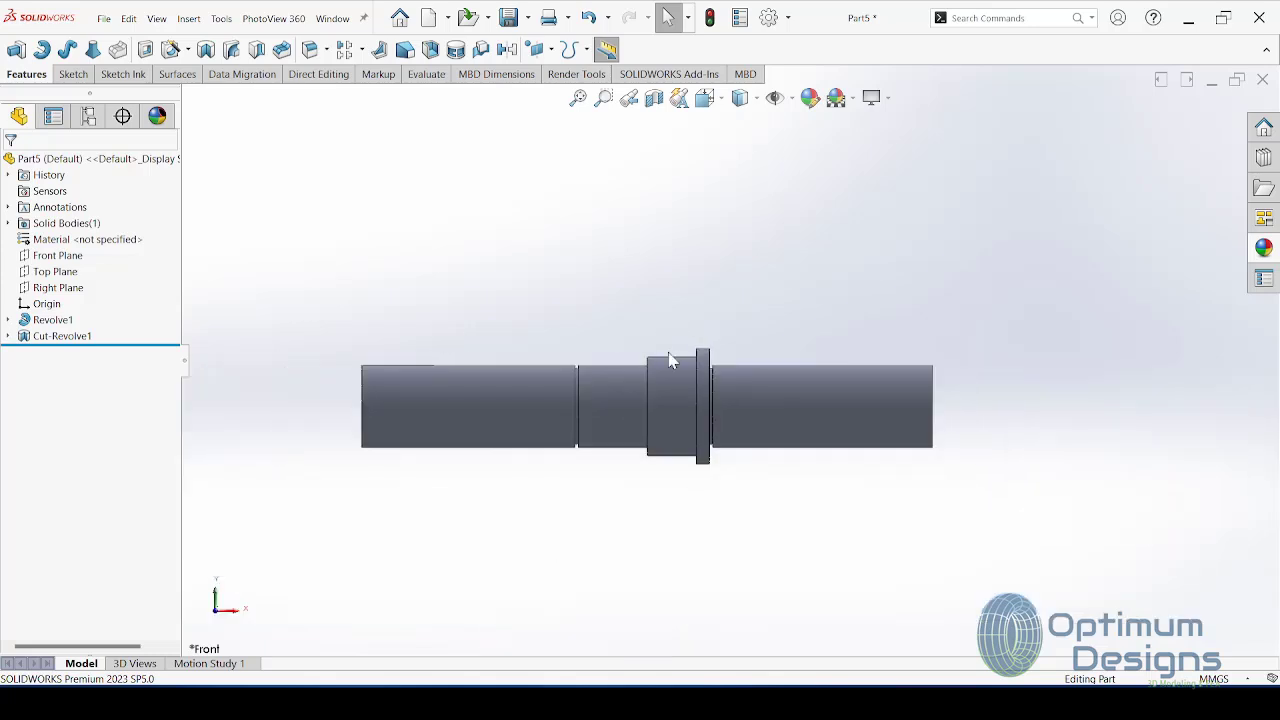
middle_click_drag(670, 360, 731, 366)
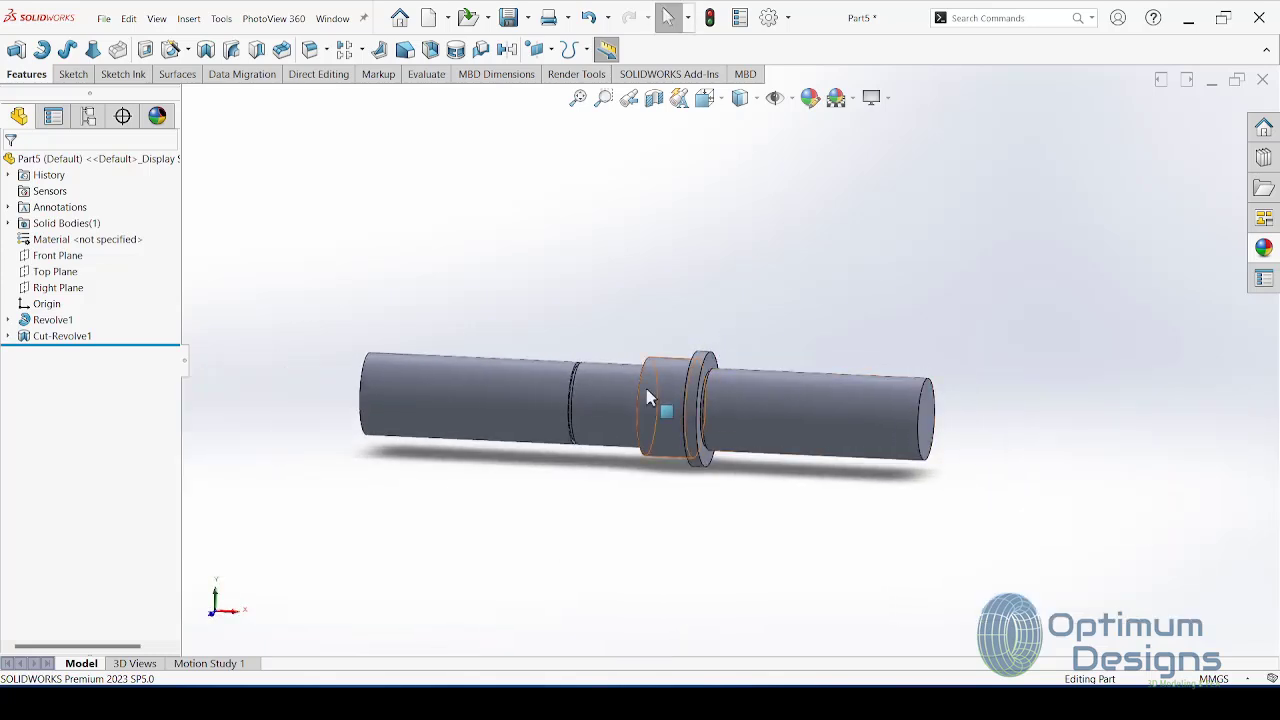
middle_click_drag(646, 397, 663, 406)
Step: Start a new sketch on the shaft's end face, viewed normal to it
right_click(410, 405)
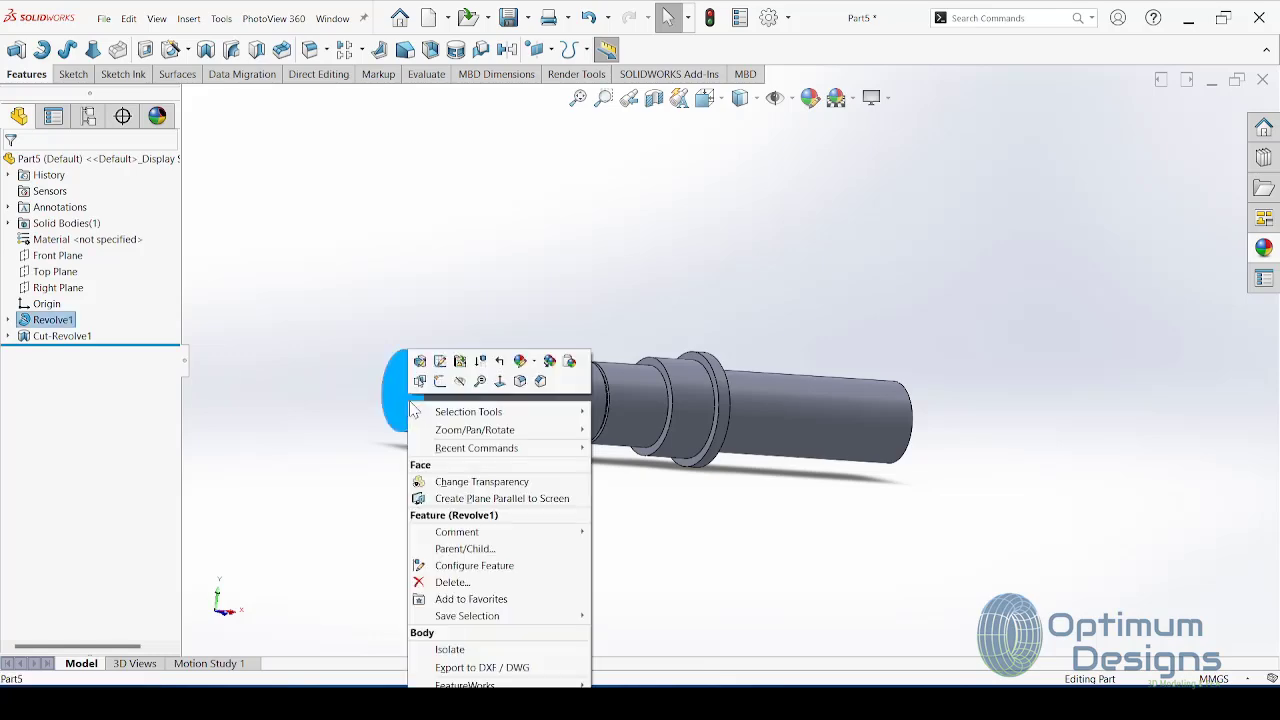
left_click(500, 380)
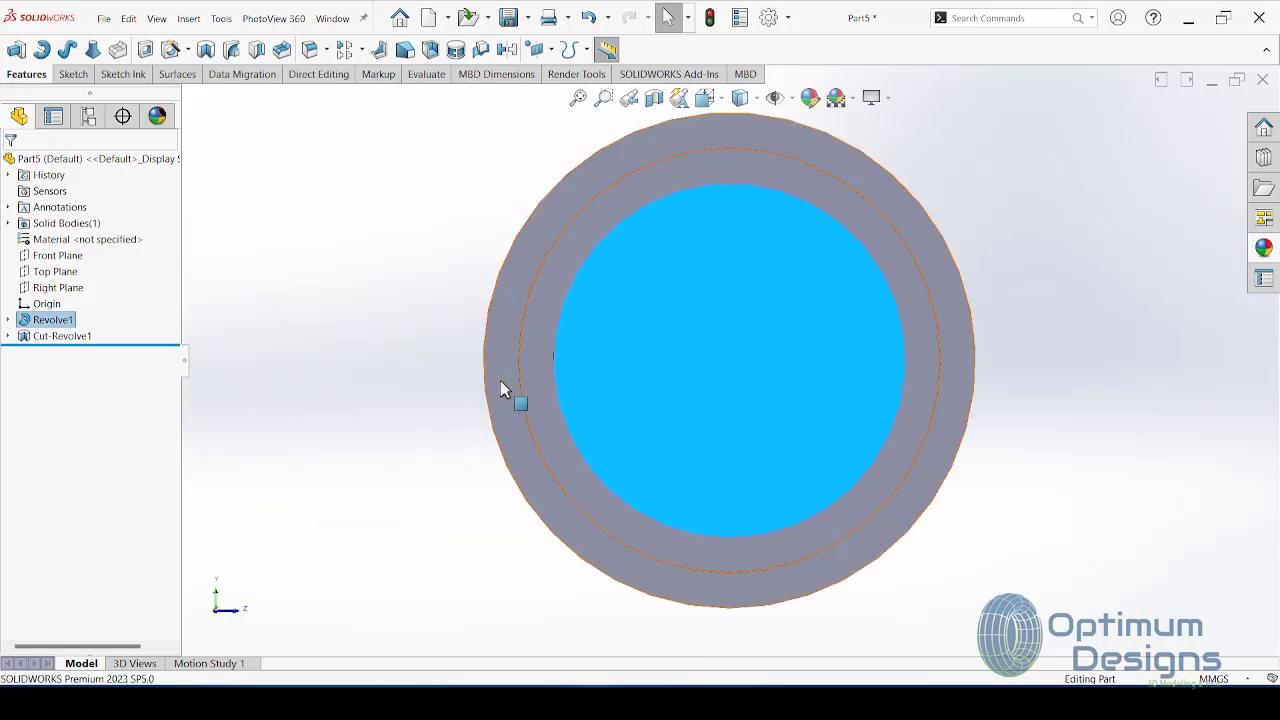
right_click(812, 190)
left_click(825, 163)
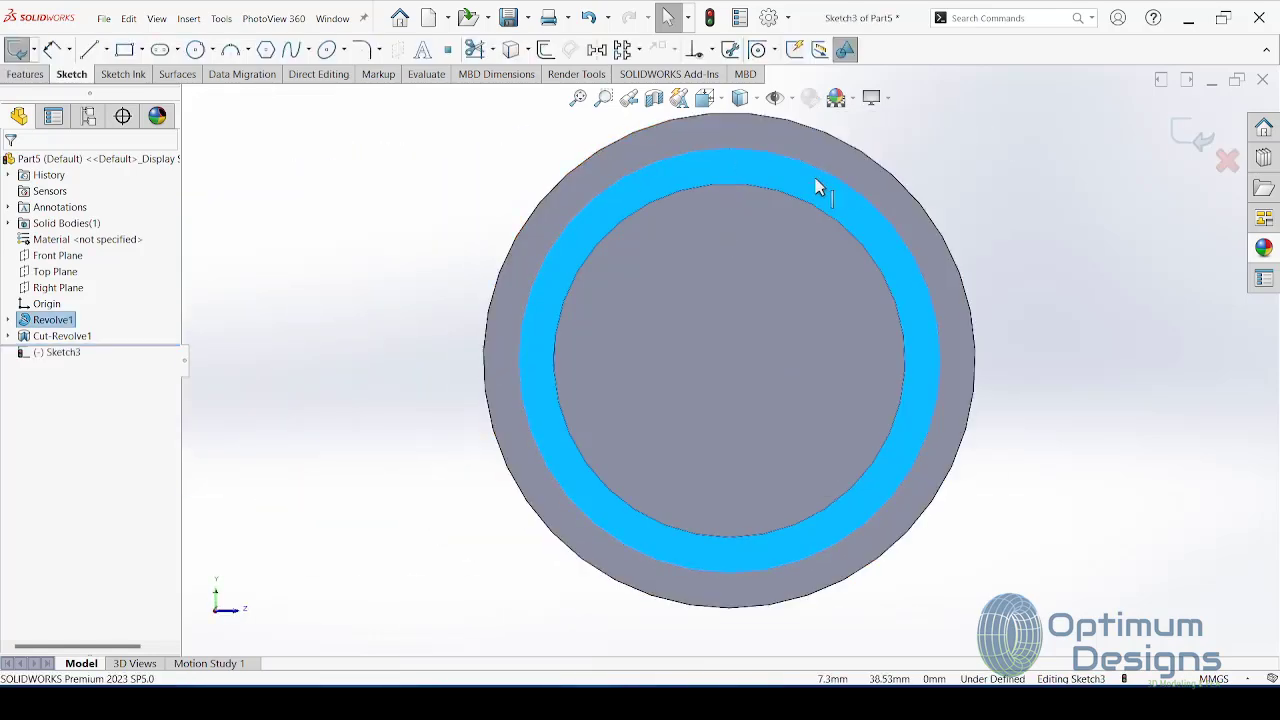
Step: Draw a vertical construction centerline across the end circle from top to bottom
left_click(106, 49)
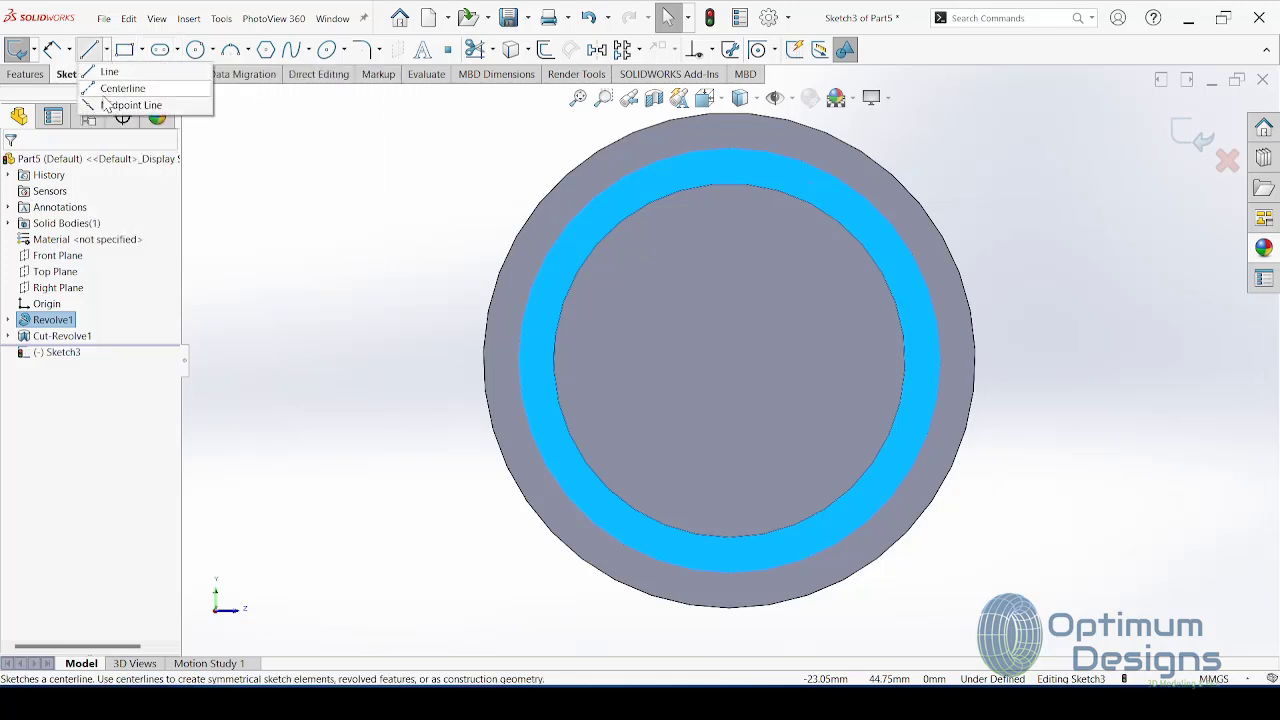
left_click(104, 89)
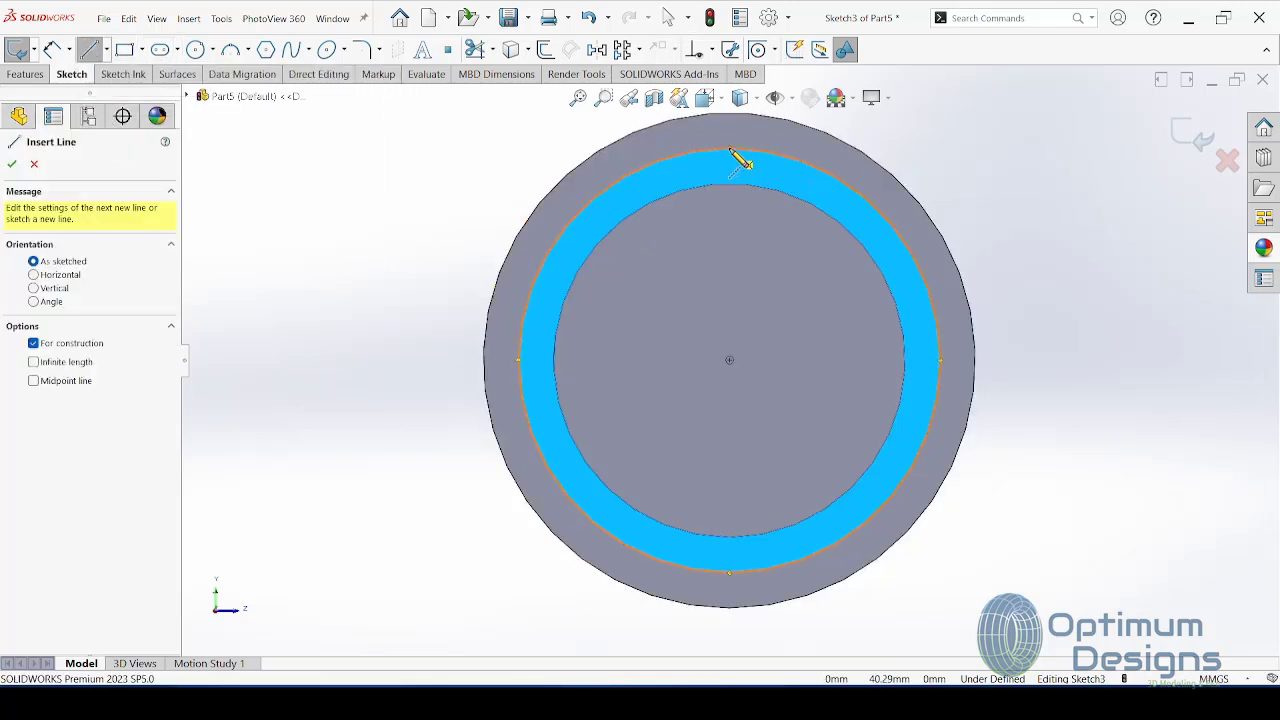
left_click(729, 148)
left_click(729, 567)
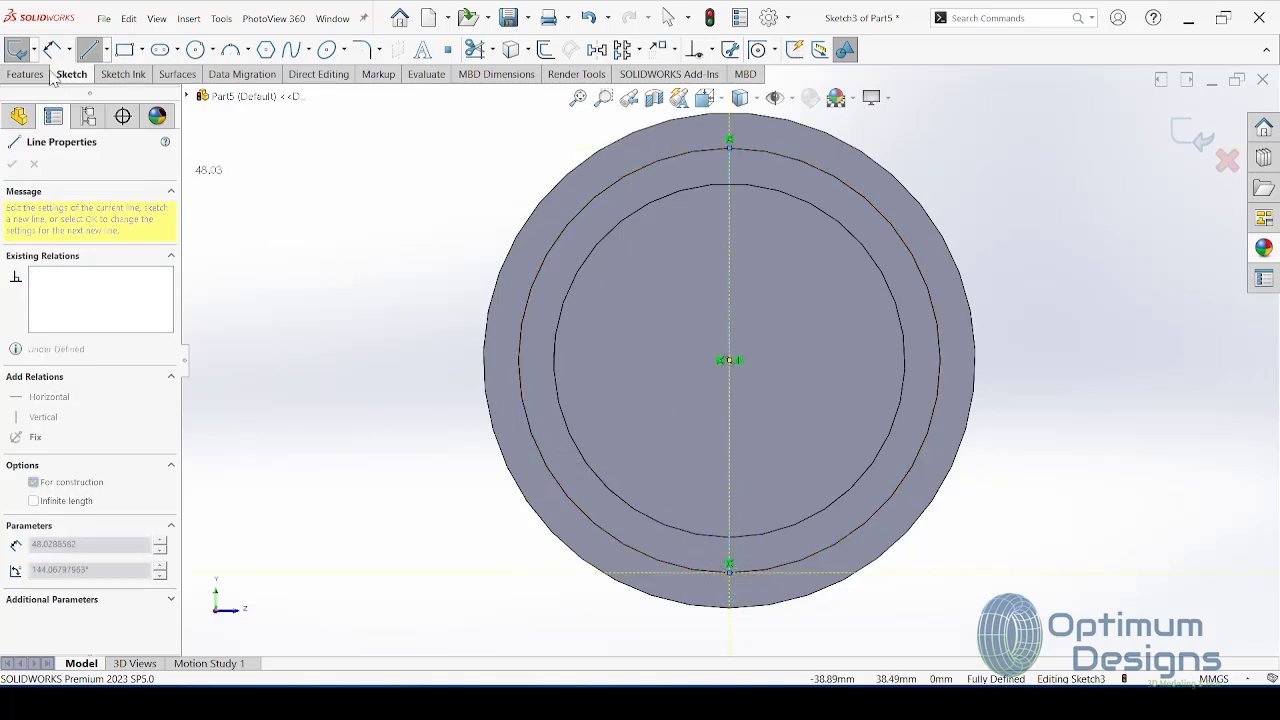
left_click(544, 50)
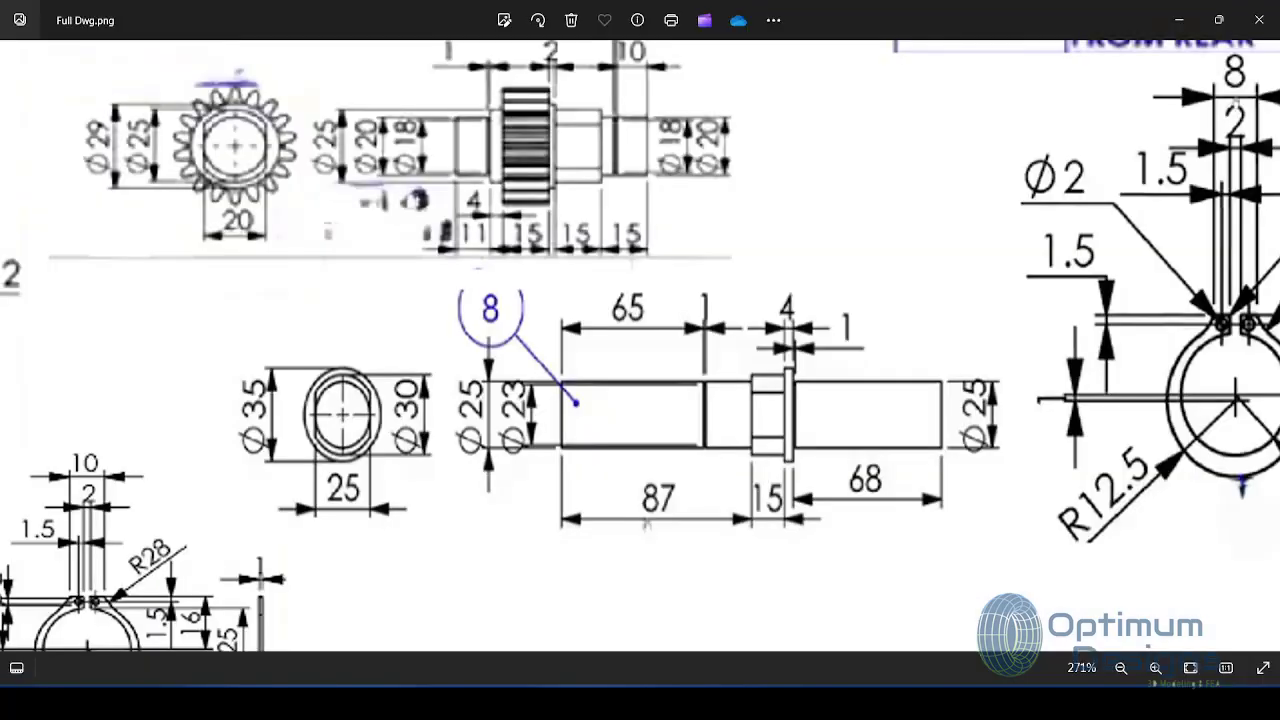
left_click(1179, 20)
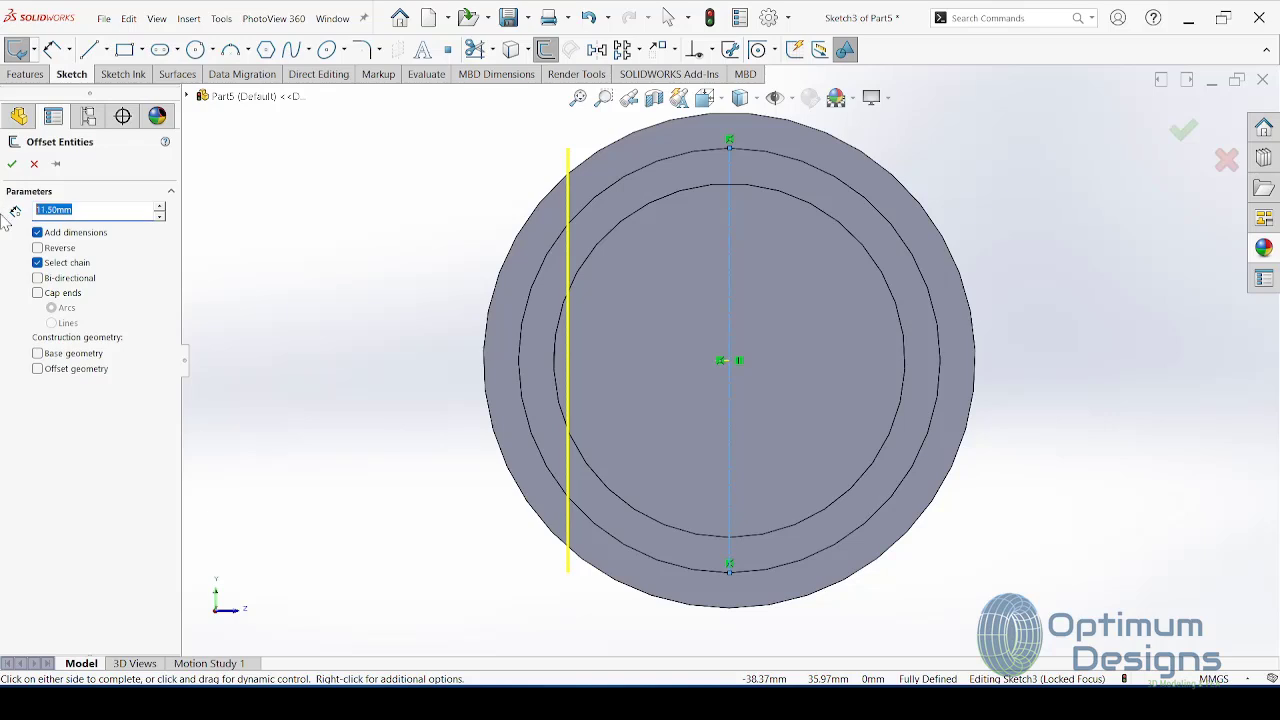
type("12.5")
Step: Offset the centerline 12.50 mm to both sides
key("Return")
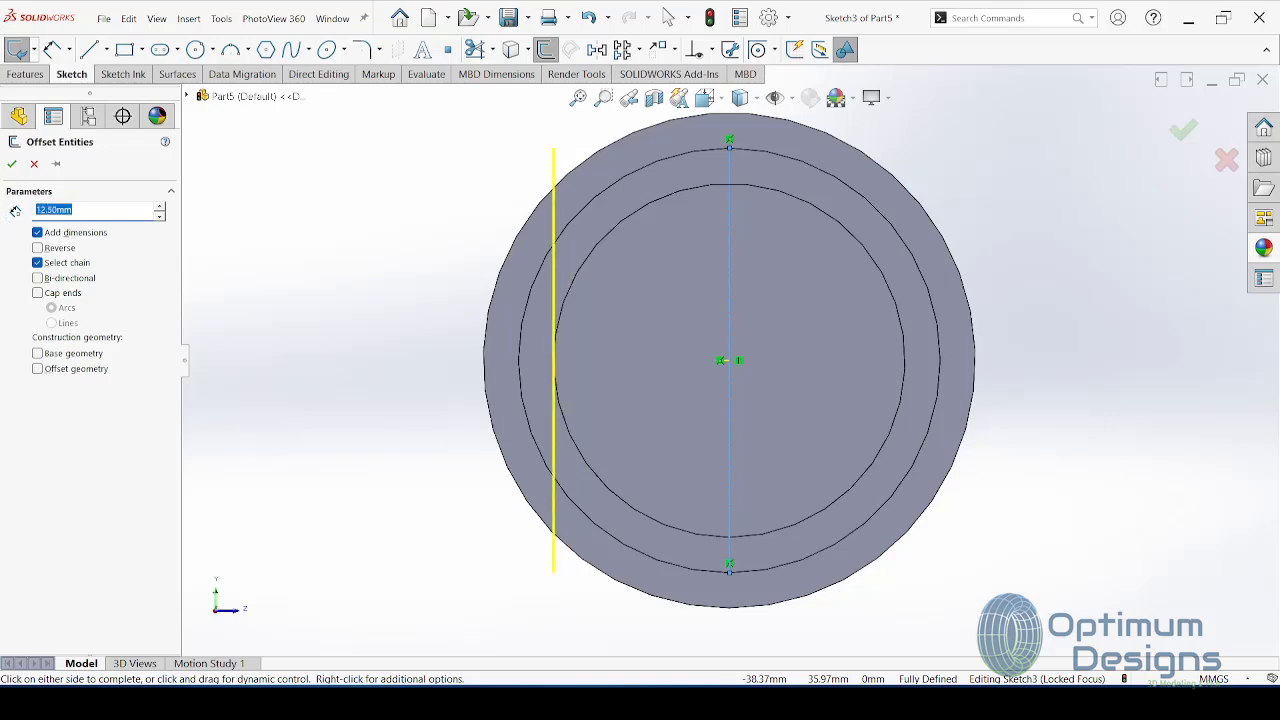
left_click(70, 278)
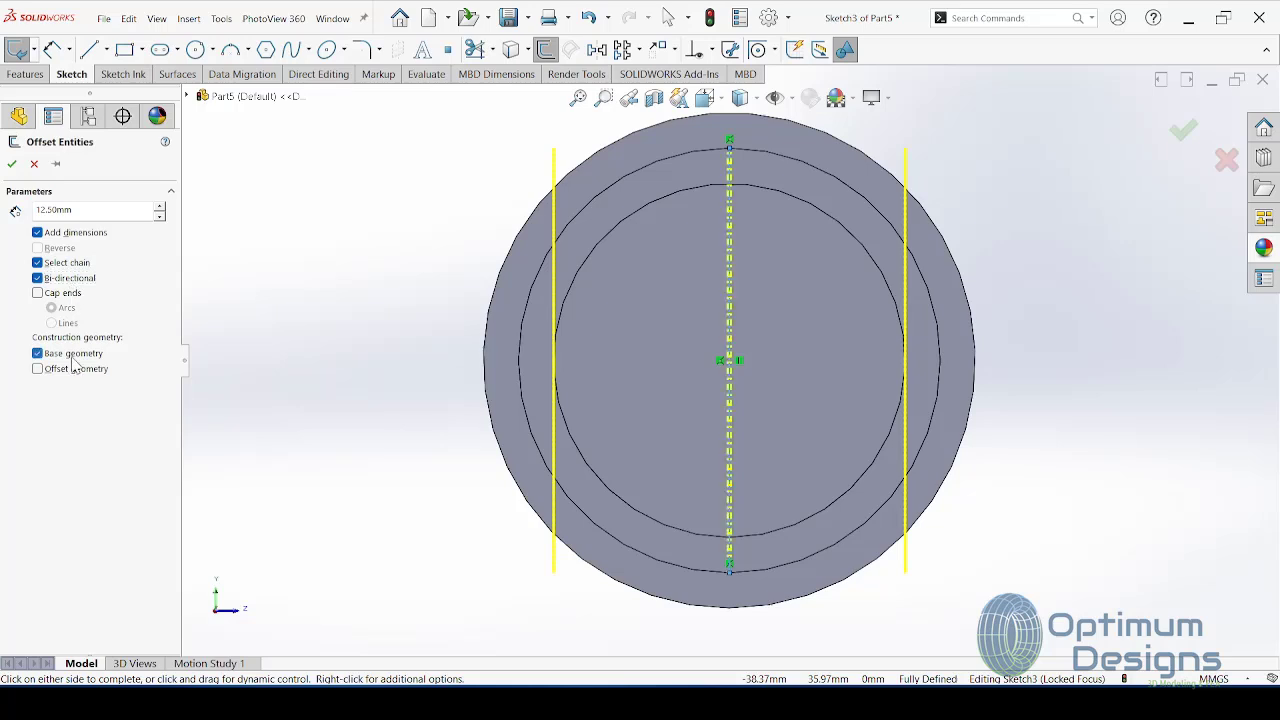
left_click(12, 164)
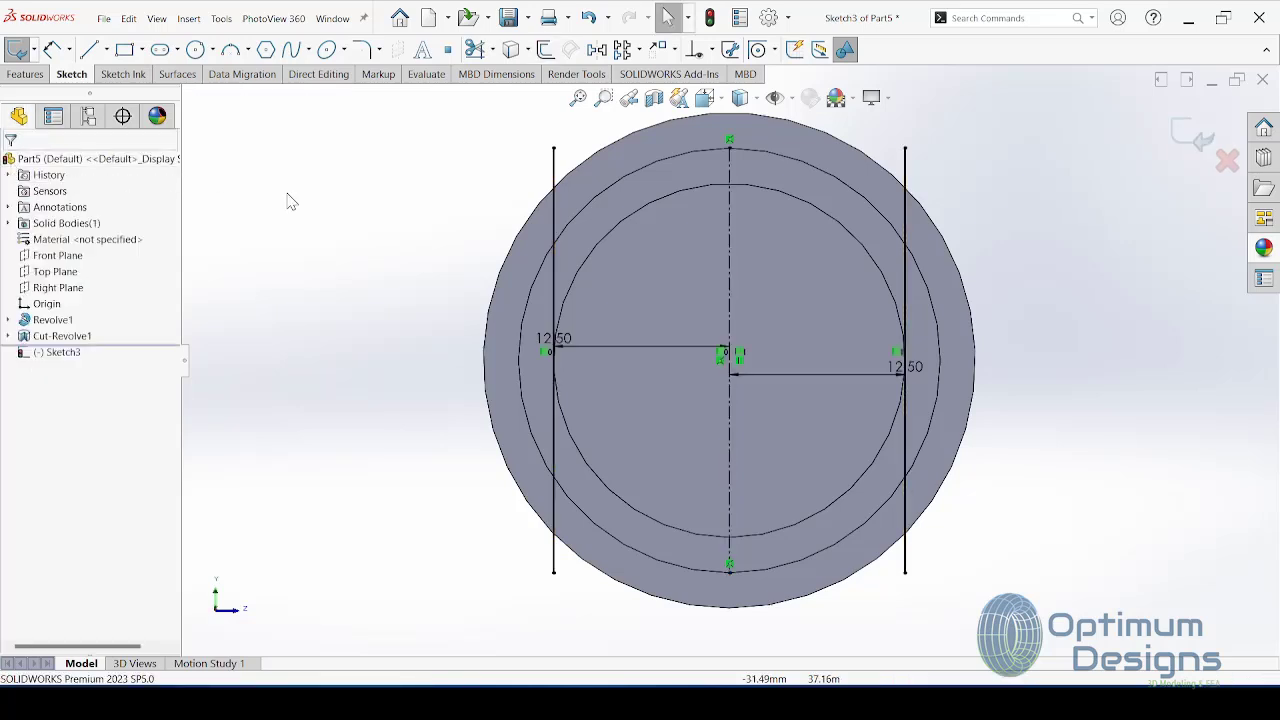
Step: Power Trim the offset lines and Ø30 circle into a flat-sided ring profile
left_click(605, 193)
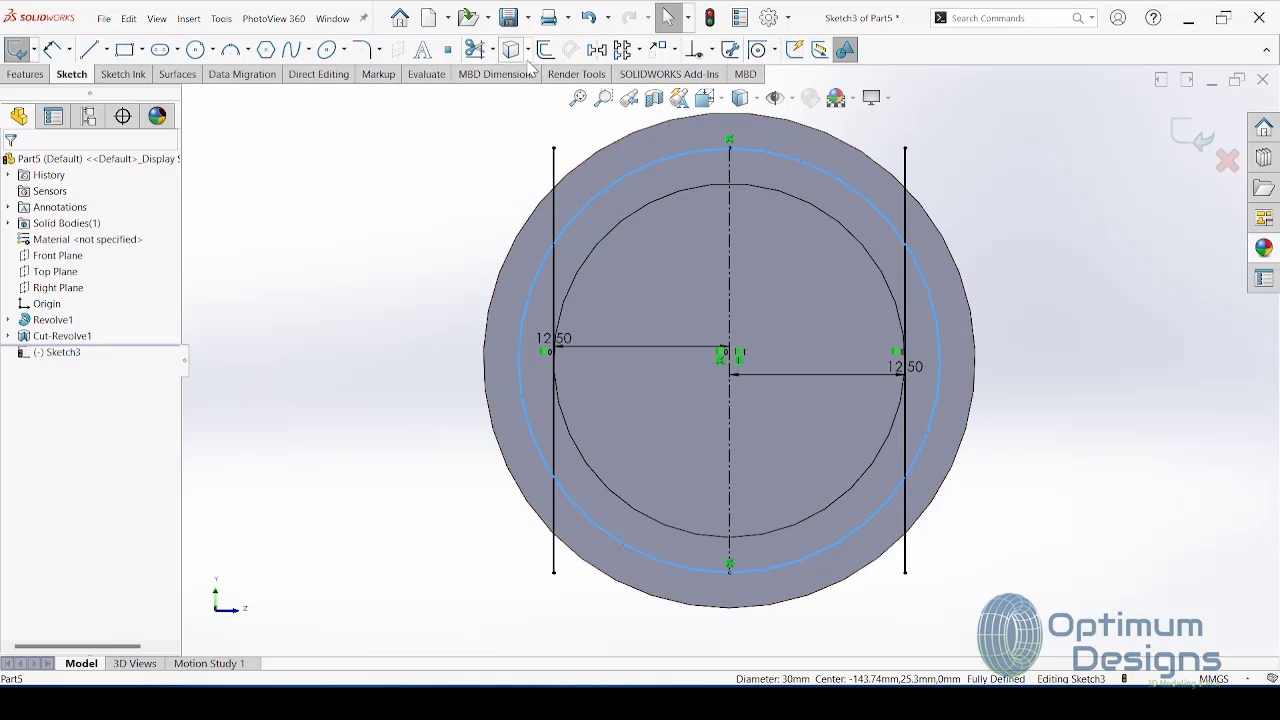
left_click(475, 49)
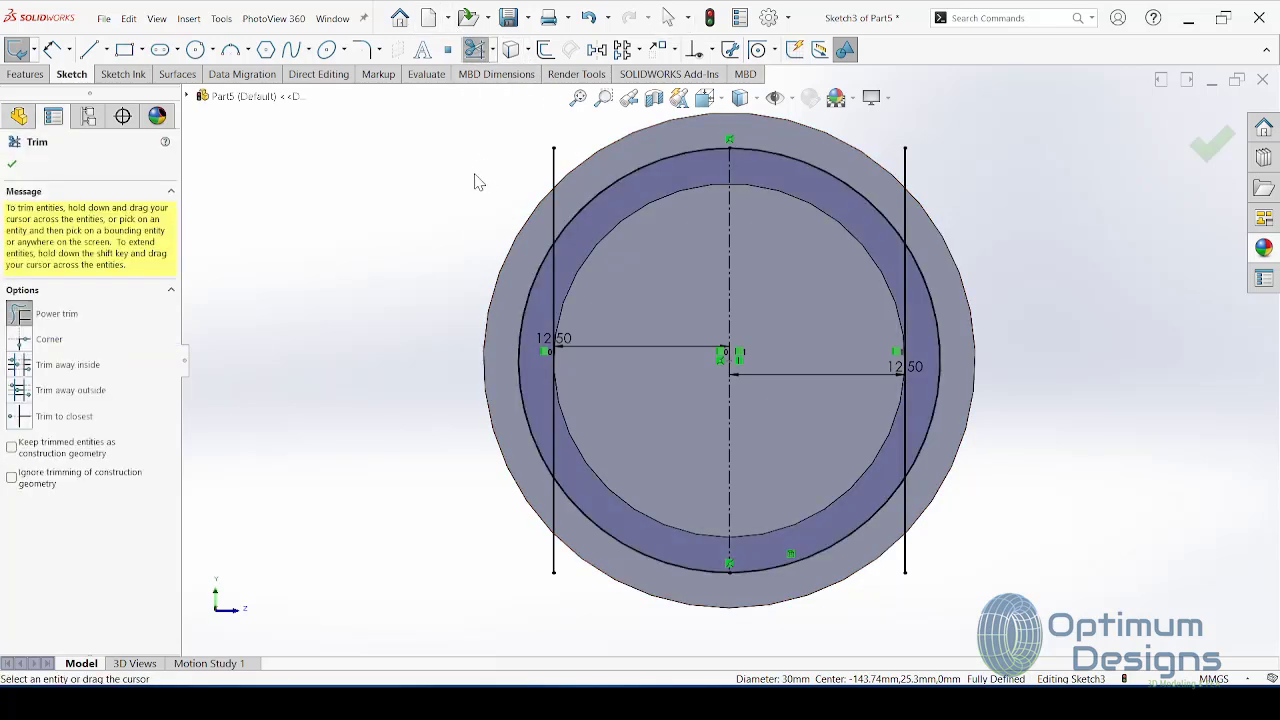
mouse_move(475, 182)
left_mouse_down()
mouse_move(529, 186)
mouse_move(714, 135)
left_mouse_up()
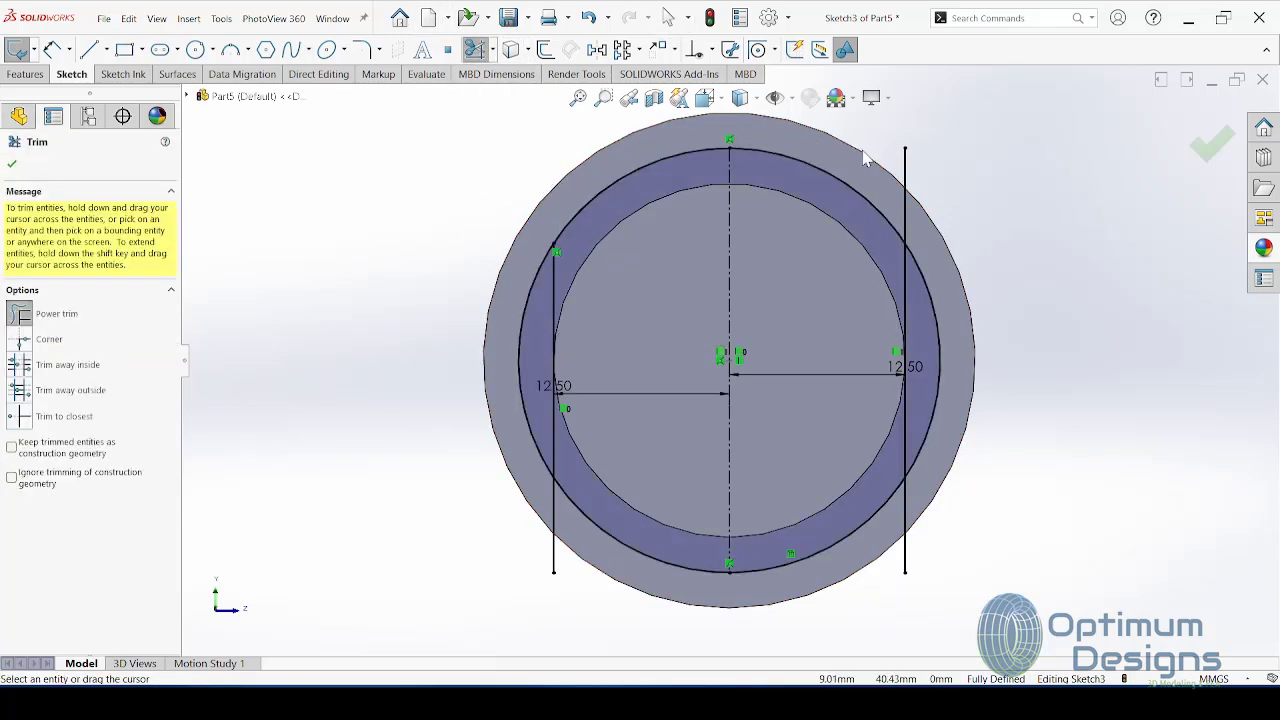
left_click_drag(914, 214, 940, 372)
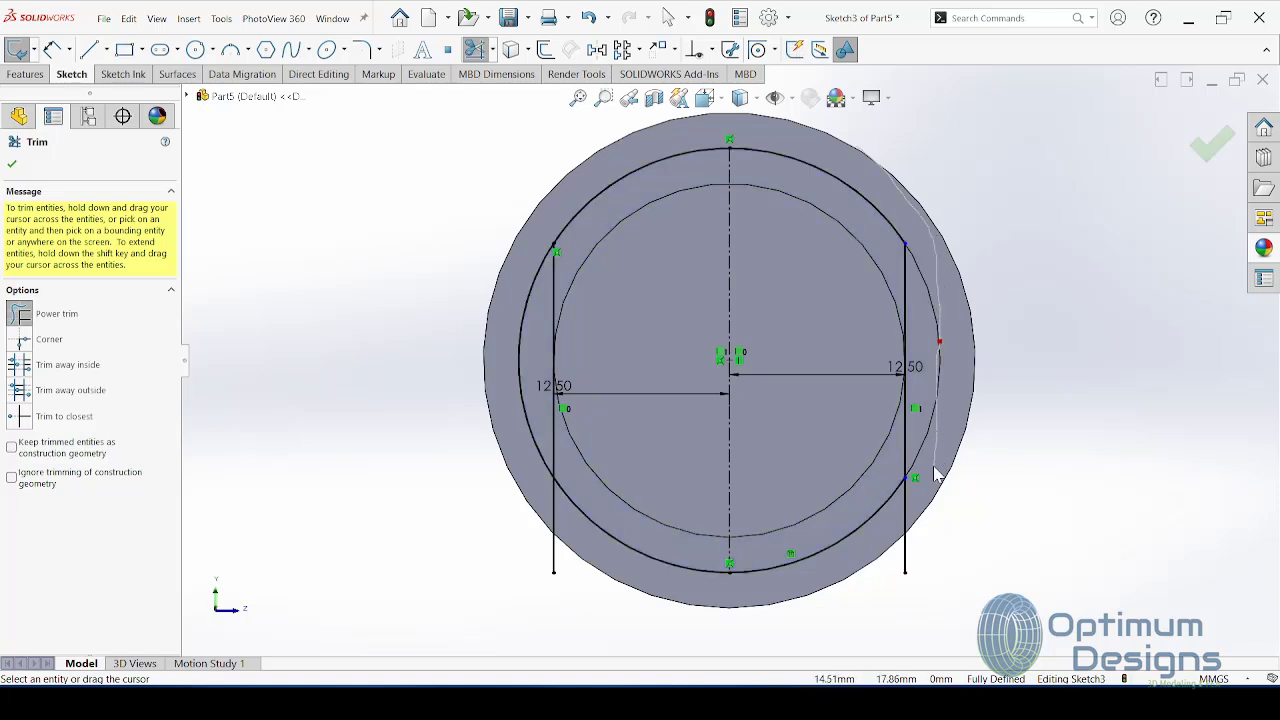
mouse_move(727, 640)
left_mouse_down()
mouse_move(571, 586)
mouse_move(537, 428)
mouse_move(451, 371)
left_mouse_up()
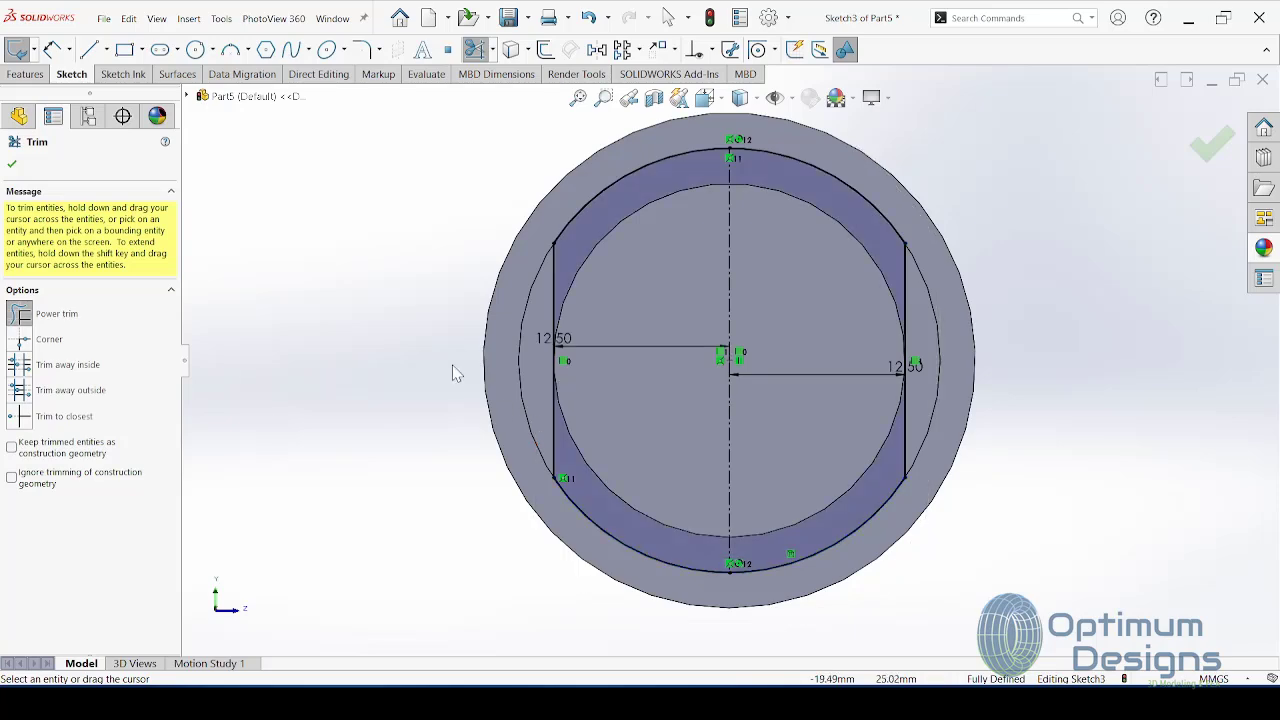
Step: Set up an extruded cut ending Up To Surface at the flange face
left_click(25, 74)
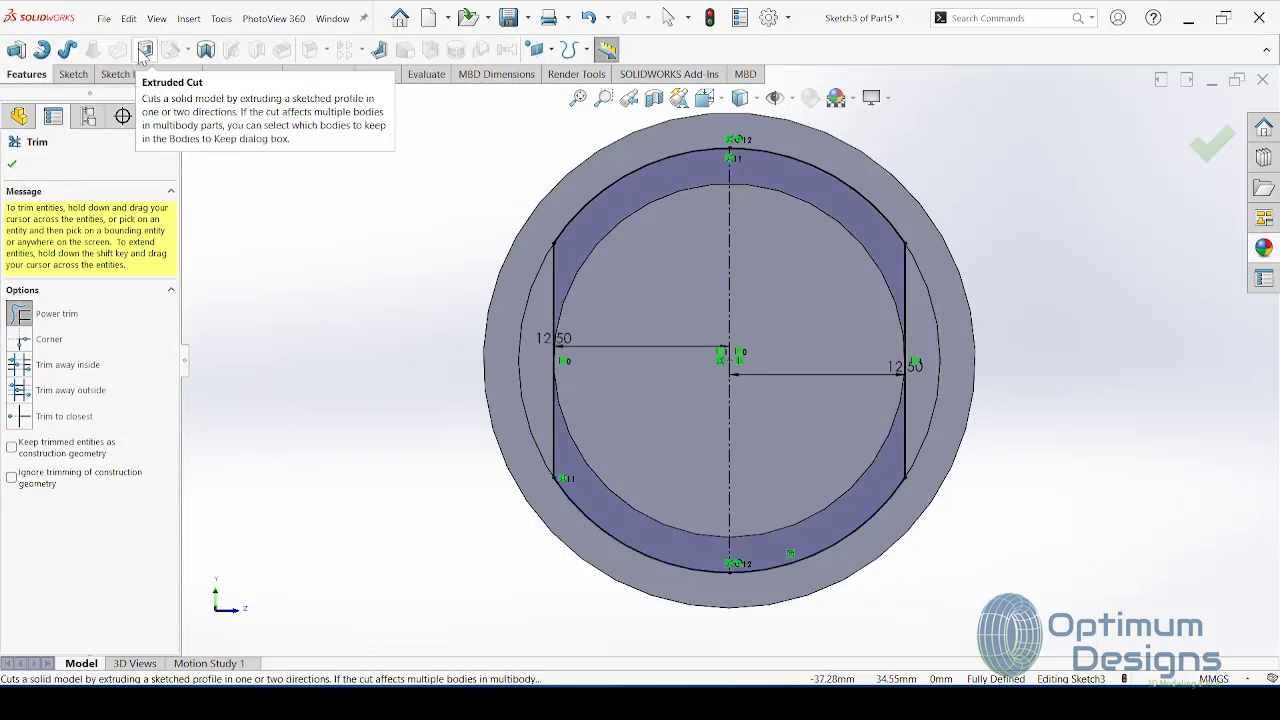
left_click(145, 50)
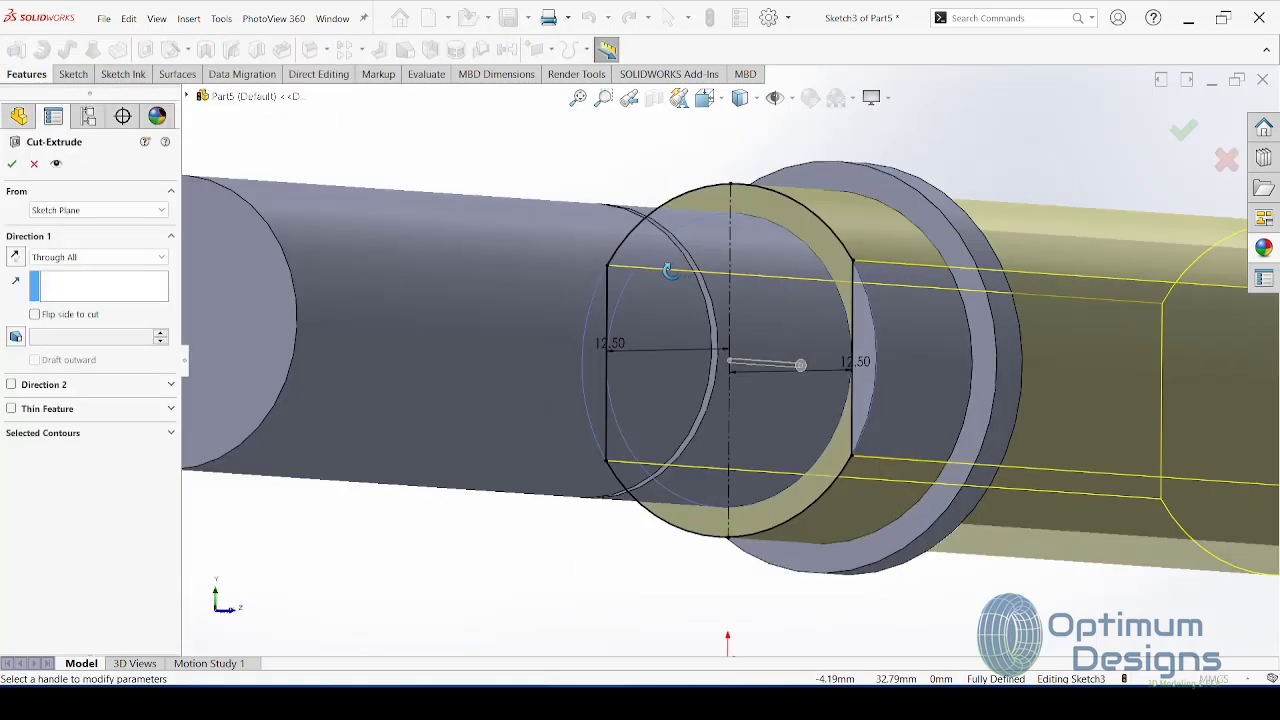
middle_click_drag(677, 287, 296, 281)
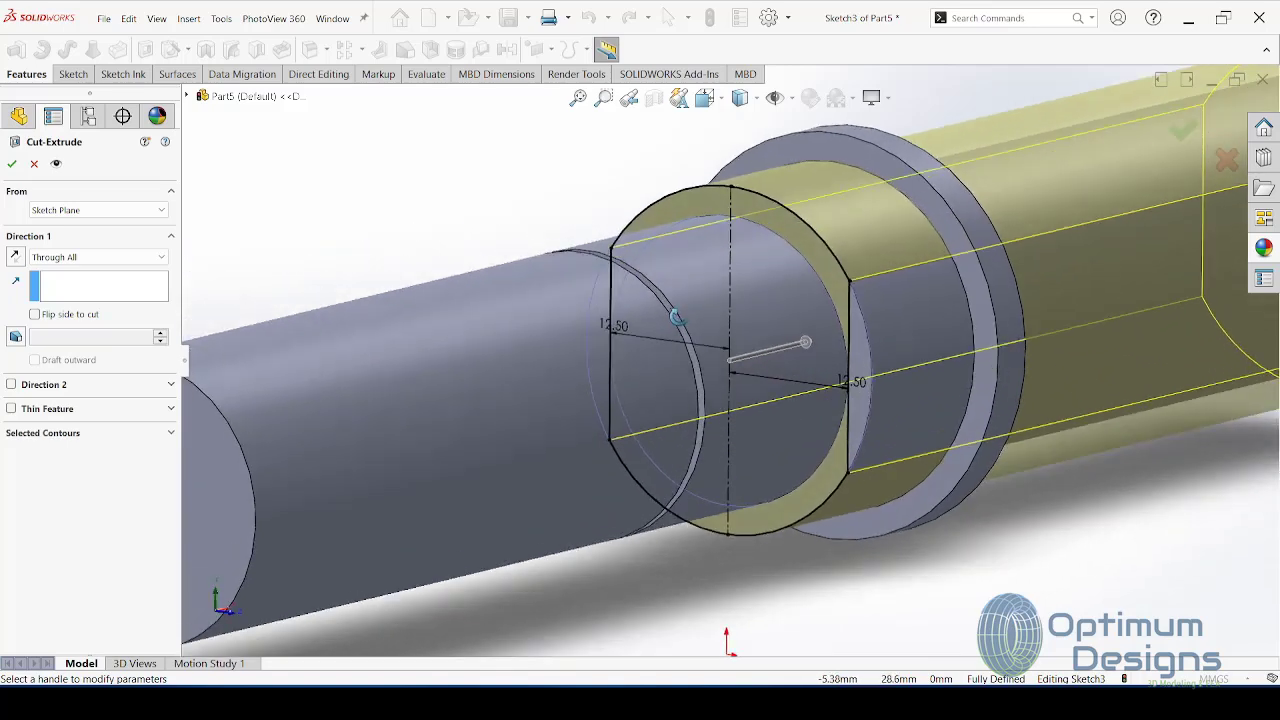
left_click(137, 262)
left_click(132, 326)
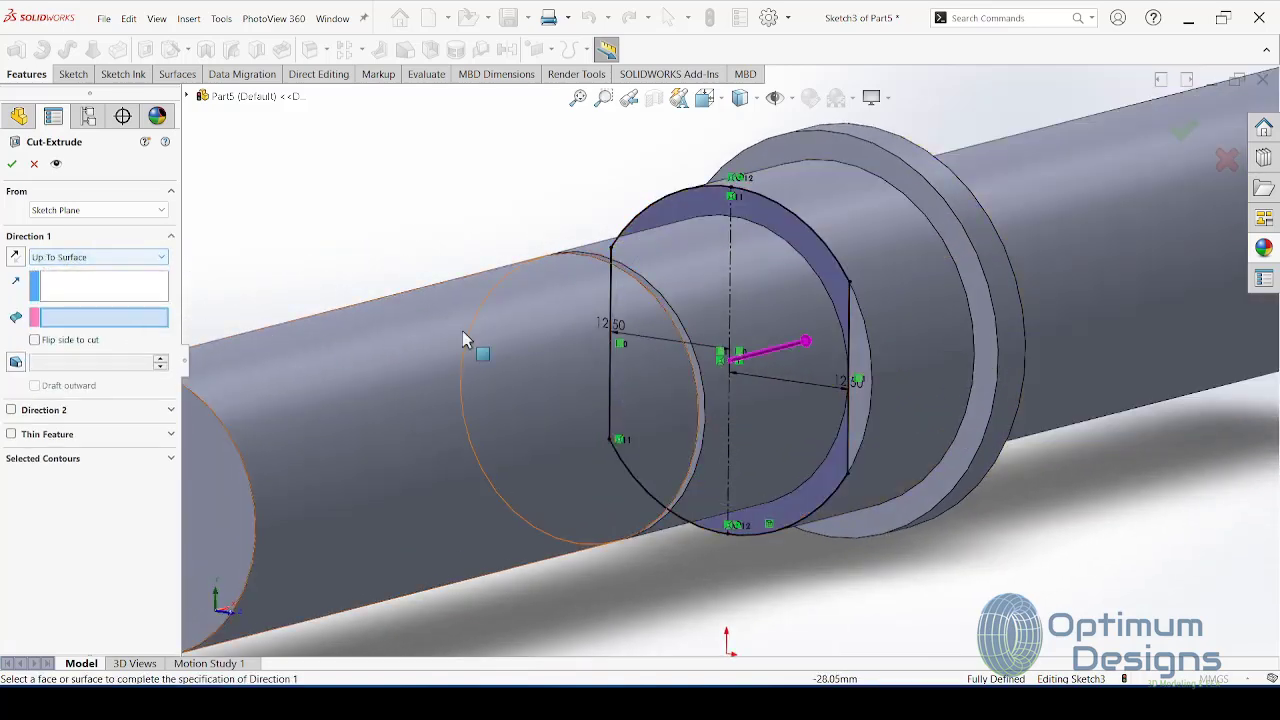
left_click(972, 295)
key("Return")
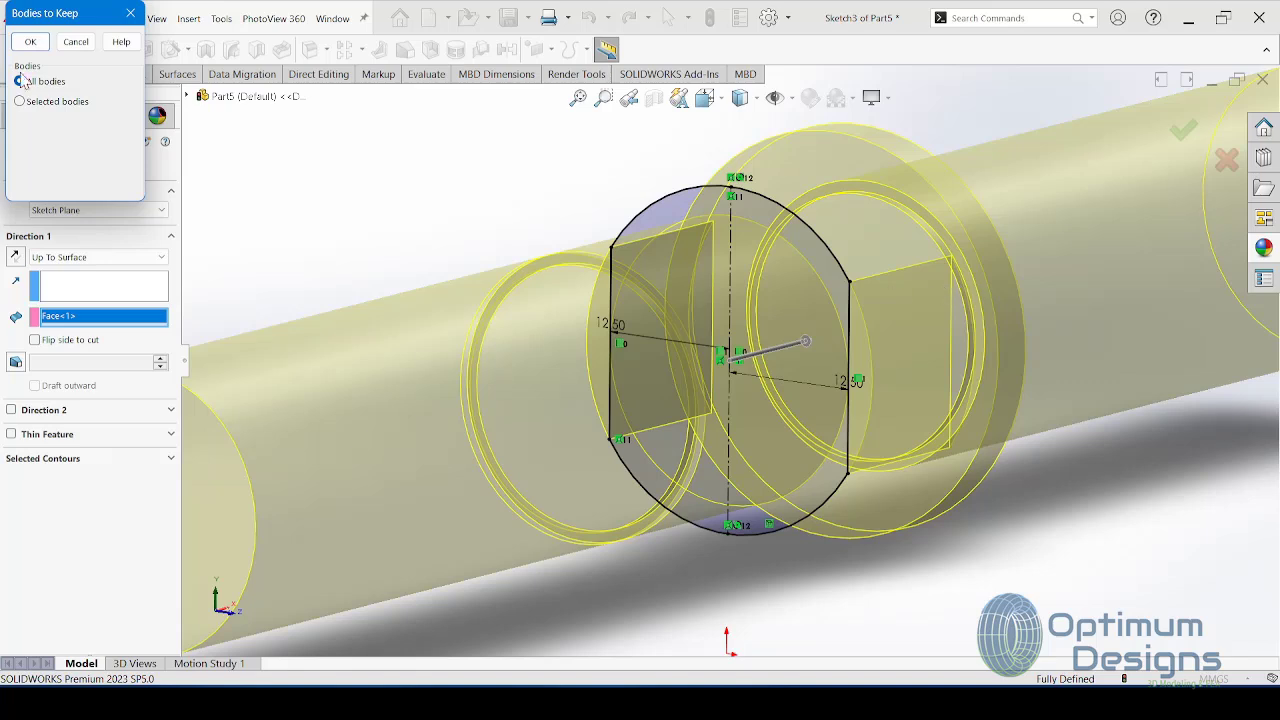
left_click(67, 46)
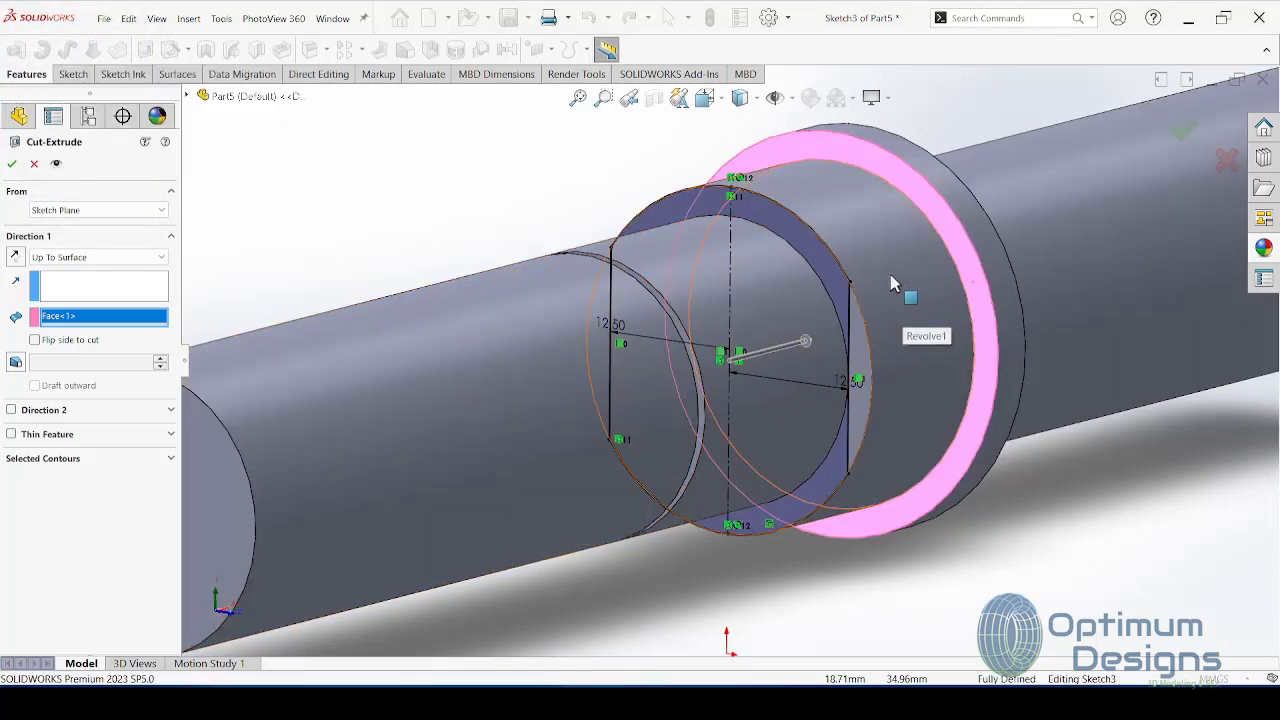
Step: Flip the cut to the correct side, create Cut-Extrude2, and fit the part in view
left_click(128, 258)
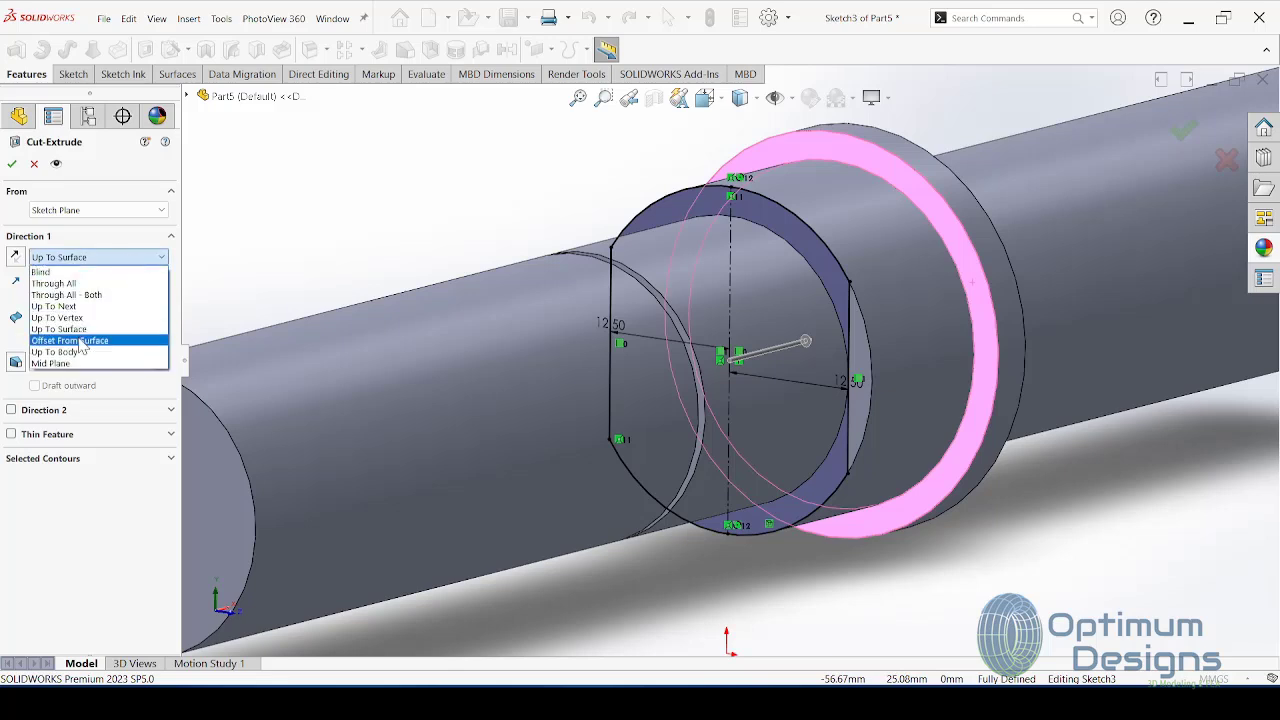
left_click(58, 329)
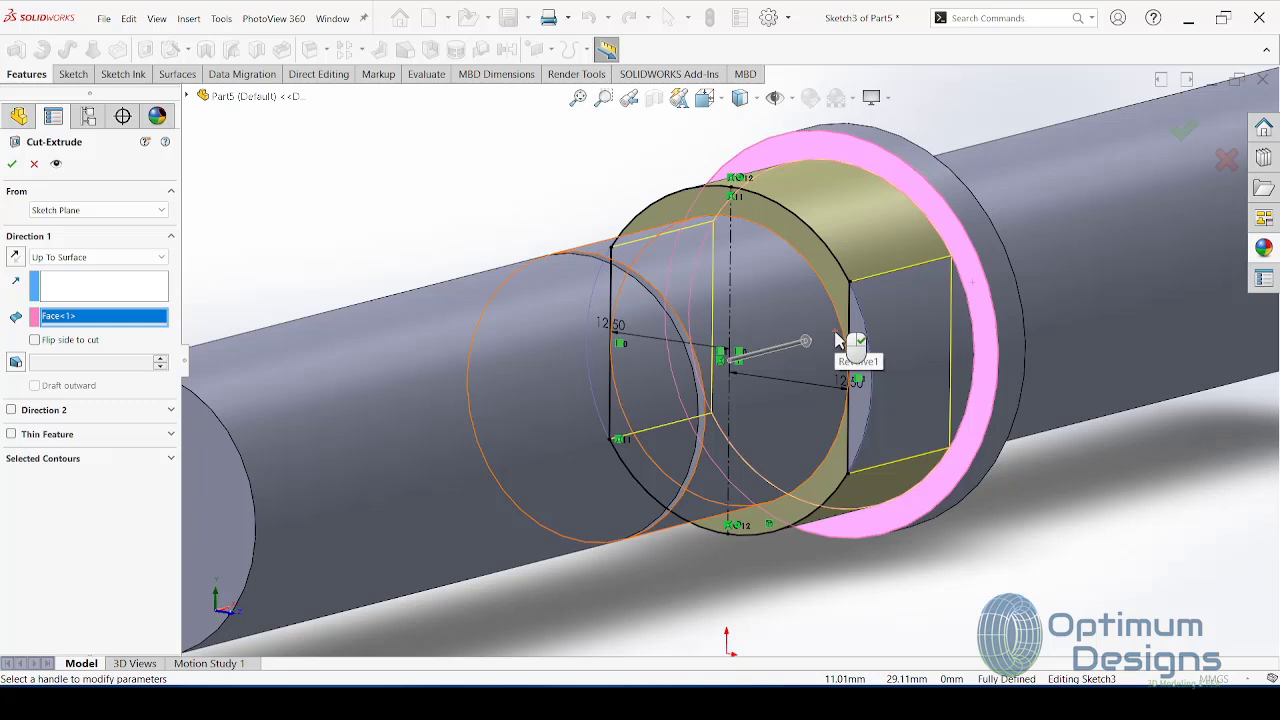
left_click(35, 340)
left_click(35, 342)
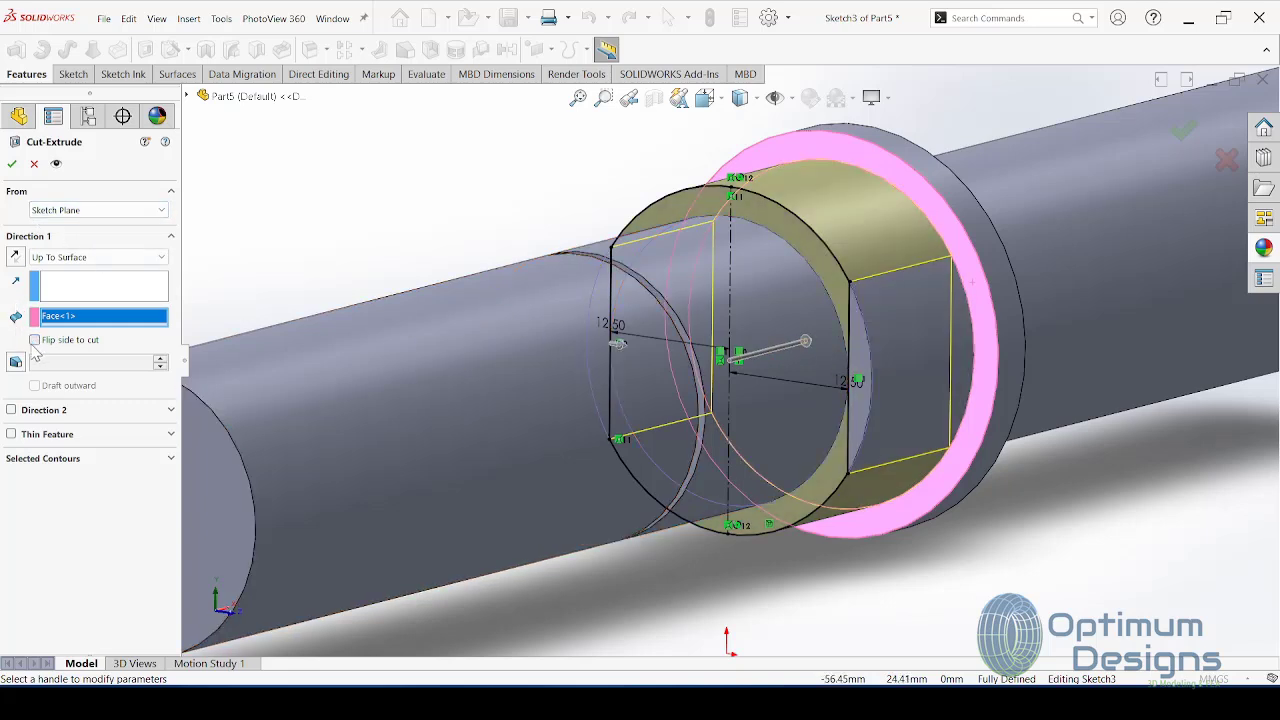
left_click(35, 341)
left_click(11, 164)
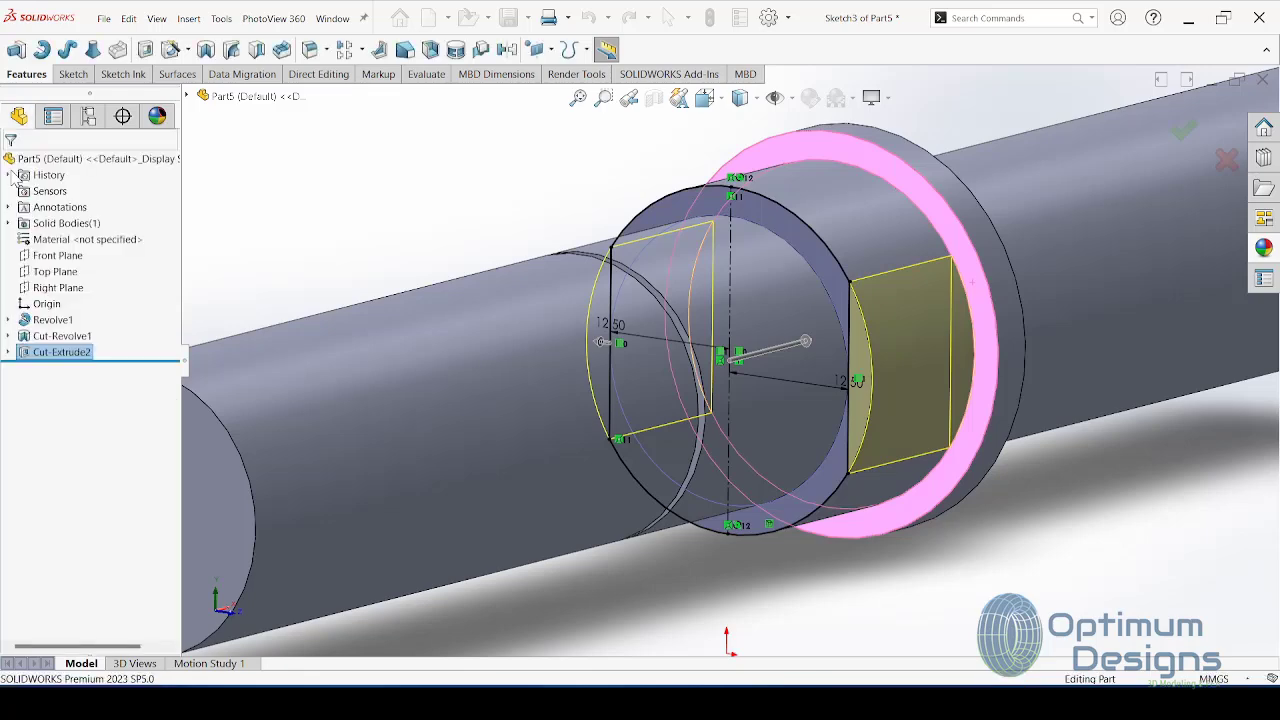
key("f")
middle_click_drag(665, 291, 620, 265)
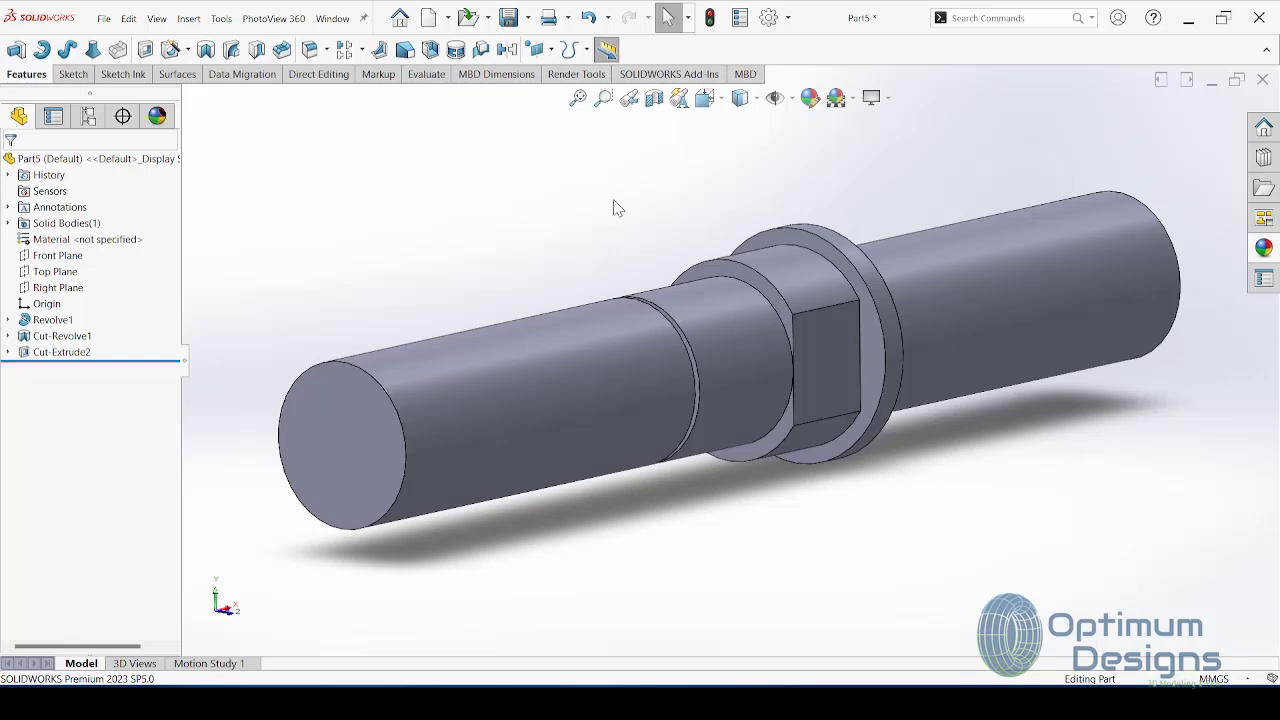
Step: Orbit the model and set it to Isometric view
middle_click_drag(847, 205, 780, 293)
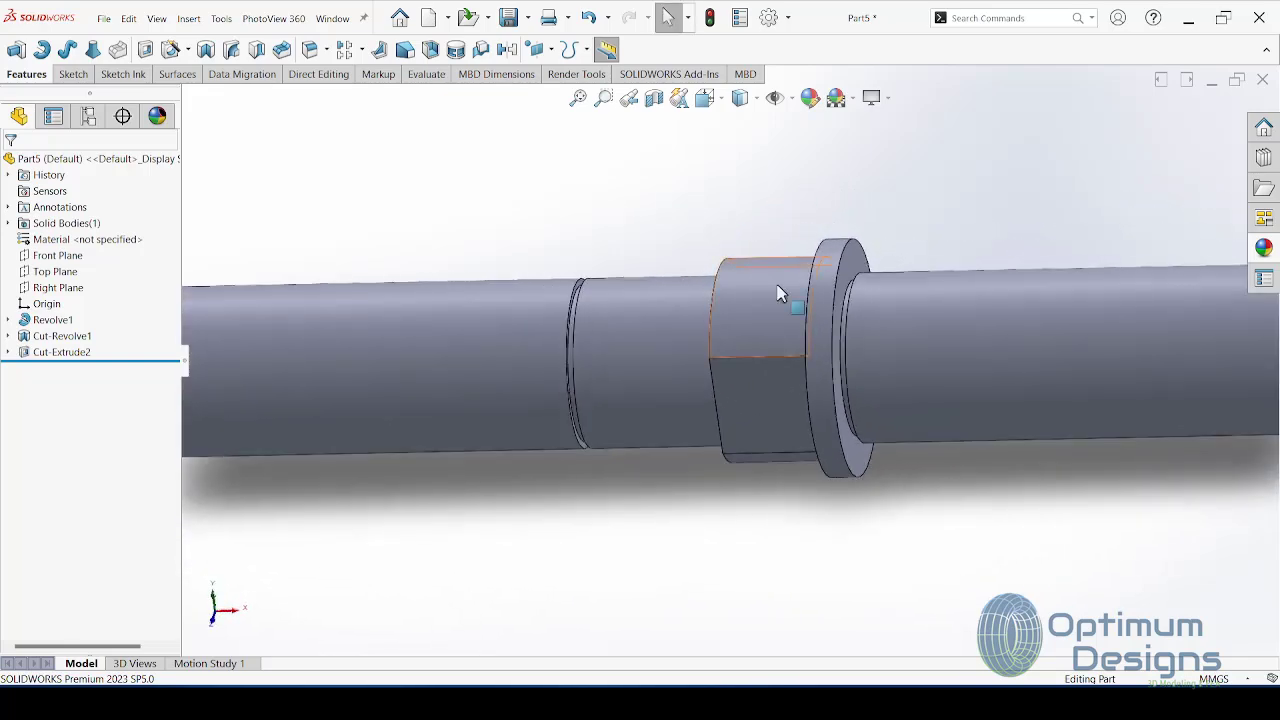
key("space")
left_click(643, 406)
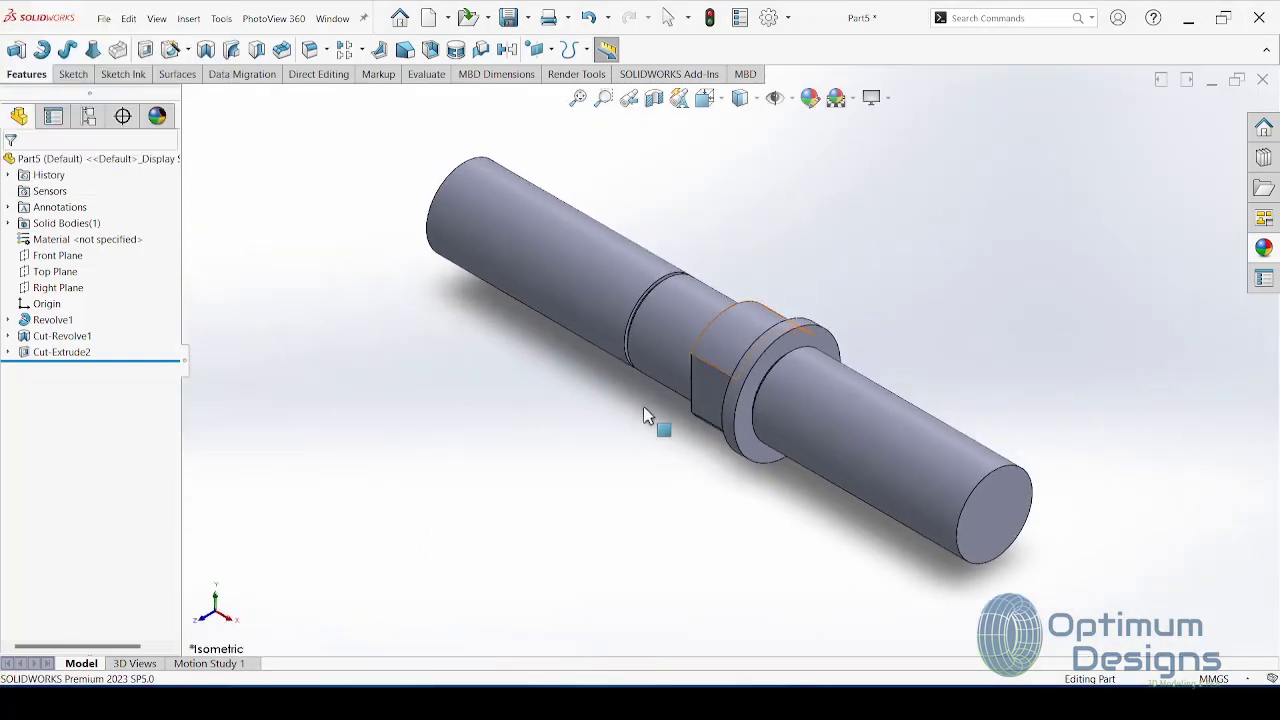
Step: Save the part as 'Out-Put Shaft'
left_click(509, 24)
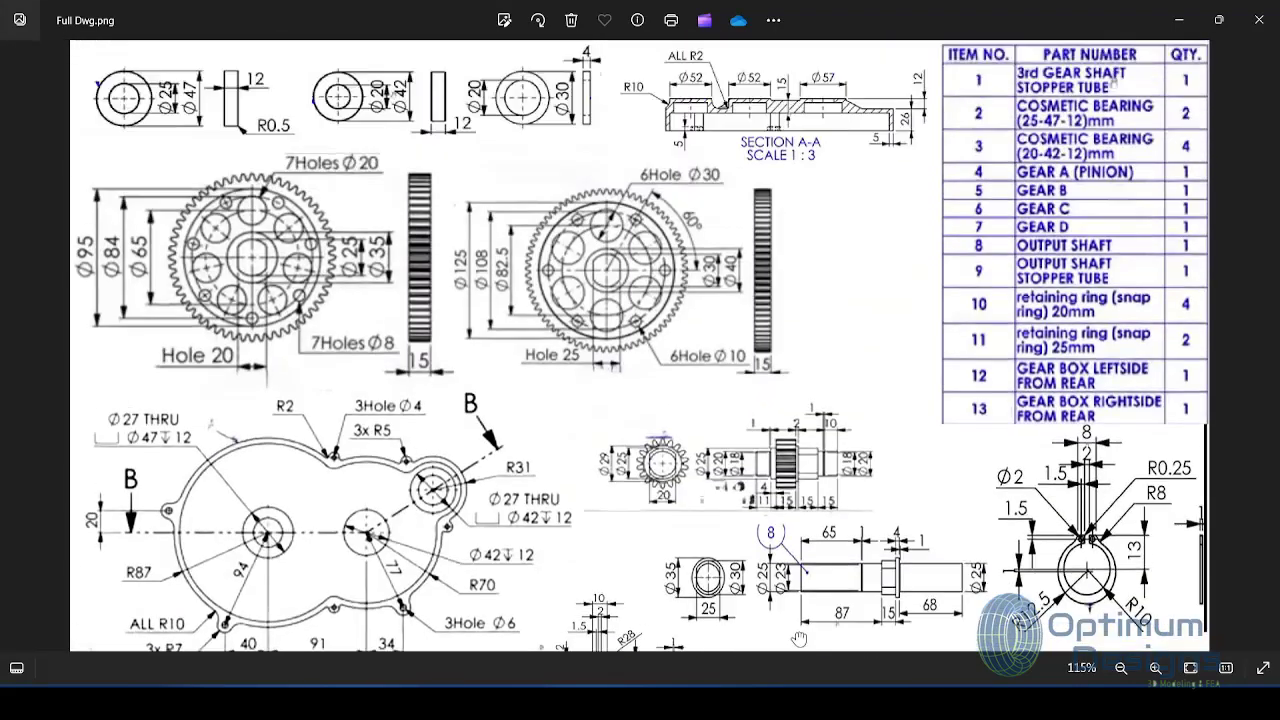
left_click(1181, 20)
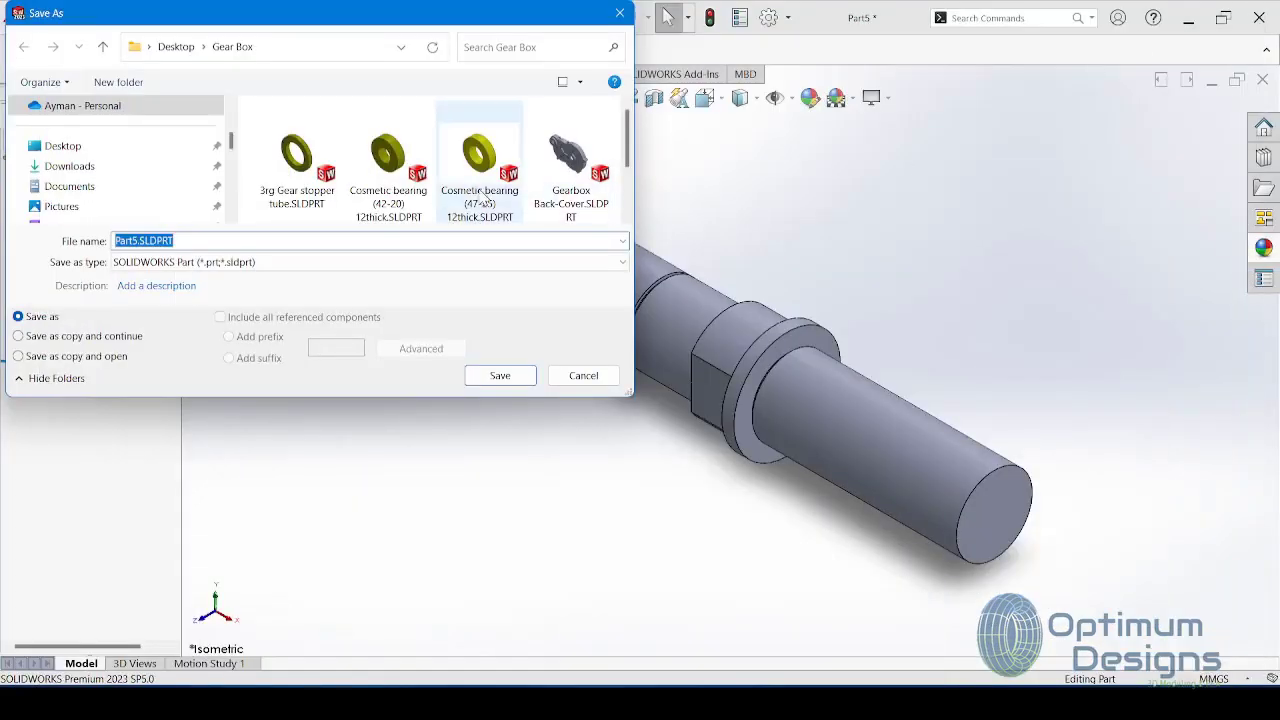
type("Out Put Shaft")
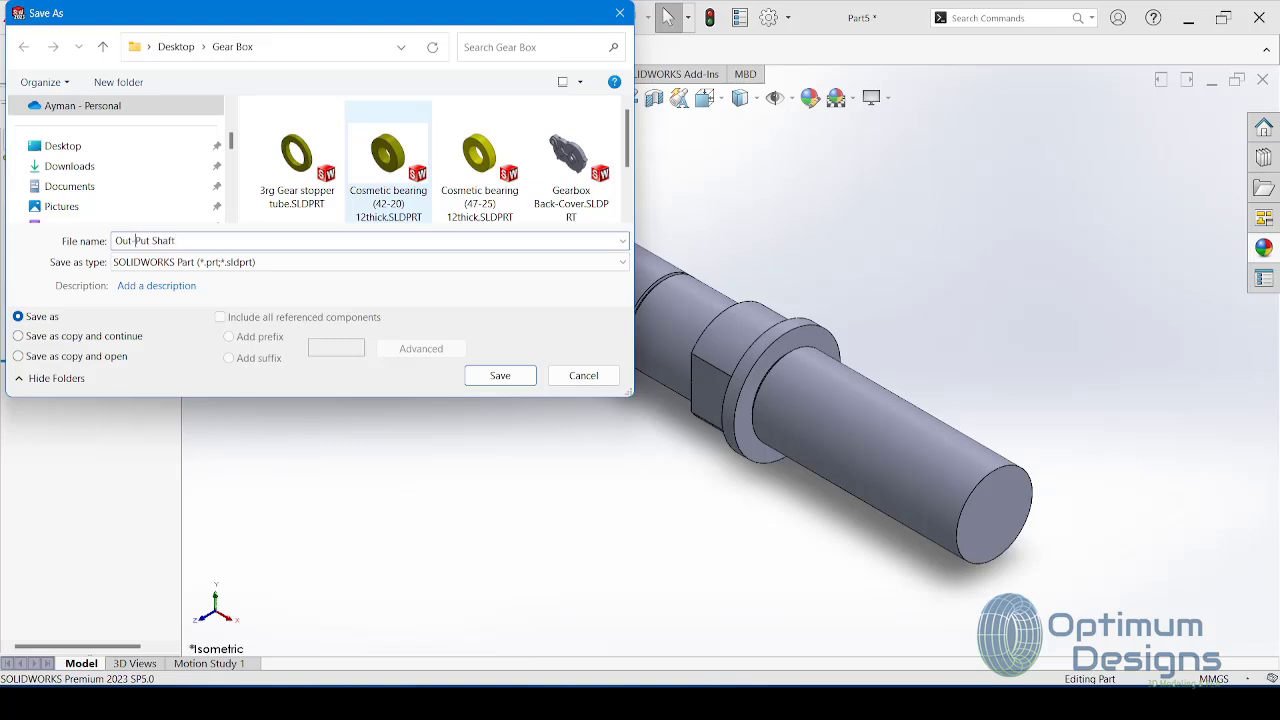
key("Return")
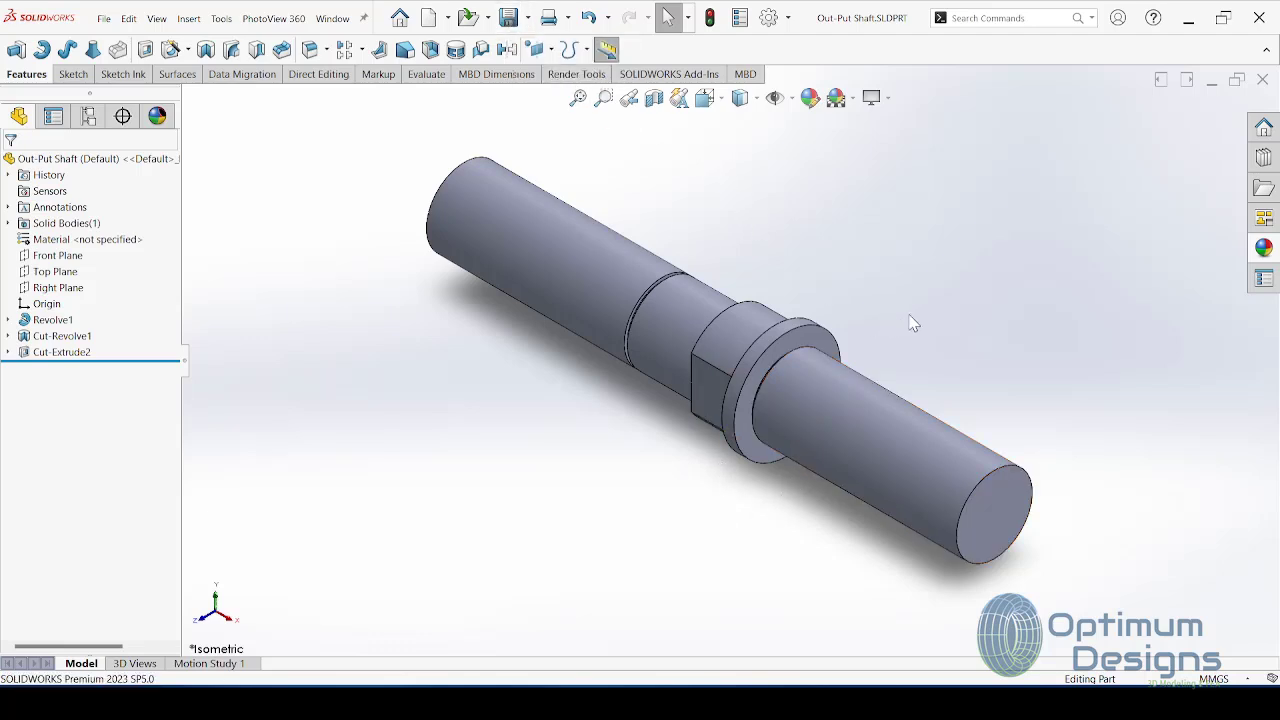
left_click(940, 640)
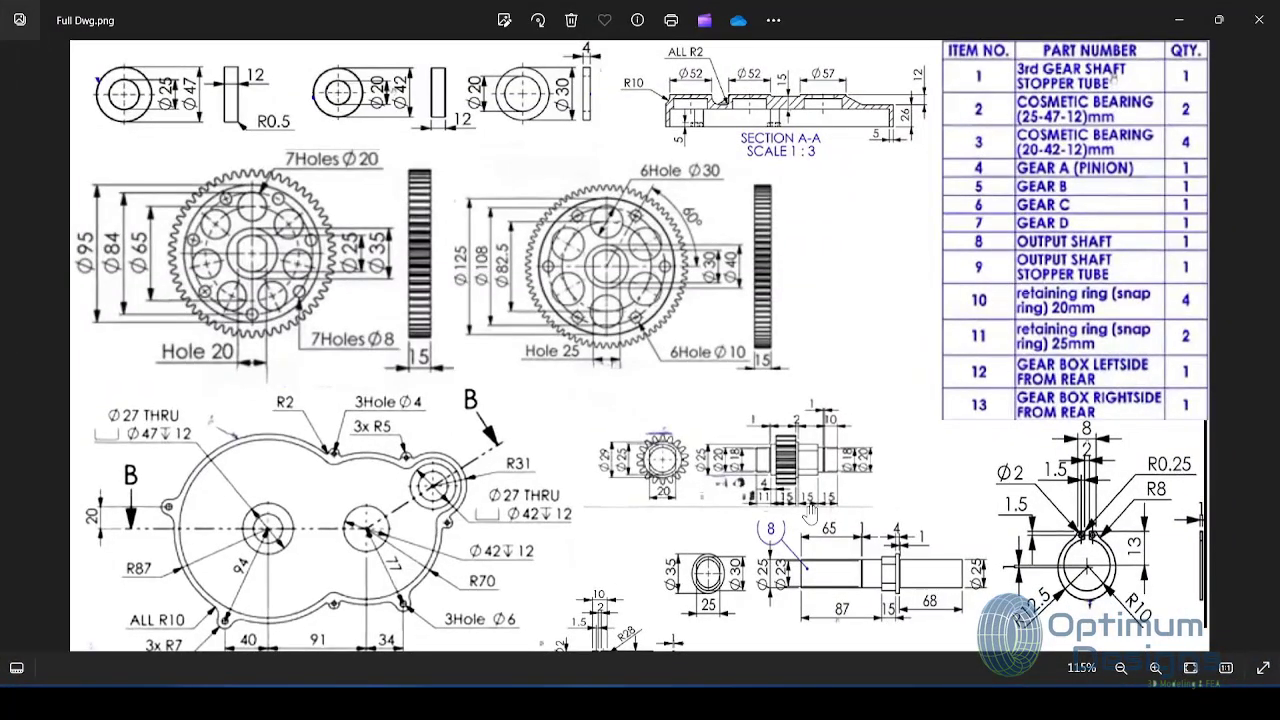
left_click_drag(807, 510, 776, 316)
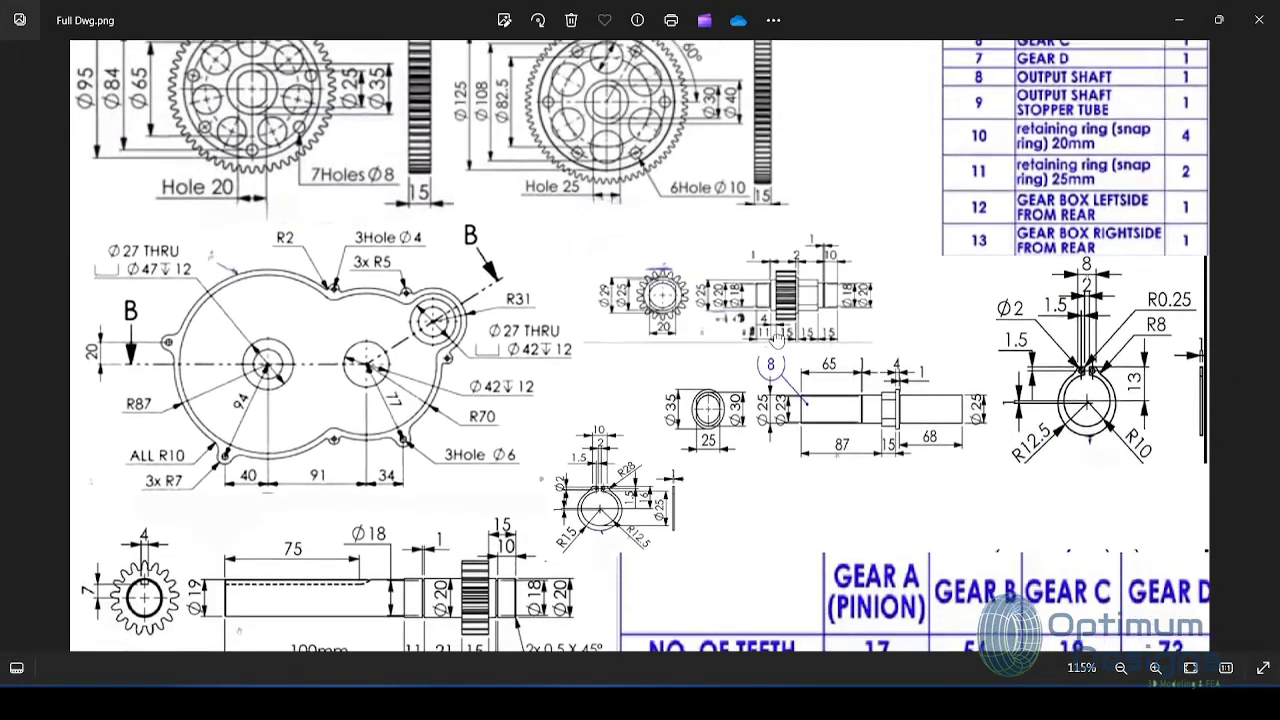
scroll(776, 316, "down", 2)
scroll(760, 335, "down", 2)
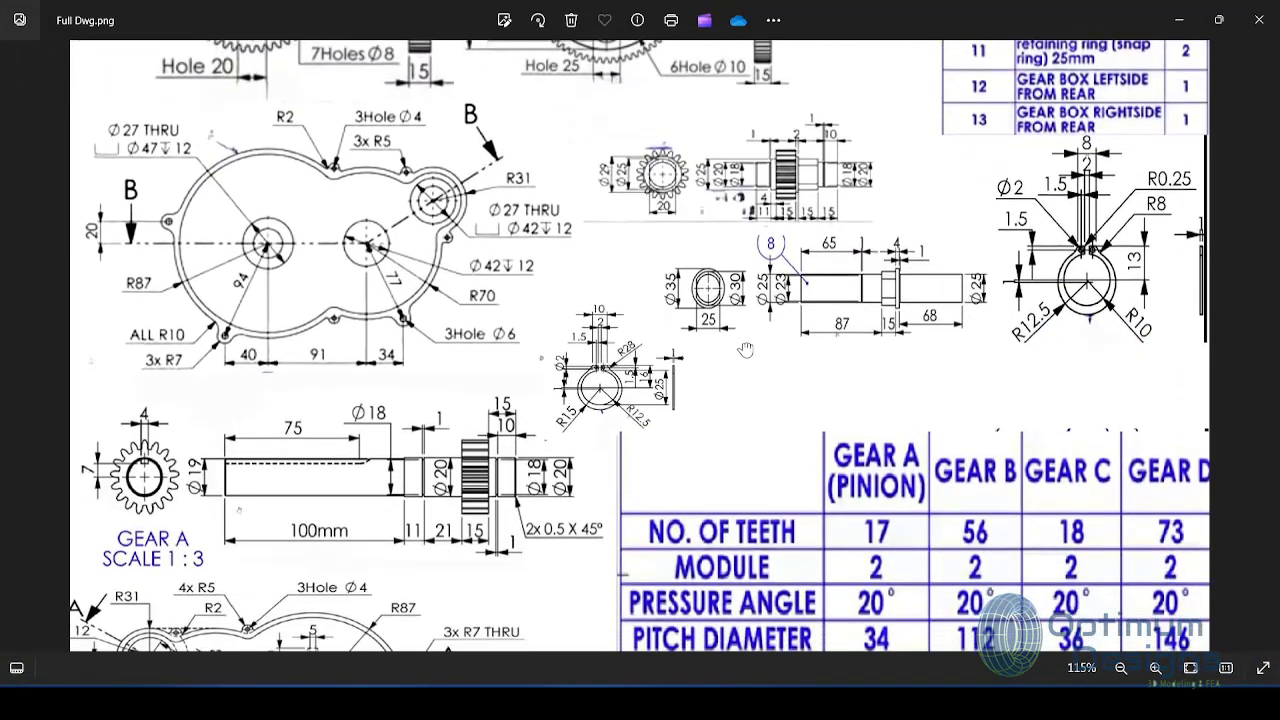
left_click_drag(745, 349, 751, 386)
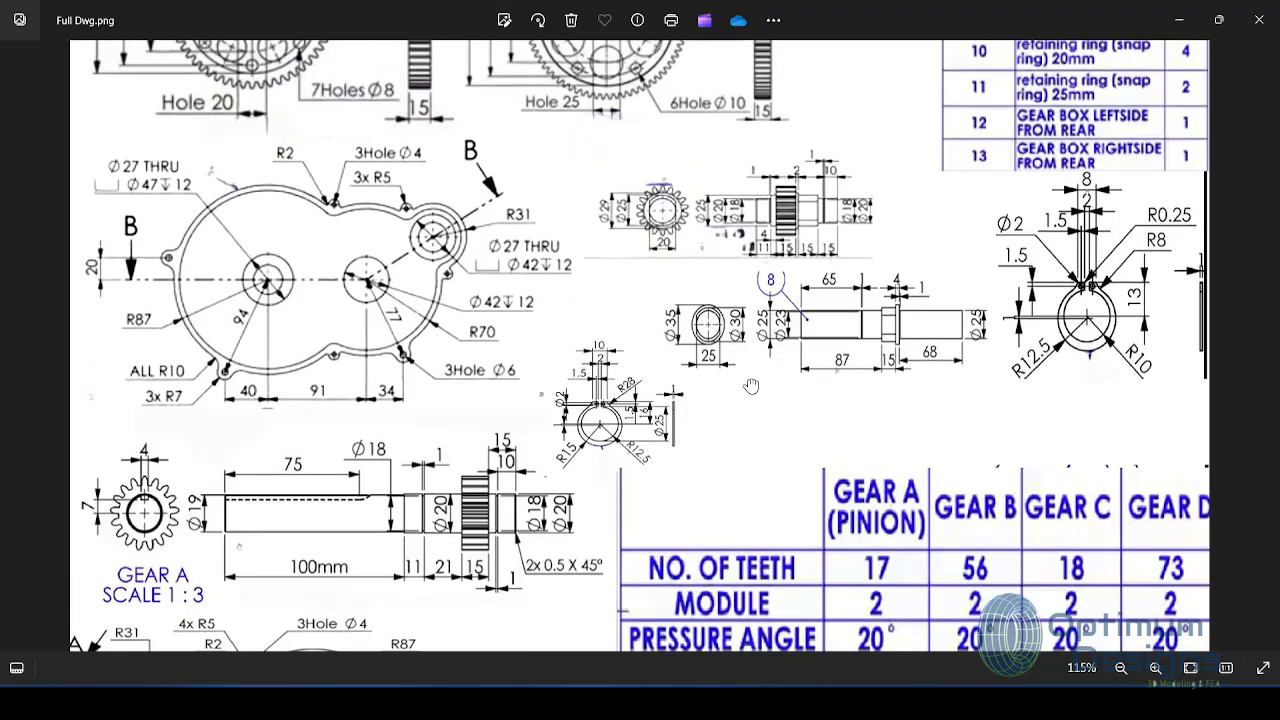
scroll(751, 387, "up", 1, "ctrl")
scroll(770, 420, "up", 2, "ctrl")
scroll(775, 440, "up", 2, "ctrl")
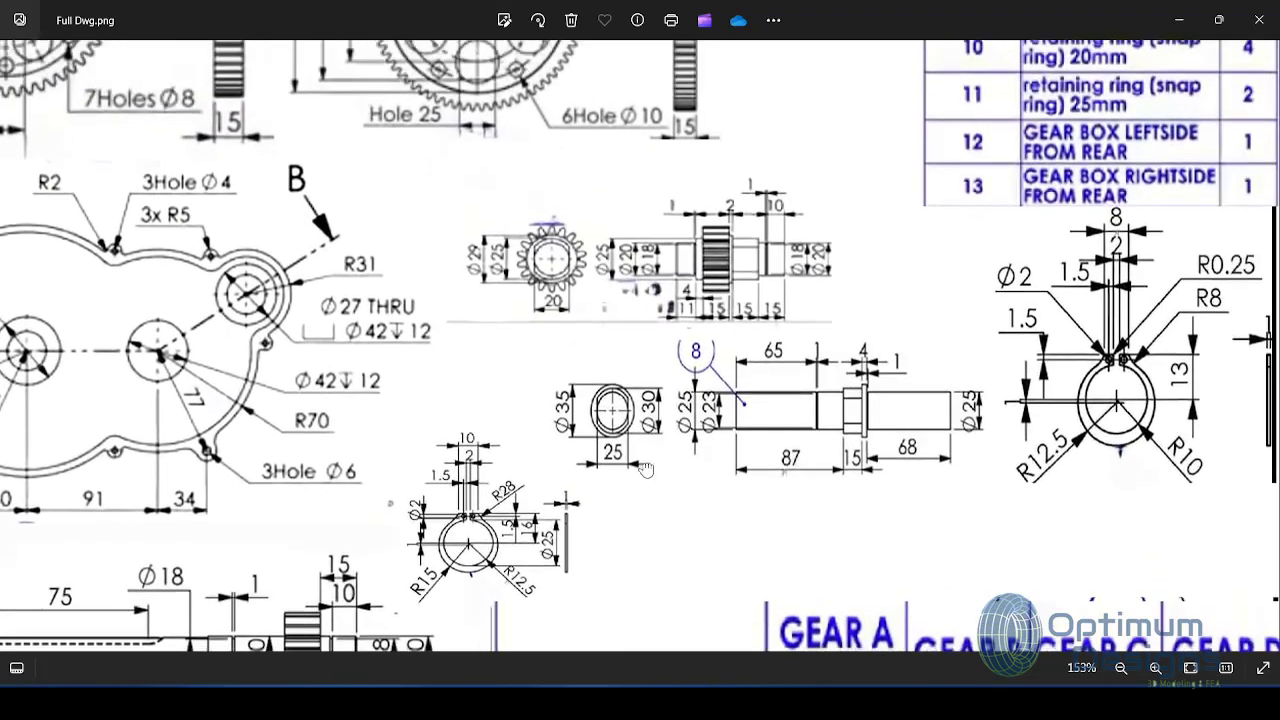
scroll(781, 454, "up", 1, "ctrl")
left_click_drag(783, 454, 651, 441)
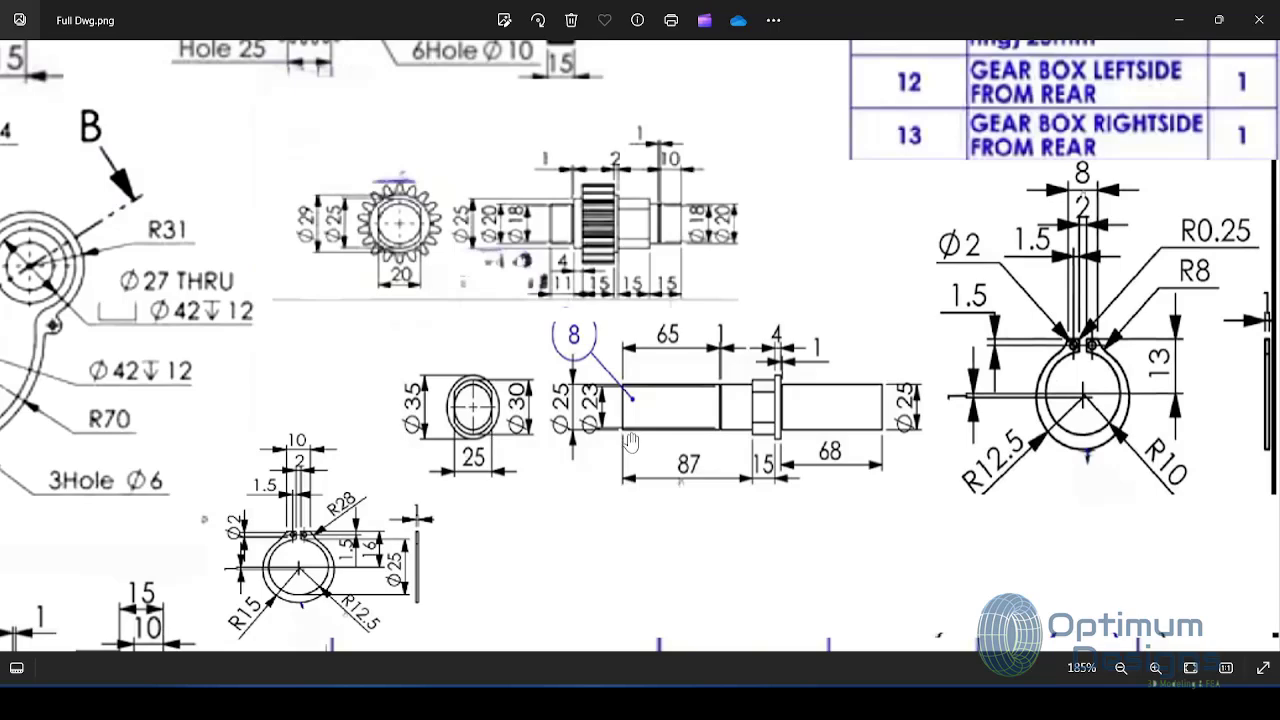
key("alt+Tab")
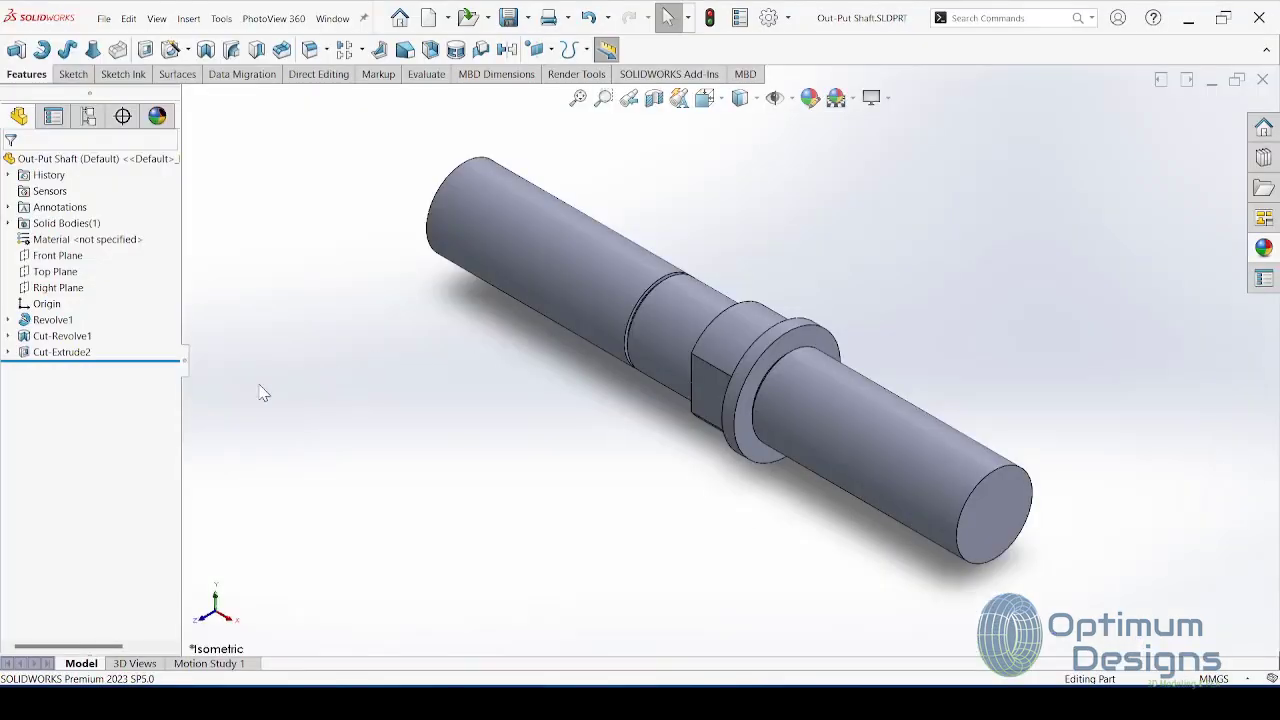
Step: View the Front Plane normal and show the sketches of Cut-Extrude2, Cut-Revolve1 and Revolve1
left_click(52, 256)
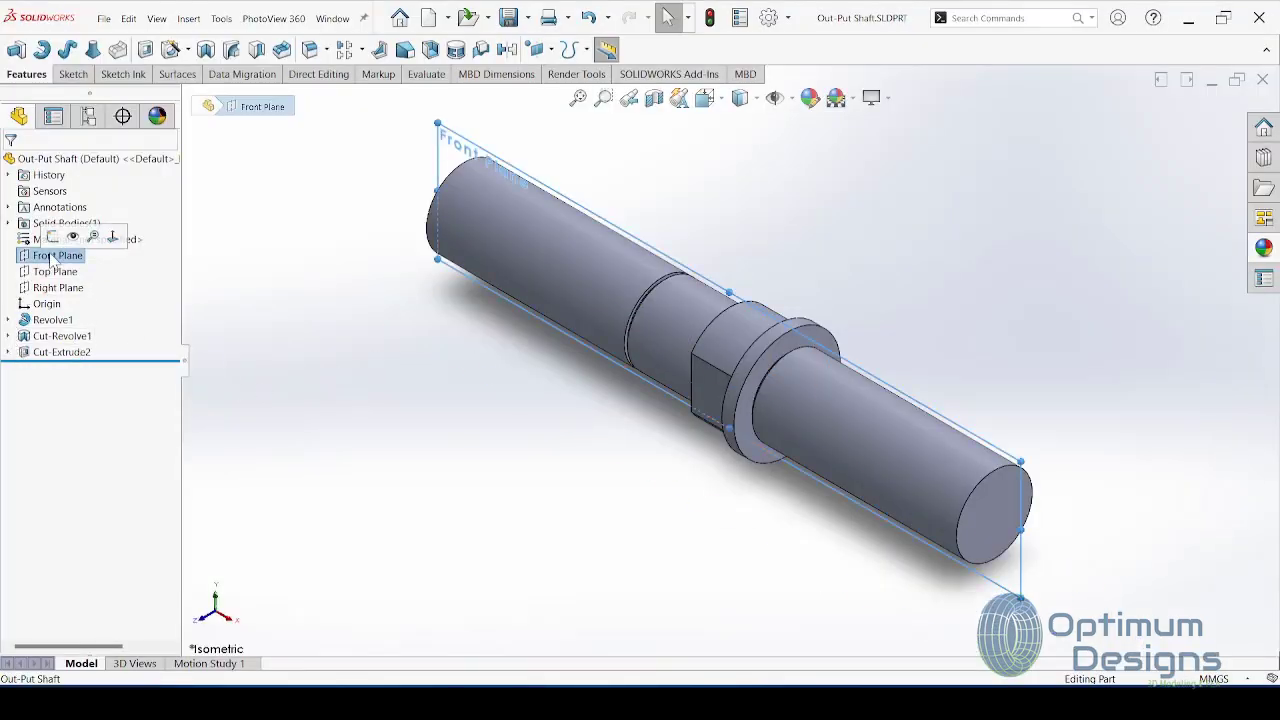
left_click(111, 237)
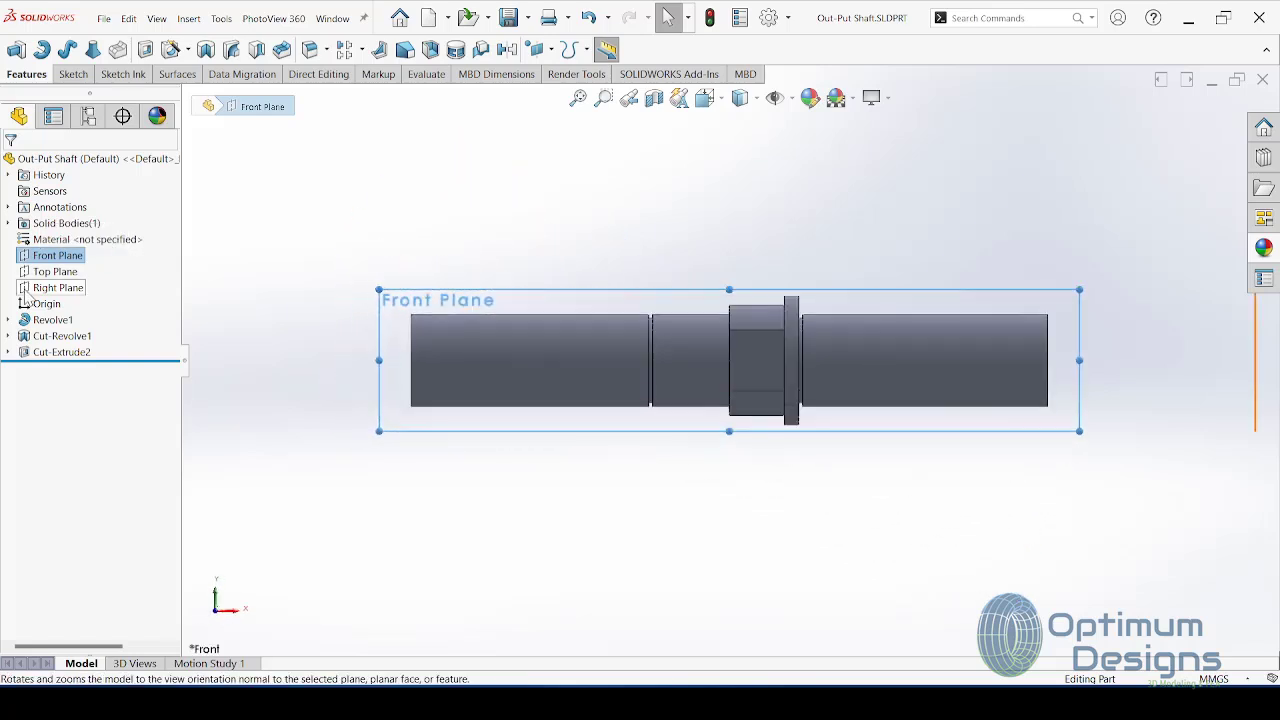
left_click(8, 352)
left_click(8, 336)
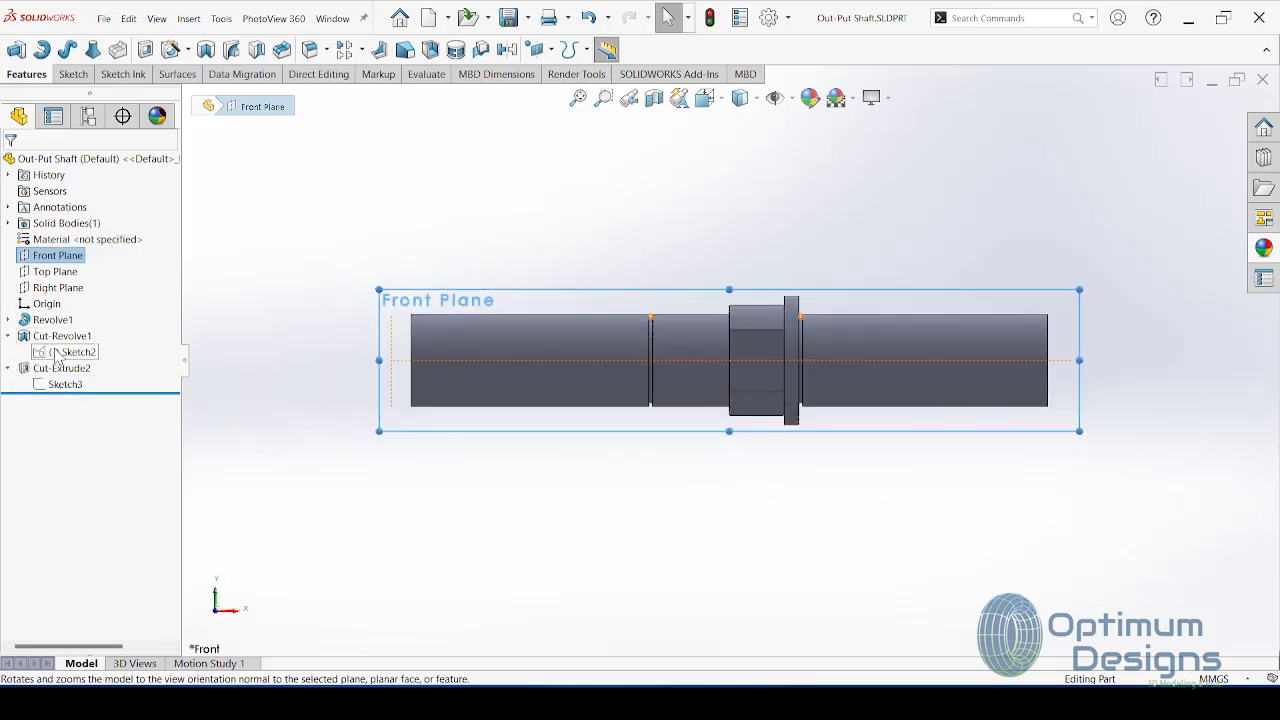
left_click(57, 352)
left_click(8, 320)
left_click(70, 336)
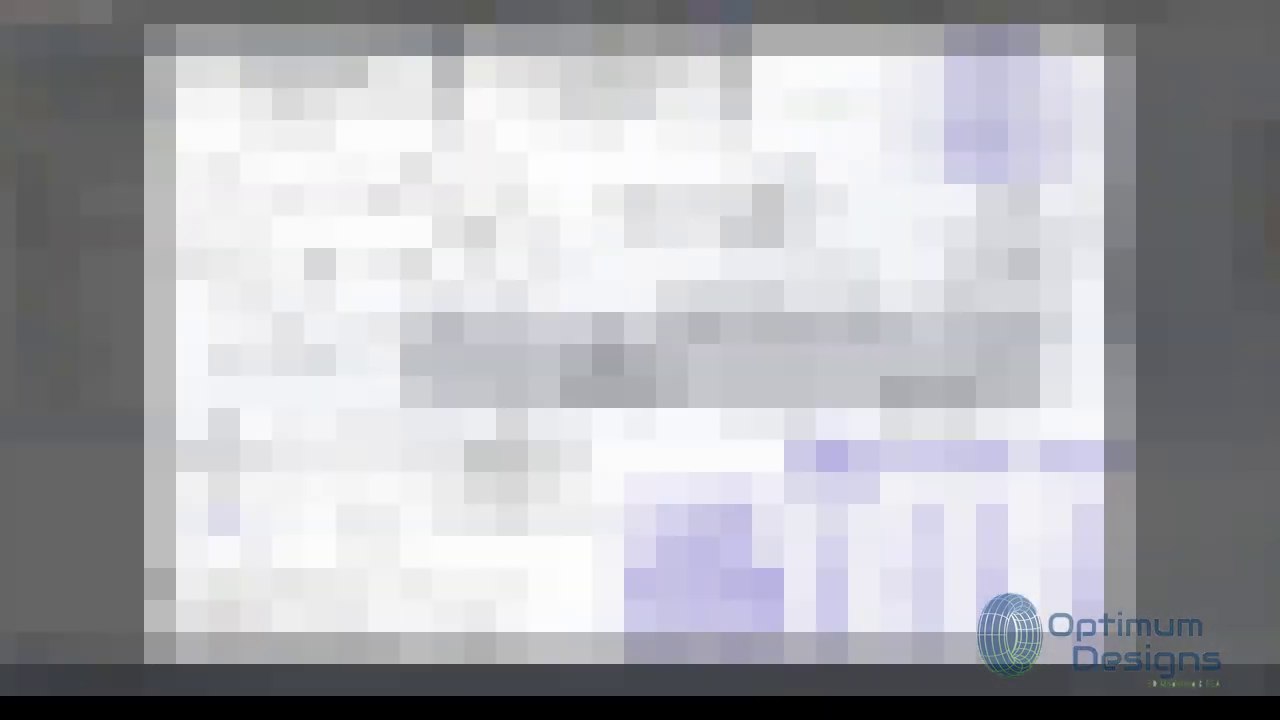
scroll(951, 447, "up", 1)
scroll(400, 449, "up", 1)
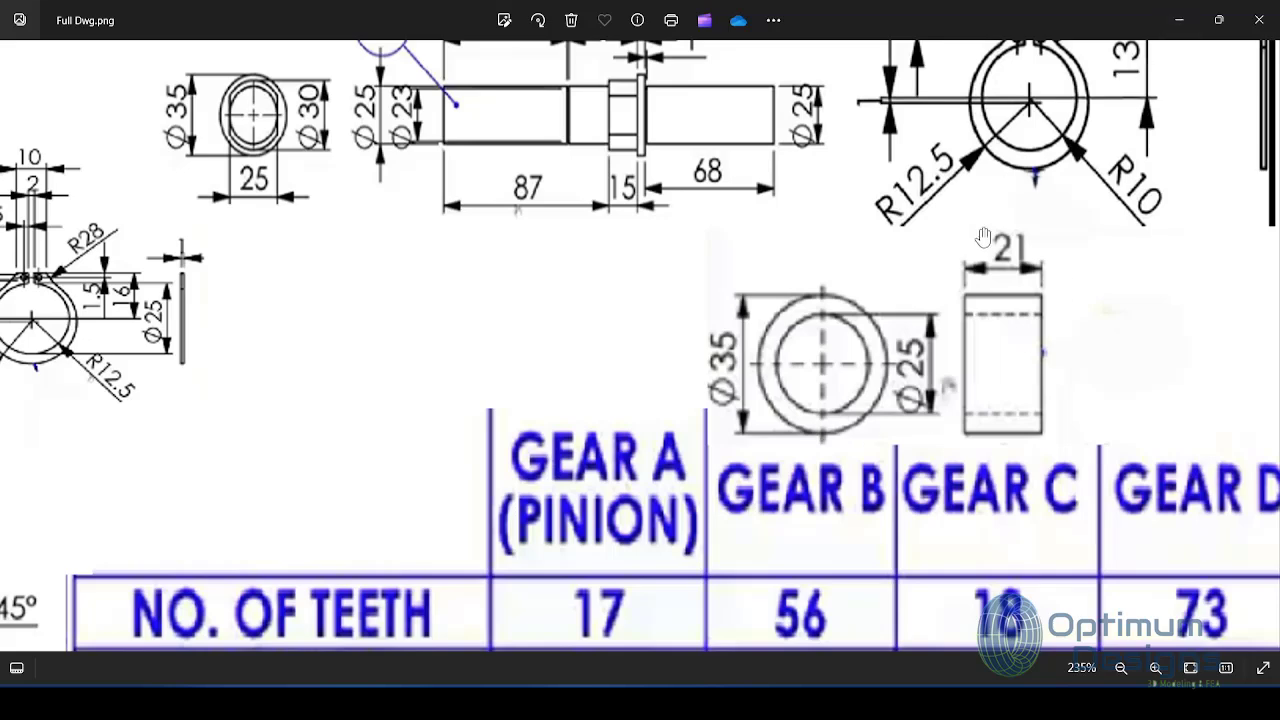
Step: Sketch two concentric circles at the origin on the Front Plane
left_click(1180, 24)
right_click(60, 245)
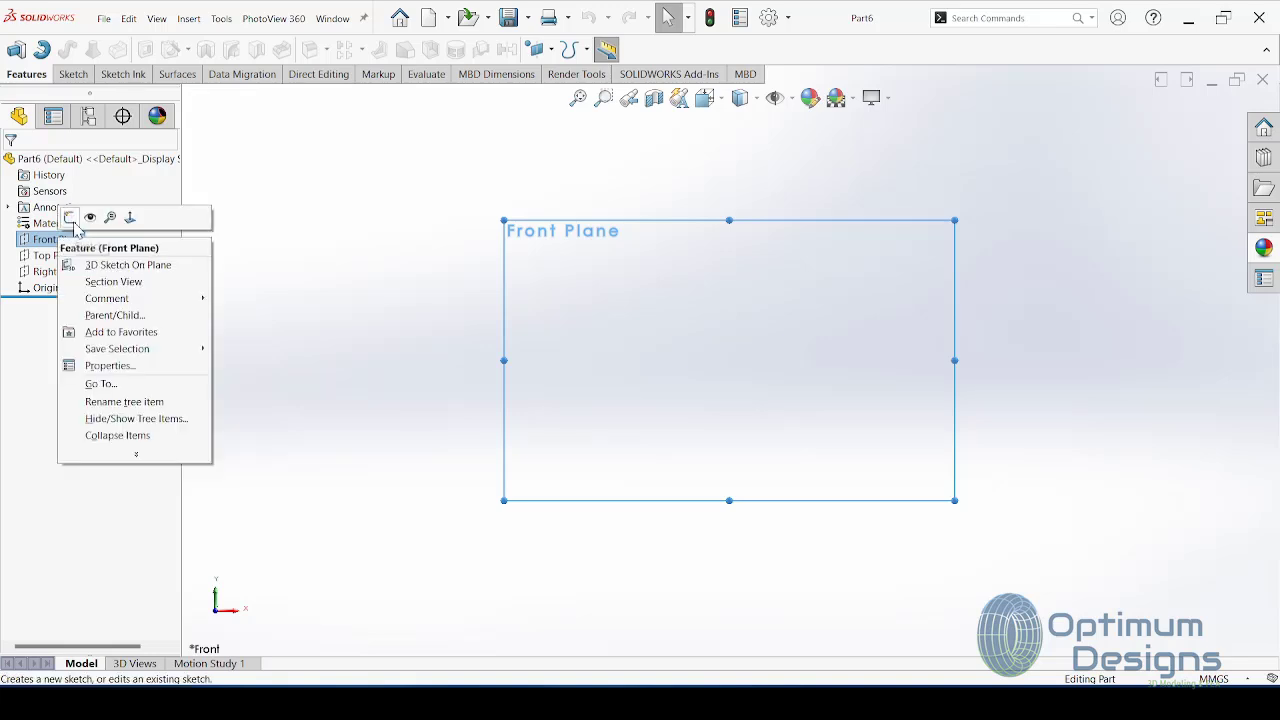
left_click(95, 215)
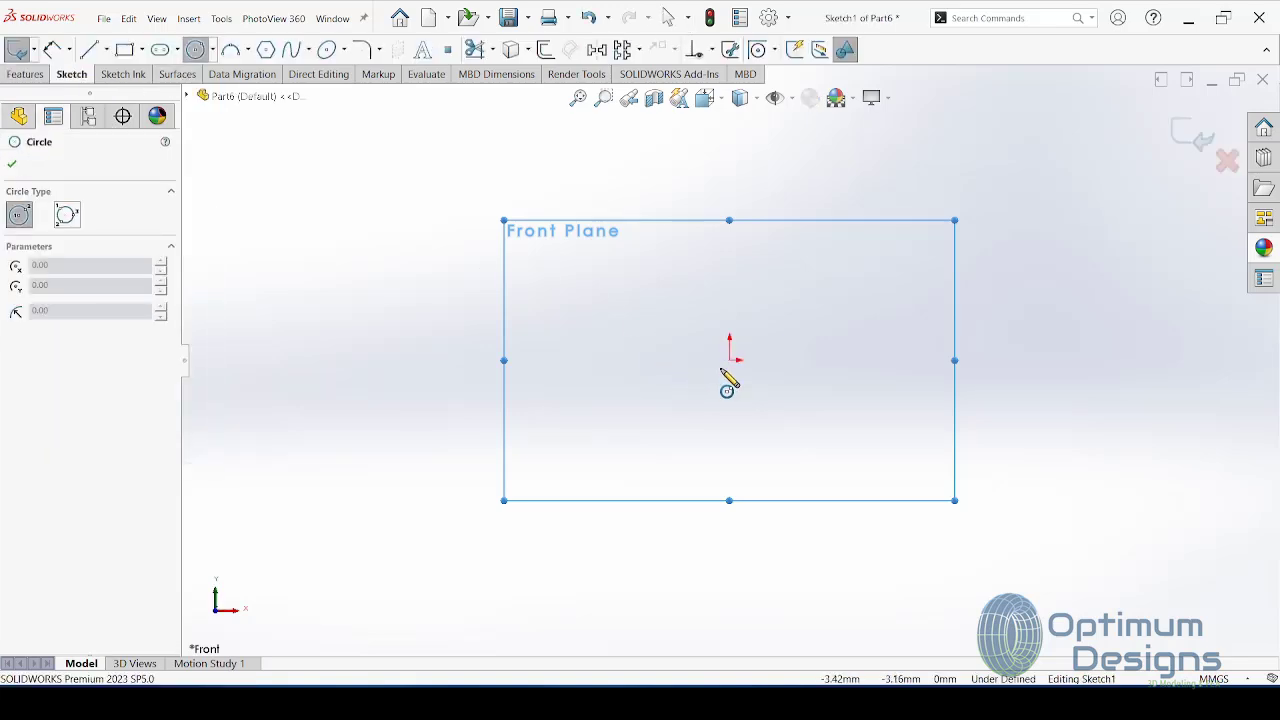
left_click_drag(729, 360, 607, 490)
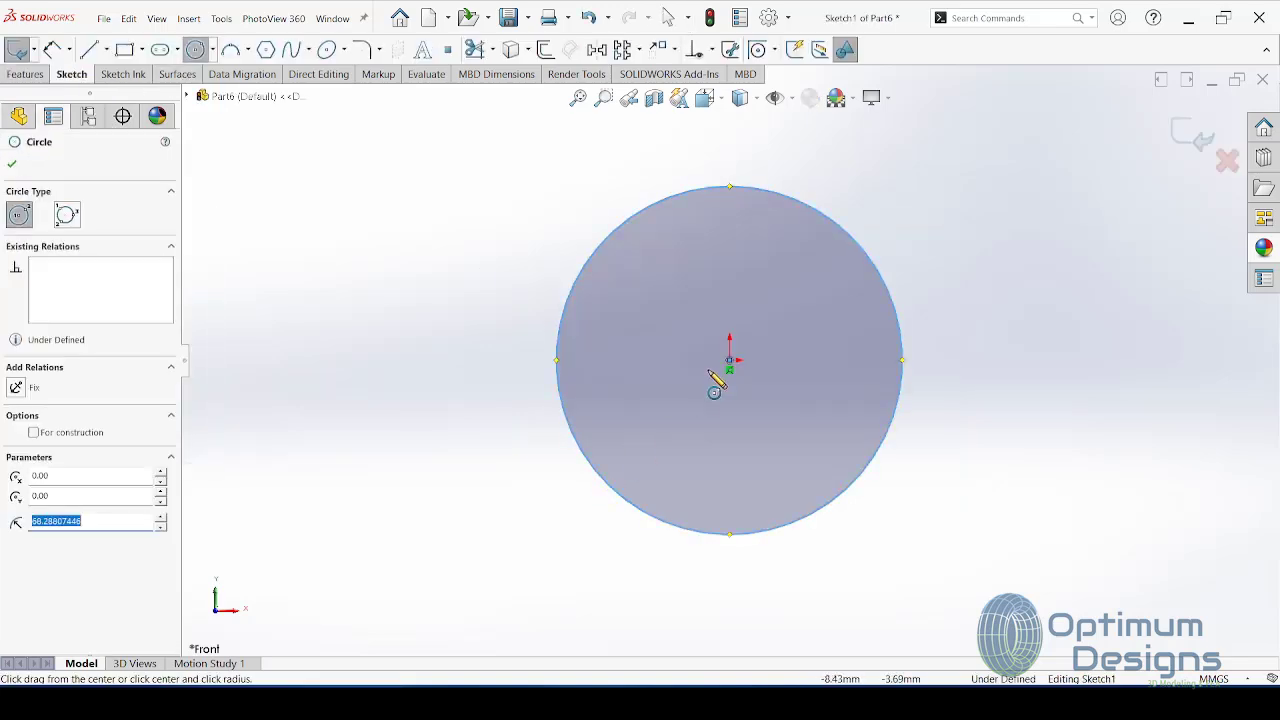
left_click_drag(729, 360, 676, 436)
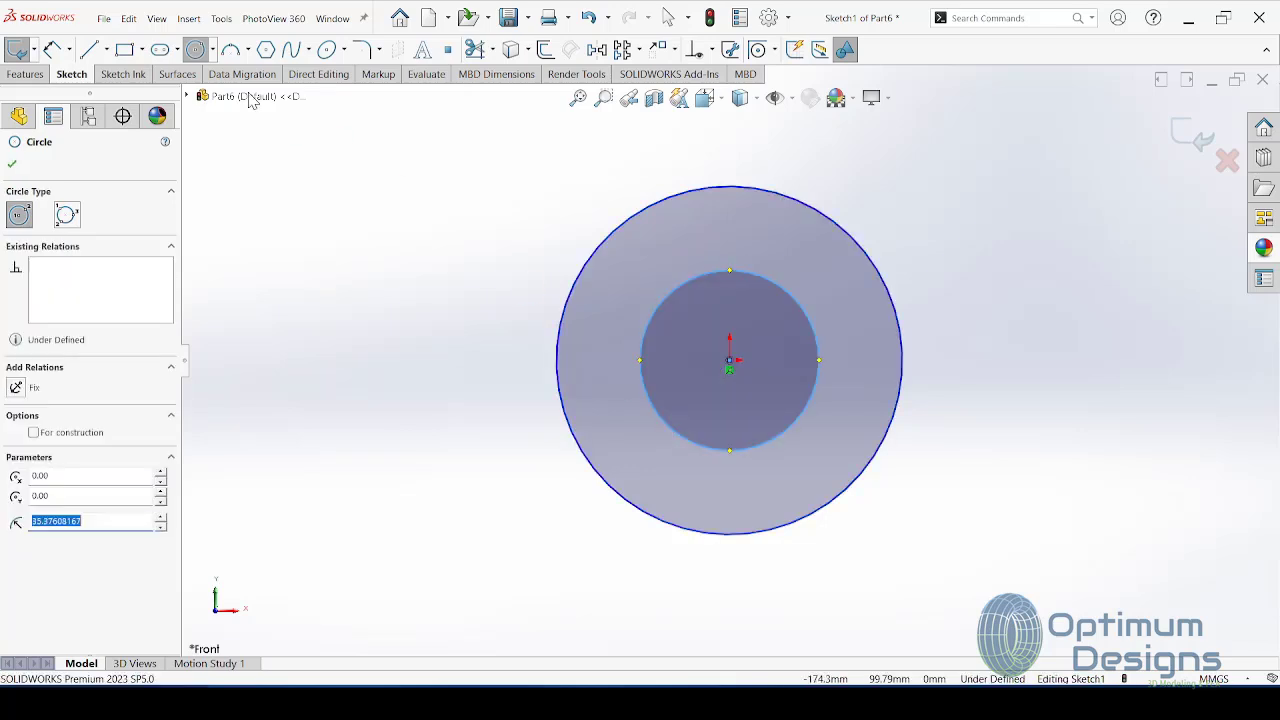
Step: Dimension the outer circle Ø35 and the inner circle Ø25
left_click(50, 50)
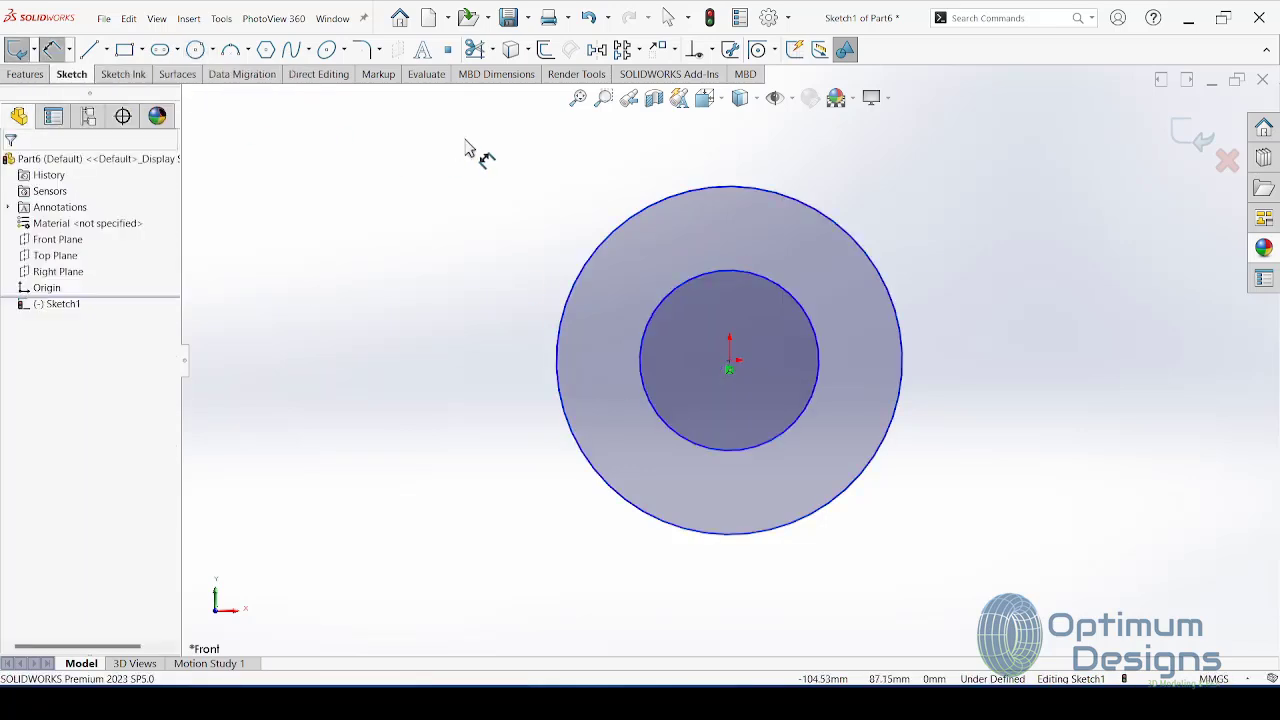
left_click(627, 224)
left_click(468, 298)
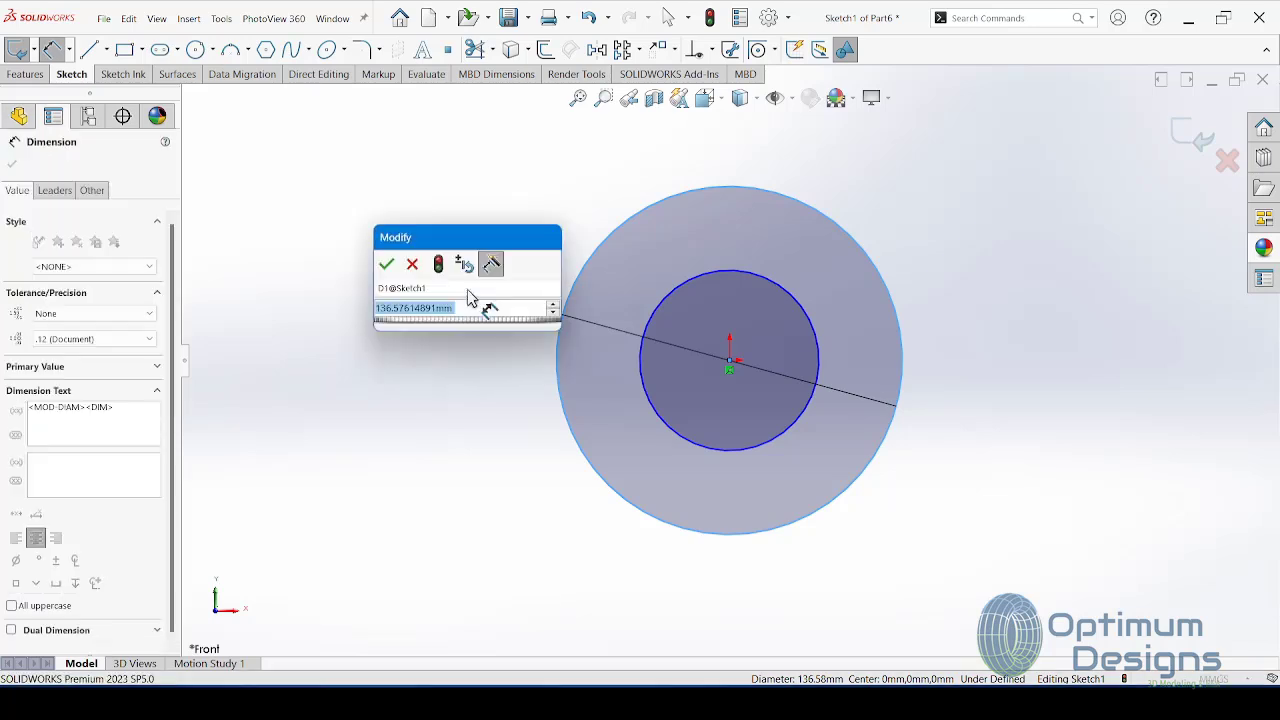
type("35")
key("Return")
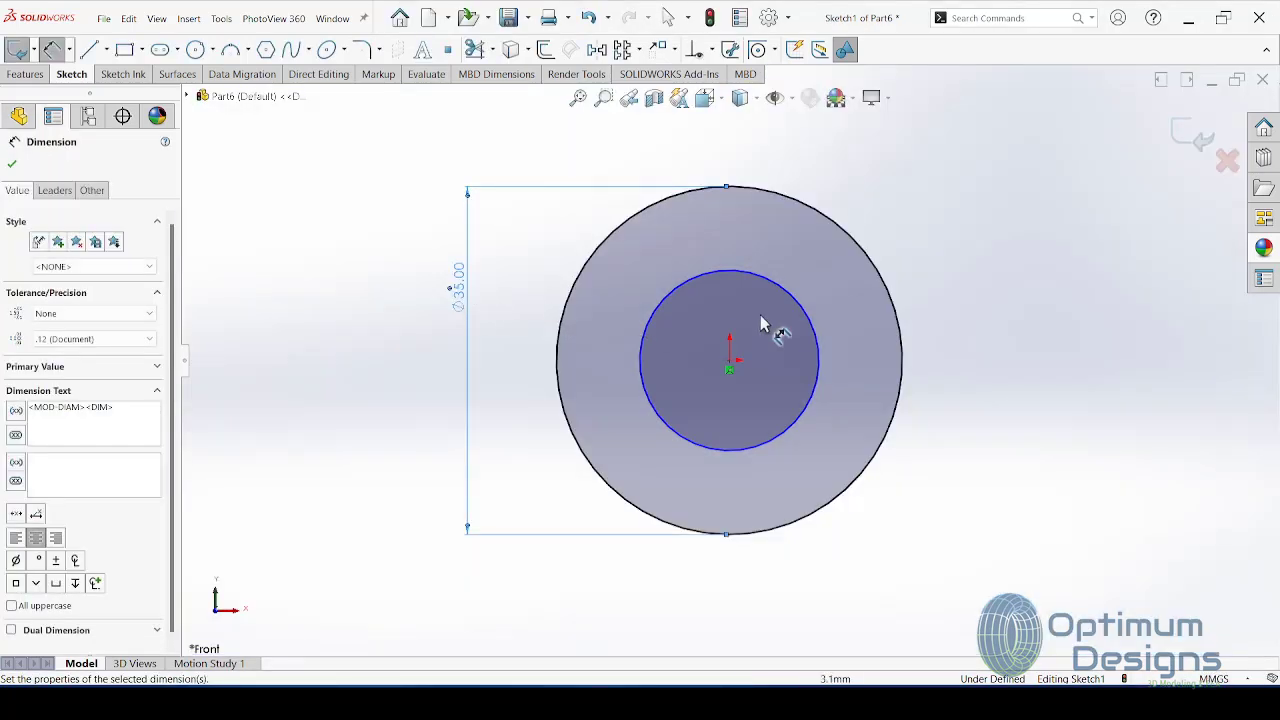
left_click(767, 283)
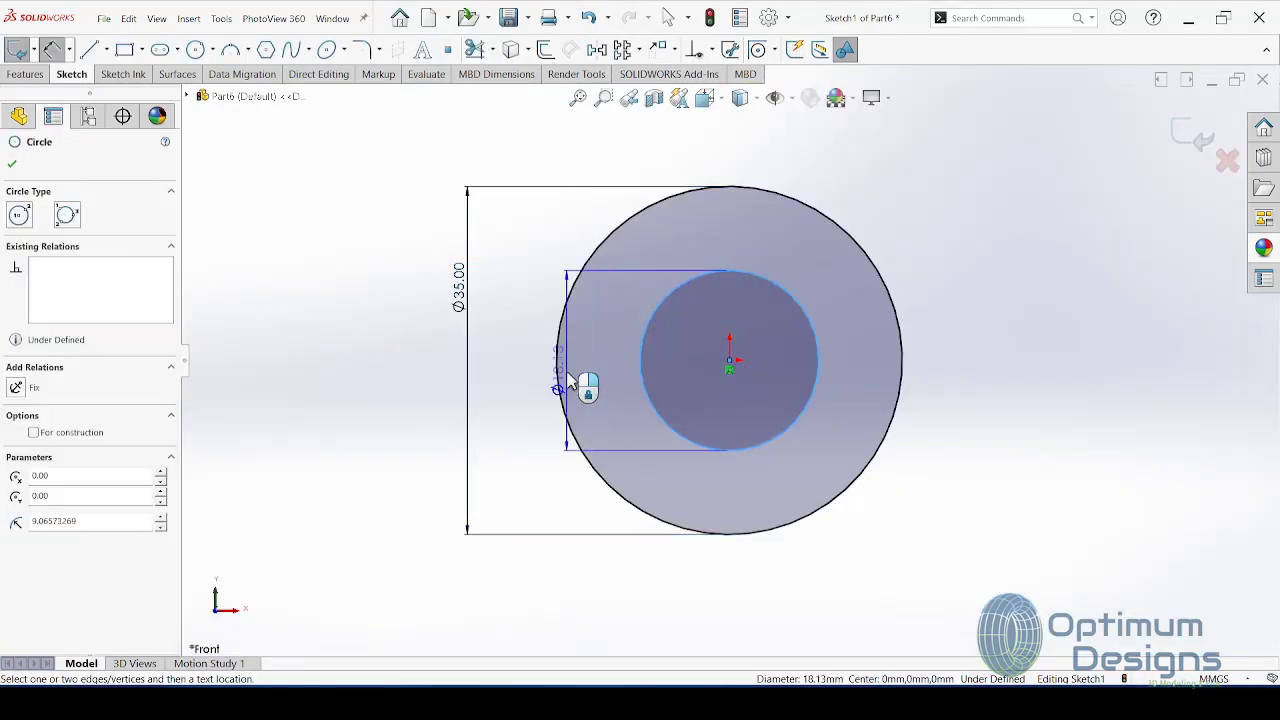
left_click(522, 378)
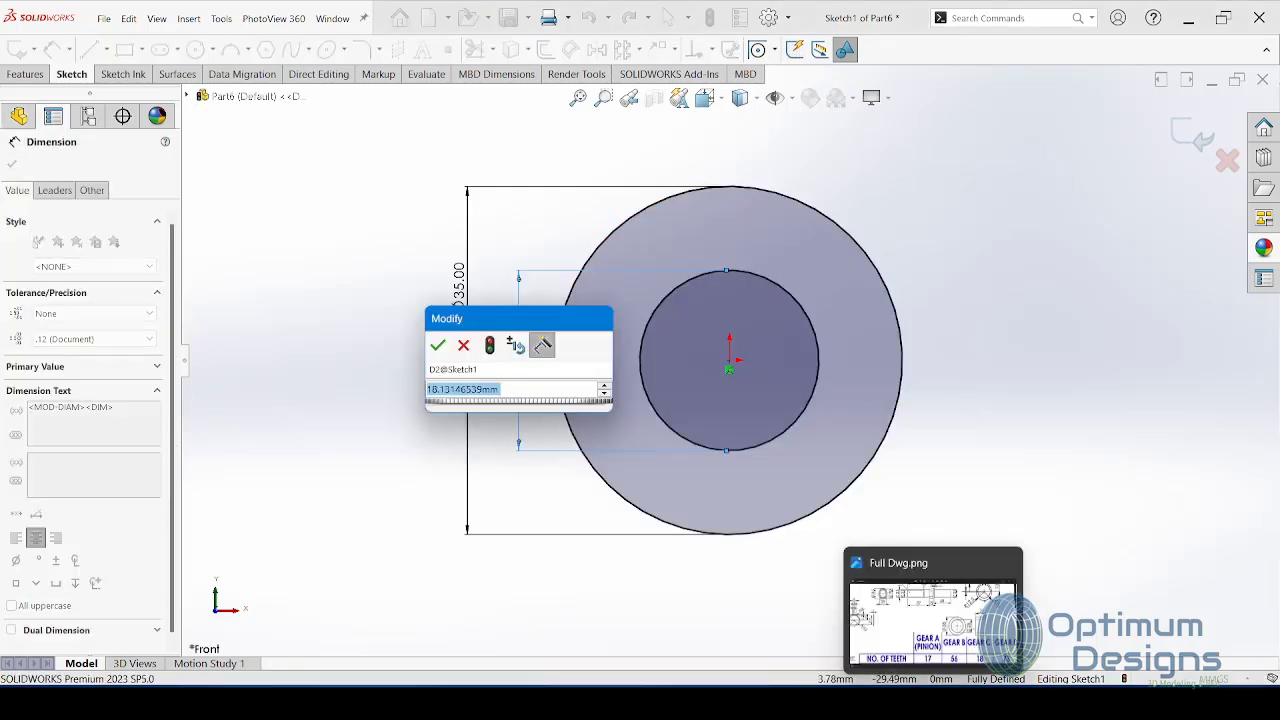
left_click(943, 600)
key("alt+Tab")
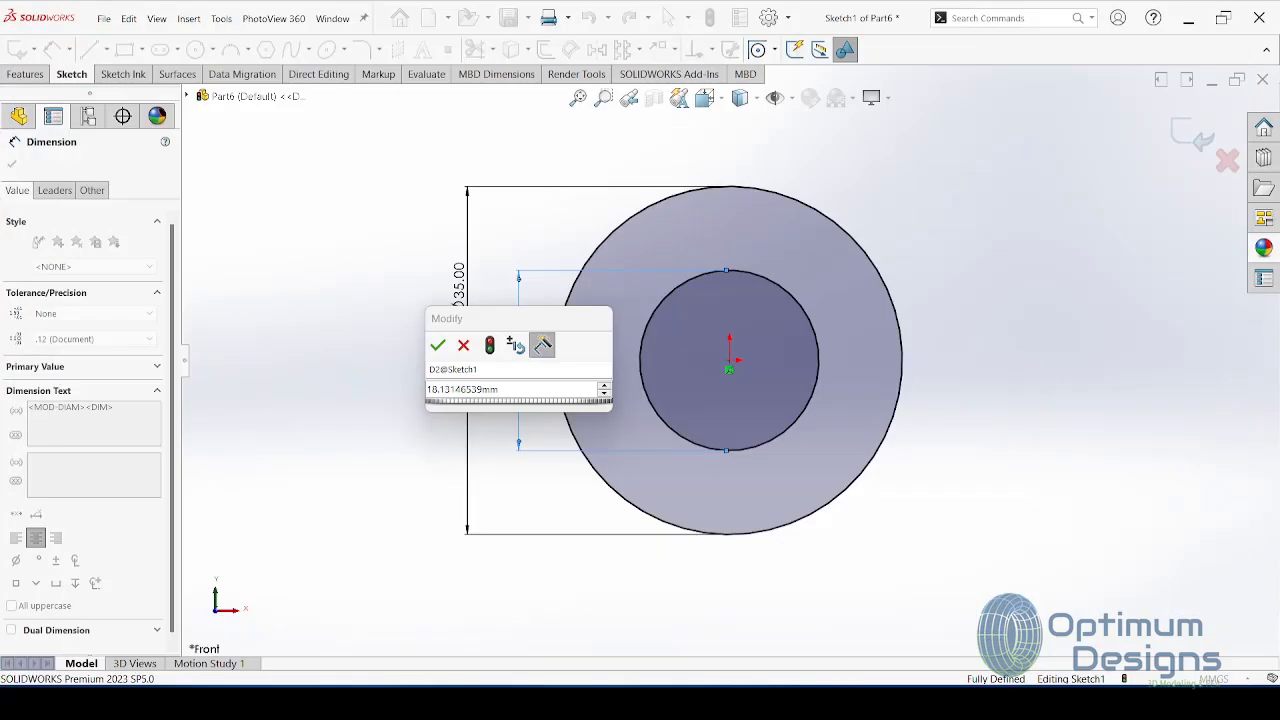
type("25")
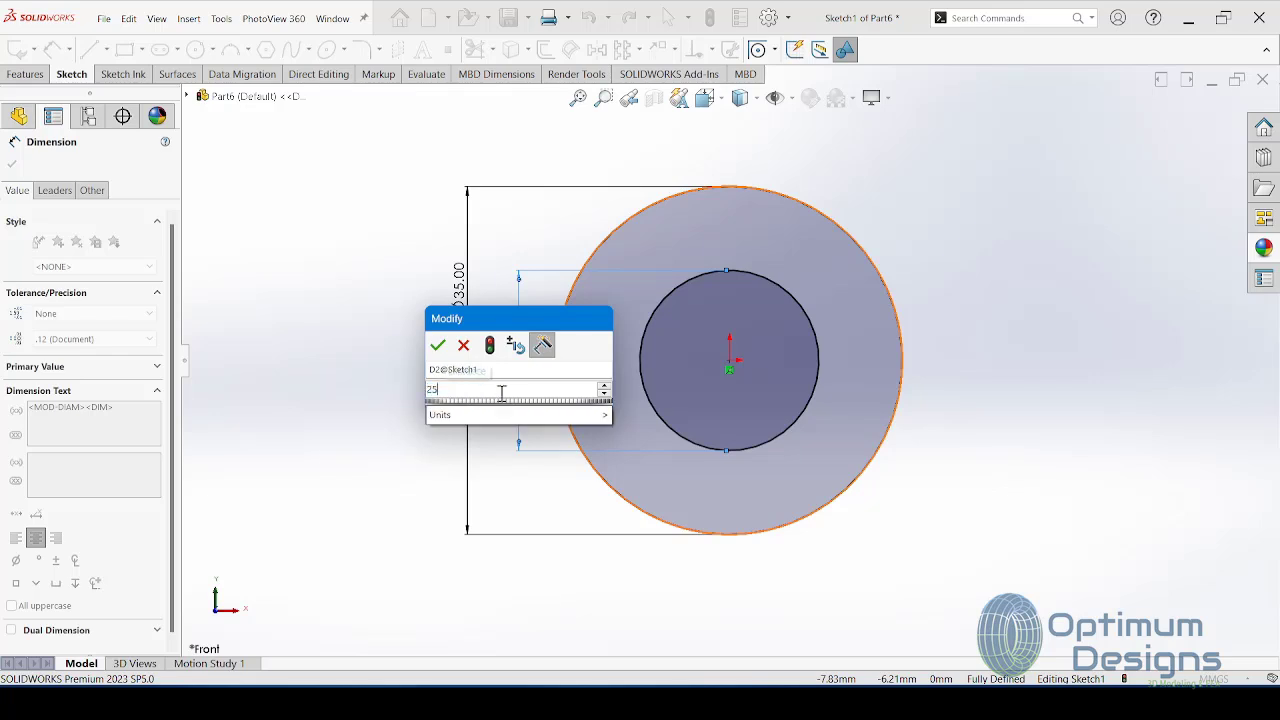
key("Return")
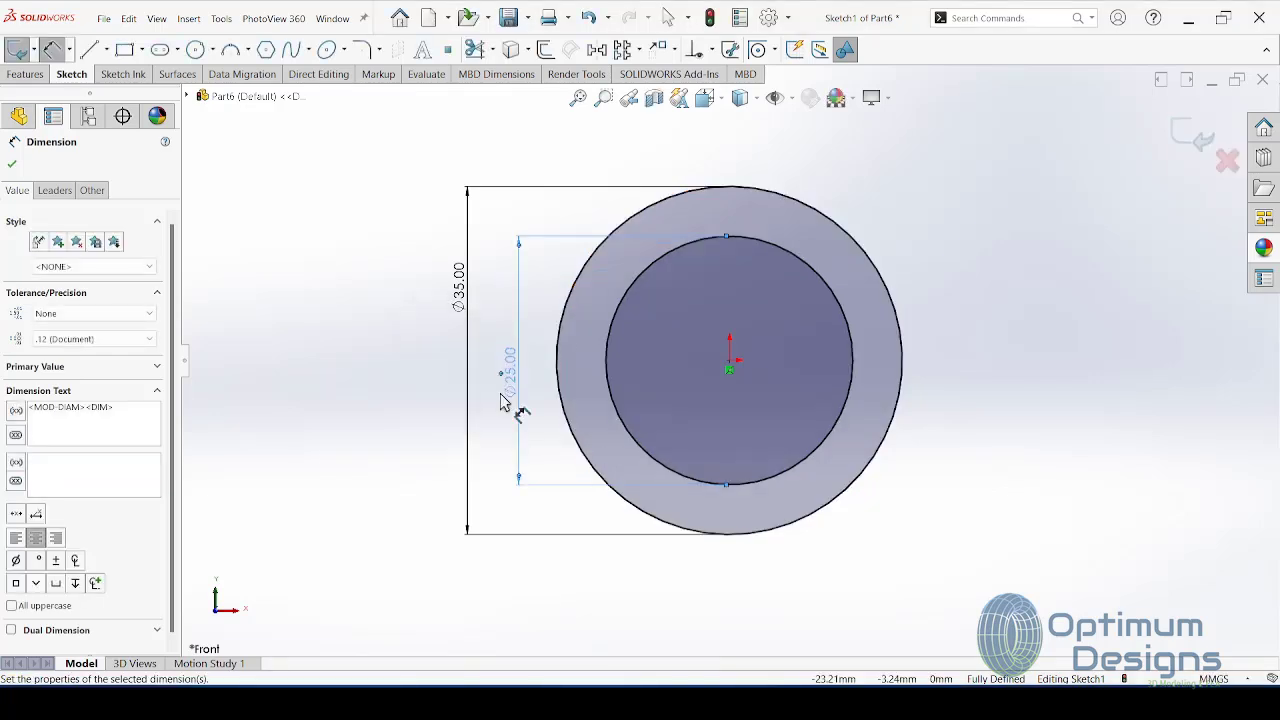
left_click(25, 74)
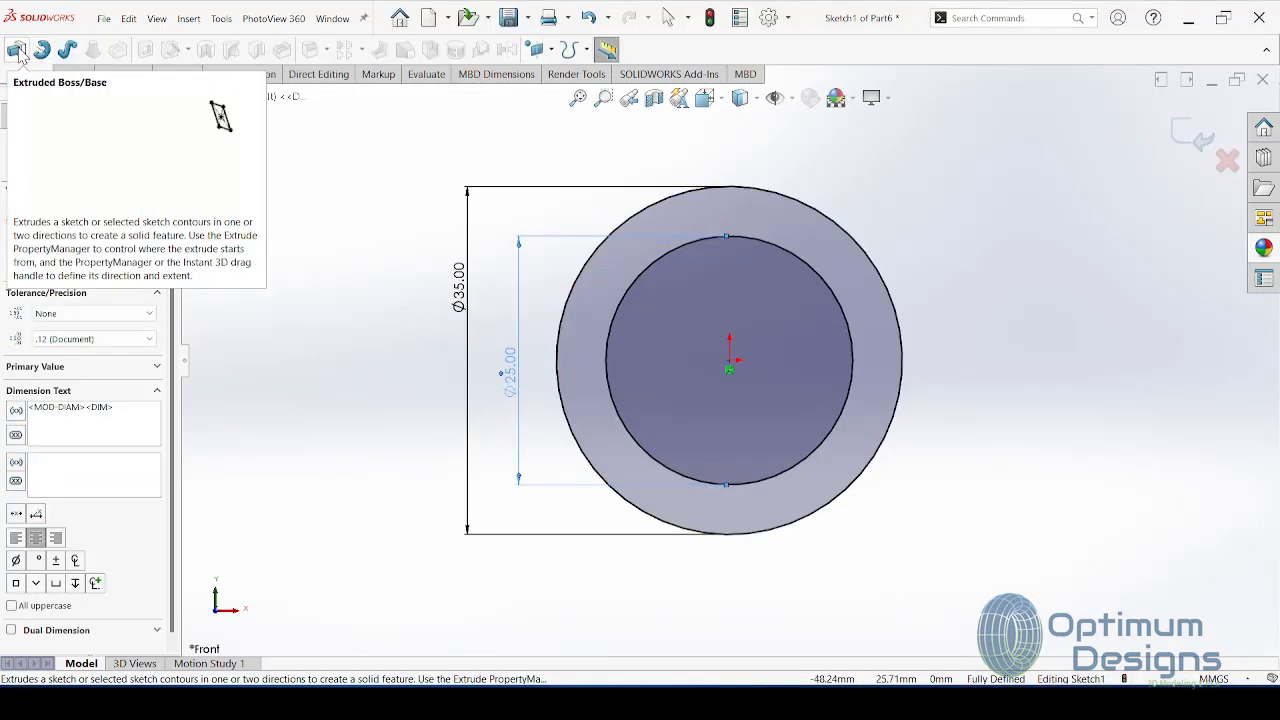
Step: Extrude the ring sketch 12 mm Blind in one direction as Boss-Extrude1
left_click(17, 49)
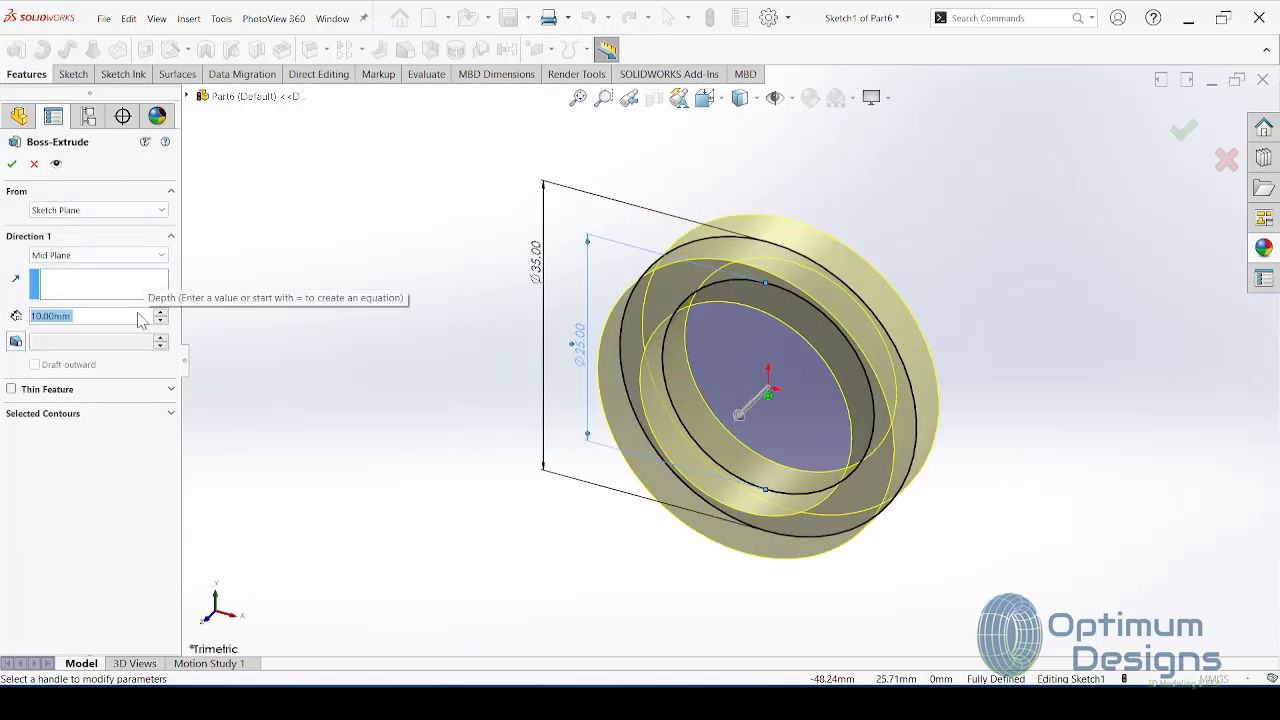
type("12")
key("Return")
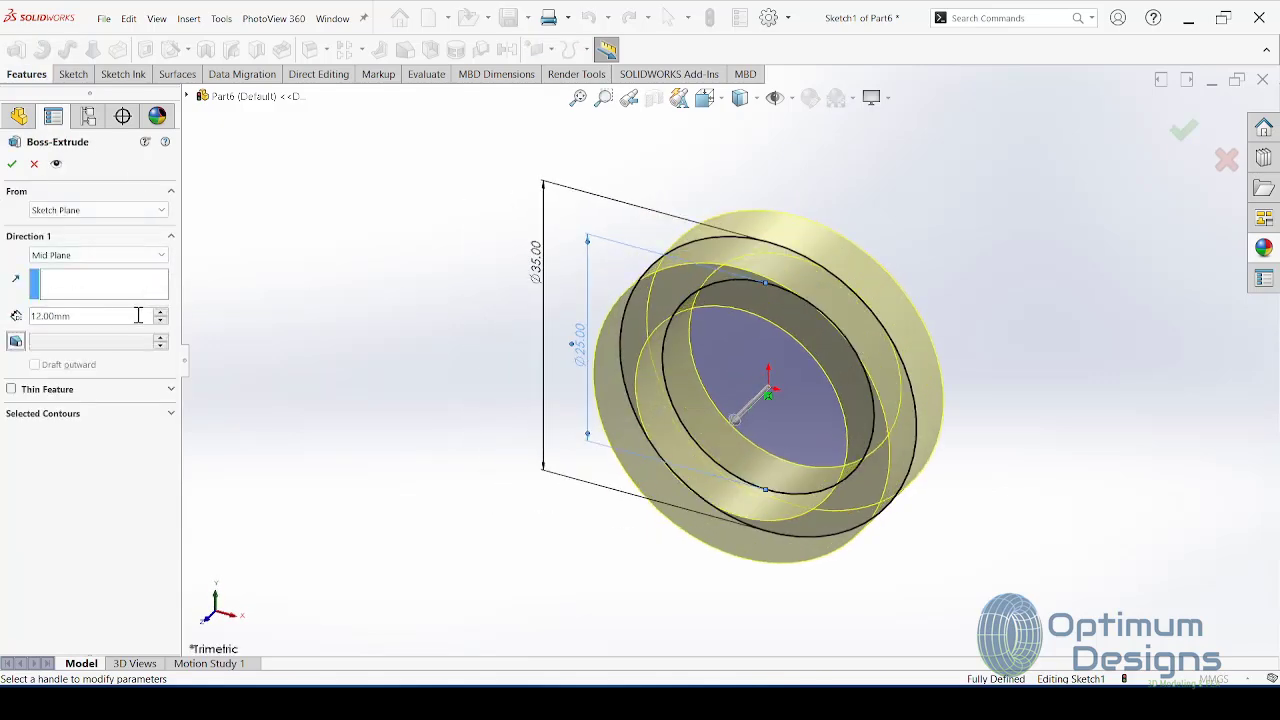
left_click(140, 258)
left_click(125, 270)
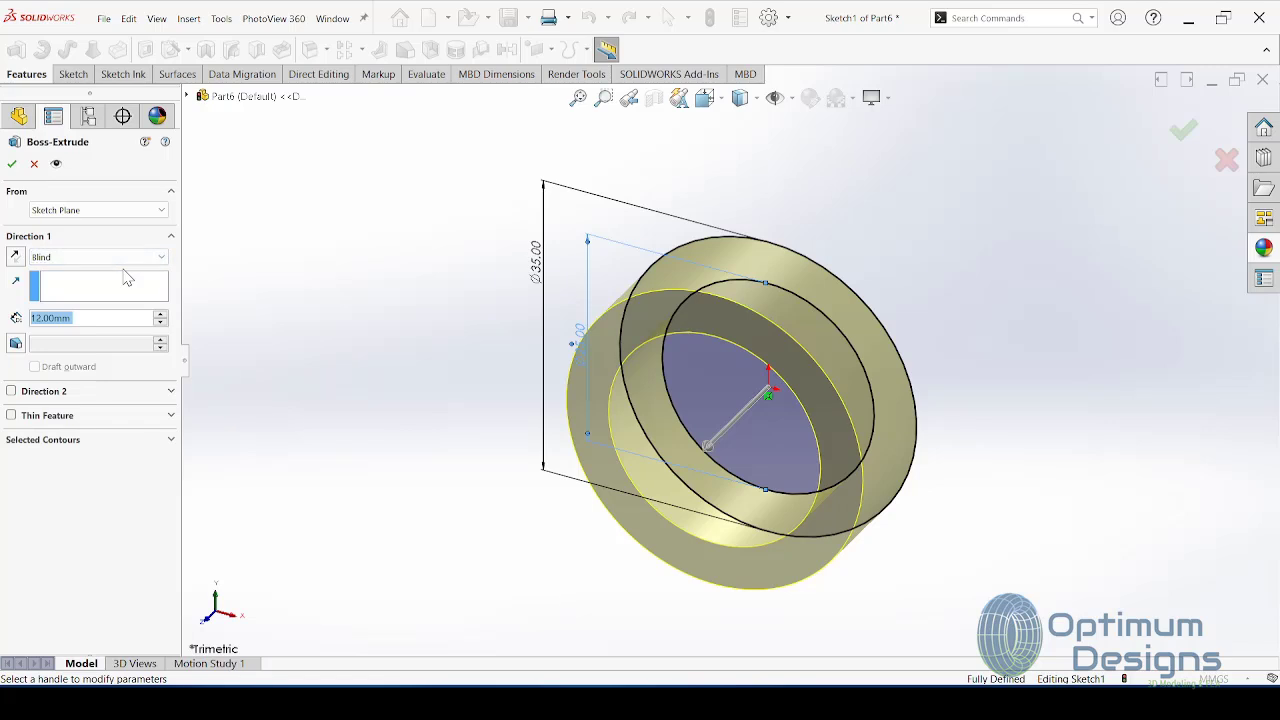
left_click(12, 165)
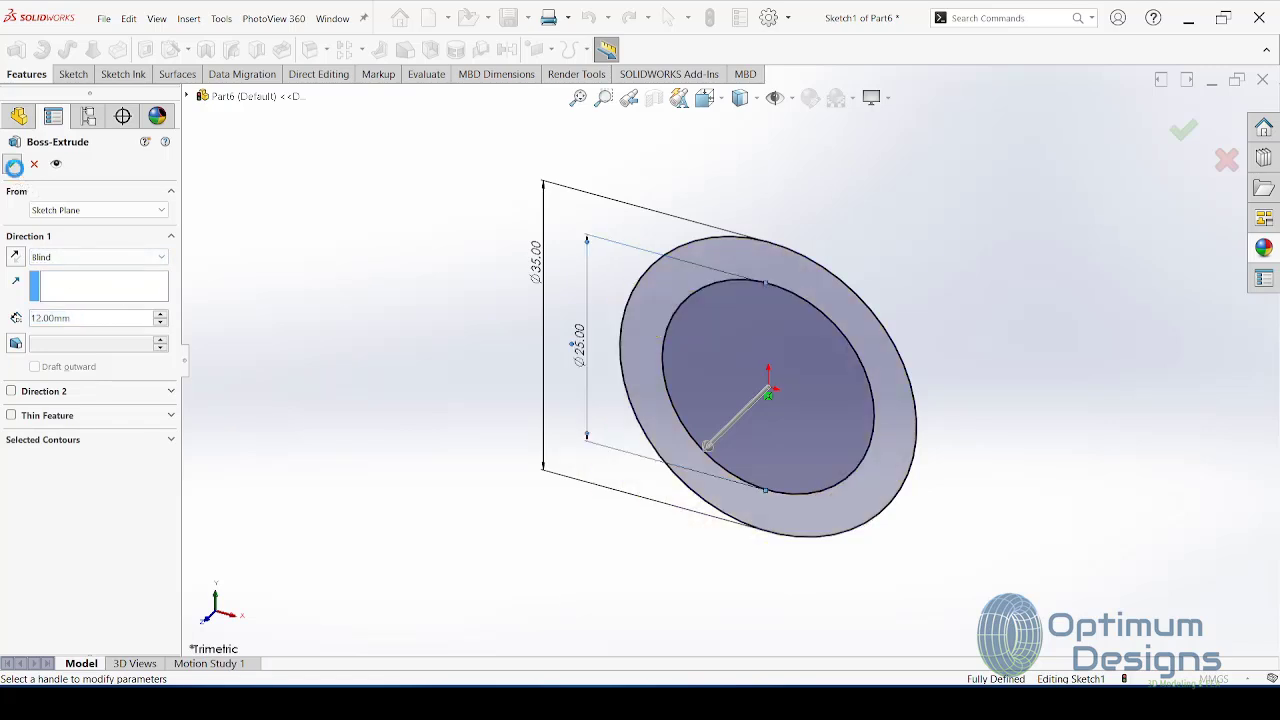
left_click(576, 293)
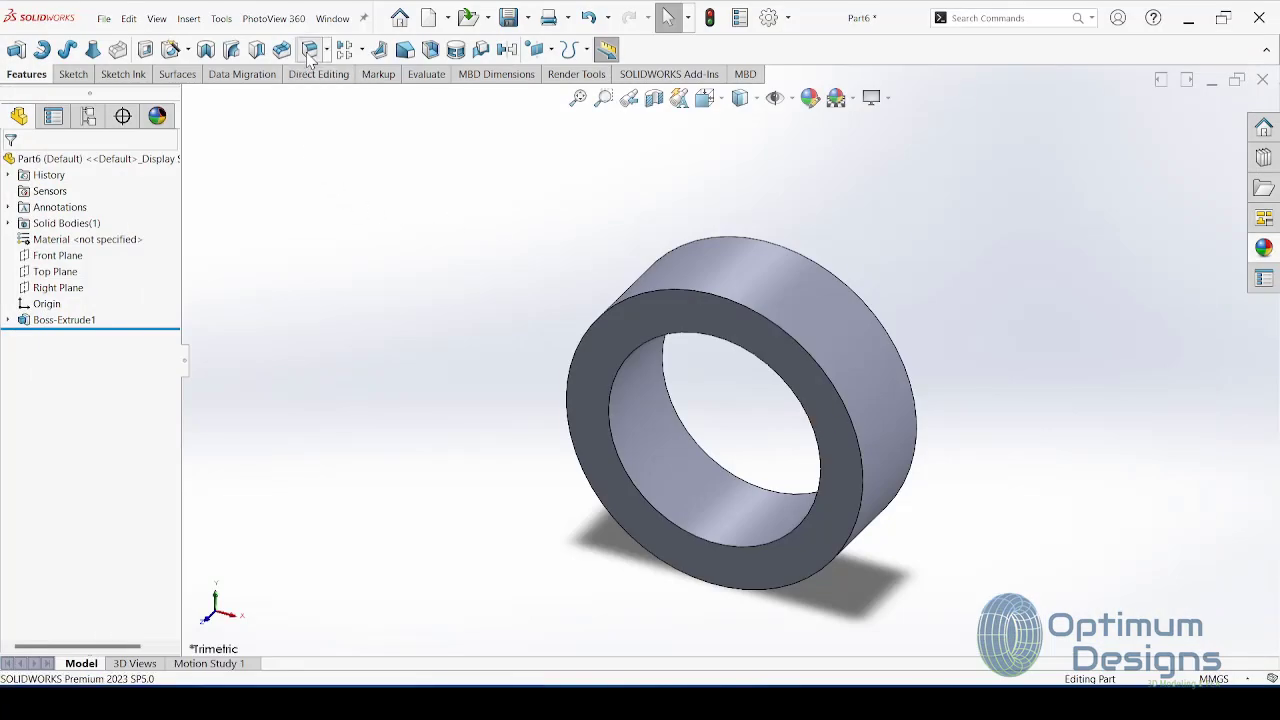
Step: Round both circular edges of the ring's outer face with a 0.25 mm fillet
left_click(309, 50)
type("0.25mm")
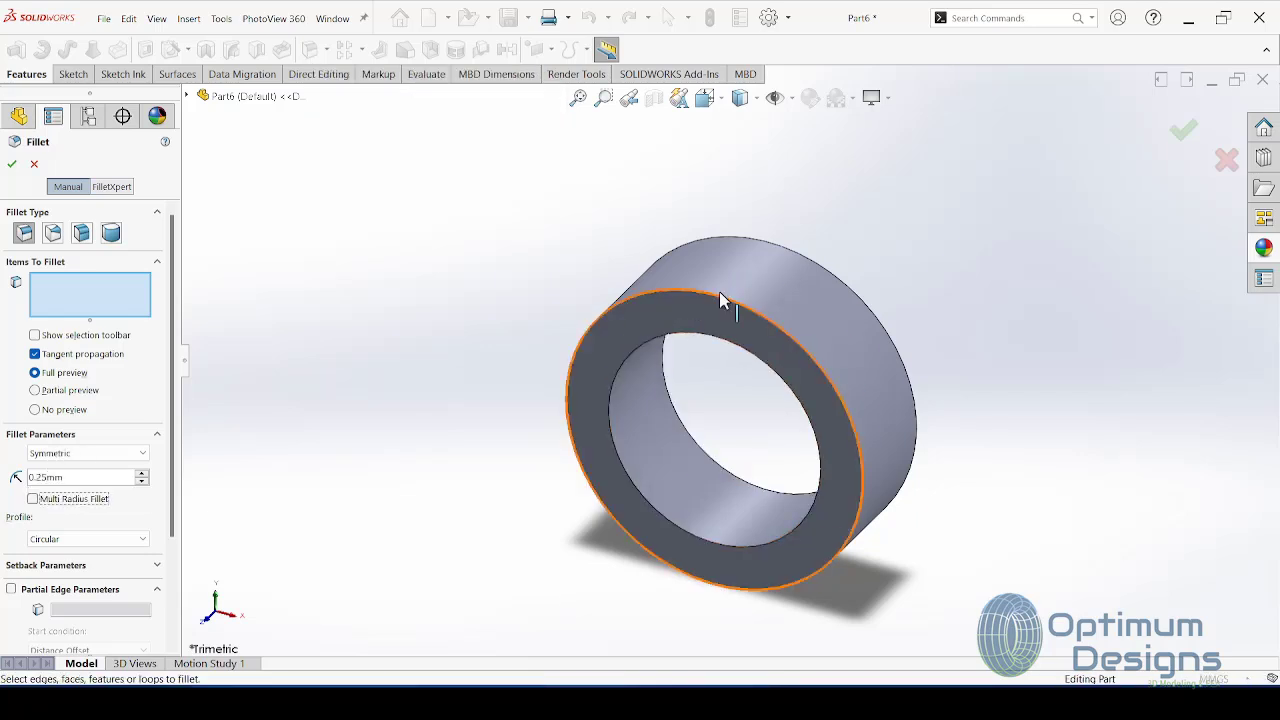
left_click(735, 293)
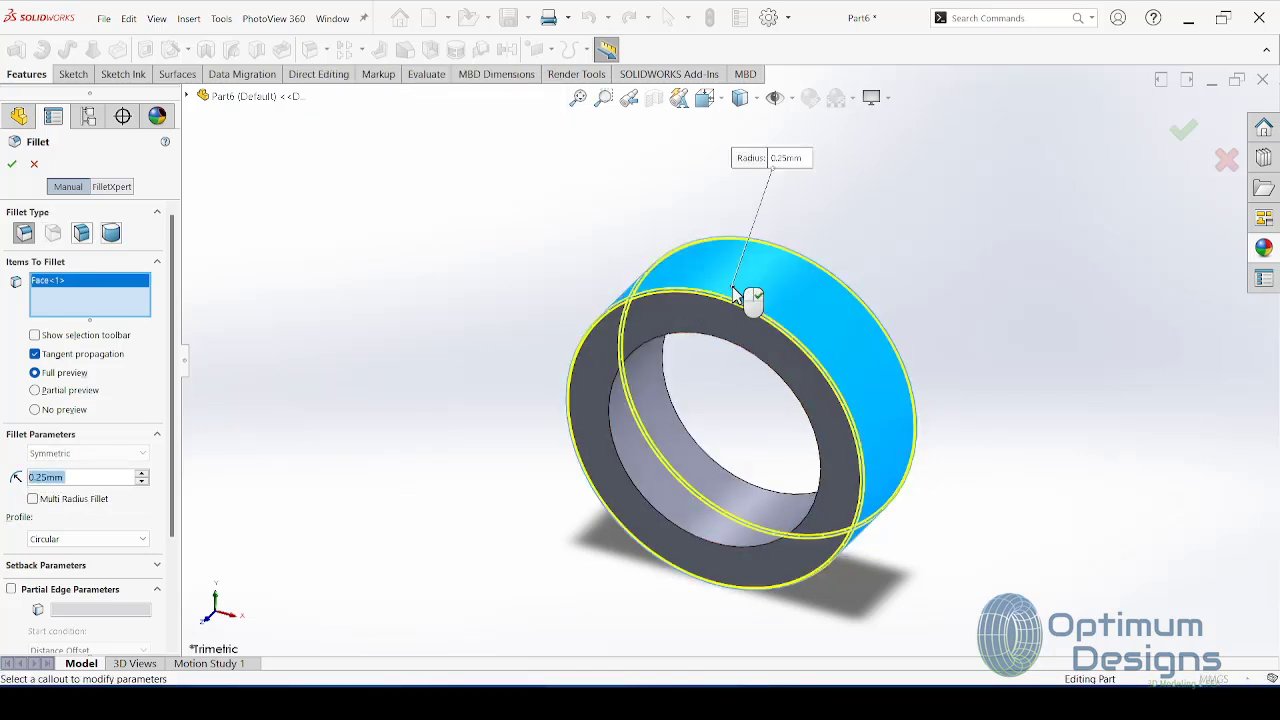
right_click(735, 293)
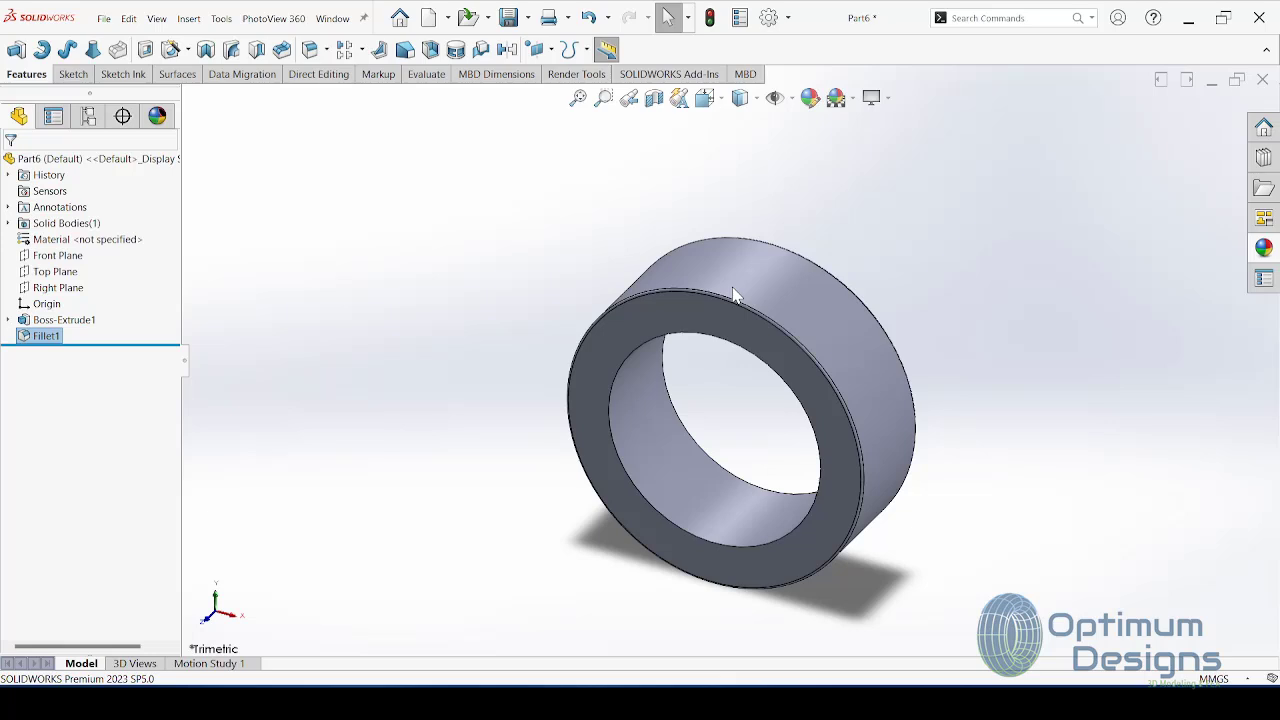
Step: Review the parts list and snap ring details in Full Dwg.png, then minimise Photos
left_click(509, 17)
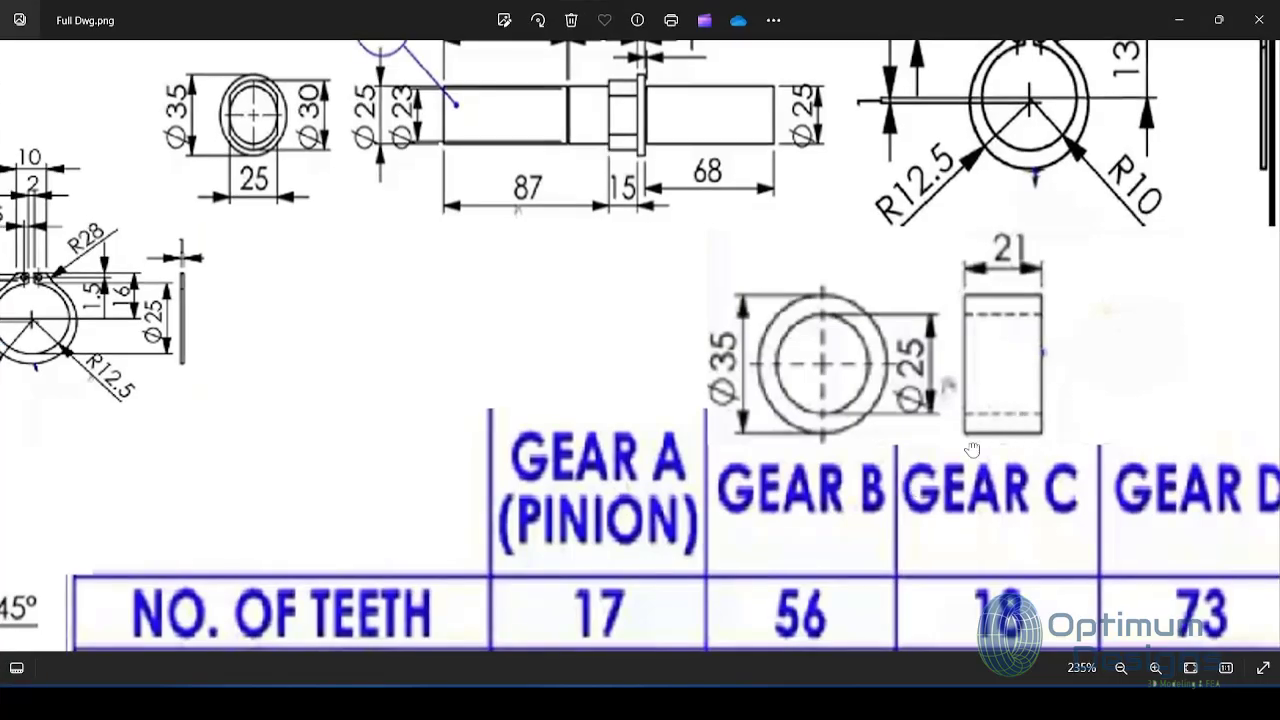
scroll(823, 466, "down", 2)
scroll(826, 428, "down", 2)
scroll(826, 428, "up", 3)
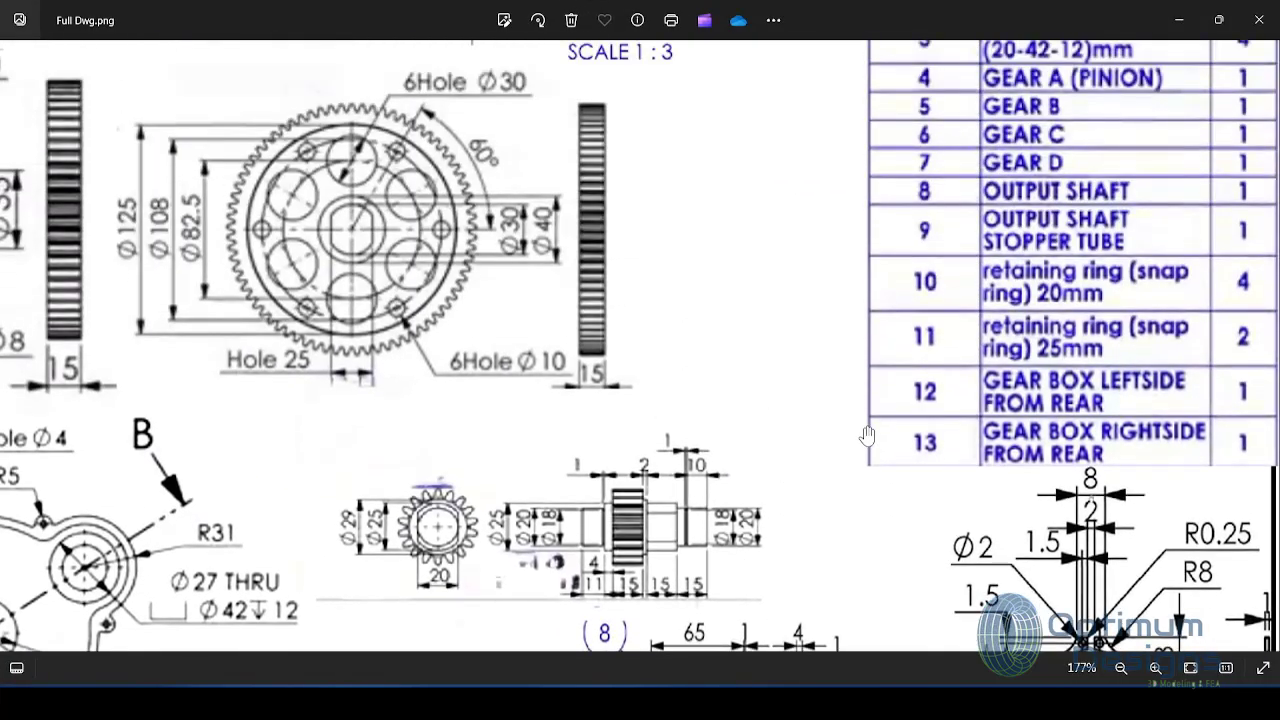
left_click_drag(867, 431, 777, 63)
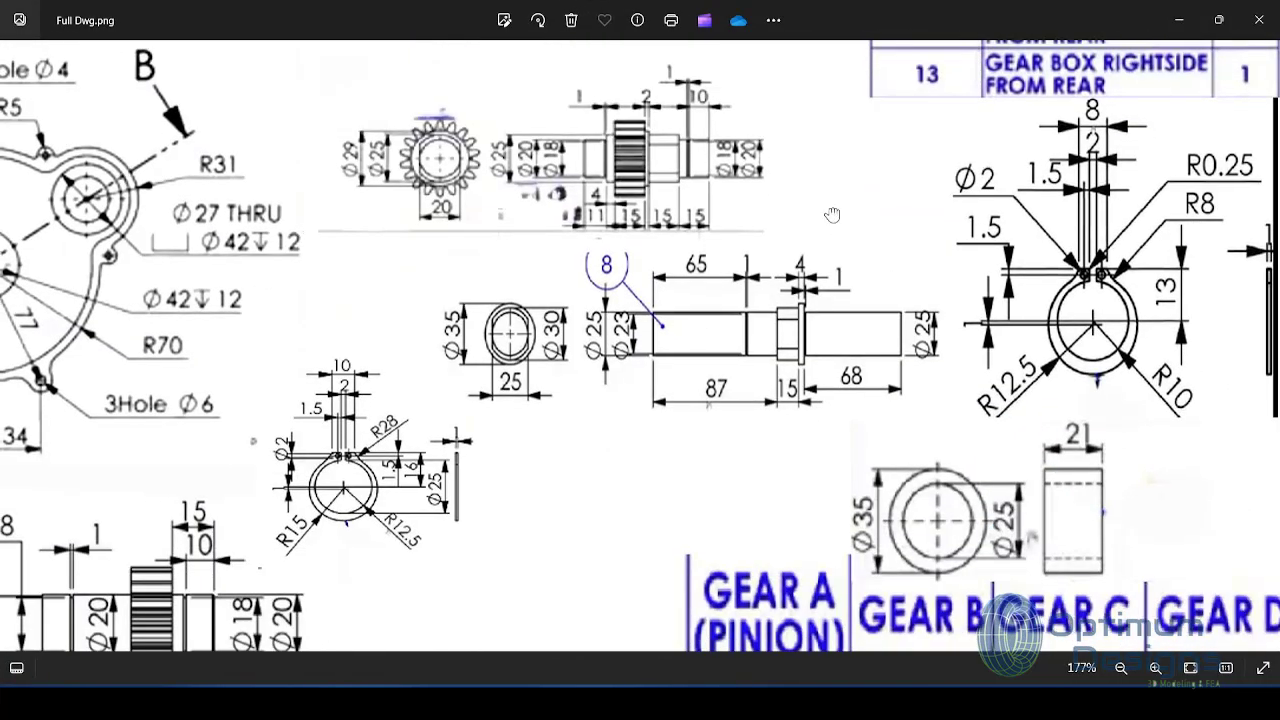
left_click_drag(829, 214, 812, 577)
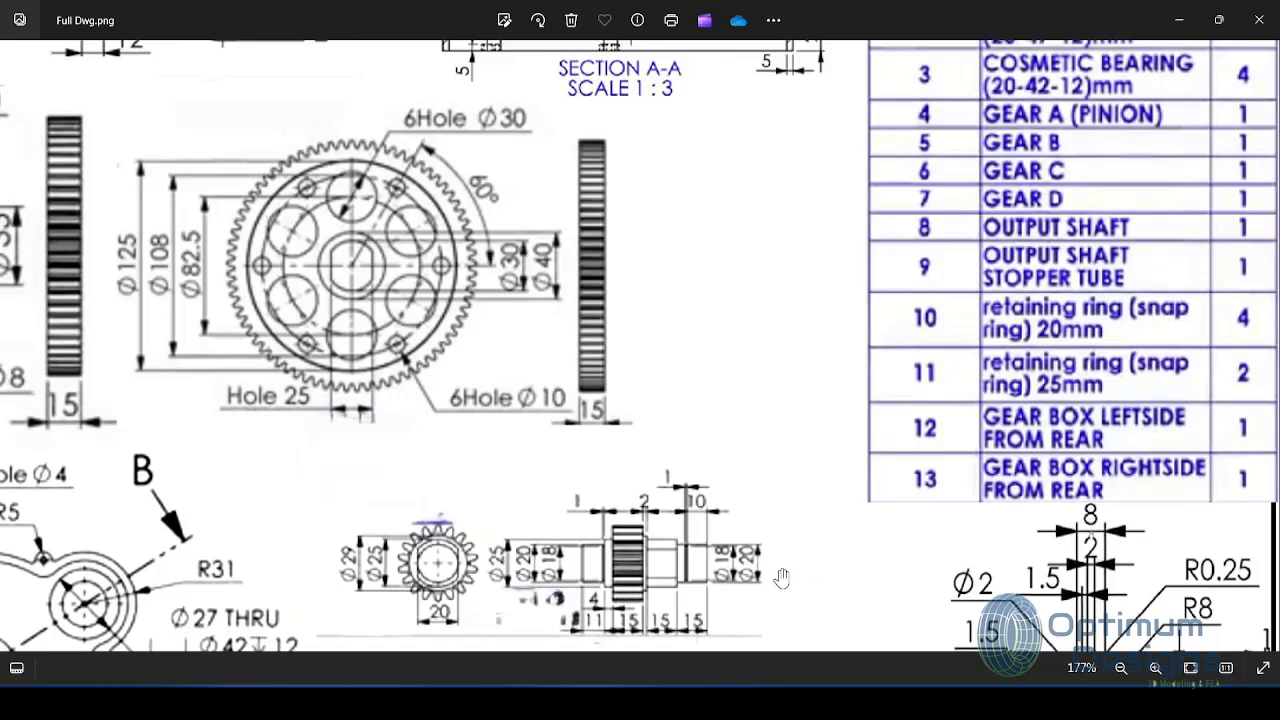
left_click(1183, 20)
Step: Save the ring part as Out-Put Shaft Stopper.SLDPRT in the Gear Box folder
left_click(508, 19)
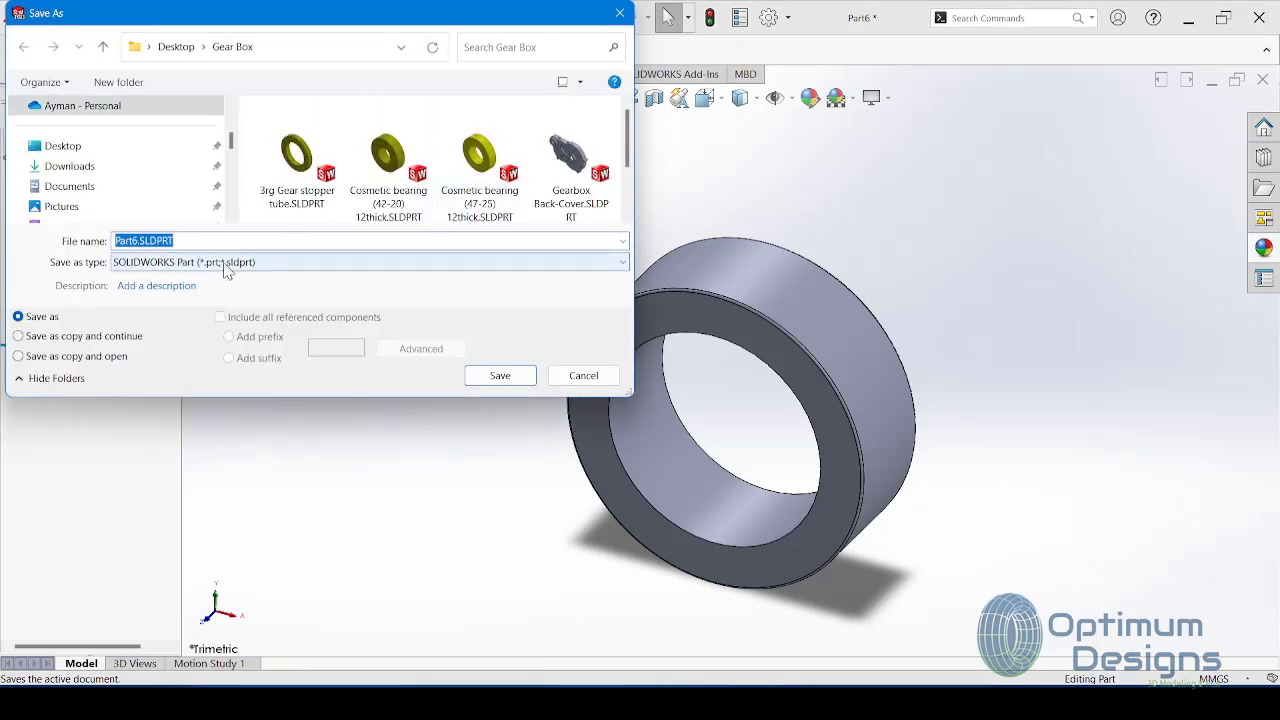
type("out")
key("Down")
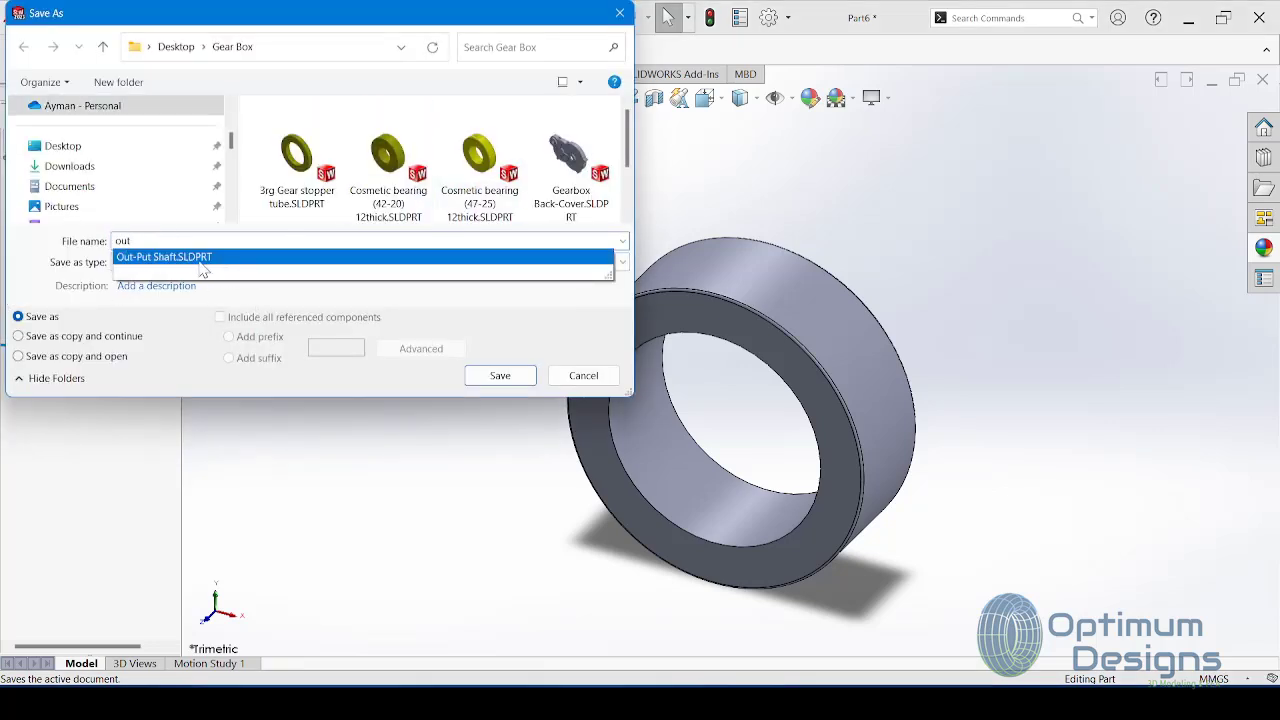
left_click(201, 262)
left_click(165, 250)
left_click(175, 241)
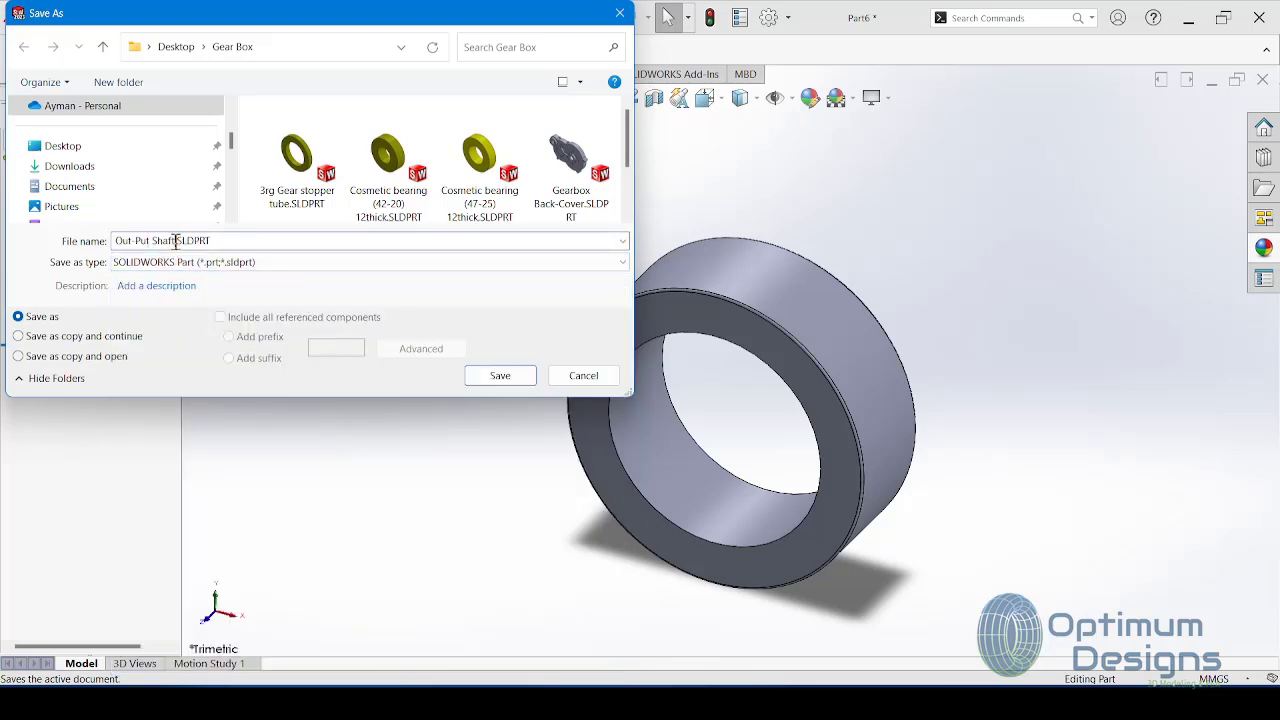
type(".")
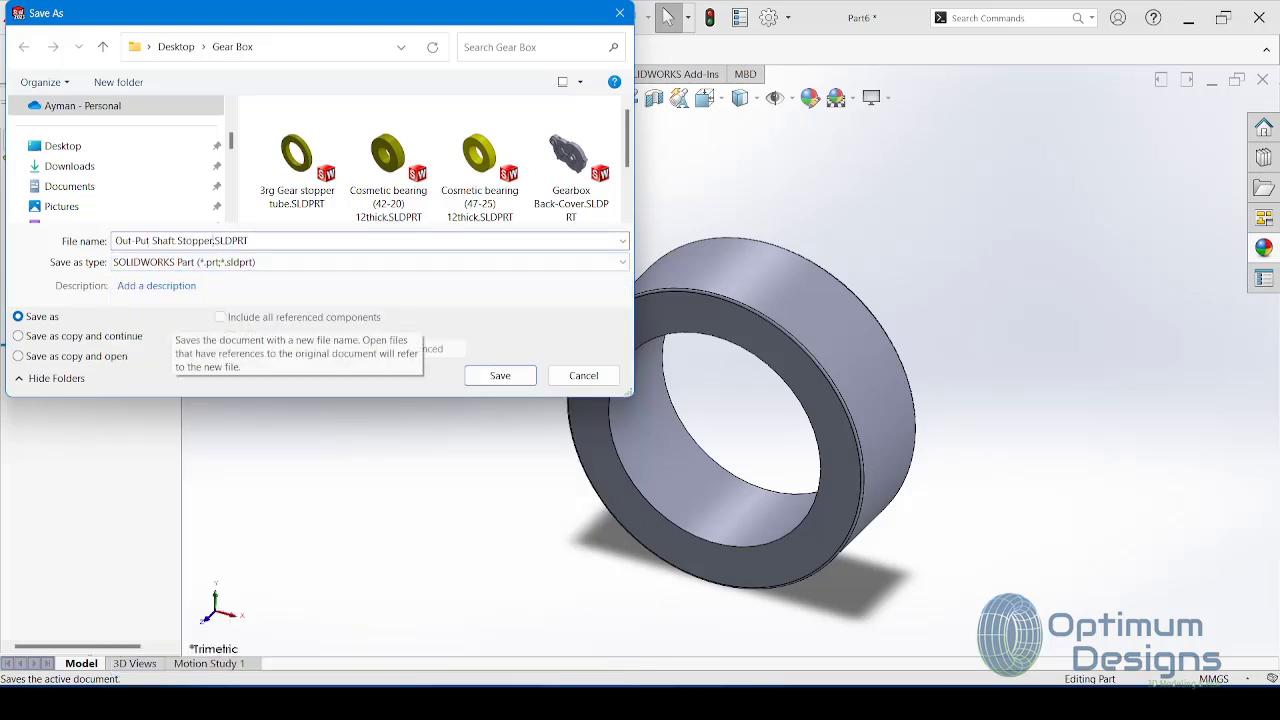
key("Return")
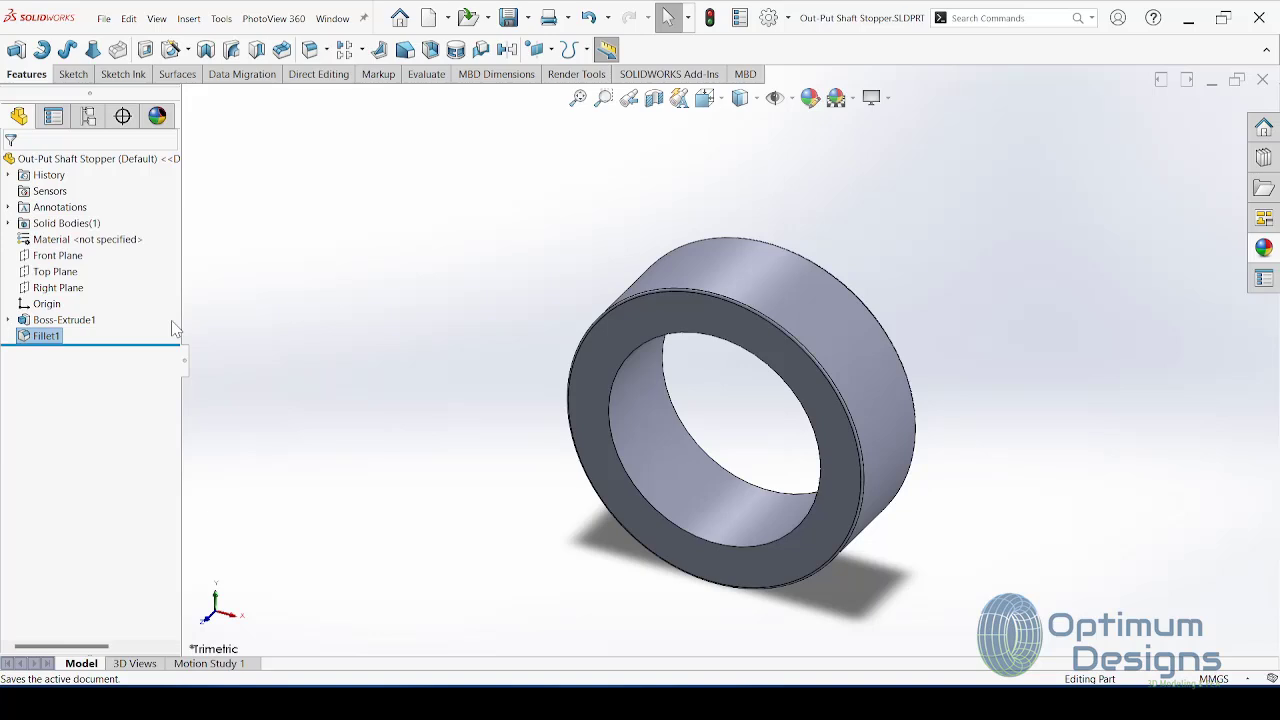
Step: Assign Brass as the part's material and give it a bright green appearance
right_click(88, 240)
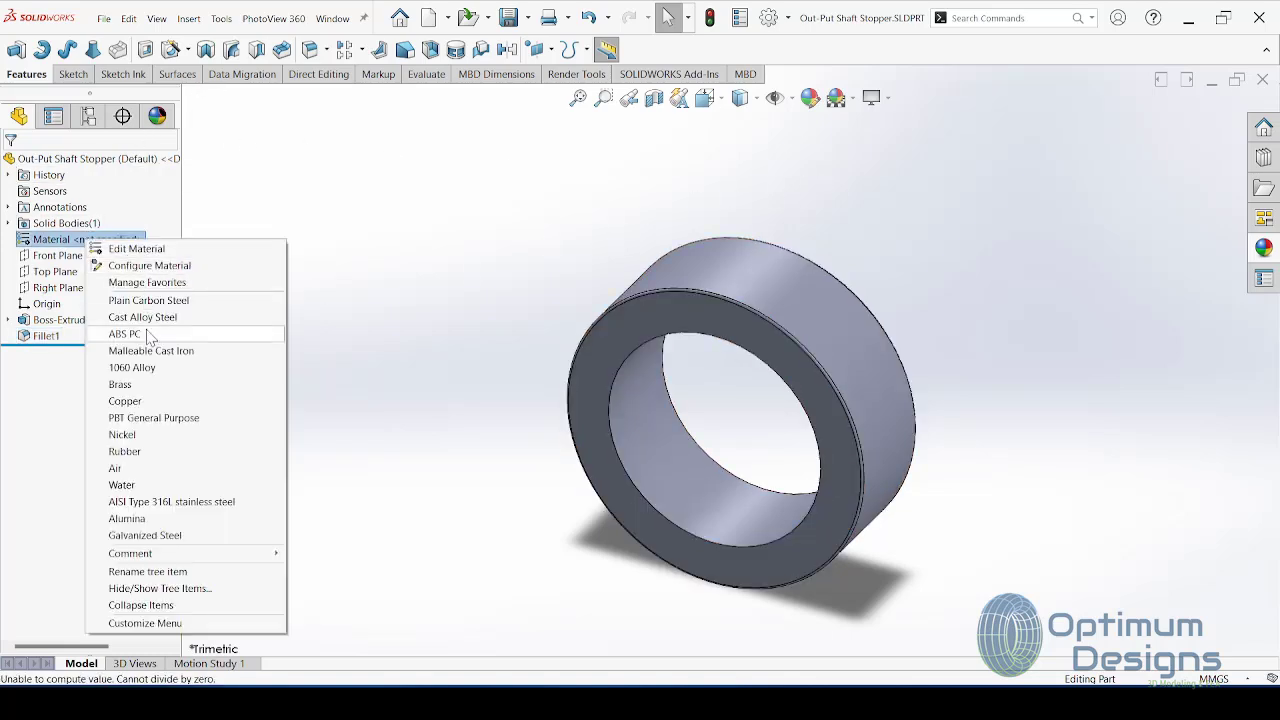
left_click(150, 385)
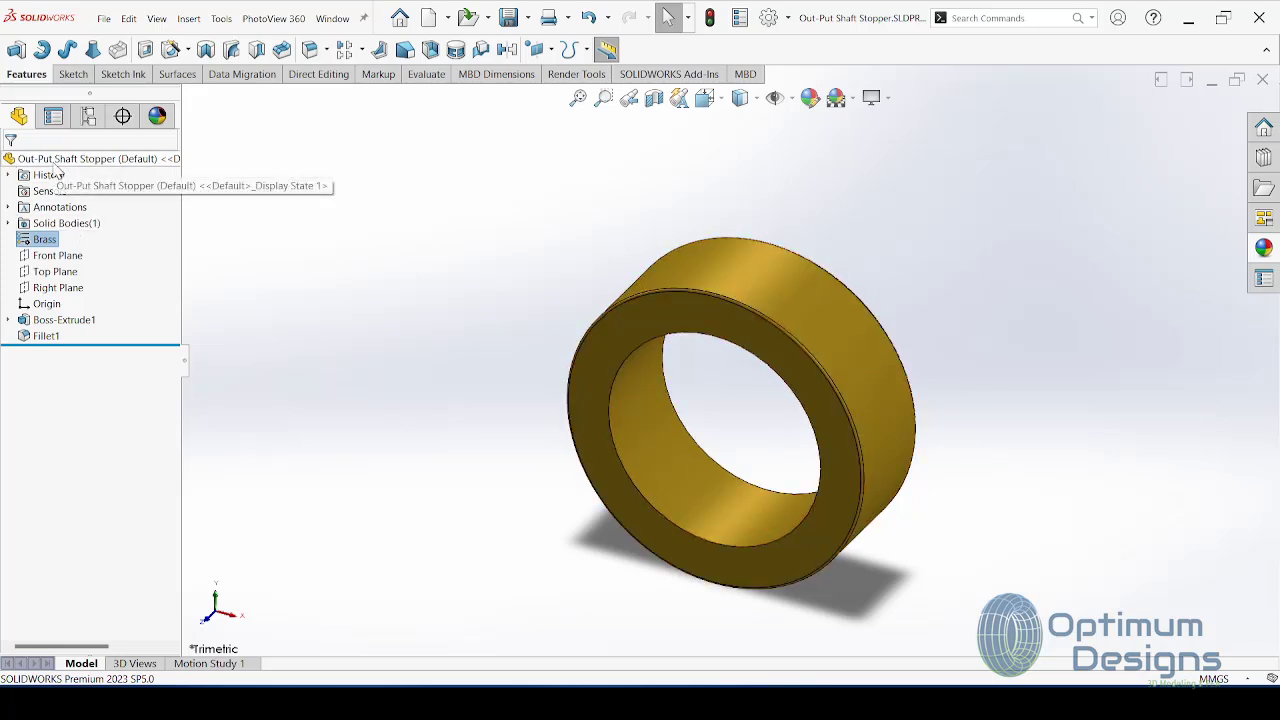
right_click(57, 166)
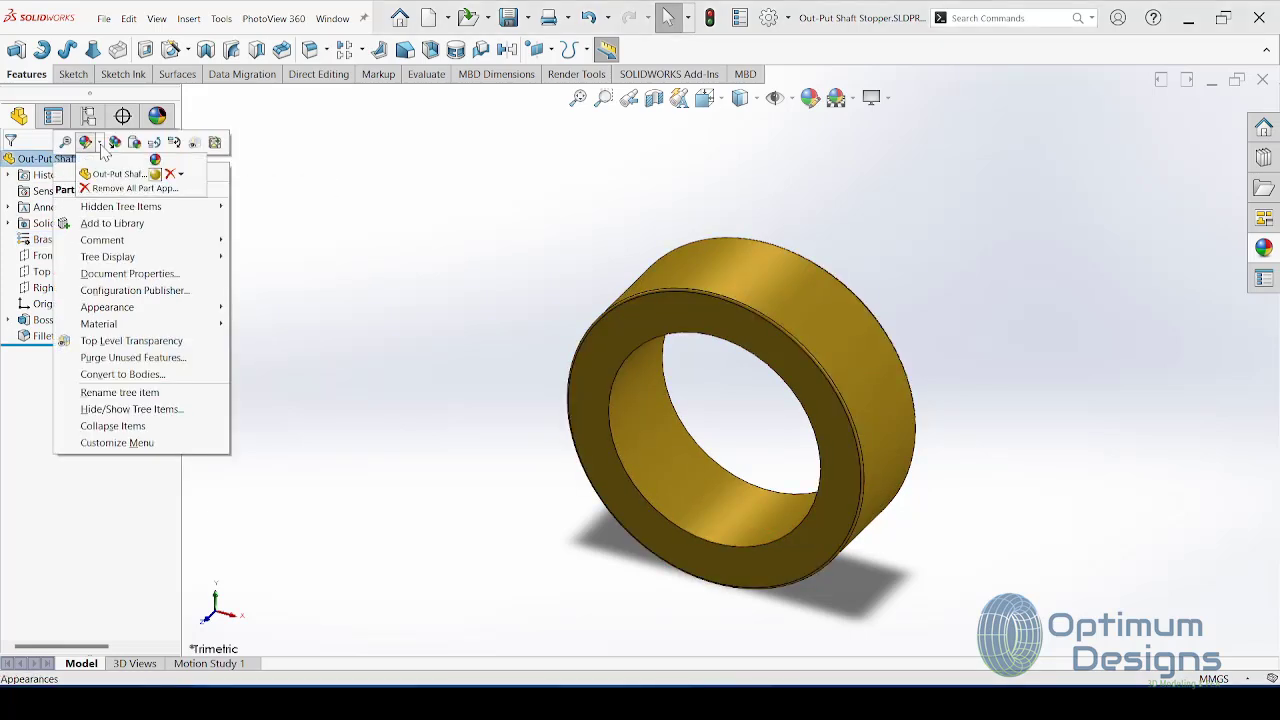
left_click(154, 177)
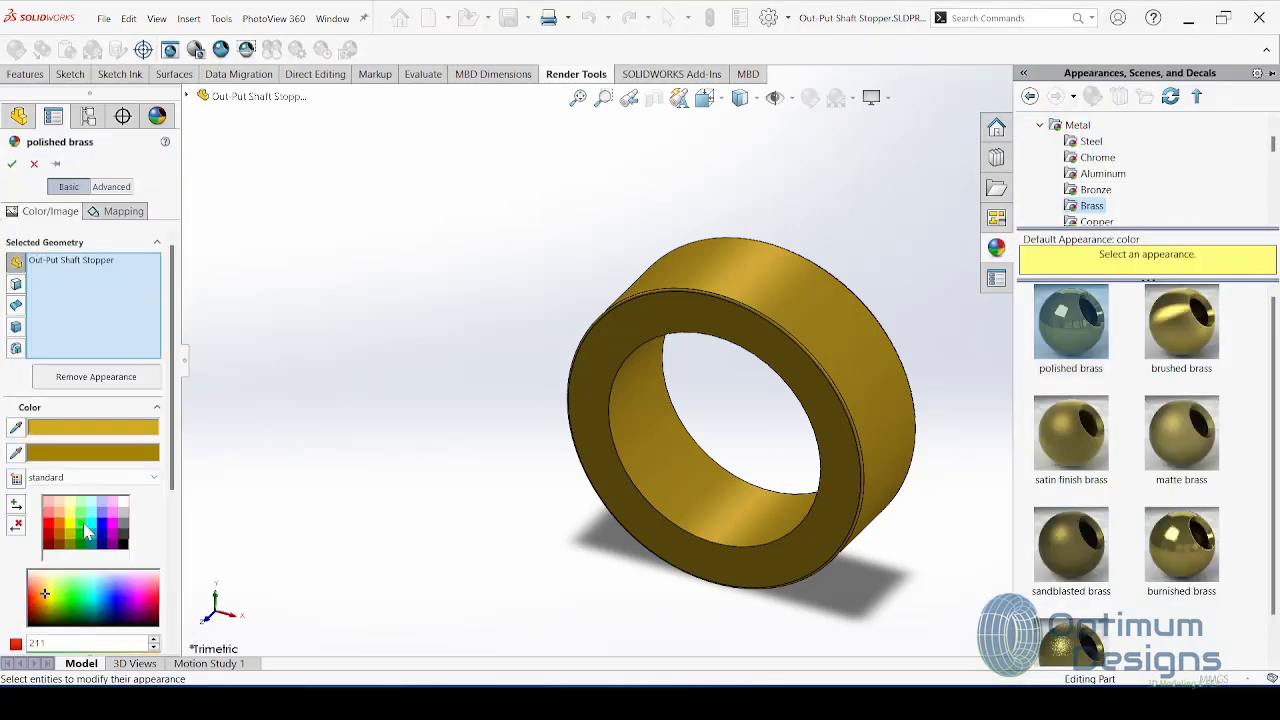
left_click(85, 529)
left_click(13, 165)
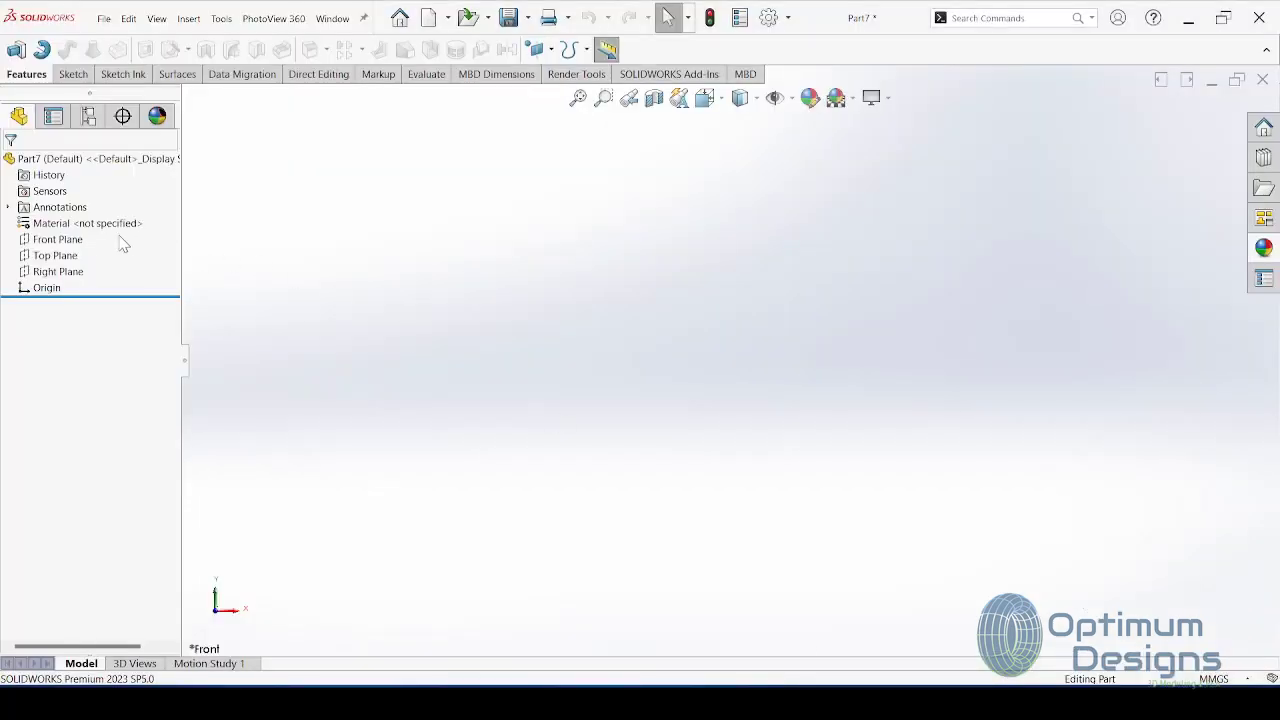
Step: Select the Front Plane in the new part Part7
left_click(85, 240)
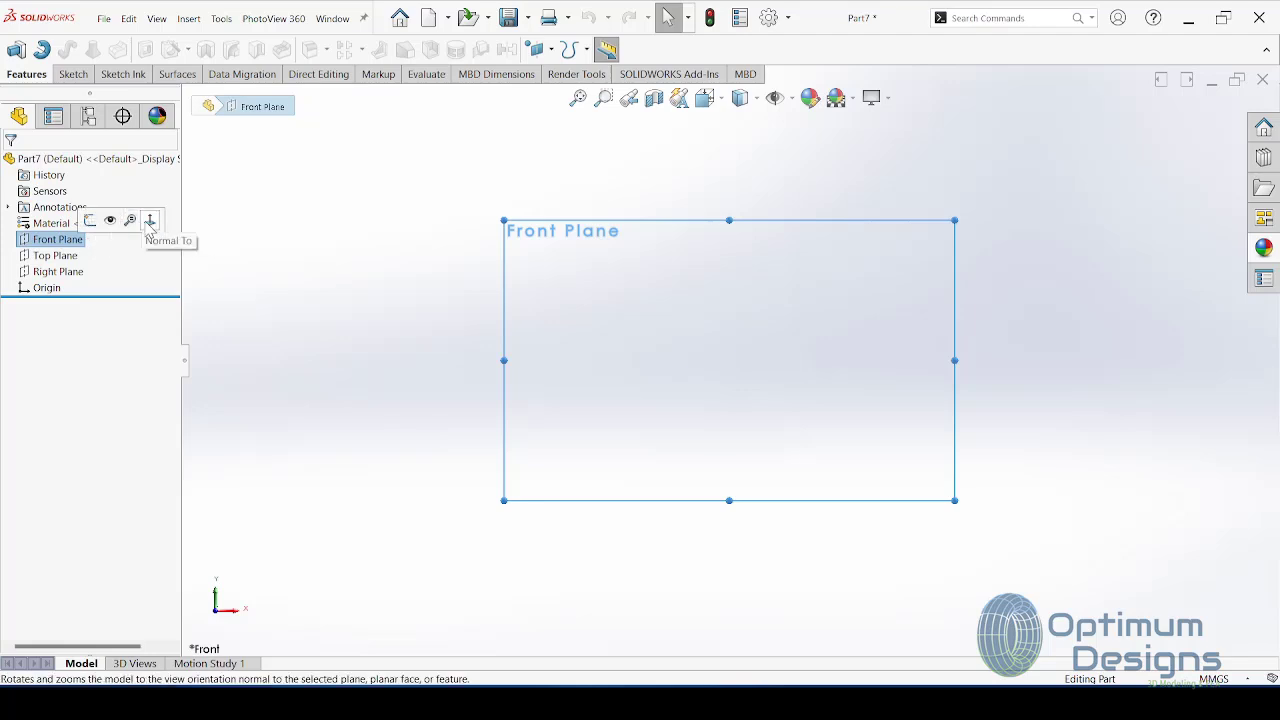
Step: Sketch a Ø25 circle (radius 12.5) centred on the origin on the Front Plane
left_click(108, 218)
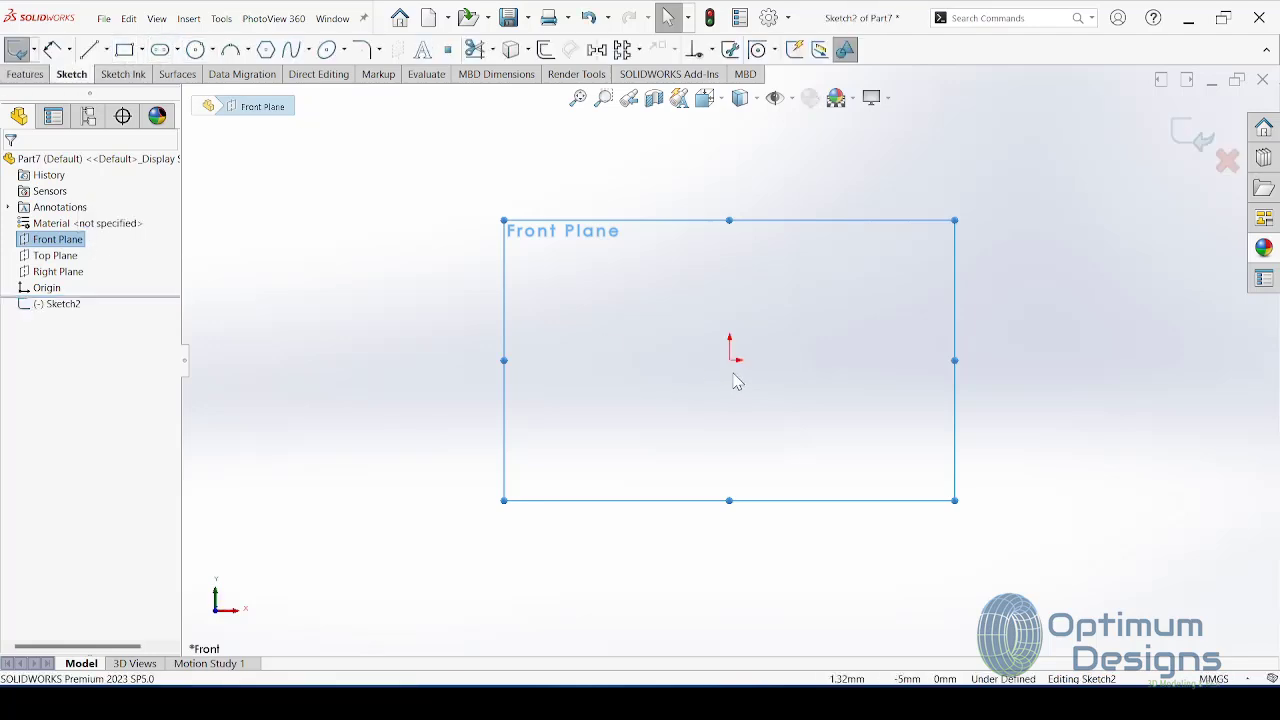
left_click(198, 56)
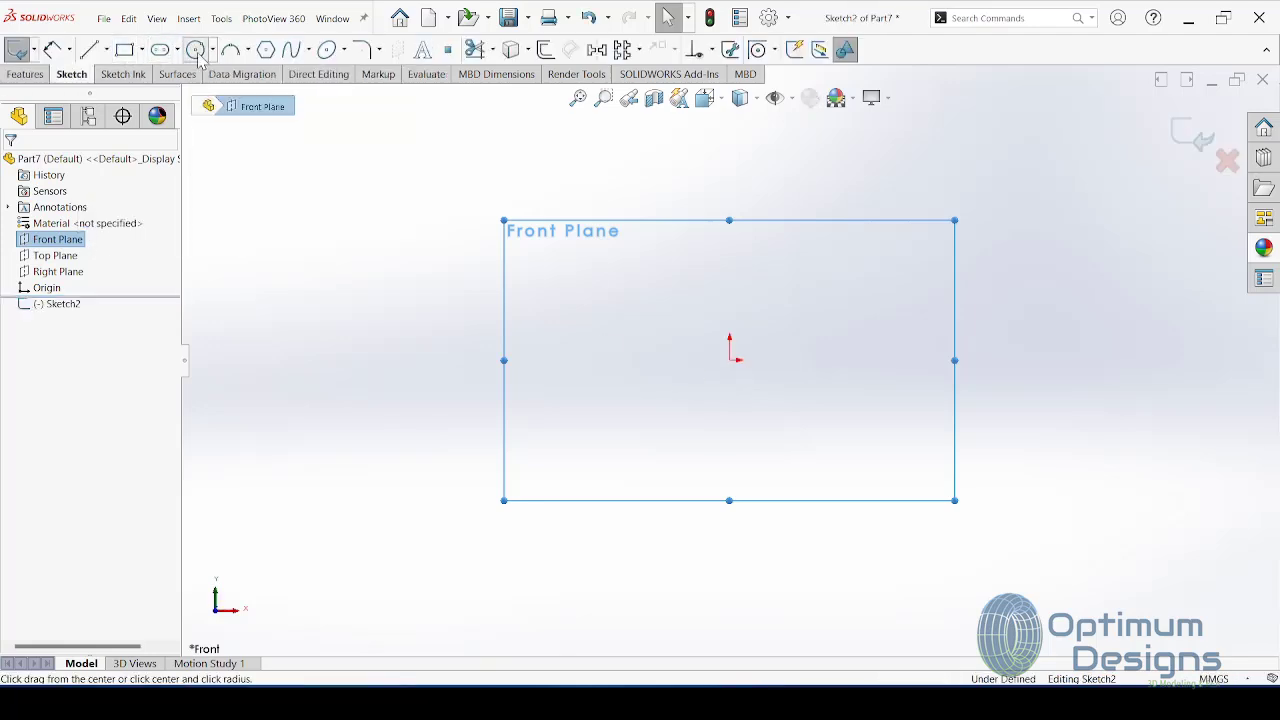
left_click(729, 360)
left_click(565, 487)
type("12")
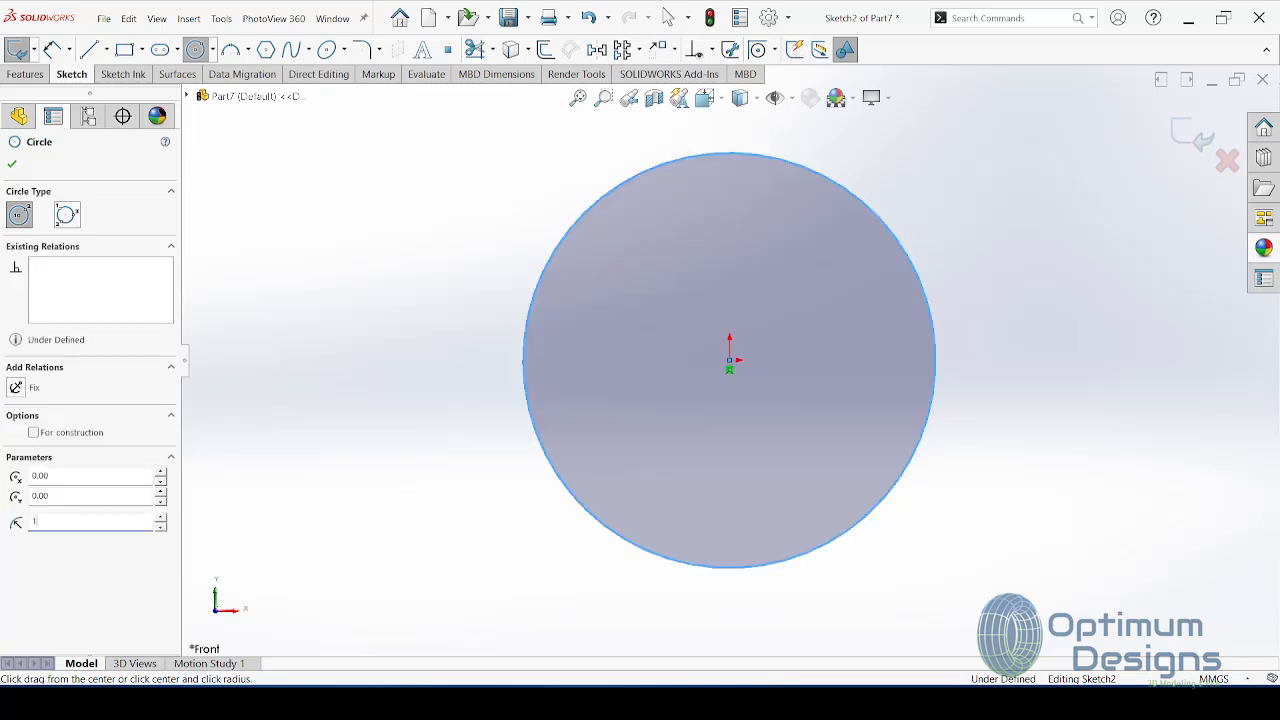
type(".5")
key("Return")
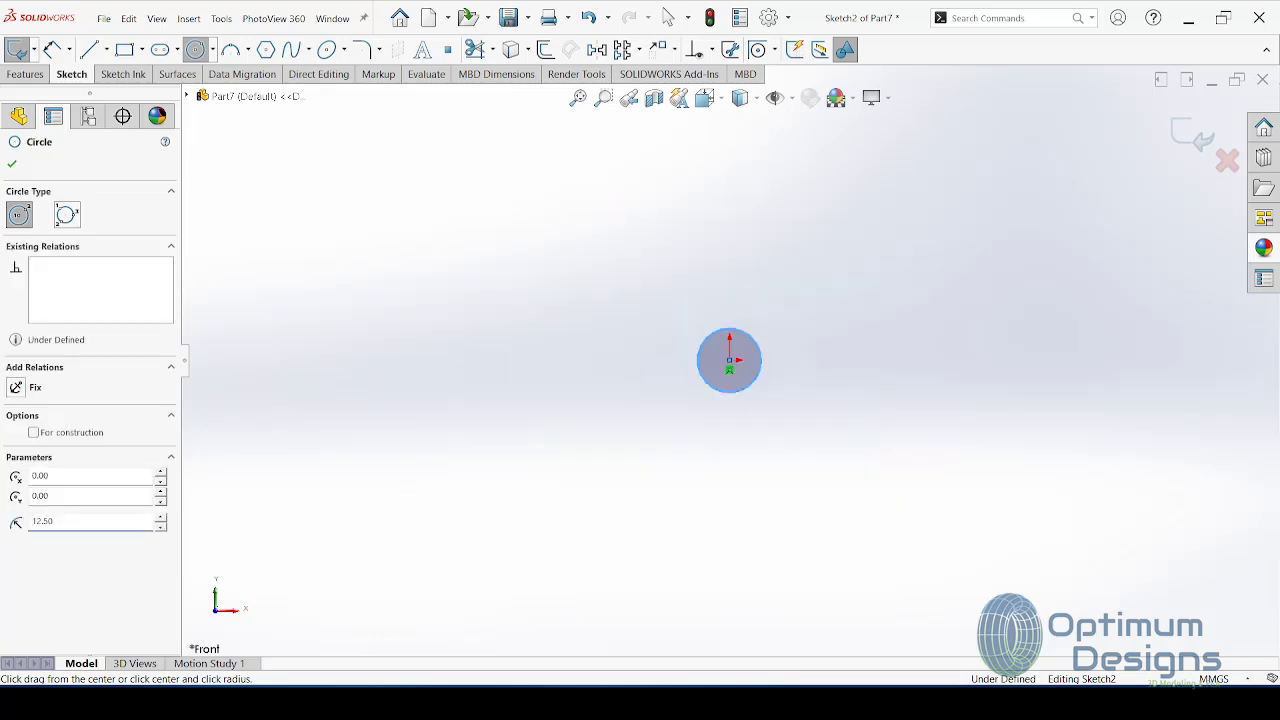
key("Escape")
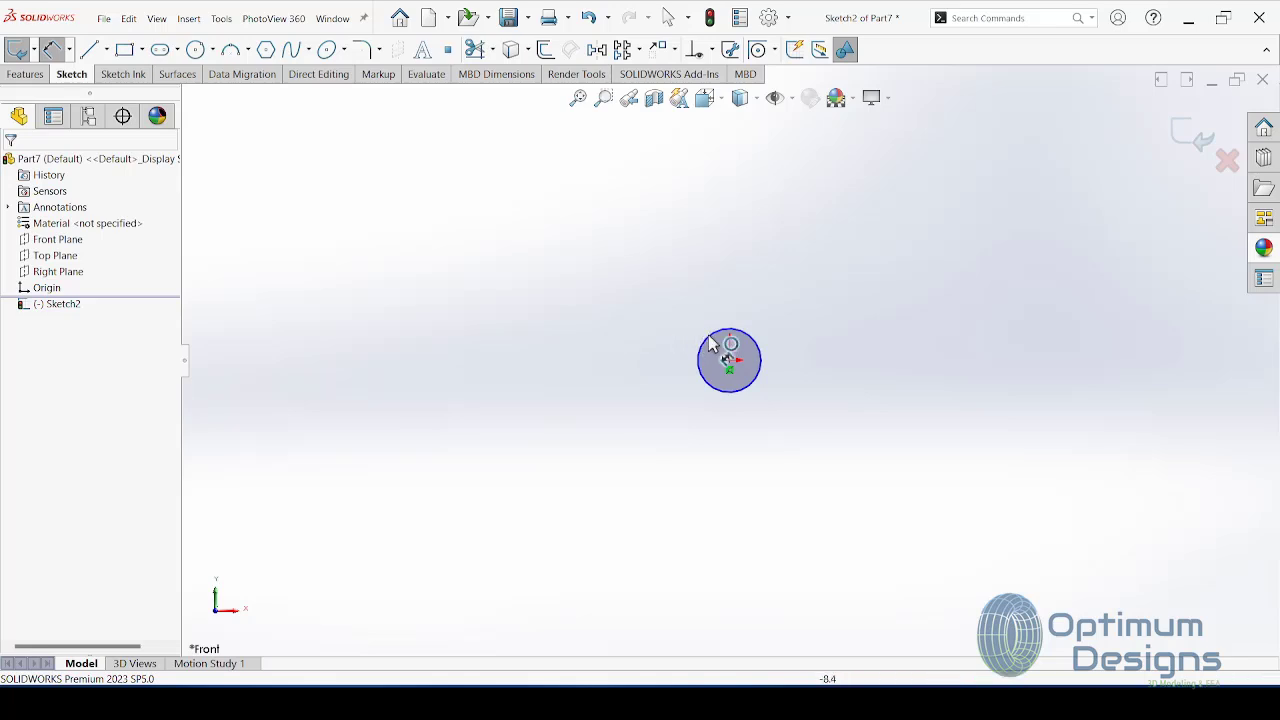
left_click(712, 343)
key("d")
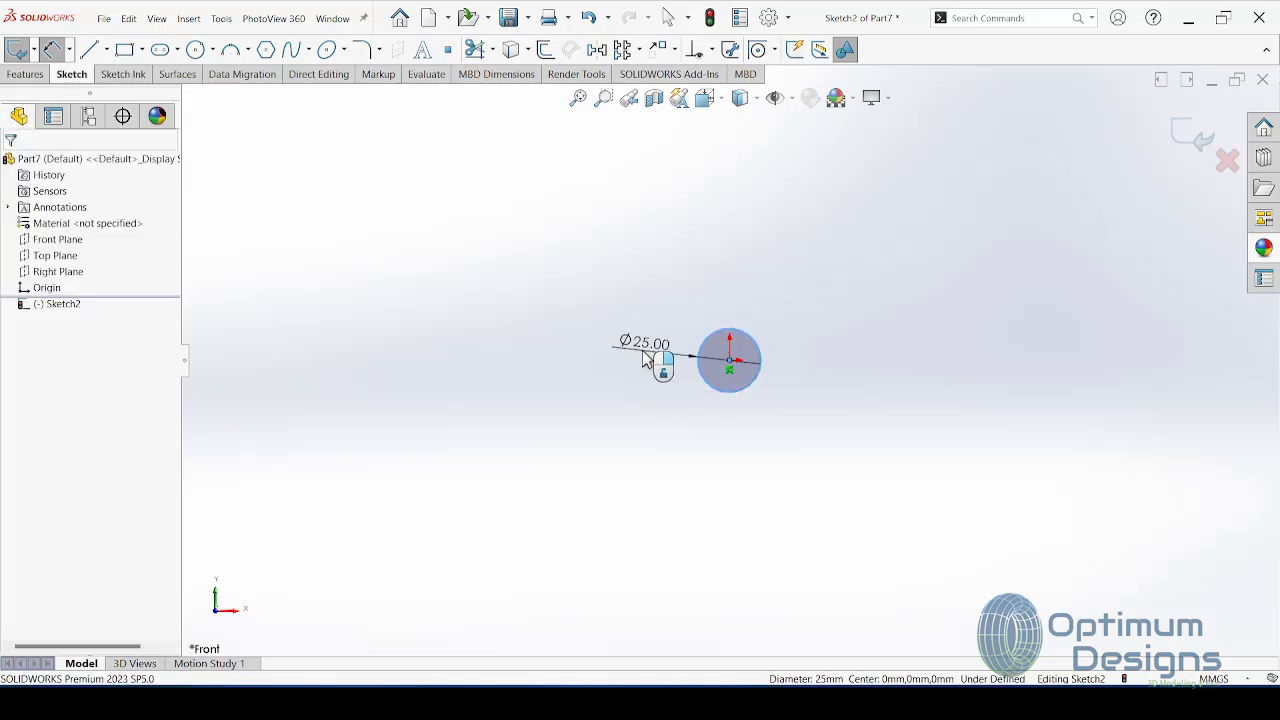
left_click(644, 358)
left_click(561, 326)
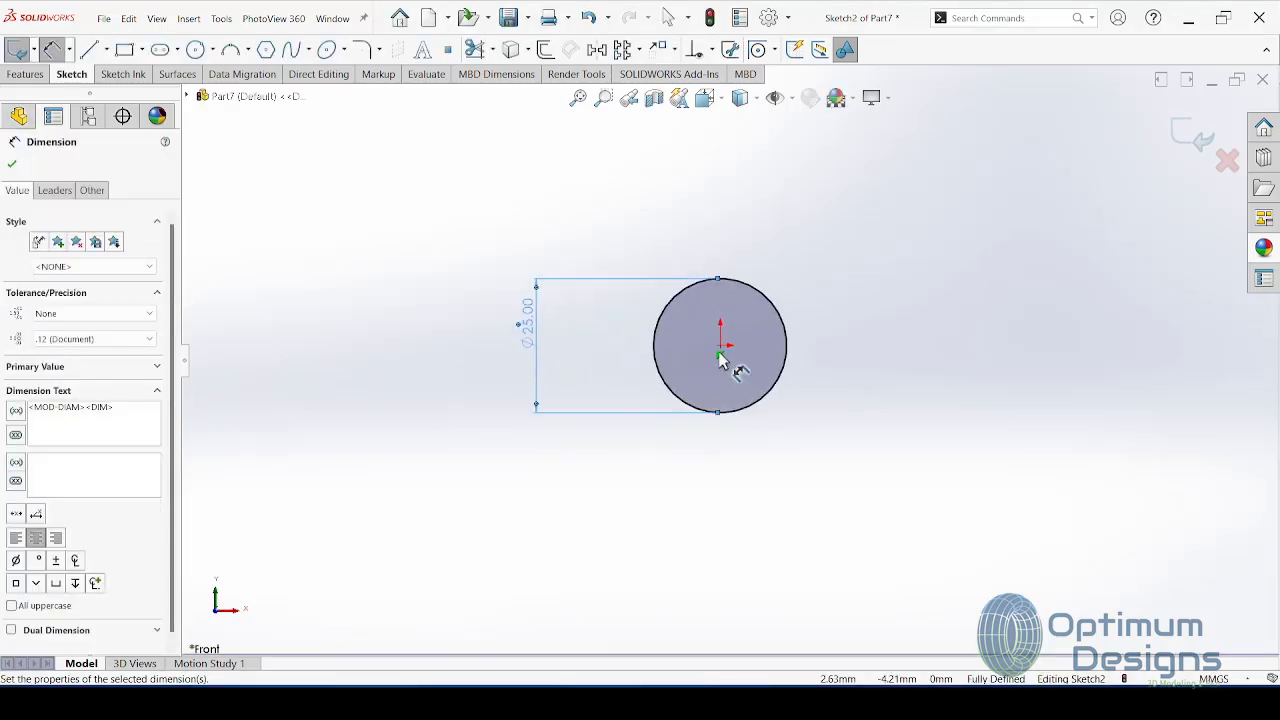
Step: Draw a second radius-10 circle just above the origin and dimension it Ø20
left_click(196, 50)
scroll(686, 337, "down", 1)
scroll(851, 386, "down", 3)
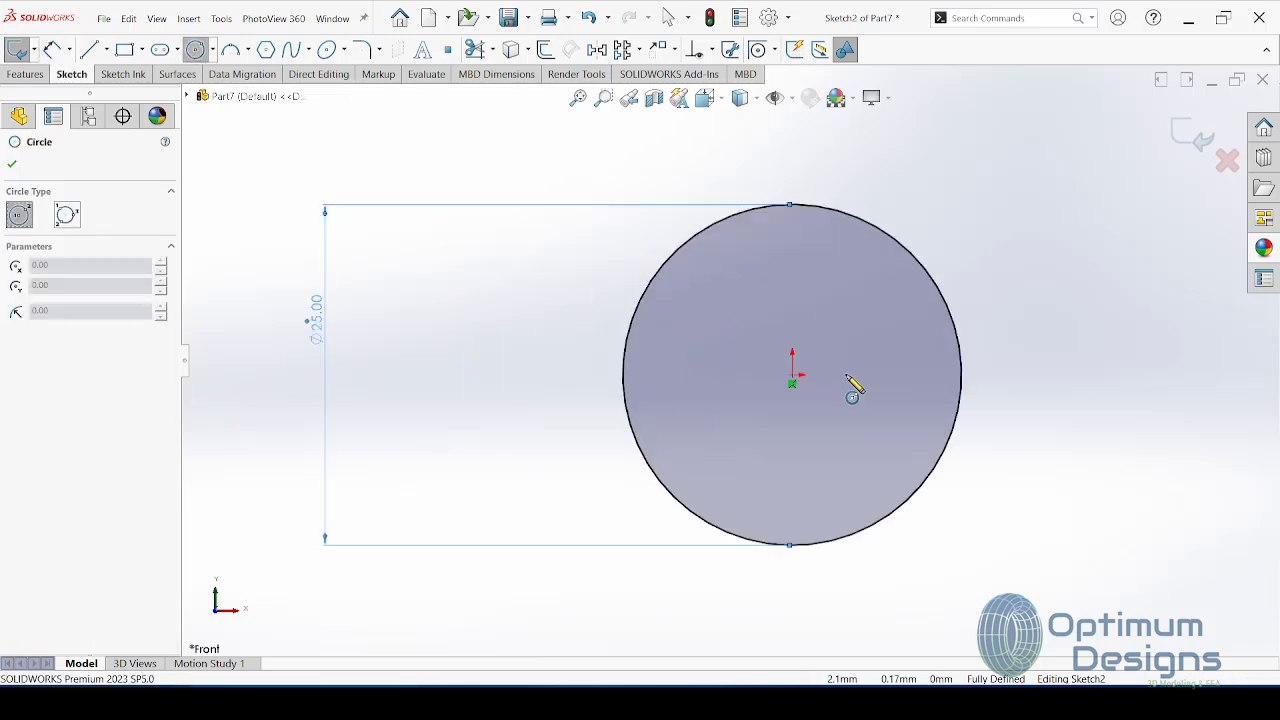
scroll(771, 386, "down", 2)
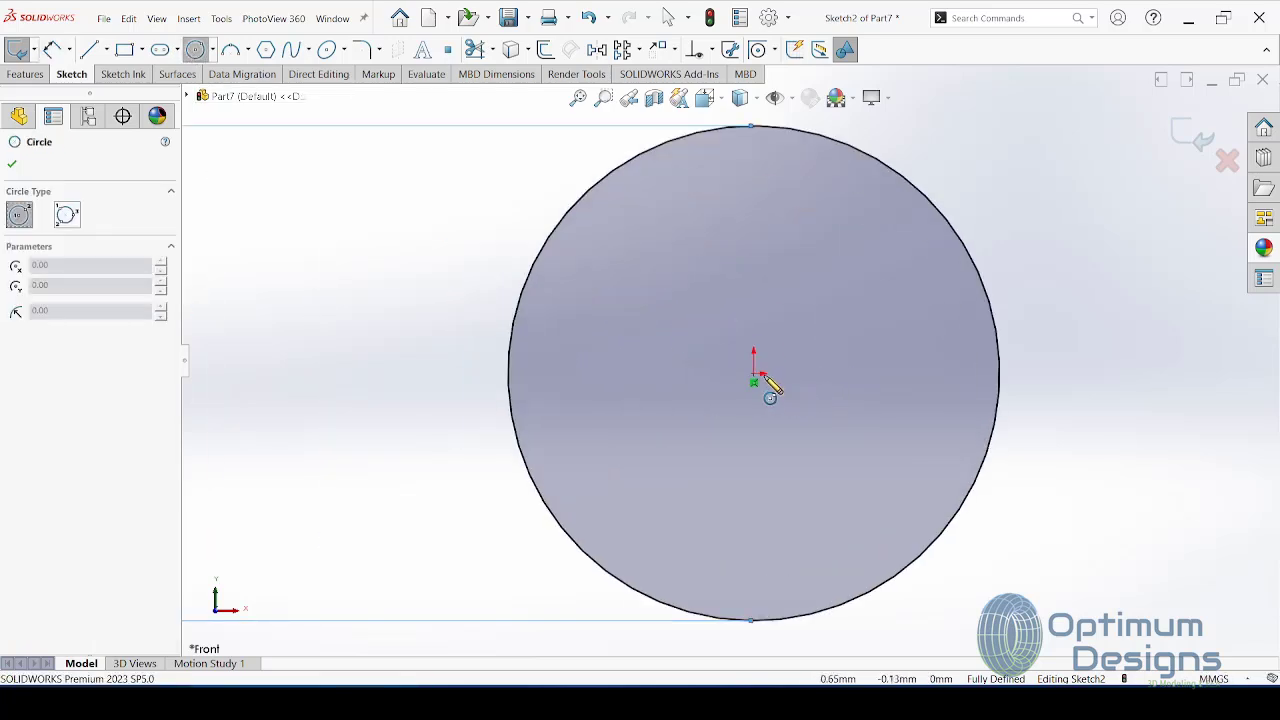
left_click(753, 316)
left_click(678, 408)
type("10.0")
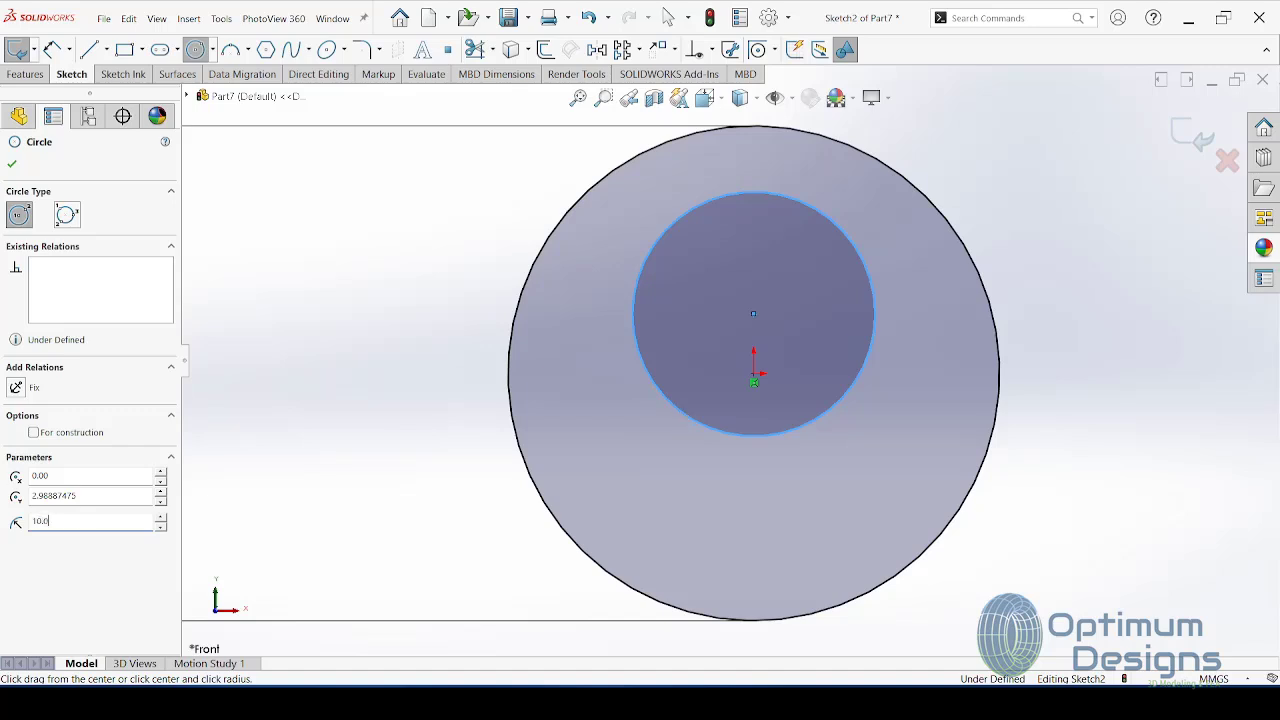
key("Return")
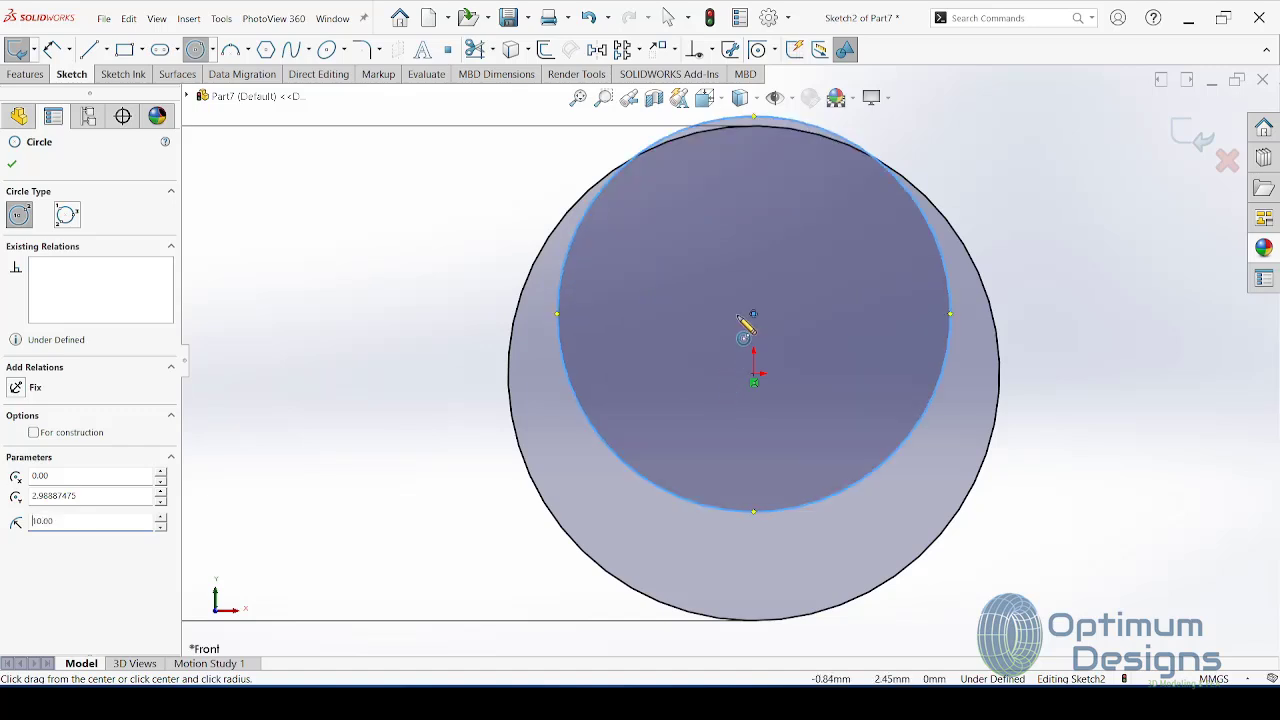
left_click(52, 49)
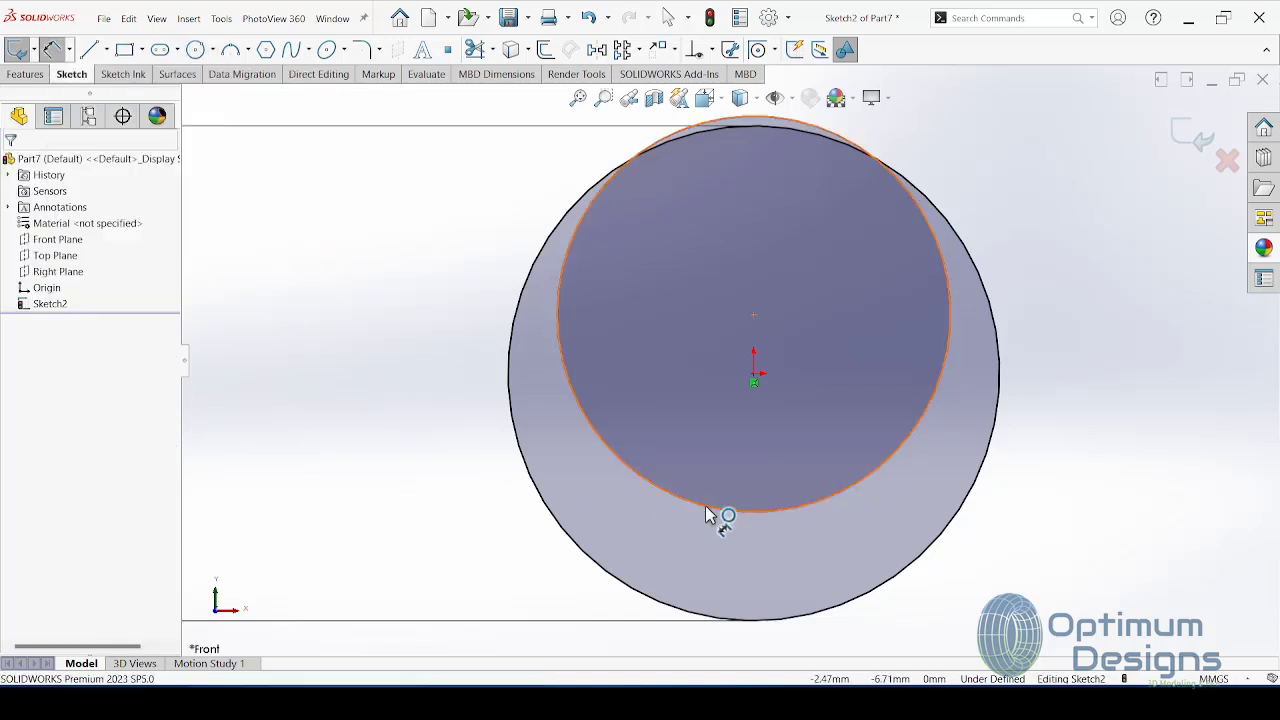
left_click(705, 509)
left_click(466, 380)
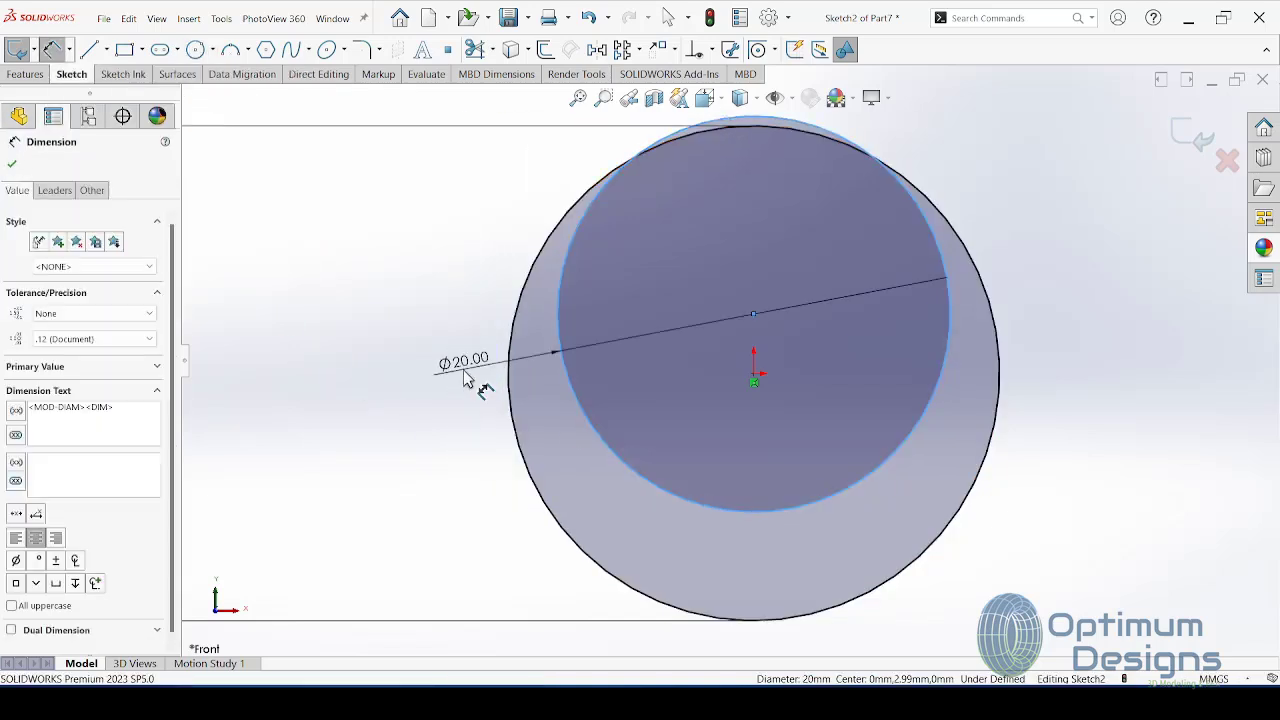
left_click(381, 340)
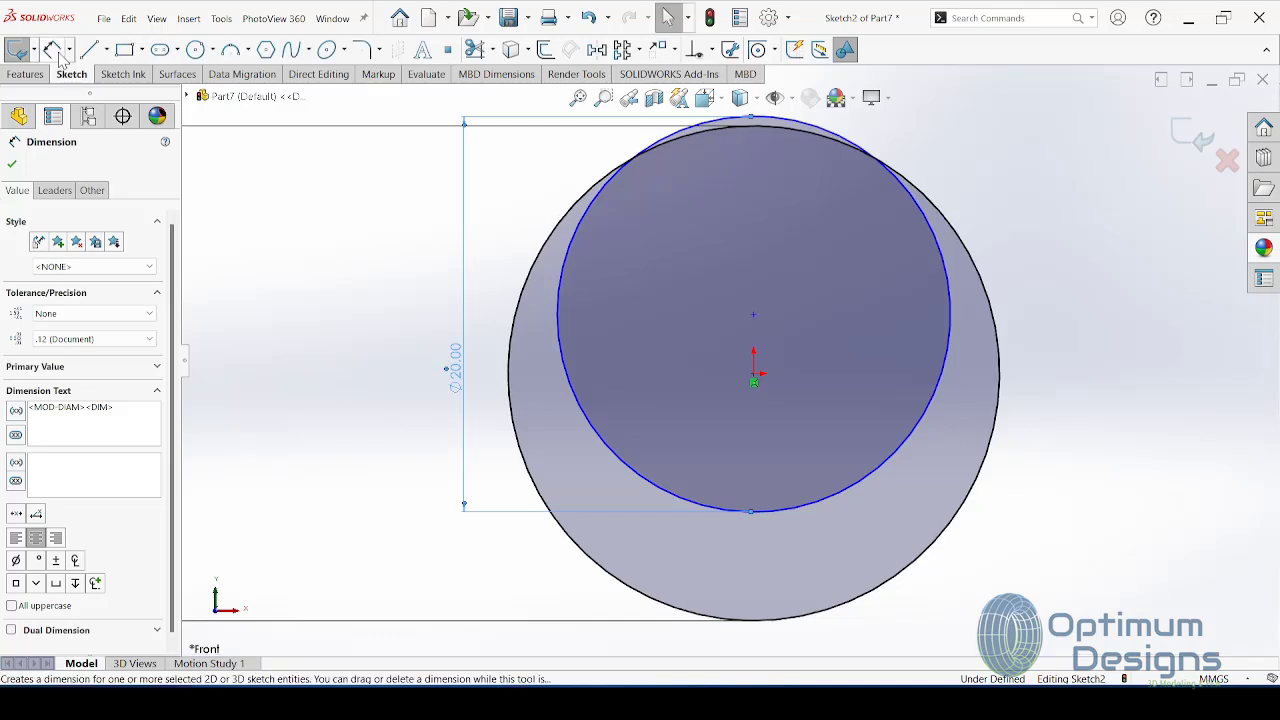
Step: Dimension the Ø20 circle's centre 1 mm vertically from the origin
left_click(52, 49)
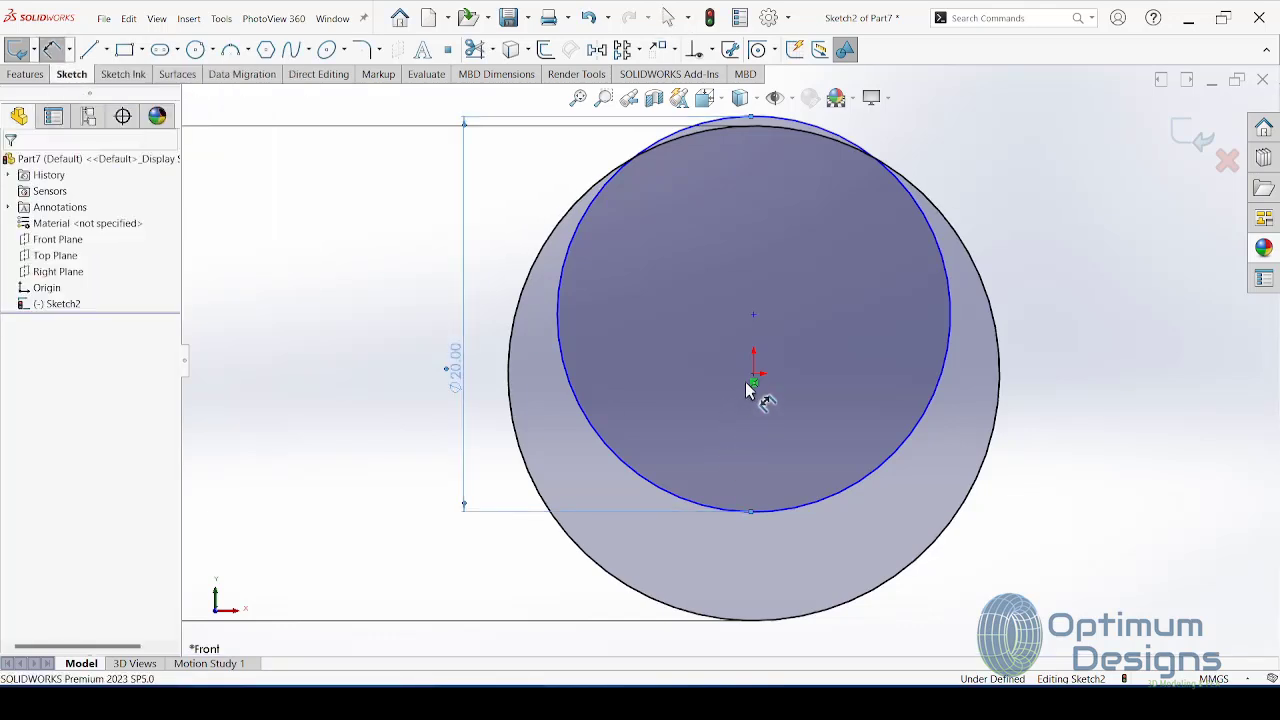
left_click(753, 315)
left_click(754, 378)
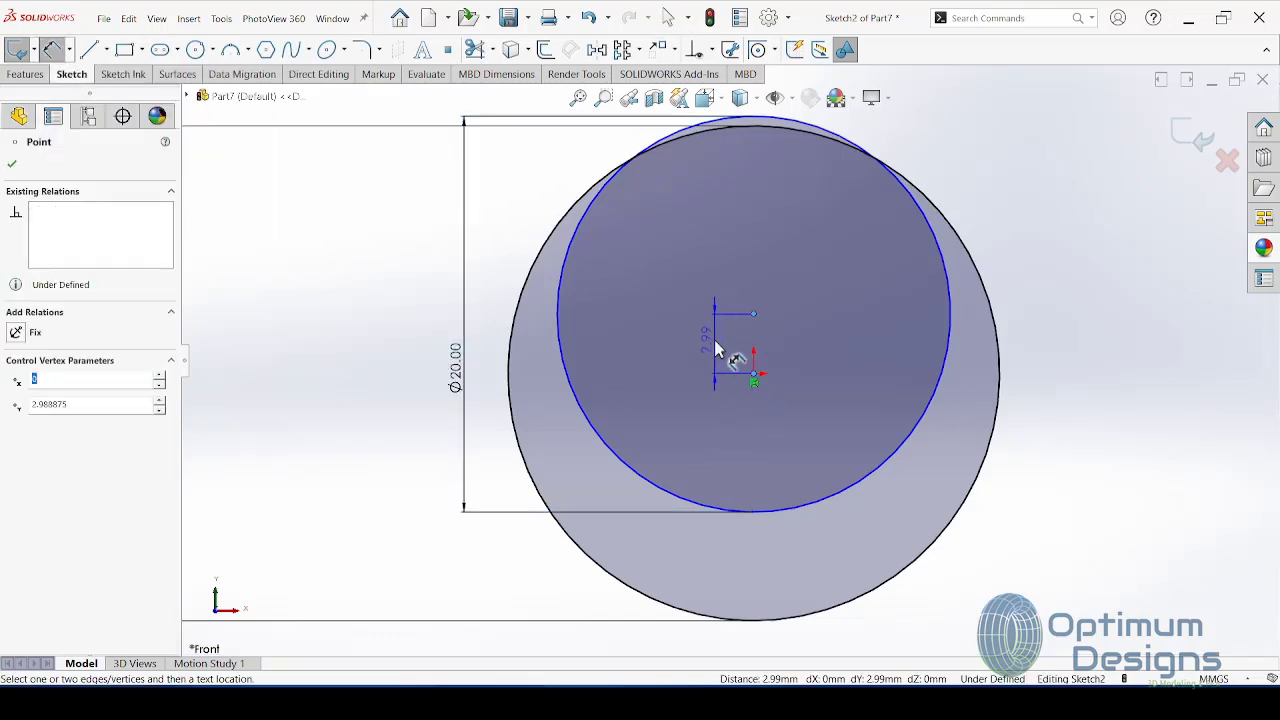
left_click(714, 341)
type("1")
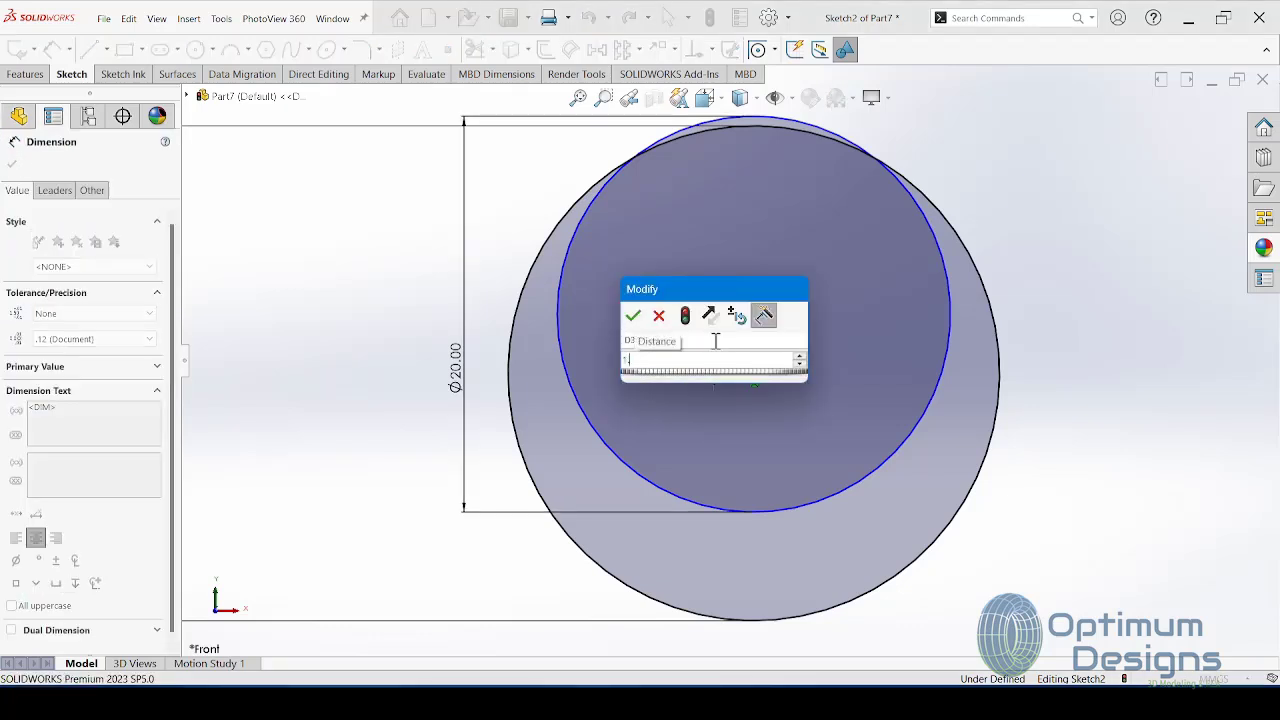
key("Return")
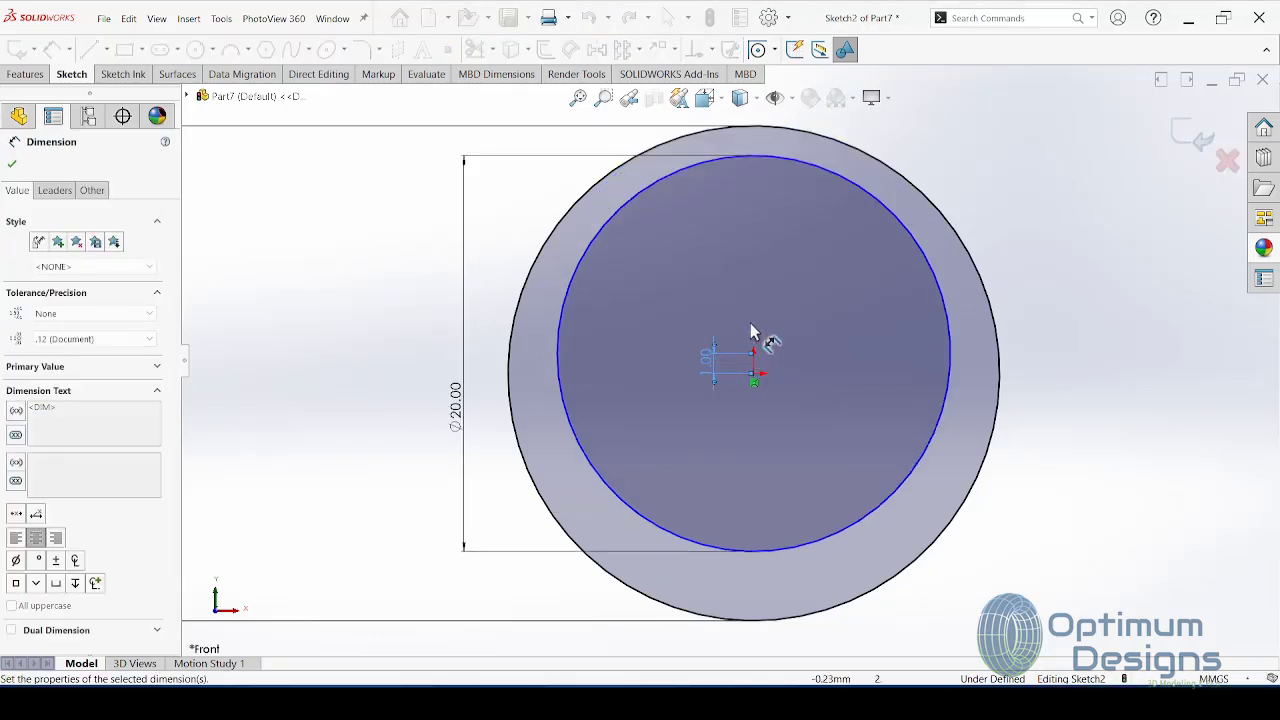
left_click(12, 163)
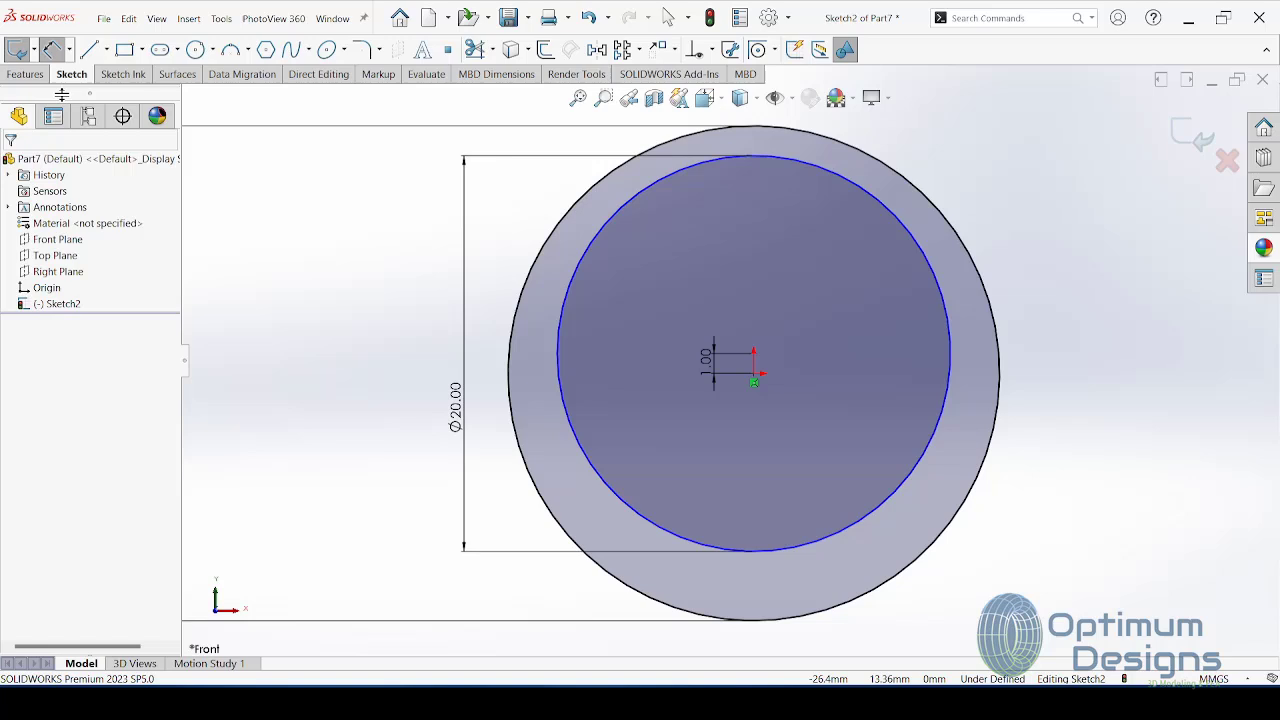
Step: Draw a vertical centerline through the origin extending past both circles
left_click(101, 49)
left_click(120, 91)
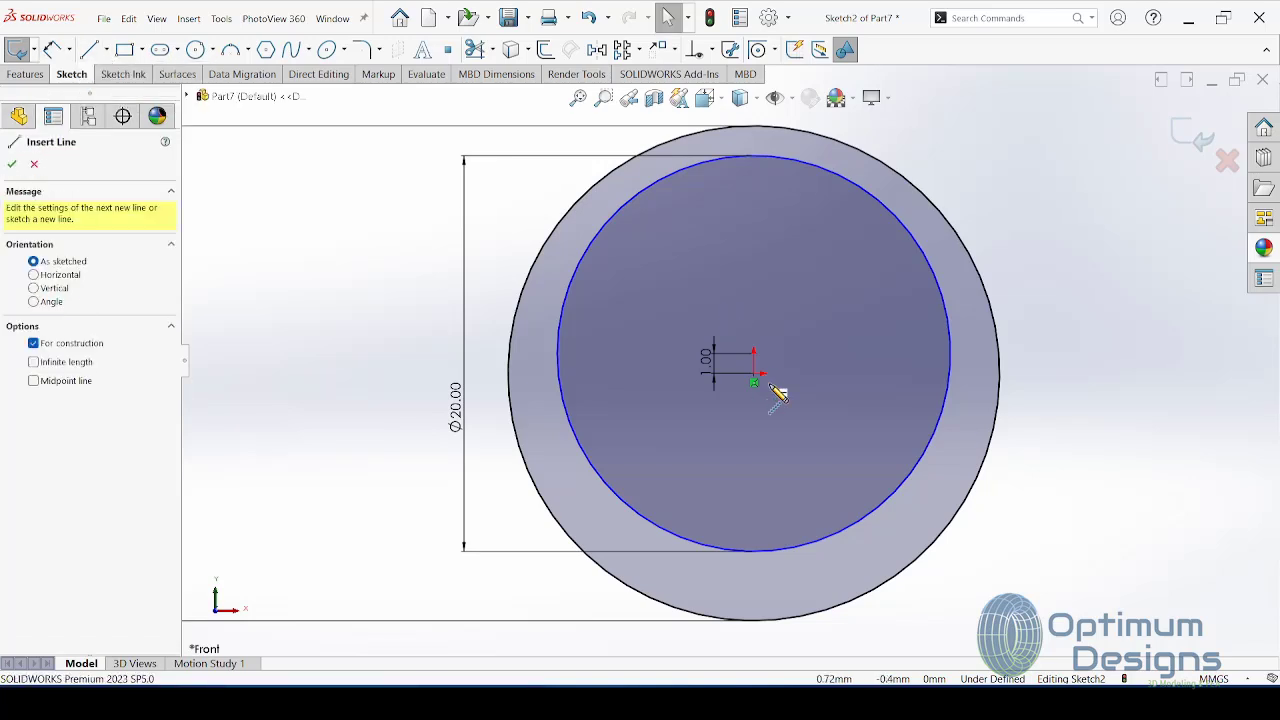
left_click(750, 630)
scroll(756, 250, "up", 1)
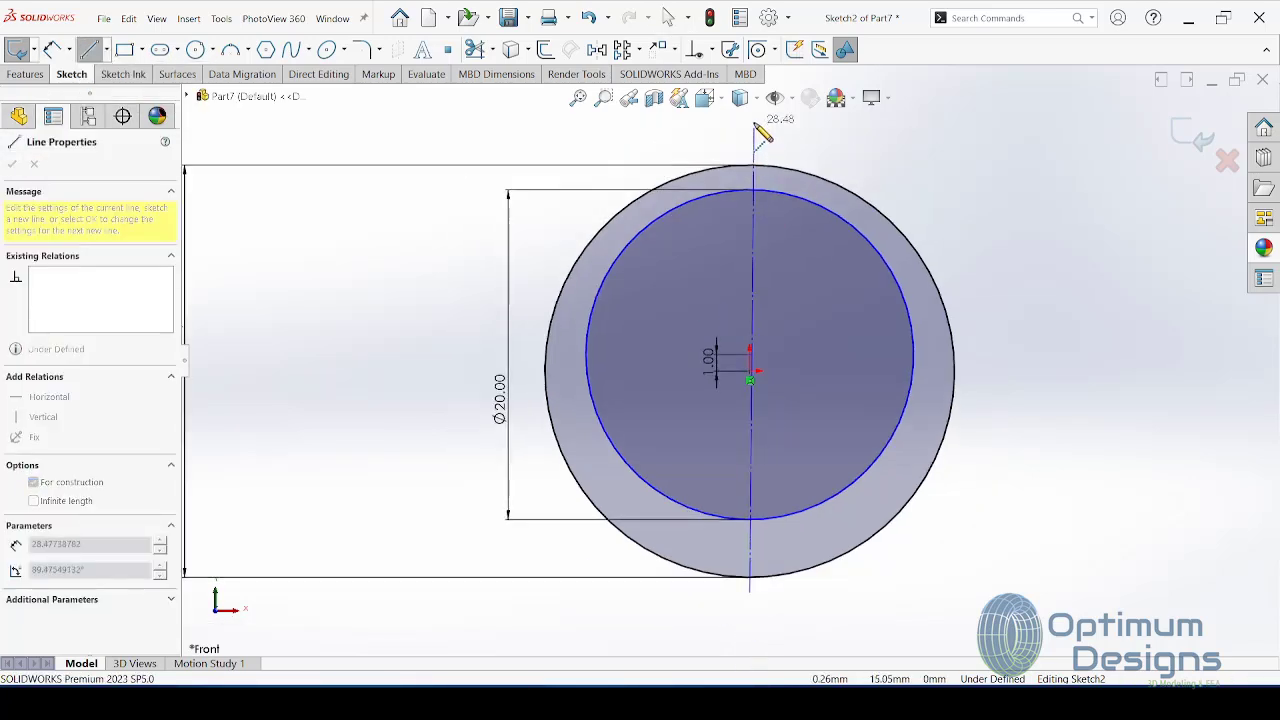
double_click(750, 122)
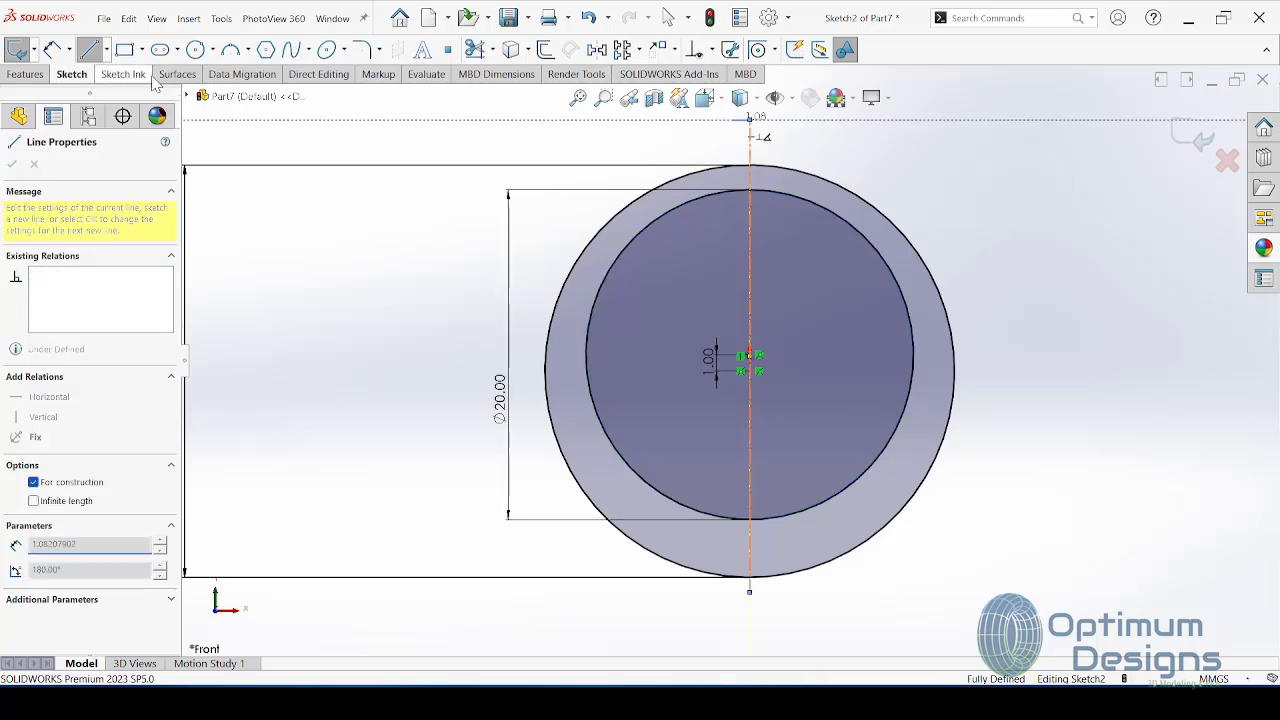
key("alt+Tab")
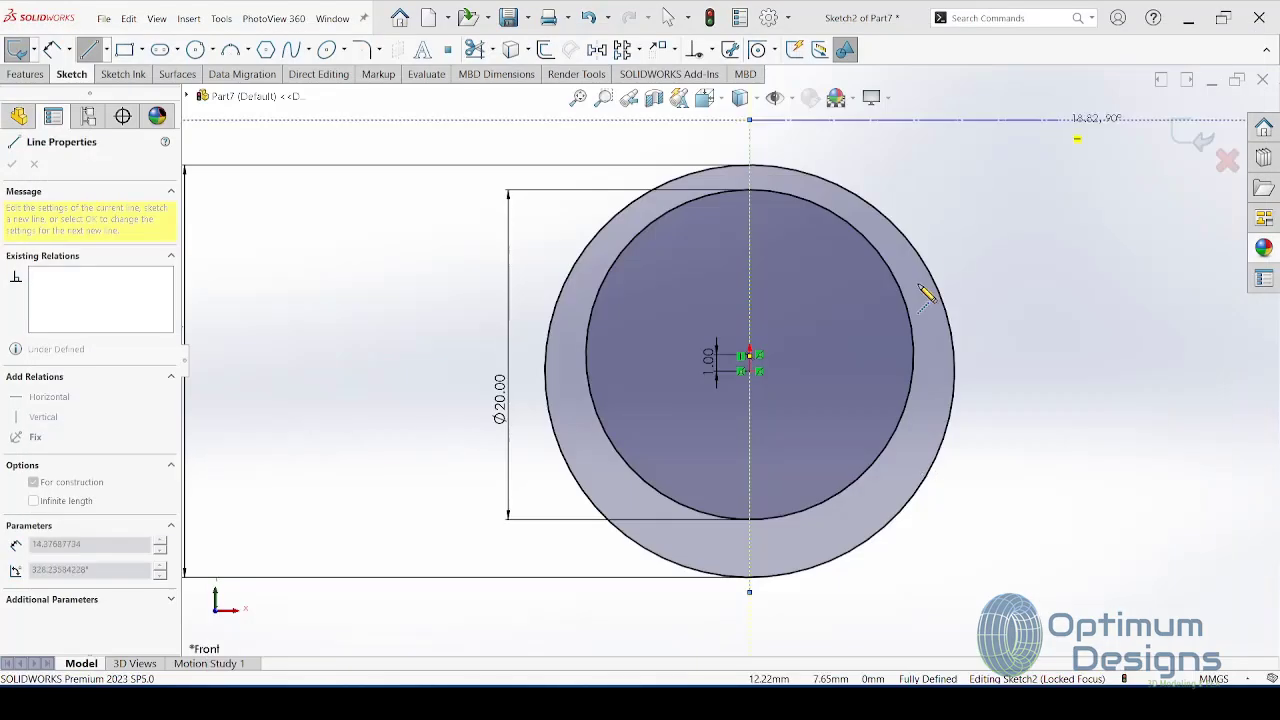
left_click(1179, 20)
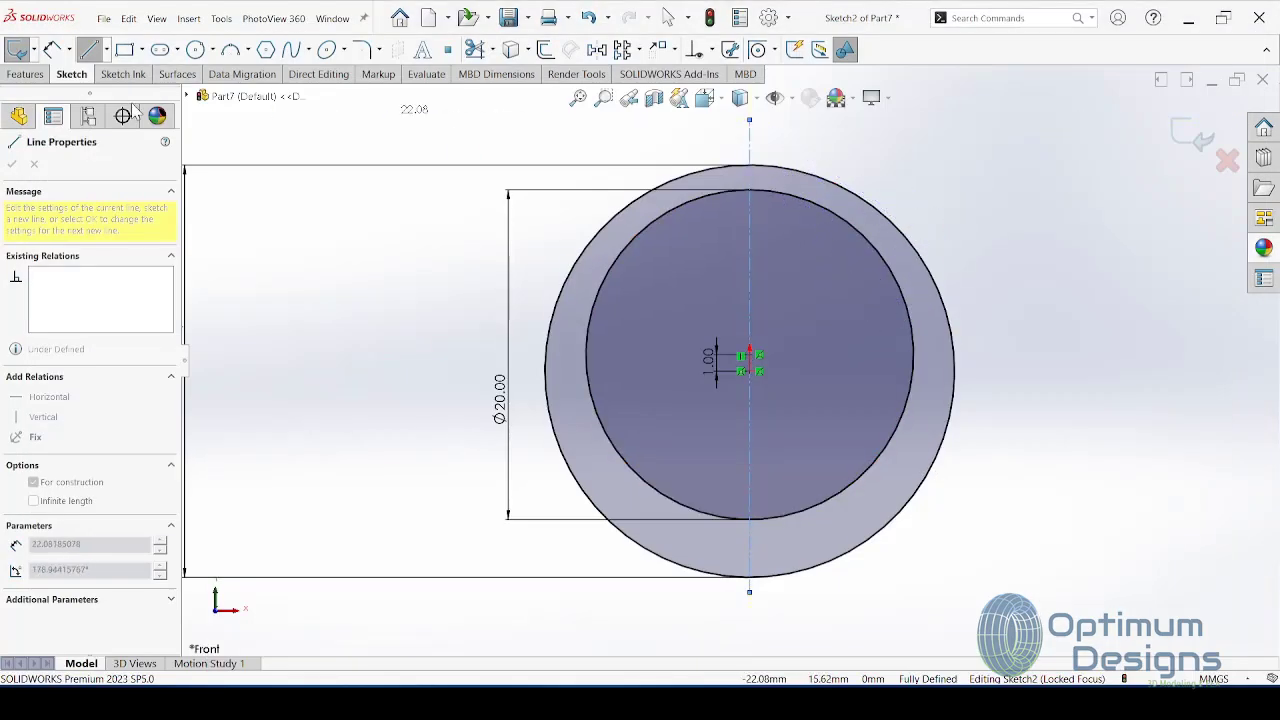
Step: Draw a horizontal centerline through the Ø20 circle's centre
left_click(88, 49)
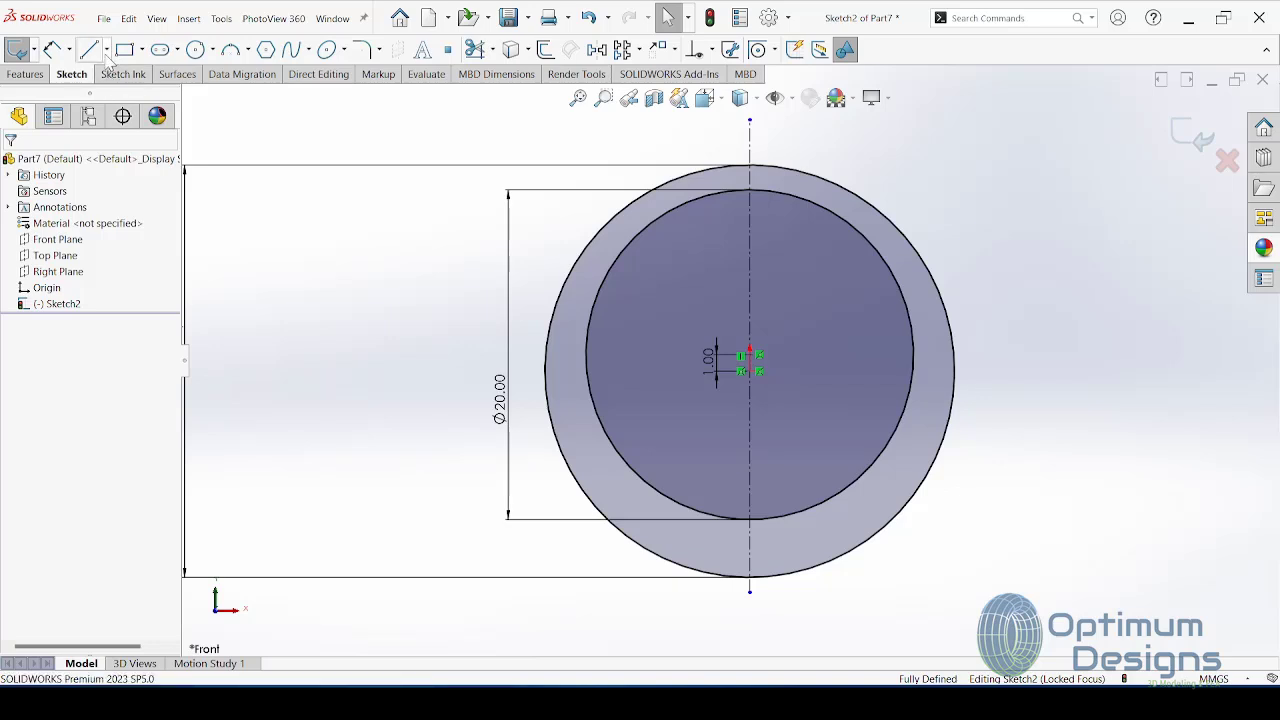
left_click(105, 49)
left_click(107, 90)
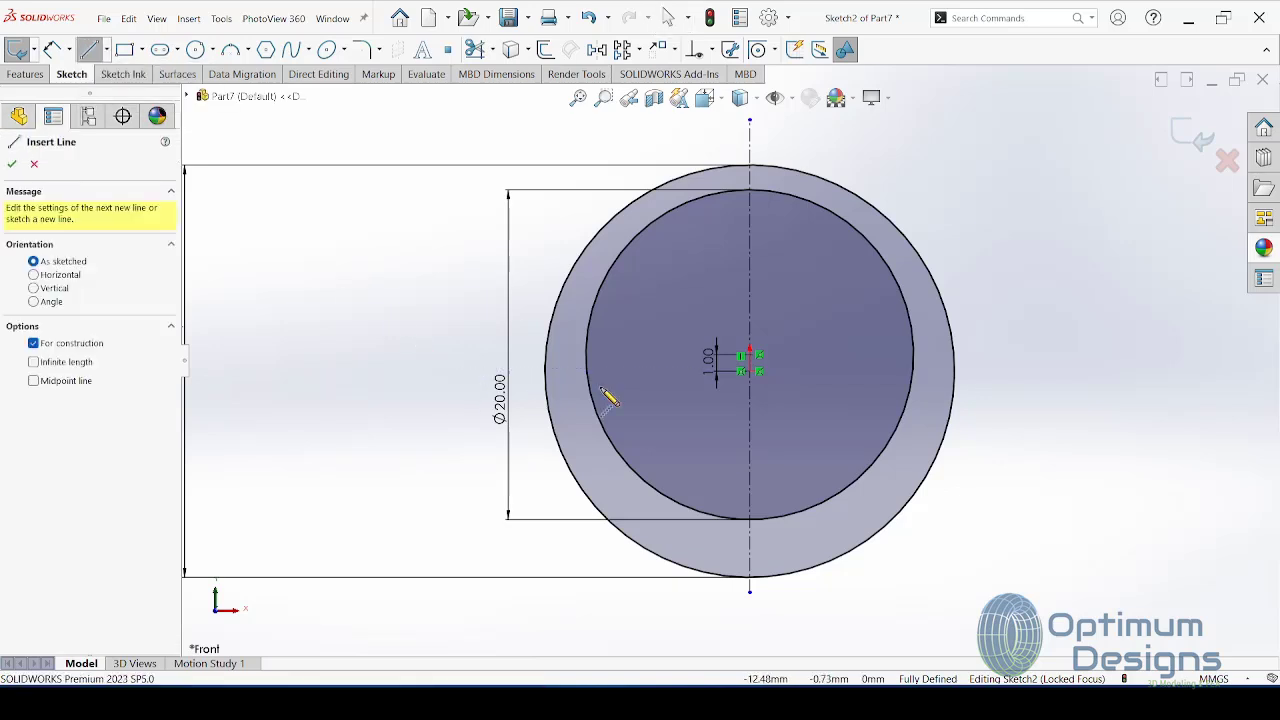
scroll(776, 393, "down", 3)
scroll(770, 386, "down", 2)
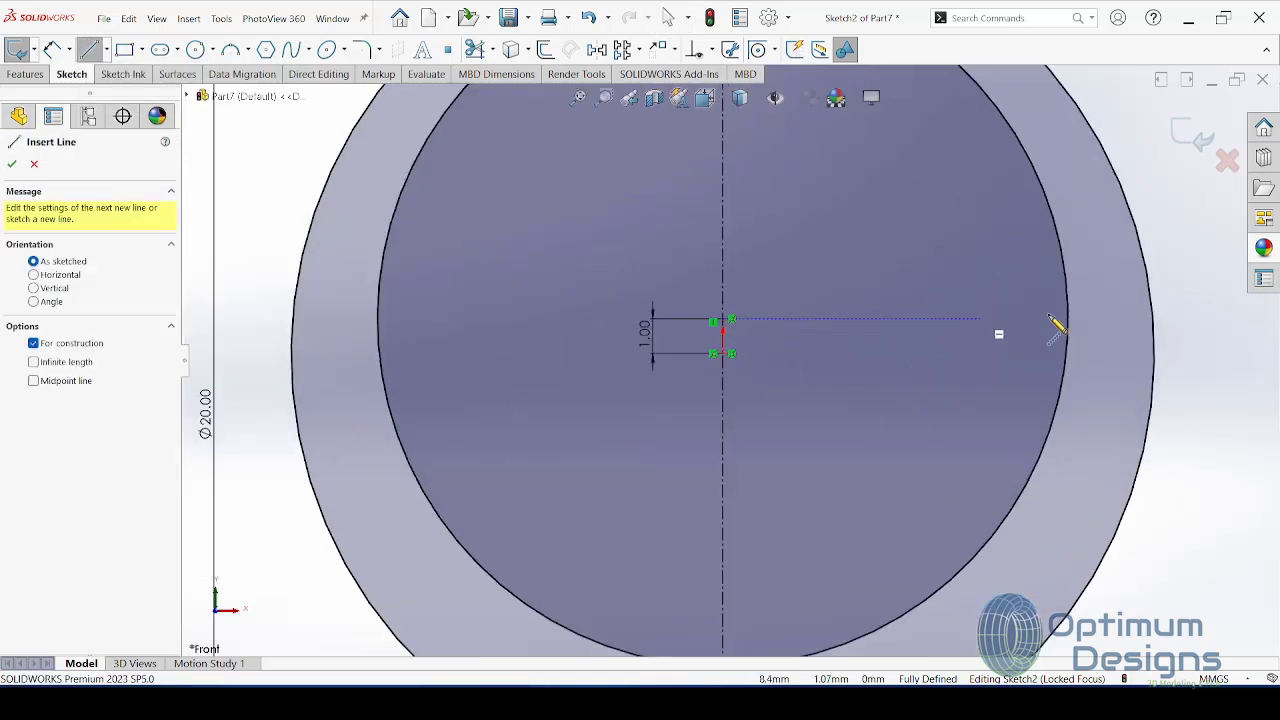
left_click(1210, 318)
left_click(548, 320)
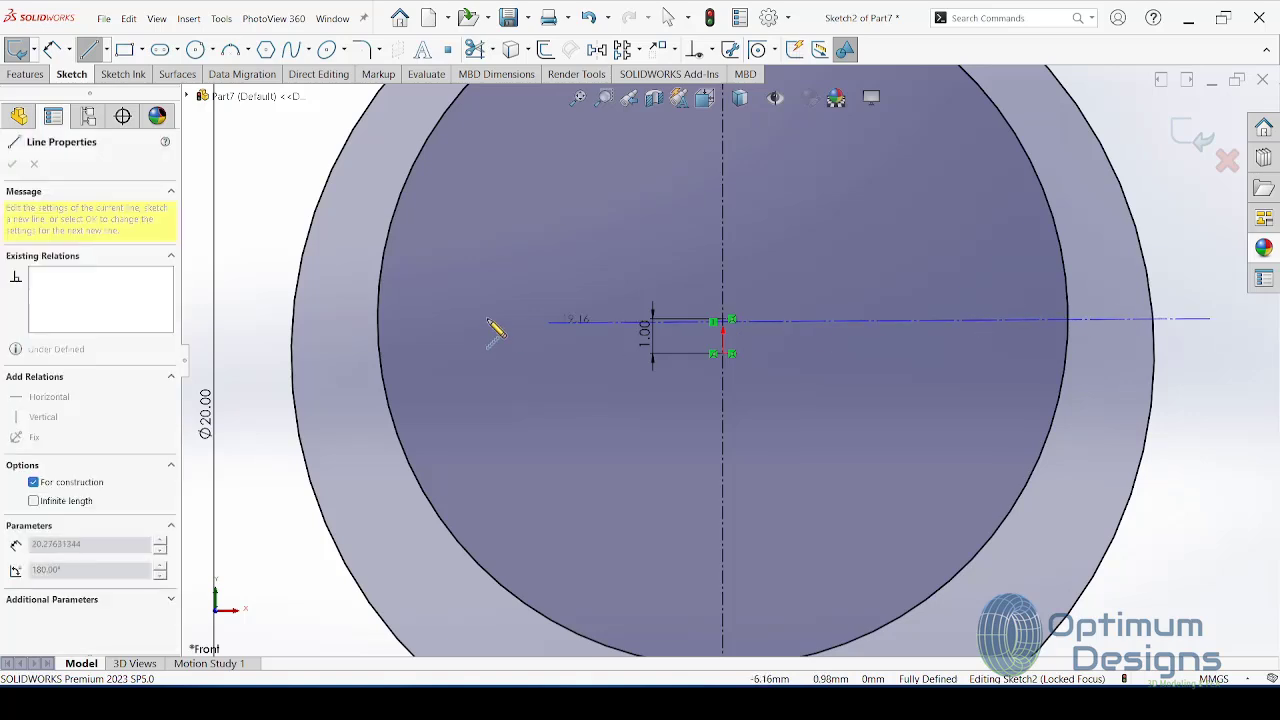
left_click(238, 319)
key("Escape")
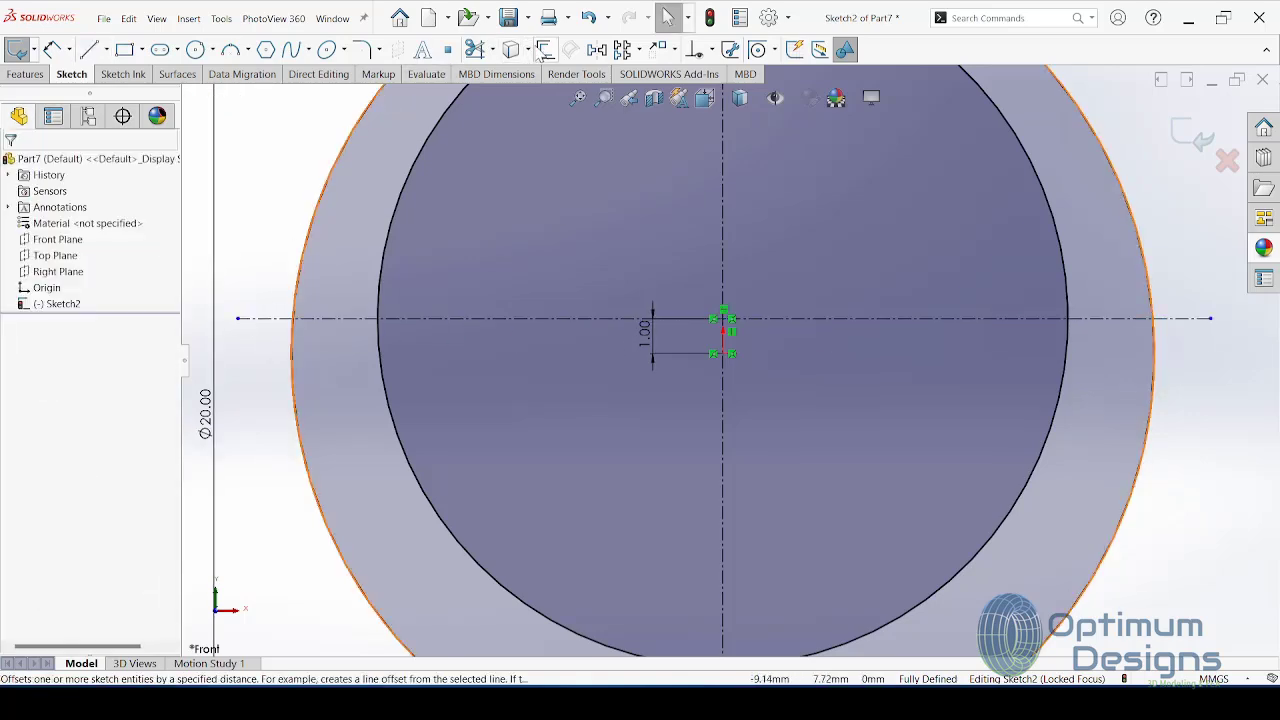
left_click(545, 50)
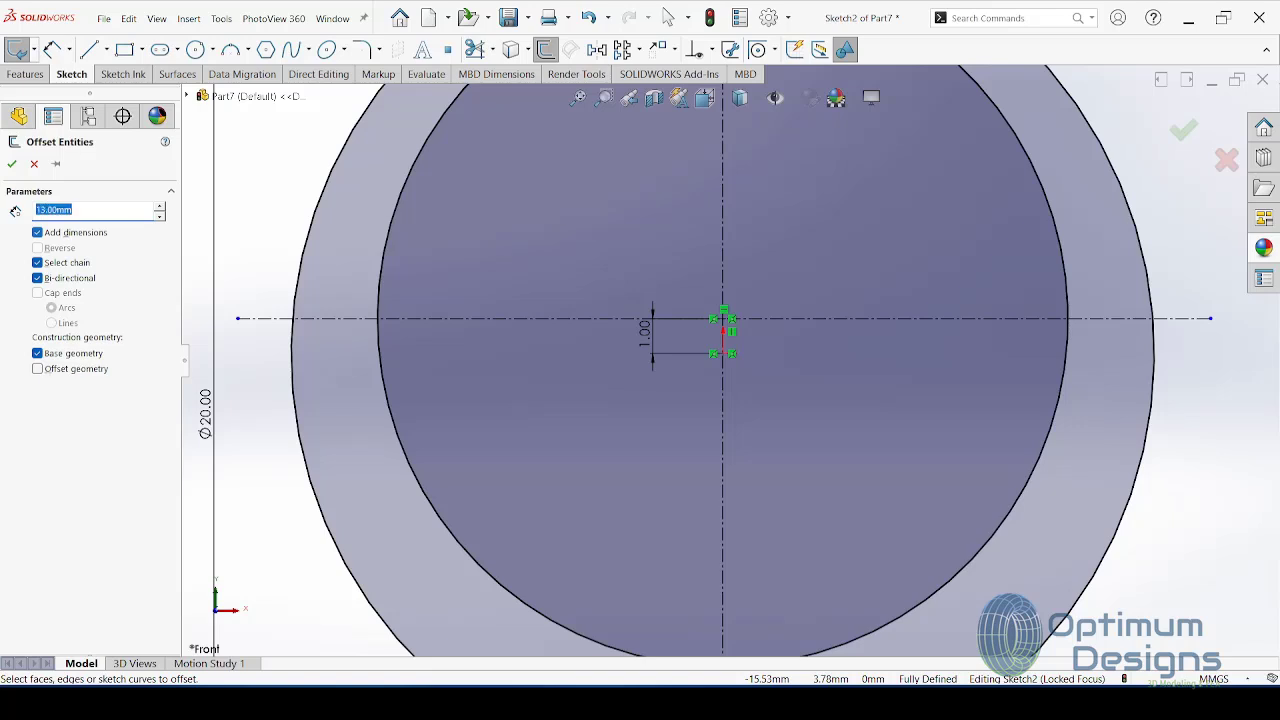
Step: Offset the horizontal centerline 13 mm upward in one direction
key("f")
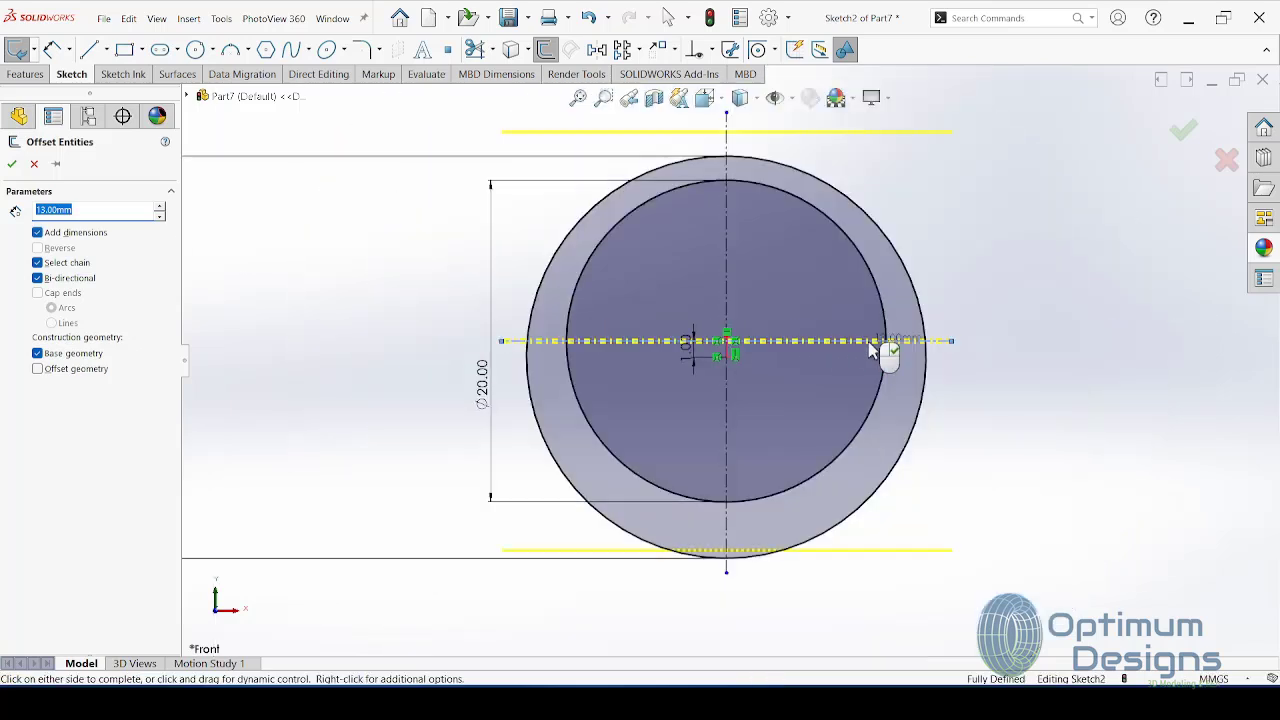
left_click(37, 278)
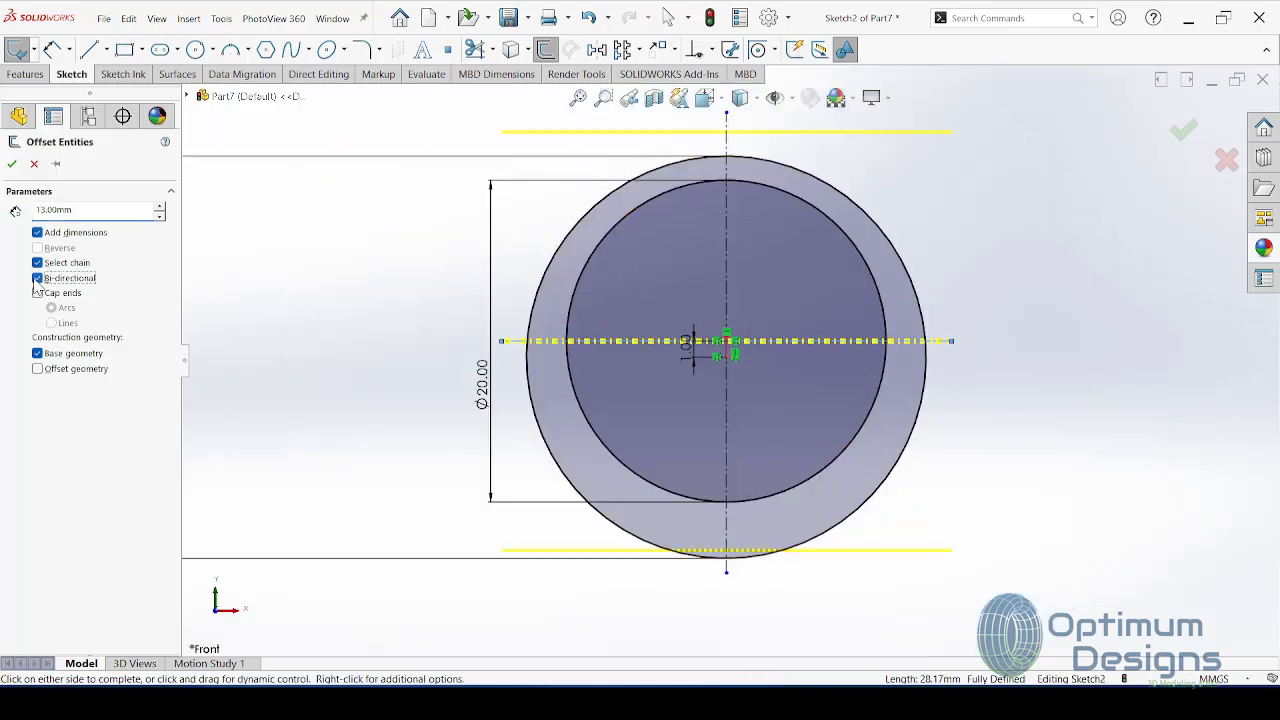
left_click(12, 164)
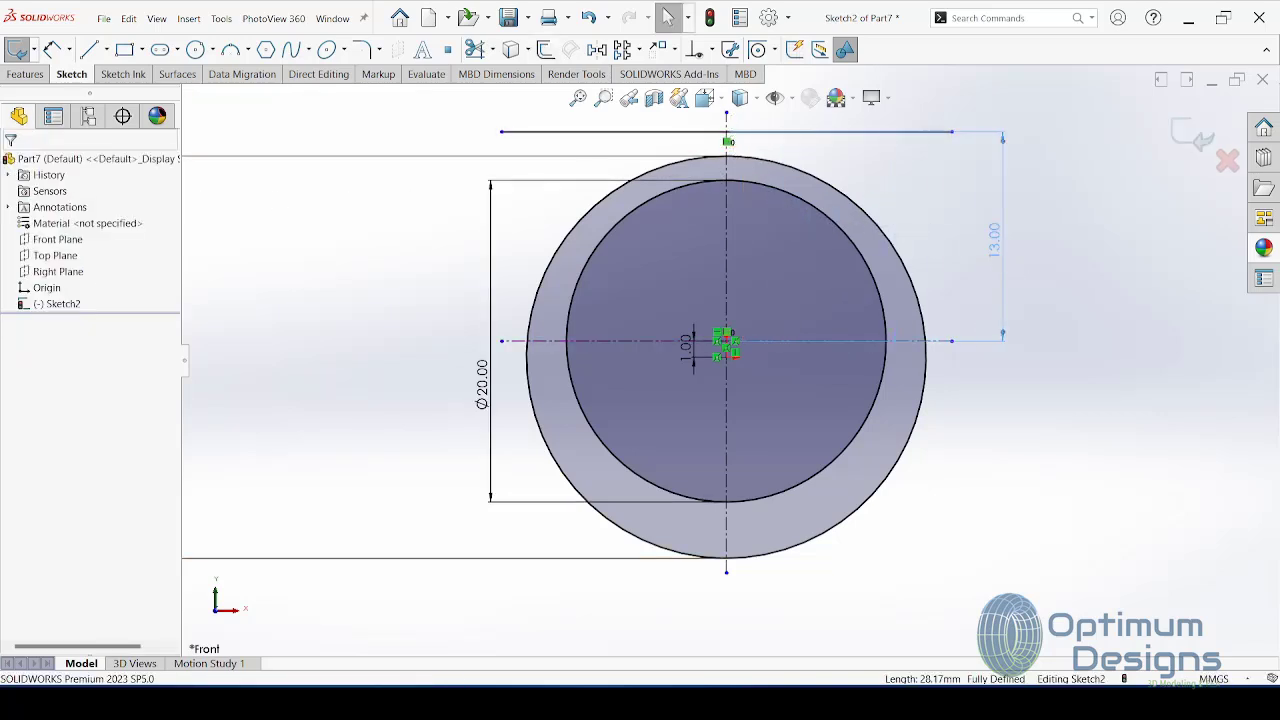
Step: Offset the vertical centreline 4 mm bi-directionally, creating lines on both sides
left_click(547, 50)
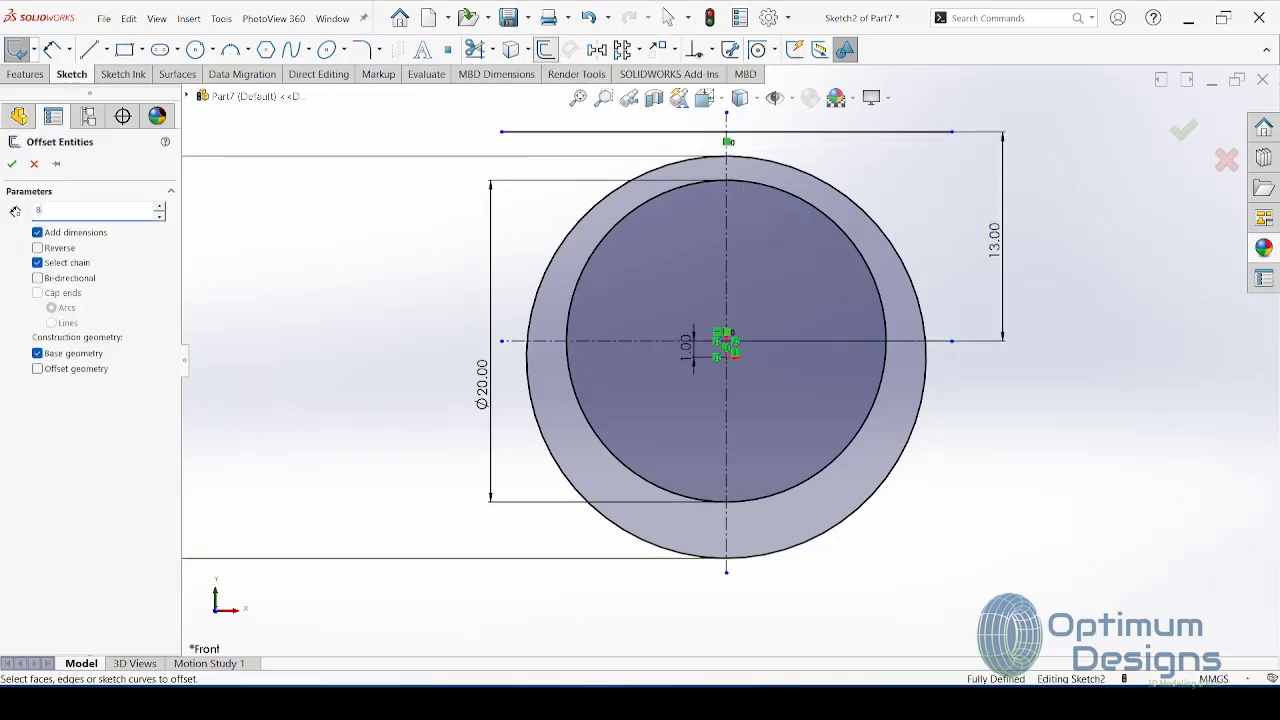
left_click(727, 256)
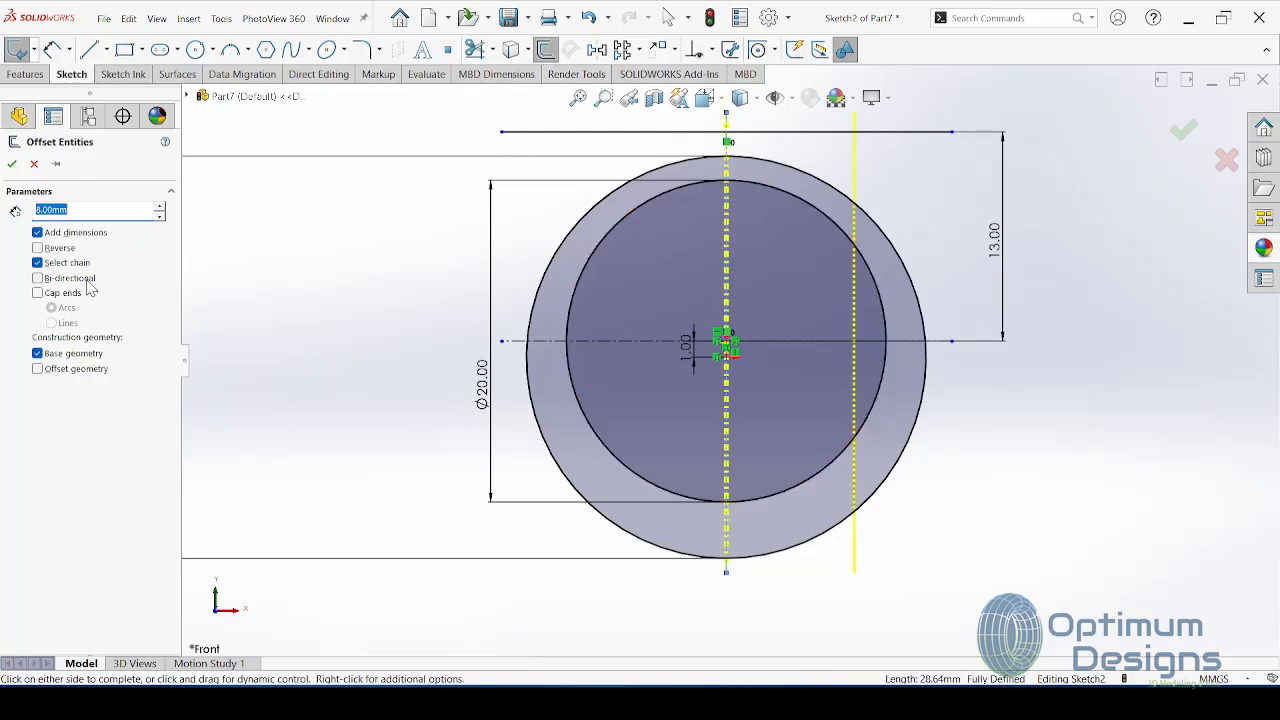
left_click(38, 278)
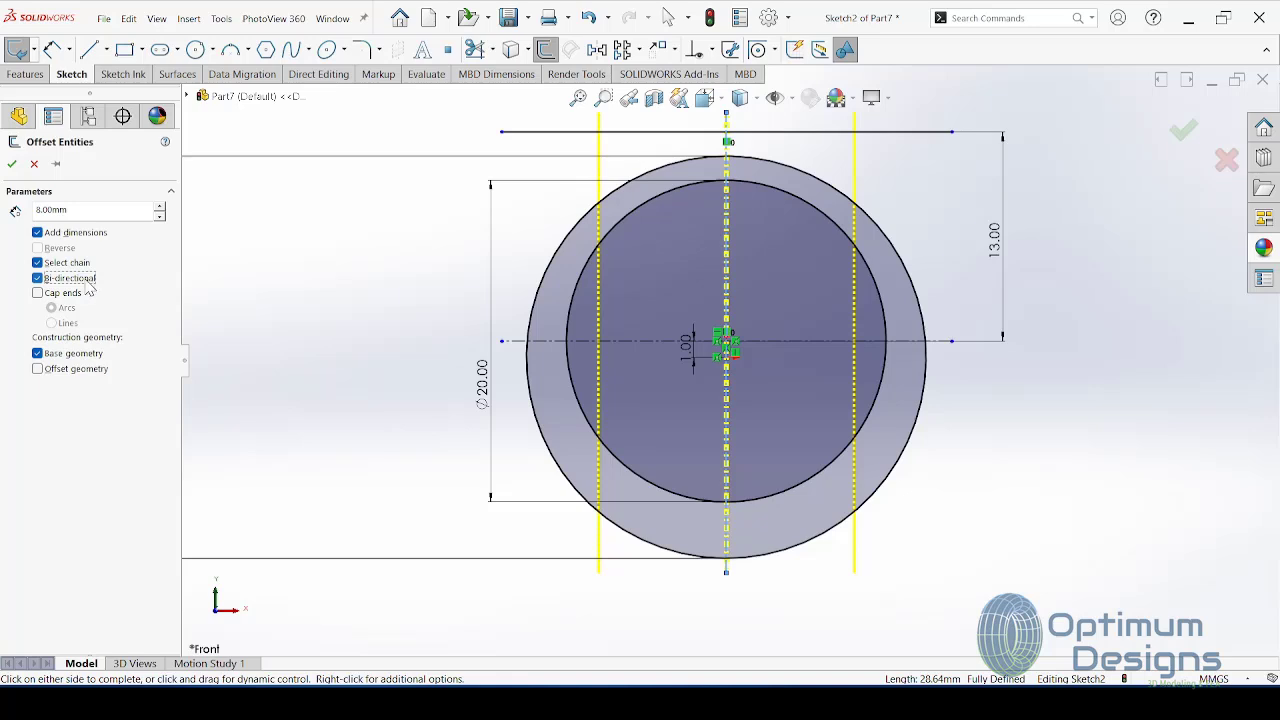
left_click_drag(69, 210, 36, 218)
type("4")
key("Return")
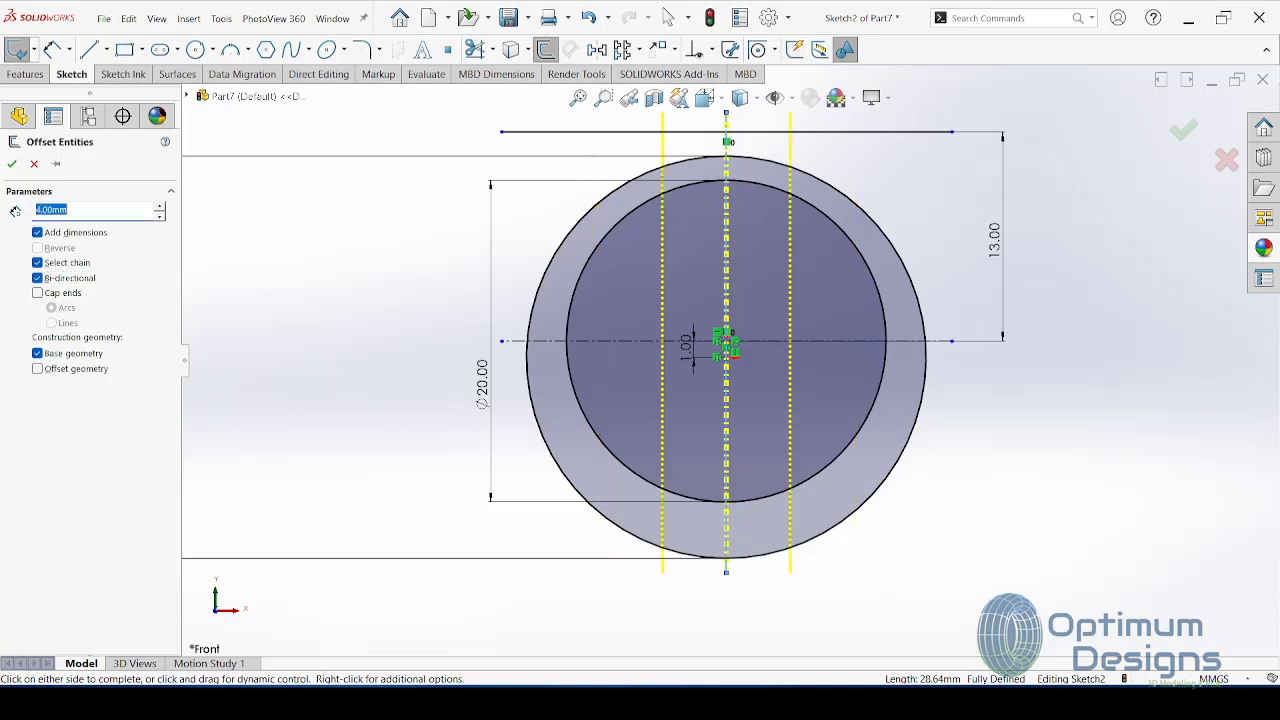
left_click(11, 164)
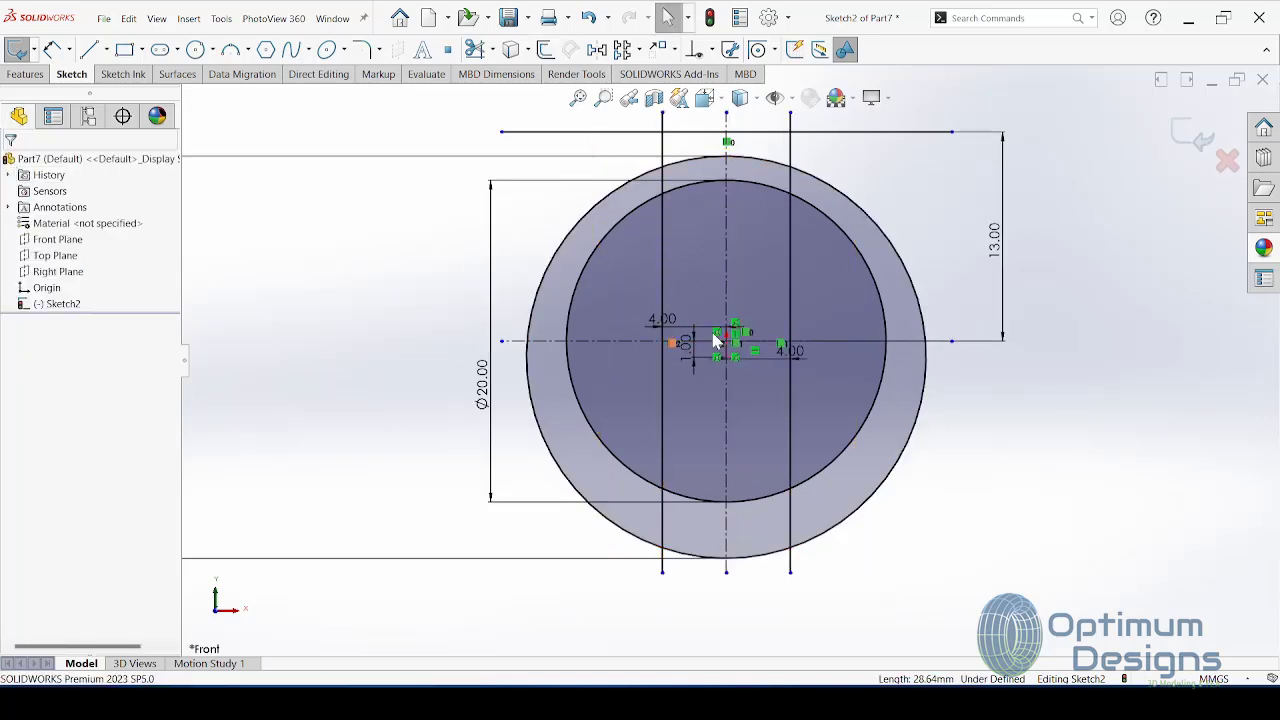
scroll(745, 187, "up", 2)
scroll(745, 187, "up", 2)
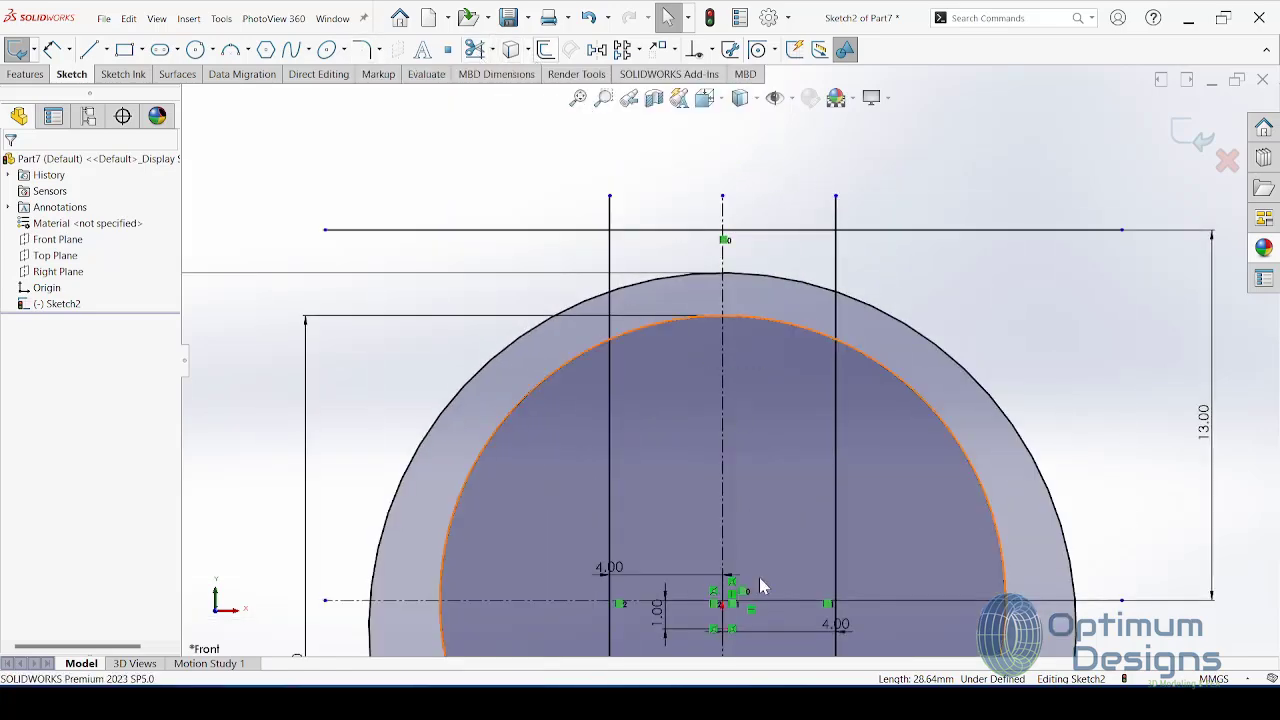
Step: Trim the offset lines and outer arc to leave a square tab atop the ring
left_click(900, 580)
left_click(363, 49)
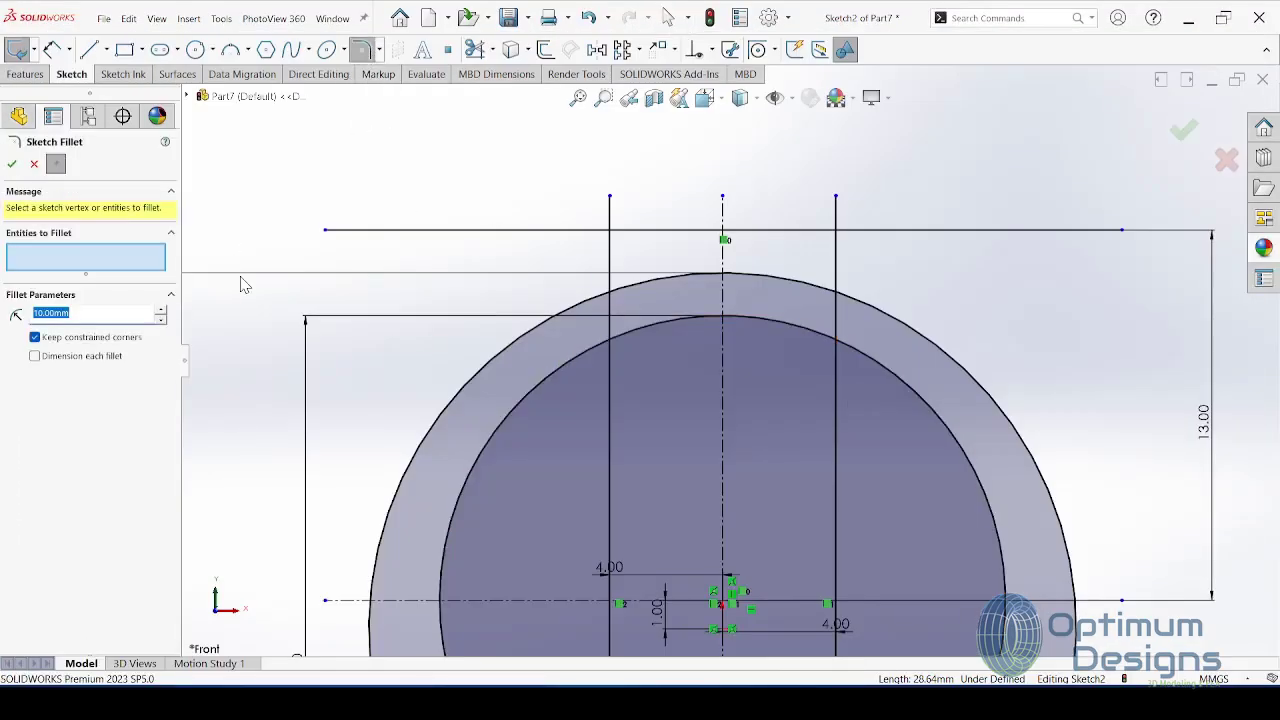
type("2")
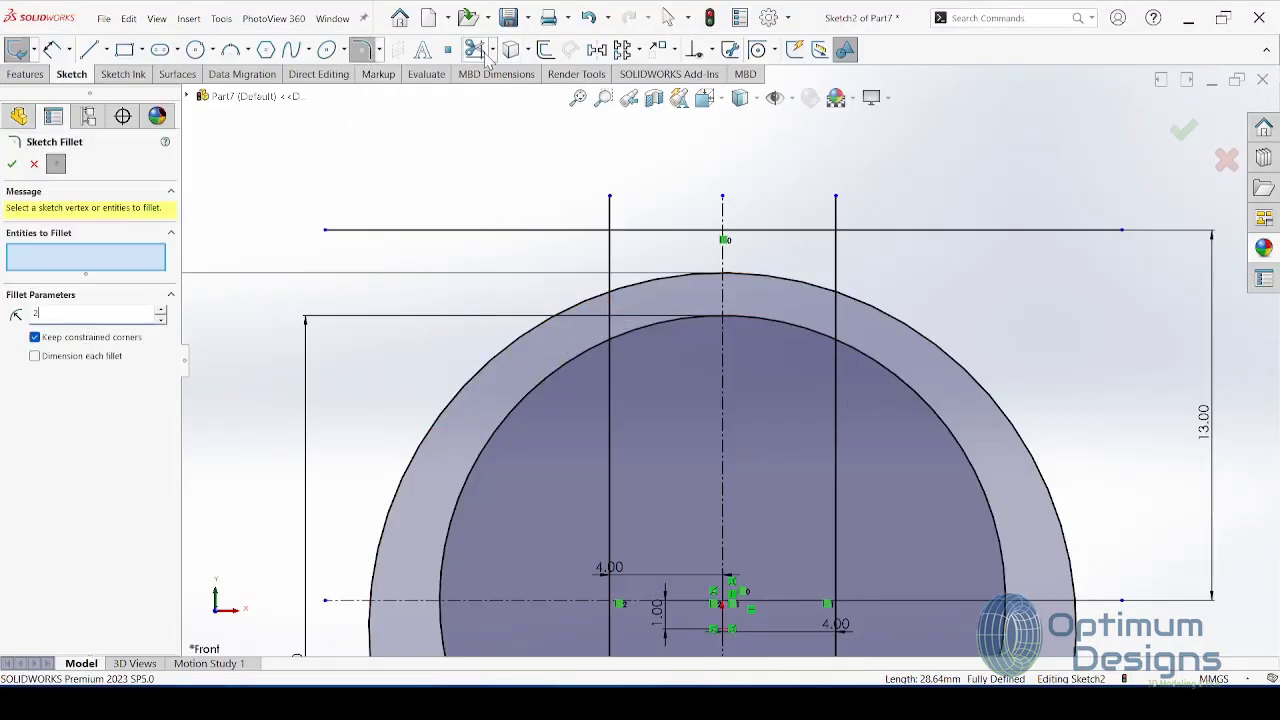
left_click(480, 51)
mouse_move(530, 252)
left_mouse_down()
mouse_move(565, 222)
mouse_move(886, 242)
left_mouse_up()
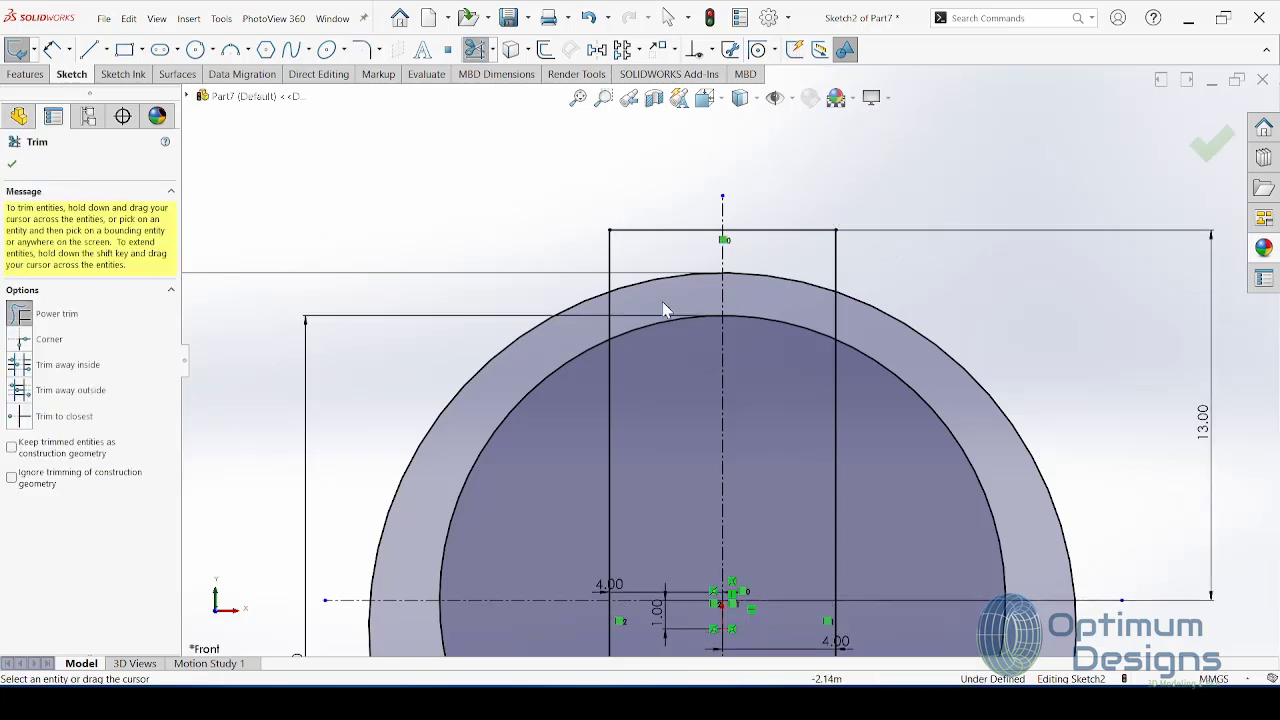
left_click_drag(590, 437, 844, 422)
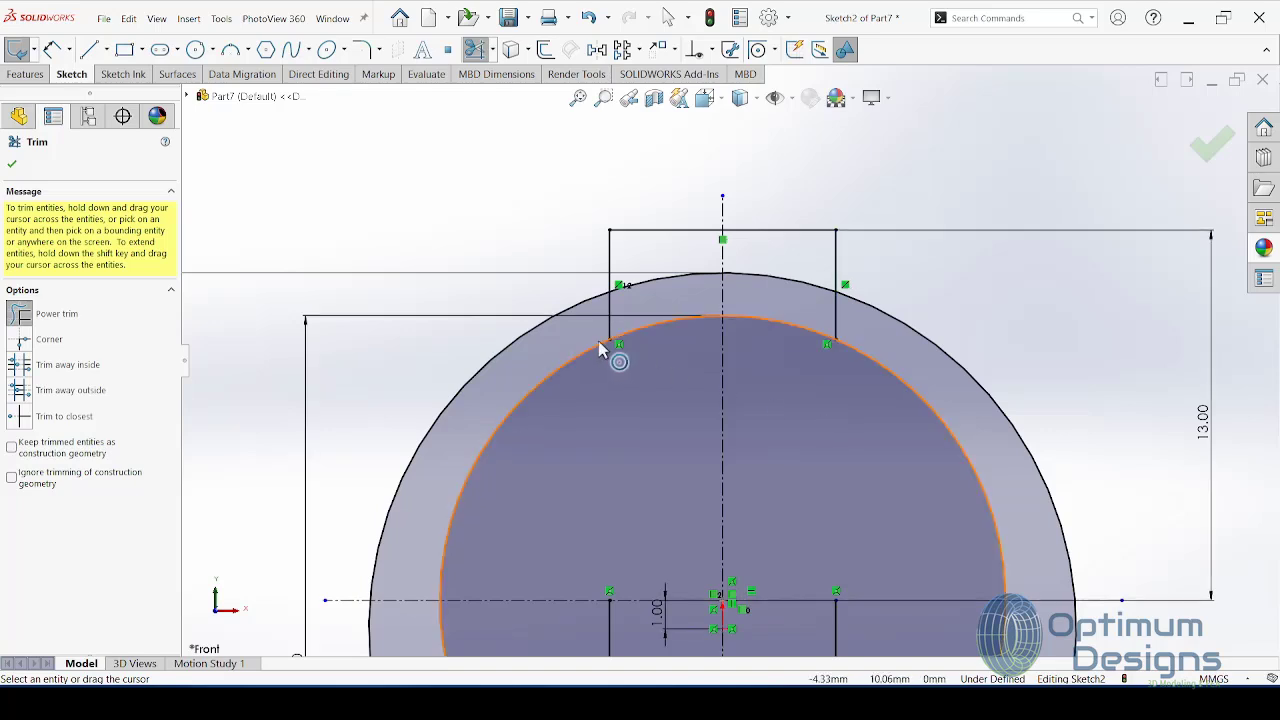
mouse_move(623, 316)
left_mouse_down()
mouse_move(652, 286)
mouse_move(754, 300)
mouse_move(791, 277)
mouse_move(851, 322)
left_mouse_up()
Step: Fillet both corners where the tab meets the ring at R2
left_click(366, 50)
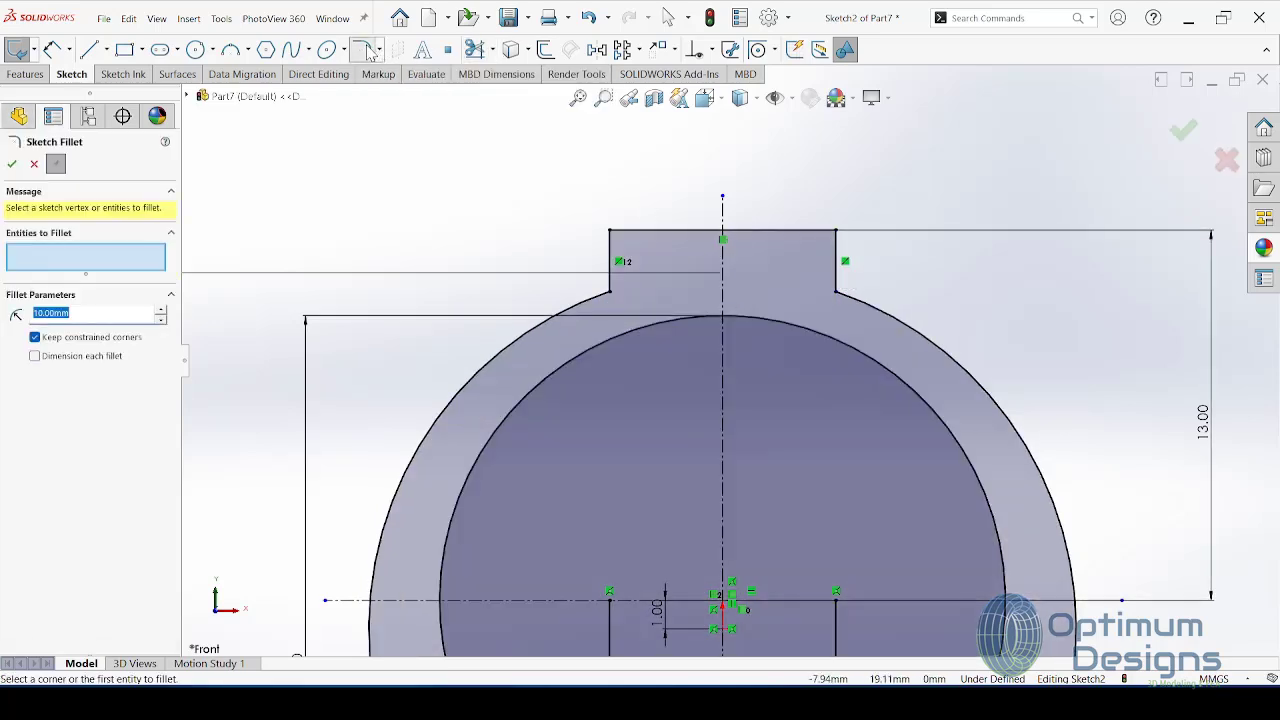
type("2")
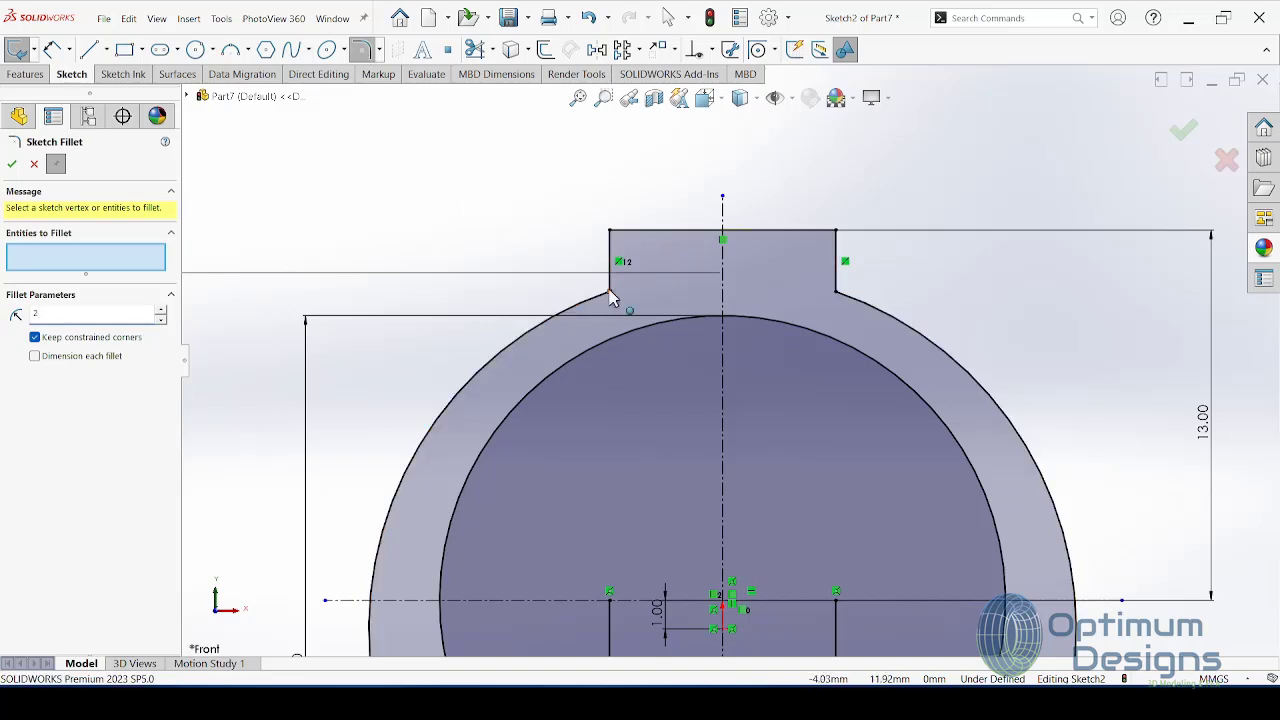
left_click(607, 304)
left_click(836, 300)
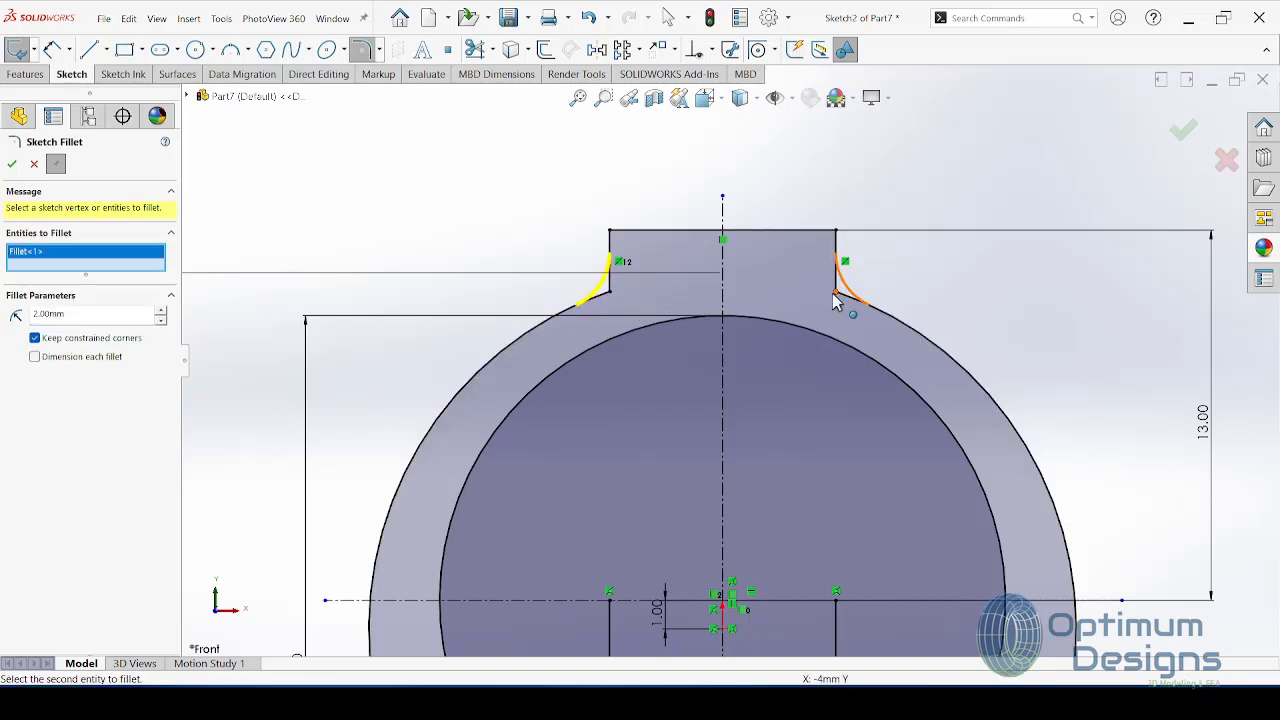
right_click(836, 300)
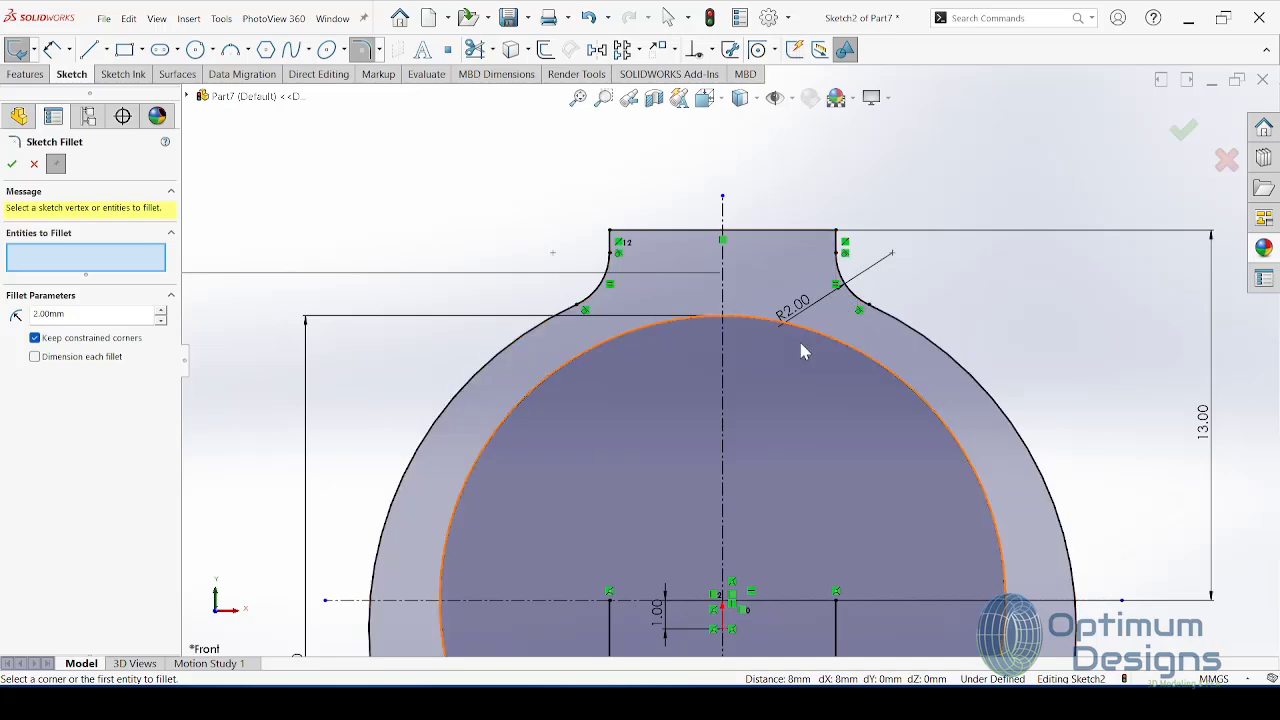
mouse_move(816, 318)
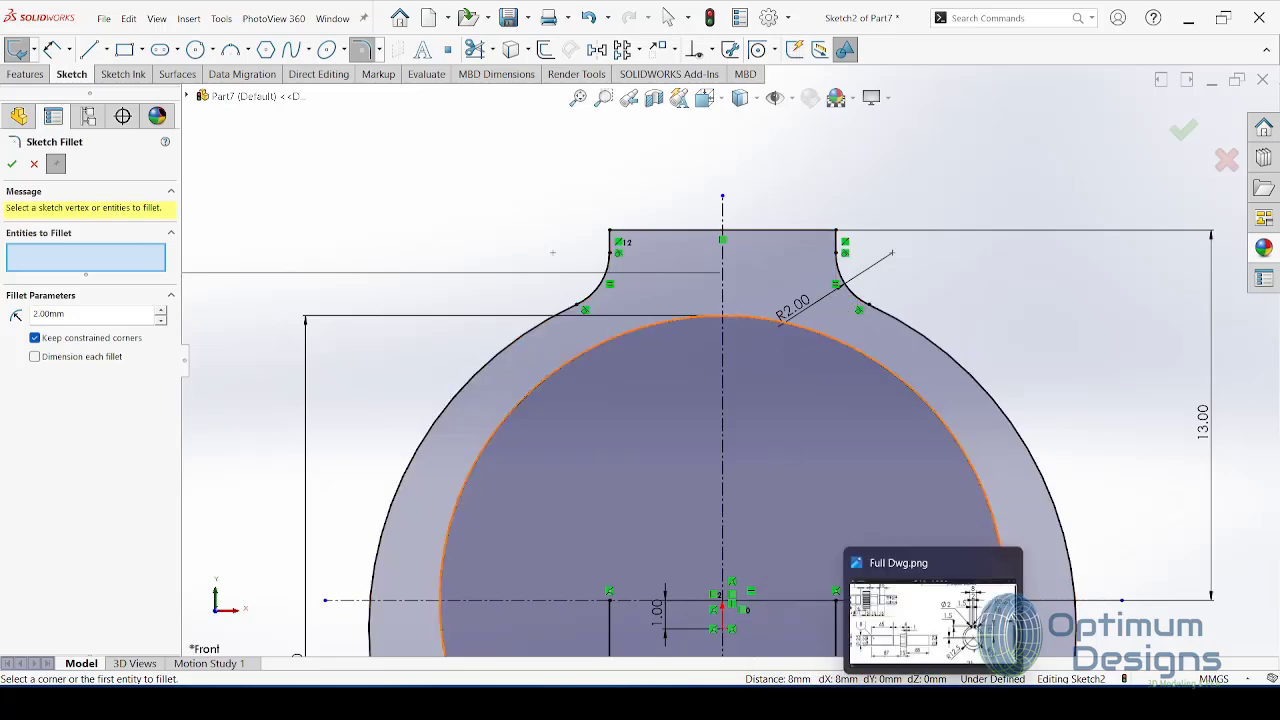
left_click(900, 620)
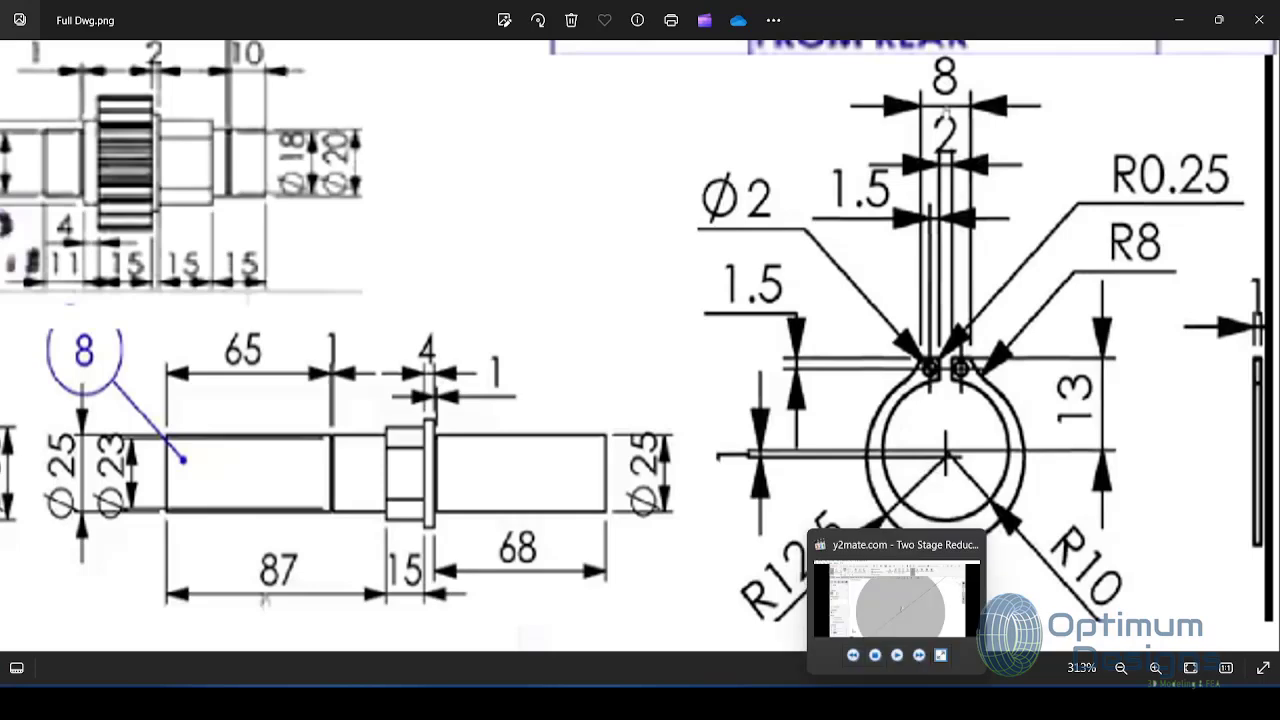
Step: Set the tutorial video aside and begin a 2 mm offset of Sketch2's vertical centerline
left_click(895, 598)
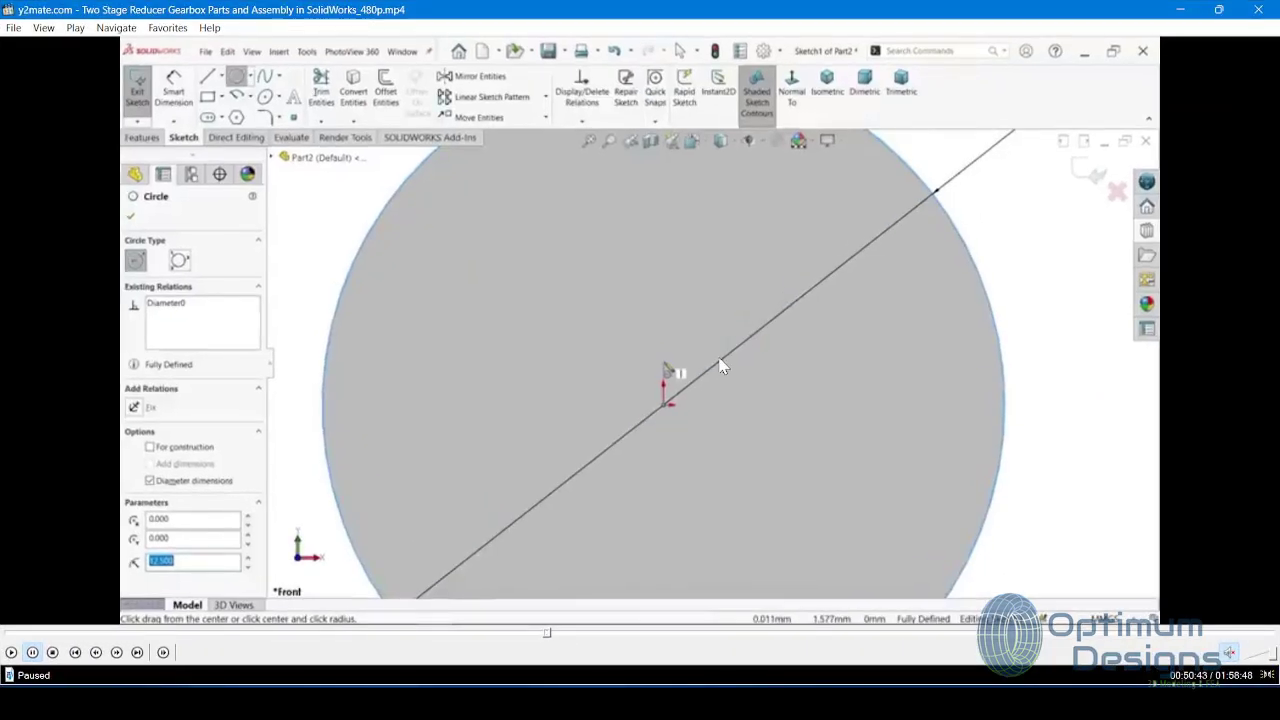
left_click(1172, 9)
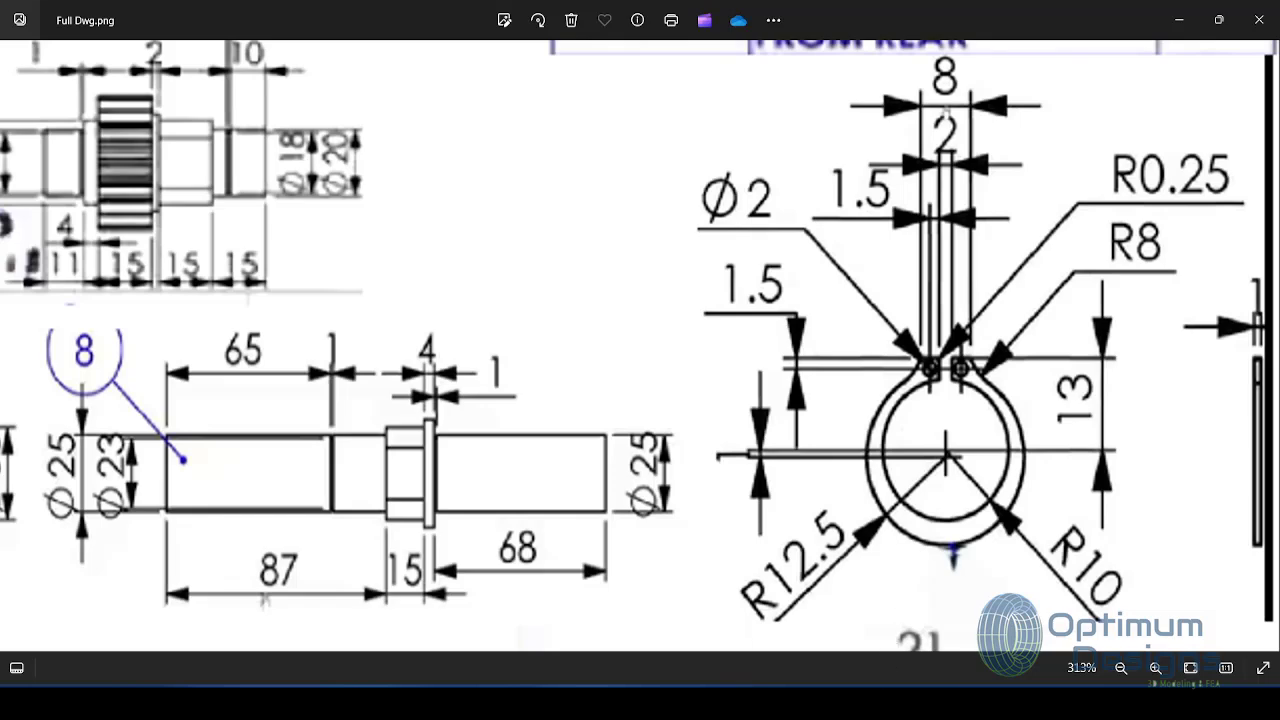
left_click(900, 600)
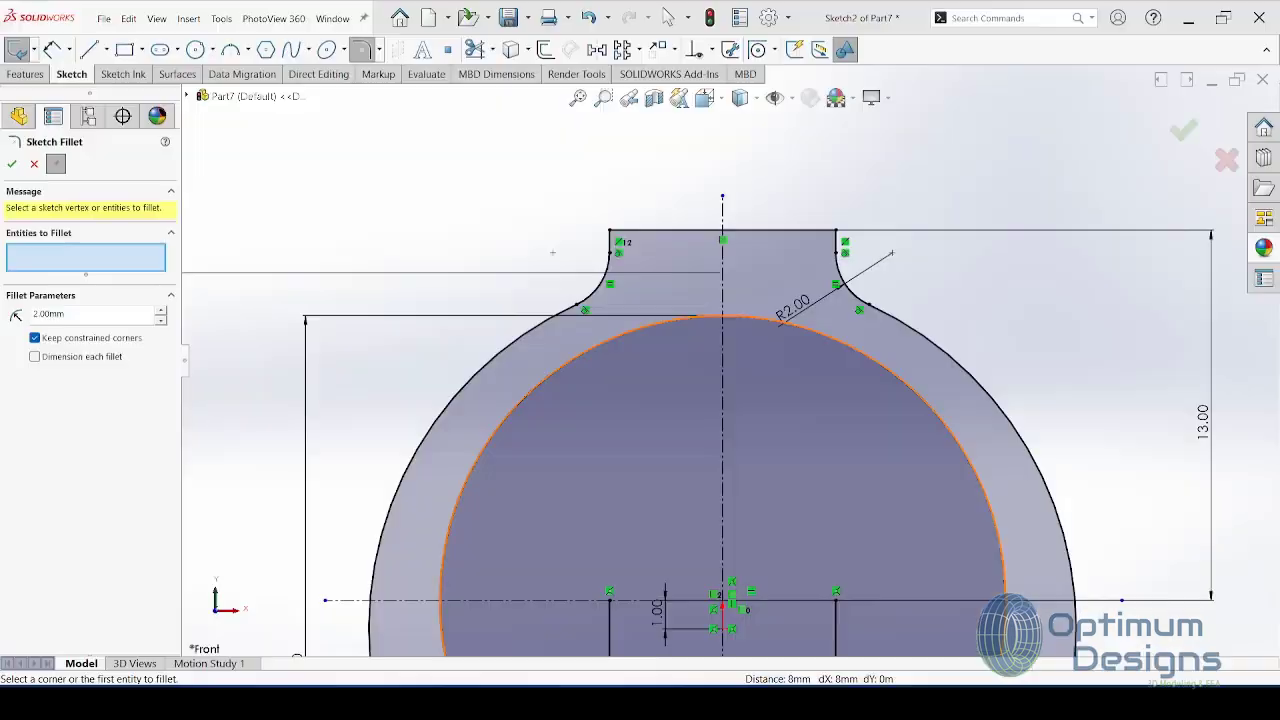
left_click(545, 49)
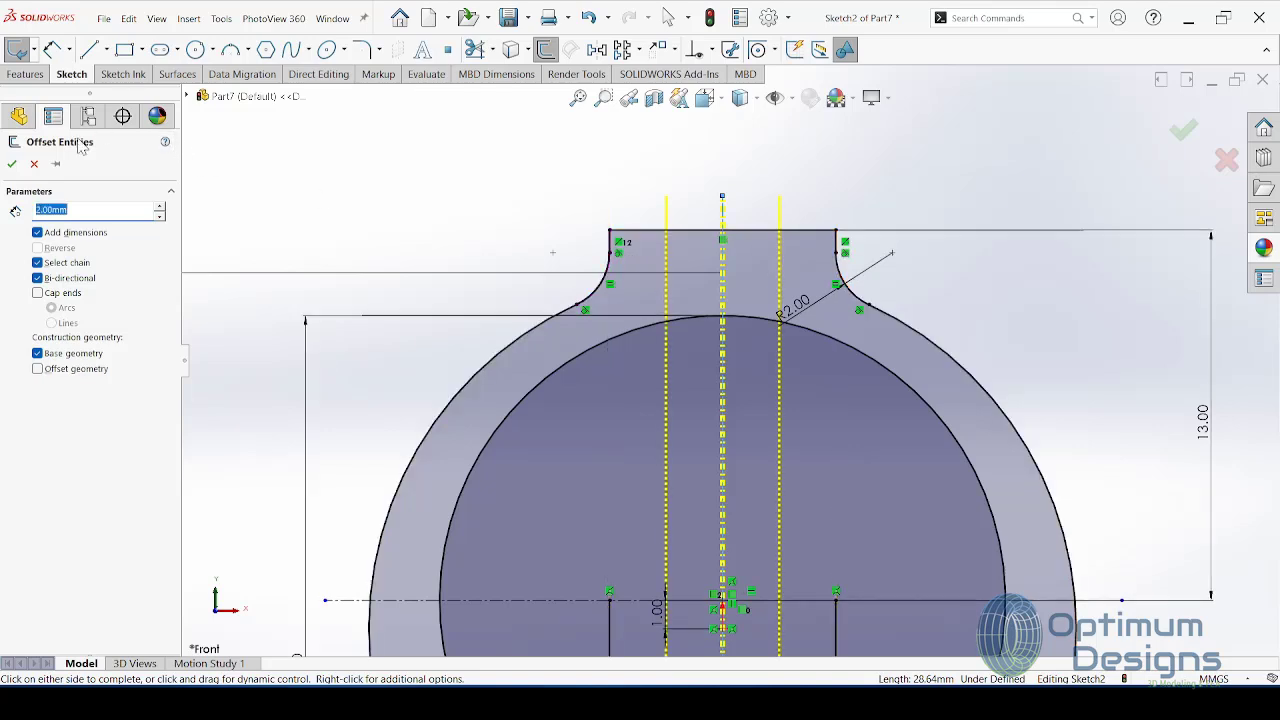
Step: Offset the centerline 2 mm both ways and trim the tab top, slot lines and inner arc
left_click(12, 164)
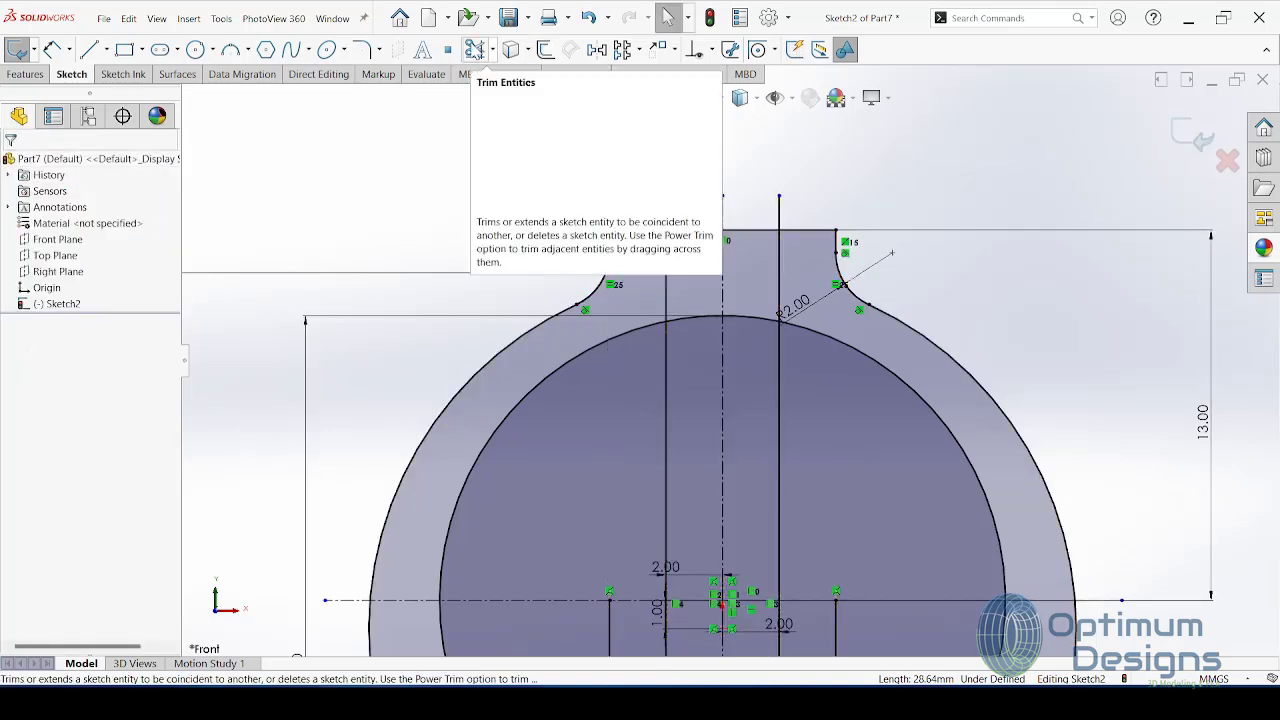
left_click(476, 50)
left_click_drag(655, 197, 680, 232)
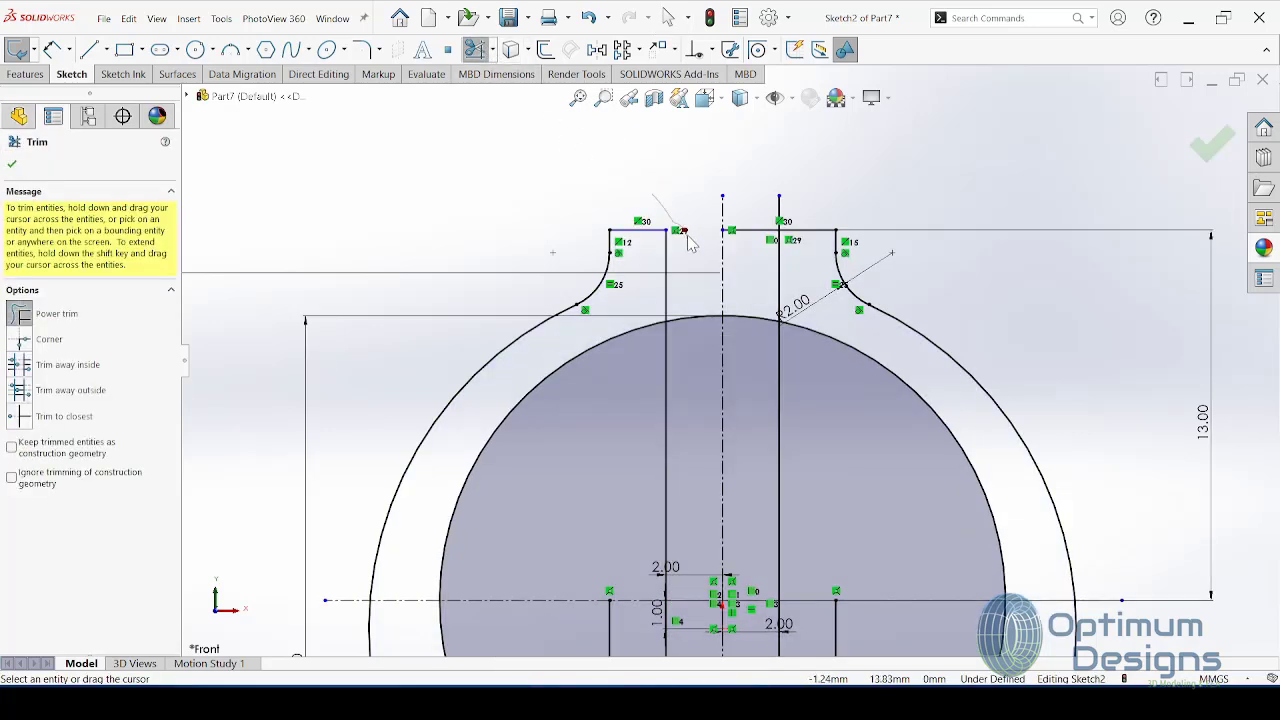
mouse_move(690, 243)
left_mouse_down()
mouse_move(687, 407)
mouse_move(650, 428)
left_mouse_up()
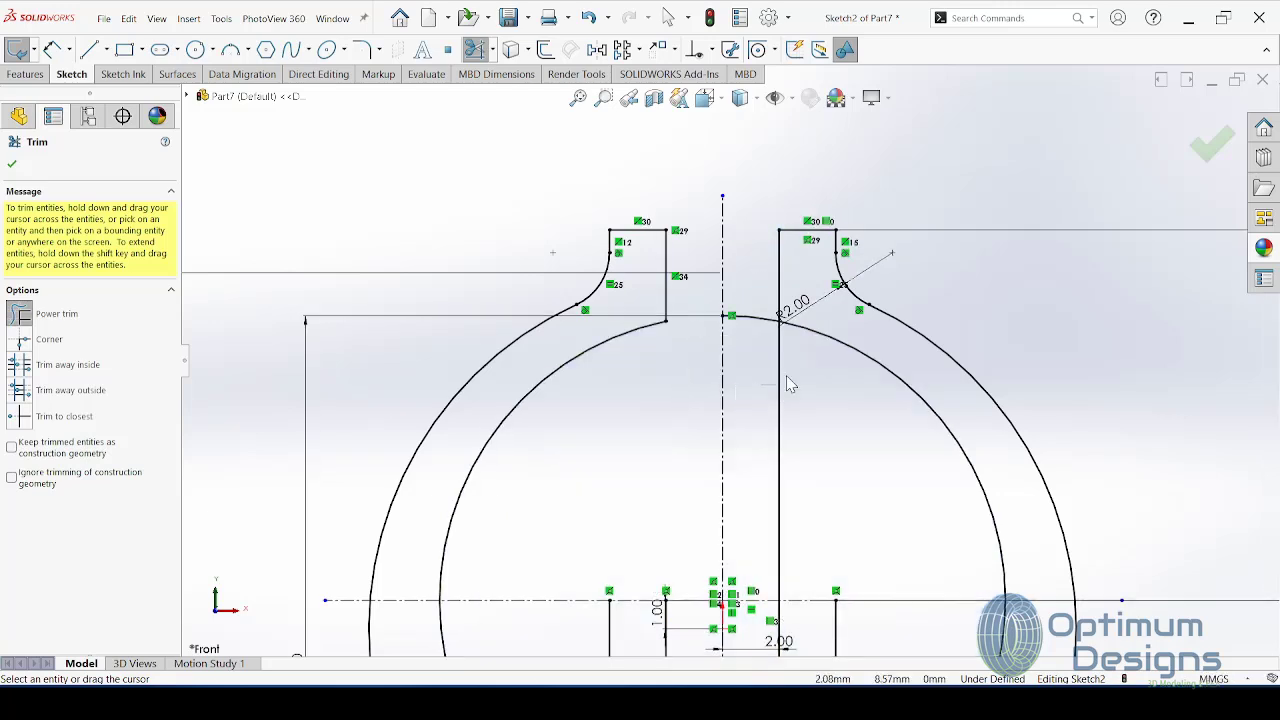
left_click_drag(790, 384, 745, 310)
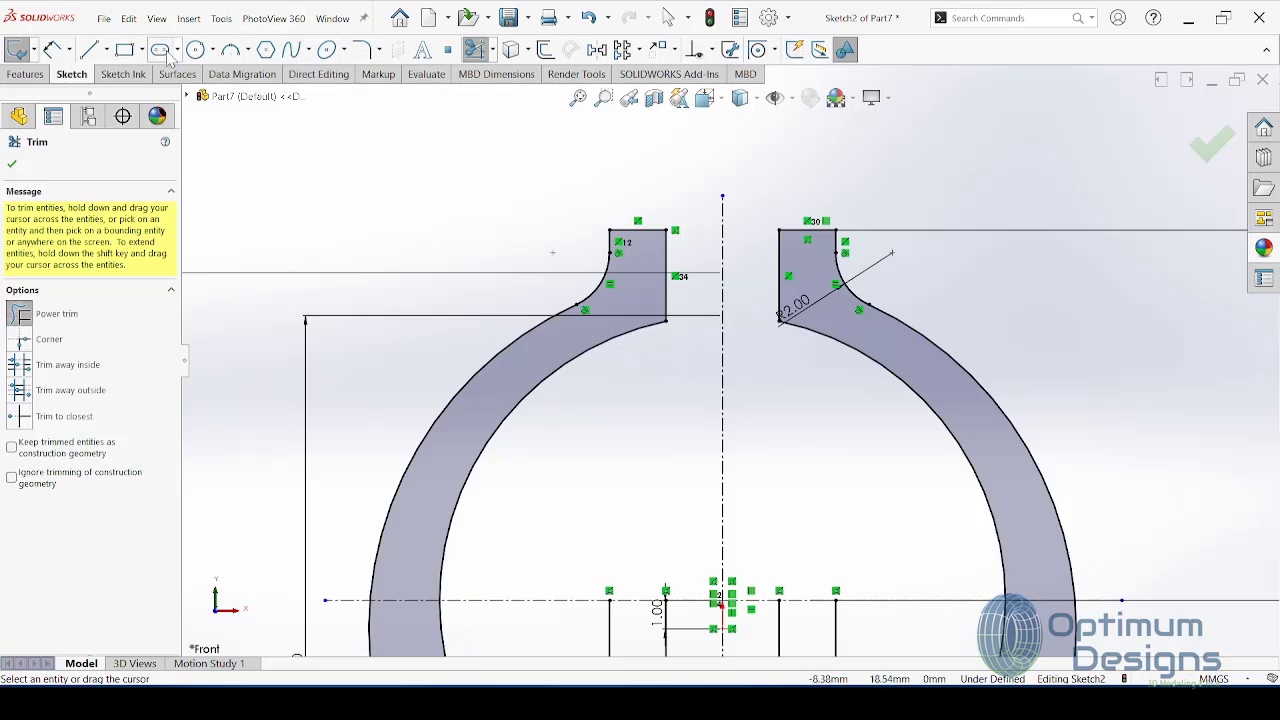
left_click(38, 54)
Step: Add a driven 8.00 dimension between the two tabs' outer top corners
left_click(610, 231)
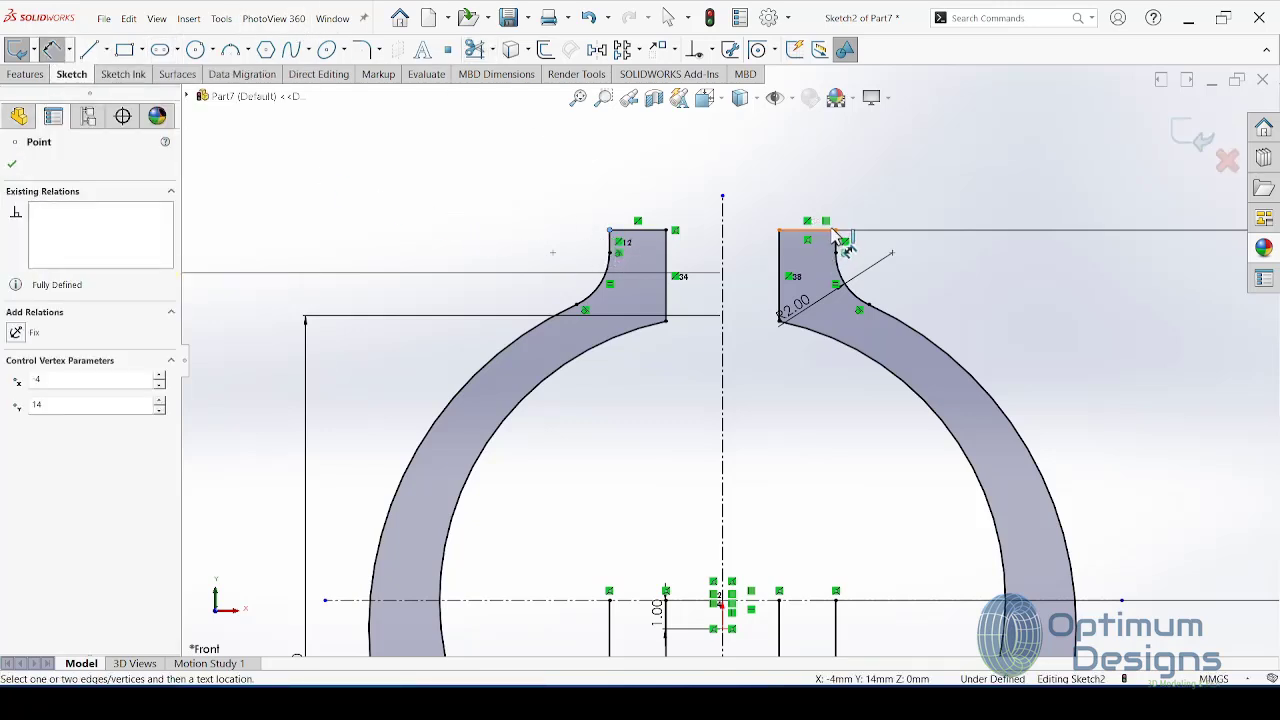
left_click(835, 231)
left_click(735, 128)
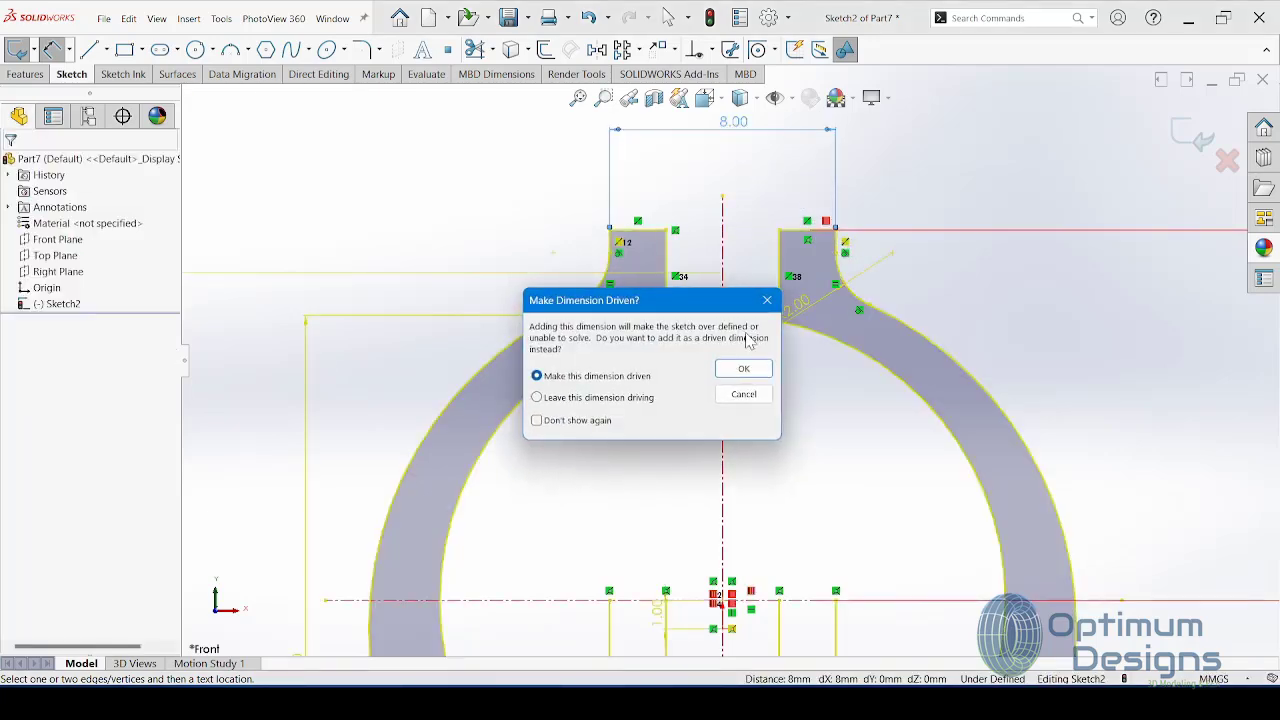
left_click(737, 367)
Step: Discard the over-defining 4.00 gap dimension between the inner corners and clear the selection
left_click(666, 231)
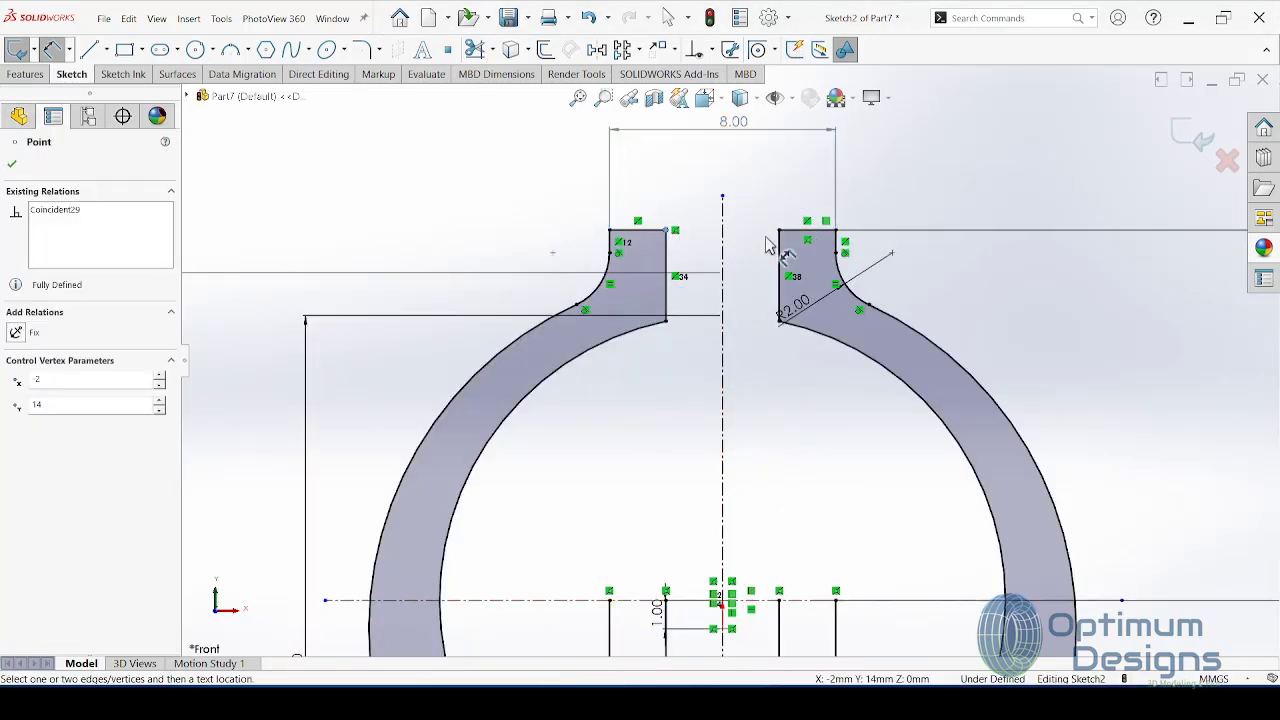
left_click(779, 236)
left_click(737, 190)
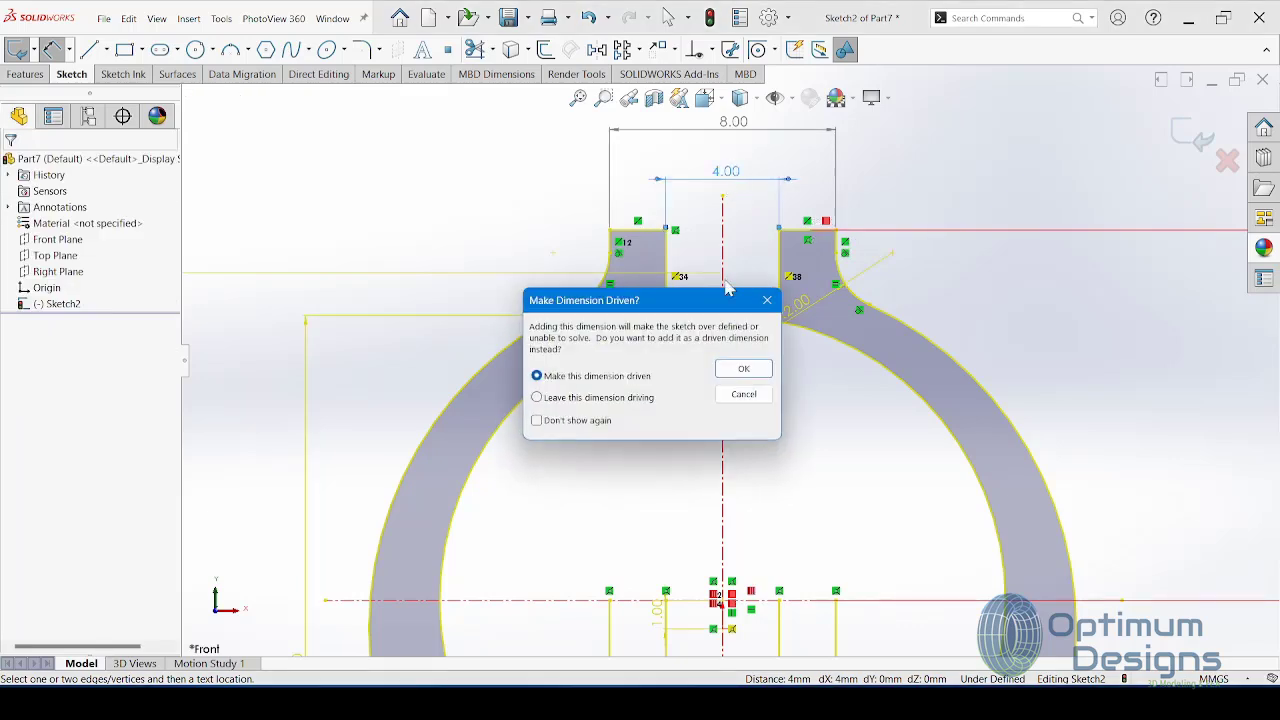
left_click(745, 392)
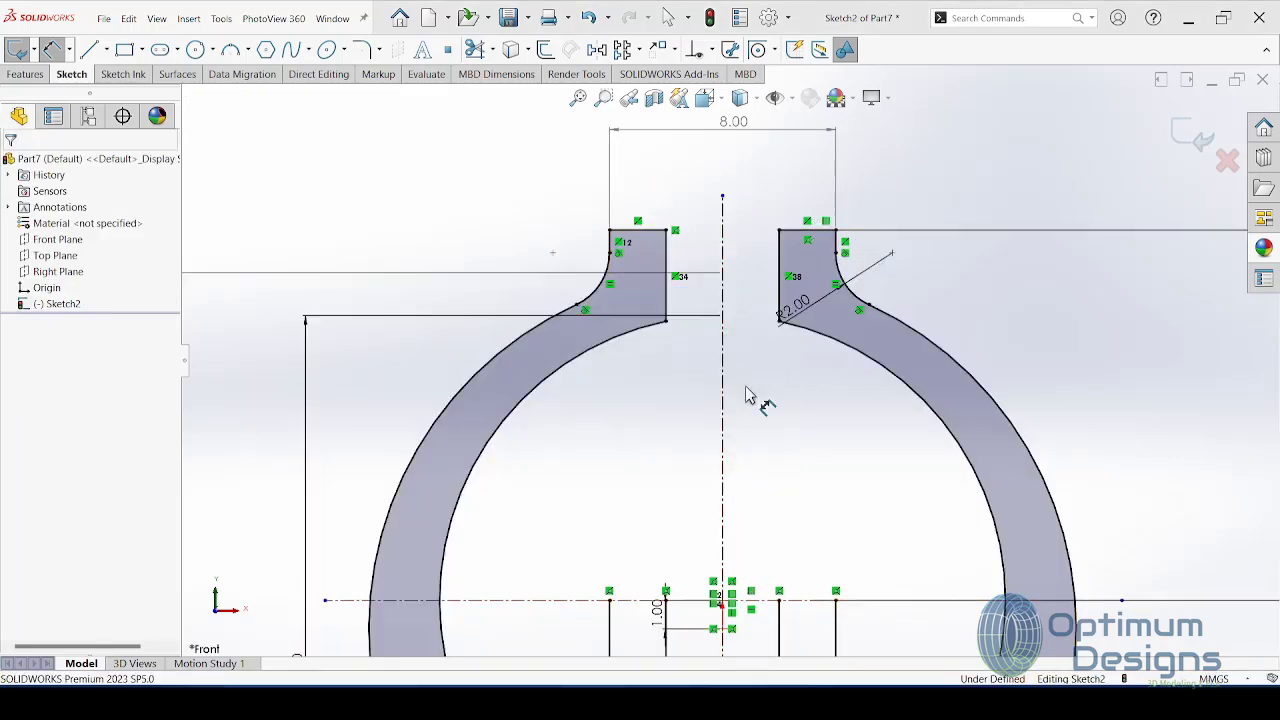
left_click(666, 258)
key("Escape")
Step: Offset the left tab's inner edge 1.00 mm toward the centerline
key("o")
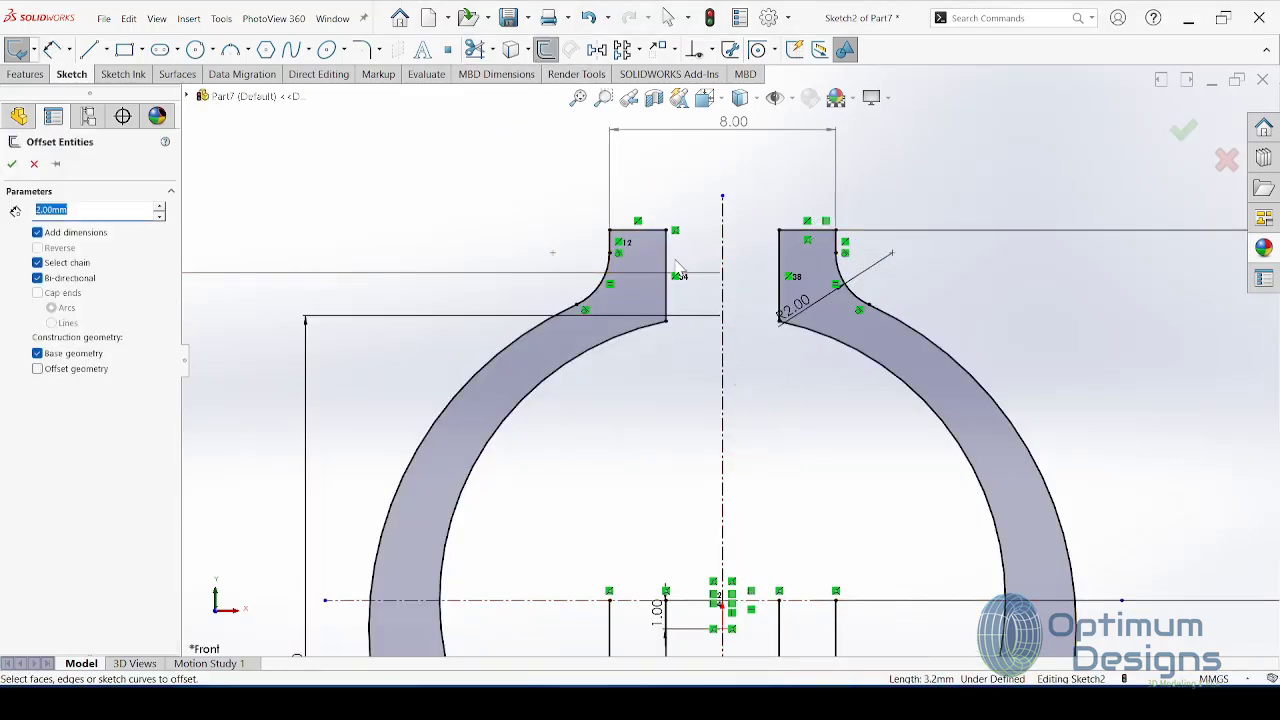
left_click(668, 260)
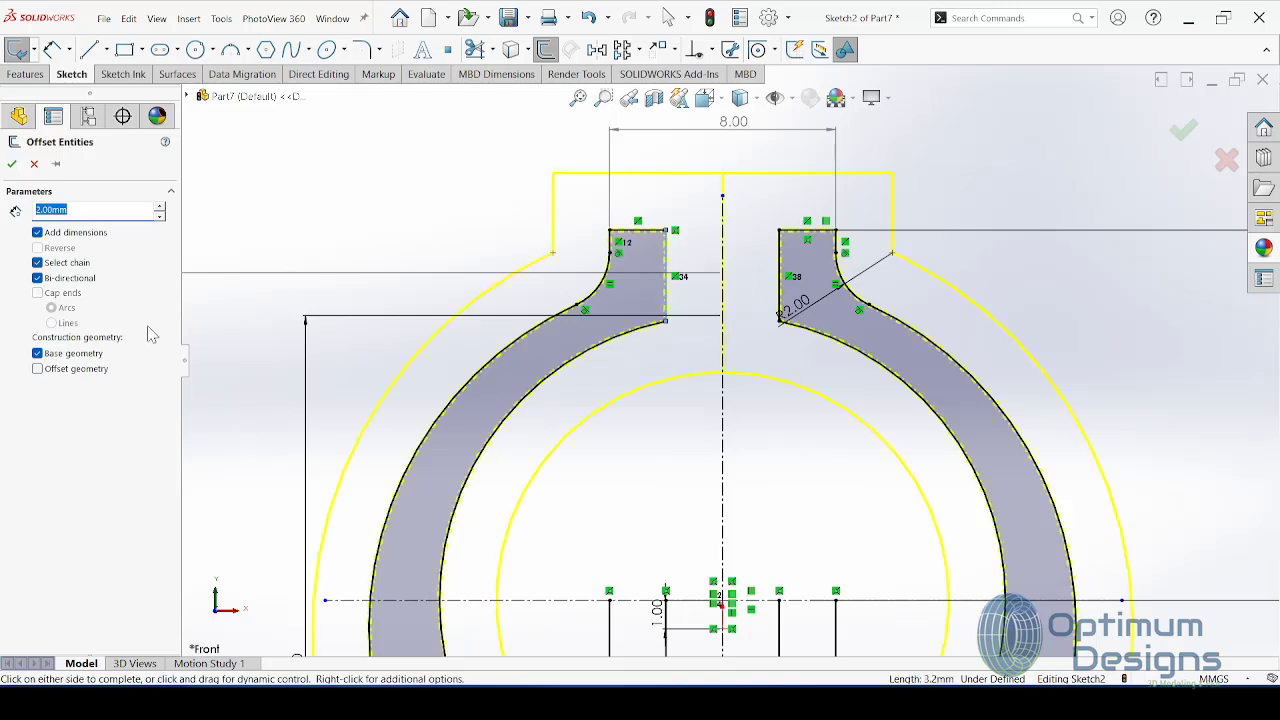
left_click(68, 266)
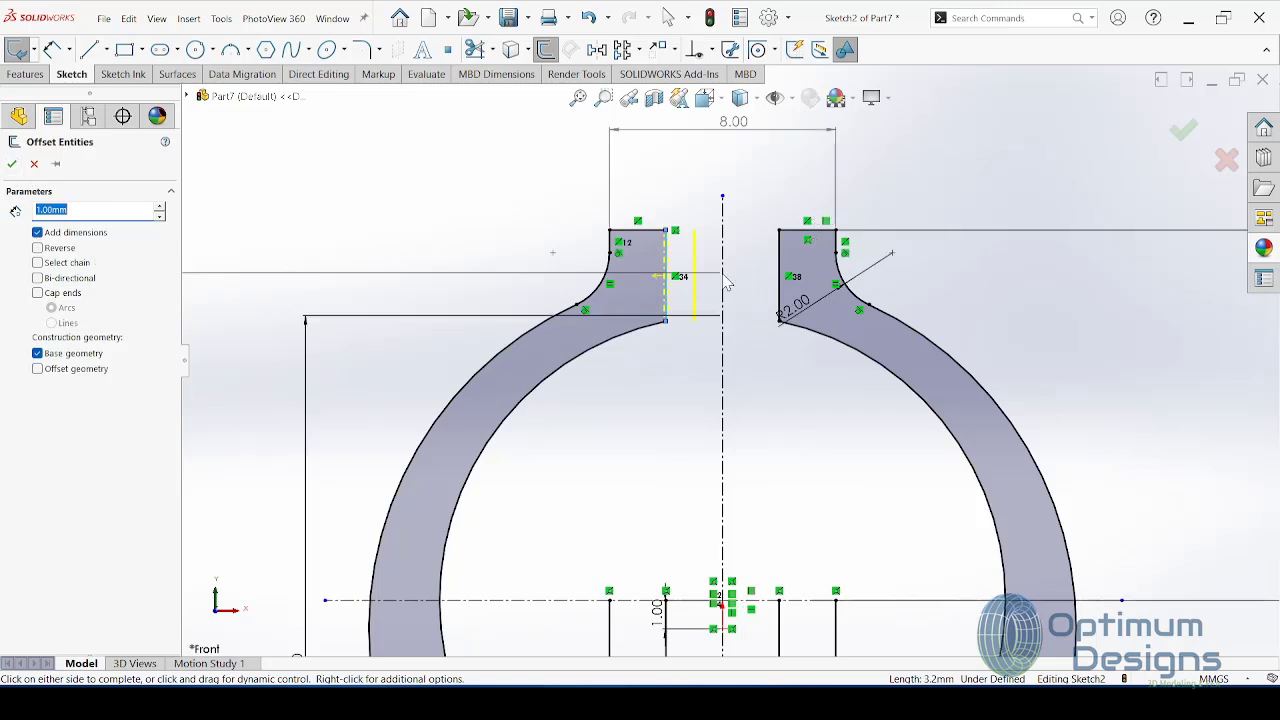
left_click(11, 163)
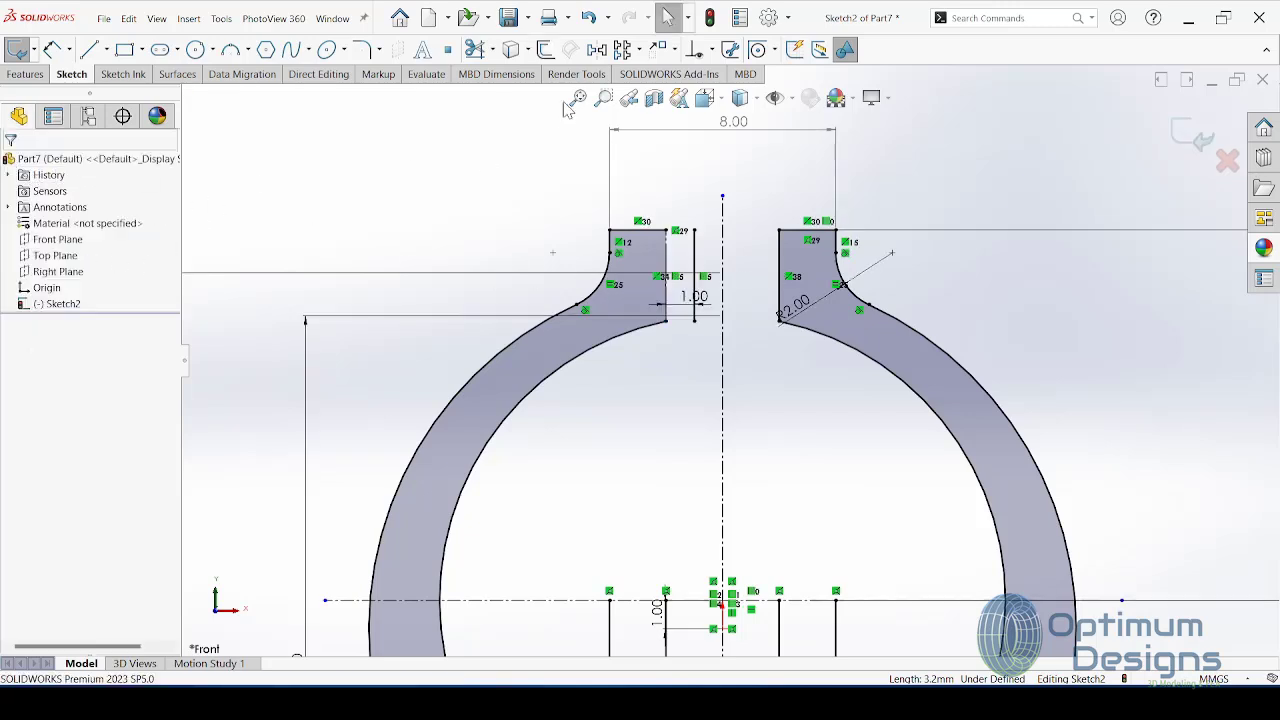
Step: Offset the right tab's inner edge 1.00 mm, reversed toward the centerline
left_click(545, 49)
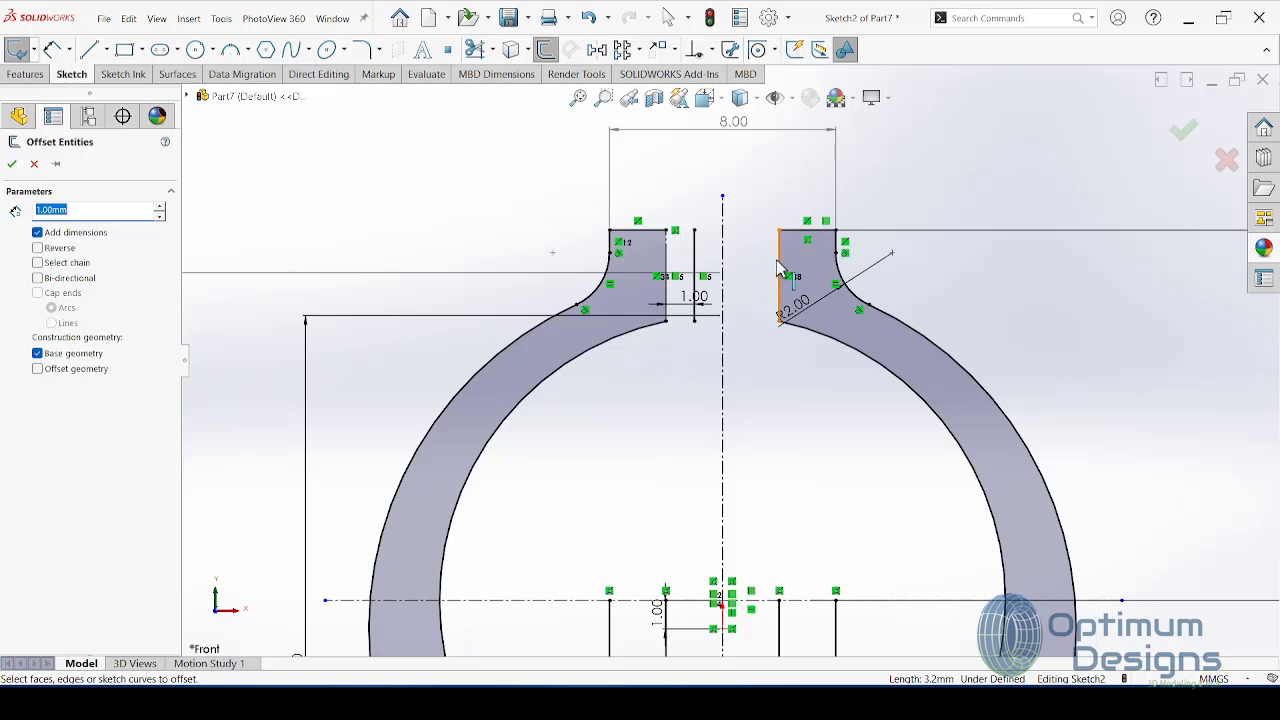
left_click(779, 268)
left_click(58, 250)
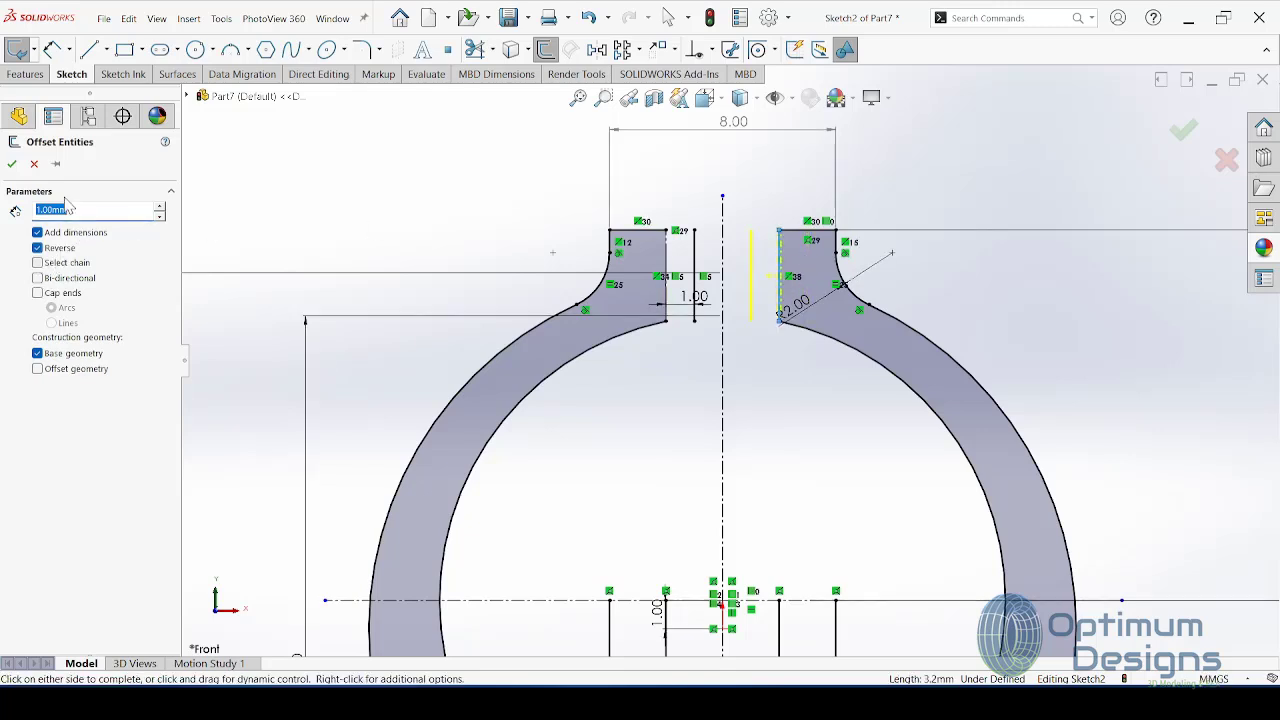
left_click(11, 163)
left_click(492, 60)
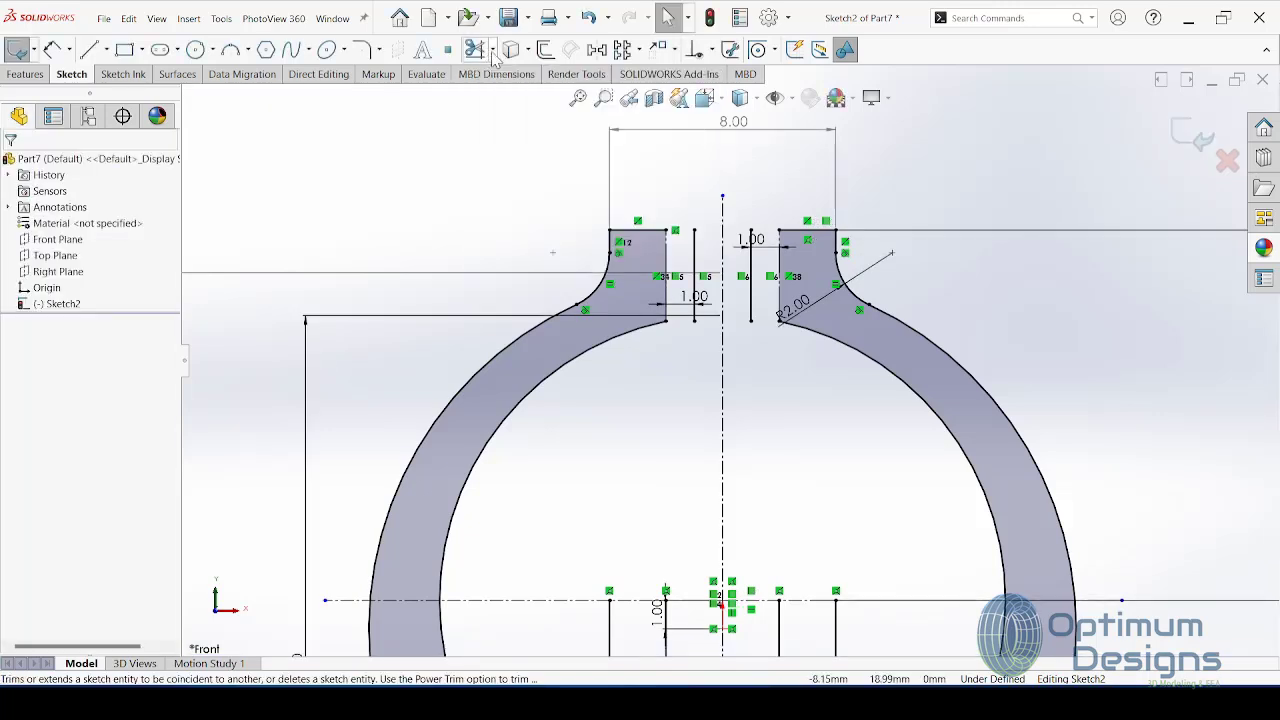
Step: Extend the inner arcs and the right tab's top line to the 1.00 mm offset lines
left_click(650, 326)
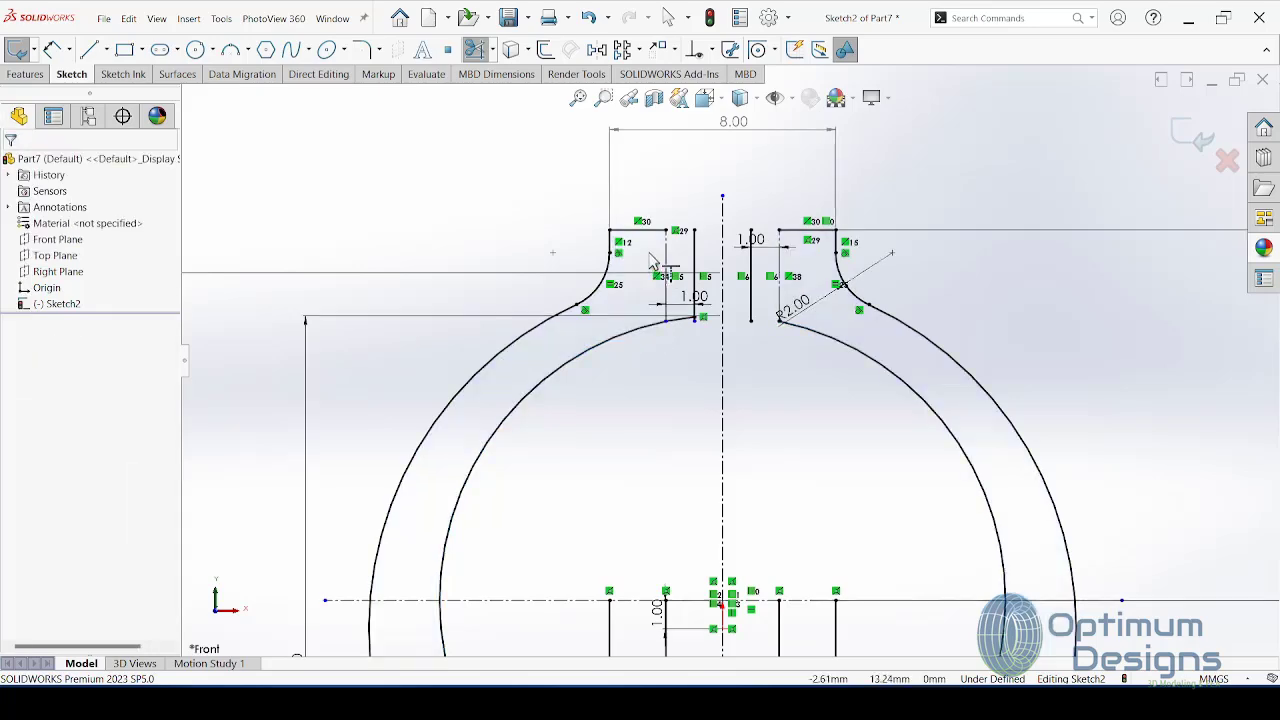
left_click(790, 231)
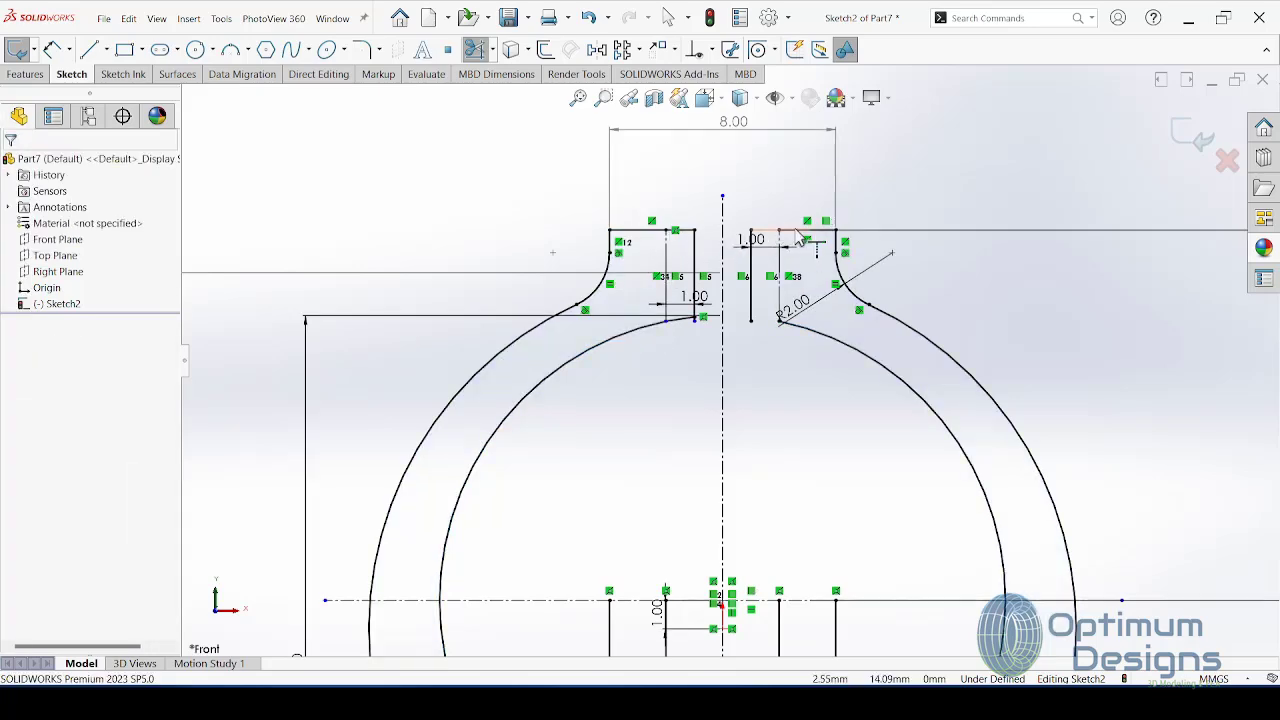
left_click(797, 333)
Step: Trim away the leftover stub below the arc end and bring up Full Dwg.png
right_click(797, 335)
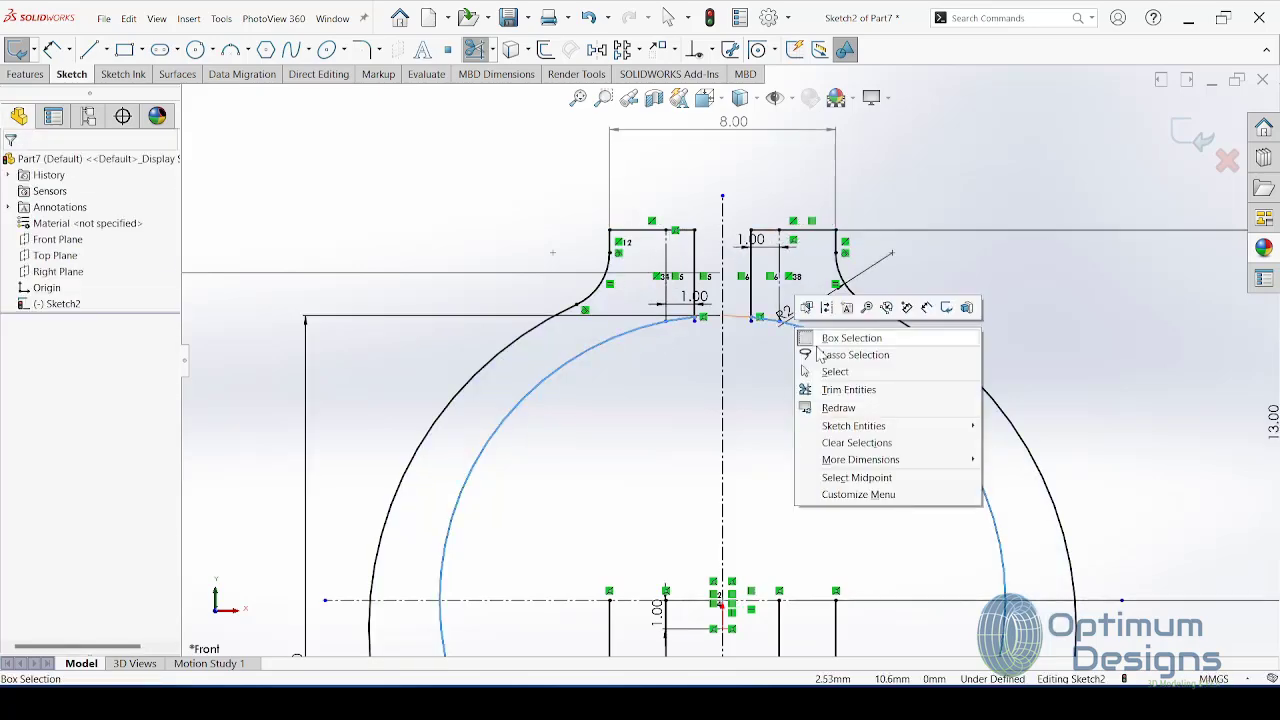
left_click(475, 49)
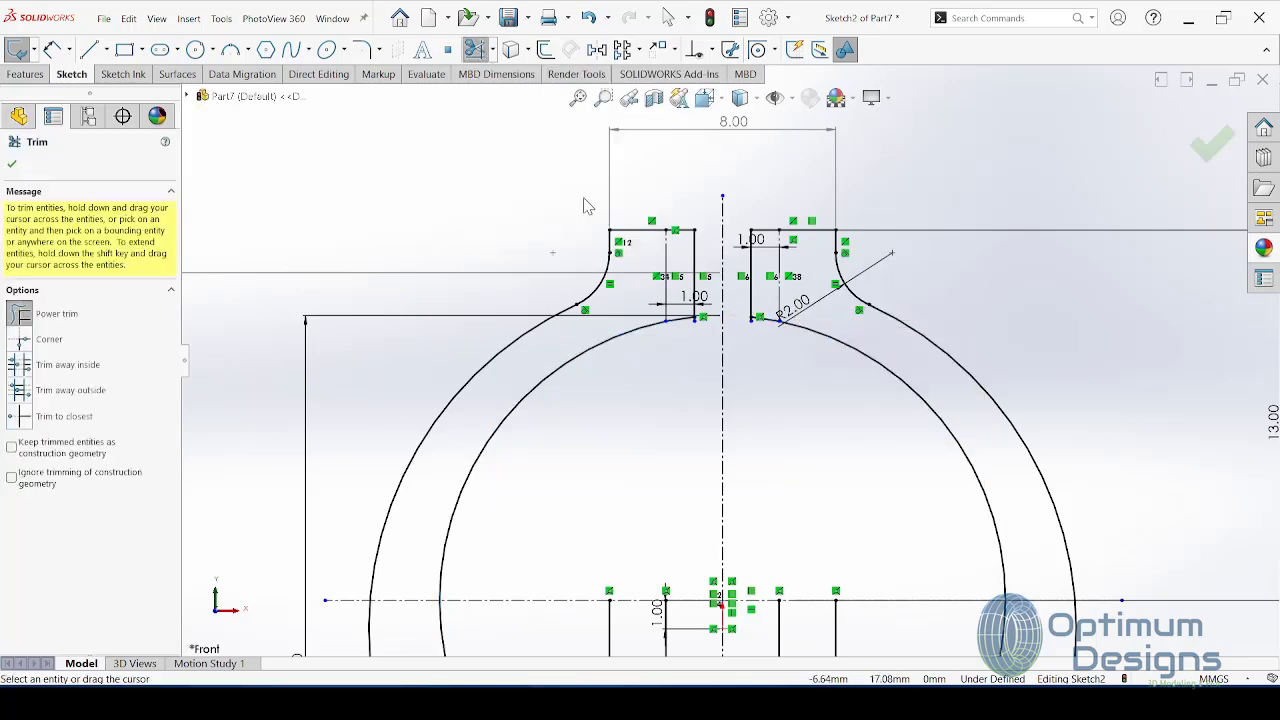
scroll(725, 352, "down", 5)
scroll(709, 314, "down", 1)
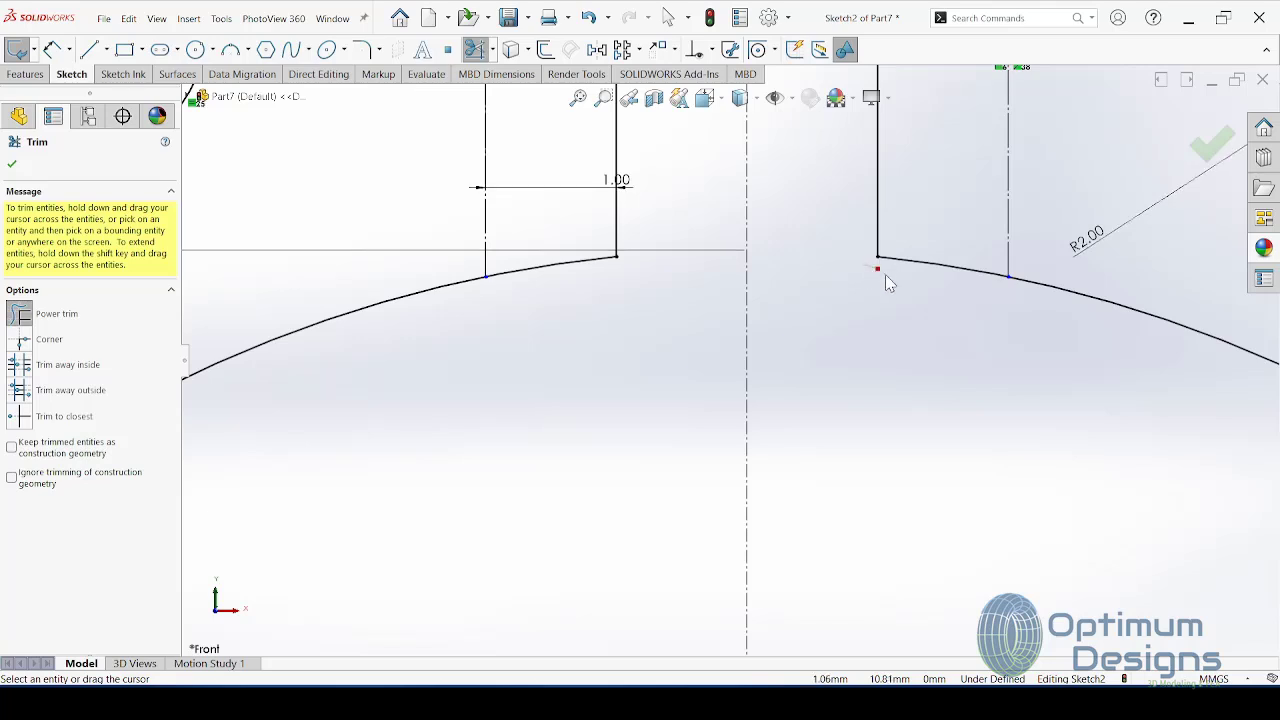
left_click(880, 270)
scroll(878, 320, "up", 1)
scroll(875, 320, "up", 2)
scroll(868, 310, "up", 1)
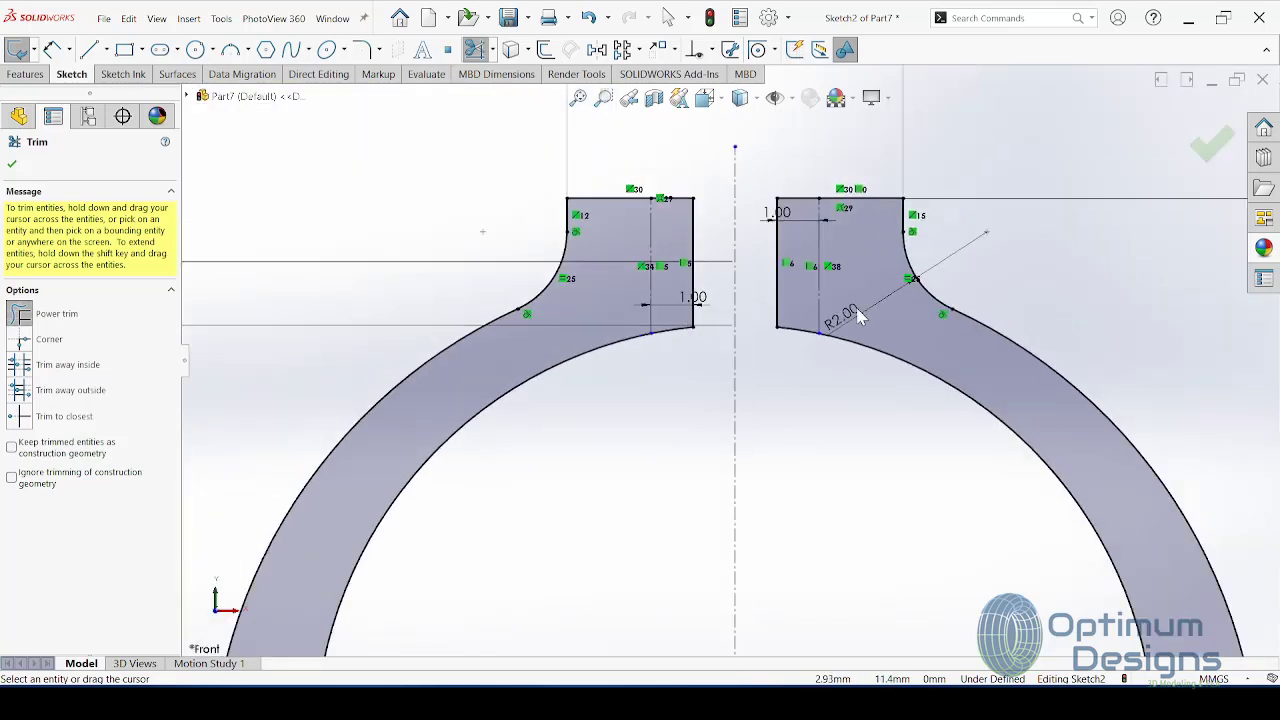
scroll(850, 300, "up", 1)
scroll(725, 350, "up", 1)
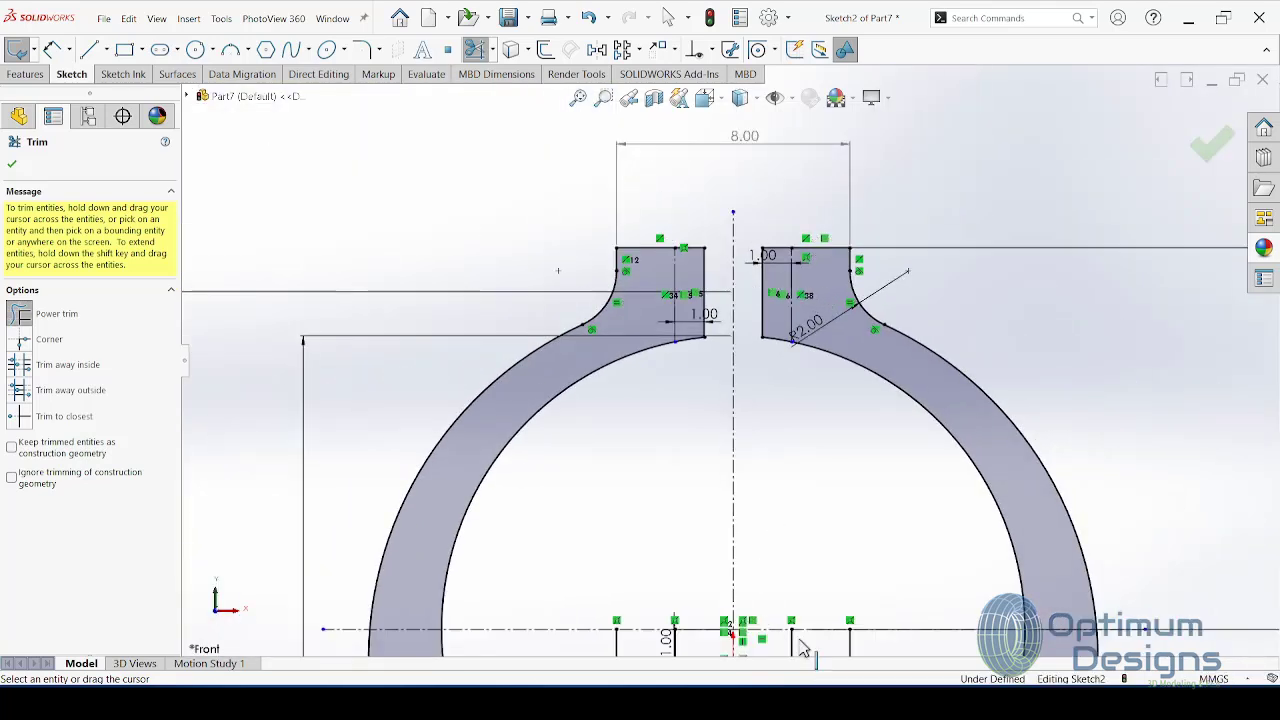
left_click(932, 620)
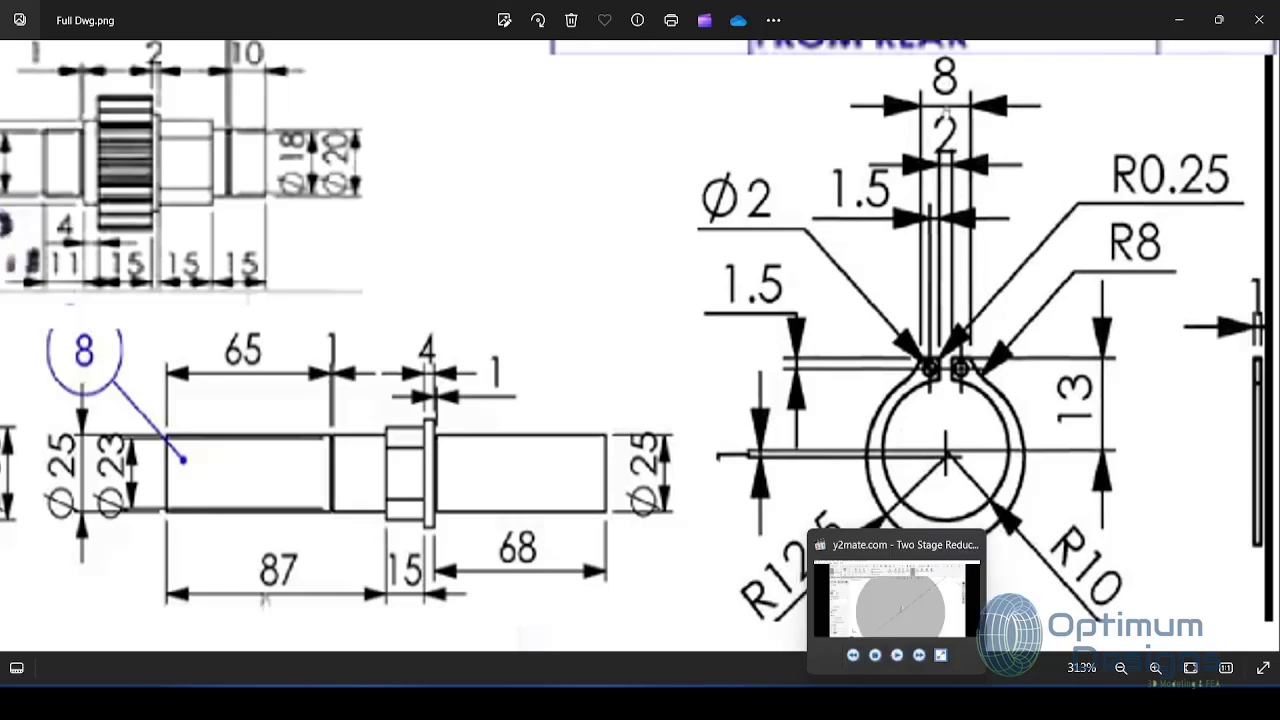
Step: Minimize the tutorial video and the Full Dwg.png drawing to show the SOLIDWORKS sketch
left_click(895, 598)
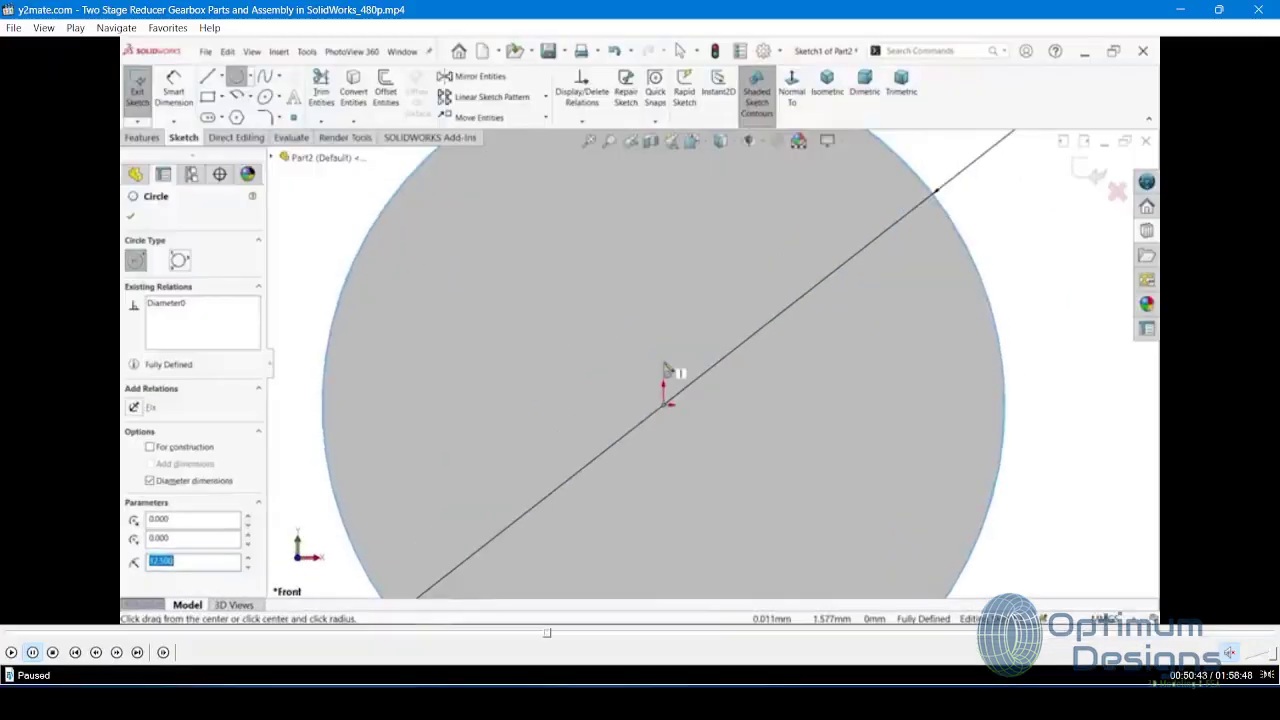
left_click(1180, 9)
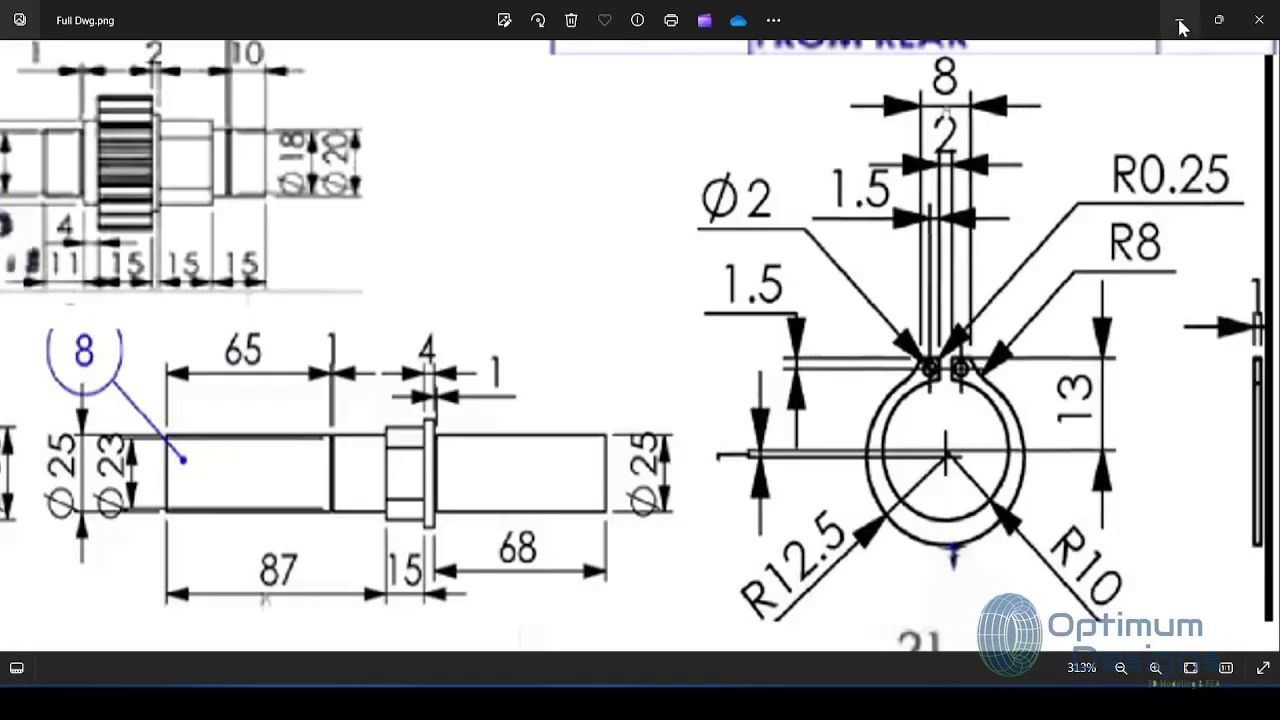
left_click(1180, 22)
scroll(660, 321, "down", 2)
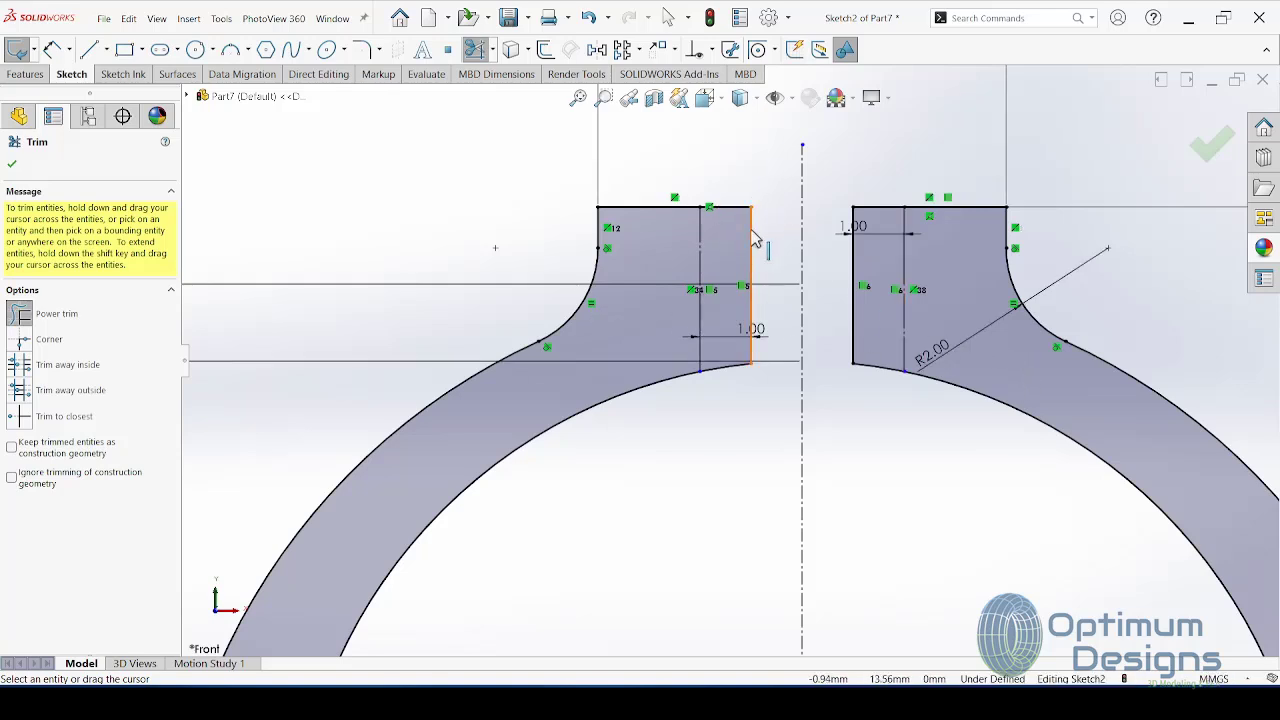
Step: Offset both tabs' inner edges 1.50 mm into the tabs
left_click(545, 49)
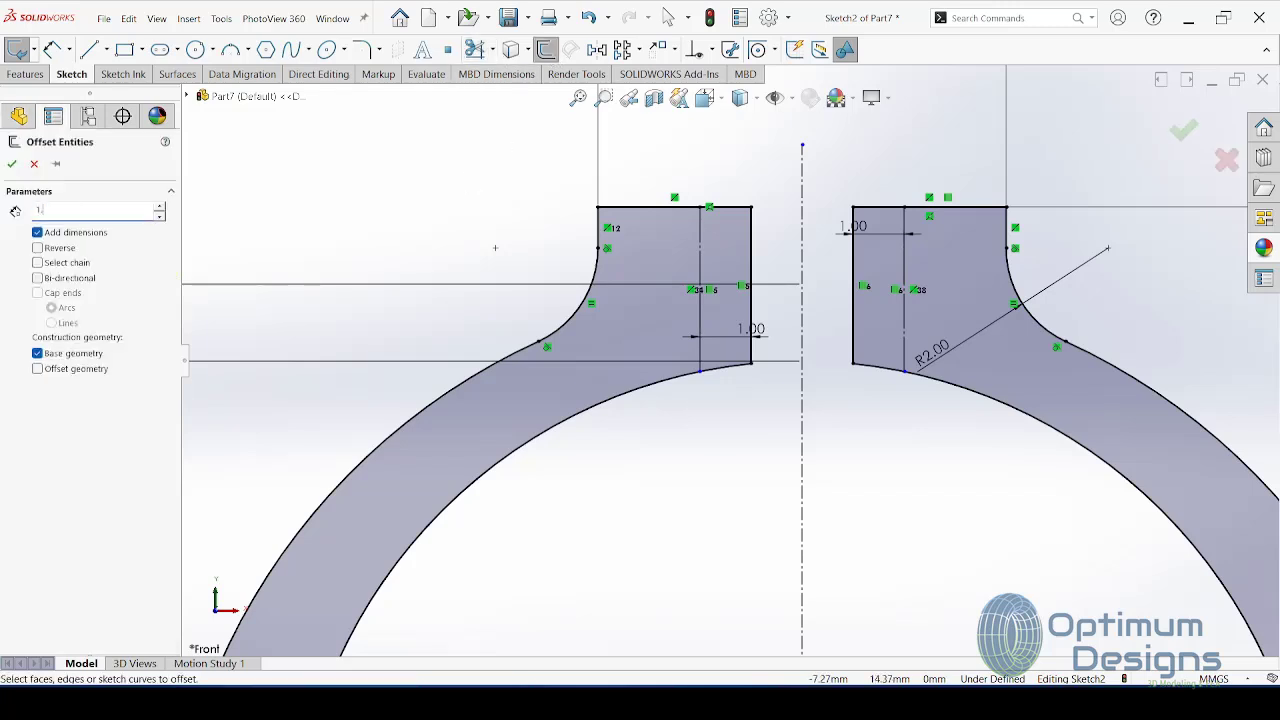
left_click(753, 248)
left_click(65, 252)
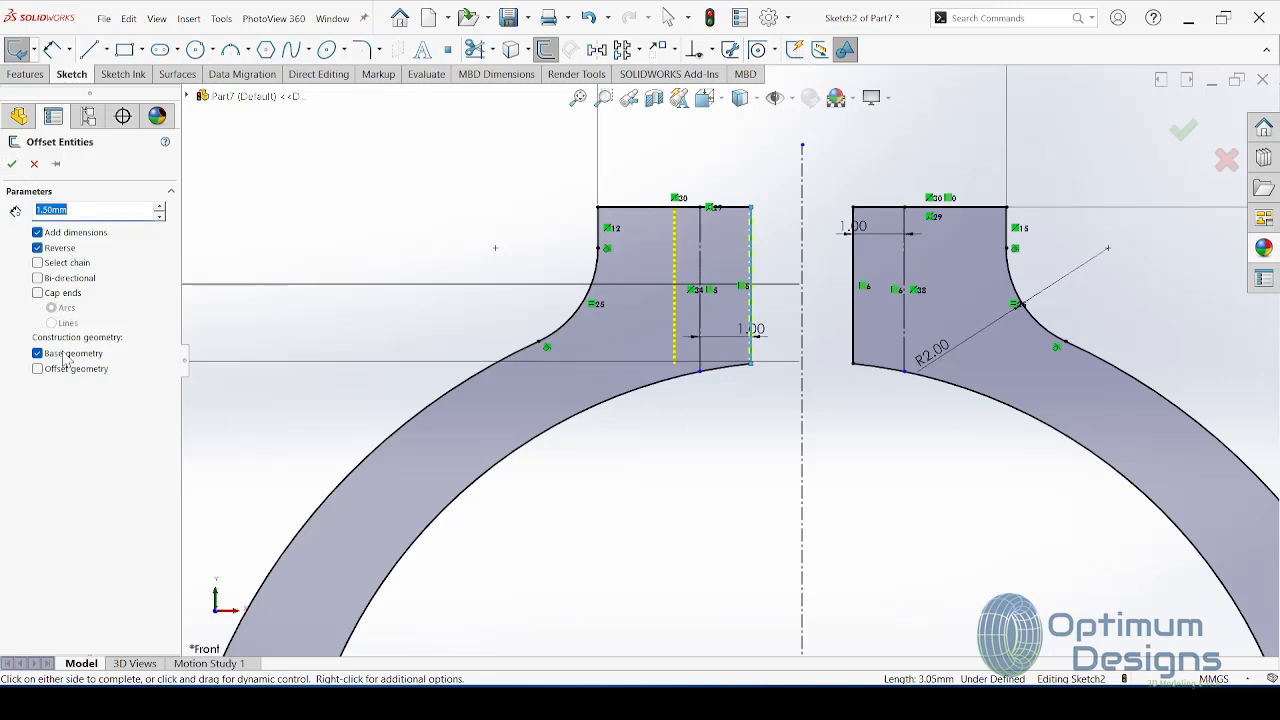
left_click(11, 163)
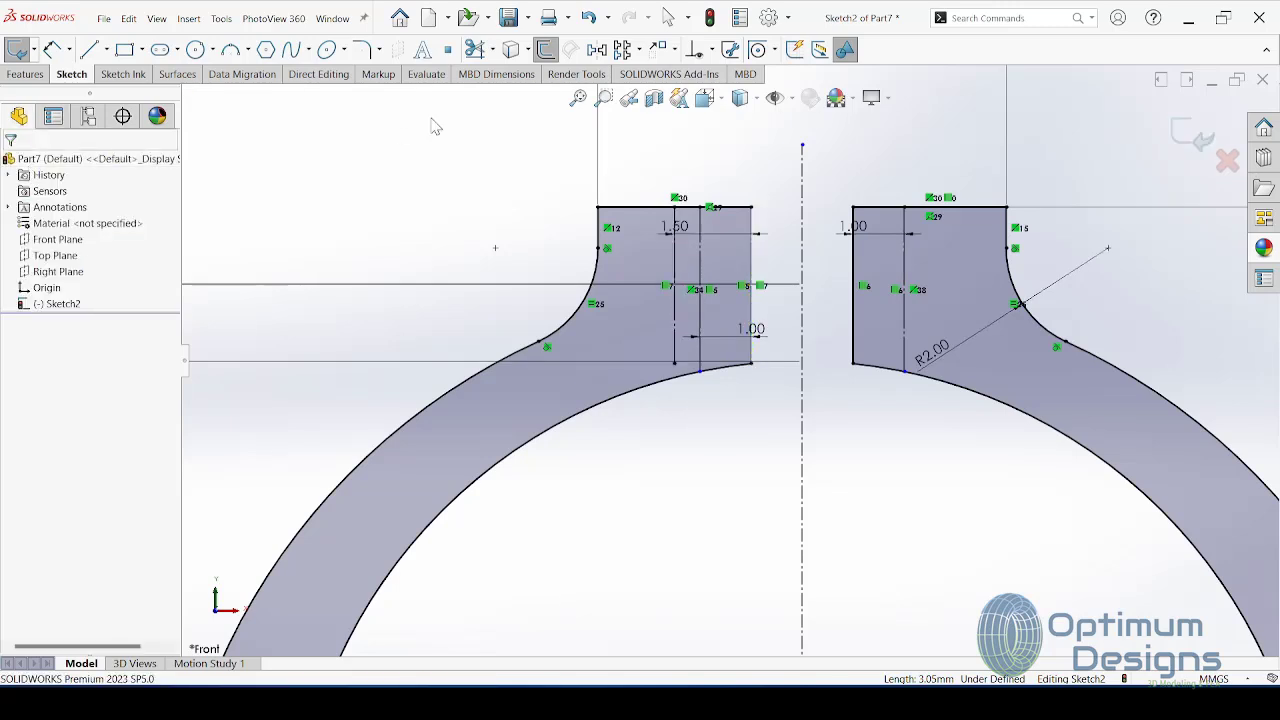
left_click(545, 49)
left_click(855, 271)
key("Return")
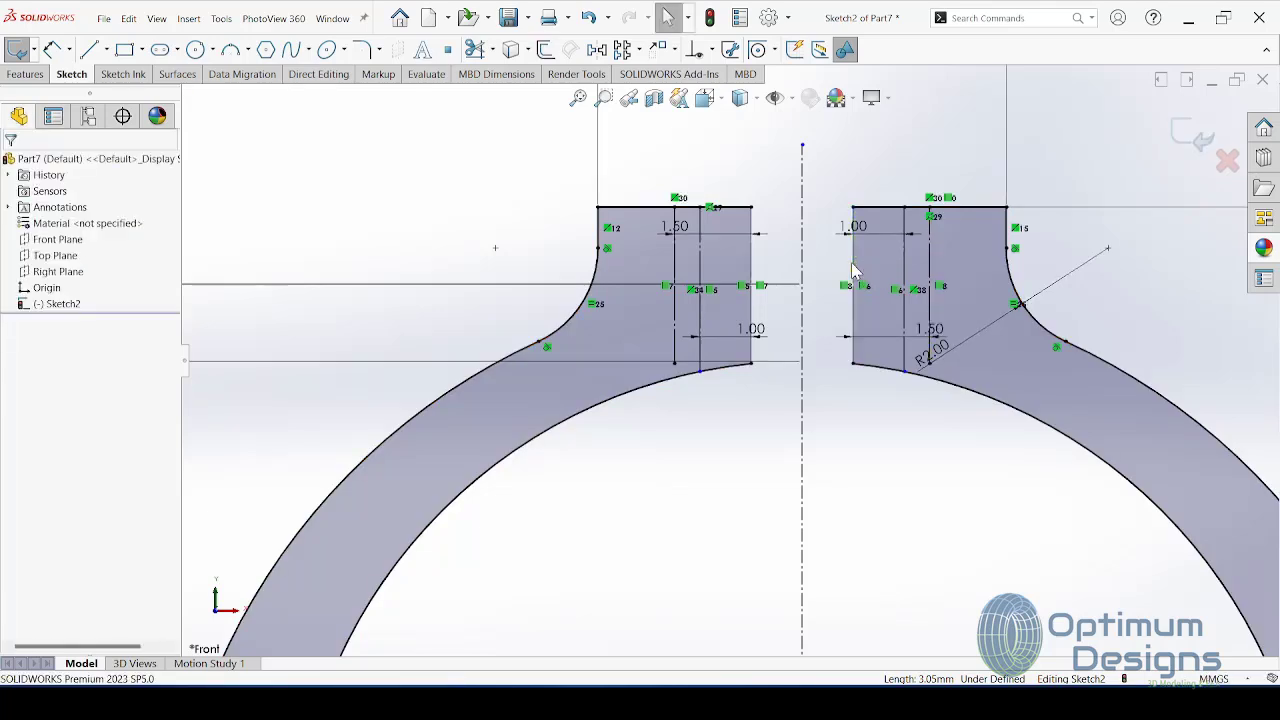
Step: Delete the old 1.00 mm offset lines and their dimension from both tabs
left_click(706, 262)
key("Delete")
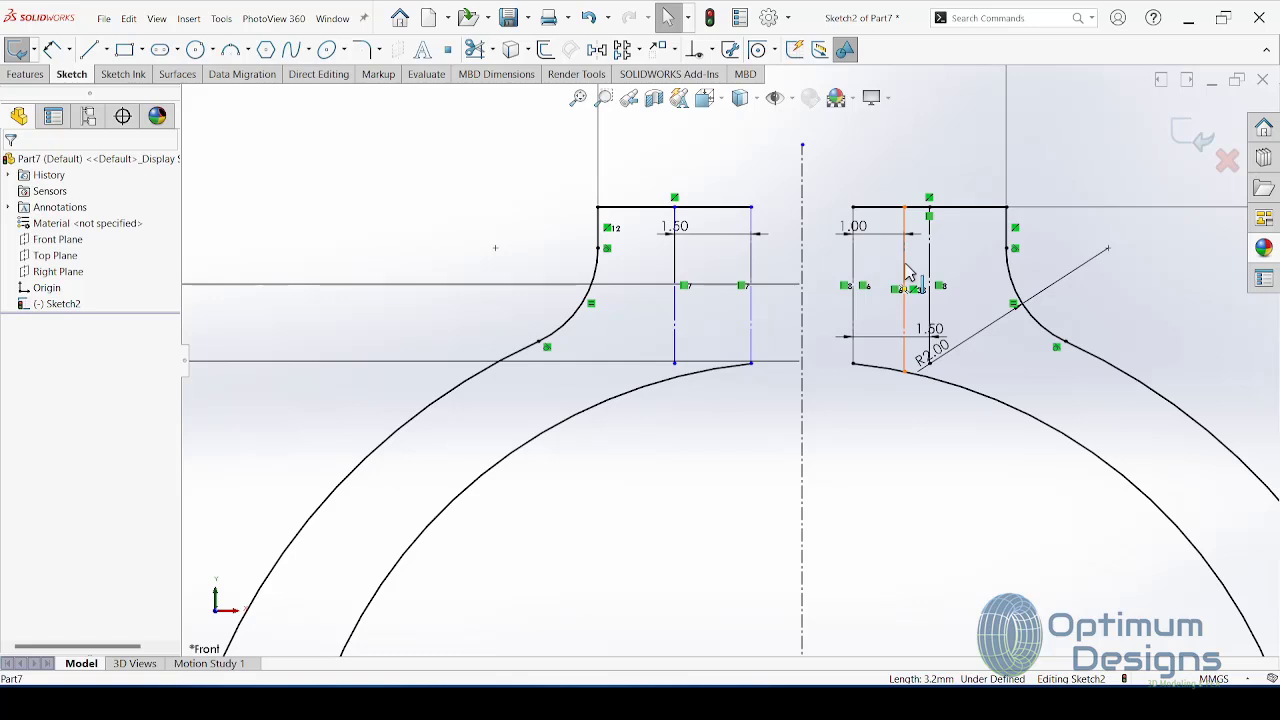
key("ctrl+z")
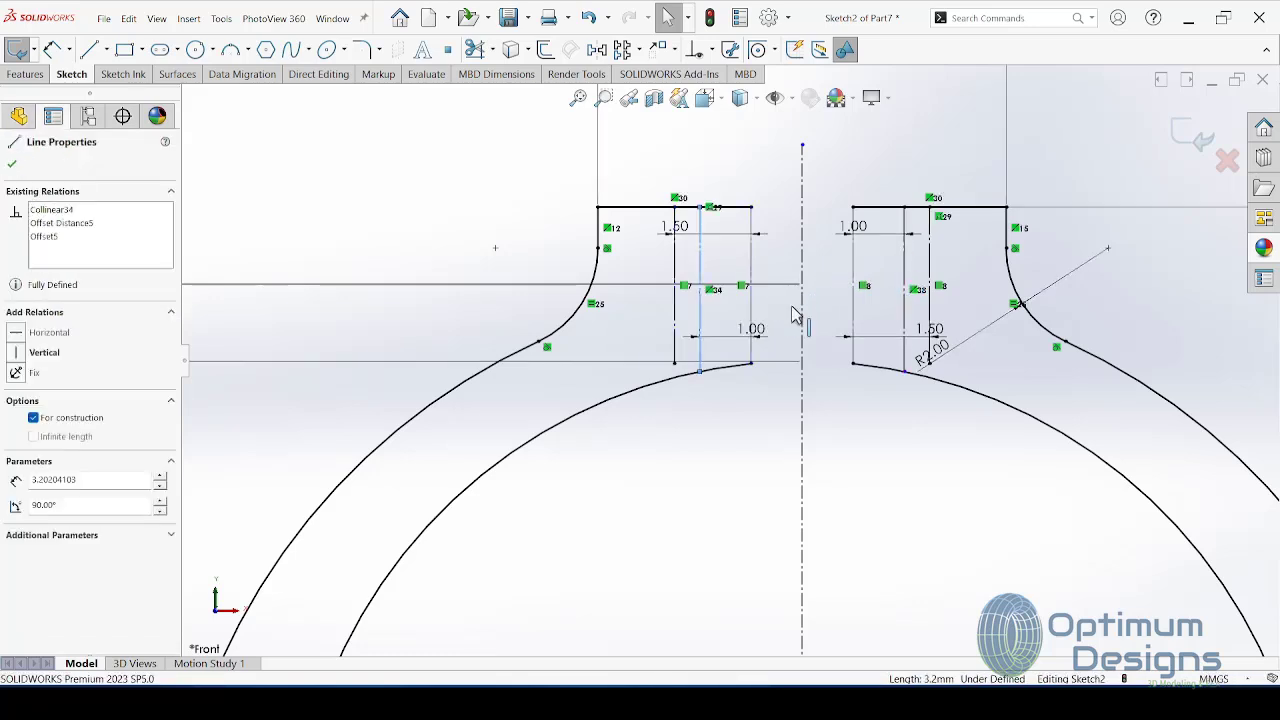
key("Delete")
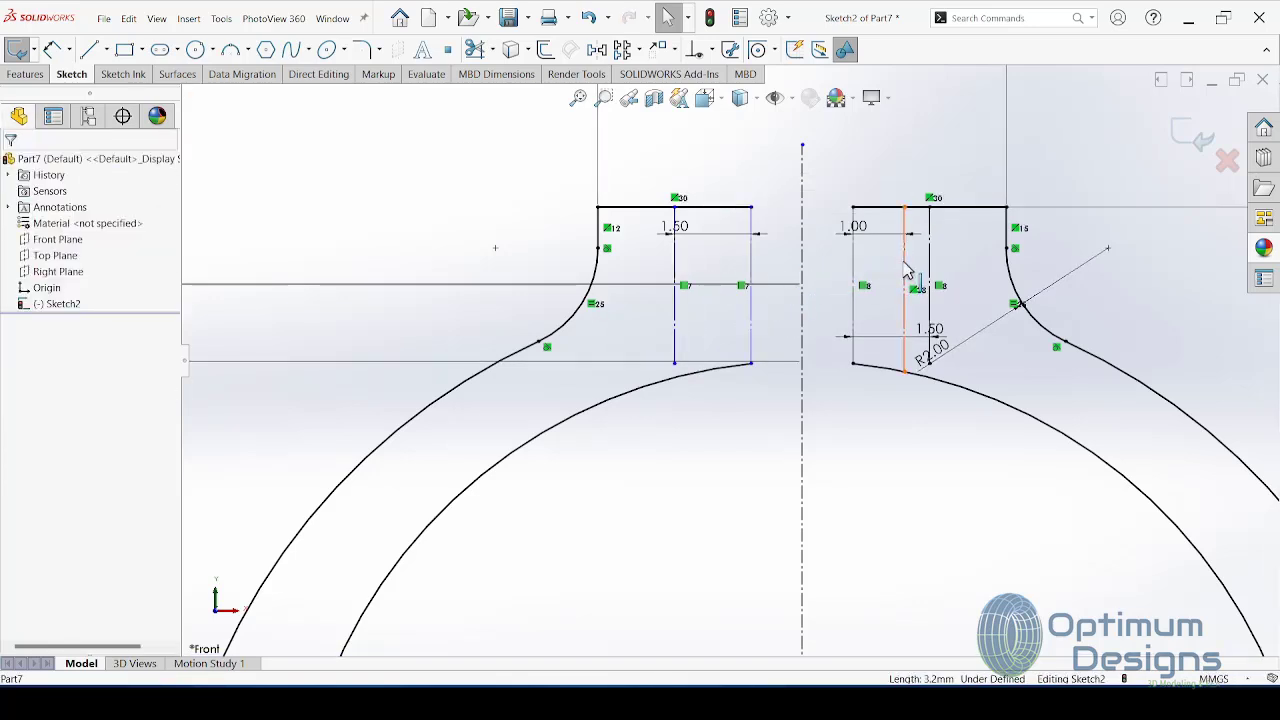
left_click(905, 272)
key("Delete")
Step: Turn both tabs' inner edges from construction back into solid lines
left_click(852, 271)
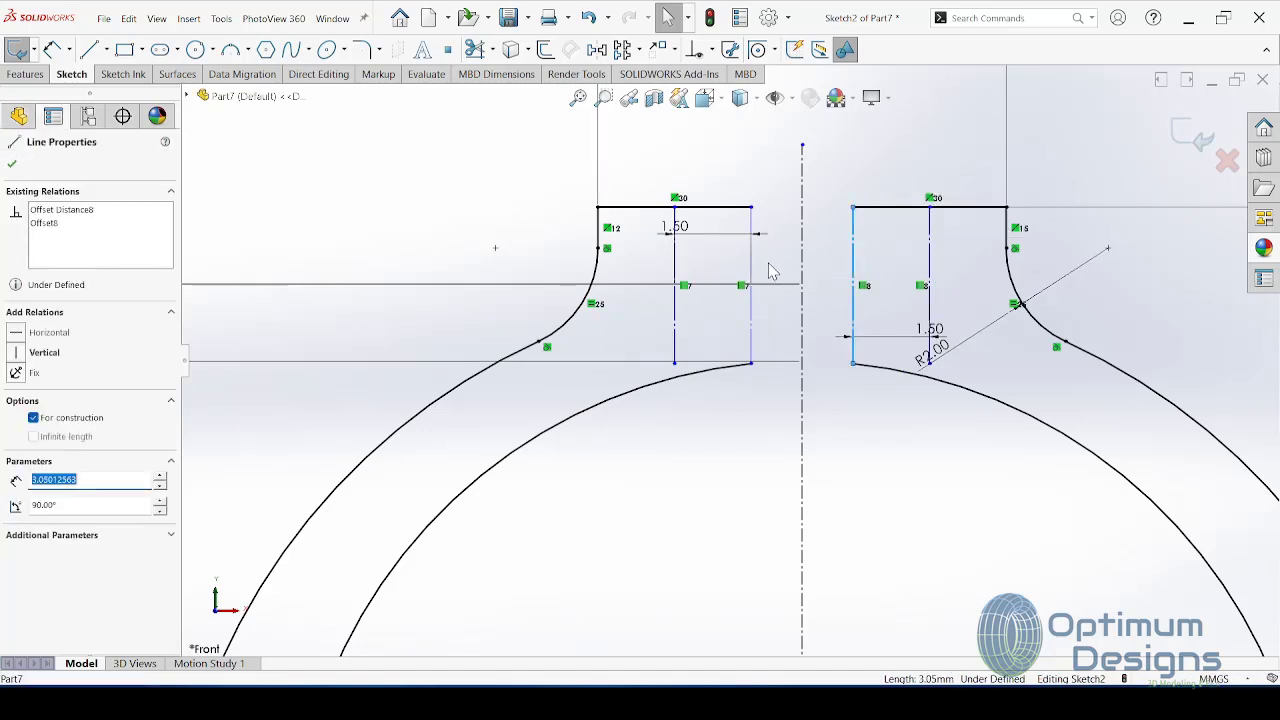
left_click(752, 268, "ctrl")
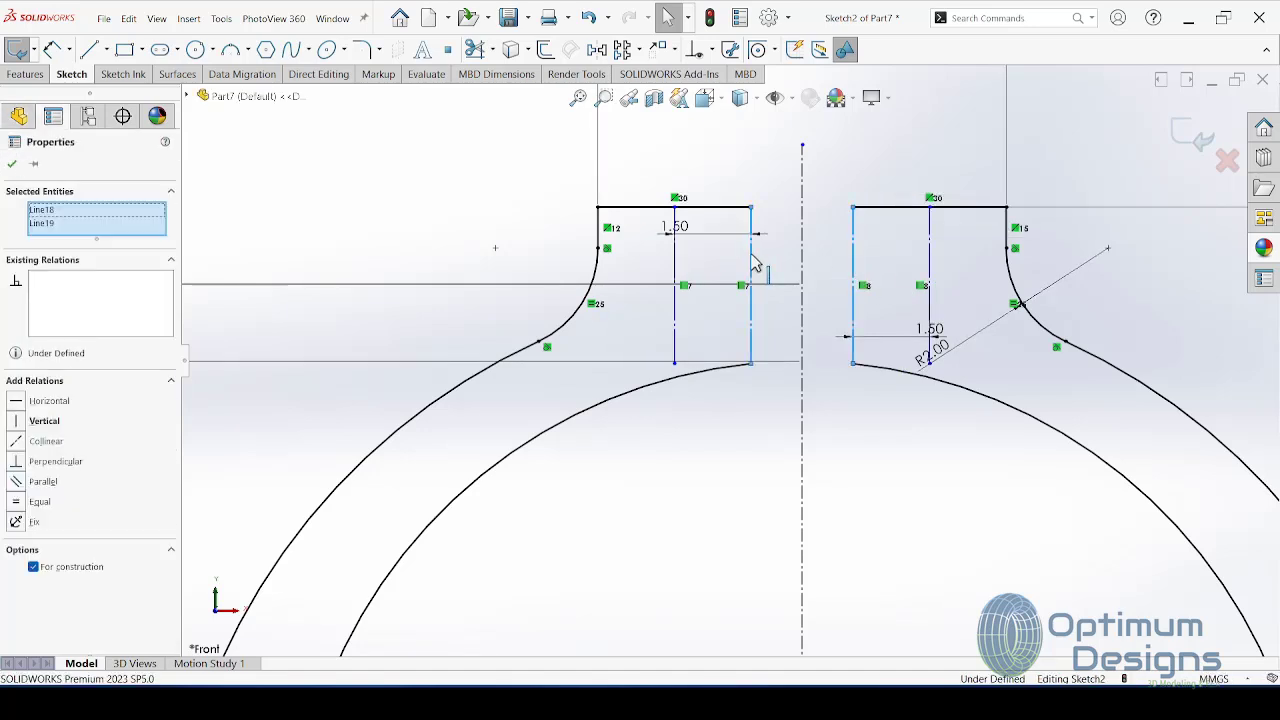
left_click(68, 571)
left_click(12, 164)
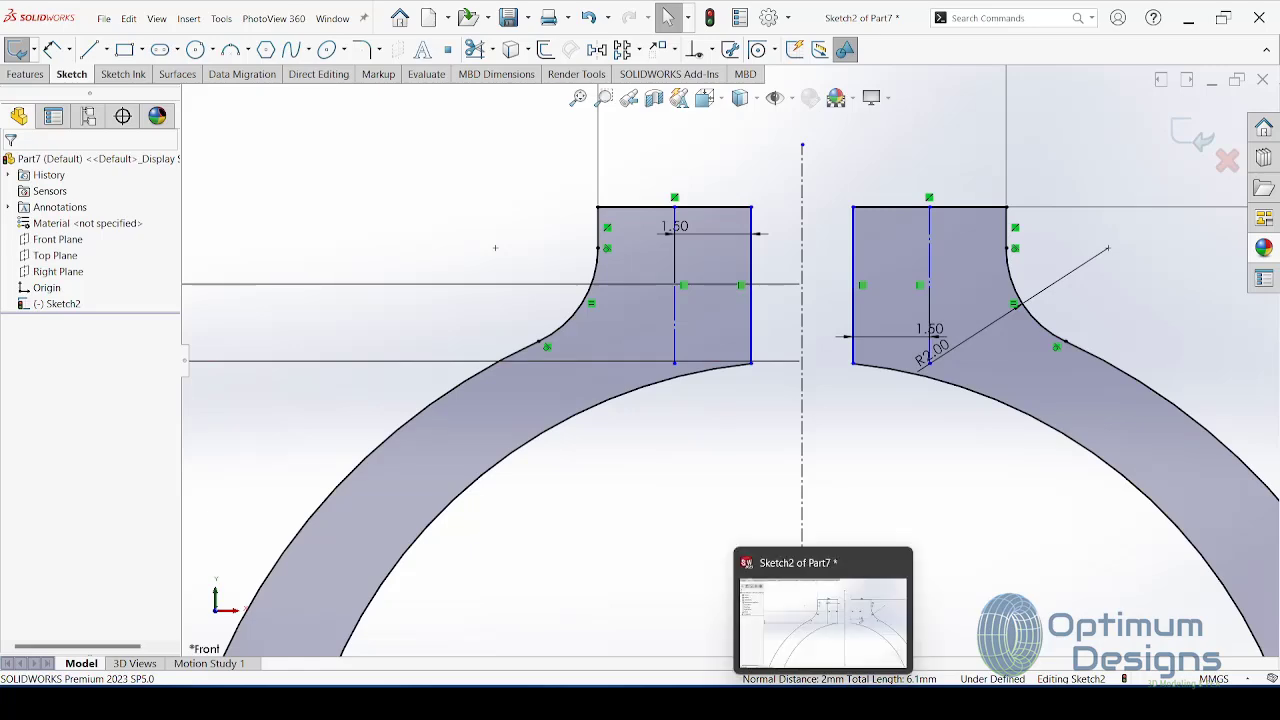
left_click(825, 585)
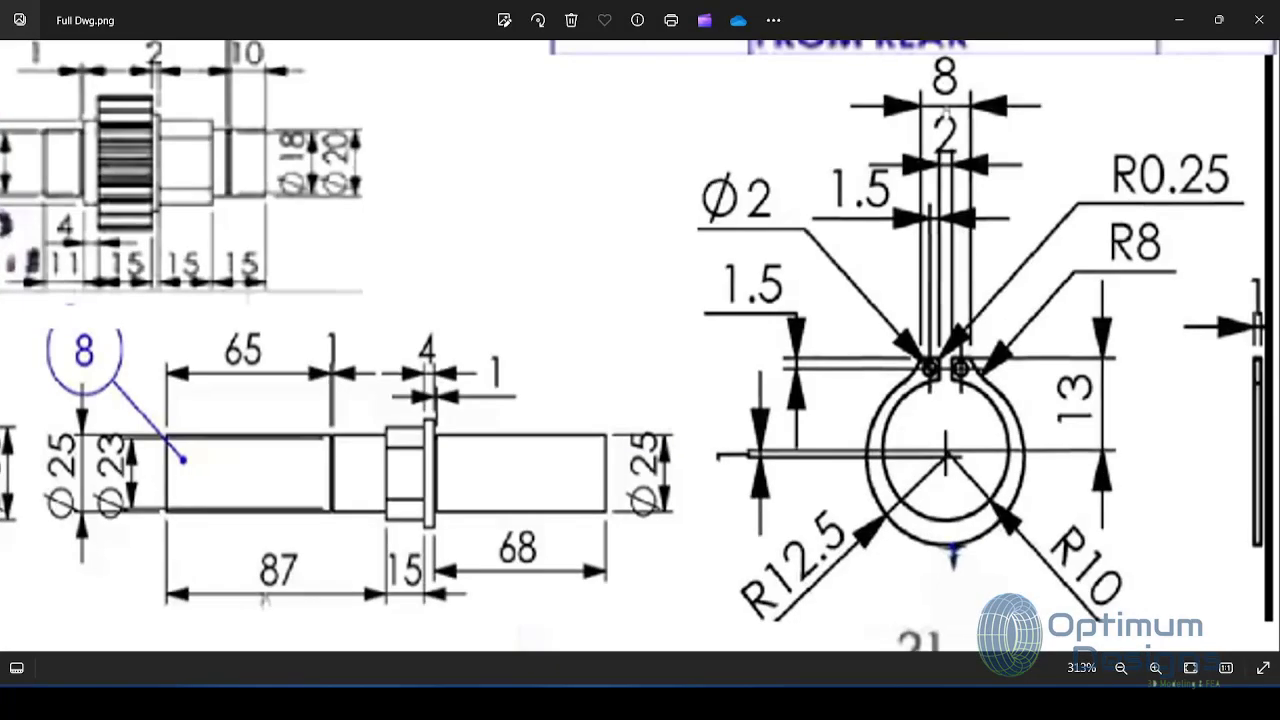
Step: Offset both tabs' top edges 1.50 mm downward, reversed into the tabs
key("alt+Tab")
left_click(545, 50)
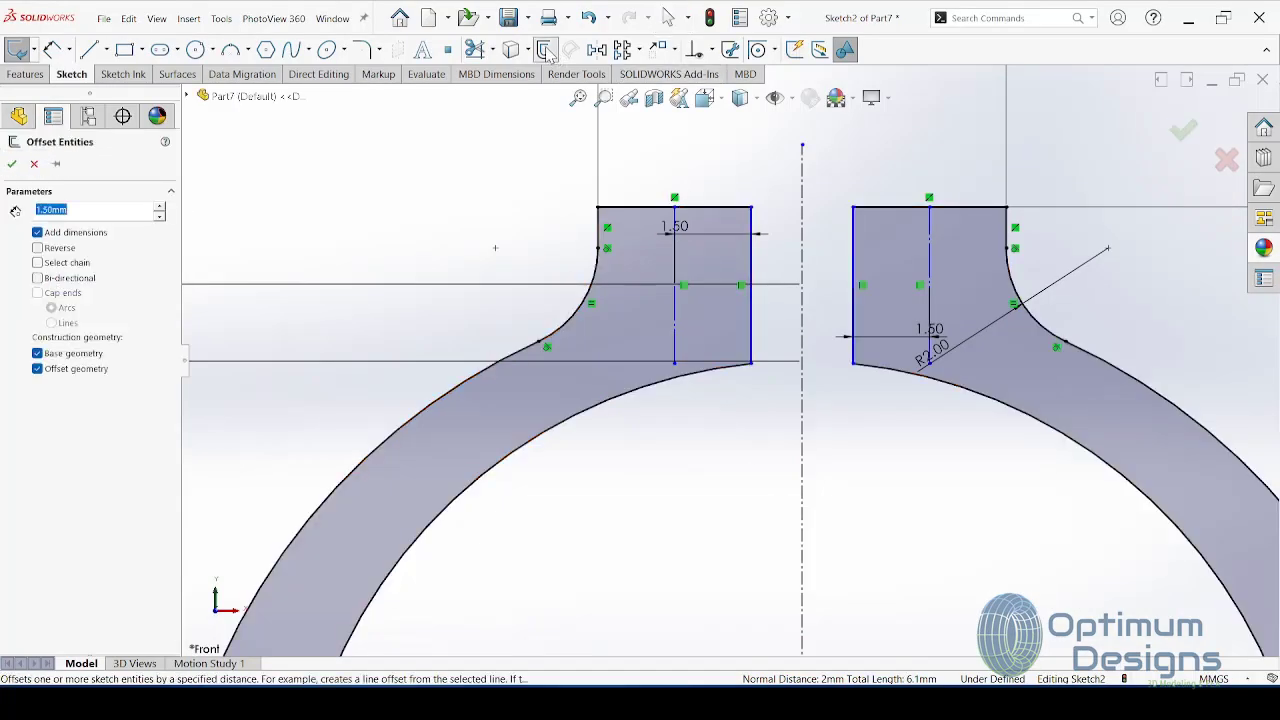
left_click(738, 207)
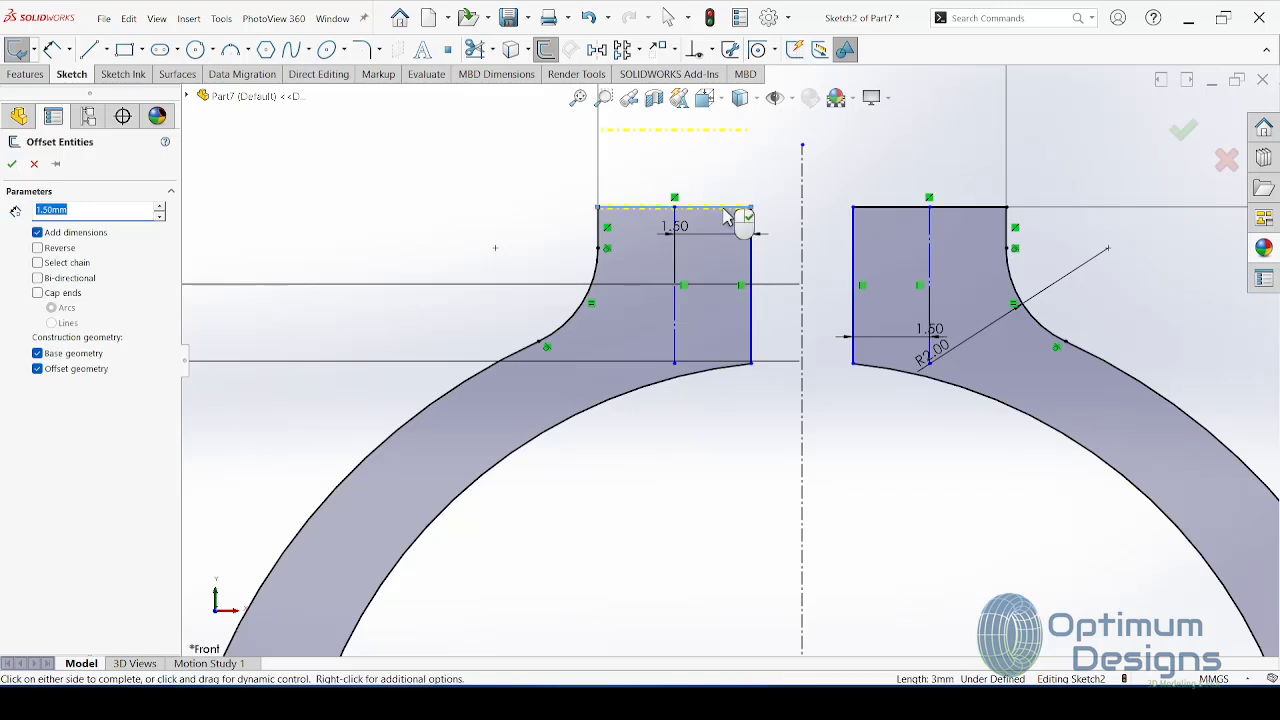
left_click(56, 250)
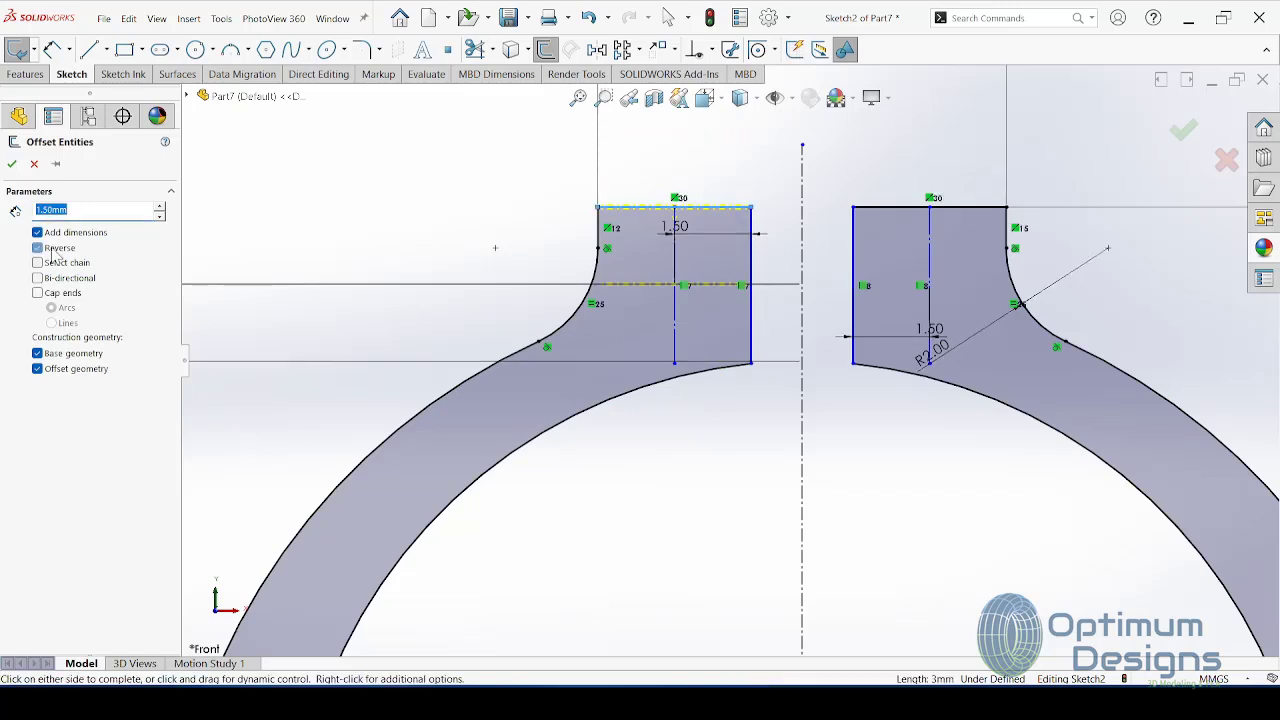
left_click(870, 218)
key("Return")
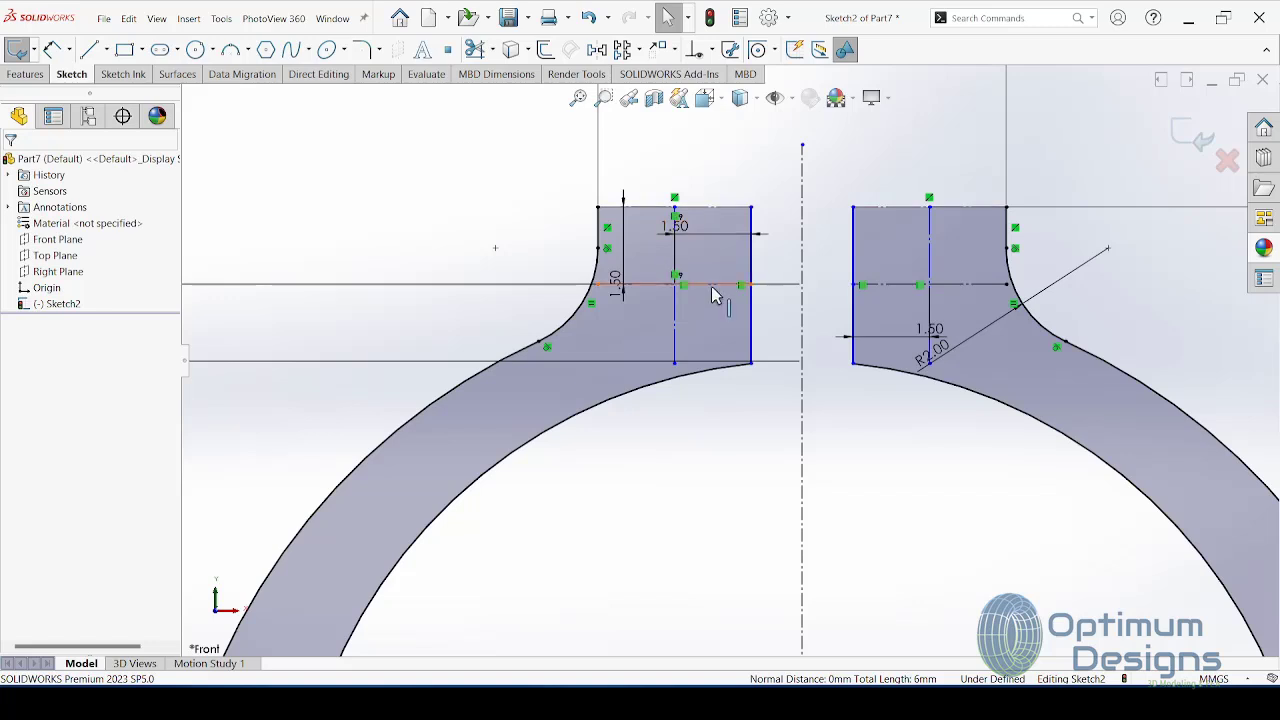
left_click(736, 217)
Step: Draw a radius 1.00 circle centred at the 1.50 mm line crossing in each tab
left_click(894, 214, "ctrl")
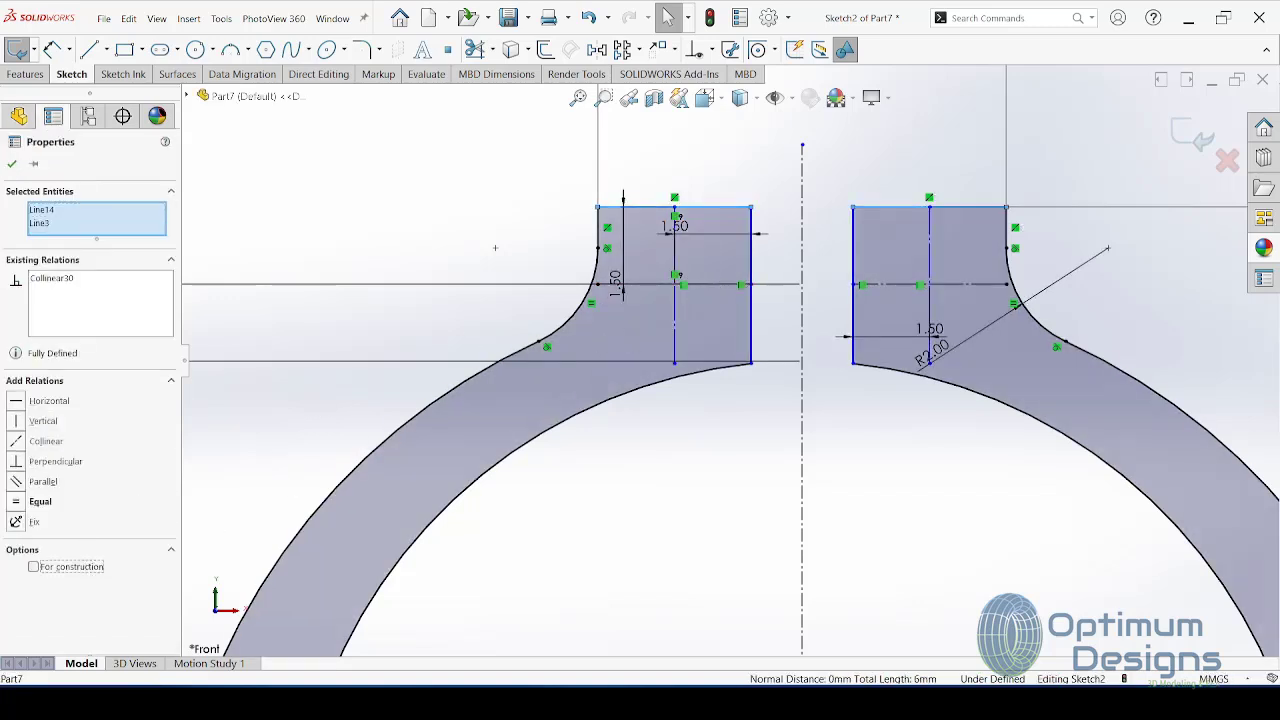
left_click(700, 283)
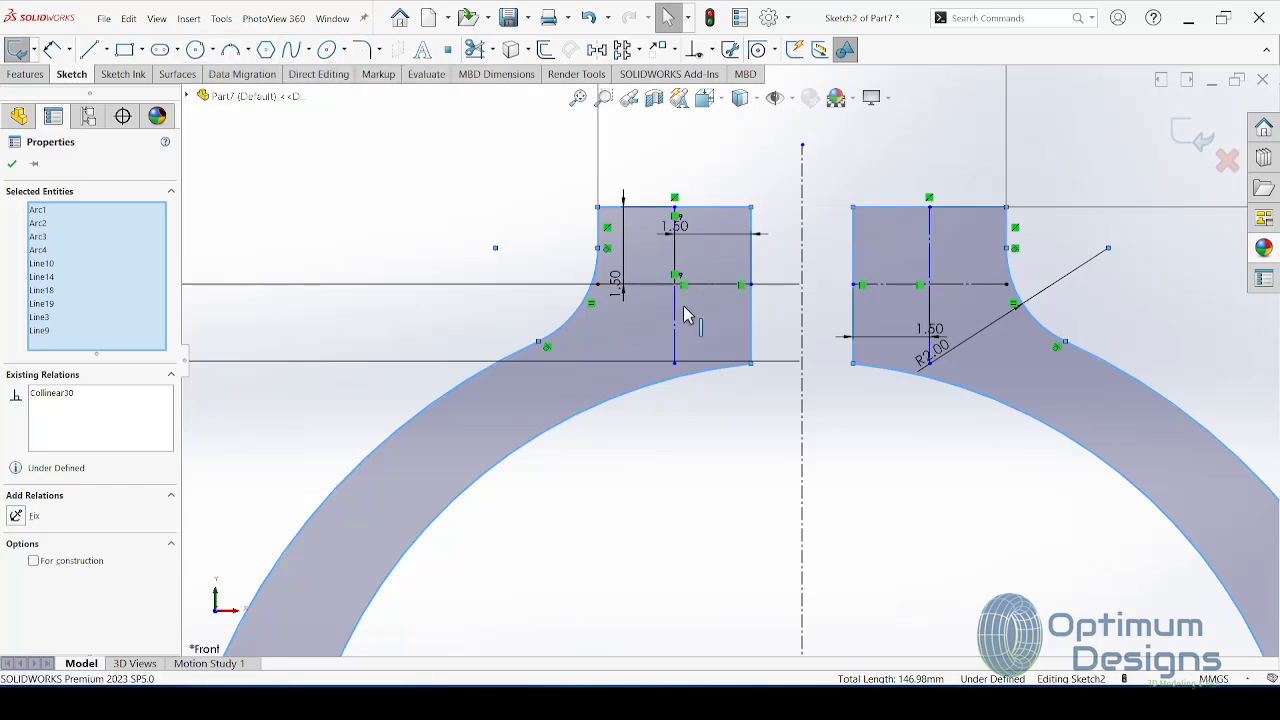
left_click(195, 49)
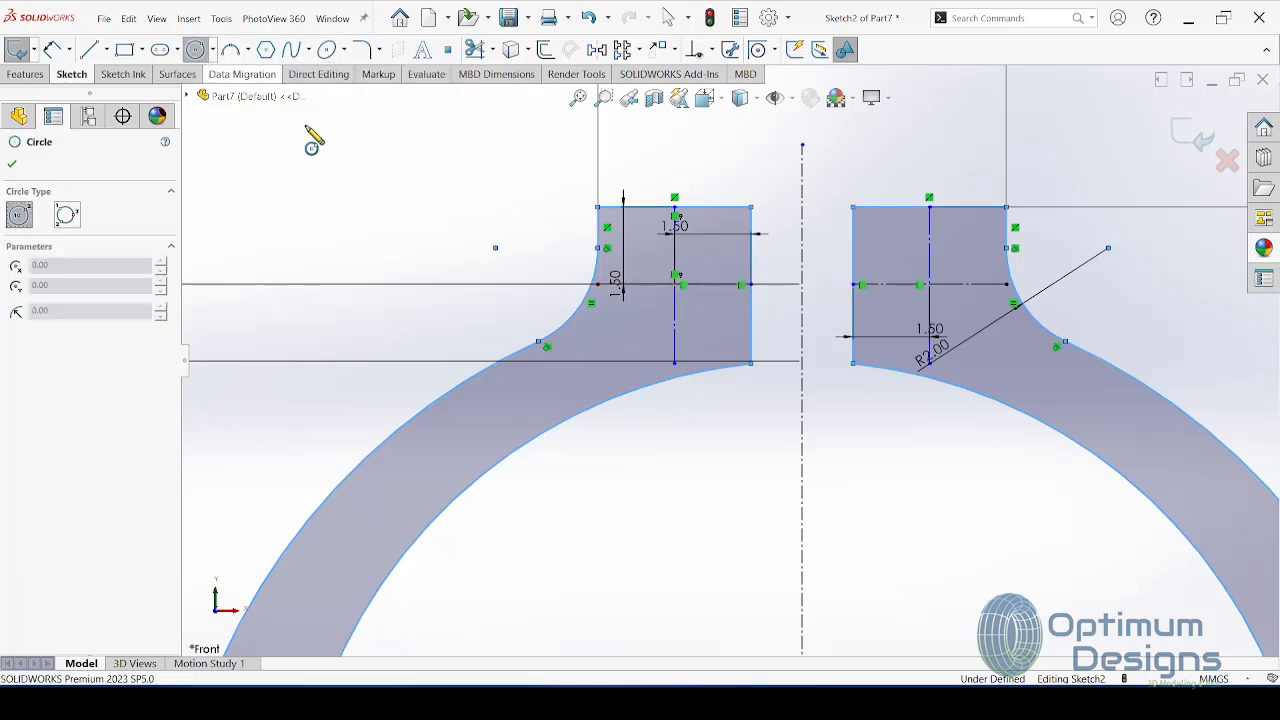
left_click(675, 285)
left_click(687, 305)
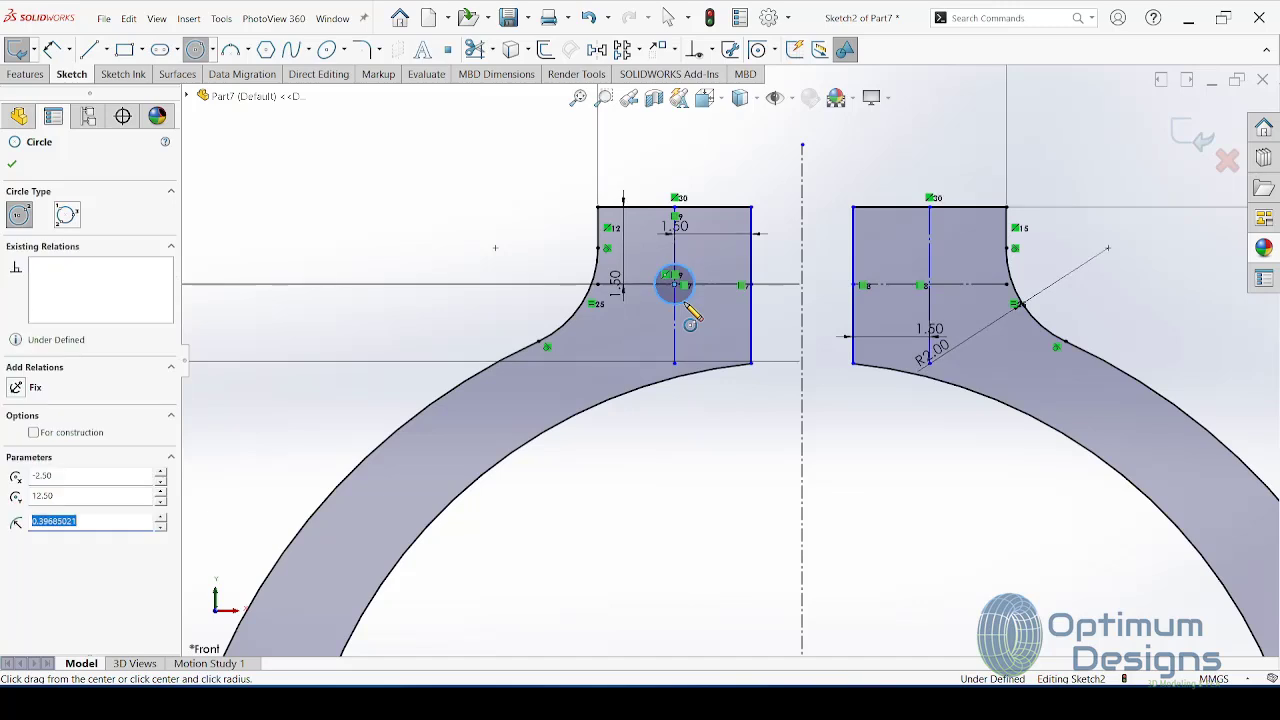
type("1")
key("Return")
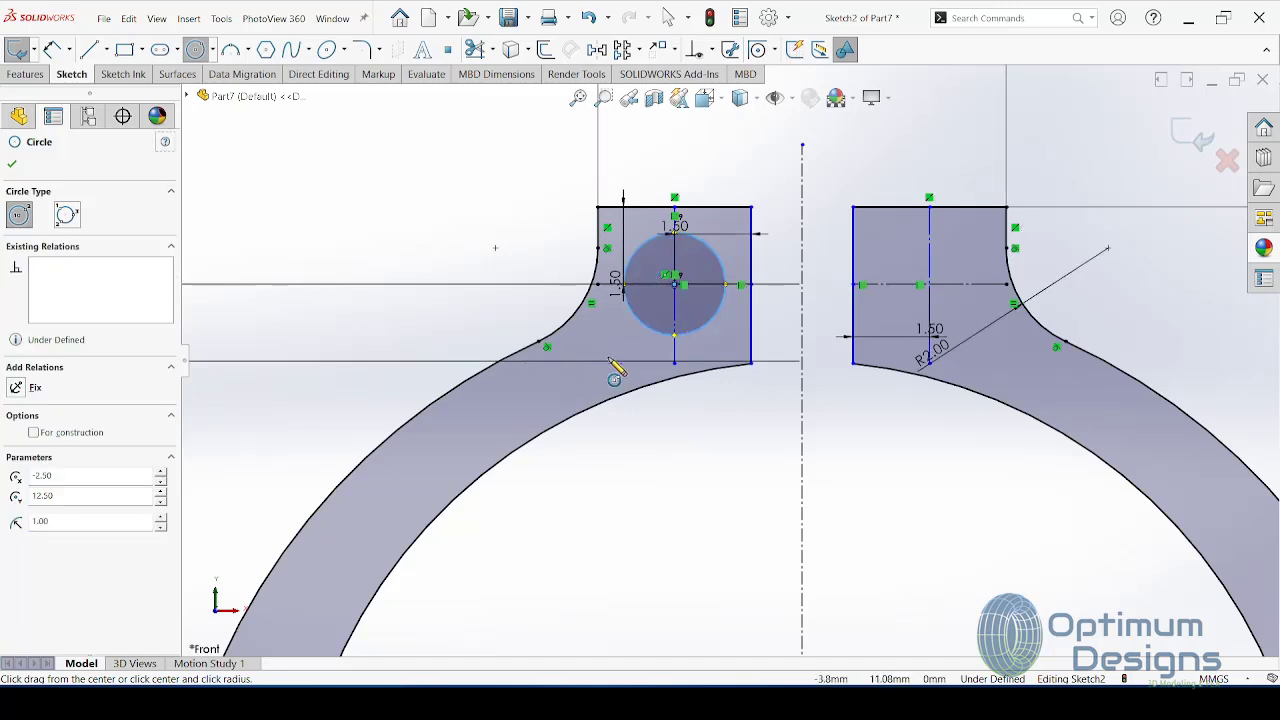
left_click(929, 285)
left_click(958, 330)
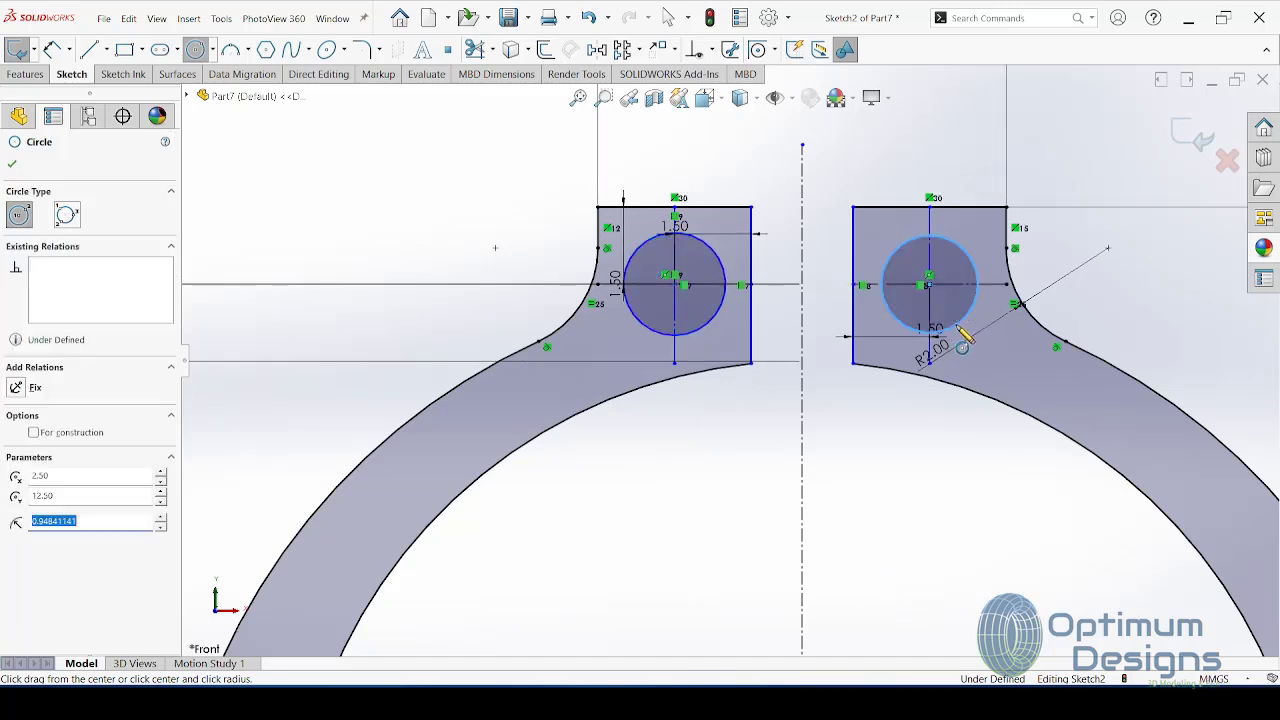
type("1")
key("Return")
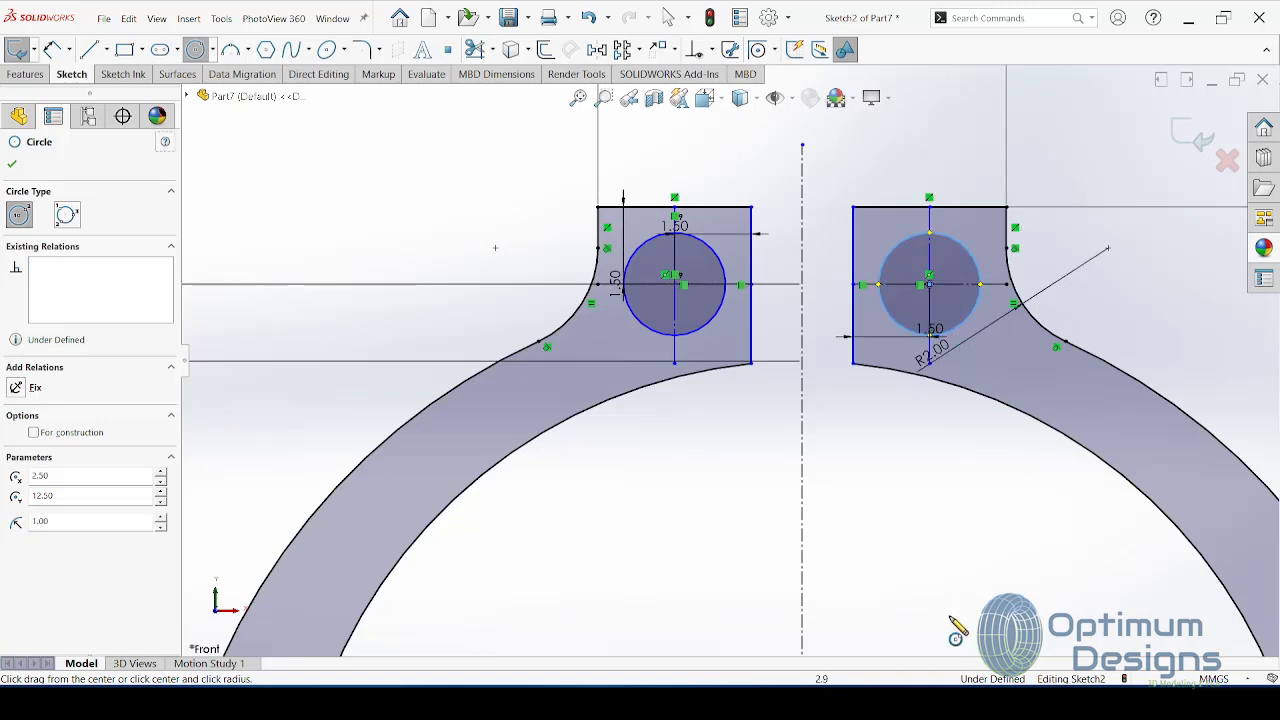
Step: Round both tabs' top outer corners with R0.25 sketch fillets
left_click(365, 50)
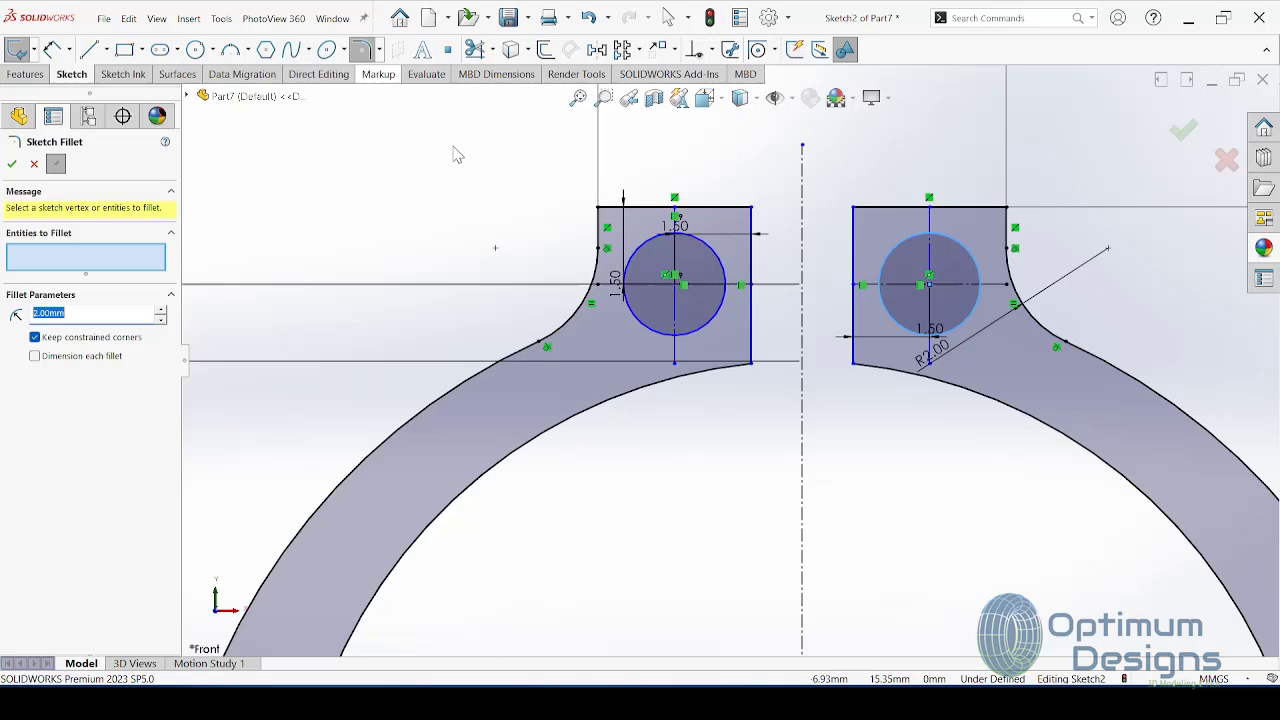
left_click(598, 208)
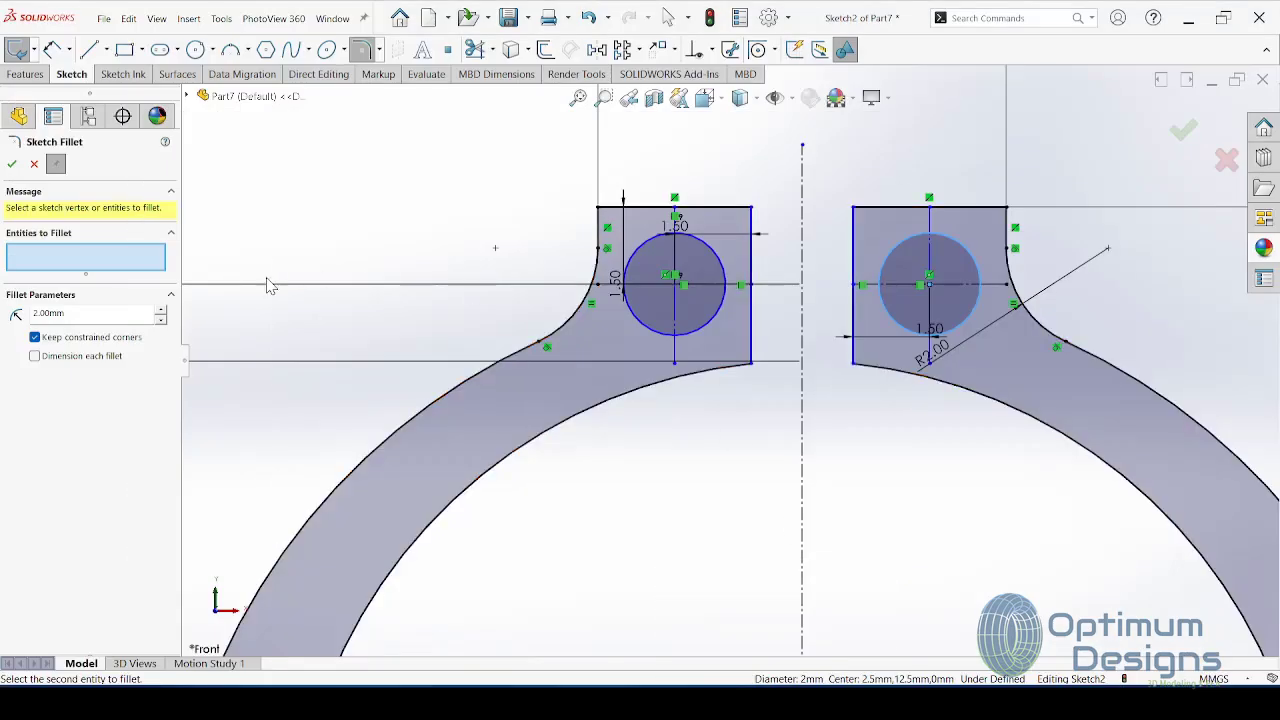
left_click_drag(119, 314, 4, 317)
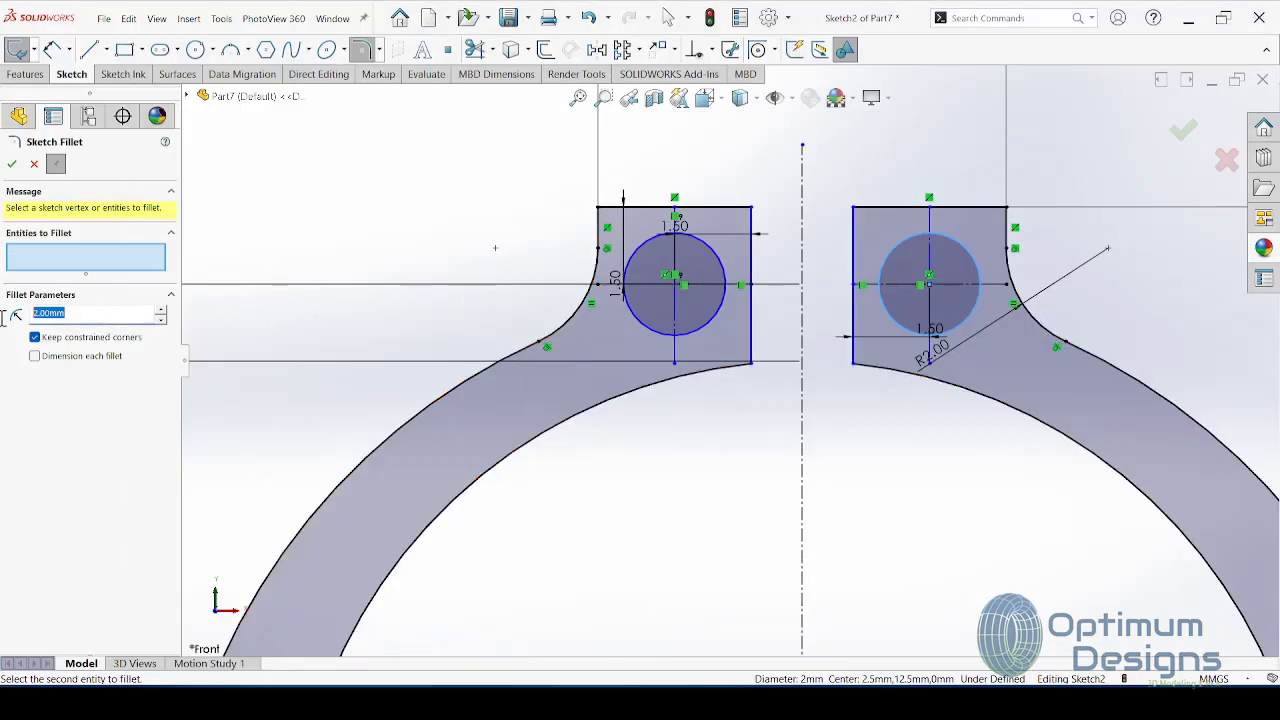
type("0.5")
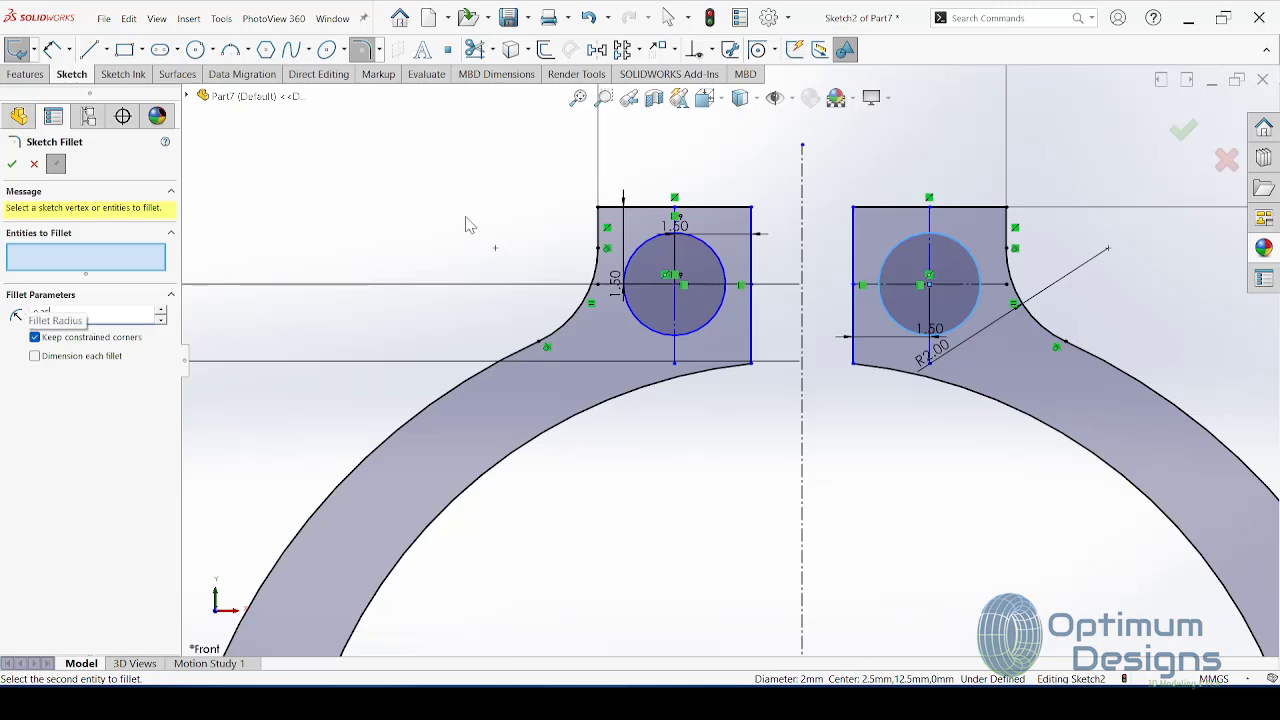
left_click(604, 218)
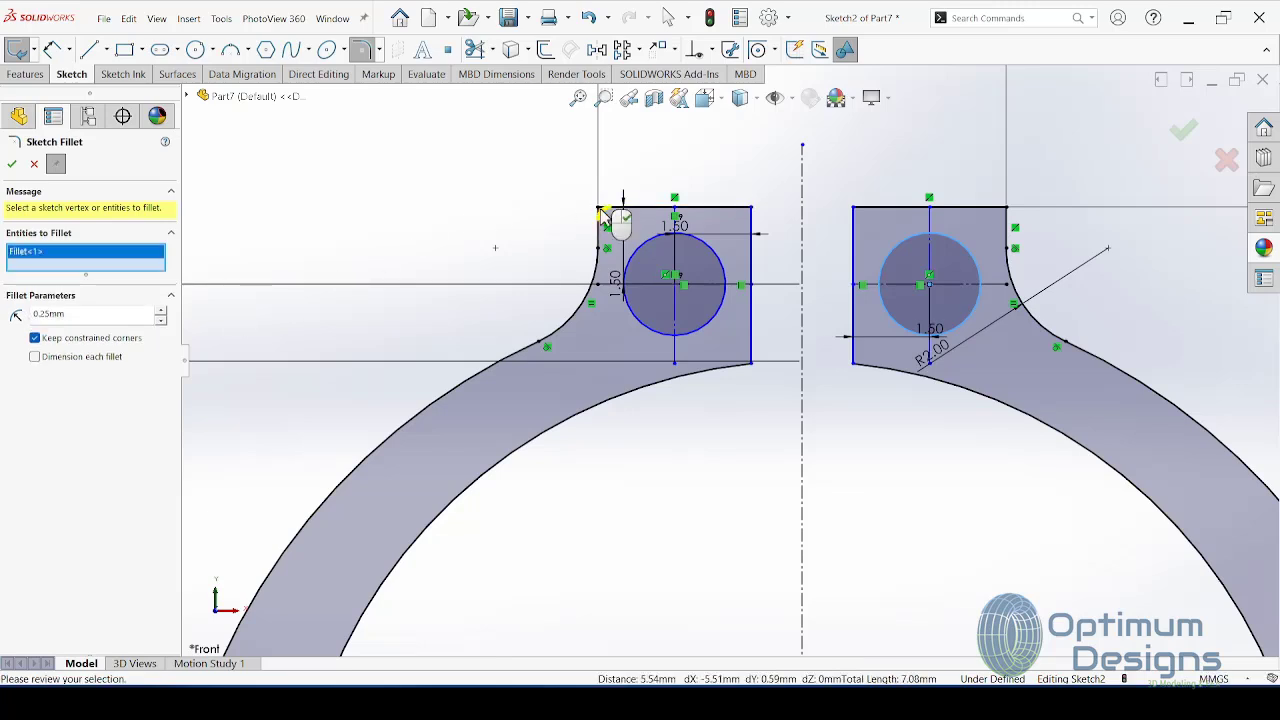
left_click(1007, 212)
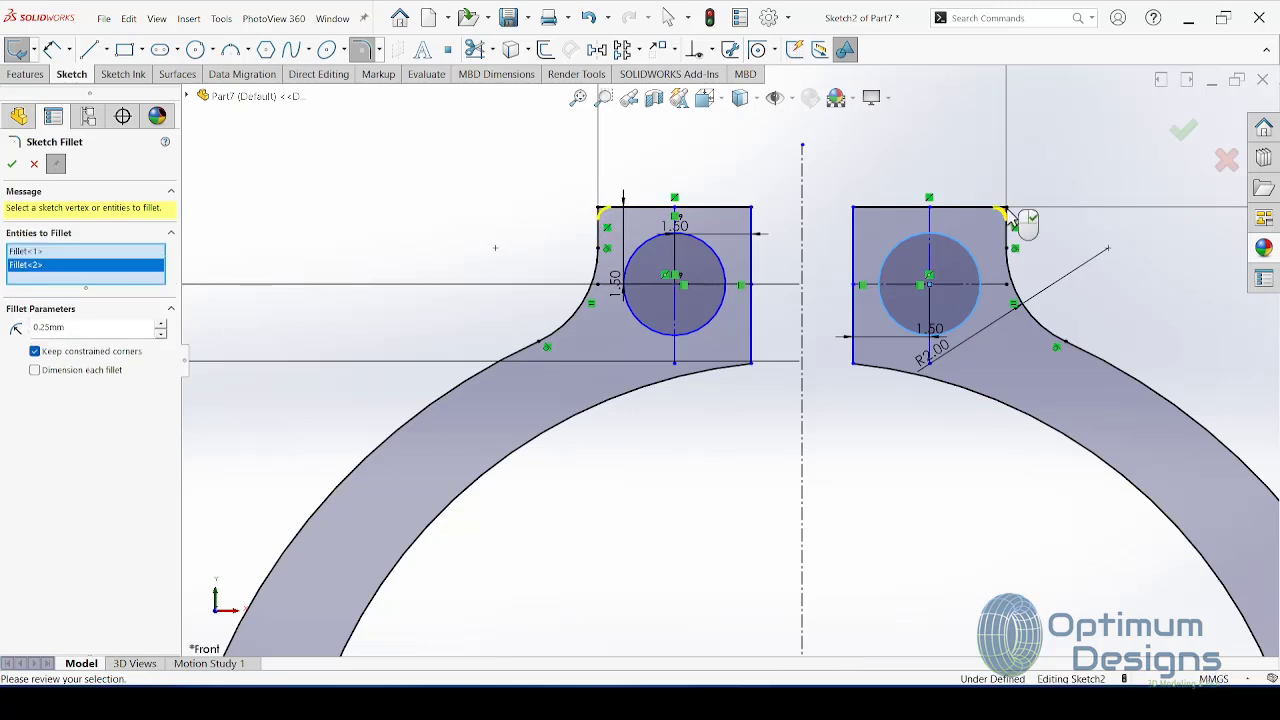
left_click(12, 163)
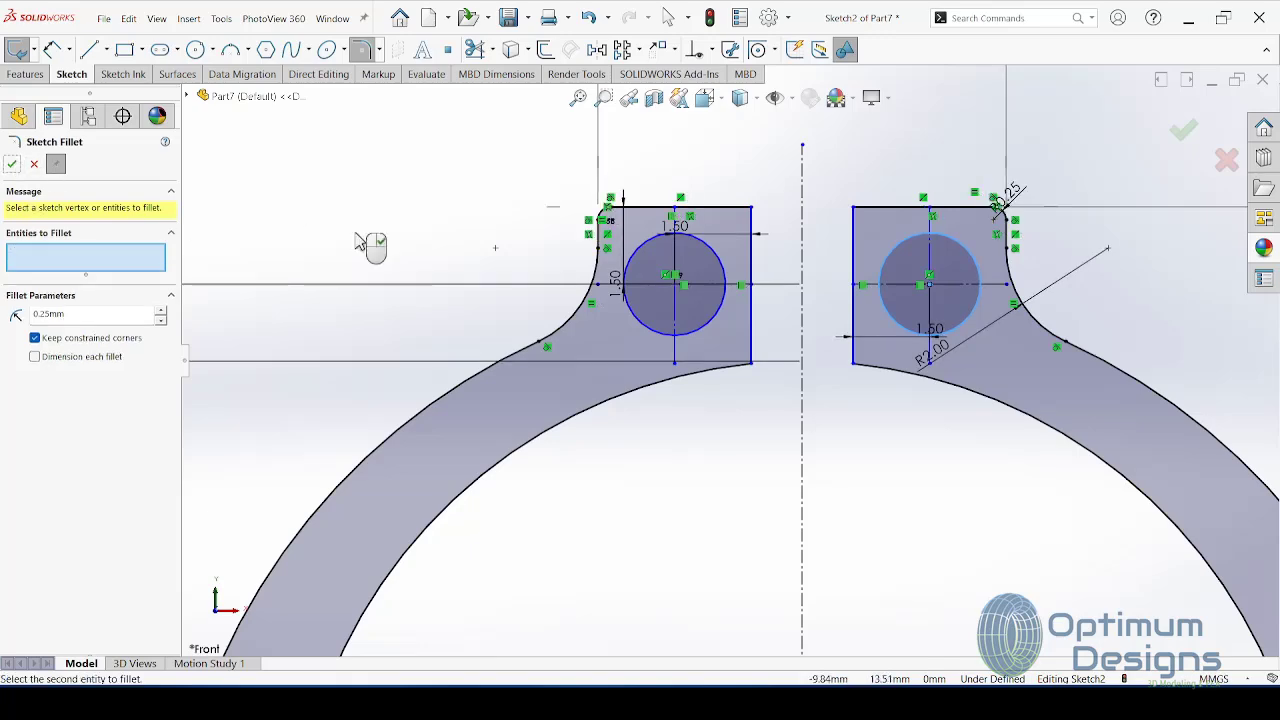
Step: Recentre the ring in the view and box-select the helper lines below it
scroll(814, 480, "up", 3)
scroll(800, 491, "up", 2)
scroll(775, 456, "down", 1)
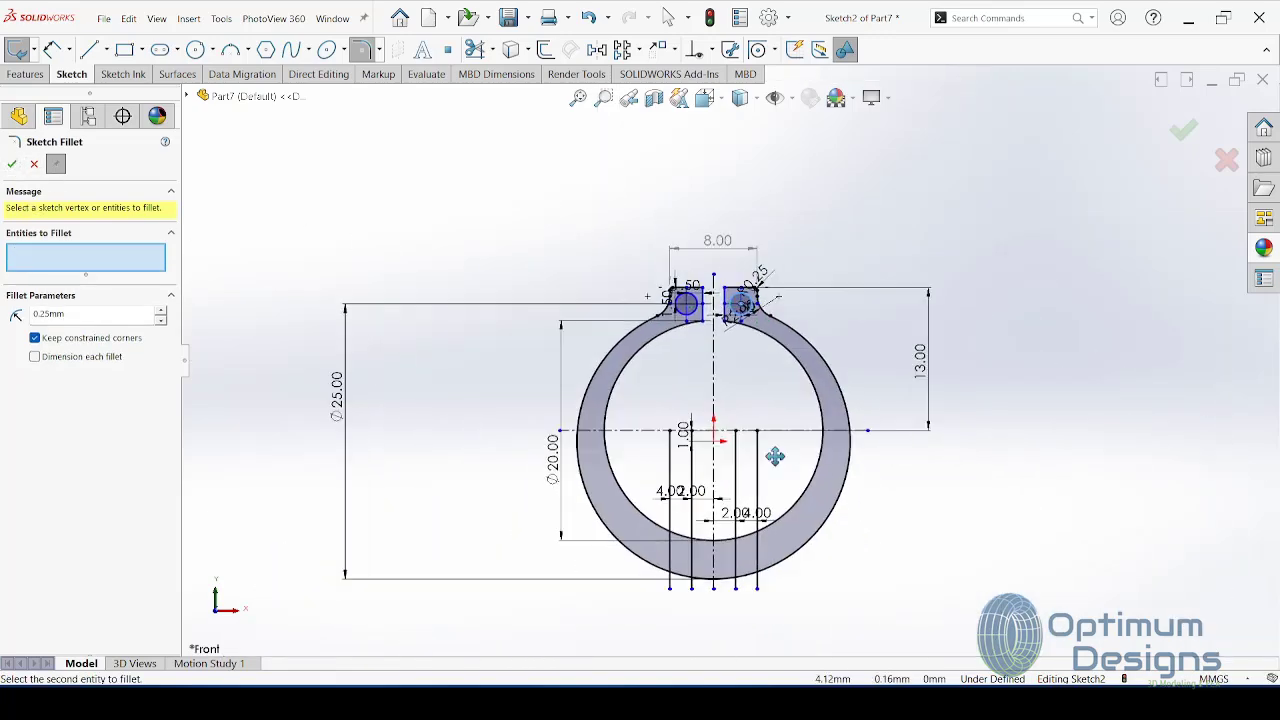
middle_click_drag(775, 456, 760, 448, "ctrl")
mouse_move(757, 447)
left_mouse_down()
mouse_move(716, 472)
mouse_move(688, 458)
left_mouse_up()
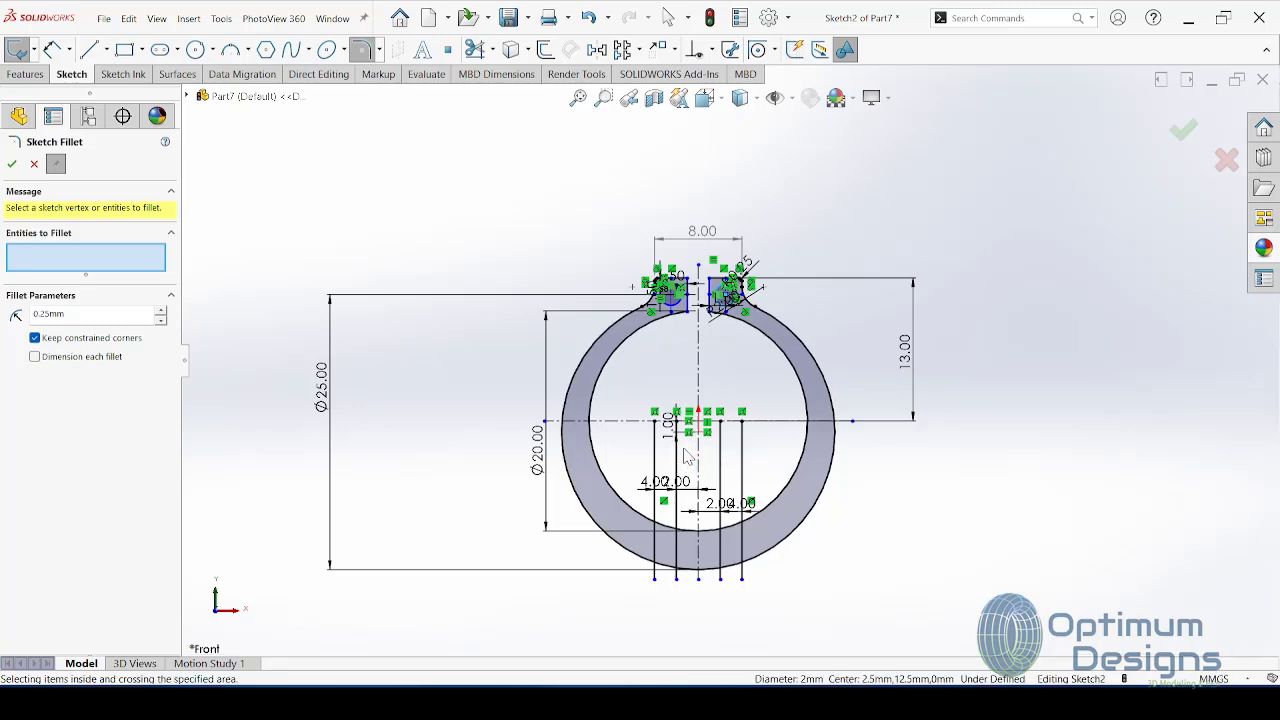
Step: Close Sketch Fillet and delete the vertical helper lines with their 4.00 and 2.00 dimensions
left_click(33, 165)
left_click_drag(756, 468, 646, 474)
key("Delete")
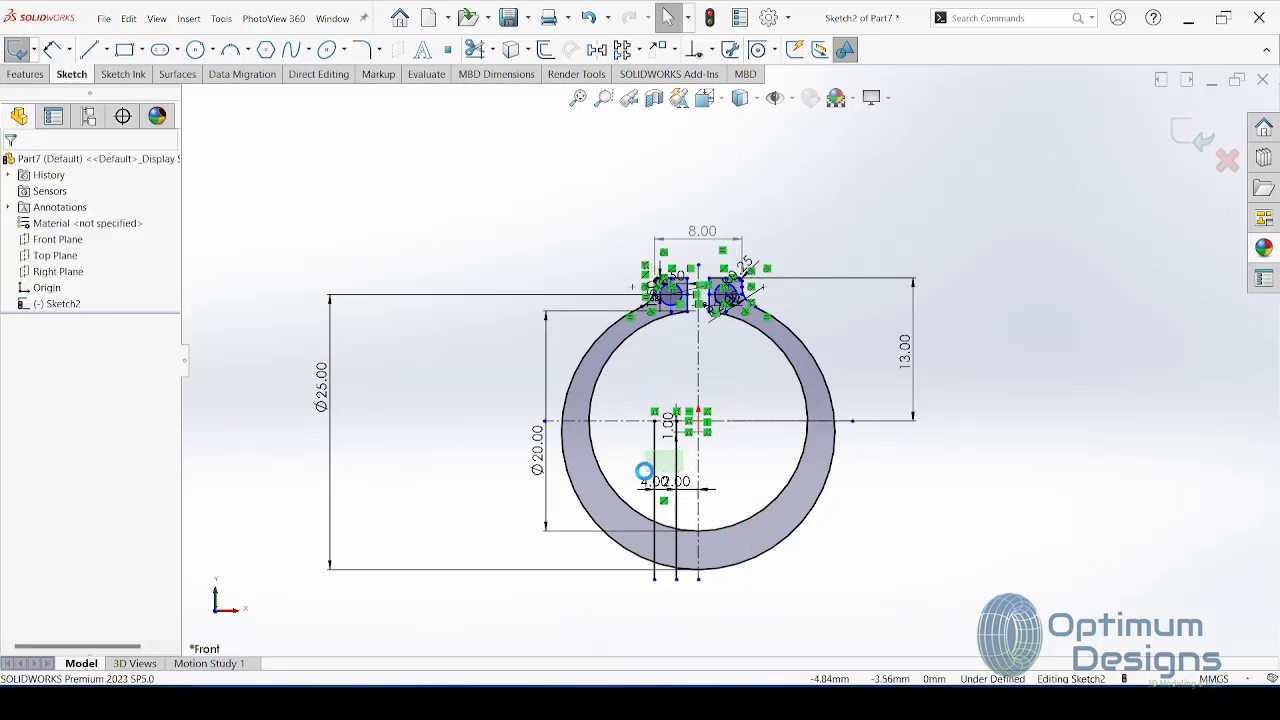
key("Delete")
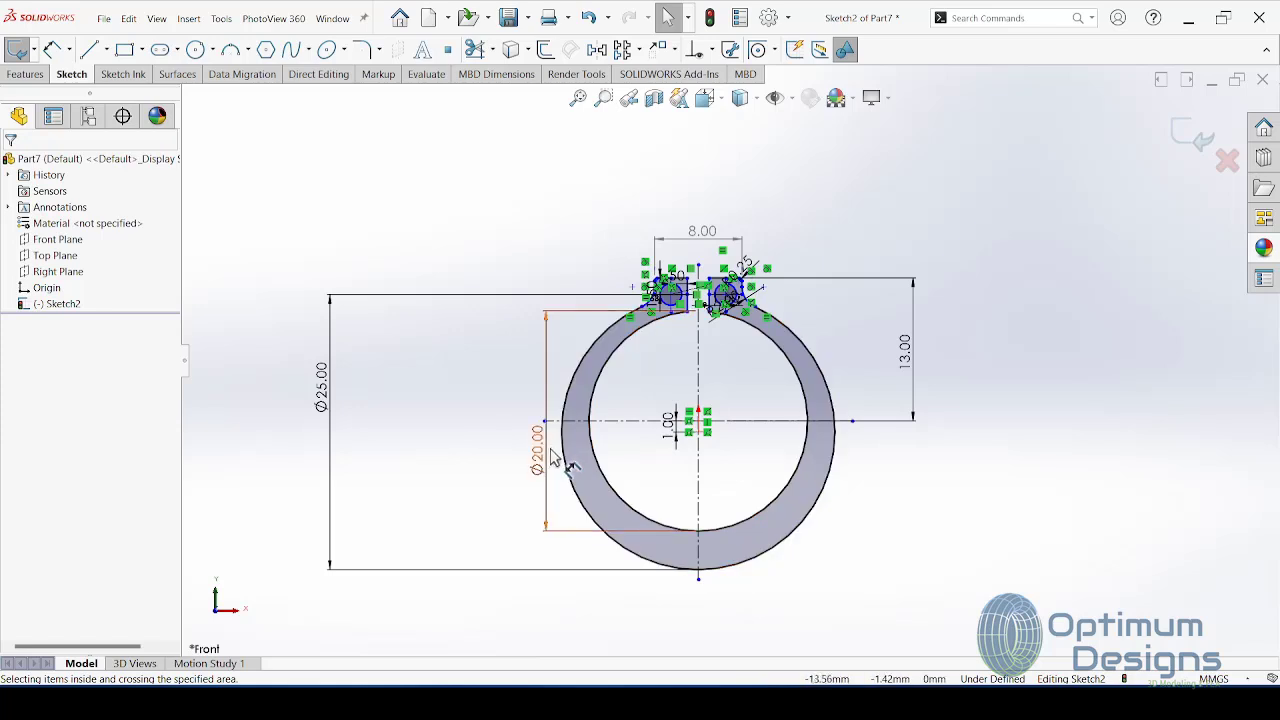
Step: Move the Ø20.00 dimension further left and the Ø25.00 dimension closer to the ring
left_click_drag(540, 462, 482, 462)
left_click_drag(321, 395, 455, 462)
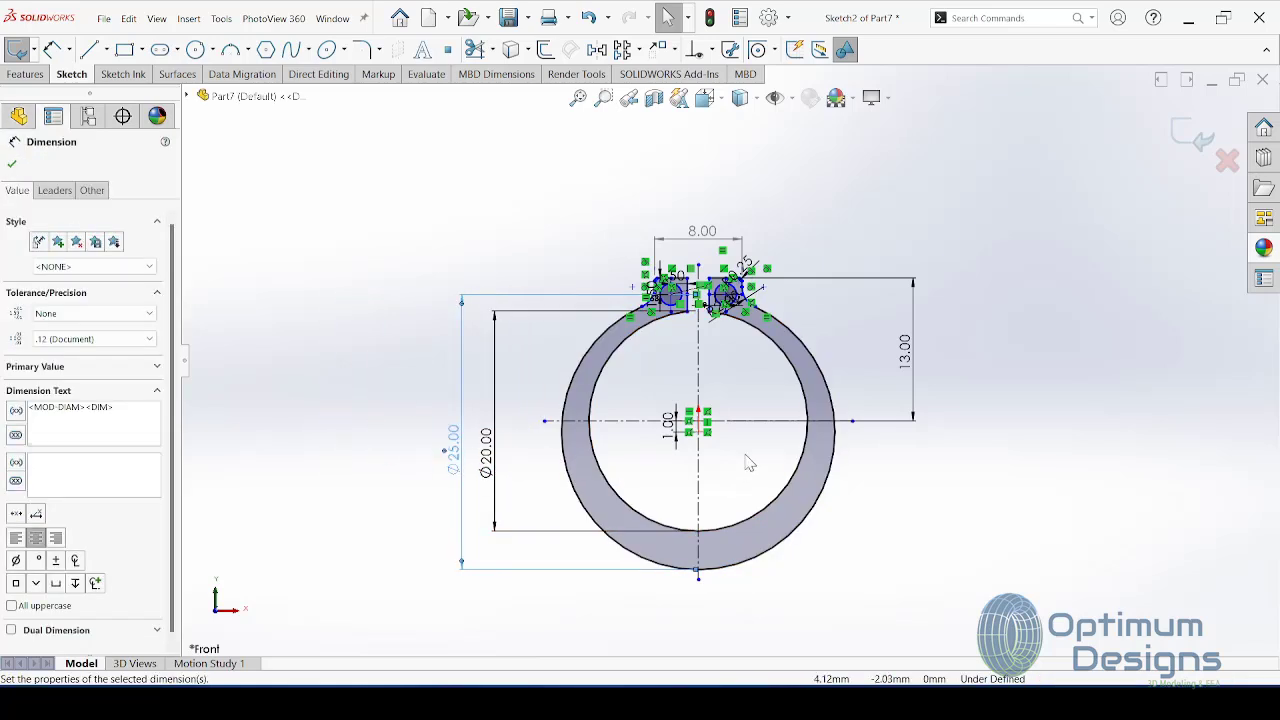
key("alt+Tab")
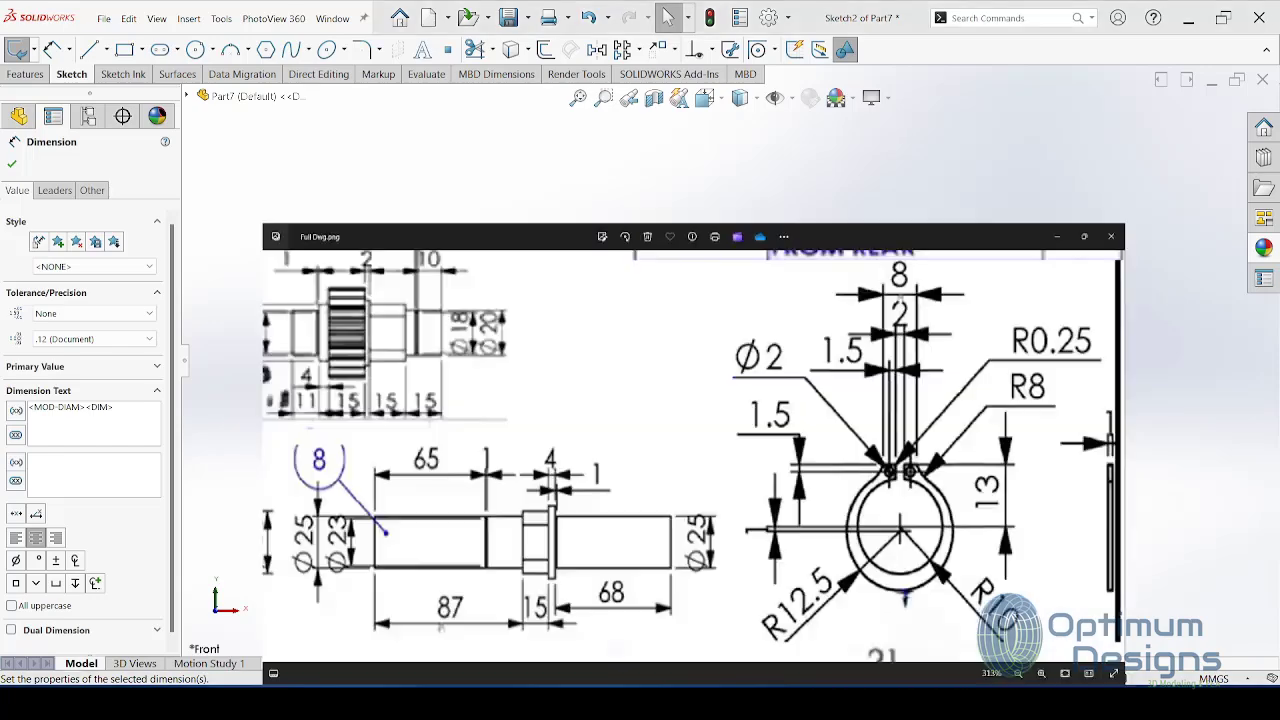
left_click(1179, 20)
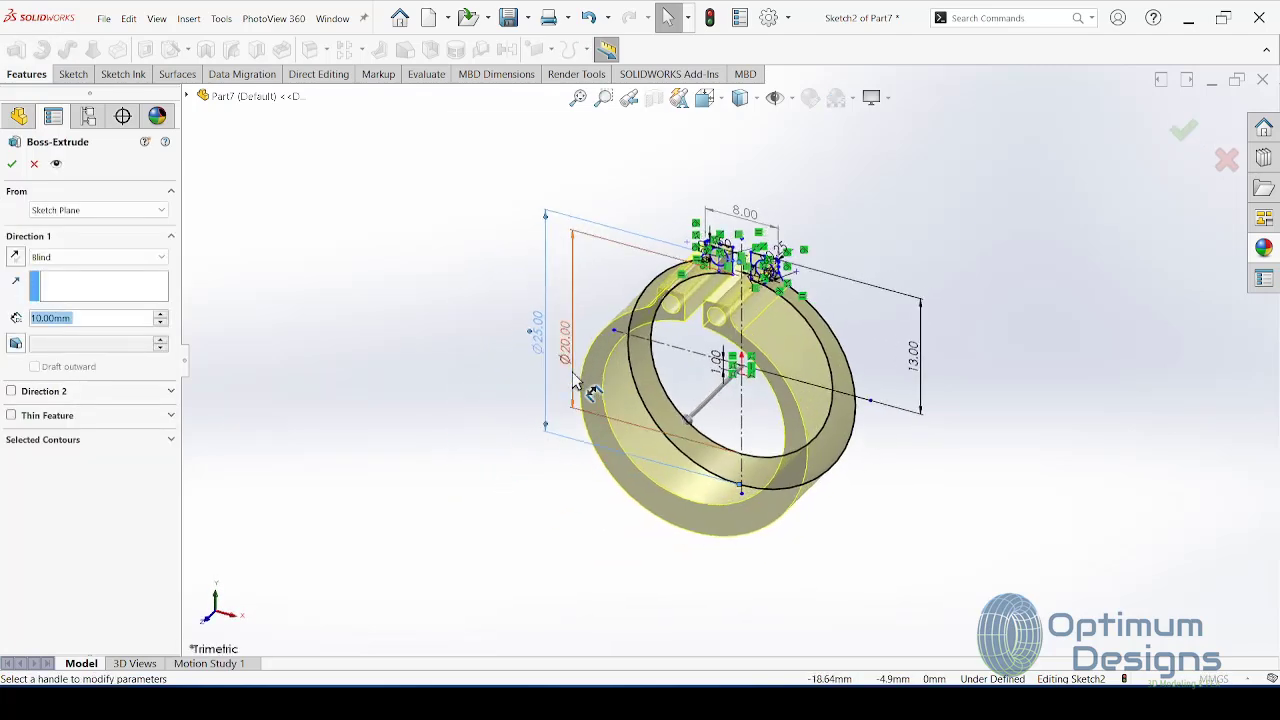
Step: Extrude the snap ring profile 1 mm blind to create Boss-Extrude1
type("1")
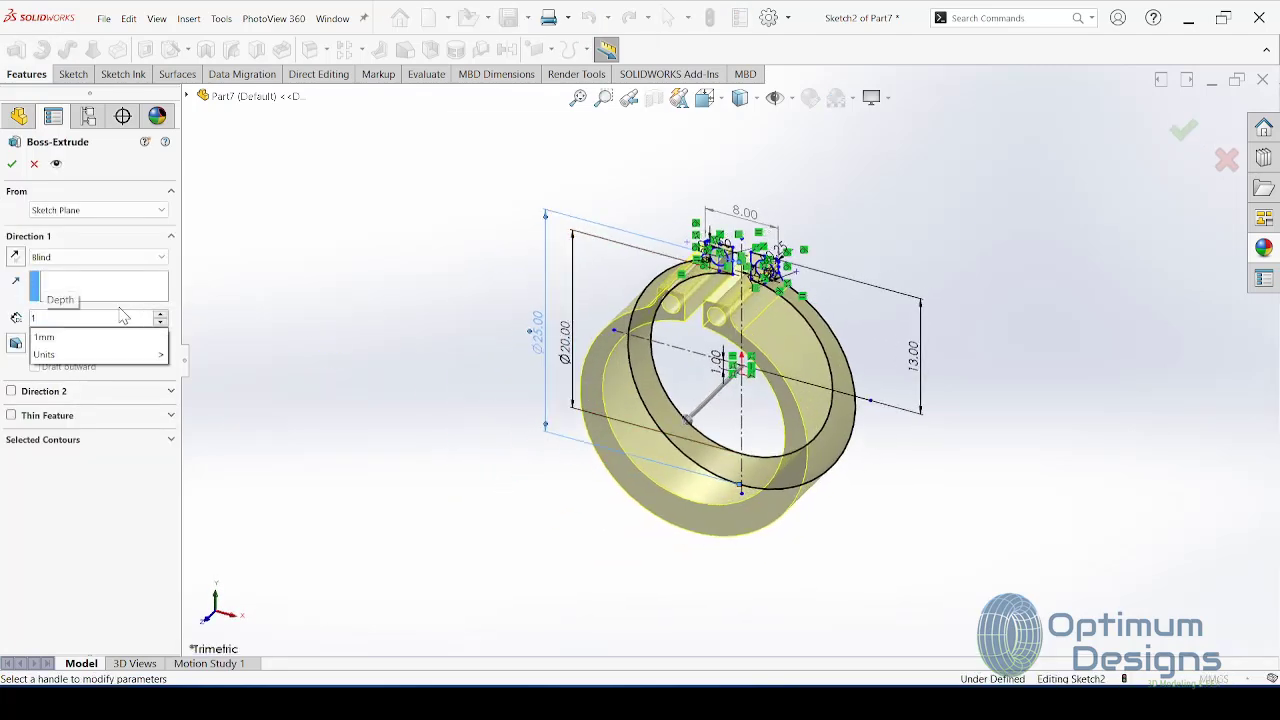
key("Return")
left_click(12, 164)
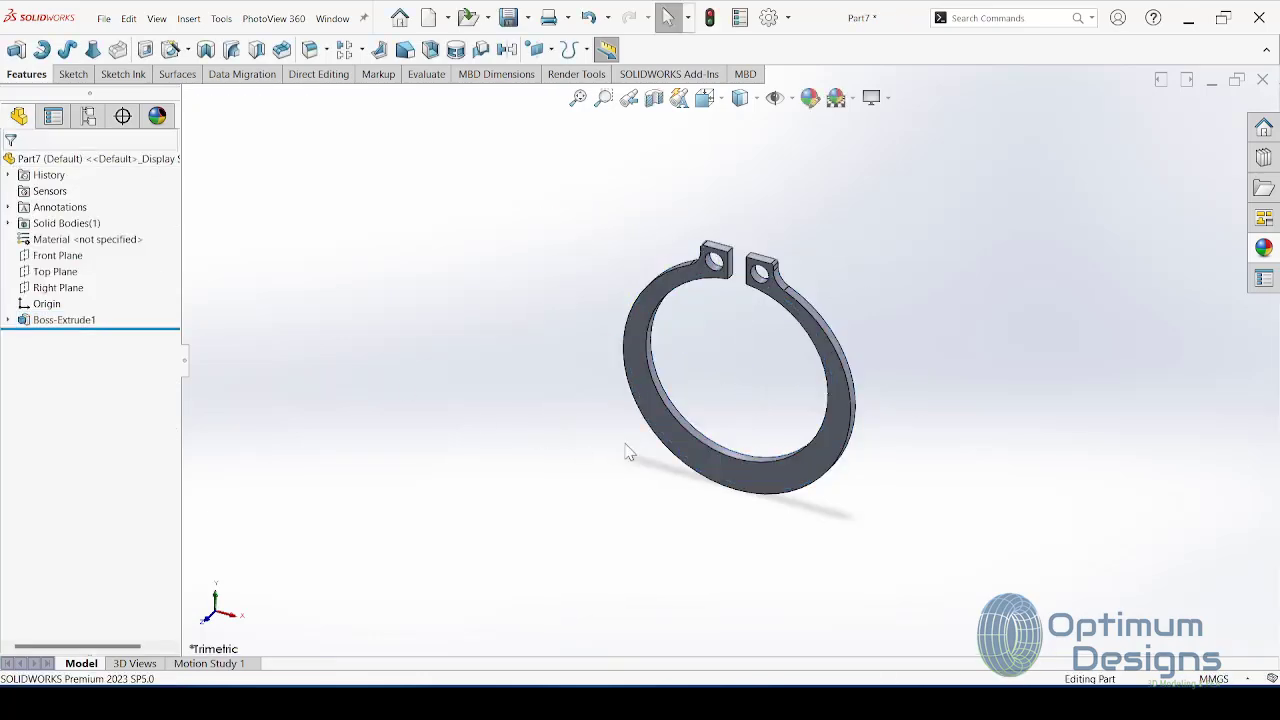
key("space")
Step: View the ring from the front and assign AISI Type 316L stainless steel as the material
left_click(536, 493)
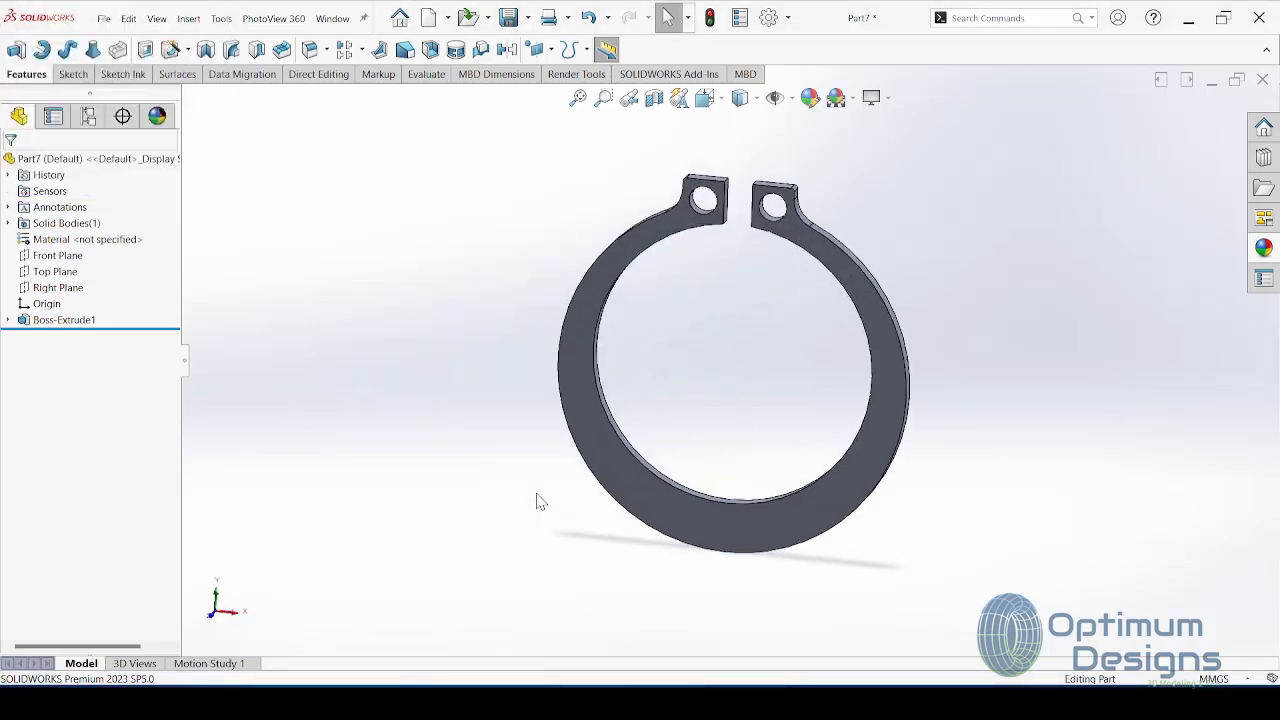
right_click(75, 240)
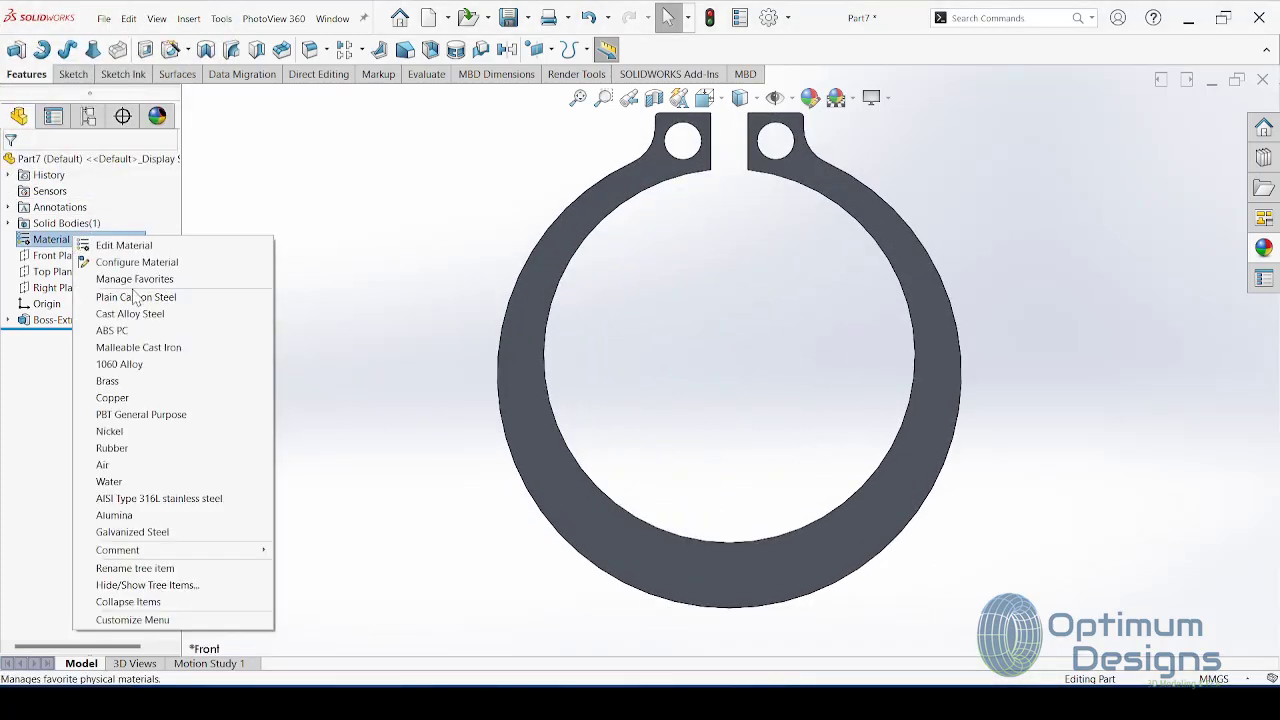
left_click(193, 506)
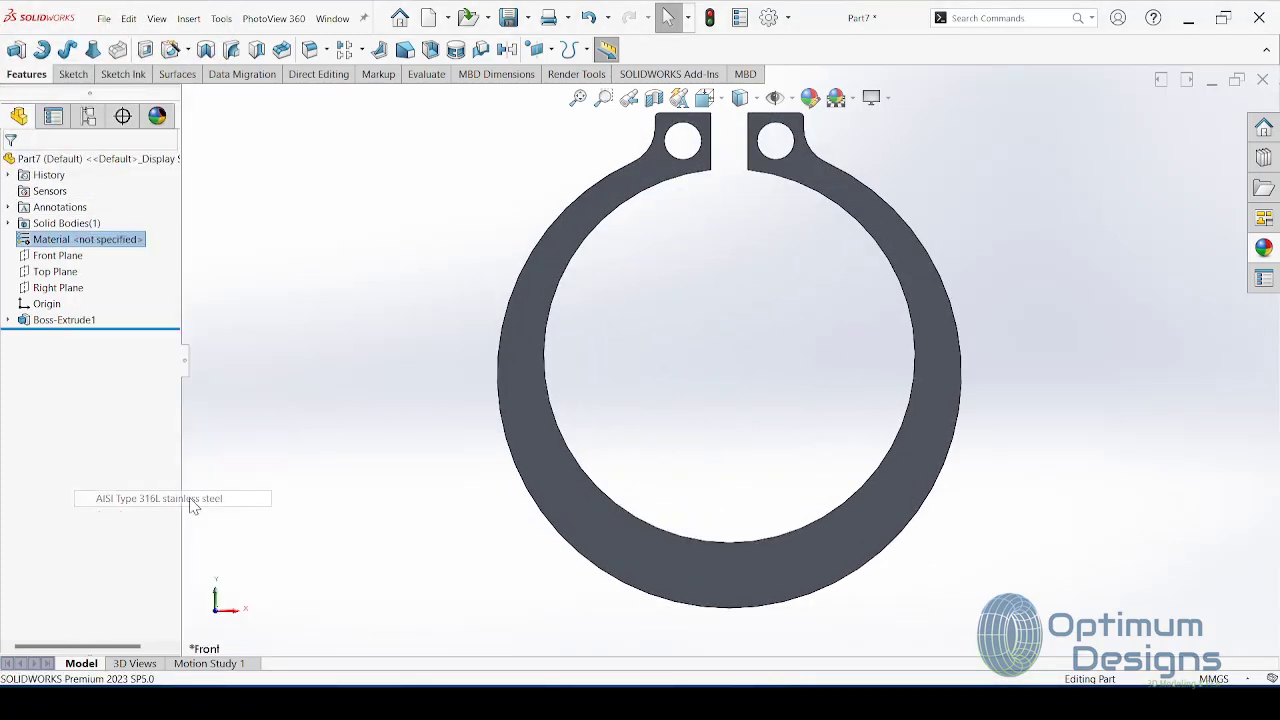
Step: Give the whole part a dark blue appearance
left_click(88, 162)
right_click(92, 160)
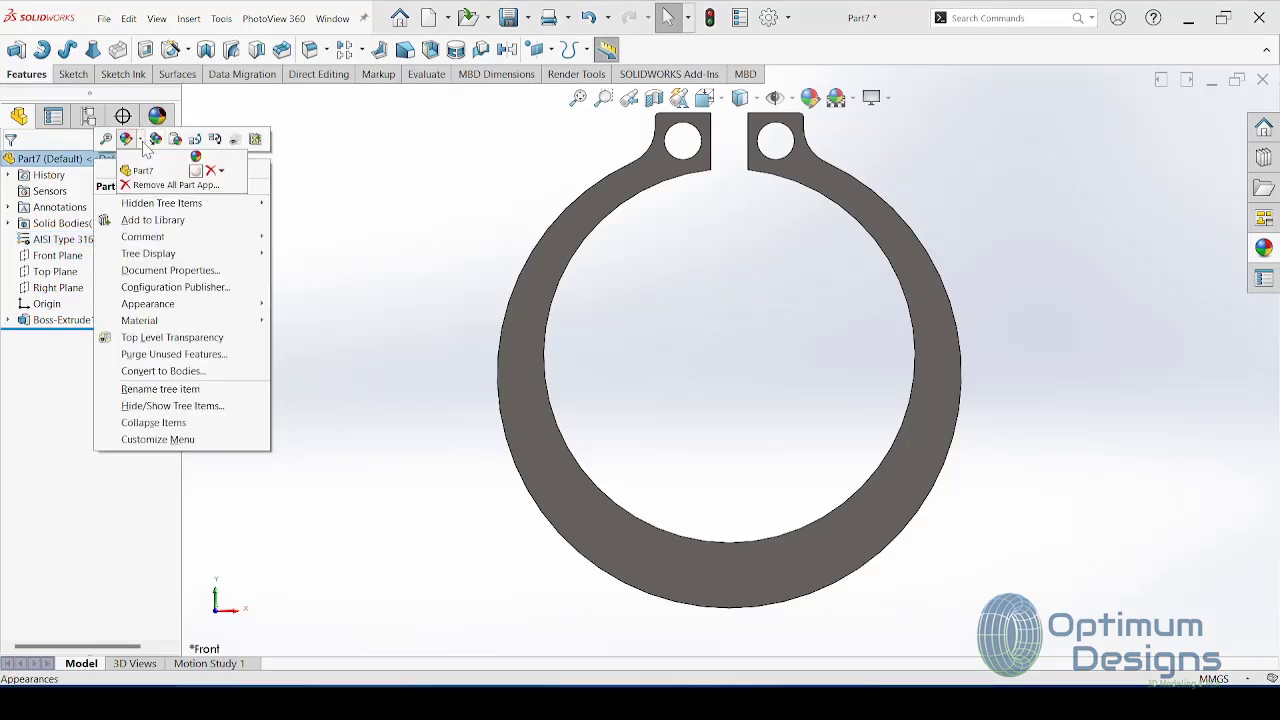
left_click(195, 178)
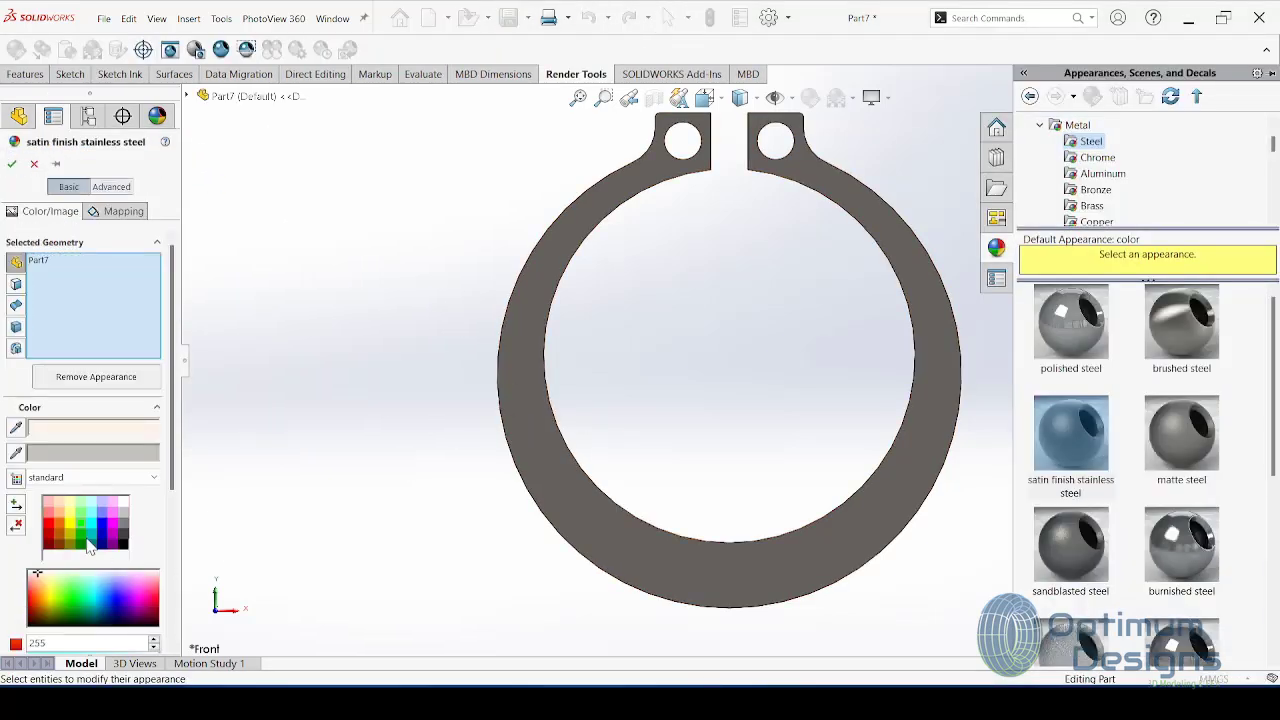
left_click(84, 530)
key("ctrl+7")
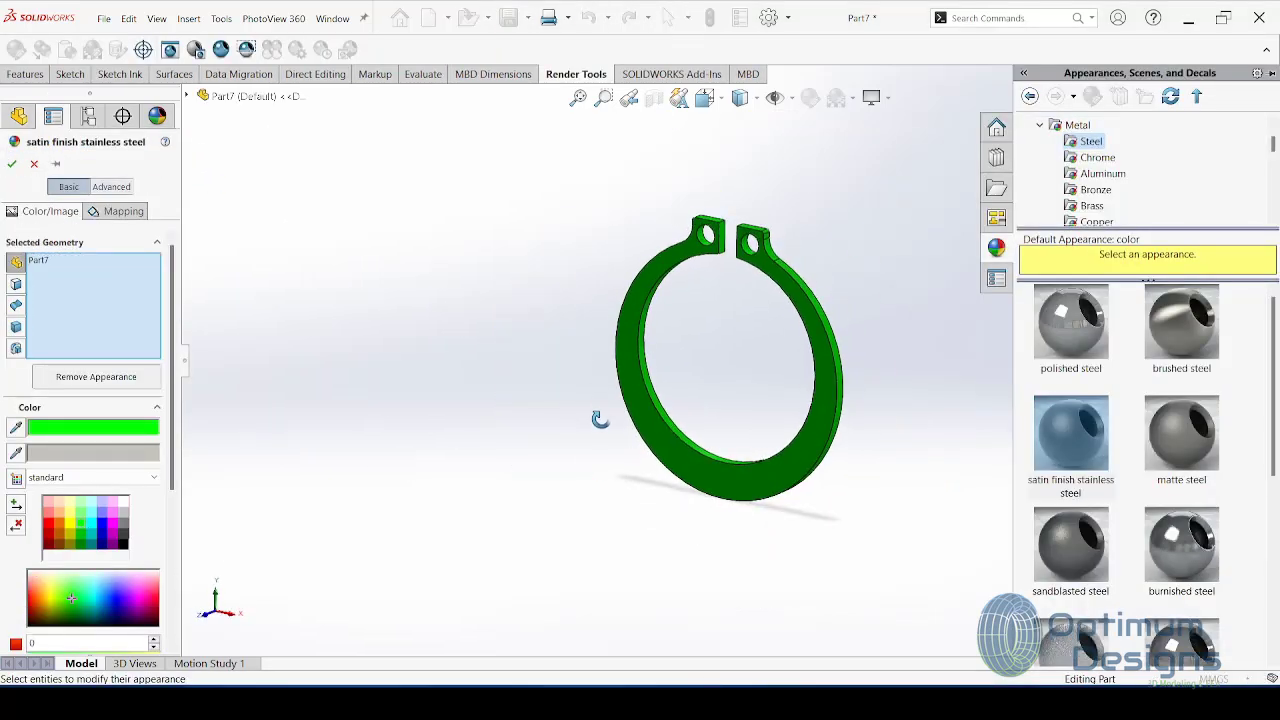
left_click(106, 530)
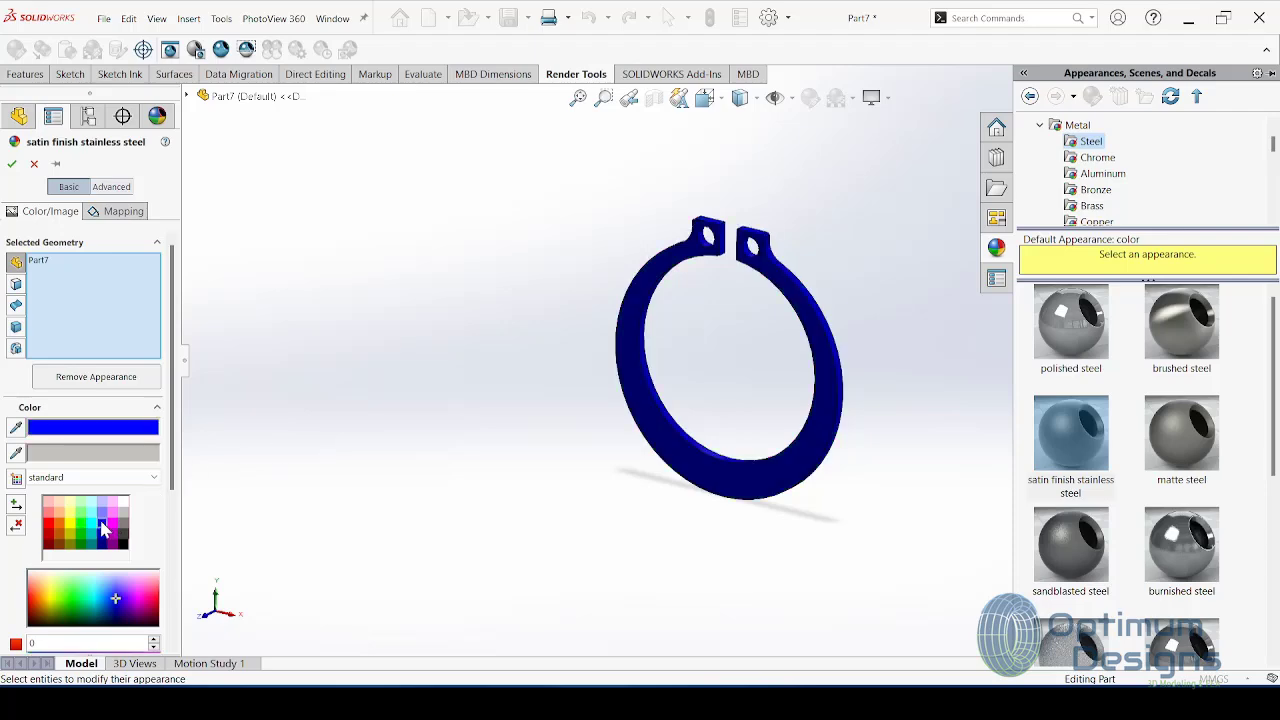
left_click(13, 165)
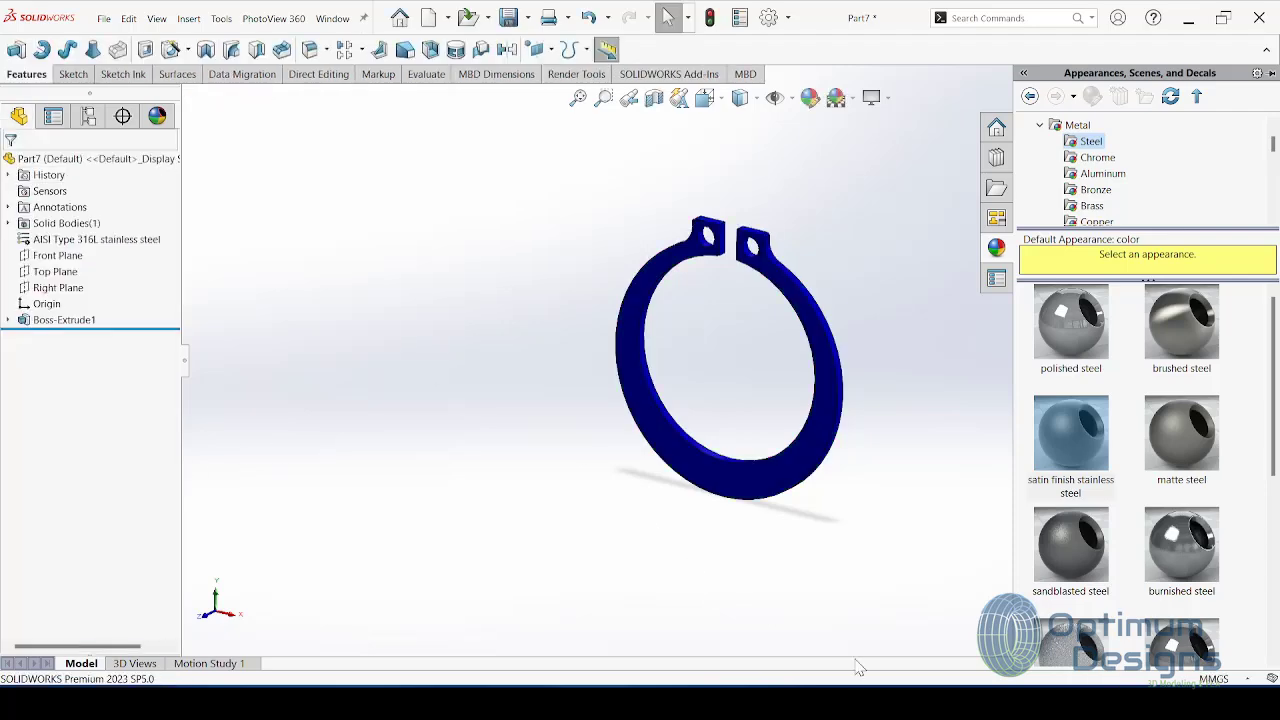
left_click(860, 620)
scroll(957, 314, "up", 2)
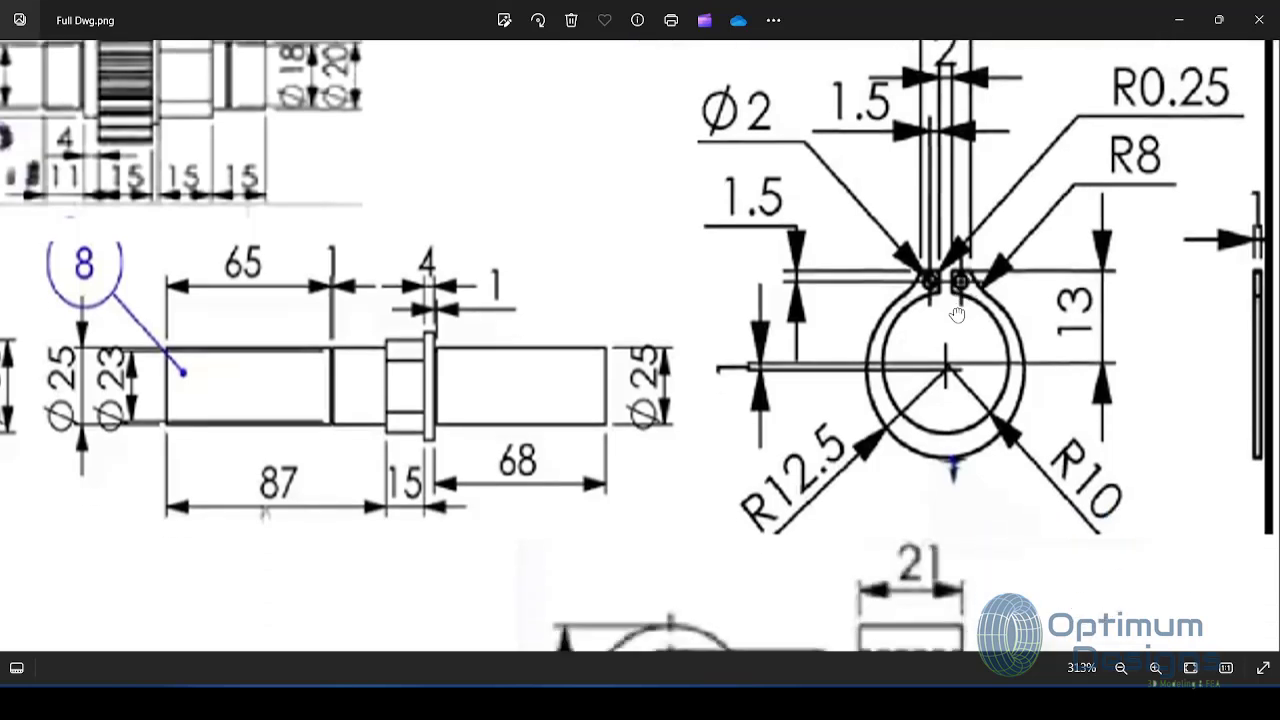
left_click_drag(957, 314, 922, 675)
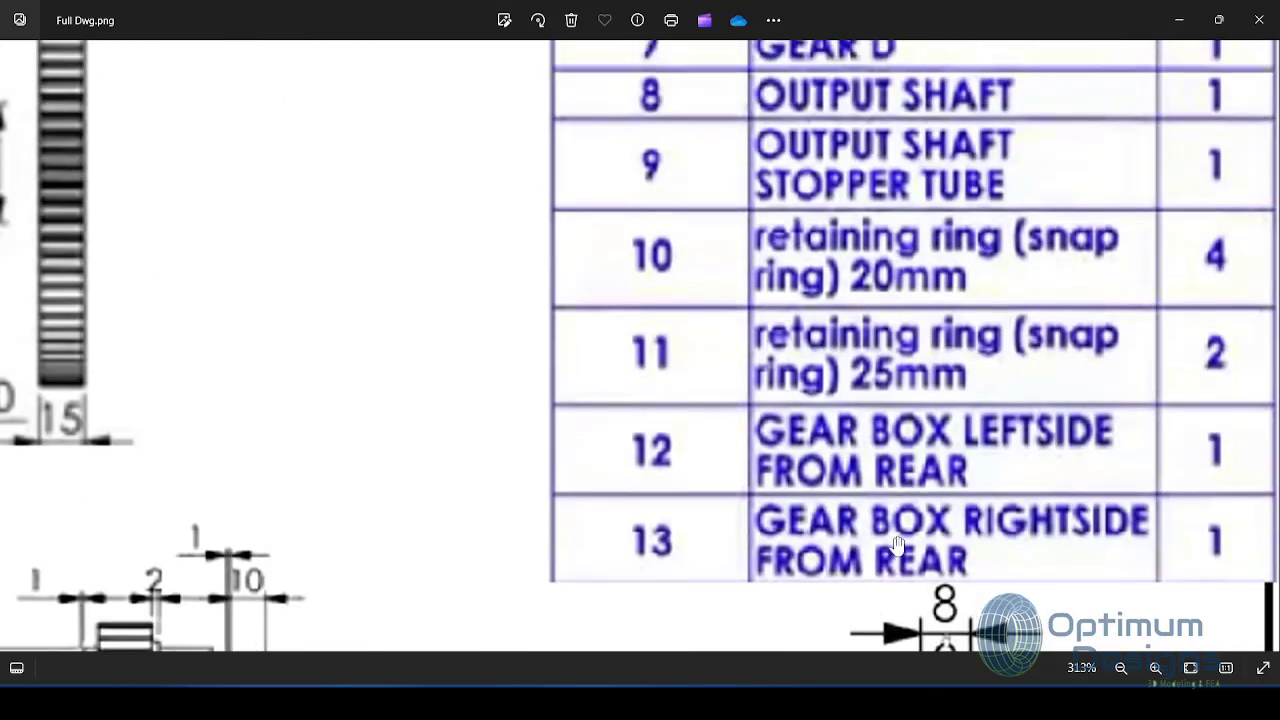
mouse_move(897, 545)
left_mouse_down()
mouse_move(778, 45)
mouse_move(770, 597)
left_mouse_up()
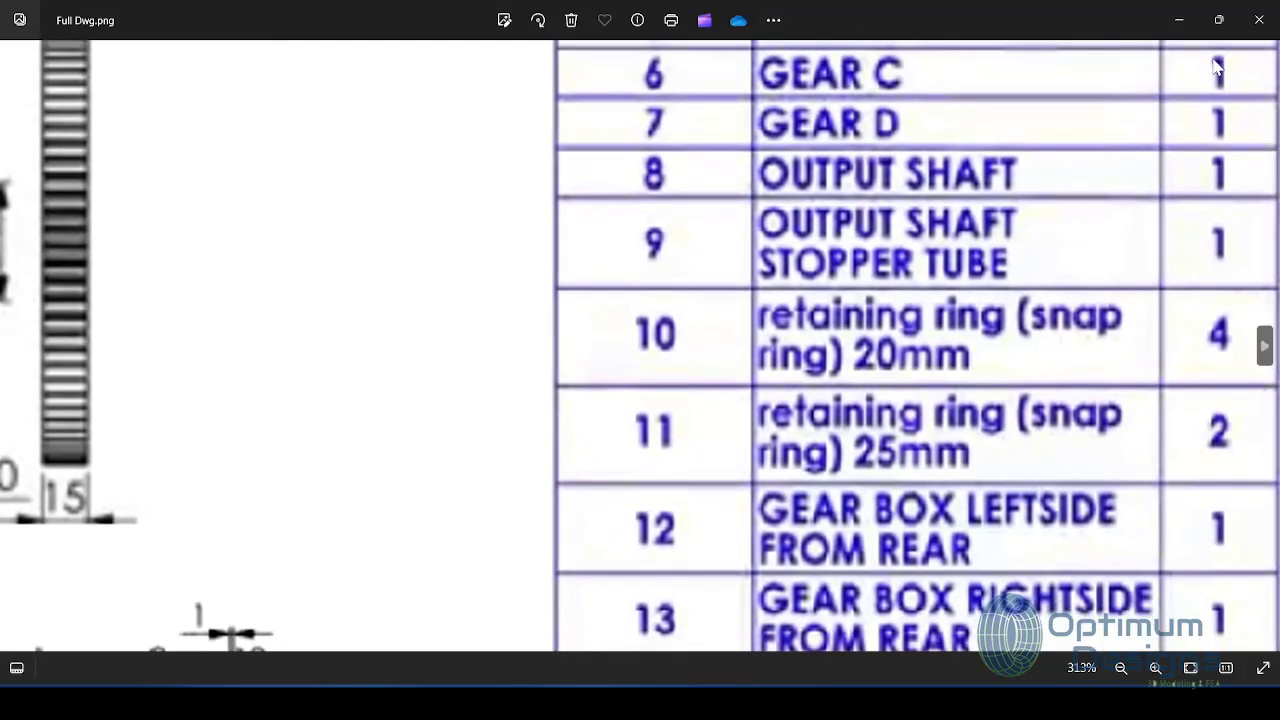
left_click(1179, 20)
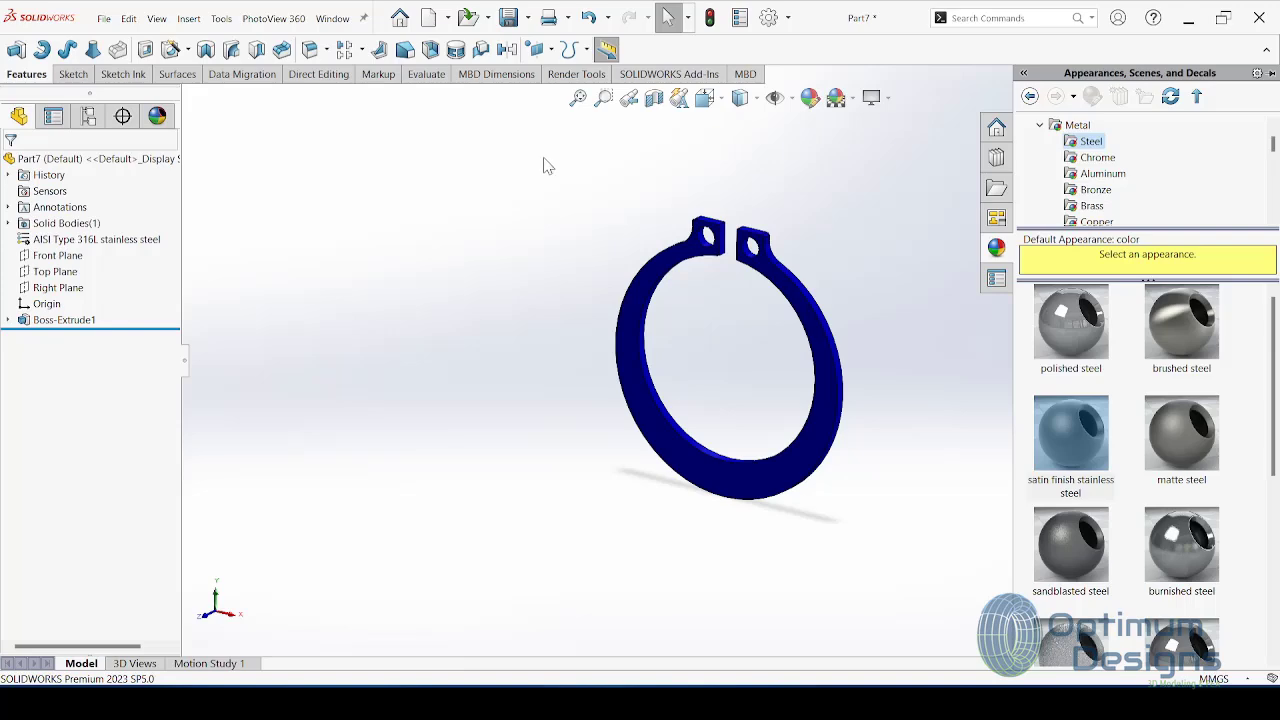
Step: Save the part as 'Retainer Snap ring (25mm)' in the Desktop\Gear Box folder
key("ctrl+s")
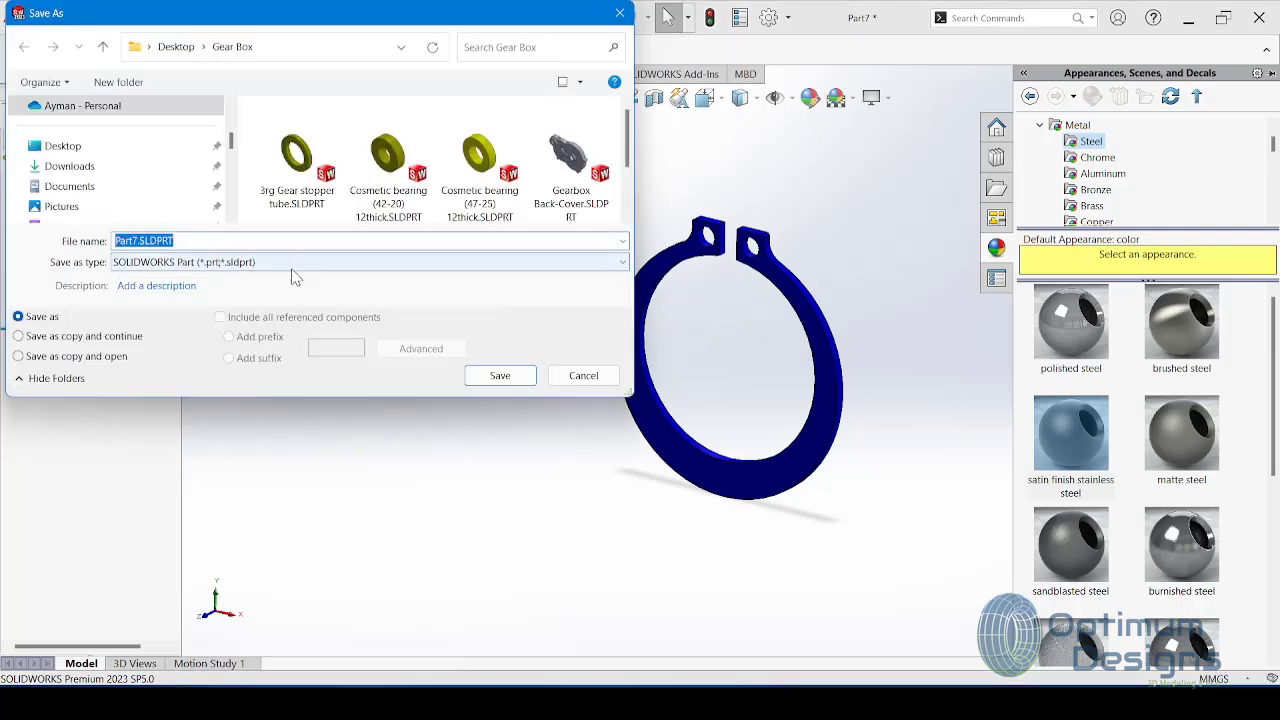
type("Retainer Snap ring (25mm")
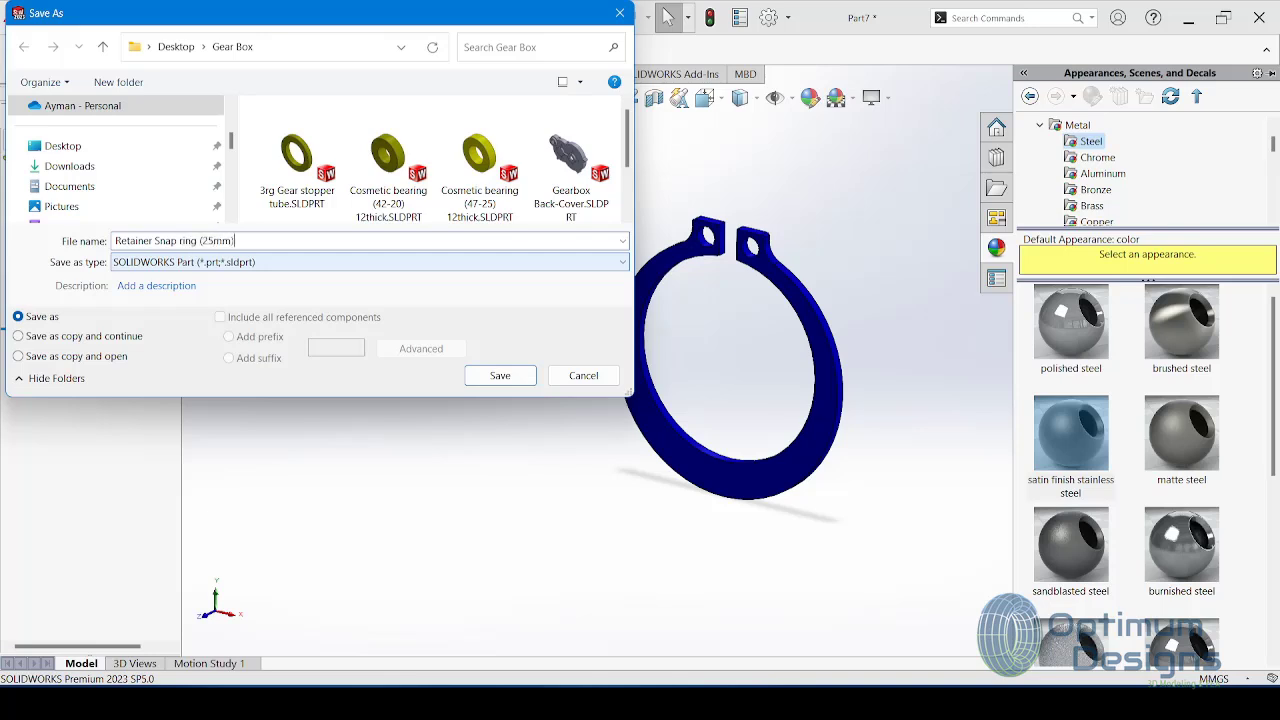
left_click(497, 377)
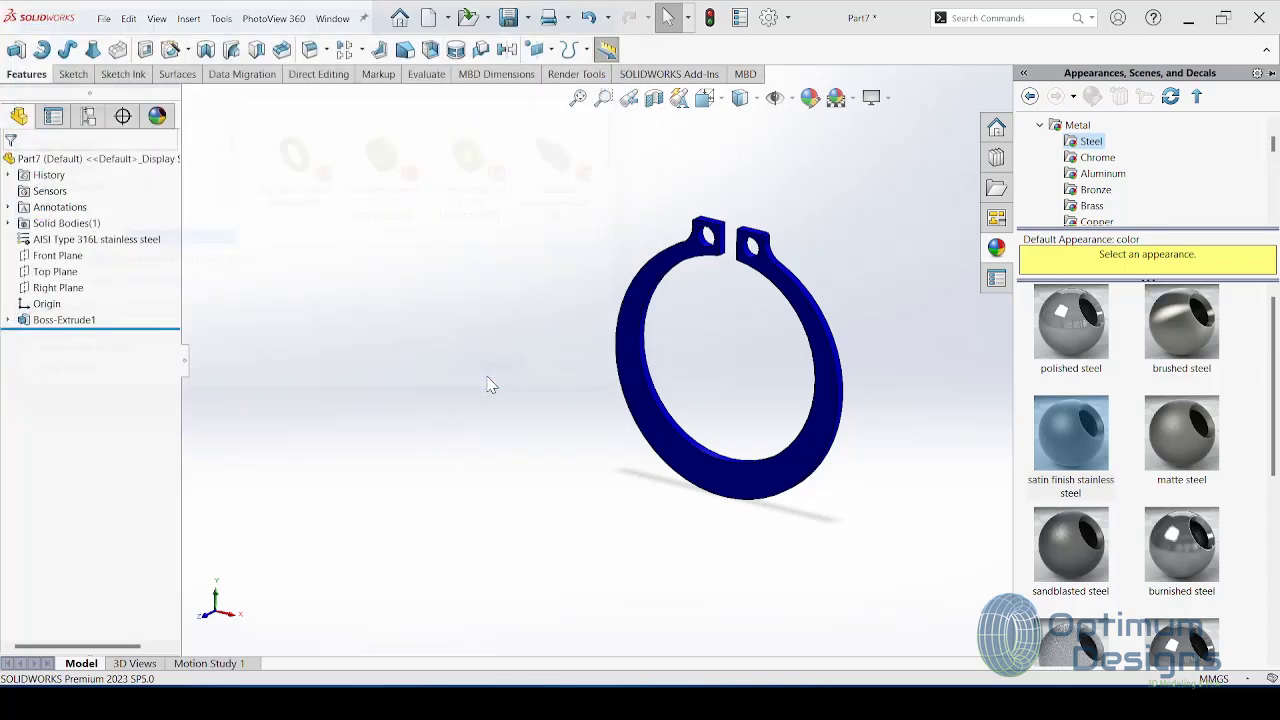
key("space")
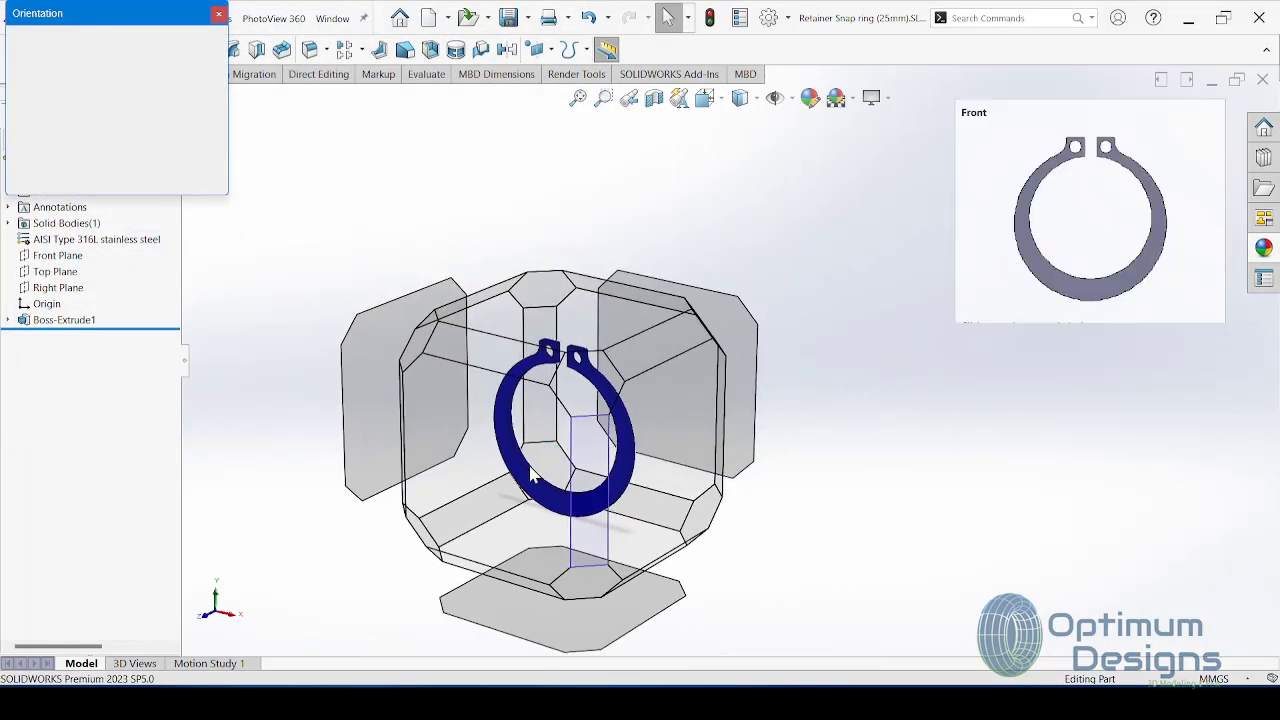
Step: Reopen Sketch2 under Boss-Extrude1 for editing after checking the ring detail in the reference drawing
left_click(503, 489)
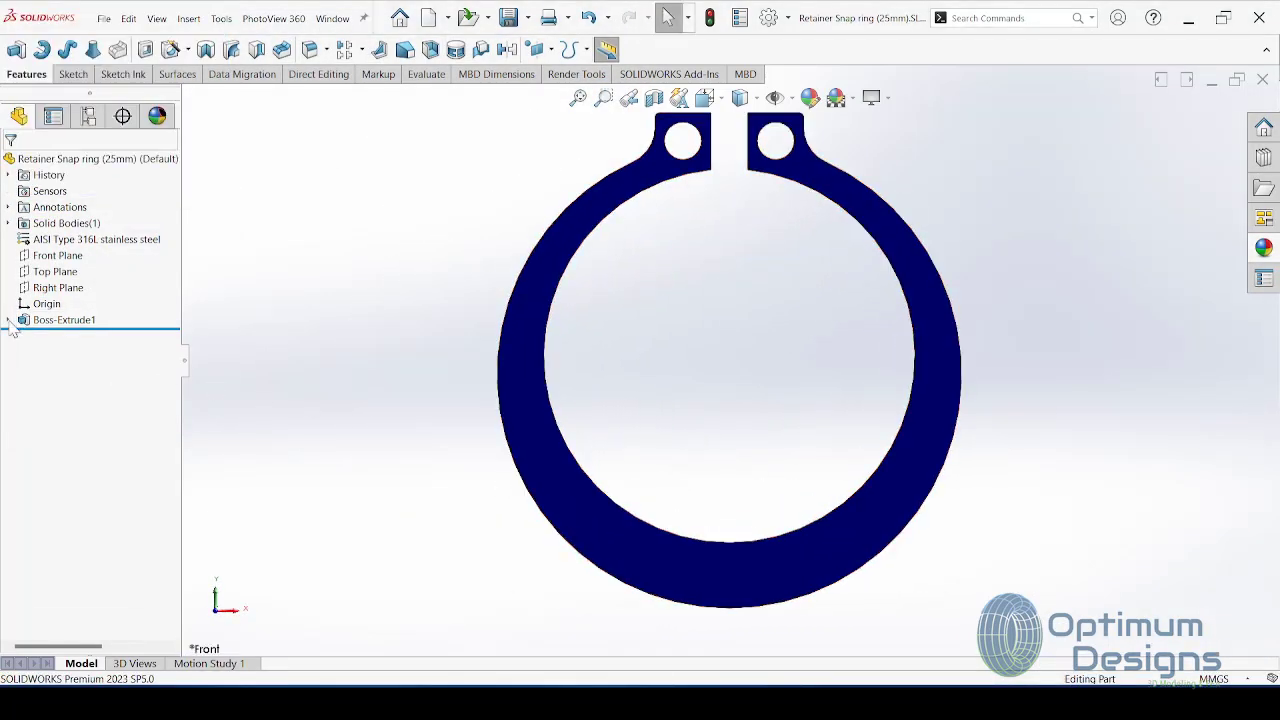
left_click(72, 335)
left_click(77, 294)
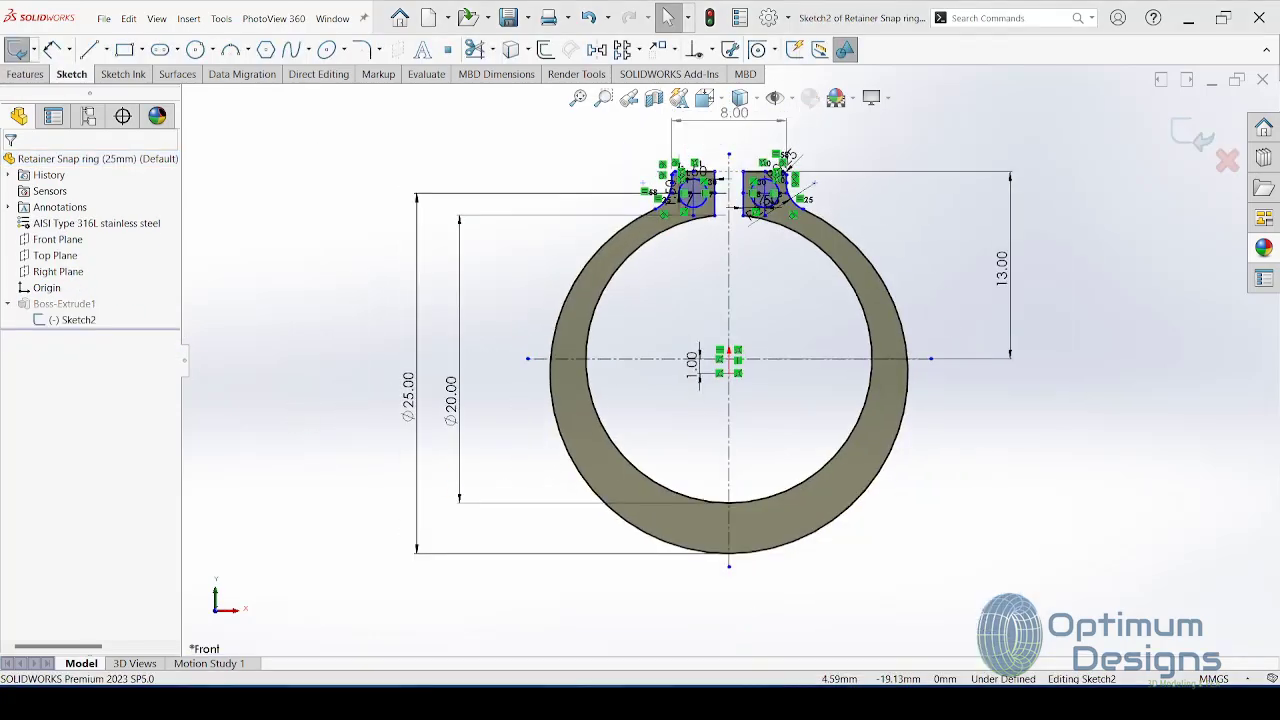
key("alt+Tab")
scroll(563, 470, "down", 3)
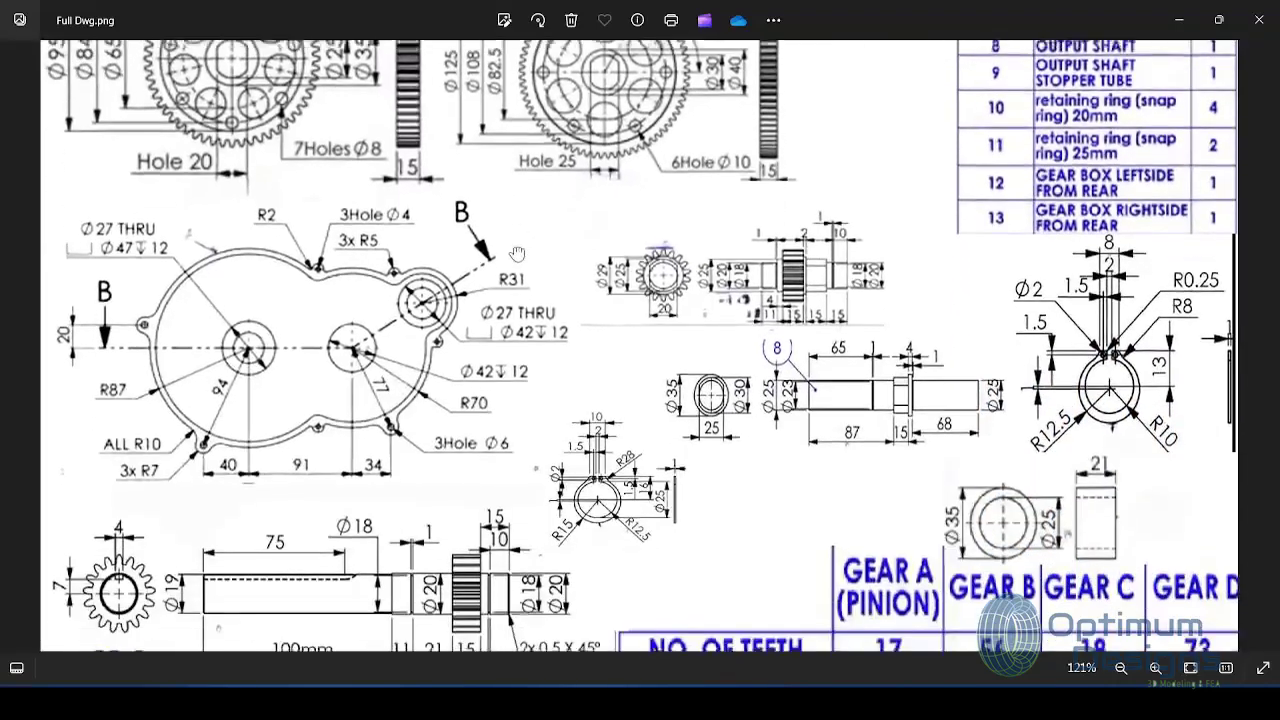
scroll(621, 530, "up", 5)
scroll(621, 530, "up", 2)
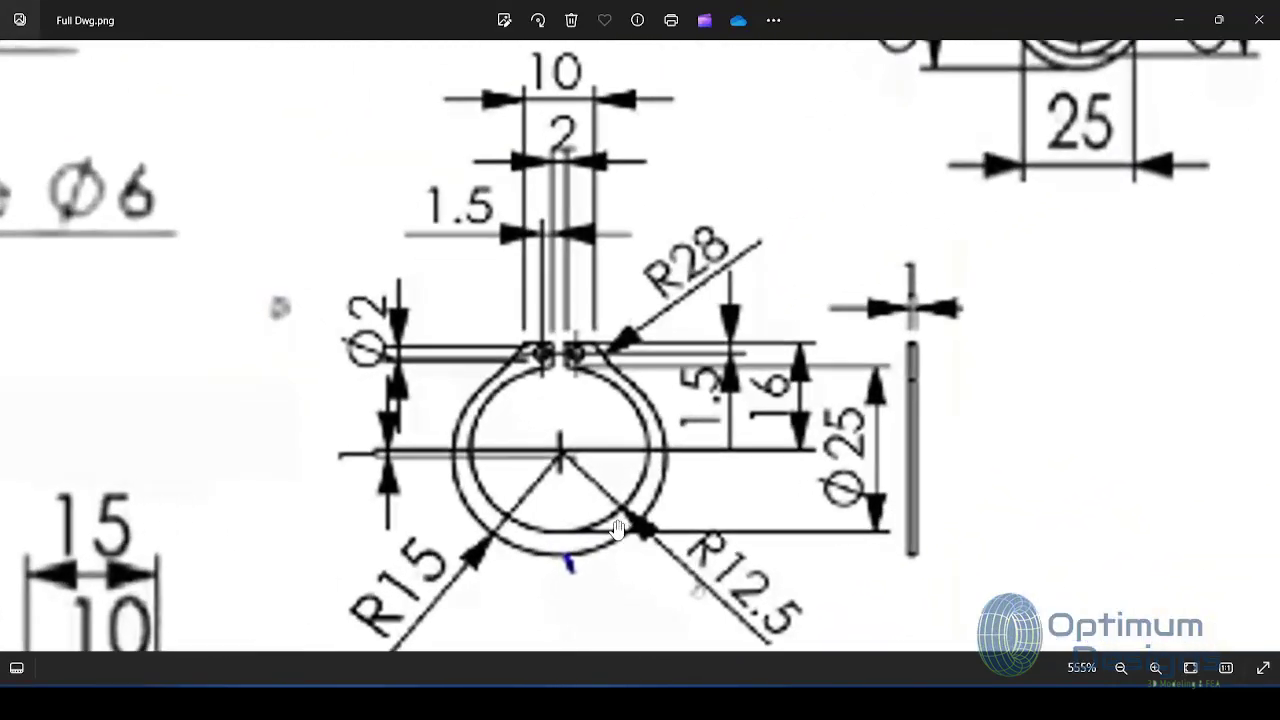
scroll(600, 495, "up", 2)
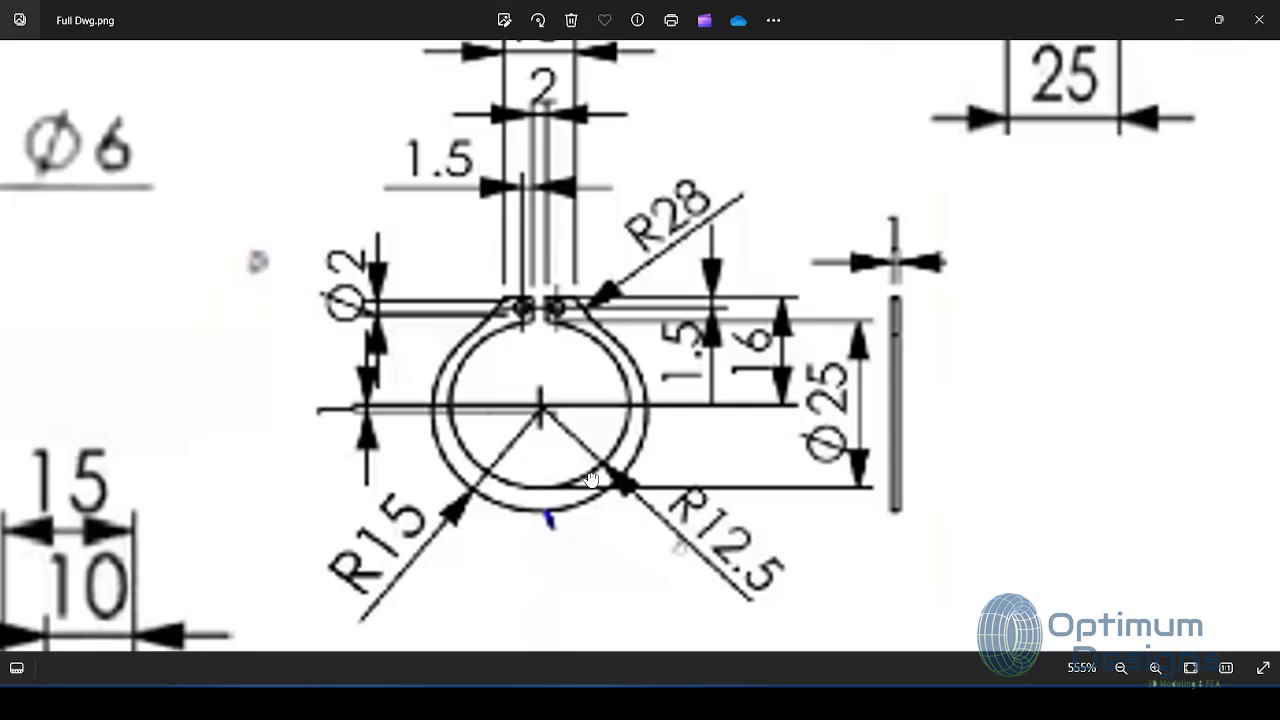
left_click(1179, 20)
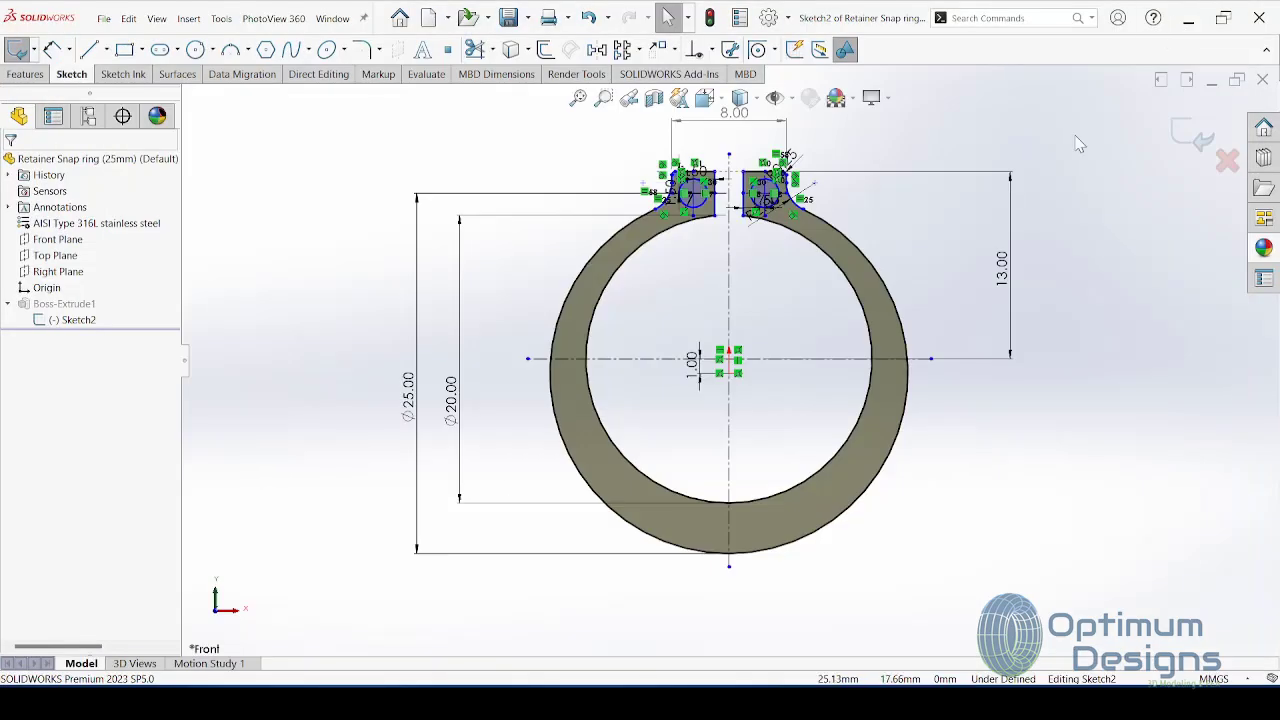
Step: Change the ring's outer diameter to Ø30 and inner diameter to Ø24
double_click(417, 415)
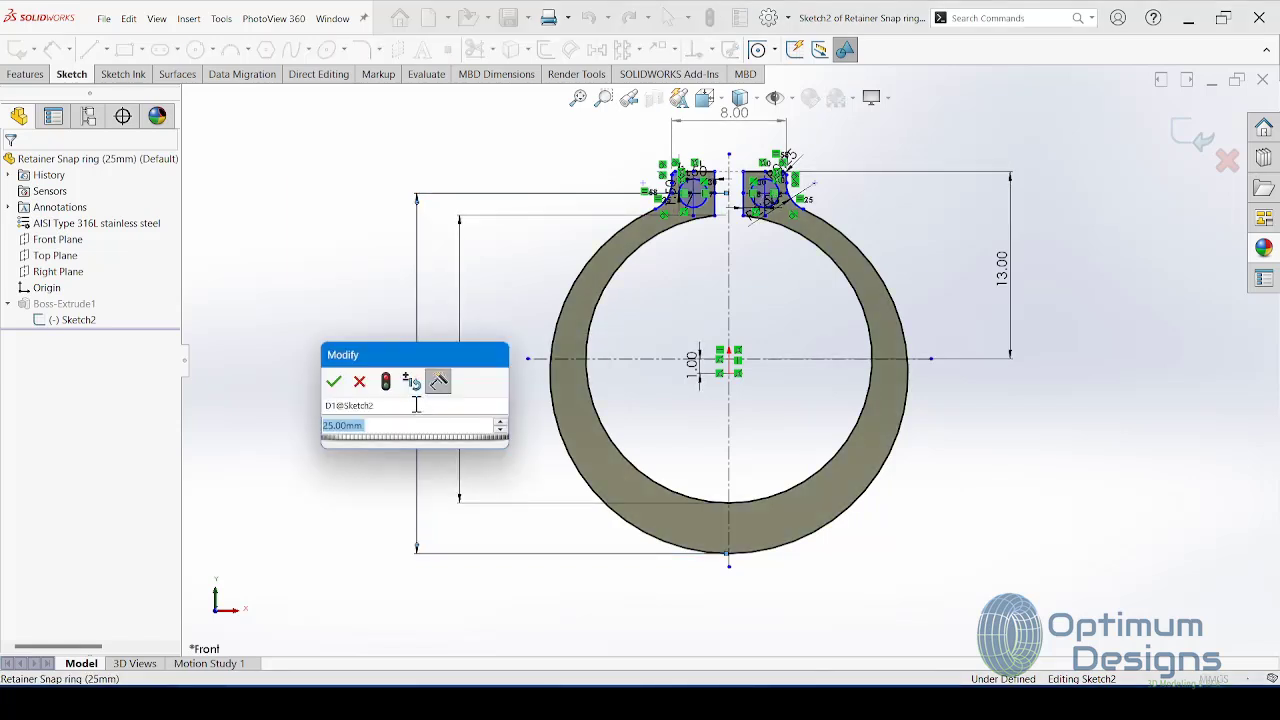
type("25")
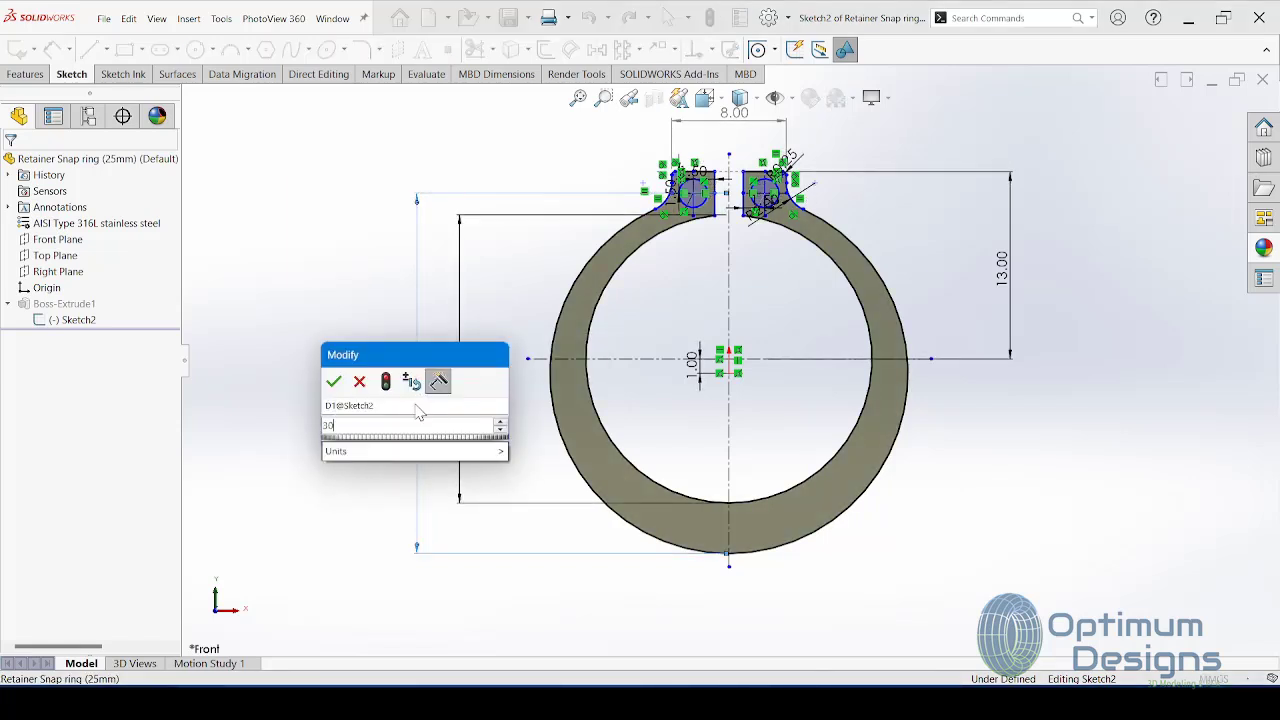
key("Return")
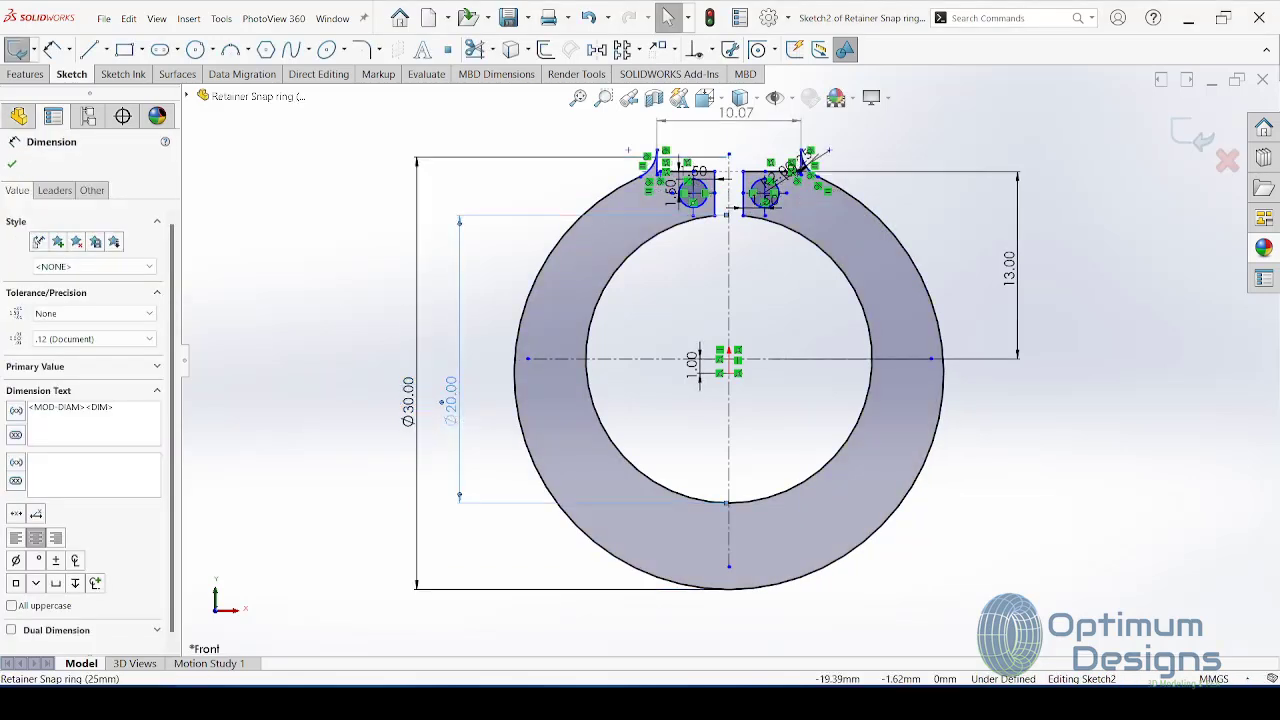
double_click(452, 398)
type("24")
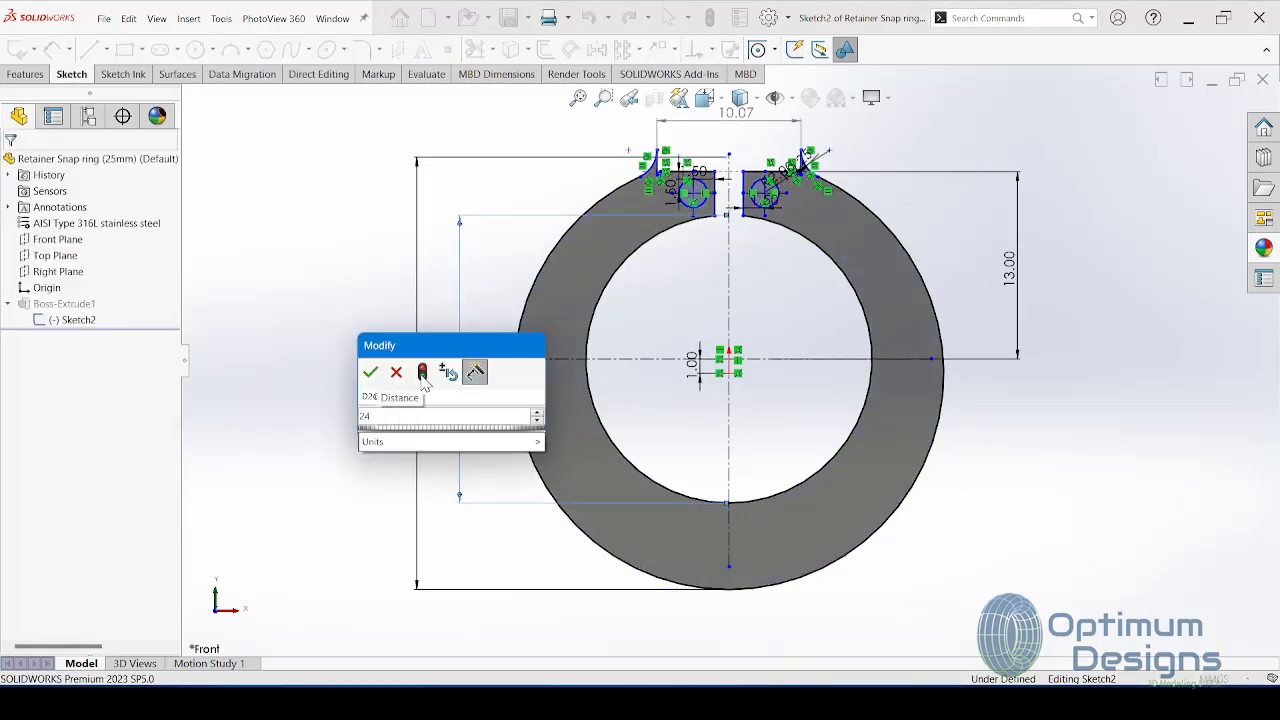
left_click(422, 374)
left_click(370, 372)
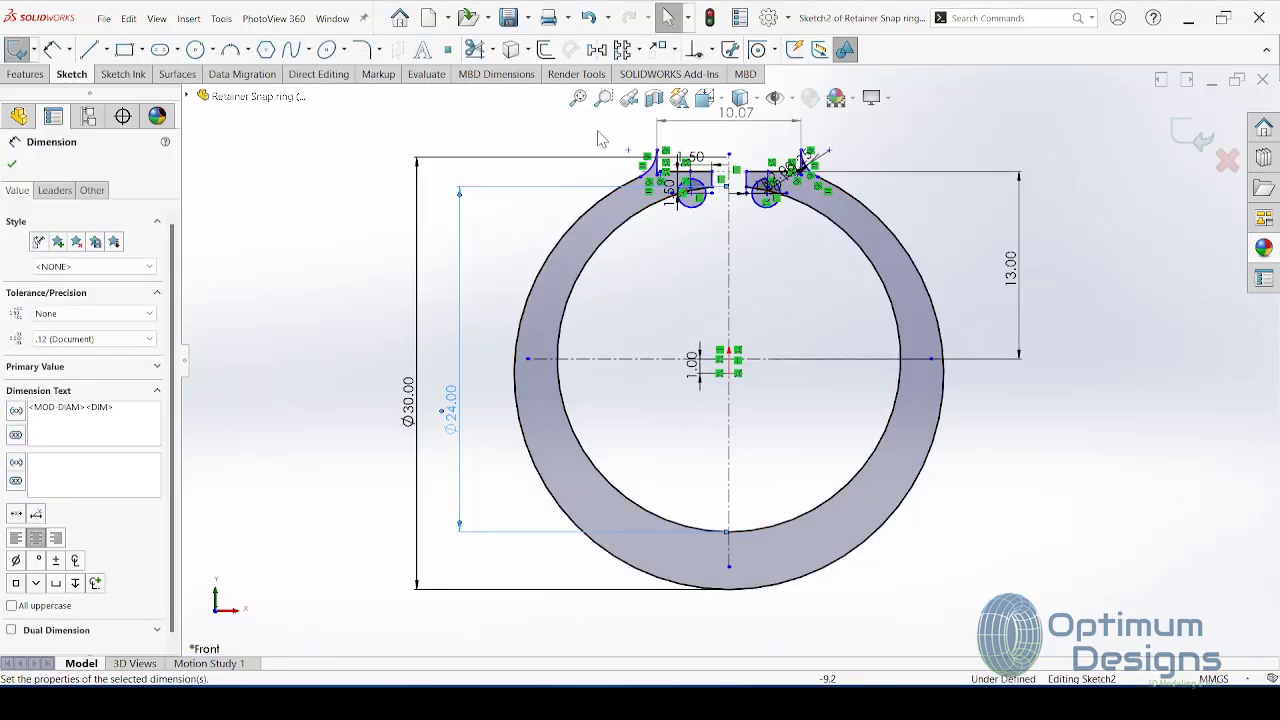
Step: Bring Full Dwg.png back to the front and reposition it to reread the ring detail
scroll(663, 130, "down", 4)
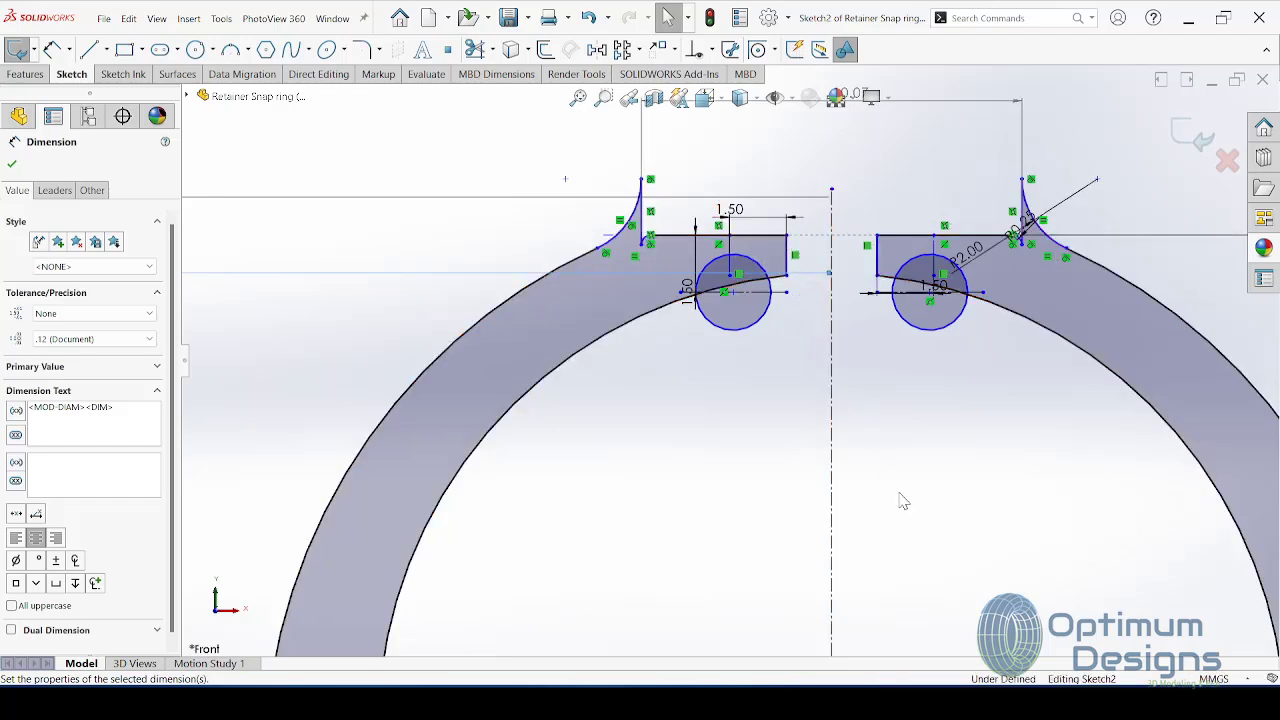
scroll(733, 365, "up", 1)
left_click(932, 620)
mouse_move(688, 414)
left_mouse_down()
mouse_move(698, 460)
mouse_move(684, 457)
left_mouse_up()
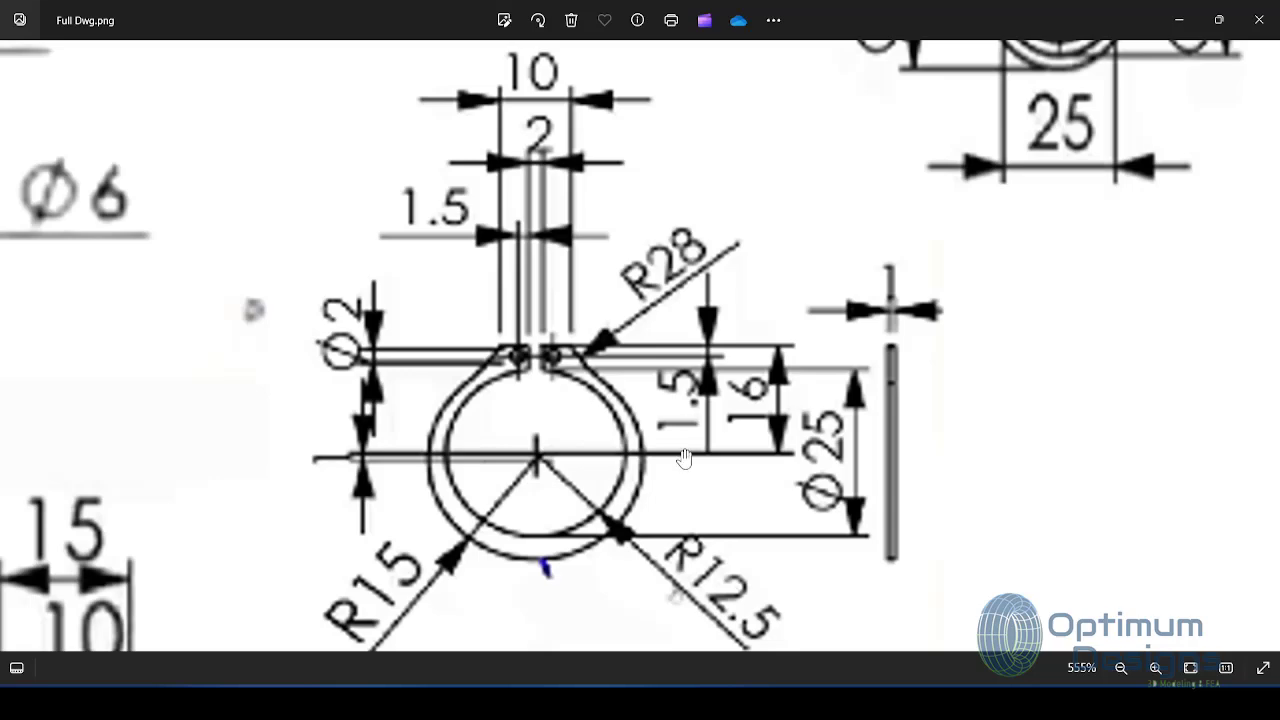
Step: Dimension the tab tops 16.00 mm above the ring centreline
left_click(1166, 16)
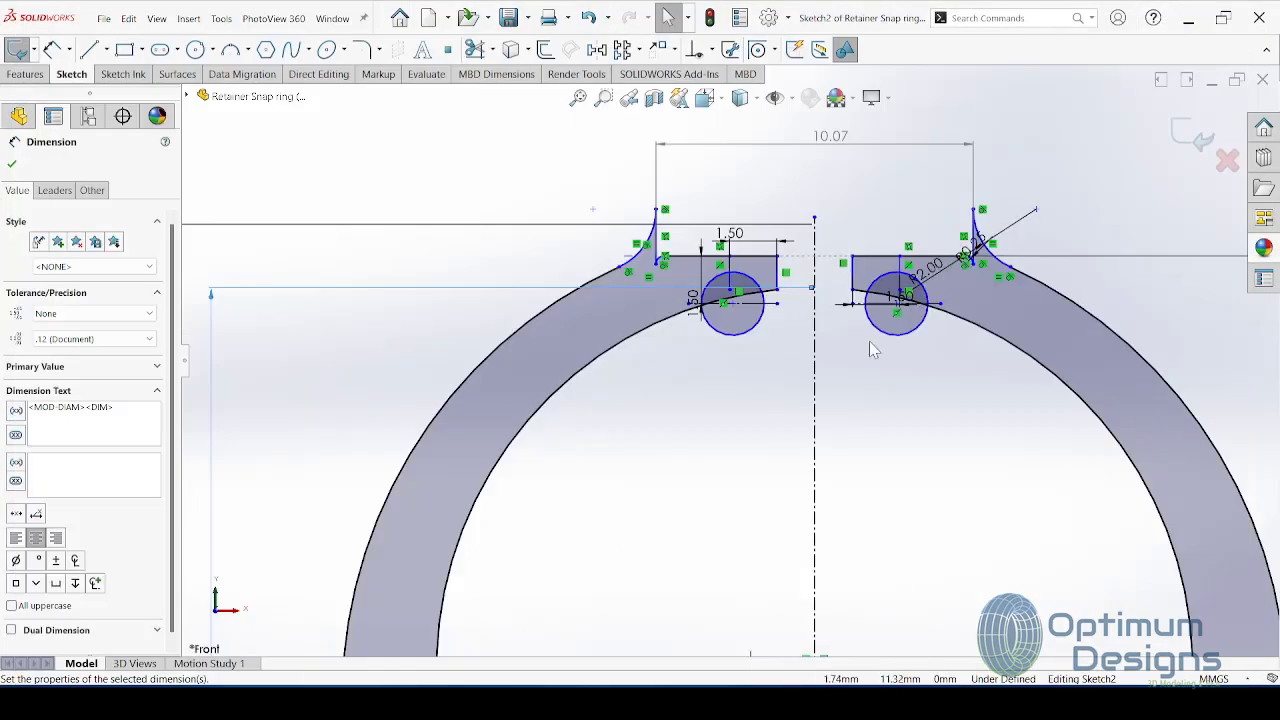
scroll(870, 350, "up", 5)
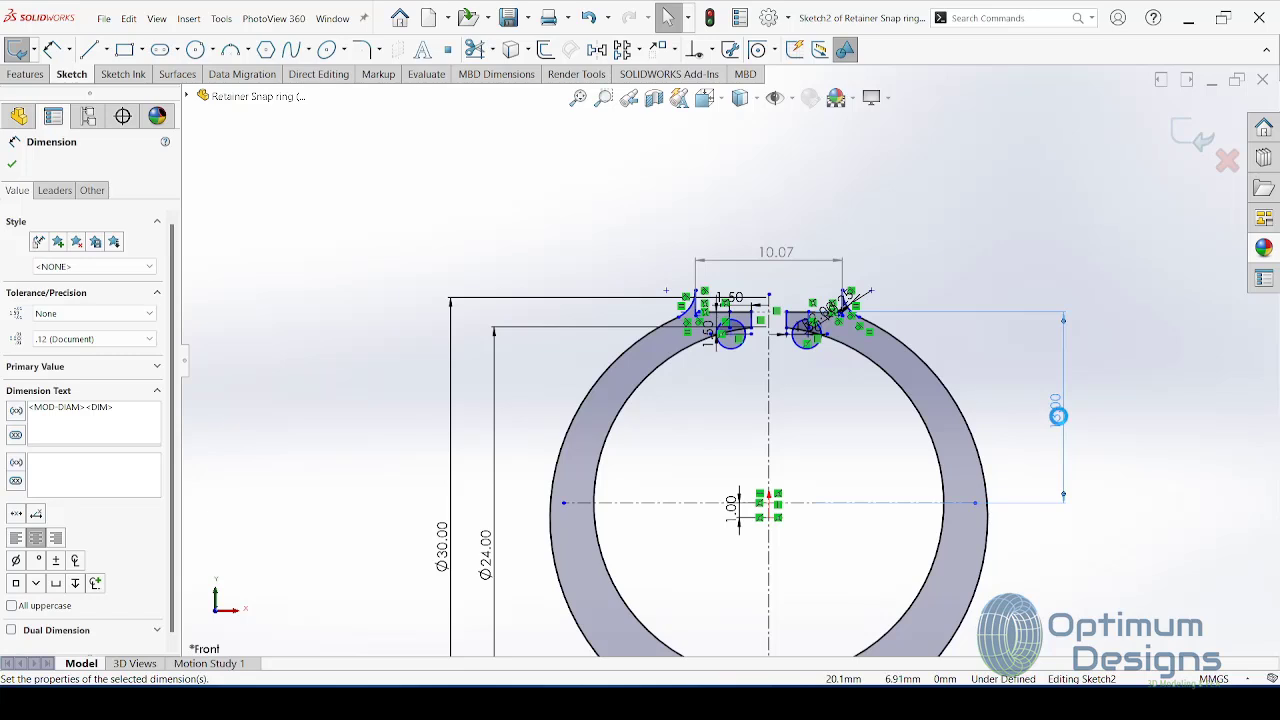
left_click(1058, 416)
type("16")
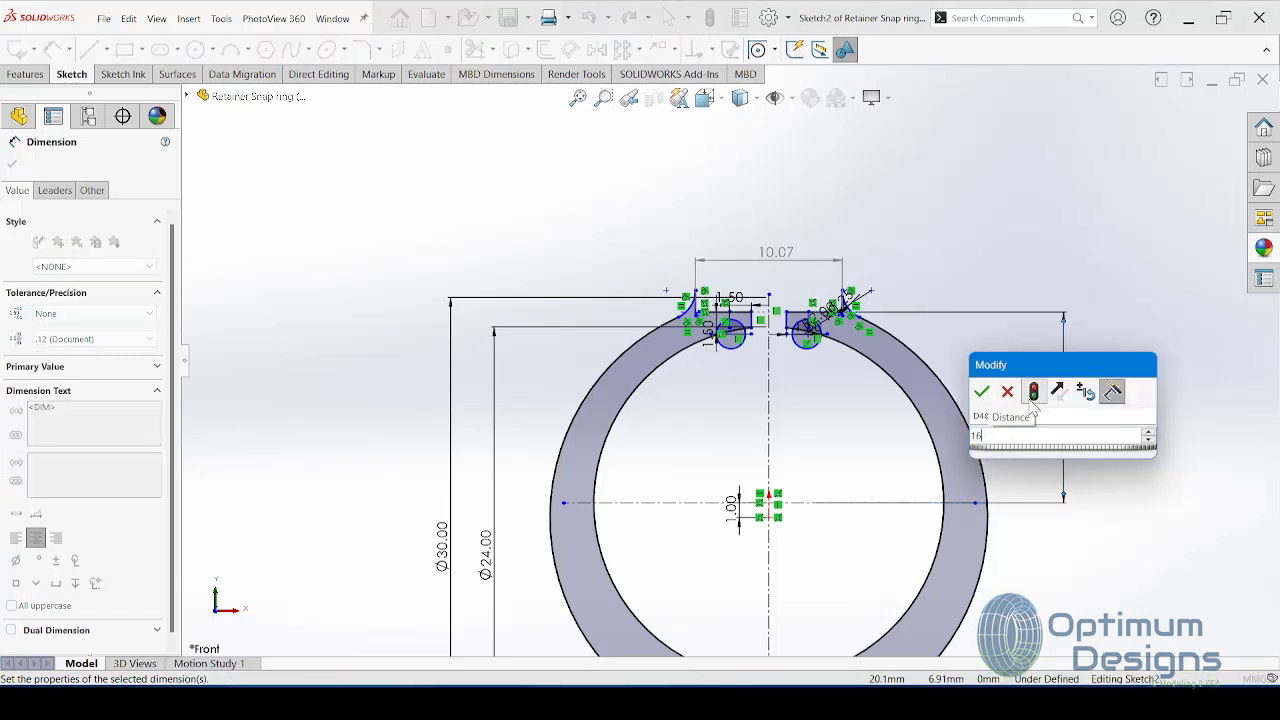
left_click(981, 392)
scroll(838, 345, "down", 2)
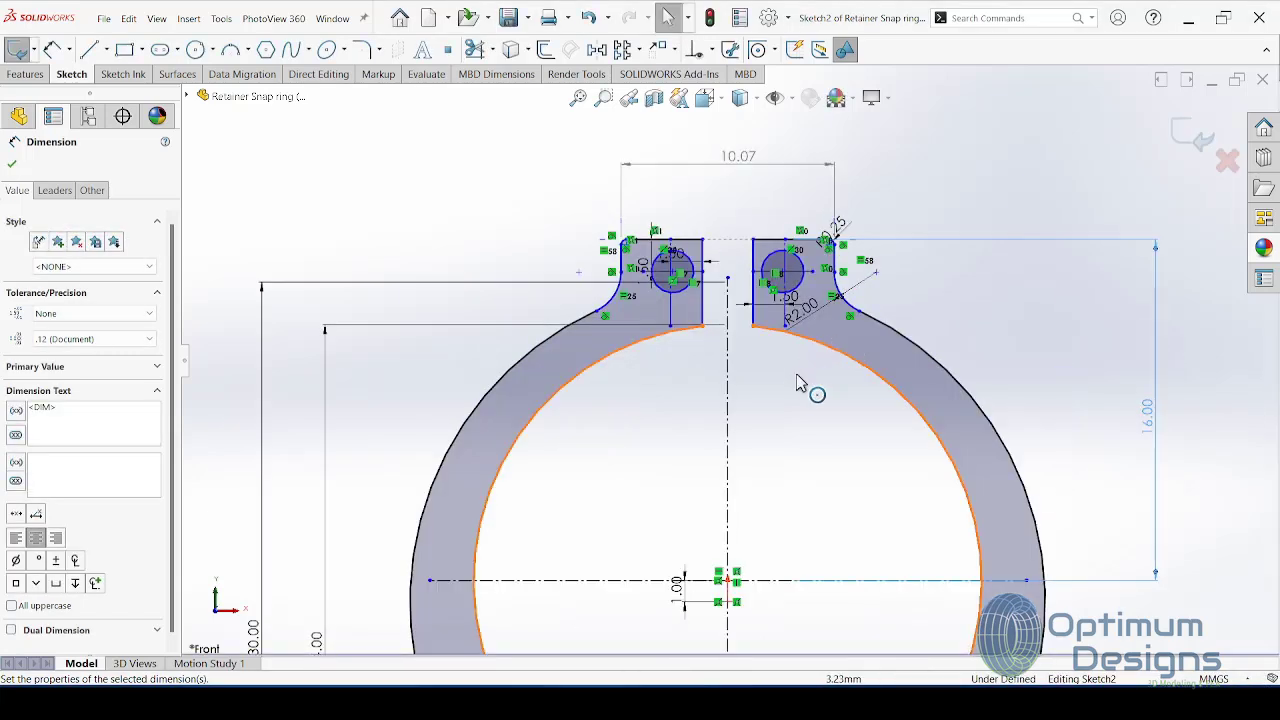
middle_click_drag(780, 366, 700, 323, "ctrl")
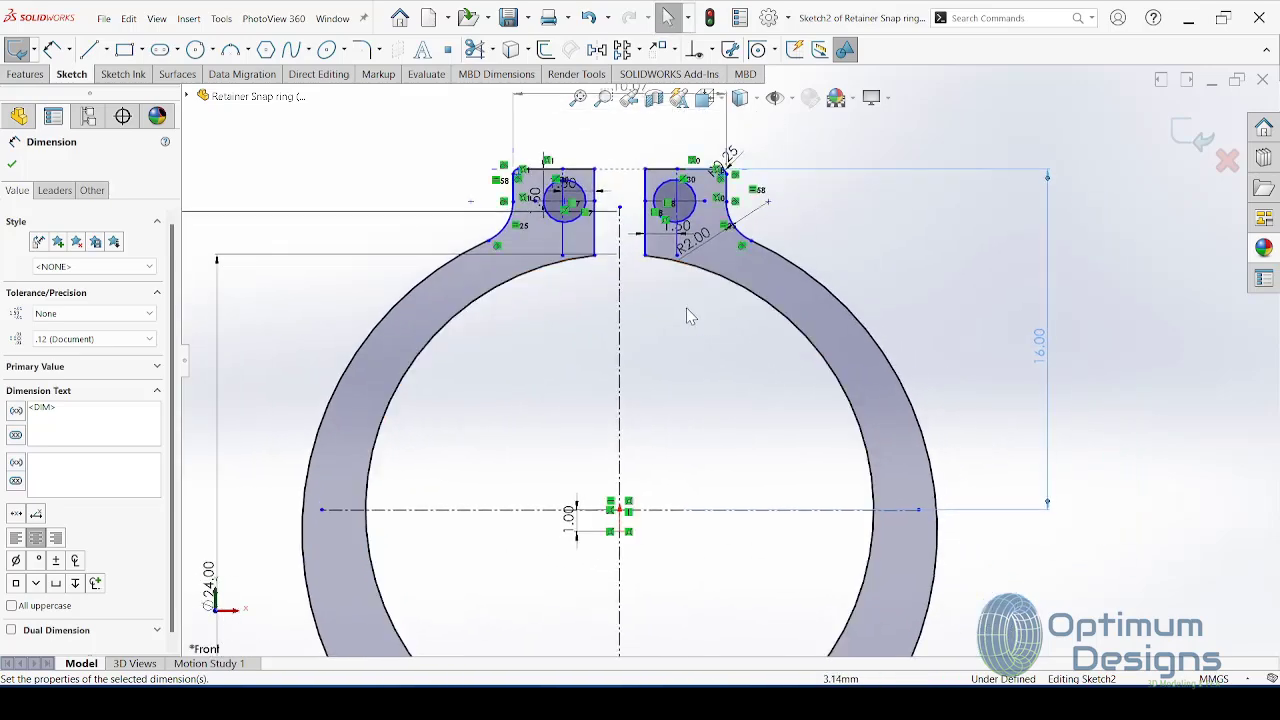
scroll(723, 360, "up", 2)
Step: Compare the sketch against the reference drawing and return to the sketch
key("alt+Tab")
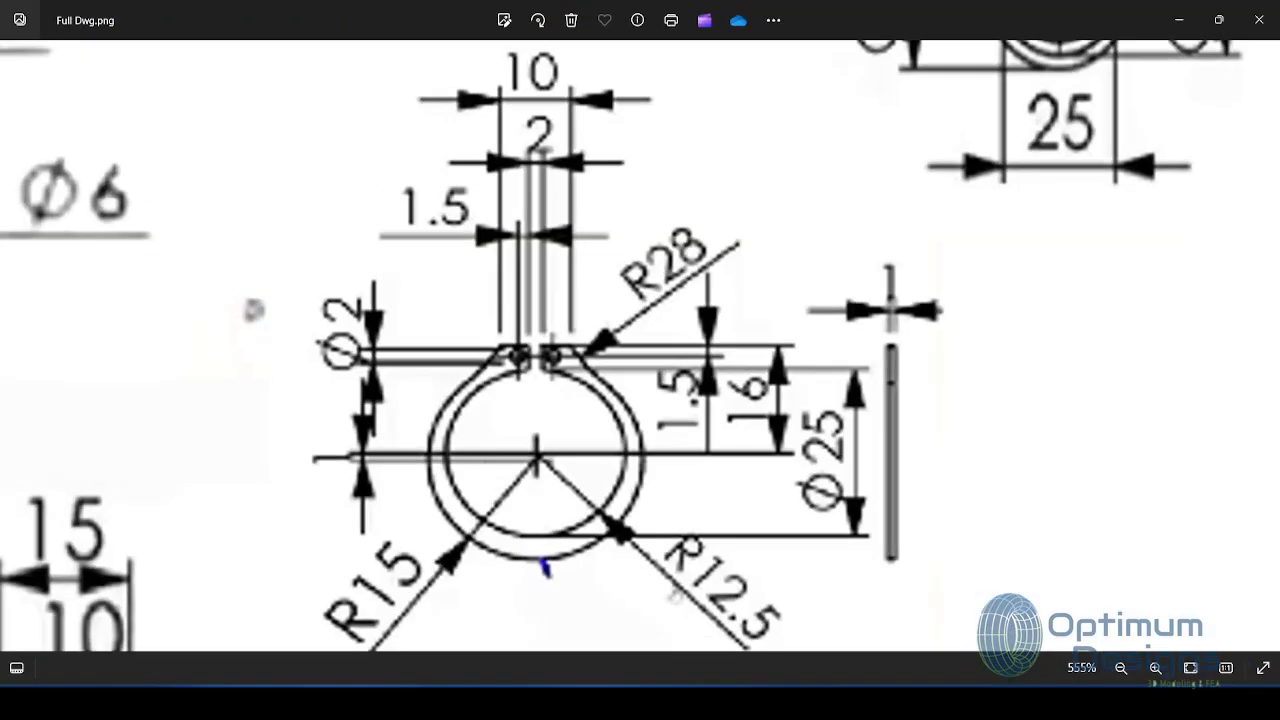
key("alt+Tab")
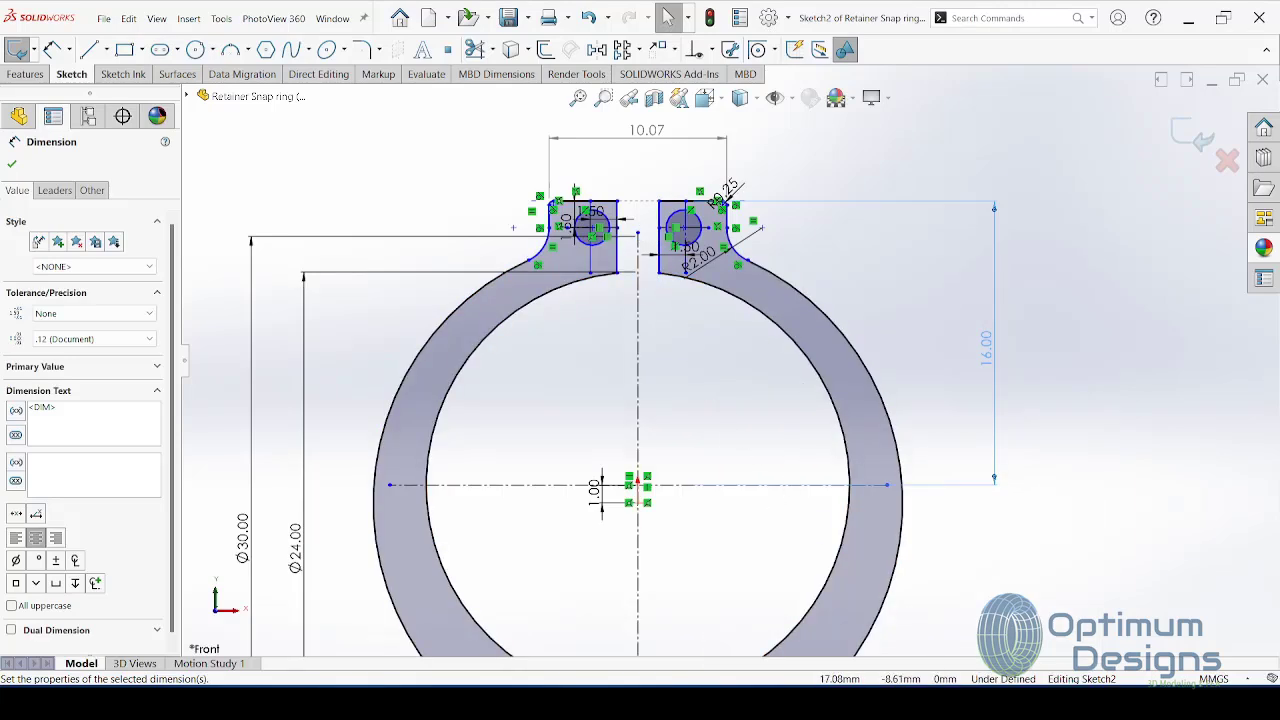
key("alt+Tab")
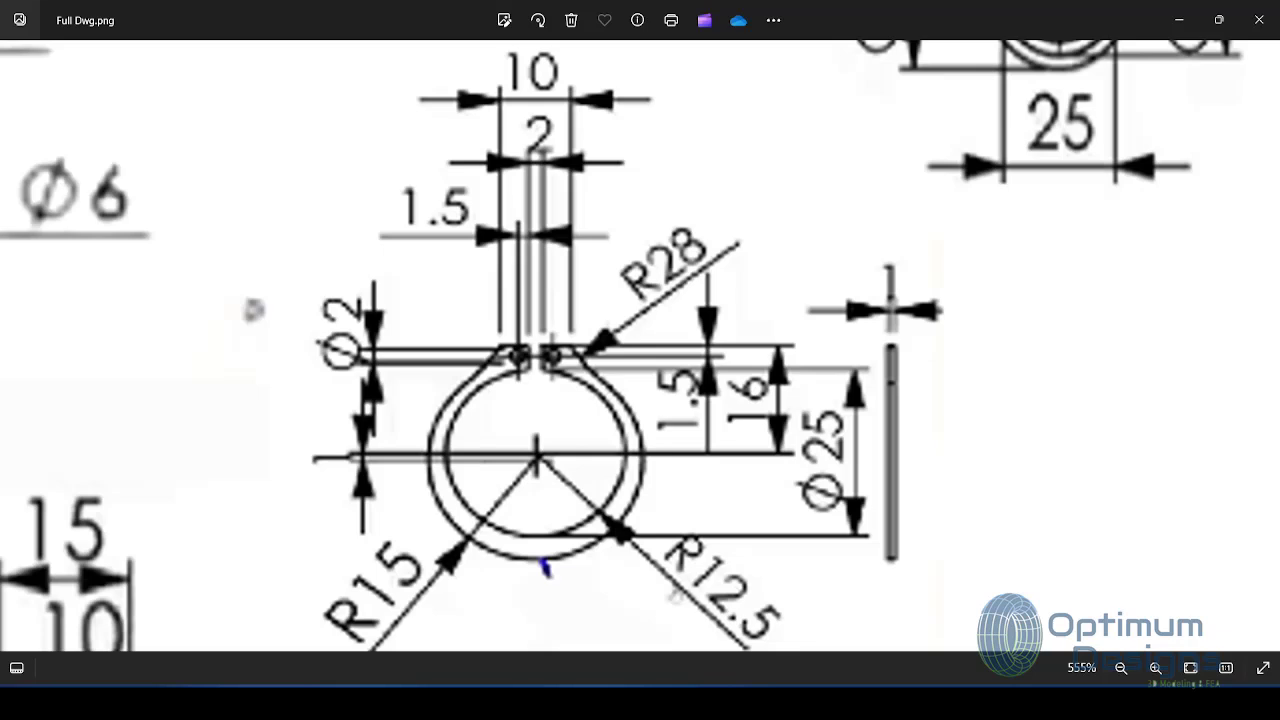
key("alt+Tab")
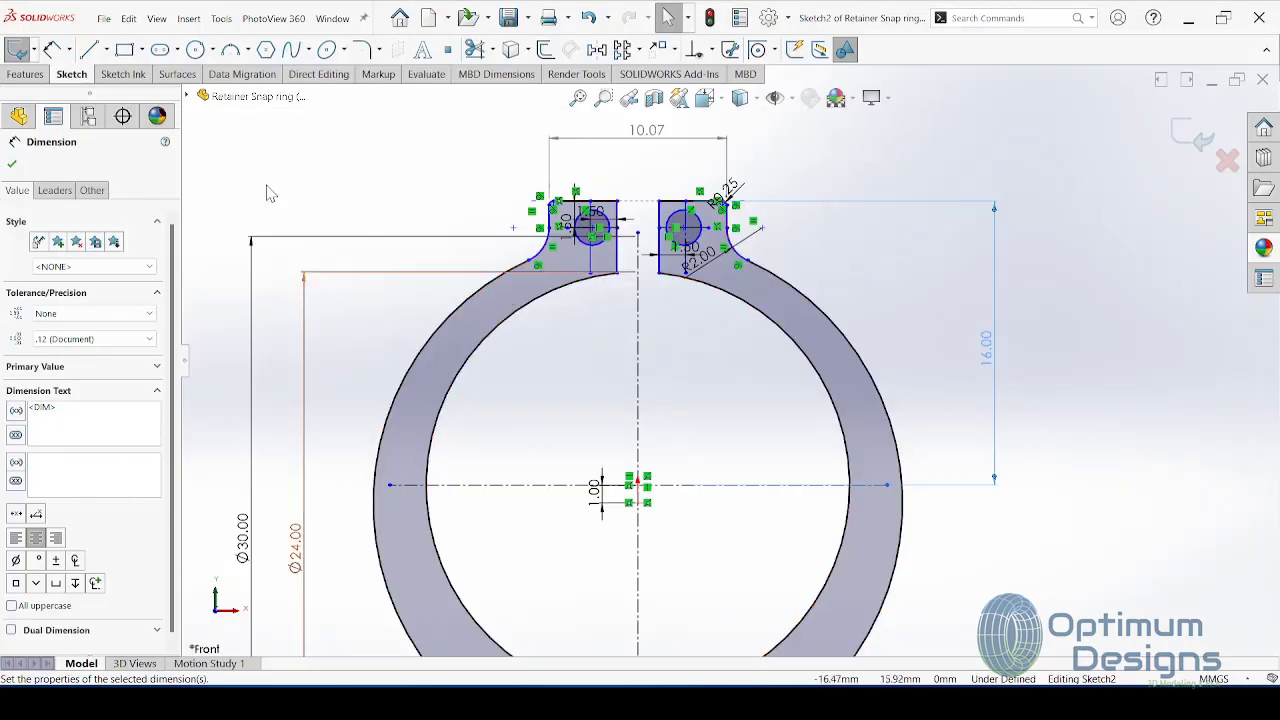
scroll(730, 360, "up", 2)
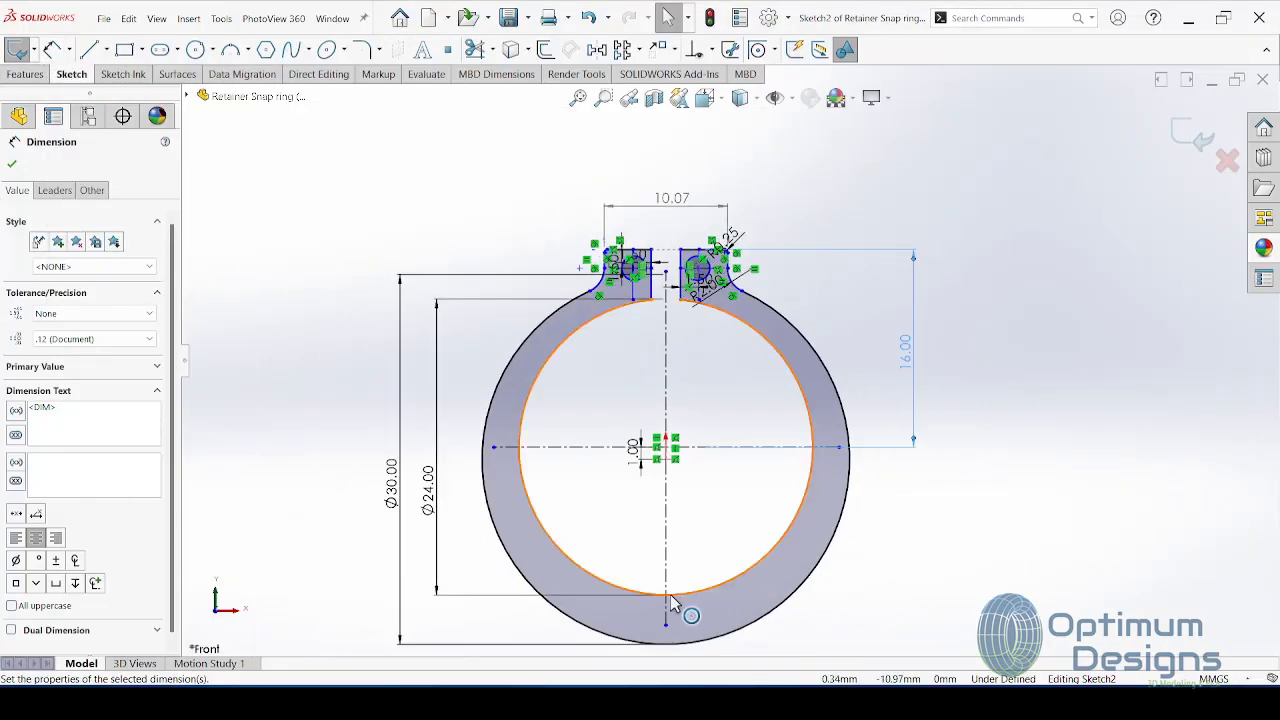
Step: Add a vertical dimension from the inner circle's bottom to the tab top, keeping 23.94 after 25 fails
left_click(54, 51)
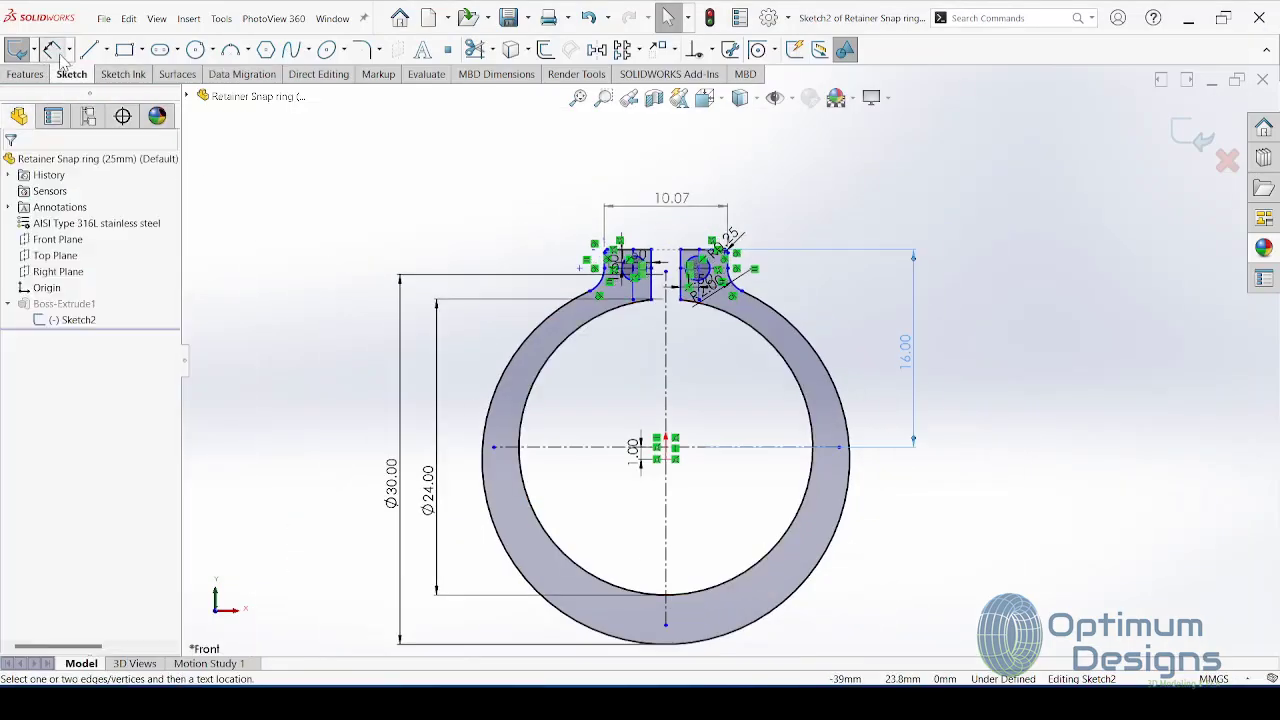
left_click(667, 598)
left_click(681, 301)
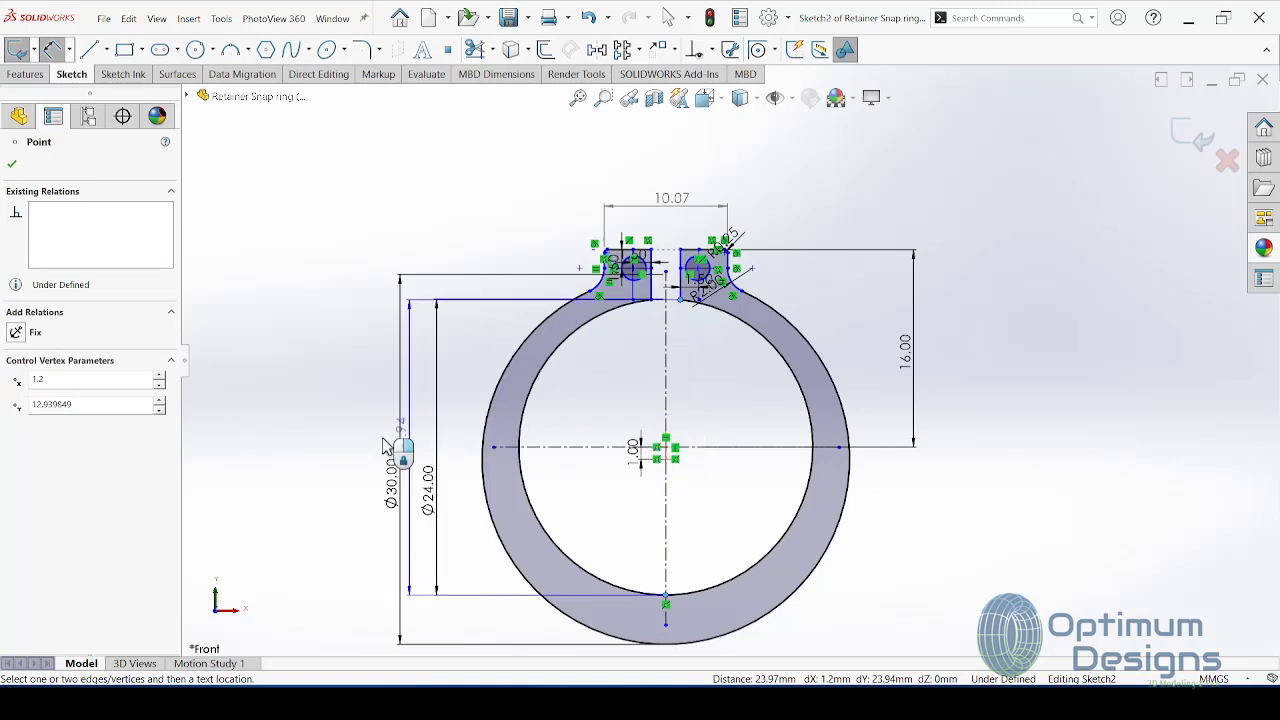
left_click(459, 453)
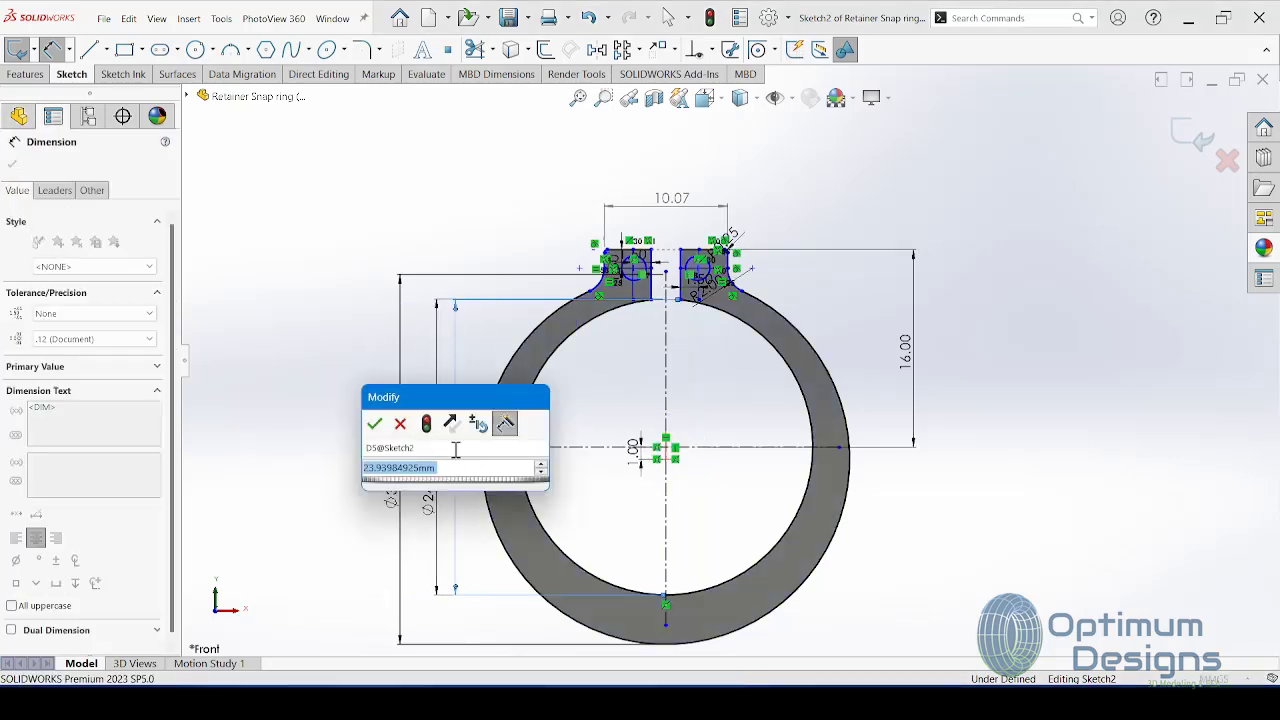
type("25")
left_click(425, 424)
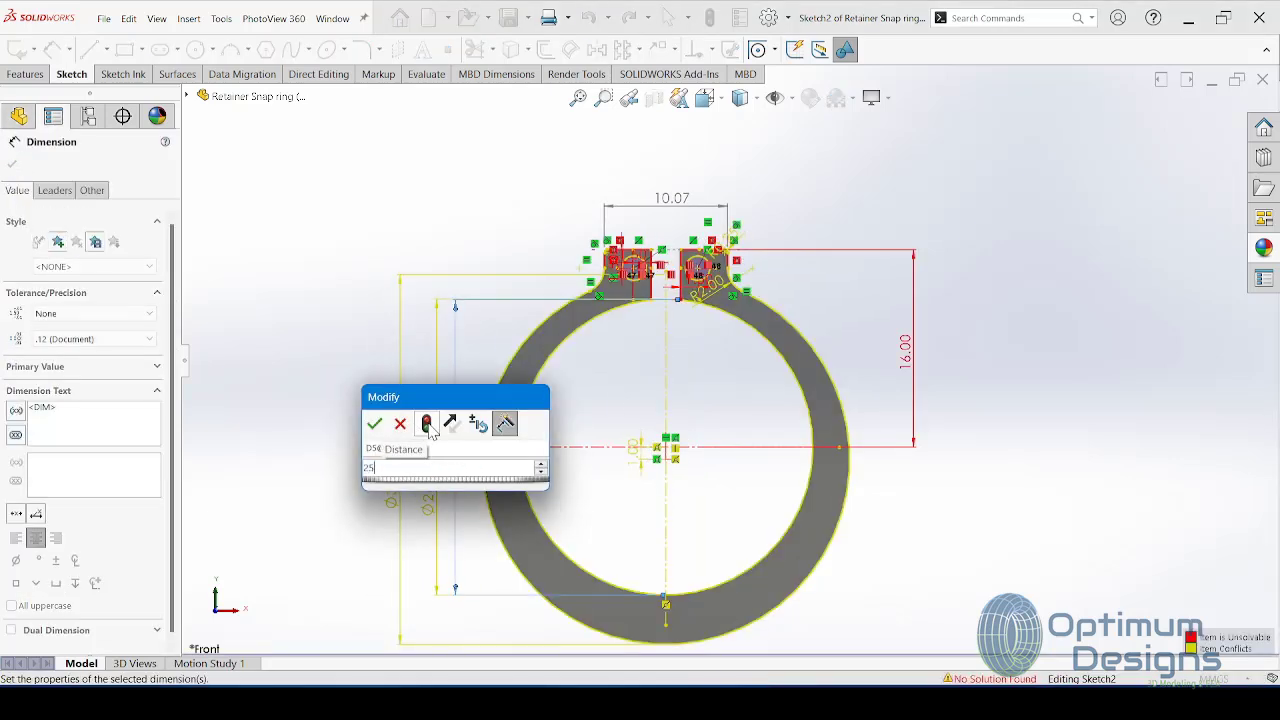
left_click(400, 424)
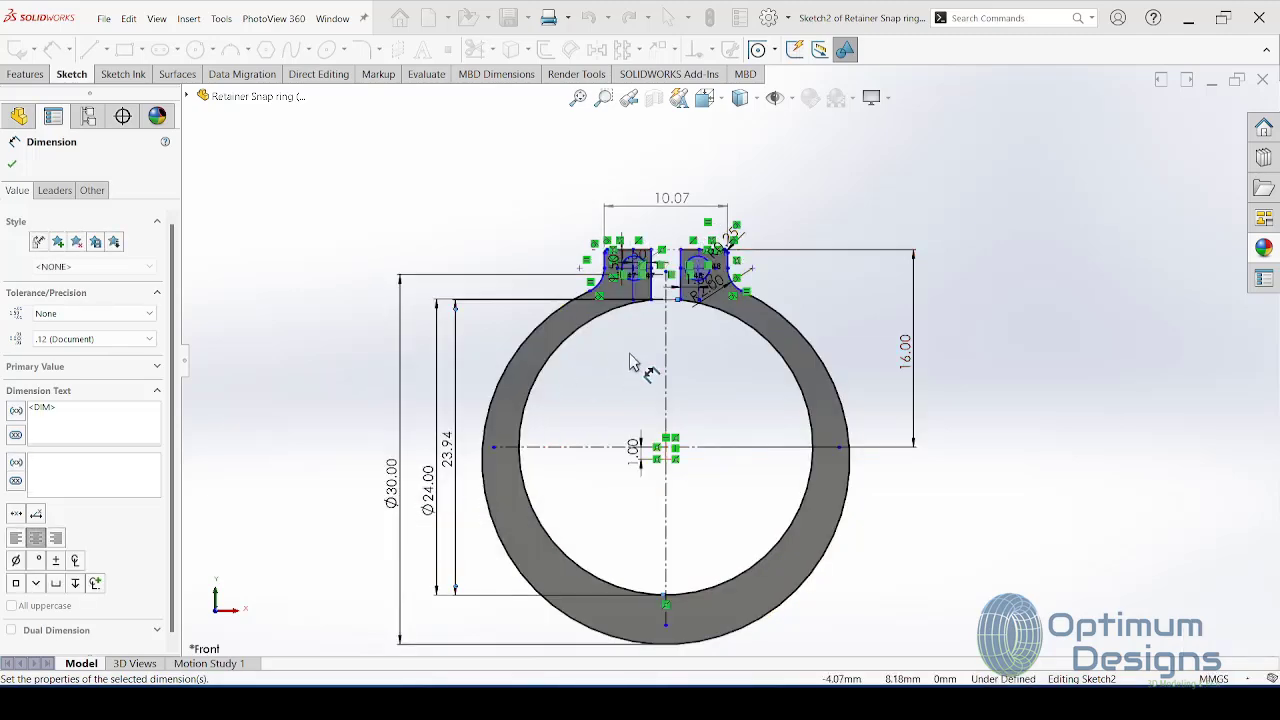
scroll(680, 315, "down", 3)
scroll(681, 329, "down", 2)
scroll(681, 329, "up", 1)
Step: Dimension the left tab hole 1.50 mm from the tab's inner edge
scroll(623, 403, "down", 1)
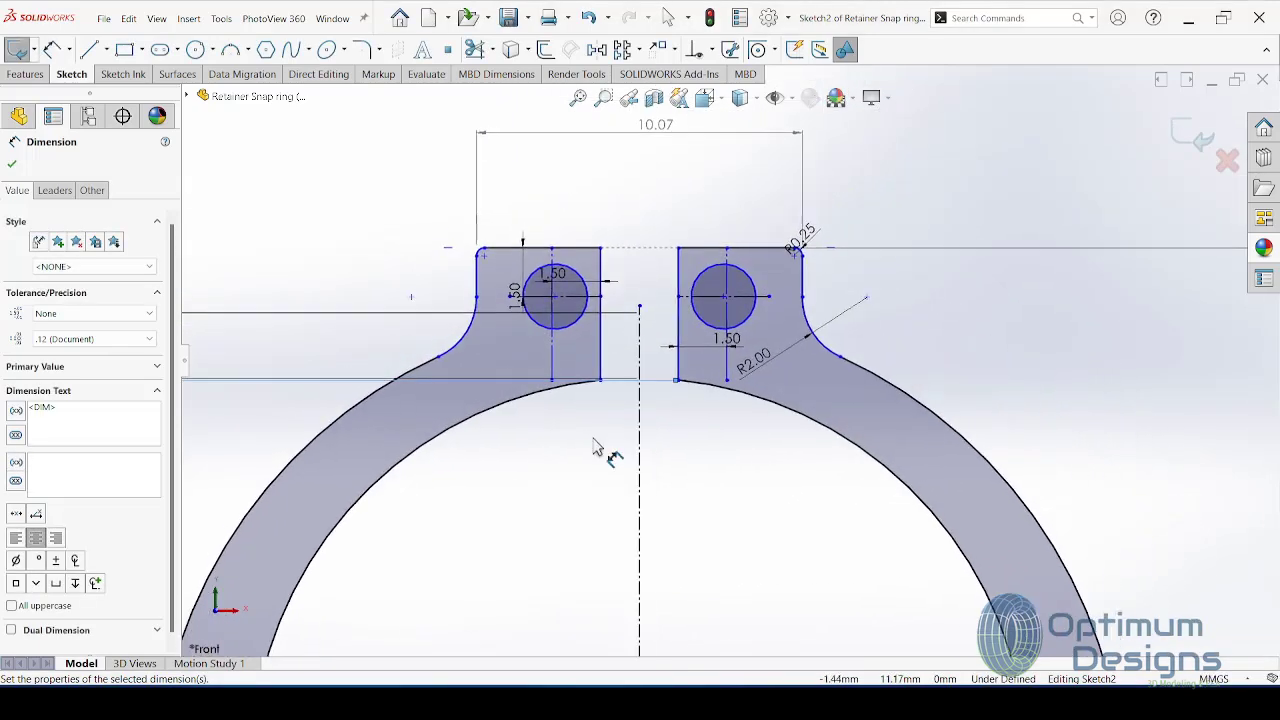
scroll(600, 449, "up", 1)
scroll(666, 320, "down", 2)
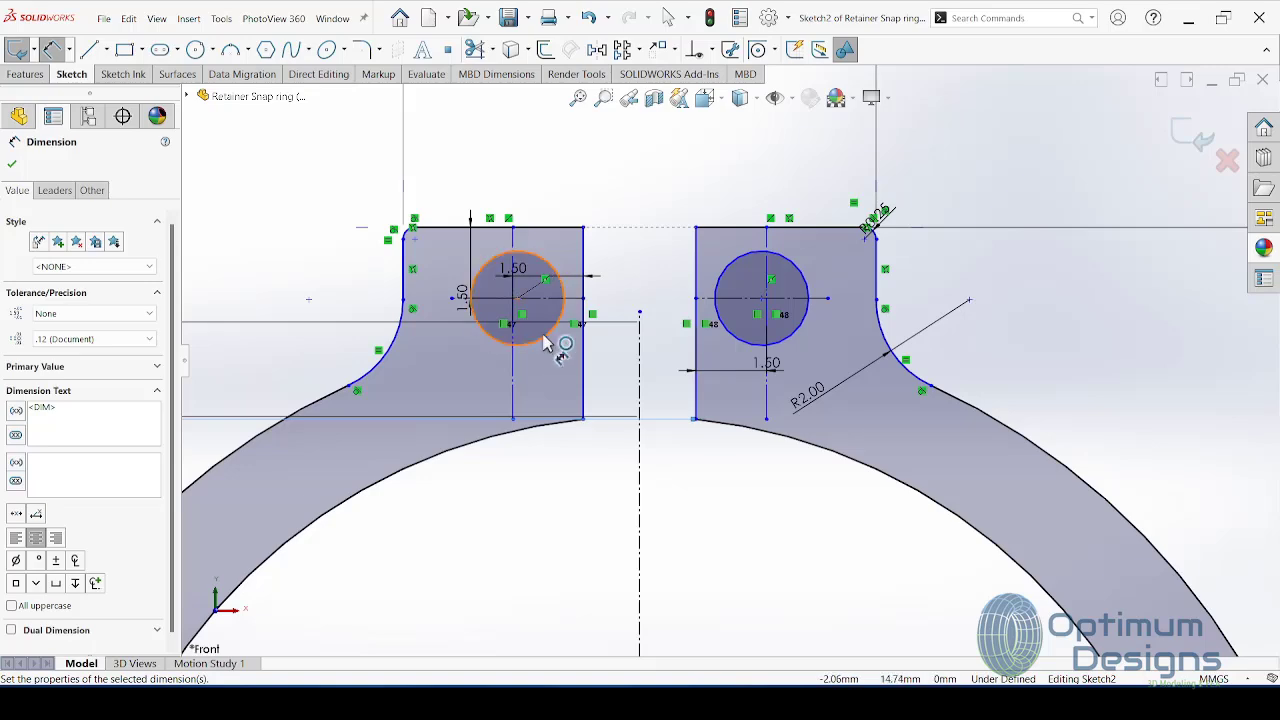
left_click(897, 610)
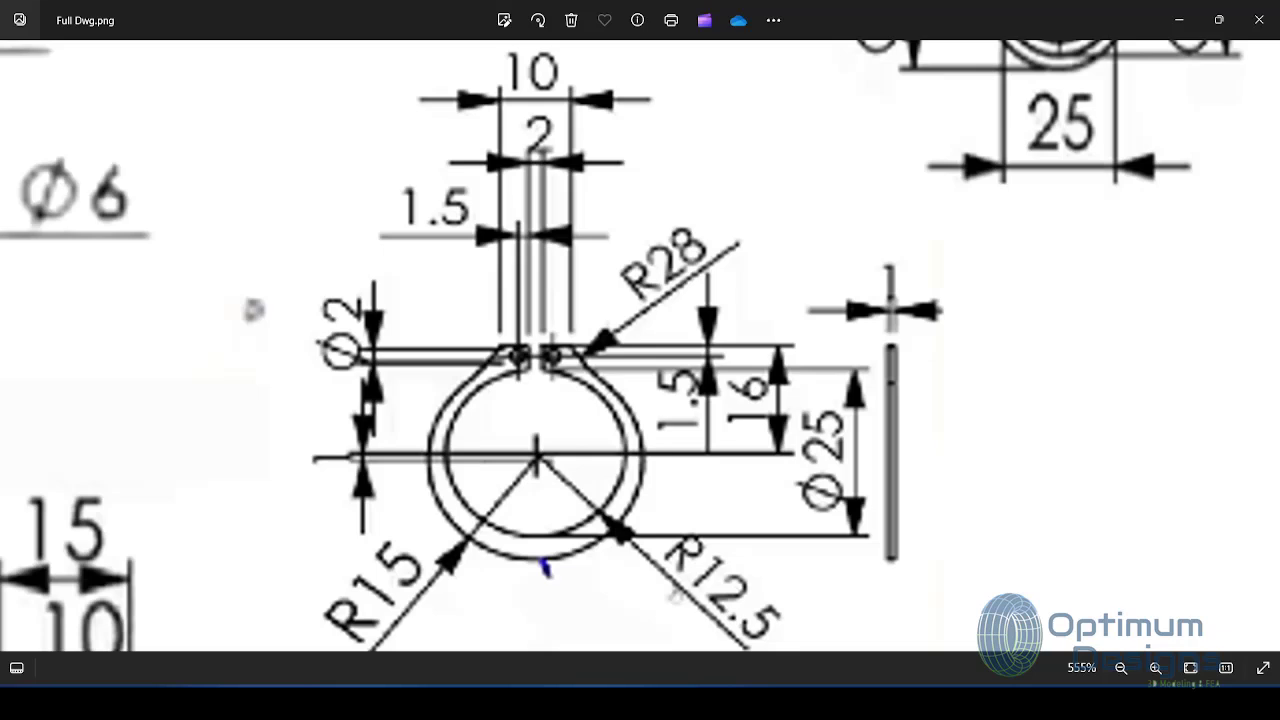
key("alt+Tab")
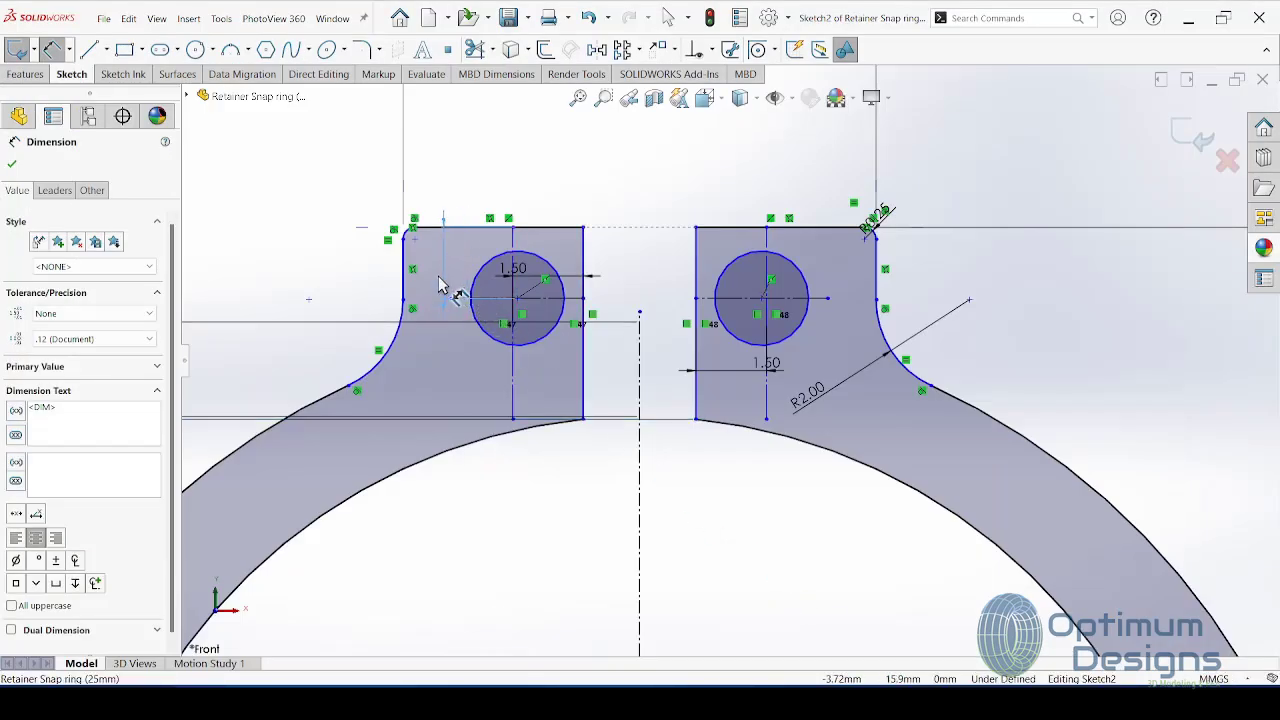
left_click(518, 284)
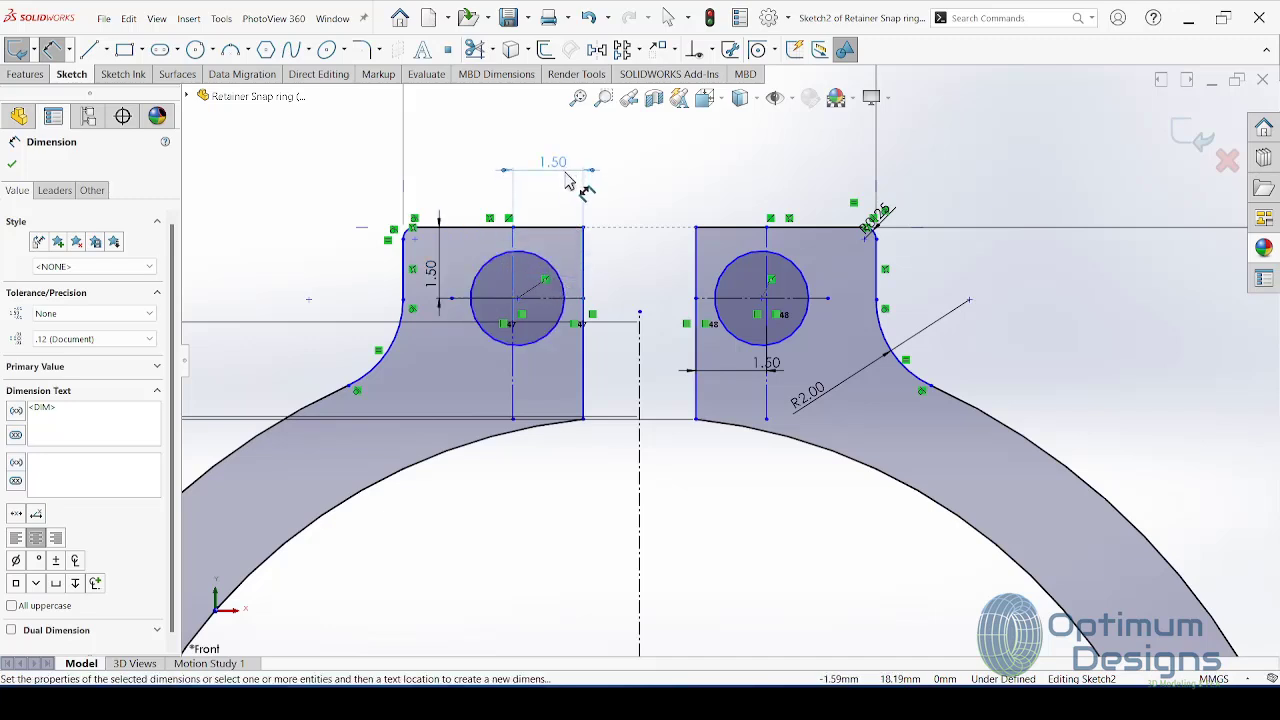
left_click(900, 575)
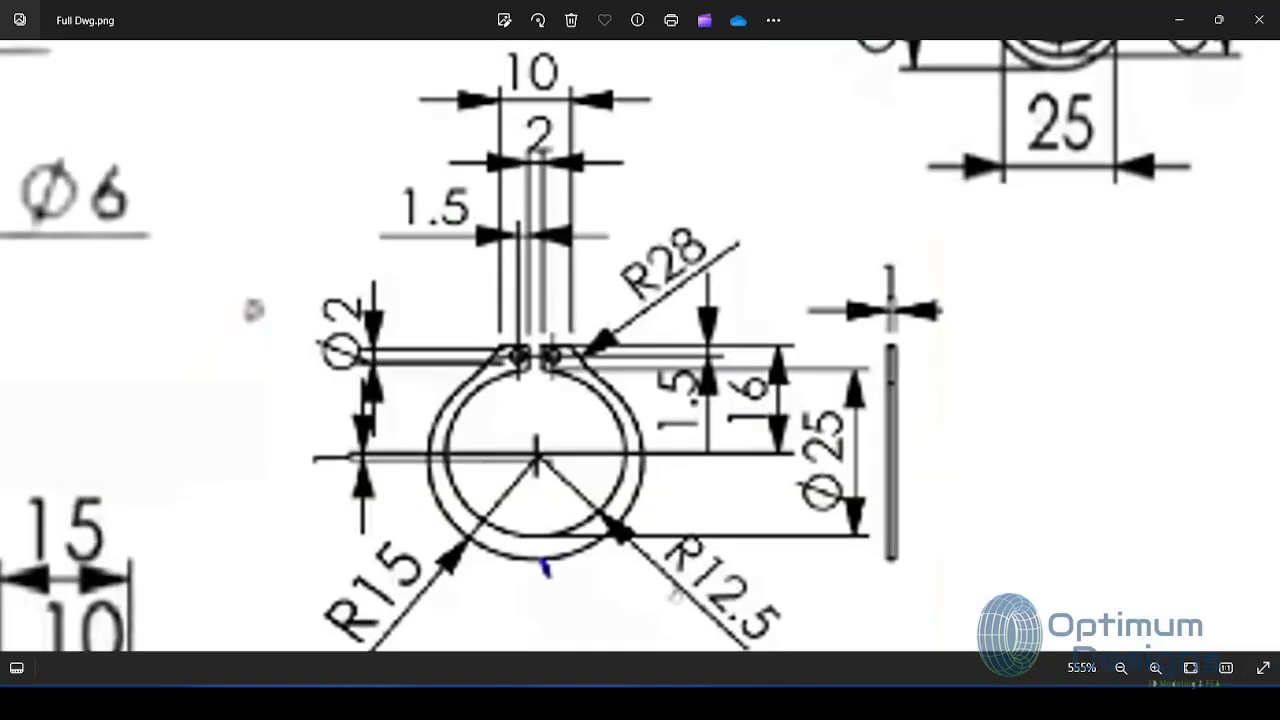
key("alt+Tab")
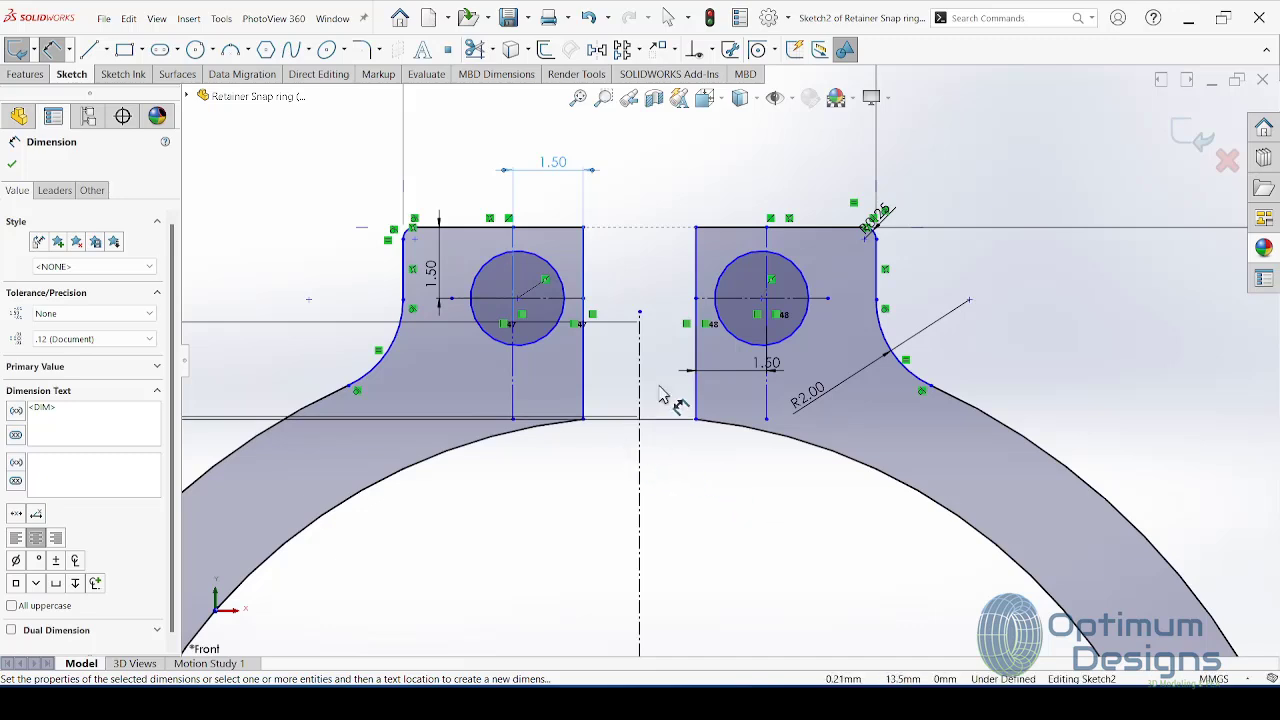
key("Escape")
Step: Move the right hole's 1.50 dimension above the right tab
left_click(766, 320)
left_click(718, 180)
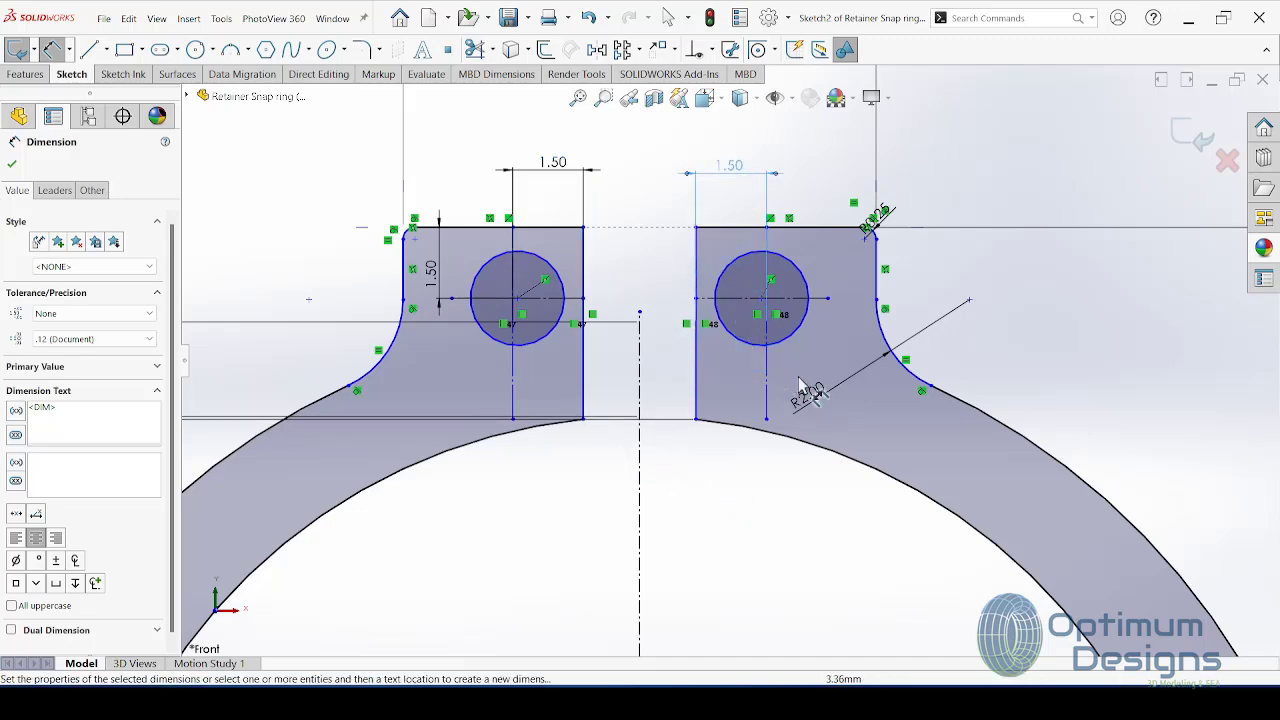
scroll(571, 408, "up", 2)
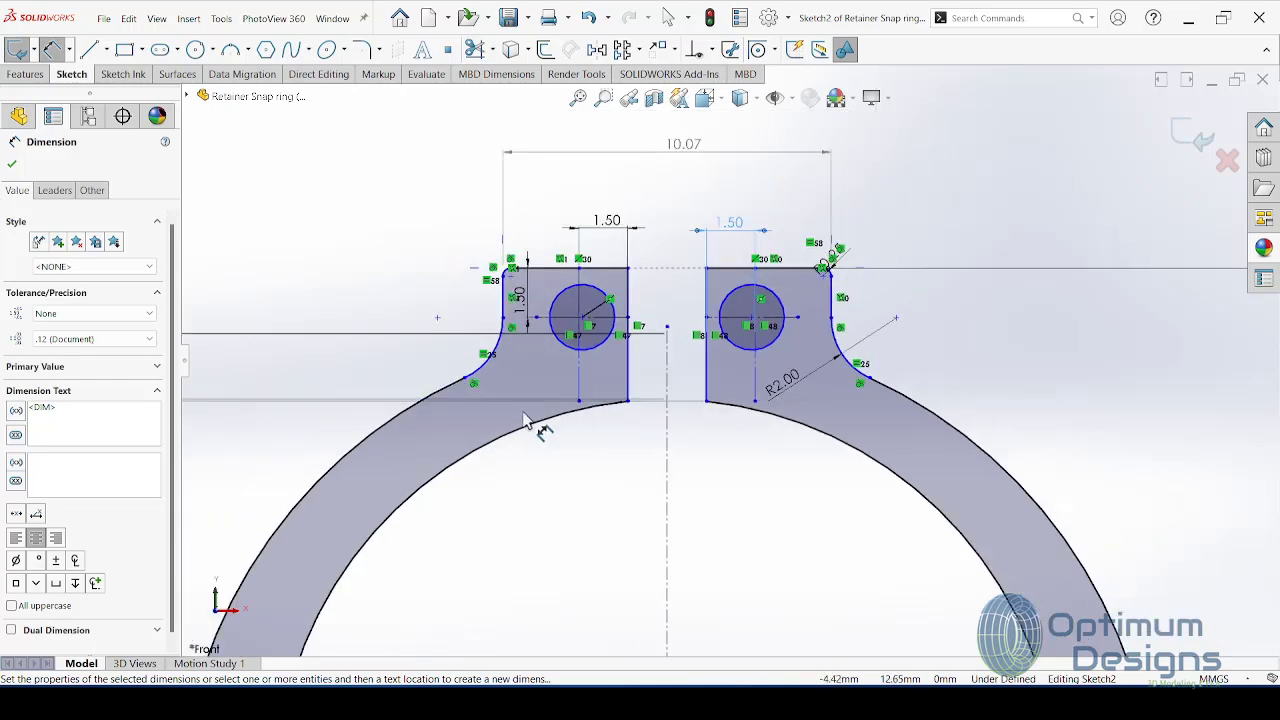
scroll(528, 428, "up", 2)
scroll(728, 361, "up", 2)
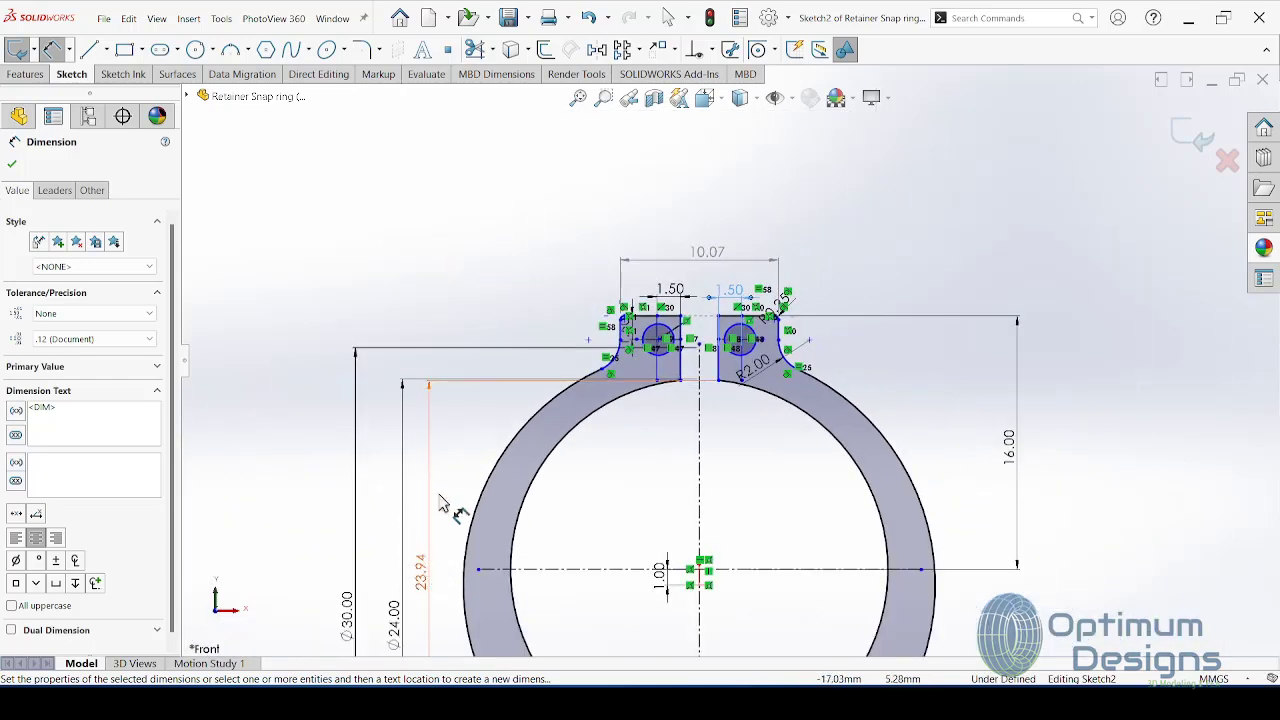
Step: Exit Sketch2 to rebuild the resized Ø30/Ø24 blue snap ring
left_click(1198, 141)
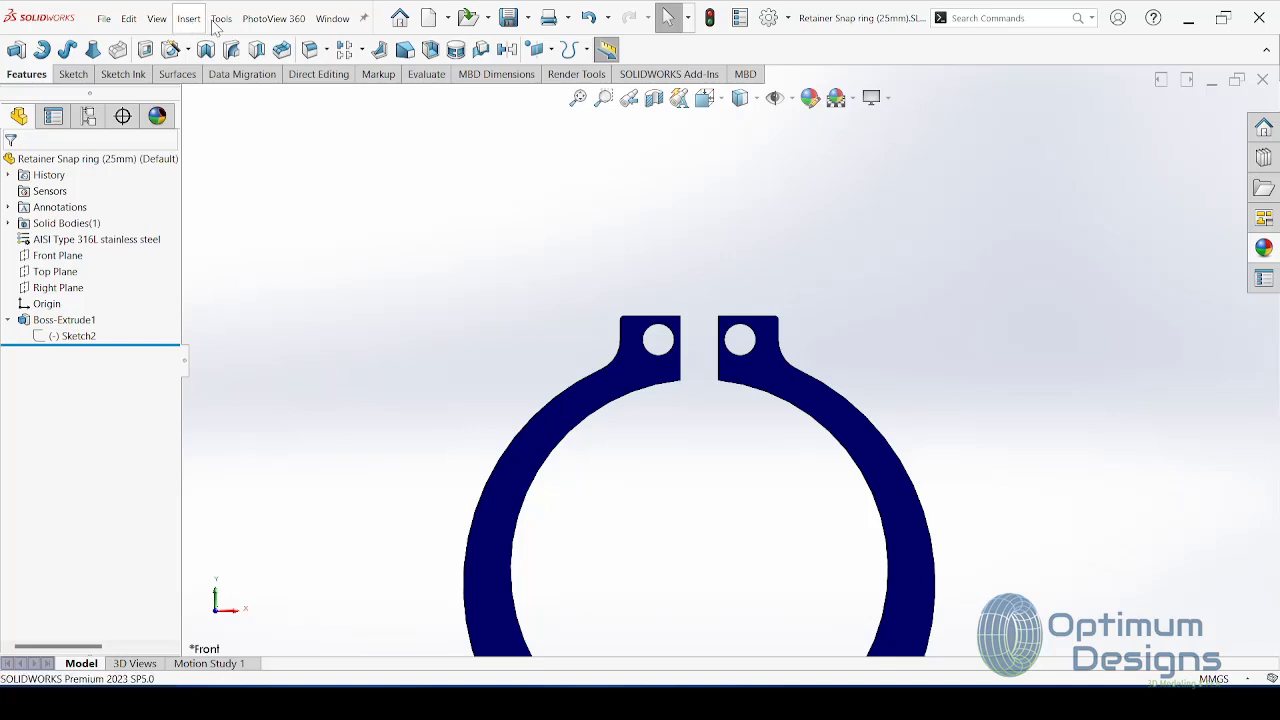
key("ctrl+z")
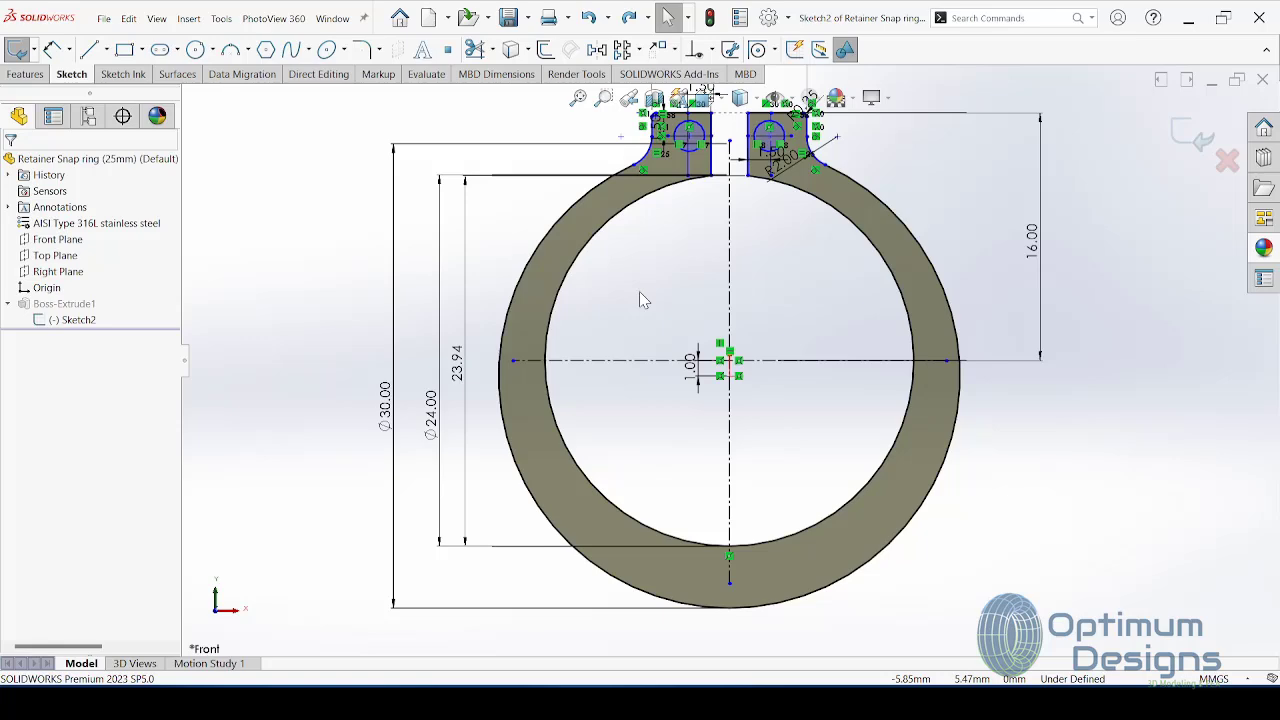
left_click(1230, 160)
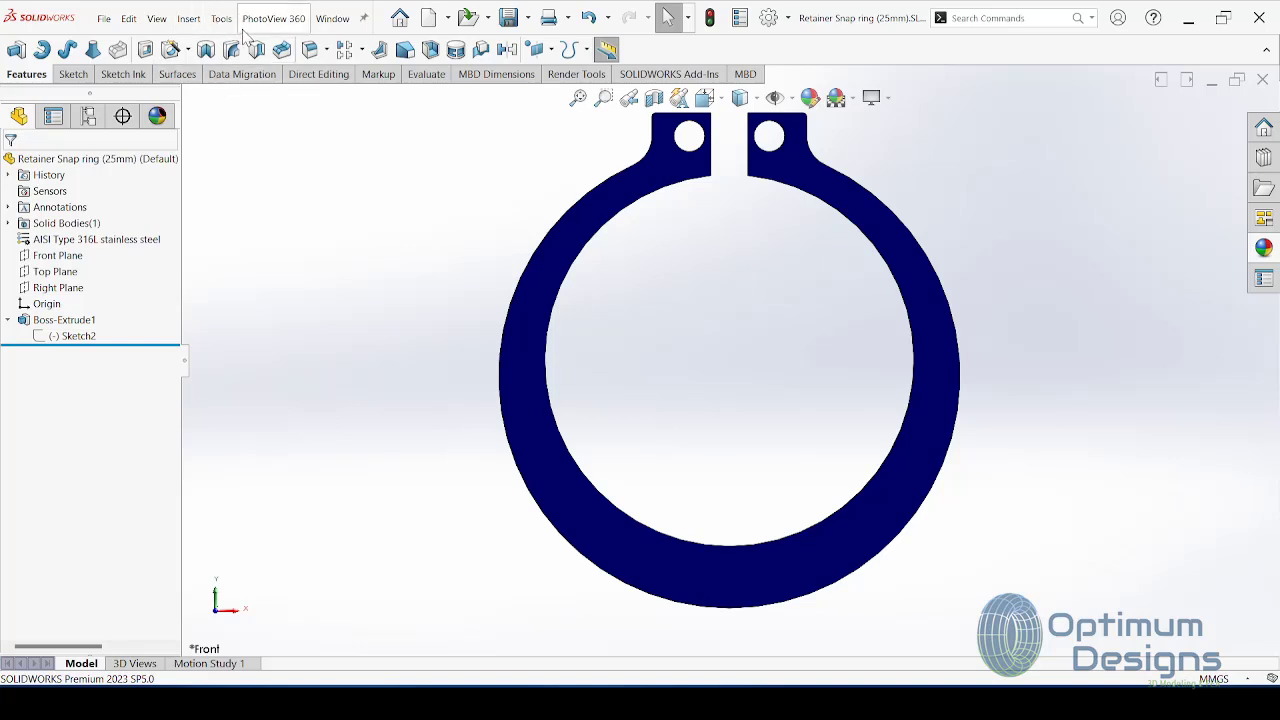
Step: Save the part as 'Retainer Snap ring (30mm).SLDPRT'
left_click(528, 18)
left_click(540, 57)
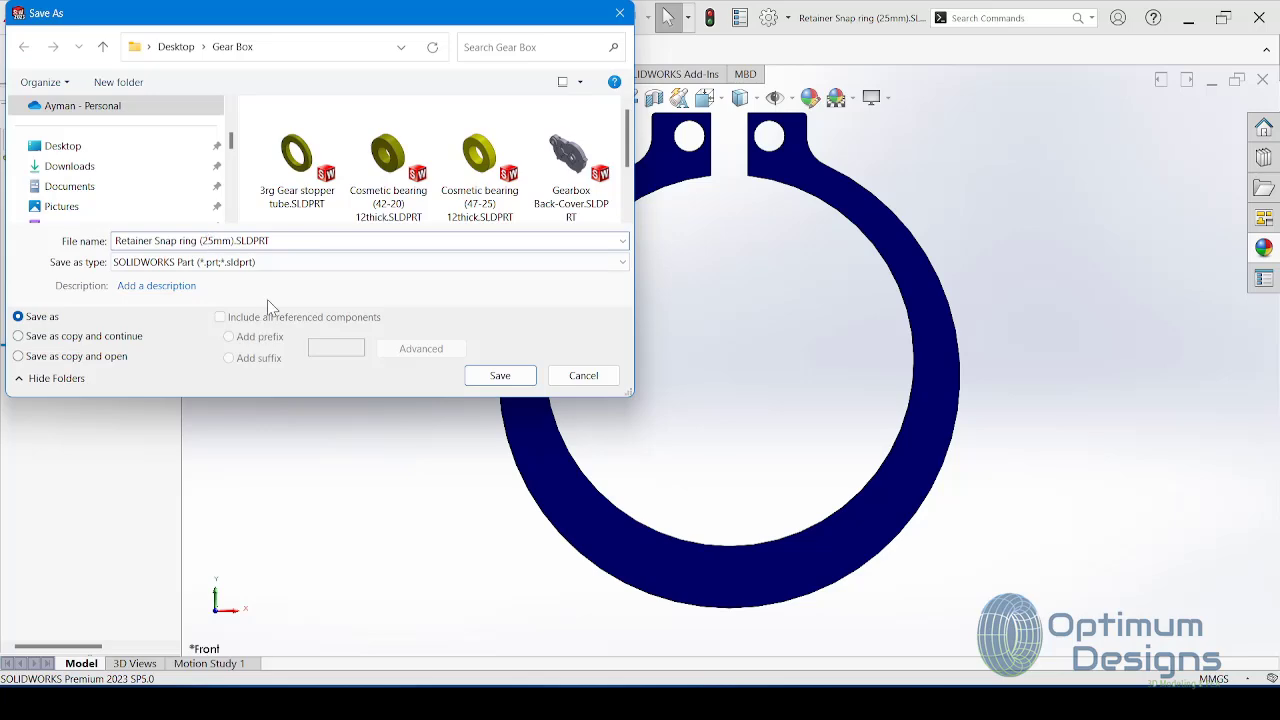
key("Return")
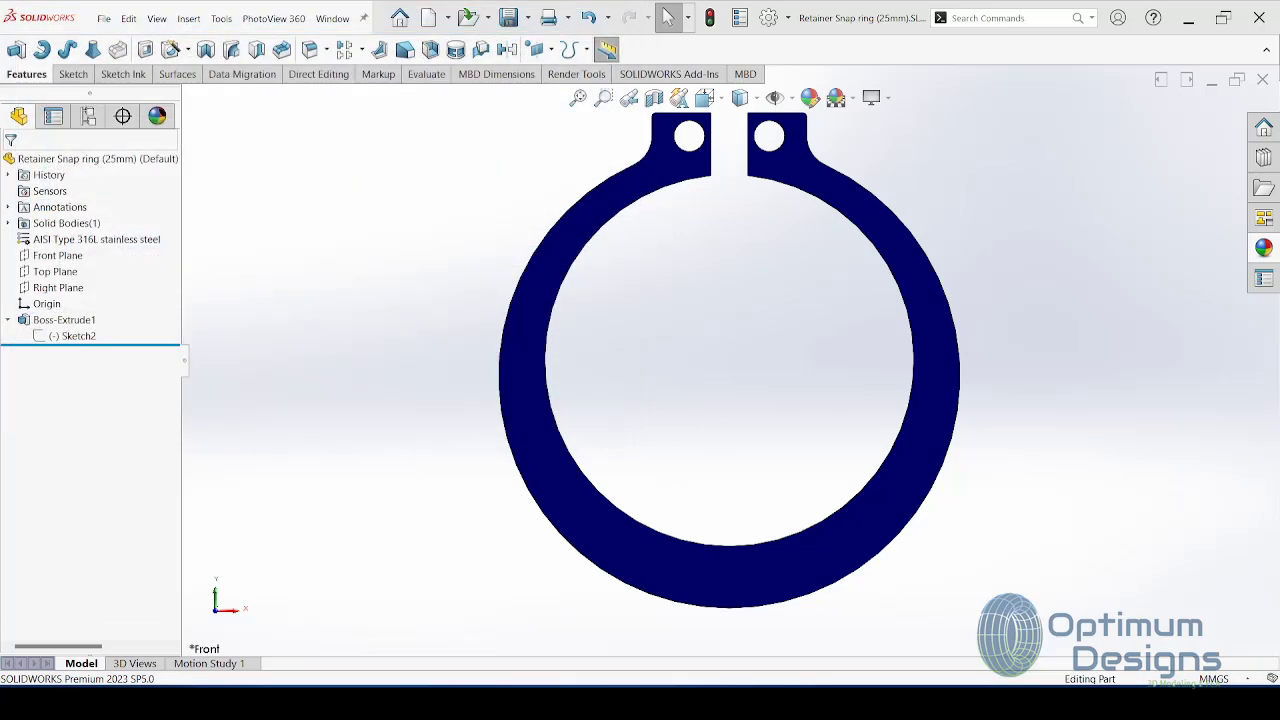
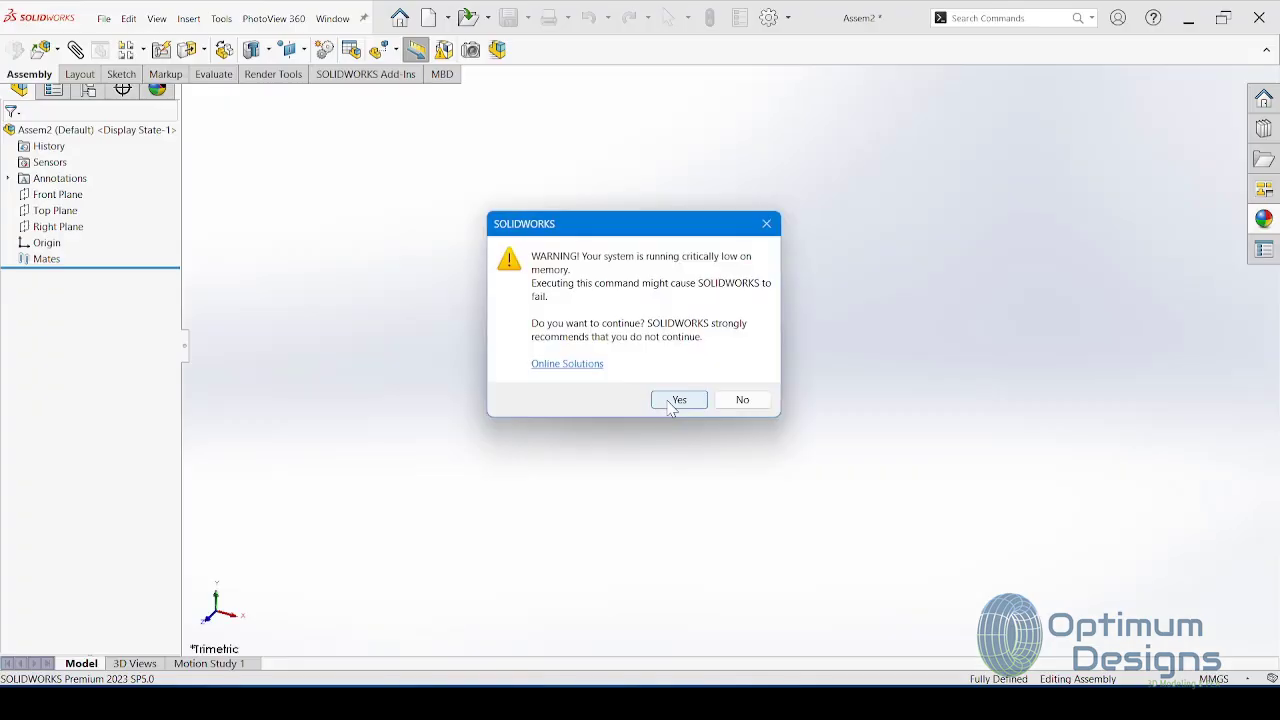
Step: Dismiss the low-memory warning and insert Gearbox Front-Cover fixed at the assembly origin
left_click(670, 402)
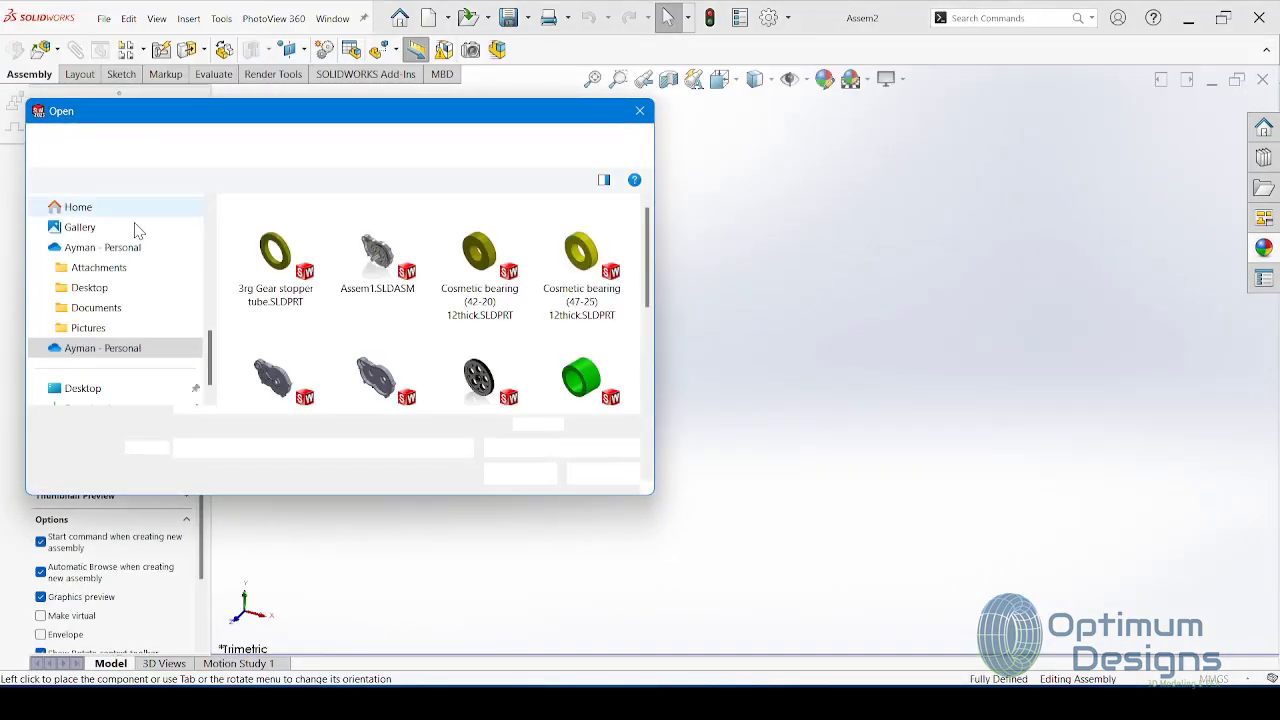
scroll(440, 330, "down", 5)
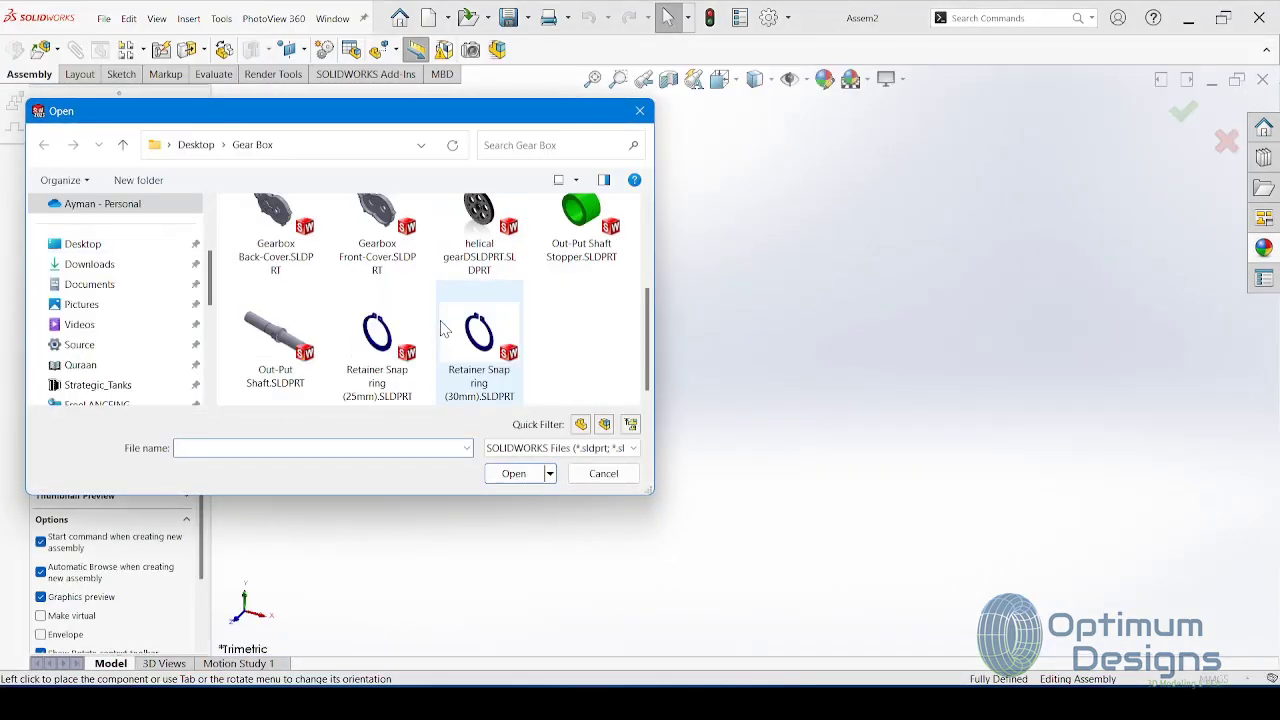
left_click(381, 243)
left_click(530, 476)
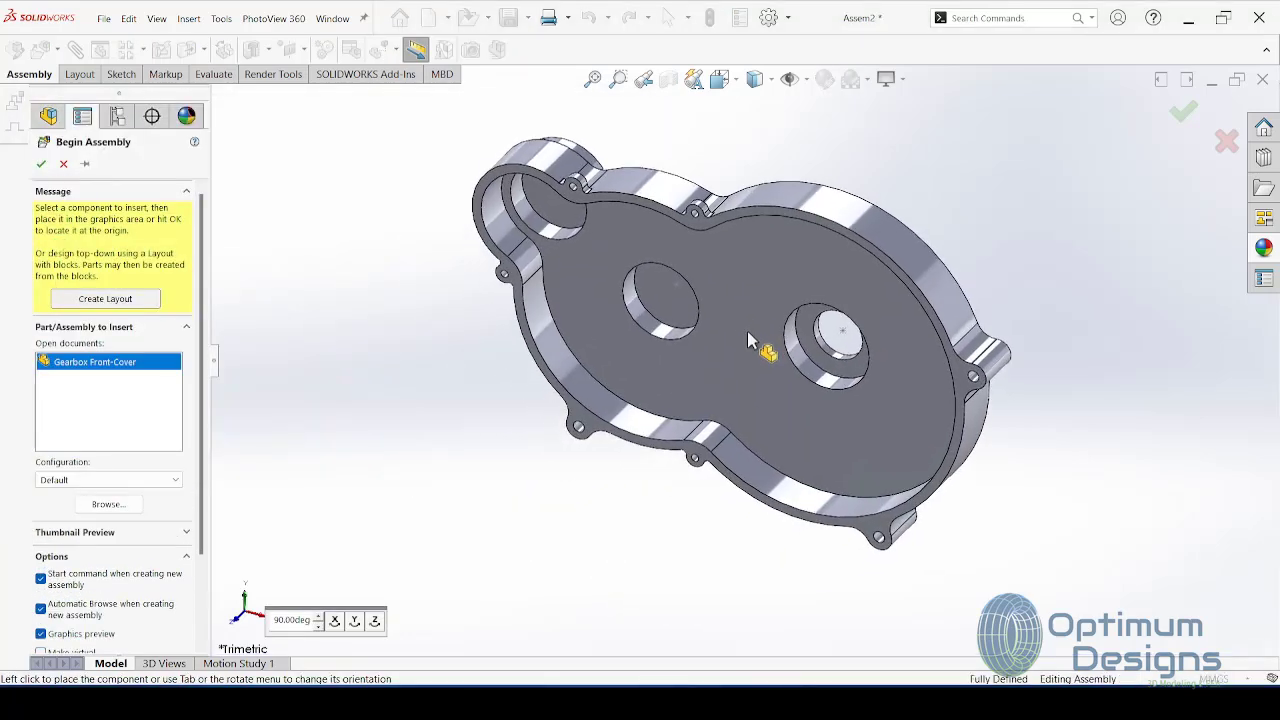
left_click(746, 332)
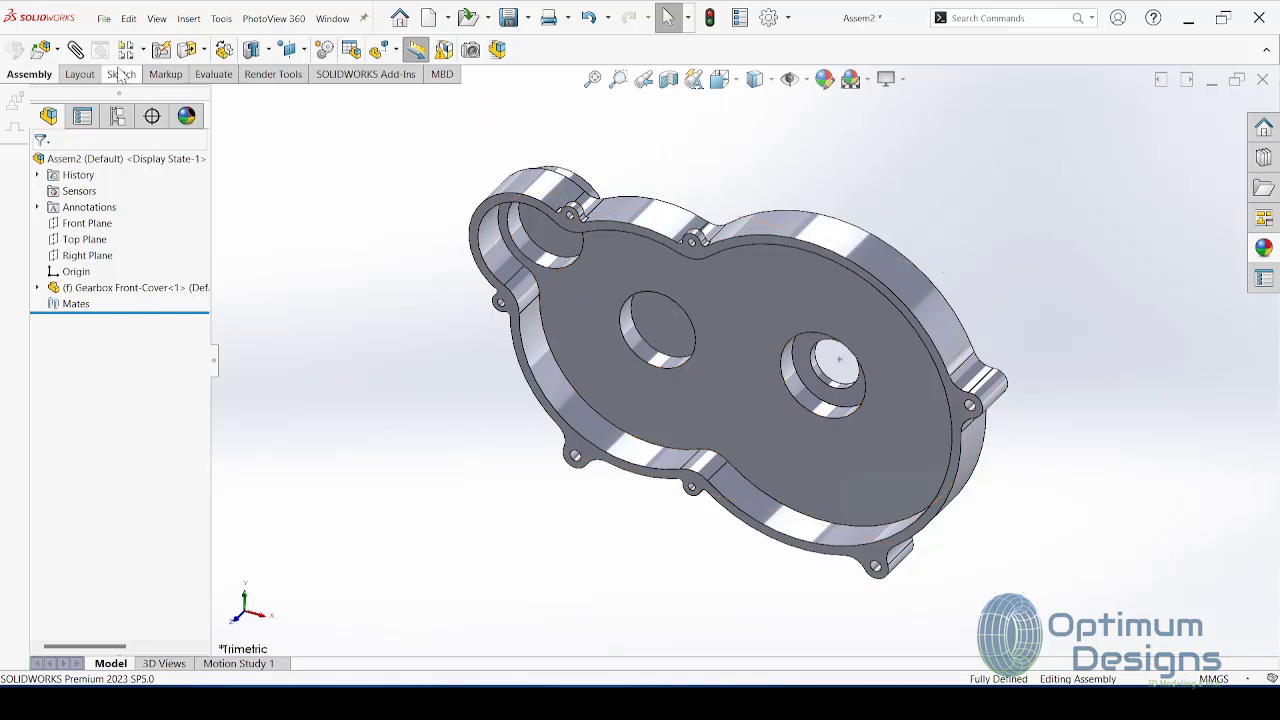
Step: Insert the 47-25 and 42-20 cosmetic bearings and place them beside the cover
left_click(42, 51)
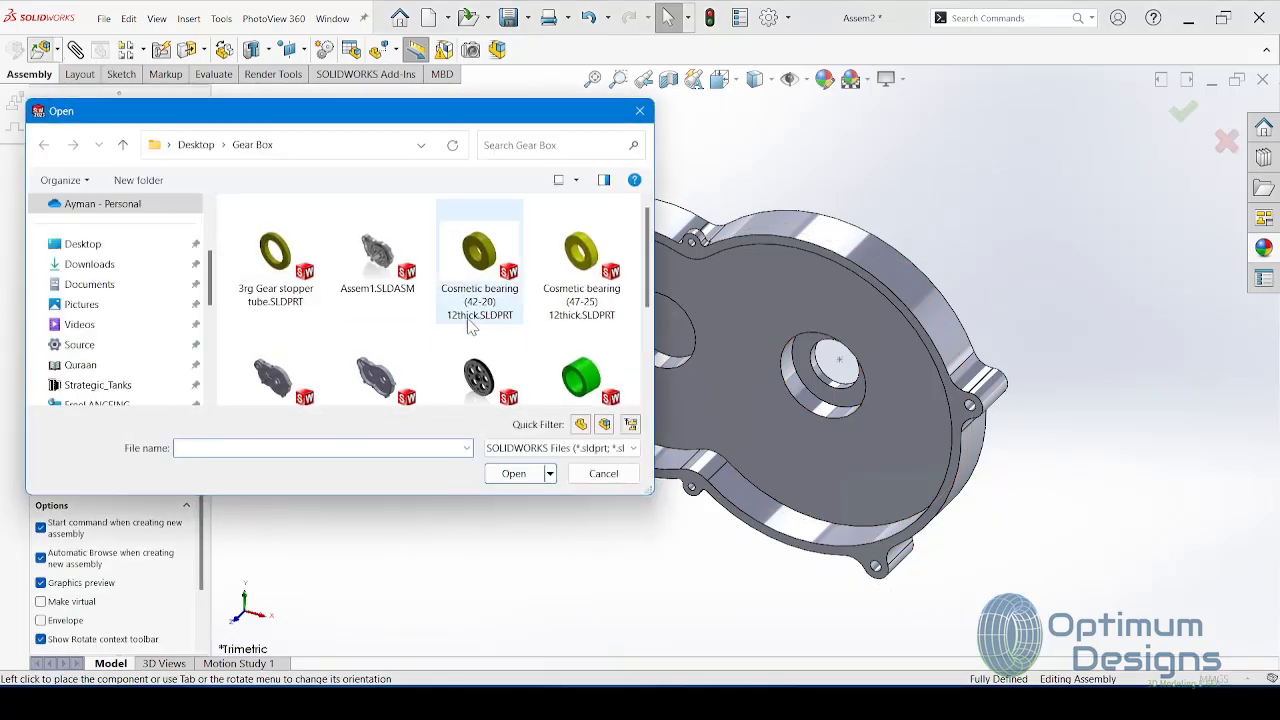
left_click(569, 262)
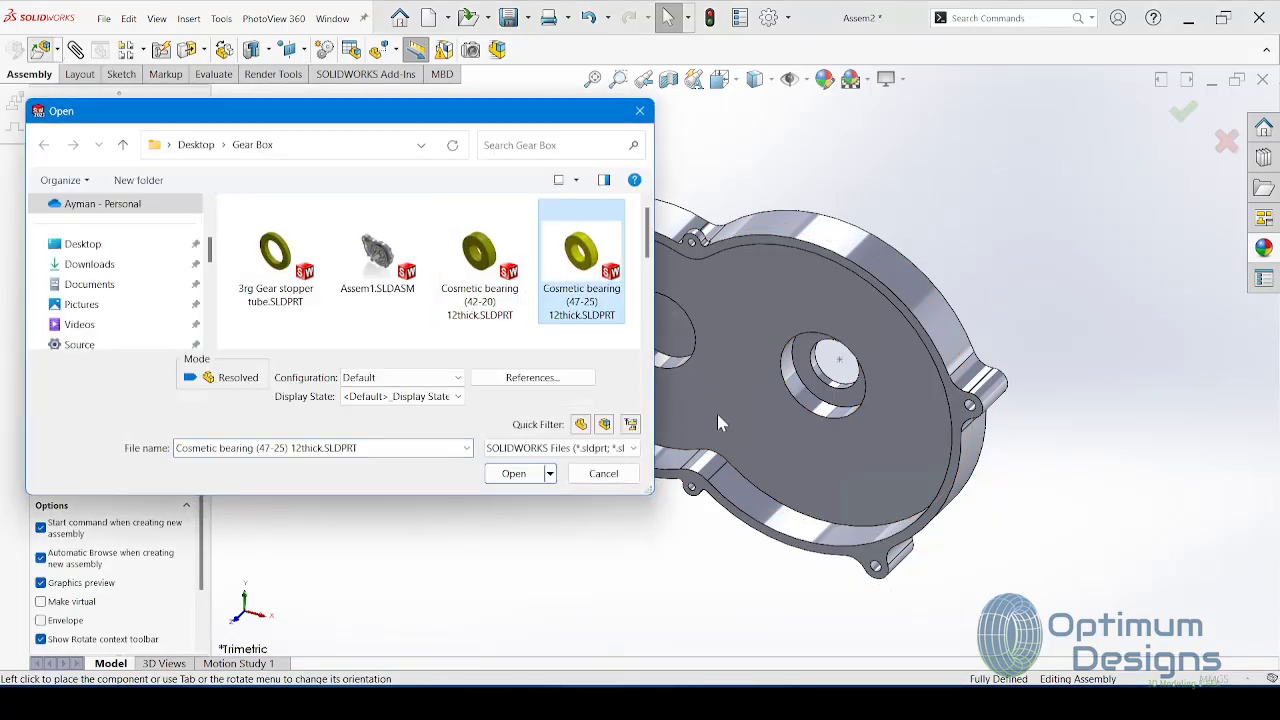
left_click(503, 290, "ctrl")
left_click(510, 474)
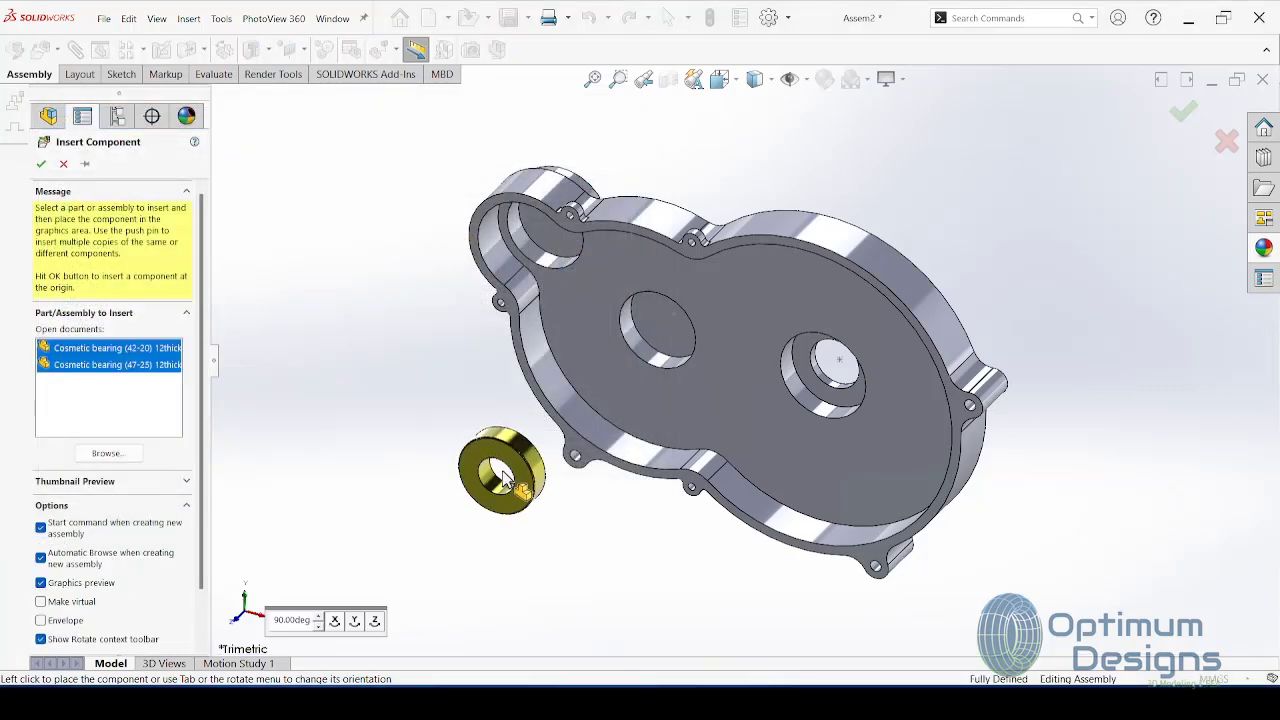
left_click(503, 480)
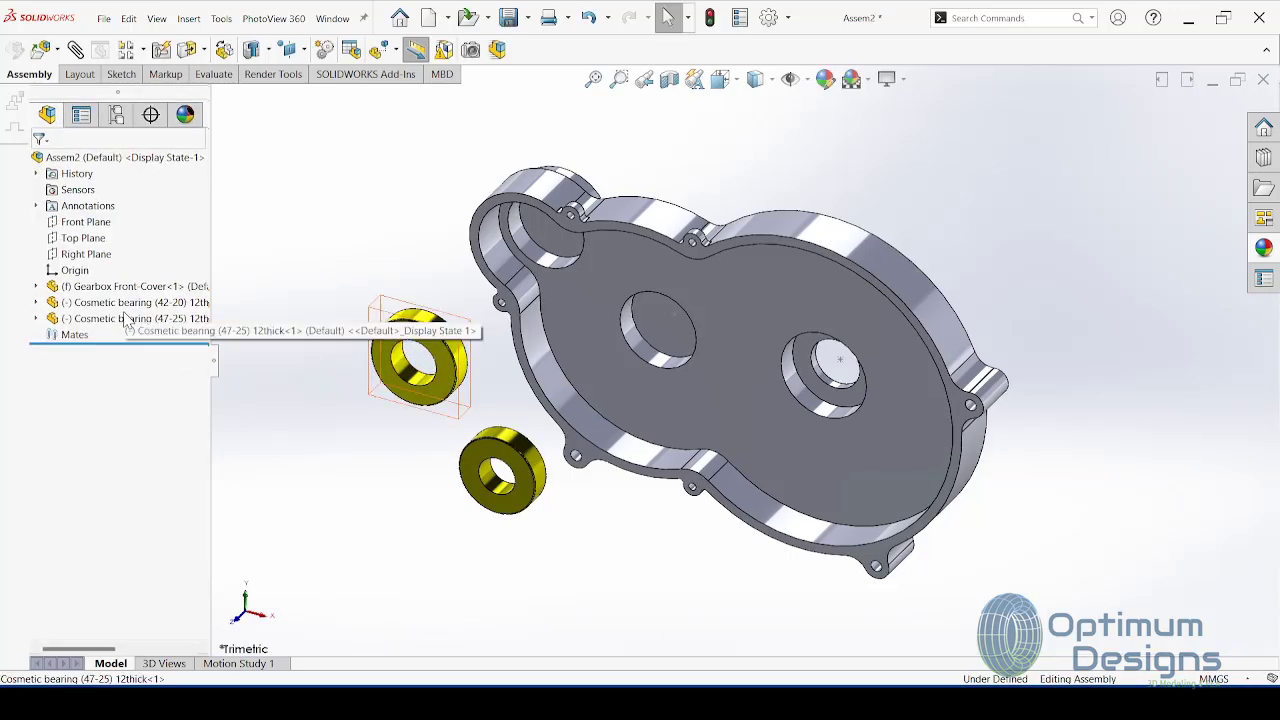
left_click(128, 319)
left_click_drag(433, 378, 418, 388)
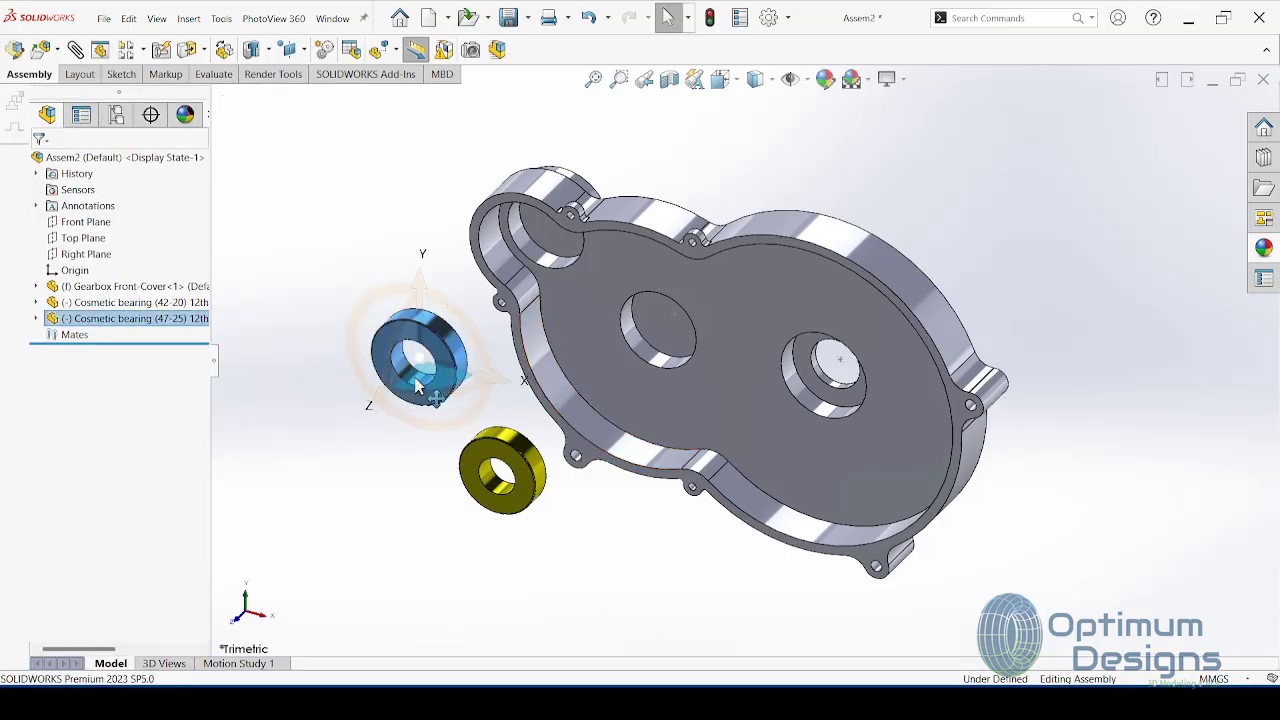
left_click(254, 177)
Step: Mate the first bearing concentric and coincident into its bore in the cover
left_click(80, 58)
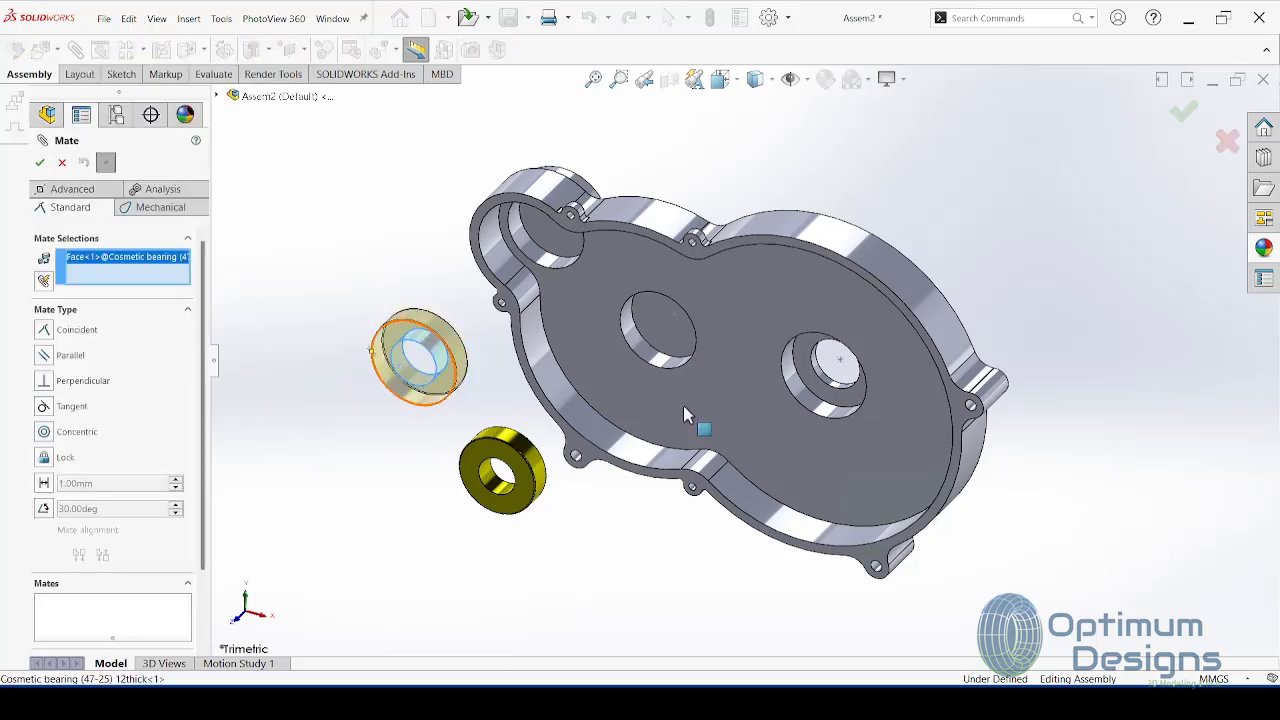
left_click(795, 393)
key("Return")
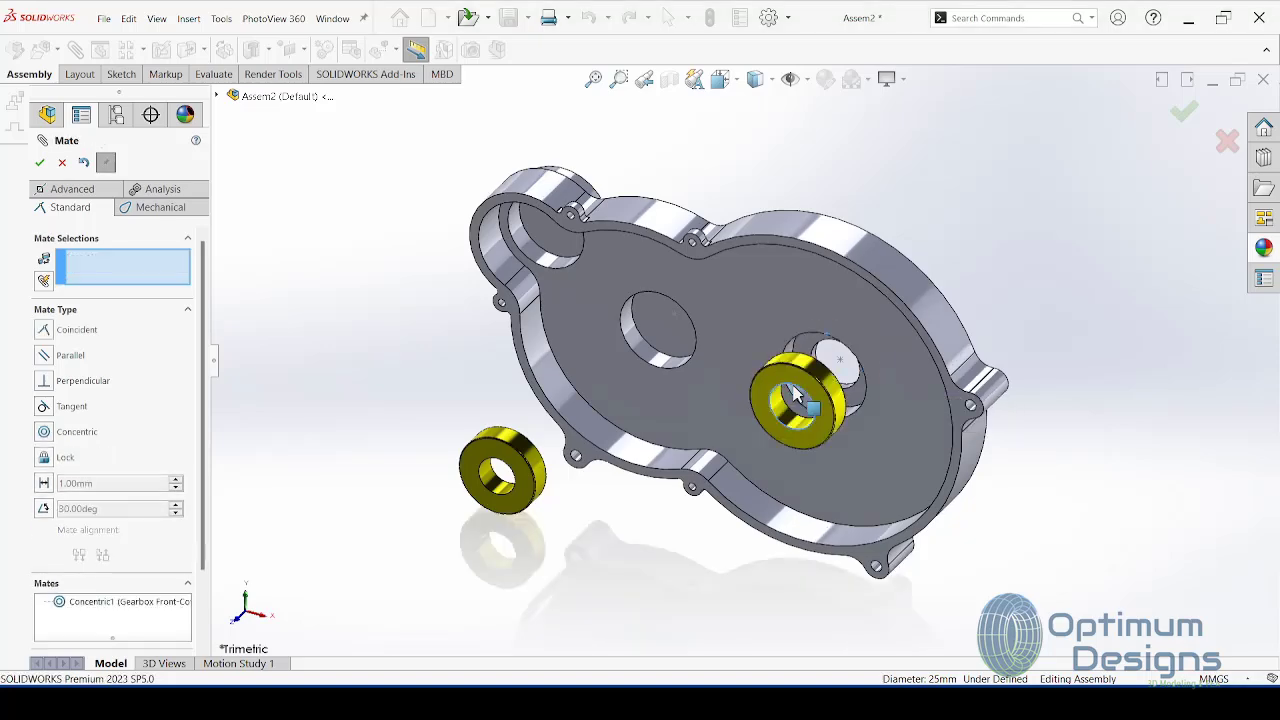
middle_click_drag(855, 400, 720, 450)
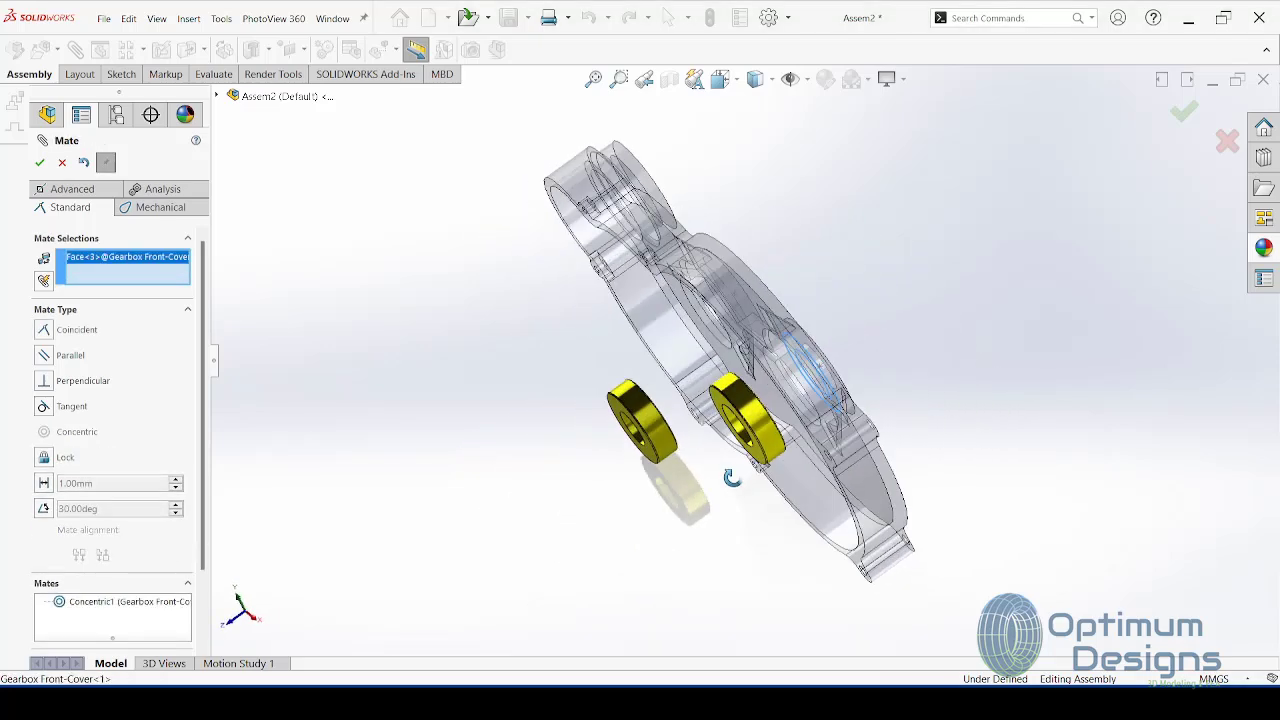
left_click(708, 432)
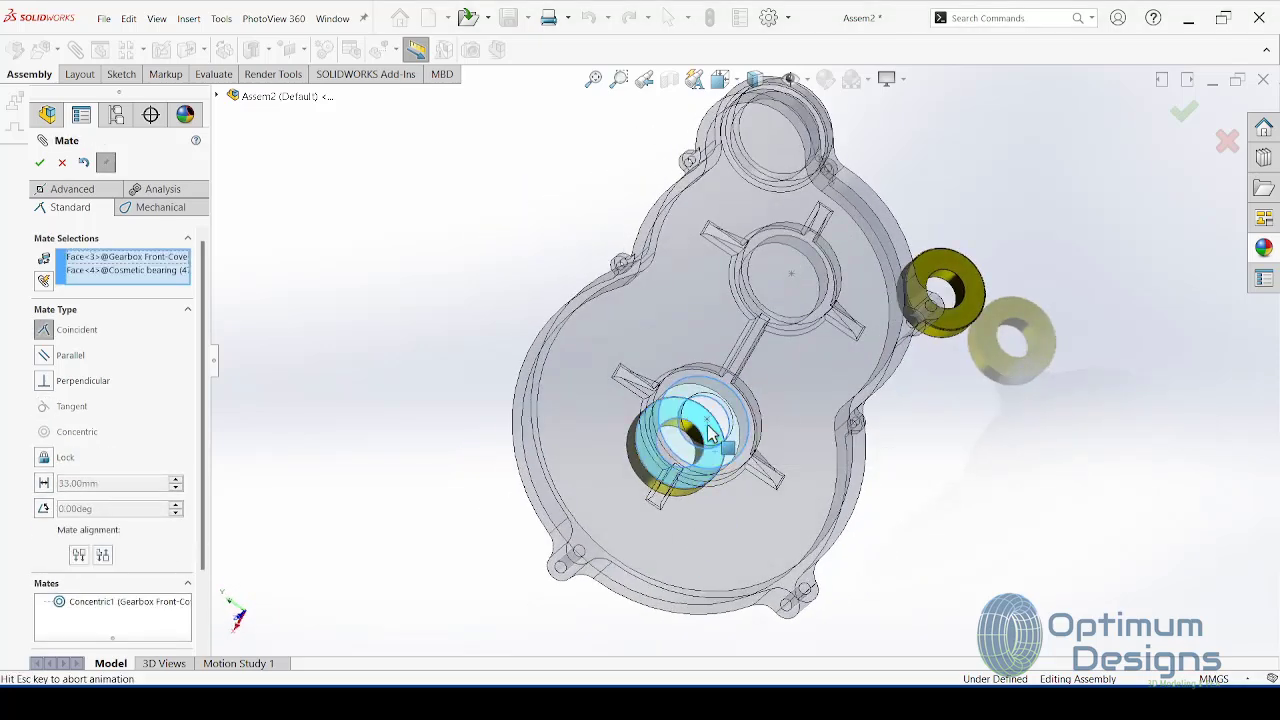
key("Return")
mouse_move(729, 443)
middle_mouse_down()
mouse_move(920, 343)
mouse_move(770, 370)
middle_mouse_up()
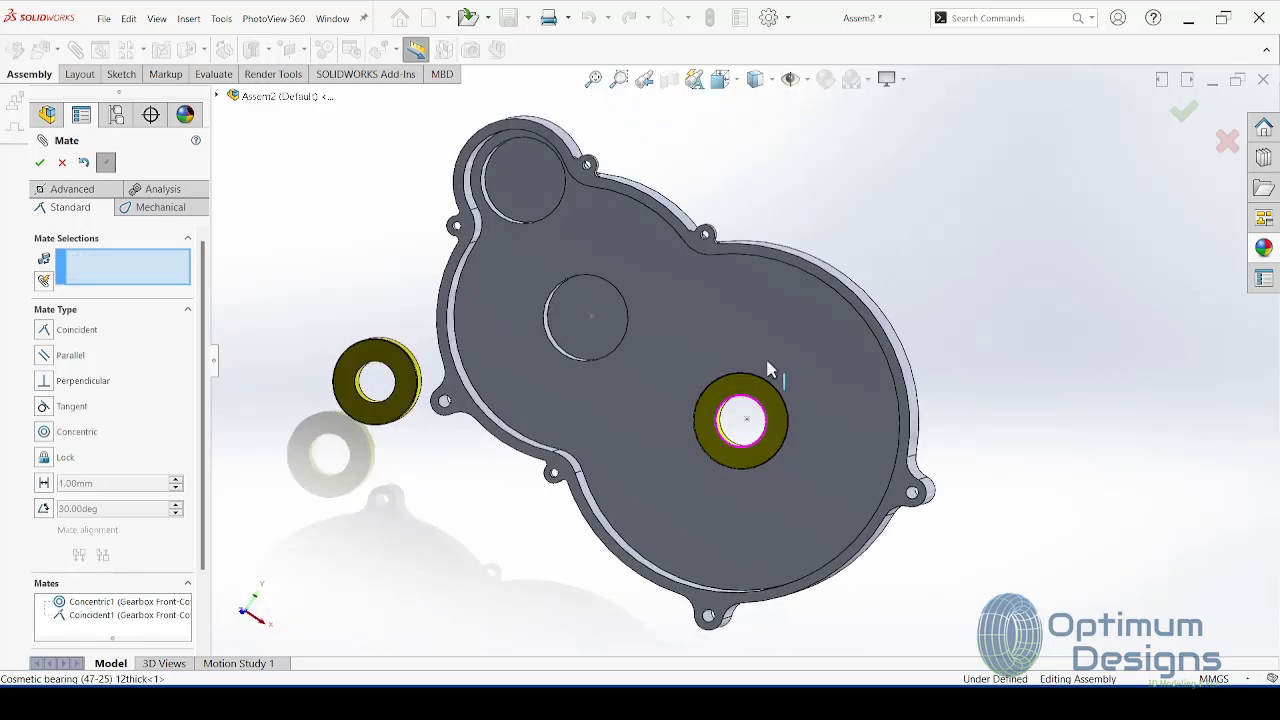
Step: Mate the second bearing concentric and coincident into the cover's middle hole
middle_click_drag(585, 347, 586, 343)
left_click(586, 343)
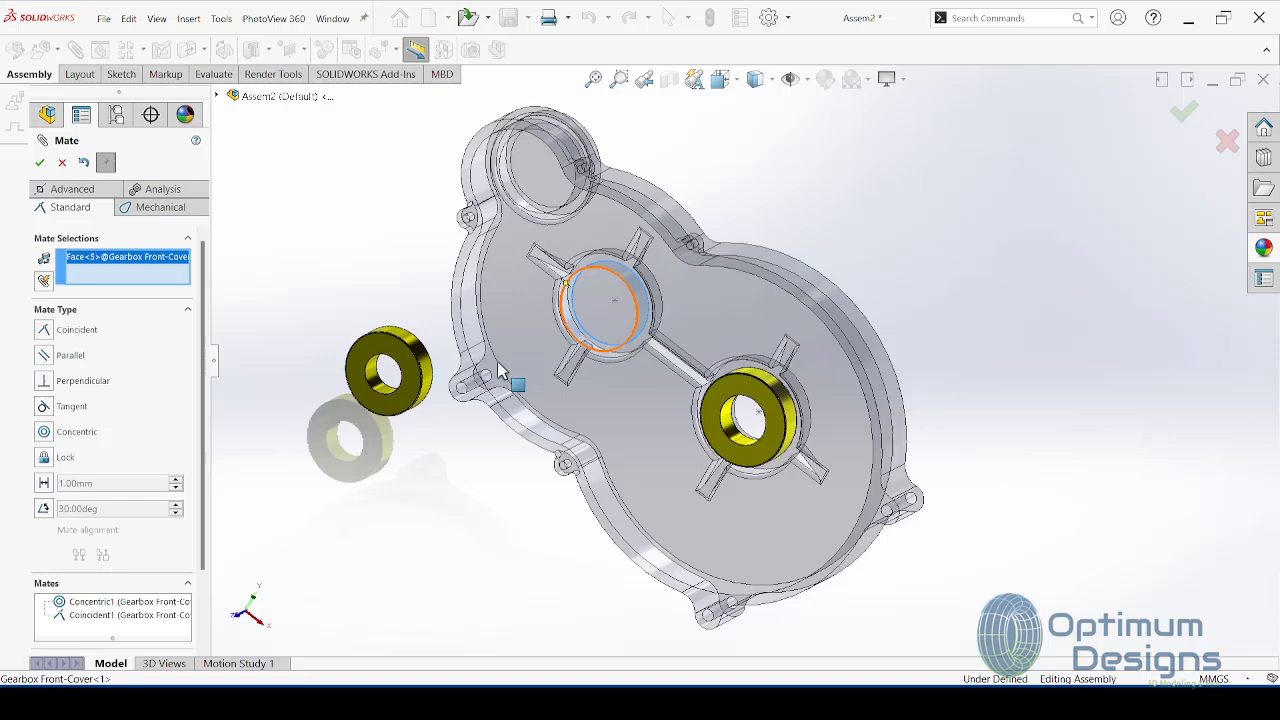
left_click(372, 383)
key("Return")
left_click(620, 300)
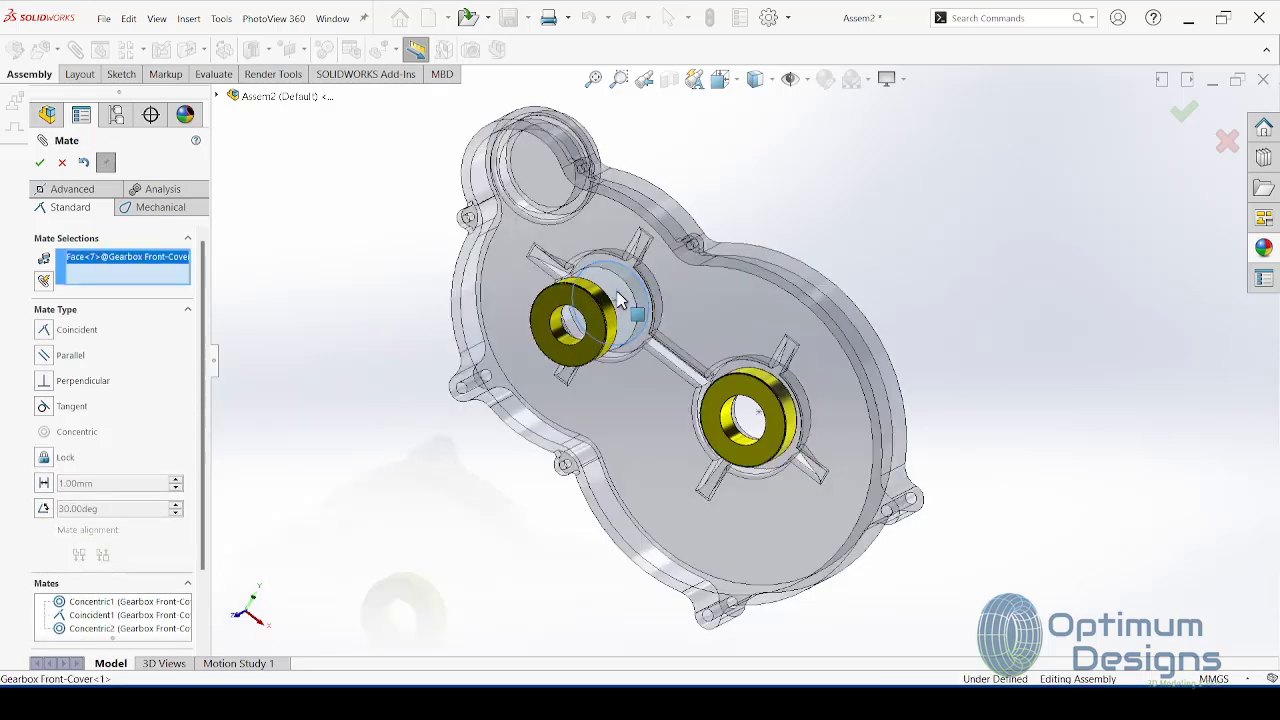
middle_click_drag(620, 300, 416, 446)
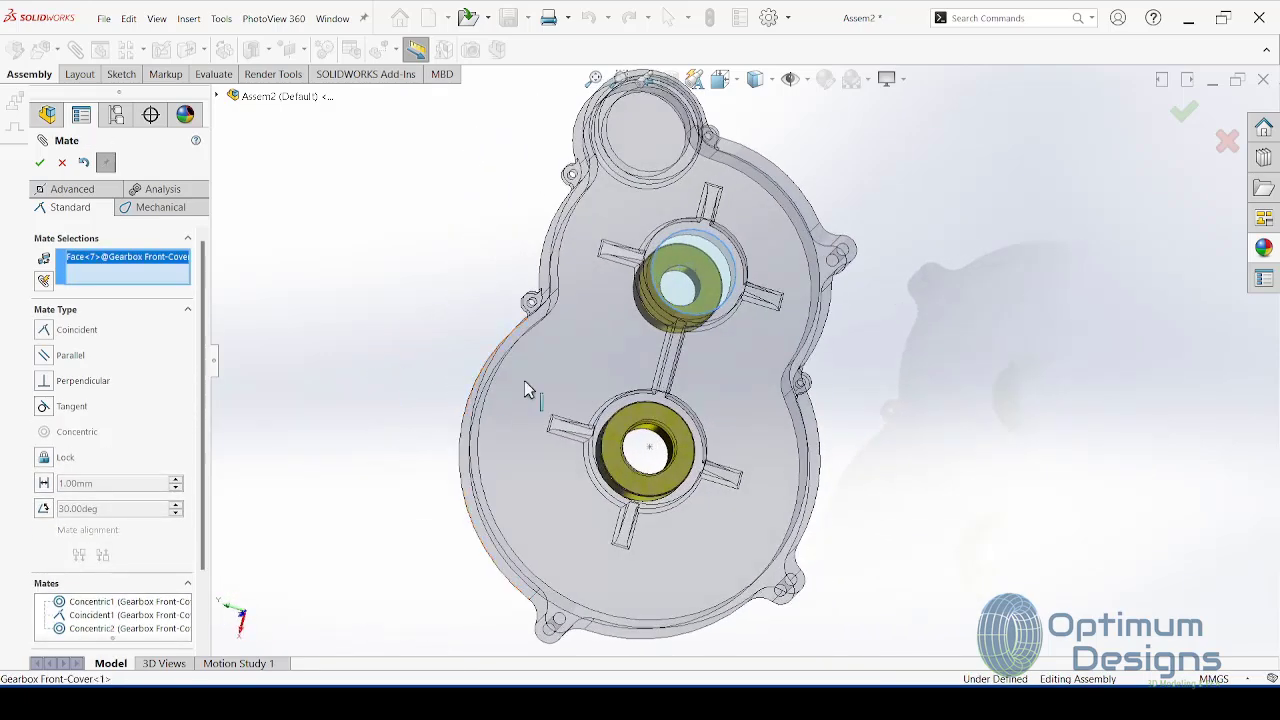
left_click(698, 280)
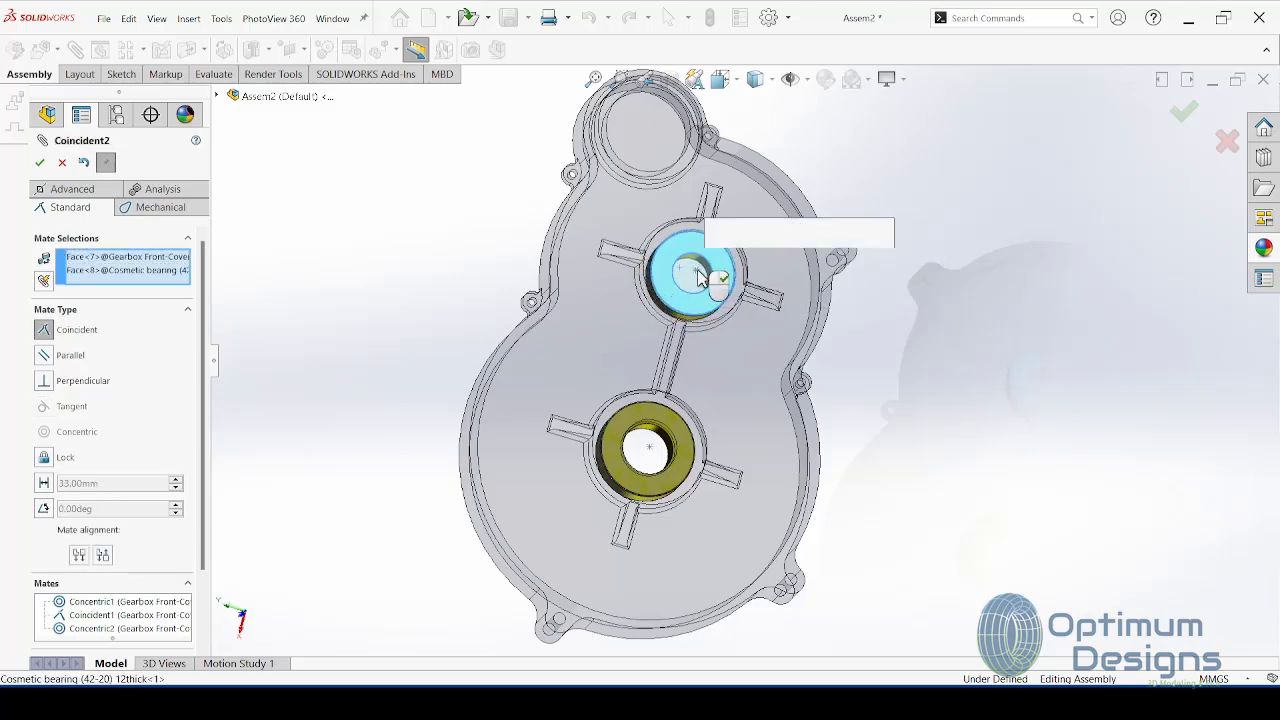
key("Return")
mouse_move(697, 272)
middle_mouse_down()
mouse_move(750, 267)
mouse_move(934, 169)
mouse_move(728, 320)
mouse_move(609, 251)
mouse_move(626, 292)
mouse_move(612, 284)
middle_mouse_up()
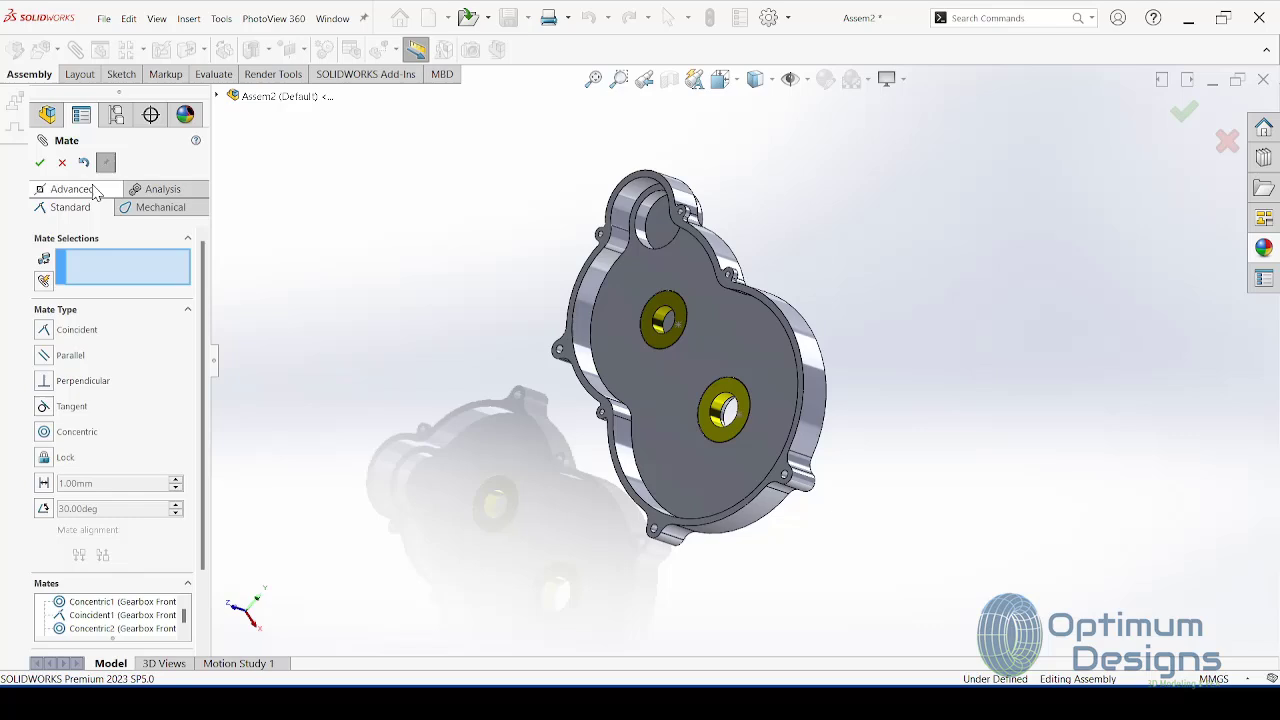
left_click(39, 162)
Step: Copy the 42-20 bearing and mate it concentric and coincident in the top hole
left_click(657, 322)
mouse_move(657, 322)
left_mouse_down()
mouse_move(537, 322)
mouse_move(490, 290)
left_mouse_up()
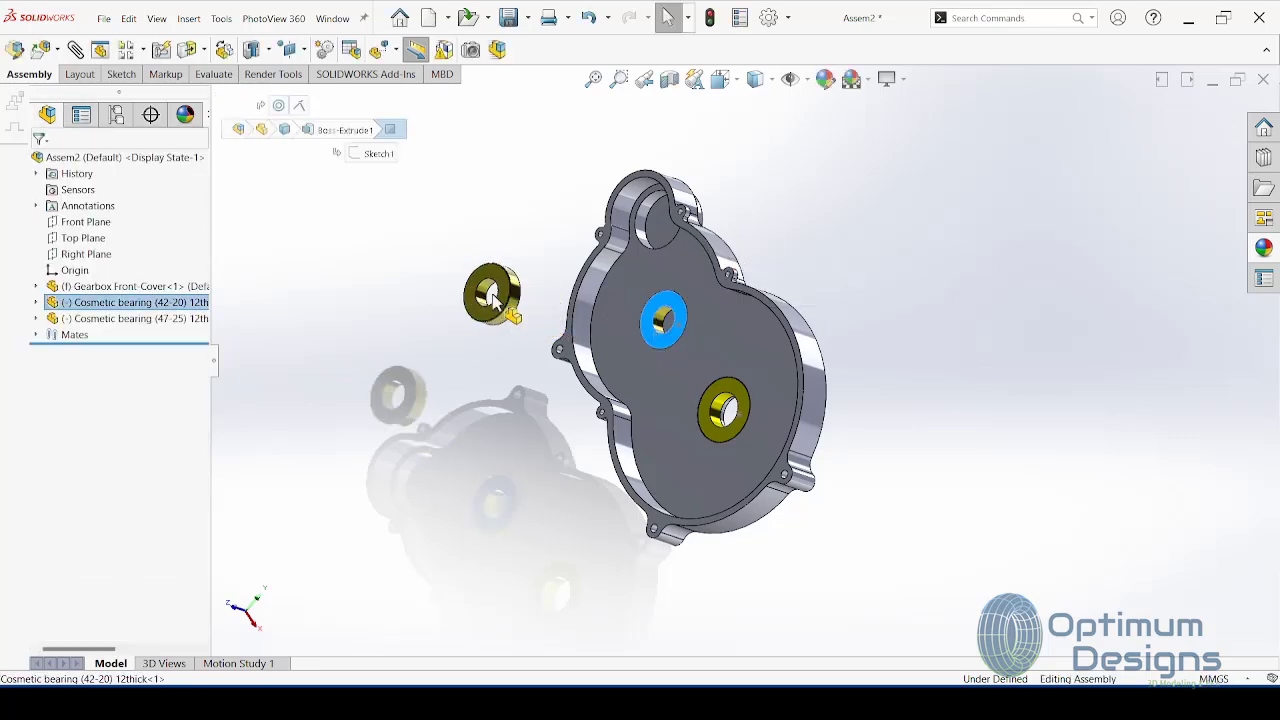
left_click(641, 229)
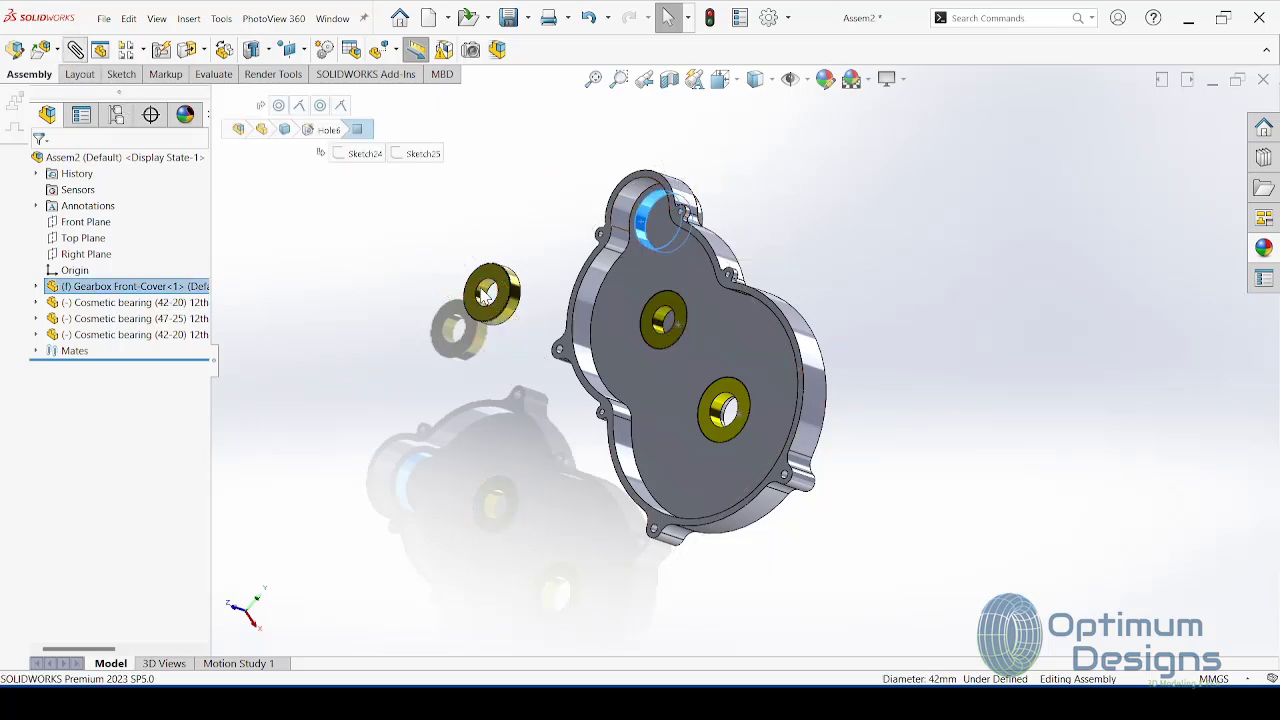
key("m")
left_click(486, 294)
key("Return")
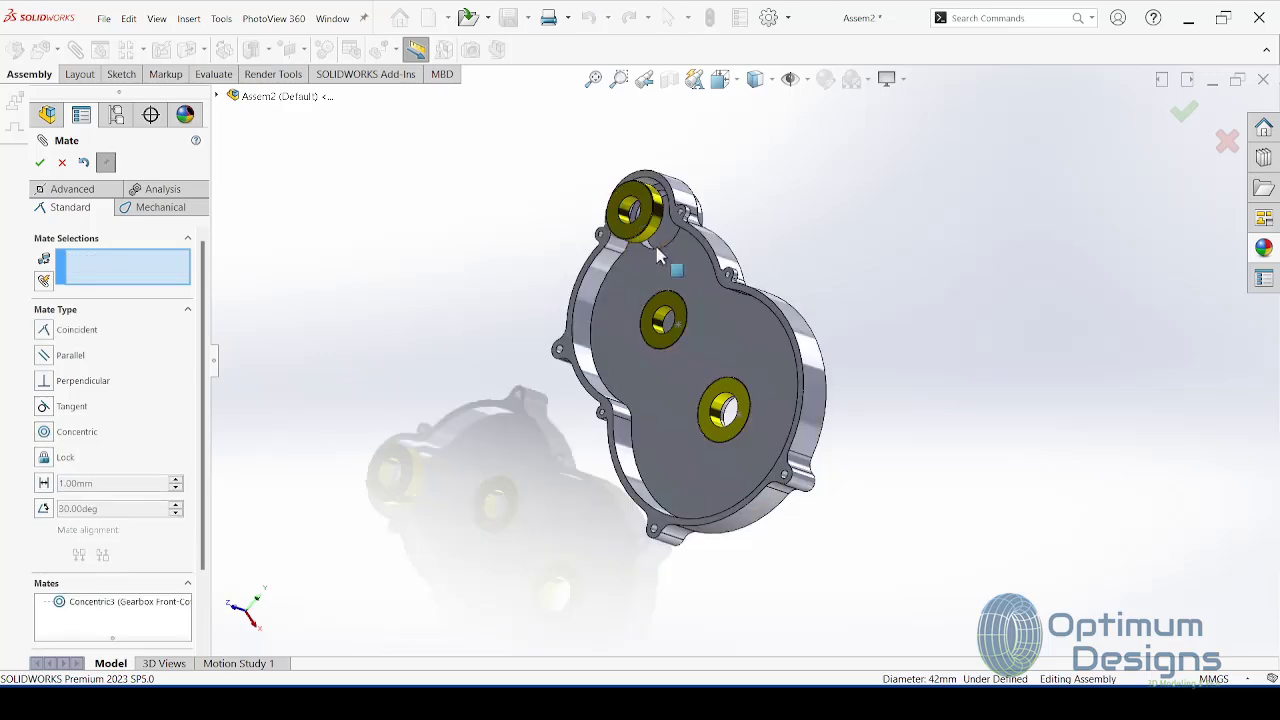
left_click(665, 237)
middle_click_drag(665, 237, 543, 247)
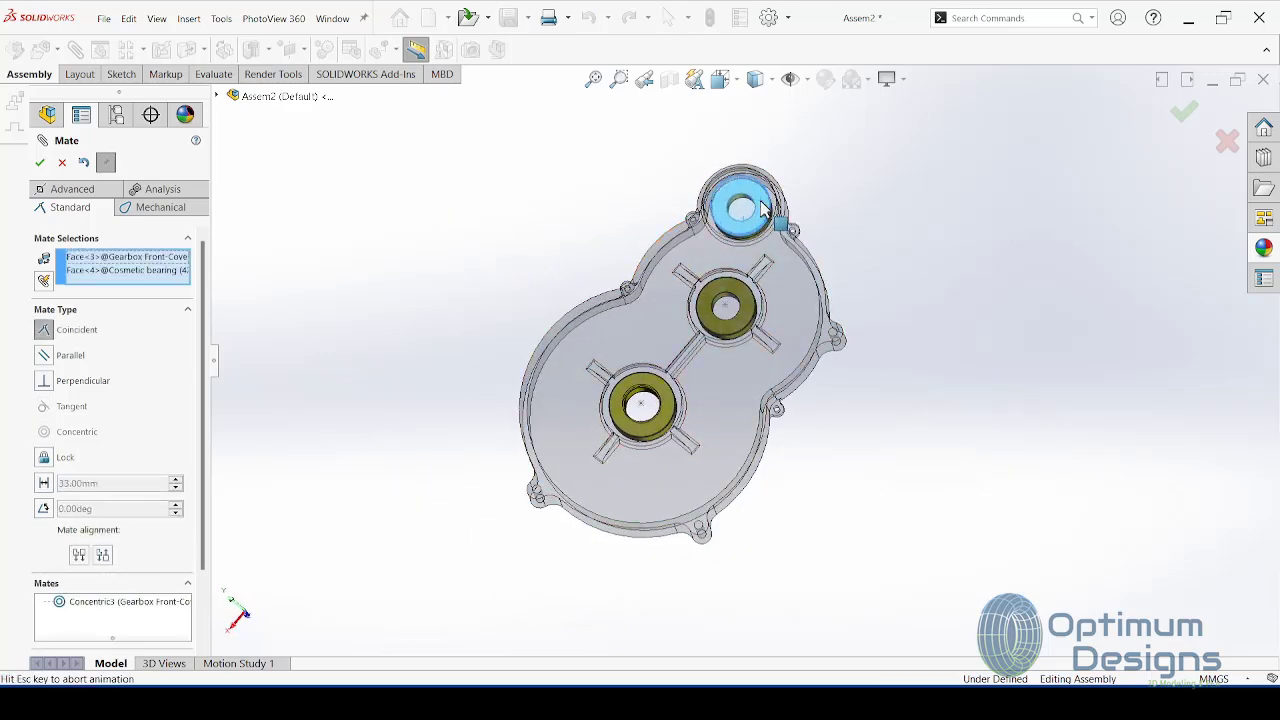
key("Return")
Step: Switch to the isometric view and close the mate command
middle_click_drag(721, 276, 955, 228)
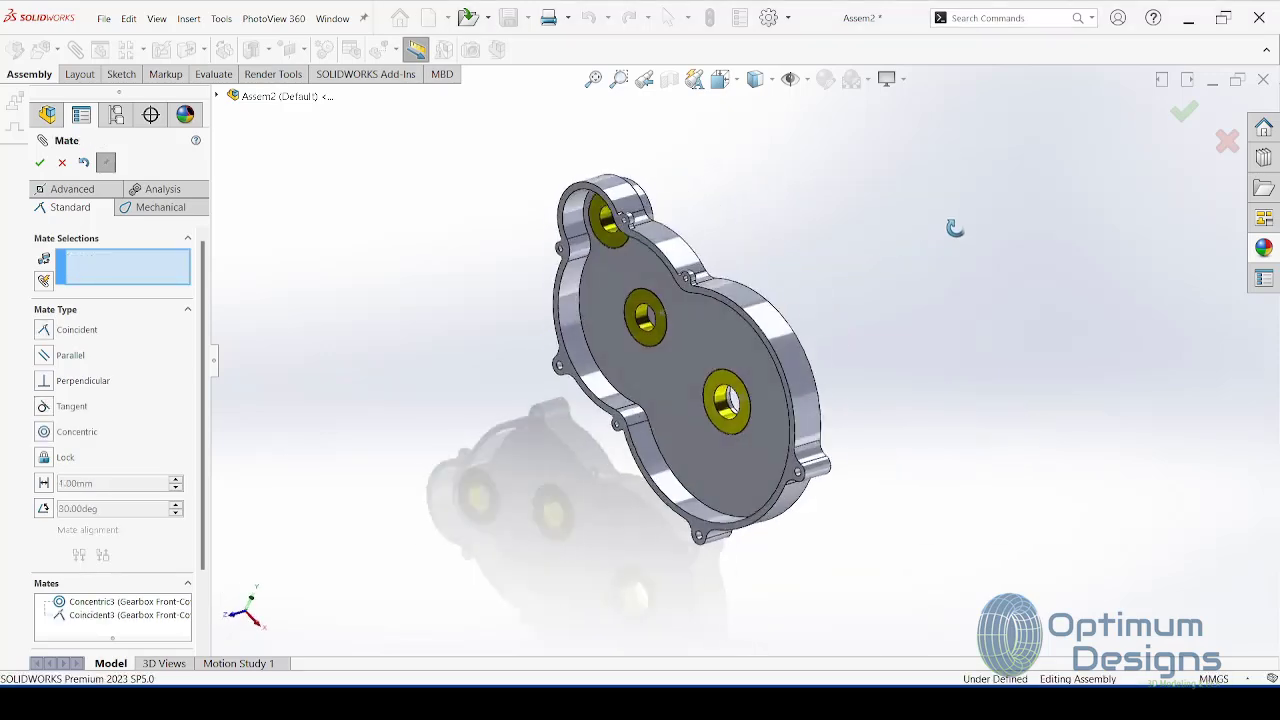
key("space")
left_click(638, 432)
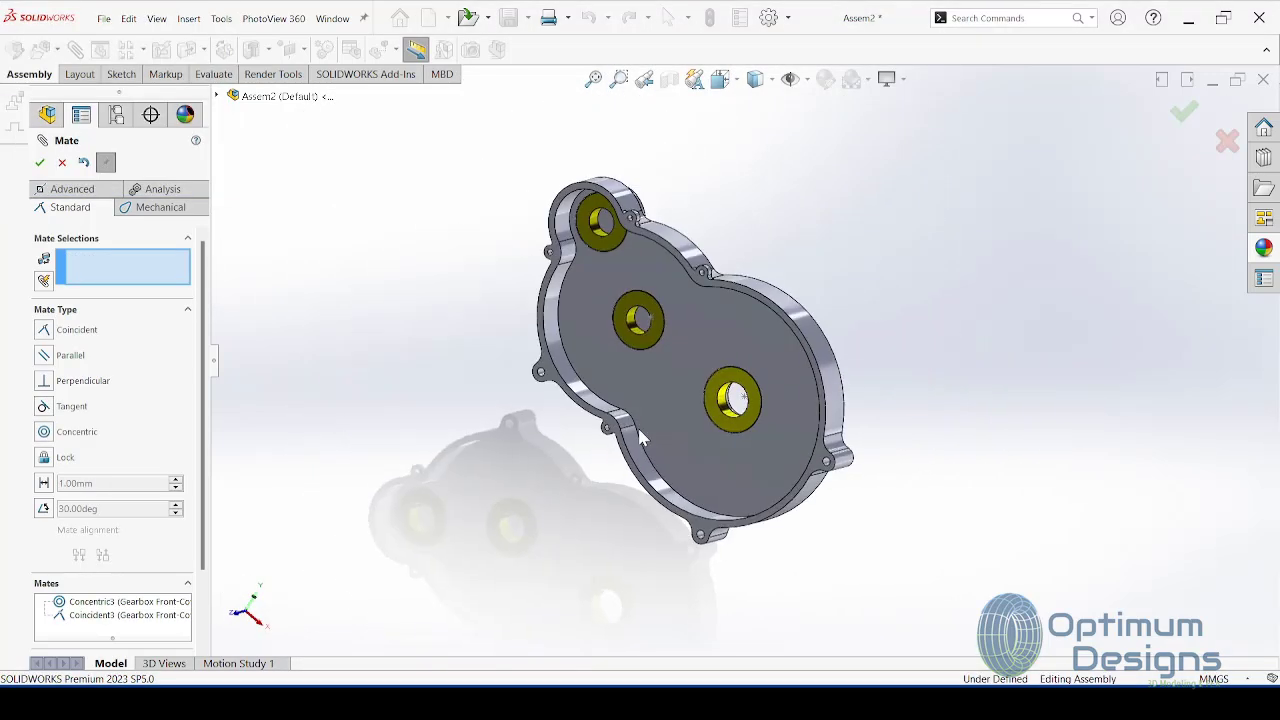
key("ctrl+7")
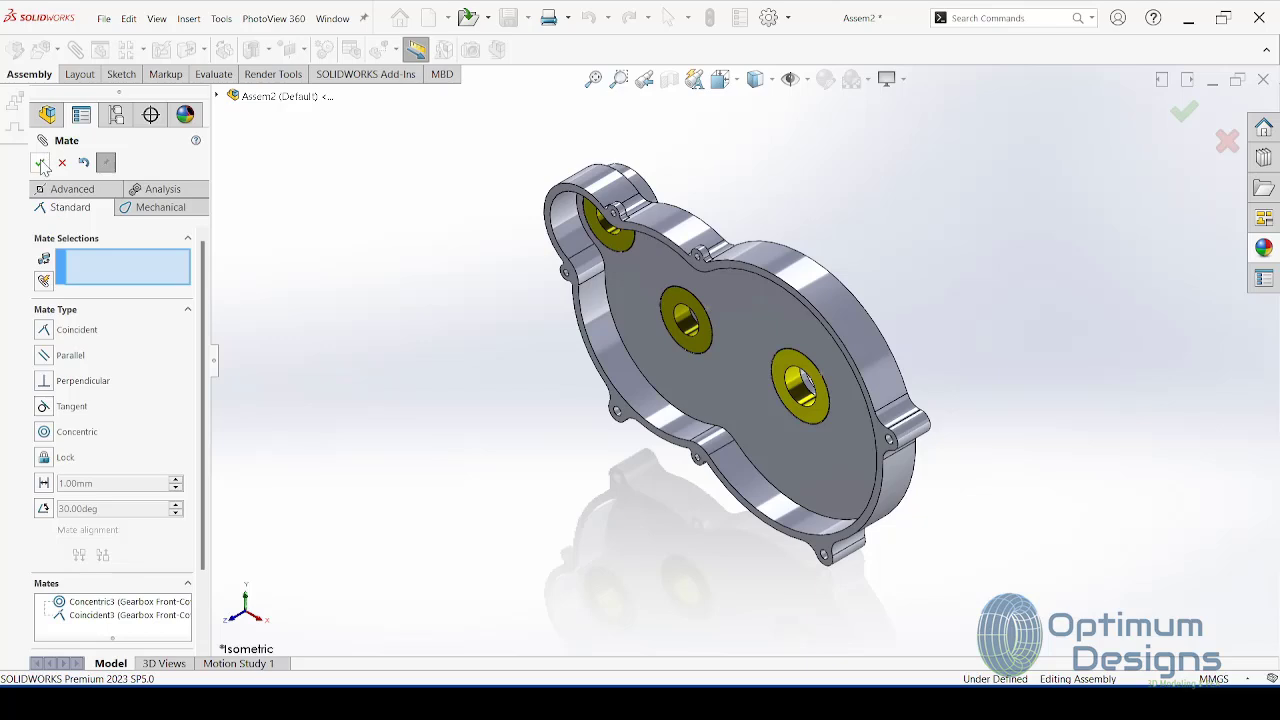
left_click(40, 163)
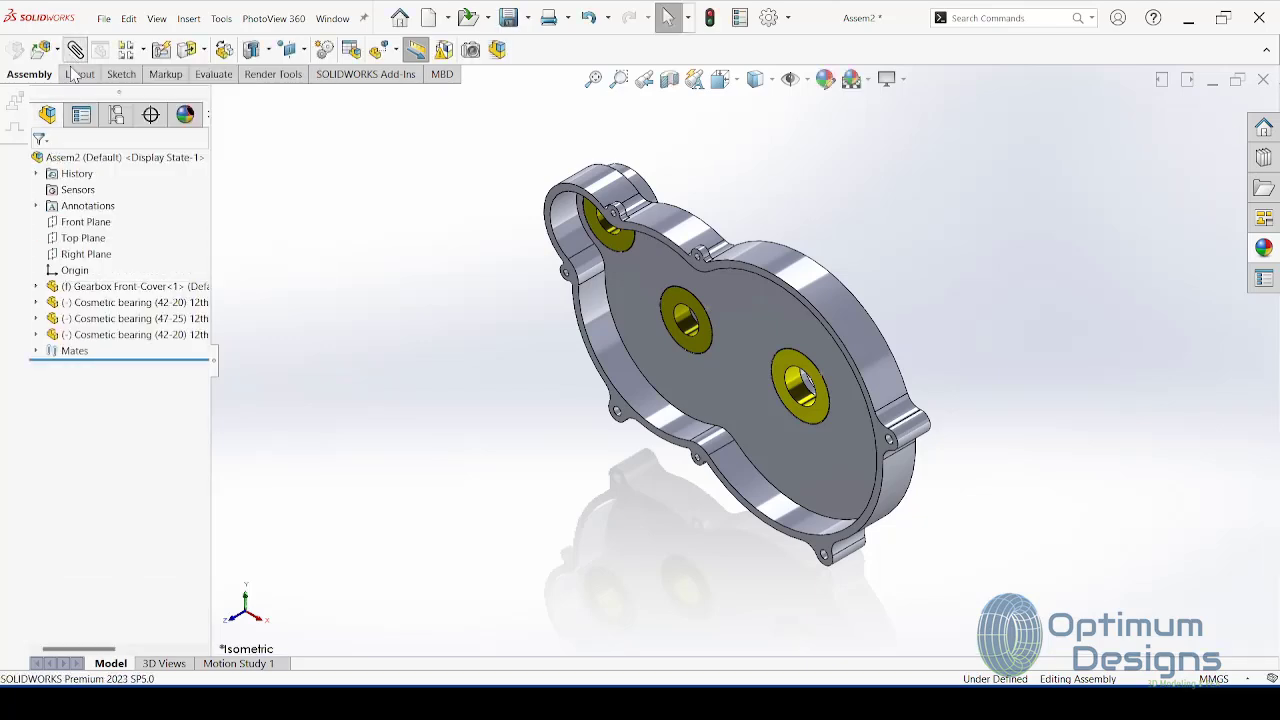
Step: Select Out-Put Shaft, Out-Put Shaft Stopper and Retainer Snap ring (30mm) for insertion
left_click(75, 49)
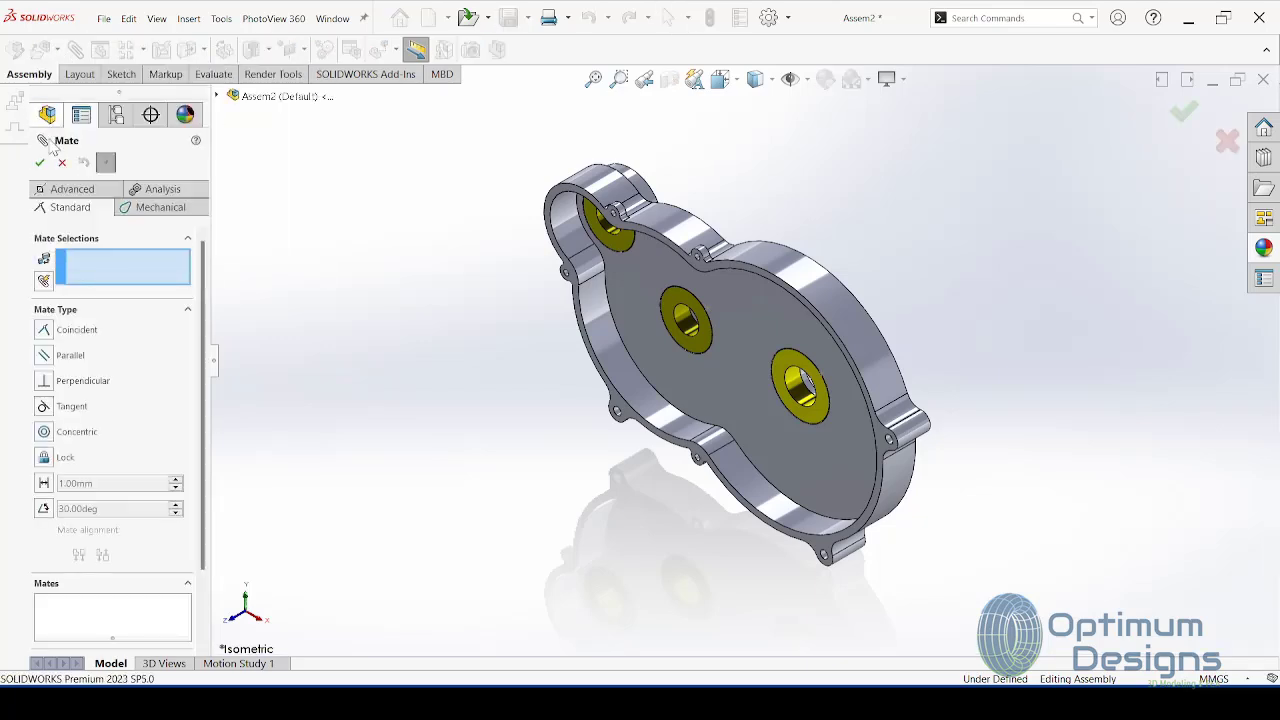
left_click(62, 162)
left_click(40, 49)
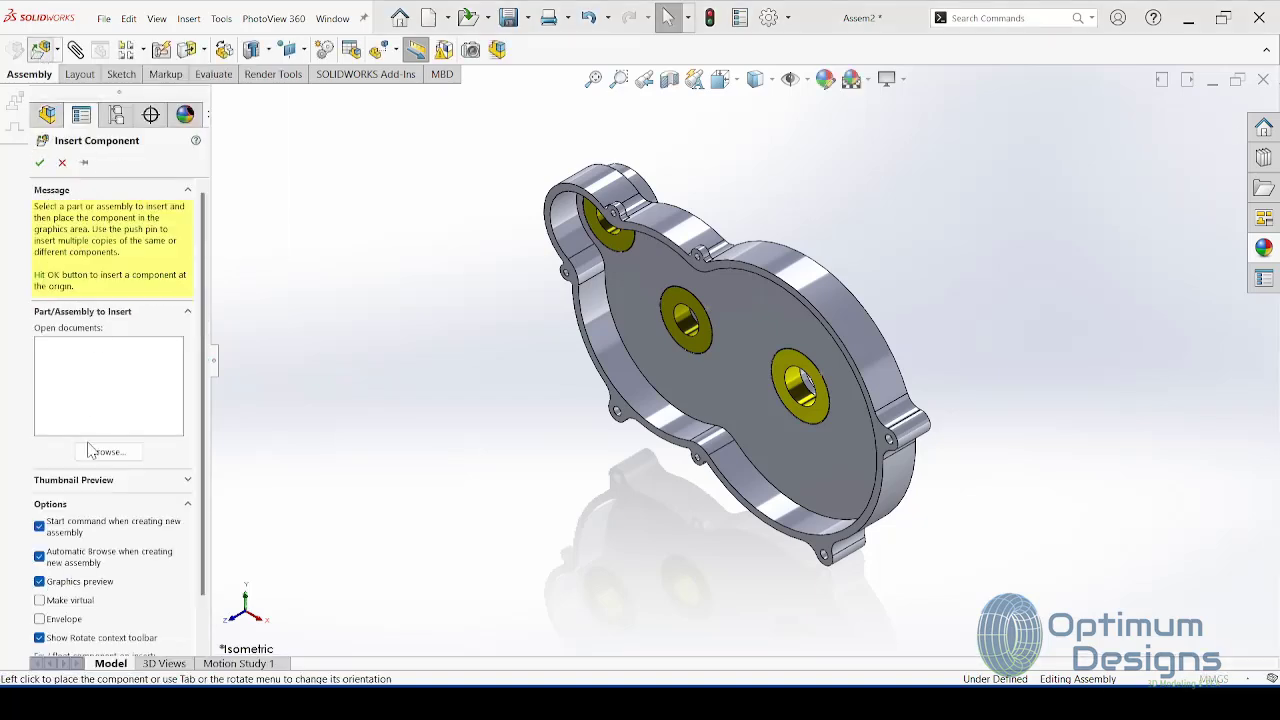
scroll(360, 400, "down", 3)
scroll(340, 390, "down", 2)
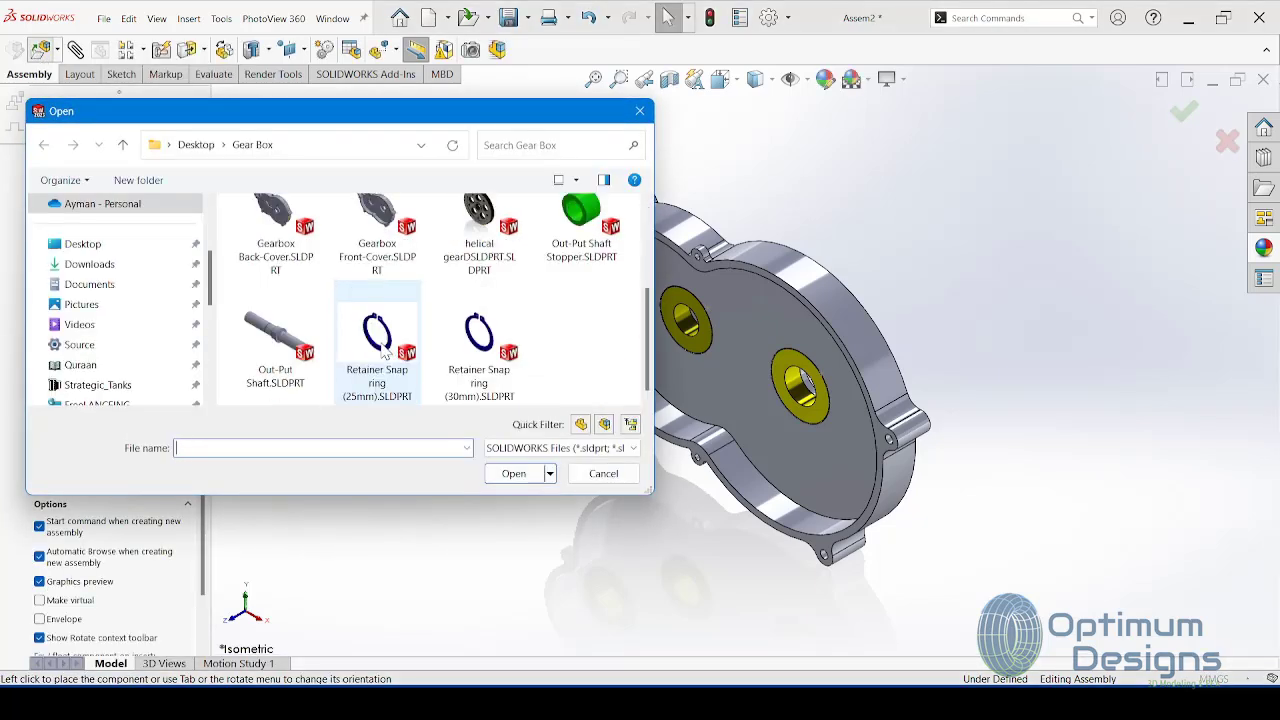
left_click(305, 360)
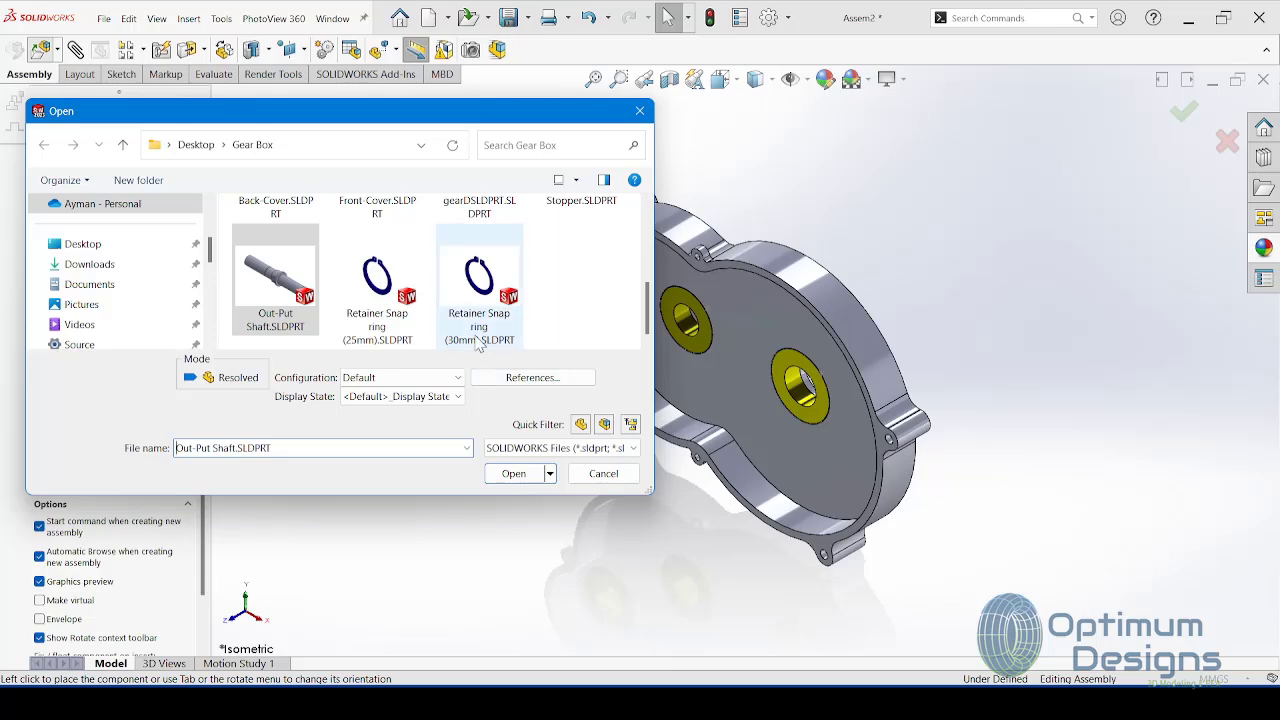
left_click(479, 330, "ctrl")
scroll(479, 300, "up", 2)
left_click(580, 240, "ctrl")
left_click(513, 473)
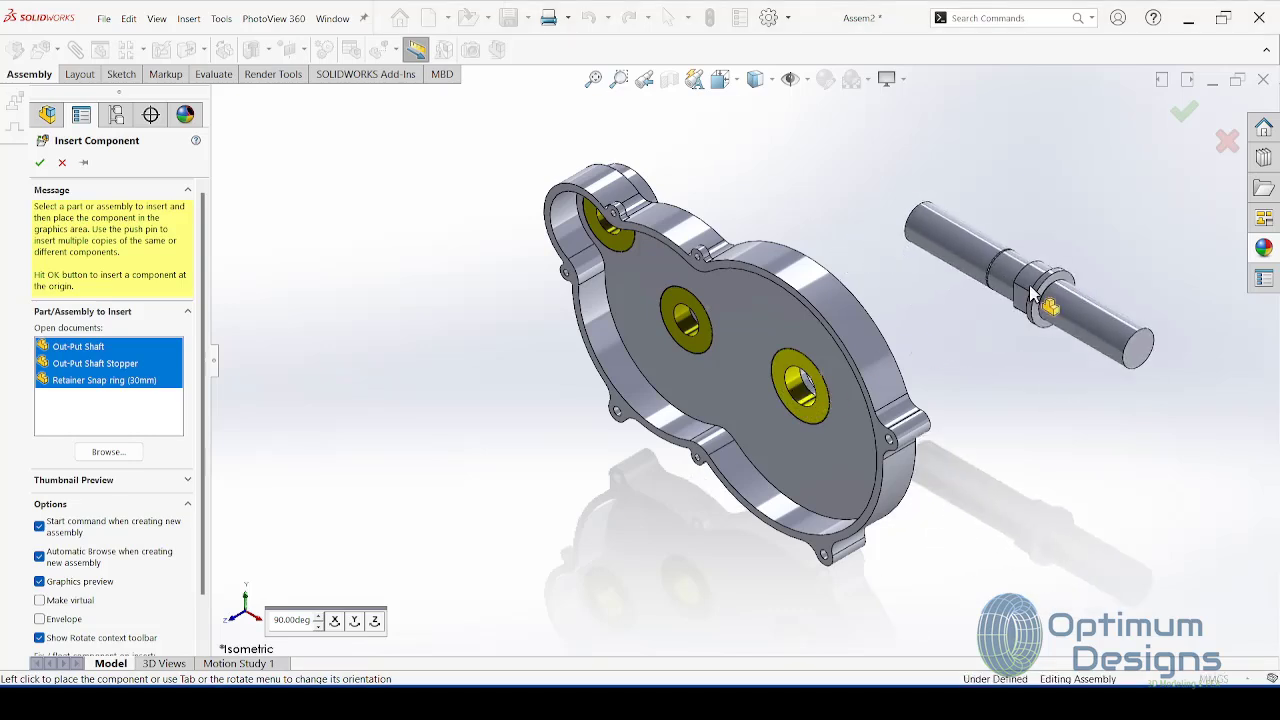
Step: Place the output shaft right of the housing and the snap ring, rotated 90°, to the left
left_click(1030, 285)
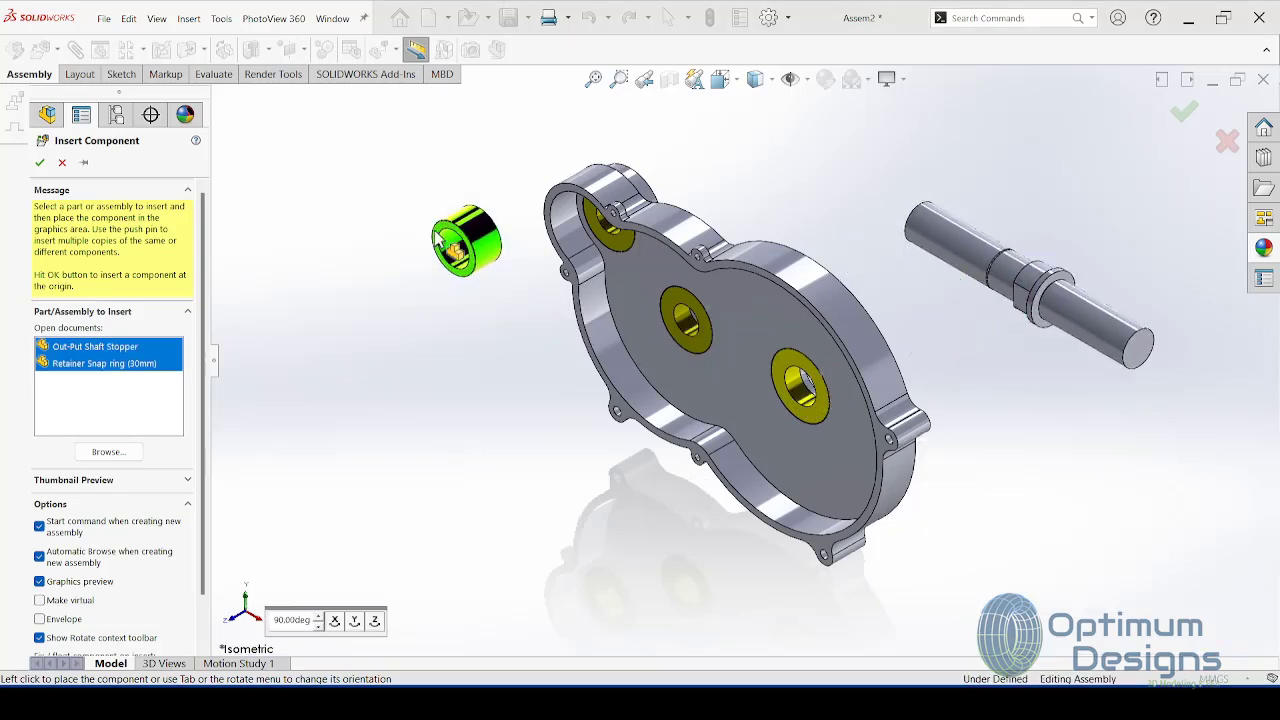
key("Tab")
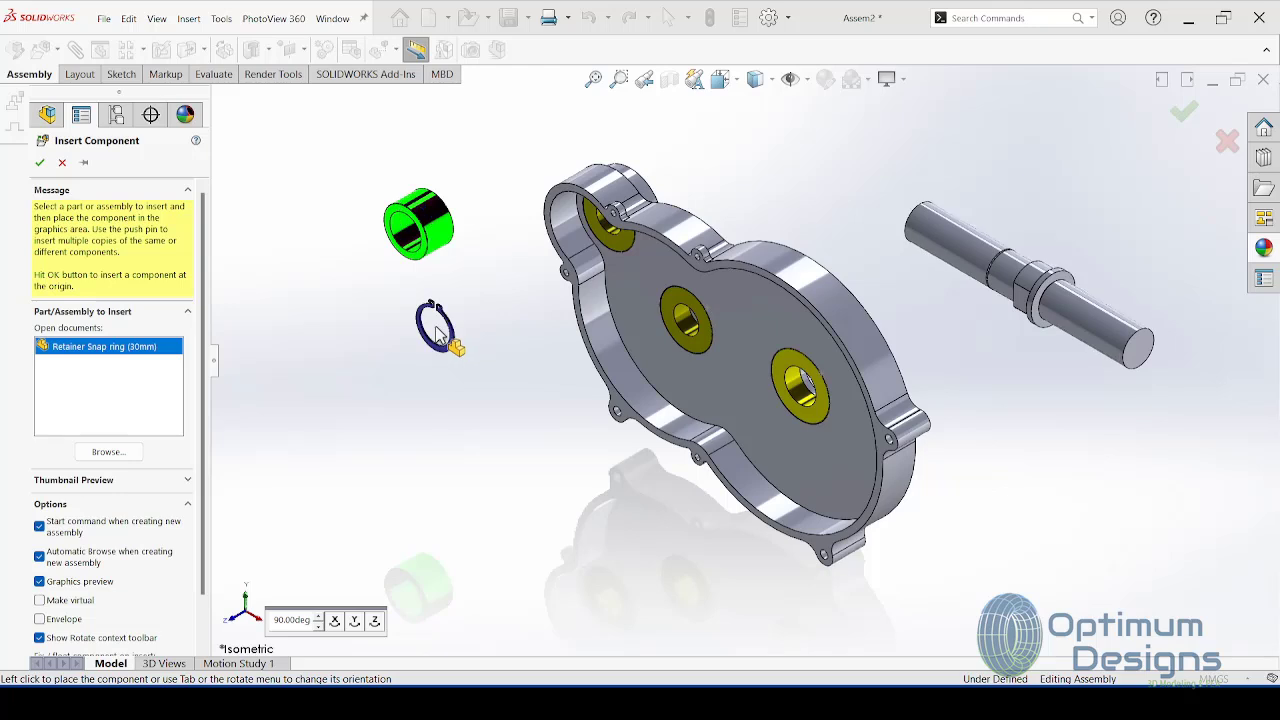
left_click(437, 335)
left_click(800, 393)
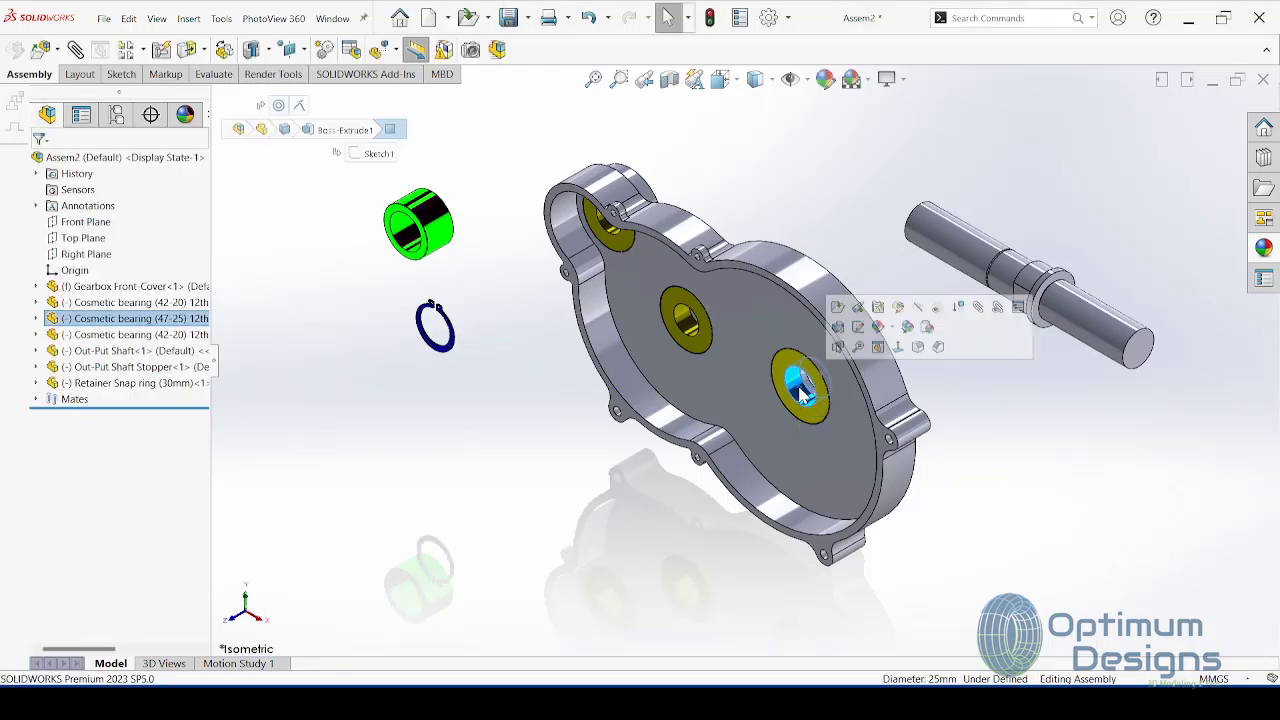
Step: Mate the output shaft concentric with the lower bearing bore, flipped to protrude out the front
left_click(958, 244, "ctrl")
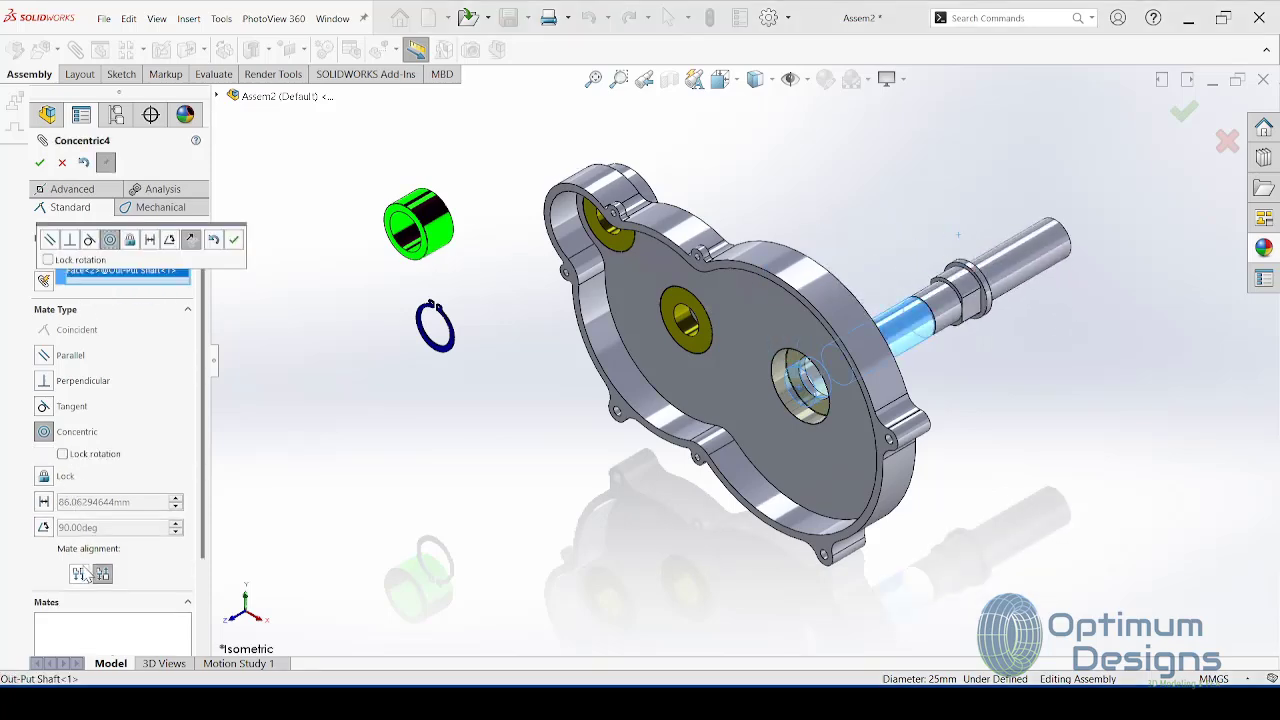
left_click(80, 574)
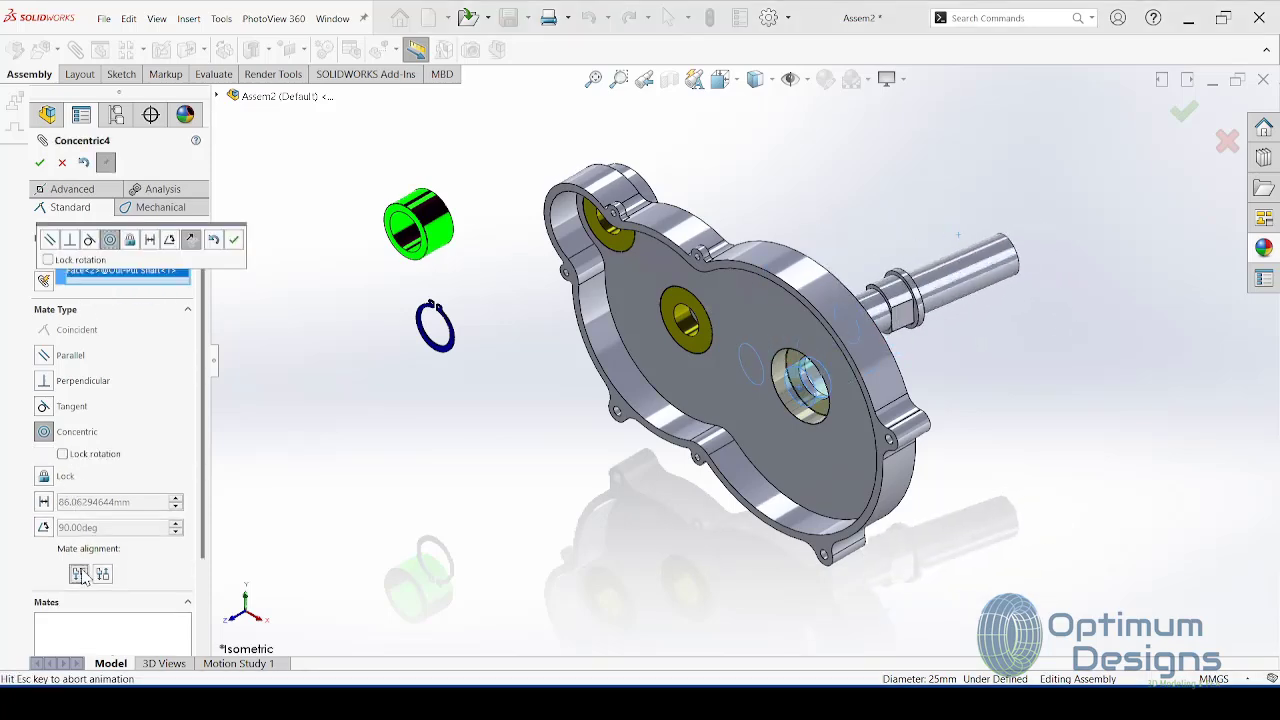
left_click(41, 163)
scroll(778, 388, "down", 3)
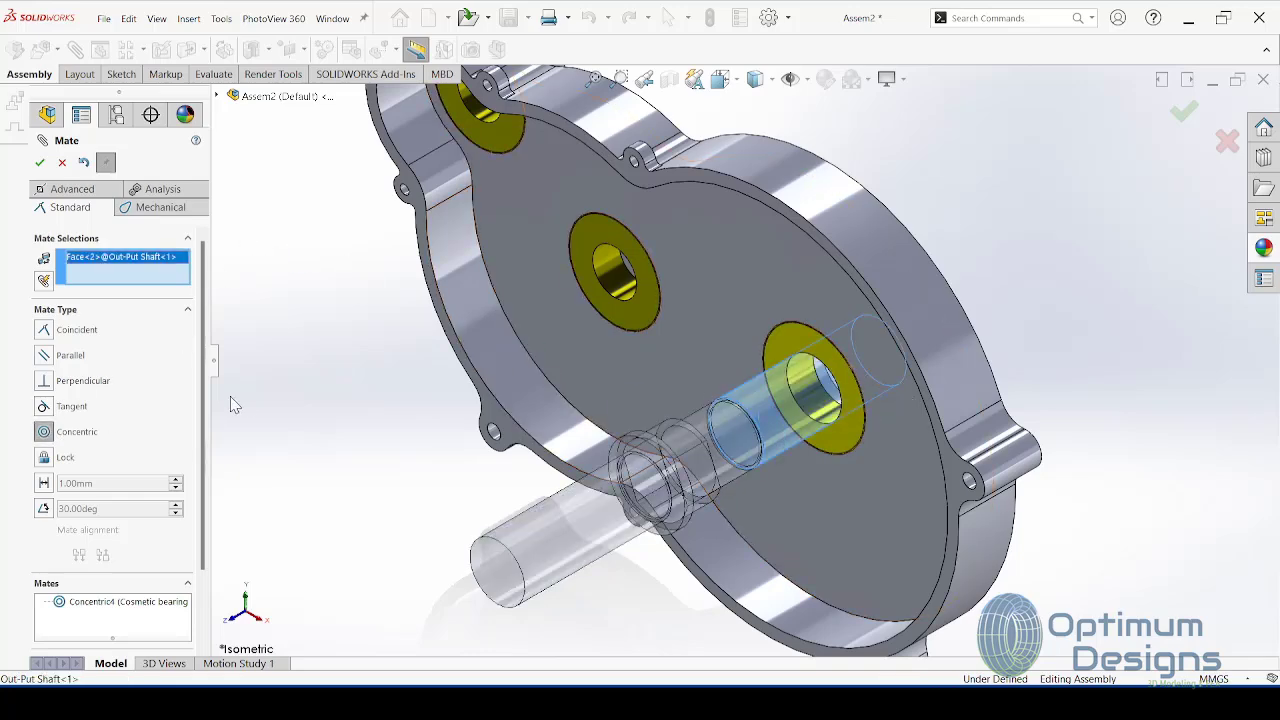
scroll(310, 365, "up", 3)
scroll(437, 334, "down", 5)
scroll(724, 380, "down", 3)
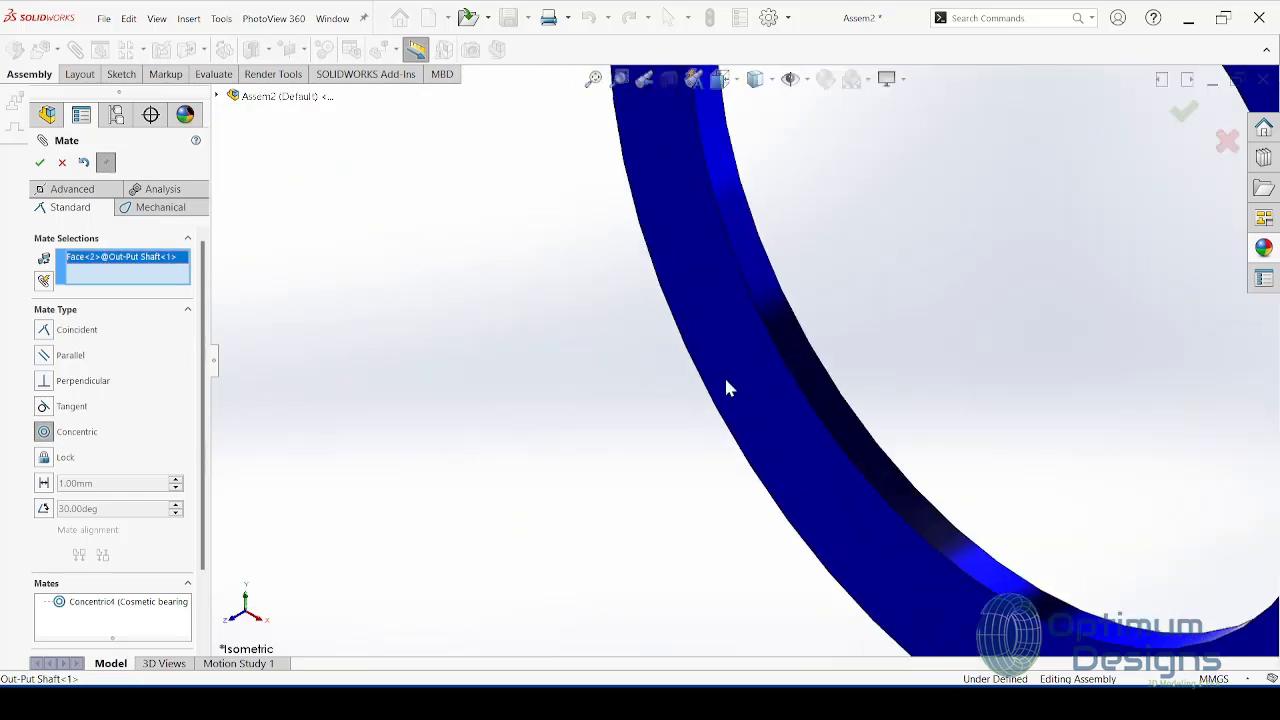
Step: Make the 30mm snap ring concentric with the output shaft
left_click(808, 382)
key("Return")
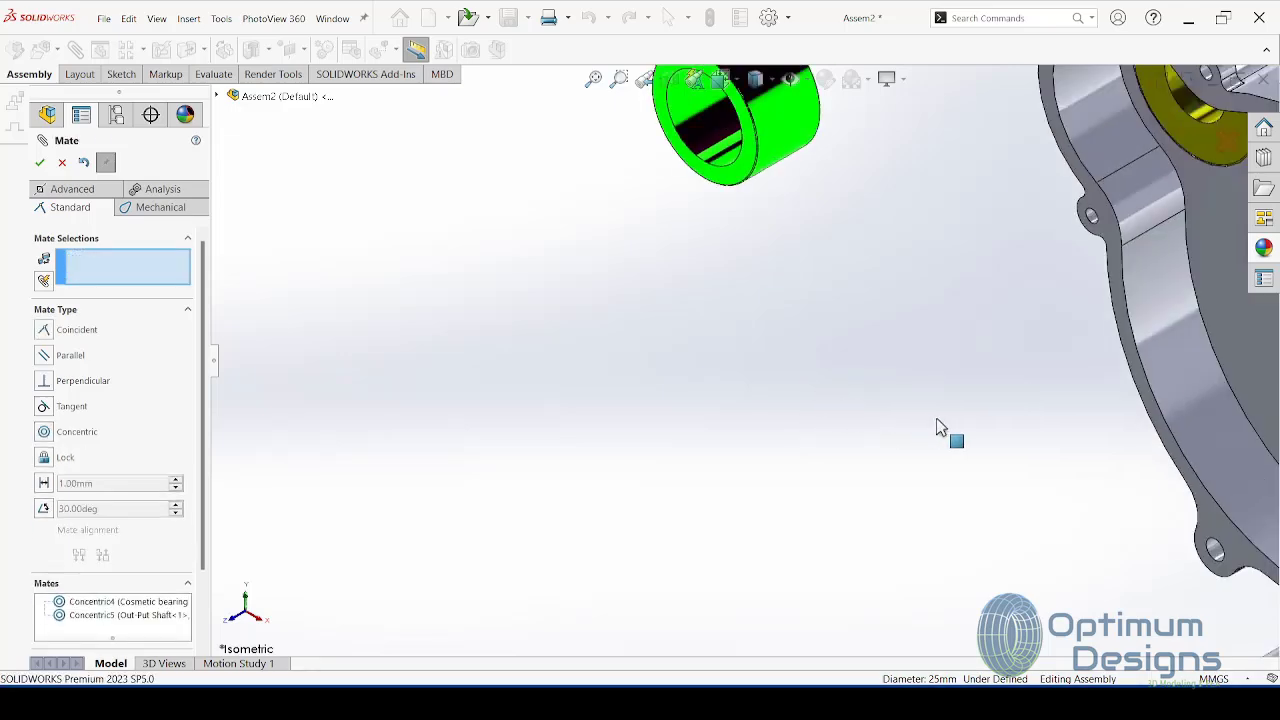
scroll(937, 427, "up", 3)
scroll(1037, 409, "down", 4)
scroll(943, 363, "down", 3)
scroll(943, 363, "down", 2)
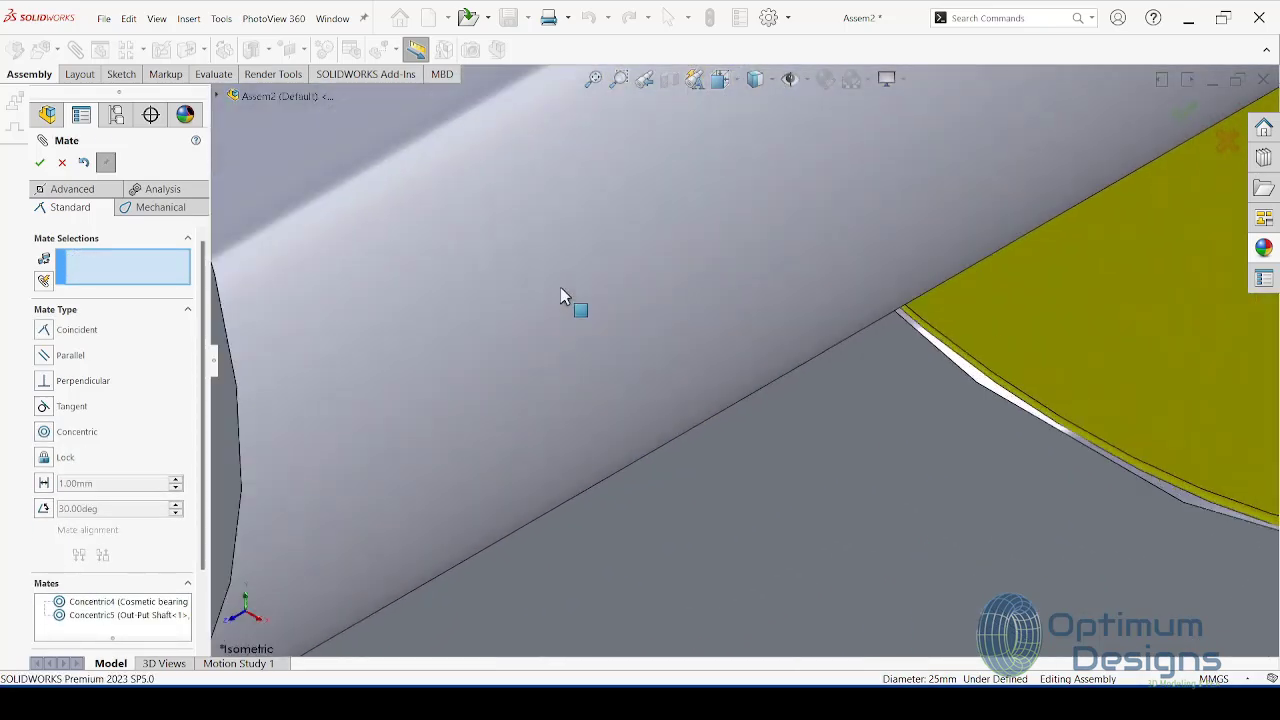
scroll(560, 287, "up", 1)
Step: Pick the shaft groove face and the snap ring side face for a flush mate
left_click(300, 287)
scroll(320, 300, "up", 2)
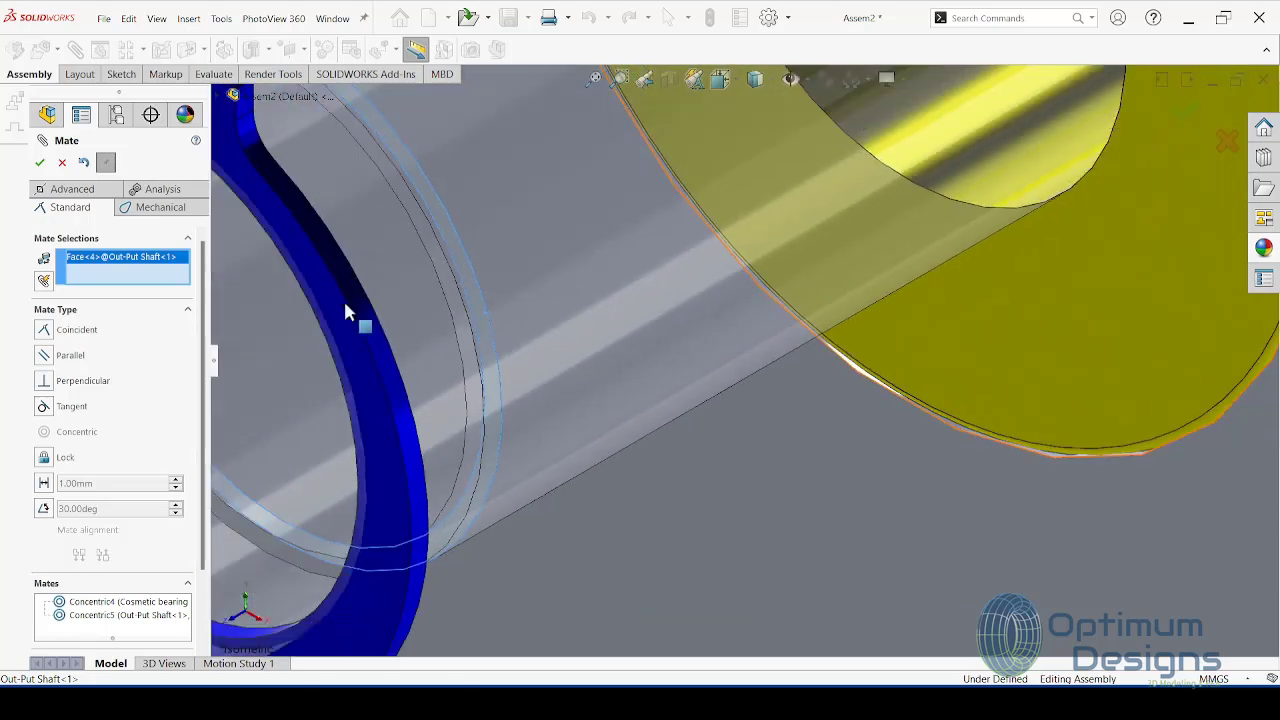
scroll(340, 309, "down", 2)
middle_click_drag(312, 322, 266, 380)
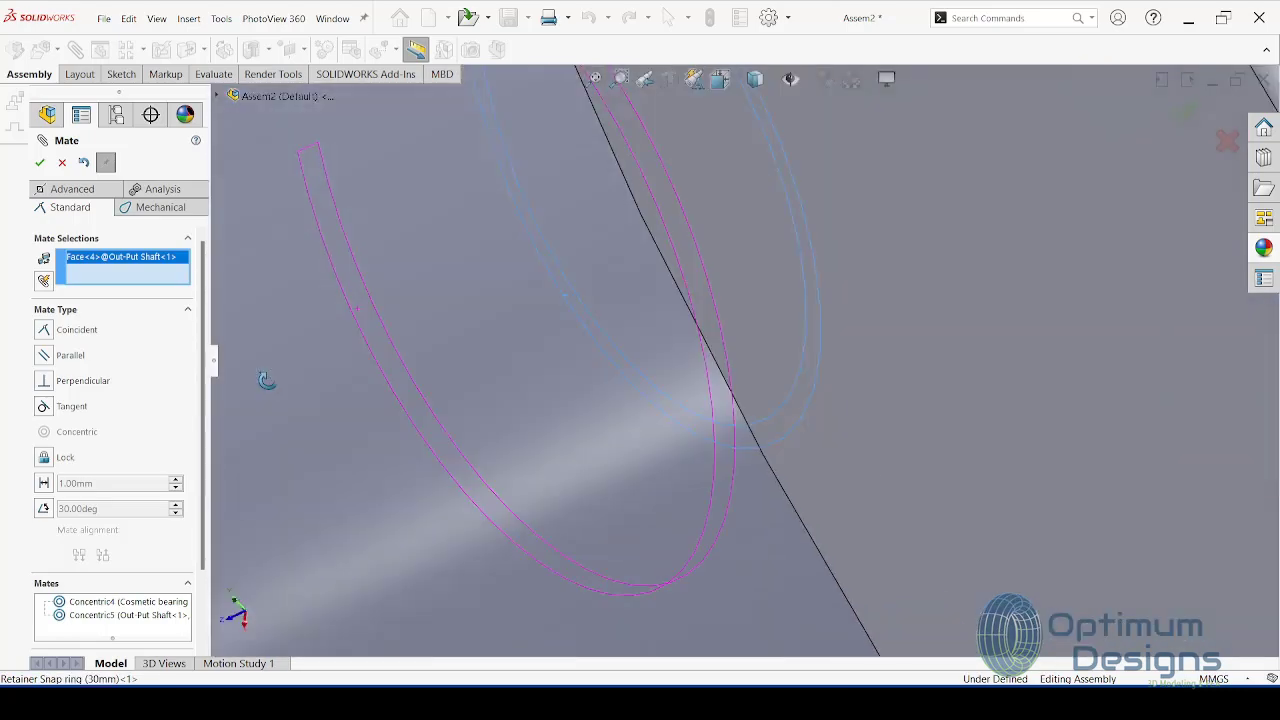
scroll(290, 395, "up", 3)
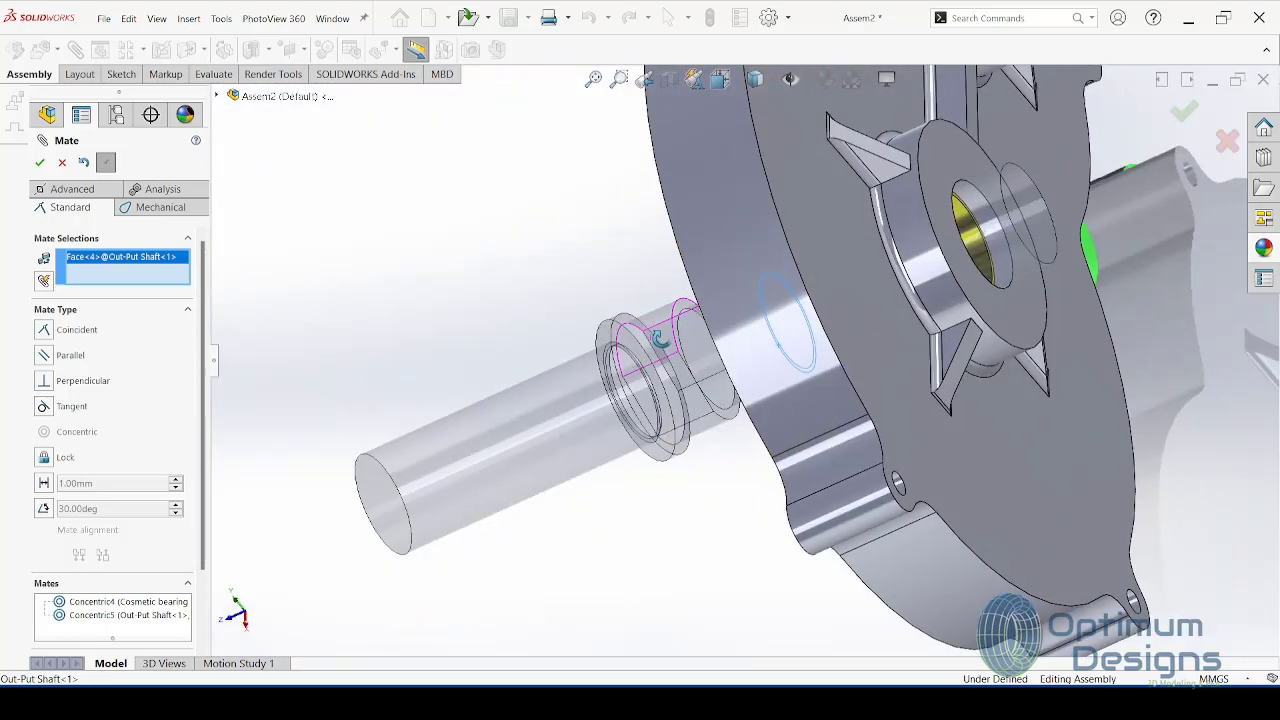
scroll(655, 345, "down", 1)
scroll(660, 350, "down", 2)
scroll(645, 320, "down", 2)
scroll(625, 282, "down", 4)
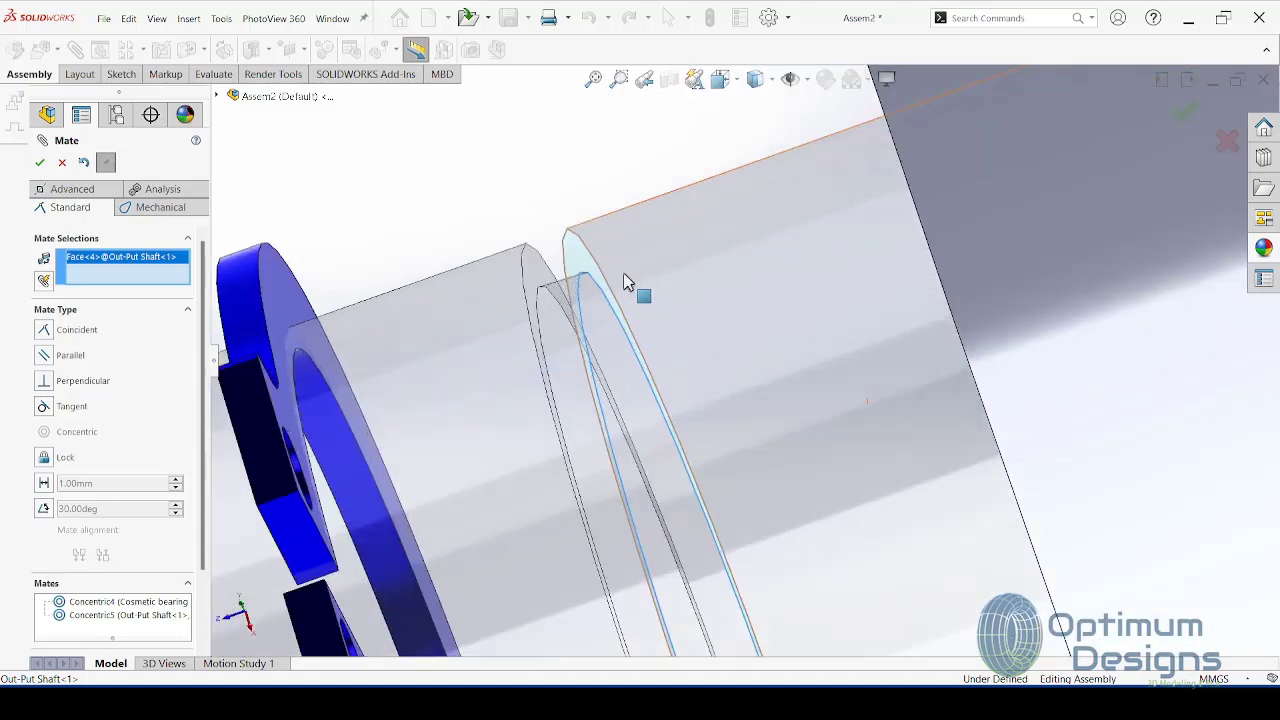
left_click(290, 297)
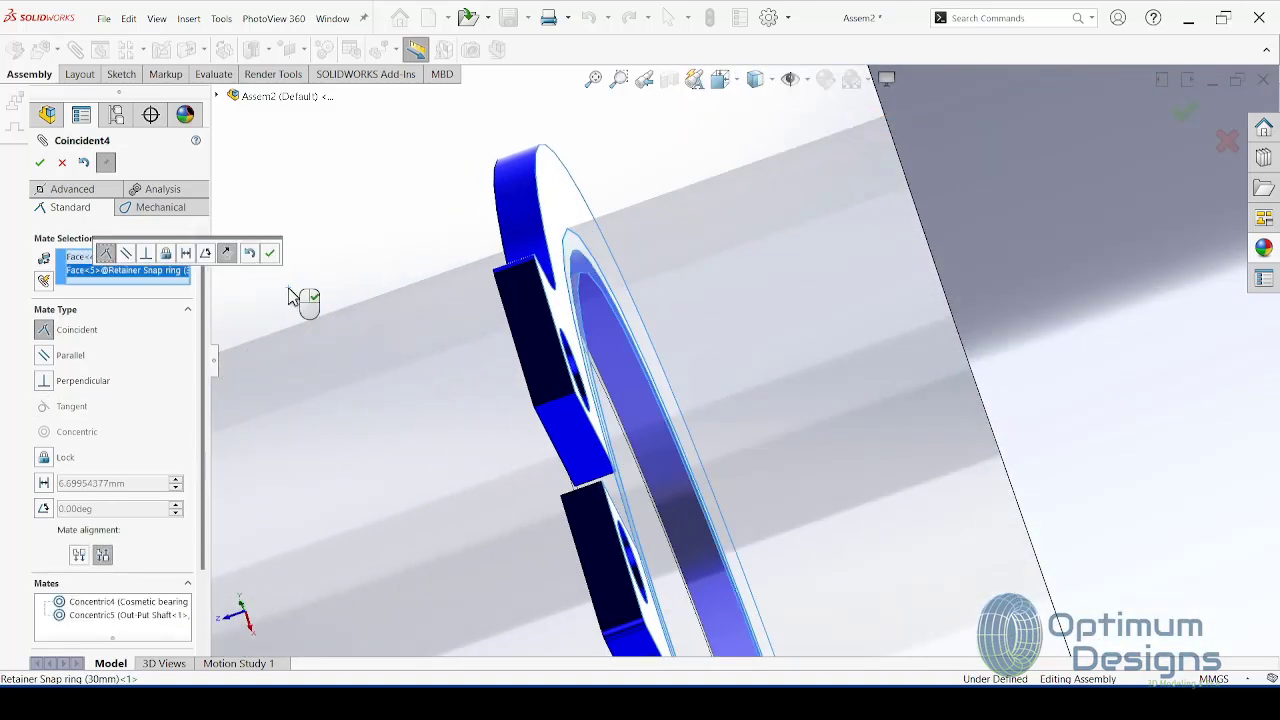
left_click(278, 259)
Step: Seat the snap ring coincident against the bearing's side face and finish the mates
mouse_move(508, 408)
middle_mouse_down()
mouse_move(508, 352)
mouse_move(1040, 194)
middle_mouse_up()
left_click(952, 243)
mouse_move(952, 243)
middle_mouse_down()
mouse_move(347, 435)
mouse_move(414, 443)
middle_mouse_up()
left_click(414, 443)
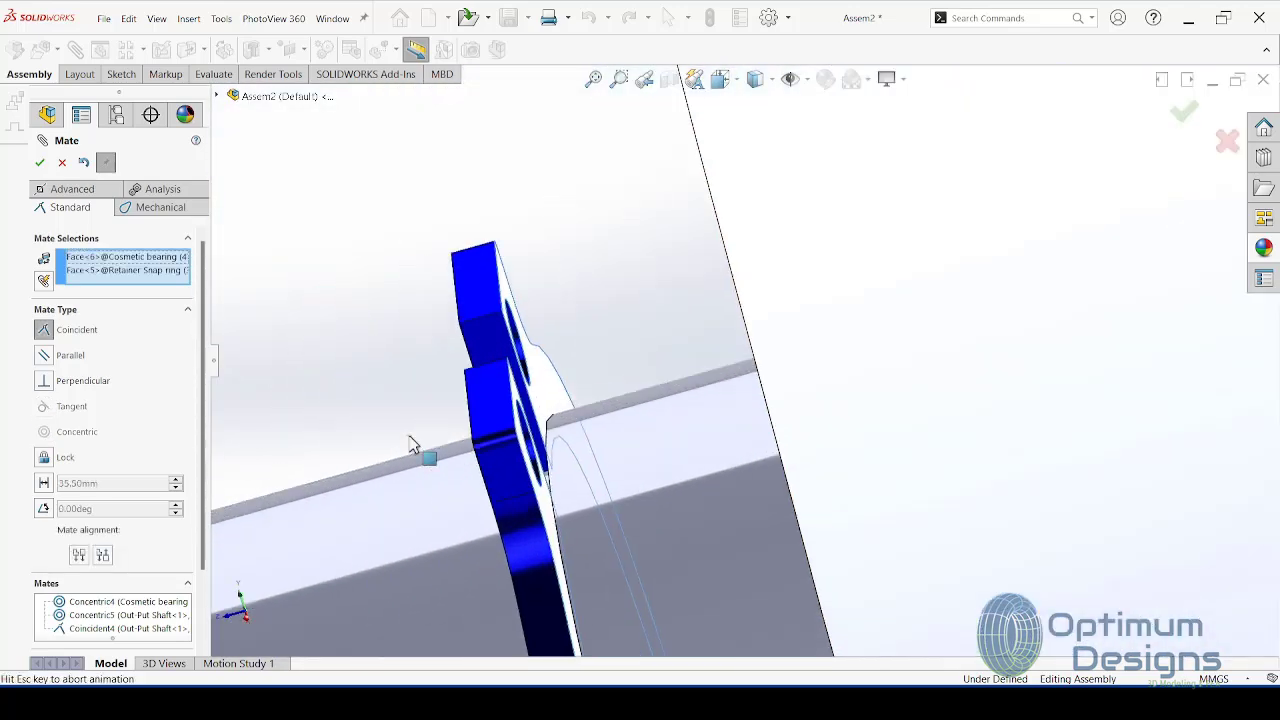
left_click(418, 449)
scroll(418, 443, "up", 5)
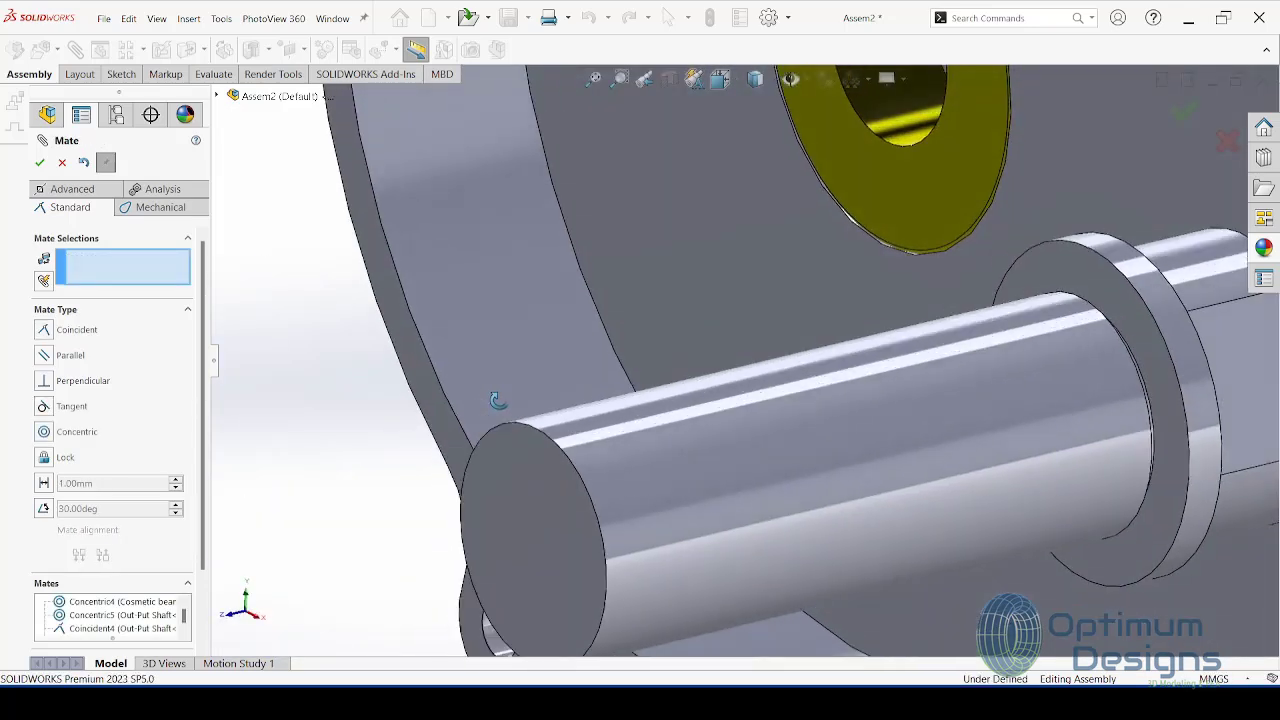
mouse_move(451, 434)
middle_mouse_down()
mouse_move(700, 434)
mouse_move(714, 413)
middle_mouse_up()
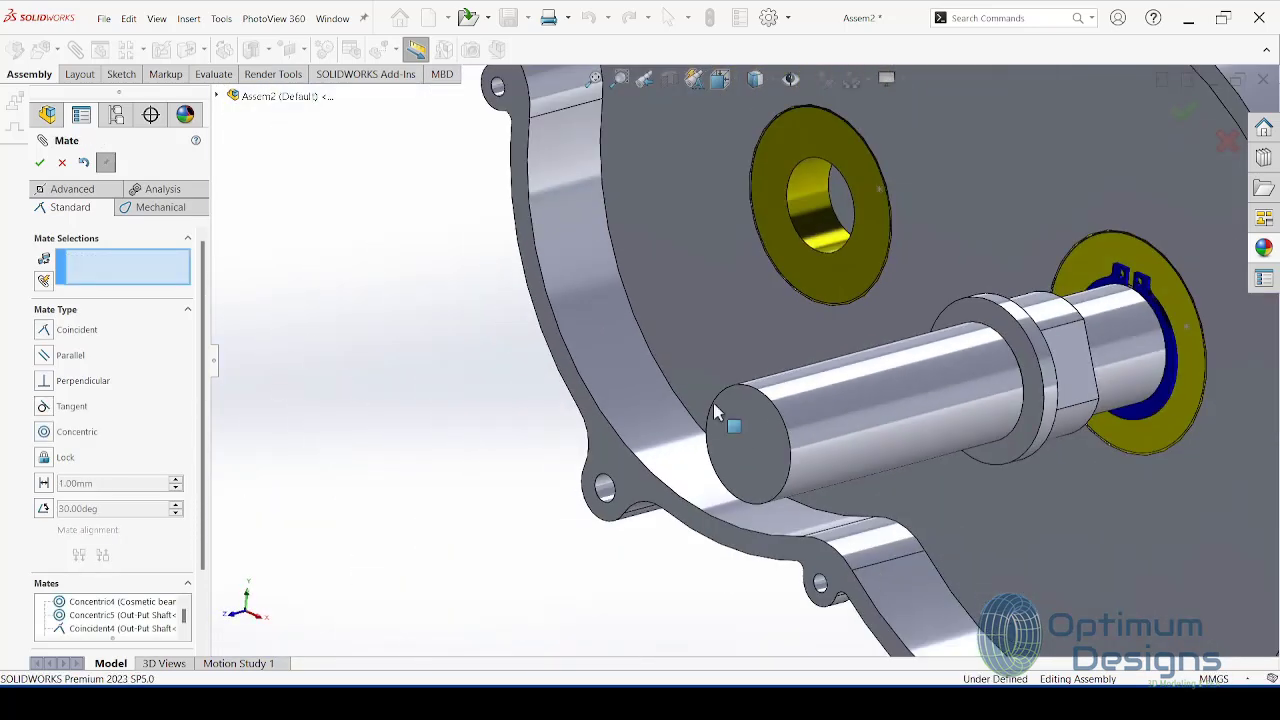
left_click(40, 163)
Step: Mate the green Out-Put Shaft Stopper concentric with the output shaft
key("f")
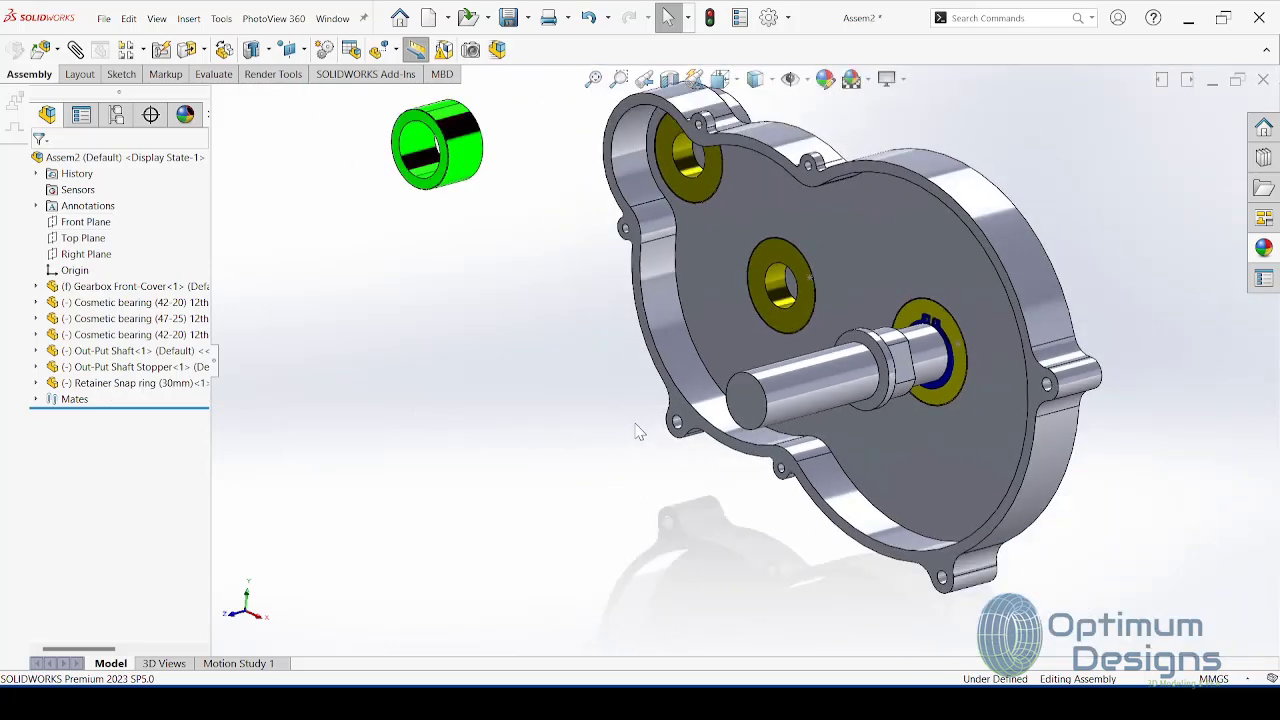
left_click(556, 245)
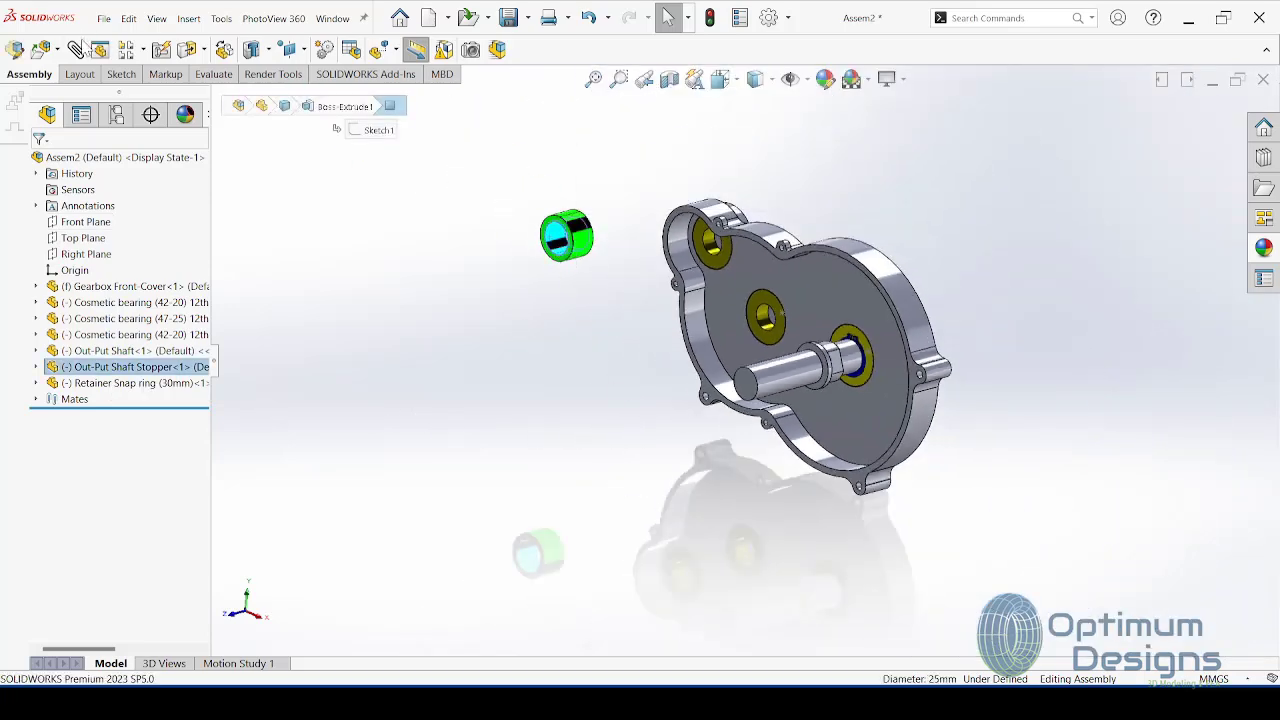
left_click(851, 368, "ctrl")
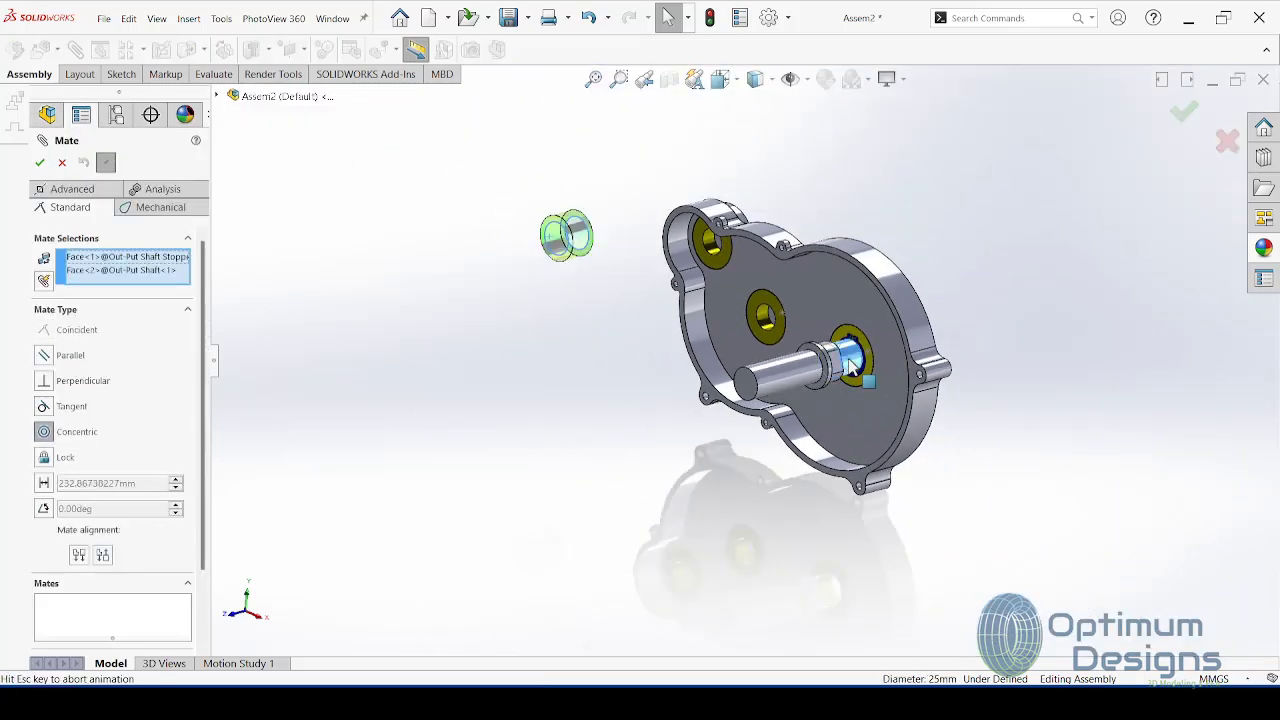
left_click(857, 325)
scroll(850, 365, "down", 3)
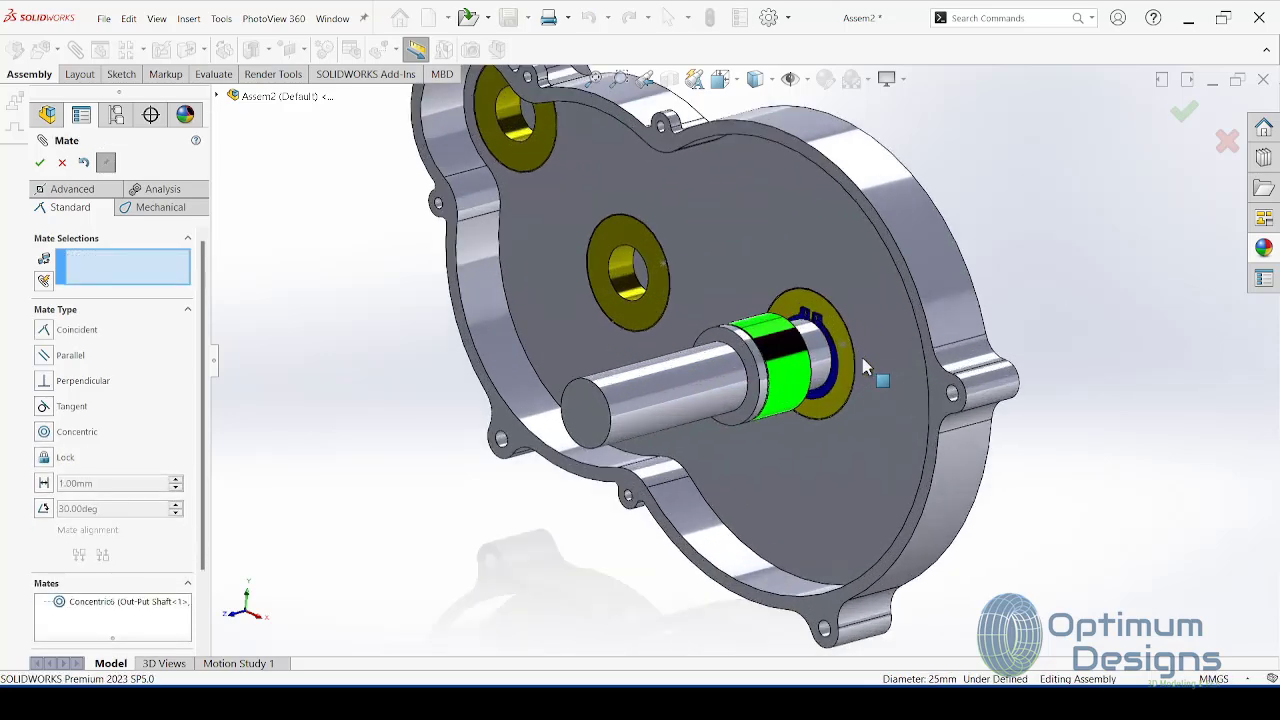
scroll(770, 358, "down", 4)
scroll(770, 358, "down", 2)
Step: Add a coincident mate between the ring's side face and the shaft face
left_click(717, 352)
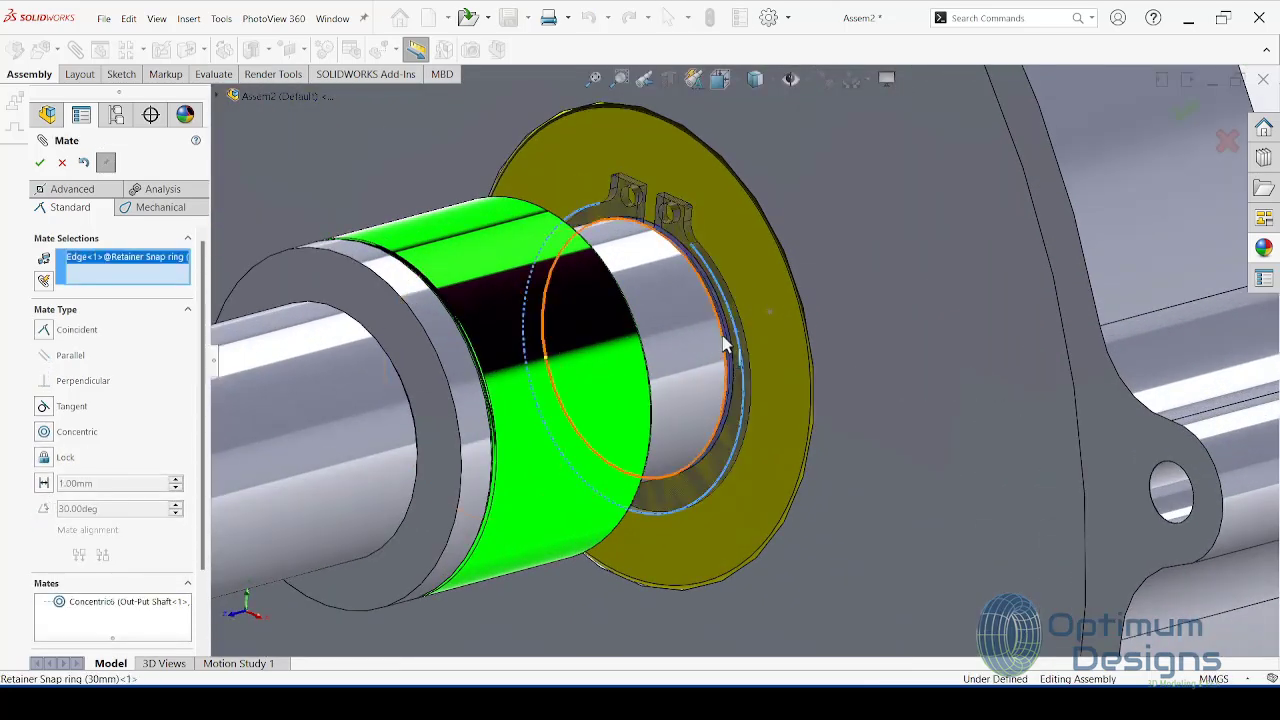
key("Delete")
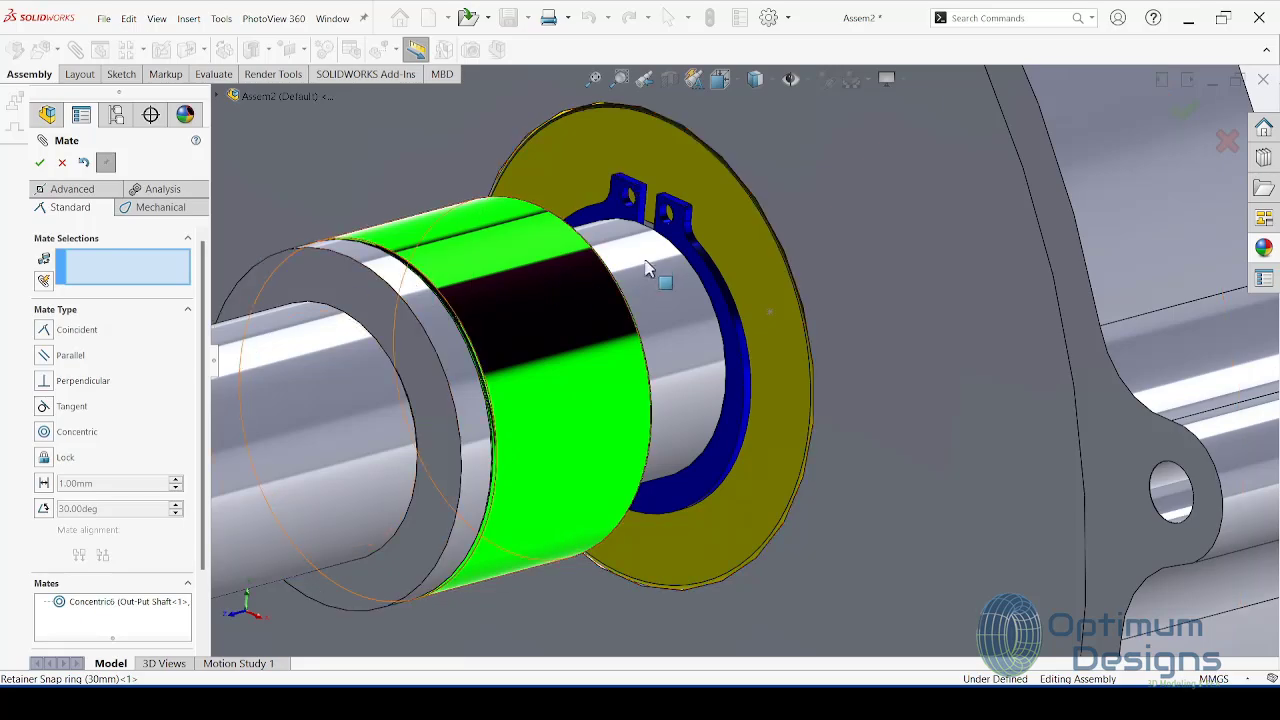
left_click(672, 240)
mouse_move(672, 240)
middle_mouse_down()
mouse_move(560, 311)
mouse_move(869, 372)
mouse_move(839, 420)
middle_mouse_up()
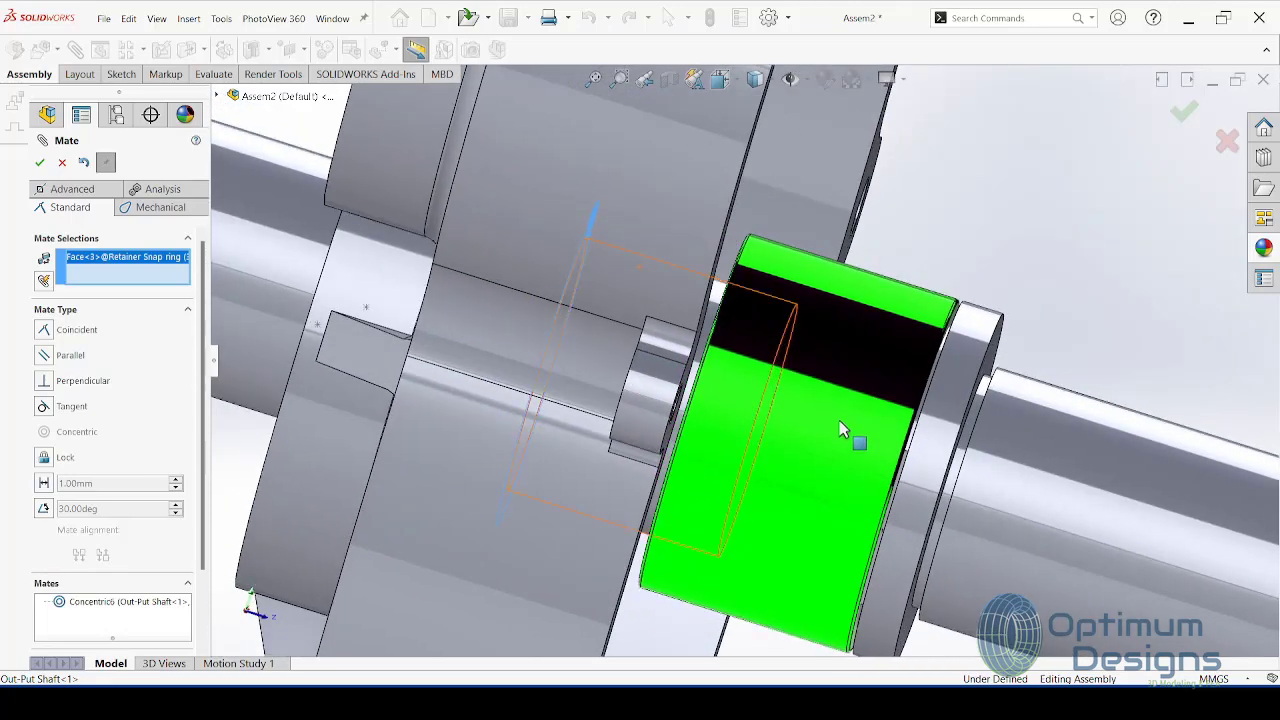
left_click_drag(818, 437, 1272, 582)
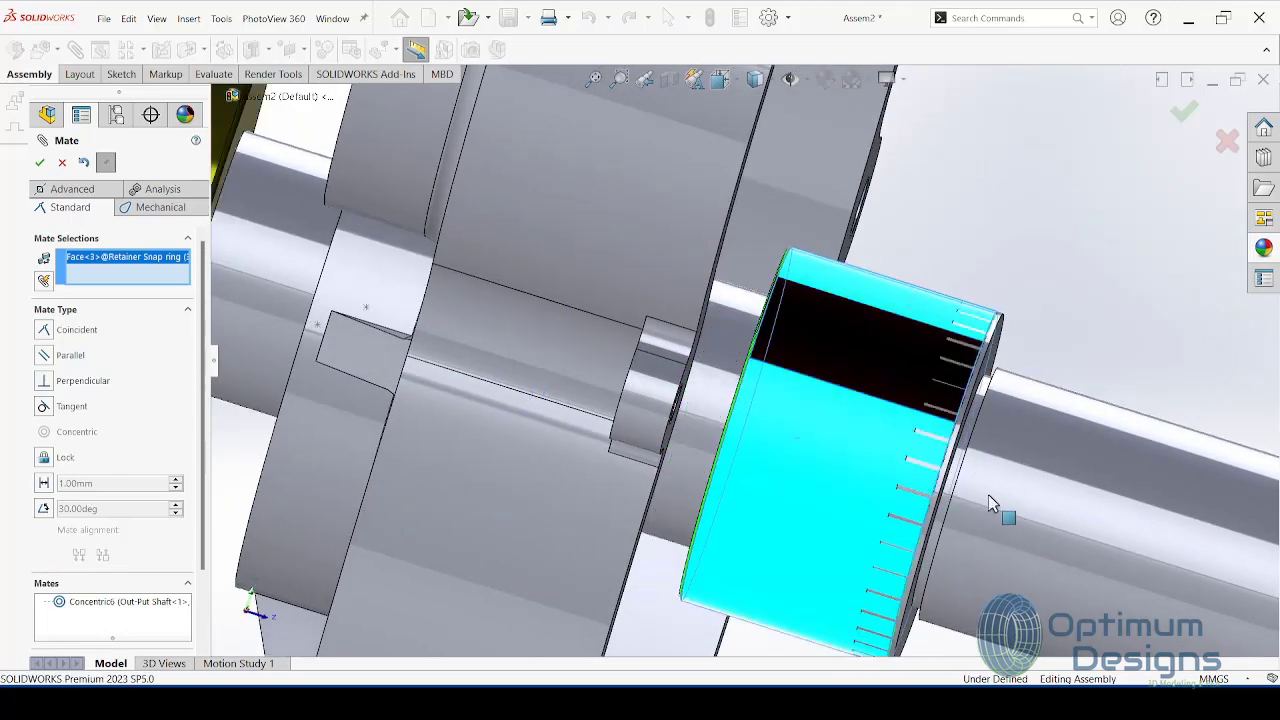
scroll(1148, 558, "up", 5)
middle_click_drag(1148, 558, 980, 440)
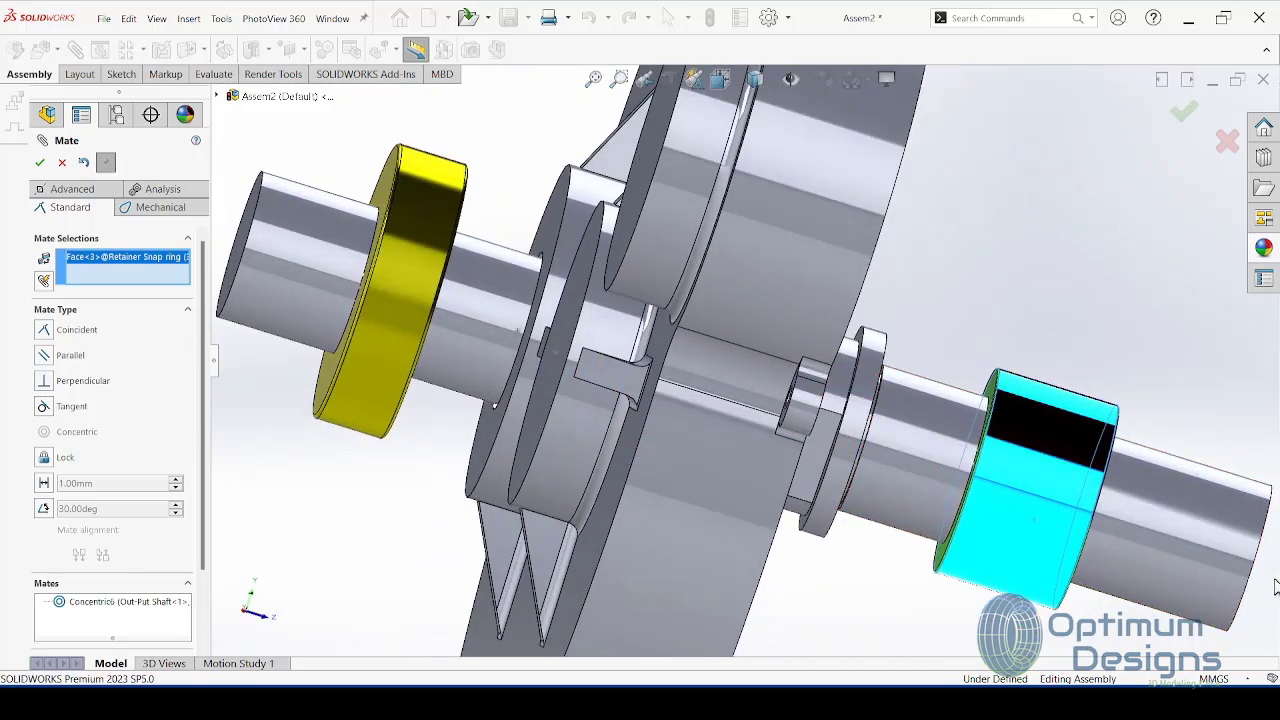
left_click_drag(980, 440, 1068, 432)
scroll(1068, 432, "down", 5)
scroll(1070, 410, "down", 2)
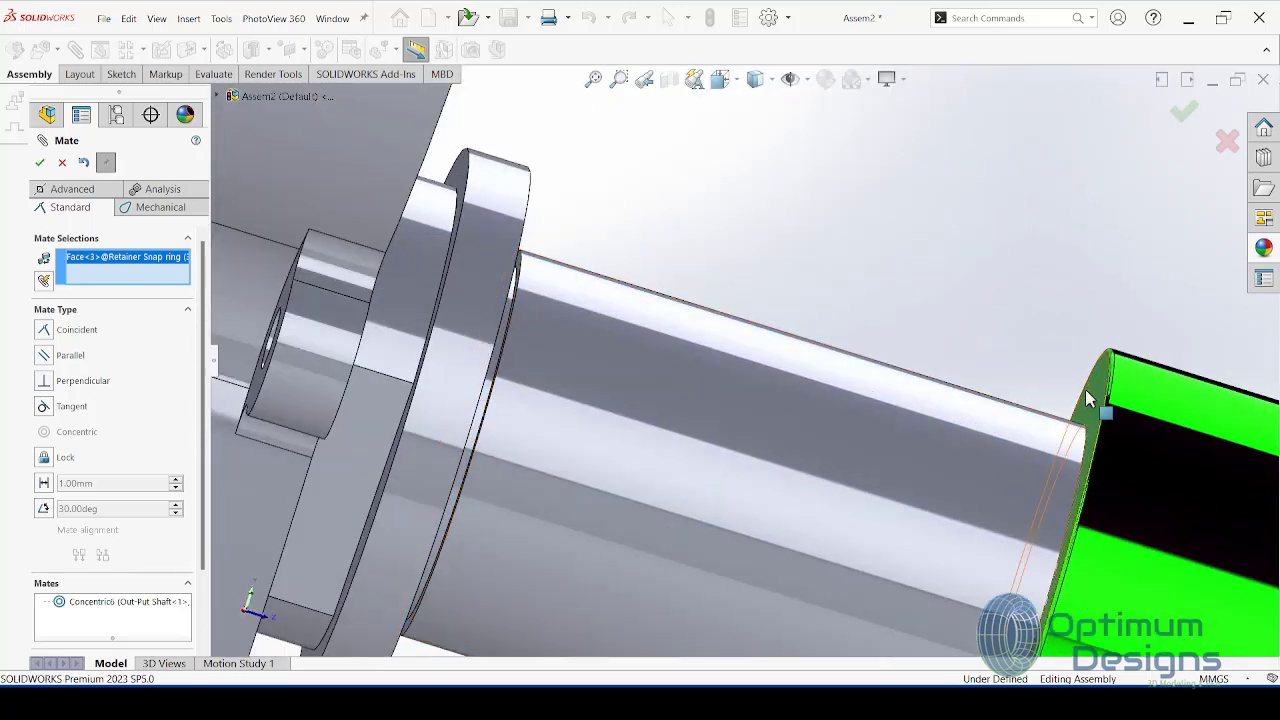
left_click(1090, 400)
left_click(1093, 406)
Step: Close the mates and show the assembly in isometric view
scroll(875, 410, "up", 3)
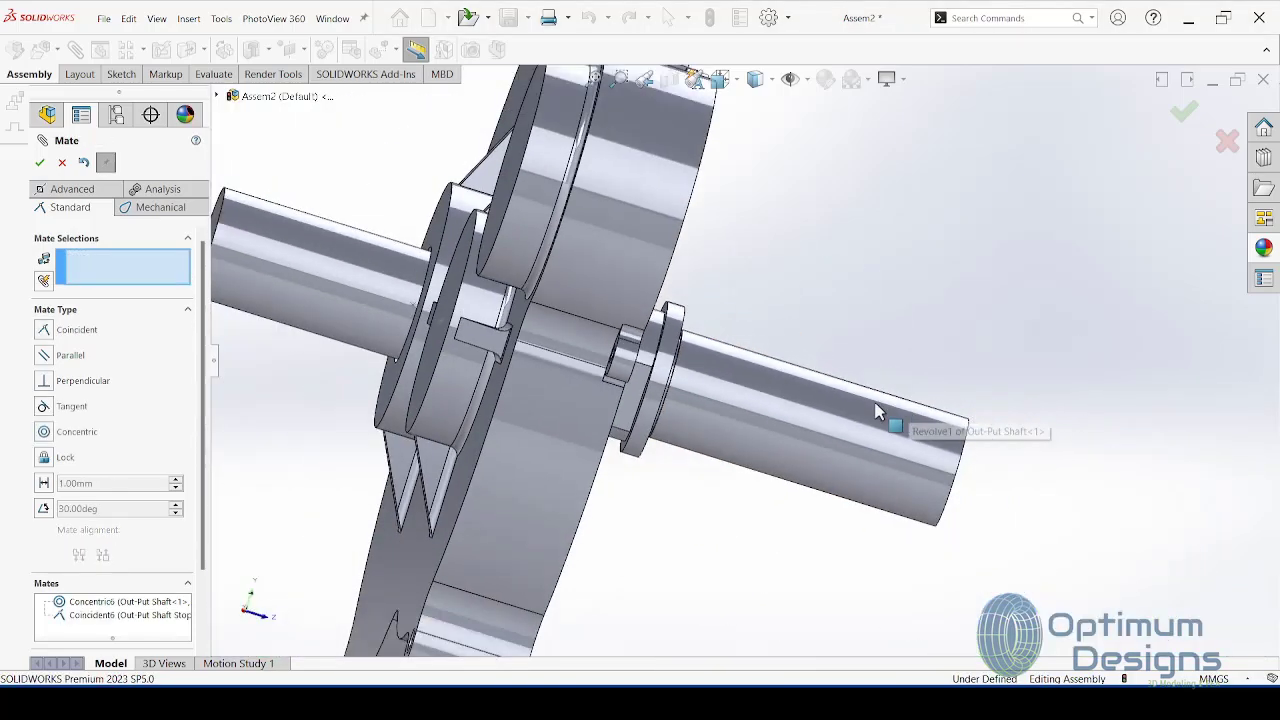
scroll(875, 410, "up", 5)
mouse_move(875, 410)
middle_mouse_down()
mouse_move(665, 500)
mouse_move(33, 207)
middle_mouse_up()
left_click(40, 163)
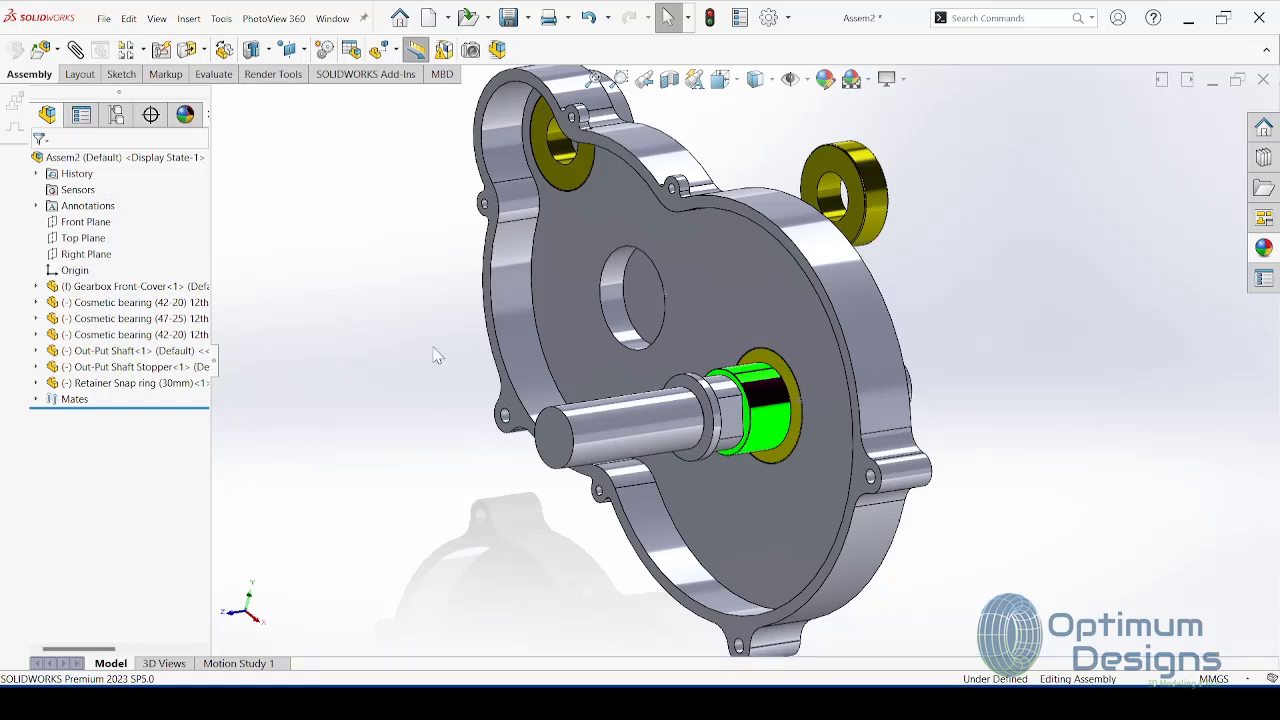
key("space")
key("Escape")
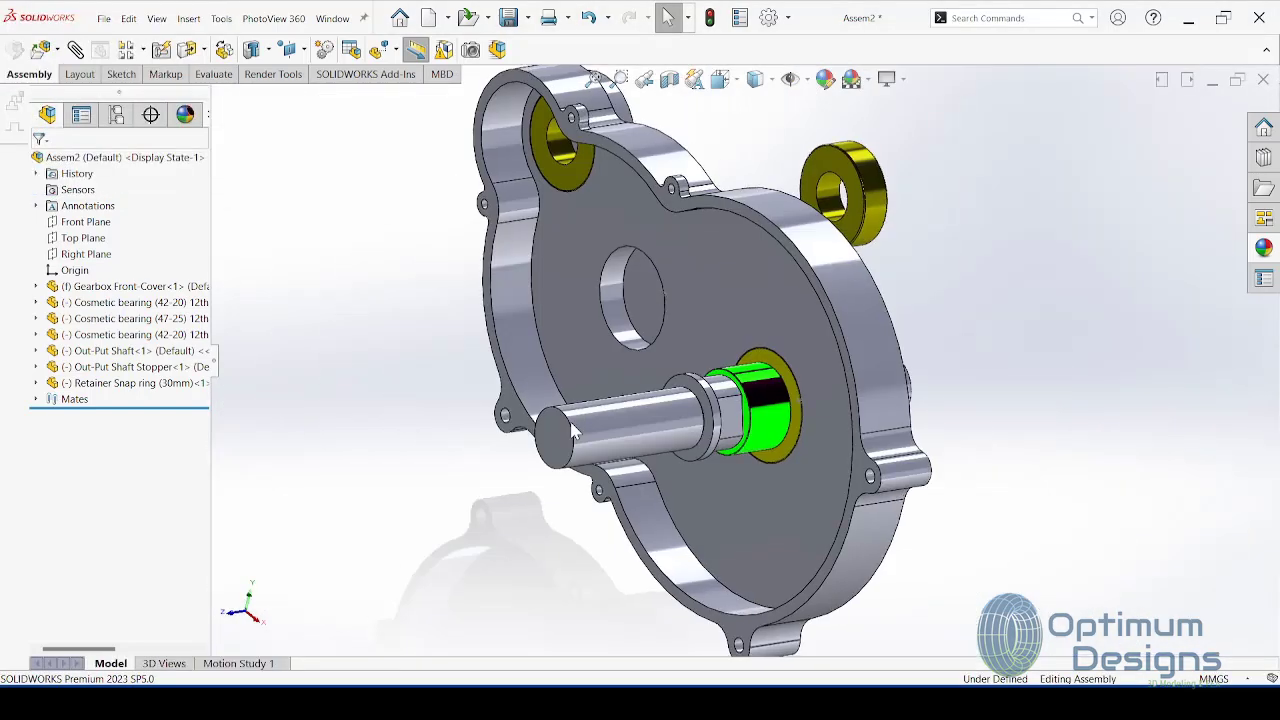
key("ctrl+7")
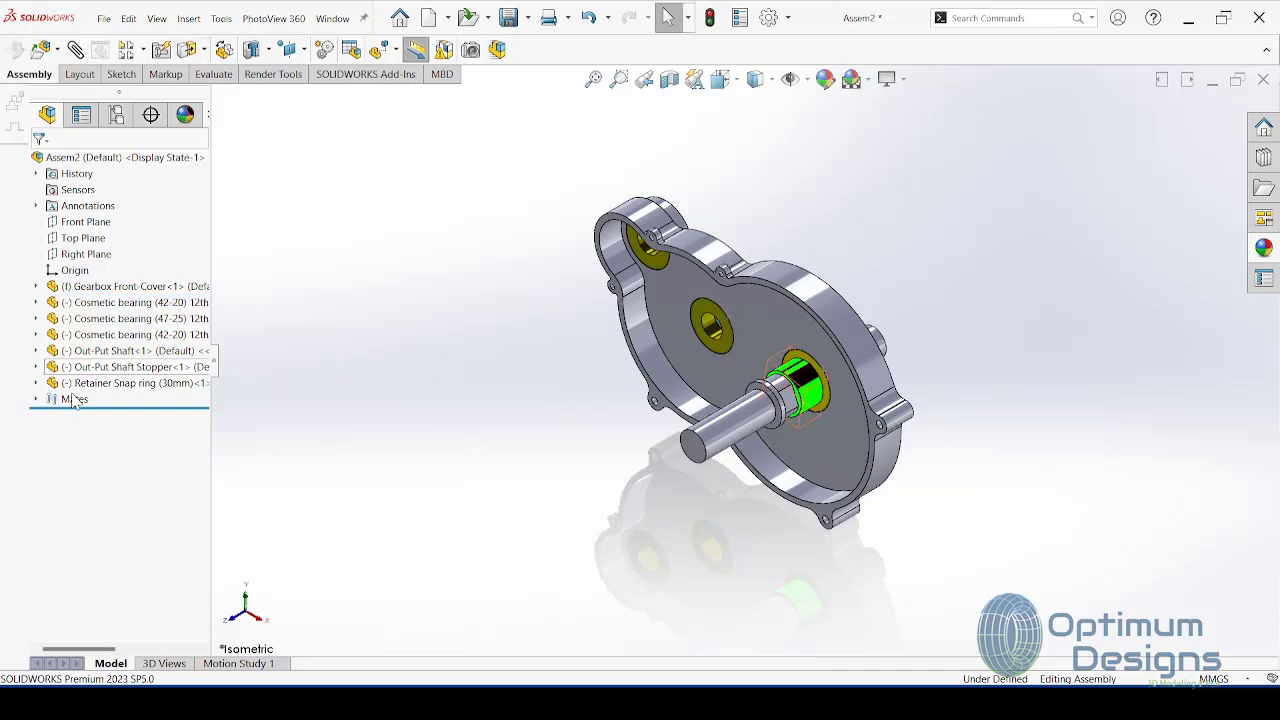
Step: Expand the Mates folder, check the middle-hole bearing, then collapse the tree
left_click(36, 400)
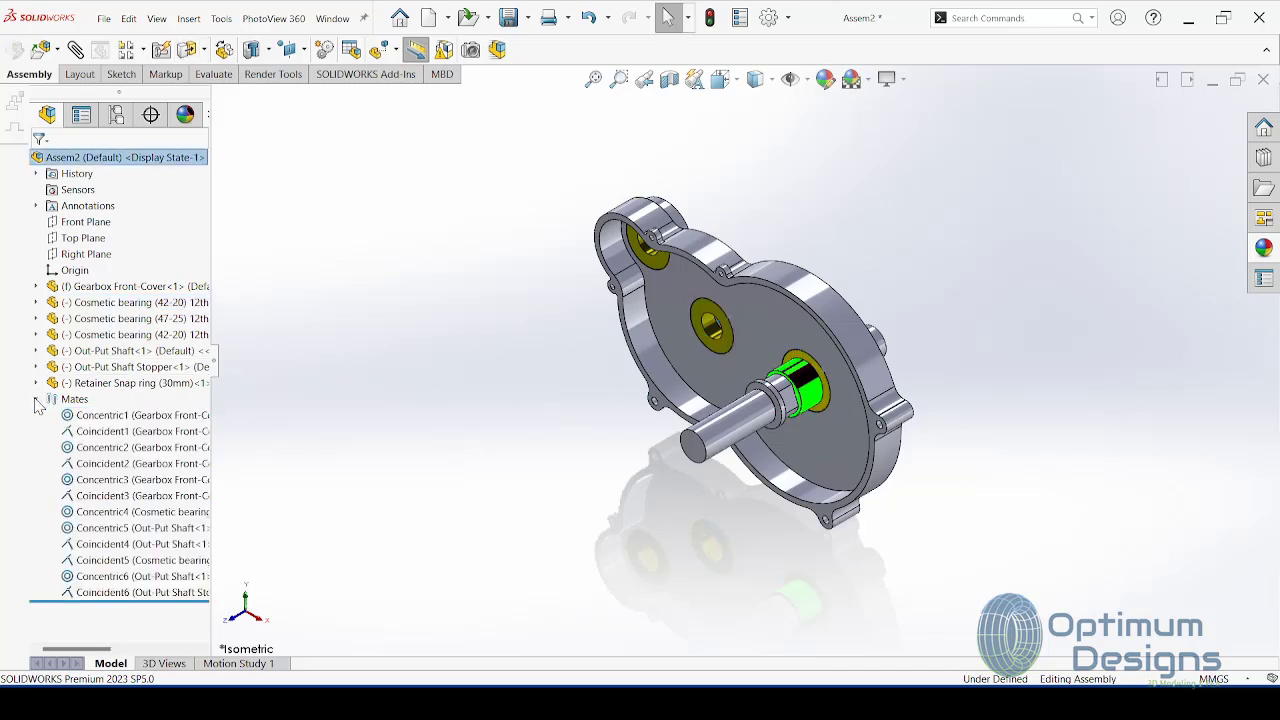
left_click(722, 349)
key("Escape")
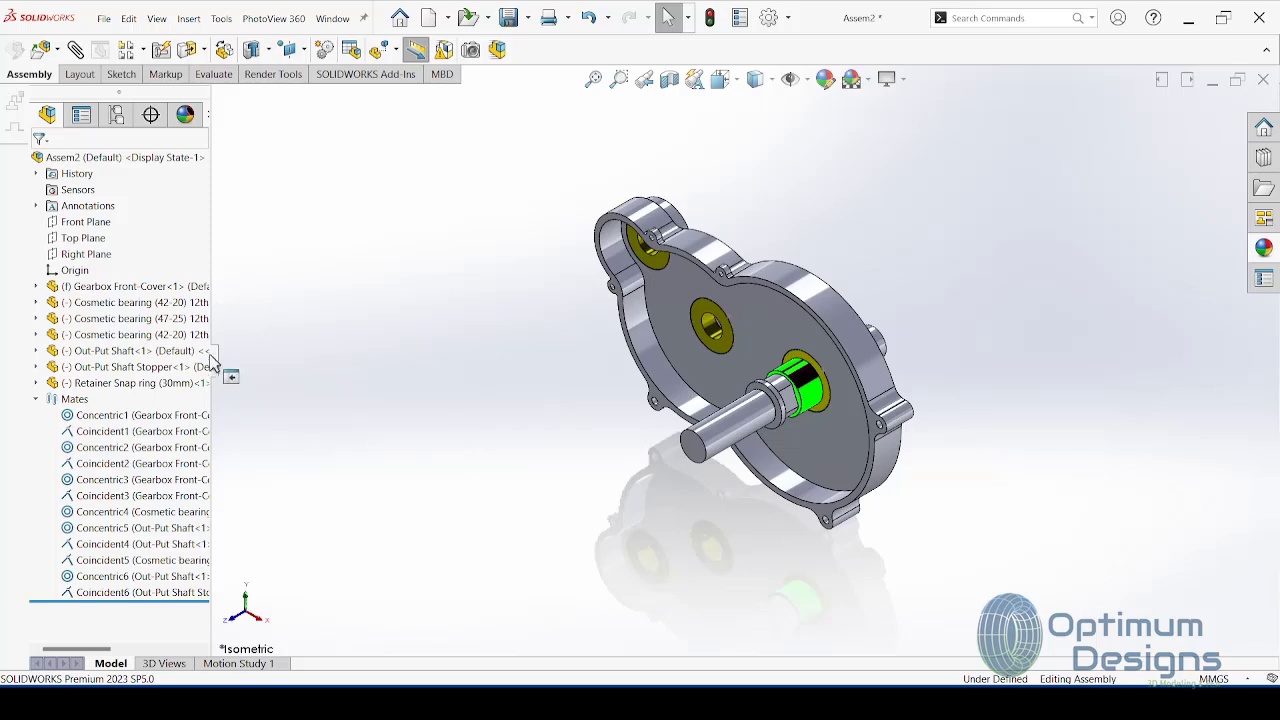
left_click(230, 376)
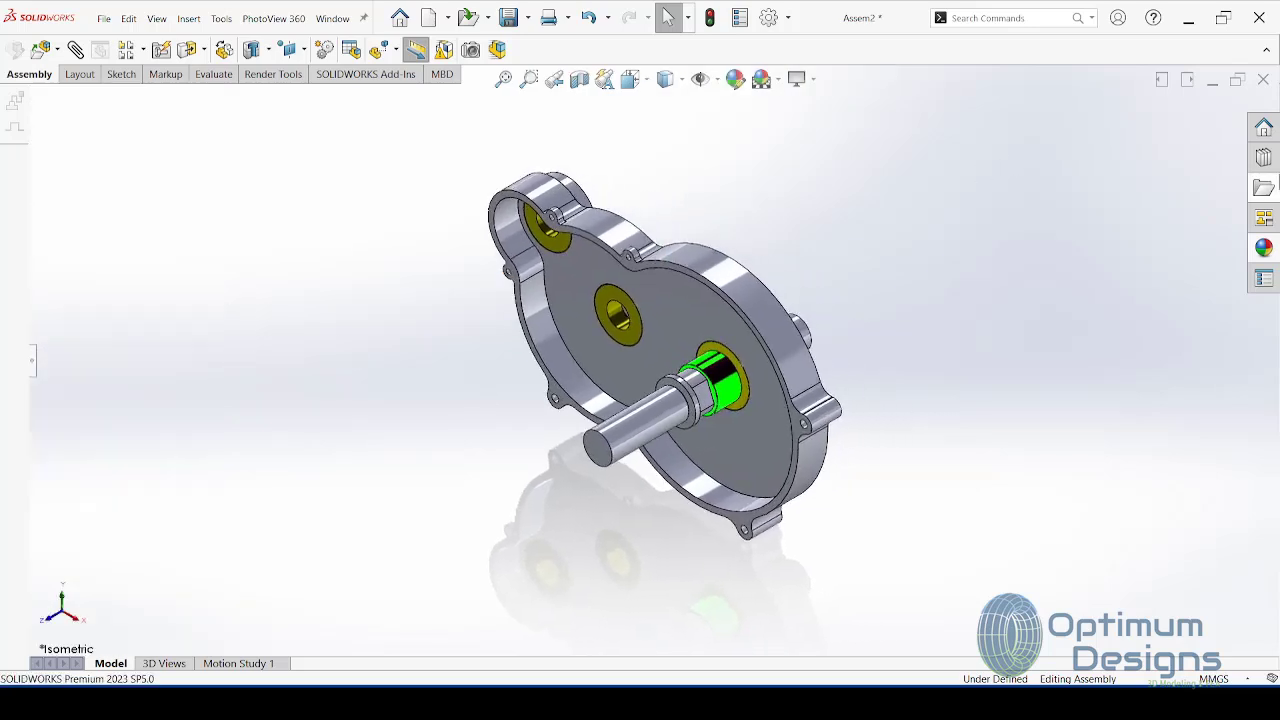
Step: Drag a Helical Gear from the Toolbox Design Library into the assembly
left_click(1265, 160)
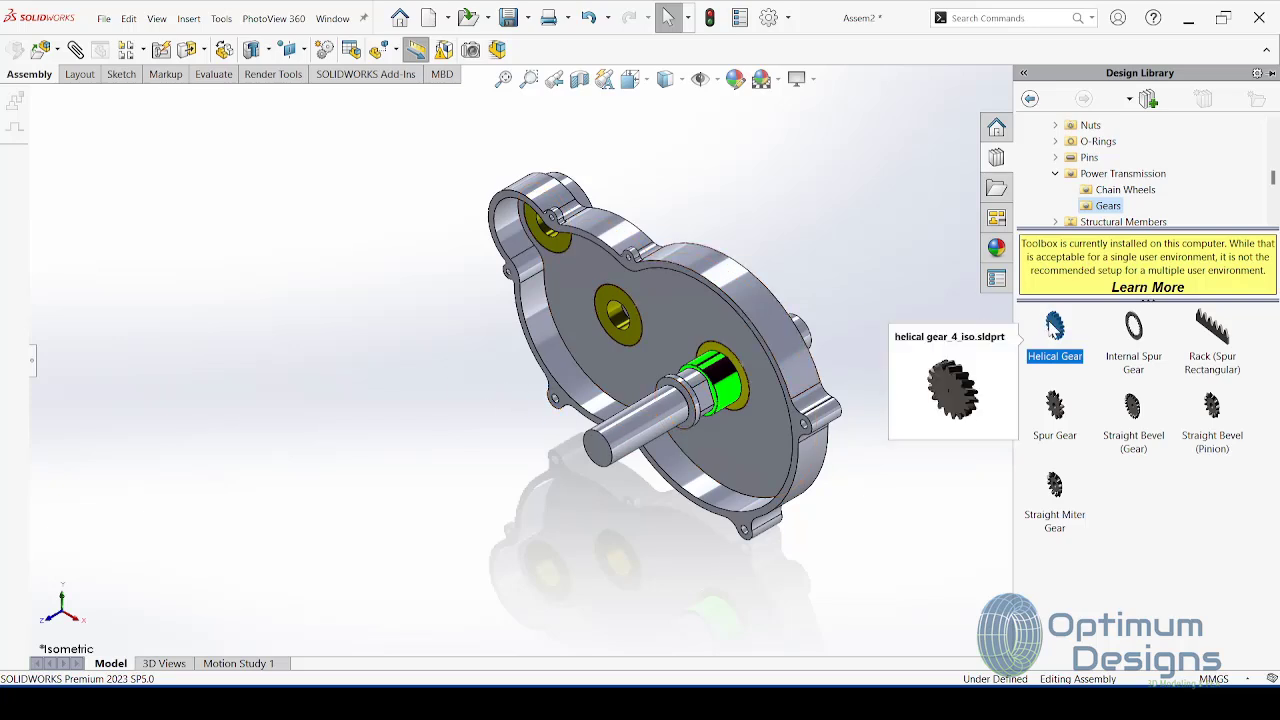
left_click_drag(1047, 330, 541, 396)
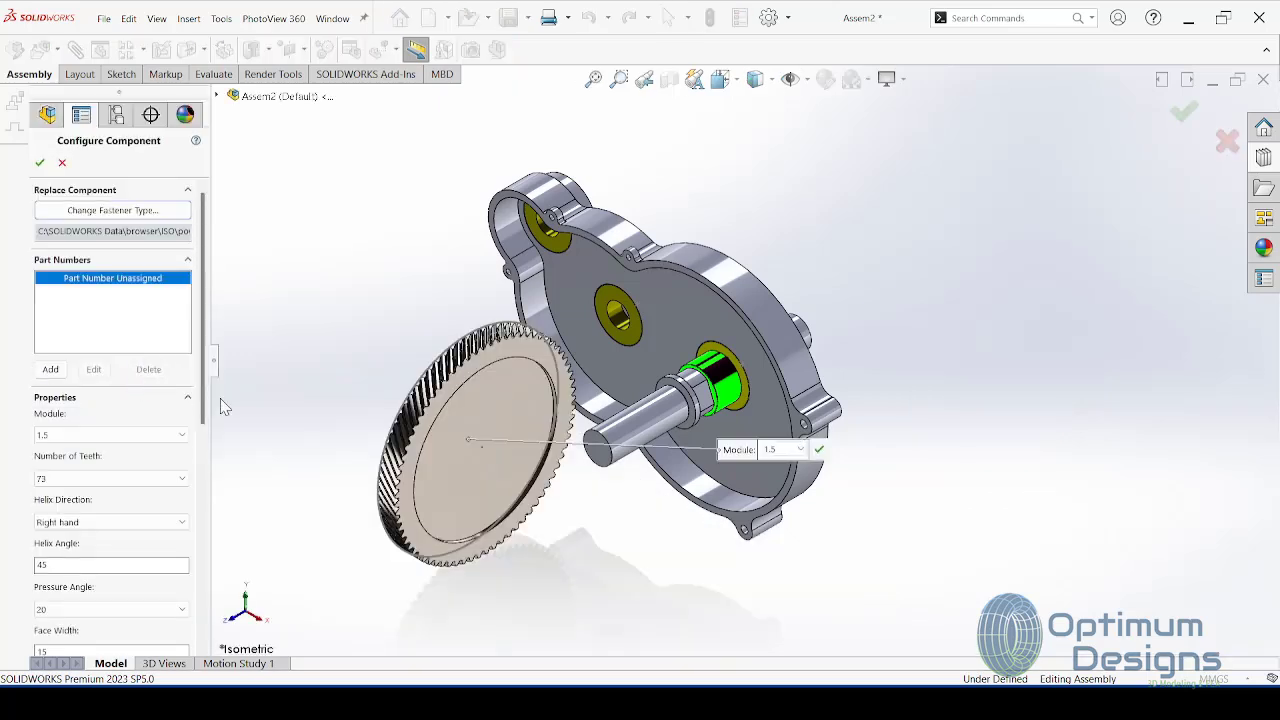
left_click_drag(203, 412, 203, 472)
Step: Set the gear to module 1.5, 73 teeth, right-hand 45° helix, 20° pressure angle and accept
left_click(60, 310)
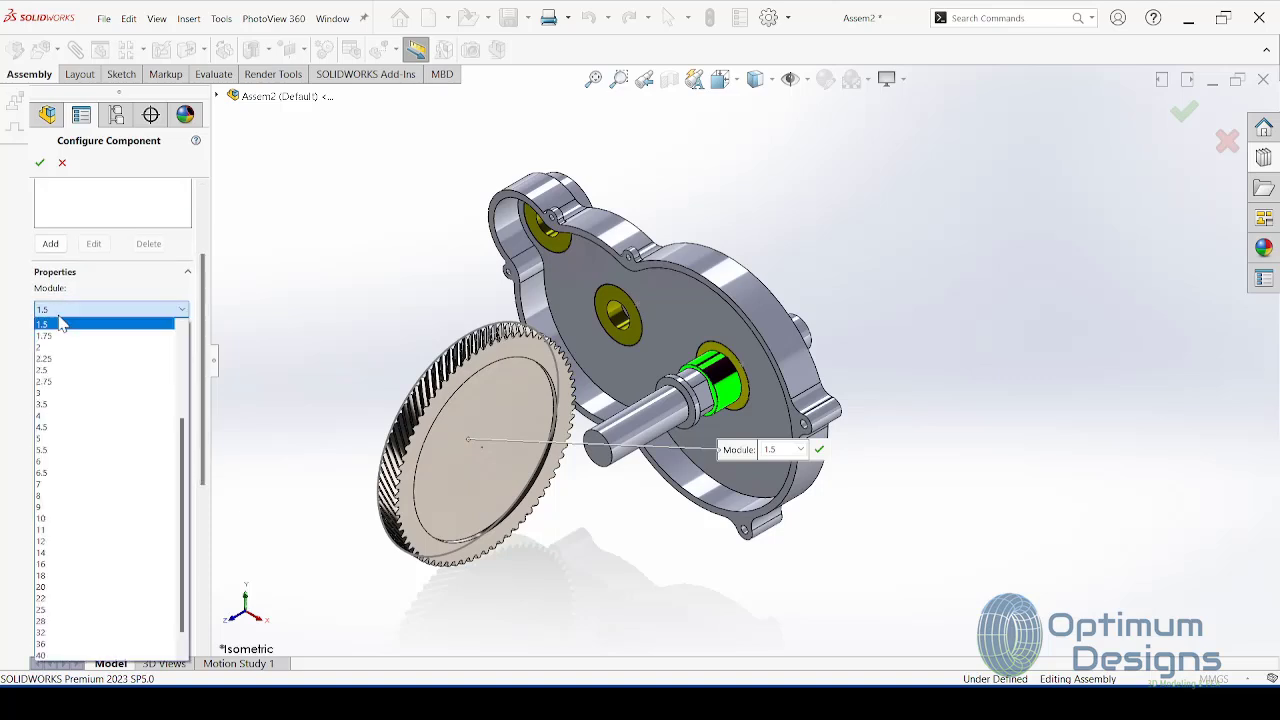
left_click(60, 320)
left_click(45, 355)
left_click(45, 358)
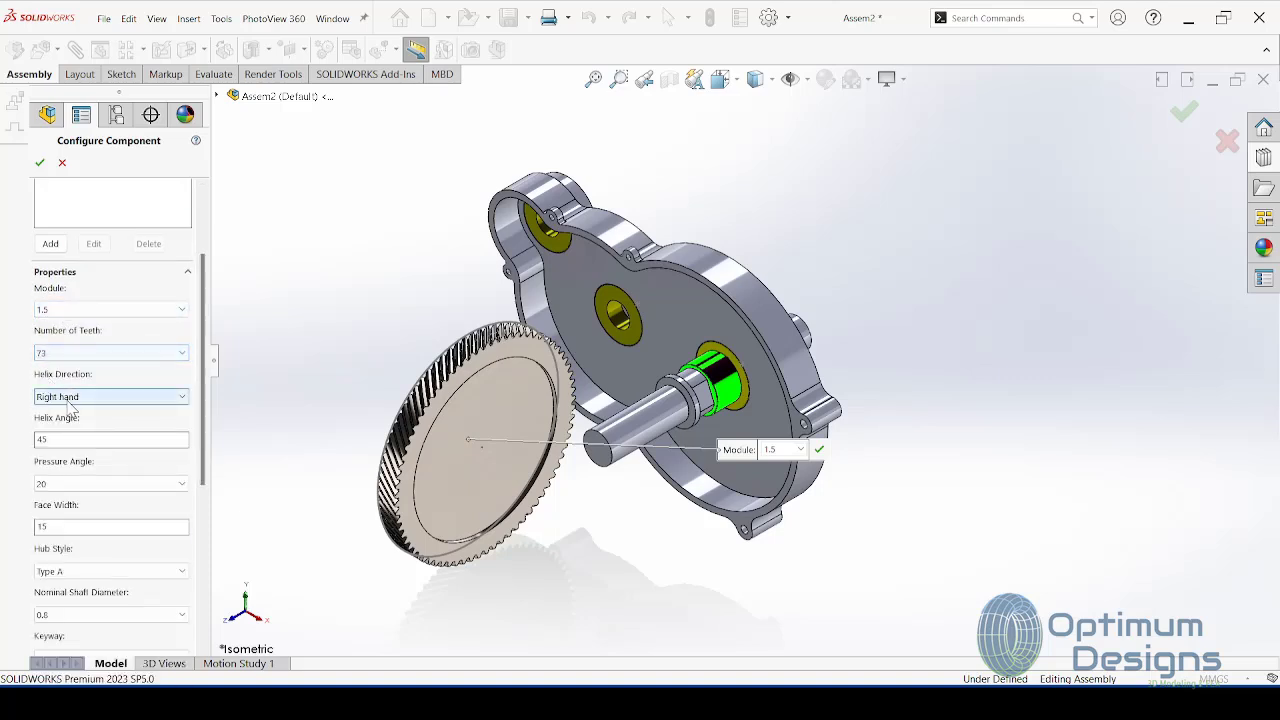
left_click(72, 400)
left_click(72, 410)
left_click(66, 439)
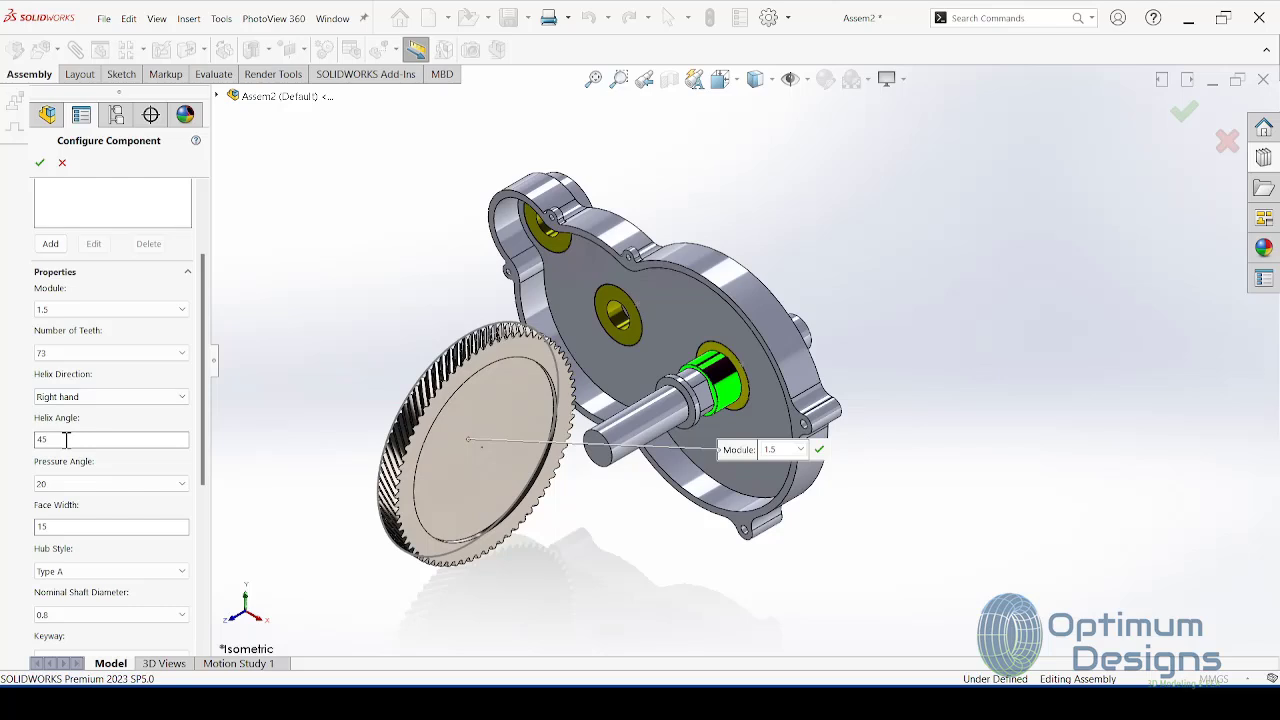
left_click(62, 483)
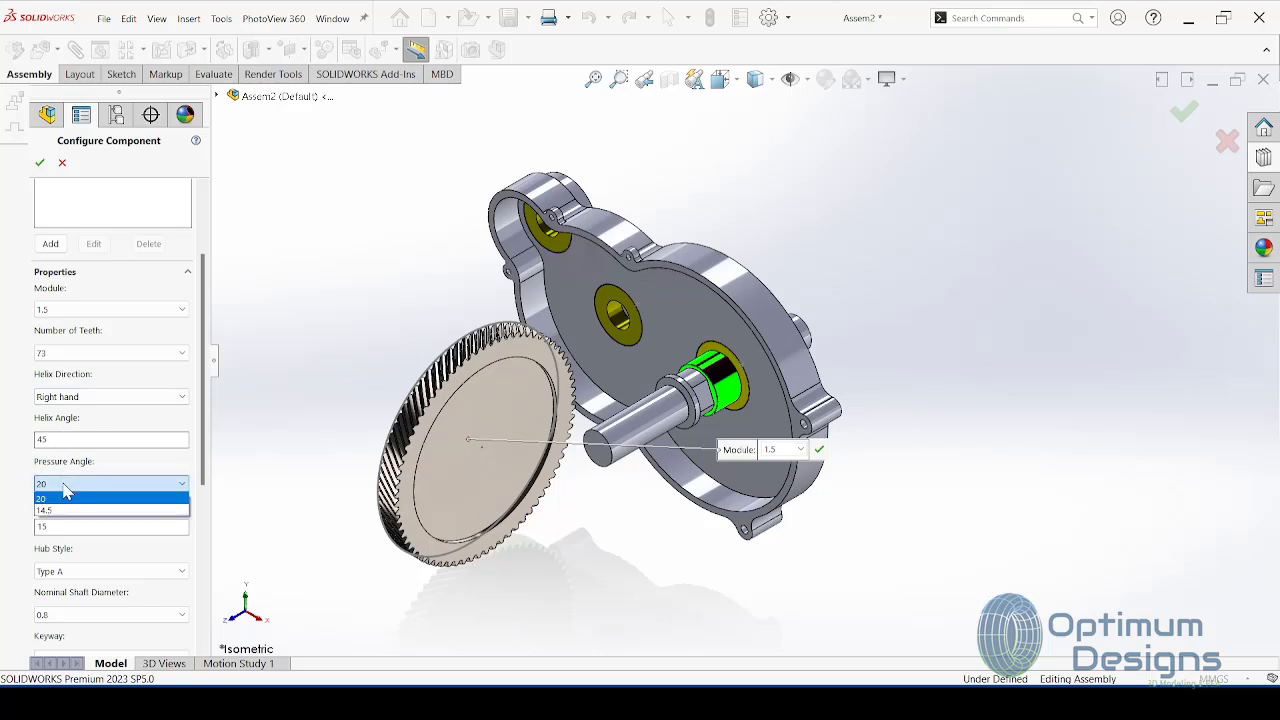
left_click(62, 497)
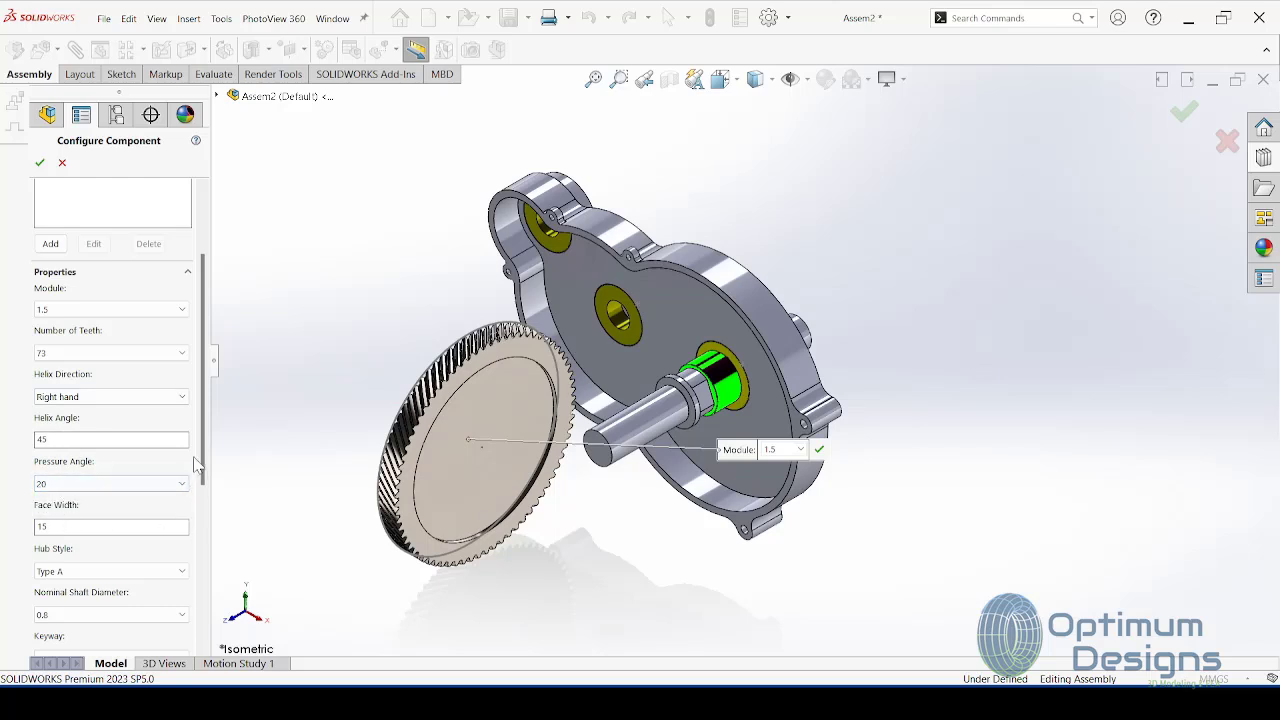
scroll(200, 456, "down", 5)
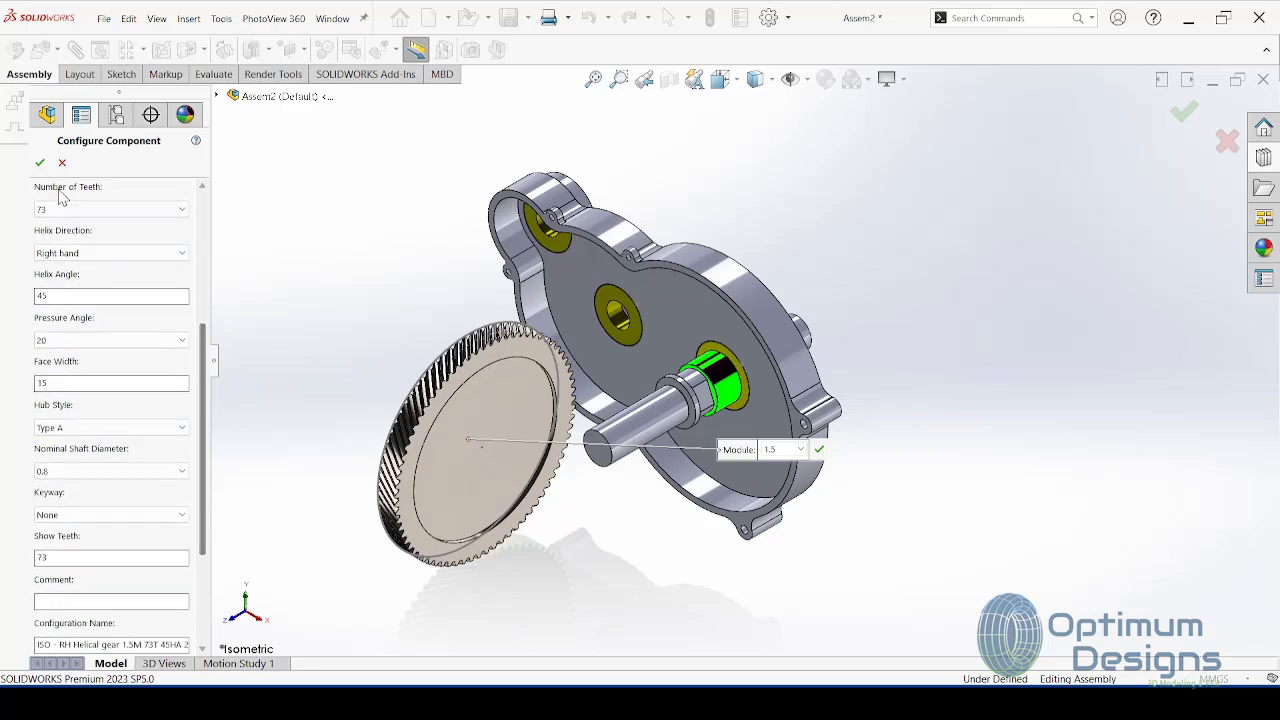
left_click(39, 163)
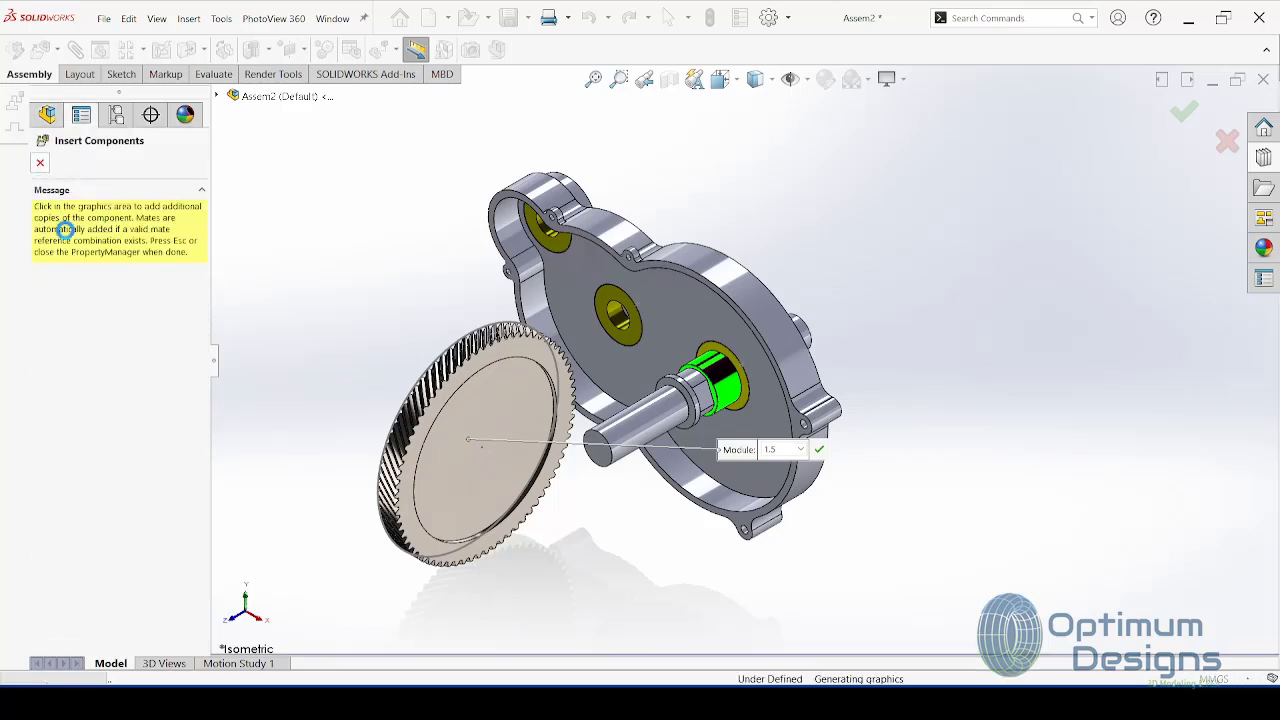
Step: Stop inserting gear copies and open the helical gear part from the assembly
left_click(40, 164)
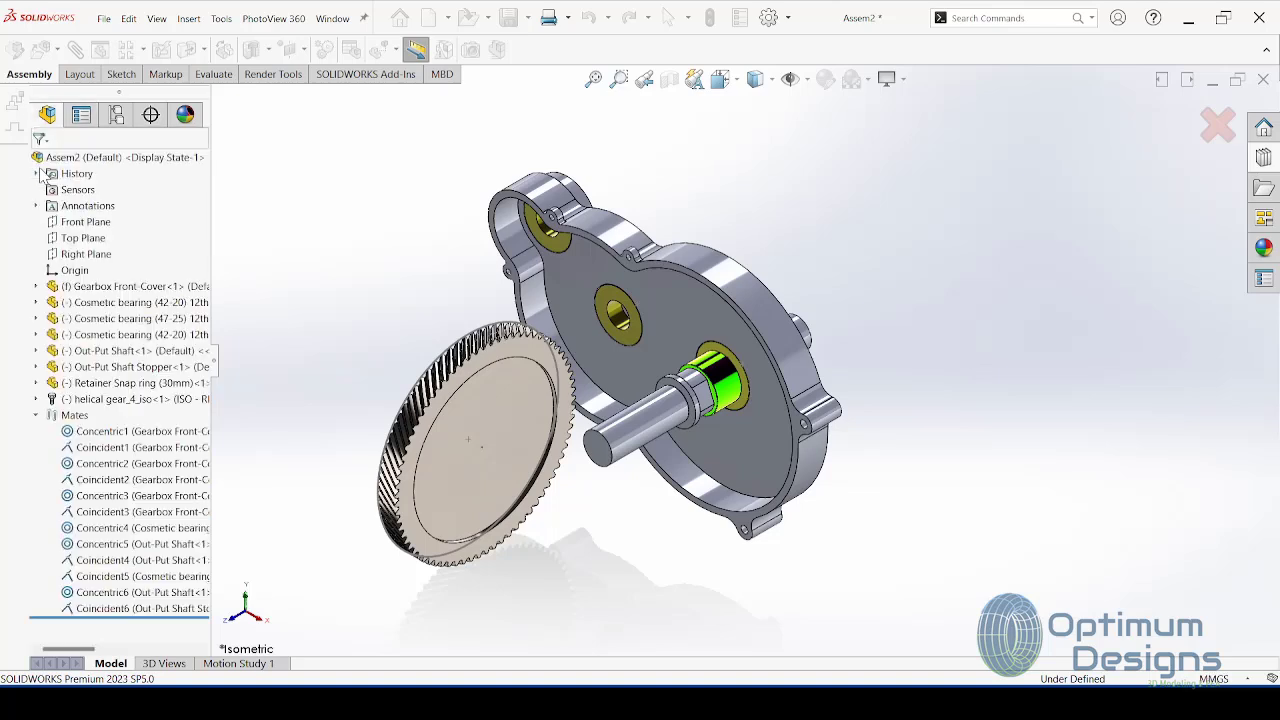
left_click(477, 438)
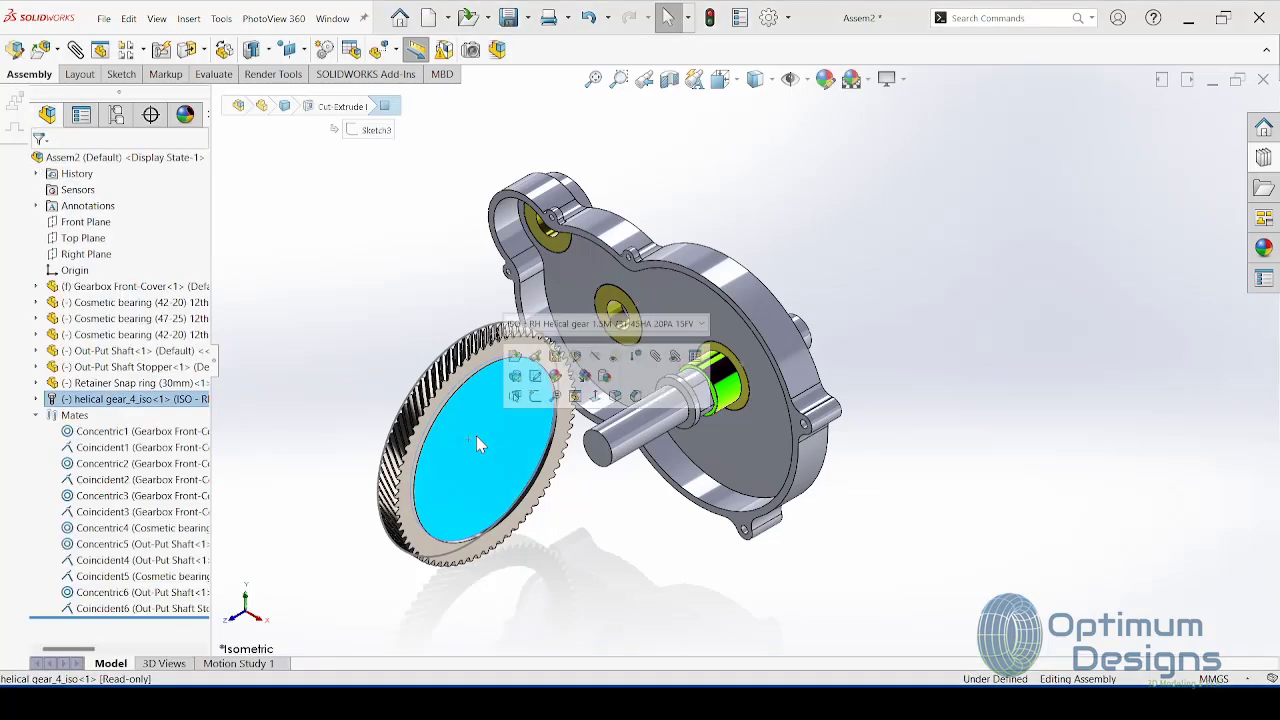
left_click(516, 357)
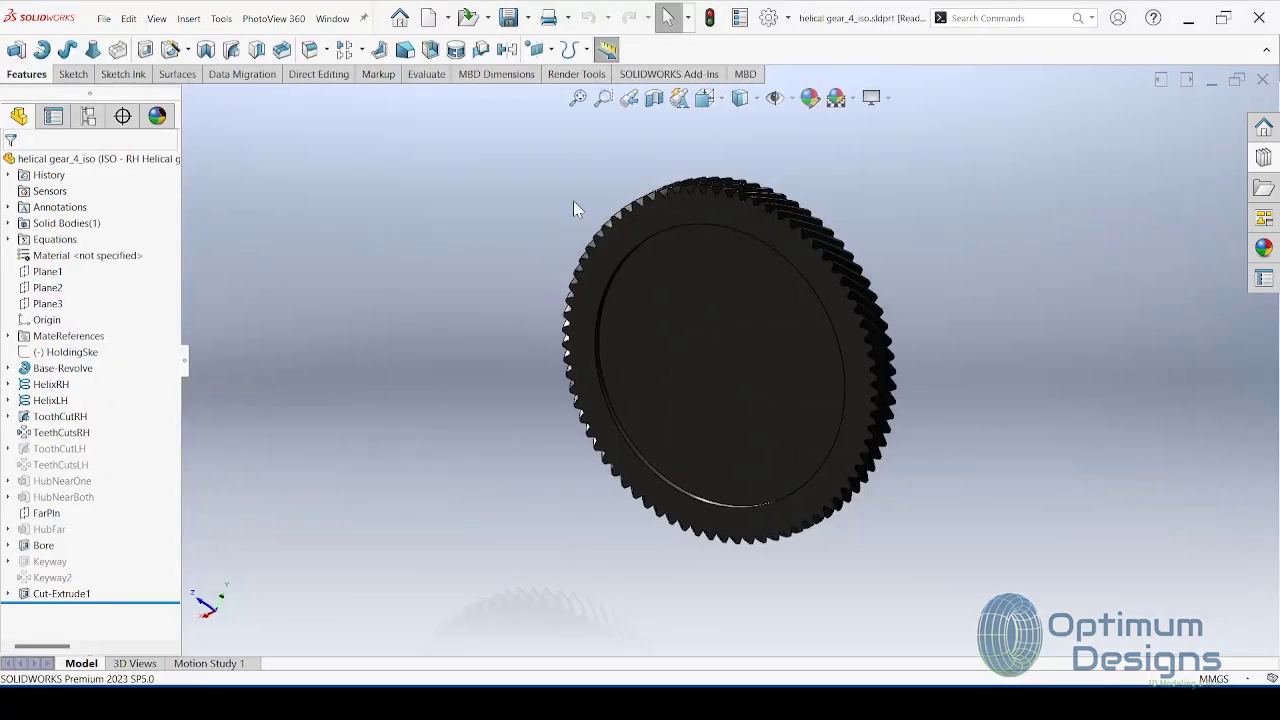
Step: Save the gear as a copy named helical gear_D_1 in the Desktop Gear Box folder
left_click(519, 18)
left_click(535, 60)
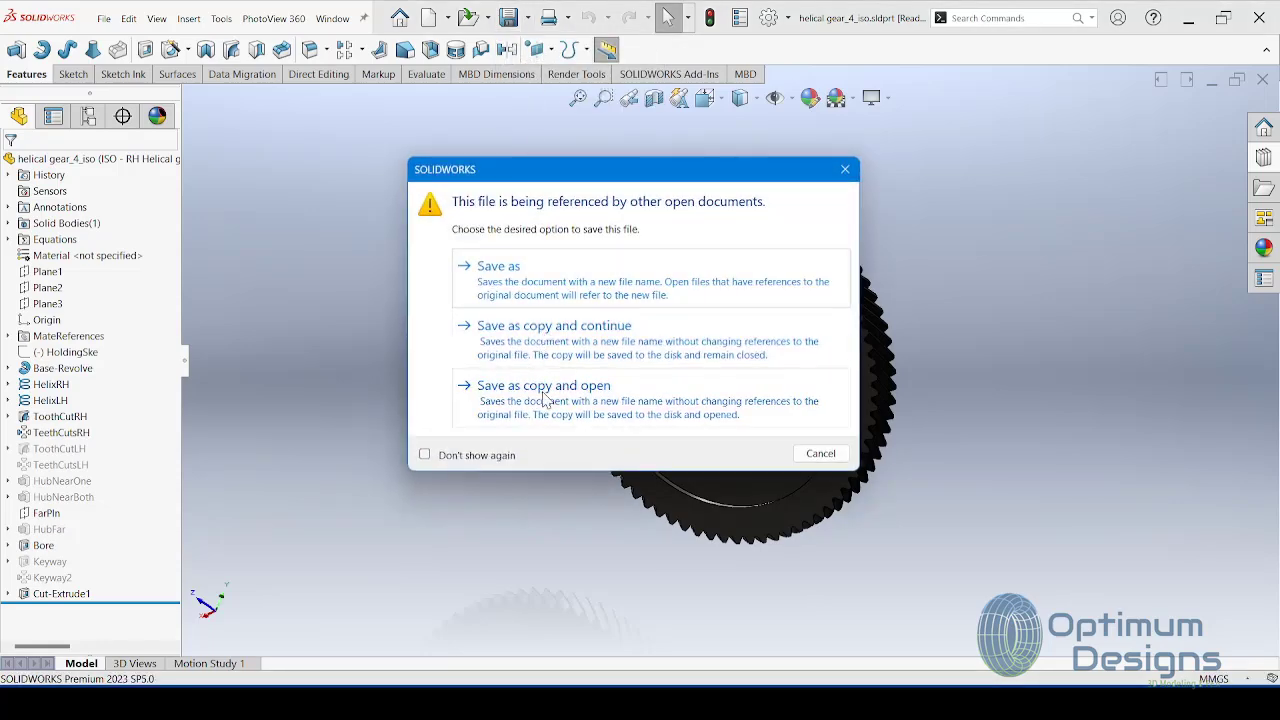
left_click(545, 400)
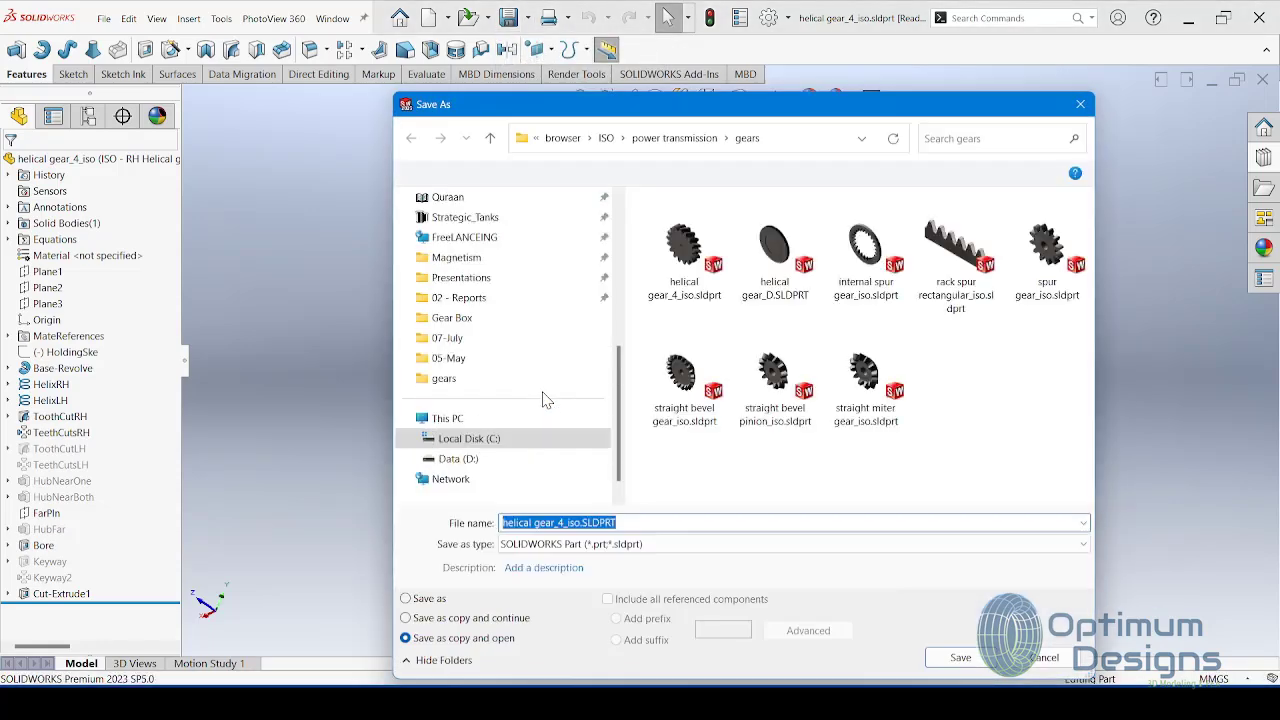
left_click(579, 522)
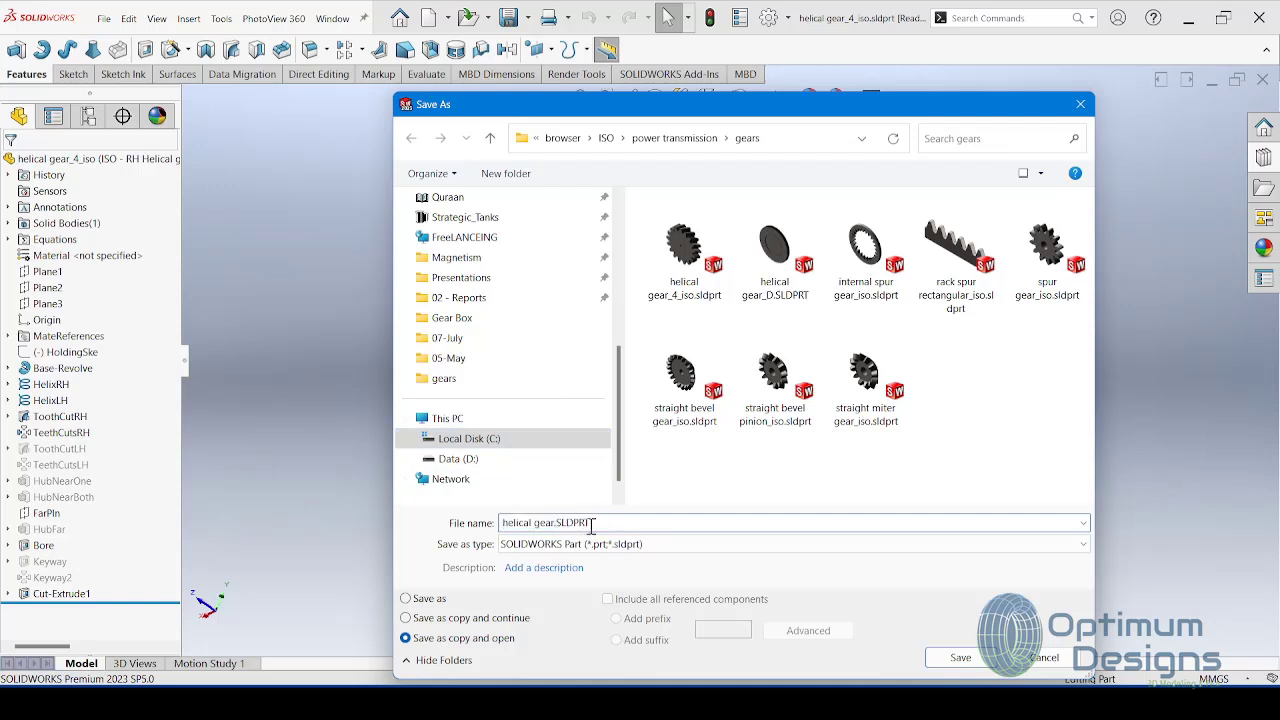
type("_D")
scroll(578, 432, "up", 5)
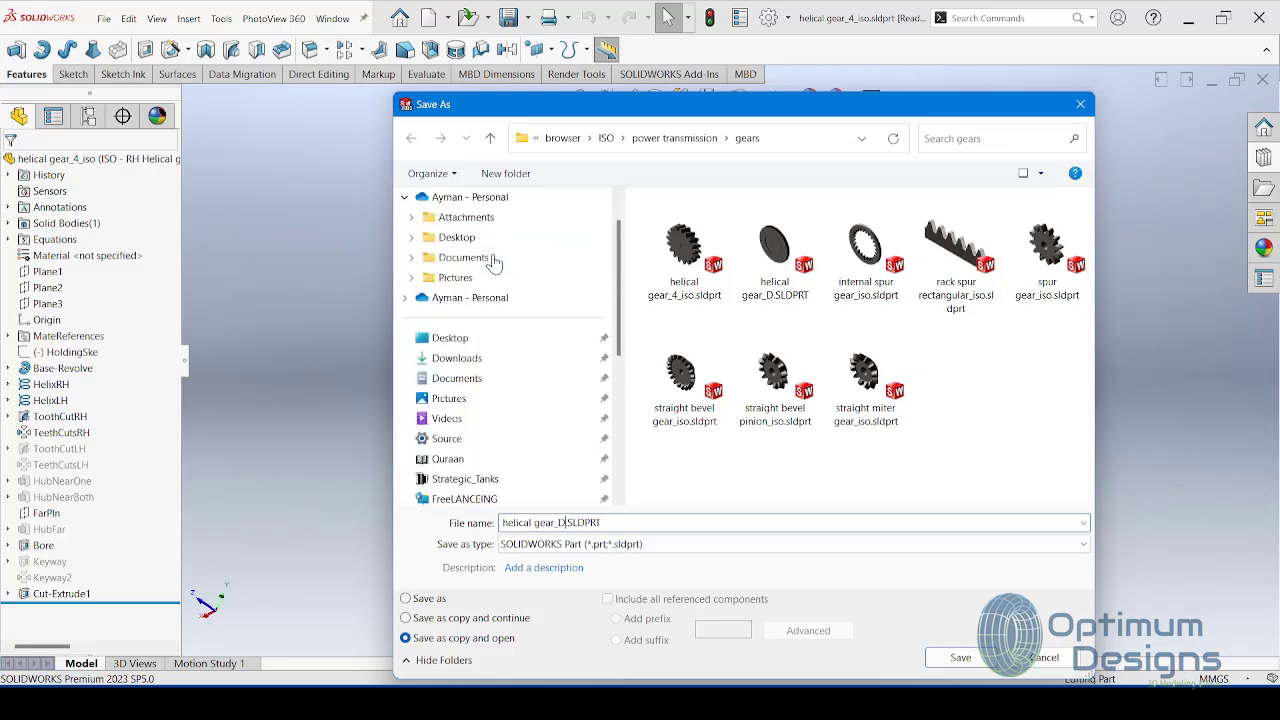
left_click(525, 340)
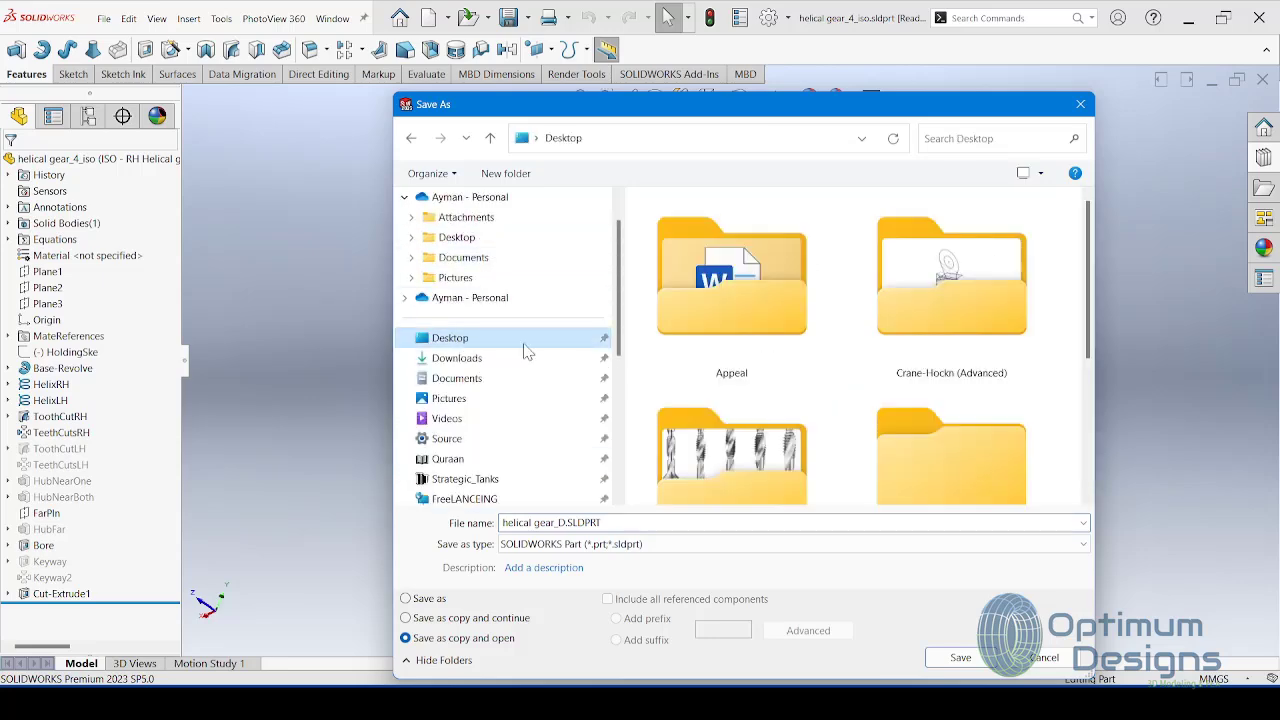
double_click(943, 443)
type("_1")
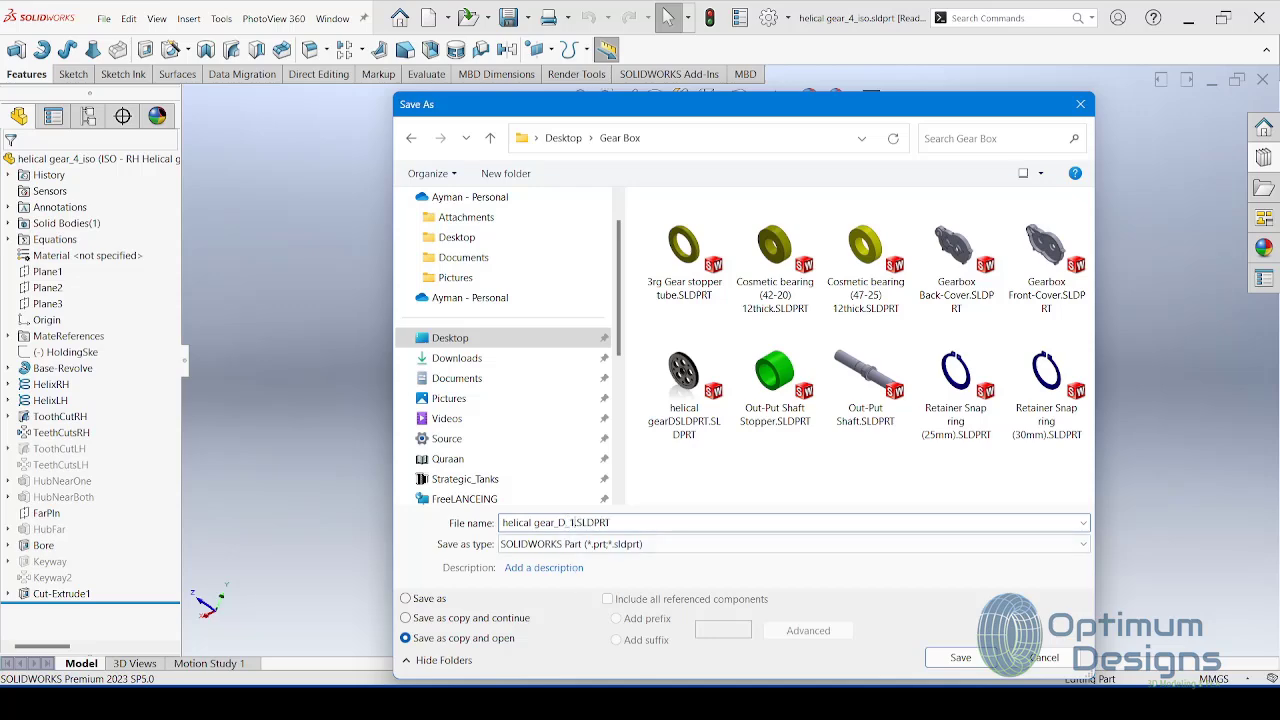
left_click(960, 657)
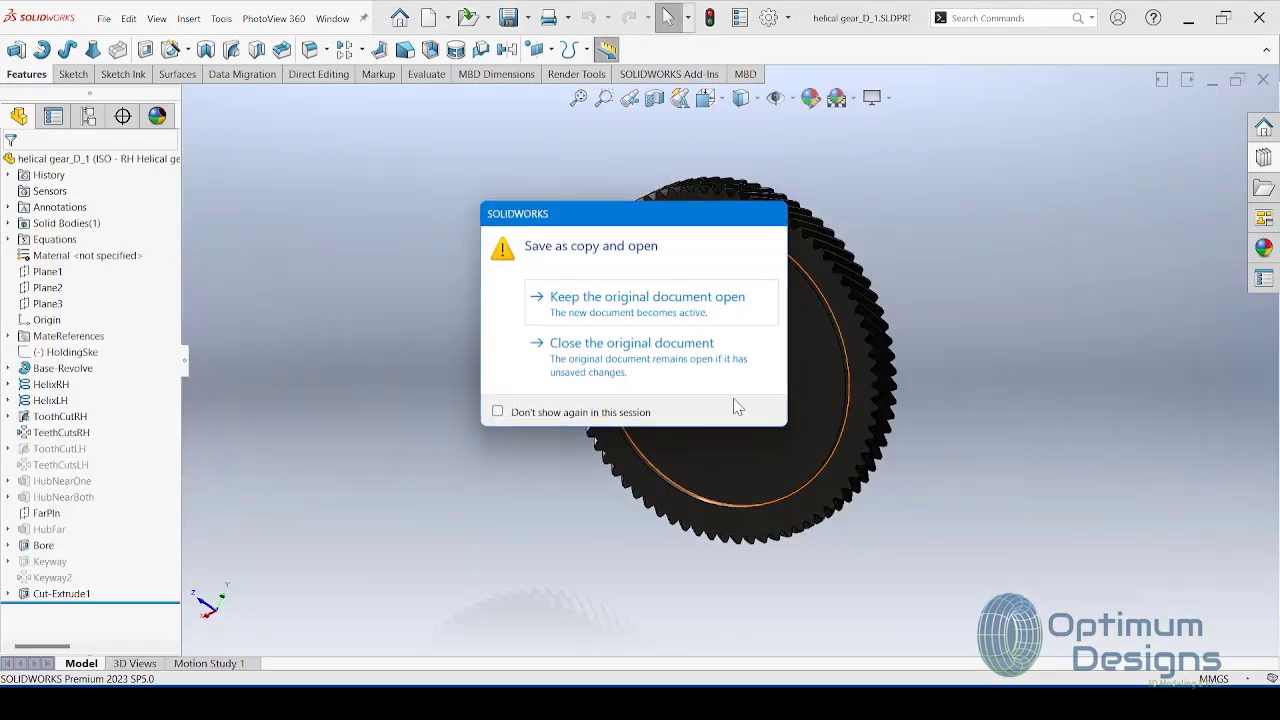
Step: Close the original gear, apply the 3 Point Faded scene, and view the face Normal To
left_click(650, 362)
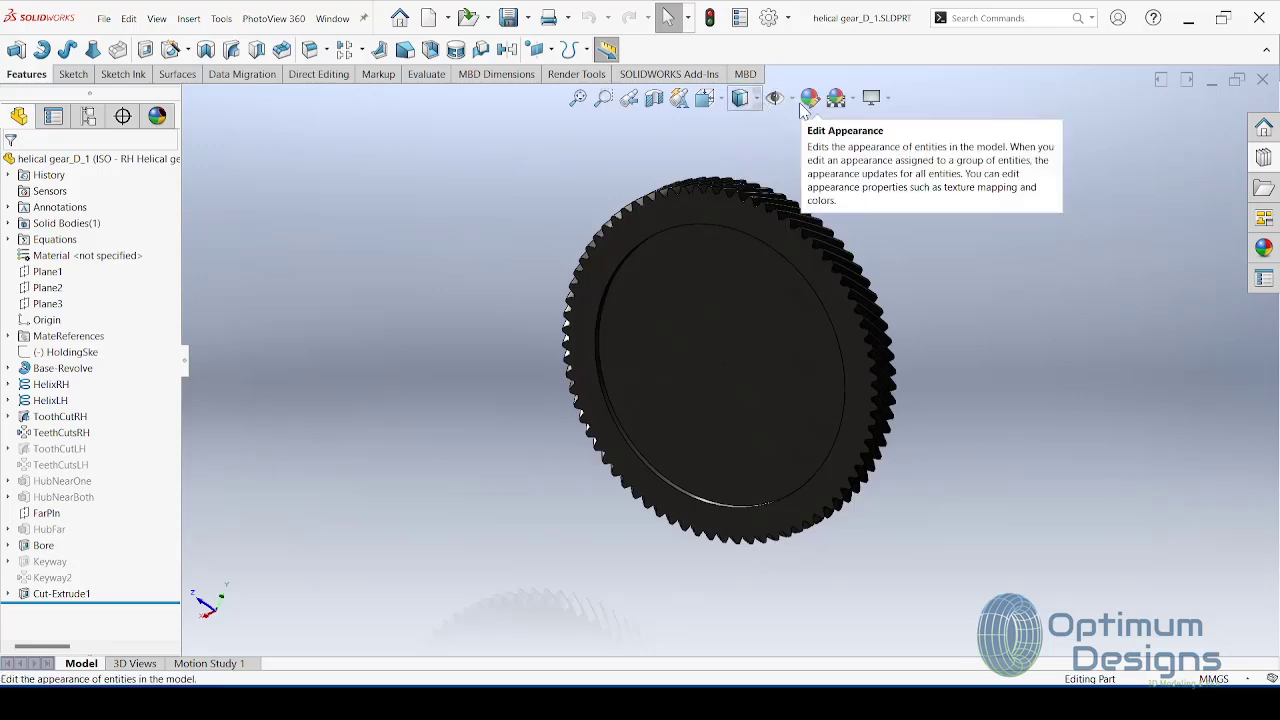
left_click(852, 104)
left_click(858, 121)
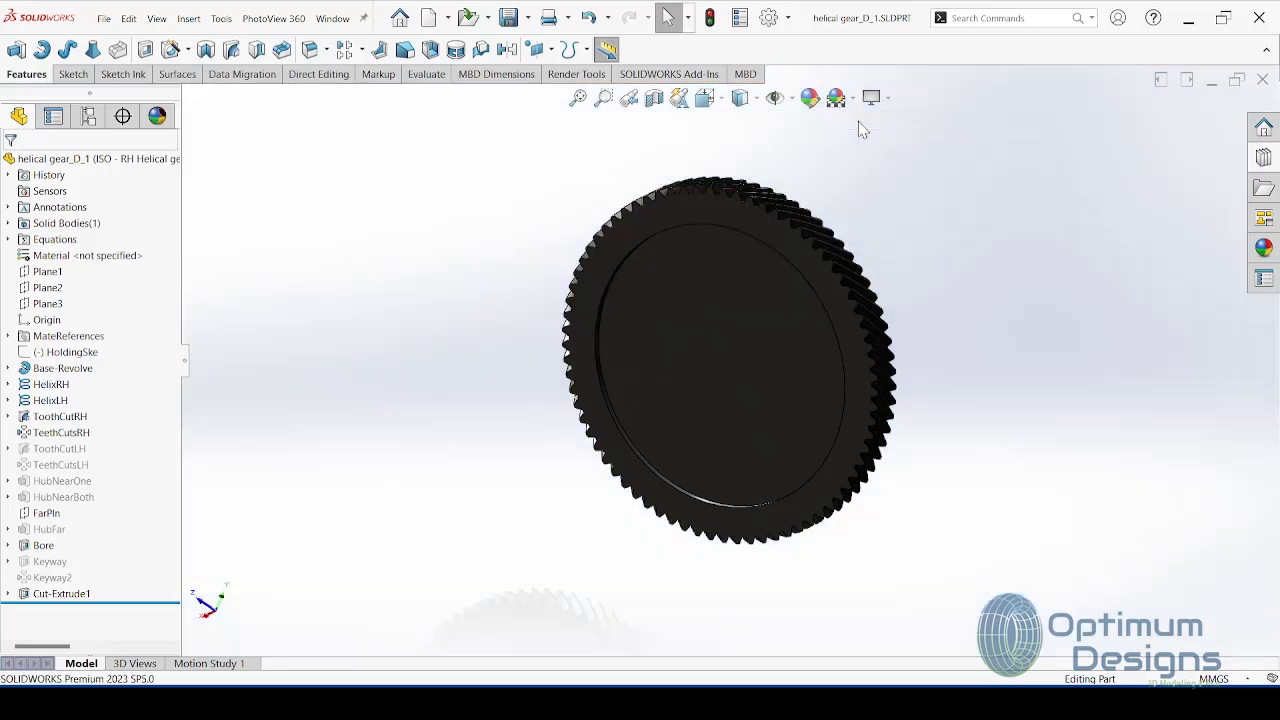
right_click(686, 354)
left_click(779, 341)
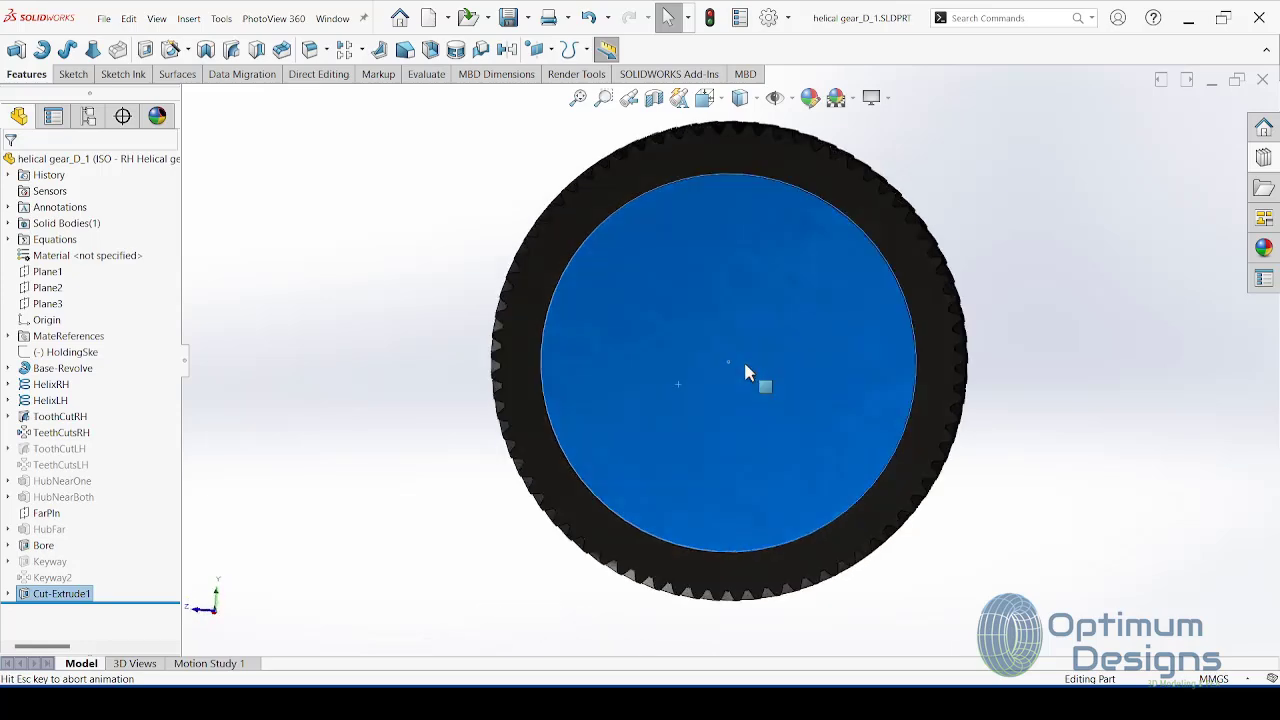
Step: Start a new sketch on the gear's front face
mouse_move(671, 397)
middle_mouse_down()
mouse_move(667, 428)
mouse_move(337, 434)
middle_mouse_up()
left_click(667, 428)
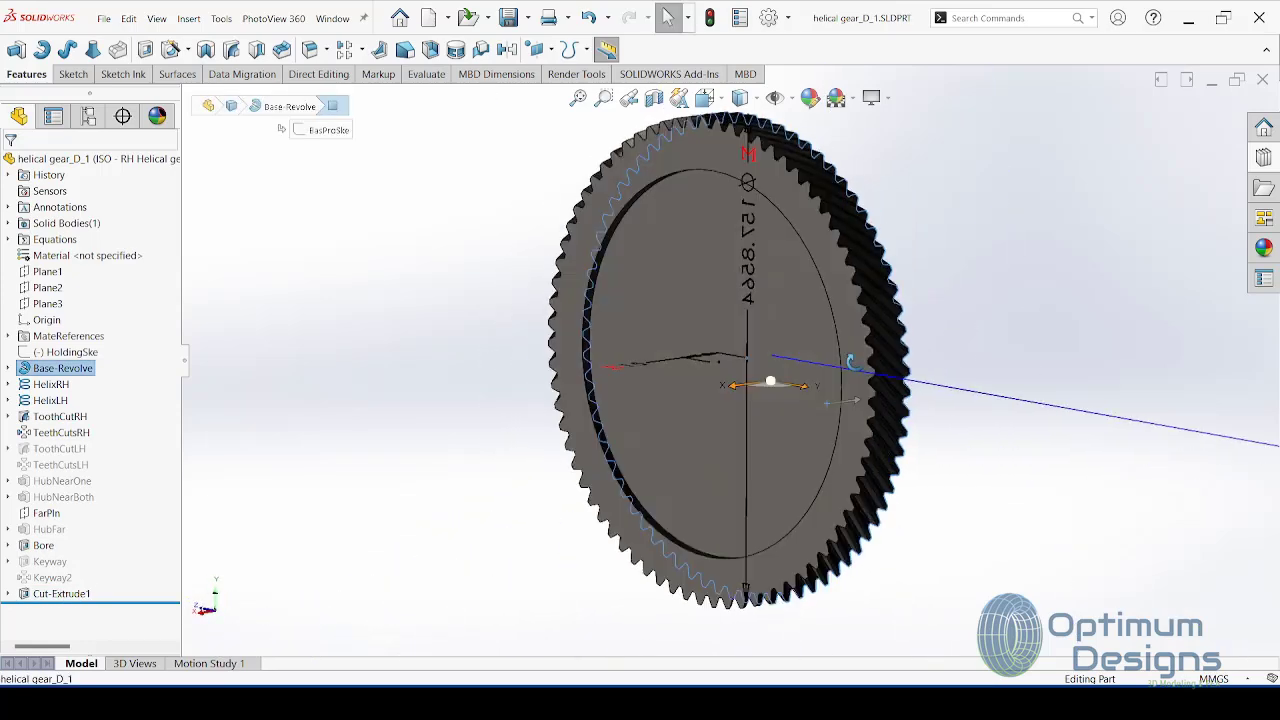
middle_click_drag(637, 386, 770, 331)
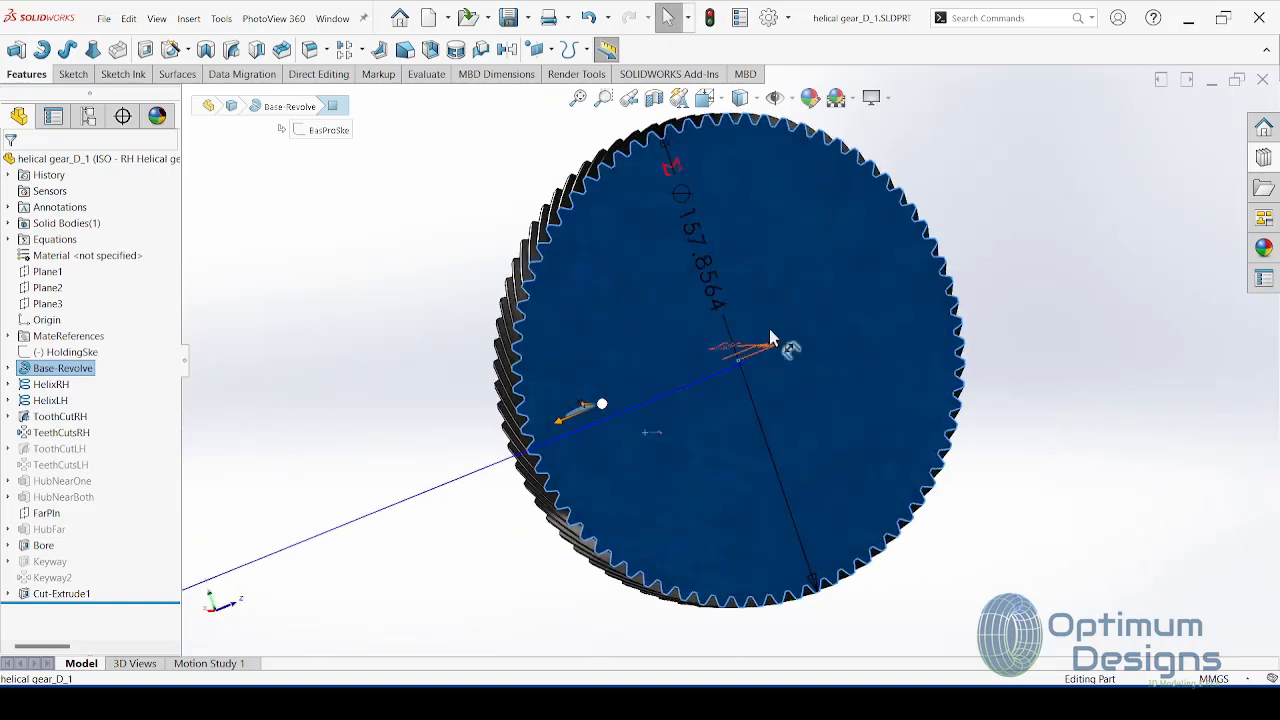
right_click(800, 320)
left_click(794, 297)
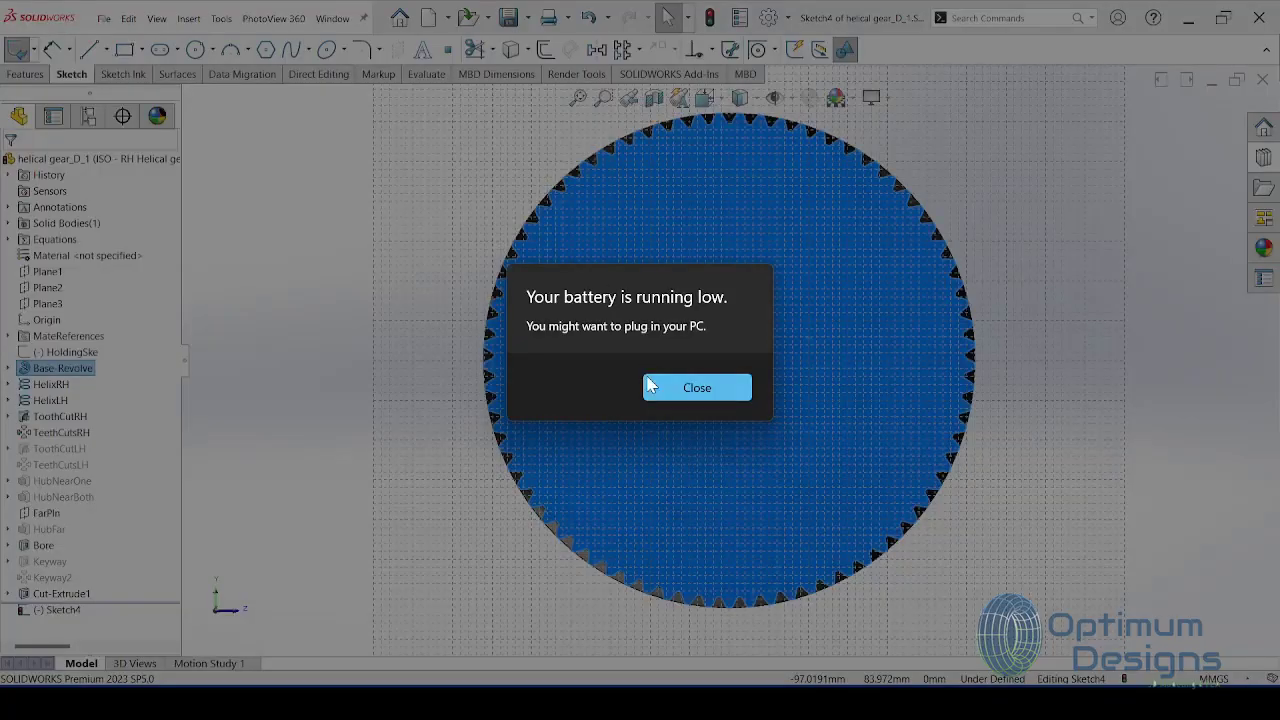
left_click(649, 386)
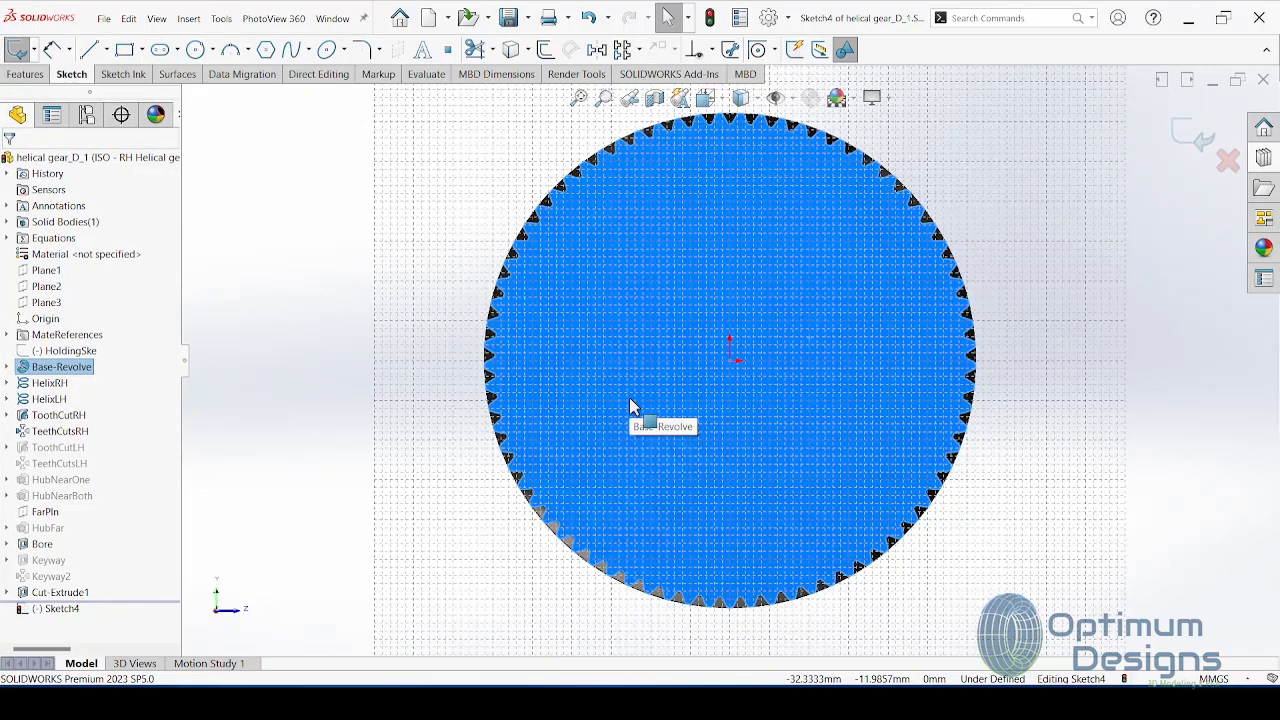
Step: Convert the 125 mm recess edge into the sketch as a fully defined circle
mouse_move(460, 243)
middle_mouse_down()
mouse_move(389, 343)
mouse_move(517, 363)
middle_mouse_up()
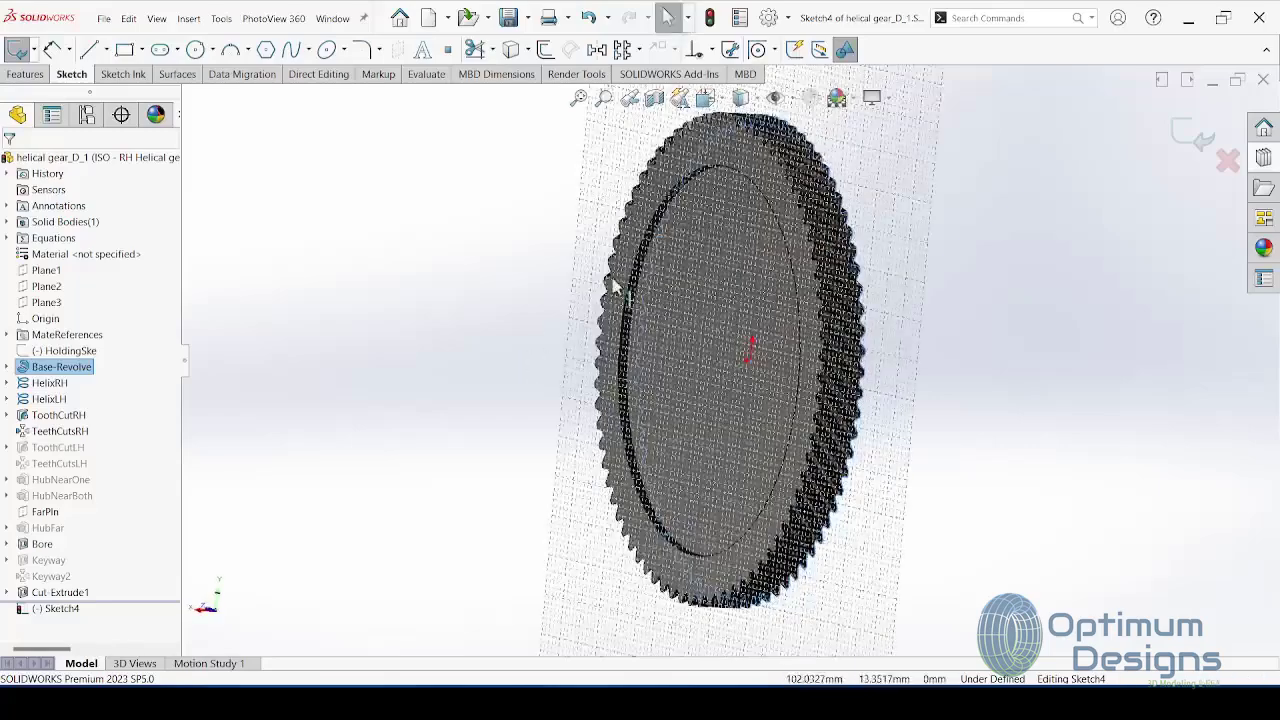
left_click(660, 210)
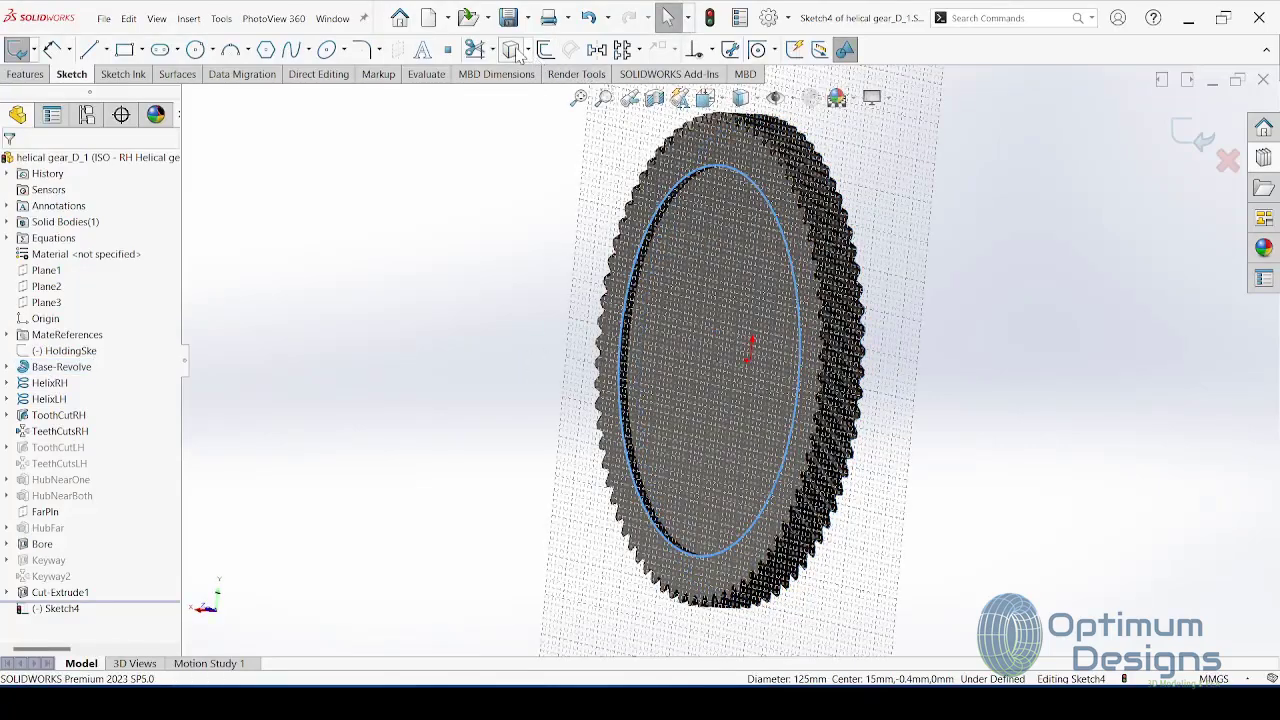
mouse_move(660, 210)
middle_mouse_down()
mouse_move(678, 345)
mouse_move(157, 117)
middle_mouse_up()
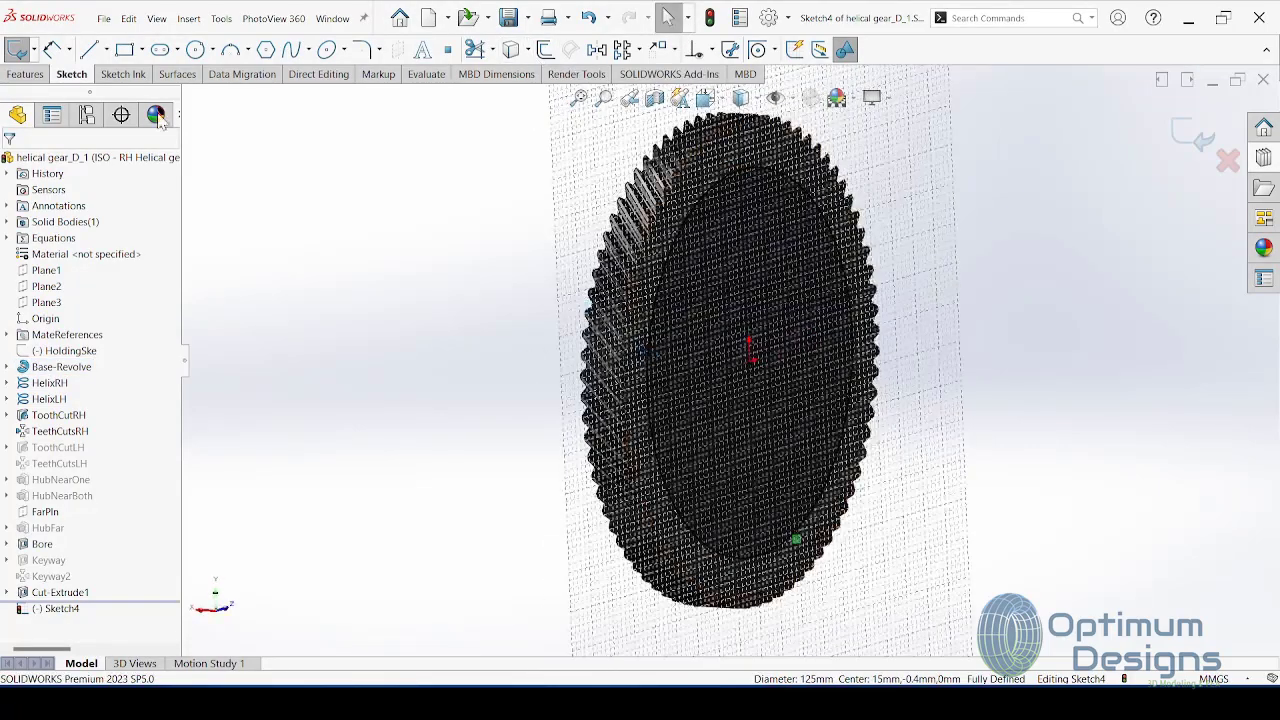
left_click(25, 74)
Step: Cut the 125 mm circle 3 mm deep as a Blind extruded cut
left_click(148, 50)
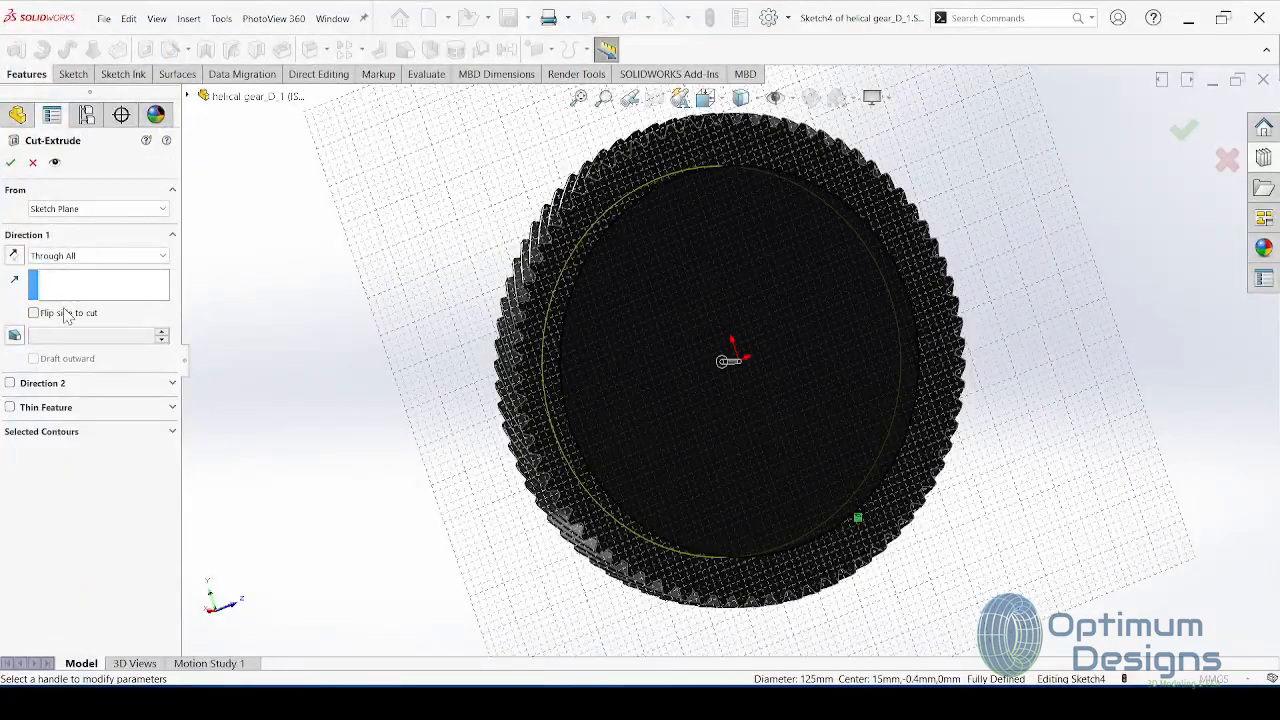
left_click(95, 256)
left_click(95, 256)
left_click(95, 256)
left_click(88, 272)
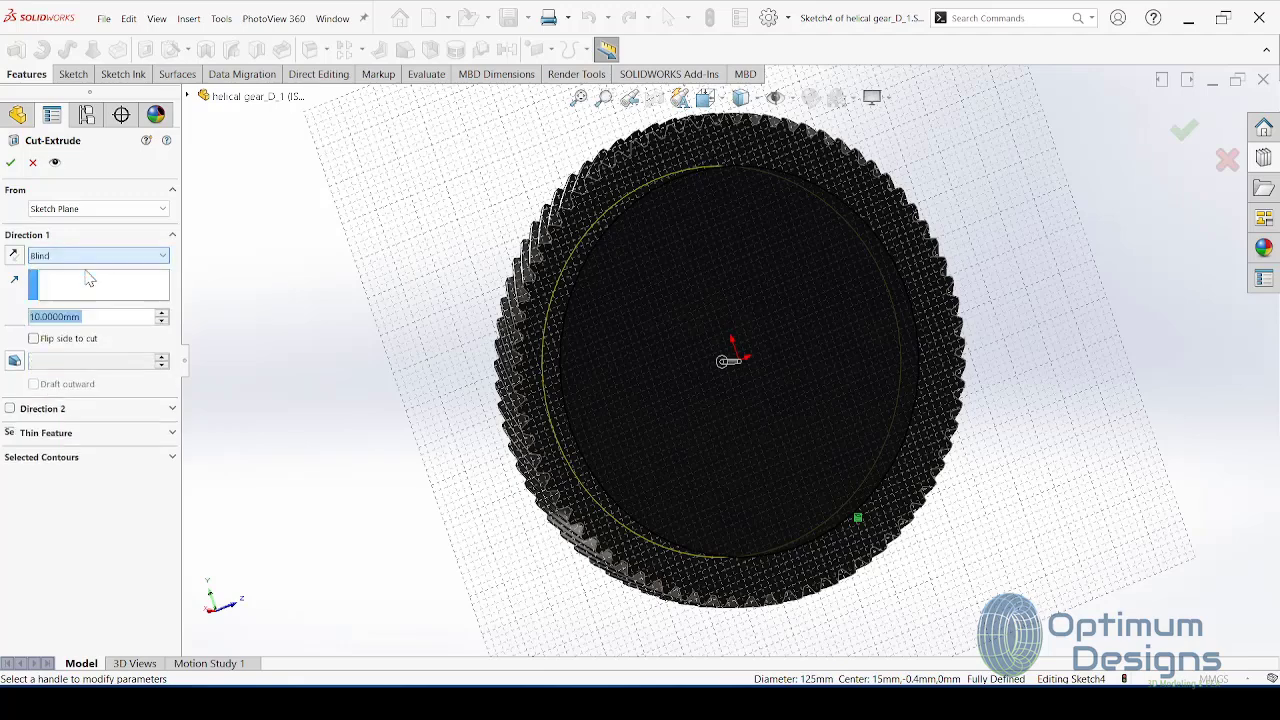
type("3")
key("Return")
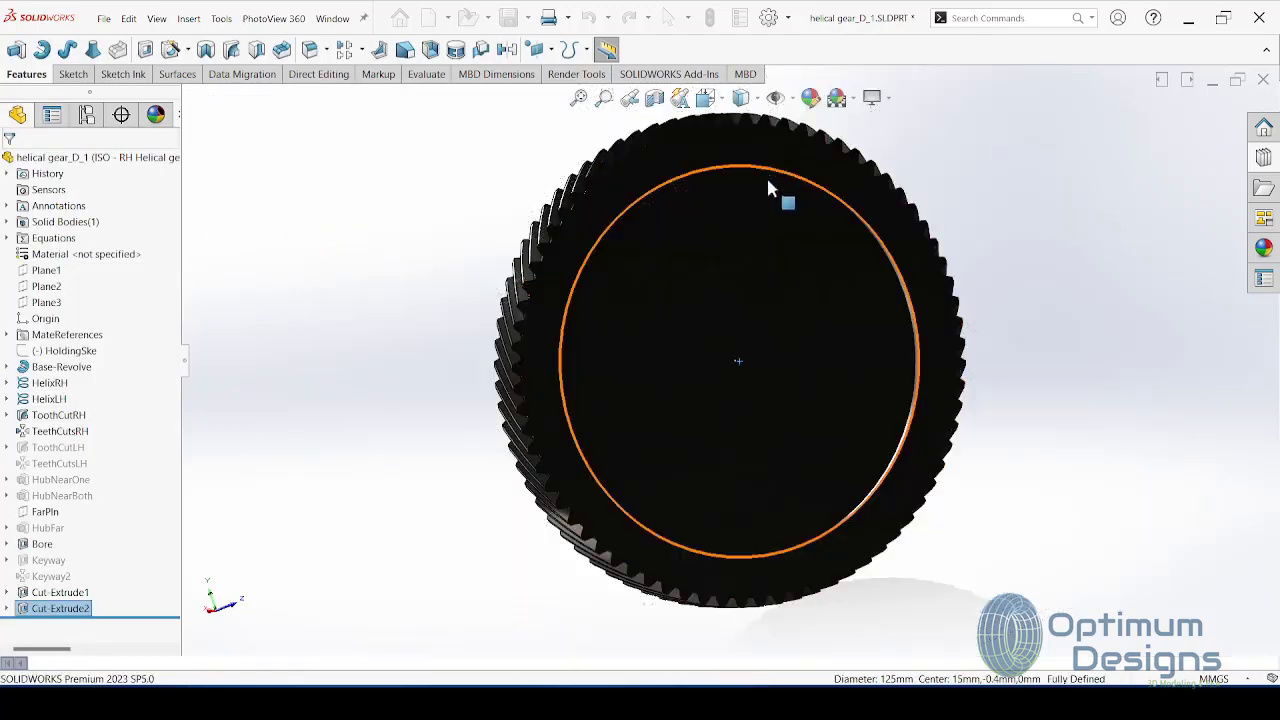
Step: Briefly open and close the Hide/Show Items flyout, then orbit to an angled side view
left_click(789, 98)
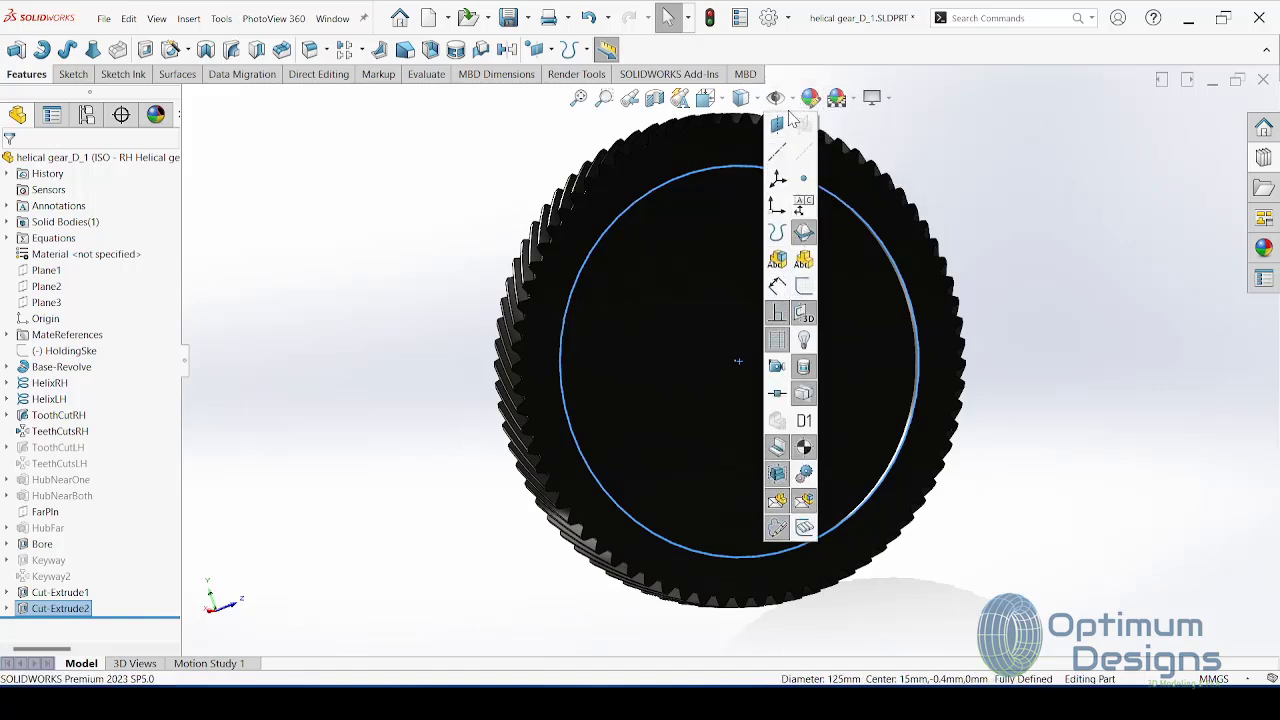
left_click(796, 102)
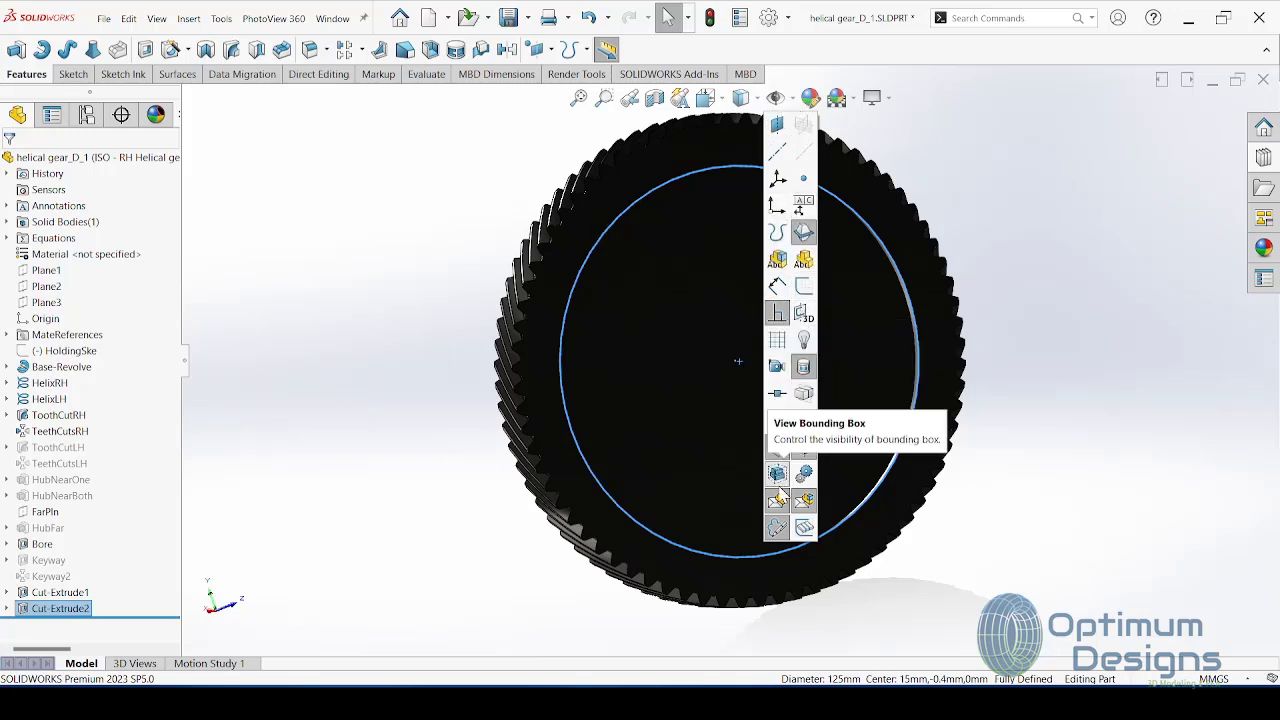
left_click(784, 398)
mouse_move(784, 398)
middle_mouse_down()
mouse_move(771, 423)
mouse_move(889, 380)
middle_mouse_up()
Step: Sketch a 20 mm radius circle at the origin on the recessed face
right_click(748, 322)
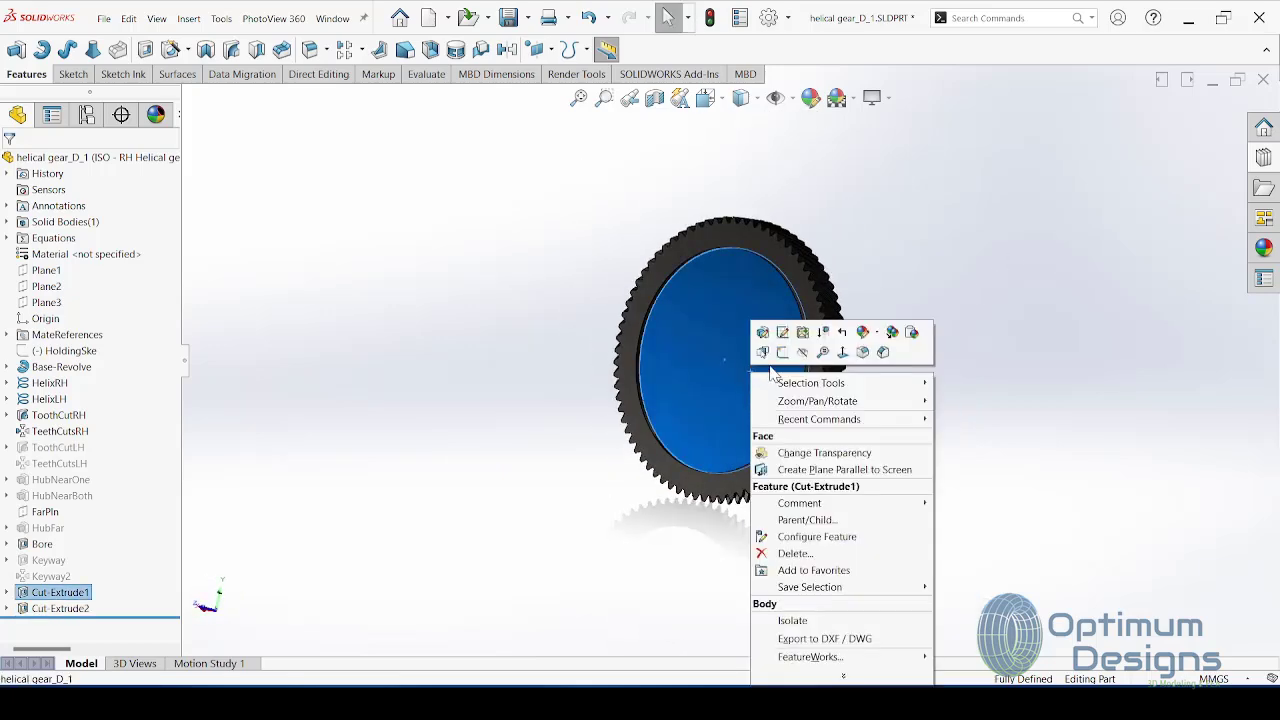
left_click(851, 354)
right_click(762, 370)
left_click(776, 326)
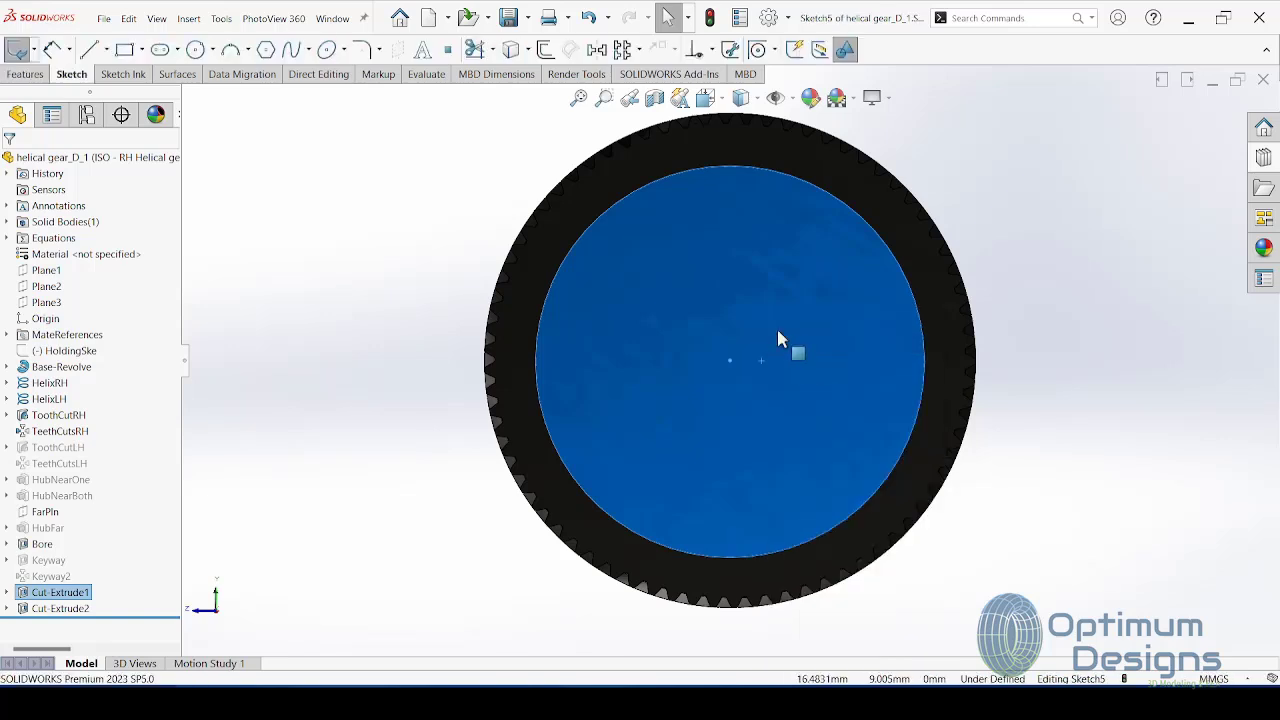
left_click(731, 360)
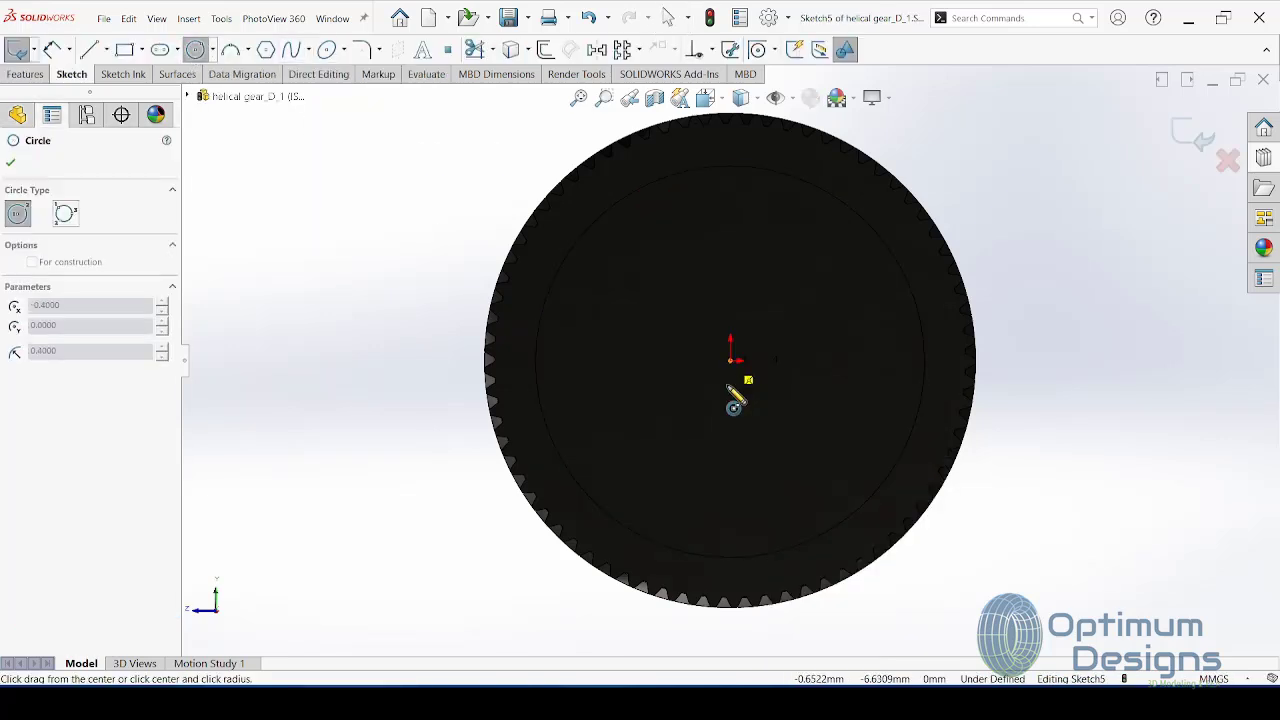
left_click(706, 441)
type("20")
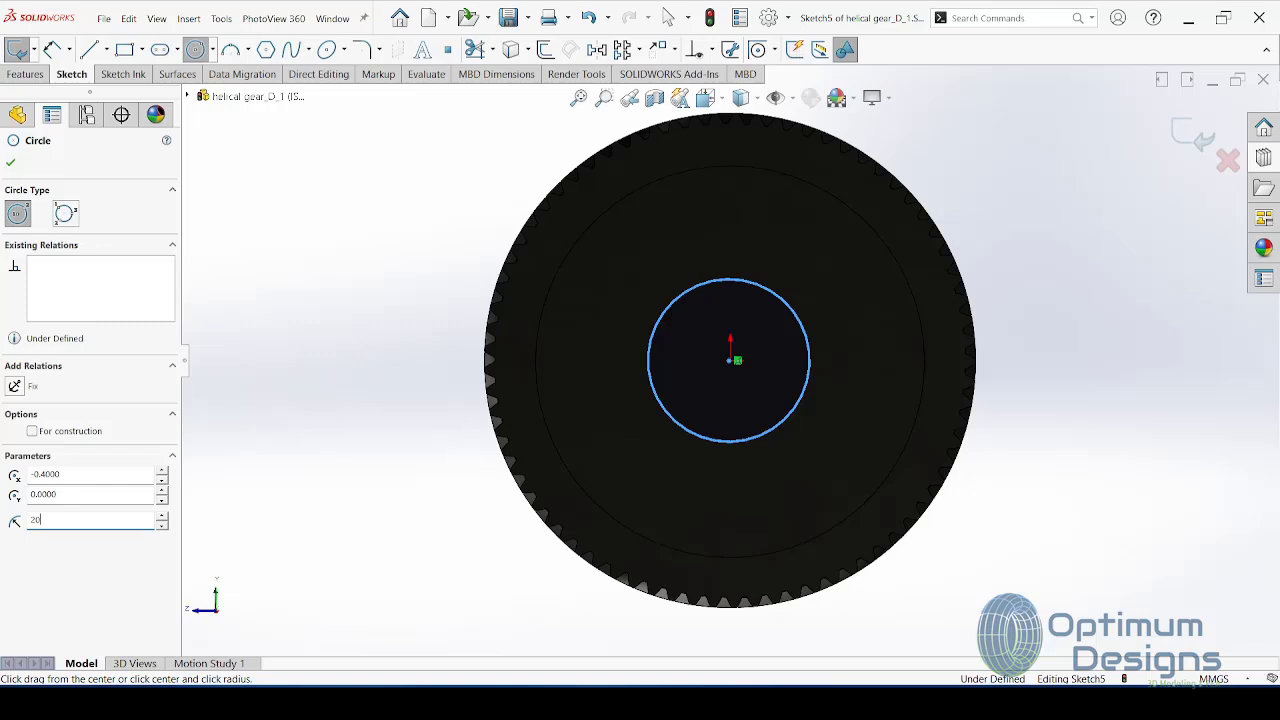
key("Return")
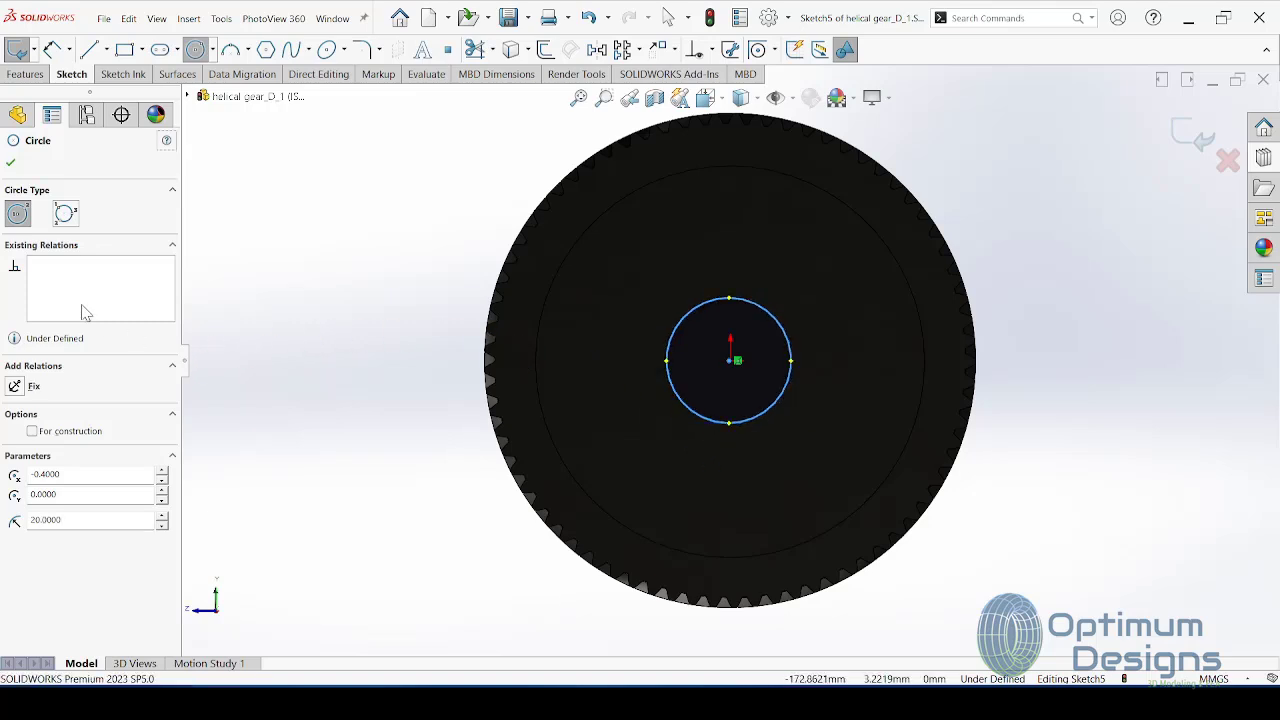
Step: Start an extruded boss from the circle, trying a 15 mm second-direction depth
left_click(24, 74)
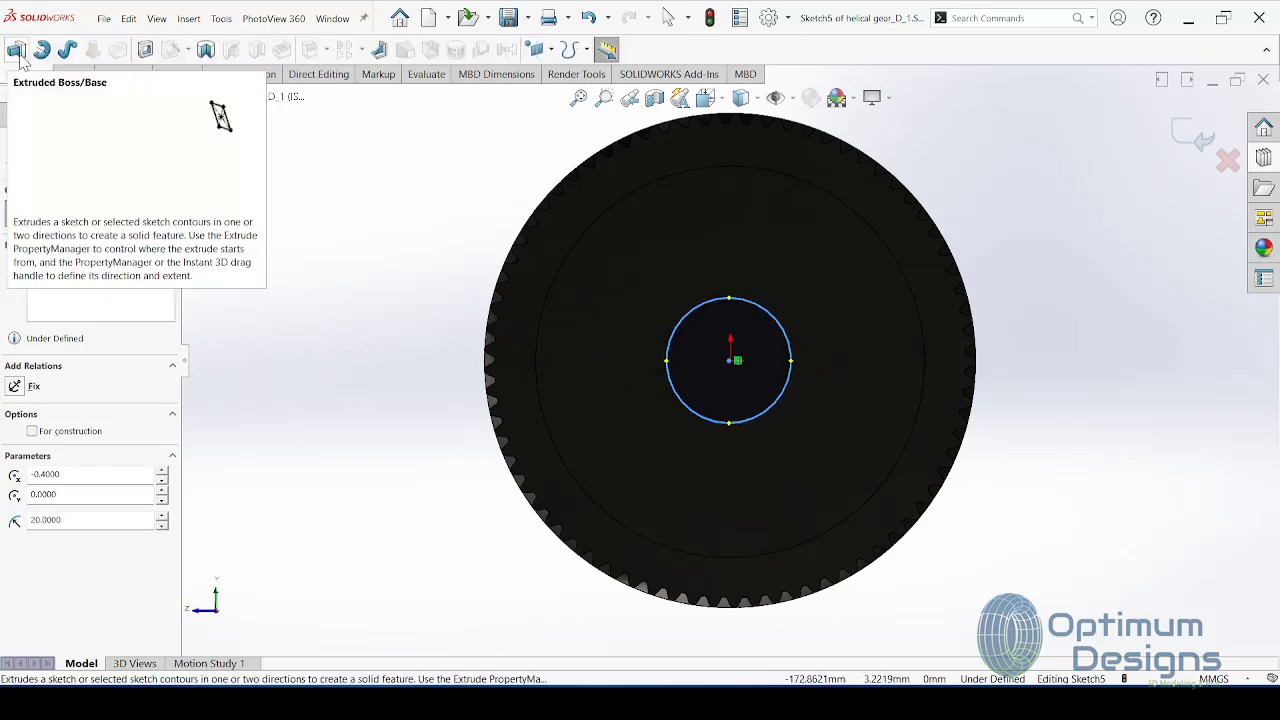
left_click(16, 49)
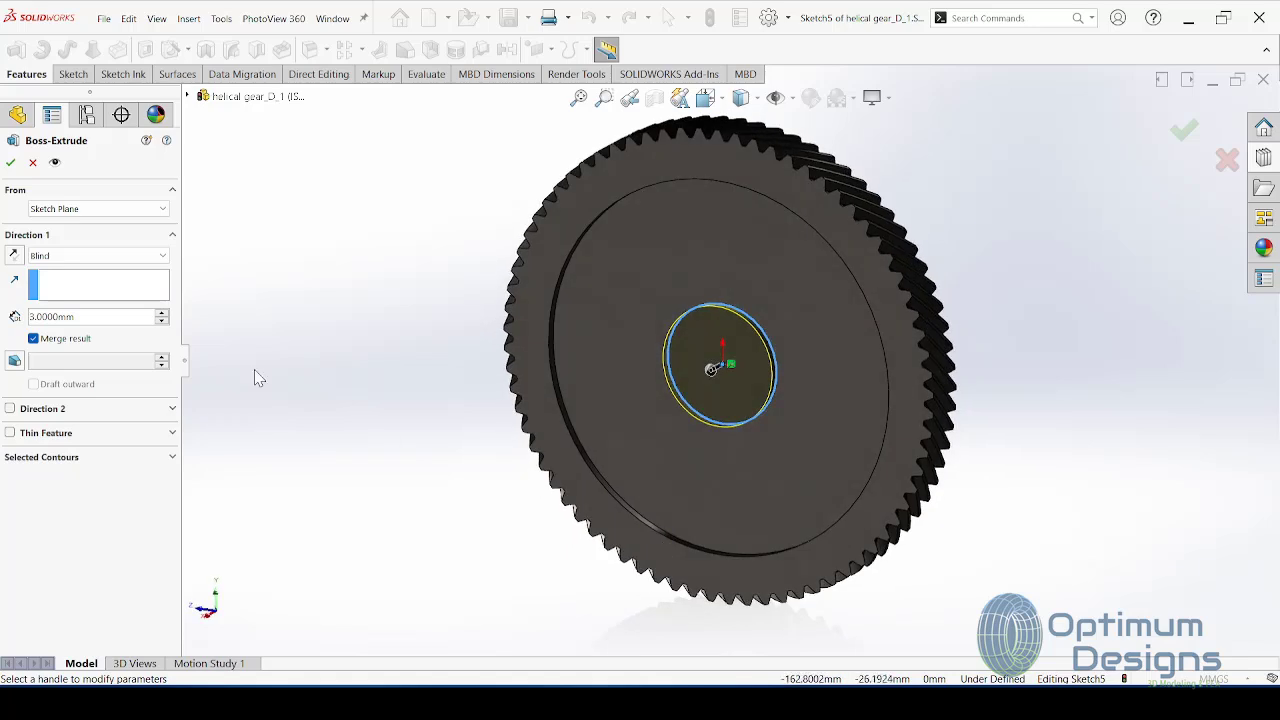
left_click(11, 409)
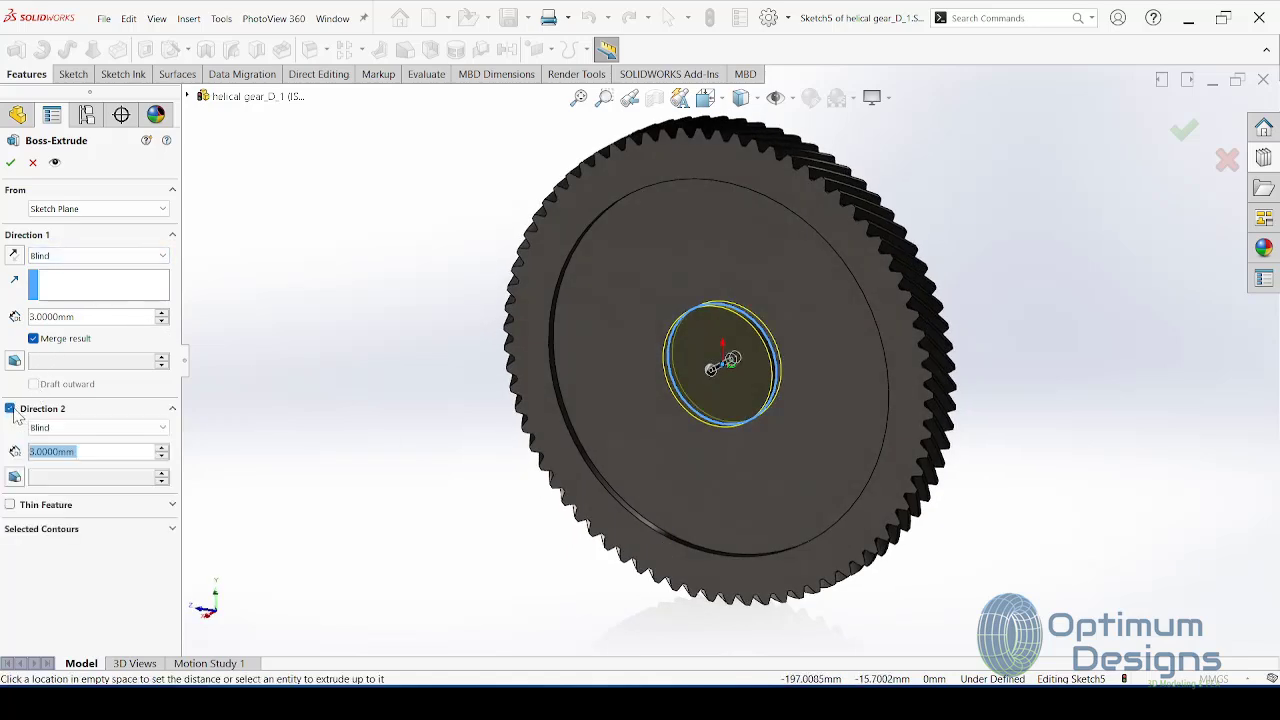
type("15")
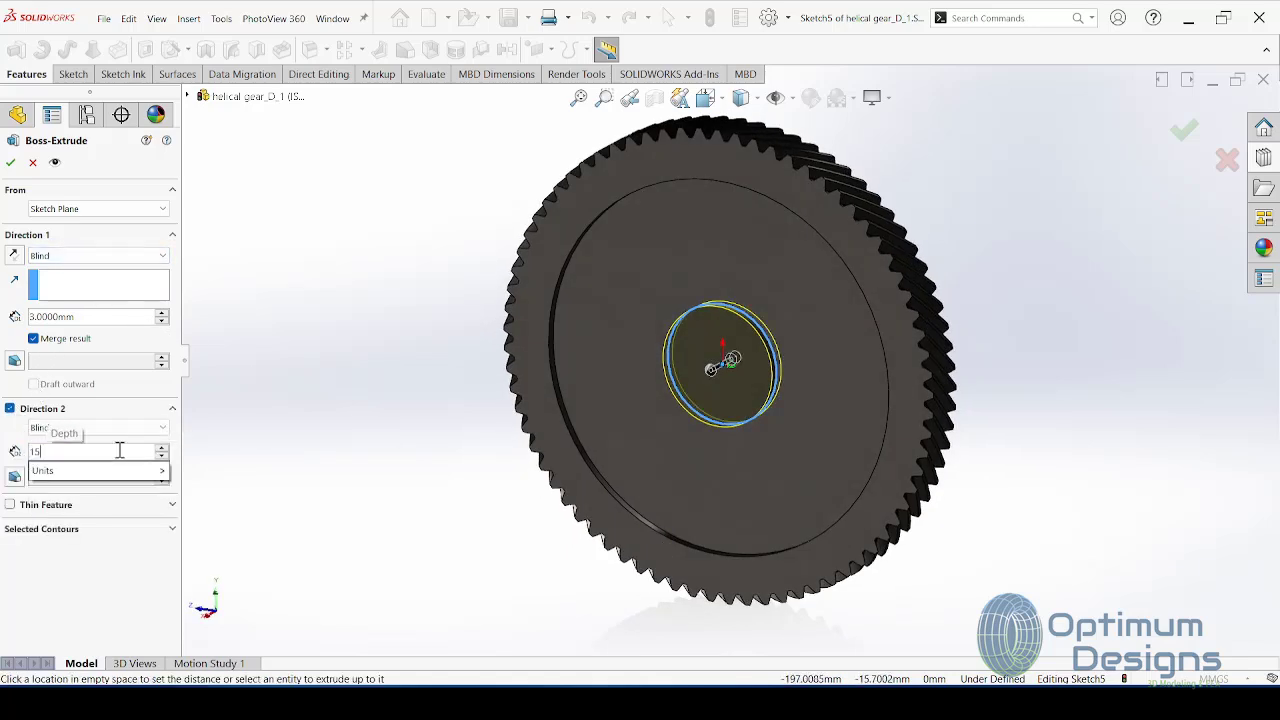
key("BackSpace")
type("8")
key("Return")
mouse_move(591, 443)
middle_mouse_down()
mouse_move(541, 535)
mouse_move(534, 580)
mouse_move(553, 608)
middle_mouse_up()
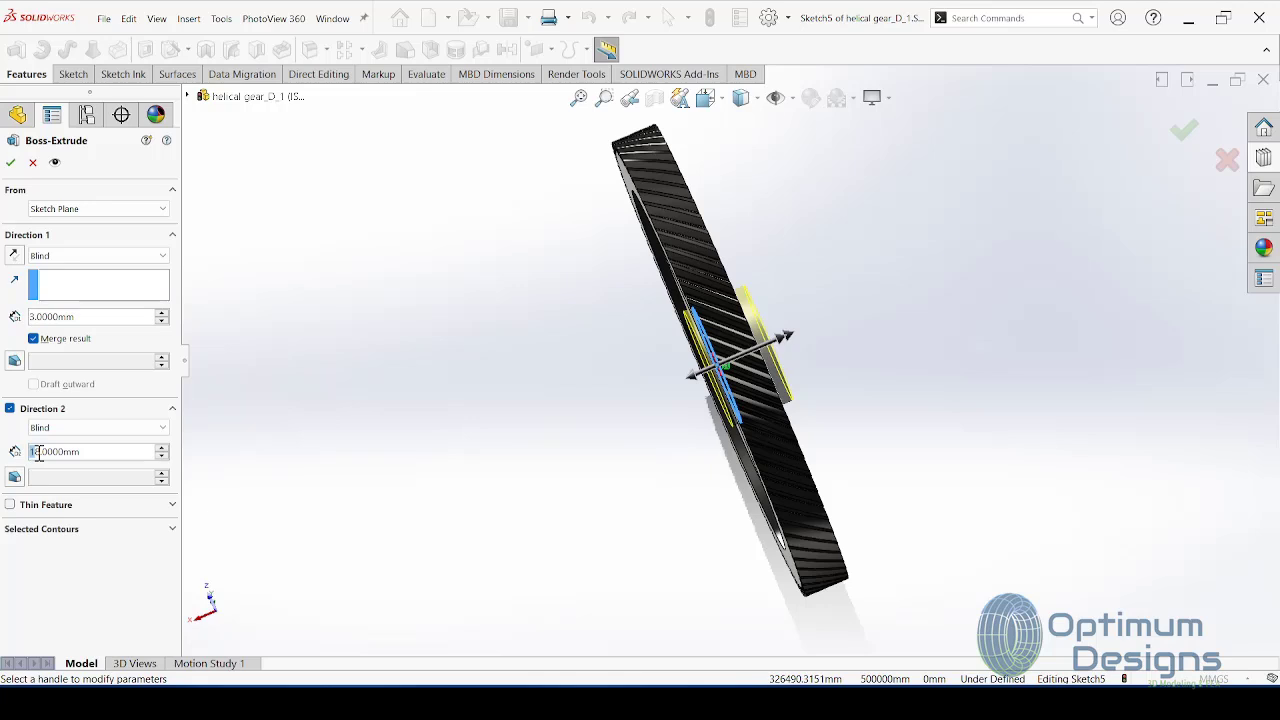
type("12")
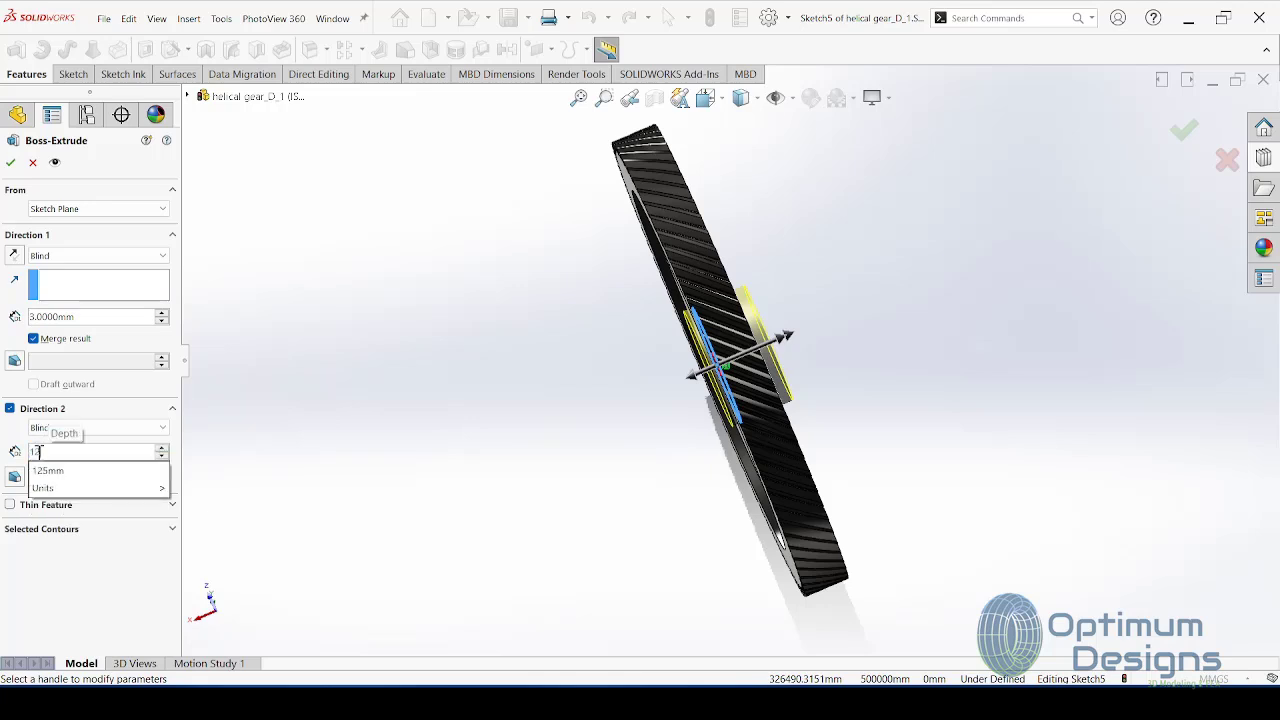
type("5")
key("Return")
Step: Turn off Direction 2 and confirm the 3 mm Boss-Extrude1 hub
mouse_move(297, 472)
middle_mouse_down()
mouse_move(343, 486)
mouse_move(365, 547)
middle_mouse_up()
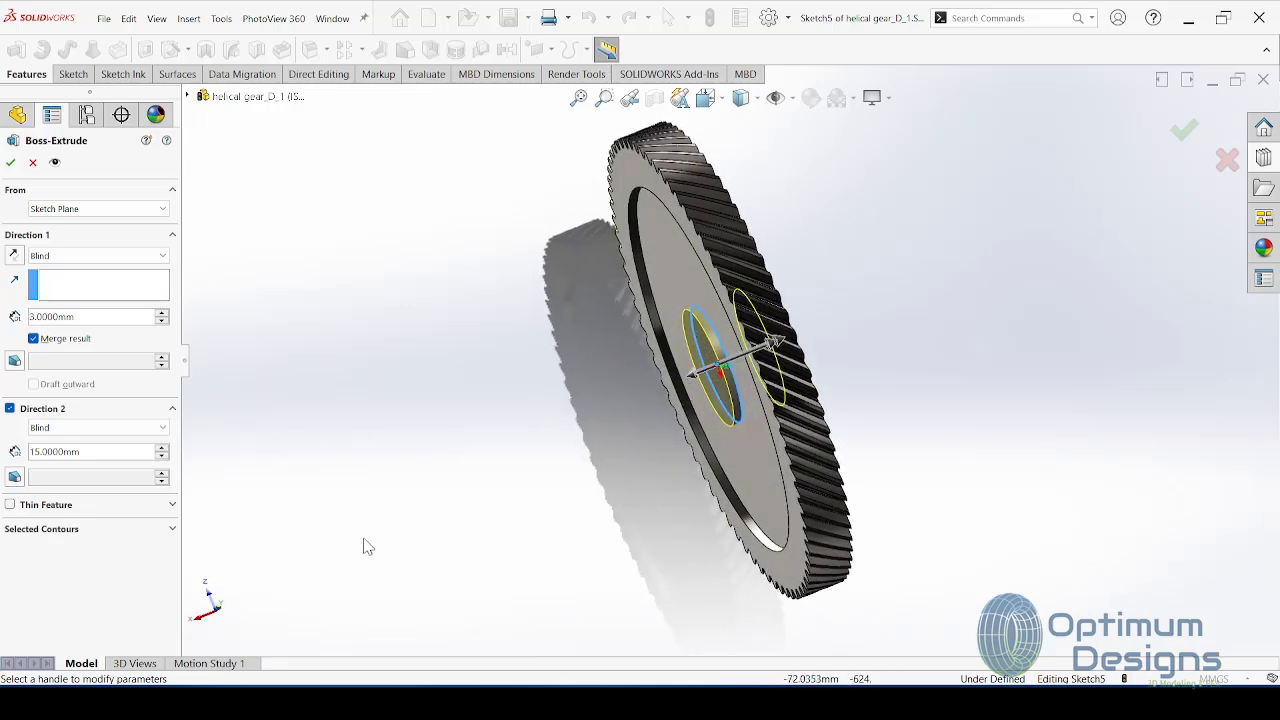
left_click(86, 433)
left_click(86, 435)
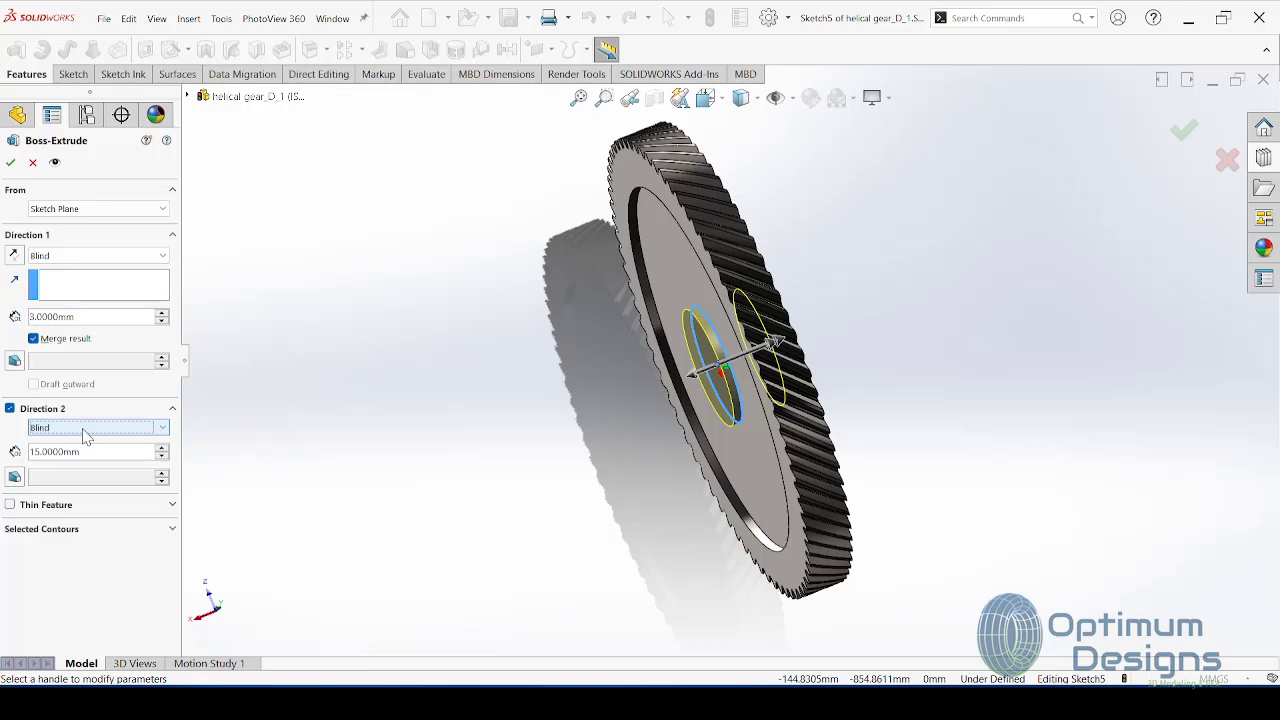
middle_click_drag(720, 528, 686, 586)
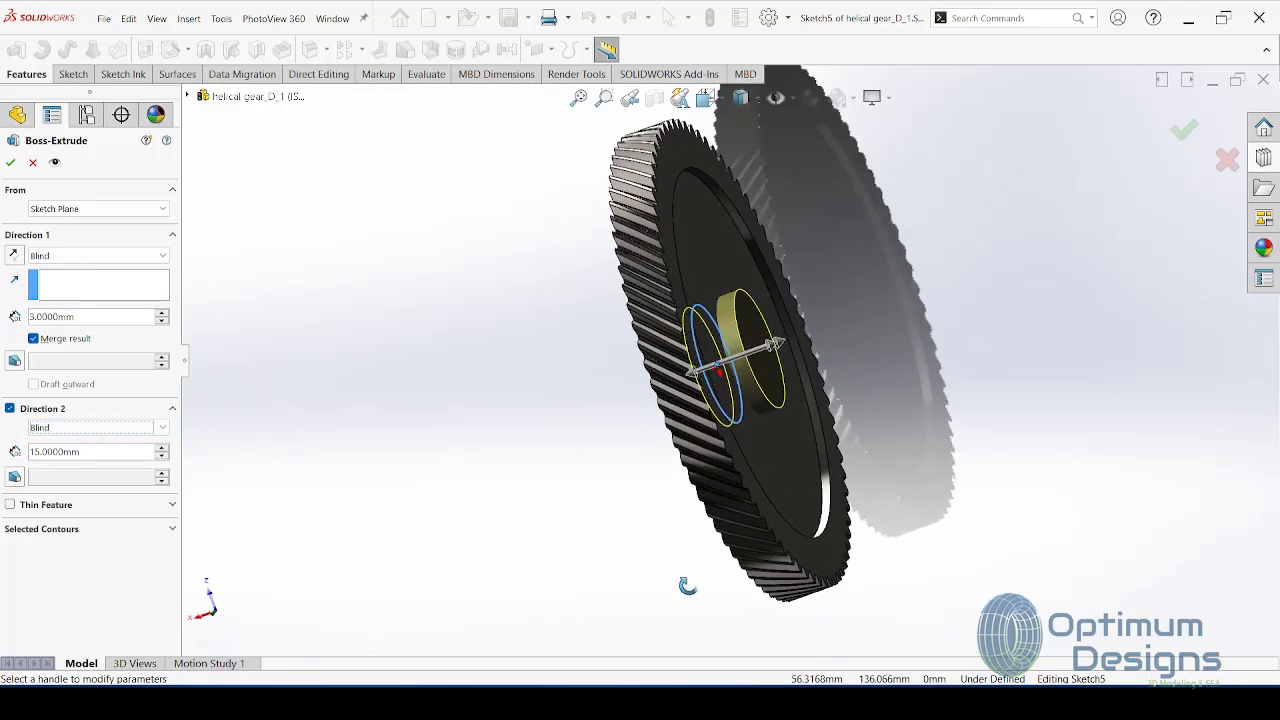
left_click(10, 408)
middle_click_drag(700, 400, 455, 391)
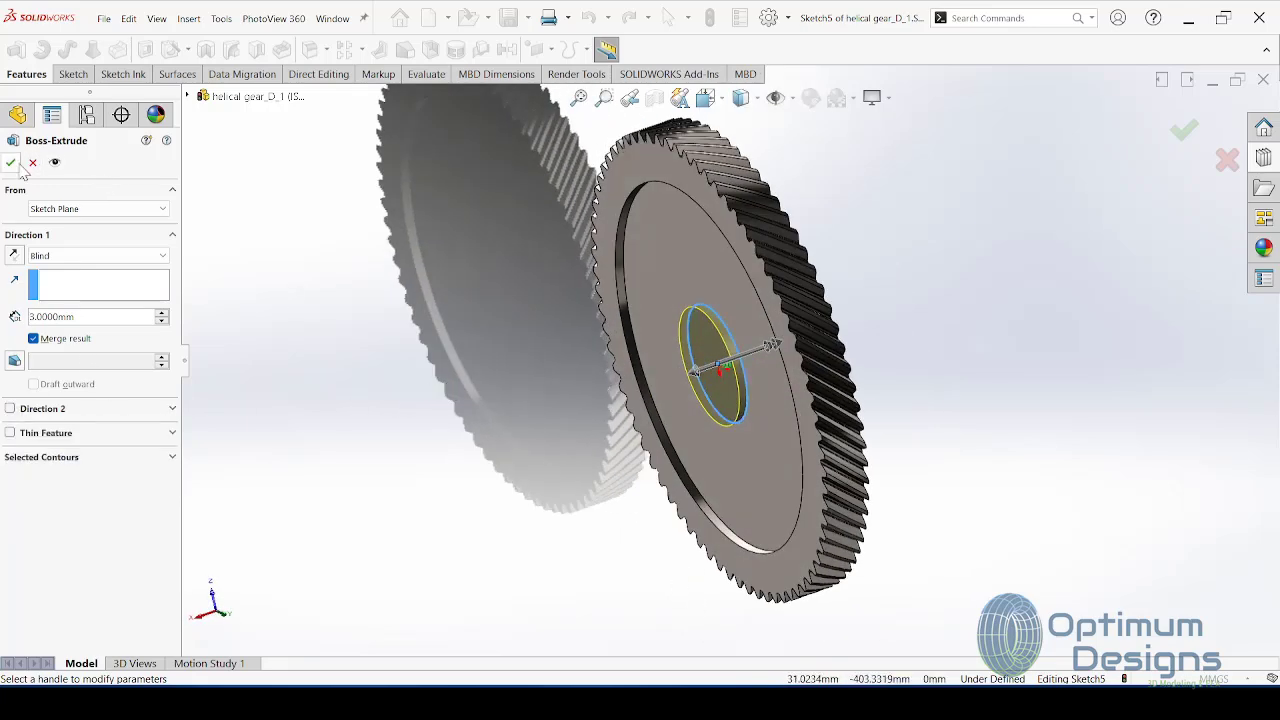
key("Return")
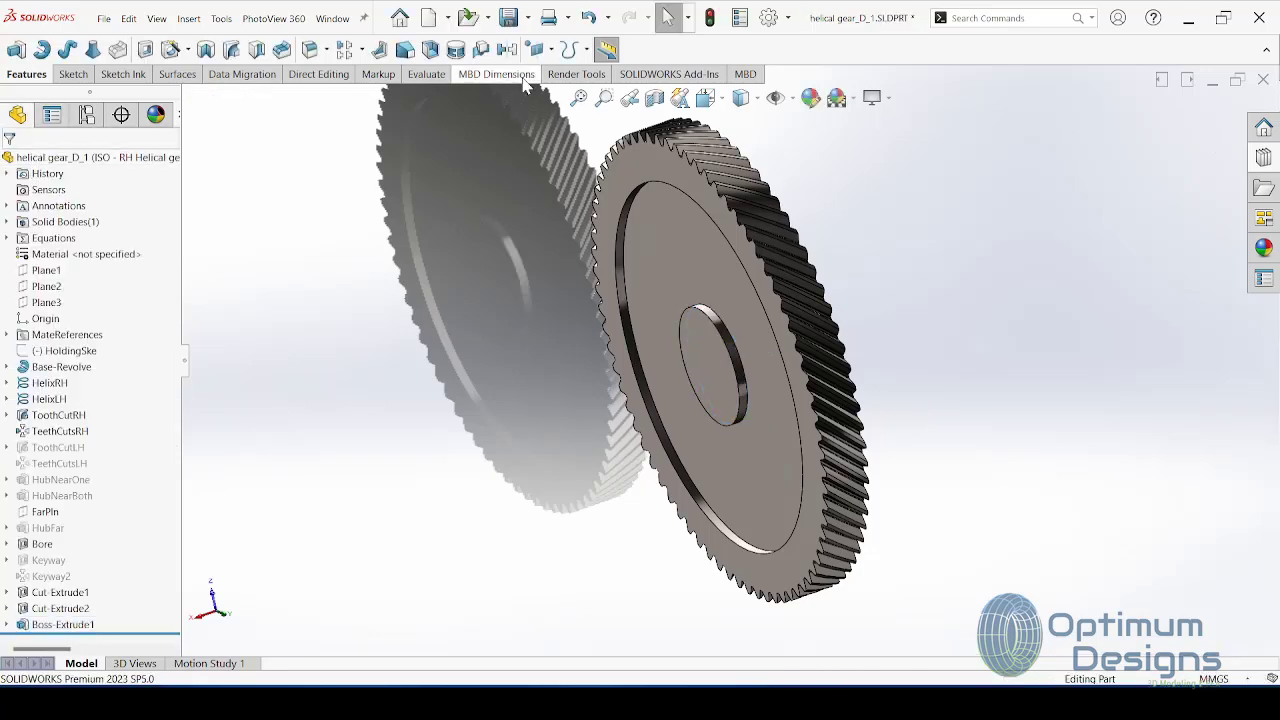
left_click(517, 61)
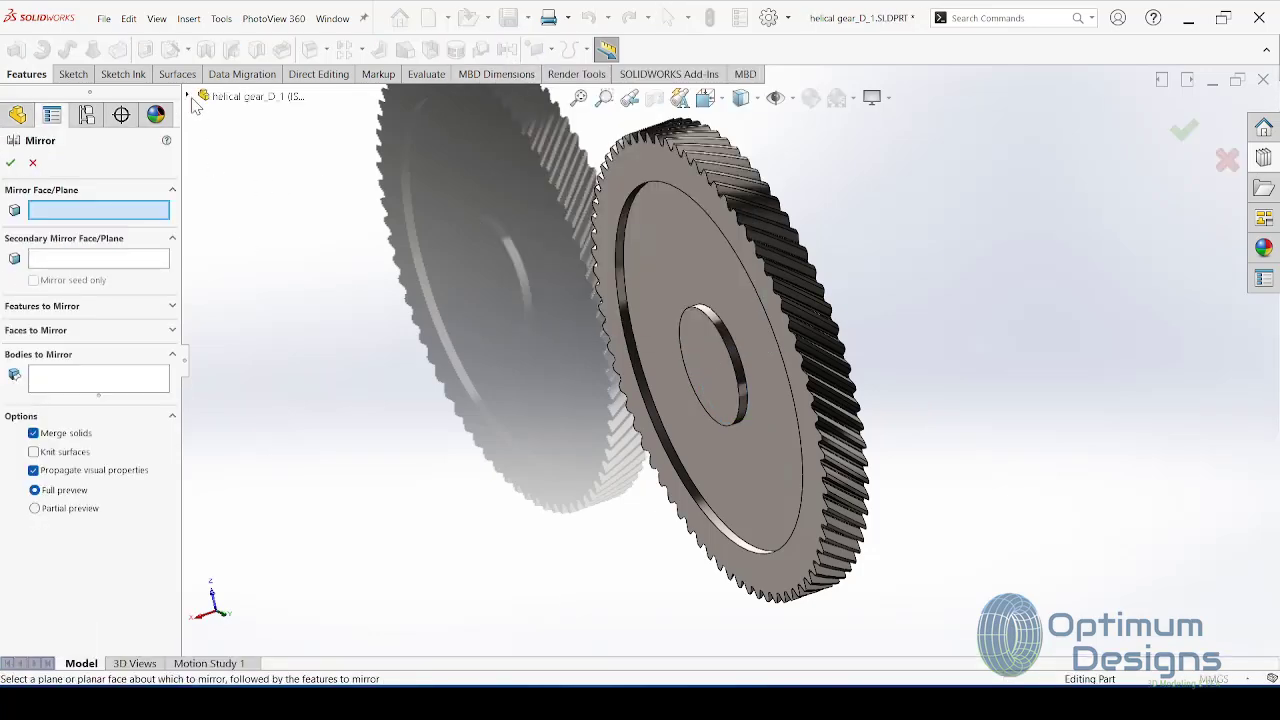
left_click(190, 97)
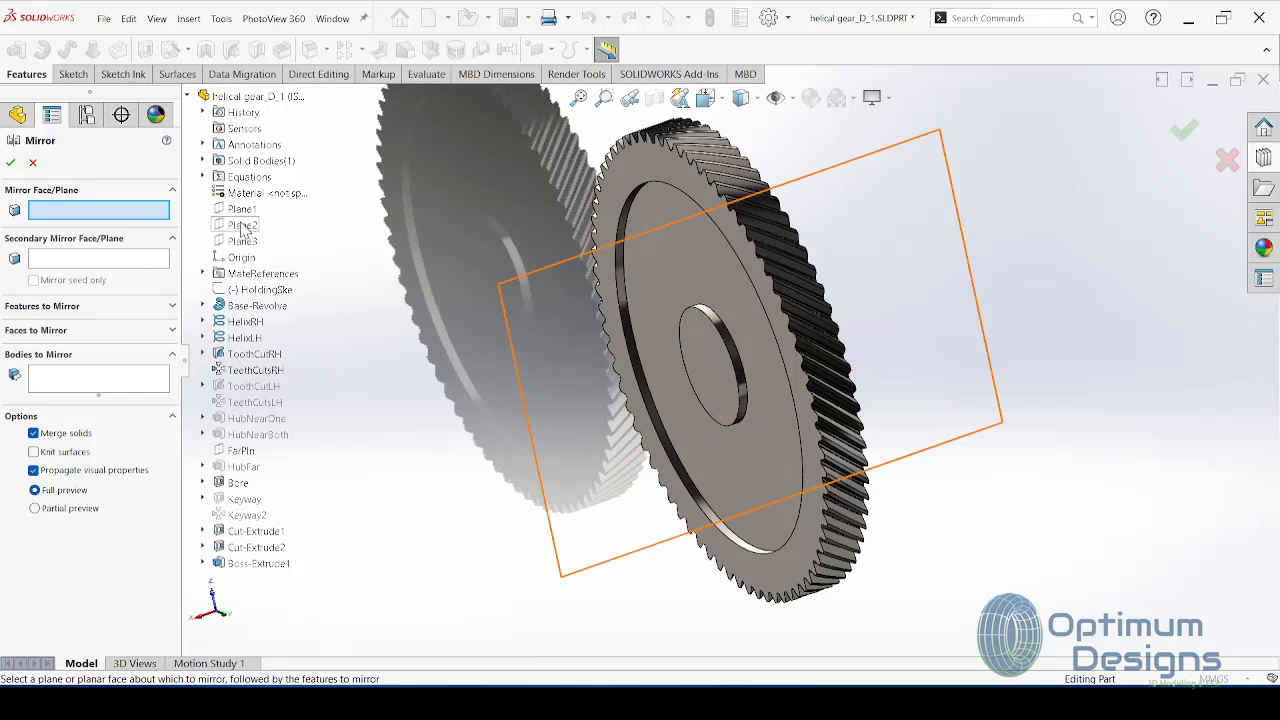
left_click(243, 242)
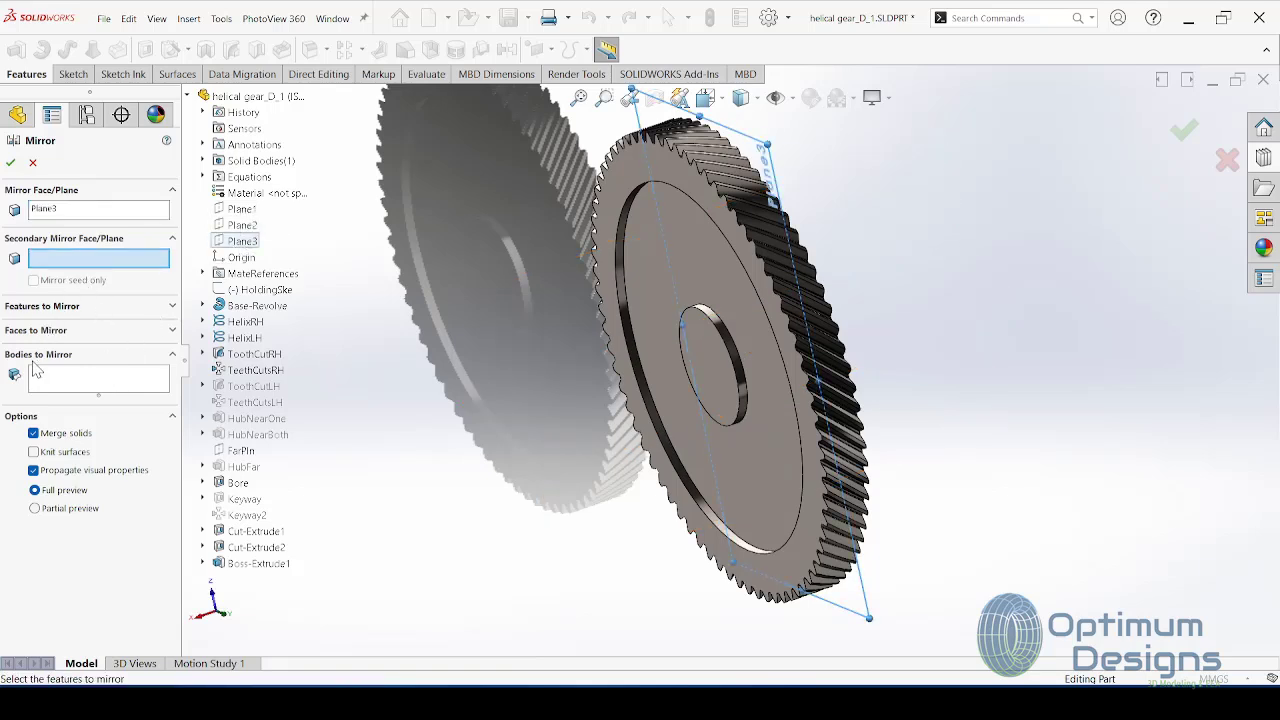
left_click(48, 317)
left_click(258, 563)
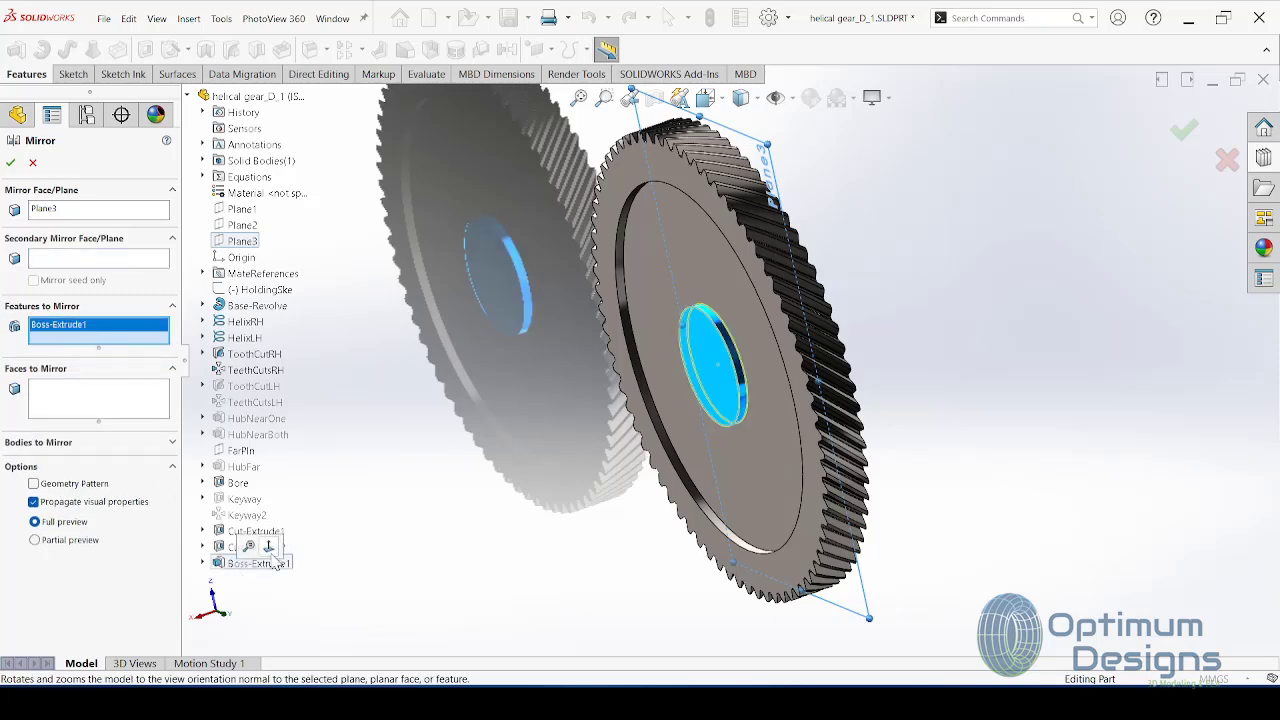
mouse_move(690, 500)
middle_mouse_down()
mouse_move(616, 532)
mouse_move(674, 552)
middle_mouse_up()
left_click(75, 212)
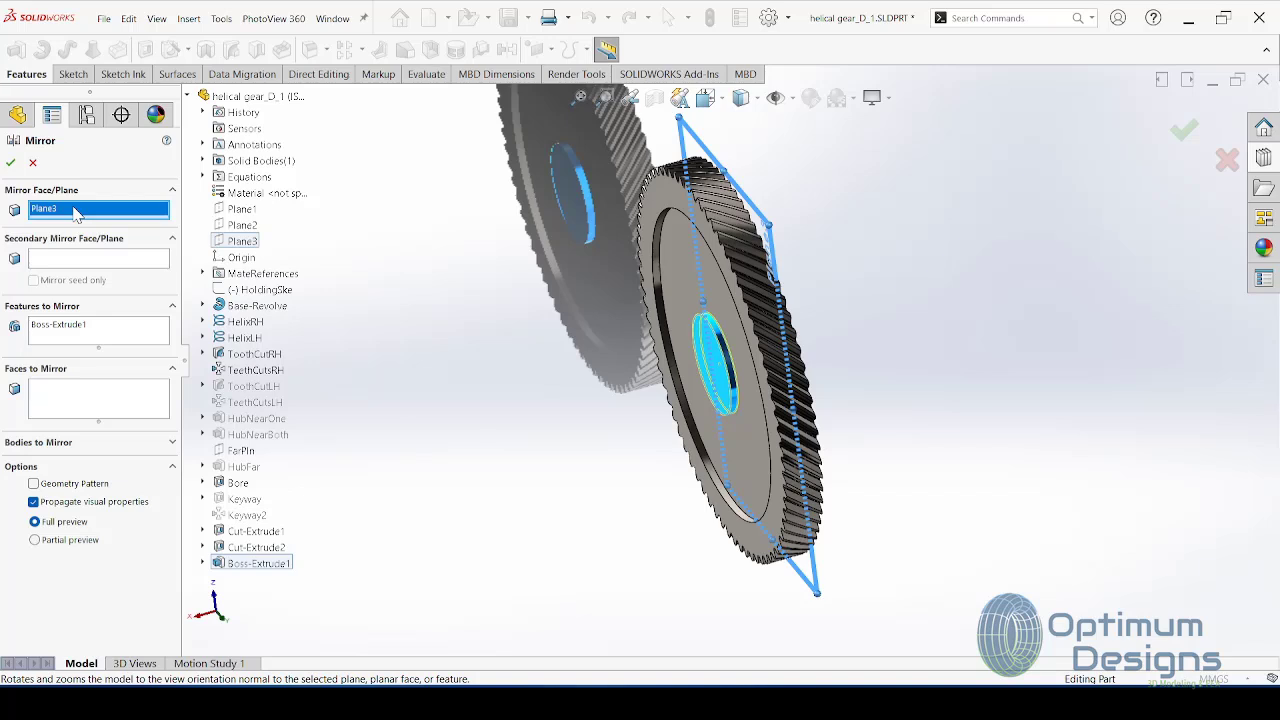
key("Delete")
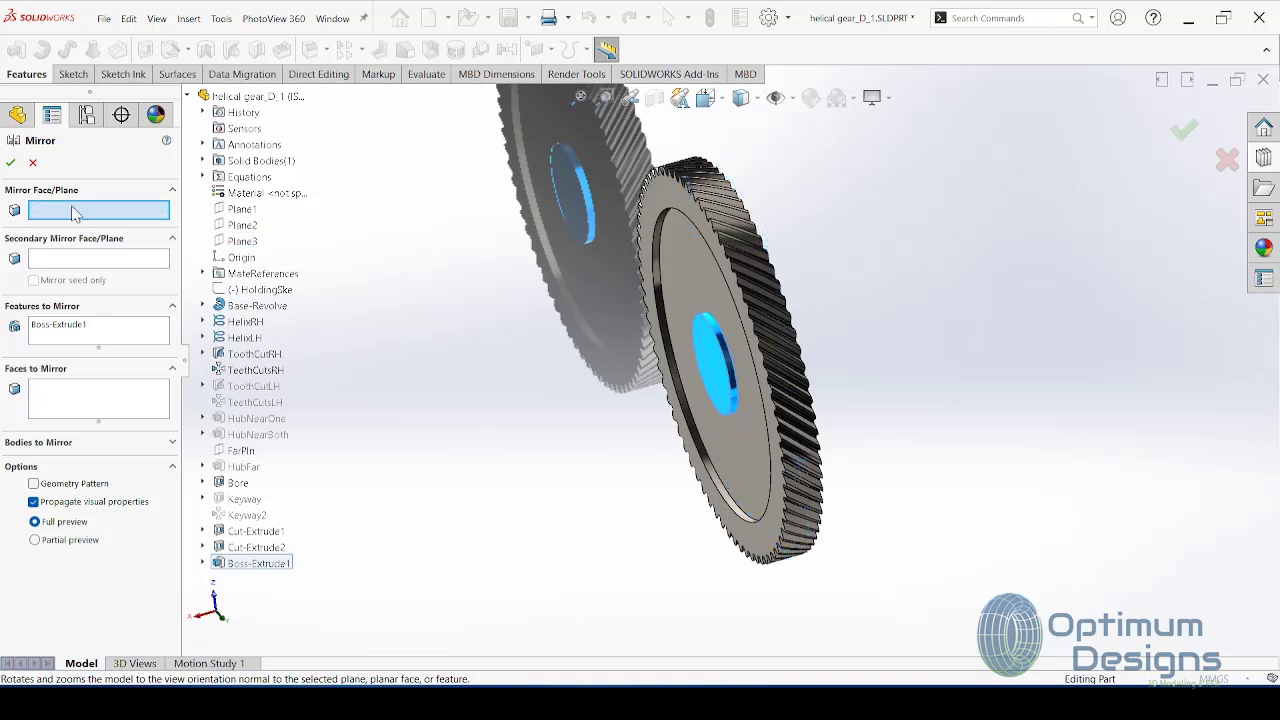
left_click(33, 163)
mouse_move(549, 393)
middle_mouse_down()
mouse_move(686, 429)
mouse_move(603, 342)
mouse_move(638, 379)
middle_mouse_up()
key("space")
Step: Begin a new reference plane, first trying the hub face as its reference
left_click(582, 412)
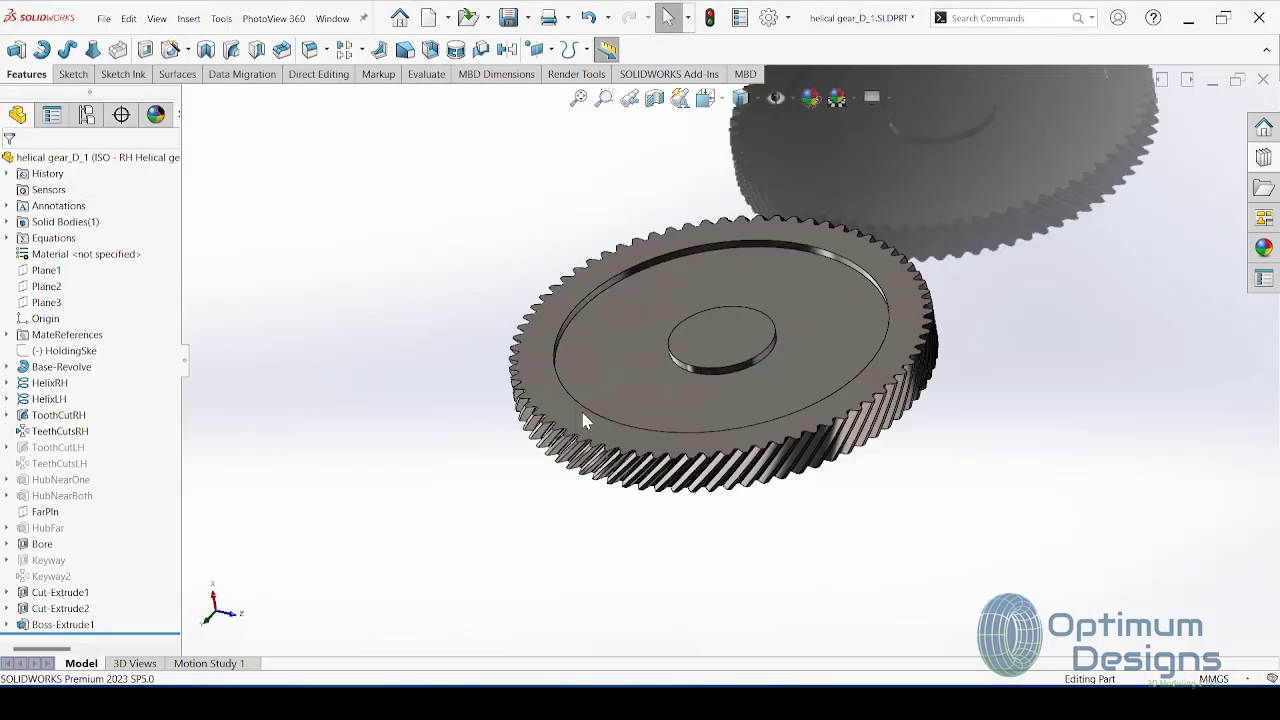
mouse_move(696, 424)
middle_mouse_down()
mouse_move(660, 274)
mouse_move(343, 400)
mouse_move(285, 588)
mouse_move(523, 500)
mouse_move(463, 503)
mouse_move(434, 534)
mouse_move(503, 538)
middle_mouse_up()
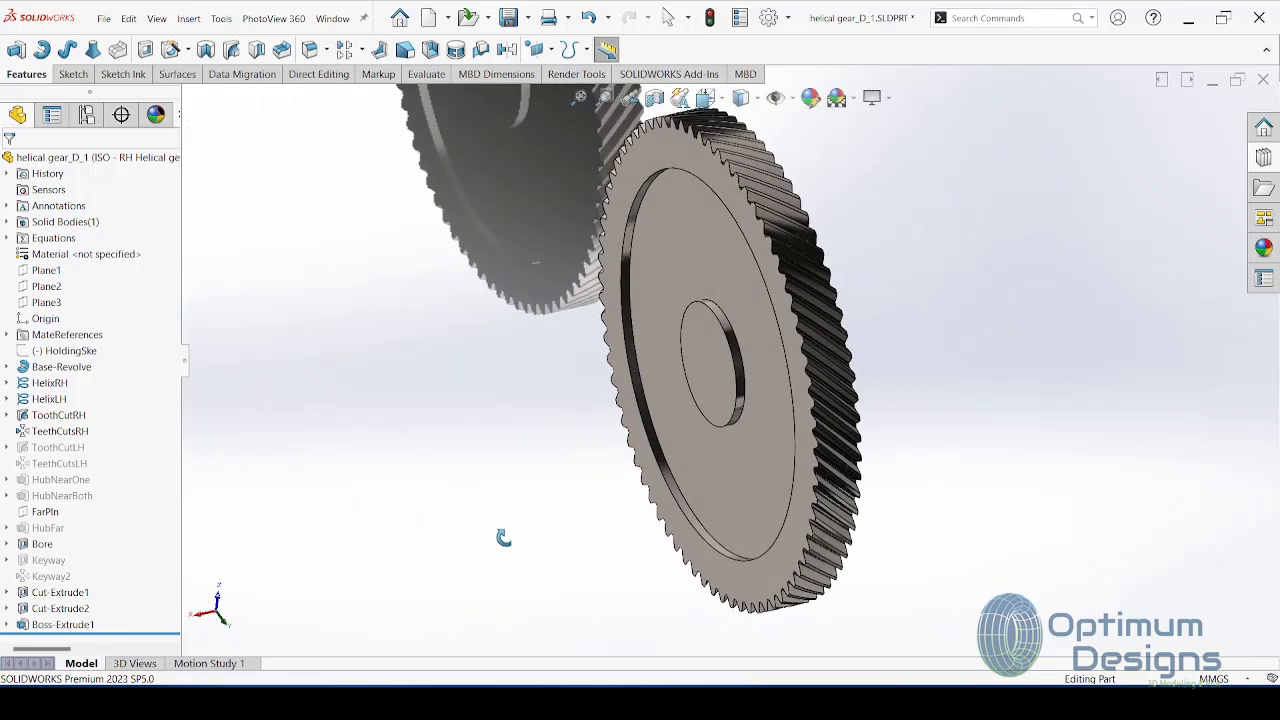
left_click(186, 19)
mouse_move(208, 189)
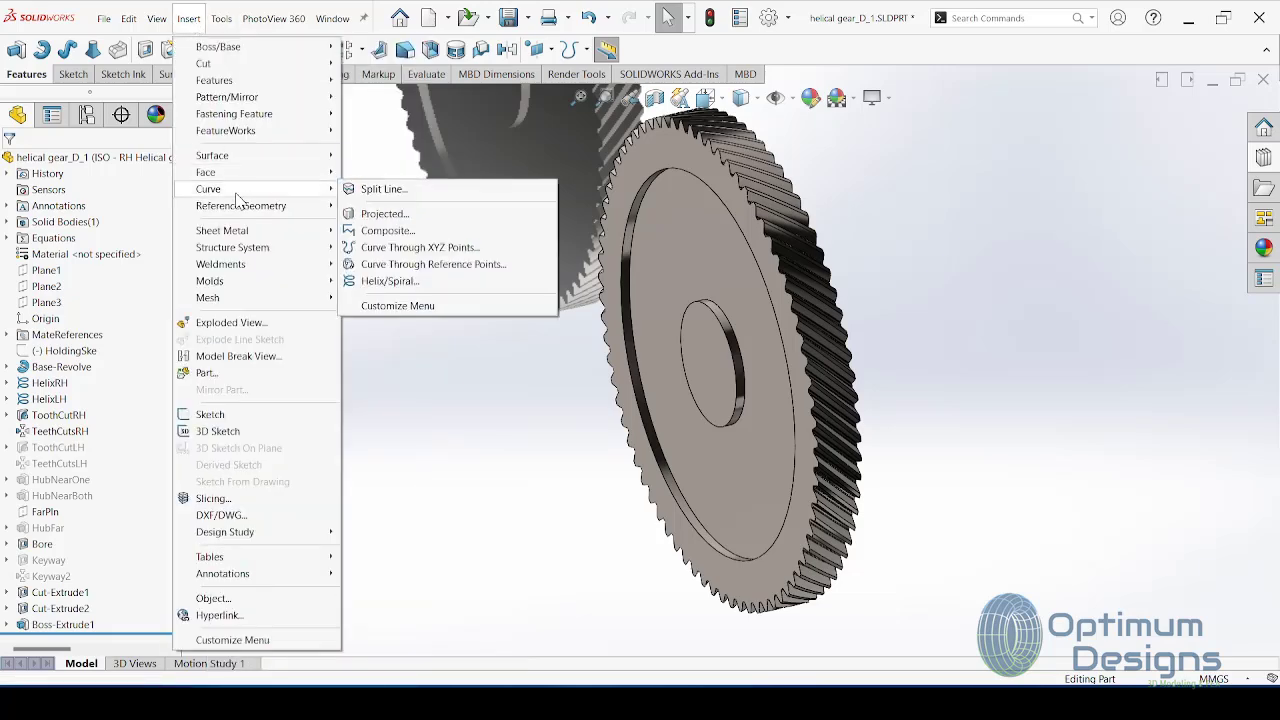
left_click(394, 210)
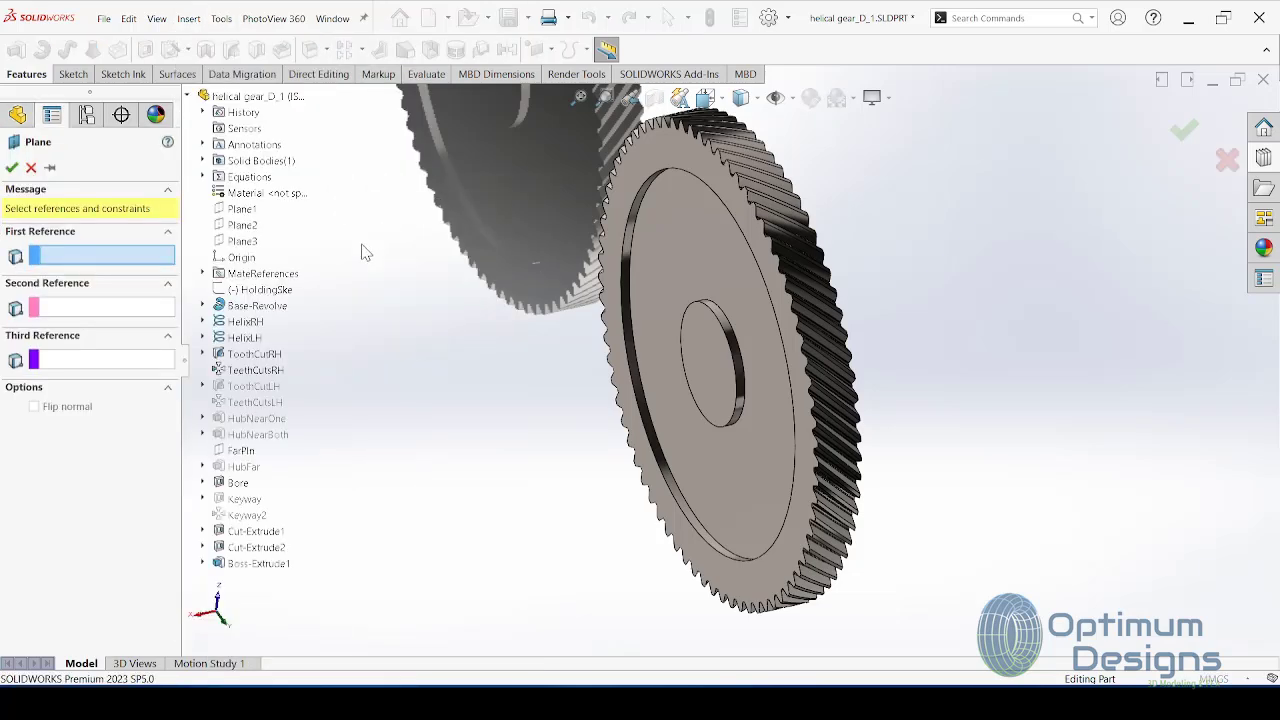
left_click(694, 335)
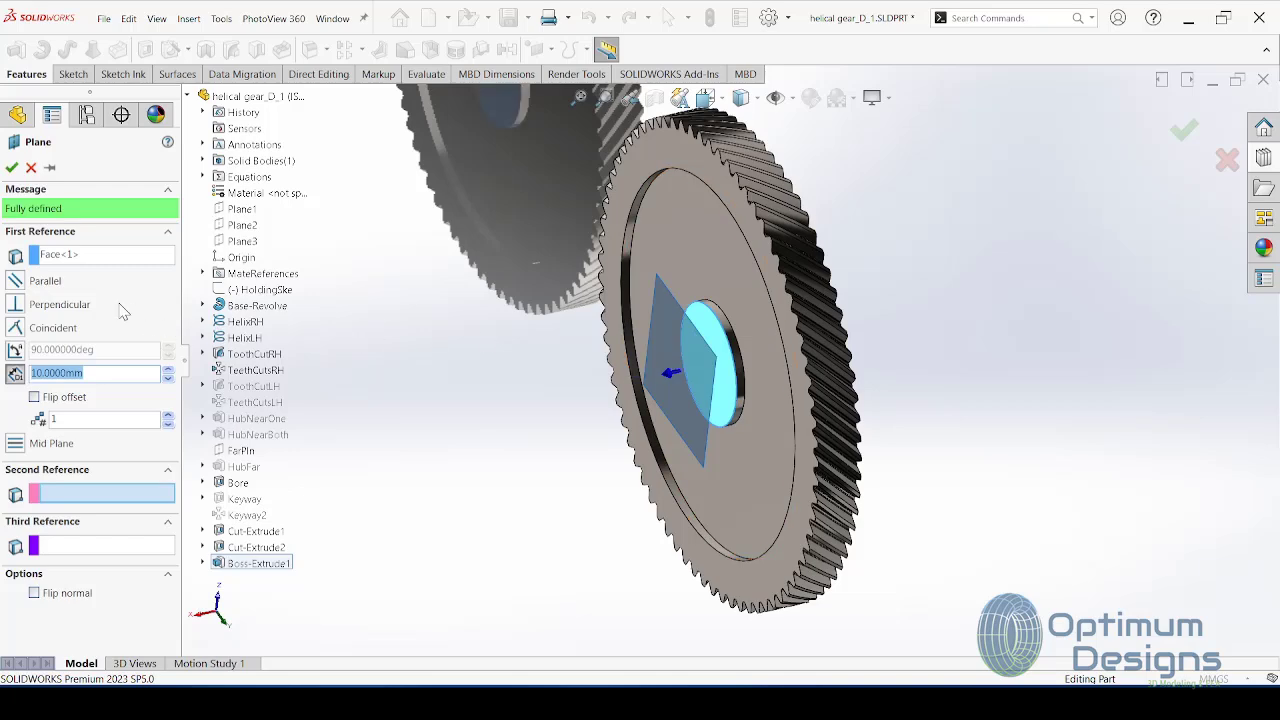
left_click(34, 397)
mouse_move(491, 391)
middle_mouse_down()
mouse_move(471, 509)
mouse_move(484, 567)
middle_mouse_up()
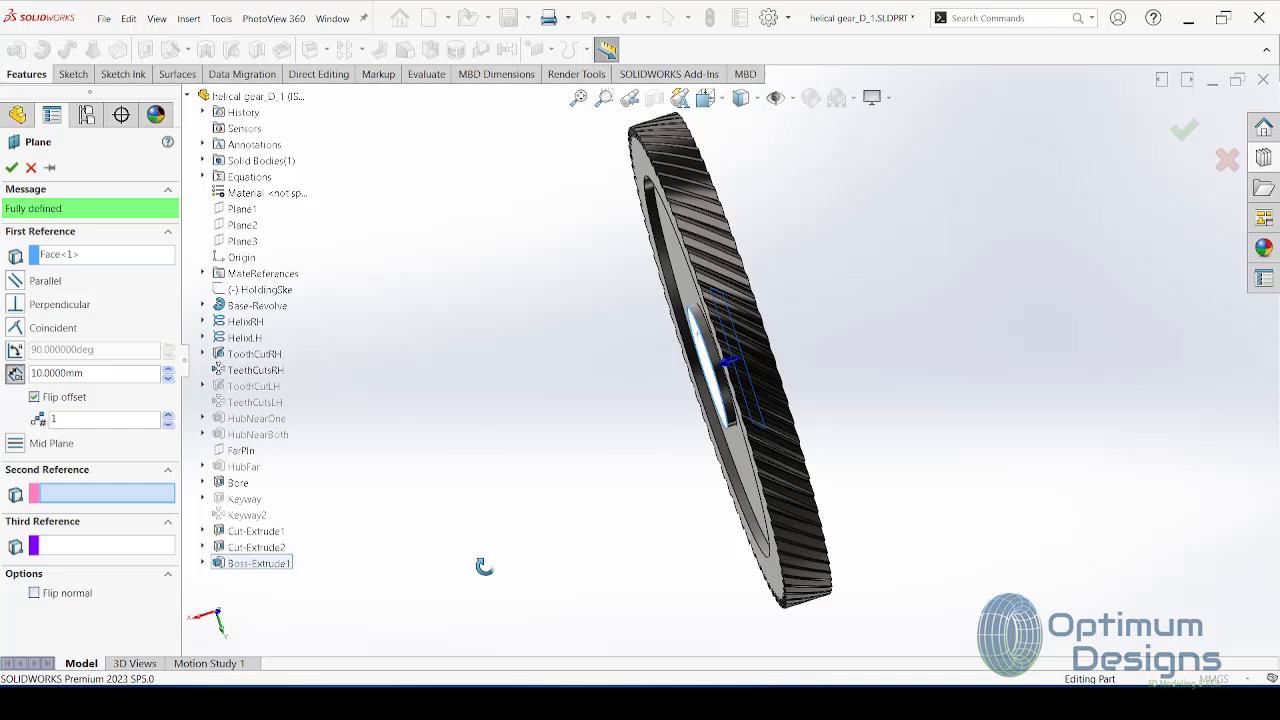
Step: Create Plane4 midway between the gear's two side faces
left_click(50, 256)
key("Delete")
left_click(648, 170)
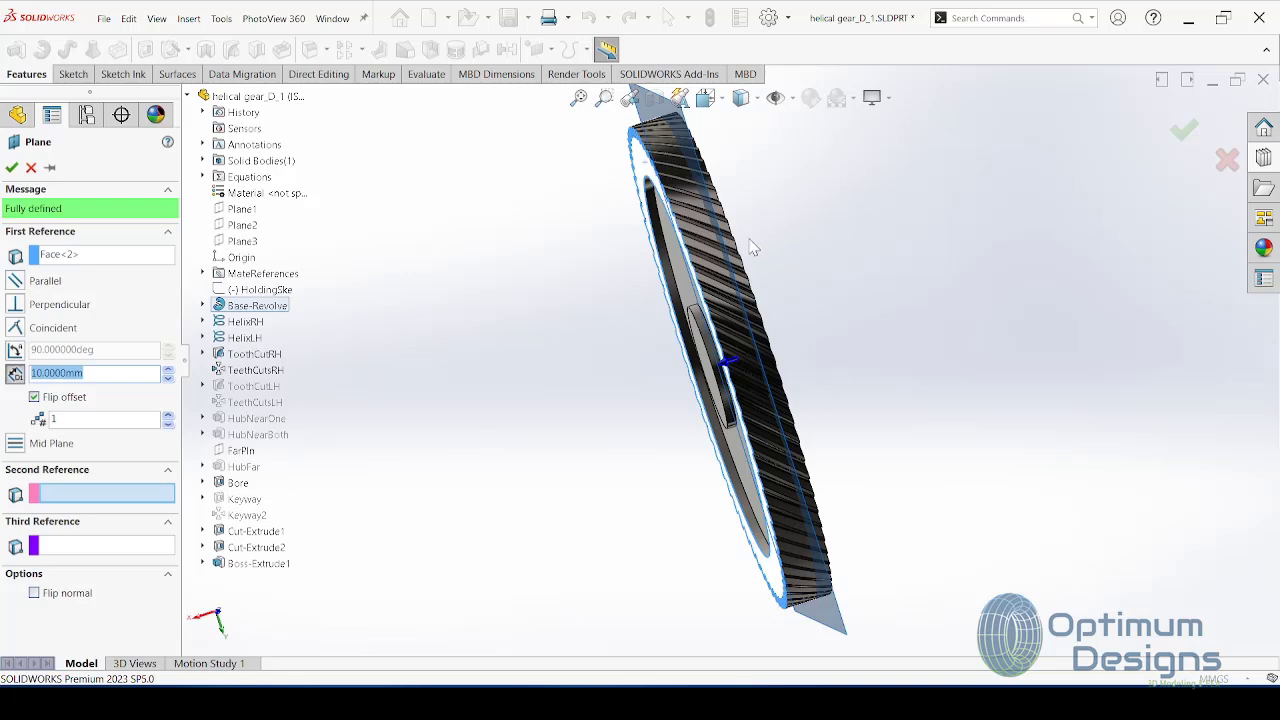
left_click(703, 177)
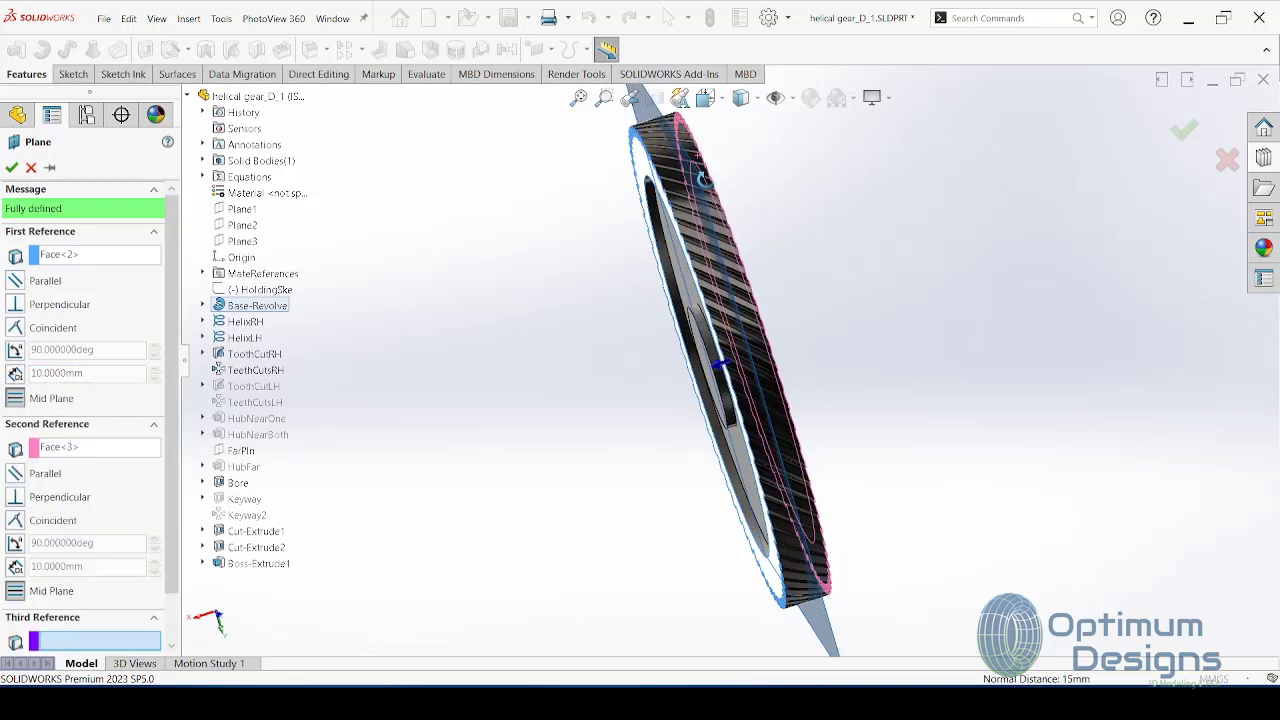
middle_click_drag(704, 177, 698, 232)
left_click(12, 168)
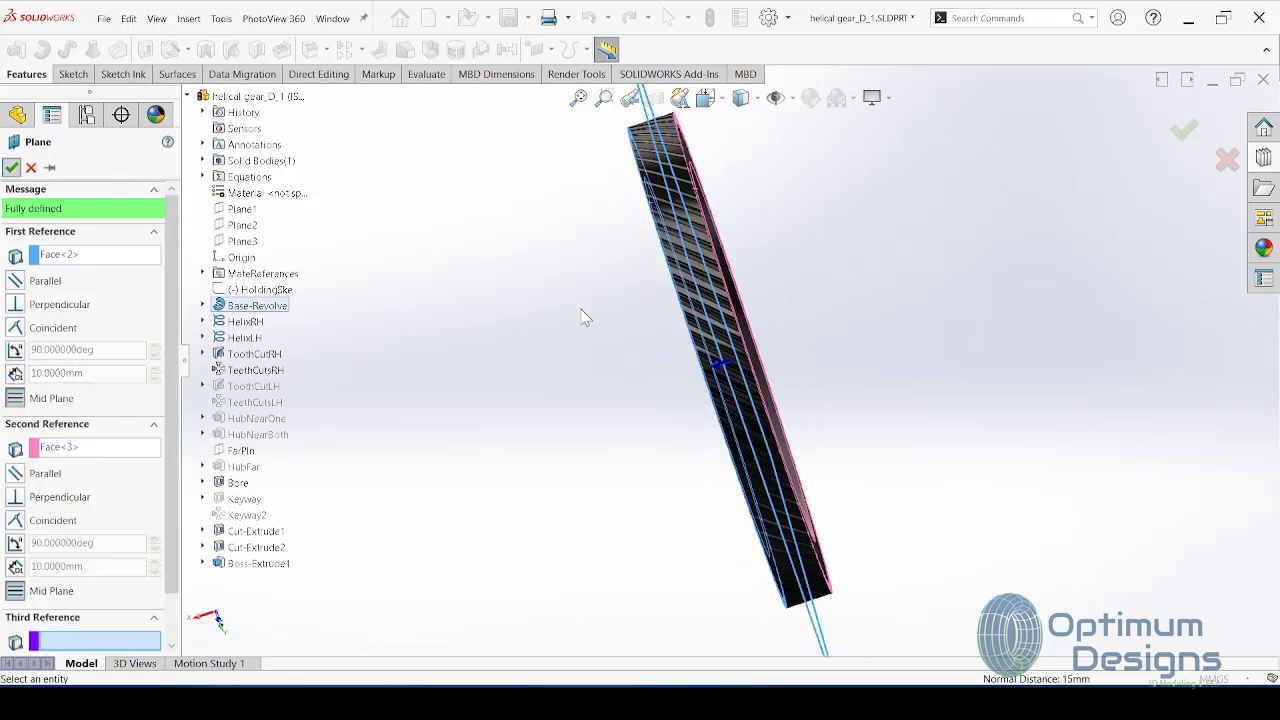
left_click(507, 50)
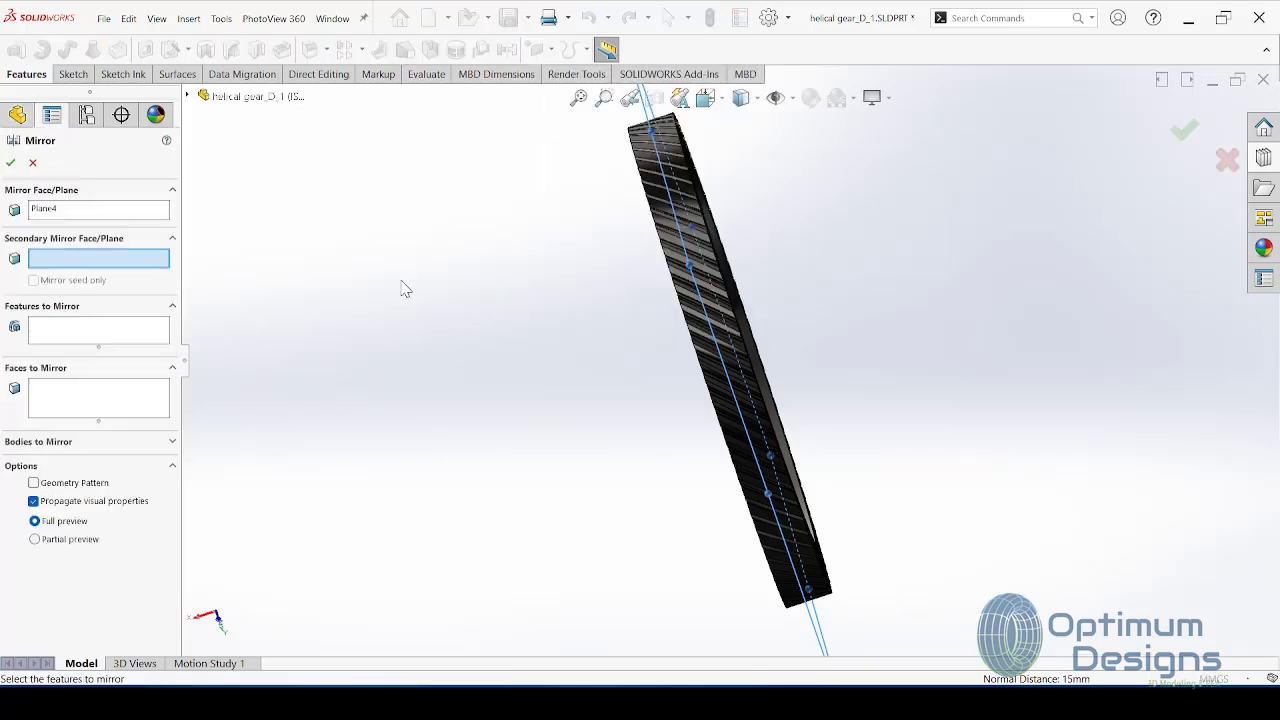
Step: Mirror Boss-Extrude1 about Plane4 to add a hub on the opposite face
left_click(190, 96)
middle_click_drag(602, 325, 644, 281)
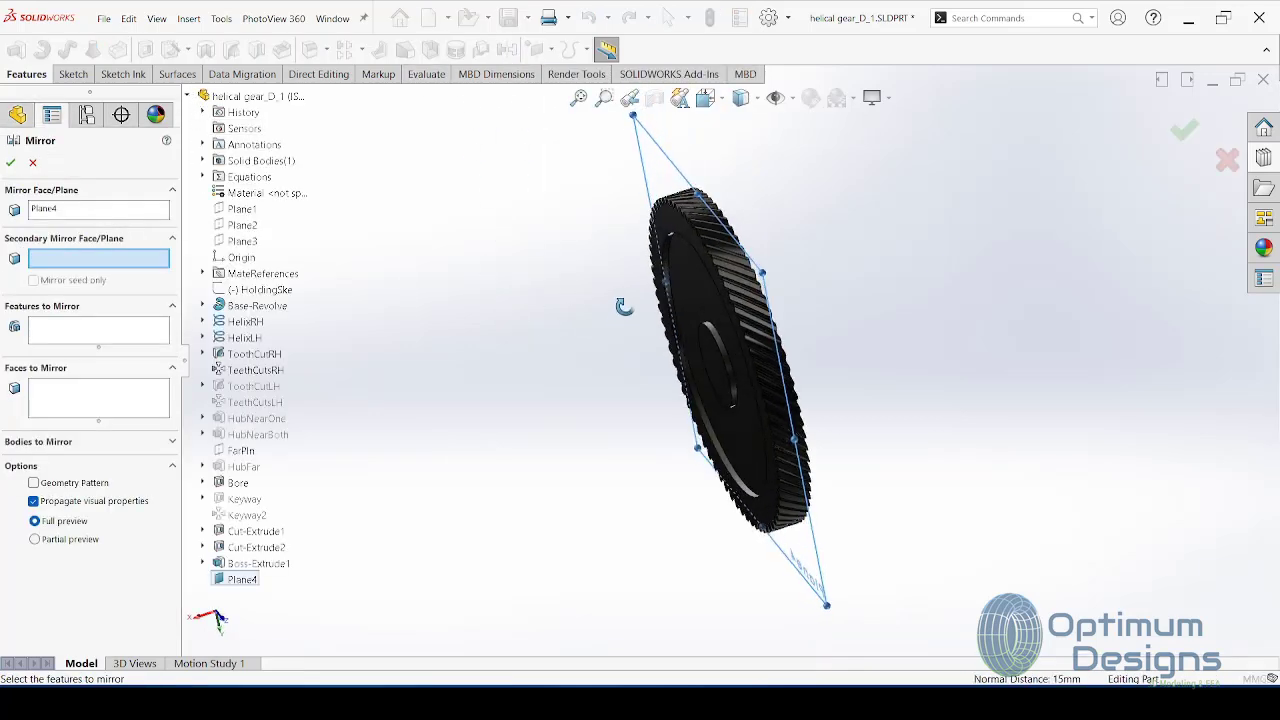
left_click(258, 563)
middle_click_drag(640, 560, 529, 514)
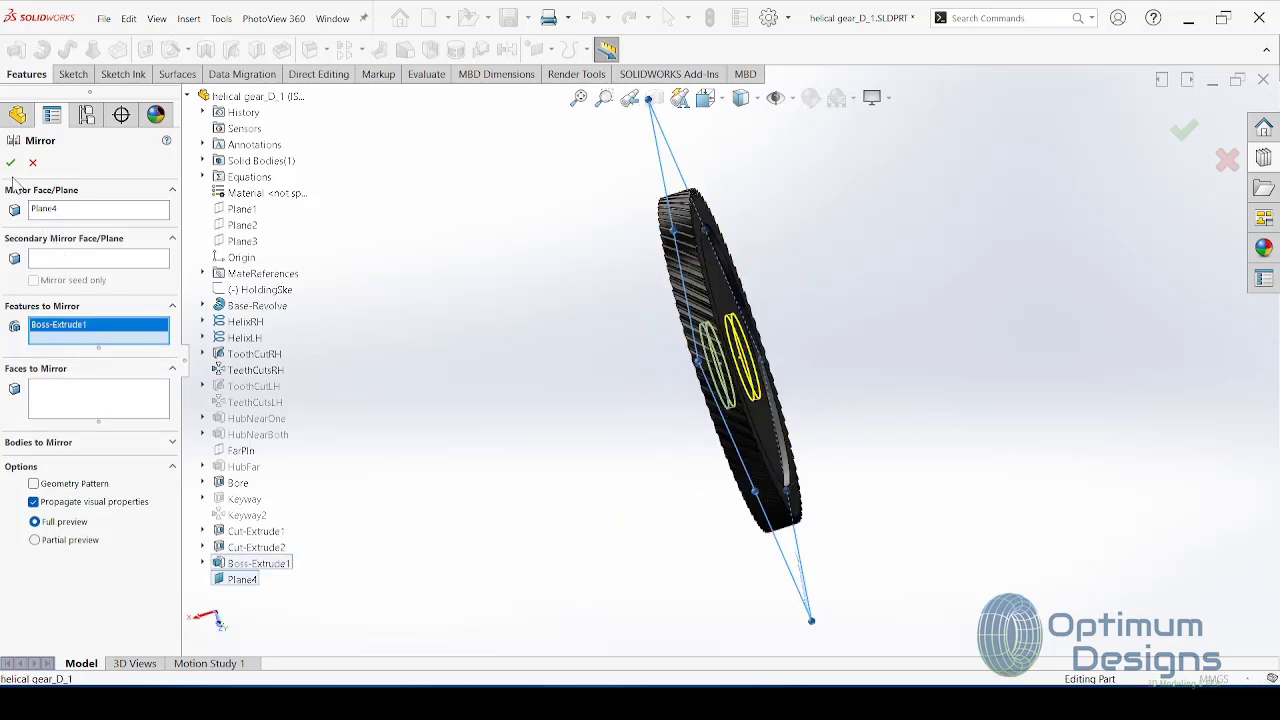
middle_click_drag(529, 383, 700, 330)
Step: Sketch a 15 mm radius bore circle at the origin on the gear face
right_click(708, 318)
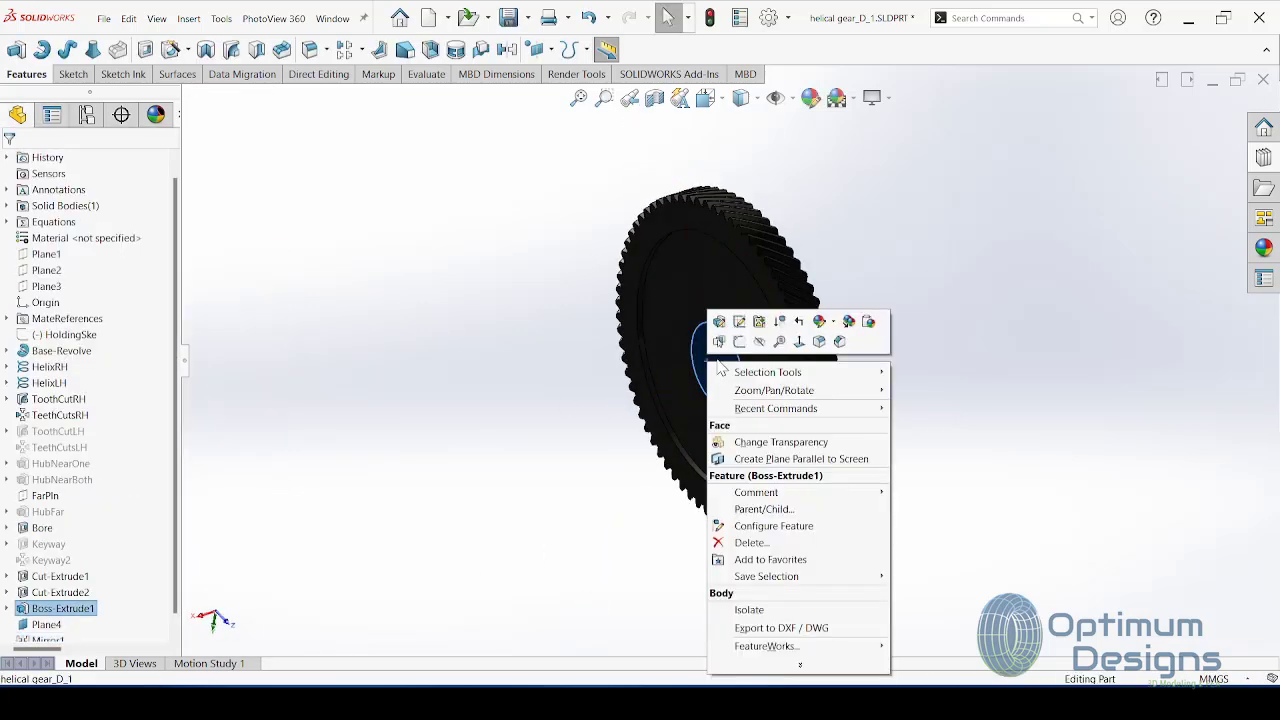
left_click(799, 341)
right_click(743, 306)
left_click(775, 309)
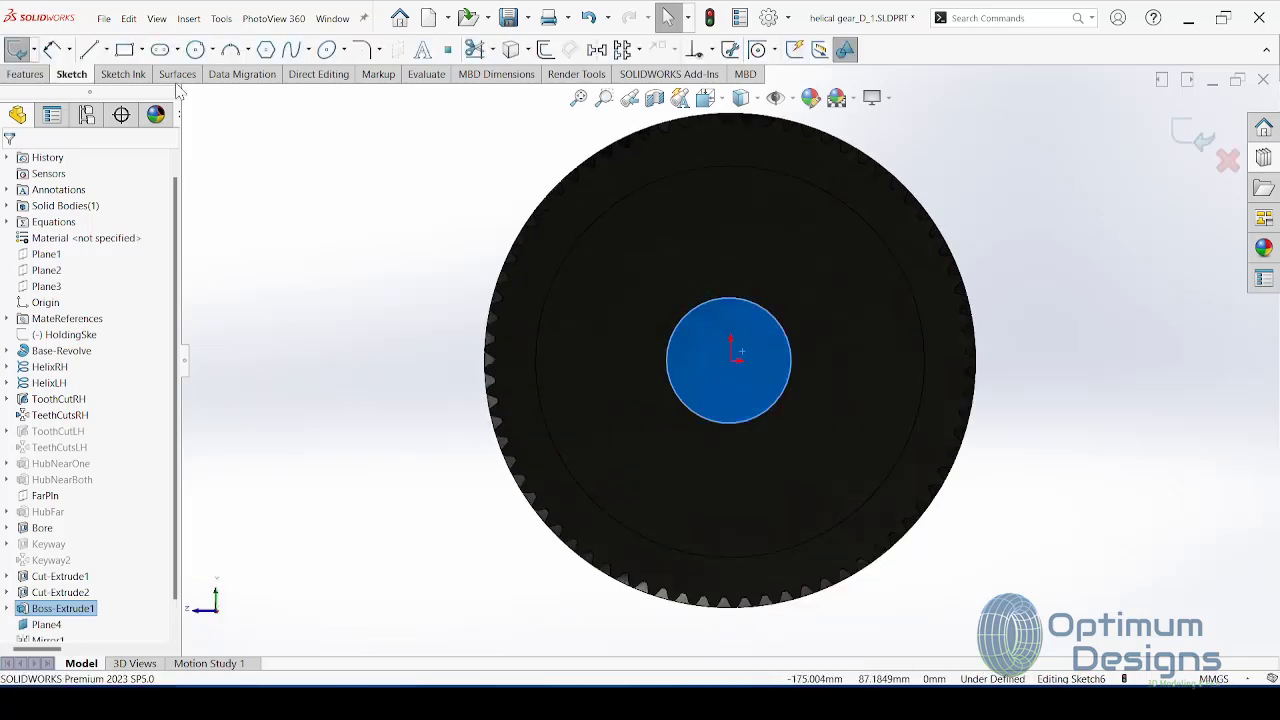
left_click(195, 49)
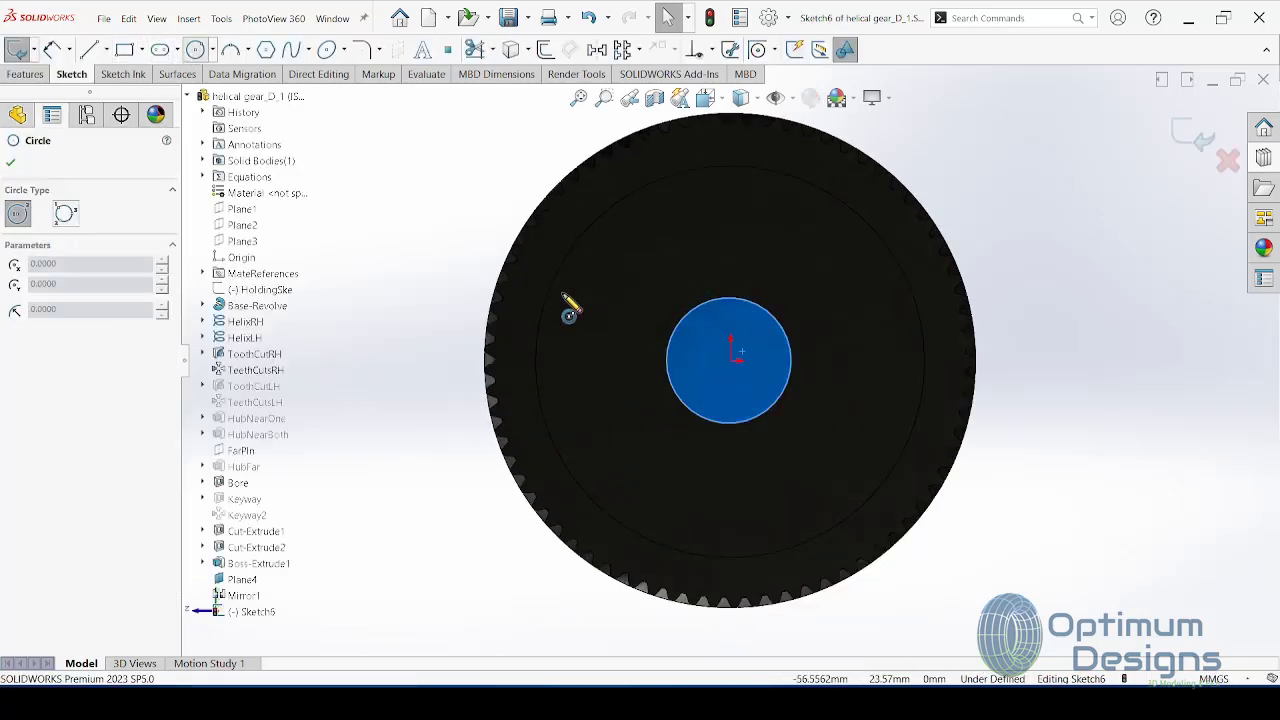
left_click(729, 362)
type("15")
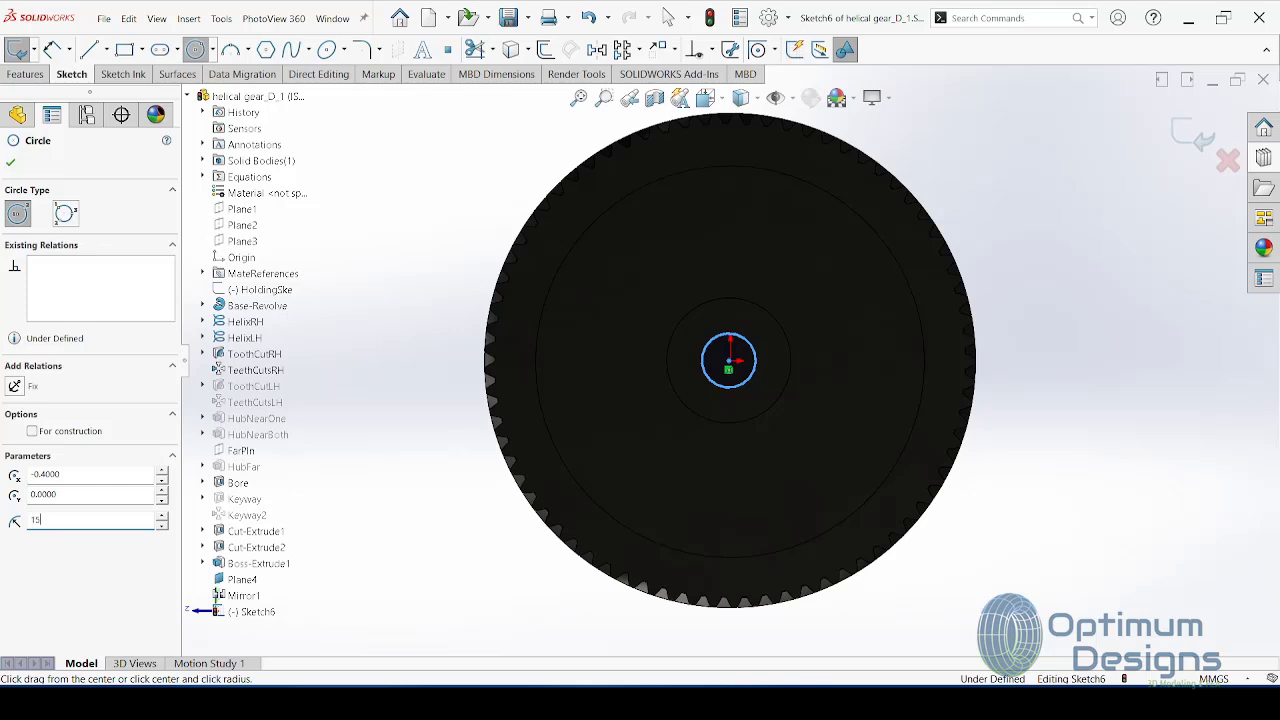
key("Return")
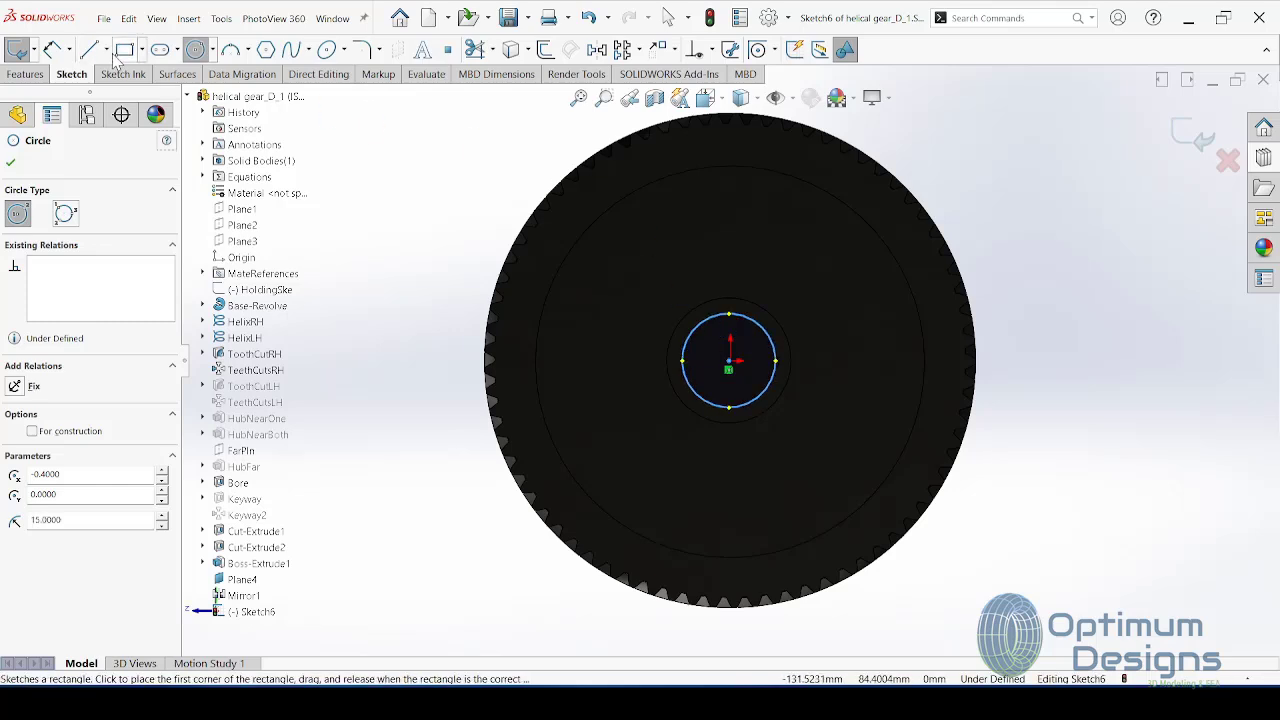
Step: Draw a vertical centerline through the bore circle
left_click(124, 49)
left_click(142, 49)
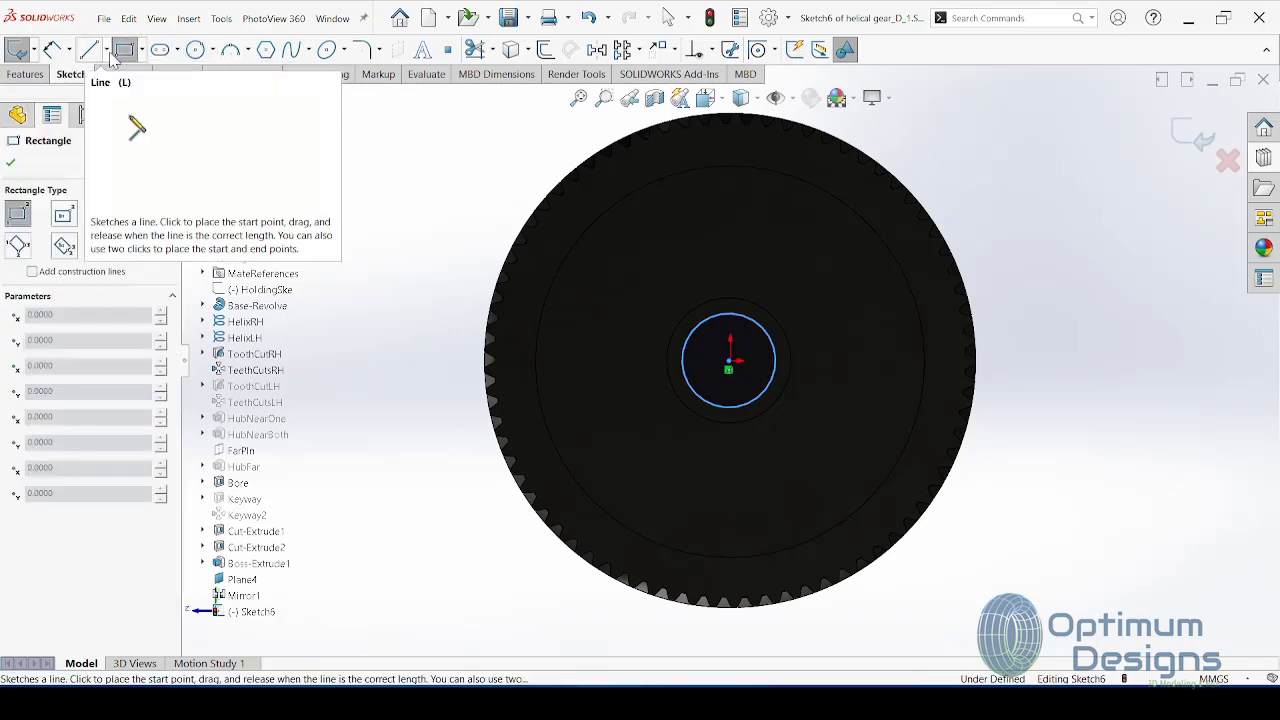
left_click(105, 50)
left_click(105, 85)
scroll(680, 350, "down", 3)
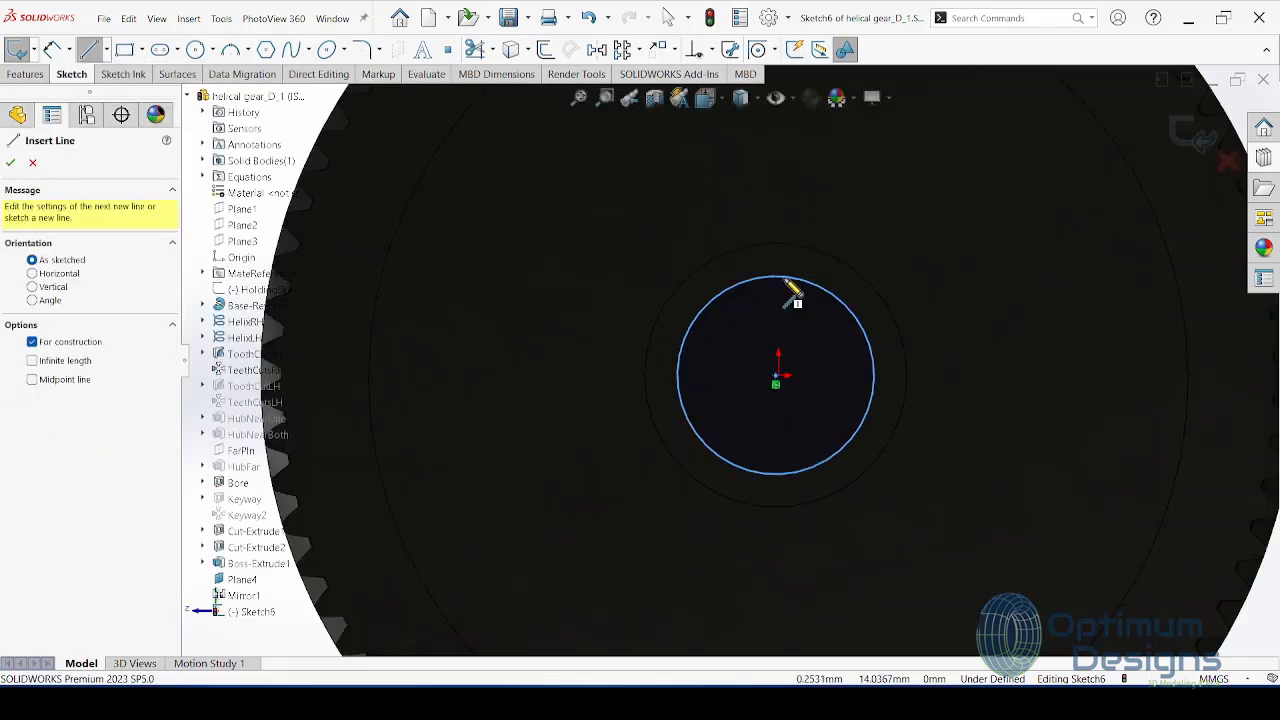
left_click(777, 200)
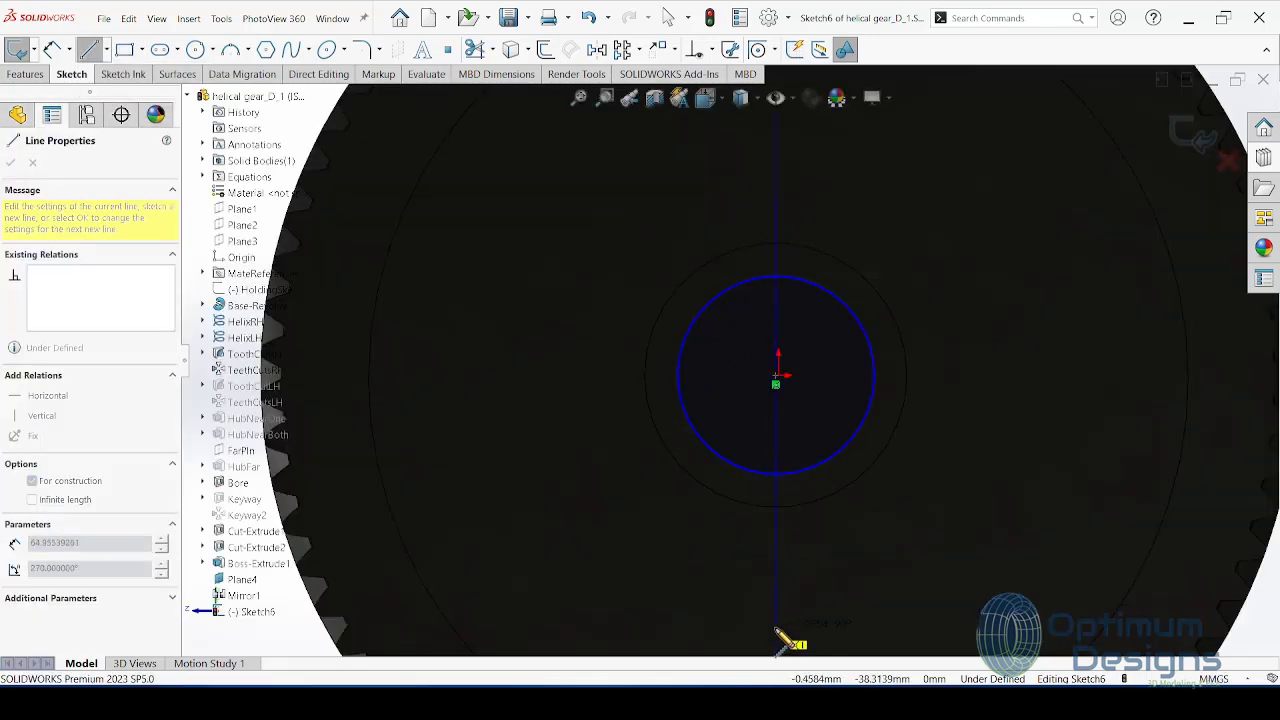
left_click(776, 628)
key("Escape")
Step: Offset the centerline 25/2 to both sides, checking the reference drawing
left_click(545, 49)
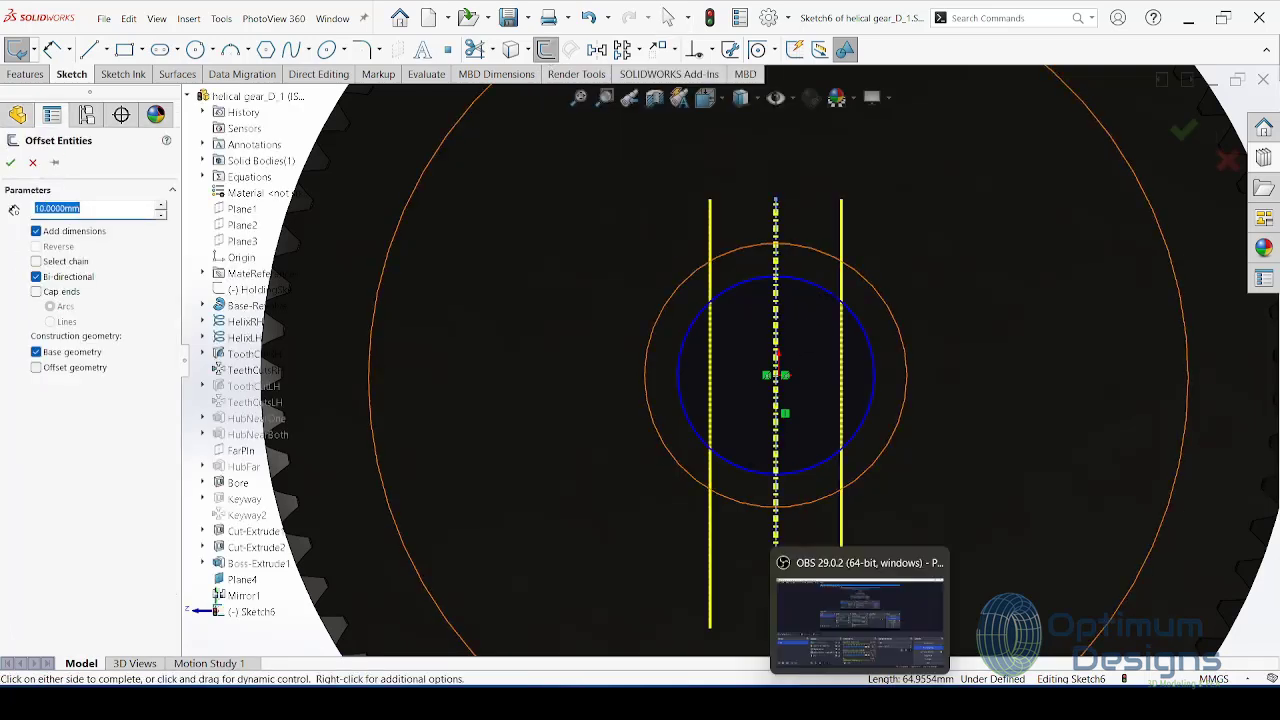
left_click(930, 615)
scroll(544, 378, "up", 1)
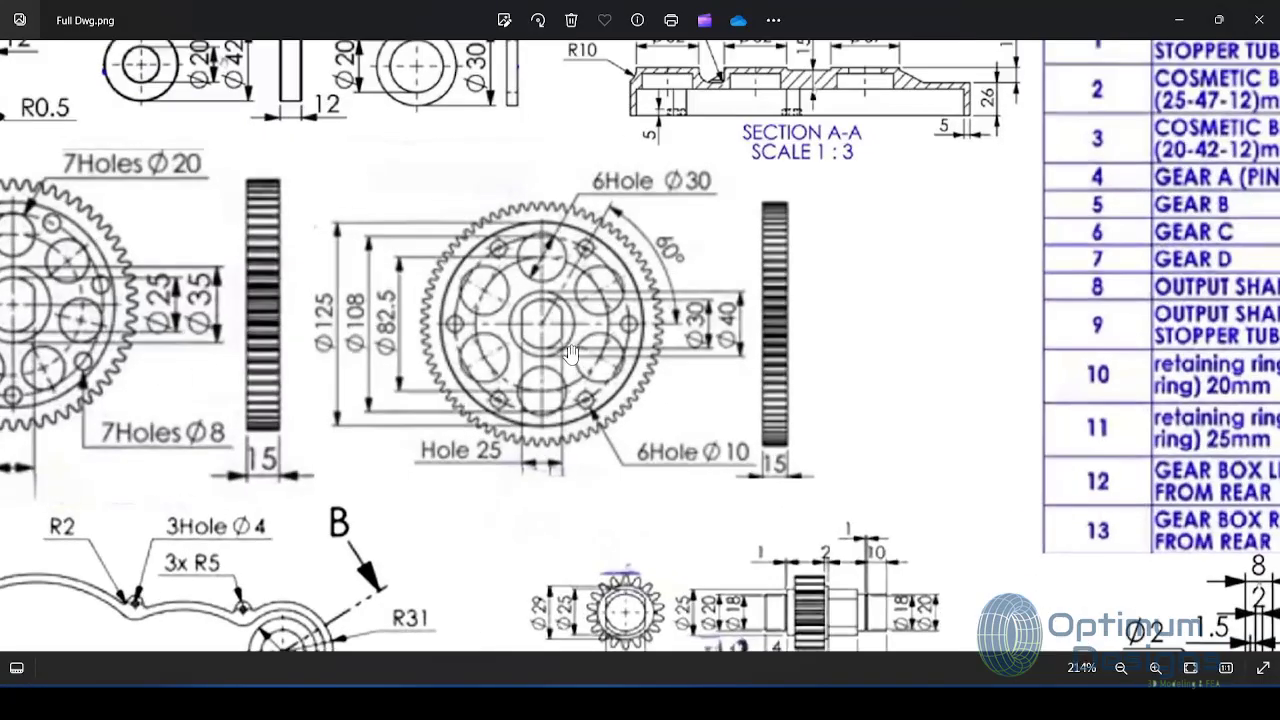
scroll(560, 395, "up", 2)
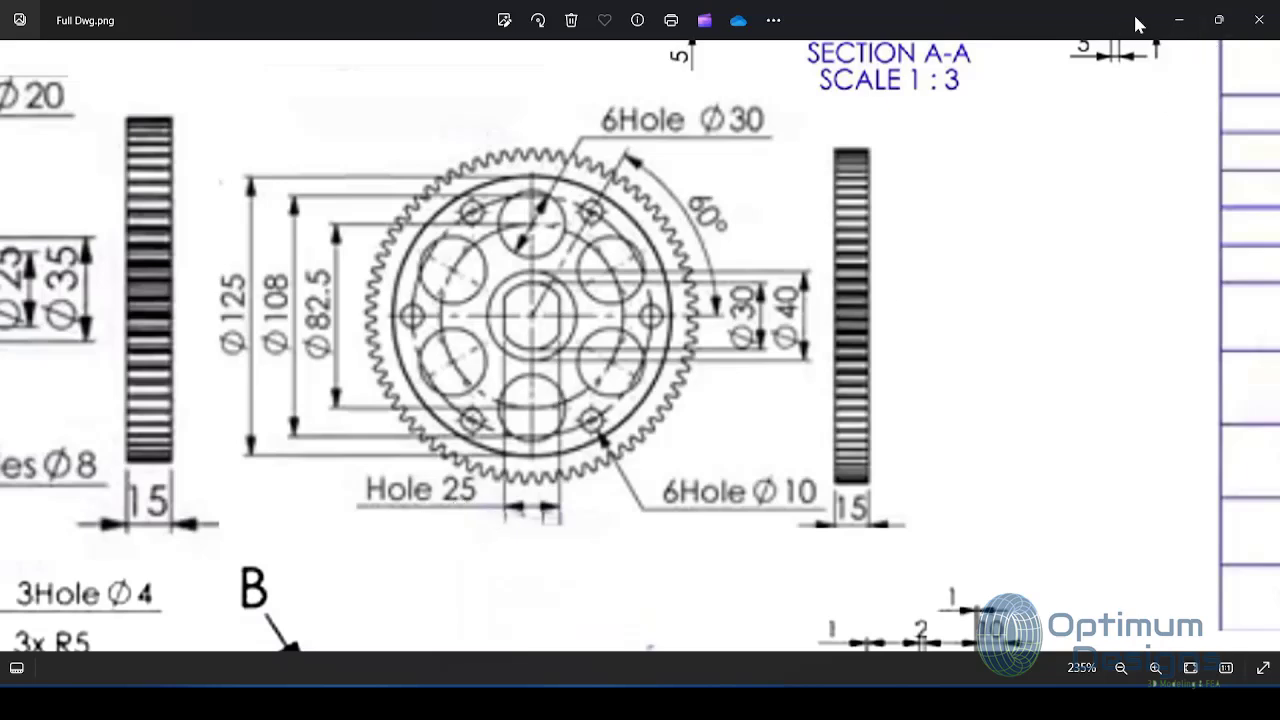
left_click(1179, 20)
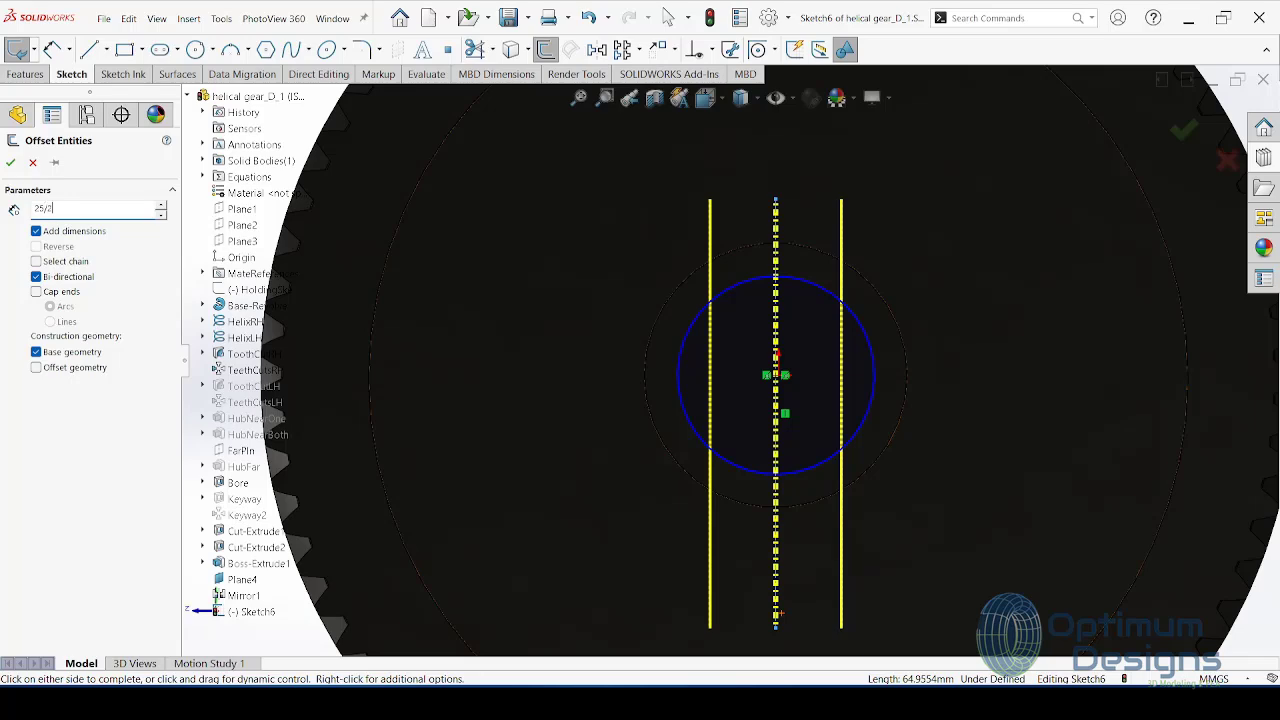
key("Return")
left_click(10, 162)
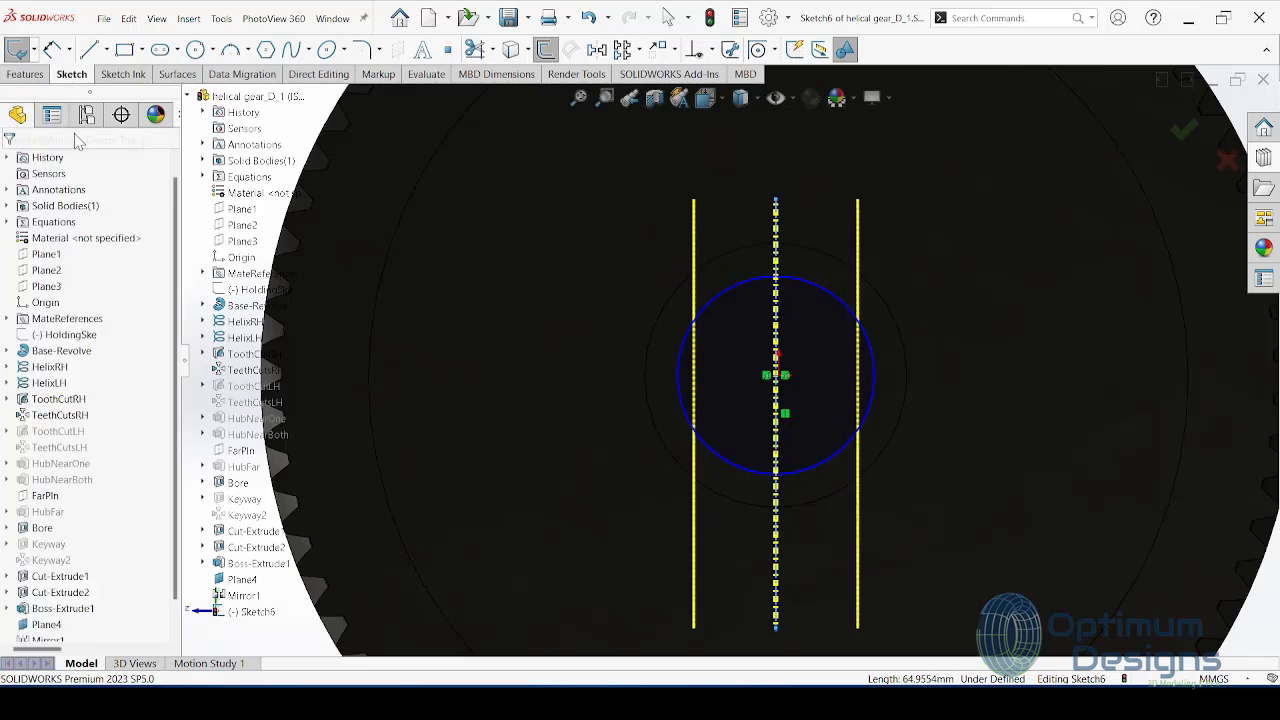
Step: Trim the offset lines back to the bore circle to form the flatted profile
left_click(475, 49)
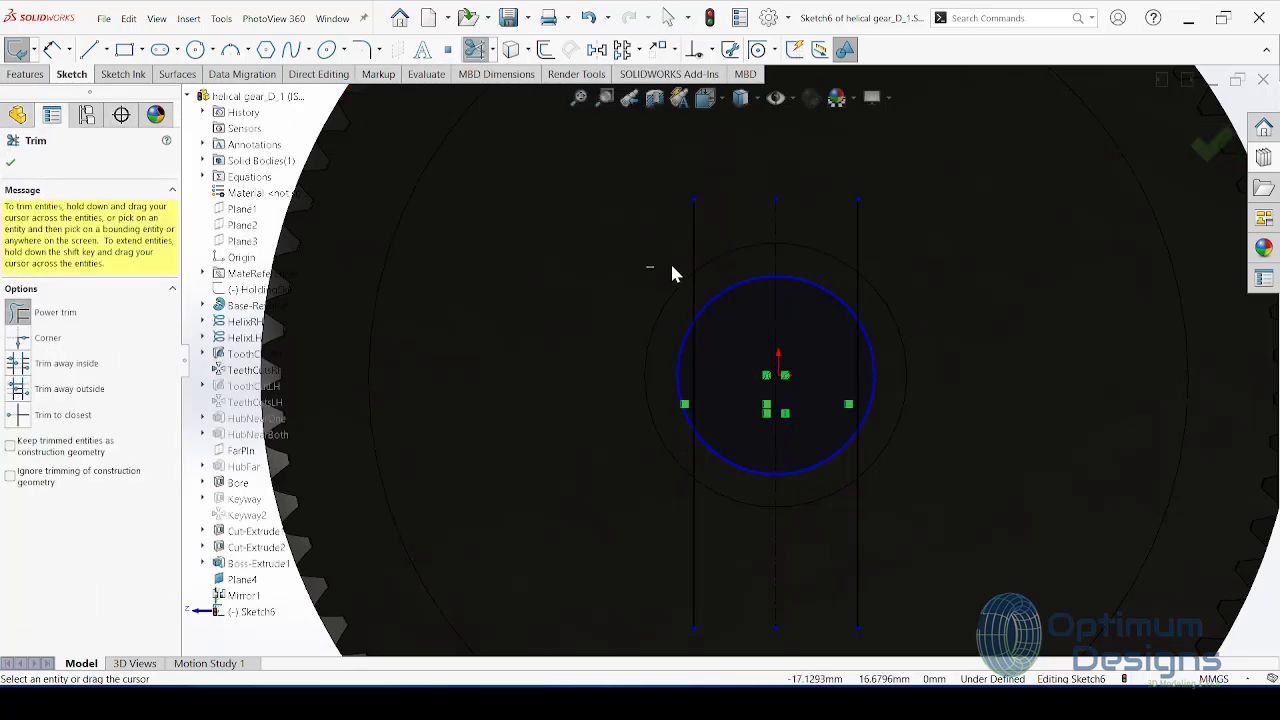
mouse_move(672, 272)
left_mouse_down()
mouse_move(851, 249)
mouse_move(876, 272)
left_mouse_up()
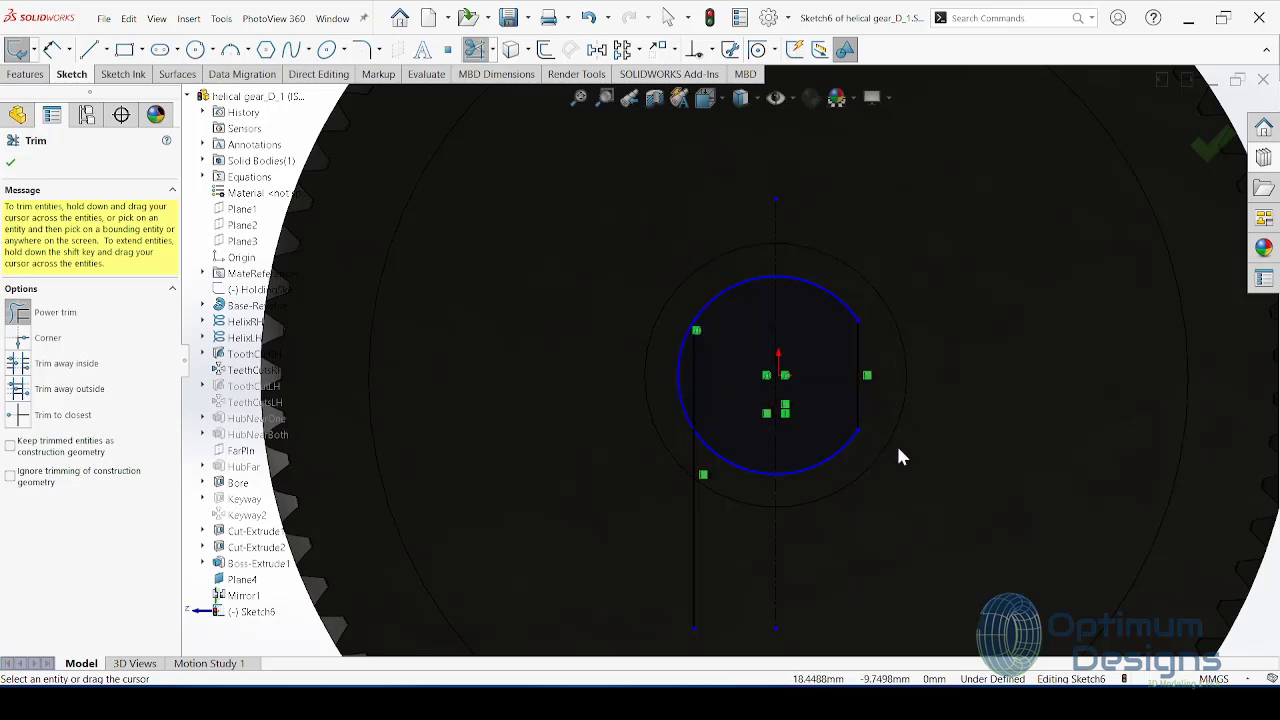
left_click_drag(711, 500, 694, 484)
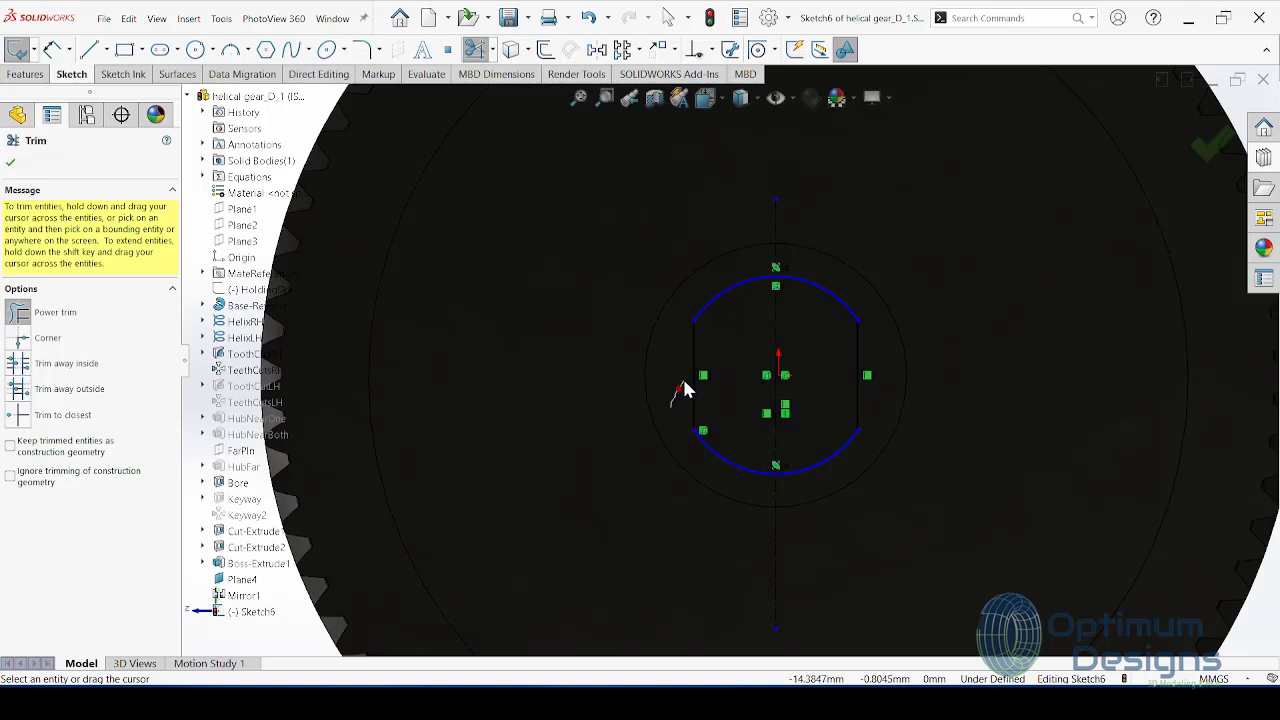
left_click(9, 164)
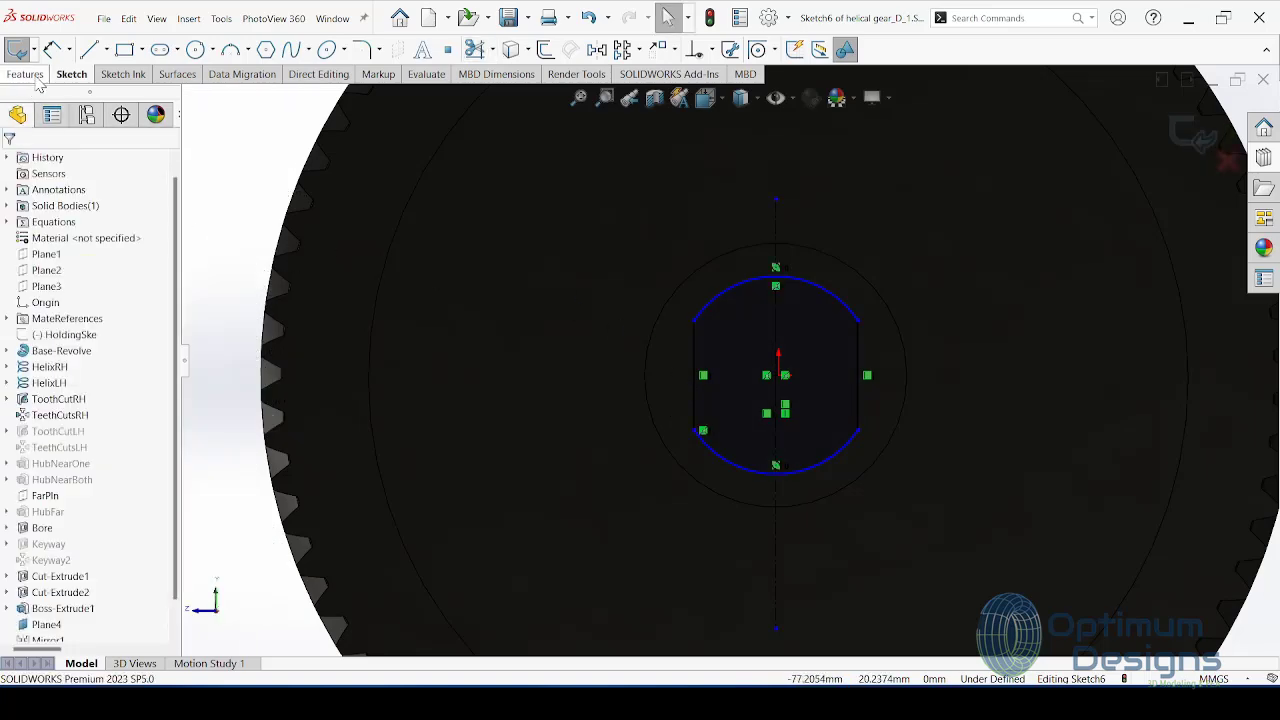
Step: Cut the flatted bore profile Through All the gear
middle_click_drag(611, 283, 686, 426)
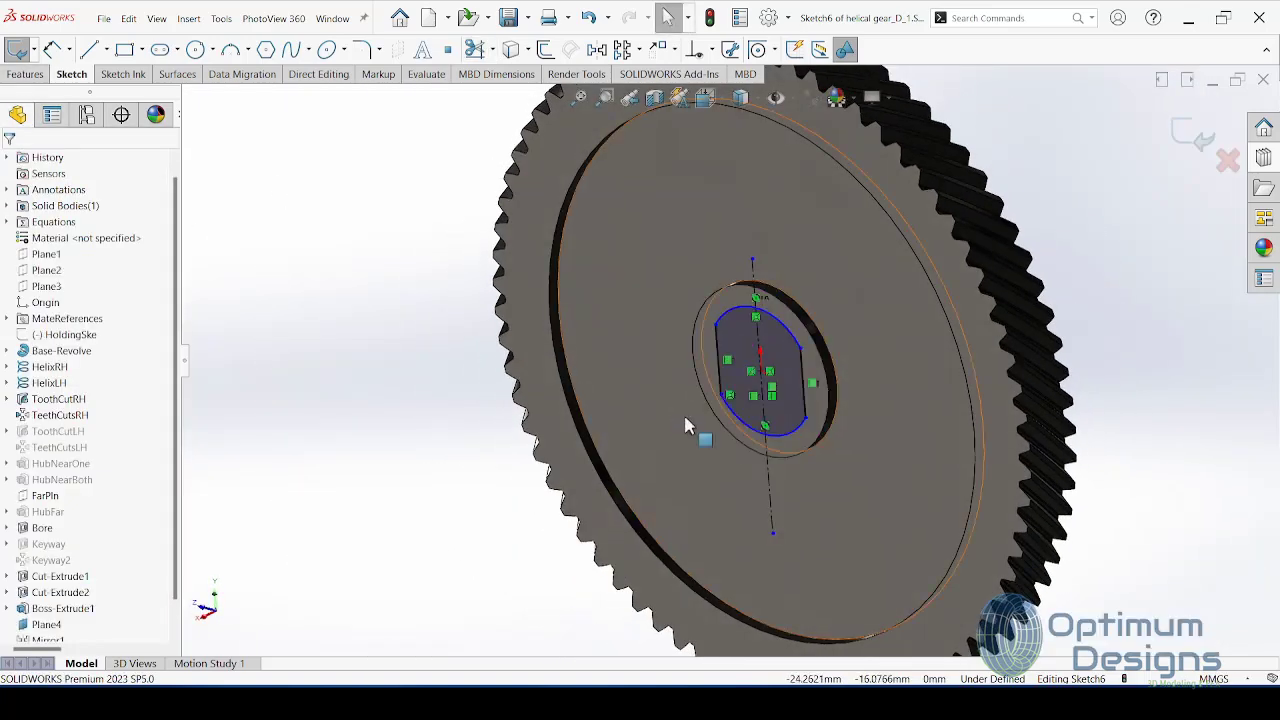
left_click(26, 74)
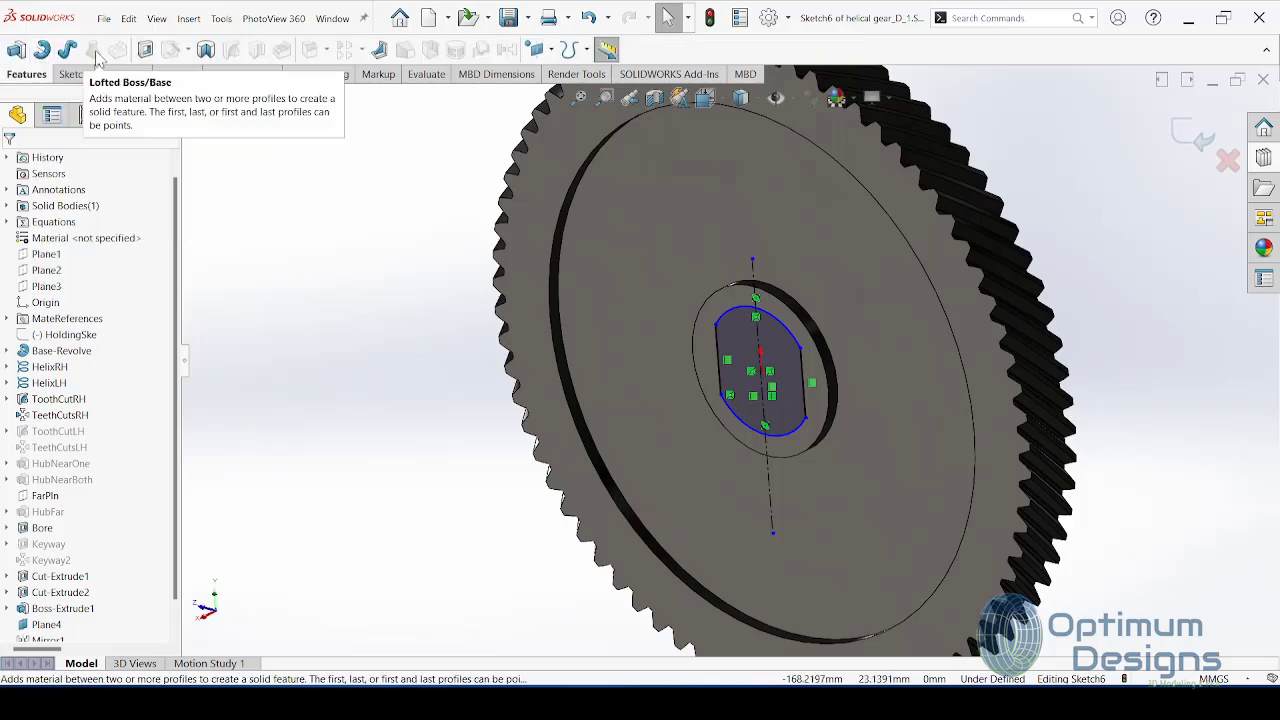
left_click(146, 49)
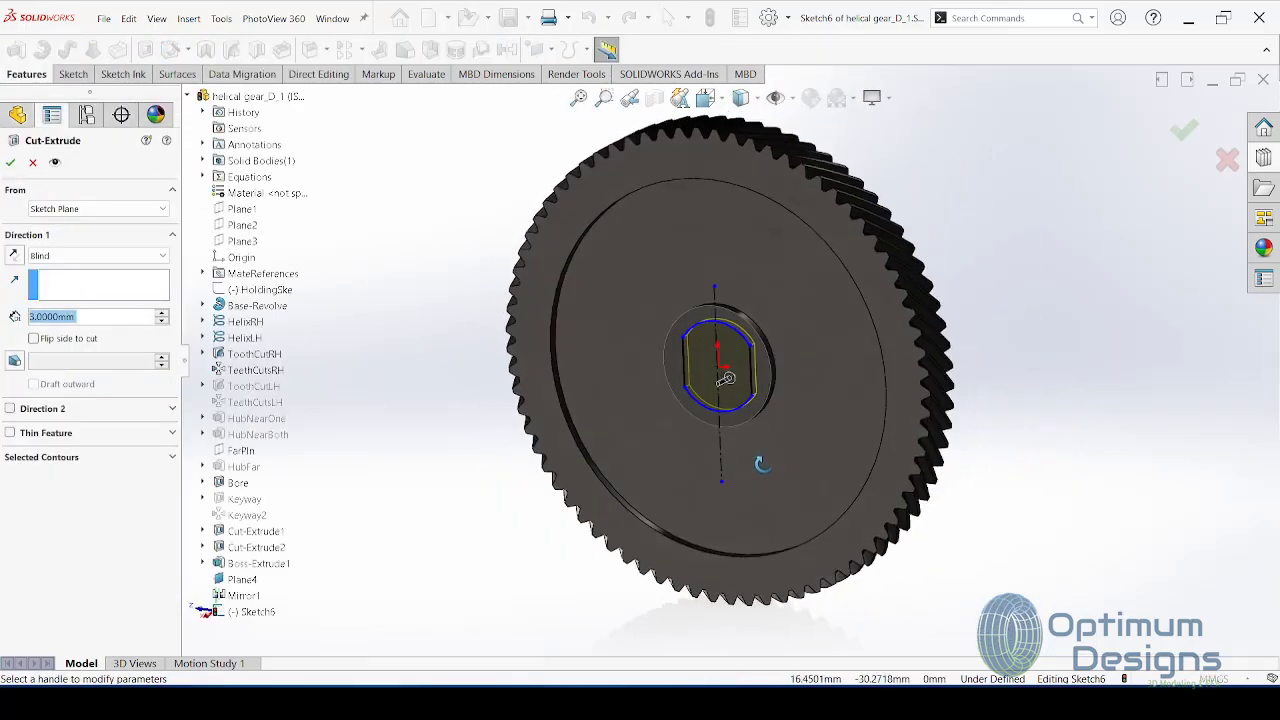
left_click(111, 258)
left_click(60, 271)
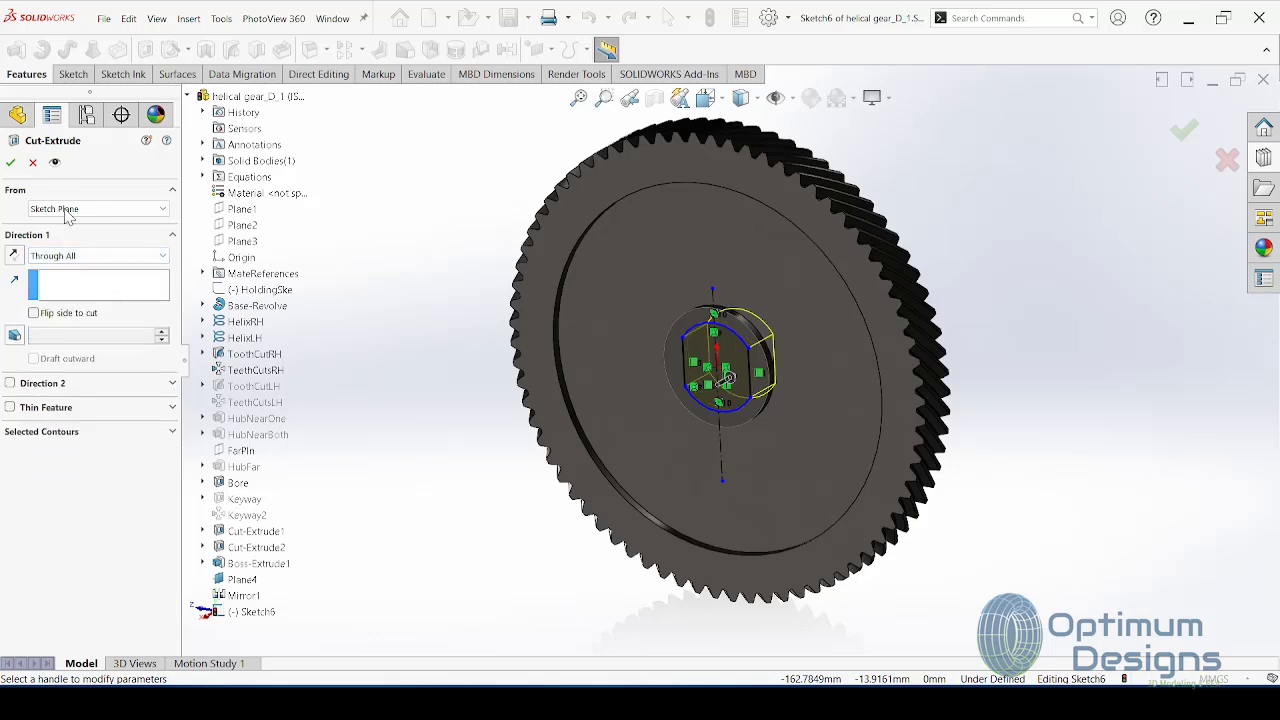
left_click(12, 164)
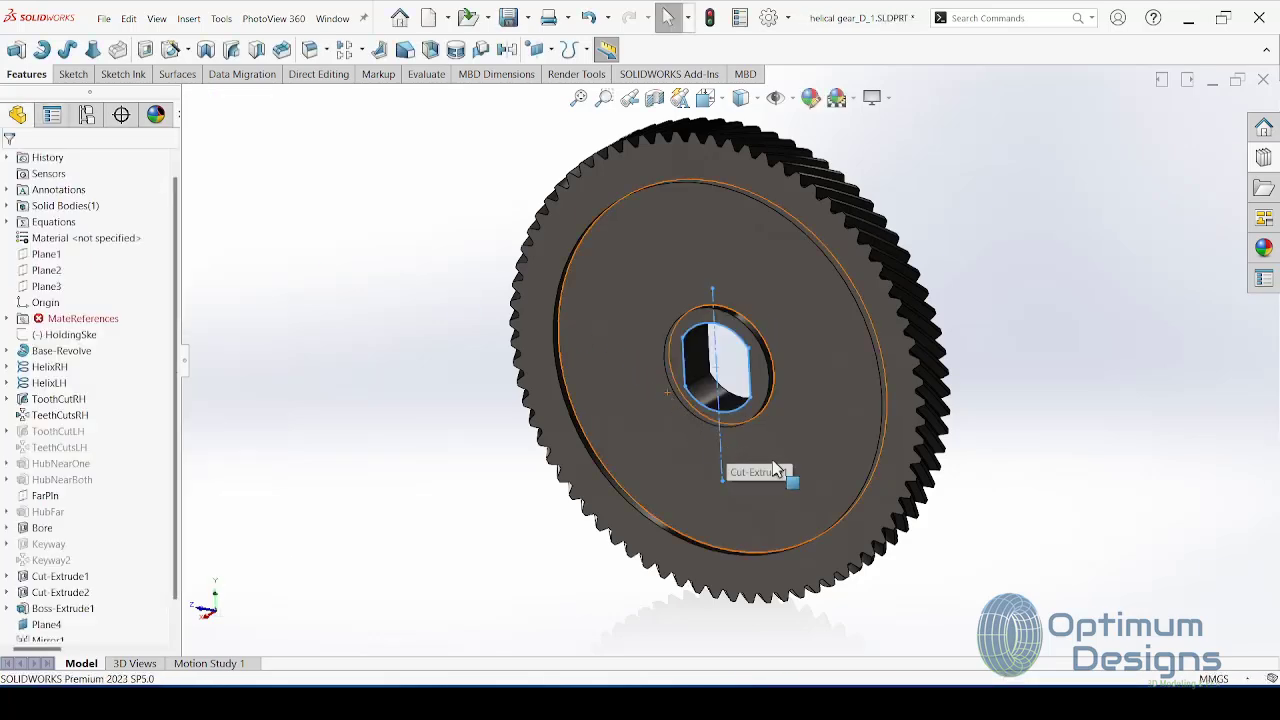
right_click(776, 412)
Step: Sketch an 82.5 mm diameter construction circle at the origin on the gear face
left_click(864, 391)
right_click(870, 396)
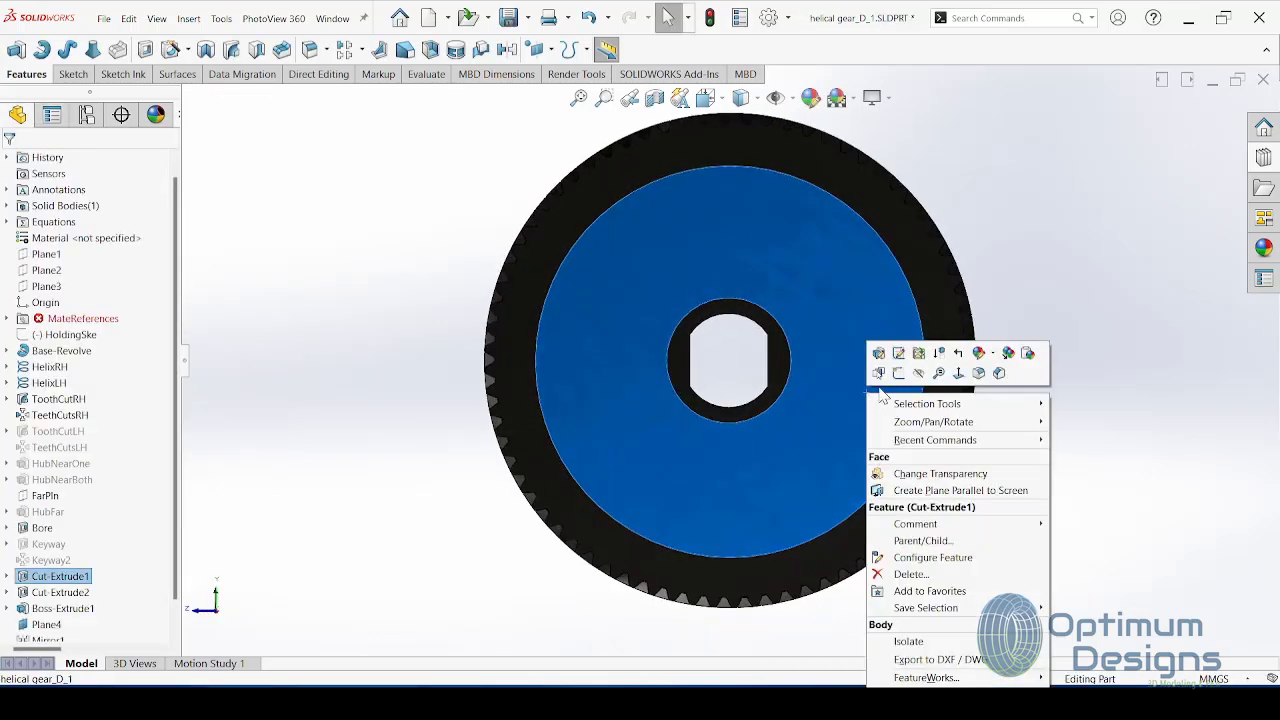
left_click(903, 378)
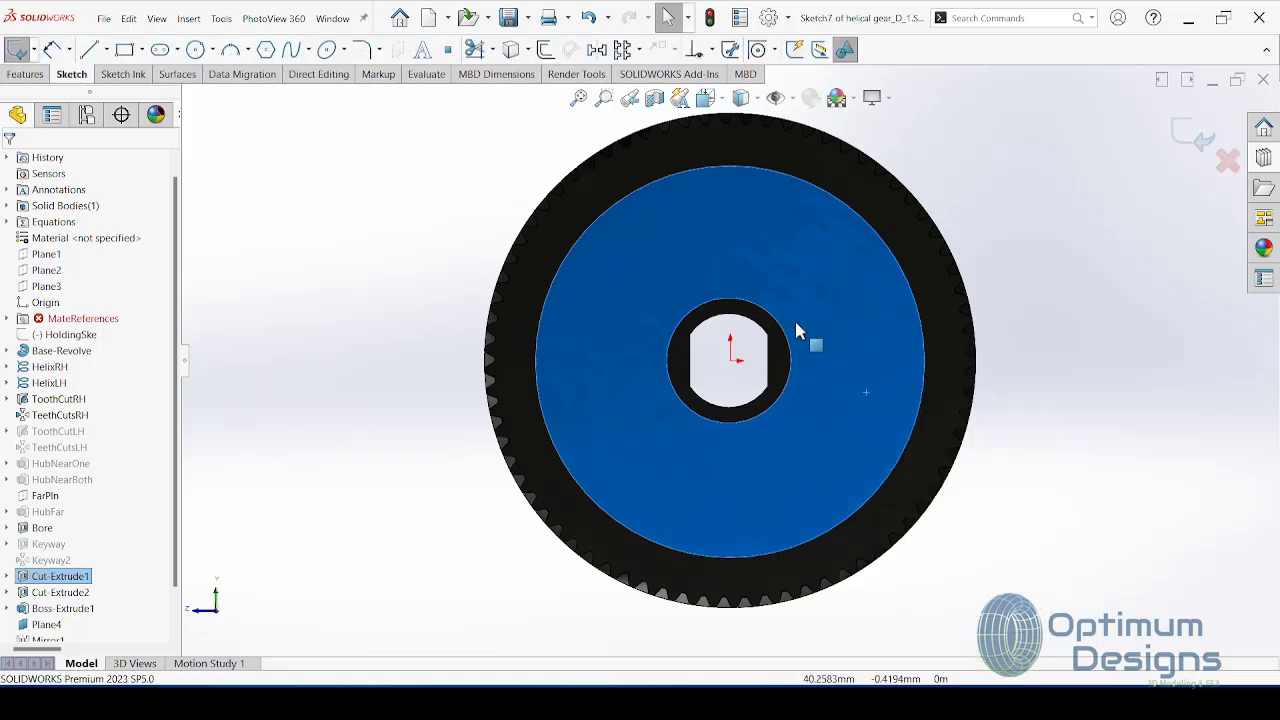
left_click(196, 49)
left_click(730, 360)
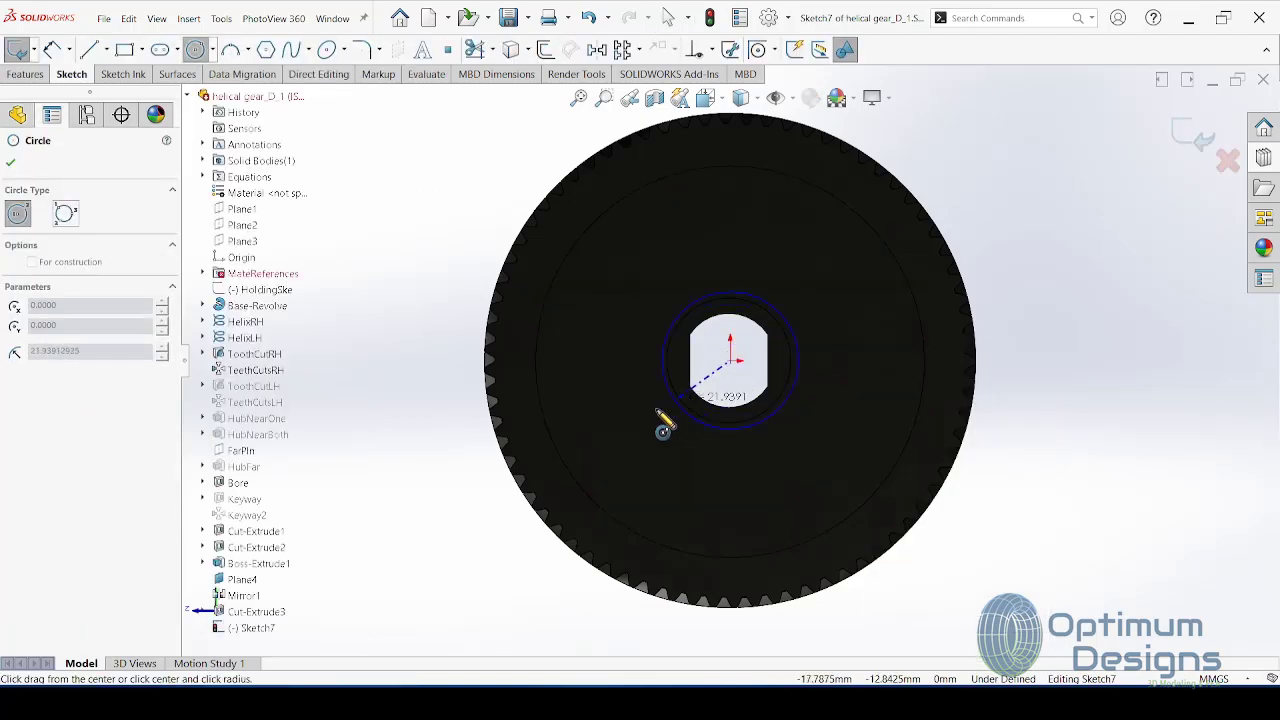
left_click(620, 458)
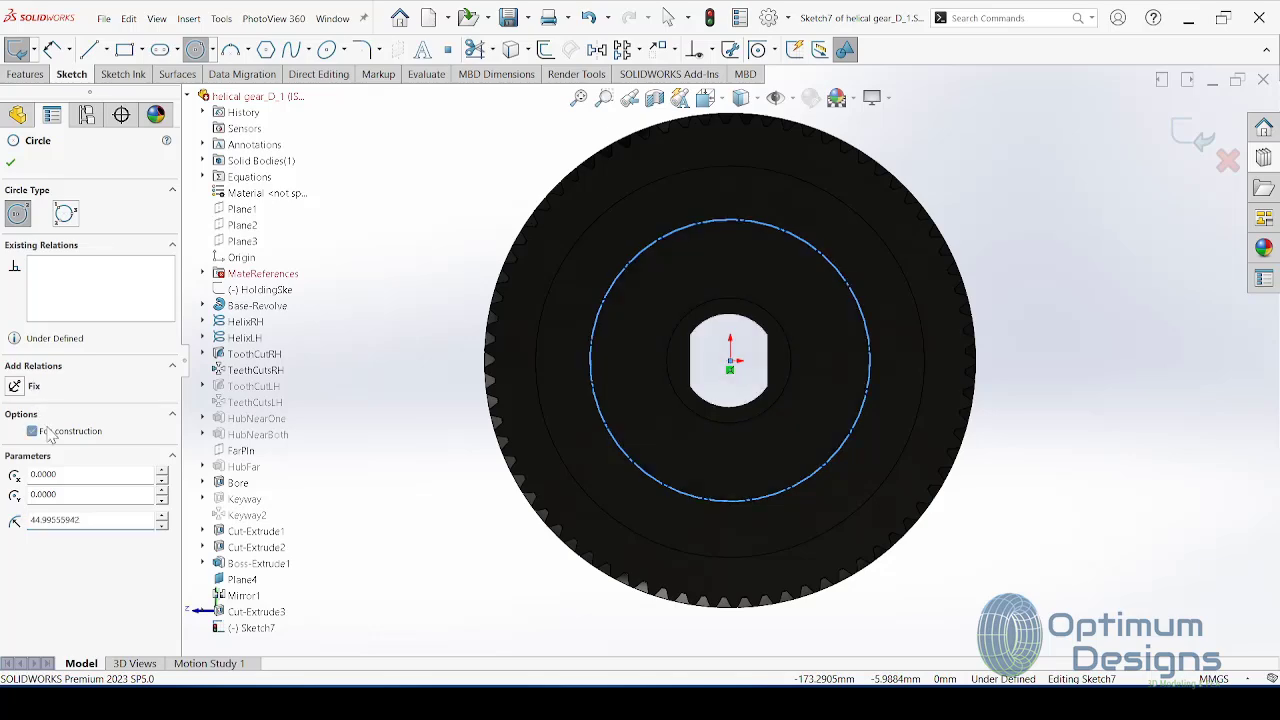
left_click(52, 49)
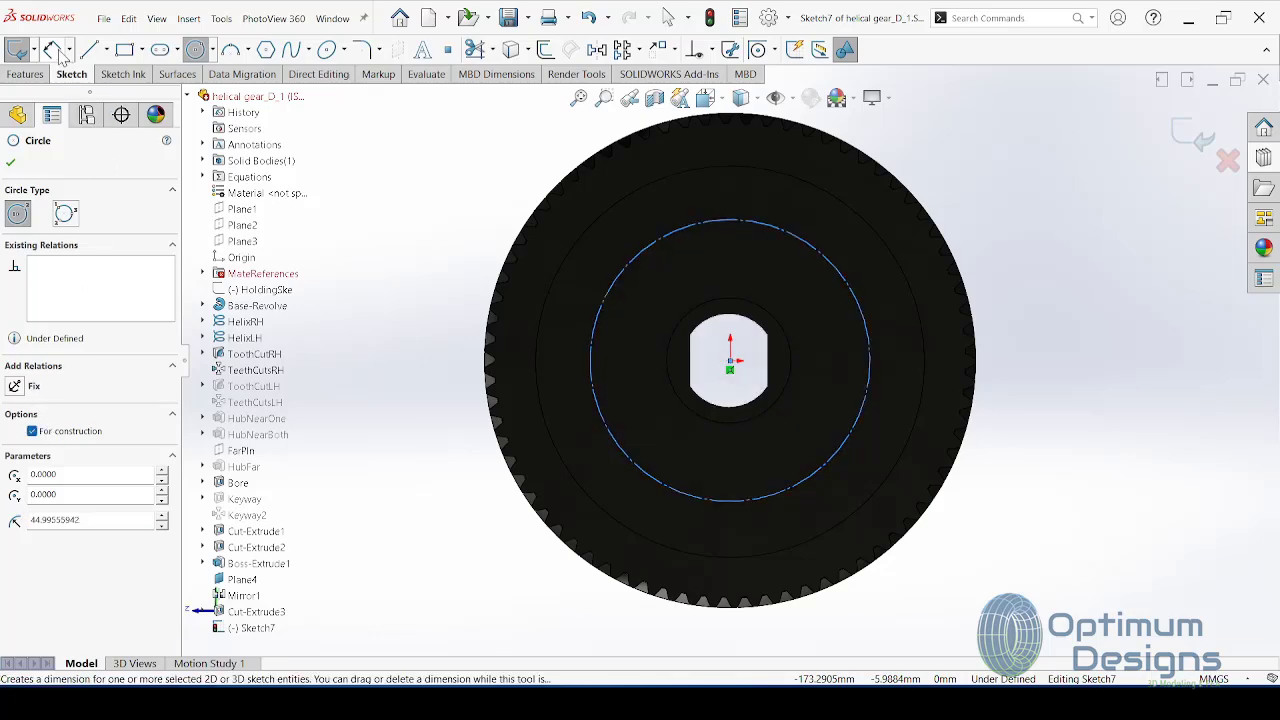
left_click(728, 221)
left_click(410, 360)
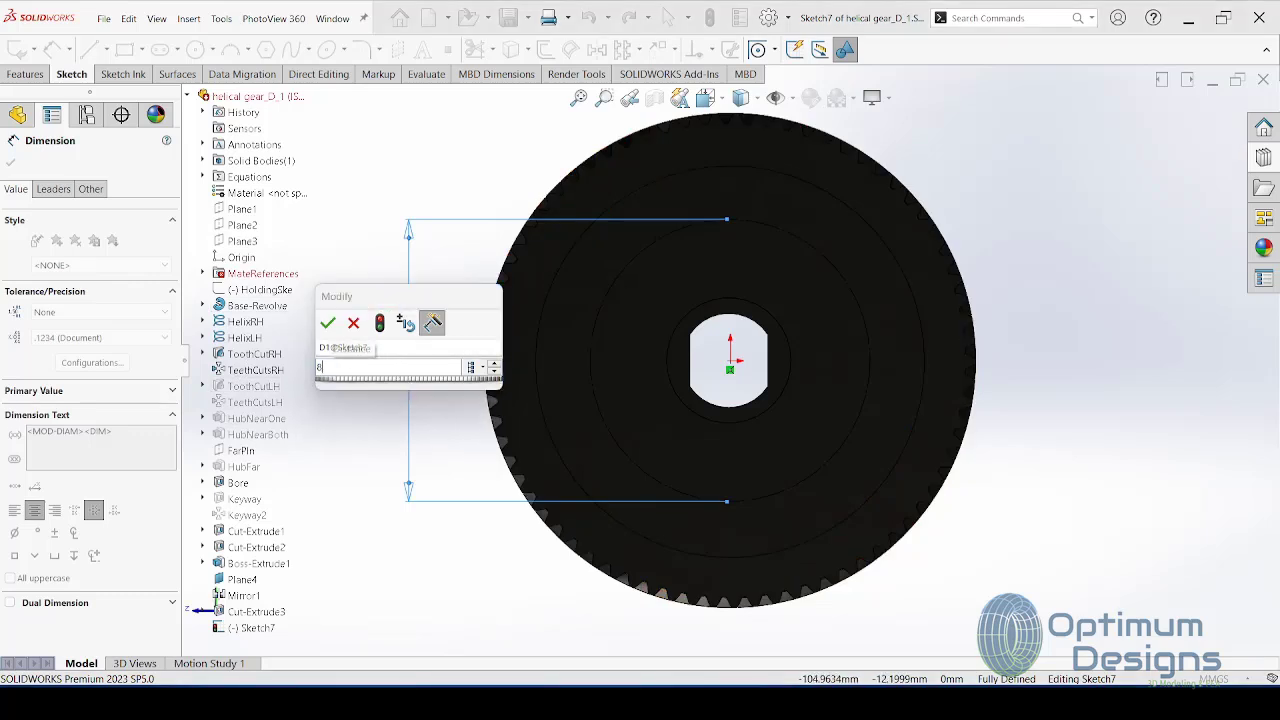
type("82.5")
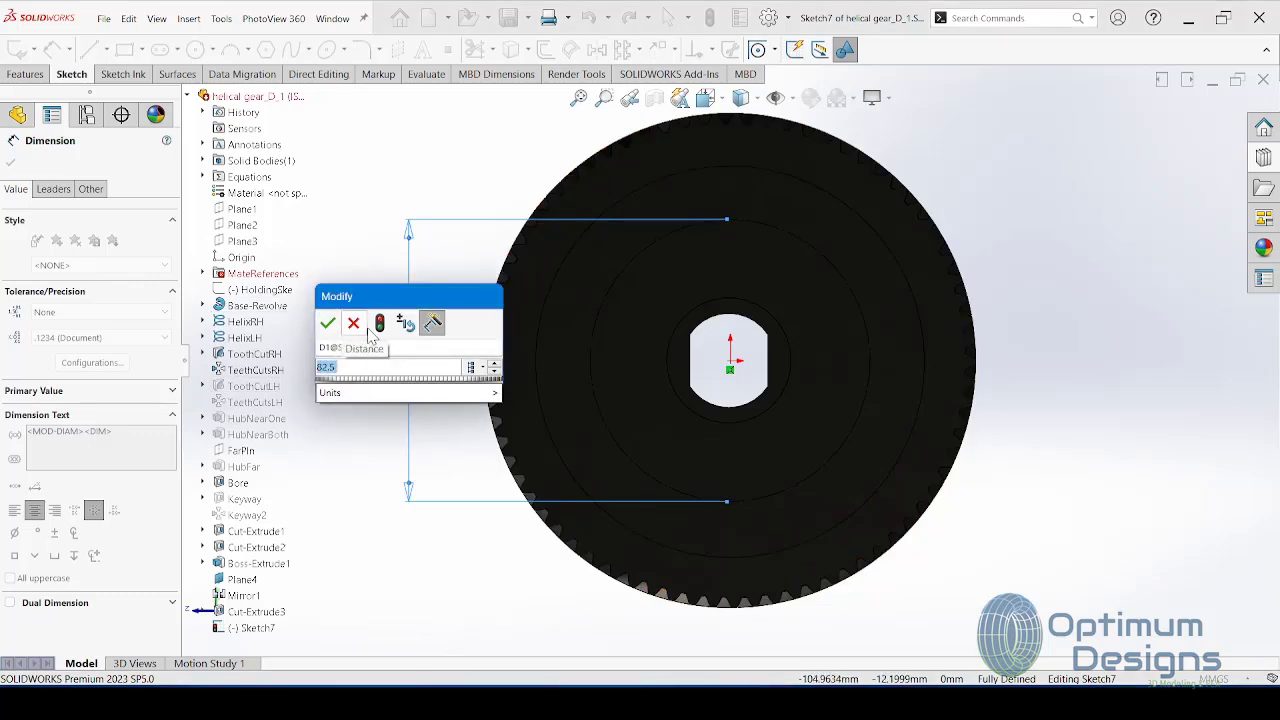
key("Return")
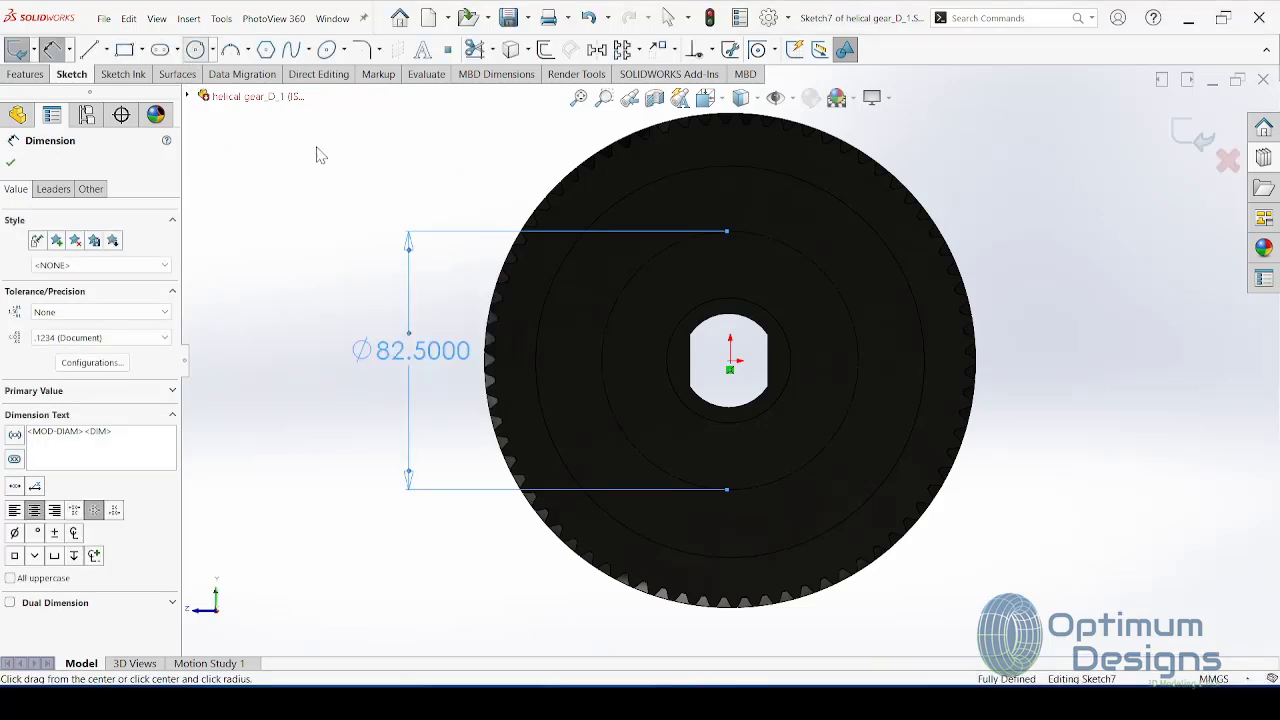
Step: Add a 30 mm diameter circle centred at the construction circle's top quadrant
left_click(729, 231)
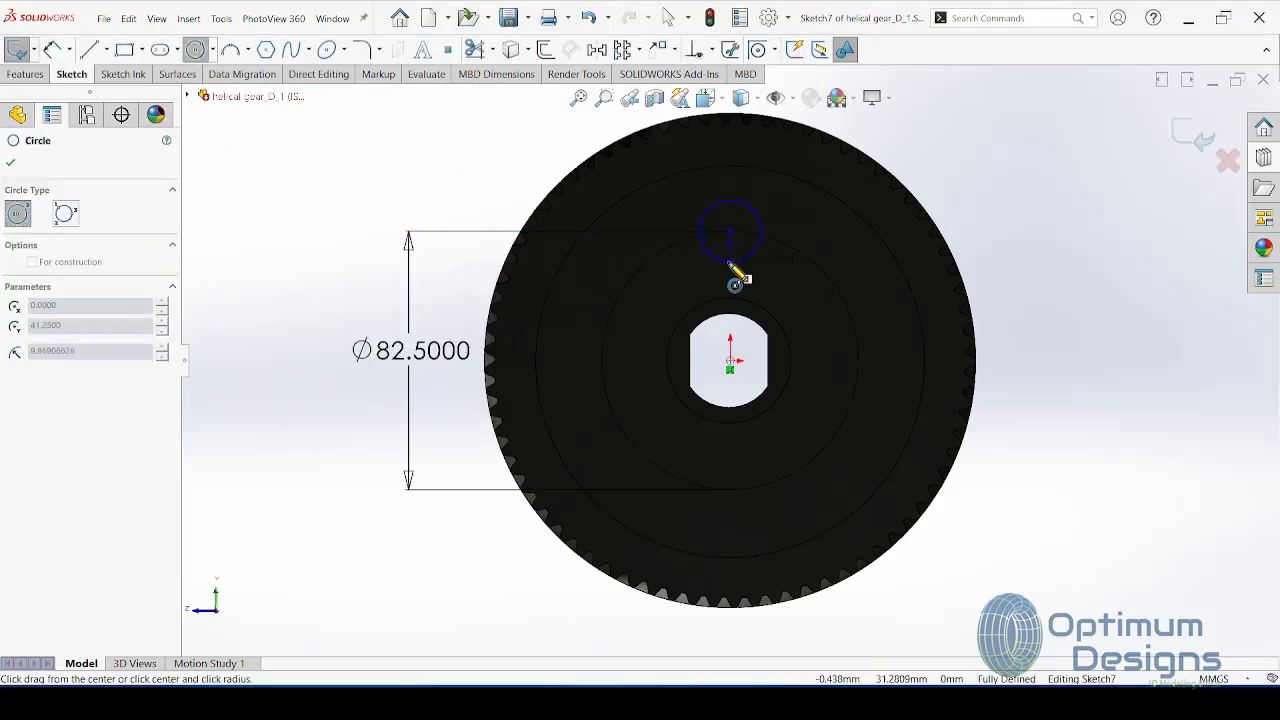
left_click(731, 265)
key("alt+Tab")
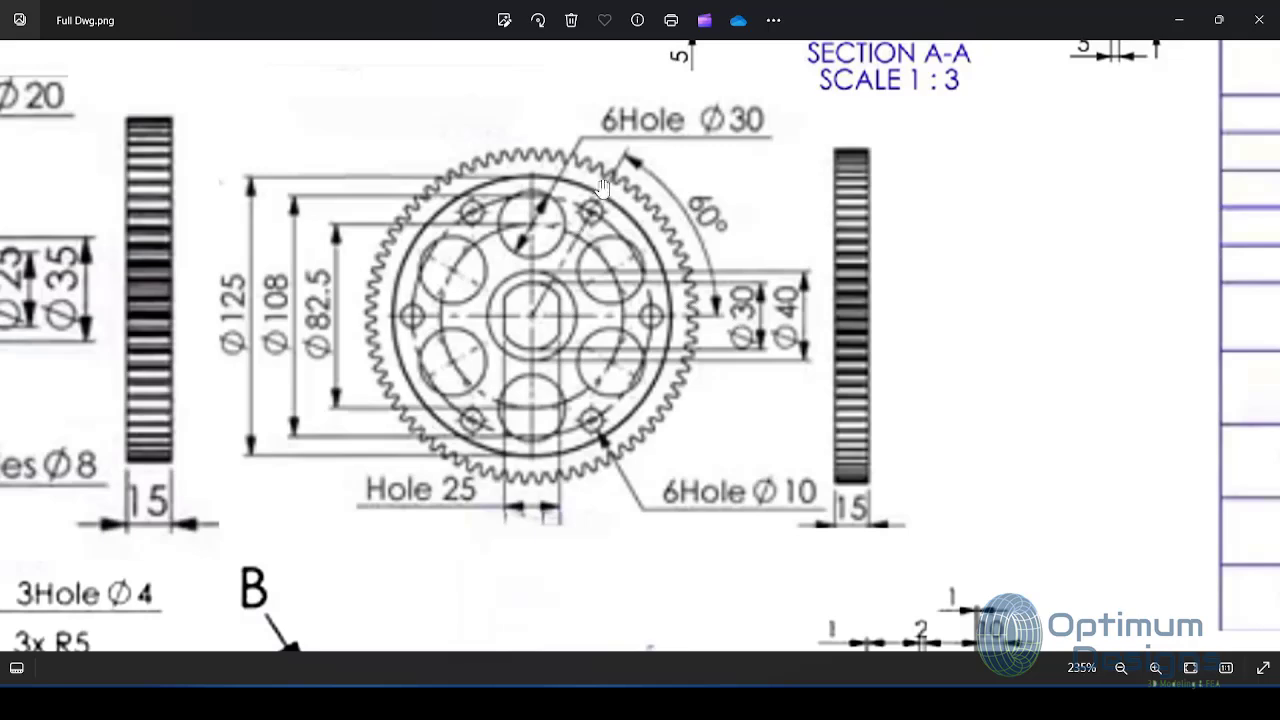
left_click(1179, 20)
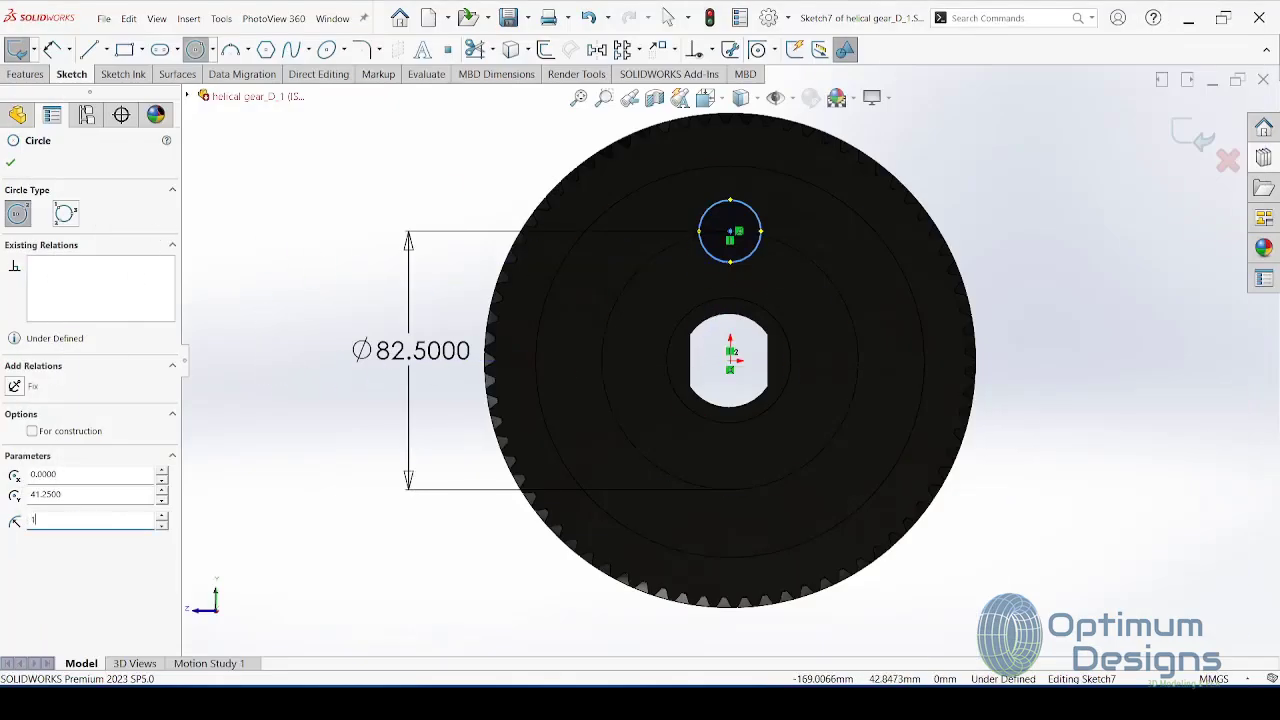
type("5")
key("Return")
left_click(52, 49)
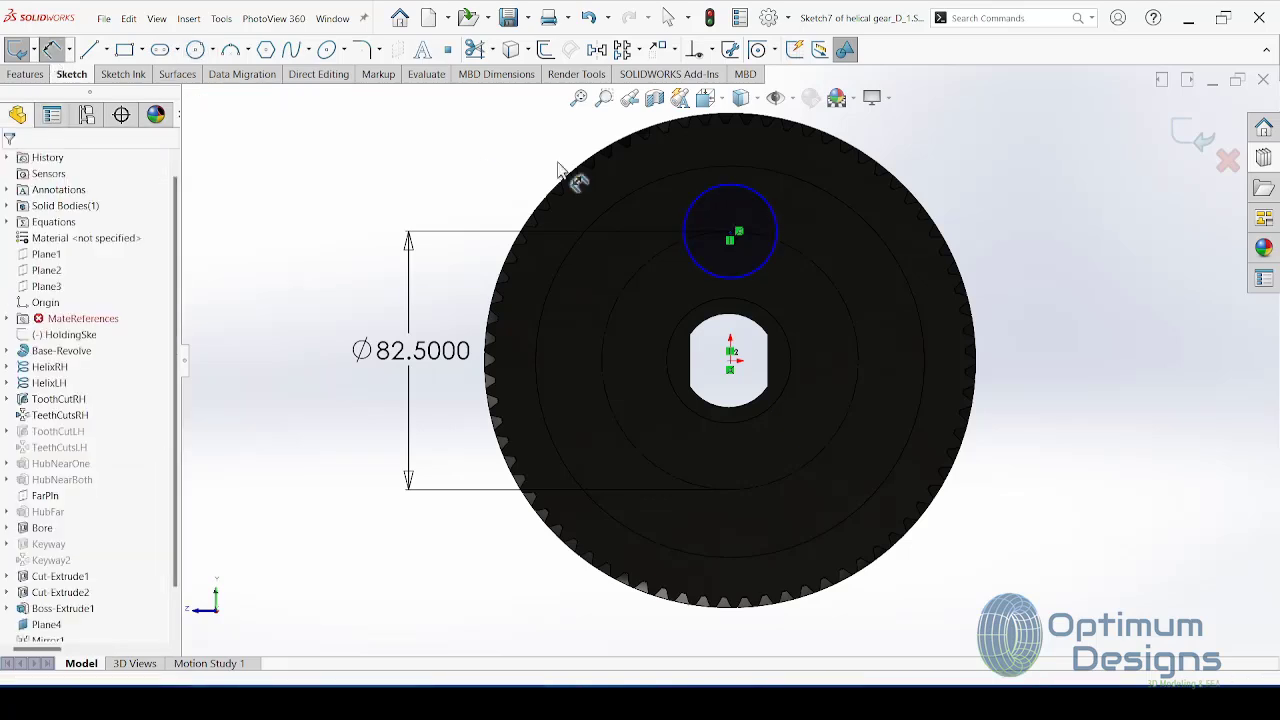
left_click(714, 188)
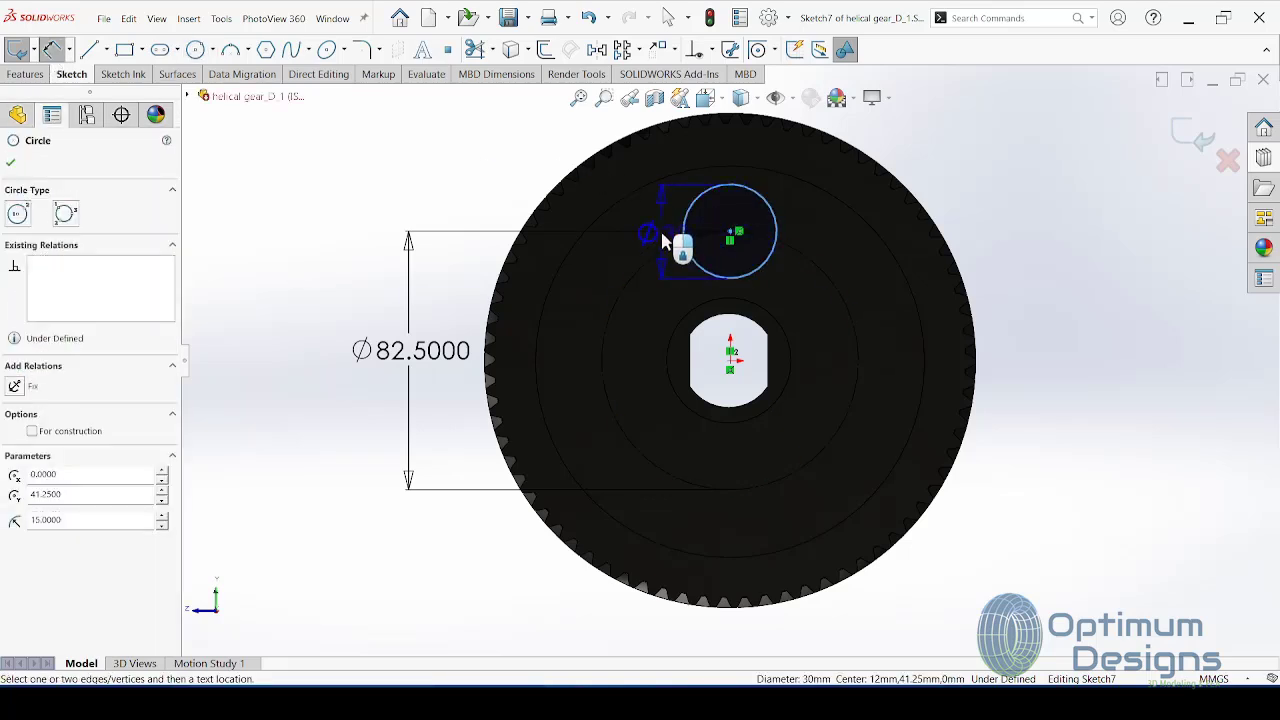
left_click(660, 238)
left_click(572, 208)
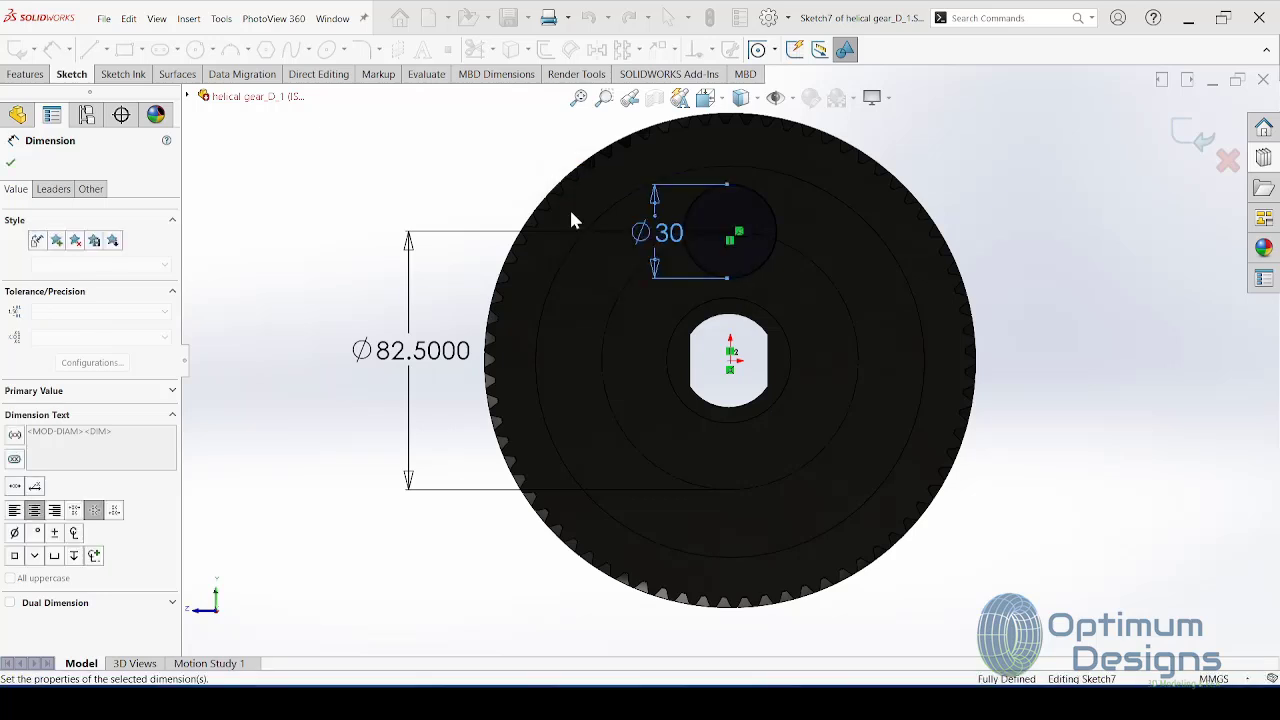
Step: Cut the 30 mm hole Through All the gear web
left_click(25, 74)
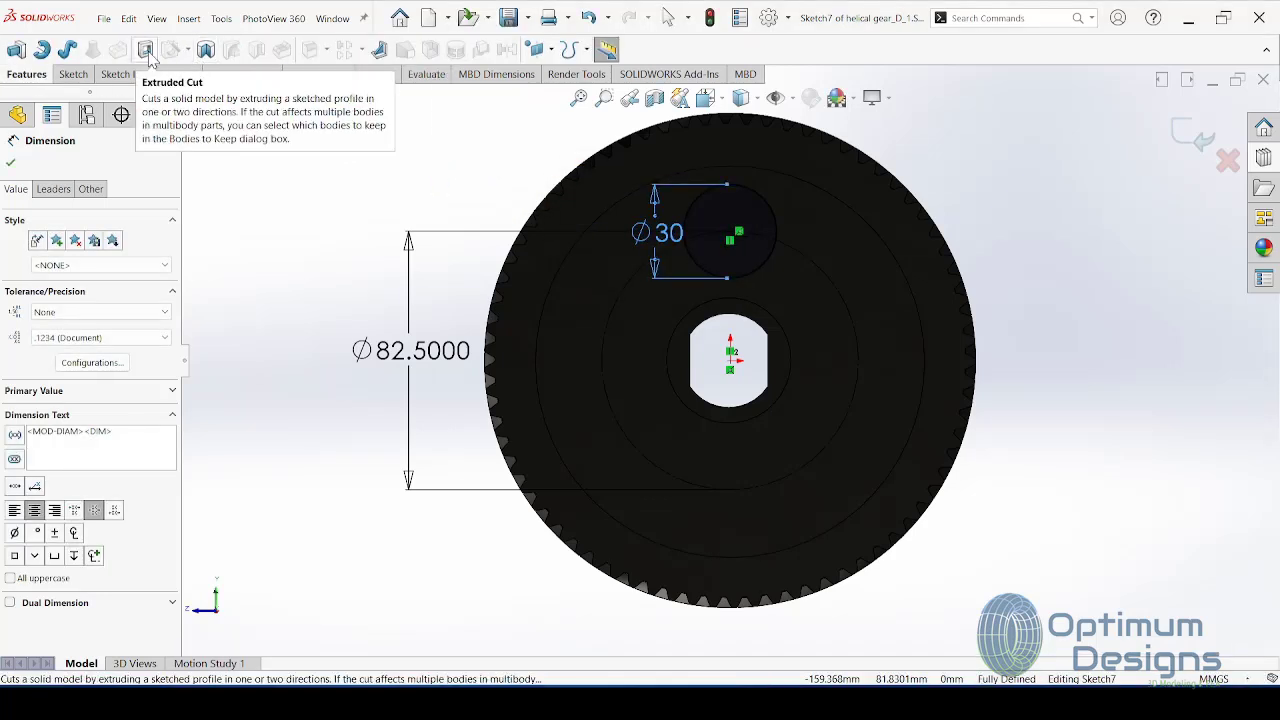
left_click(148, 52)
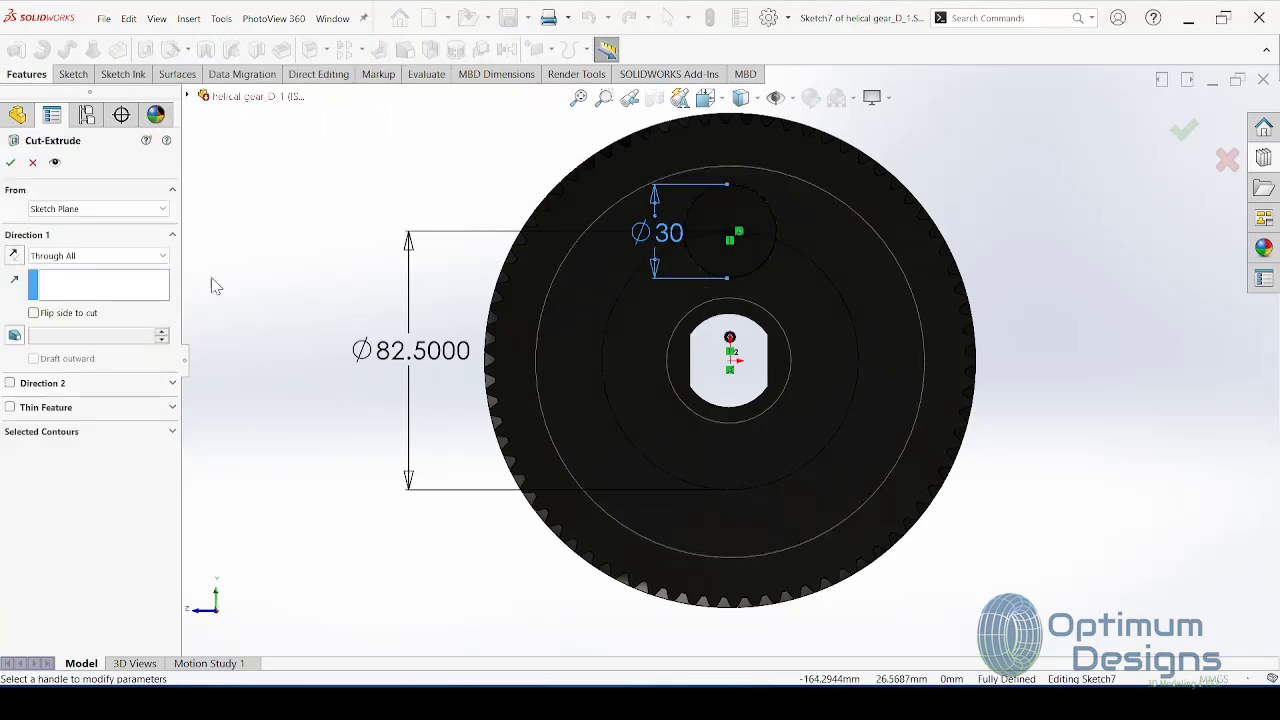
left_click(120, 258)
left_click(52, 282)
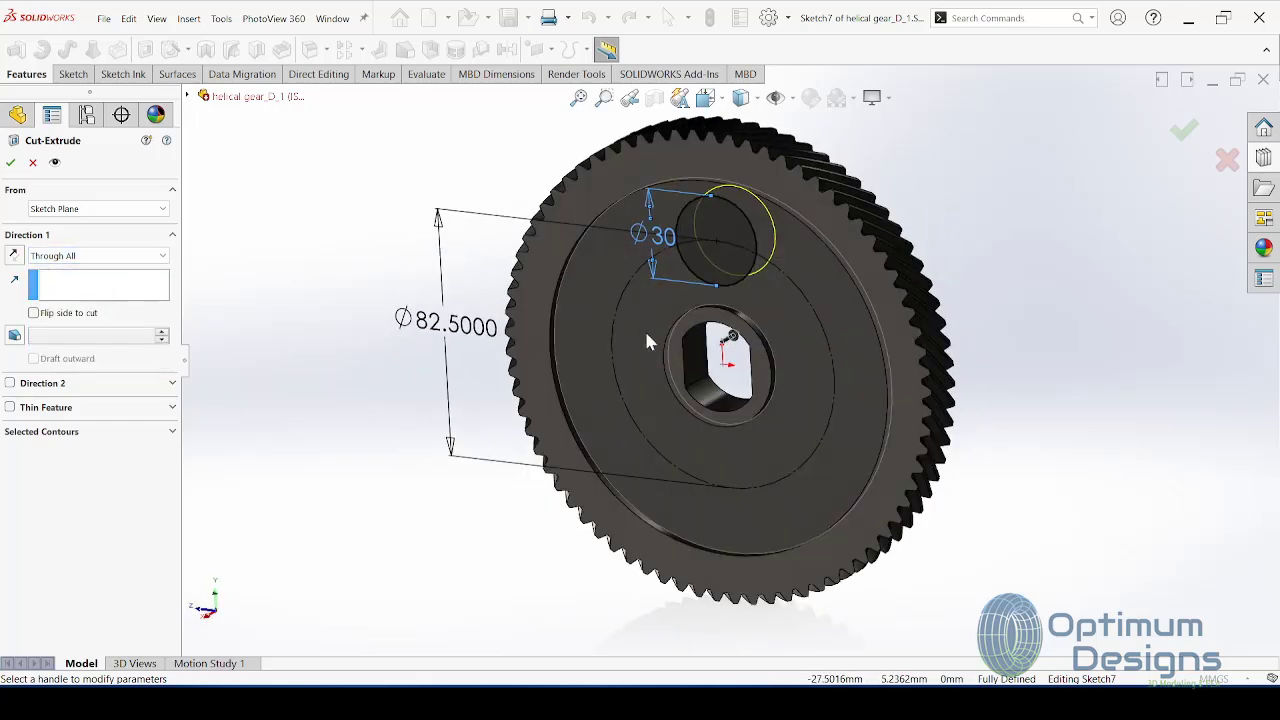
left_click(11, 162)
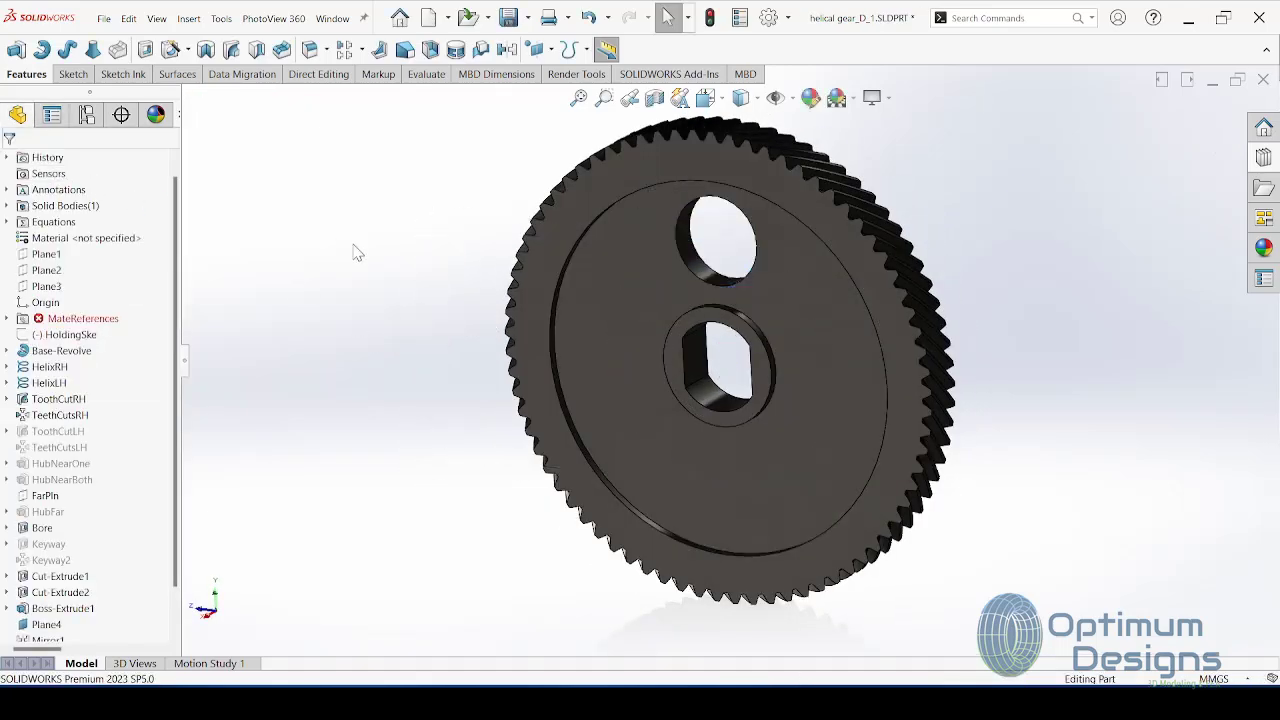
Step: Pattern Cut-Extrude4 around the gear's circular edge into 6 equally spaced instances over 360°
left_click(361, 50)
left_click(390, 89)
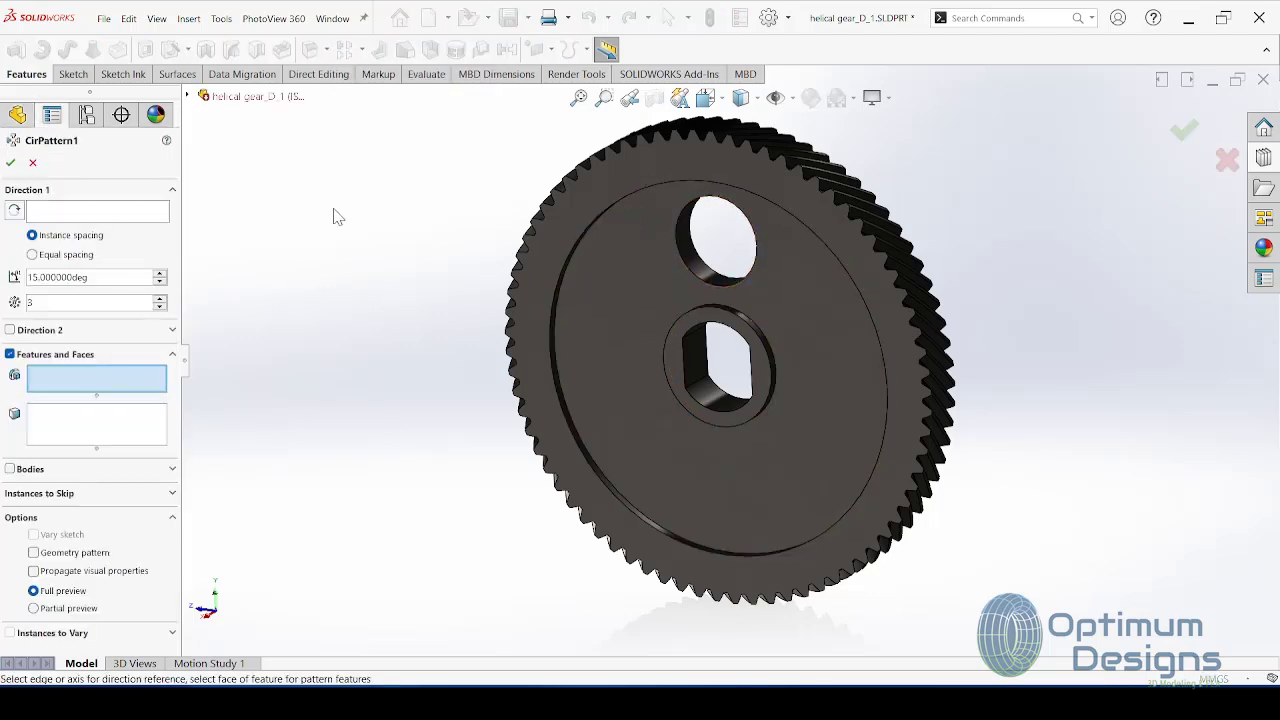
left_click(140, 212)
left_click(628, 203)
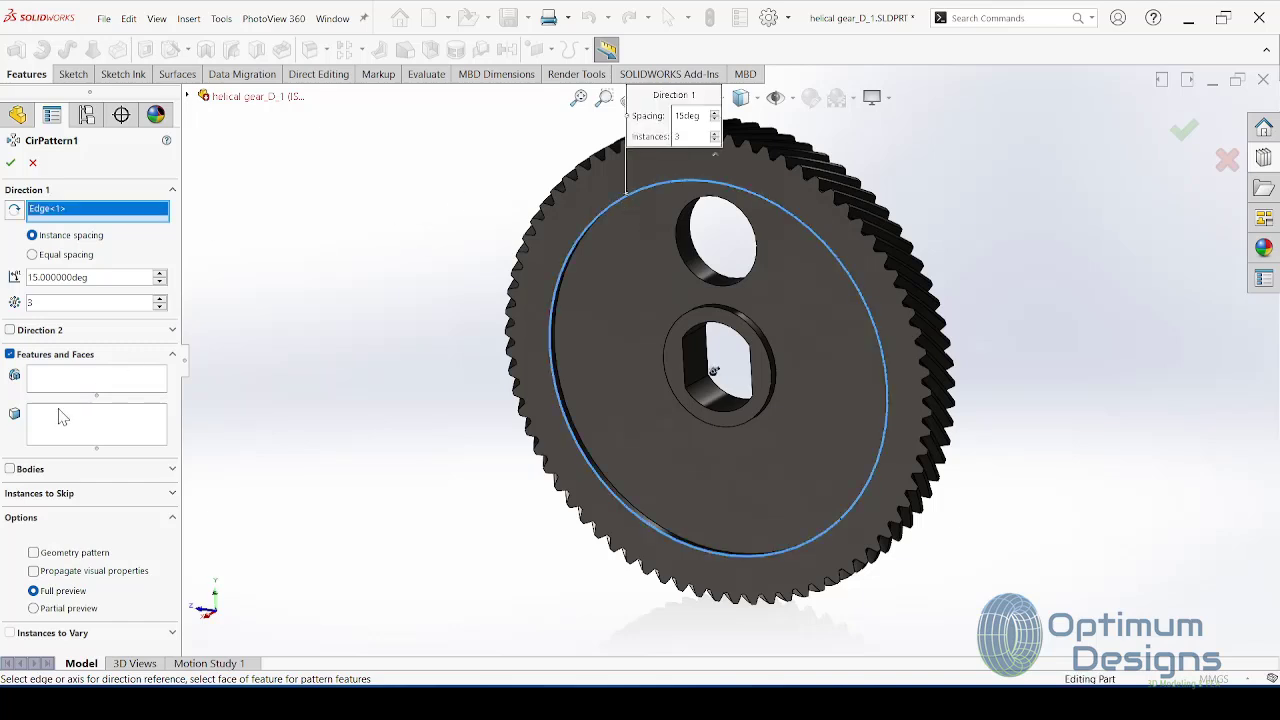
left_click(88, 380)
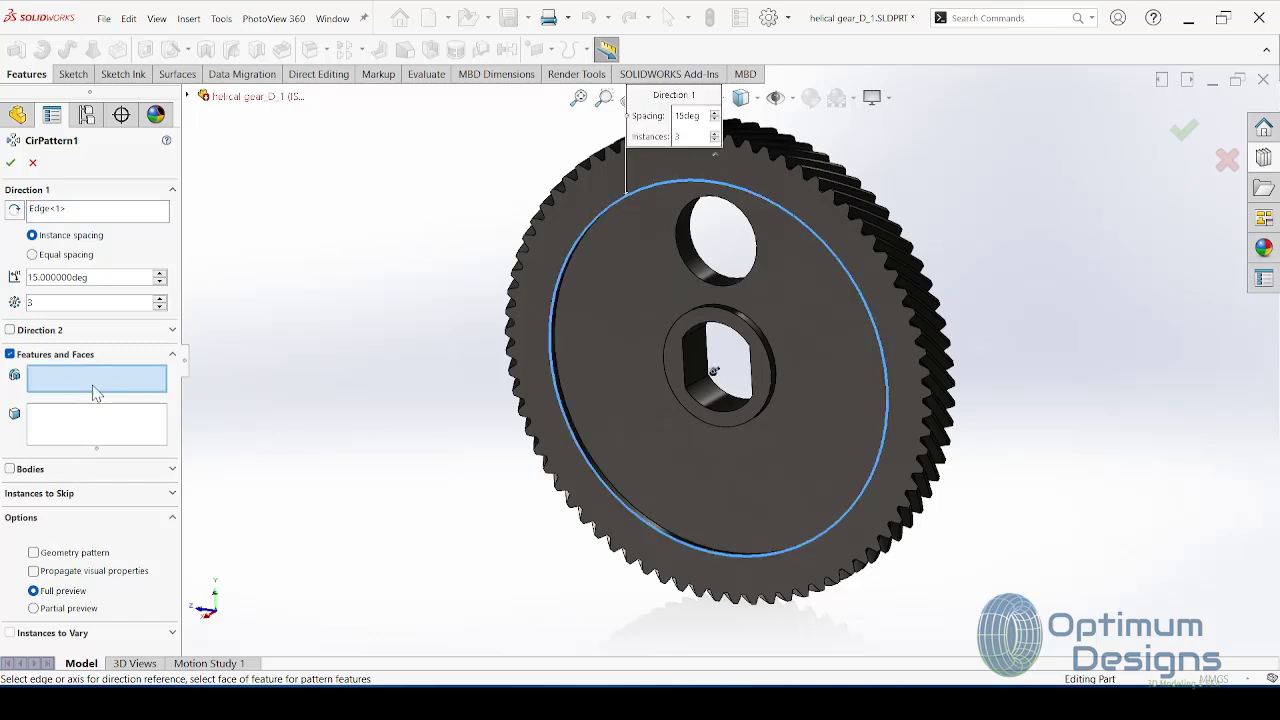
left_click(700, 278)
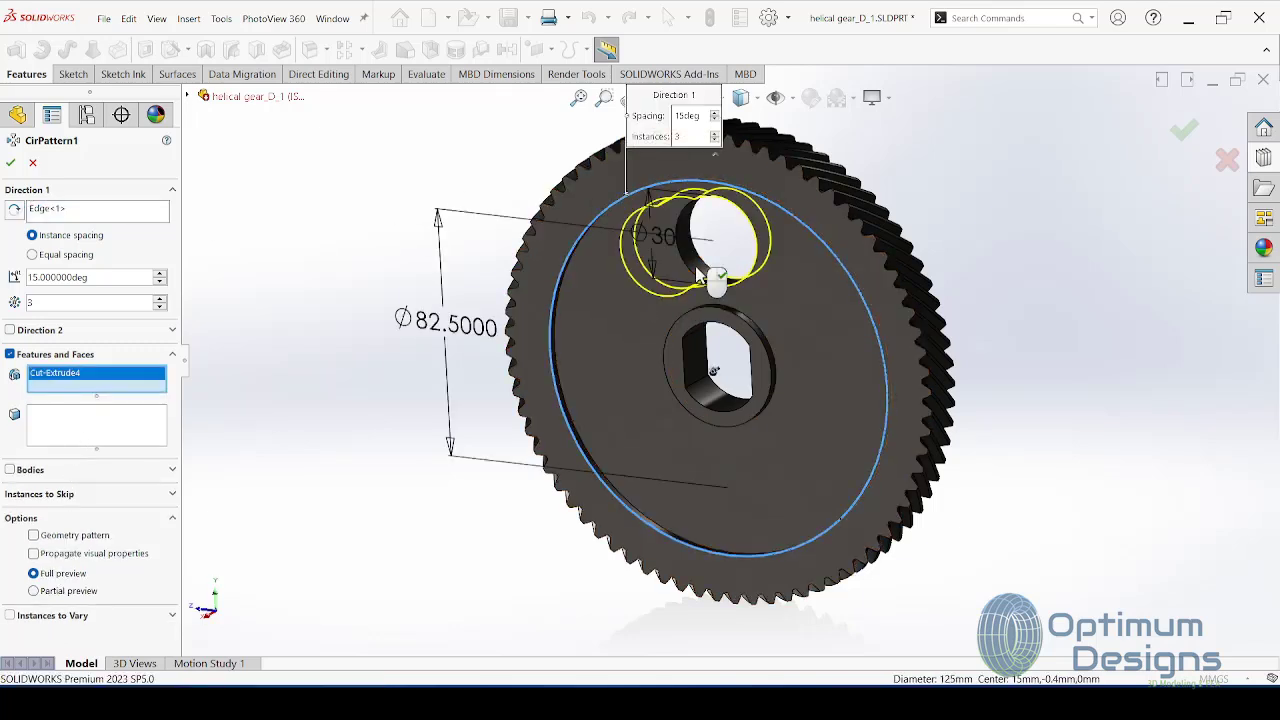
left_click(73, 257)
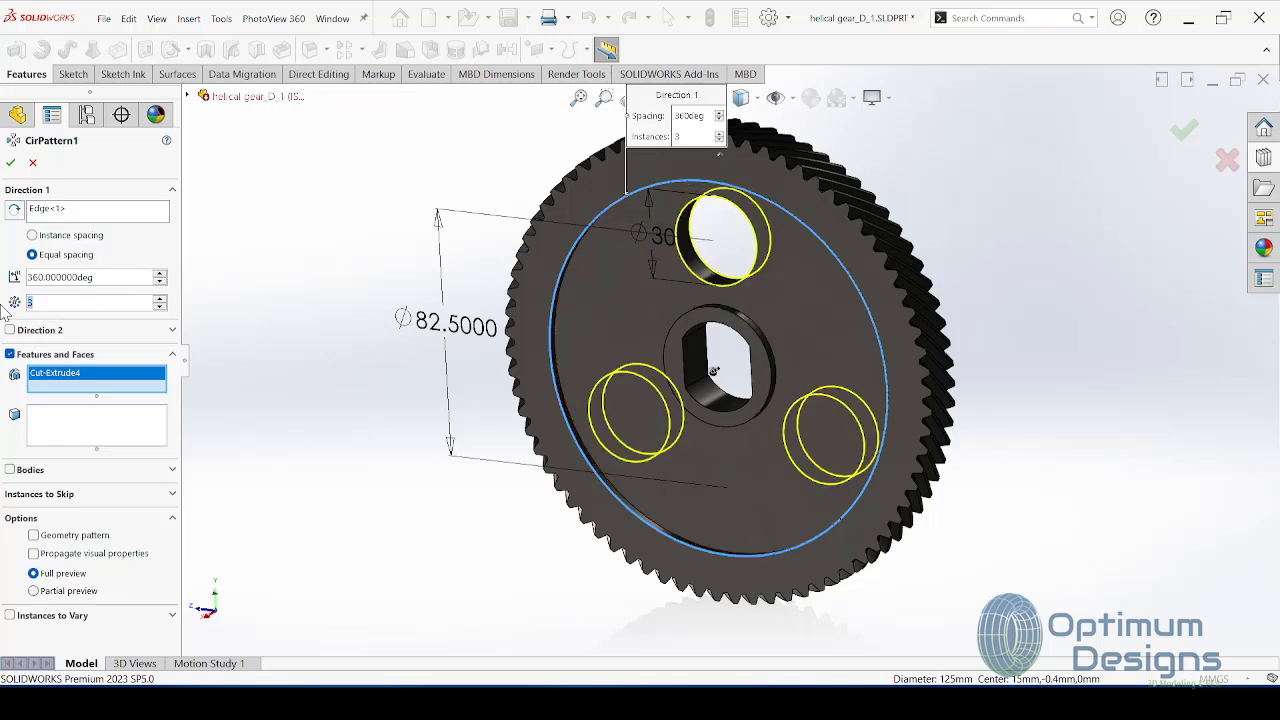
type("6")
key("Tab")
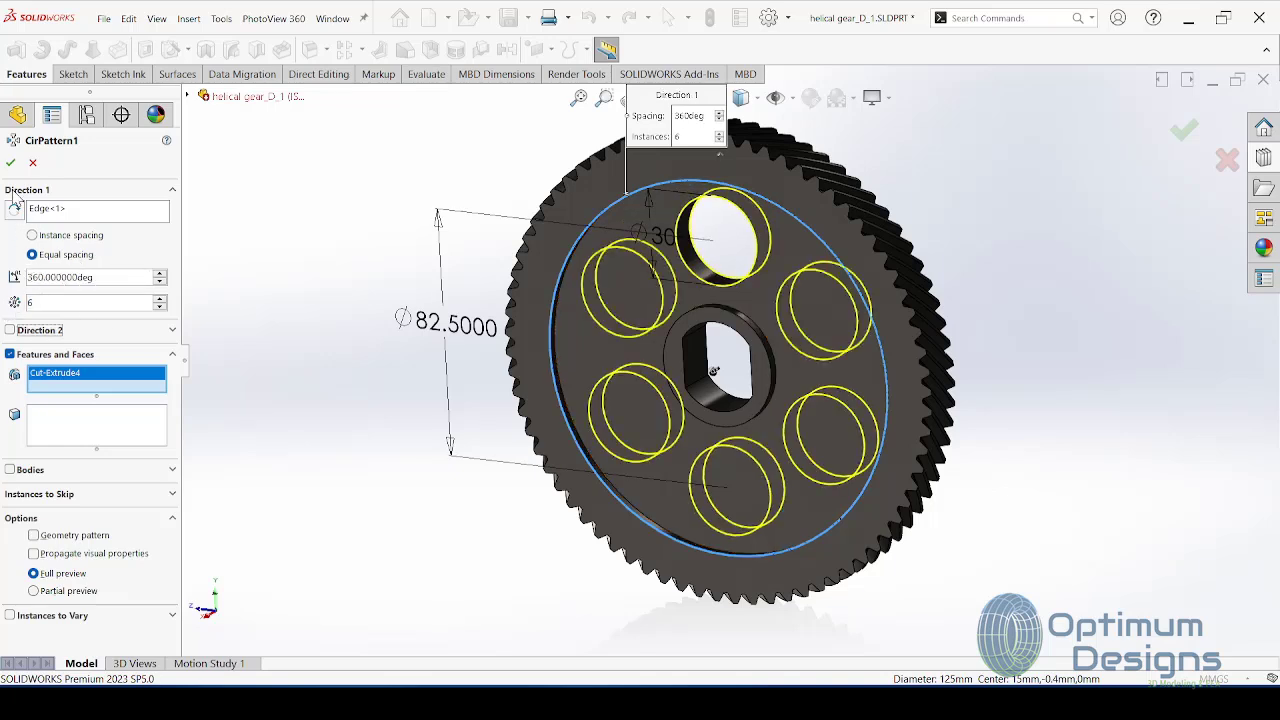
left_click(15, 161)
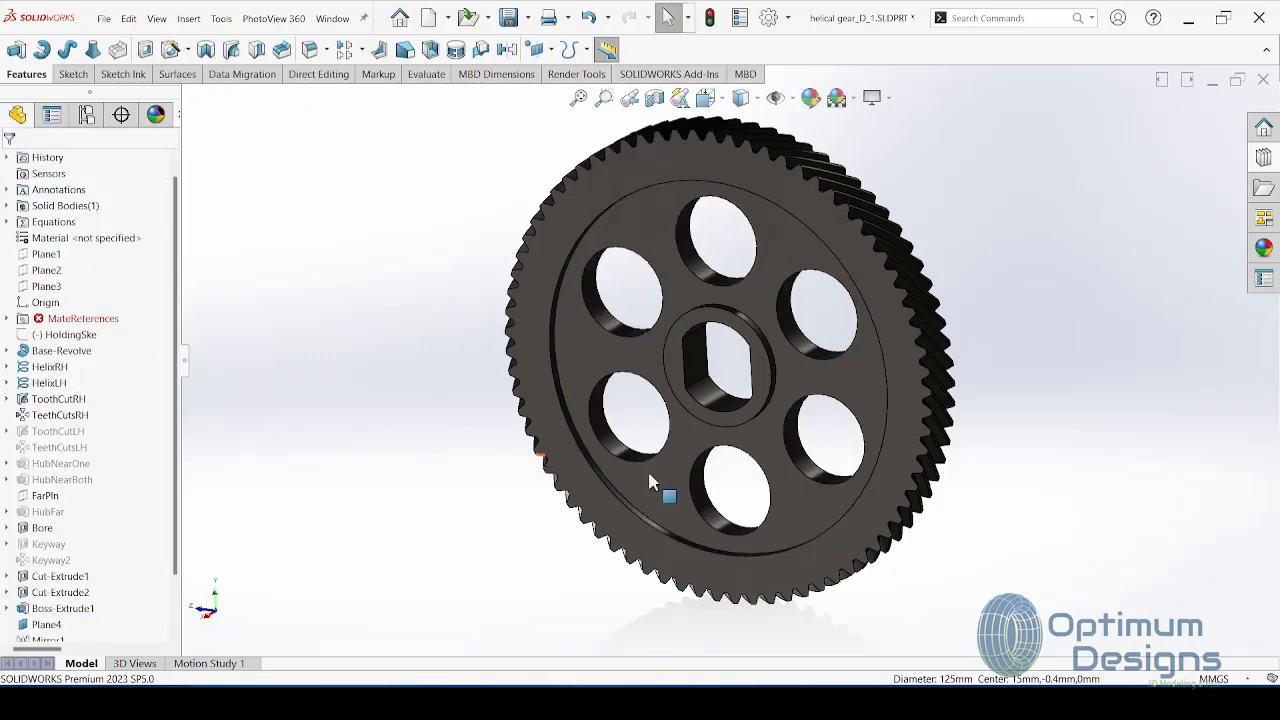
right_click(792, 458)
left_click(857, 391)
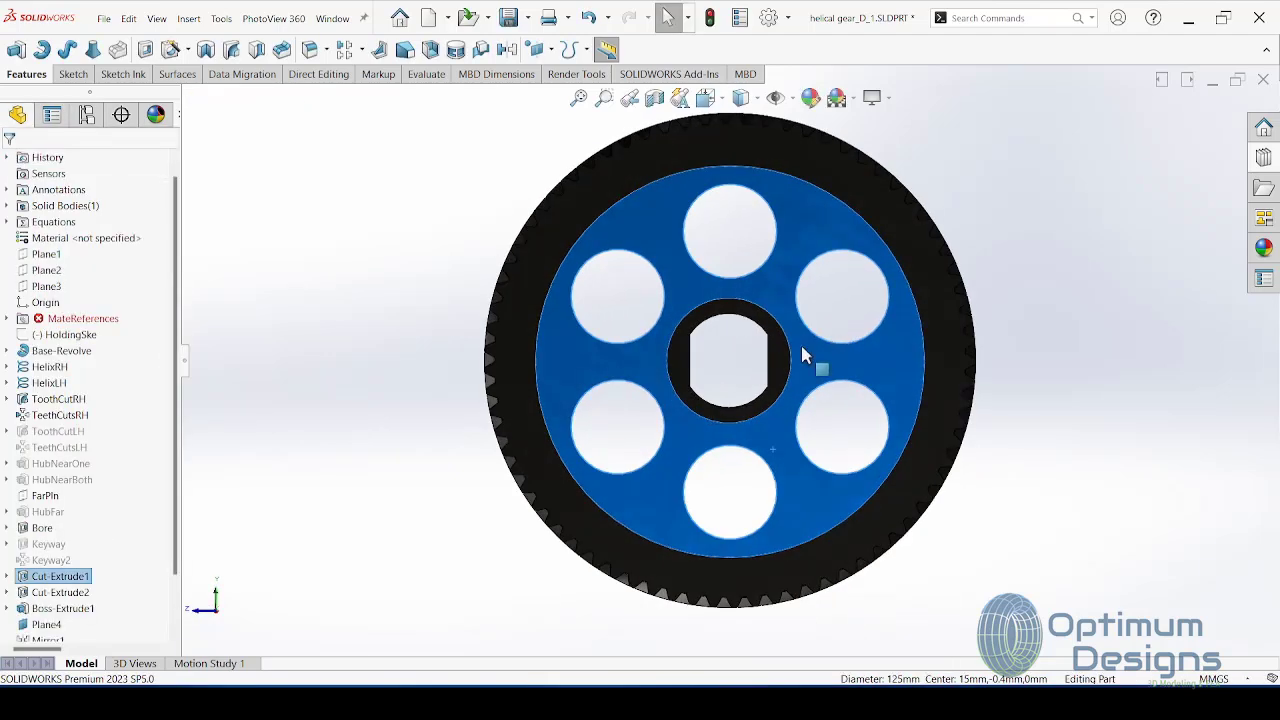
Step: Start a sketch on the gear face with a construction circle at the origin through the hole centres
right_click(826, 351)
left_click(834, 326)
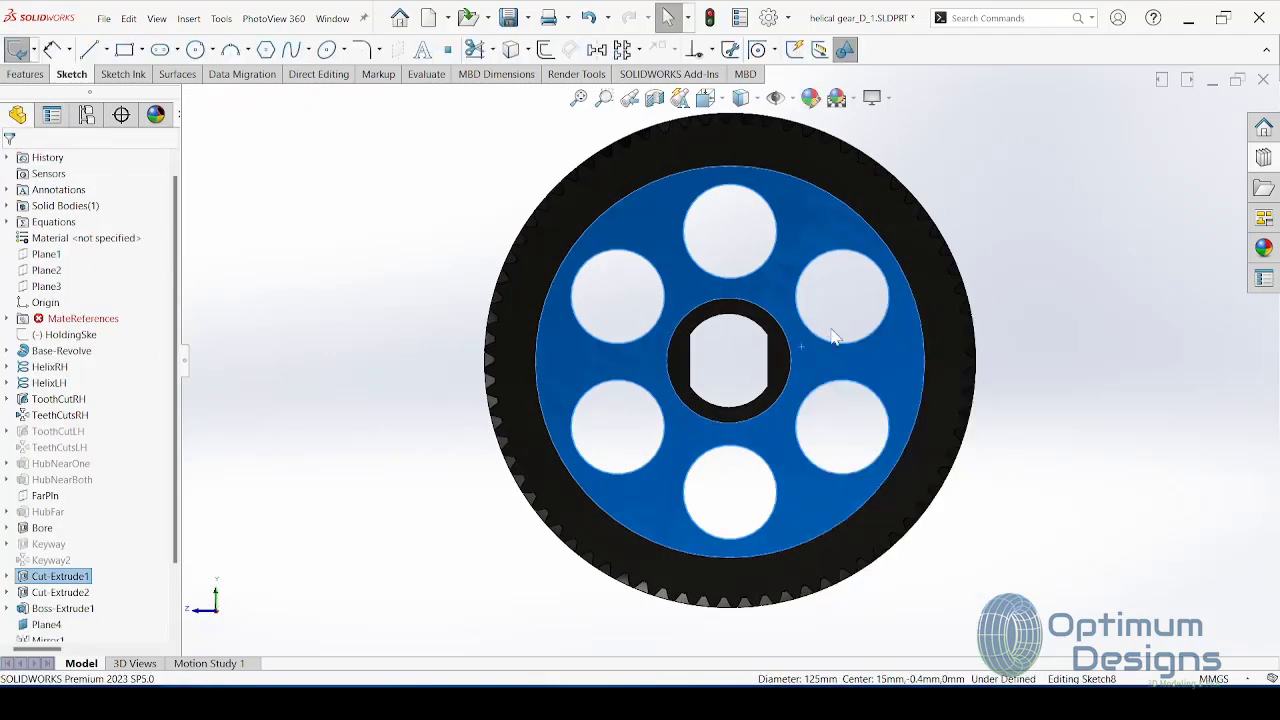
left_click(195, 50)
left_click(730, 360)
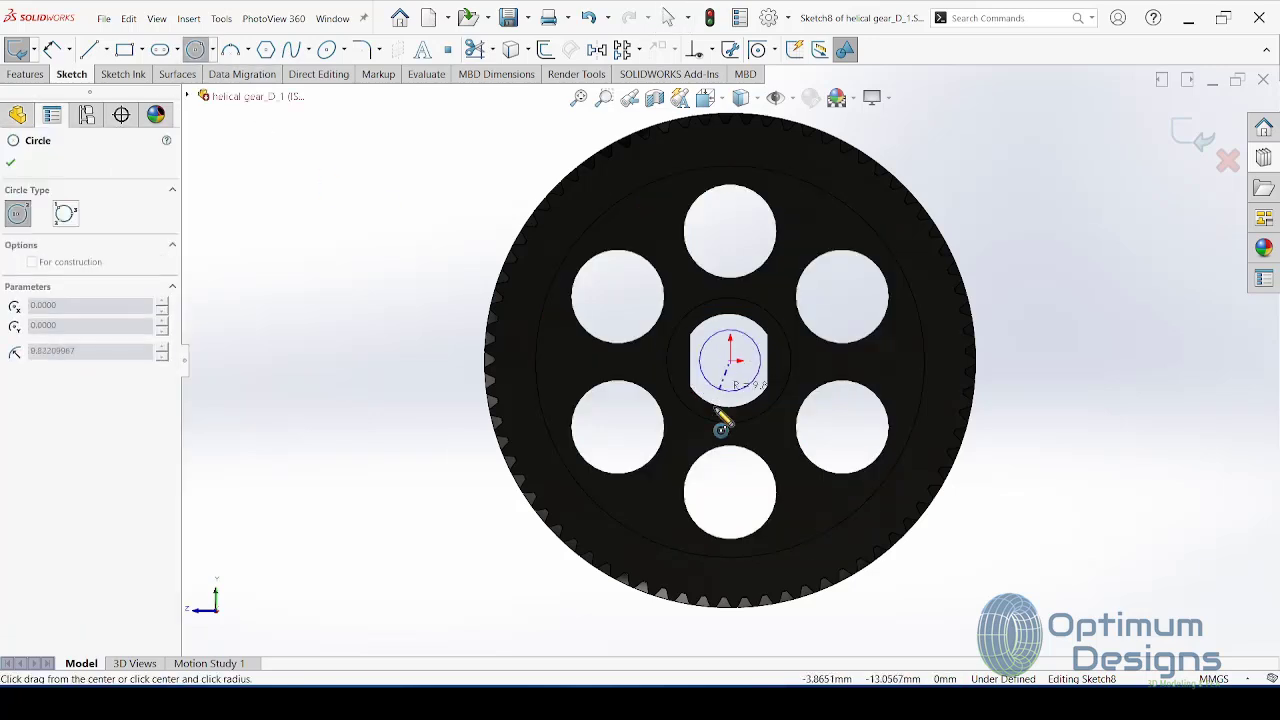
left_click(731, 506)
left_click(70, 431)
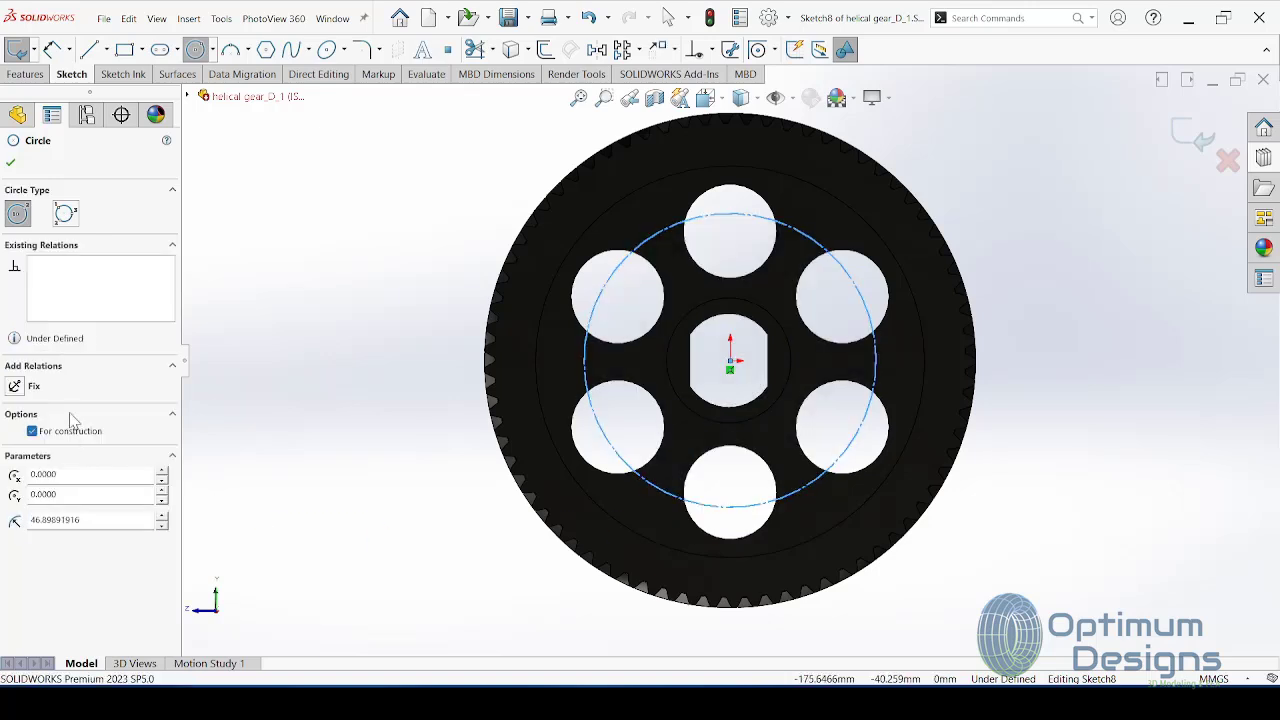
key("Escape")
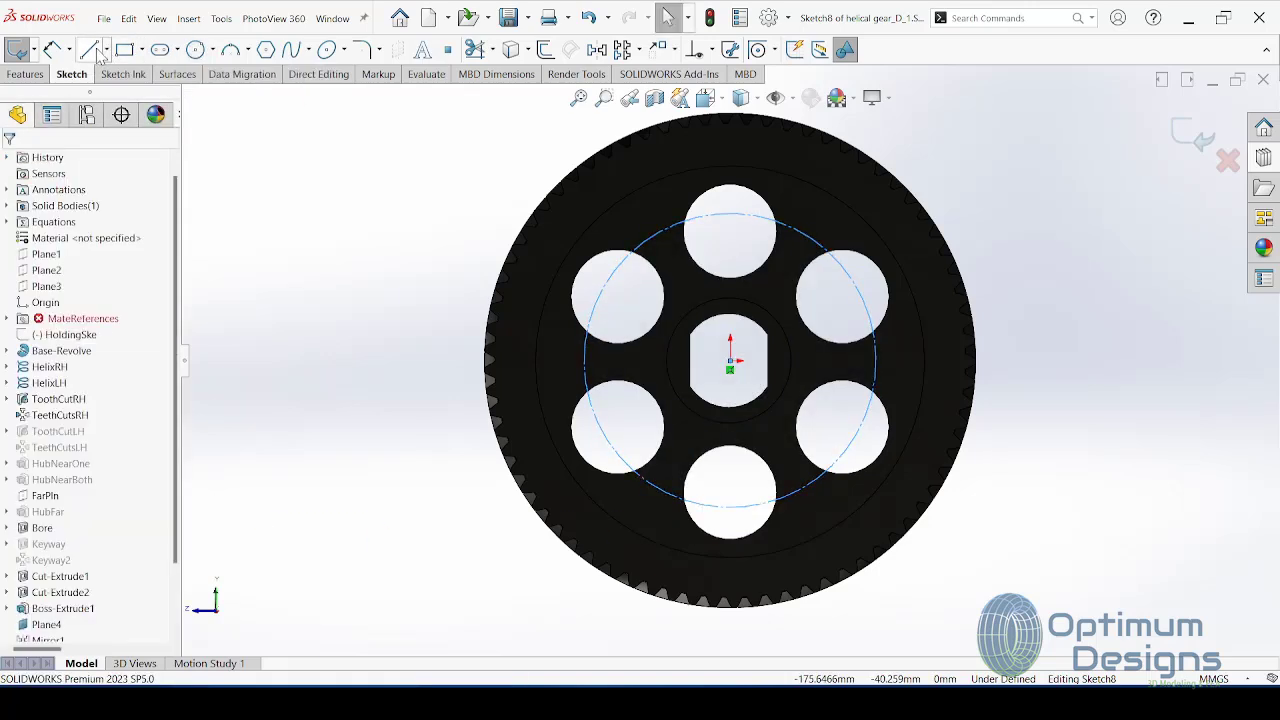
Step: Draw a centerline linking the upper-right hole centre to the top hole centre
left_click(104, 50)
left_click(115, 83)
scroll(884, 332, "down", 4)
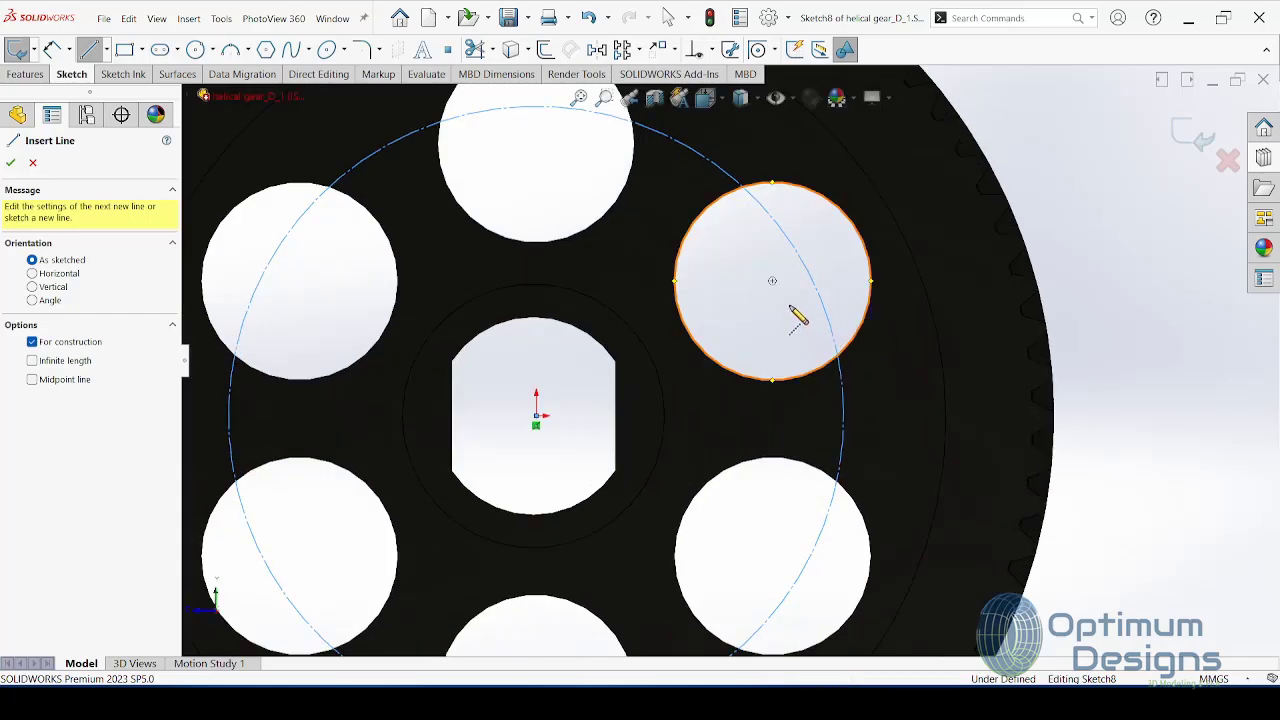
left_click(772, 282)
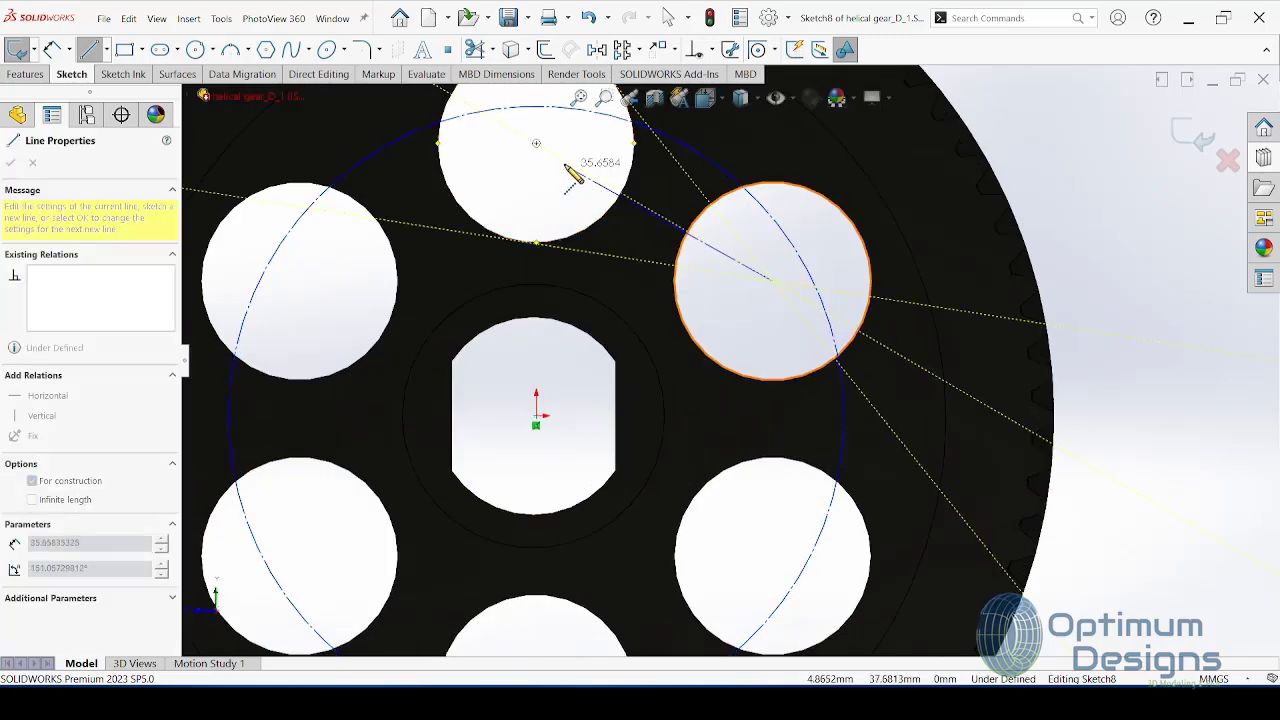
left_click(536, 150)
key("Escape")
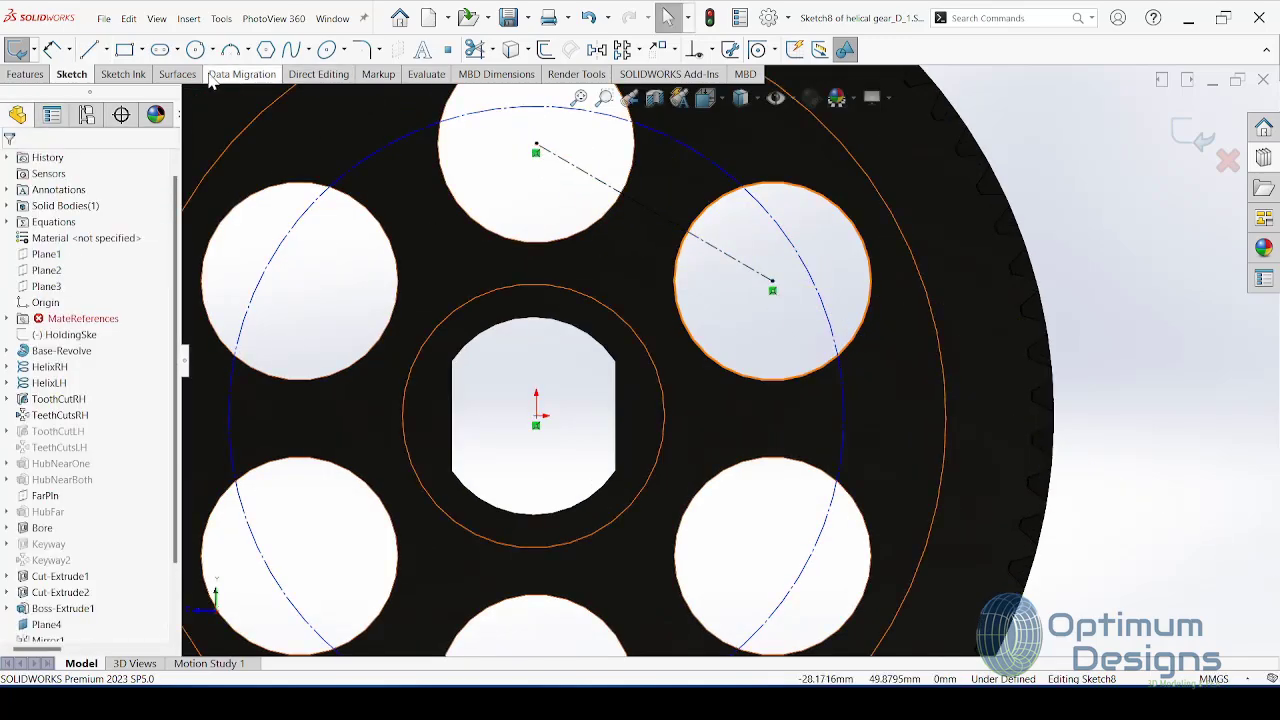
Step: Draw a second centerline from the origin perpendicular to the first, at 60°
left_click(105, 50)
left_click(115, 86)
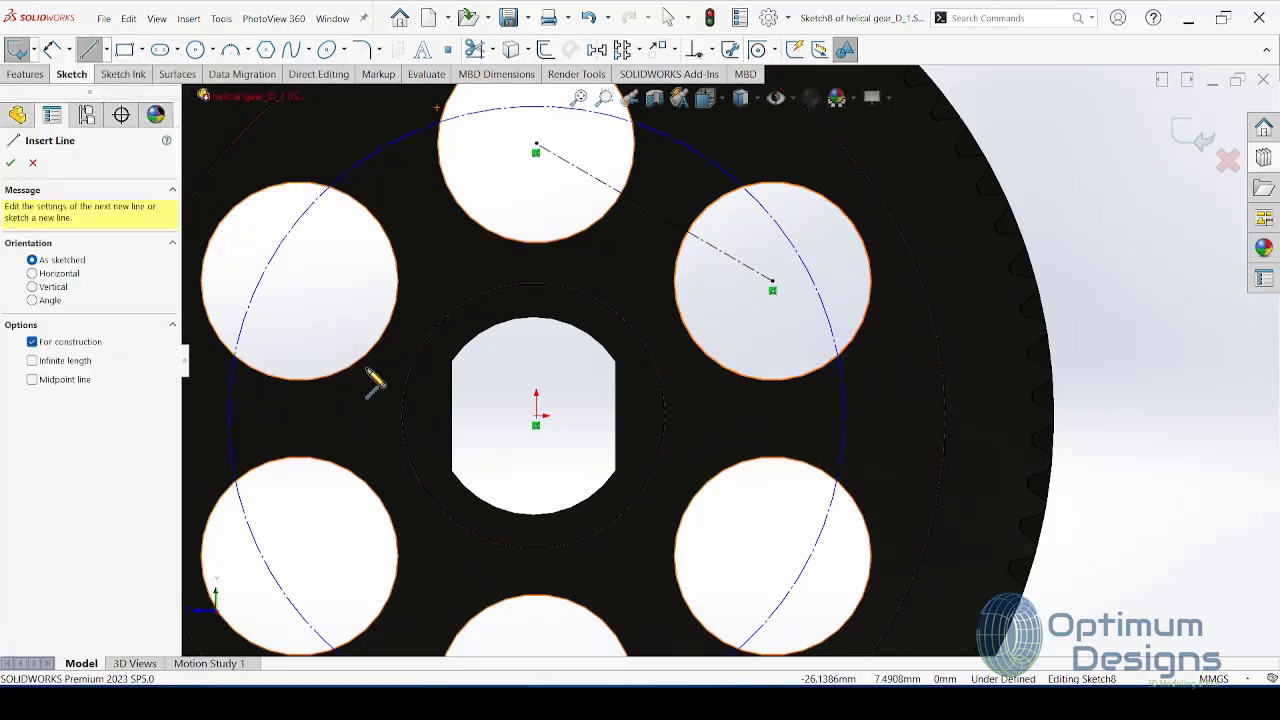
left_click(537, 418)
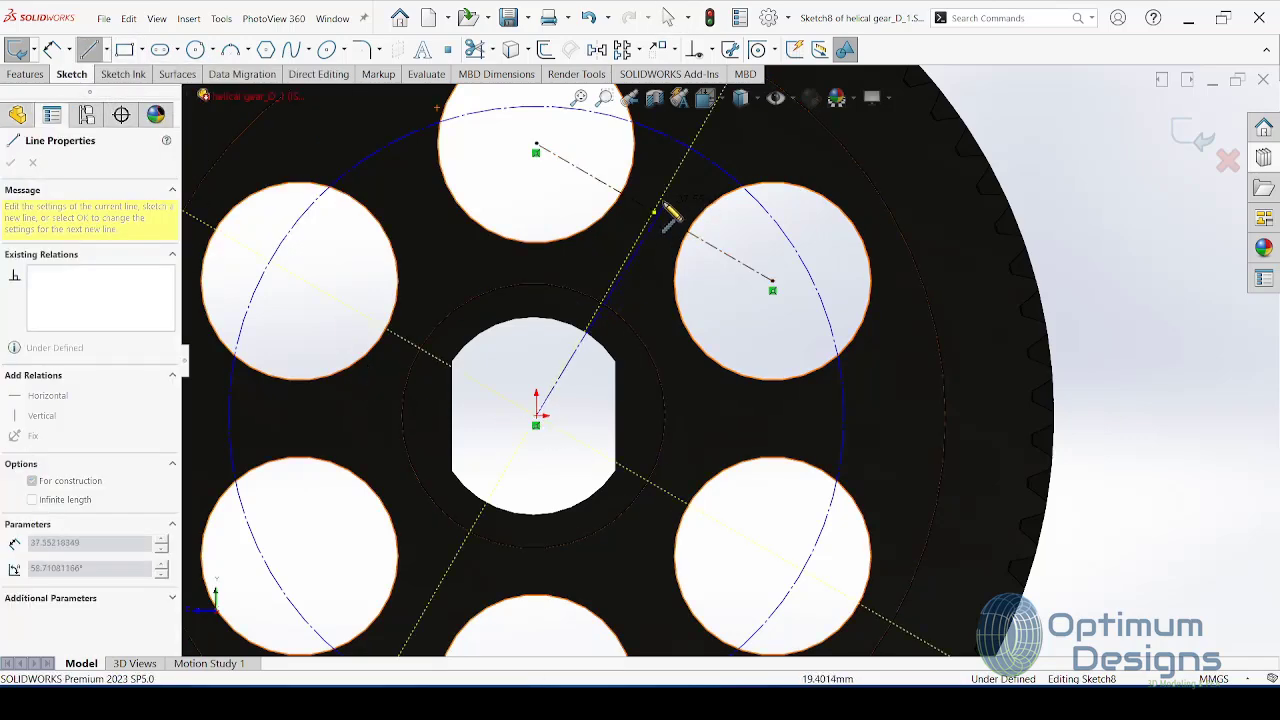
scroll(675, 200, "up", 2)
scroll(757, 160, "up", 2)
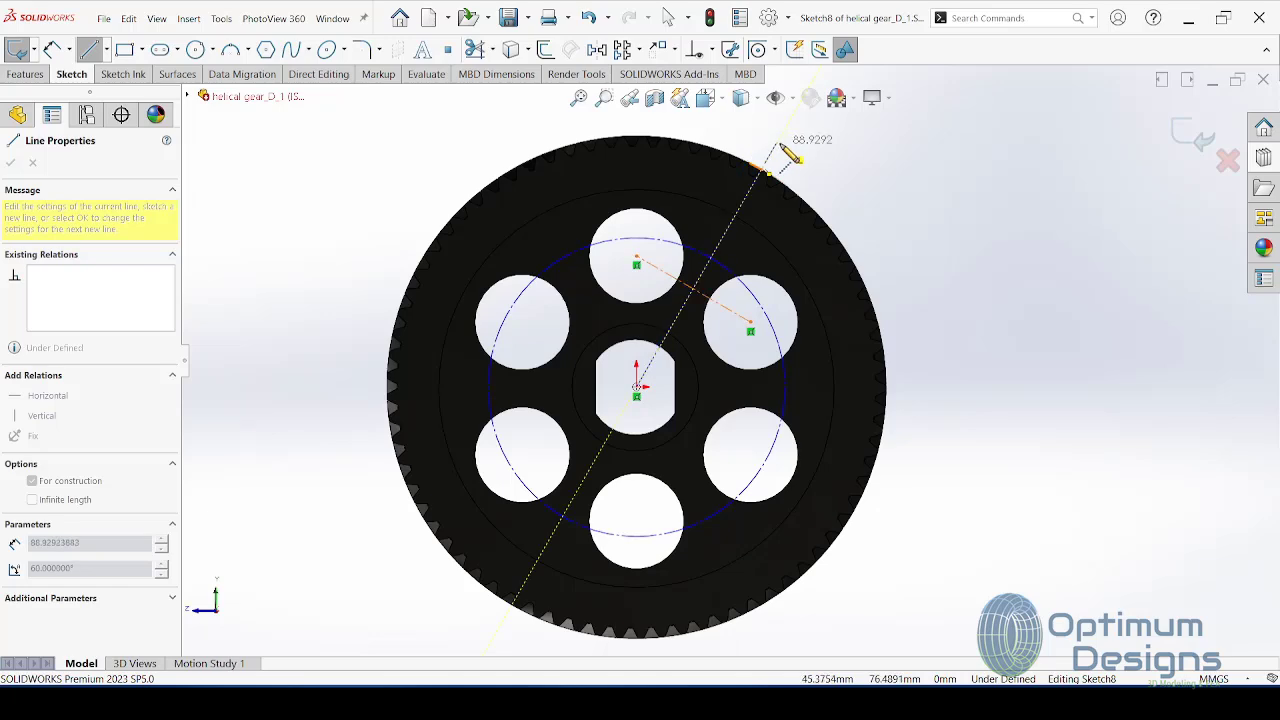
scroll(757, 214, "down", 2)
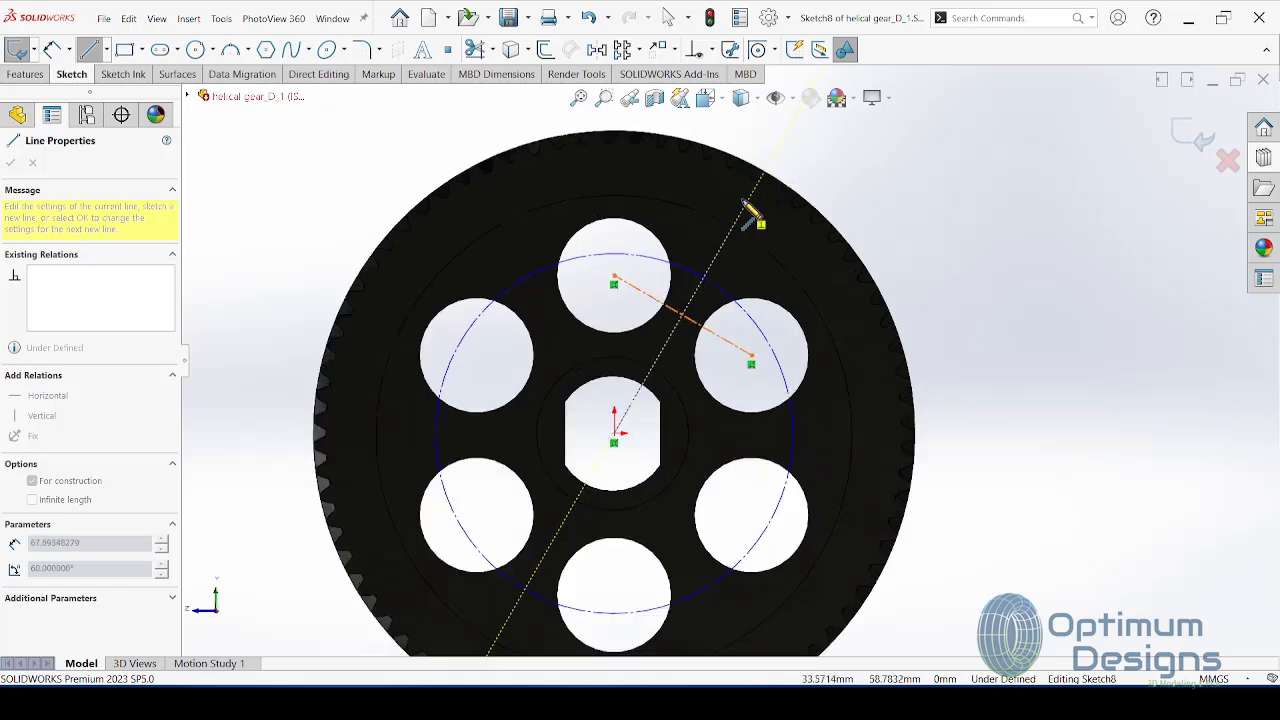
scroll(757, 205, "down", 1)
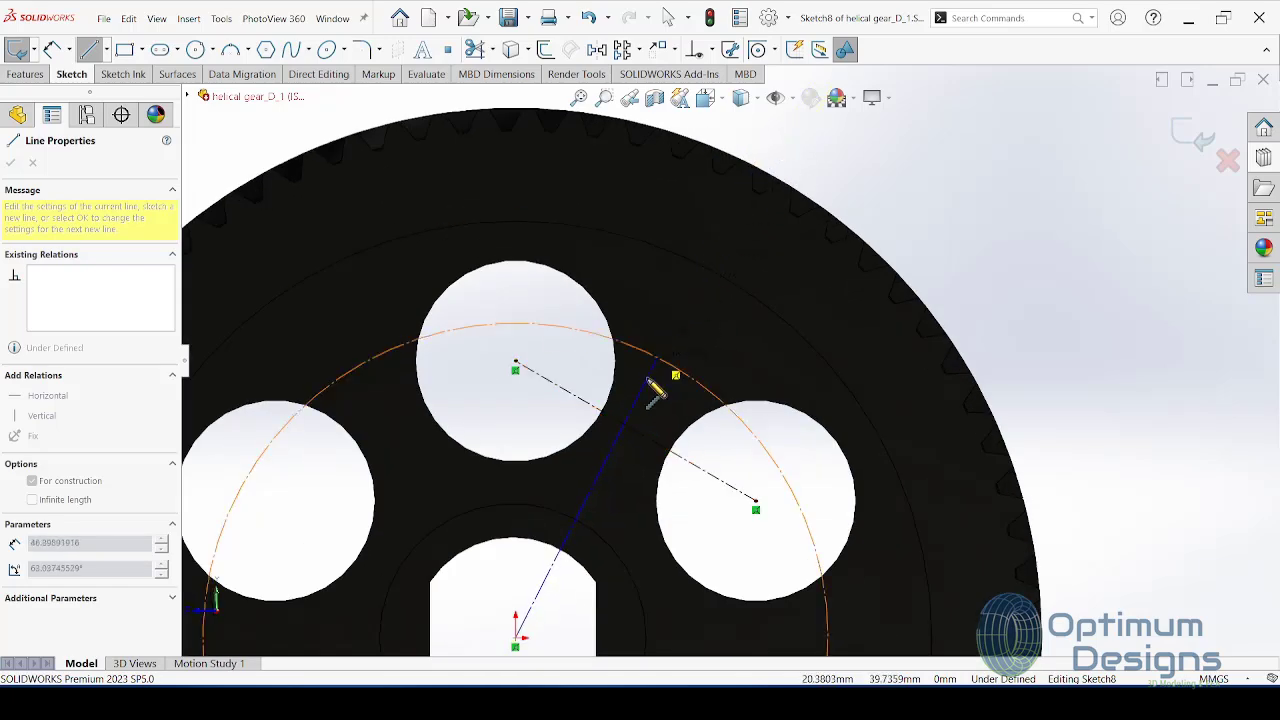
left_click(732, 263)
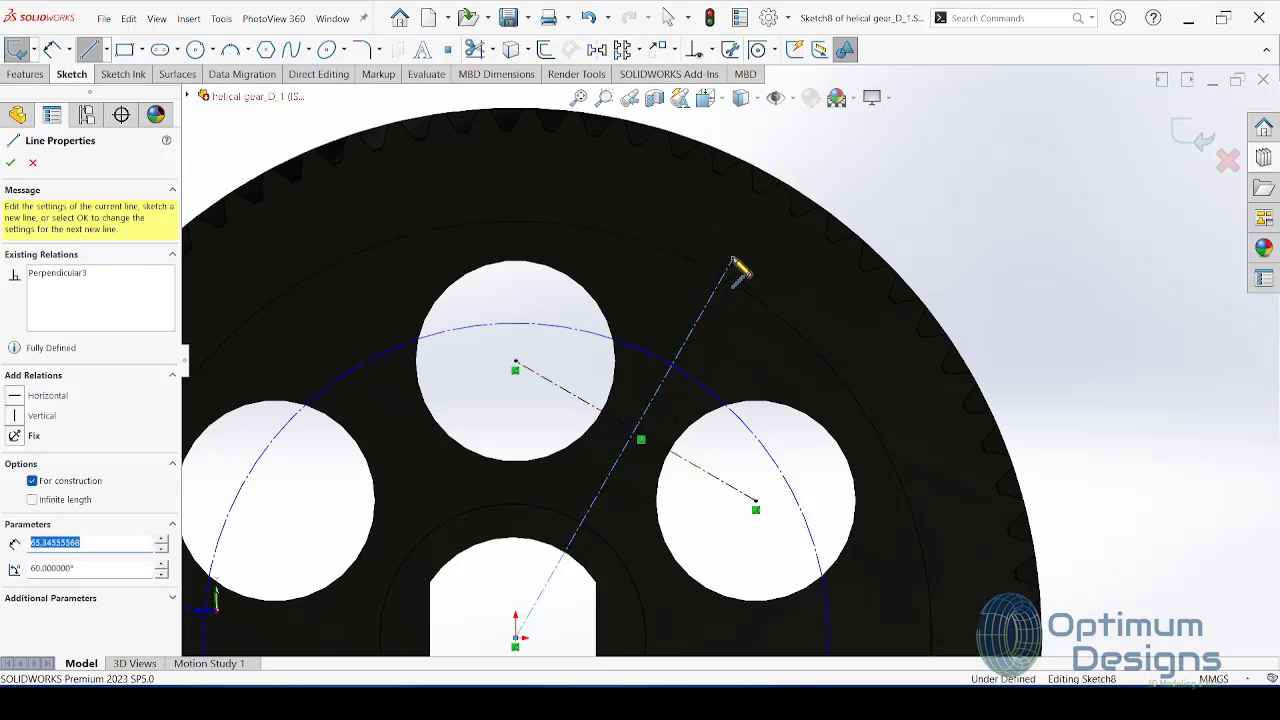
key("Escape")
Step: Check the gear's reference drawing, then return to Sketch8
scroll(732, 263, "up", 1)
scroll(732, 263, "up", 1)
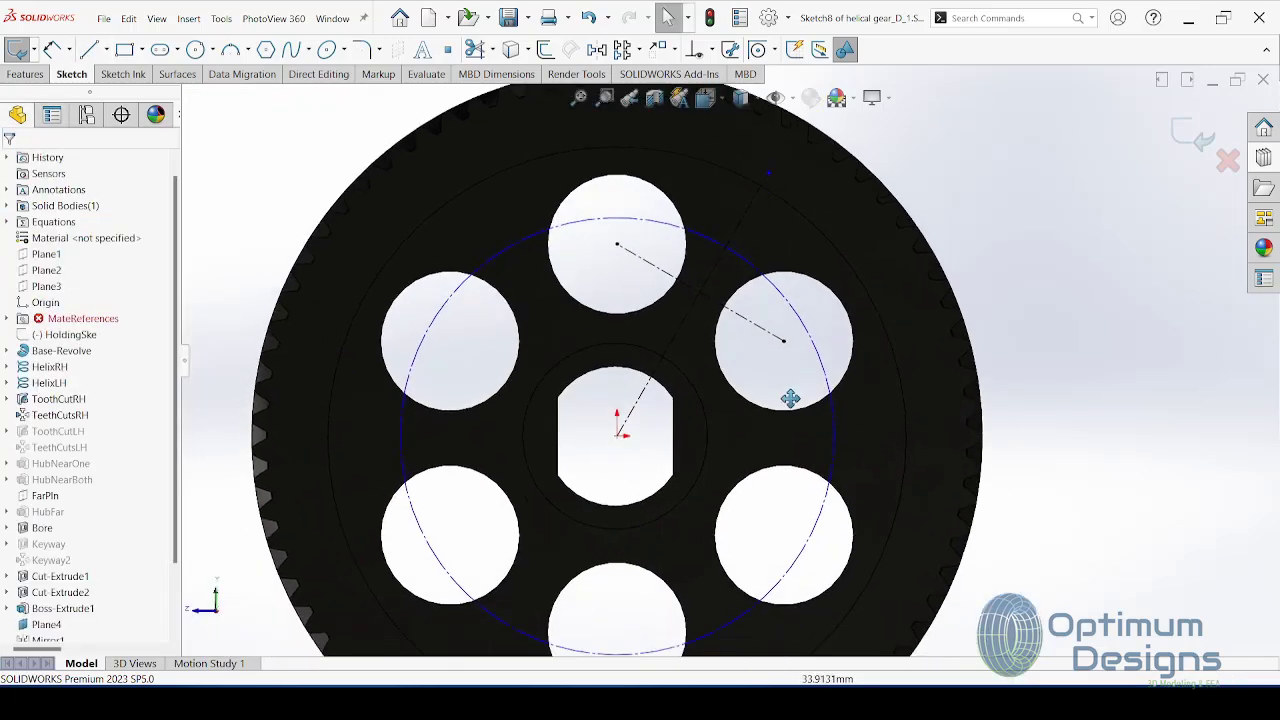
scroll(732, 263, "up", 1)
left_click(915, 605)
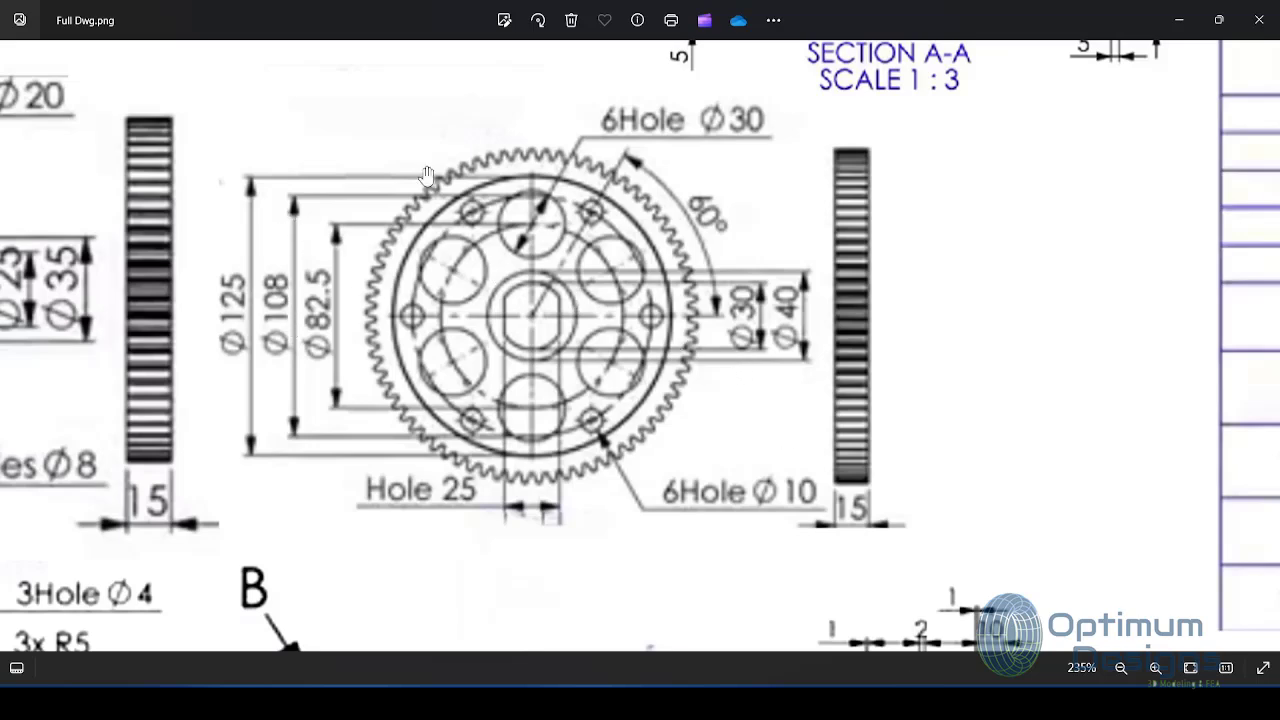
left_click(1179, 20)
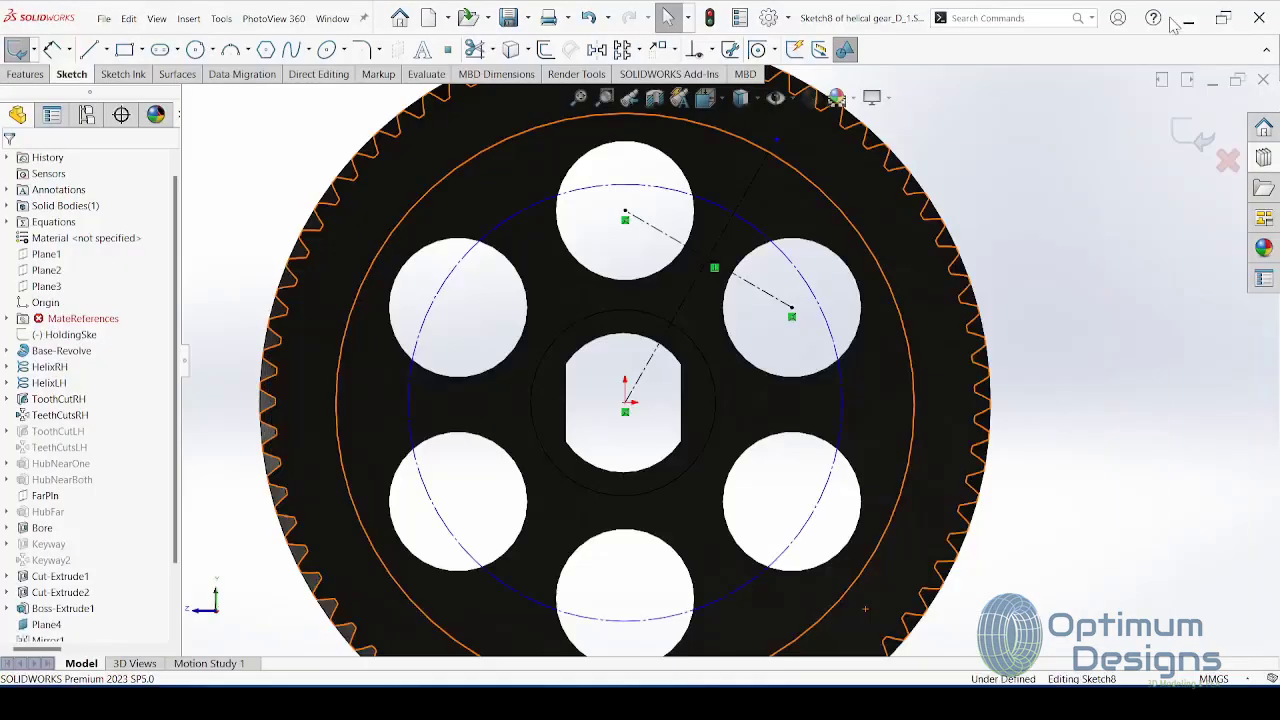
Step: Size the construction circle to Ø108 and place its diameter dimension
left_click(710, 207)
type("108/2")
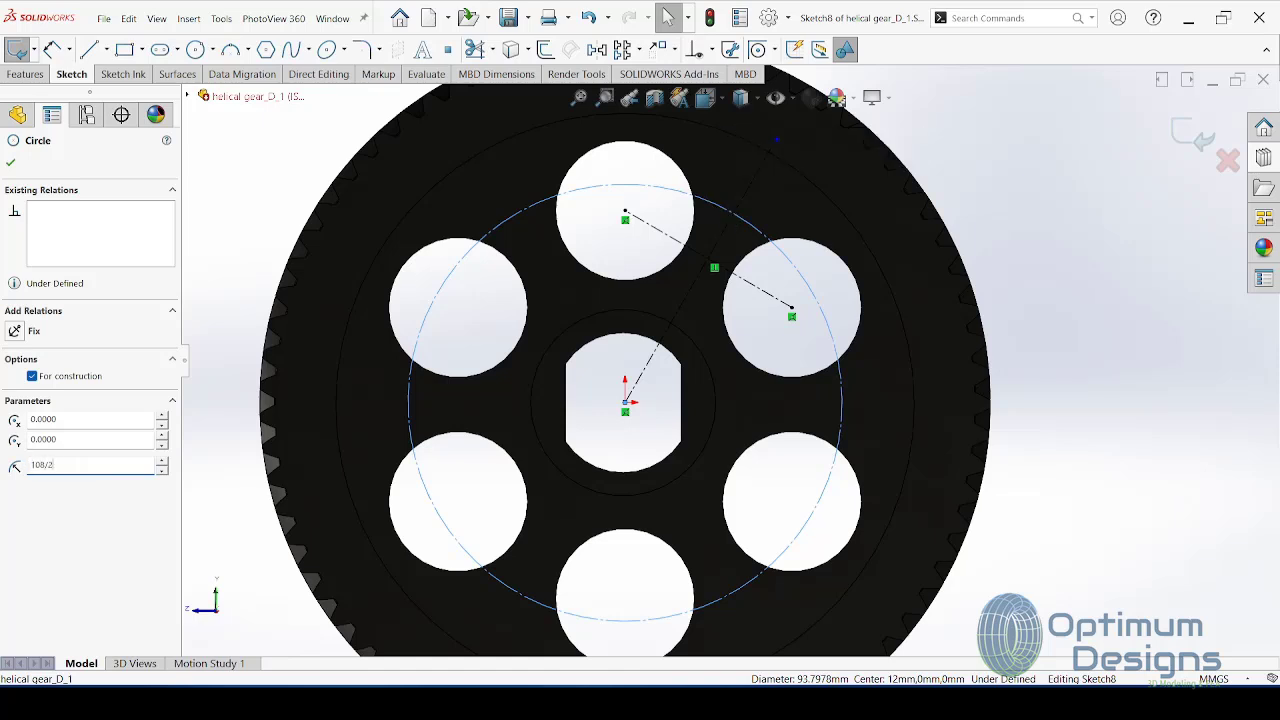
key("Return")
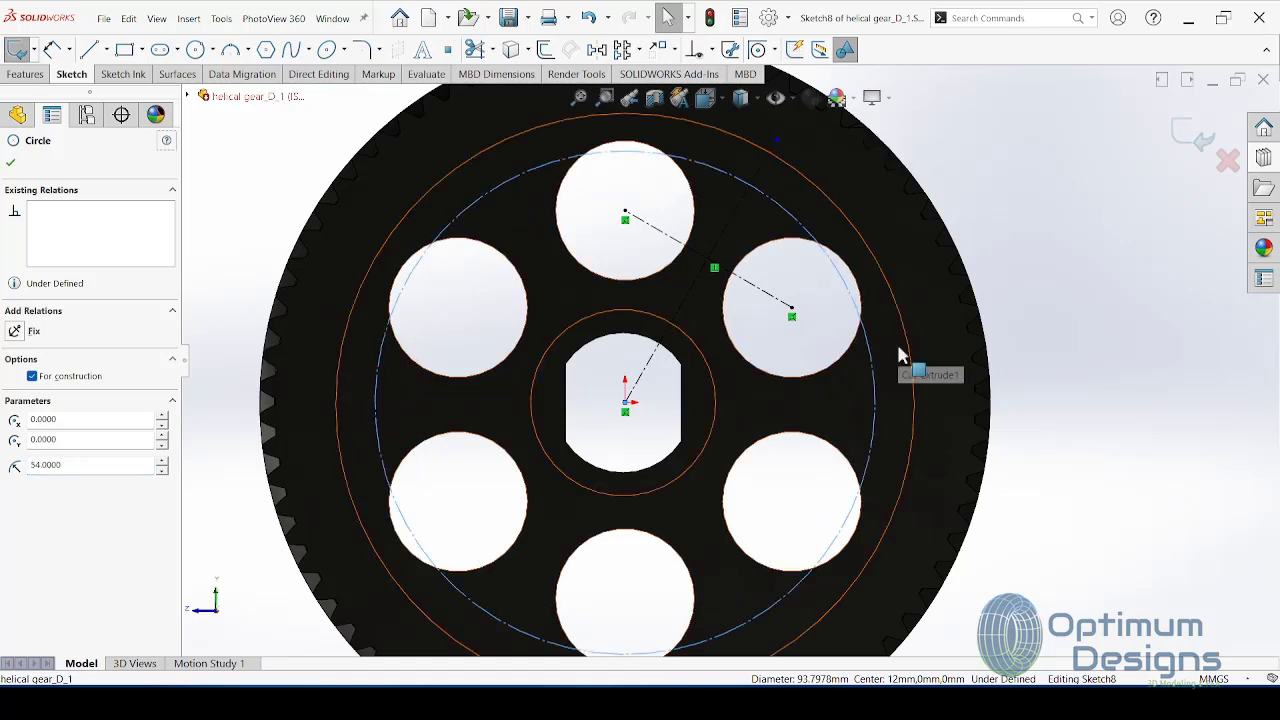
left_click(52, 49)
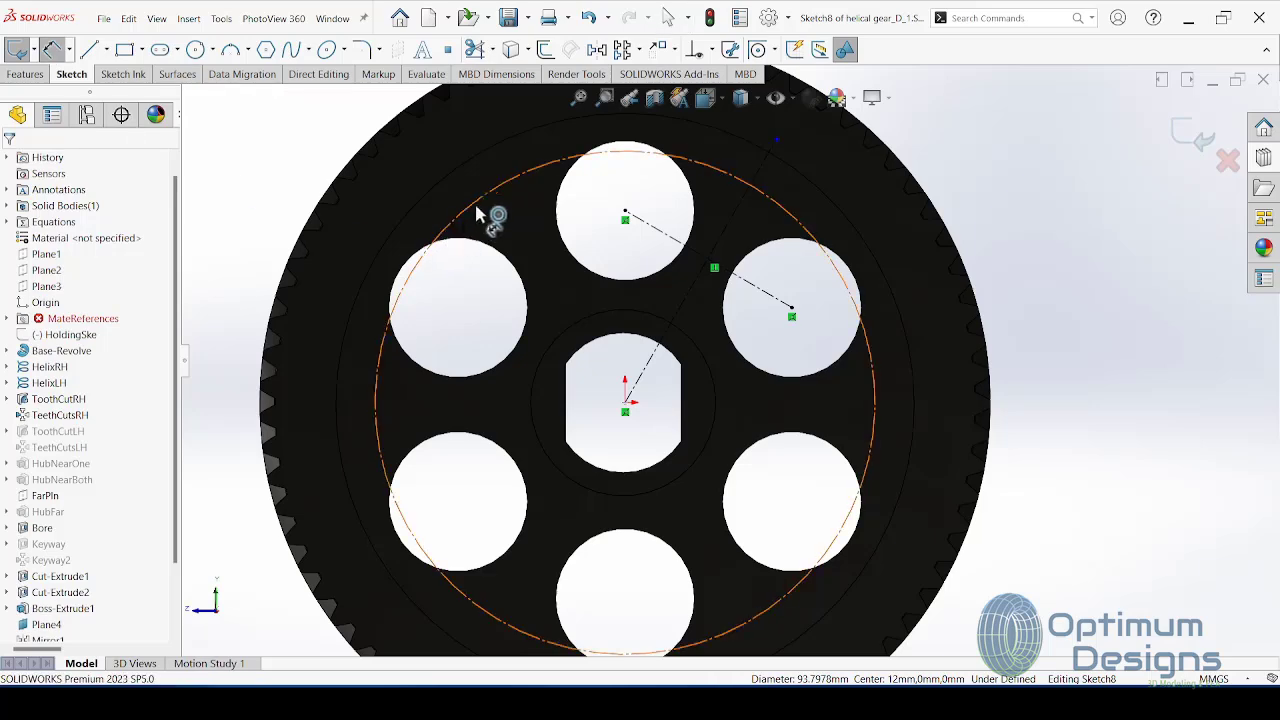
left_click(488, 216)
key("f")
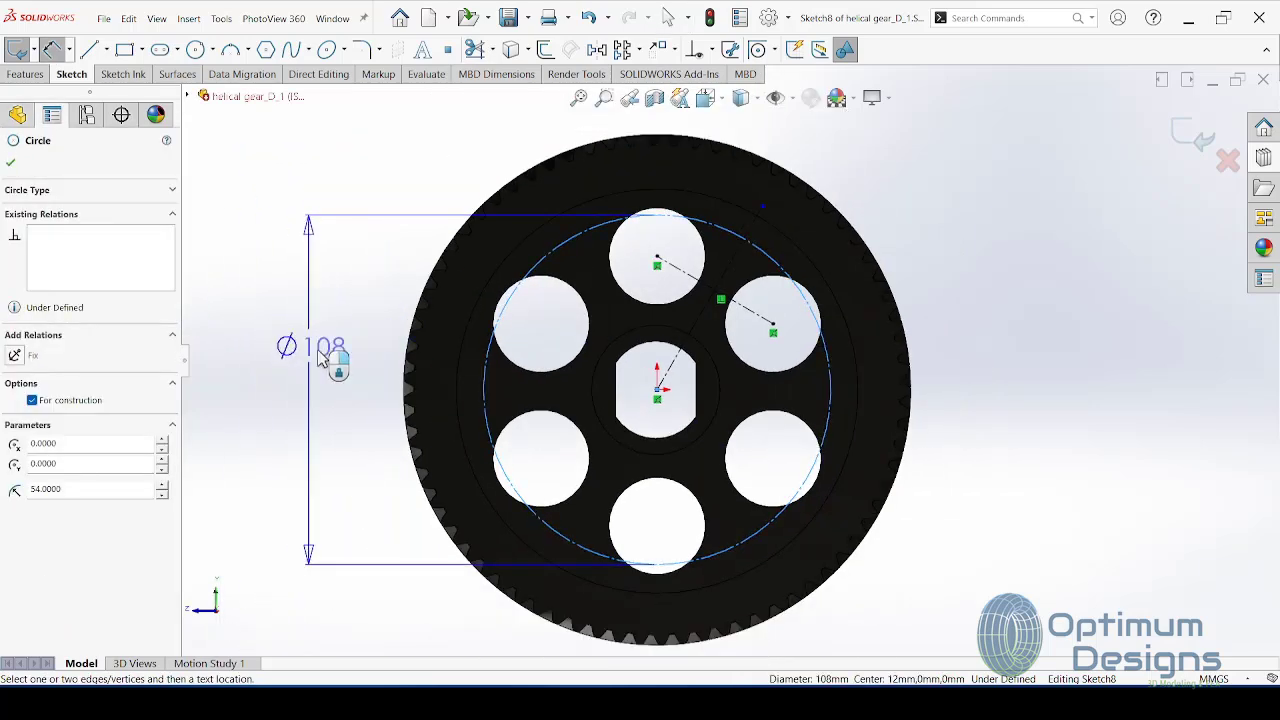
left_click(290, 345)
left_click(253, 331)
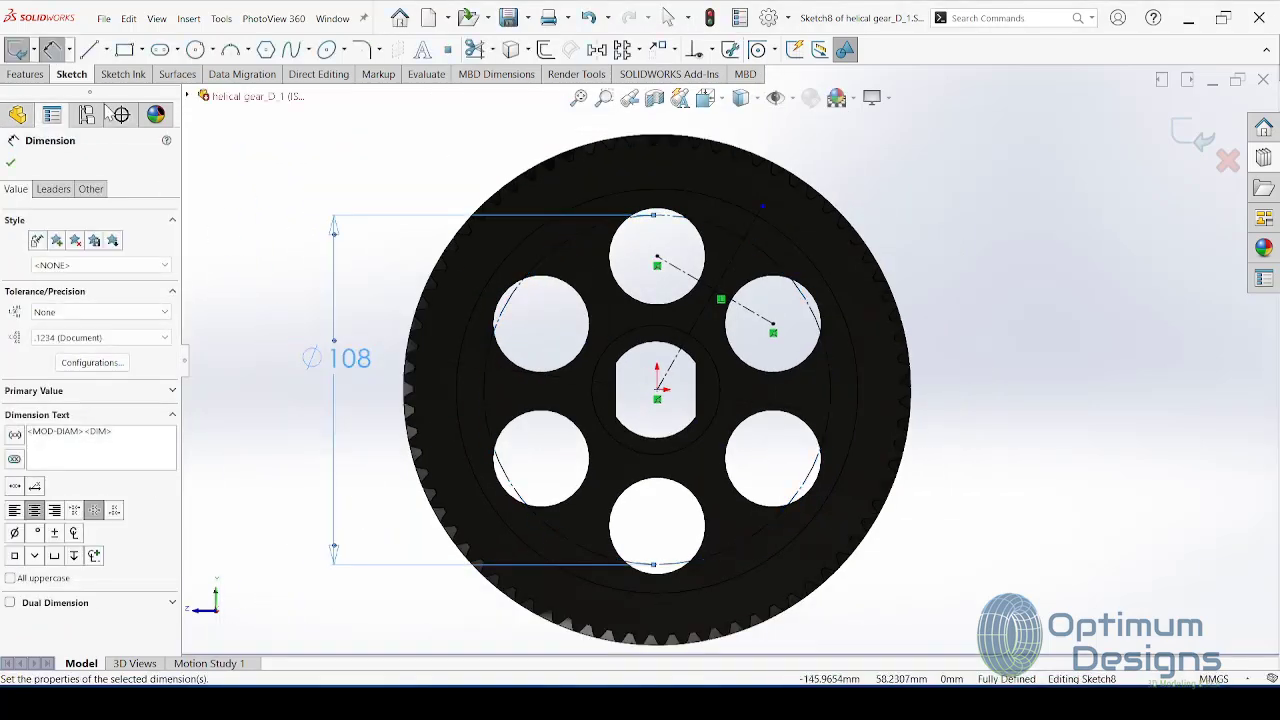
Step: Add a radius 5 circle on the construction circle between two large holes
left_click(195, 49)
scroll(735, 282, "down", 3)
scroll(735, 282, "down", 2)
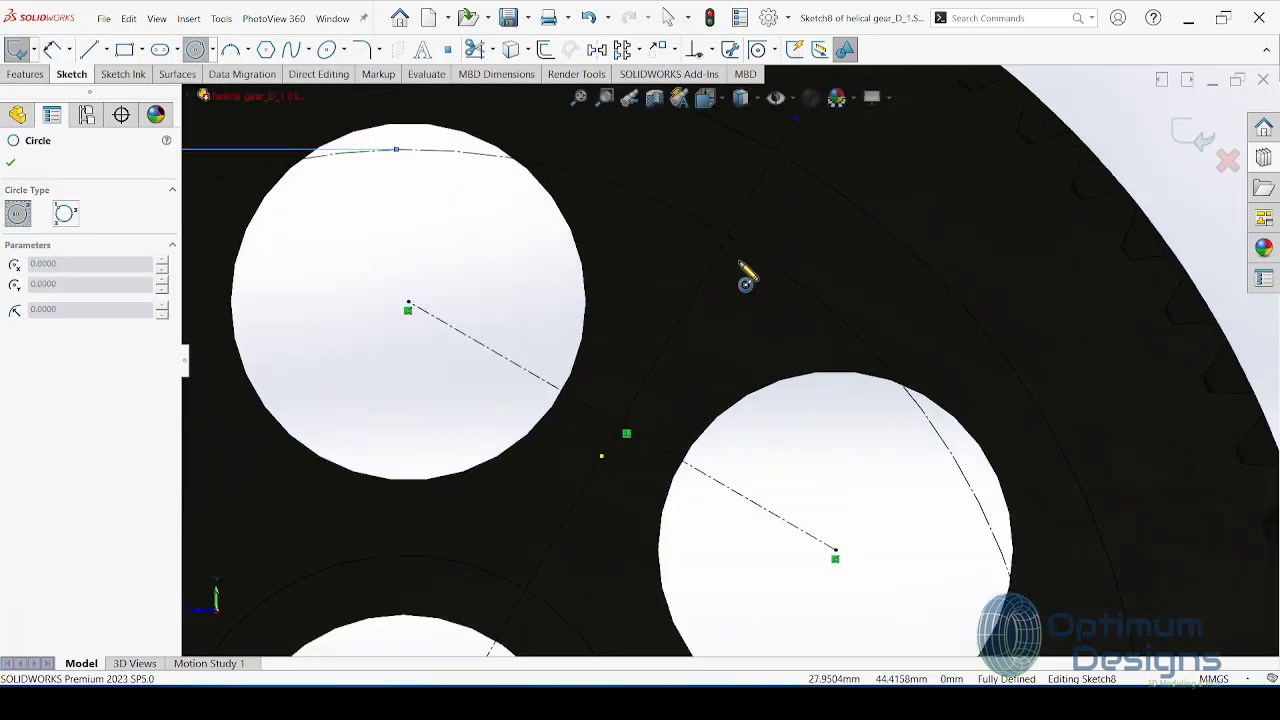
left_click(731, 267)
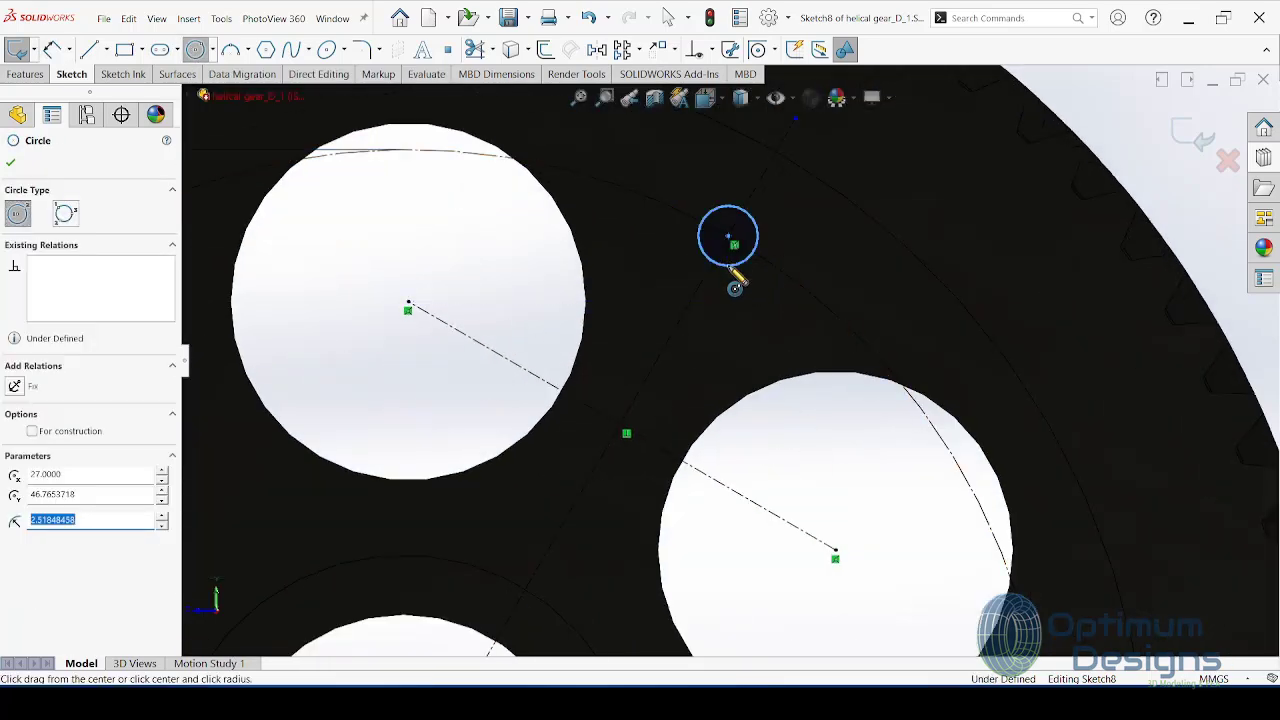
type("5")
key("Return")
left_click(25, 74)
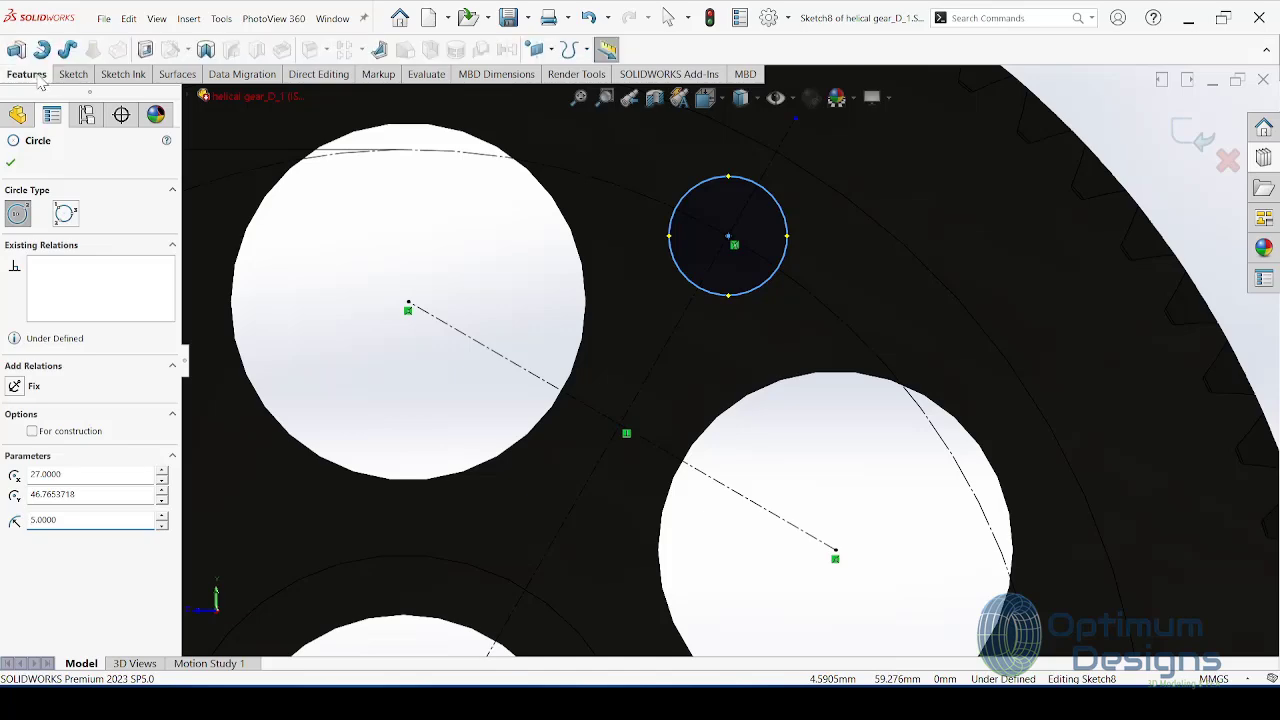
Step: Cut the radius 5 circle through all and pattern it into six equal holes around the circular edge
left_click(145, 50)
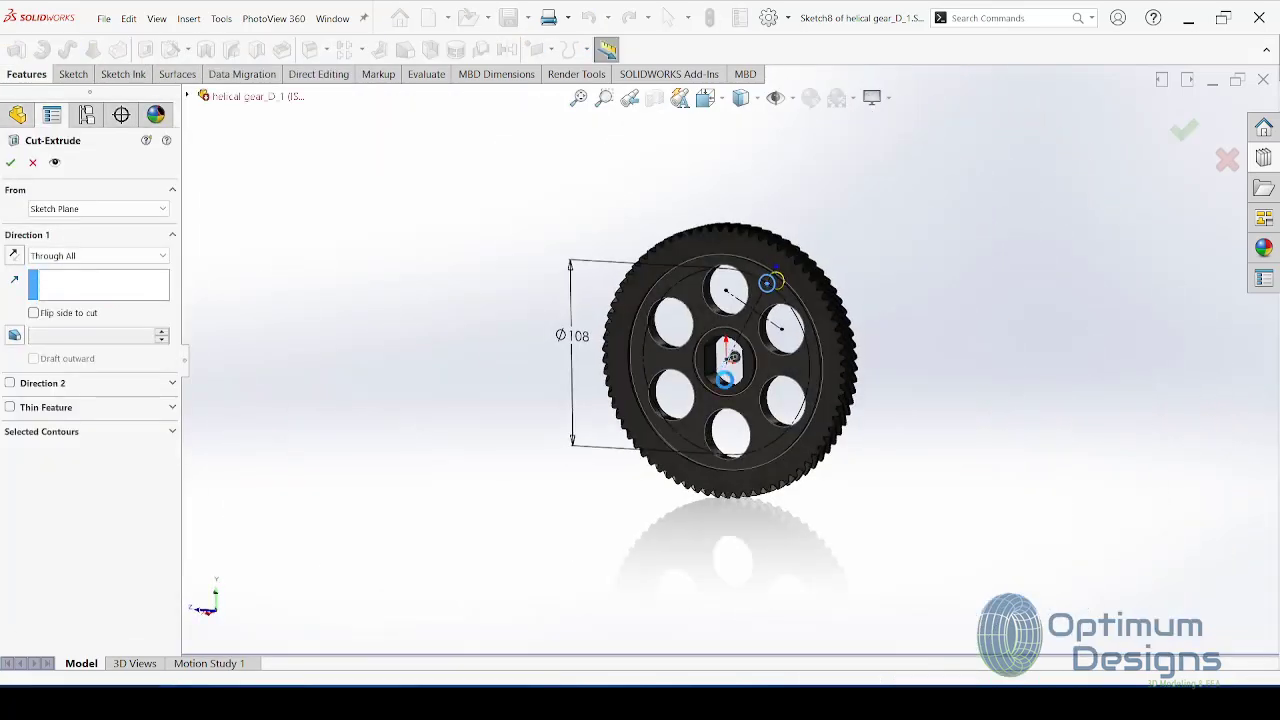
key("Escape")
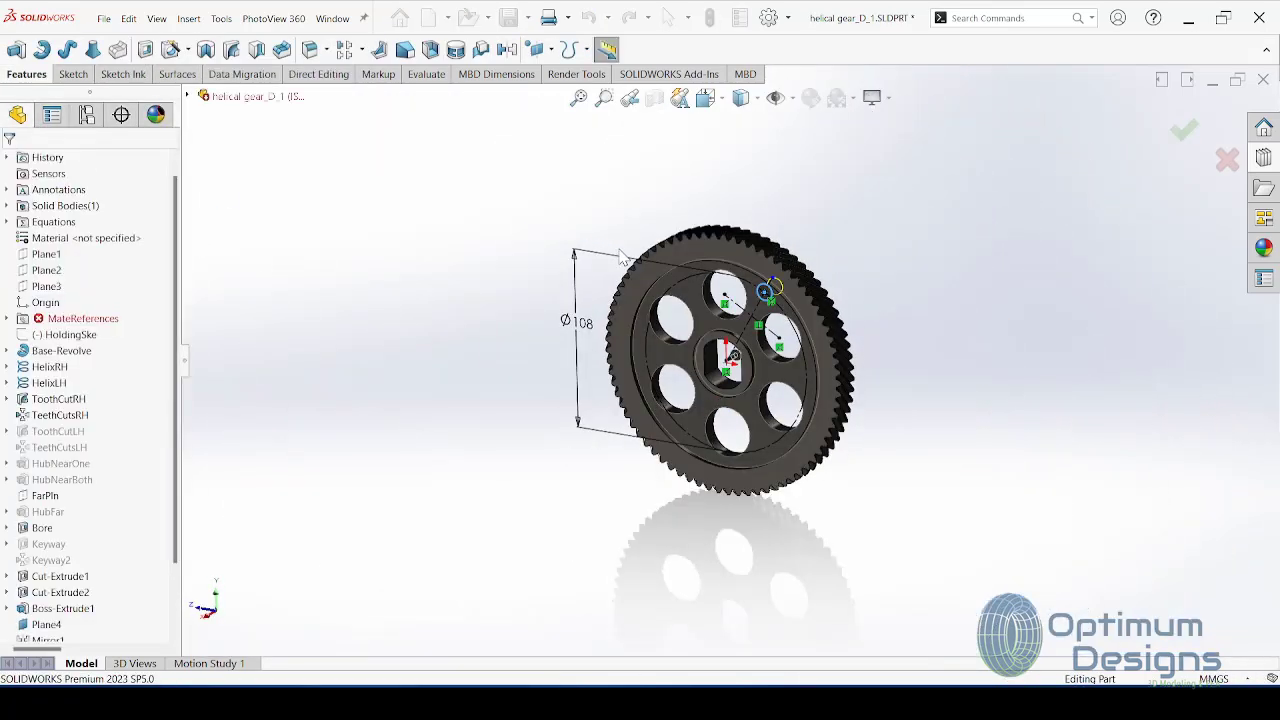
left_click(361, 50)
left_click(386, 90)
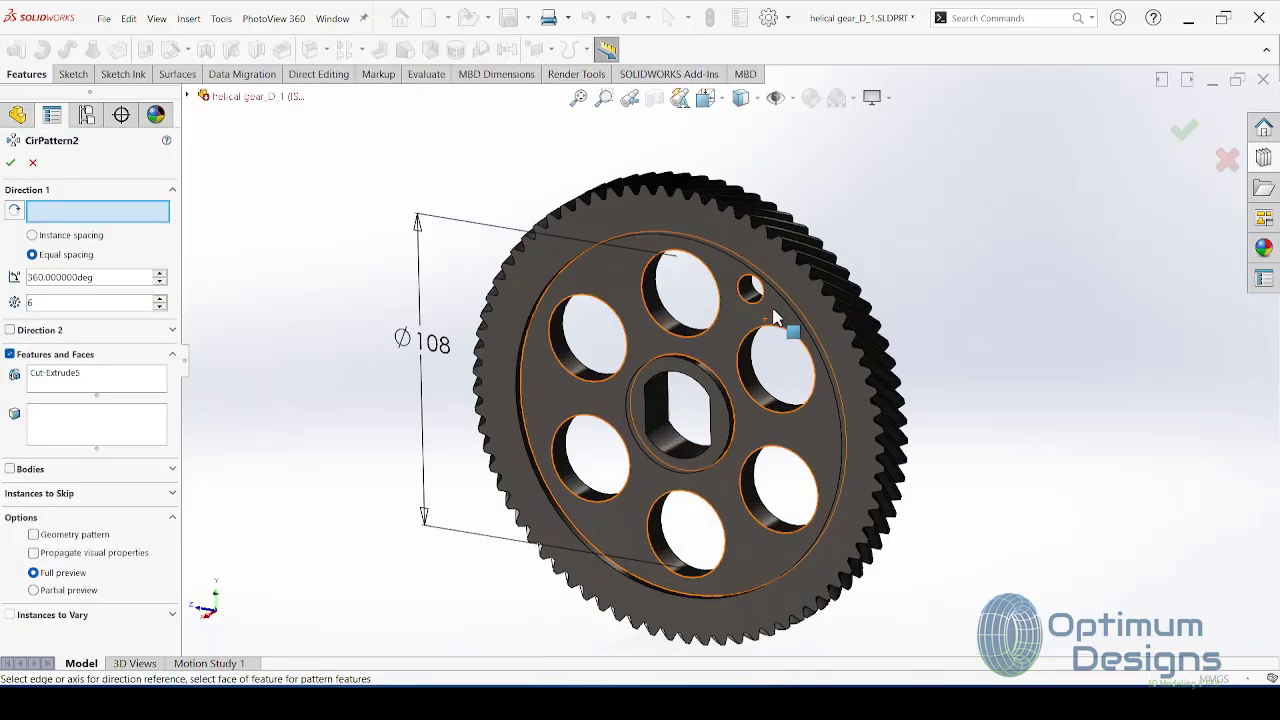
left_click(718, 256)
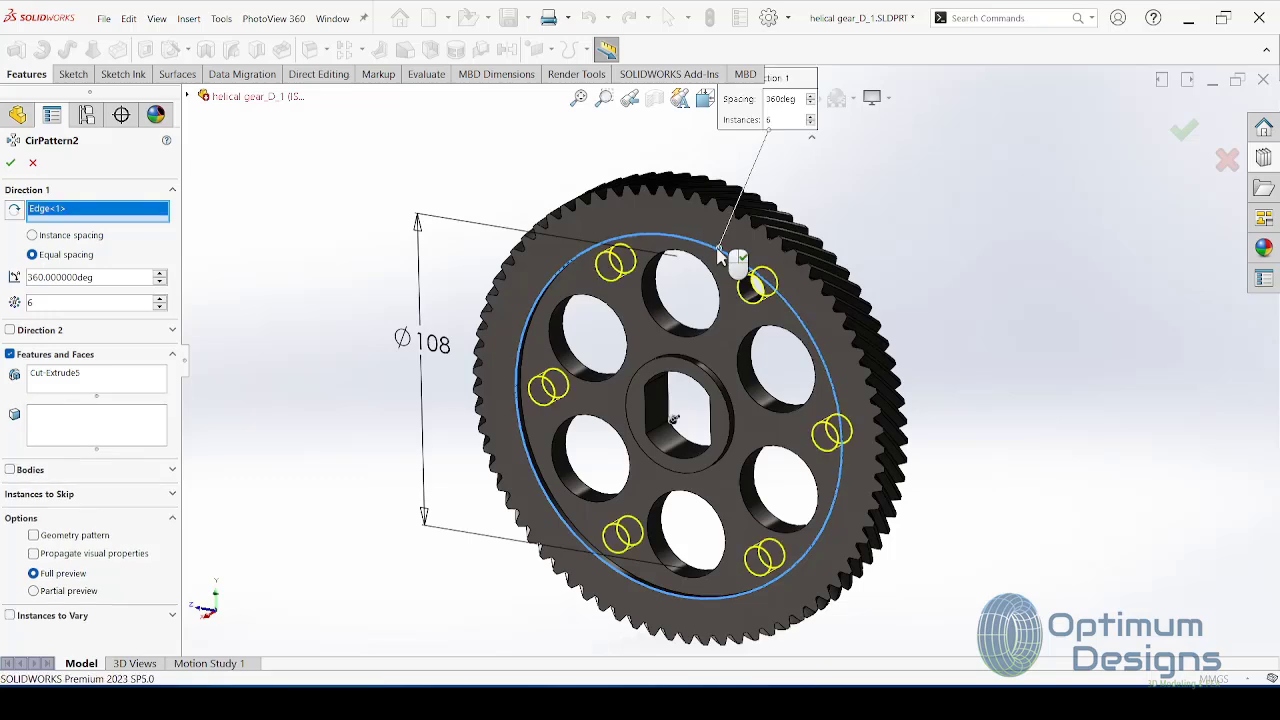
key("ctrl+1")
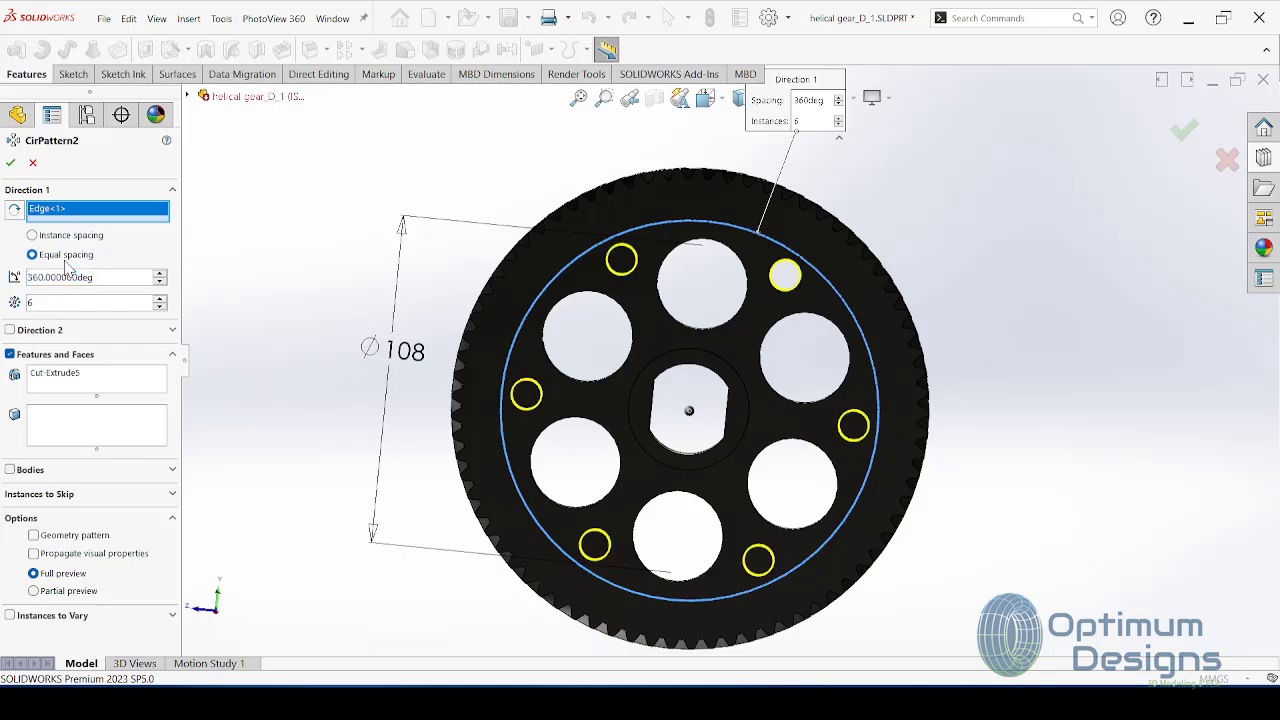
key("Return")
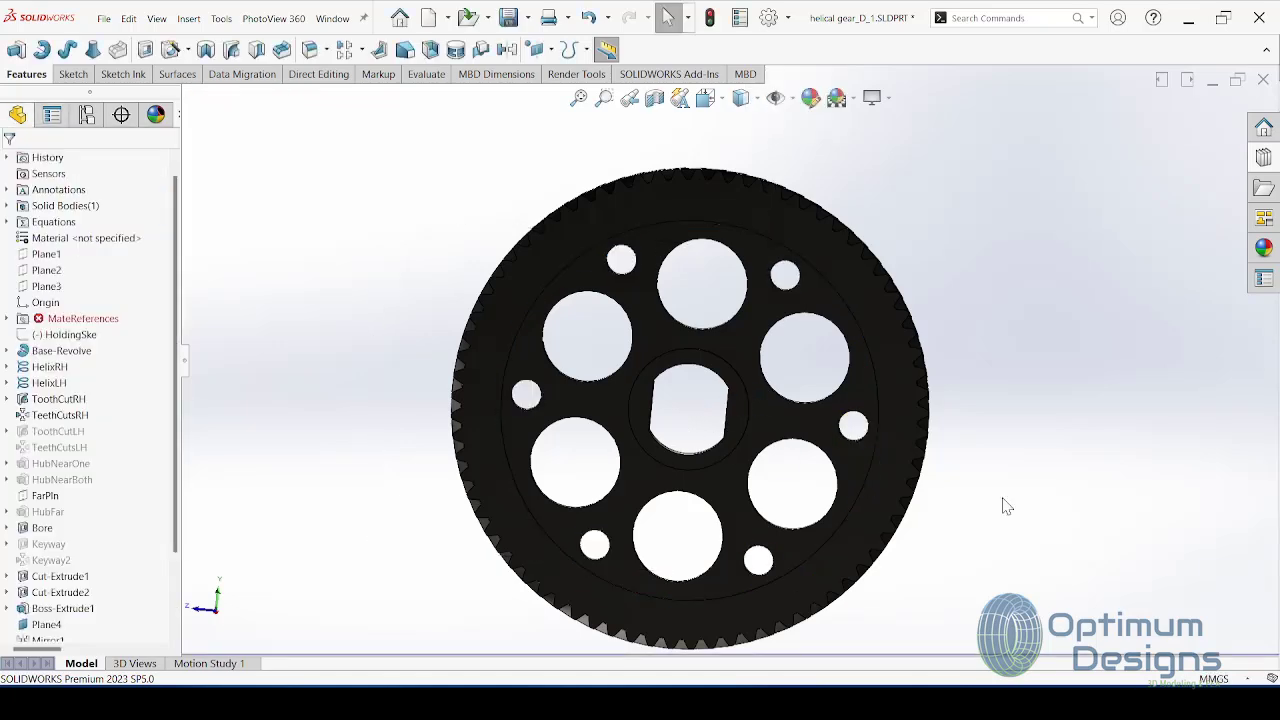
key("space")
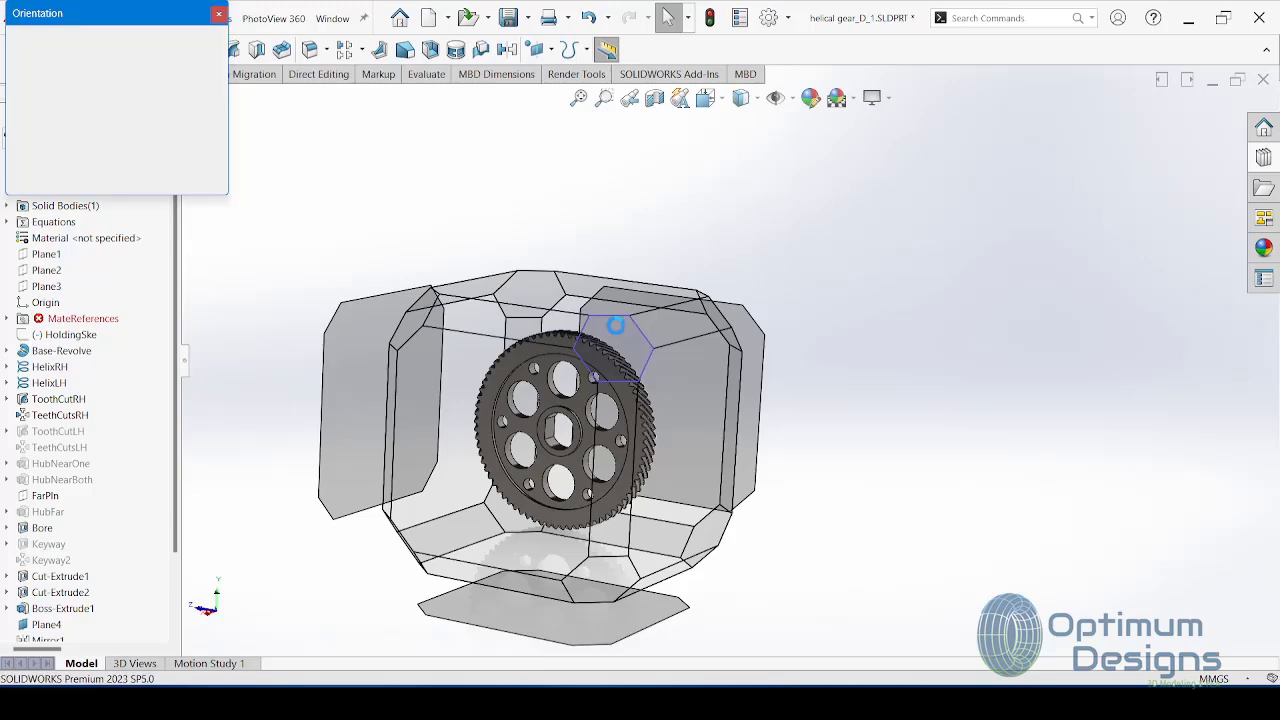
Step: Assign AISI Type 316L stainless steel as the gear's material
left_click(615, 325)
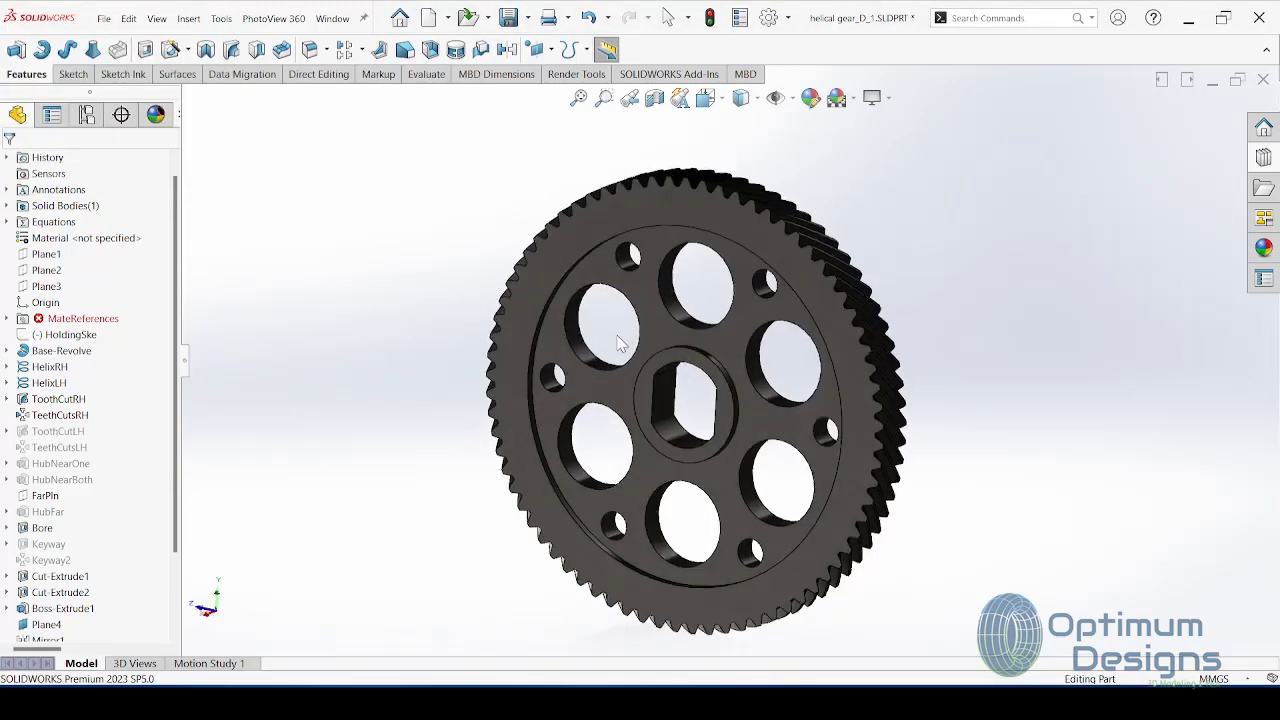
right_click(79, 249)
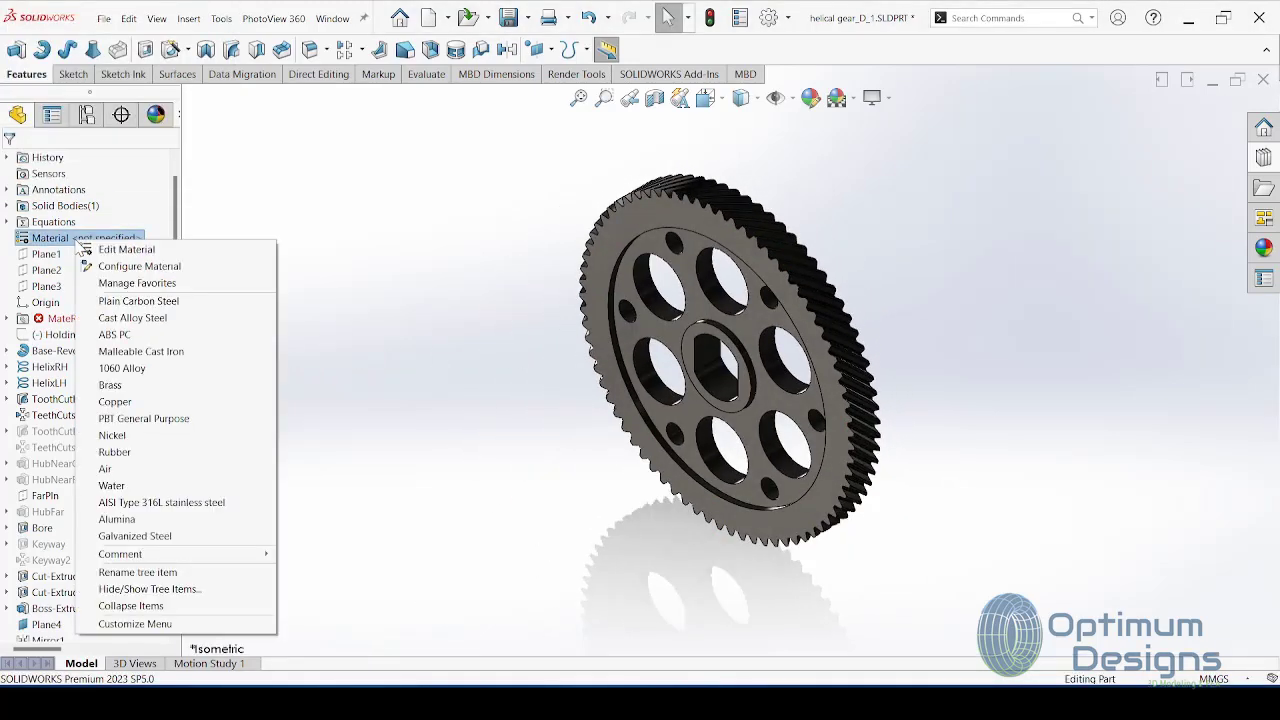
left_click(158, 505)
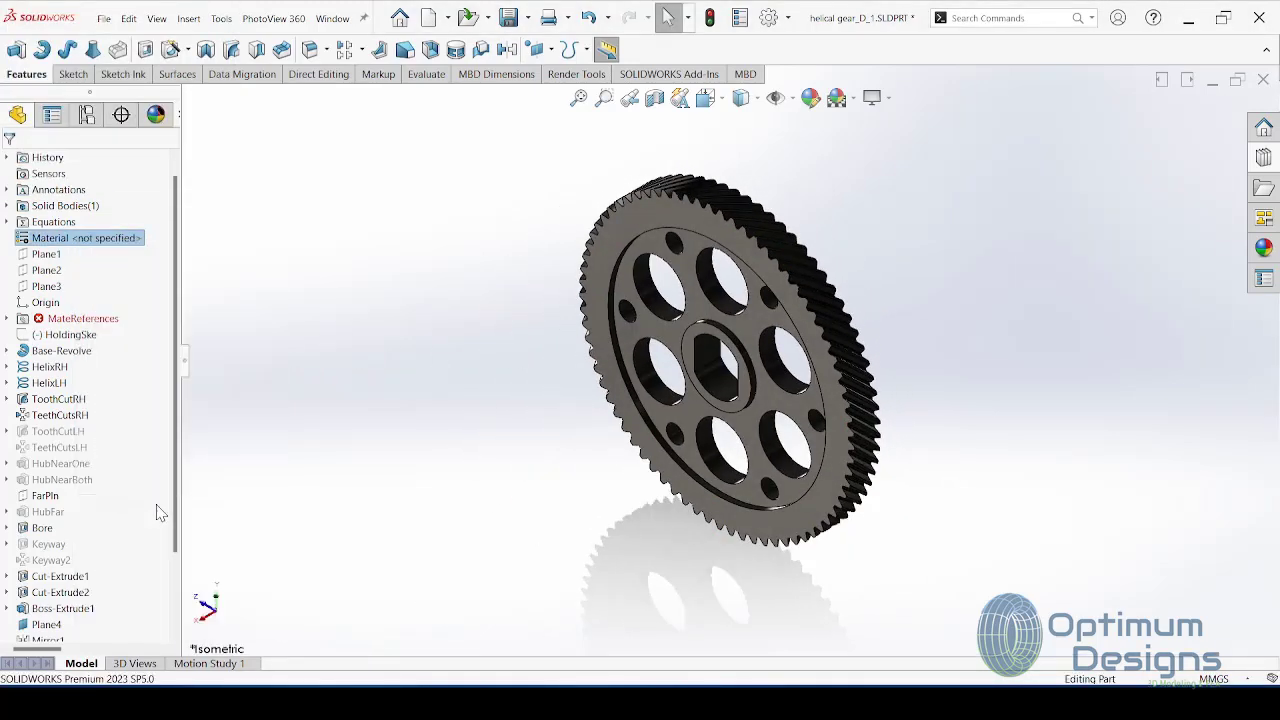
right_click(78, 241)
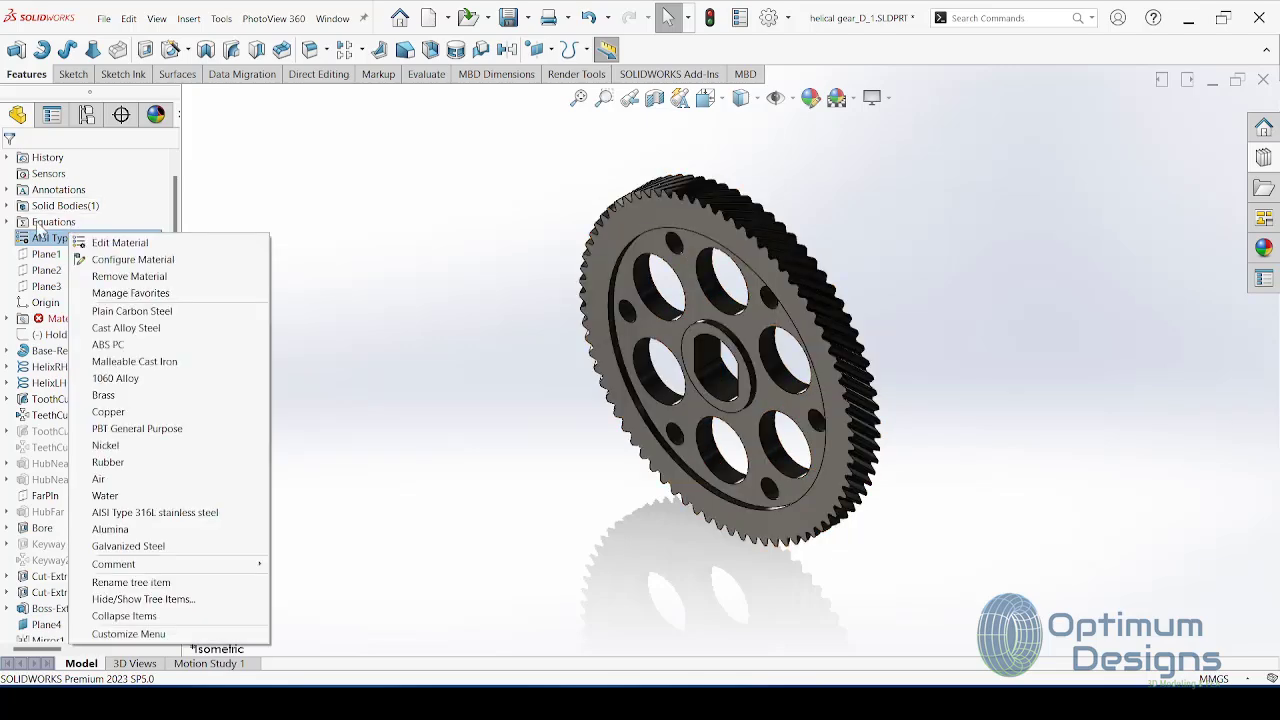
left_click(55, 207)
Step: Delete the broken MateReference from the MateReferences folder
scroll(60, 200, "up", 1)
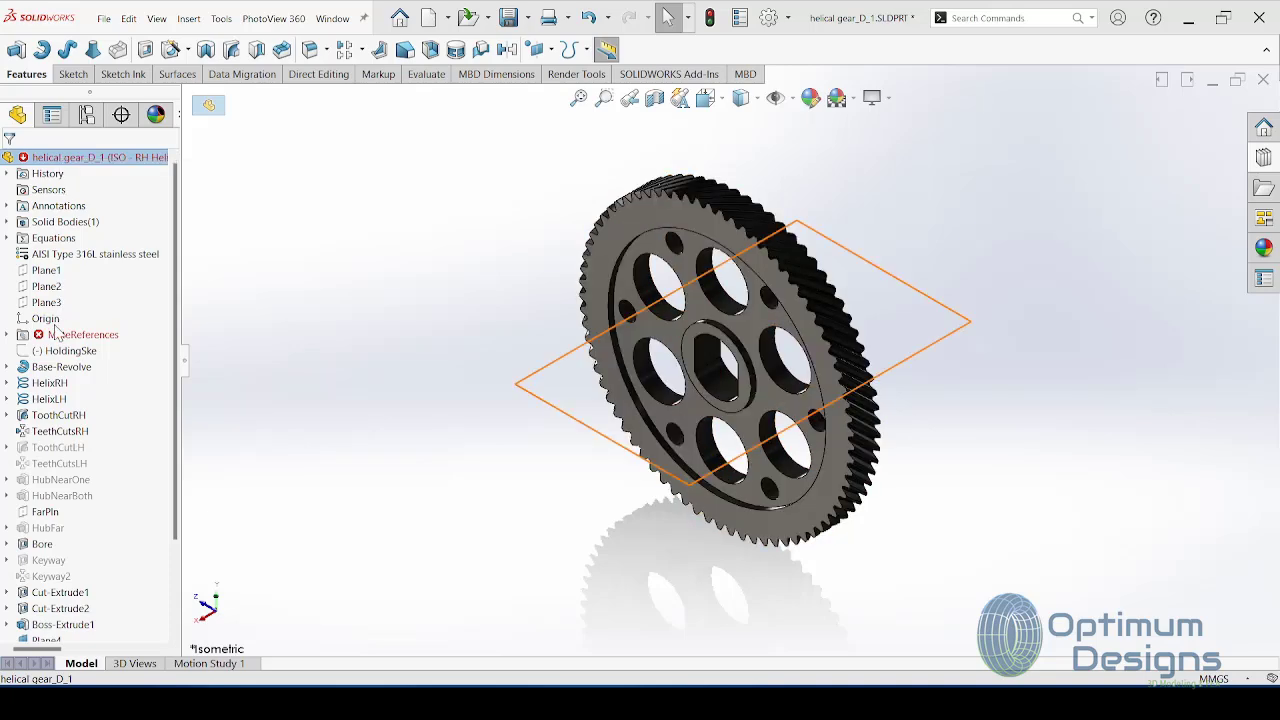
left_click_drag(88, 170, 75, 334)
right_click(84, 352)
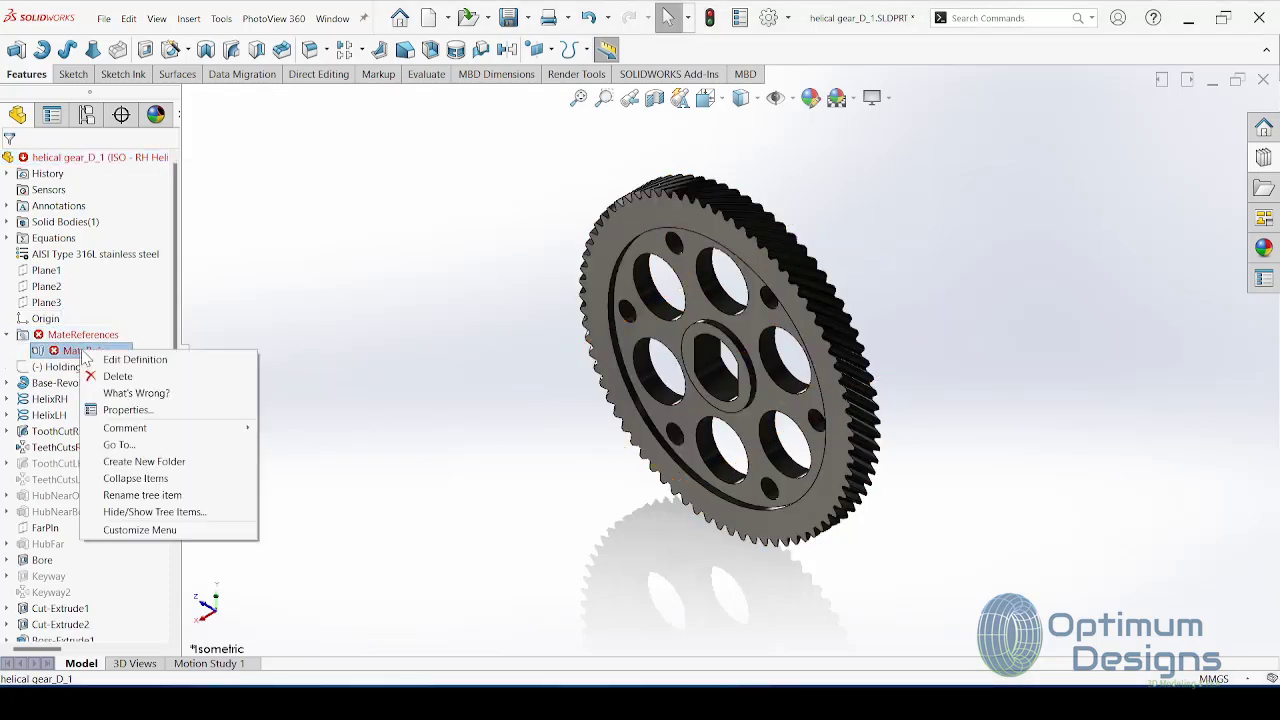
left_click(104, 372)
key("Return")
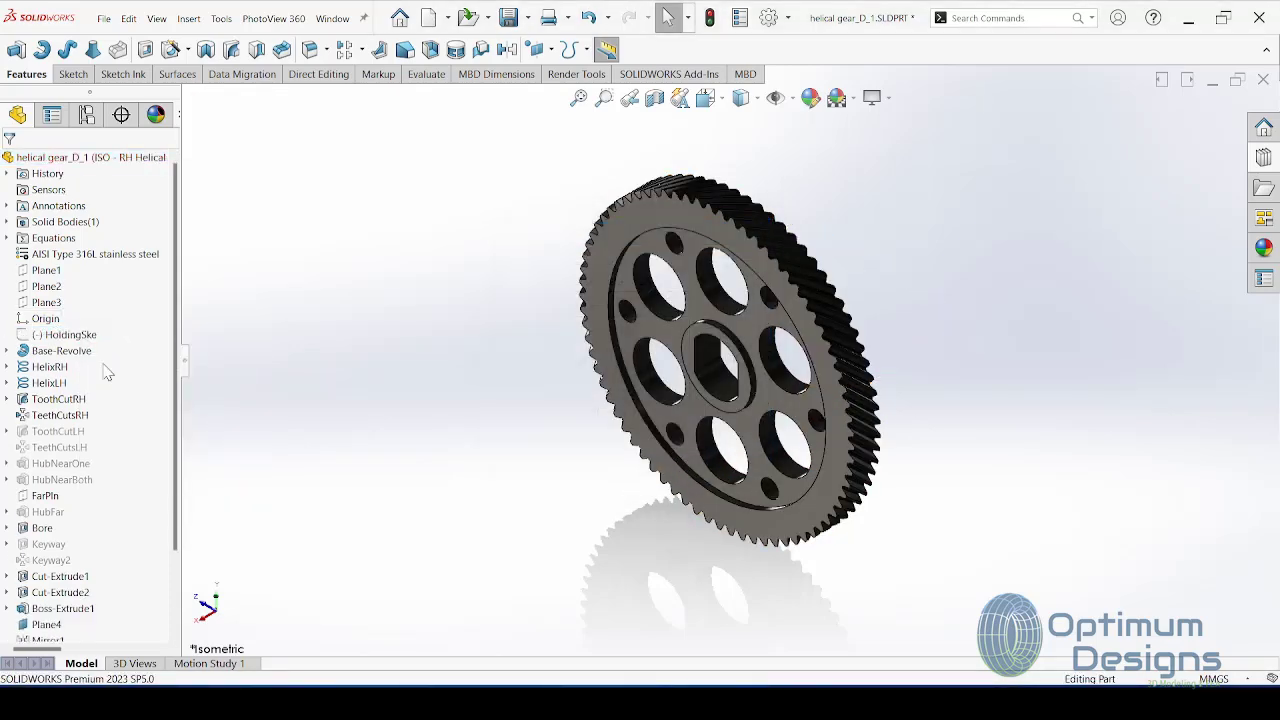
right_click(88, 157)
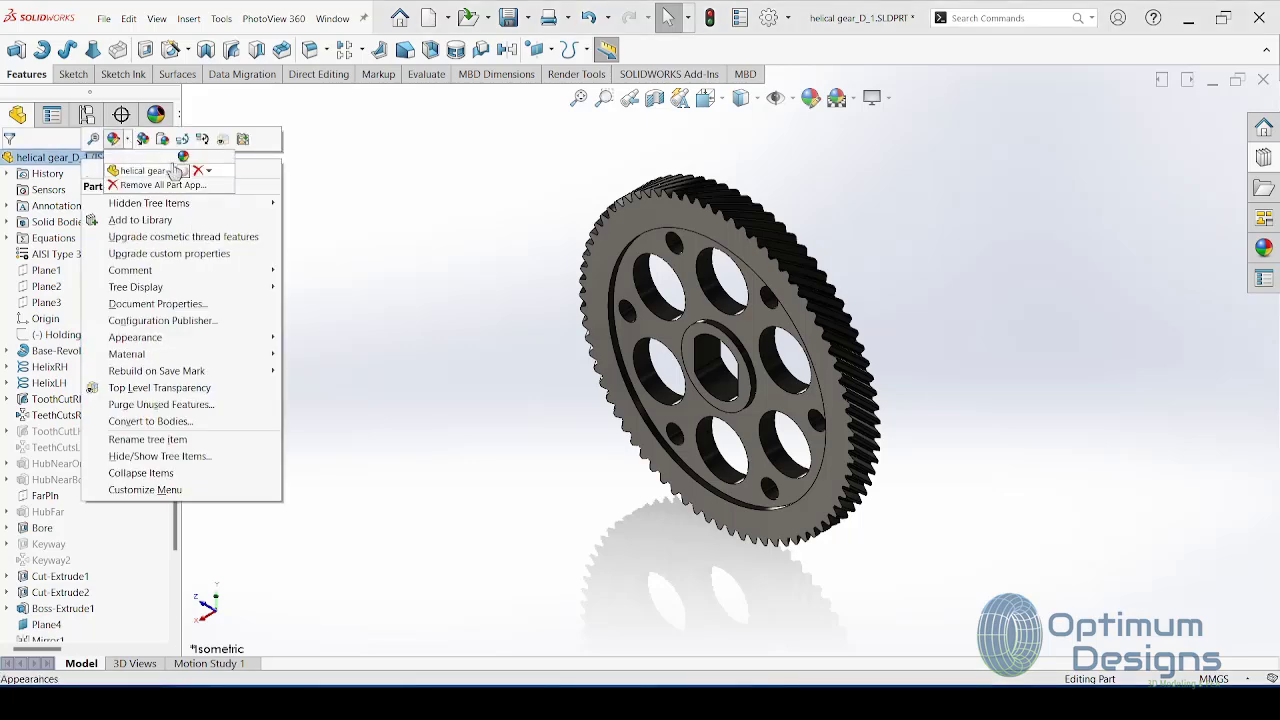
Step: Apply the polished steel appearance to the whole gear part
left_click(175, 172)
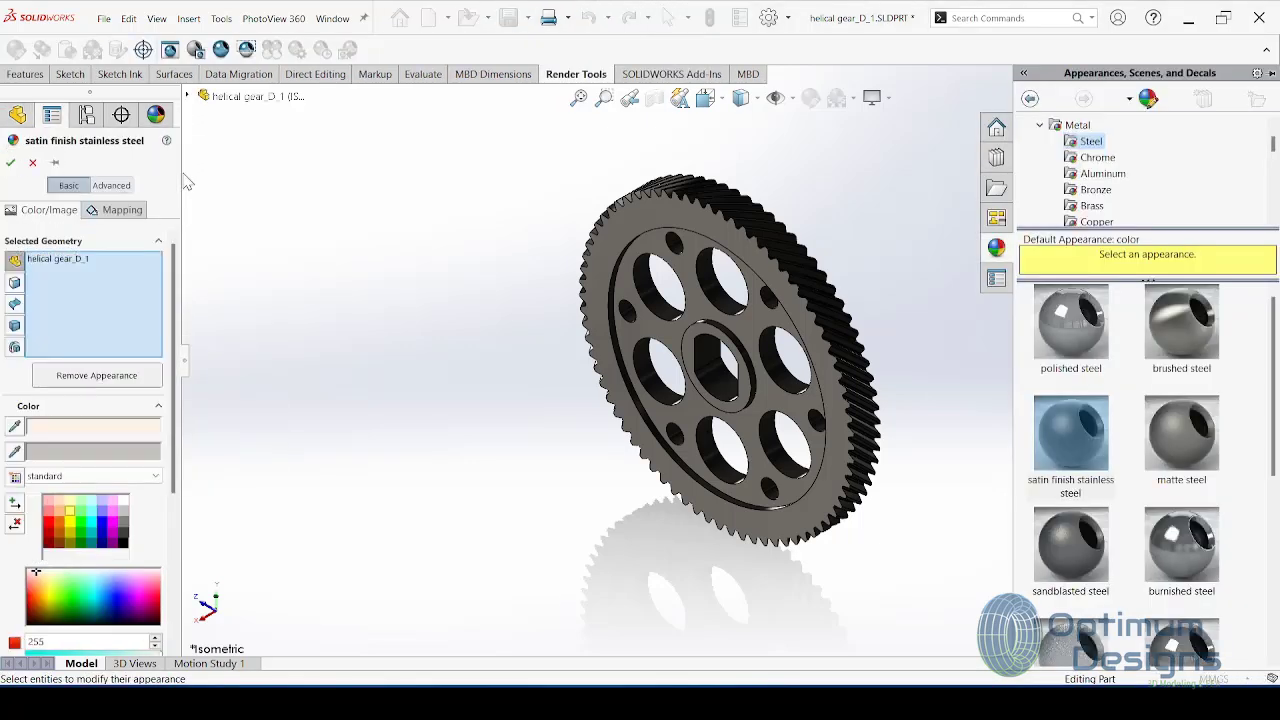
left_click_drag(1070, 322, 835, 380)
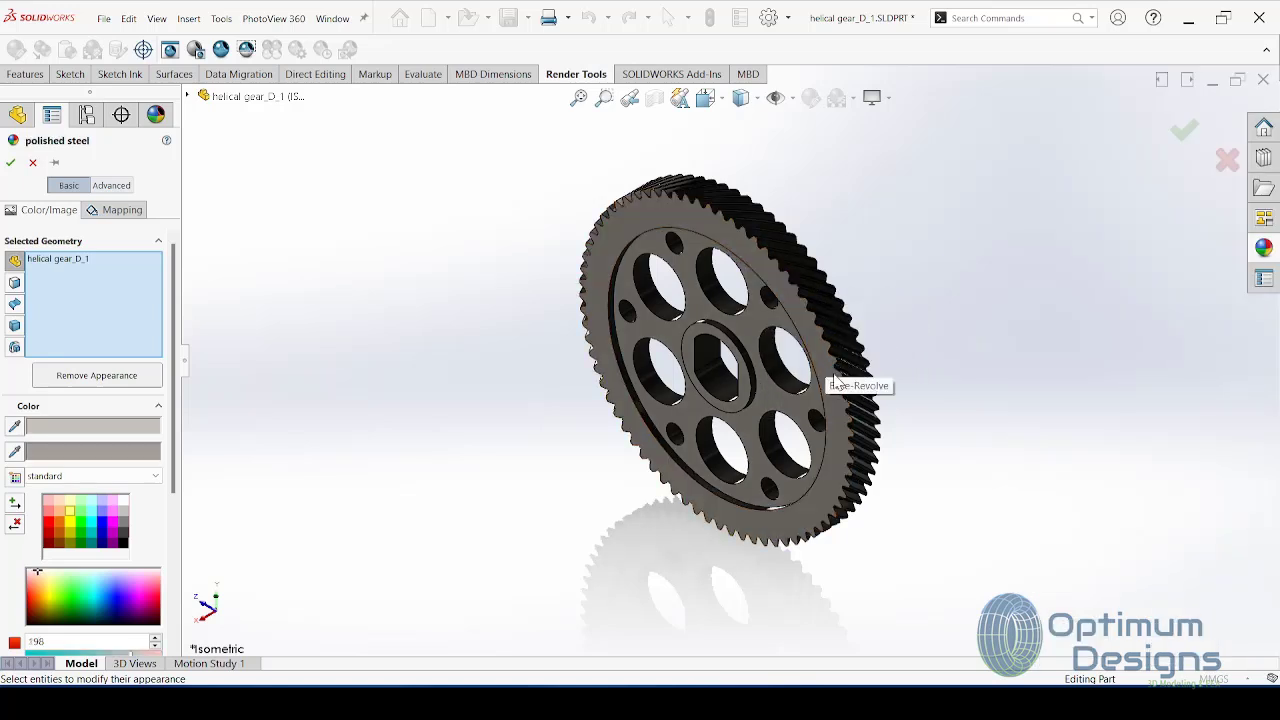
left_click(11, 163)
left_click(1264, 249)
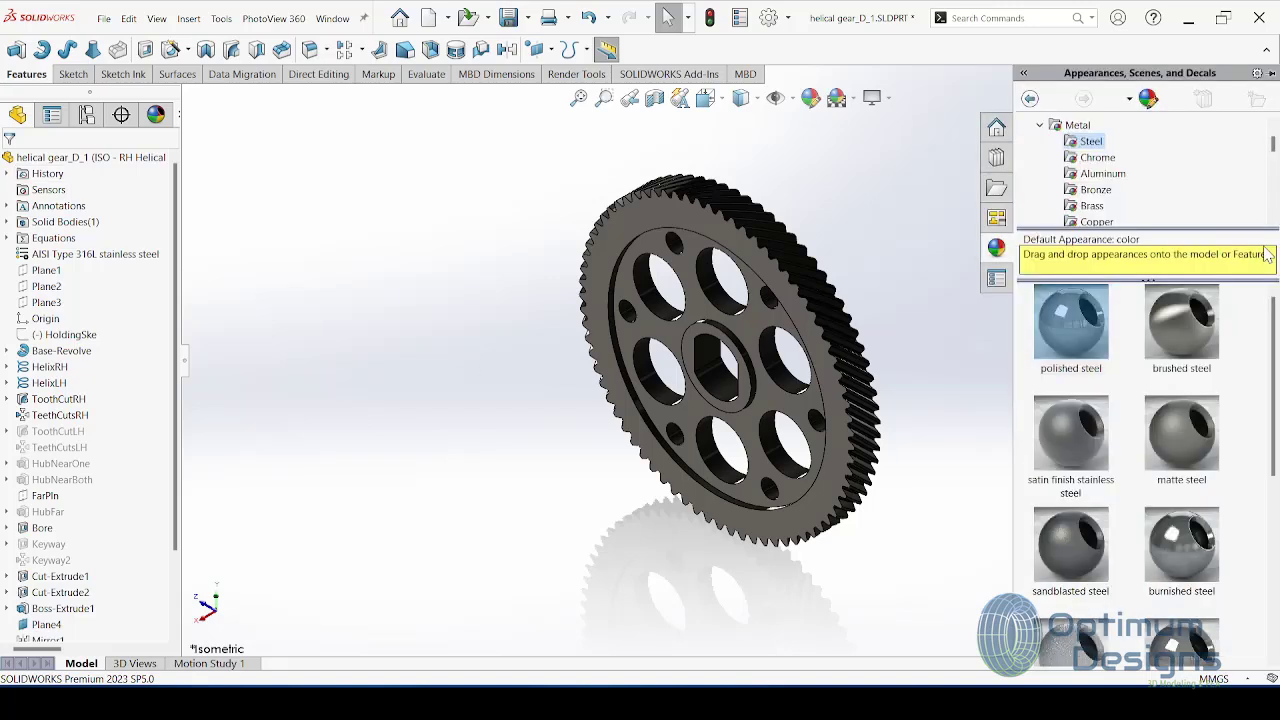
left_click_drag(1090, 325, 812, 414)
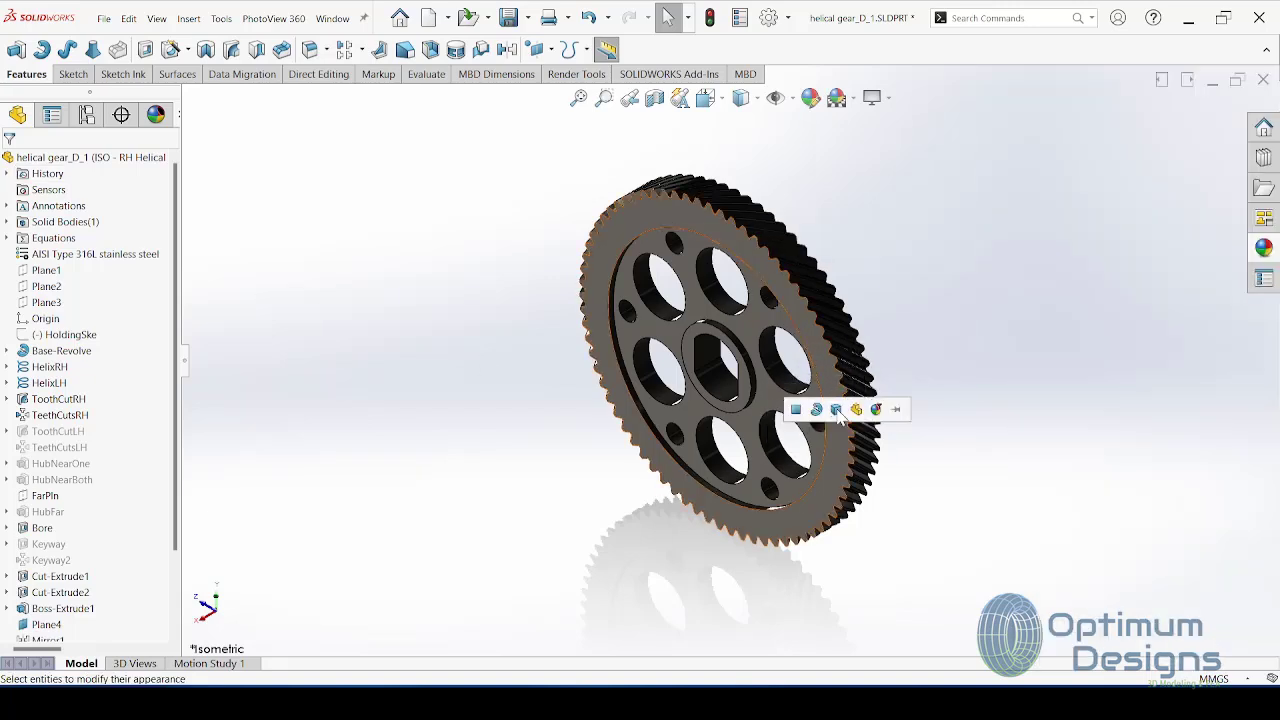
left_click(848, 409)
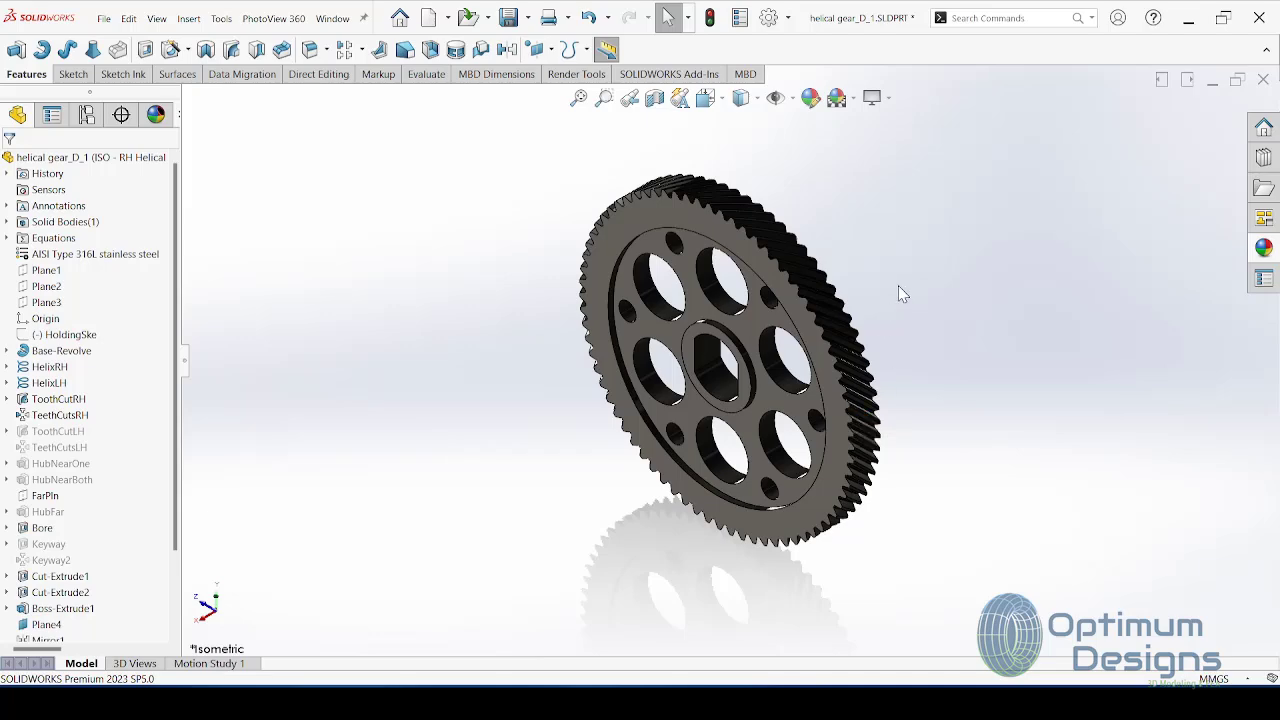
Step: Save the gear part and switch to the Assem2 gearbox assembly
key("space")
key("Escape")
left_click(507, 22)
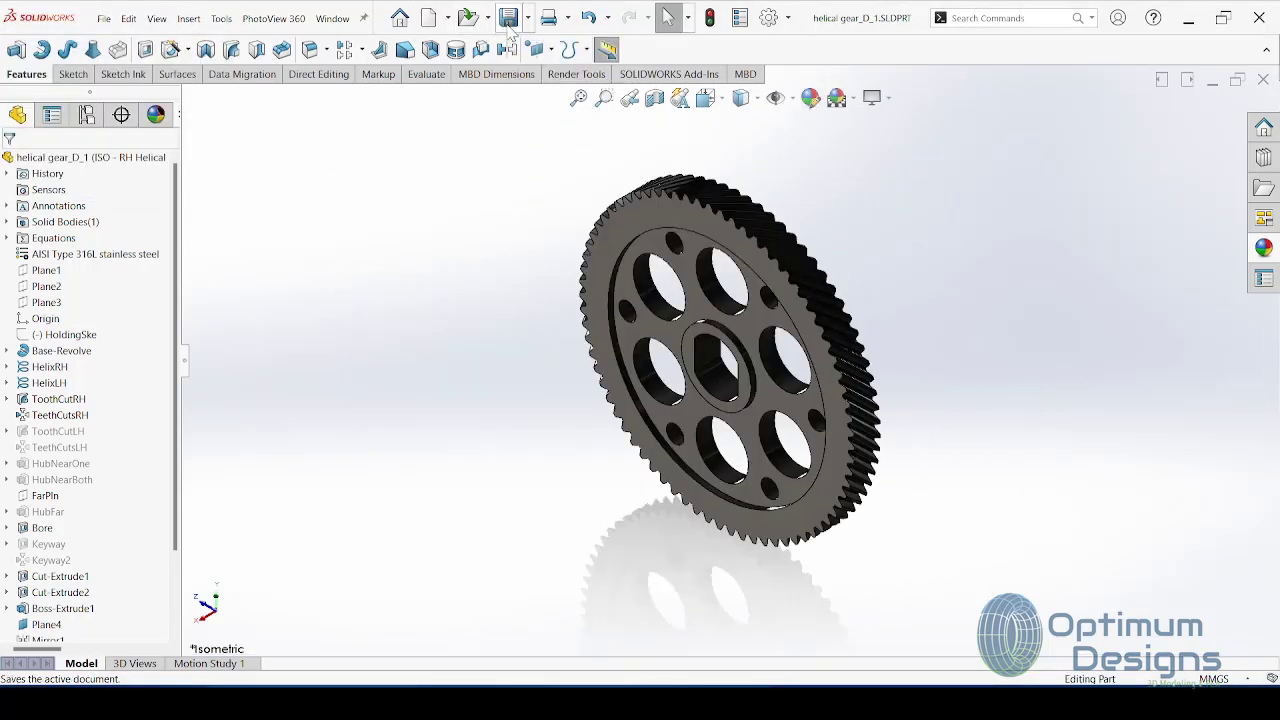
left_click(780, 635)
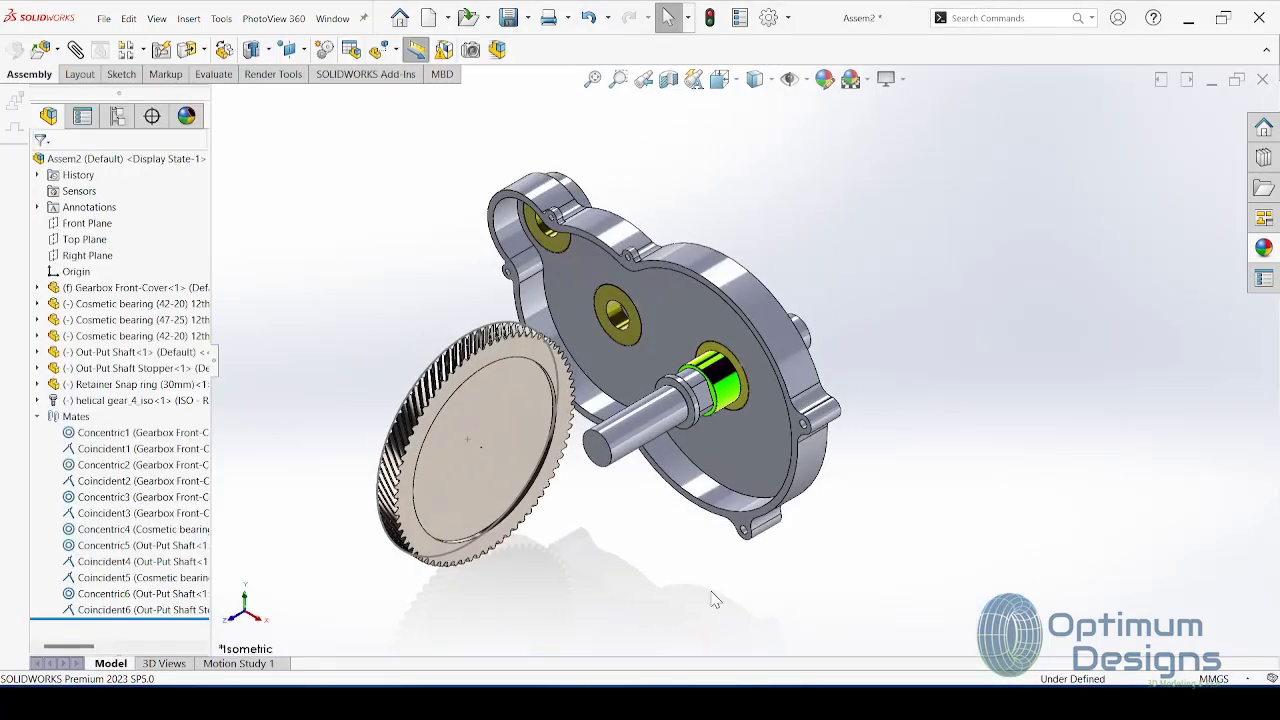
Step: Delete the helical gear_4_iso<1> component from Assem2 and confirm
left_click(510, 456)
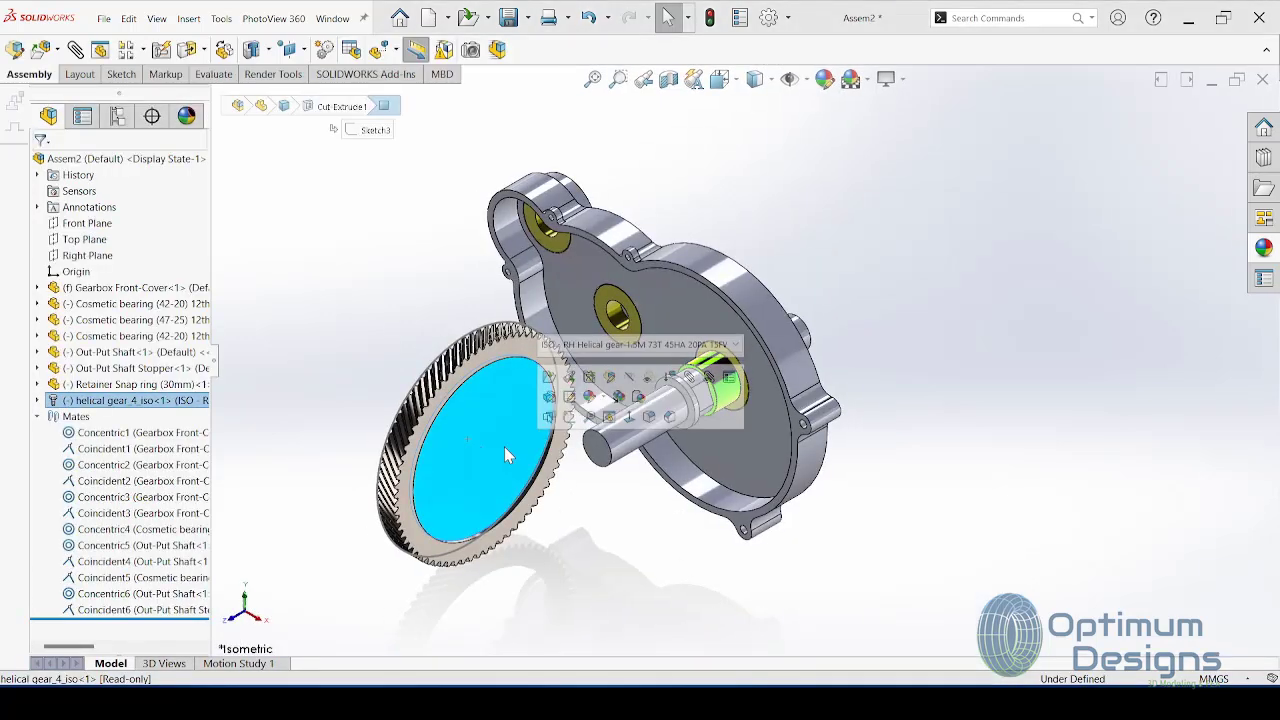
right_click(186, 408)
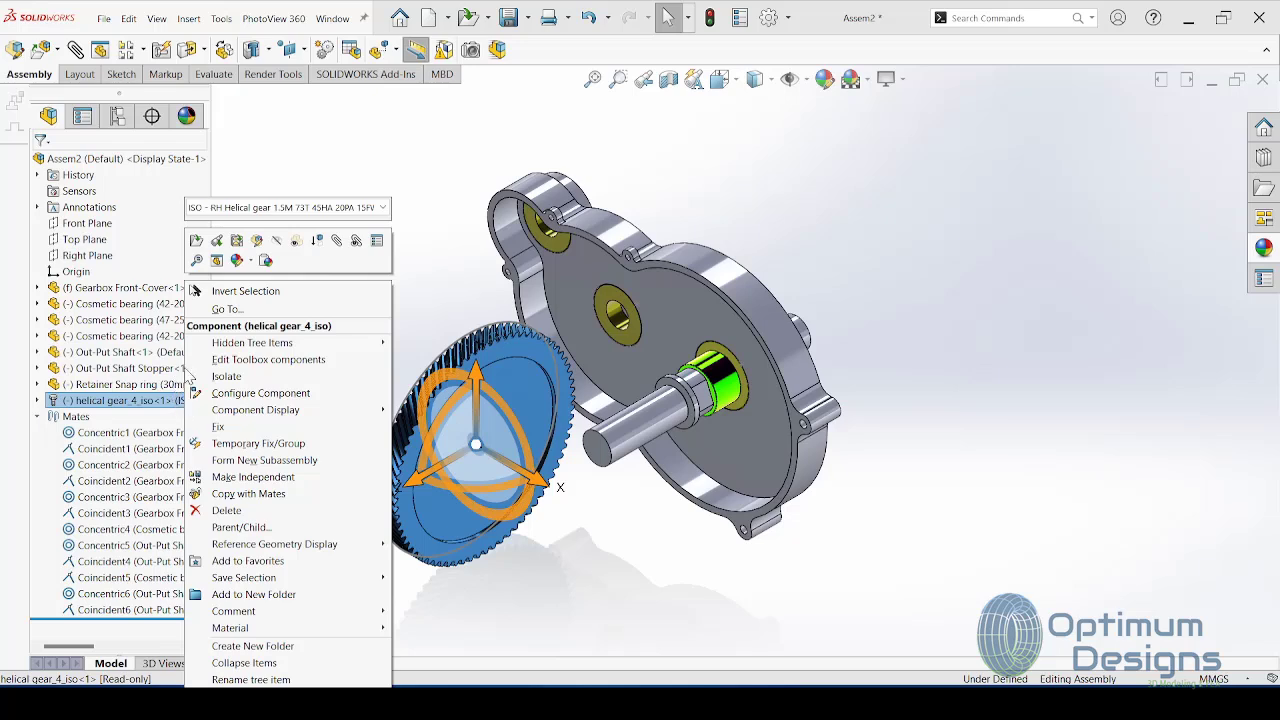
left_click(216, 509)
key("Return")
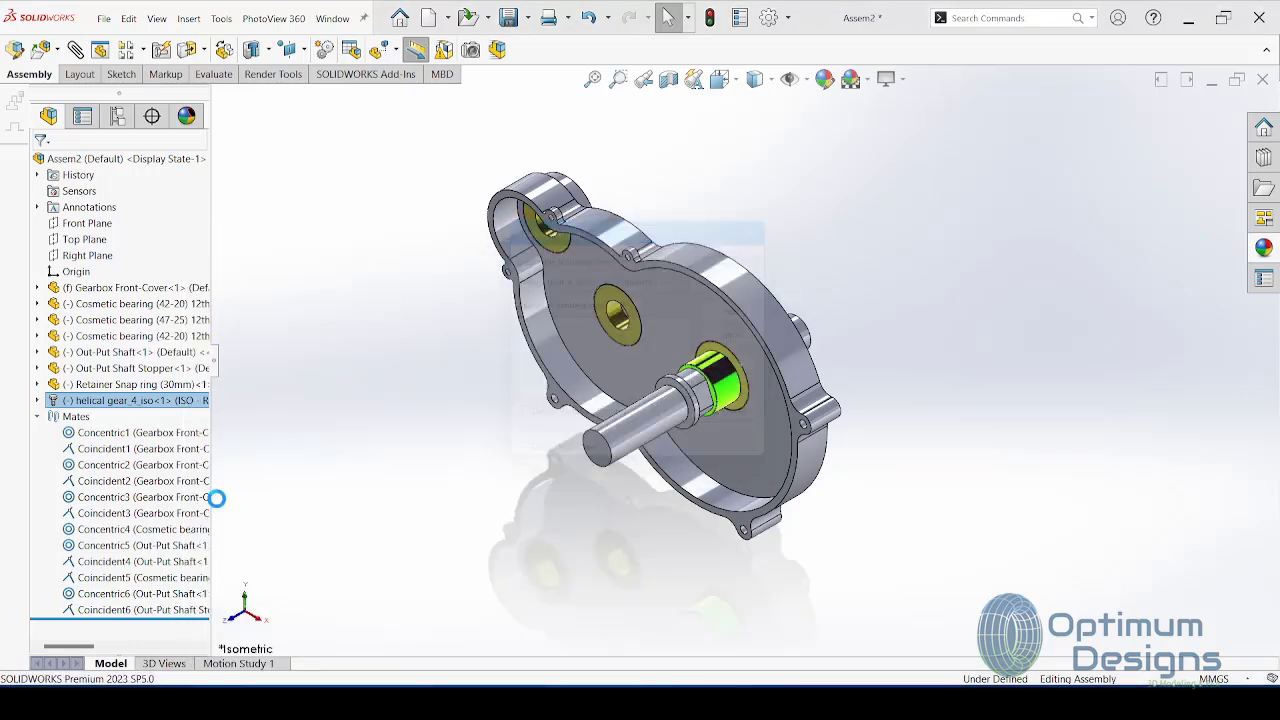
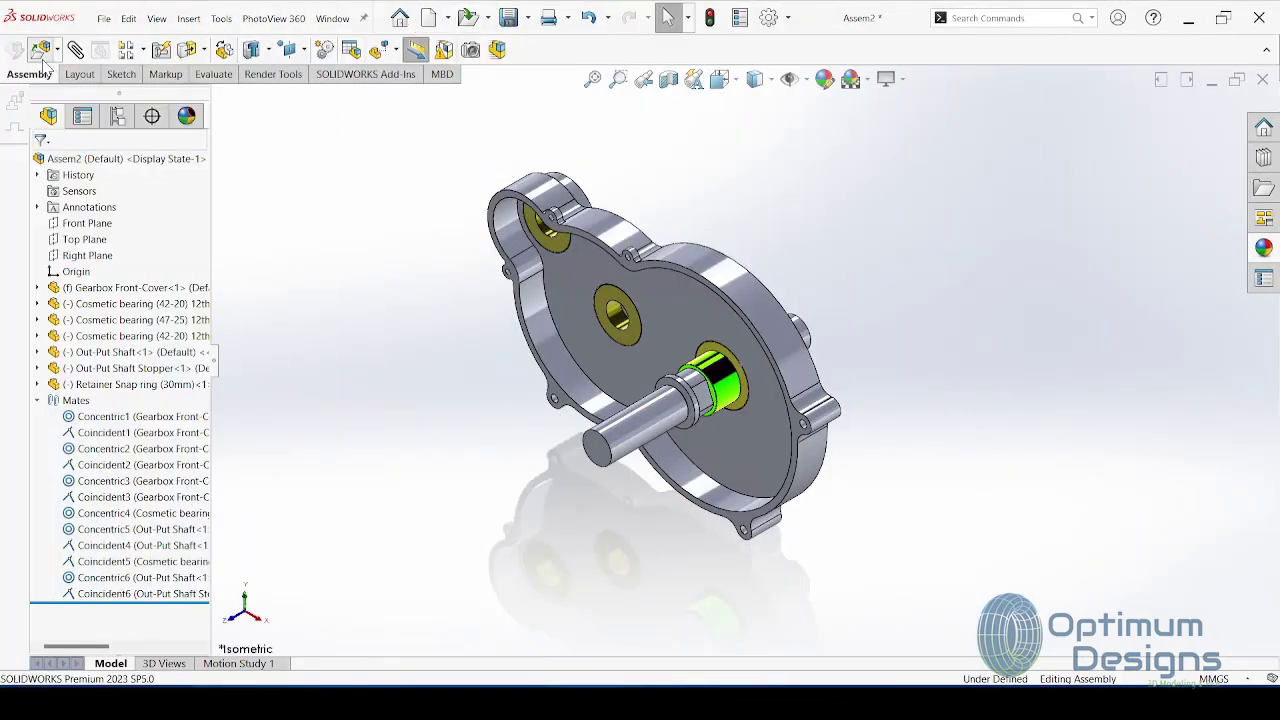
Step: Insert helical gear_D_1 and mate its bore concentric to the output shaft
left_click(40, 49)
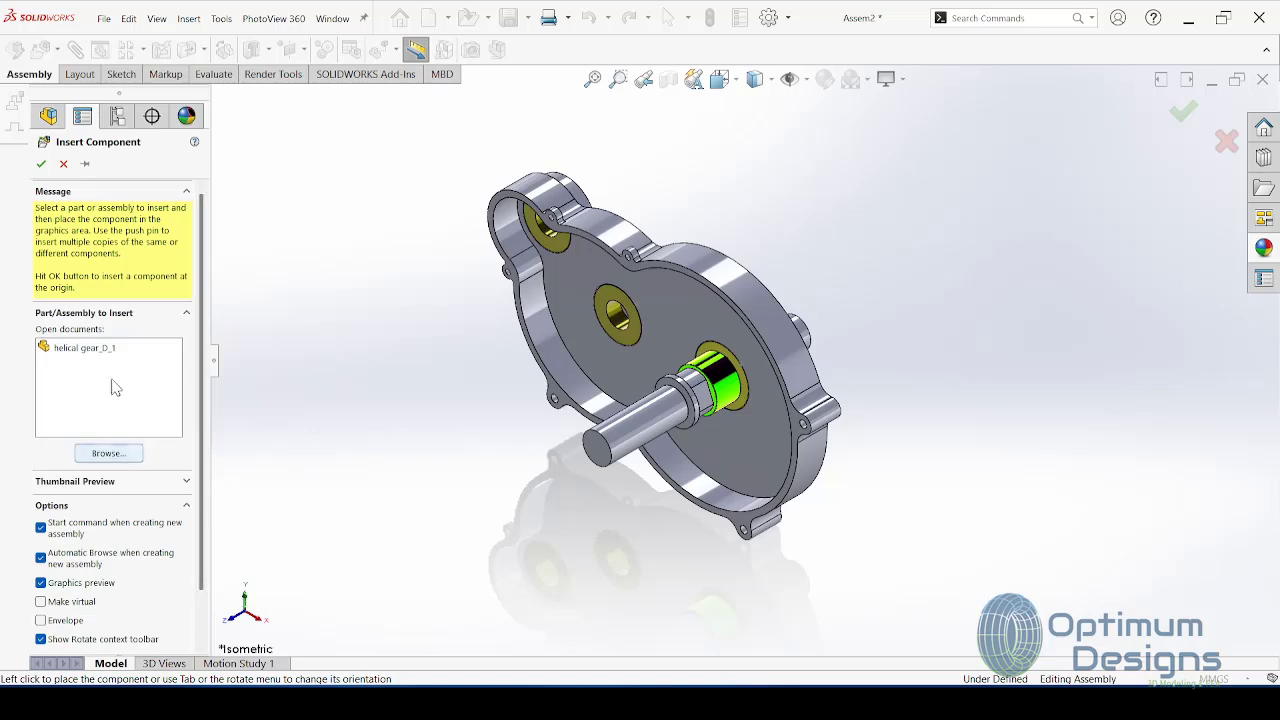
left_click(85, 347)
left_click(463, 418)
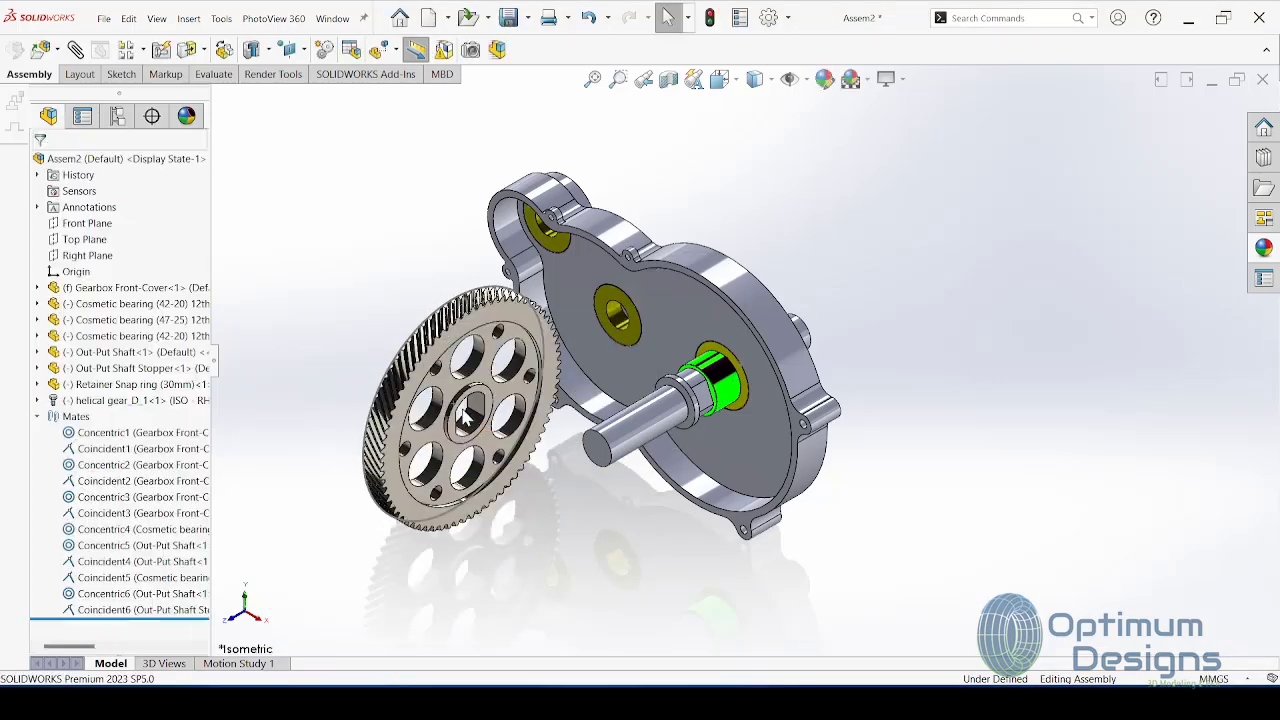
left_click(468, 420)
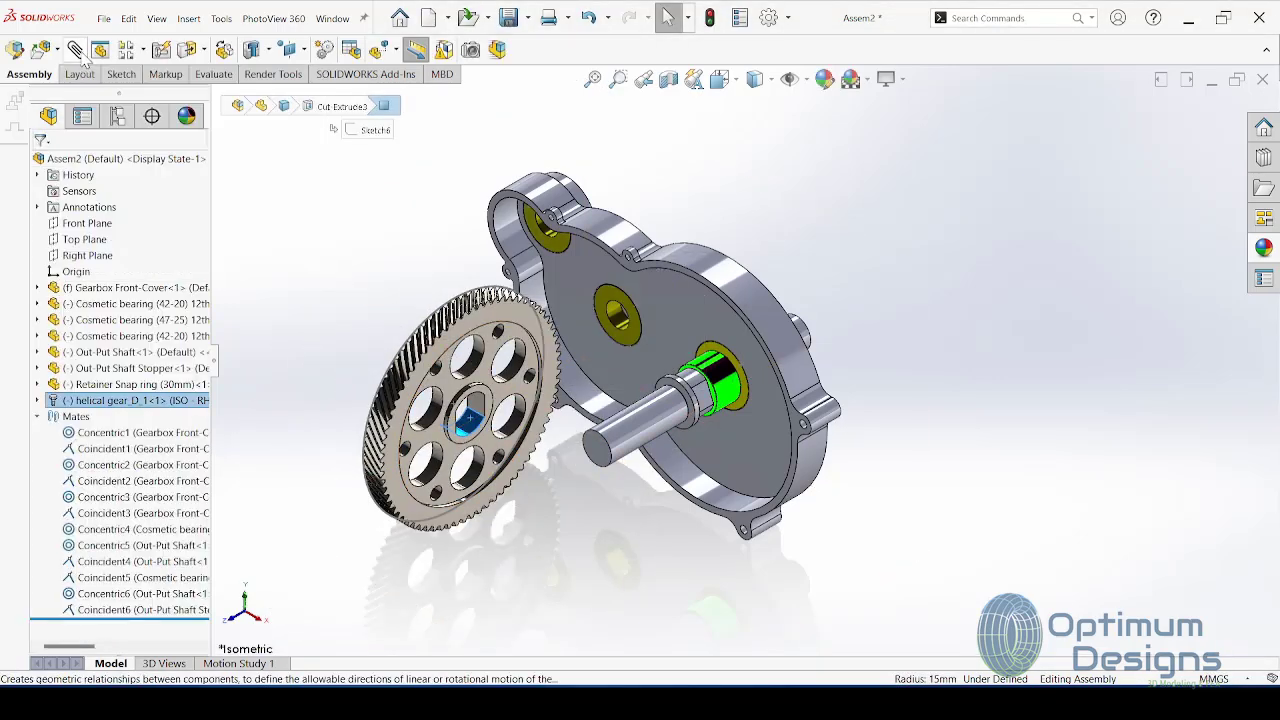
left_click(640, 425, "ctrl")
key("Return")
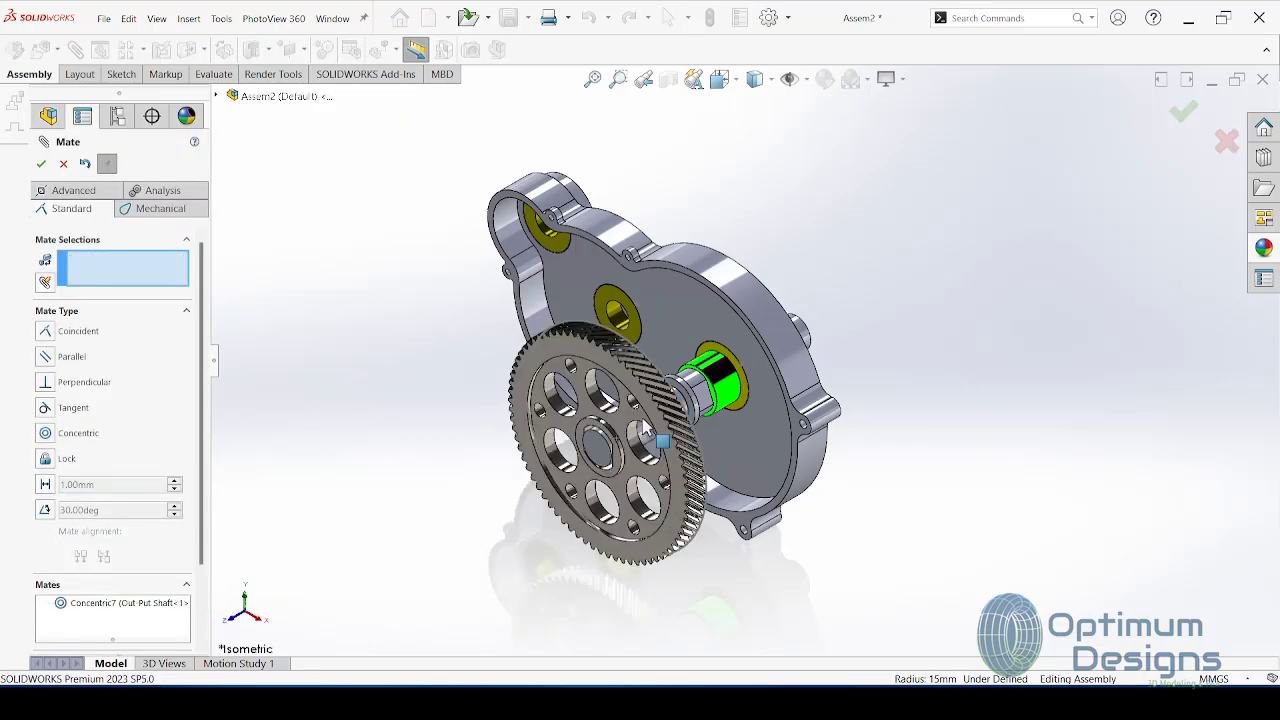
Step: Mate the output shaft face coincident with the matching gear face
scroll(653, 438, "up", 5)
left_click(862, 292)
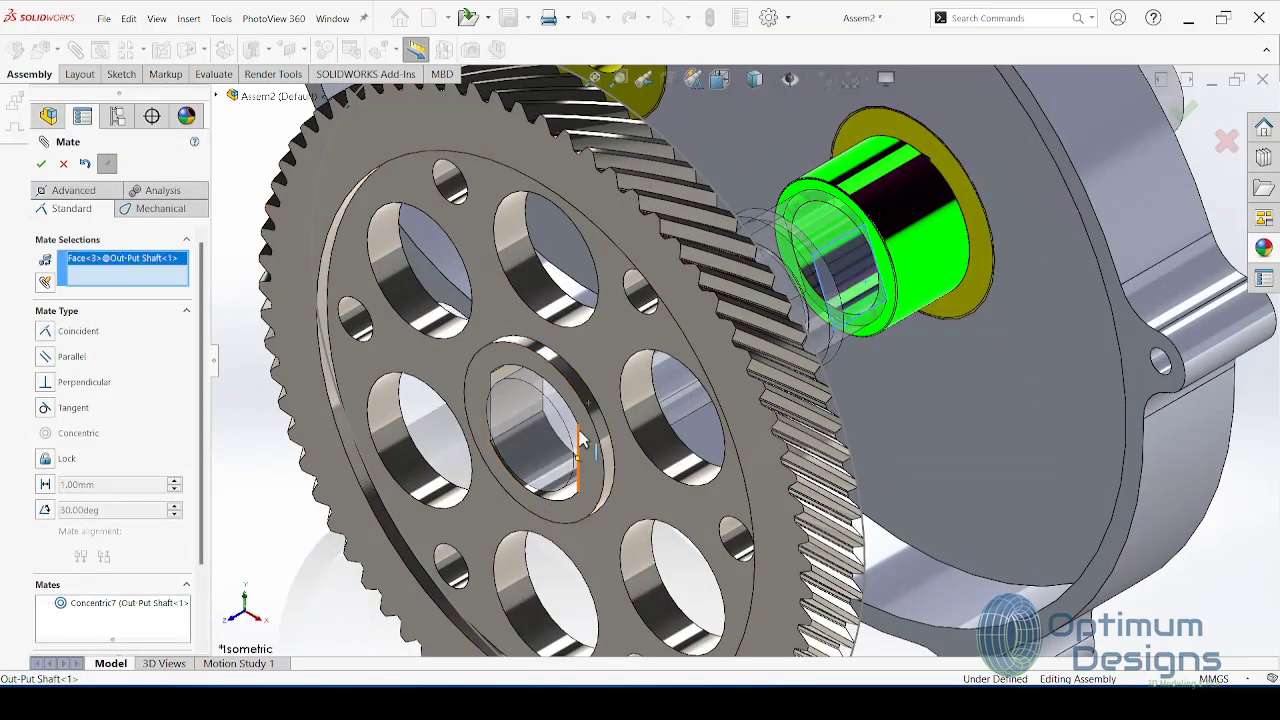
mouse_move(582, 455)
middle_mouse_down()
mouse_move(654, 408)
mouse_move(594, 449)
middle_mouse_up()
left_click(589, 448)
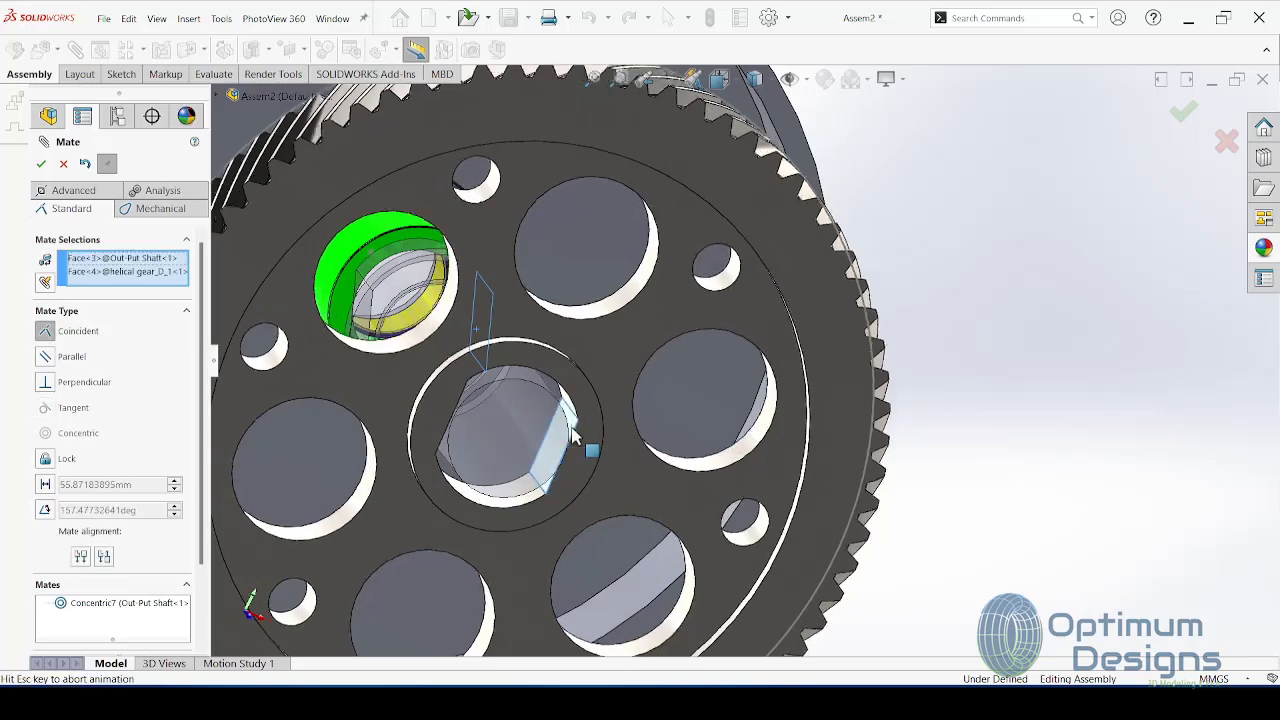
key("Return")
Step: Add a coincident mate between the shaft stopper face and the gear face
scroll(570, 423, "down", 5)
middle_click_drag(570, 423, 670, 385)
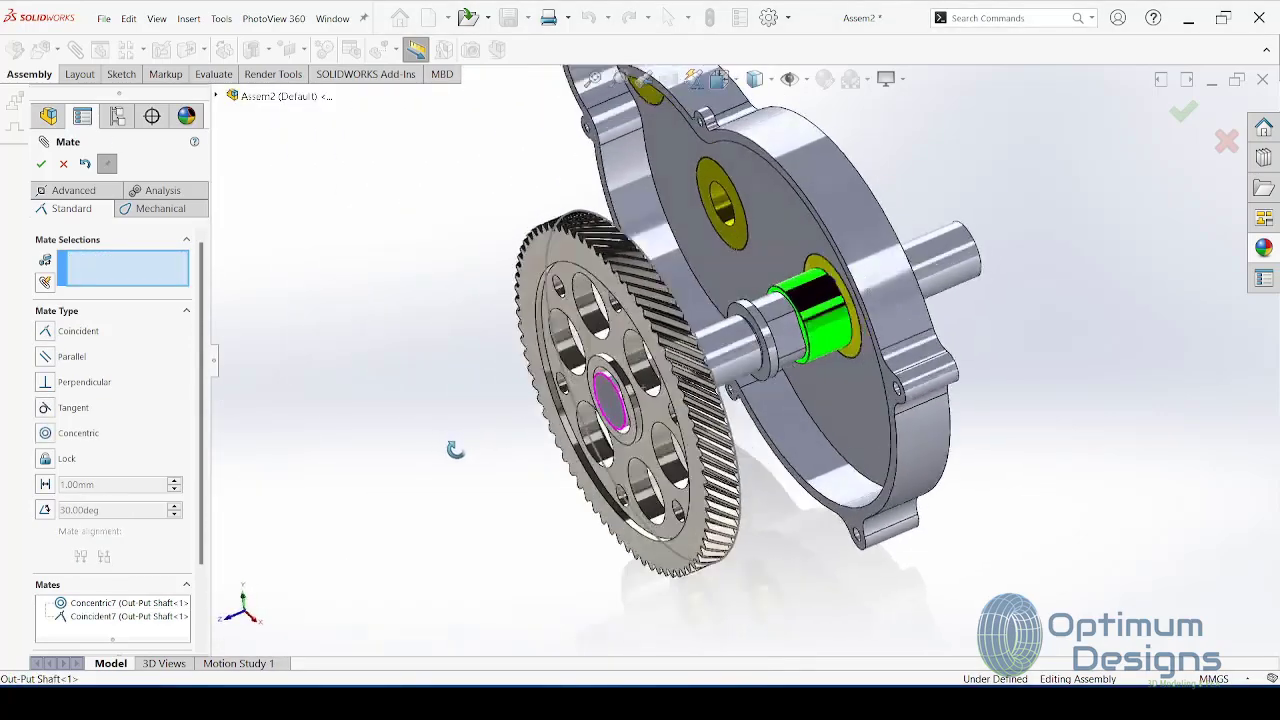
scroll(668, 383, "down", 5)
left_click(802, 322)
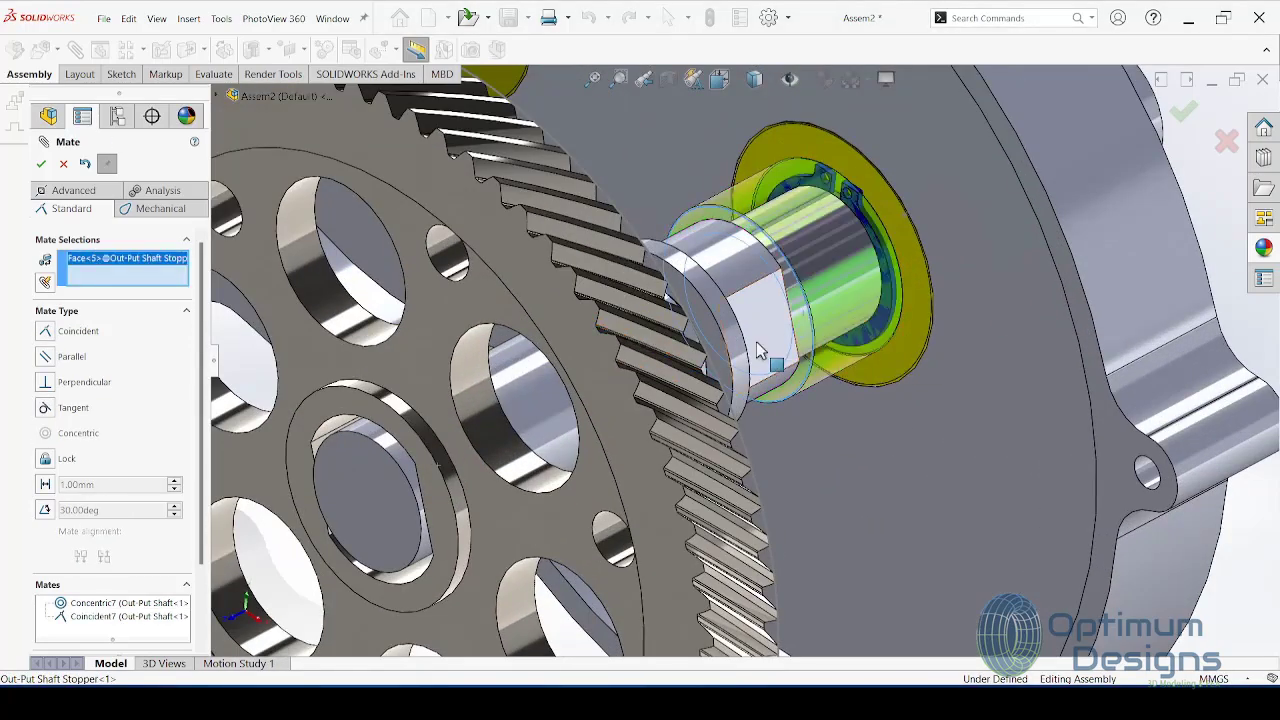
scroll(662, 385, "up", 3)
mouse_move(662, 385)
middle_mouse_down()
mouse_move(720, 375)
mouse_move(900, 429)
middle_mouse_up()
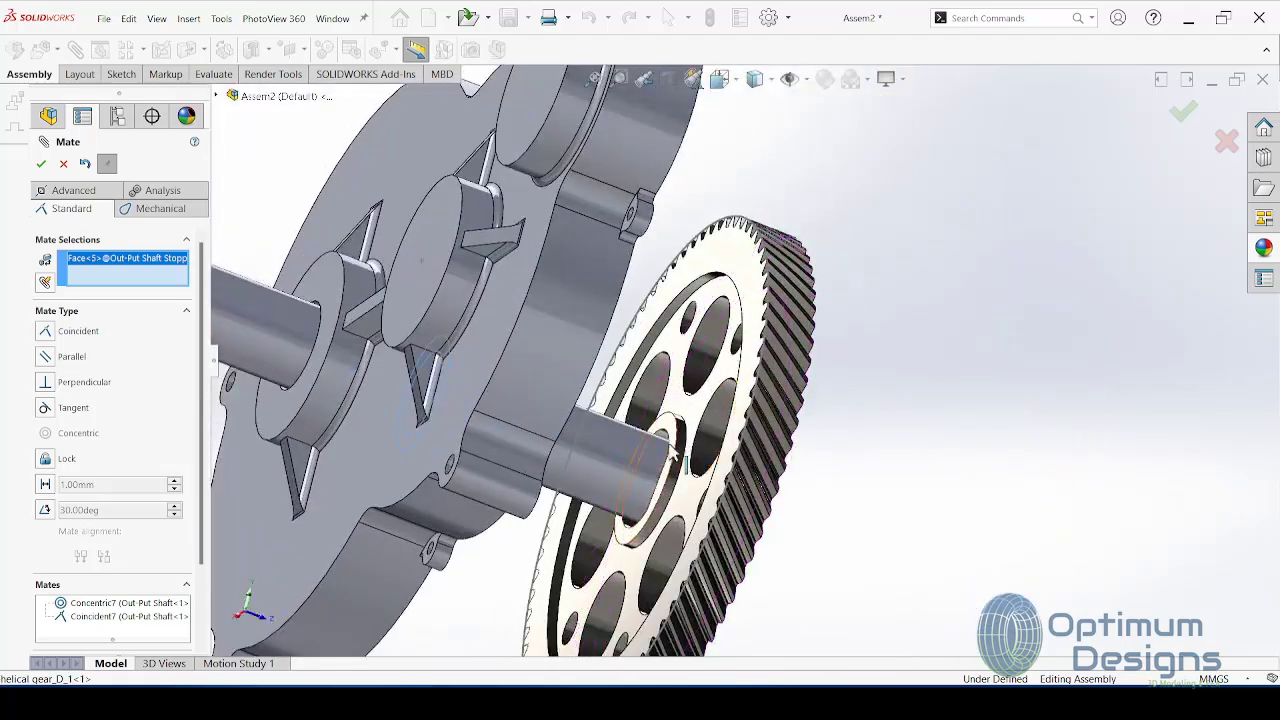
scroll(686, 404, "down", 3)
left_click(686, 404)
scroll(686, 404, "up", 2)
key("Return")
Step: Return the assembly to the isometric view and finish the mates
scroll(683, 395, "up", 3)
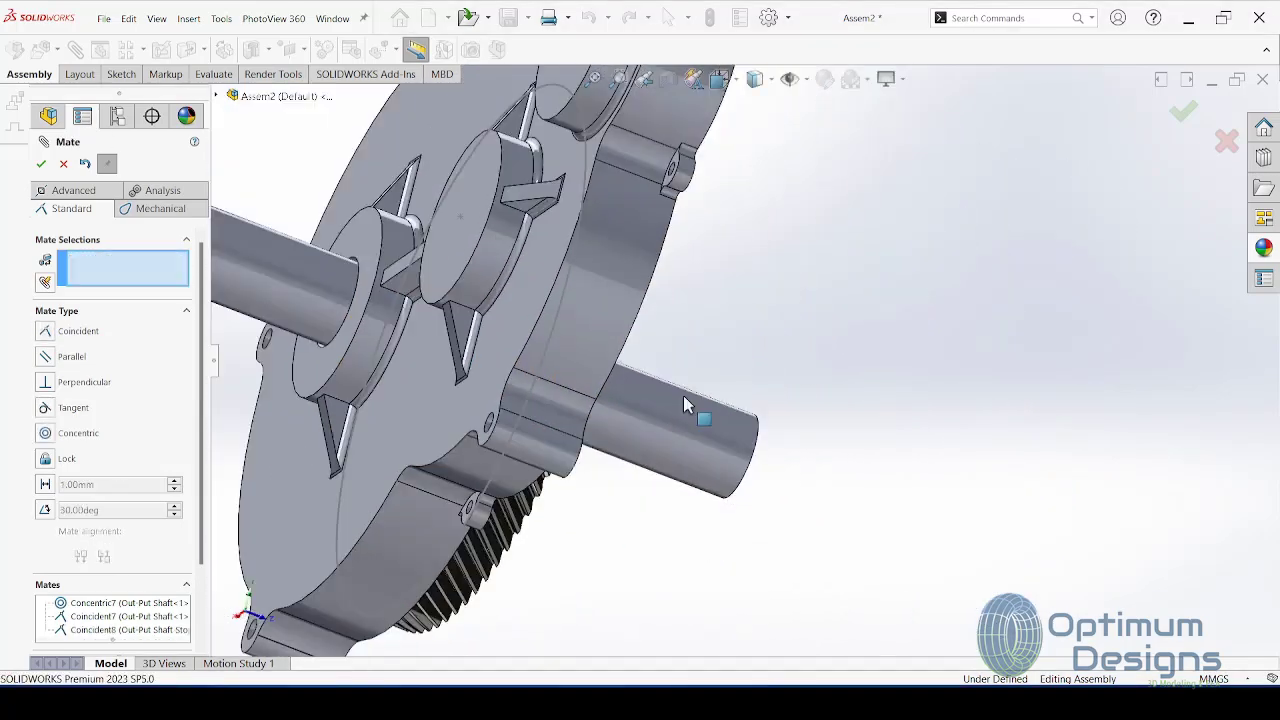
key("space")
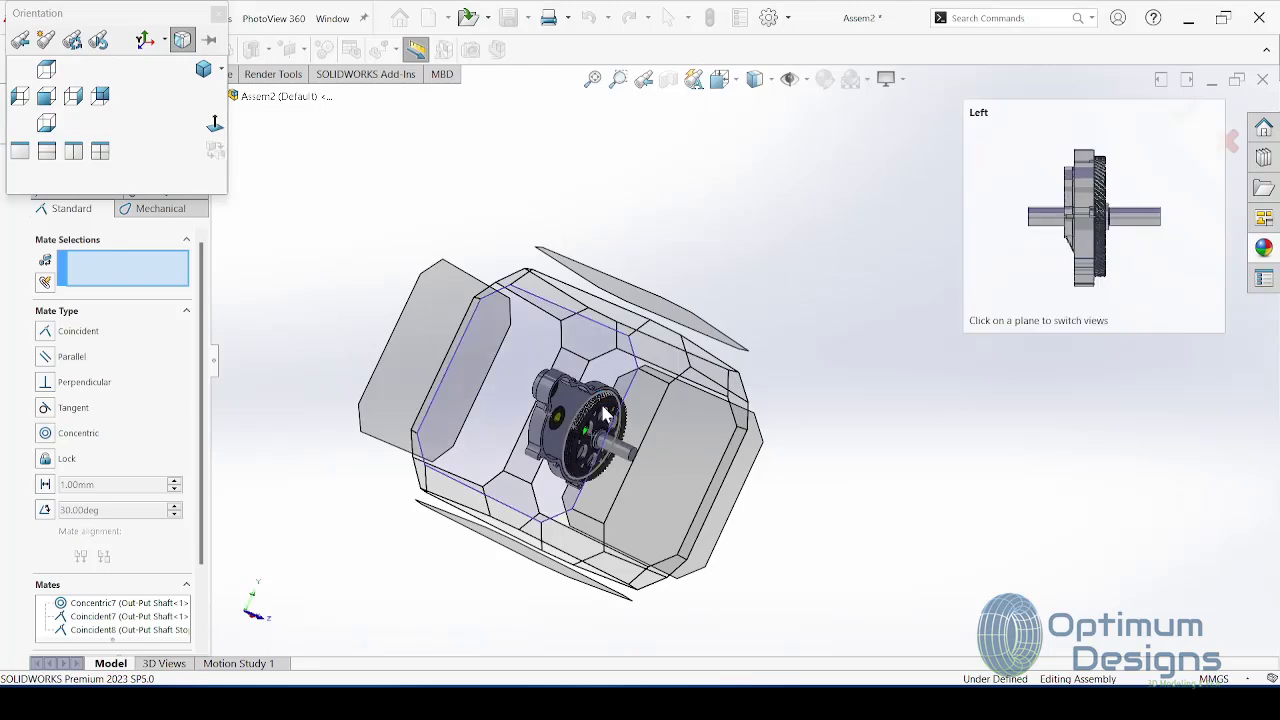
left_click(606, 400)
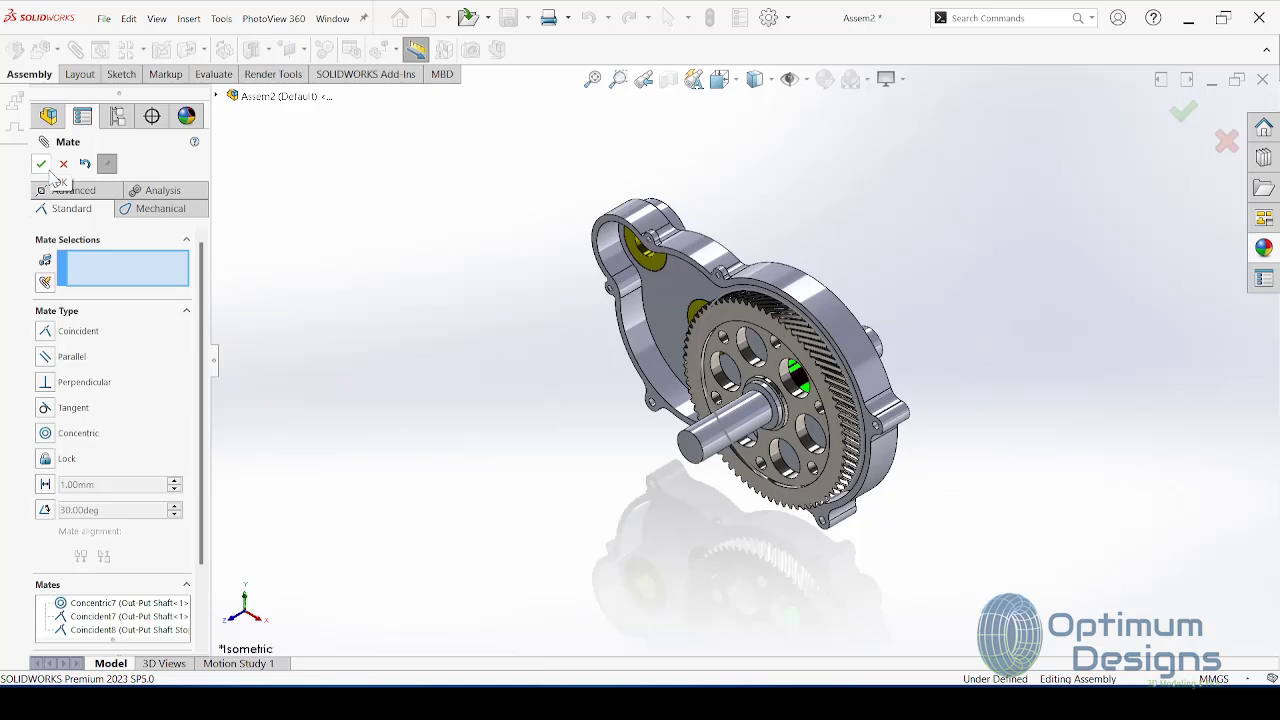
left_click(64, 170)
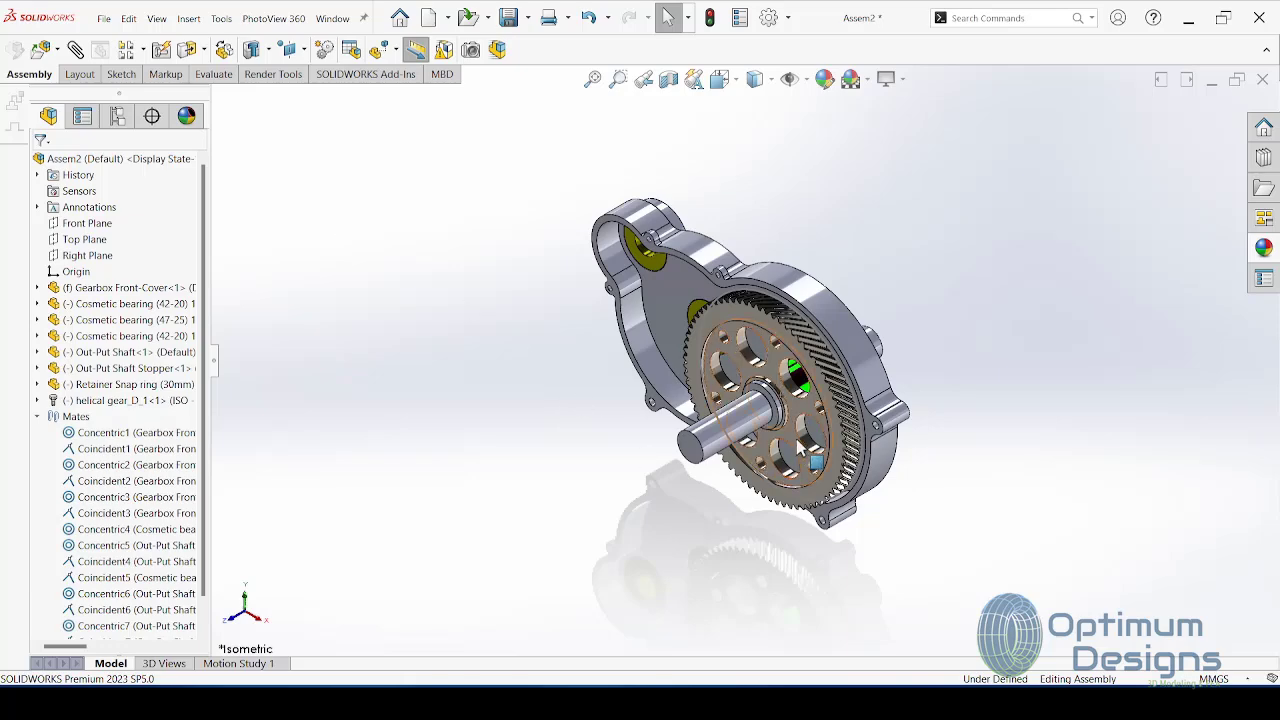
key("ctrl+1")
scroll(880, 385, "down", 5)
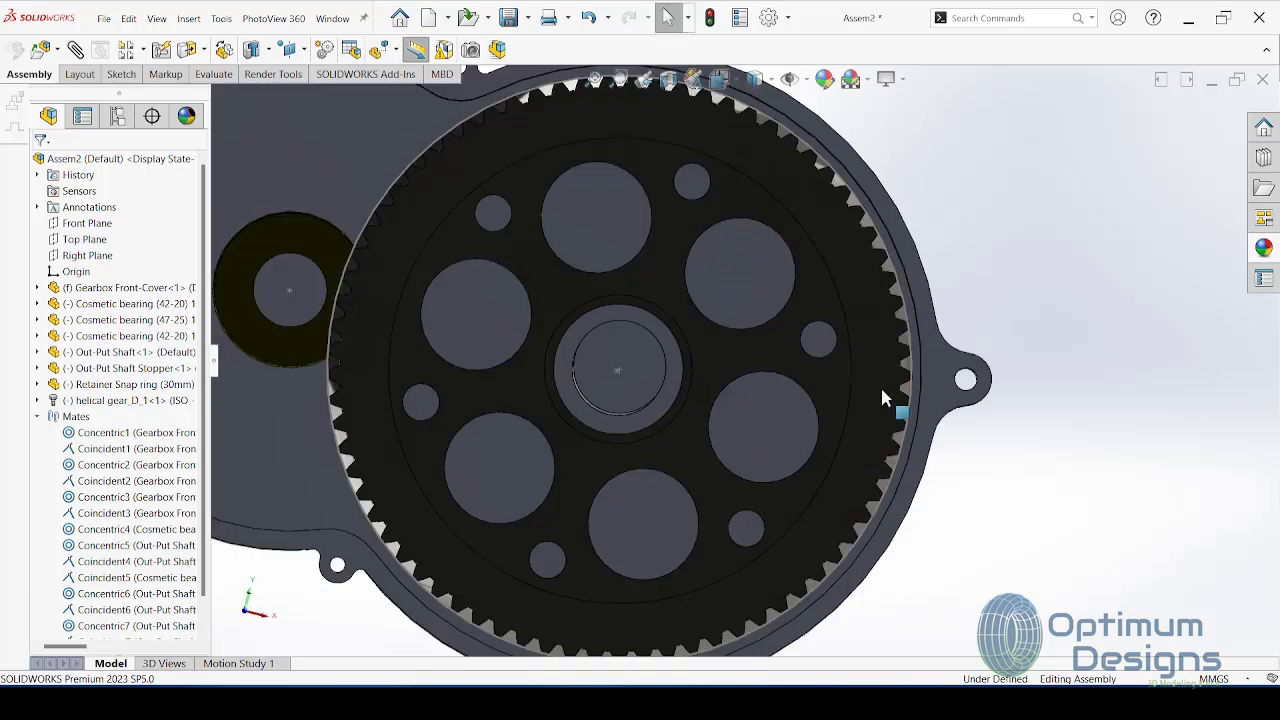
scroll(880, 385, "up", 5)
mouse_move(840, 395)
middle_mouse_down()
mouse_move(818, 452)
mouse_move(768, 495)
mouse_move(757, 435)
middle_mouse_up()
key("space")
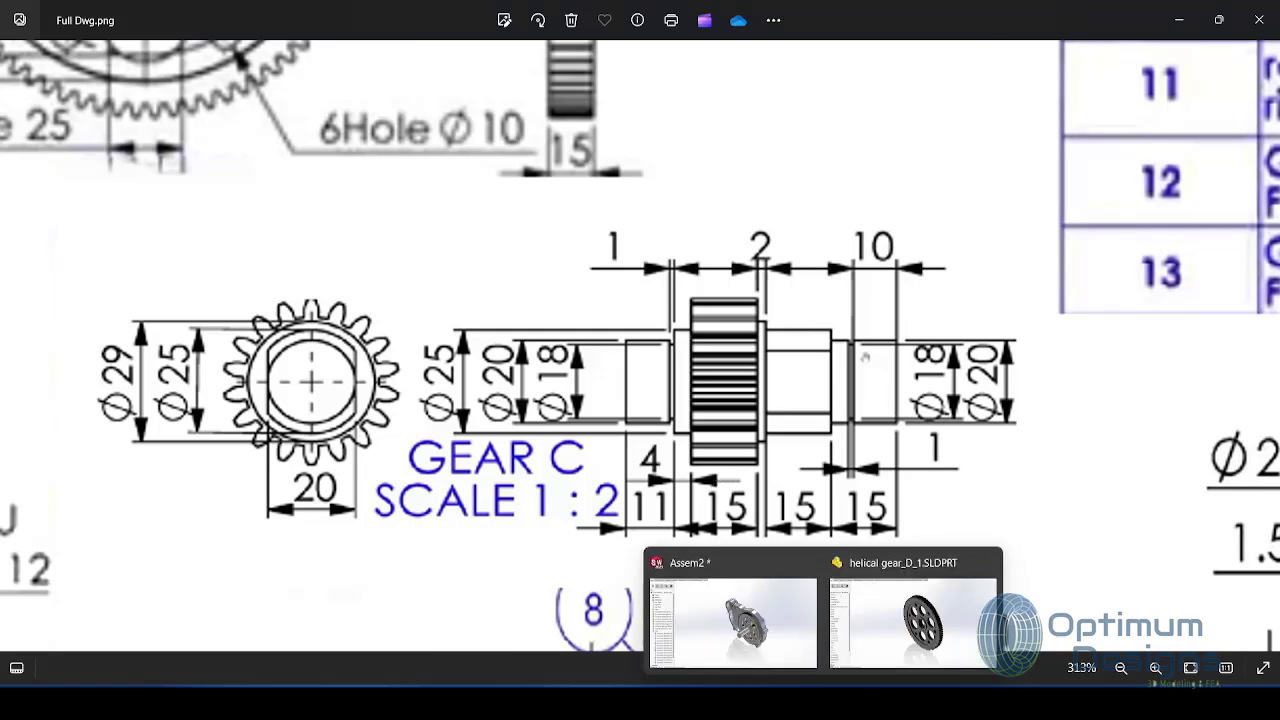
left_click(828, 678)
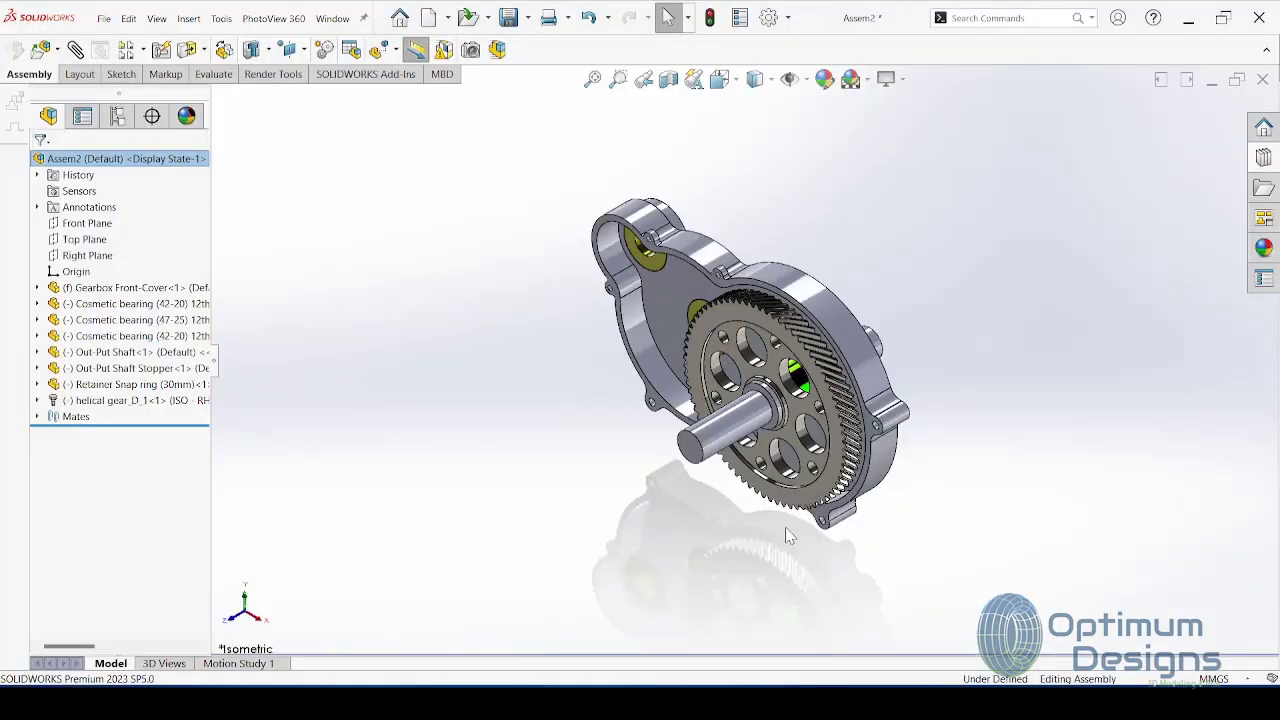
Step: Drag a Toolbox spur gear from the Design Library into the assembly
left_click(1264, 157)
mouse_move(1066, 408)
left_click_drag(1066, 408, 425, 400)
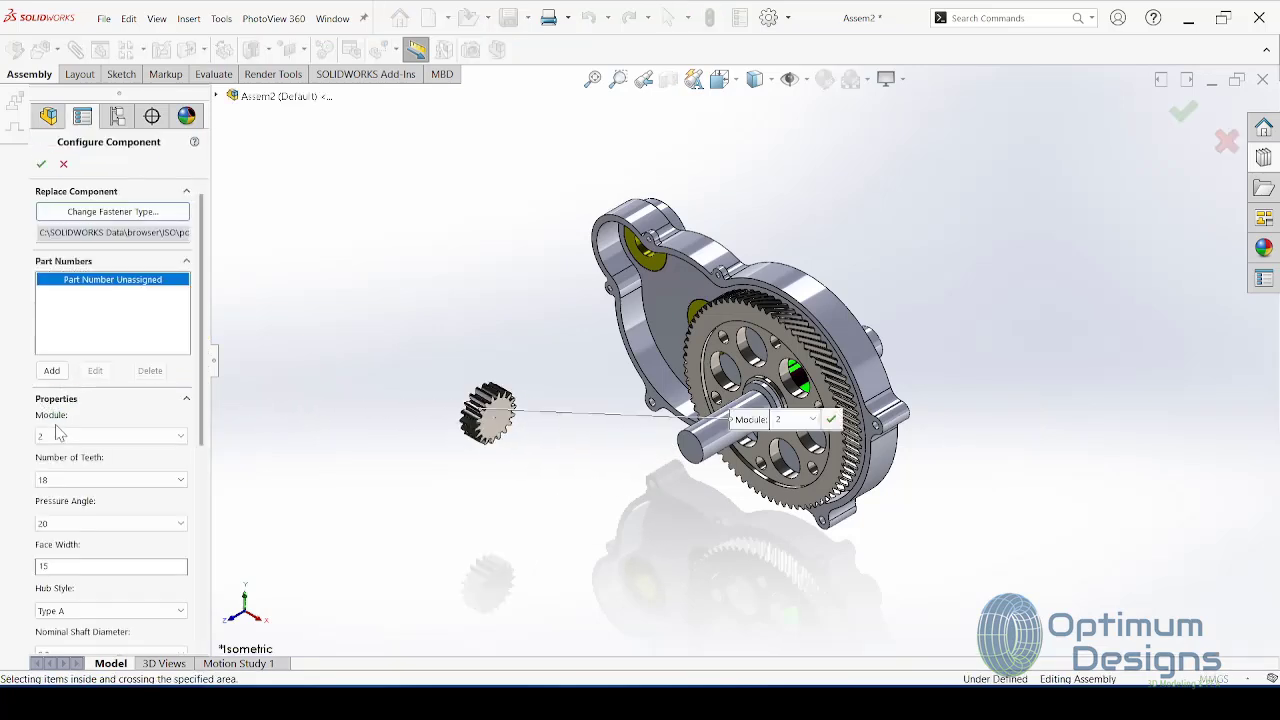
left_click(80, 437)
Step: Give the spur gear module 2, 18 teeth, pressure angle 20 and face width 15
left_click(59, 92)
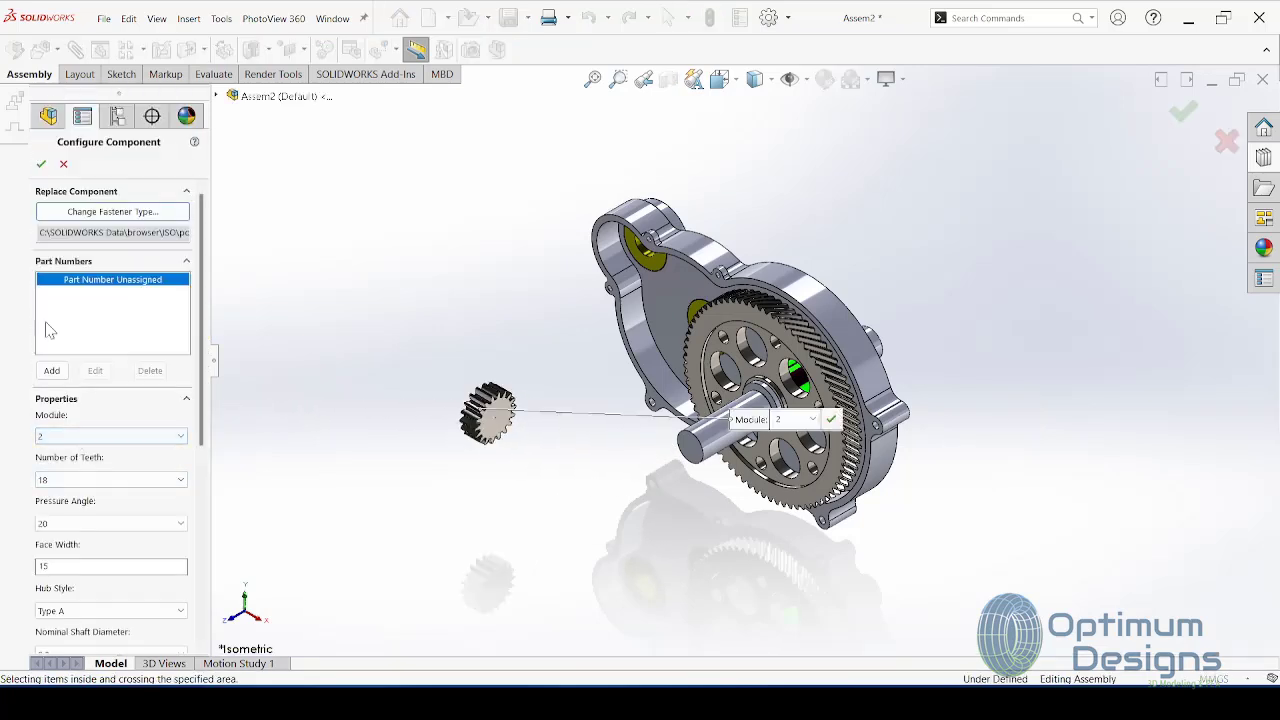
left_click(66, 479)
left_click(66, 146)
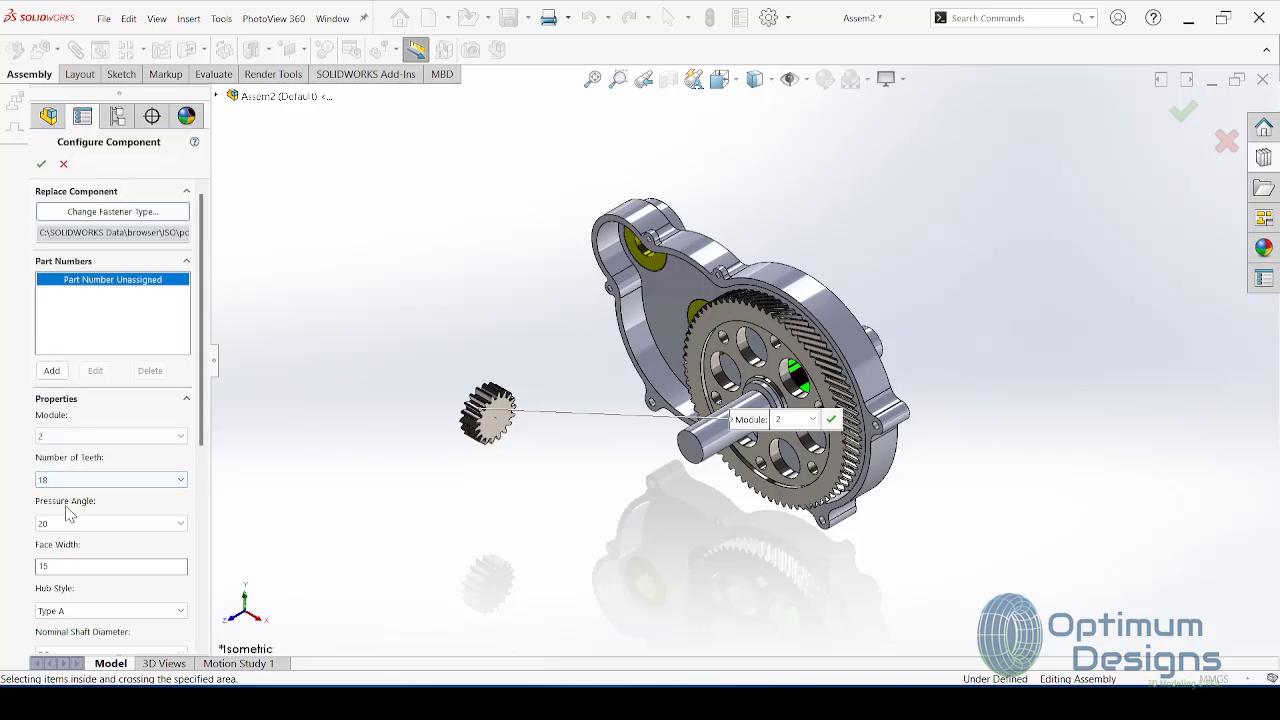
left_click(68, 523)
left_click(68, 533)
left_click(70, 567)
left_click(41, 164)
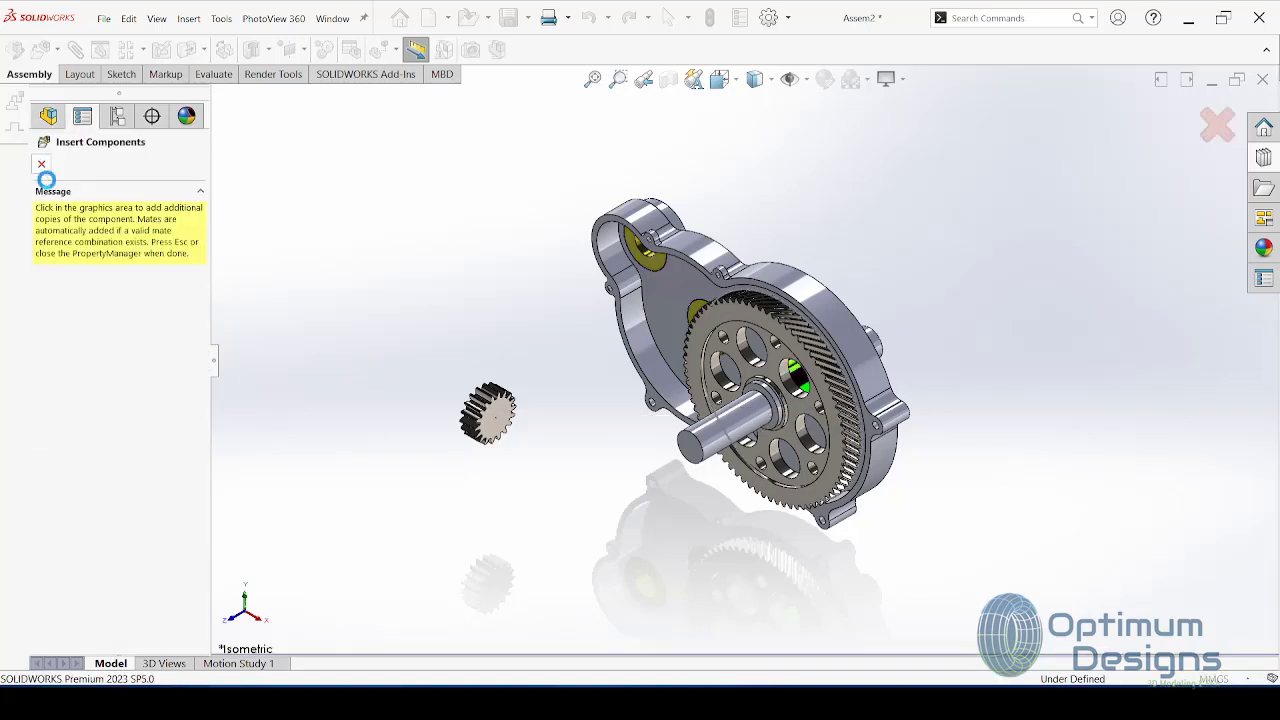
key("Escape")
left_click(505, 435)
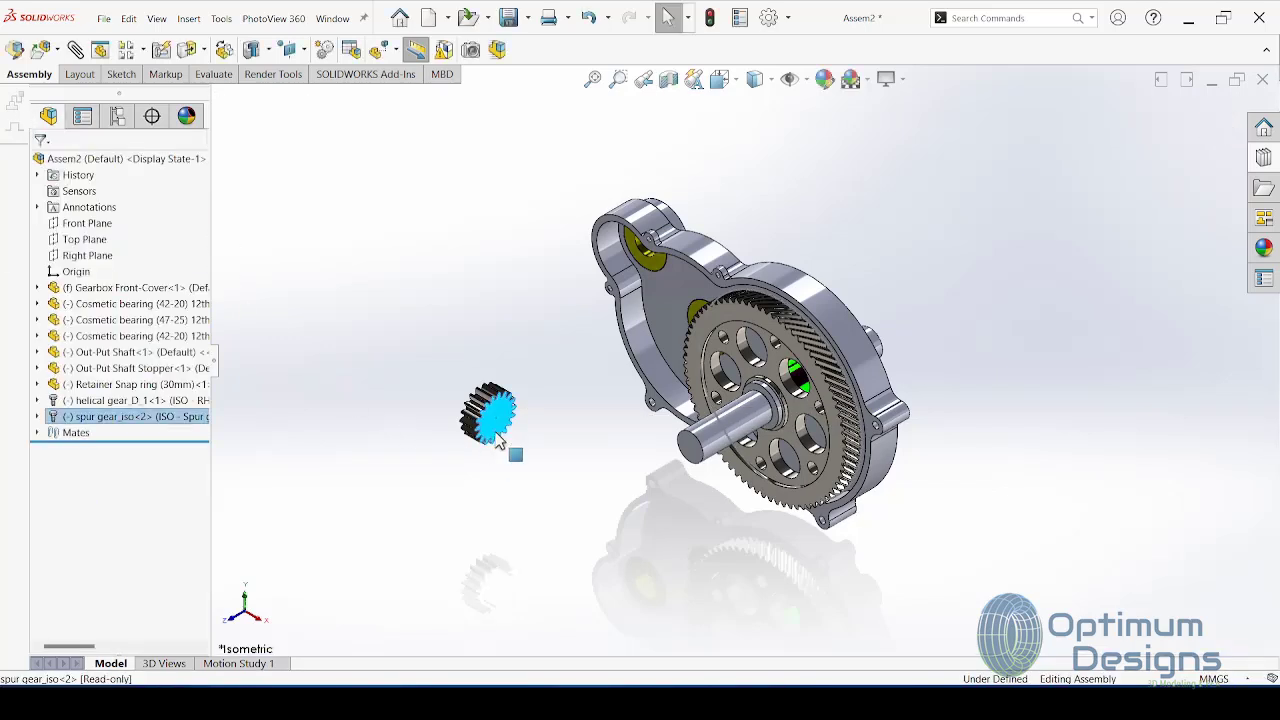
right_click(505, 435)
Step: Open the spur gear as its own part and choose Save as copy and open
left_click(508, 203)
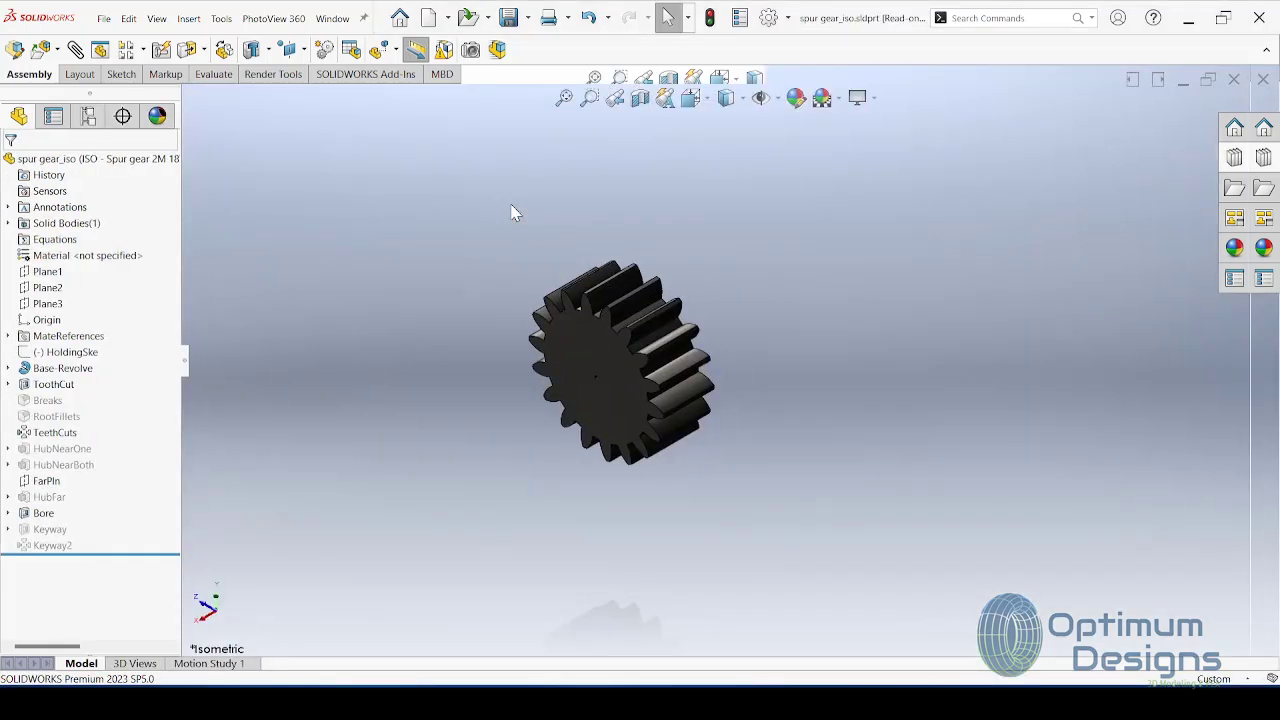
left_click(528, 18)
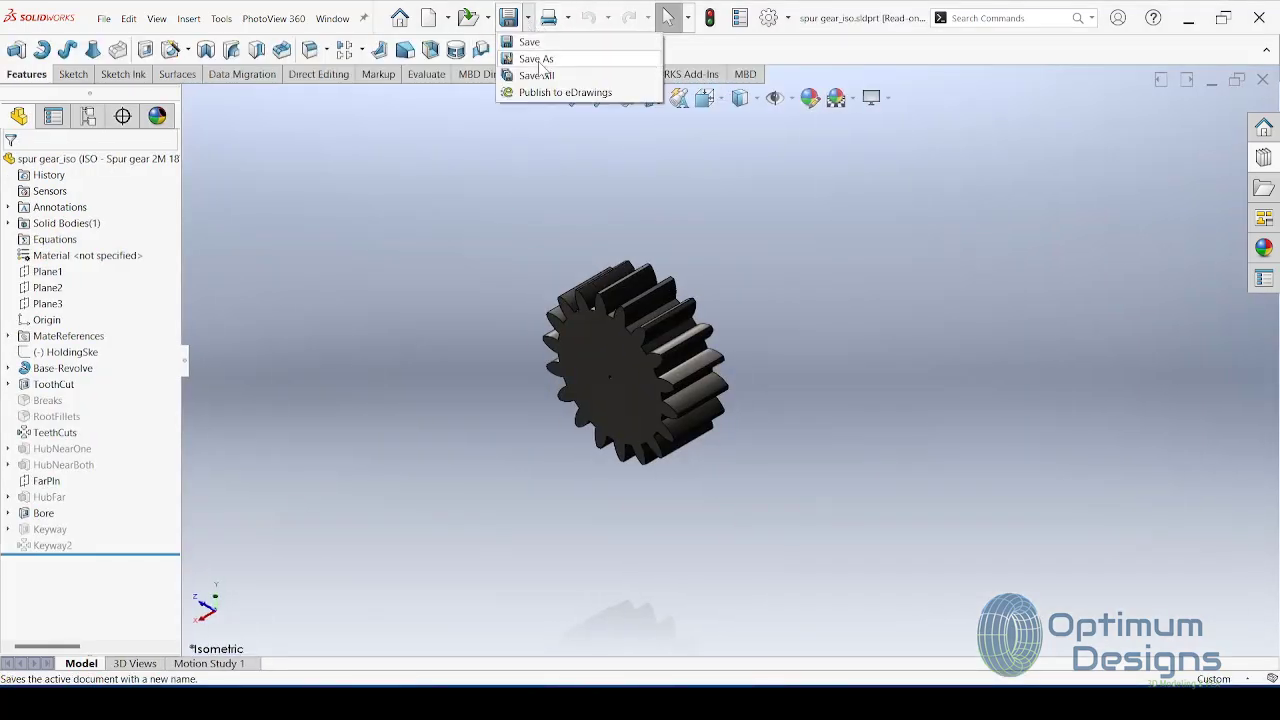
left_click(545, 56)
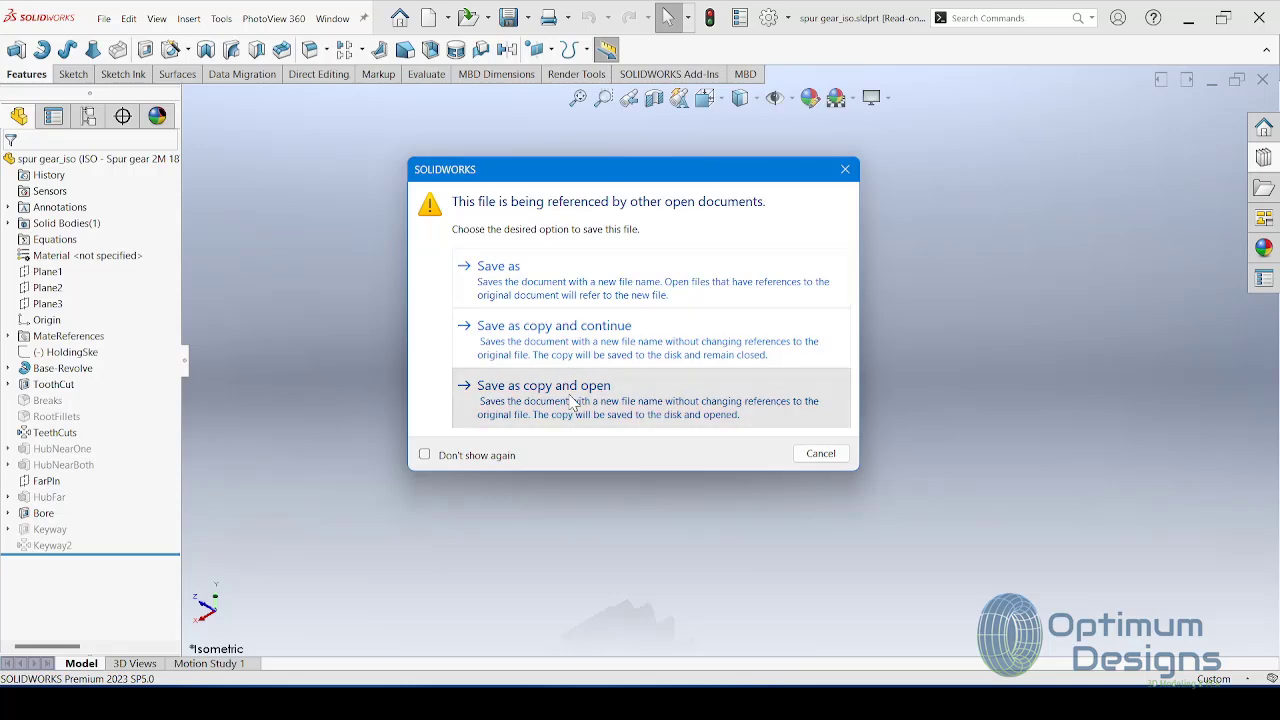
left_click(572, 398)
scroll(500, 352, "up", 3)
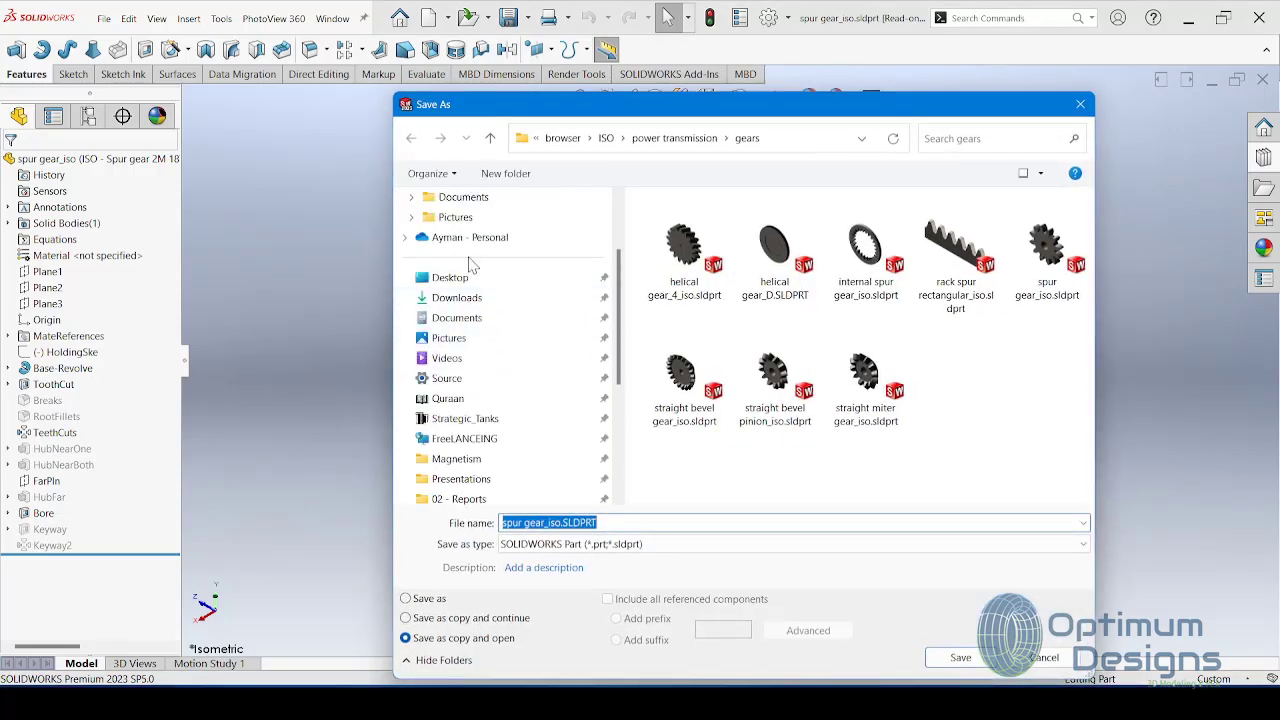
Step: Save the copy as spur gear_Output.SLDPRT in Desktop\Gear Box, replacing the existing file
left_click(515, 277)
left_click(905, 400)
double_click(903, 400)
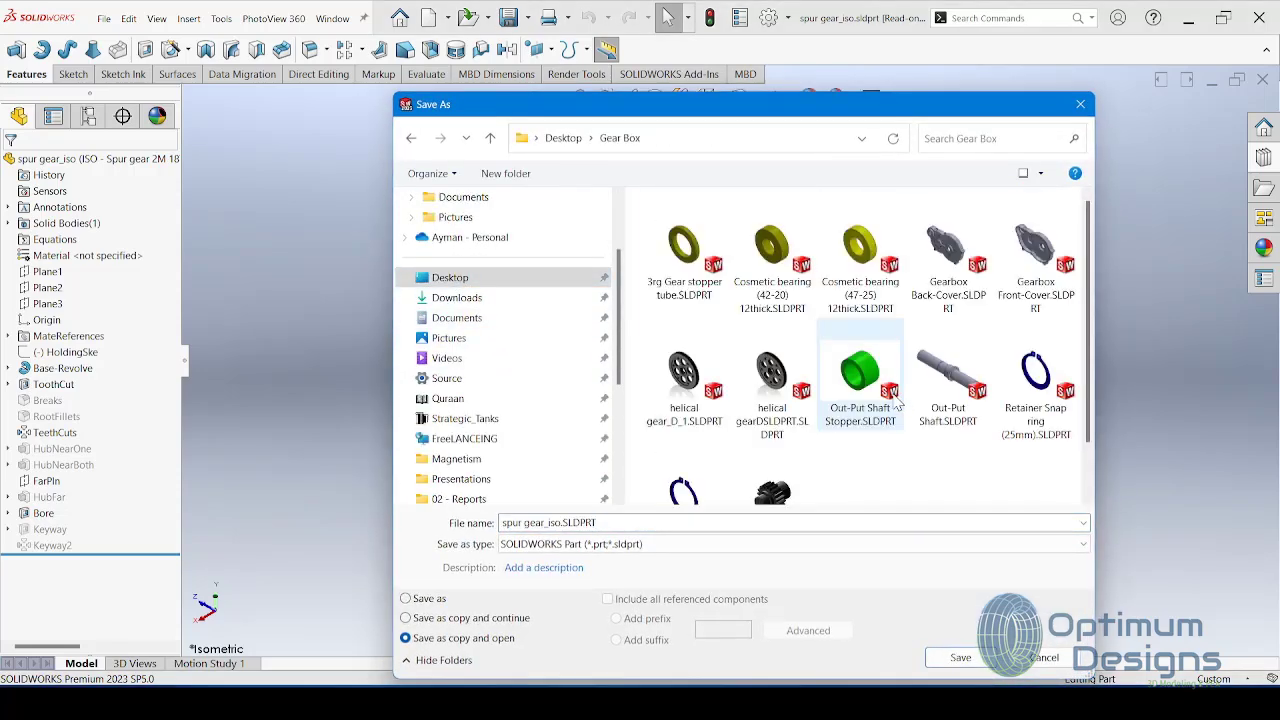
left_click(775, 485)
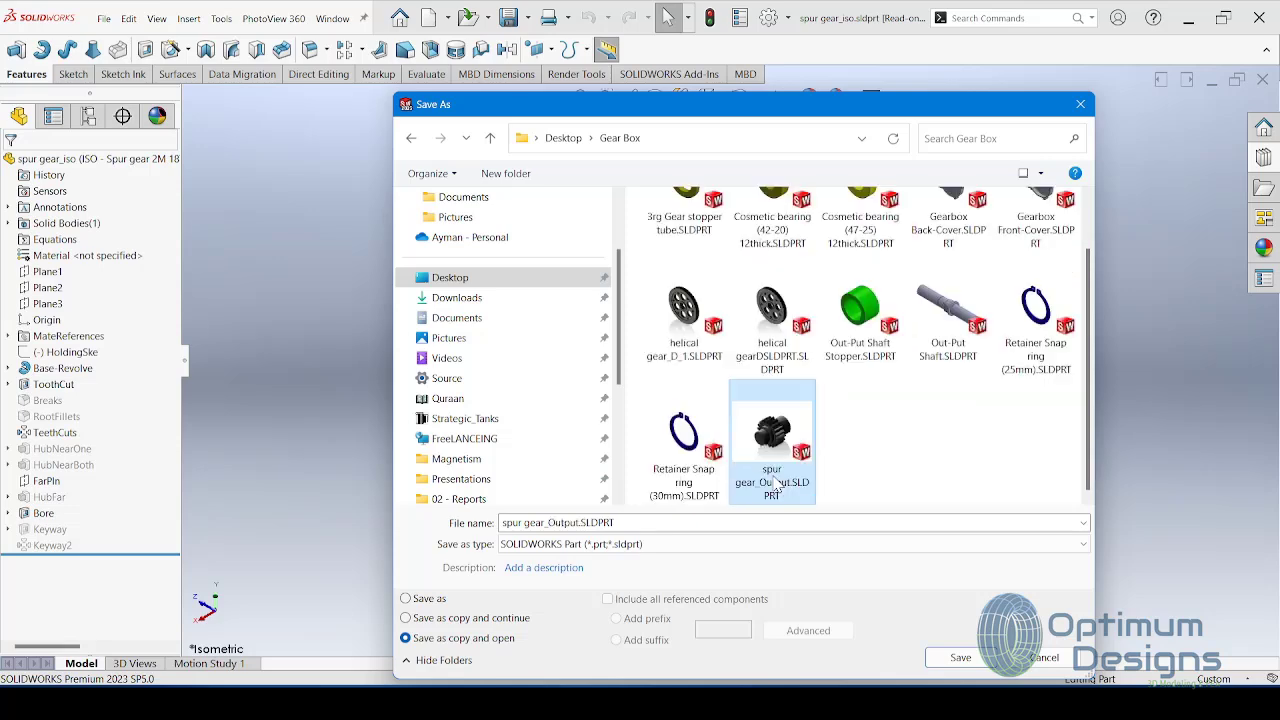
left_click(964, 655)
left_click(662, 355)
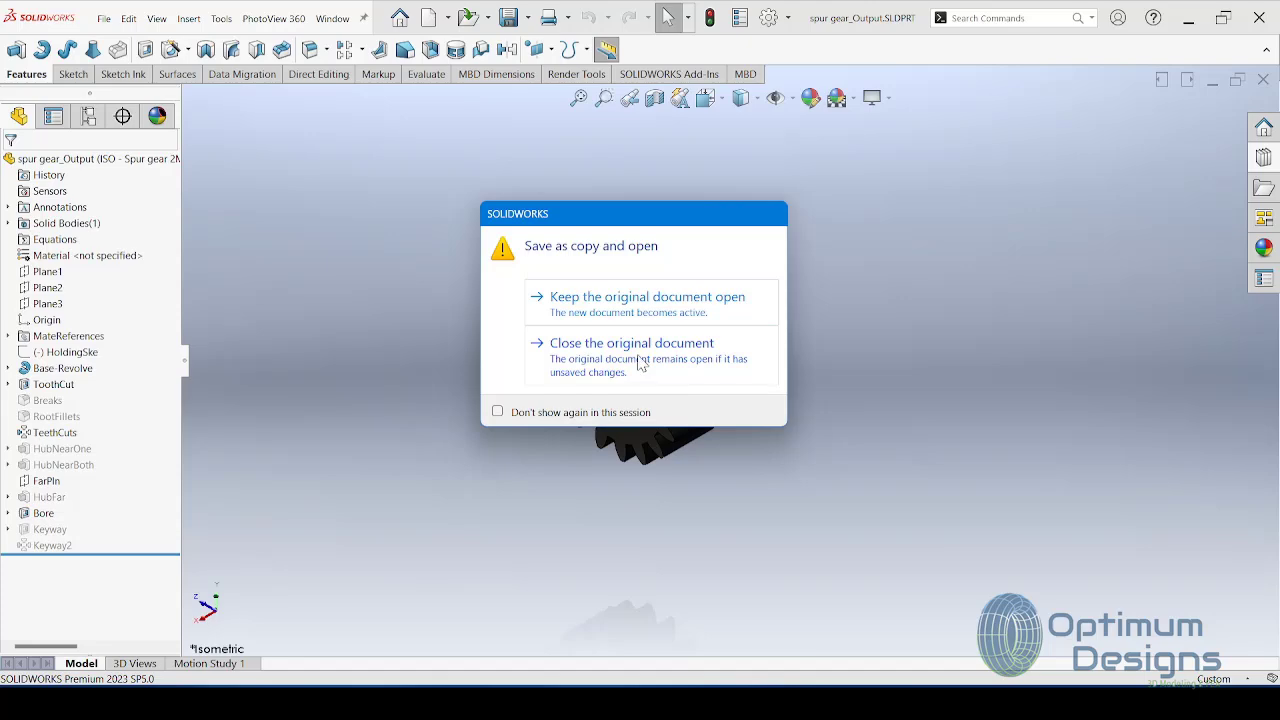
left_click(640, 363)
right_click(633, 351)
Step: Start a sketch on the gear's front face with the sketch grid hidden
left_click(758, 336)
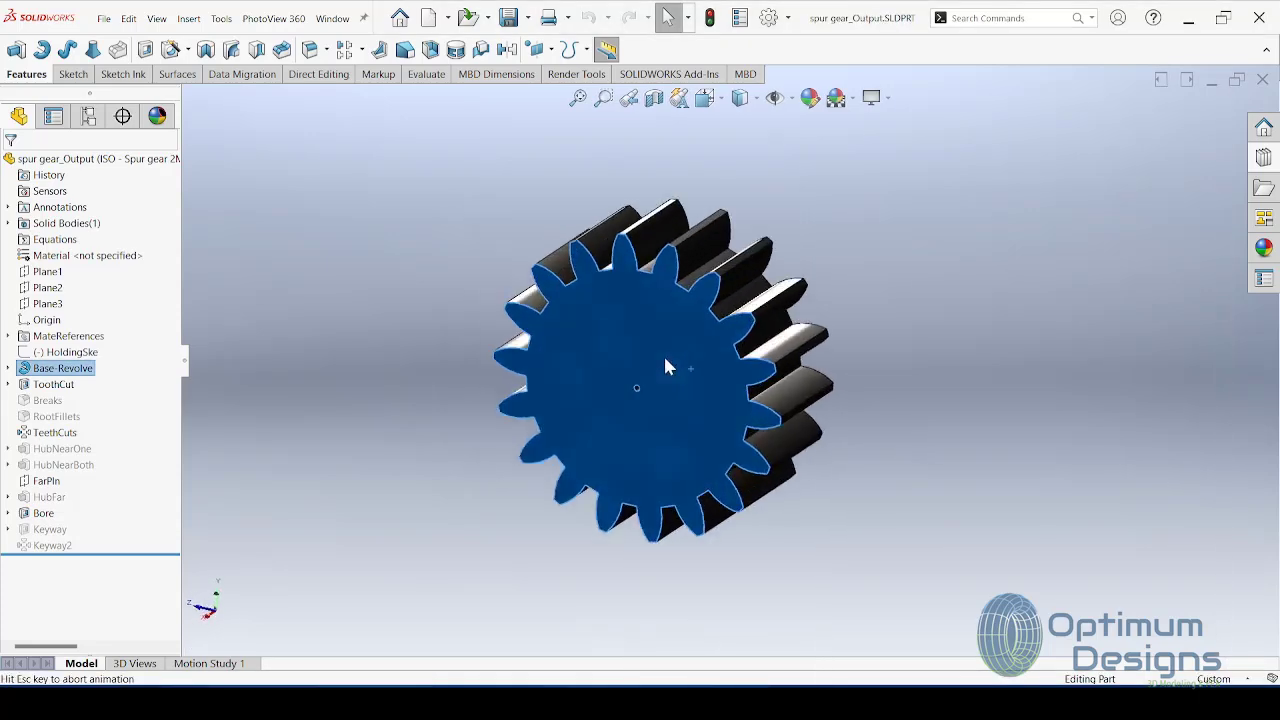
right_click(666, 354)
left_click(686, 329)
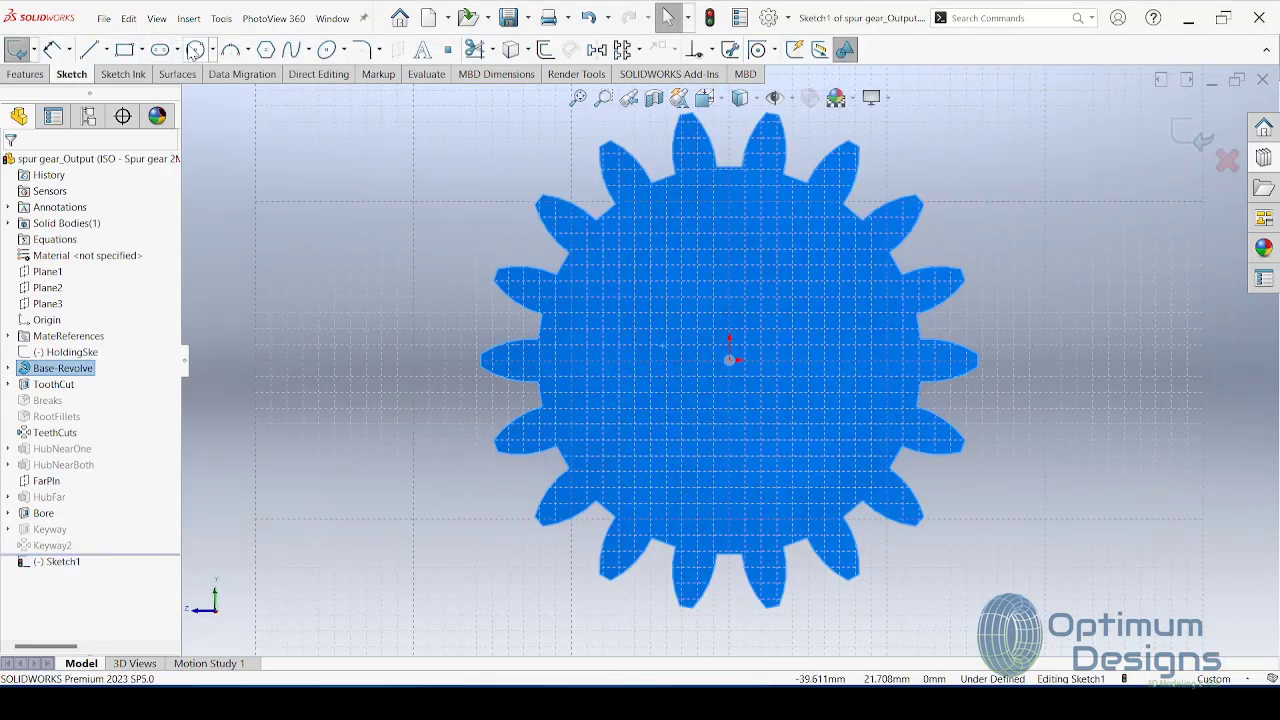
left_click(195, 50)
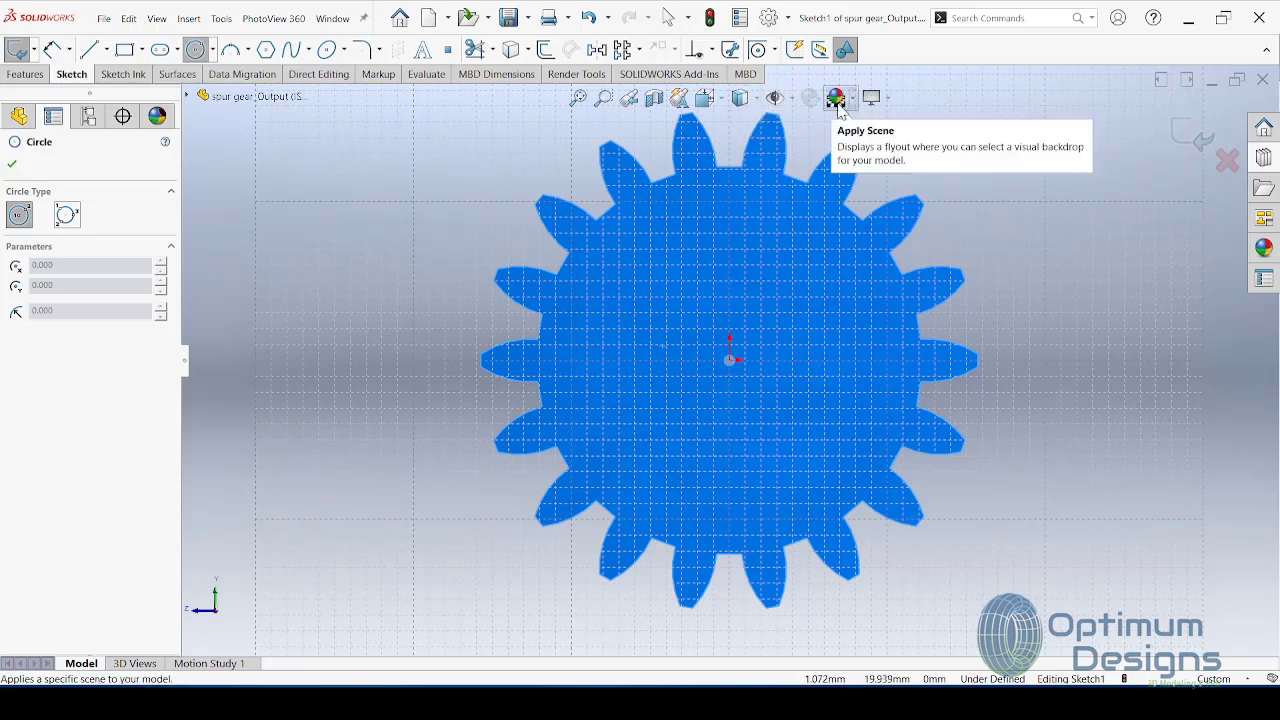
left_click(775, 97)
left_click(785, 335)
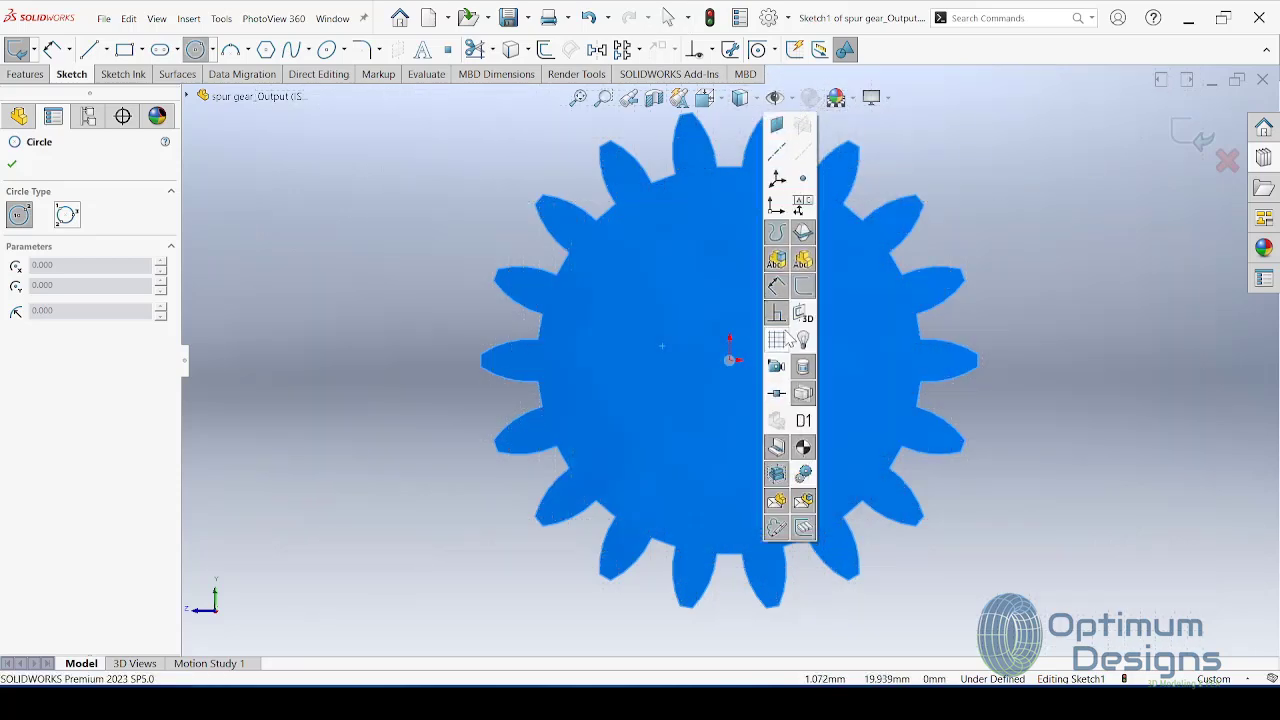
Step: Draw a circle centred on the origin with a 12.5 mm radius
left_click(730, 360)
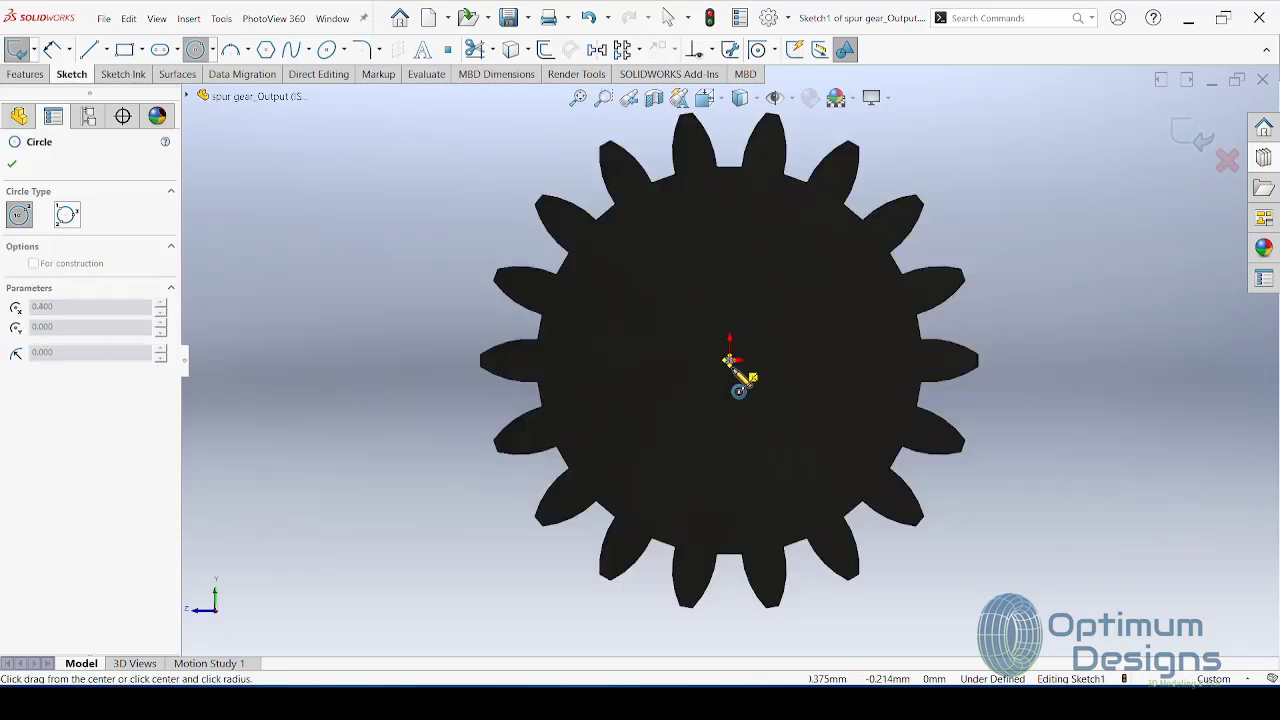
key("Escape")
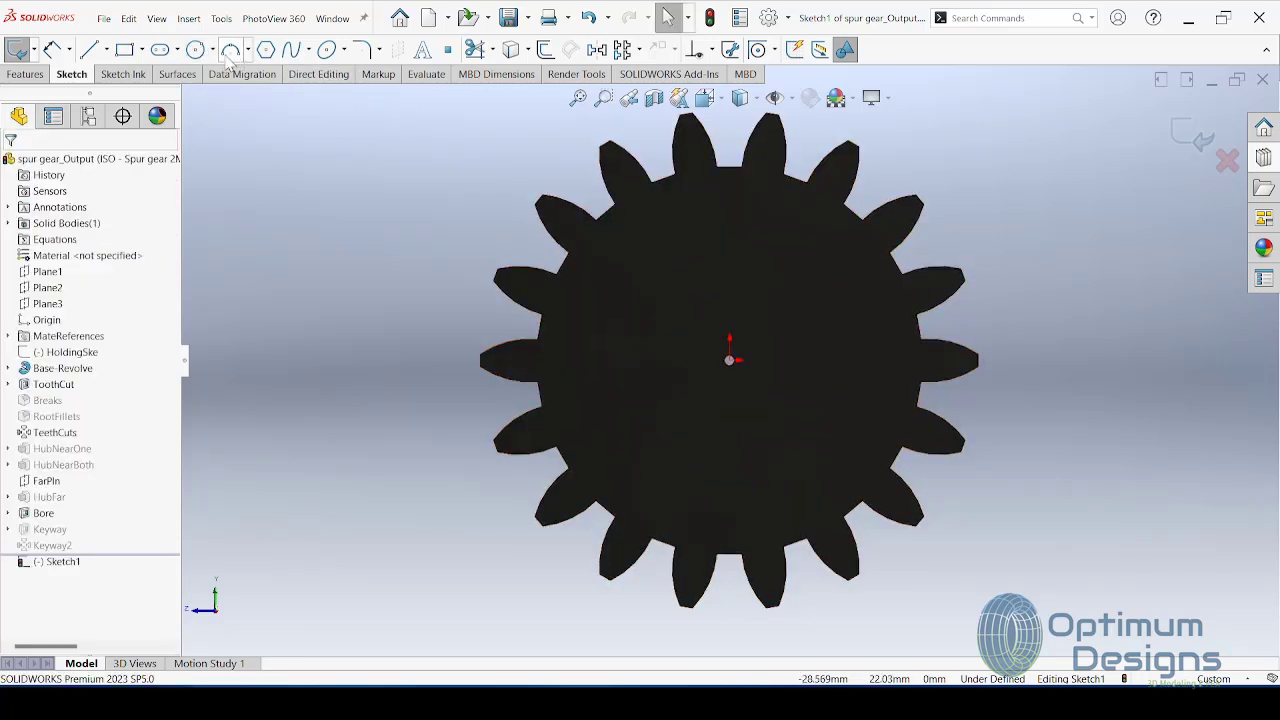
scroll(720, 350, "down", 3)
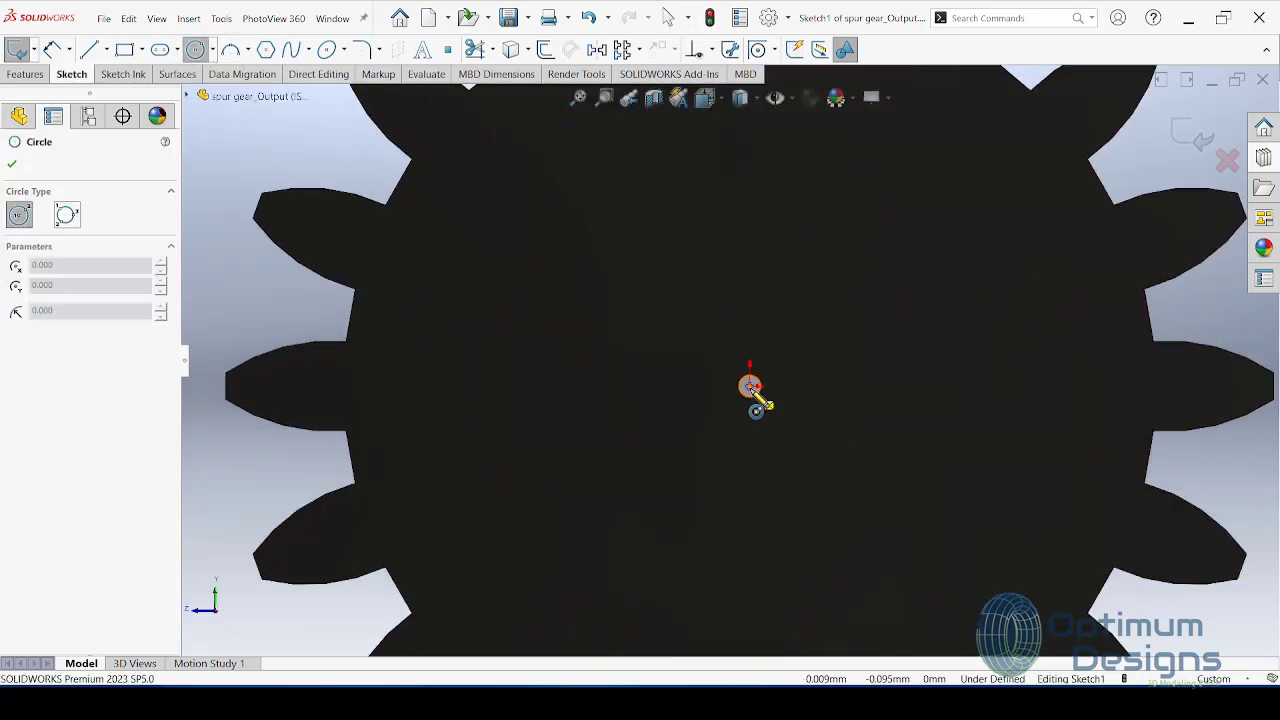
left_click(750, 387)
left_click(680, 543)
left_click(943, 610)
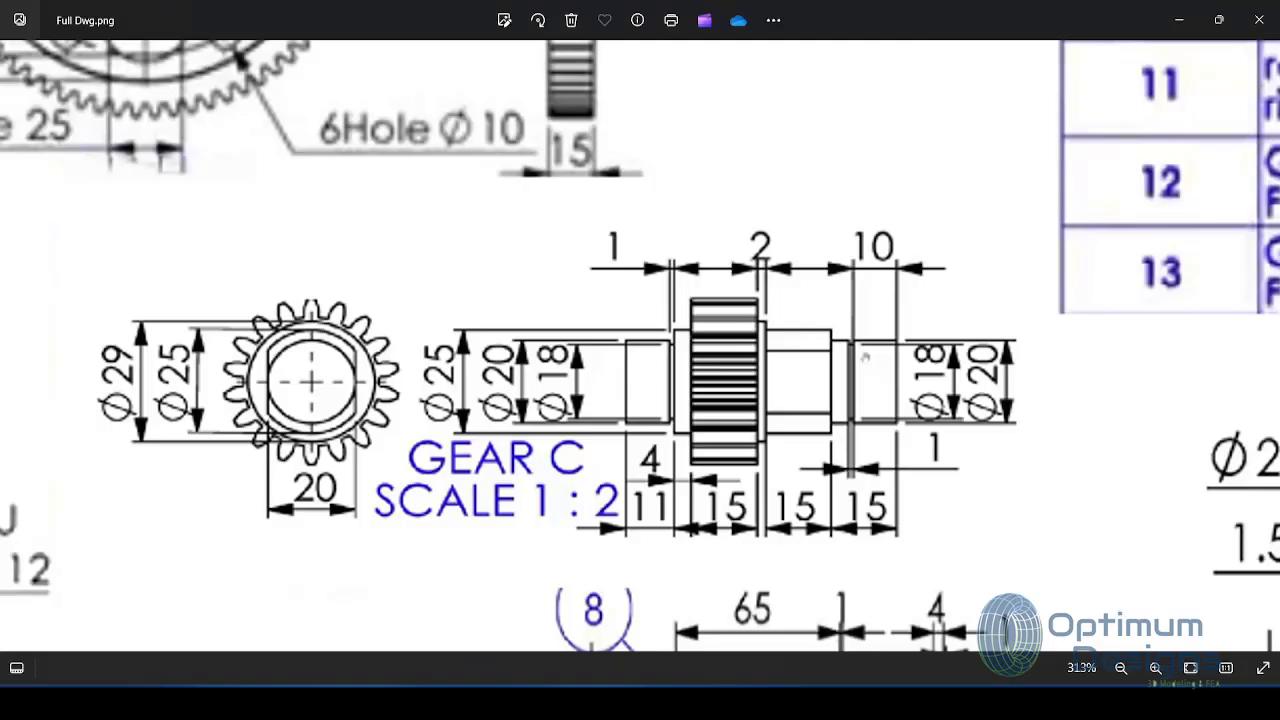
key("alt+Tab")
left_click_drag(128, 520, 5, 533)
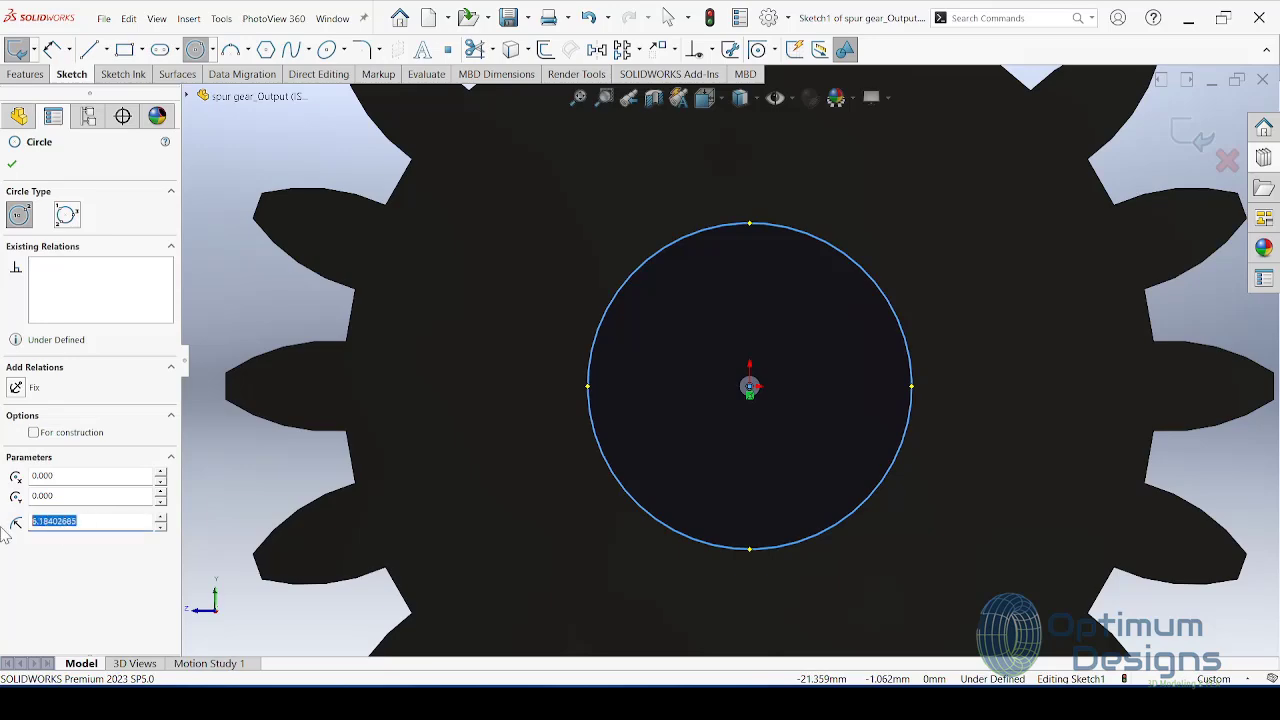
type("12.500")
key("Return")
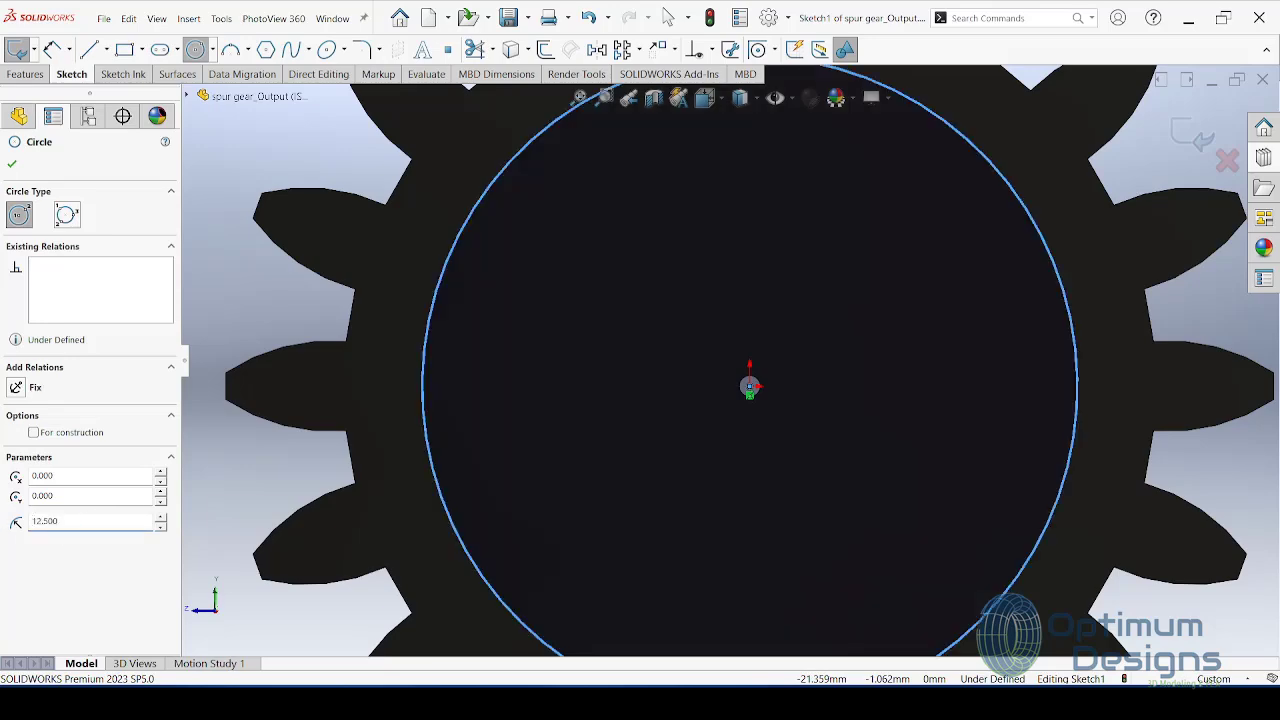
Step: Extrude the circle 4 mm as Boss-Extrude1
left_click(25, 74)
left_click(16, 49)
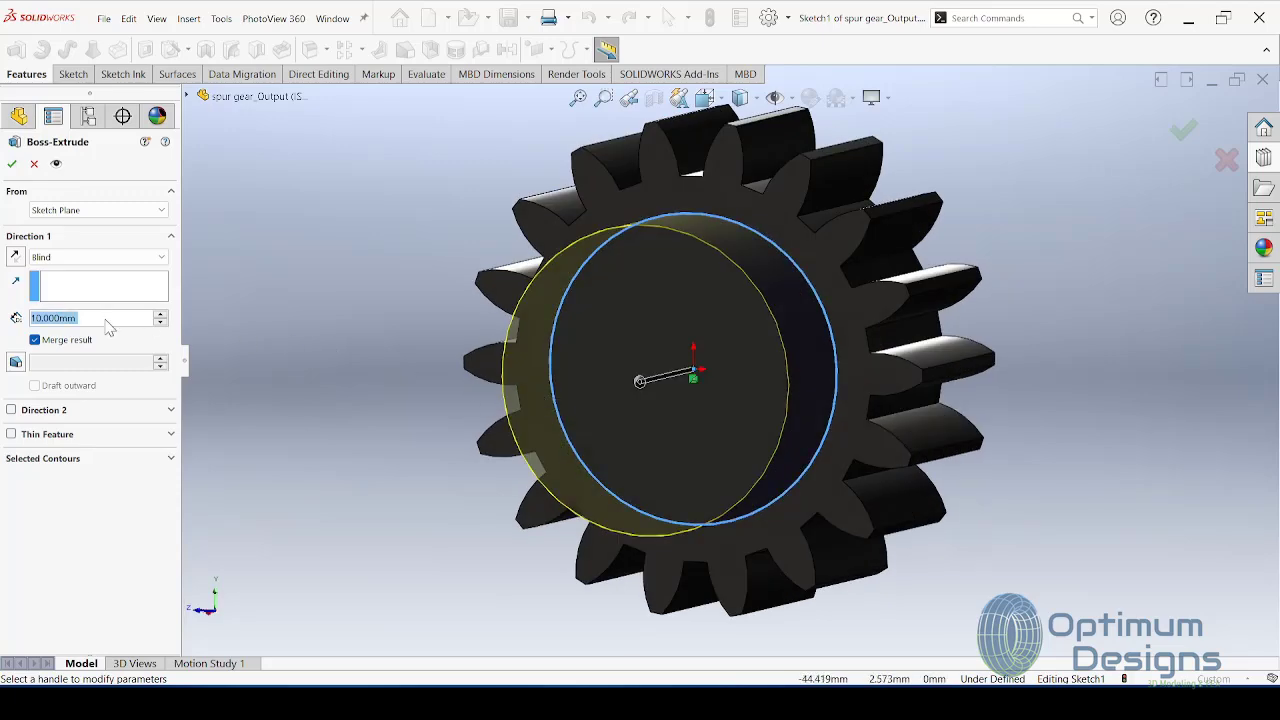
type("4")
key("Return")
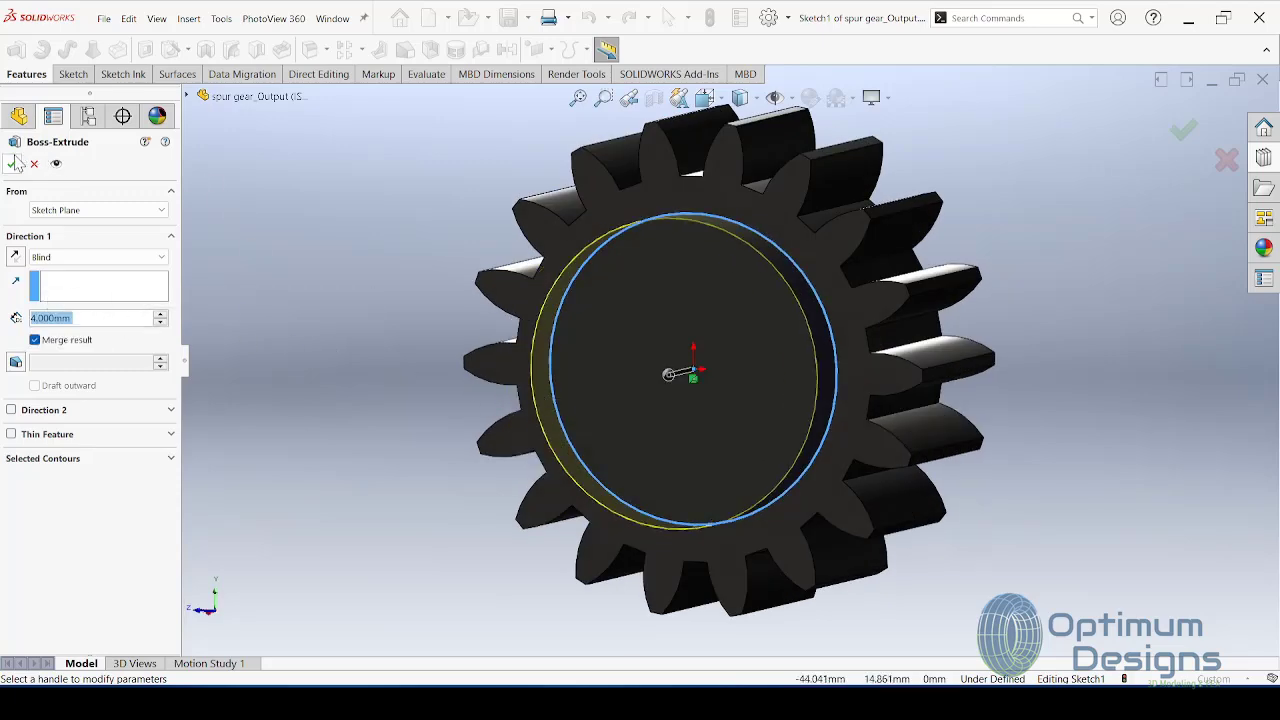
left_click(11, 163)
right_click(677, 376)
Step: Sketch a 10 mm radius circle at the origin on the boss face
key("Escape")
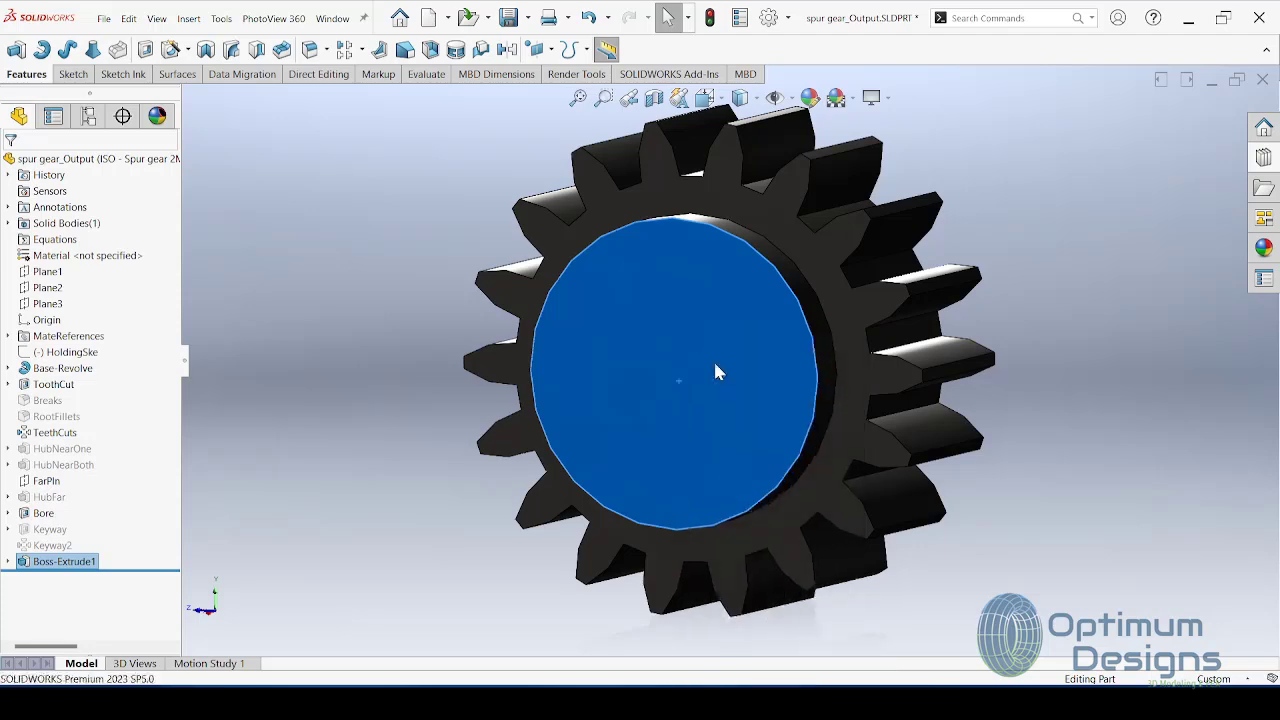
left_click(73, 74)
left_click(16, 49)
left_click(196, 49)
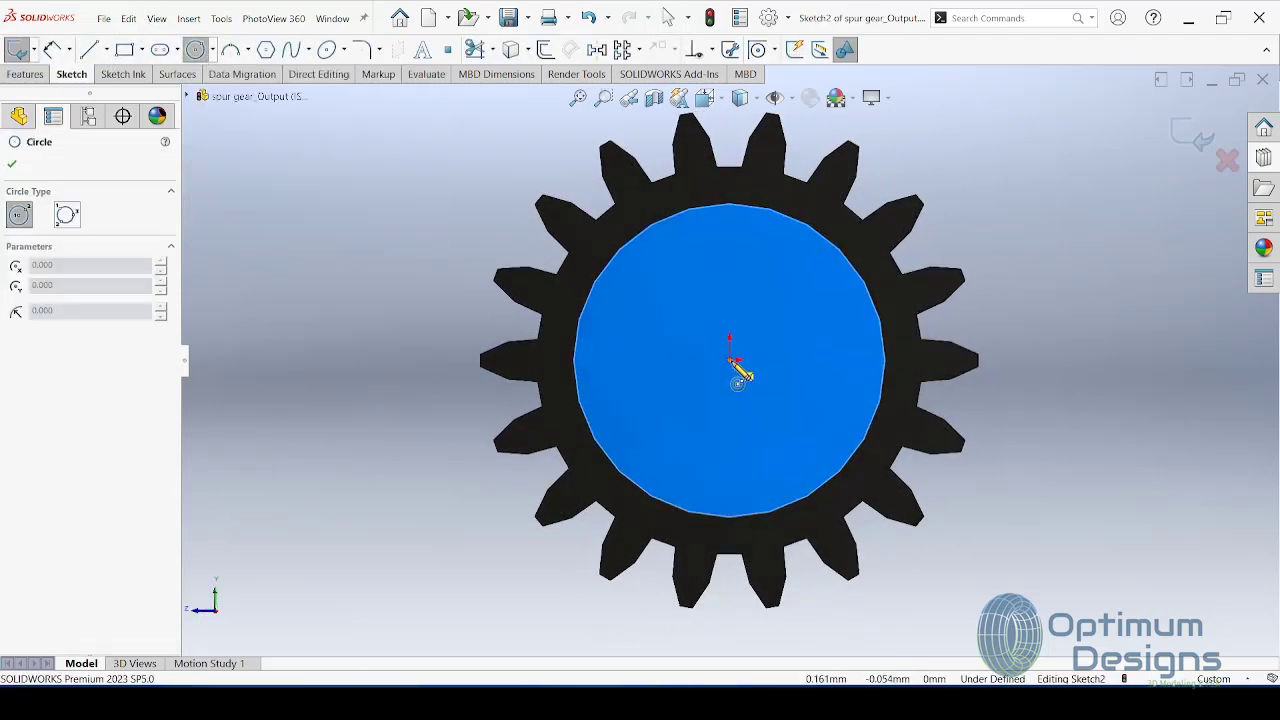
left_click(729, 361)
left_click(729, 475)
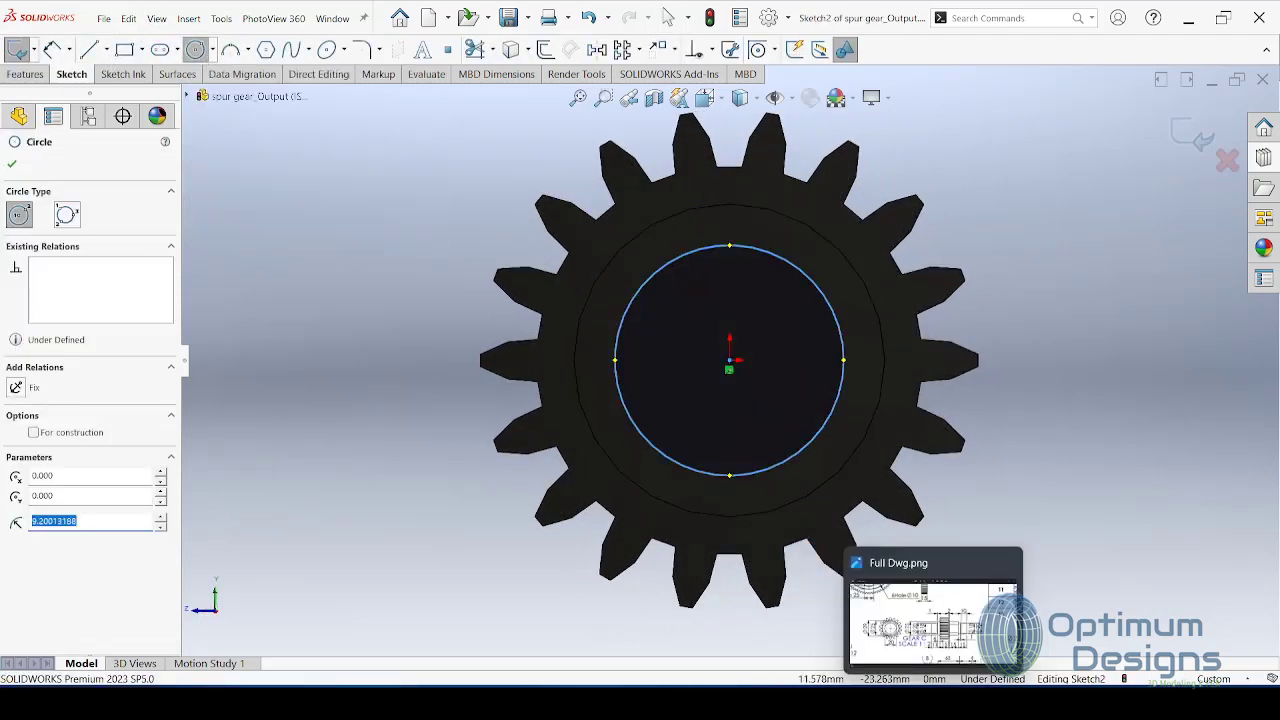
left_click(933, 622)
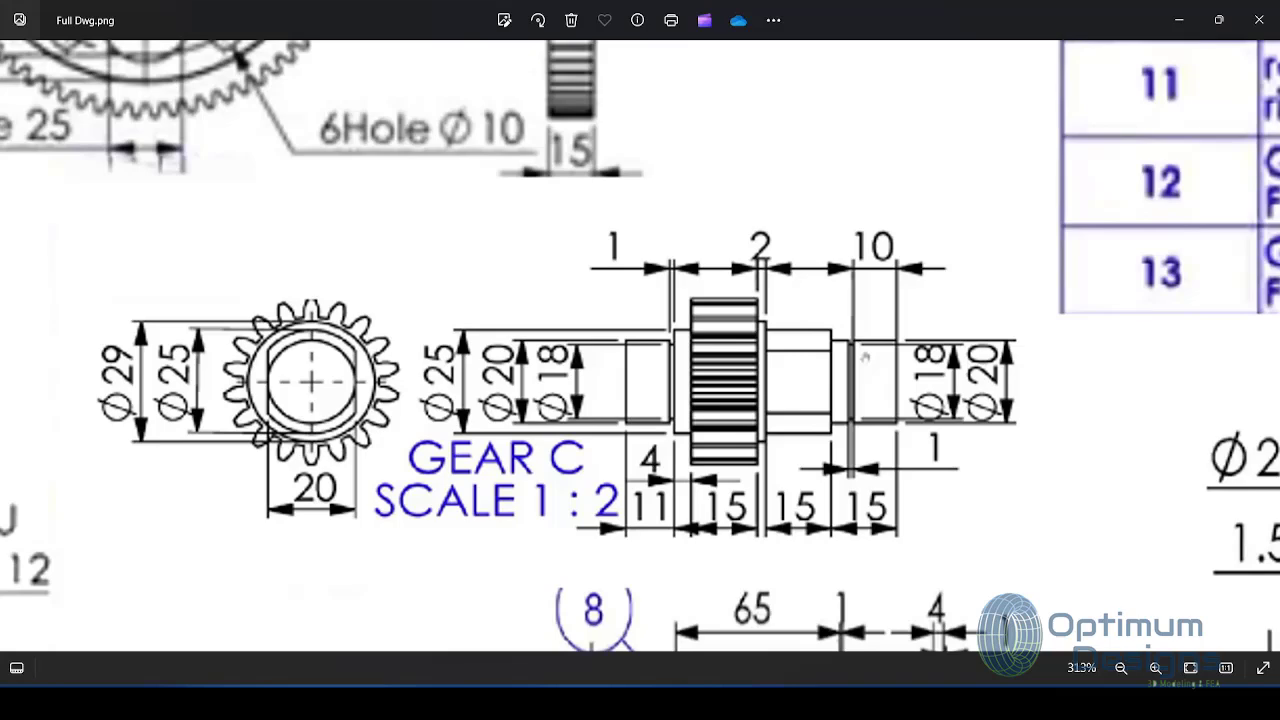
key("alt+Tab")
left_click_drag(110, 521, 38, 524)
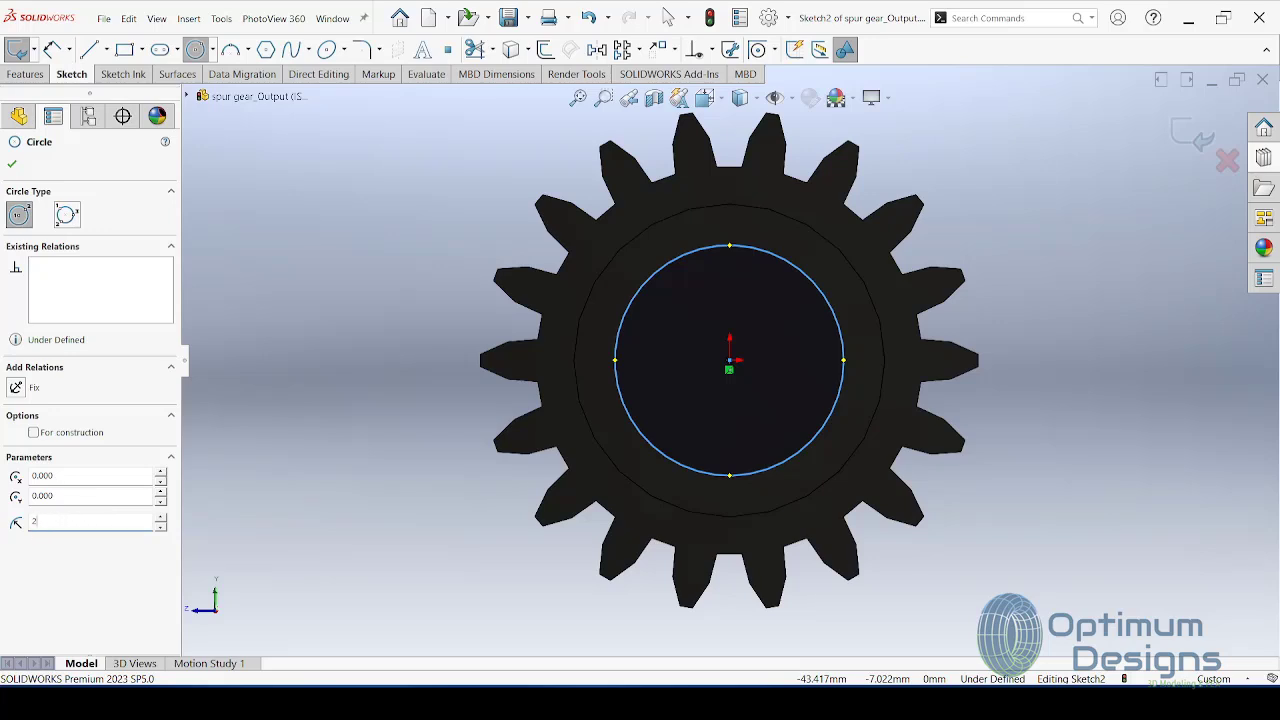
key("Return")
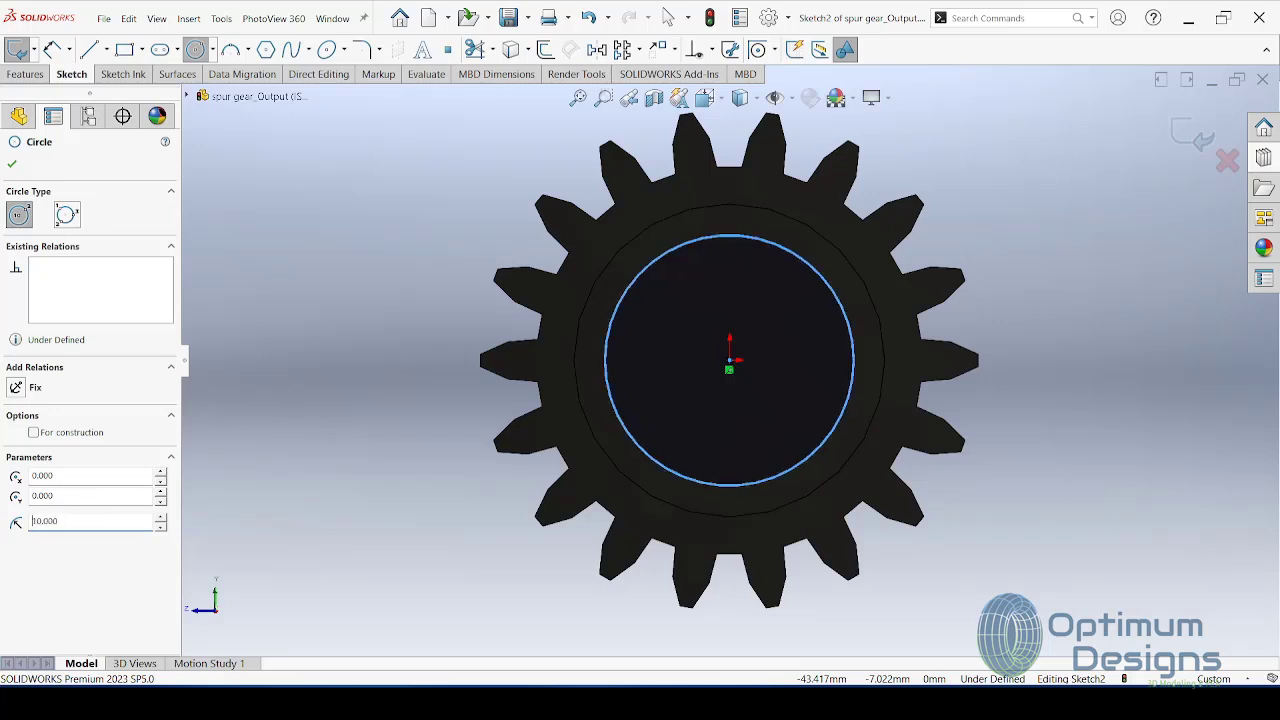
Step: Extrude the 20 mm circle 11 mm as Boss-Extrude2
left_click(25, 74)
left_click(16, 50)
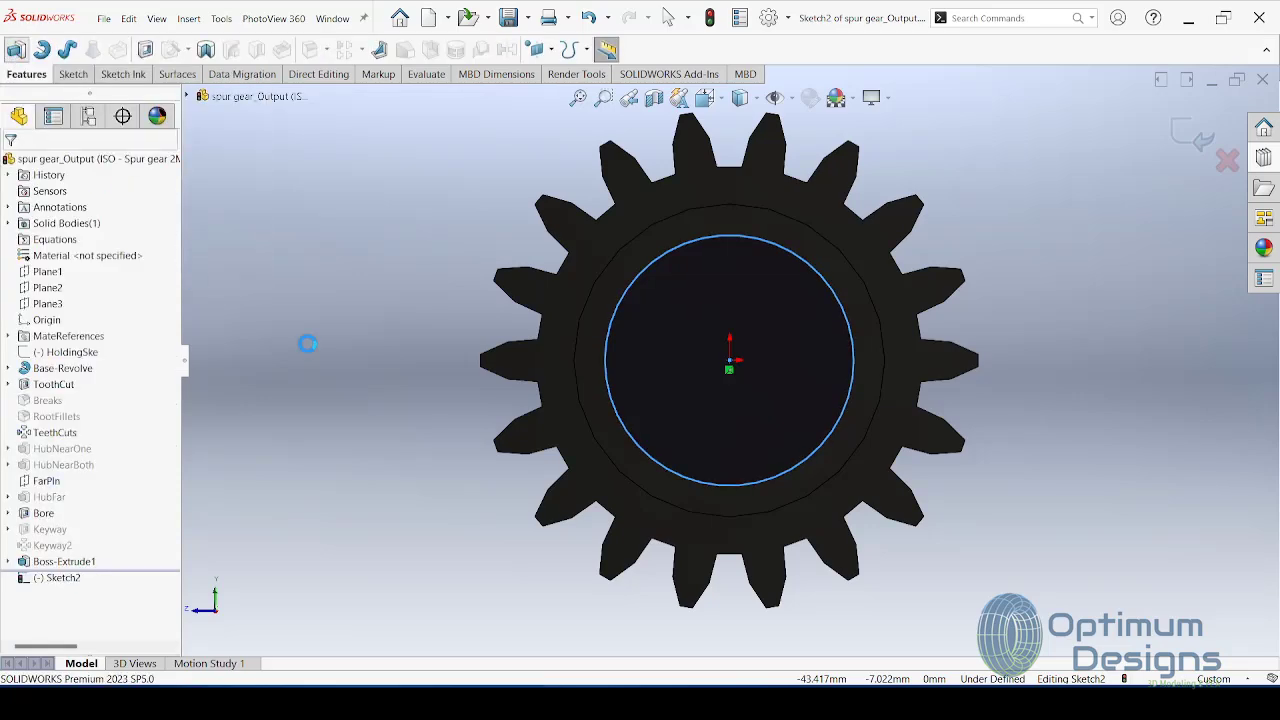
type("11")
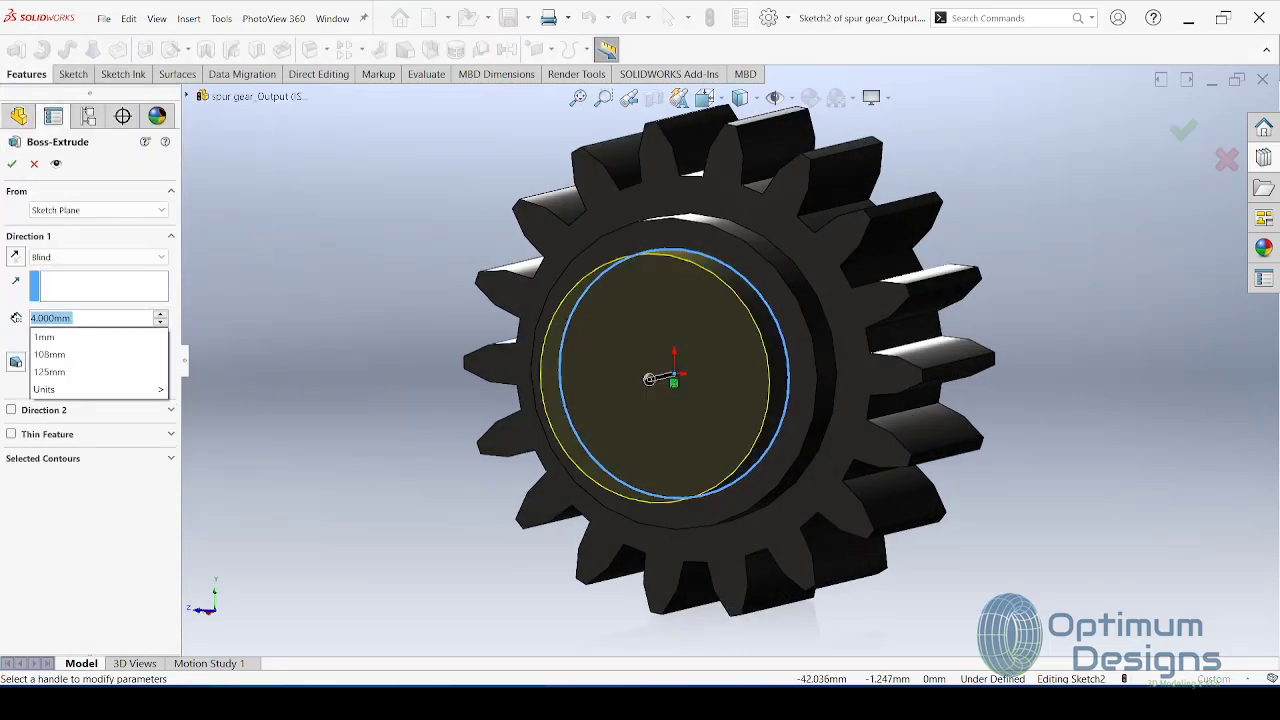
key("Return")
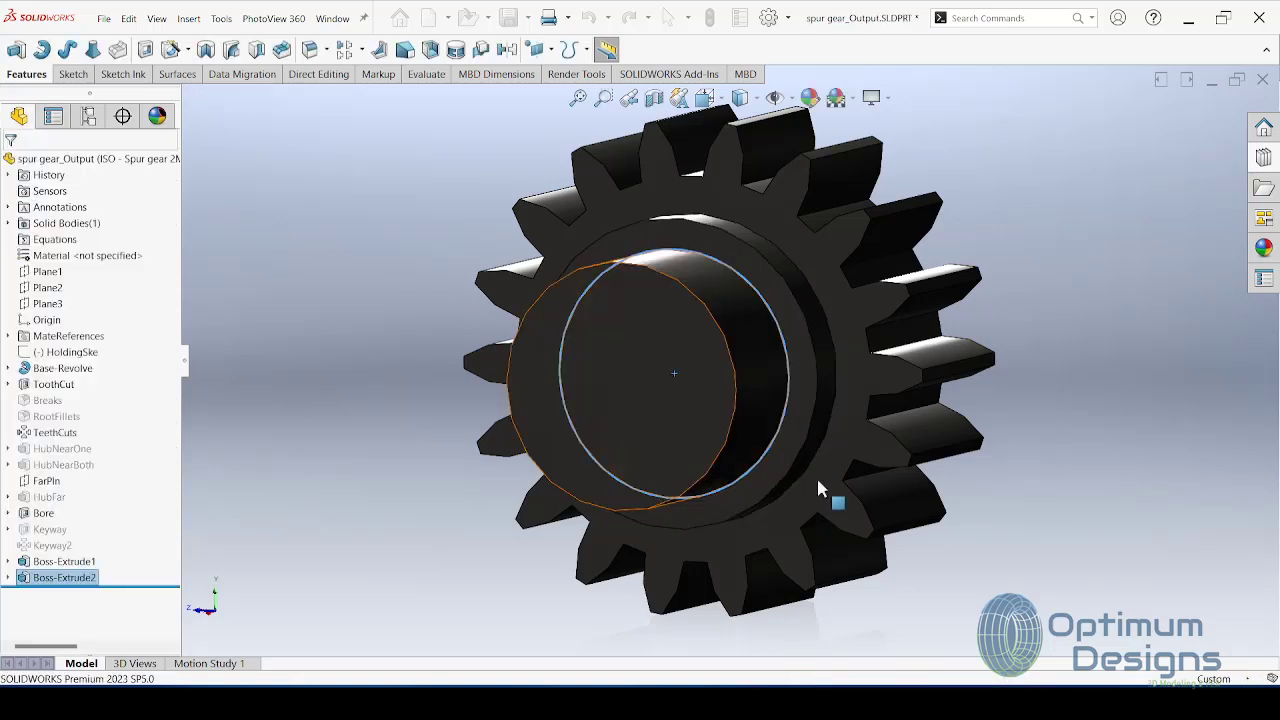
Step: Confirm the 11 mm boss and sketch a point at the hub end-face centre
left_click(930, 670)
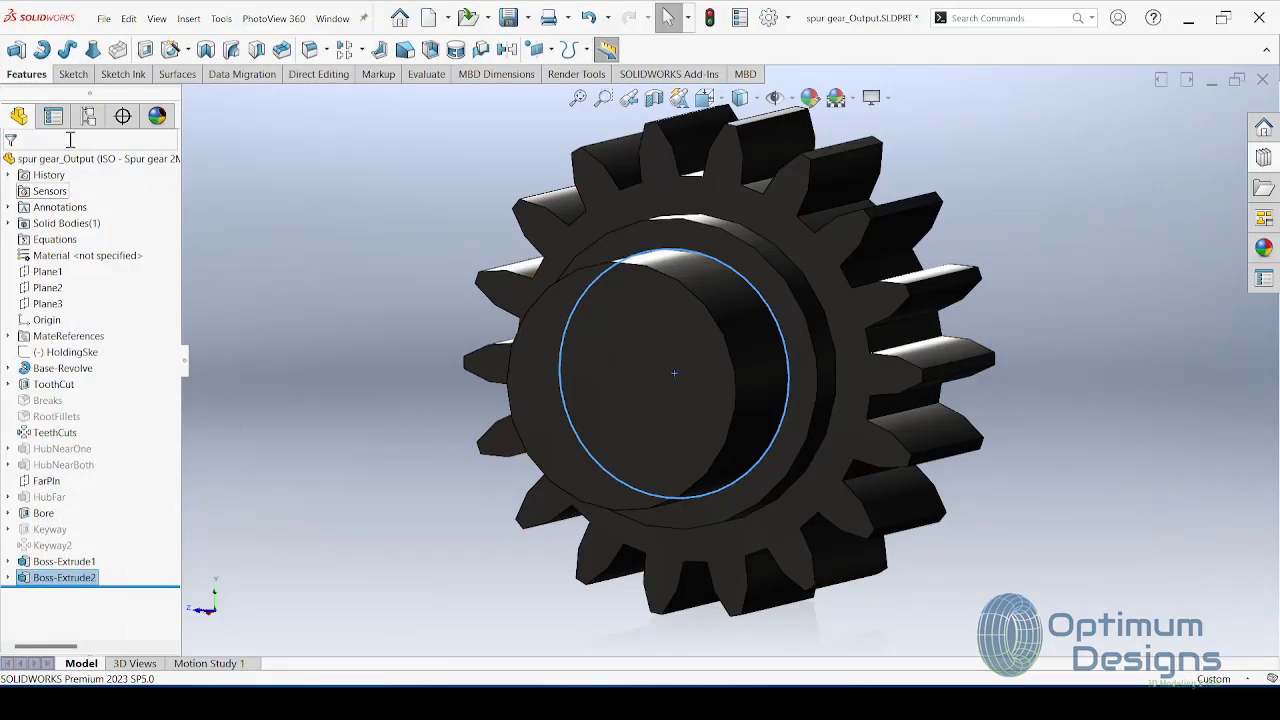
left_click(72, 74)
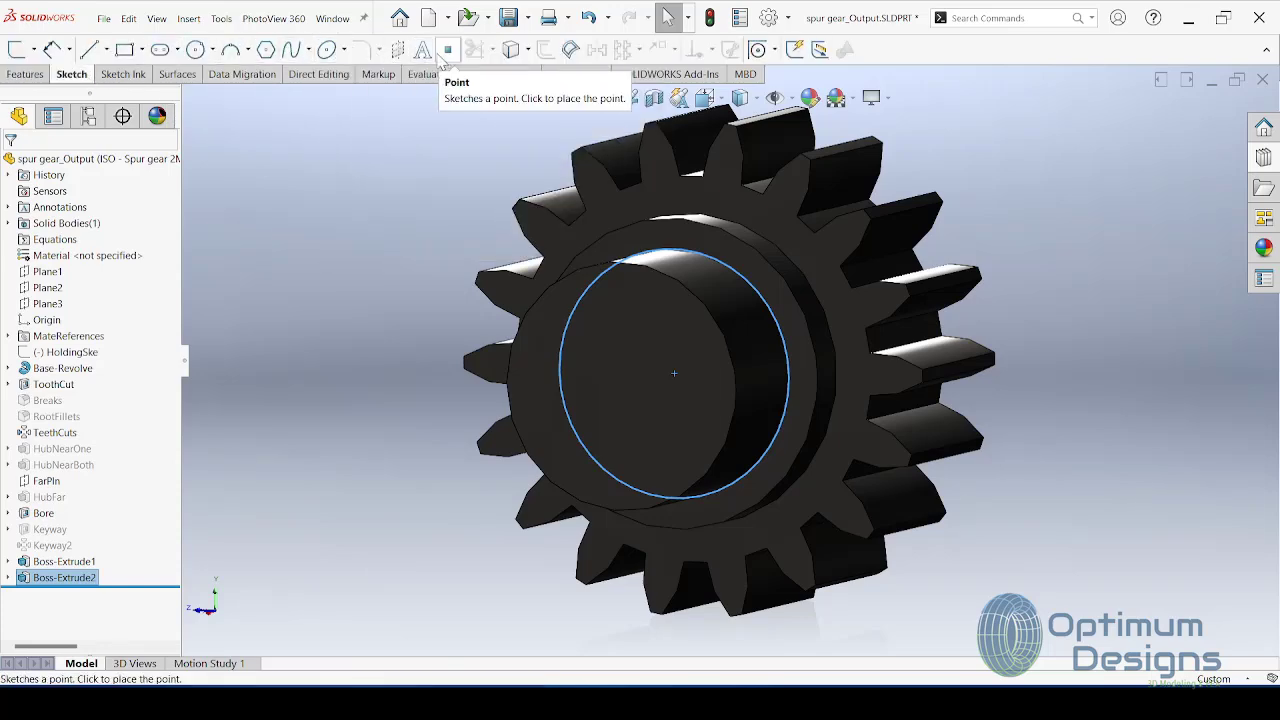
left_click(447, 50)
left_click(685, 395)
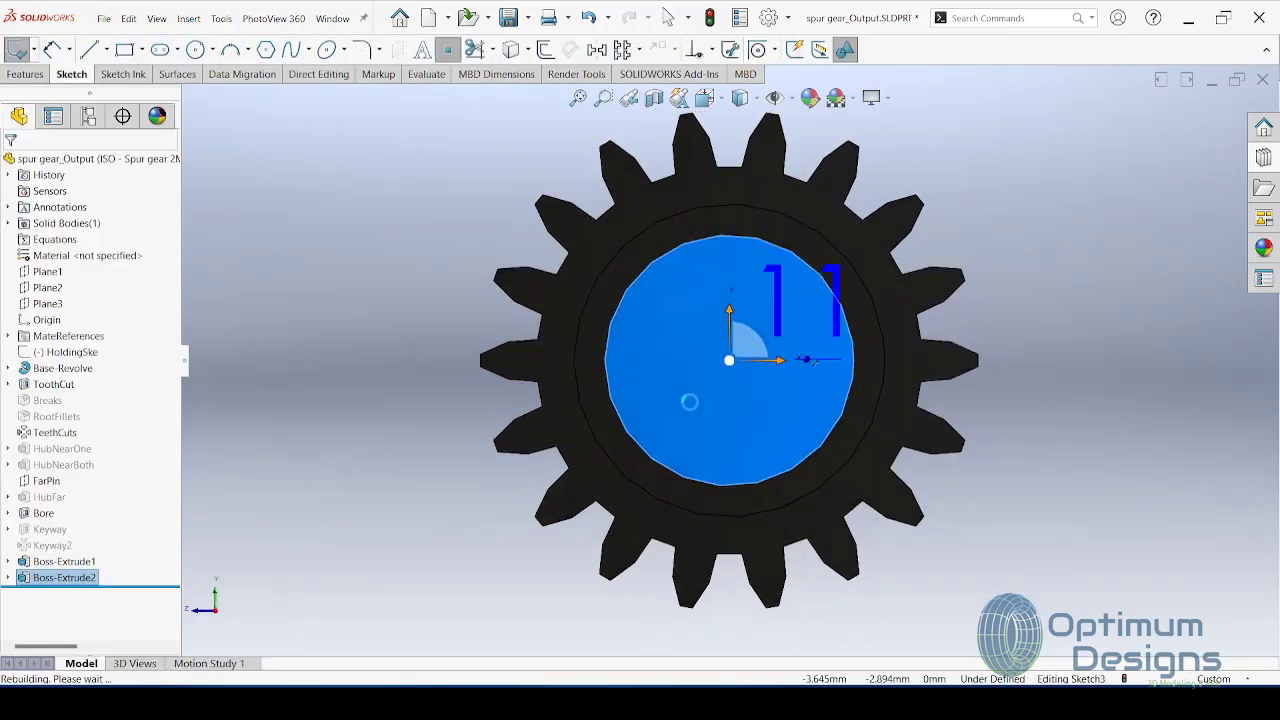
left_click(729, 361)
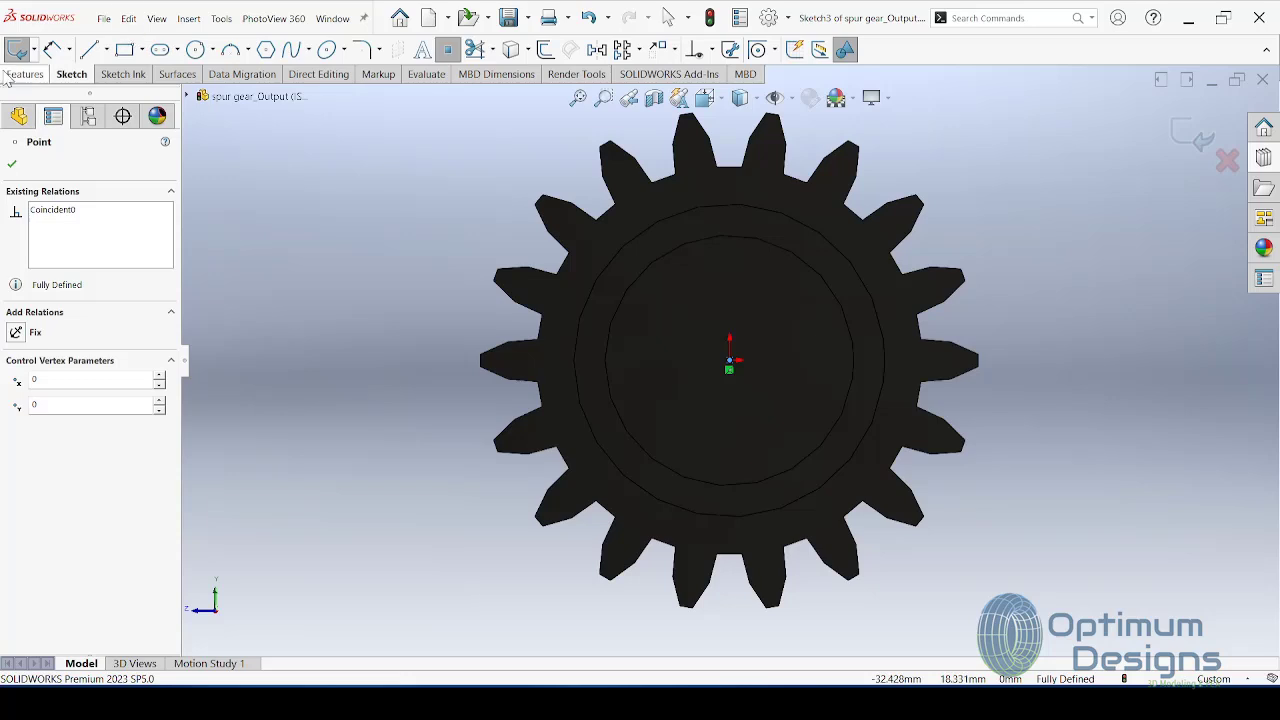
left_click(15, 159)
Step: Create Plane4 parallel to Plane1 through the sketch point
left_click(188, 18)
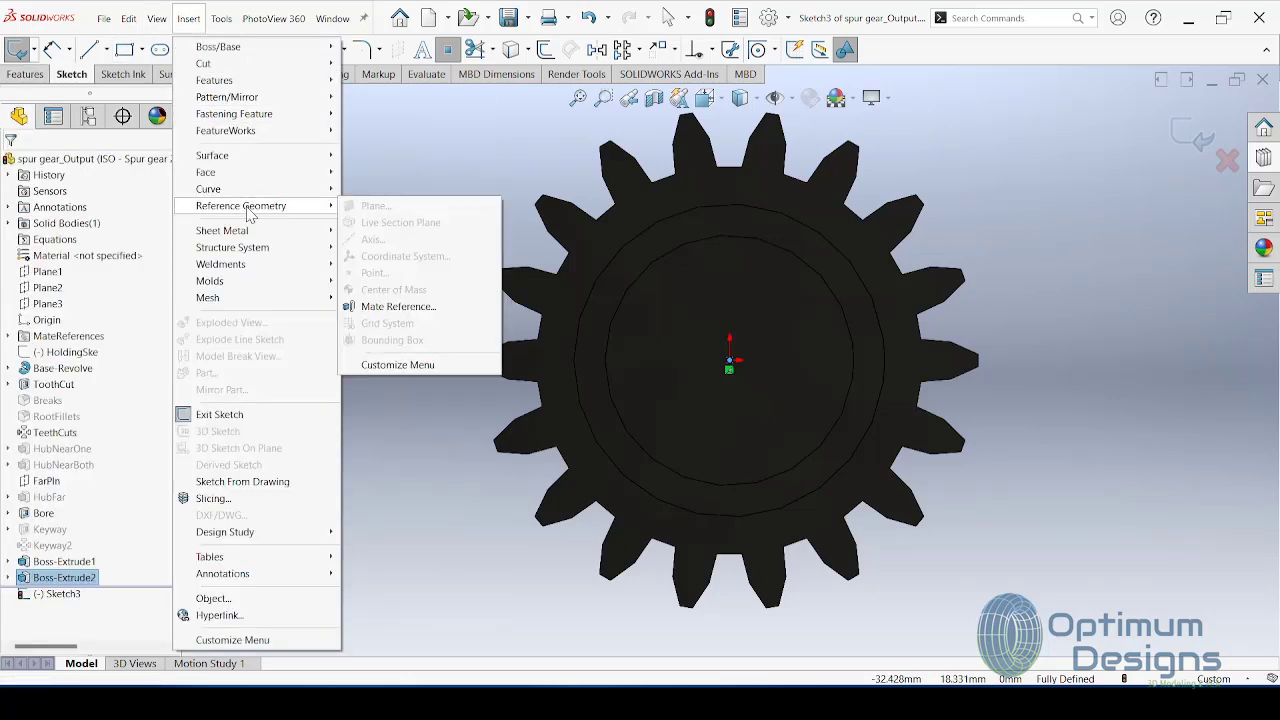
left_click(1209, 118)
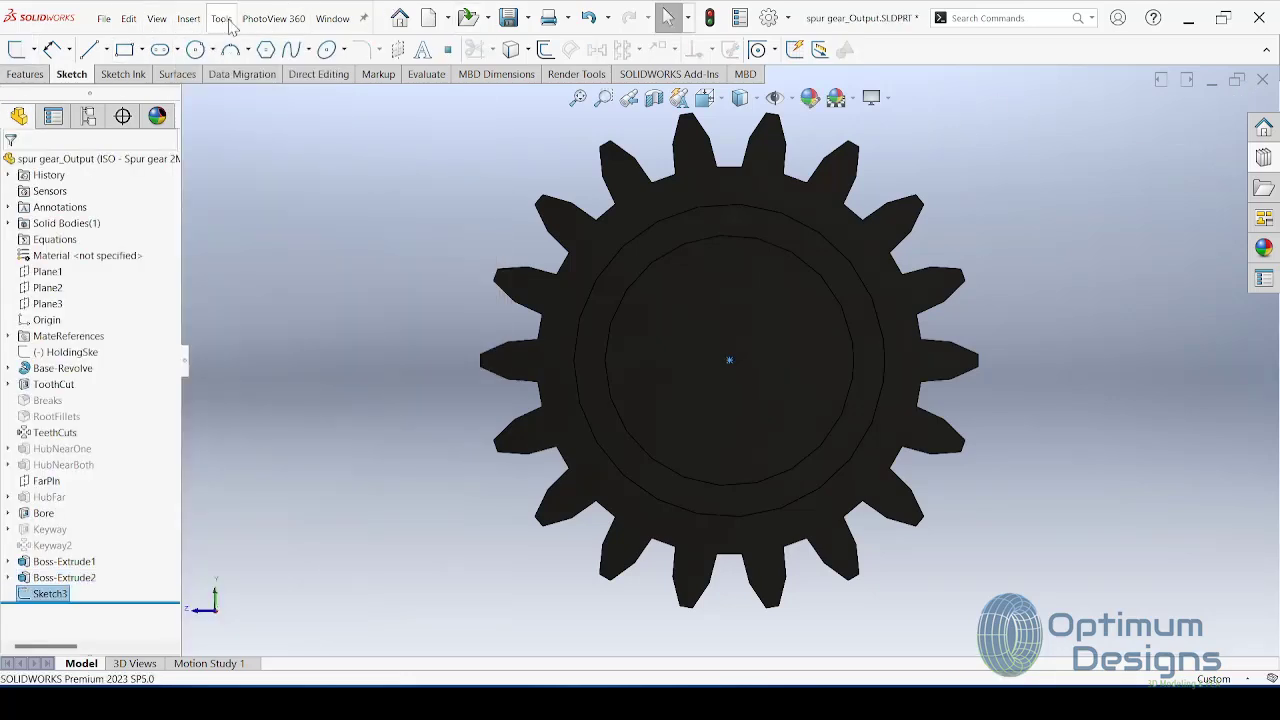
left_click(188, 18)
mouse_move(241, 205)
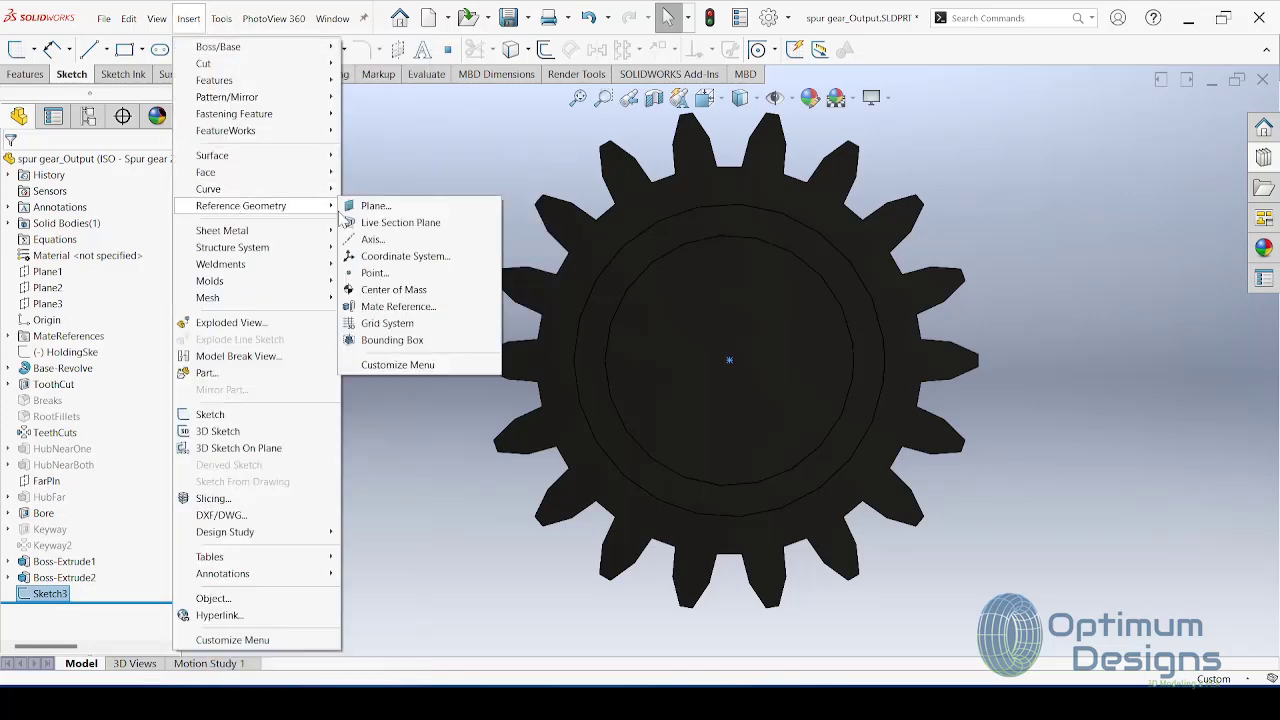
left_click(372, 205)
middle_click_drag(421, 253, 626, 428)
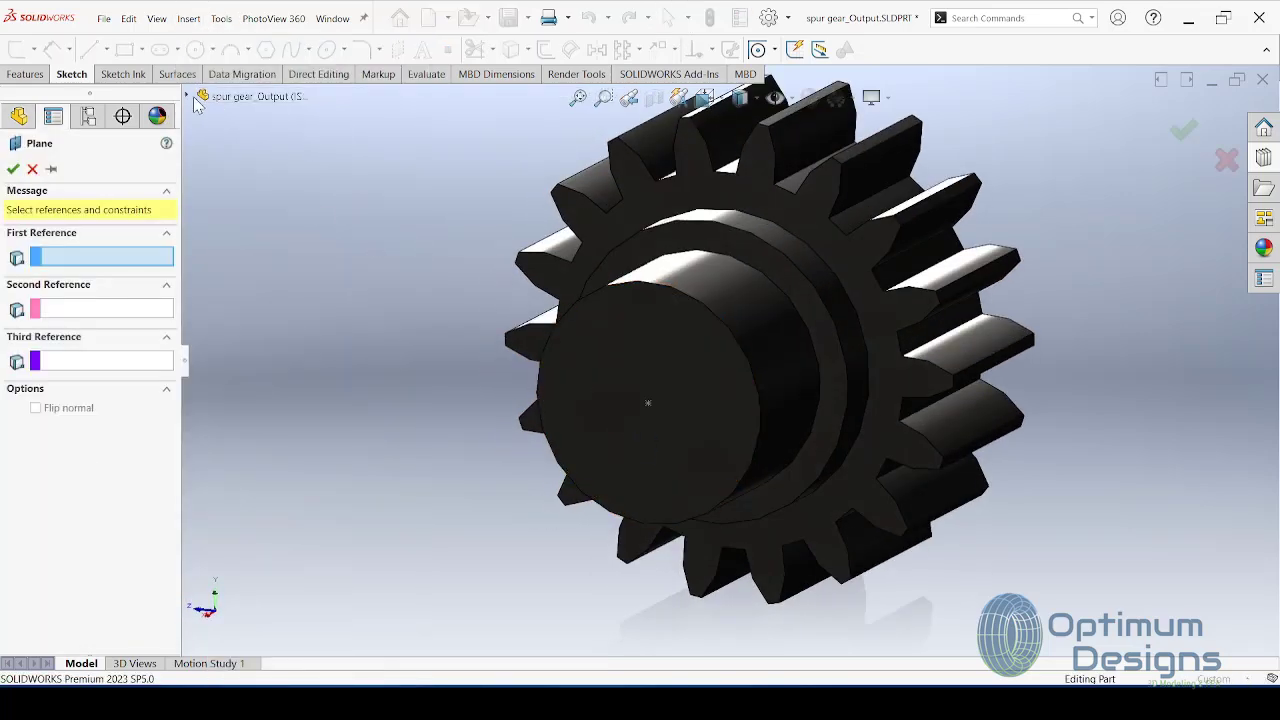
left_click(196, 100)
left_click(240, 208)
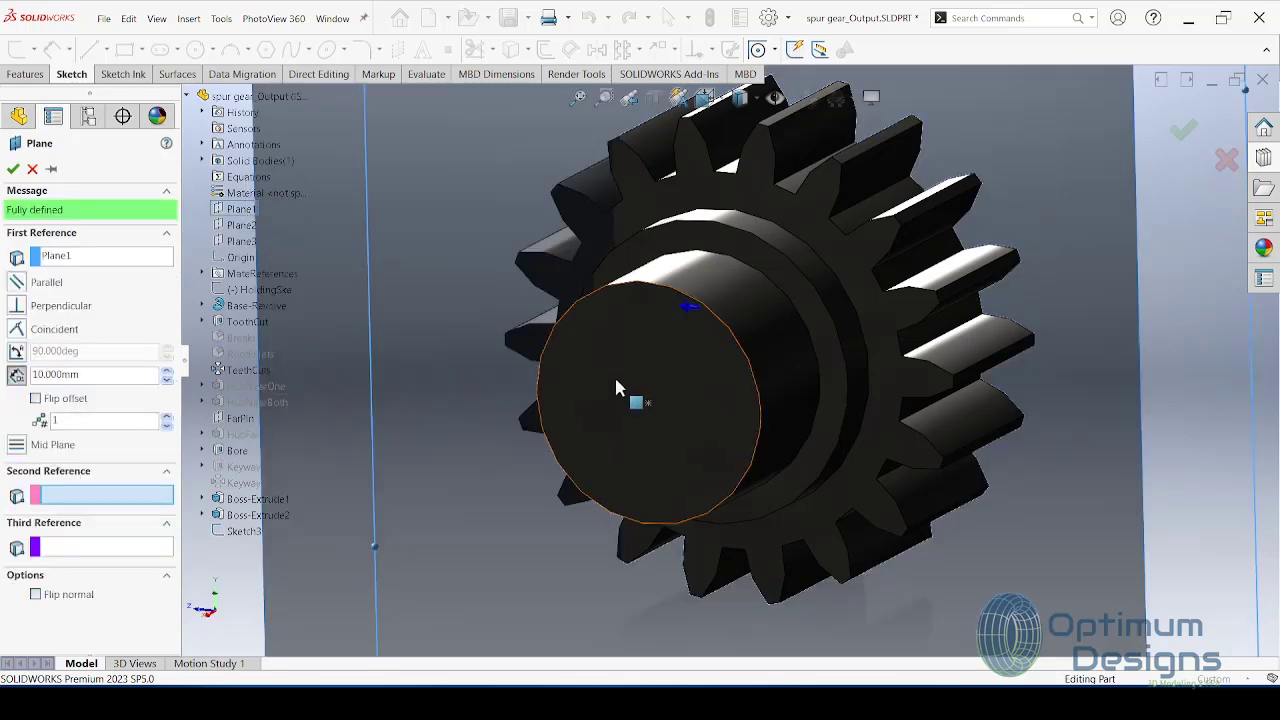
left_click(647, 404)
key("f")
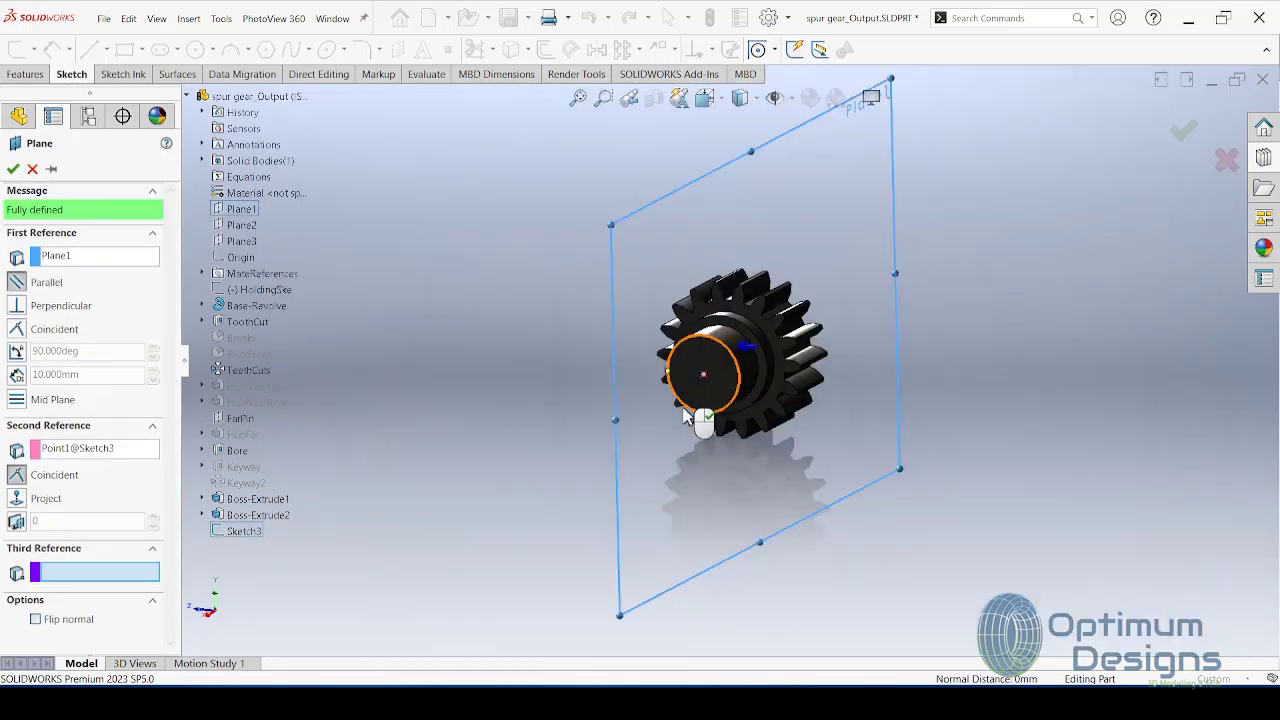
key("Return")
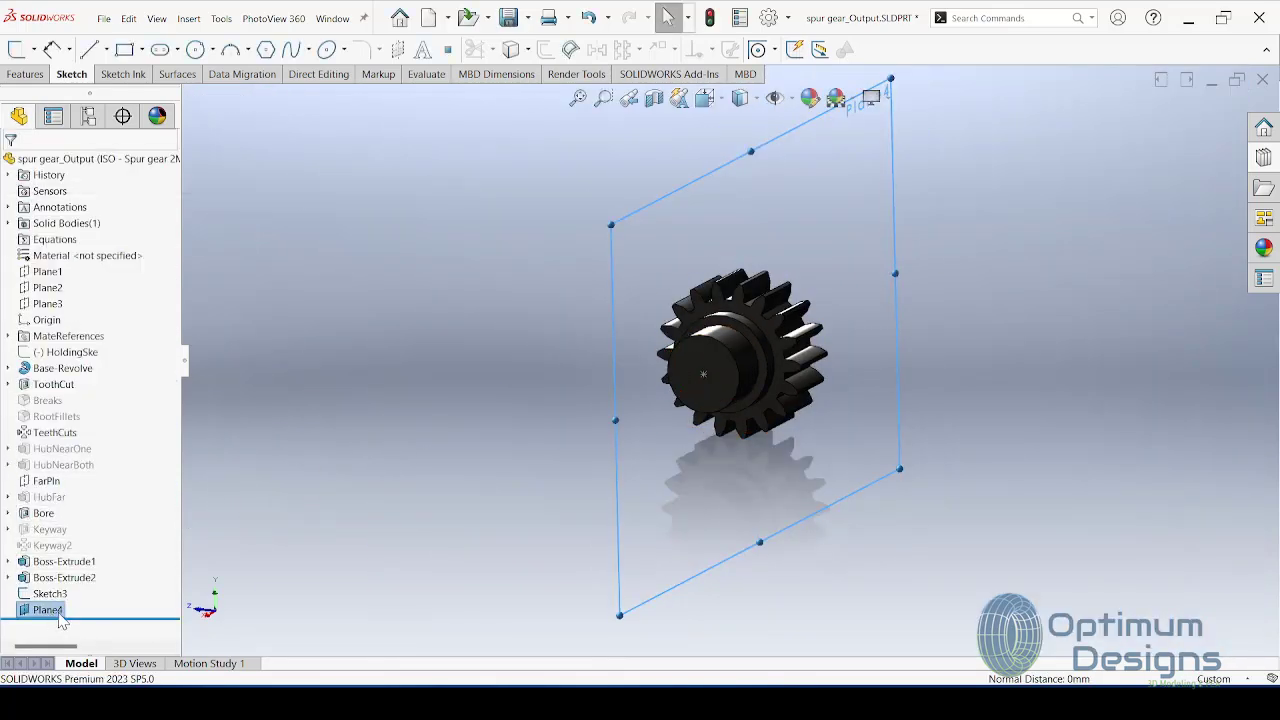
Step: Turn Plane4 face-on and begin a sketch on it
right_click(60, 610)
left_click(114, 397)
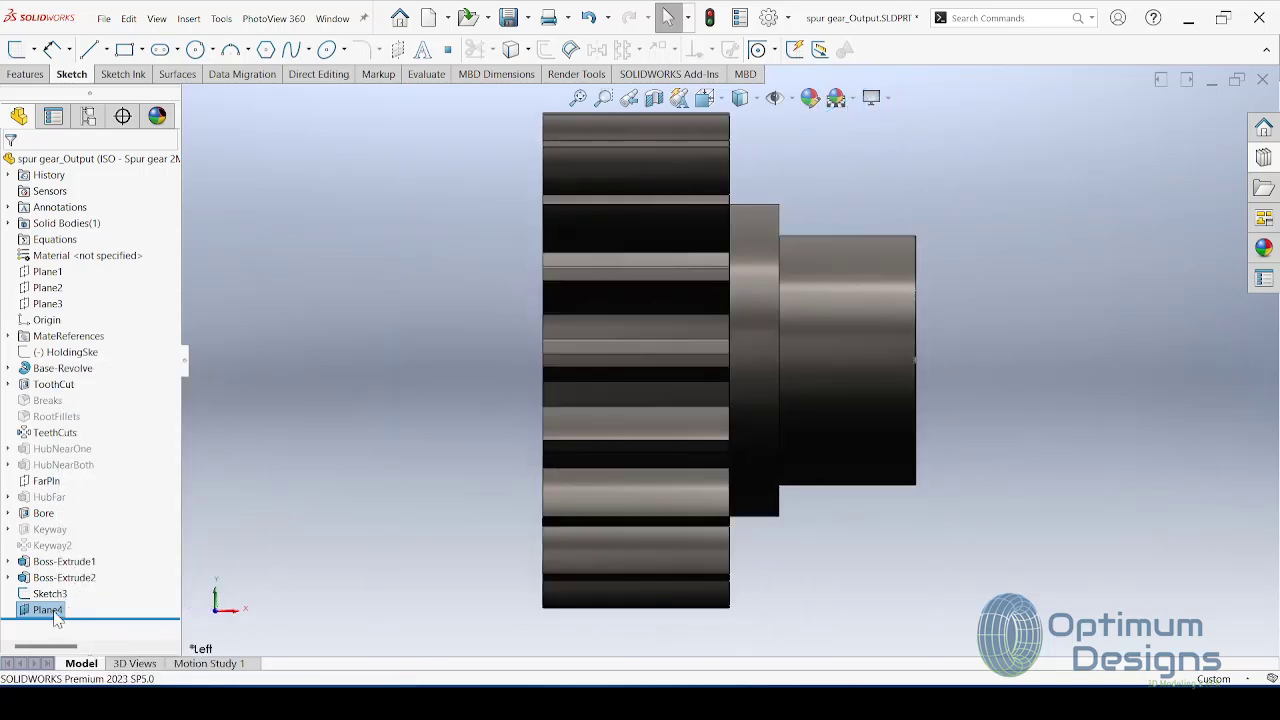
right_click(57, 618)
Step: Sketch a rectangle 1 mm wide at the hub shoulder on Plane4
left_click(57, 397)
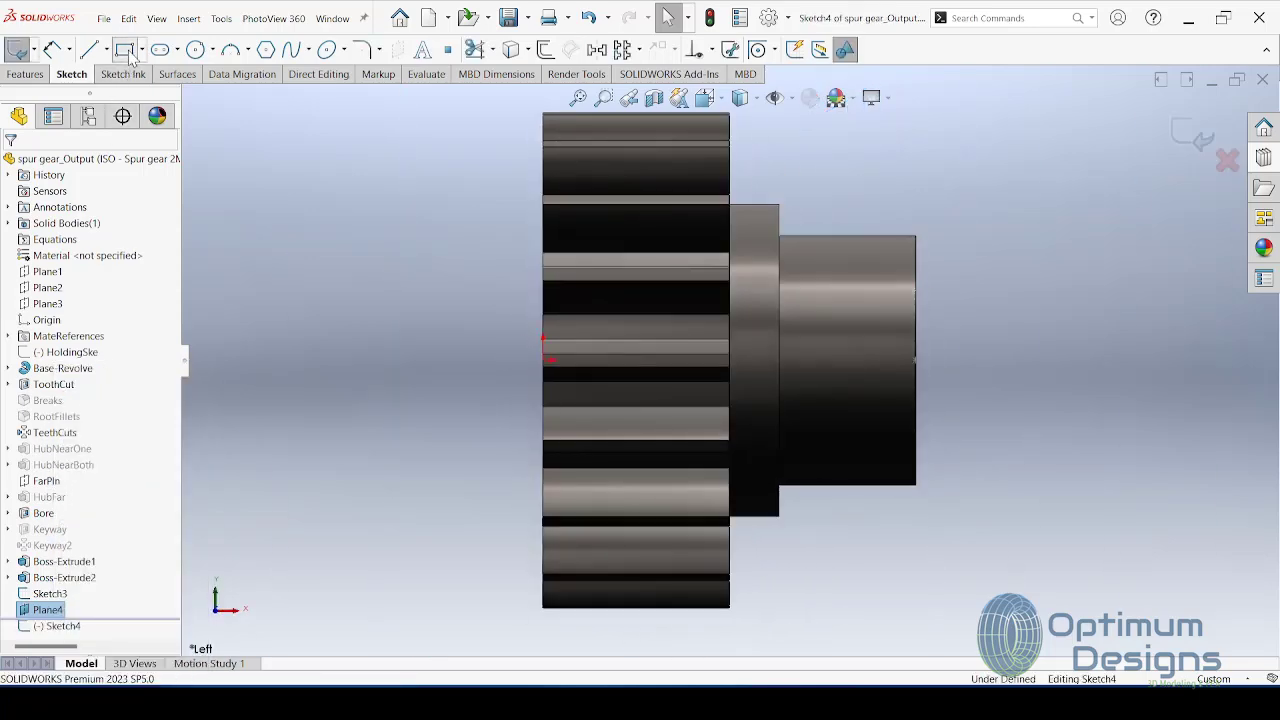
left_click(123, 49)
scroll(810, 270, "down", 3)
scroll(795, 268, "down", 1)
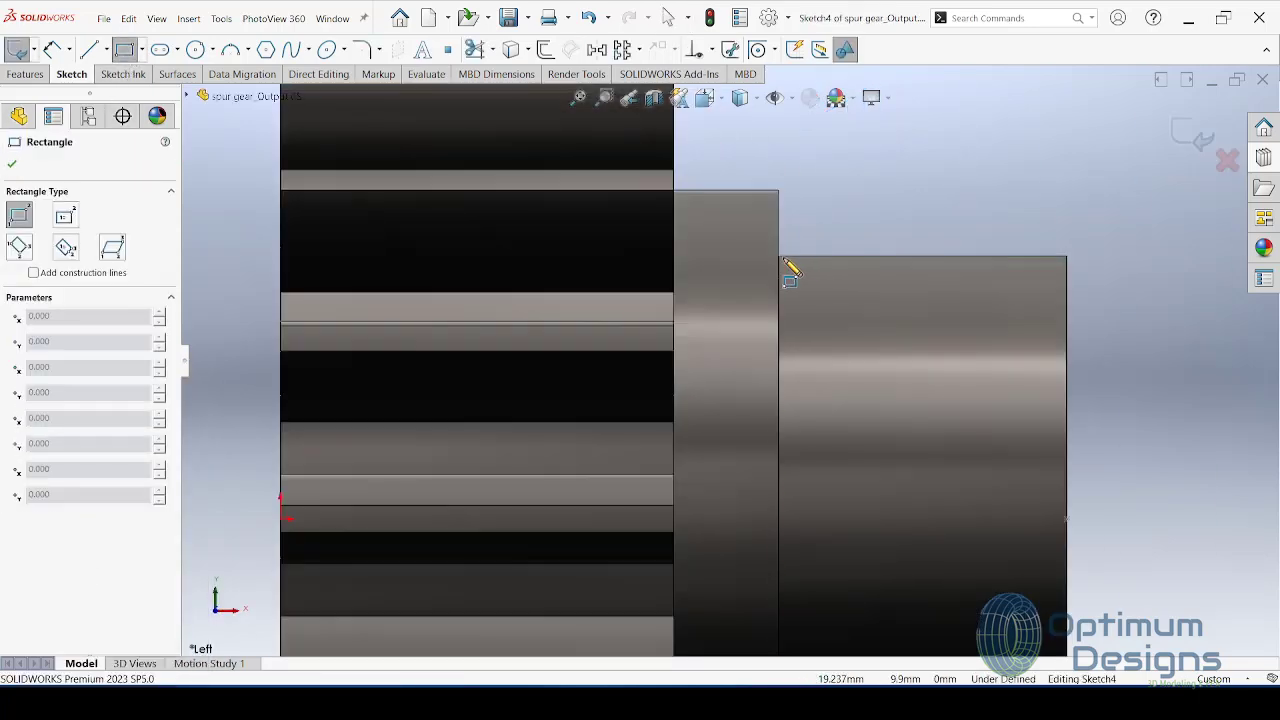
left_click(825, 323)
left_click(52, 49)
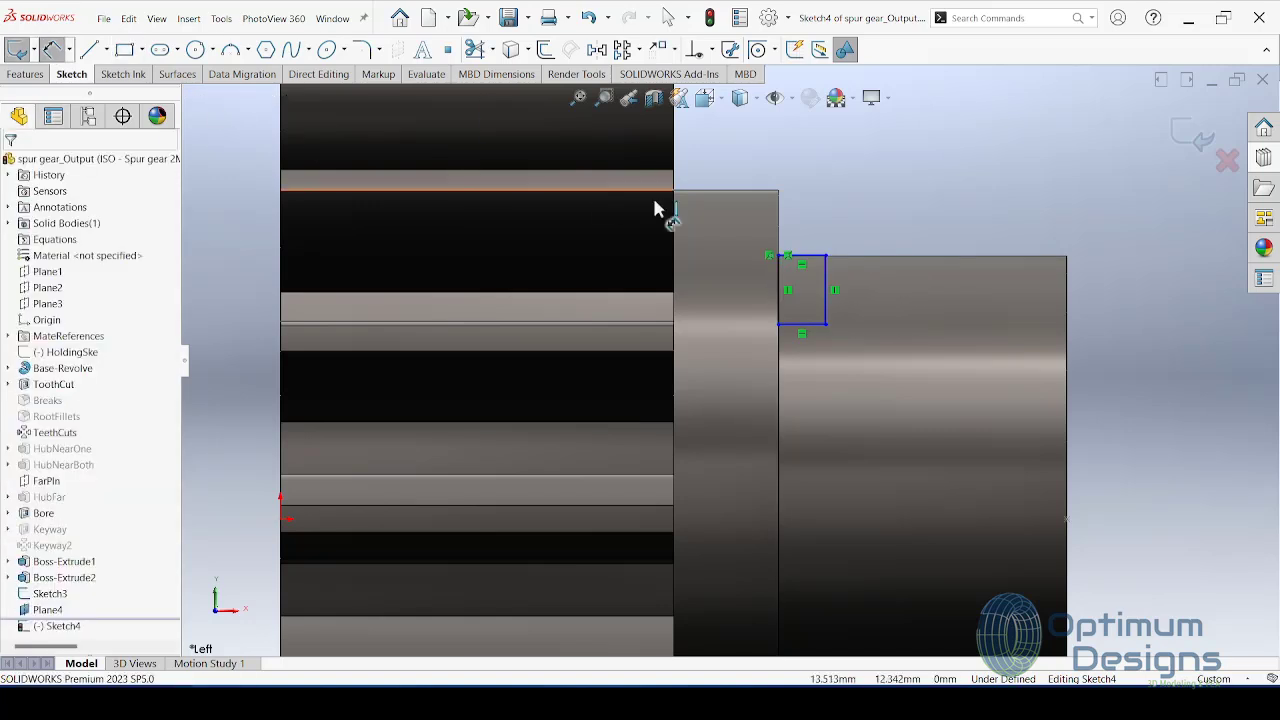
left_click(803, 257)
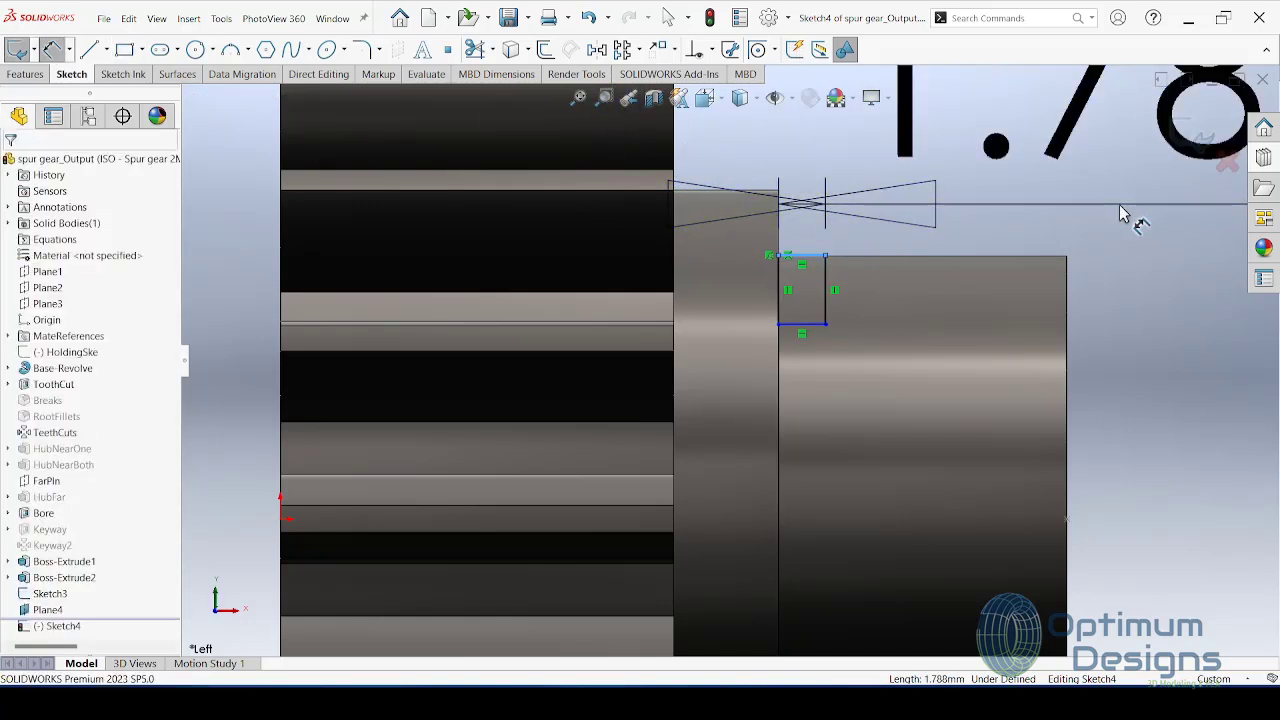
left_click(1119, 204)
type("1")
left_click(1039, 180)
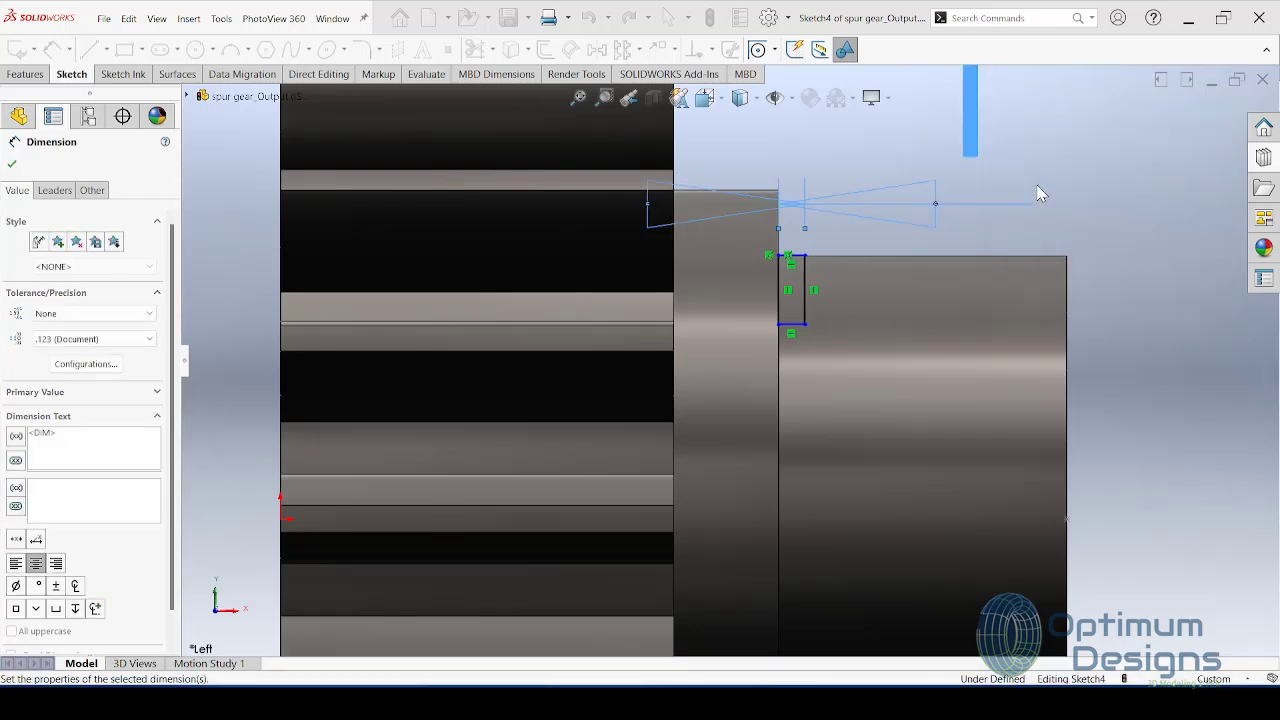
Step: Draw a construction centerline along the gear axis
left_click(106, 49)
left_click(122, 89)
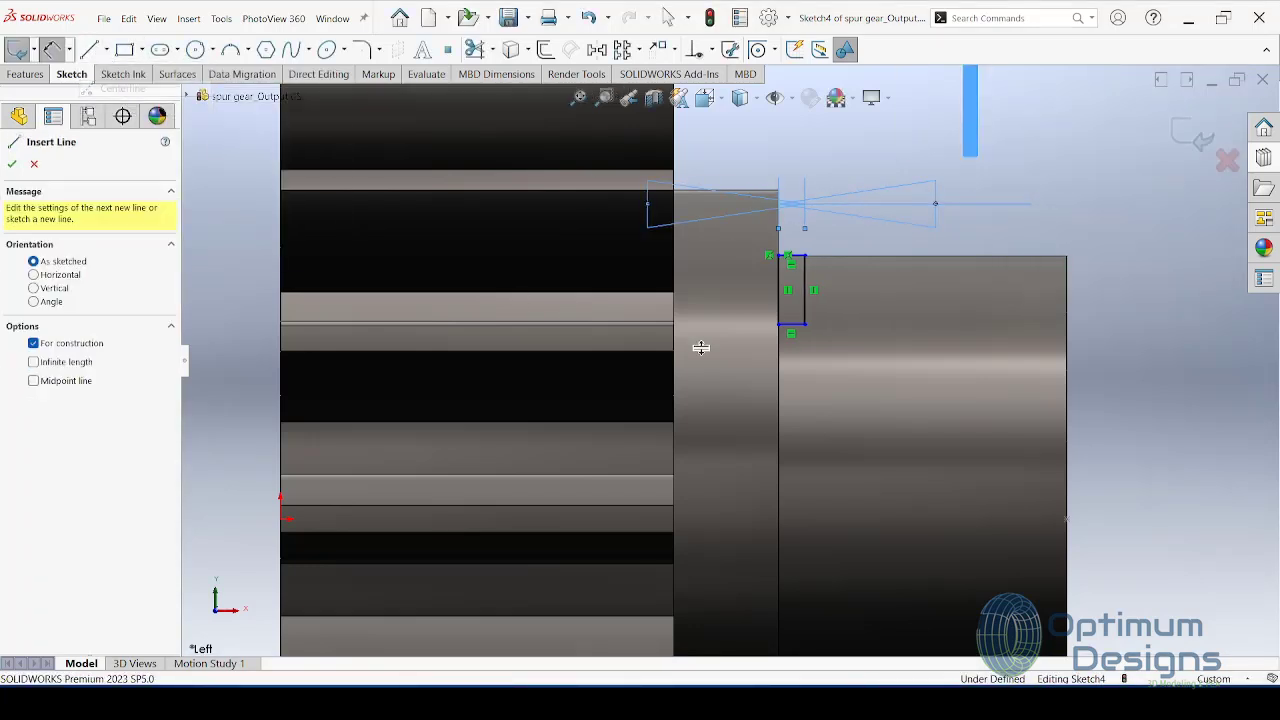
scroll(715, 352, "up", 3)
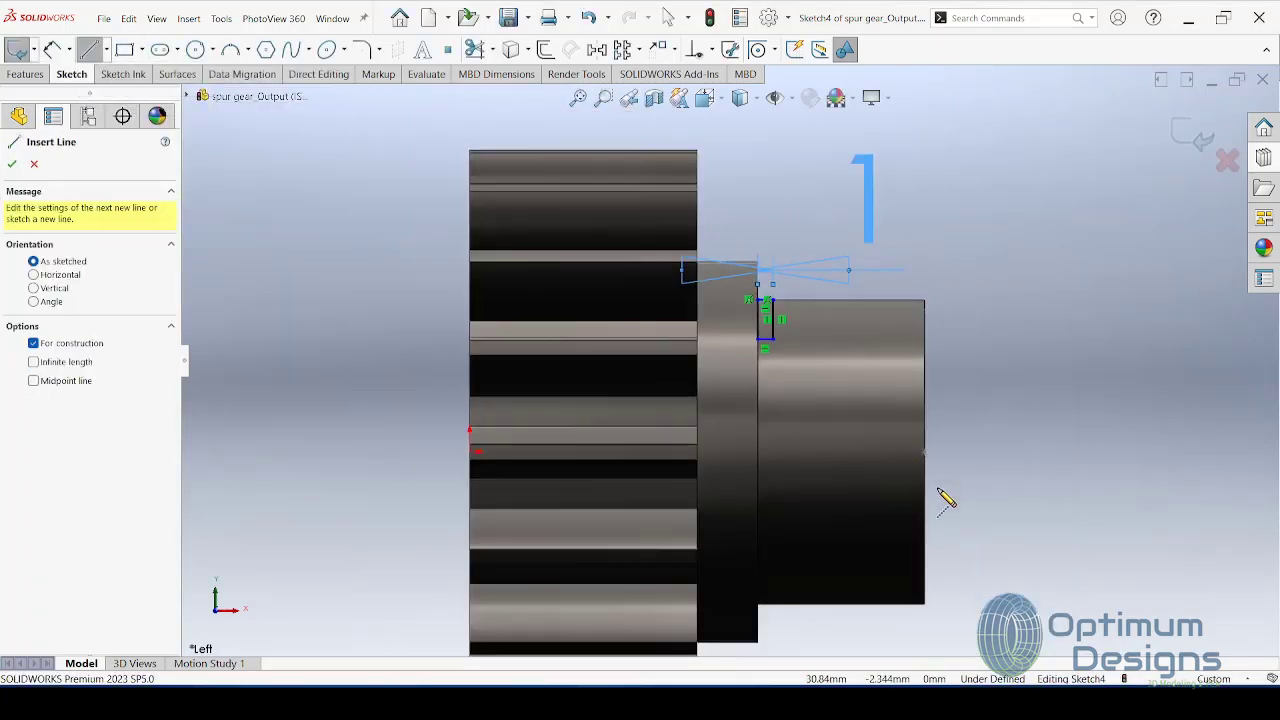
left_click(990, 452)
double_click(716, 452)
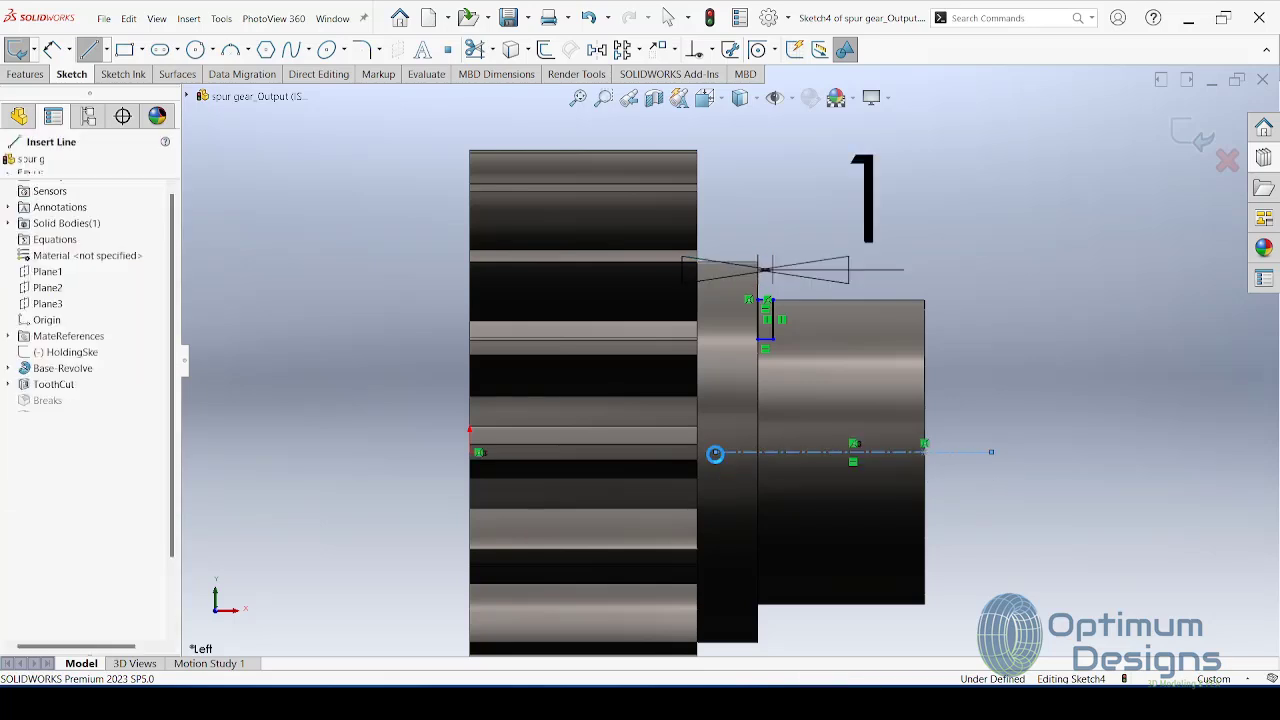
key("Escape")
Step: Offset the centerline 9 mm to one side
left_click(545, 49)
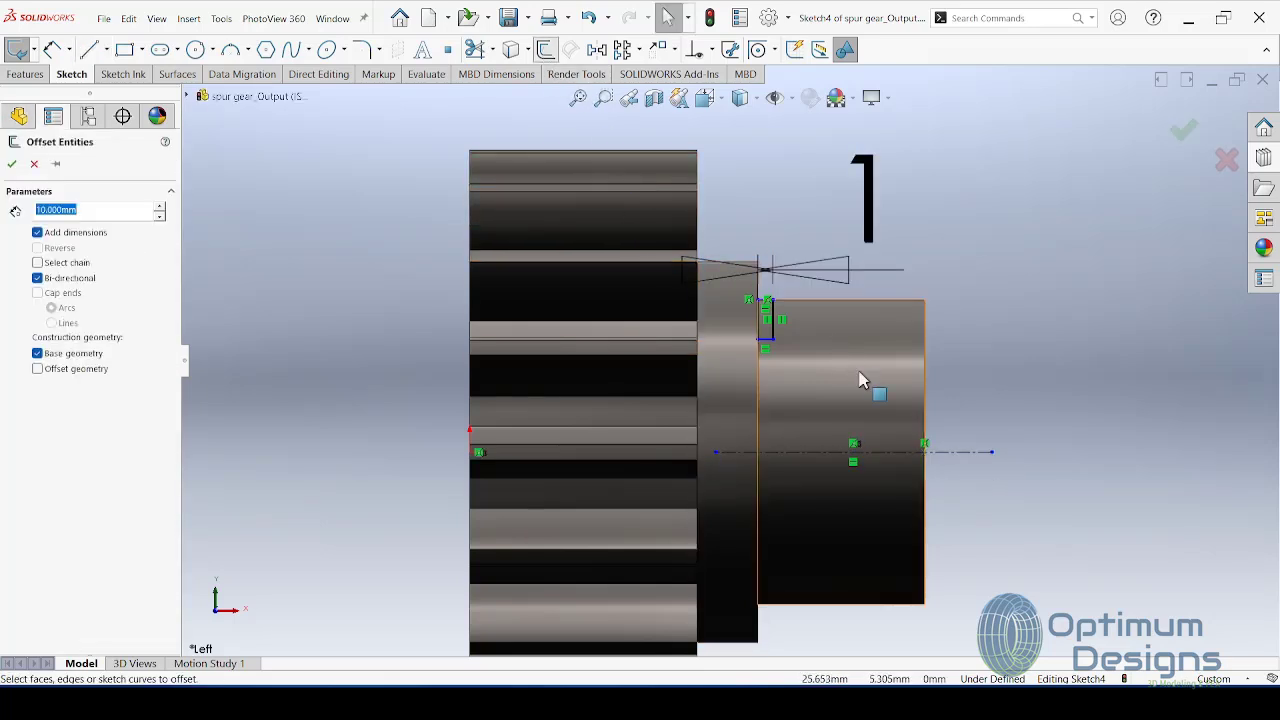
left_click(958, 452)
left_click(70, 278)
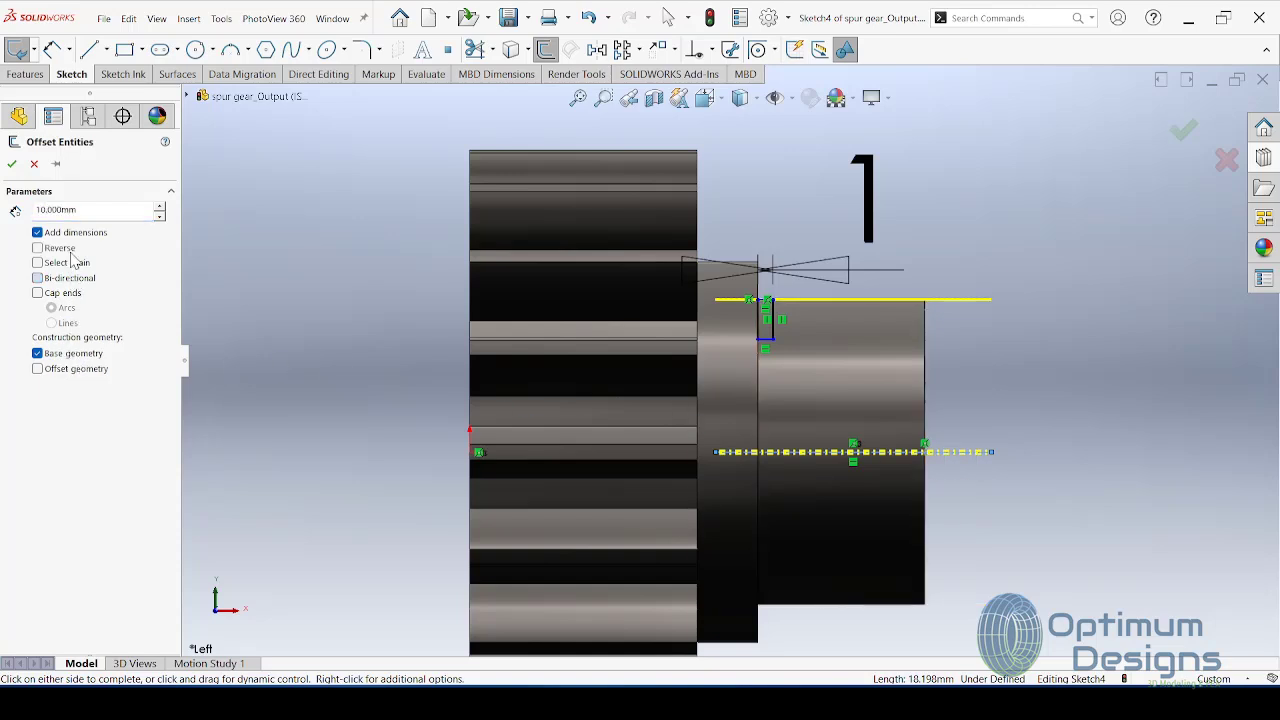
type("9")
key("Return")
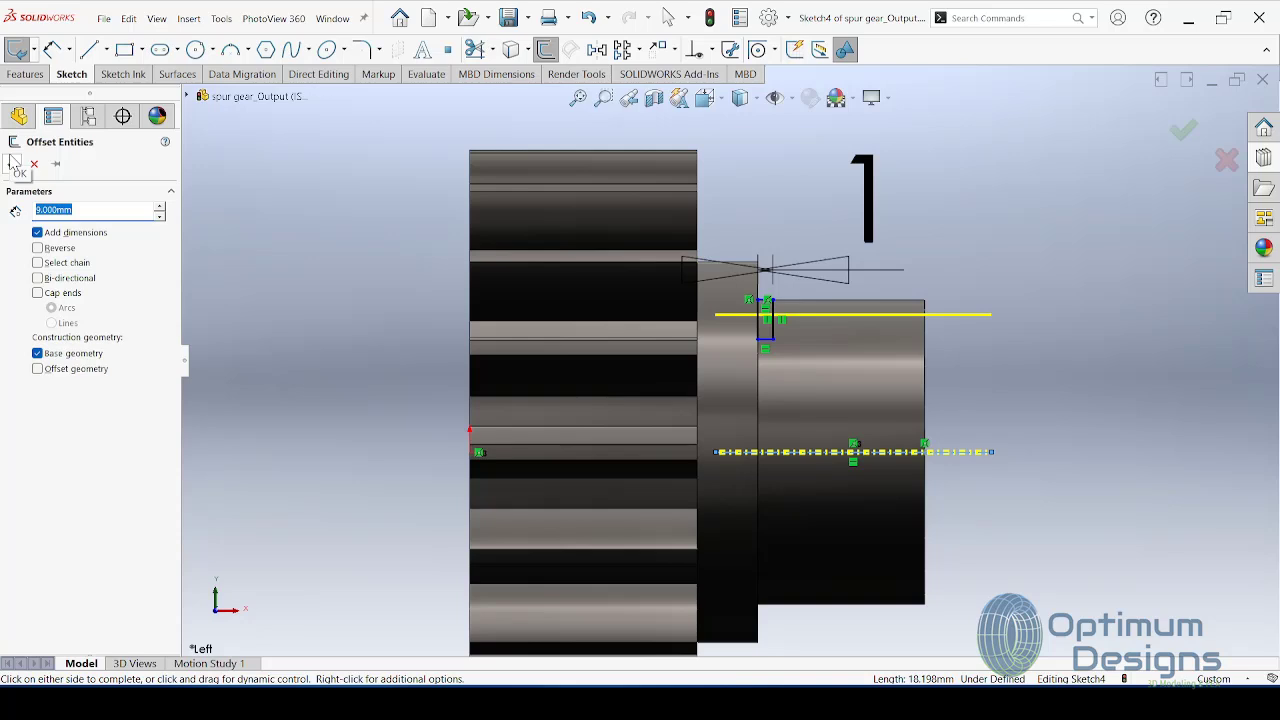
left_click(13, 163)
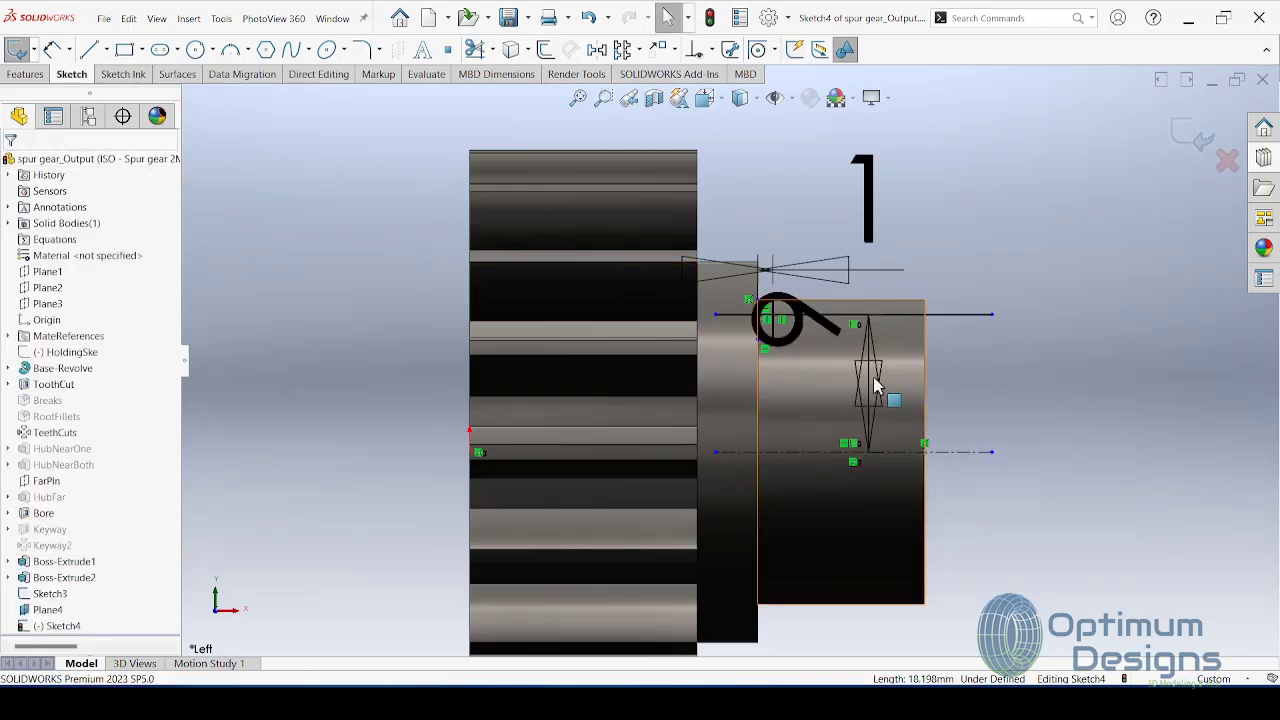
Step: Delete and trim the excess sketch lines around the rectangle
left_click_drag(877, 381, 1090, 394)
key("Delete")
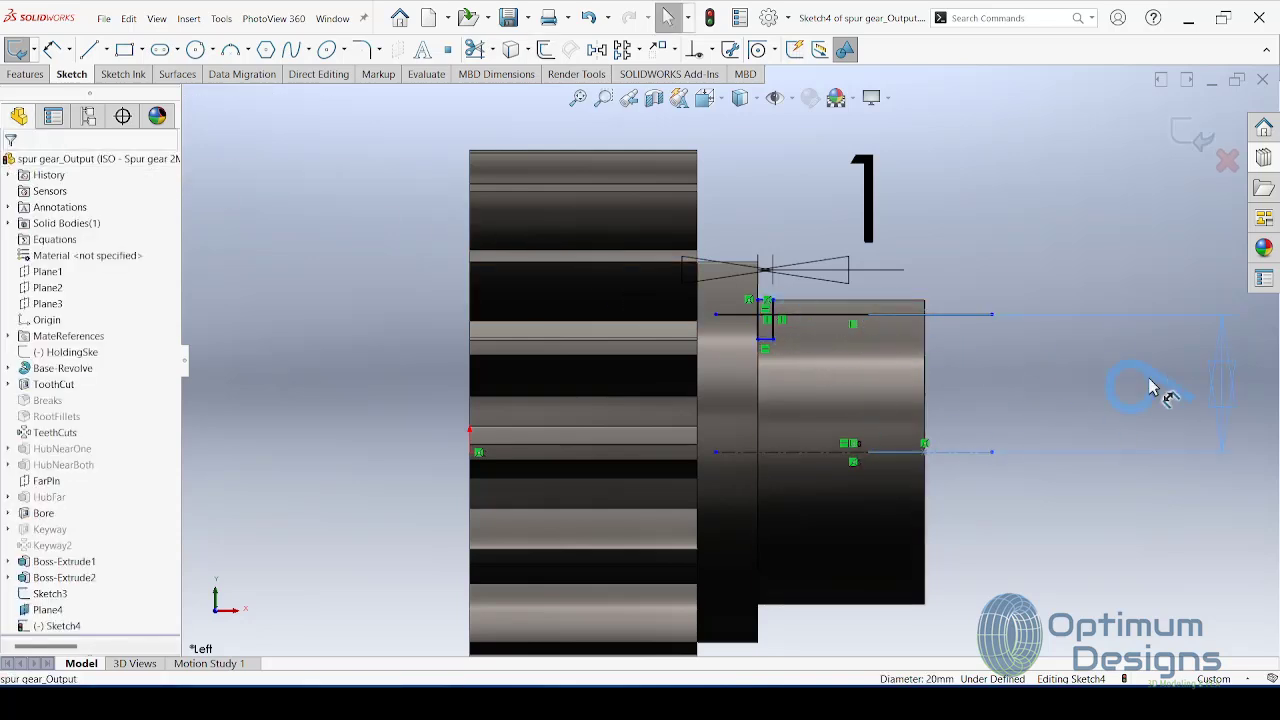
left_click(475, 49)
scroll(757, 282, "down", 3)
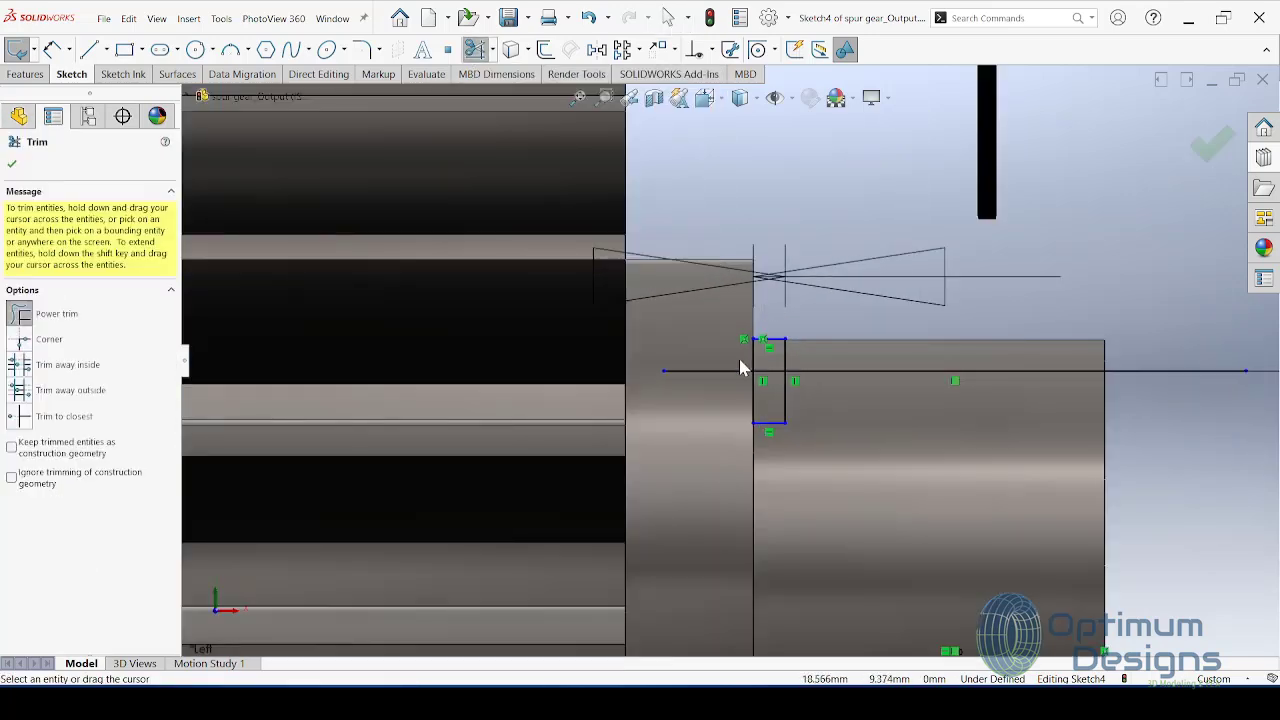
left_click_drag(802, 386, 805, 362)
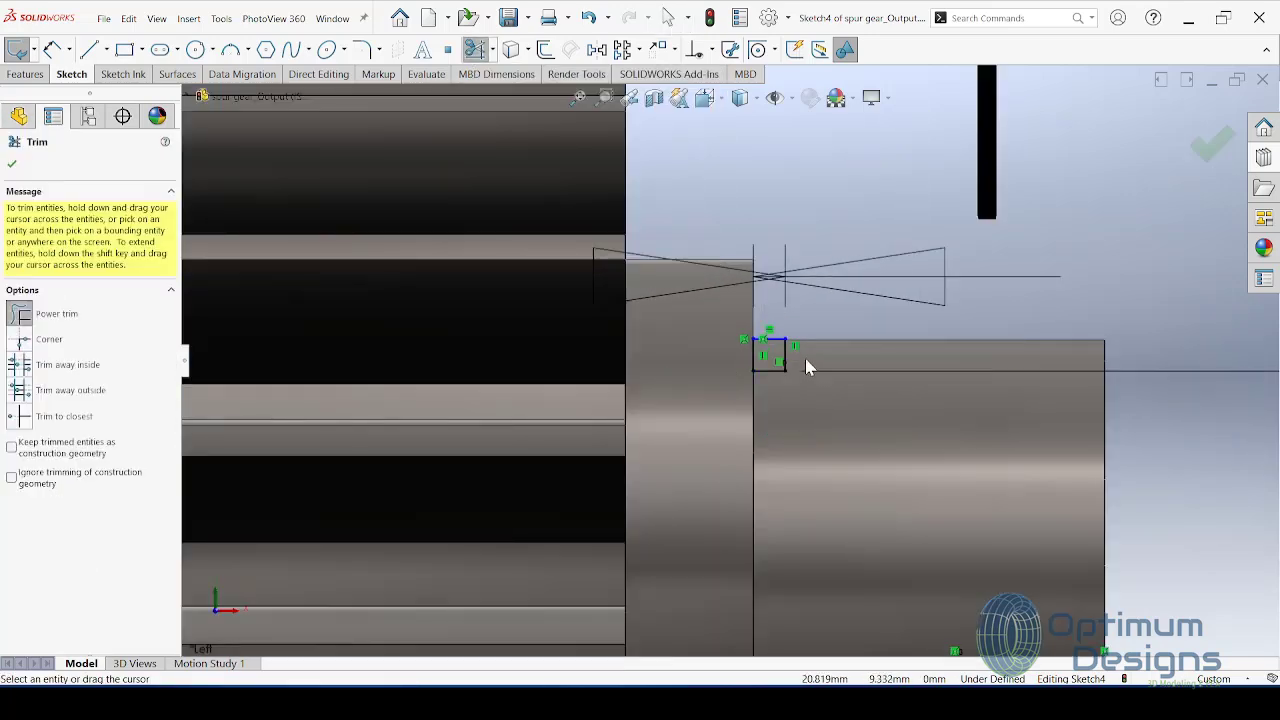
Step: Revolve-cut the groove sketch about the centerline to create Cut-Revolve1
left_click(26, 74)
left_click(206, 50)
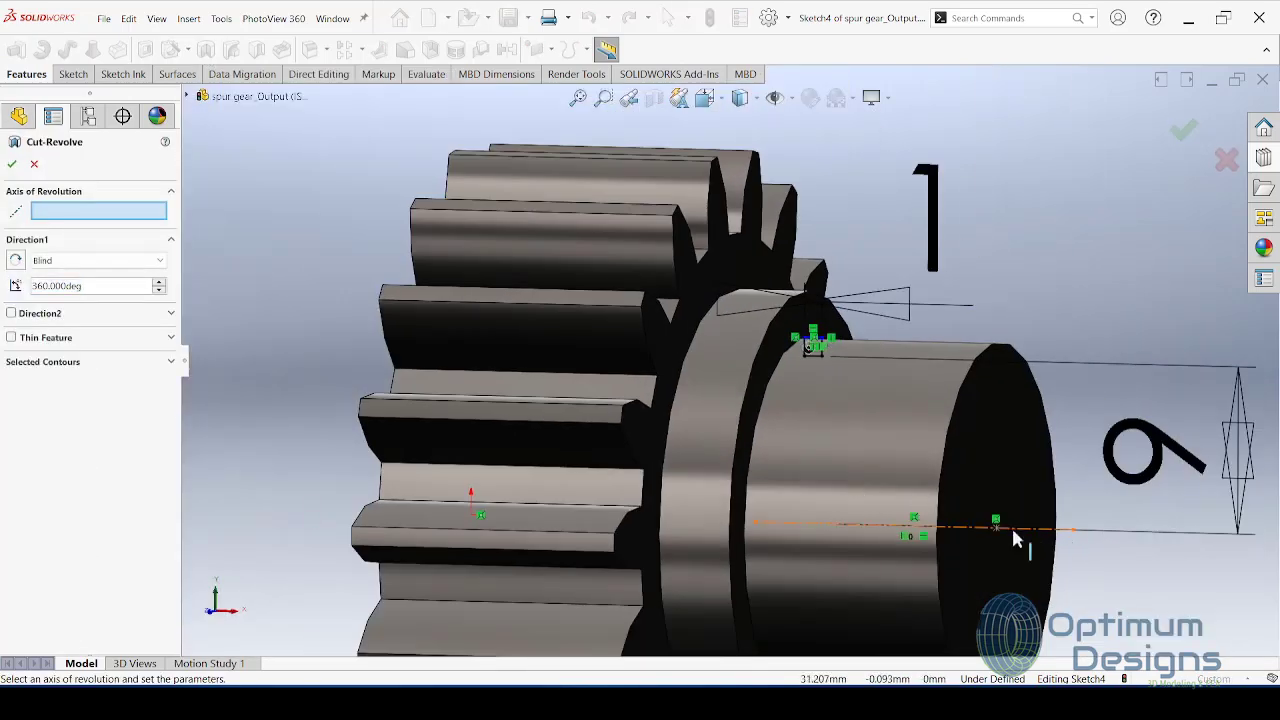
left_click(1001, 530)
key("Return")
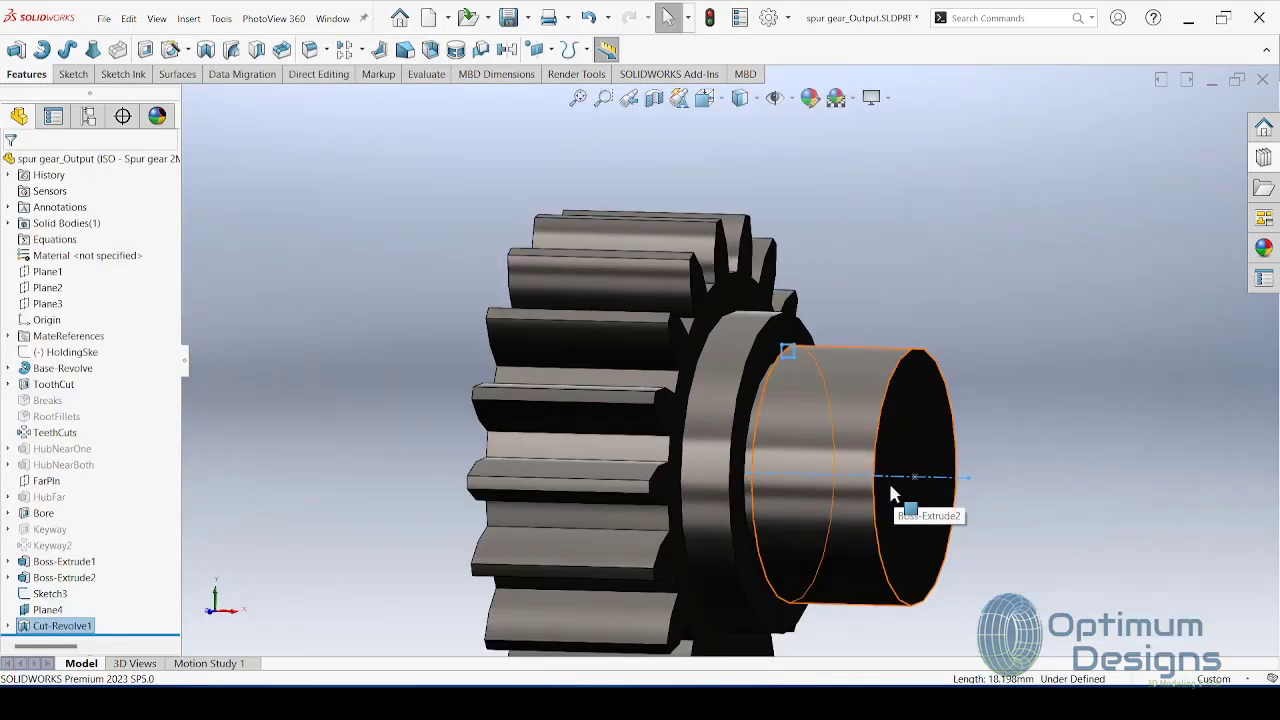
key("space")
left_click(613, 332)
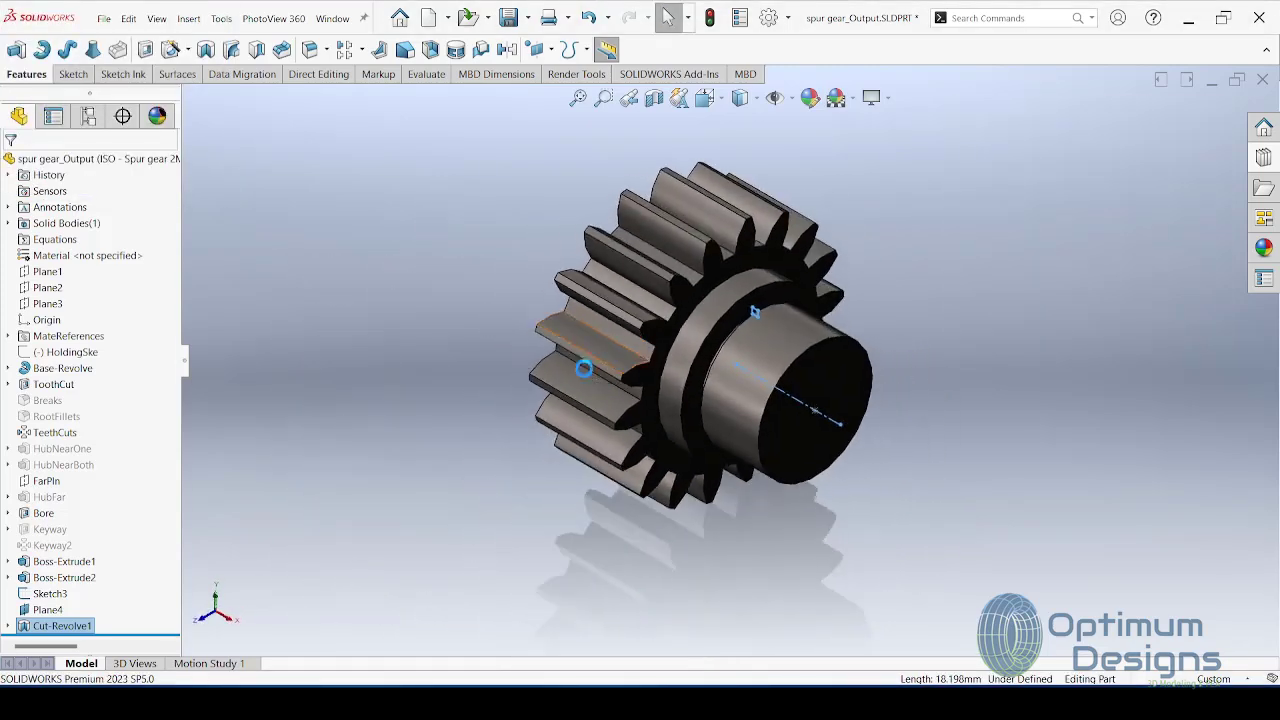
Step: On the gear's back face, sketch a 14.5 mm radius circle centred on the origin, checking the reference drawing
right_click(764, 376)
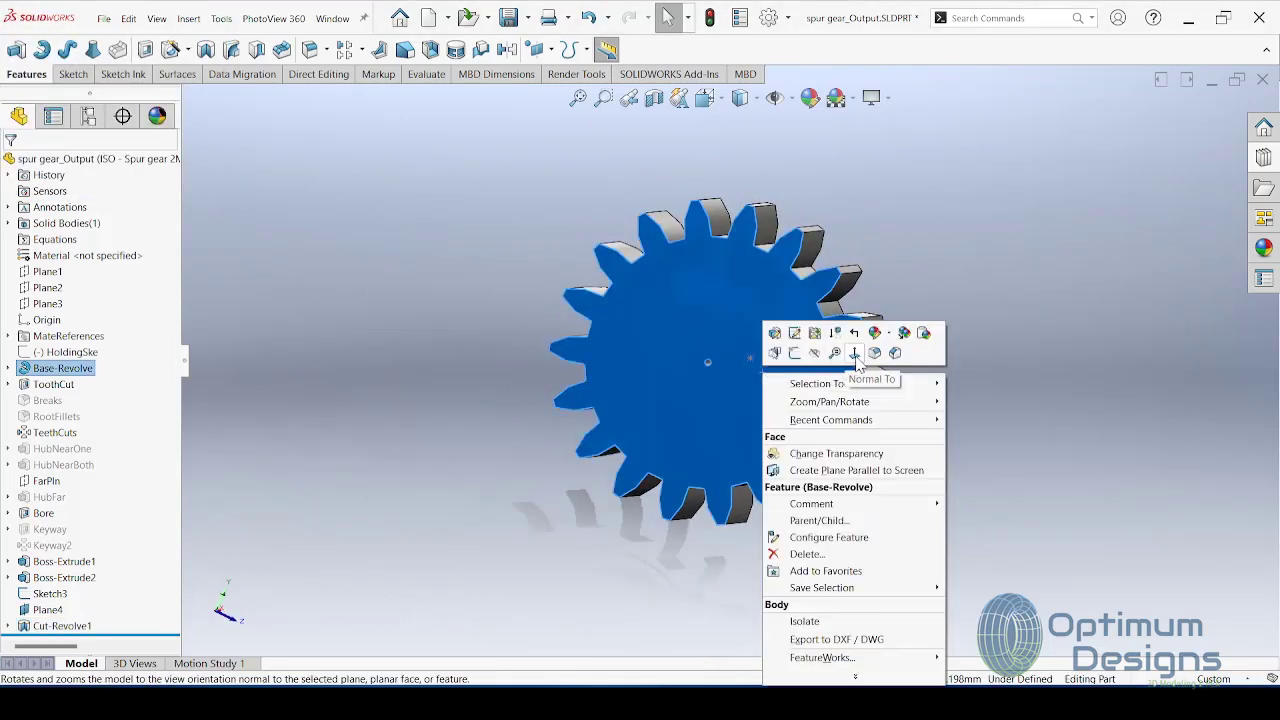
left_click(855, 355)
right_click(794, 377)
left_click(833, 356)
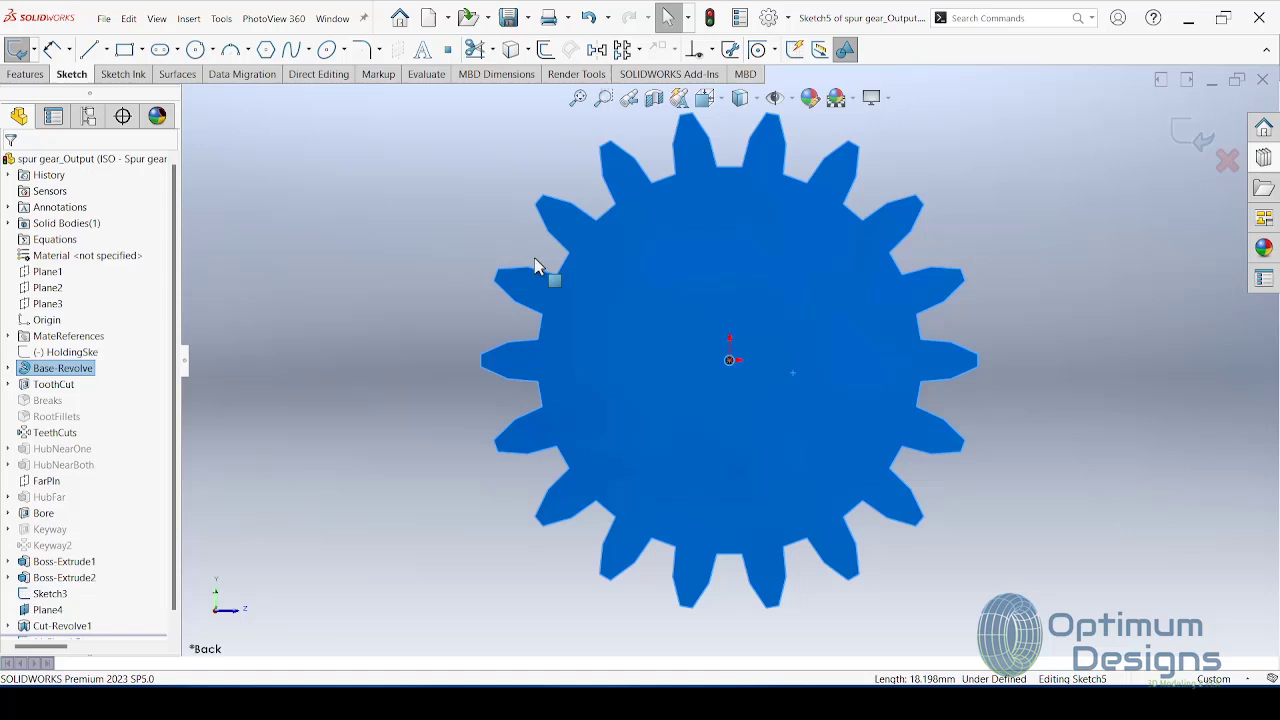
left_click(196, 49)
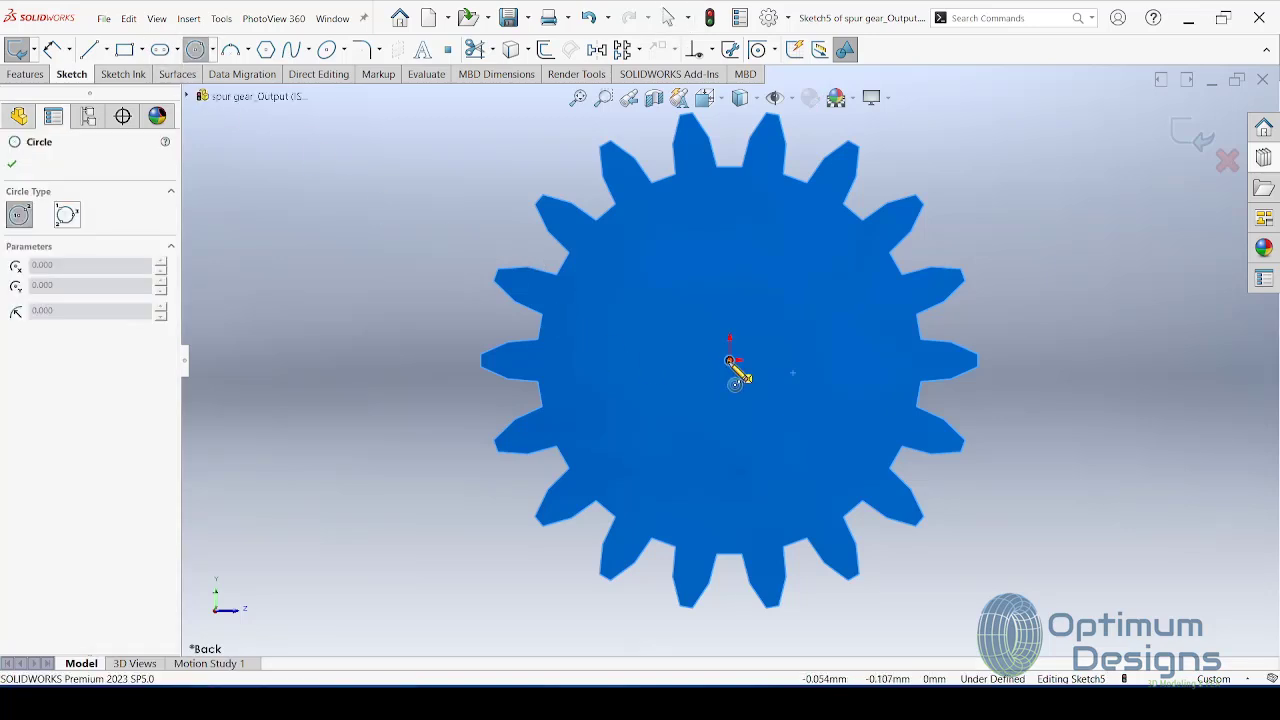
left_click(730, 361)
left_click(649, 491)
type("29/2")
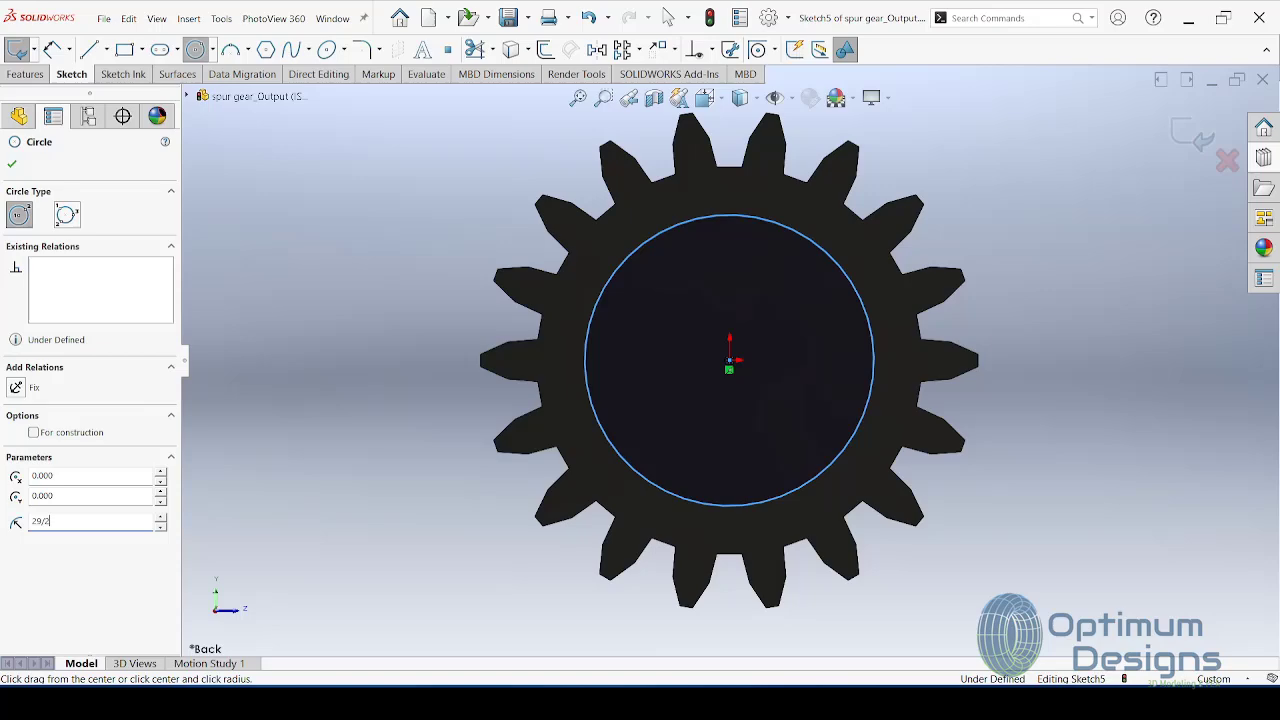
key("Return")
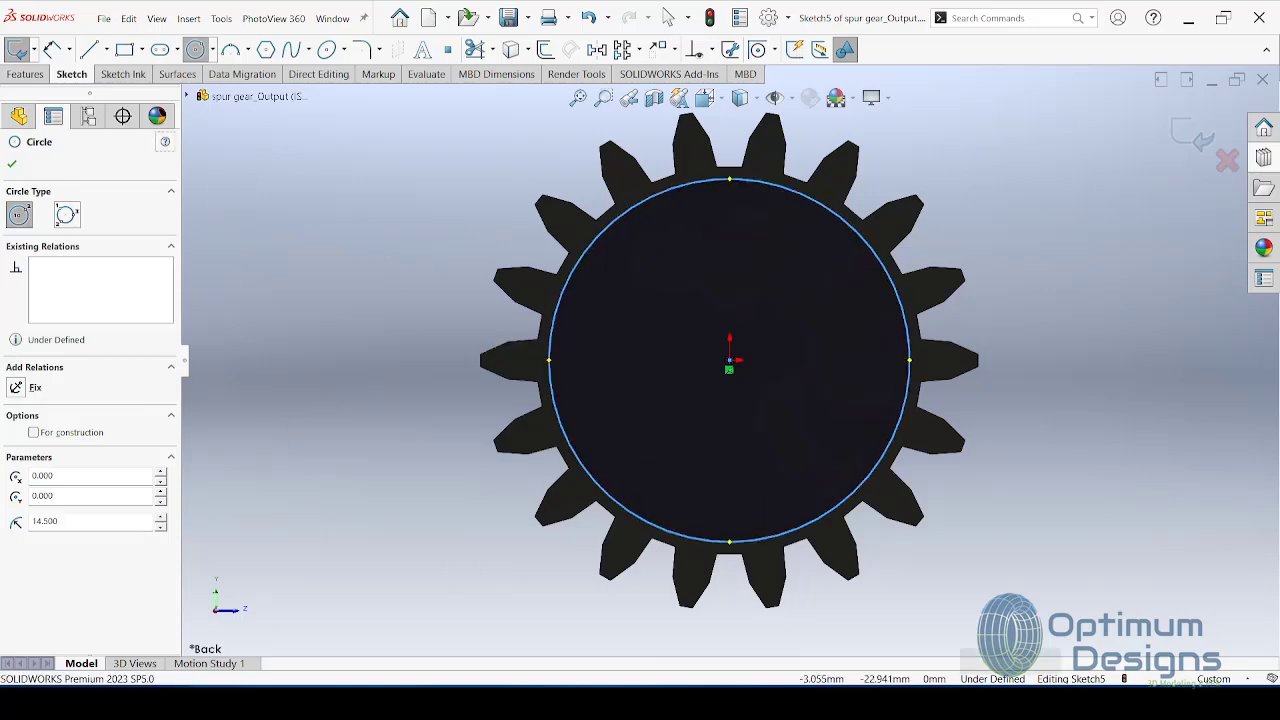
key("alt+Tab")
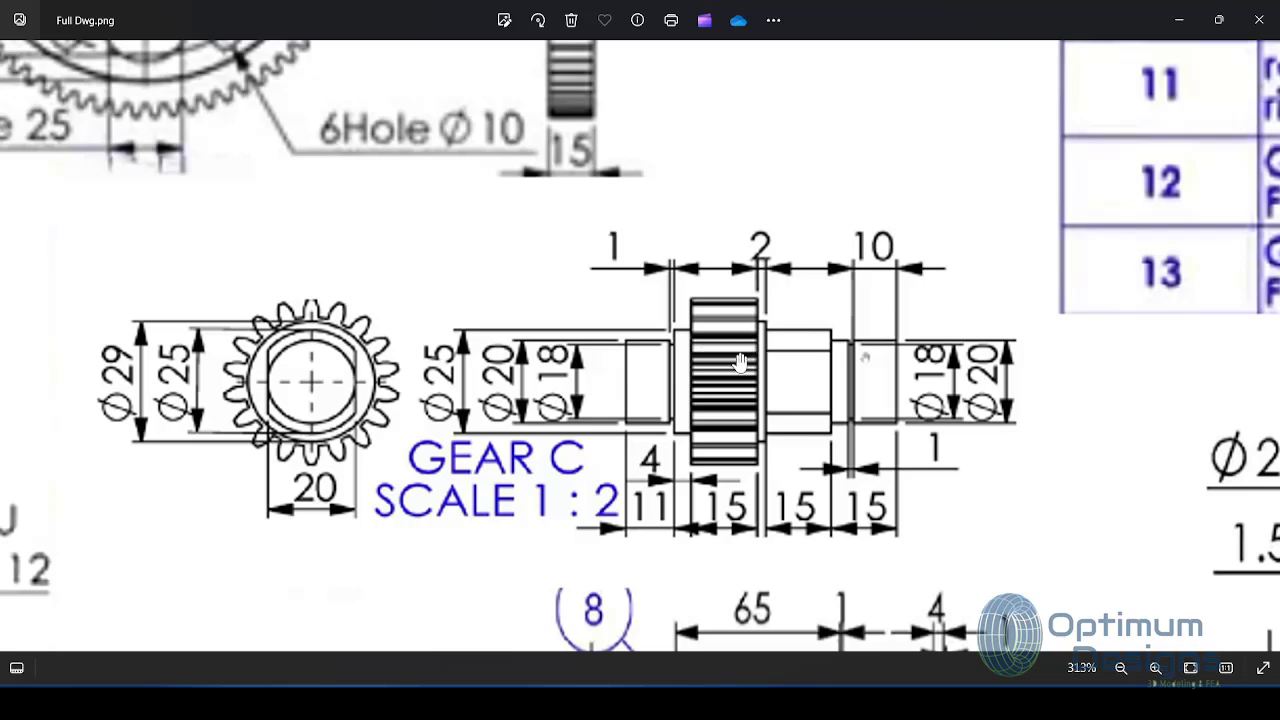
key("alt+Tab")
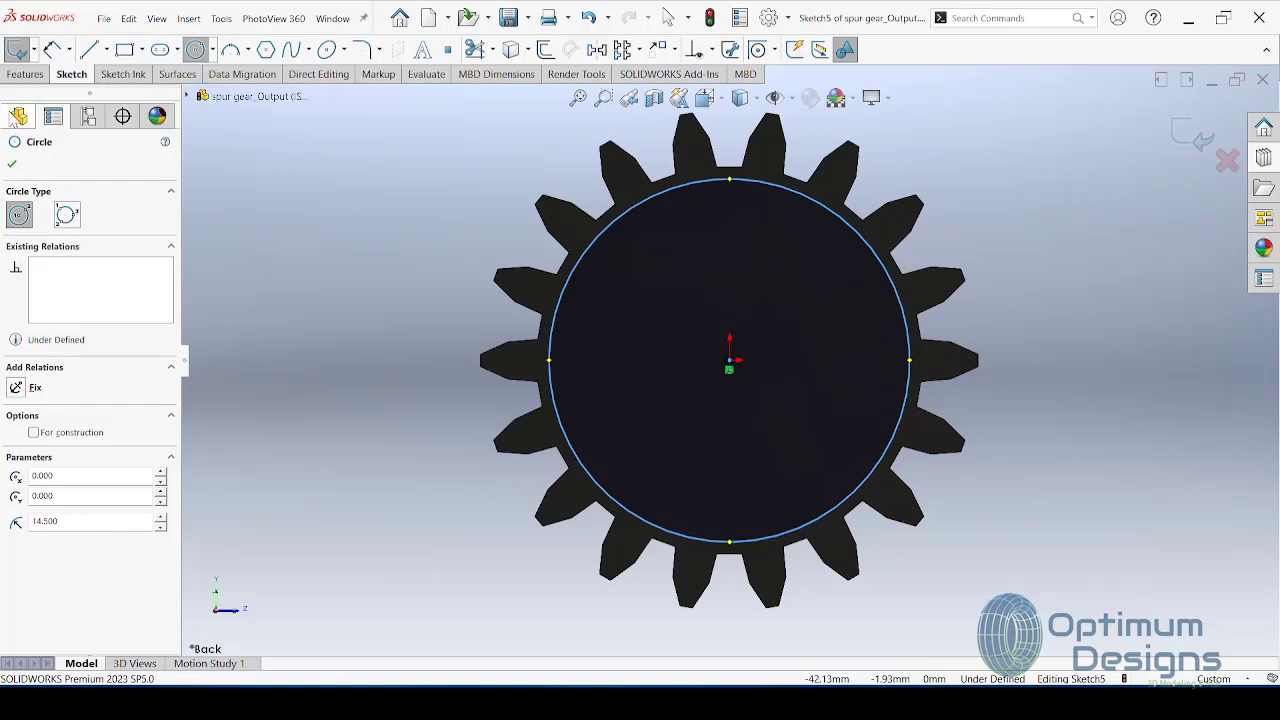
Step: Extrude the 14.5 mm circle 2 mm out from the back face
left_click(25, 74)
left_click(17, 49)
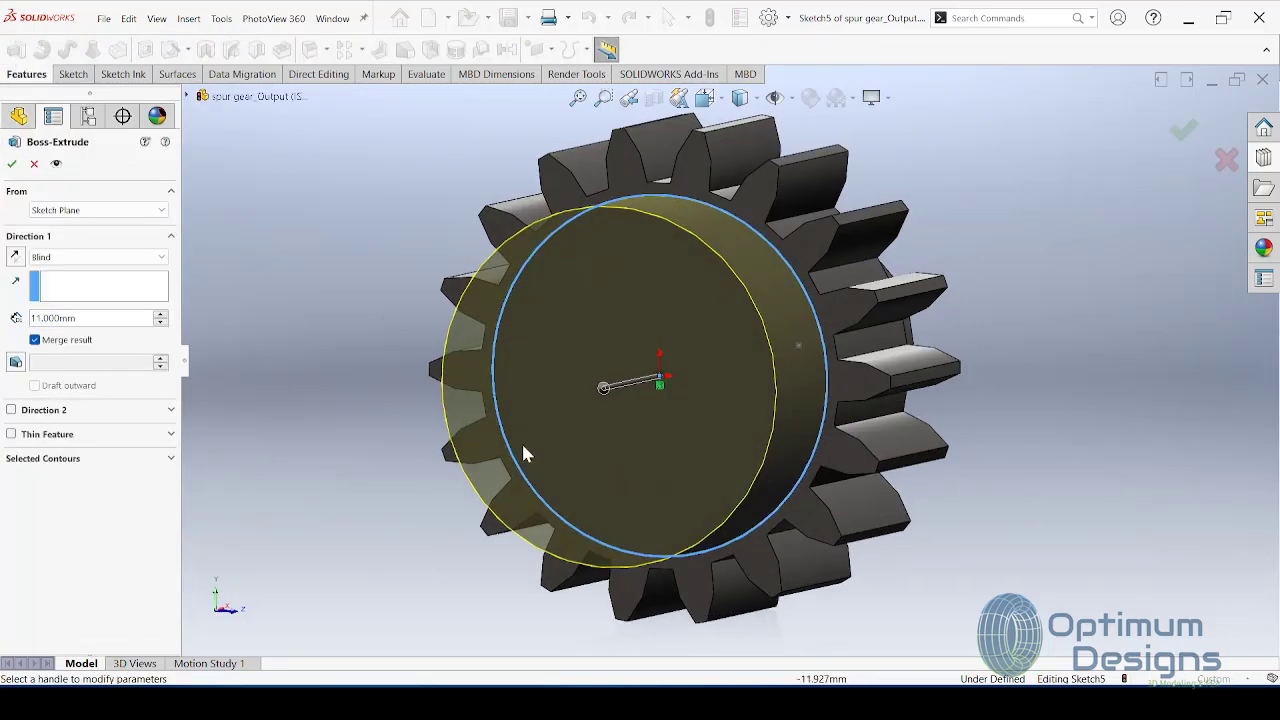
double_click(116, 320)
type("2")
key("Return")
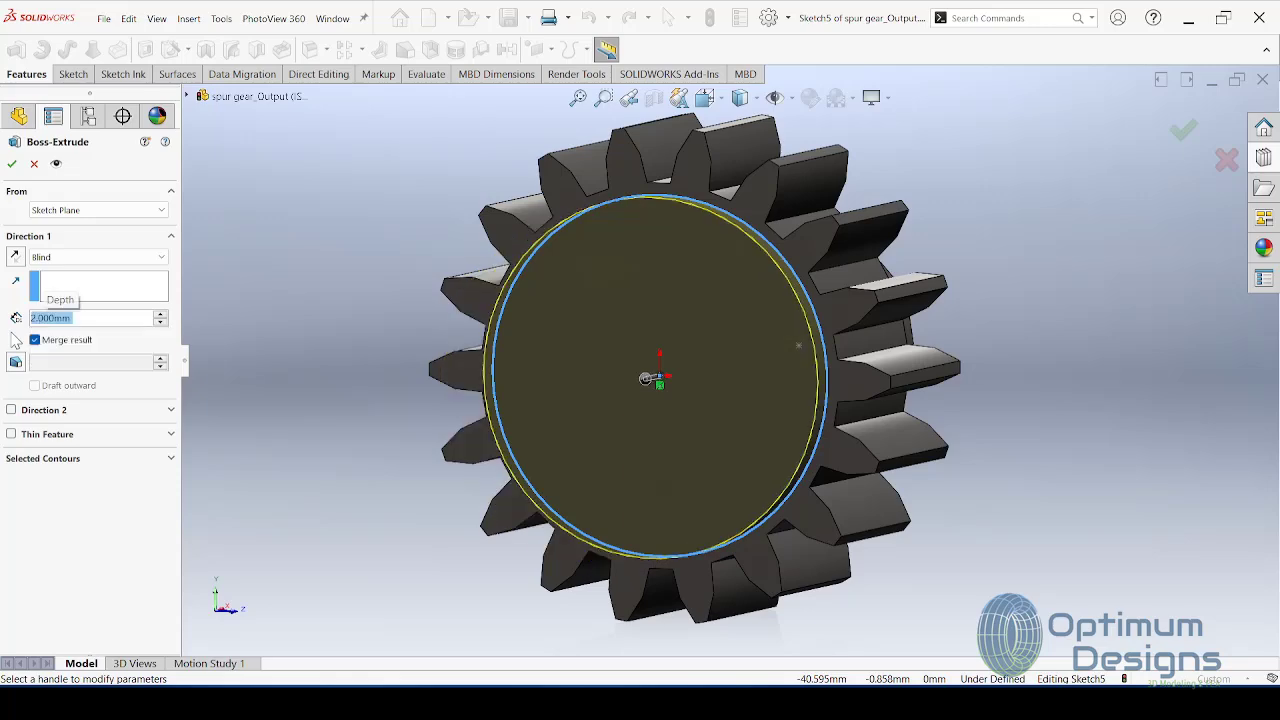
left_click(11, 164)
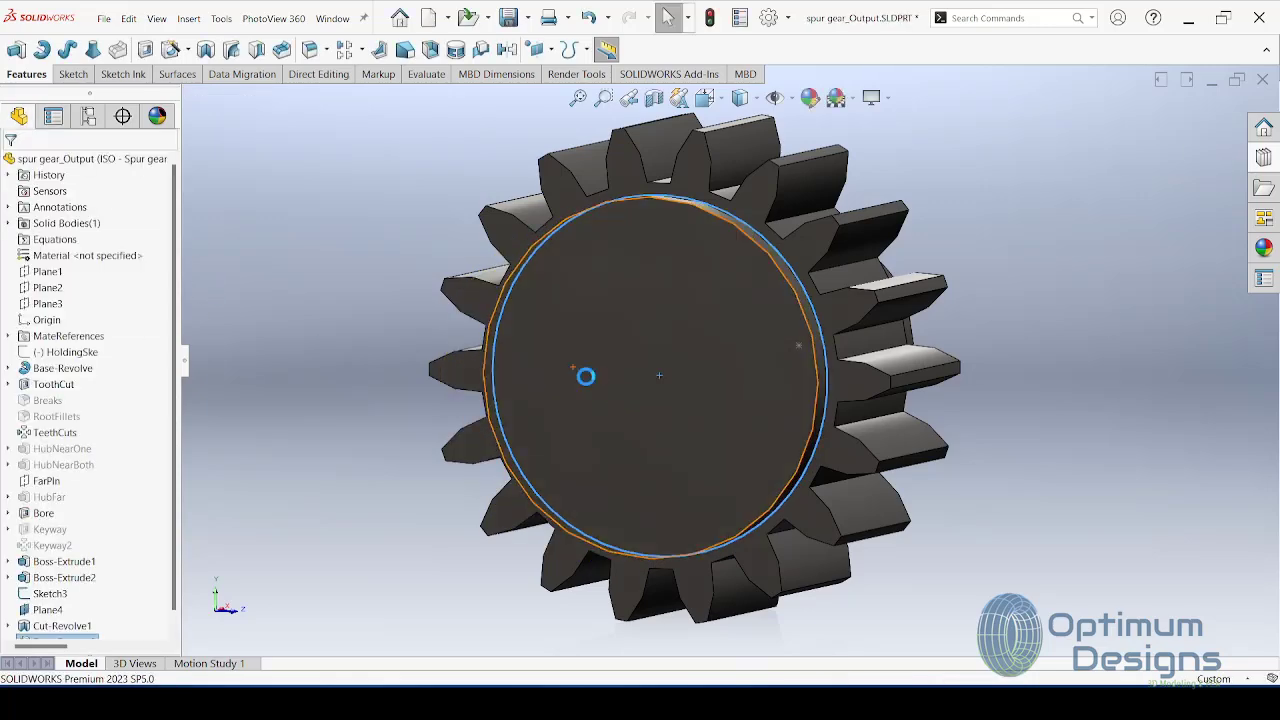
Step: Sketch a 12.5 mm radius circle at the origin on the new raised face
right_click(590, 330)
left_click(697, 362)
right_click(701, 354)
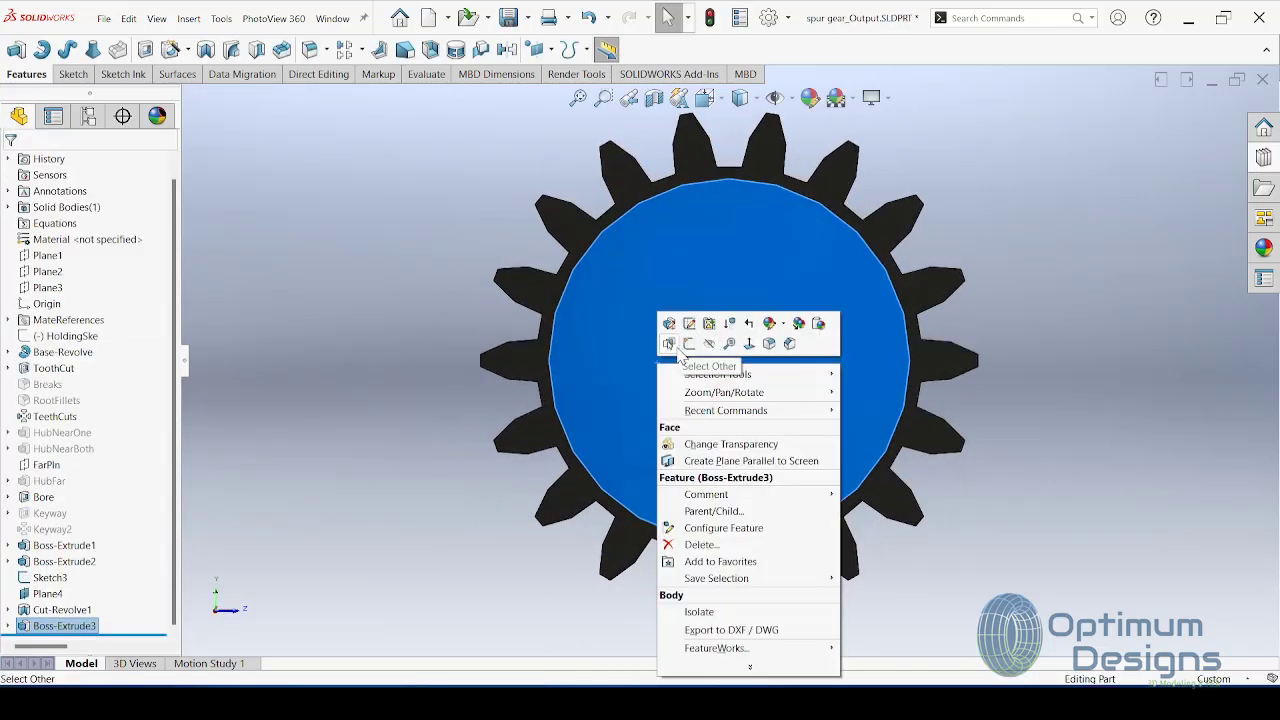
left_click(664, 345)
left_click(196, 50)
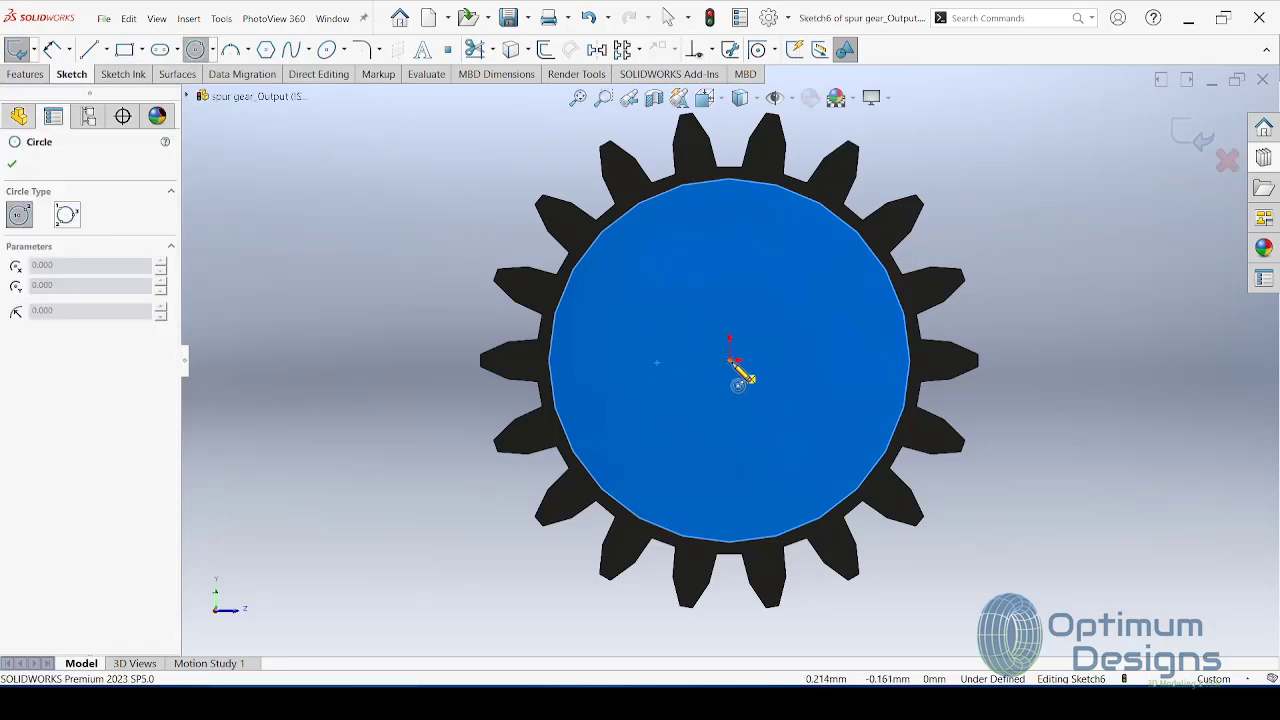
left_click(730, 360)
left_click(691, 490)
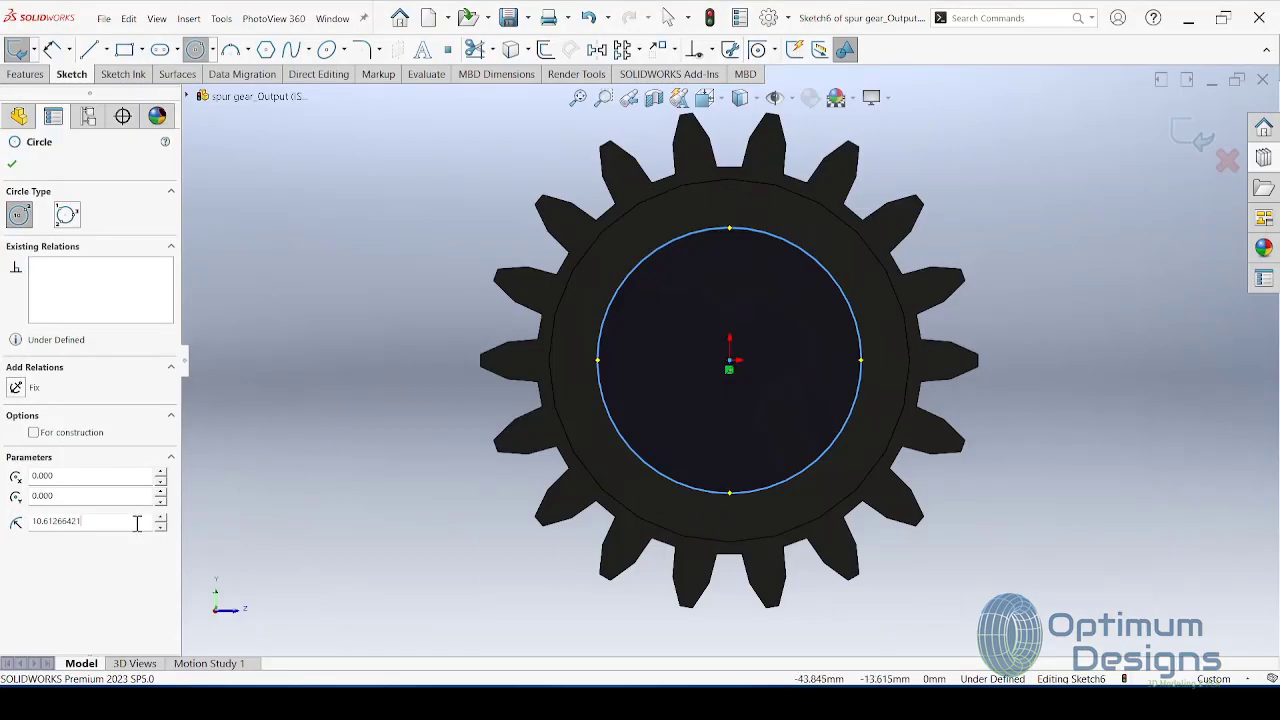
type("12.500")
key("Return")
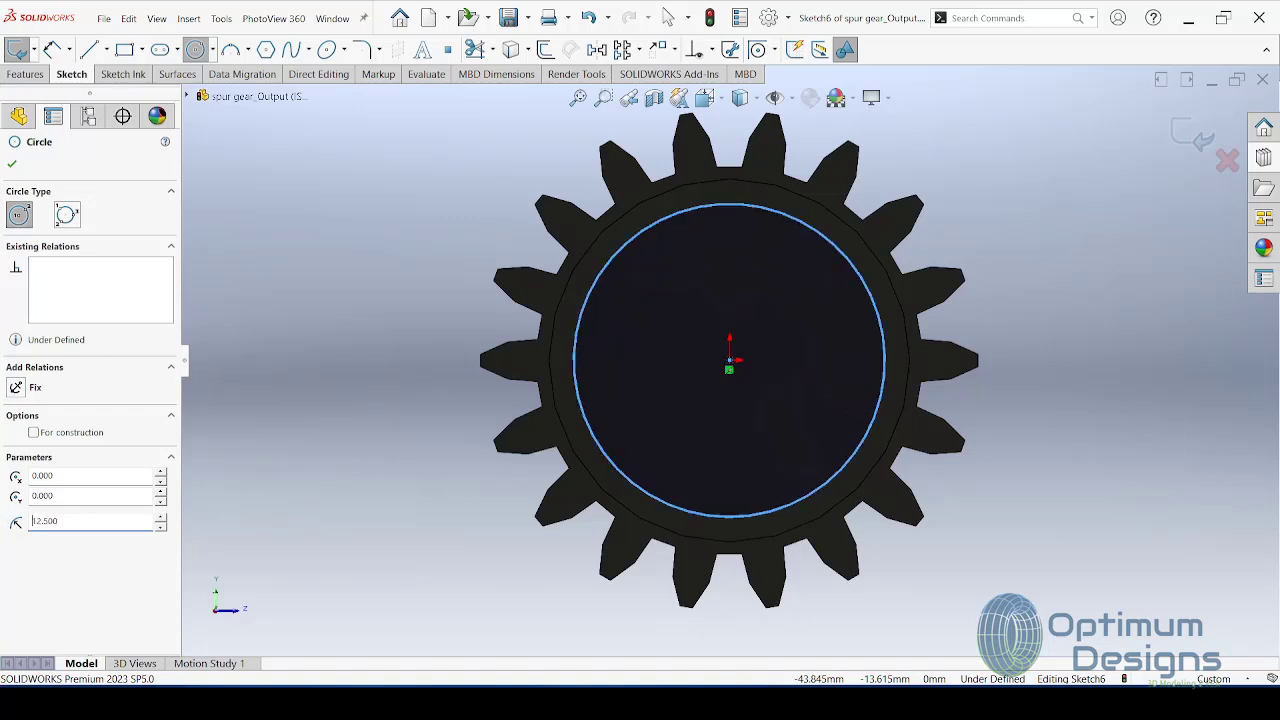
Step: Extrude the 12.5 mm circle 15 mm into a hub boss and view its end face
left_click(25, 74)
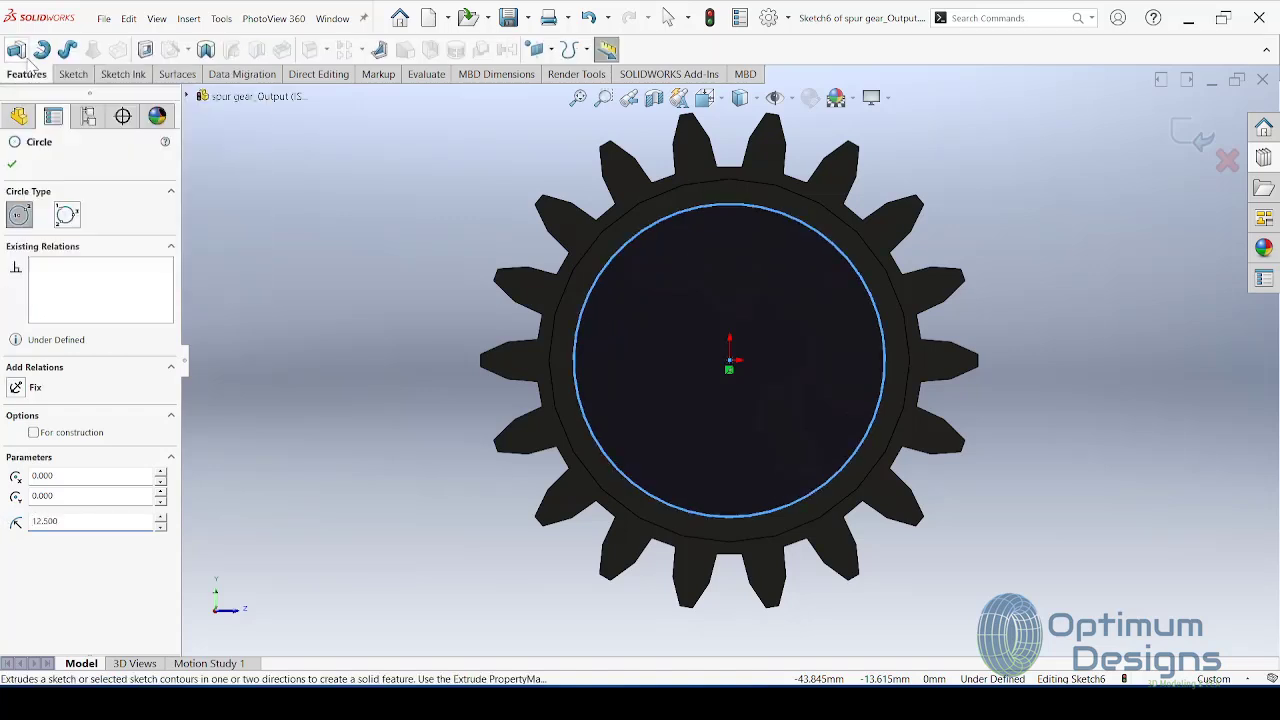
left_click(15, 50)
type("15")
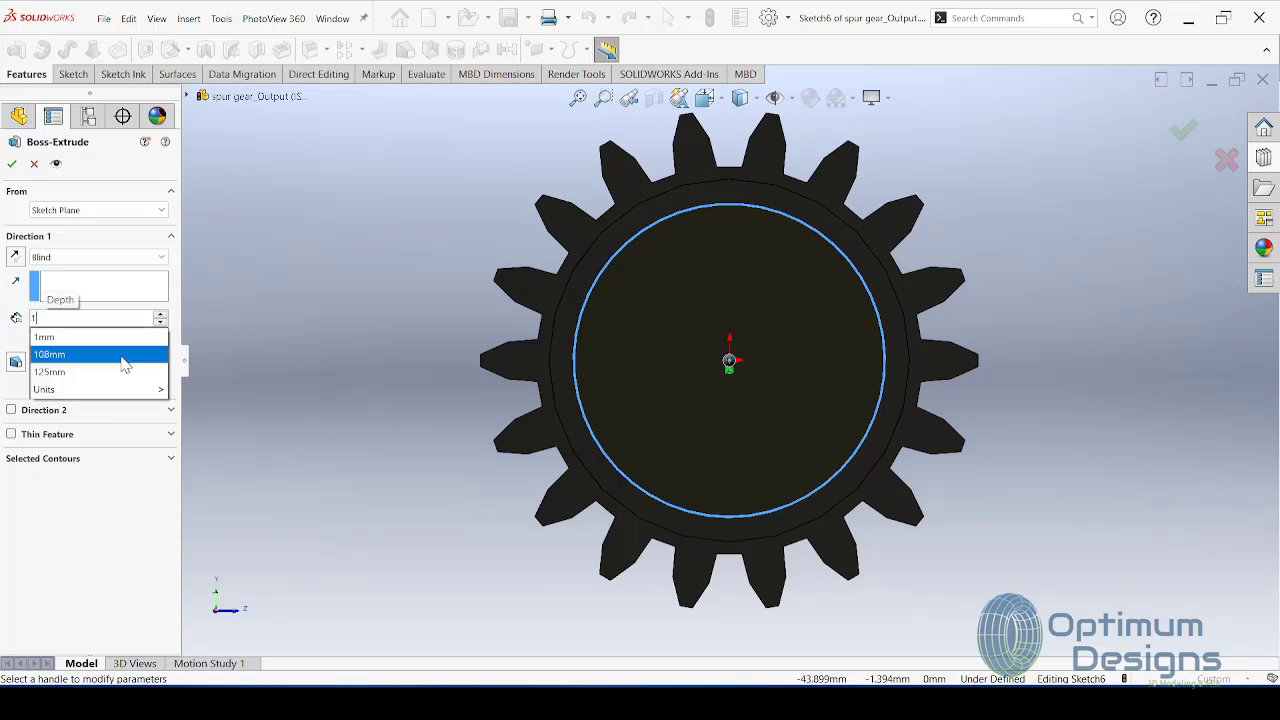
key("Return")
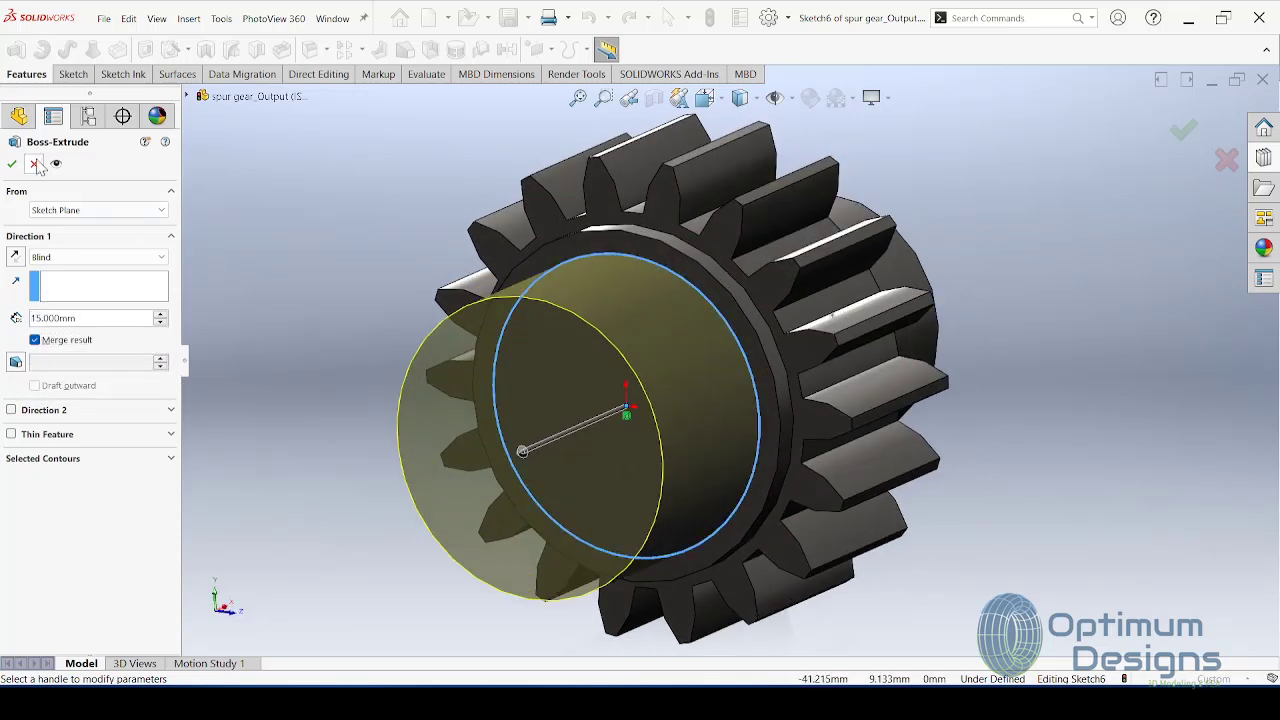
left_click(14, 163)
right_click(588, 424)
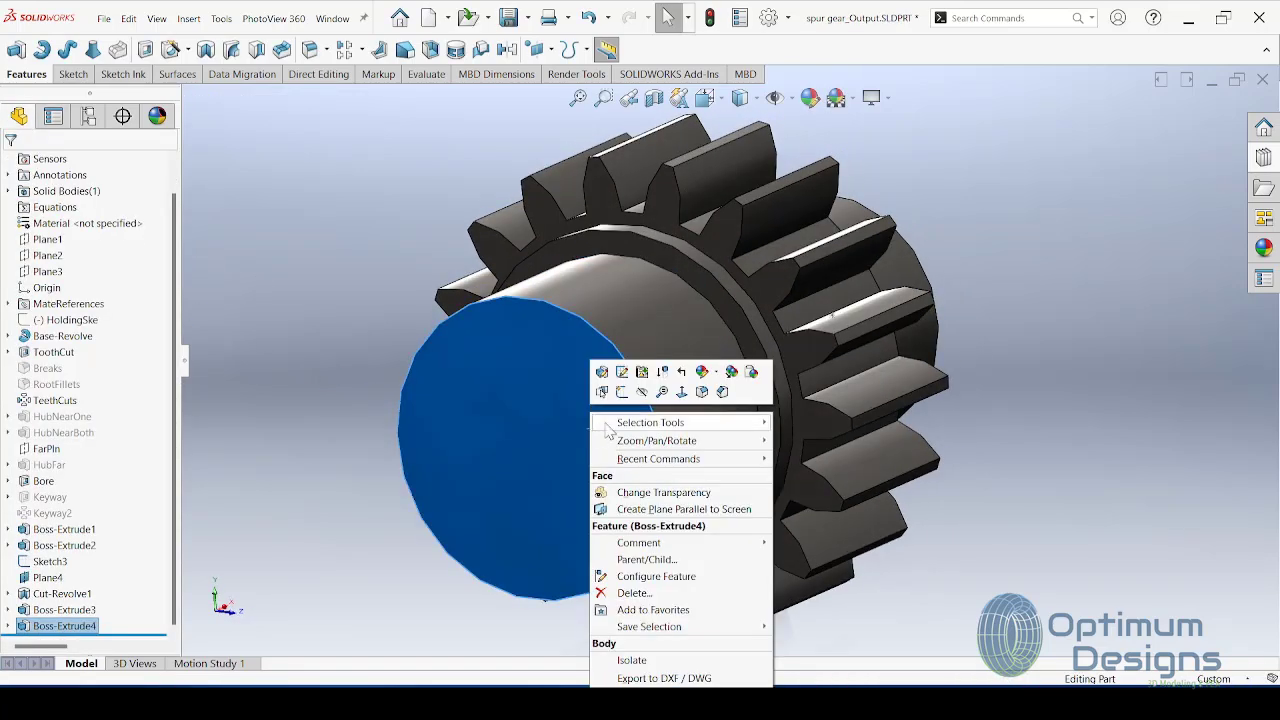
left_click(684, 399)
right_click(703, 382)
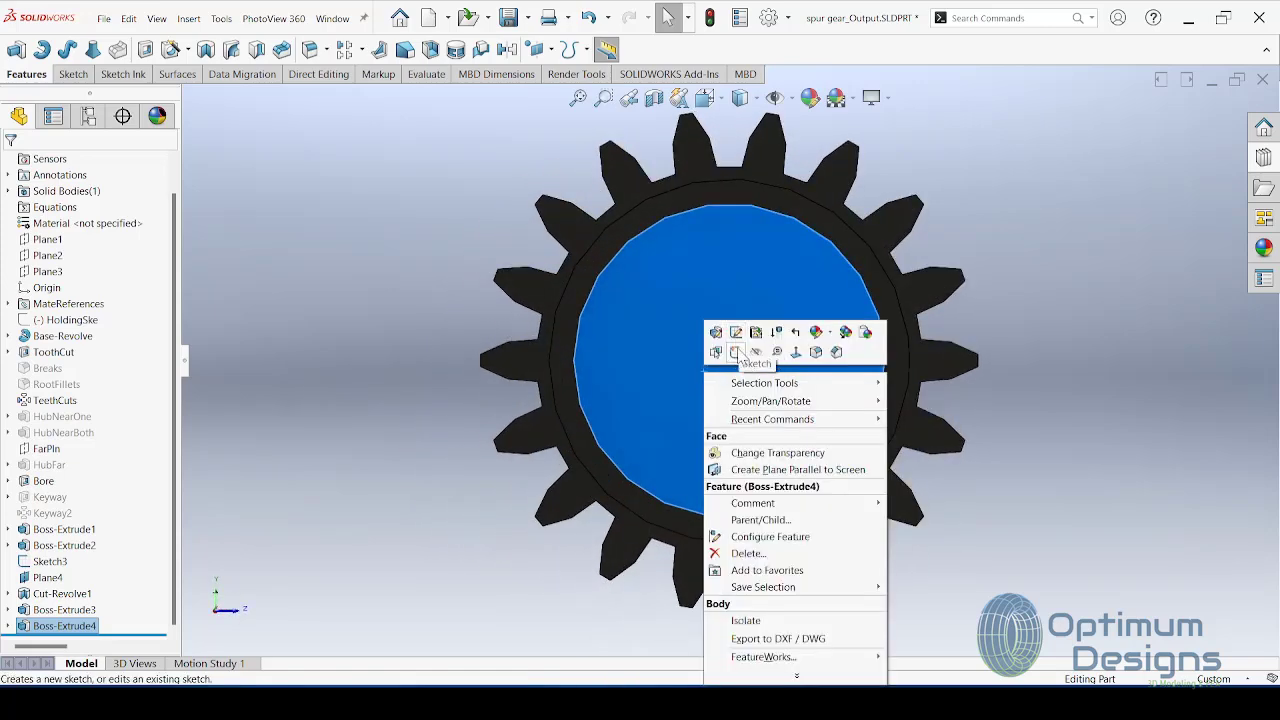
Step: Sketch a vertical midpoint line through the origin on the boss end and make it construction geometry
left_click(735, 364)
left_click(103, 50)
left_click(115, 105)
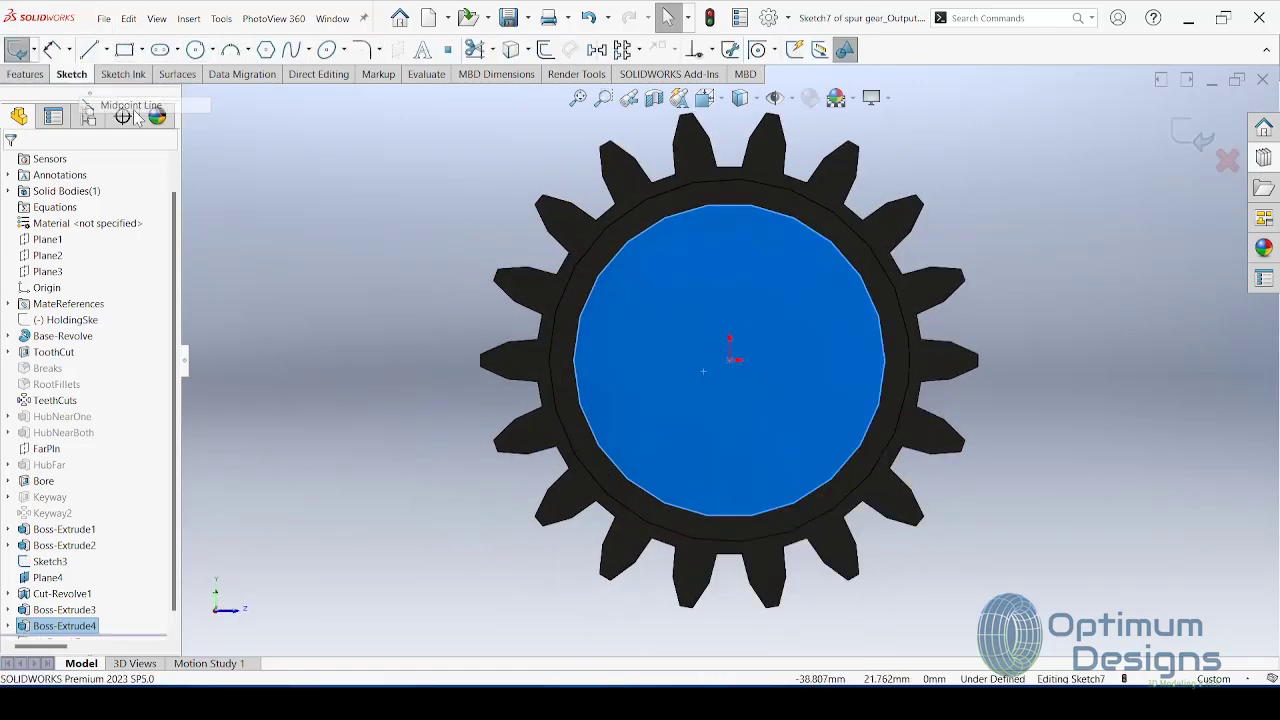
left_click(729, 204)
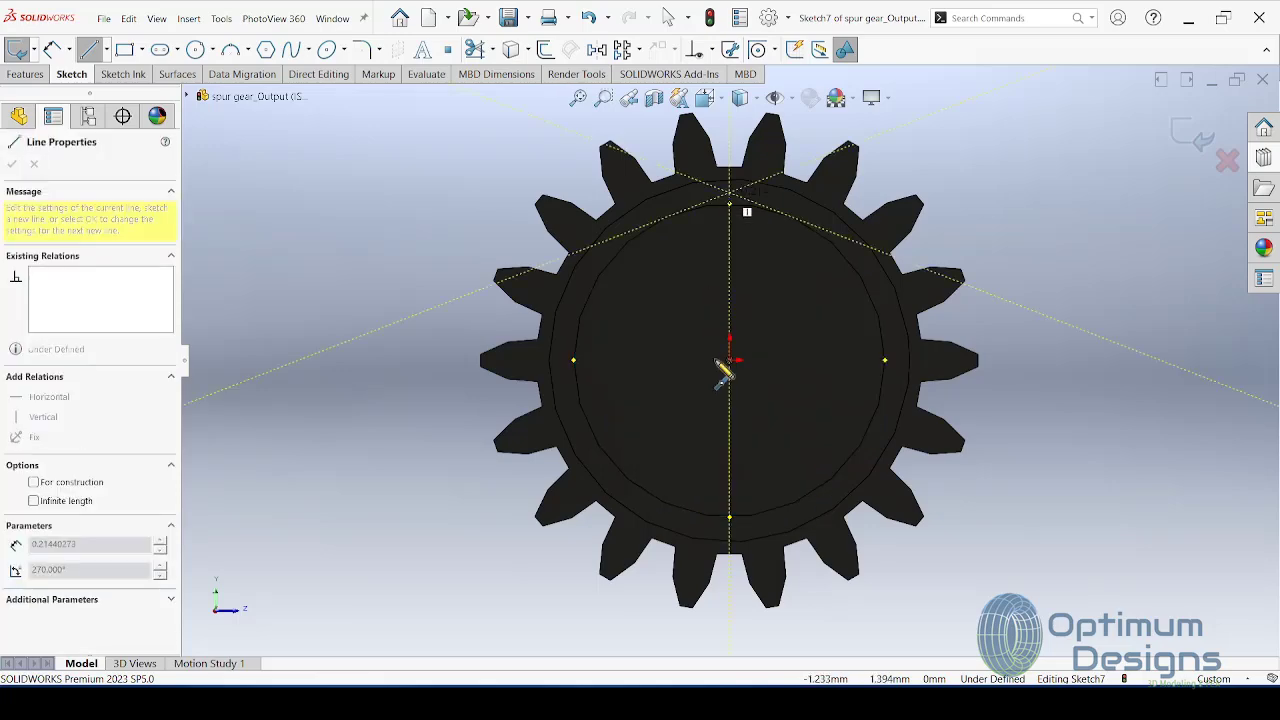
key("Escape")
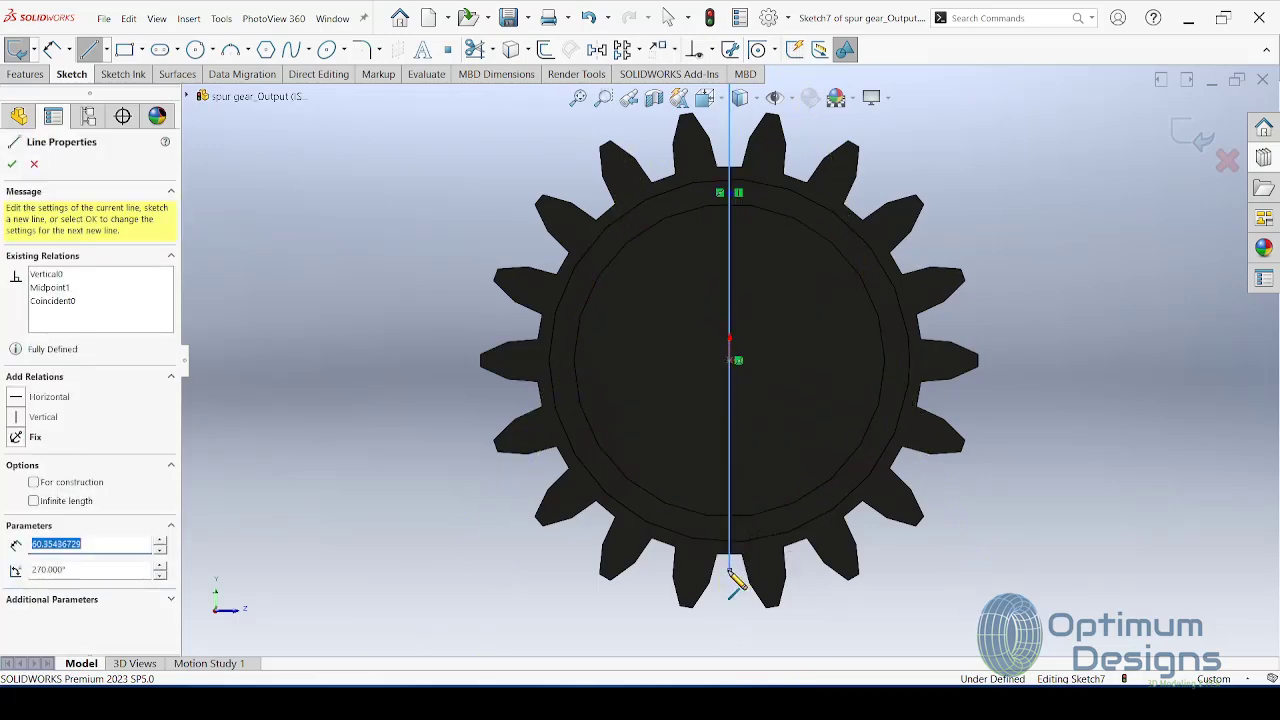
key("Escape")
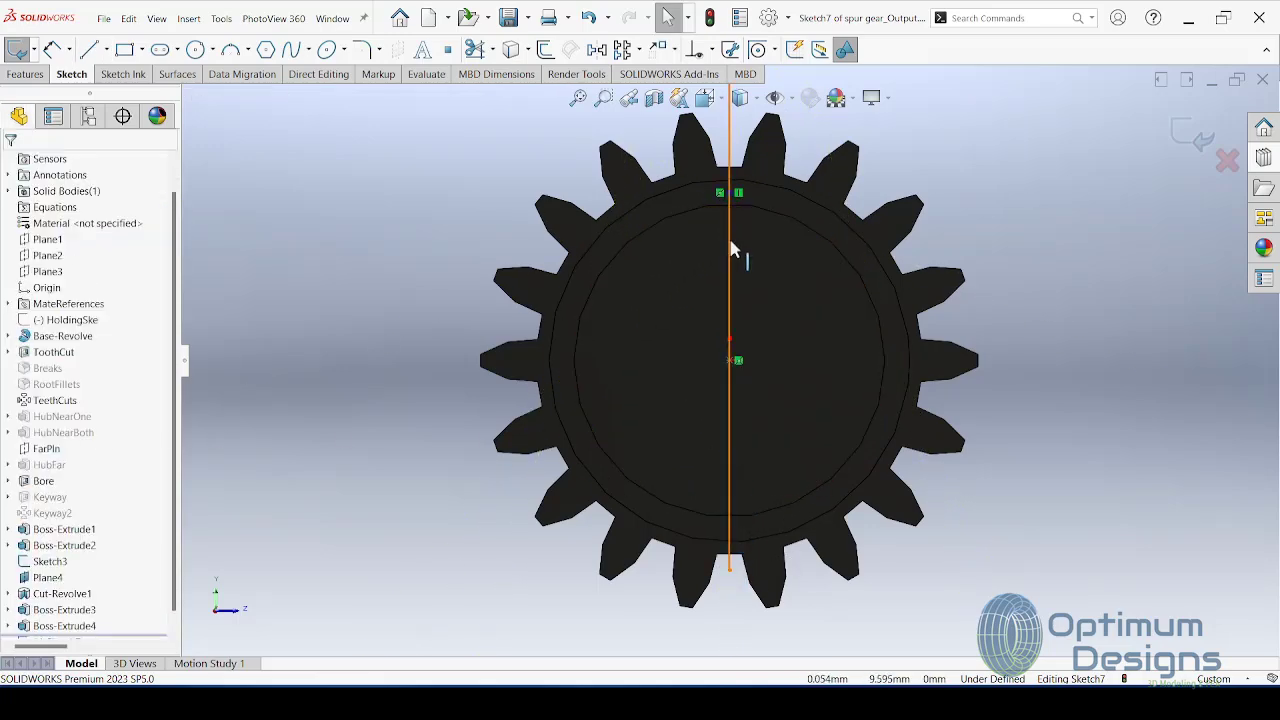
left_click(730, 252)
left_click(35, 418)
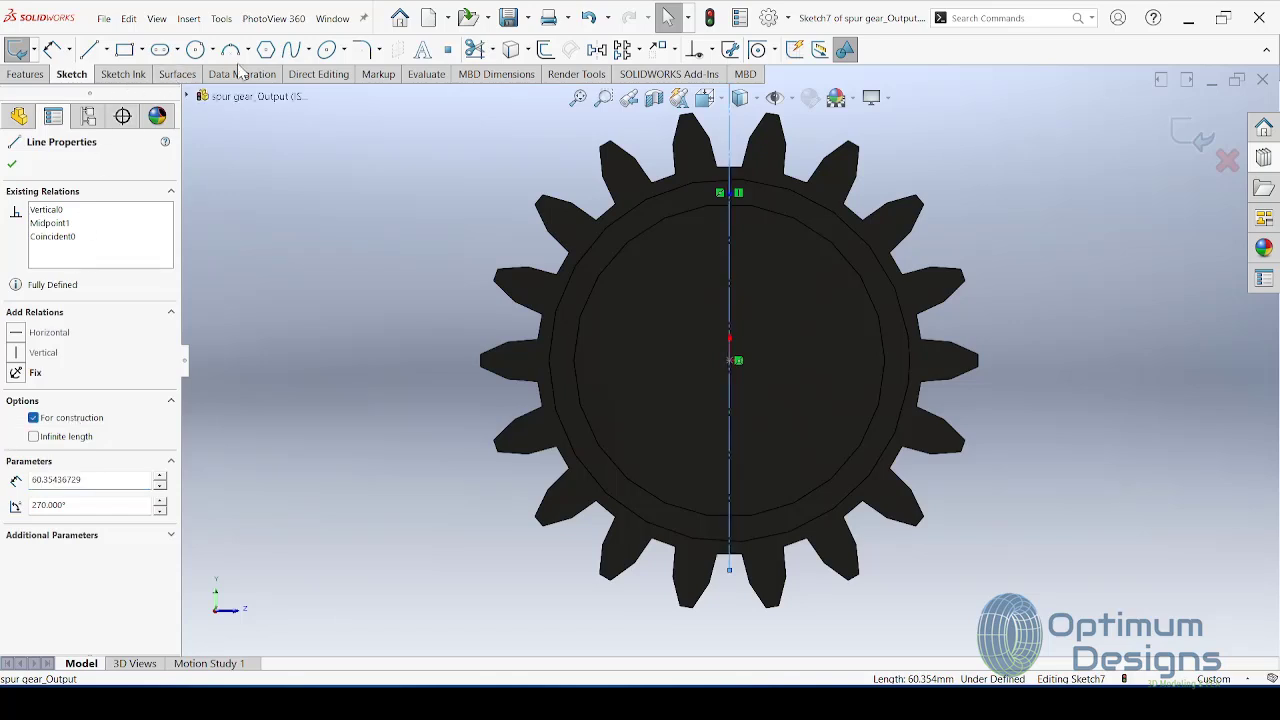
Step: Preview a bi-directional 10 mm offset of the centreline, checking the hub width on the drawing
left_click(545, 49)
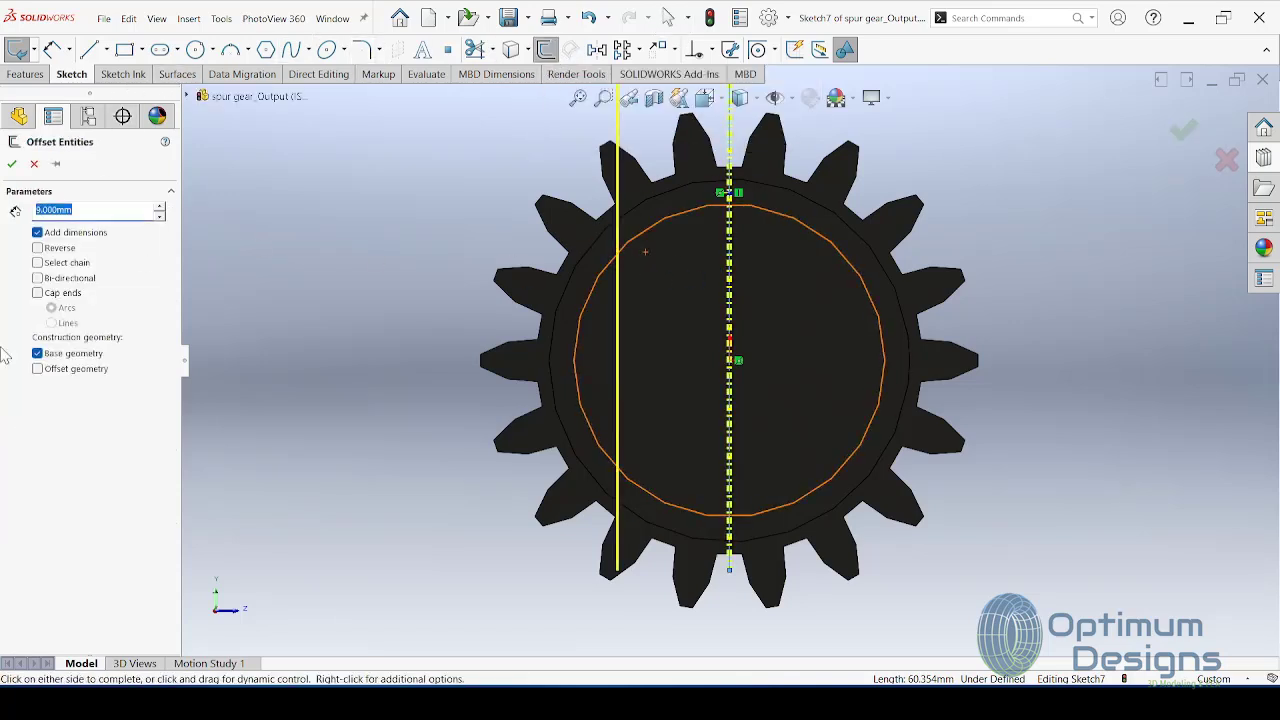
left_click(60, 278)
left_click(860, 600)
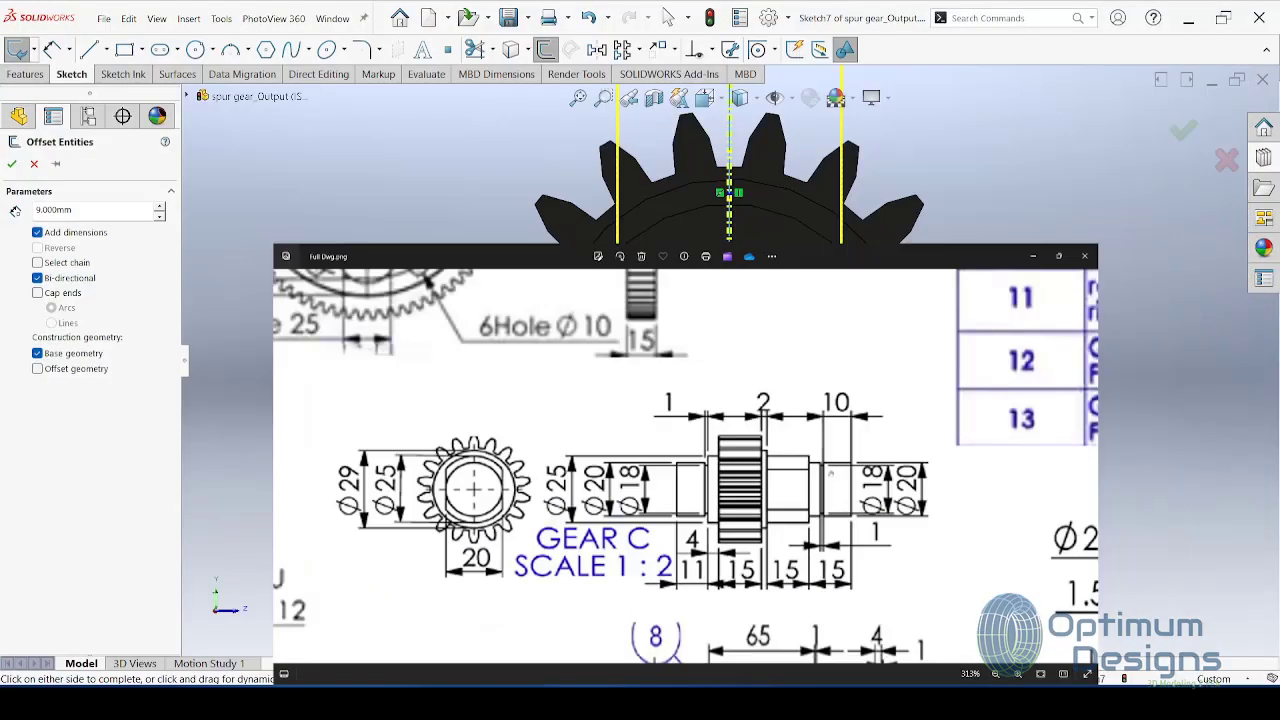
left_click(266, 273)
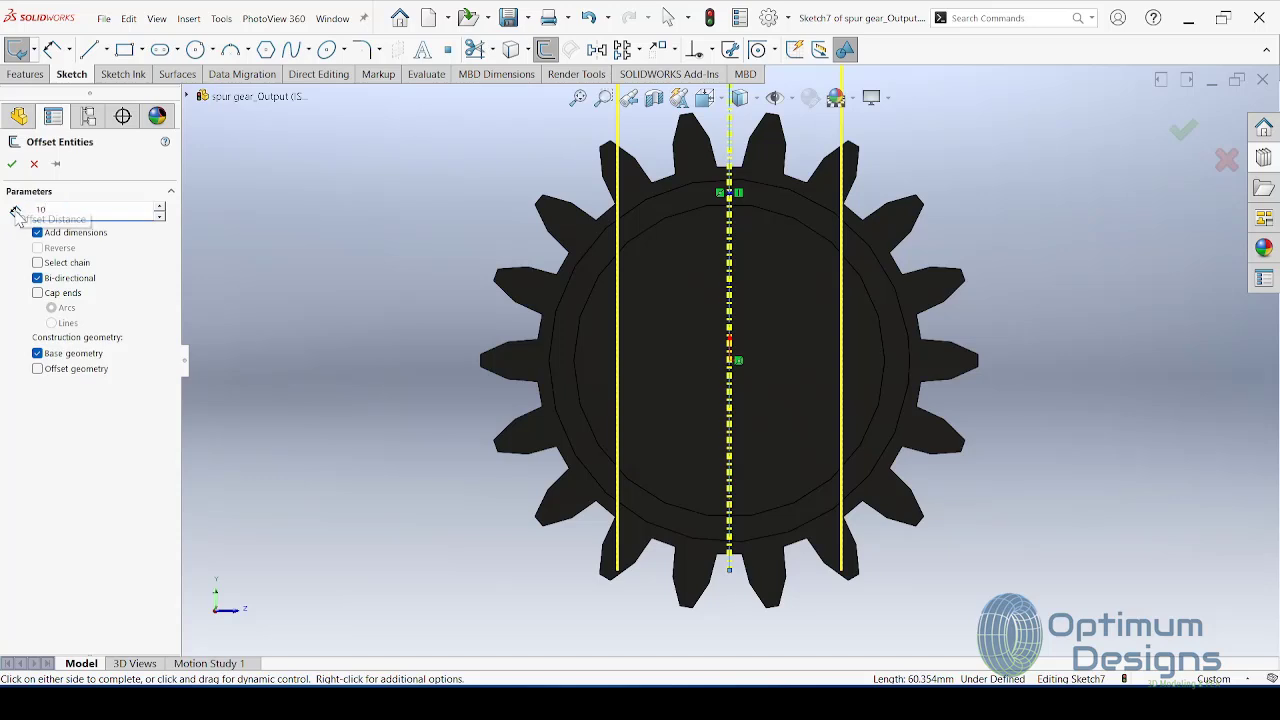
Step: Accept the 10 mm offset lines and convert the boss outline into the sketch
left_click(12, 163)
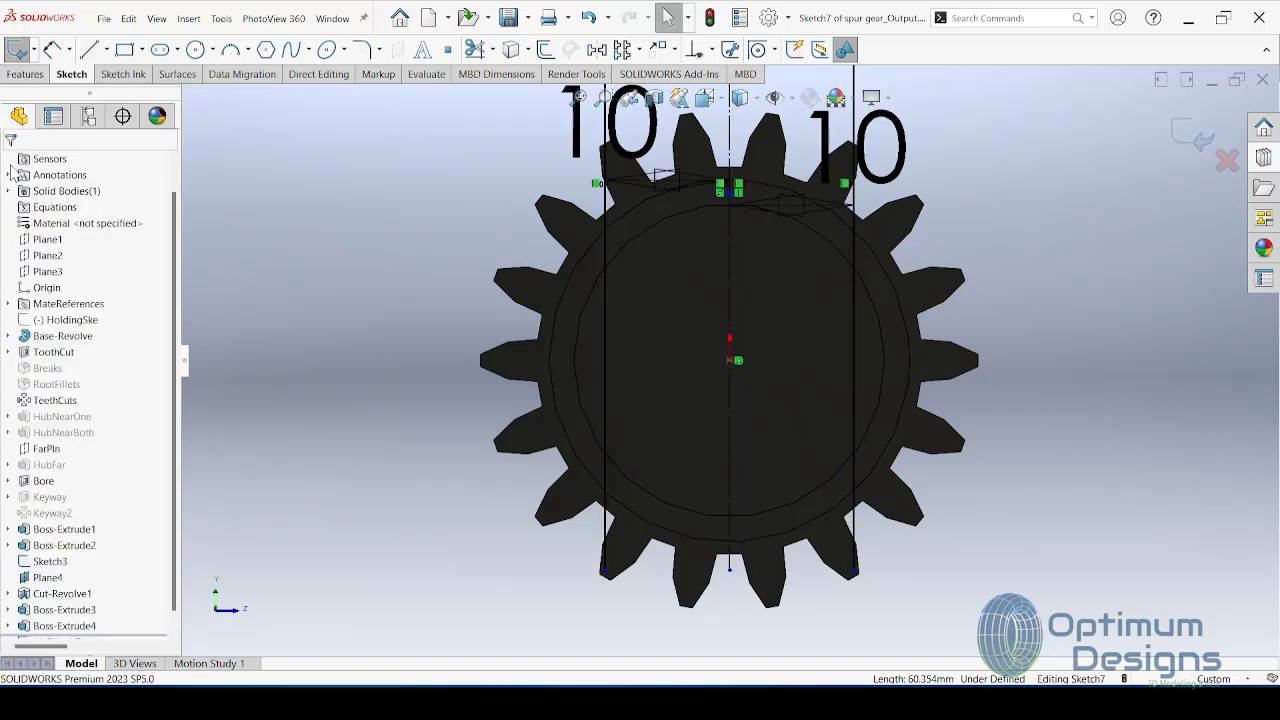
left_click(650, 240)
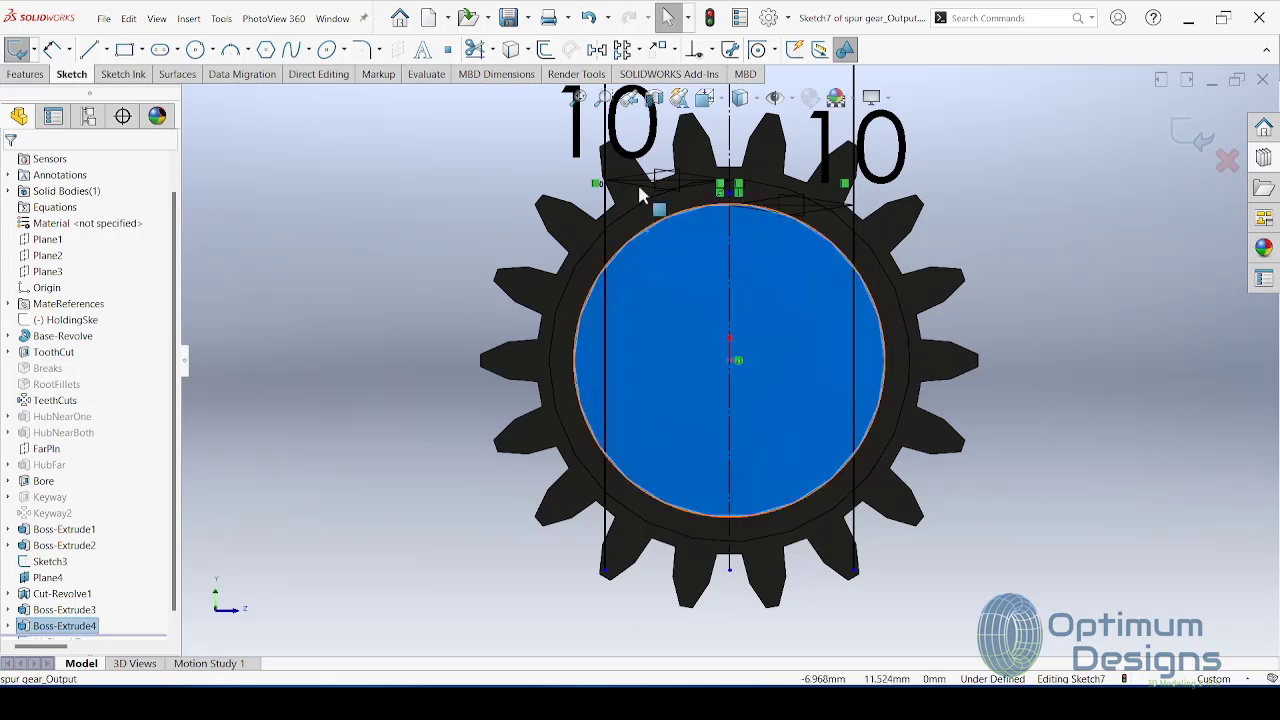
key("Escape")
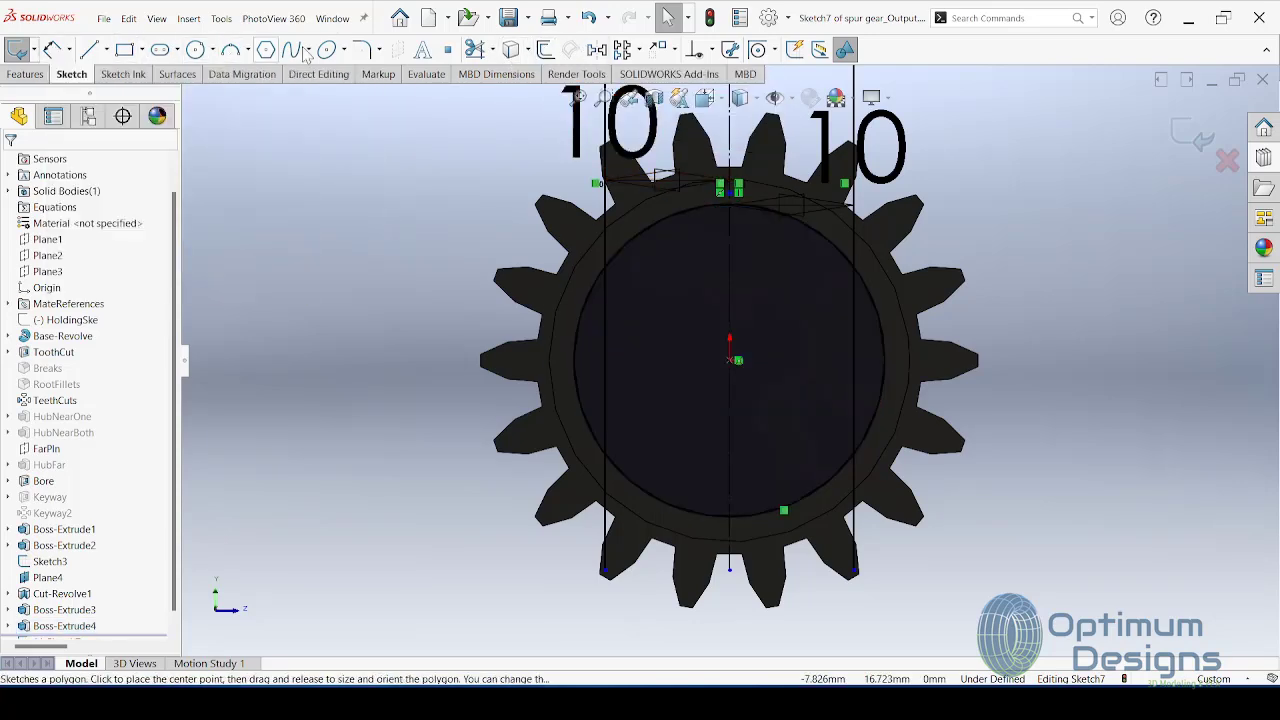
Step: Power-trim the offset lines and outline arcs down to the boss circle
left_click(474, 50)
middle_click_drag(628, 305, 594, 280)
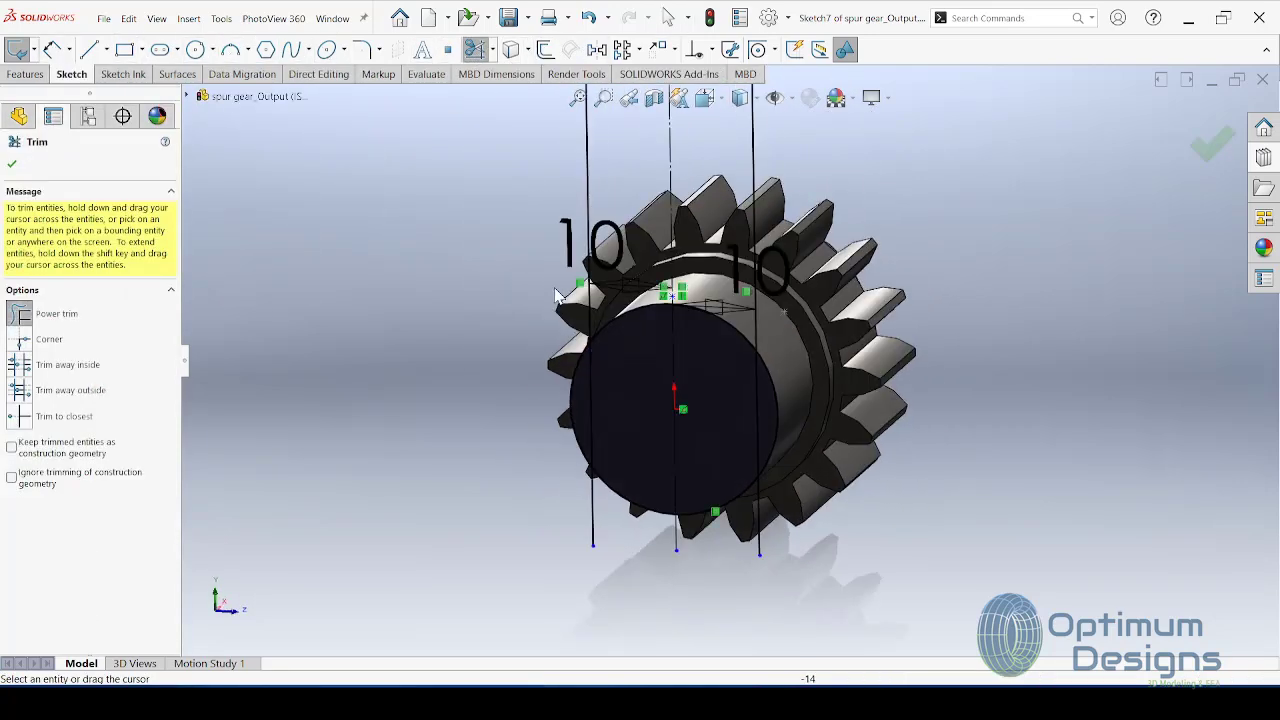
left_click_drag(675, 258, 782, 280)
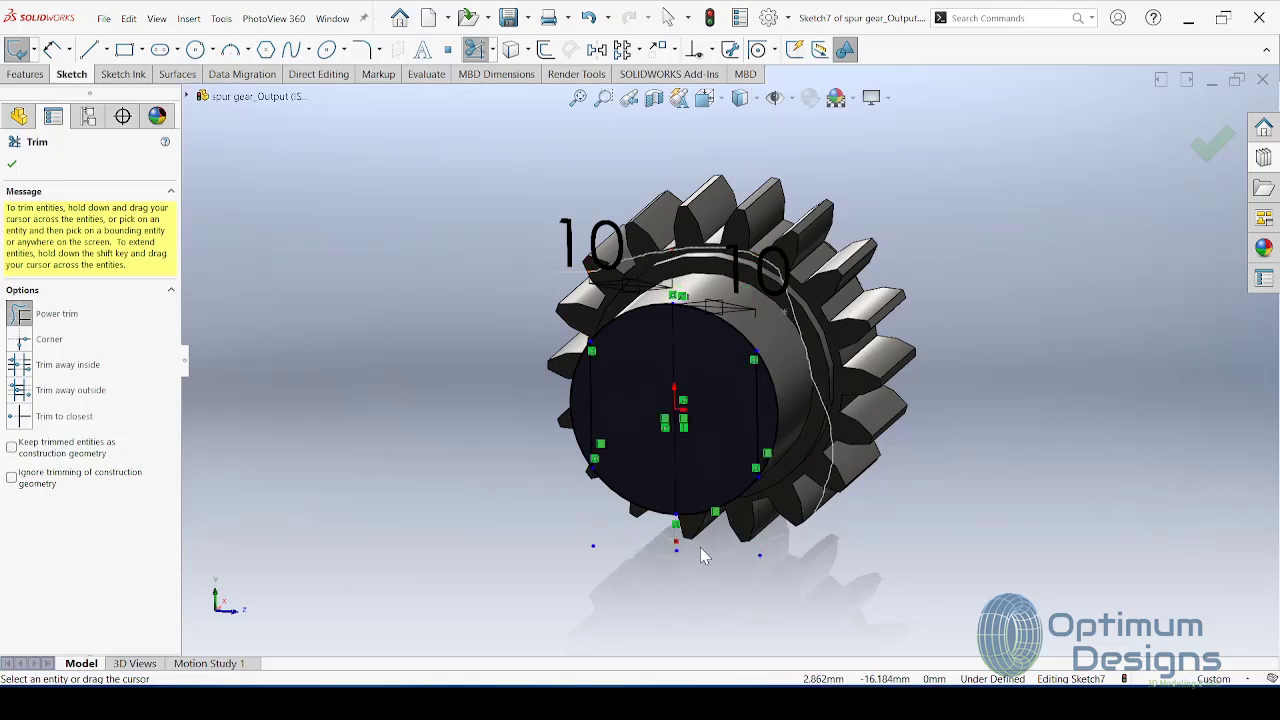
middle_click_drag(703, 556, 789, 415)
scroll(789, 415, "down", 3)
left_click_drag(730, 432, 686, 470)
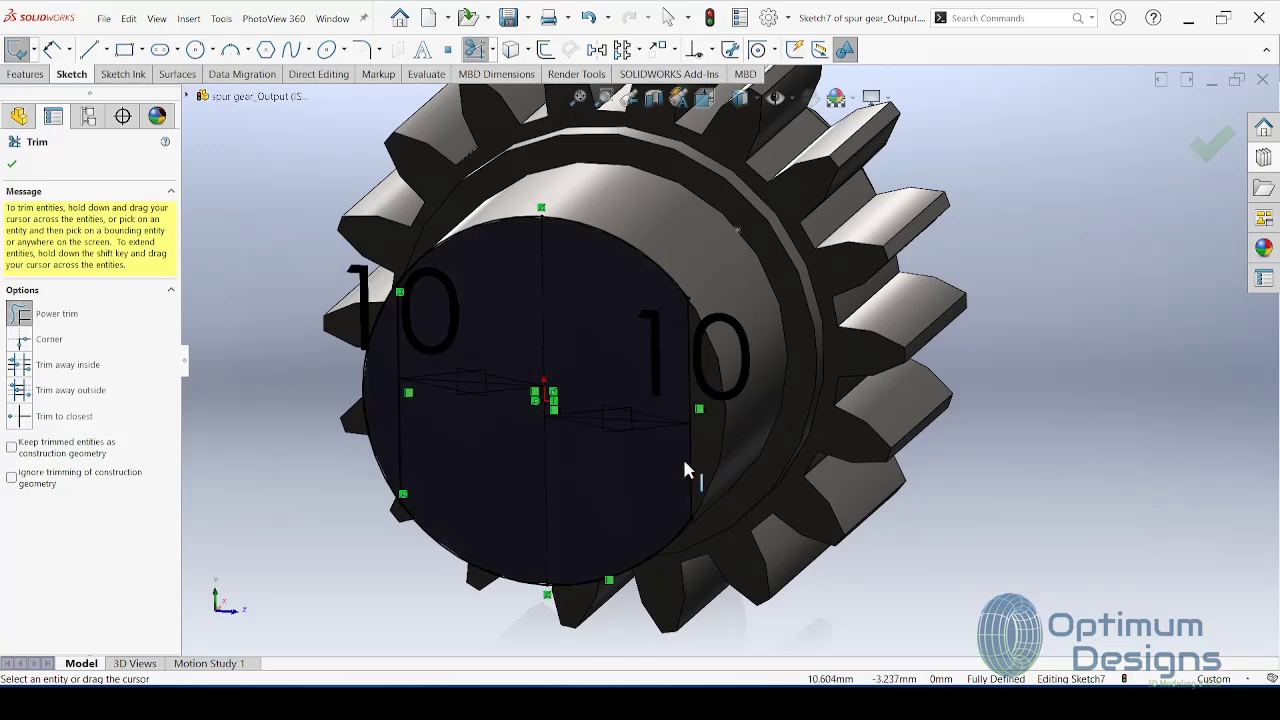
left_click_drag(338, 378, 369, 392)
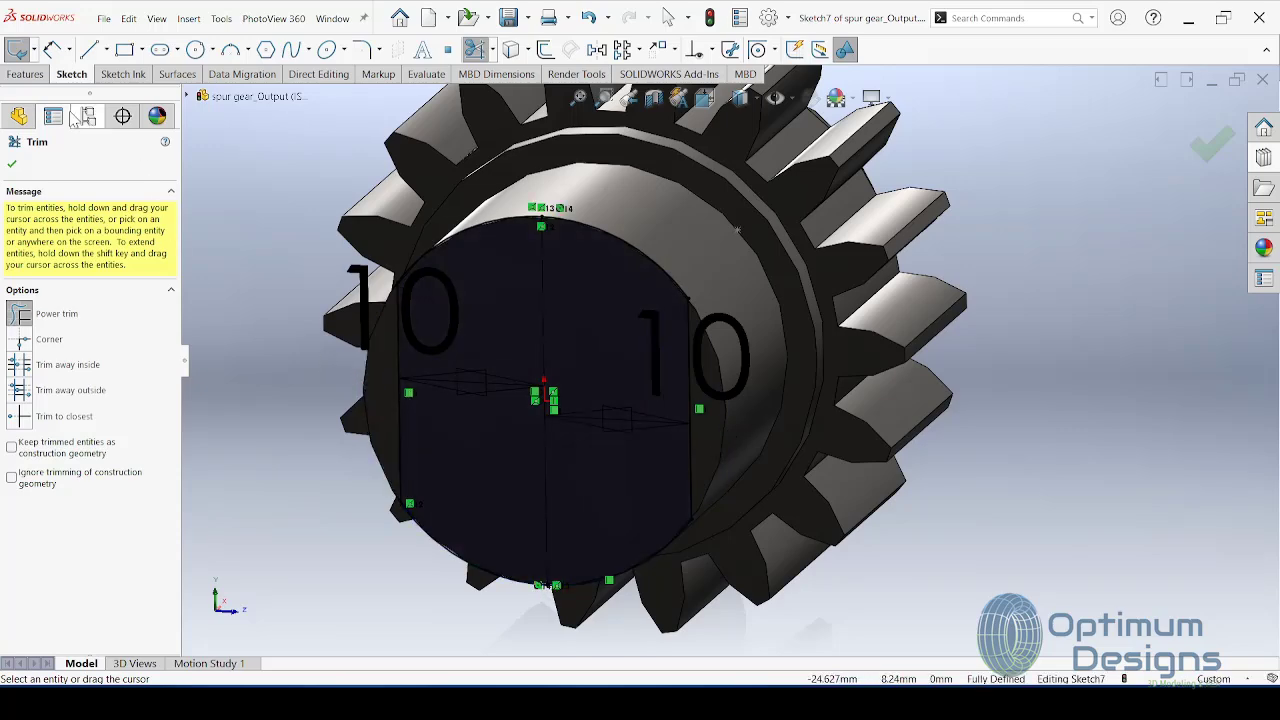
left_click(25, 74)
left_click(148, 49)
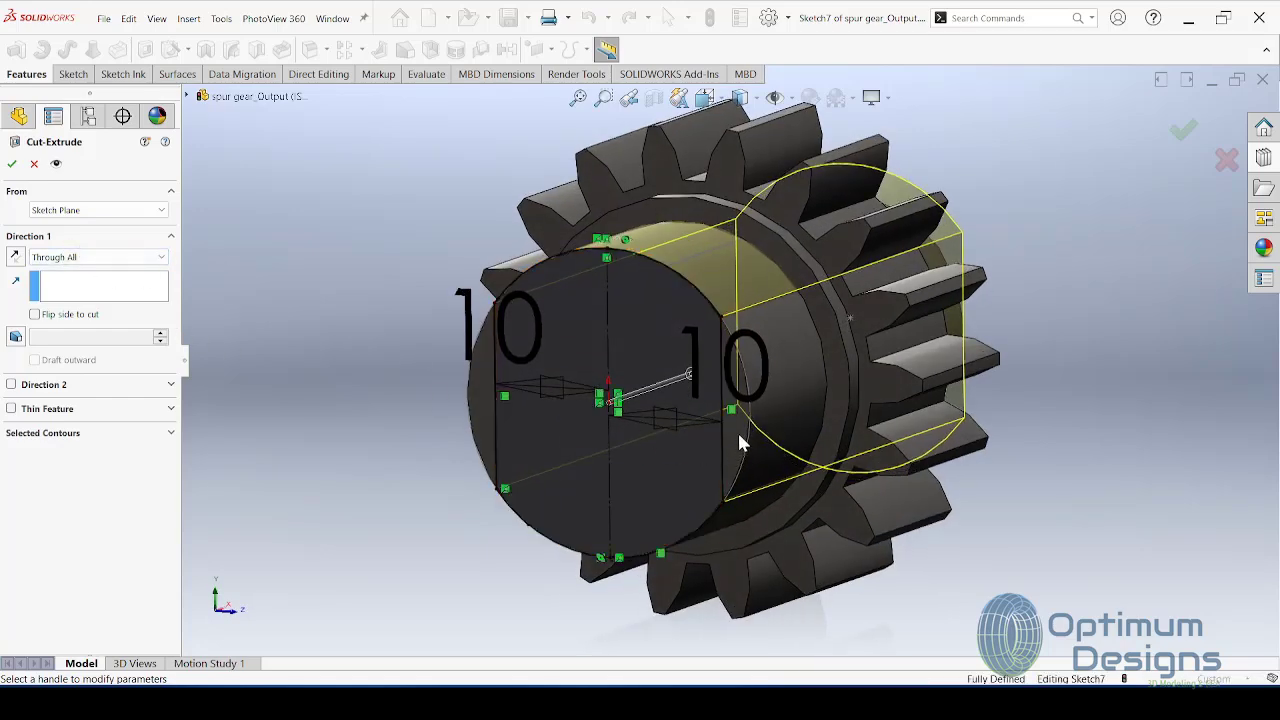
Step: Extrude-cut the left and right outer sketch regions Up To Surface at the ring face
left_click(89, 437)
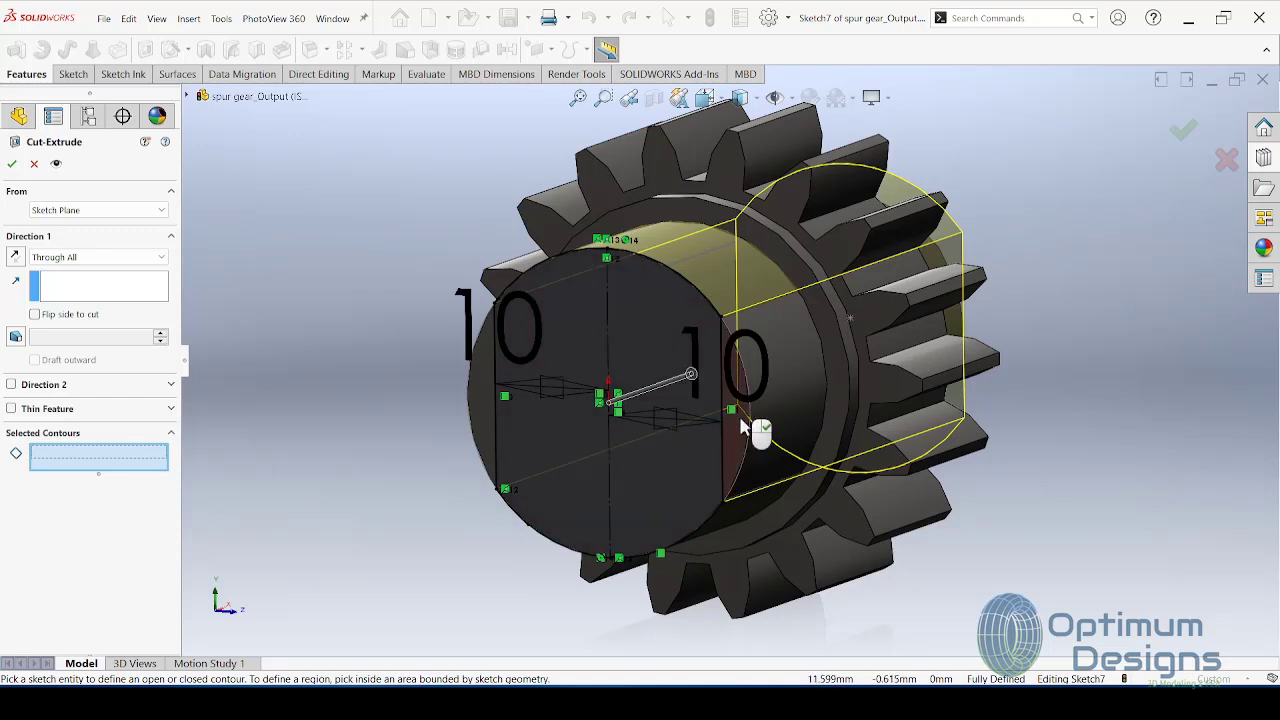
left_click(757, 434)
left_click(488, 396)
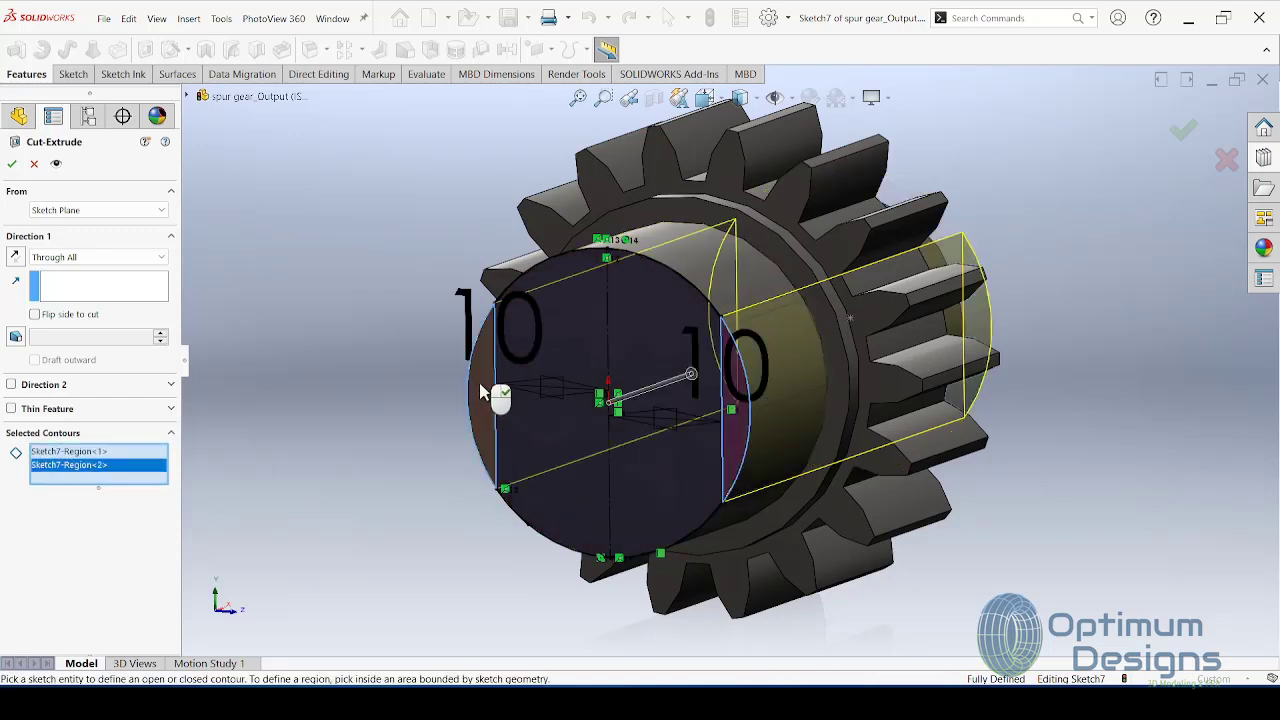
left_click(98, 257)
left_click(101, 306)
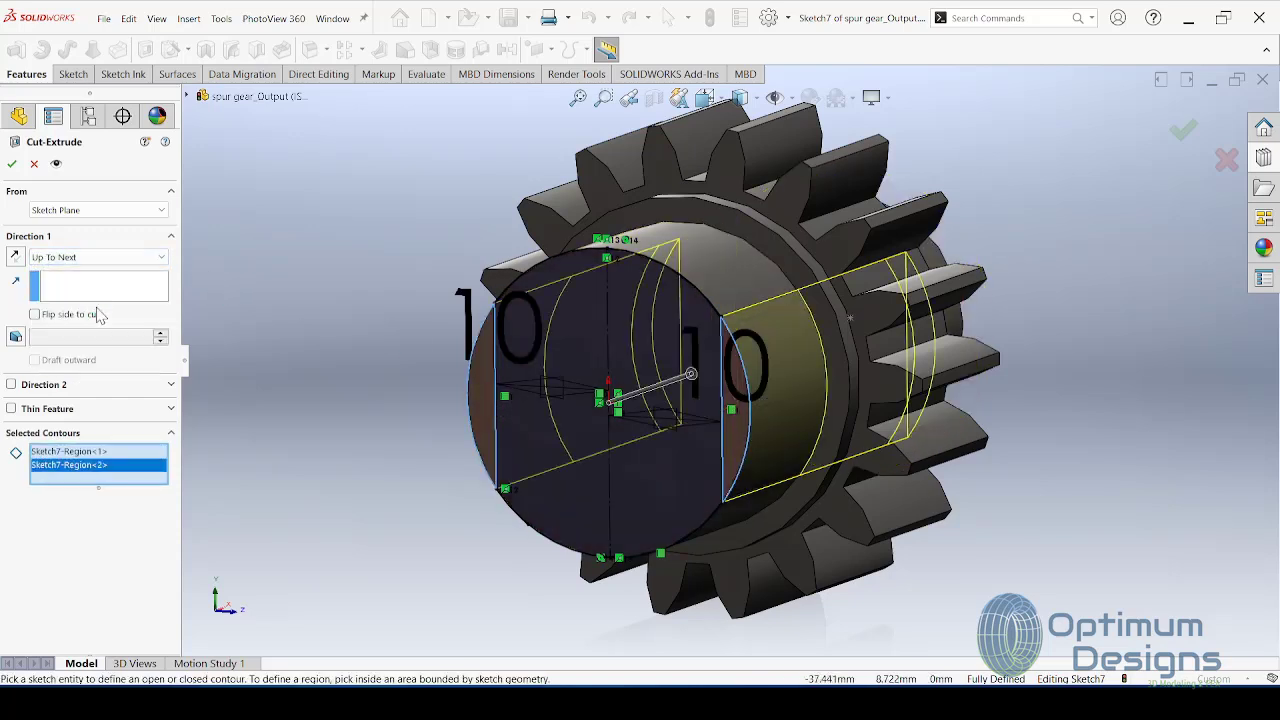
left_click(98, 257)
left_click(100, 326)
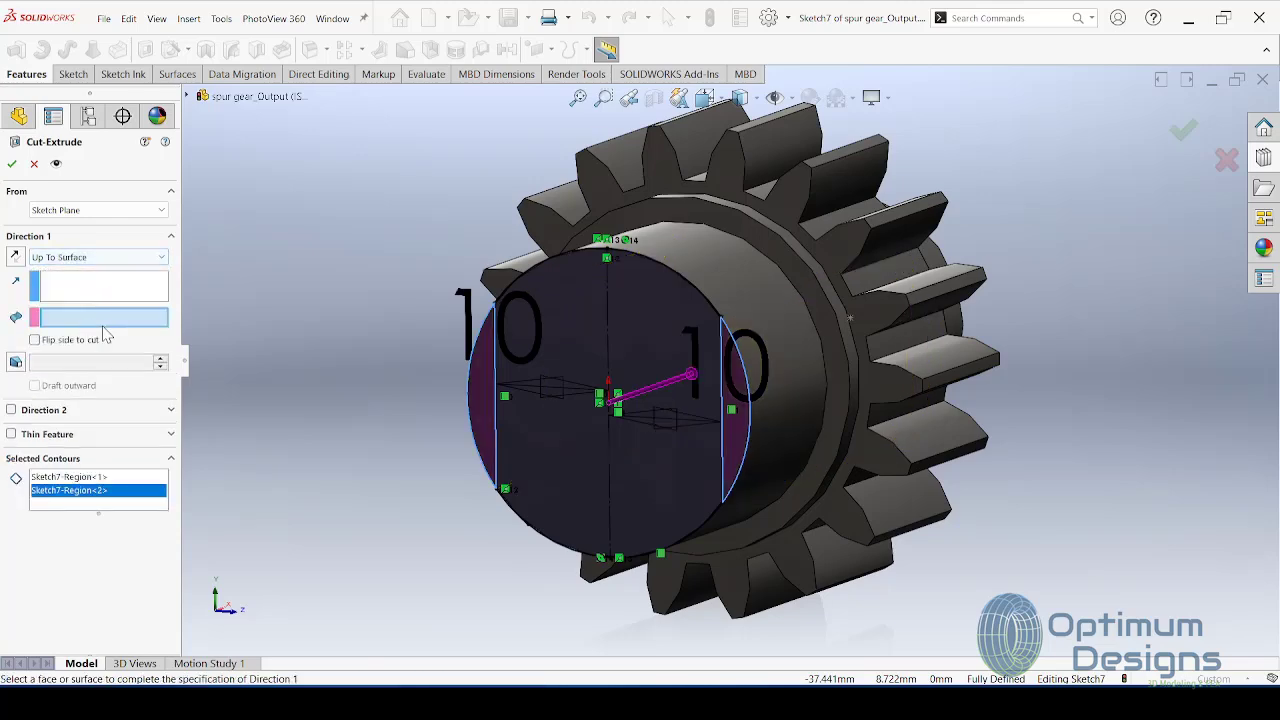
left_click(826, 337)
key("Return")
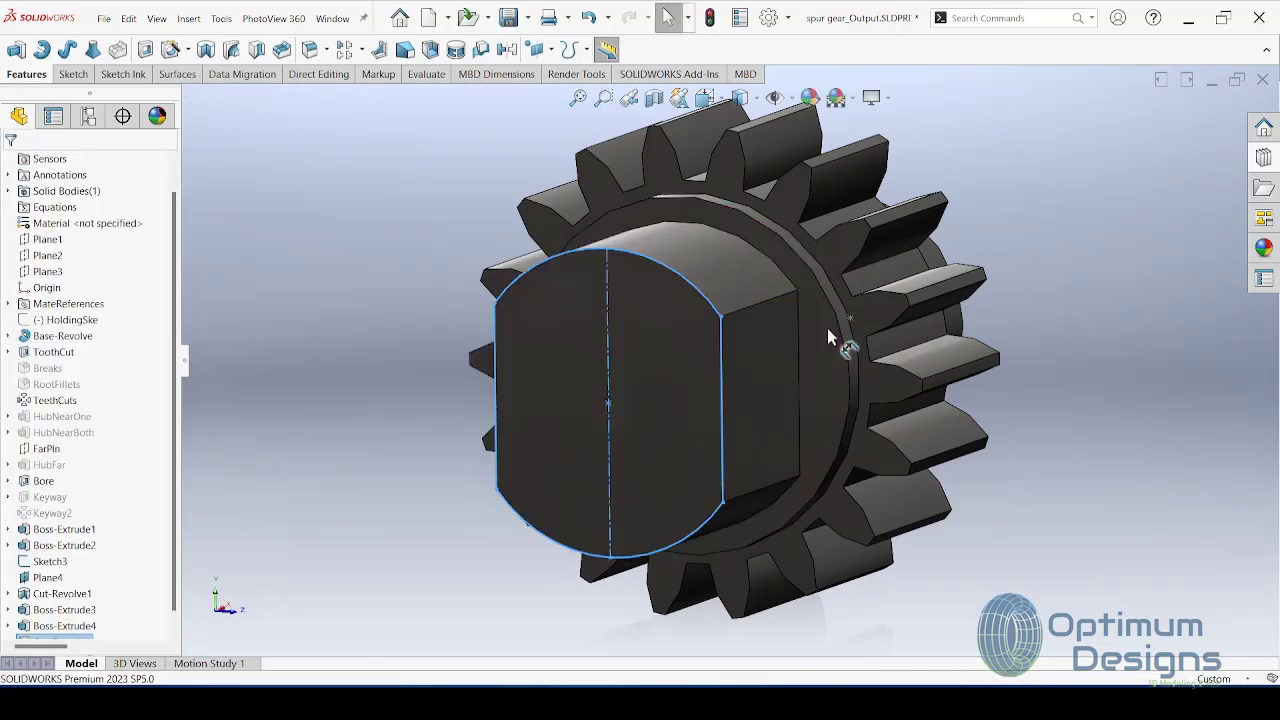
middle_click_drag(827, 328, 958, 423)
Step: Sketch a 10 mm radius circle centred on the origin on the opposite hub face
right_click(882, 362)
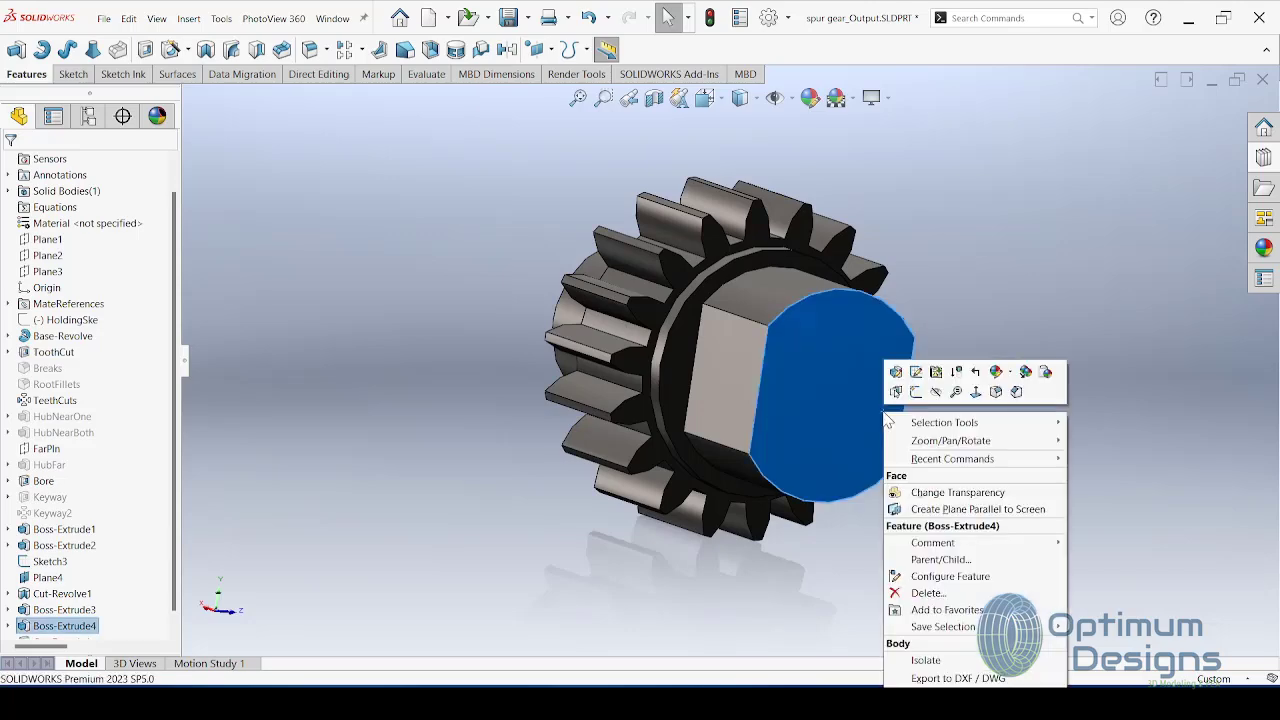
left_click(975, 392)
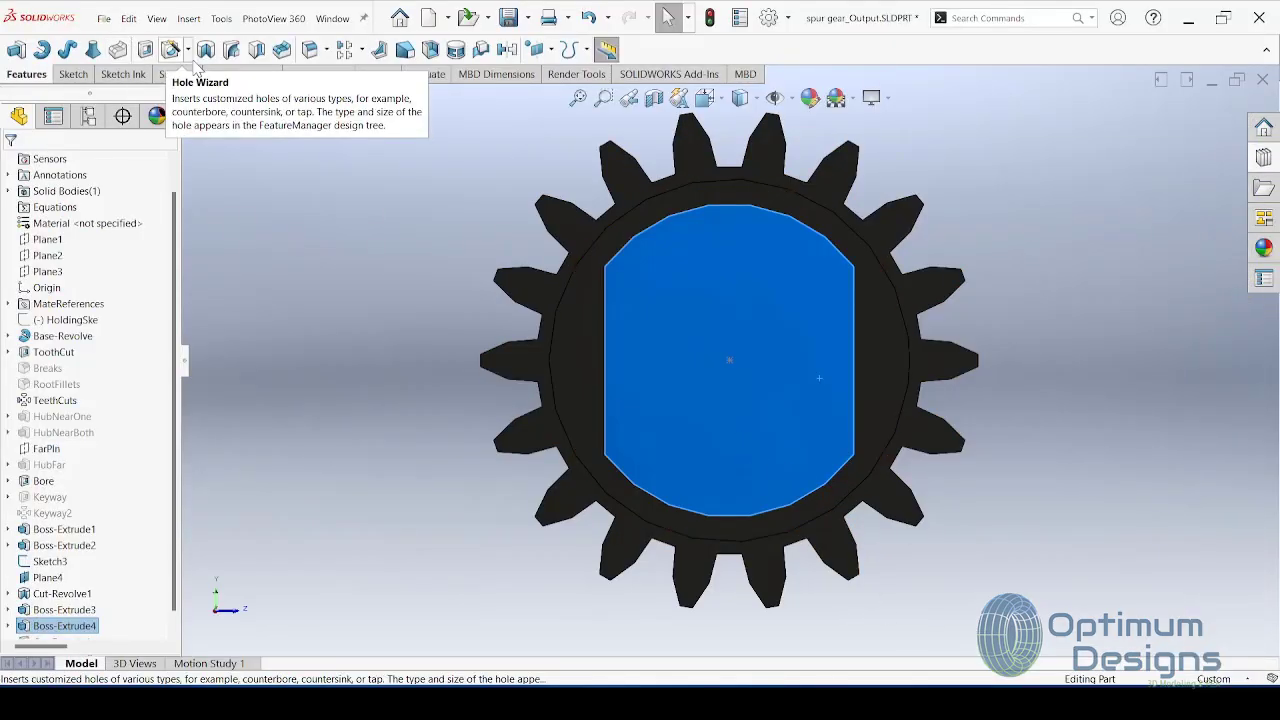
left_click(72, 74)
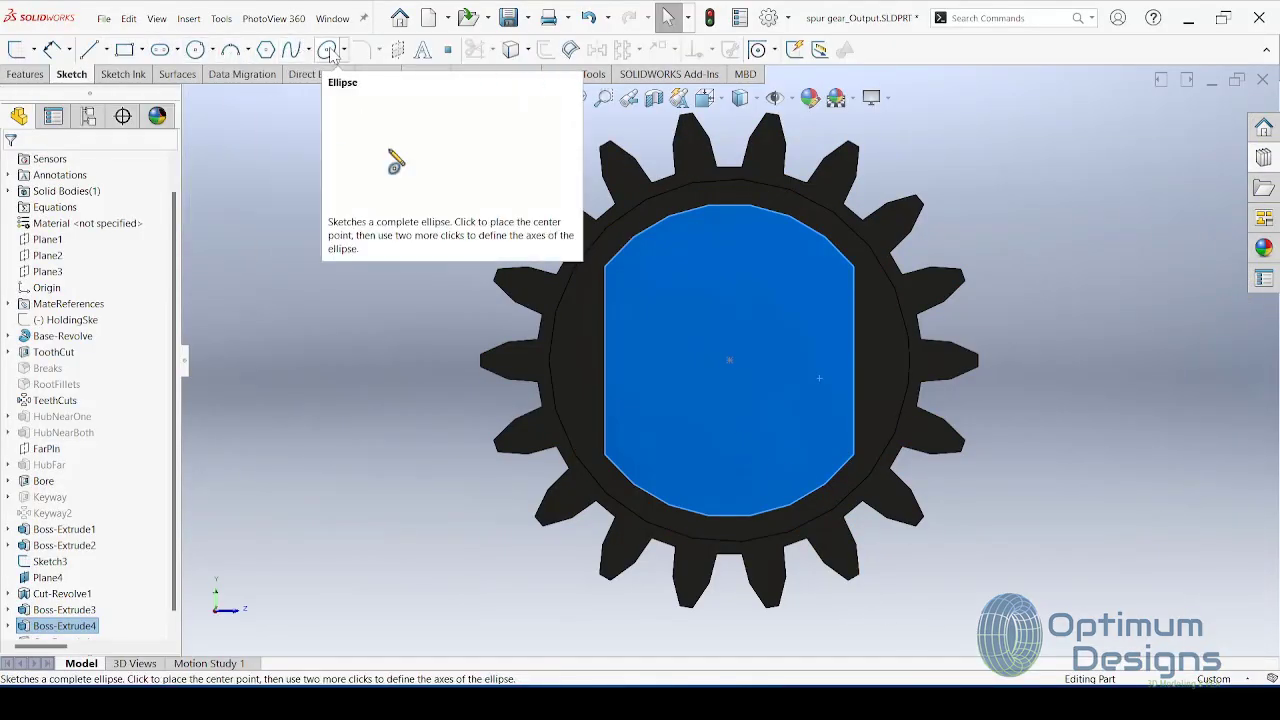
left_click(326, 49)
left_click(729, 358)
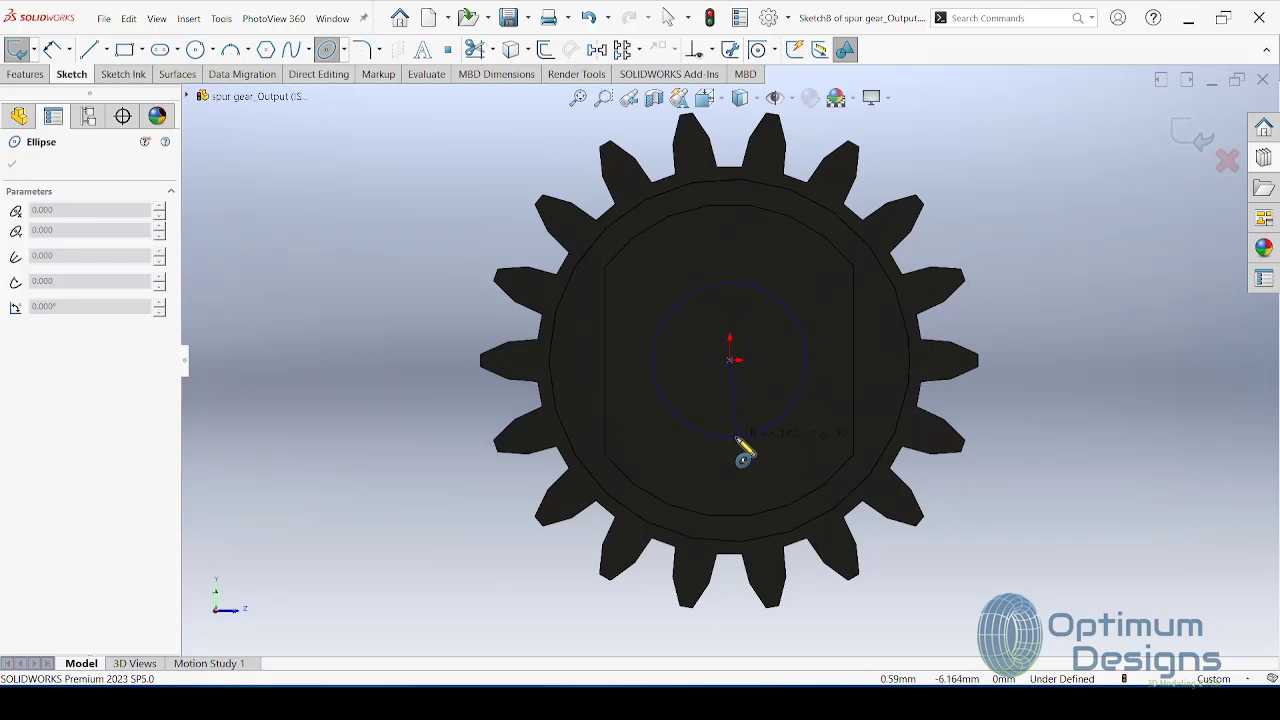
key("Escape")
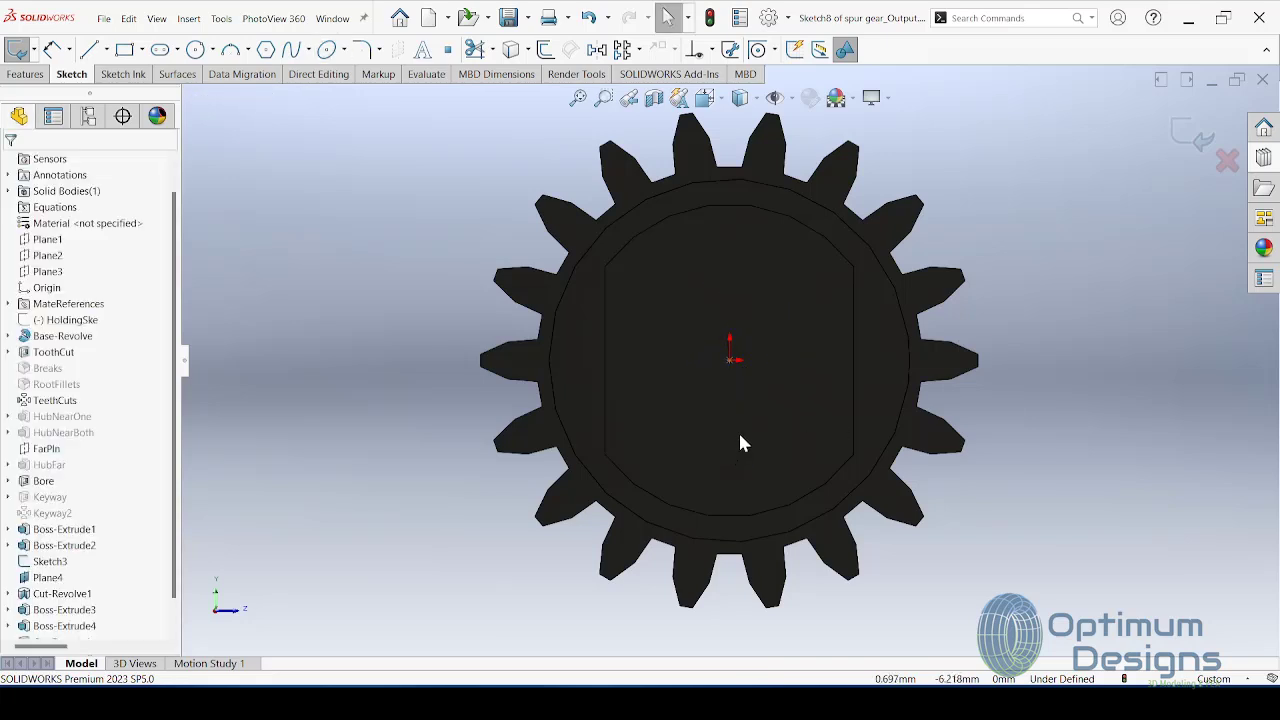
left_click(198, 50)
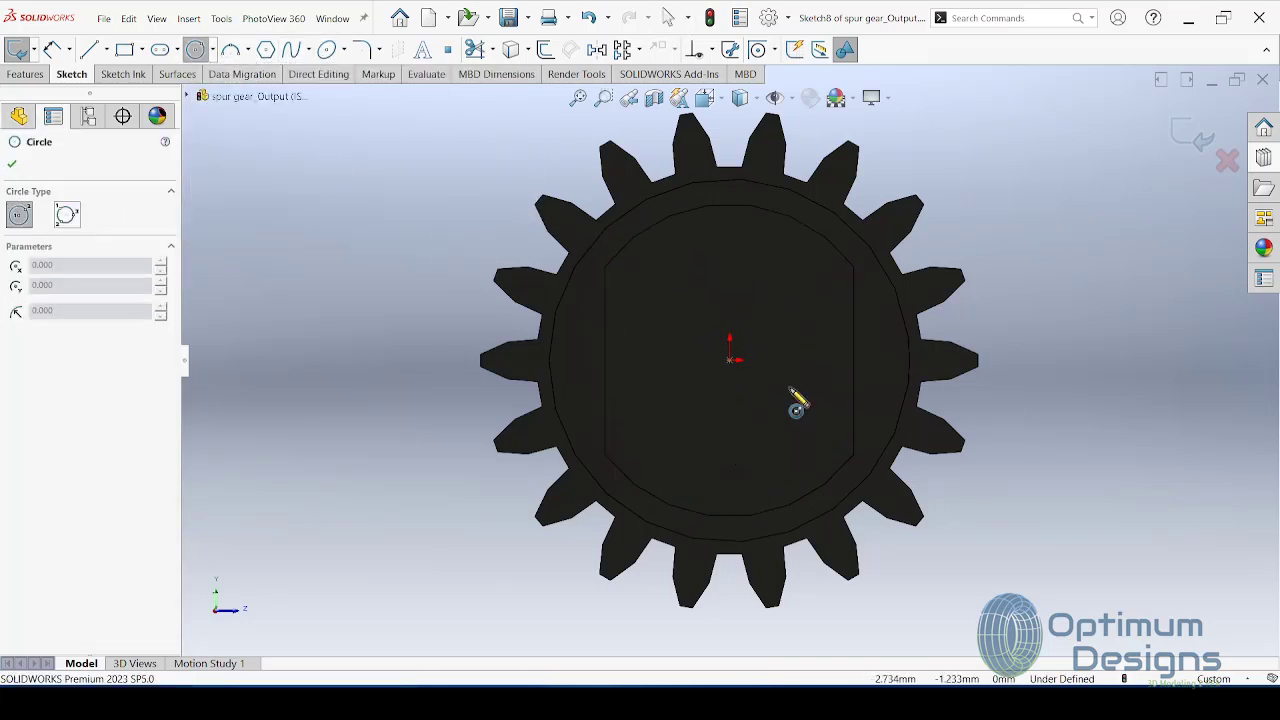
left_click(729, 360)
left_click(733, 448)
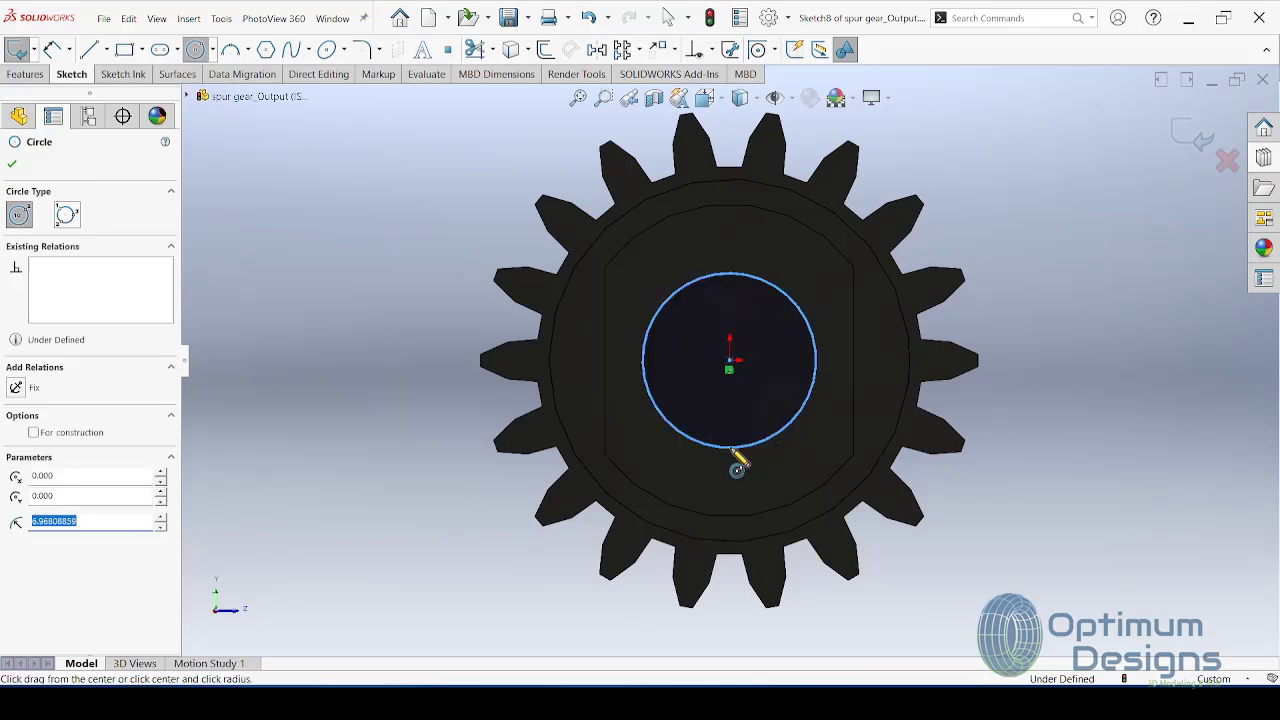
type("10.000")
key("Return")
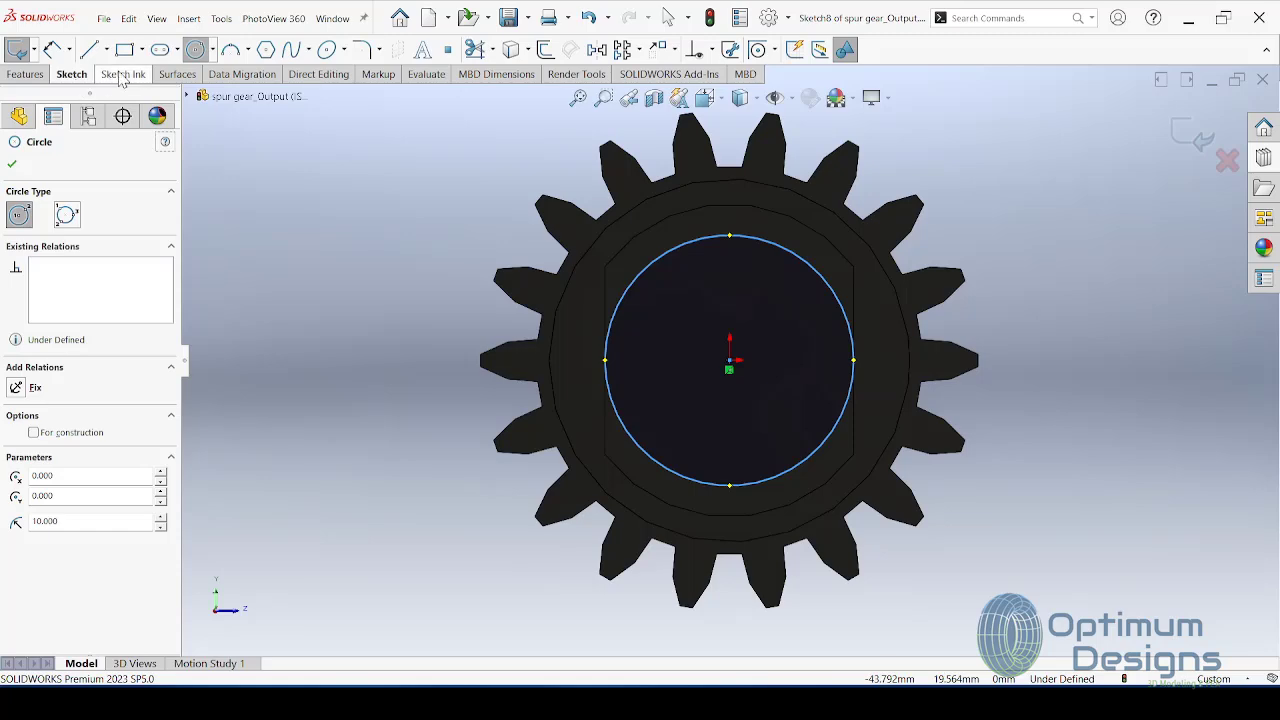
Step: Extrude the 10 mm circle 15 mm as a shaft-end boss
left_click(25, 74)
left_click(18, 49)
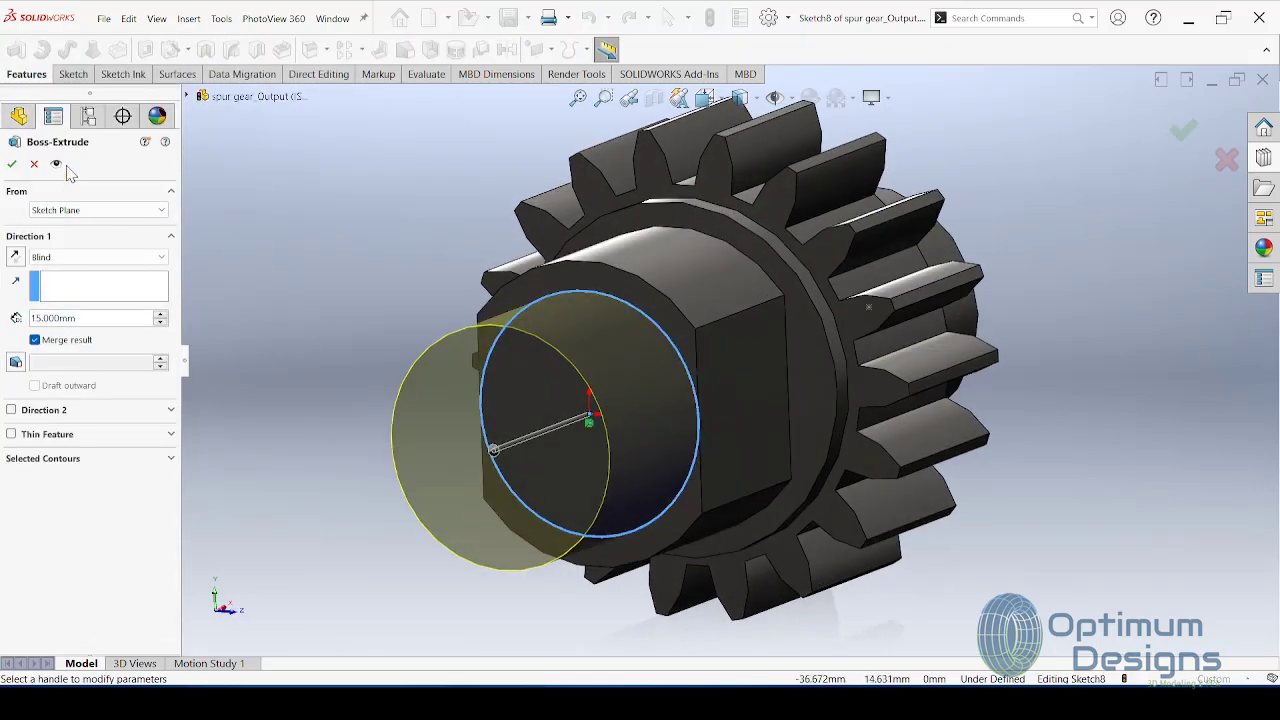
left_click(14, 164)
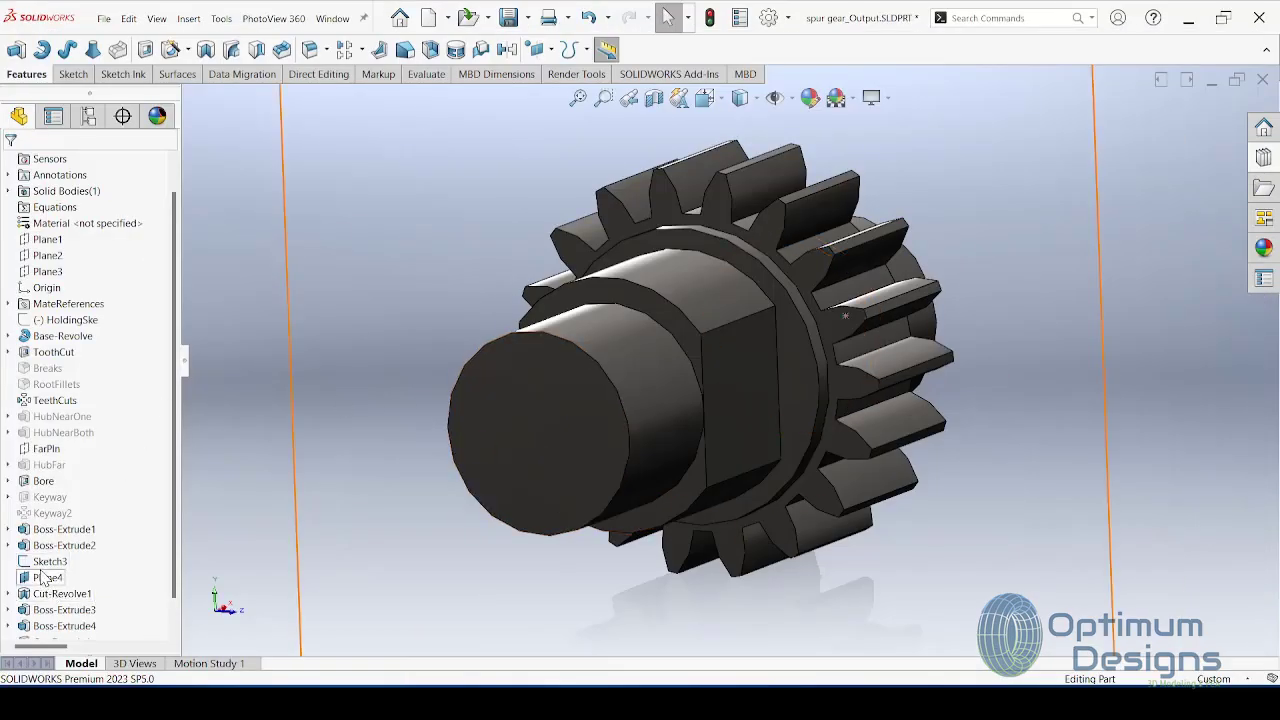
Step: On Plane4, sketch a small rectangle on the shaft's top edge dimensioned 1 mm wide
right_click(43, 577)
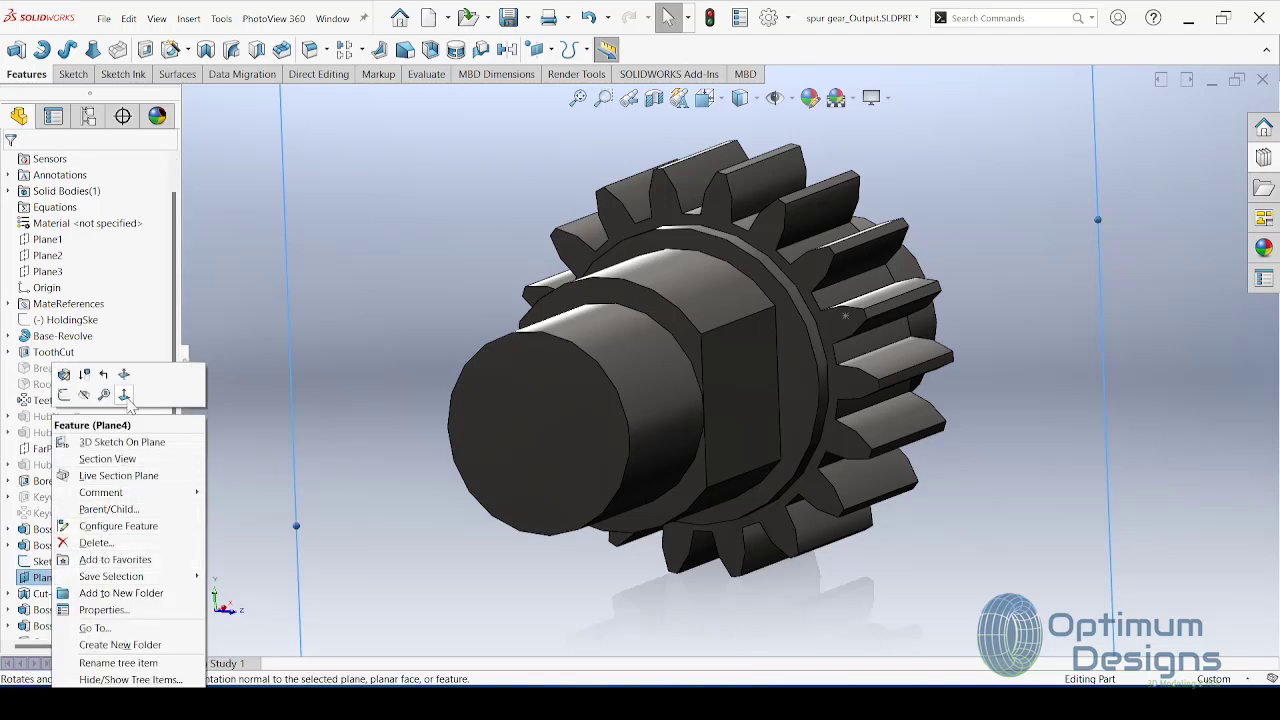
left_click(124, 394)
right_click(36, 577)
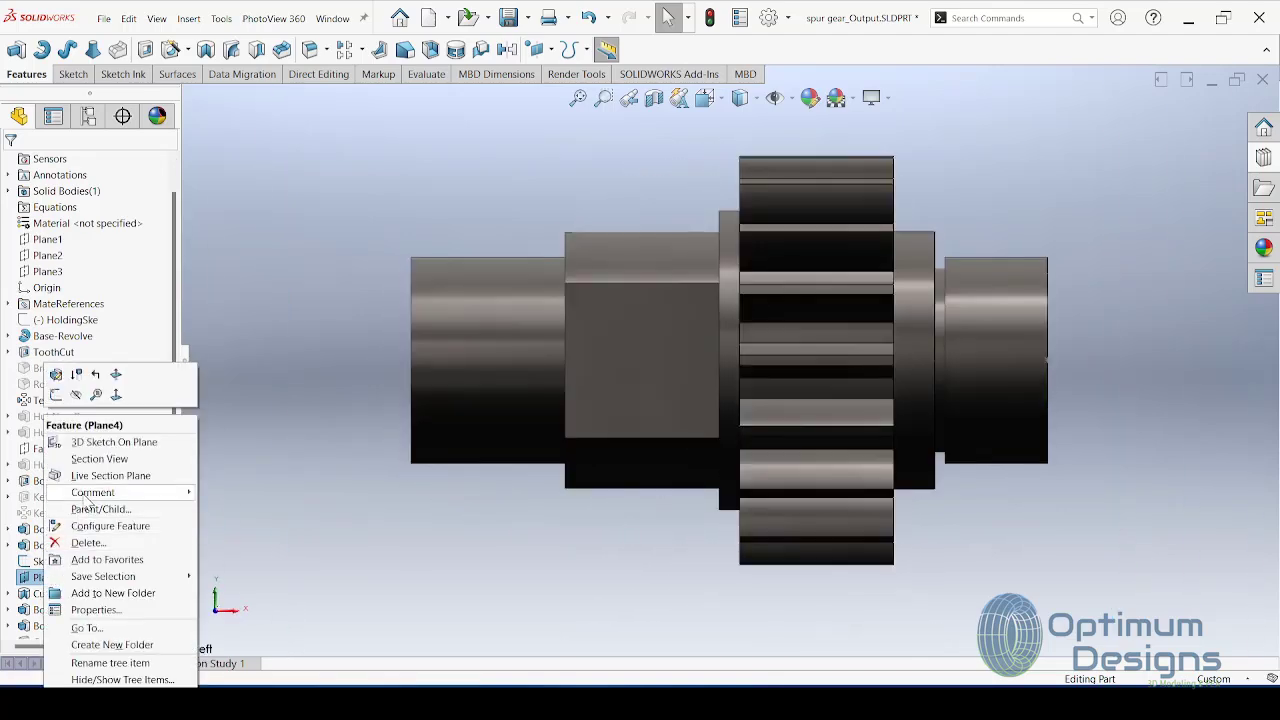
left_click(57, 395)
left_click(127, 50)
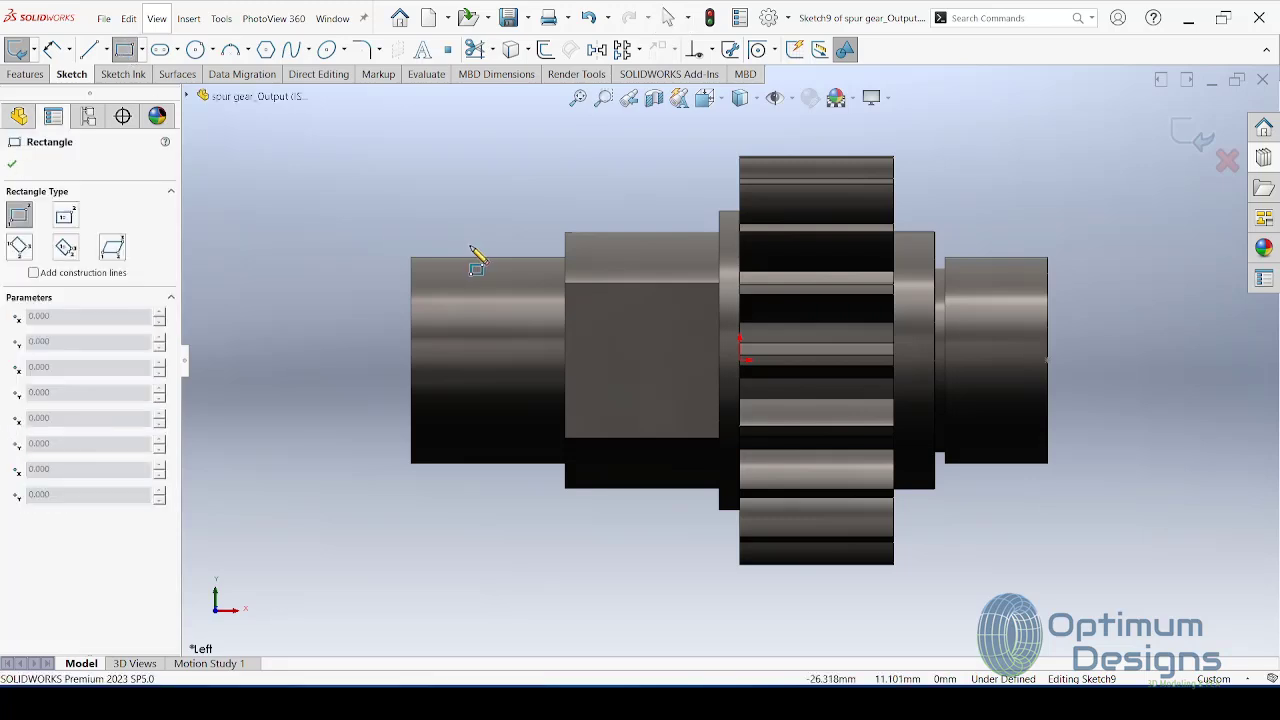
scroll(527, 270, "down", 3)
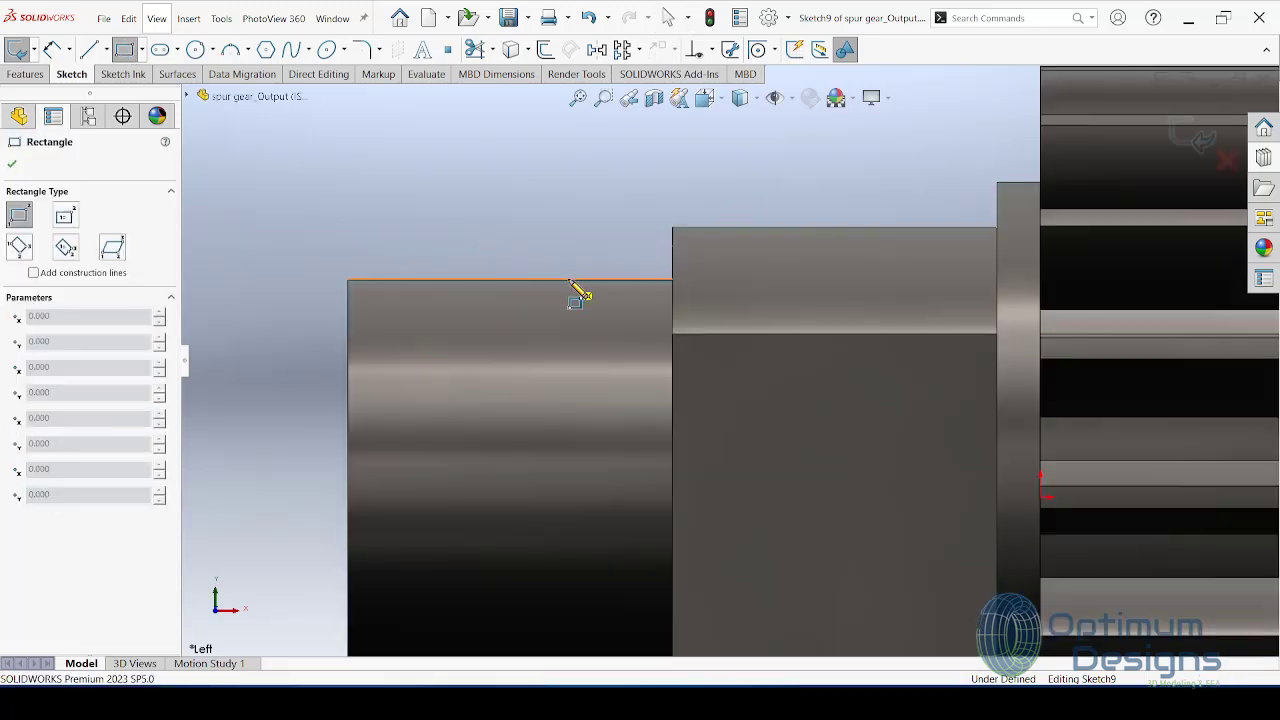
left_click(570, 281)
left_click(520, 332)
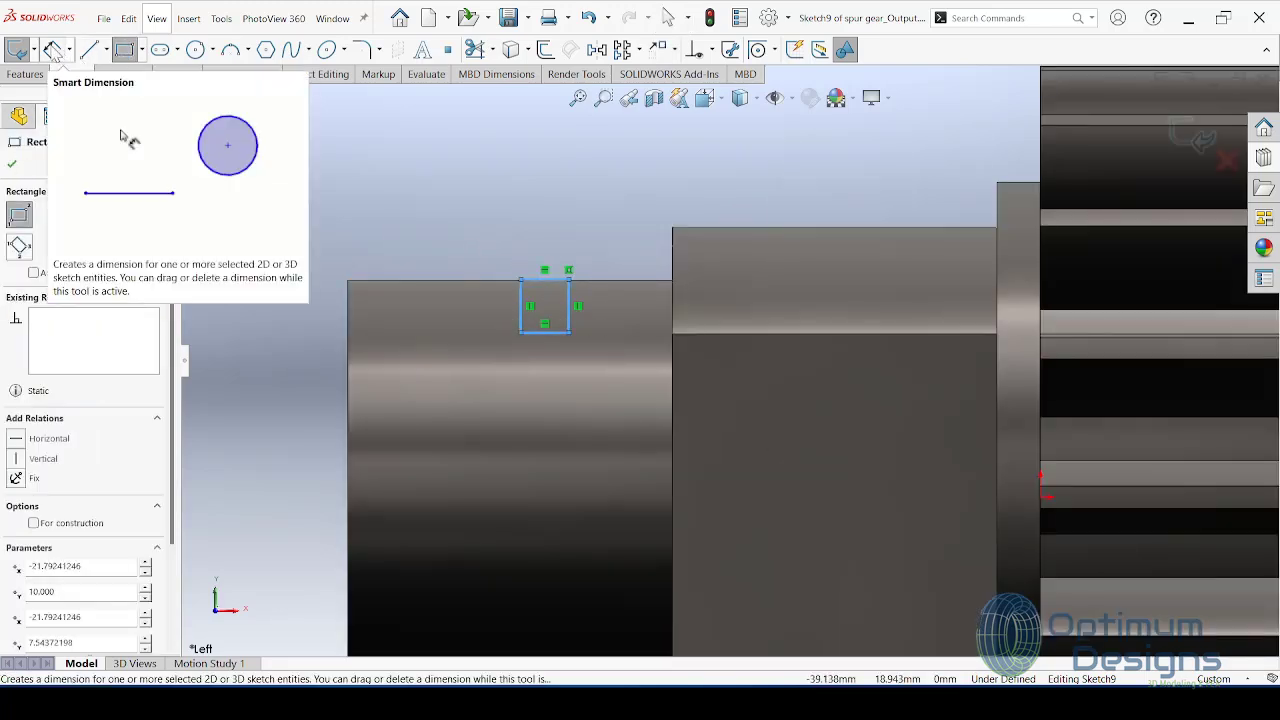
left_click(52, 49)
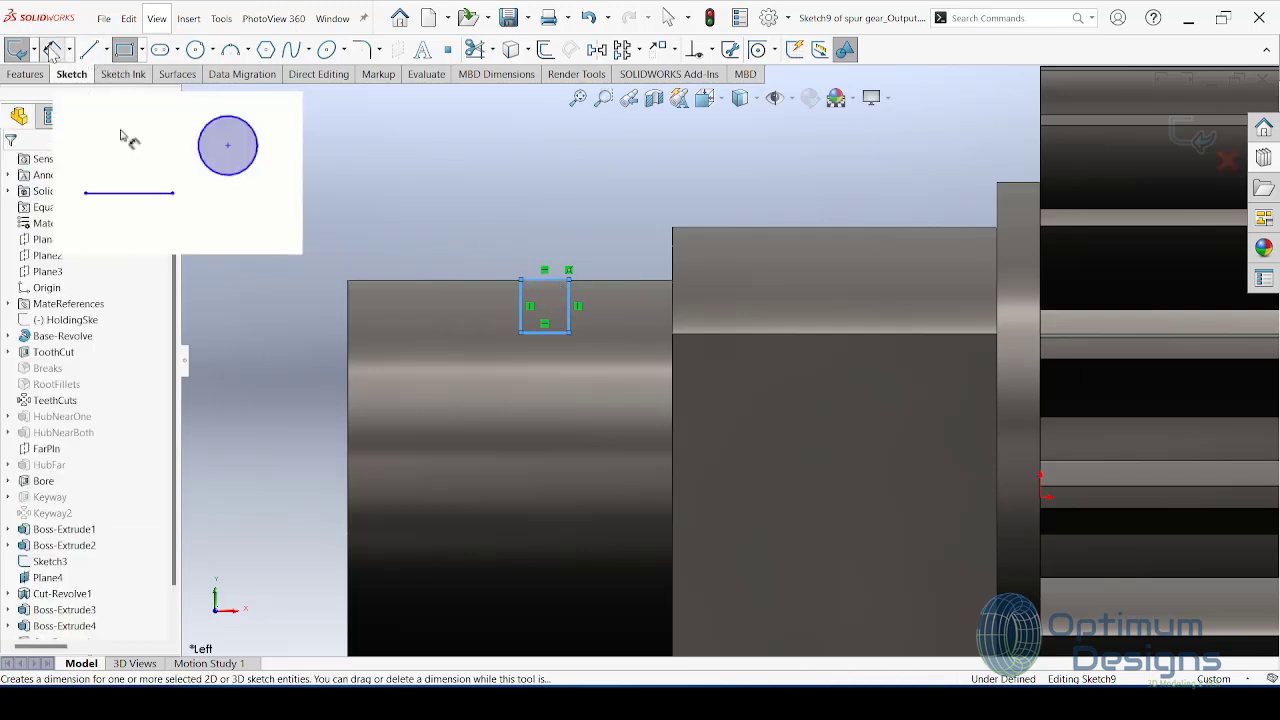
left_click(559, 282)
left_click(568, 240)
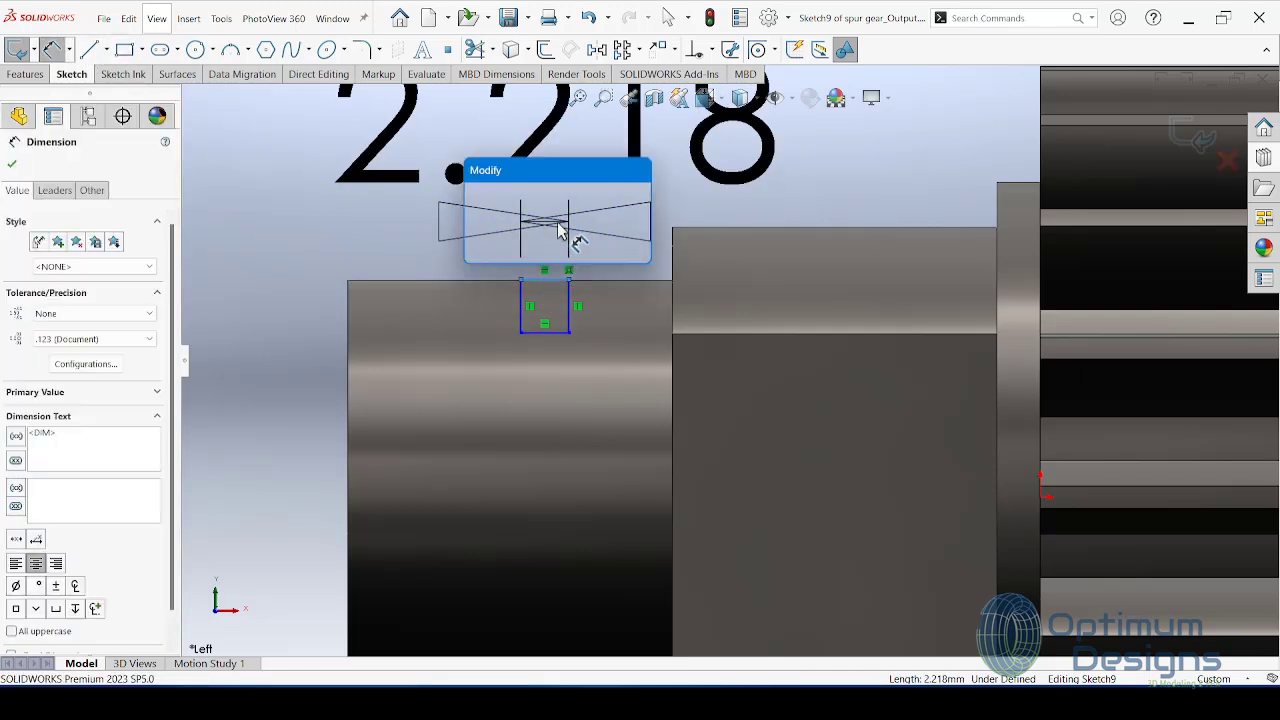
key("Return")
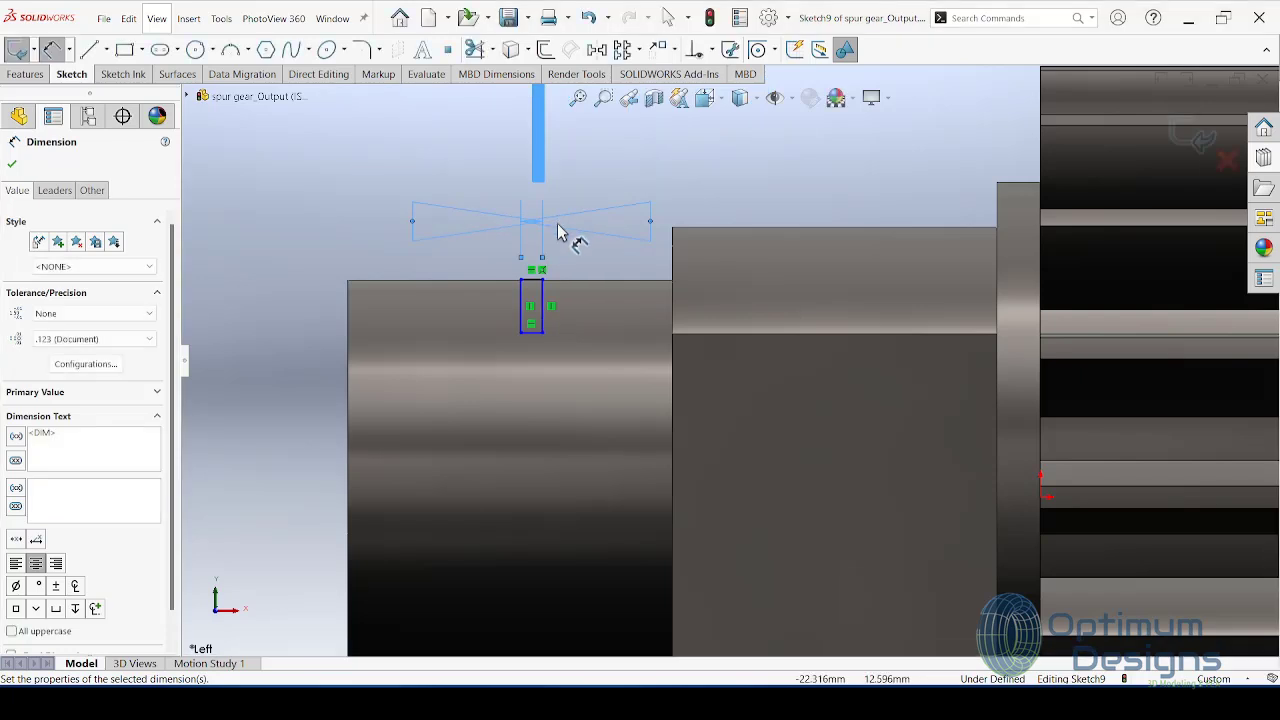
Step: Add a horizontal centerline along the shaft axis through the origin
left_click(106, 49)
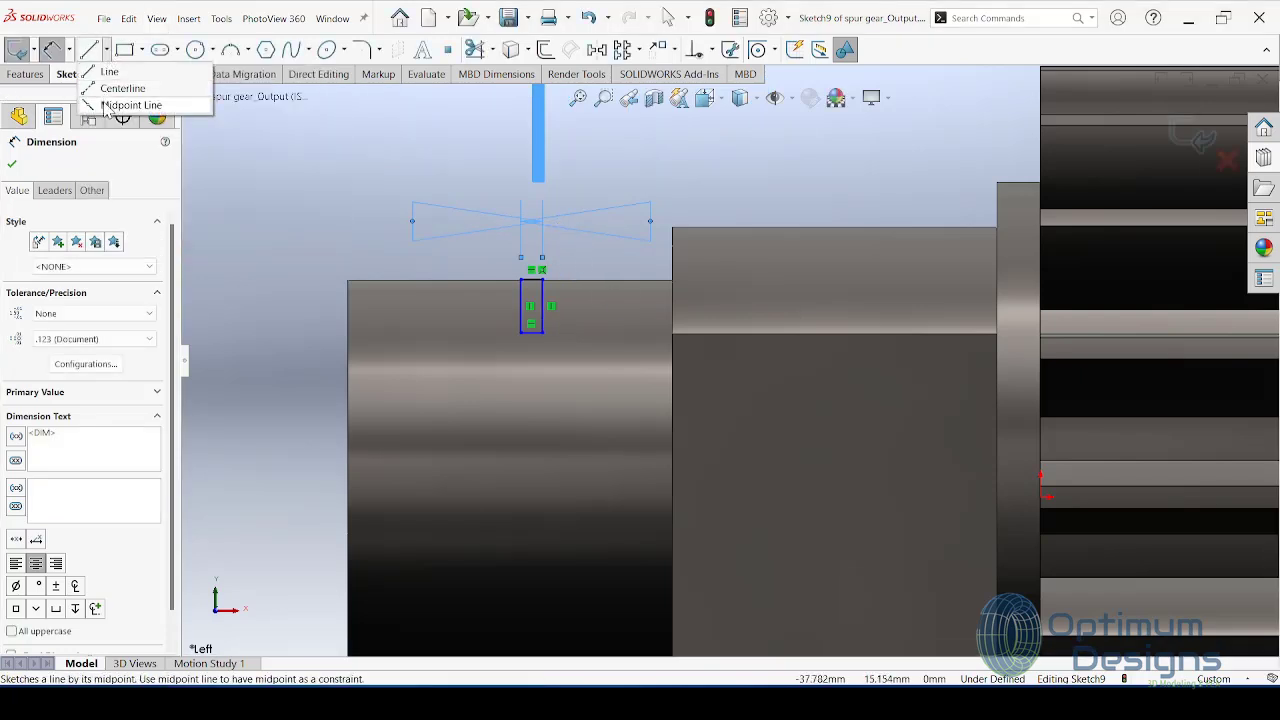
left_click(150, 90)
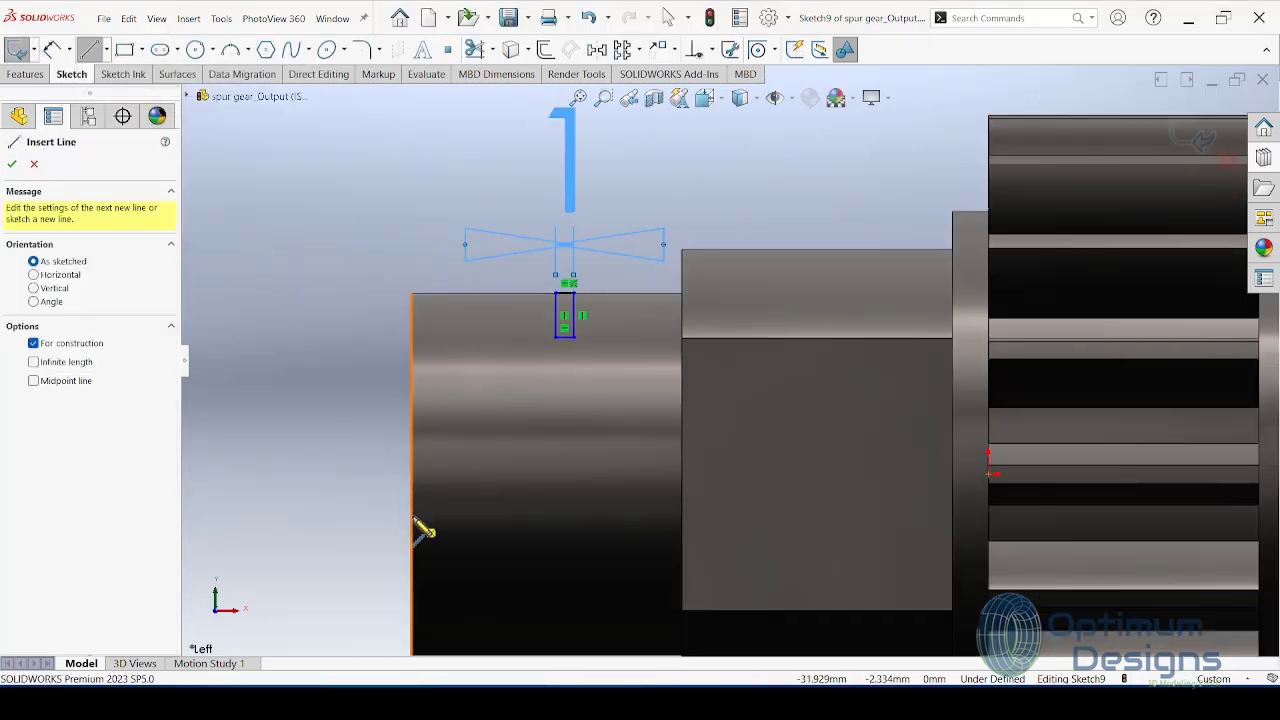
left_click(350, 473)
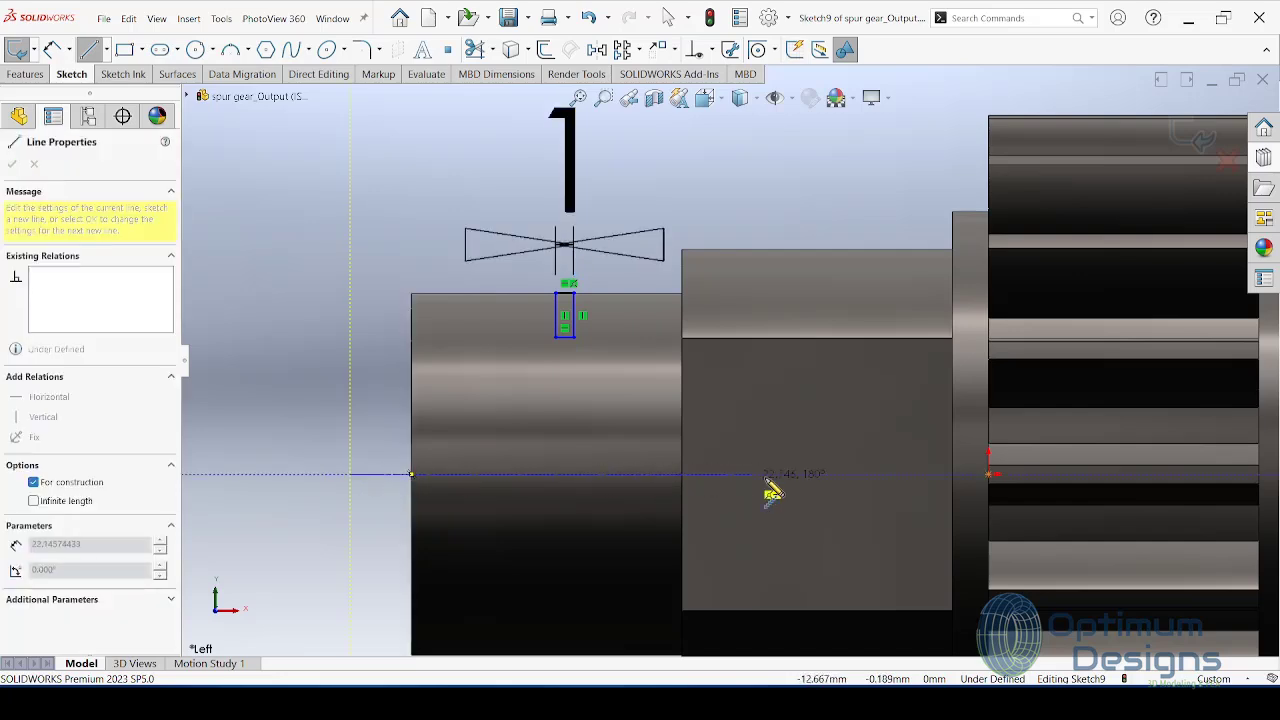
double_click(797, 473)
scroll(736, 362, "up", 1)
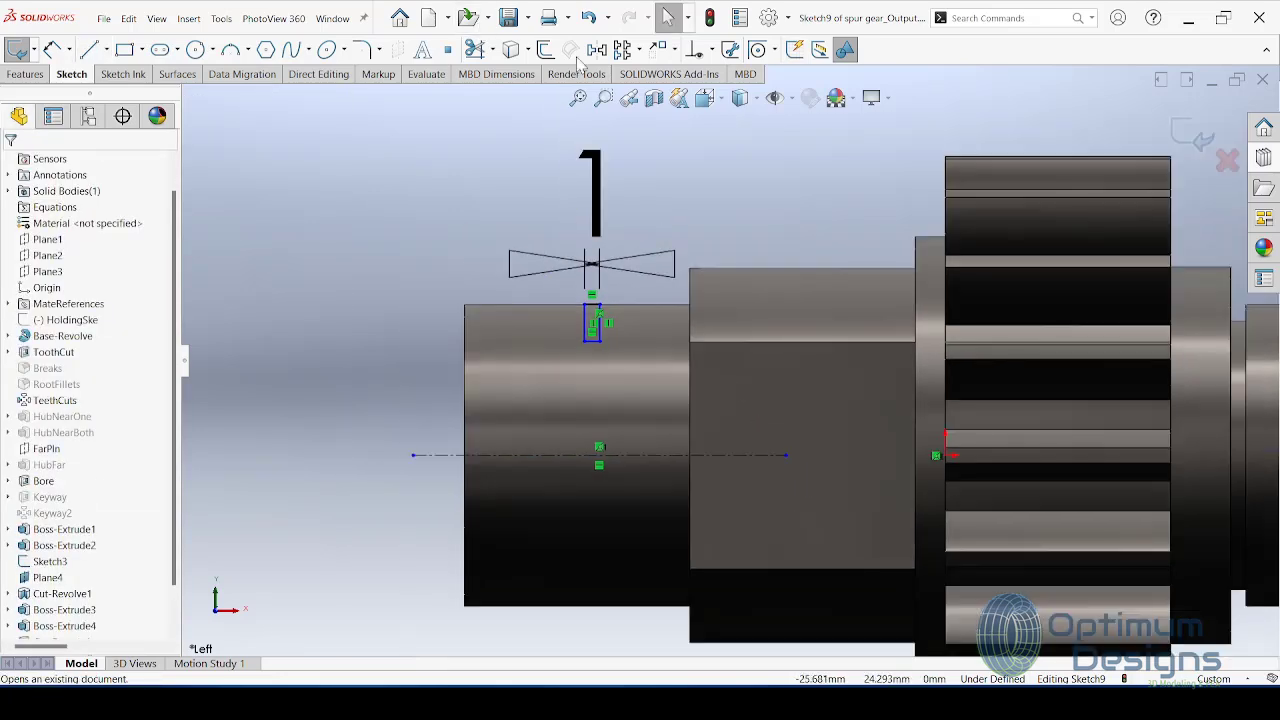
Step: Offset the centerline 9 mm to one side, reversed to lie above it
left_click(545, 49)
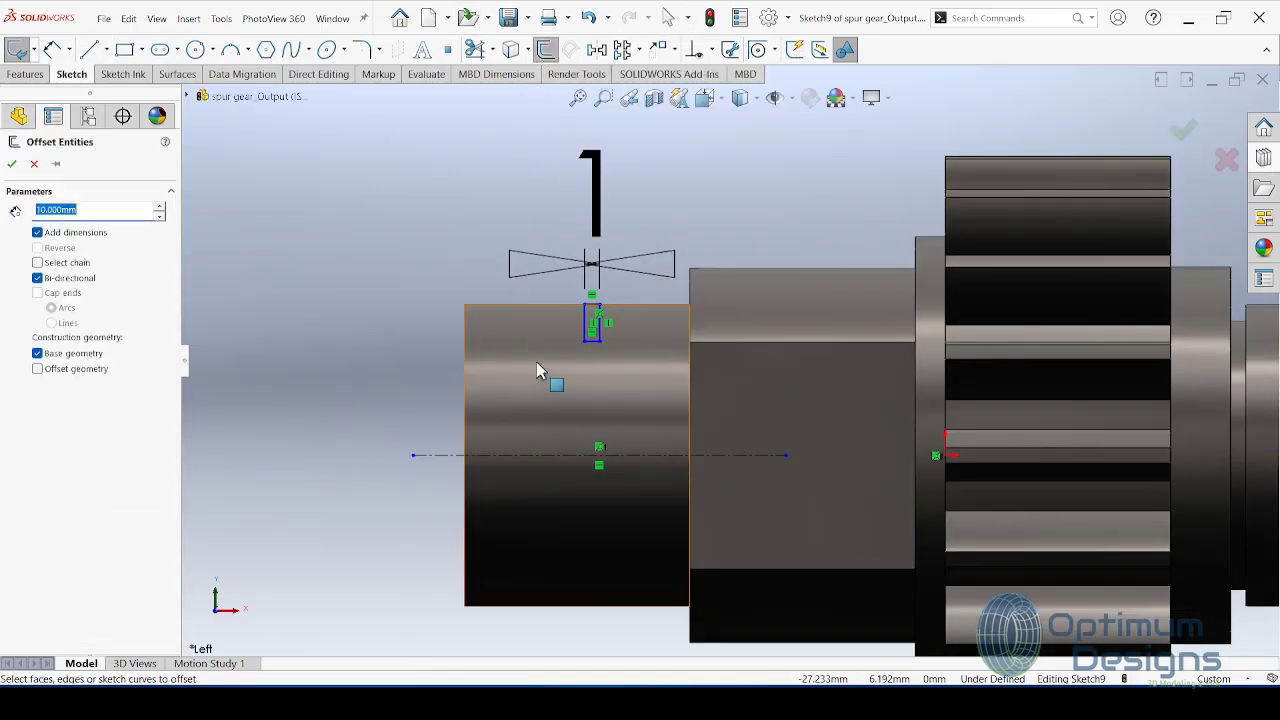
left_click(522, 456)
type("9.000")
key("Return")
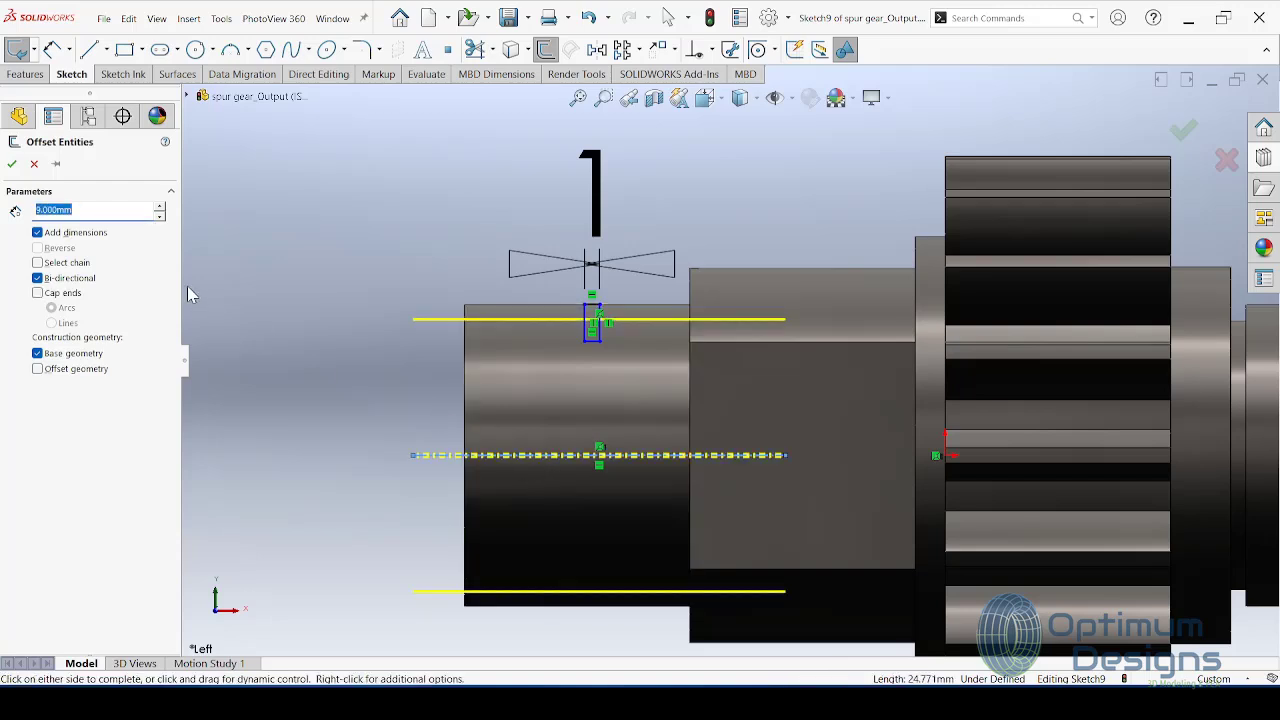
left_click(60, 279)
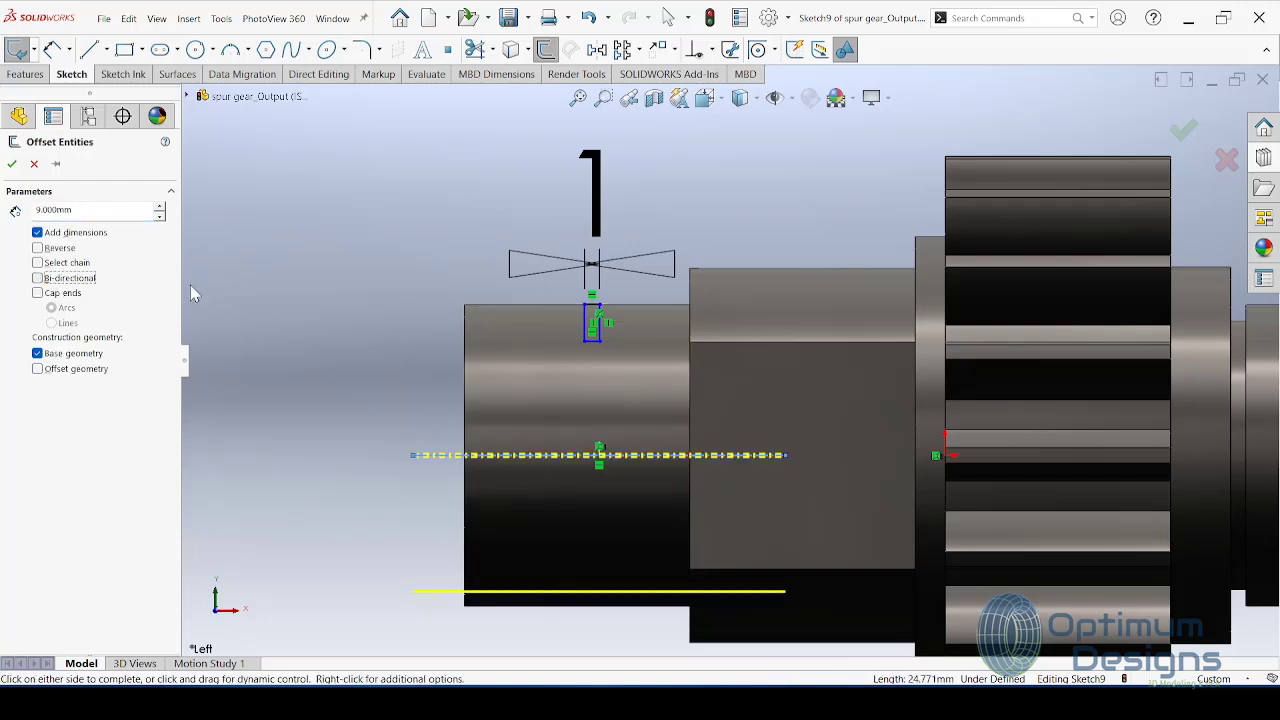
left_click(70, 248)
left_click(11, 163)
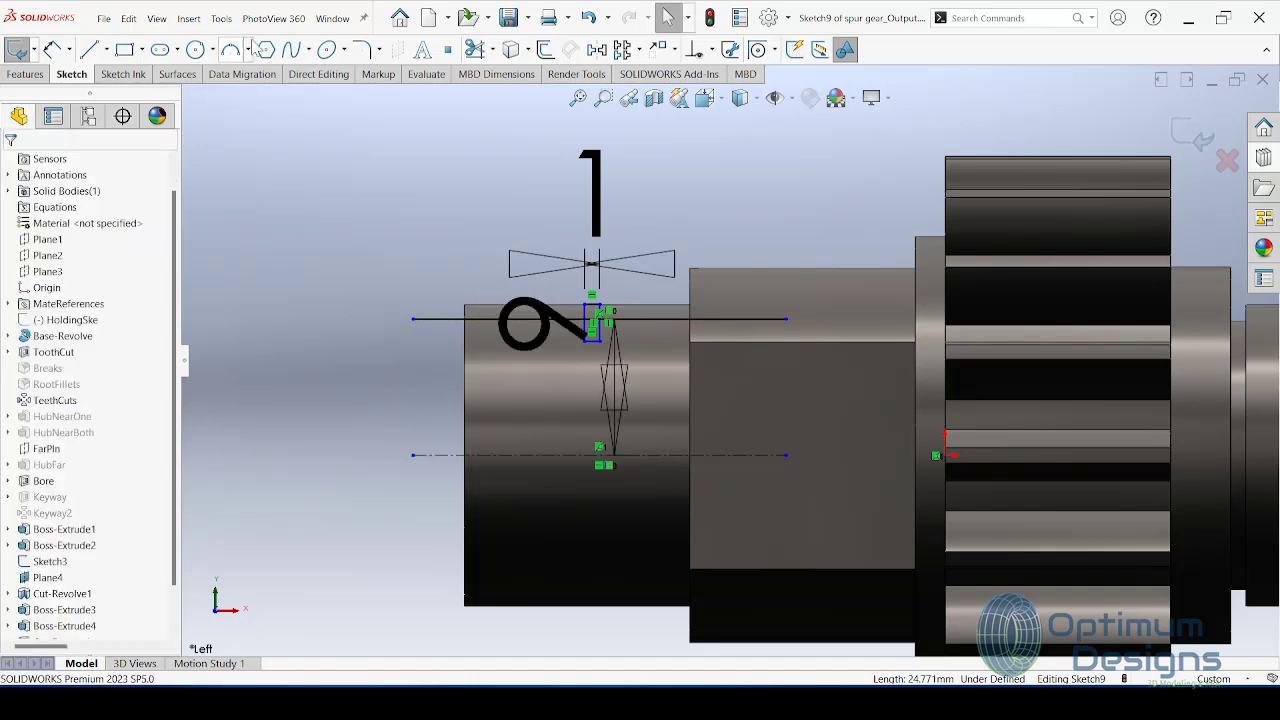
Step: Start trimming the sketch after checking the reference drawing in Photos
left_click(474, 49)
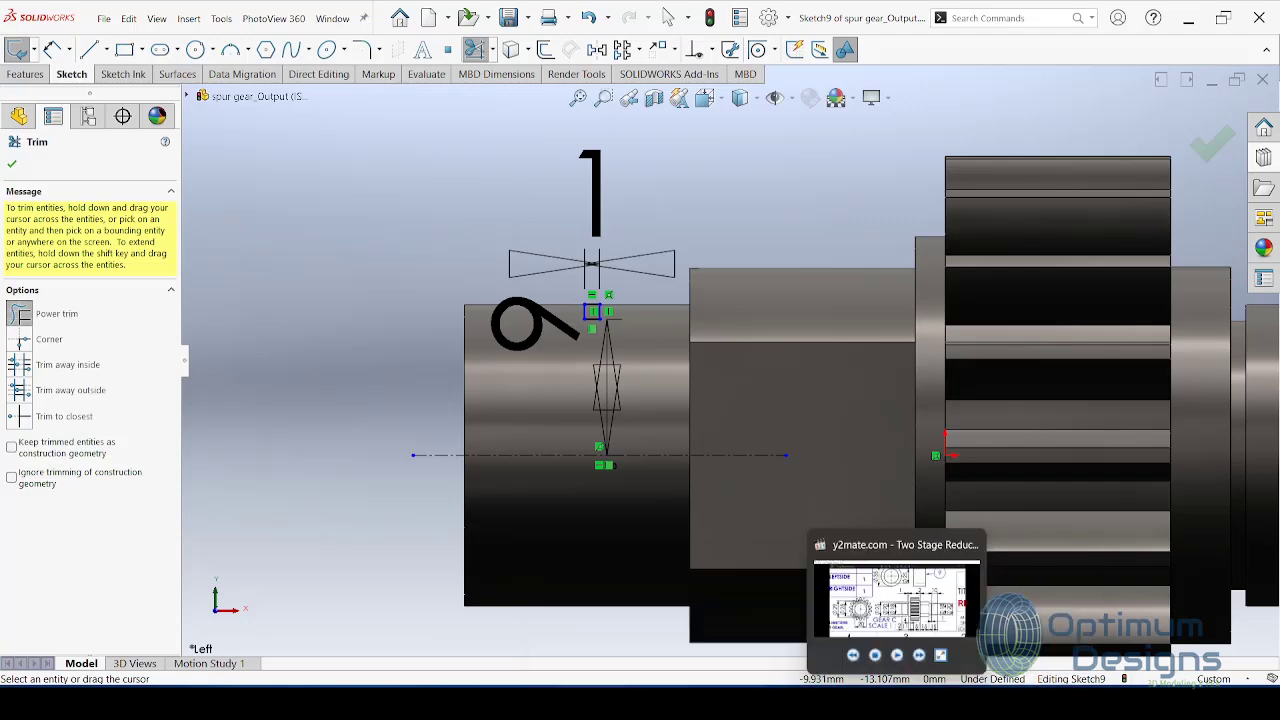
left_click(900, 607)
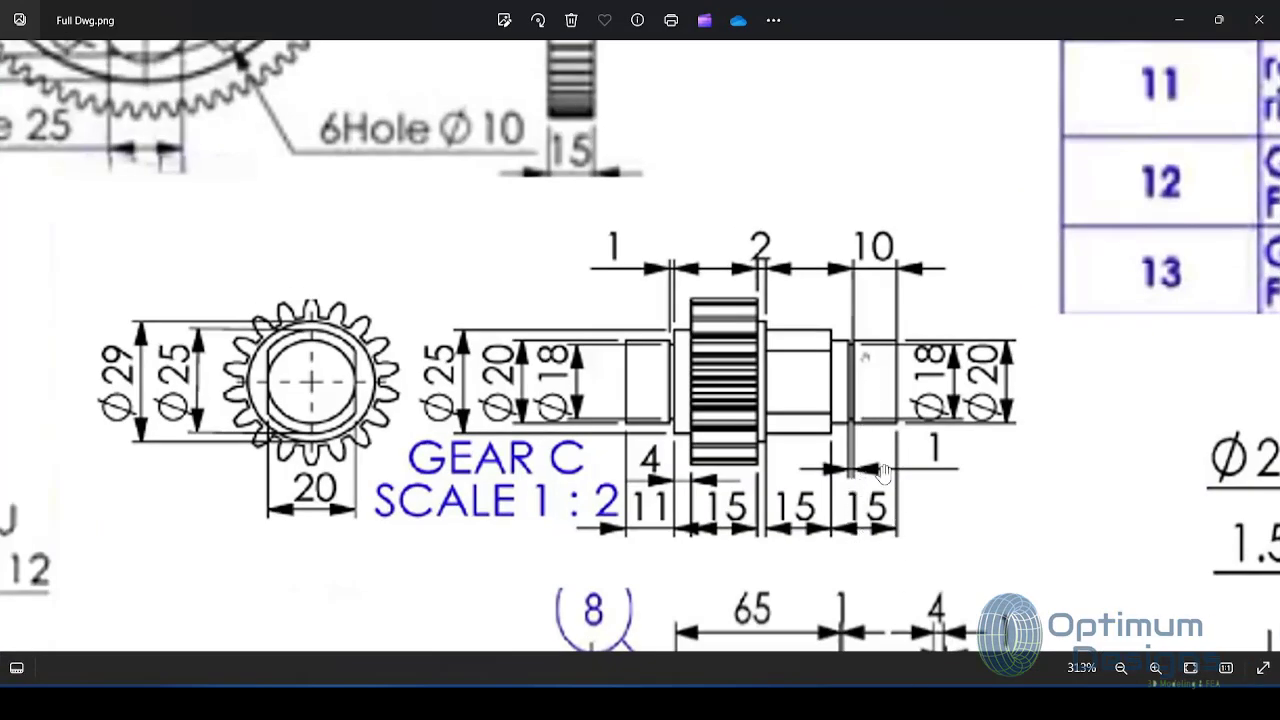
left_click(1176, 20)
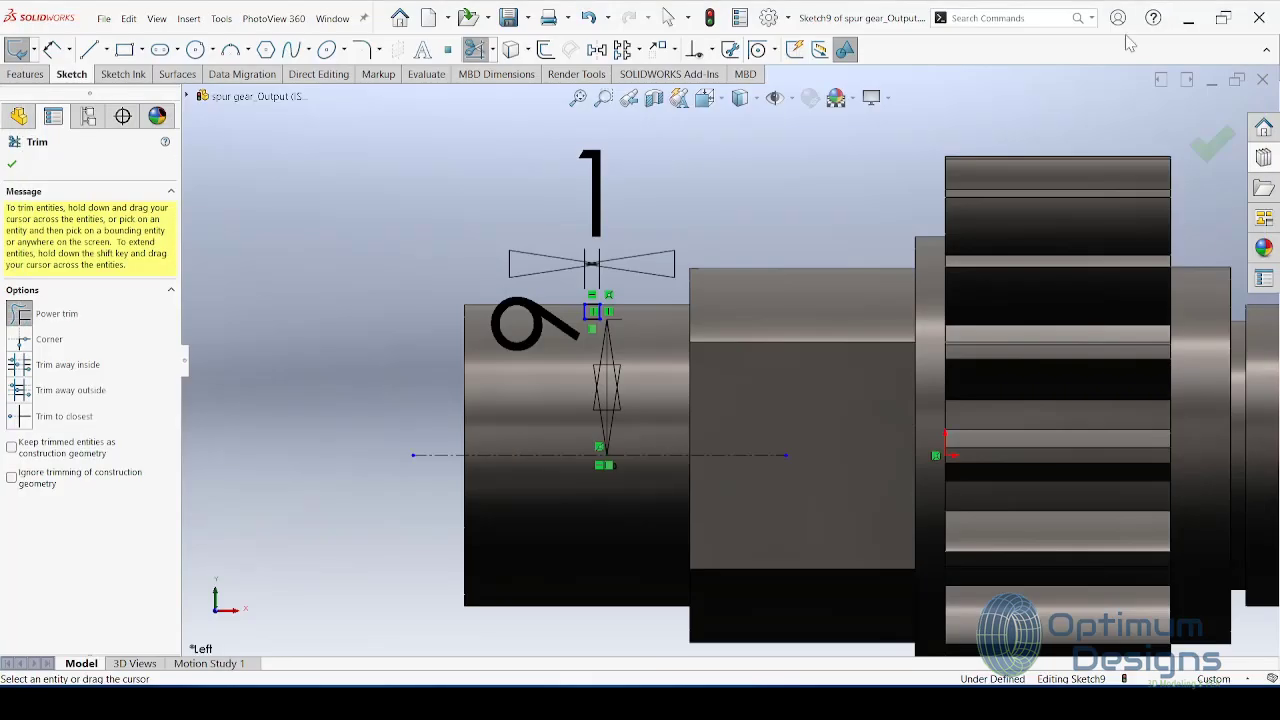
Step: Select the 9 mm offset dimension and discard an unwanted dimension
left_click(53, 49)
scroll(602, 308, "down", 1)
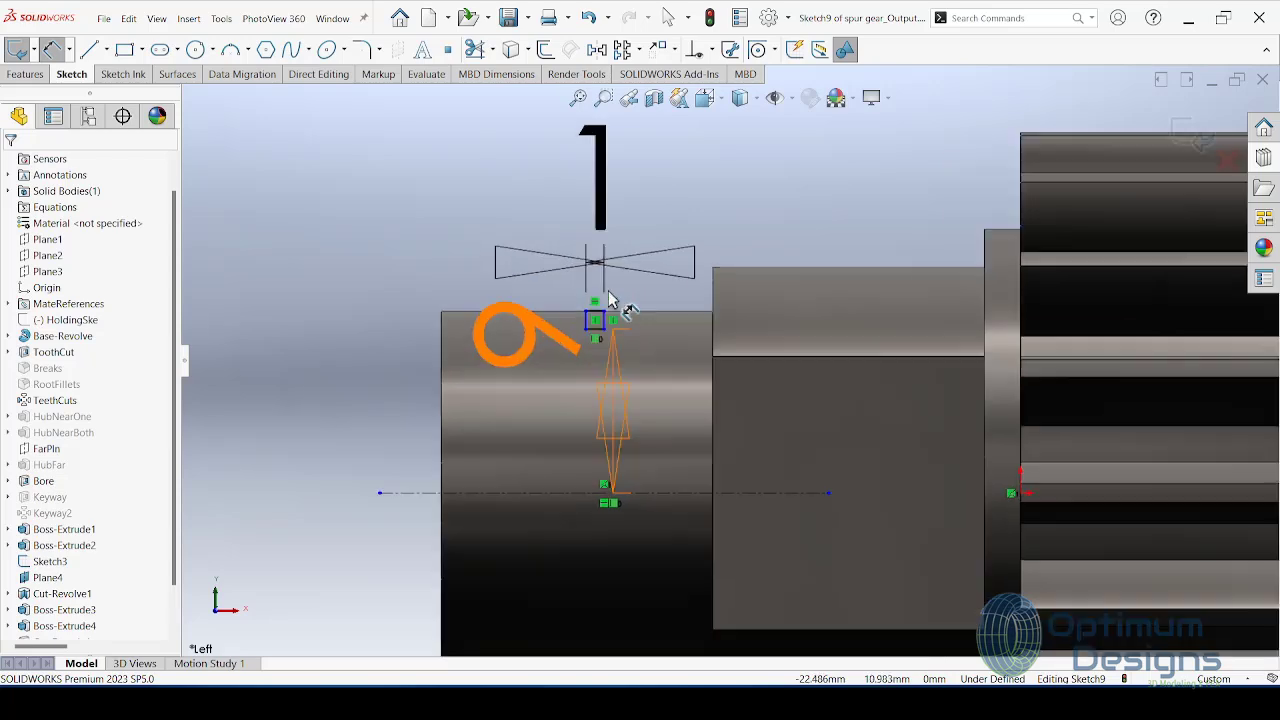
scroll(605, 308, "down", 2)
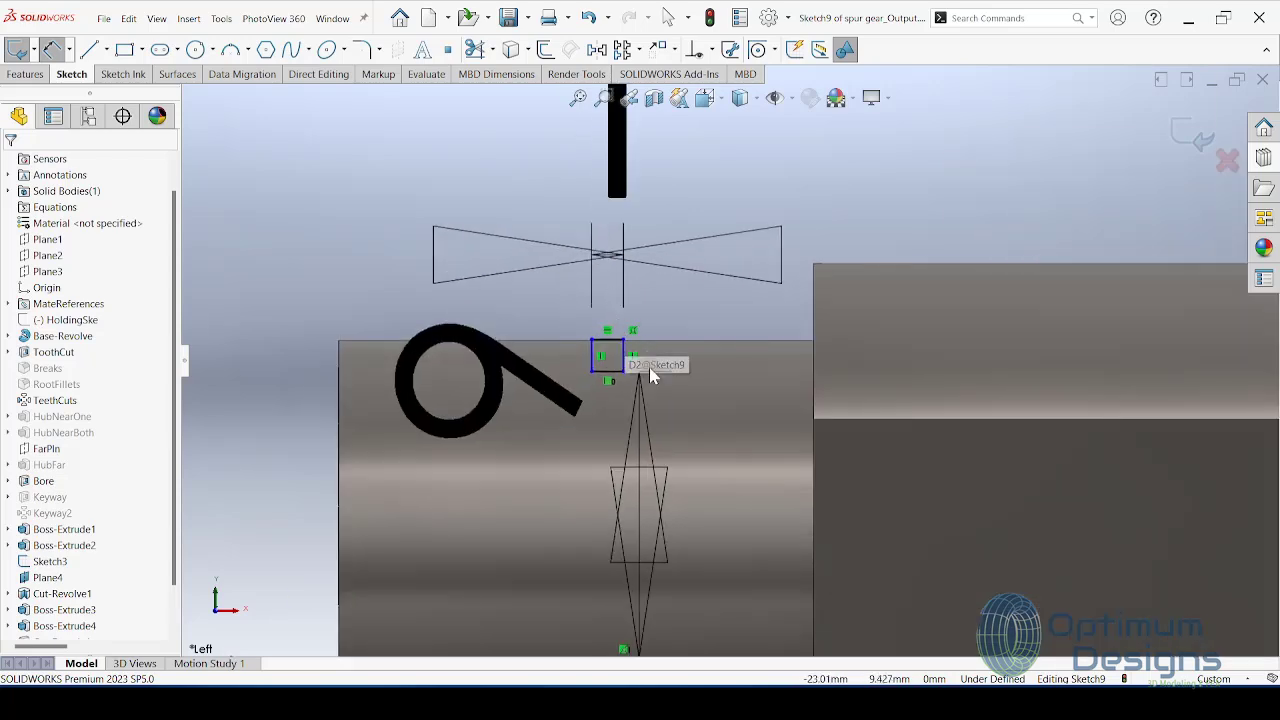
scroll(632, 345, "down", 3)
scroll(640, 345, "down", 2)
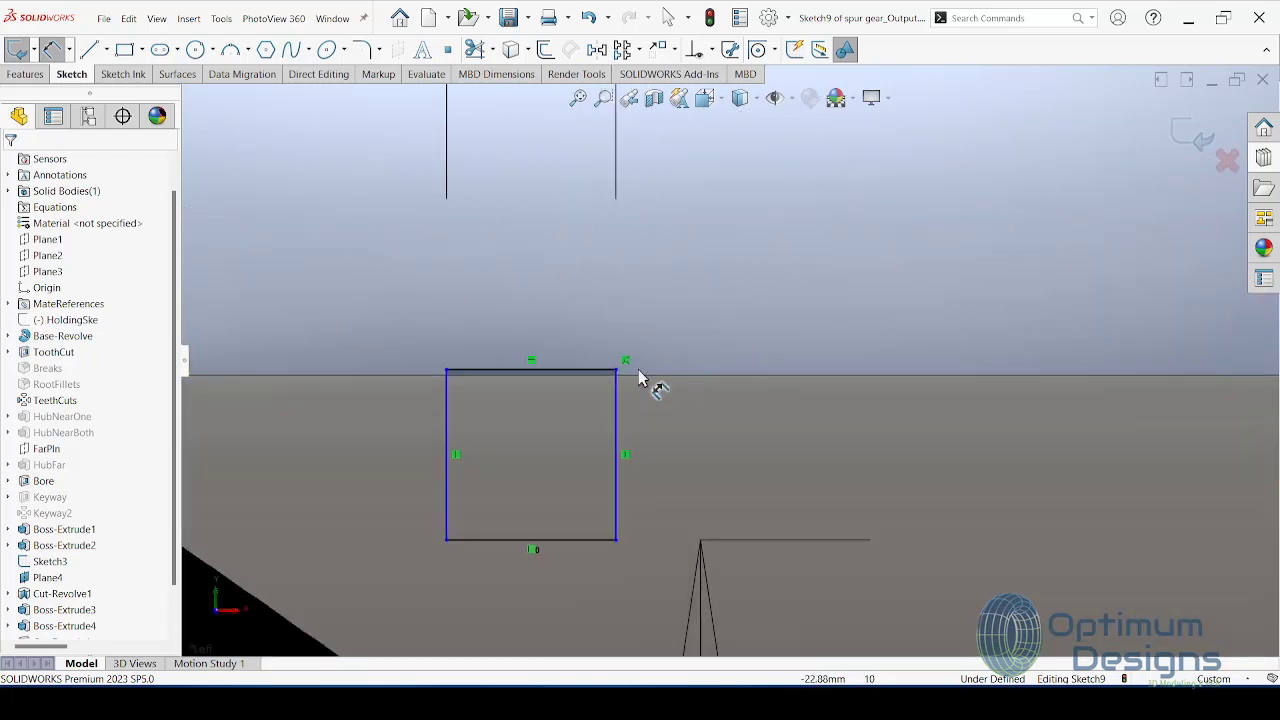
left_click(622, 398)
scroll(872, 312, "up", 5)
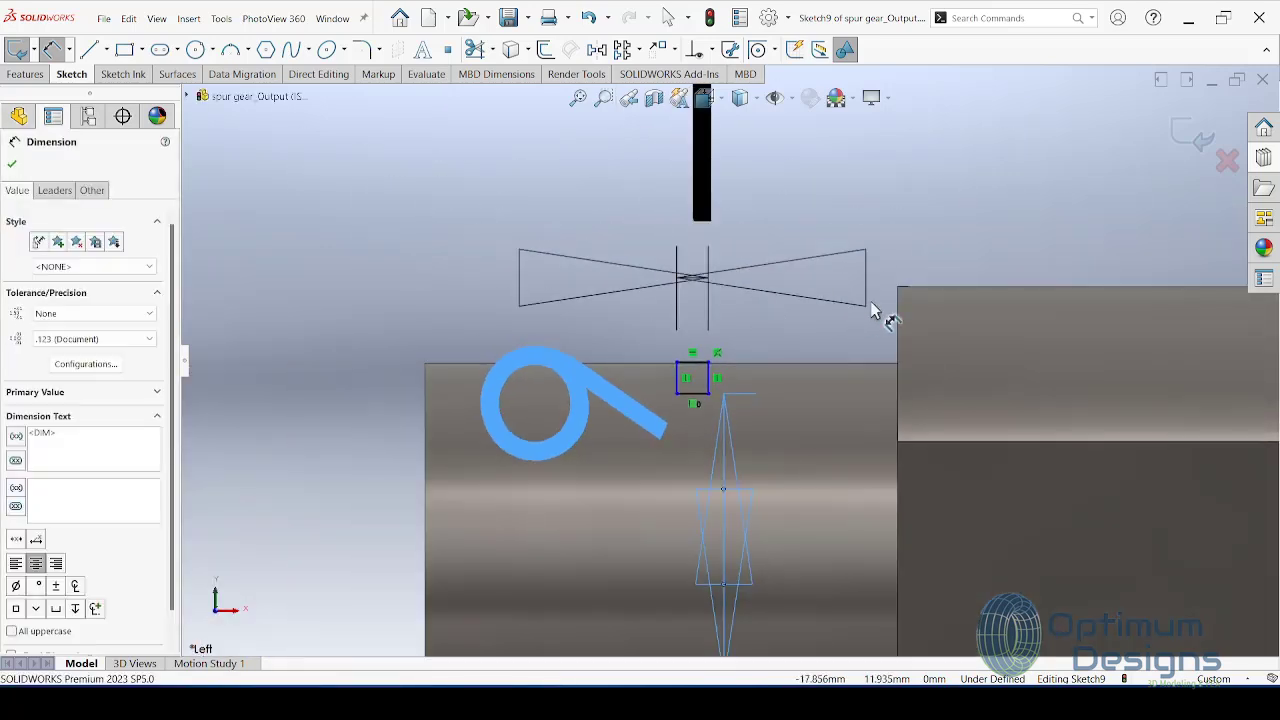
left_click(900, 325)
key("Escape")
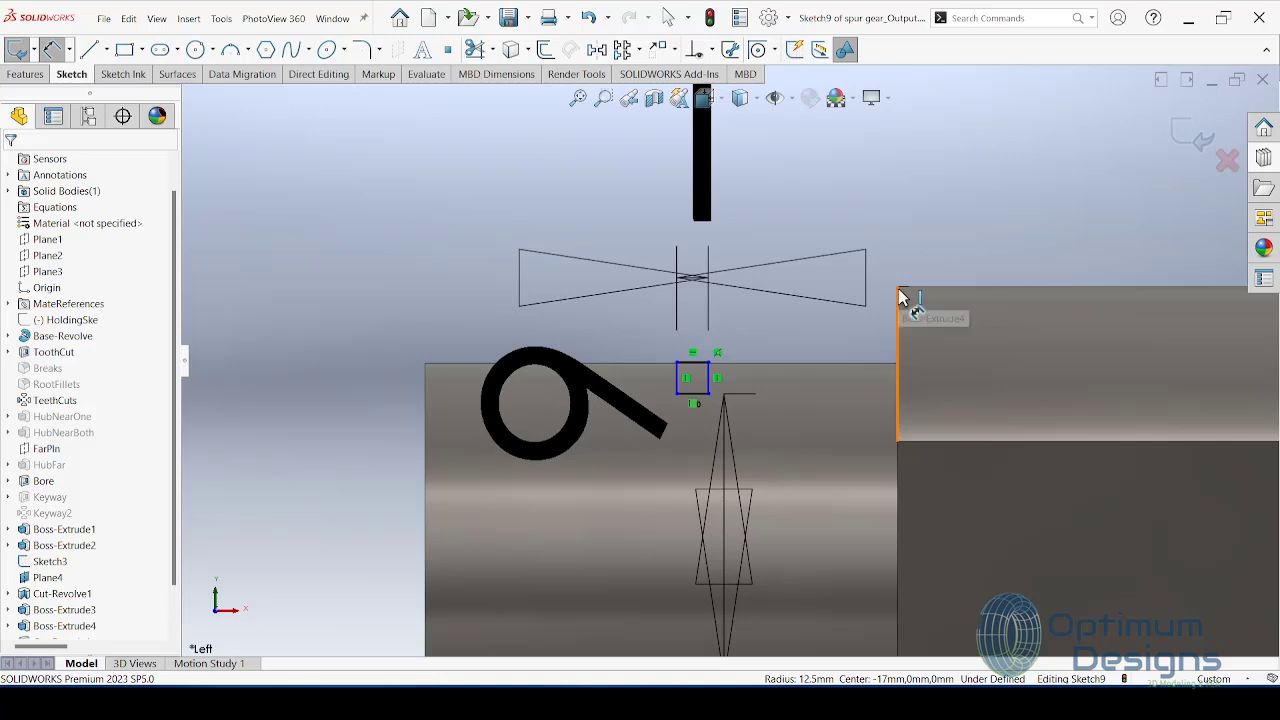
key("Escape")
Step: Dimension the small recess square's edge to 5 mm
left_click(52, 49)
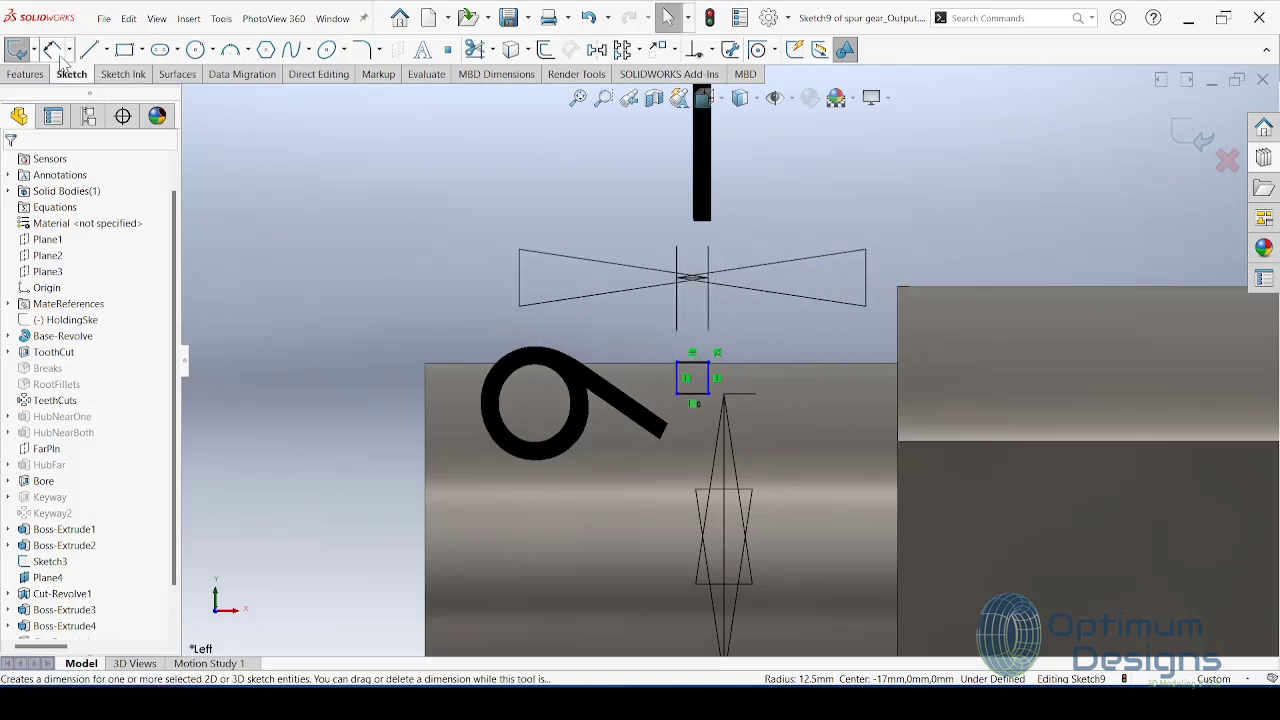
left_click(712, 385)
left_click(1000, 205)
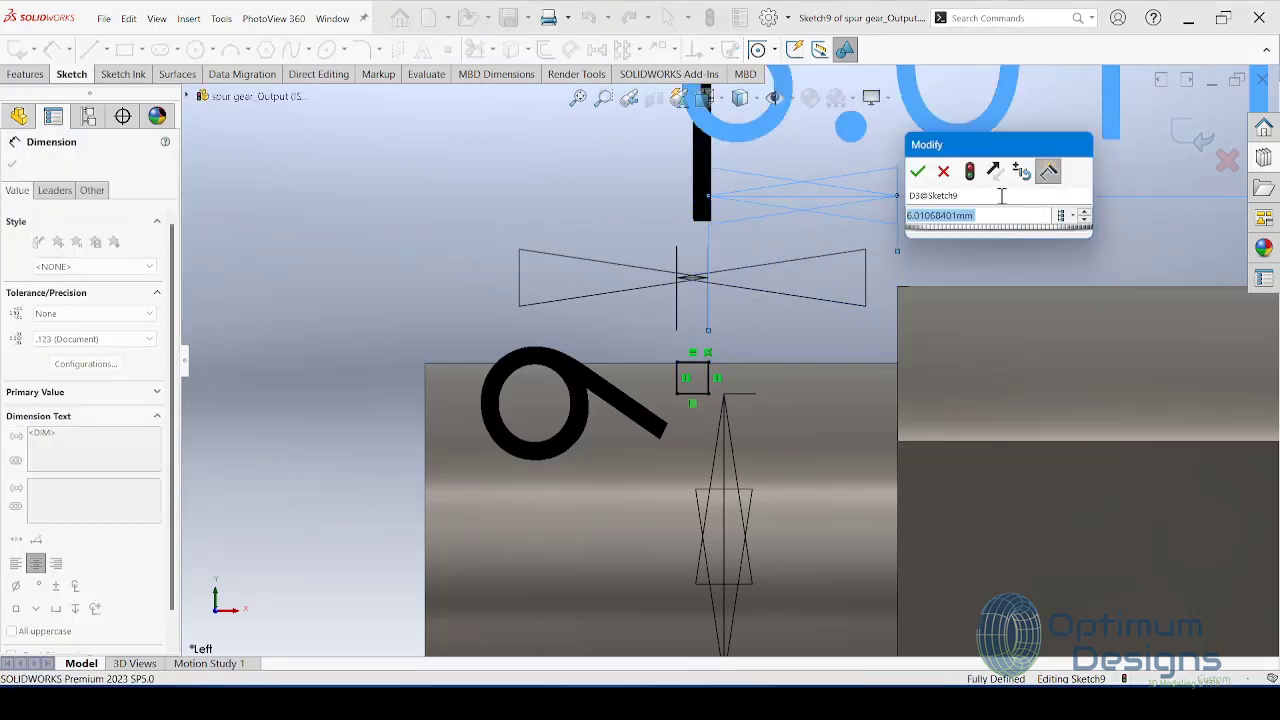
type("5")
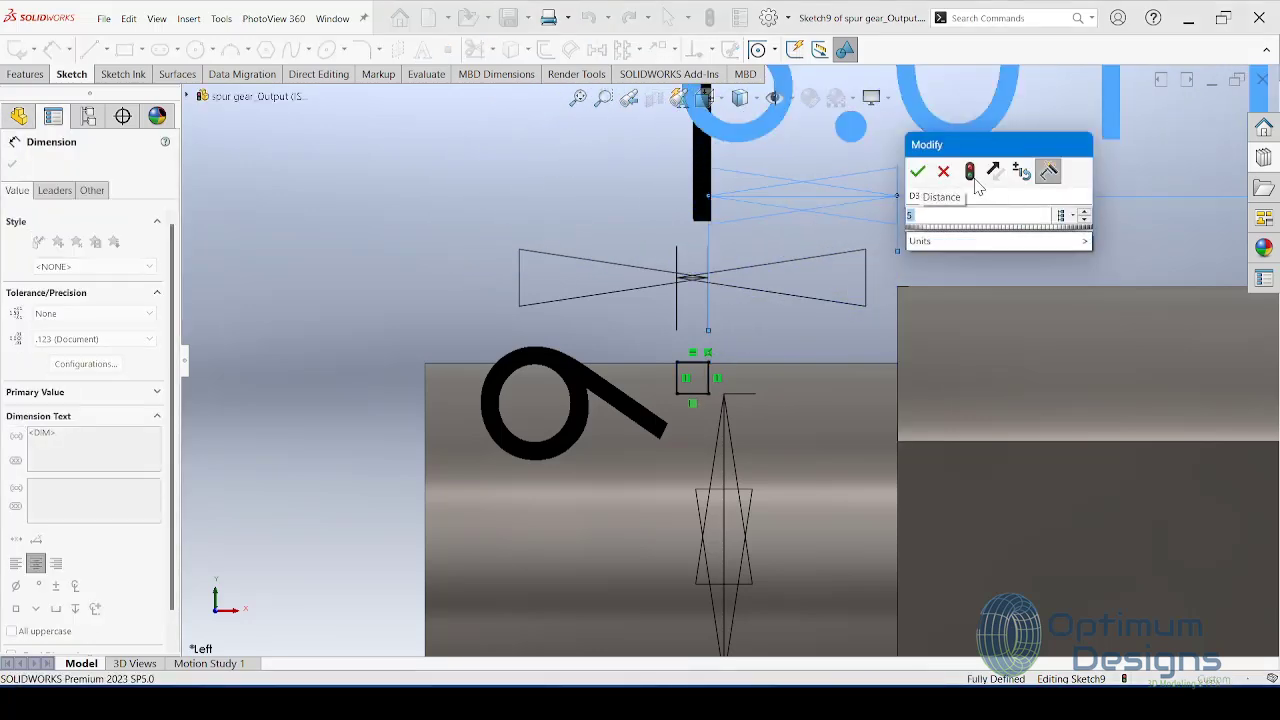
left_click(972, 178)
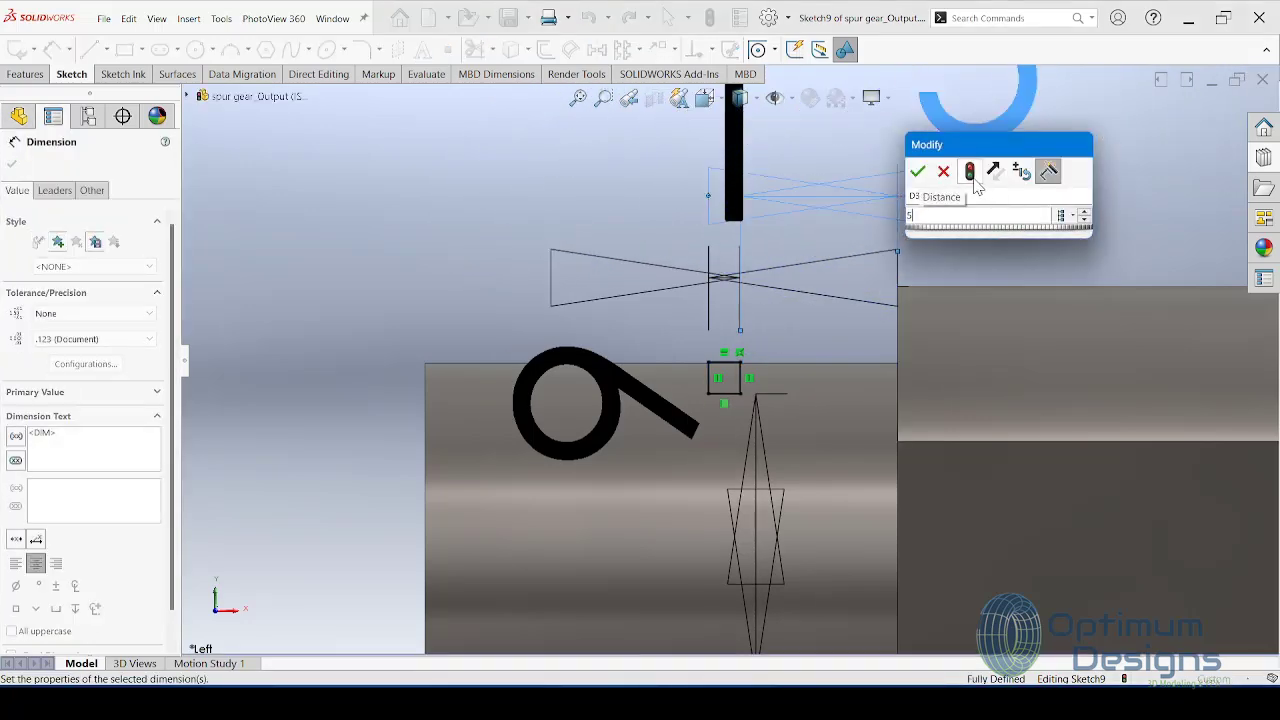
left_click(918, 176)
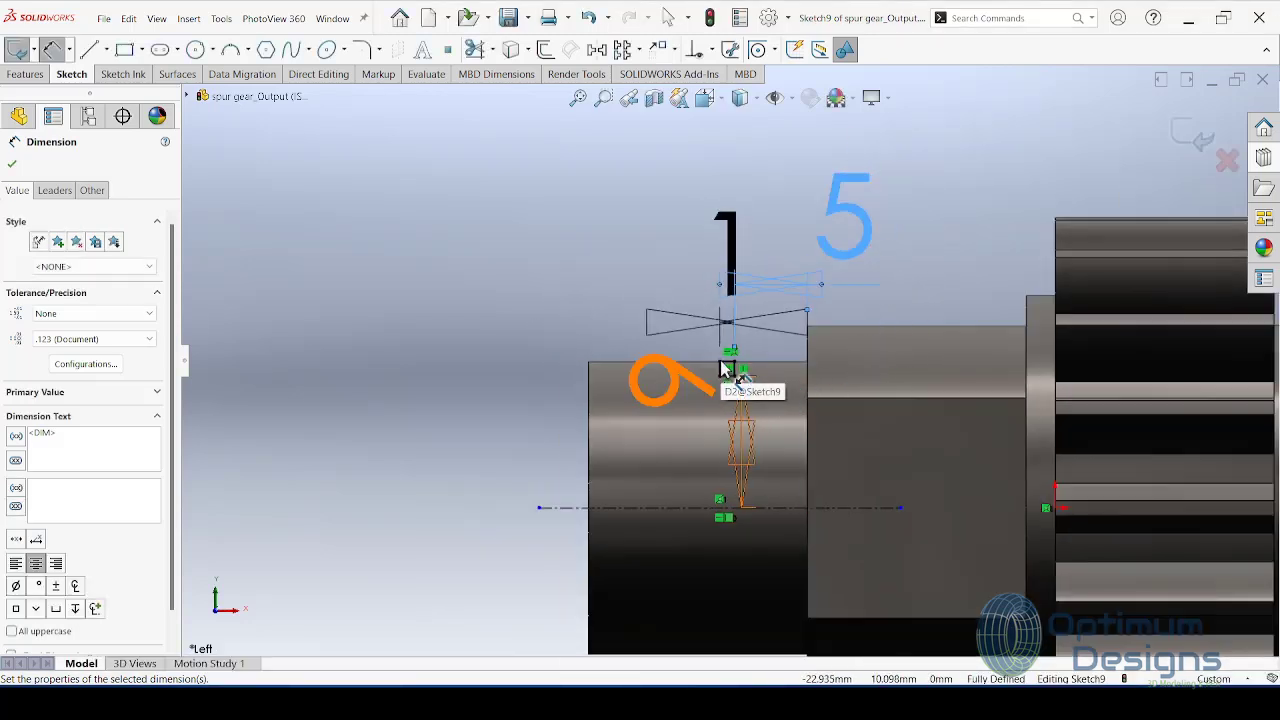
Step: Add a 9 mm dimension from the vertex, leaving the recess sketch fully defined
scroll(724, 388, "down", 5)
scroll(737, 386, "down", 3)
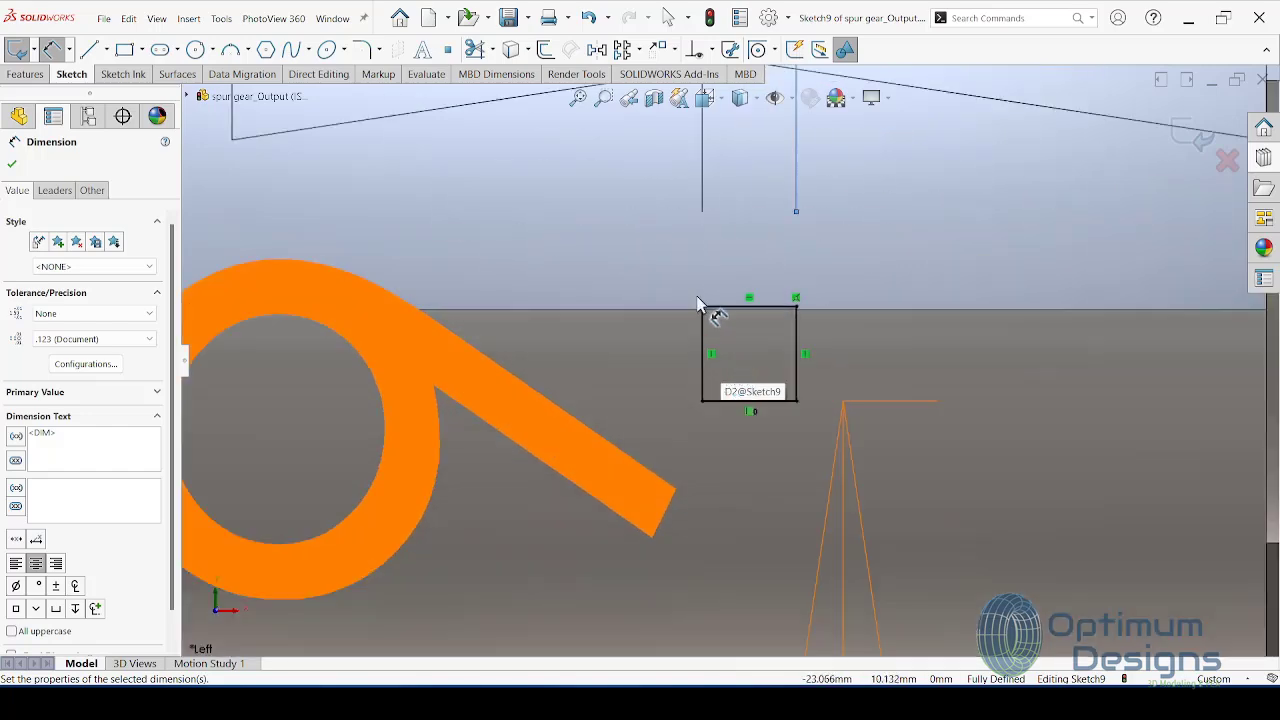
scroll(531, 348, "up", 3)
scroll(437, 350, "up", 3)
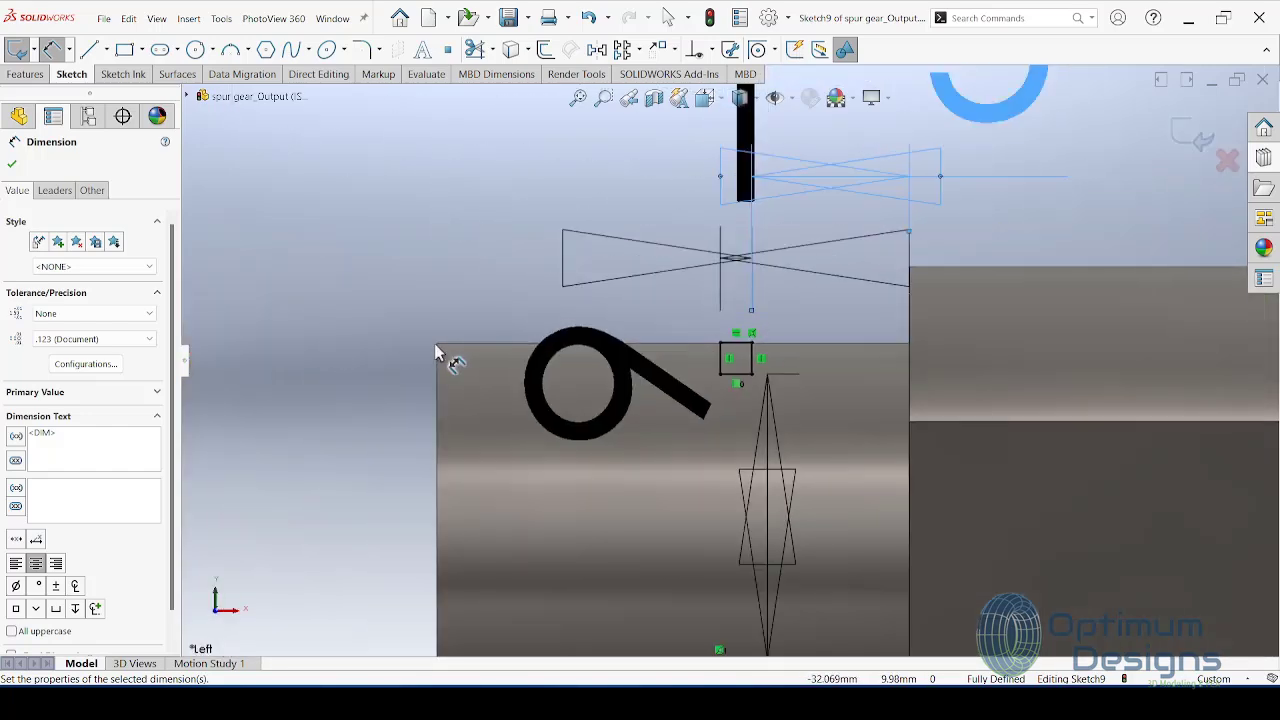
key("Escape")
left_click(724, 350)
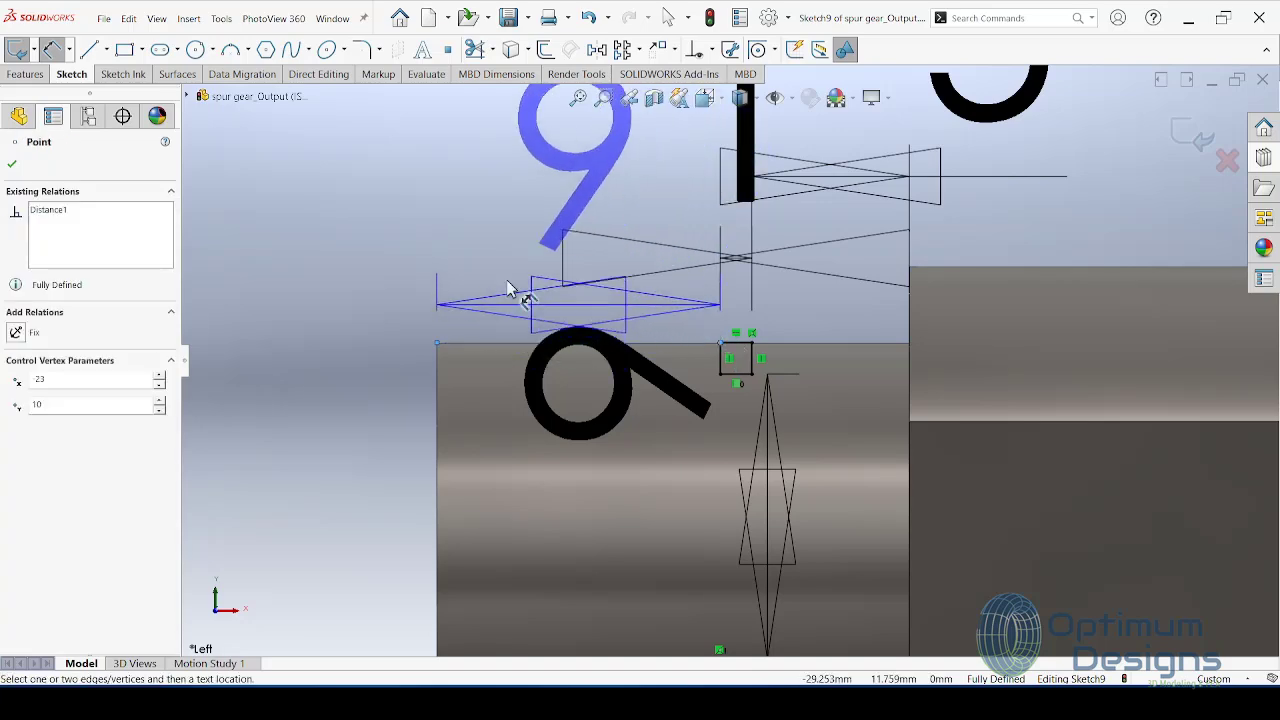
key("z")
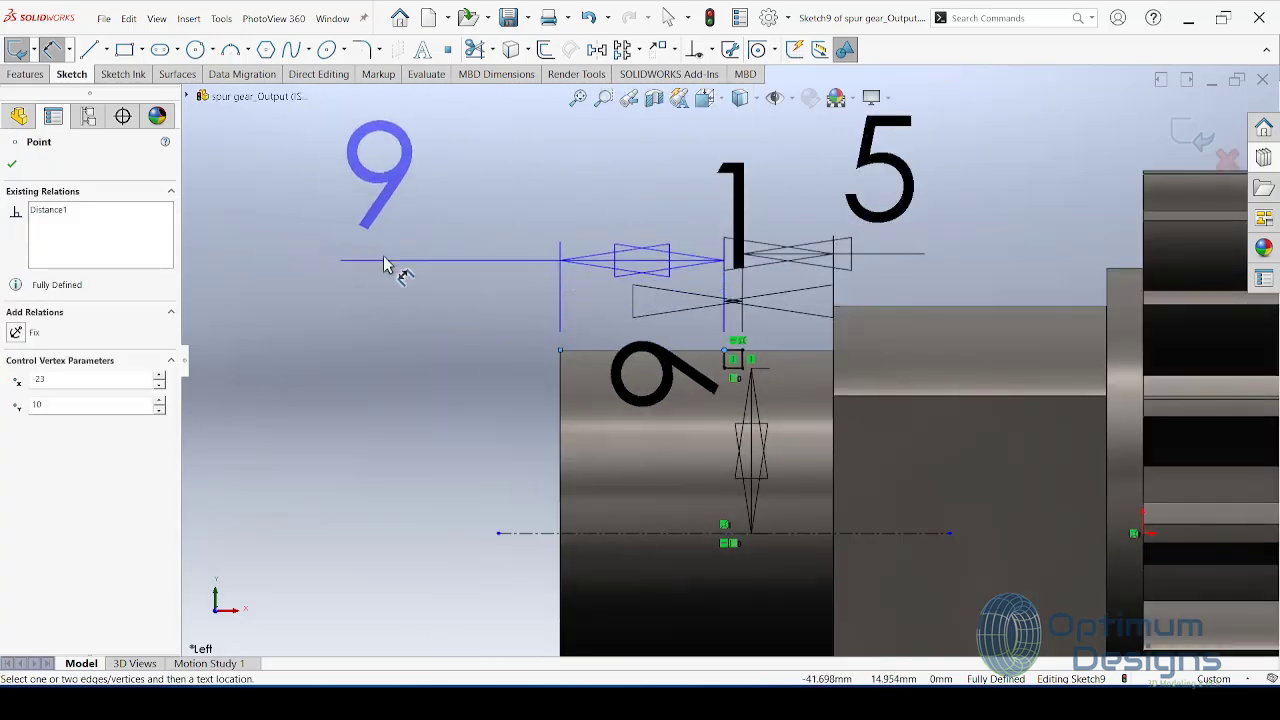
left_click(405, 220)
left_click(743, 368)
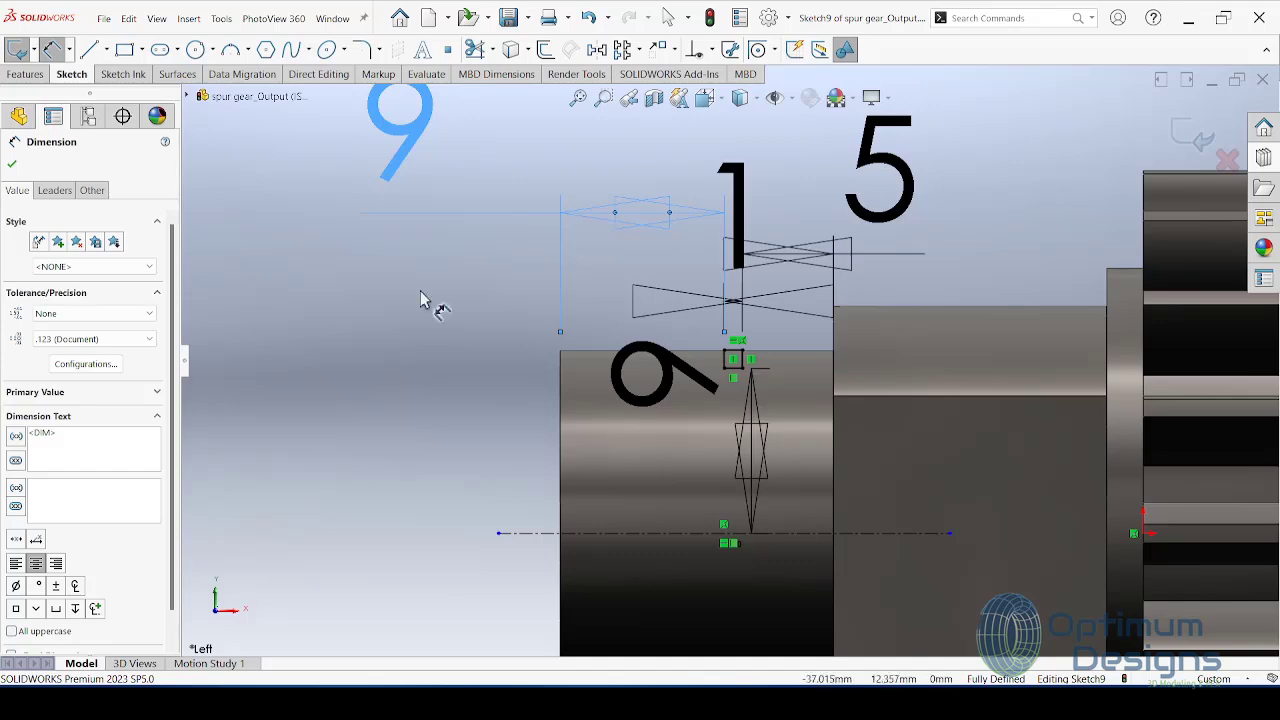
left_click(27, 74)
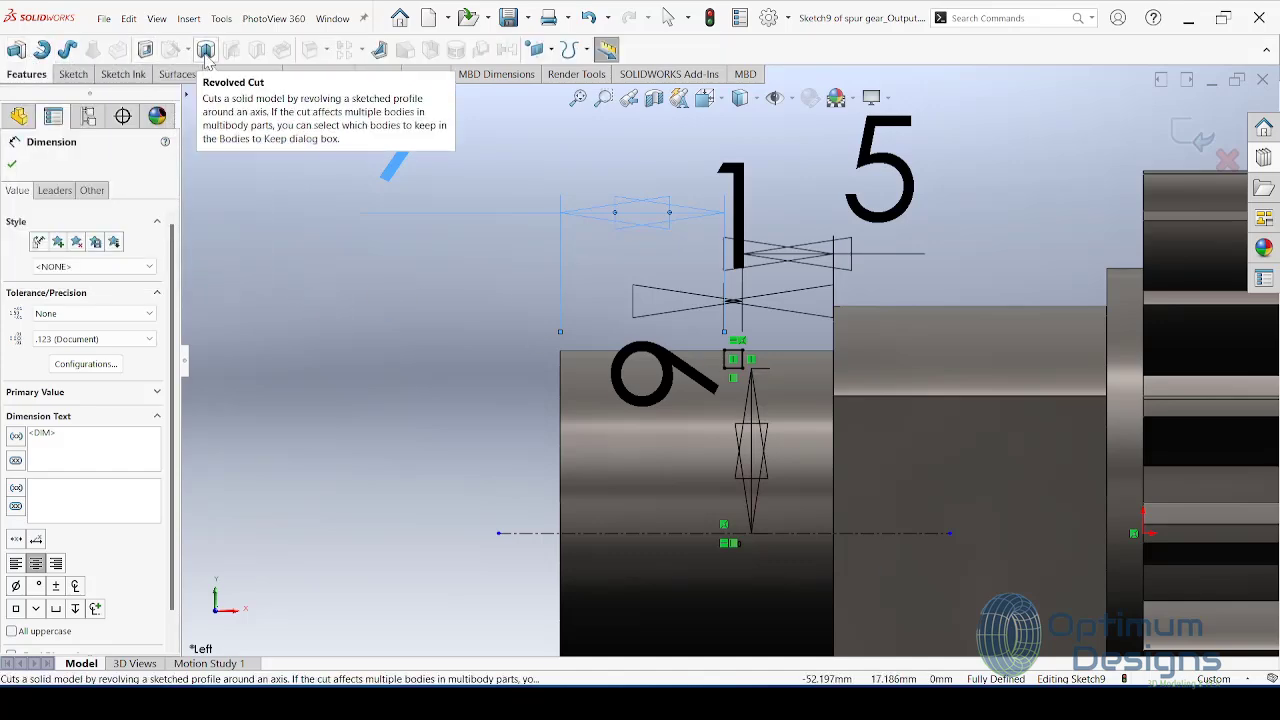
Step: Revolve-cut the groove around the centerline, view the gear isometric, and bring up Assem2
left_click(650, 534)
right_click(652, 530)
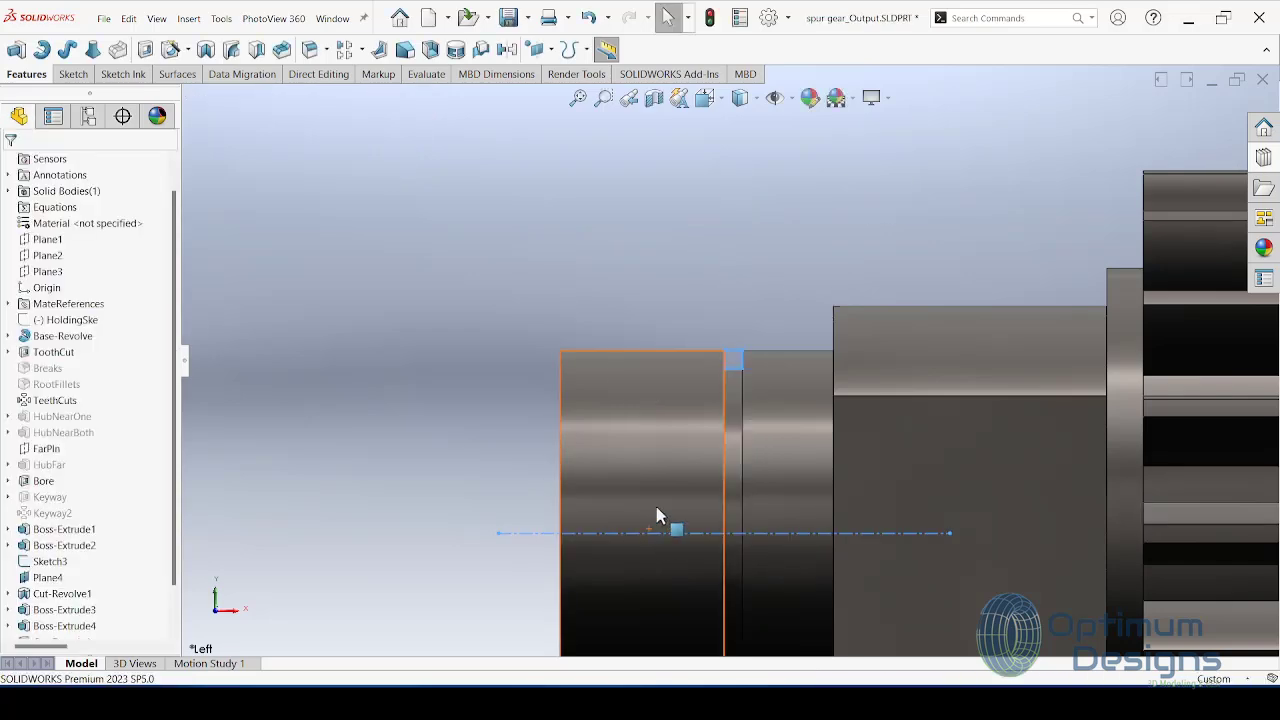
key("f")
key("space")
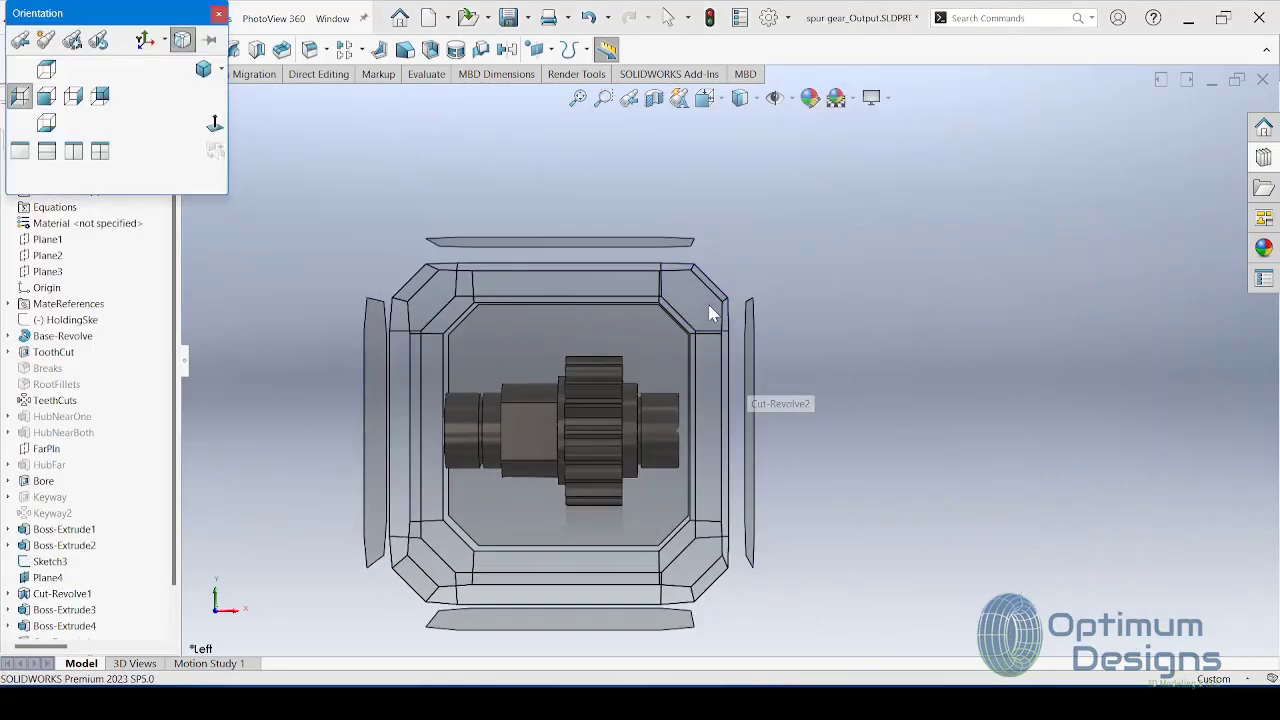
left_click(710, 314)
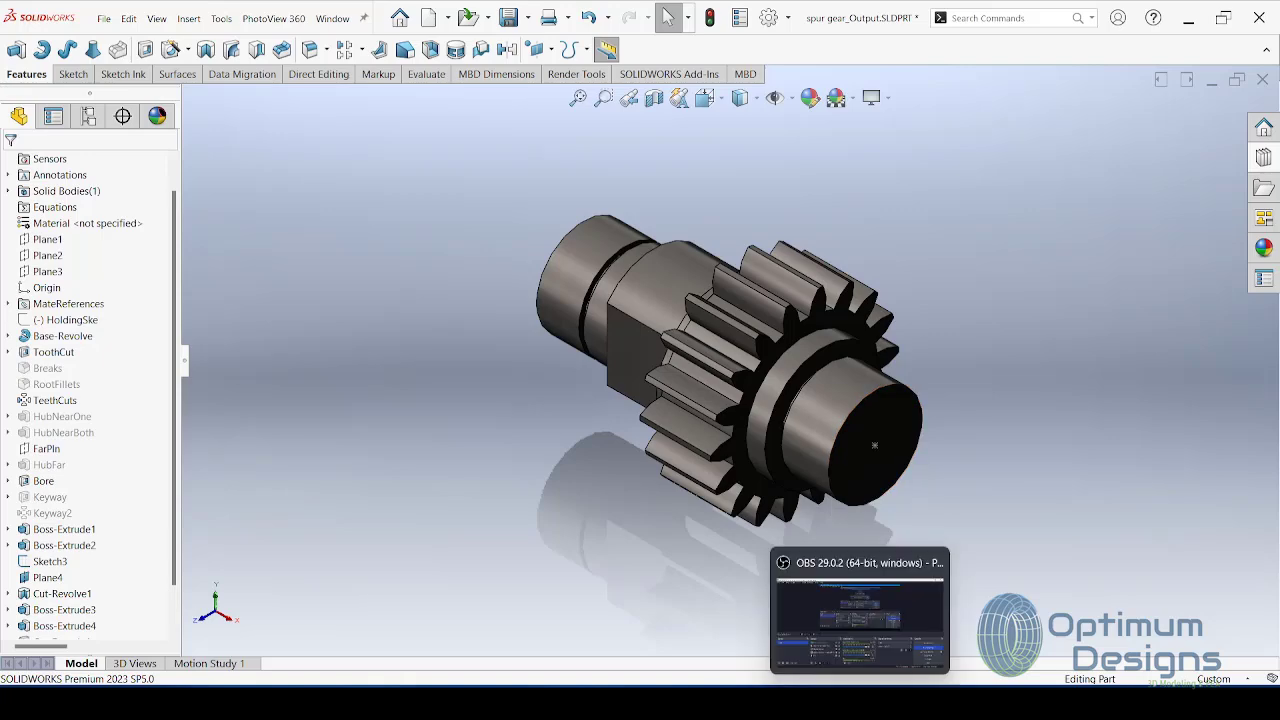
left_click(699, 638)
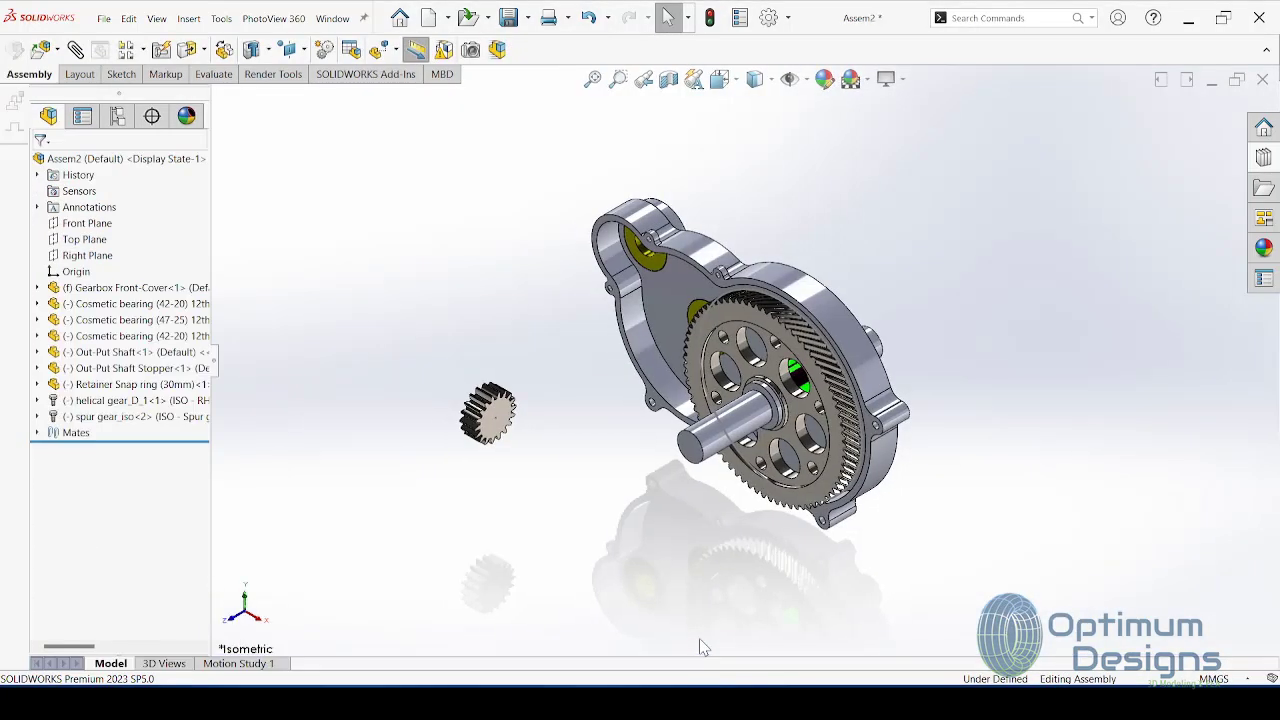
Step: Insert the spur gear_Output shaft gear into Assem2
left_click(40, 51)
left_click(108, 366)
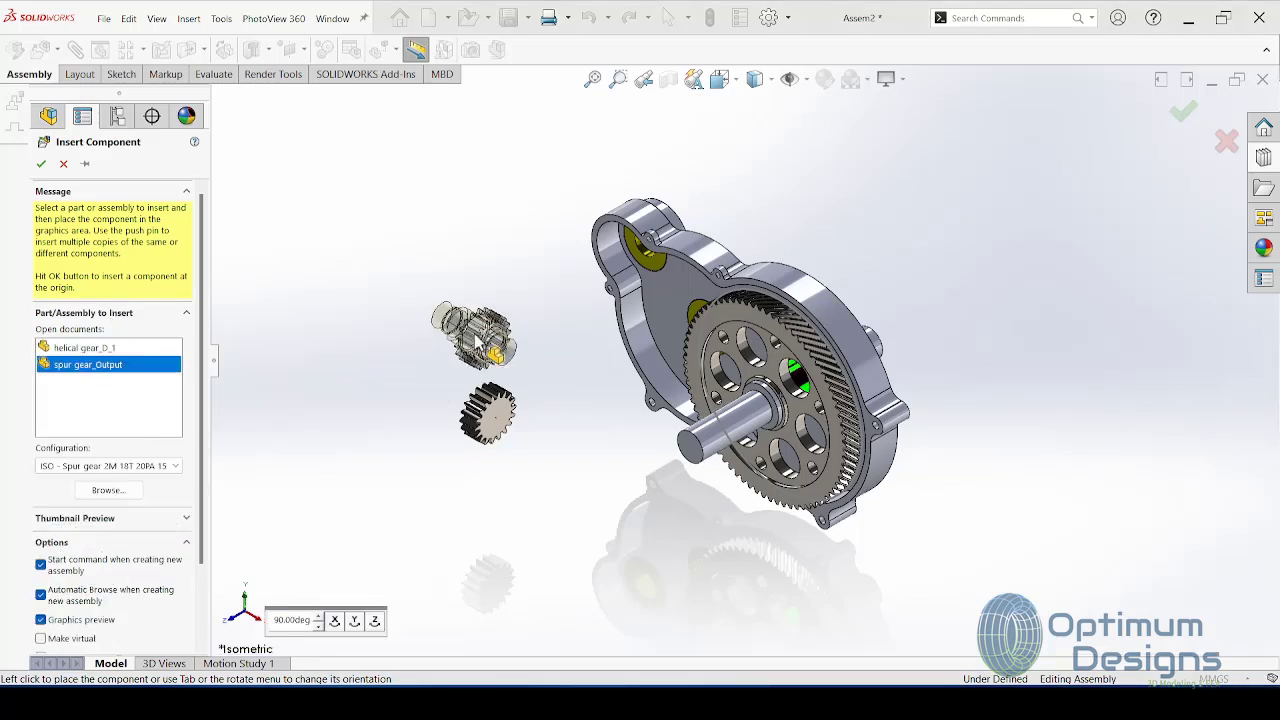
left_click(488, 330)
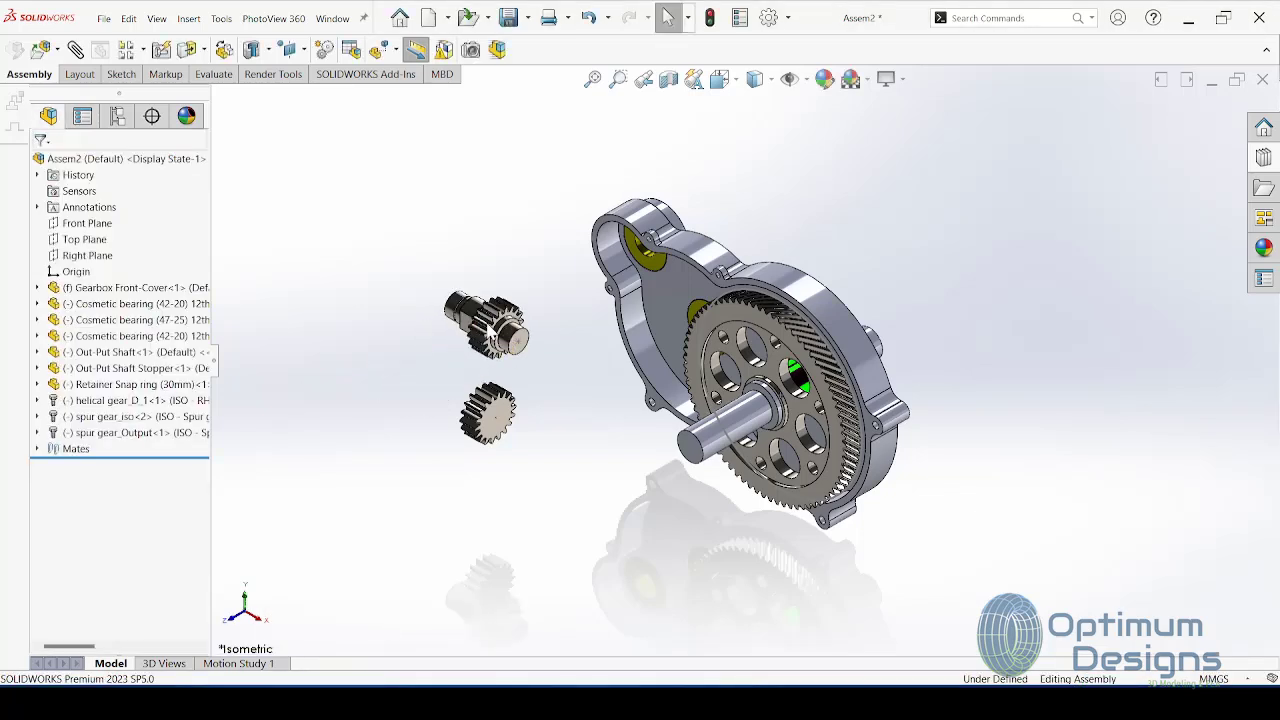
Step: Delete the old spur gear_iso<2> component from the assembly
left_click(505, 427)
key("Delete")
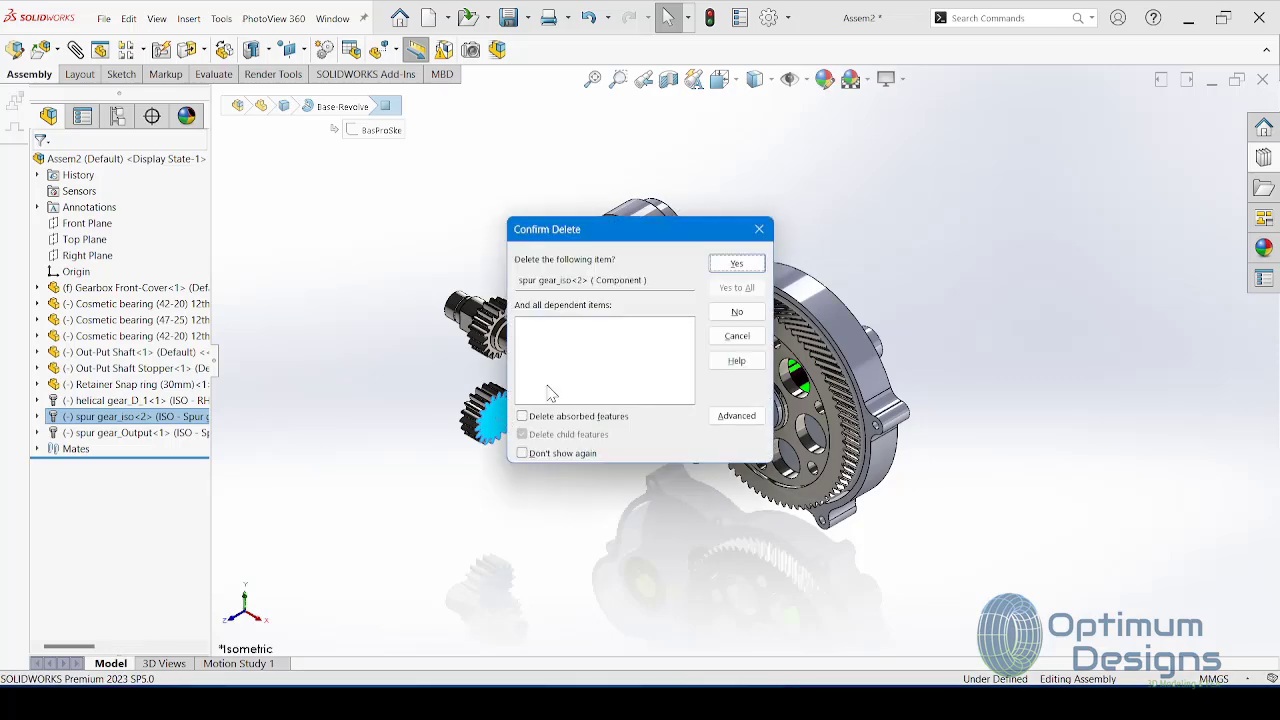
left_click(736, 264)
middle_click_drag(608, 330, 642, 297)
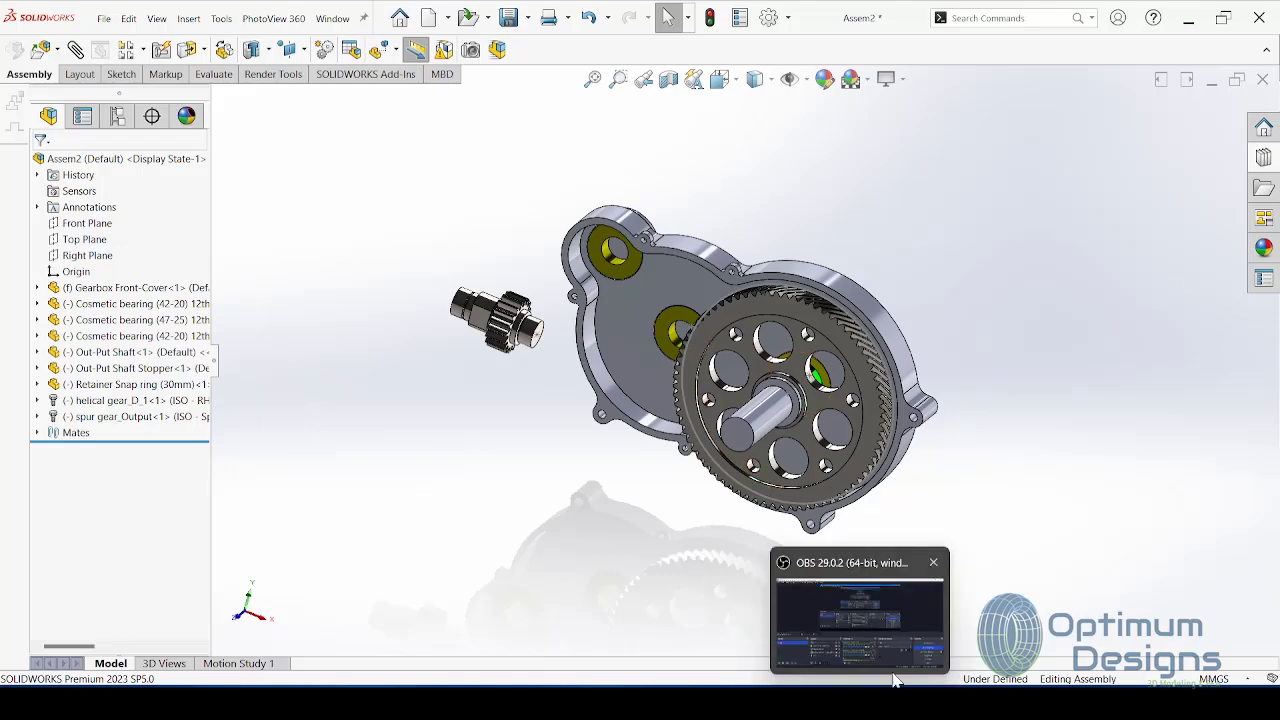
left_click(900, 660)
Step: Resume the tutorial video and seek to the Gear B reference drawing
left_click(697, 444)
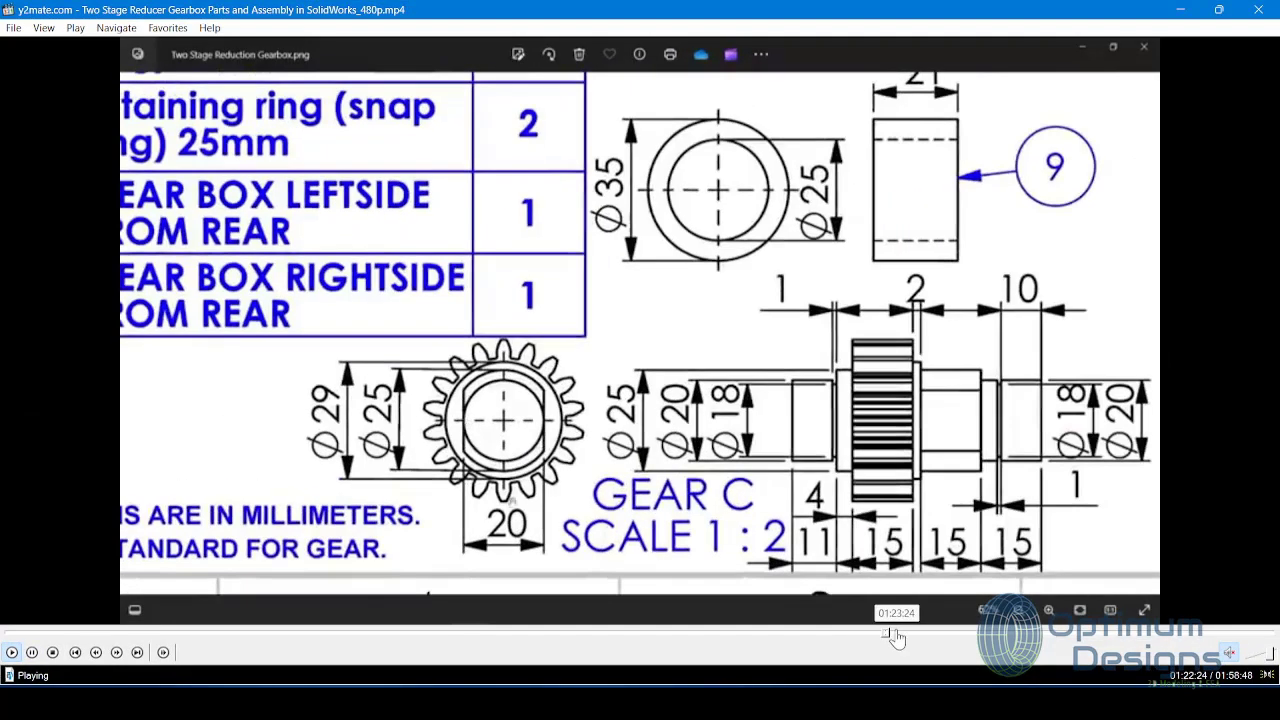
left_click(903, 636)
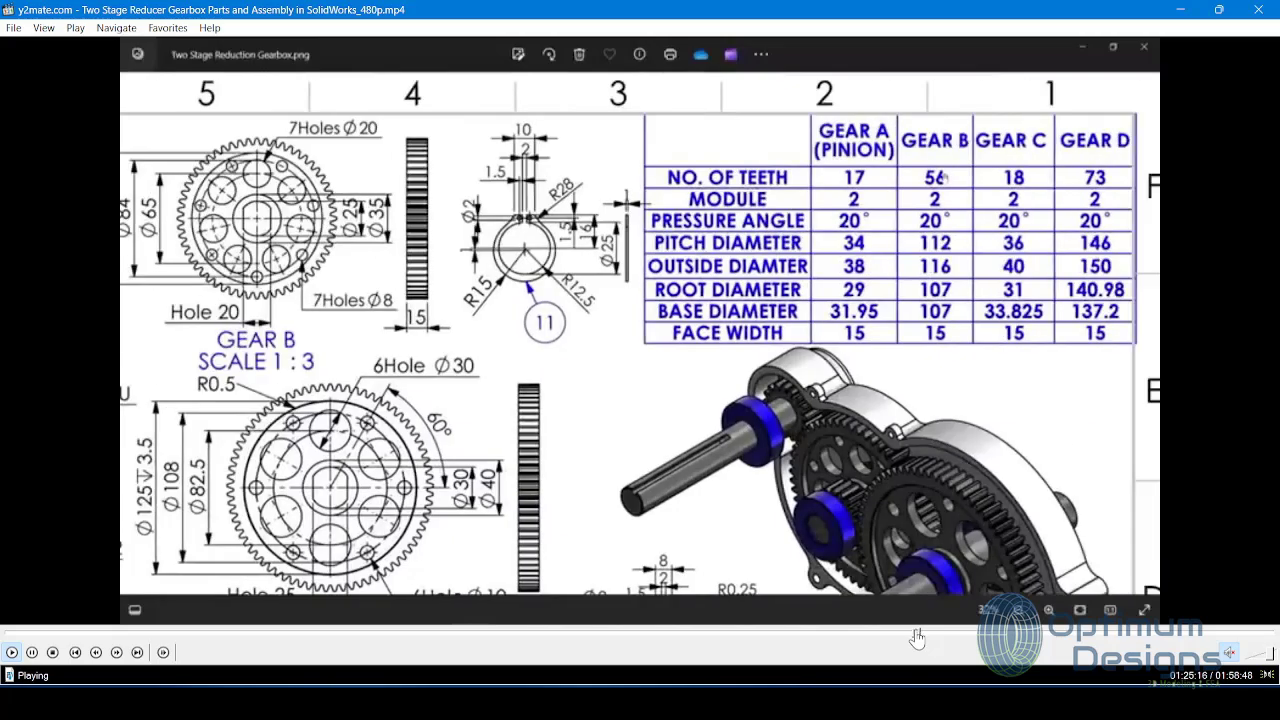
left_click(914, 634)
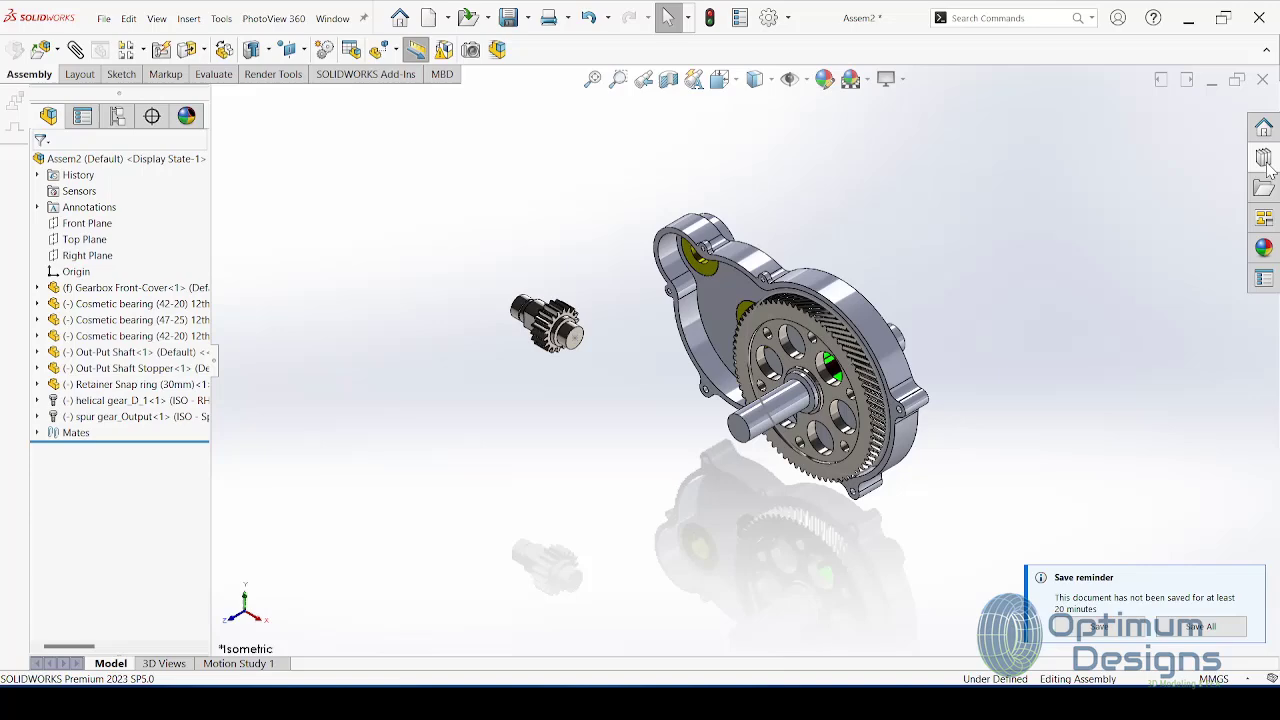
Step: Drag a Toolbox helical gear into Assem2 and set it to 56 teeth
left_click(1265, 162)
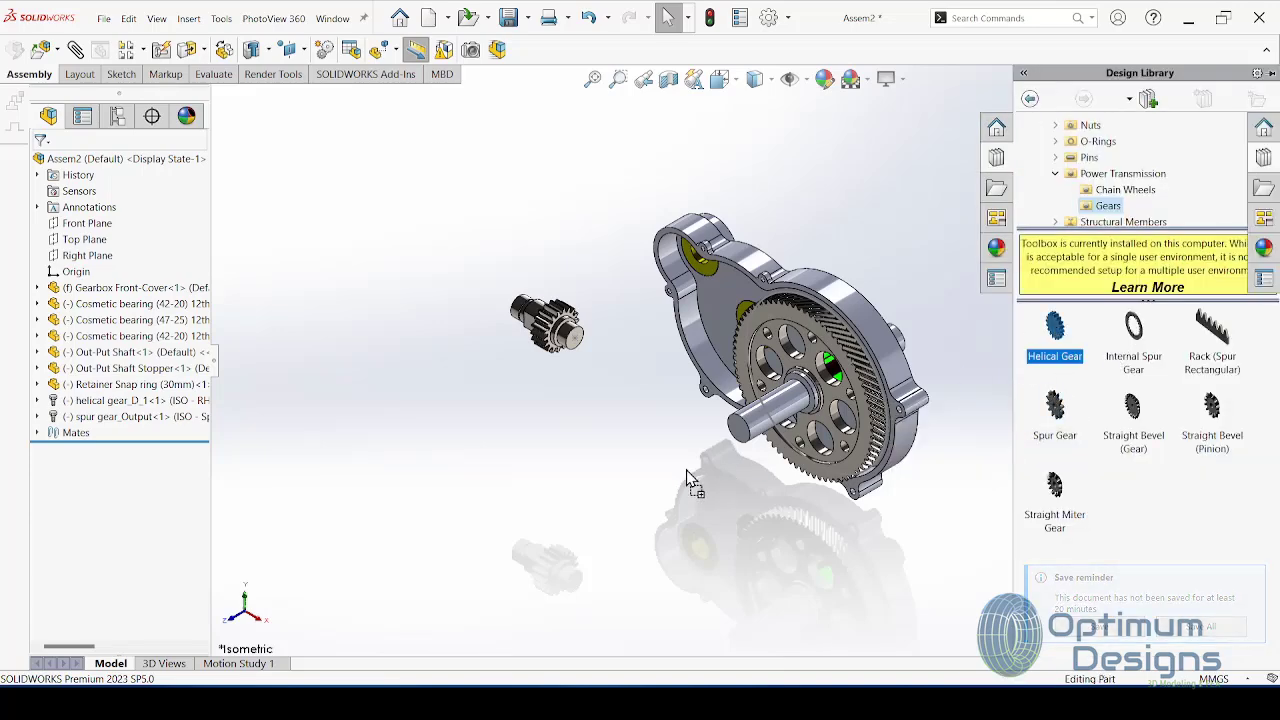
left_click_drag(1055, 327, 544, 460)
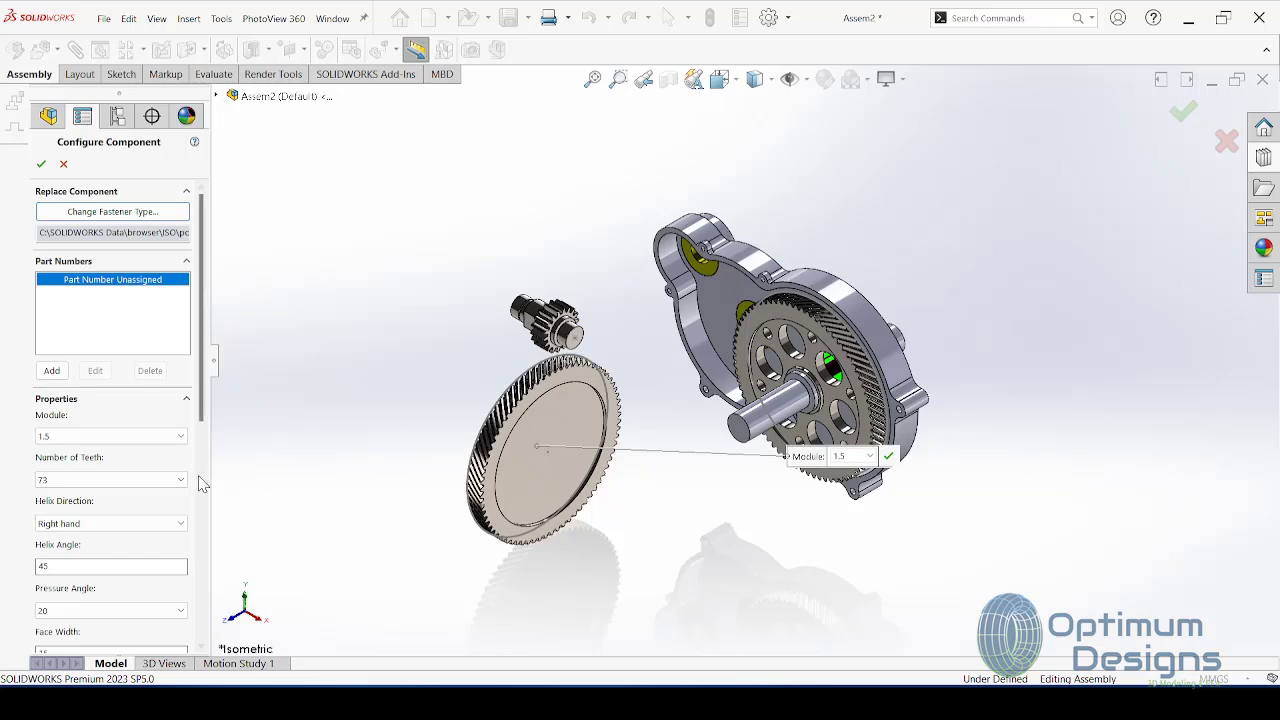
left_click(170, 478)
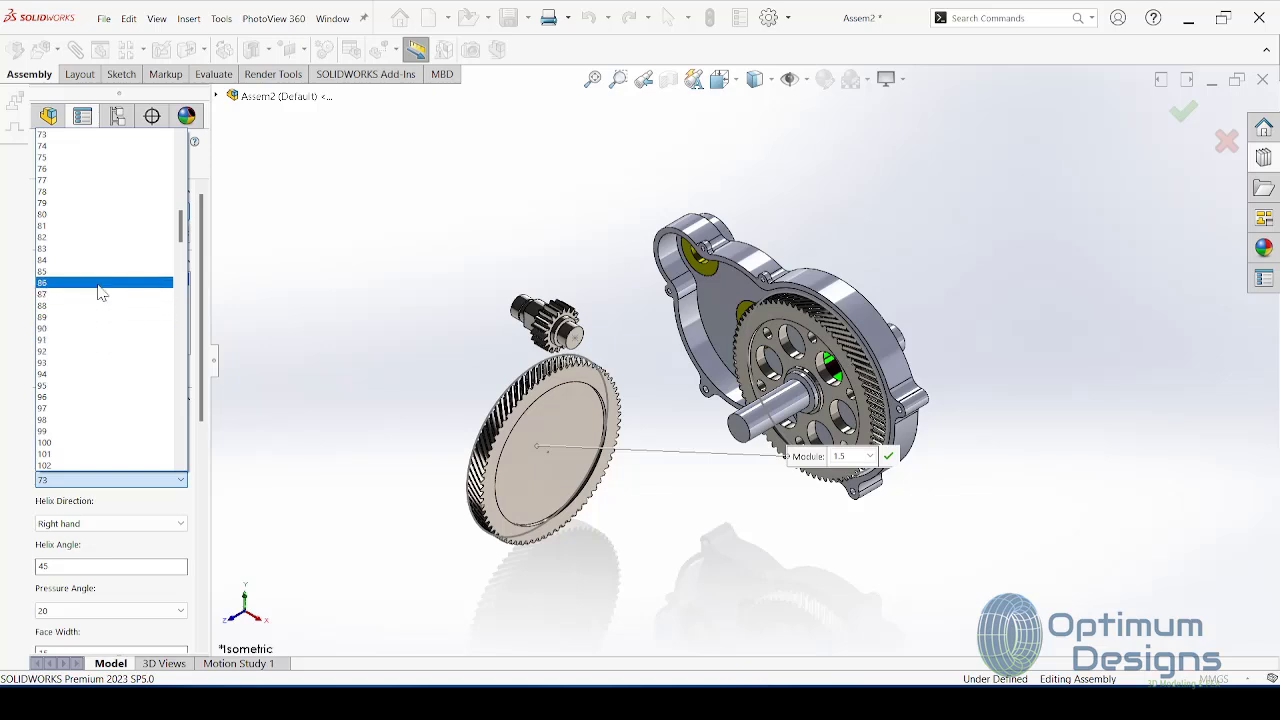
scroll(100, 280, "up", 1)
scroll(100, 257, "up", 1)
scroll(100, 223, "up", 2)
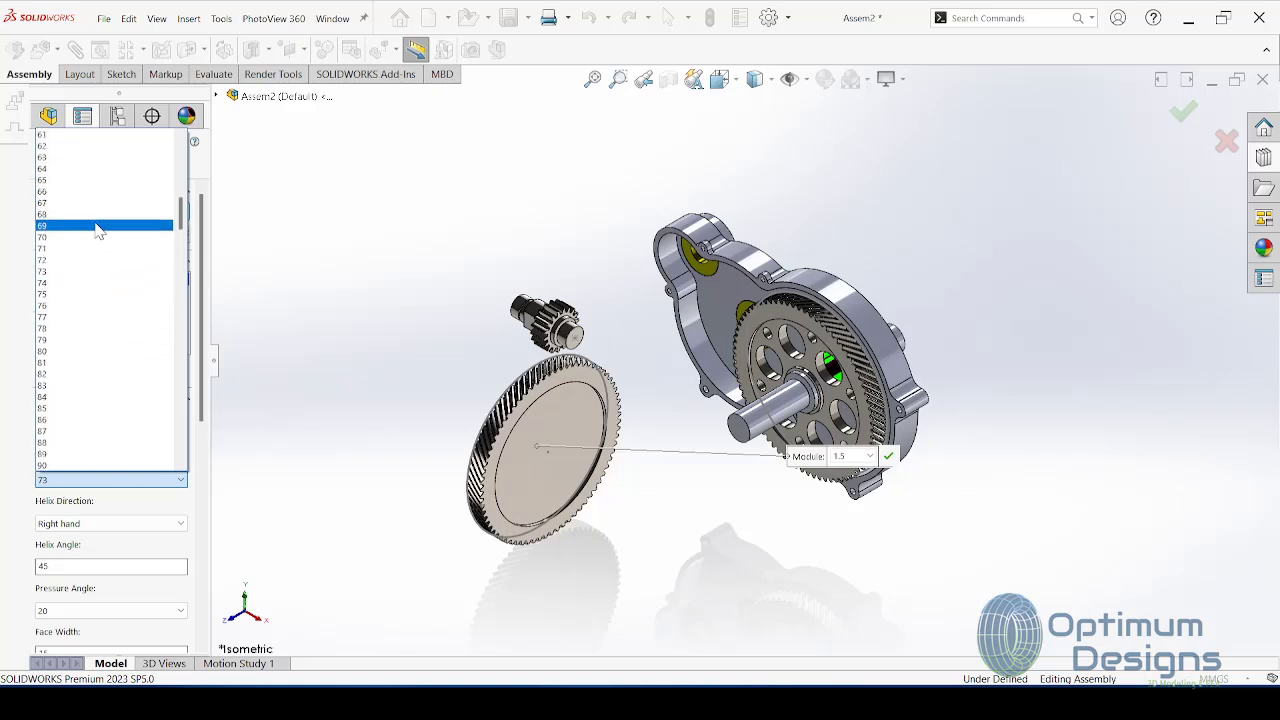
scroll(94, 229, "up", 3)
left_click(88, 184)
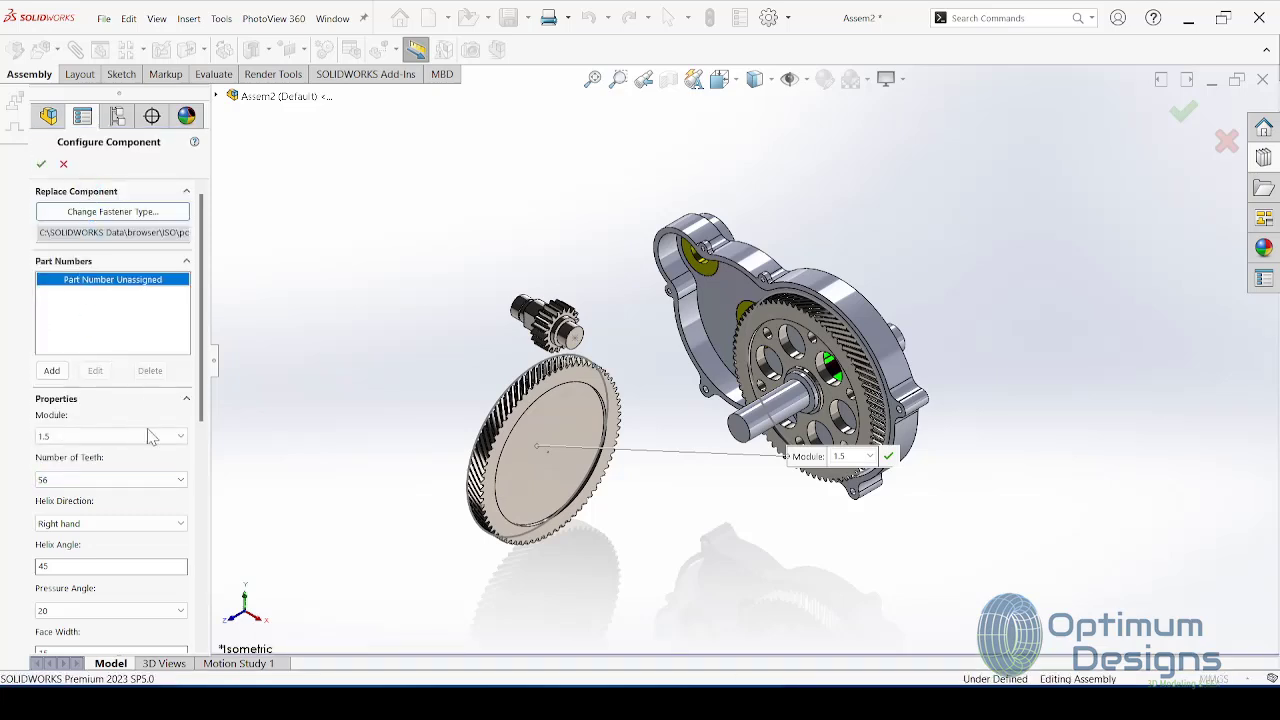
Step: Make the helix left-handed and set the face width to 15
left_click(141, 533)
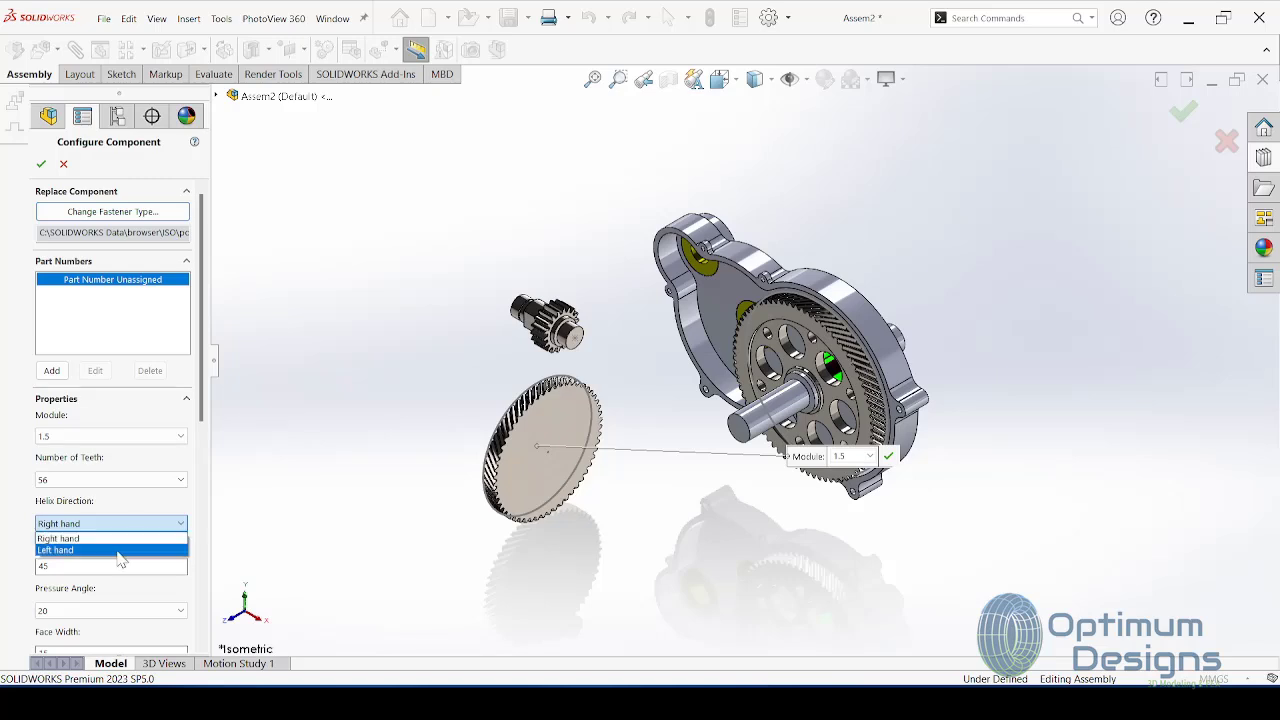
left_click(116, 550)
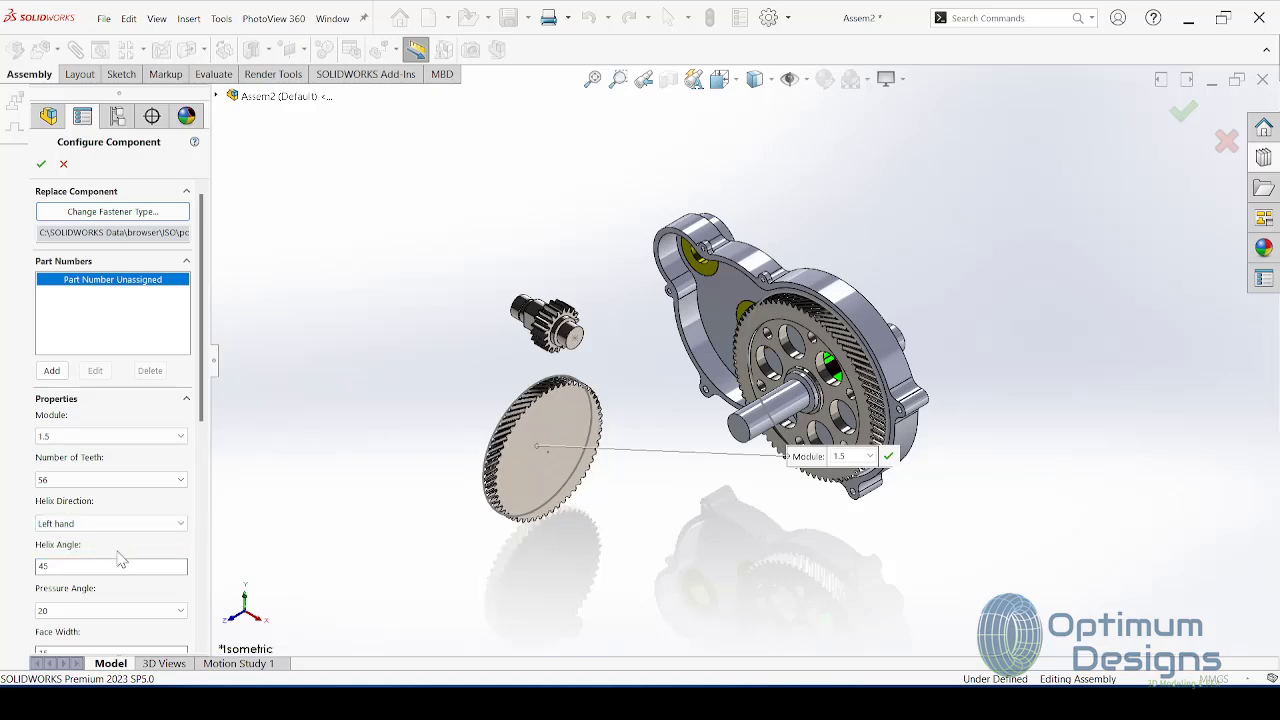
scroll(130, 490, "down", 3)
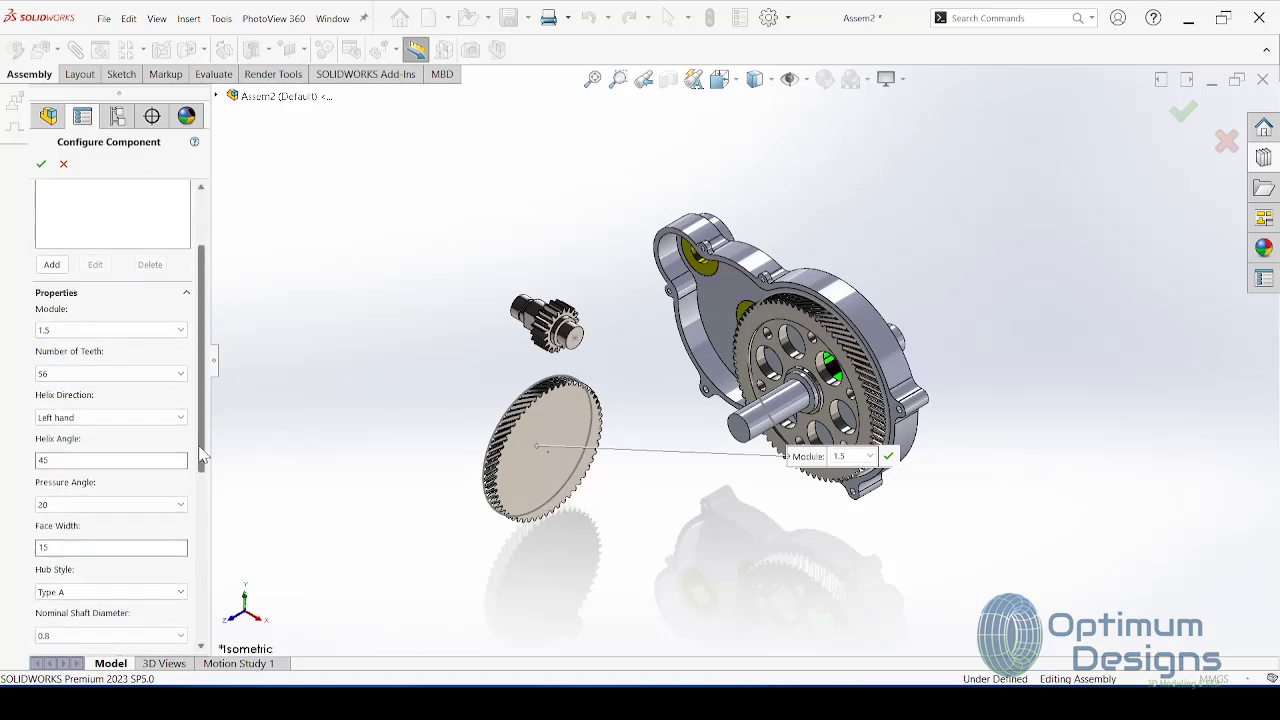
left_click(80, 547)
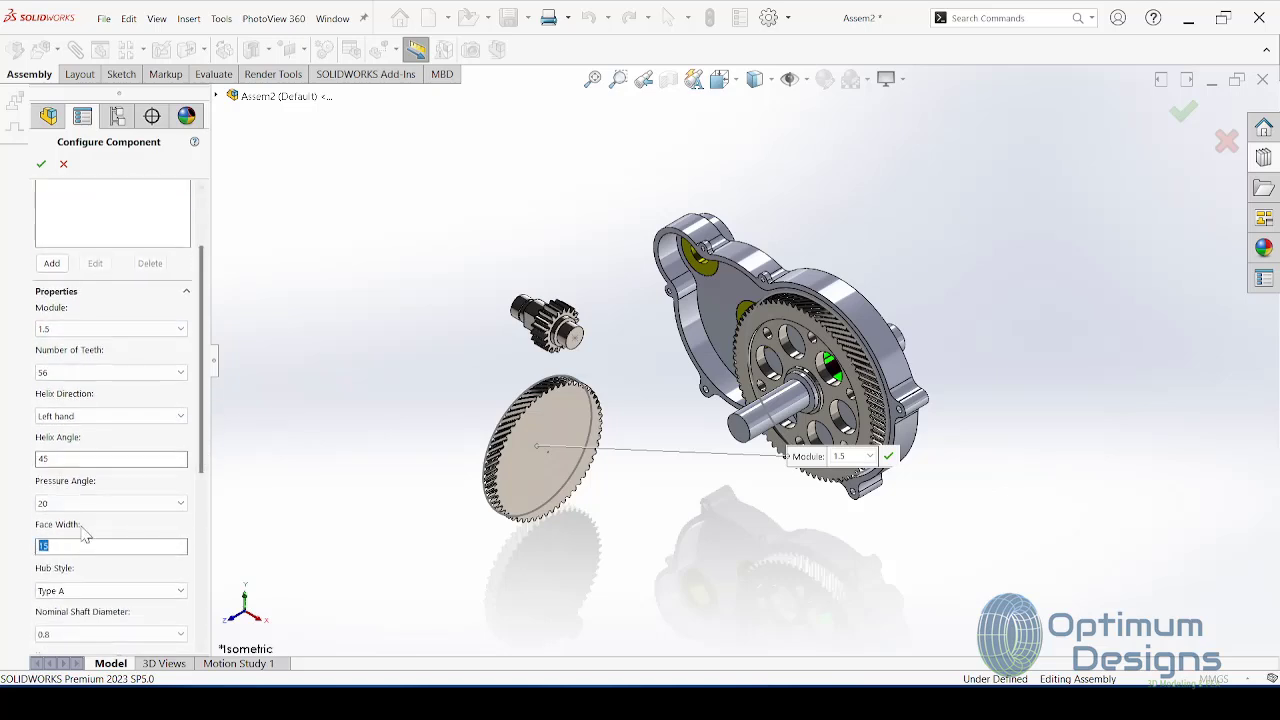
left_click(85, 505)
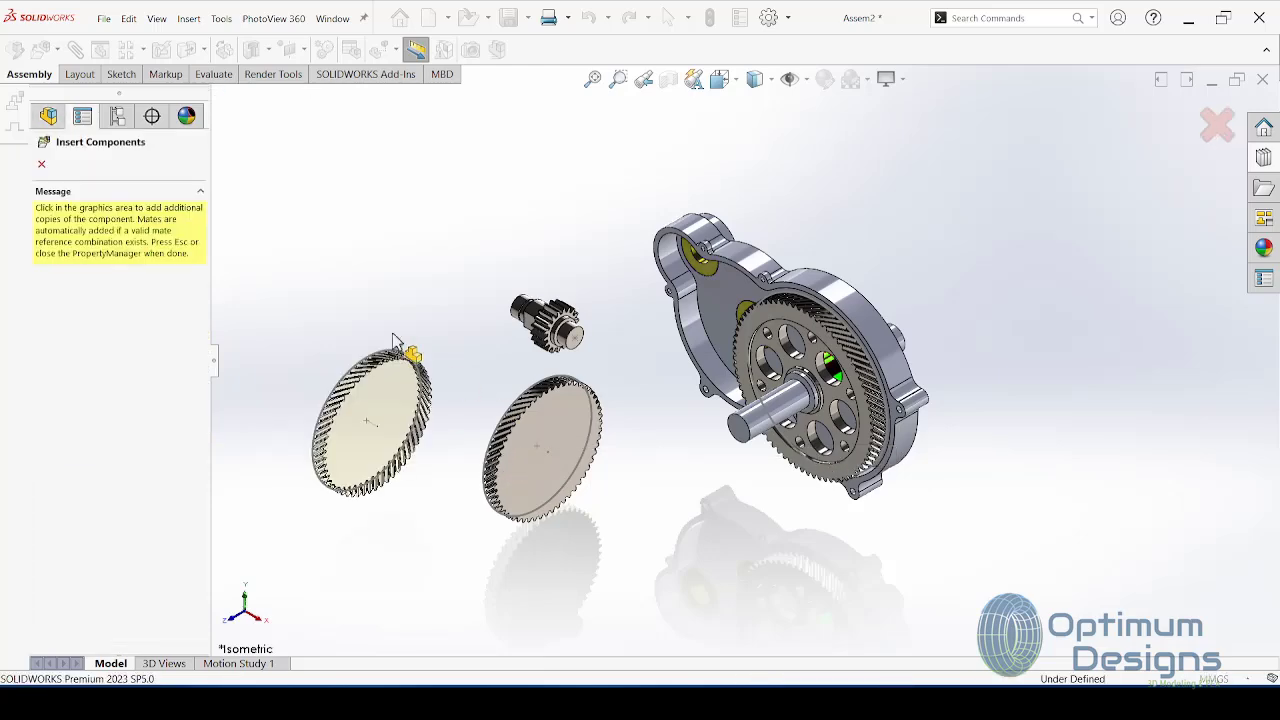
Step: Open the helical gear component as a separate part
left_click(41, 164)
right_click(548, 455)
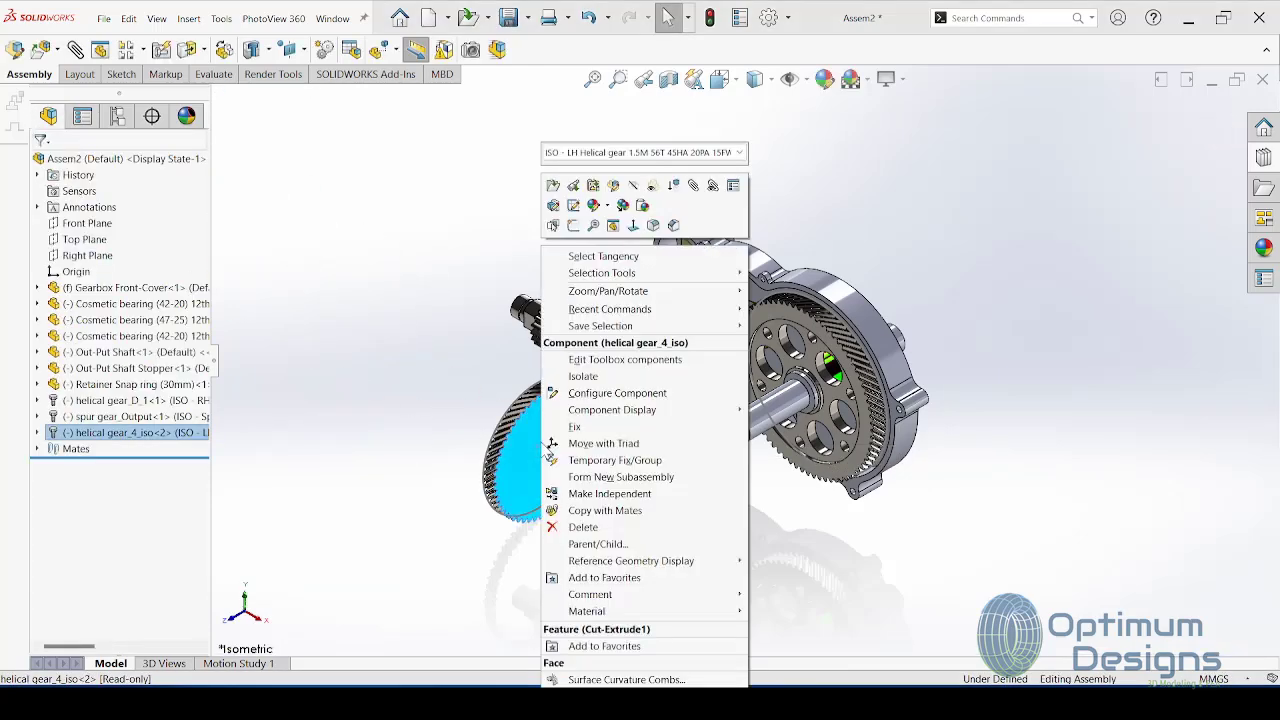
left_click(560, 196)
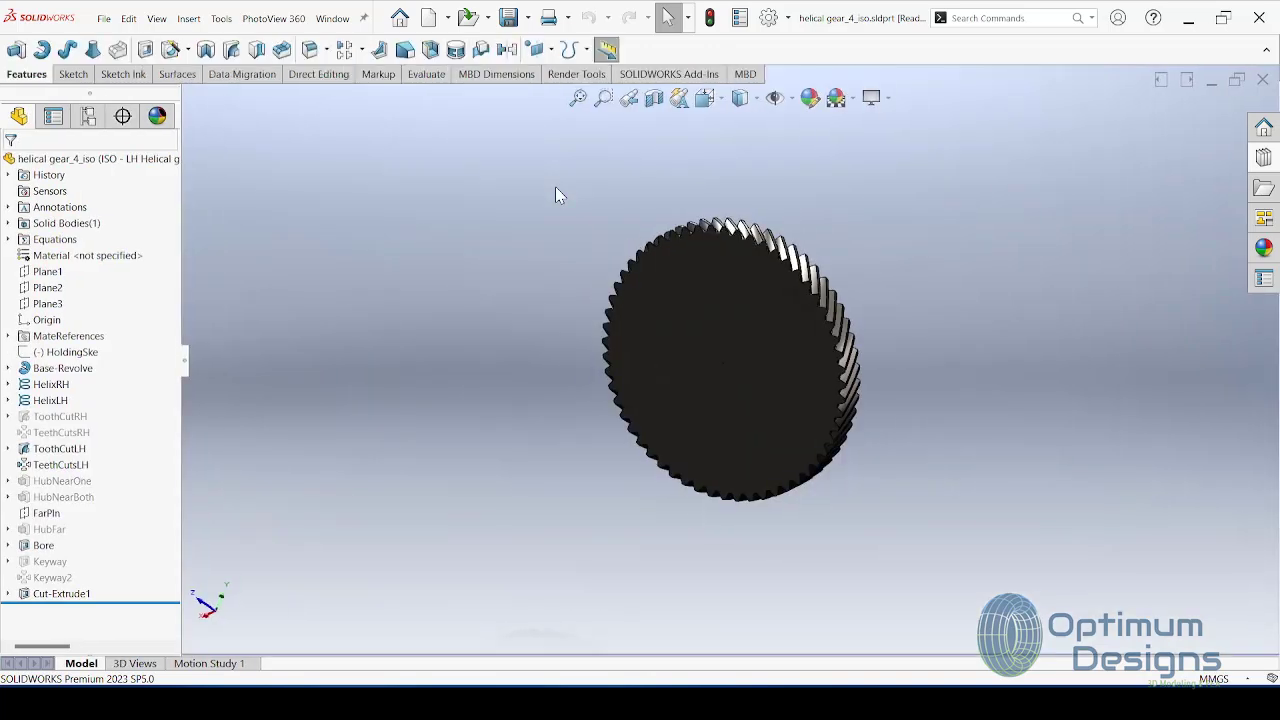
Step: Save a copy named Helical Gear_B in the Desktop Gear Box folder
left_click(527, 18)
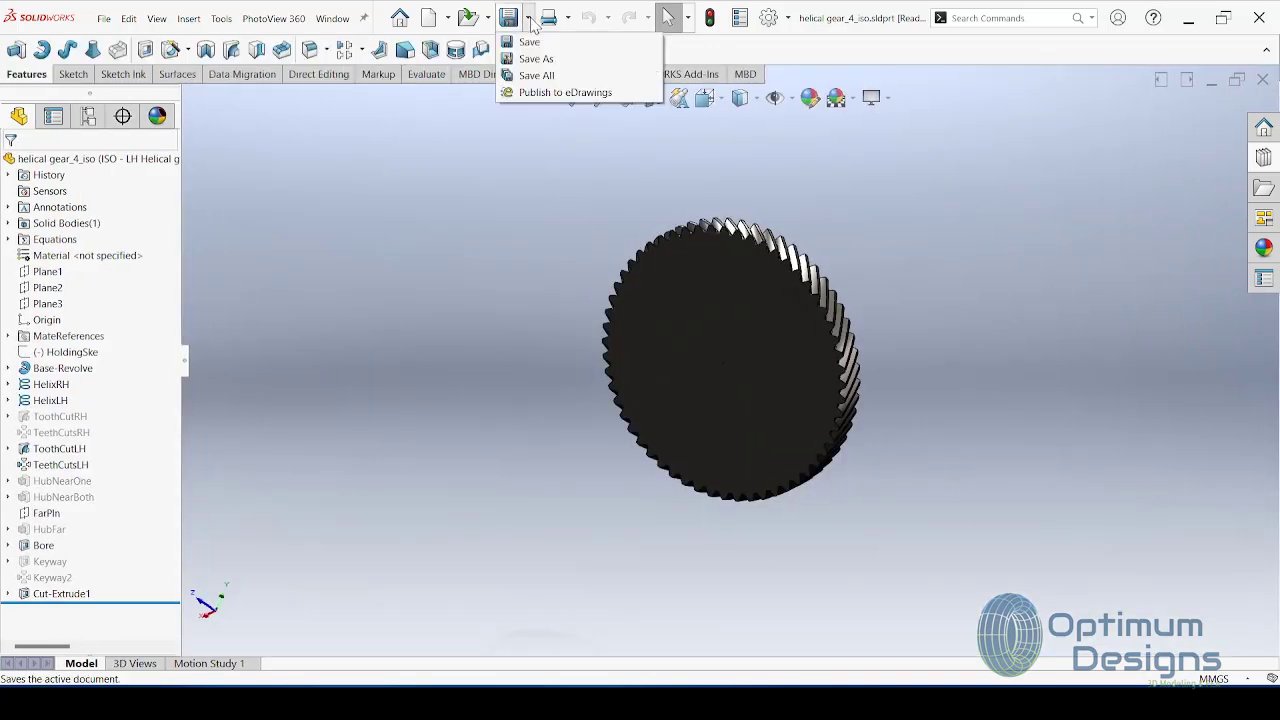
left_click(533, 56)
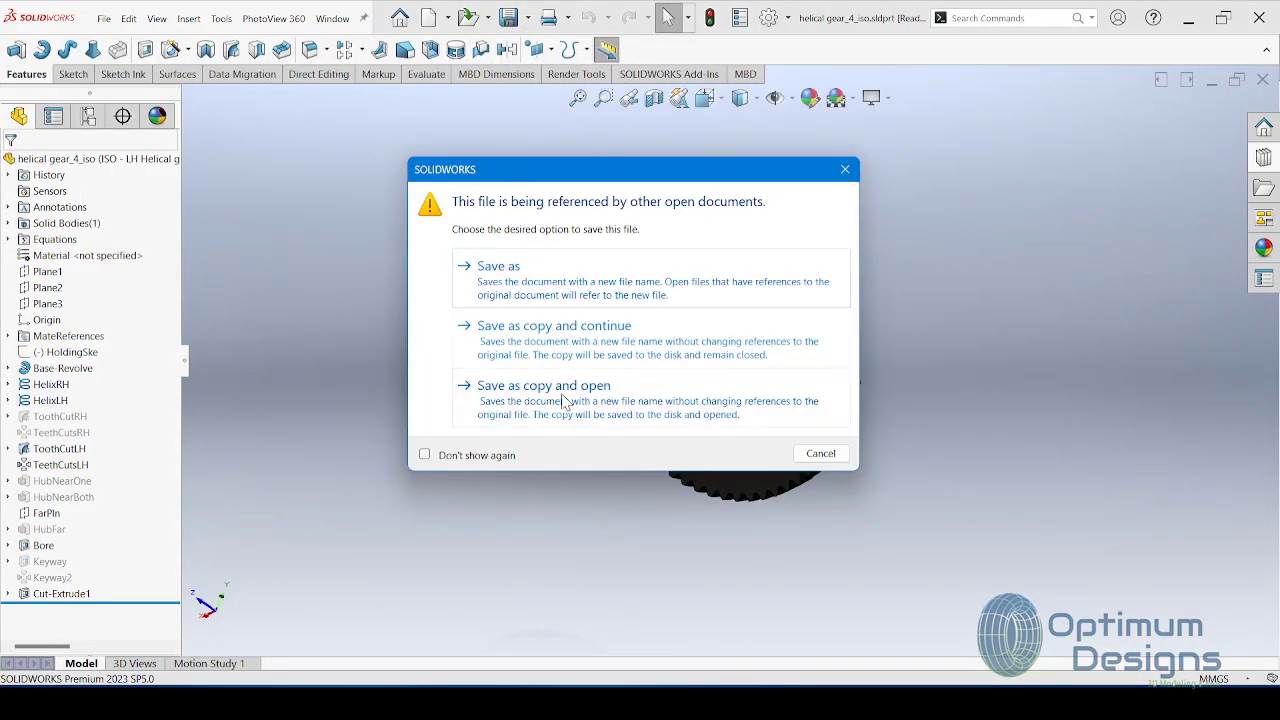
left_click(563, 398)
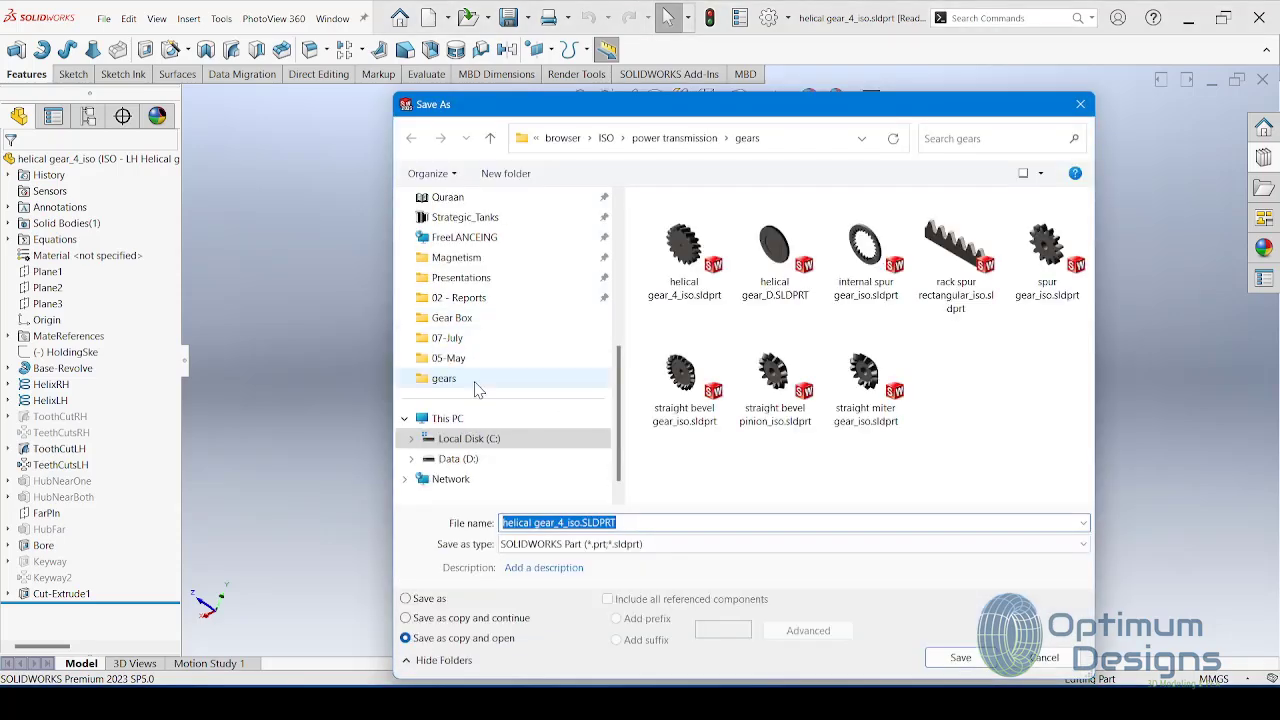
scroll(477, 388, "up", 5)
left_click(450, 338)
scroll(919, 412, "down", 2)
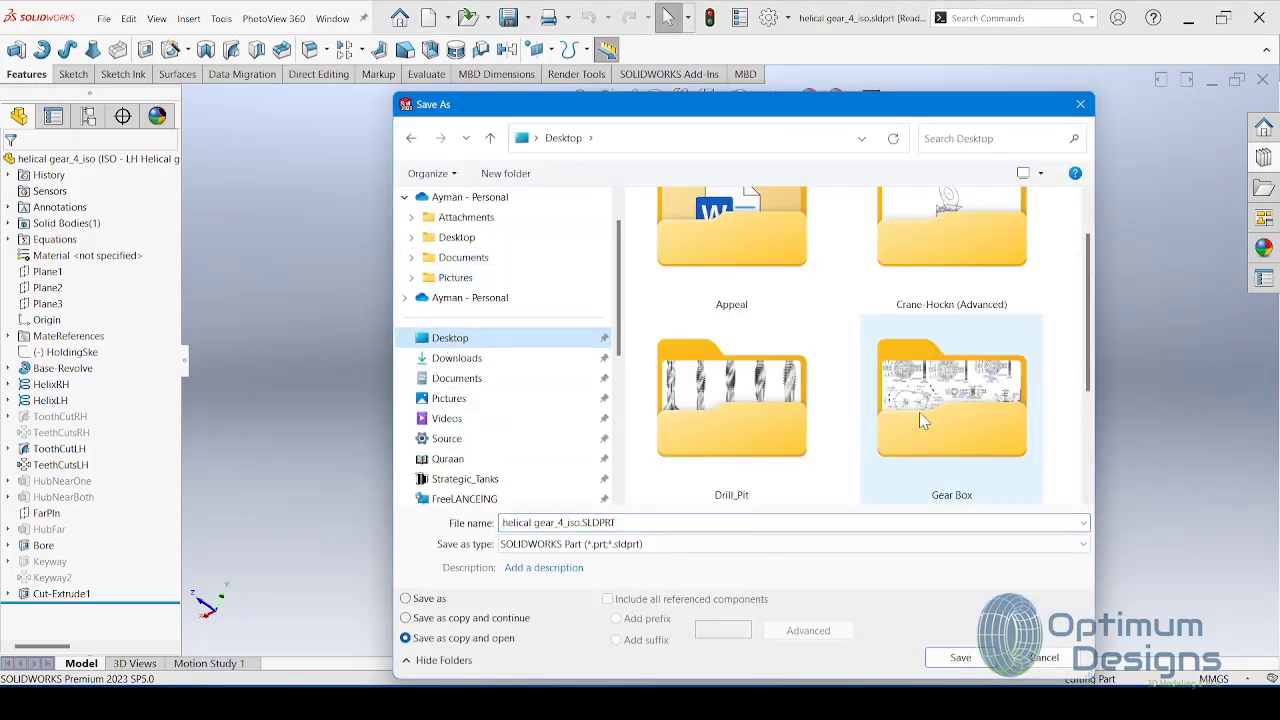
double_click(921, 418)
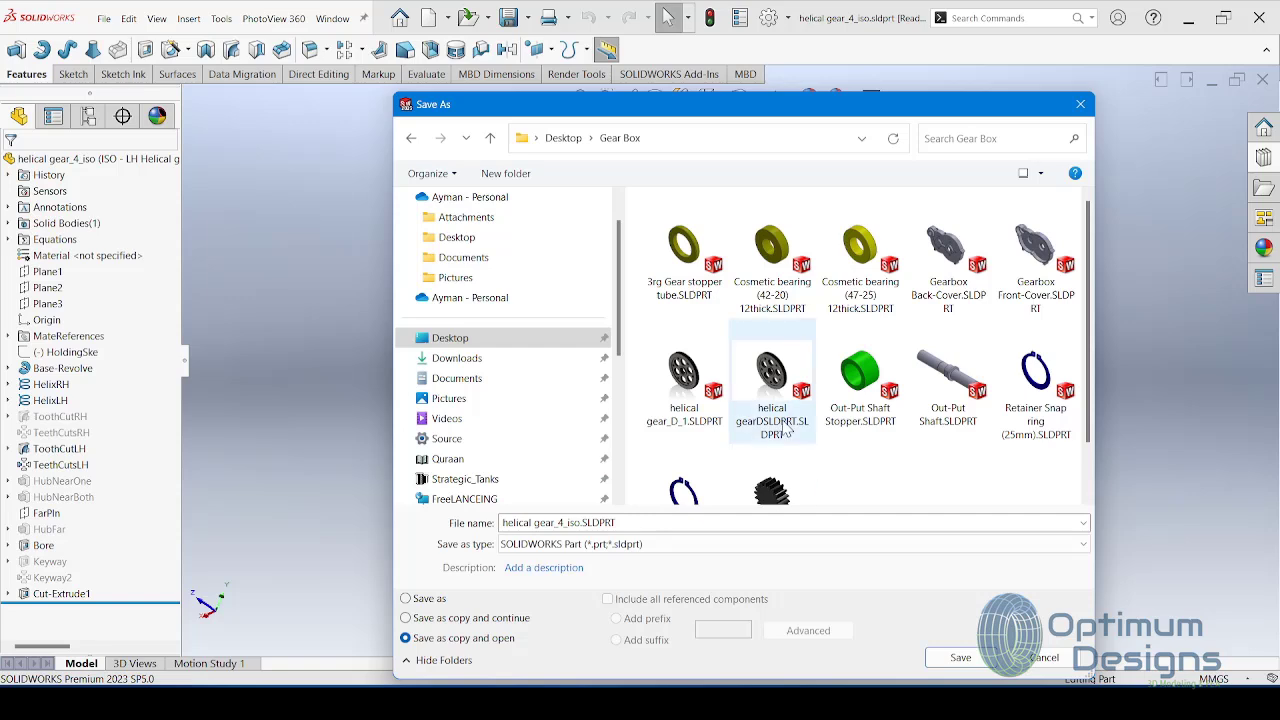
left_click(786, 428)
left_click(591, 522)
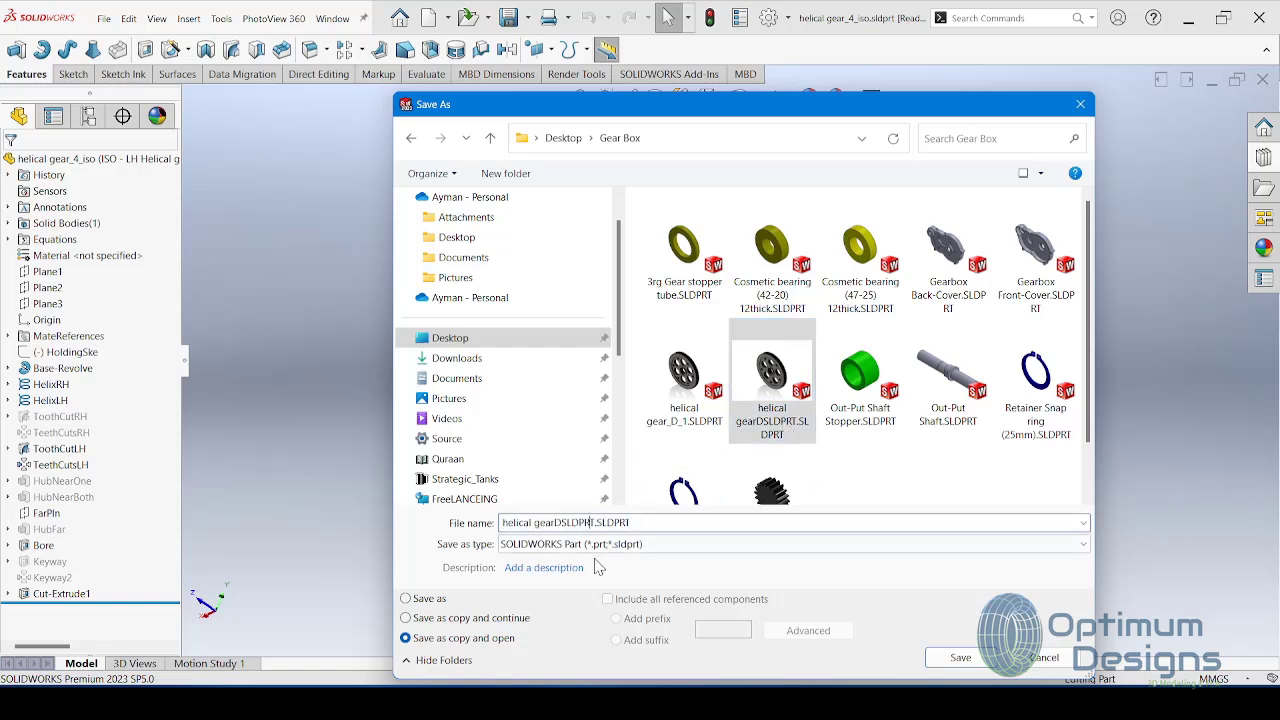
key("Delete")
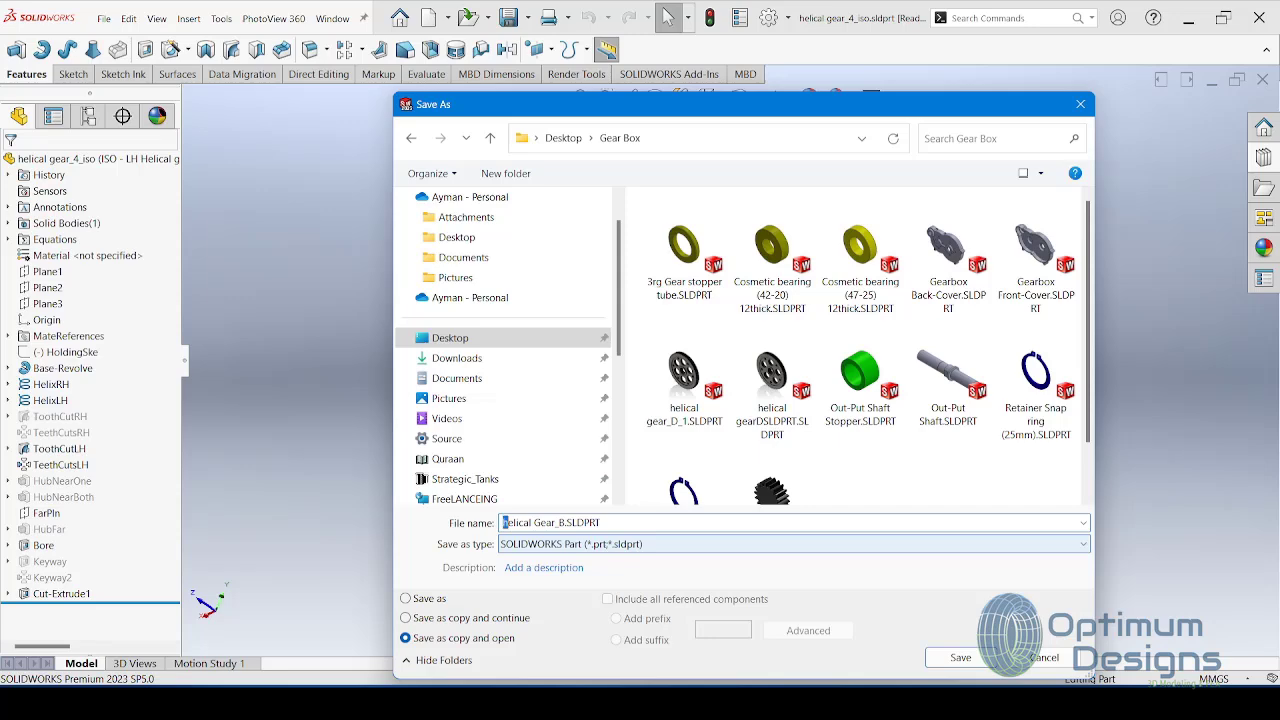
key("Return")
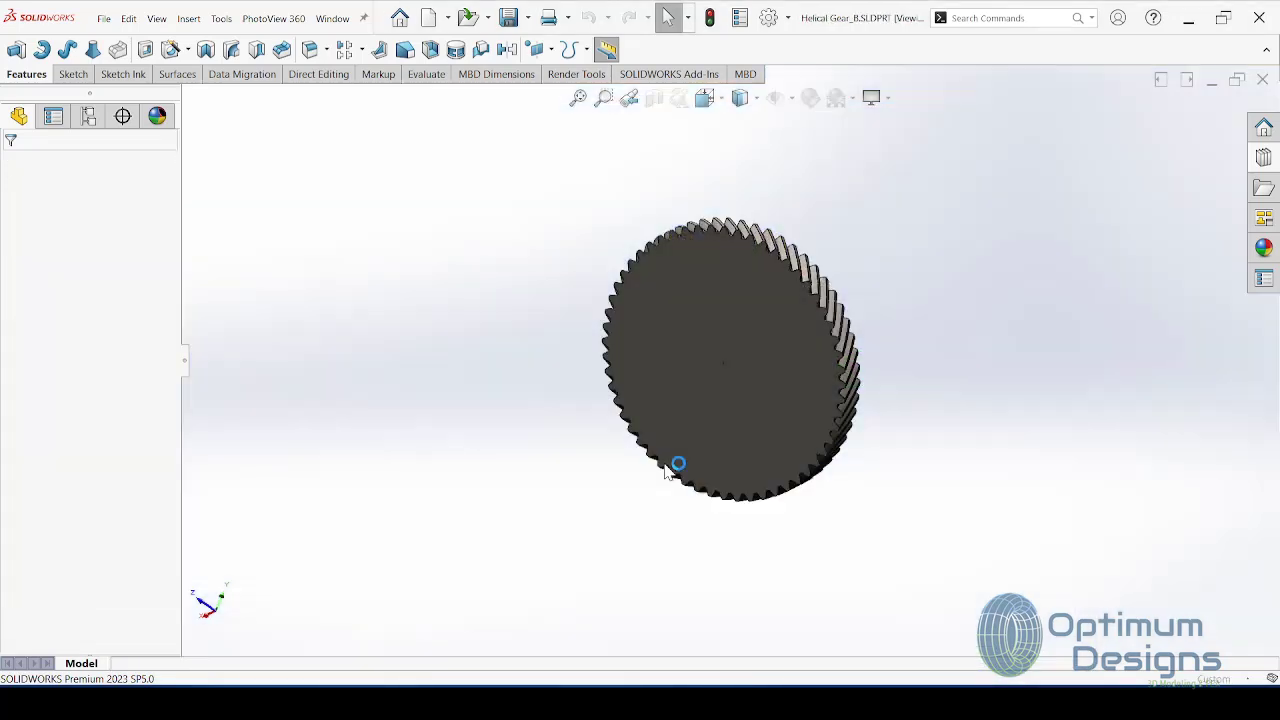
Step: Close the original gear document and apply the 3 Point Faded scene
left_click(729, 390)
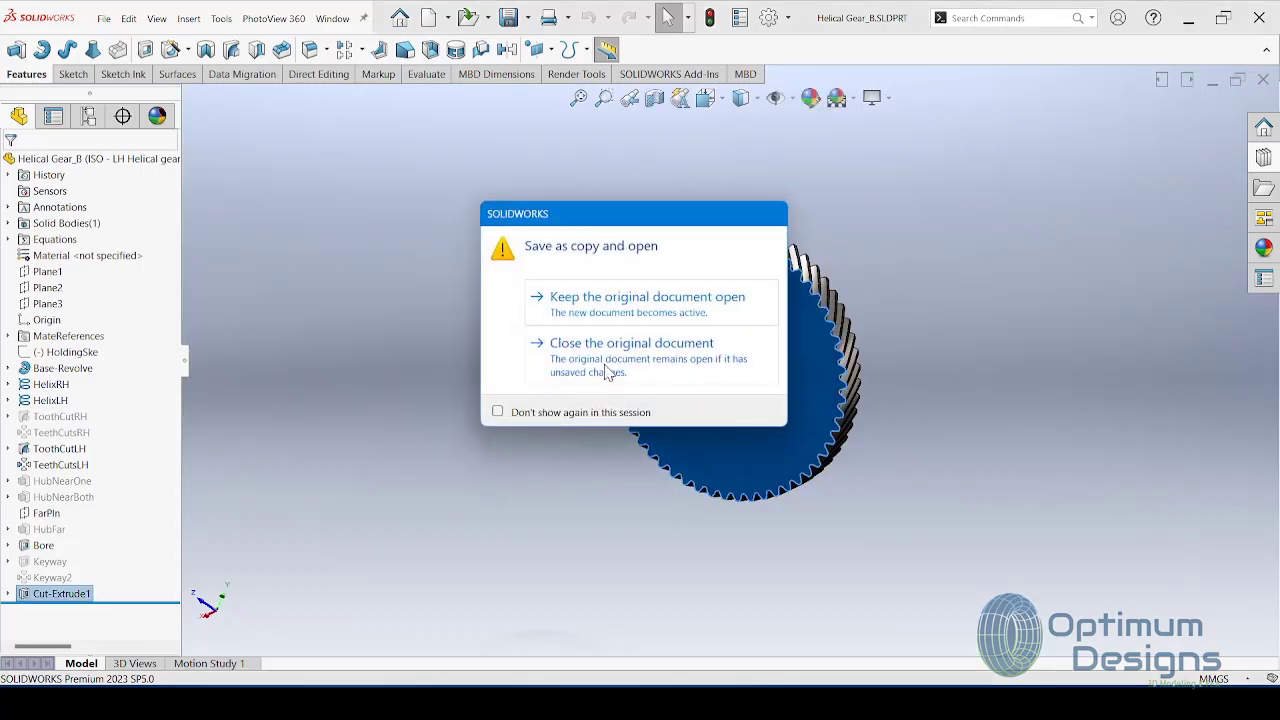
left_click(605, 365)
left_click(789, 100)
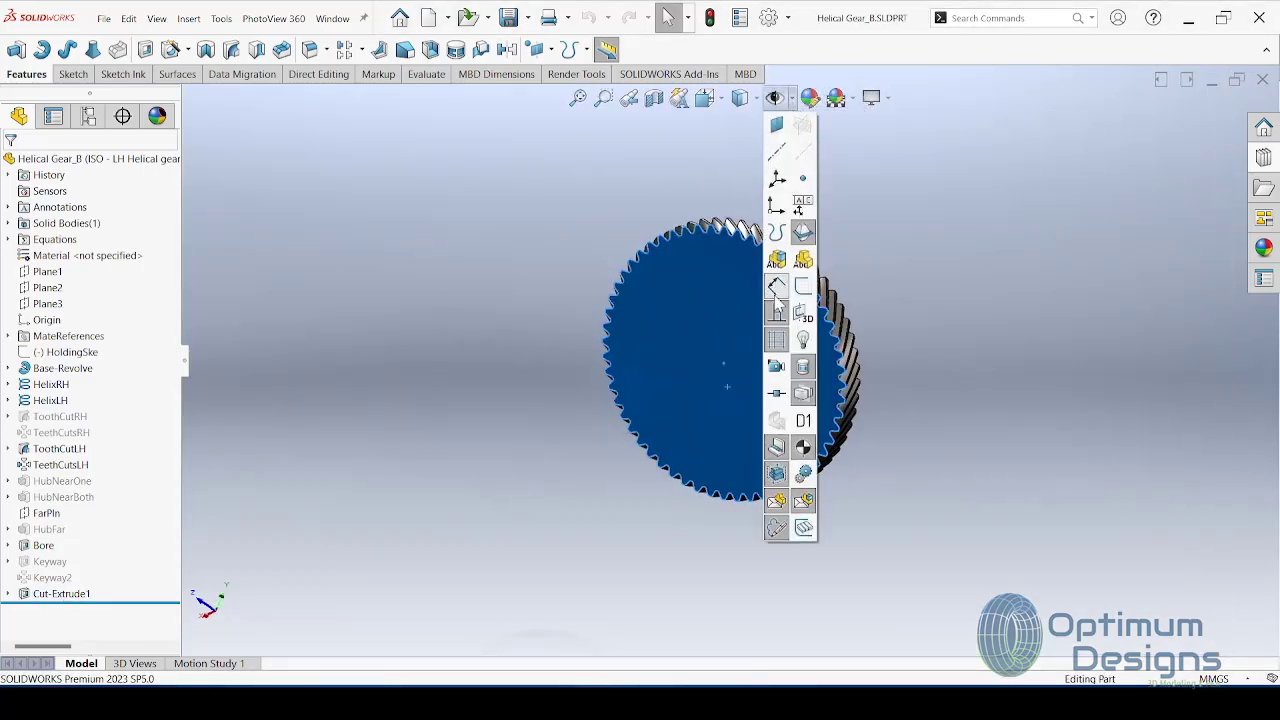
left_click(838, 97)
left_click(858, 122)
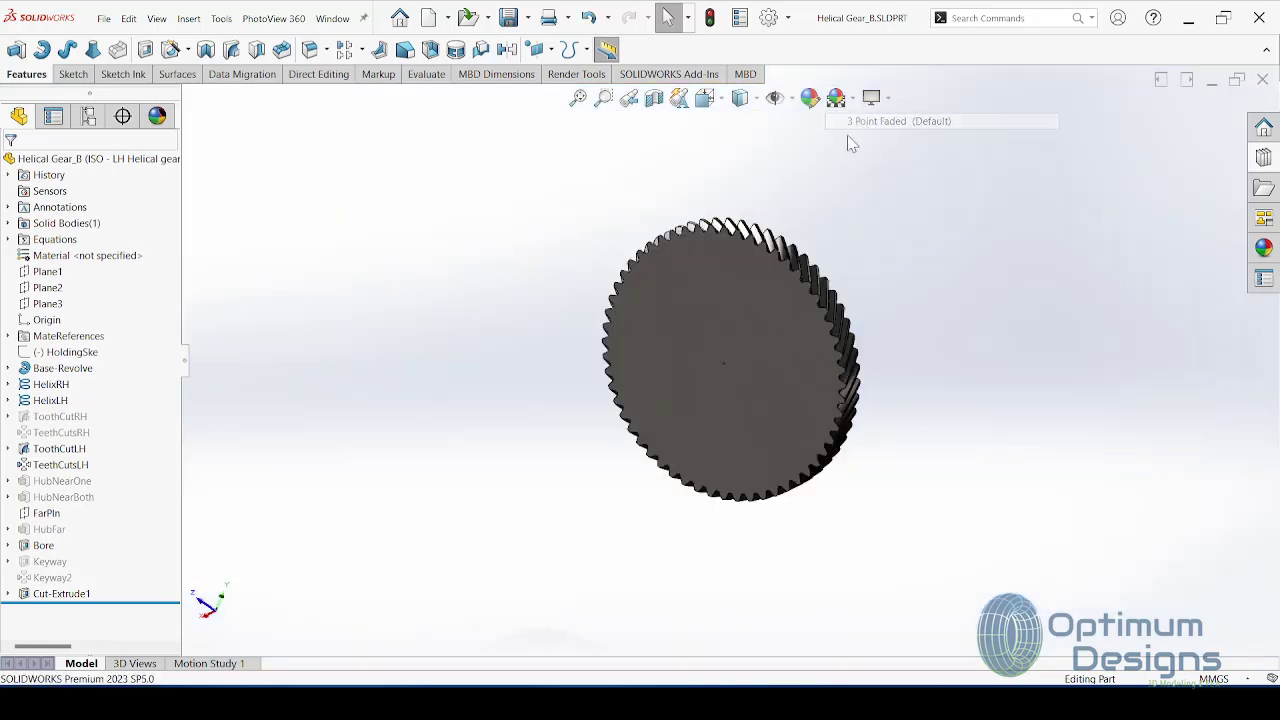
Step: Sketch a 47.5 mm radius circle centred on the gear face
right_click(762, 296)
left_click(851, 292)
right_click(804, 302)
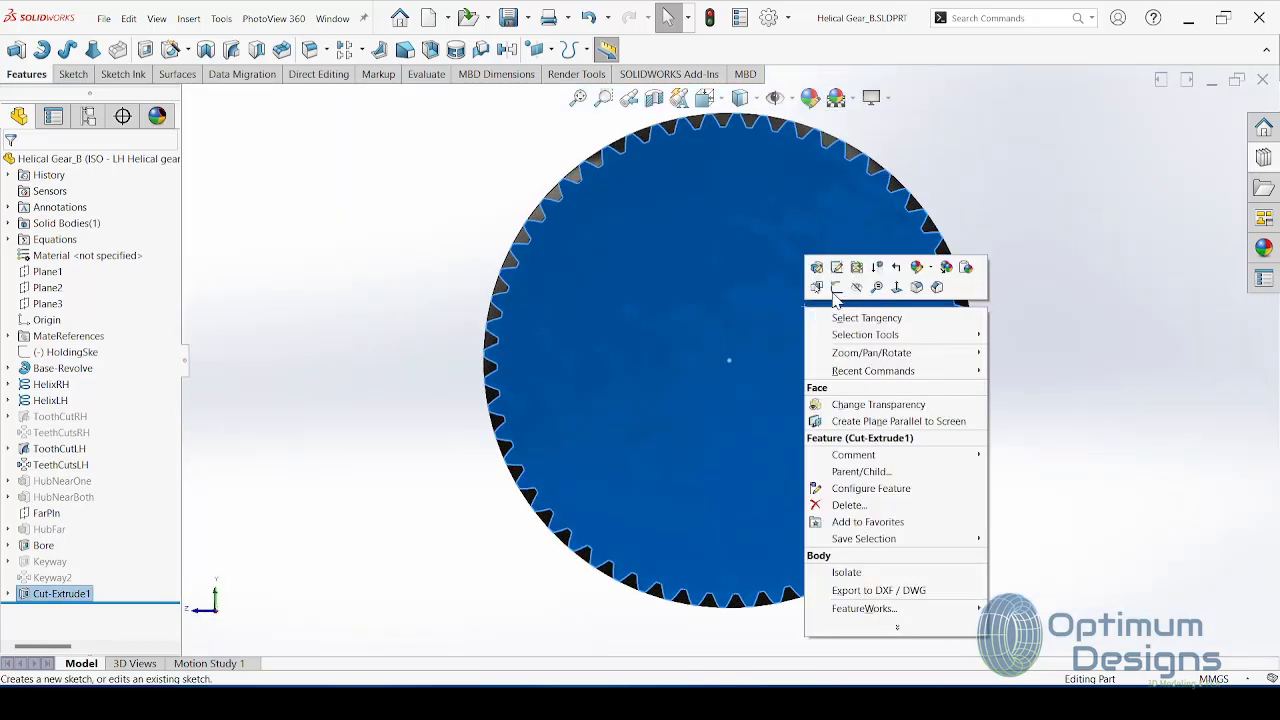
left_click(838, 300)
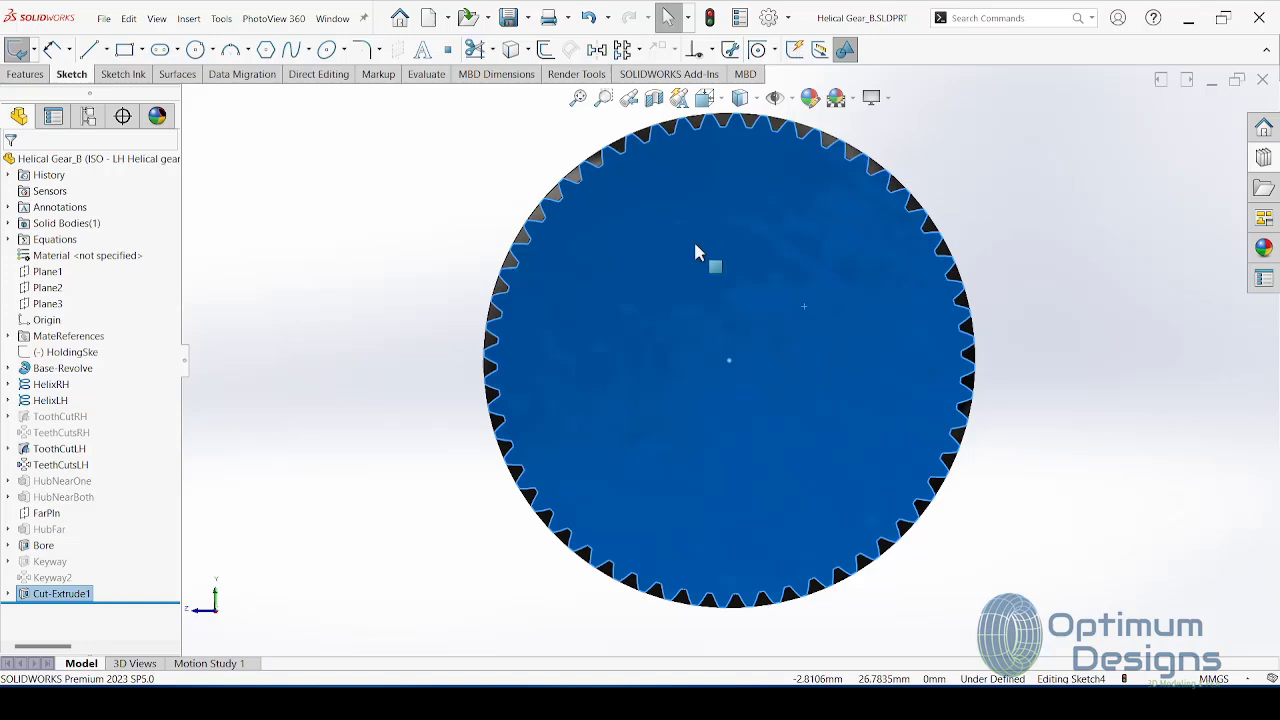
left_click(195, 49)
scroll(737, 375, "down", 5)
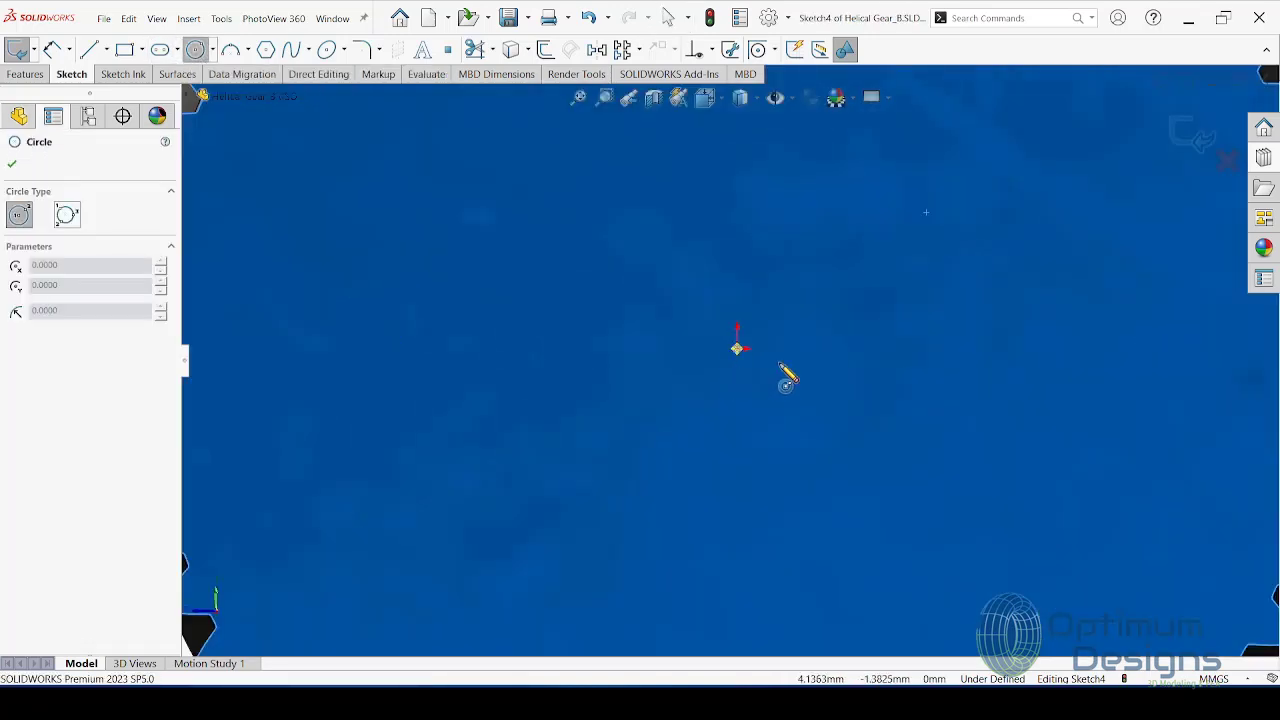
left_click(675, 333)
scroll(626, 429, "up", 3)
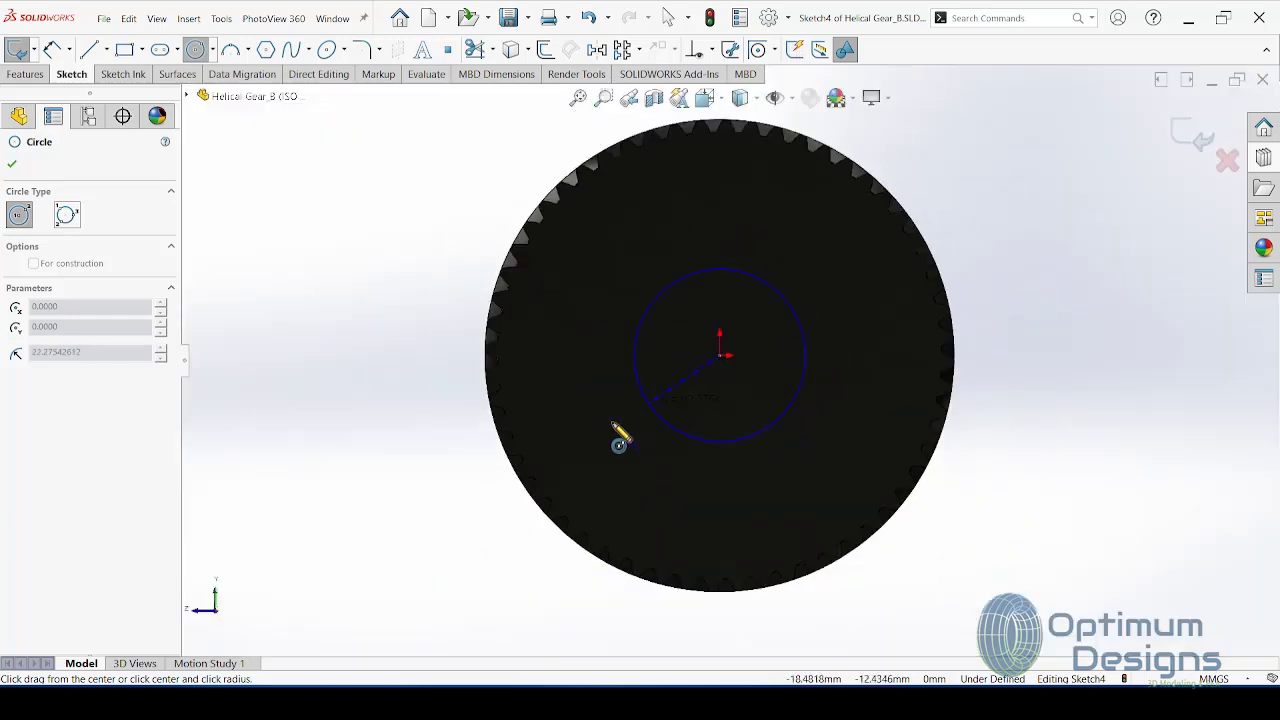
scroll(614, 437, "up", 2)
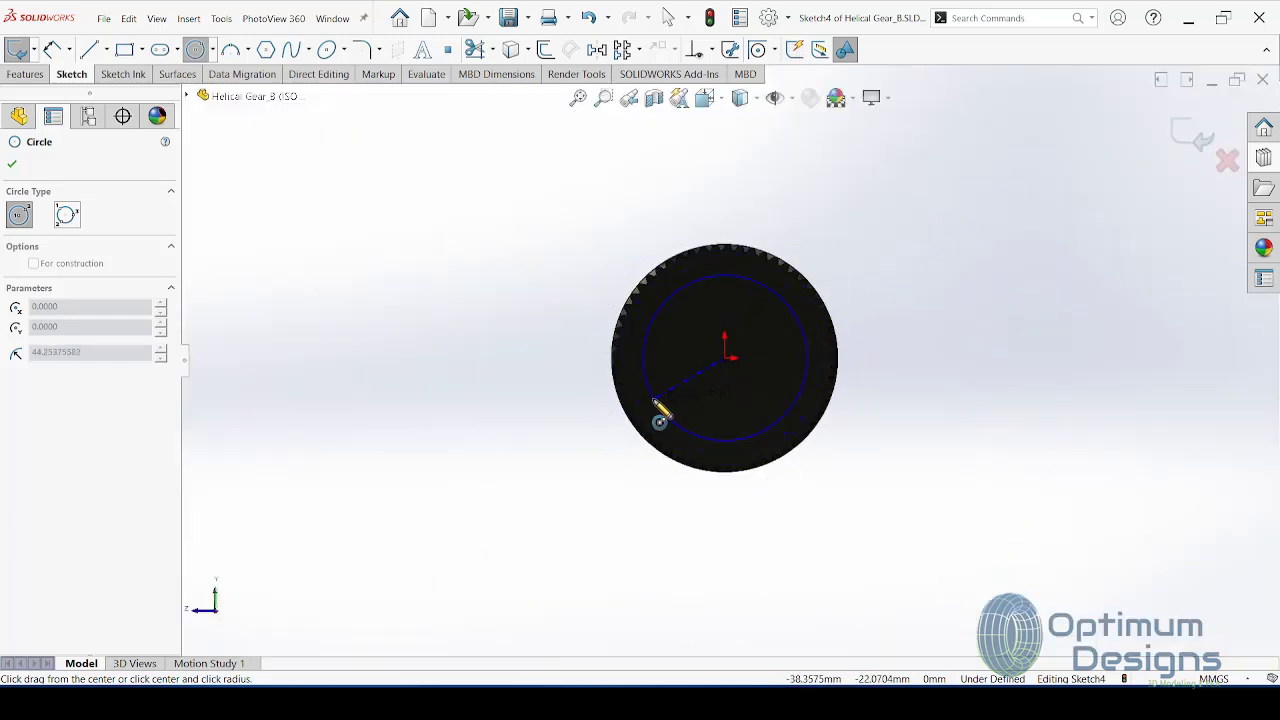
left_click(656, 403)
middle_click_drag(709, 423, 657, 449)
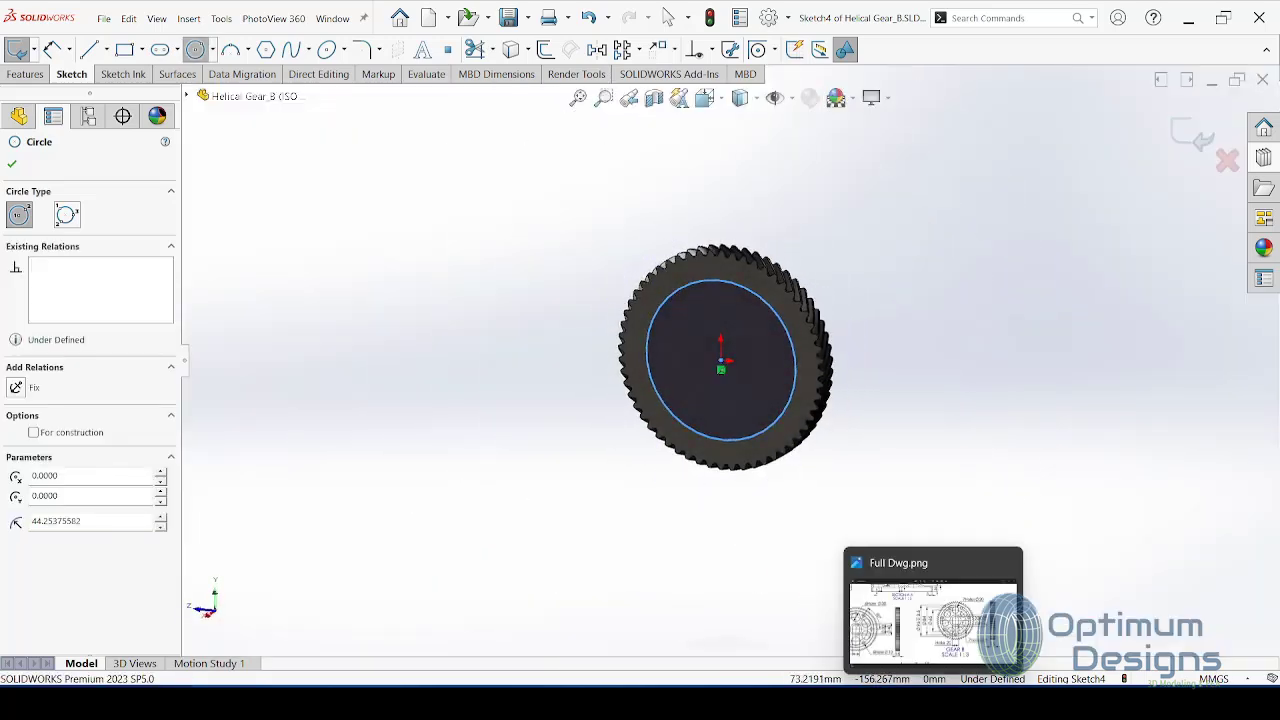
left_click(933, 620)
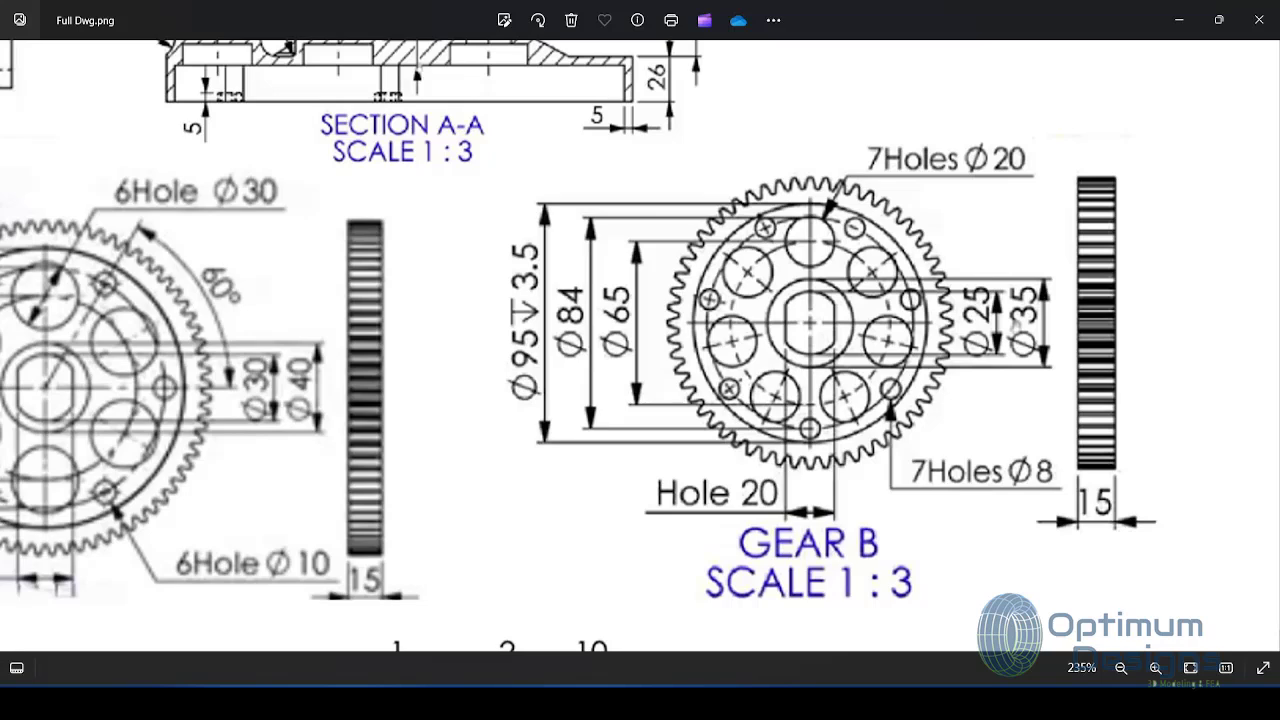
key("alt+Tab")
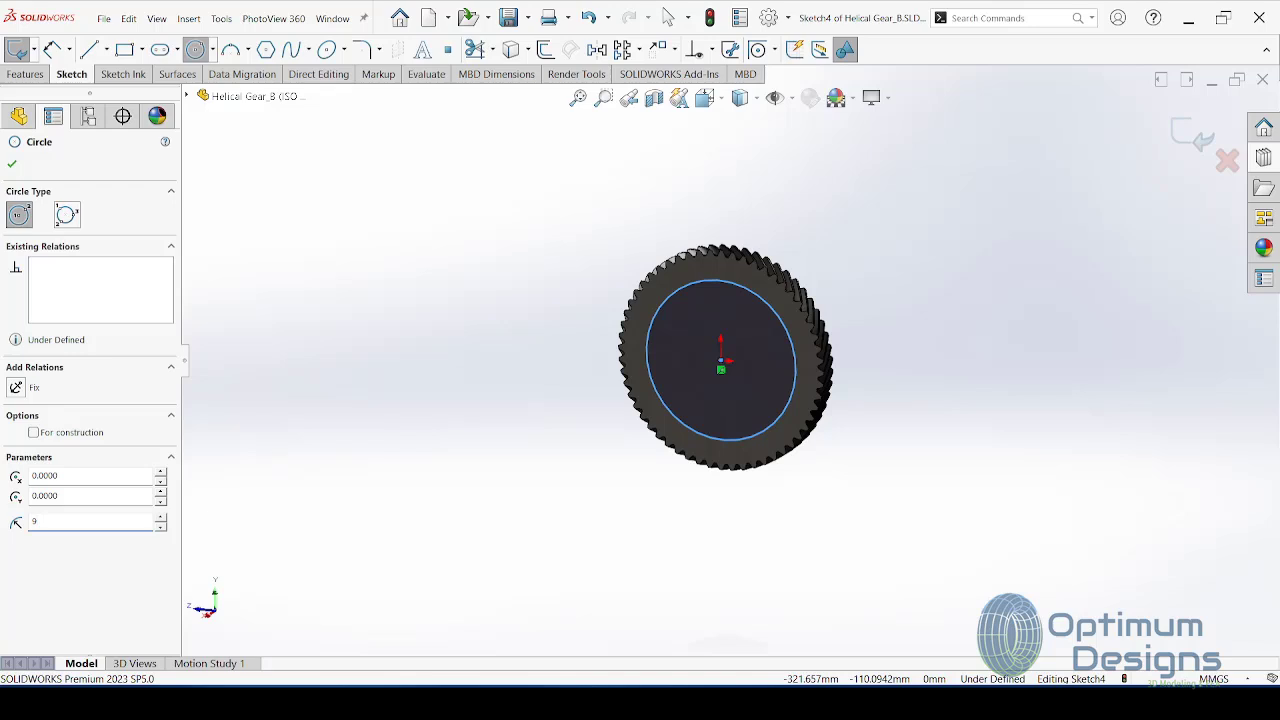
key("Return")
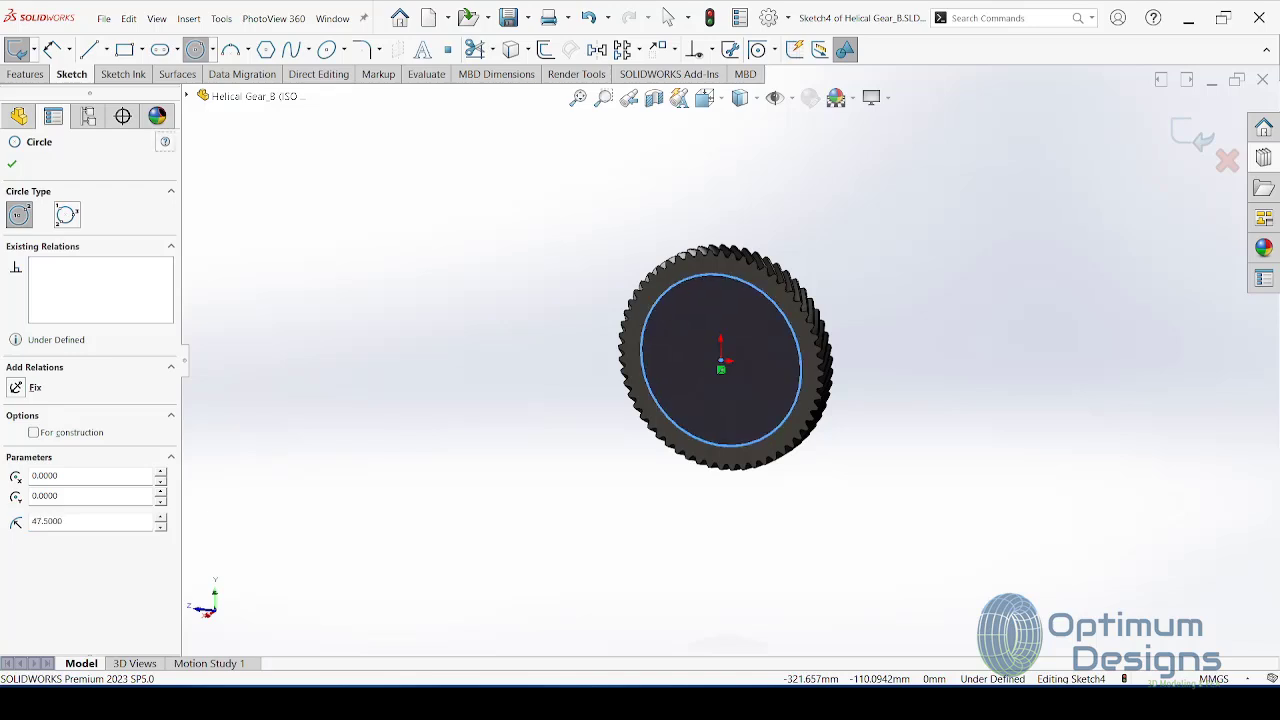
Step: Cut the circle 3.5 mm deep as a blind recess
left_click(36, 76)
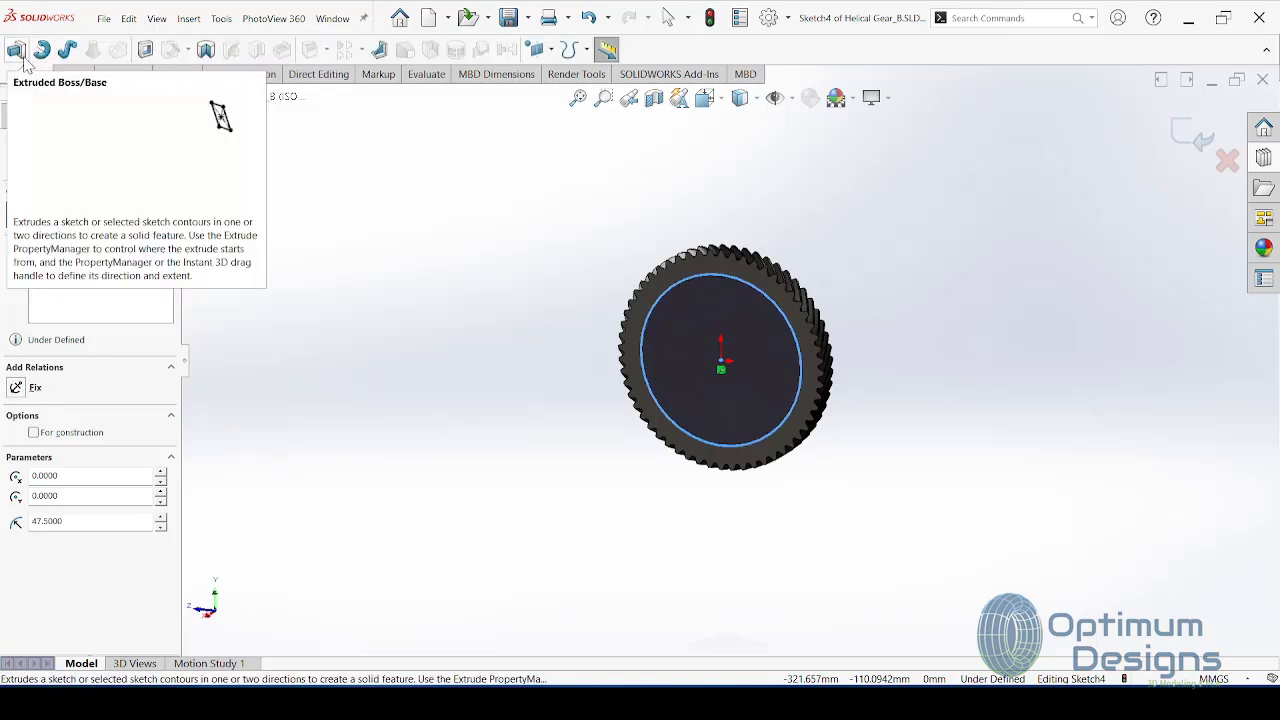
left_click(145, 50)
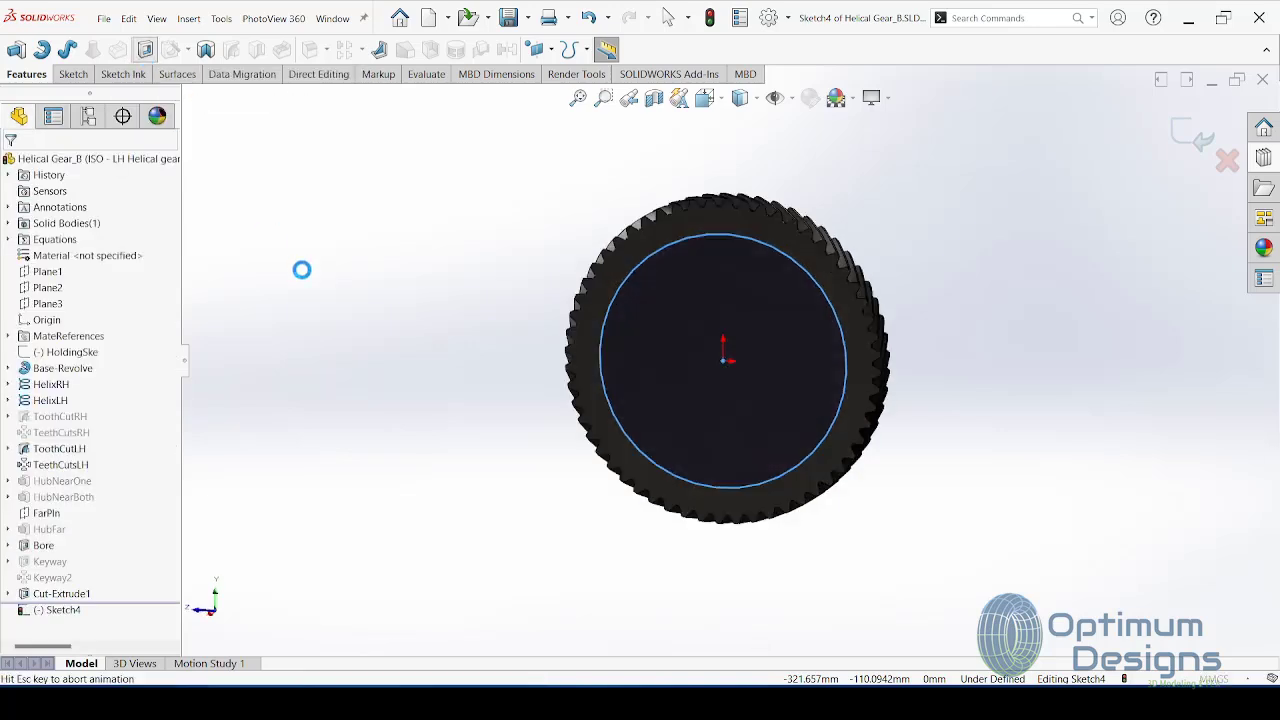
left_click(115, 260)
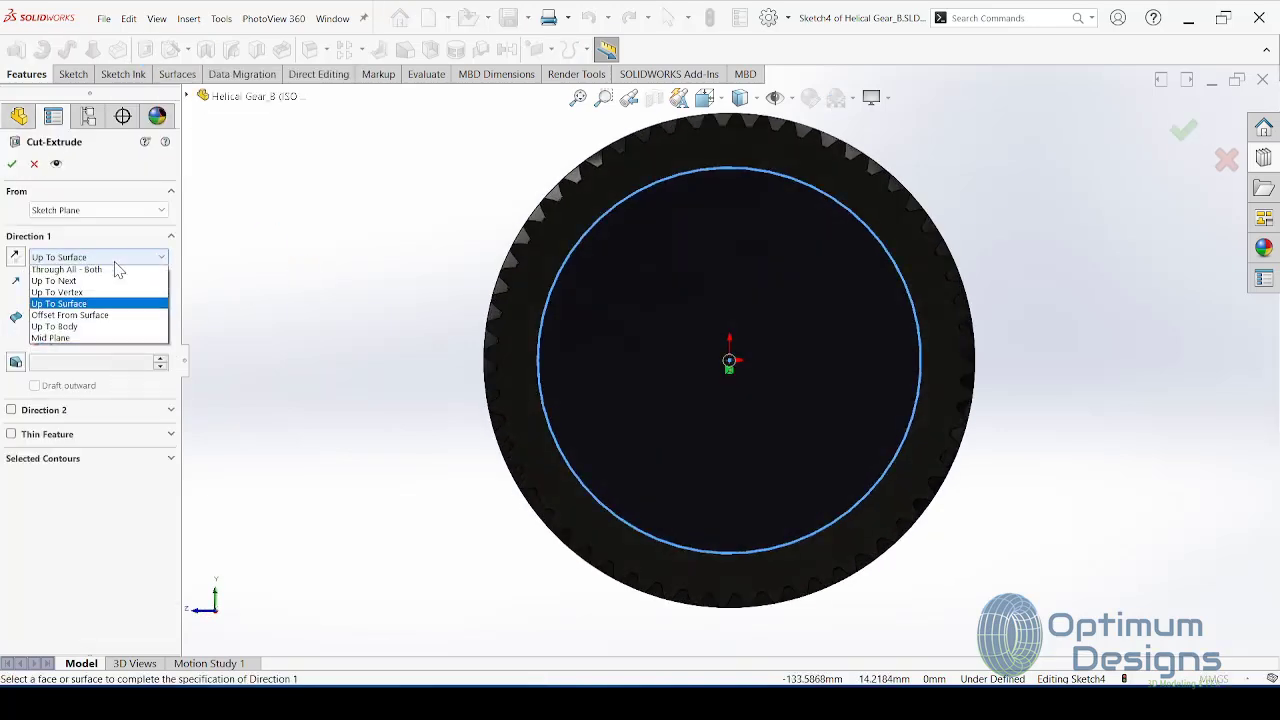
left_click(115, 268)
type("3")
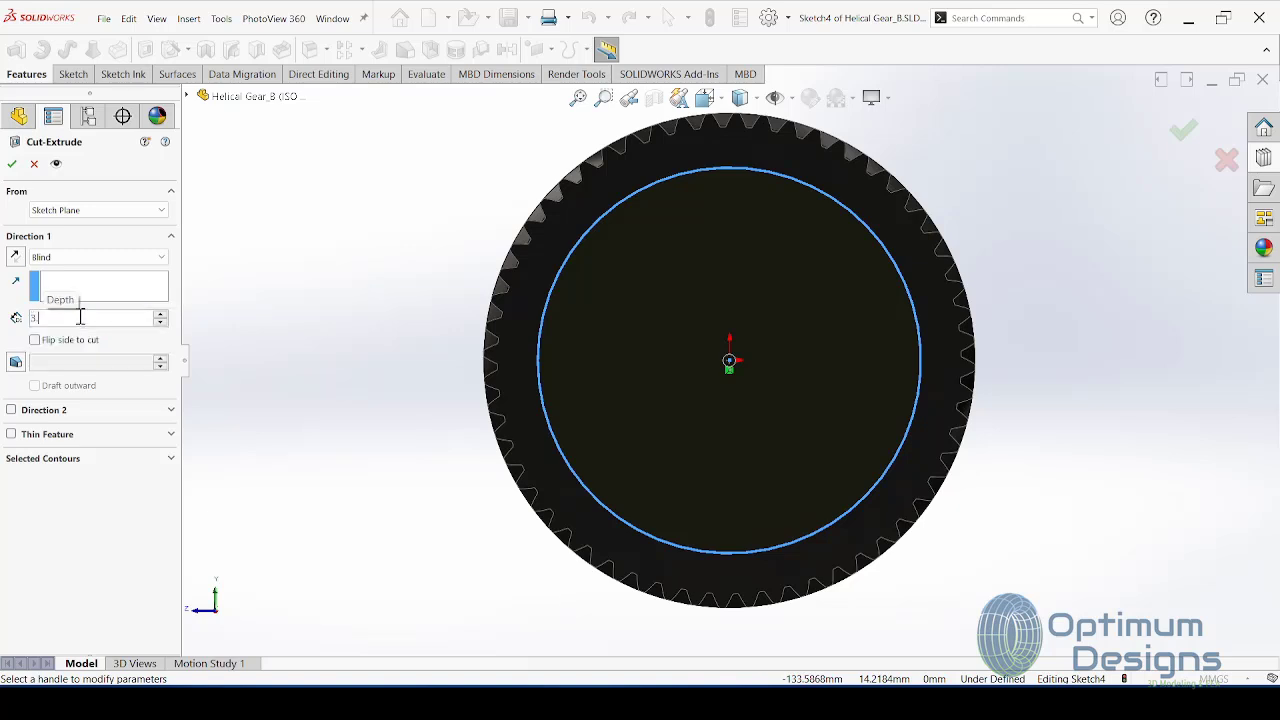
type(".5")
key("Return")
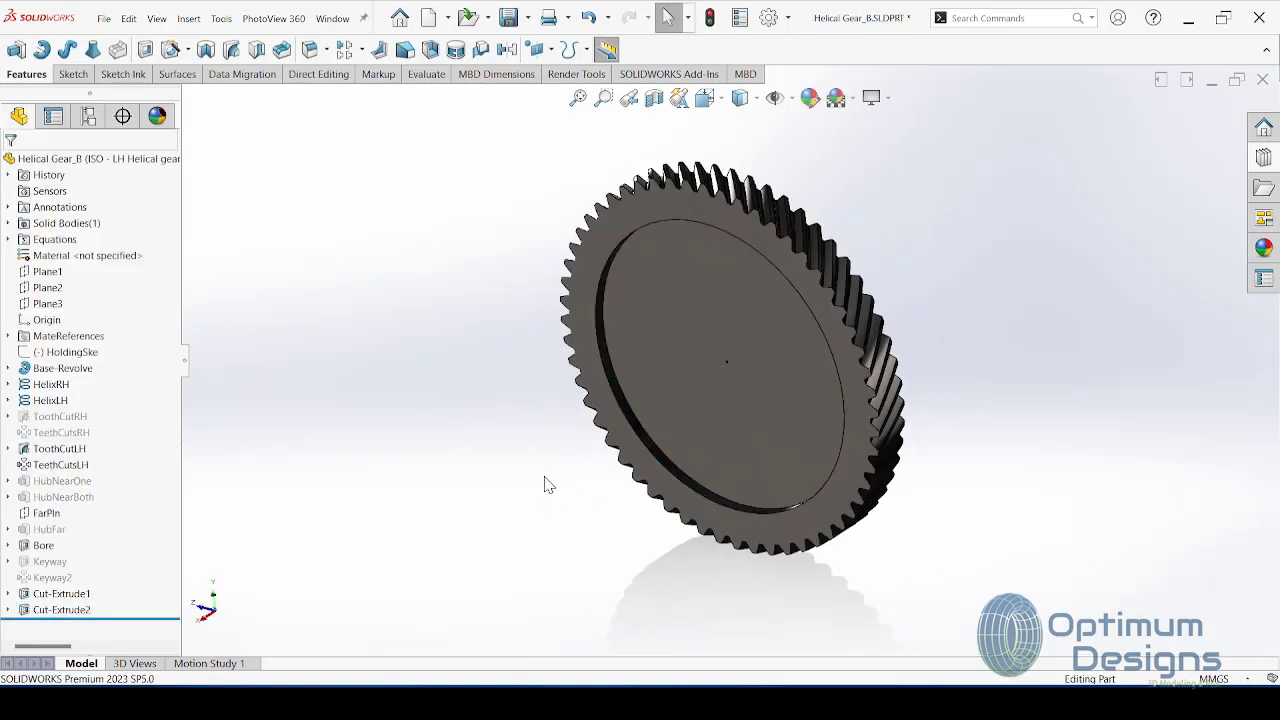
Step: Create reference Plane4 midway between the two gear faces
left_click(188, 18)
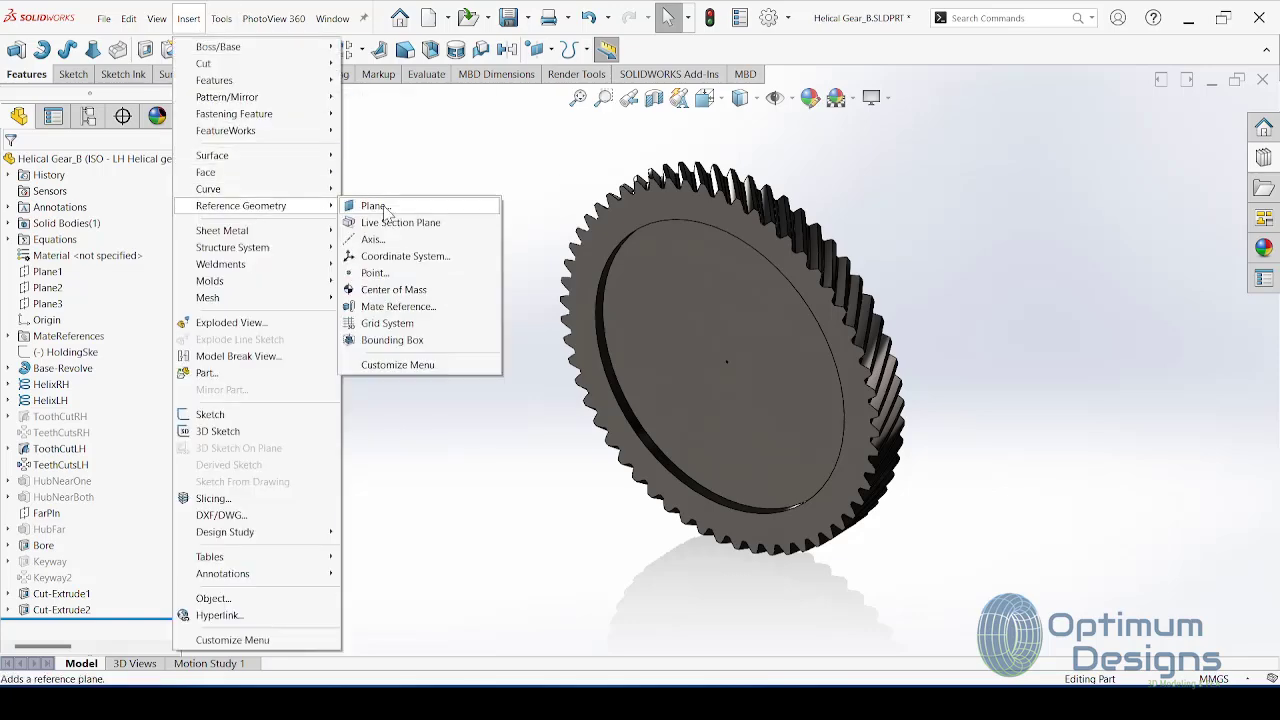
left_click(372, 203)
left_click(612, 232)
mouse_move(612, 232)
middle_mouse_down()
mouse_move(690, 232)
mouse_move(735, 160)
middle_mouse_up()
left_click(690, 232)
key("Return")
Step: Mirror the Cut-Extrude2 recess across Plane4
left_click(361, 49)
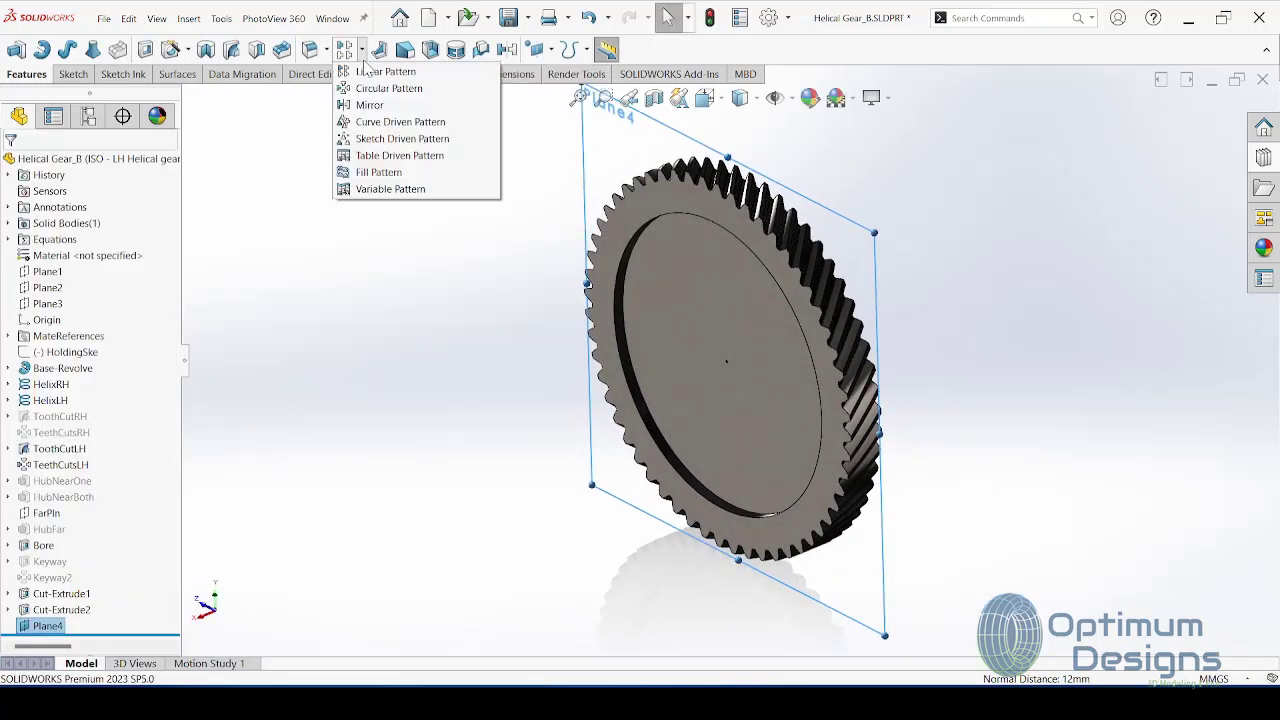
left_click(368, 105)
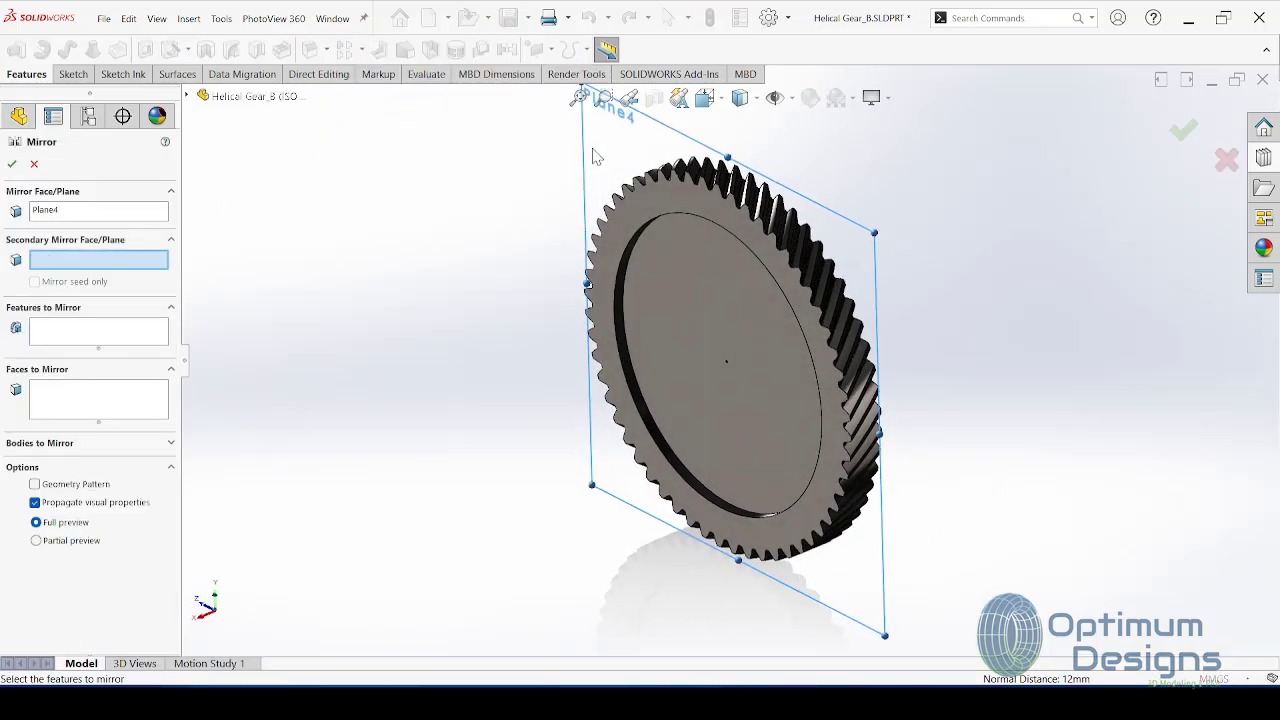
left_click(132, 332)
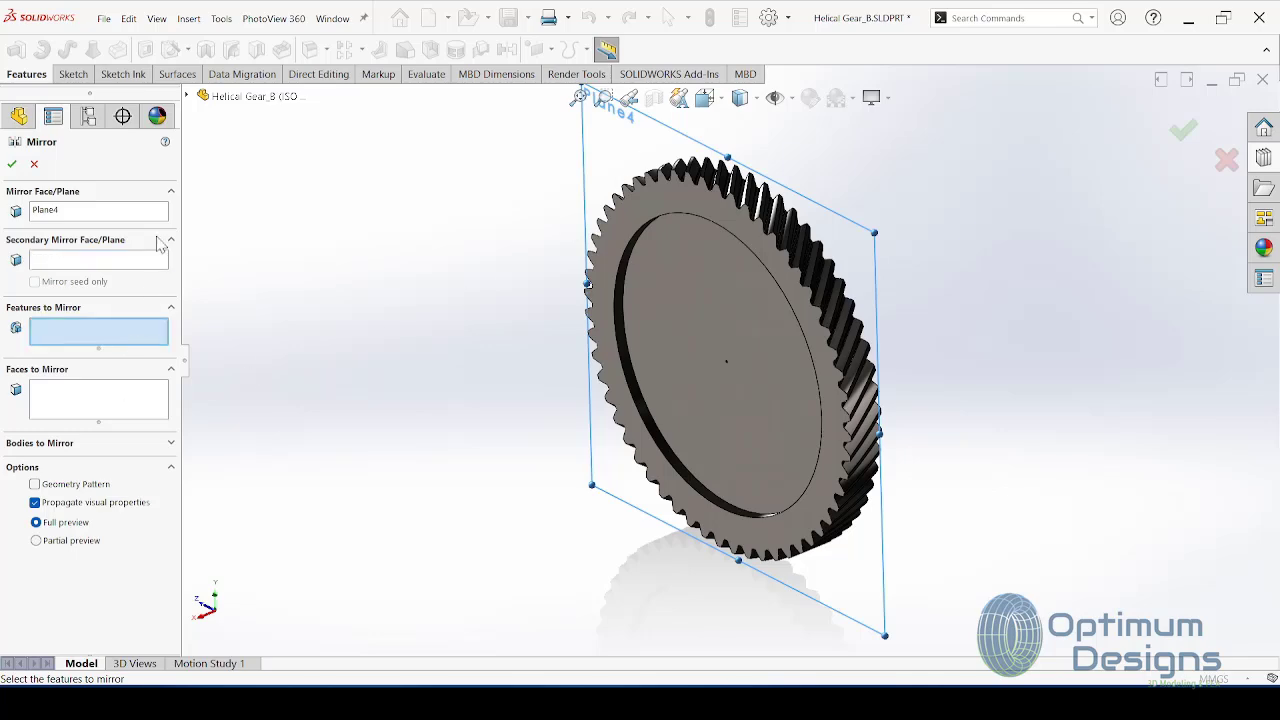
left_click(662, 250)
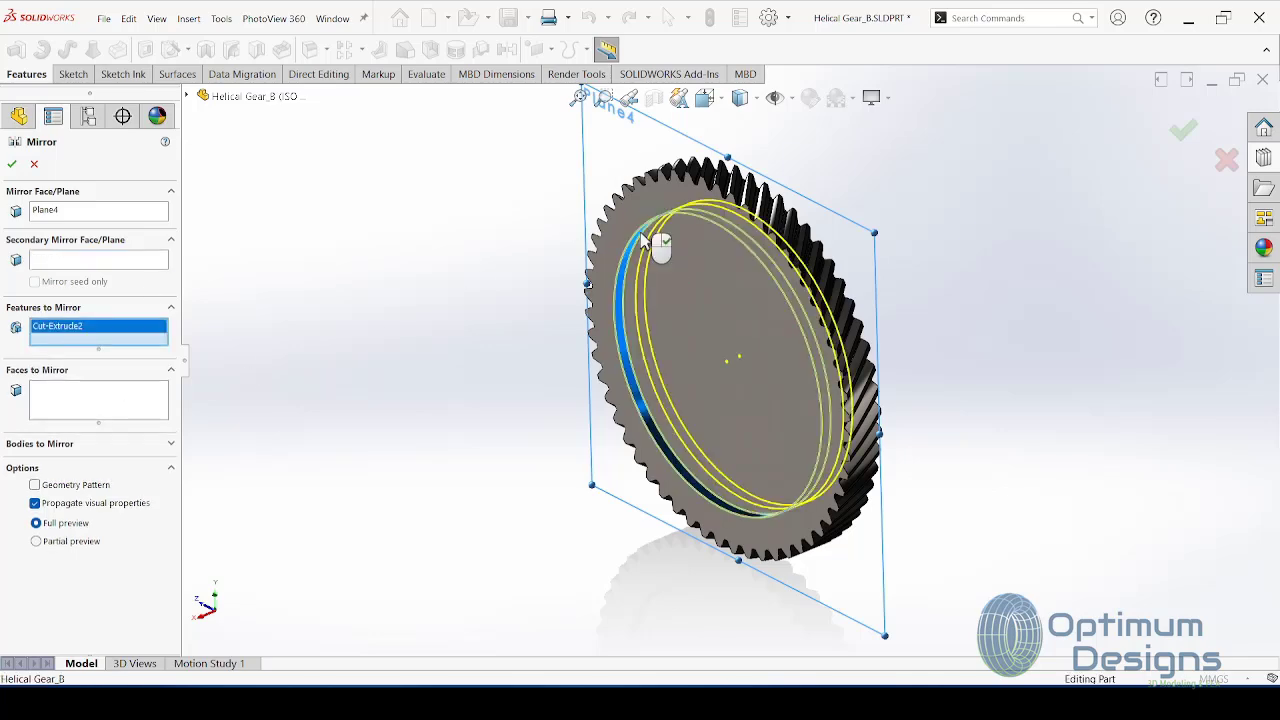
mouse_move(662, 250)
middle_mouse_down()
mouse_move(600, 301)
mouse_move(614, 337)
middle_mouse_up()
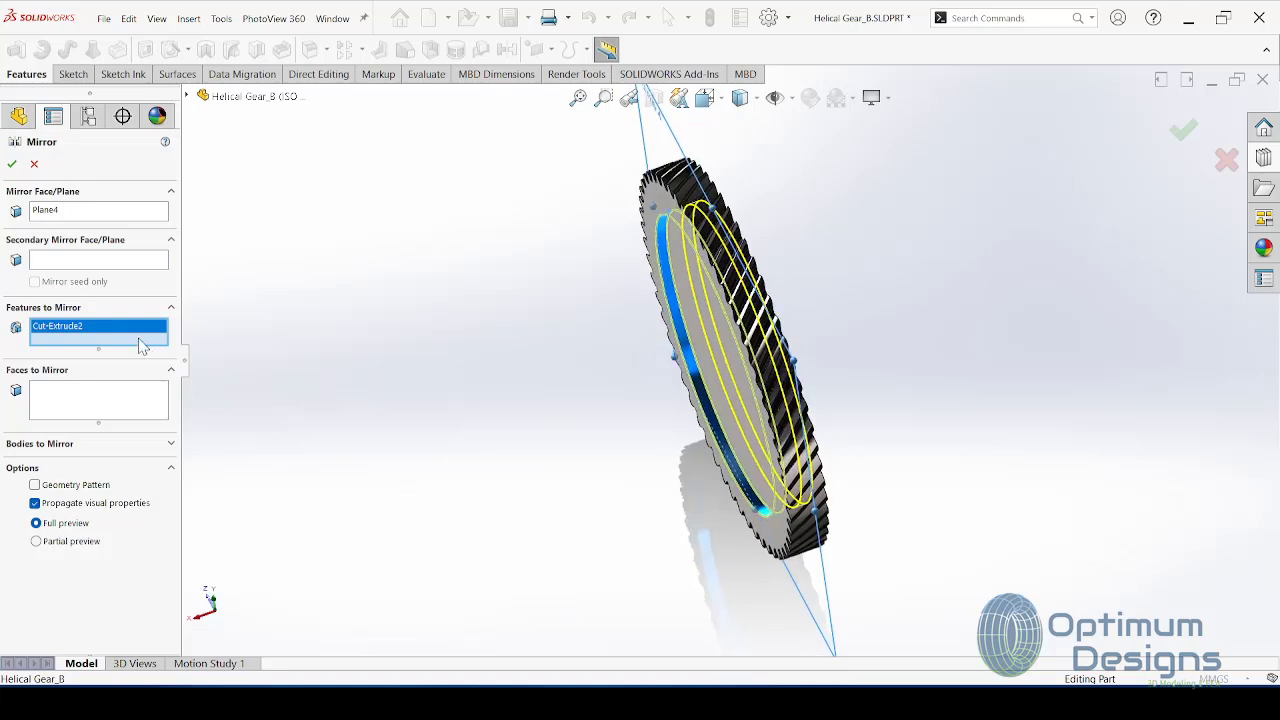
left_click(8, 164)
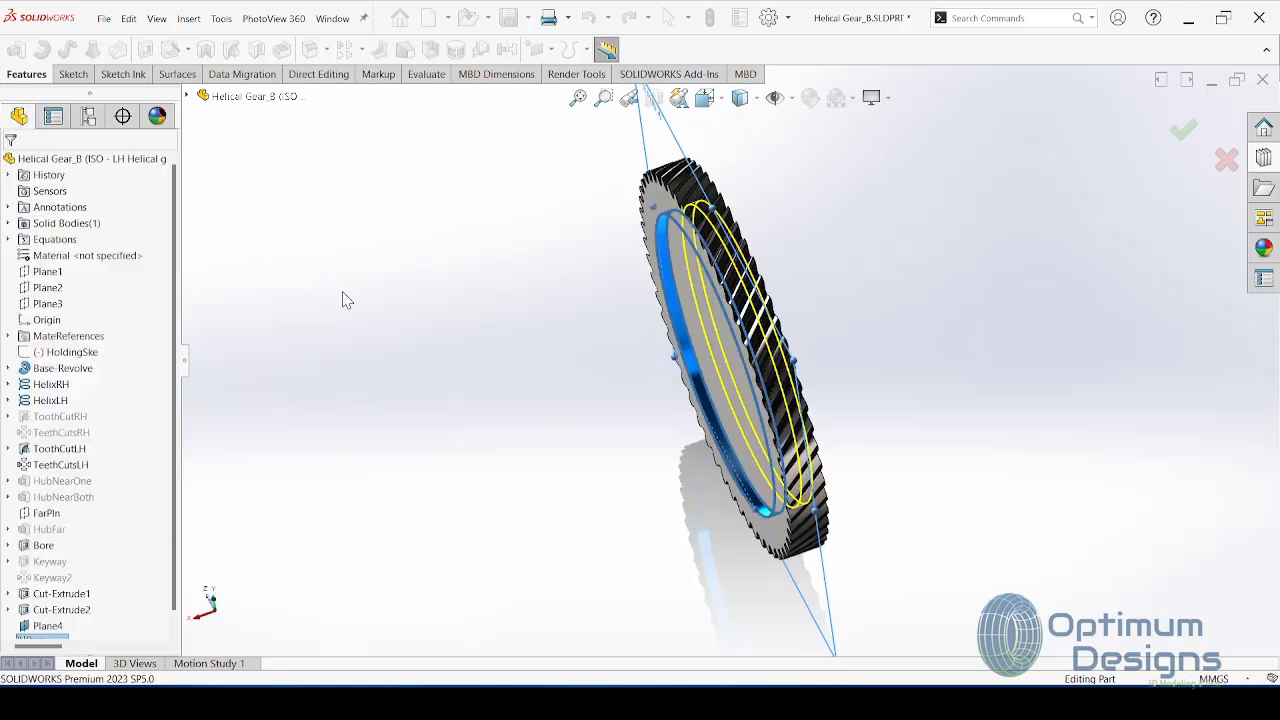
Step: Sketch a 65 mm diameter construction circle centred on the recessed face
middle_click_drag(489, 325, 655, 351)
right_click(714, 364)
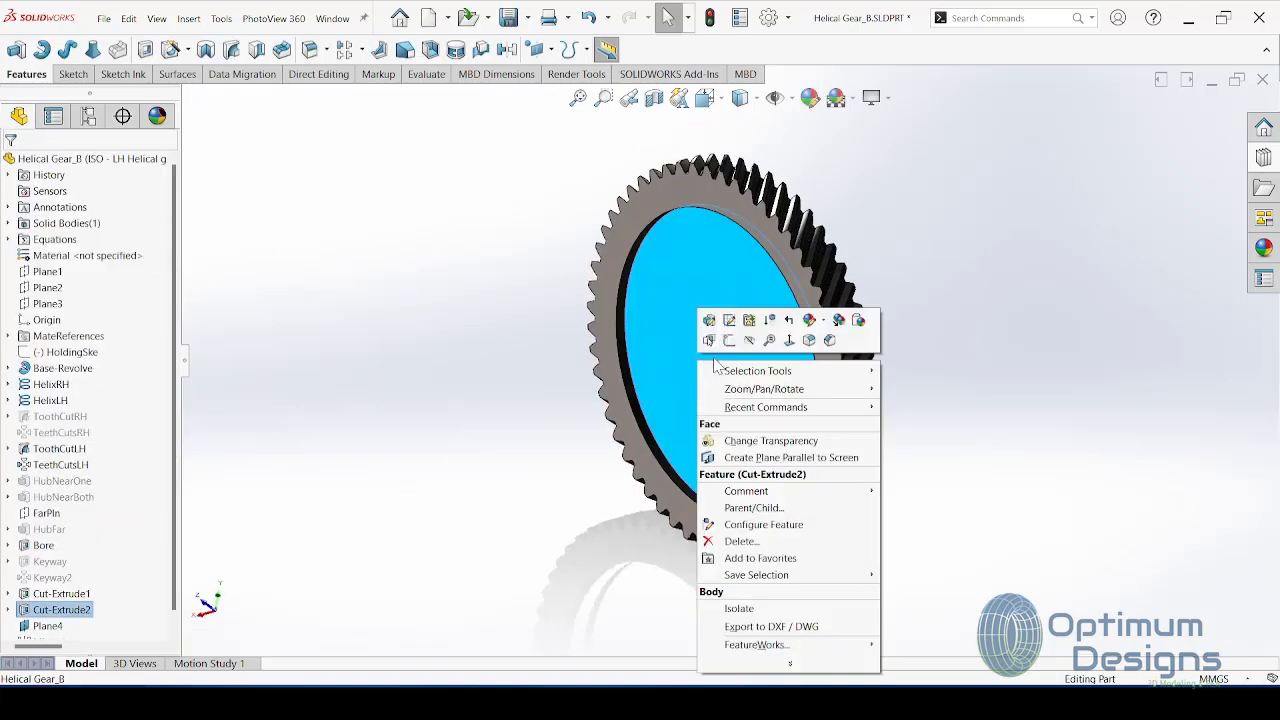
left_click(789, 340)
left_click(73, 74)
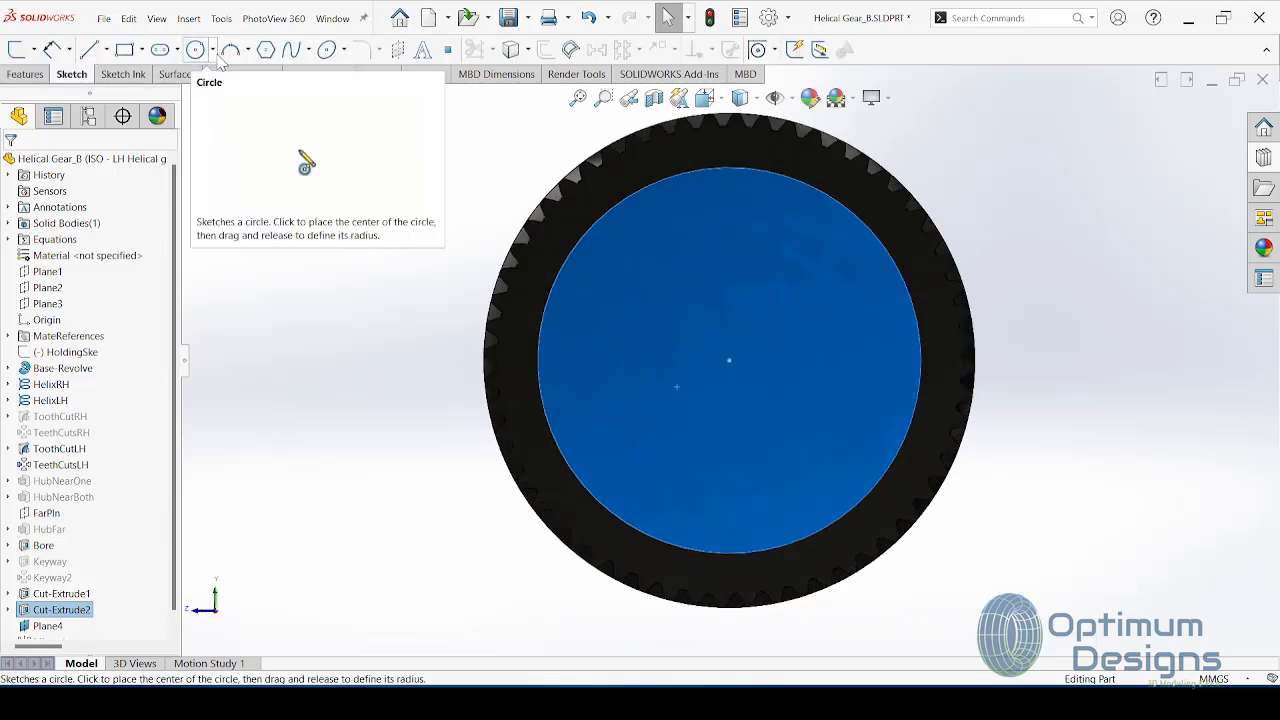
left_click(197, 52)
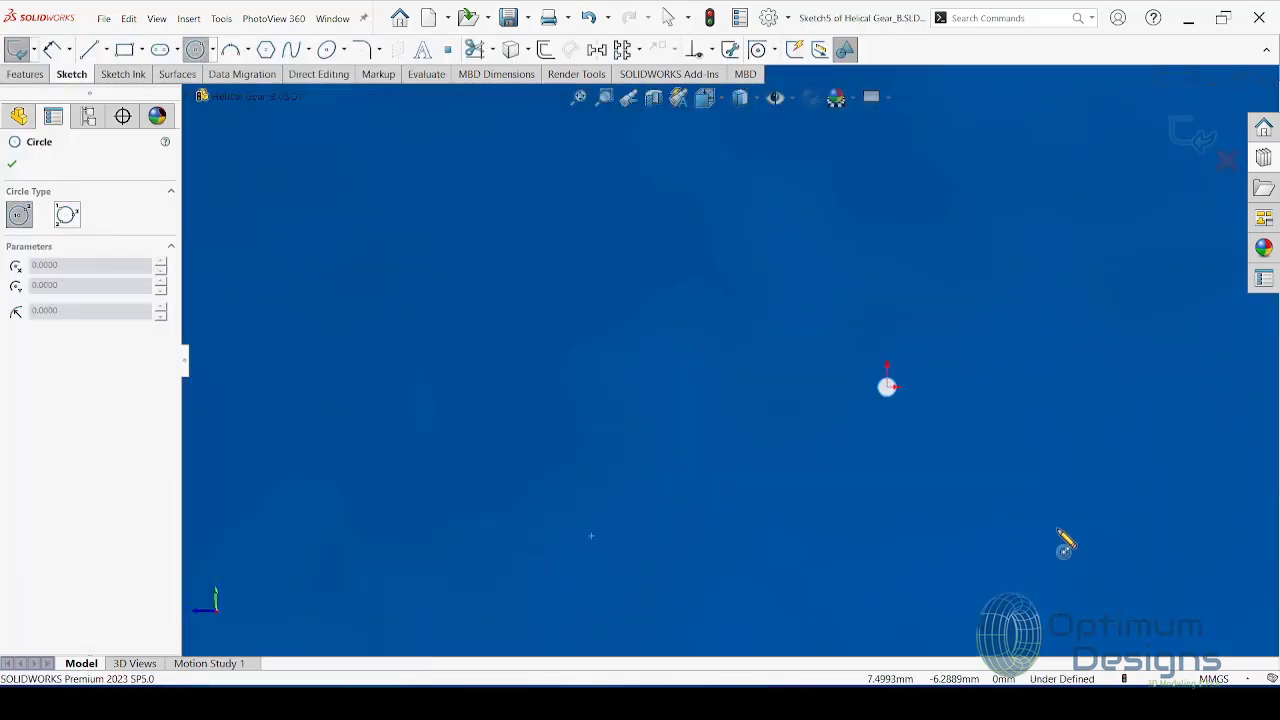
left_click(888, 388)
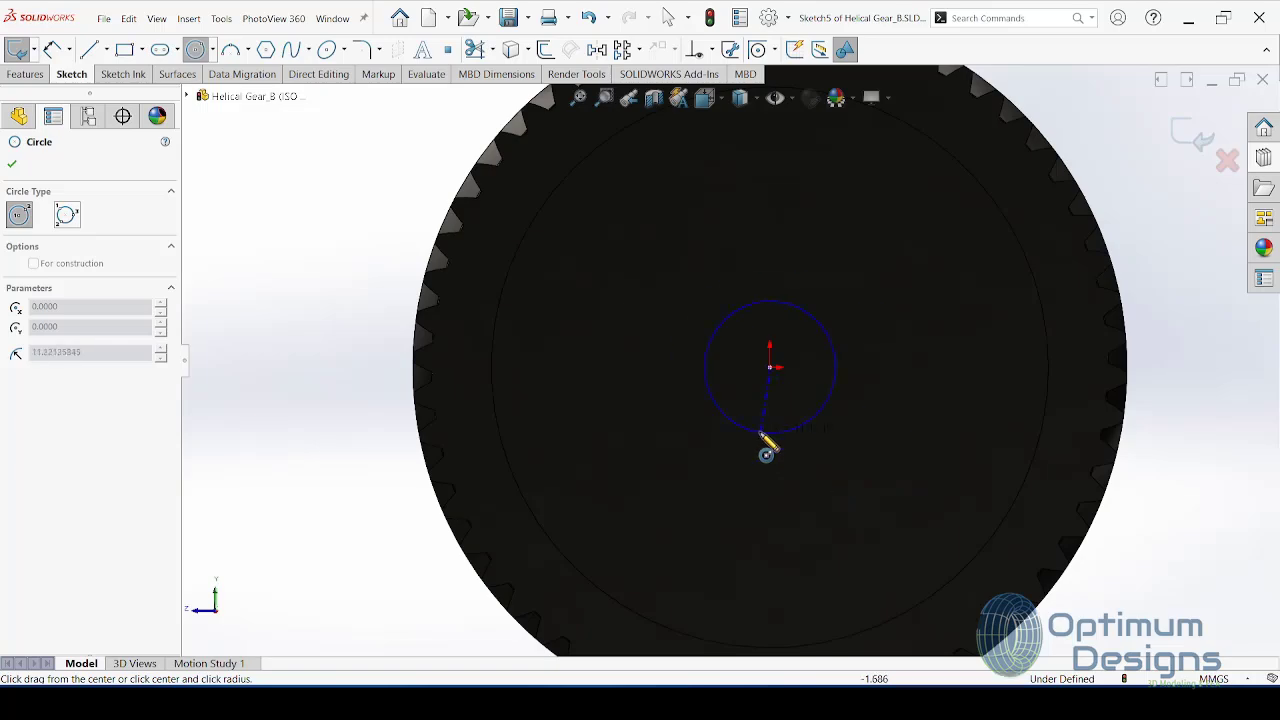
left_click(745, 490)
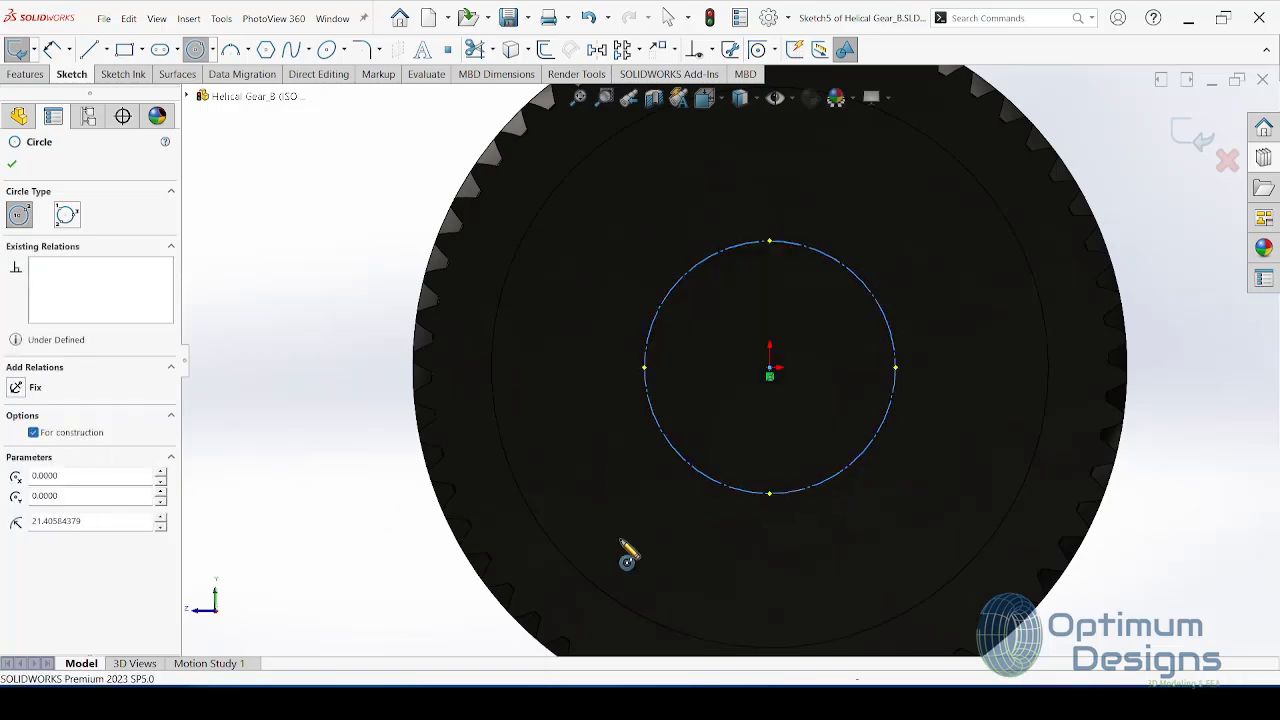
left_click(893, 610)
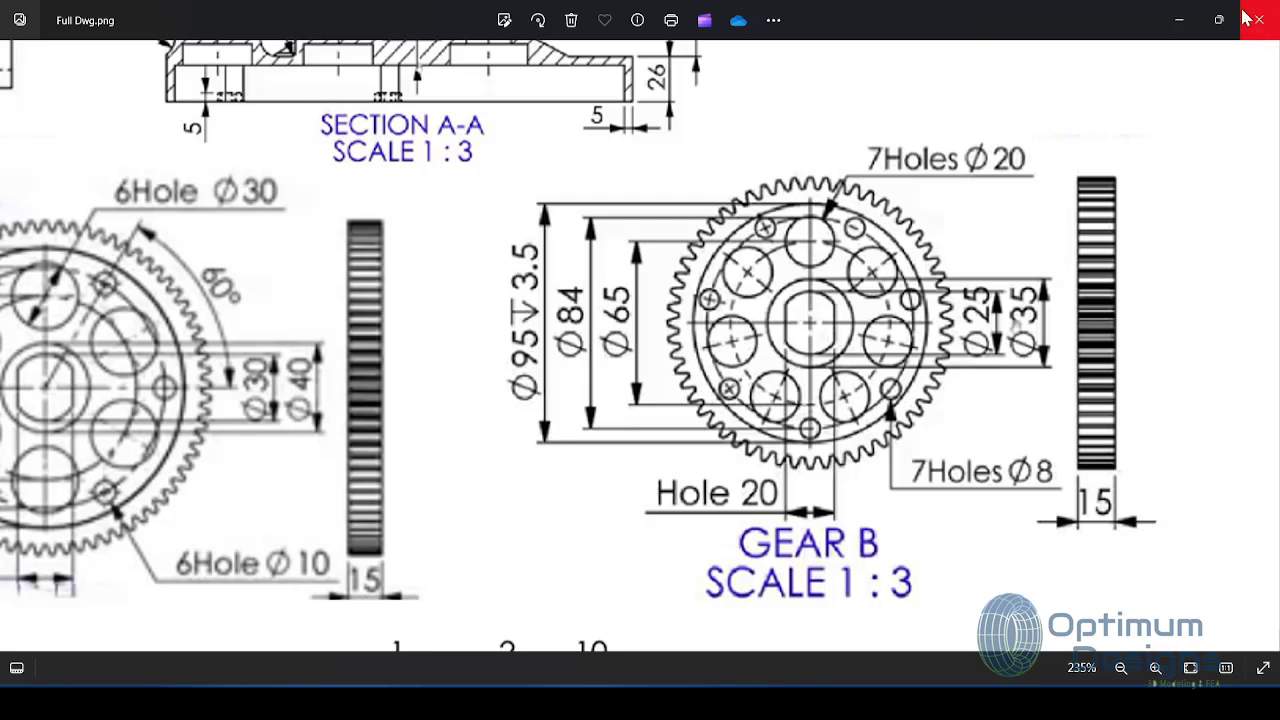
left_click(1177, 20)
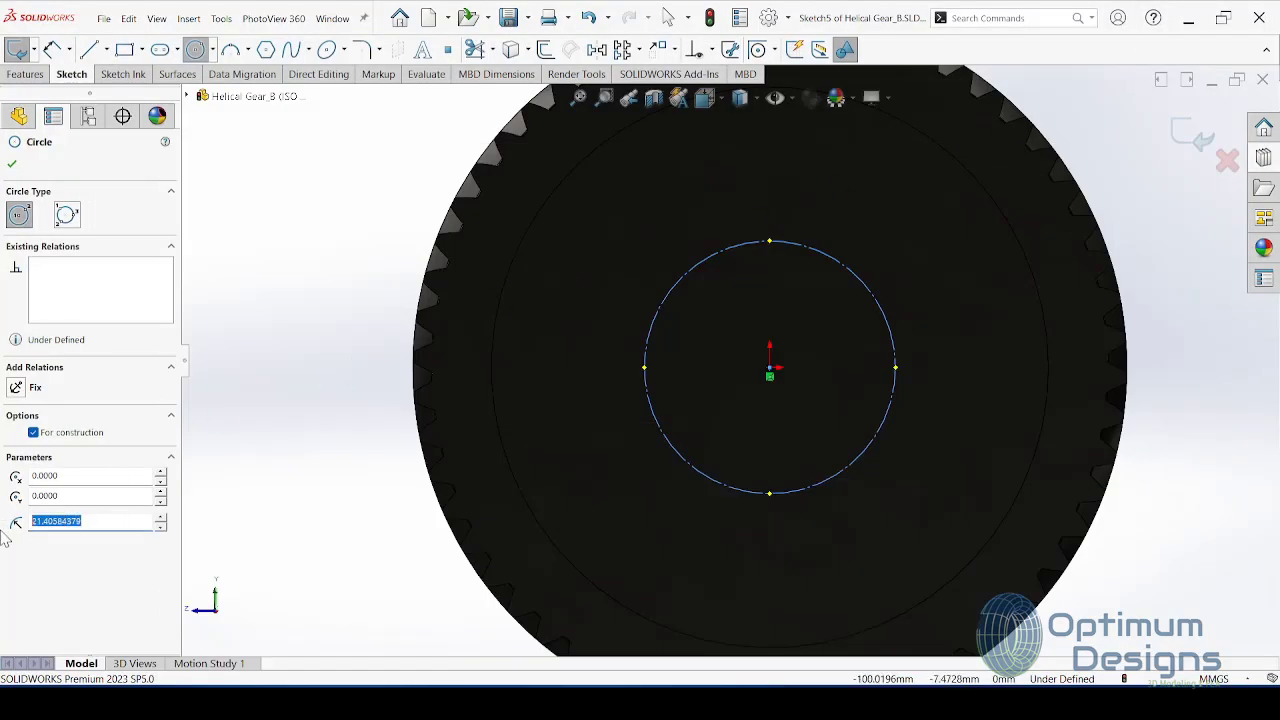
type("32.5000")
key("Return")
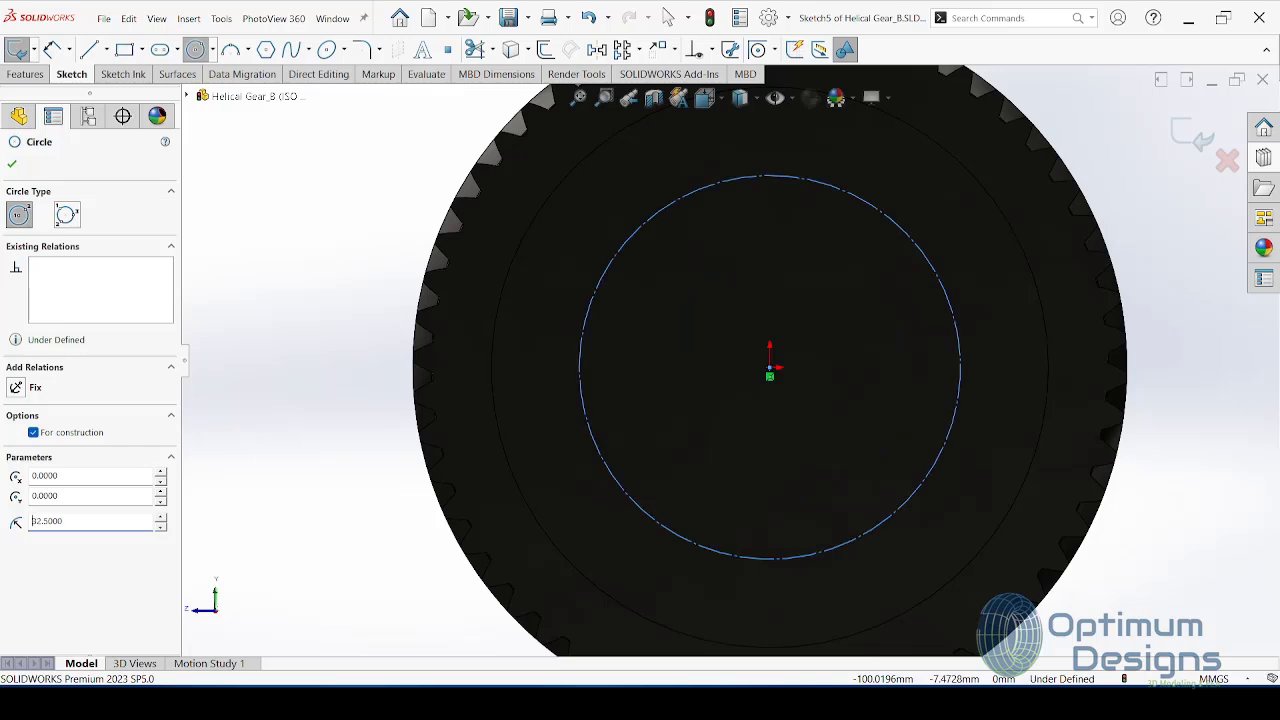
left_click(13, 162)
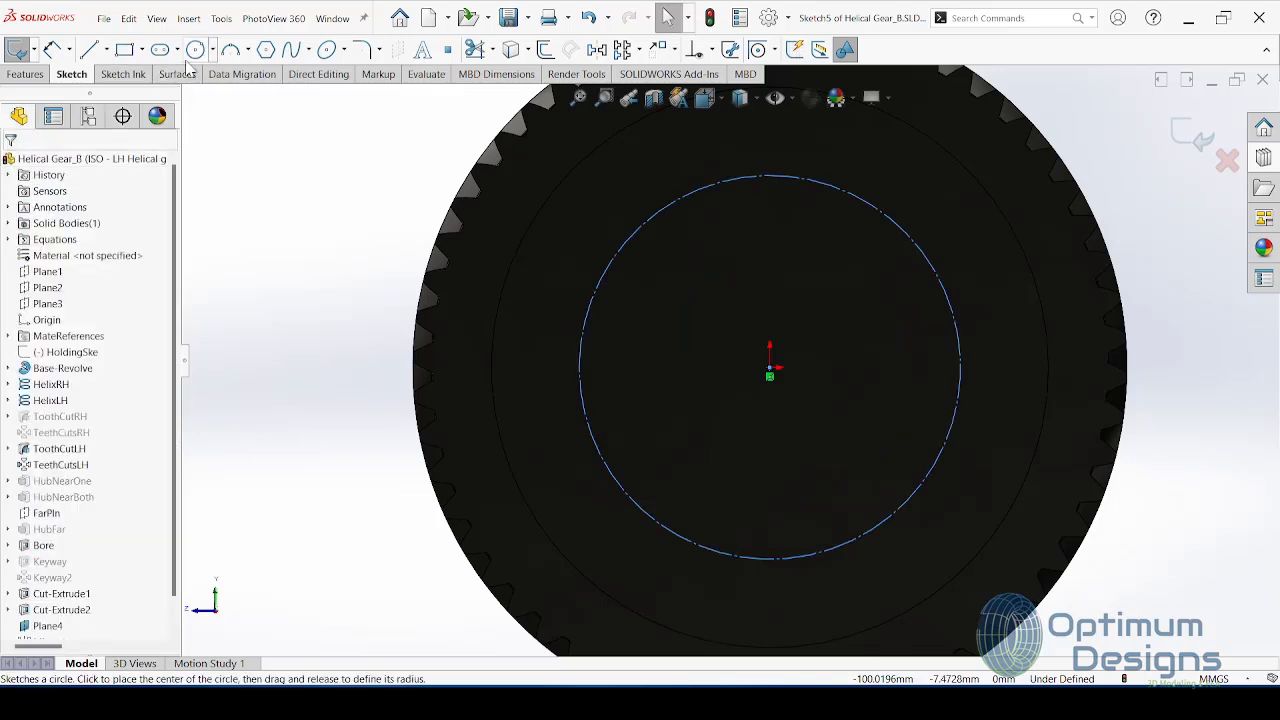
Step: Add a 10 mm radius circle centred at the top of the construction circle
left_click(195, 49)
left_click(769, 177)
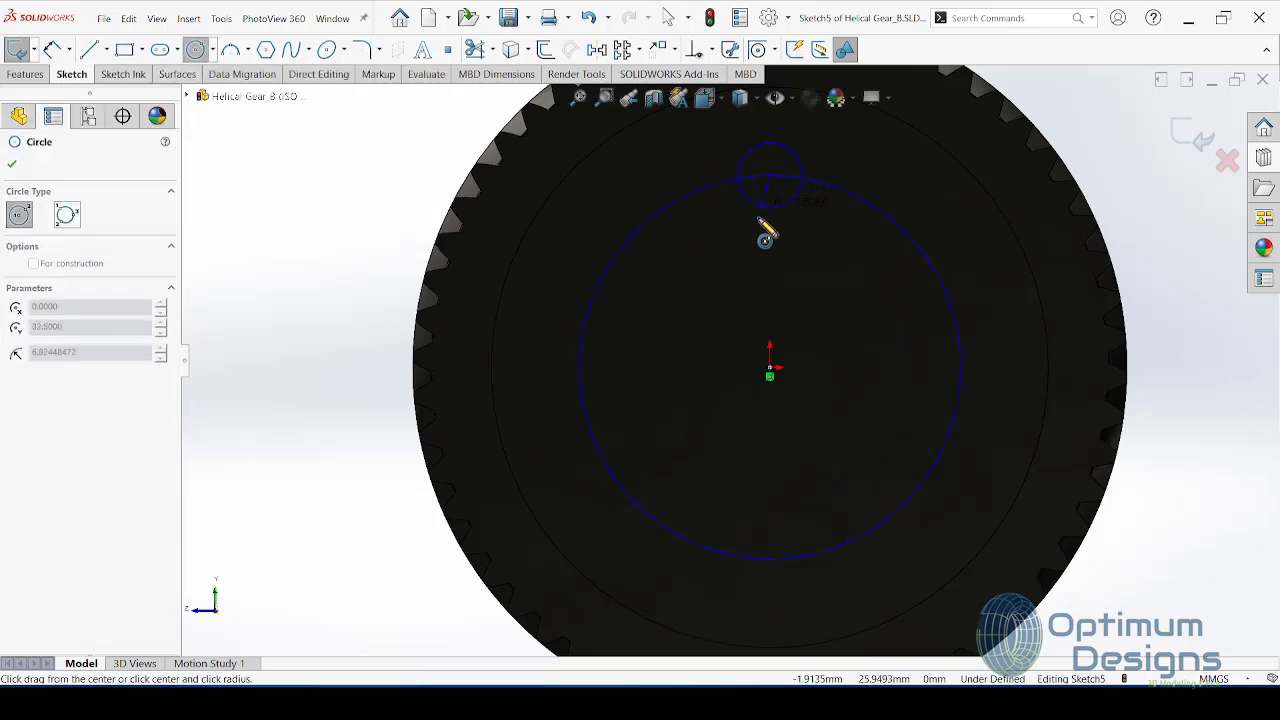
left_click(762, 229)
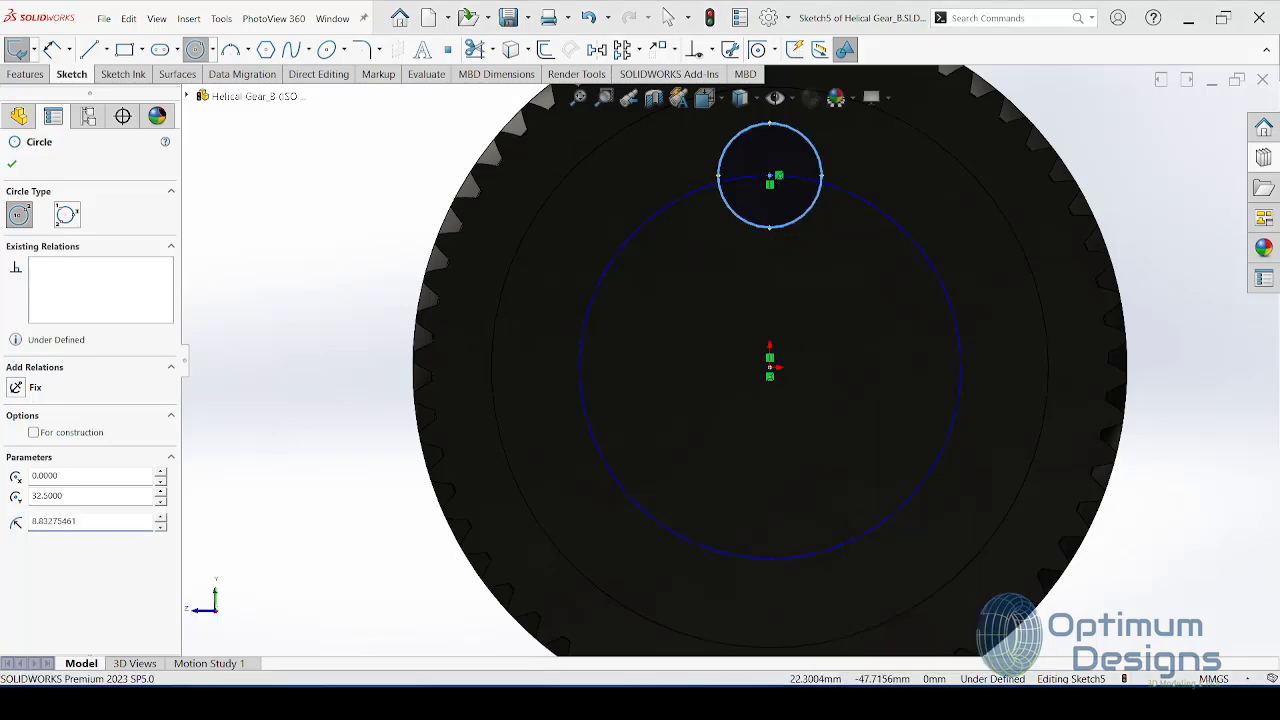
key("alt+Tab")
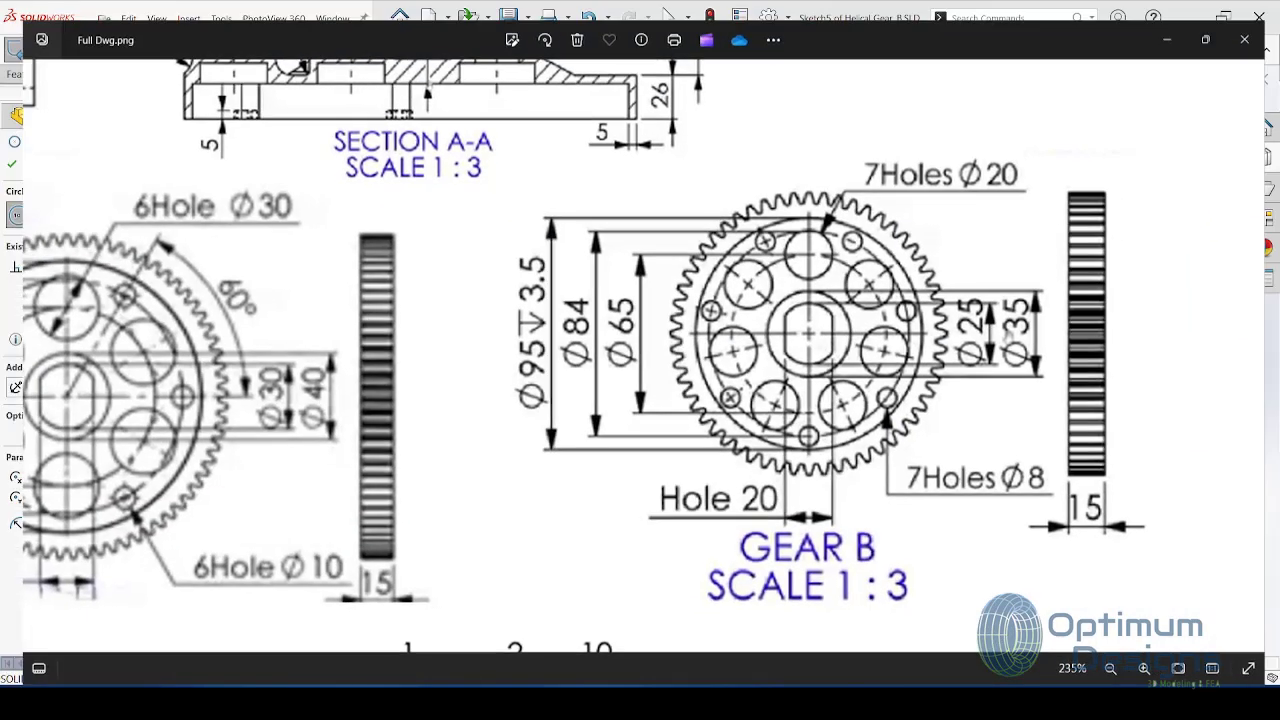
key("alt+Tab")
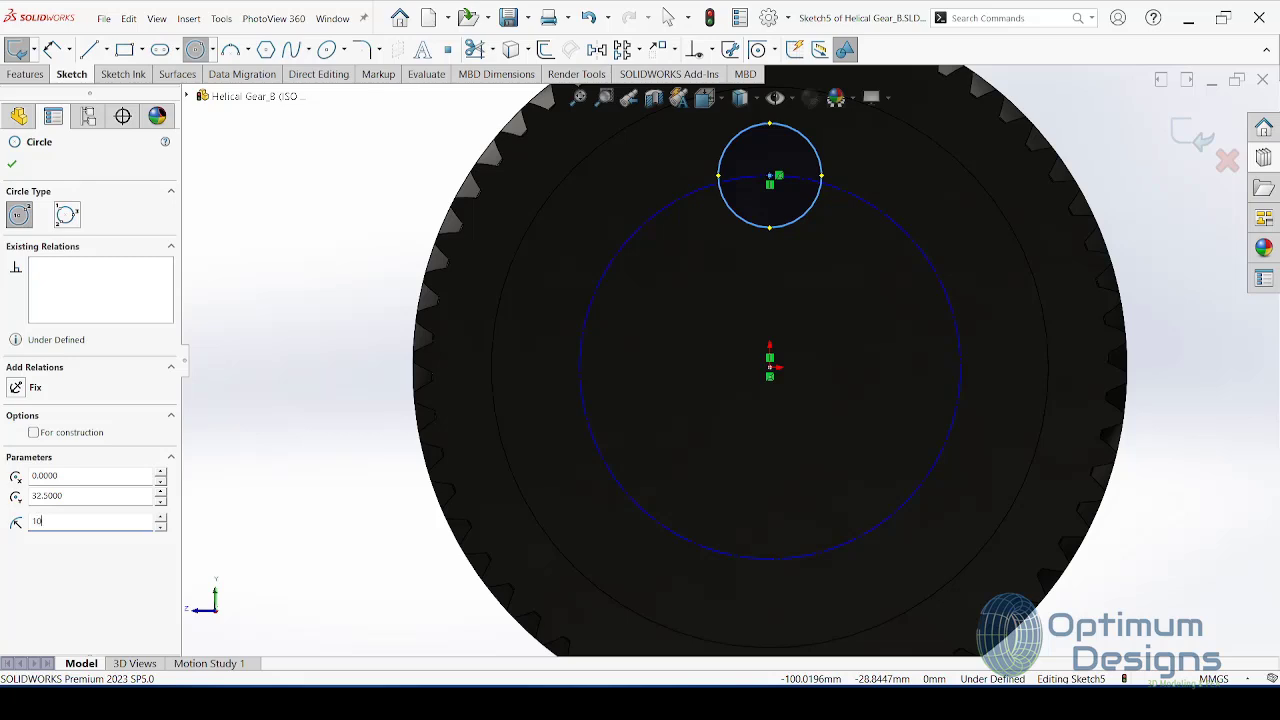
key("Return")
Step: Cut the 20 mm hole Through All
left_click(27, 74)
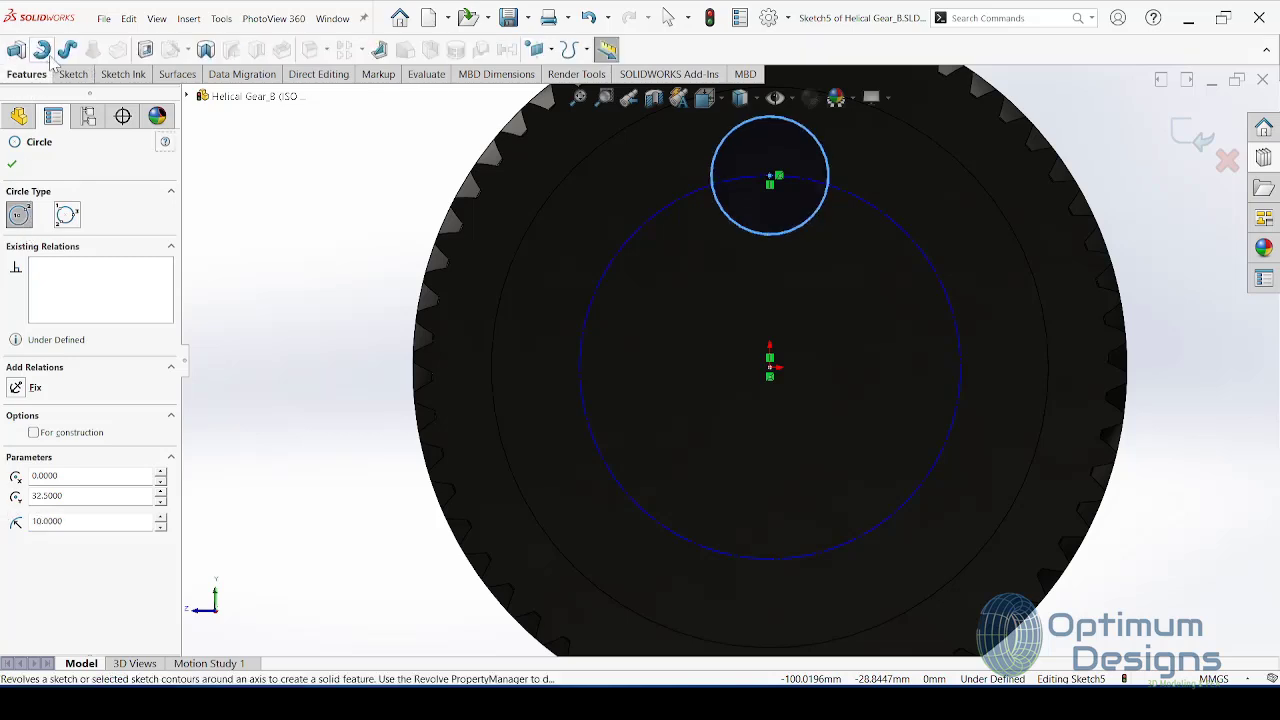
left_click(145, 50)
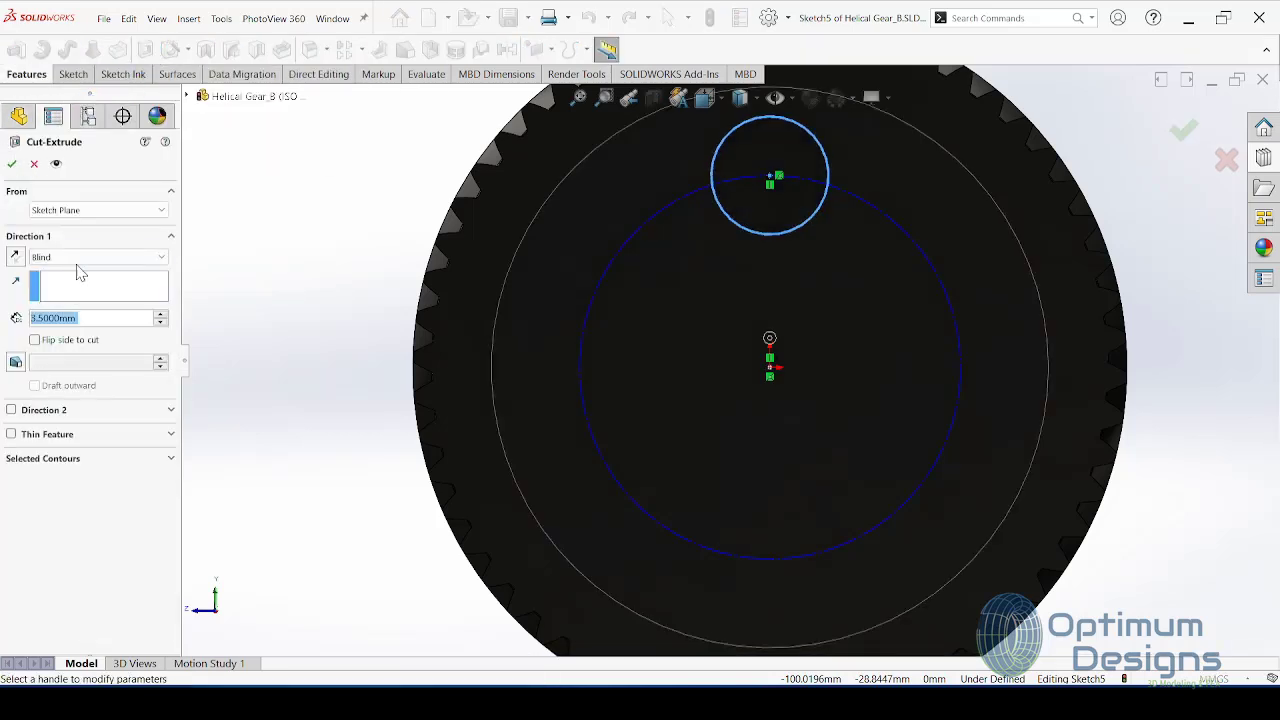
left_click(80, 257)
left_click(82, 284)
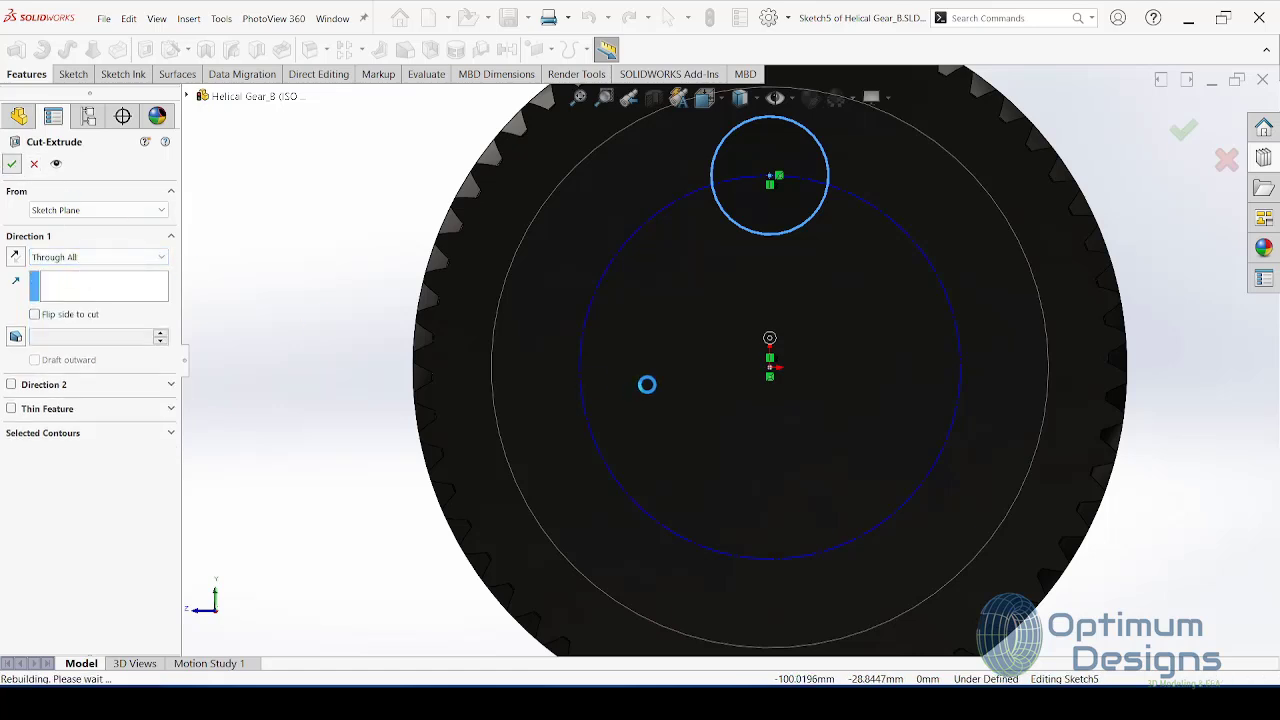
key("Return")
Step: Circular-pattern Cut-Extrude3 into 7 equally spaced holes over 360°, then recheck the Gear B drawing
left_click(361, 50)
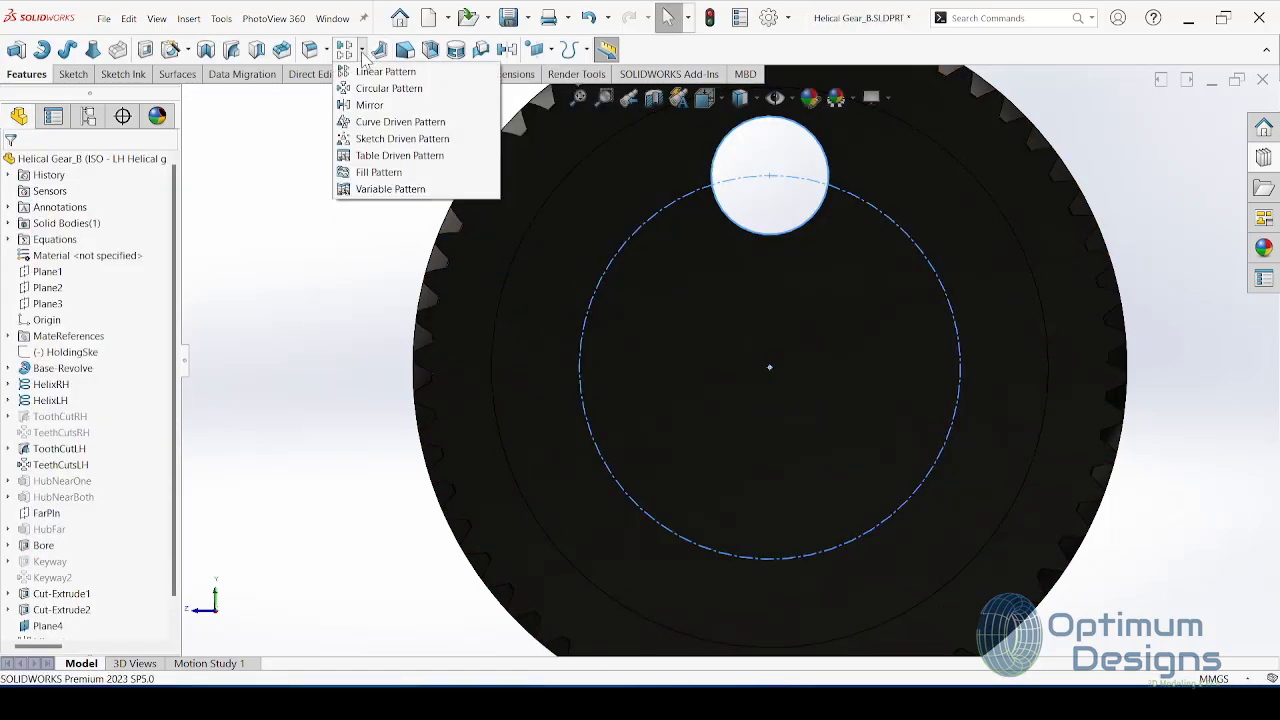
left_click(389, 88)
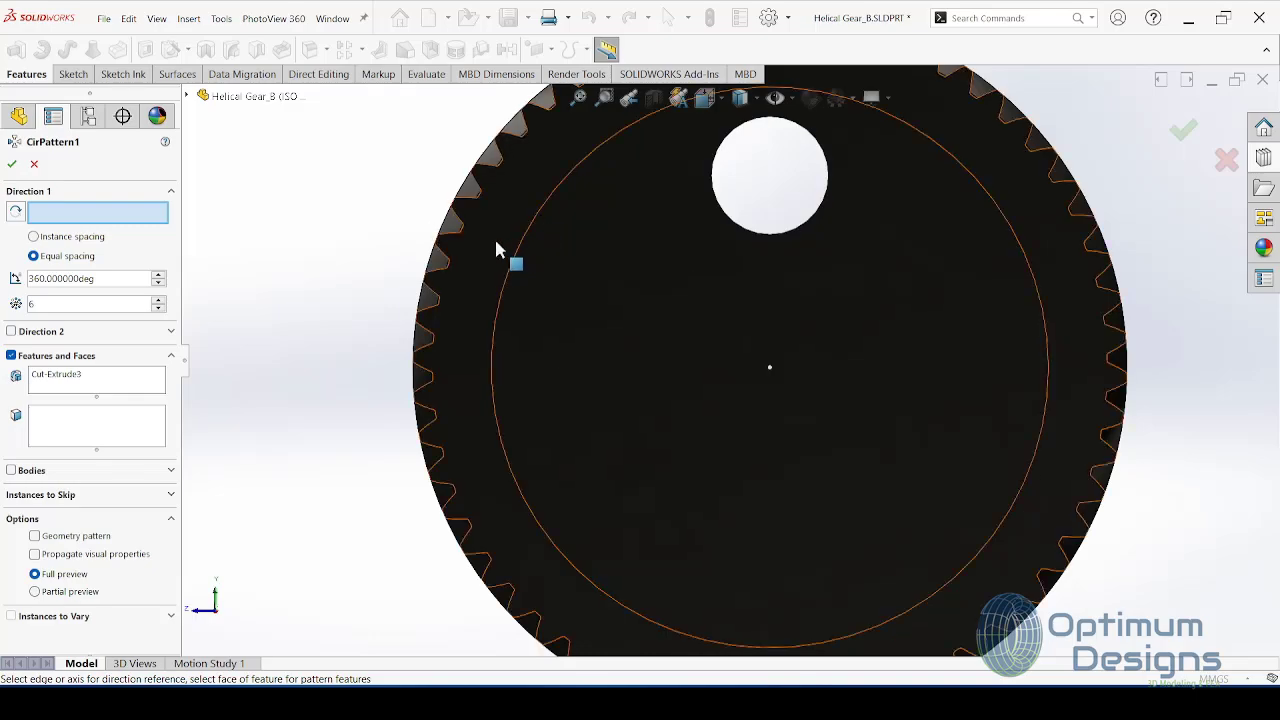
left_click(564, 183)
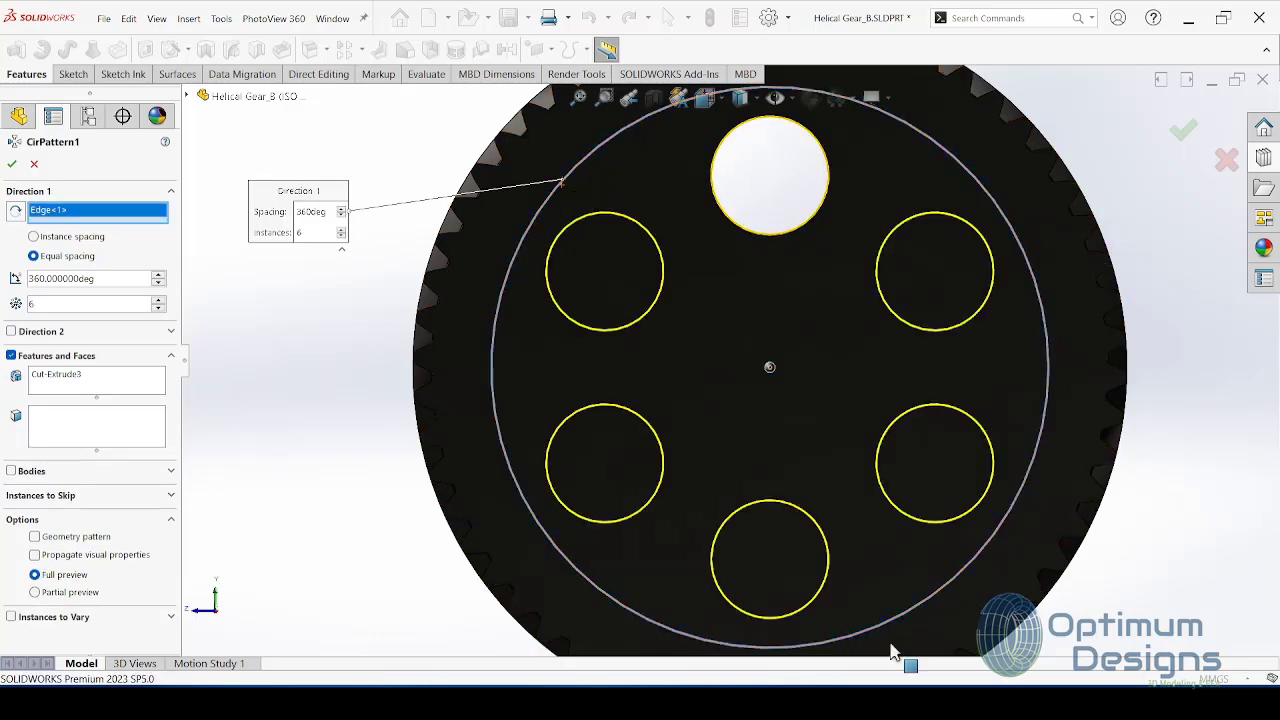
left_click(930, 620)
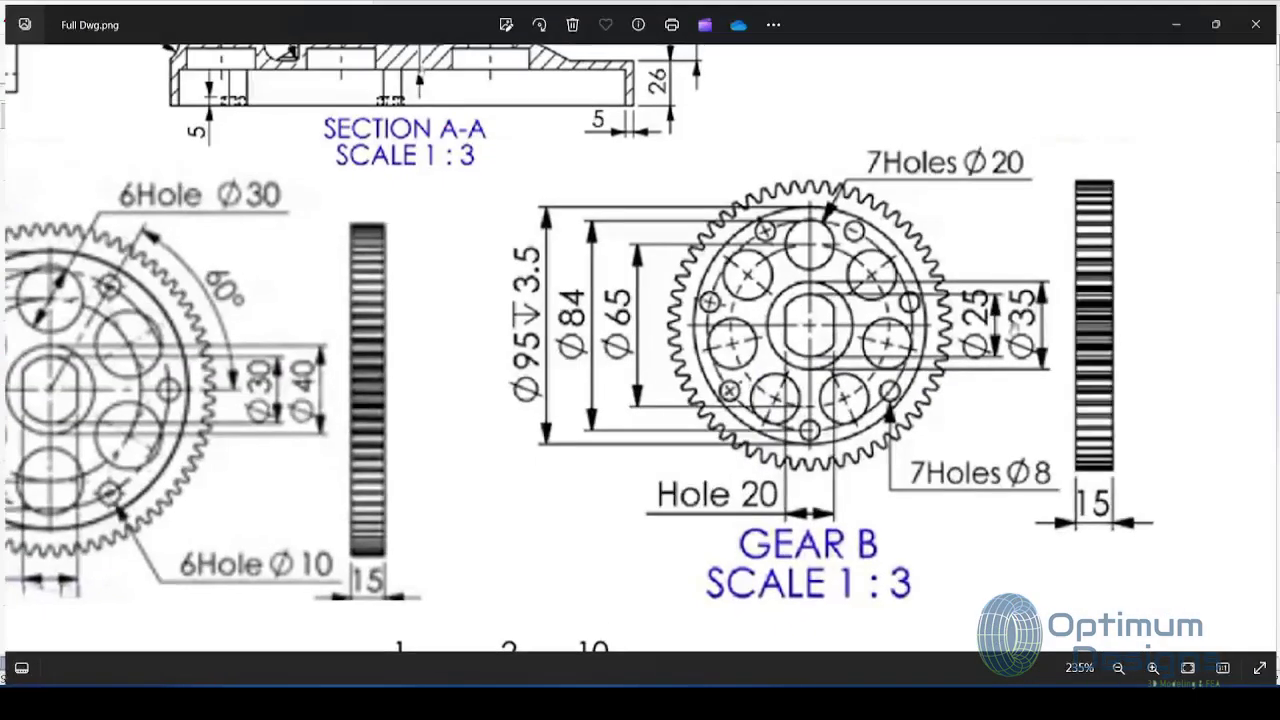
left_click(928, 683)
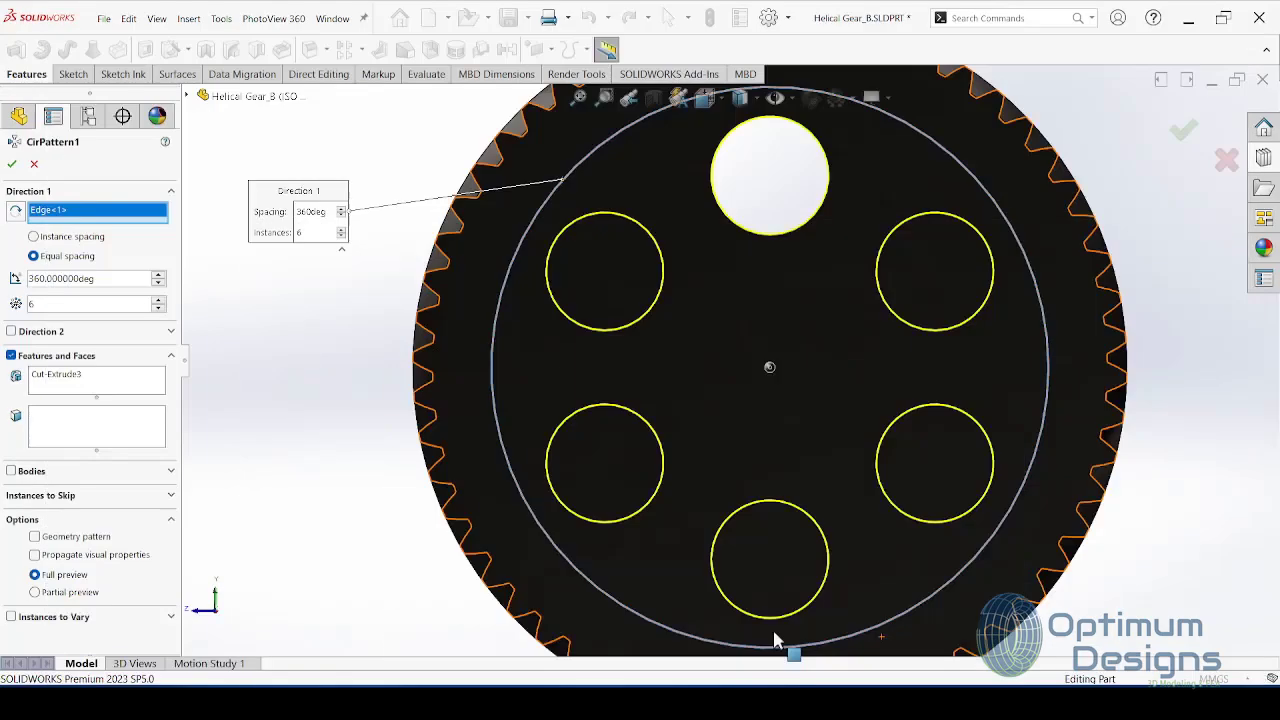
left_click(158, 300)
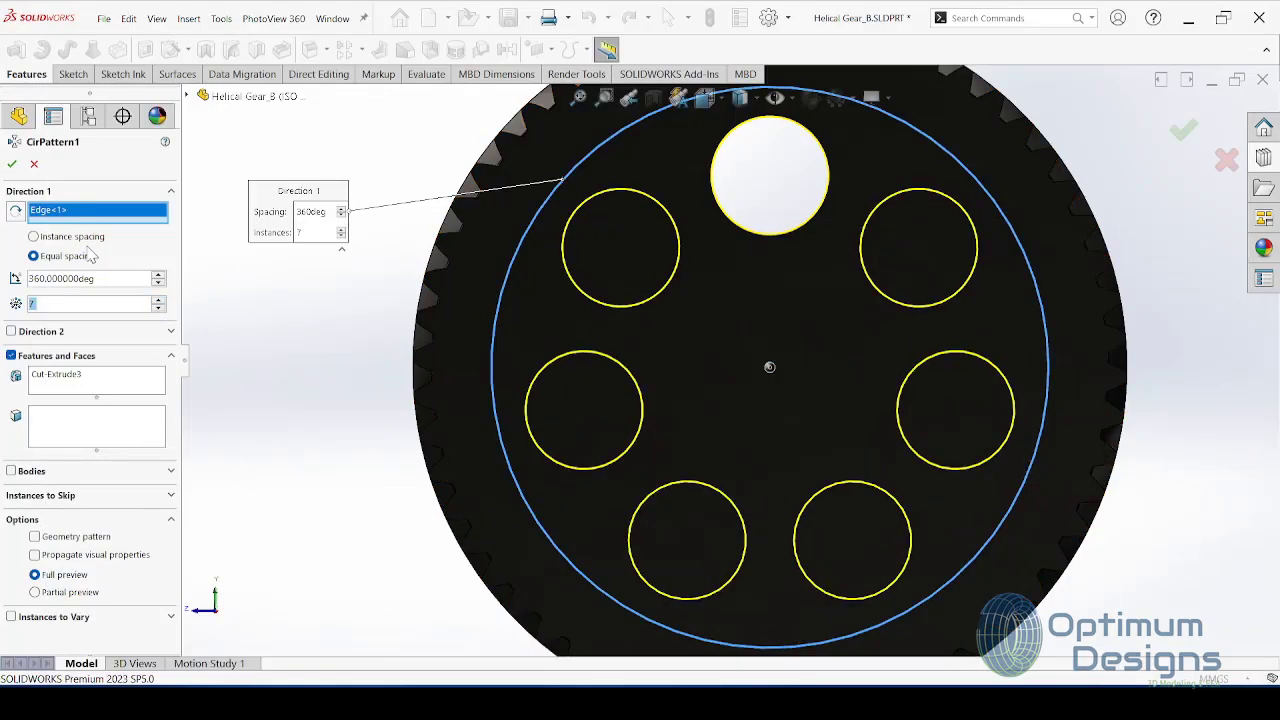
key("Return")
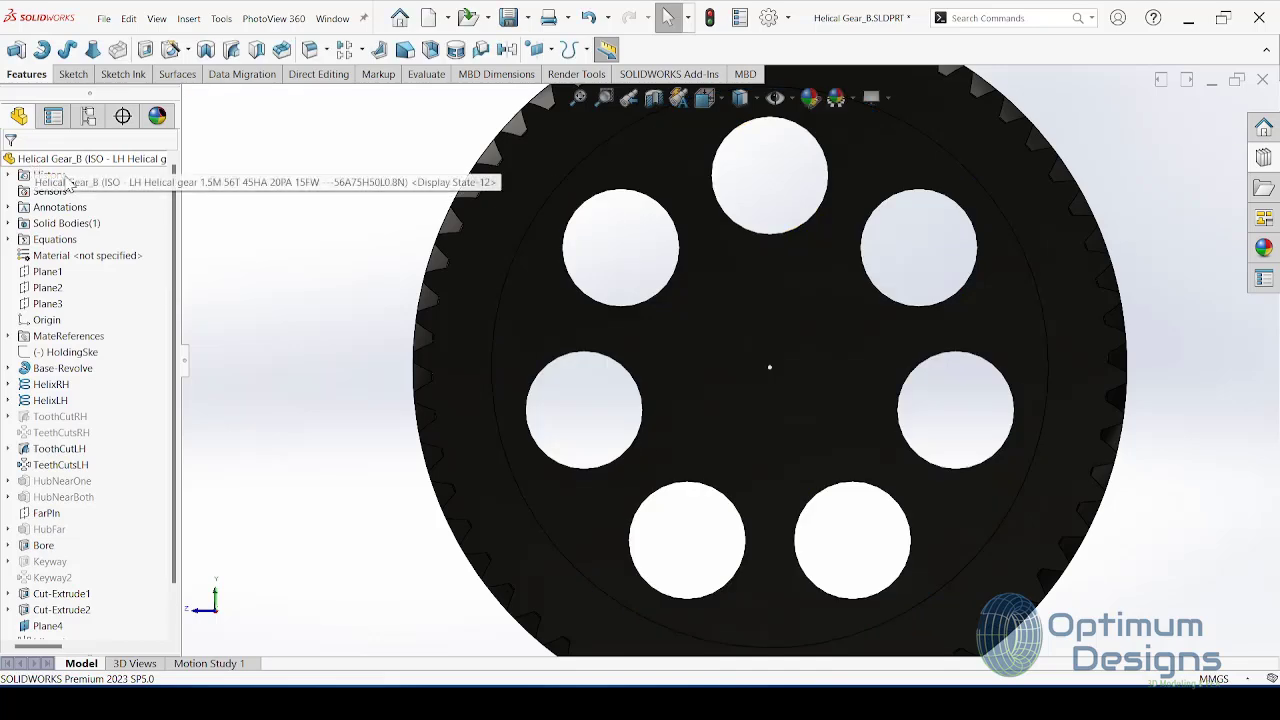
left_click(928, 690)
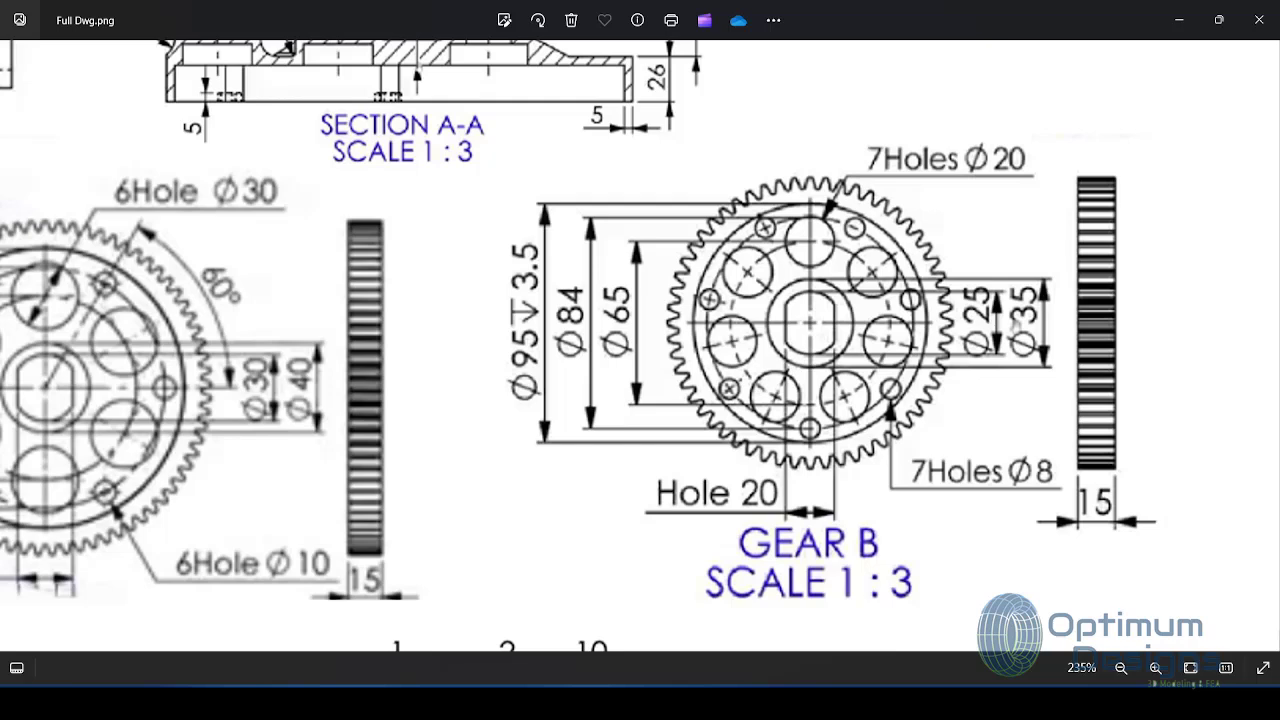
Step: Switch from the Gear B drawing in Photos back to the SOLIDWORKS helical gear model
key("alt+Tab")
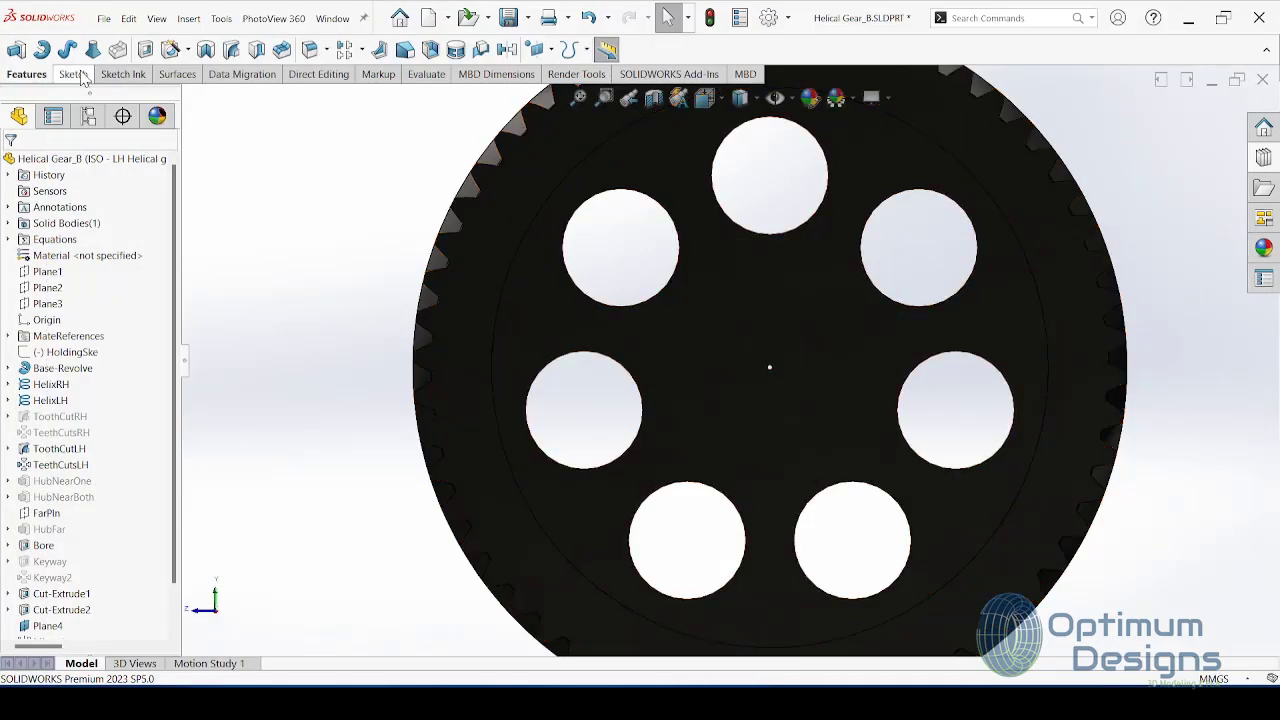
Step: Sketch a circle of radius 17.5 mm centred on the origin of the gear face
left_click(205, 53)
left_click(778, 369)
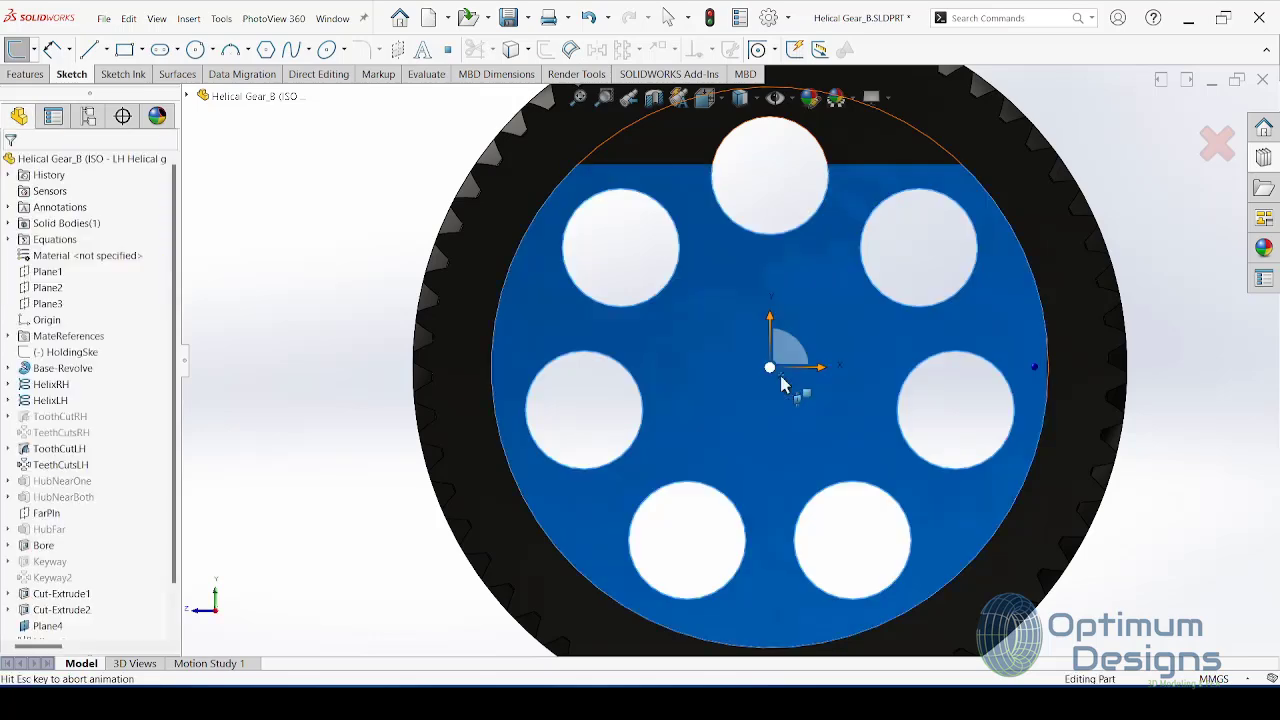
scroll(761, 370, "up", 5)
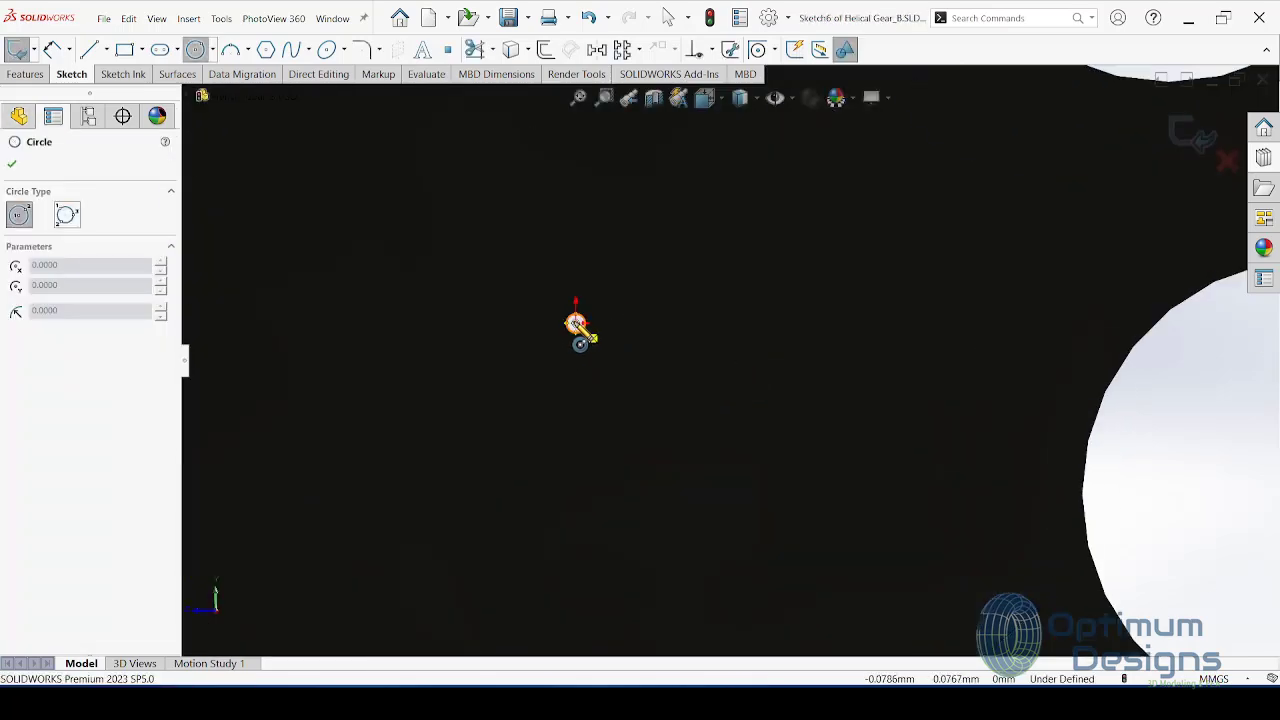
left_click(576, 323)
left_click(580, 432)
type("35/2")
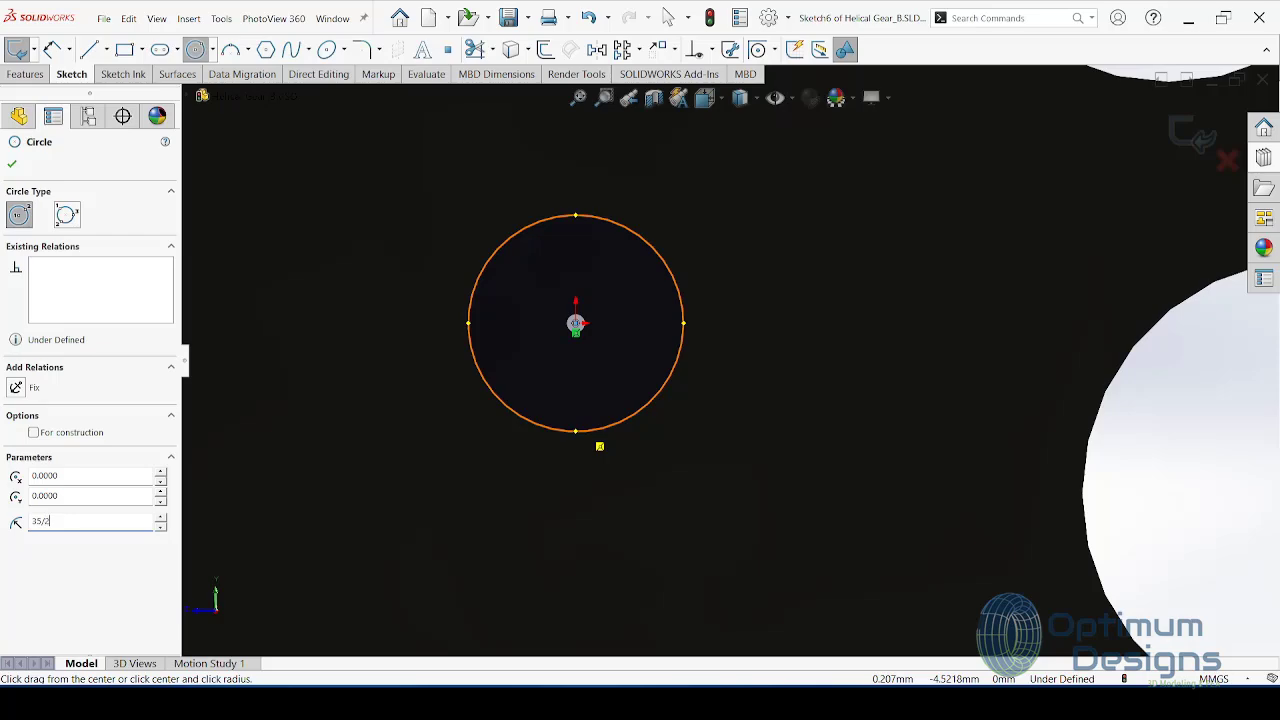
key("Return")
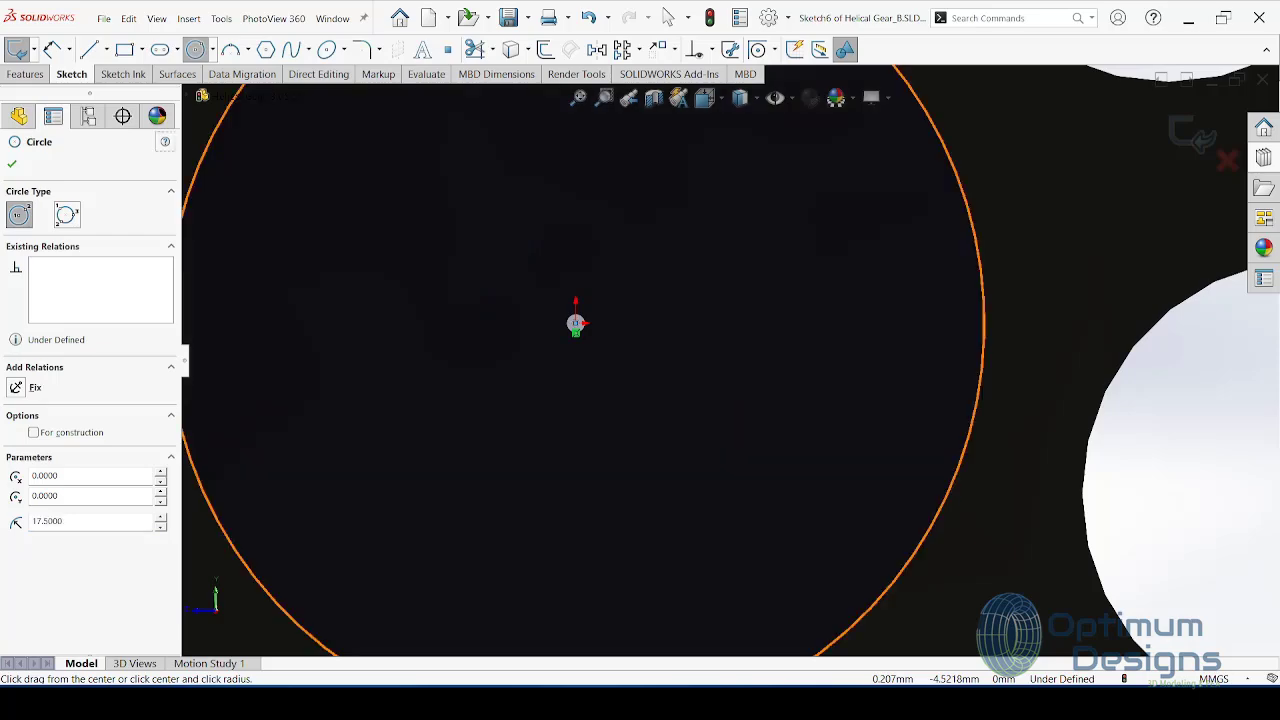
scroll(706, 355, "down", 5)
scroll(780, 420, "down", 2)
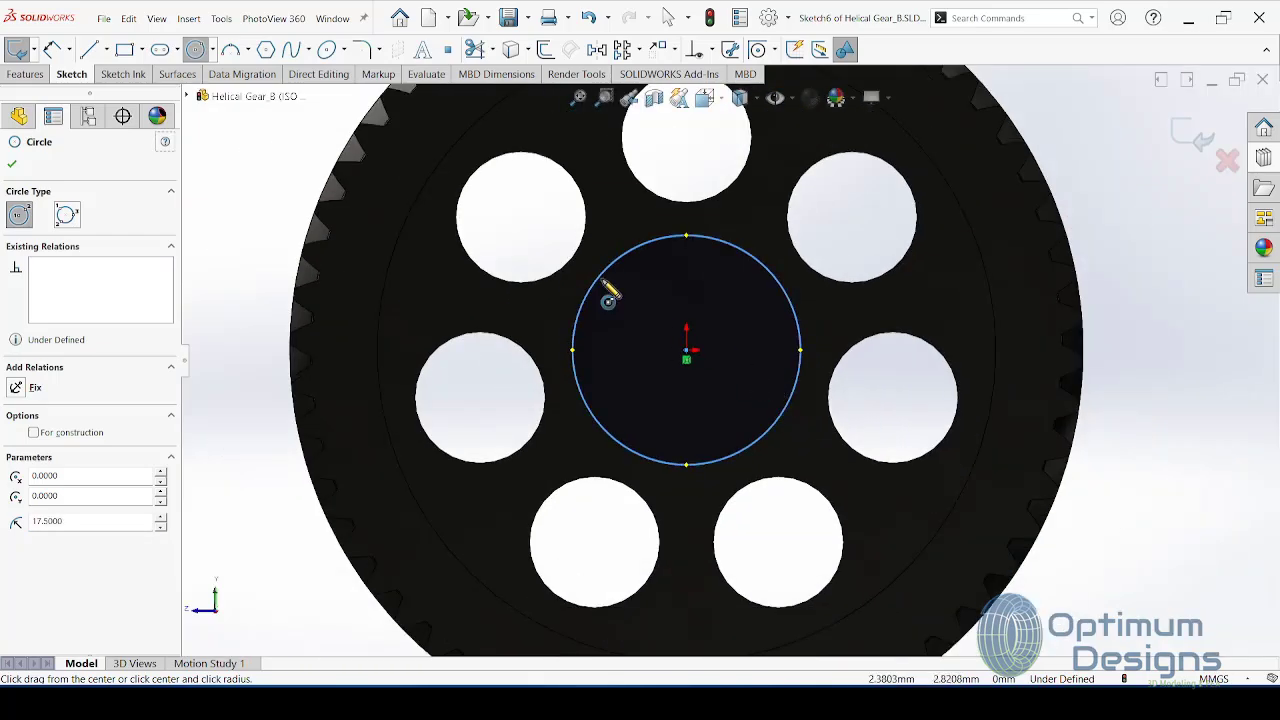
Step: Extrude the circle into a 3.5 mm boss hub
left_click(25, 74)
left_click(16, 50)
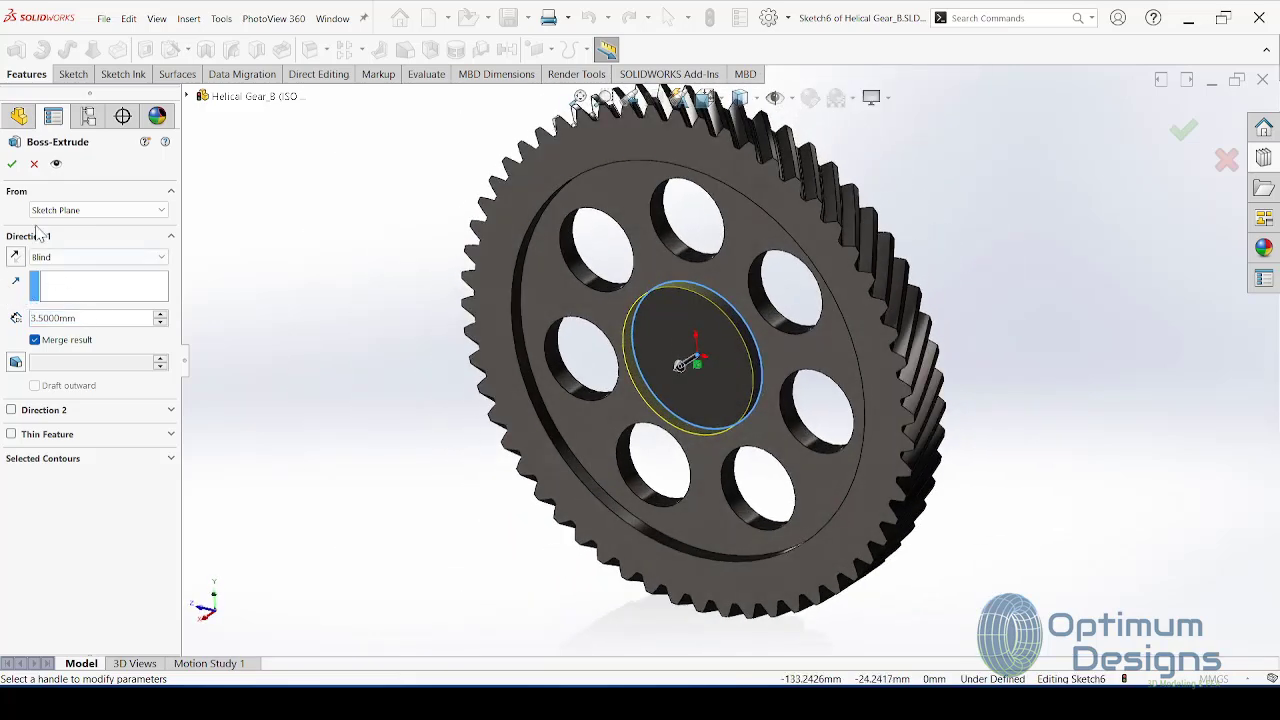
left_click(13, 164)
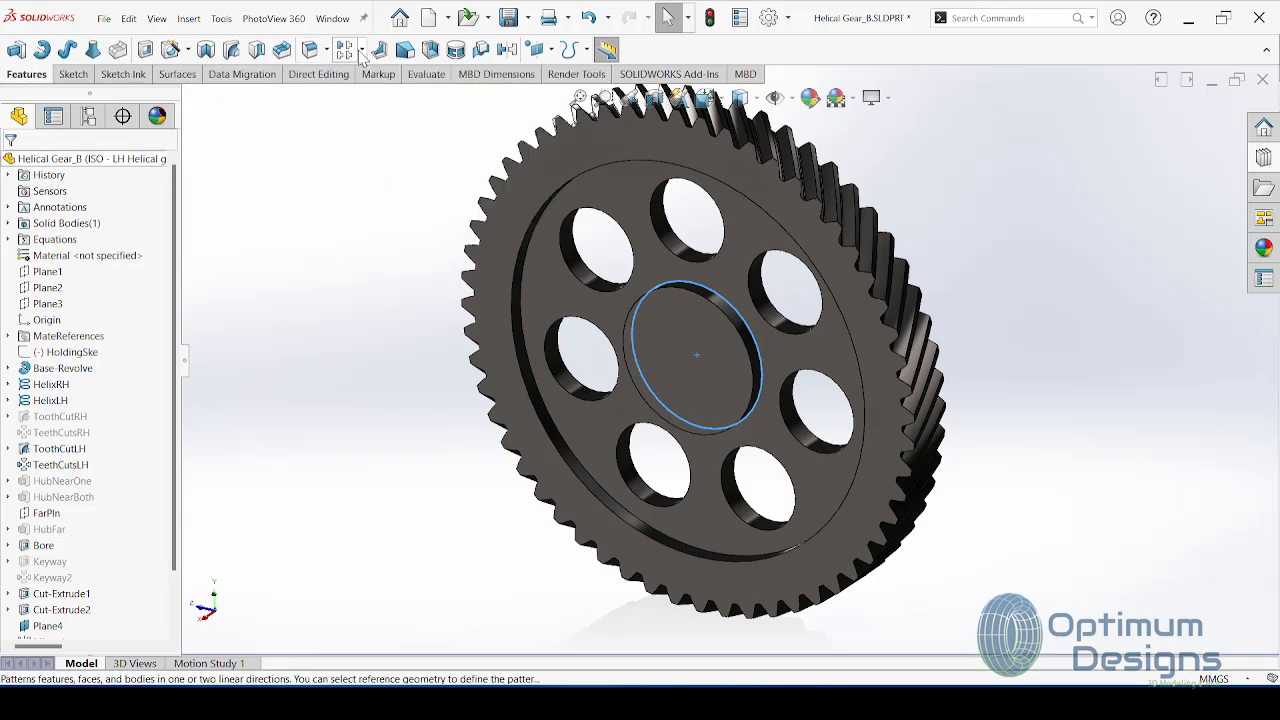
Step: Mirror the hub boss about Plane4 onto the opposite gear face
left_click(361, 50)
left_click(337, 104)
left_click(187, 96)
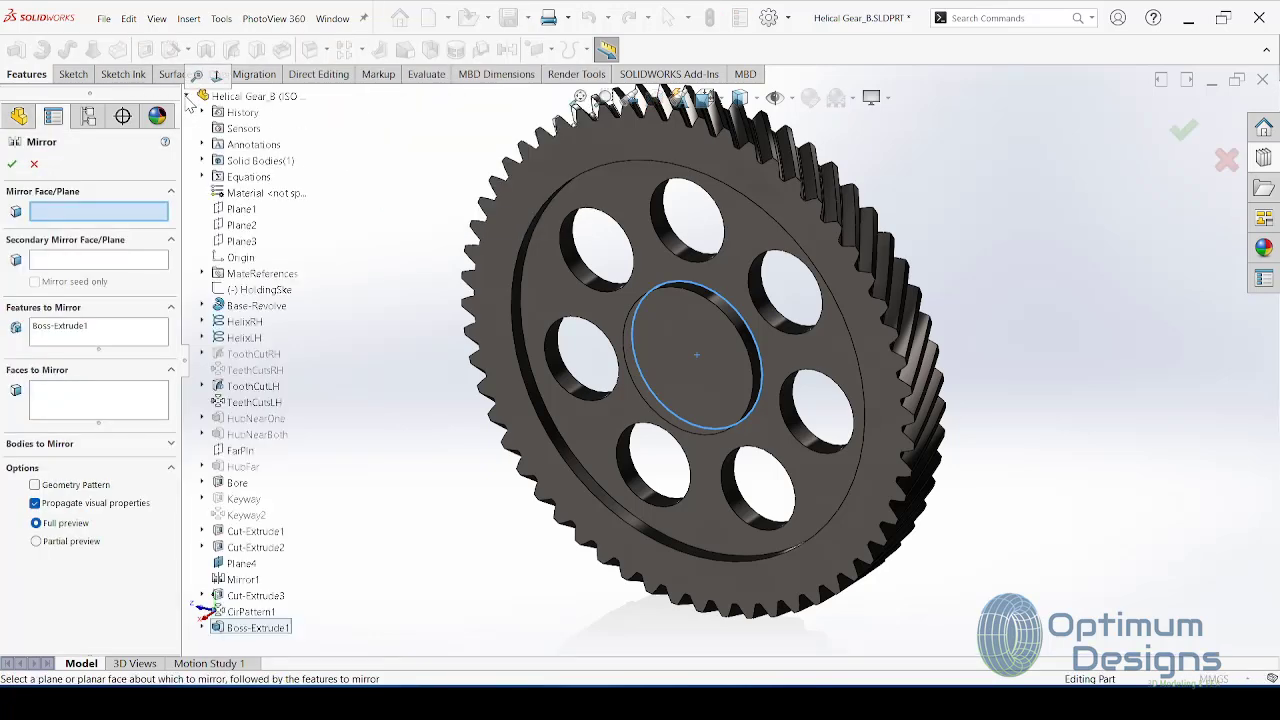
left_click(241, 563)
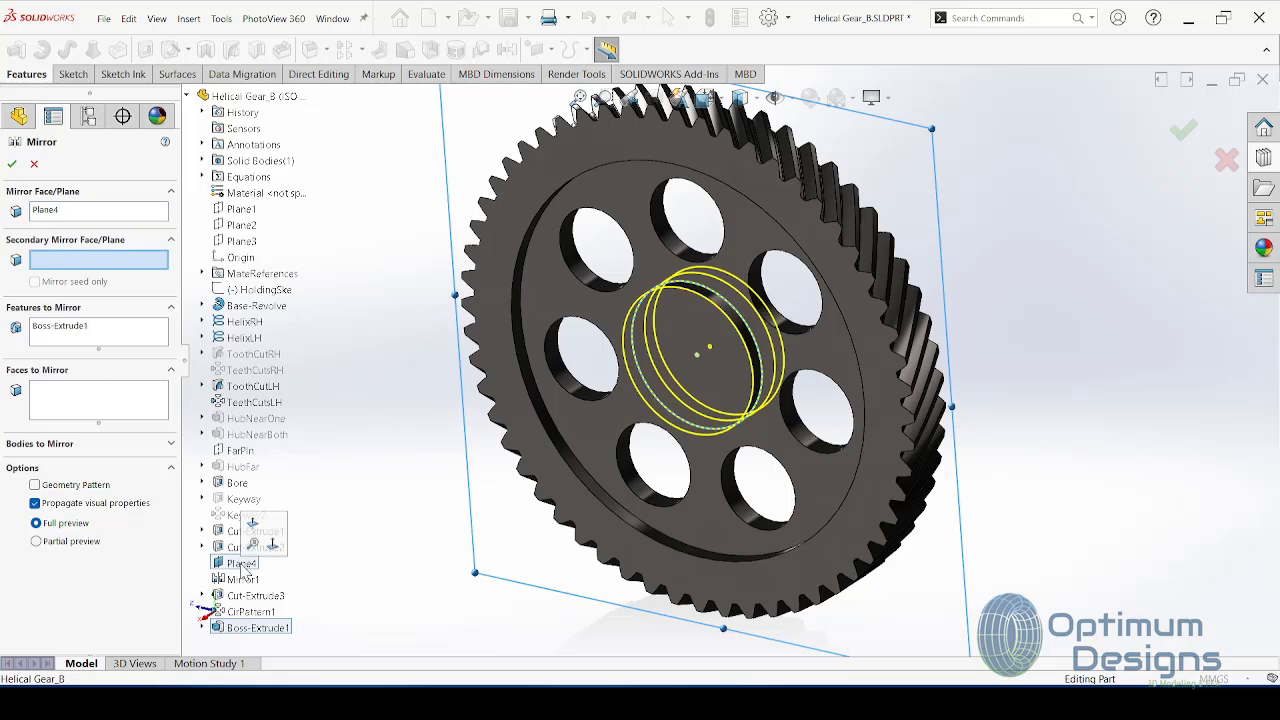
left_click(12, 163)
Step: Start a sketch on the hub face with a 12.5 mm radius circle at the origin
right_click(729, 371)
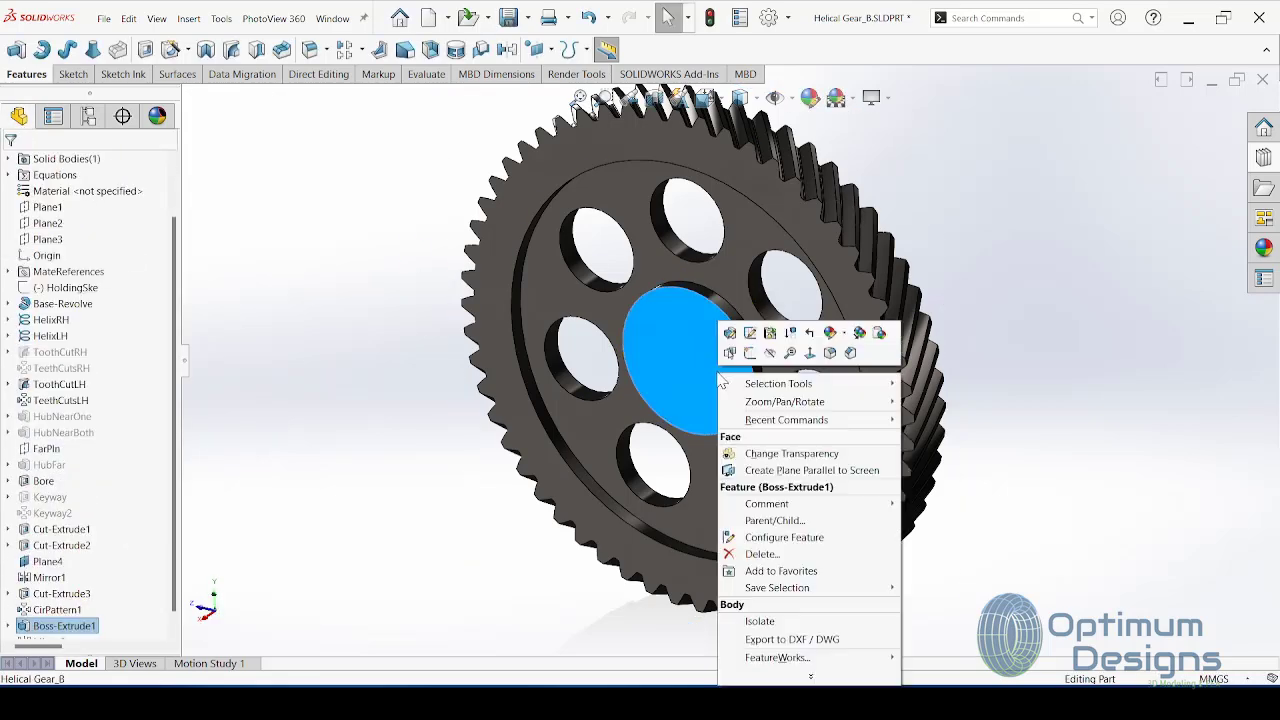
left_click(762, 355)
right_click(762, 355)
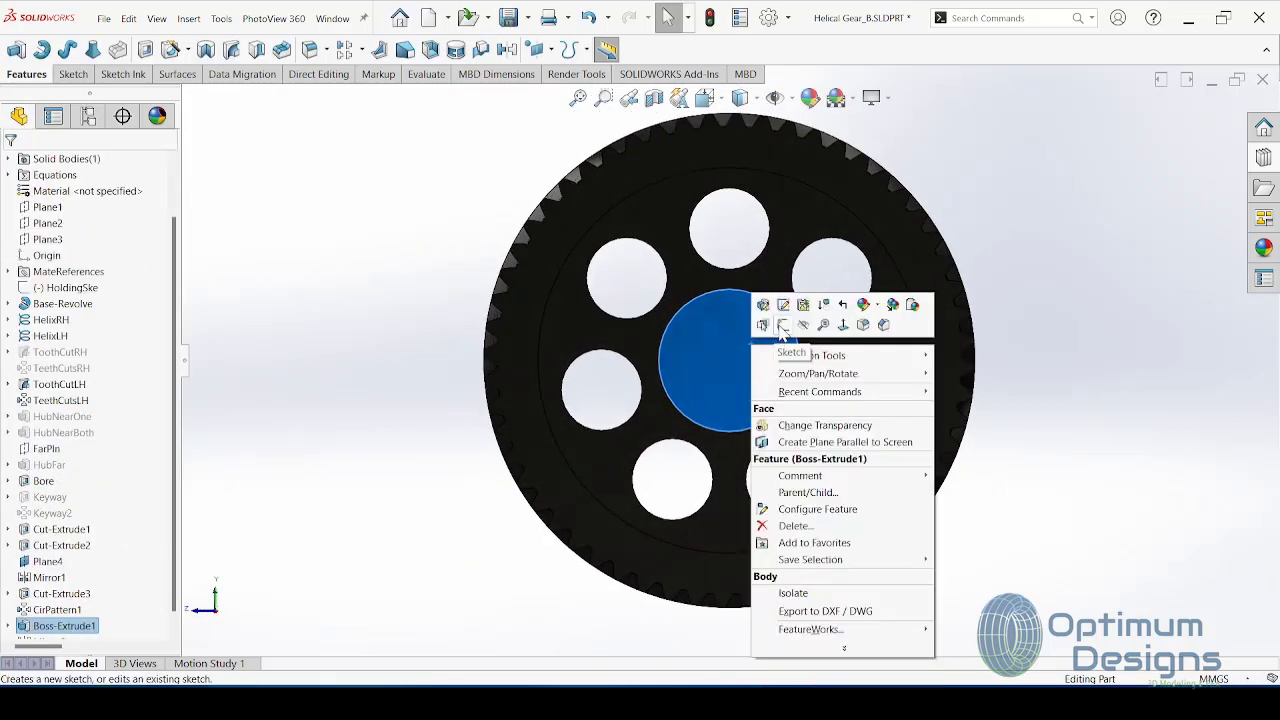
left_click(780, 322)
left_click(195, 50)
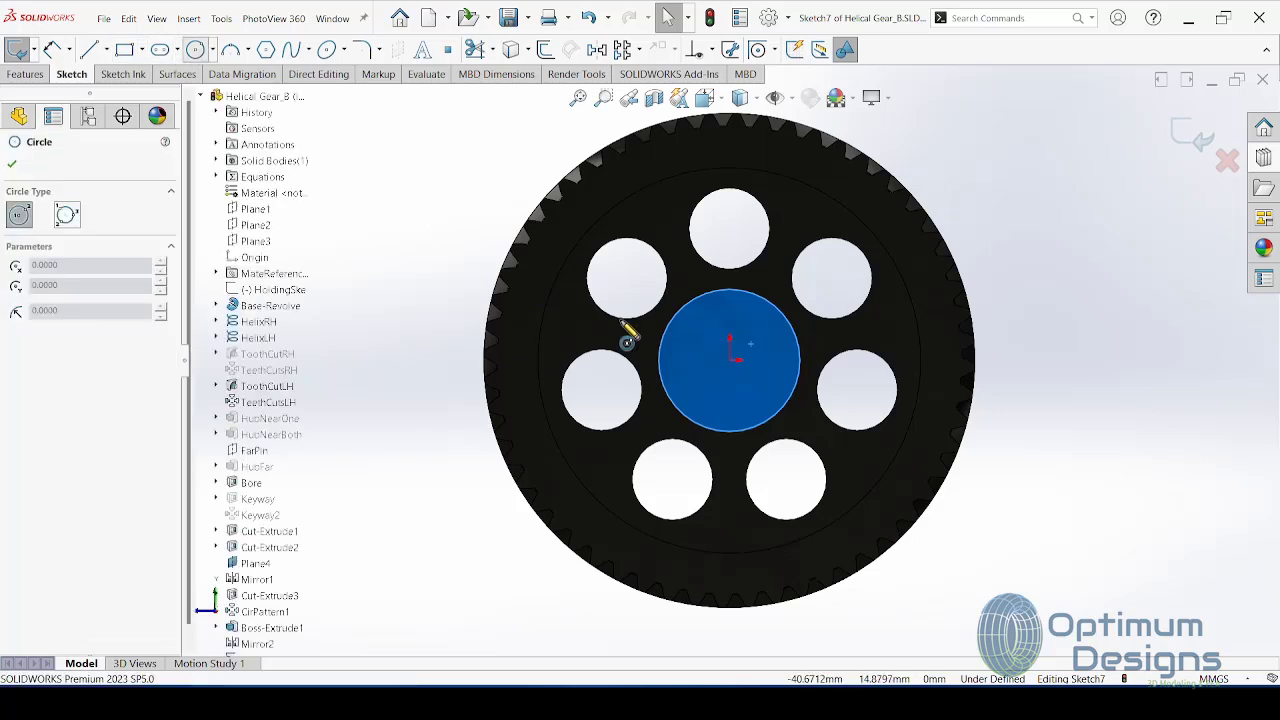
left_click(731, 357)
left_click(710, 396)
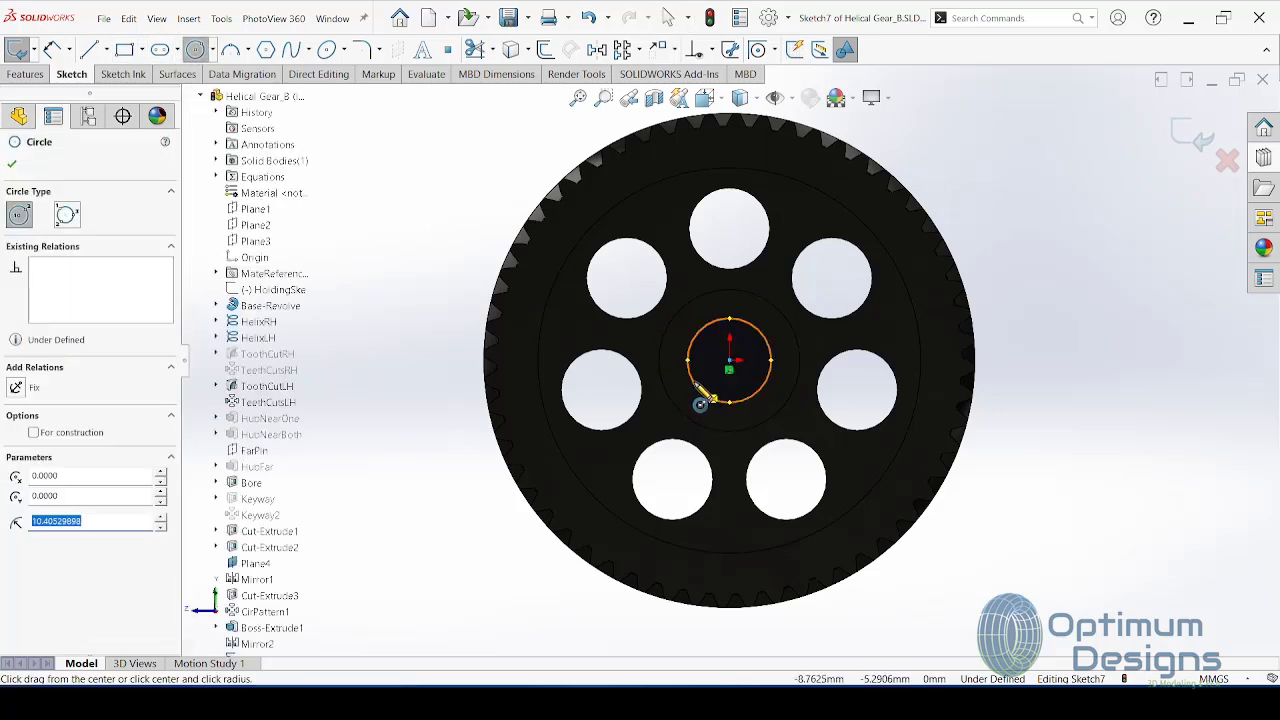
key("Return")
key("Escape")
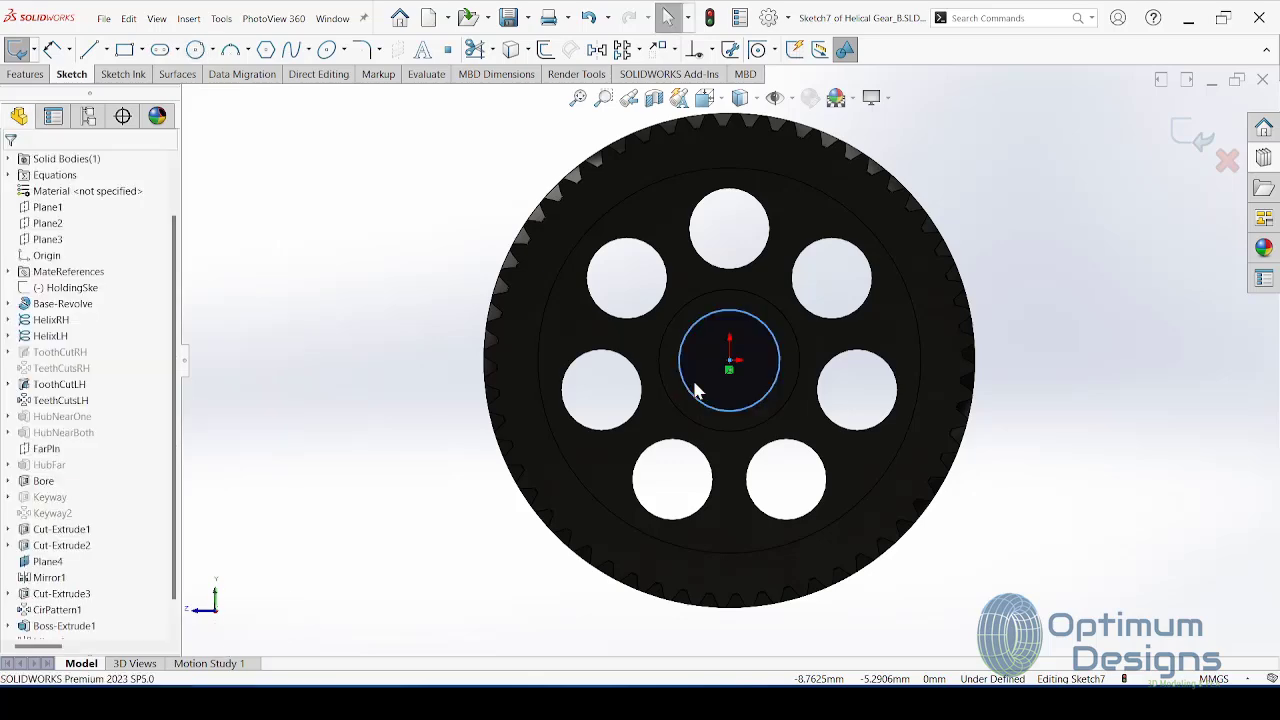
Step: Draw a vertical centerline through the circle
left_click(195, 50)
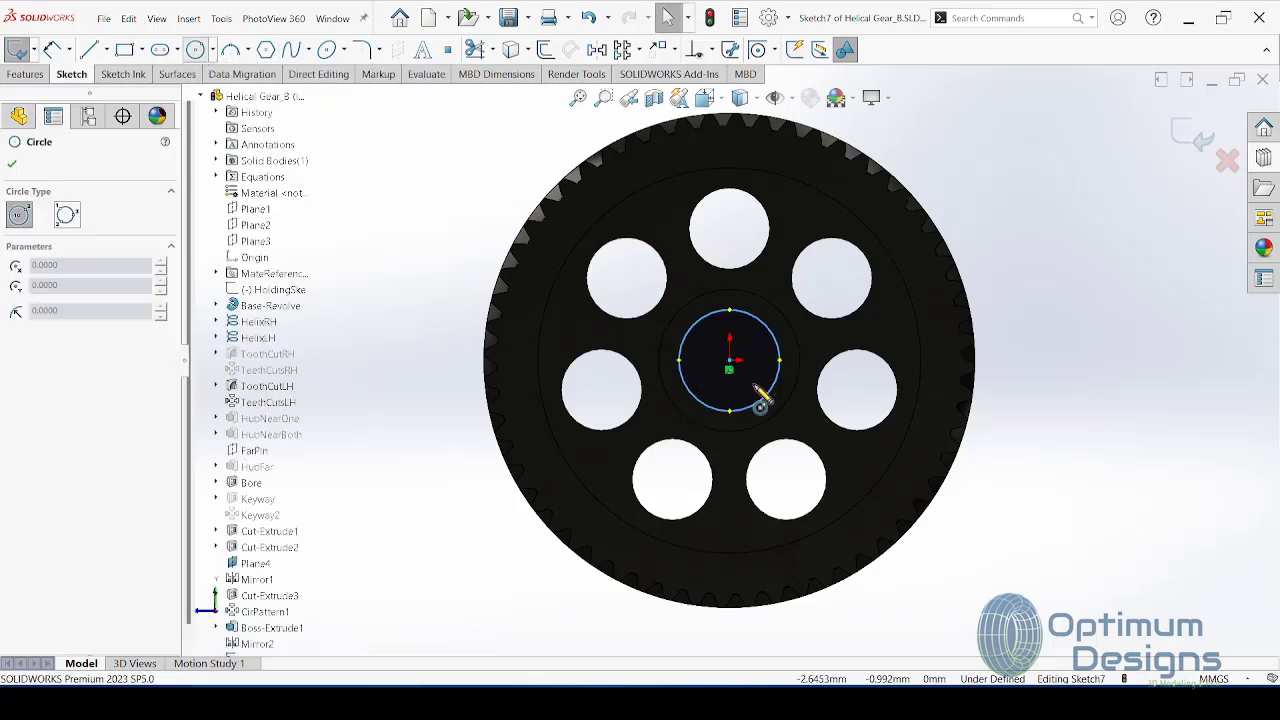
left_click(101, 50)
left_click(115, 88)
scroll(700, 320, "down", 3)
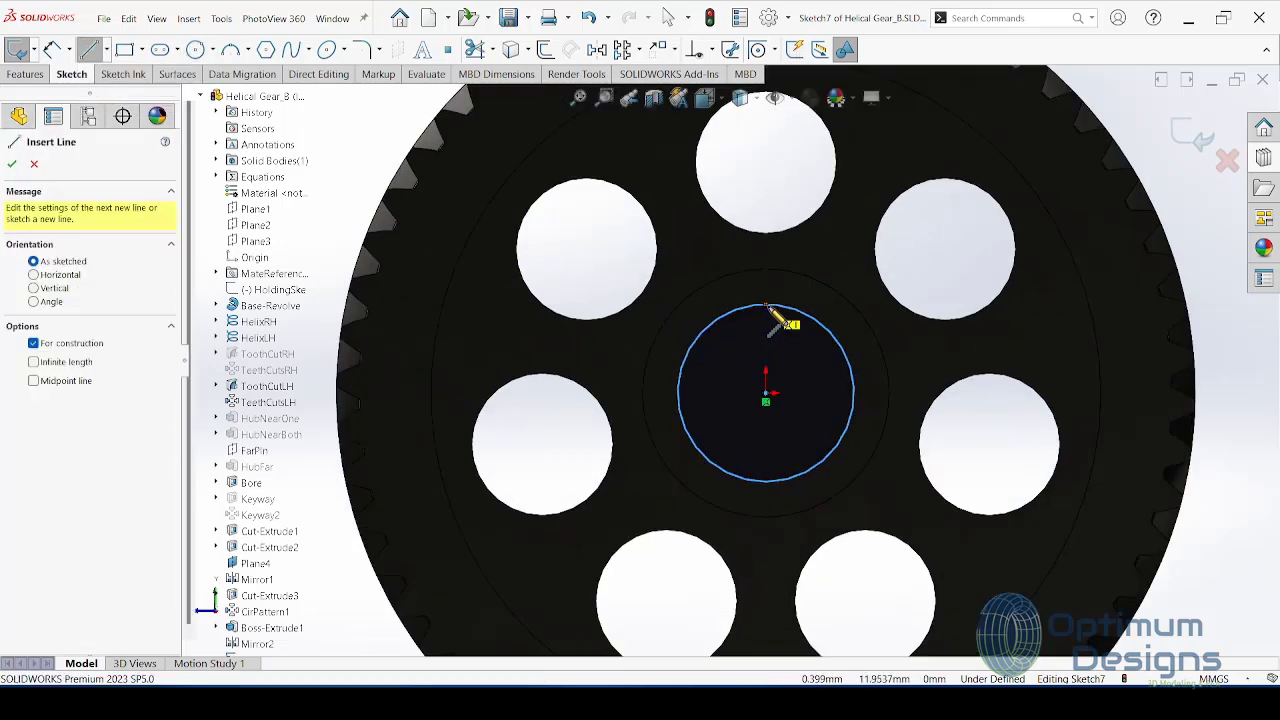
left_click(766, 305)
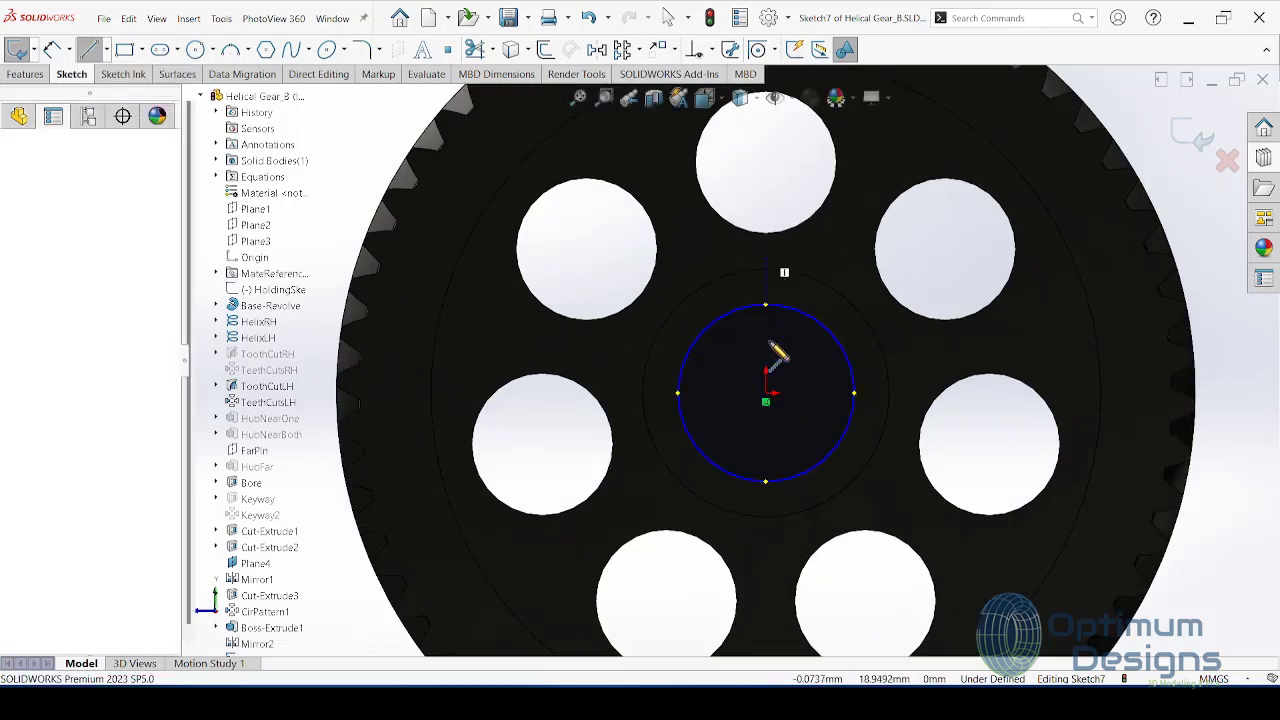
left_click(766, 537)
Step: Offset the centerline 10 mm to both sides and trim away the arcs beyond the flats
left_click(544, 50)
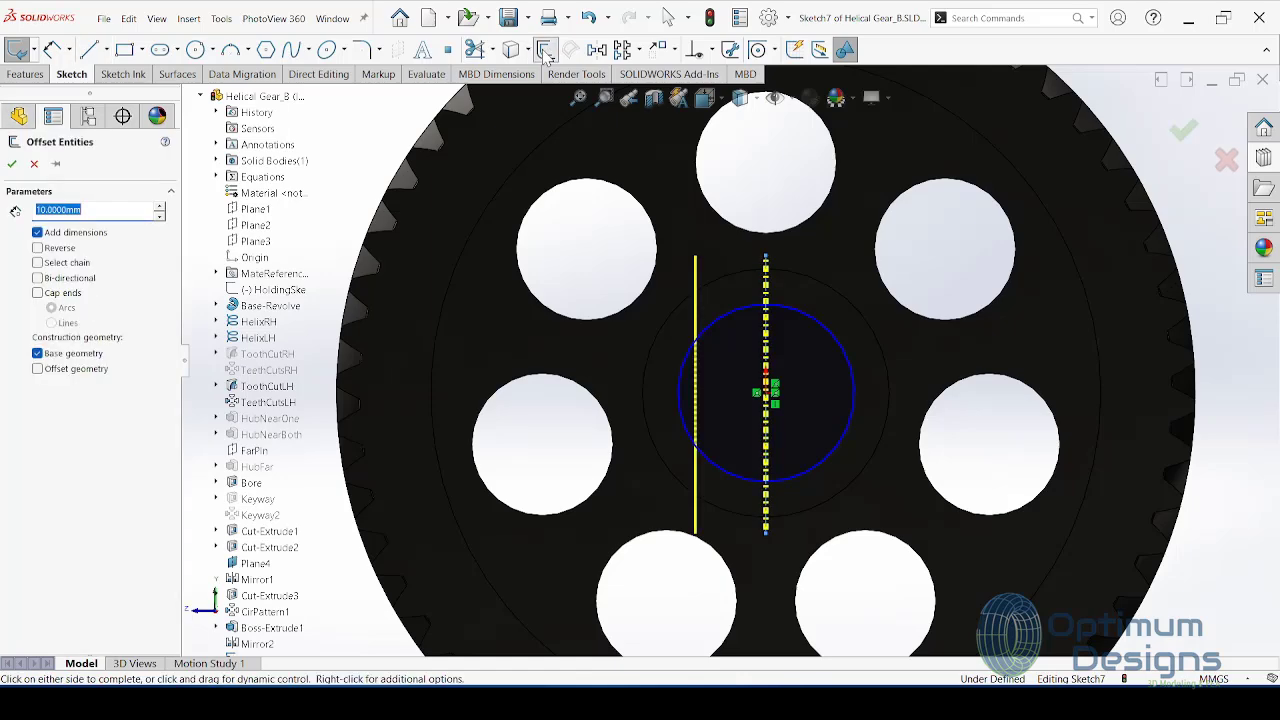
left_click(68, 279)
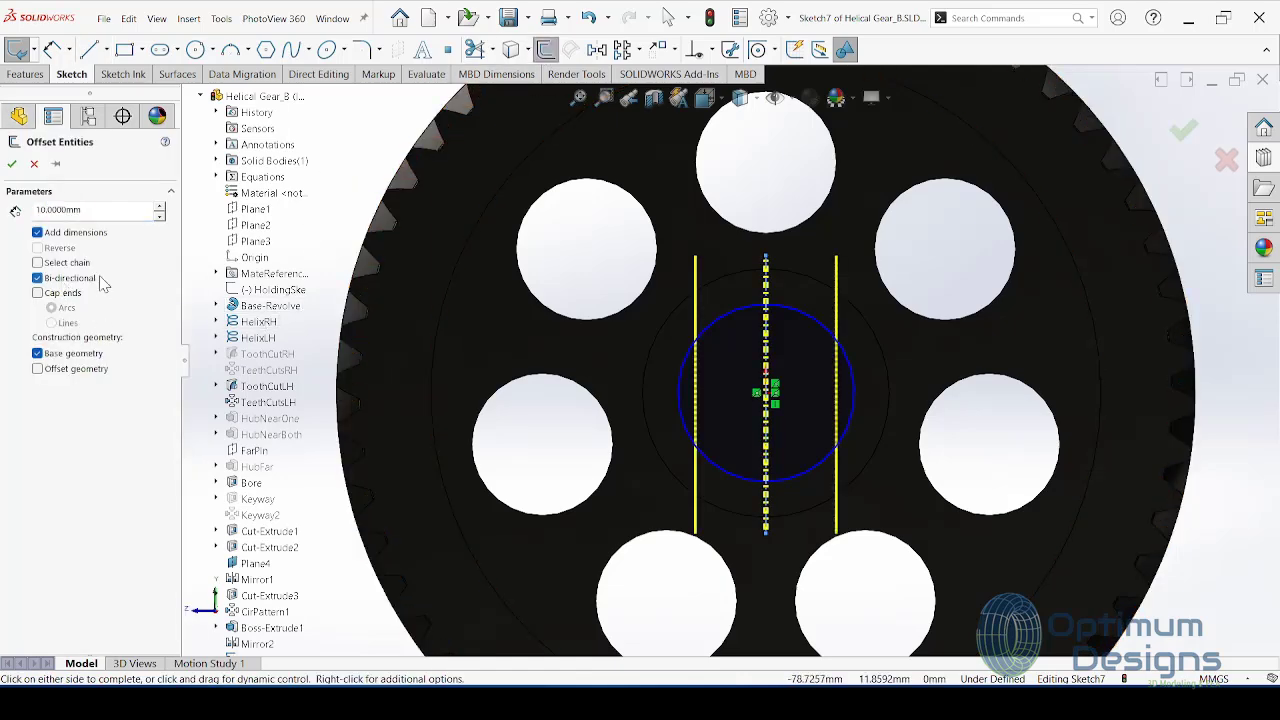
left_click(12, 164)
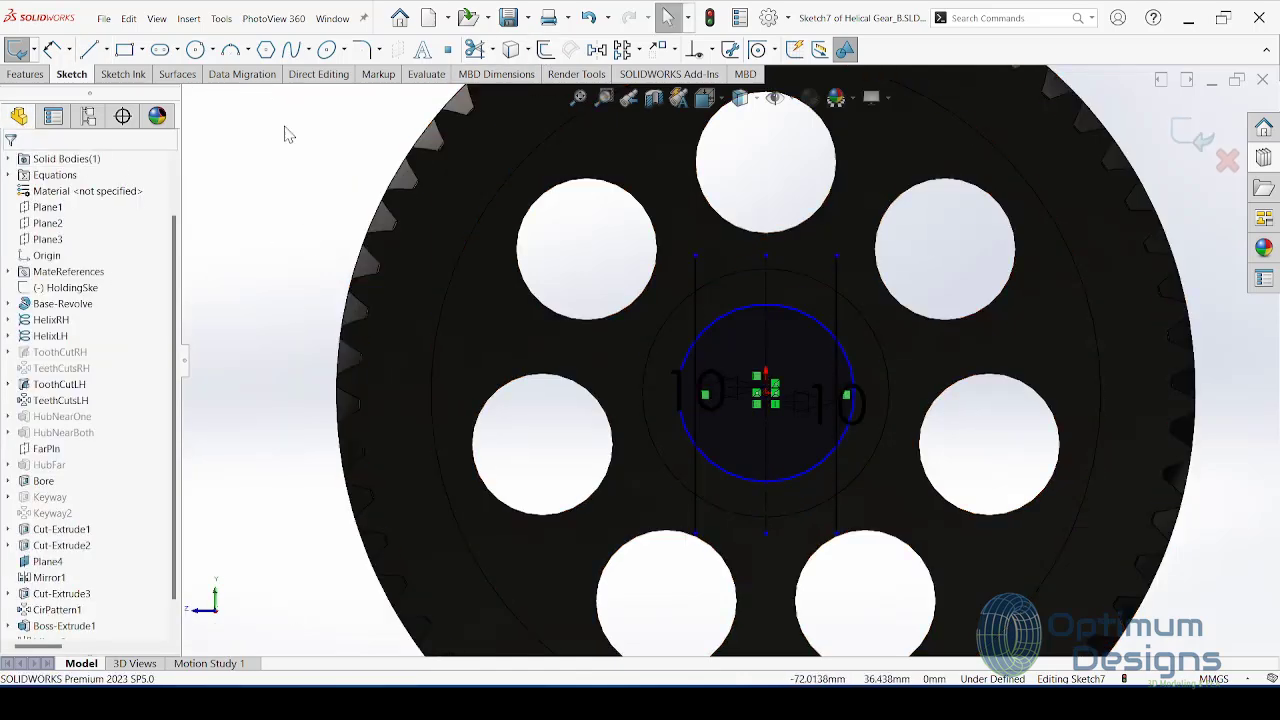
left_click(472, 50)
middle_click_drag(617, 263, 686, 384)
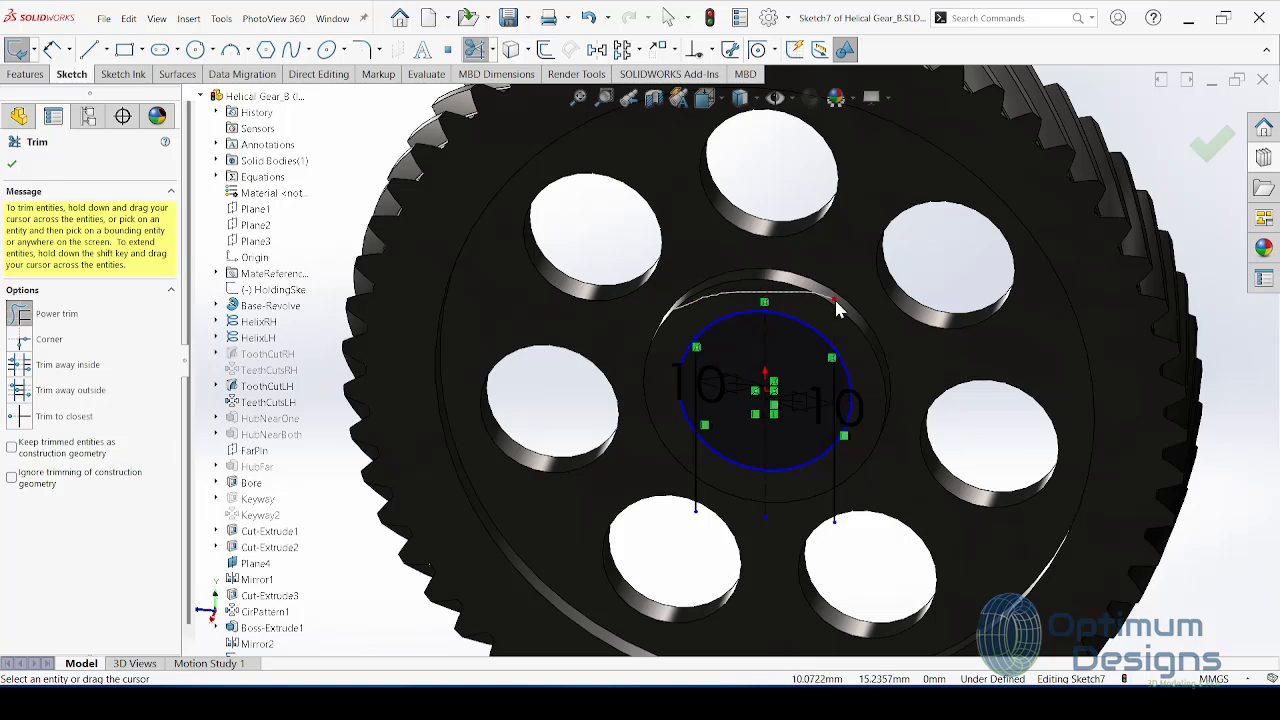
left_click_drag(866, 350, 862, 462)
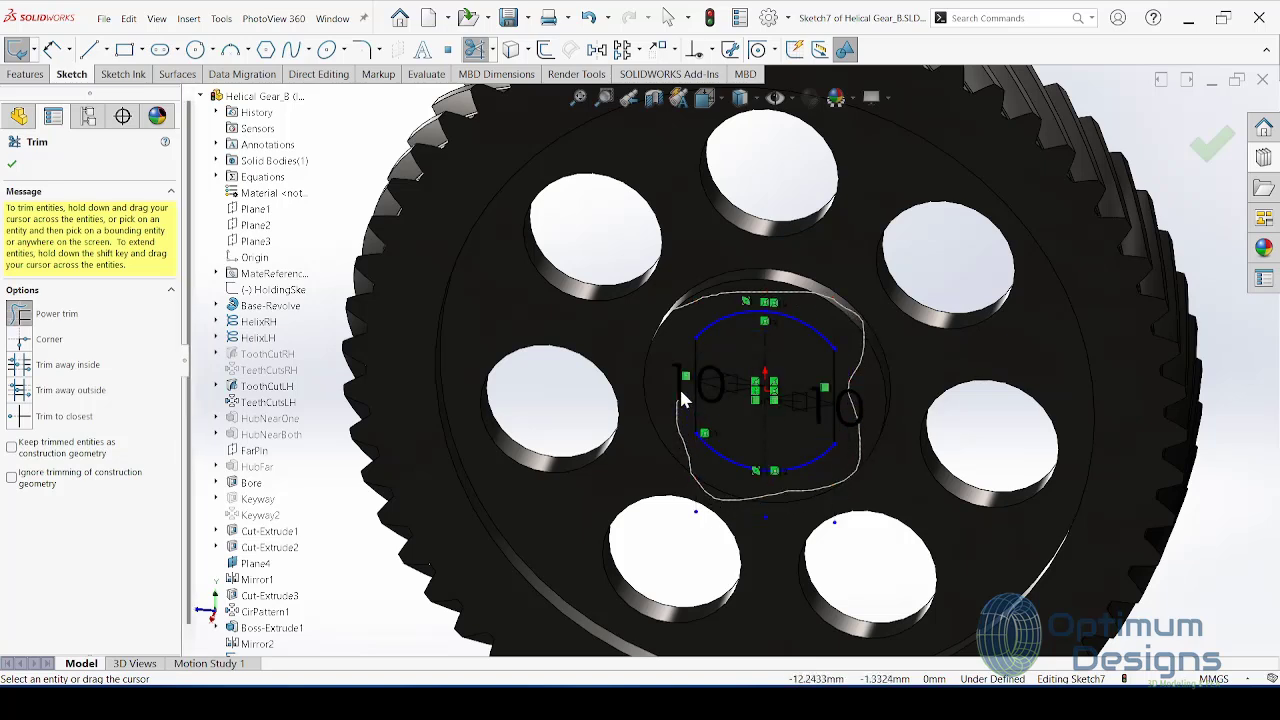
Step: Cut the double-flat bore Through All with an extruded cut and check the drawing
left_click(26, 74)
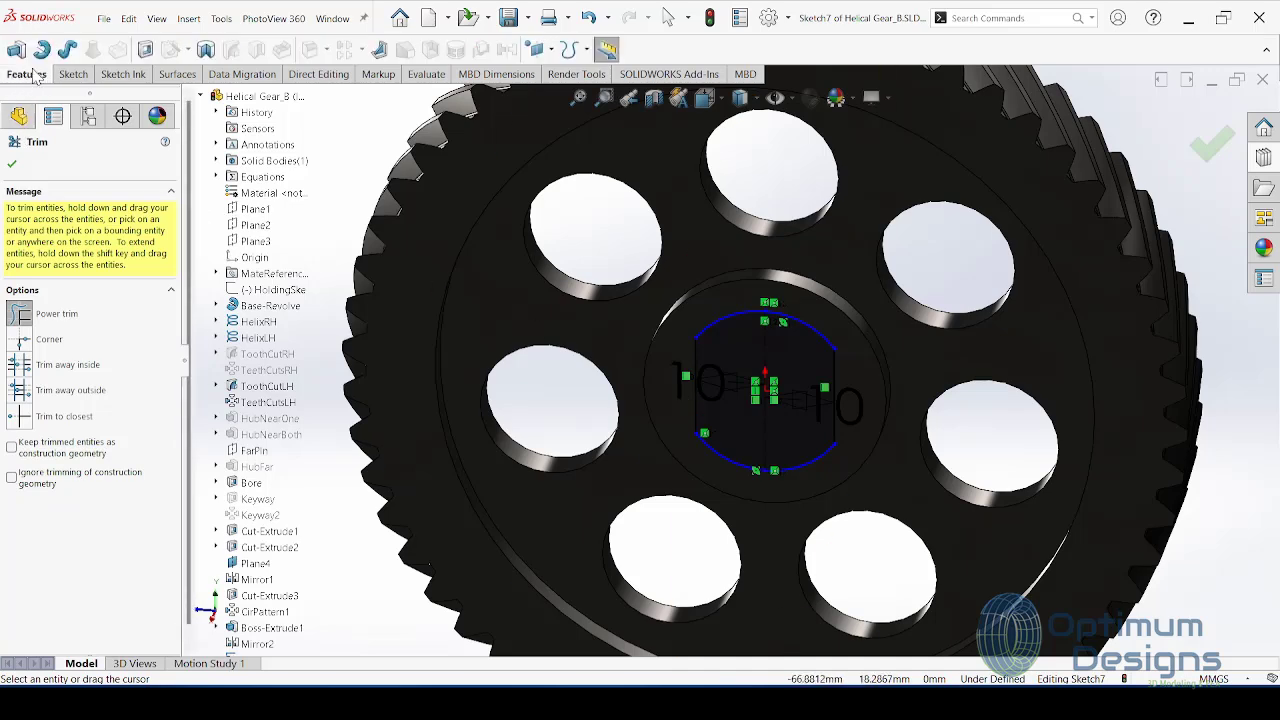
left_click(145, 50)
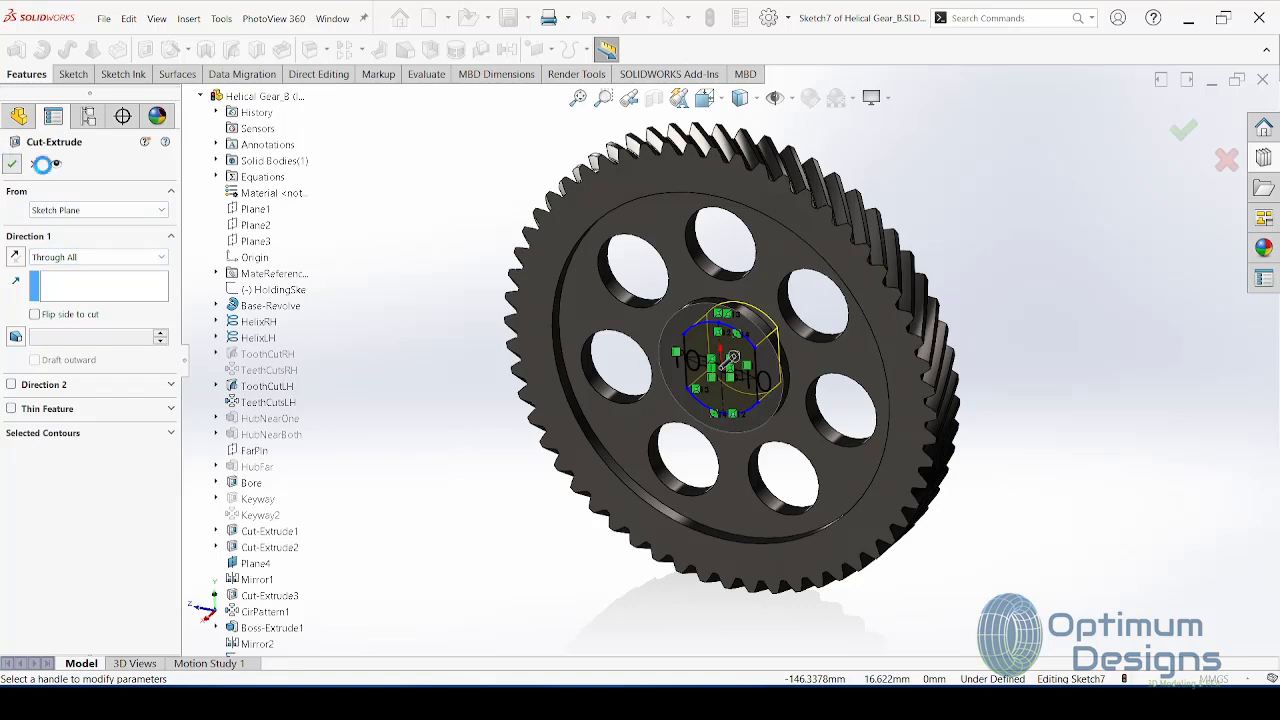
left_click(12, 163)
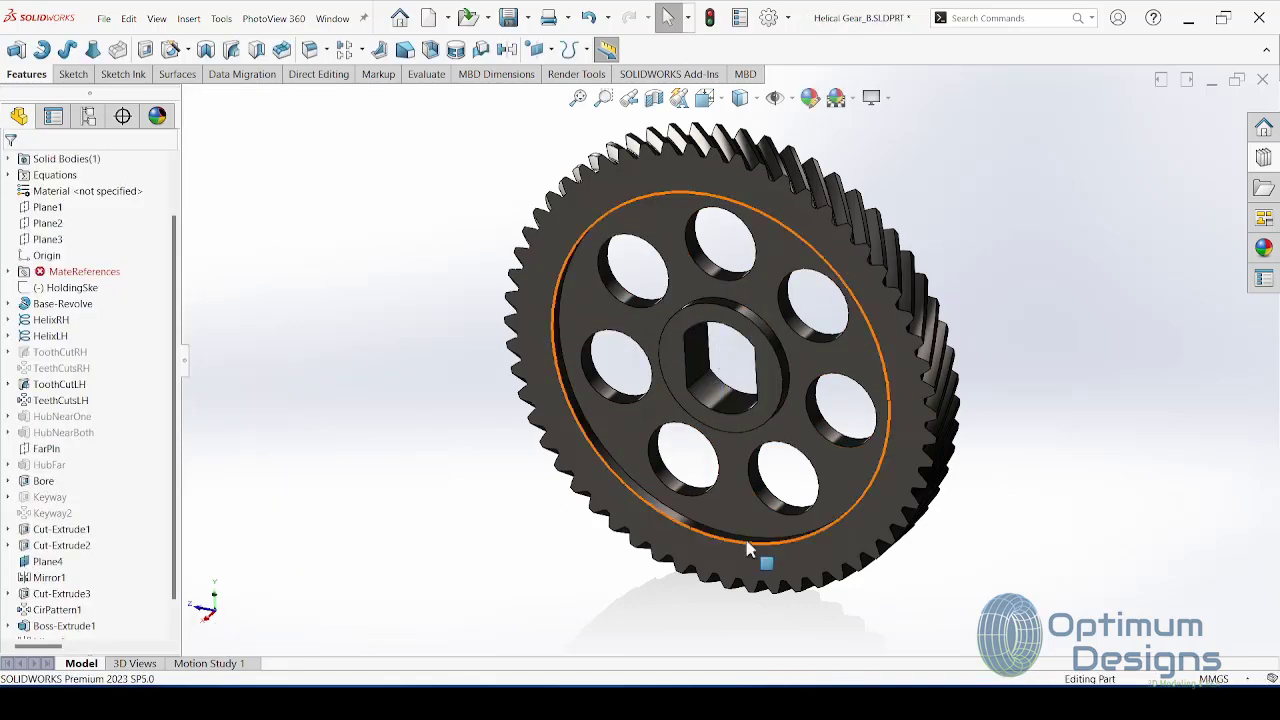
key("alt+Tab")
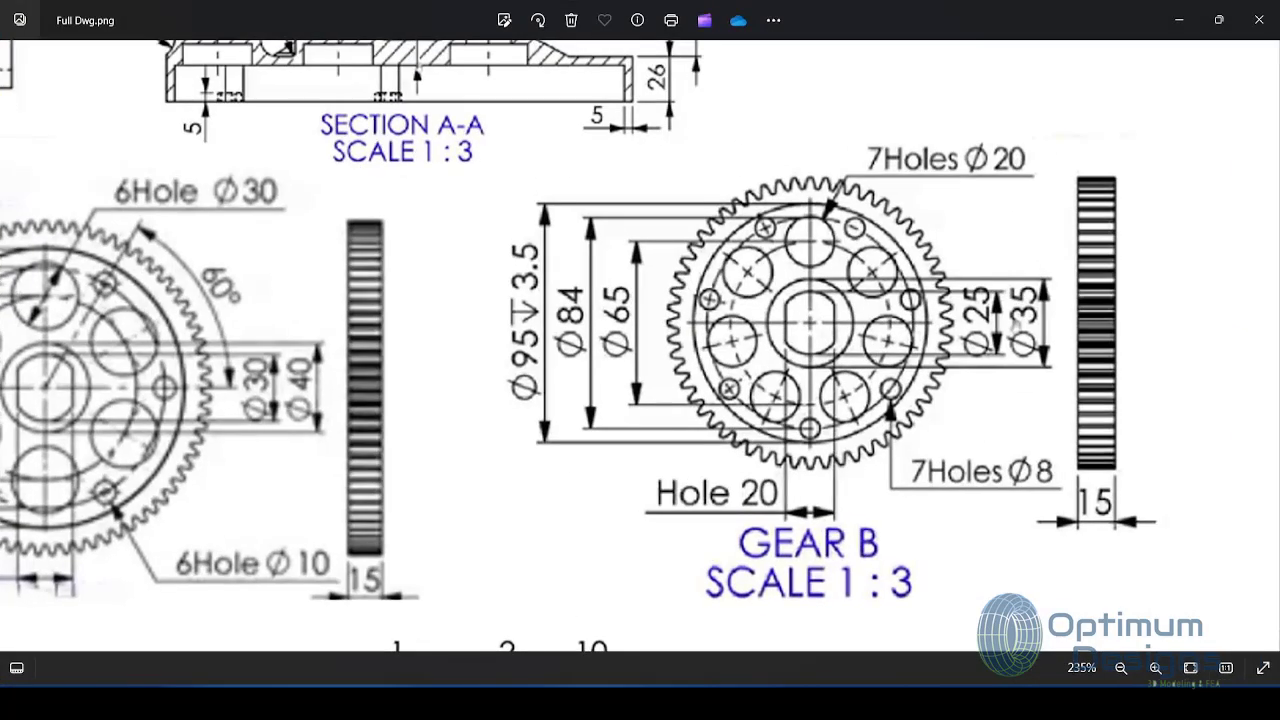
key("alt+Tab")
Step: Dimension the bore arc in Sketch7 of Cut-Extrude4 to R12.5
scroll(113, 536, "down", 1)
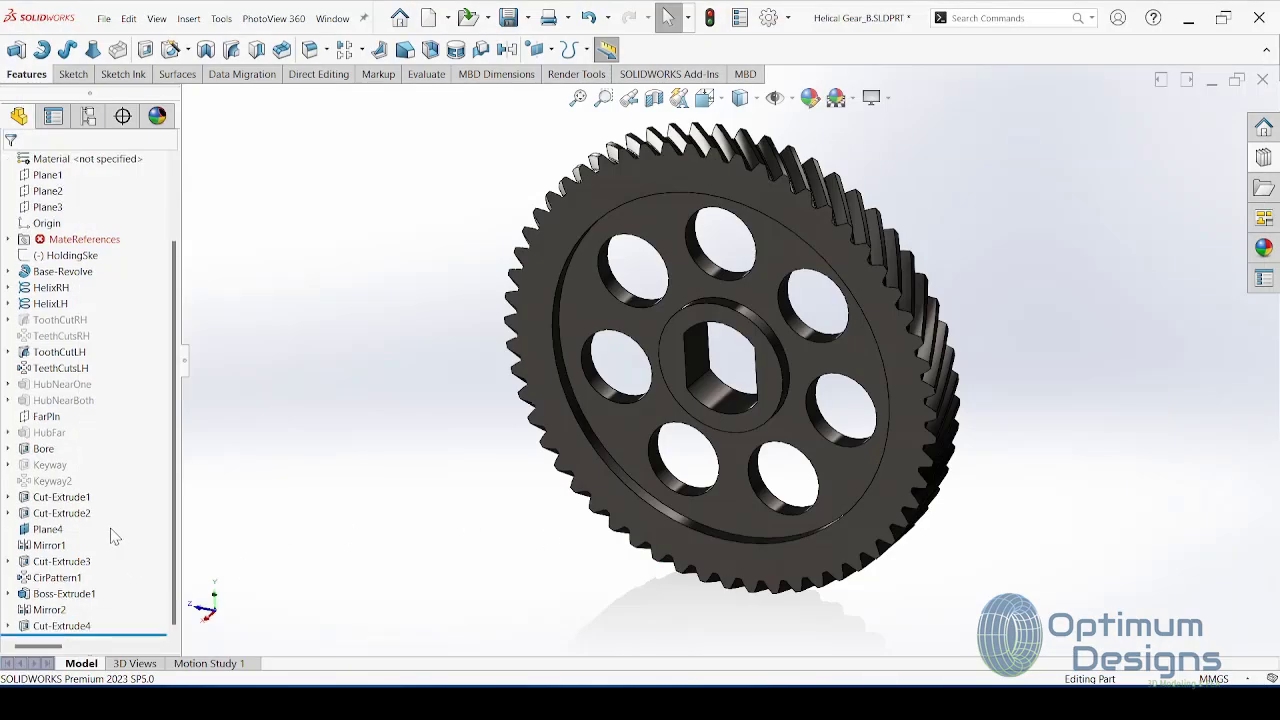
left_click(10, 626)
left_click(61, 628)
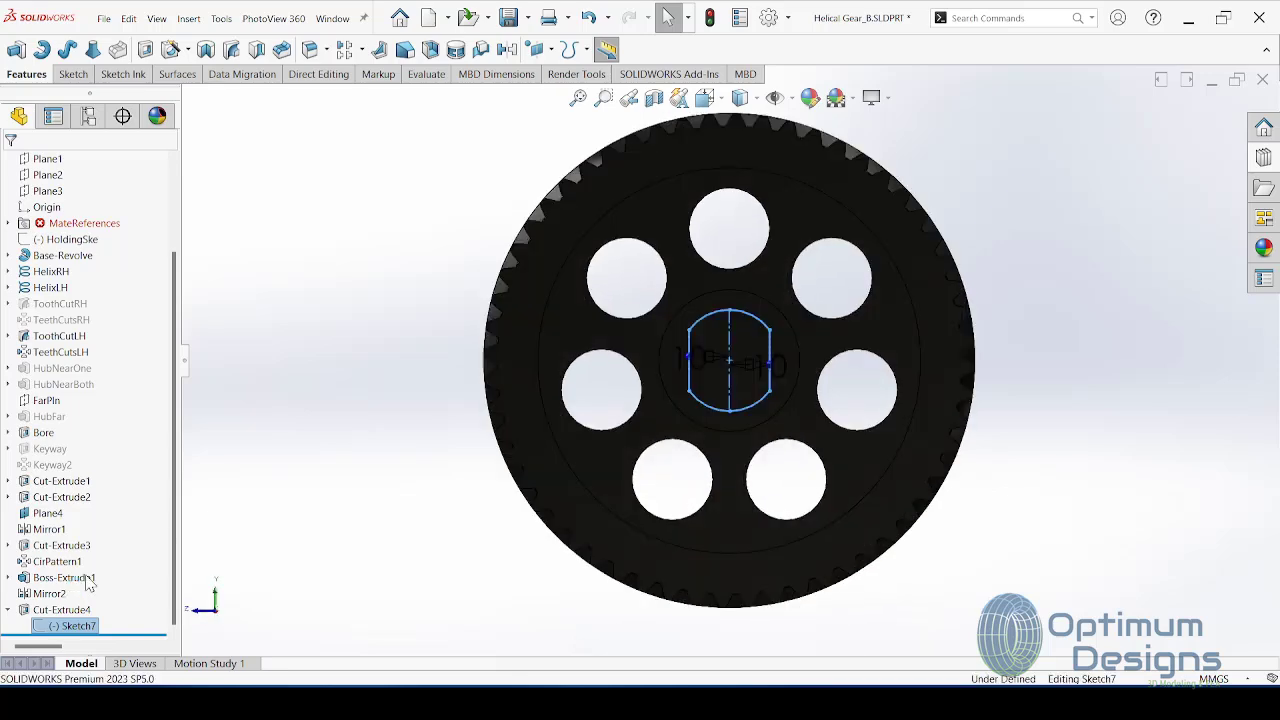
scroll(730, 325, "down", 3)
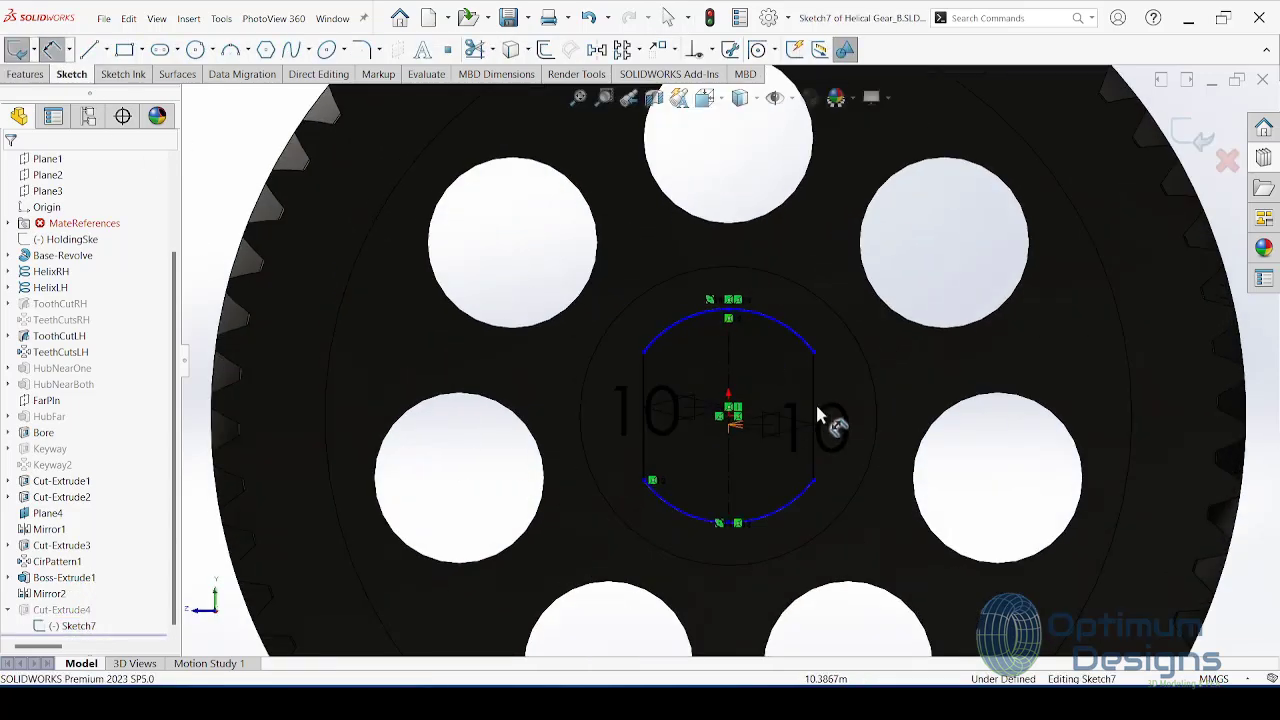
left_click(785, 335)
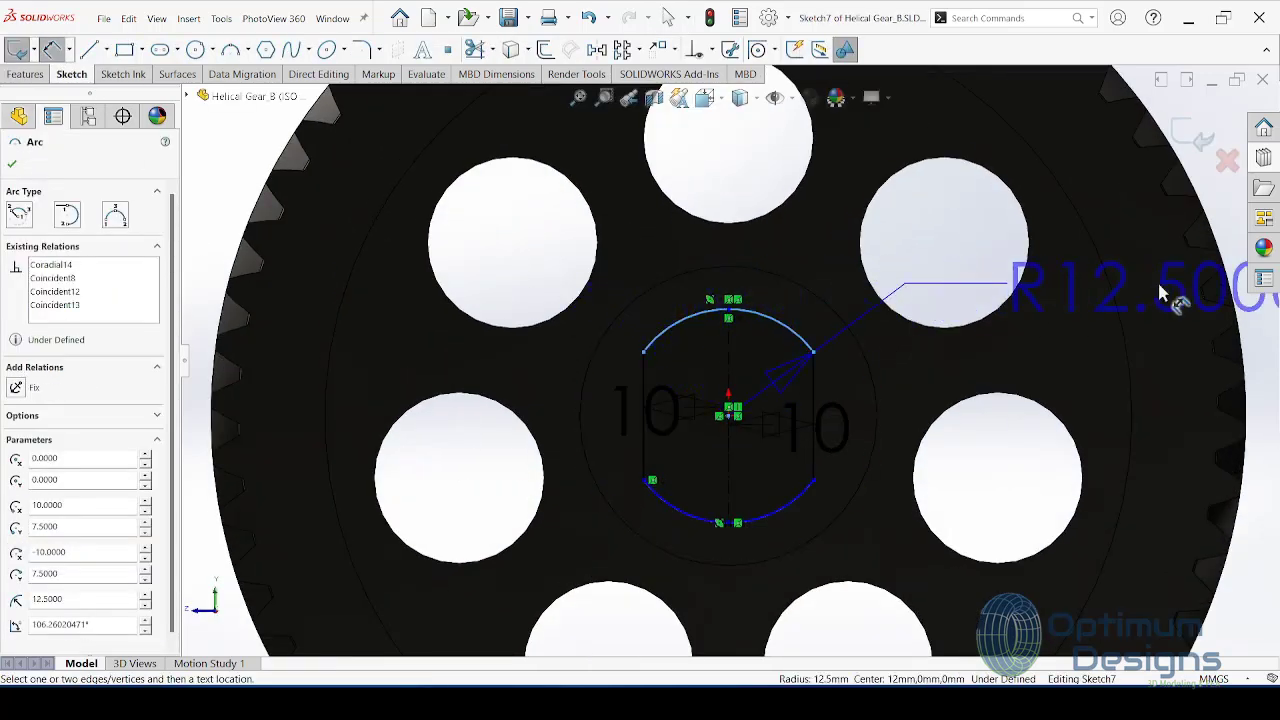
scroll(1171, 305, "up", 2)
scroll(1160, 250, "up", 2)
left_click(1078, 250)
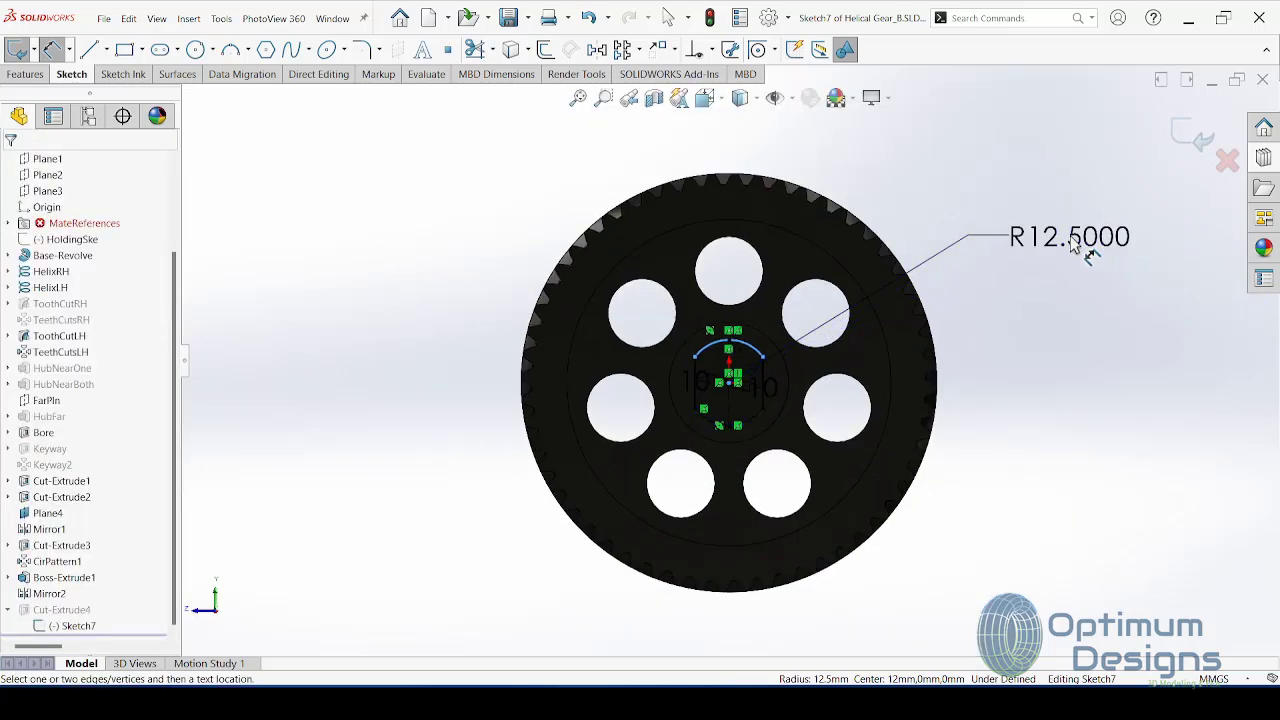
left_click(988, 210)
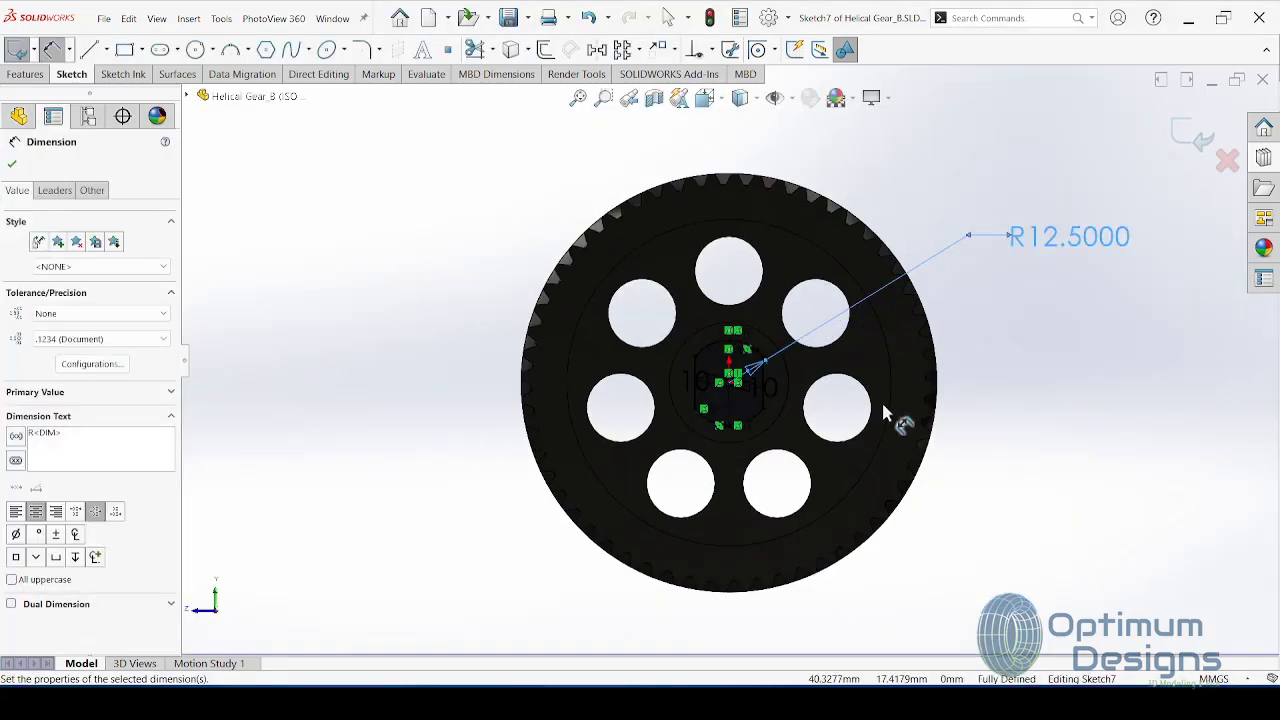
scroll(900, 410, "down", 1)
Step: Rebuild the cut, dismiss the error report, and delete the broken MateReference
key("ctrl+b")
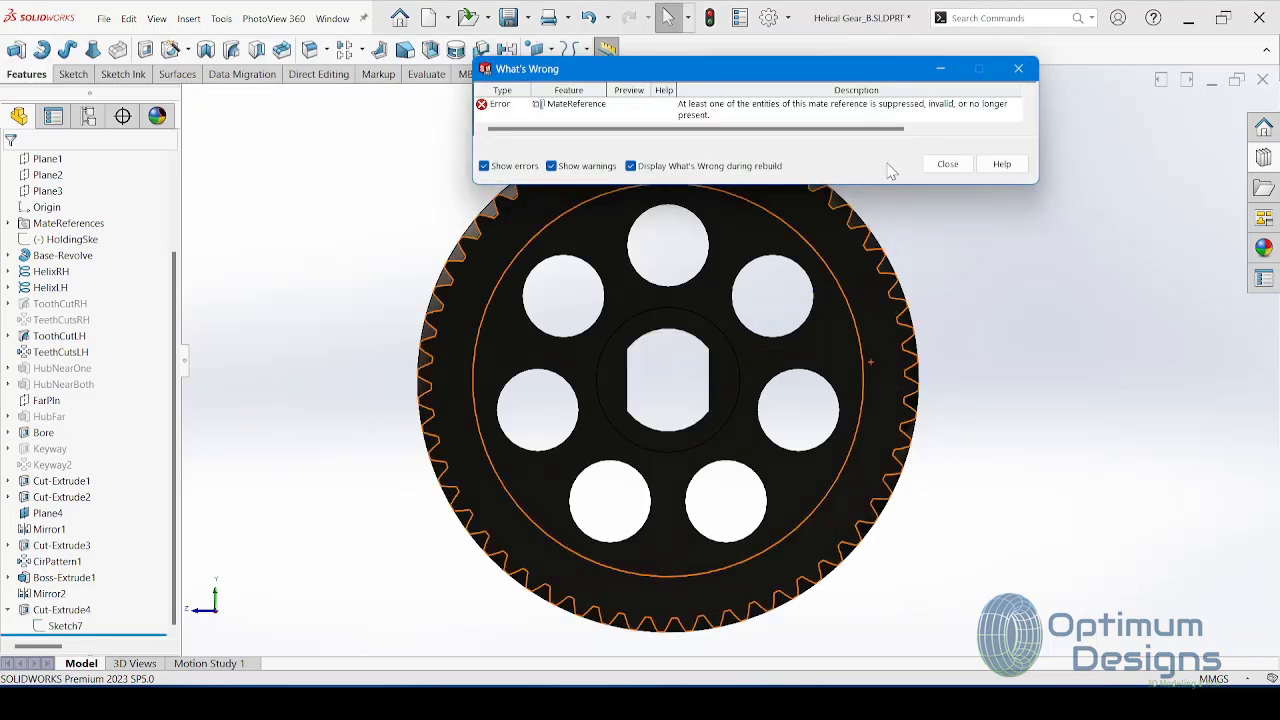
left_click(946, 163)
scroll(148, 316, "up", 3)
left_click(8, 336)
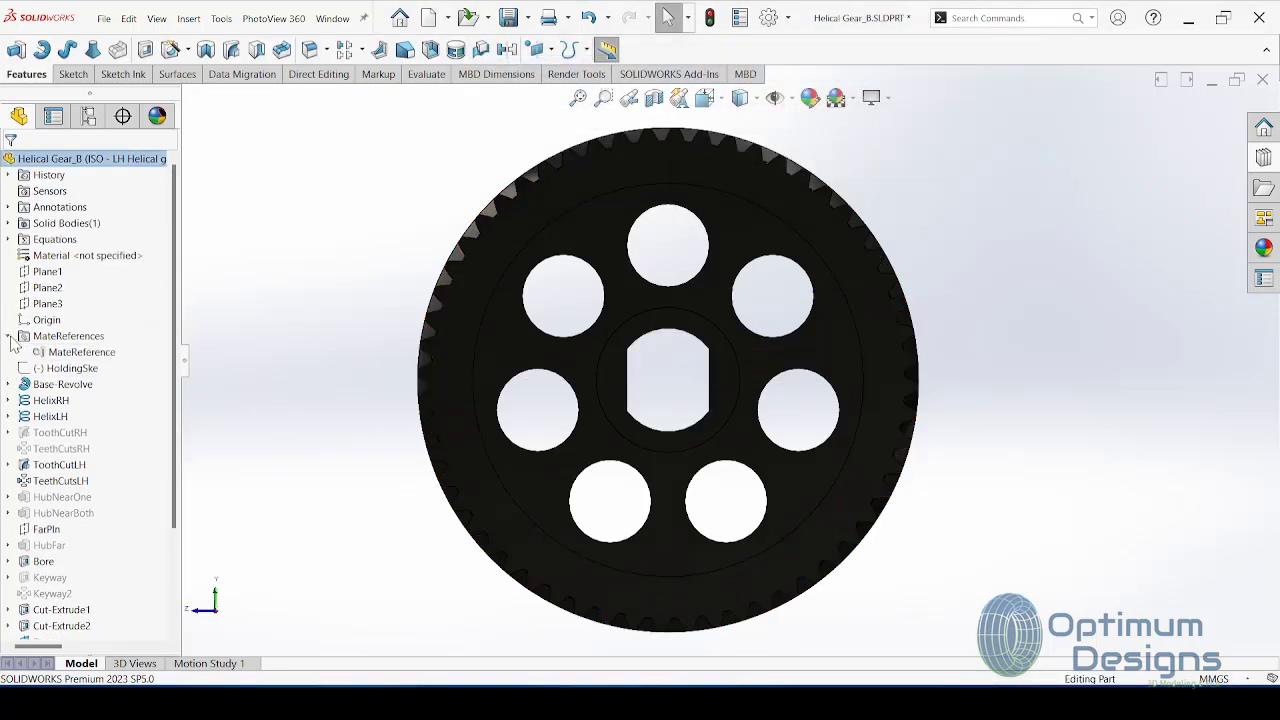
left_click(72, 352)
right_click(70, 355)
left_click(105, 380)
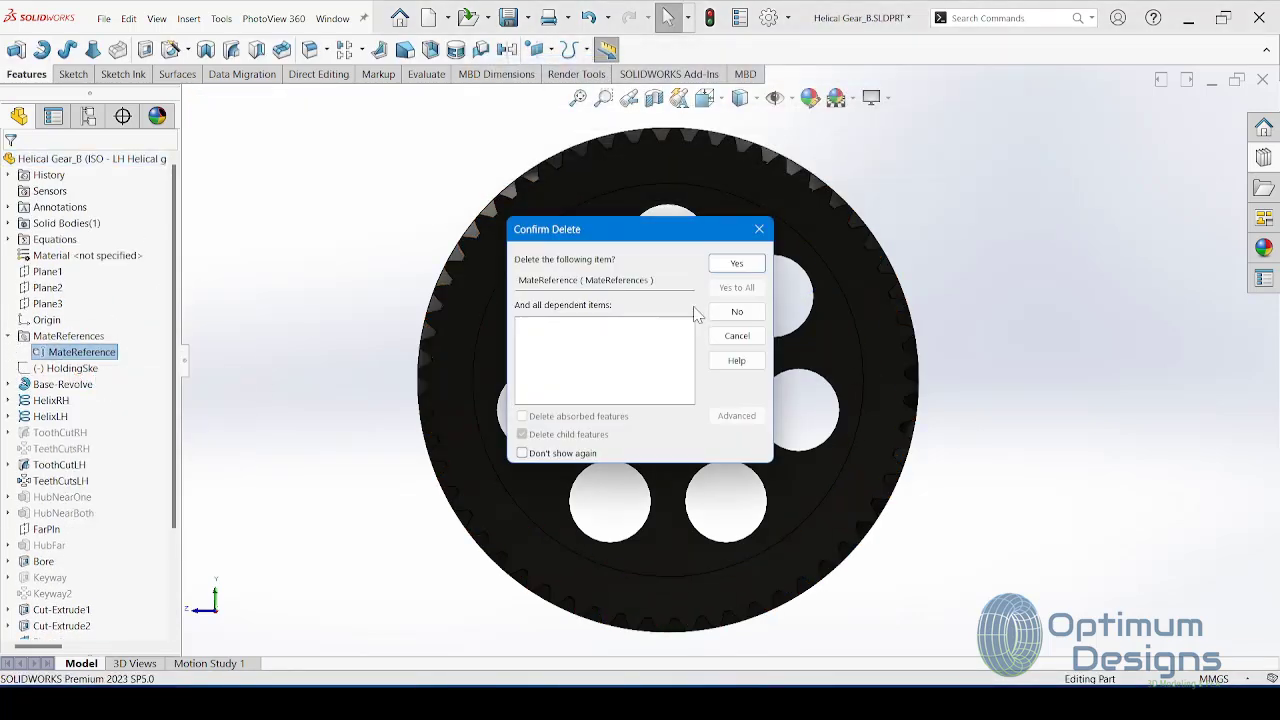
left_click(733, 263)
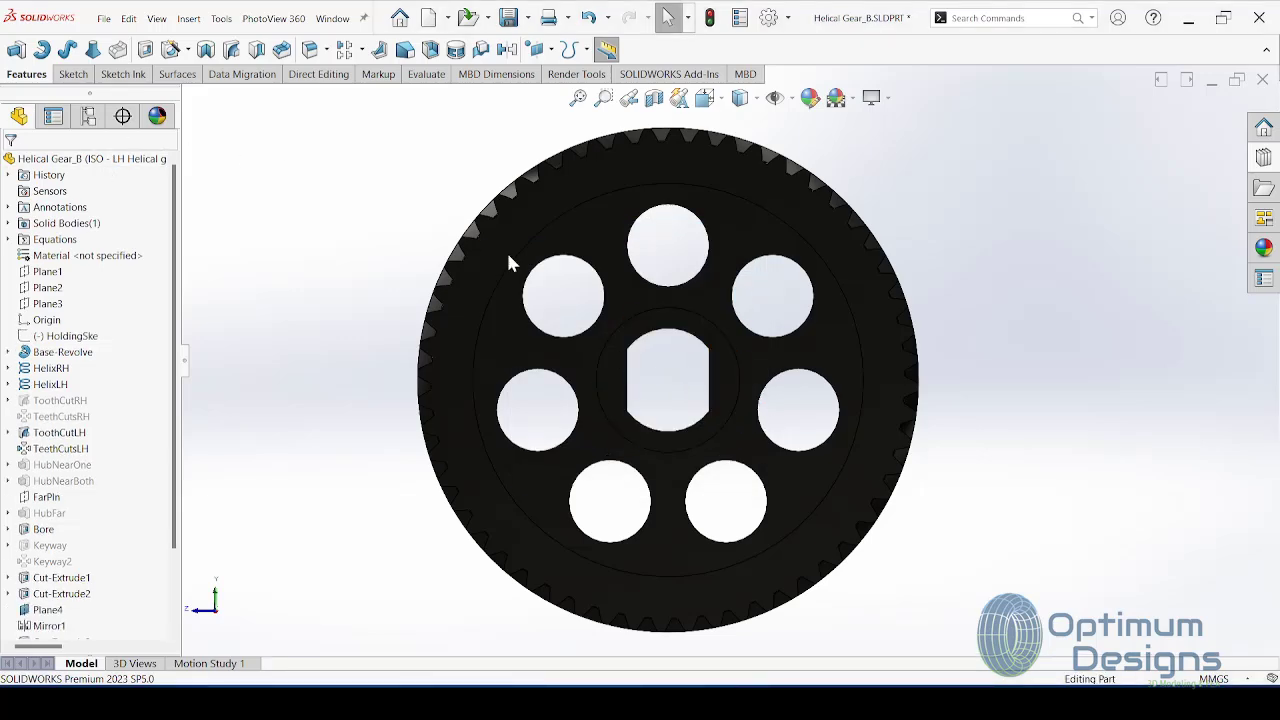
Step: Start a sketch on the ring face with a centerline between two hole centres
left_click(749, 245)
left_click(800, 192)
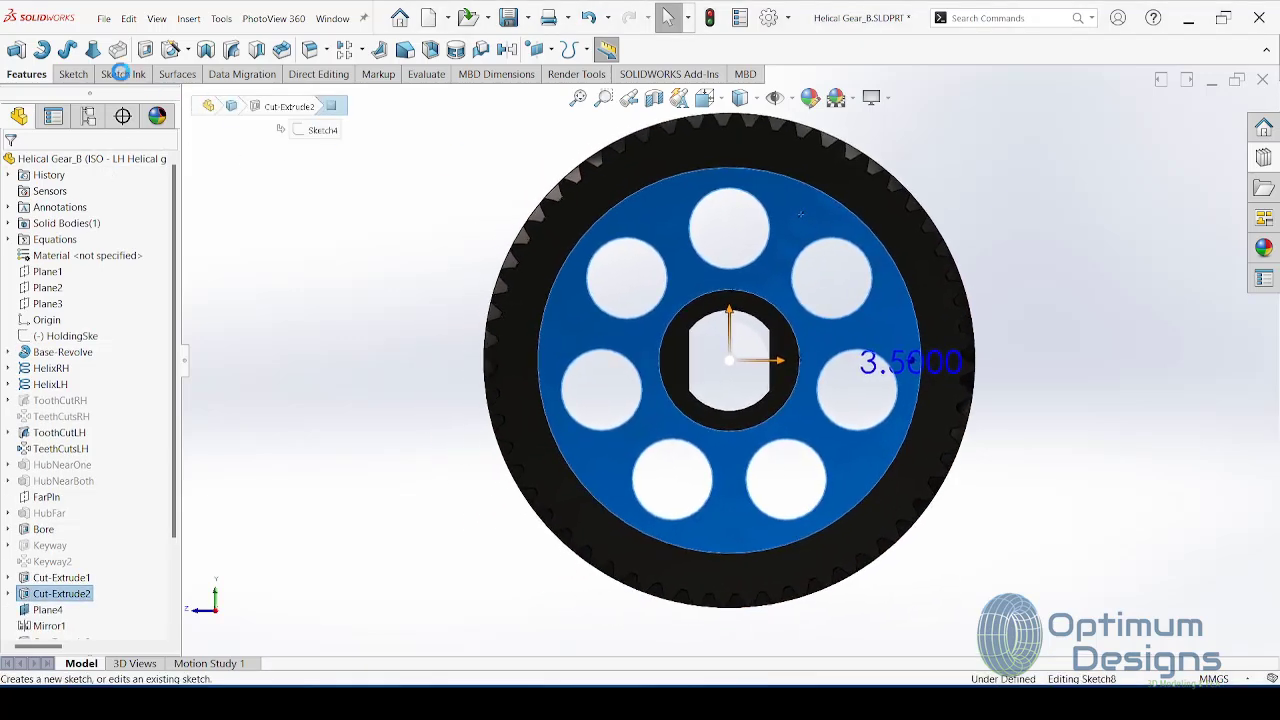
left_click(103, 50)
left_click(124, 84)
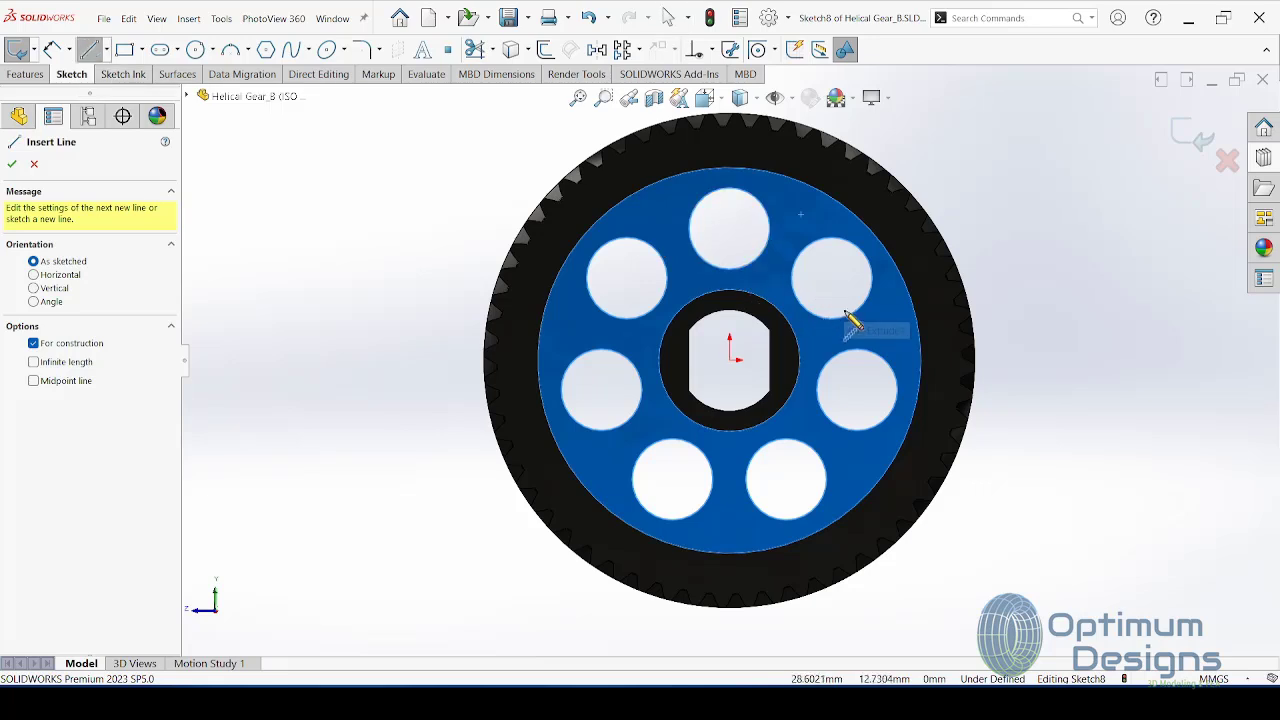
left_click(831, 279)
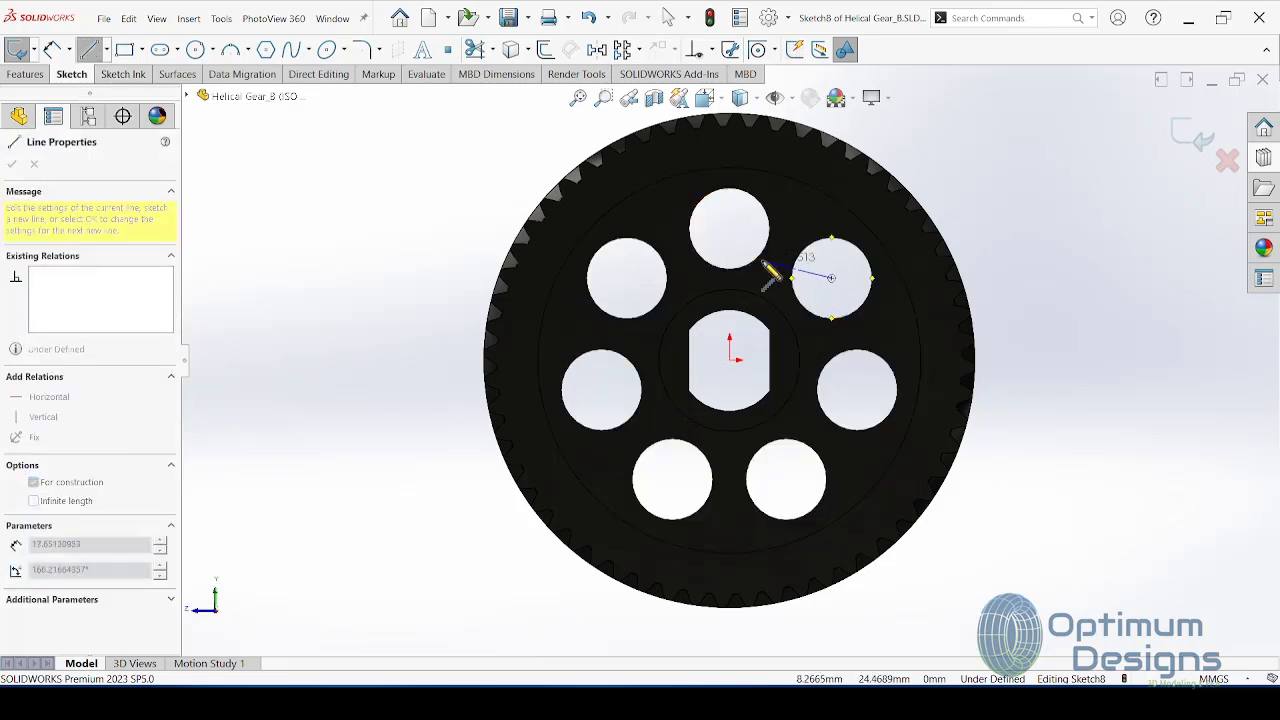
left_click(730, 230)
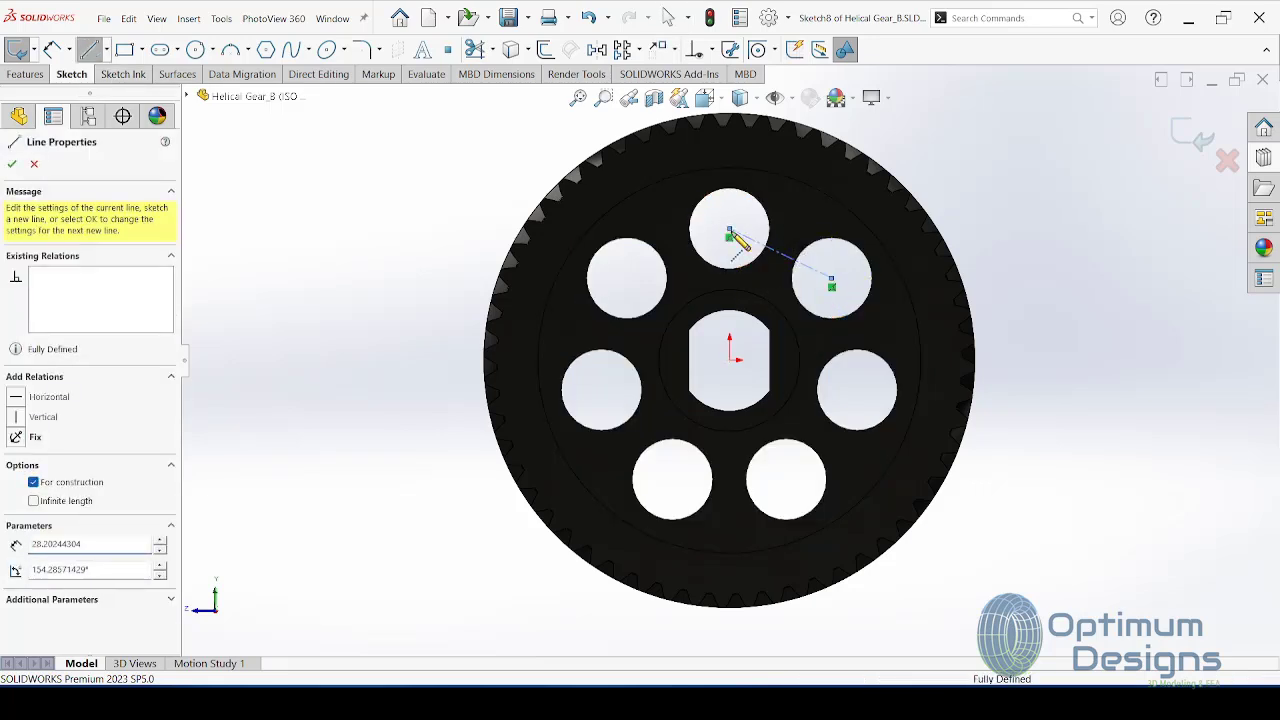
right_click(735, 240)
left_click(765, 241)
Step: Draw a centerline from the origin to the hole-centre line
left_click(103, 50)
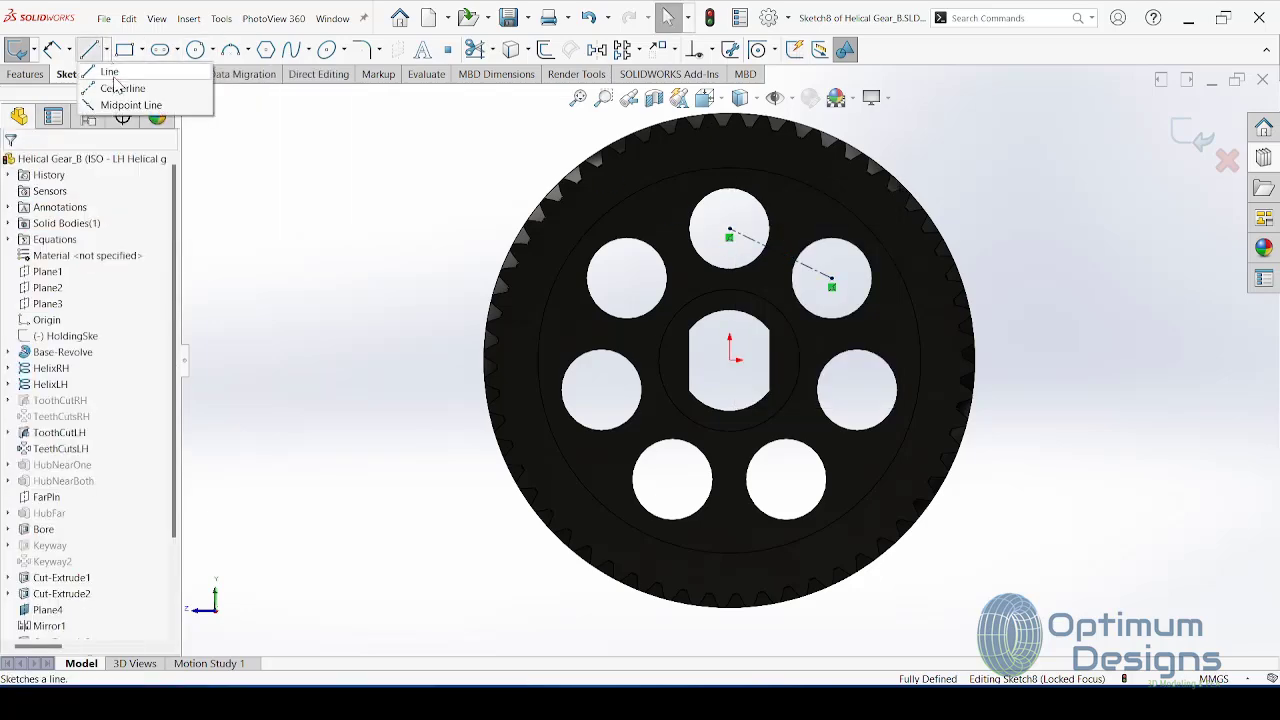
left_click(118, 88)
left_click(730, 357)
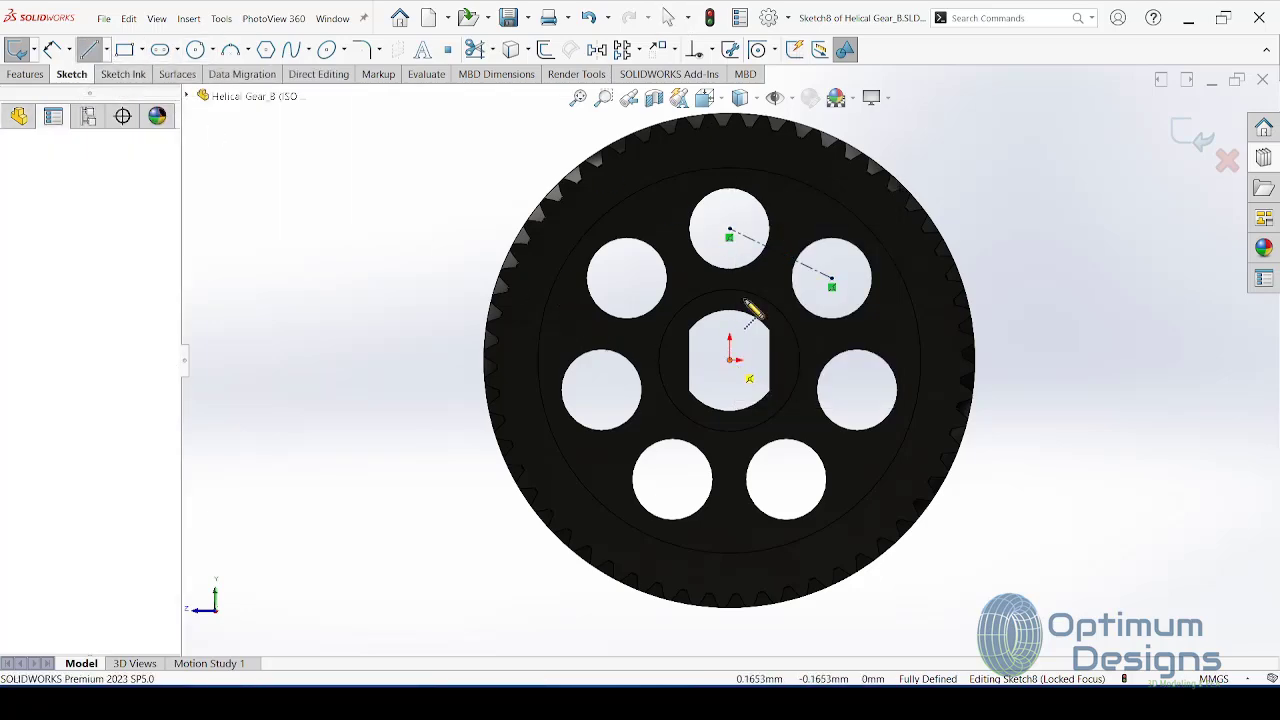
left_click(790, 262)
left_click(805, 203)
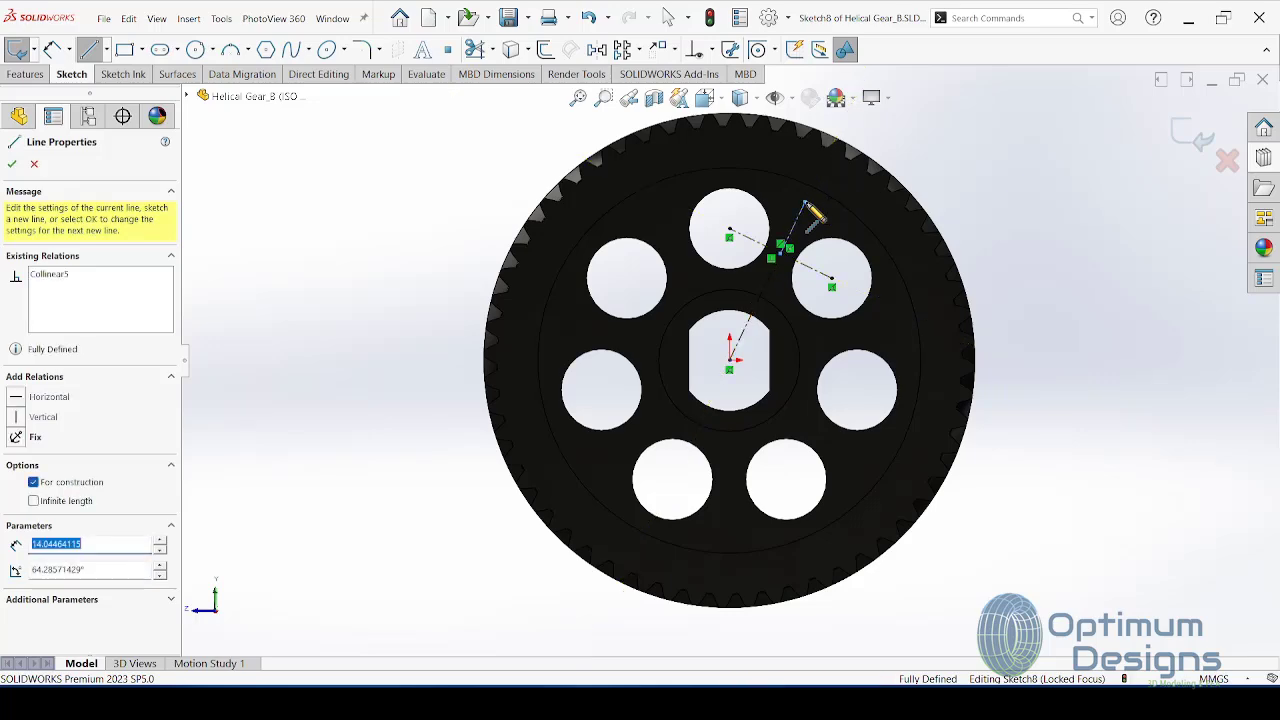
key("Escape")
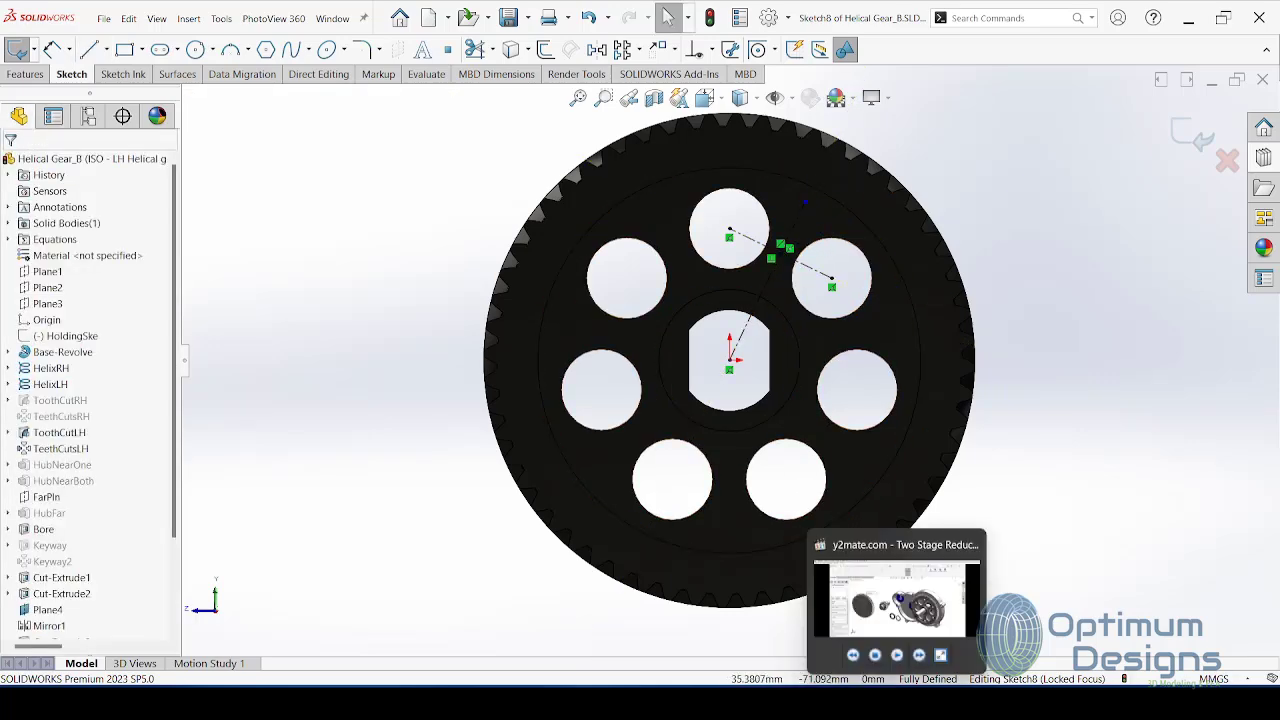
Step: Add an R42 (Ø84) circle at the origin and make it construction geometry
key("alt+Tab")
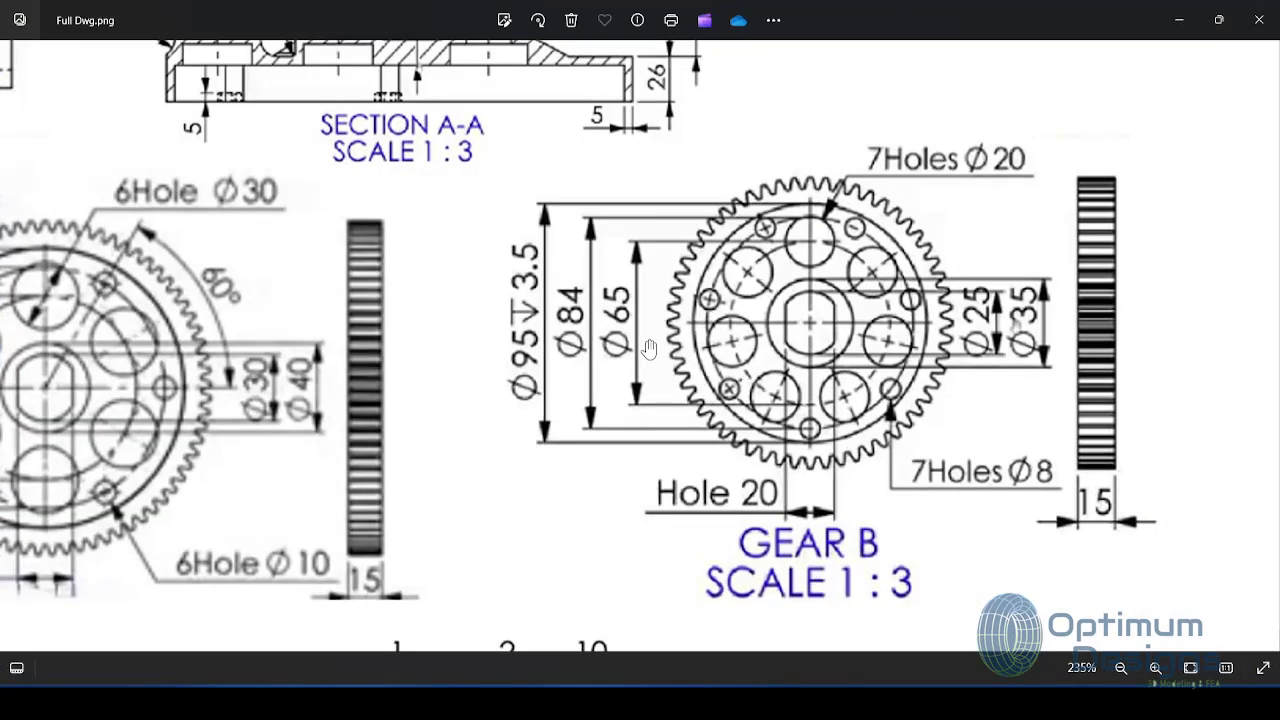
left_click(1179, 20)
left_click(195, 49)
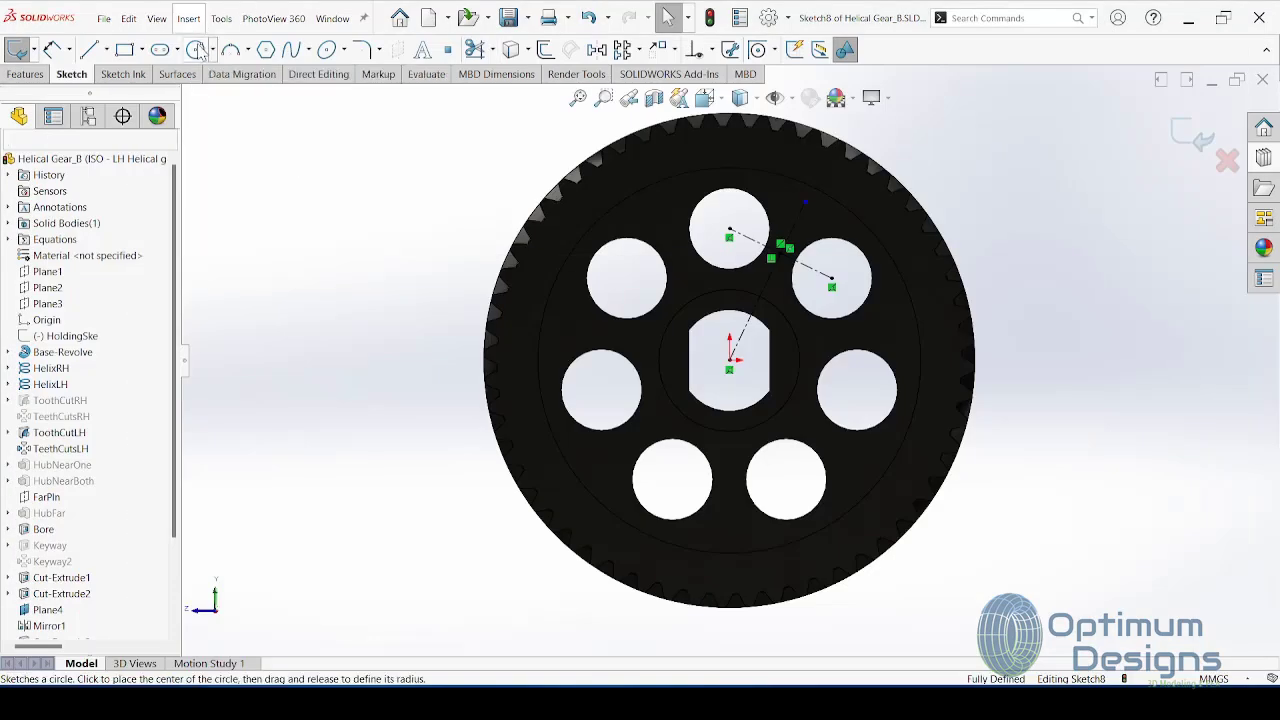
left_click(731, 362)
left_click(950, 172)
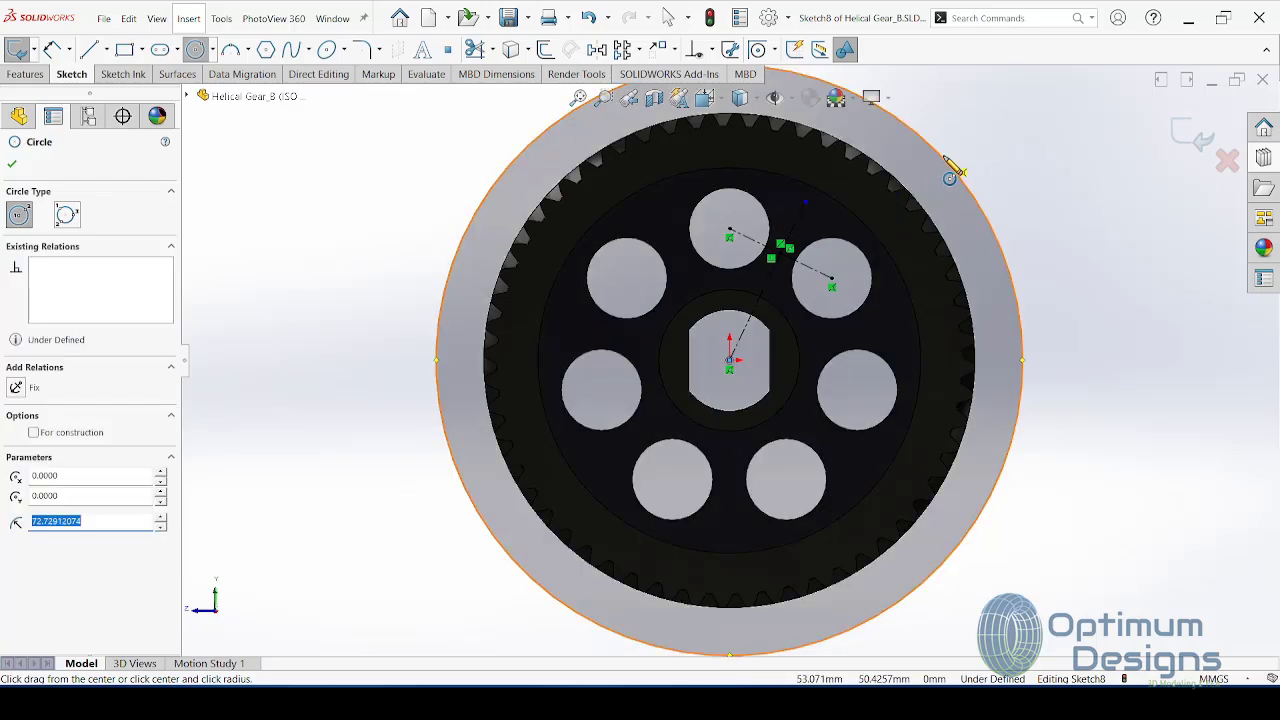
key("Return")
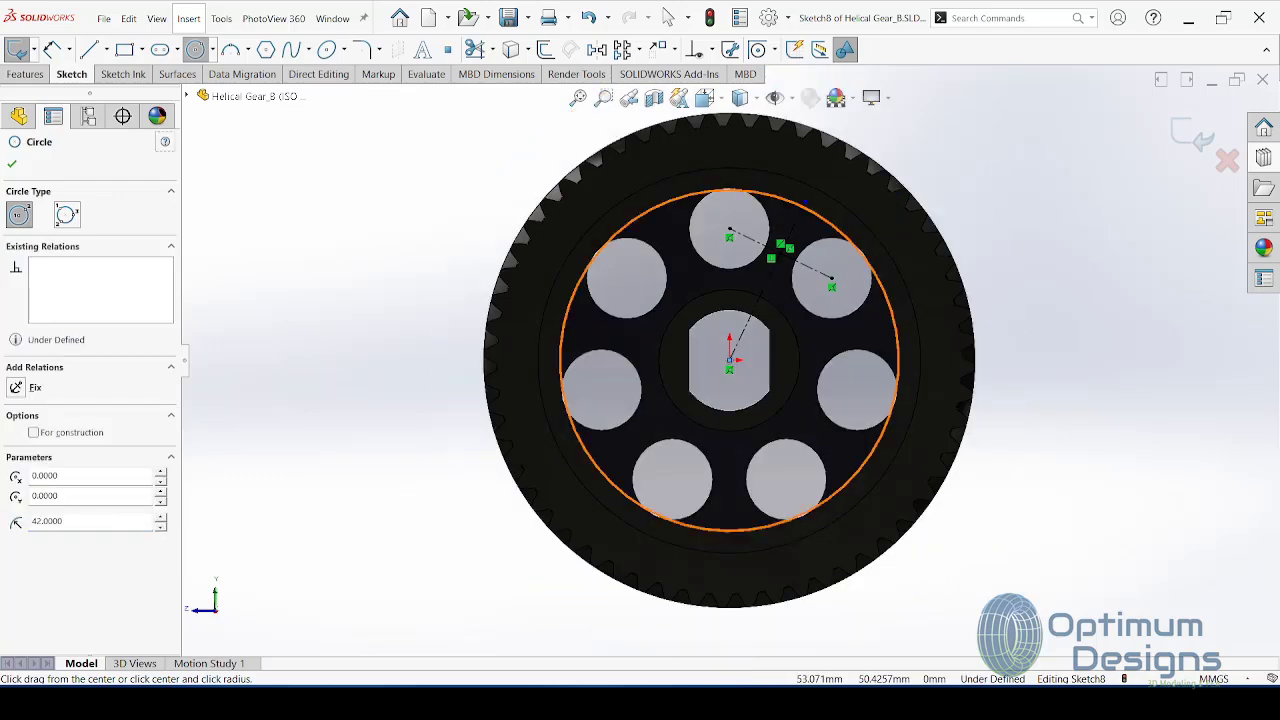
key("Escape")
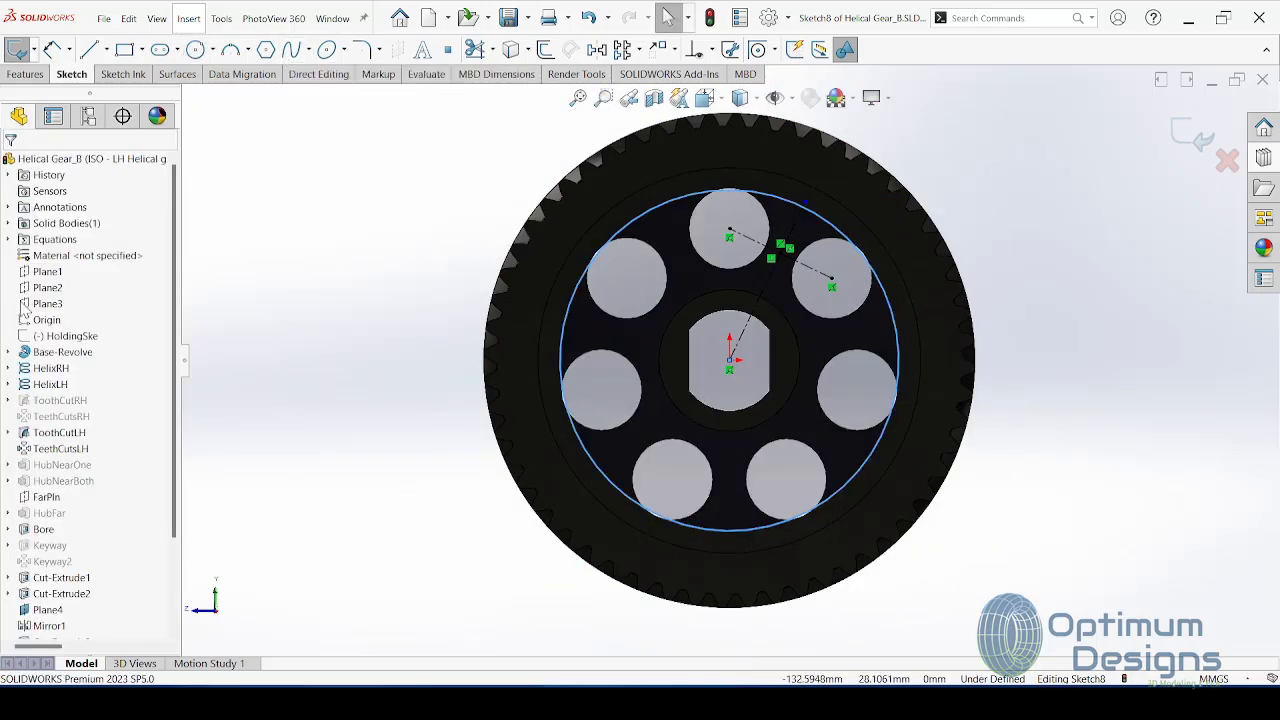
left_click(691, 197)
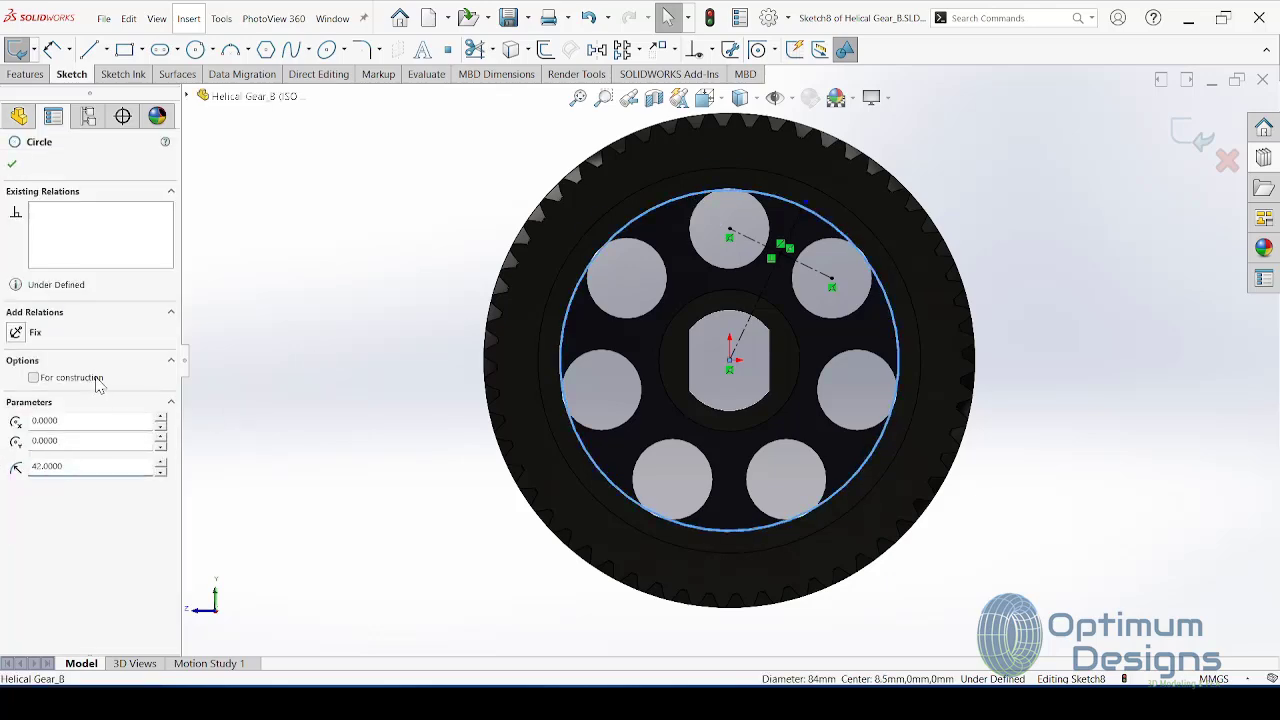
left_click(97, 385)
Step: Draw a small circle centred on the Ø84 construction circle between two holes
left_click(195, 49)
scroll(880, 205, "down", 2)
scroll(880, 205, "down", 3)
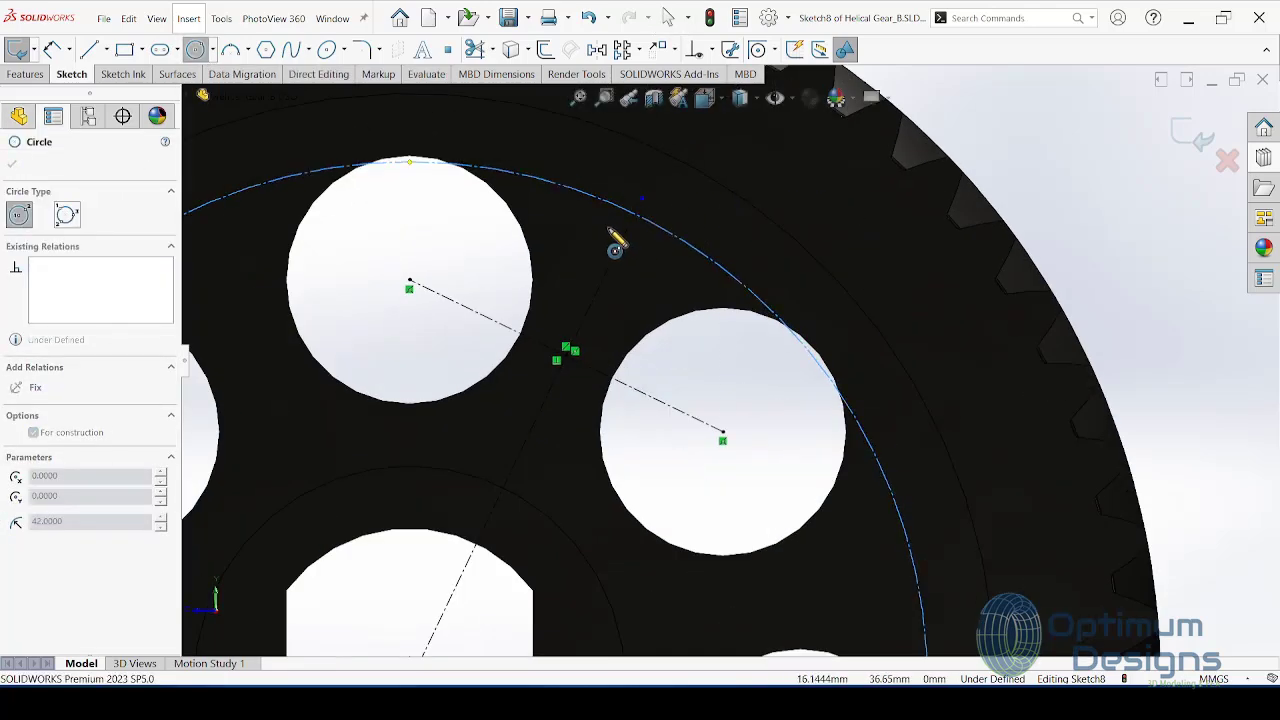
left_click_drag(634, 214, 637, 257)
type("5.0000")
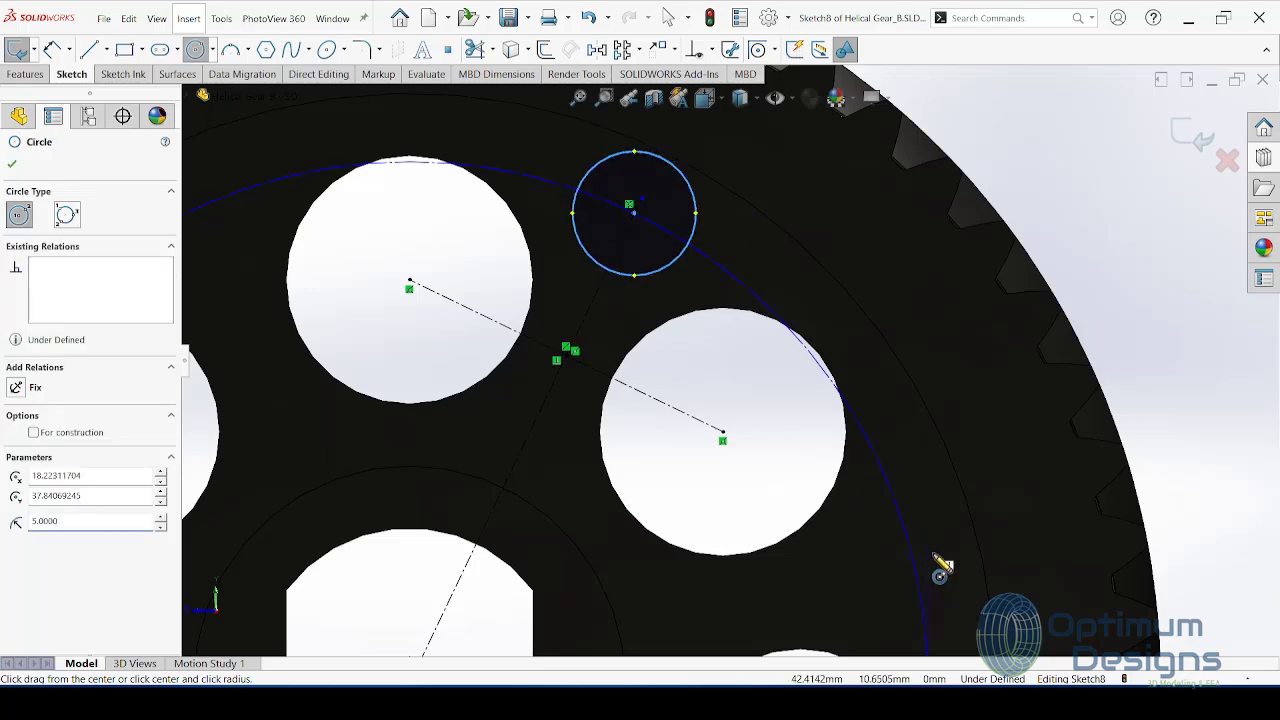
left_click(930, 625)
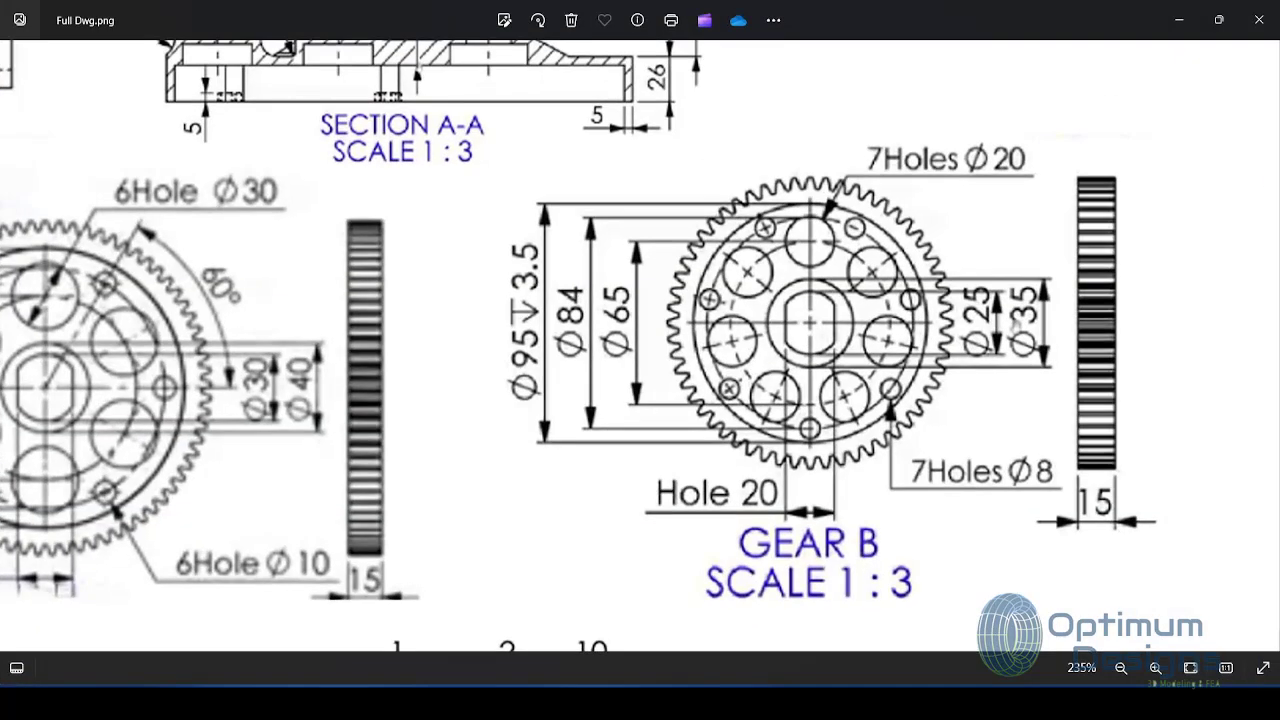
left_click(884, 677)
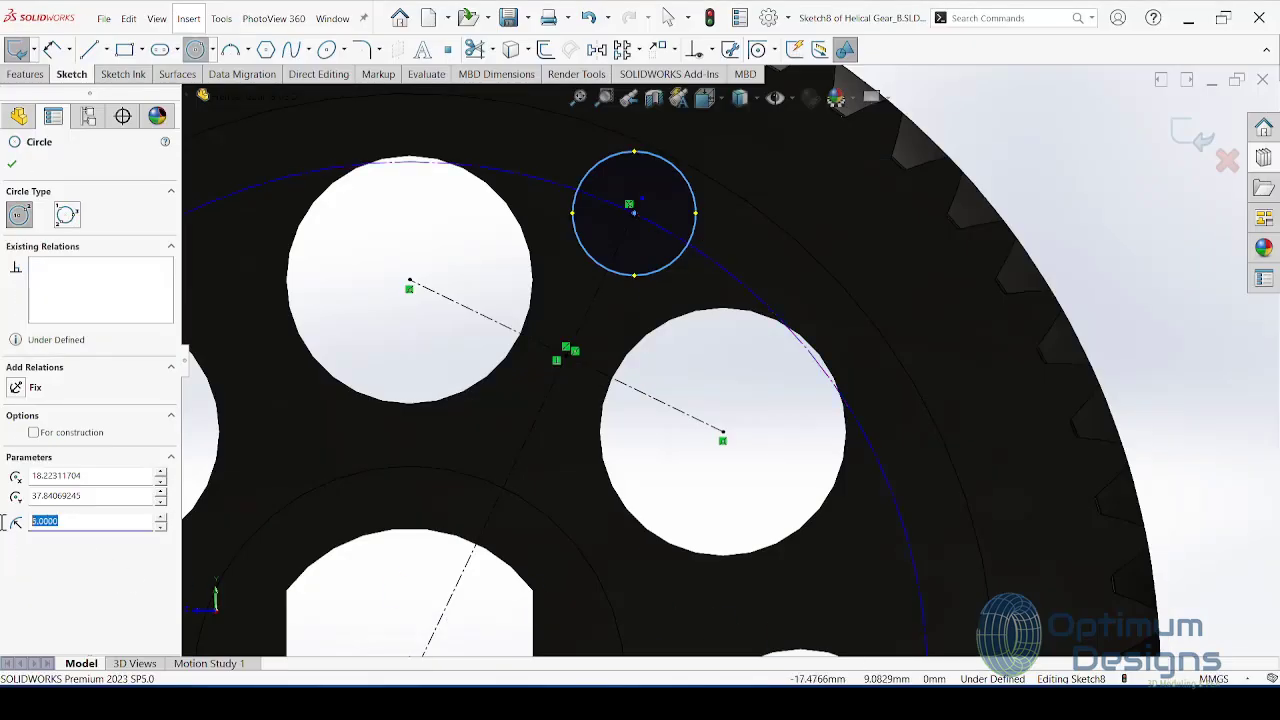
left_click(11, 164)
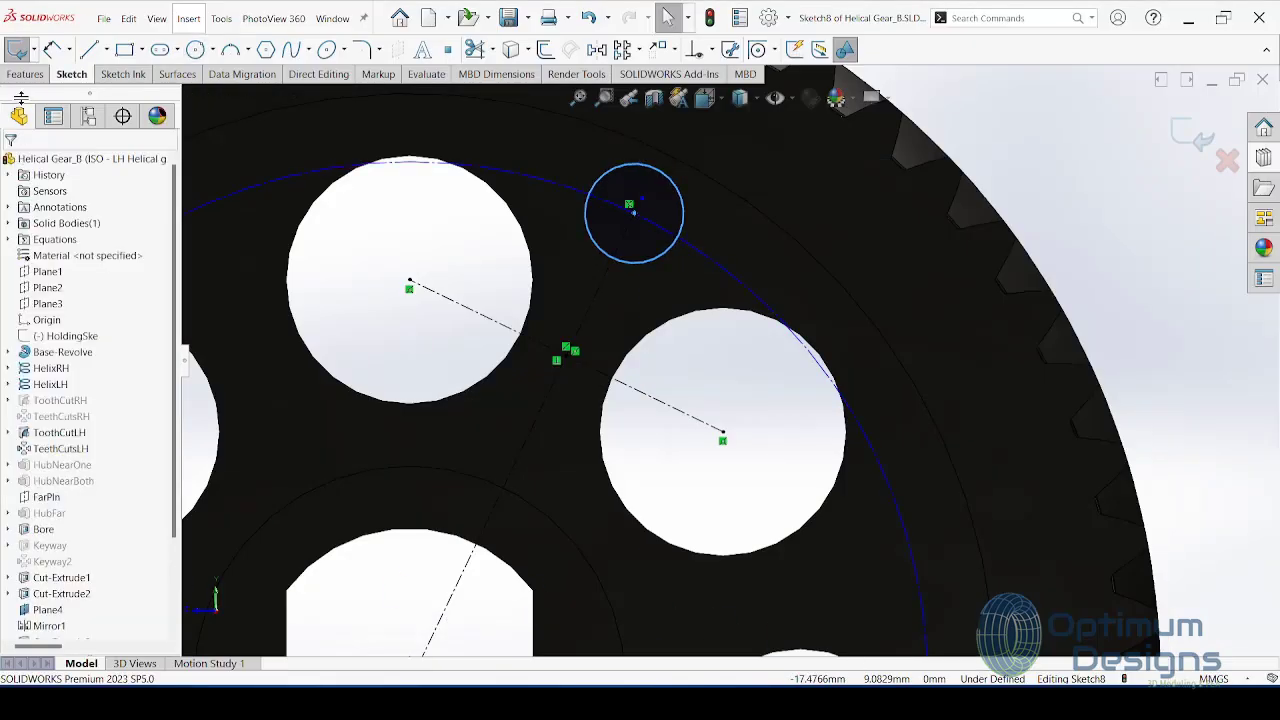
left_click(26, 74)
Step: Cut the small circle into the gear web as Cut-Extrude5
key("f")
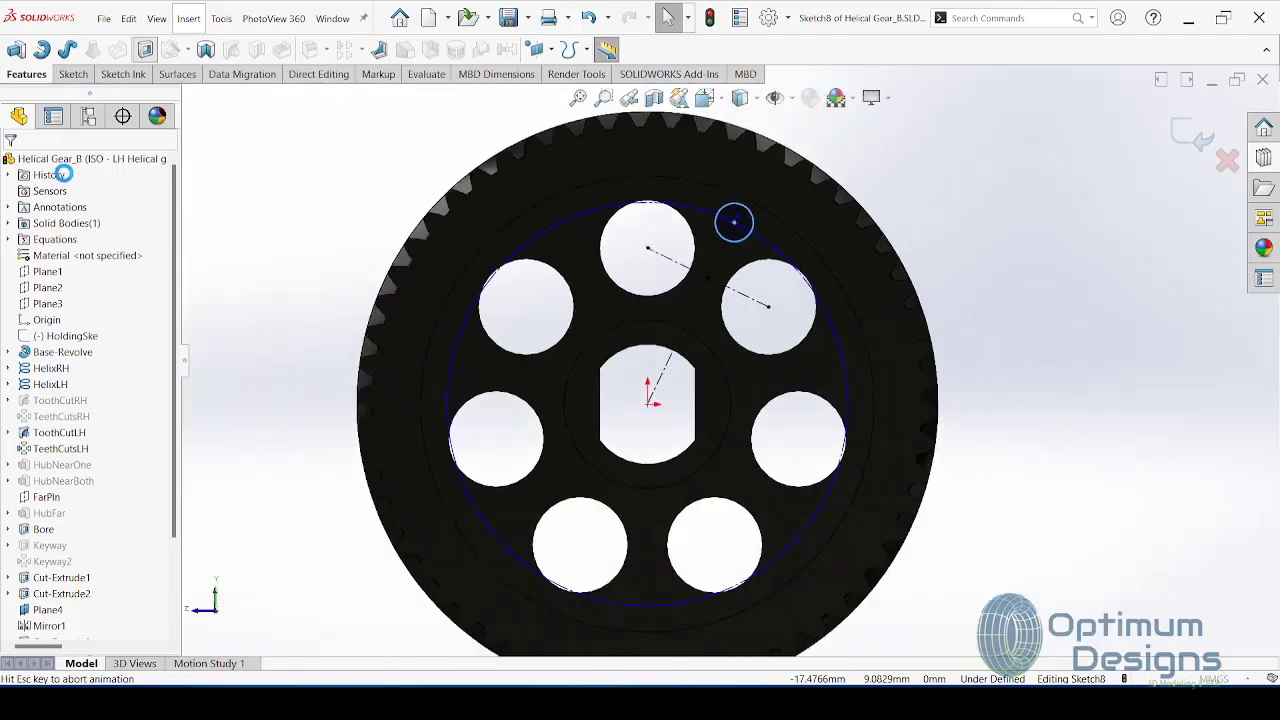
left_click(145, 49)
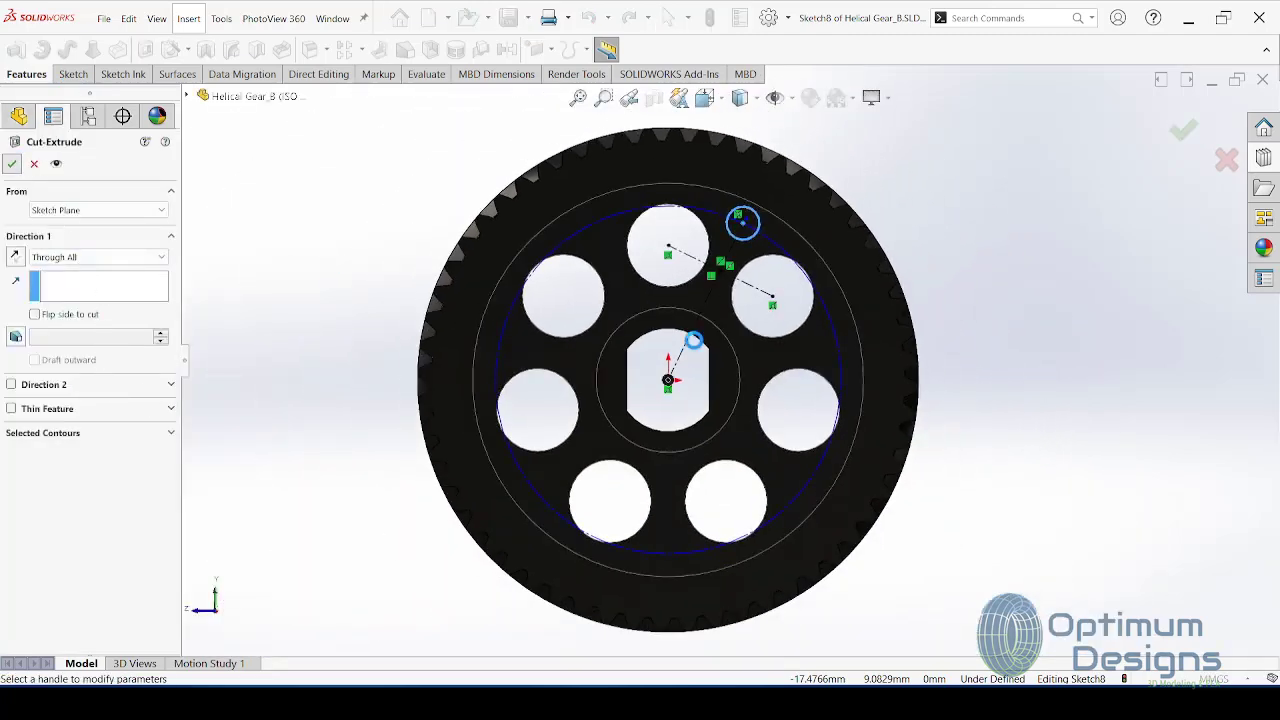
key("Escape")
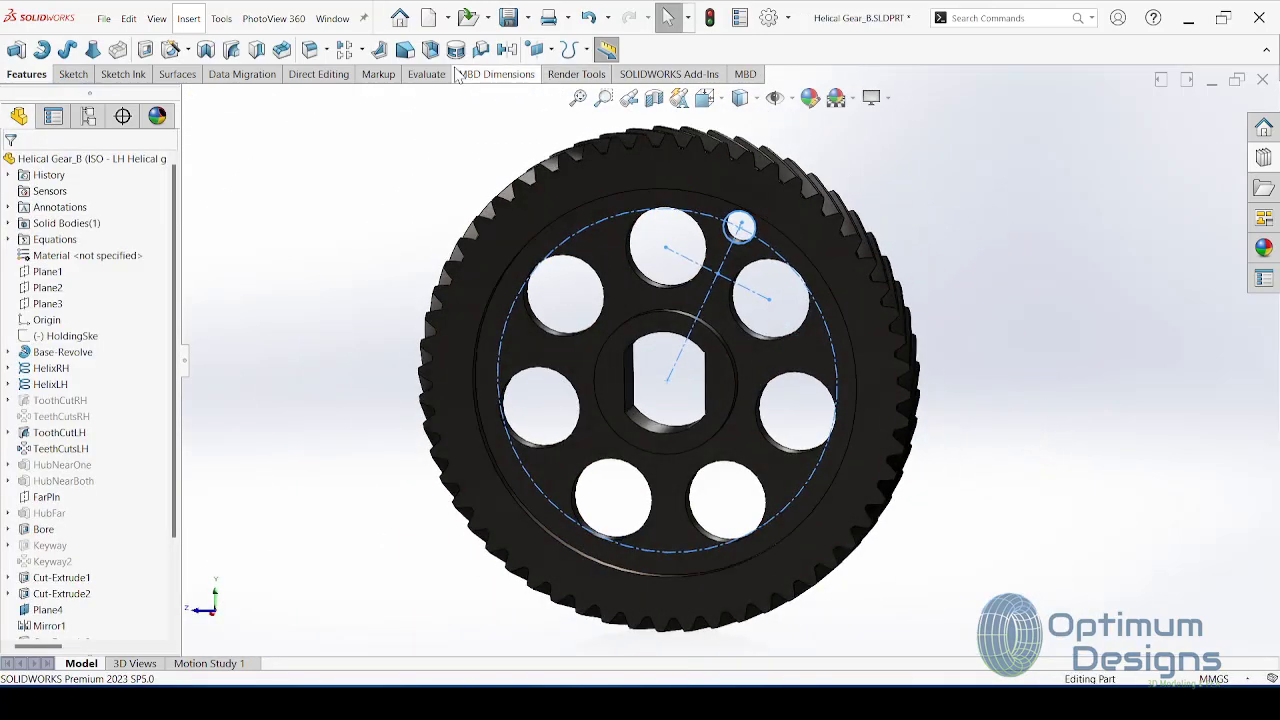
Step: Circular-pattern the small hole into 7 equally spaced instances around the circular edge
left_click(361, 49)
left_click(385, 86)
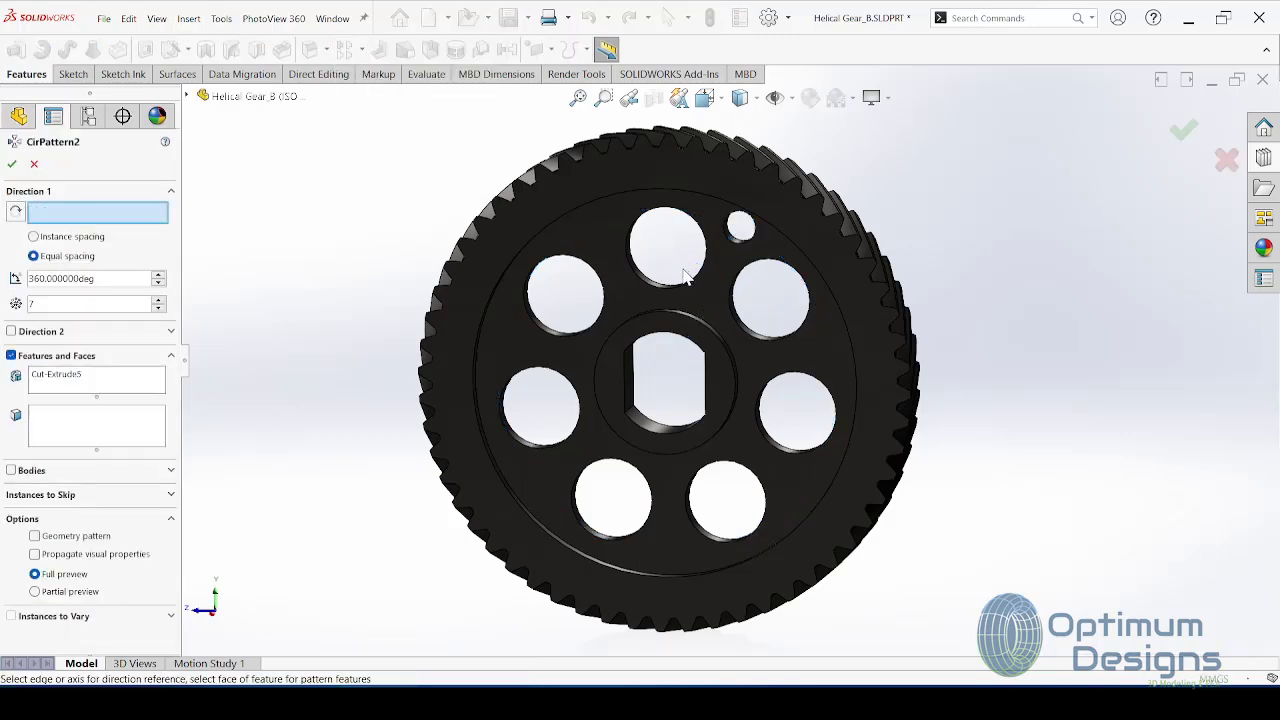
left_click(783, 240)
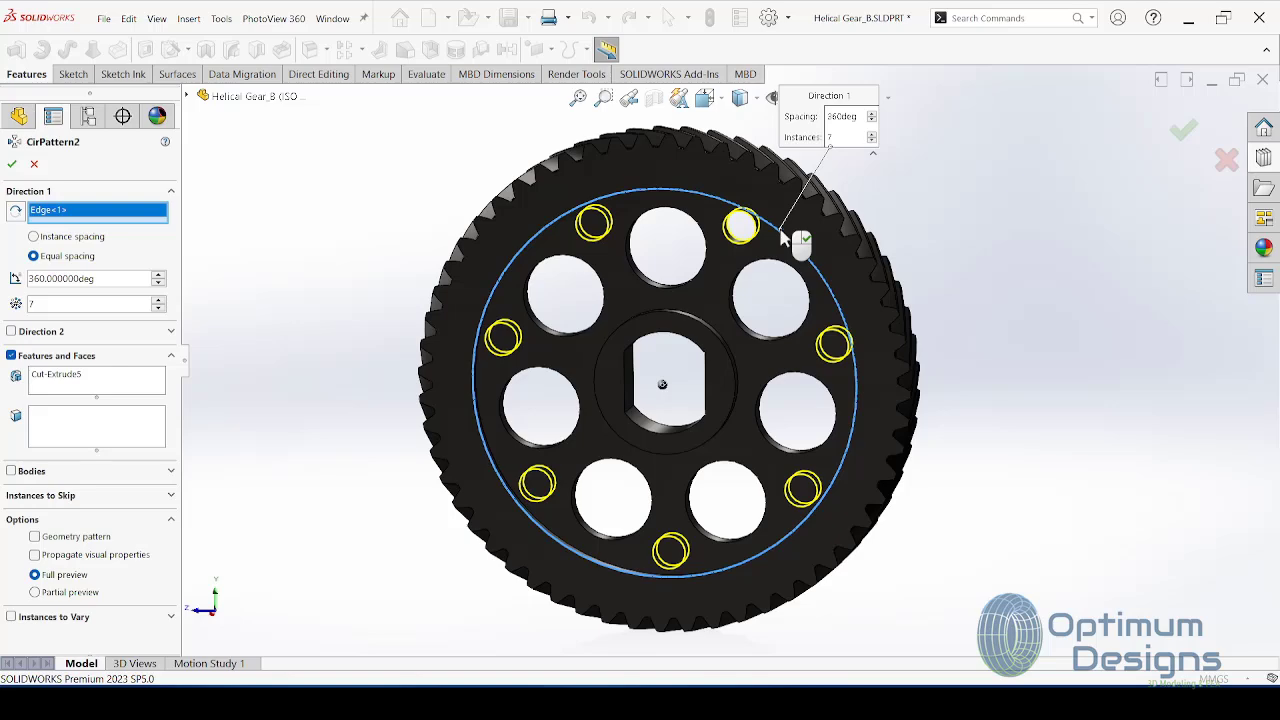
key("space")
left_click(610, 380)
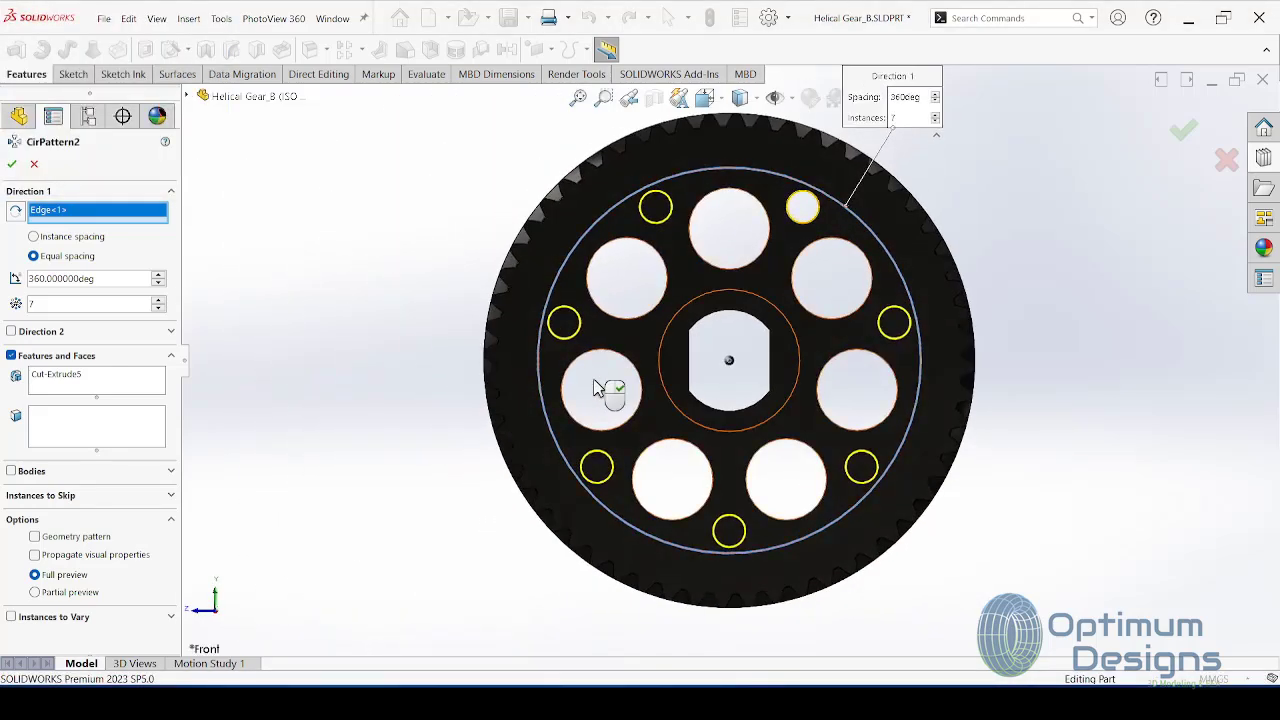
left_click(10, 167)
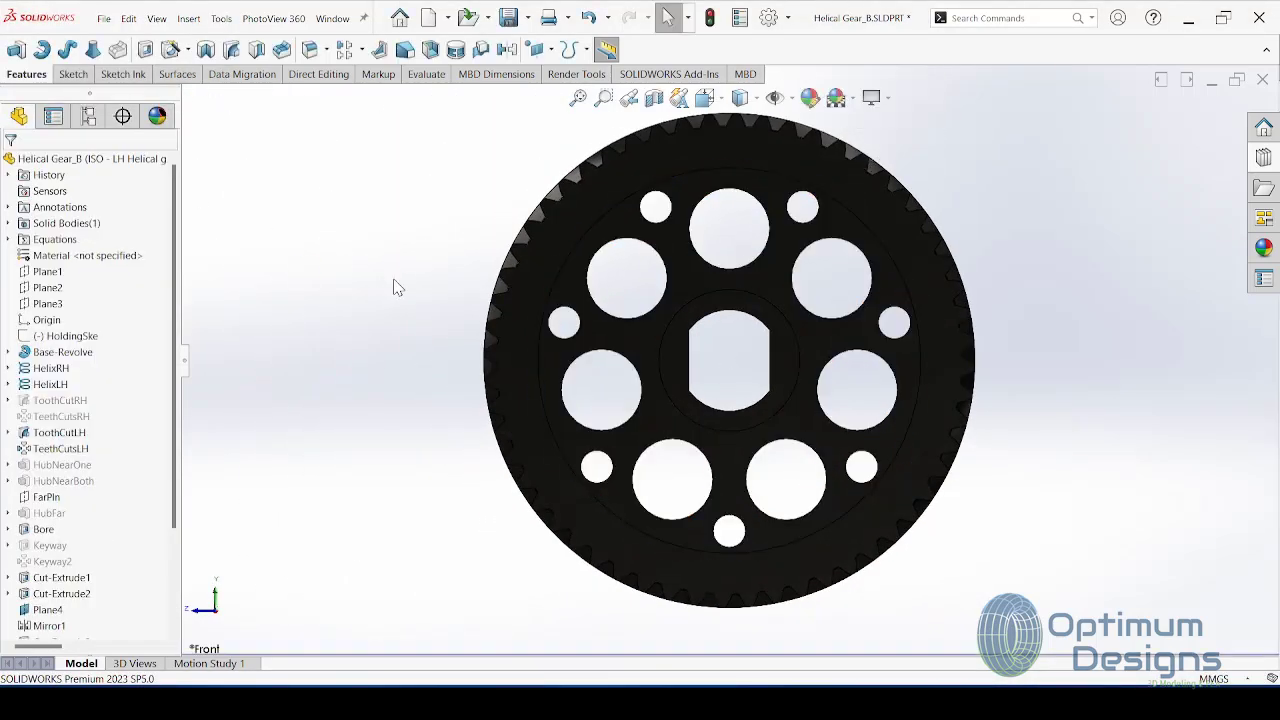
middle_click_drag(757, 343, 741, 393)
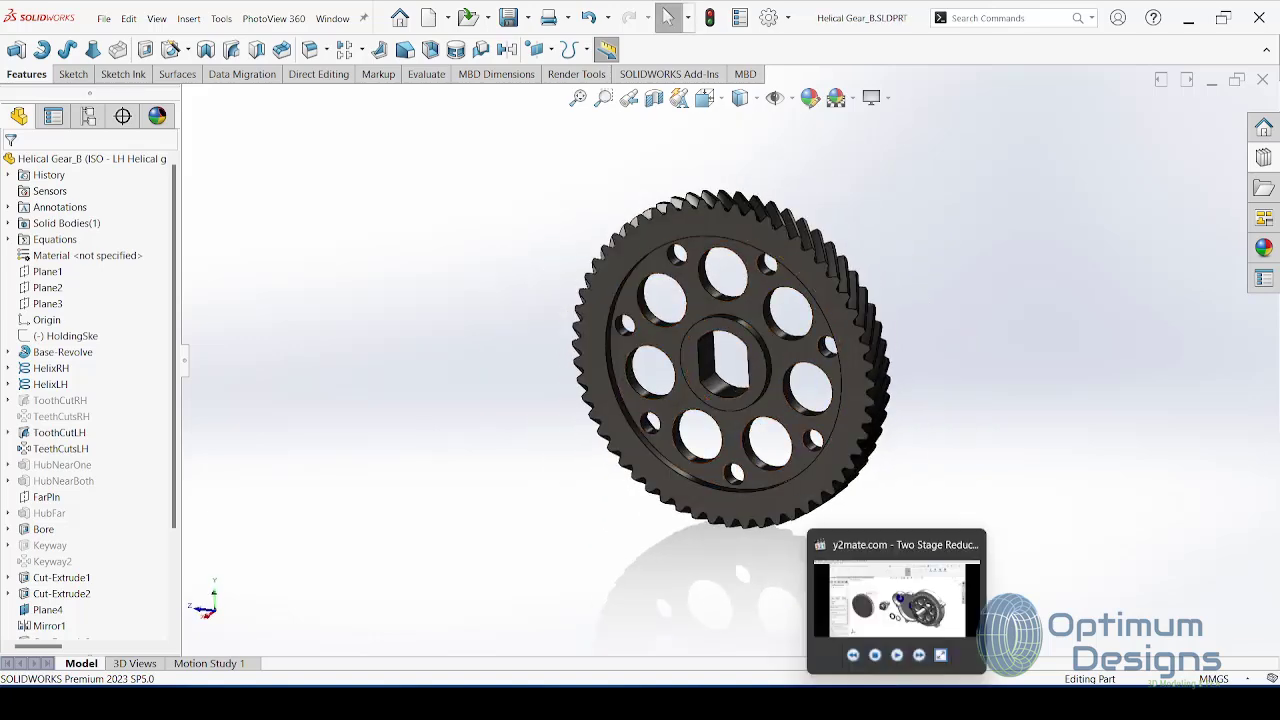
left_click(610, 642)
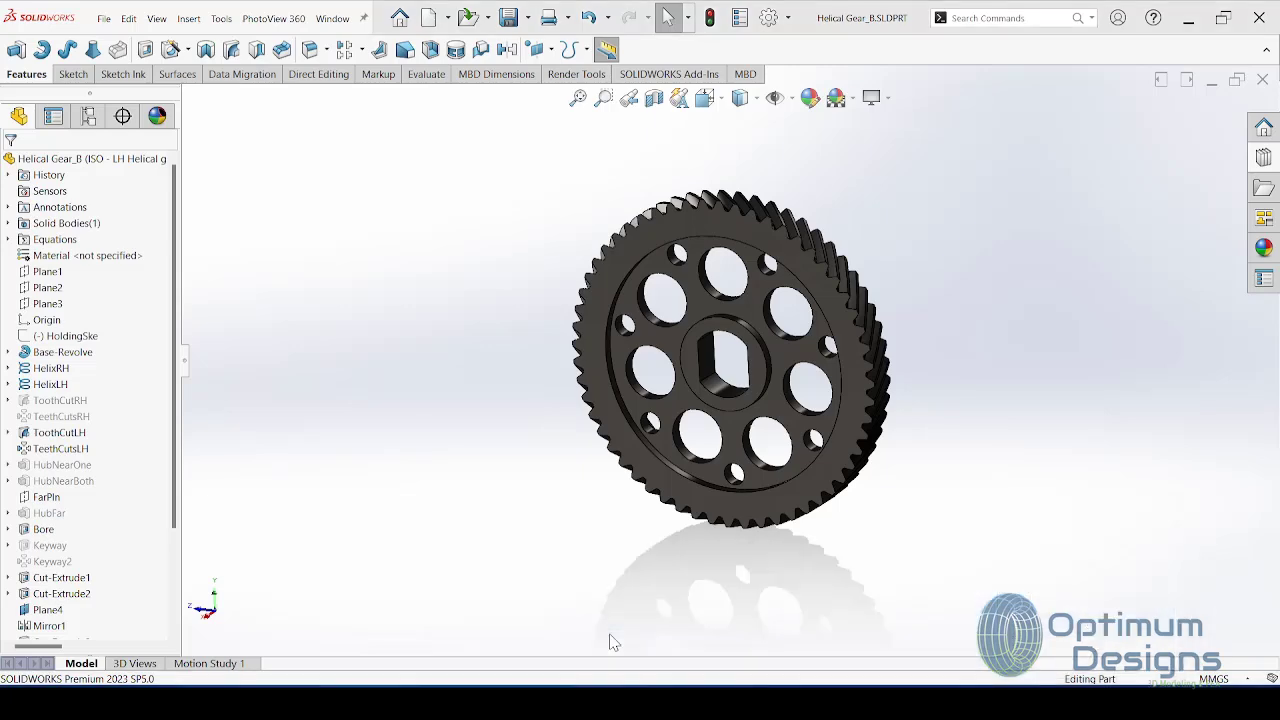
Step: Delete helical gear_4_iso<2> and insert Helical Gear_B into the assembly
left_click(565, 478)
key("Delete")
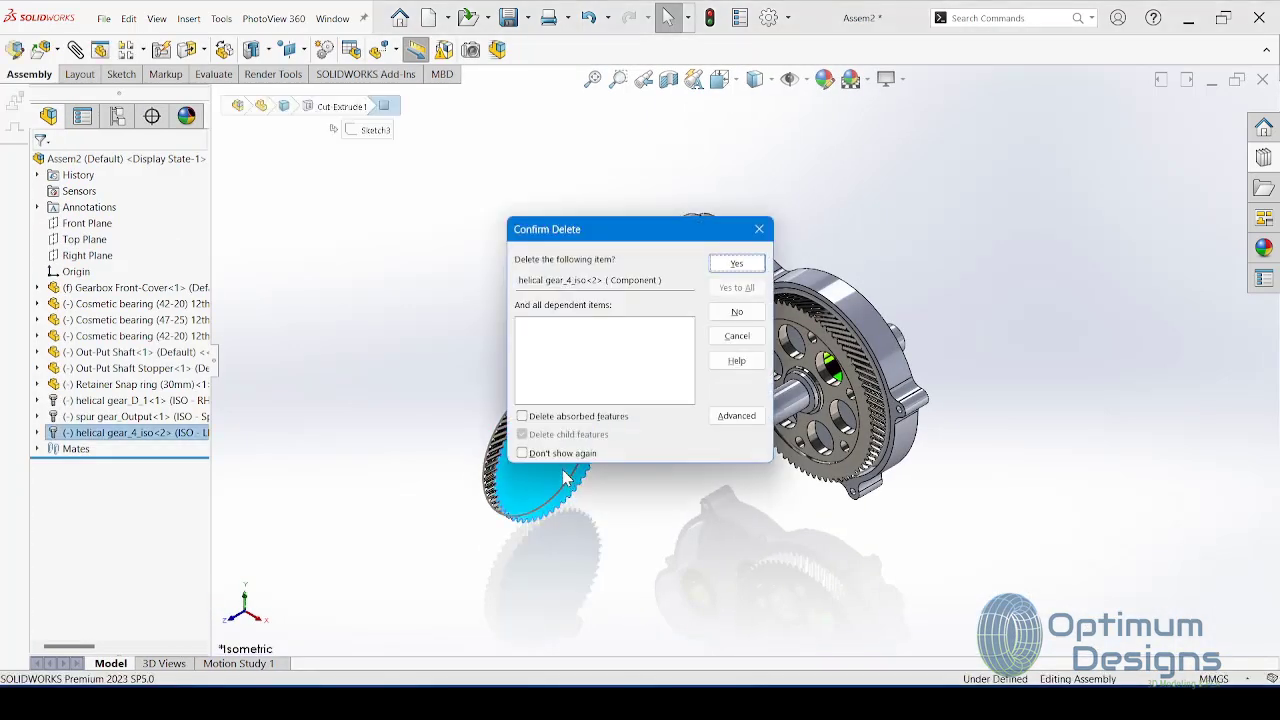
left_click(728, 265)
left_click(41, 49)
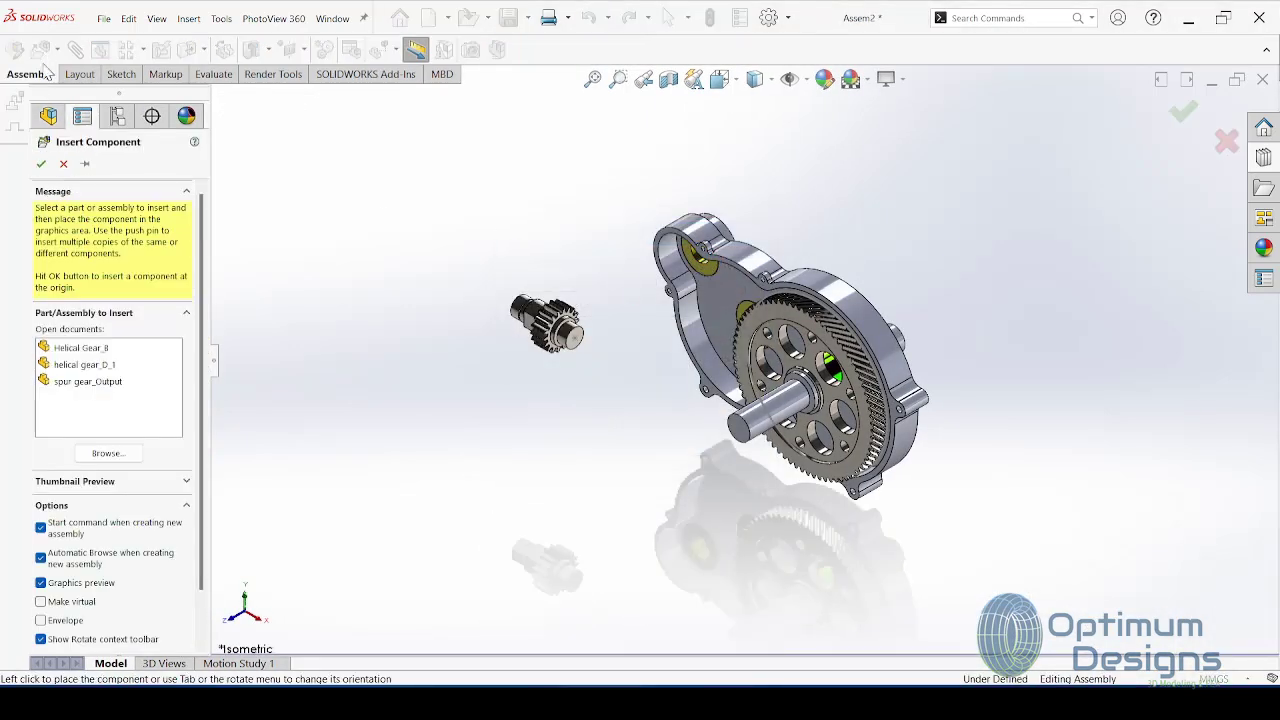
left_click(85, 347)
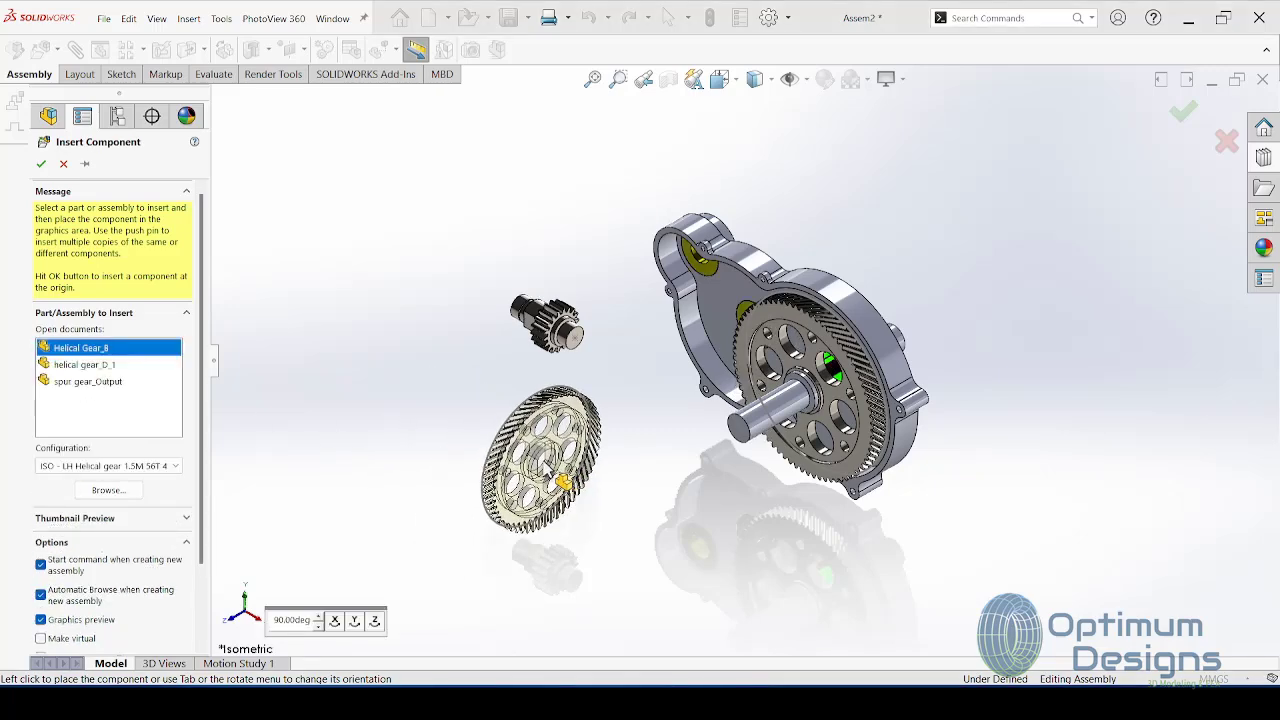
left_click(545, 468)
Step: Mate the pinion shaft concentric with the bearing bore
scroll(583, 355, "down", 2)
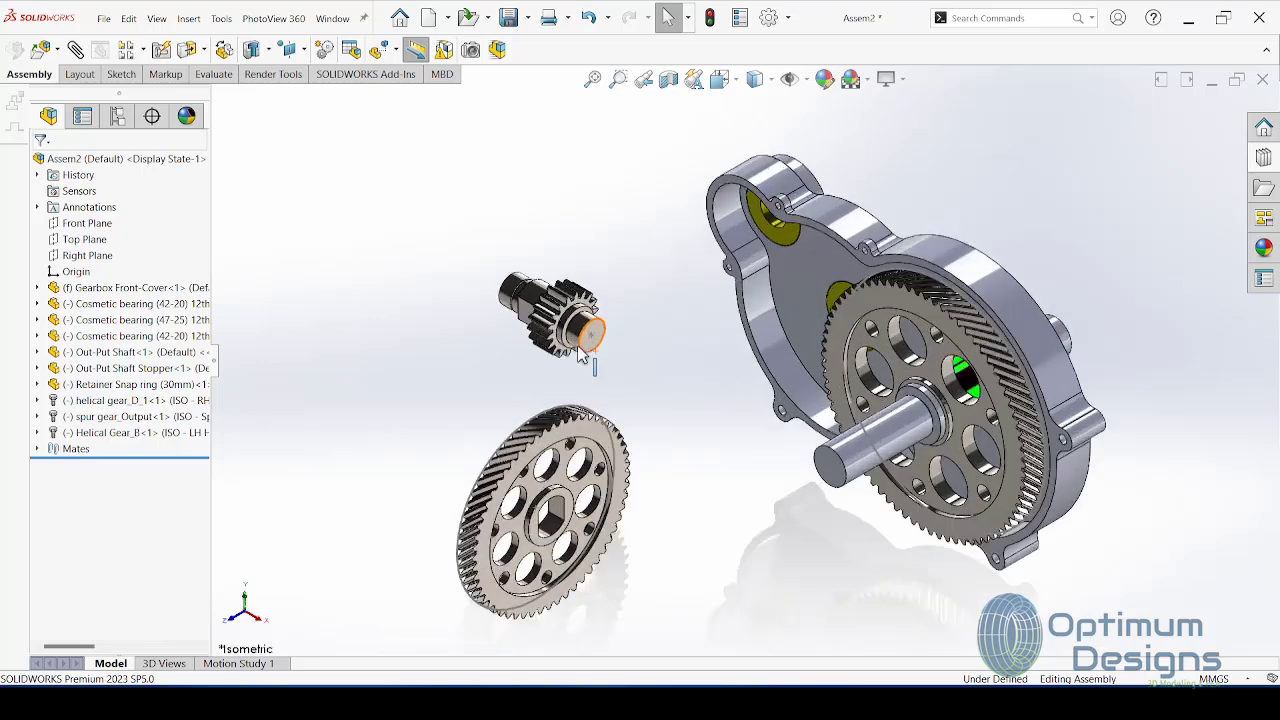
scroll(583, 355, "down", 1)
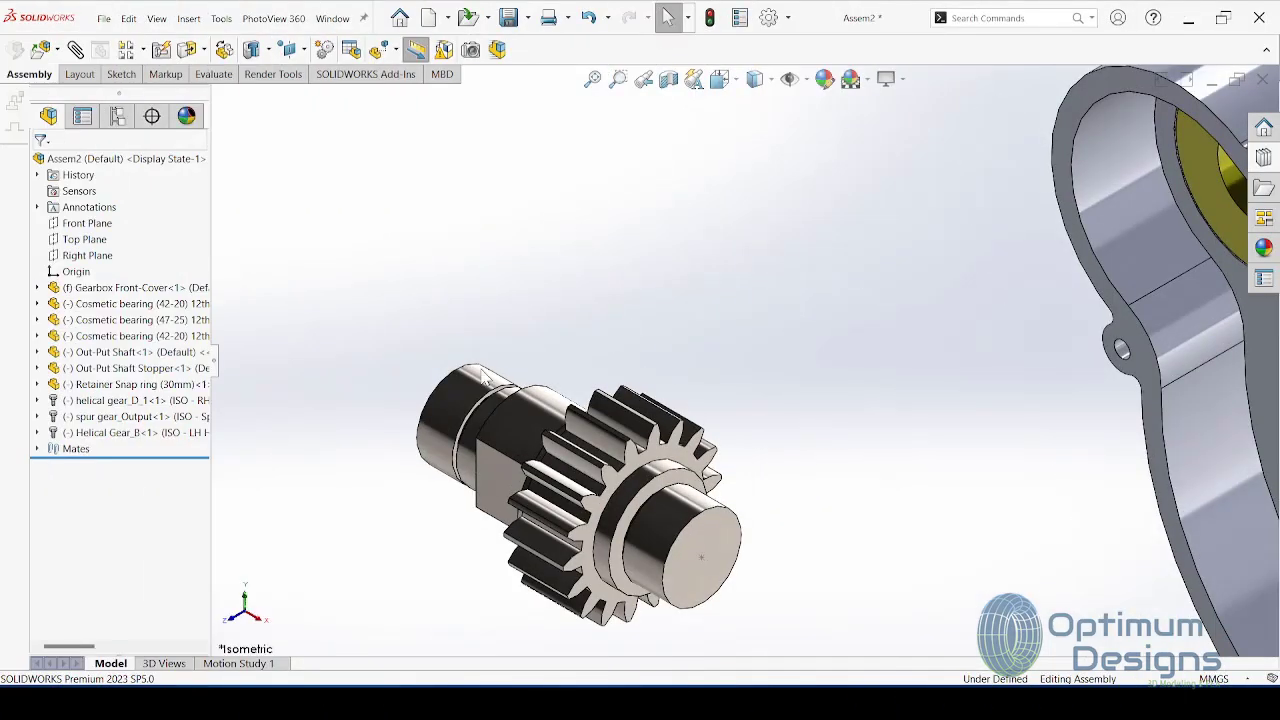
left_click(478, 380)
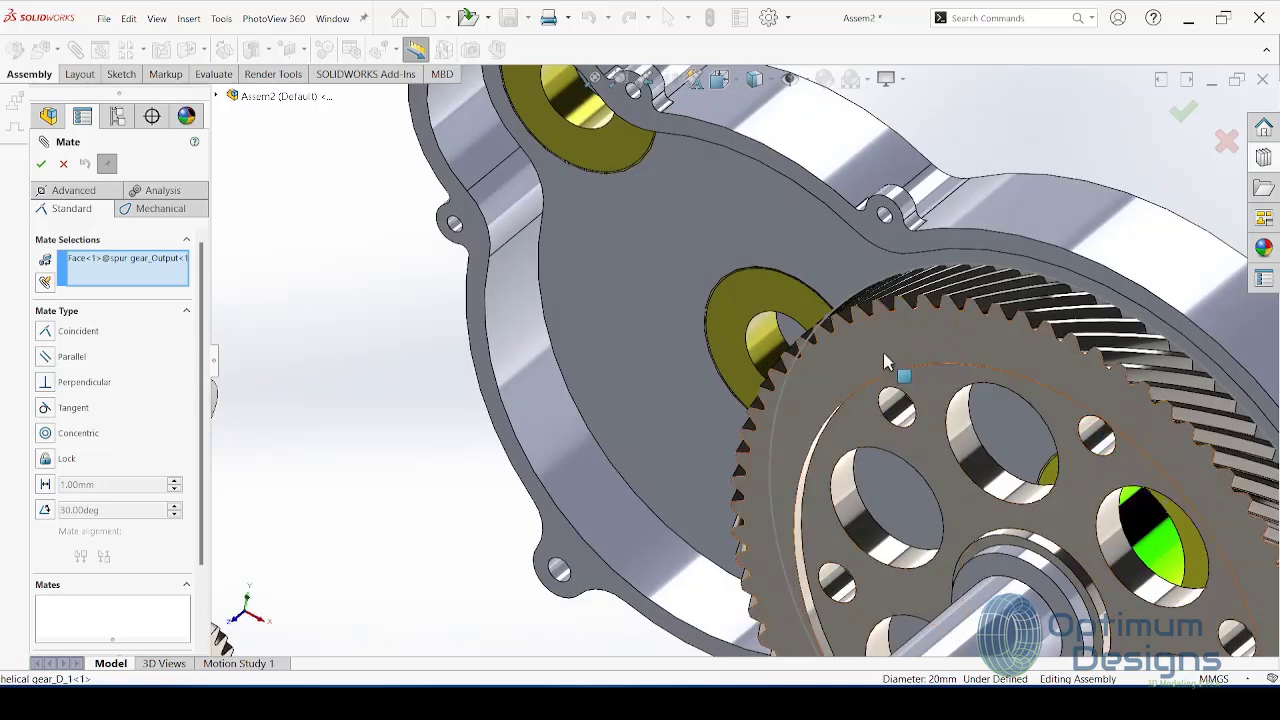
left_click(770, 352)
key("Return")
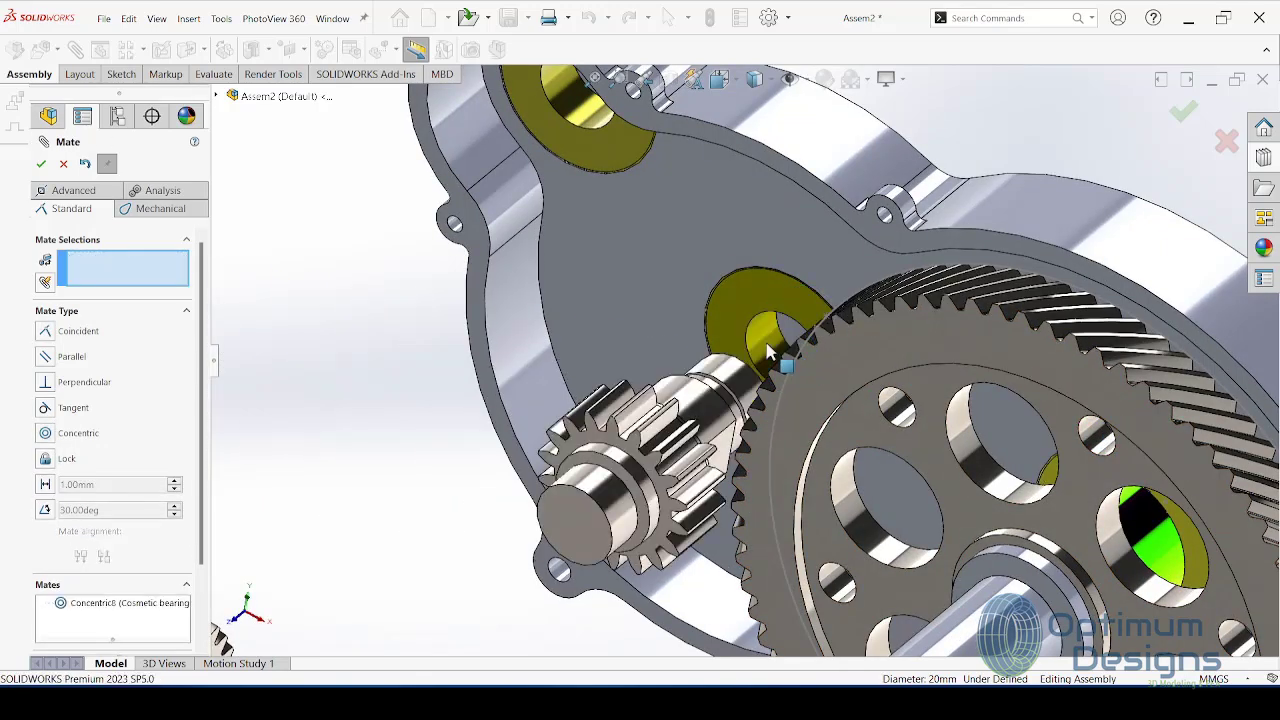
left_click(62, 165)
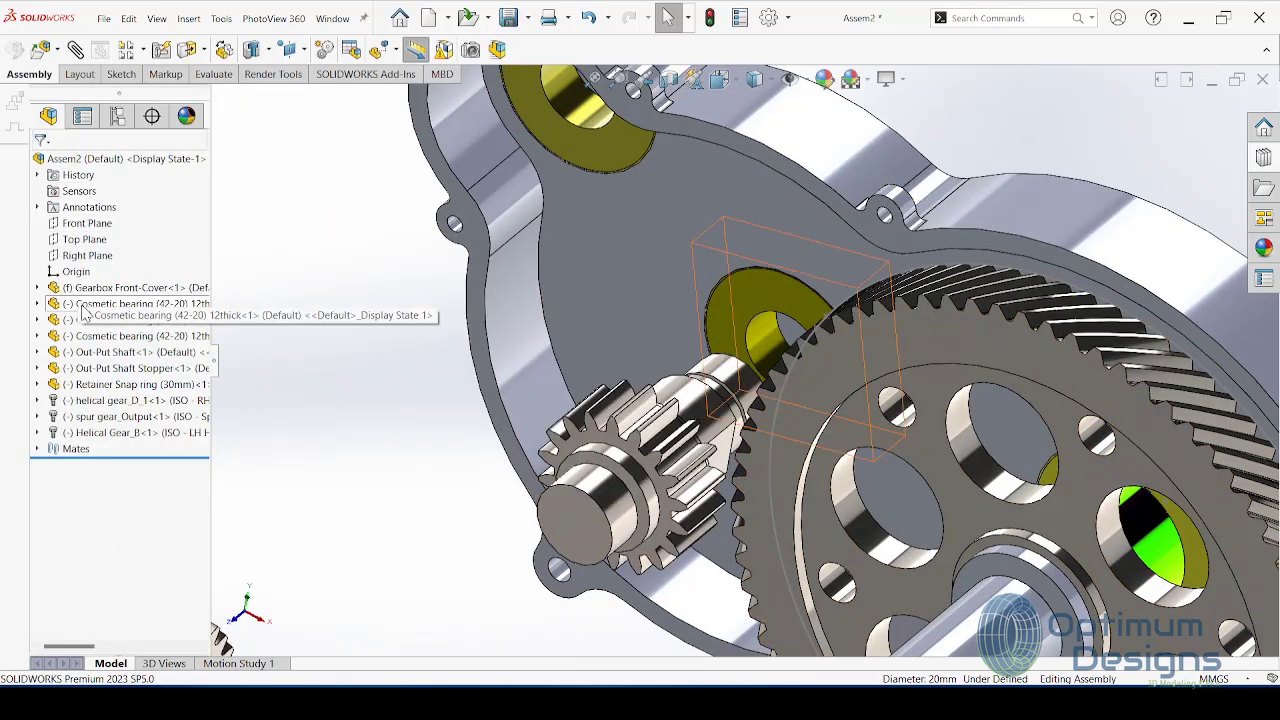
Step: Insert the 25 mm retainer snap ring part into the assembly
left_click(46, 50)
left_click(104, 453)
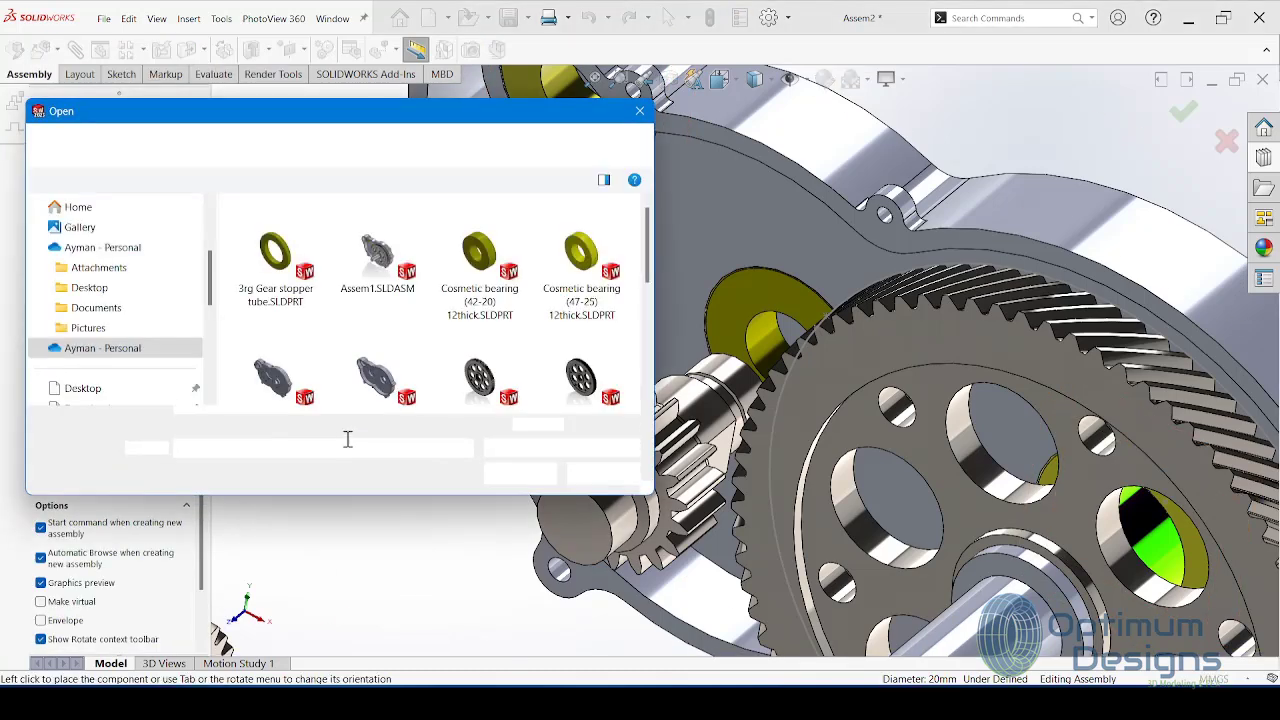
left_click(580, 340)
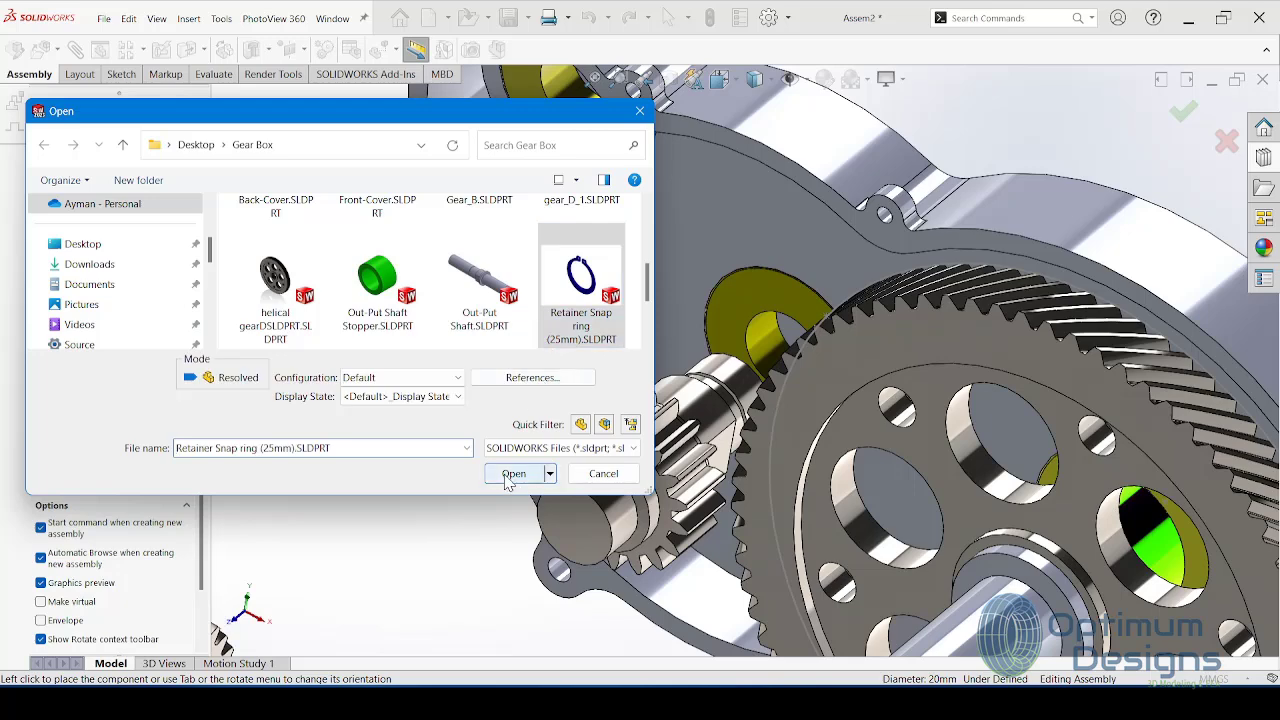
scroll(537, 302, "down", 1)
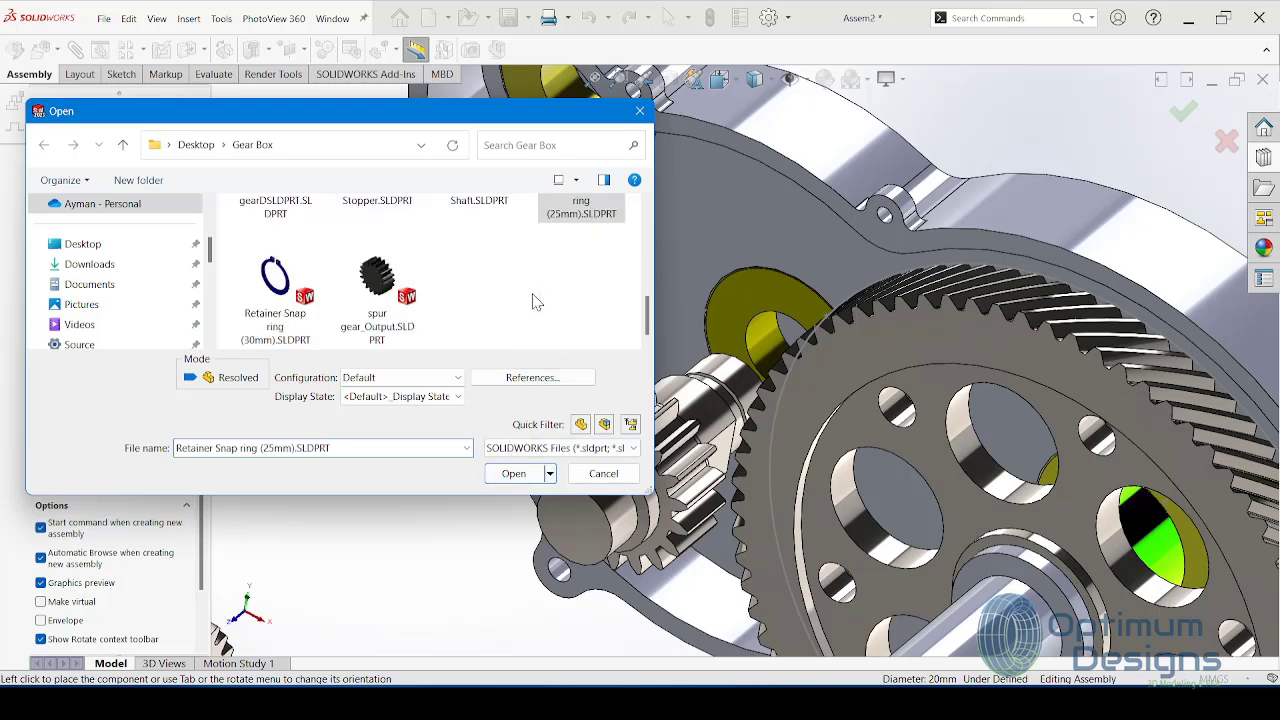
left_click(514, 474)
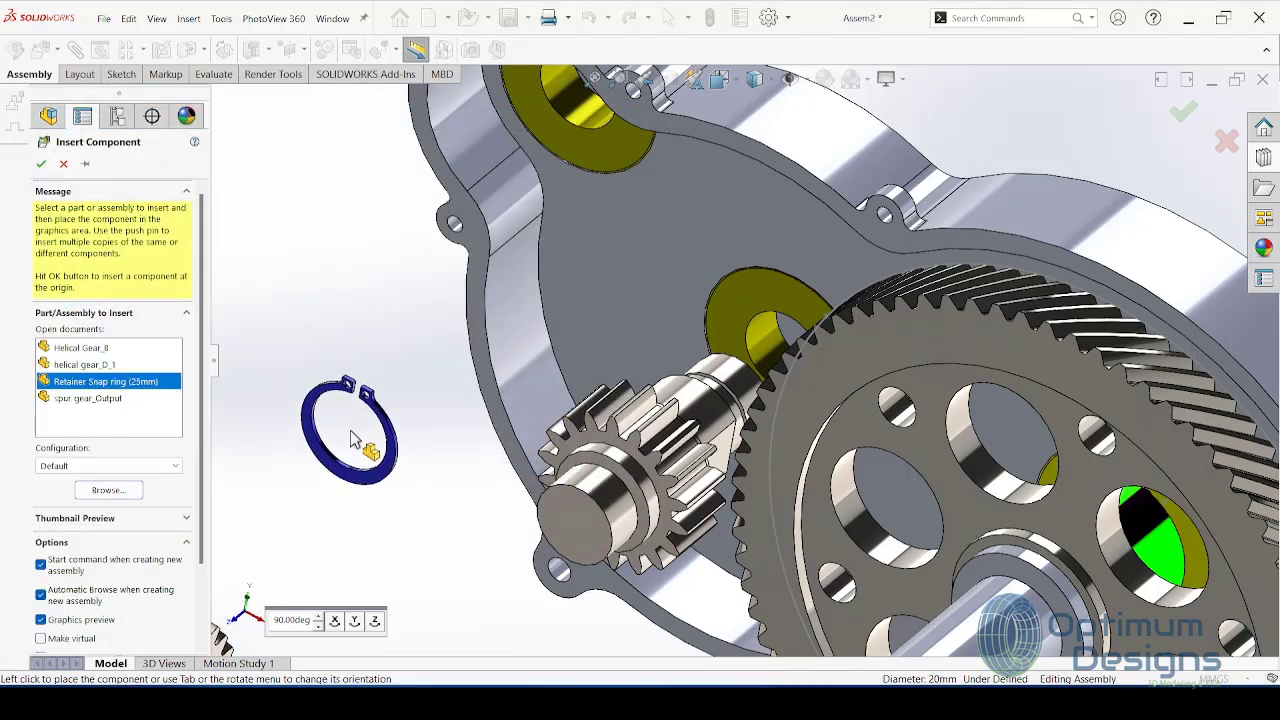
left_click(352, 440)
Step: Make the snap ring's inner face concentric with the pinion shaft groove
left_click(608, 435)
left_click_drag(608, 435, 403, 548)
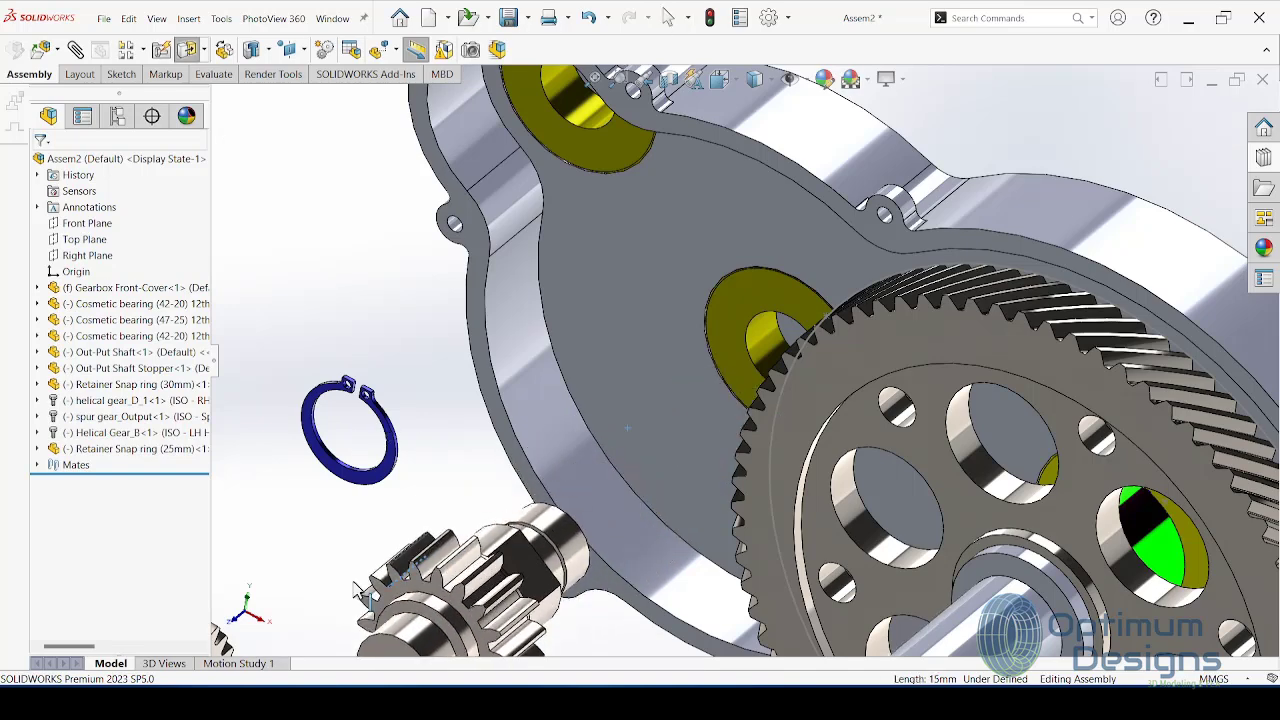
scroll(450, 550, "down", 3)
scroll(528, 553, "down", 3)
scroll(632, 523, "down", 3)
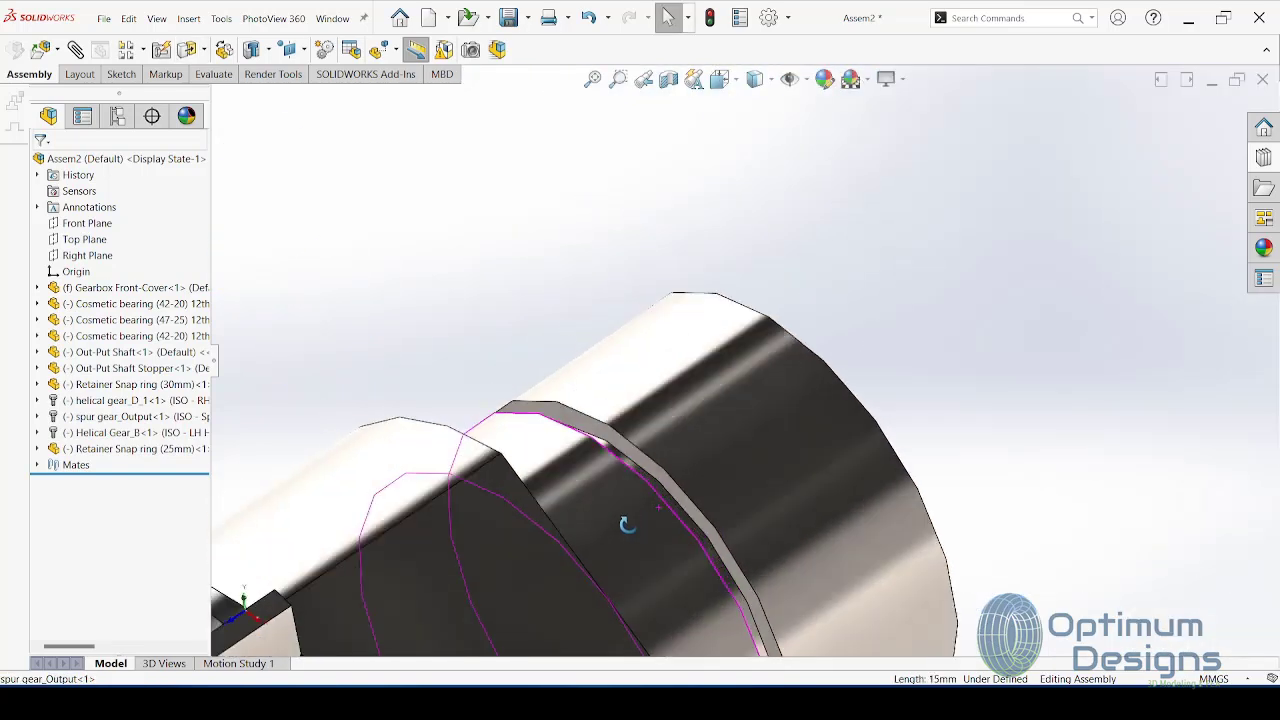
left_click(668, 508)
scroll(600, 366, "up", 3)
scroll(450, 195, "up", 3)
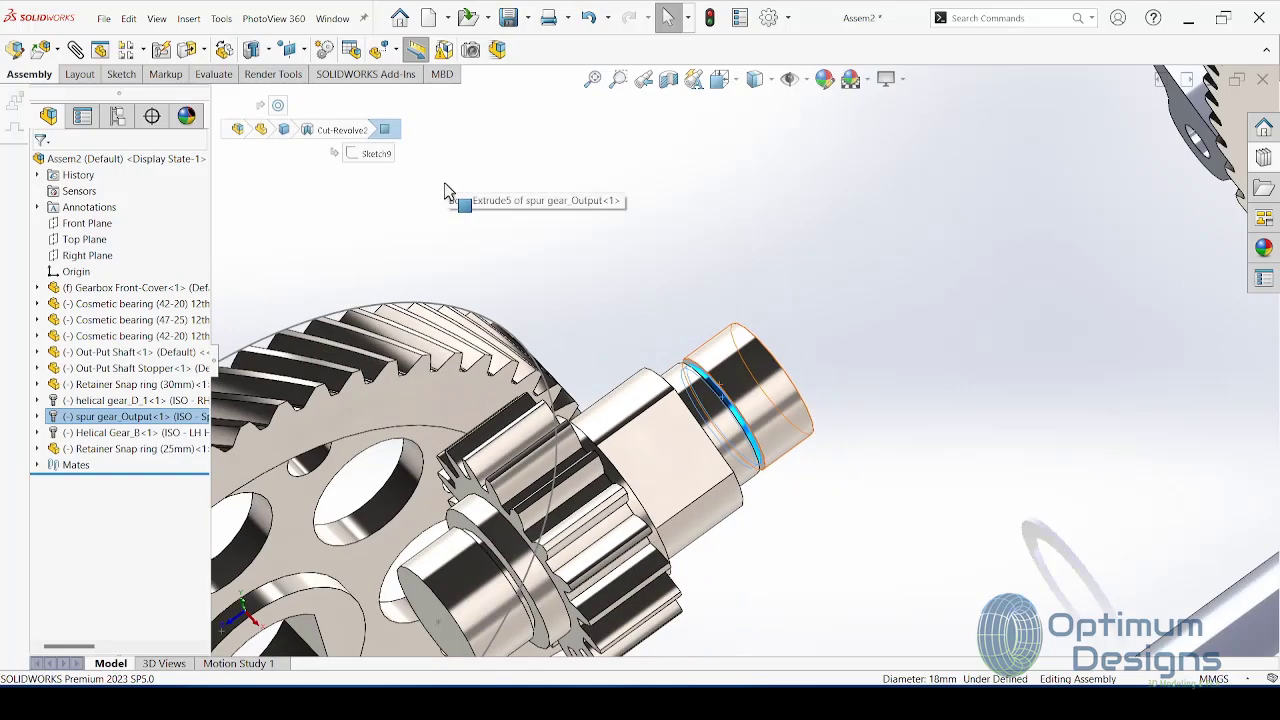
scroll(300, 130, "up", 2)
left_click(75, 49)
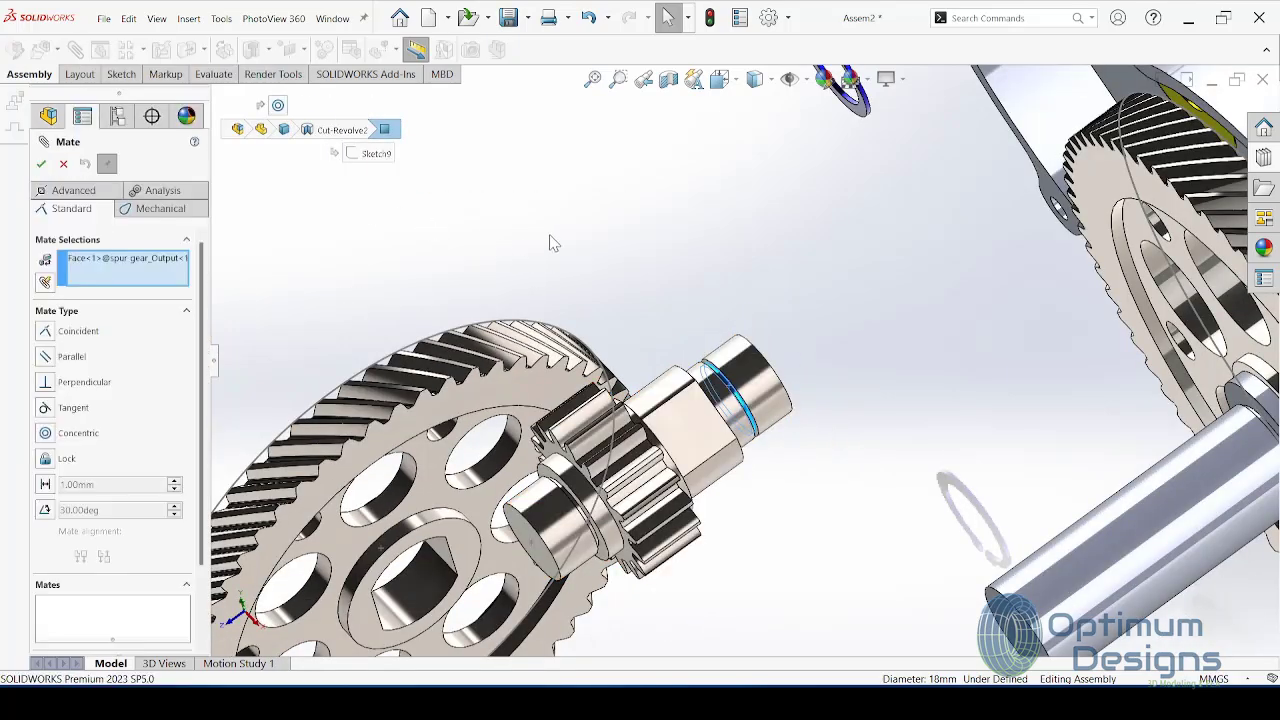
scroll(737, 293, "up", 5)
scroll(737, 293, "down", 2)
scroll(737, 293, "down", 2)
scroll(700, 330, "down", 4)
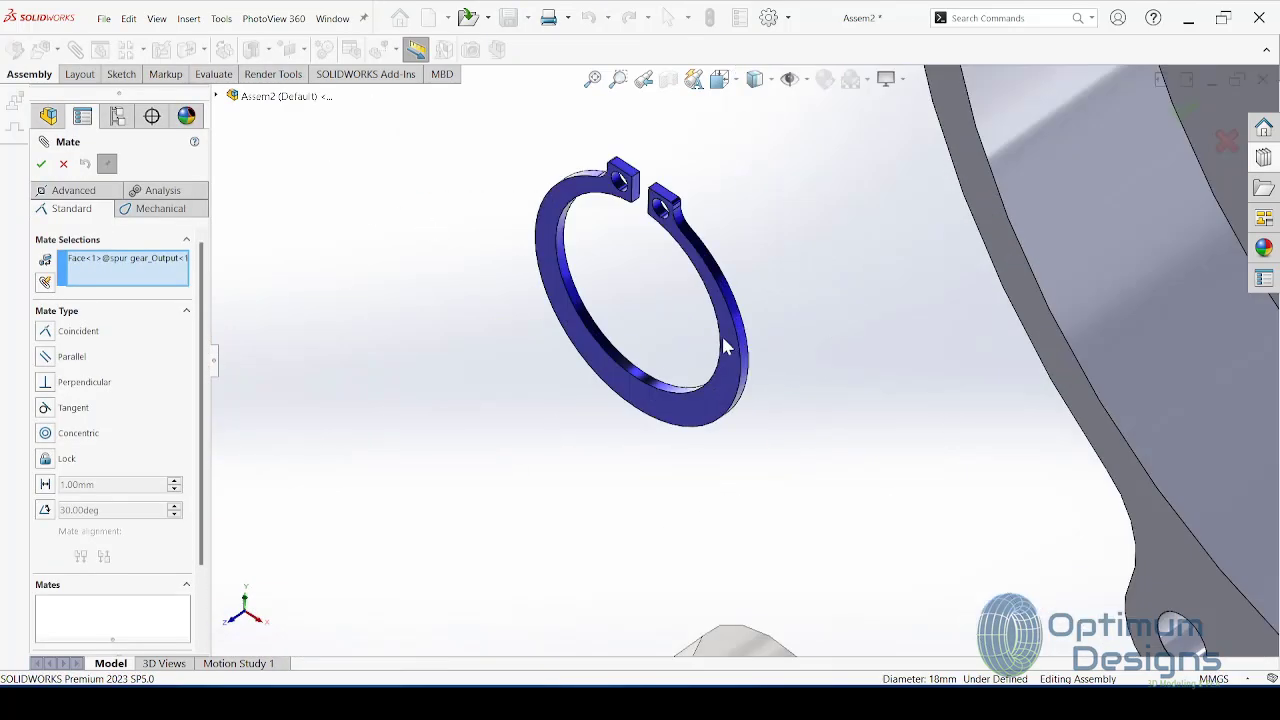
scroll(615, 433, "down", 2)
left_click(615, 433)
key("Return")
Step: Seat the snap ring with a coincident mate between its side face and the groove's side face
scroll(640, 445, "up", 3)
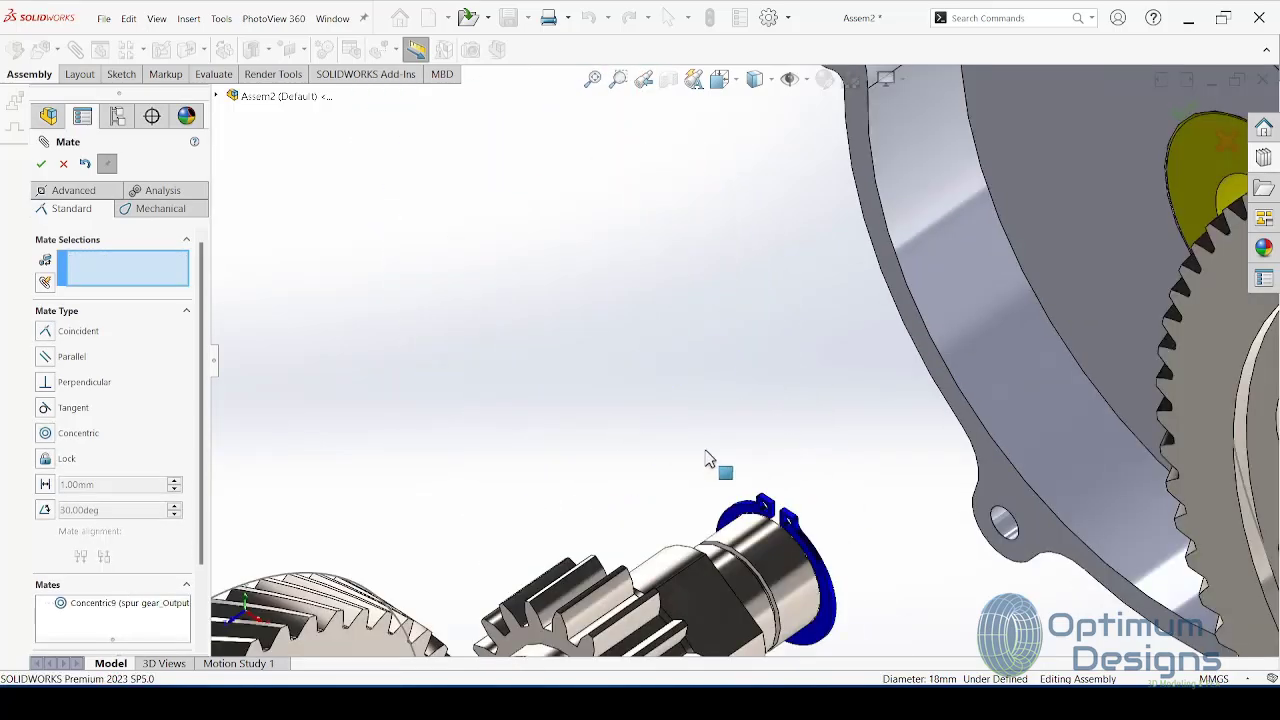
scroll(730, 470, "down", 3)
scroll(755, 490, "down", 3)
left_click(883, 391)
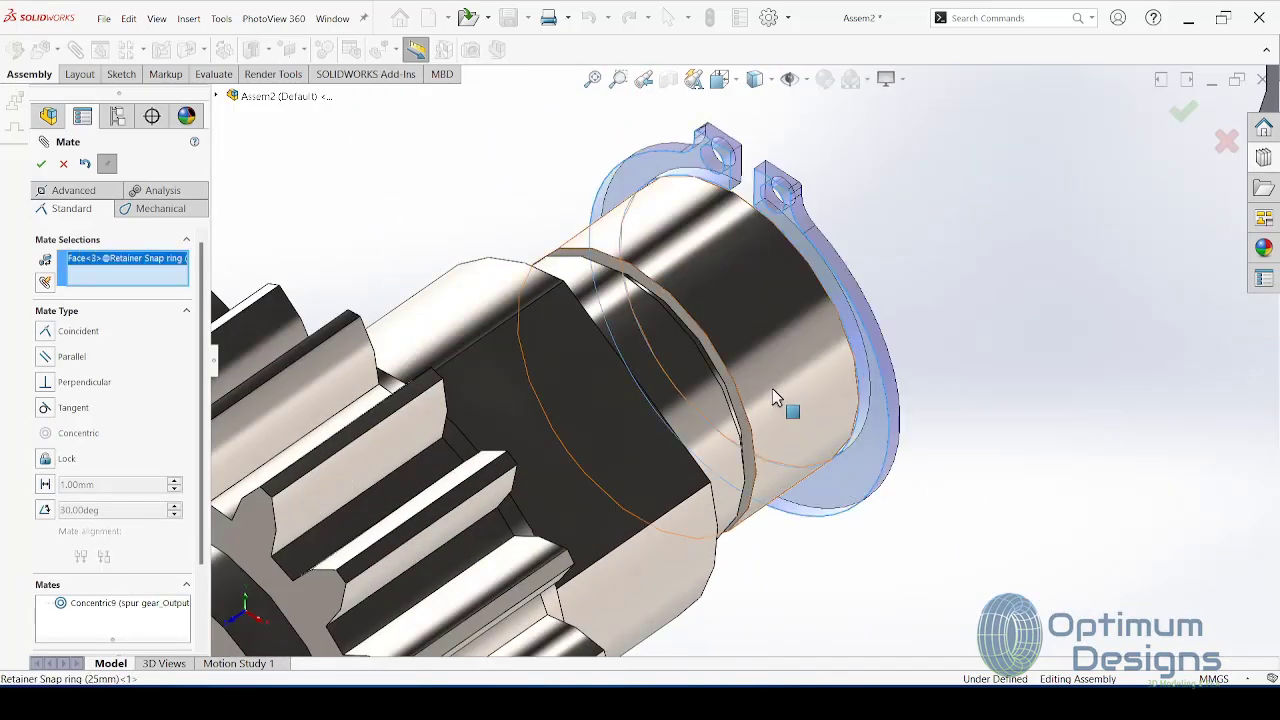
middle_click_drag(772, 388, 700, 443)
scroll(711, 403, "down", 3)
scroll(720, 403, "down", 3)
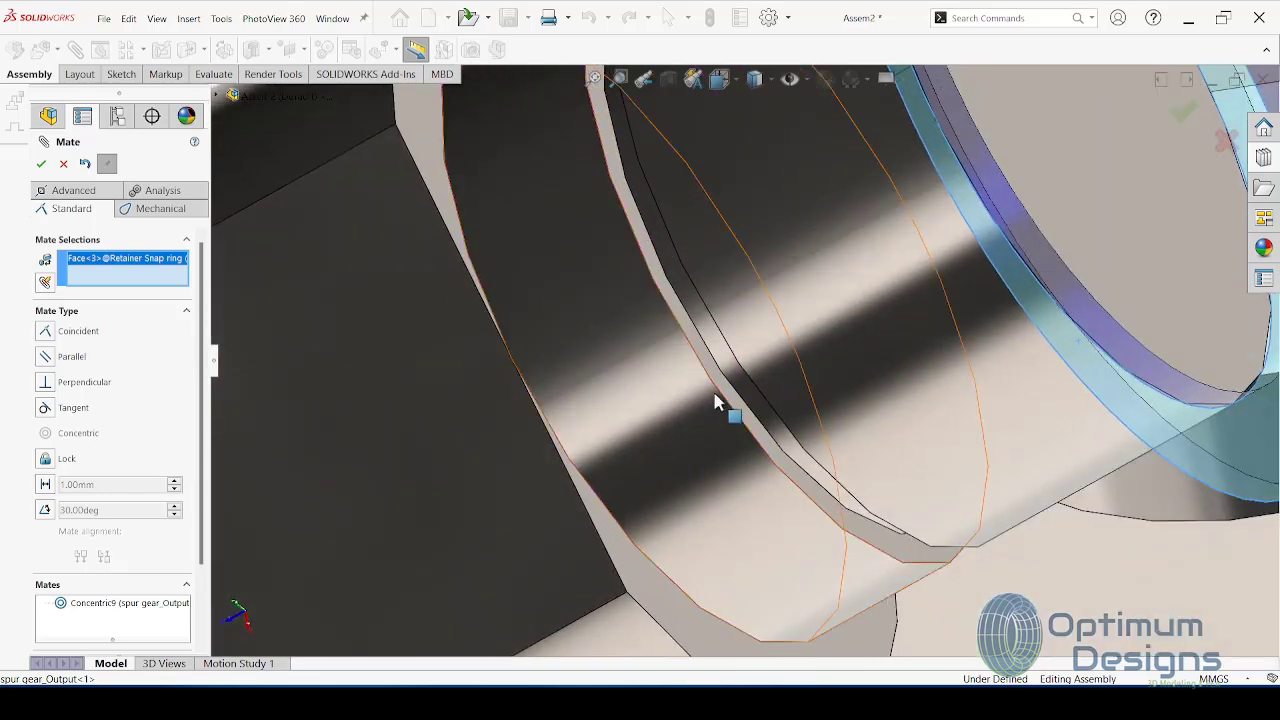
left_click(726, 392)
key("Return")
scroll(771, 413, "up", 5)
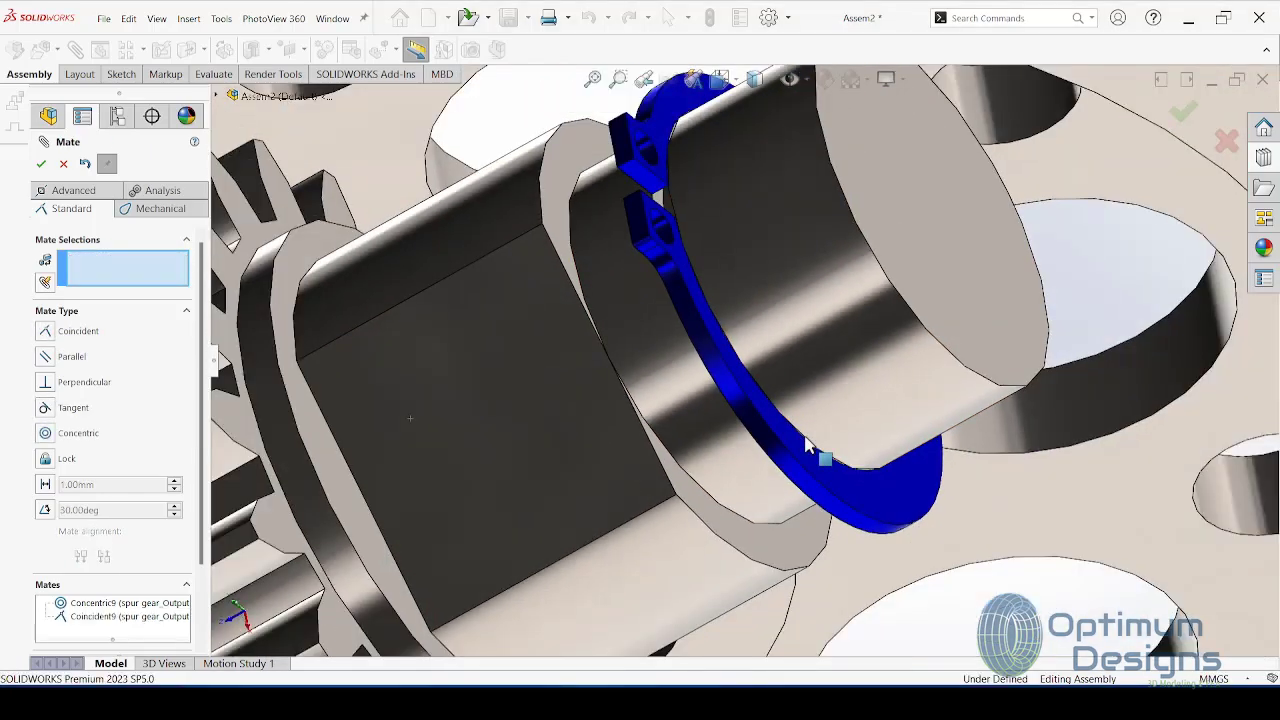
mouse_move(814, 449)
middle_mouse_down()
mouse_move(853, 372)
mouse_move(983, 311)
mouse_move(967, 384)
mouse_move(977, 390)
middle_mouse_up()
scroll(900, 340, "up", 3)
scroll(960, 330, "up", 3)
scroll(991, 321, "up", 2)
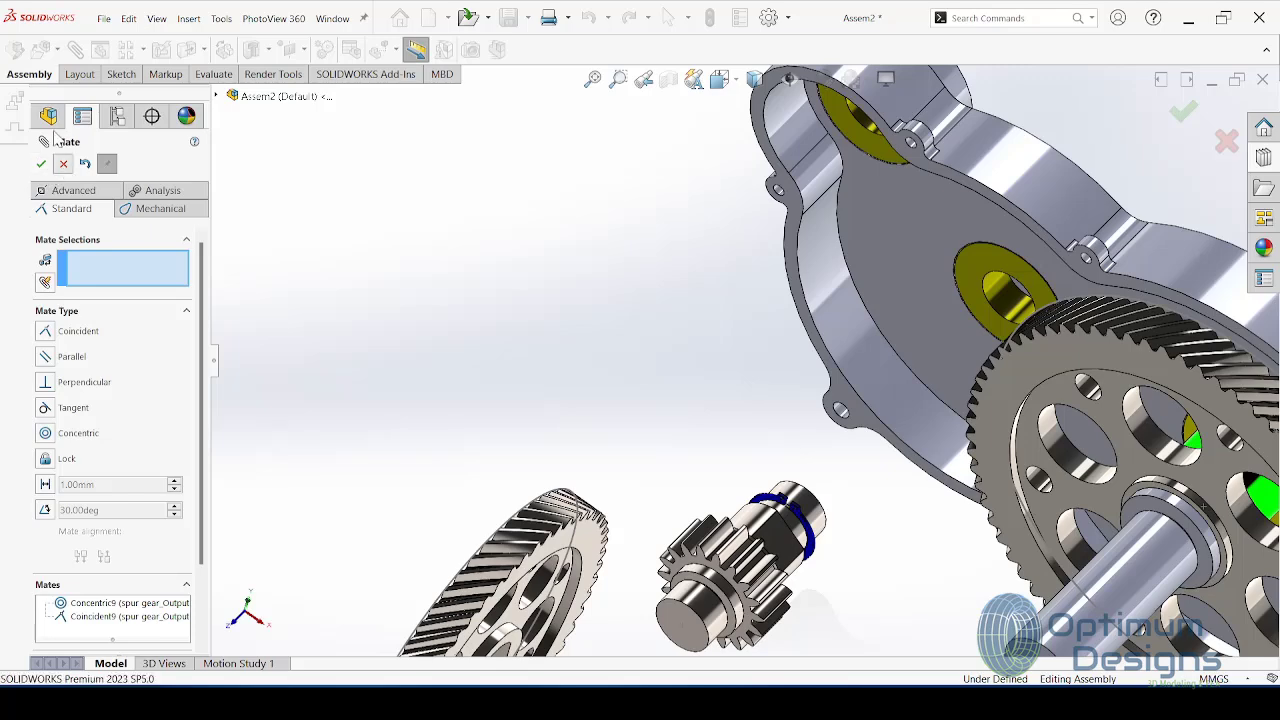
Step: Insert 3rg Gear stopper tube.SLDPRT and drop it beside the output pinion shaft
left_click(40, 50)
left_click(93, 456)
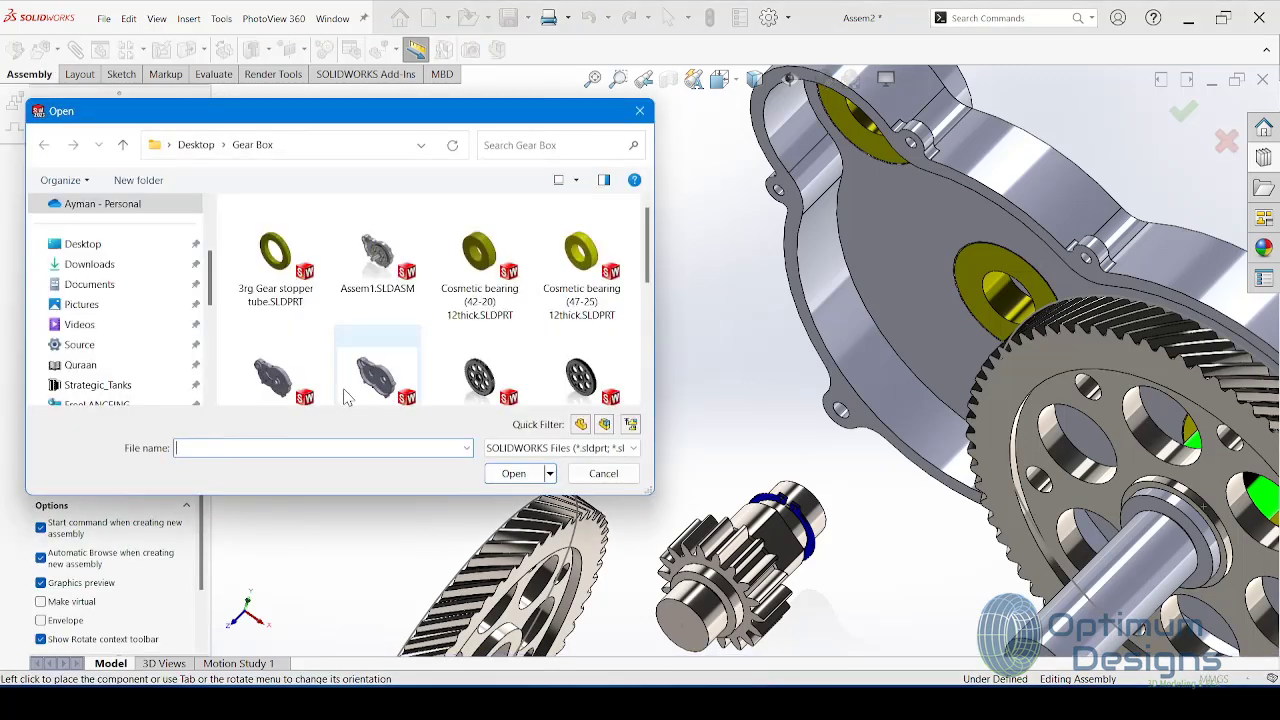
left_click(275, 255)
left_click(515, 473)
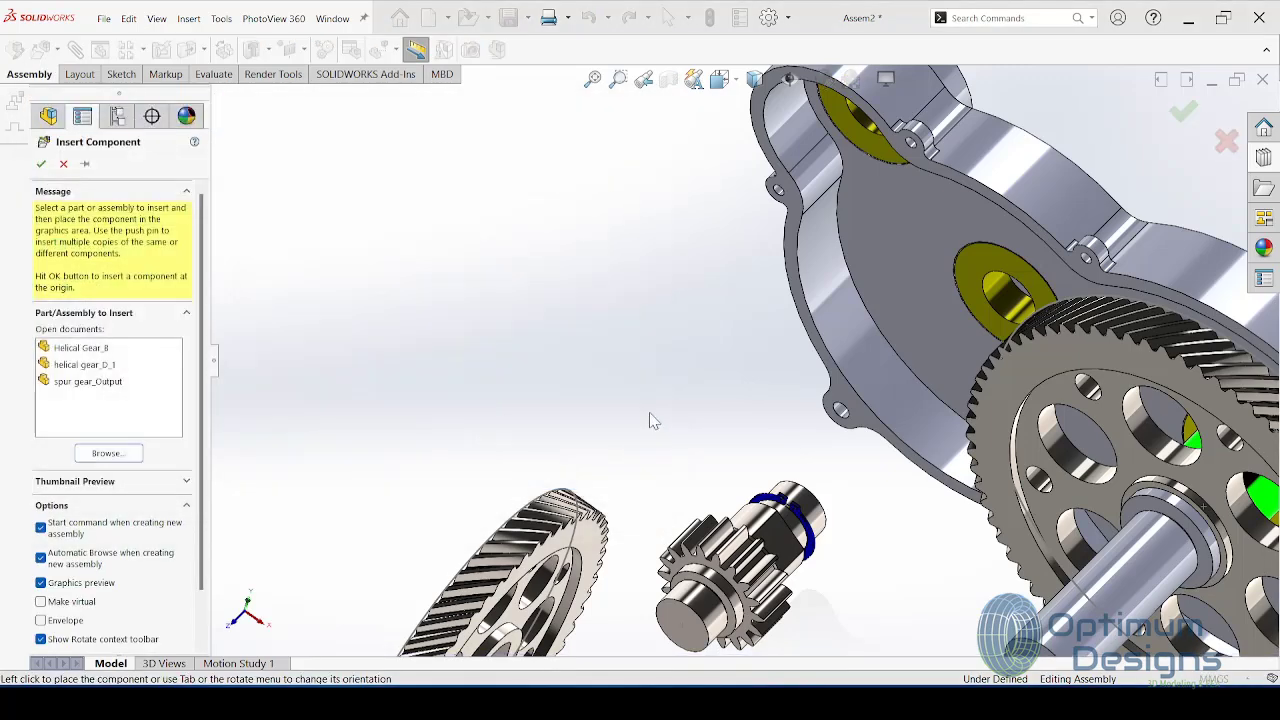
left_click(680, 360)
mouse_move(800, 432)
middle_mouse_down()
mouse_move(748, 508)
mouse_move(757, 565)
middle_mouse_up()
mouse_move(790, 408)
middle_mouse_down()
mouse_move(806, 354)
mouse_move(672, 370)
middle_mouse_up()
Step: Mate the stopper tube concentric to the shaft and coincident against the gear face
left_click(690, 360)
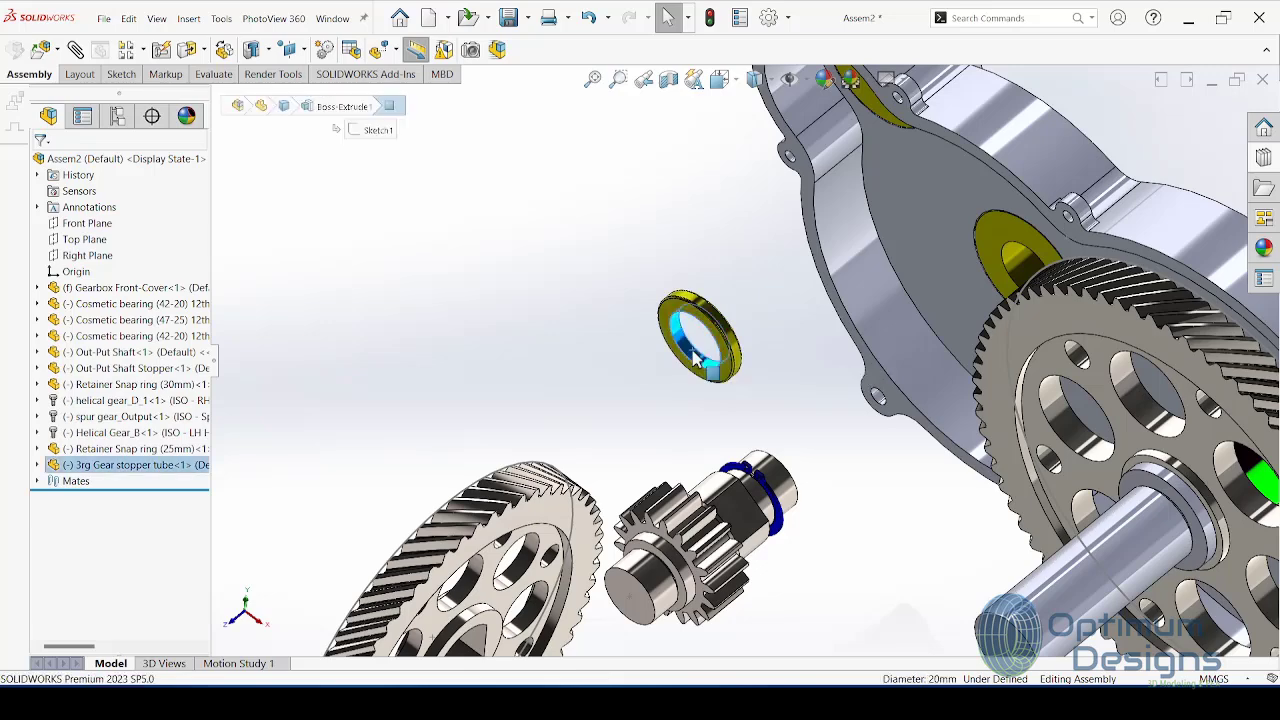
scroll(797, 546, "down", 3)
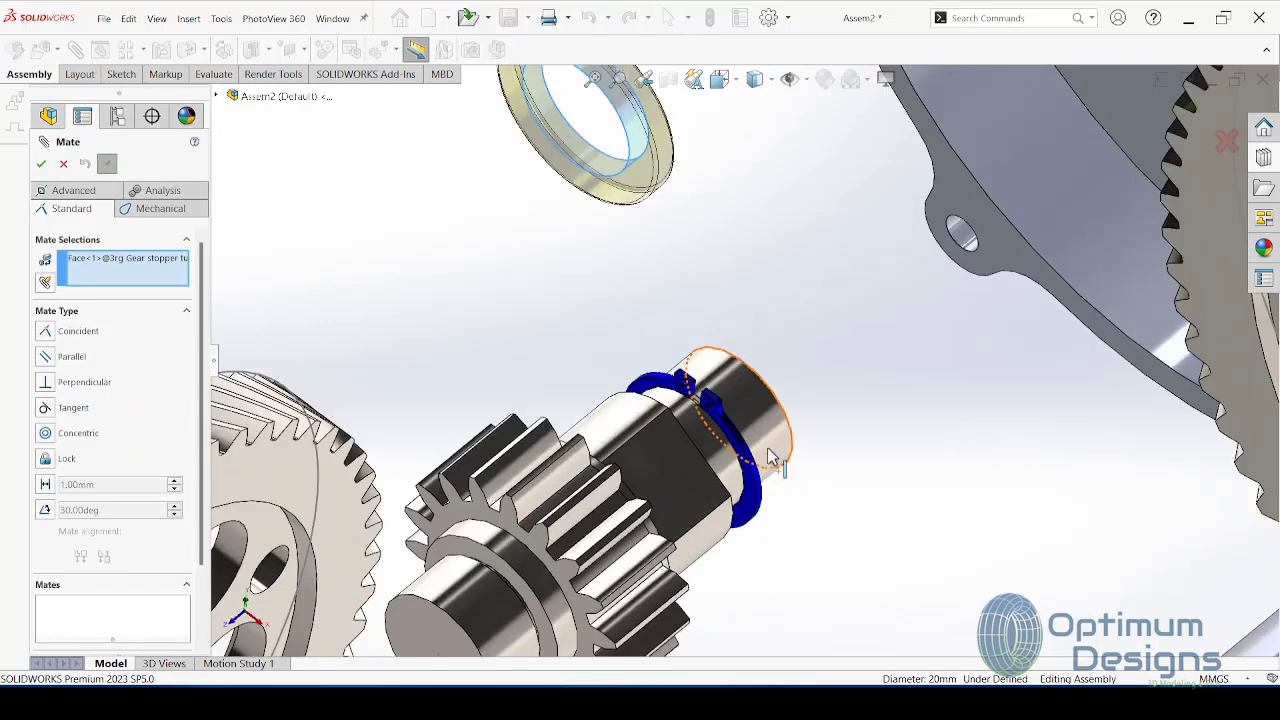
left_click(770, 440)
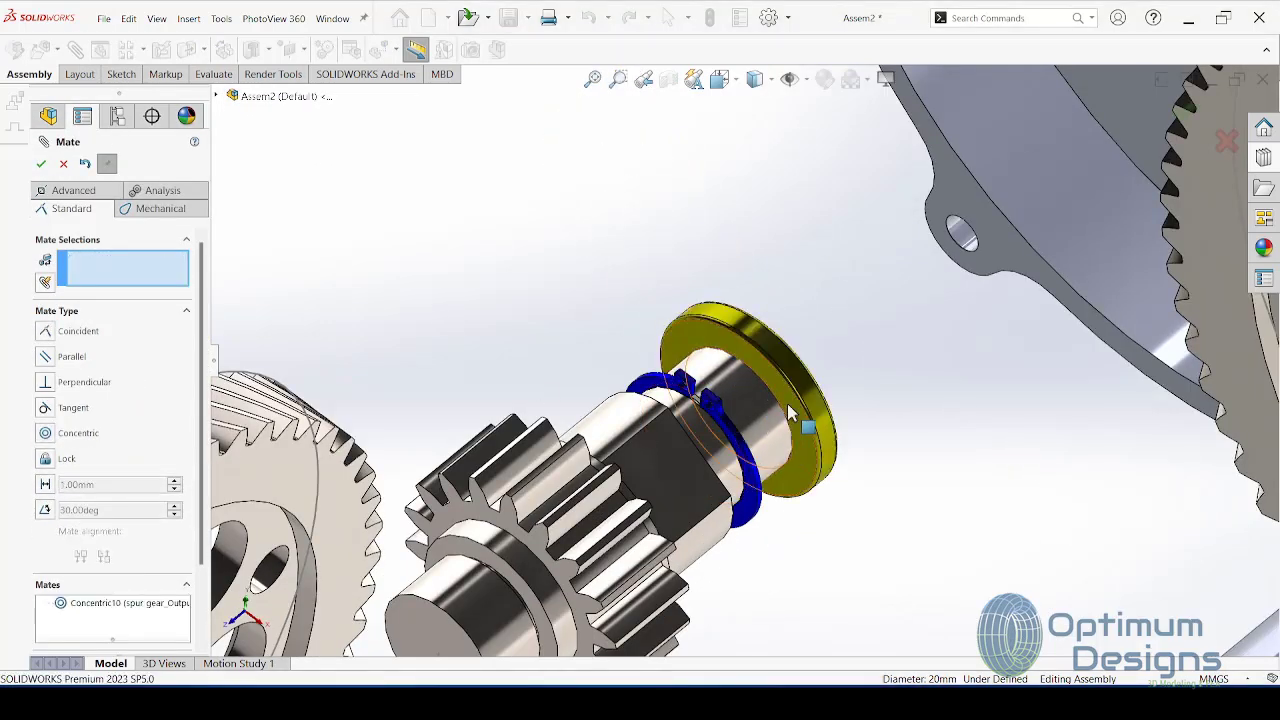
left_click(790, 412)
middle_click_drag(790, 412, 686, 403)
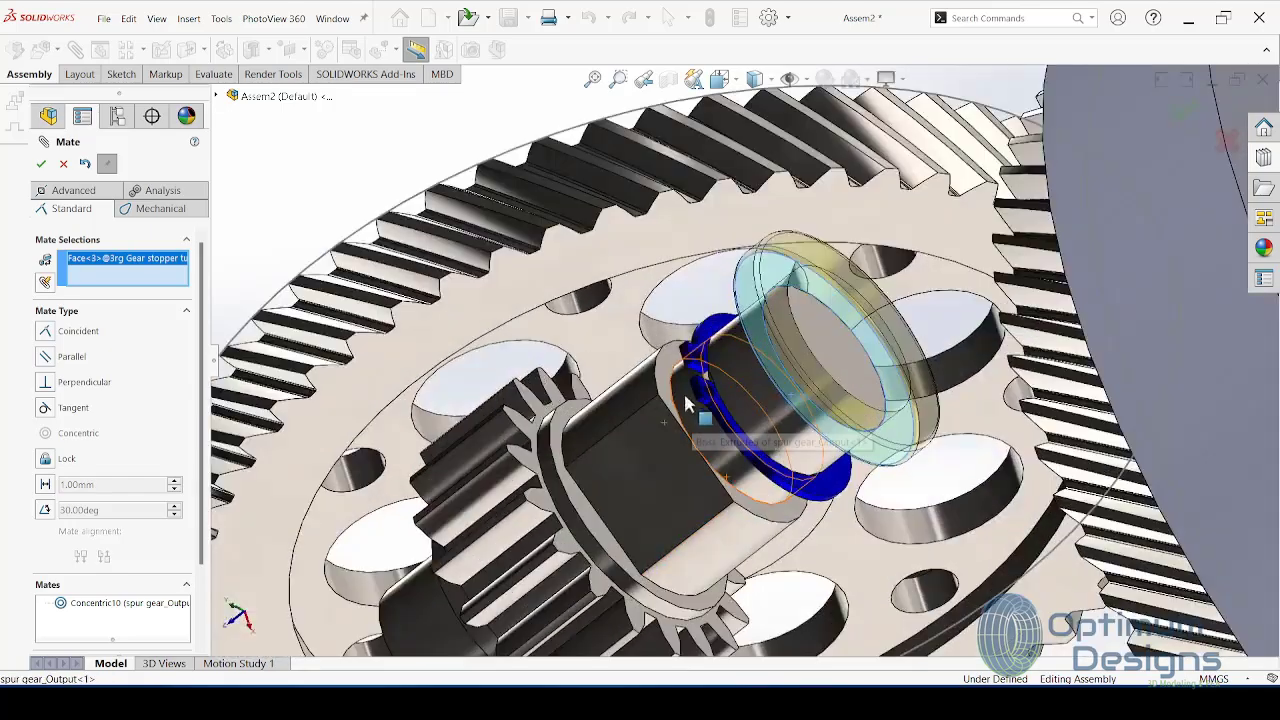
left_click(686, 403)
key("Return")
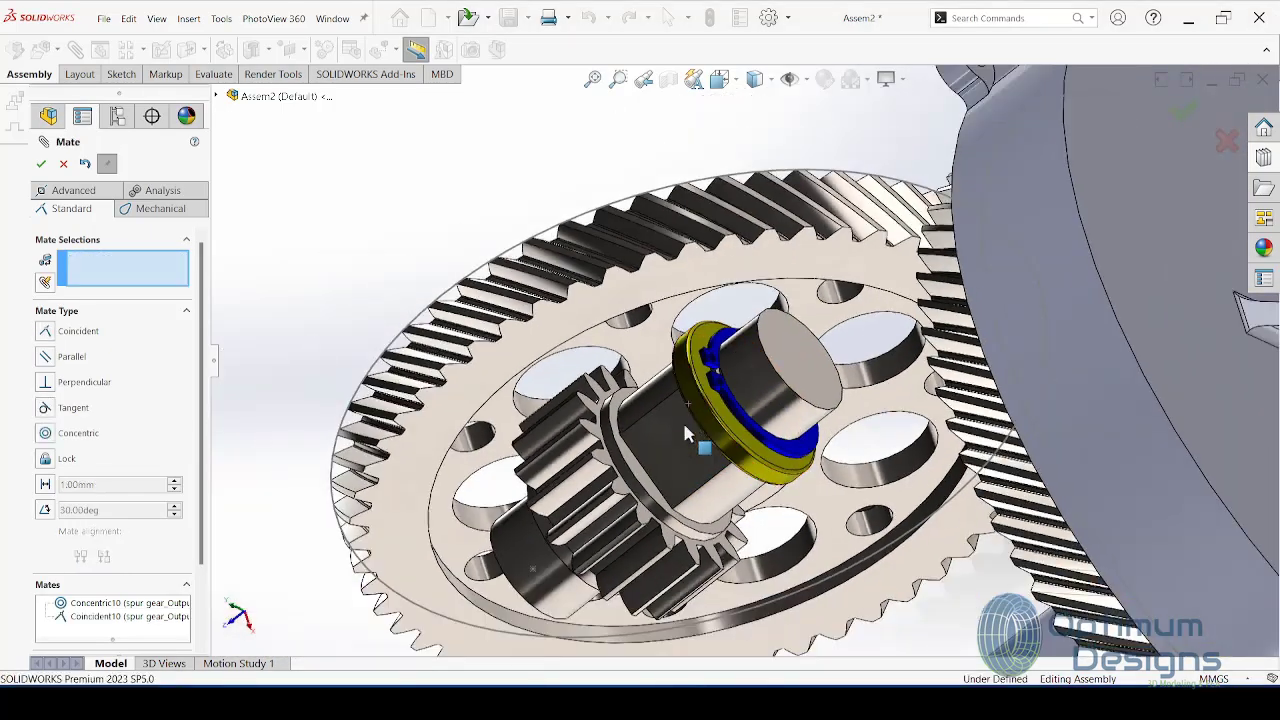
Step: Mate the spur gear to Helical Gear_B with coincident and concentric mates
mouse_move(686, 432)
middle_mouse_down()
mouse_move(672, 455)
mouse_move(428, 605)
middle_mouse_up()
left_click(672, 455)
left_click(558, 500)
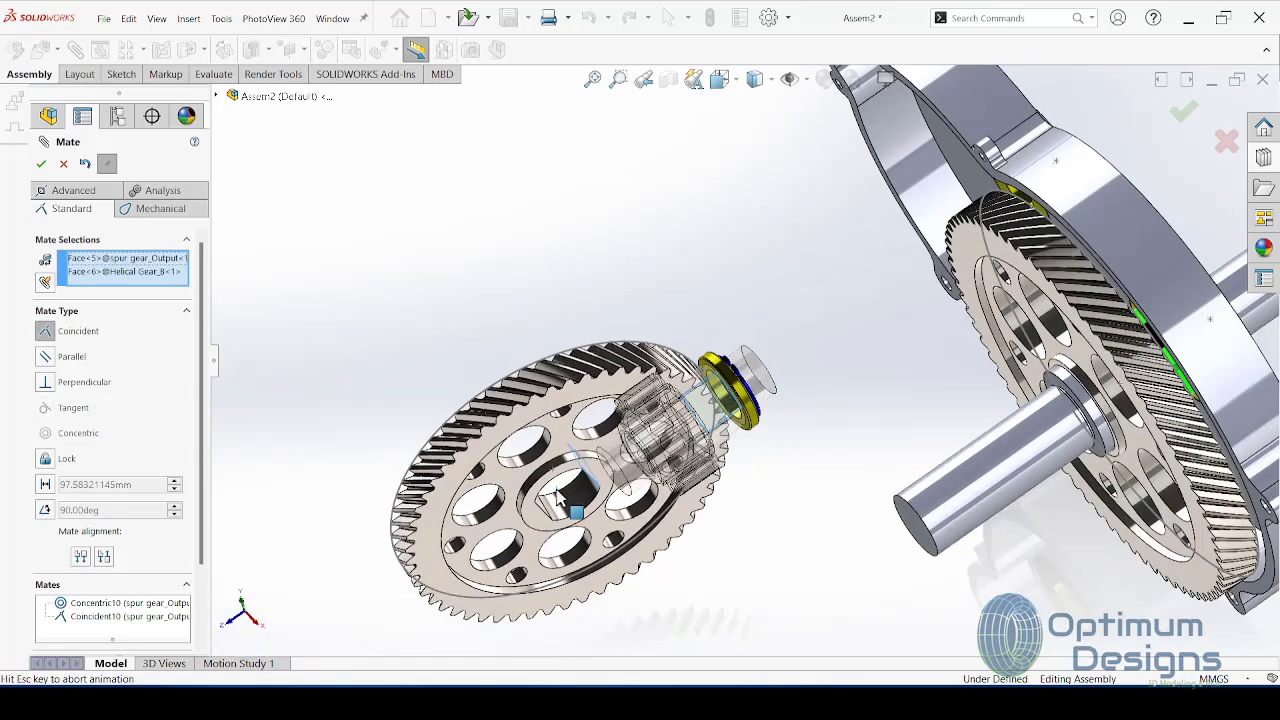
key("Return")
mouse_move(705, 418)
middle_mouse_down()
mouse_move(700, 307)
mouse_move(714, 470)
middle_mouse_up()
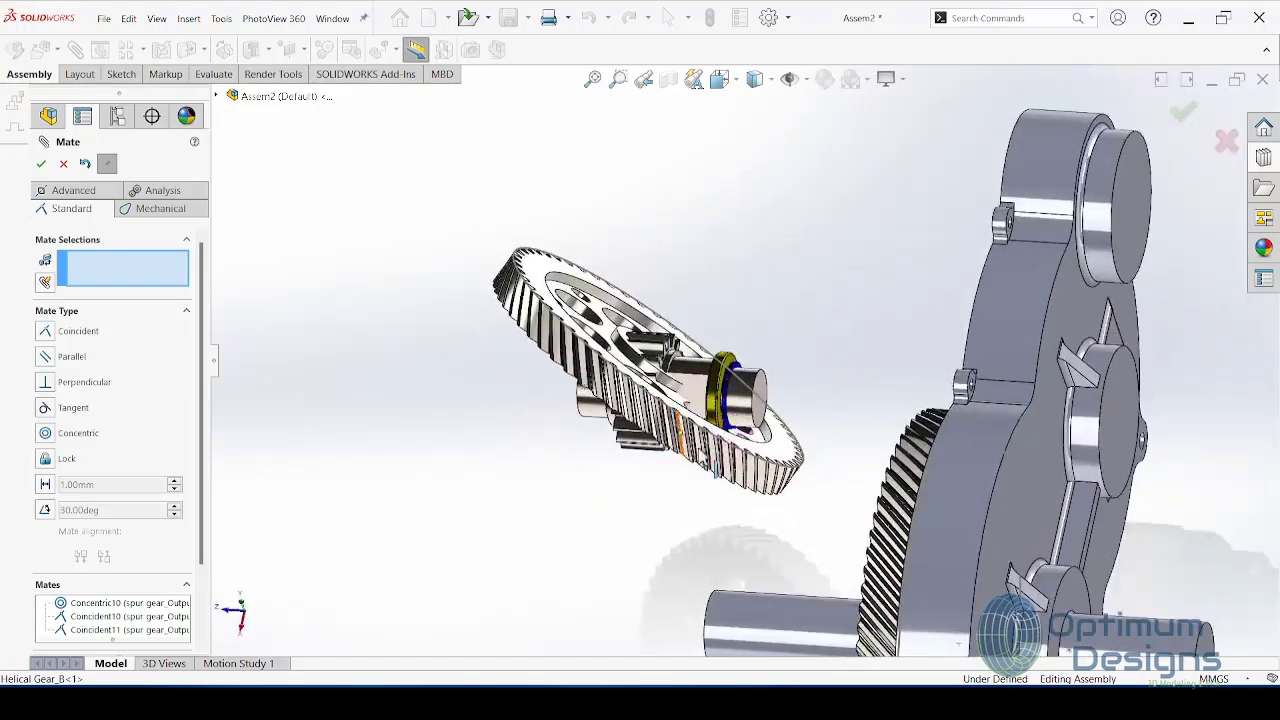
left_click(756, 408)
middle_click_drag(756, 408, 802, 290)
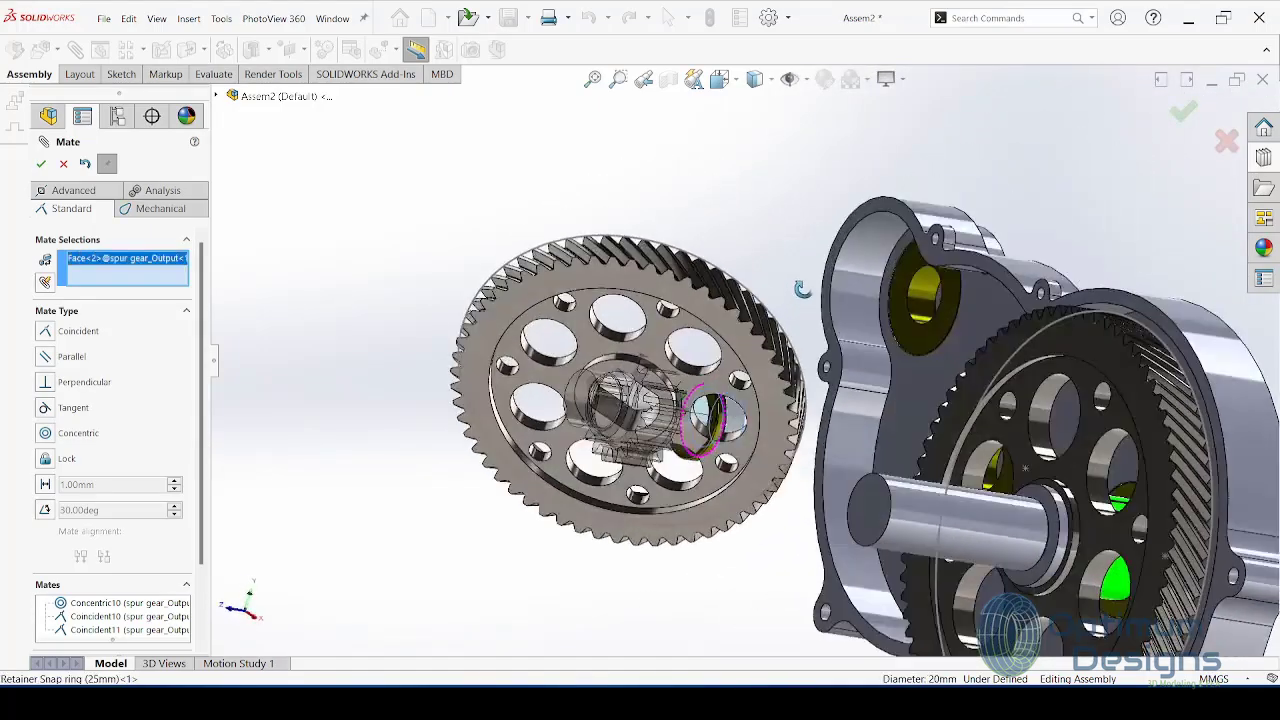
scroll(652, 428, "down", 5)
left_click(680, 423)
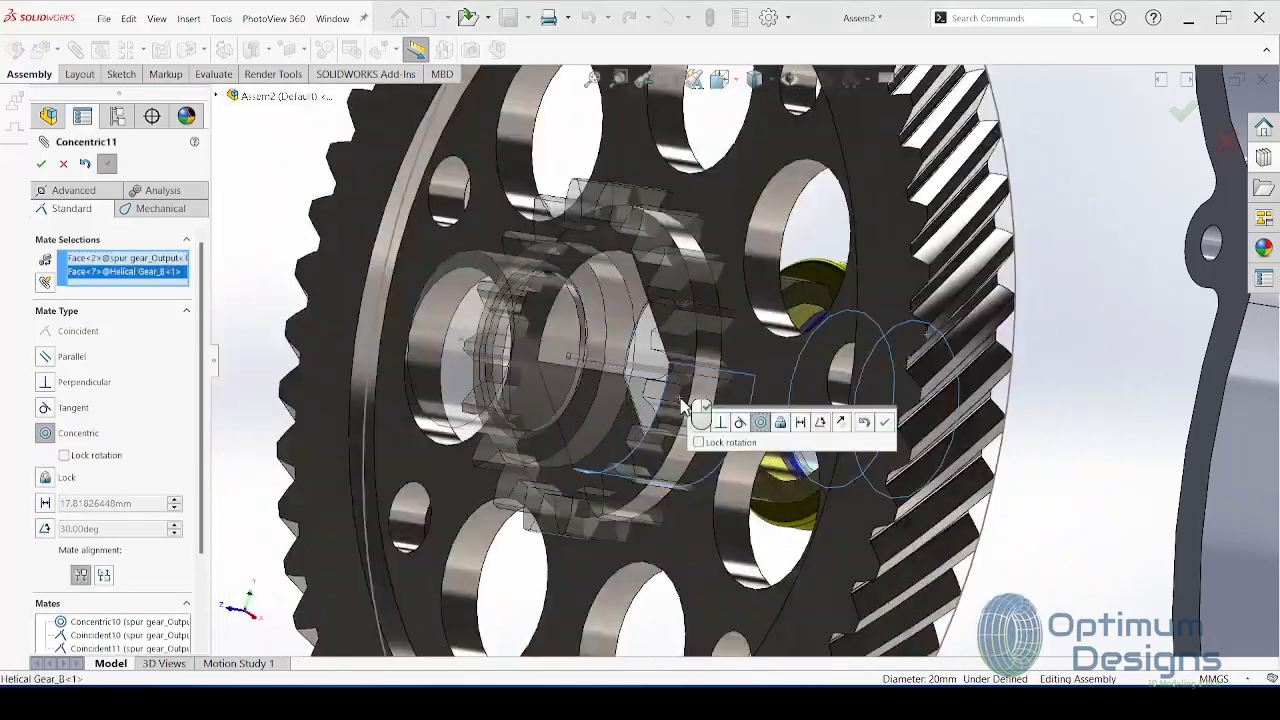
left_click(700, 420)
Step: Seat Helical Gear_B against the stopper tube face with a coincident mate
scroll(680, 405, "up", 5)
mouse_move(680, 405)
middle_mouse_down()
mouse_move(632, 563)
mouse_move(595, 607)
middle_mouse_up()
mouse_move(647, 537)
left_mouse_down()
mouse_move(593, 499)
mouse_move(442, 508)
left_mouse_up()
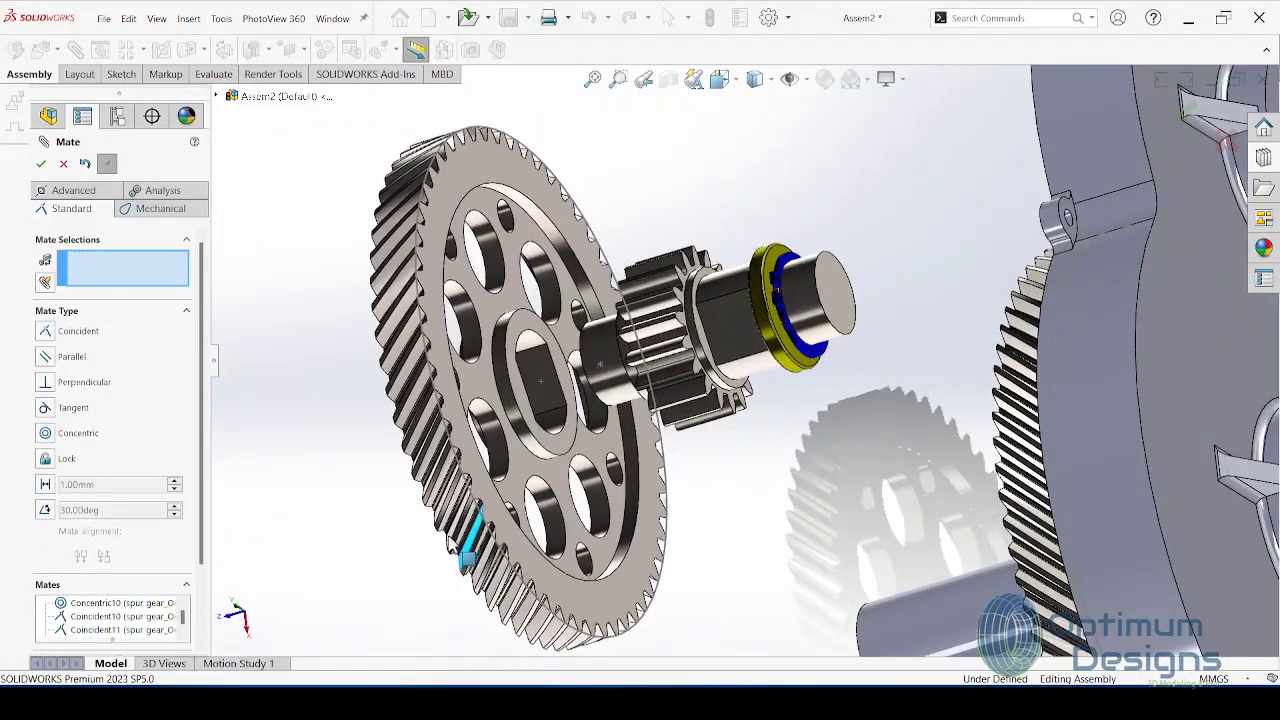
left_click(564, 378)
middle_click_drag(564, 378, 713, 395)
left_click(771, 330)
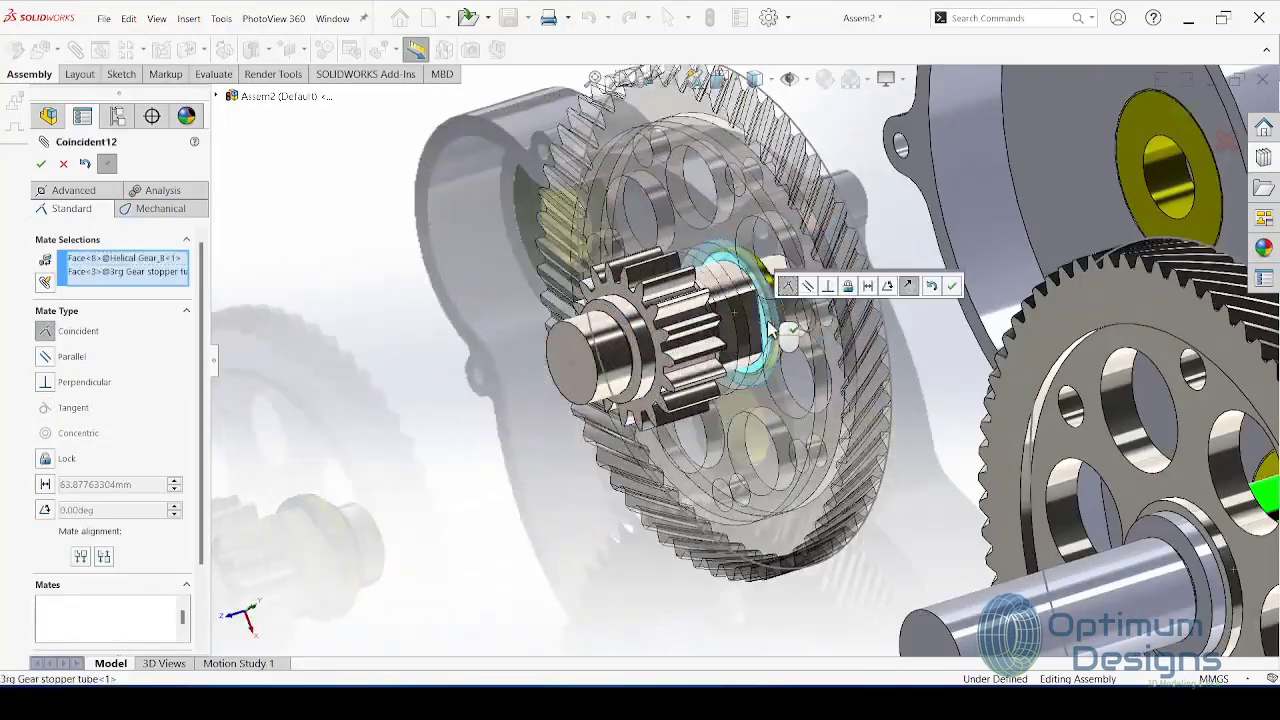
key("Return")
Step: Add a coincident mate between the housing bearing face and the snap ring
left_click_drag(787, 340, 770, 377)
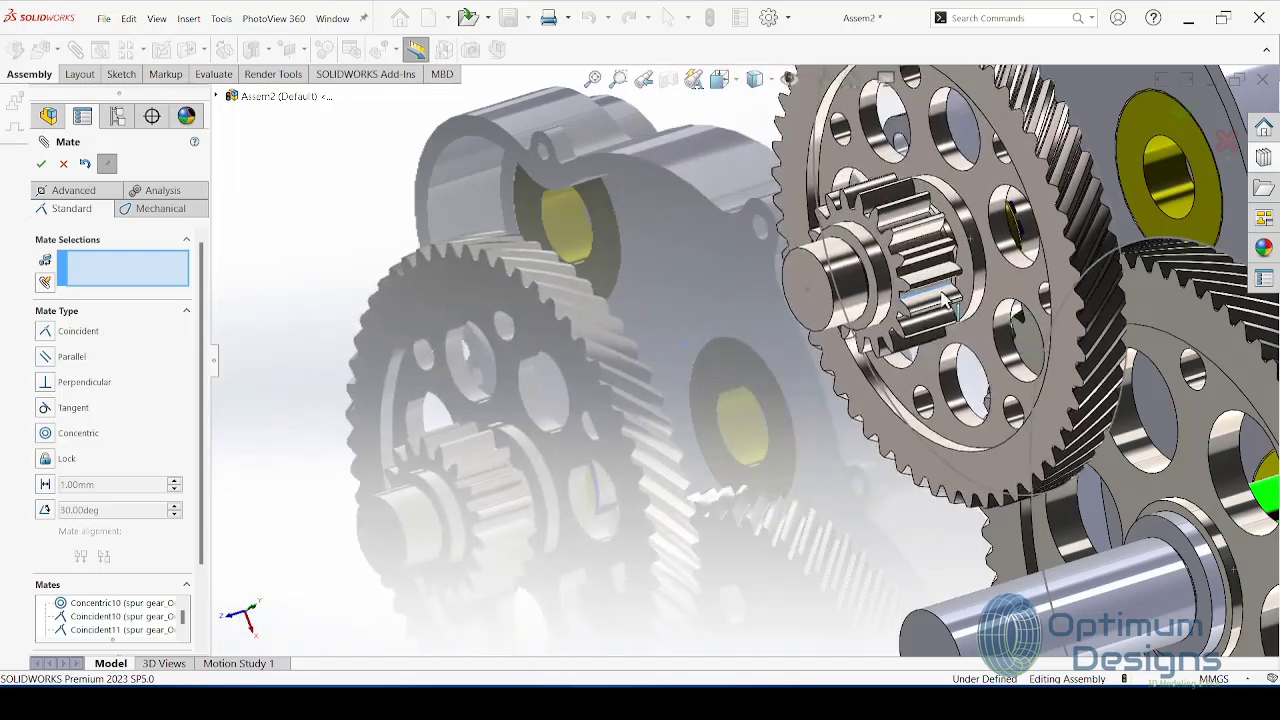
left_click(1170, 205)
middle_click_drag(775, 325, 650, 380)
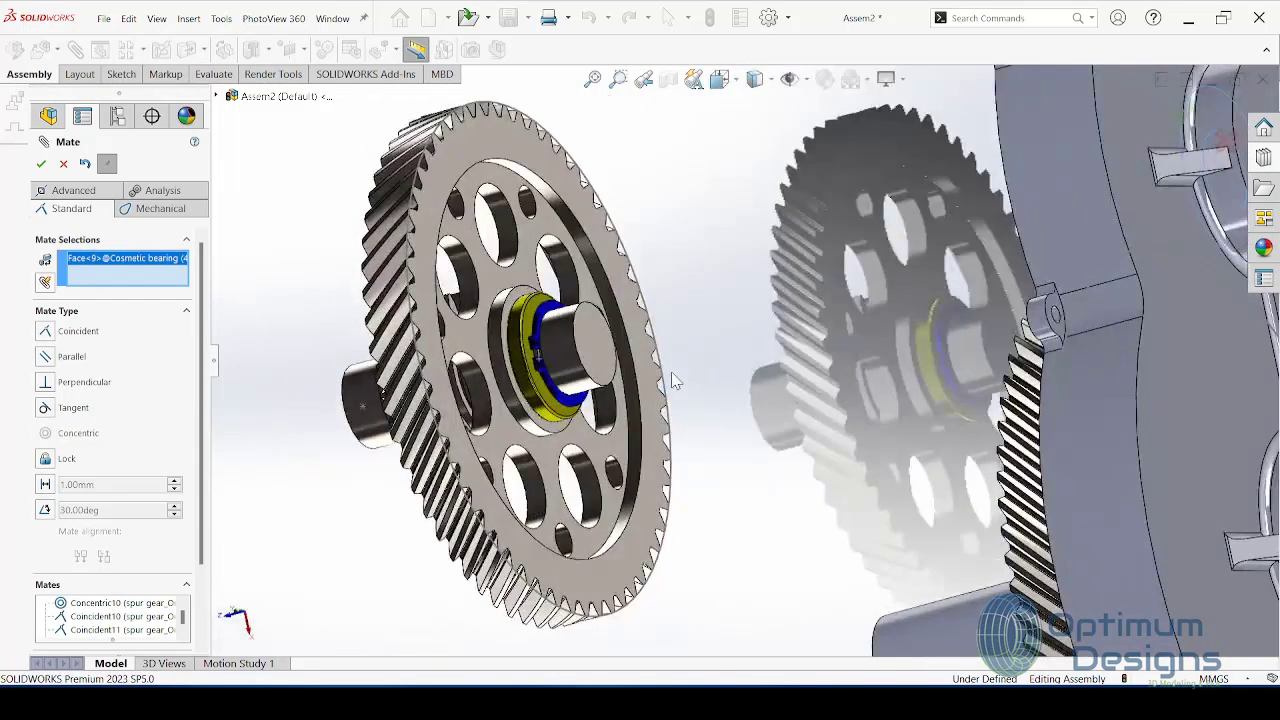
scroll(530, 350, "down", 3)
scroll(480, 300, "down", 3)
left_click(458, 290)
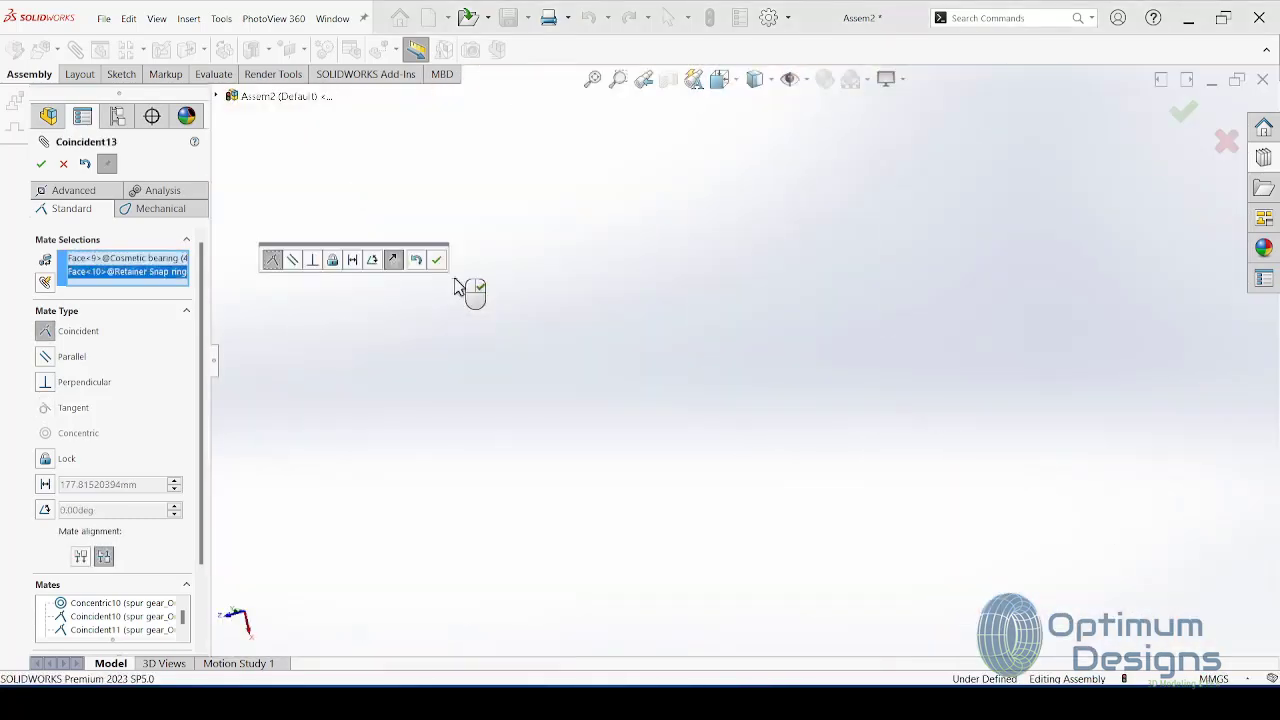
left_click(437, 260)
mouse_move(943, 514)
middle_mouse_down()
mouse_move(1007, 484)
mouse_move(1062, 422)
mouse_move(924, 354)
mouse_move(726, 432)
middle_mouse_up()
Step: Finish mating and bring up the standard view orientations
scroll(726, 432, "down", 5)
scroll(726, 432, "up", 2)
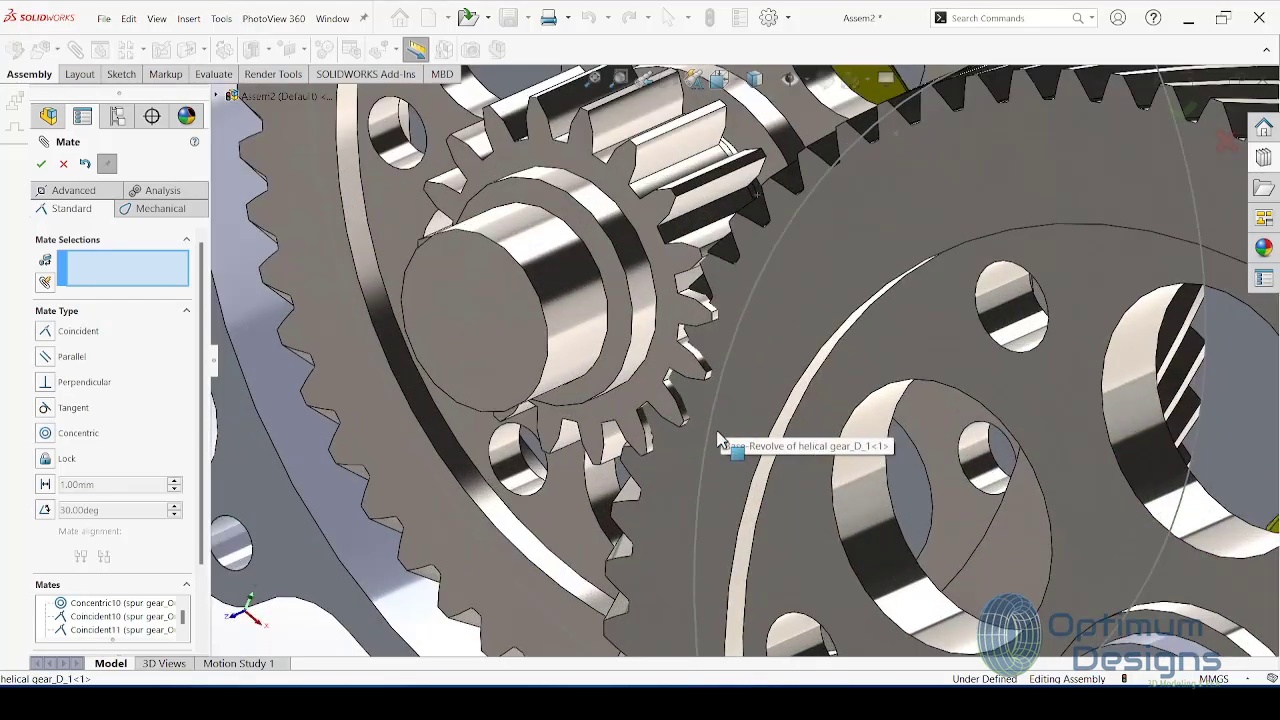
scroll(726, 432, "up", 2)
scroll(728, 434, "up", 3)
scroll(730, 436, "up", 1)
middle_click_drag(730, 436, 500, 352)
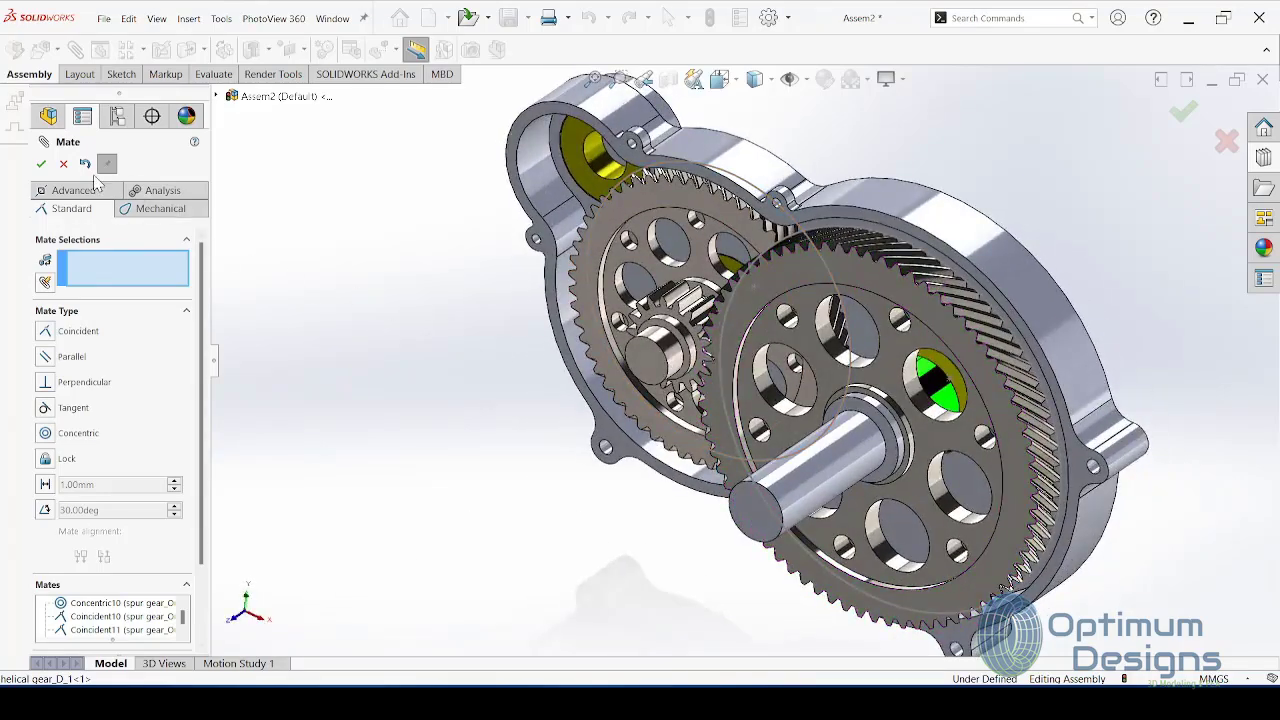
key("Escape")
key("space")
Step: Switch to the isometric view and check the gears' shortcut menus
left_click(593, 444)
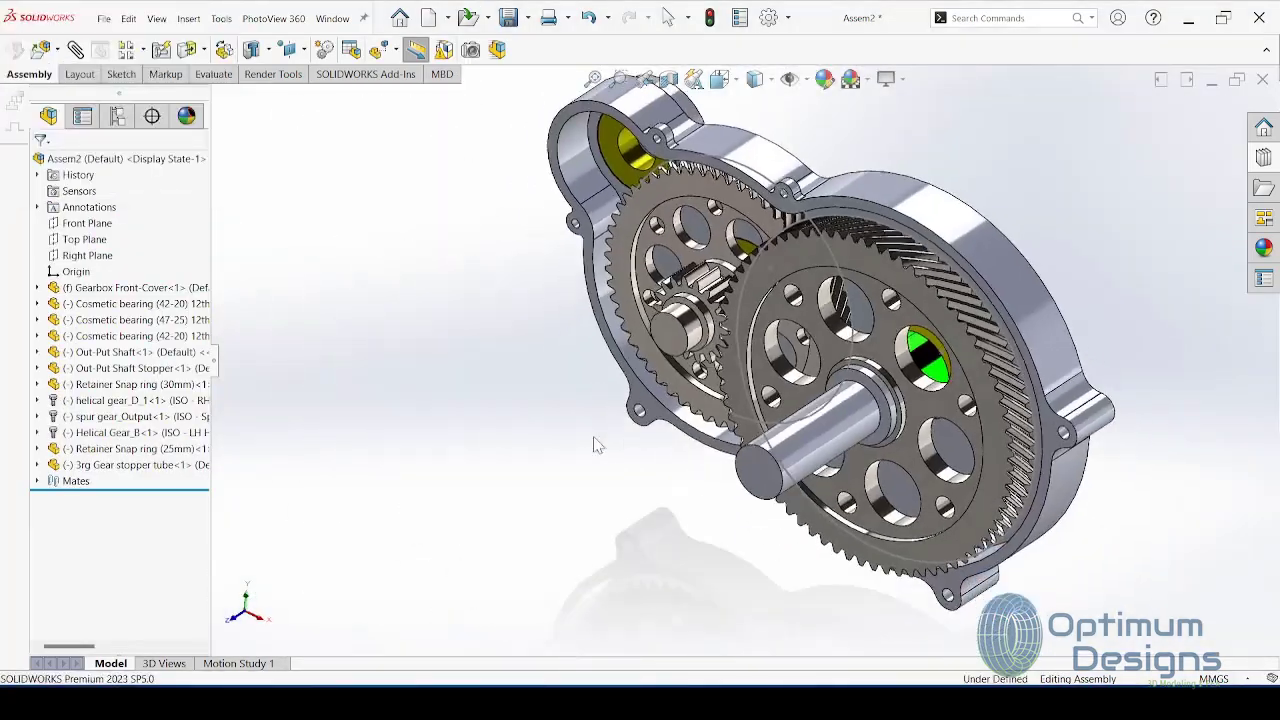
right_click(741, 258)
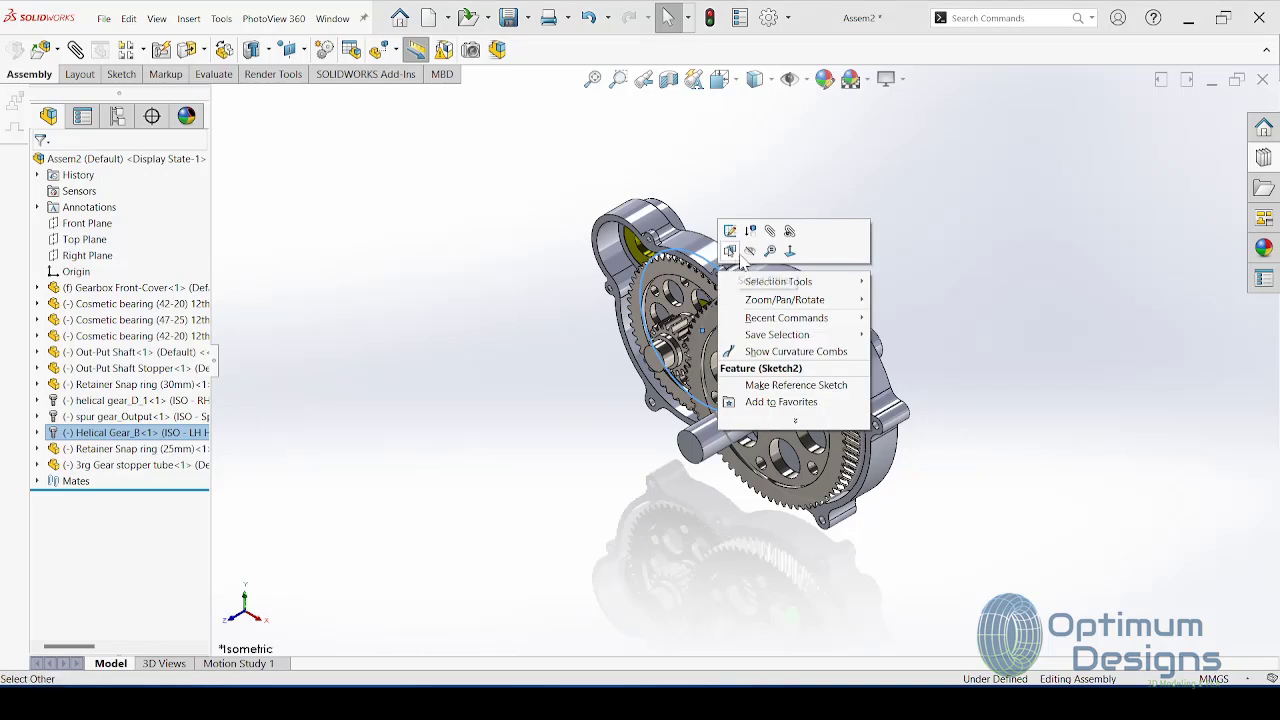
key("Escape")
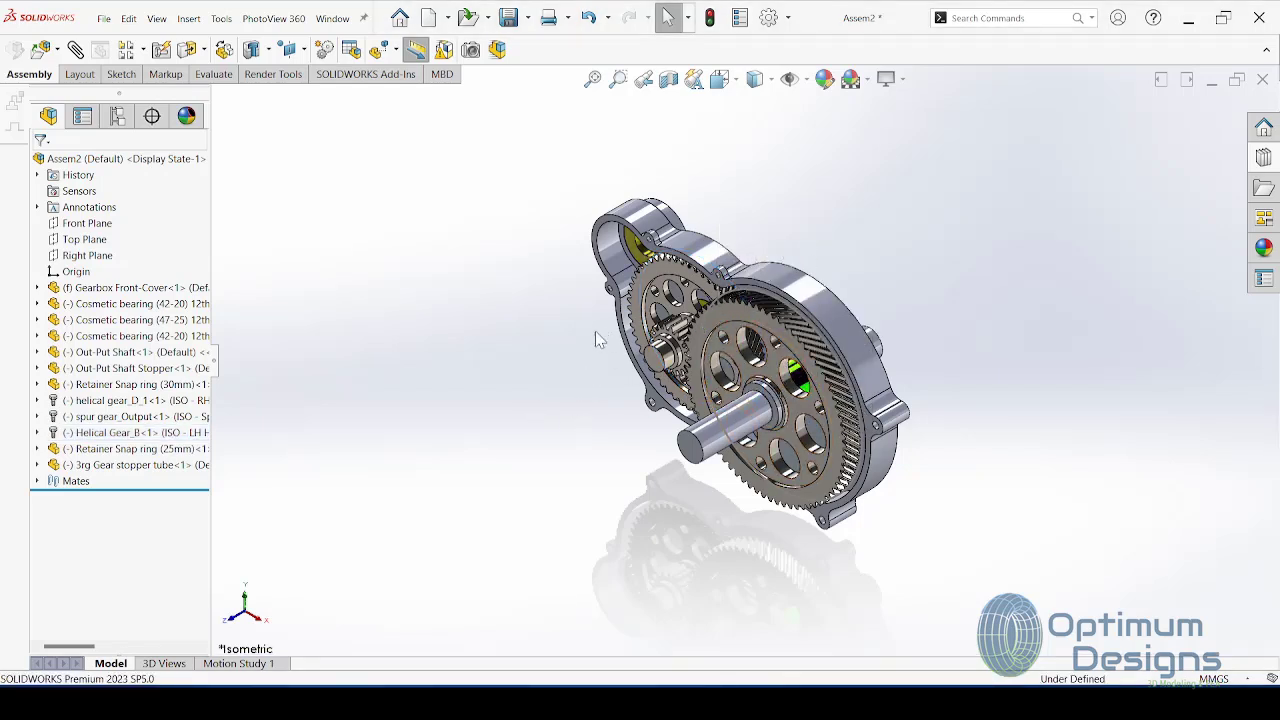
scroll(718, 312, "down", 3)
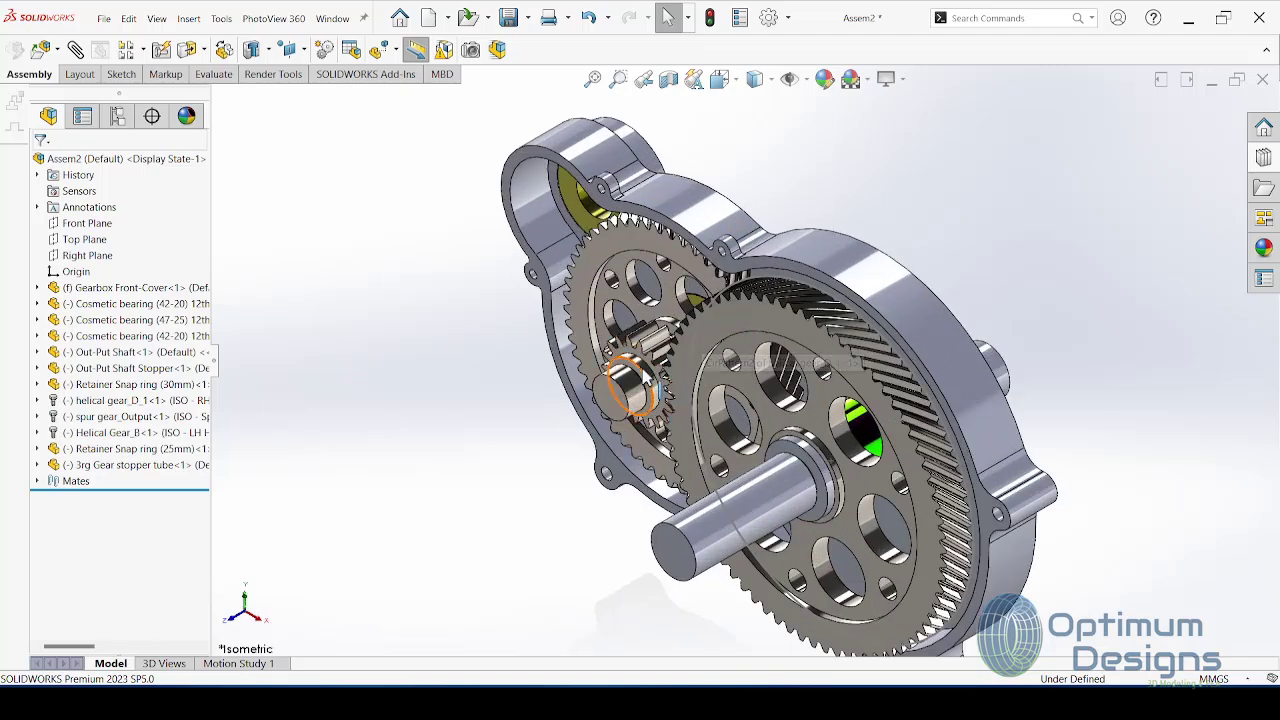
right_click(735, 530)
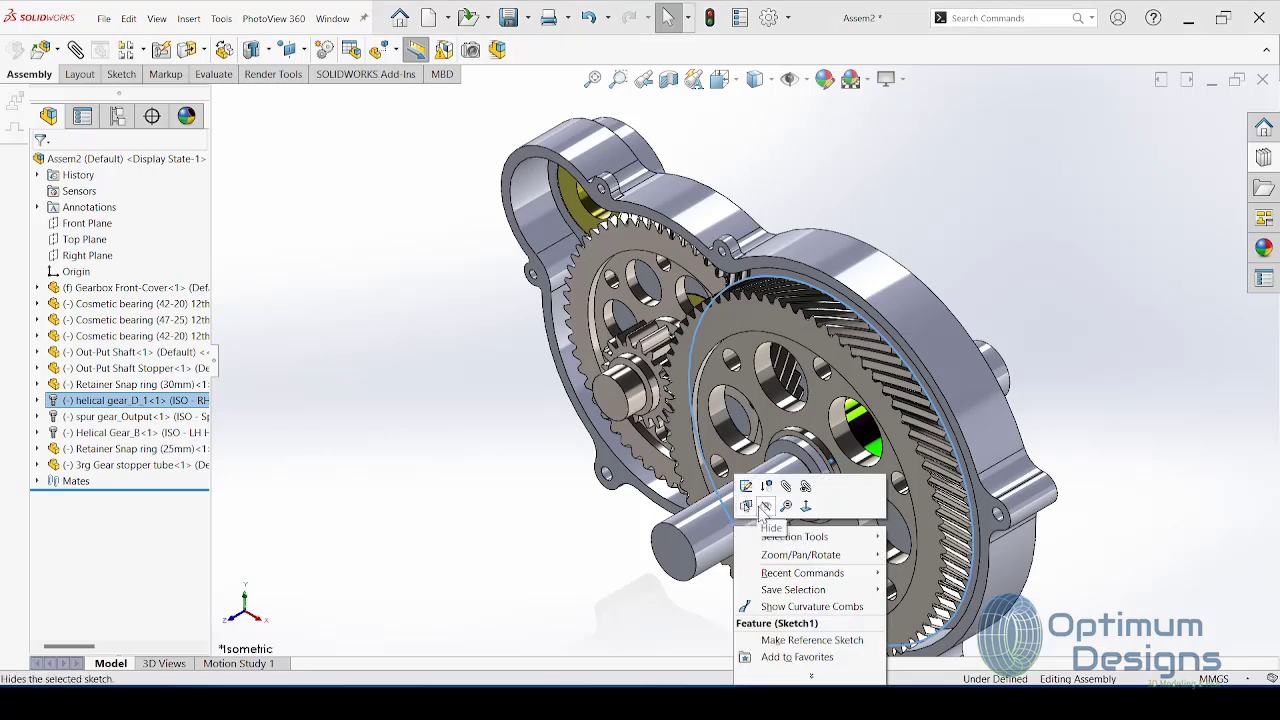
key("Escape")
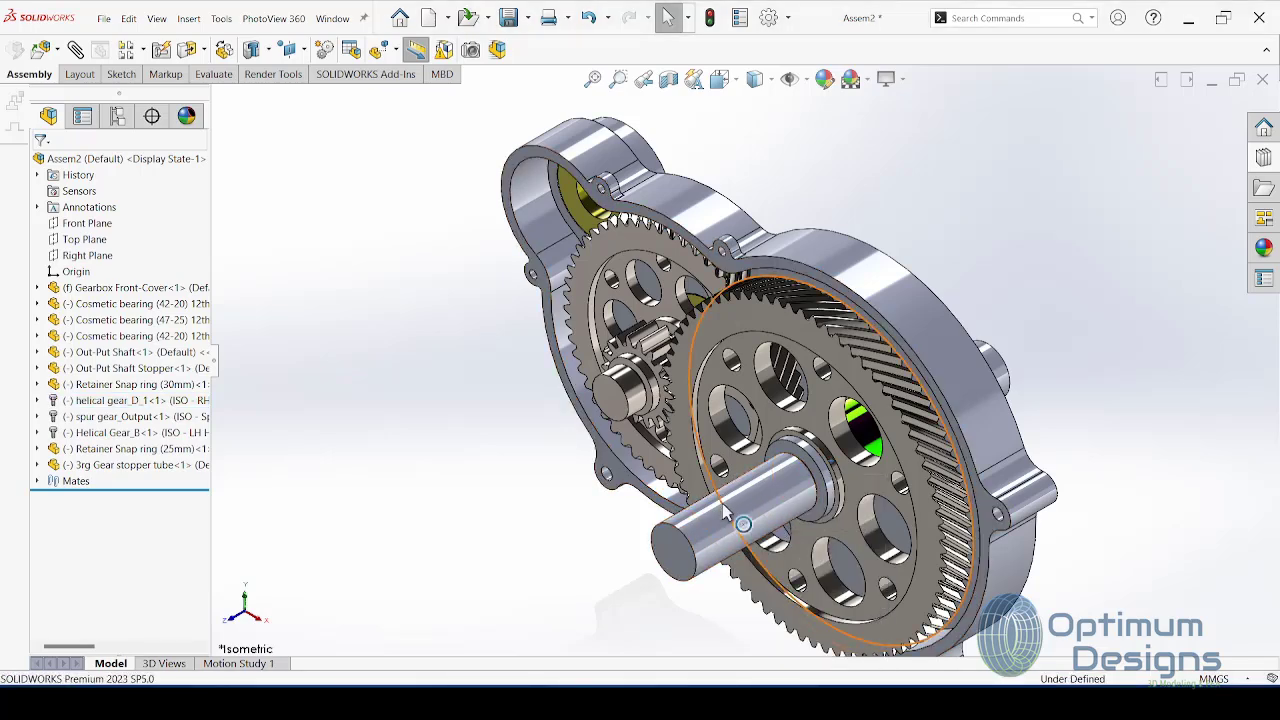
Step: Drag a Helical Gear from the Toolbox Power Transmission gears beside the gearbox
right_click(726, 503)
left_click(613, 517)
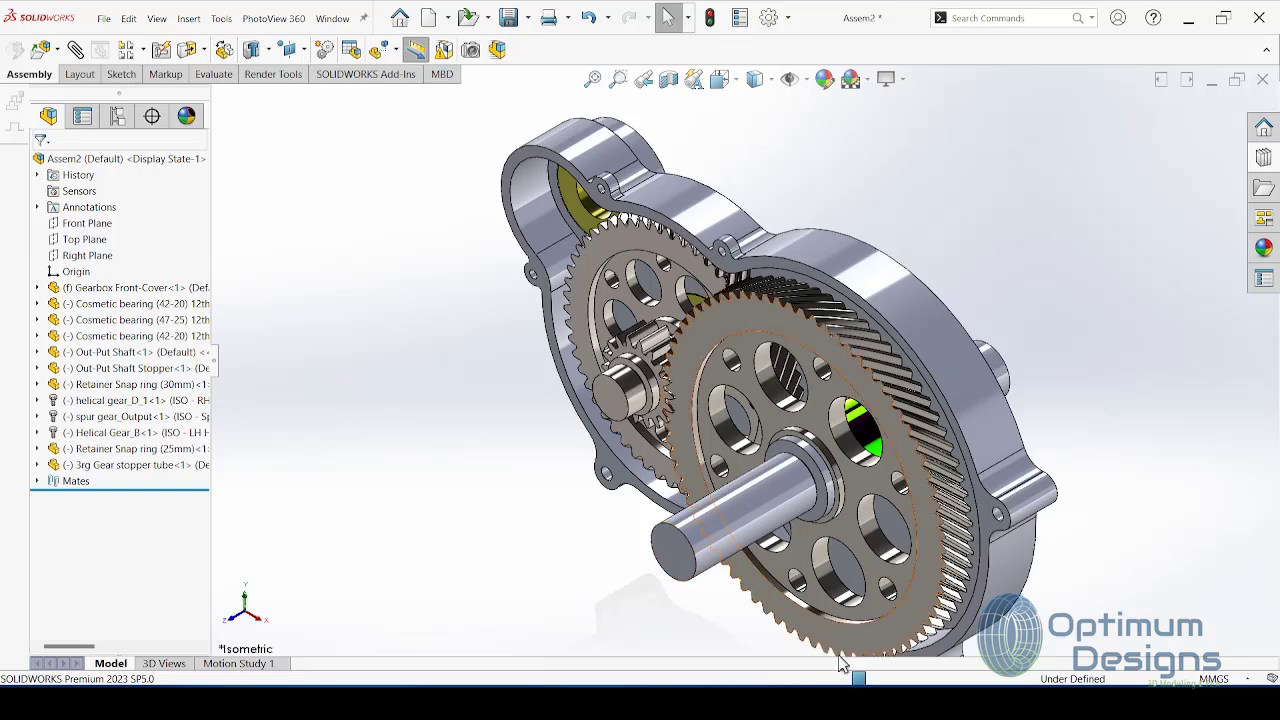
left_click(1263, 157)
left_click_drag(650, 447, 443, 447)
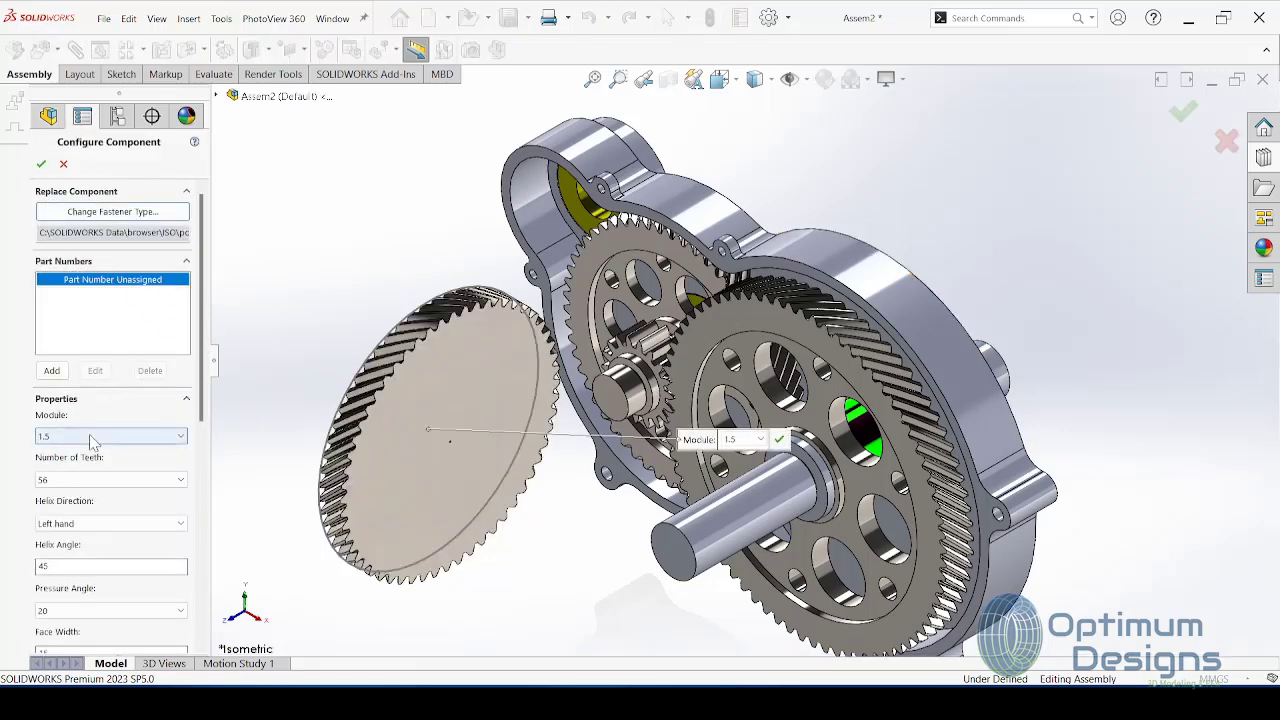
Step: Keep the gear module at 1.5 and set the tooth count to 17
left_click(92, 436)
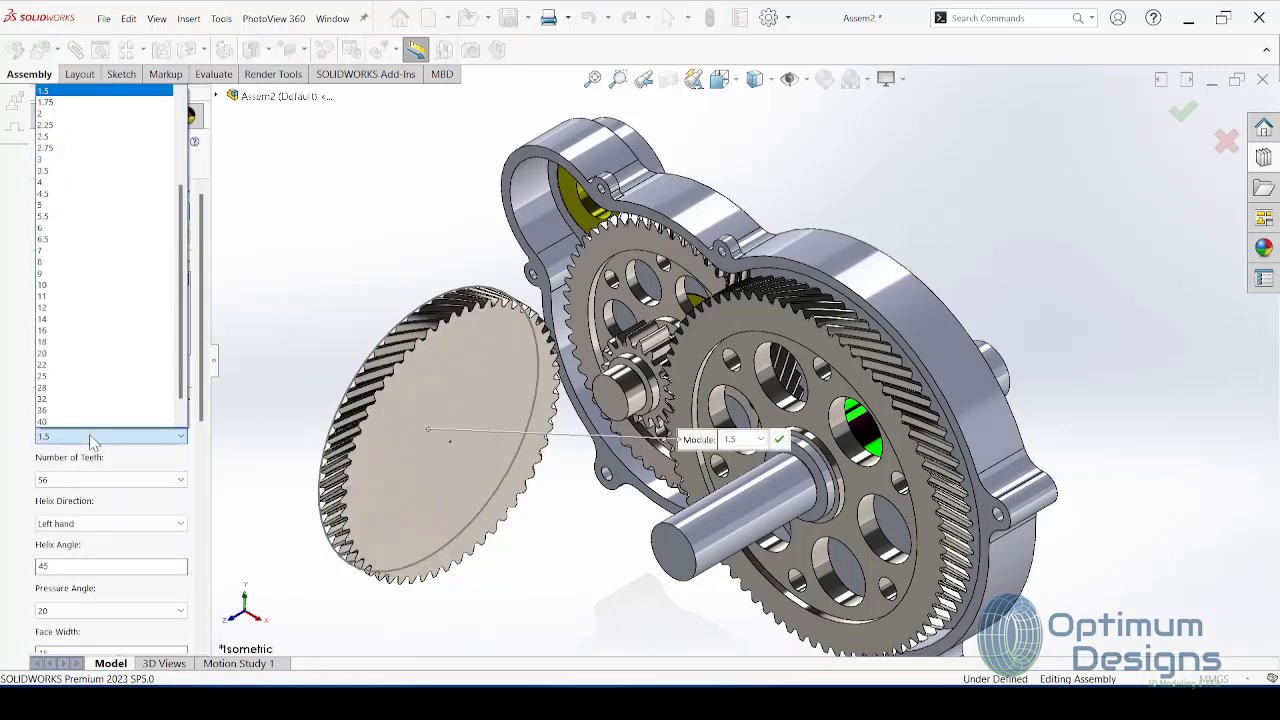
left_click(92, 437)
left_click(80, 480)
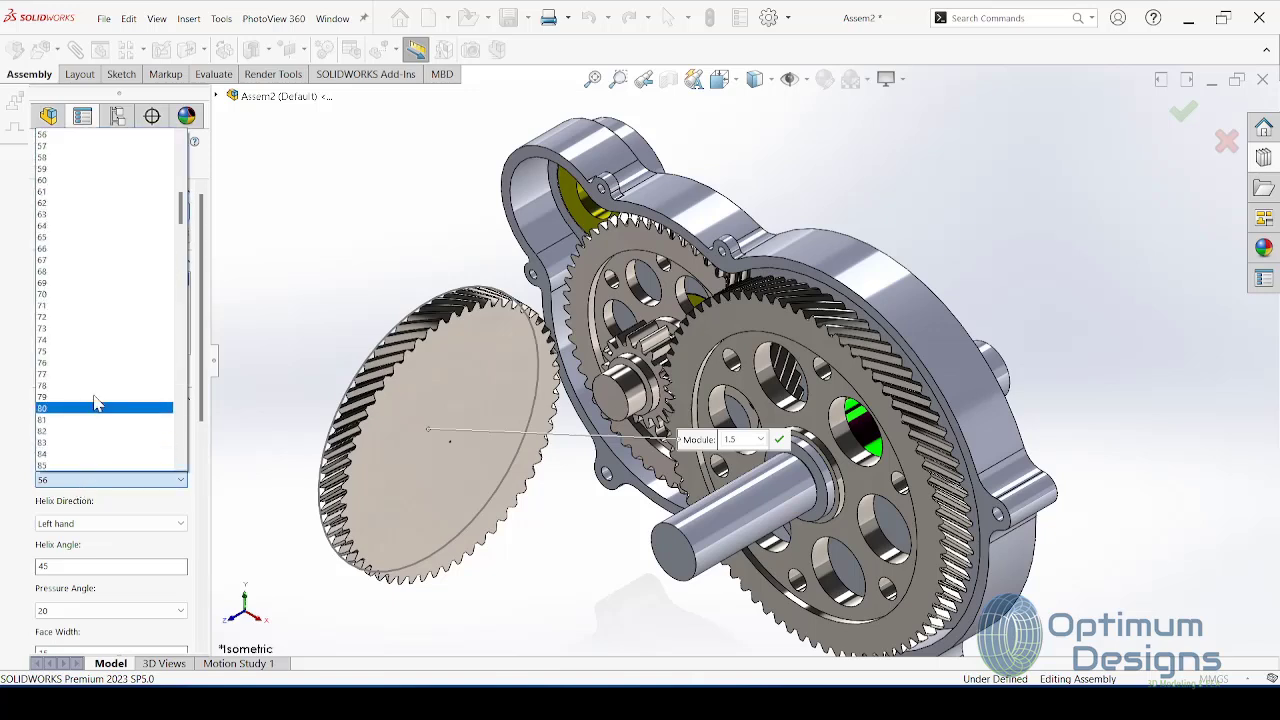
scroll(86, 251, "up", 2)
scroll(85, 190, "up", 2)
scroll(84, 180, "up", 3)
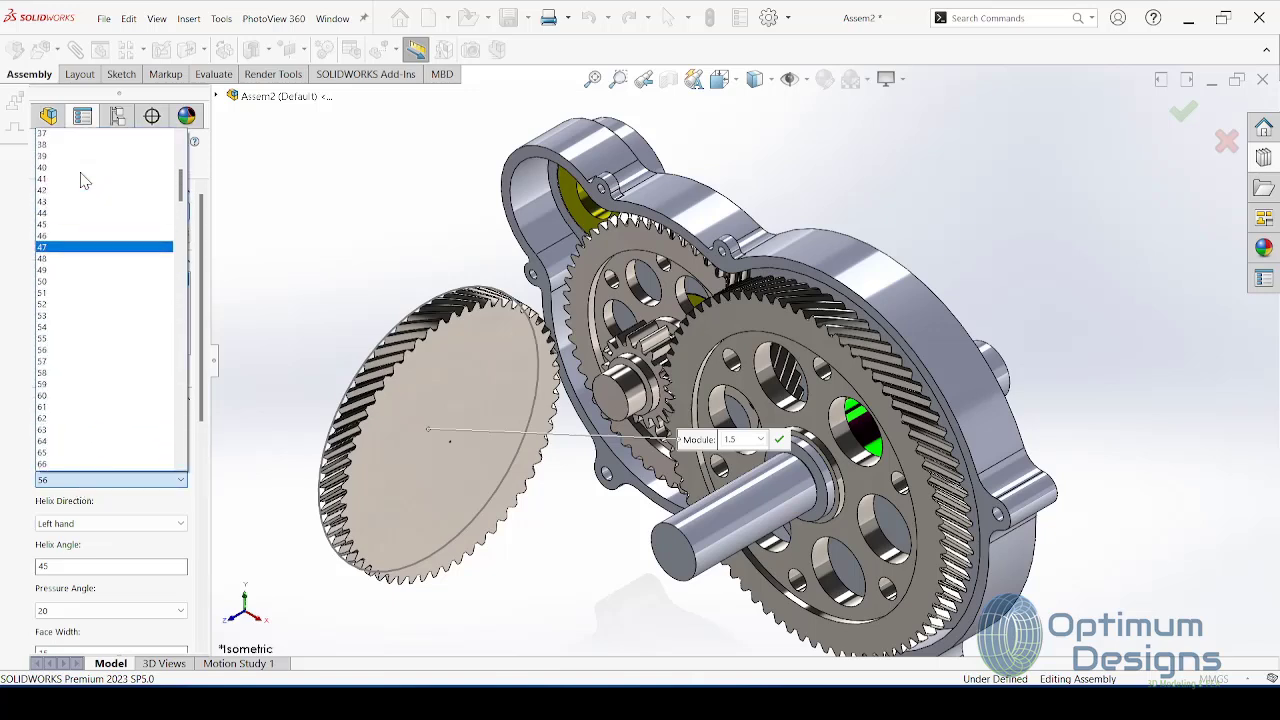
scroll(82, 178, "up", 2)
scroll(82, 178, "up", 3)
scroll(84, 190, "up", 2)
scroll(82, 193, "up", 1)
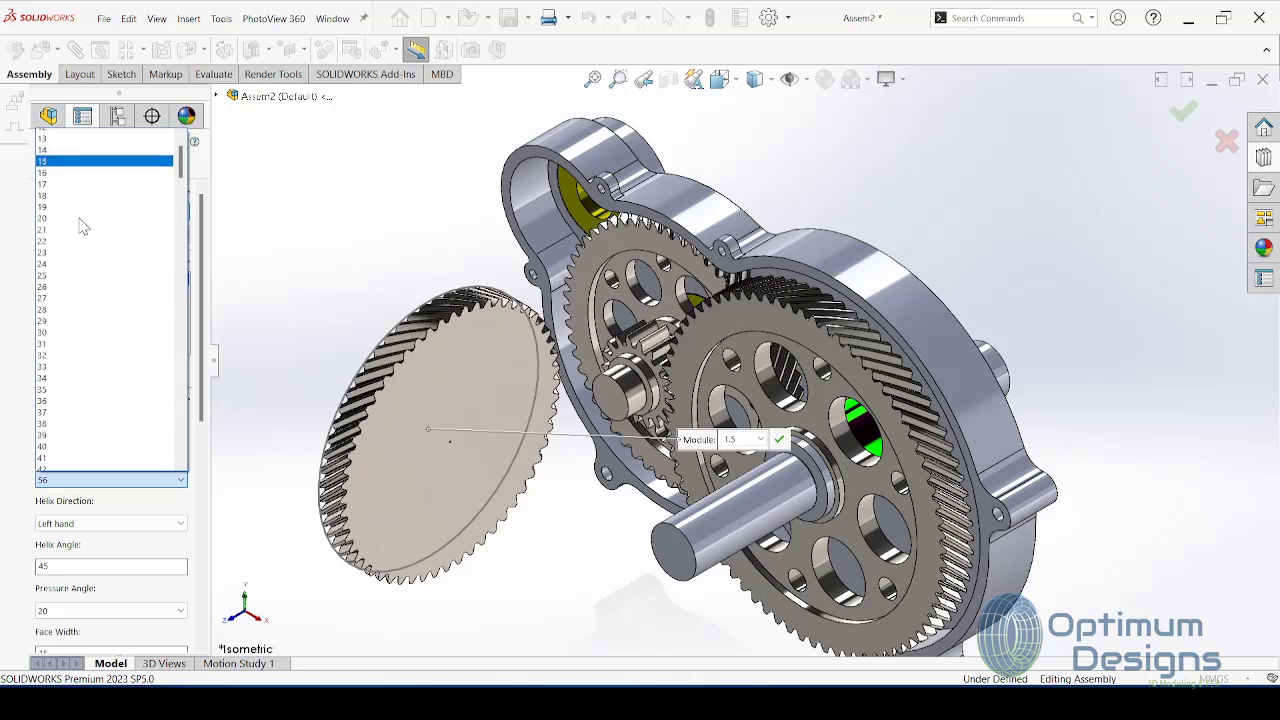
scroll(82, 193, "down", 1)
left_click(77, 183)
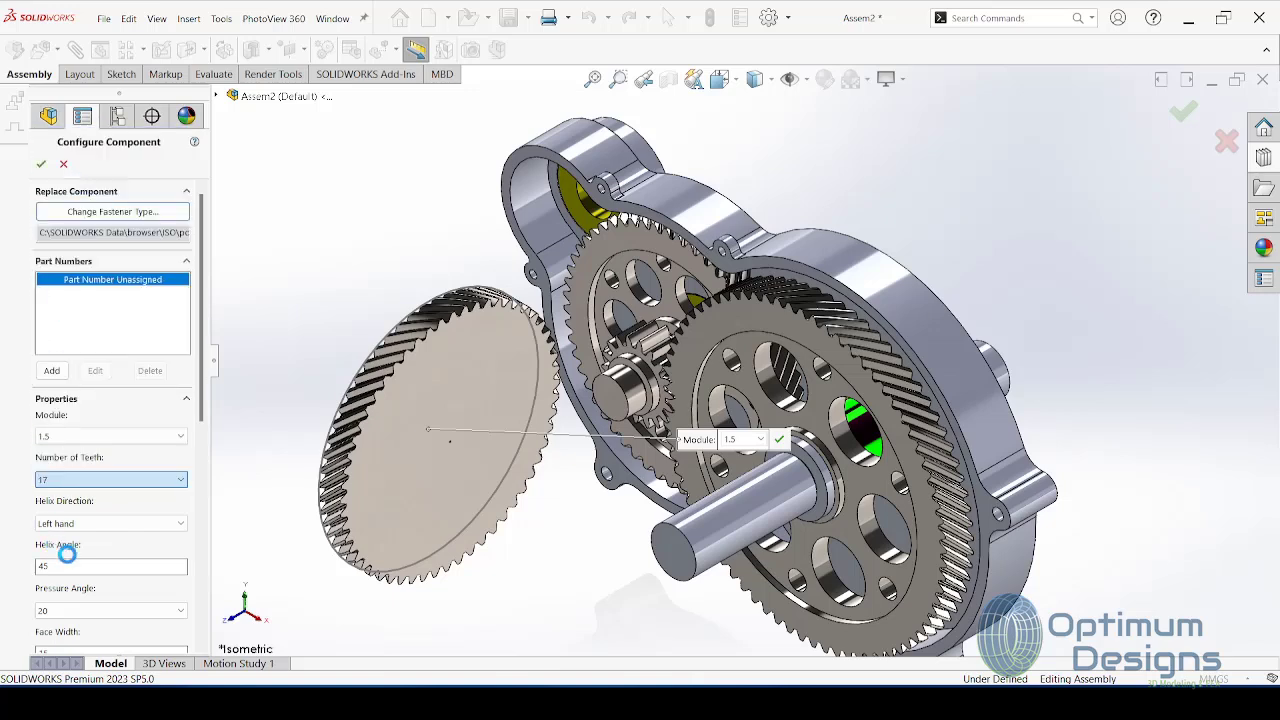
Step: Make the helix right hand, keep face width 15, and place the gear
left_click(110, 525)
left_click(96, 540)
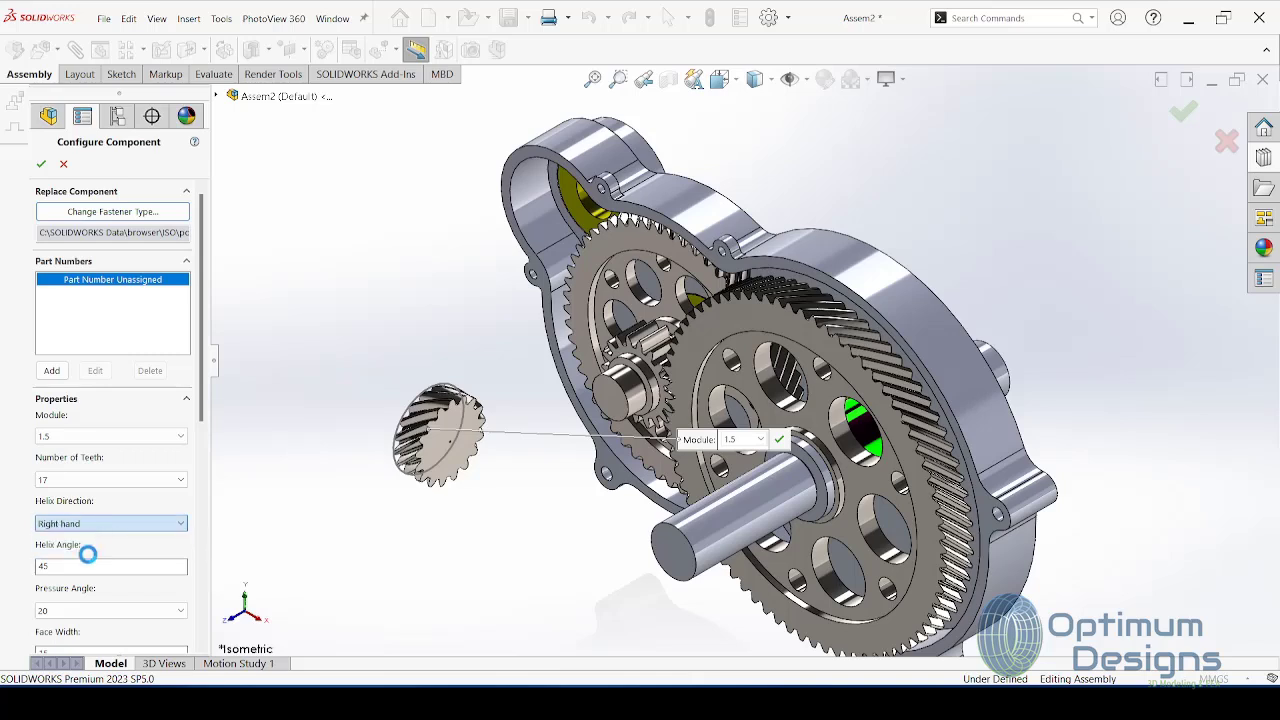
scroll(200, 380, "down", 3)
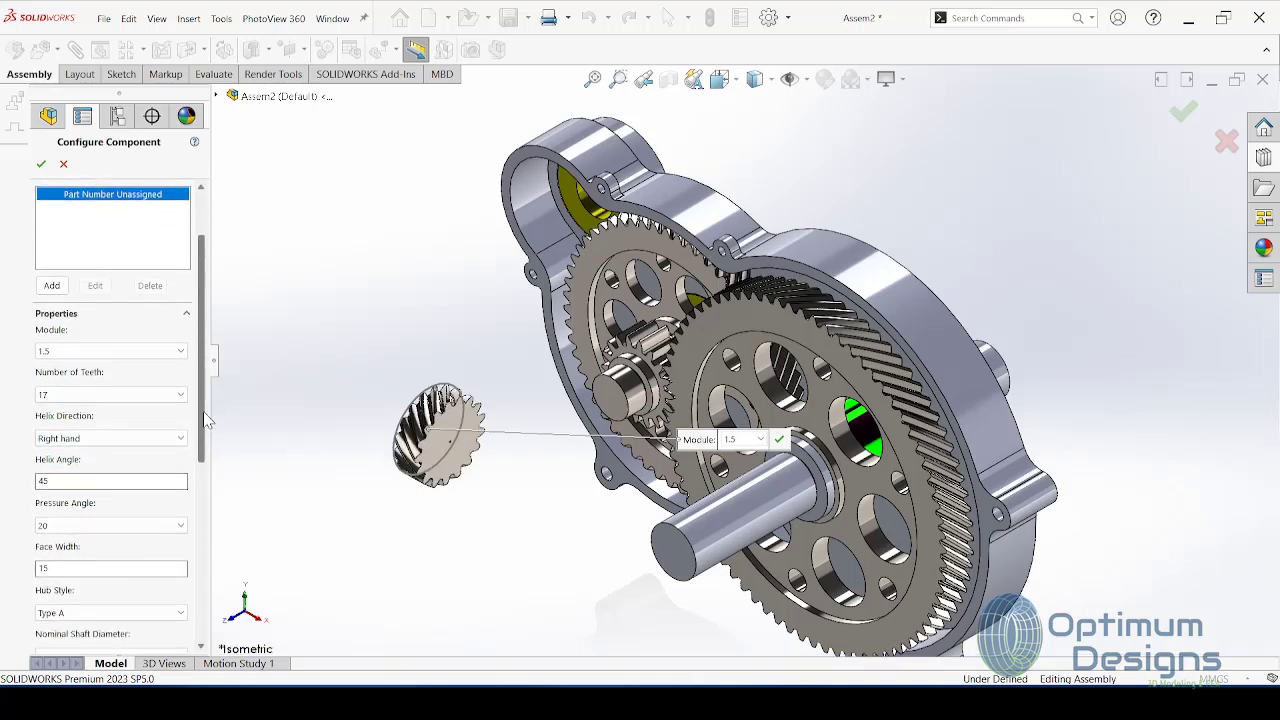
left_click(77, 508)
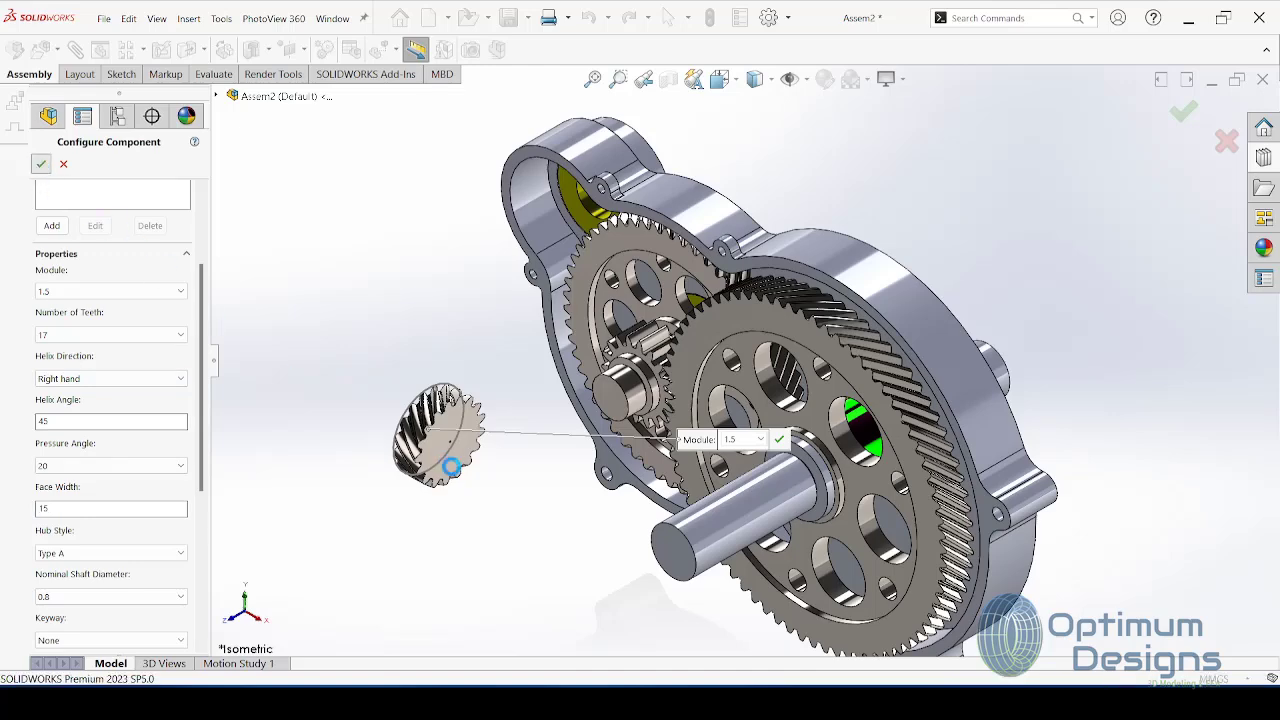
key("Return")
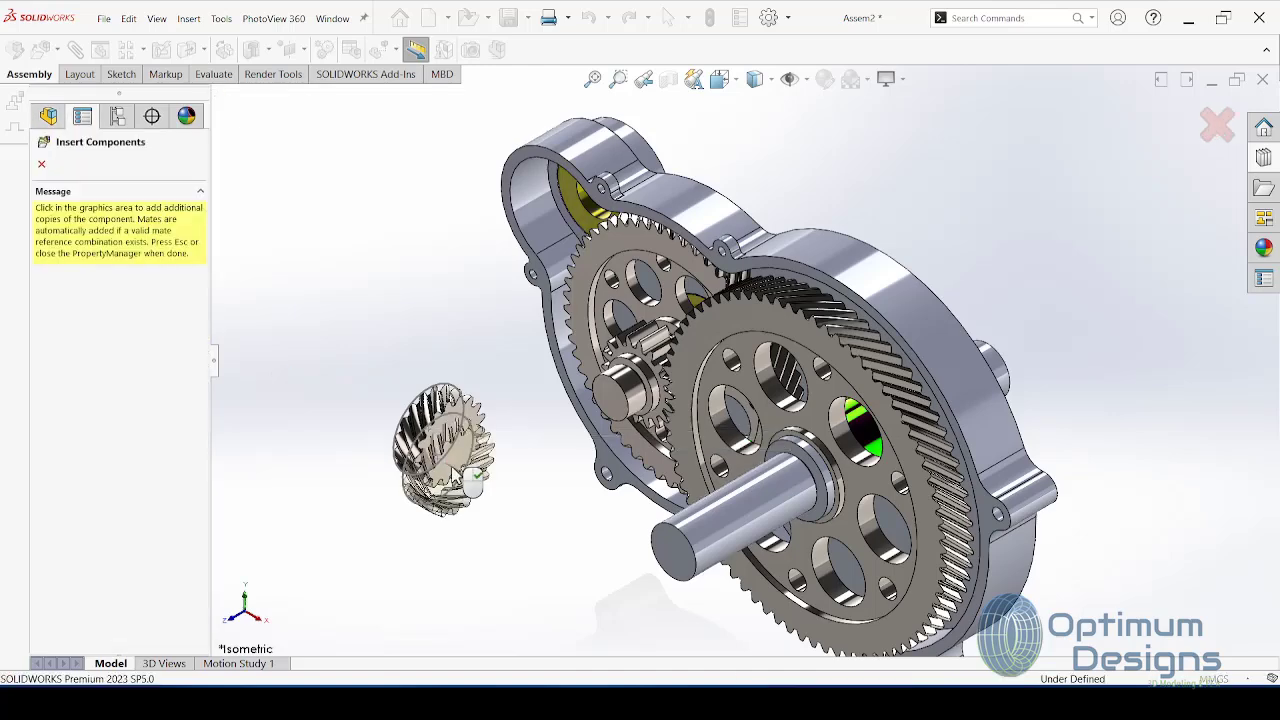
key("Escape")
Step: Open the gear as its own part and choose Save as copy and open
right_click(450, 450)
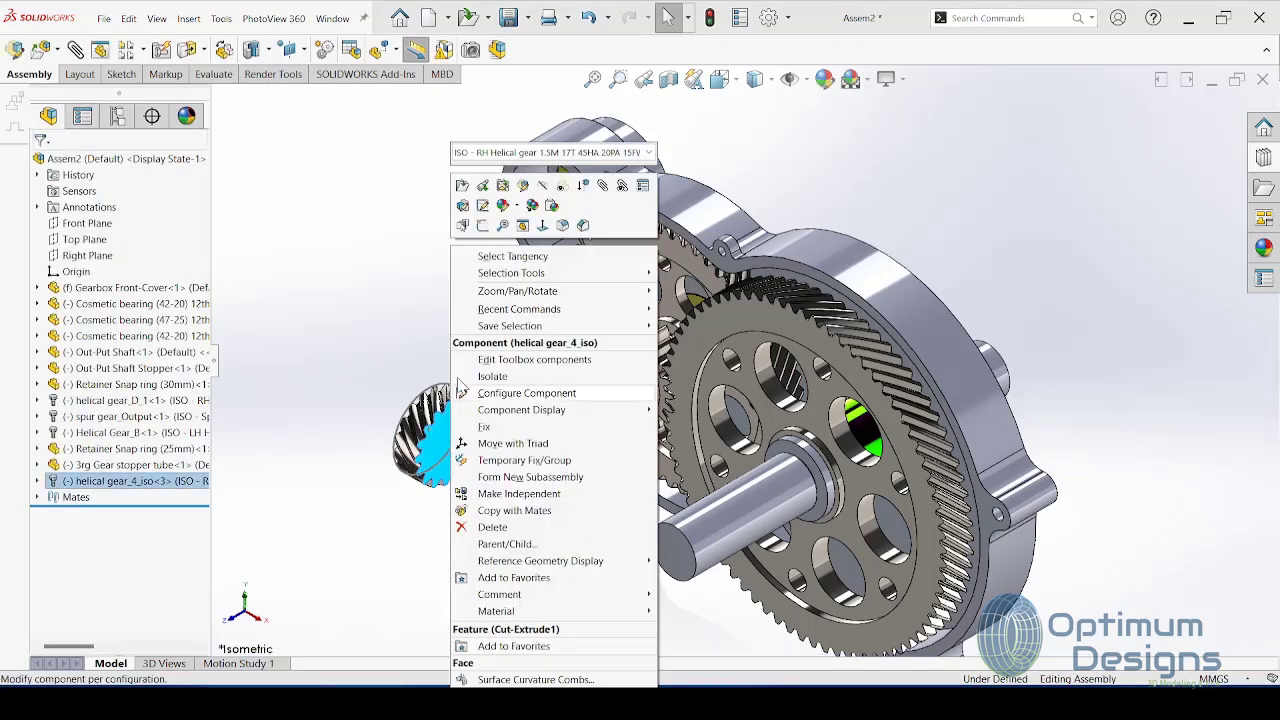
left_click(463, 197)
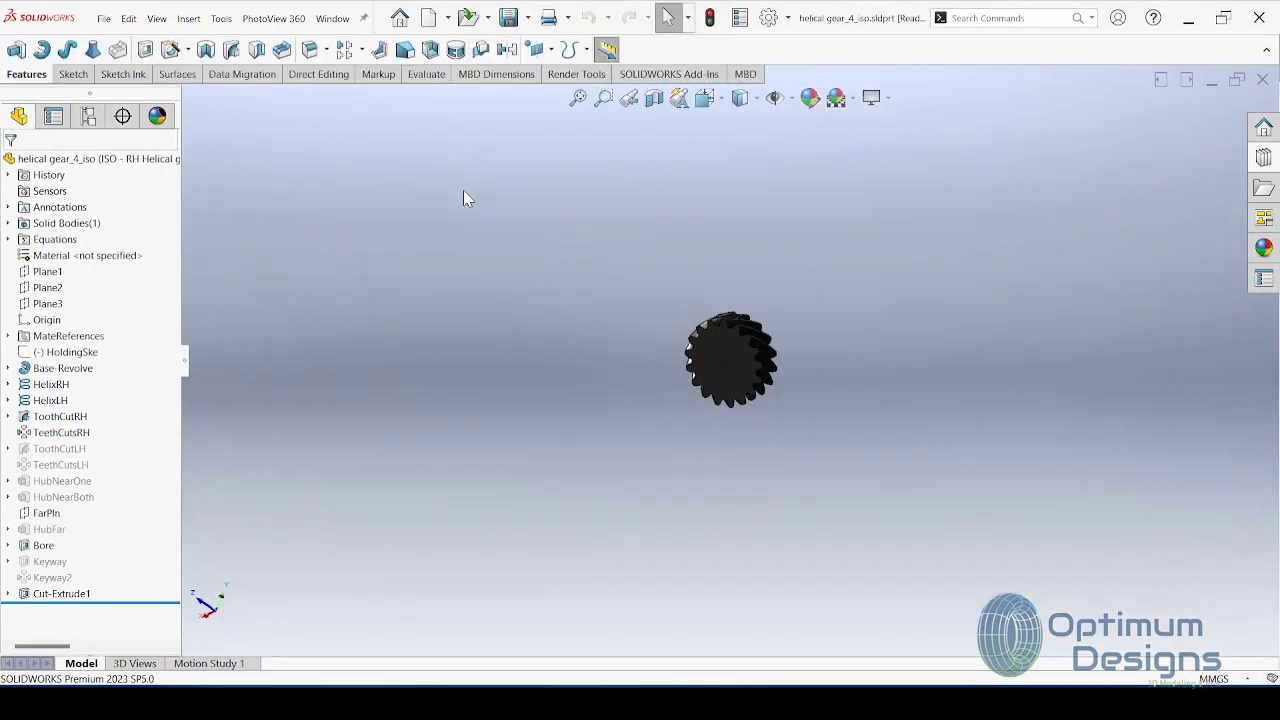
left_click(527, 18)
left_click(537, 60)
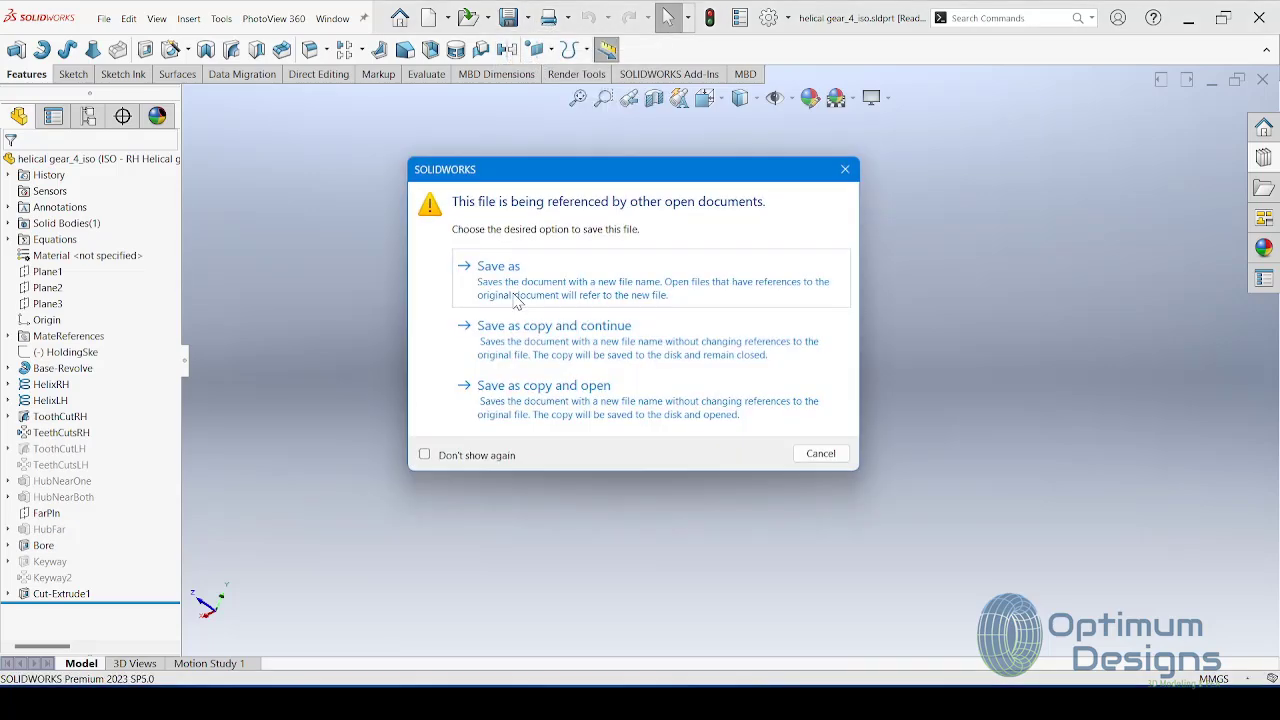
left_click(551, 406)
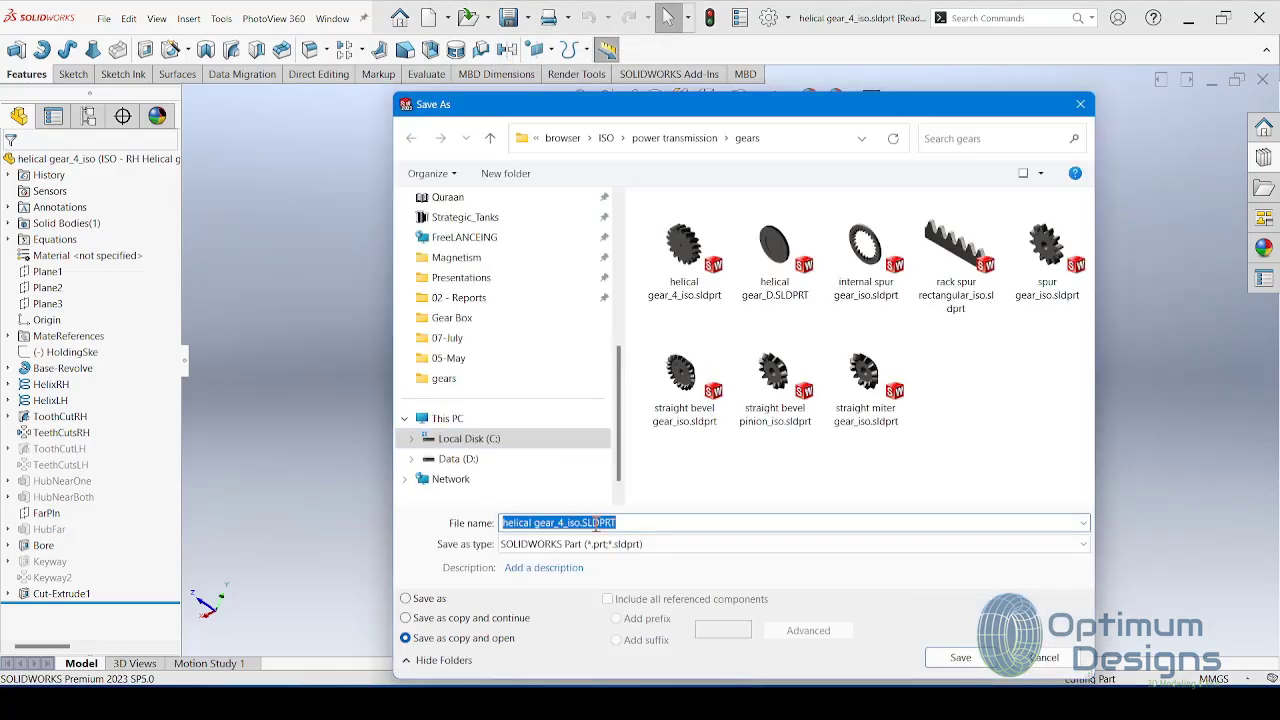
Step: Save the copy as helical Input gear shaft.SLDPRT in Desktop\Gear Box
left_click(450, 381)
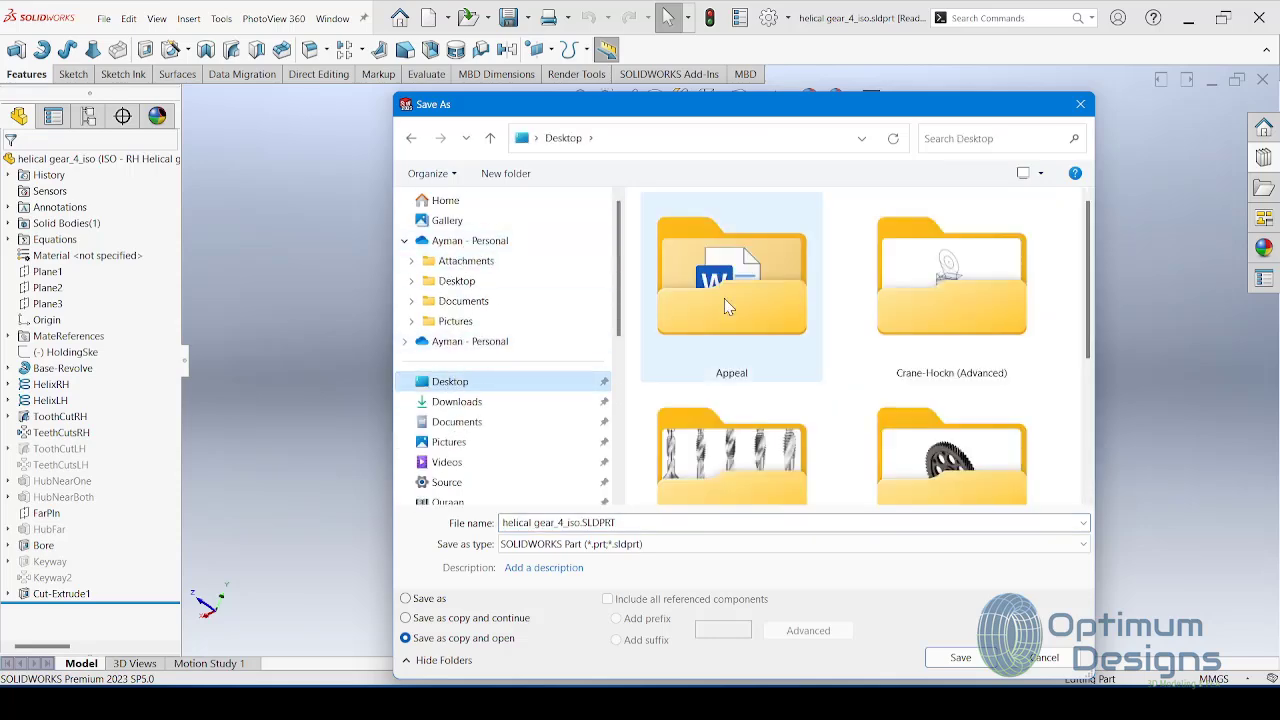
double_click(958, 445)
triple_click(590, 518)
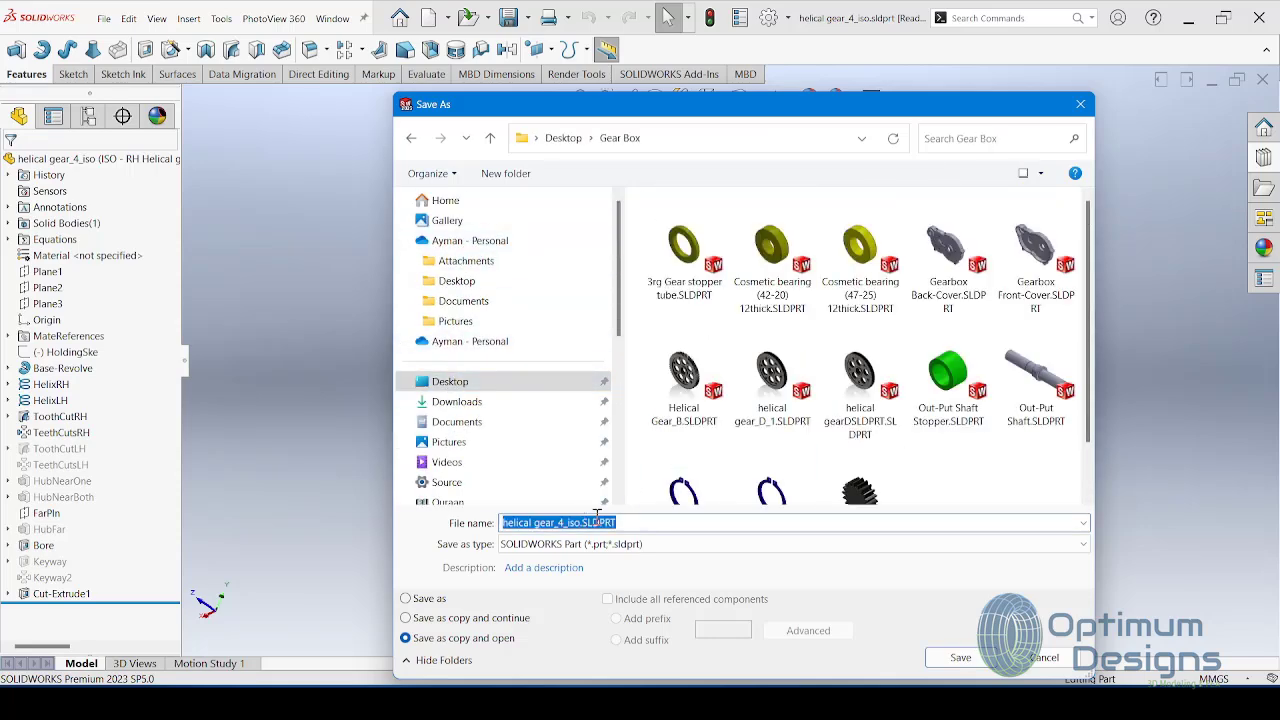
key("End")
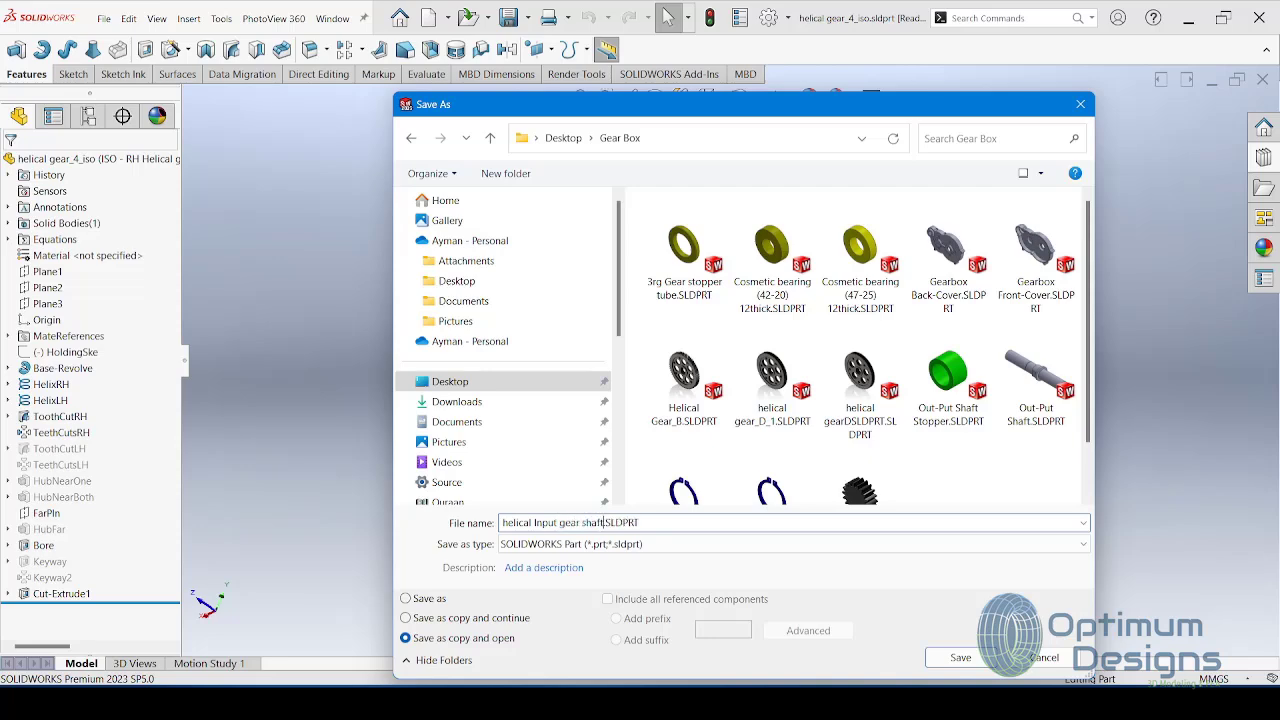
key("Return")
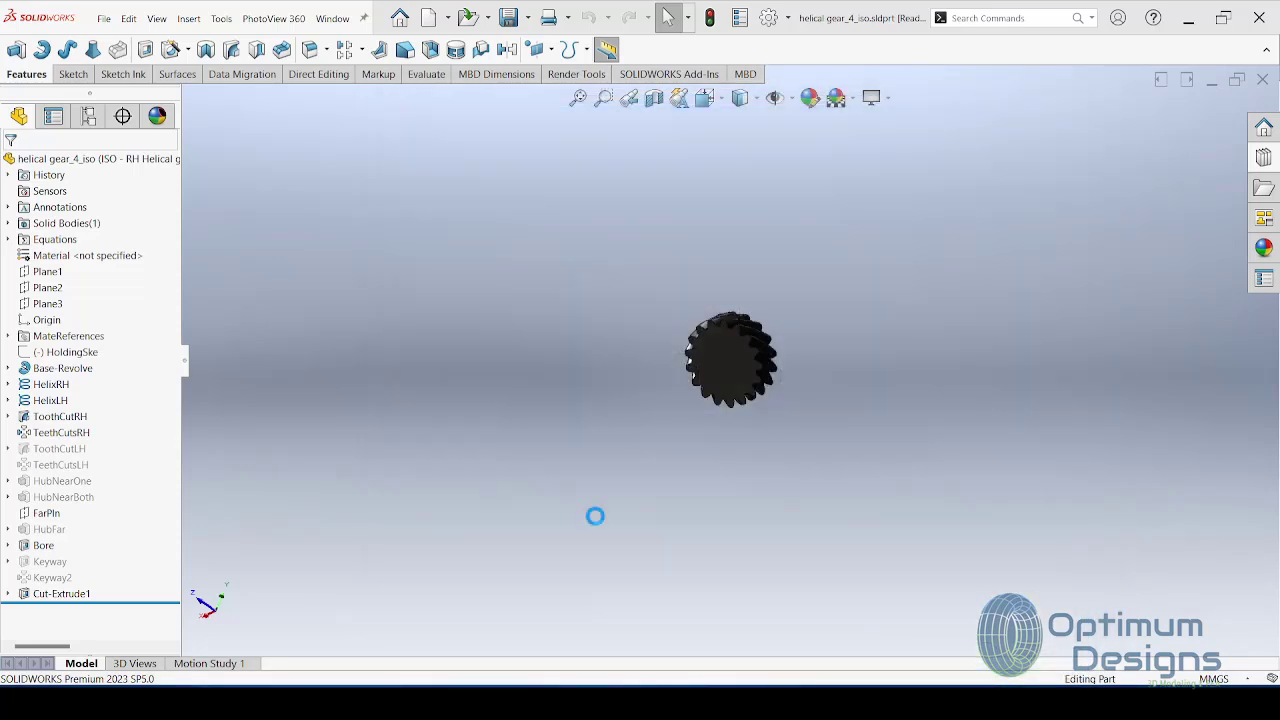
Step: Start a new sketch on the gear's end face, viewed normal to it
right_click(733, 368)
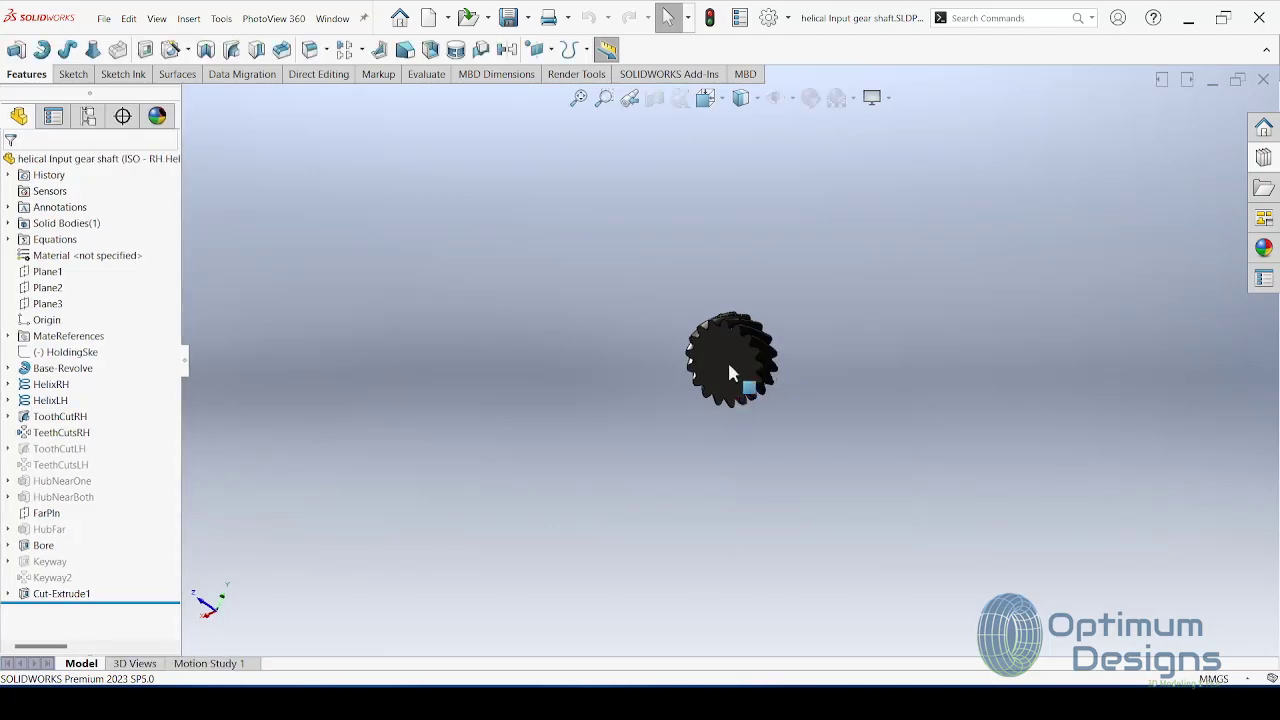
right_click(727, 360)
left_click(663, 350)
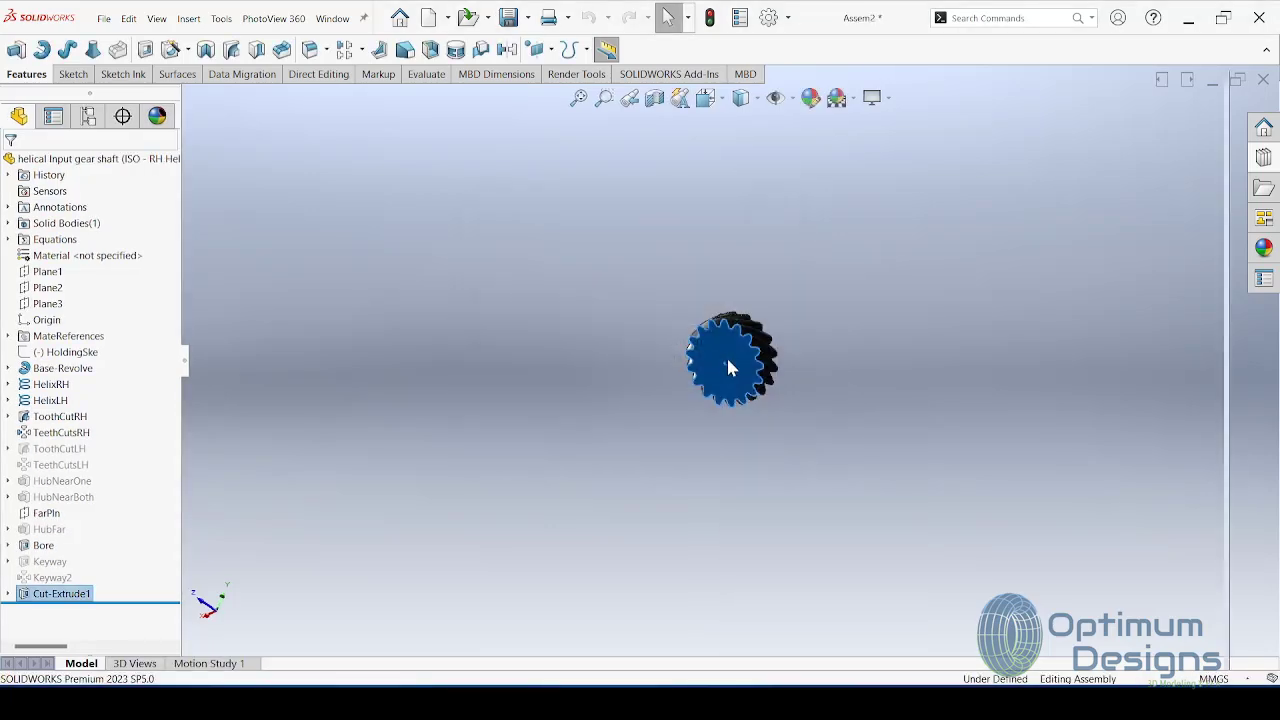
right_click(736, 362)
left_click(830, 345)
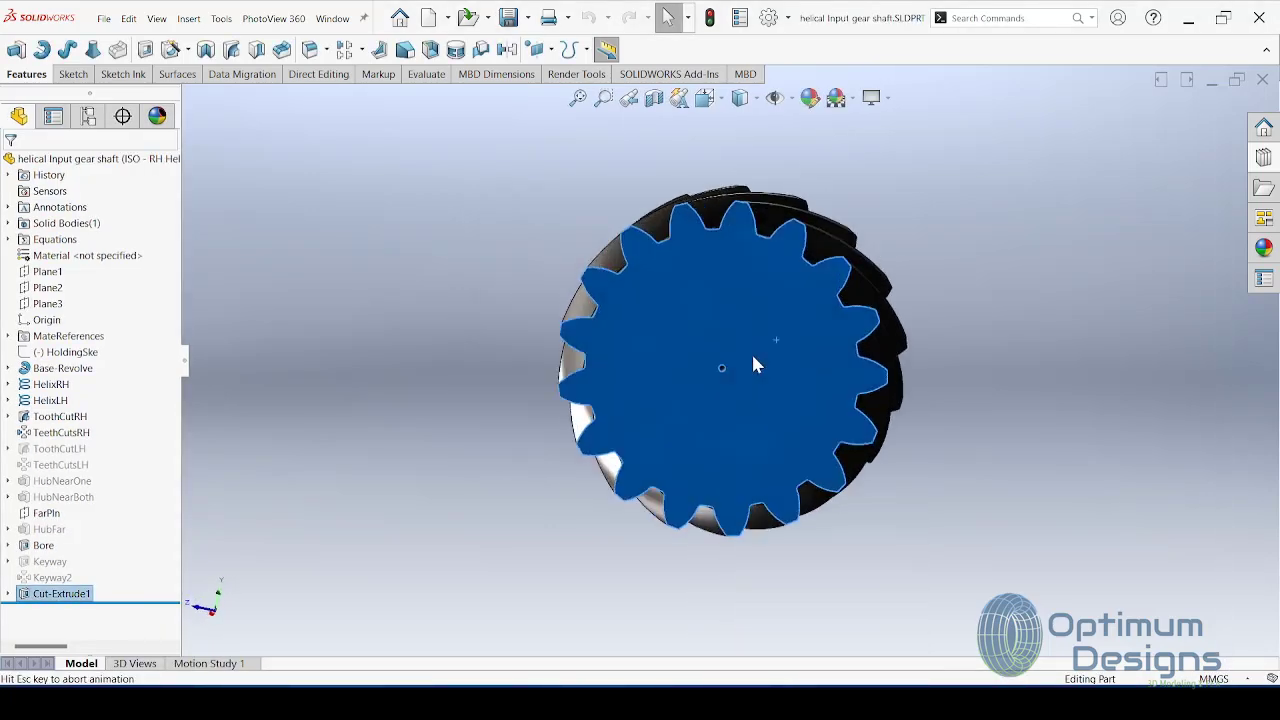
right_click(765, 354)
left_click(806, 344)
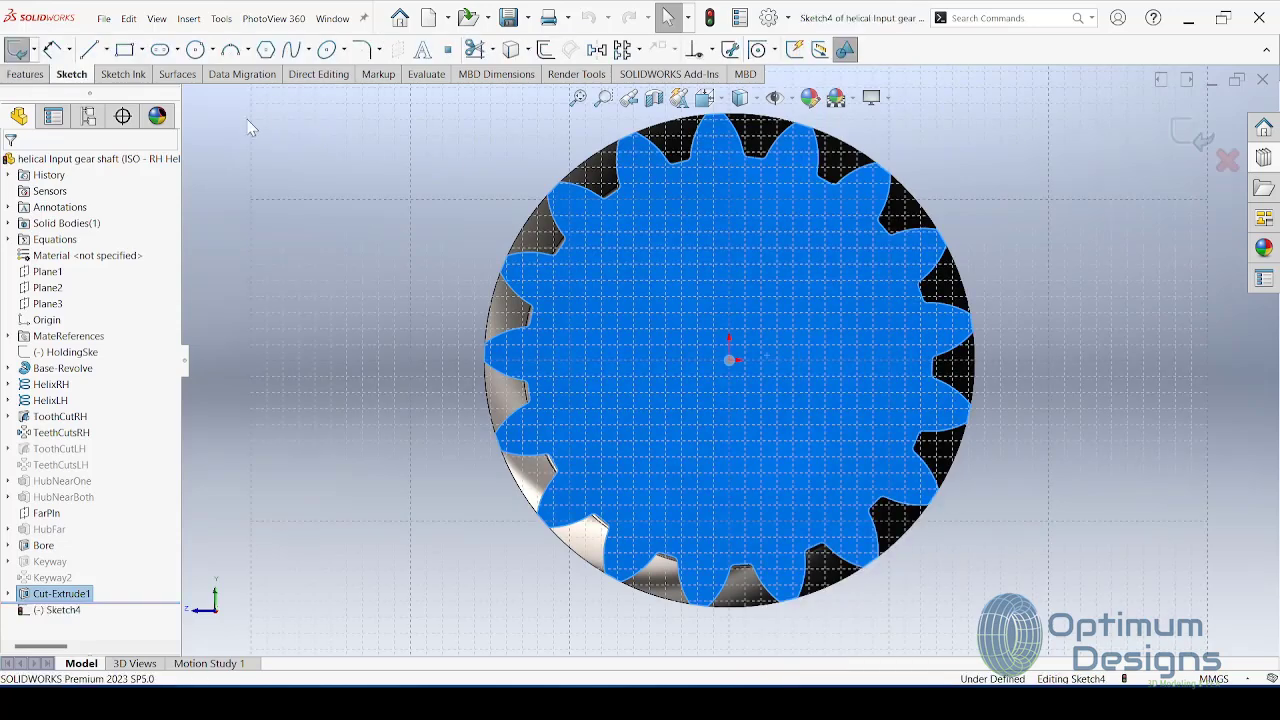
Step: Draw a circle at the origin with radius 10, turning off the sketch grid
left_click(196, 49)
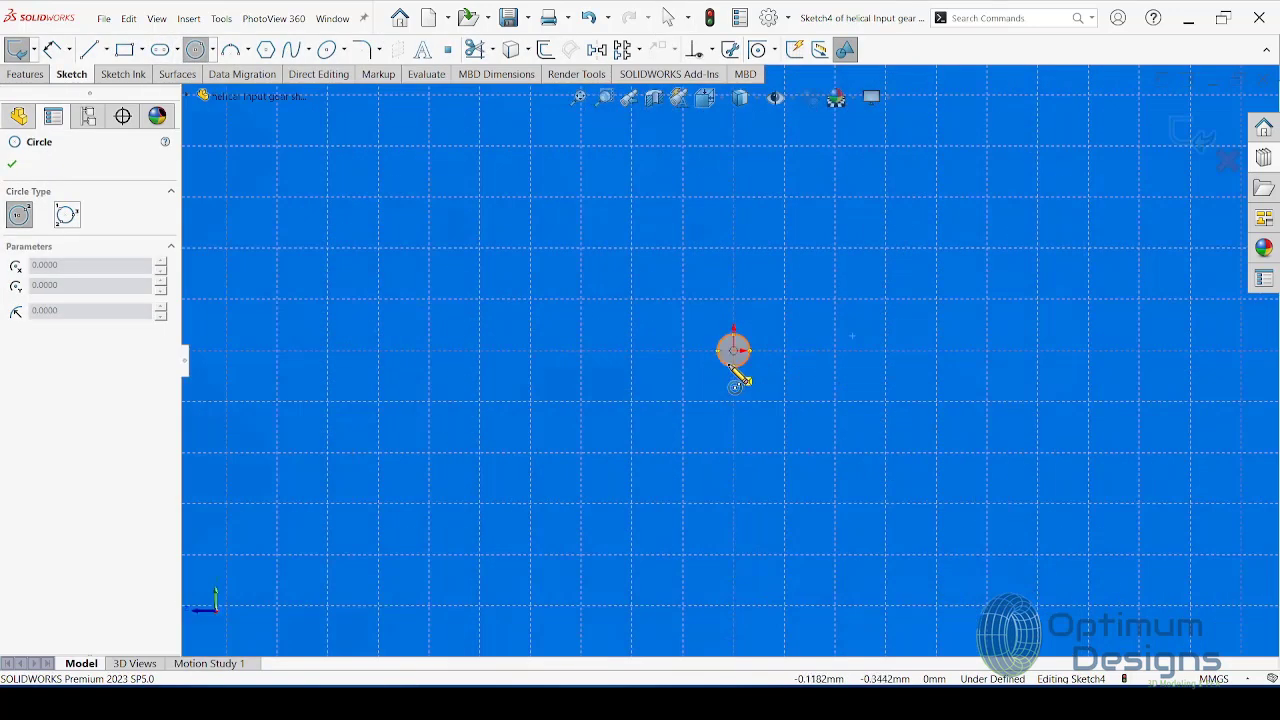
left_click(732, 351)
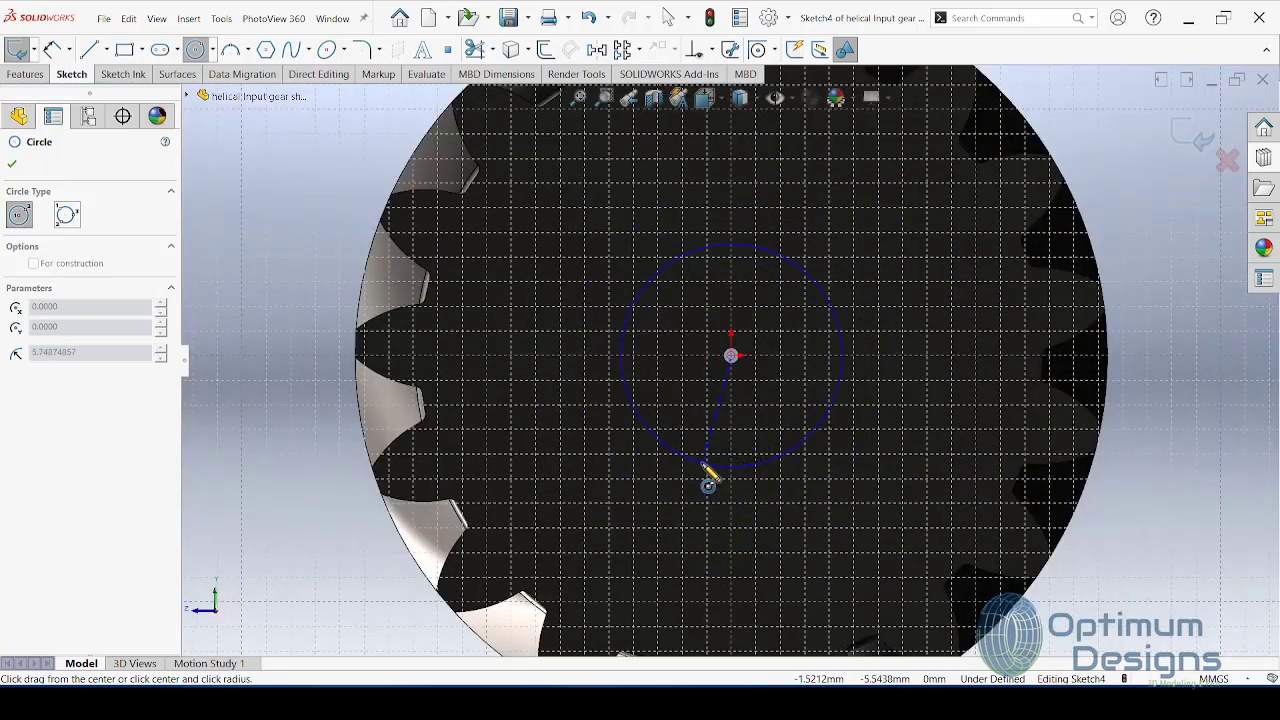
left_click(712, 466)
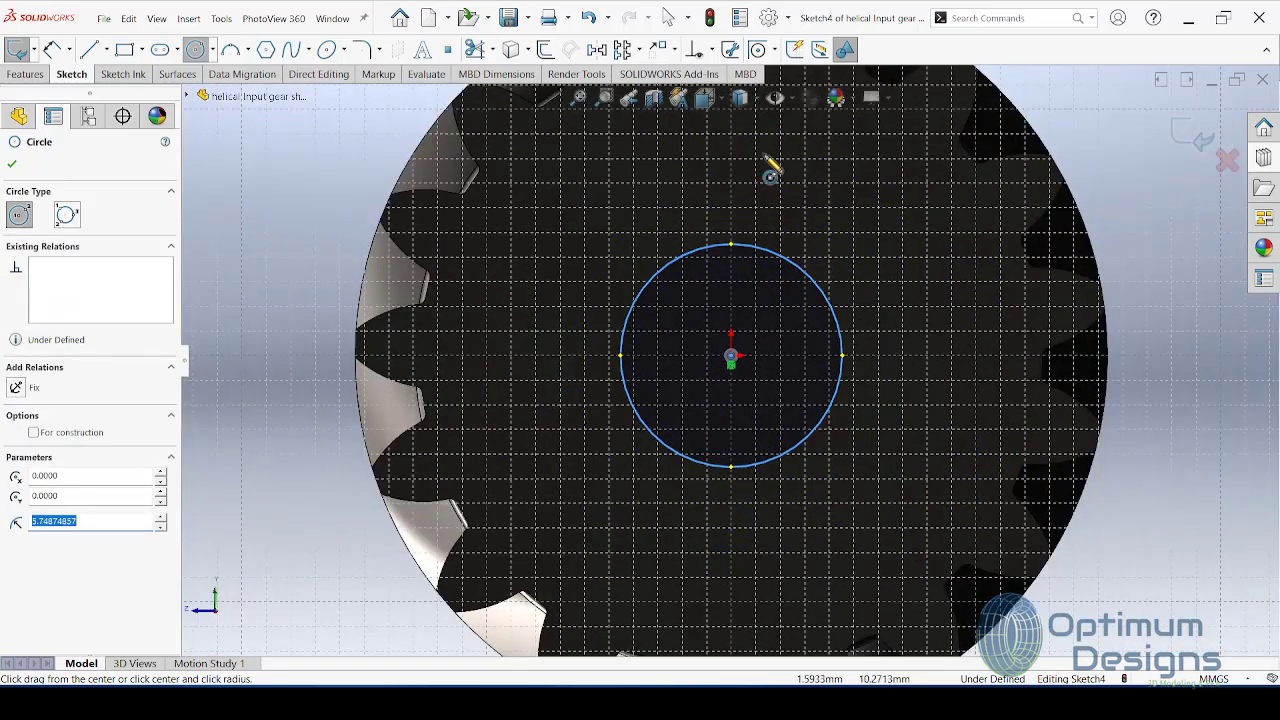
left_click(786, 98)
left_click(776, 340)
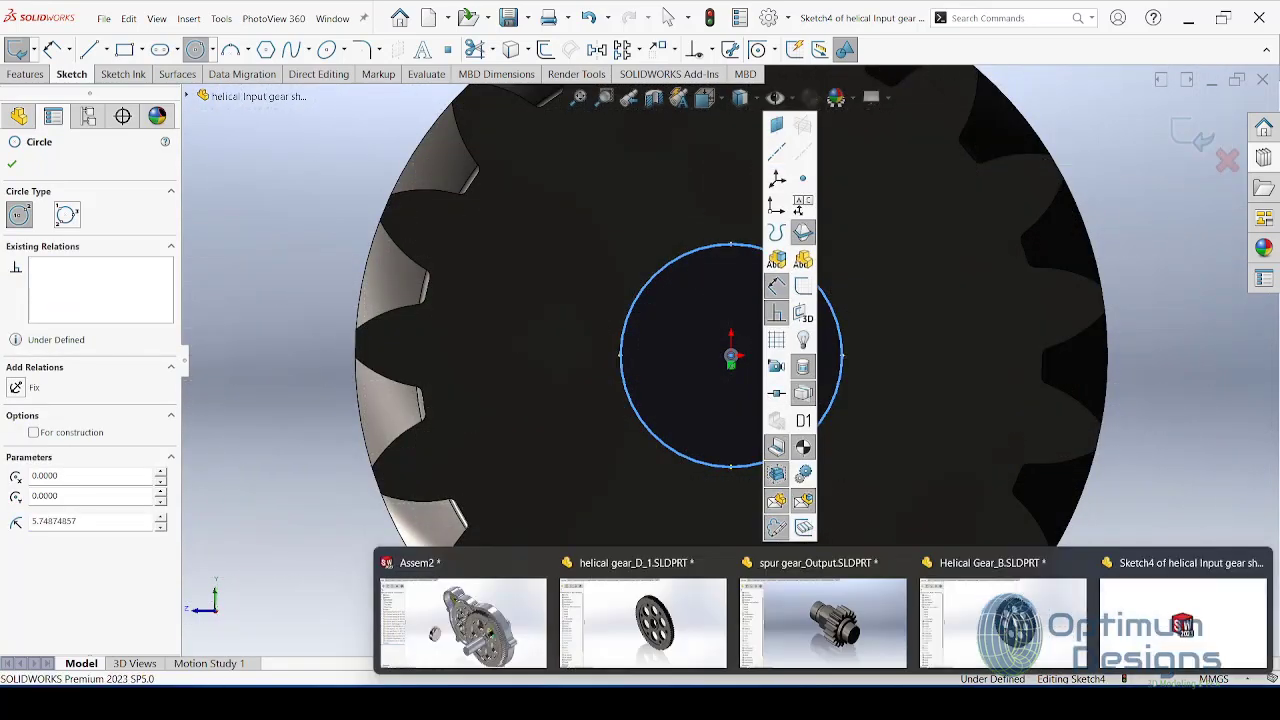
key("alt+Tab")
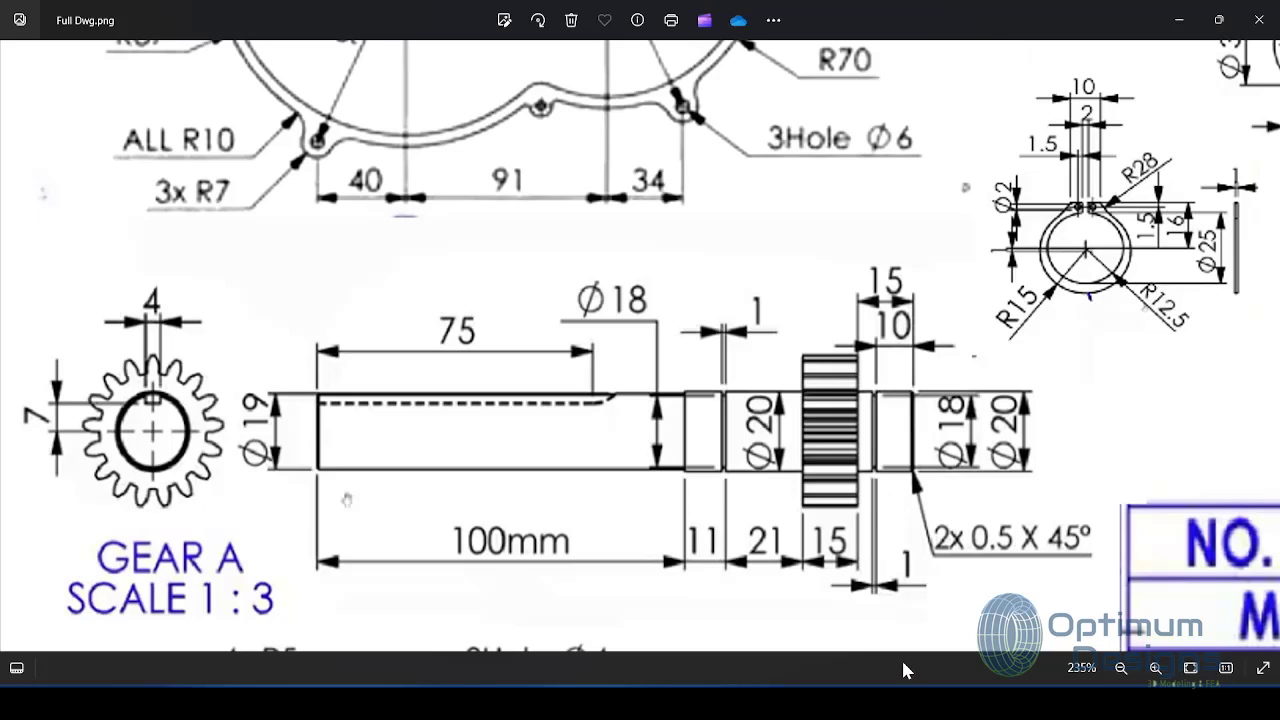
left_click(1179, 20)
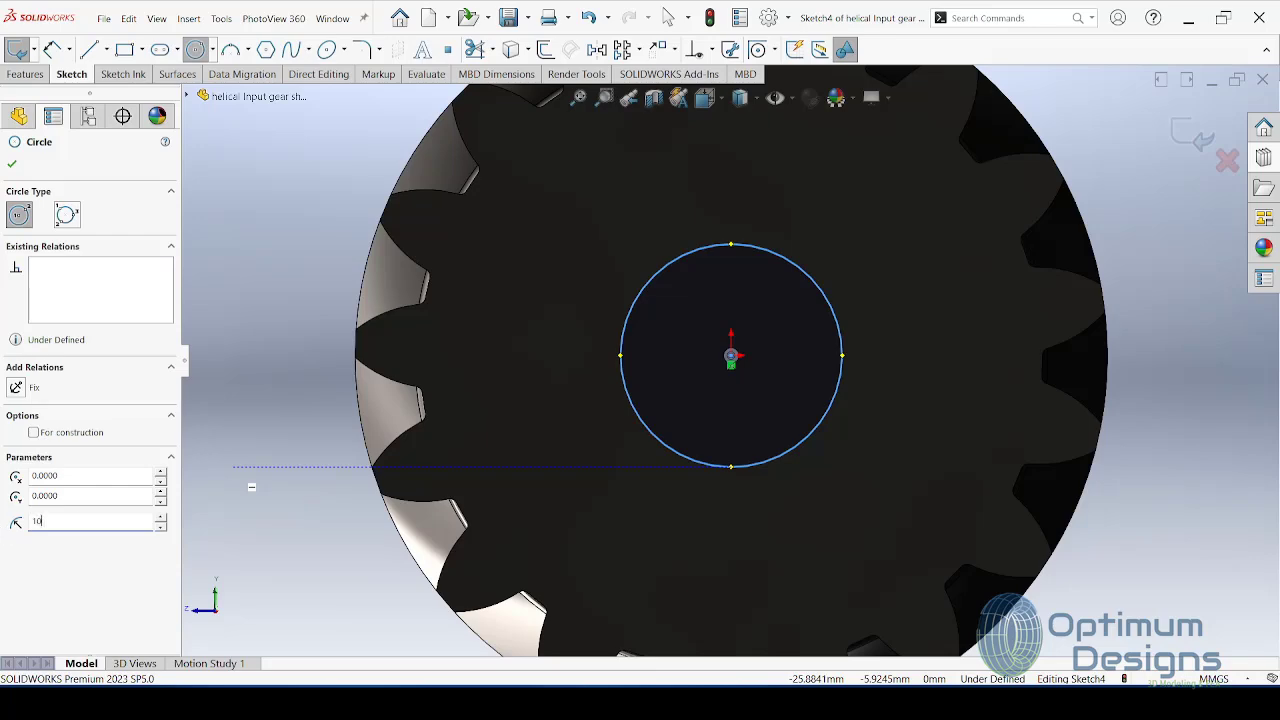
key("Return")
Step: Extrude the circle 21 mm as Boss-Extrude1
left_click(25, 74)
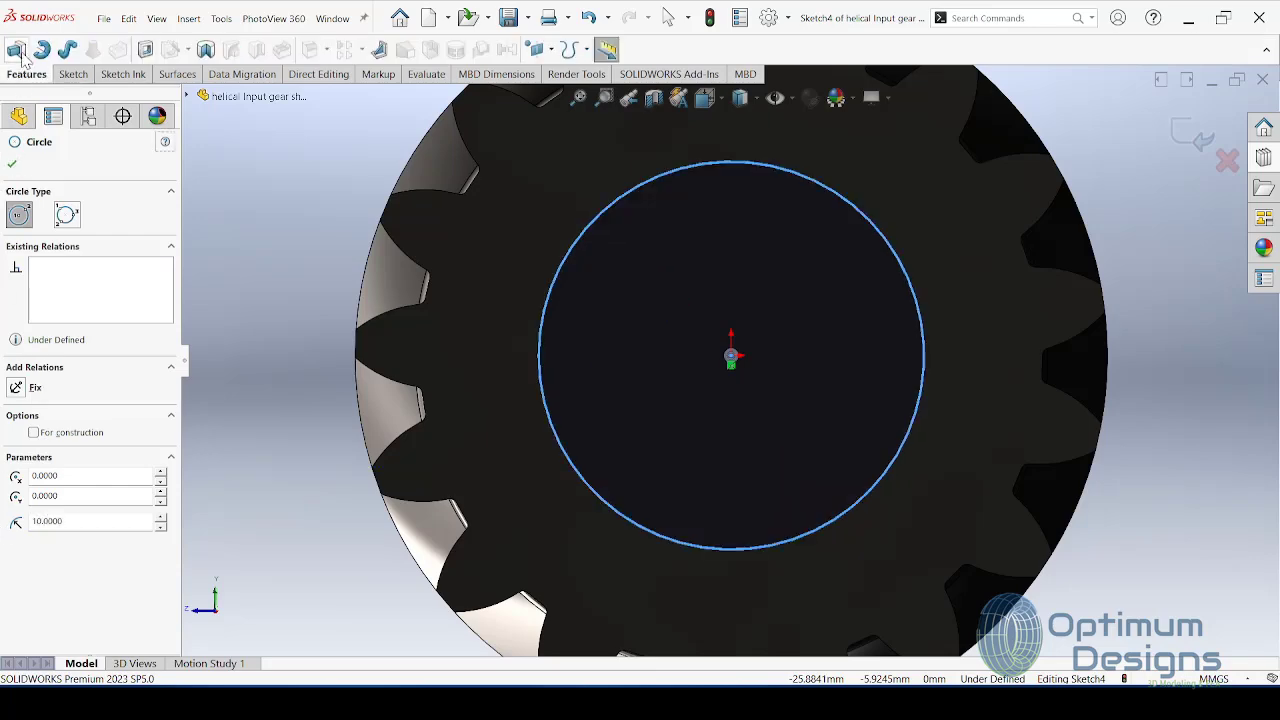
left_click(18, 50)
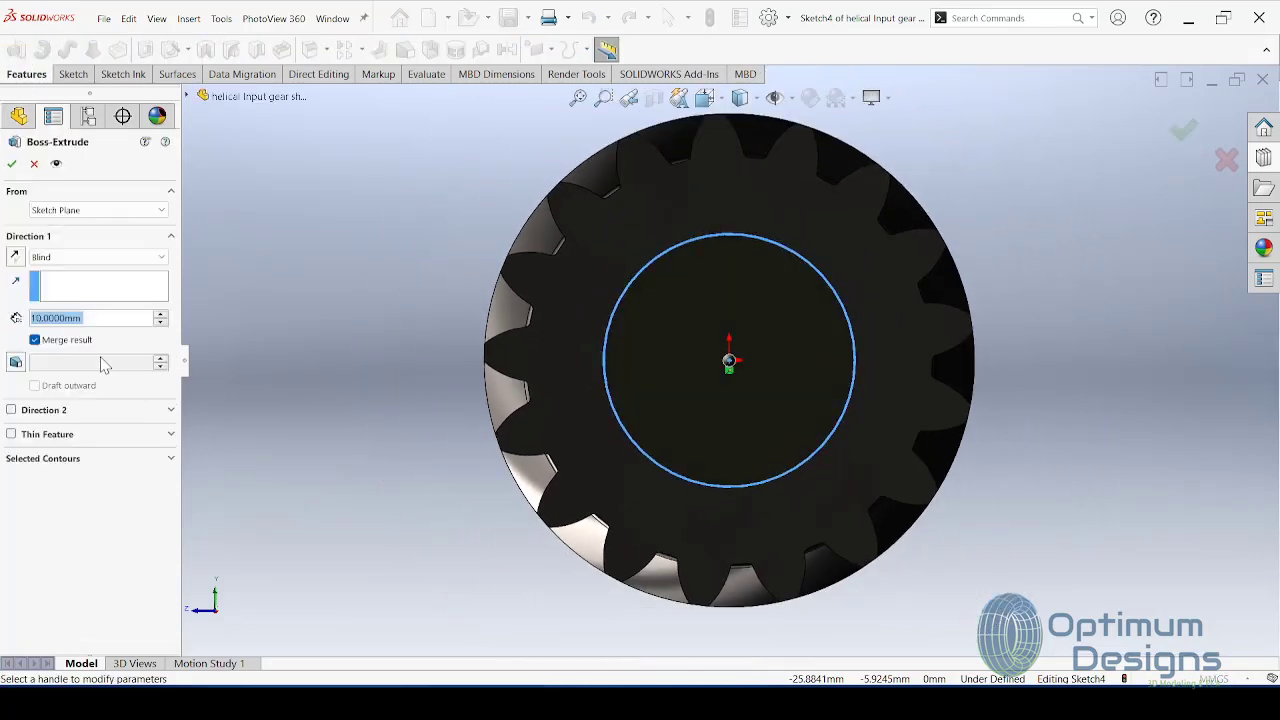
type("21")
key("Return")
middle_click_drag(643, 397, 605, 432)
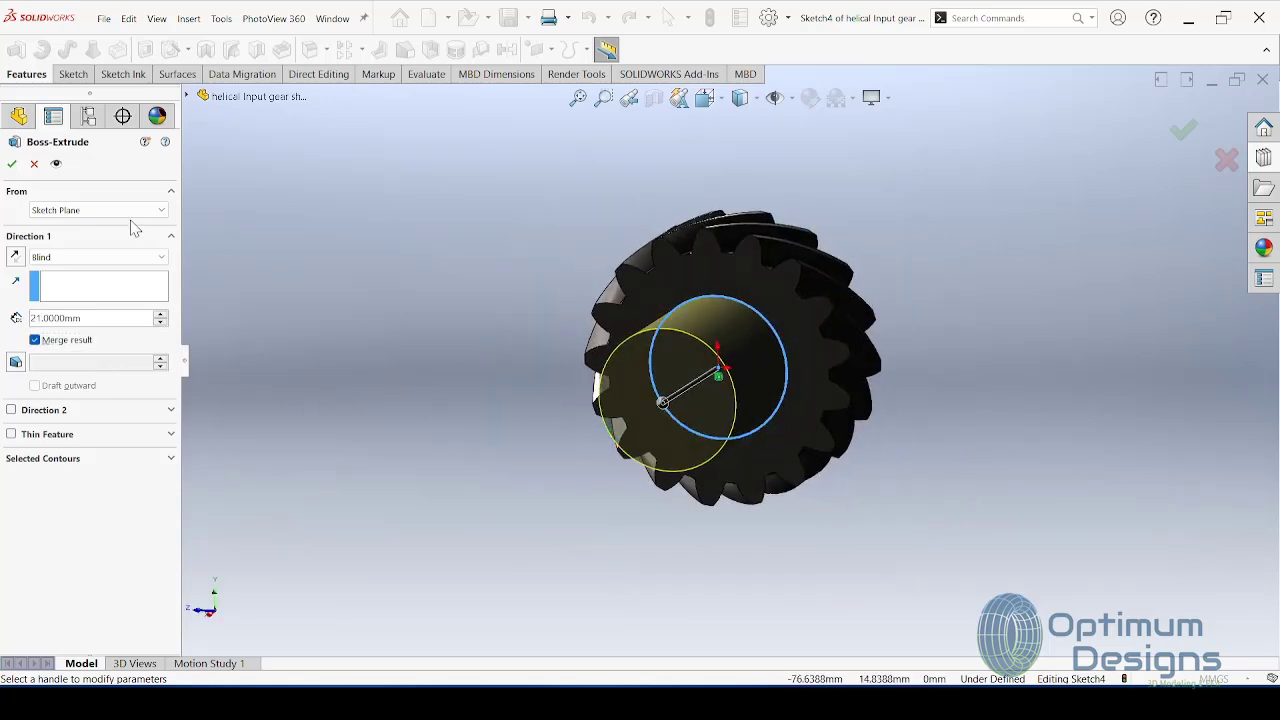
left_click(11, 163)
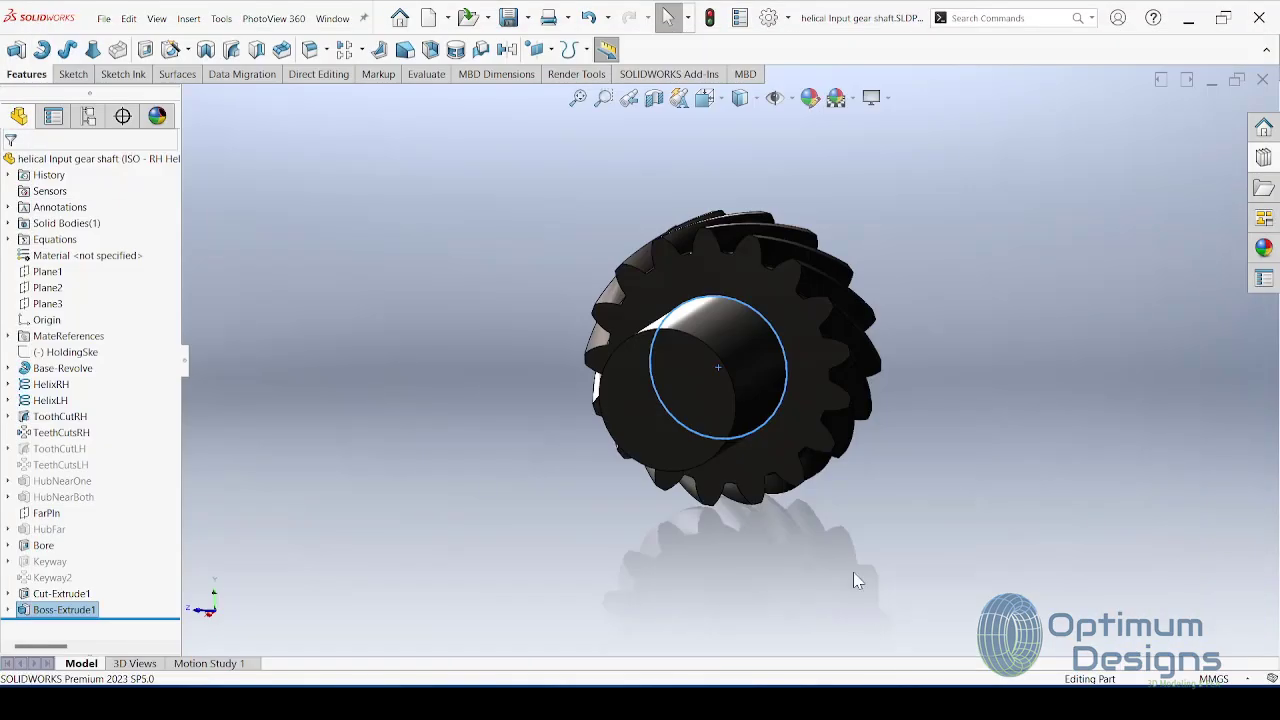
Step: Sketch an origin-centred circle of radius 9 on the boss's end face
right_click(700, 406)
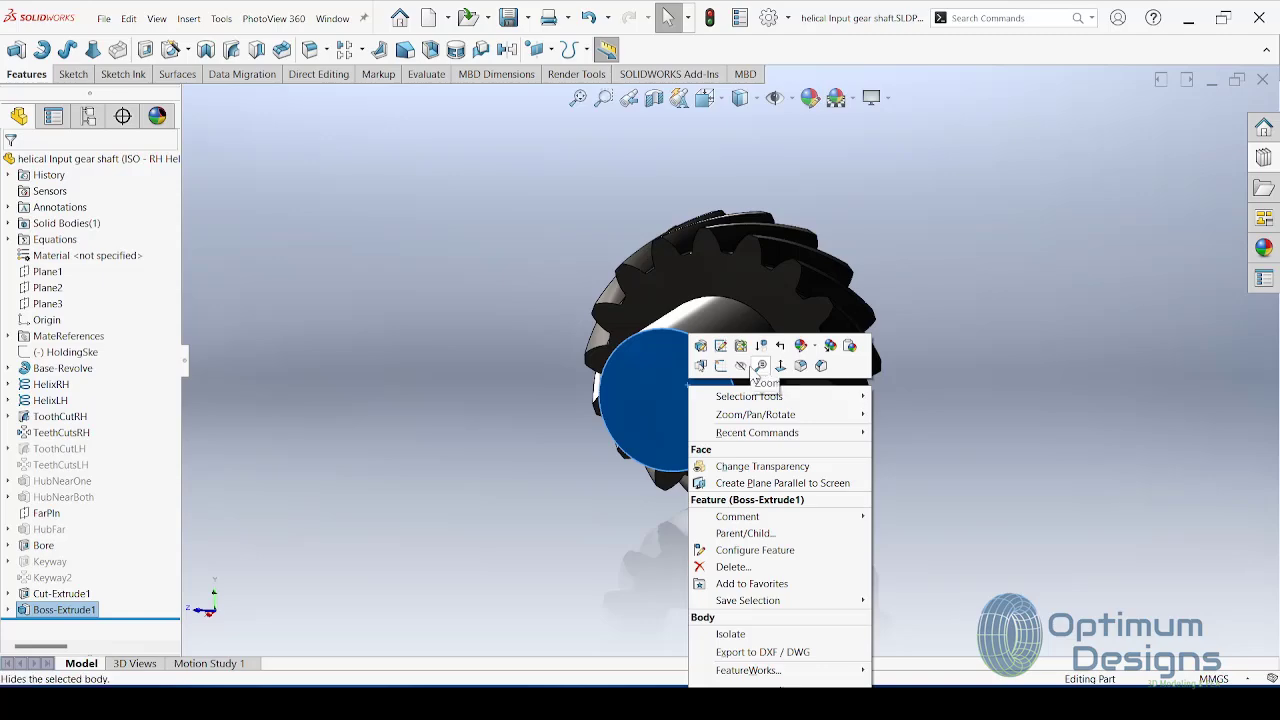
left_click(720, 365)
left_click(195, 49)
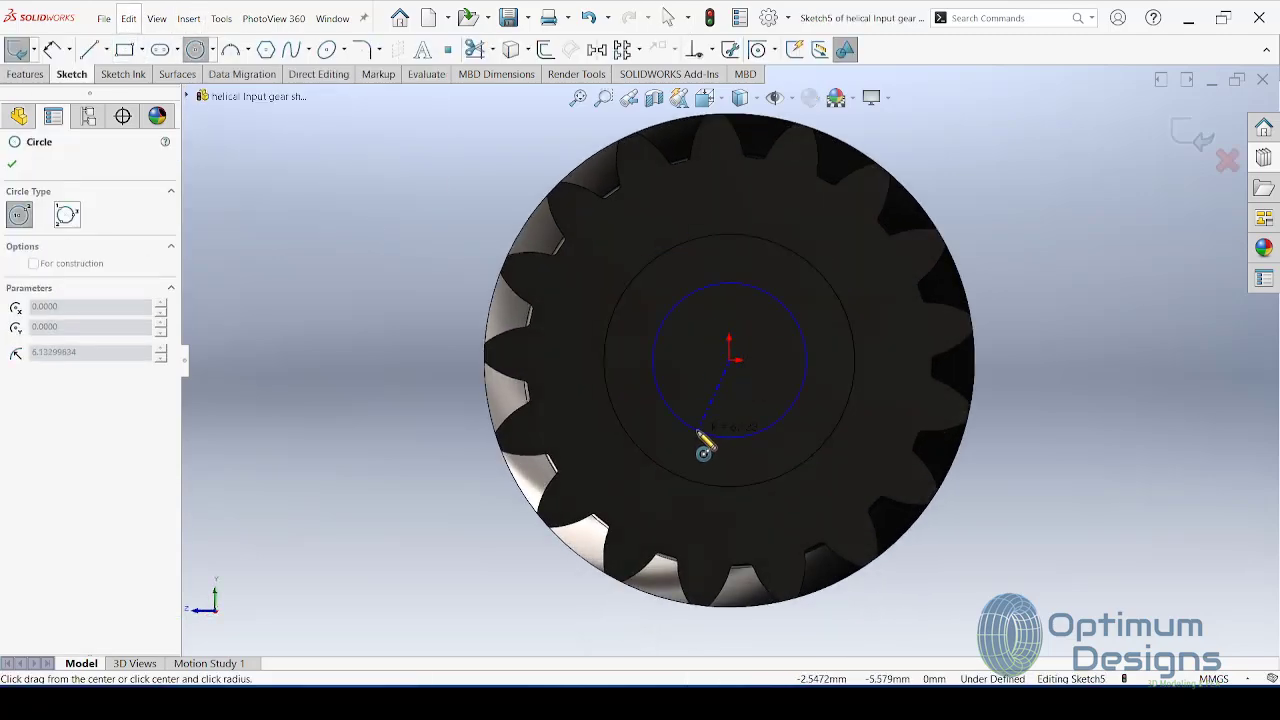
left_click(700, 432)
key("Return")
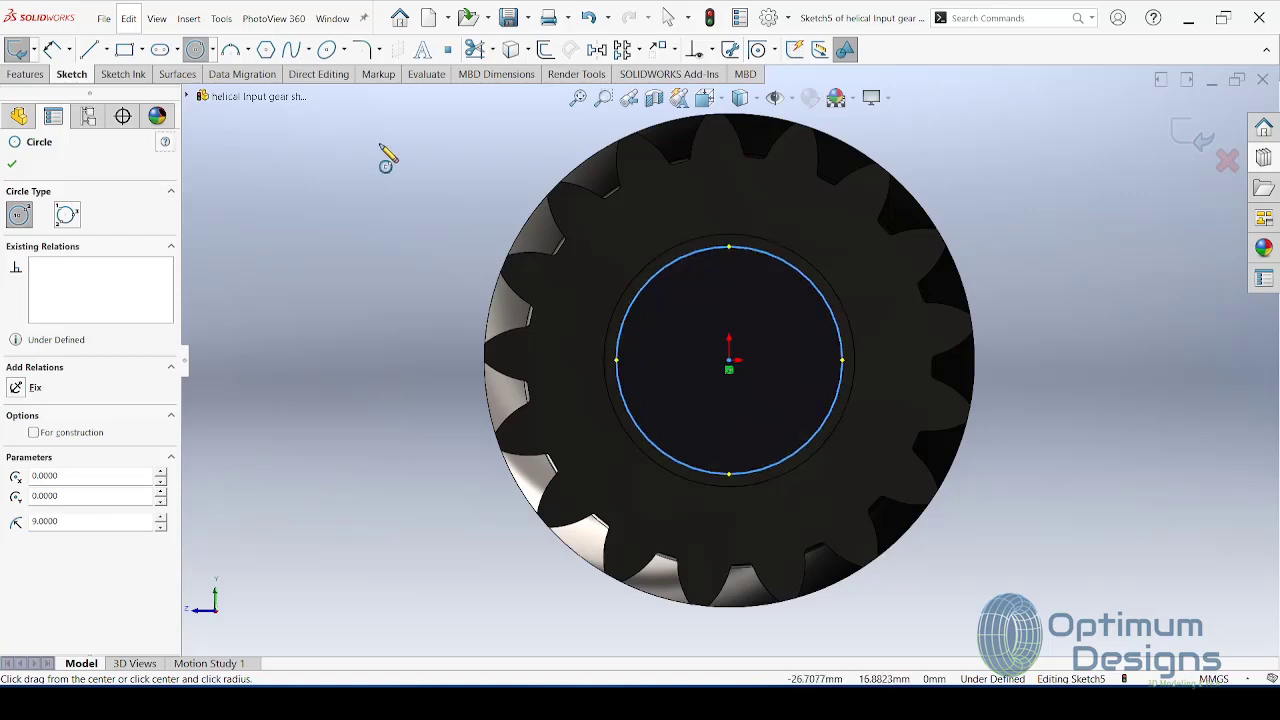
Step: Extrude that circle 1 mm to form the step
left_click(37, 75)
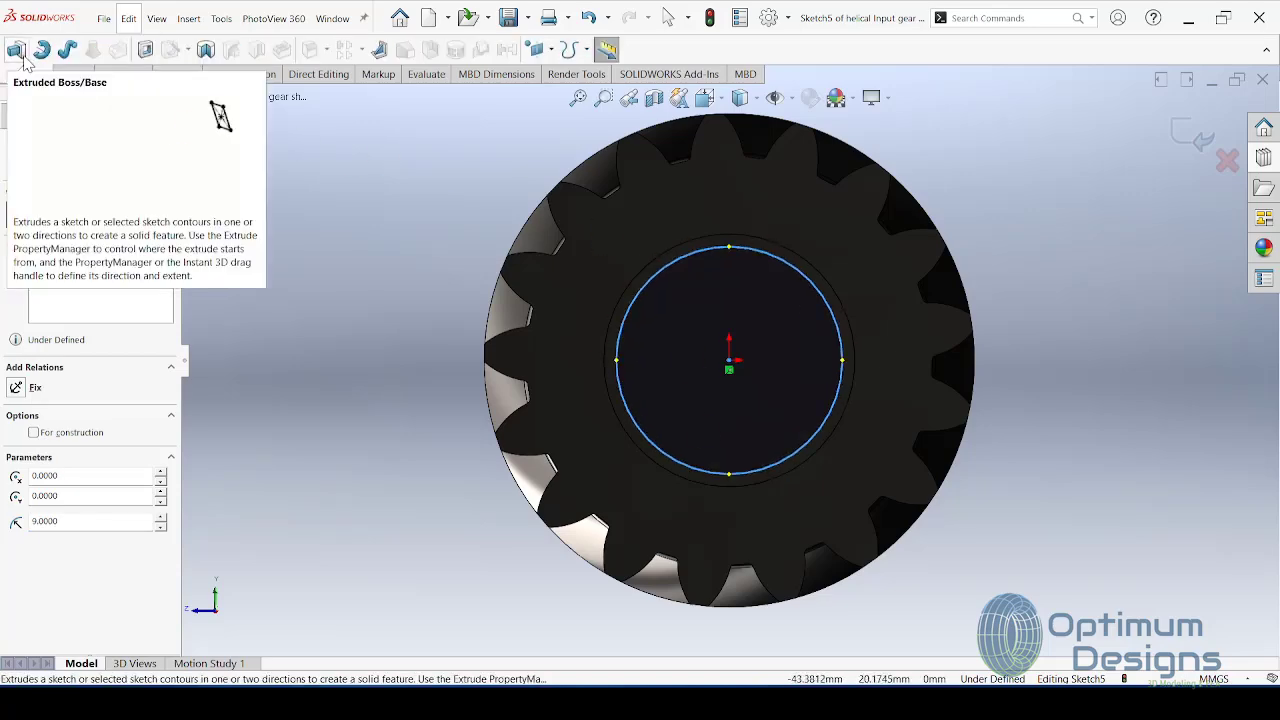
left_click(25, 60)
type("1")
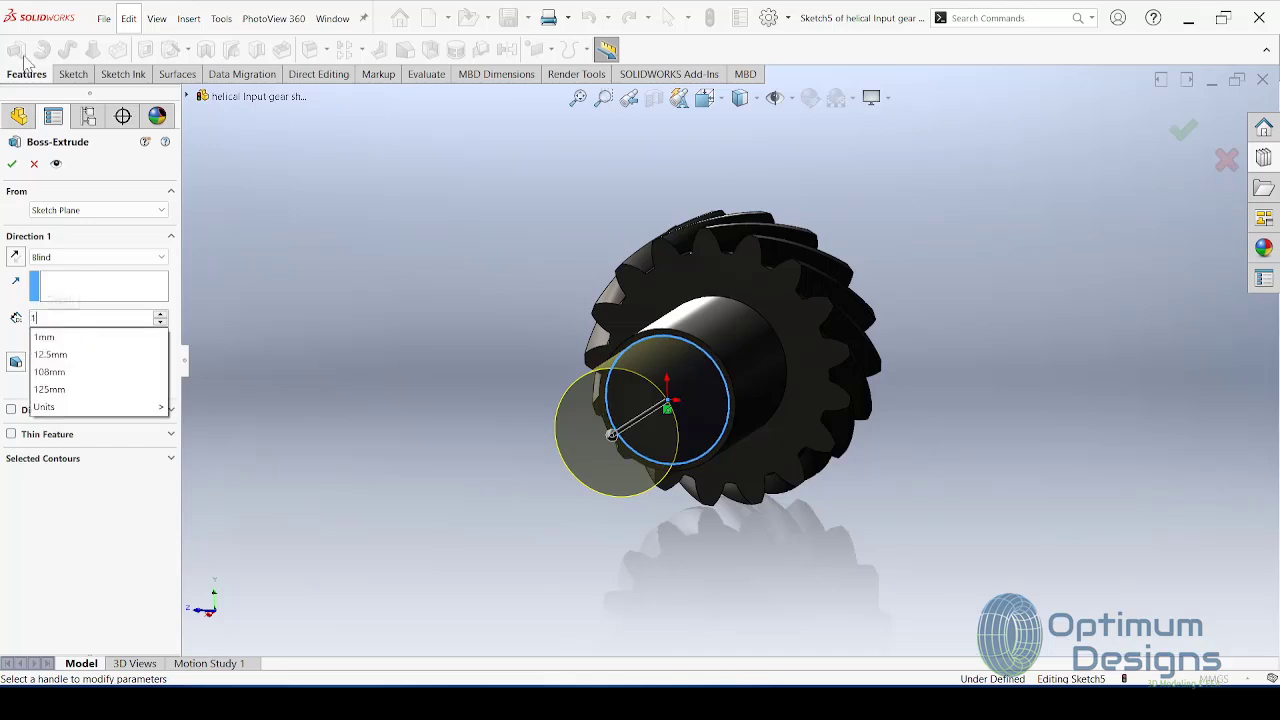
key("Return")
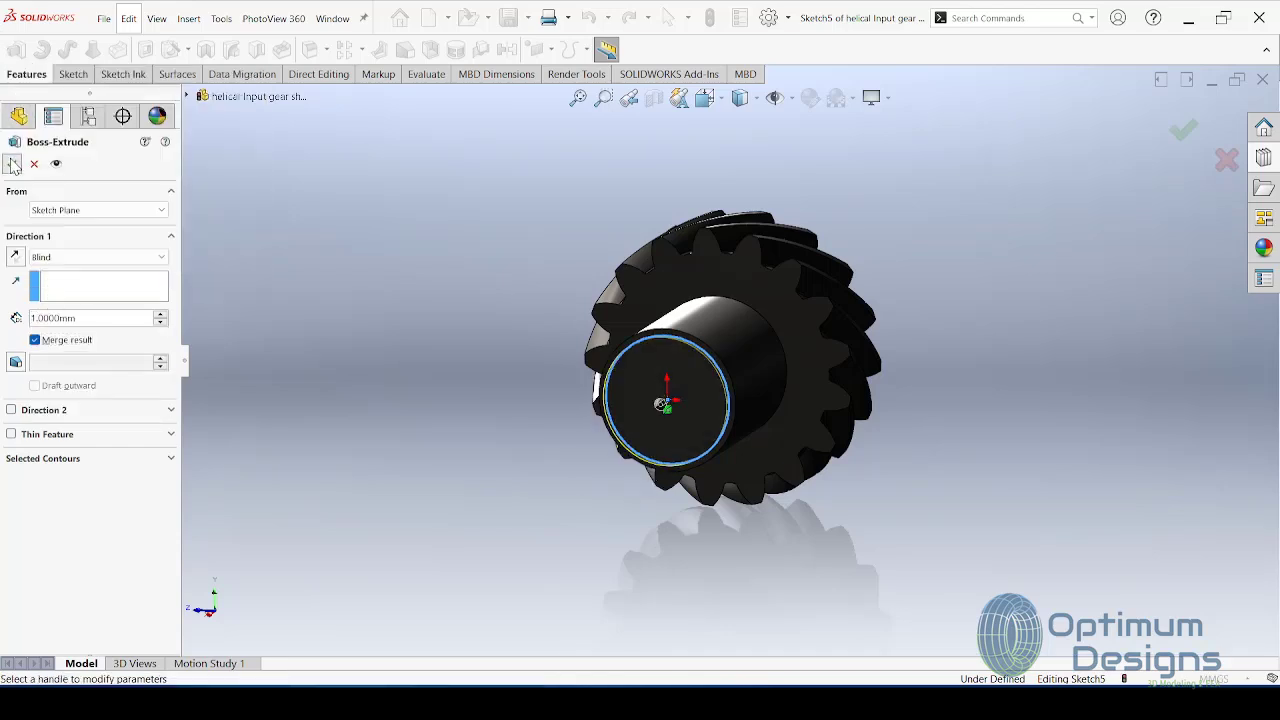
left_click(12, 165)
Step: On the new end face, sketch an origin-centred circle of radius 10, checking the drawing
right_click(706, 400)
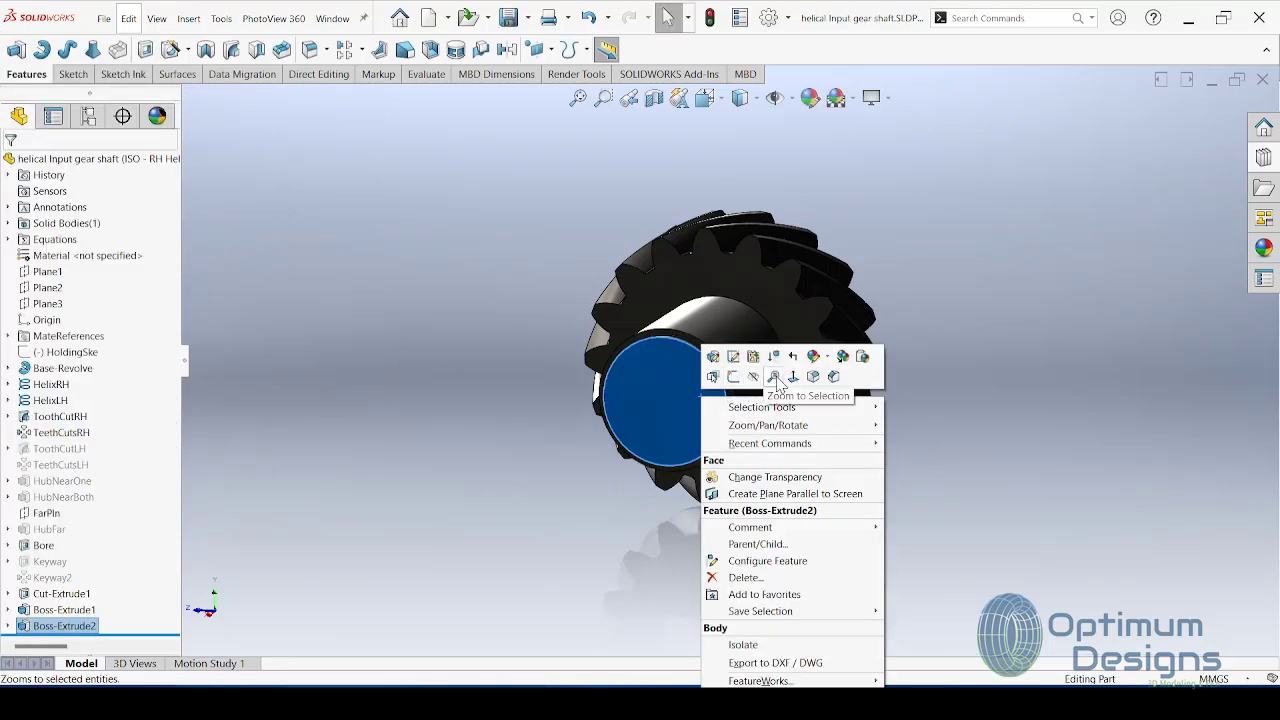
left_click(773, 377)
right_click(711, 389)
left_click(744, 346)
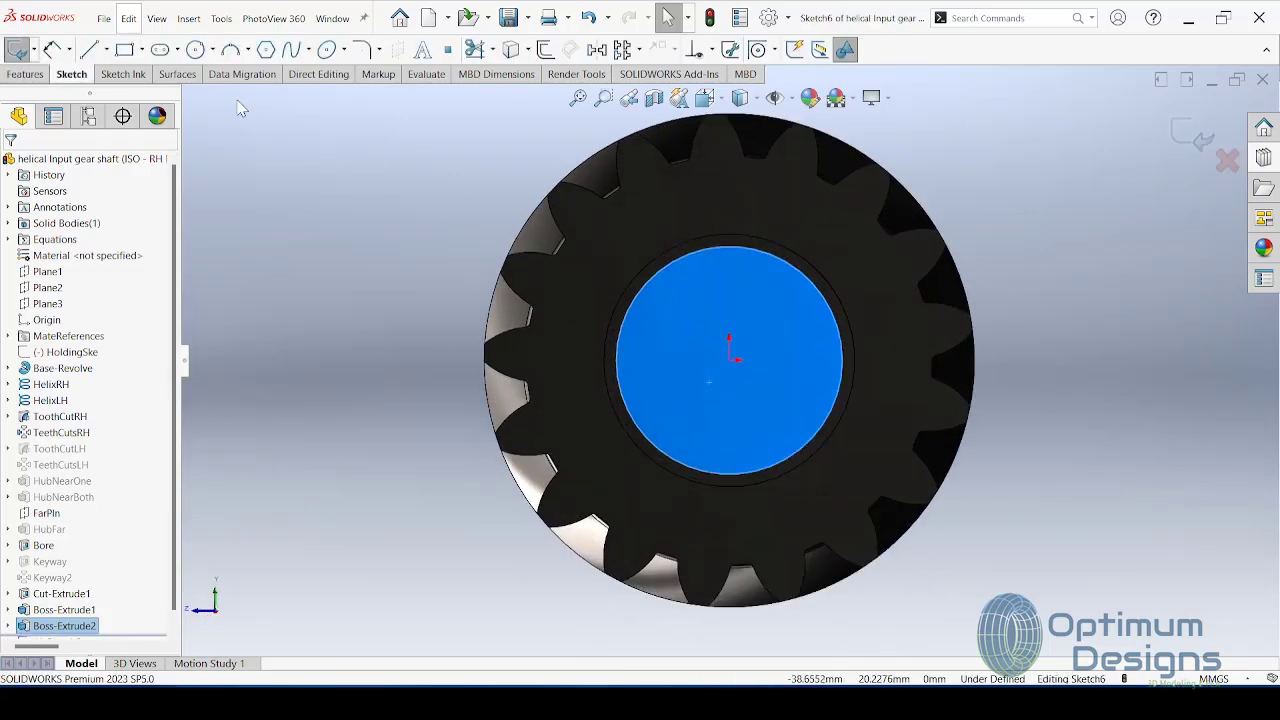
left_click(195, 49)
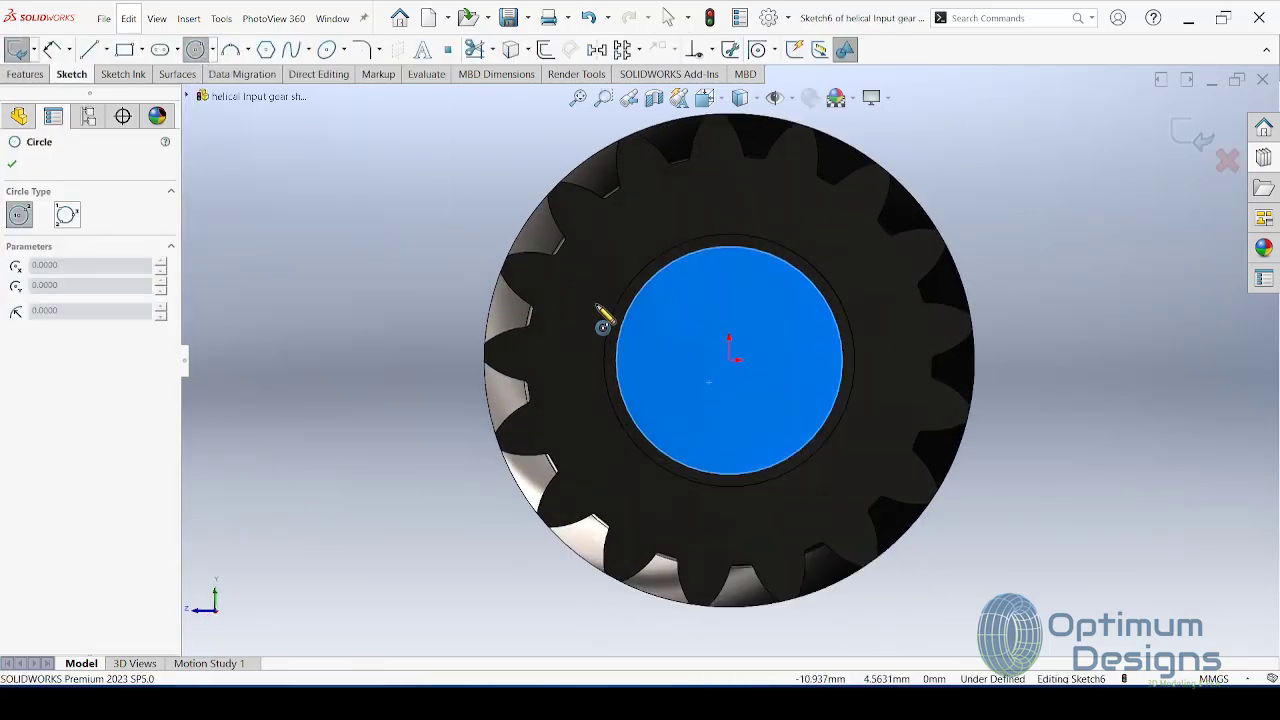
left_click(729, 360)
left_click(688, 406)
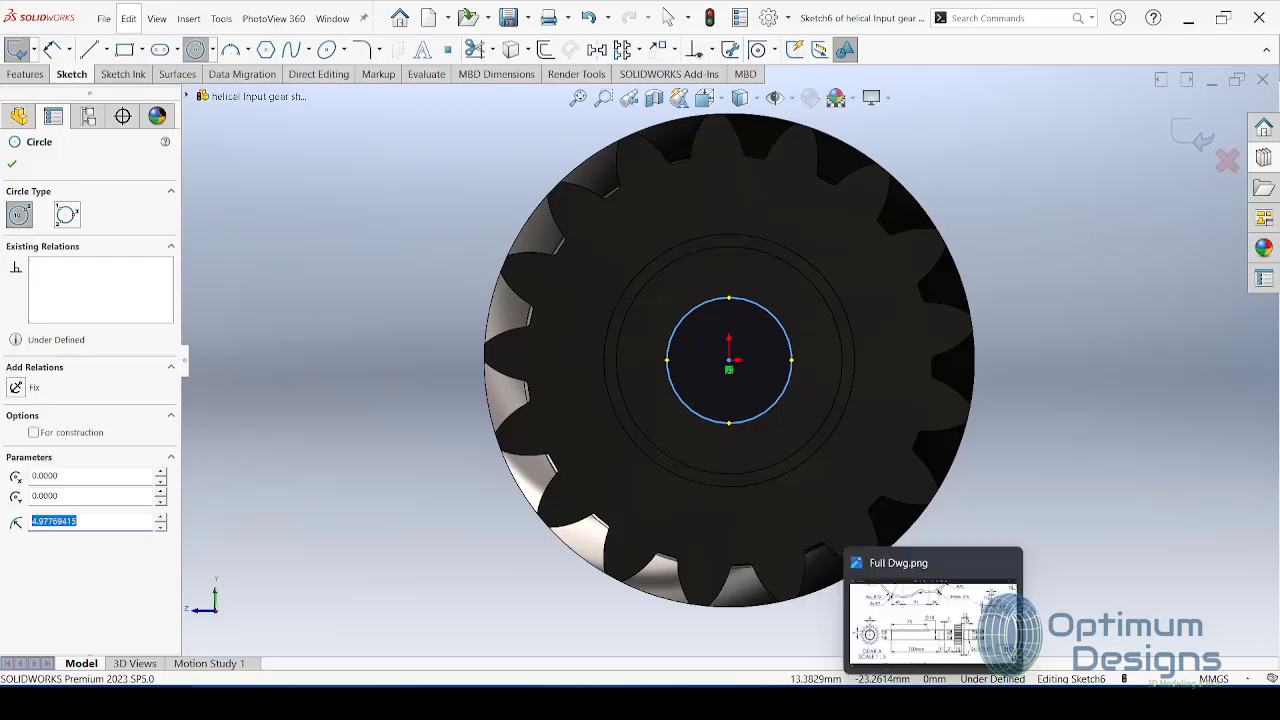
left_click(933, 620)
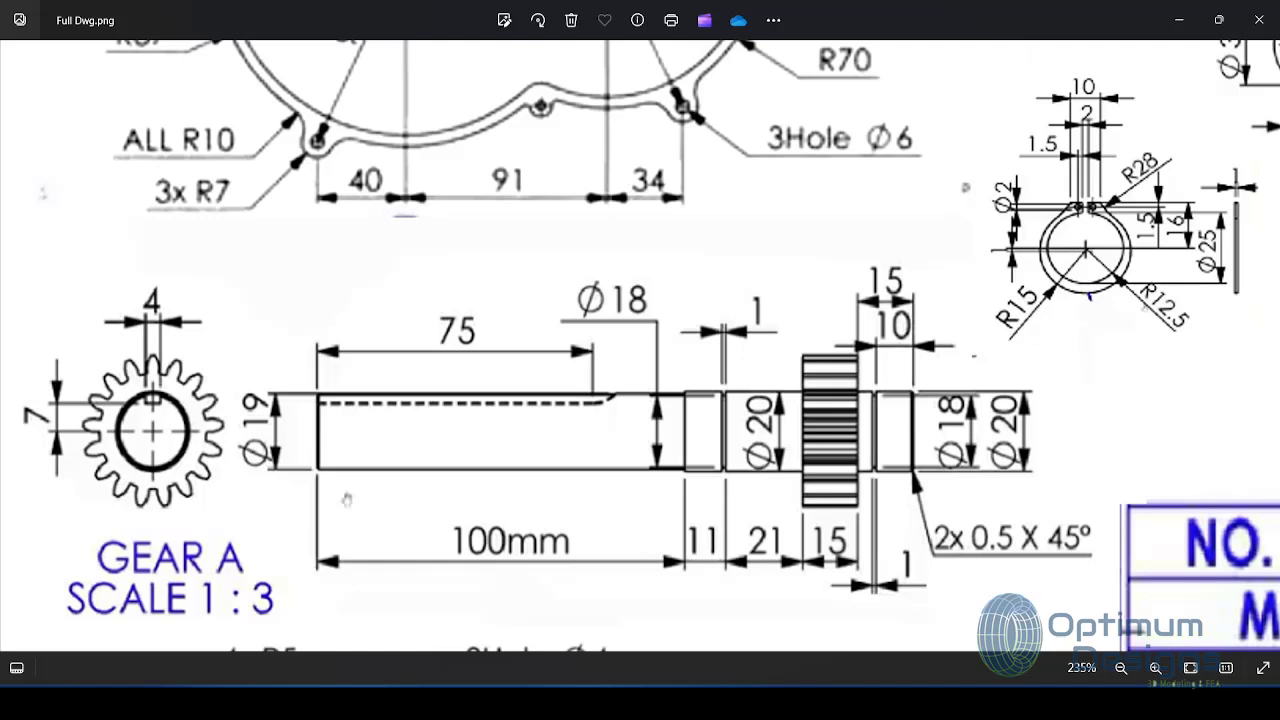
left_click(1182, 21)
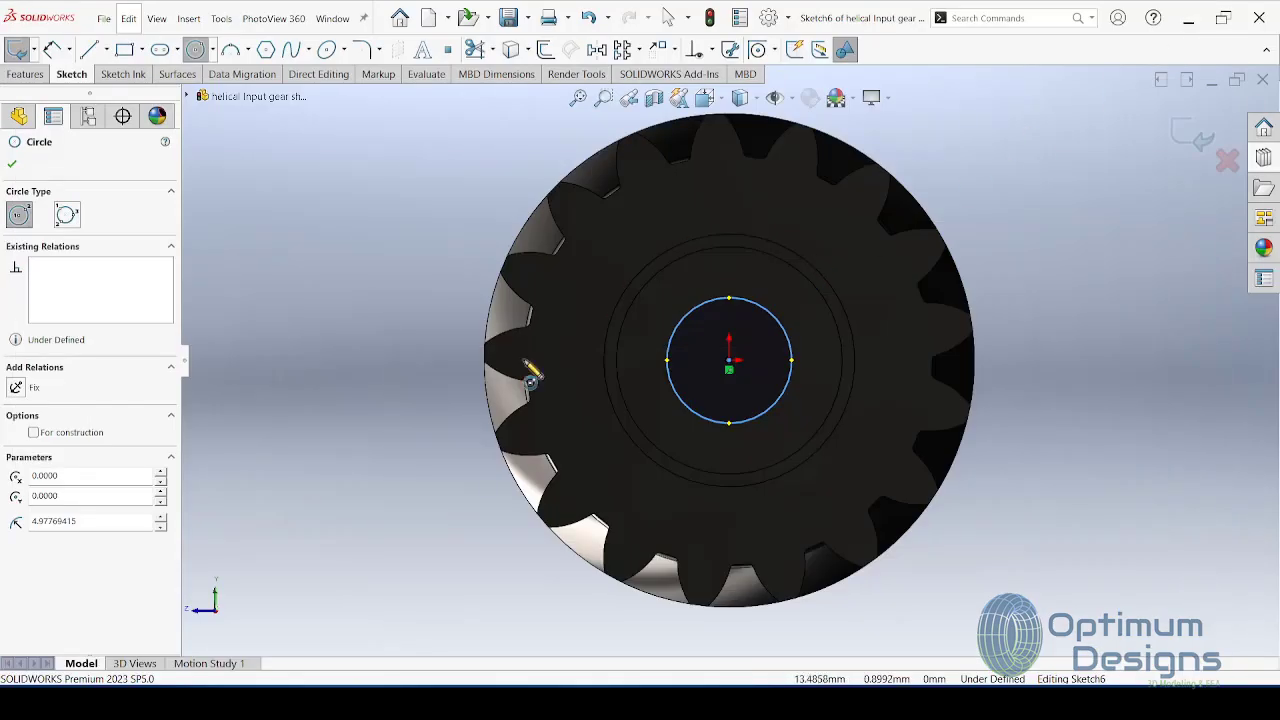
type("10")
key("Return")
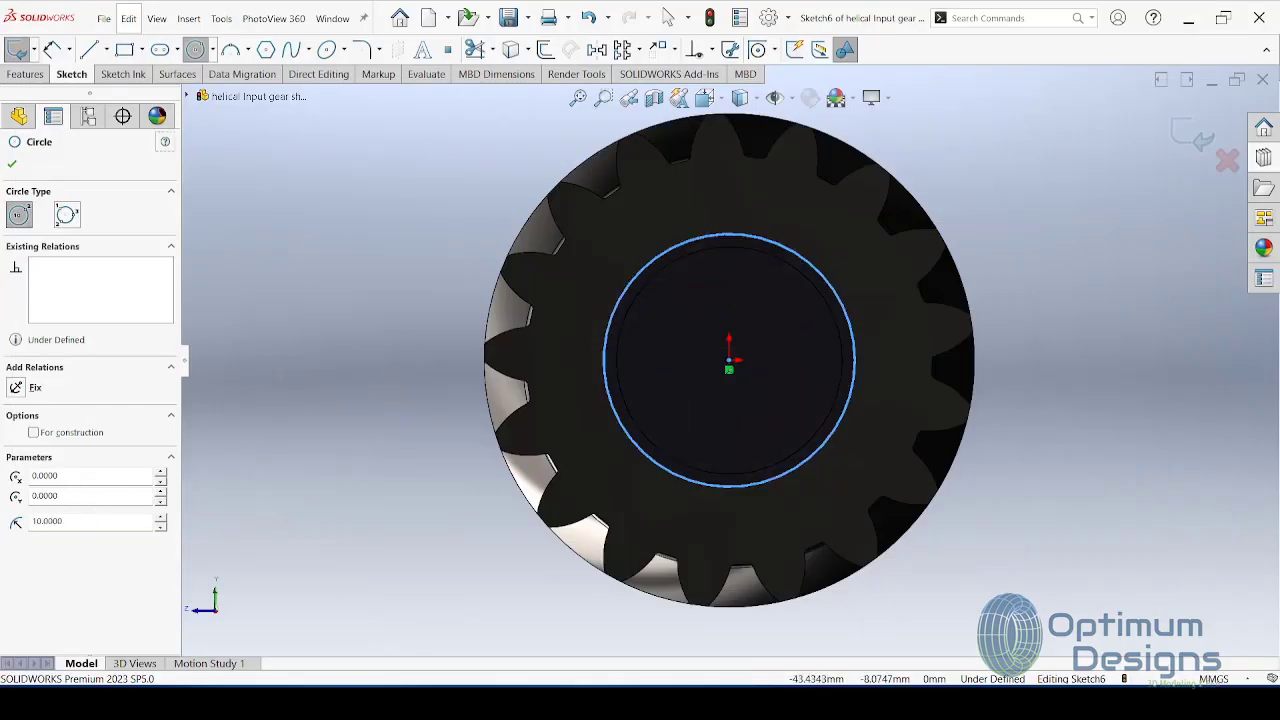
Step: Extrude the radius-10 circle 11 mm as Boss-Extrude2
left_click(25, 74)
left_click(18, 49)
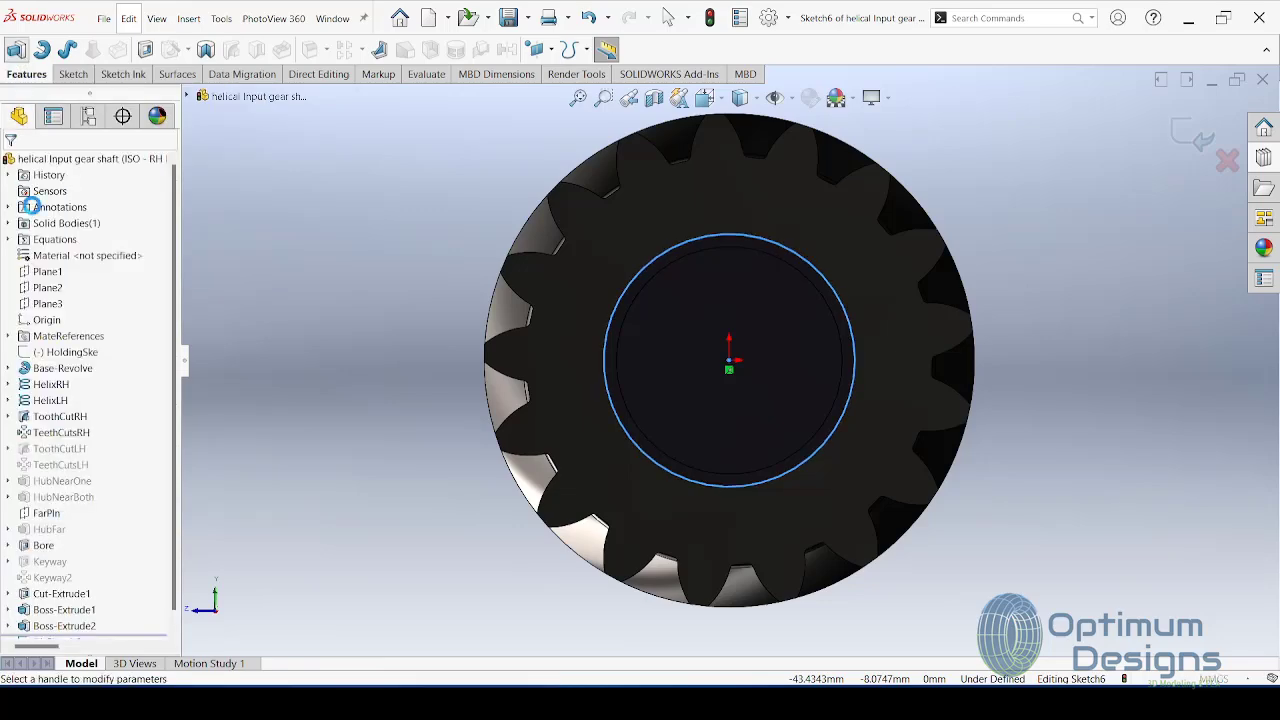
type("11")
key("Return")
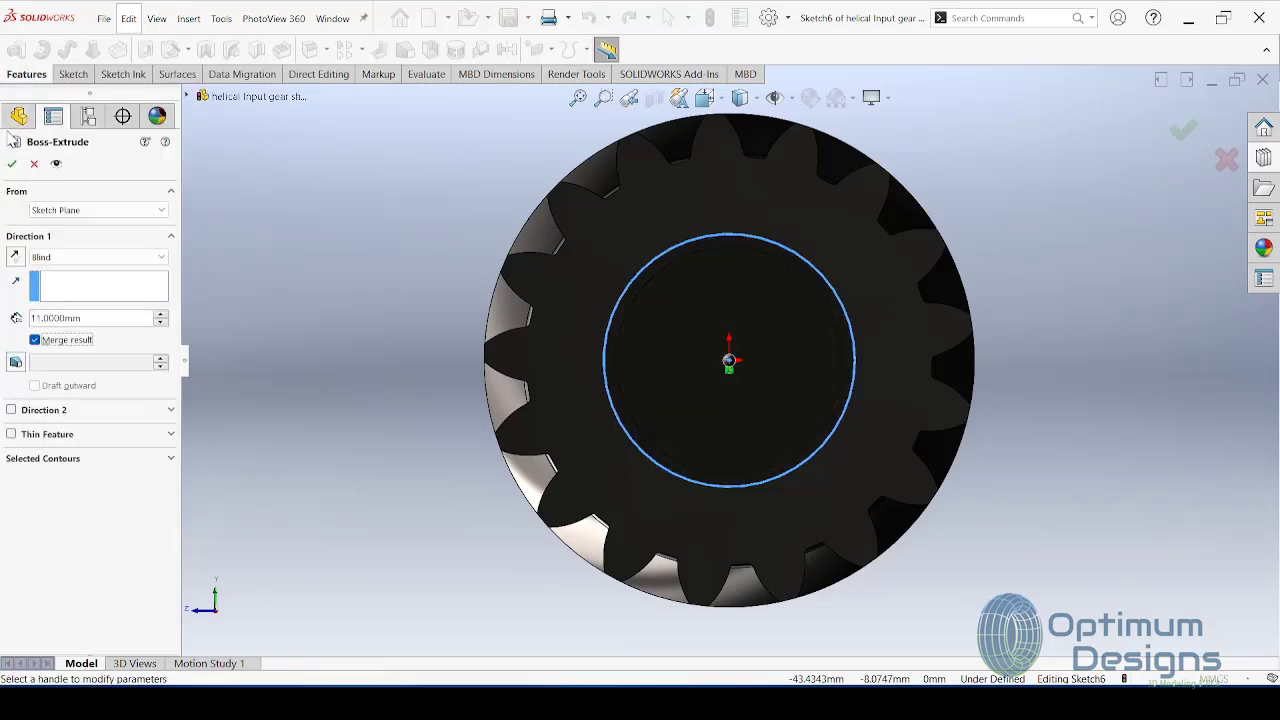
left_click(18, 163)
middle_click_drag(714, 371, 686, 447)
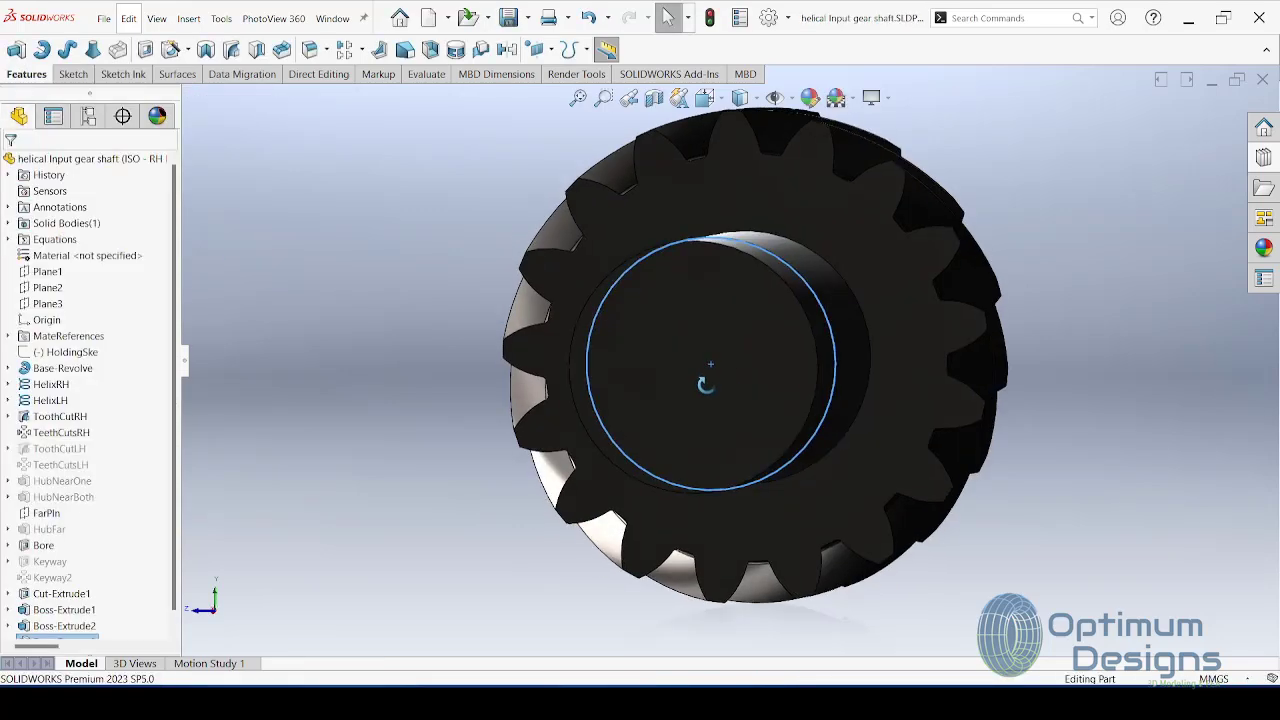
Step: Sketch an origin-centred circle of radius 9.5 on the 11 mm section's end face
left_click(687, 447)
right_click(684, 437)
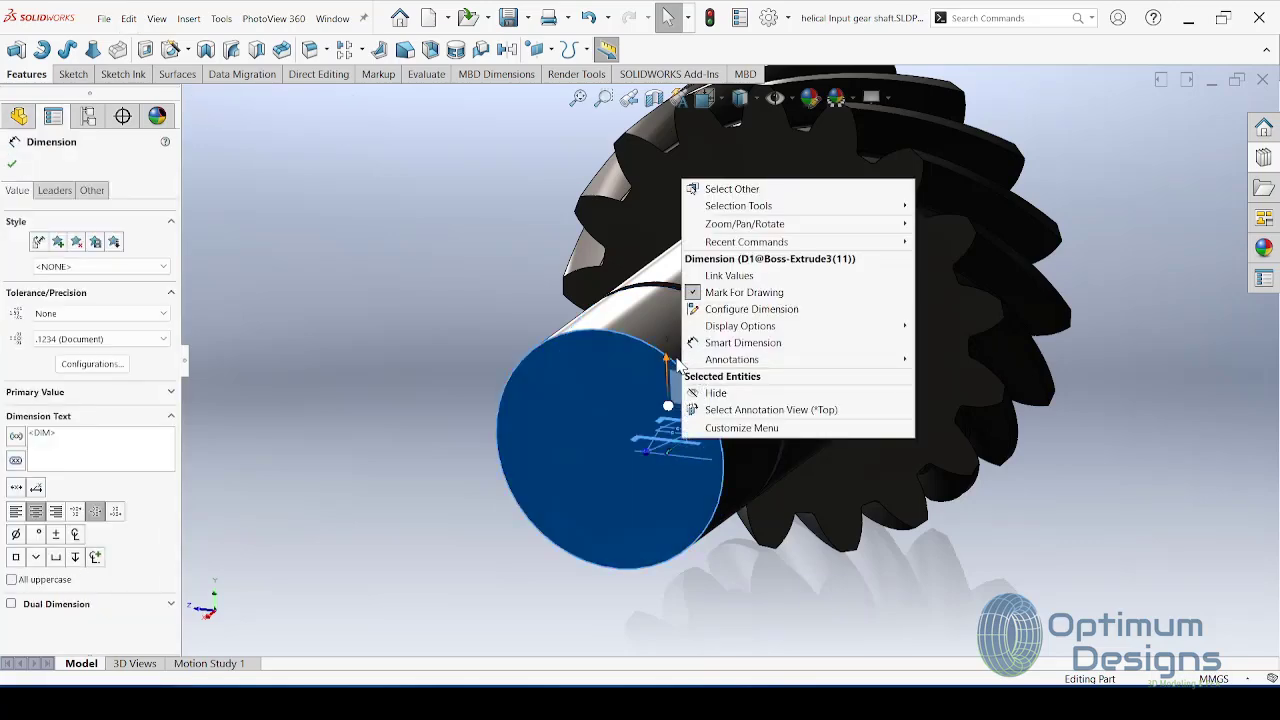
left_click(579, 446)
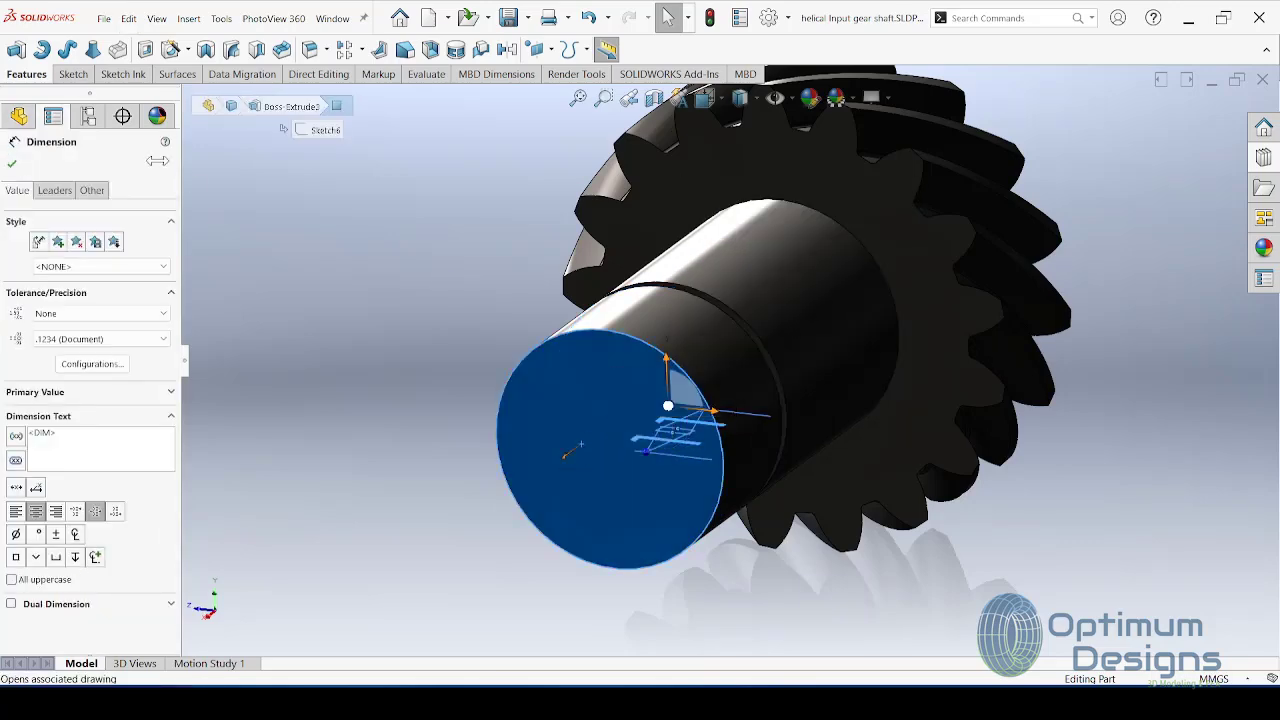
left_click(18, 165)
right_click(585, 438)
left_click(606, 466)
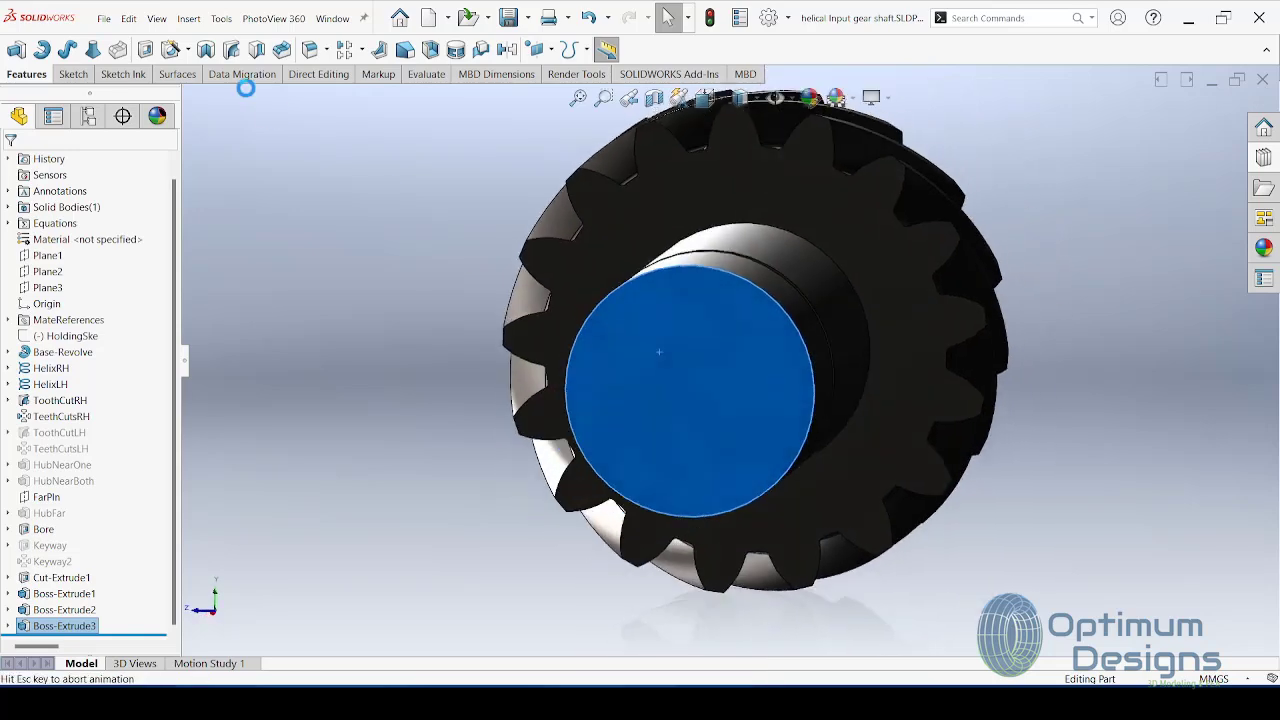
left_click(195, 50)
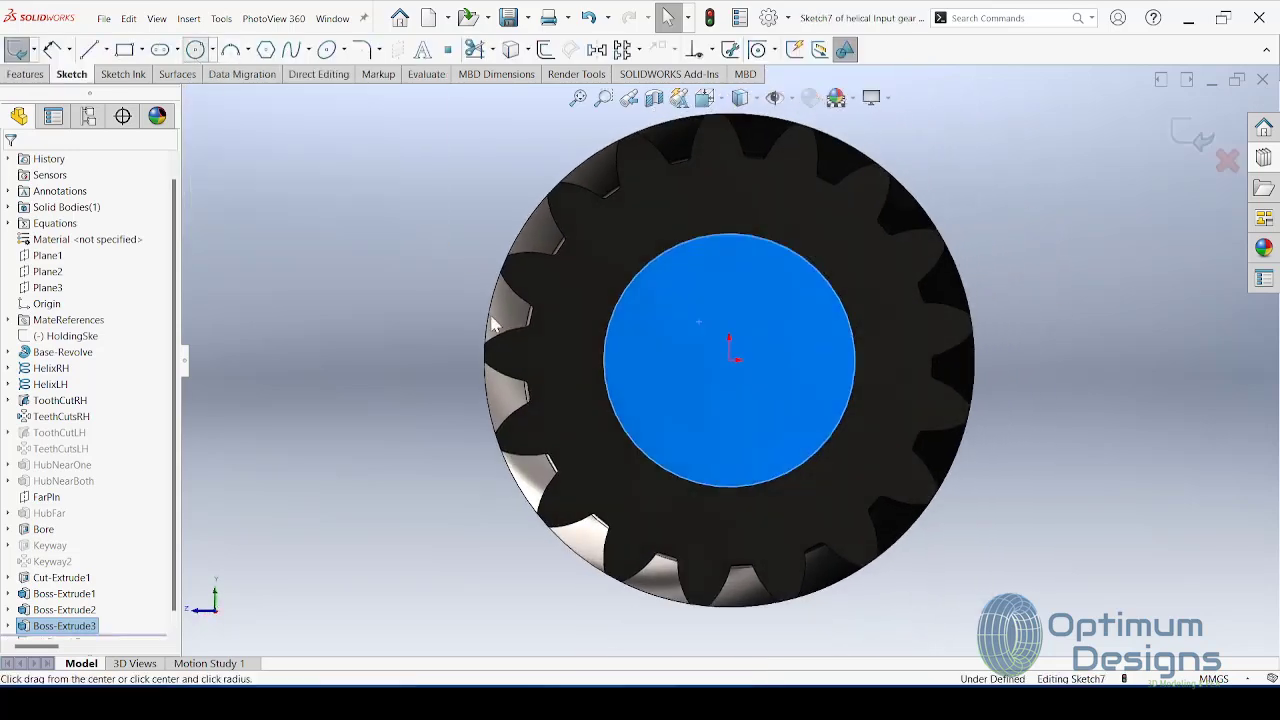
left_click(731, 358)
left_click(692, 424)
type("19/")
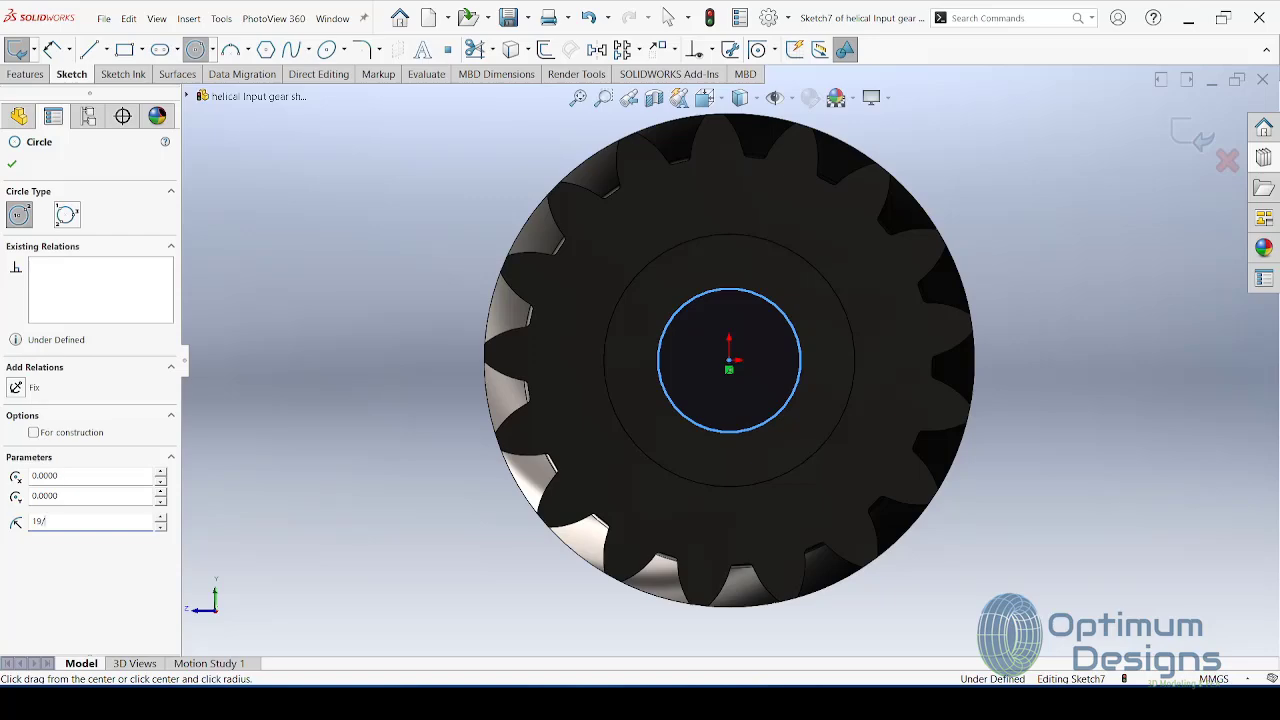
type("2")
key("Return")
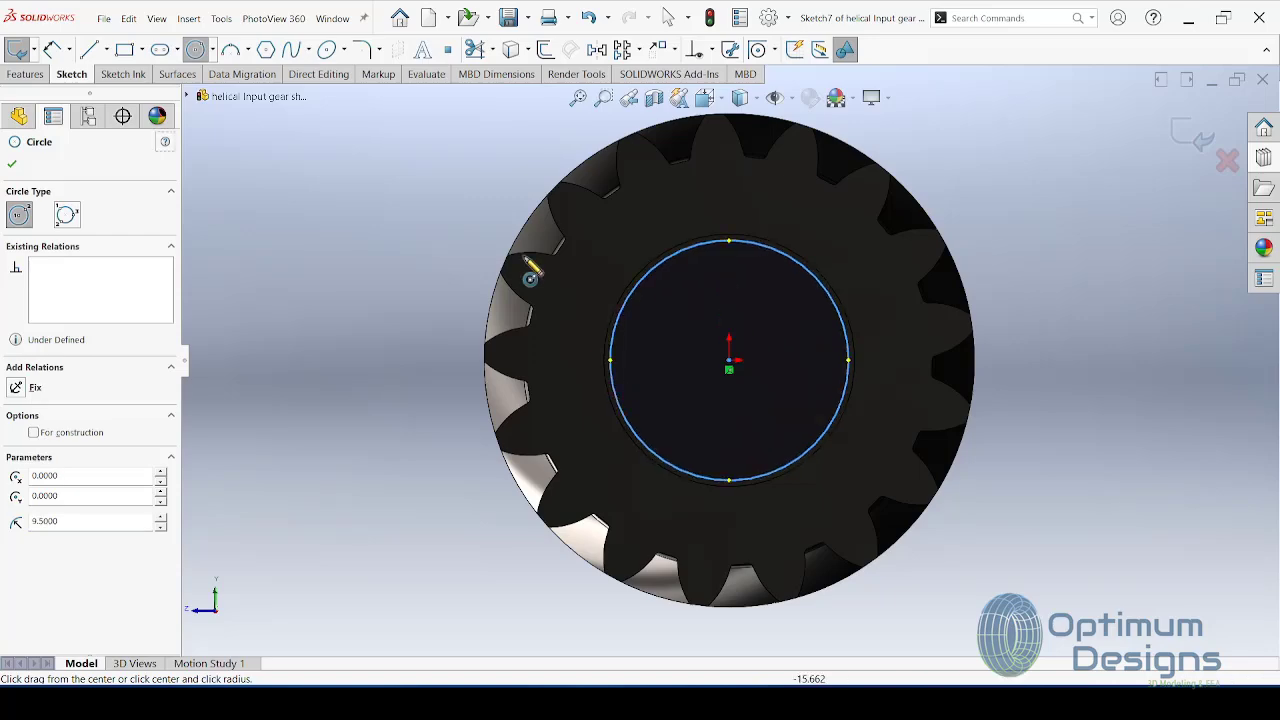
Step: Extrude the 19 mm circle 100 mm, checking the shaft length on the reference drawing
left_click(28, 72)
left_click(16, 50)
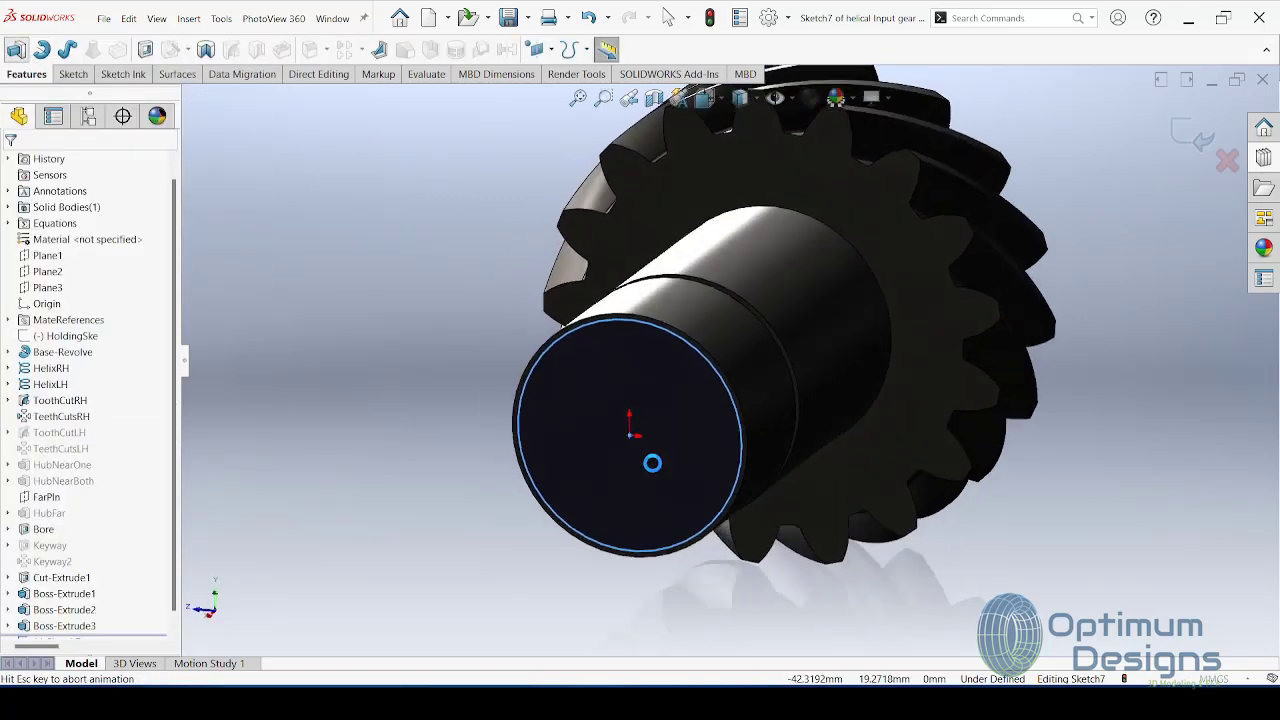
left_click(935, 615)
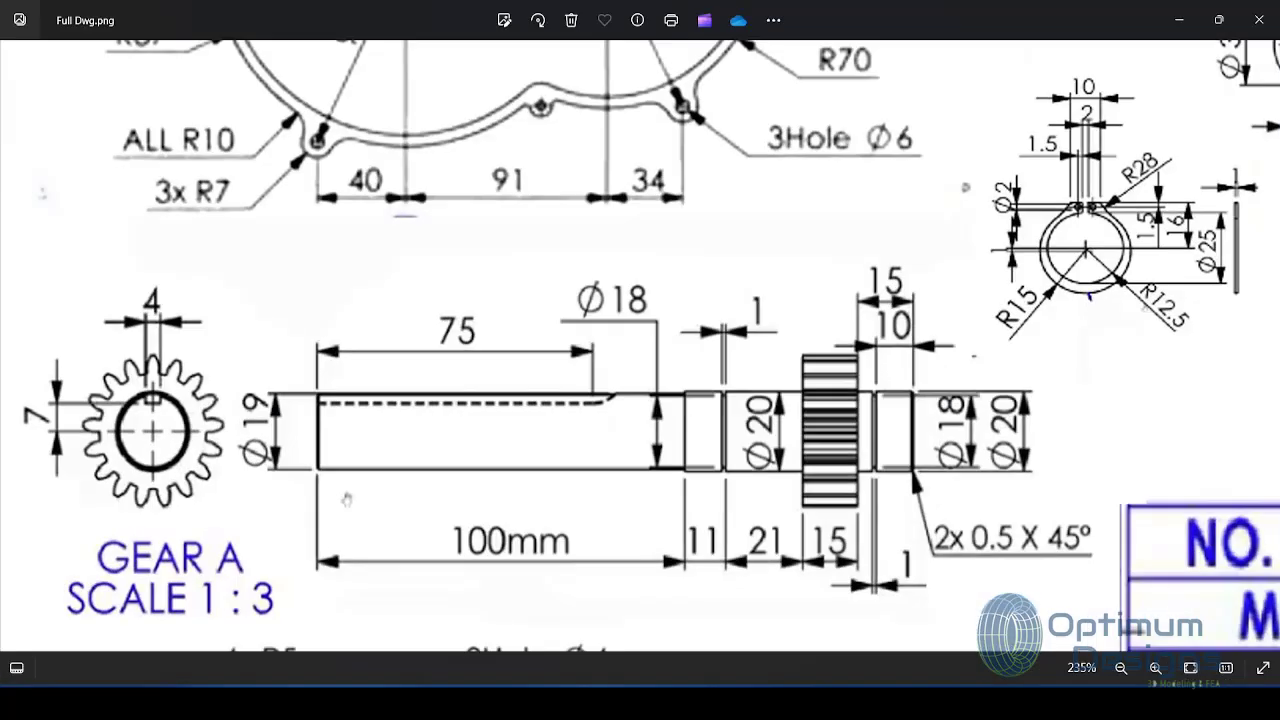
left_click(745, 703)
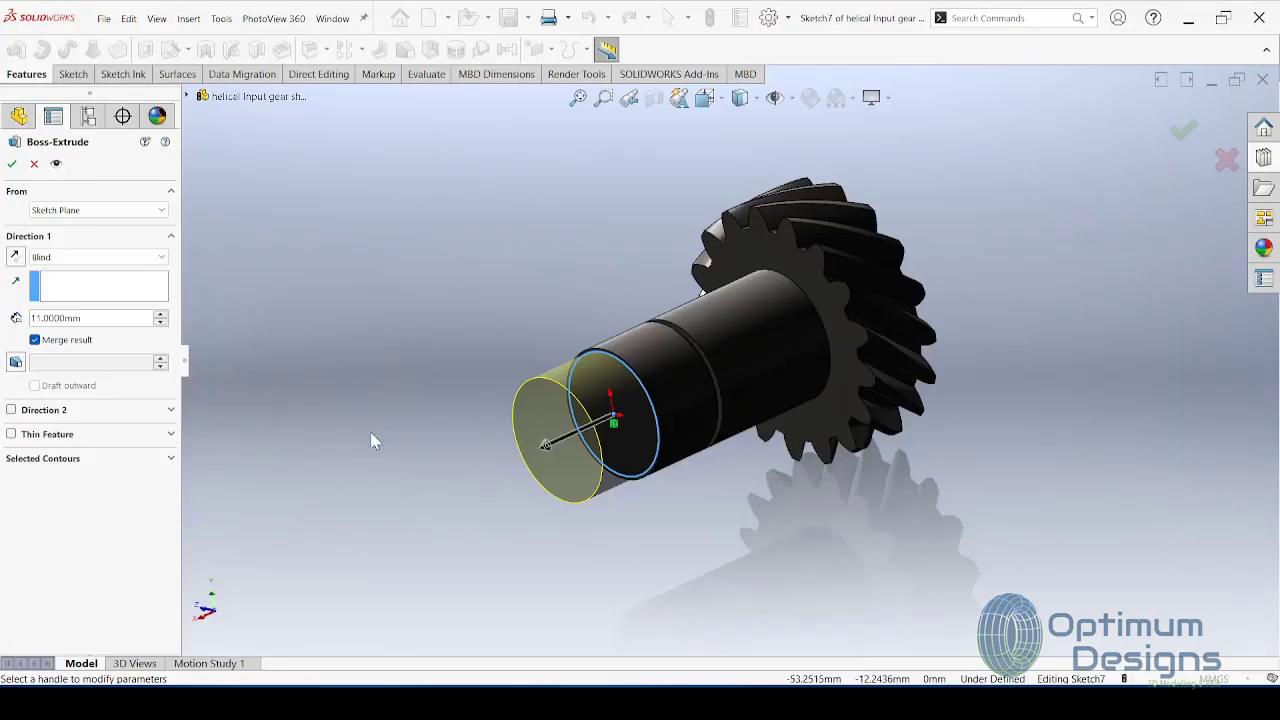
type("100")
key("Tab")
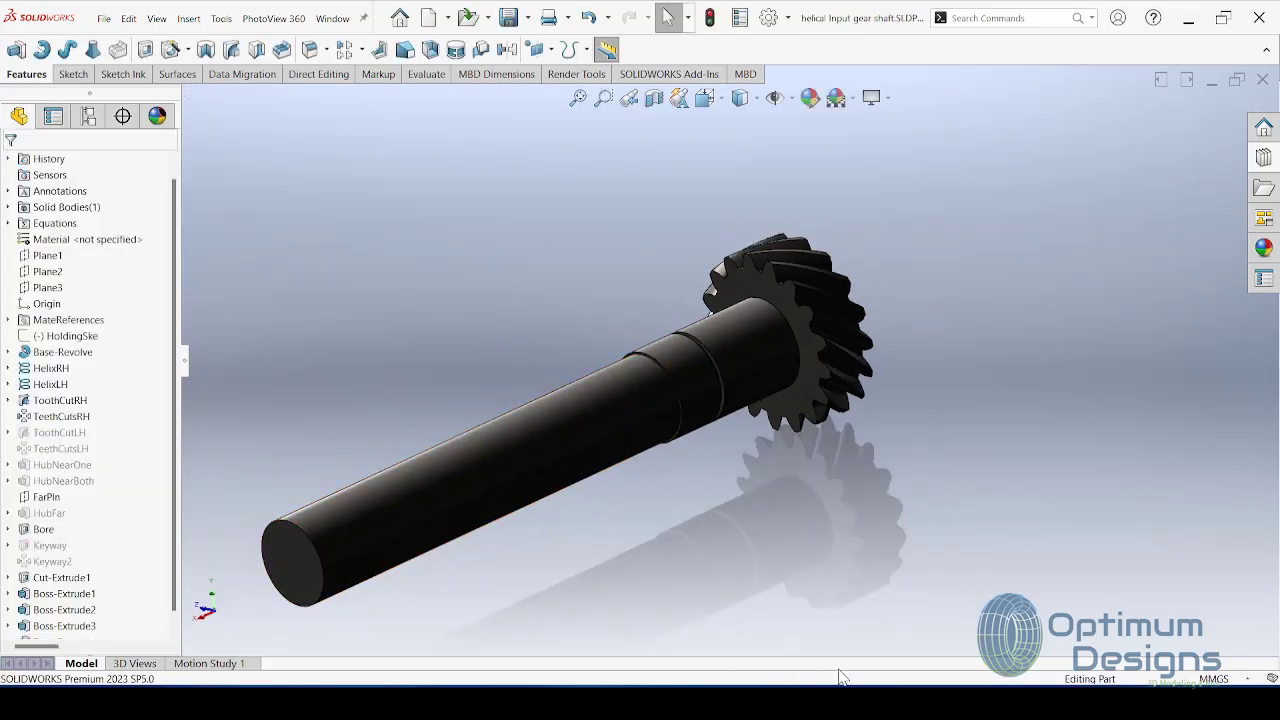
left_click(845, 702)
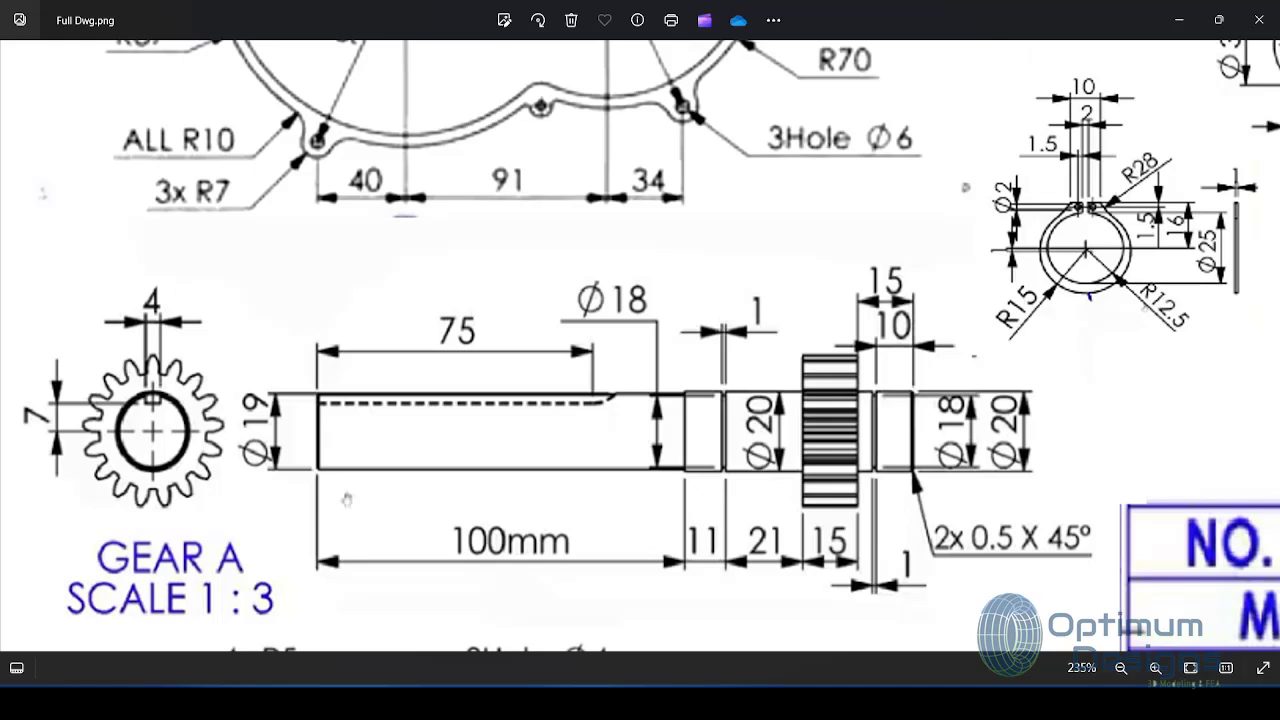
left_click(898, 703)
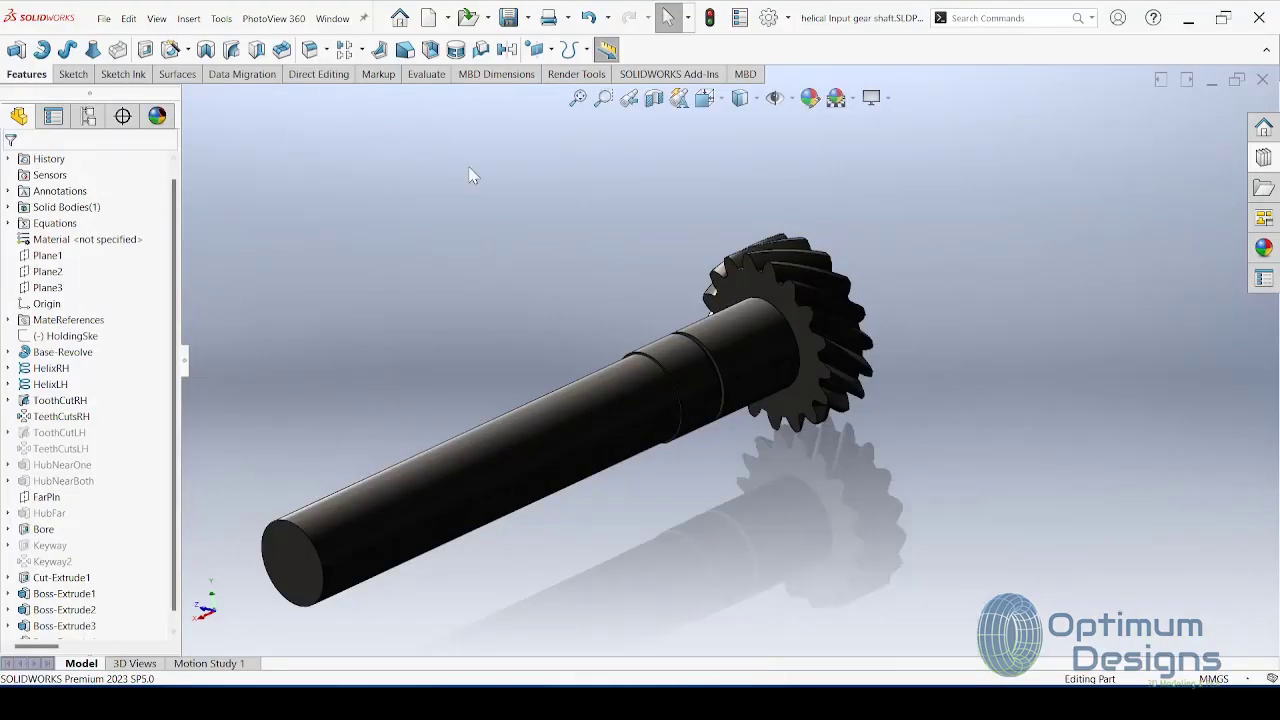
left_click(288, 556)
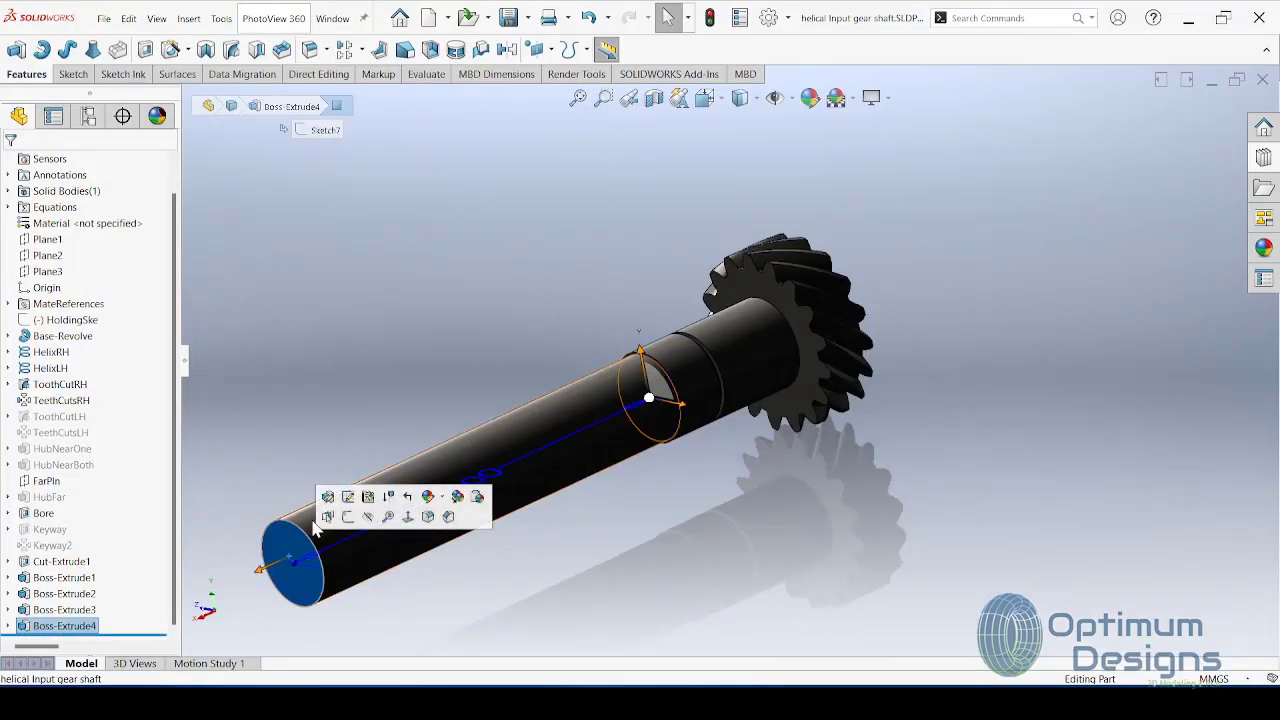
left_click(450, 49)
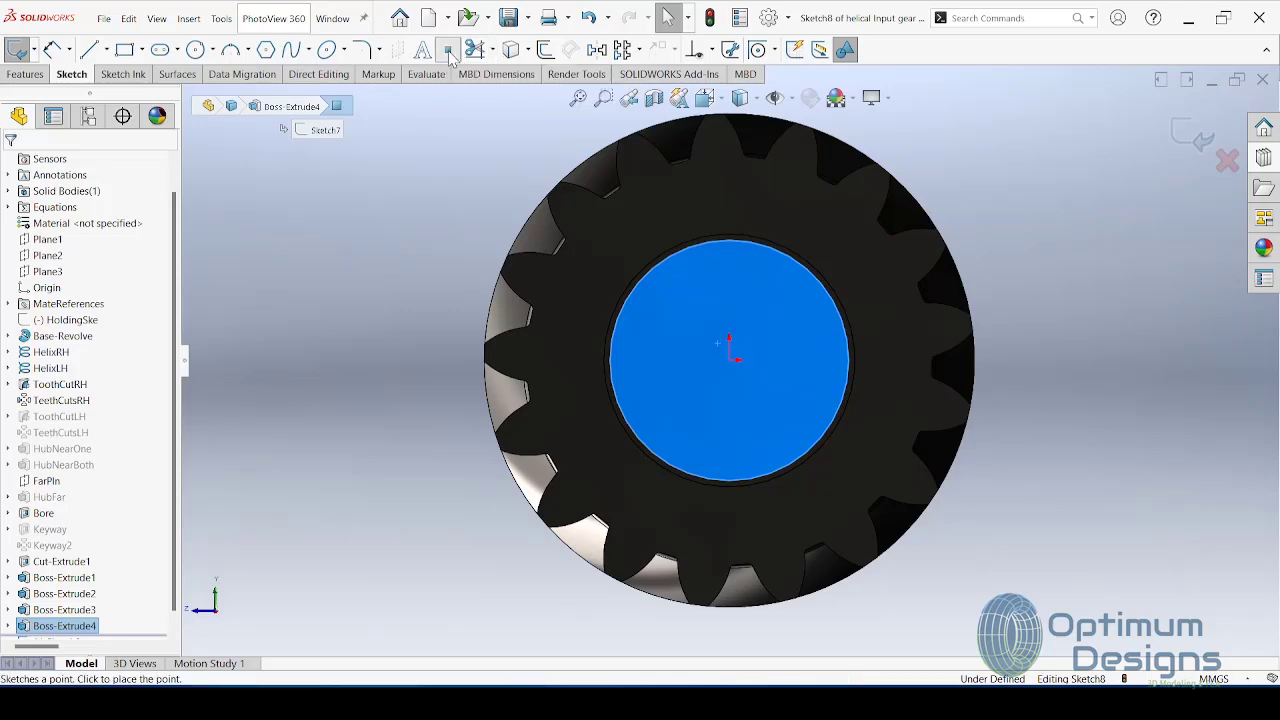
scroll(443, 284, "up", 3)
key("ctrl+7")
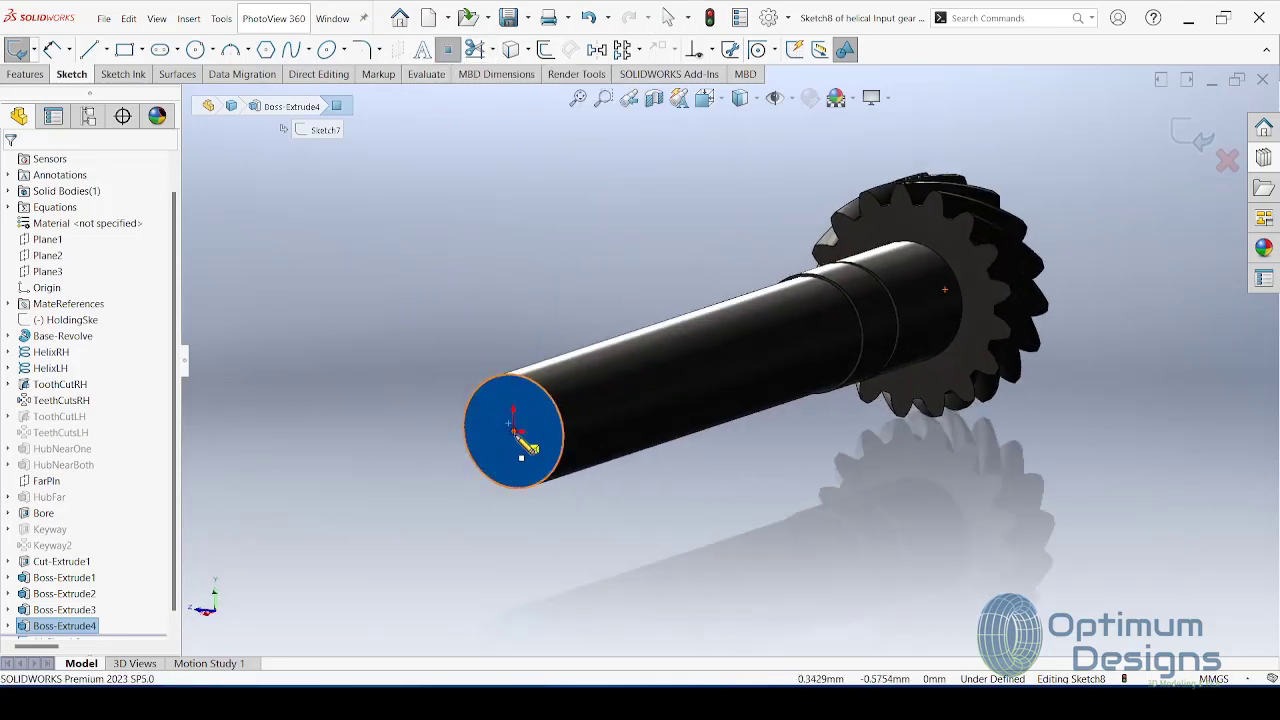
left_click(513, 432)
left_click(20, 118)
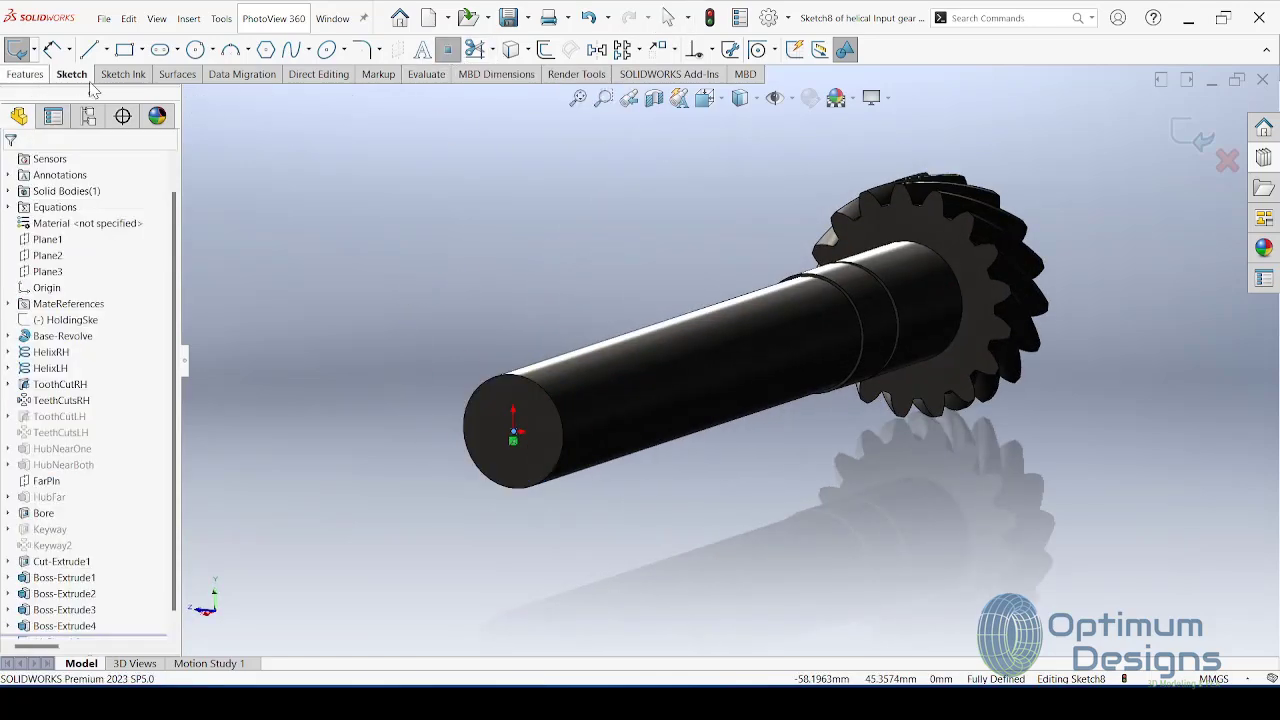
left_click(1196, 145)
left_click(188, 18)
mouse_move(241, 205)
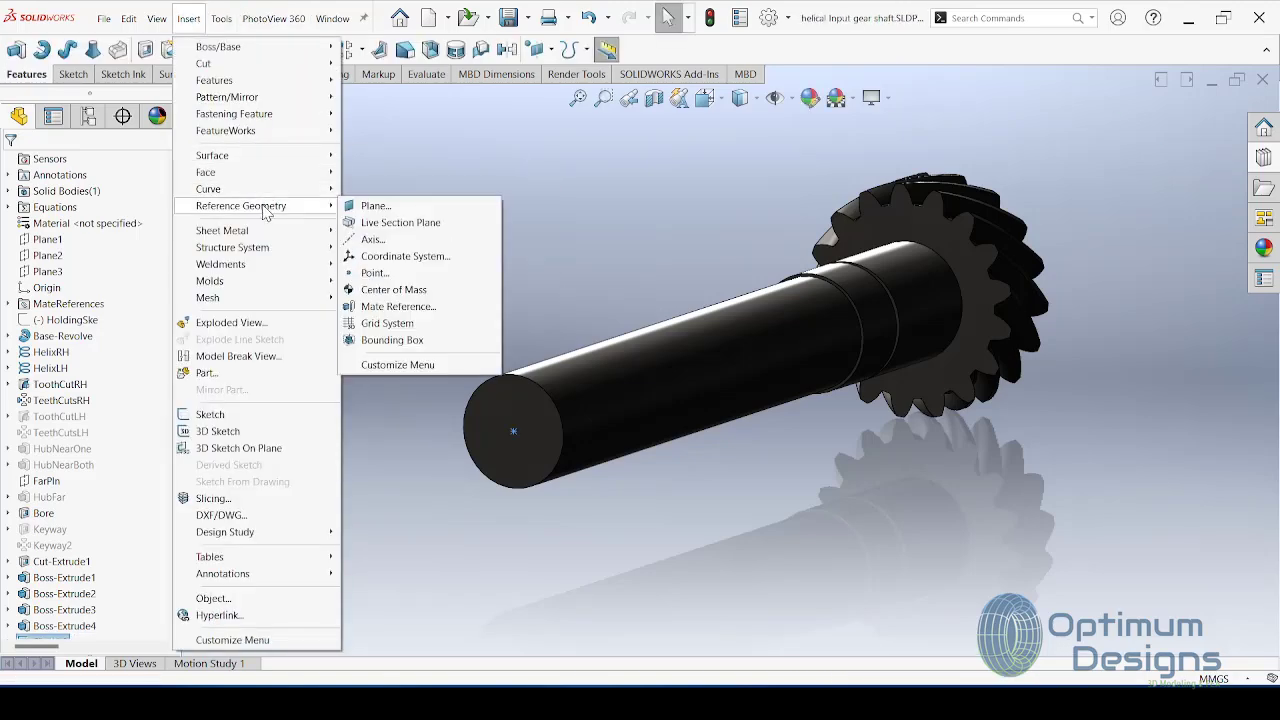
left_click(358, 203)
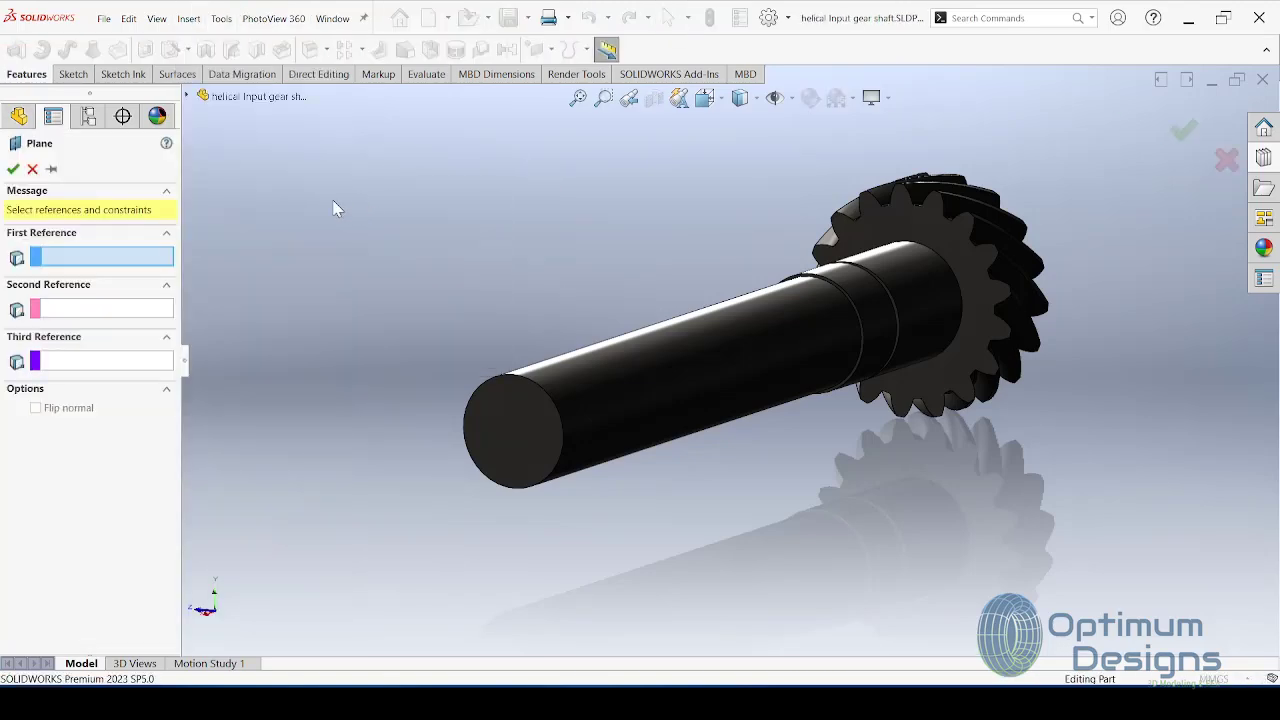
left_click(188, 96)
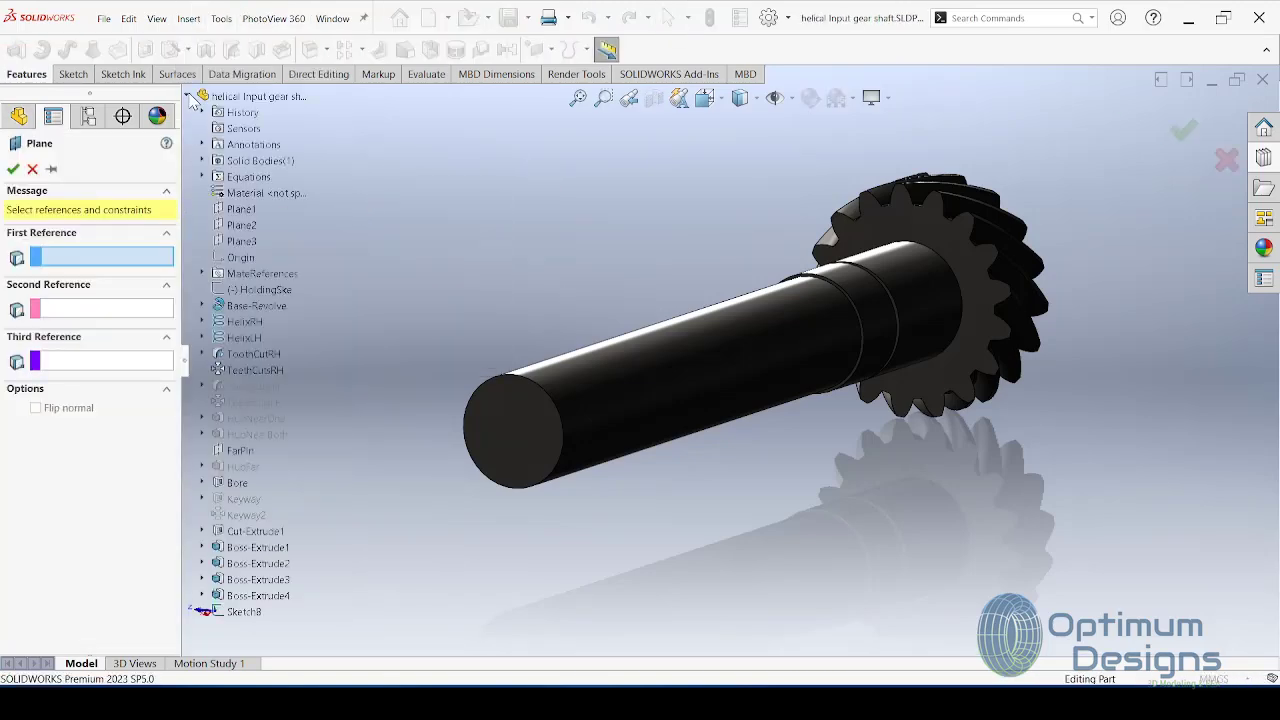
left_click(244, 208)
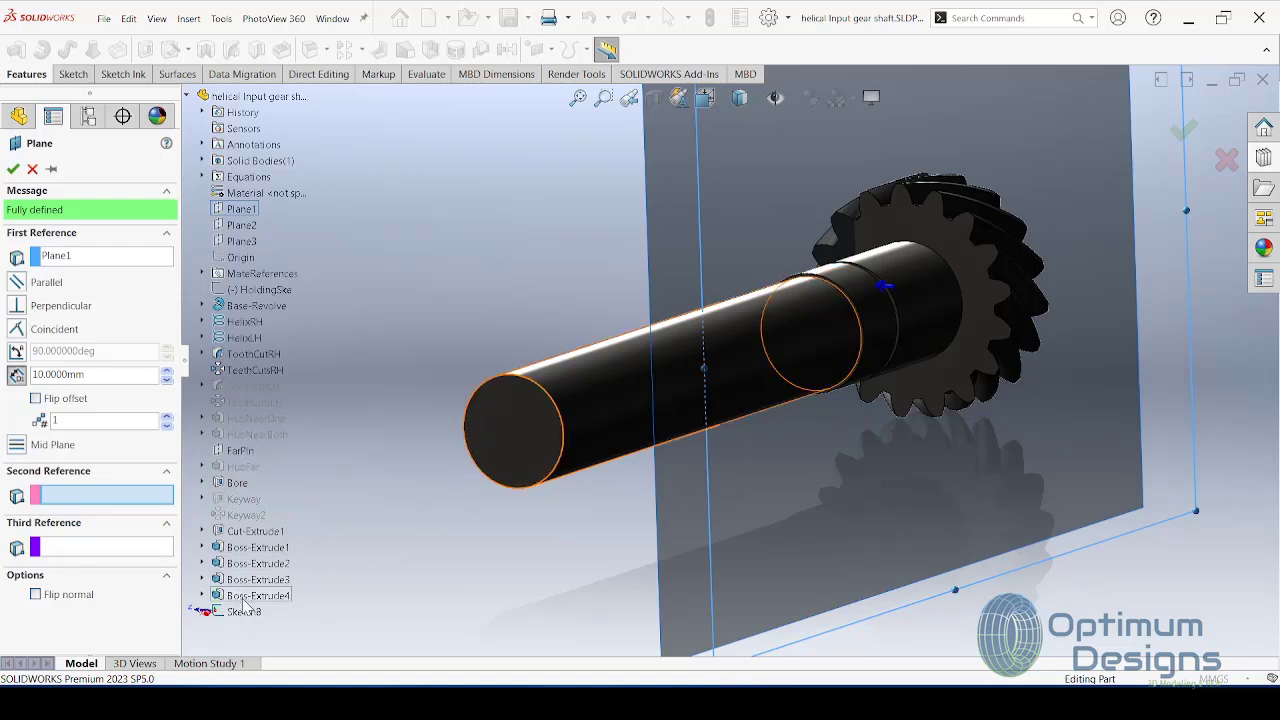
middle_click_drag(525, 440, 625, 447)
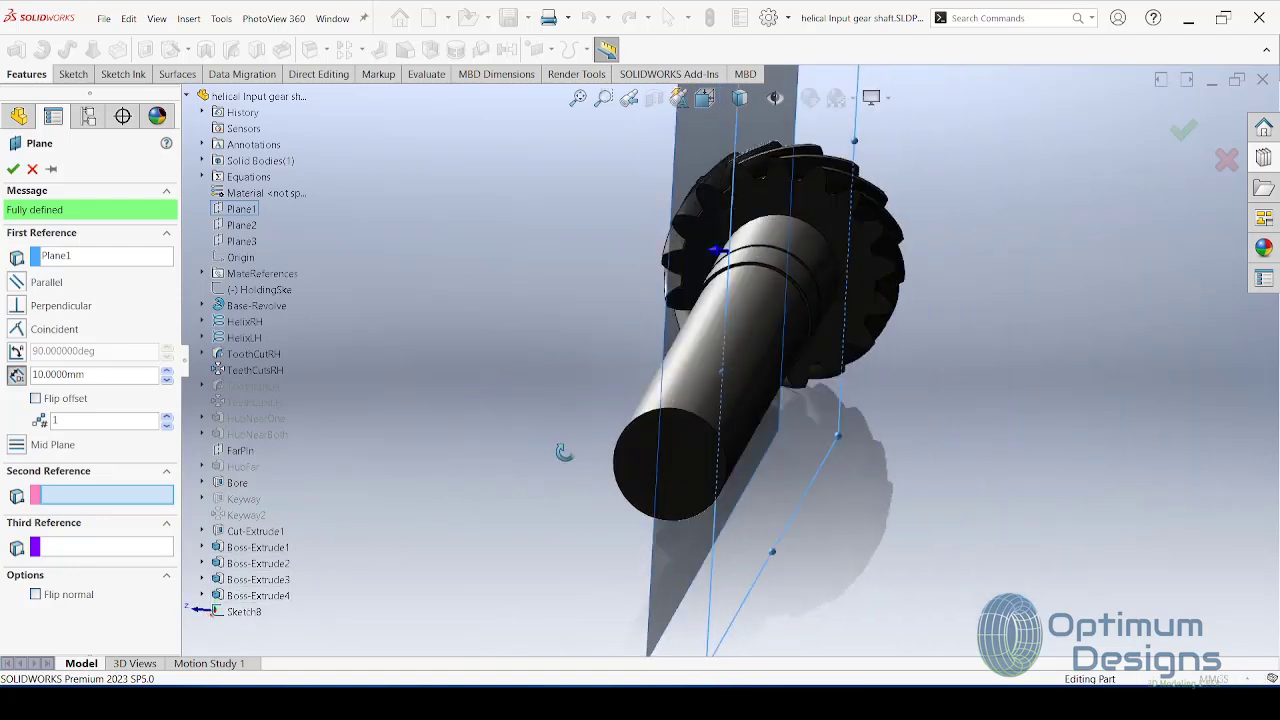
mouse_move(971, 448)
middle_mouse_down()
mouse_move(970, 328)
mouse_move(943, 432)
middle_mouse_up()
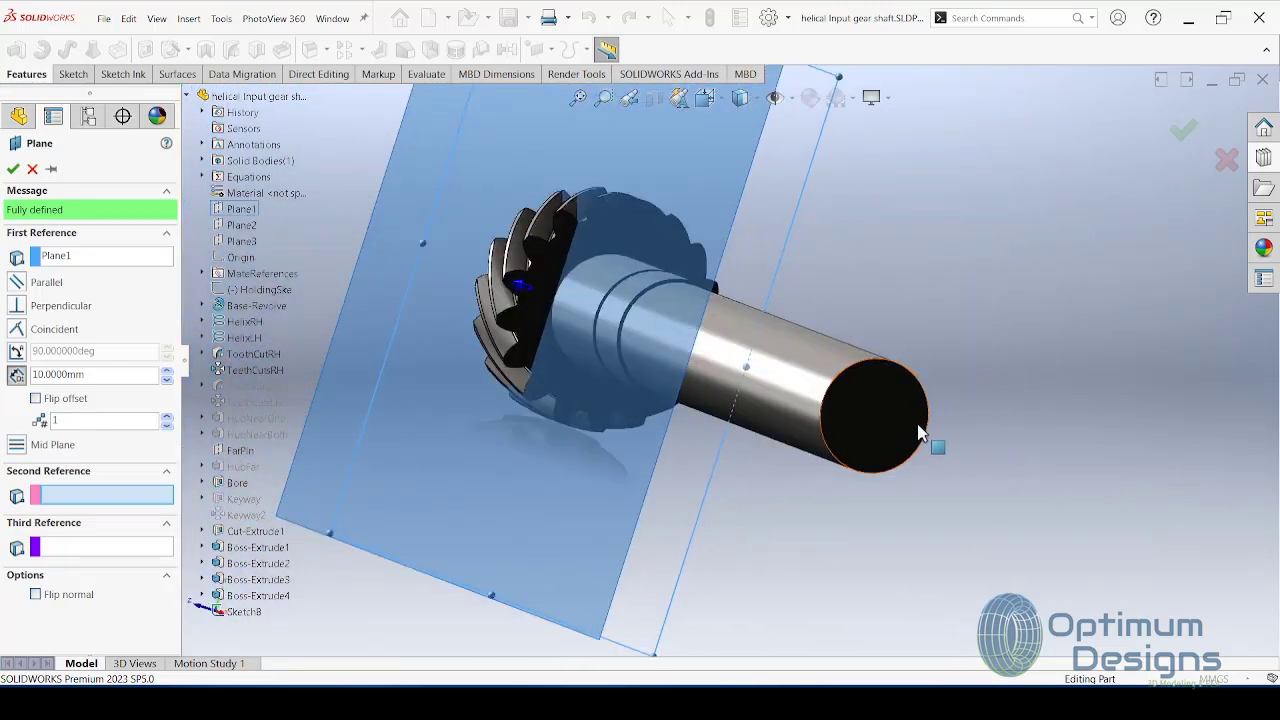
left_click(235, 610)
scroll(910, 435, "down", 5)
scroll(850, 380, "down", 2)
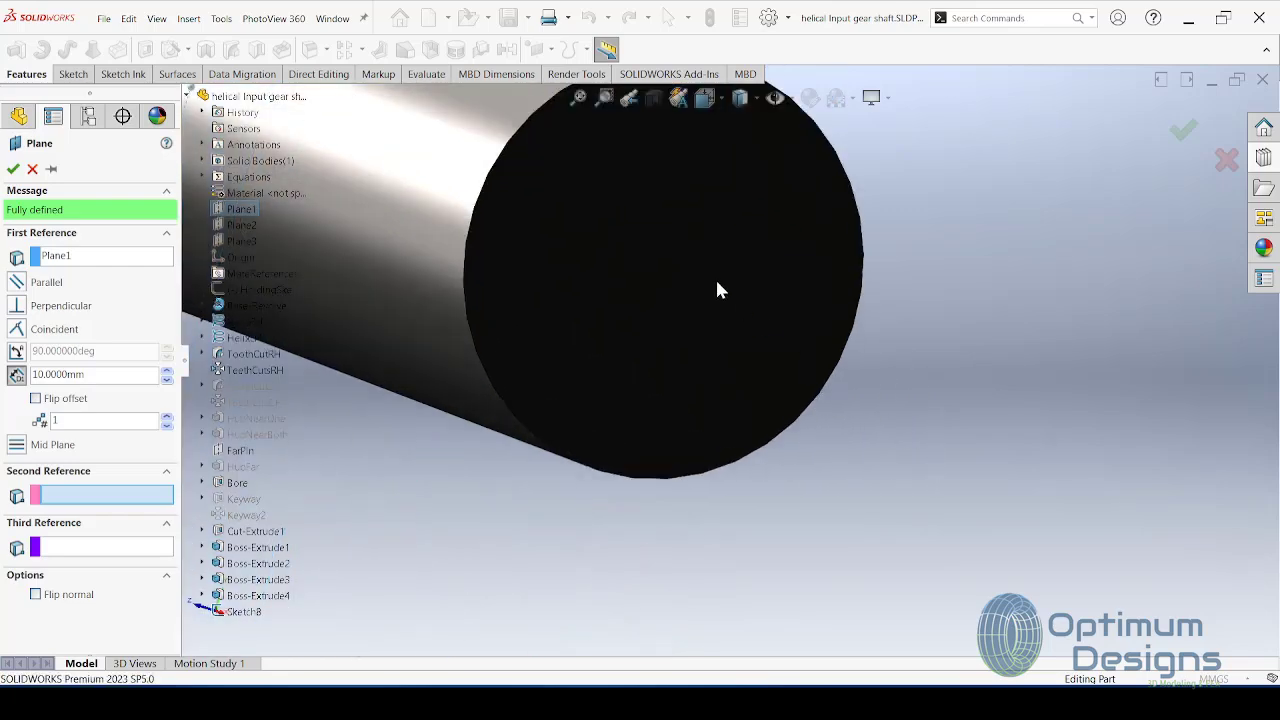
middle_click_drag(690, 278, 594, 286)
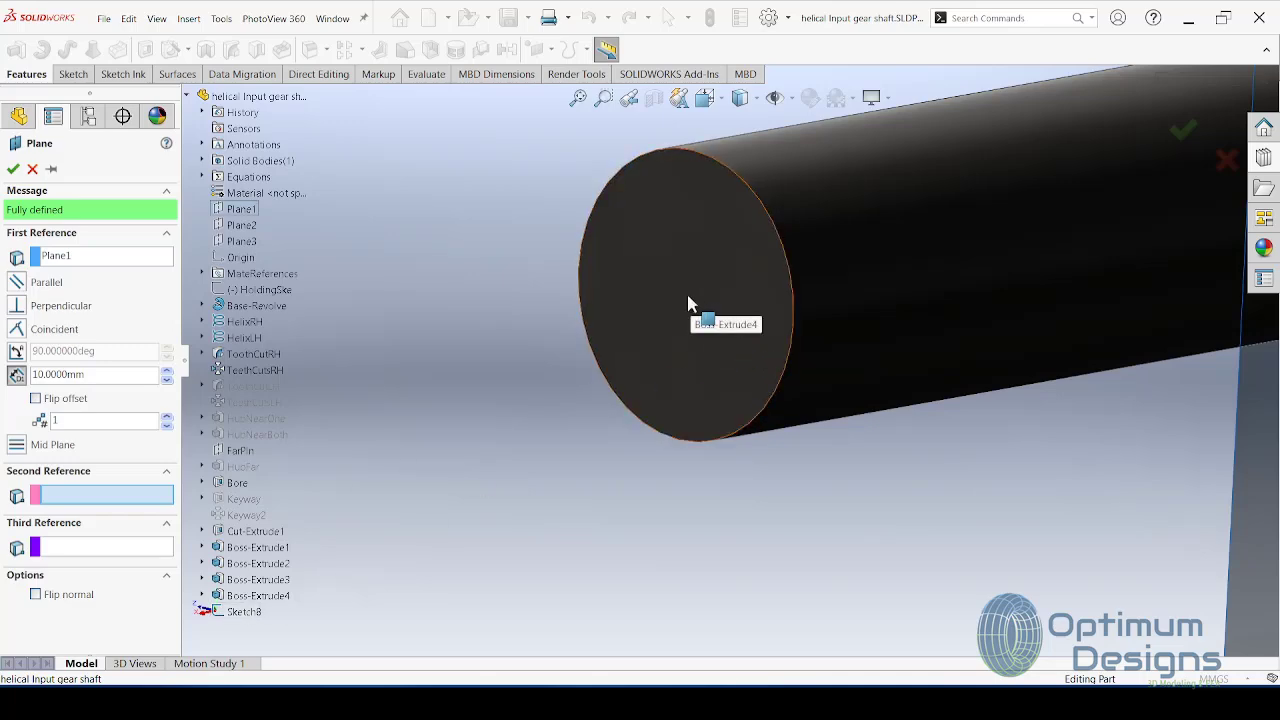
left_click(690, 305)
scroll(709, 320, "up", 3)
mouse_move(709, 320)
middle_mouse_down()
mouse_move(725, 412)
mouse_move(707, 418)
middle_mouse_up()
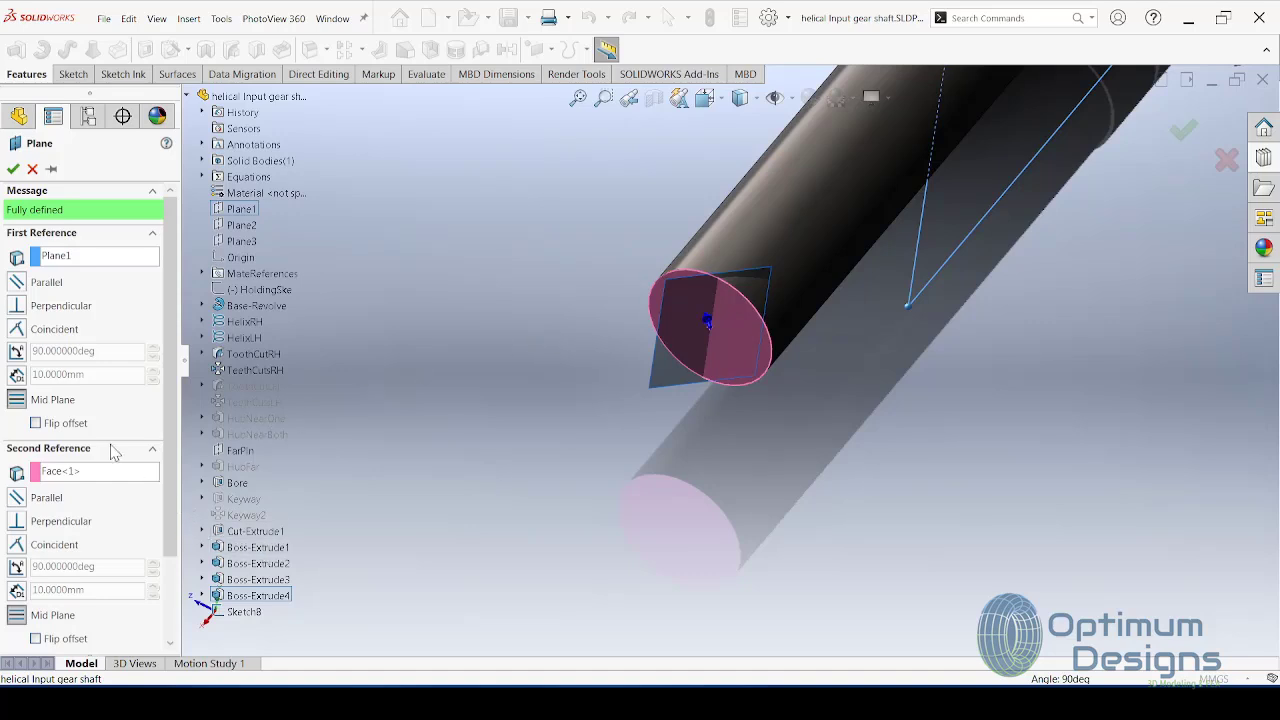
left_click(17, 567)
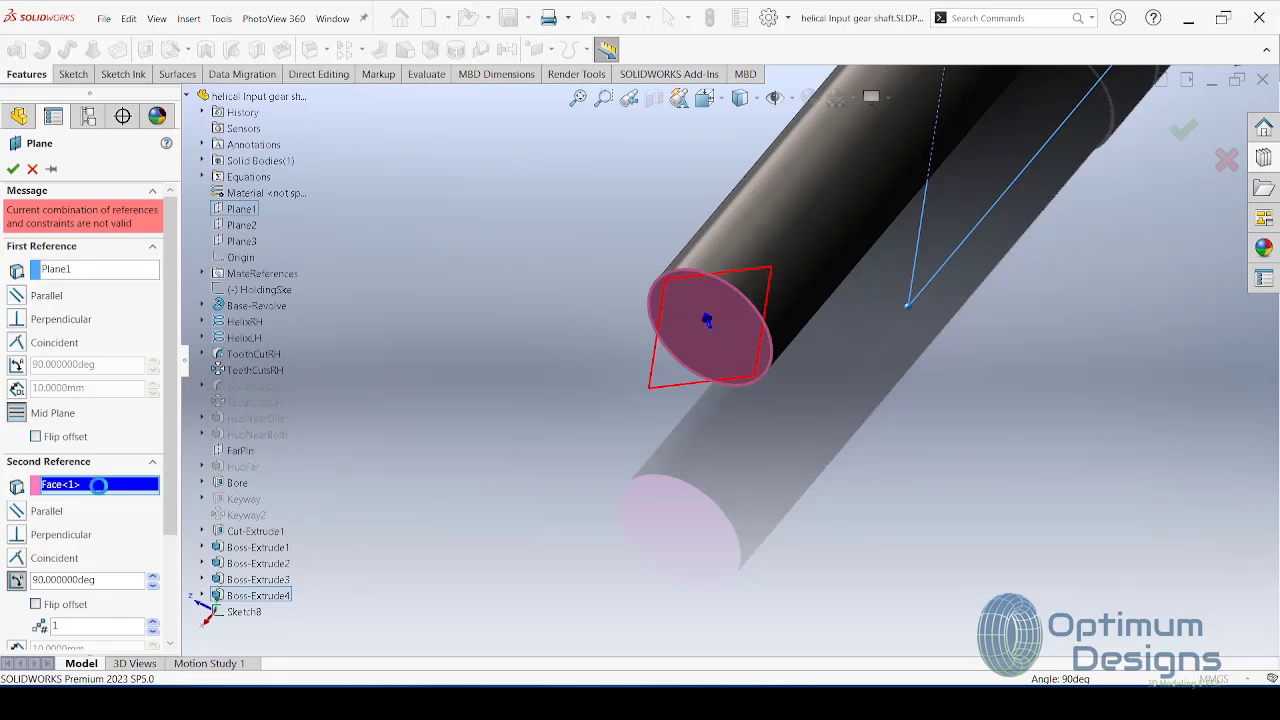
key("Delete")
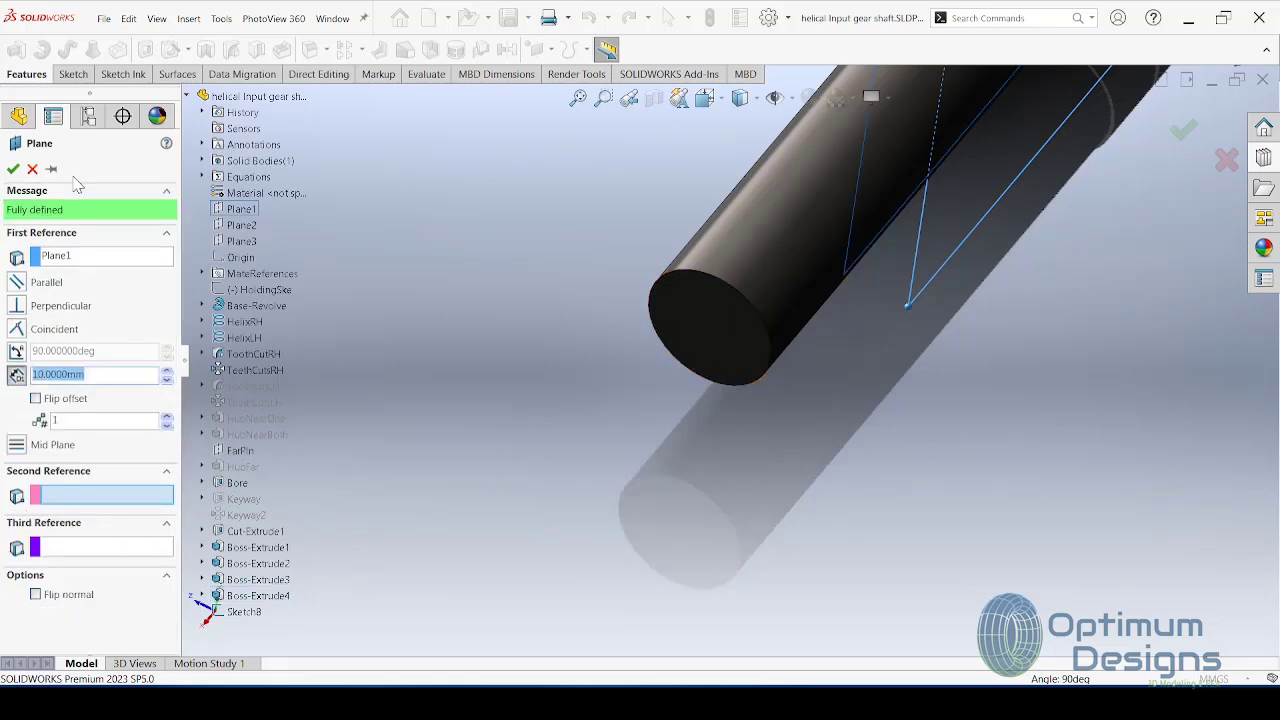
left_click(32, 170)
middle_click_drag(737, 403, 737, 323)
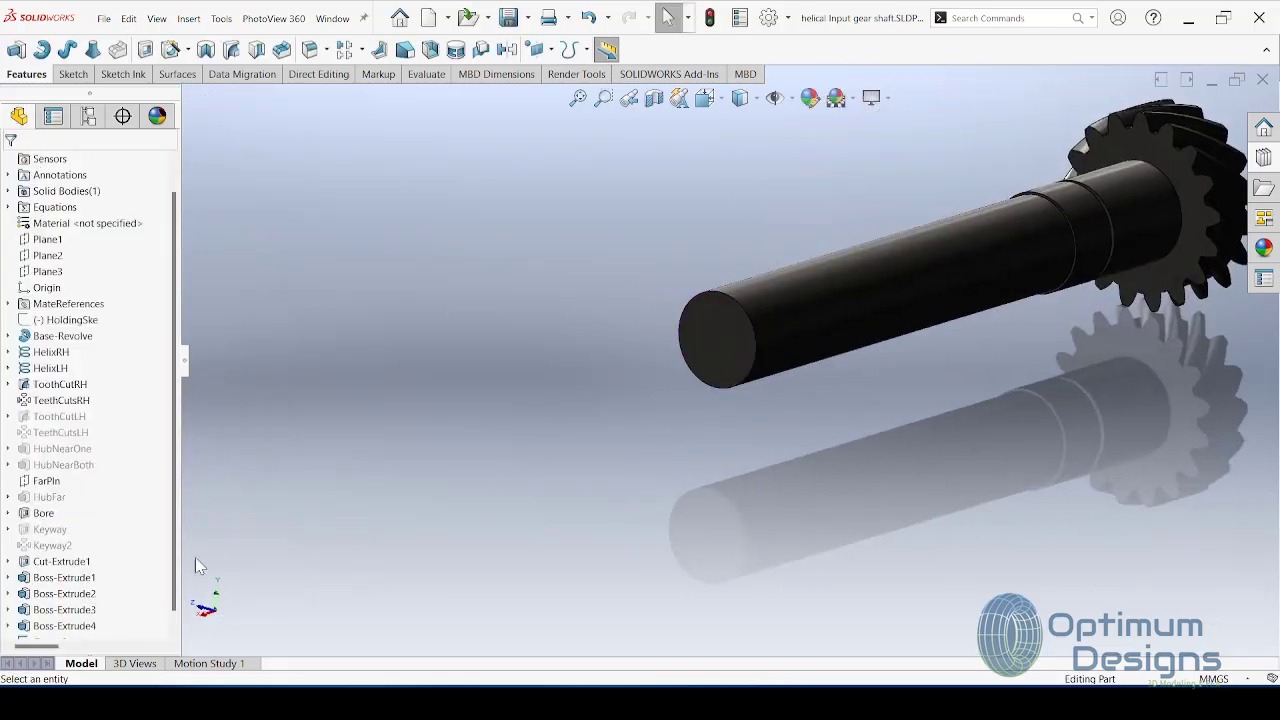
Step: Open Sketch8 on the shaft end face for editing
left_click(70, 609)
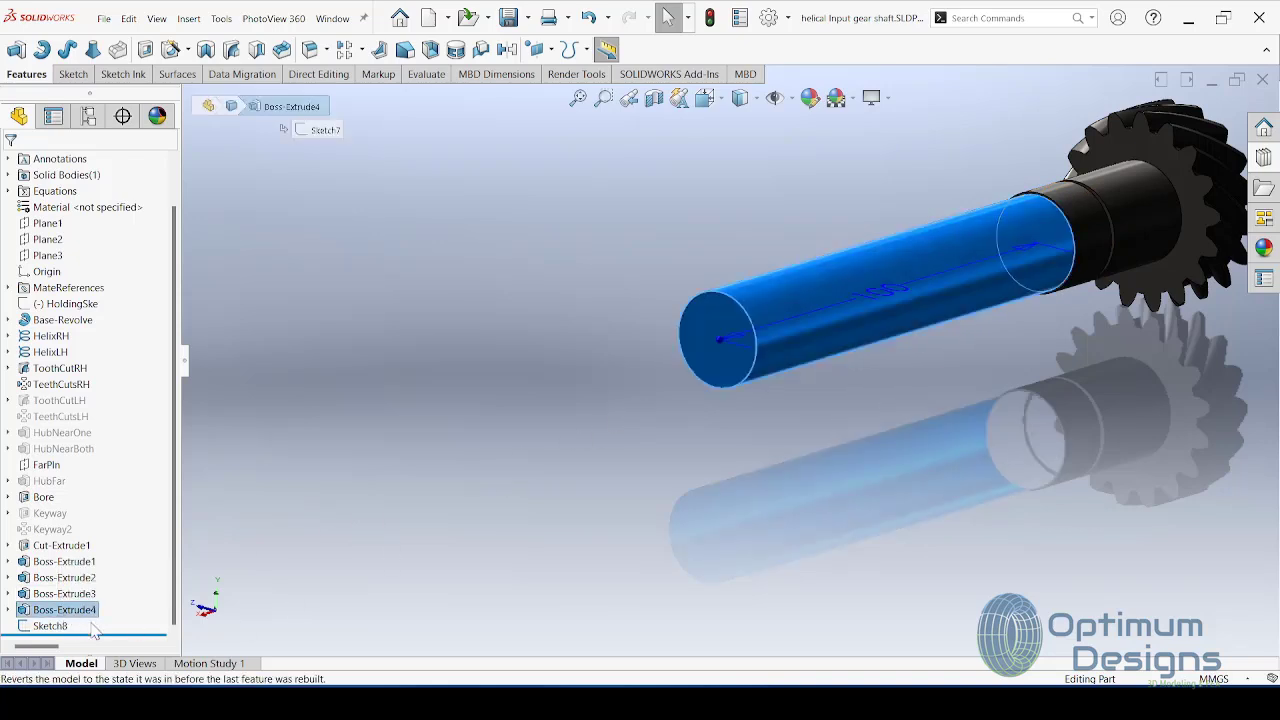
left_click(93, 627)
left_click(718, 345)
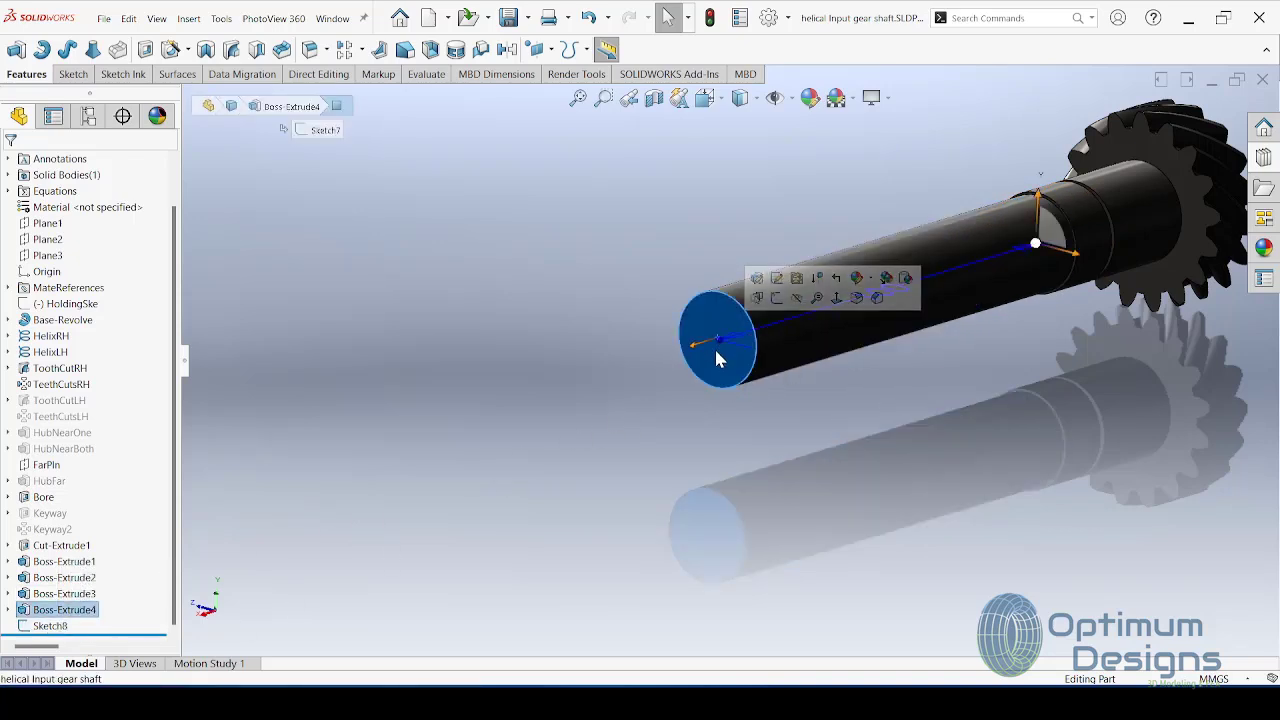
left_click(50, 625)
left_click(57, 582)
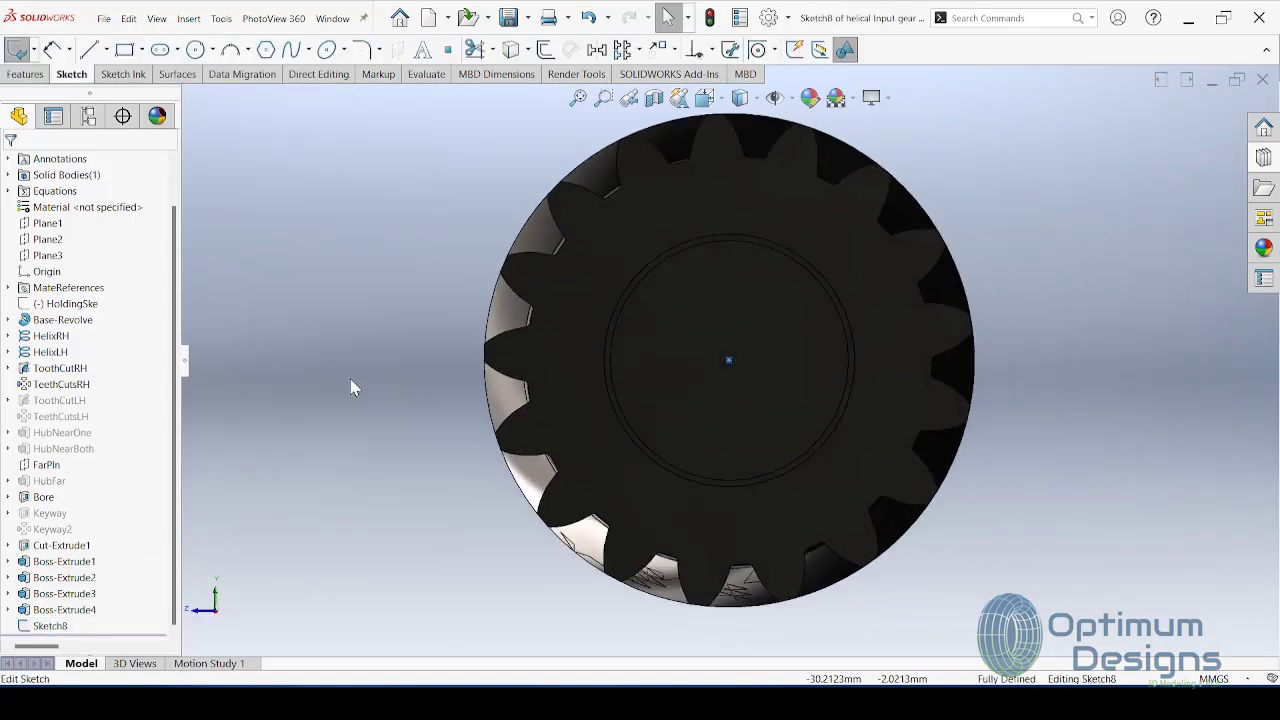
Step: Draw a vertical centerline straight up from the origin and exit the sketch
left_click(106, 50)
left_click(112, 89)
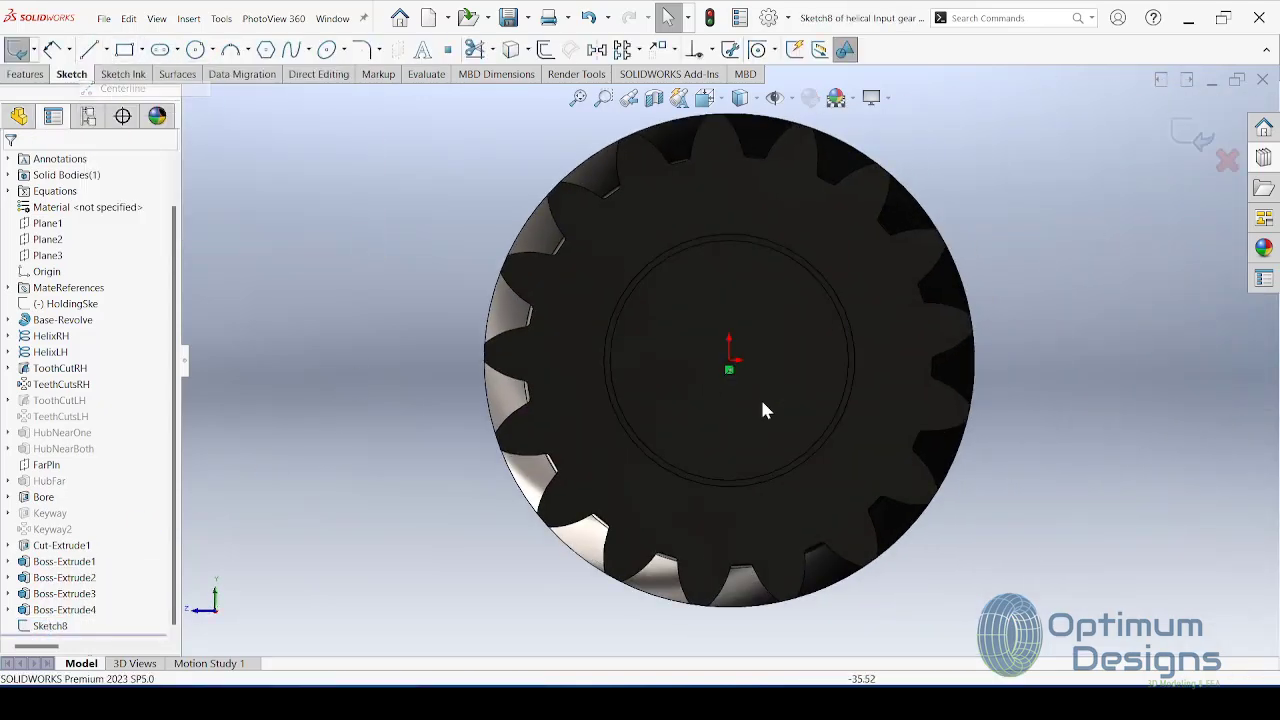
left_click(730, 364)
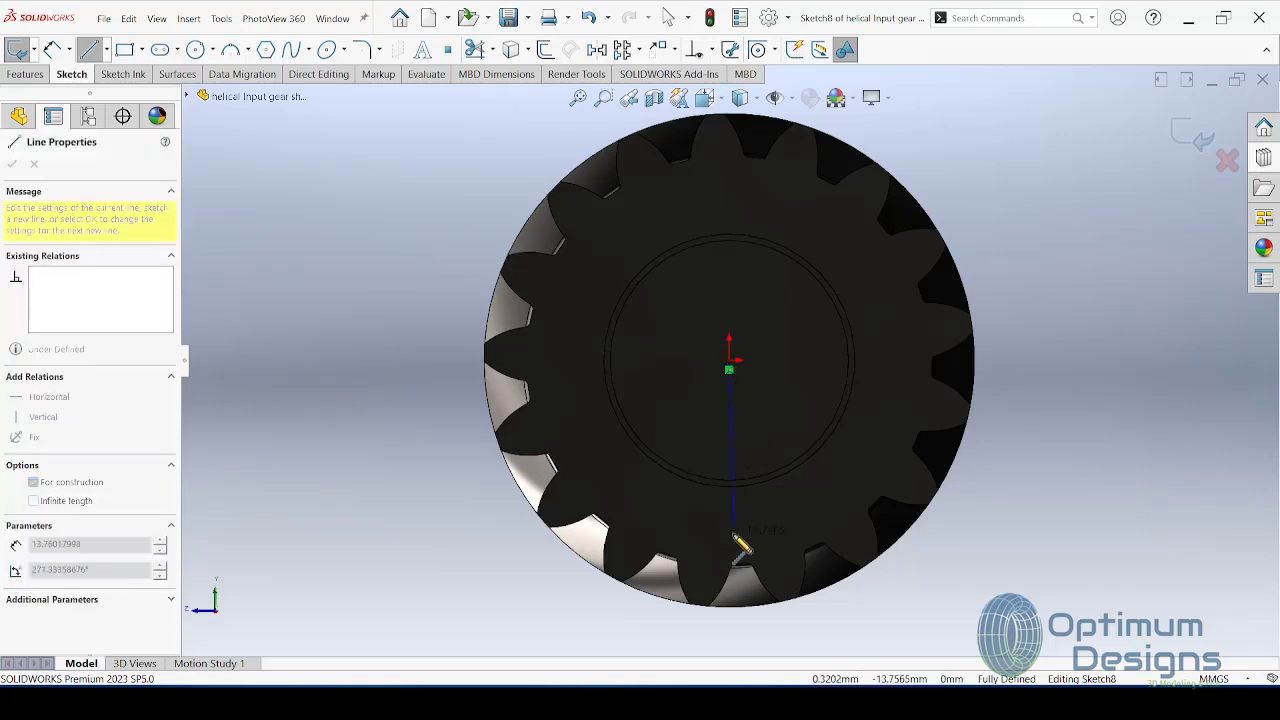
left_click(730, 200)
key("Escape")
middle_click_drag(728, 194, 690, 373)
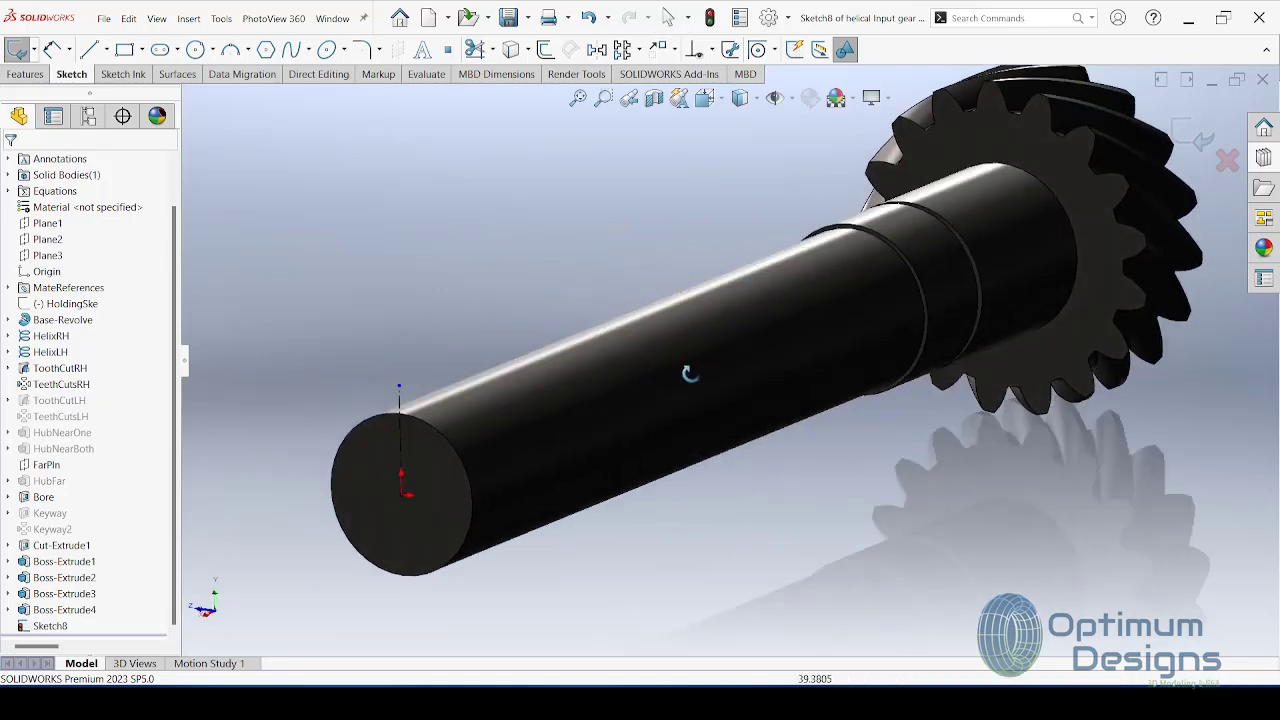
left_click(1203, 140)
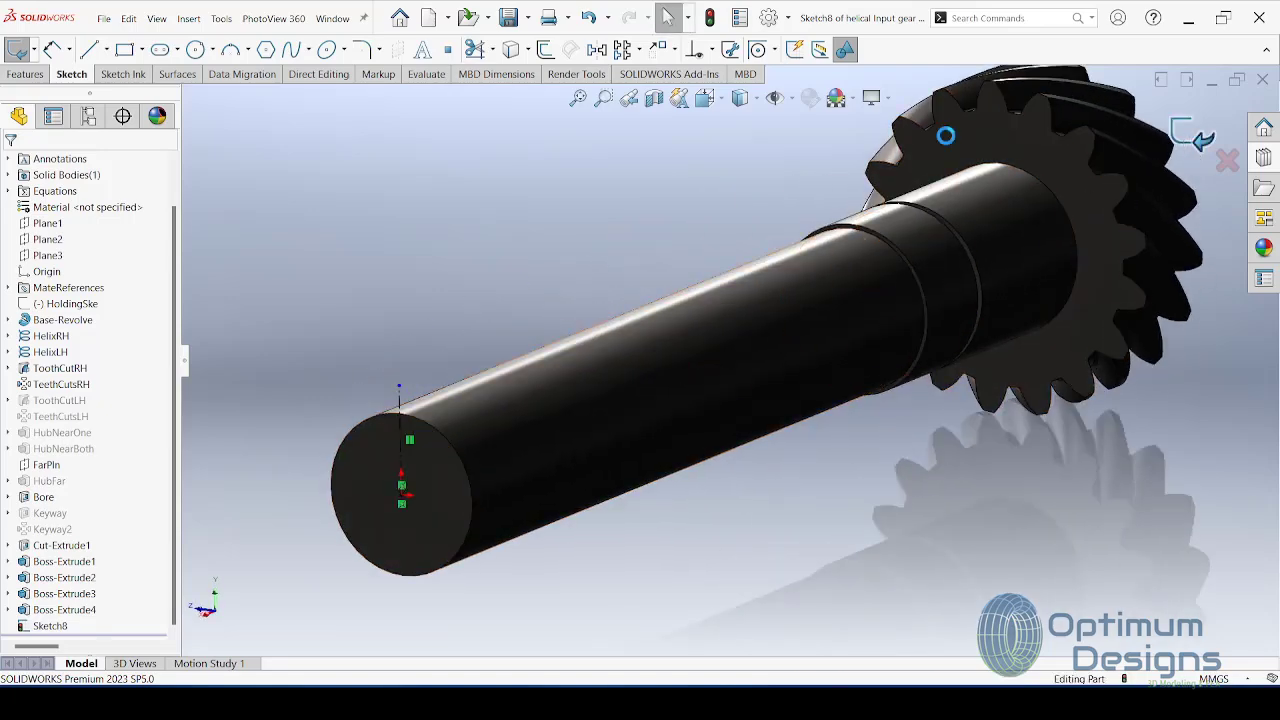
Step: Start a new reference plane, then cancel it
left_click(186, 18)
left_click(388, 205)
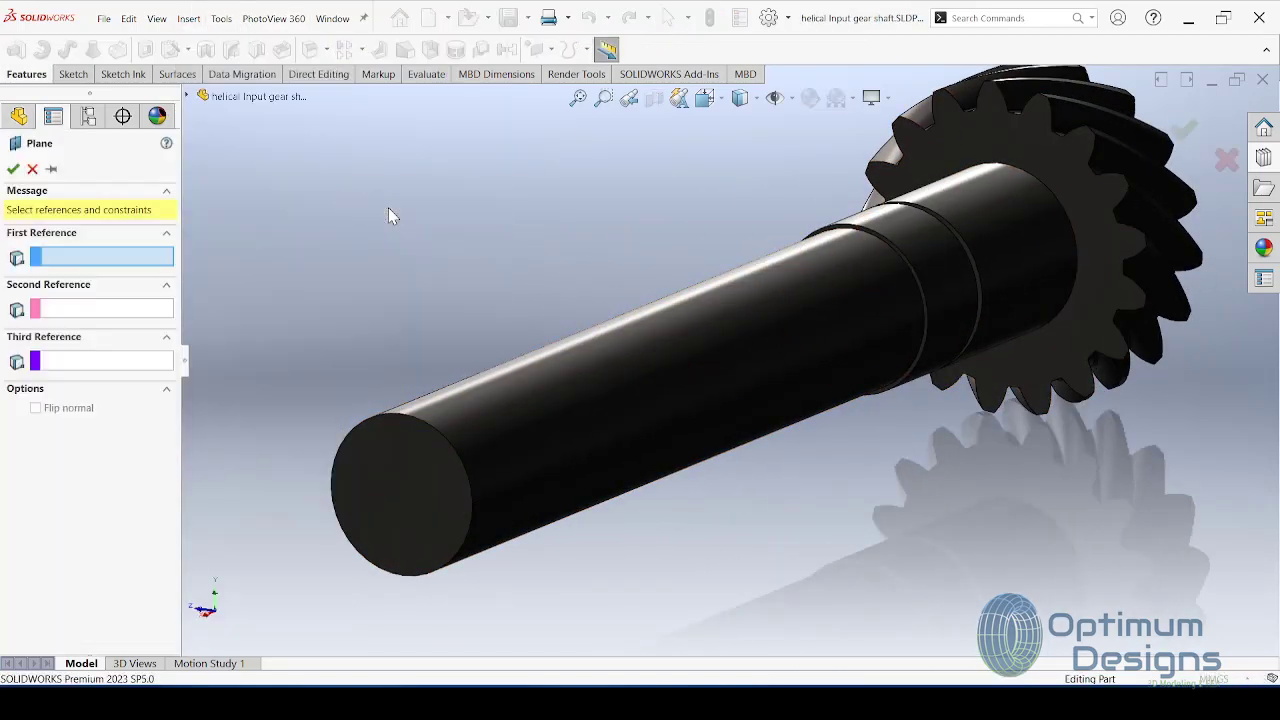
scroll(428, 448, "up", 3)
middle_click_drag(428, 448, 568, 515)
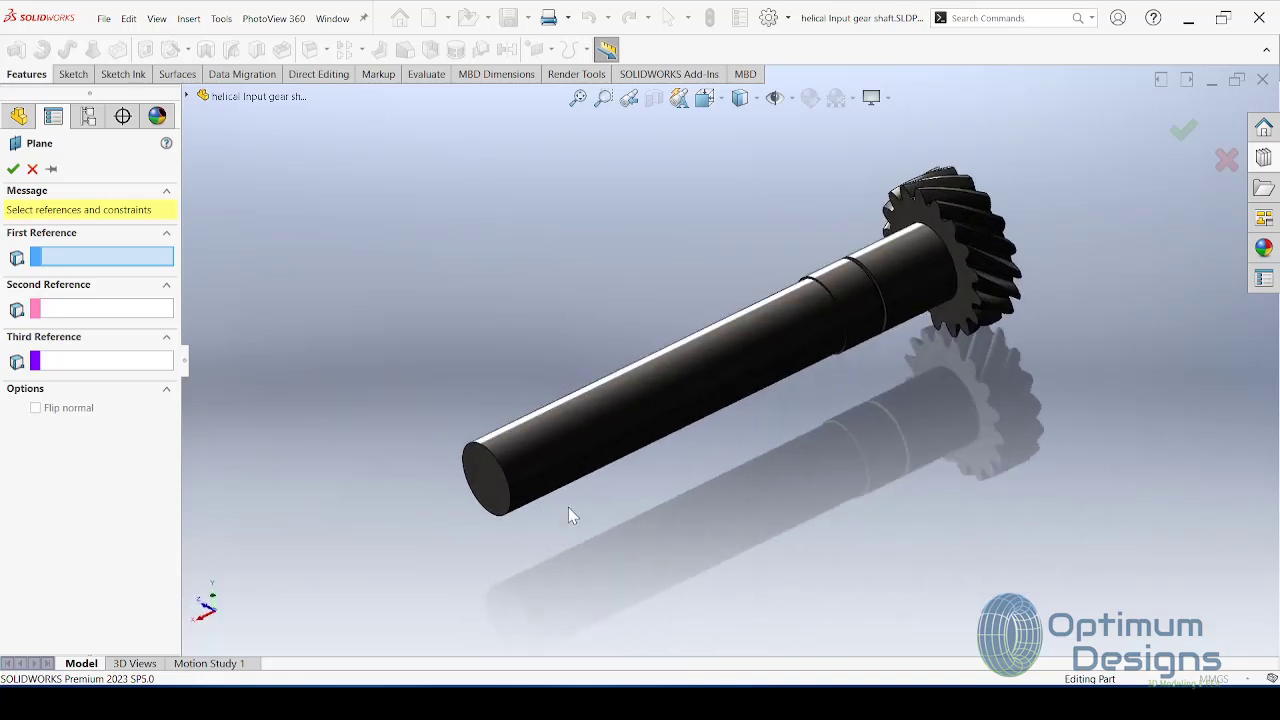
left_click(32, 169)
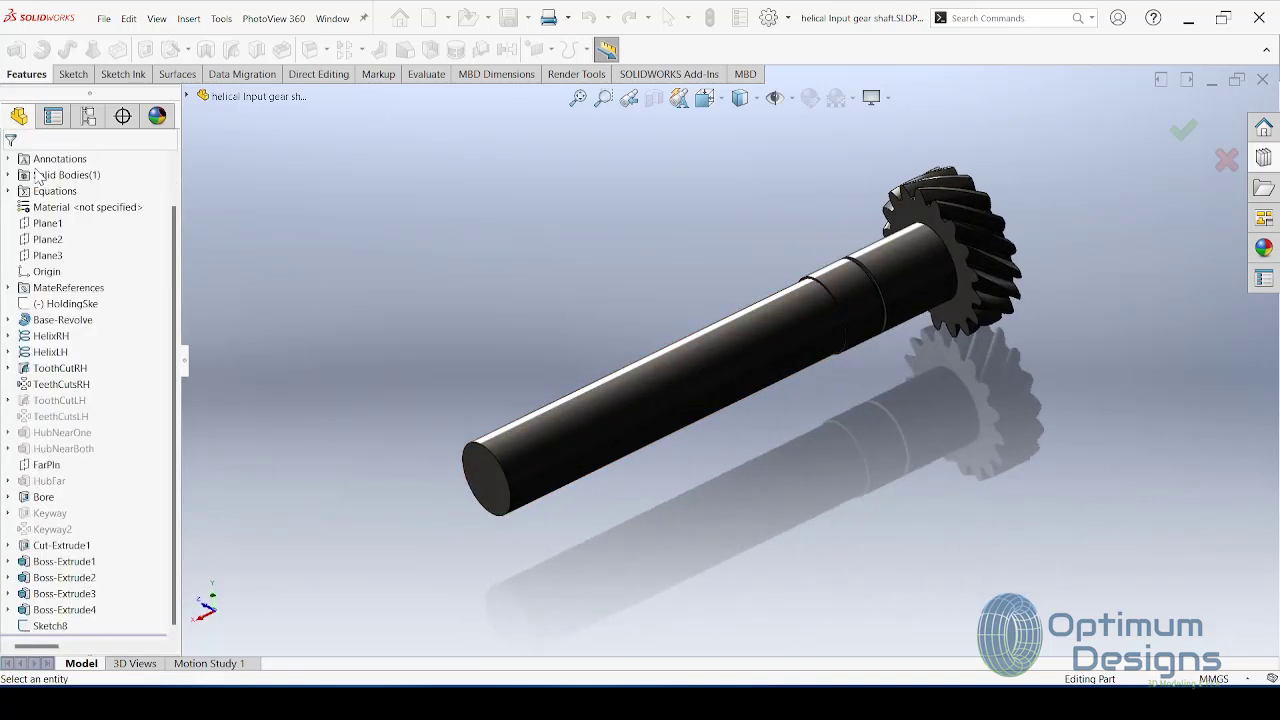
Step: Hide and re-show Sketch8, then open its Edit Sketch Plane settings
left_click(48, 625)
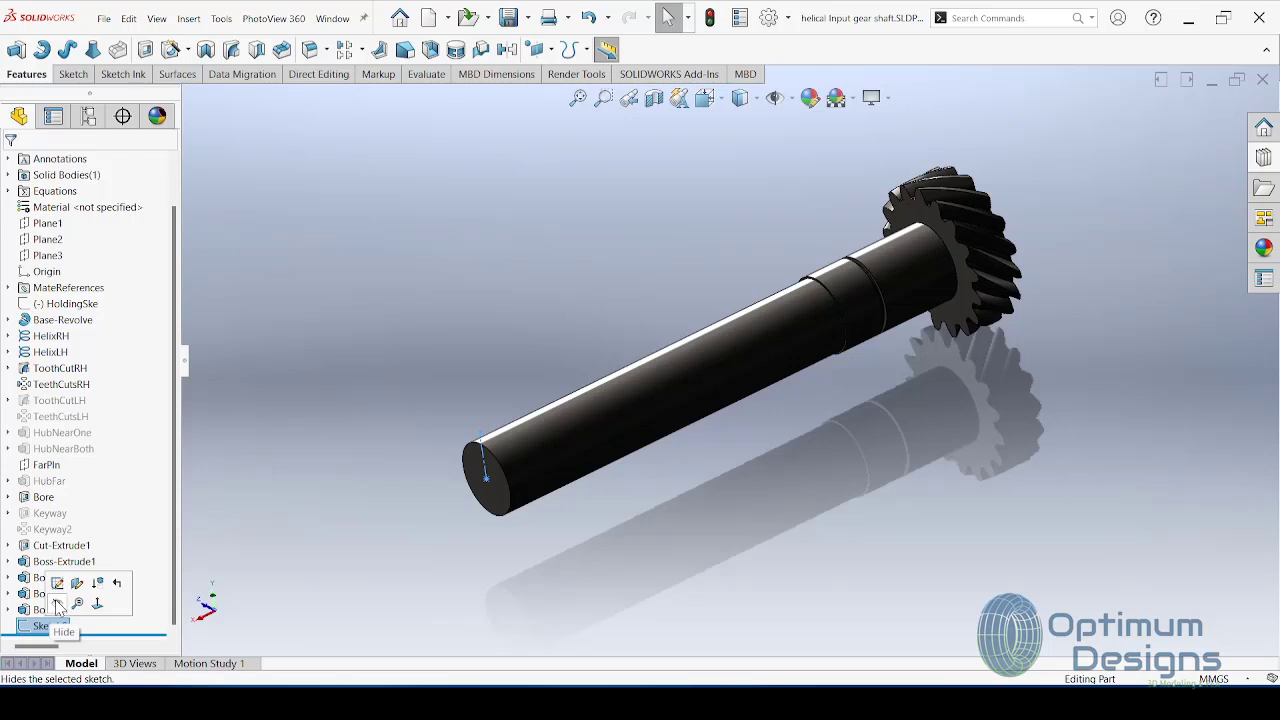
left_click(57, 605)
left_click(50, 625)
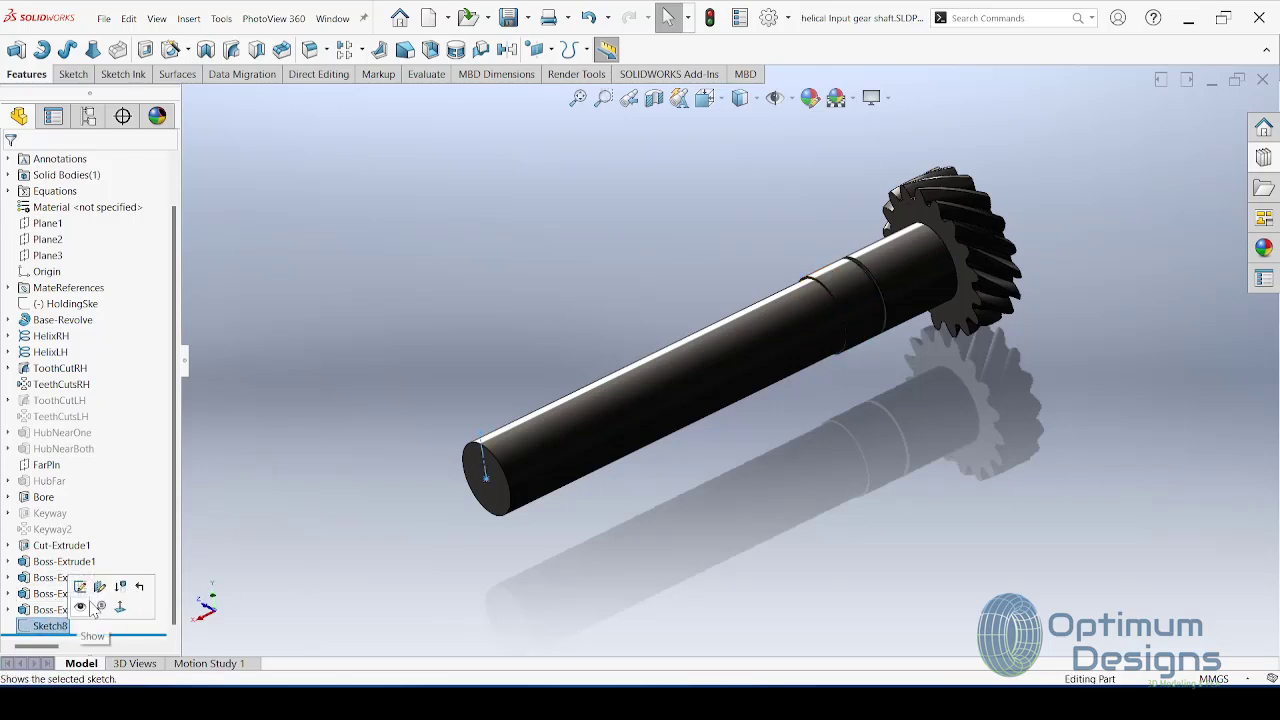
left_click(88, 605)
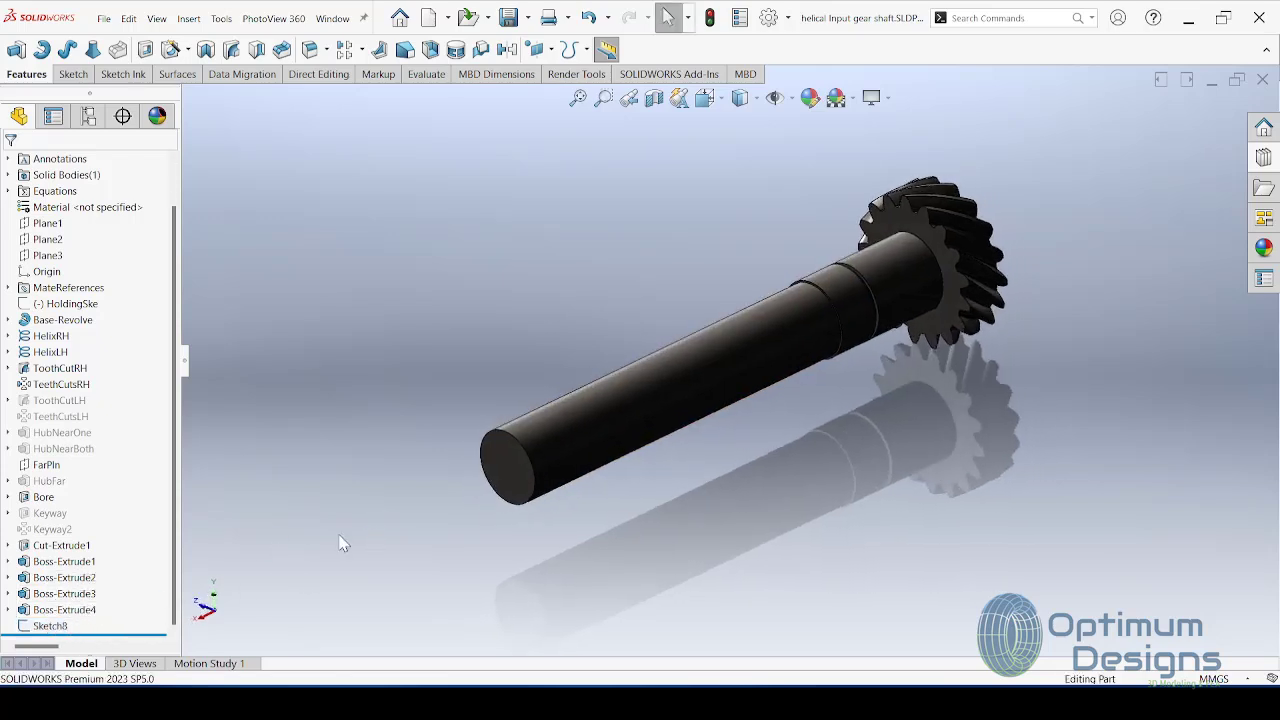
left_click(50, 625)
left_click(101, 590)
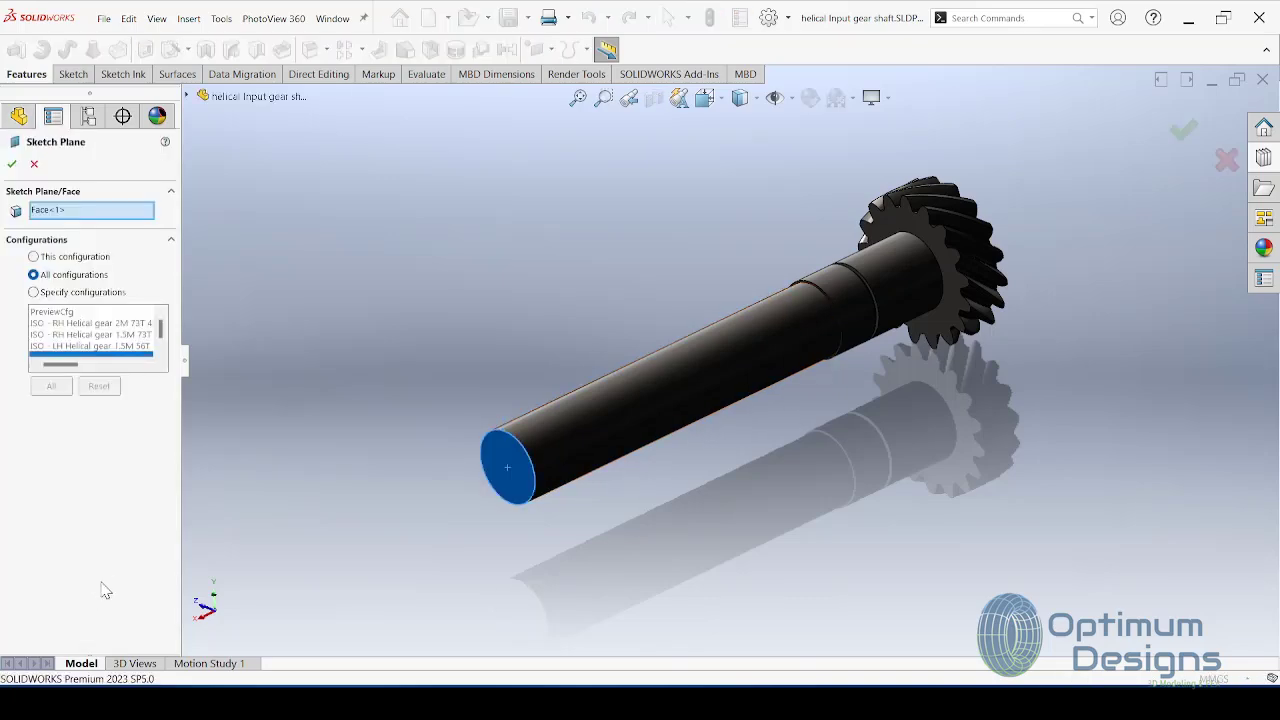
Step: Keep Sketch8's plane unchanged and reopen Sketch8 for editing
left_click(12, 166)
right_click(47, 625)
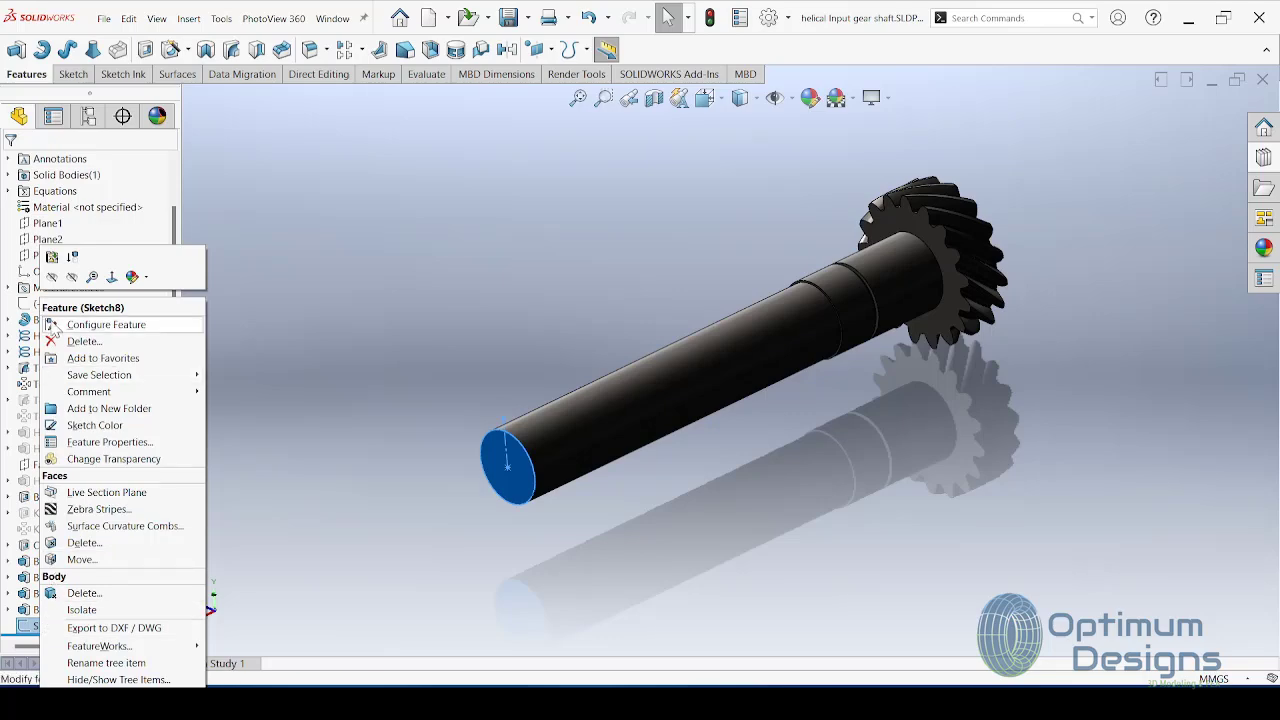
left_click(354, 313)
left_click(55, 624)
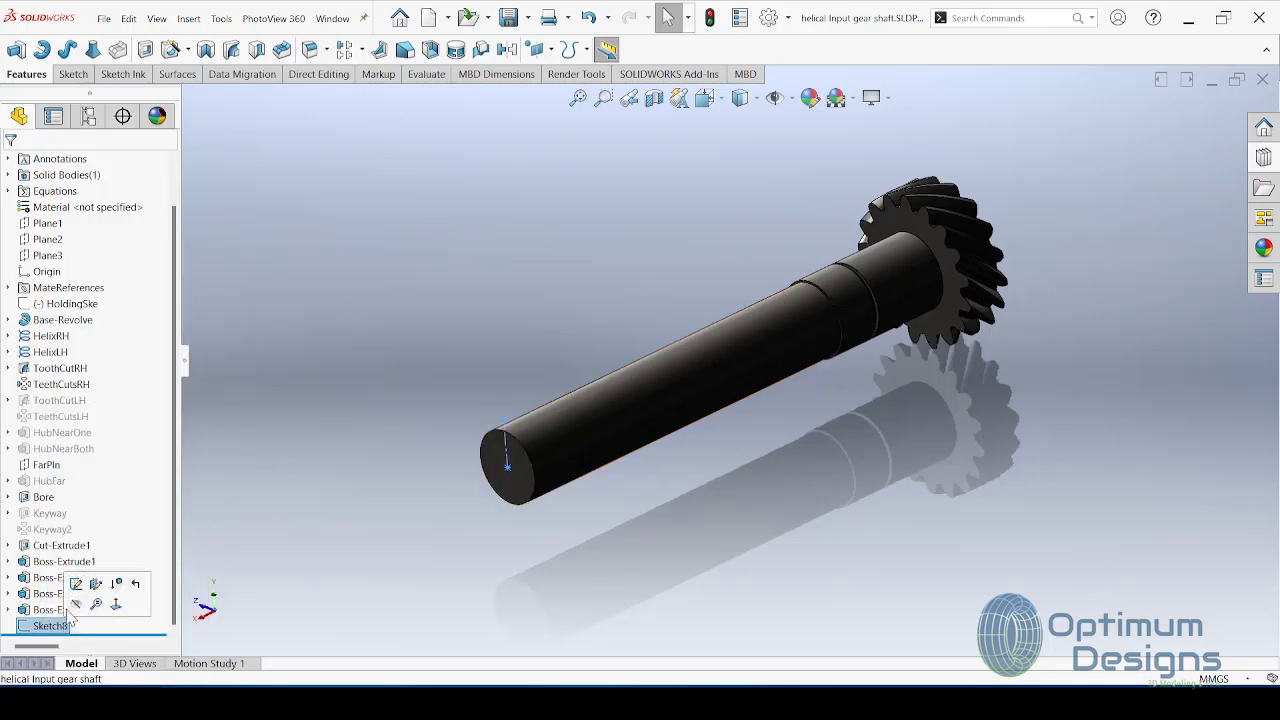
left_click(76, 584)
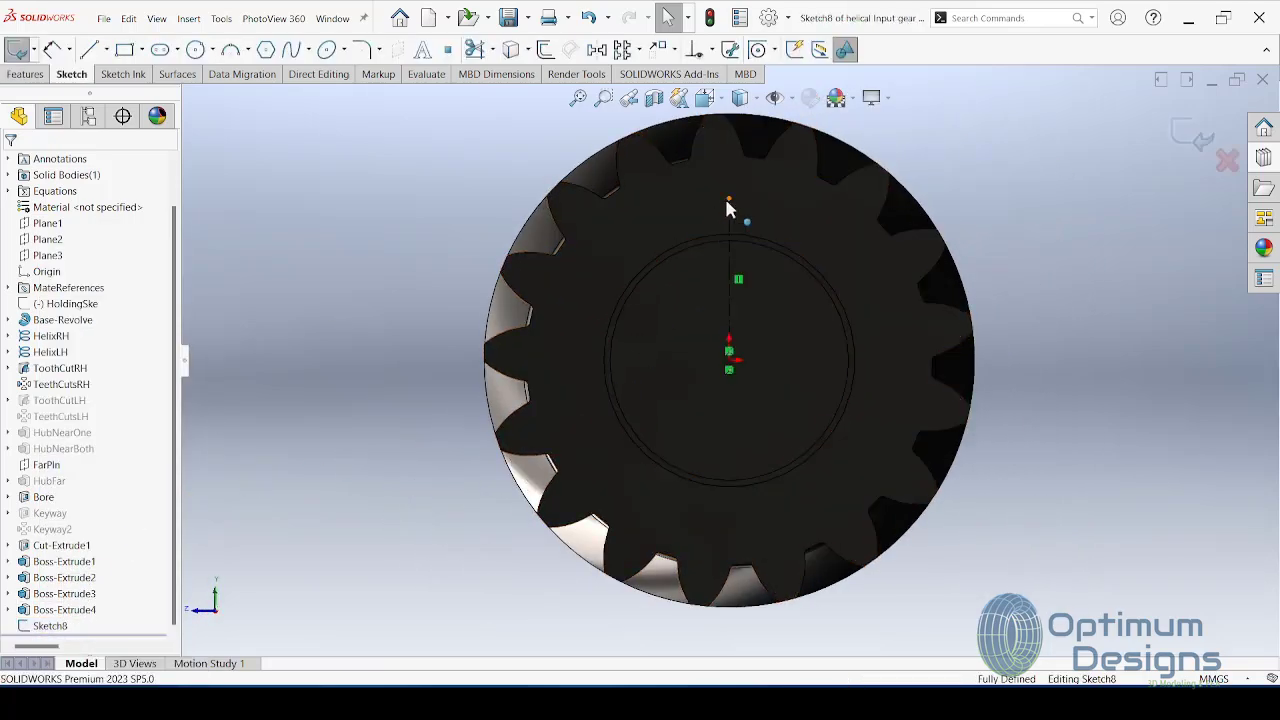
Step: Stretch the centerline's top end to Y 23.119 and exit the sketch
left_click(728, 164)
key("z")
left_click_drag(728, 170, 733, 197)
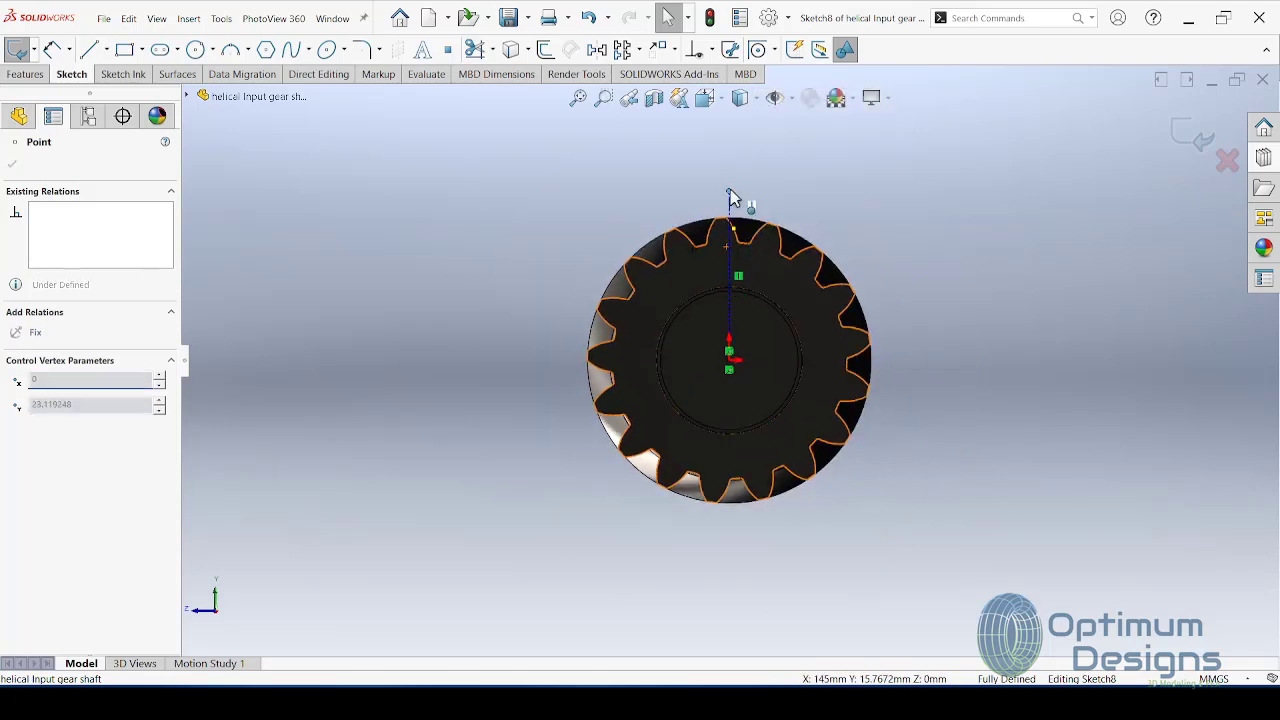
left_click(1190, 140)
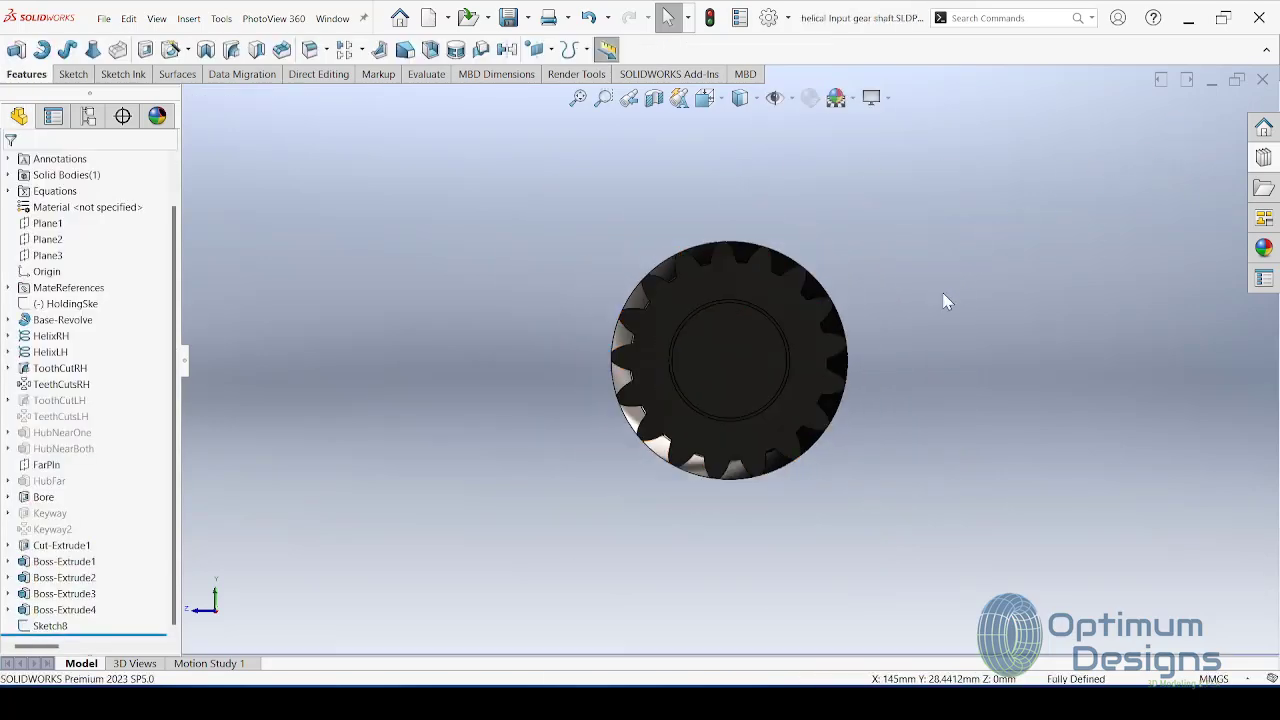
mouse_move(943, 300)
middle_mouse_down()
mouse_move(728, 409)
mouse_move(722, 427)
middle_mouse_up()
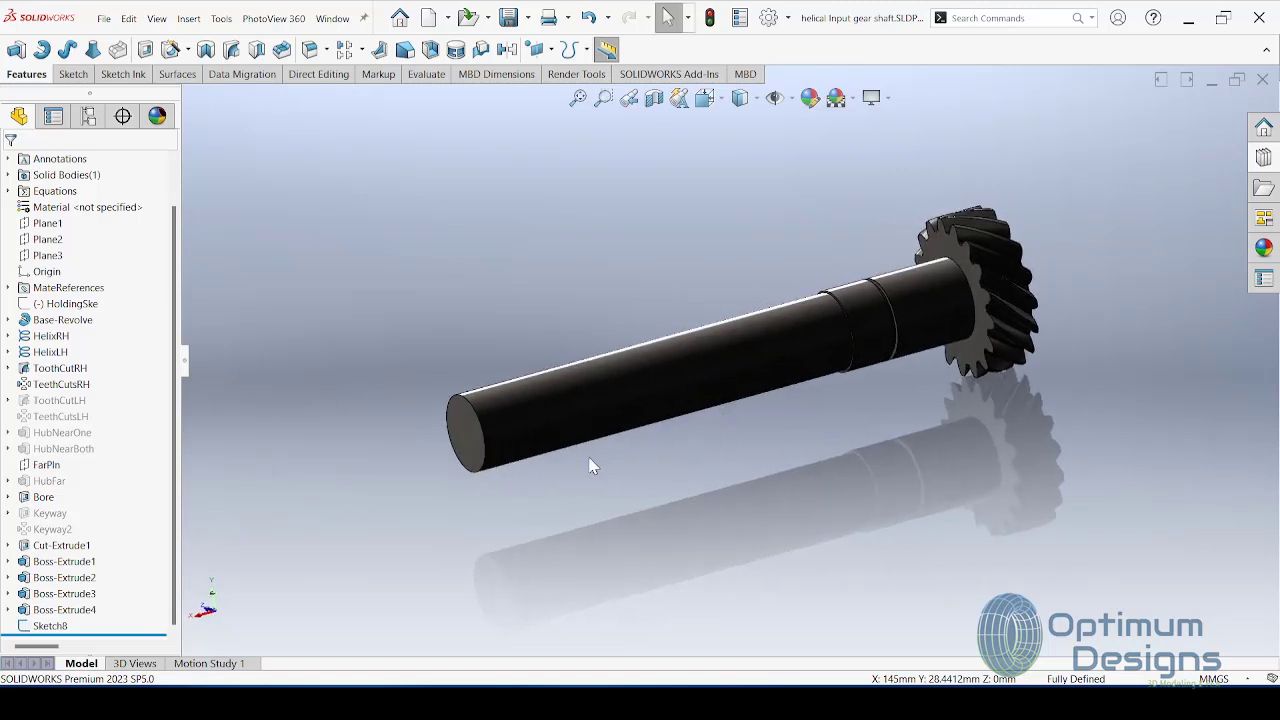
Step: Apply the 3 Point Faded scene and zoom toward the shaft end face
left_click(851, 99)
left_click(855, 120)
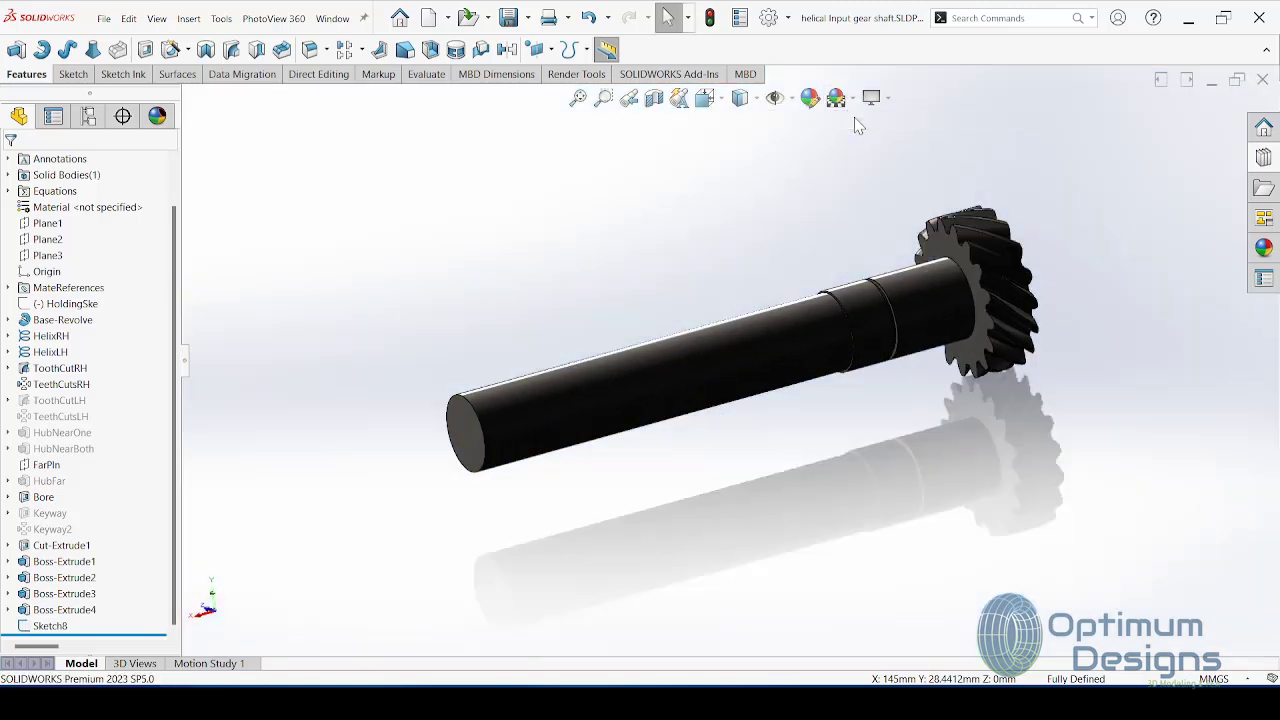
middle_click_drag(608, 294, 600, 363)
scroll(512, 474, "down", 3)
scroll(512, 474, "down", 1)
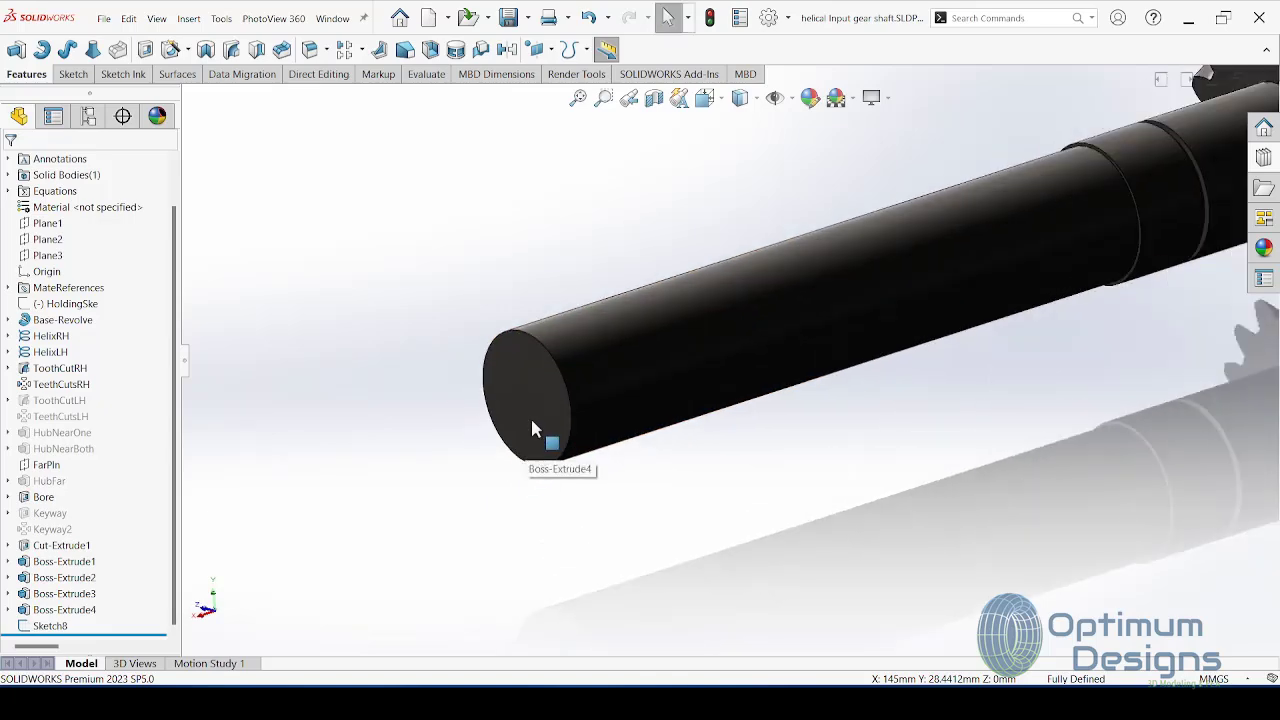
right_click(530, 416)
Step: In Sketch9 on the shaft end face, draw a vertical centerline up from the origin and exit
left_click(571, 391)
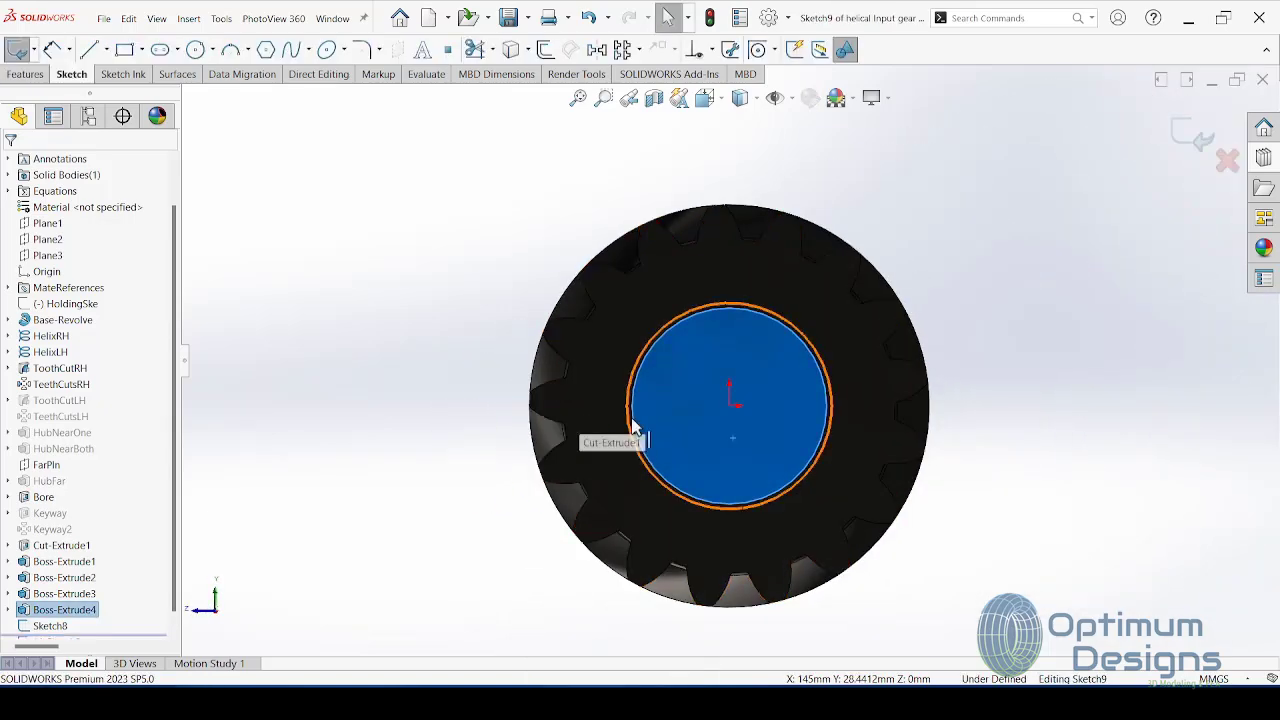
left_click(106, 50)
left_click(112, 86)
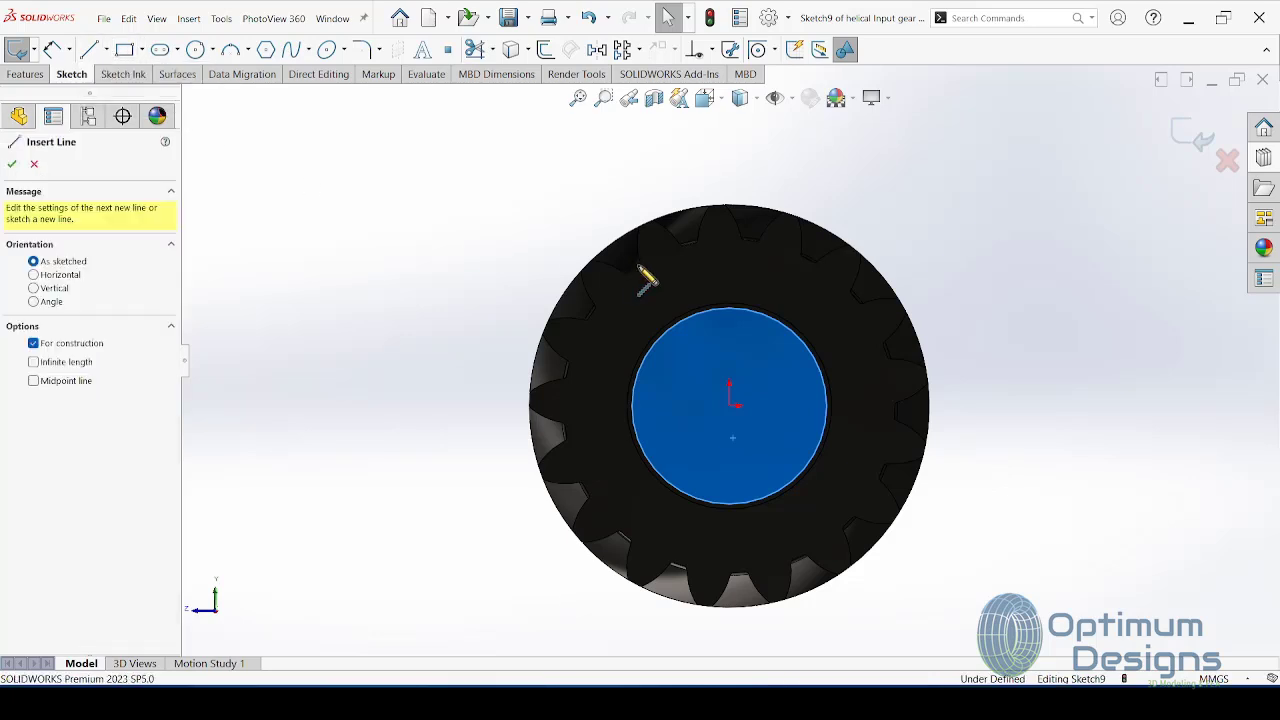
left_click(729, 387)
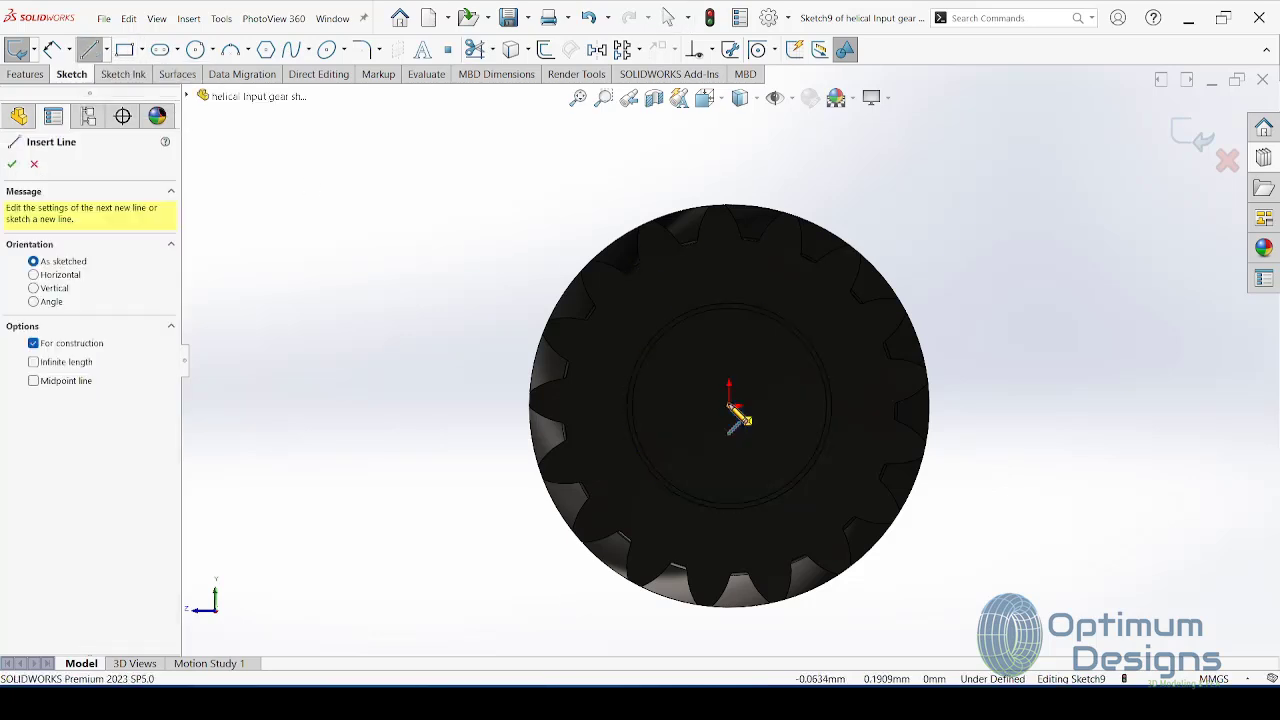
left_click(738, 252)
right_click(738, 252)
left_click(766, 252)
mouse_move(871, 366)
middle_mouse_down()
mouse_move(815, 389)
mouse_move(845, 378)
middle_mouse_up()
left_click(1191, 134)
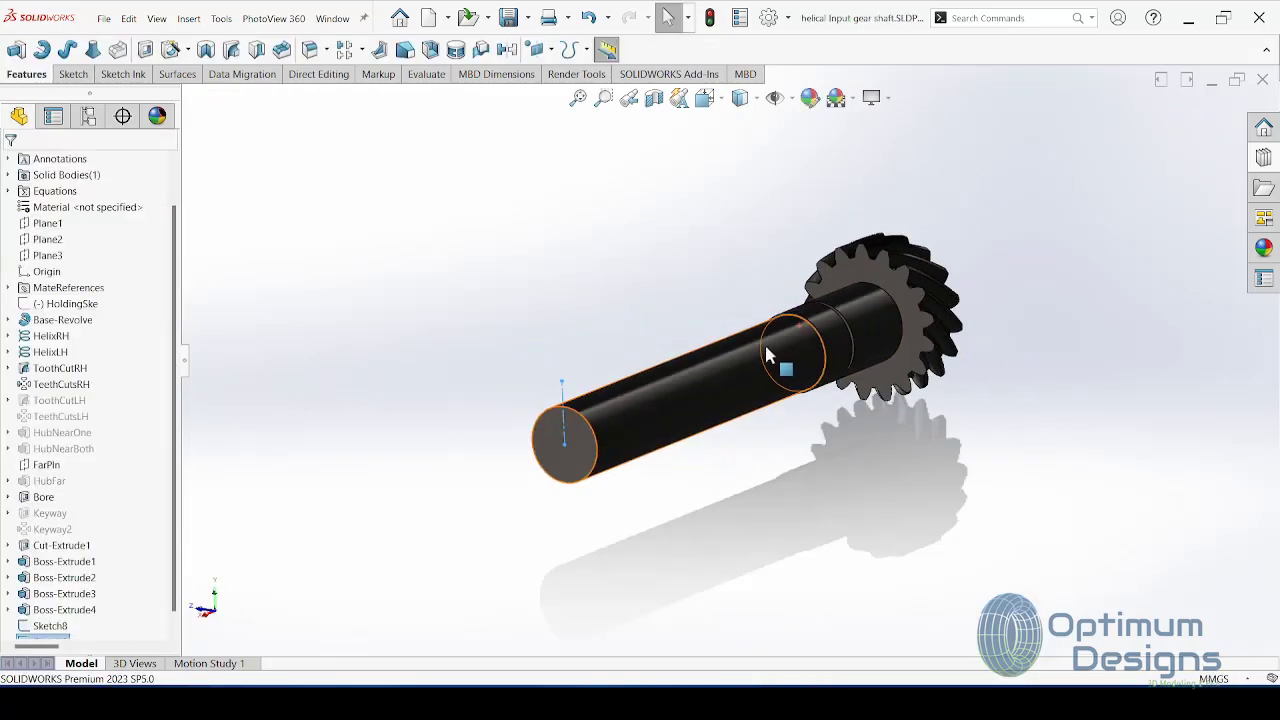
middle_click_drag(766, 355, 729, 366)
left_click(188, 18)
mouse_move(240, 206)
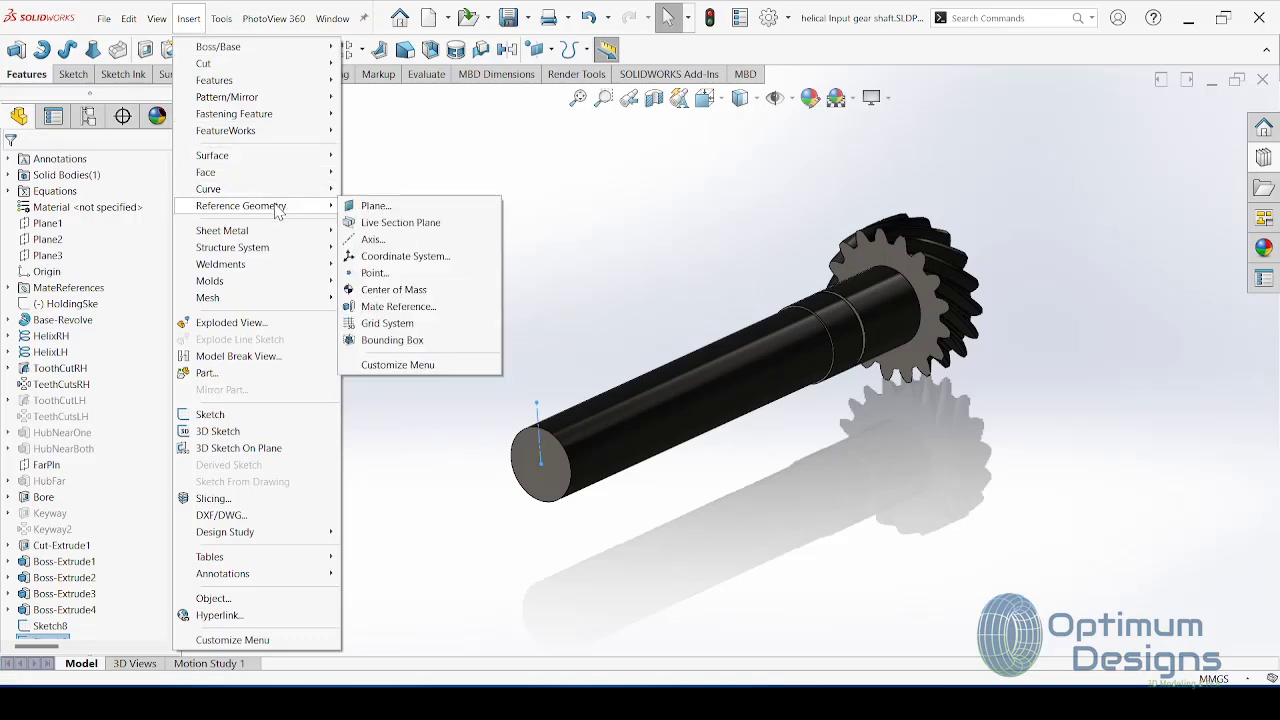
left_click(372, 205)
left_click(187, 96)
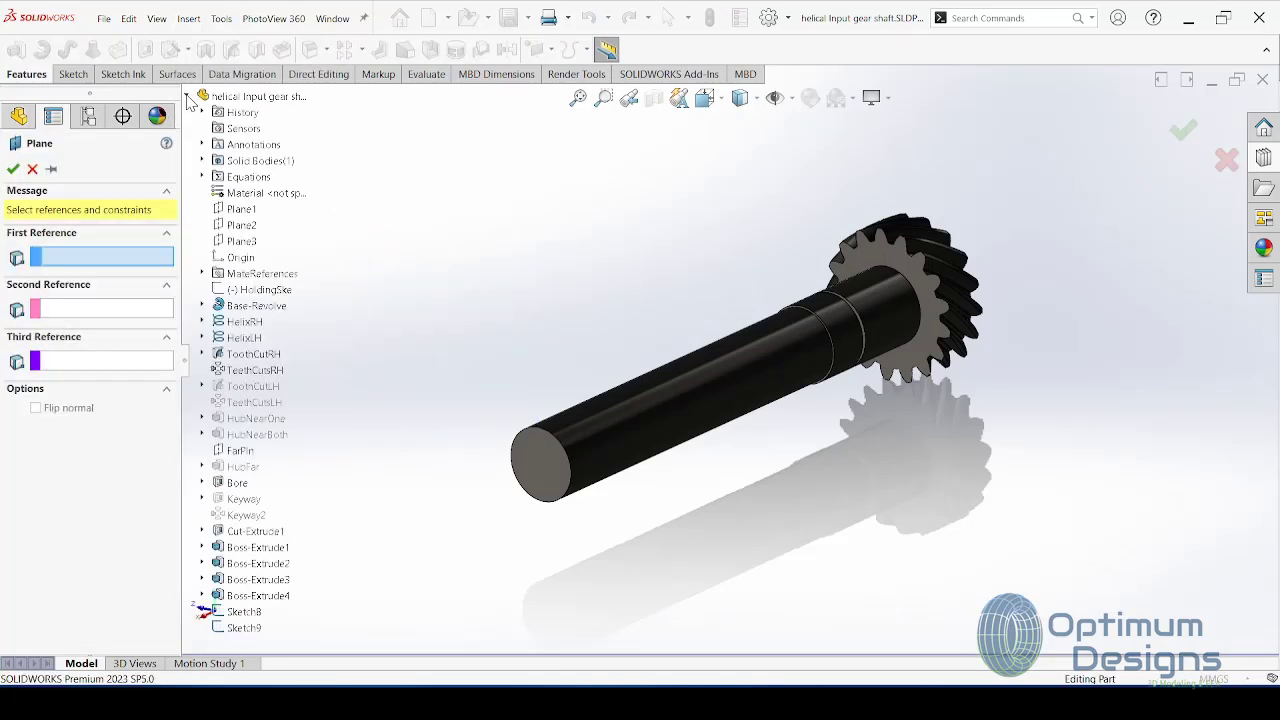
left_click(241, 209)
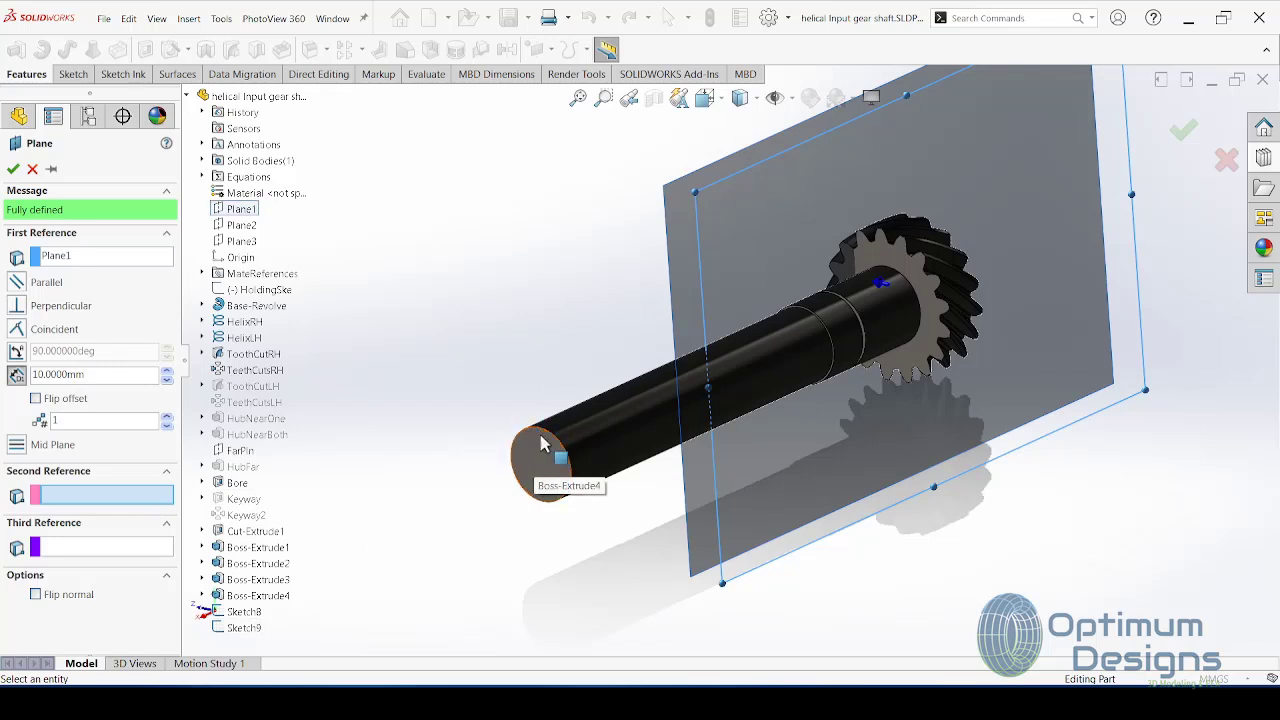
middle_click_drag(549, 446, 650, 450)
type("15/2")
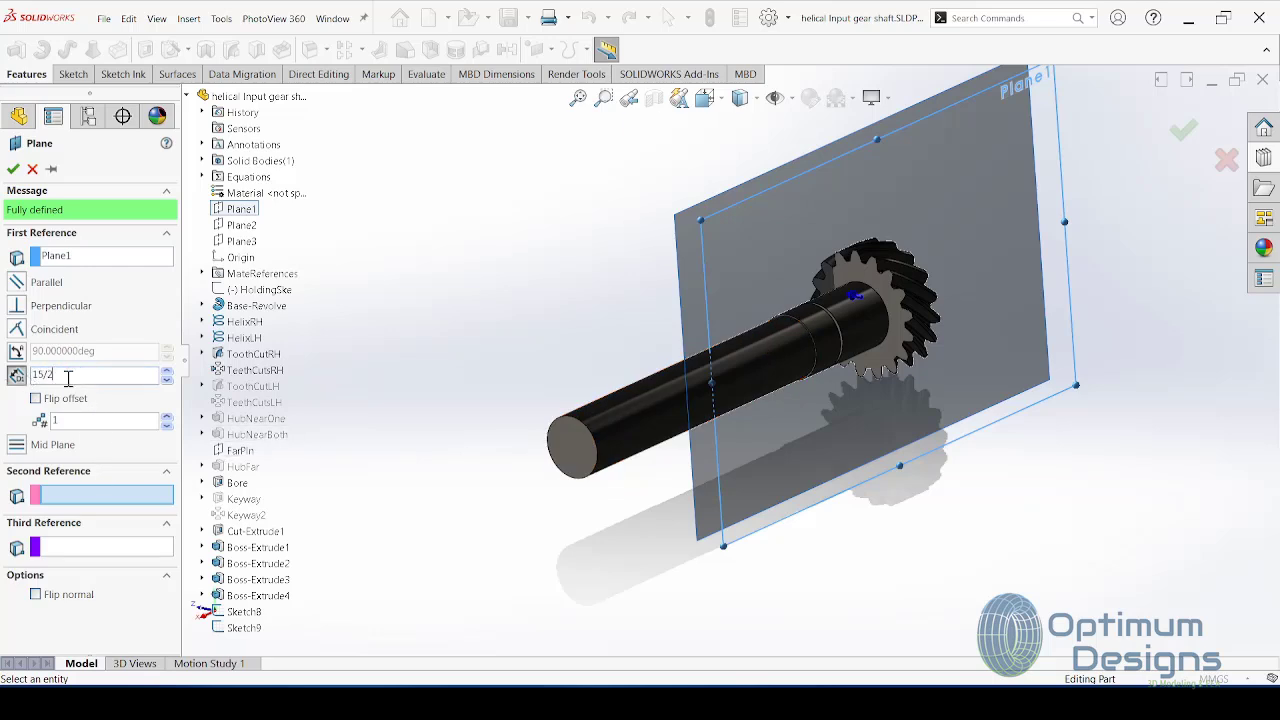
key("Return")
left_click(37, 398)
middle_click_drag(503, 463, 470, 452)
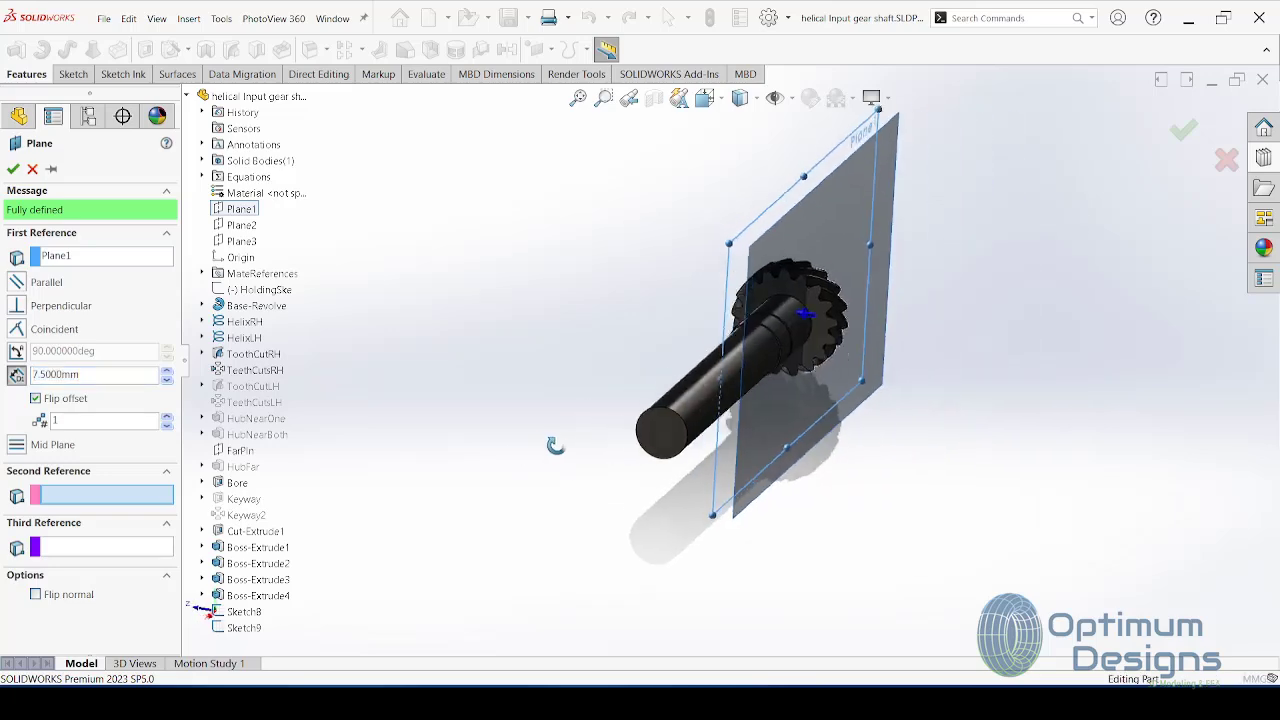
left_click(75, 402)
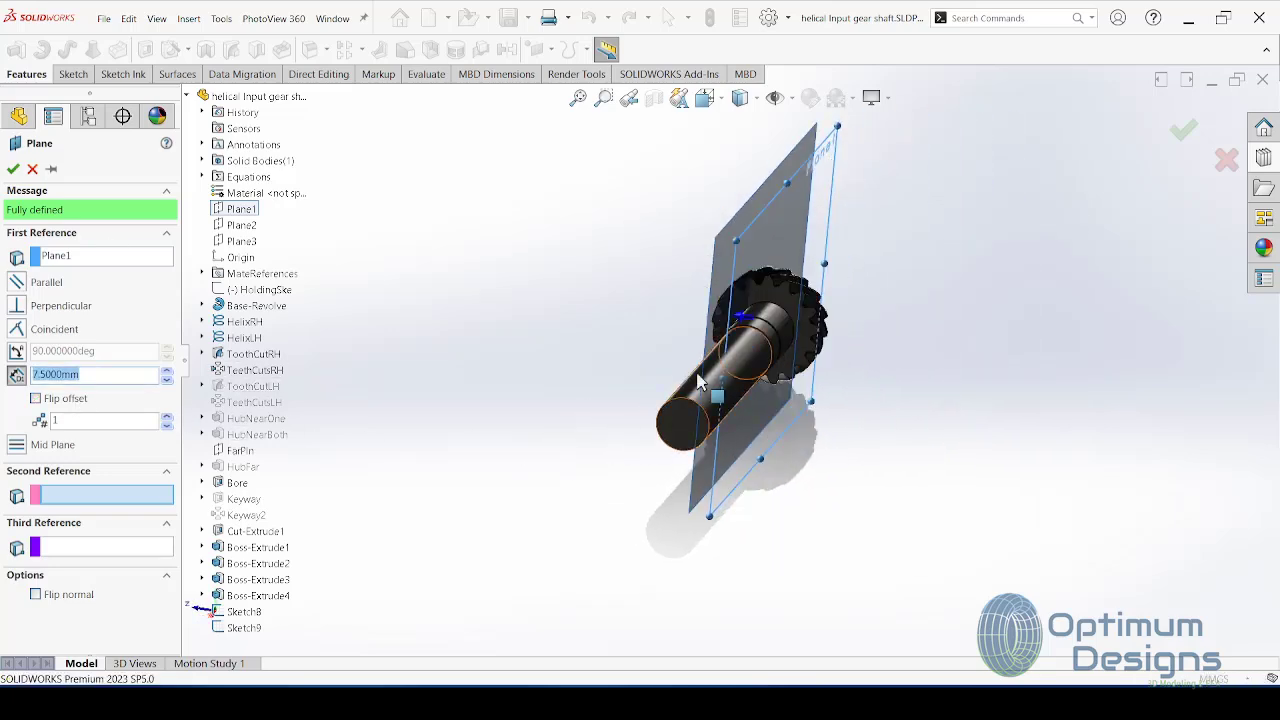
scroll(749, 380, "down", 5)
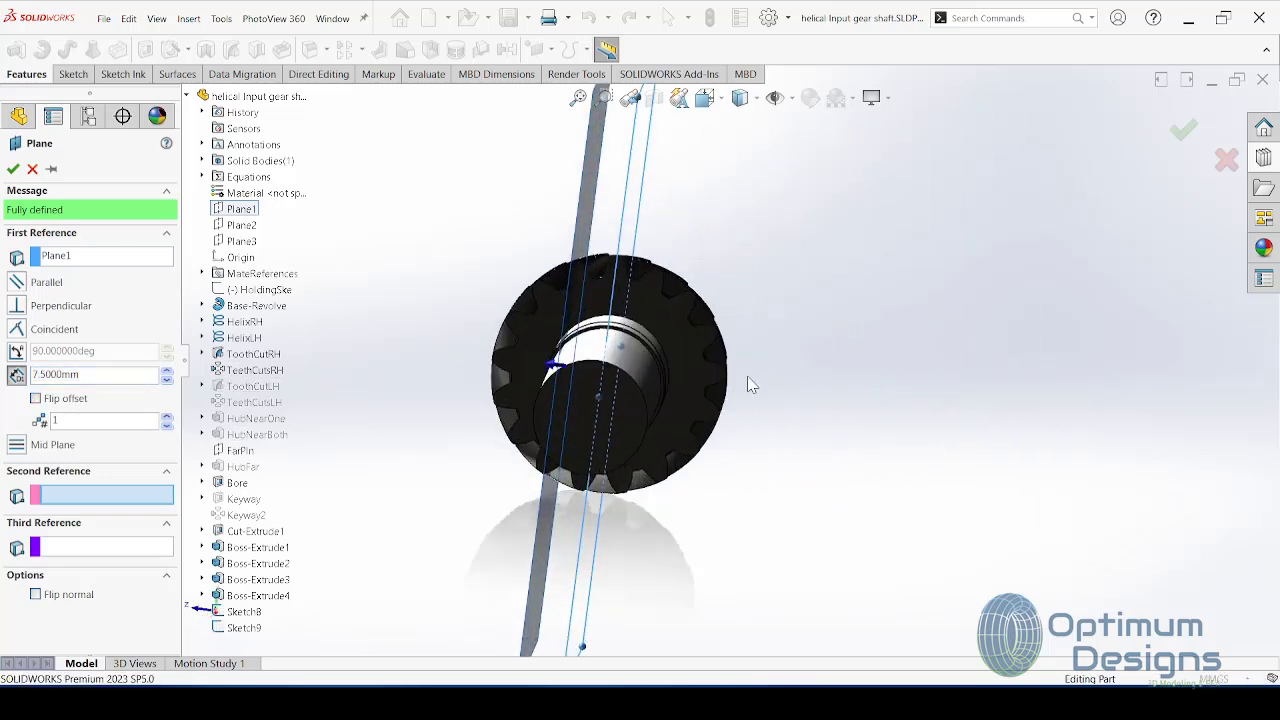
middle_click_drag(749, 380, 662, 428)
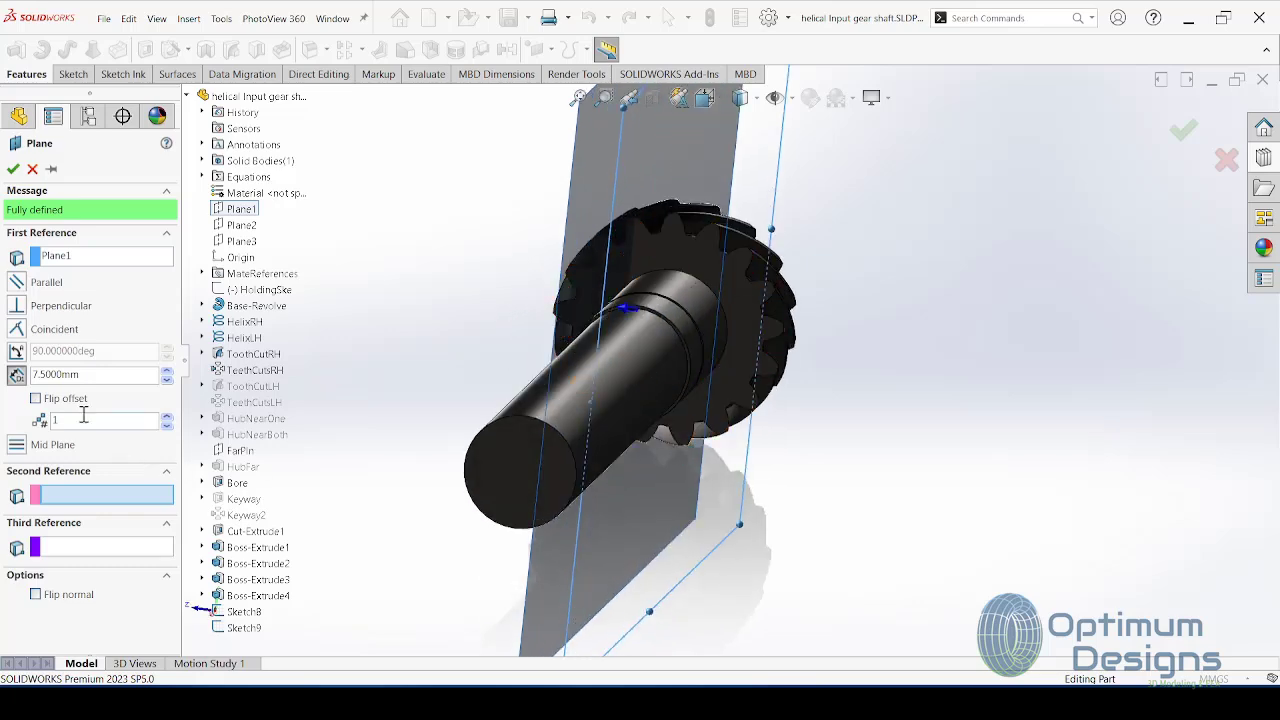
left_click(20, 283)
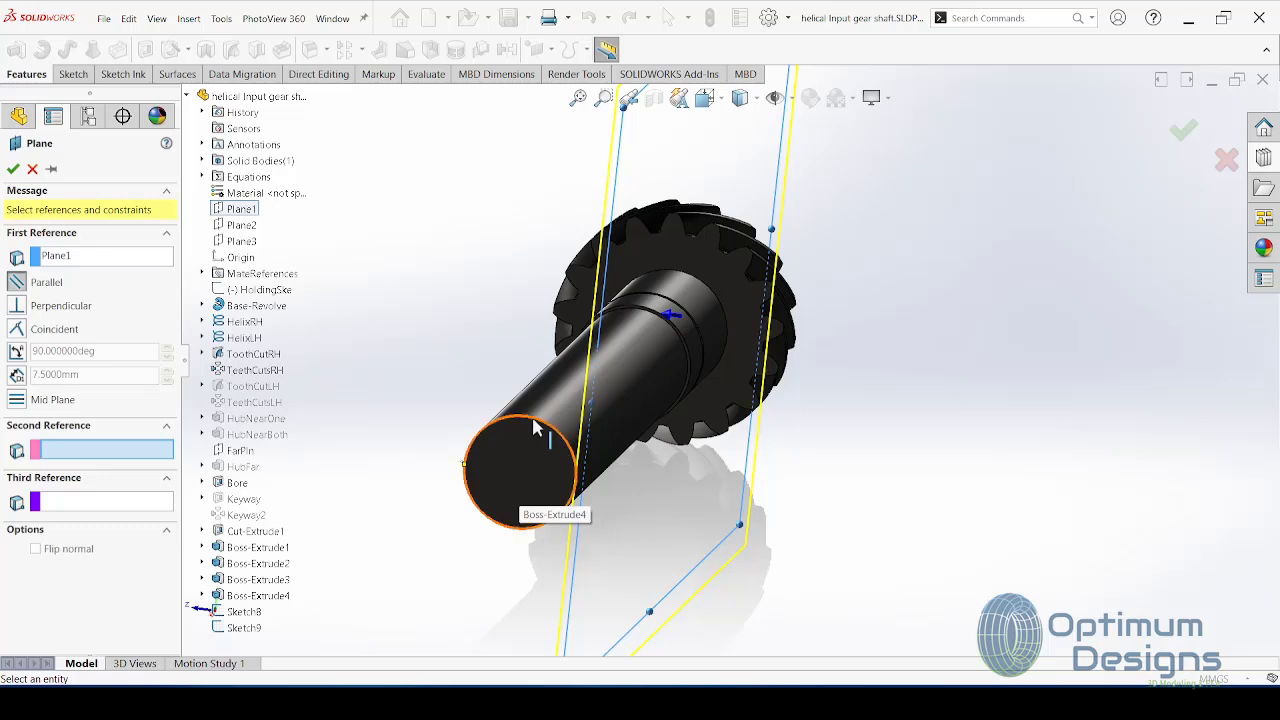
left_click(519, 455)
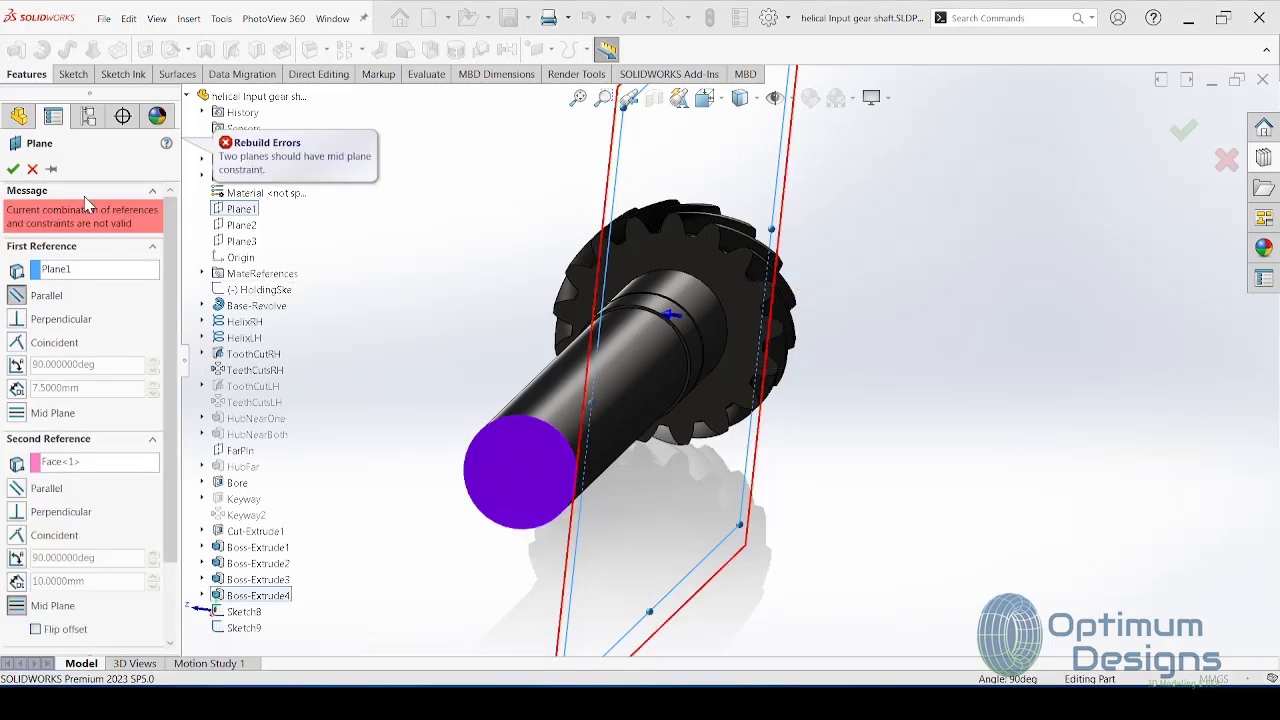
left_click(32, 169)
mouse_move(608, 434)
middle_mouse_down()
mouse_move(608, 420)
mouse_move(651, 428)
middle_mouse_up()
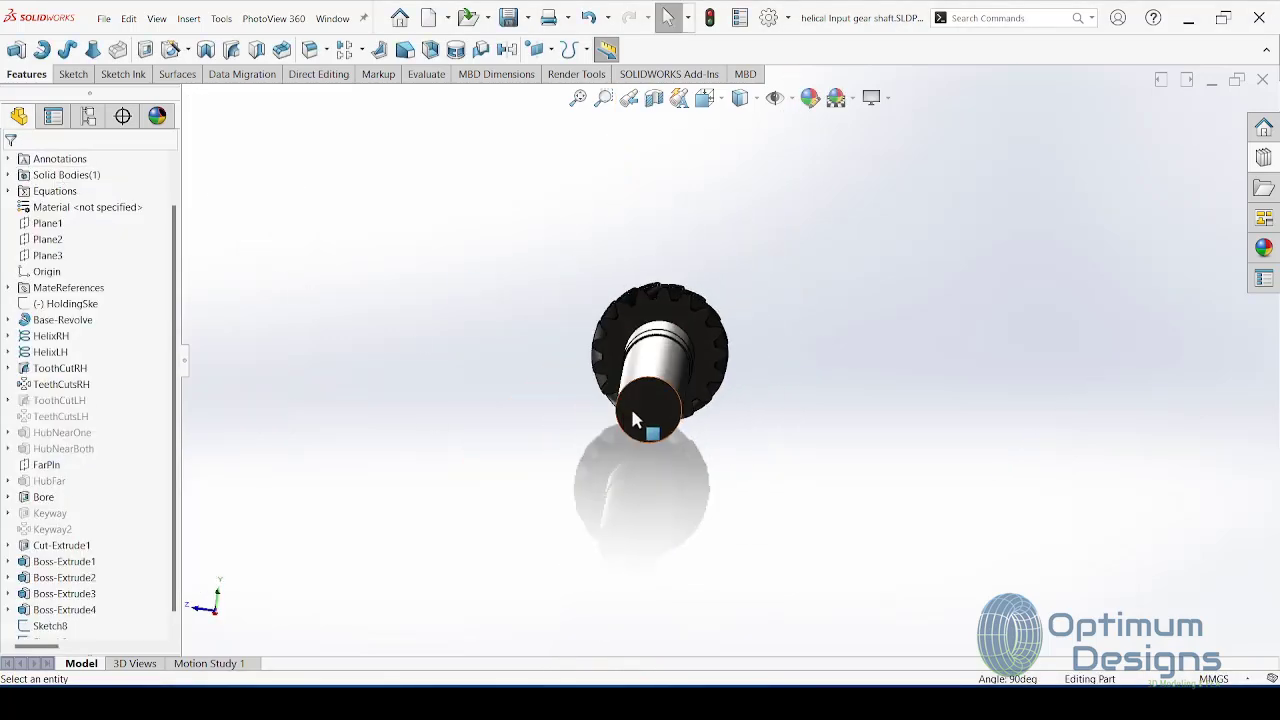
Step: Turn the shaft end face normal to the view and start a new sketch on it
right_click(640, 414)
left_click(727, 390)
right_click(740, 388)
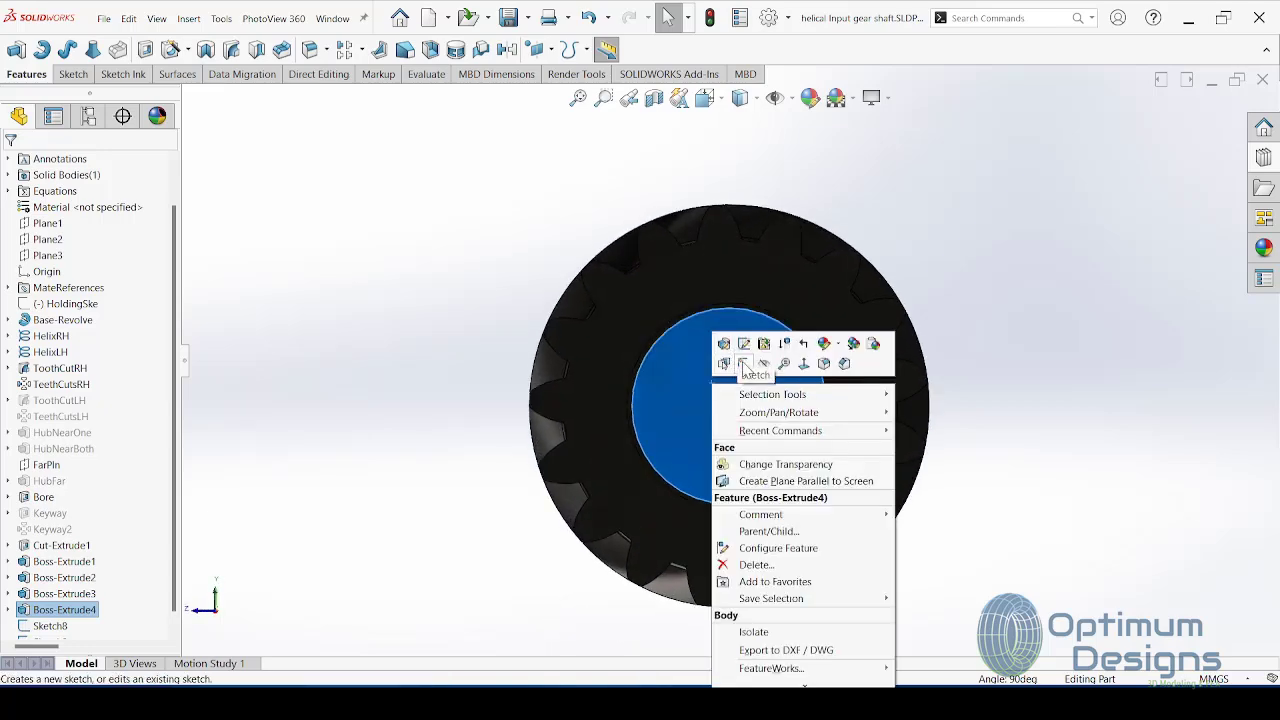
left_click(767, 366)
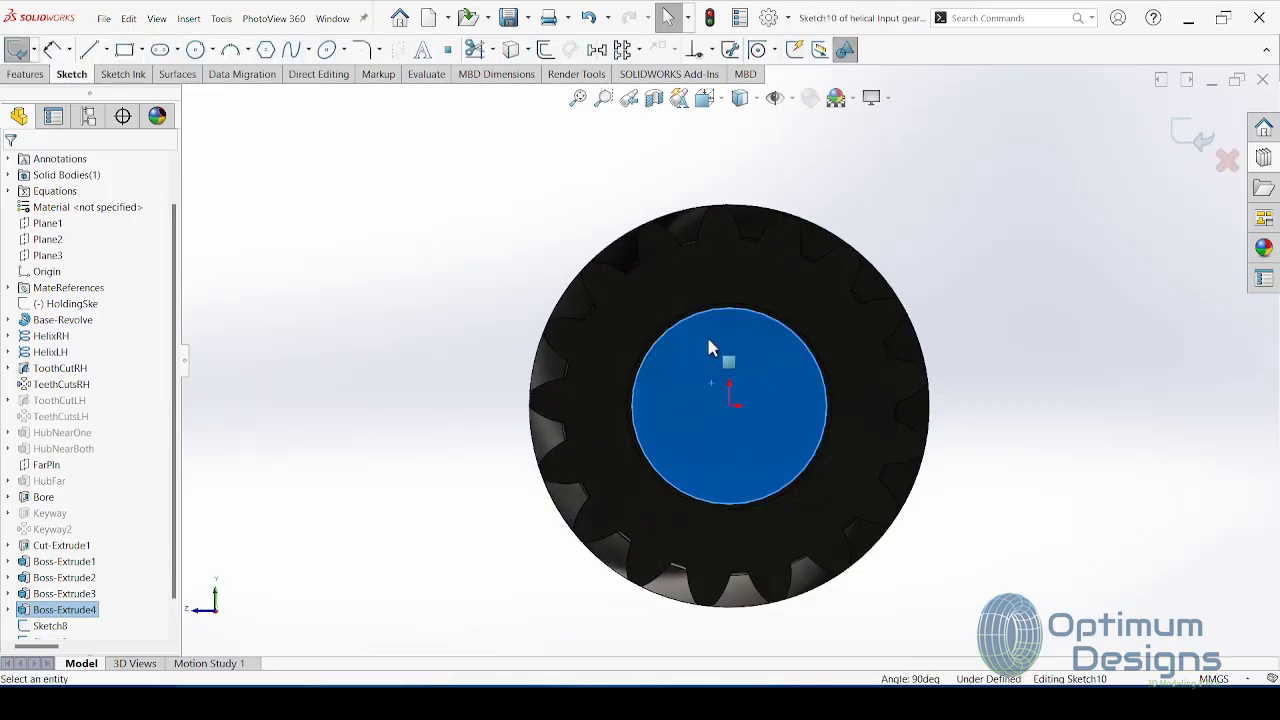
Step: Draw a vertical centerline from the circle's top down to the shaft centre
left_click(160, 49)
left_click(141, 49)
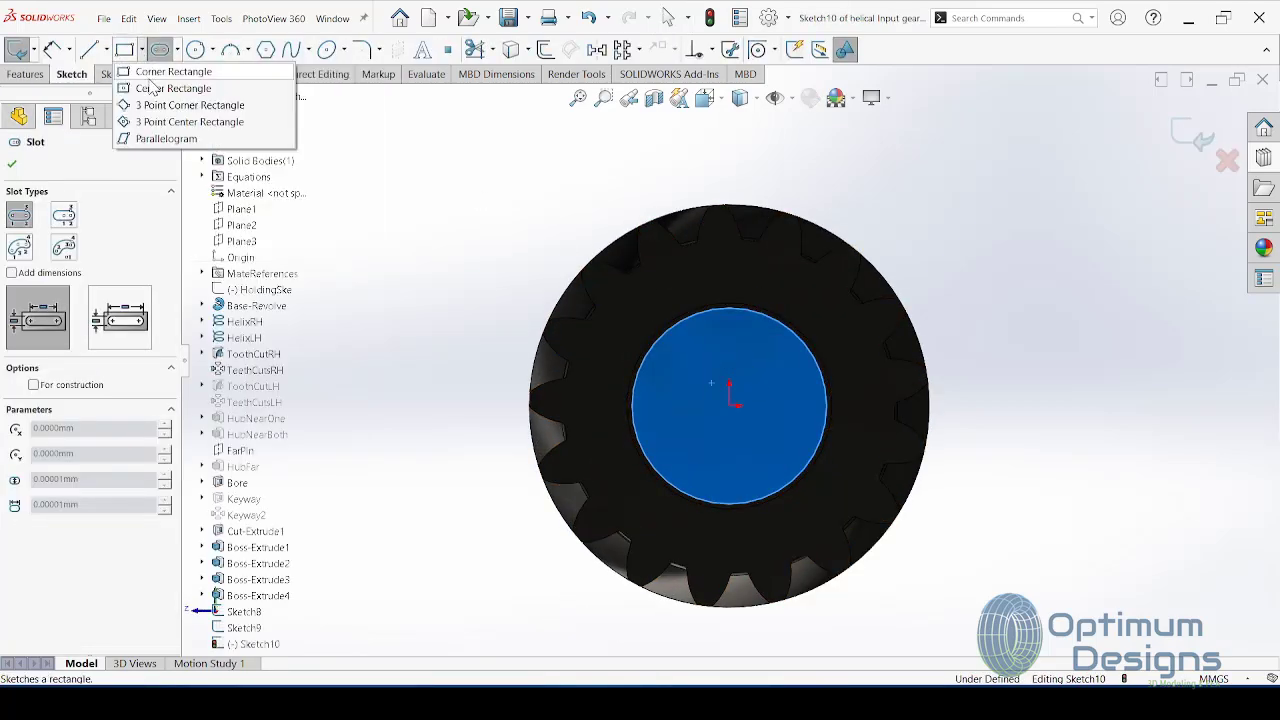
left_click(106, 49)
left_click(118, 89)
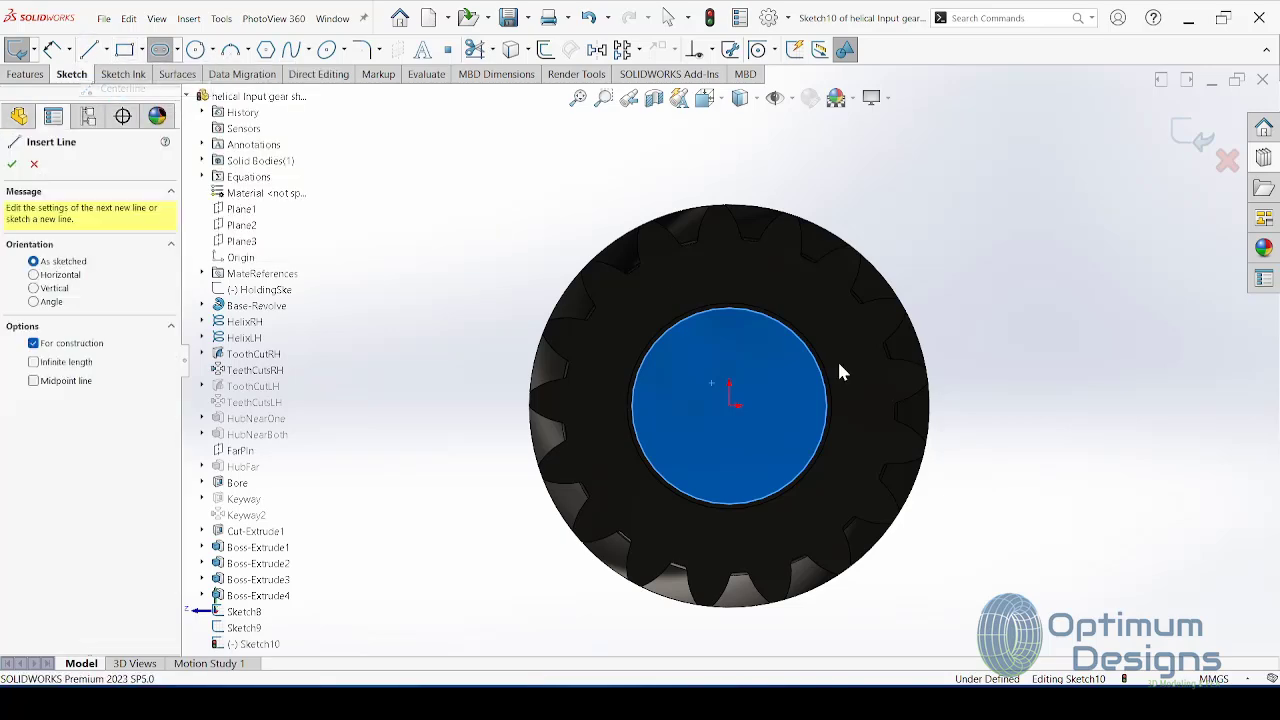
left_click(729, 302)
left_click(729, 405)
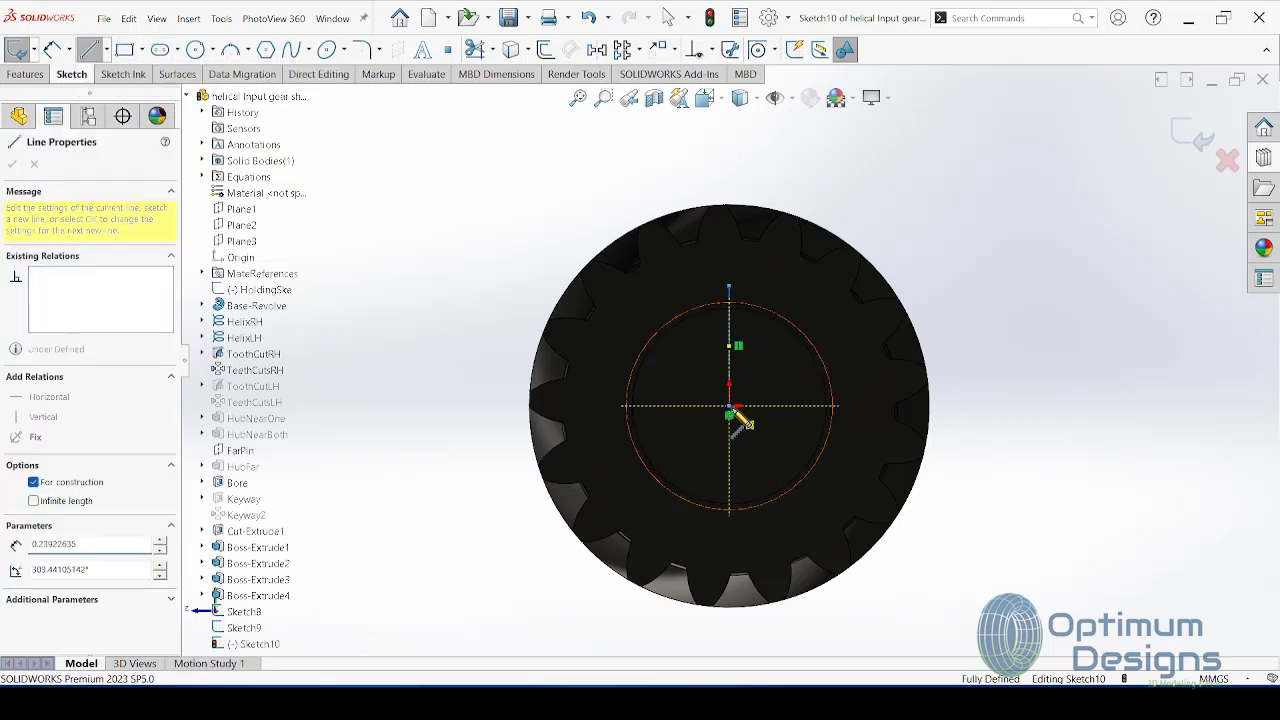
key("Escape")
Step: Offset the vertical centerline 2 mm to both sides
scroll(755, 302, "down", 3)
scroll(755, 302, "down", 2)
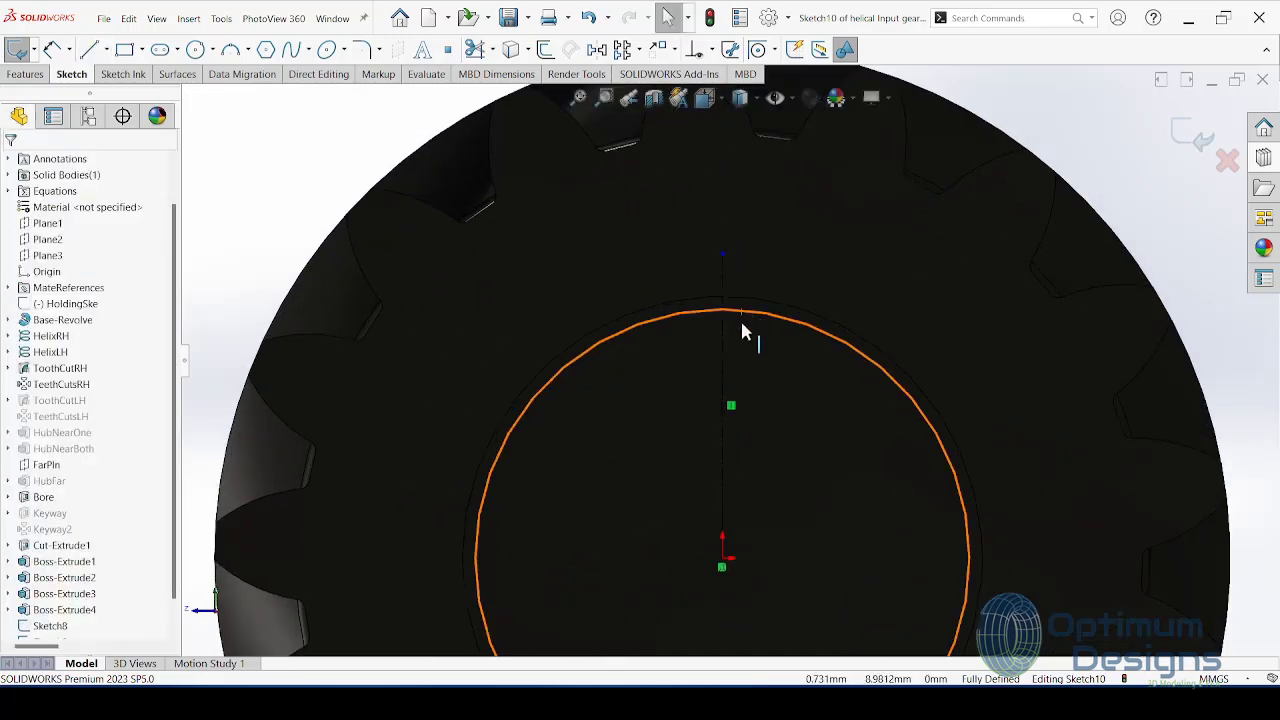
scroll(743, 334, "down", 2)
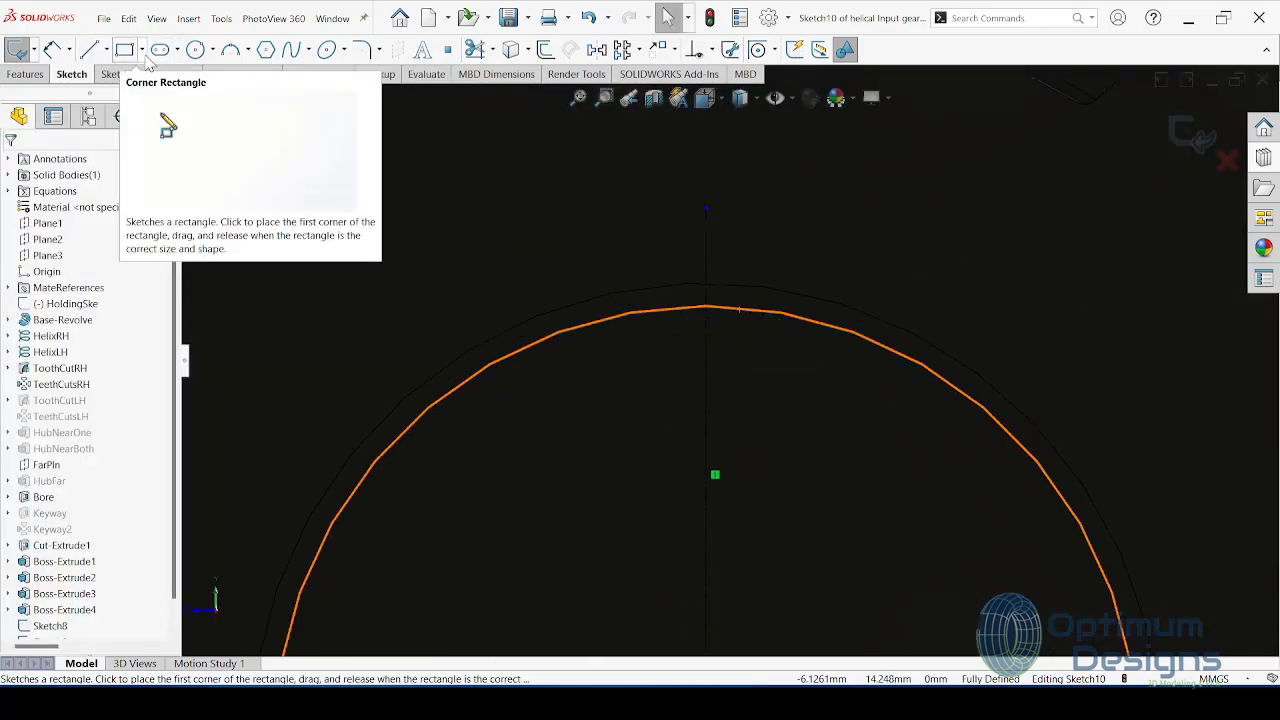
left_click(705, 327)
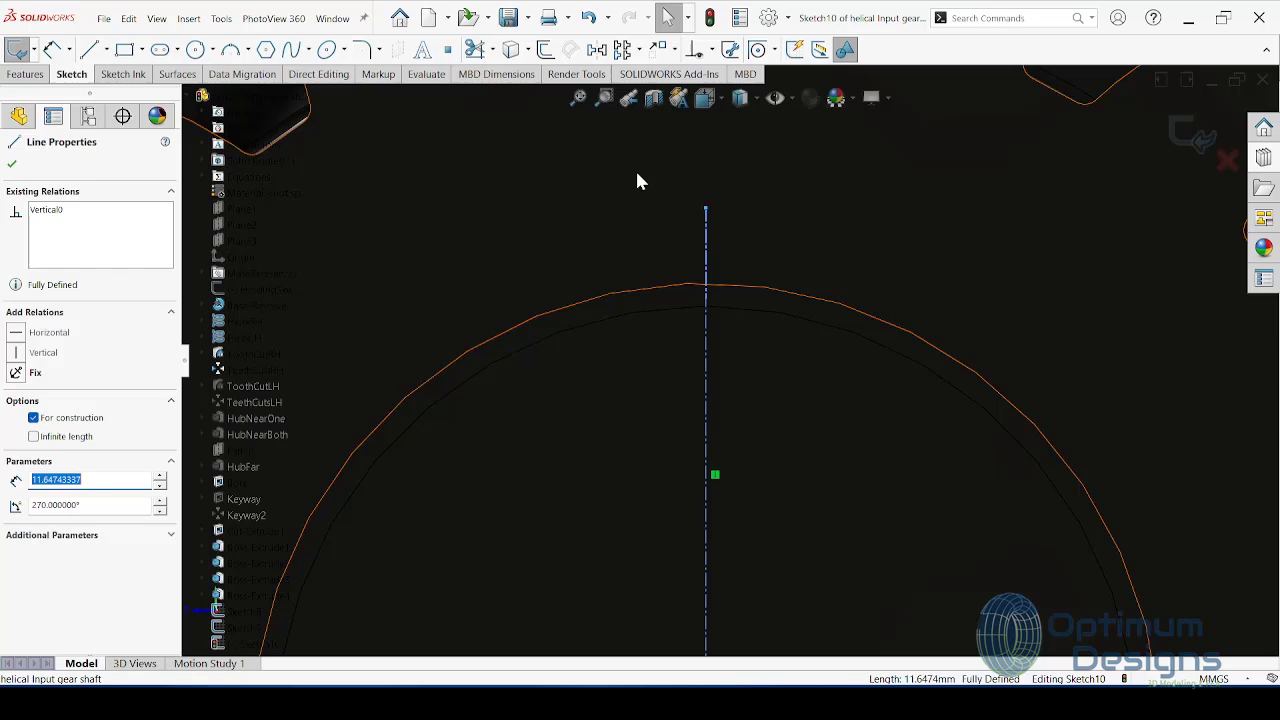
left_click(544, 52)
key("Return")
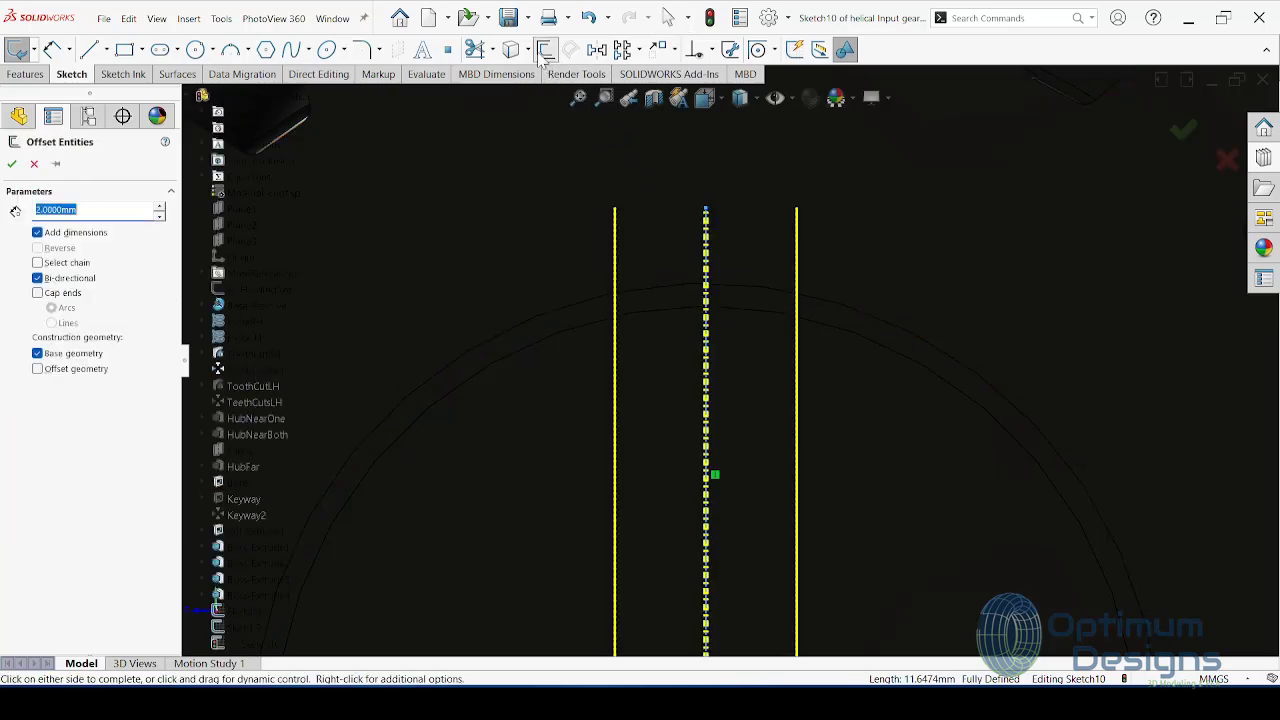
left_click(12, 164)
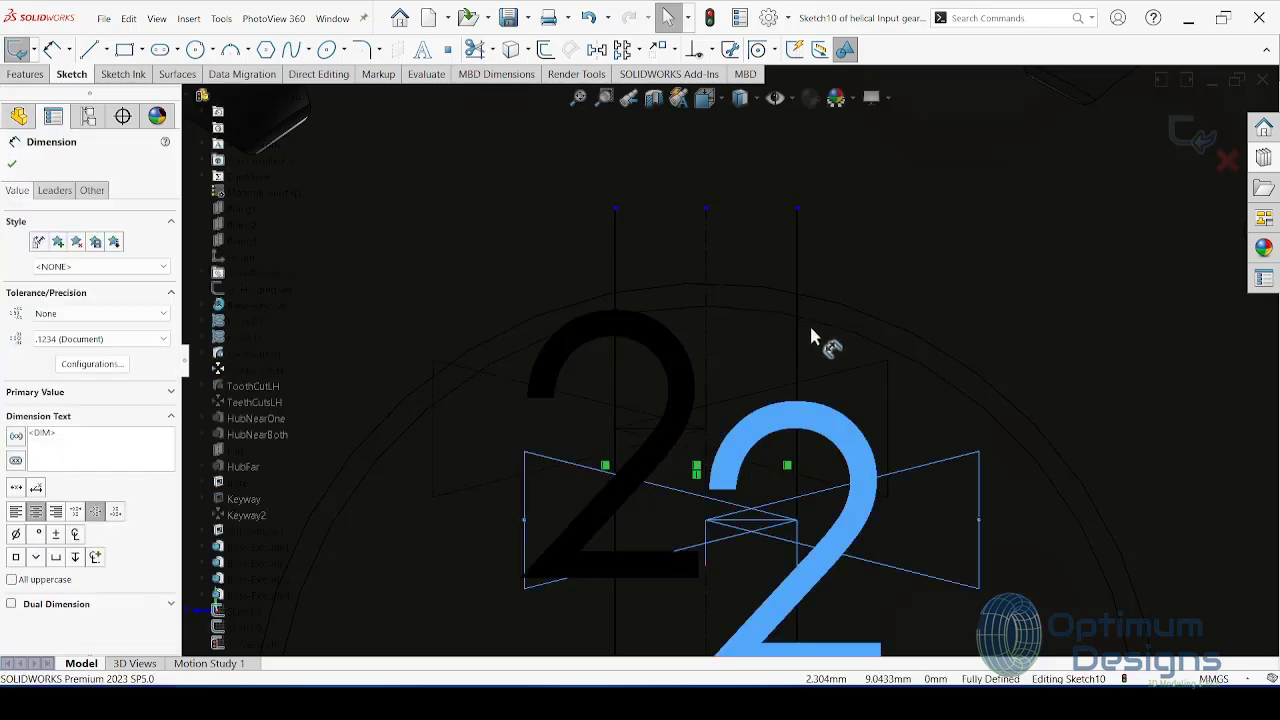
Step: Move the two 2 mm offset dimensions up clear of the gear
left_click(840, 333)
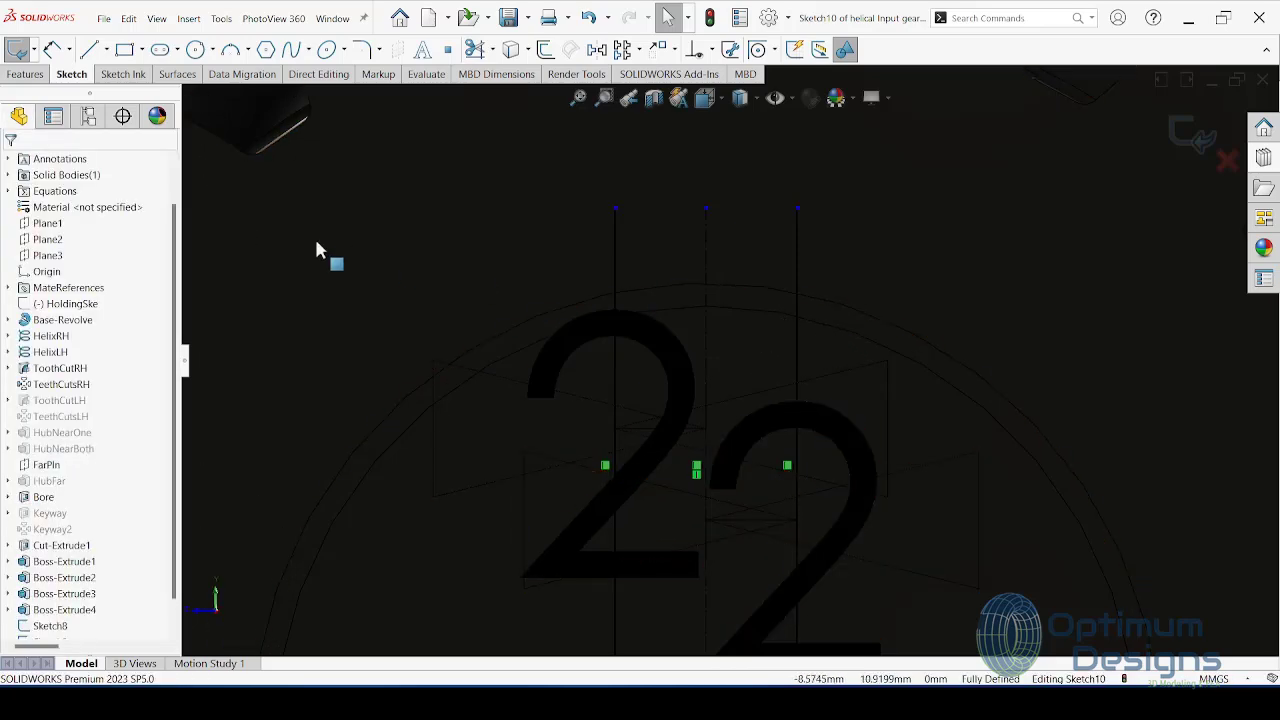
left_click(719, 306)
scroll(719, 306, "up", 5)
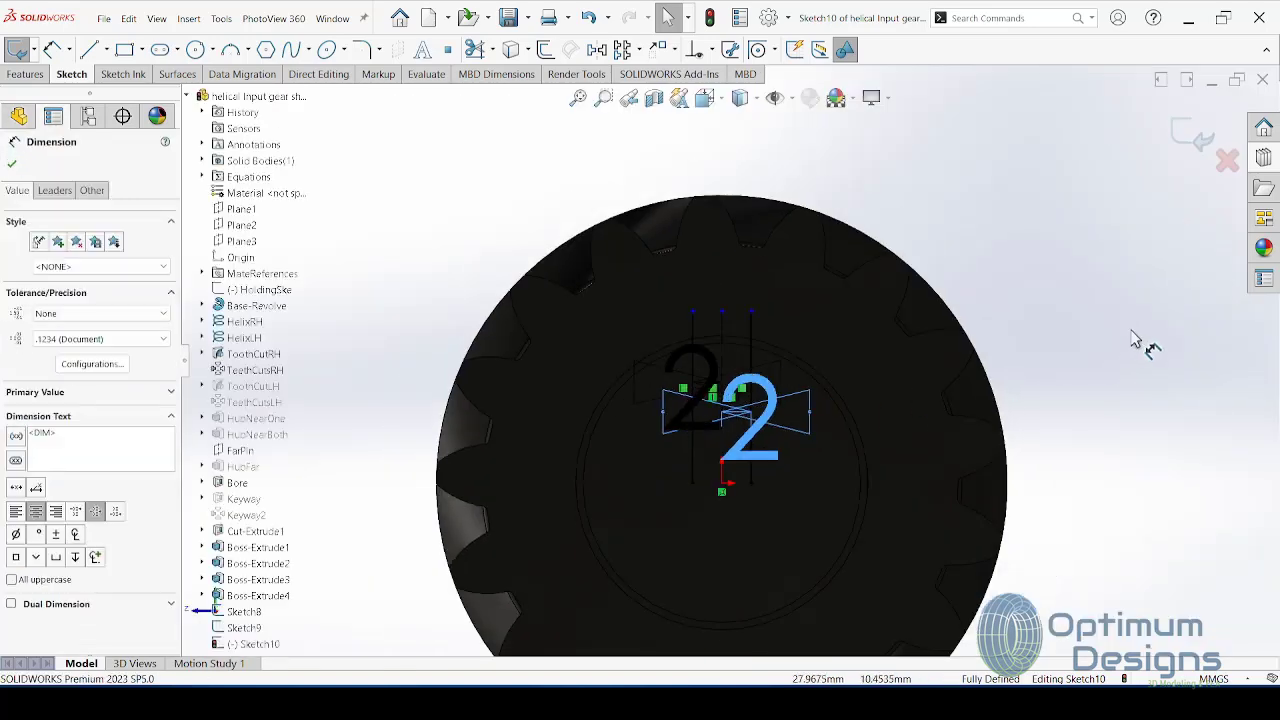
left_click_drag(838, 420, 951, 194)
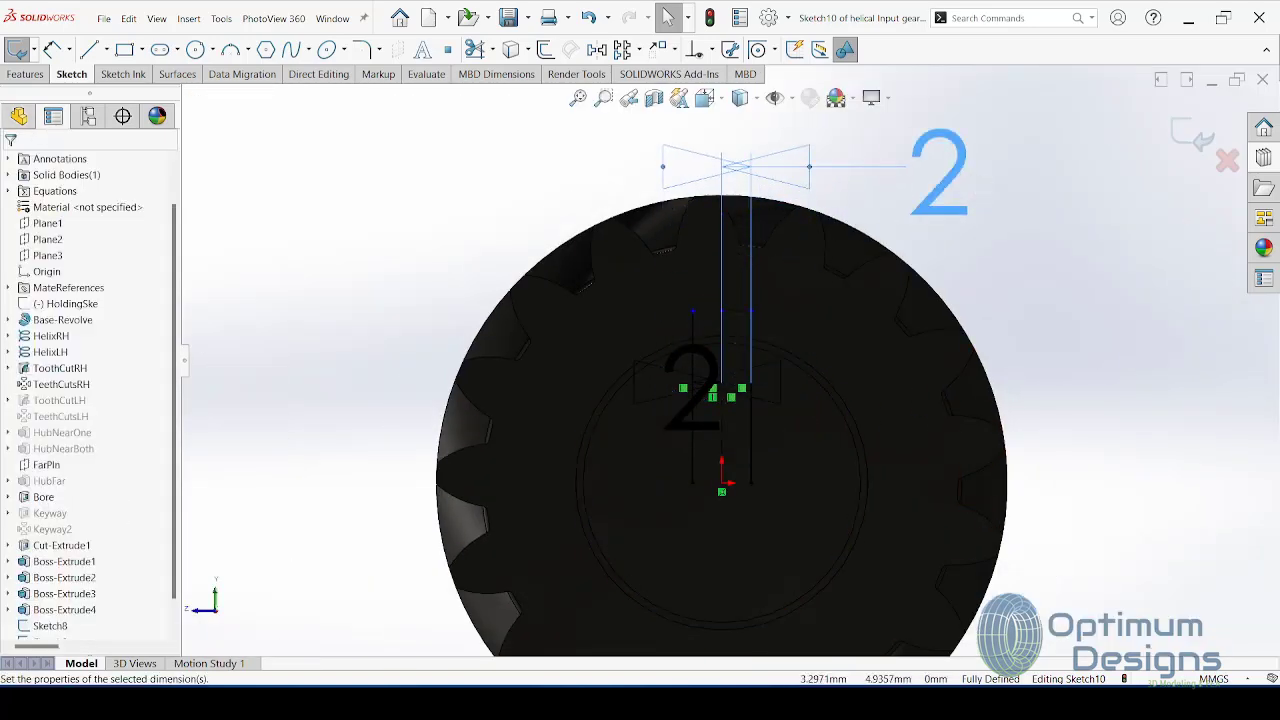
left_click_drag(695, 380, 550, 152)
Step: Convert the shaft's circular end face edges into the sketch and check Full Dwg.png
scroll(660, 395, "down", 3)
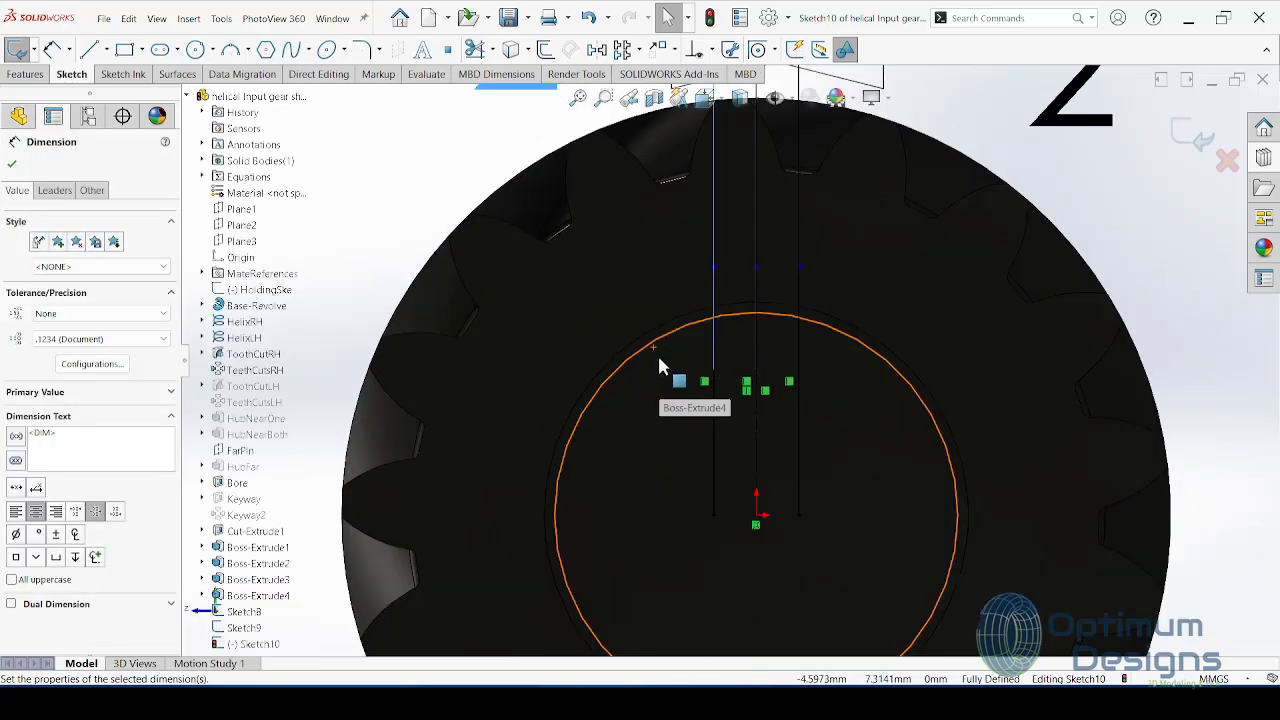
left_click(656, 351)
left_click(475, 50)
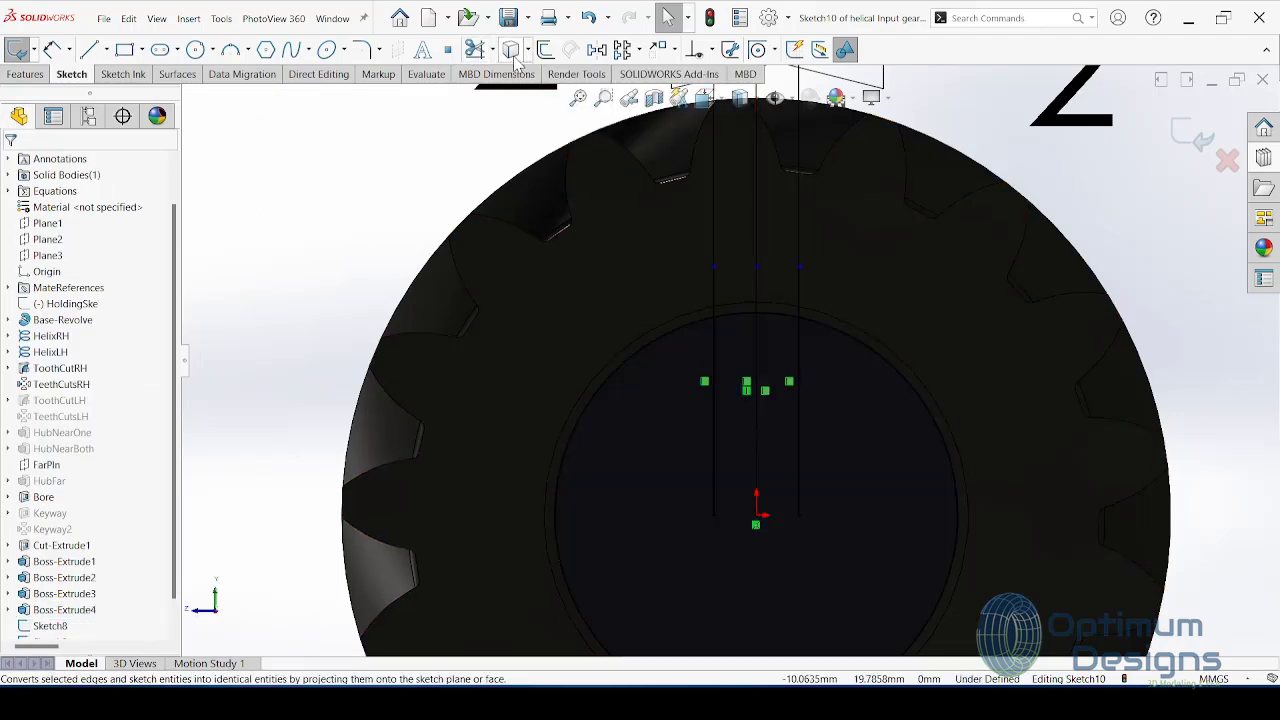
left_click(960, 610)
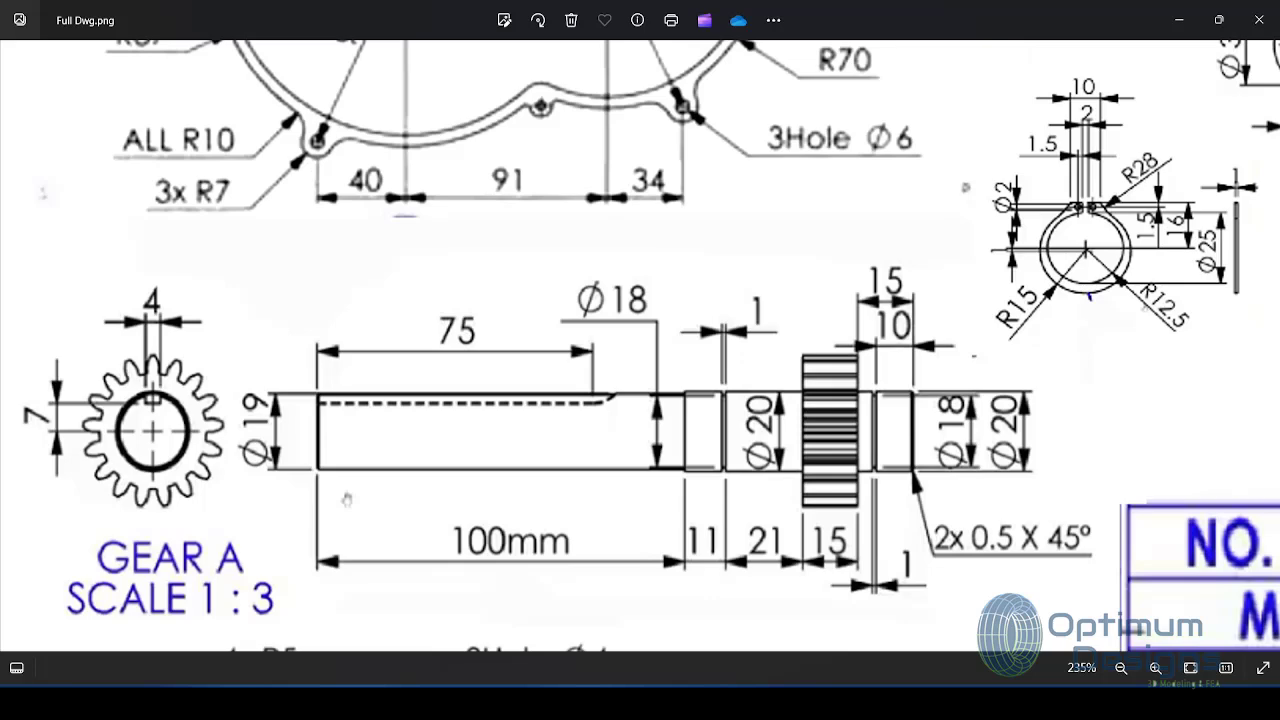
key("alt+Tab")
Step: Draw a horizontal centerline from the origin out to the right
left_click(106, 49)
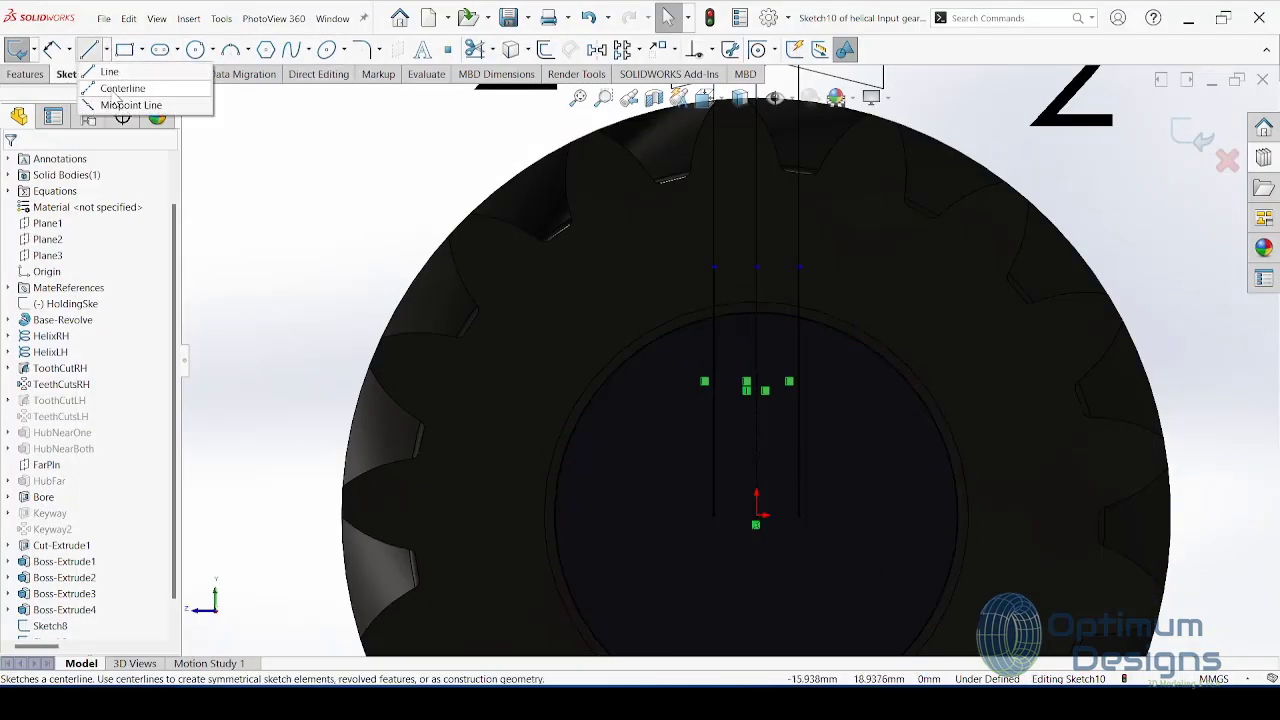
left_click(120, 89)
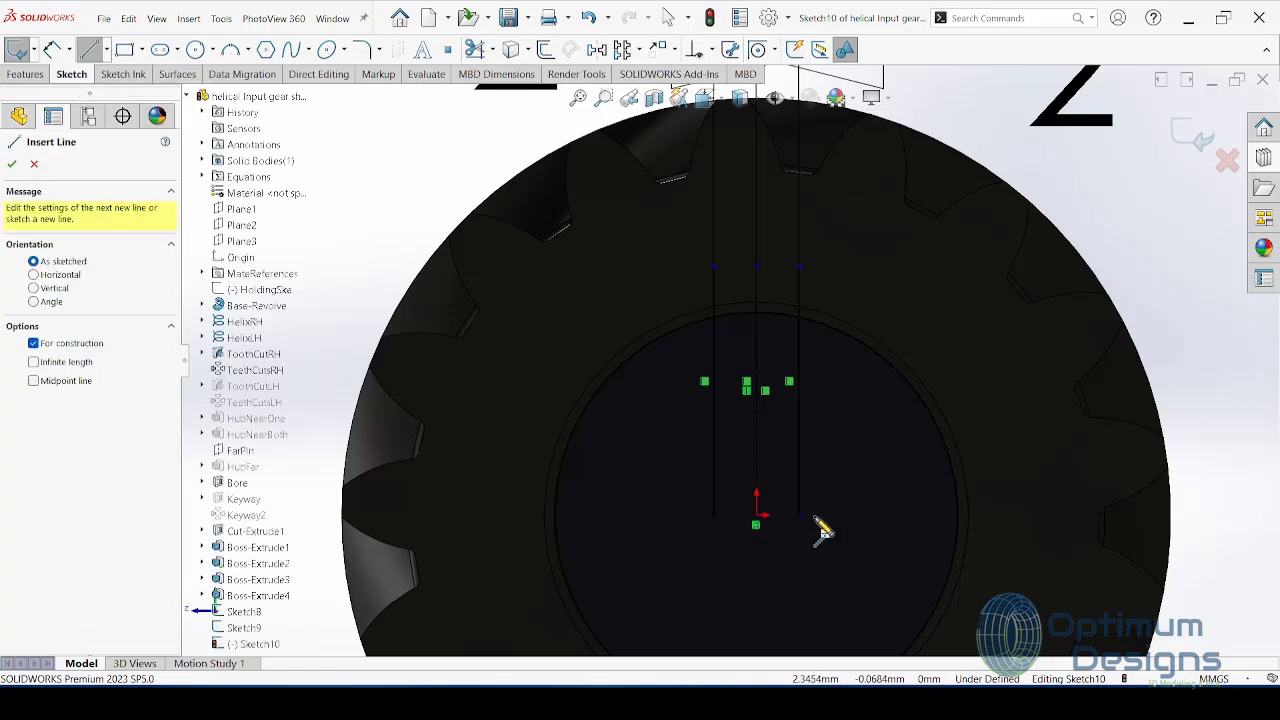
left_click(757, 525)
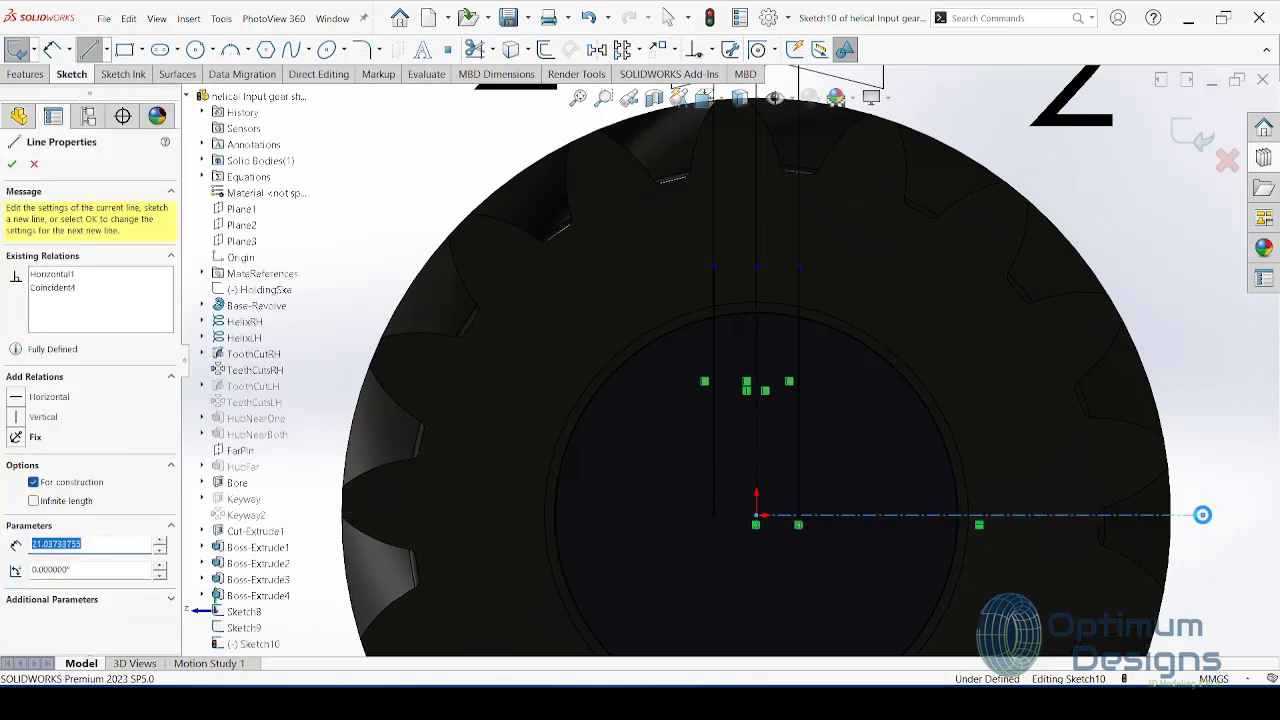
left_click(1203, 515)
key("Escape")
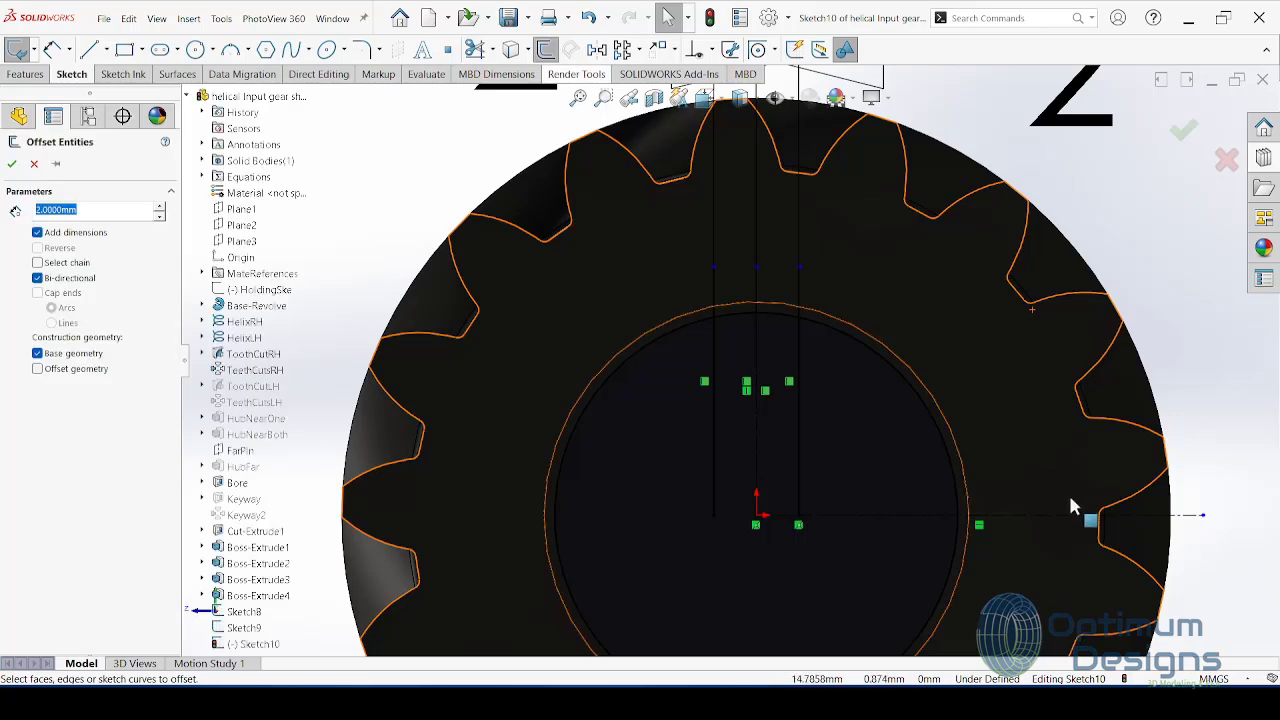
Step: Offset the horizontal centerline 7 mm to one side and extend its left end
left_click(1051, 514)
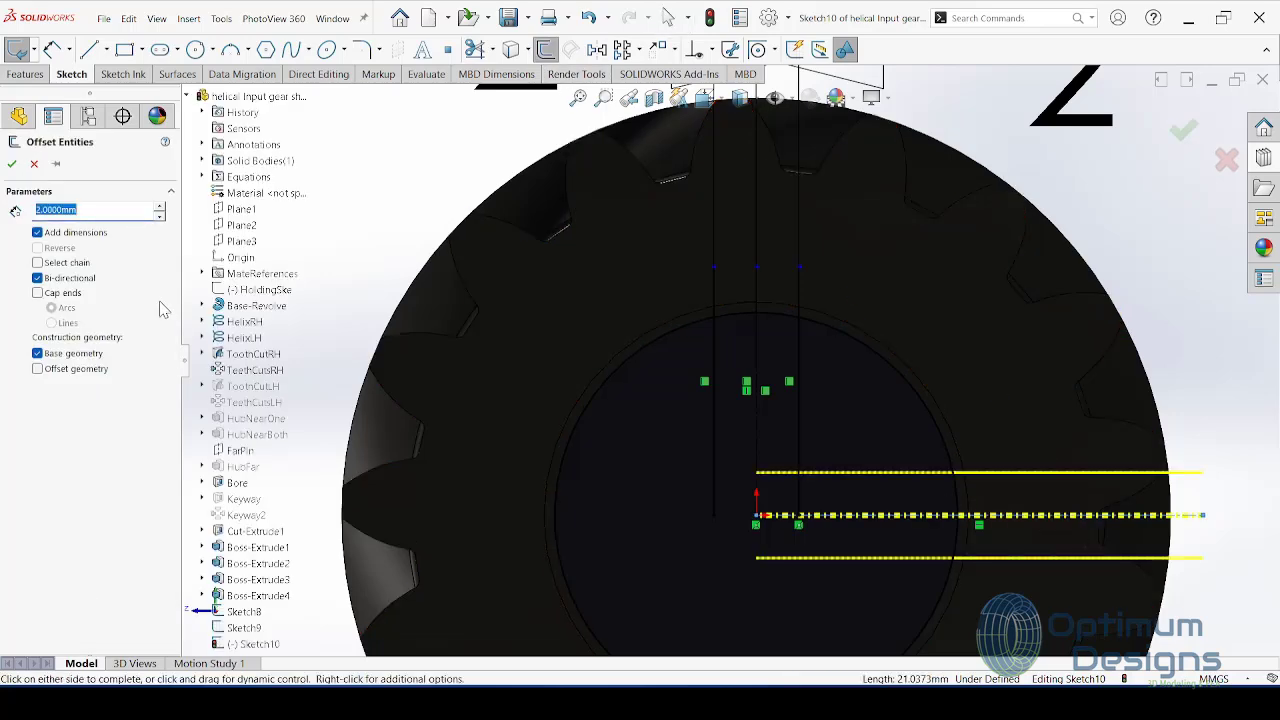
type("7")
key("Return")
left_click(38, 278)
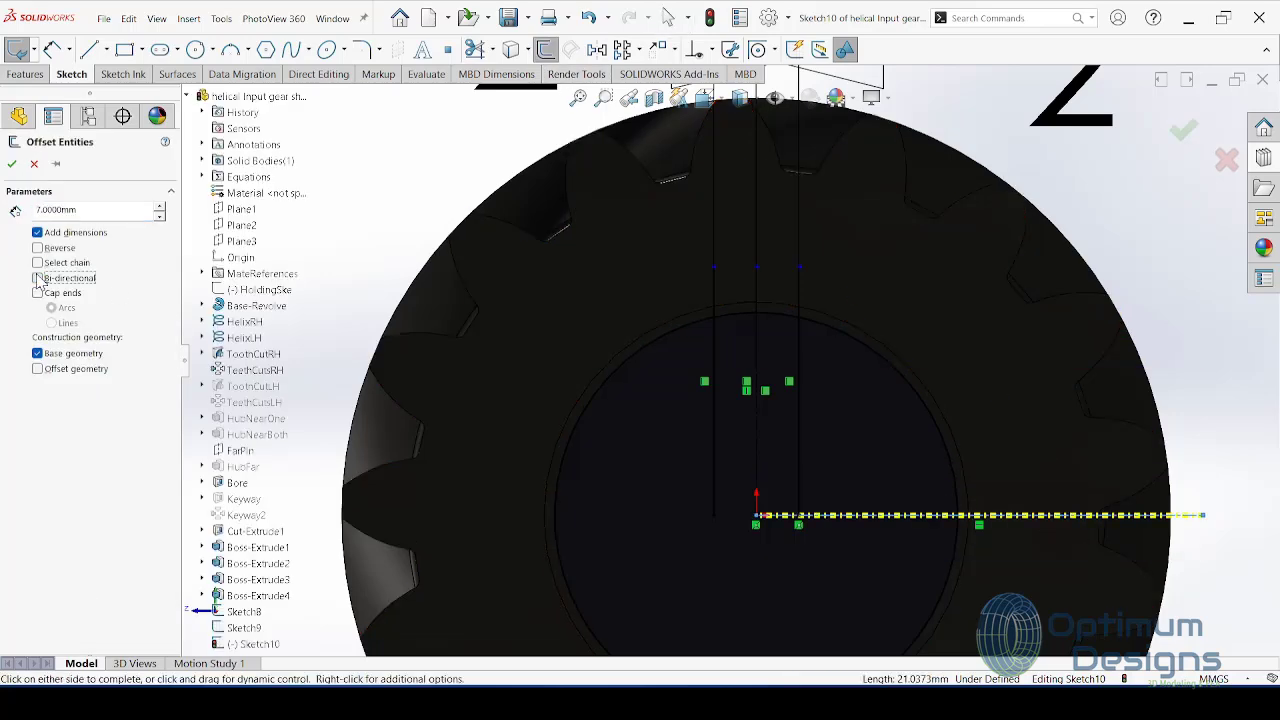
left_click(11, 163)
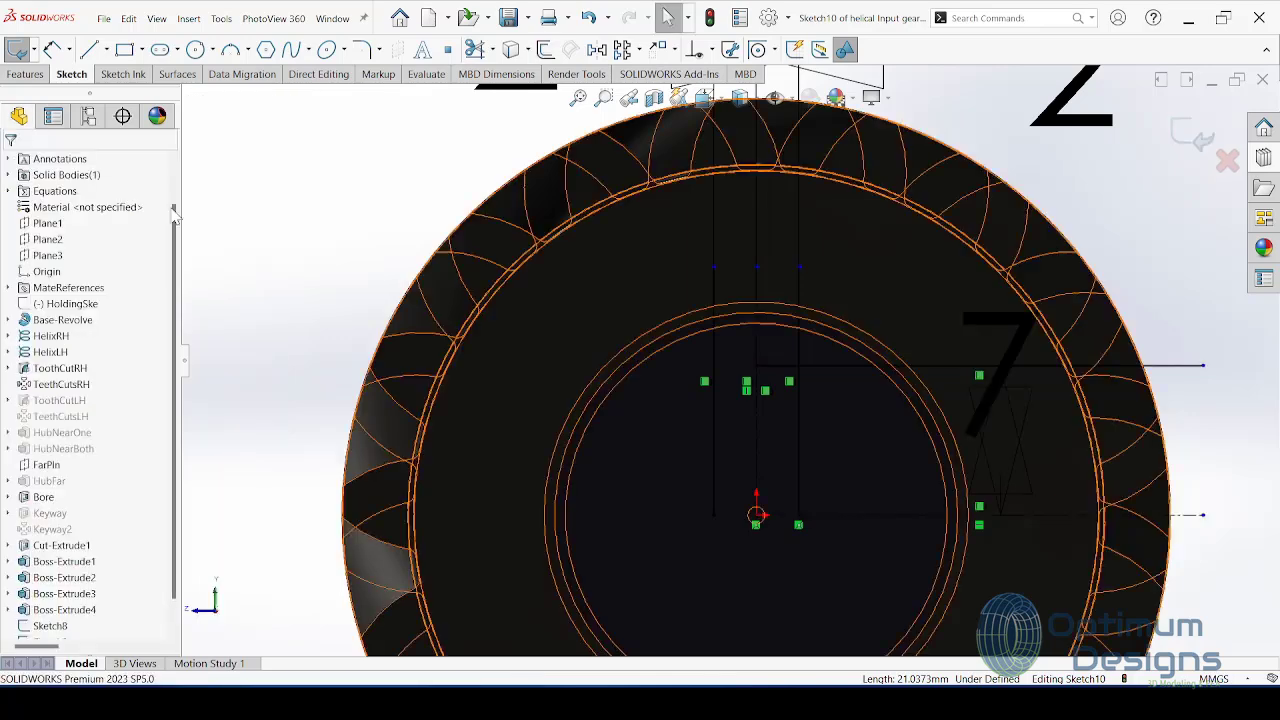
left_click_drag(757, 368, 671, 365)
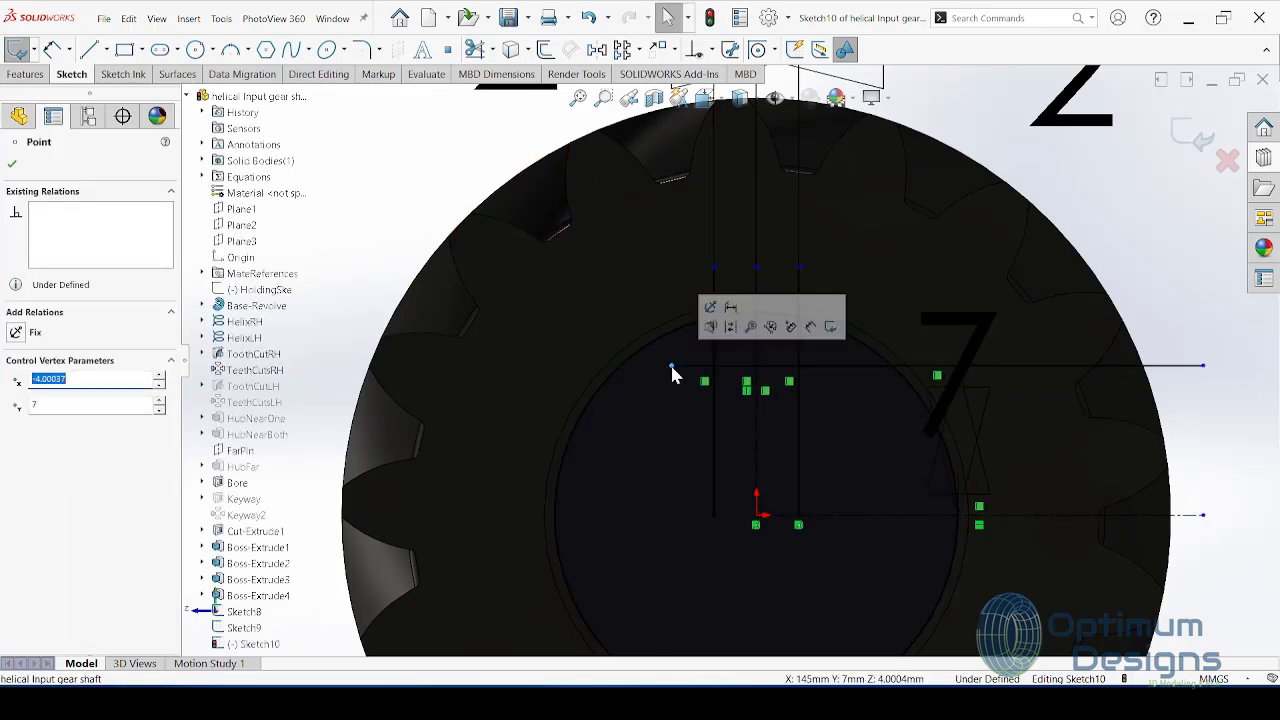
left_click(650, 290)
Step: Trim the extra line segments to leave a closed rectangular keyway profile
left_click(475, 49)
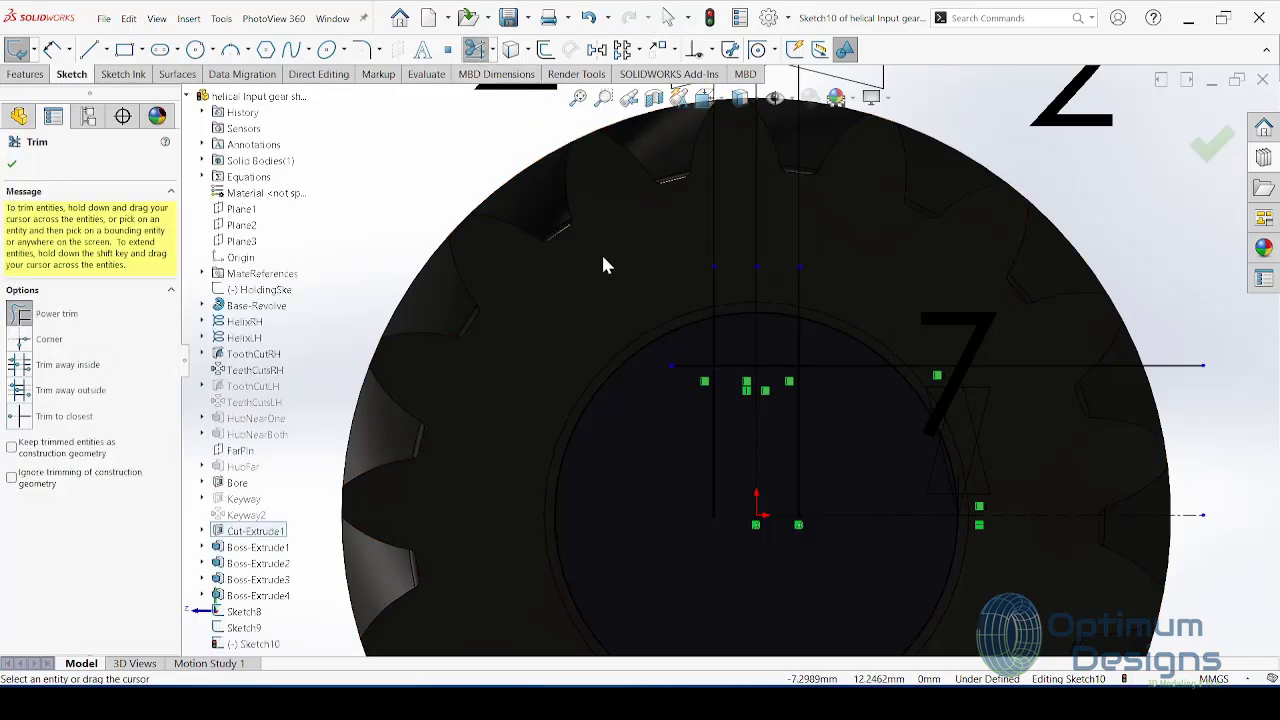
mouse_move(847, 378)
left_mouse_down()
mouse_move(777, 435)
mouse_move(706, 423)
mouse_move(667, 326)
left_mouse_up()
left_click_drag(905, 400, 994, 345)
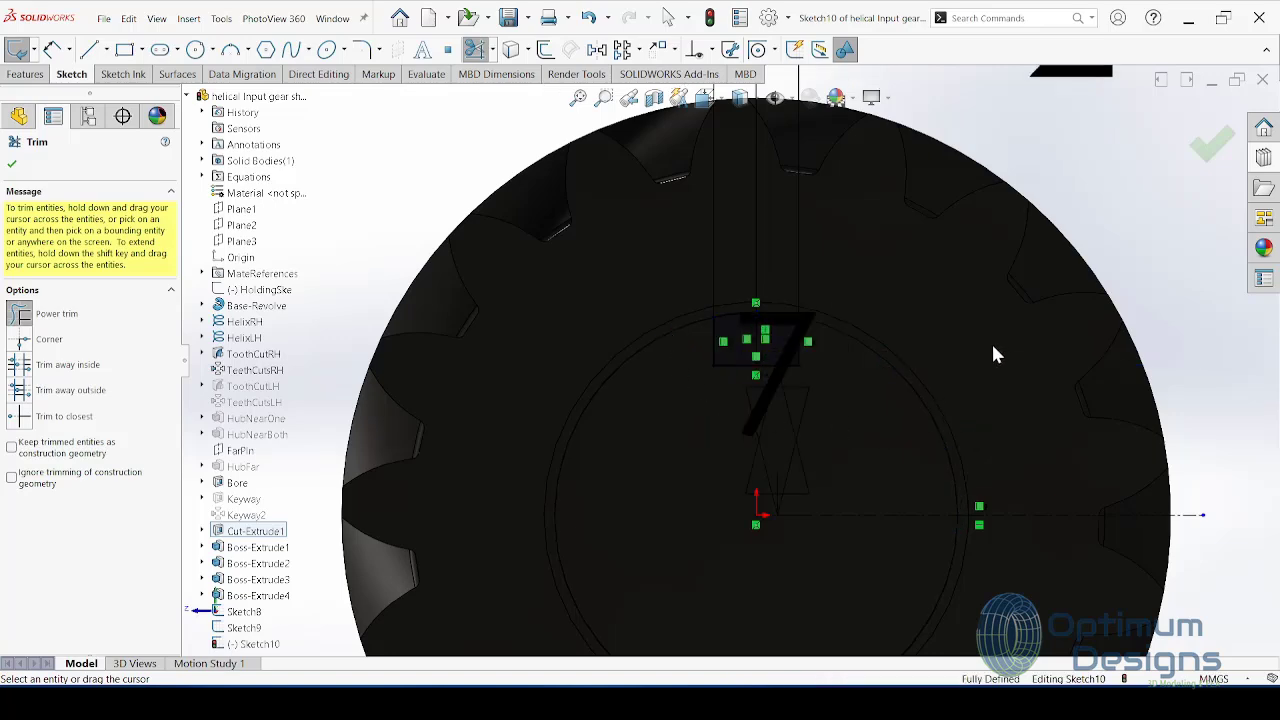
scroll(994, 354, "down", 3)
scroll(844, 354, "up", 3)
mouse_move(770, 354)
middle_mouse_down()
mouse_move(729, 374)
mouse_move(703, 436)
mouse_move(680, 420)
middle_mouse_up()
Step: Extrude-cut Sketch10 as a Blind cut 75 mm deep to form the keyway
left_click(25, 74)
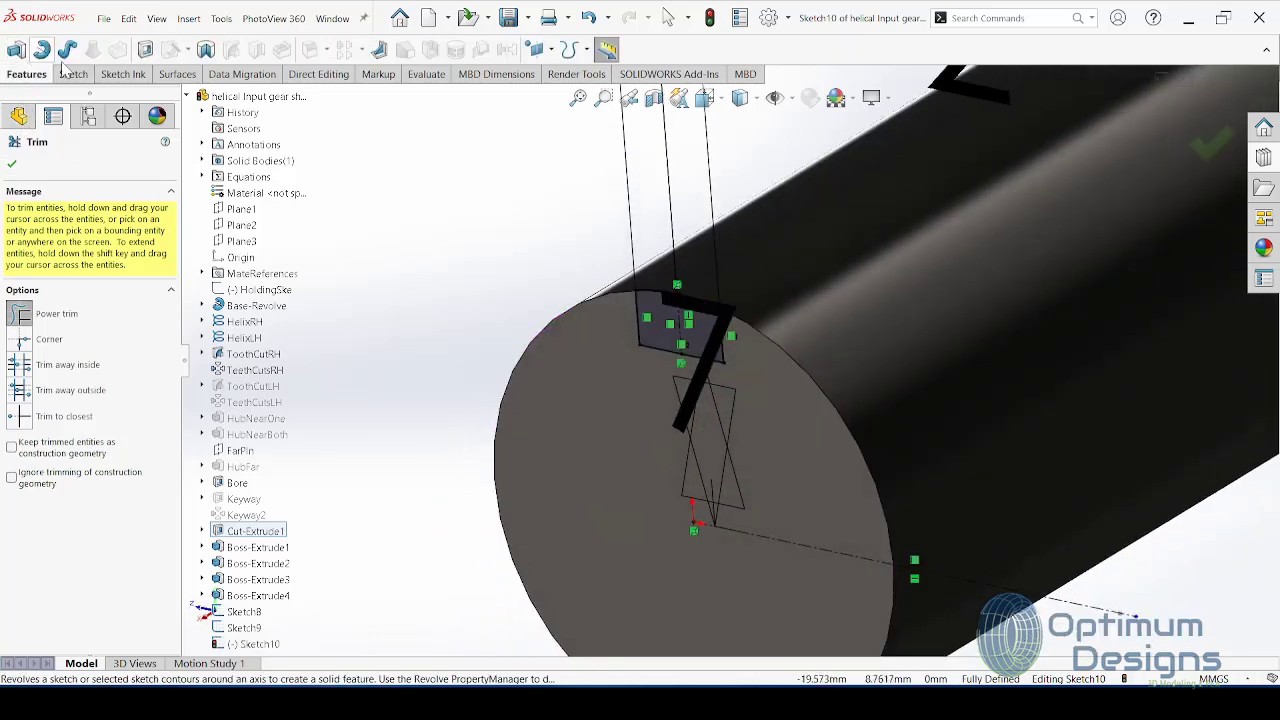
left_click(141, 49)
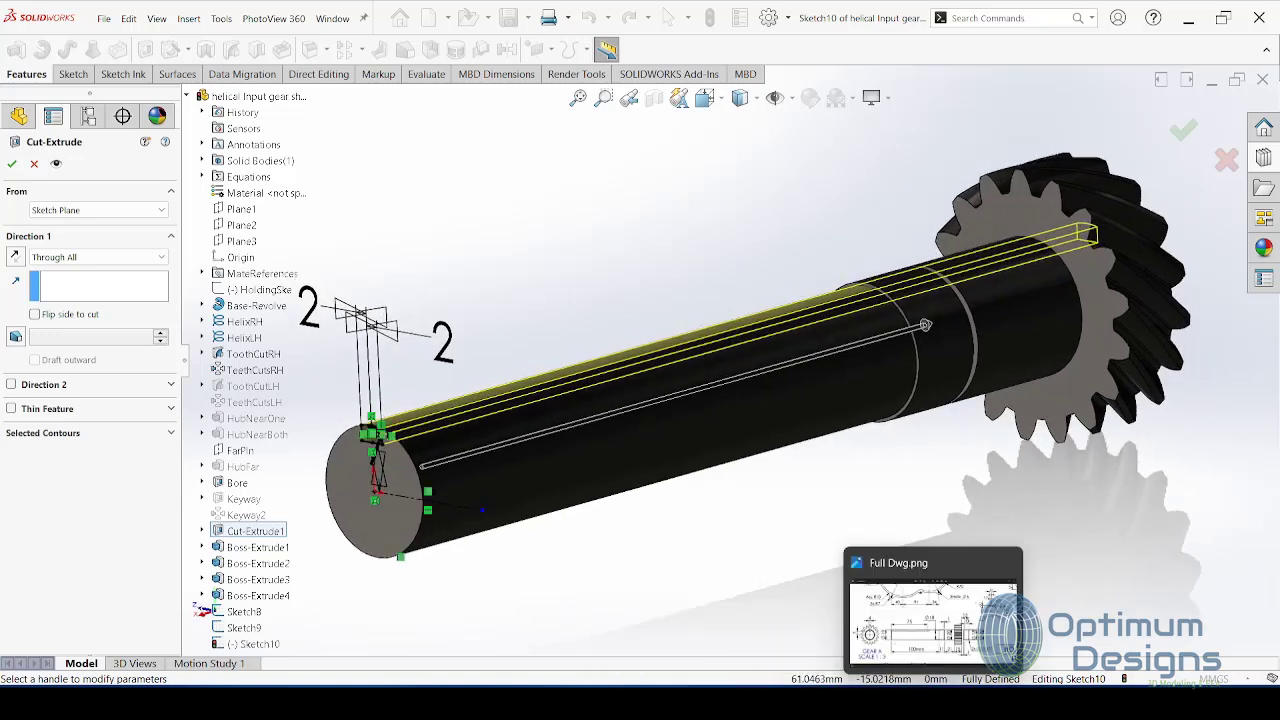
left_click(935, 610)
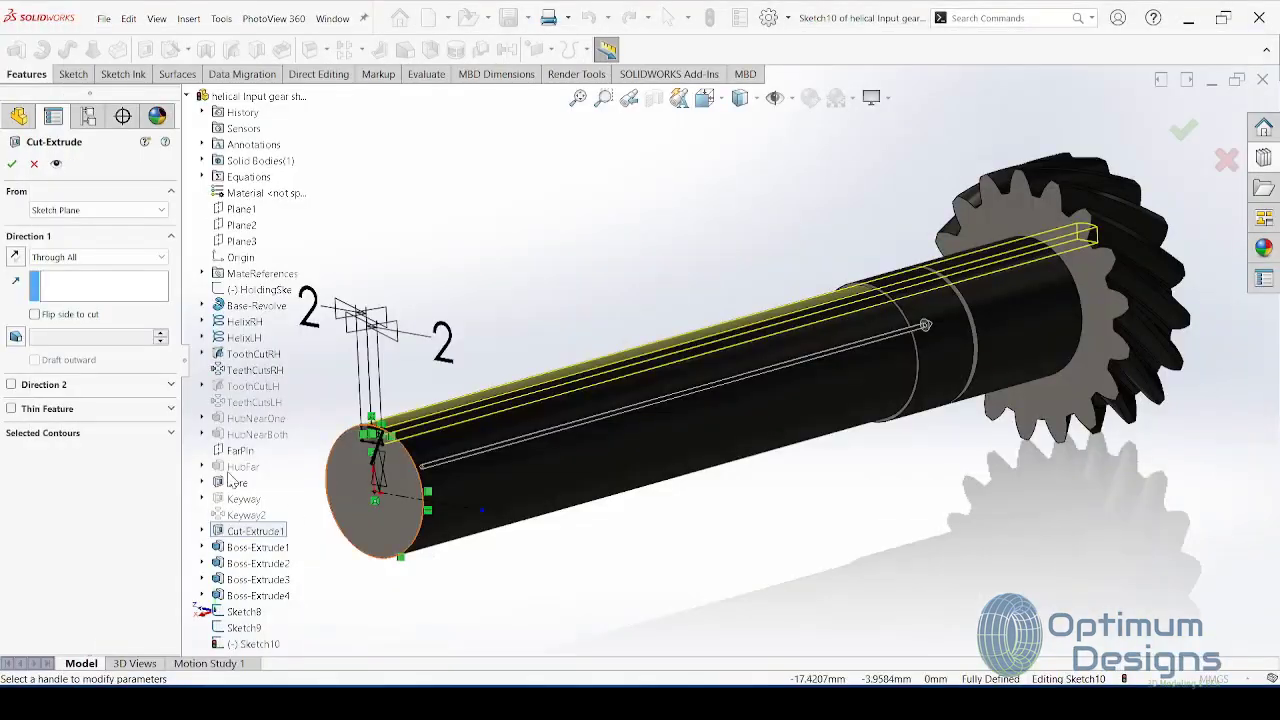
left_click(98, 257)
left_click(83, 271)
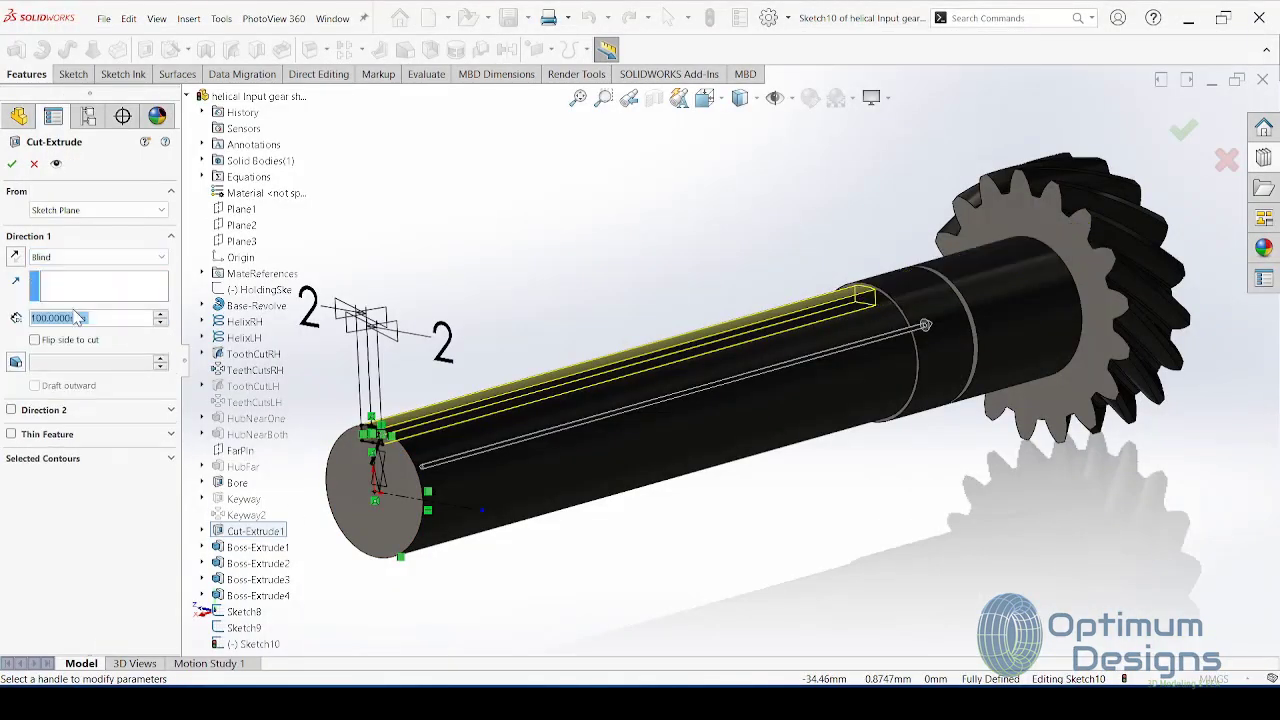
type("75")
key("Return")
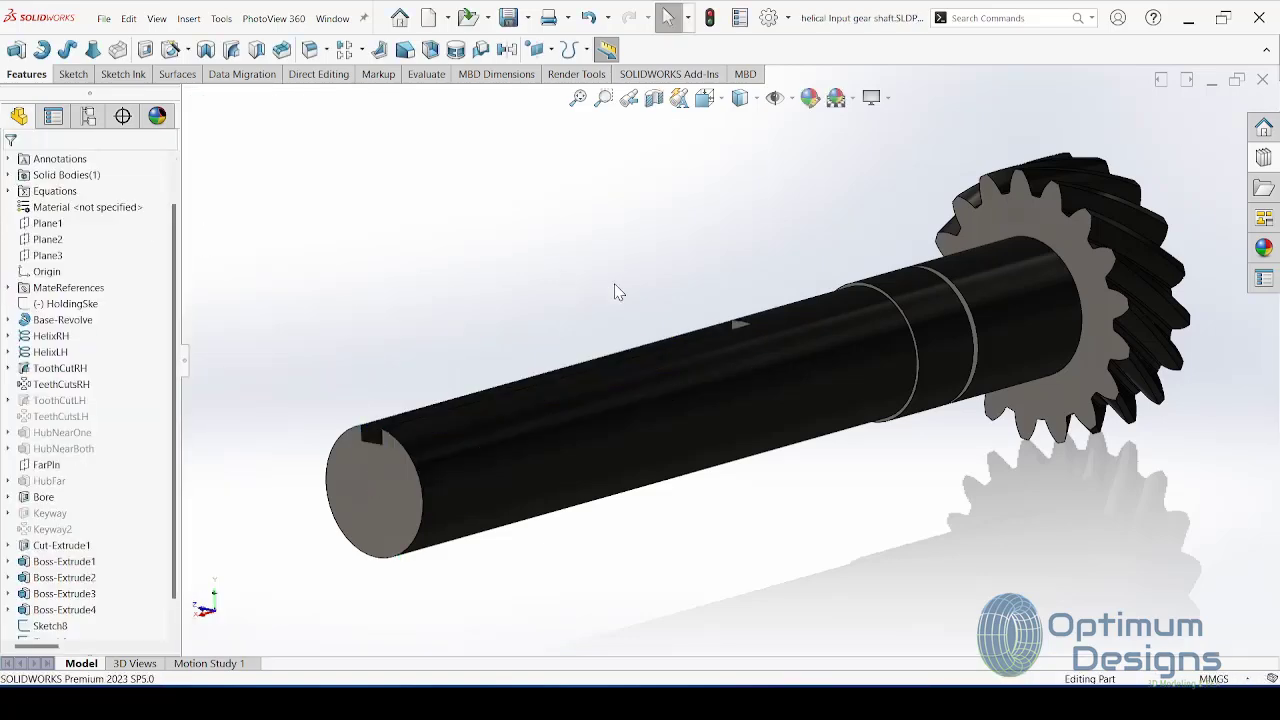
Step: Fillet the keyway's inner end edge with a 10 mm radius
mouse_move(620, 292)
middle_mouse_down()
mouse_move(685, 353)
mouse_move(572, 190)
middle_mouse_up()
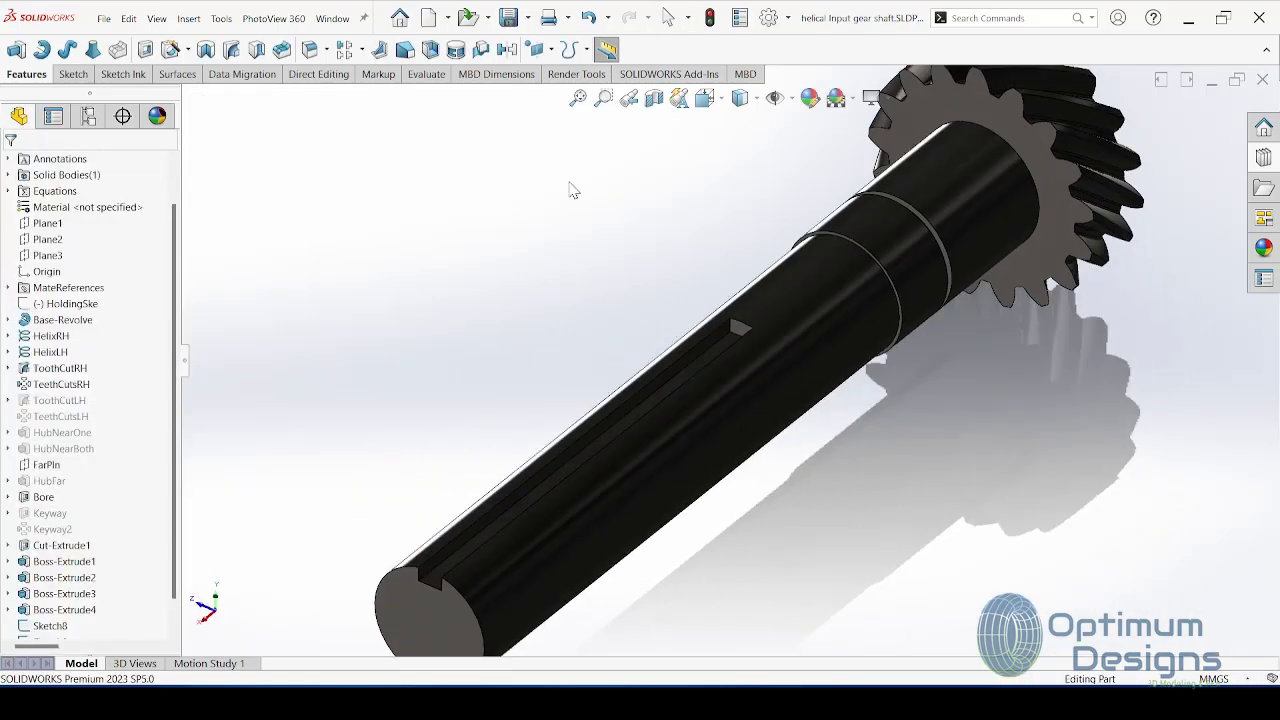
left_click(310, 50)
scroll(737, 330, "down", 3)
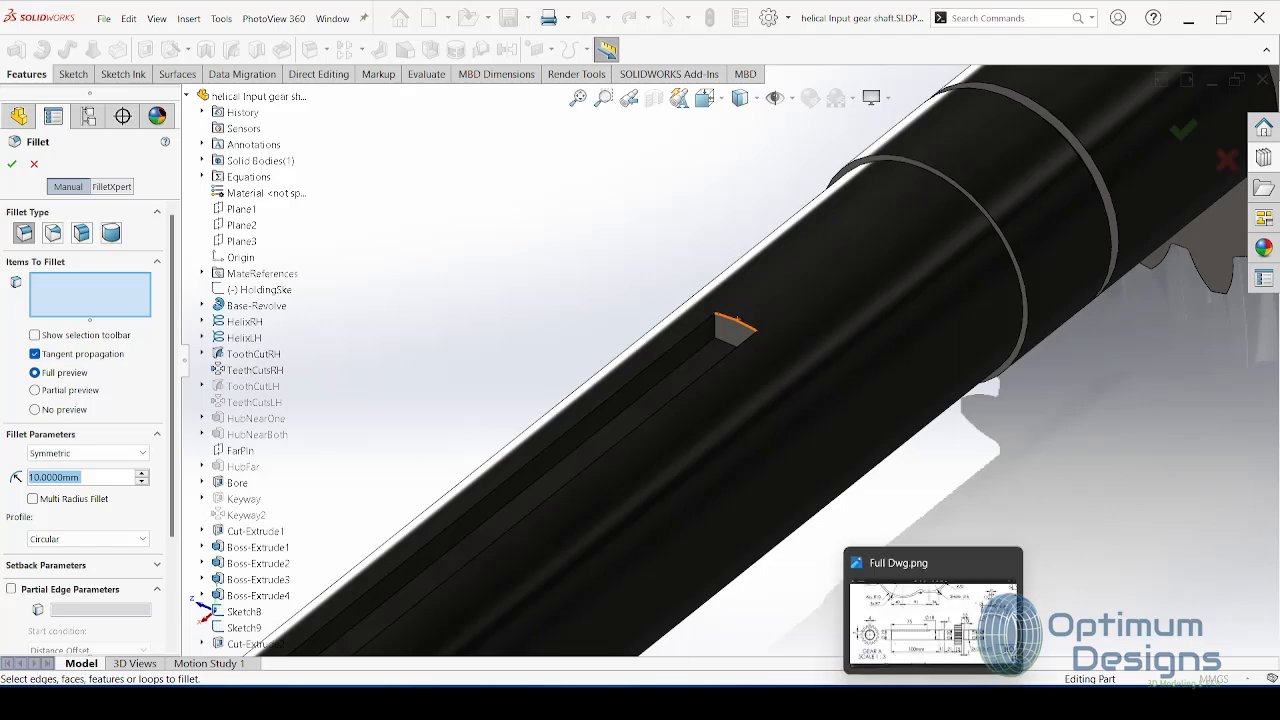
left_click(985, 580)
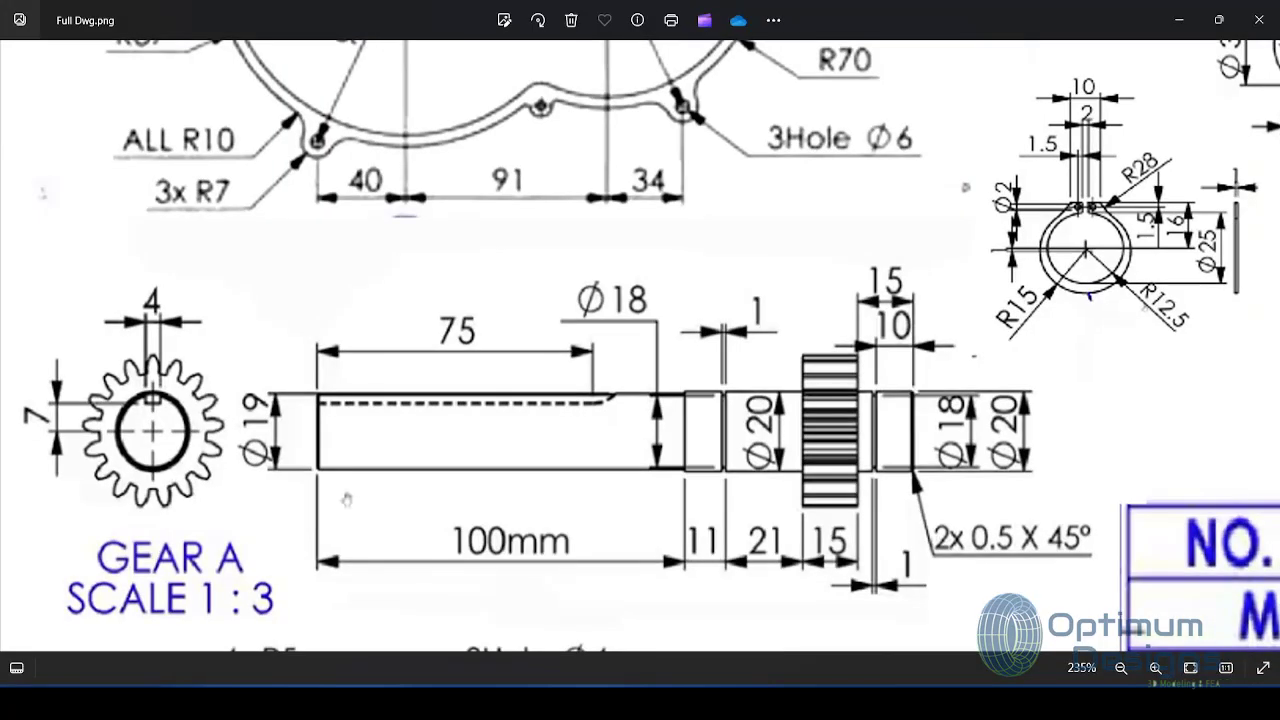
key("alt+Tab")
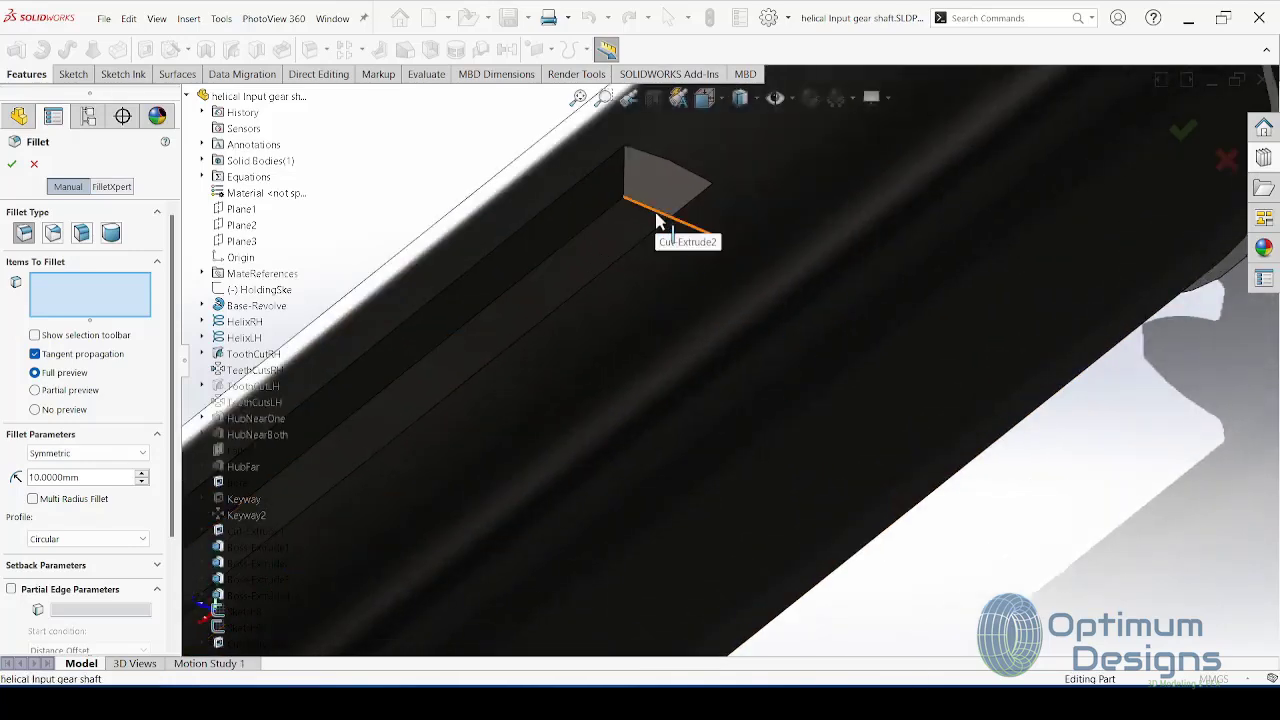
left_click(656, 214)
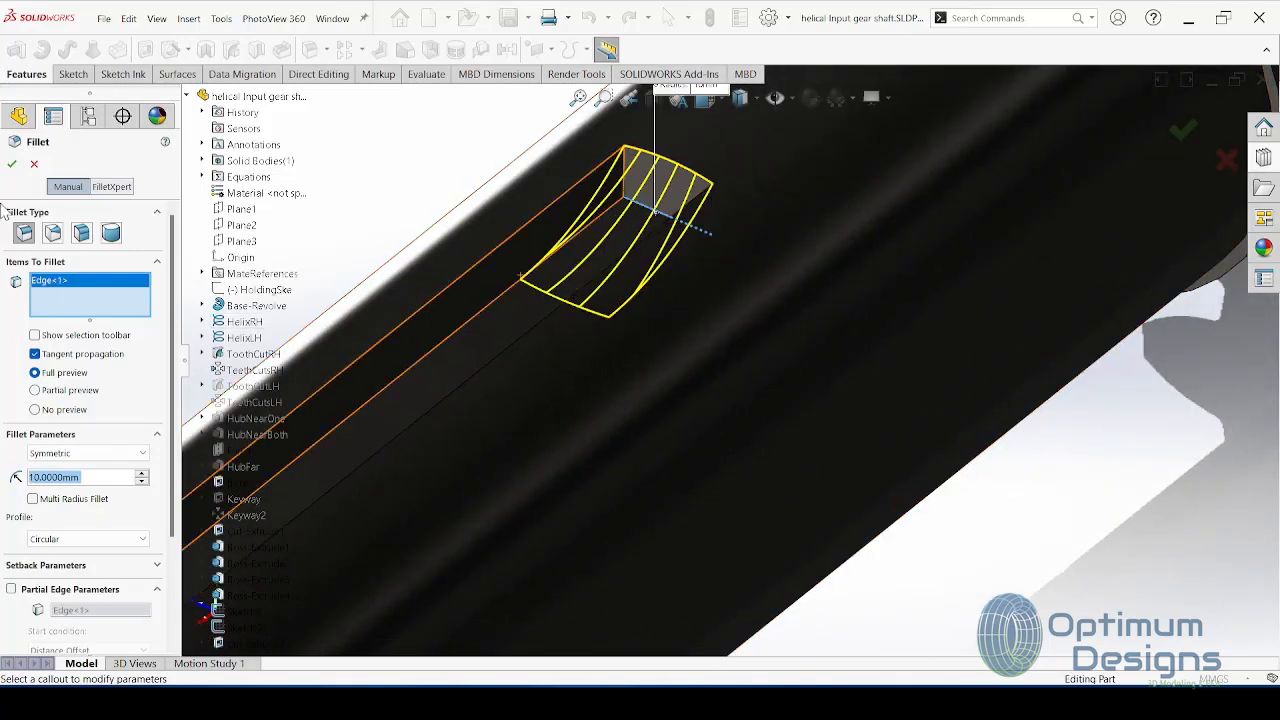
left_click(12, 162)
scroll(716, 314, "up", 3)
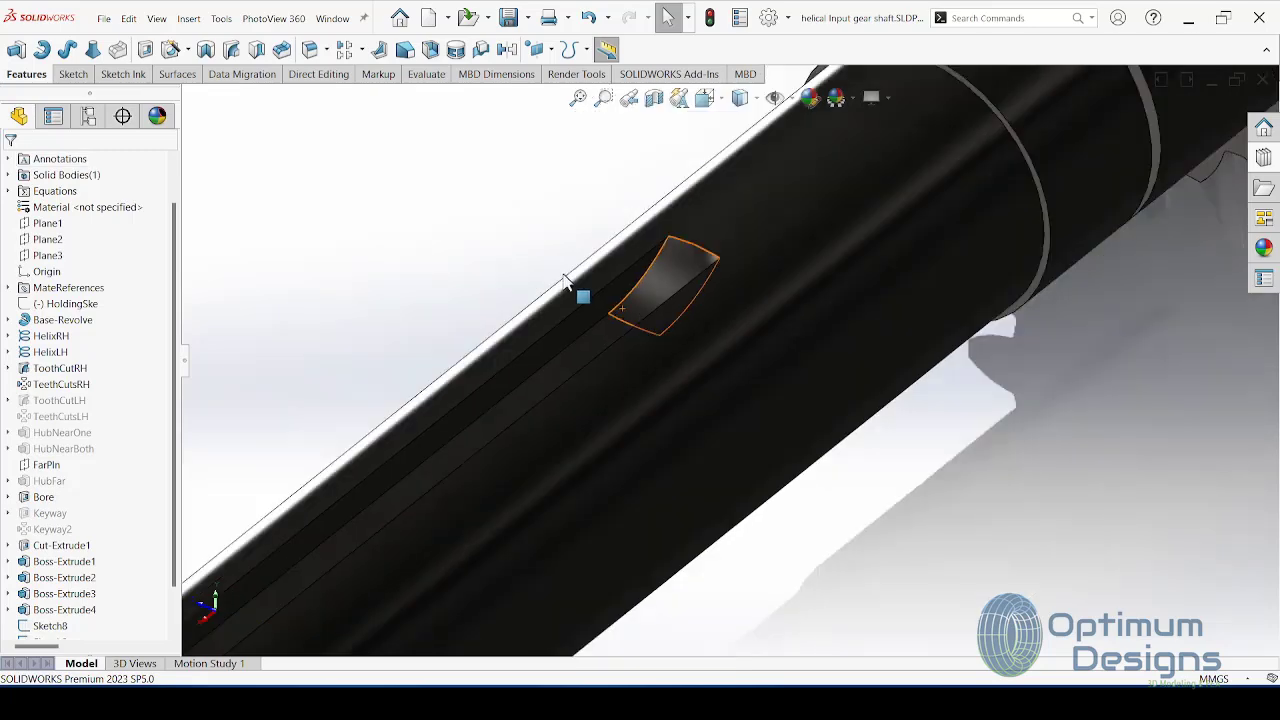
mouse_move(716, 316)
middle_mouse_down()
mouse_move(757, 372)
mouse_move(717, 420)
mouse_move(619, 290)
middle_mouse_up()
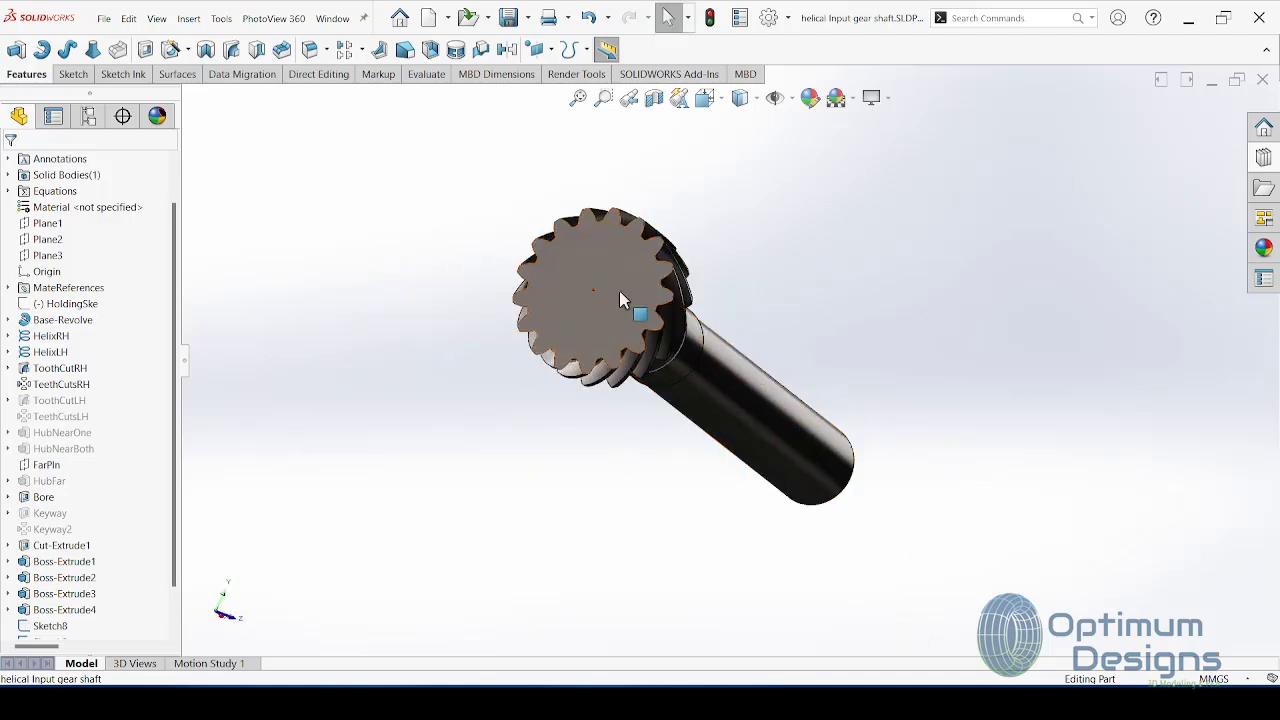
Step: View the gear face Normal To, then bring up the Full Dwg.png reference drawing
right_click(619, 290)
left_click(710, 271)
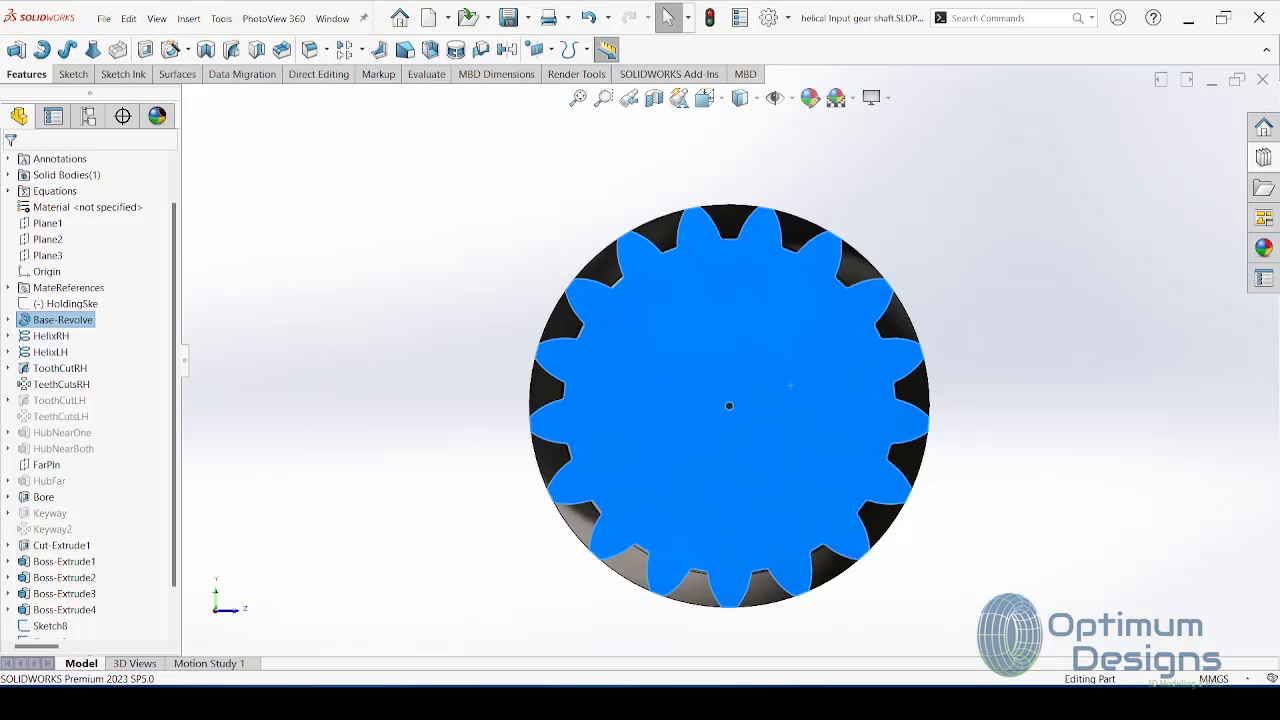
mouse_move(848, 667)
left_click(848, 600)
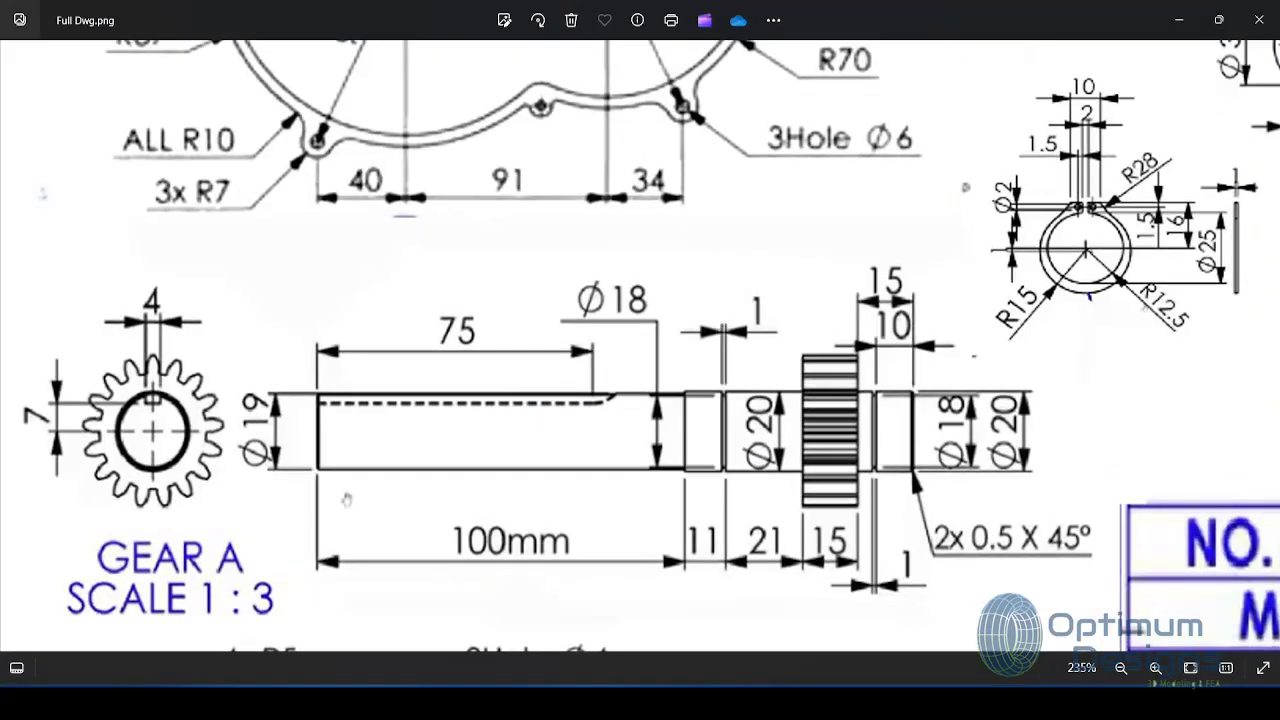
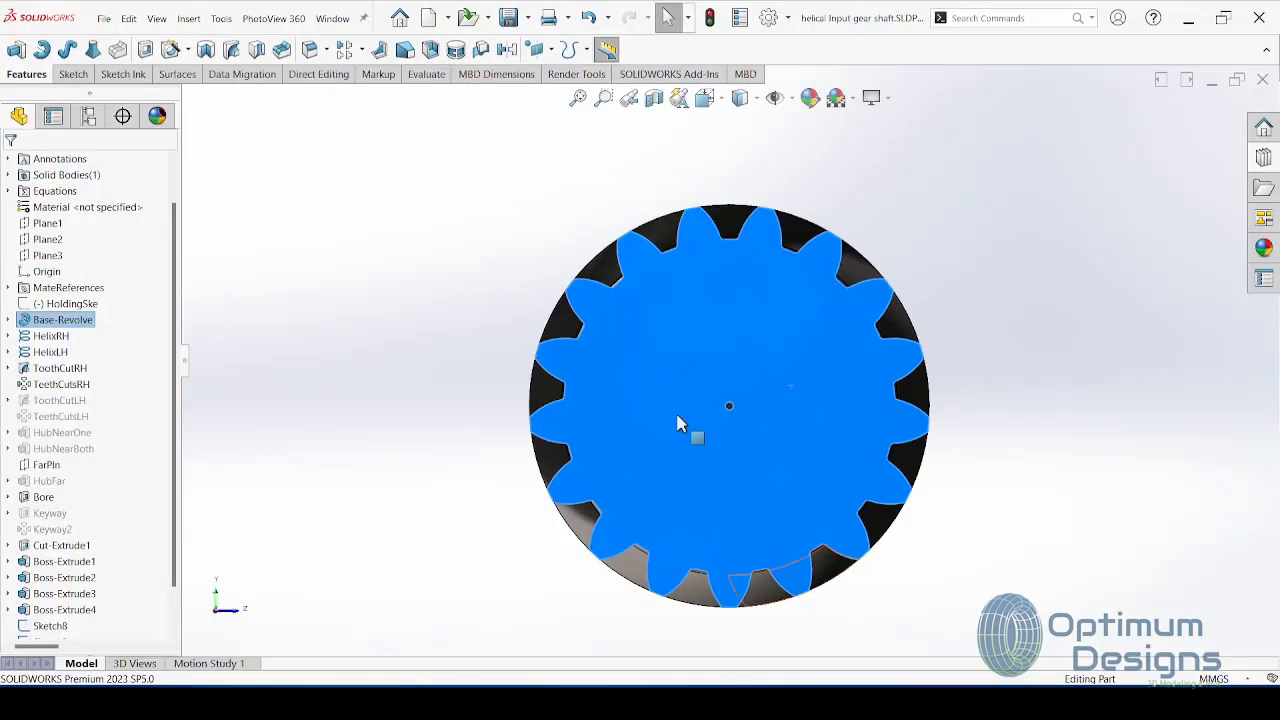
Step: Sketch a 10 mm radius circle centred on the gear face's origin
right_click(680, 304)
left_click(700, 263)
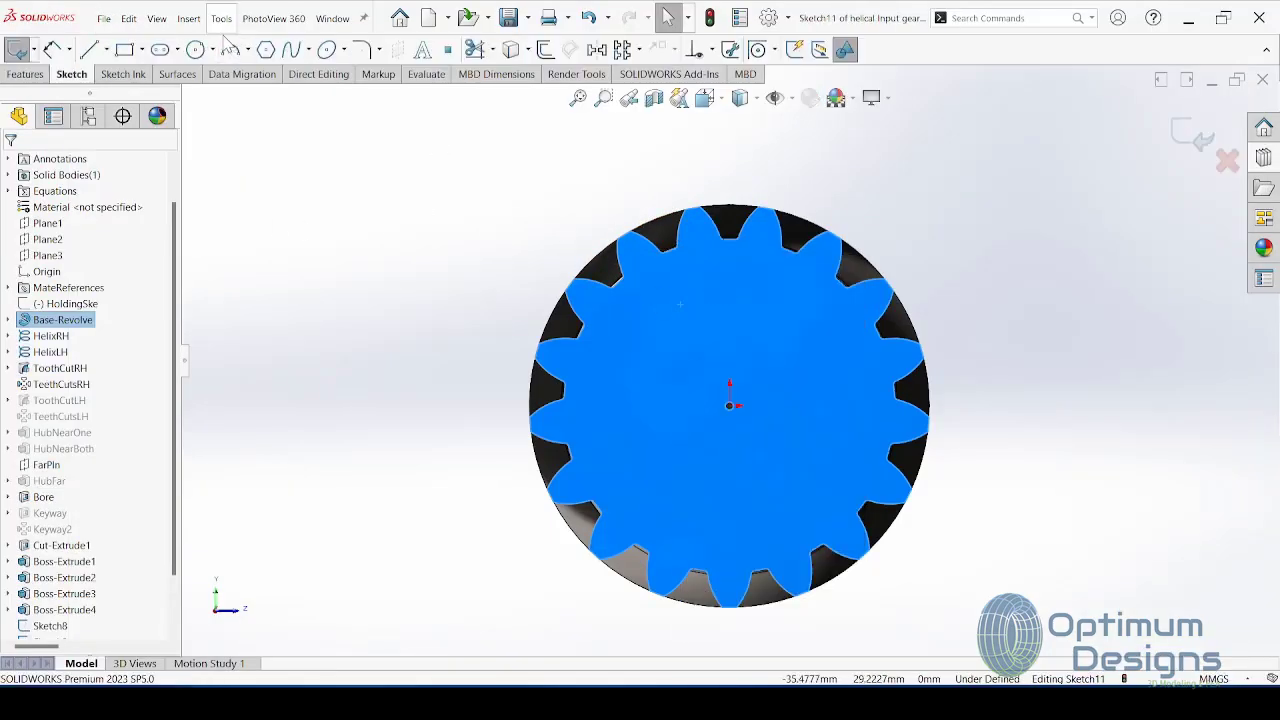
left_click(198, 50)
left_click(198, 50)
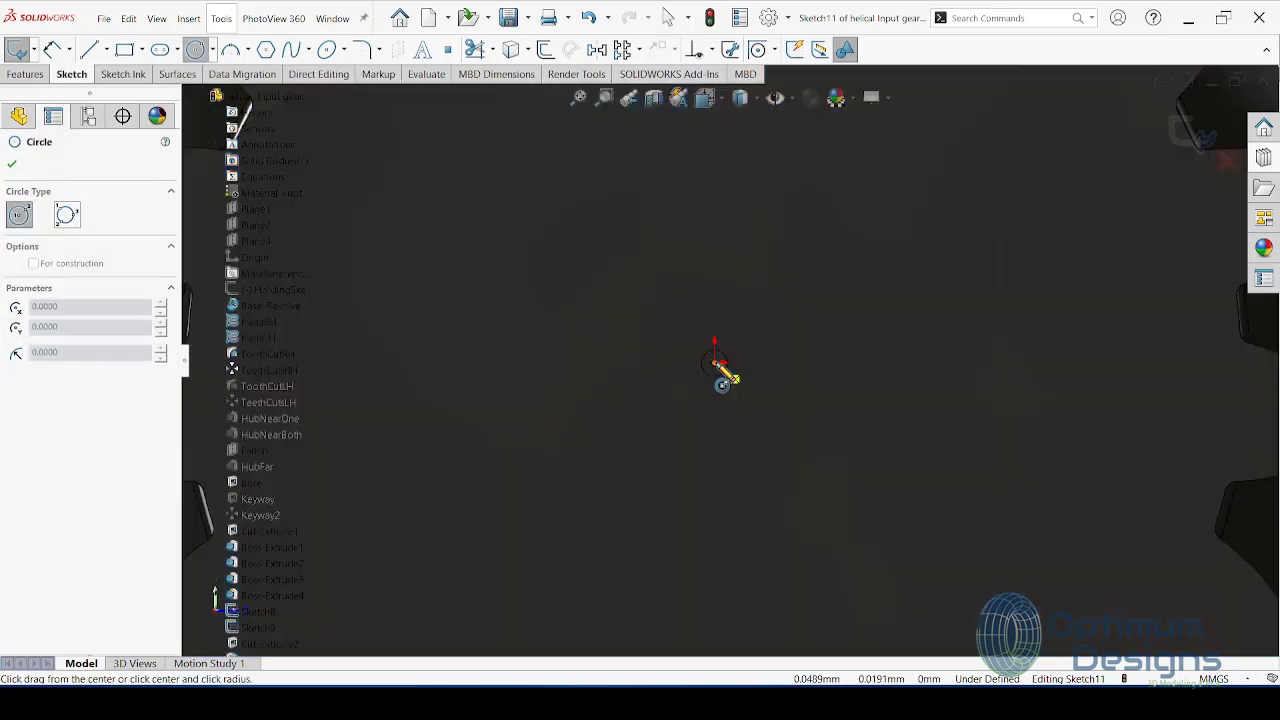
left_click(723, 360)
left_click(688, 487)
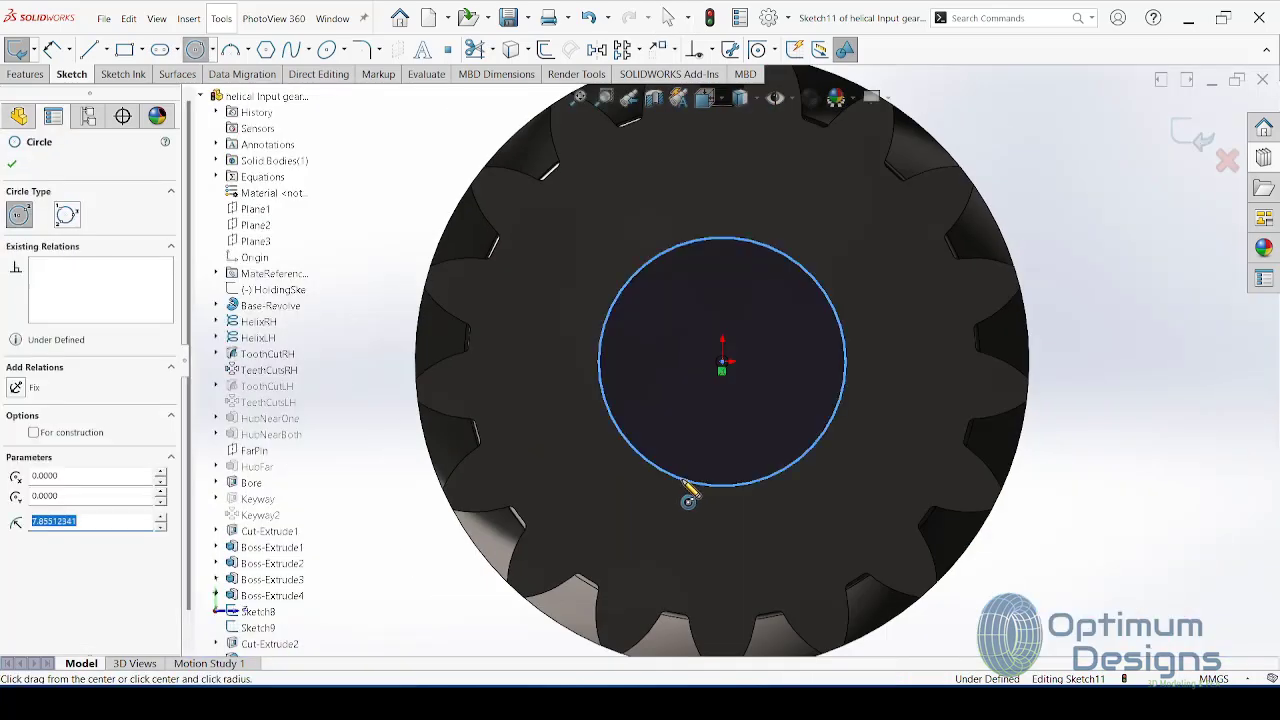
type("10.0000")
key("Return")
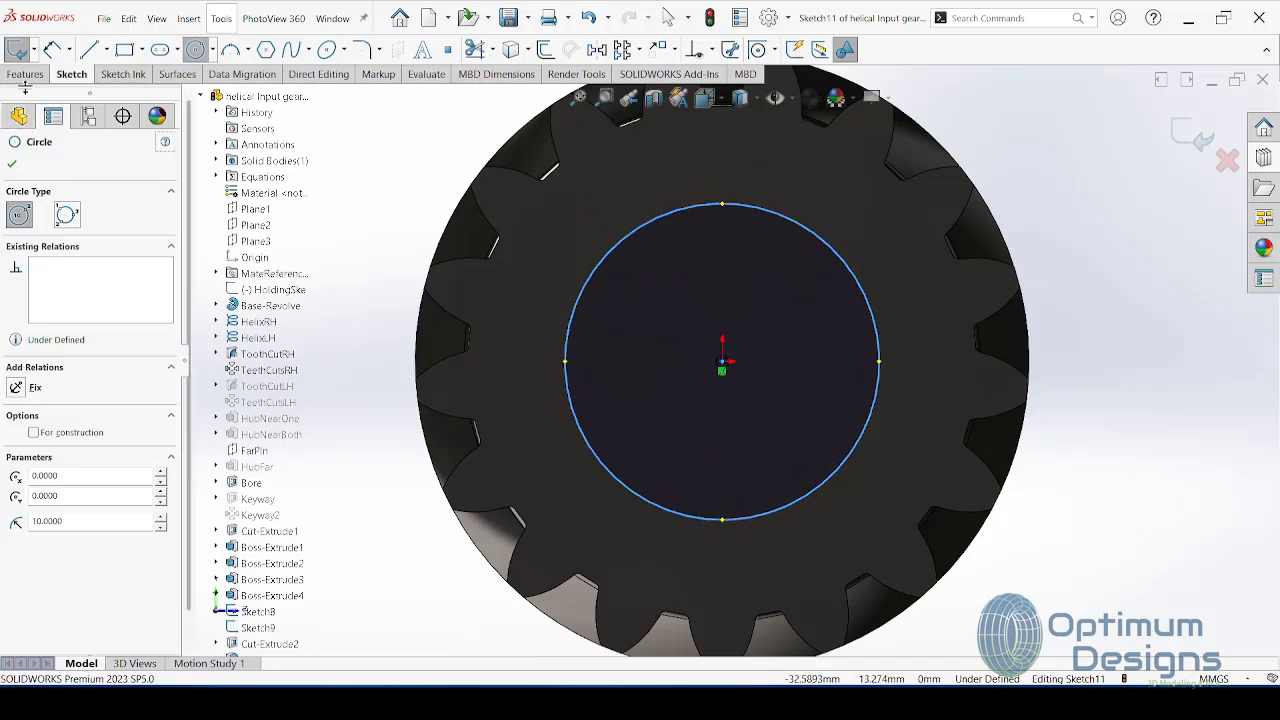
key("Escape")
Step: Extrude the circle 15 mm as a blind boss, then bring up the Full Dwg.png drawing
key("e")
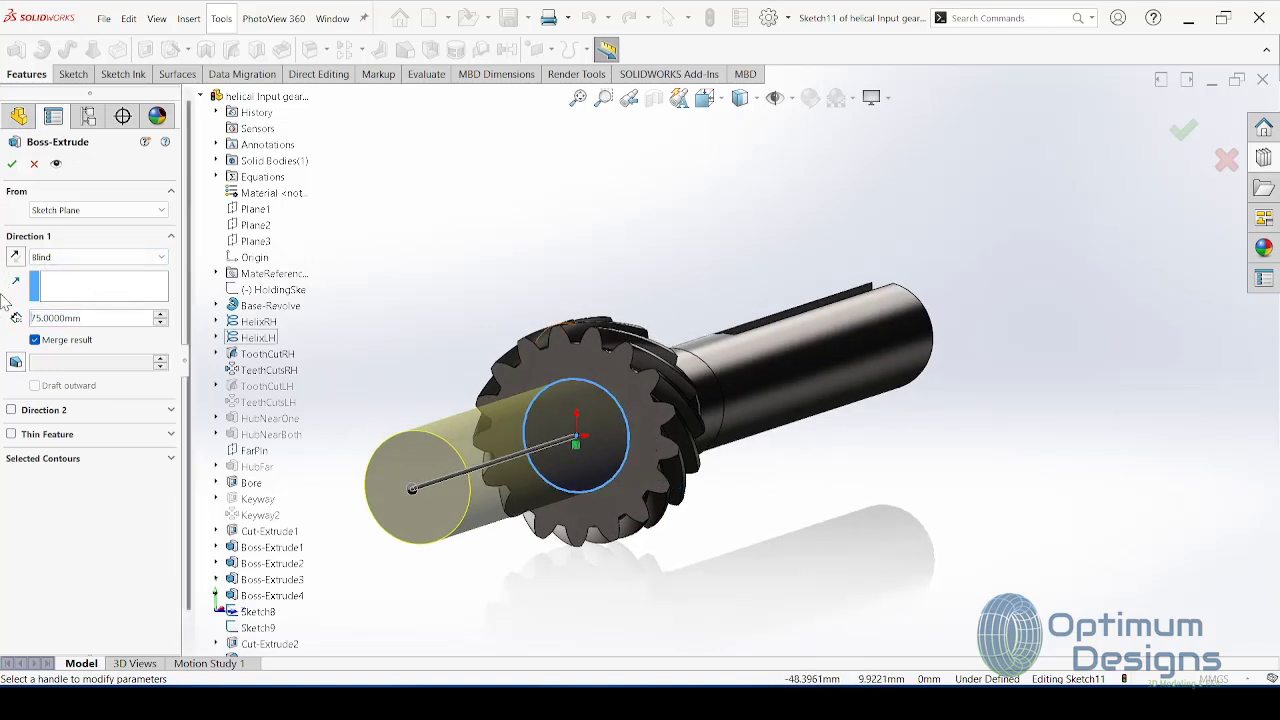
type("15")
key("Return")
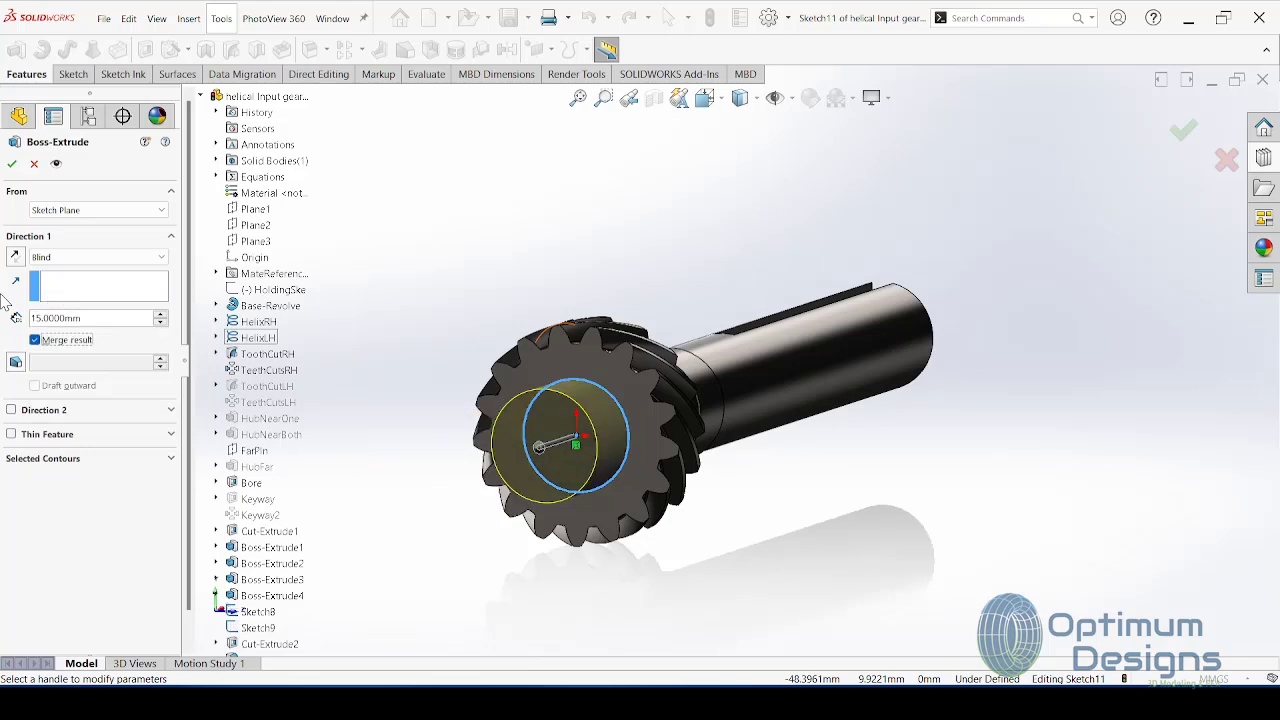
left_click(11, 163)
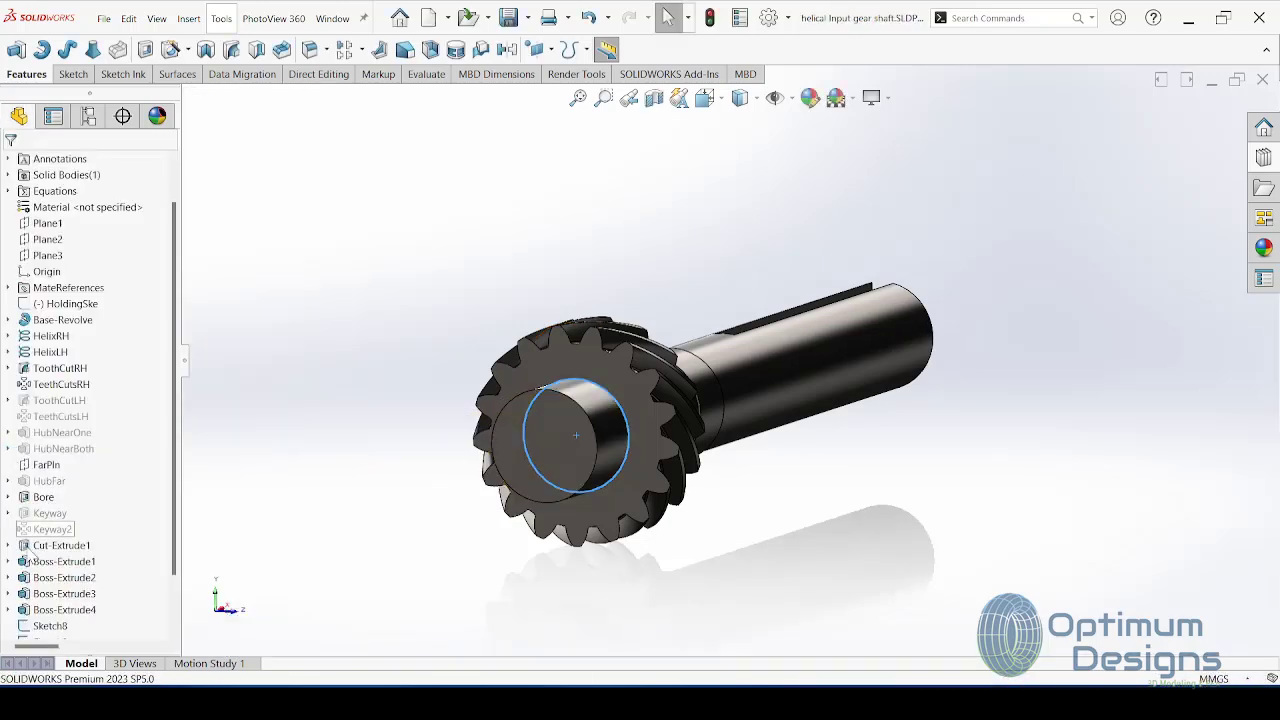
key("alt+Tab")
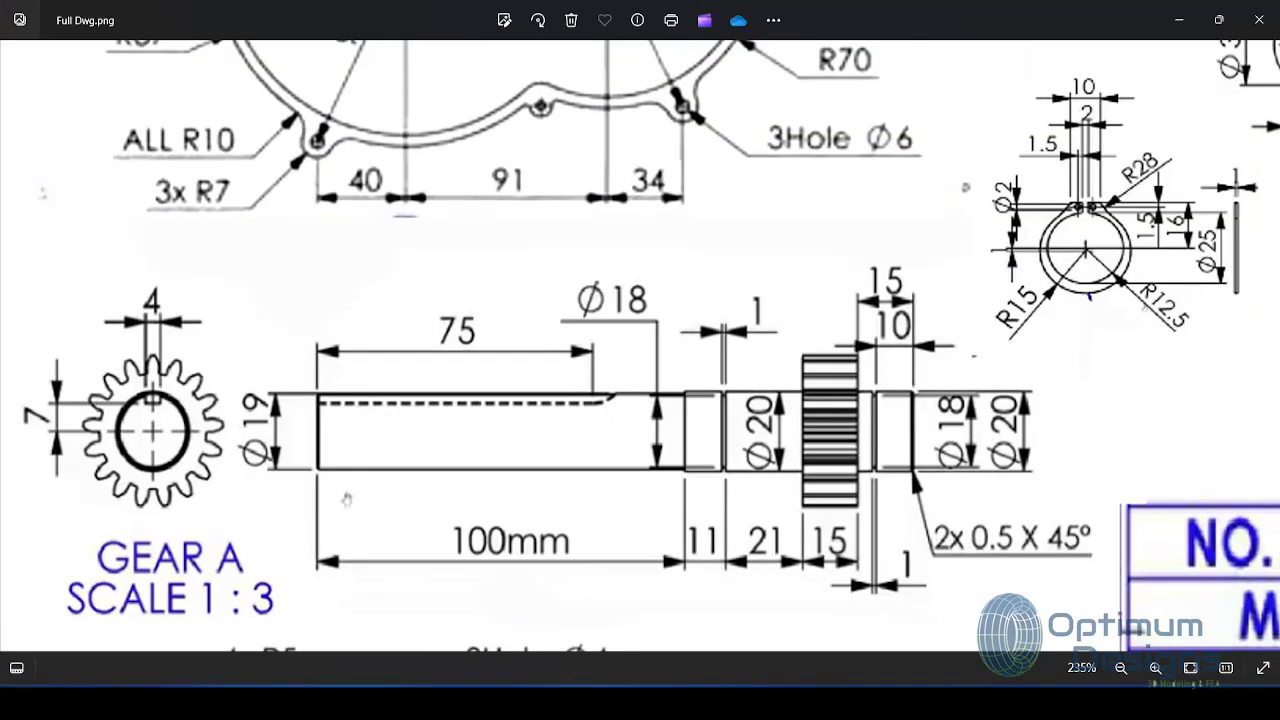
Step: Edit Sketch11 face-on and give the boss circle a Ø20 diameter dimension
key("alt+Tab")
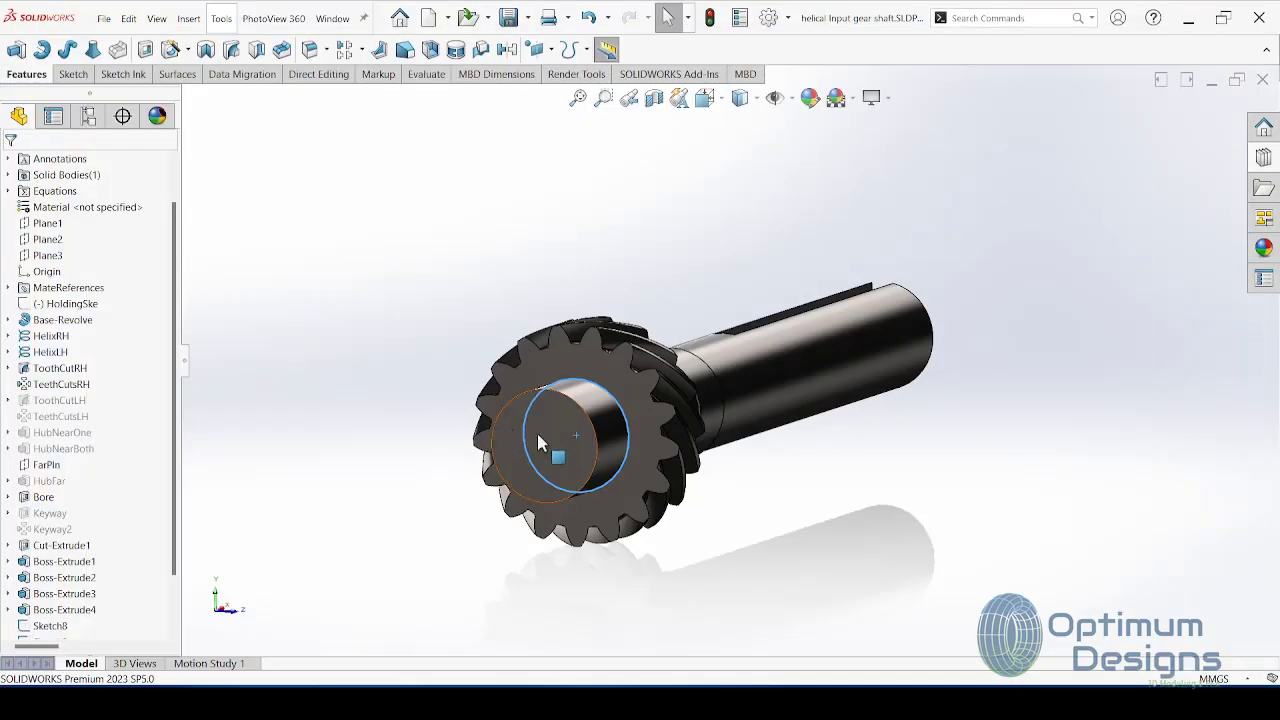
scroll(57, 600, "down", 3)
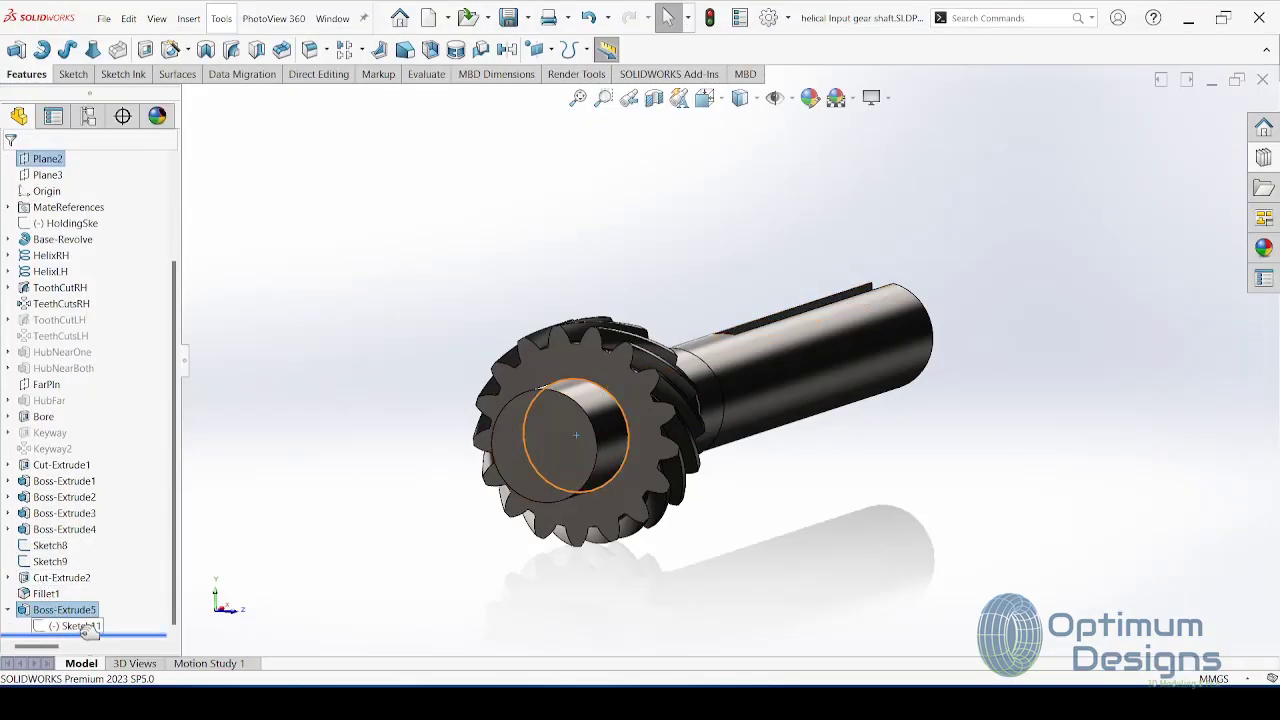
left_click(82, 626)
left_click(88, 577)
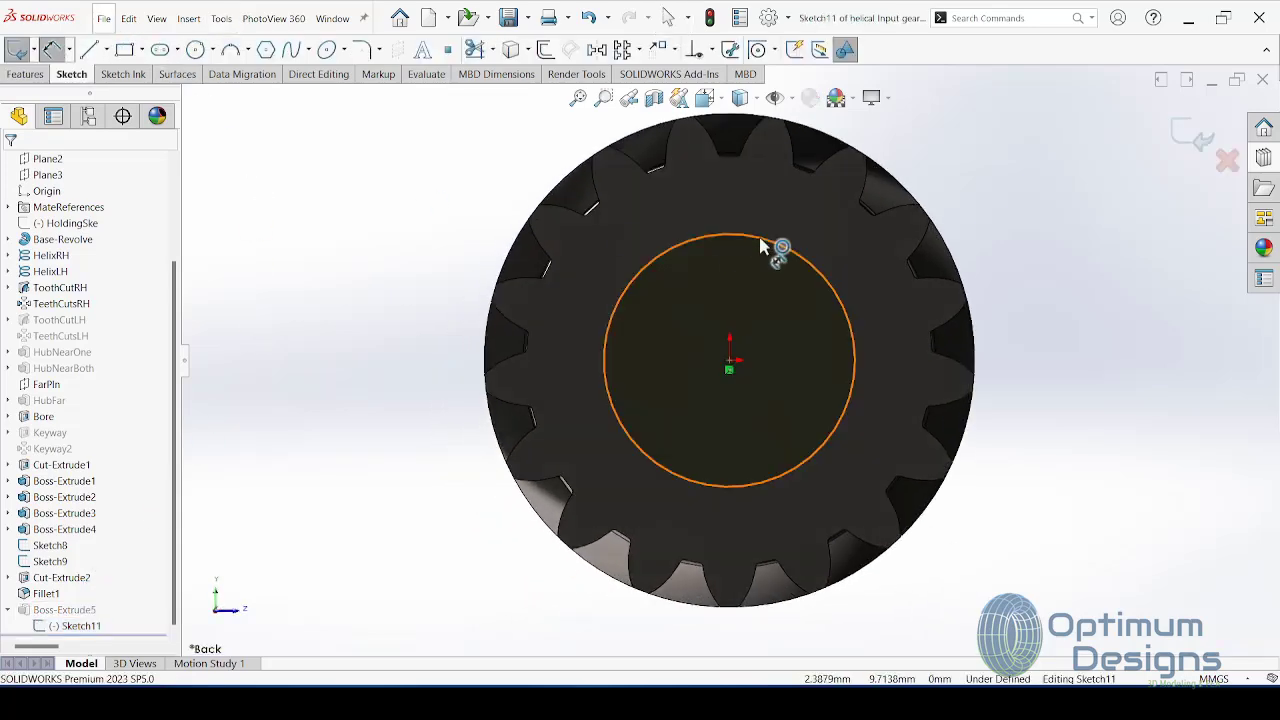
left_click(766, 251)
left_click(372, 357)
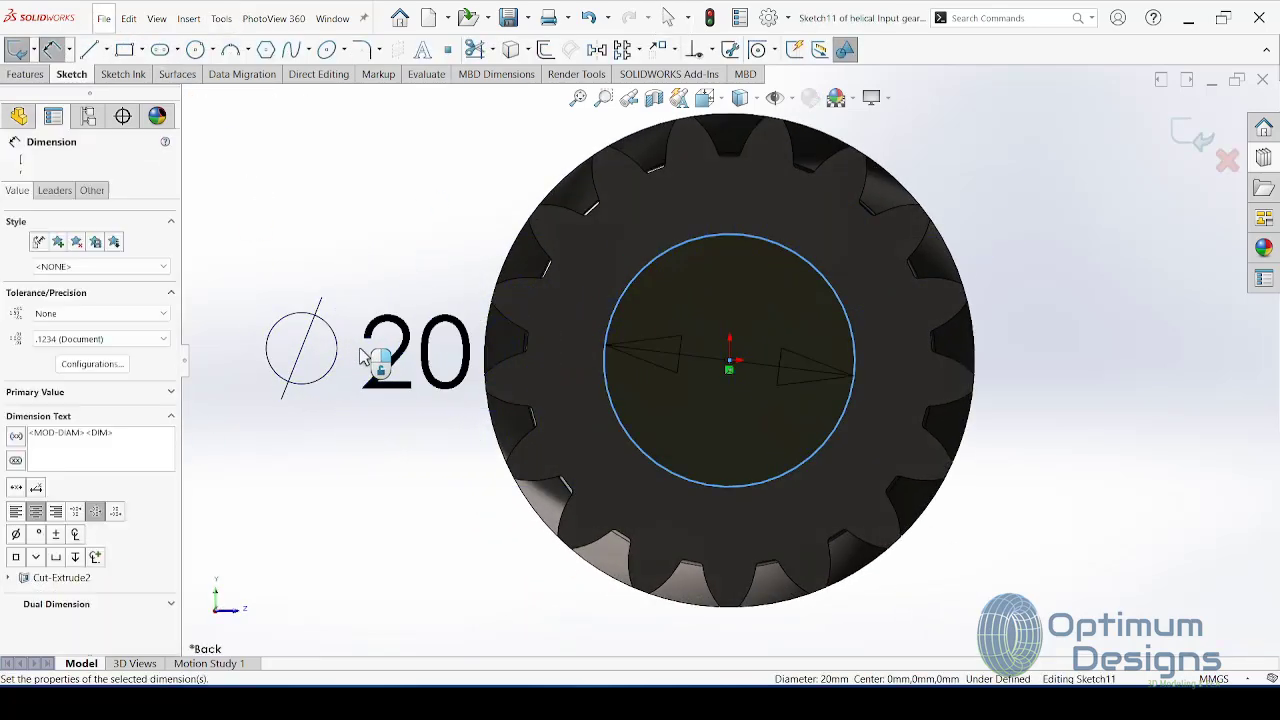
left_click(277, 322)
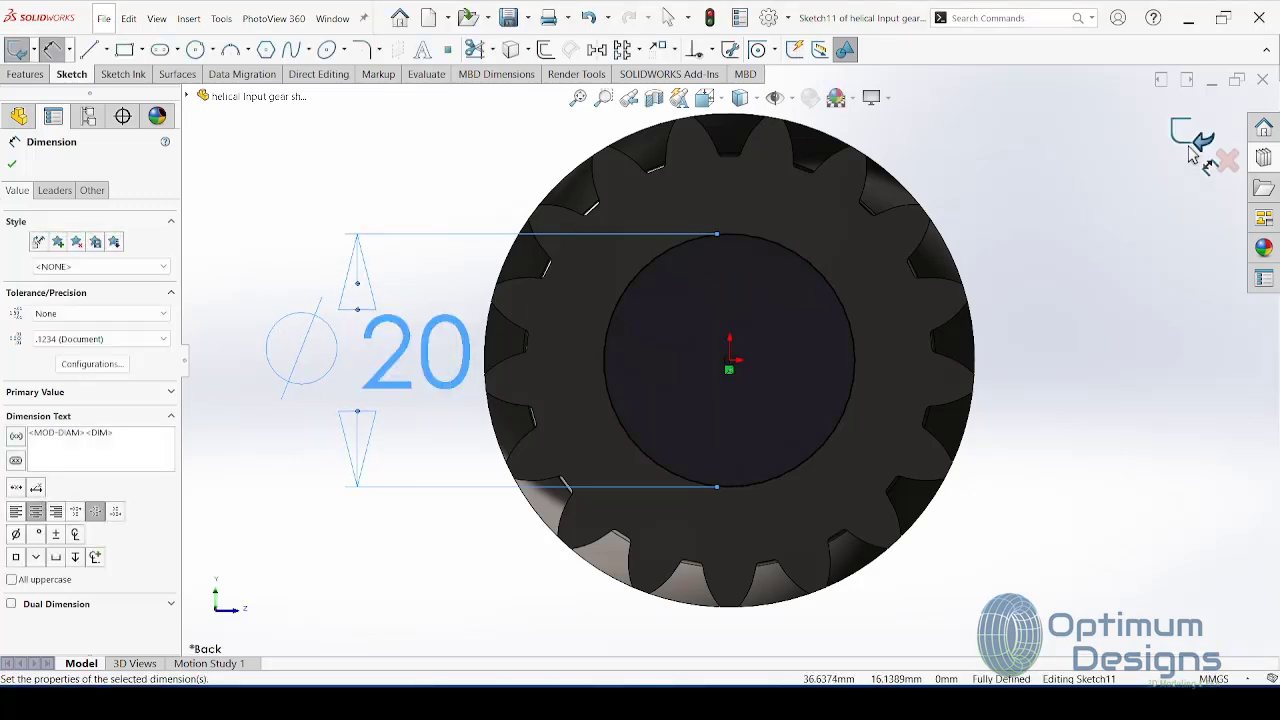
key("Escape")
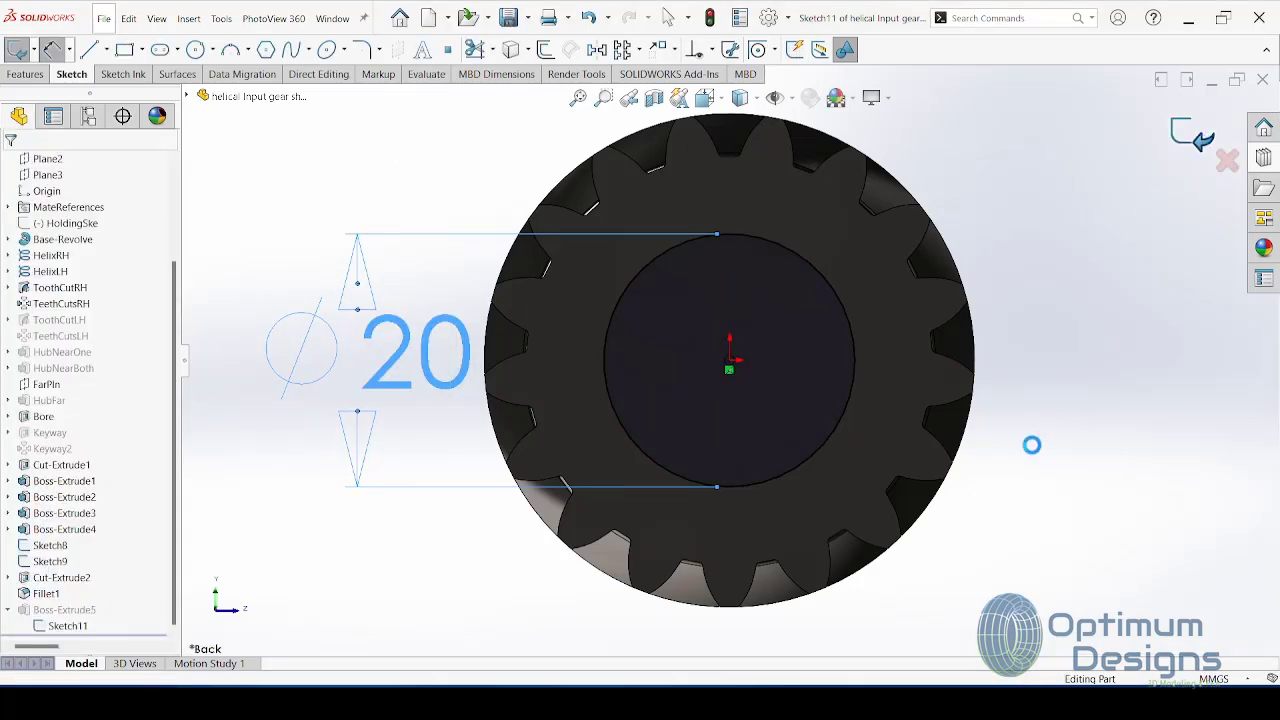
Step: Check the reference drawing, then return and orbit the part to an angled view
left_click(995, 610)
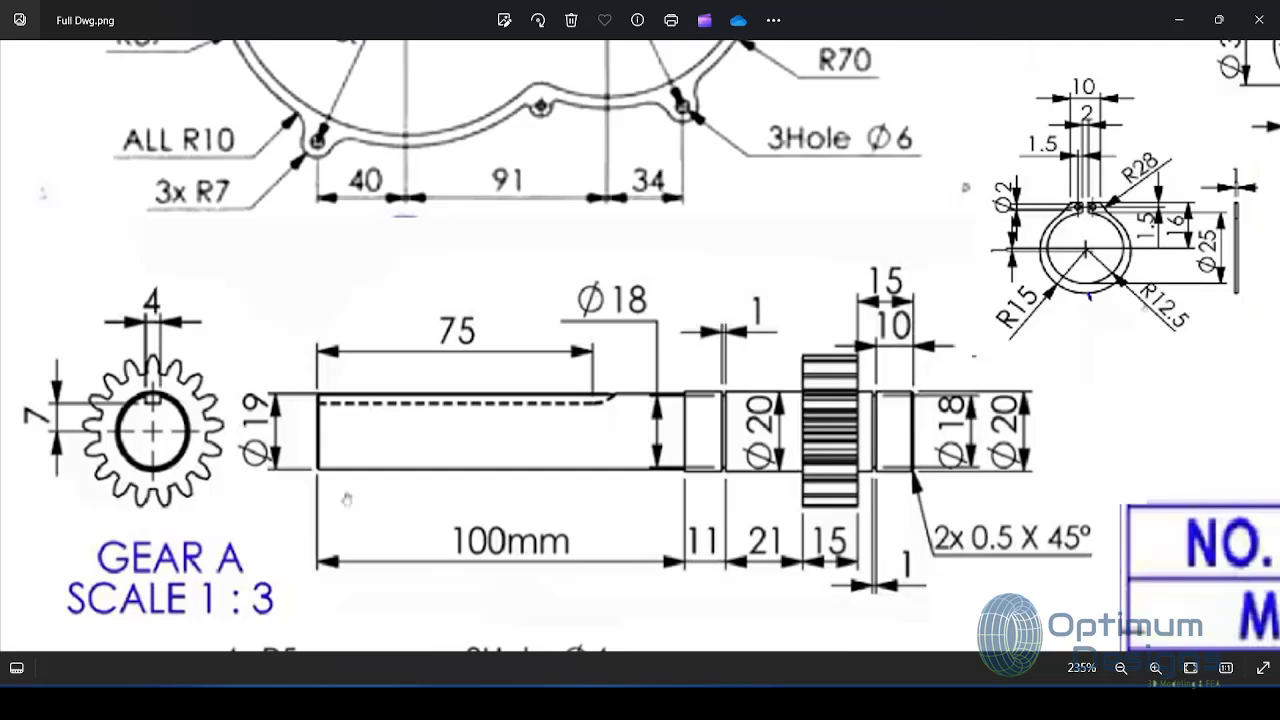
key("alt+Tab")
middle_click_drag(895, 495, 965, 617)
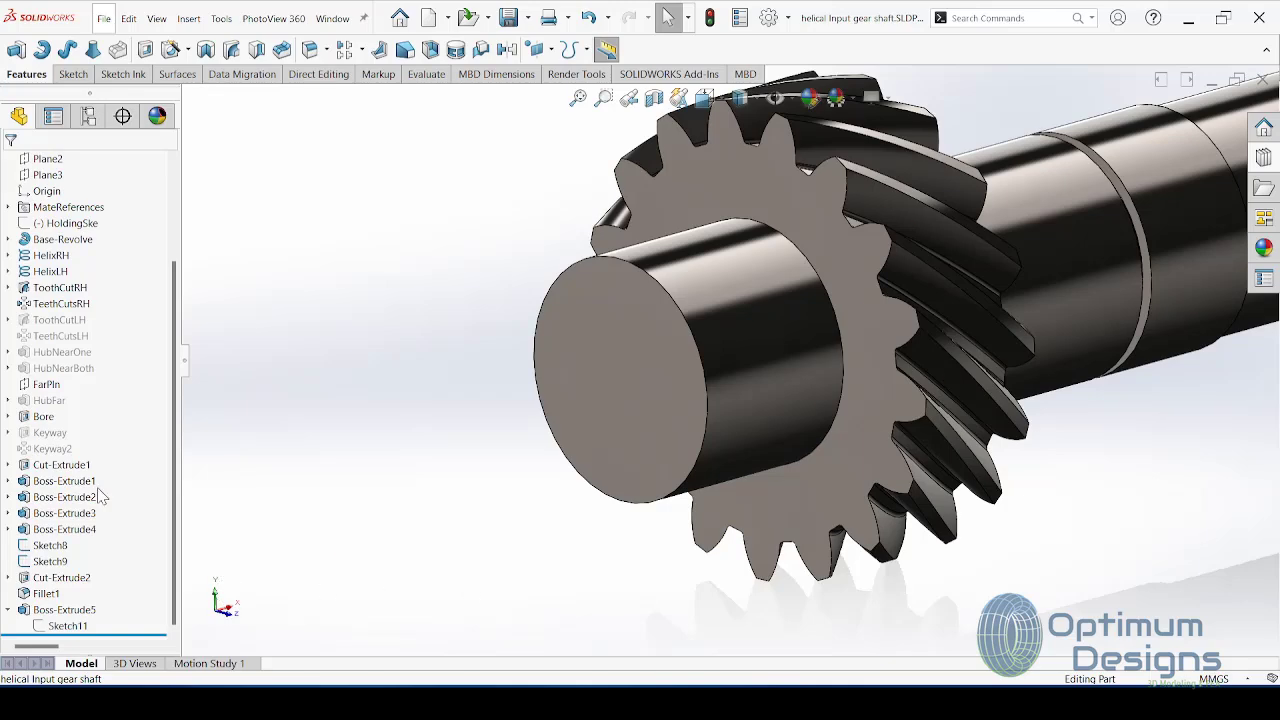
Step: Create Sketch12 on the shaft's end face and exit it
scroll(633, 378, "down", 2)
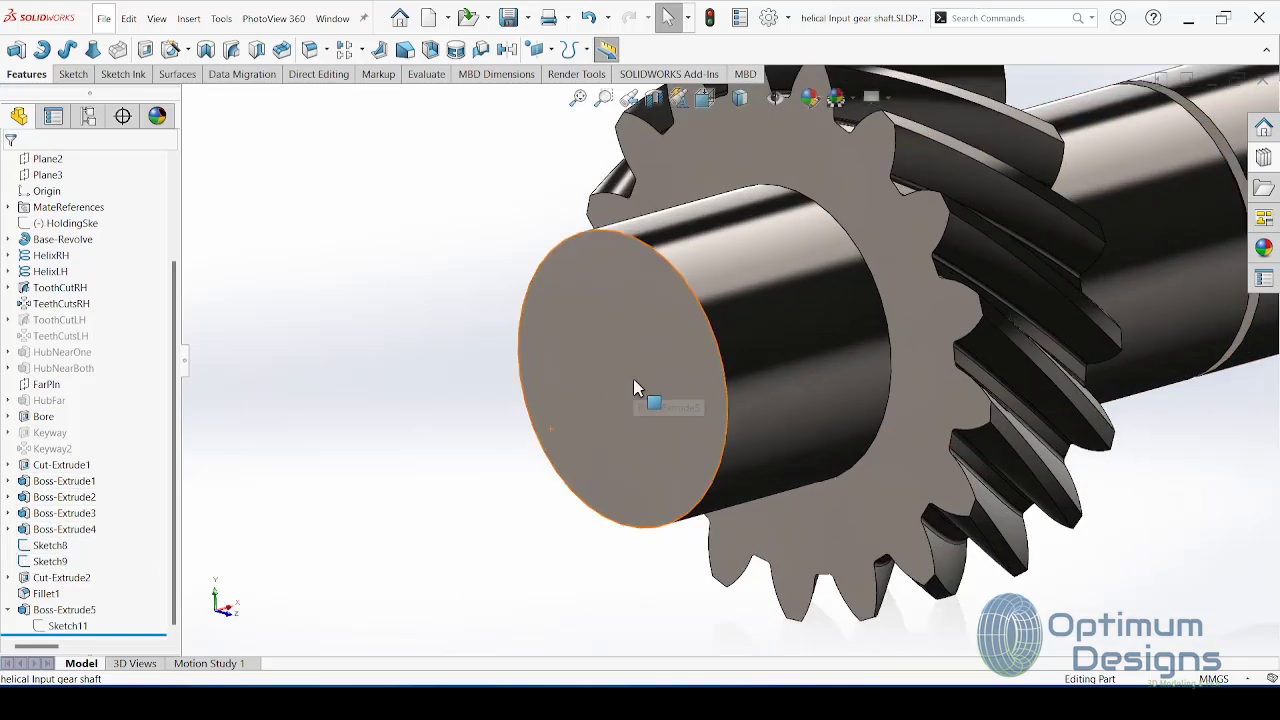
left_click(600, 309)
left_click(659, 269)
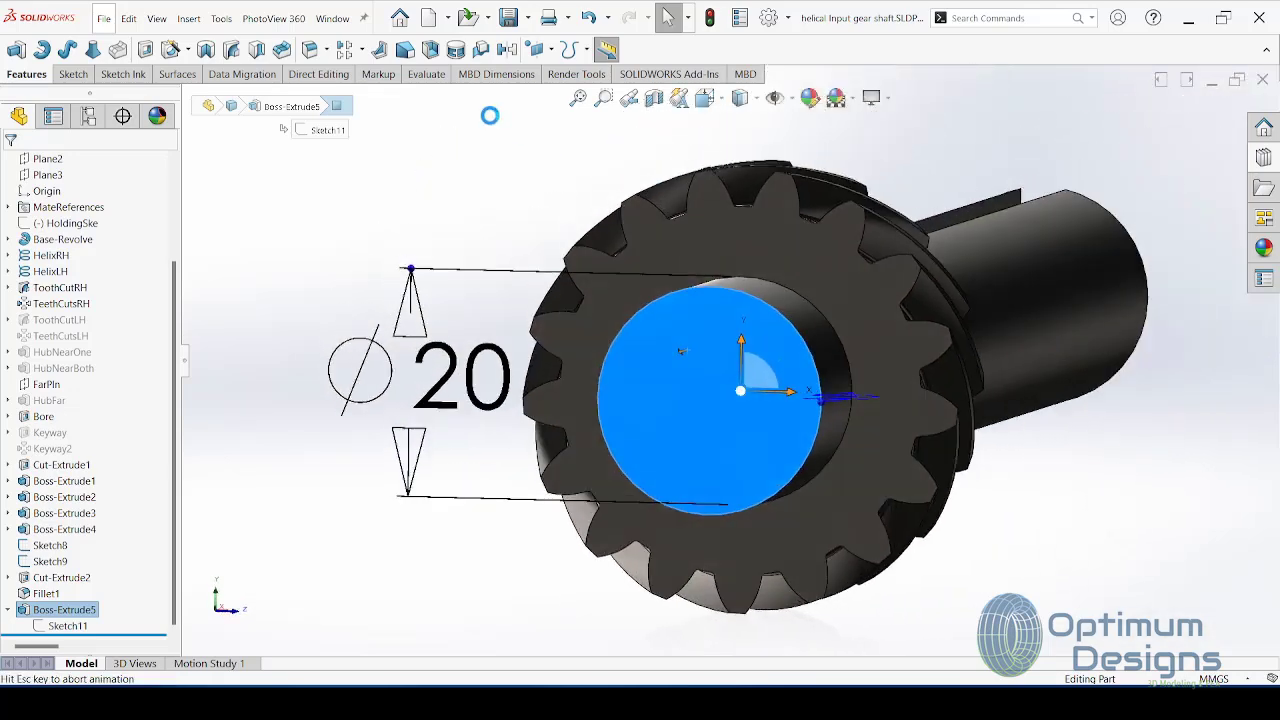
middle_click_drag(466, 320, 423, 543)
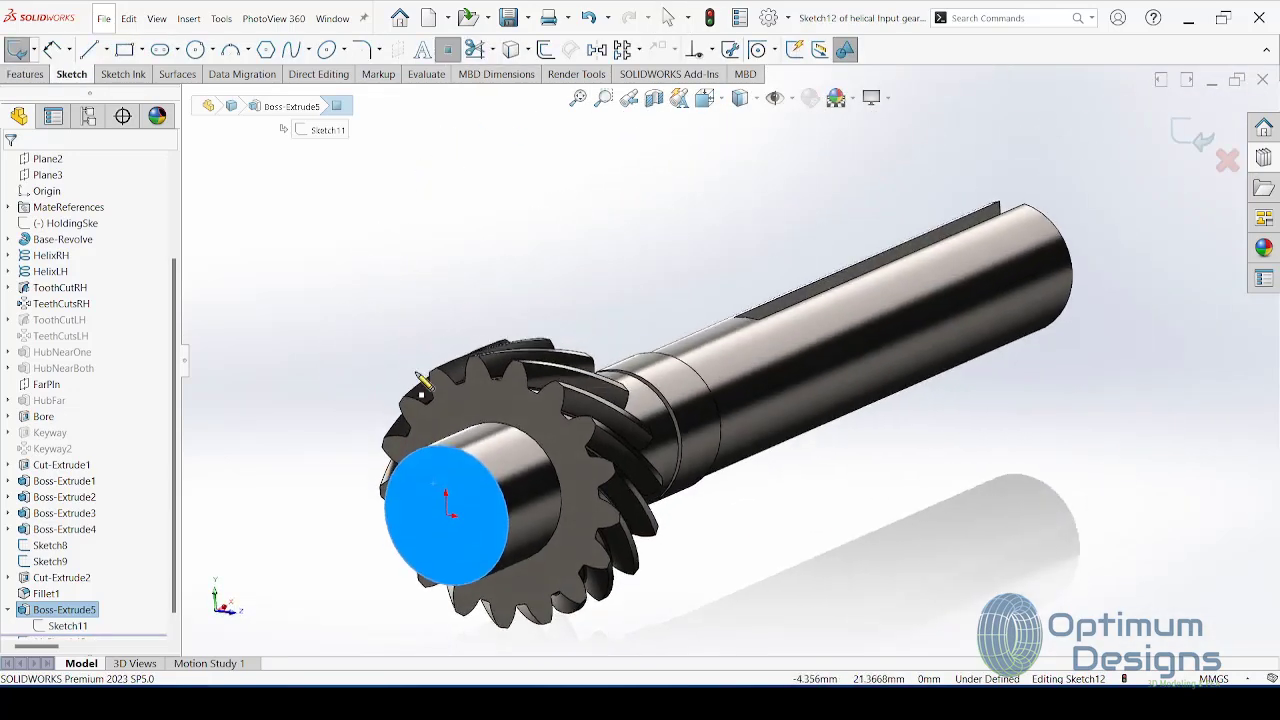
scroll(450, 530, "down", 3)
right_click(505, 420)
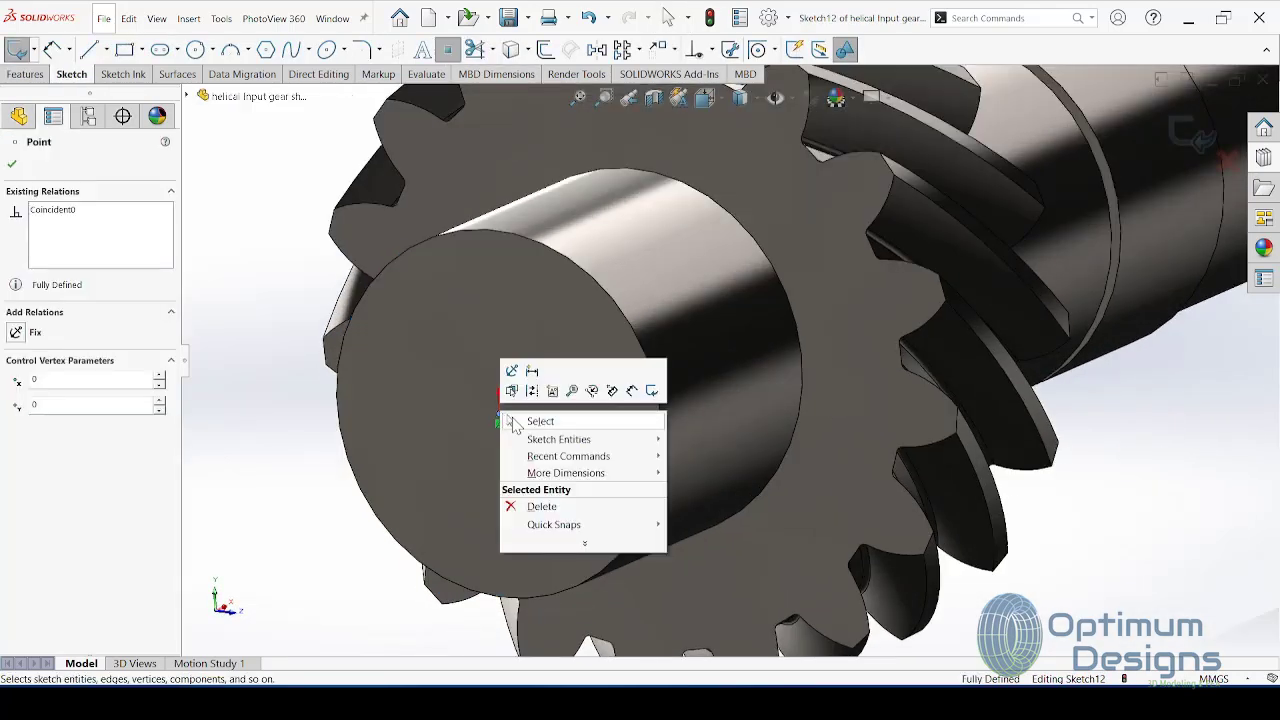
left_click(515, 421)
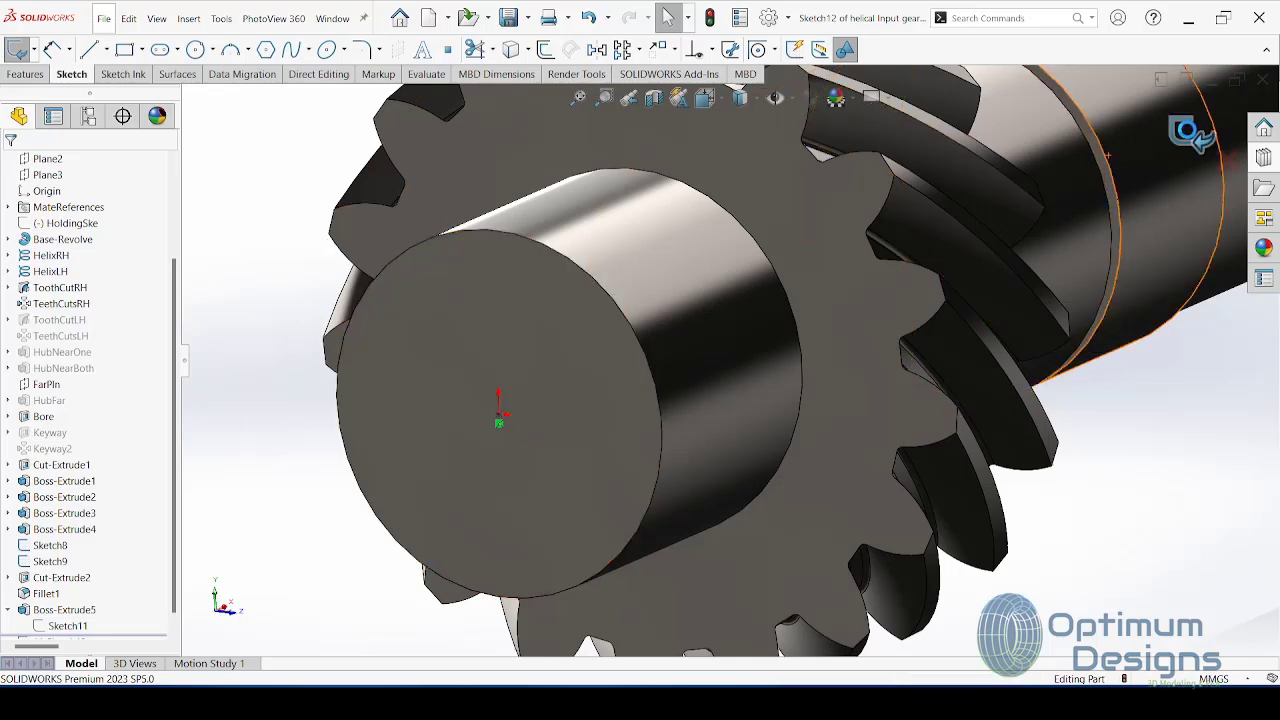
left_click(1180, 130)
Step: Start a new reference plane from Insert > Reference Geometry > Plane
left_click(500, 422)
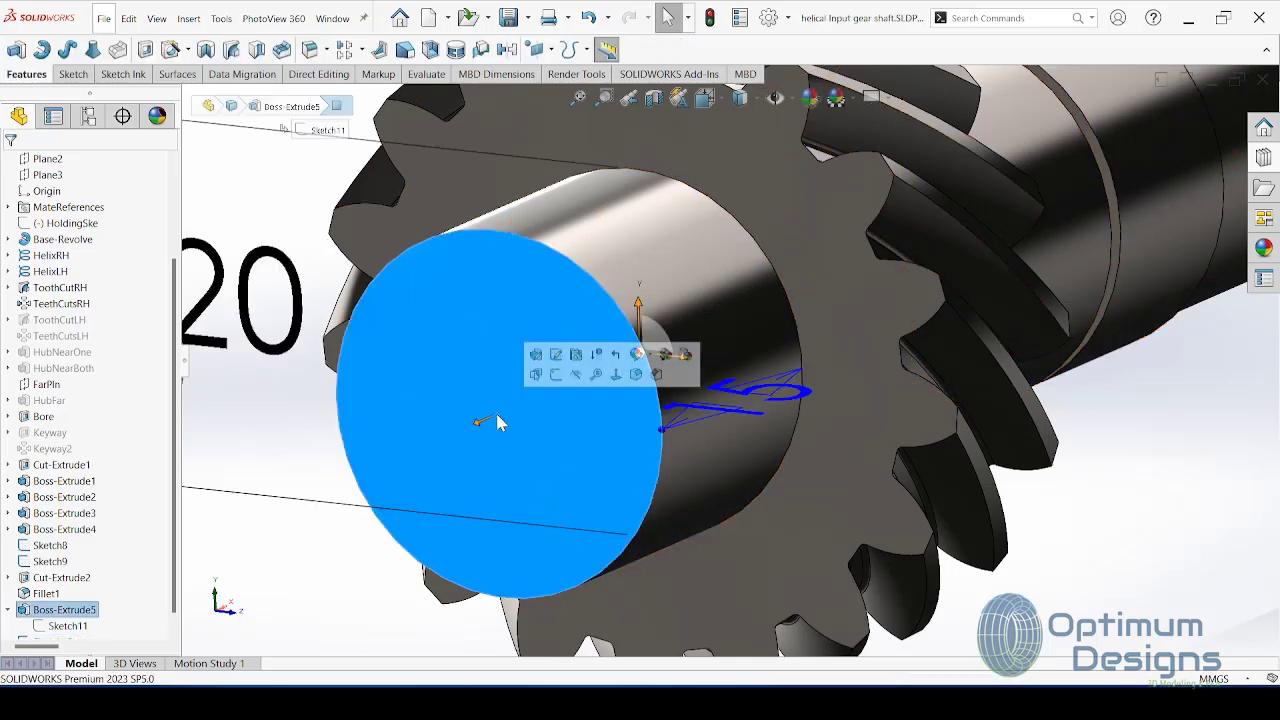
left_click(302, 586)
left_click(567, 435)
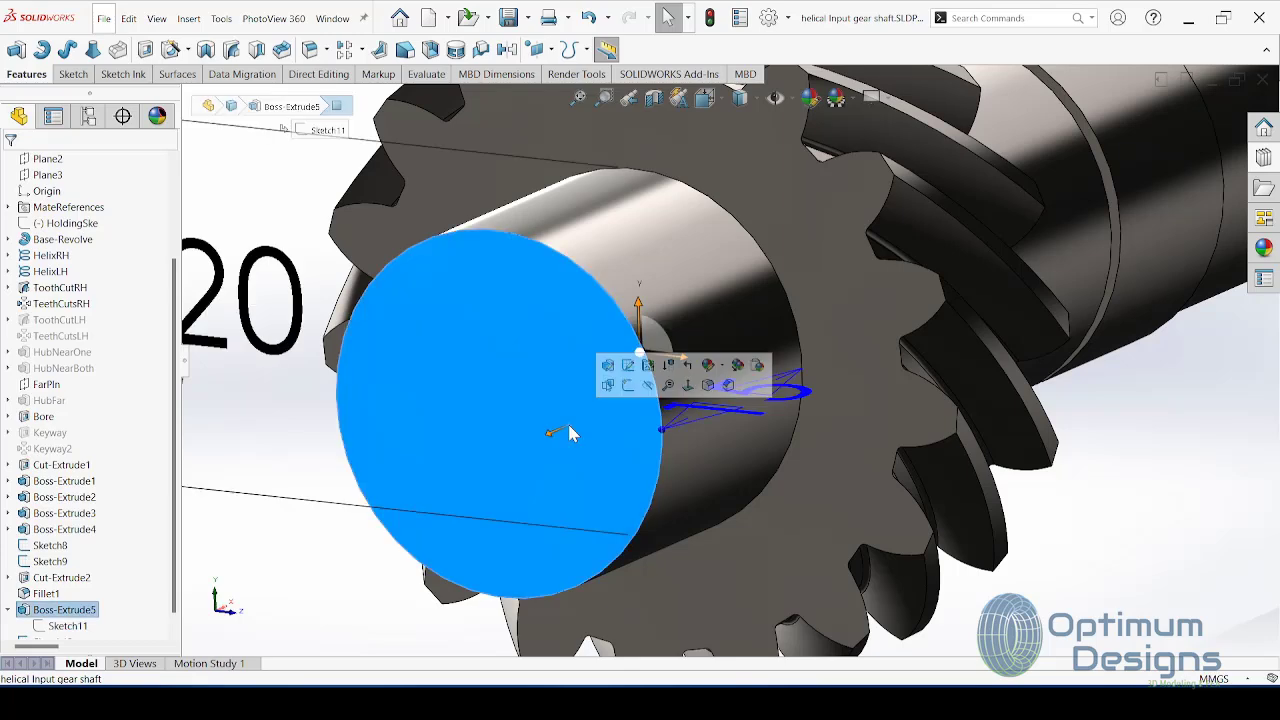
left_click(264, 166)
left_click(218, 19)
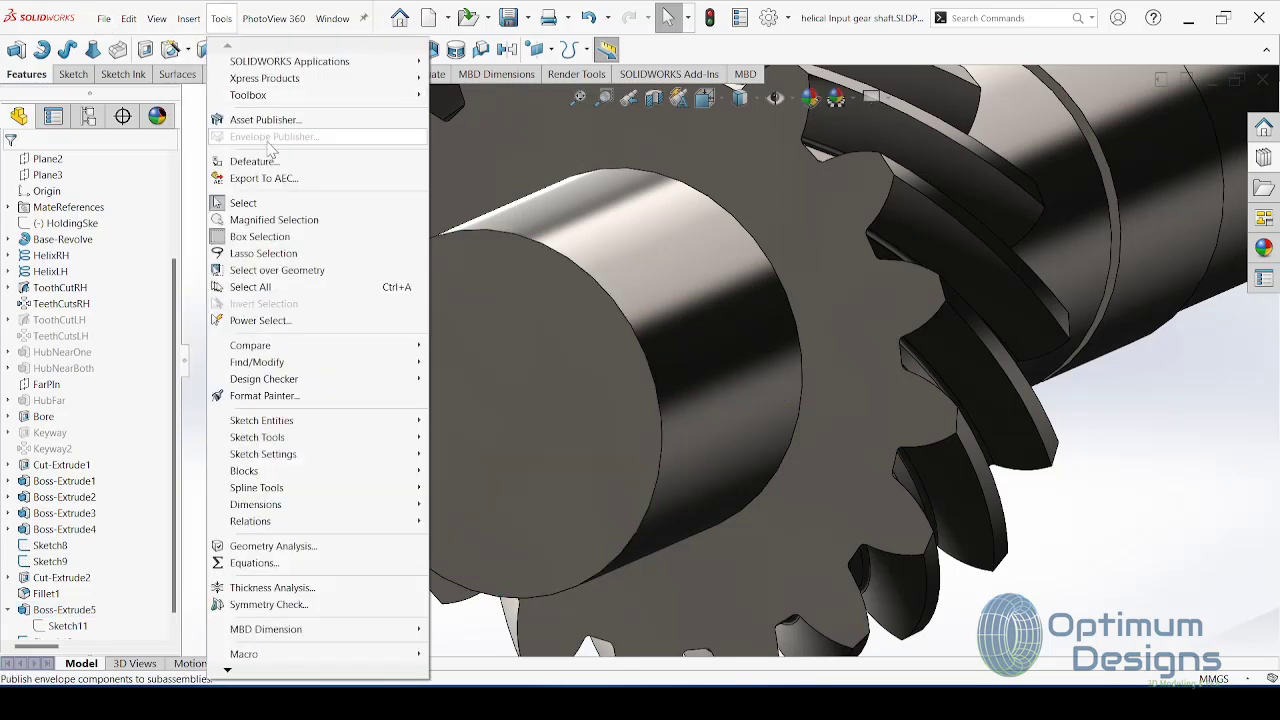
left_click(349, 205)
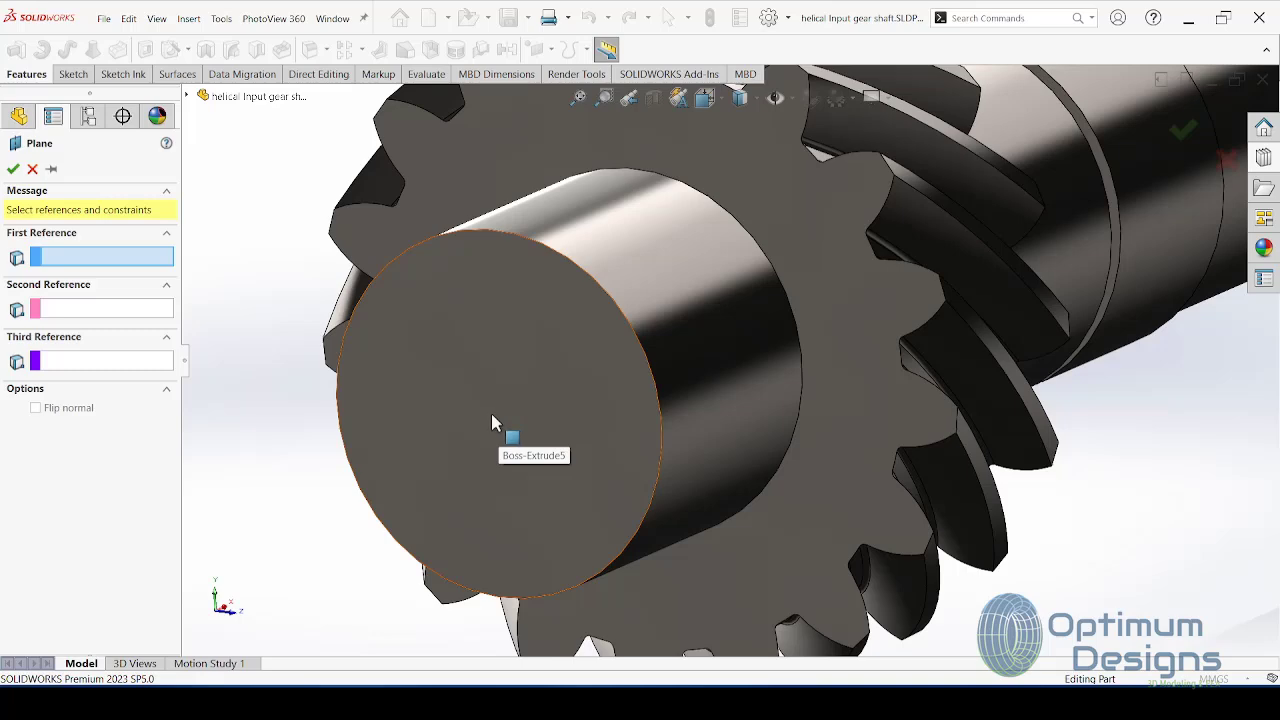
Step: Create Plane4 offset 10 mm from the shaft end face, then zoom out to review
mouse_move(491, 413)
middle_mouse_down()
mouse_move(651, 441)
mouse_move(600, 440)
middle_mouse_up()
left_click(490, 421)
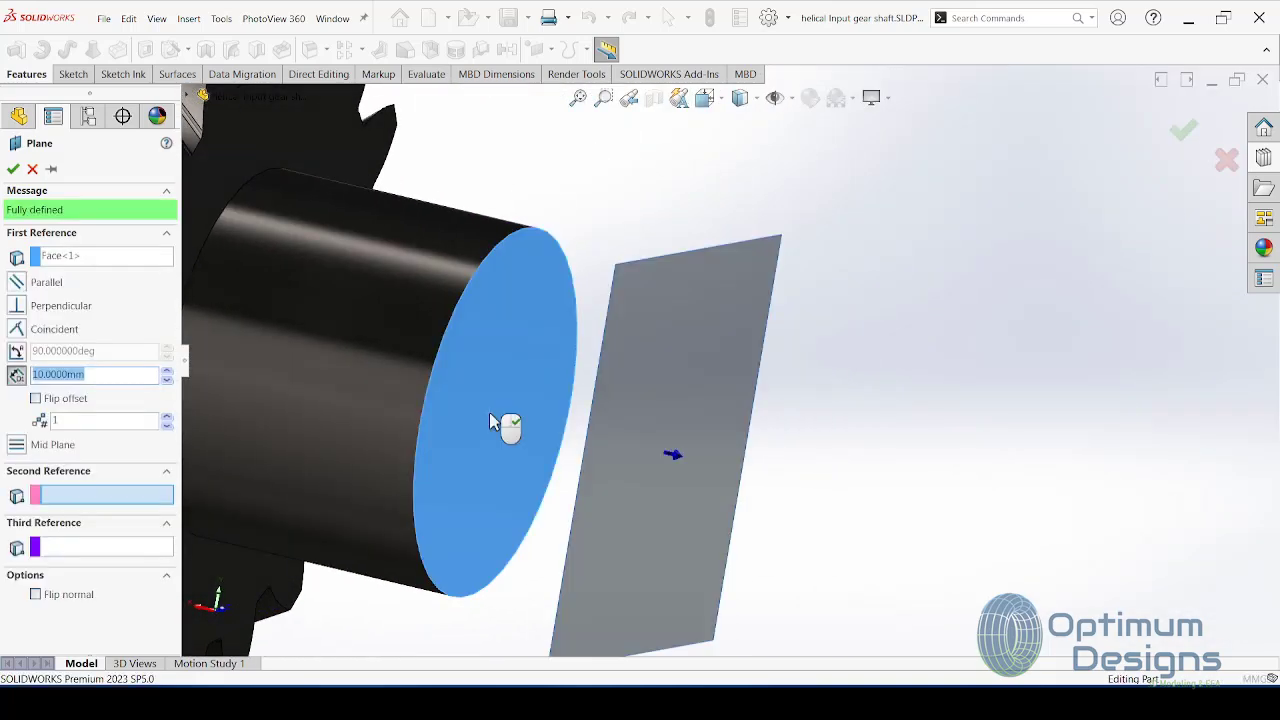
right_click(490, 421)
right_click(499, 416)
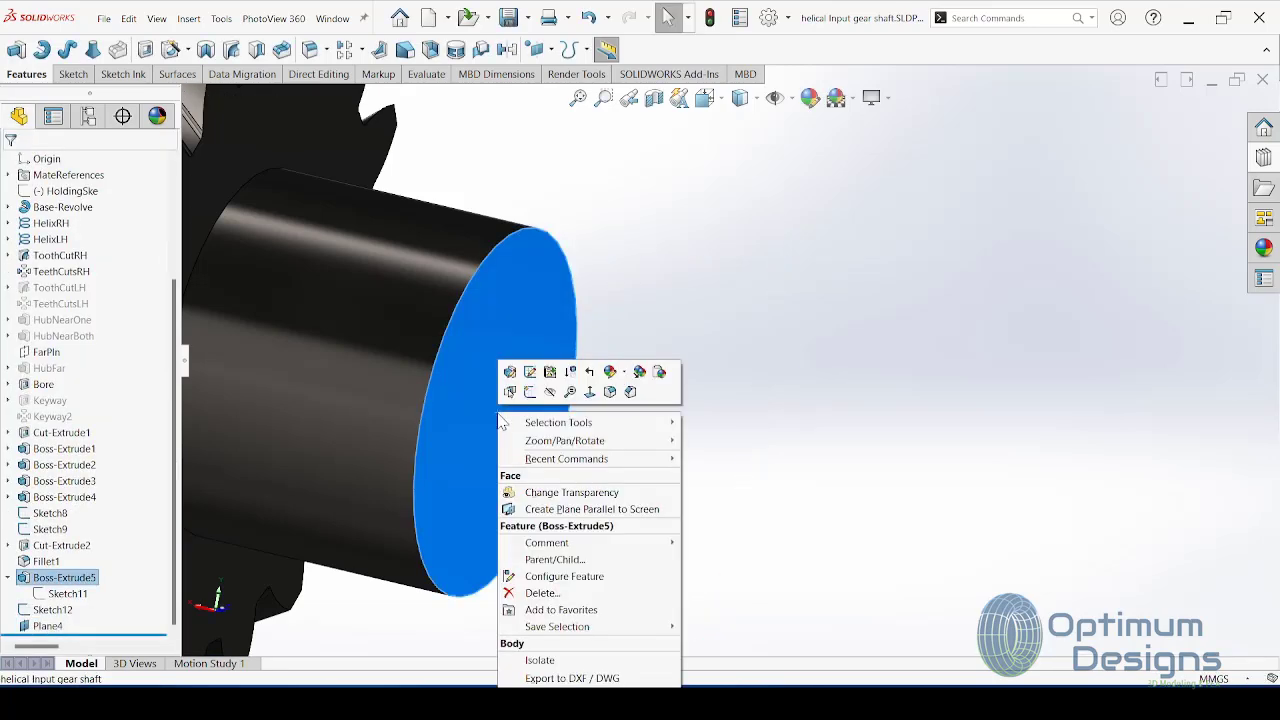
mouse_move(505, 440)
middle_mouse_down()
mouse_move(649, 437)
mouse_move(554, 416)
mouse_move(470, 440)
middle_mouse_up()
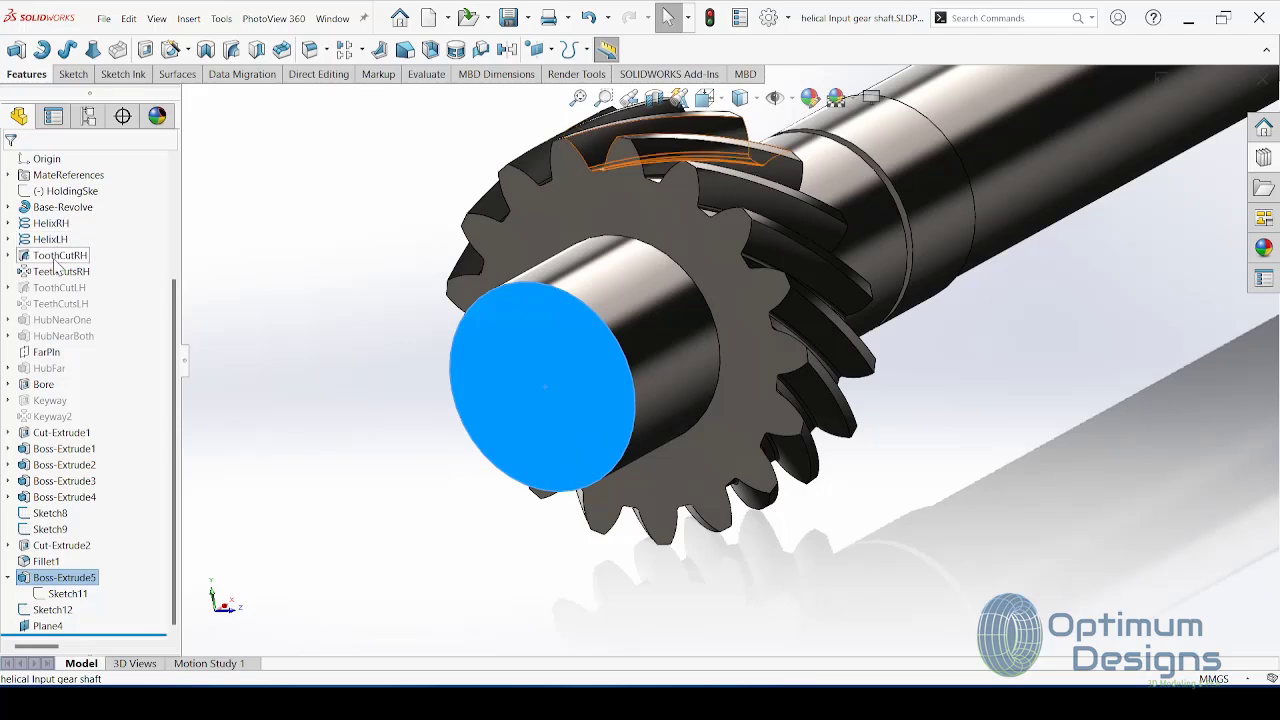
scroll(600, 271, "up", 3)
middle_click_drag(600, 271, 559, 350)
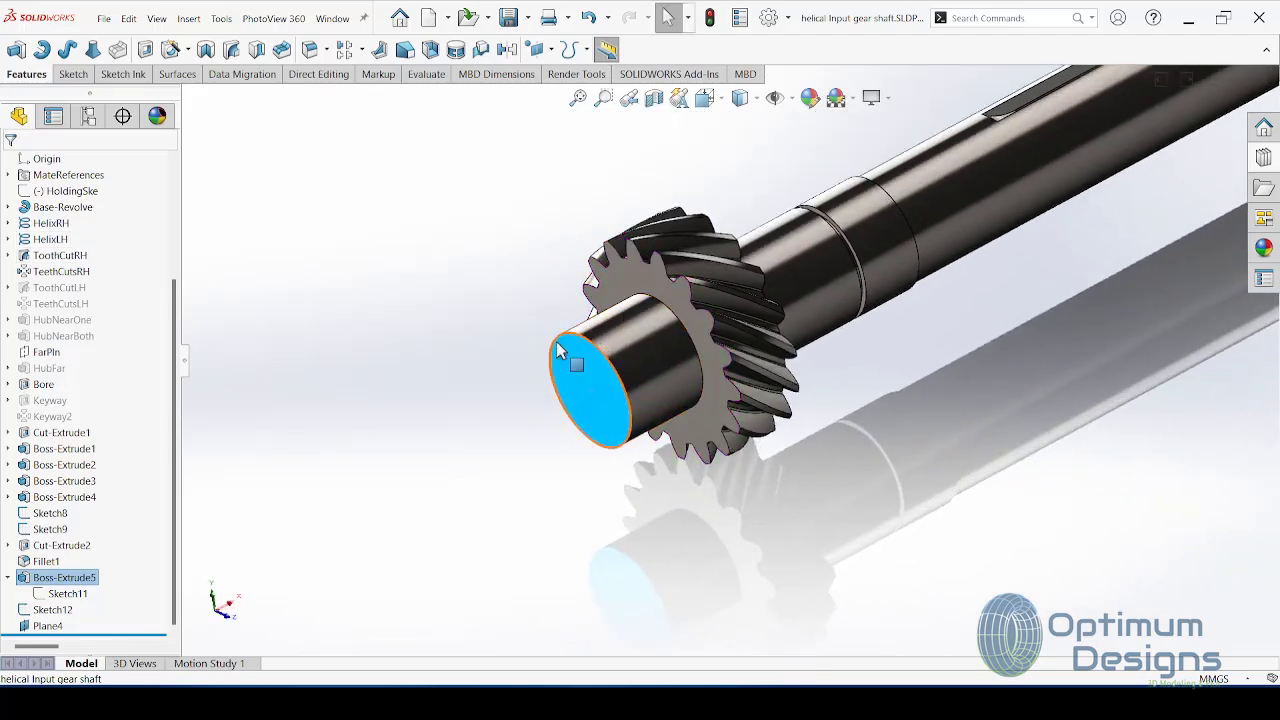
scroll(67, 290, "up", 3)
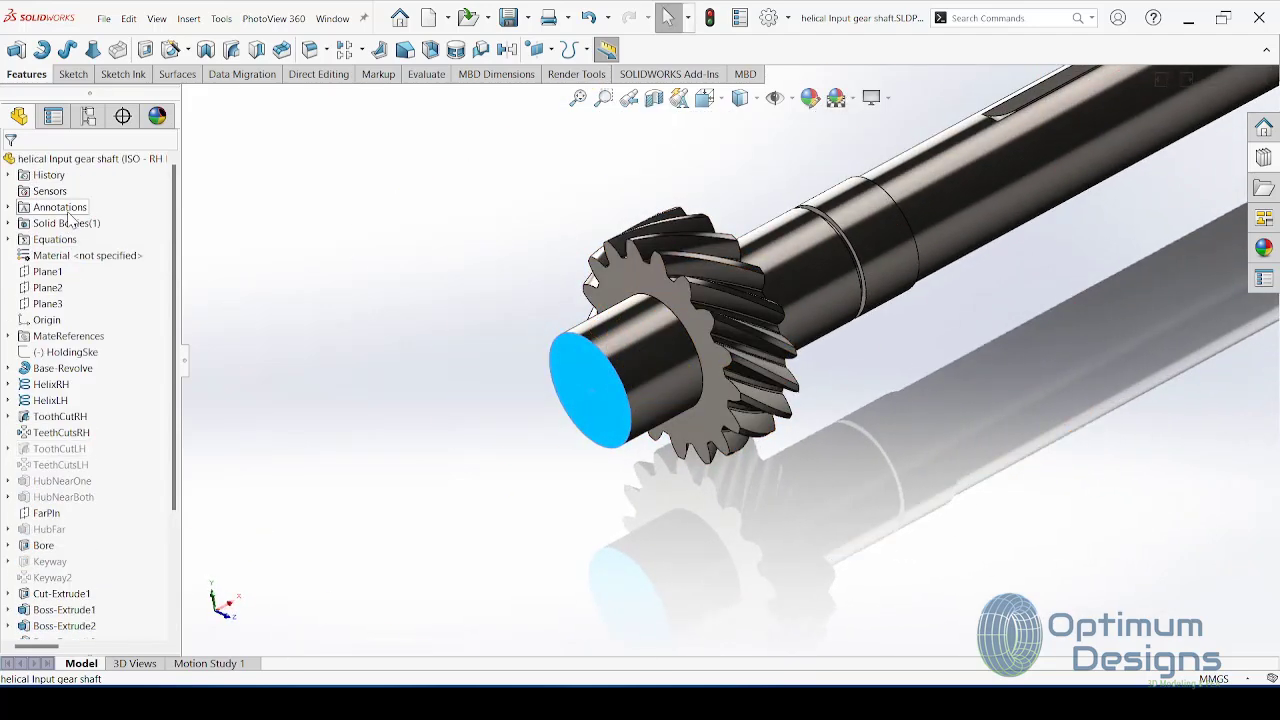
left_click(50, 271)
left_click(127, 257)
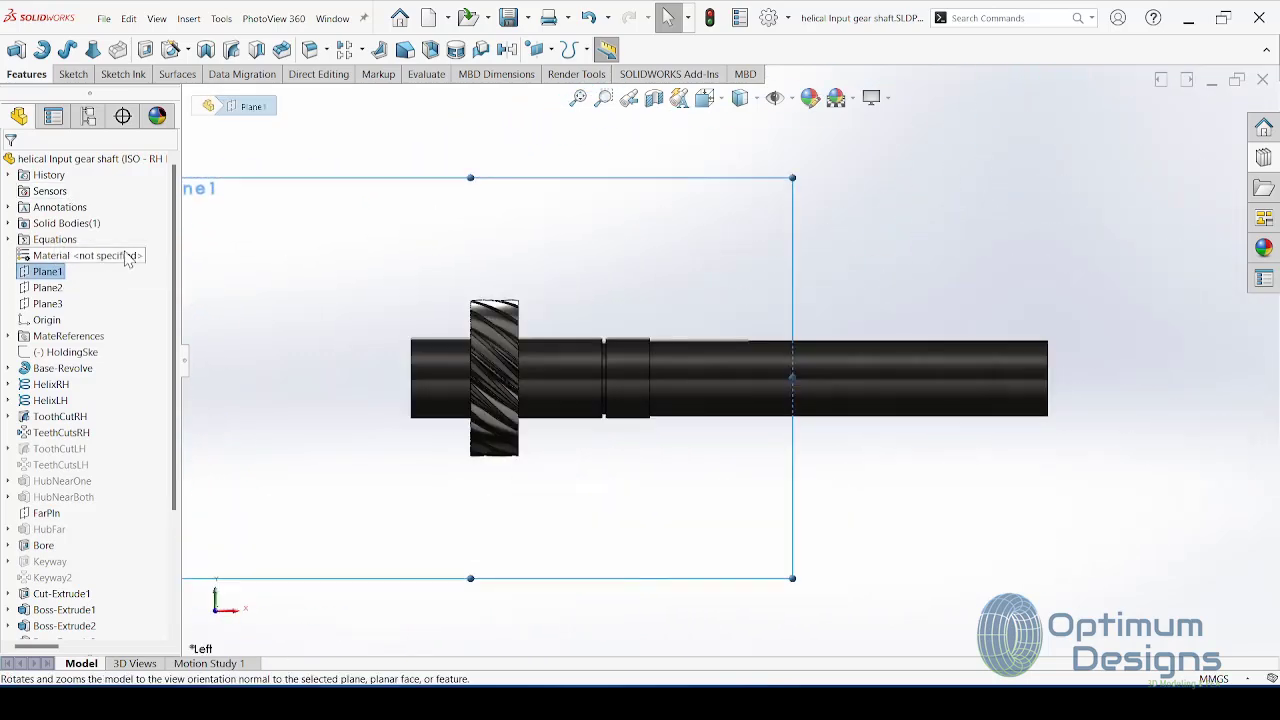
scroll(467, 358, "down", 3)
scroll(526, 380, "down", 3)
mouse_move(531, 386)
middle_mouse_down()
mouse_move(571, 380)
mouse_move(596, 413)
mouse_move(577, 406)
middle_mouse_up()
scroll(567, 388, "up", 2)
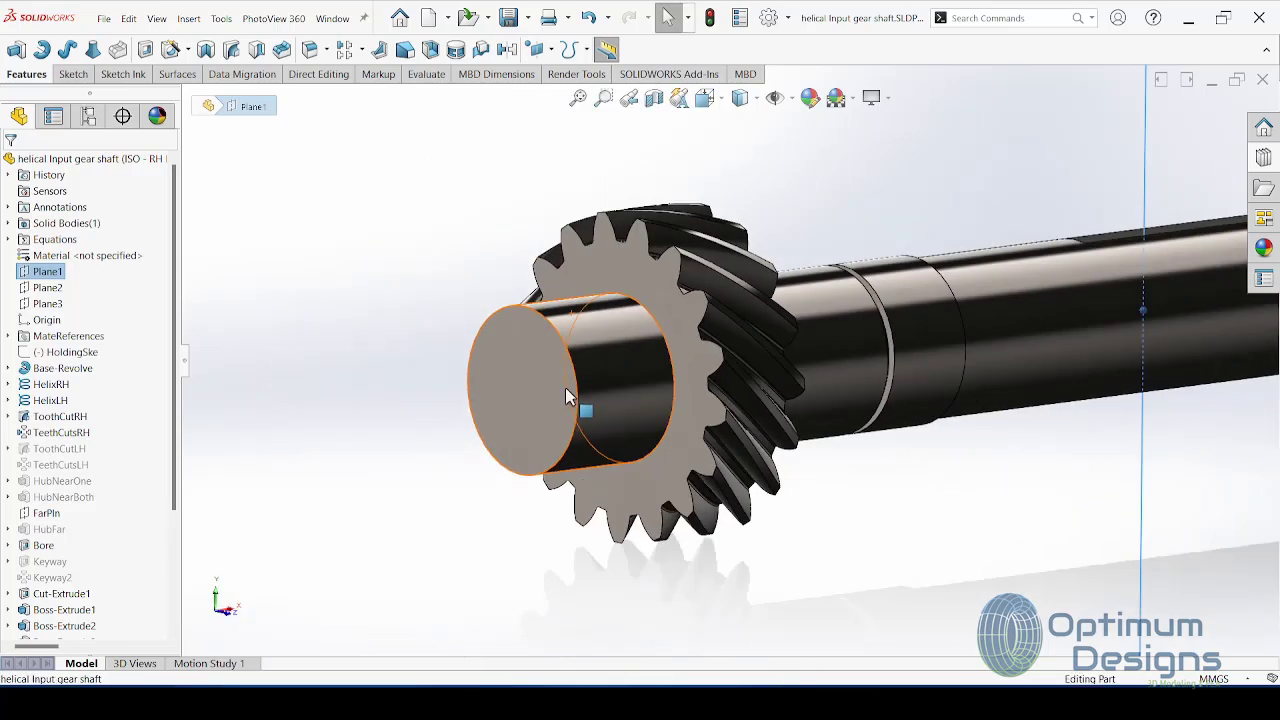
scroll(743, 360, "up", 1)
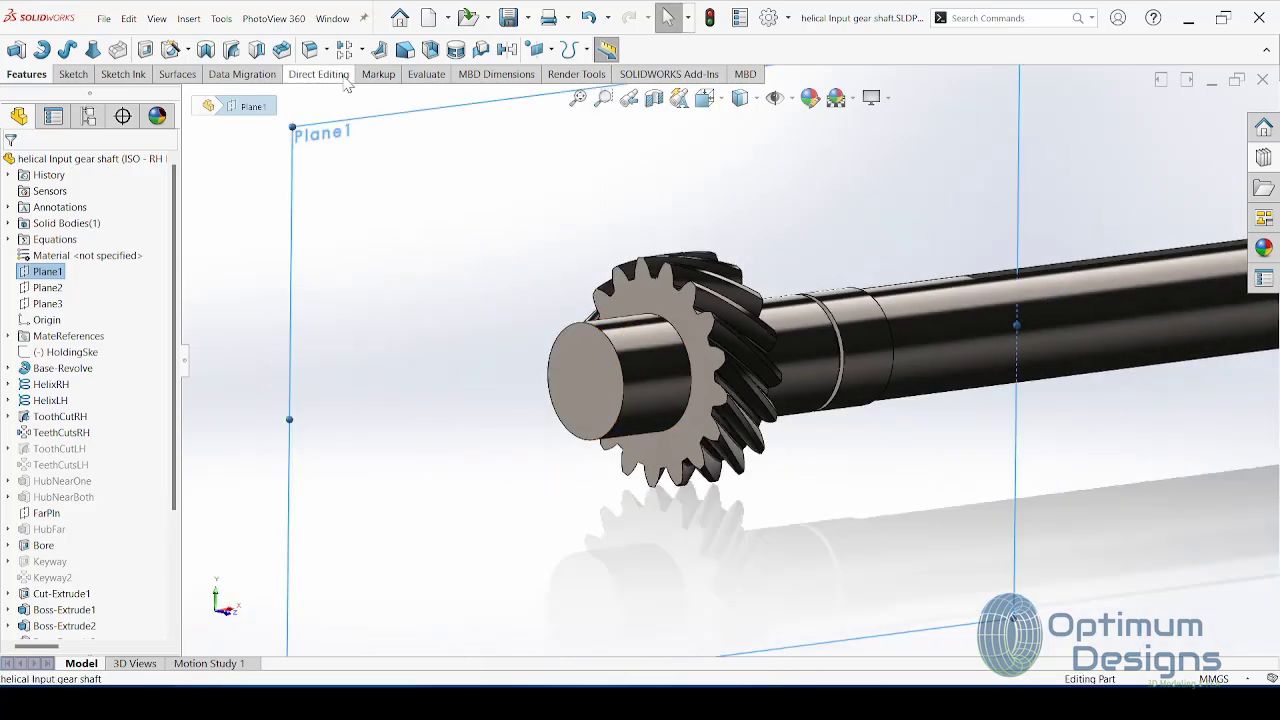
left_click(221, 18)
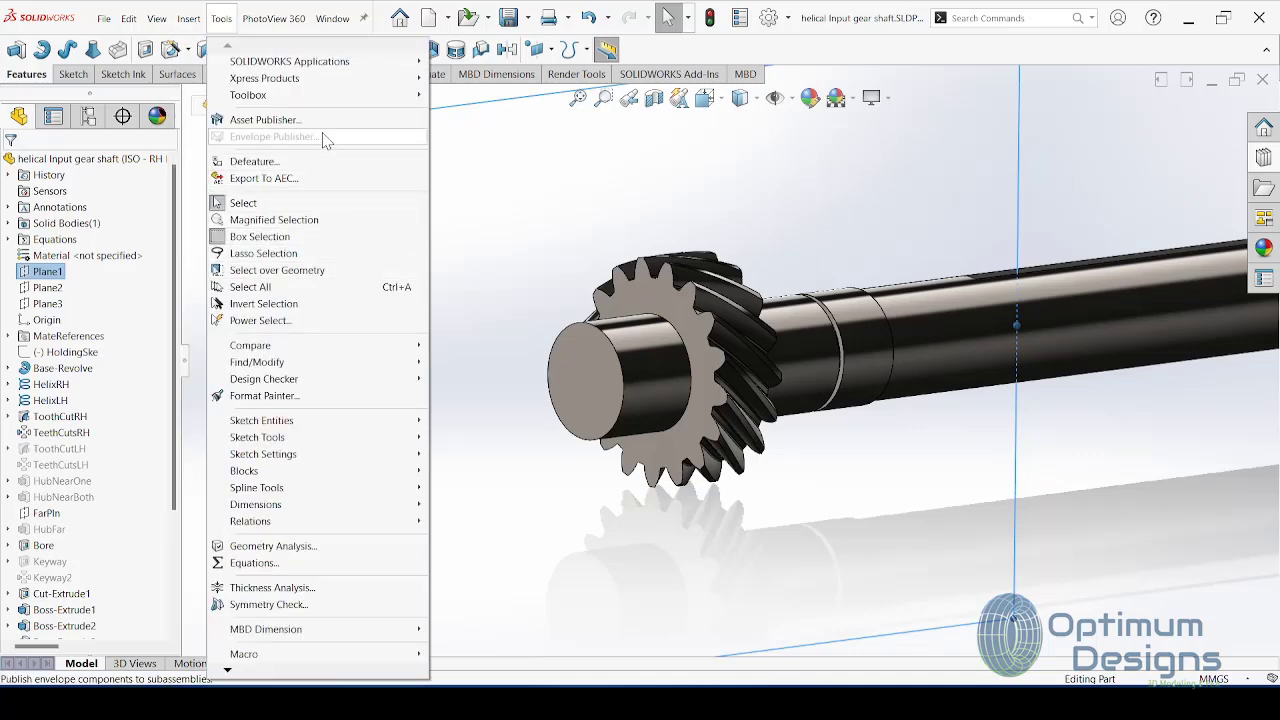
mouse_move(241, 205)
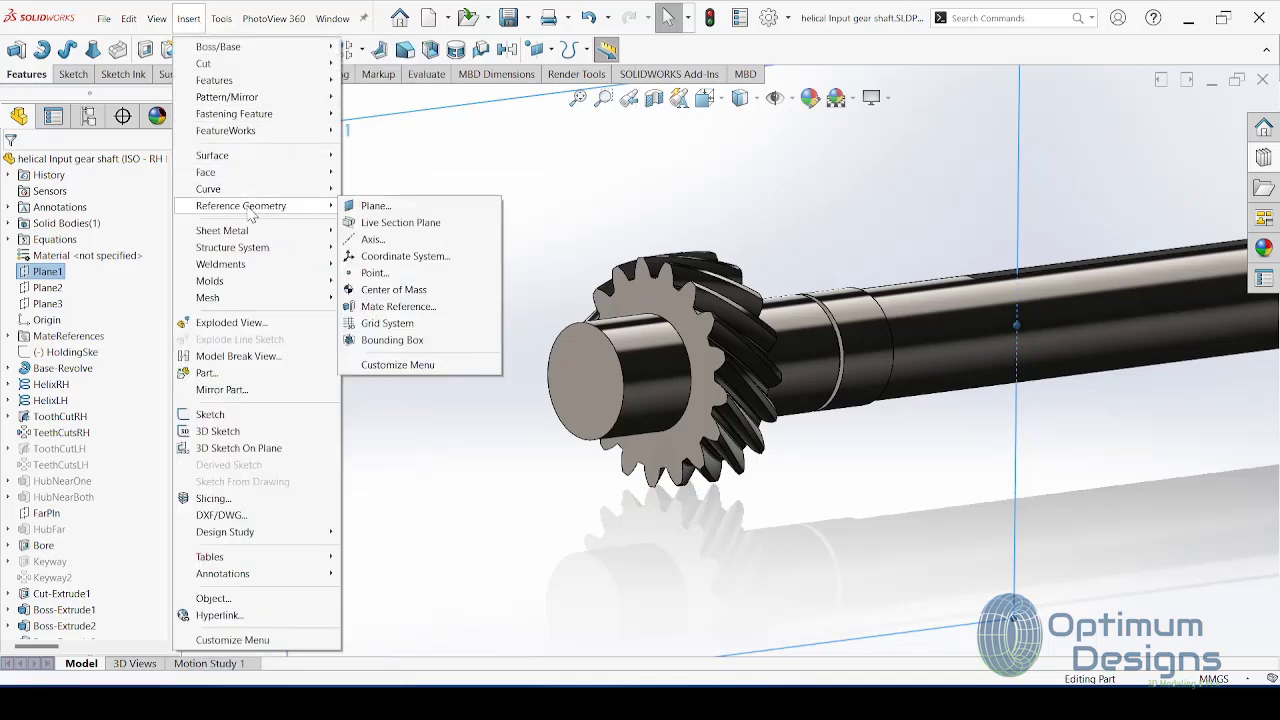
left_click(370, 205)
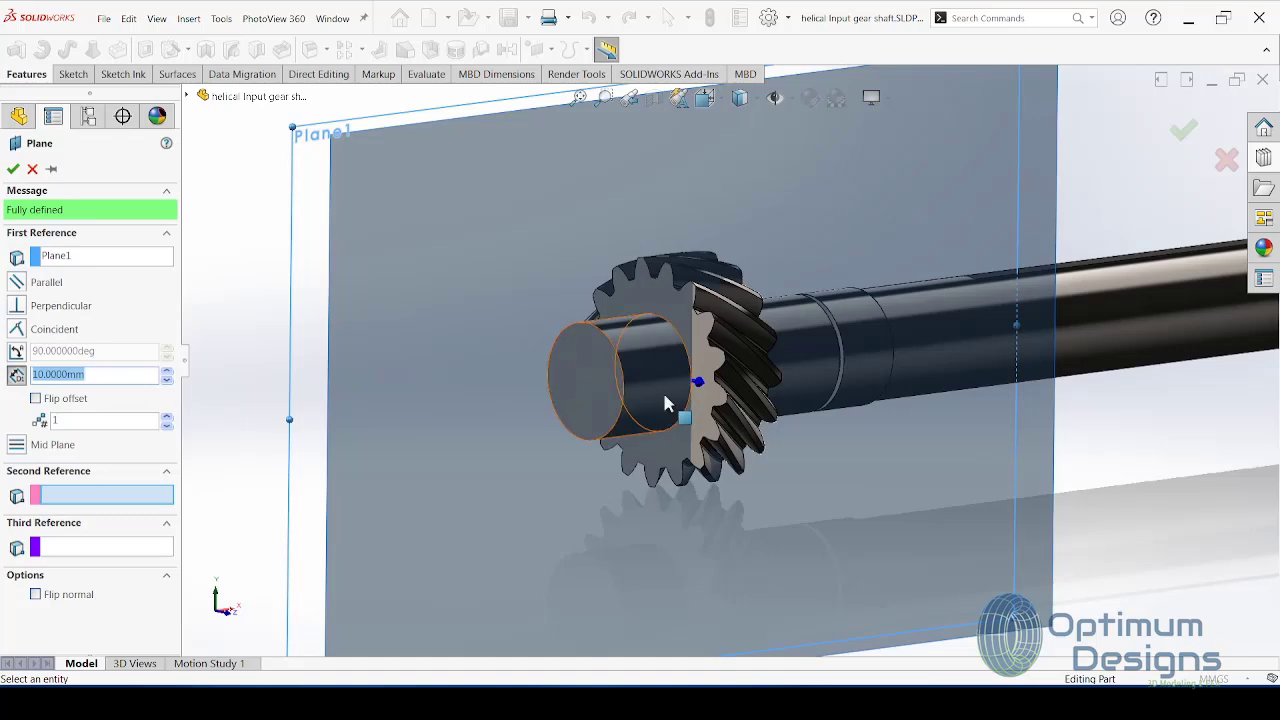
mouse_move(671, 400)
middle_mouse_down()
mouse_move(712, 413)
mouse_move(743, 449)
mouse_move(732, 449)
middle_mouse_up()
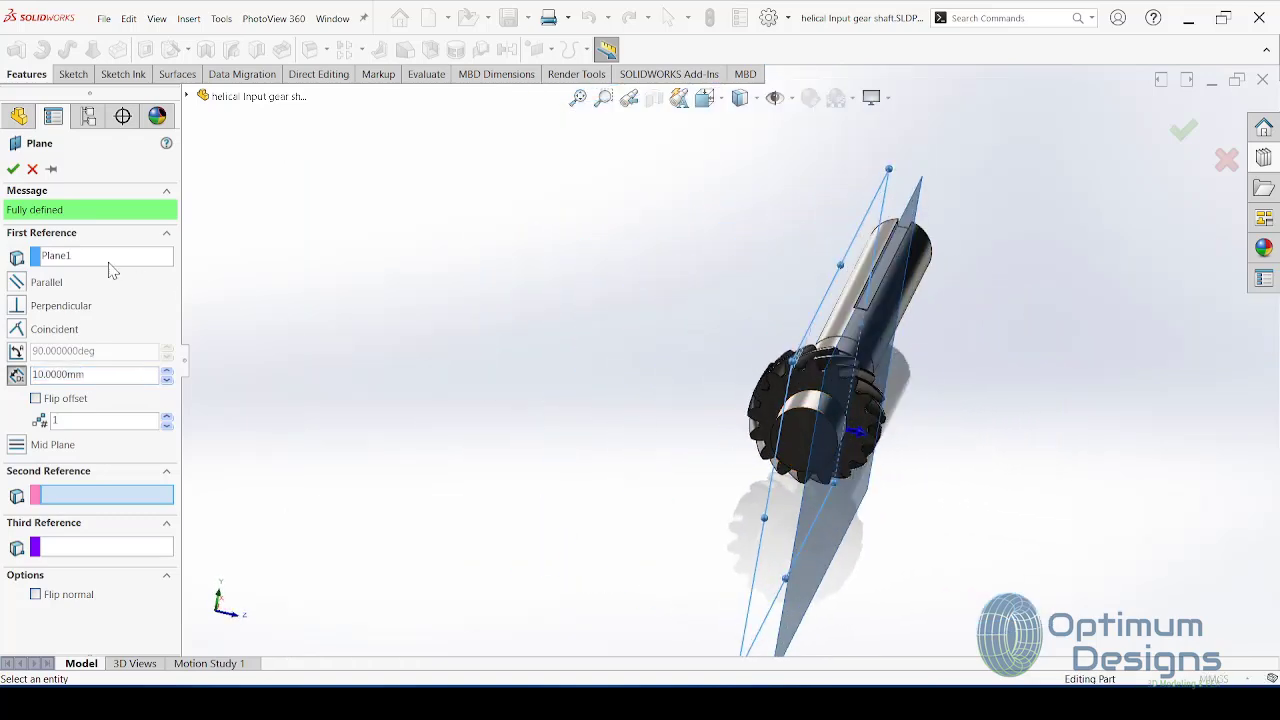
left_click(53, 258)
key("Delete")
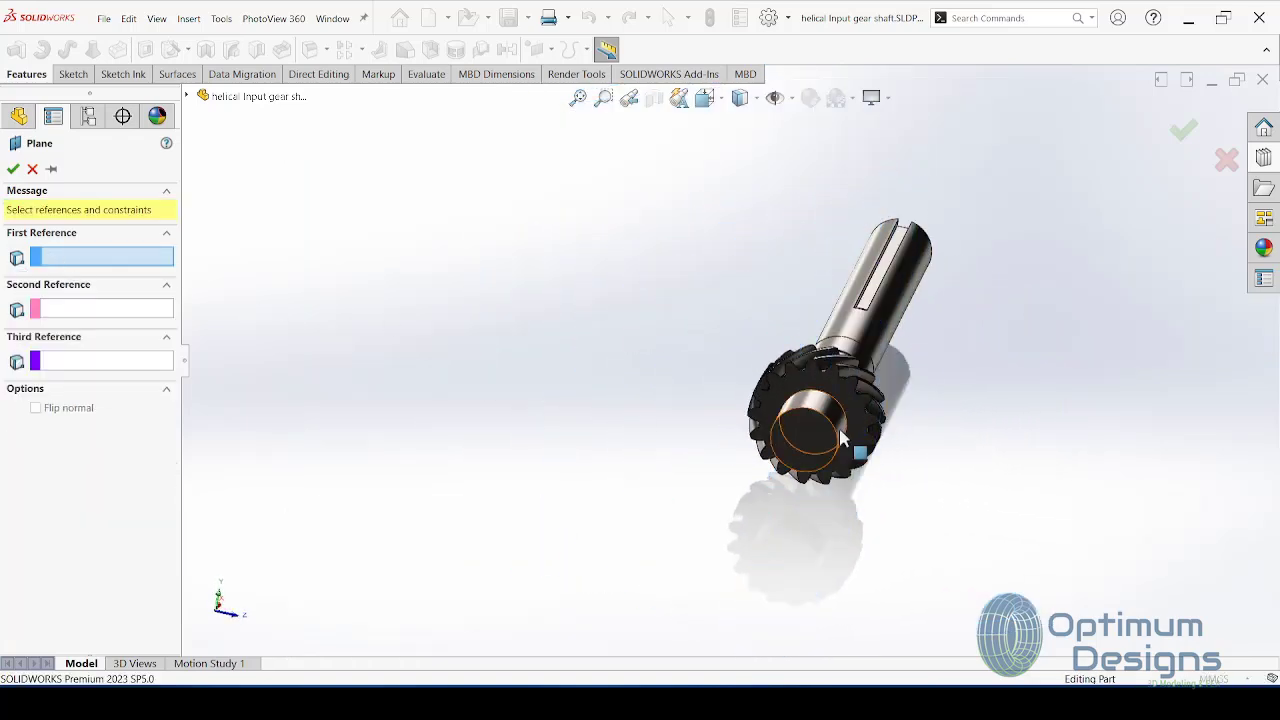
left_click(842, 440)
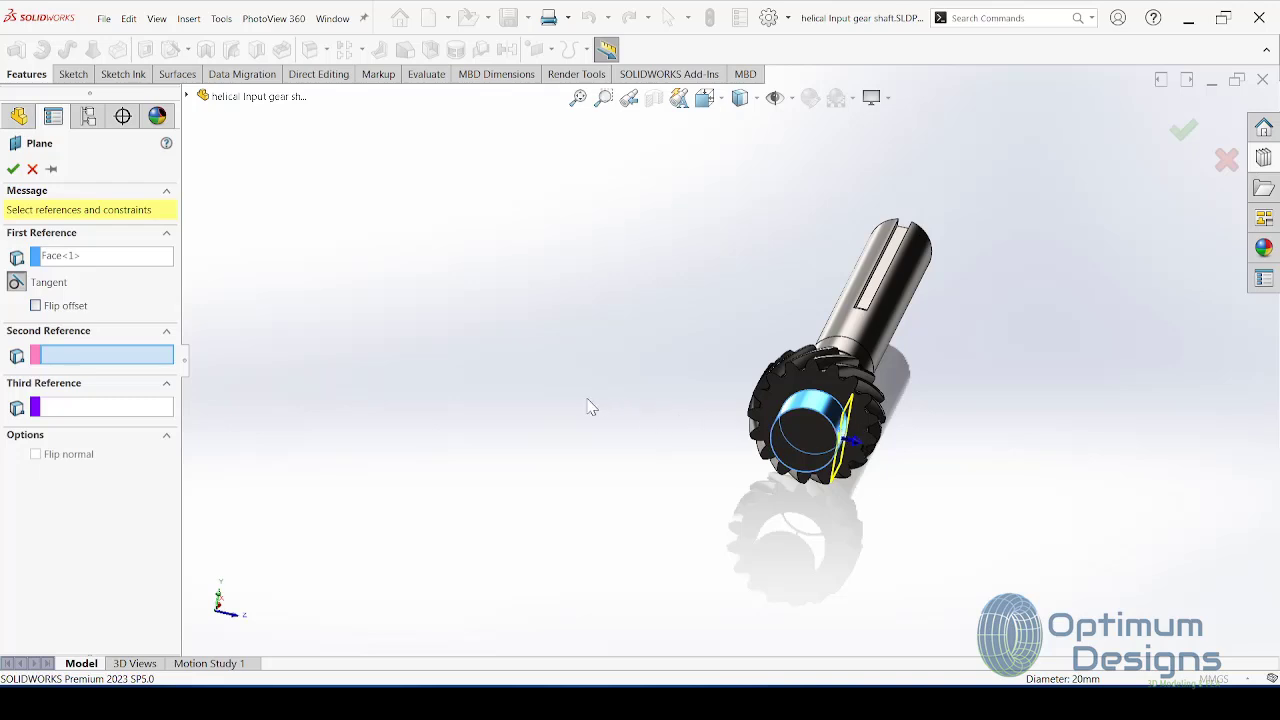
left_click(199, 98)
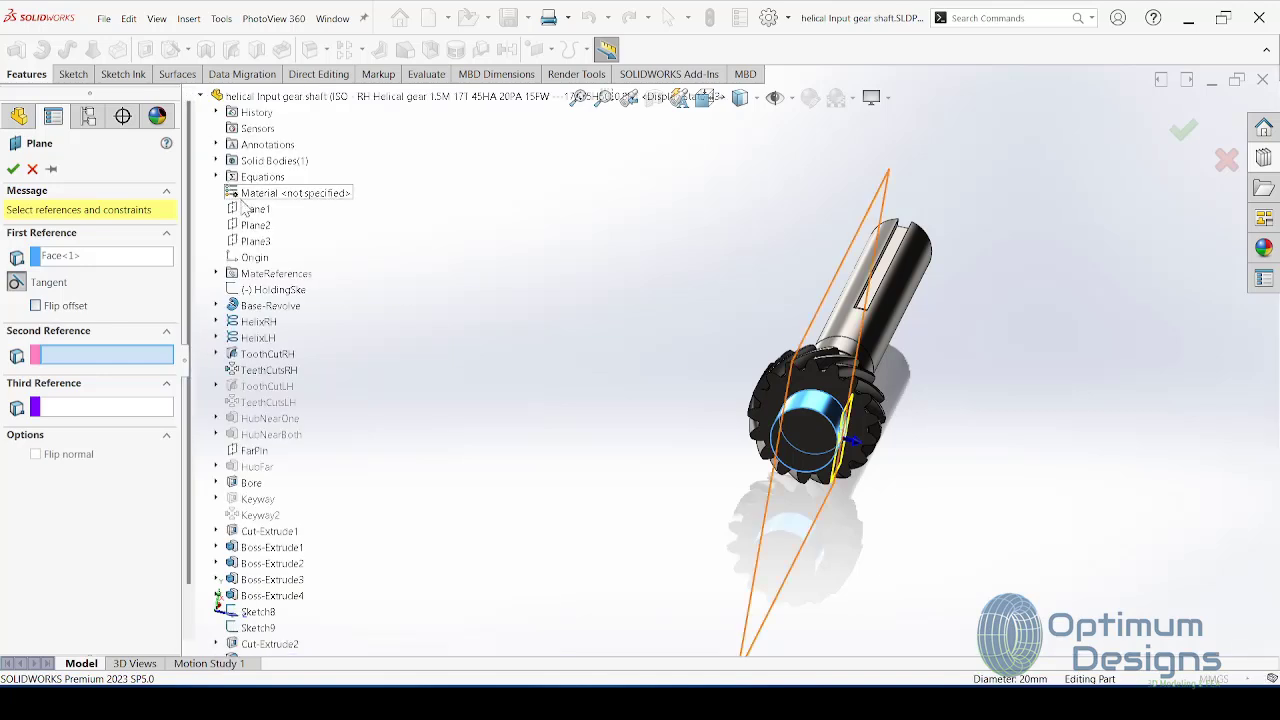
left_click(255, 210)
key("ctrl+7")
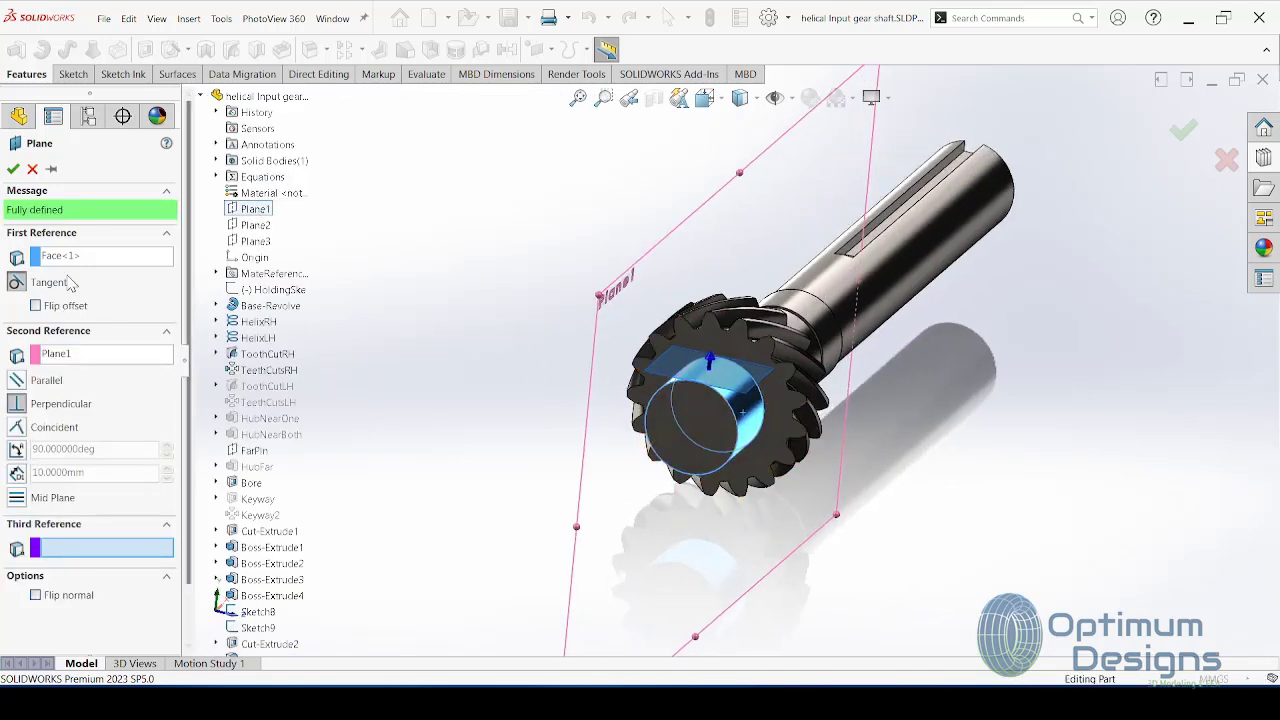
left_click(72, 356)
key("Delete")
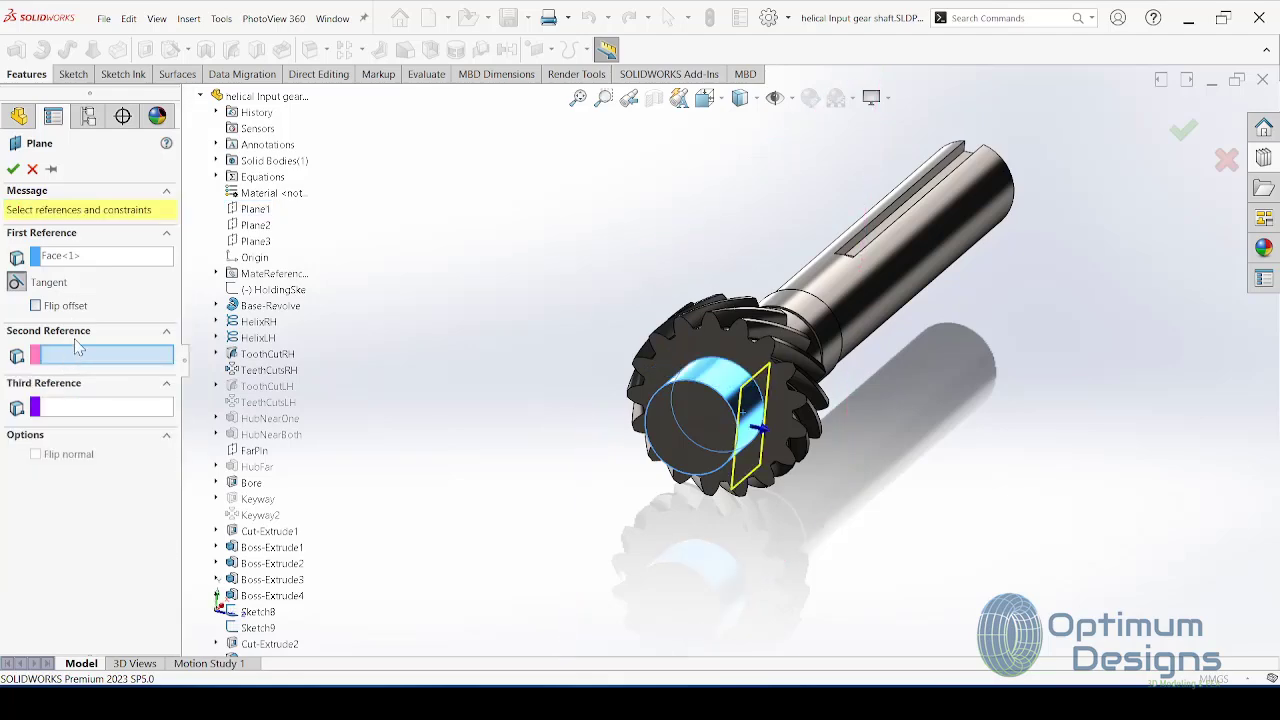
left_click(258, 225)
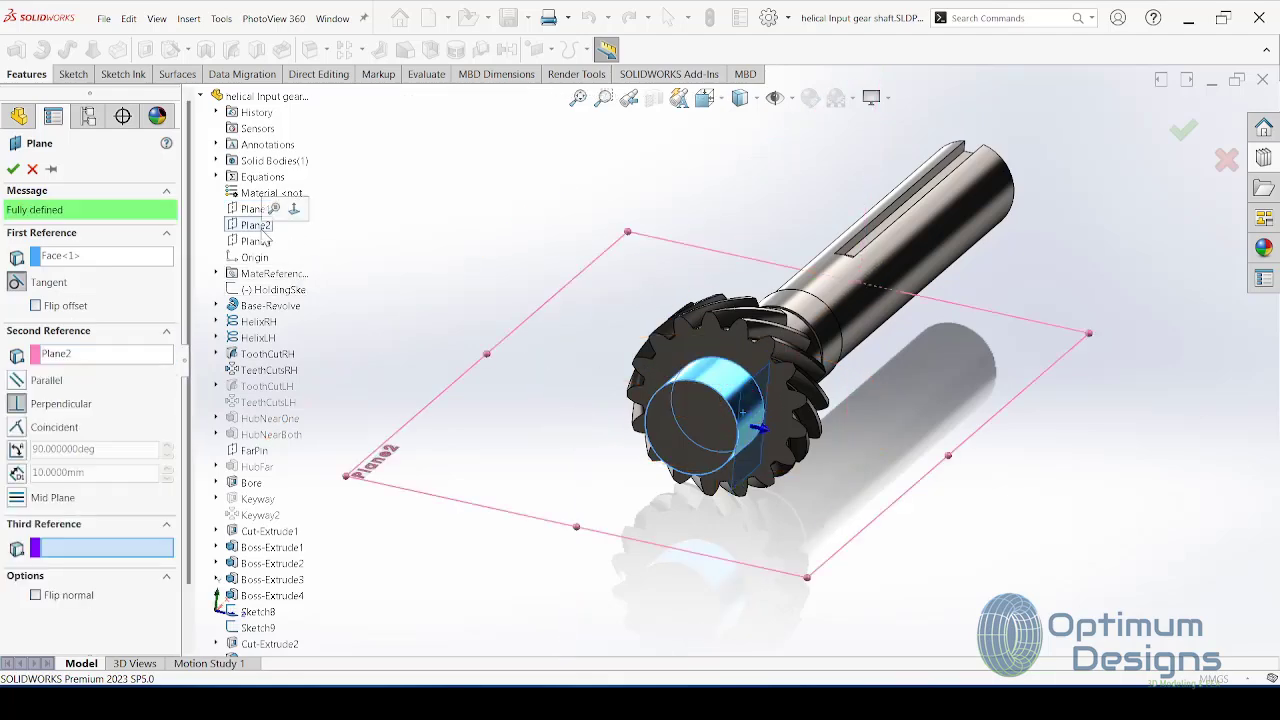
key("Delete")
left_click(256, 241)
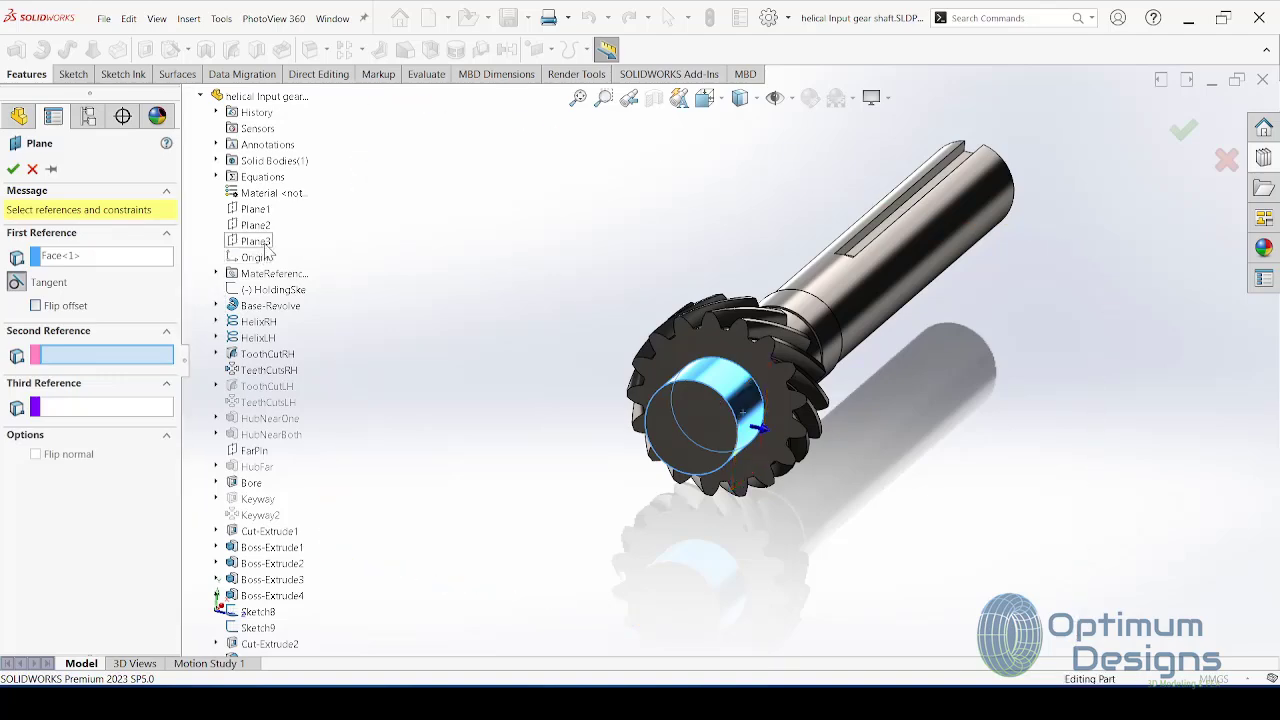
left_click(62, 269)
key("Delete")
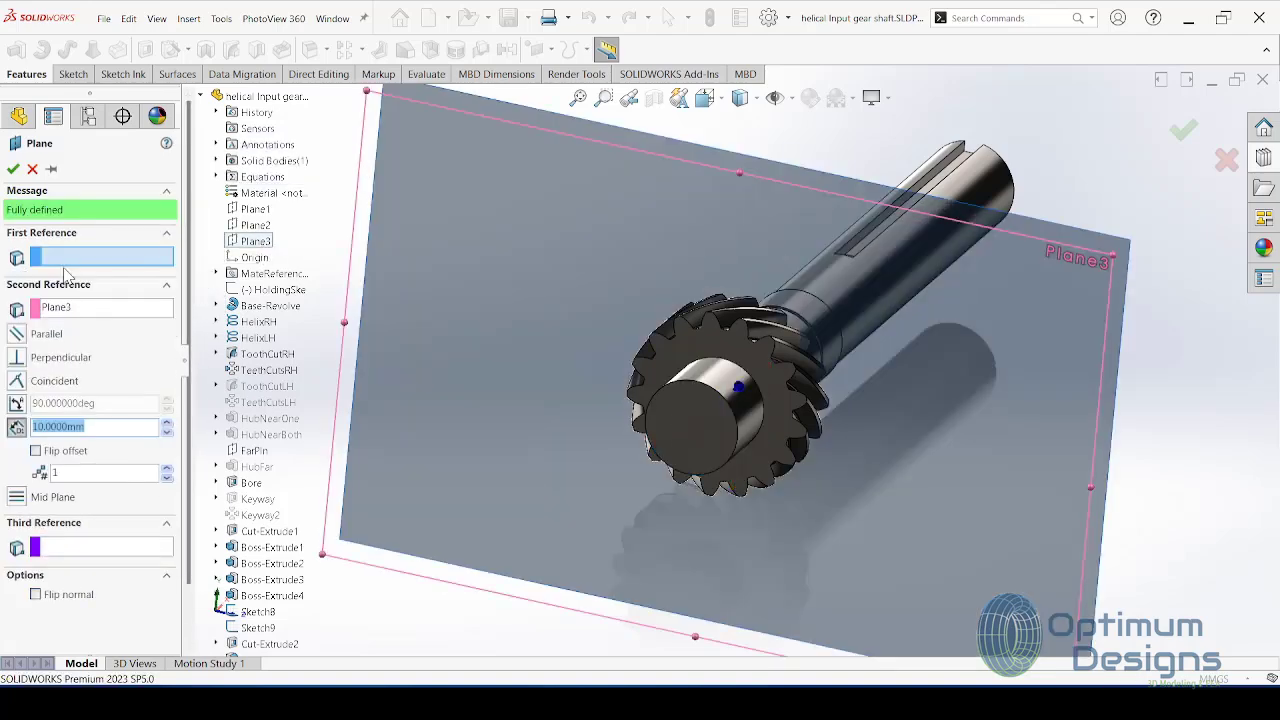
left_click(678, 396)
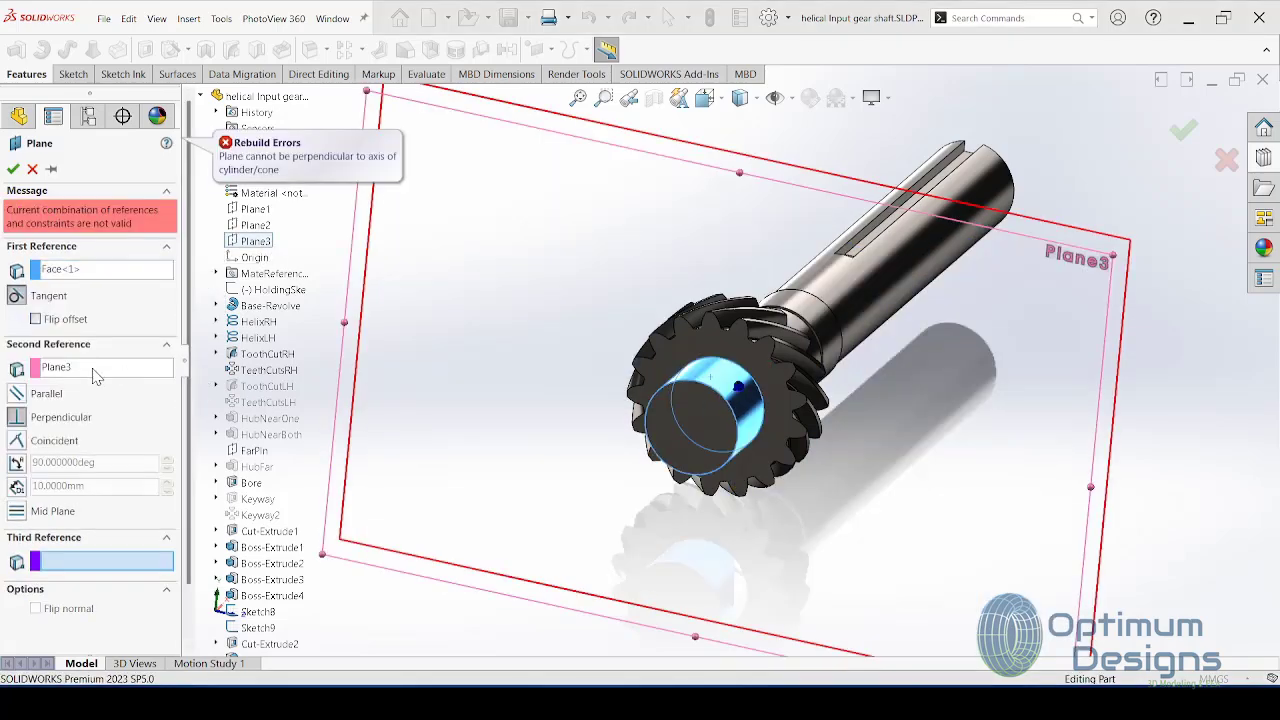
key("Delete")
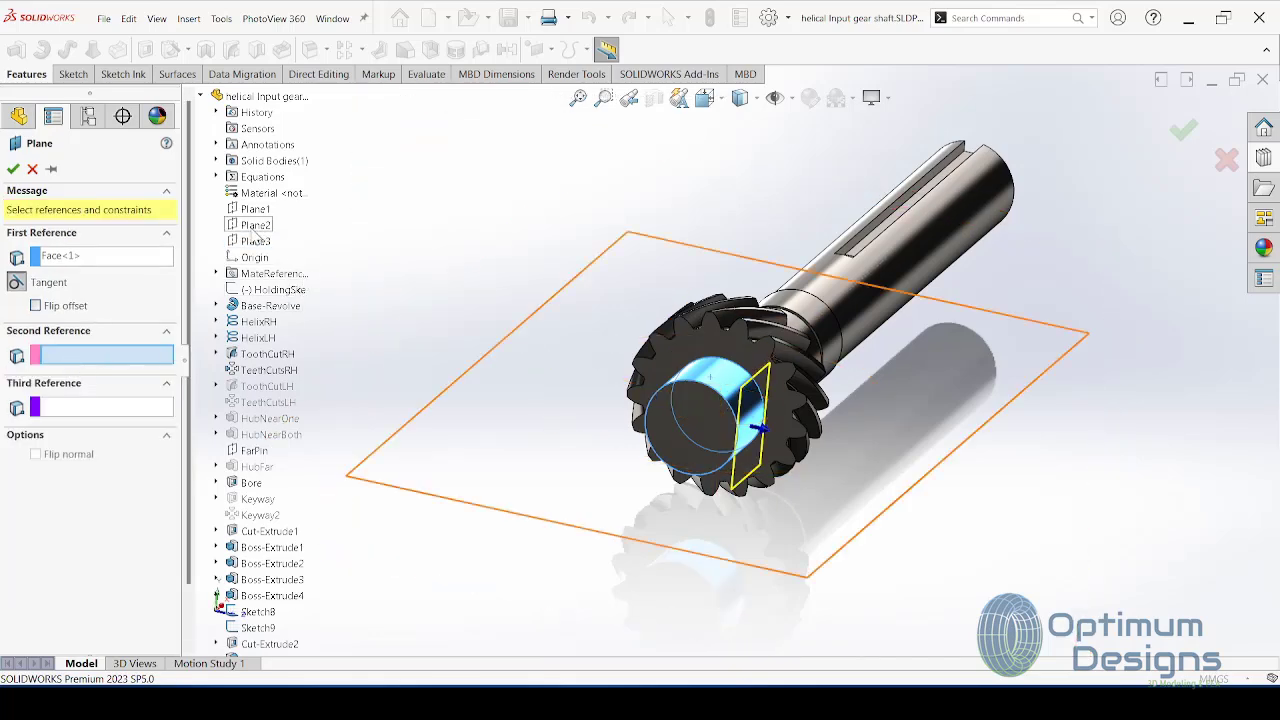
left_click(76, 262)
key("Delete")
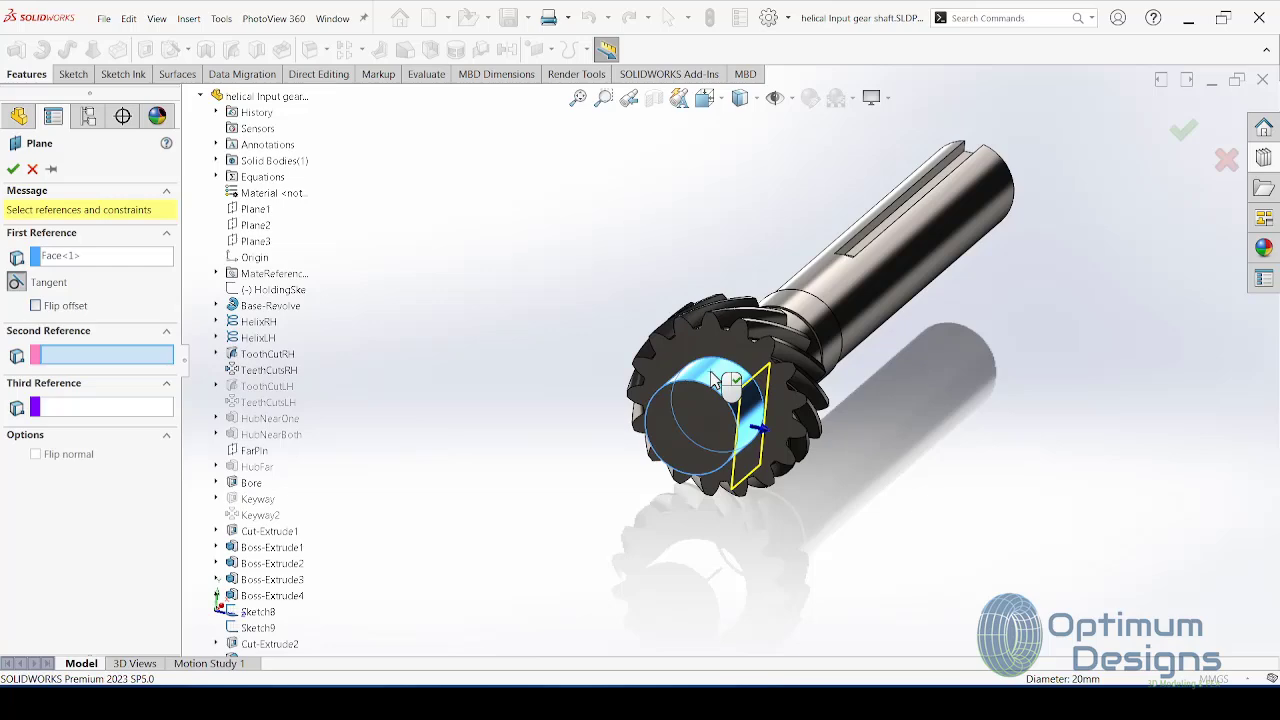
left_click(33, 170)
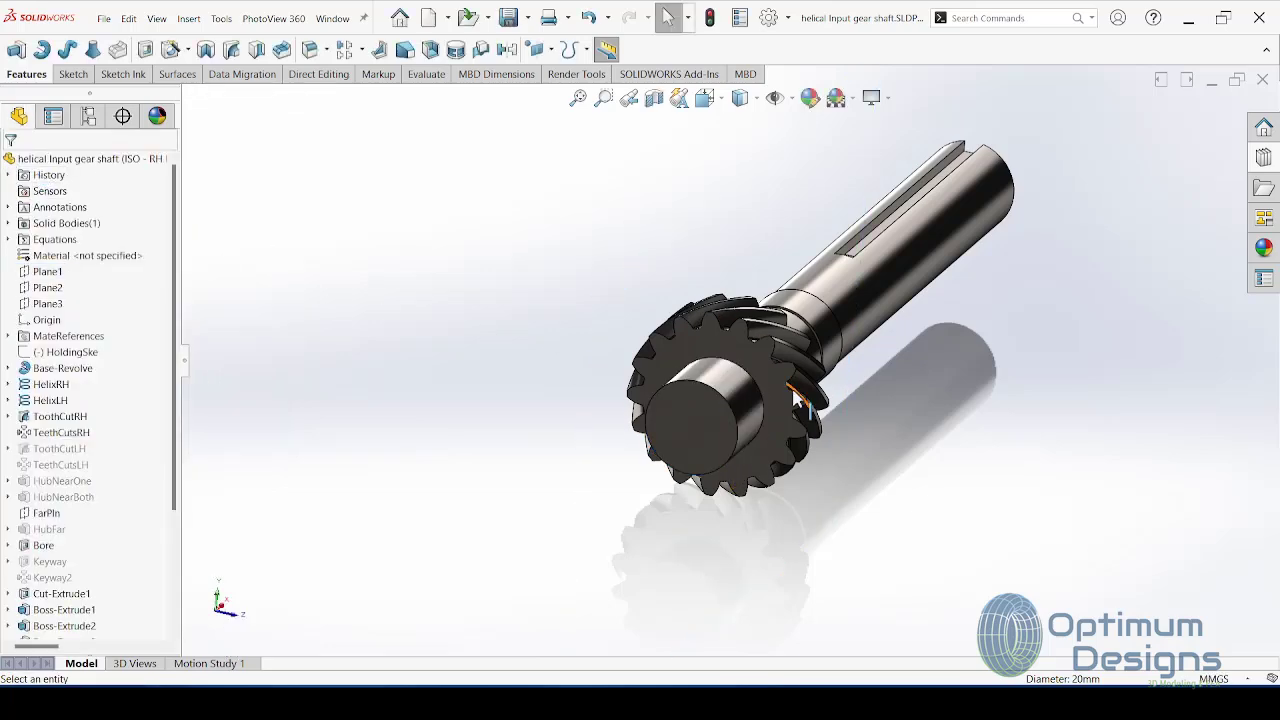
Step: View the gear end face normal-to and display the Boss-Extrude4 and Boss-Extrude5 dimensions
right_click(735, 452)
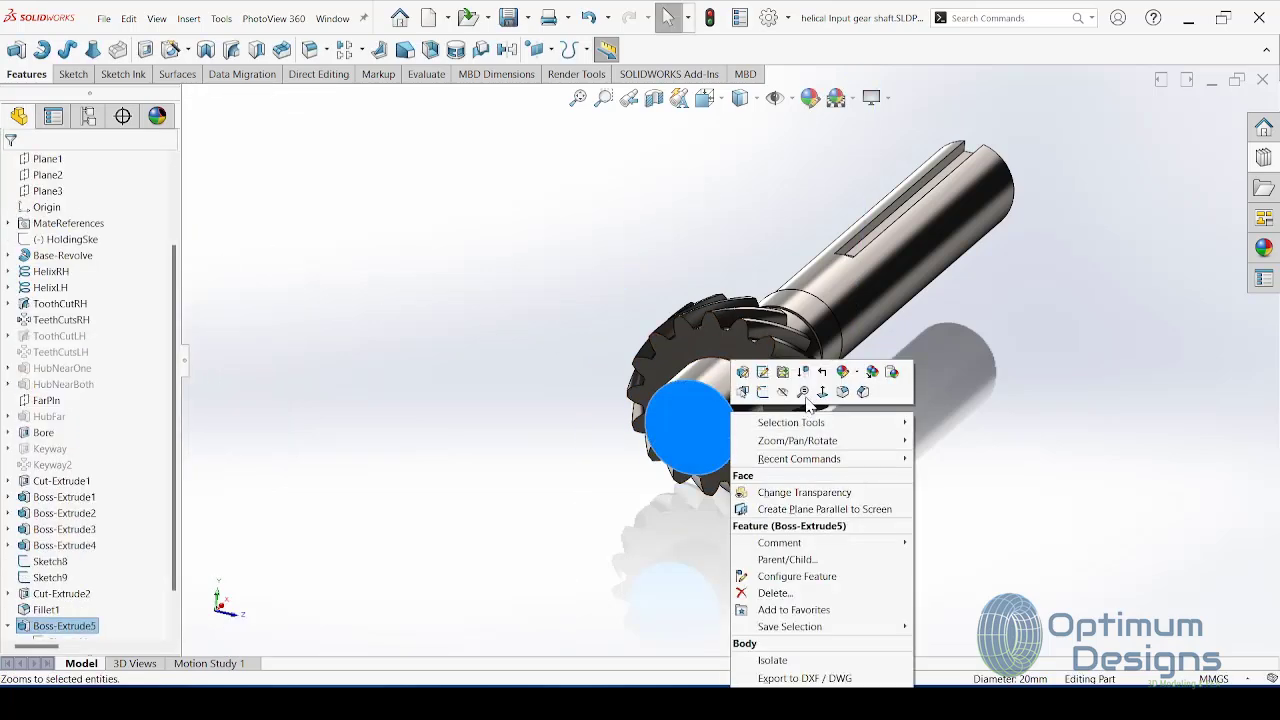
left_click(796, 393)
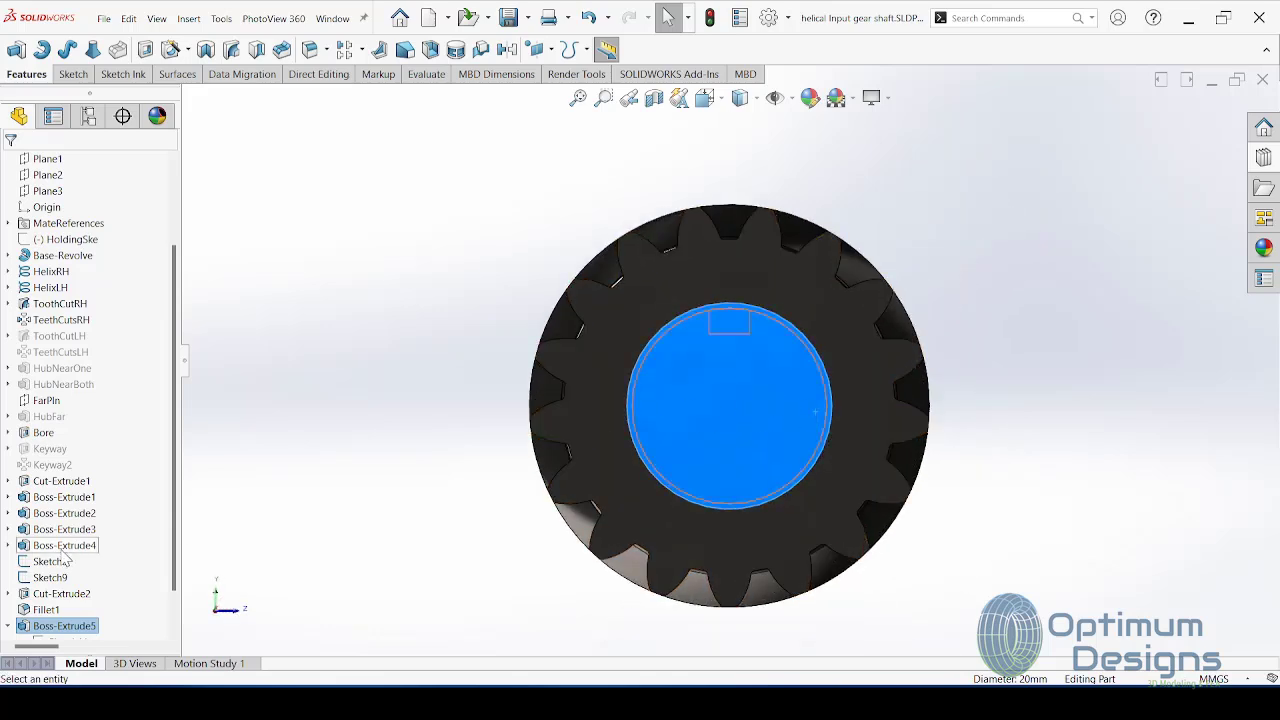
left_click(62, 546)
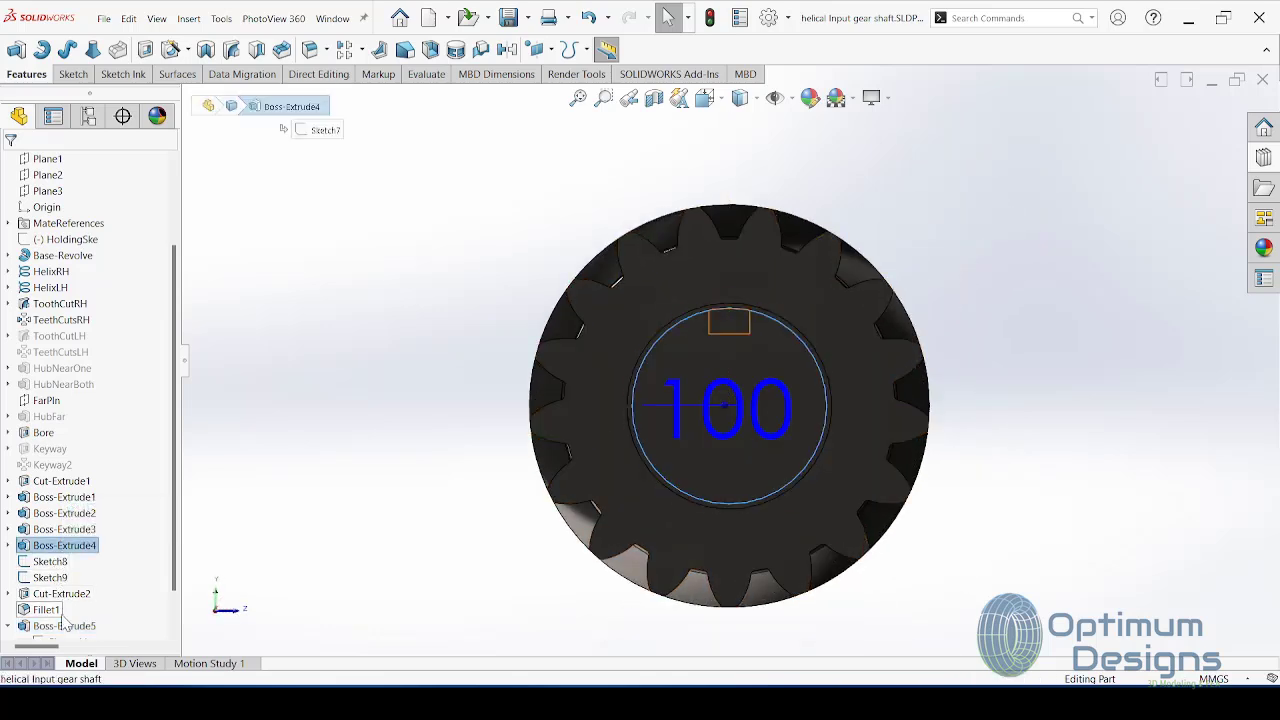
left_click(64, 625)
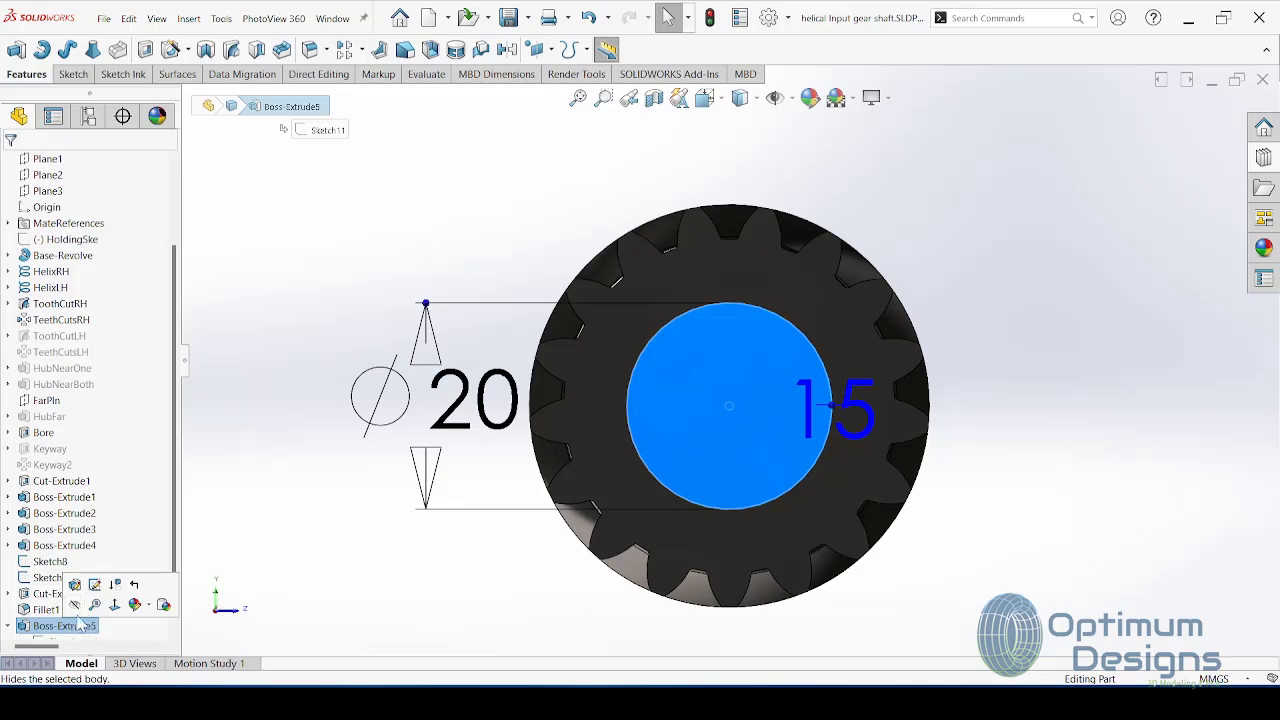
Step: Sketch a horizontal centerline through the hub centre on the hub's end face
right_click(706, 360)
left_click(737, 391)
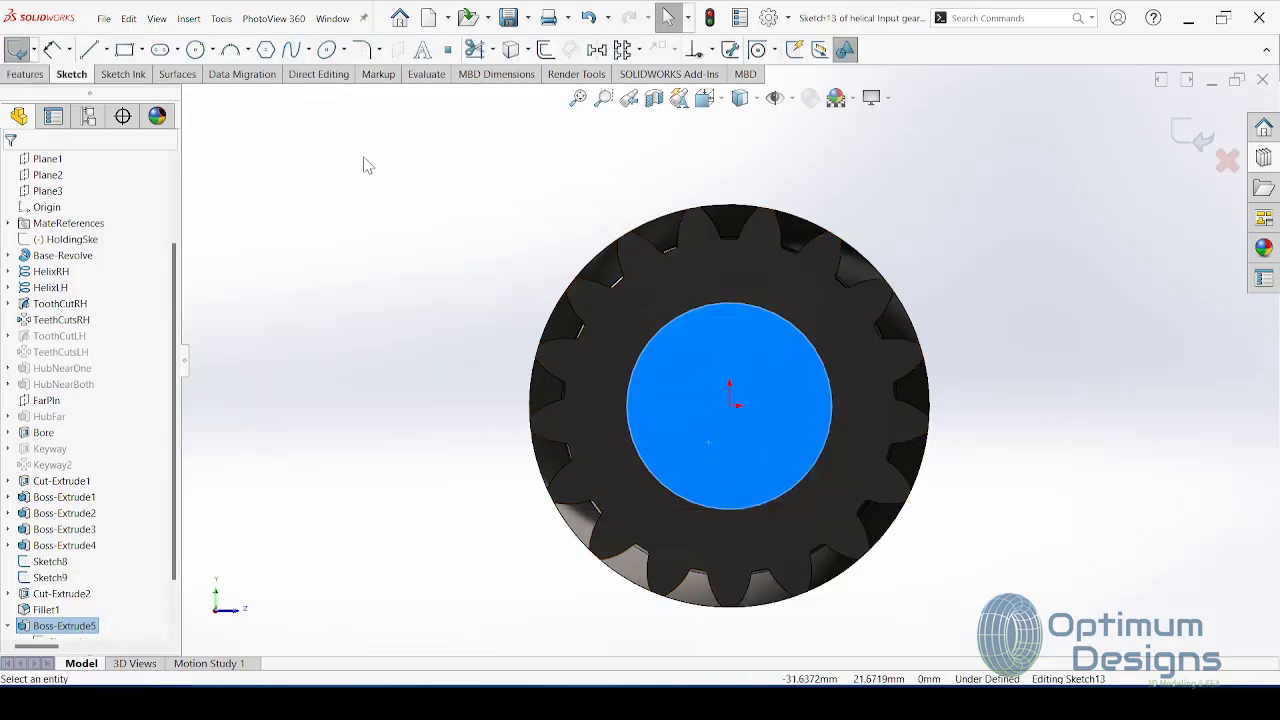
left_click(106, 50)
left_click(100, 86)
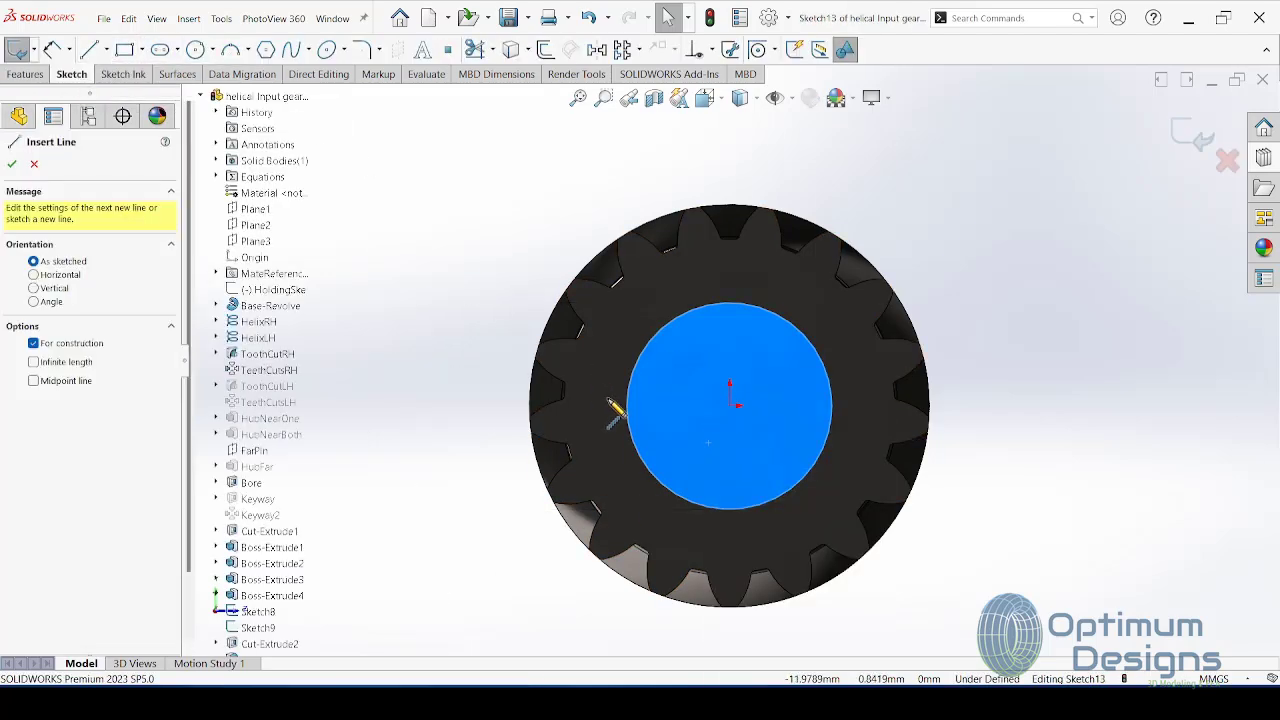
left_click_drag(634, 406, 838, 406)
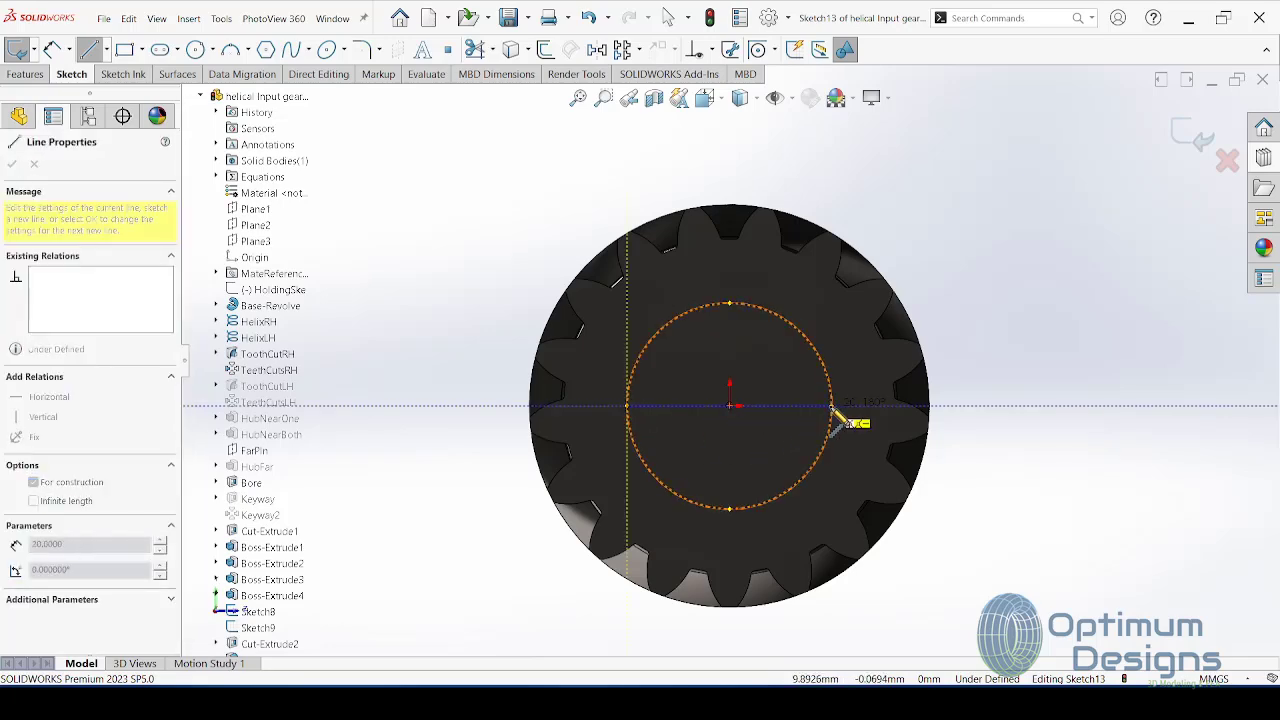
key("ctrl+7")
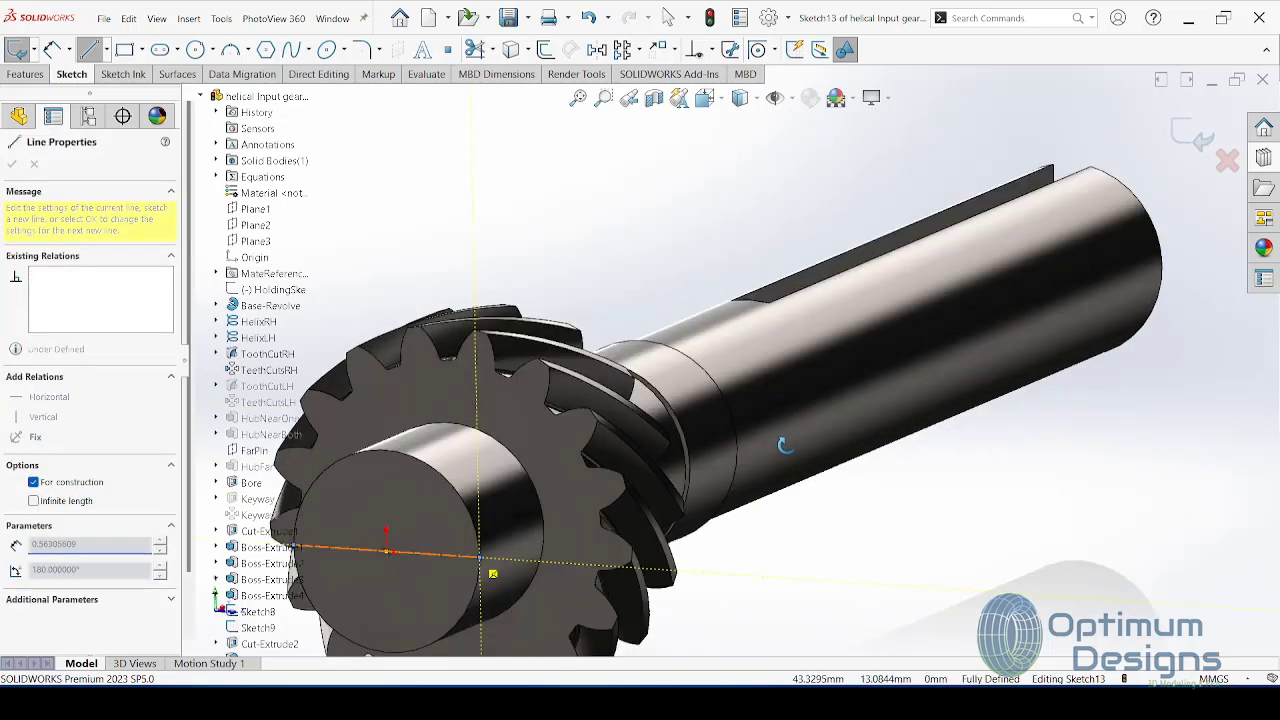
middle_click_drag(817, 568, 786, 560)
right_click(786, 556)
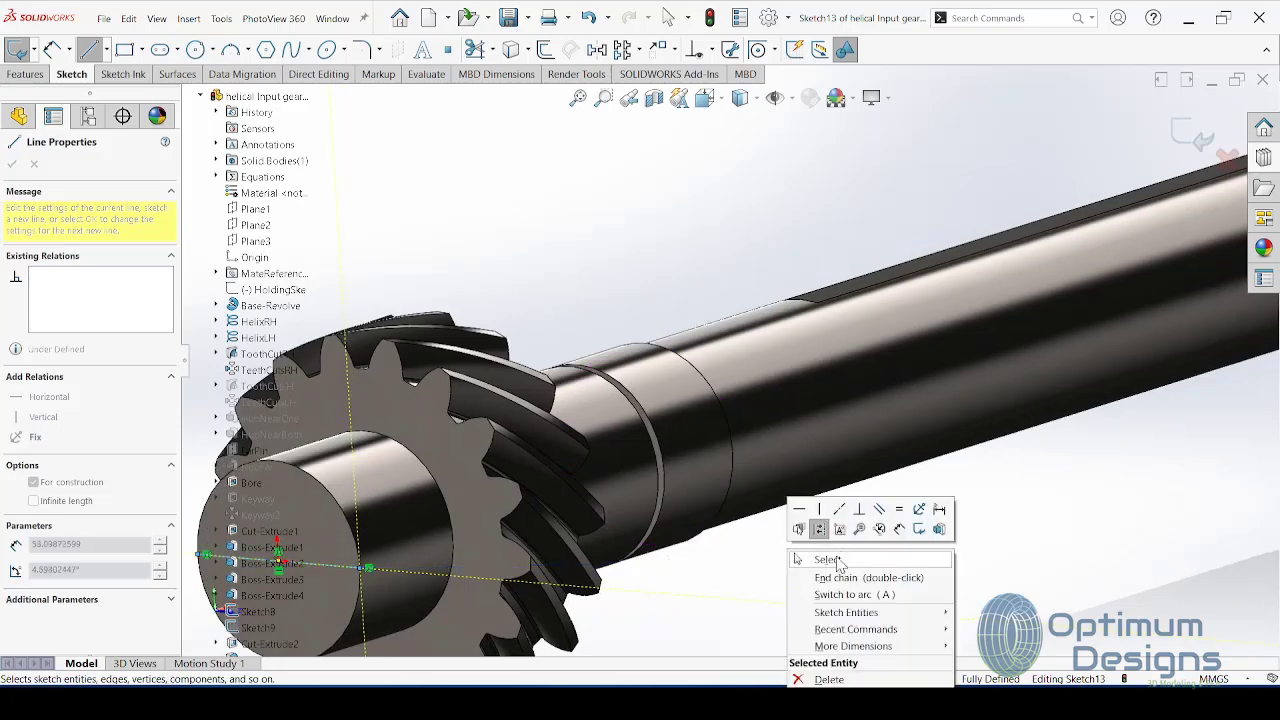
key("Escape")
right_click(838, 565)
left_click(857, 528)
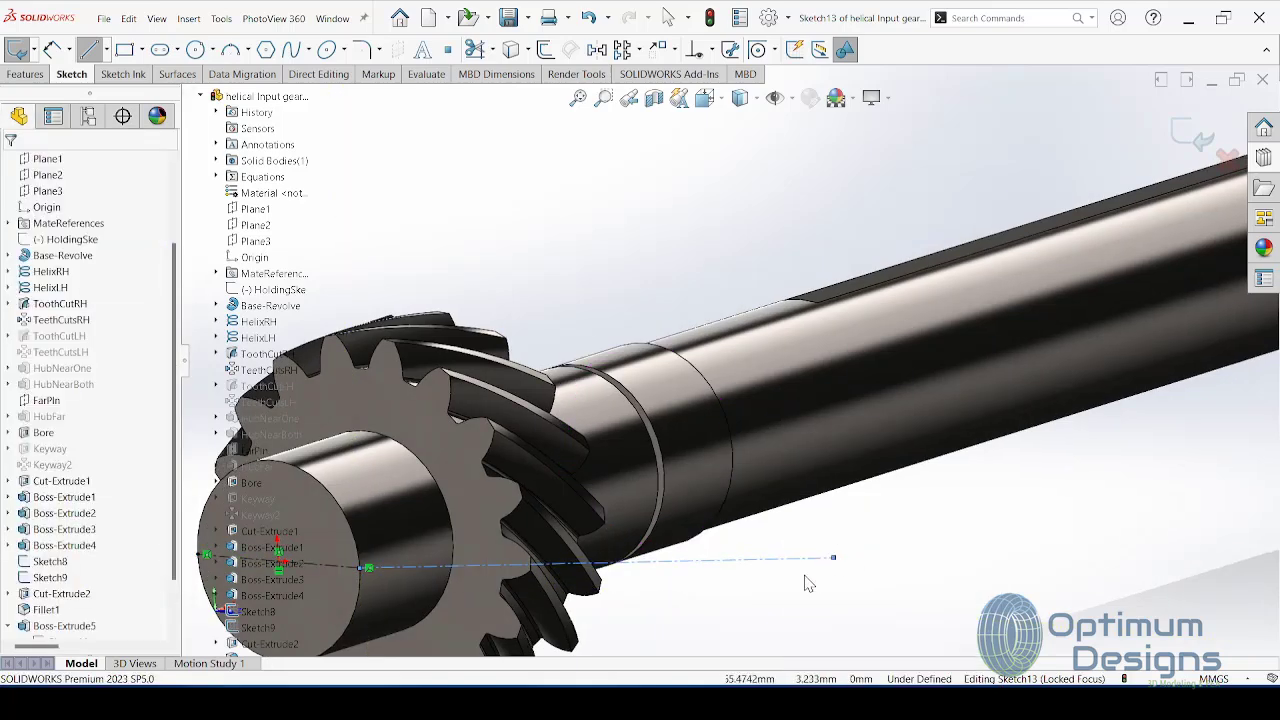
key("f")
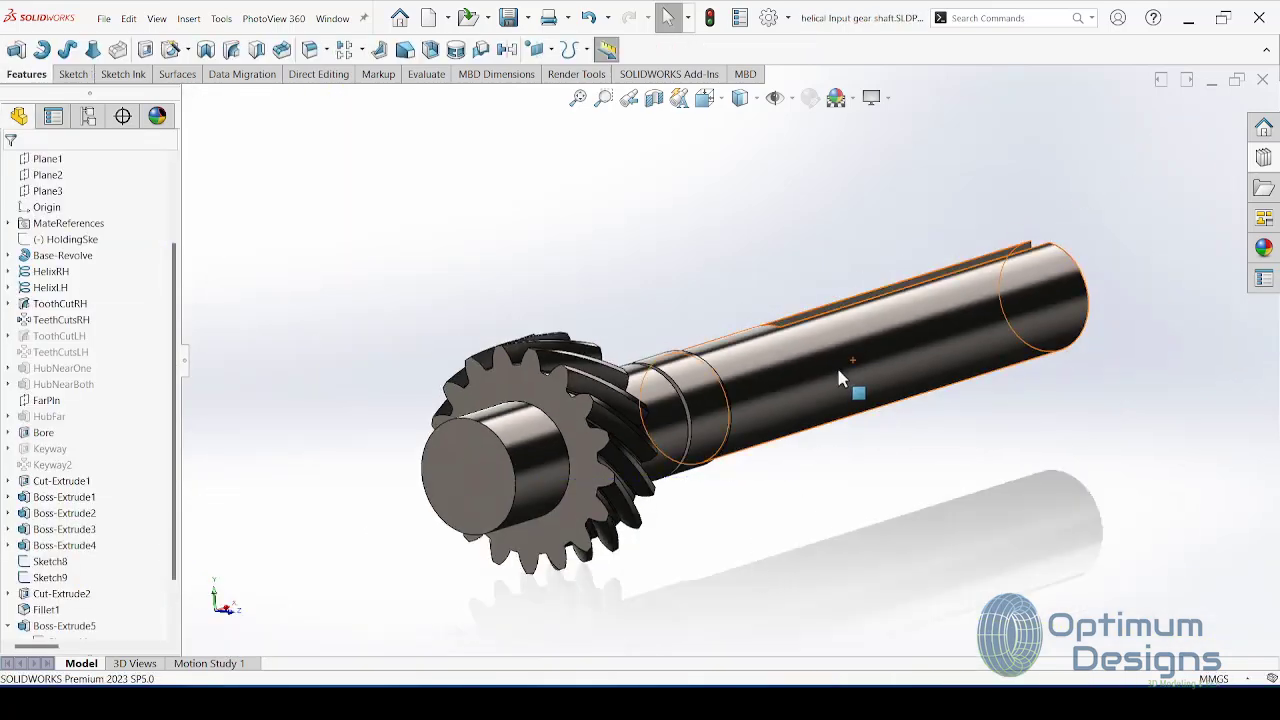
Step: Turn on View Temporary Axes to display the shaft's axis
middle_click_drag(734, 457, 693, 547)
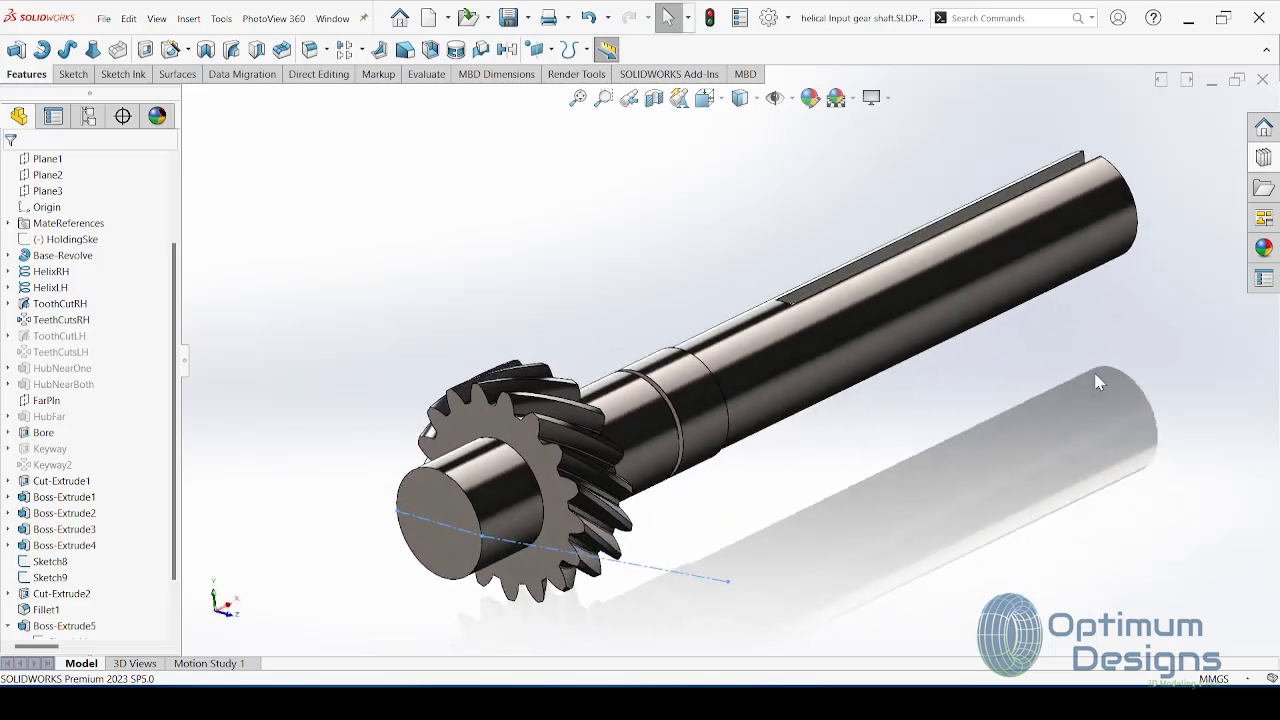
left_click(792, 99)
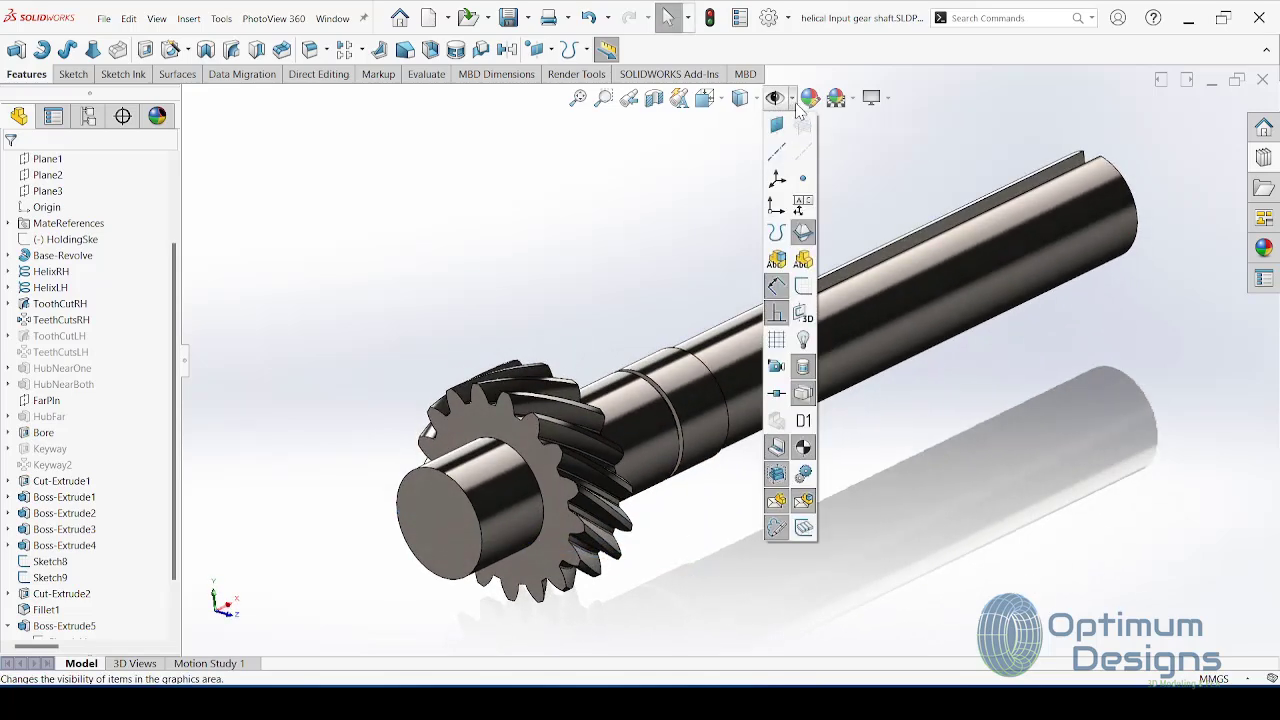
left_click(781, 152)
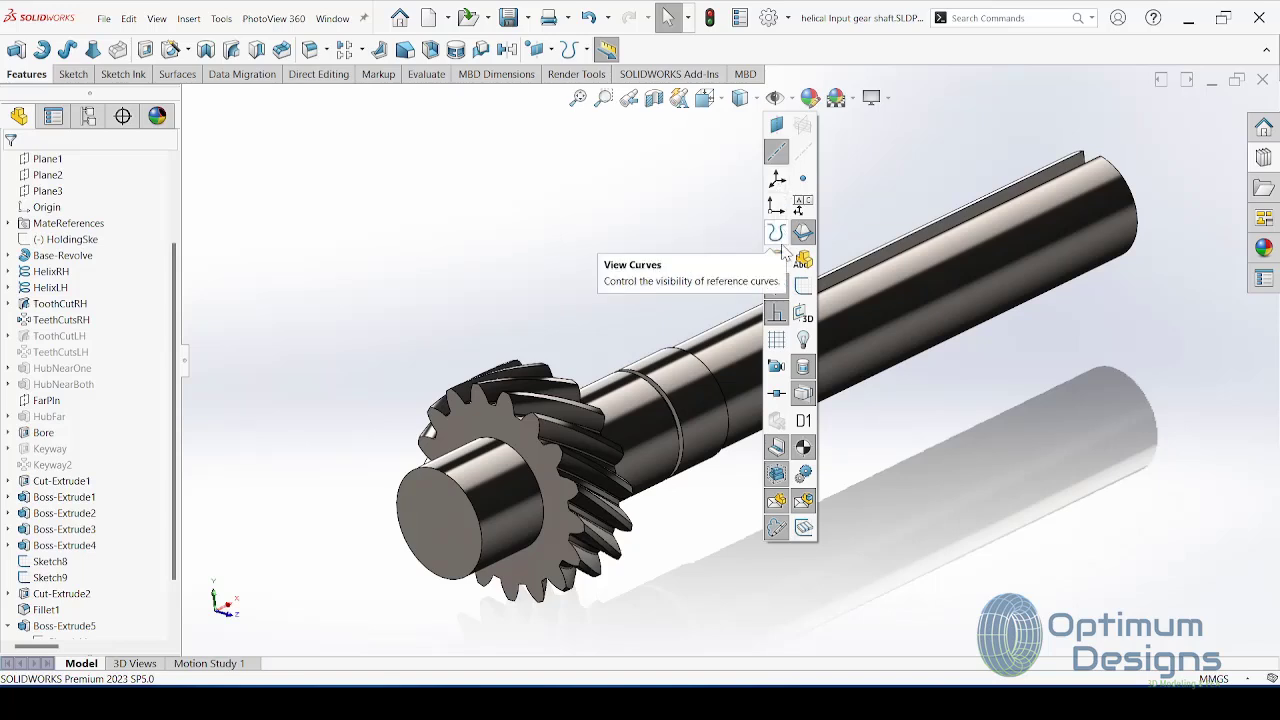
left_click(803, 152)
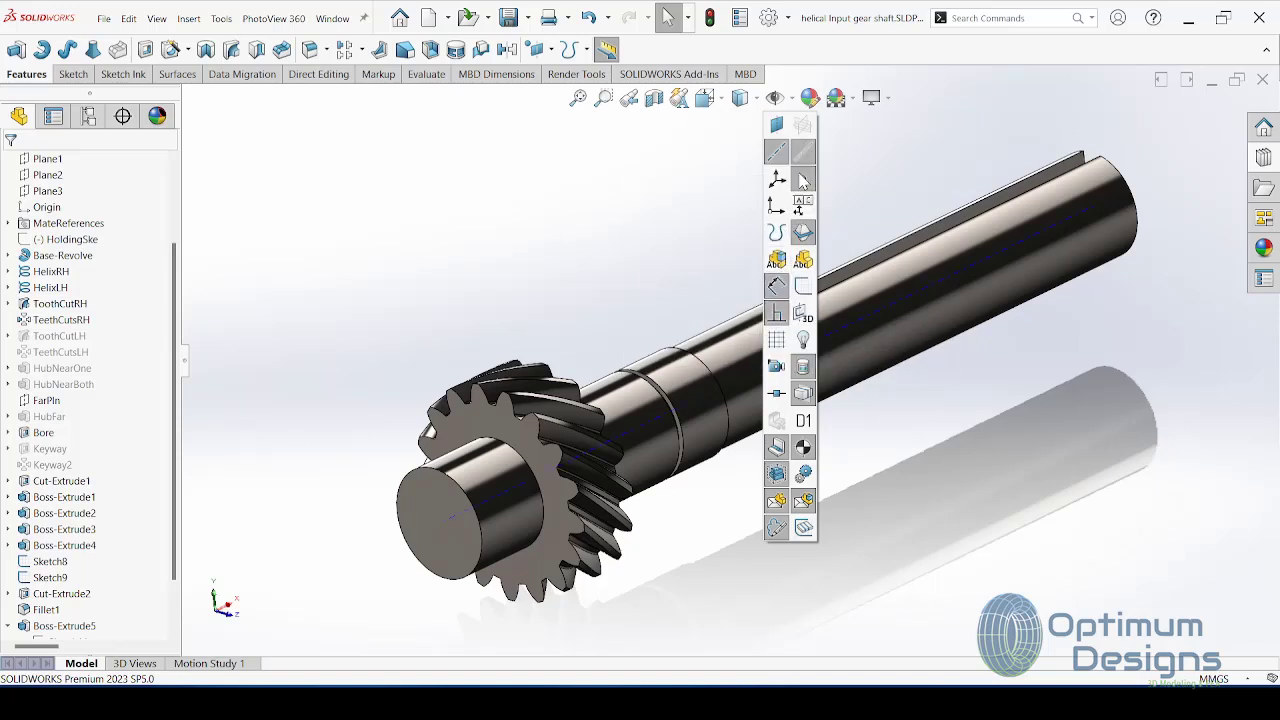
scroll(500, 486, "up", 1)
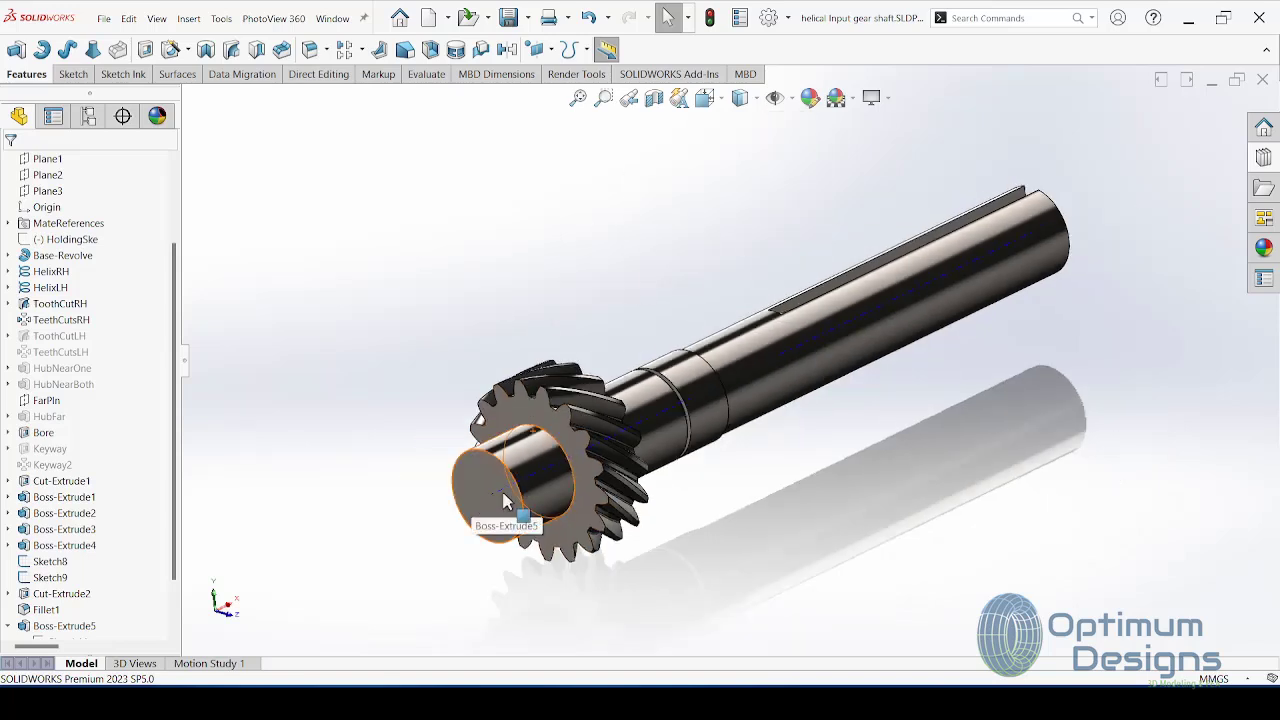
Step: Create Plane5 through the shaft's temporary axis, perpendicular to Plane2
left_click(188, 18)
mouse_move(205, 172)
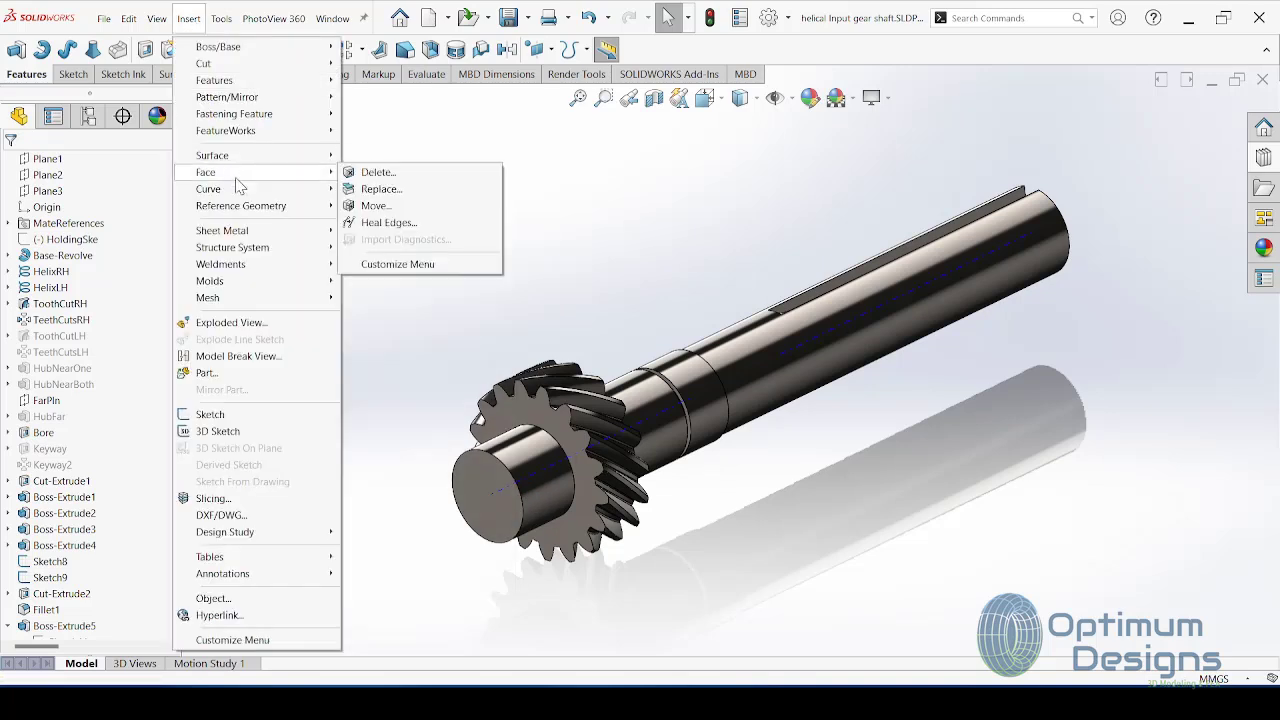
left_click(375, 205)
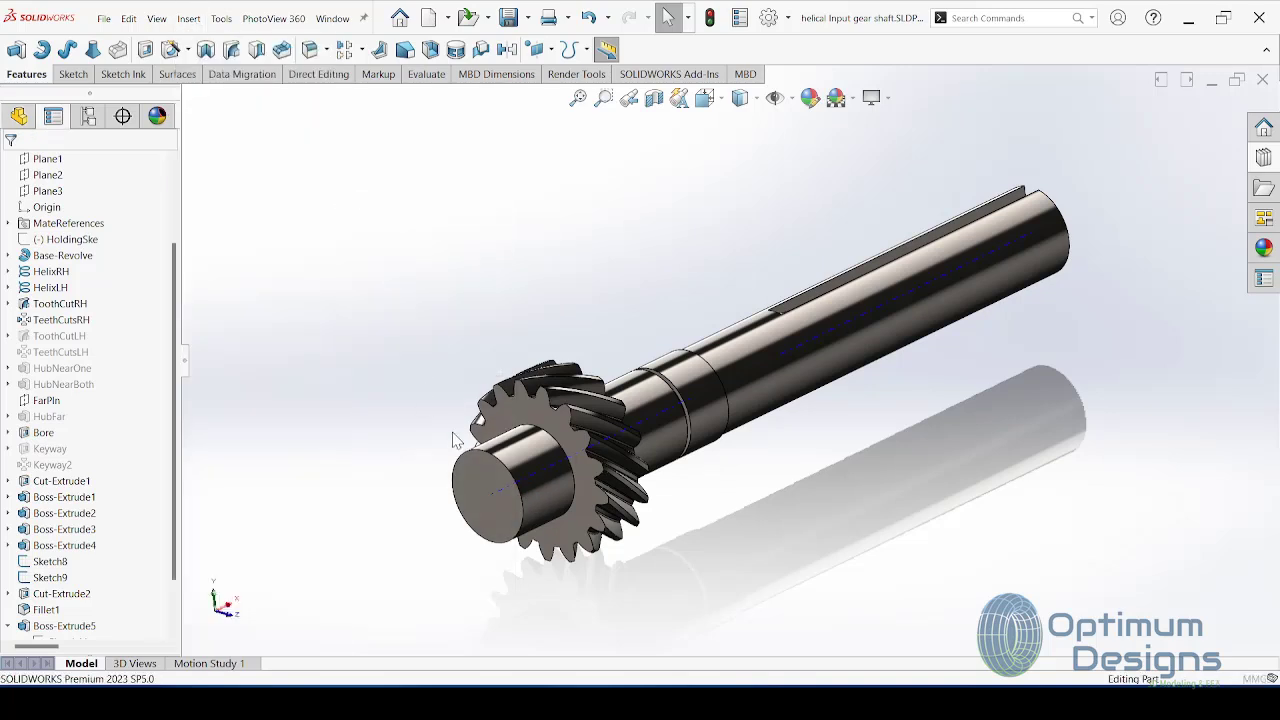
left_click(539, 479)
left_click(188, 96)
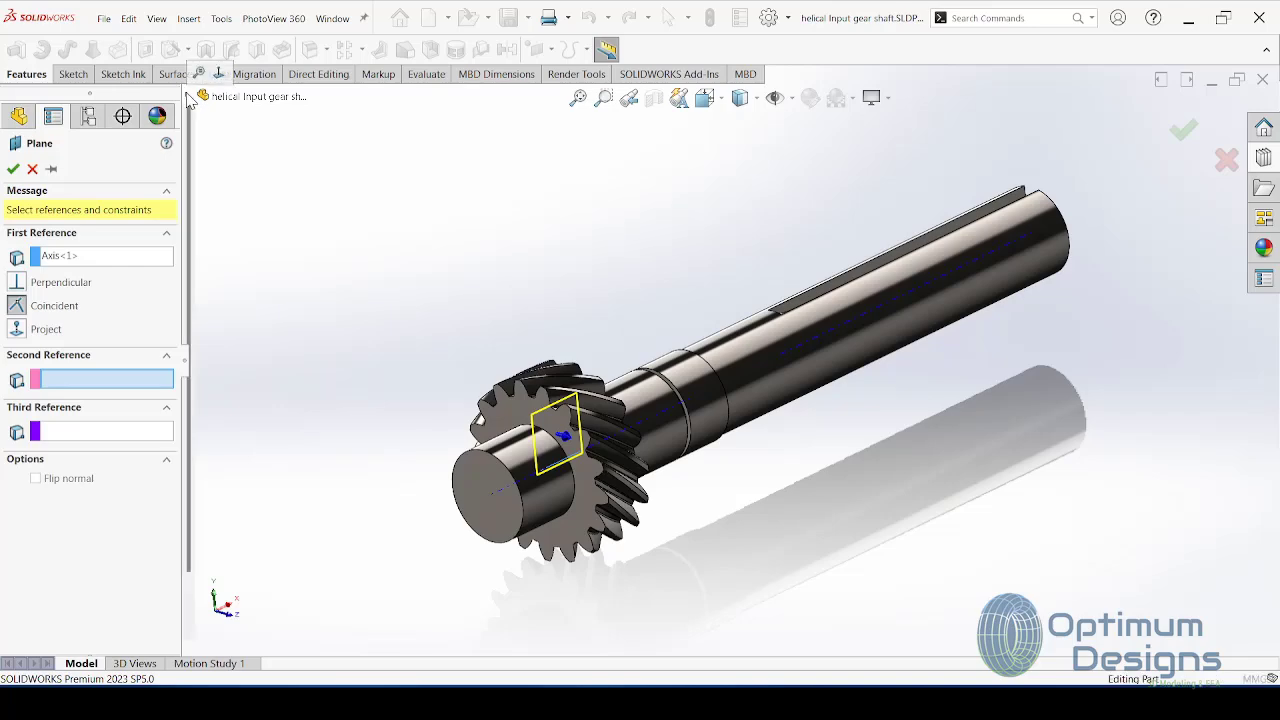
left_click(255, 209)
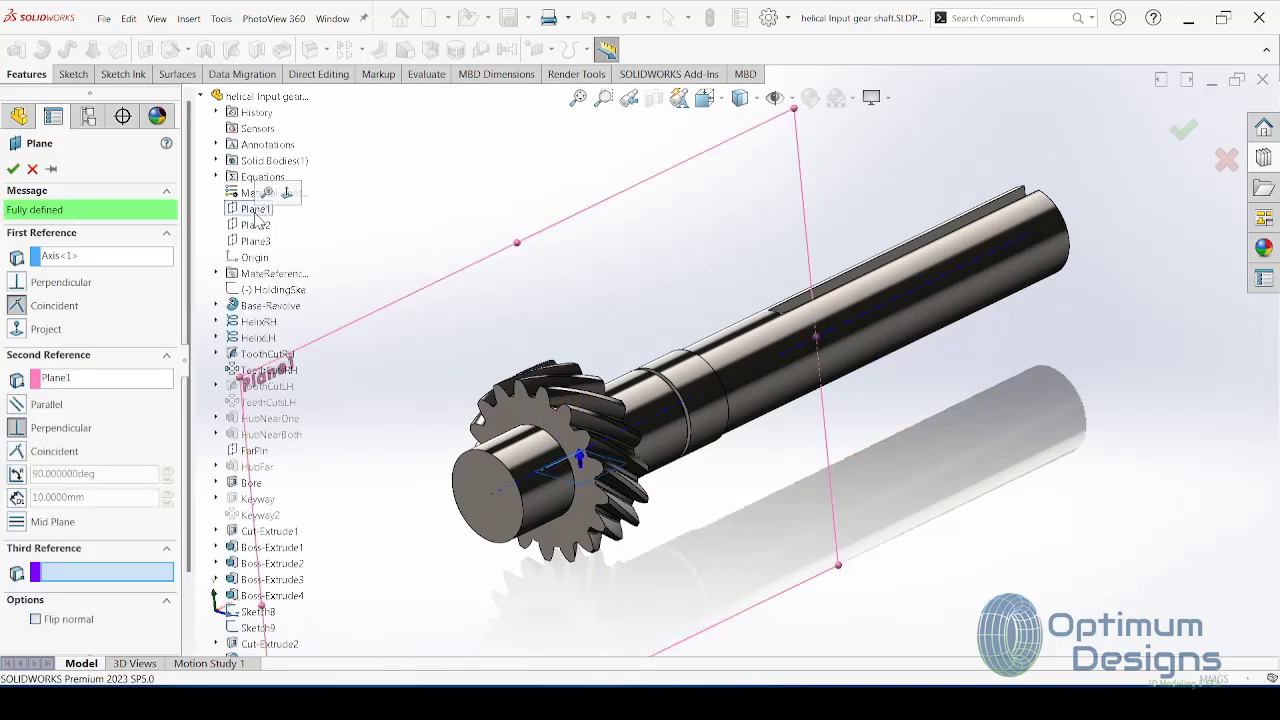
left_click(255, 209)
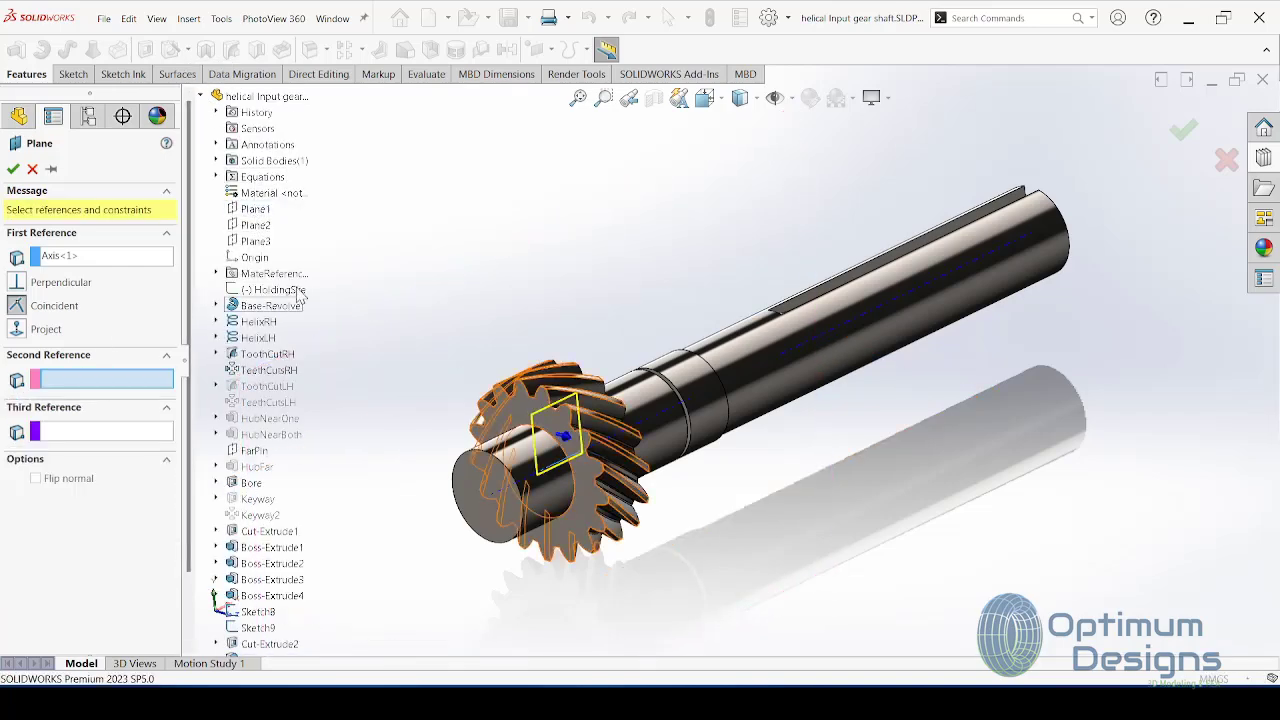
left_click(255, 225)
middle_click_drag(300, 520, 571, 333)
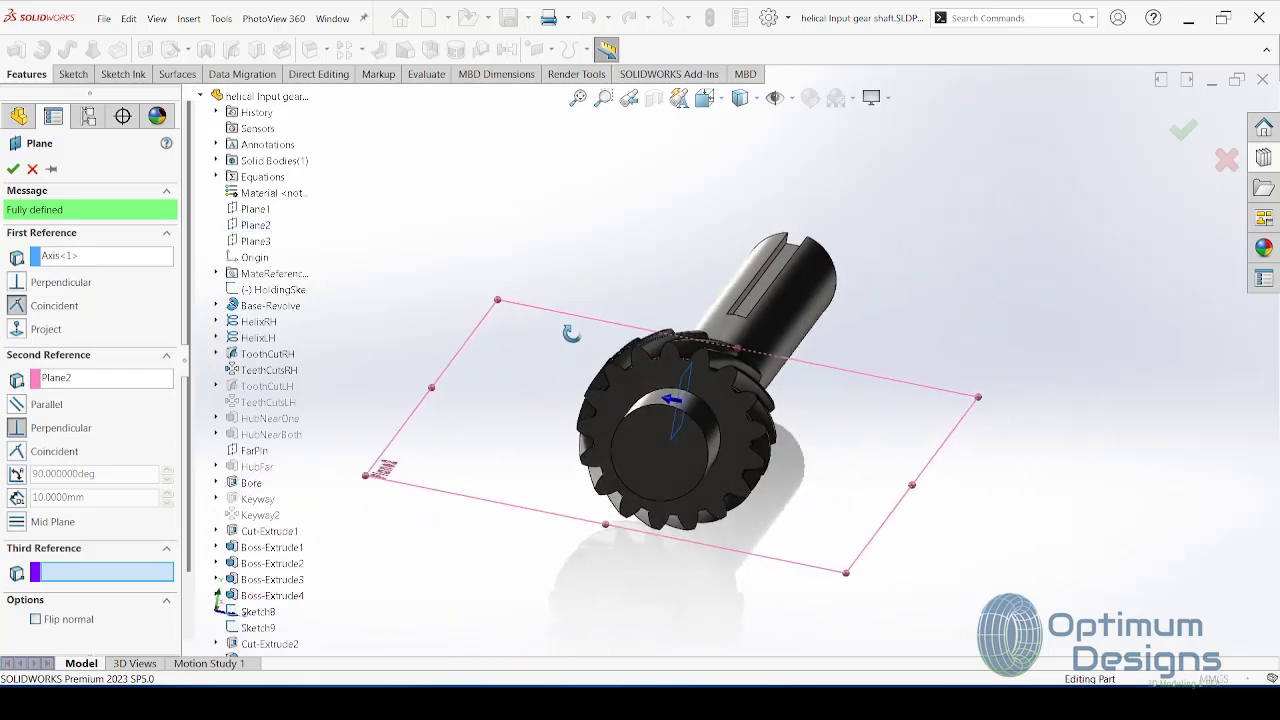
left_click(13, 169)
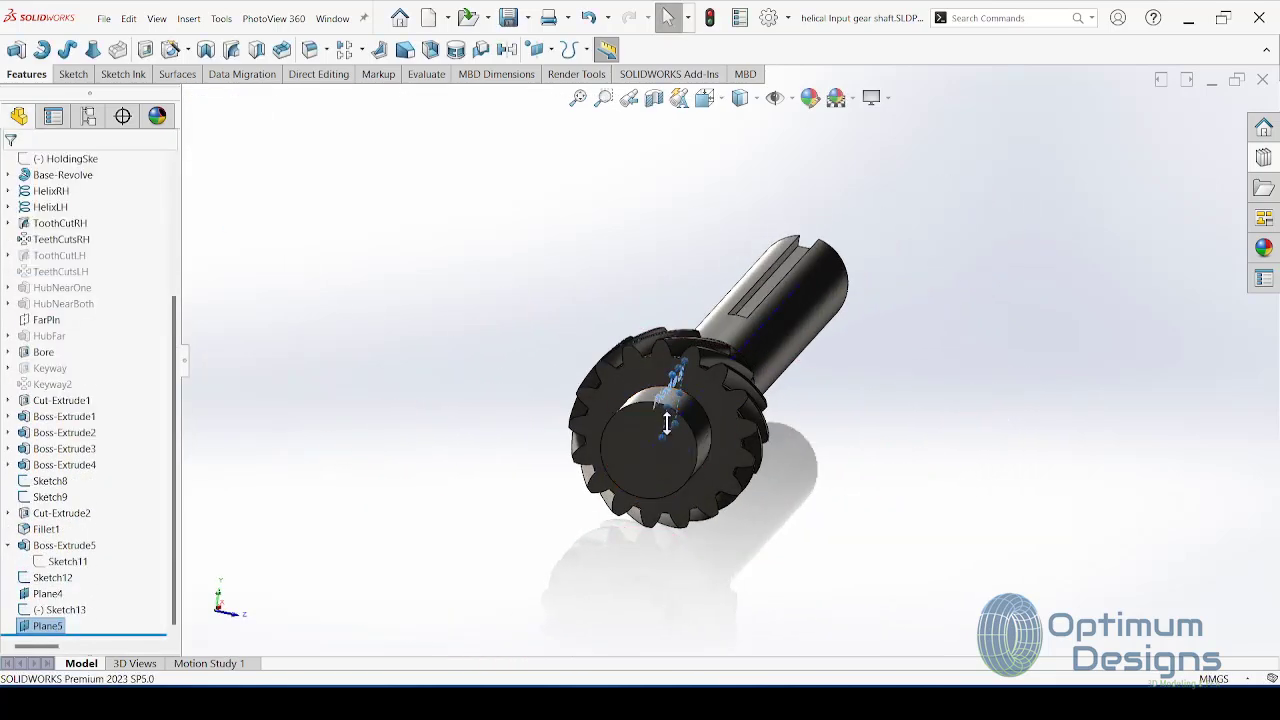
Step: Start a sketch on Plane5 and draw a small rectangle on the shaft's top edge
mouse_move(540, 562)
left_mouse_down()
mouse_move(443, 508)
mouse_move(390, 560)
left_mouse_up()
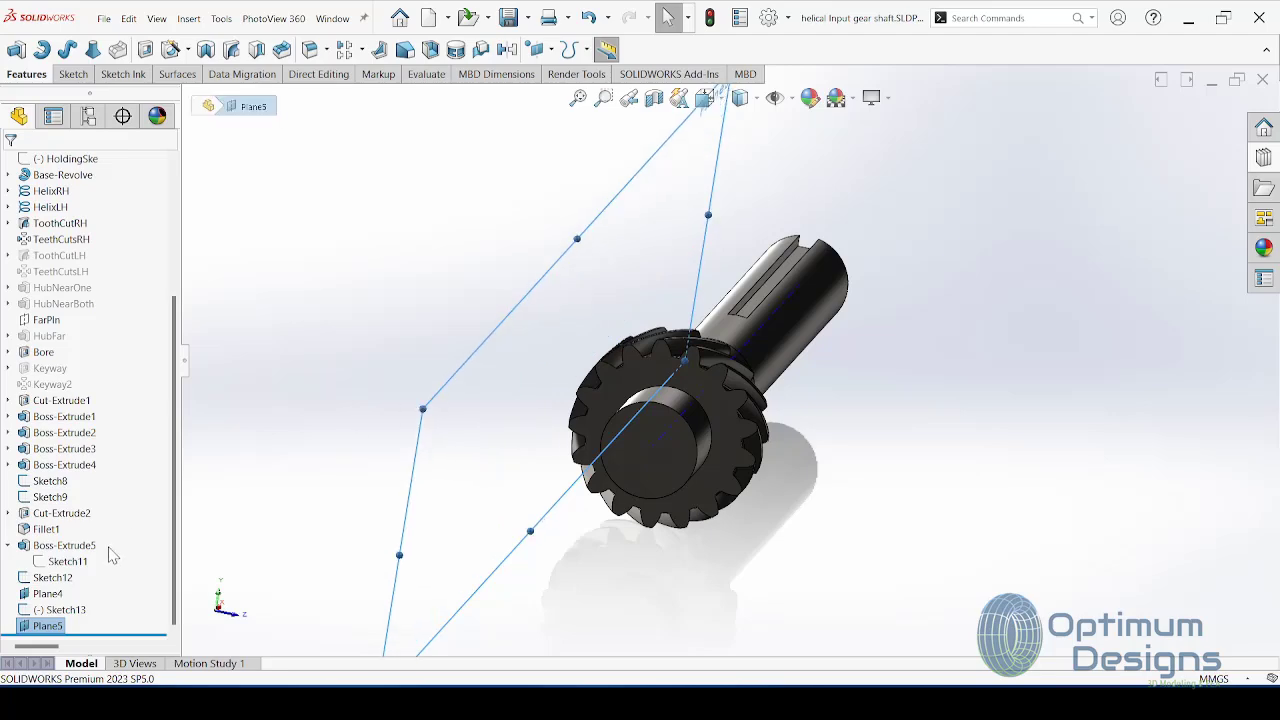
left_click(47, 628)
left_click(113, 607)
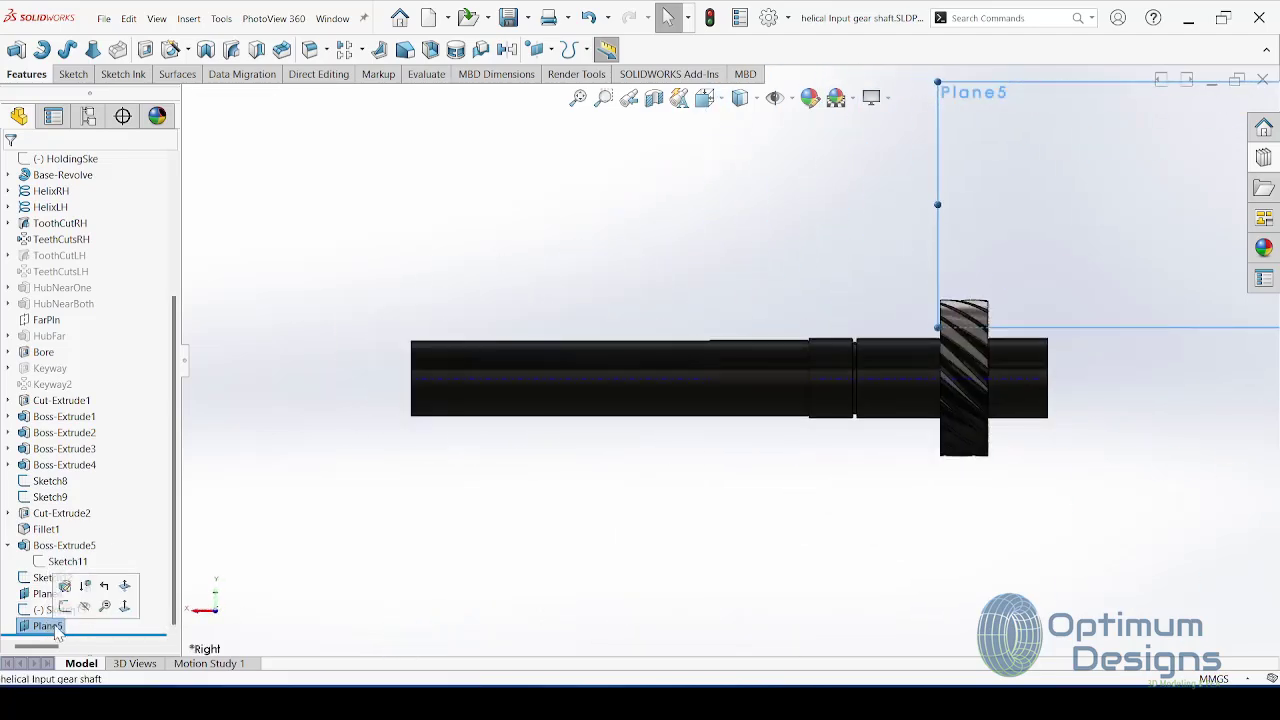
right_click(27, 628)
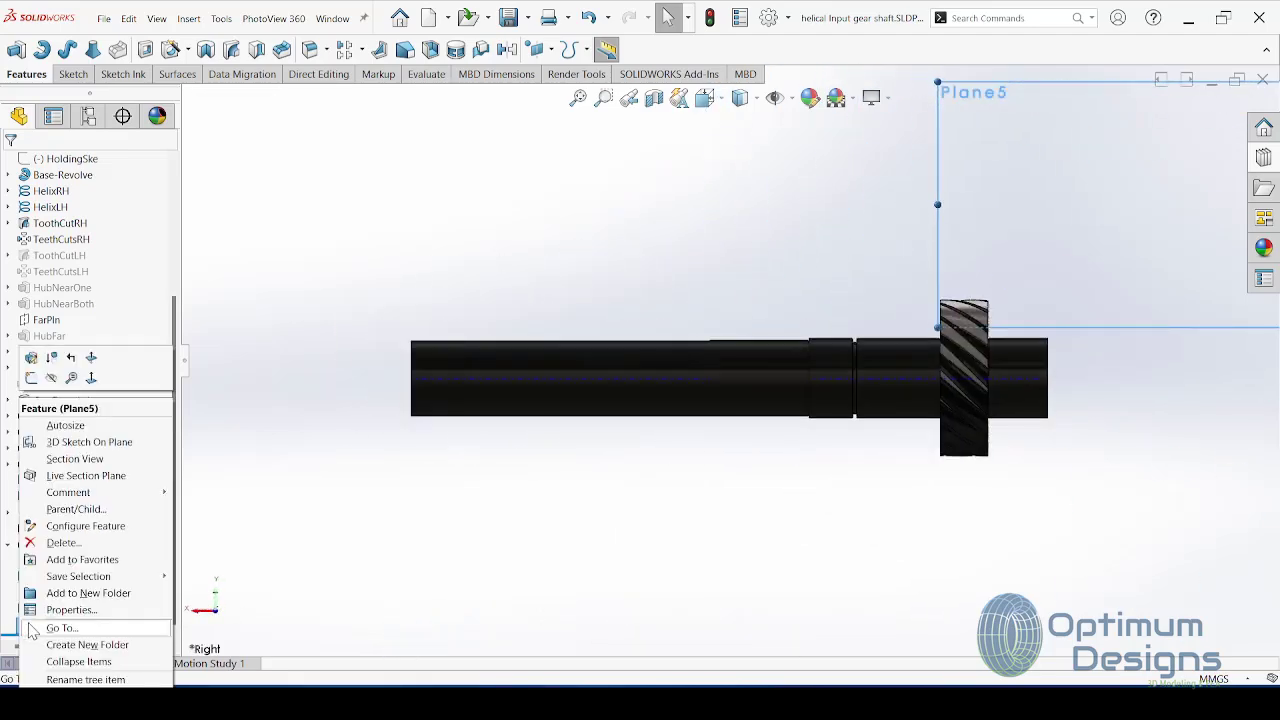
left_click(34, 356)
left_click(124, 49)
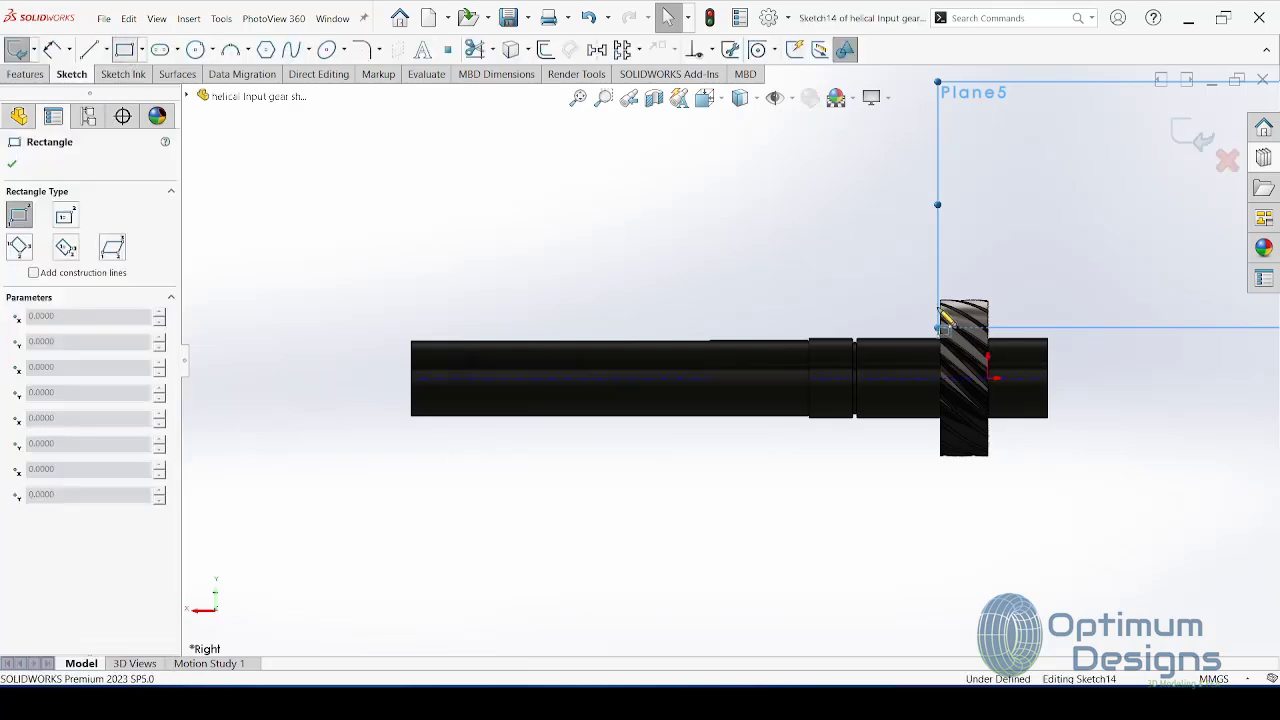
scroll(1090, 330, "down", 2)
scroll(1090, 330, "down", 3)
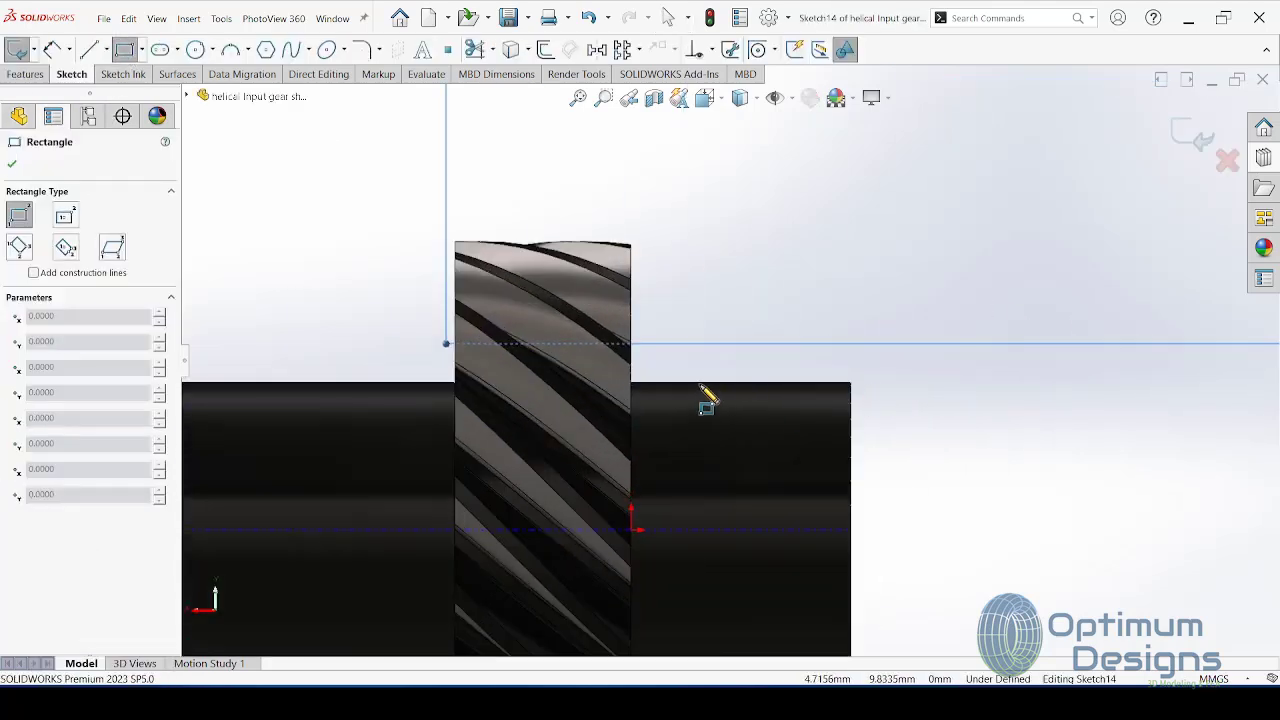
left_click_drag(697, 383, 741, 426)
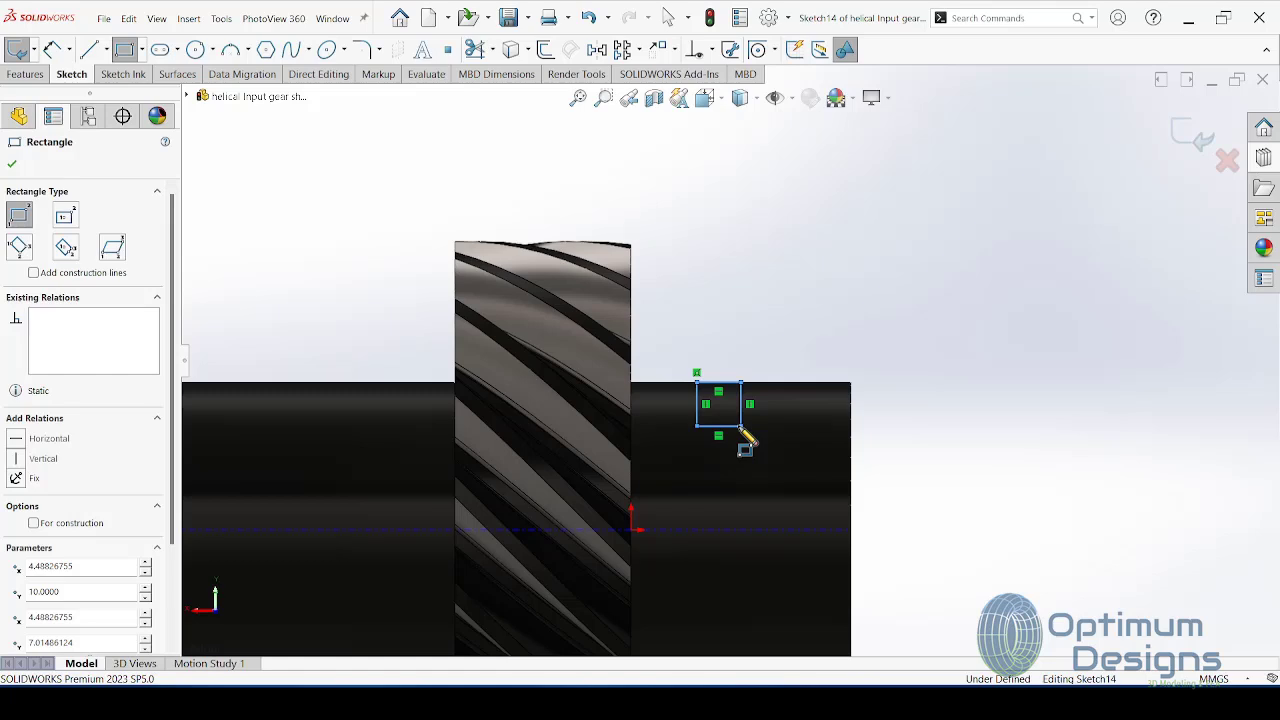
key("Escape")
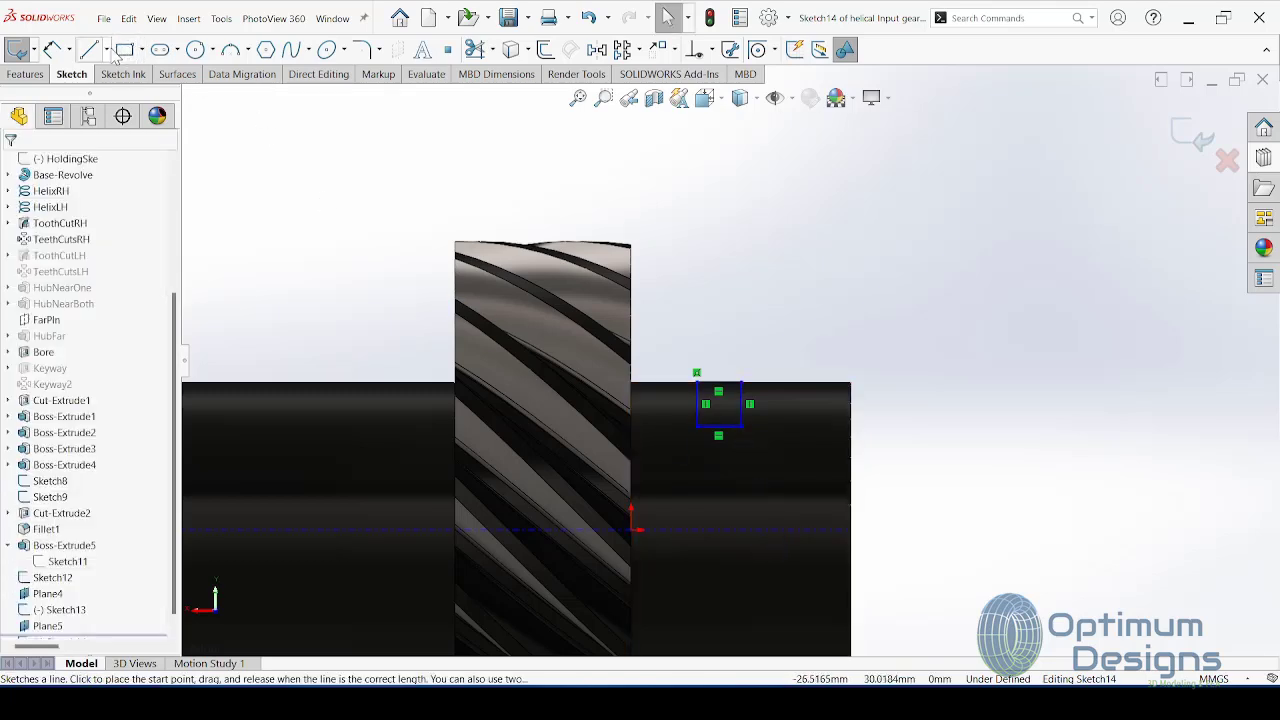
Step: Draw a centerline along the shaft axis and offset it 9 mm upward
left_click(105, 49)
left_click(112, 86)
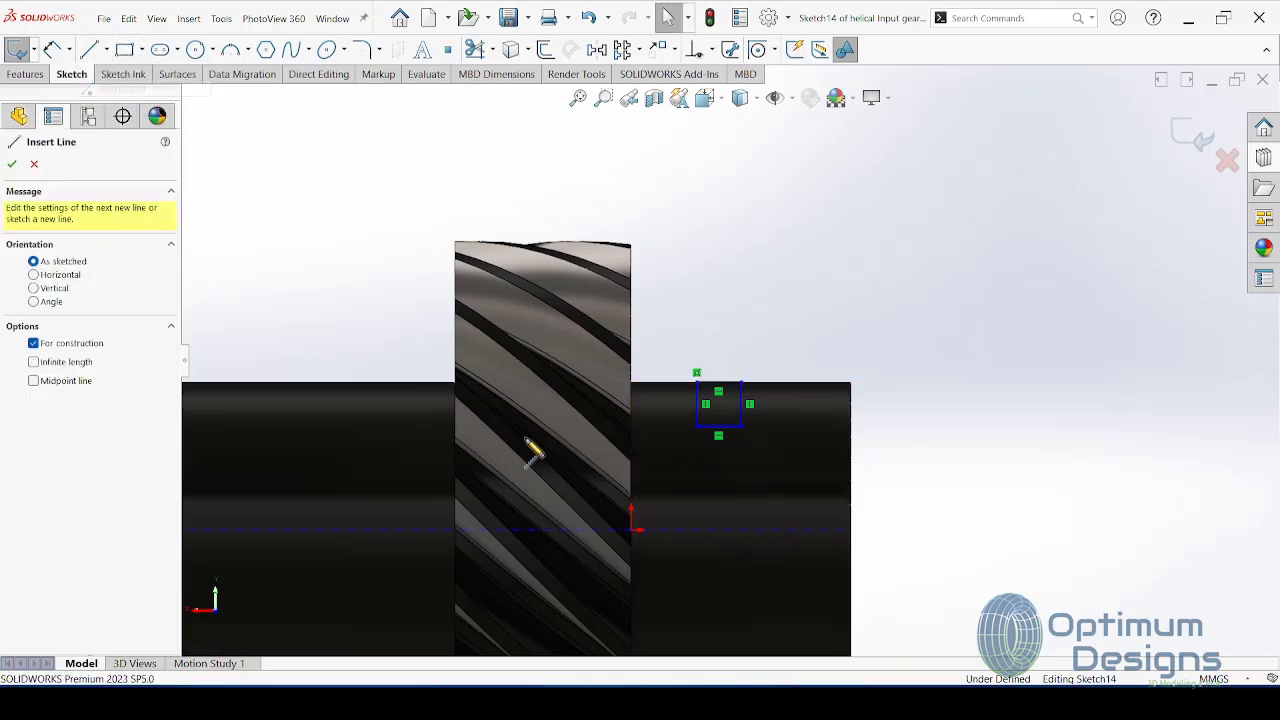
left_click(631, 531)
left_click(1020, 530)
key("Escape")
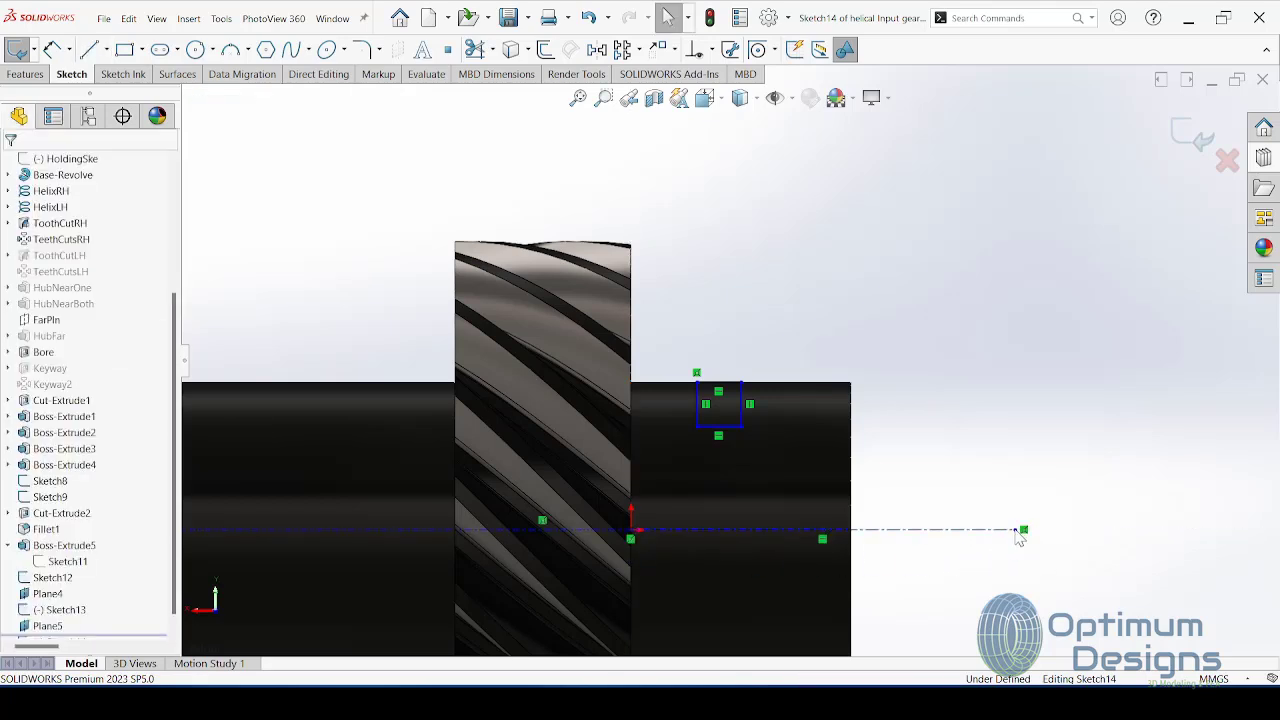
left_click(546, 49)
left_click(910, 530)
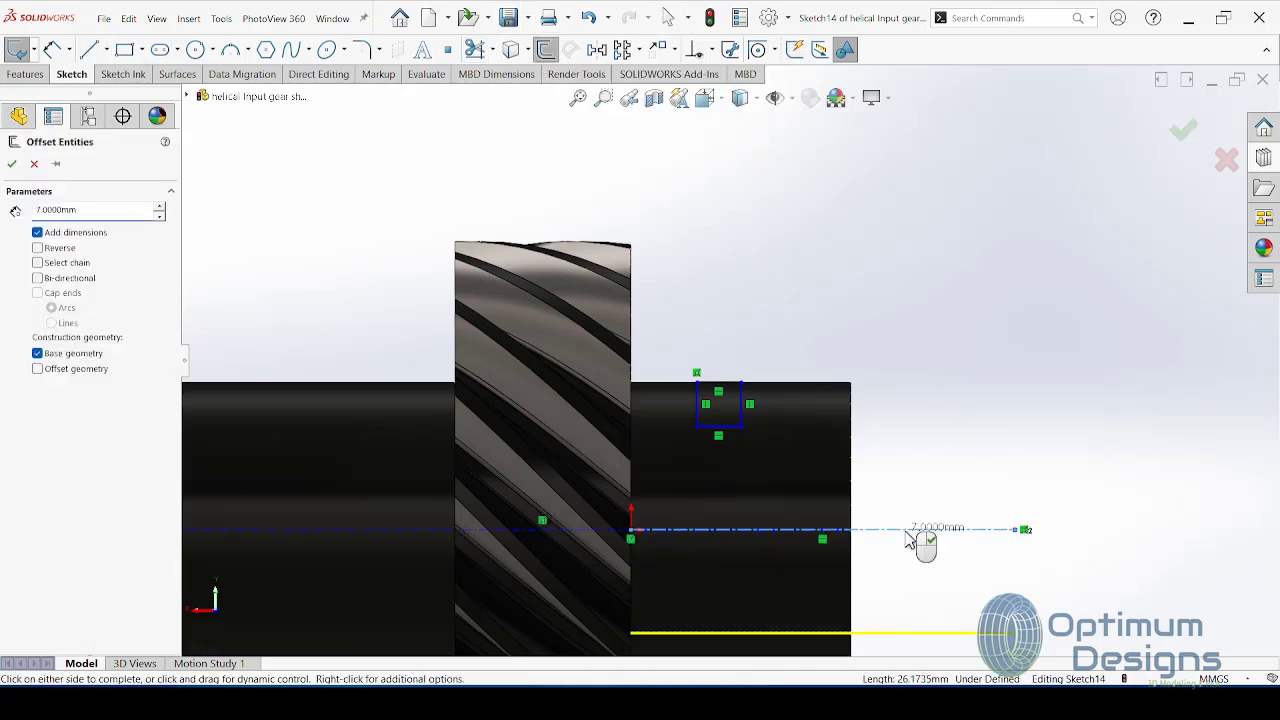
type("9.0000")
key("Return")
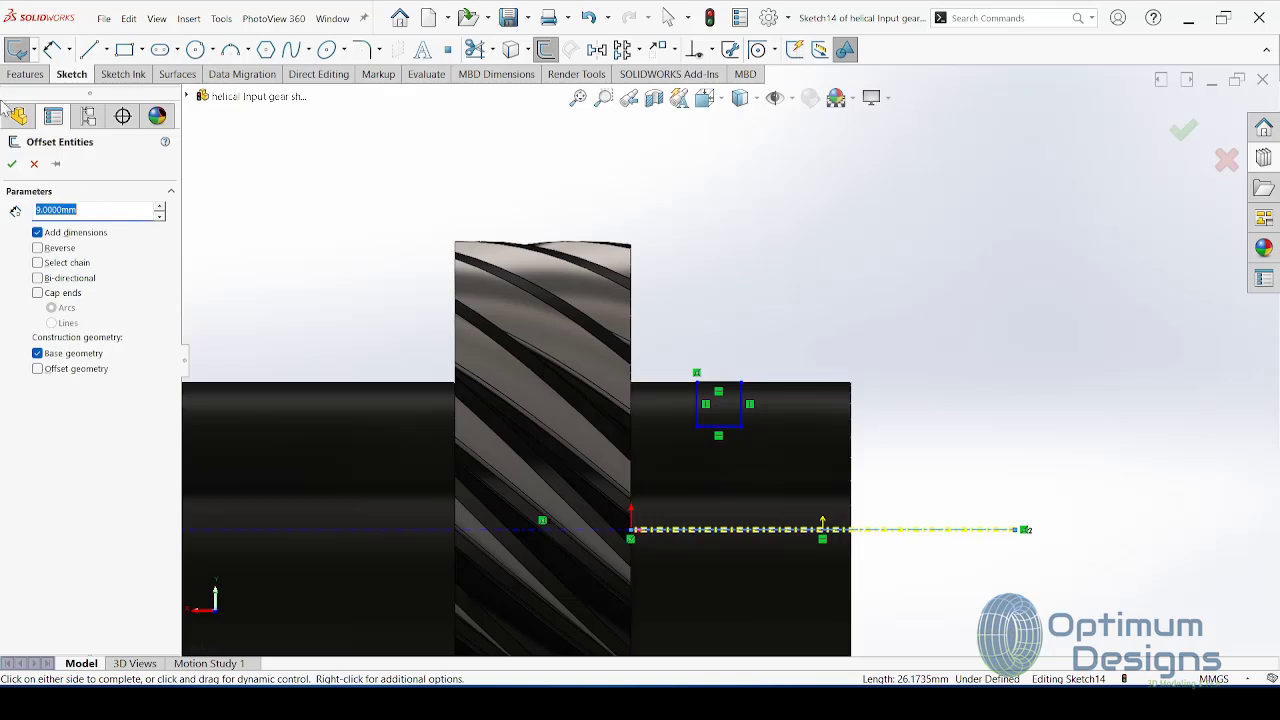
left_click(12, 163)
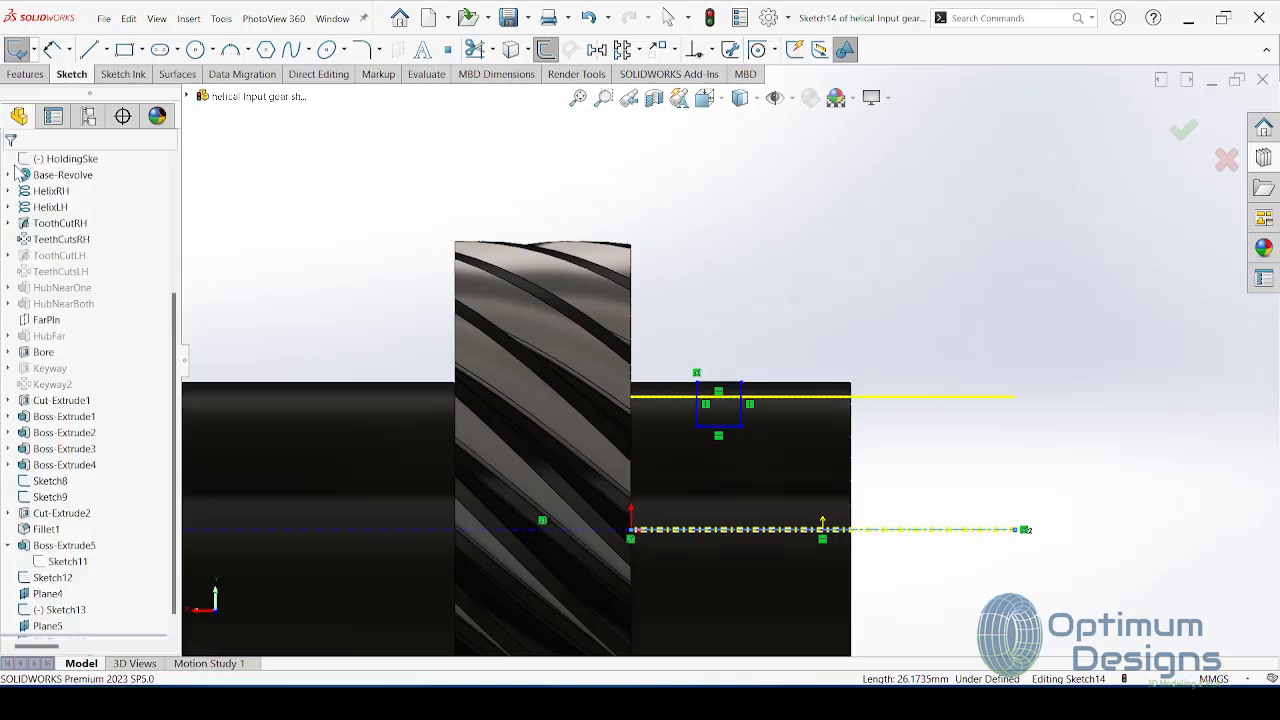
Step: Dimension the rectangle's width to 1 and trim away the unneeded line segments
left_click(52, 49)
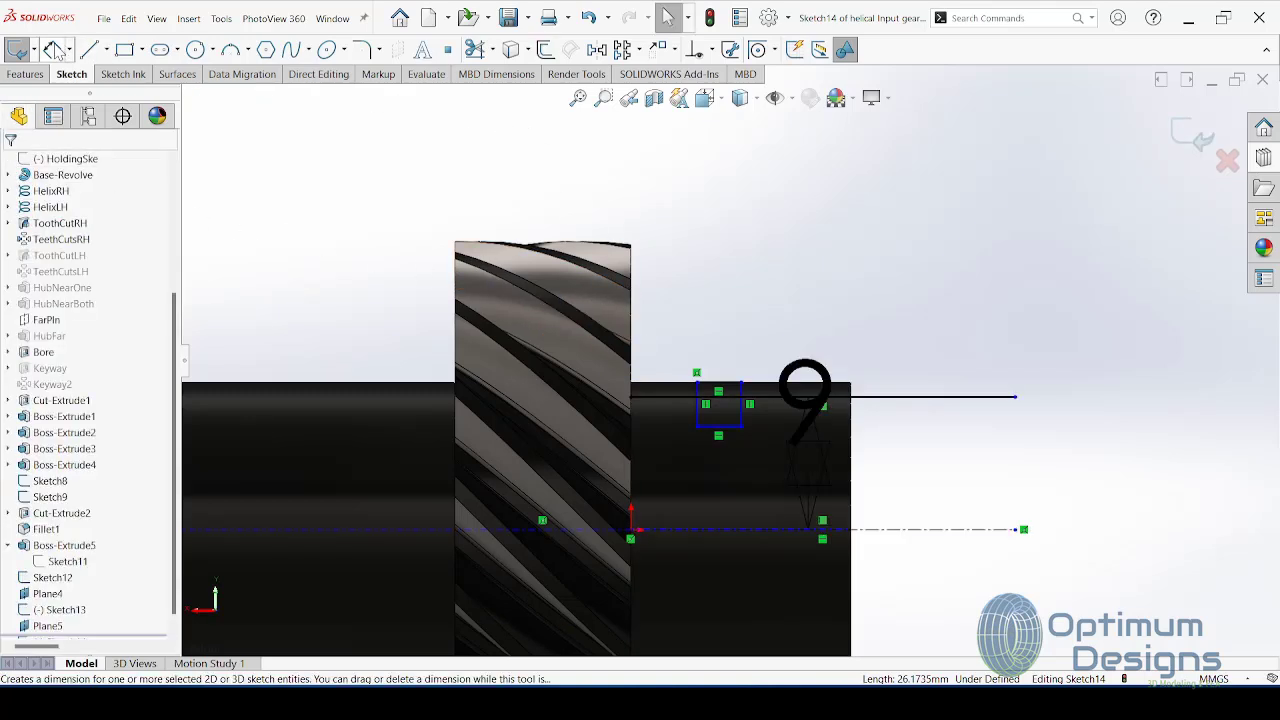
scroll(742, 414, "up", 3)
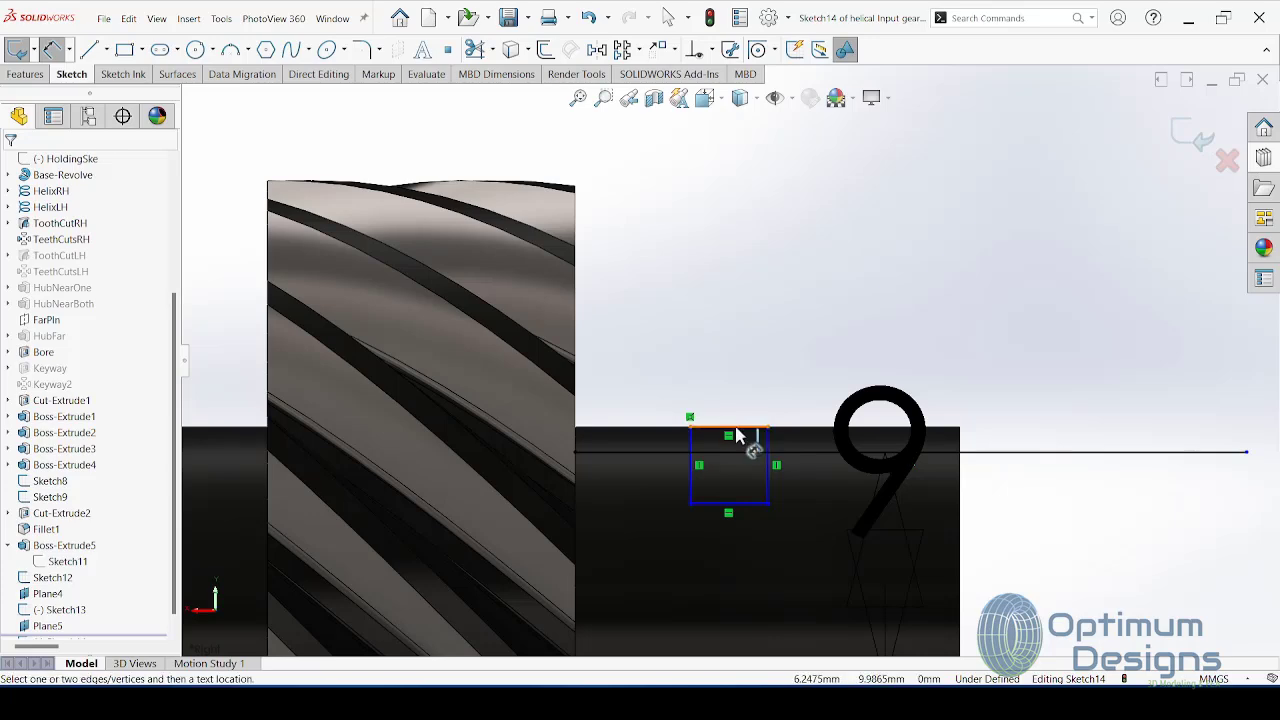
left_click(736, 436)
left_click(733, 322)
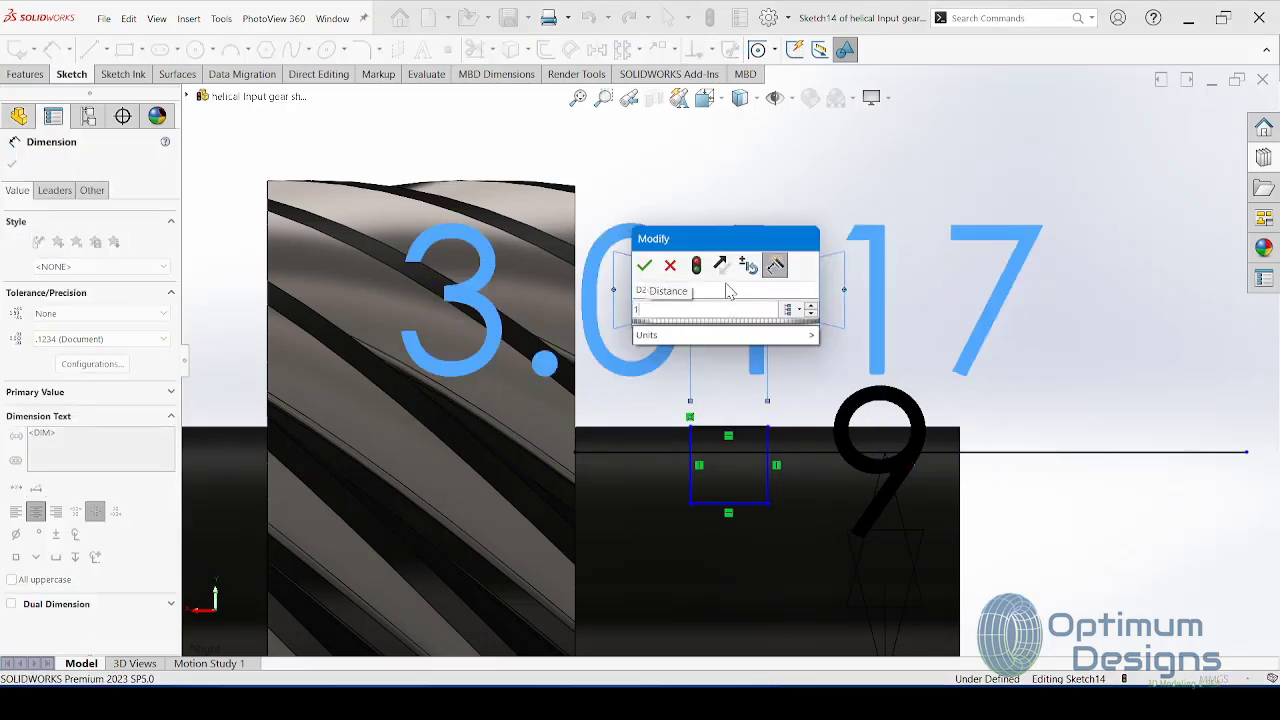
key("Return")
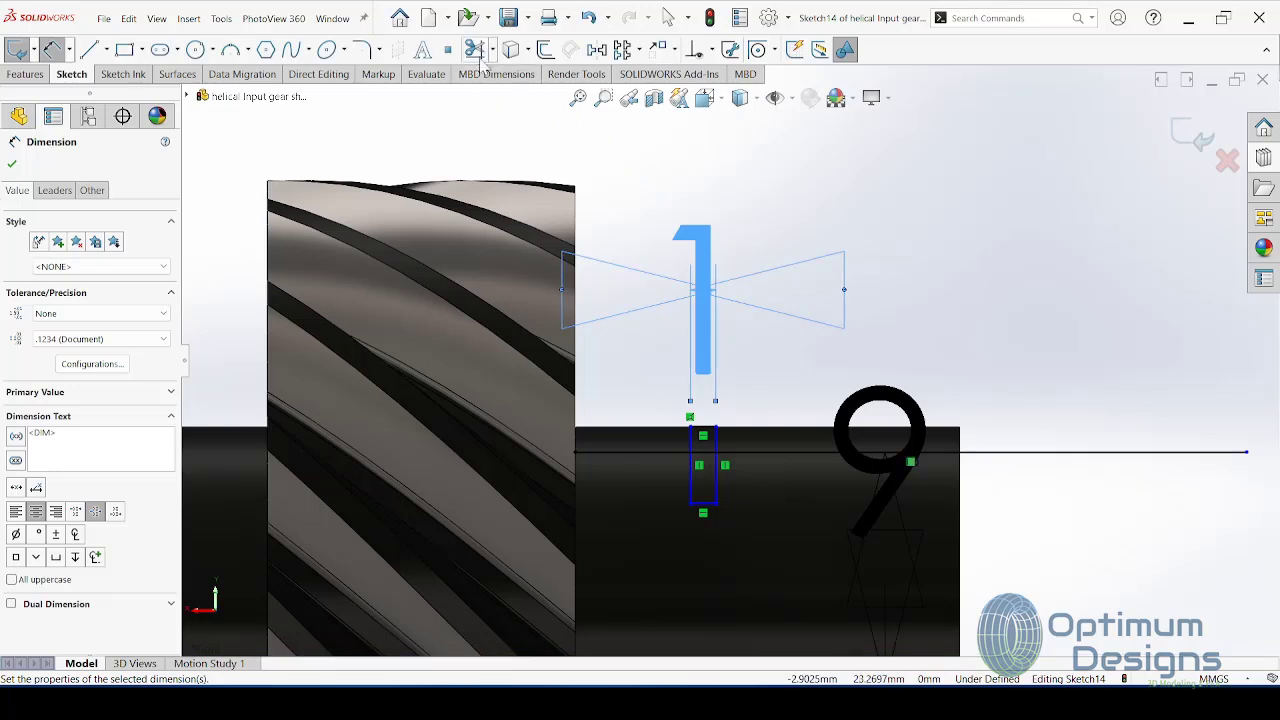
left_click(477, 52)
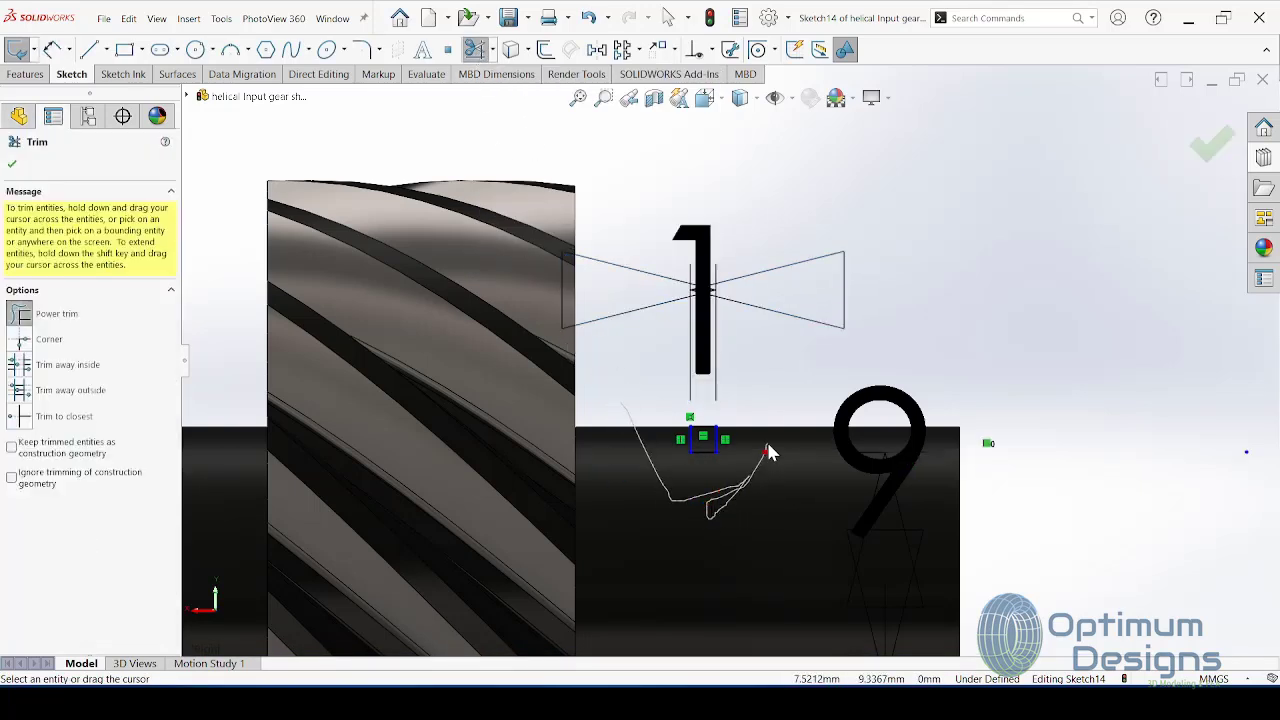
left_click_drag(768, 452, 752, 434)
key("Escape")
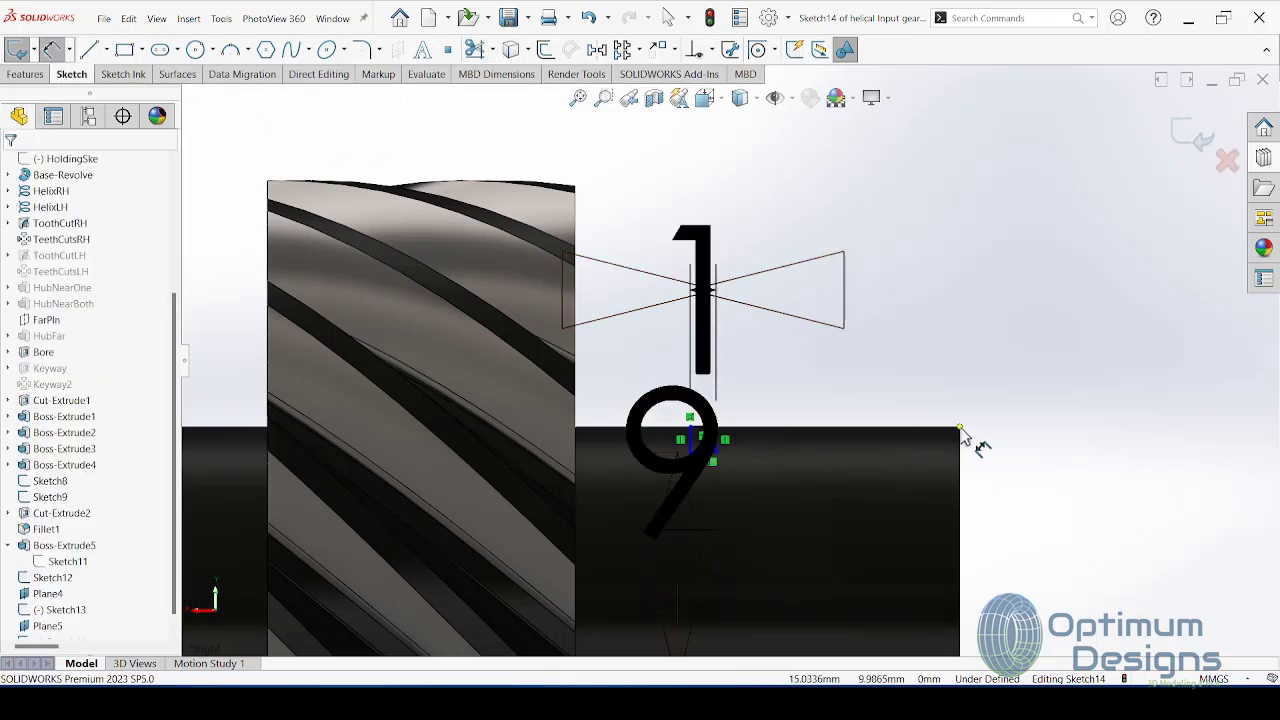
Step: Change the groove point's offset dimension from 9.5117 to 10 and exit the sketch
scroll(750, 440, "down", 2)
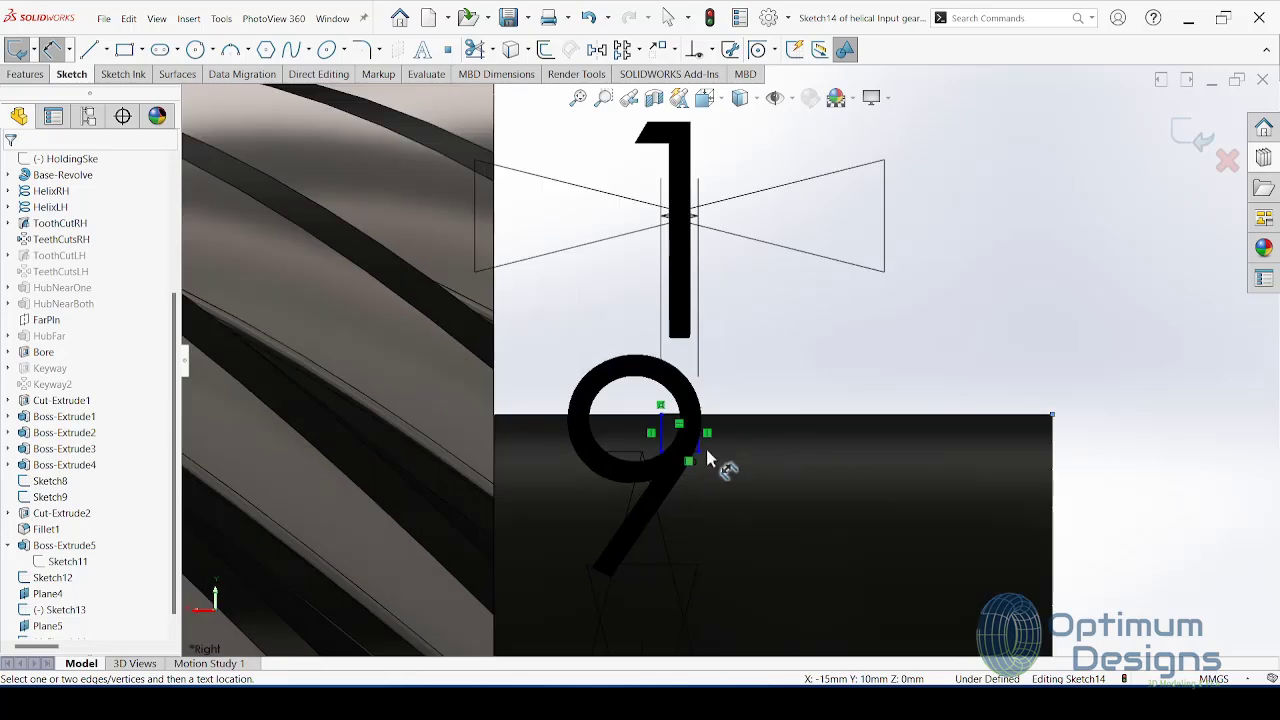
left_click(703, 459)
scroll(1063, 323, "up", 2)
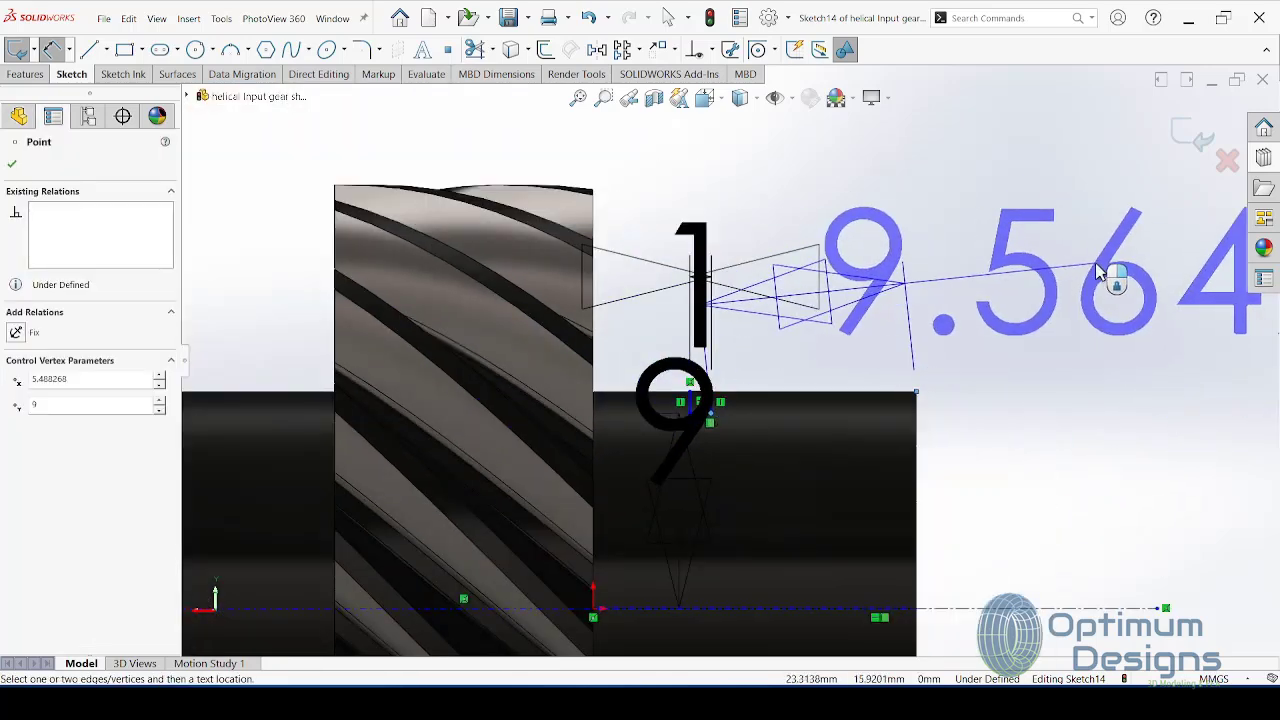
scroll(1090, 262, "up", 2)
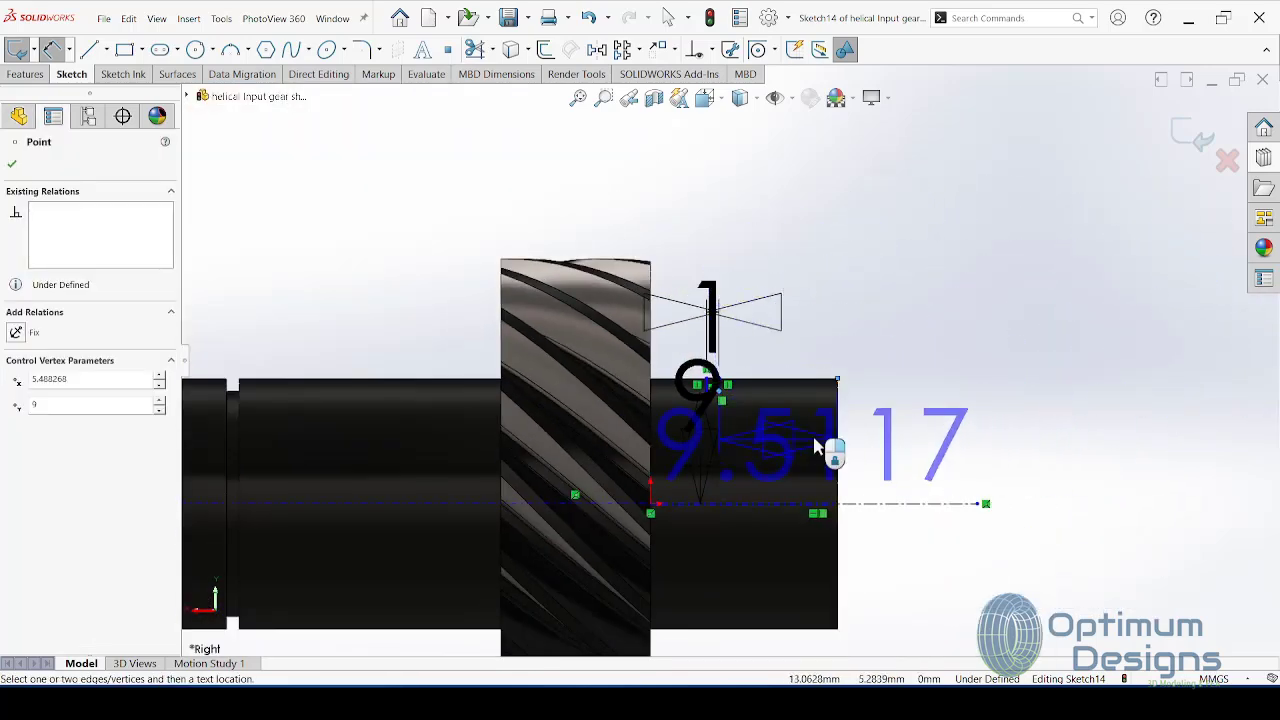
left_click(1040, 236)
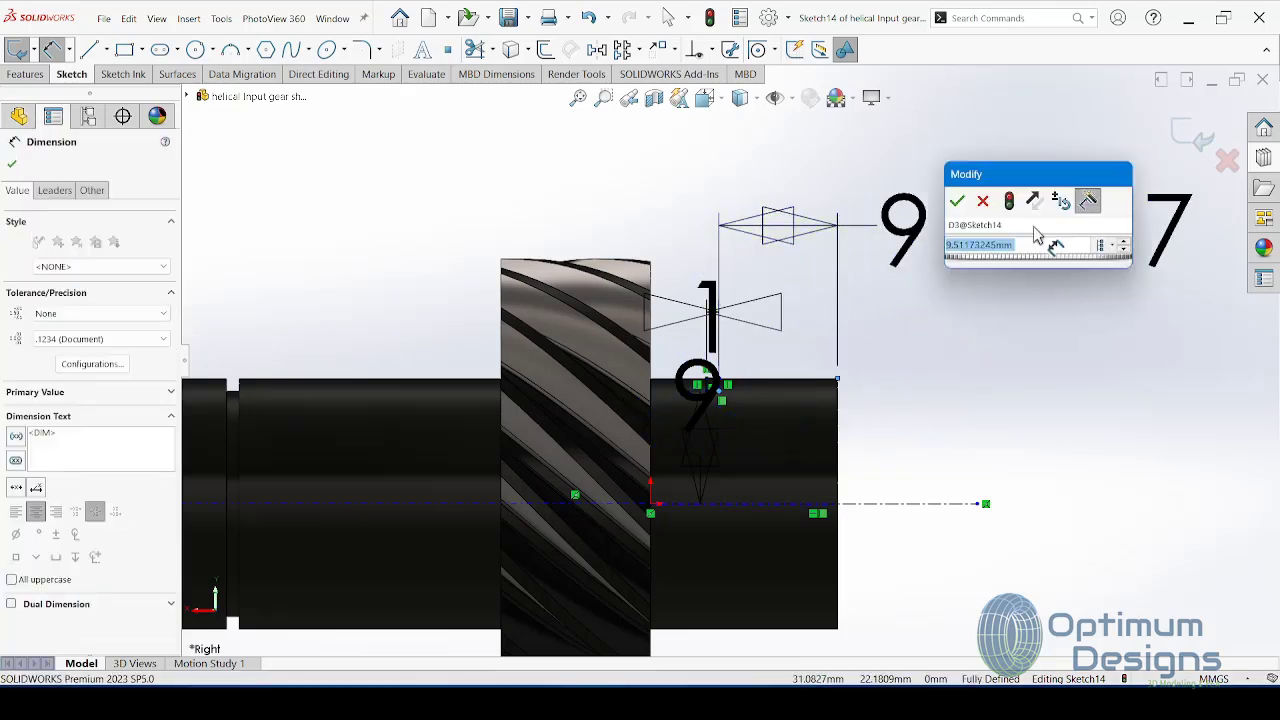
key("Return")
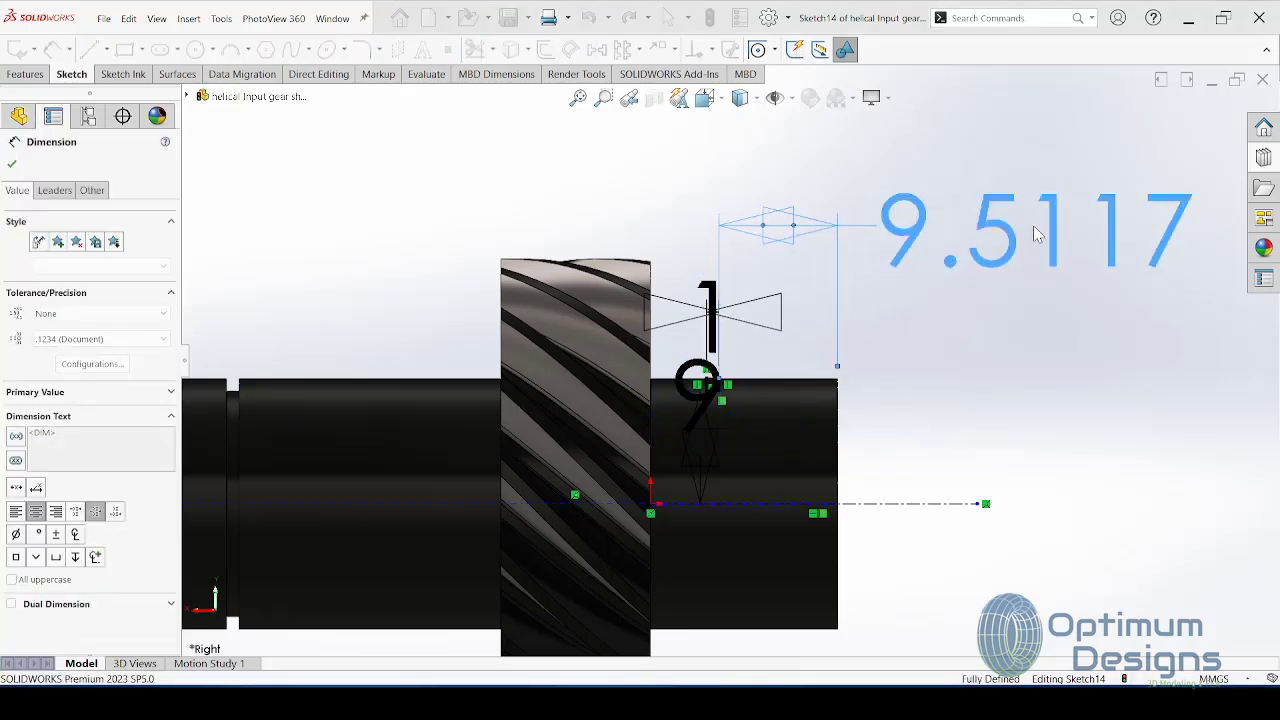
scroll(730, 394, "down", 4)
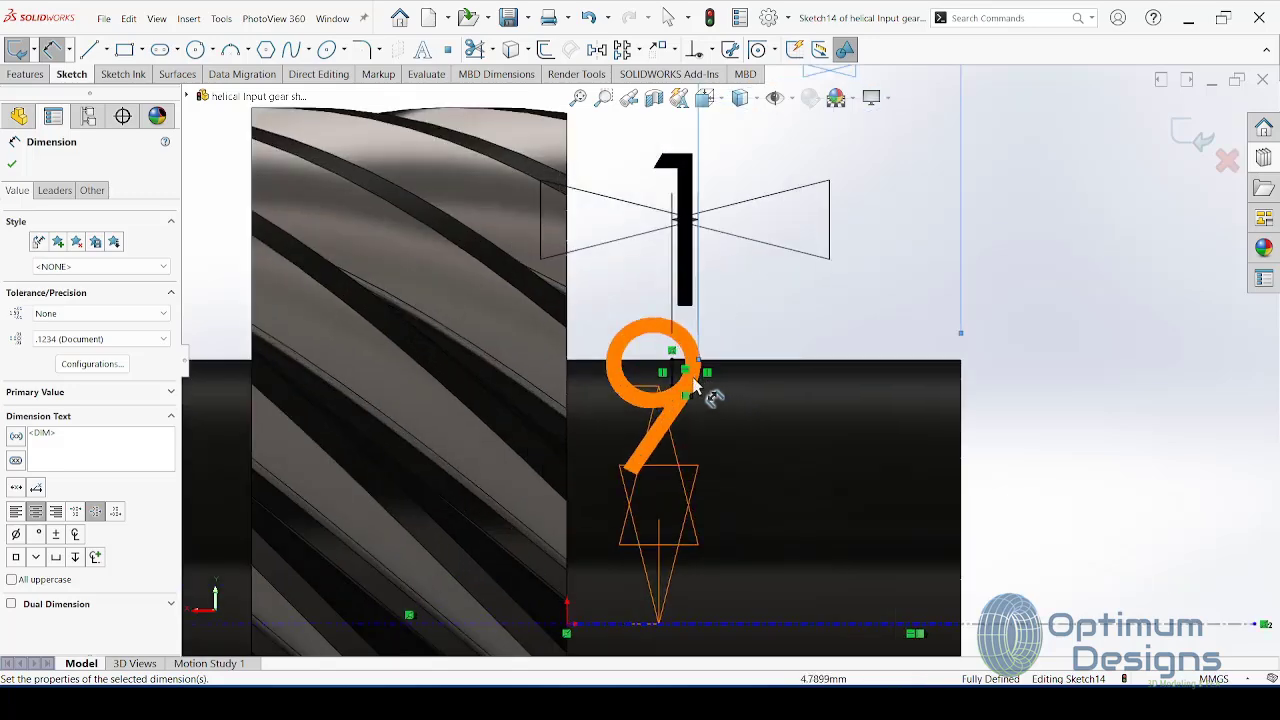
scroll(890, 392, "up", 2)
scroll(884, 390, "up", 1)
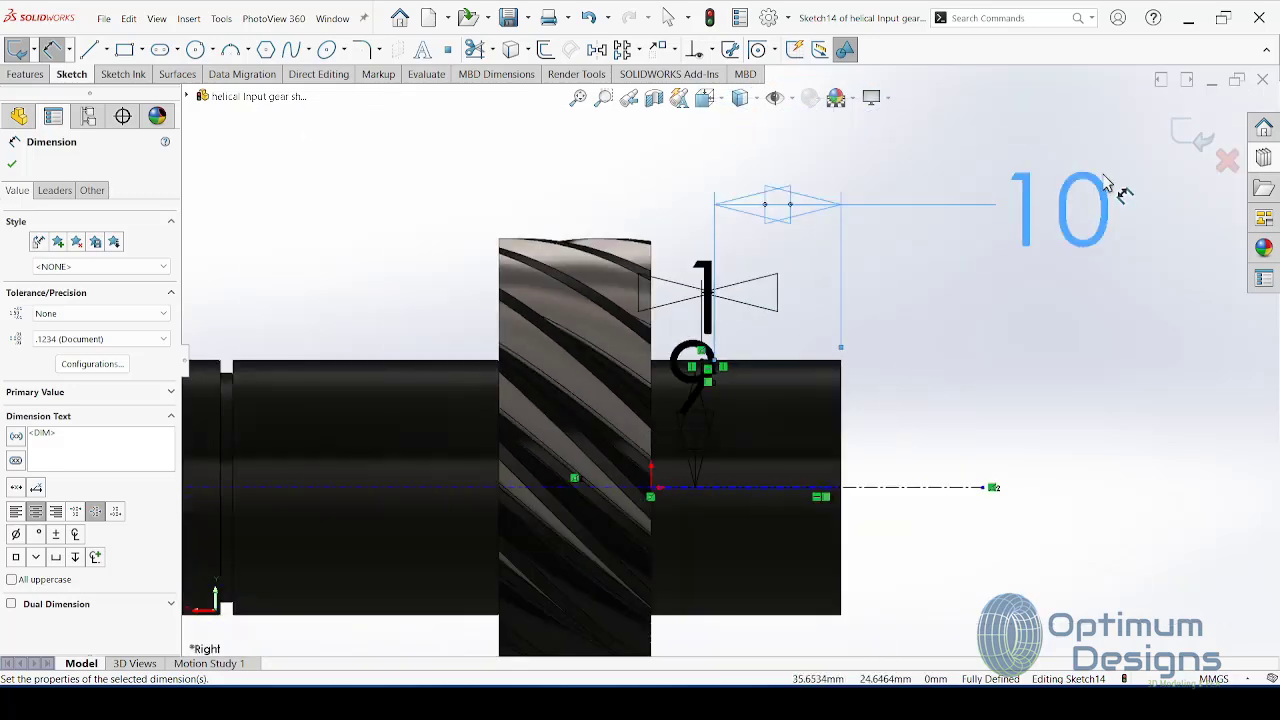
left_click(1193, 145)
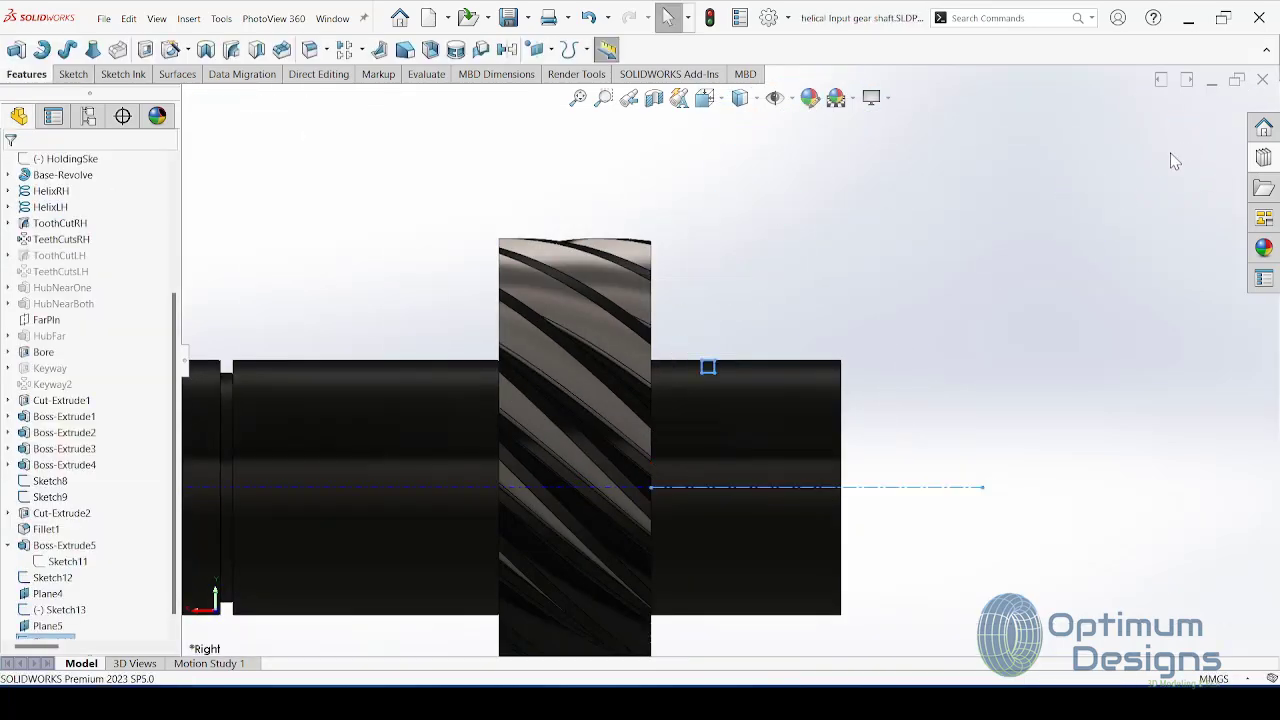
Step: Revolve-cut the groove from Sketch14 about the centreline, then view the shaft isometrically
scroll(60, 560, "down", 1)
left_click(53, 625)
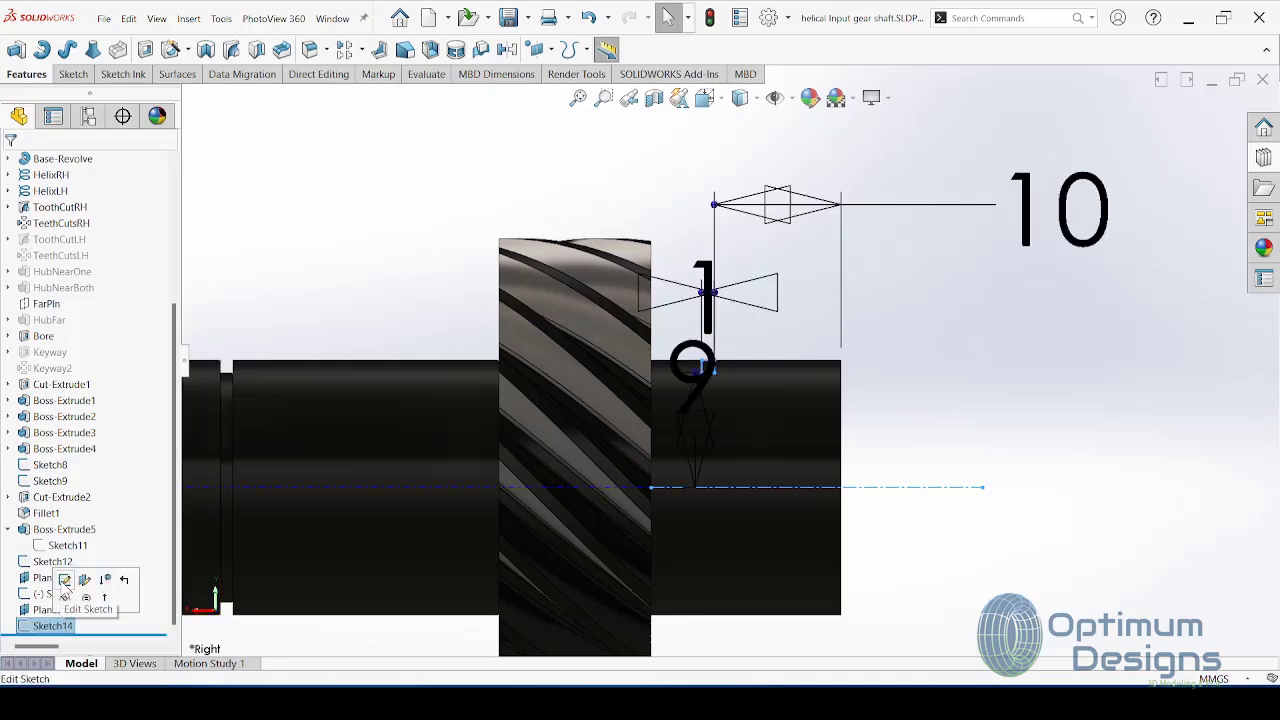
left_click(65, 586)
left_click(37, 80)
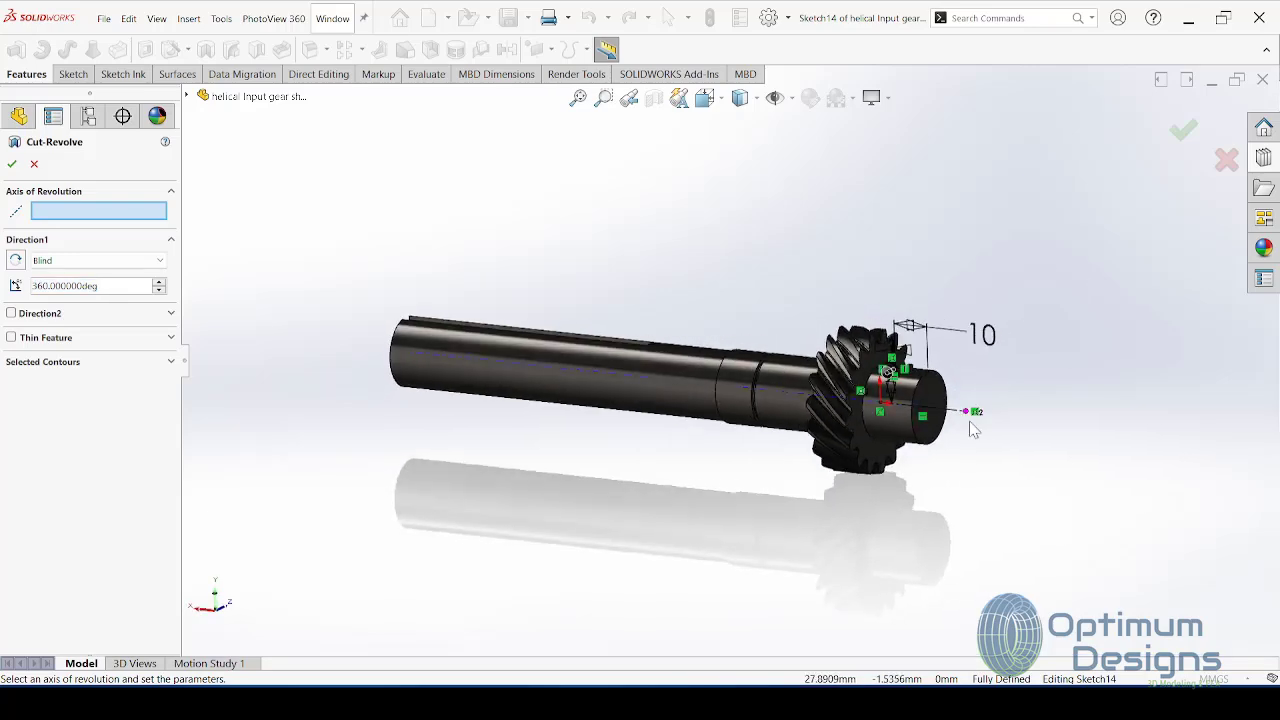
left_click(835, 375)
right_click(838, 380)
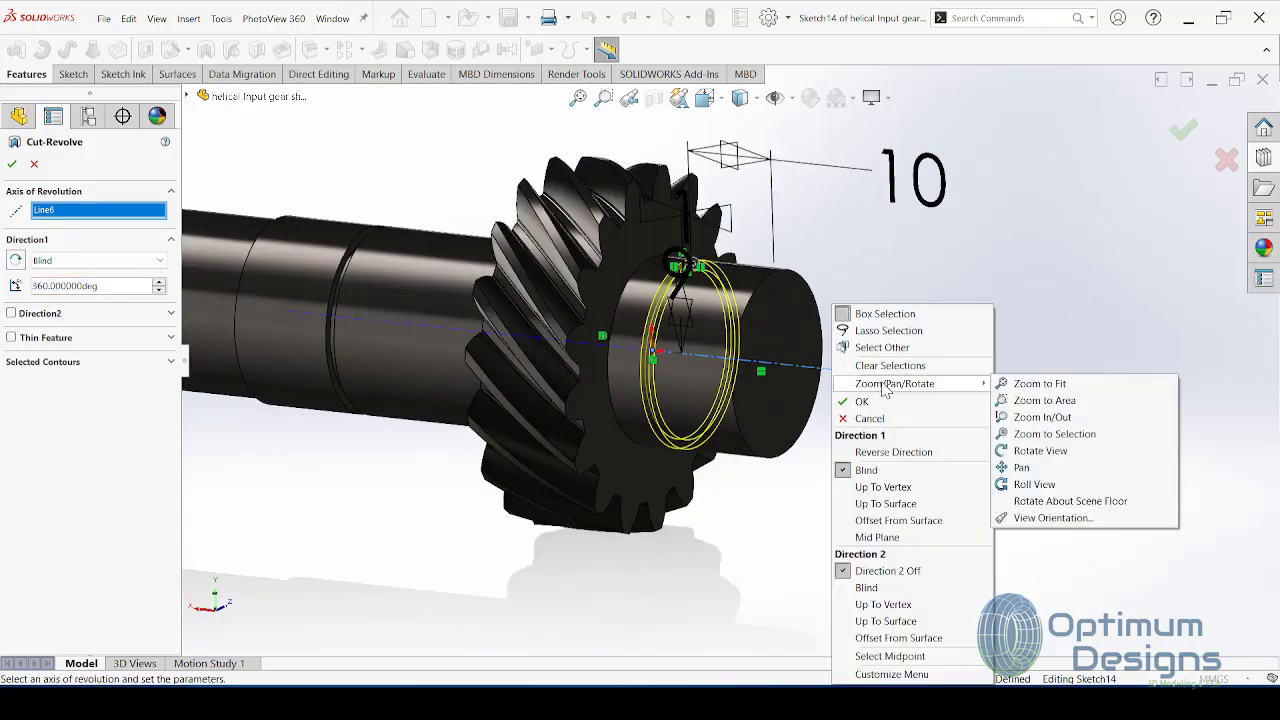
key("Escape")
key("Return")
scroll(860, 412, "up", 3)
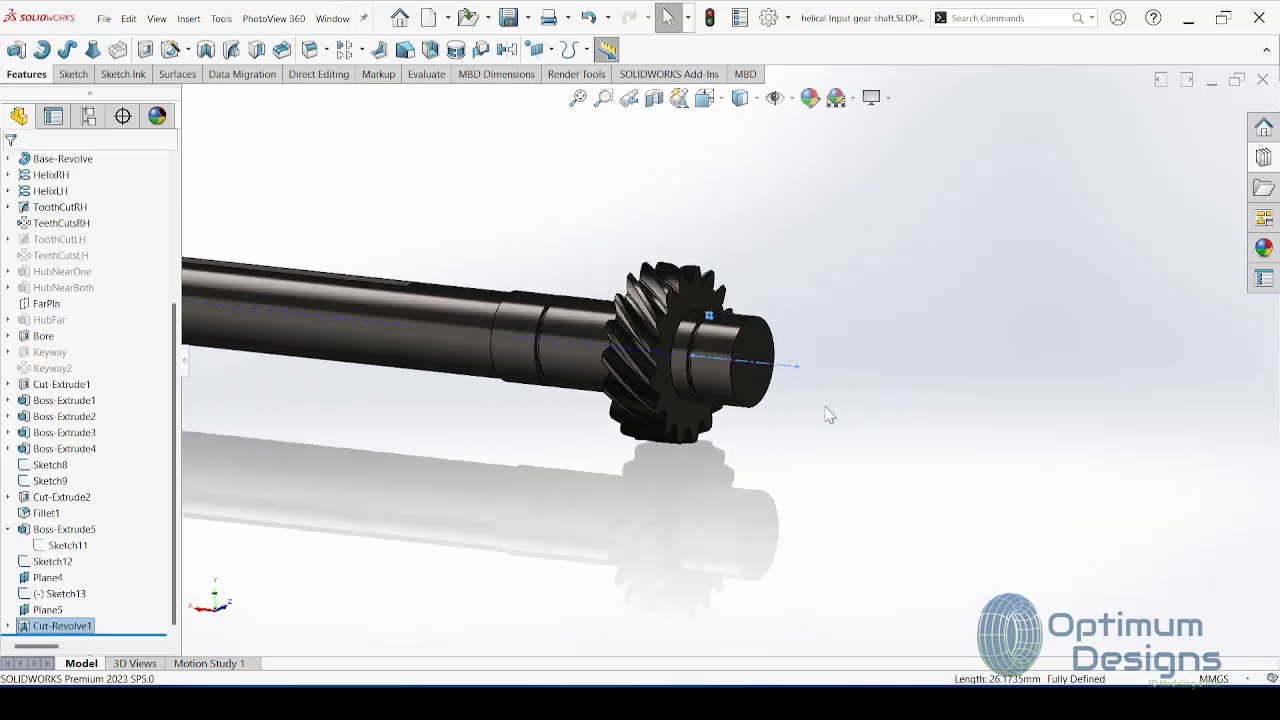
key("space")
left_click(617, 357)
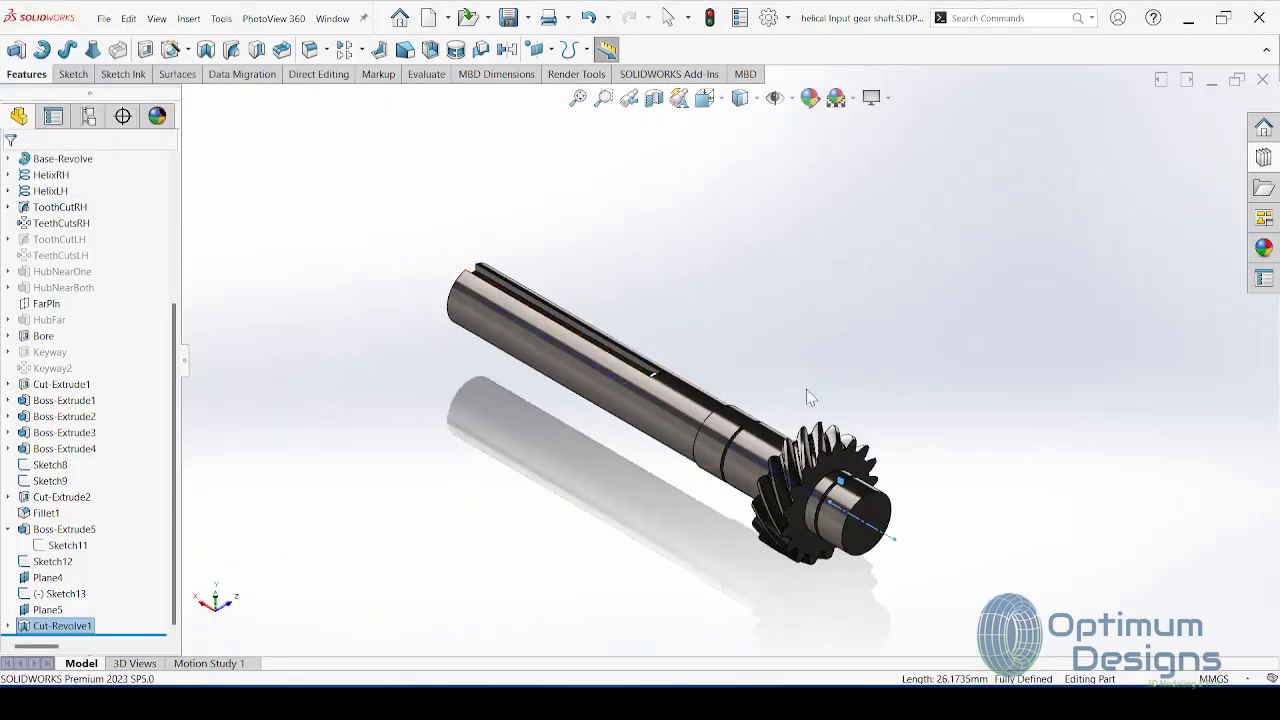
Step: Apply the polished steel appearance to the whole shaft part
left_click(1263, 248)
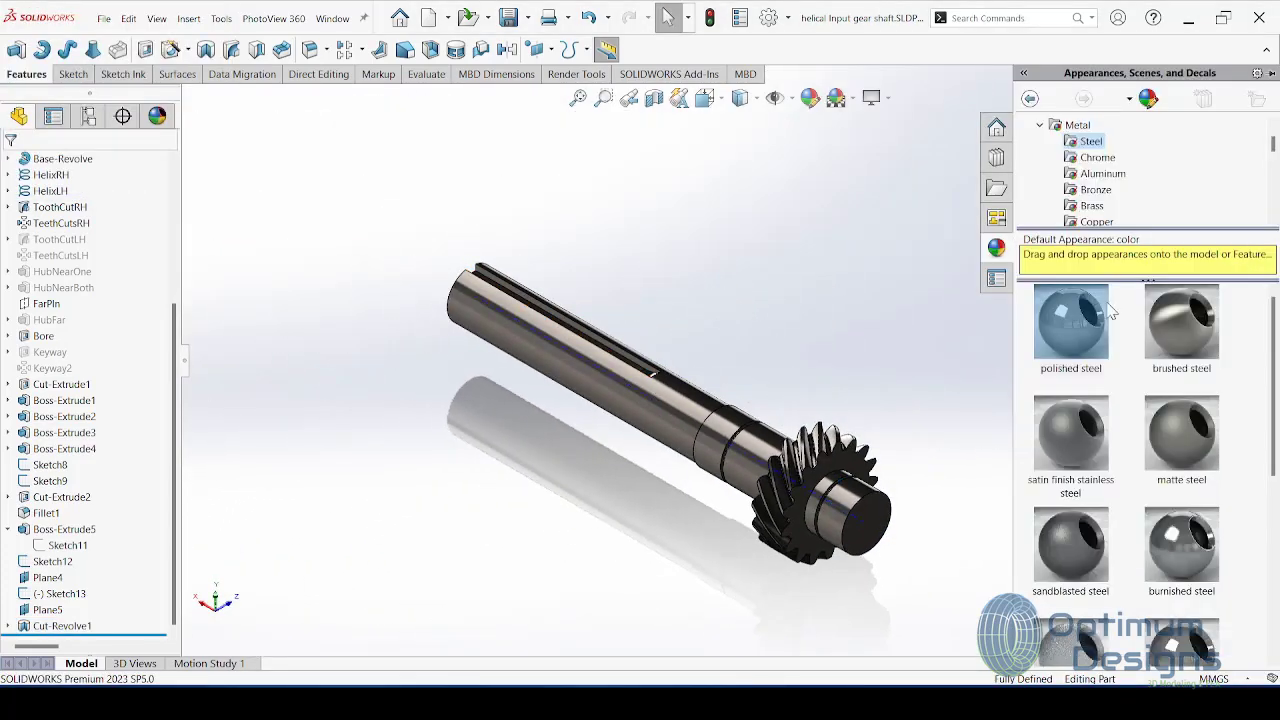
left_click_drag(1100, 312, 707, 405)
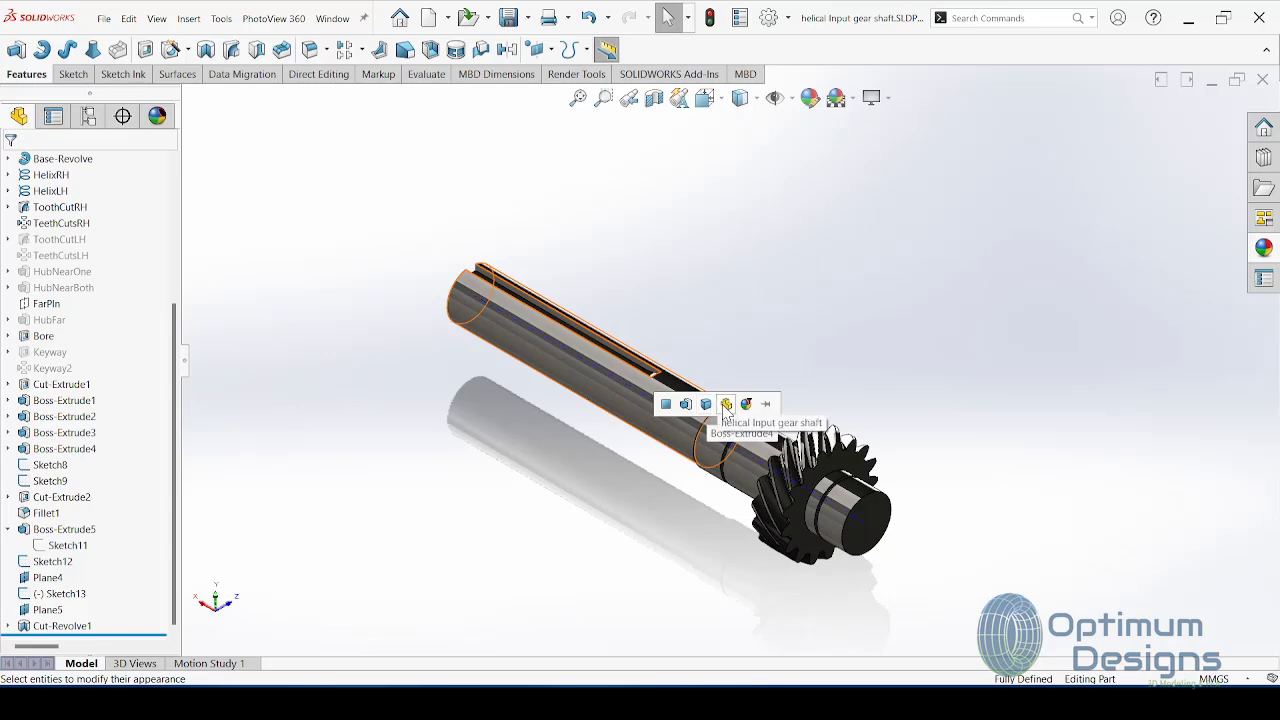
left_click(724, 405)
scroll(55, 268, "up", 5)
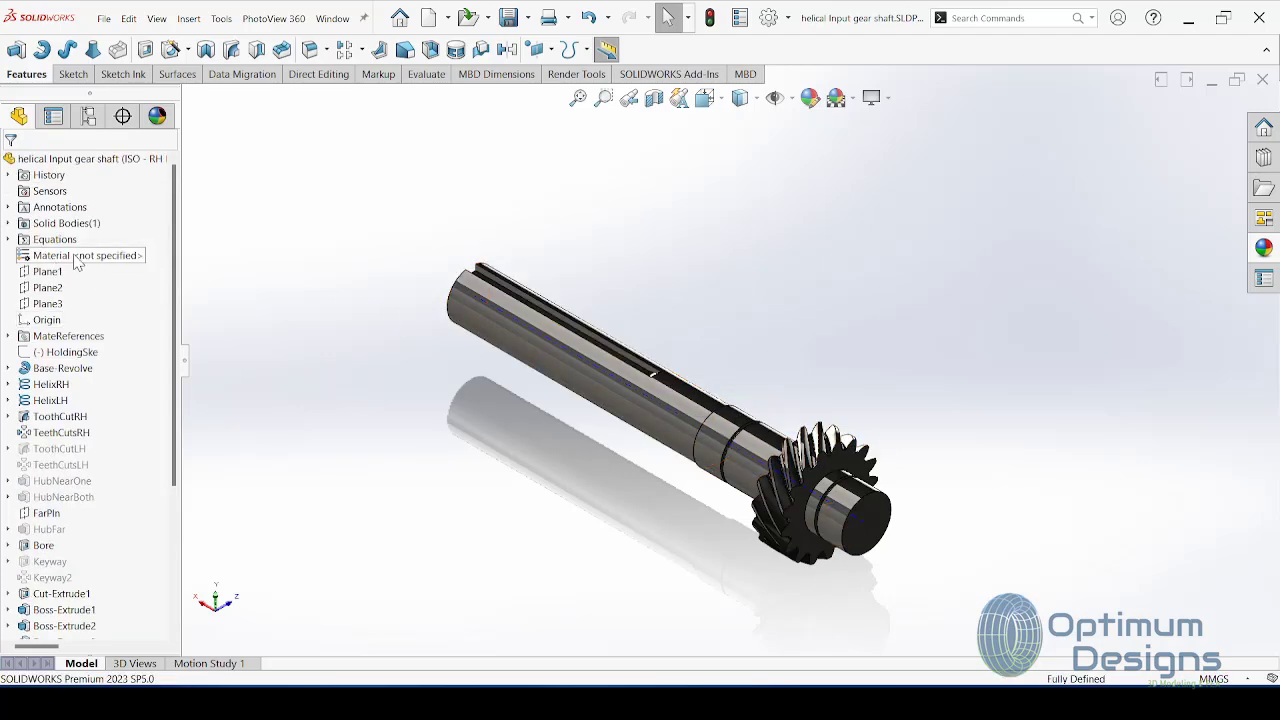
Step: Set the material to AISI Type 316L stainless steel and save the part
right_click(76, 258)
left_click(178, 516)
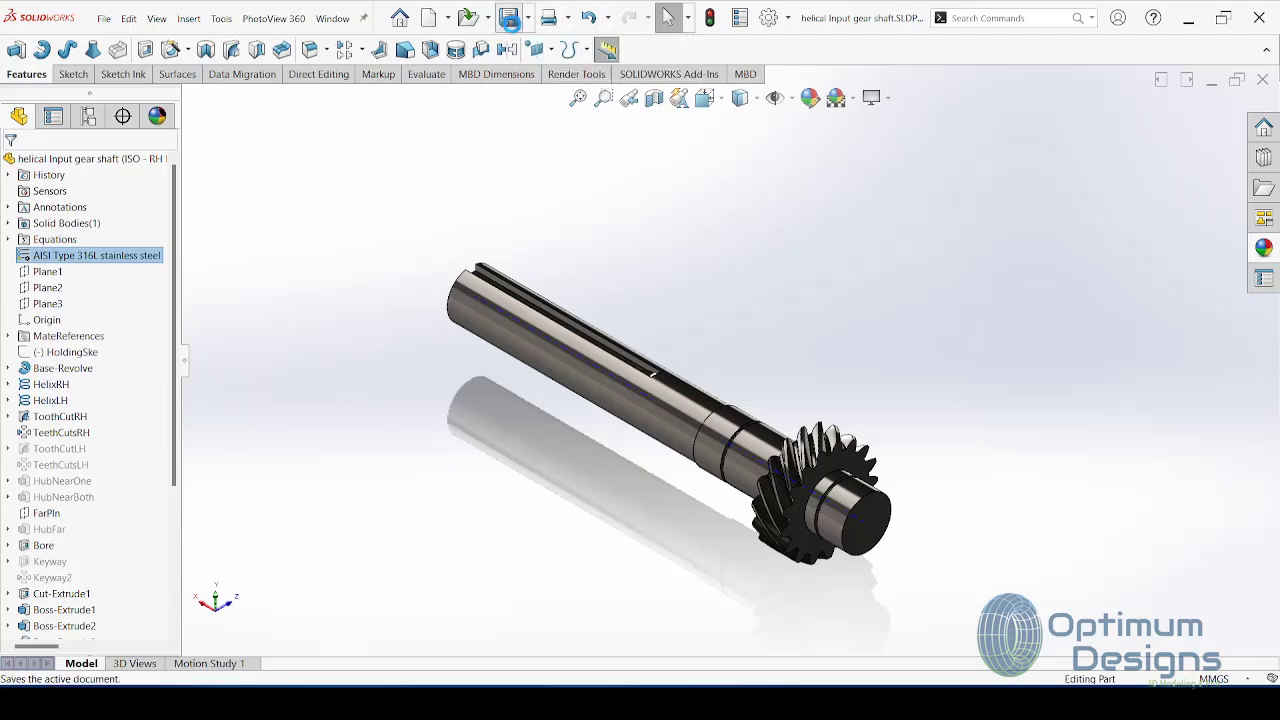
left_click(508, 17)
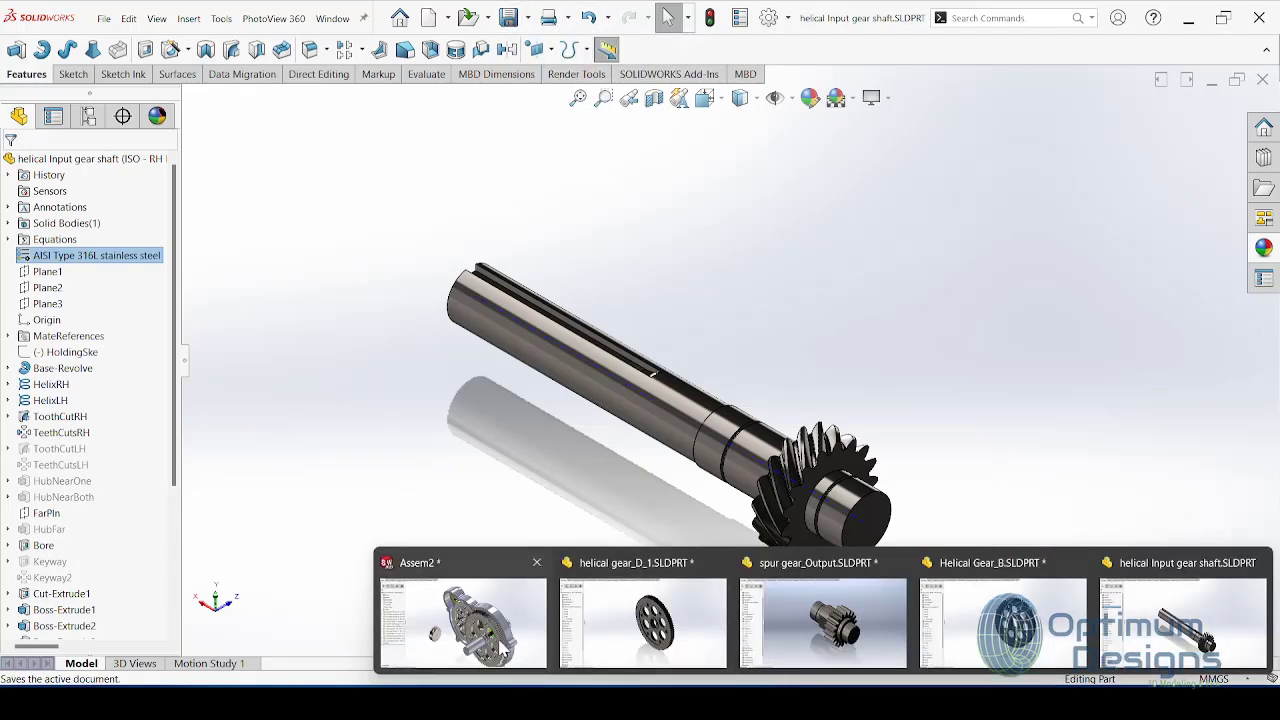
Step: Delete the extra helical gear_4_iso<3> from the Assem2 gearbox assembly
left_click(502, 648)
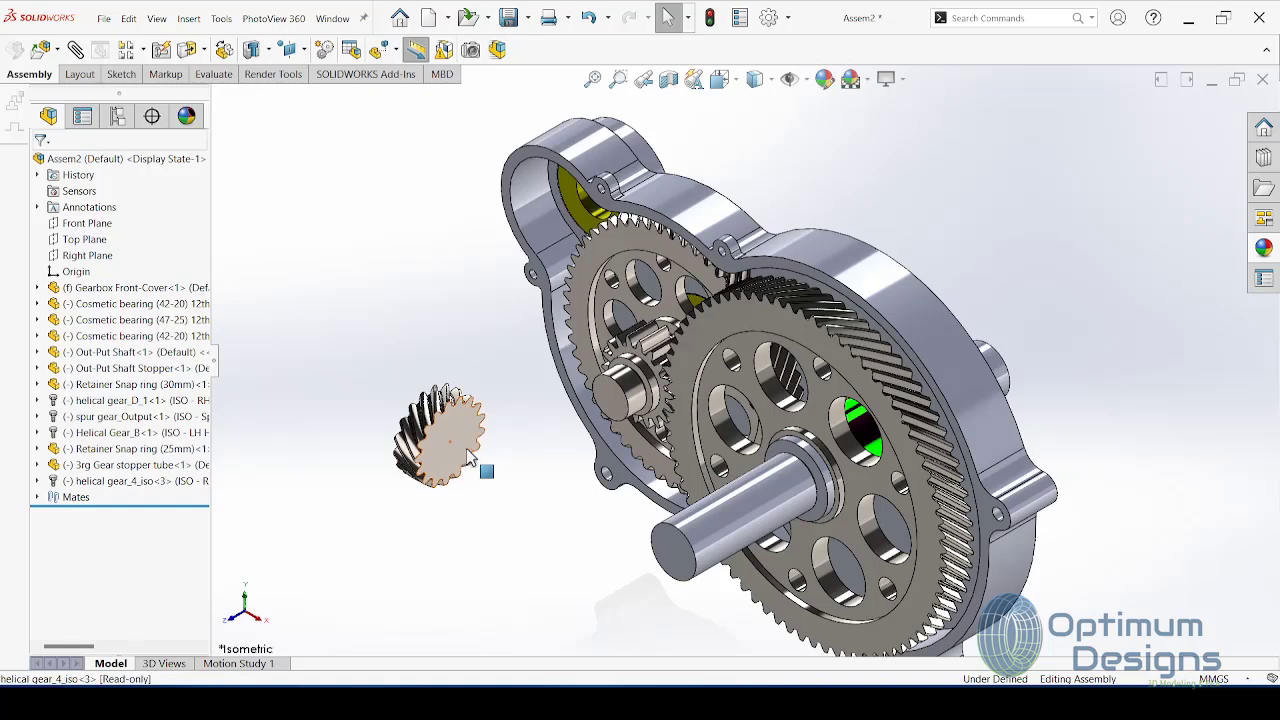
key("Delete")
key("Return")
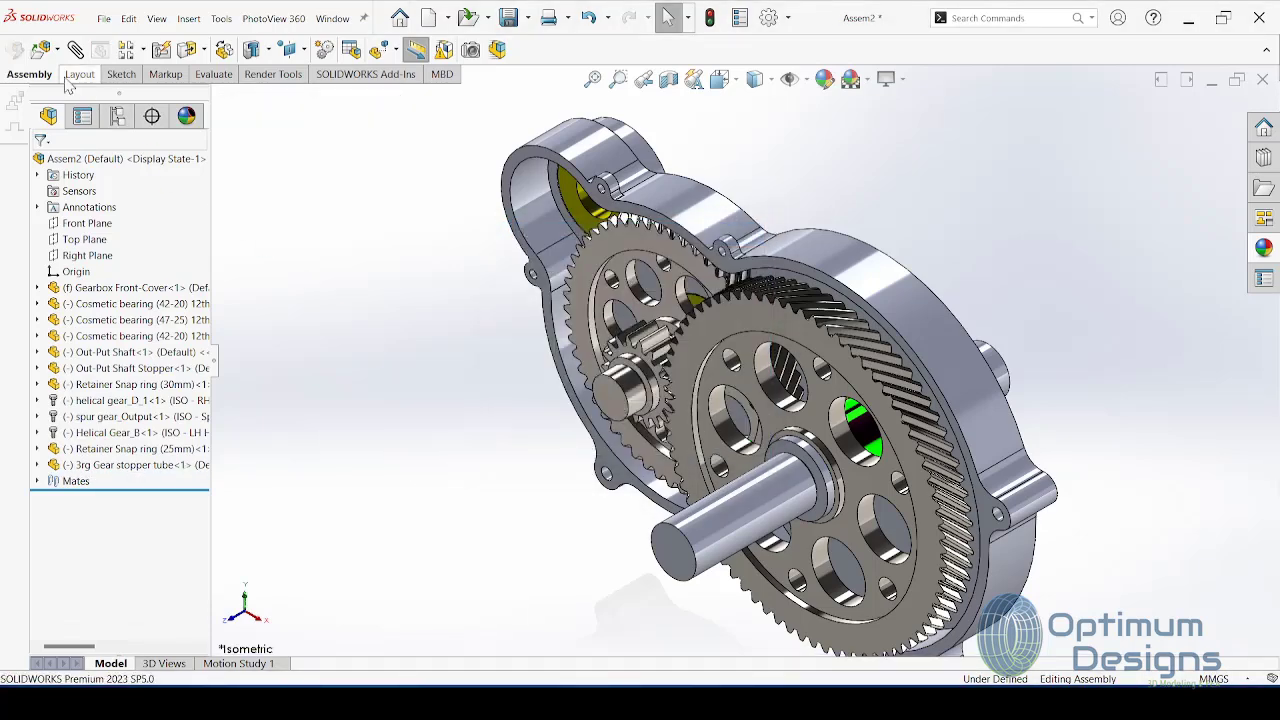
Step: Insert the helical input gear shaft and place it beside the housing
left_click(41, 49)
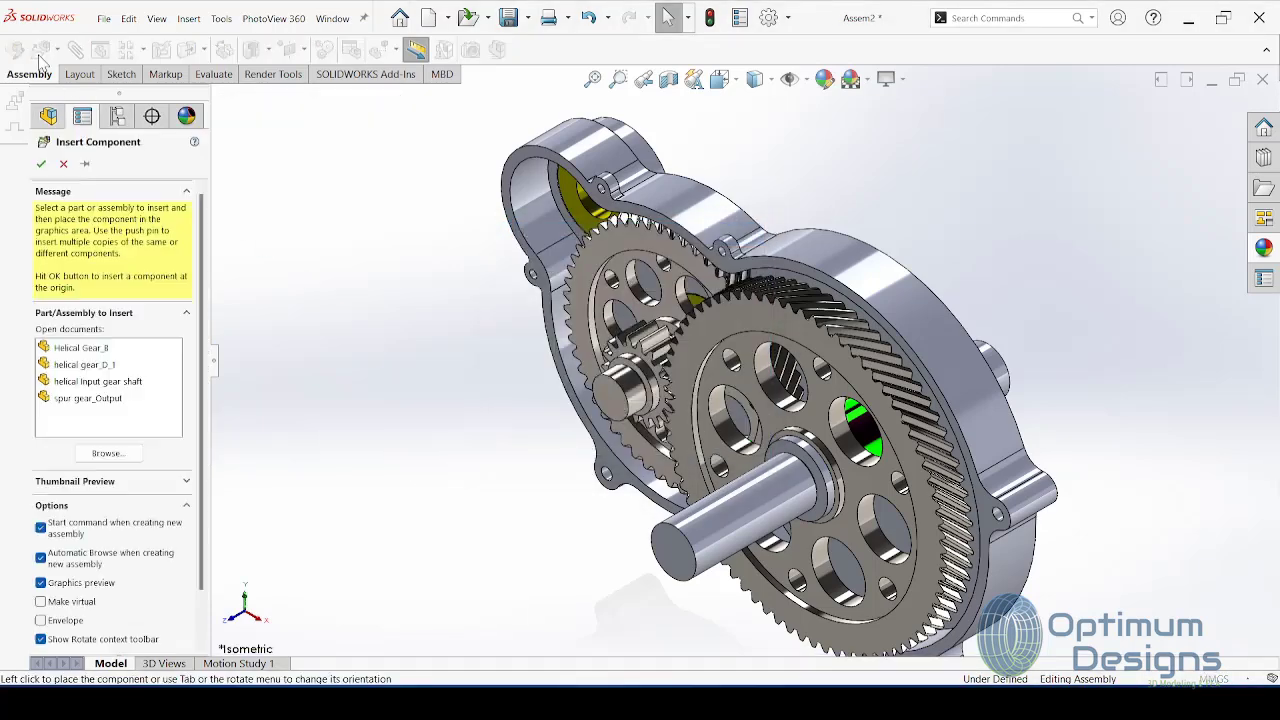
left_click(96, 381)
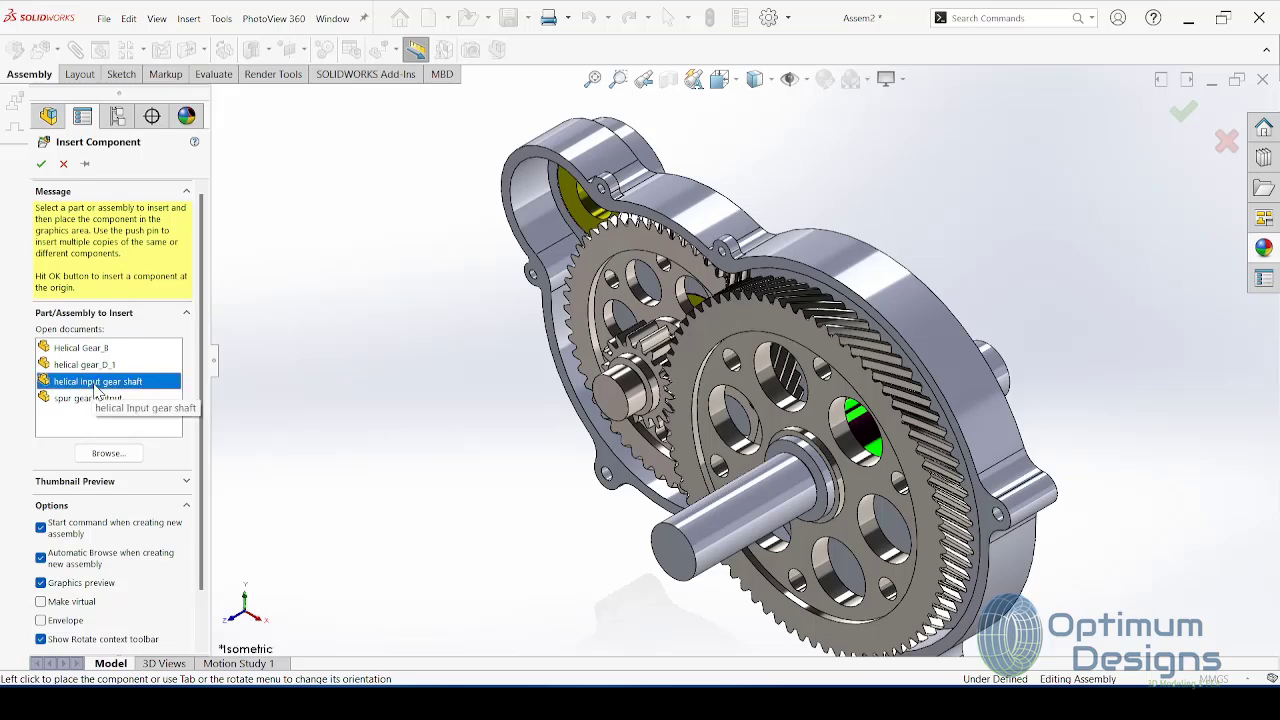
left_click(389, 385)
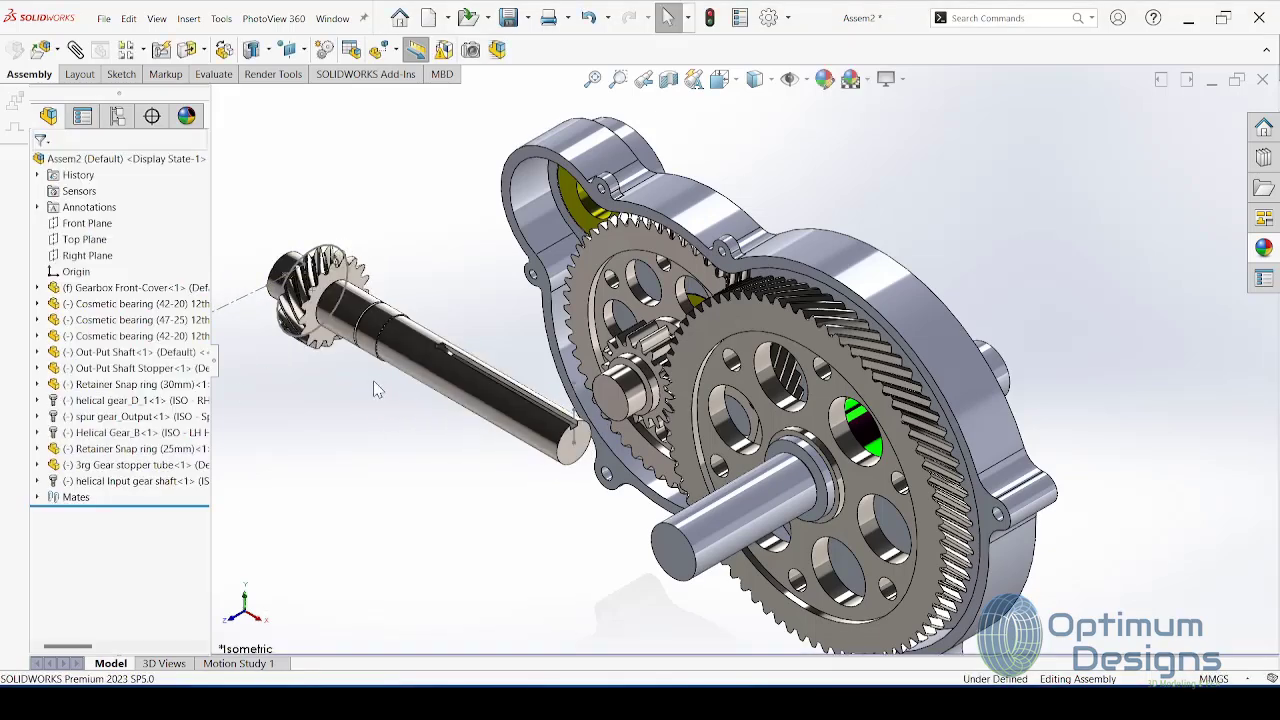
Step: Hide the shaft's leftover sketch geometry and select its 20 mm round face
right_click(240, 306)
left_click(268, 281)
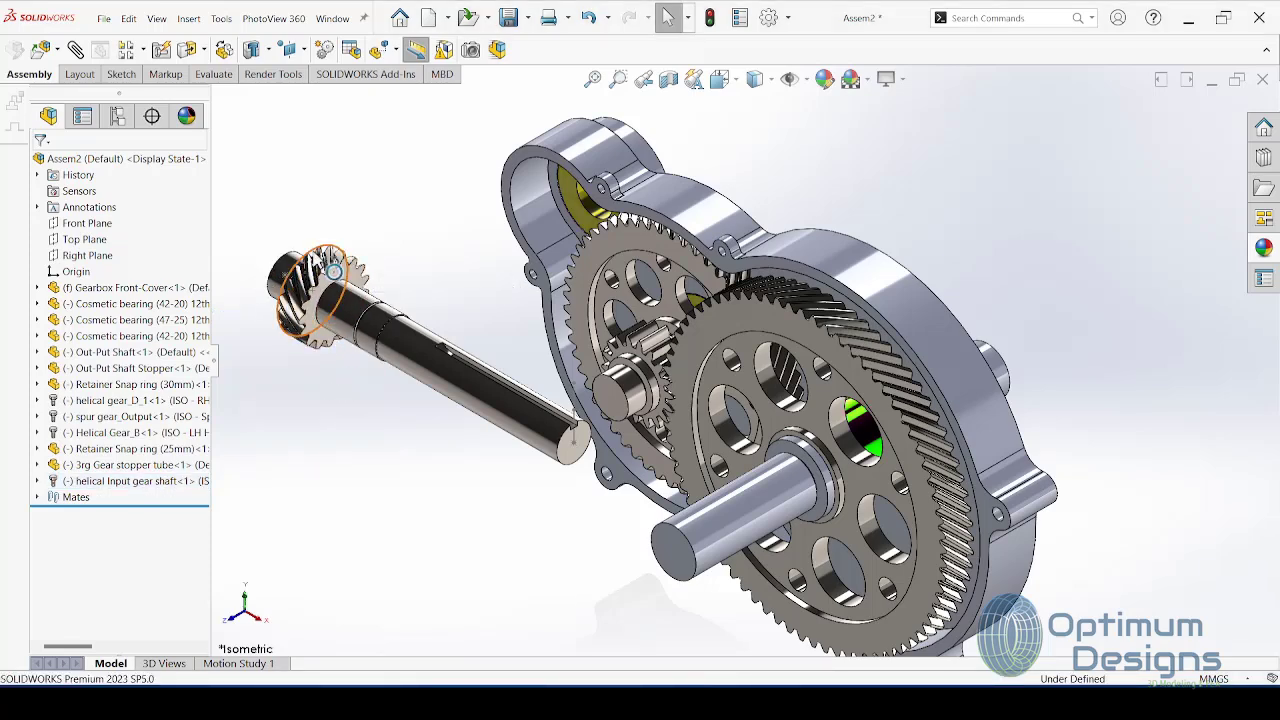
right_click(333, 270)
left_click(345, 231)
right_click(324, 261)
left_click(345, 231)
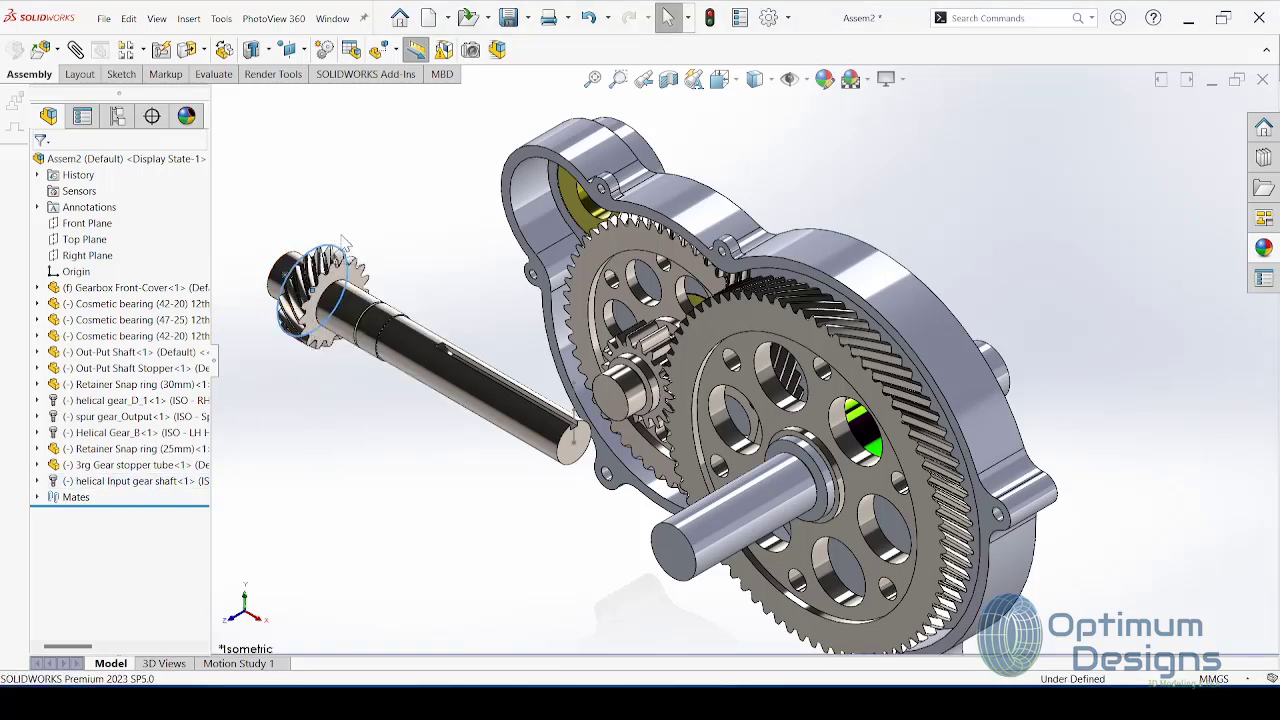
left_click(288, 272)
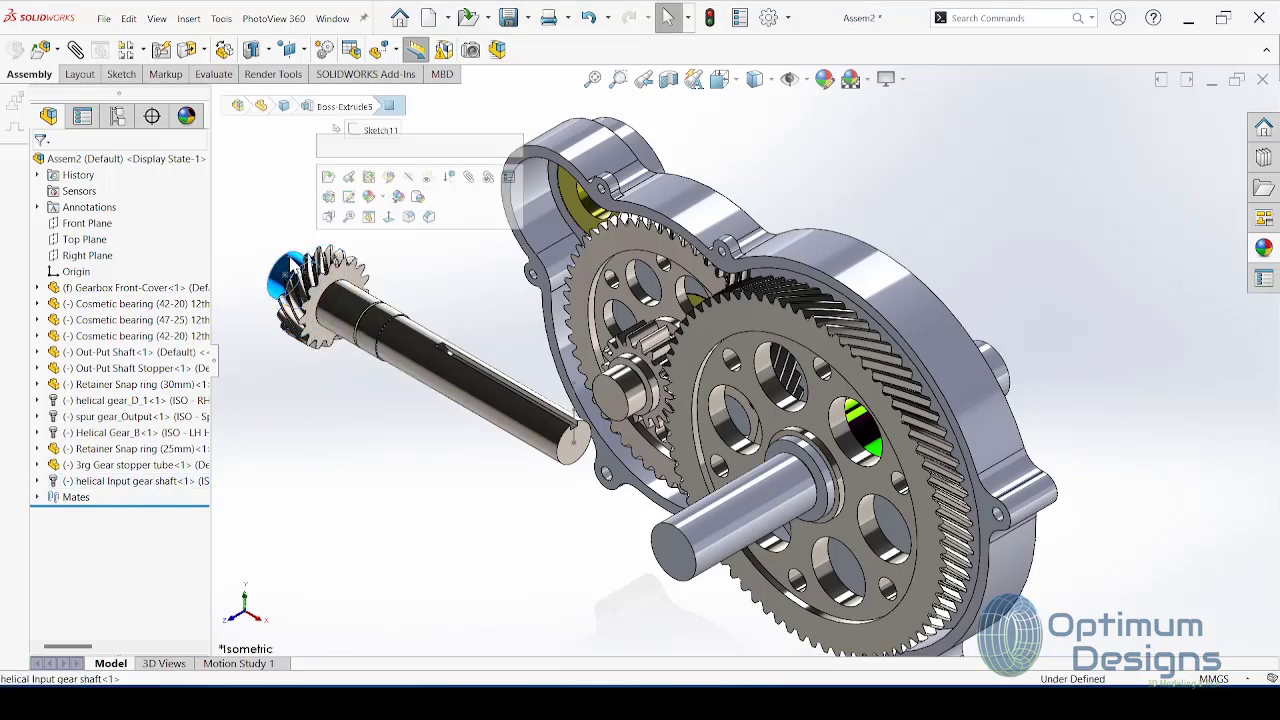
Step: Mate the input shaft's 20 mm face concentric with the bearing bore (Concentric12)
left_click(75, 49)
left_click(620, 232)
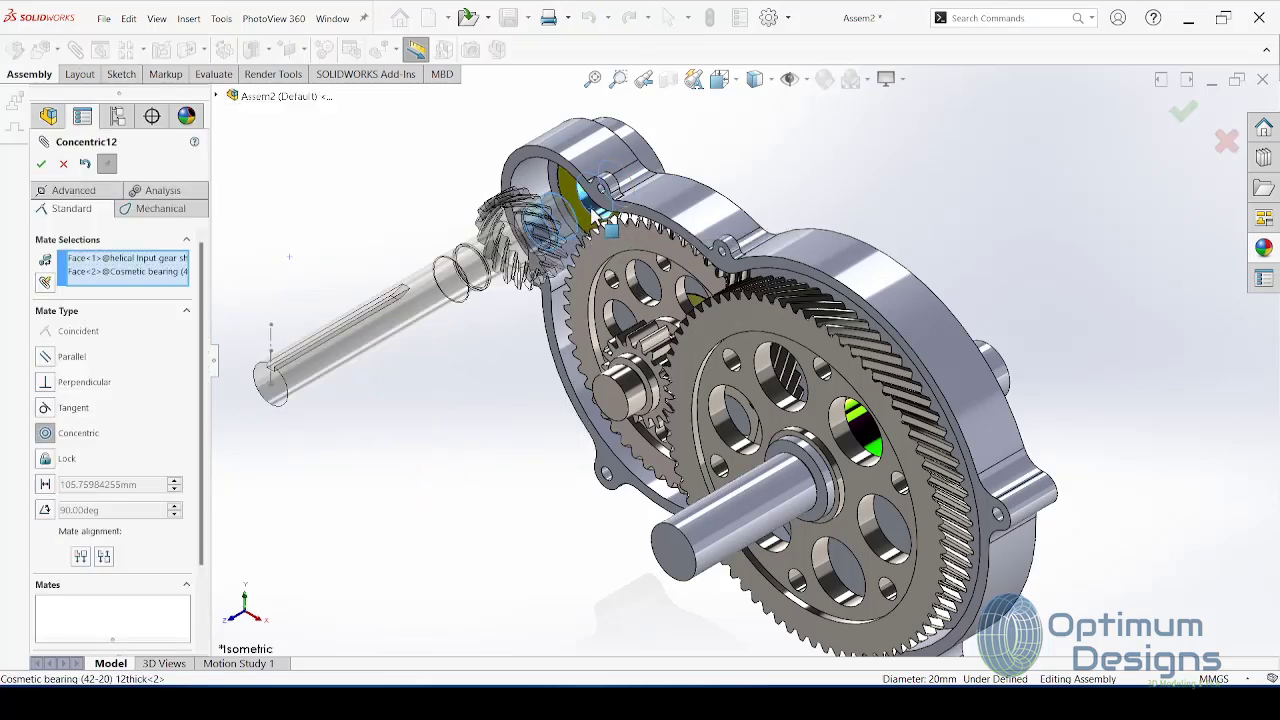
left_click(650, 218)
right_click(672, 201)
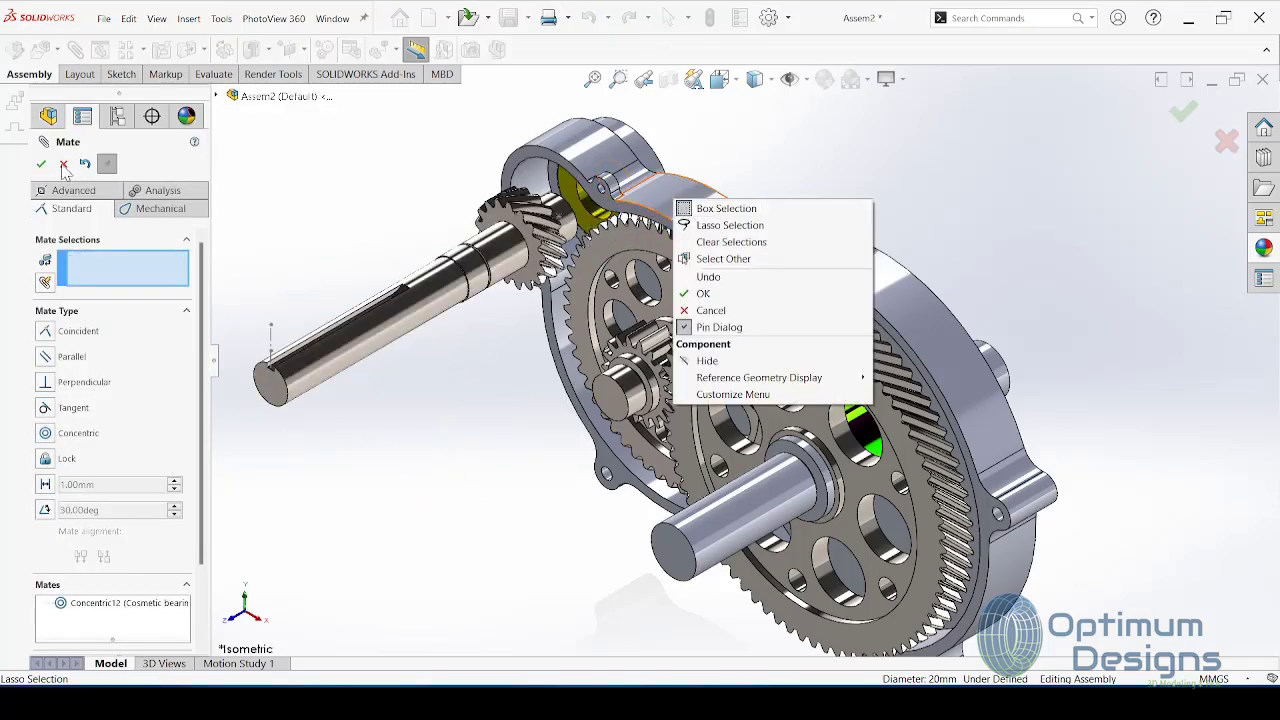
right_click(689, 211)
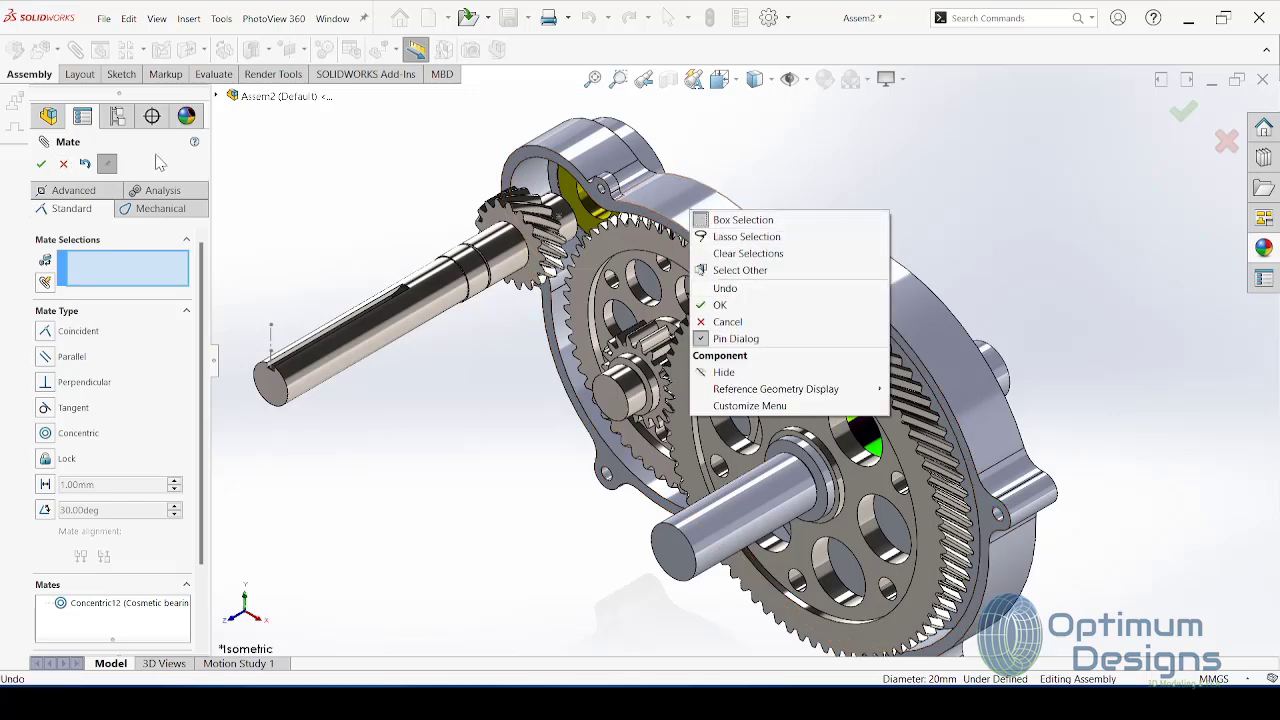
left_click(73, 172)
left_click(67, 166)
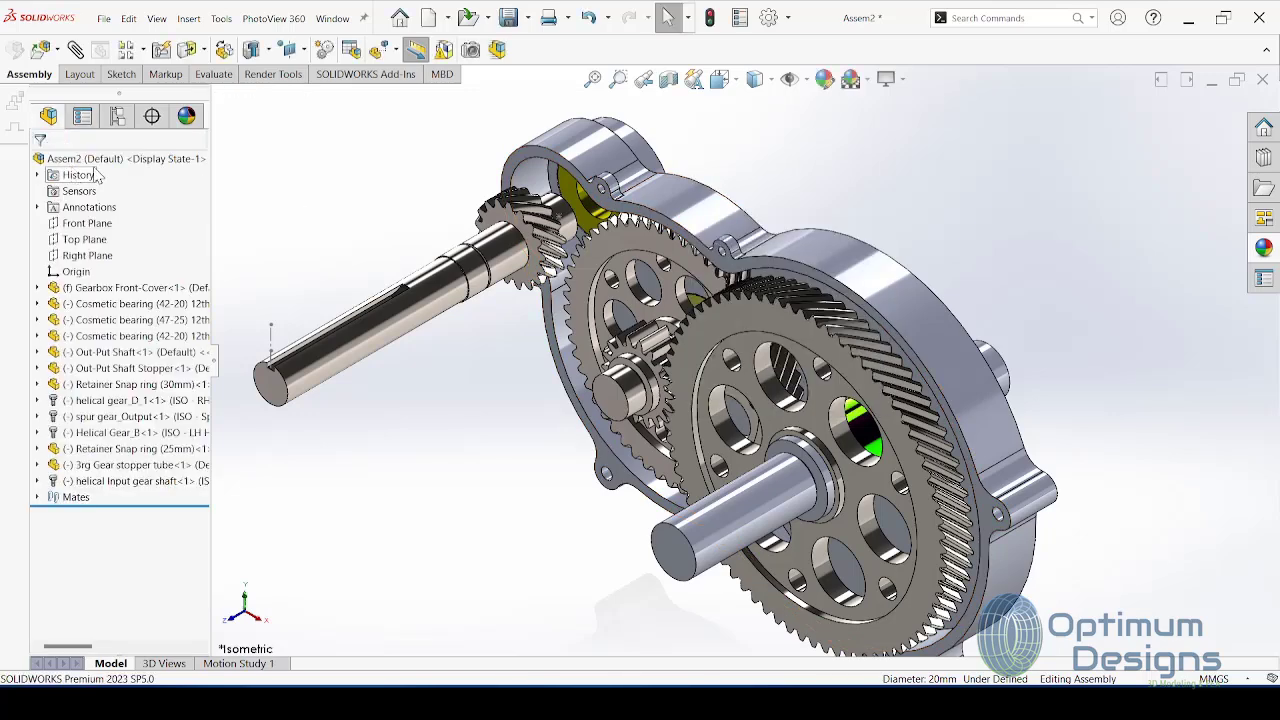
Step: Hide the gearbox front cover to expose the gears and bearings
right_click(758, 215)
right_click(711, 214)
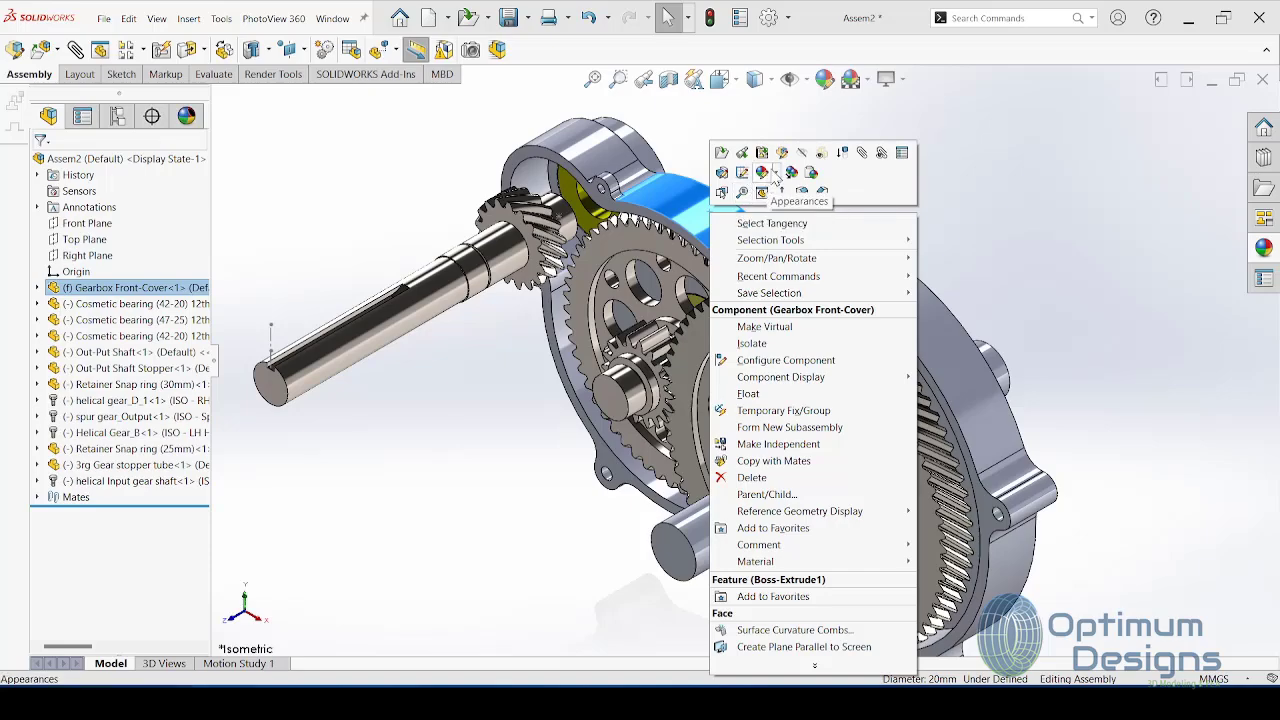
left_click(808, 165)
scroll(716, 197, "down", 3)
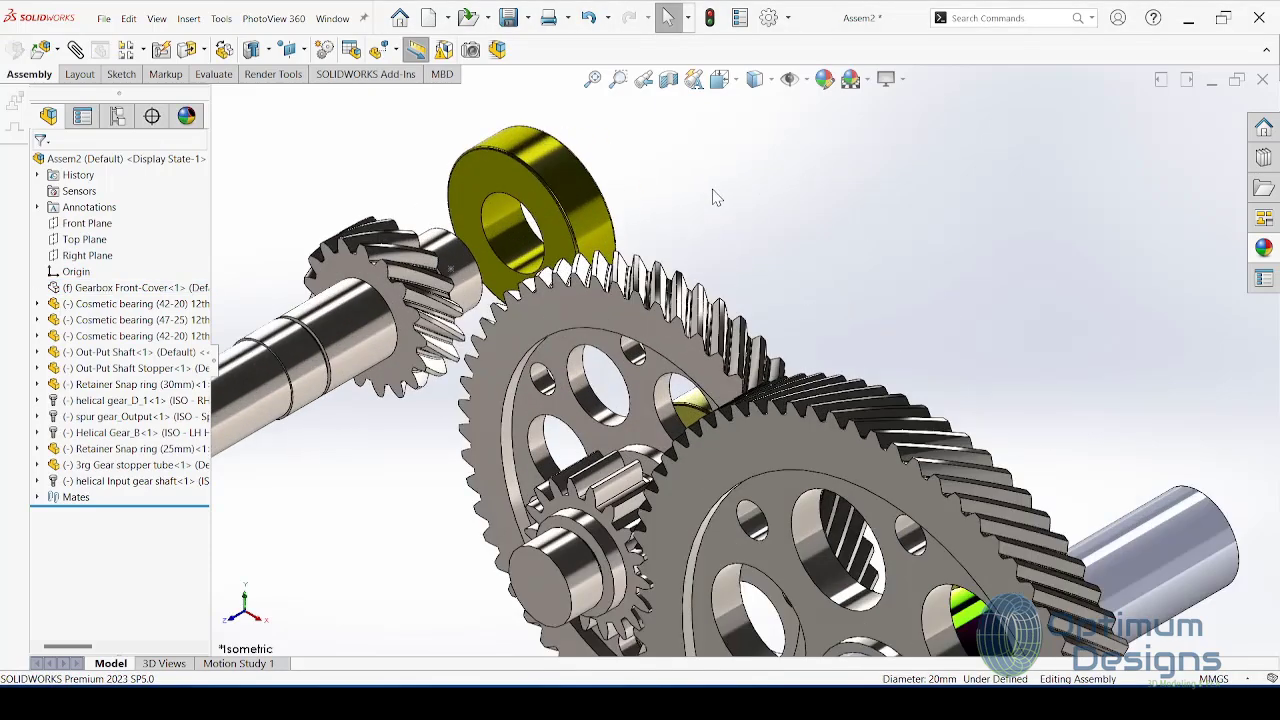
middle_click_drag(716, 197, 560, 300)
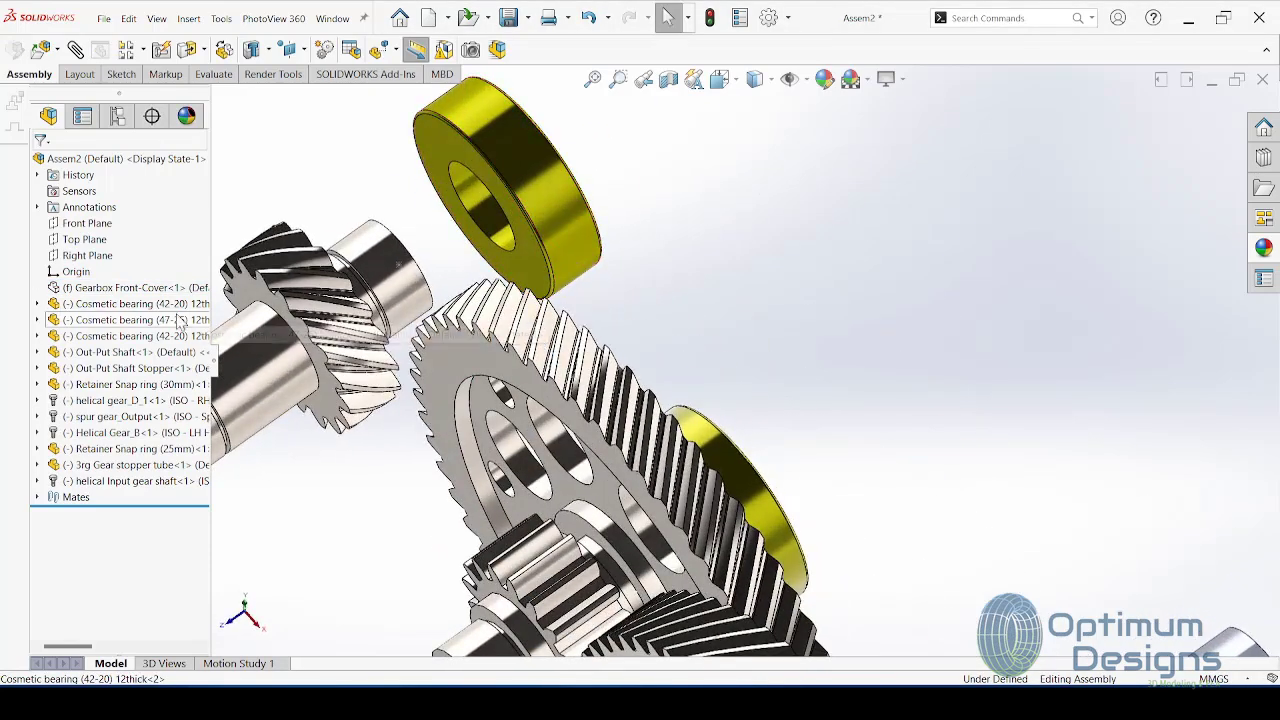
Step: Insert a second Retainer Snap ring (25mm) and place it in the assembly
left_click(41, 50)
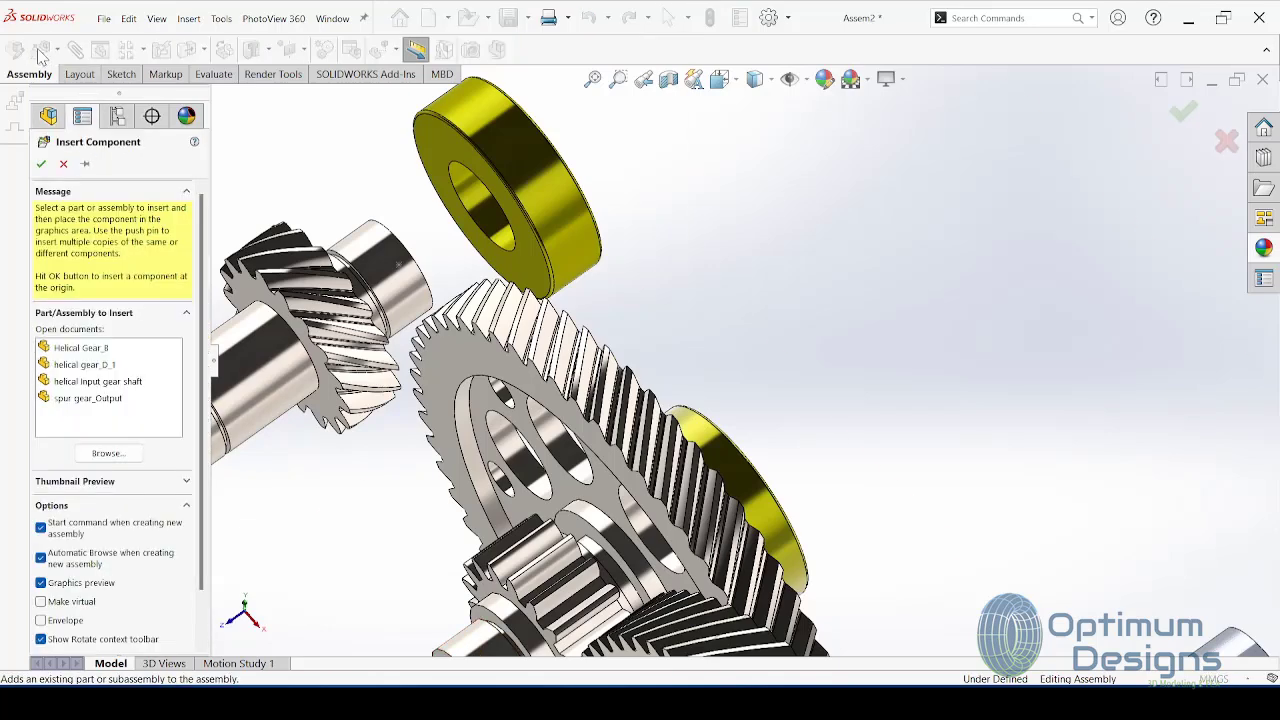
left_click(104, 455)
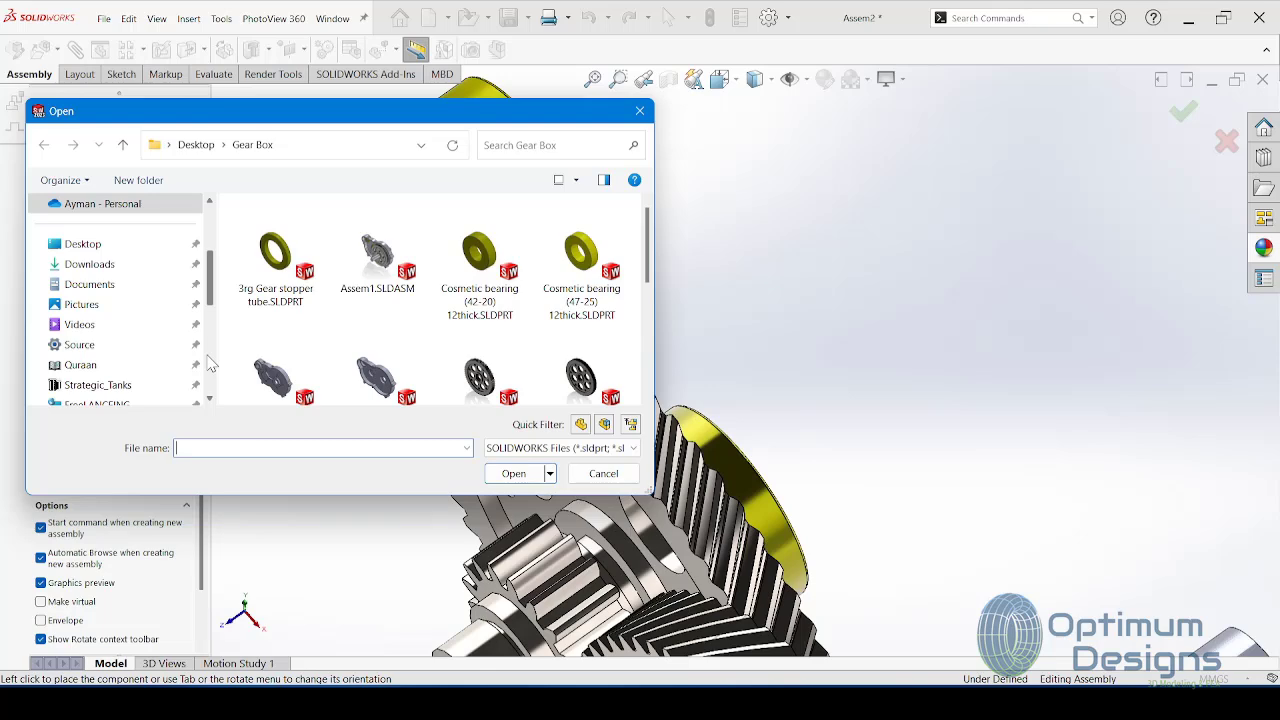
scroll(300, 360, "down", 5)
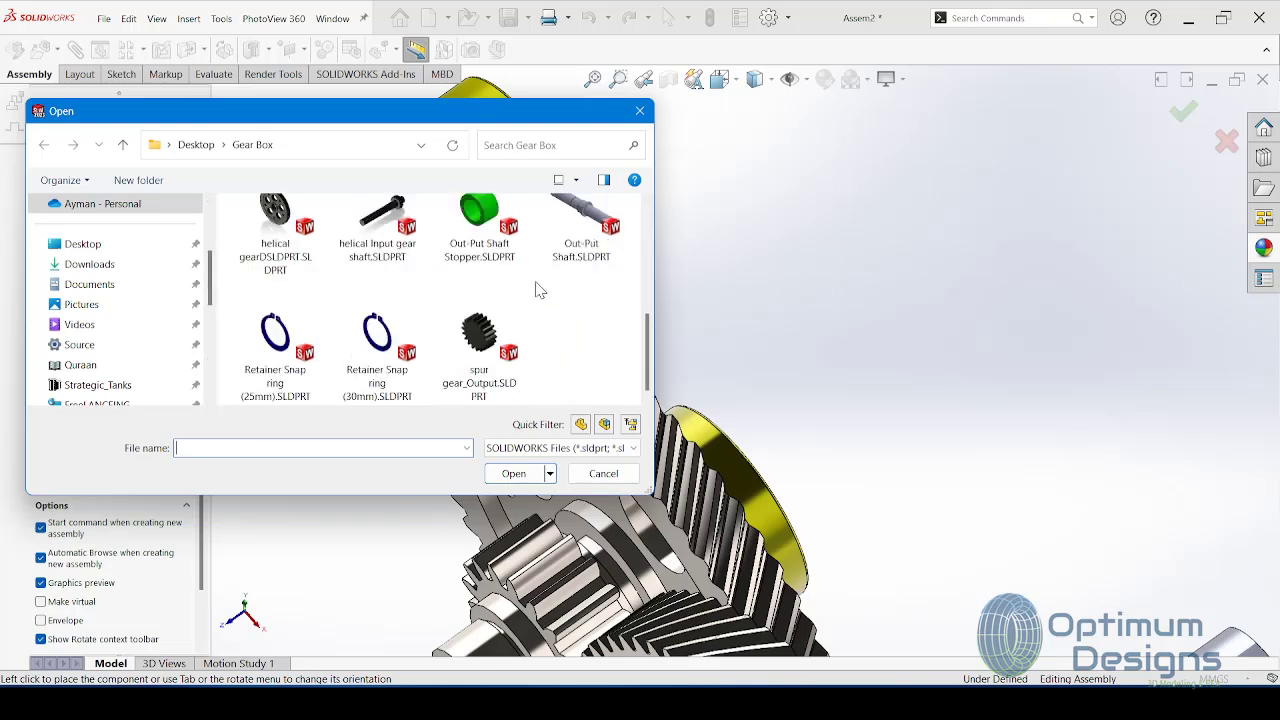
double_click(283, 367)
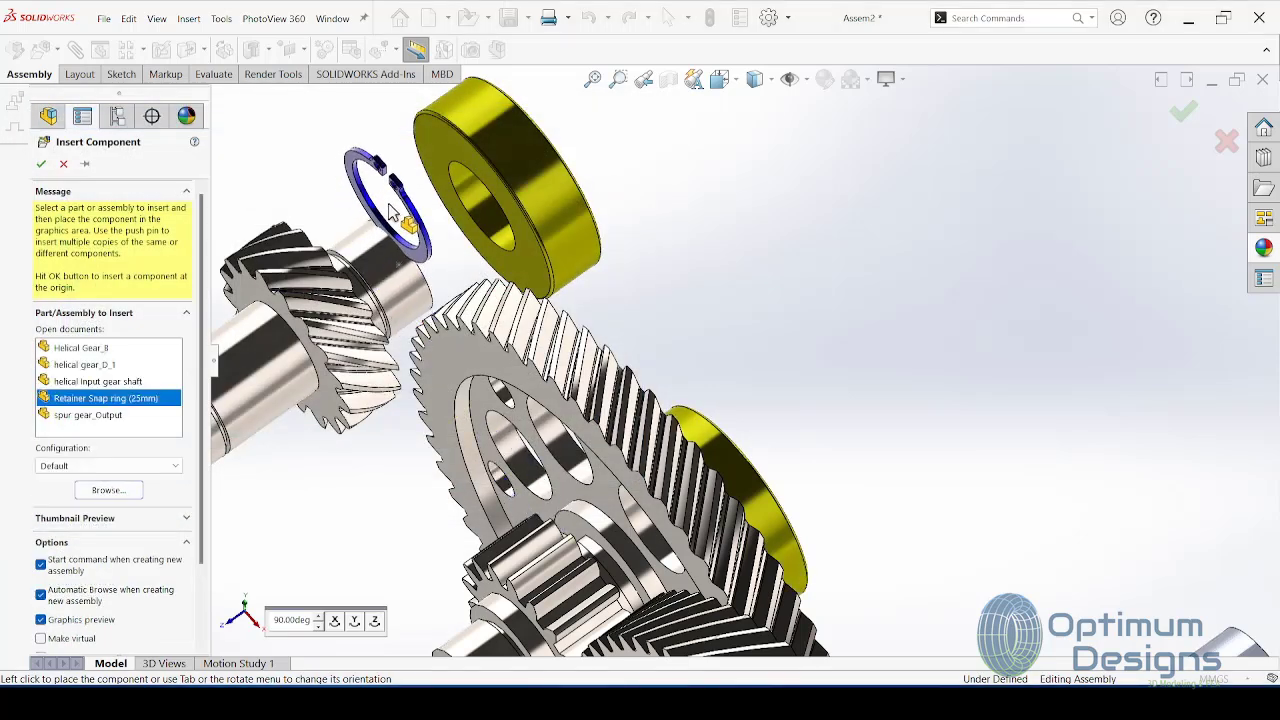
left_click(390, 210)
scroll(395, 210, "down", 2)
scroll(405, 205, "down", 3)
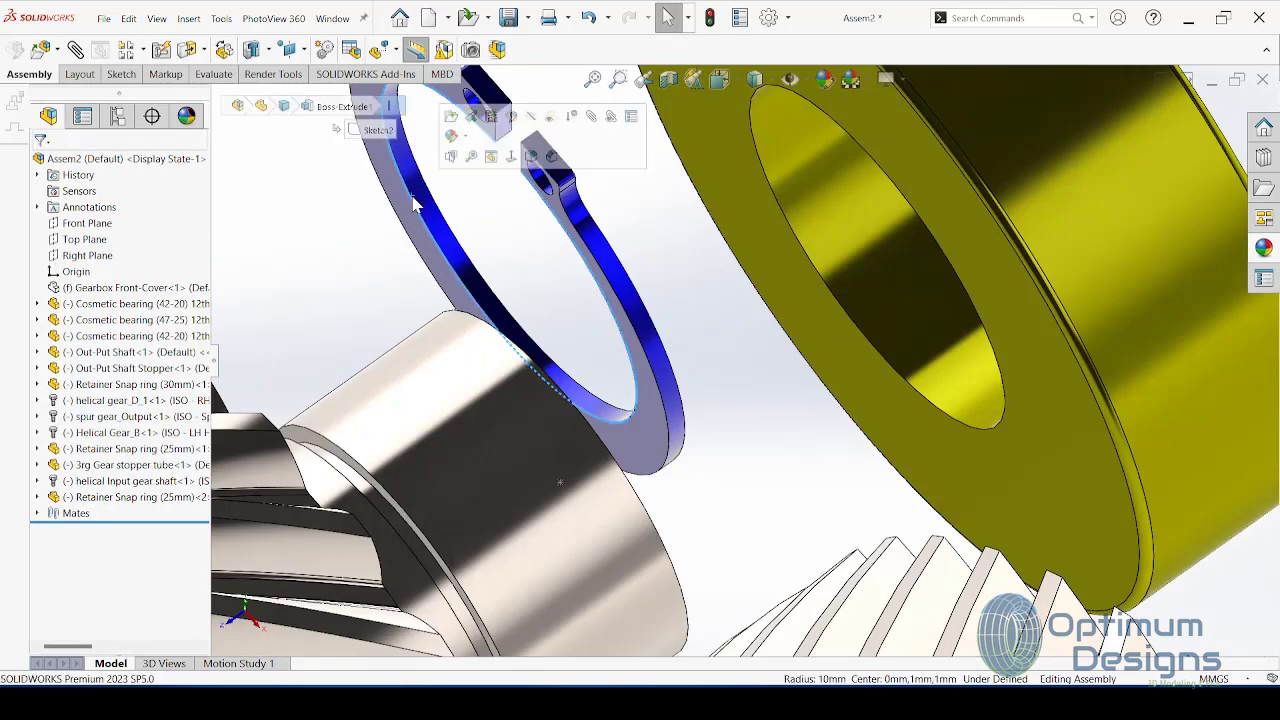
left_click_drag(415, 205, 283, 490)
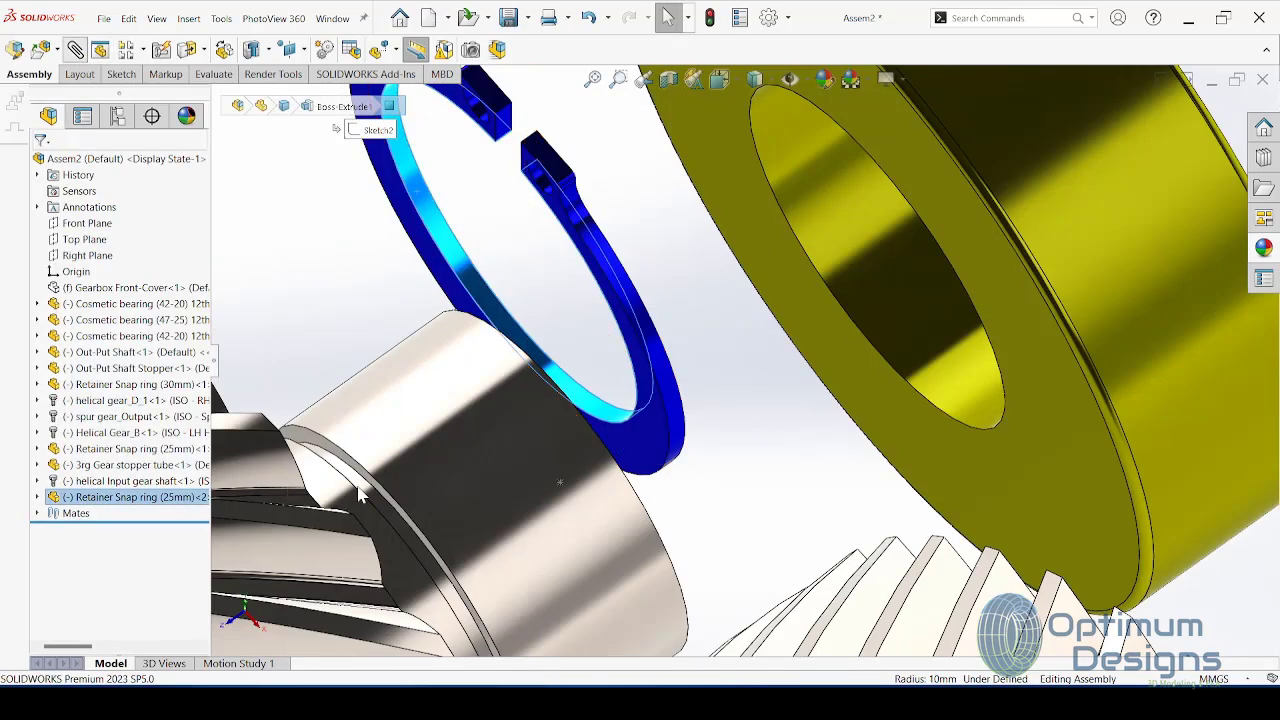
Step: Mate the snap ring concentric with the helical input gear shaft (Concentric13)
left_click(75, 49)
left_click(430, 470)
left_click(481, 322)
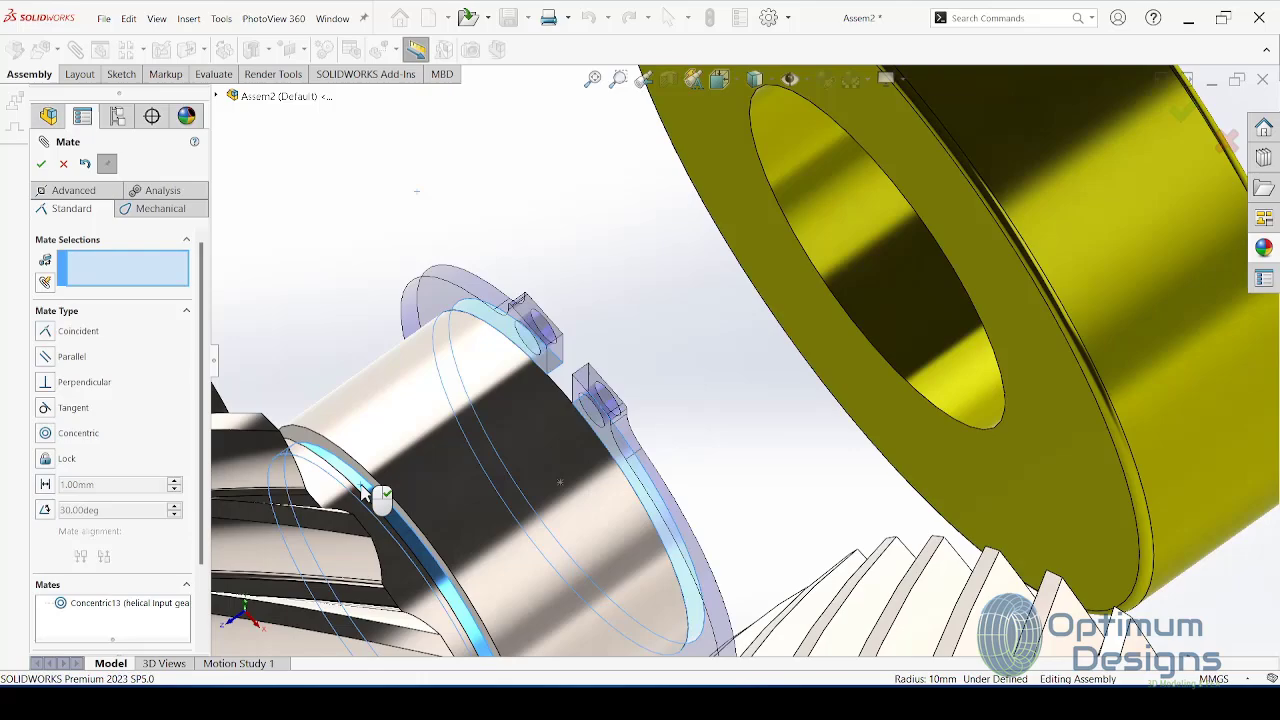
Step: Make the snap ring's side face coincident with the shaft's groove face (Coincident14)
left_click(481, 322)
middle_click_drag(443, 337, 466, 408)
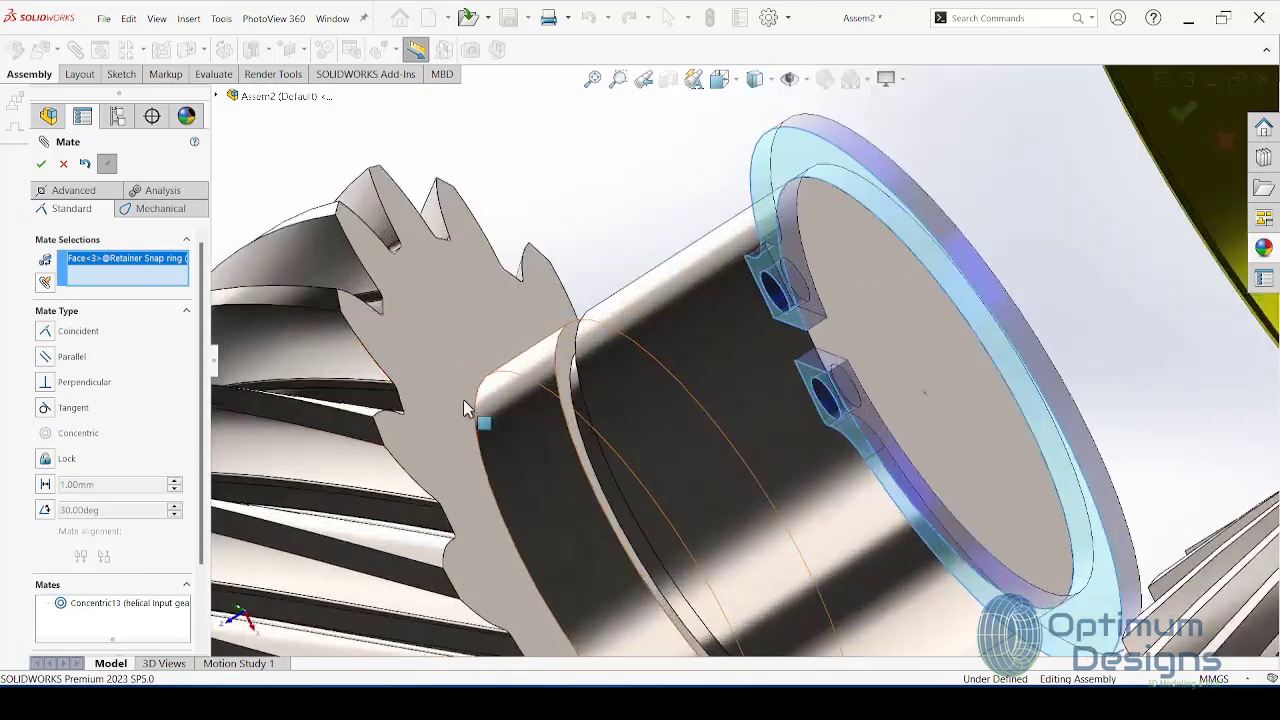
left_click(566, 392)
left_click(563, 377)
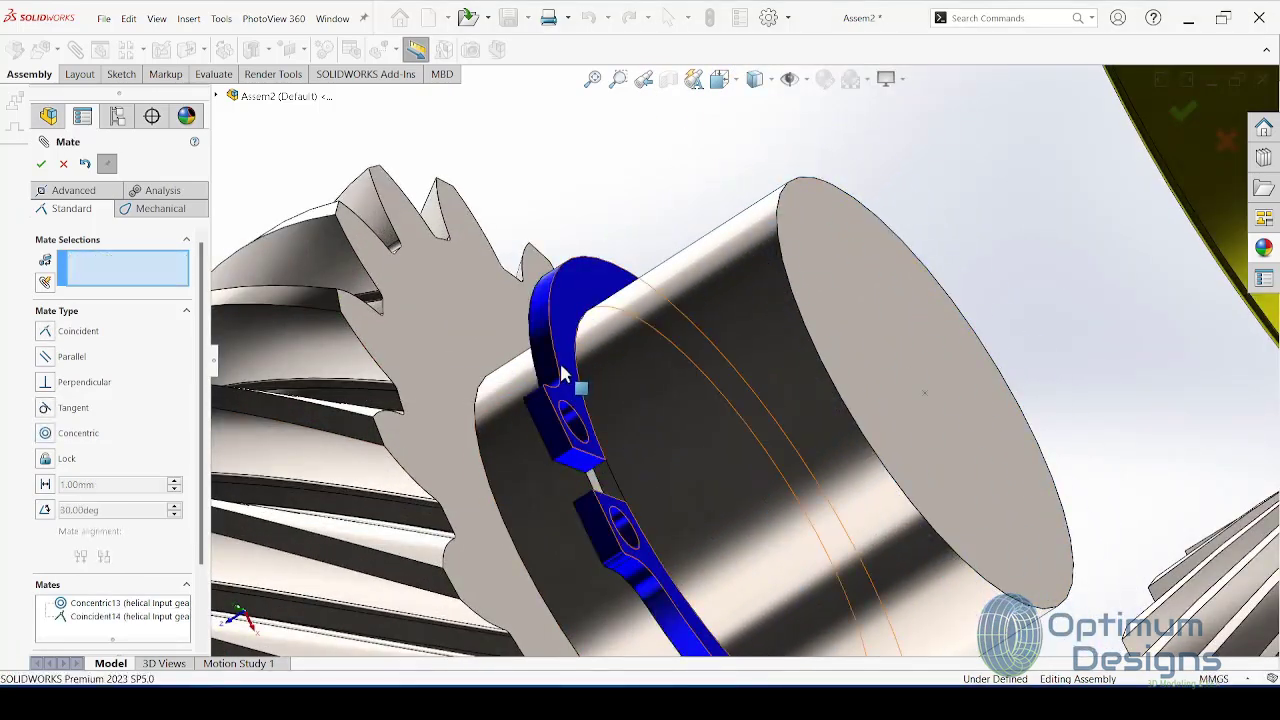
Step: Seat the bearing face flush against the snap ring (Coincident15) and finish mating
middle_click_drag(563, 377, 617, 255)
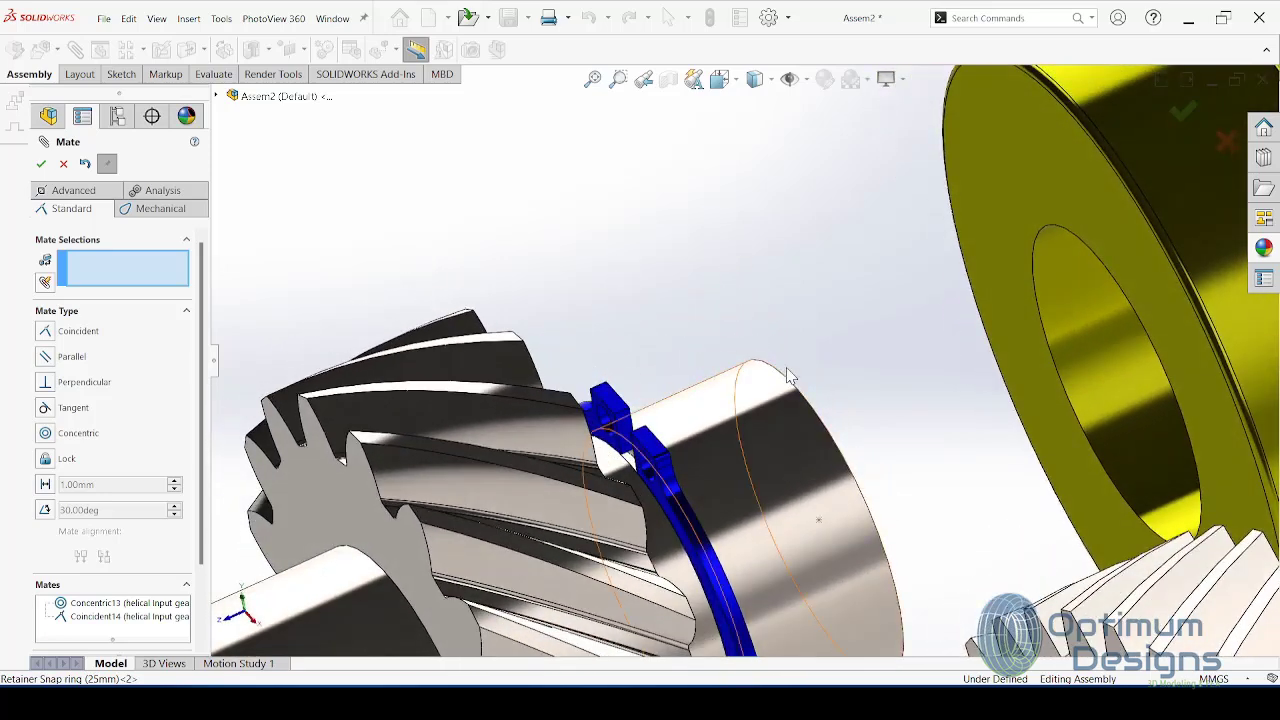
middle_click_drag(814, 332, 718, 418)
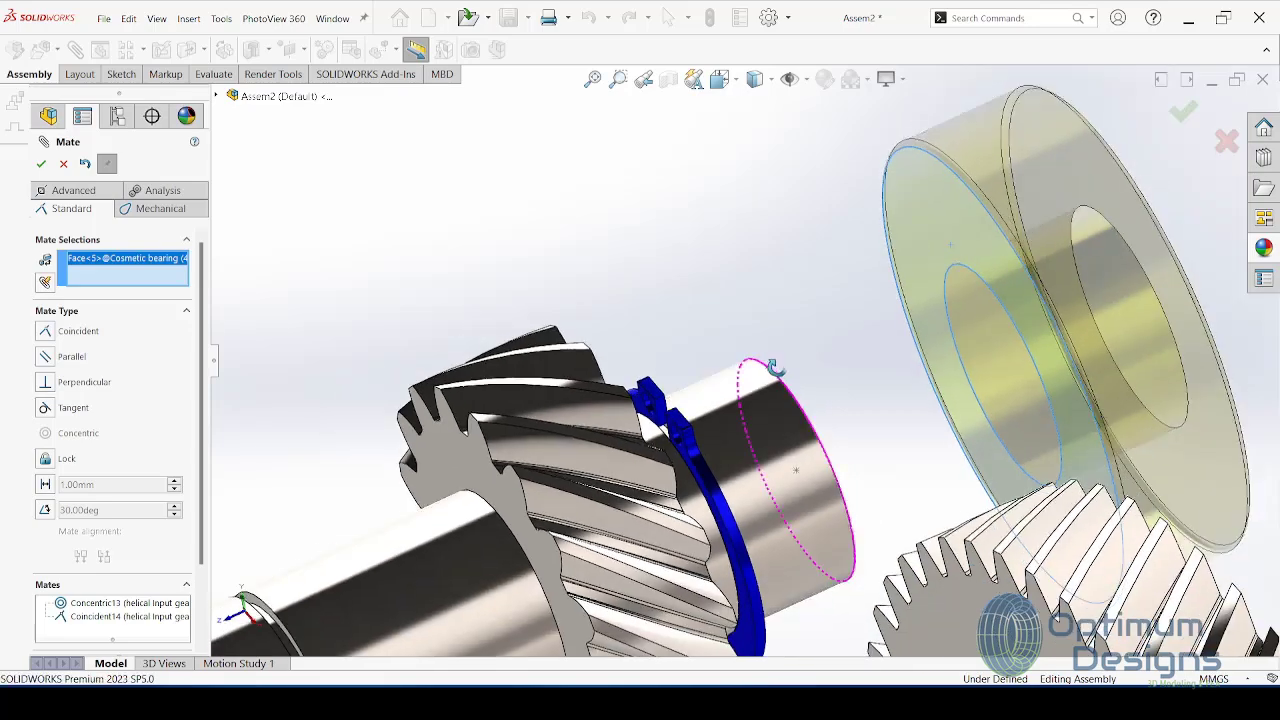
left_click(695, 388)
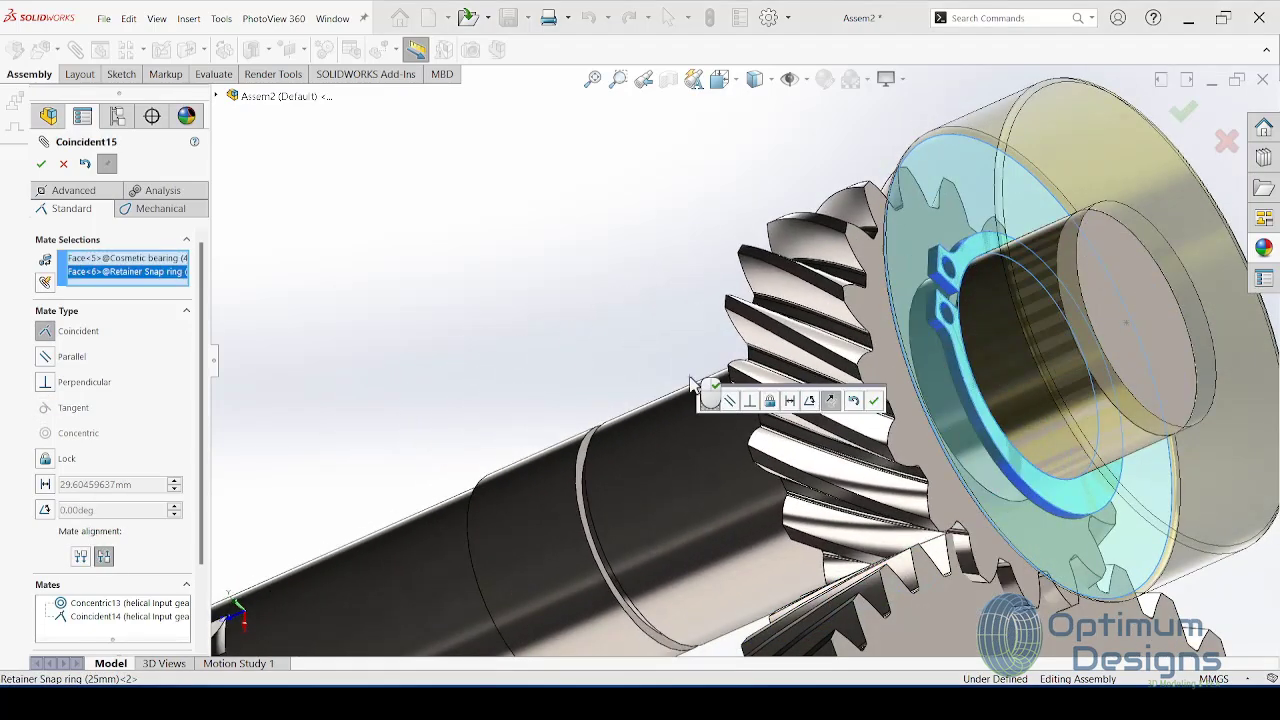
left_click(713, 397)
mouse_move(712, 396)
middle_mouse_down()
mouse_move(750, 402)
mouse_move(767, 432)
mouse_move(777, 393)
mouse_move(773, 433)
mouse_move(1030, 355)
mouse_move(941, 645)
middle_mouse_up()
scroll(940, 645, "down", 2)
scroll(940, 520, "down", 3)
scroll(900, 440, "down", 3)
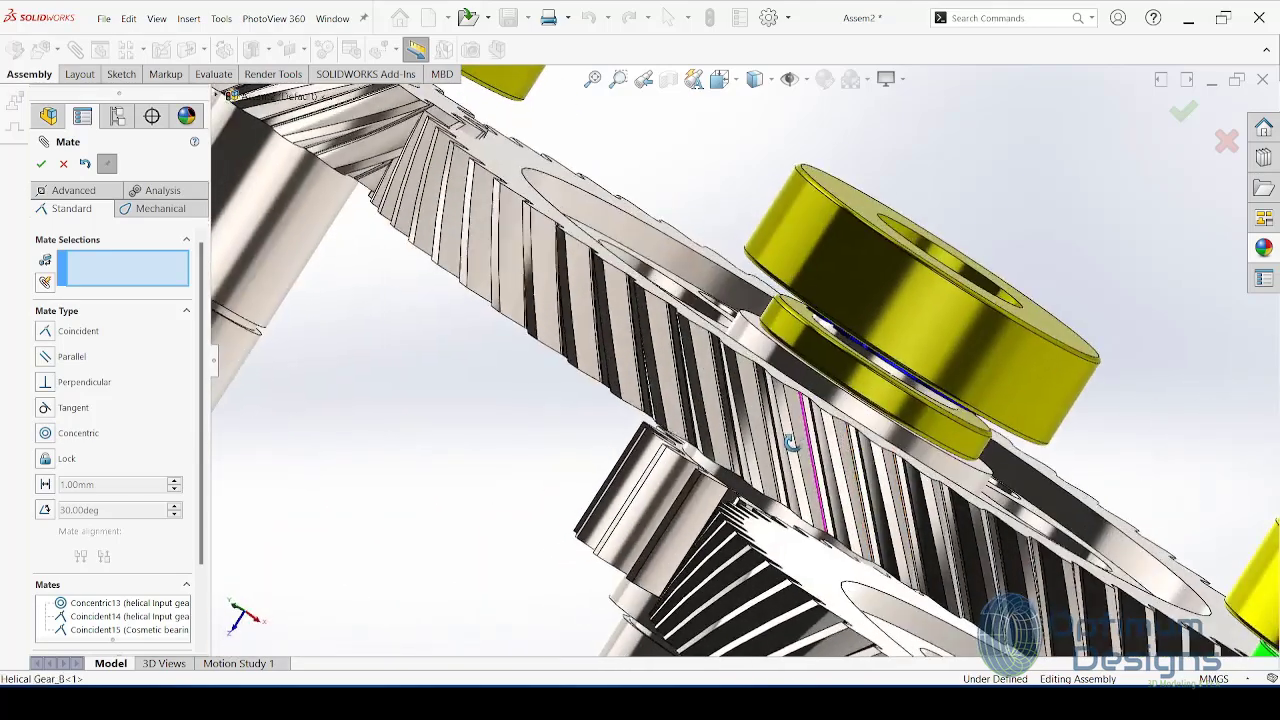
scroll(810, 450, "down", 2)
scroll(800, 448, "down", 1)
middle_click_drag(804, 448, 810, 442)
scroll(815, 458, "up", 2)
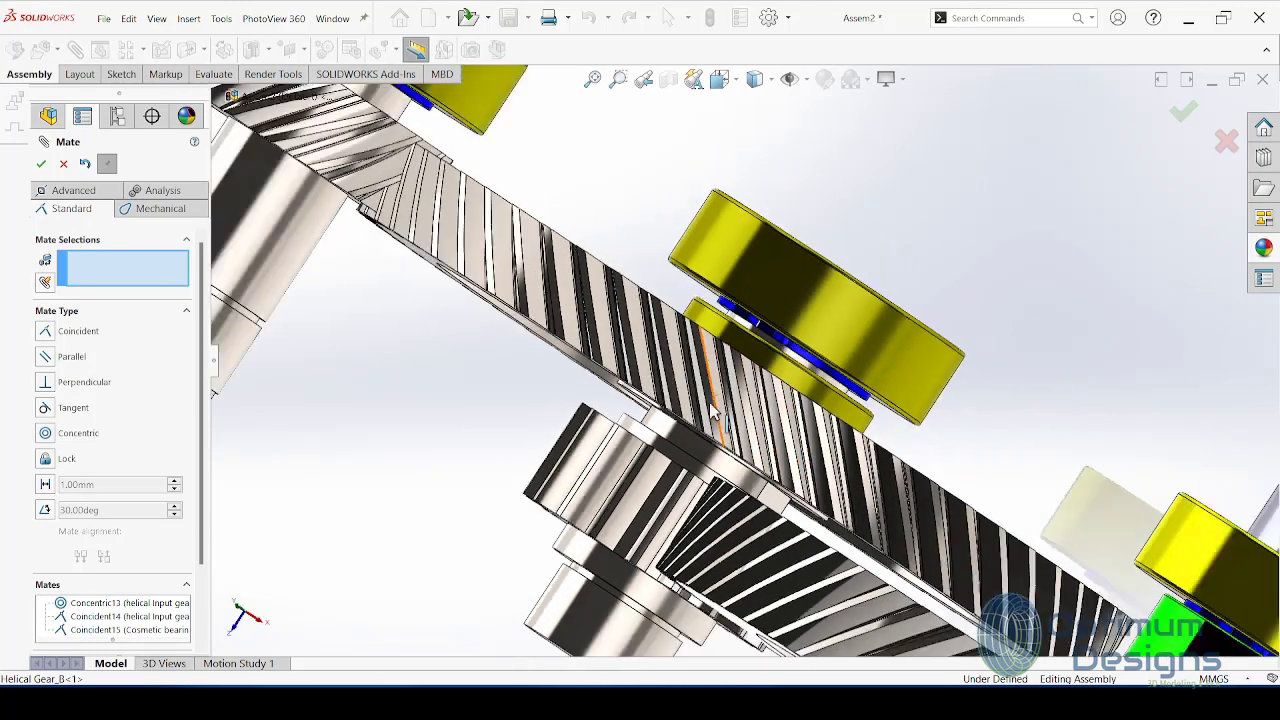
scroll(815, 458, "up", 2)
left_click(63, 165)
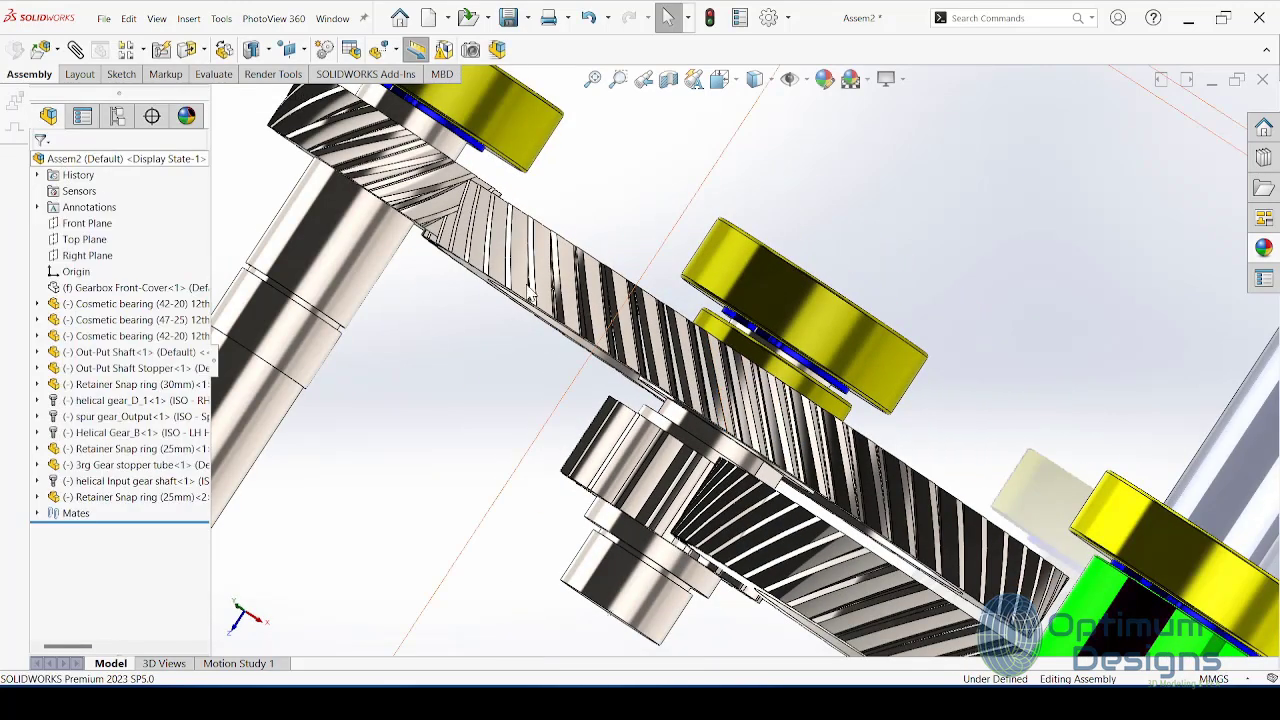
Step: List only the mates belonging to the 3rg Gear stopper tube
left_click(765, 384)
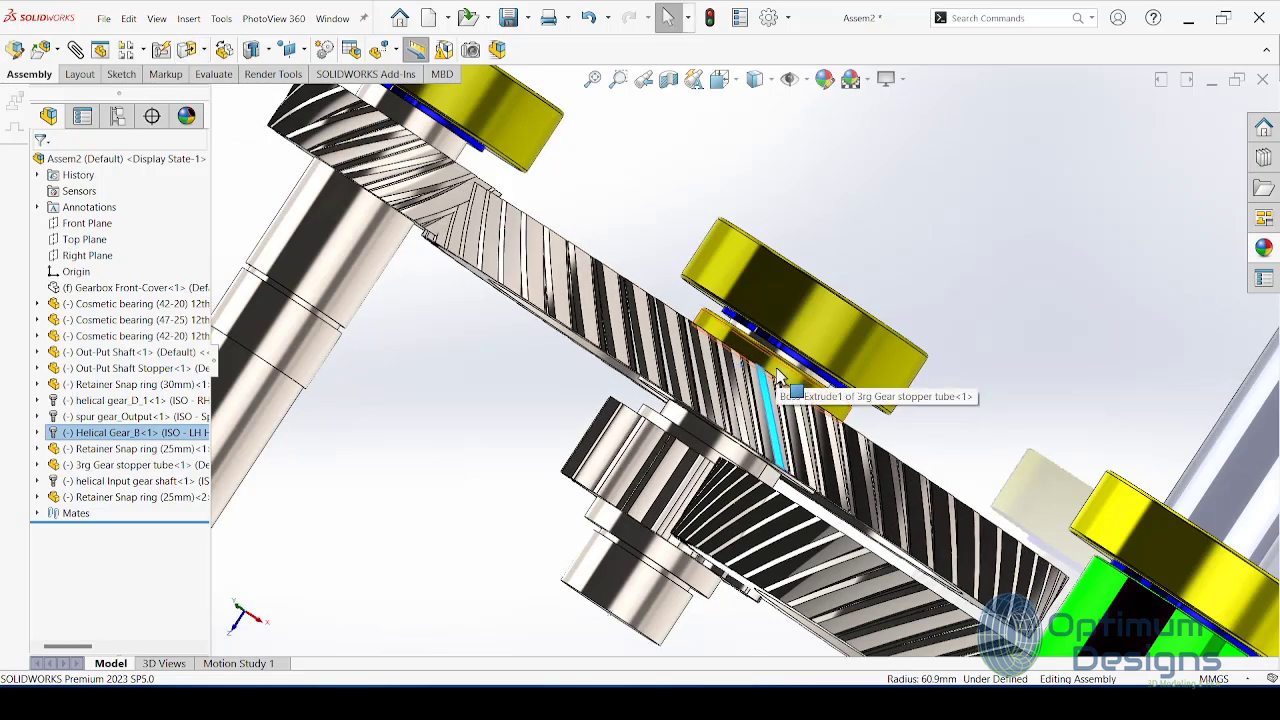
left_click(779, 376)
right_click(779, 376)
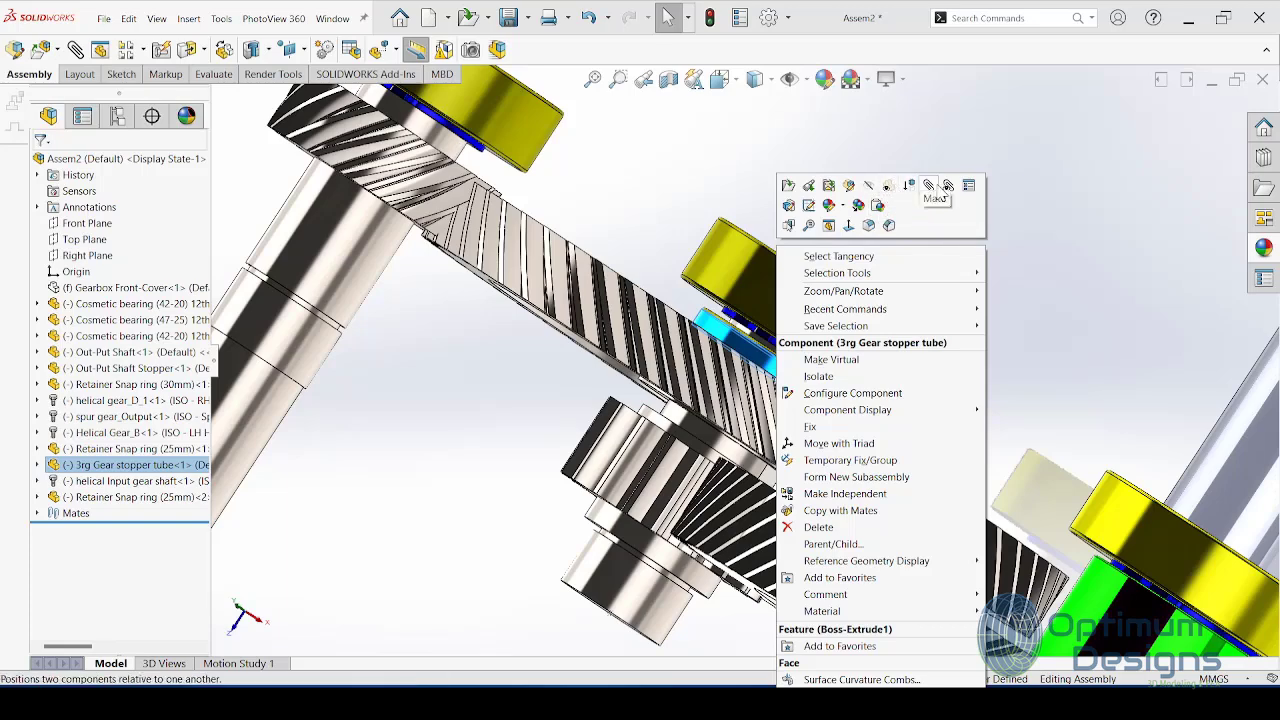
left_click(37, 513)
left_click(37, 513)
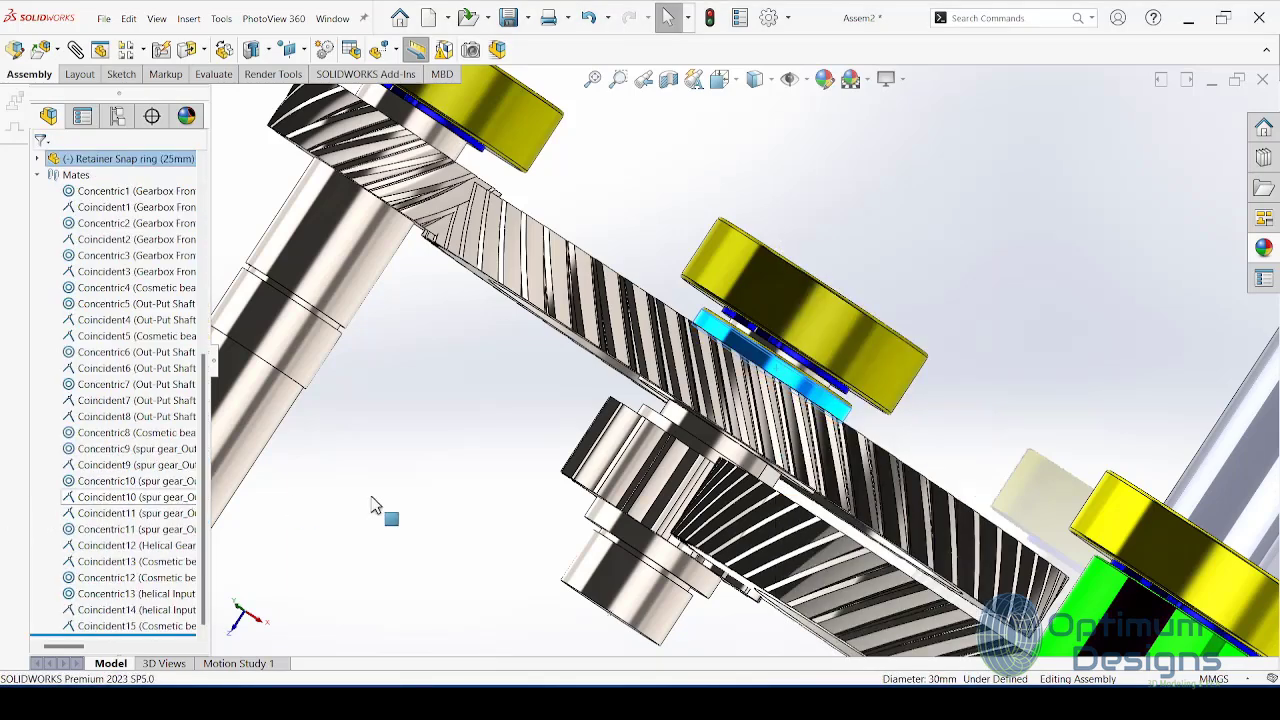
right_click(790, 385)
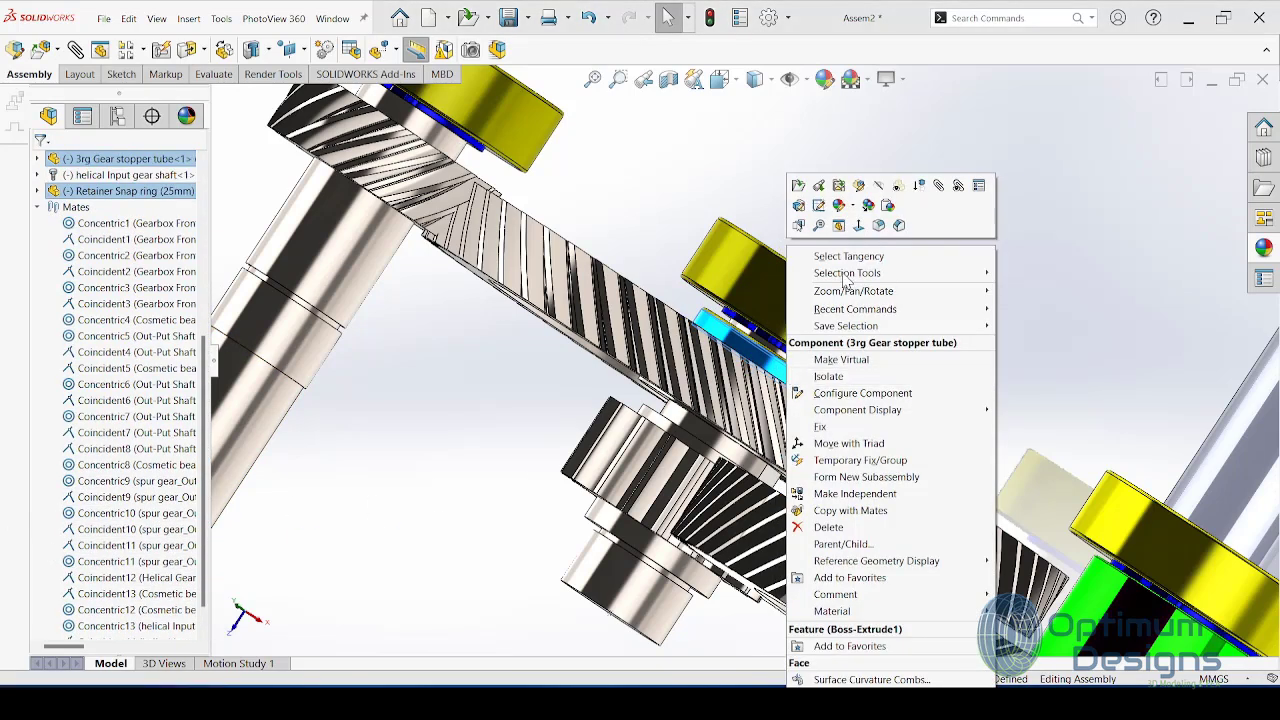
left_click(957, 187)
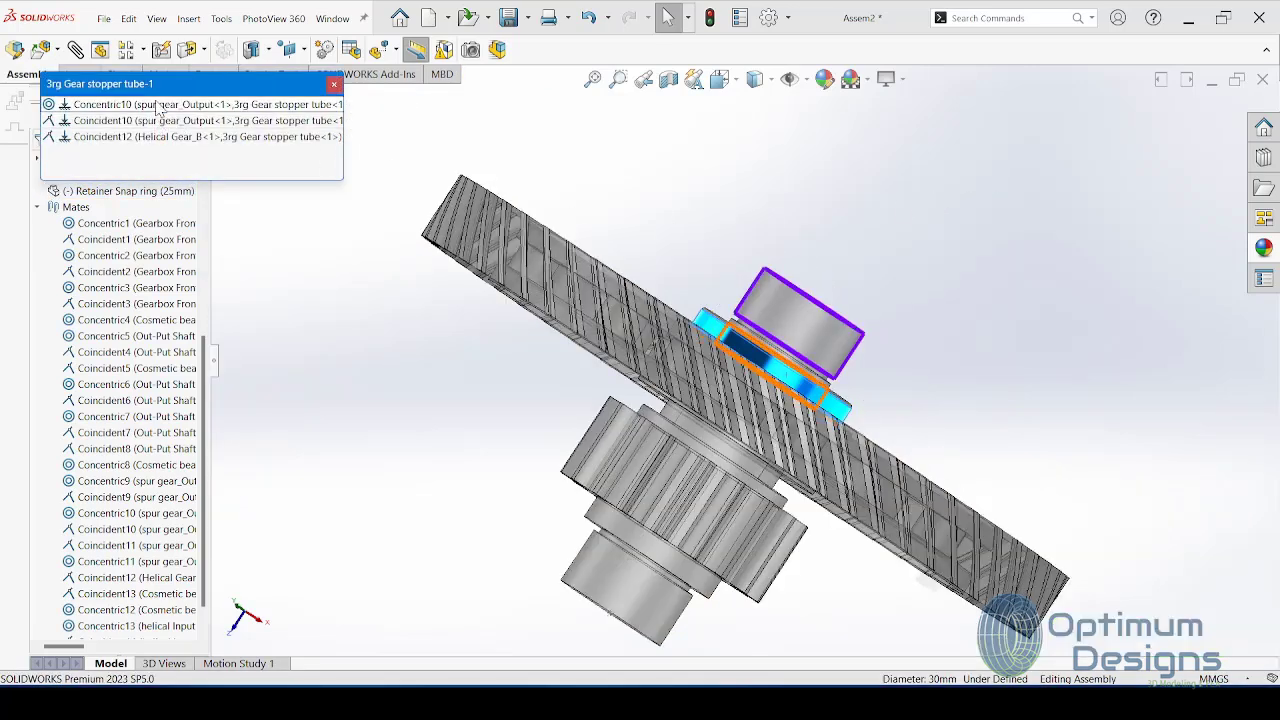
Step: Delete the stopper tube's Coincident10 and Coincident12 mates, keeping Concentric10
left_click(157, 105)
left_click(155, 121)
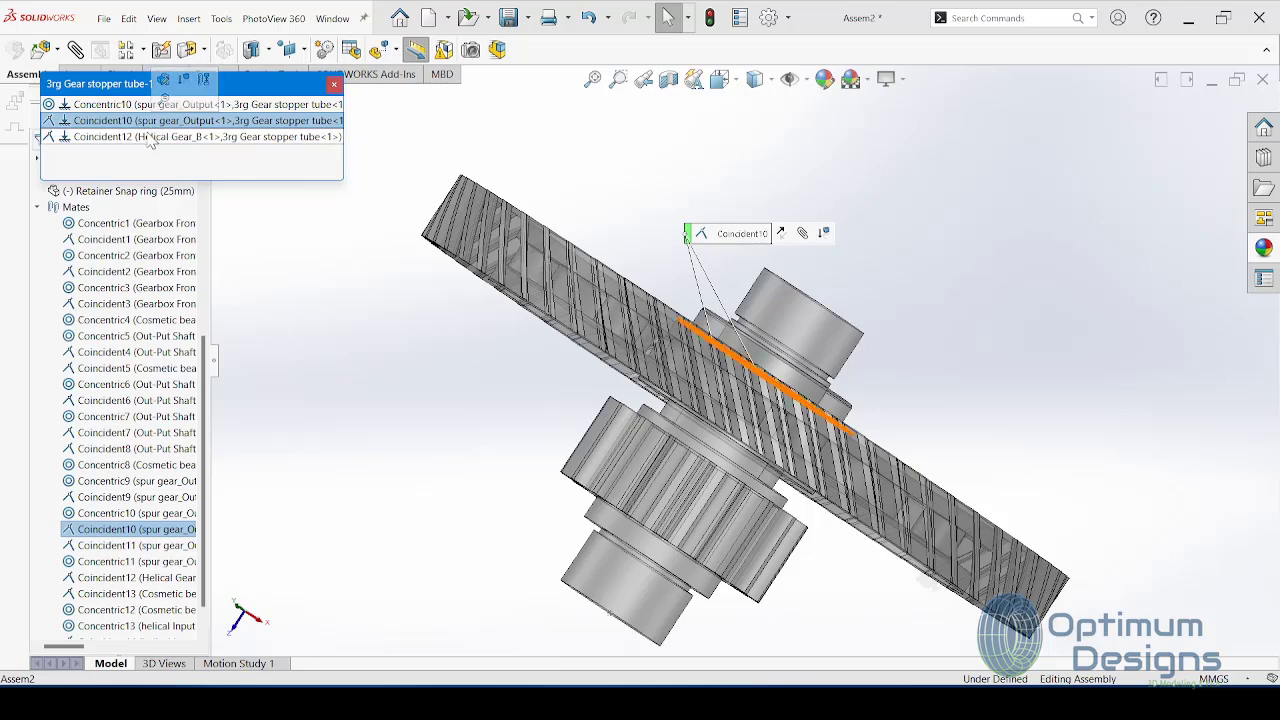
left_click(150, 137)
middle_click_drag(560, 291, 554, 372)
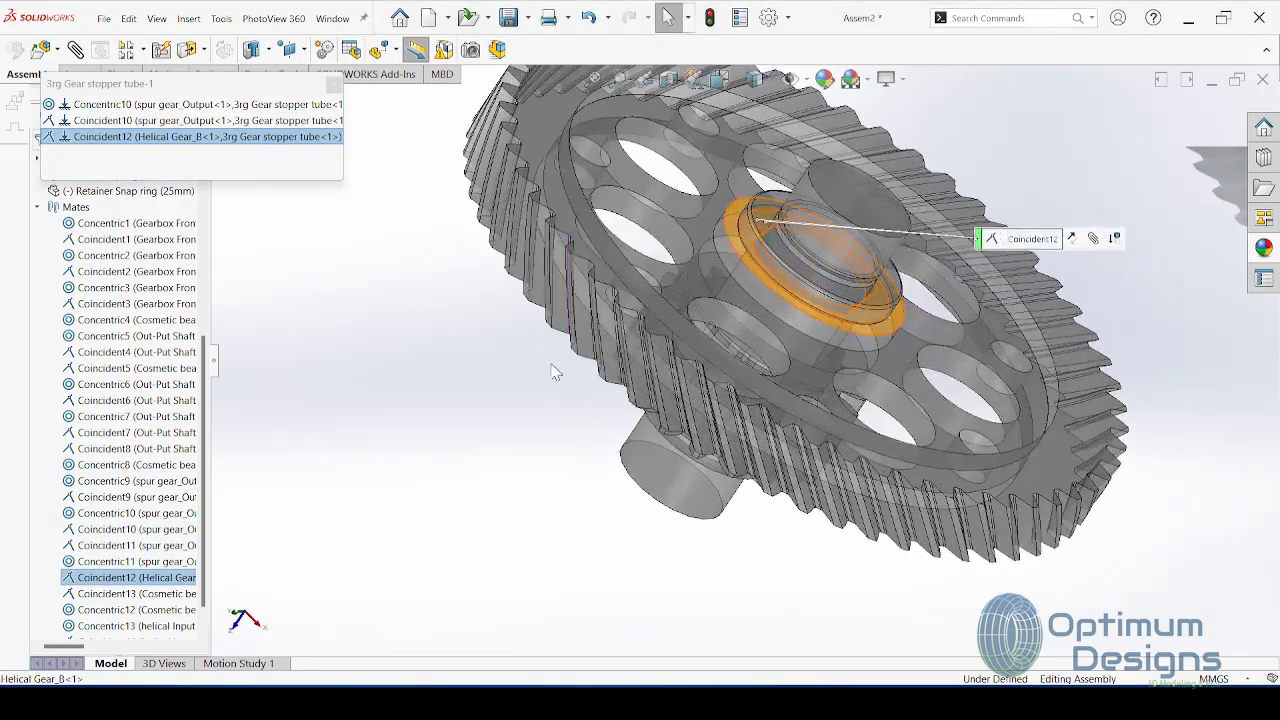
left_click(120, 120)
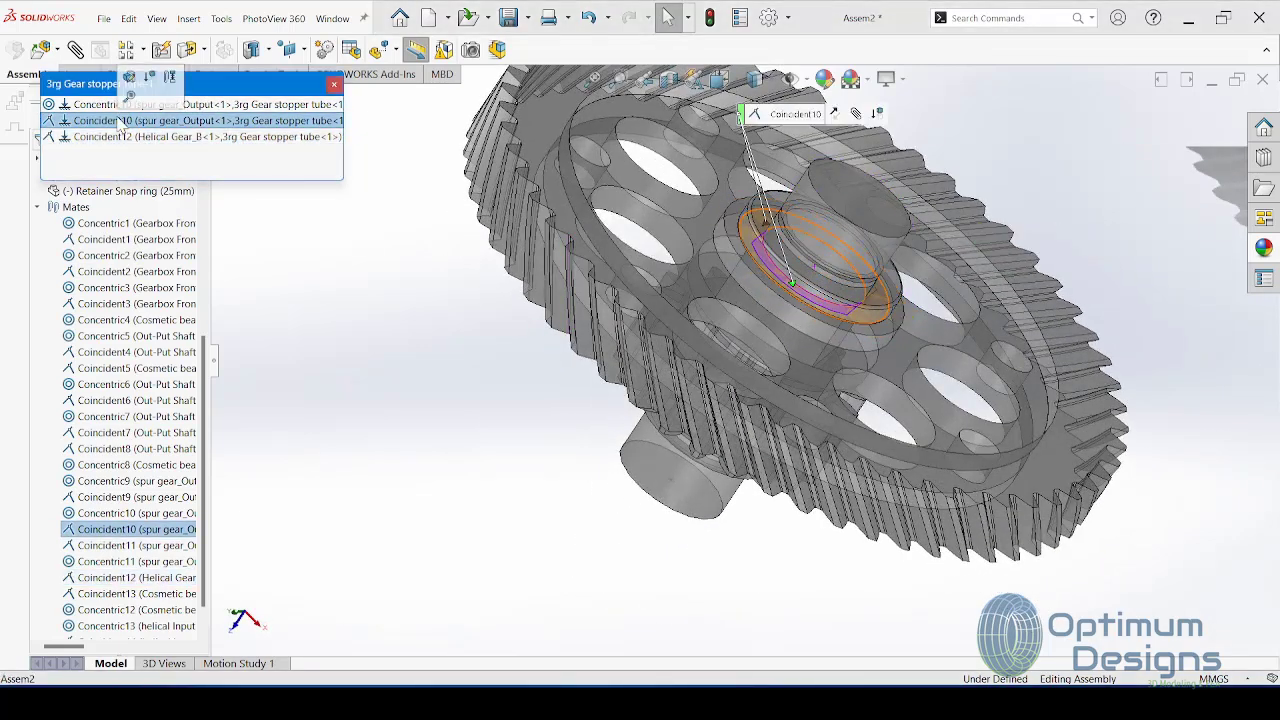
left_click(122, 137)
left_click(122, 124, "ctrl")
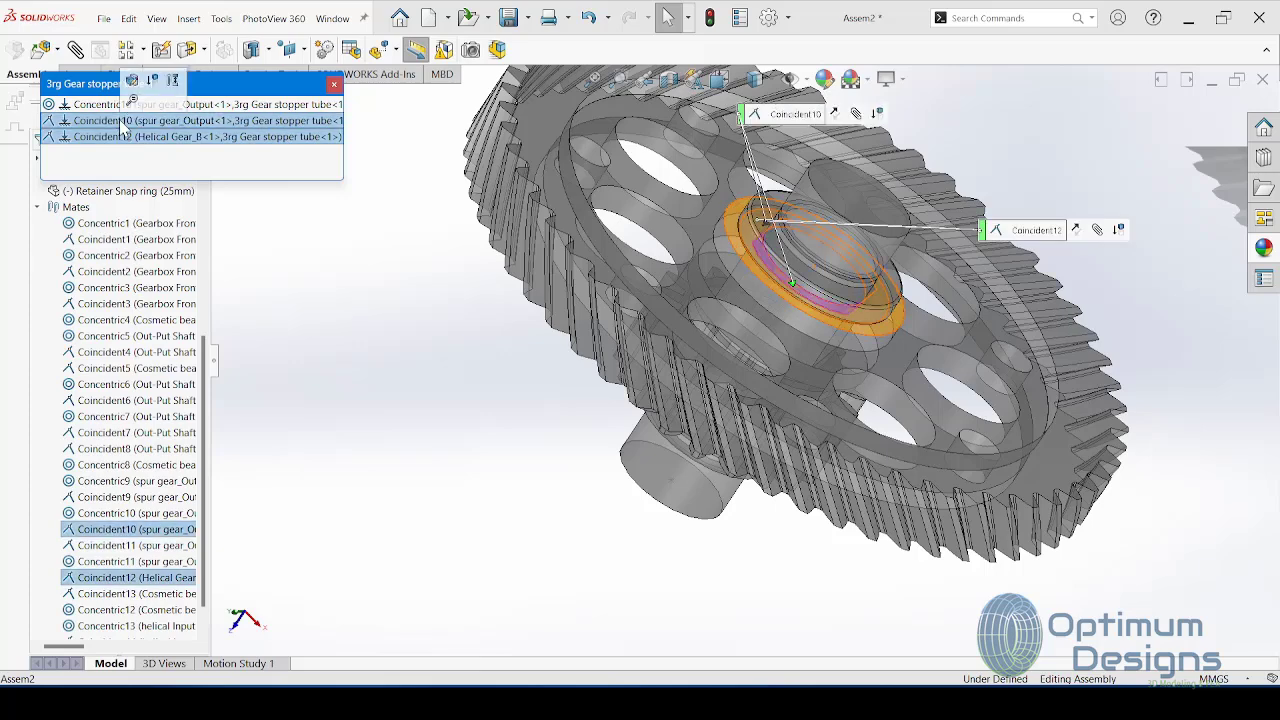
key("Delete")
left_click(748, 264)
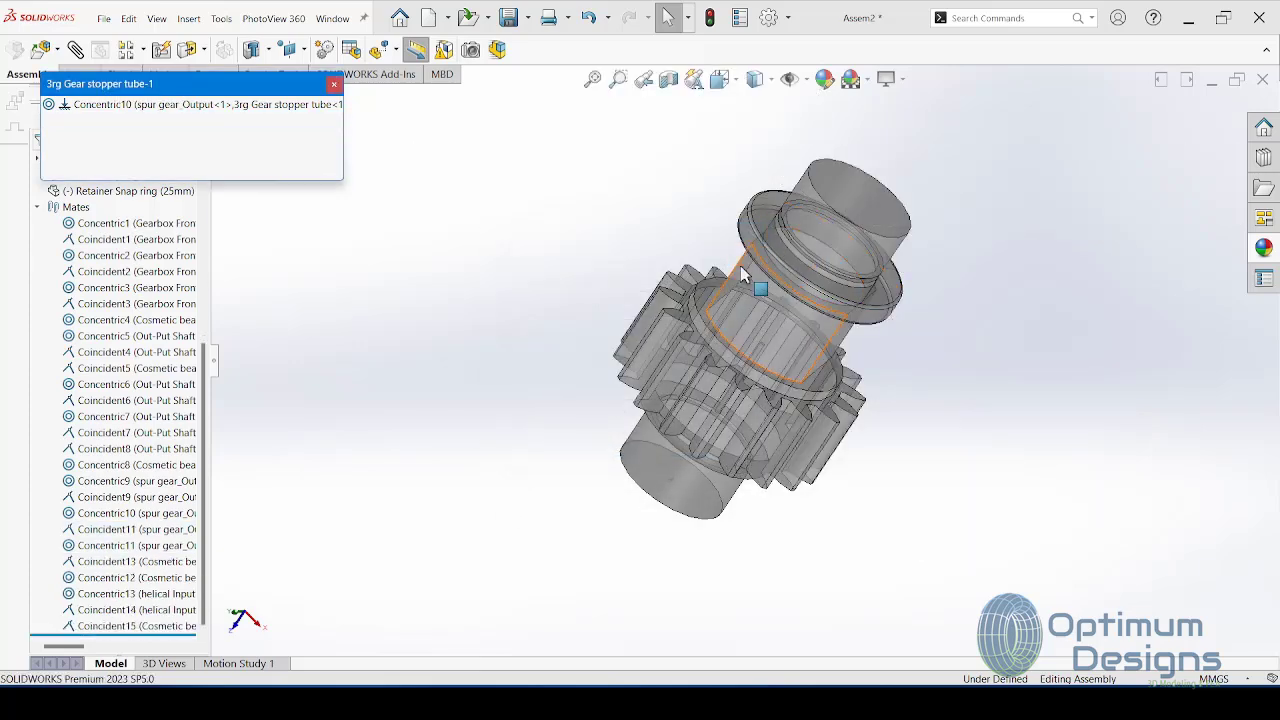
left_click(334, 84)
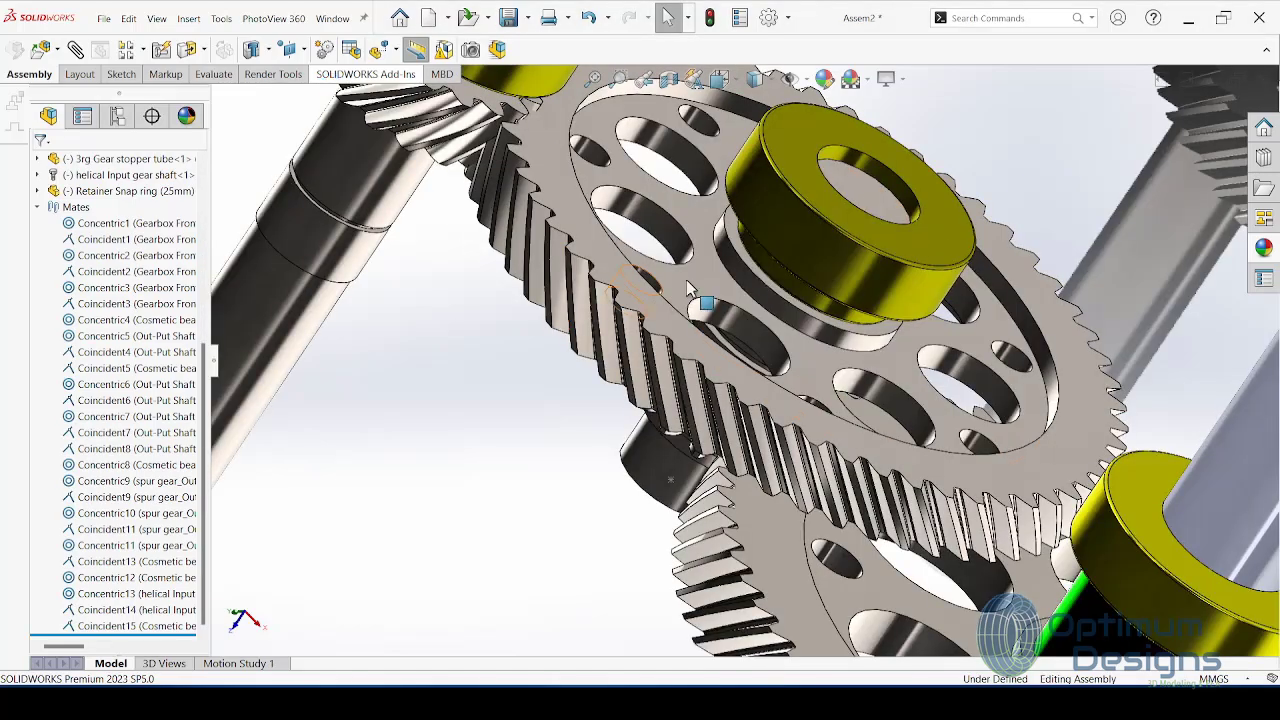
Step: Slide the stopper tube away from the helical gear
middle_click_drag(694, 294, 716, 203)
mouse_move(716, 203)
left_mouse_down()
mouse_move(703, 283)
mouse_move(688, 290)
mouse_move(740, 298)
left_mouse_up()
left_click(775, 305)
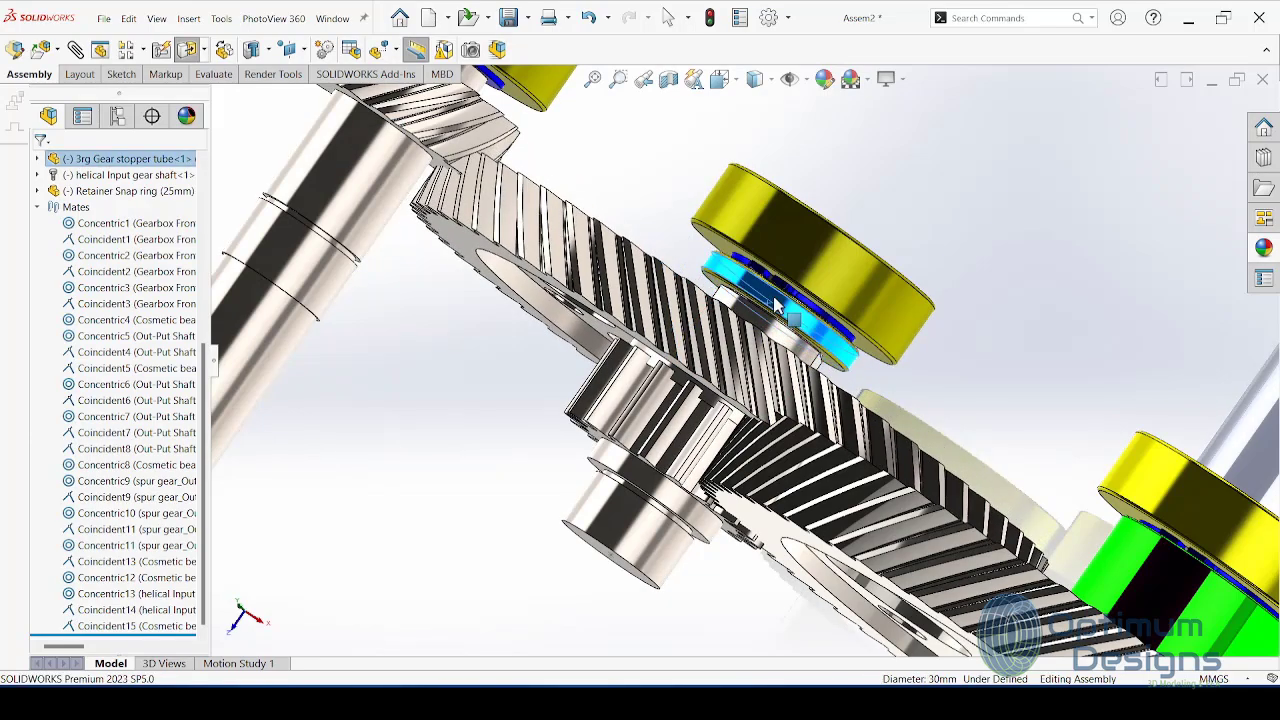
left_click_drag(858, 197, 908, 130)
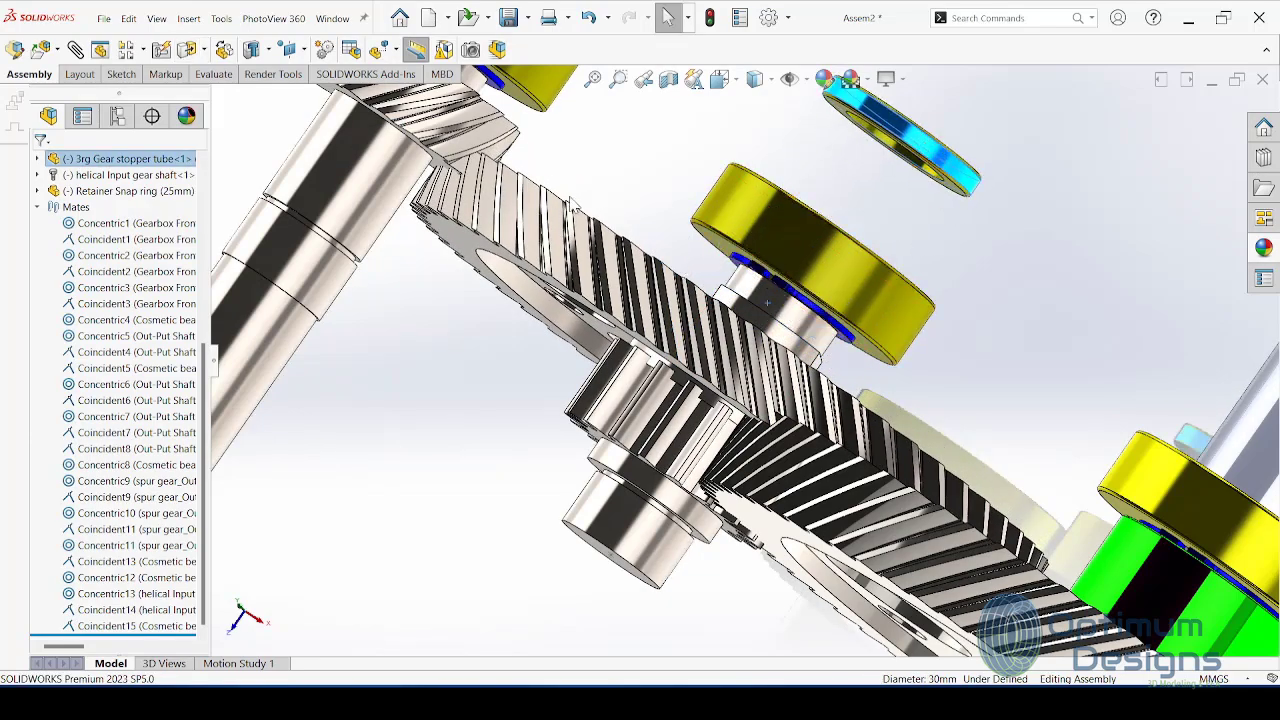
Step: Mate the helical gear face coincident onto the input gear shaft (Coincident16)
middle_click_drag(573, 205, 575, 137)
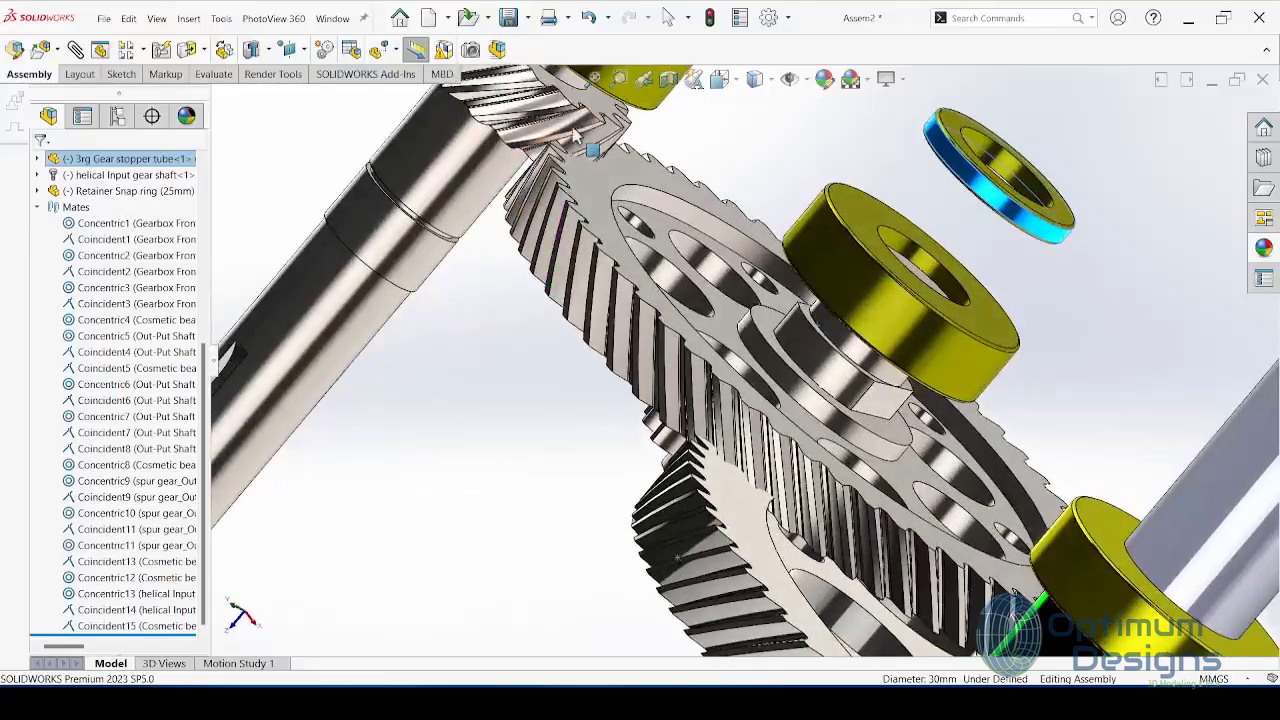
left_click(597, 113)
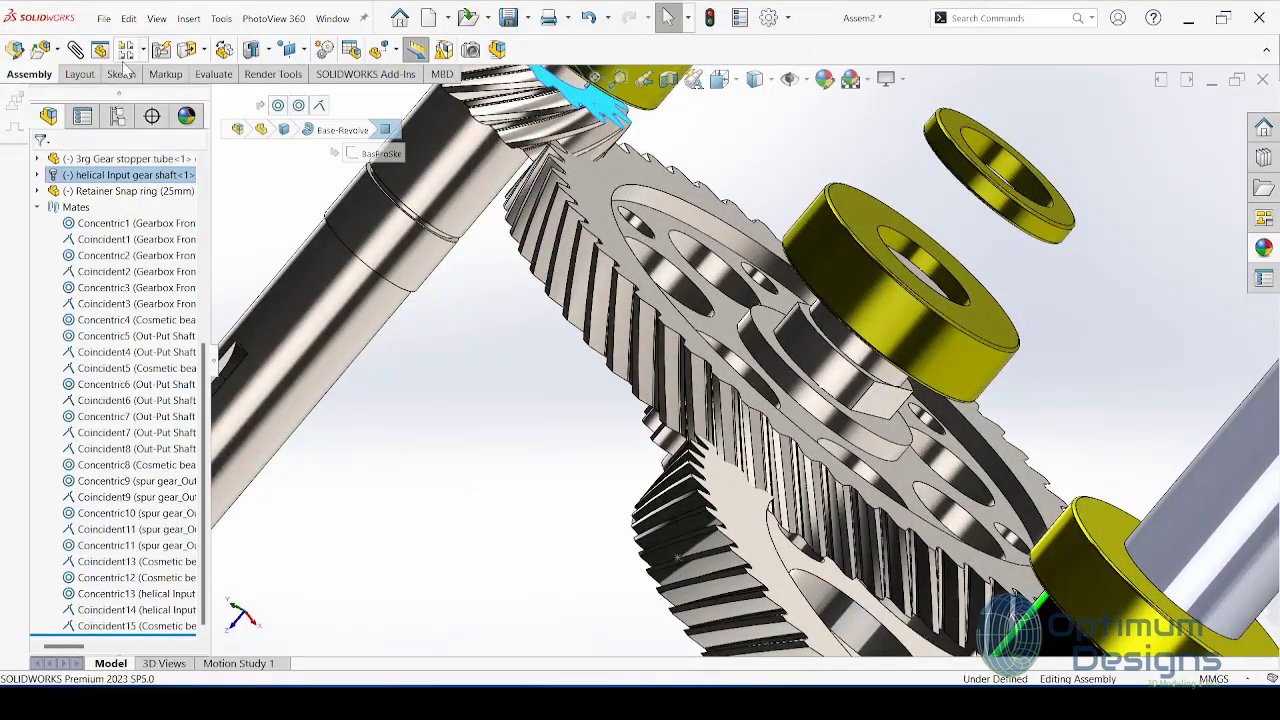
left_click(612, 206)
left_click(630, 225)
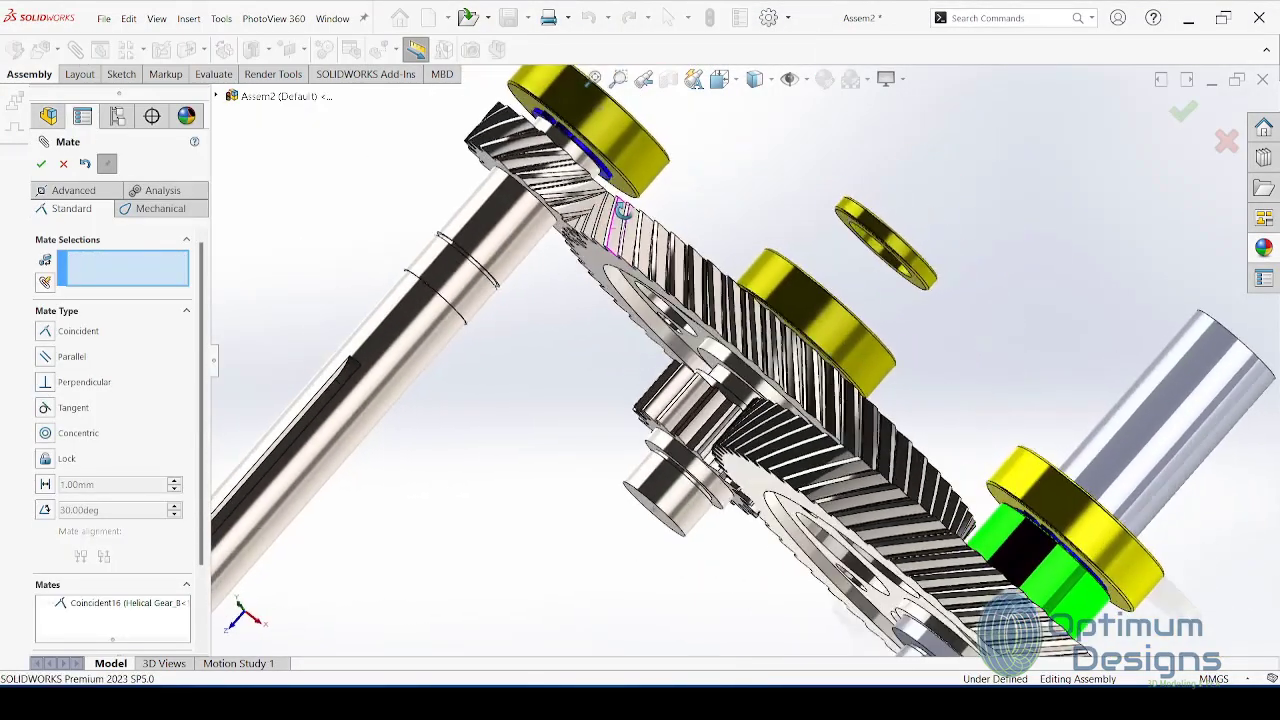
left_click_drag(622, 210, 644, 273)
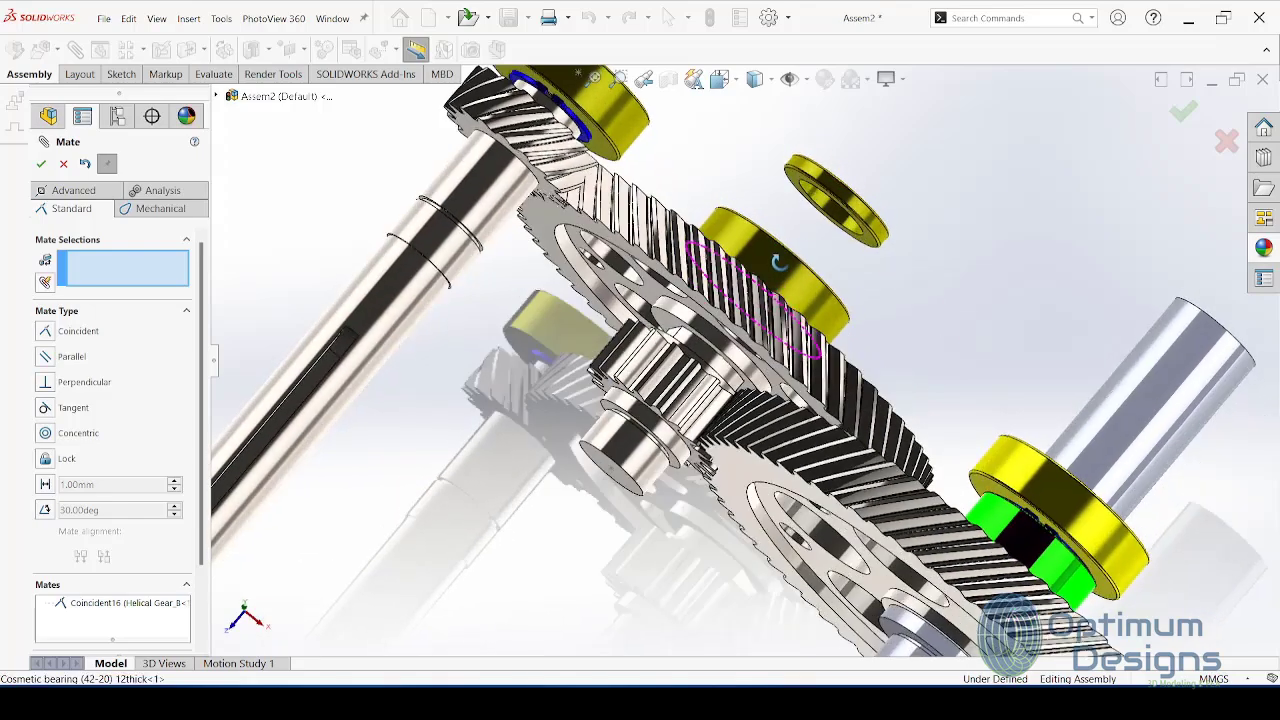
Step: Add a second coincident mate between Helical Gear_B and its mating face (Coincident17)
middle_click_drag(817, 237, 762, 315)
scroll(762, 315, "down", 5)
left_click(762, 315)
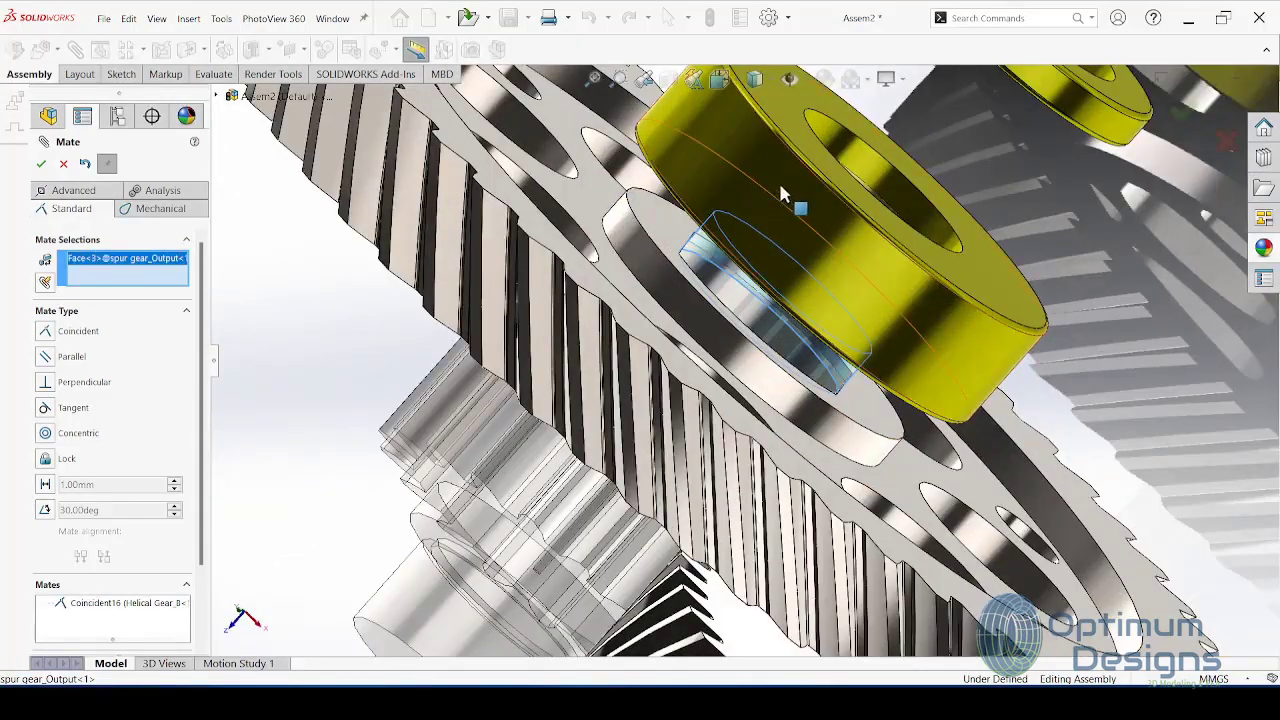
scroll(783, 194, "up", 3)
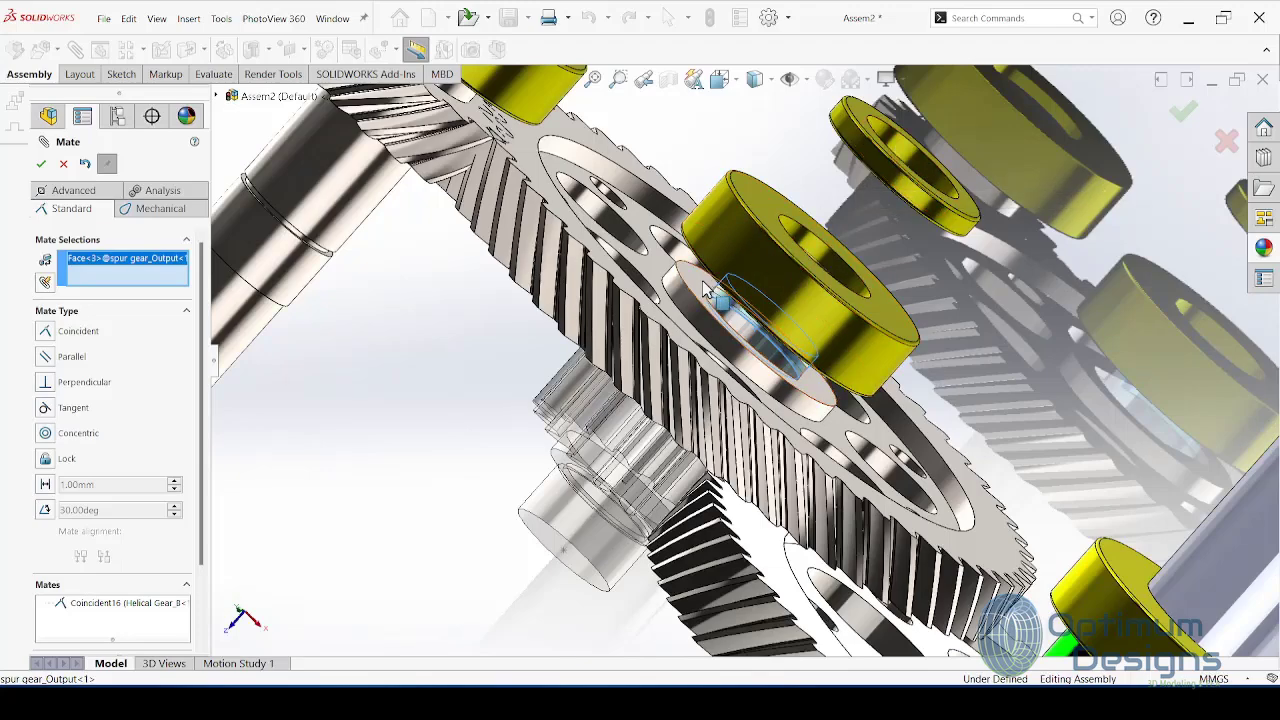
key("Delete")
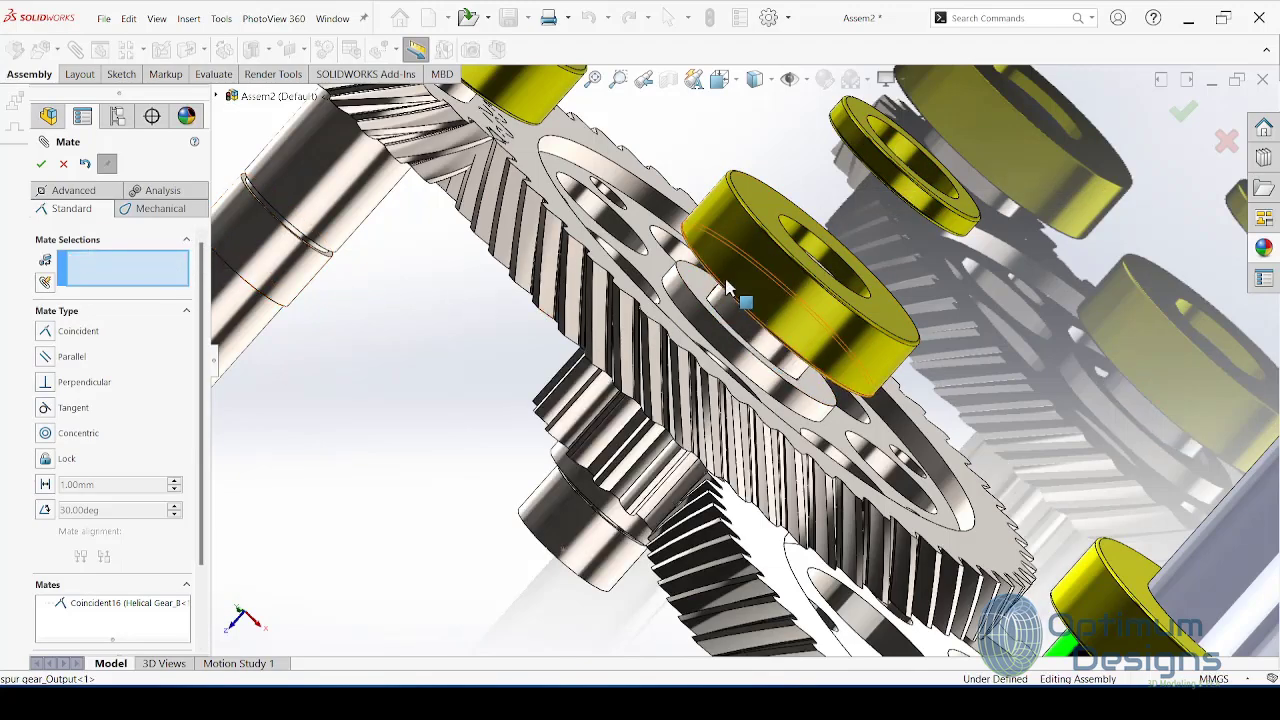
left_click(693, 290)
mouse_move(693, 290)
middle_mouse_down()
mouse_move(900, 177)
mouse_move(953, 178)
middle_mouse_up()
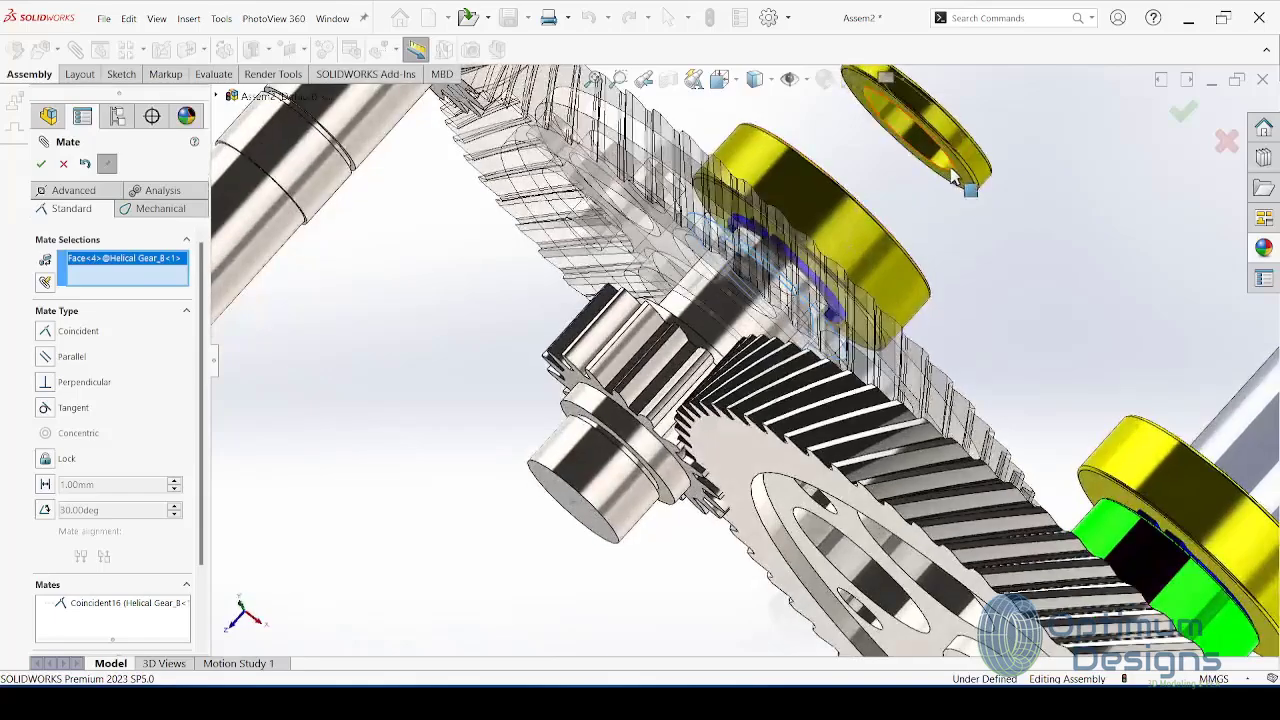
left_click(957, 190)
key("Return")
Step: Turn the large gear and pinion to check their meshing, then finish mating
scroll(894, 277, "up", 3)
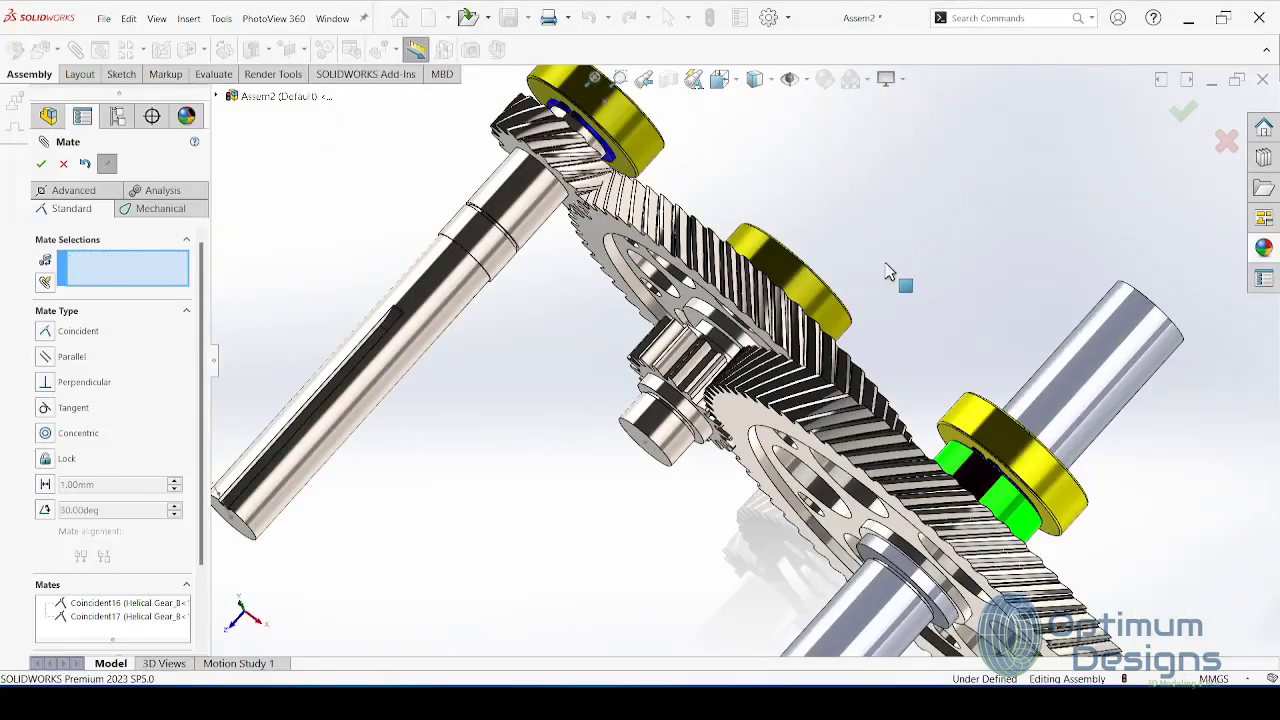
mouse_move(894, 277)
middle_mouse_down()
mouse_move(866, 307)
mouse_move(886, 286)
mouse_move(893, 224)
mouse_move(872, 108)
middle_mouse_up()
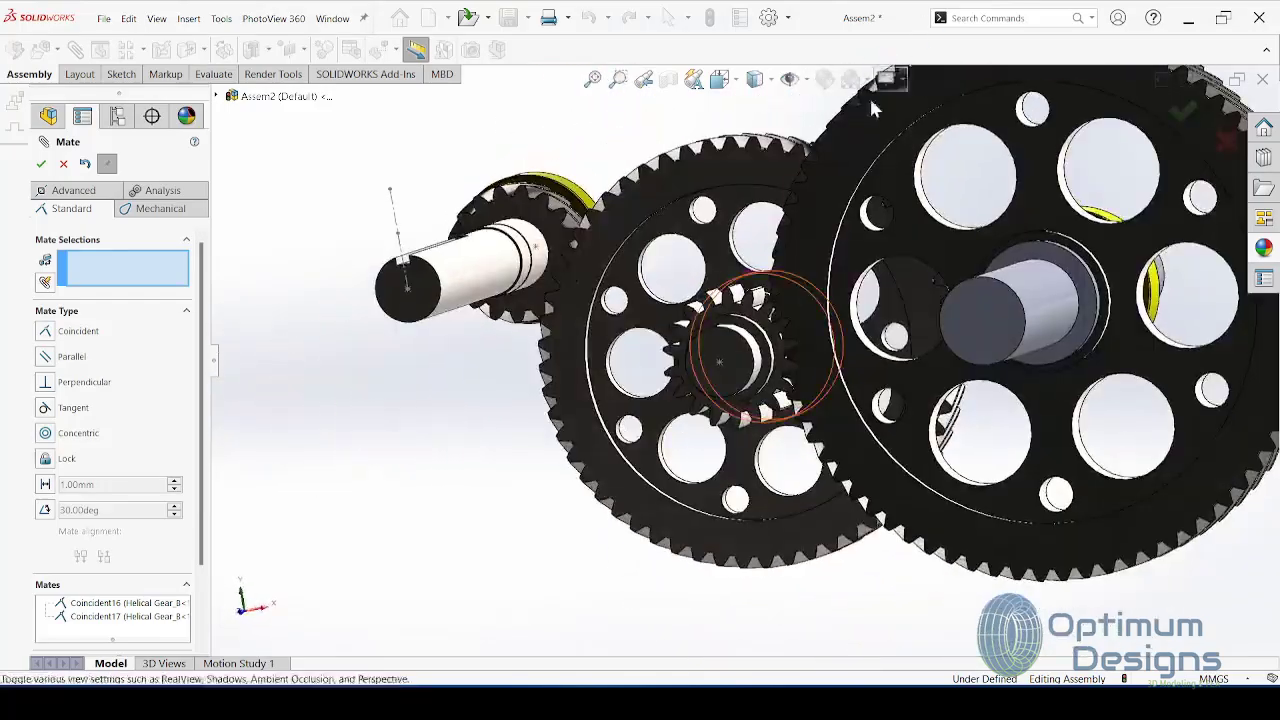
scroll(590, 330, "down", 3)
left_click_drag(618, 390, 650, 292)
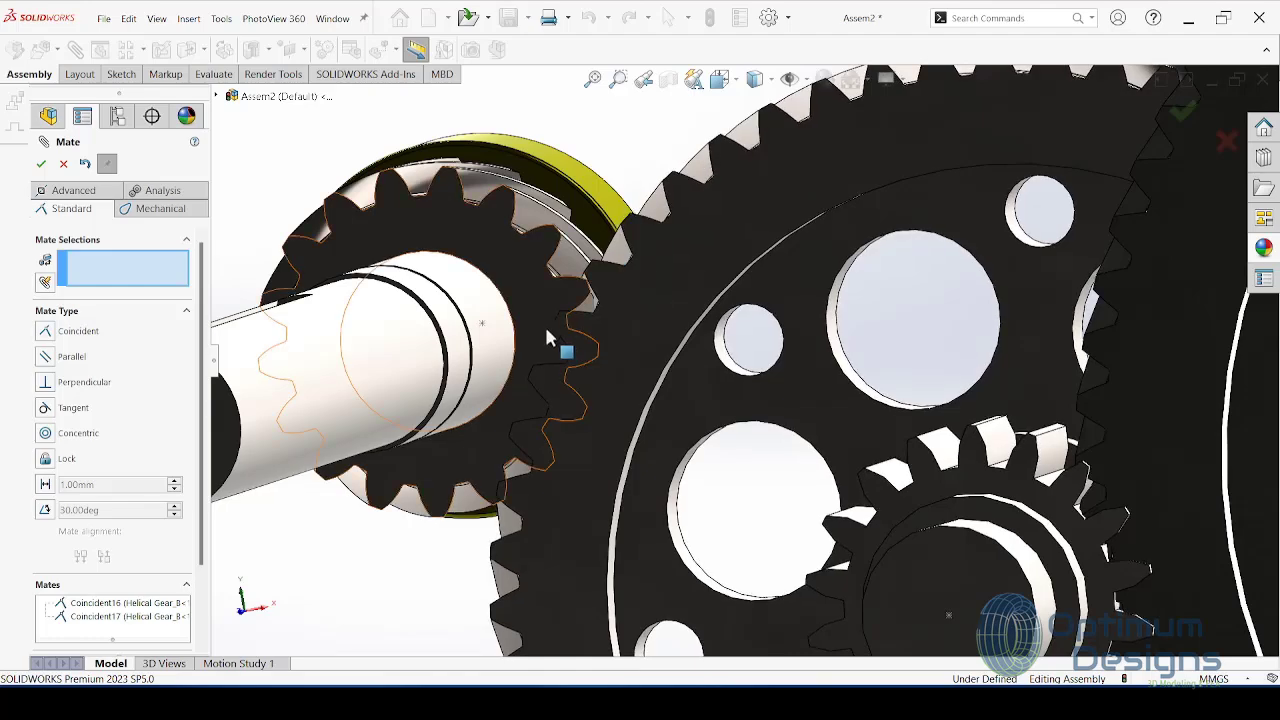
left_click_drag(544, 324, 522, 292)
mouse_move(522, 292)
middle_mouse_down()
mouse_move(530, 437)
mouse_move(517, 558)
middle_mouse_up()
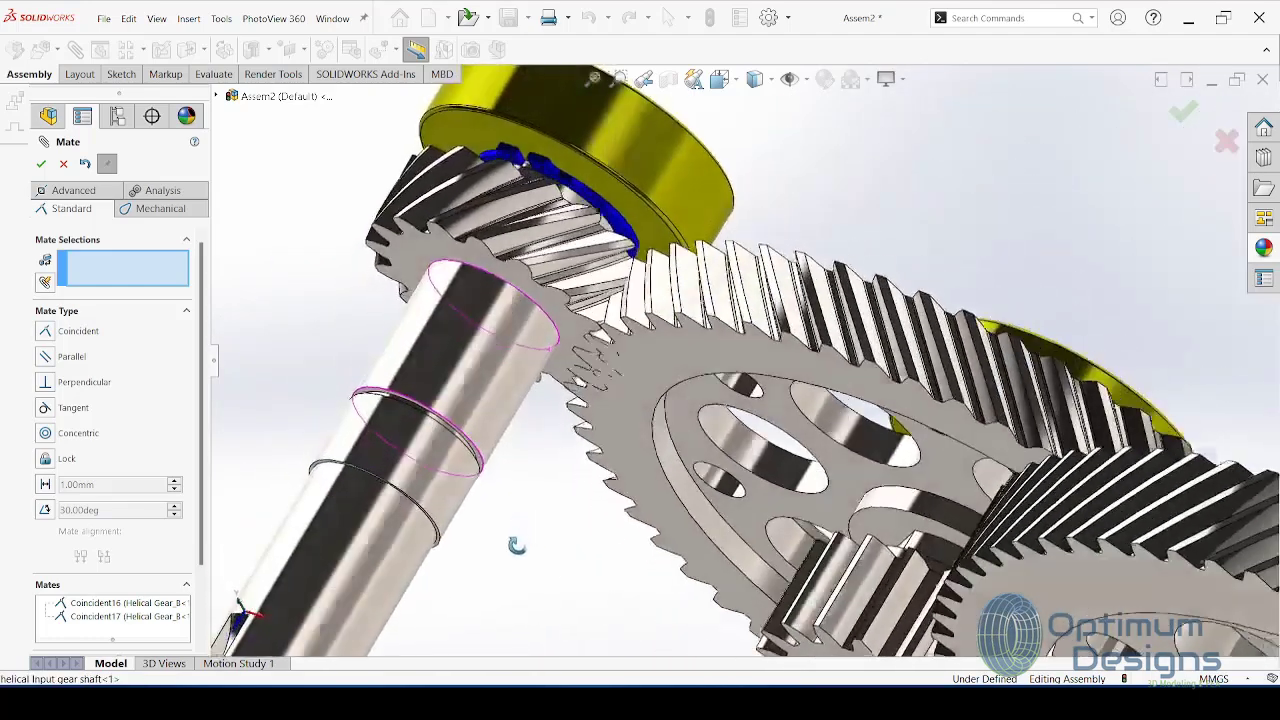
left_click(63, 164)
mouse_move(550, 410)
middle_mouse_down()
mouse_move(580, 260)
mouse_move(677, 370)
middle_mouse_up()
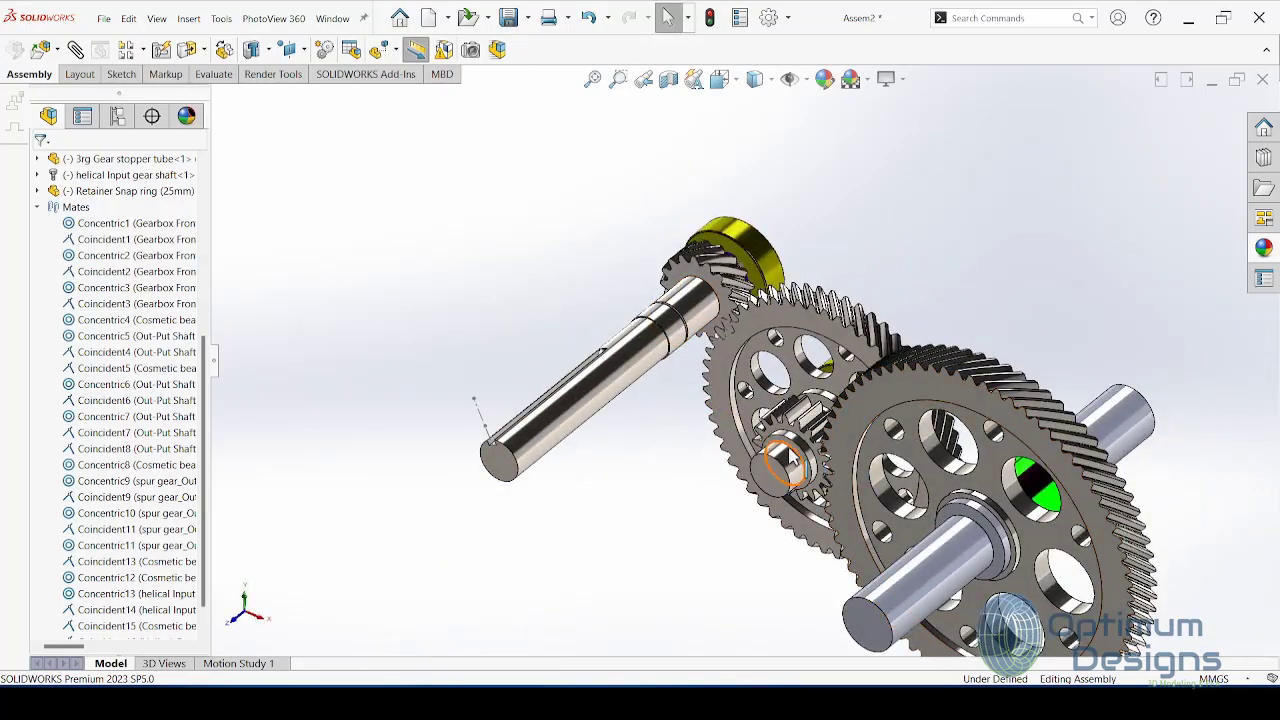
Step: Pull the cosmetic bearing off the spur gear shaft
right_click(483, 425)
left_click(510, 400)
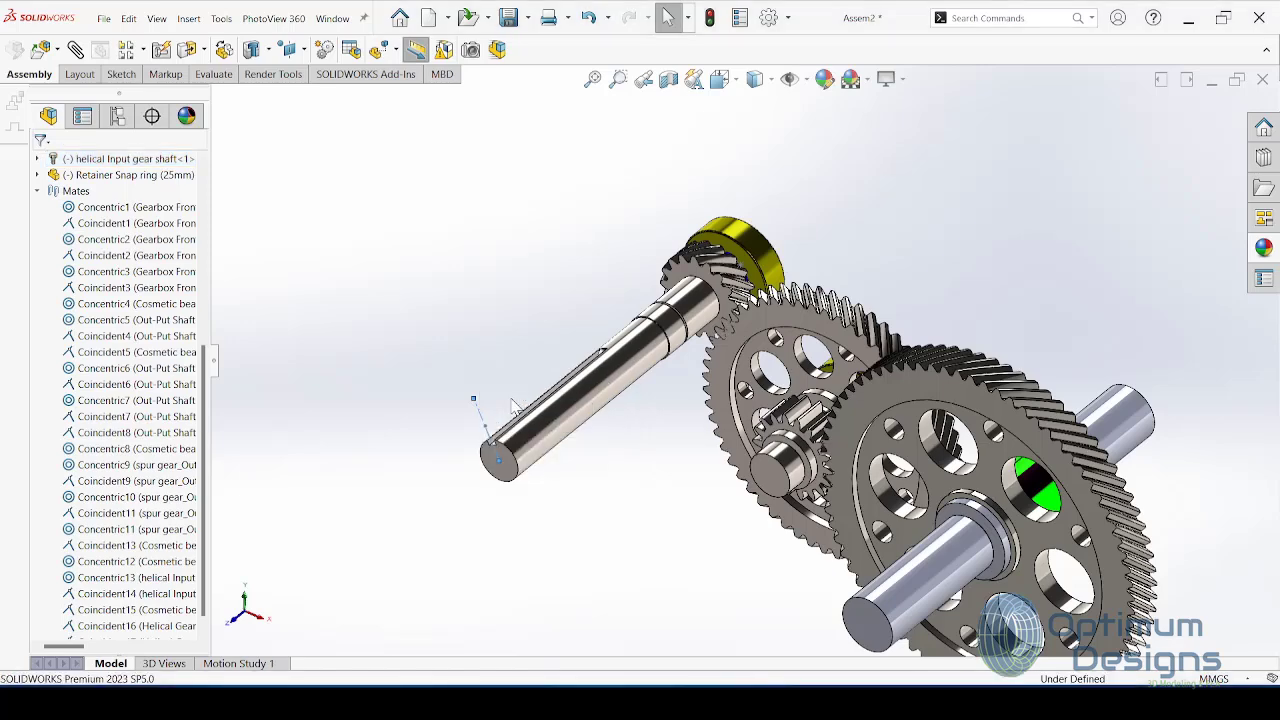
middle_click_drag(781, 410, 773, 540)
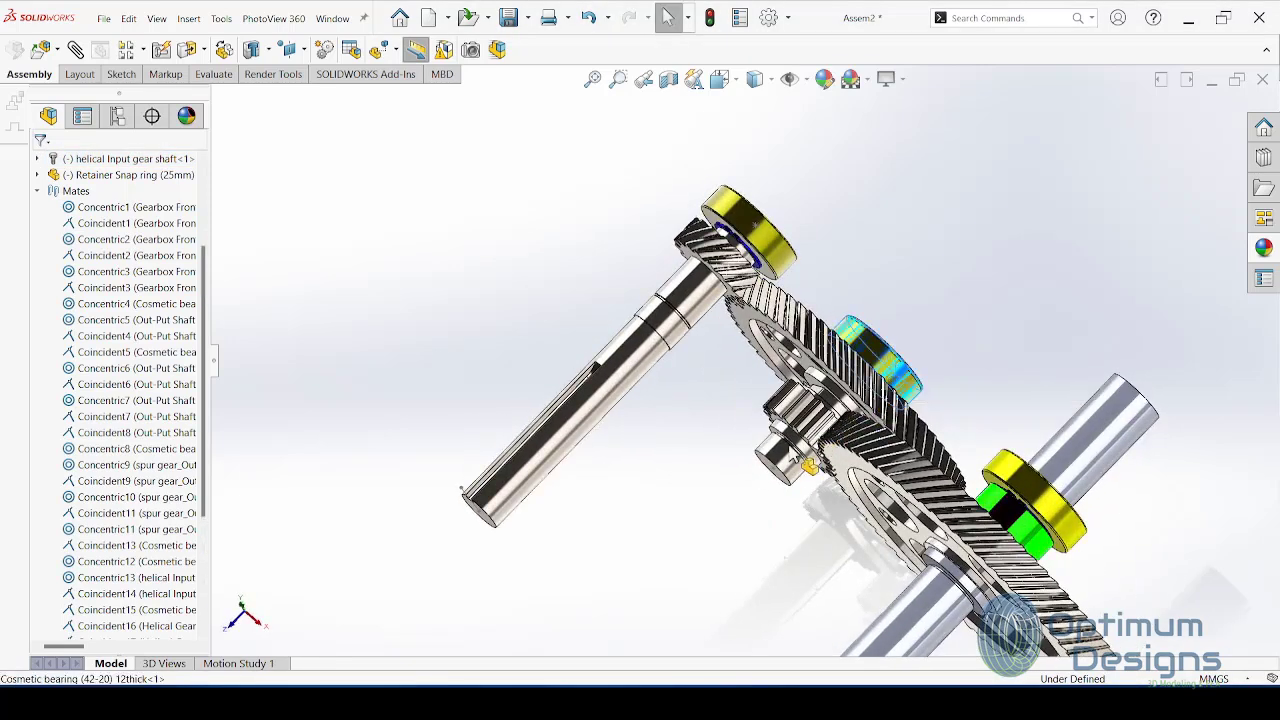
left_click_drag(794, 453, 736, 498)
Step: Pull the 25mm retainer snap ring off the shaft toward the lower left
scroll(910, 345, "down", 3)
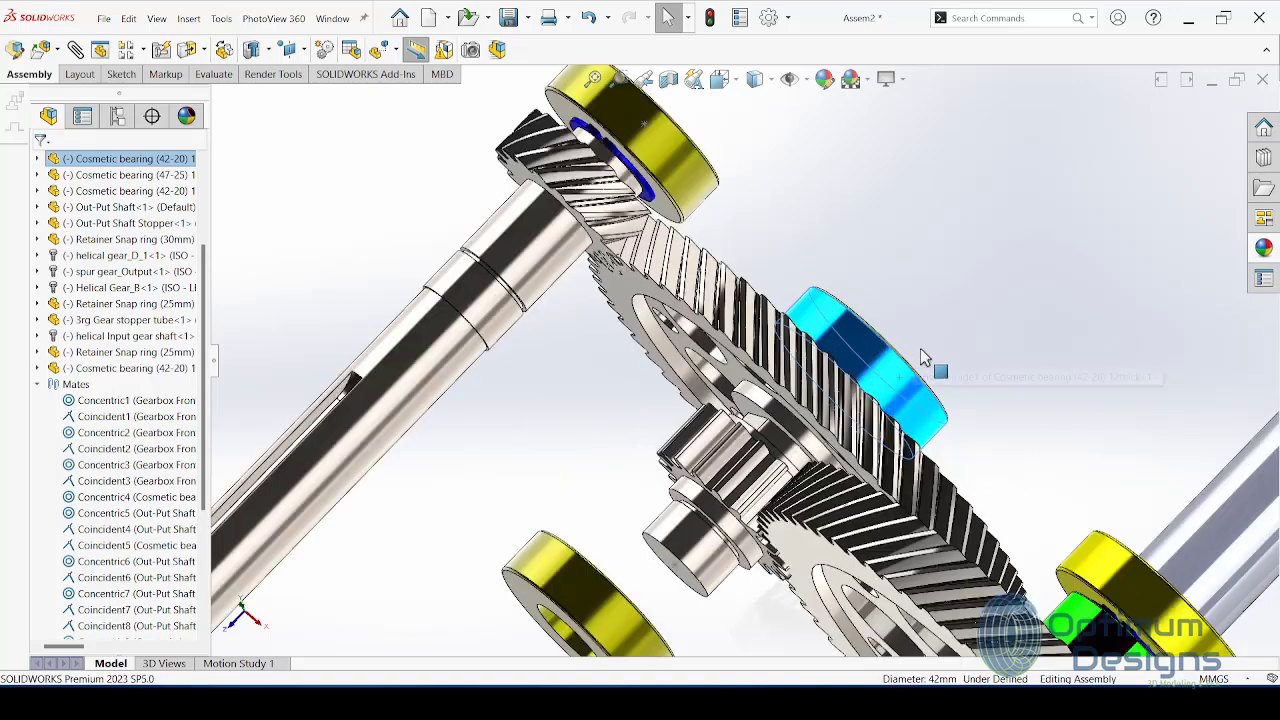
scroll(866, 305, "down", 2)
scroll(855, 335, "down", 2)
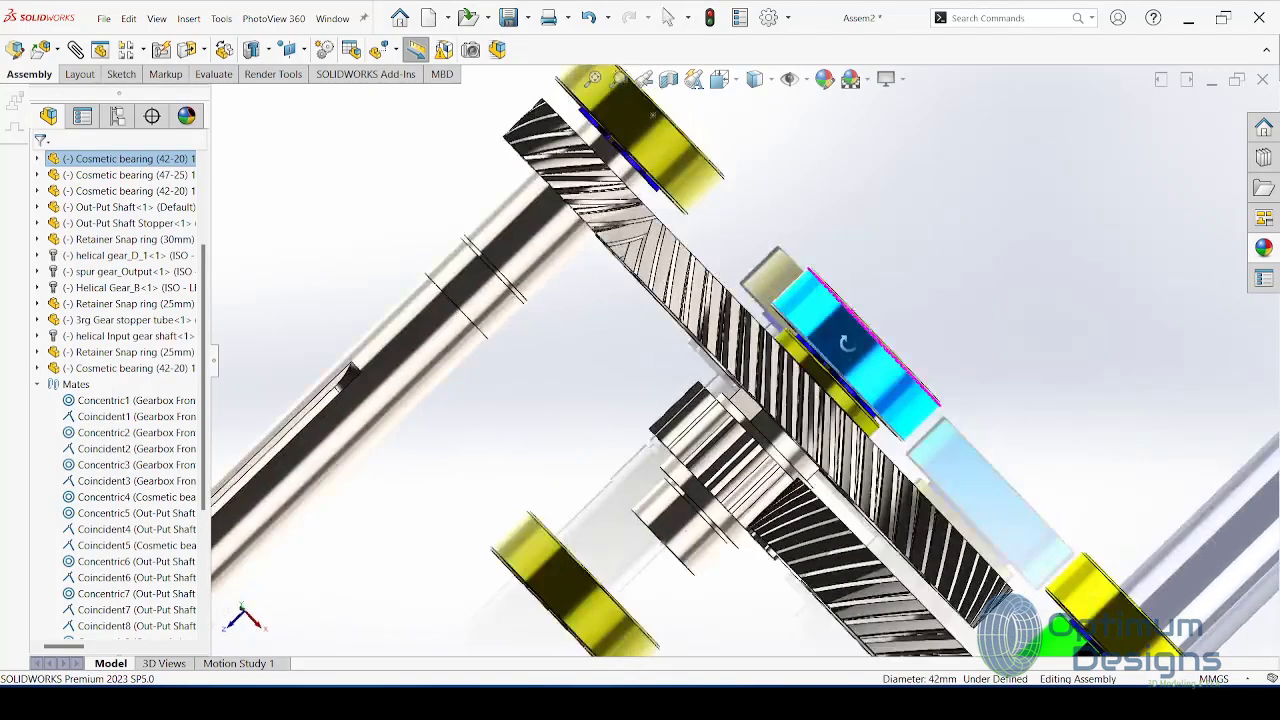
scroll(845, 365, "down", 2)
left_click(826, 447)
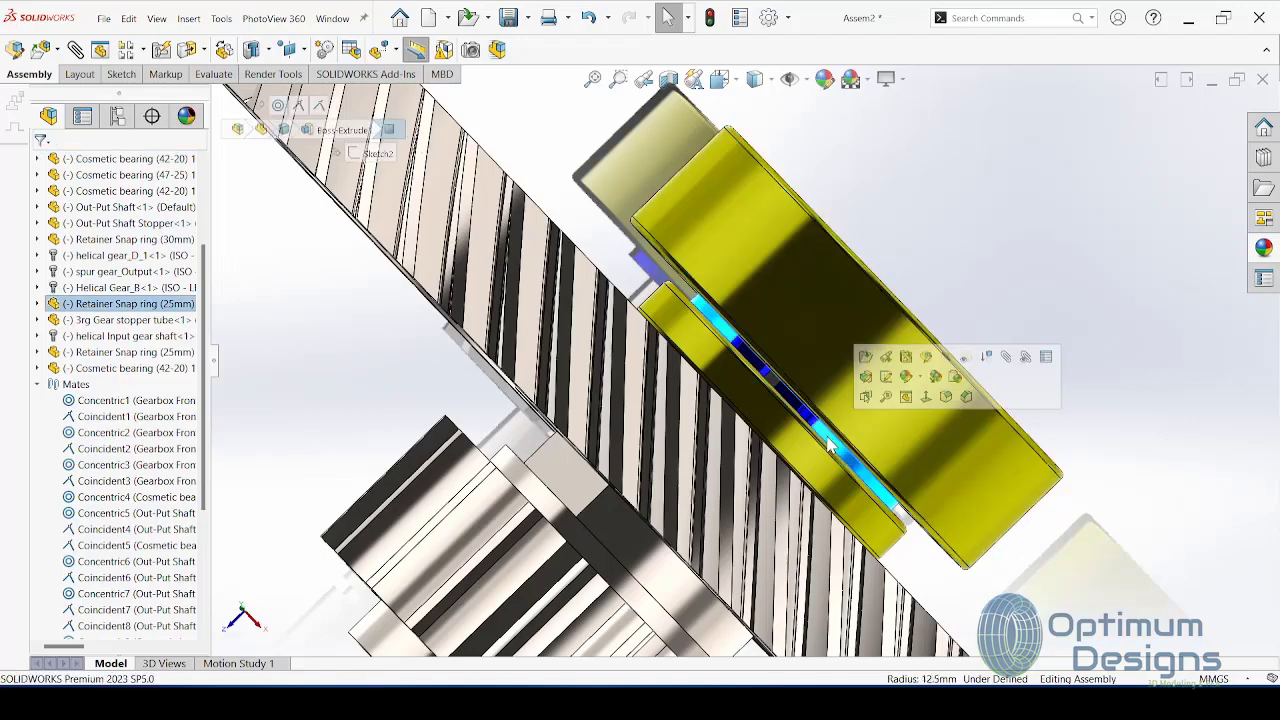
left_click_drag(830, 447, 988, 263)
left_click_drag(684, 297, 325, 425)
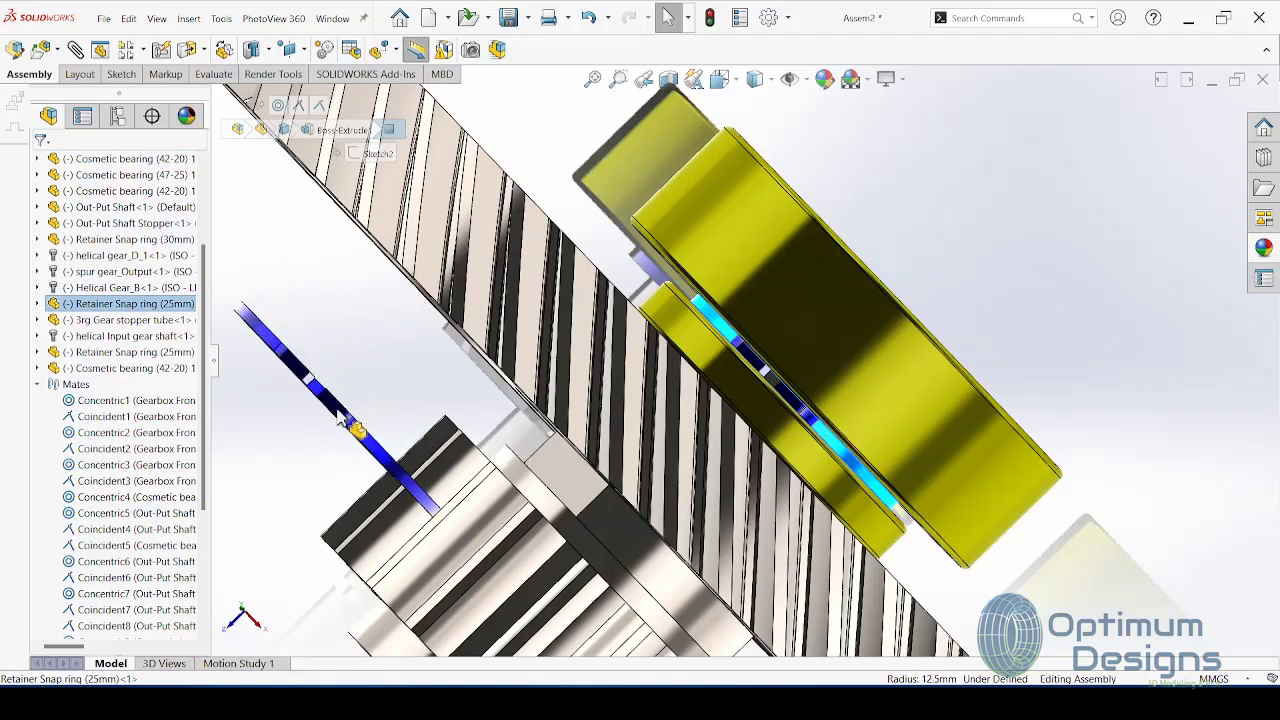
Step: Start a mate with the spur gear shaft's groove face selected
scroll(496, 446, "up", 4)
mouse_move(496, 449)
middle_mouse_down()
mouse_move(620, 480)
mouse_move(625, 470)
middle_mouse_up()
scroll(645, 490, "down", 5)
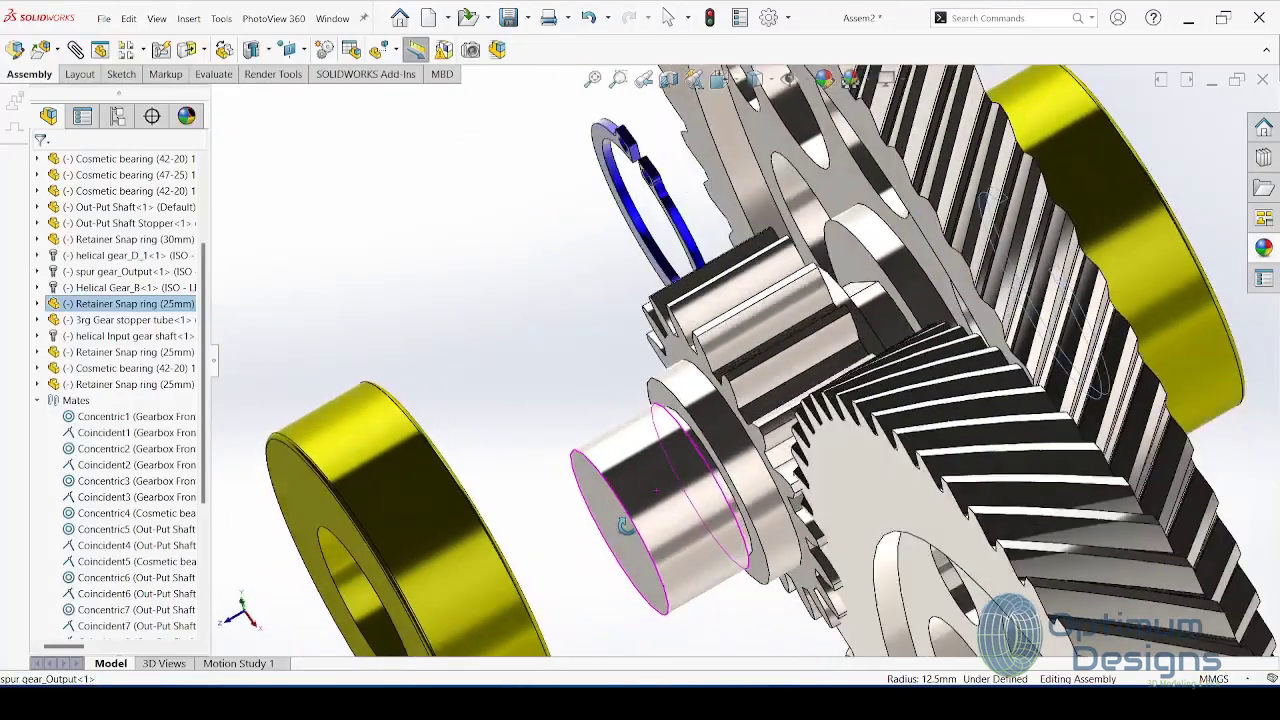
scroll(716, 445, "down", 4)
left_click(743, 405)
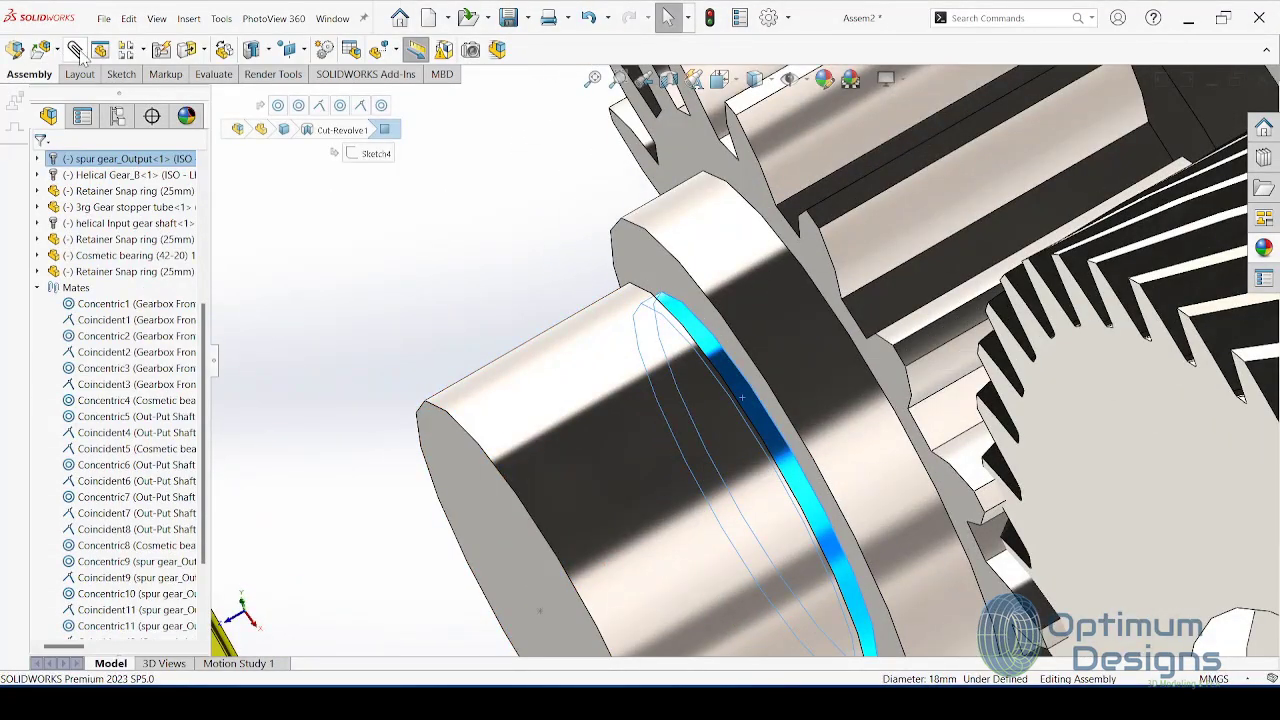
key("m")
scroll(700, 215, "up", 3)
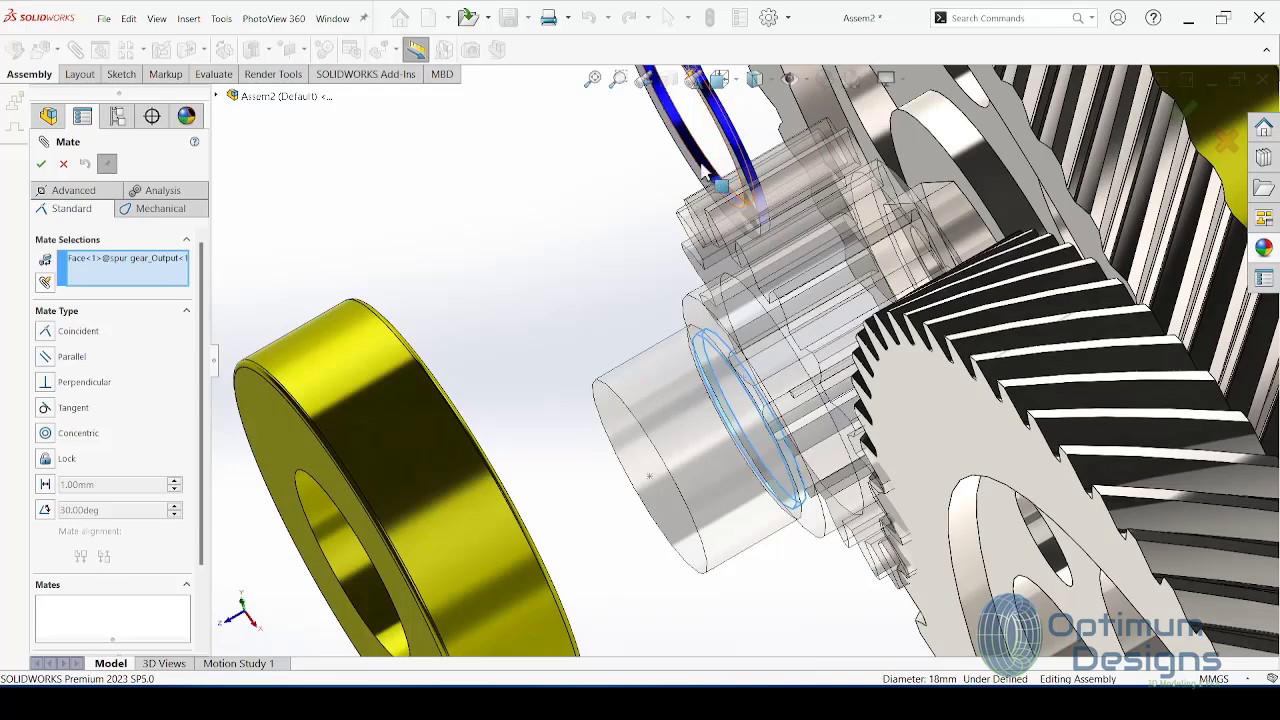
Step: Seat the 25mm snap ring coincident with the spur gear shaft's groove (Coincident18)
left_click(705, 170)
mouse_move(692, 238)
middle_mouse_down()
mouse_move(822, 382)
mouse_move(780, 370)
middle_mouse_up()
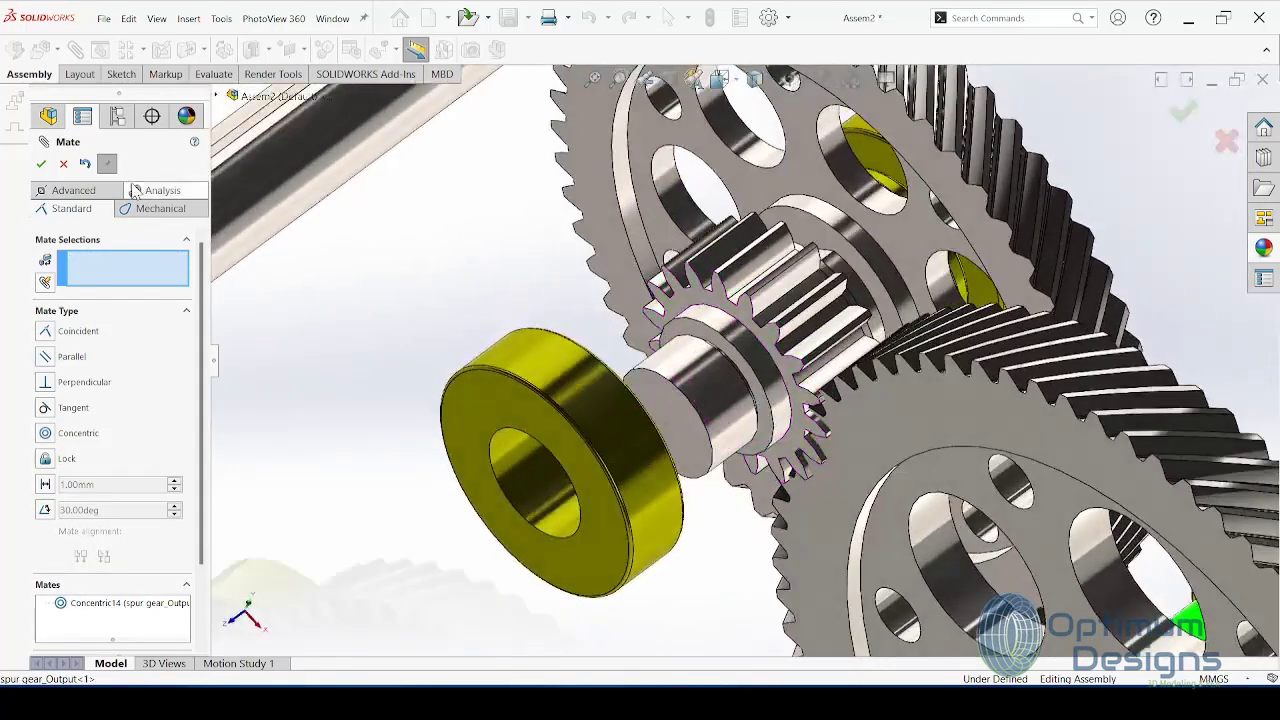
left_click(64, 166)
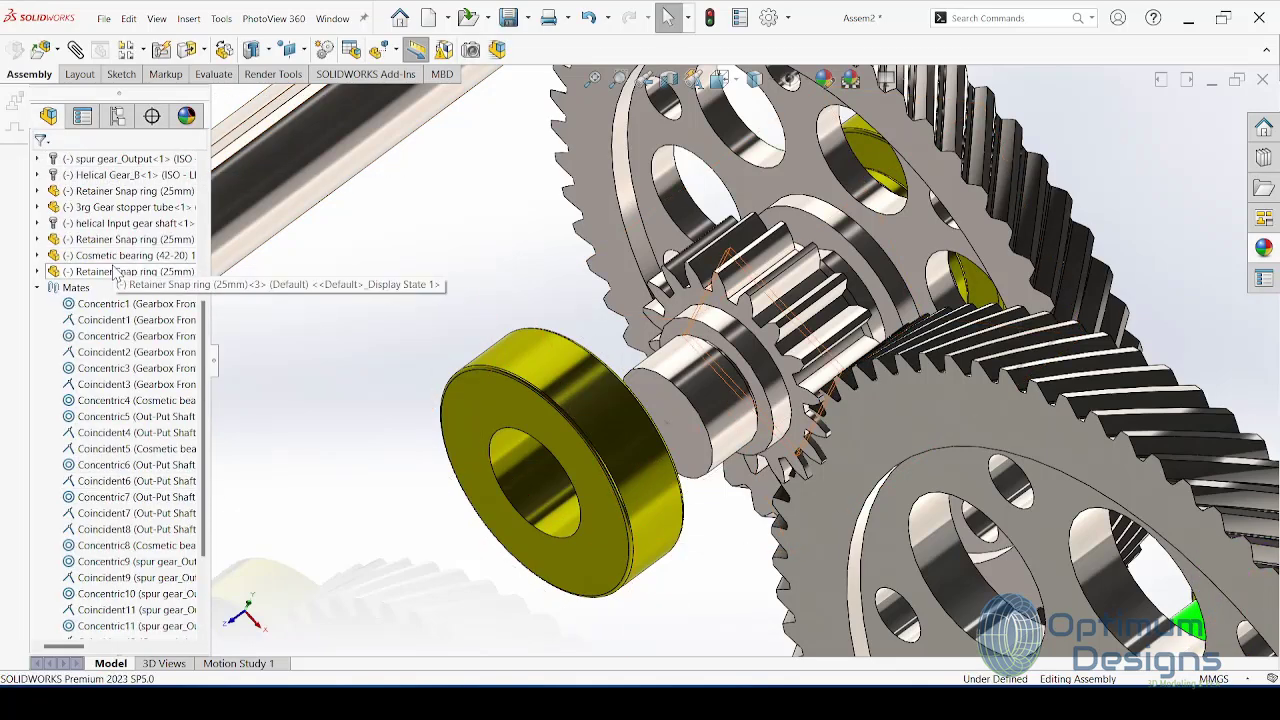
left_click(114, 272)
mouse_move(698, 402)
left_mouse_down()
mouse_move(593, 459)
mouse_move(440, 592)
left_mouse_up()
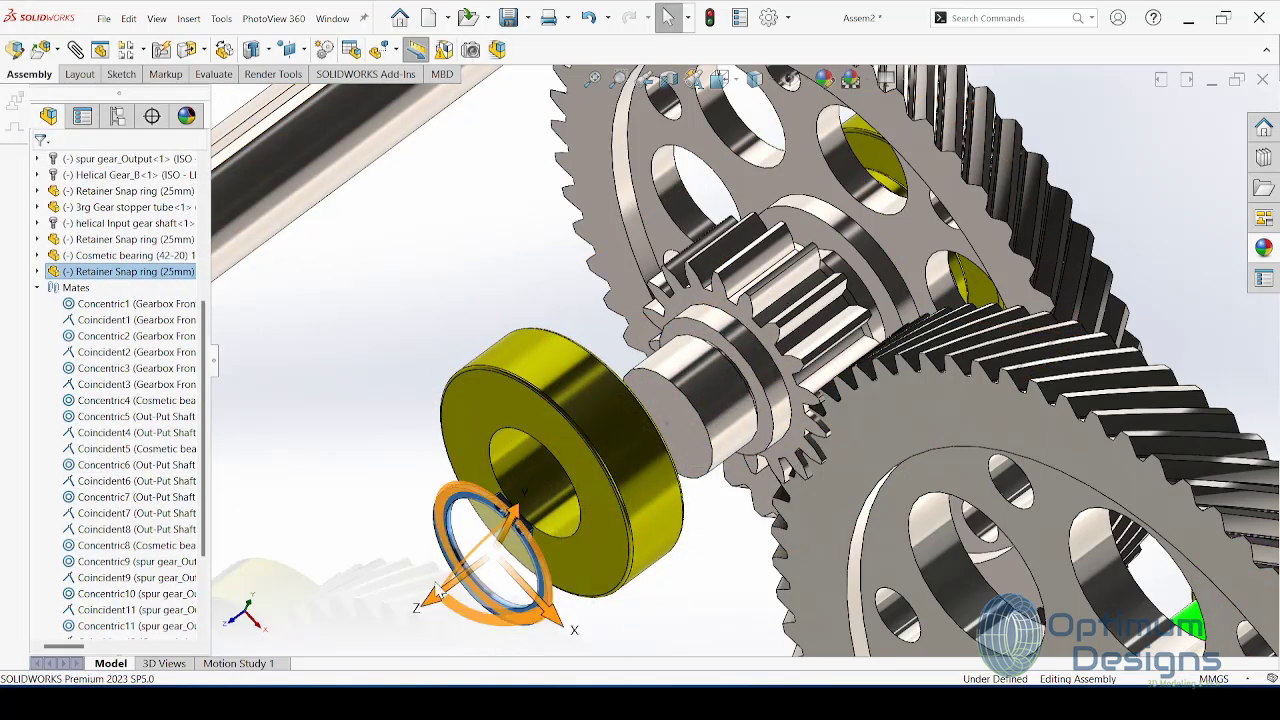
left_click(745, 377, "ctrl")
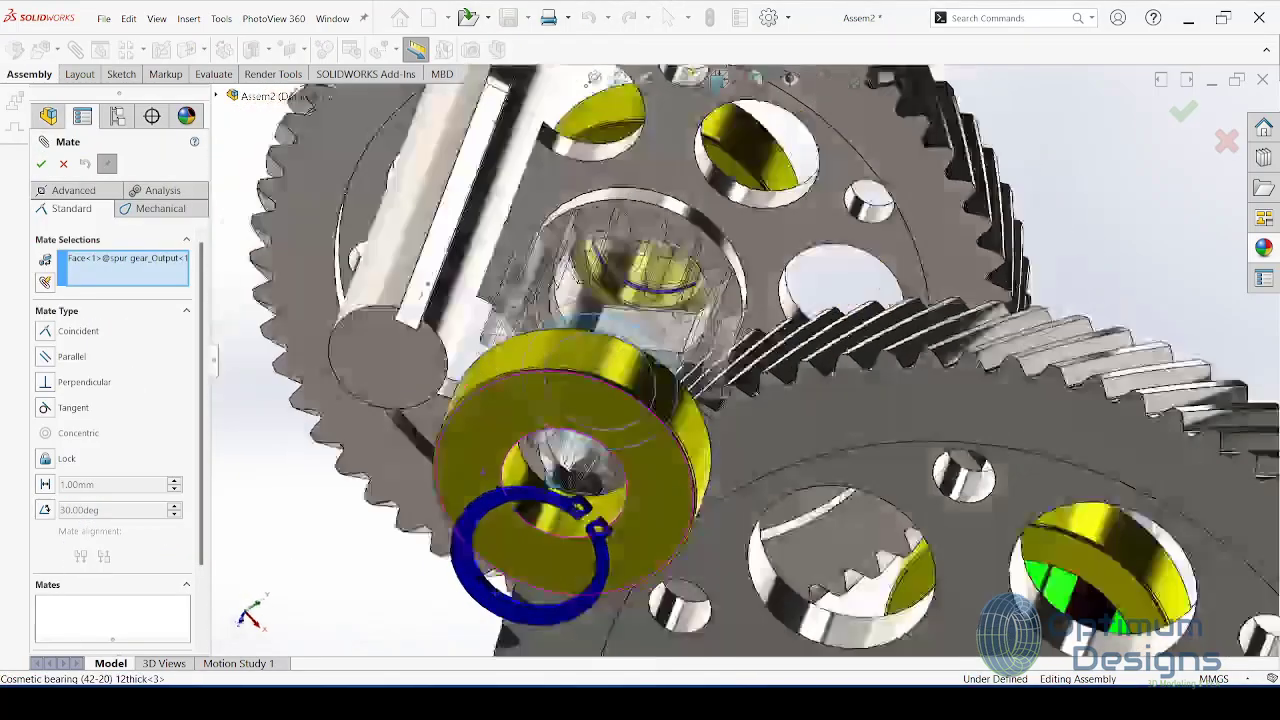
middle_click_drag(474, 474, 518, 570)
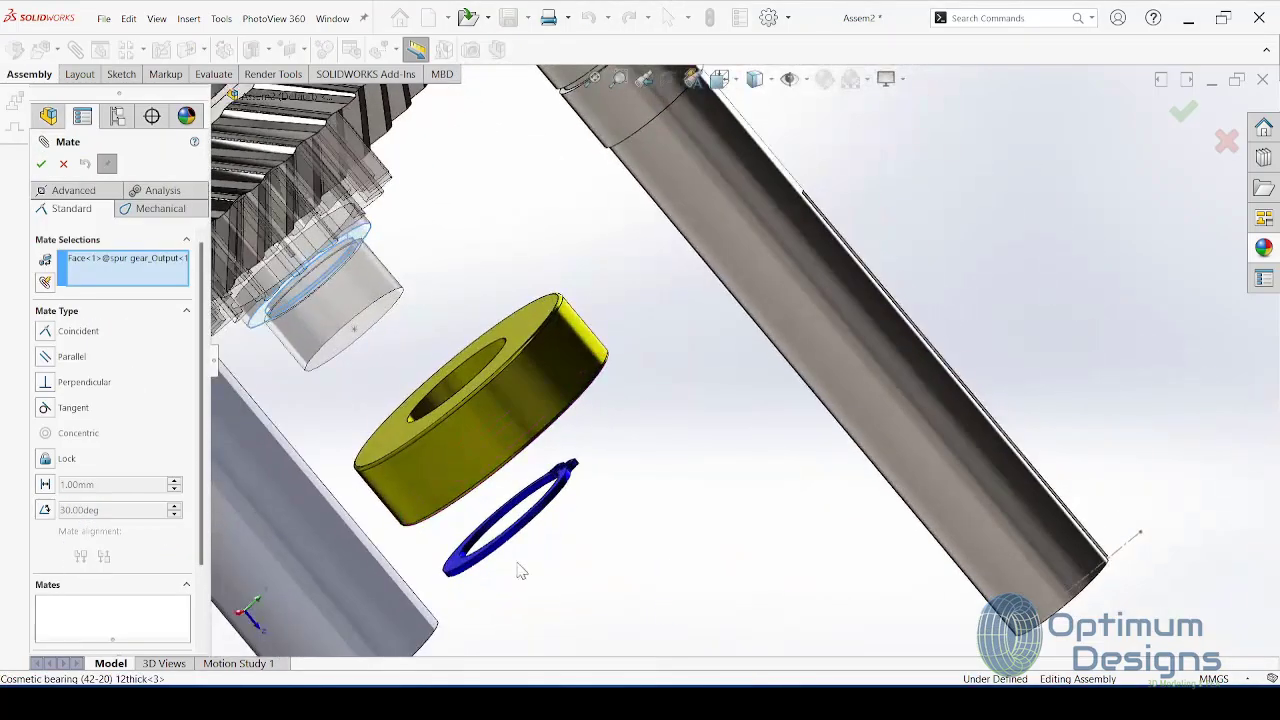
left_click(458, 568)
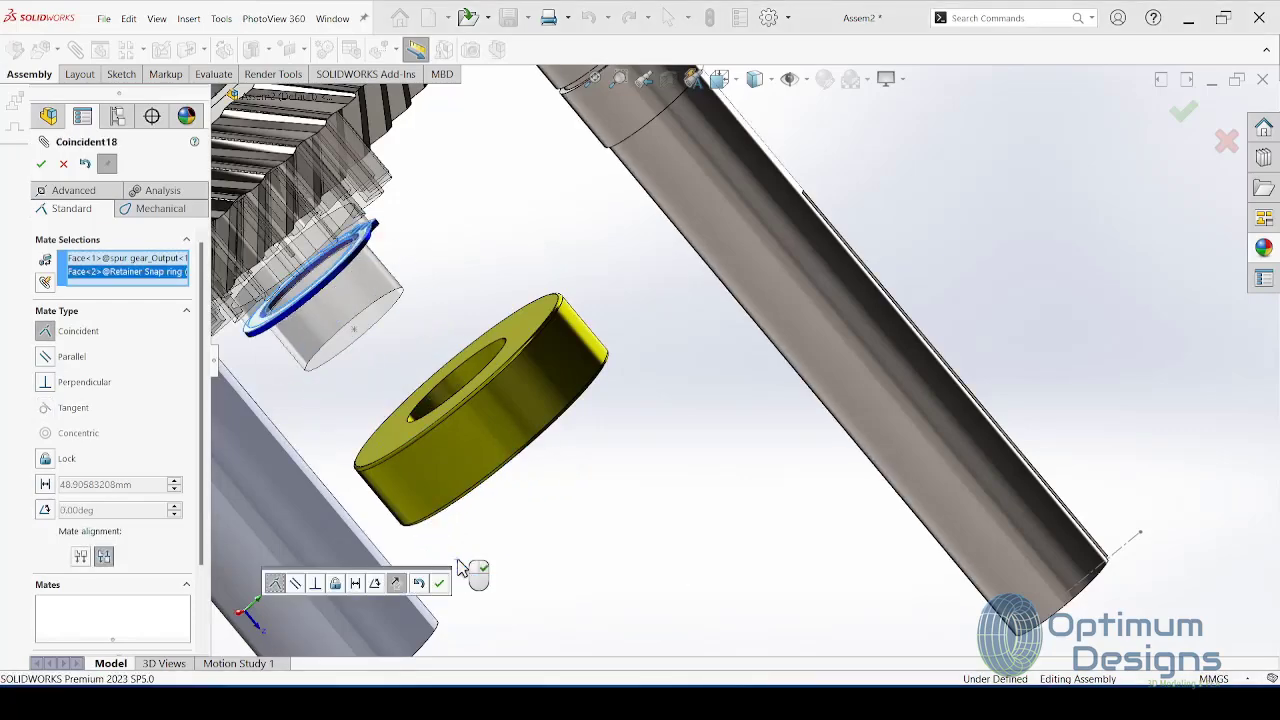
left_click(468, 578)
Step: Make the bearing bore concentric with the spur gear shaft
middle_click_drag(360, 365, 720, 337)
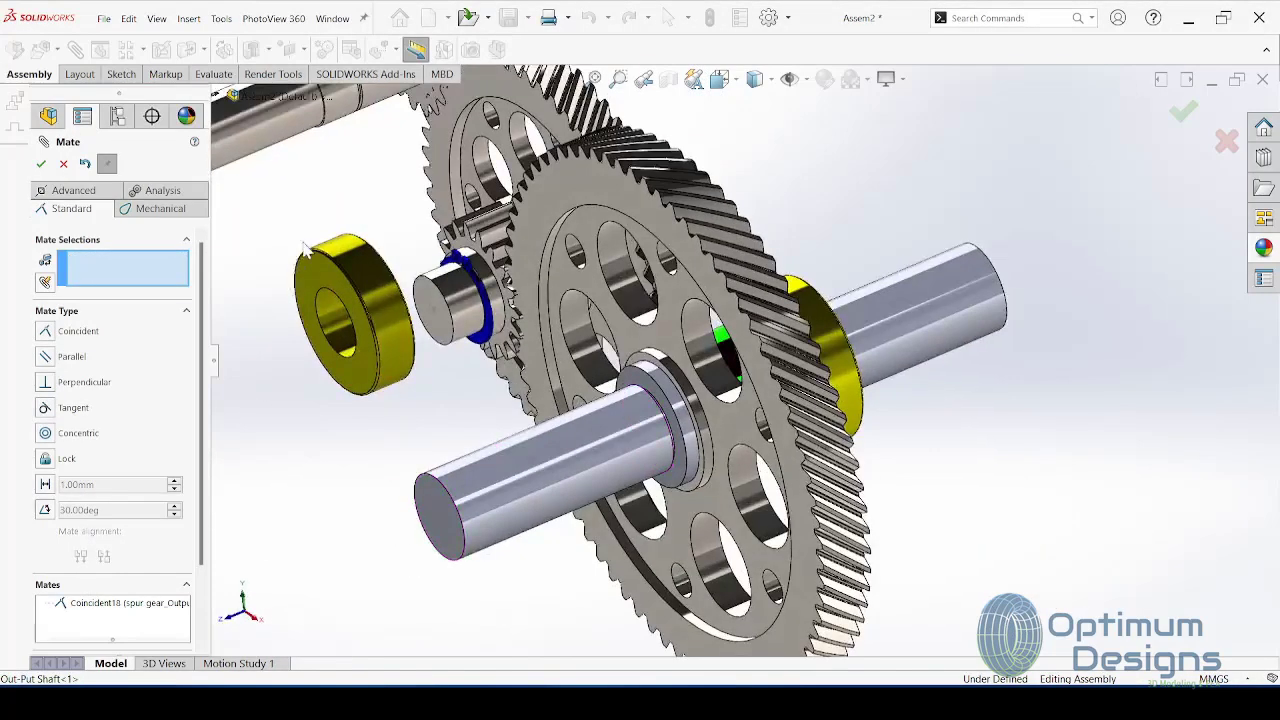
scroll(720, 337, "down", 3)
left_click(727, 358)
left_click(486, 442)
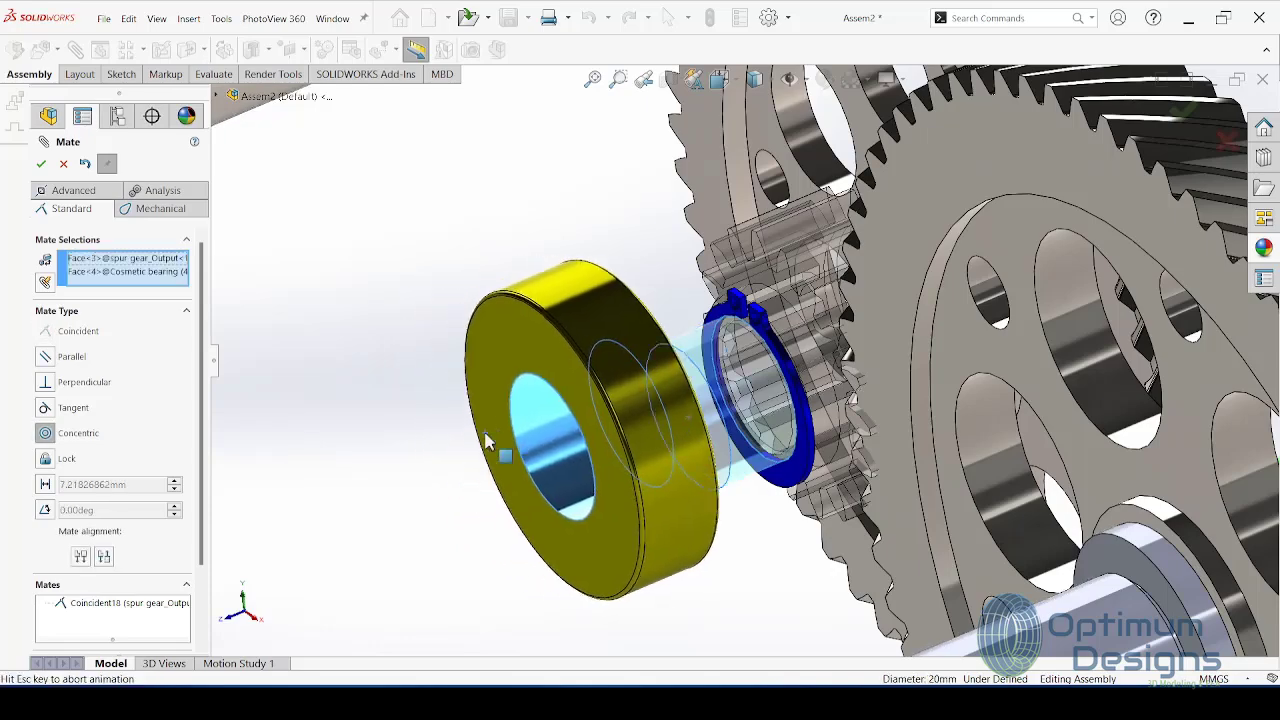
Step: Seat the bearing face against the snap ring (Coincident19) and finish mating
left_click(812, 464)
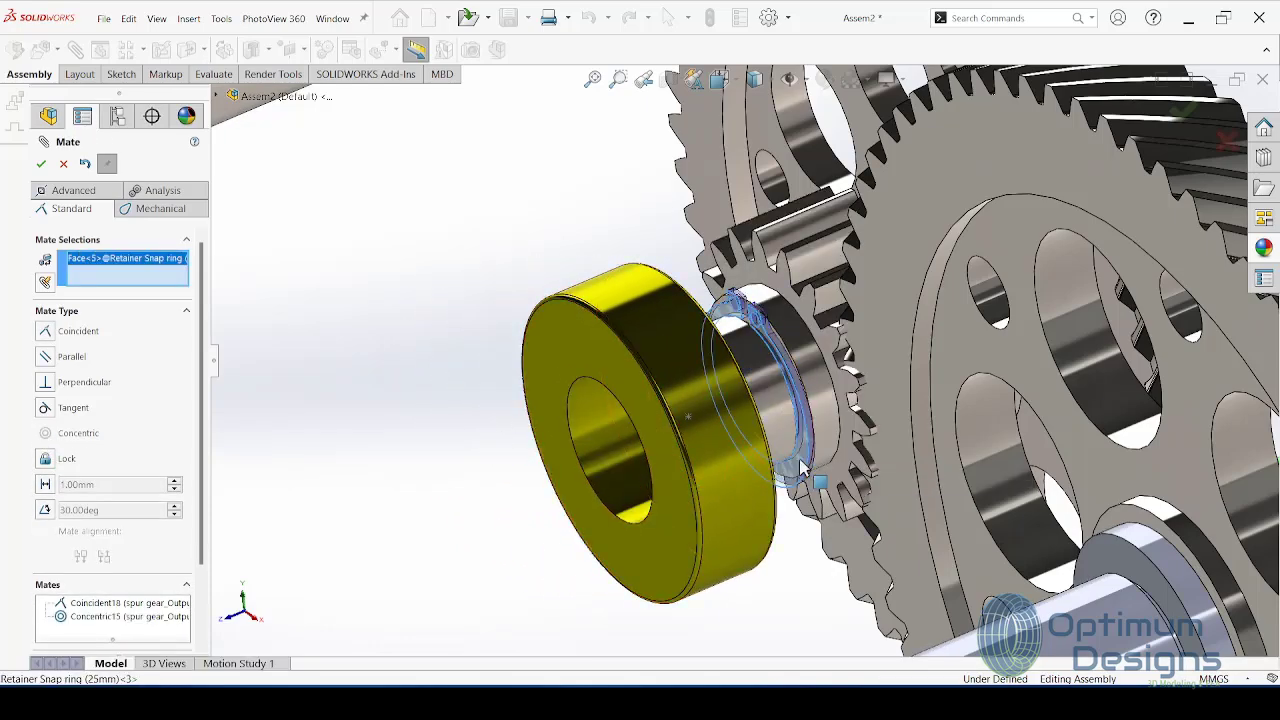
middle_click_drag(812, 464, 705, 358)
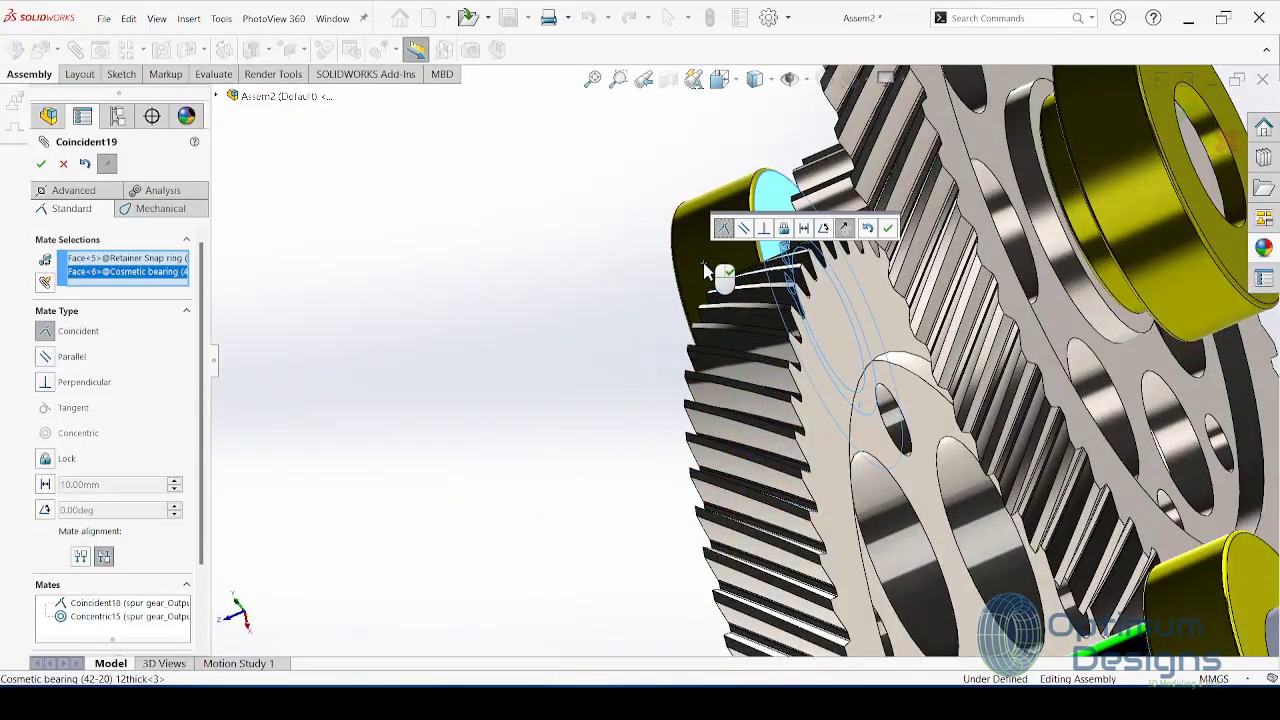
left_click(871, 223)
mouse_move(871, 223)
middle_mouse_down()
mouse_move(493, 445)
mouse_move(915, 500)
middle_mouse_up()
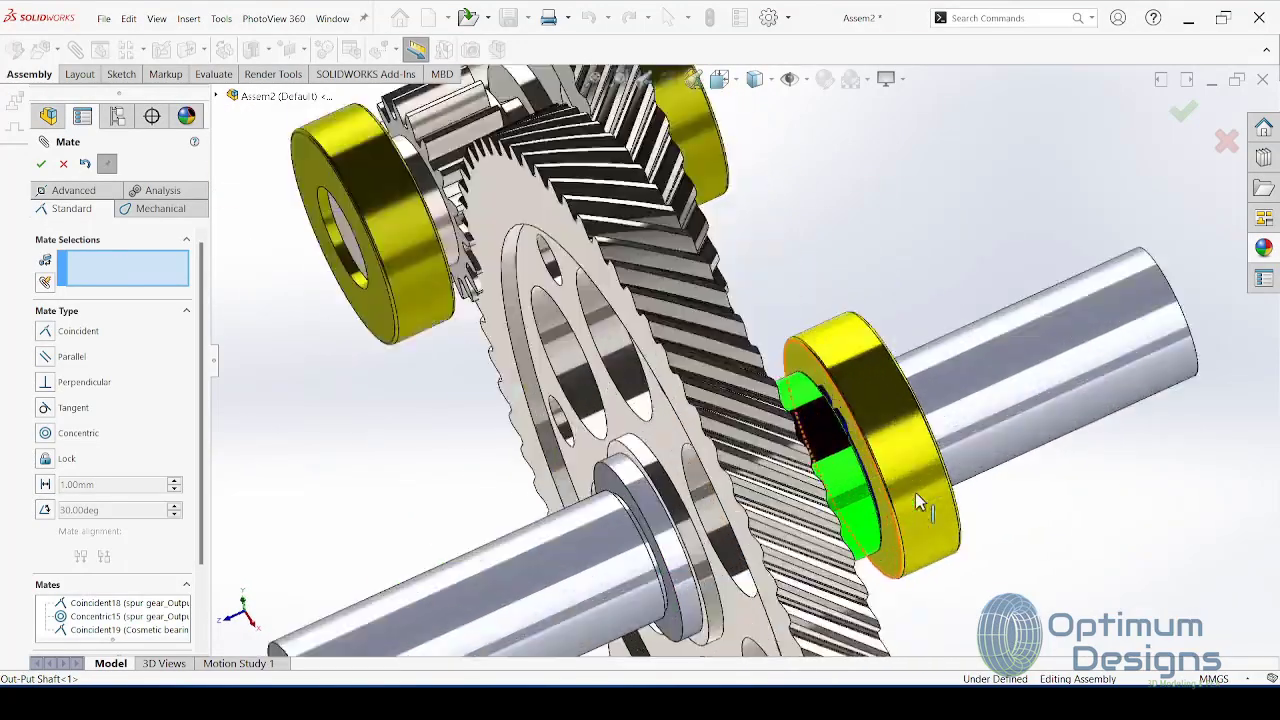
scroll(915, 495, "down", 3)
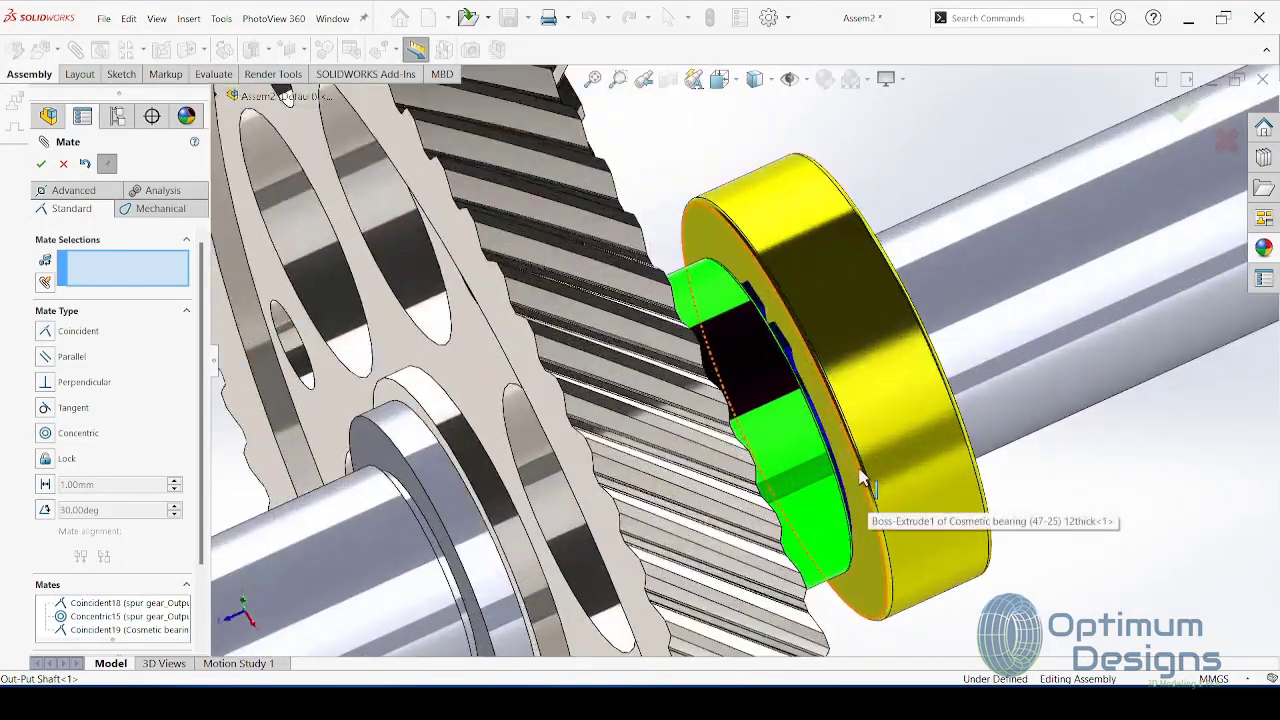
left_click(64, 164)
Step: Place a copy of the Retainer Snap ring (30mm) beside the output shaft
left_click(783, 348)
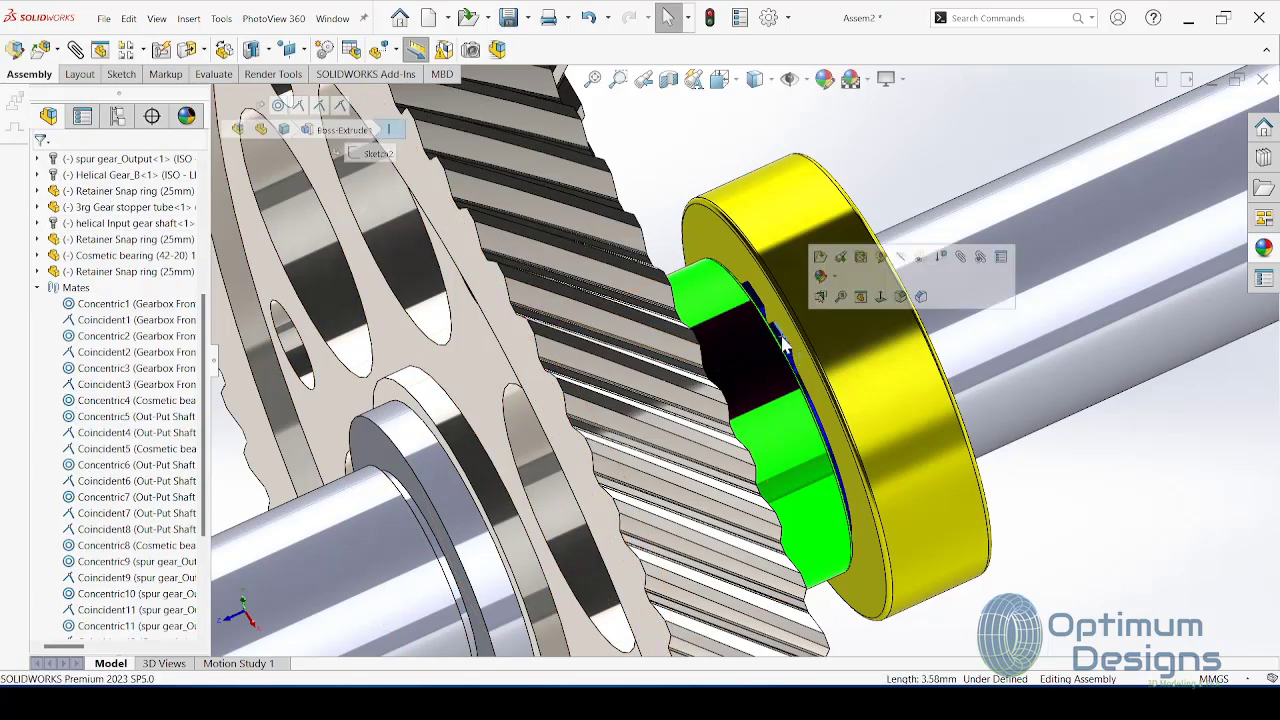
scroll(788, 348, "down", 3)
scroll(770, 345, "down", 2)
mouse_move(760, 345)
left_mouse_down()
mouse_move(757, 371)
mouse_move(666, 423)
mouse_move(657, 409)
mouse_move(390, 540)
mouse_move(968, 505)
mouse_move(1175, 238)
mouse_move(1160, 197)
left_mouse_up()
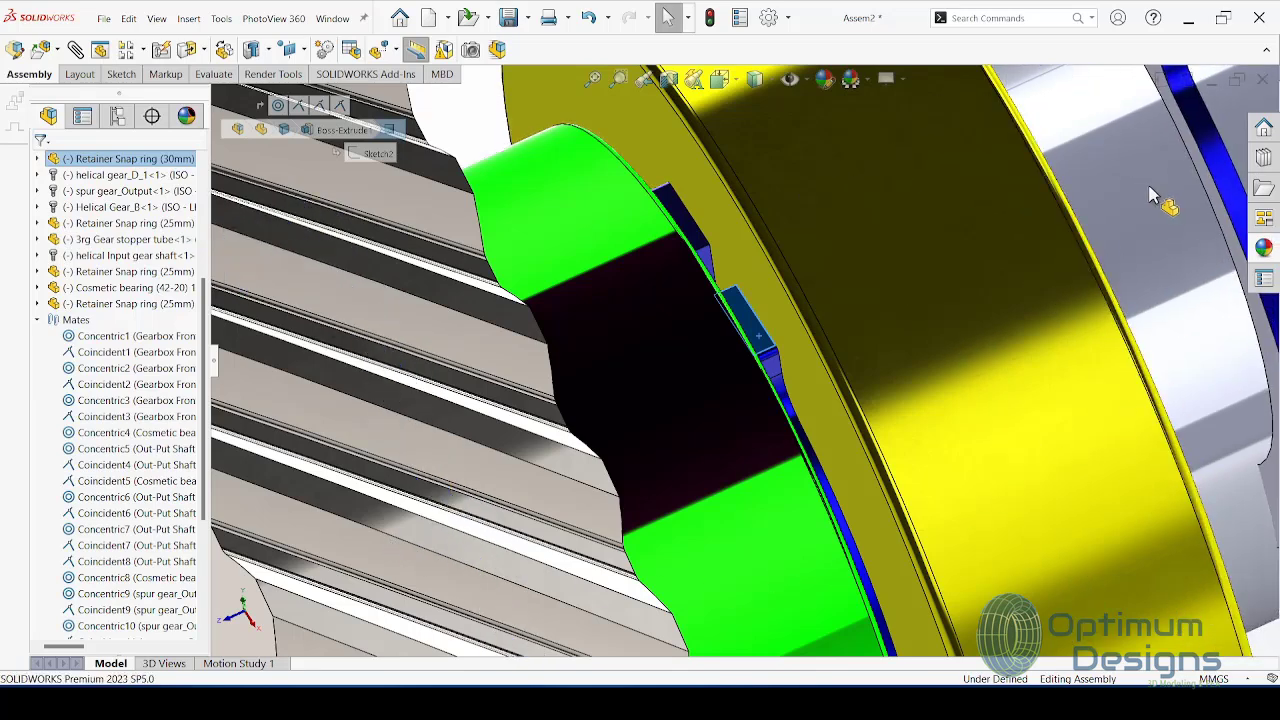
scroll(1117, 335, "up", 2)
scroll(1115, 333, "up", 3)
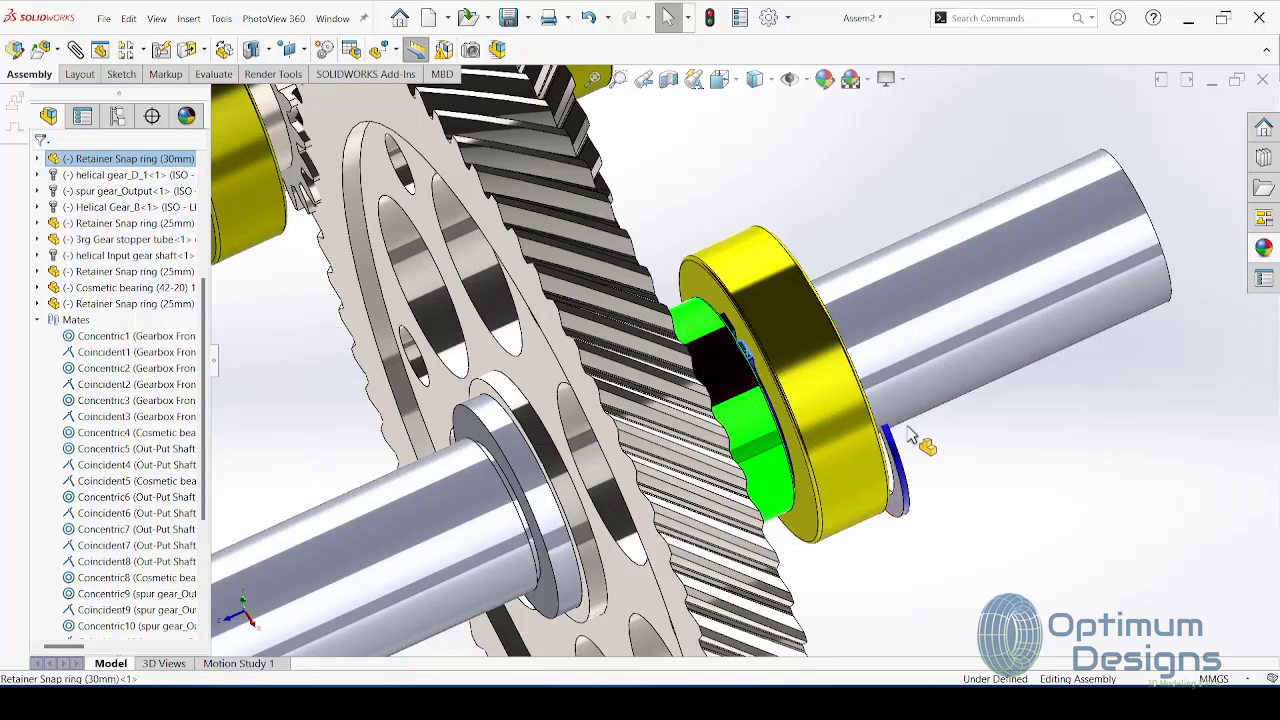
mouse_move(910, 435)
left_mouse_down()
mouse_move(1035, 565)
mouse_move(1076, 555)
mouse_move(1077, 570)
left_mouse_up()
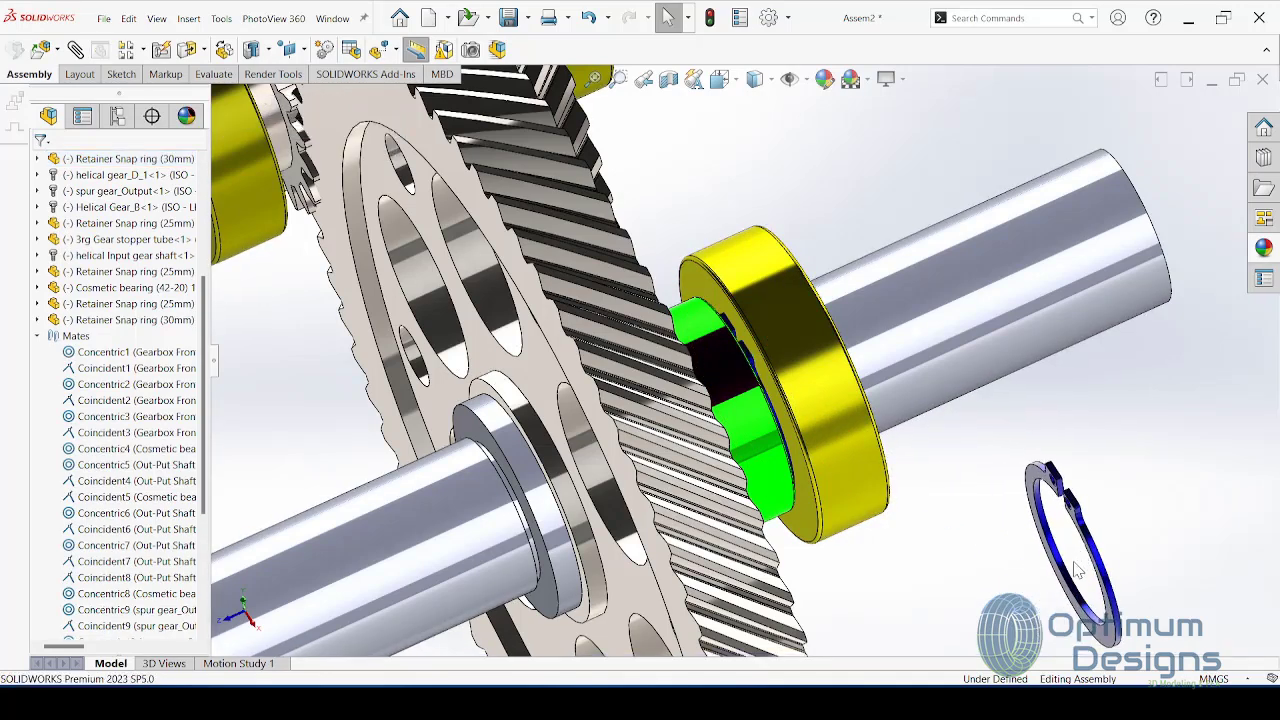
scroll(1078, 598, "down", 2)
scroll(1060, 585, "down", 2)
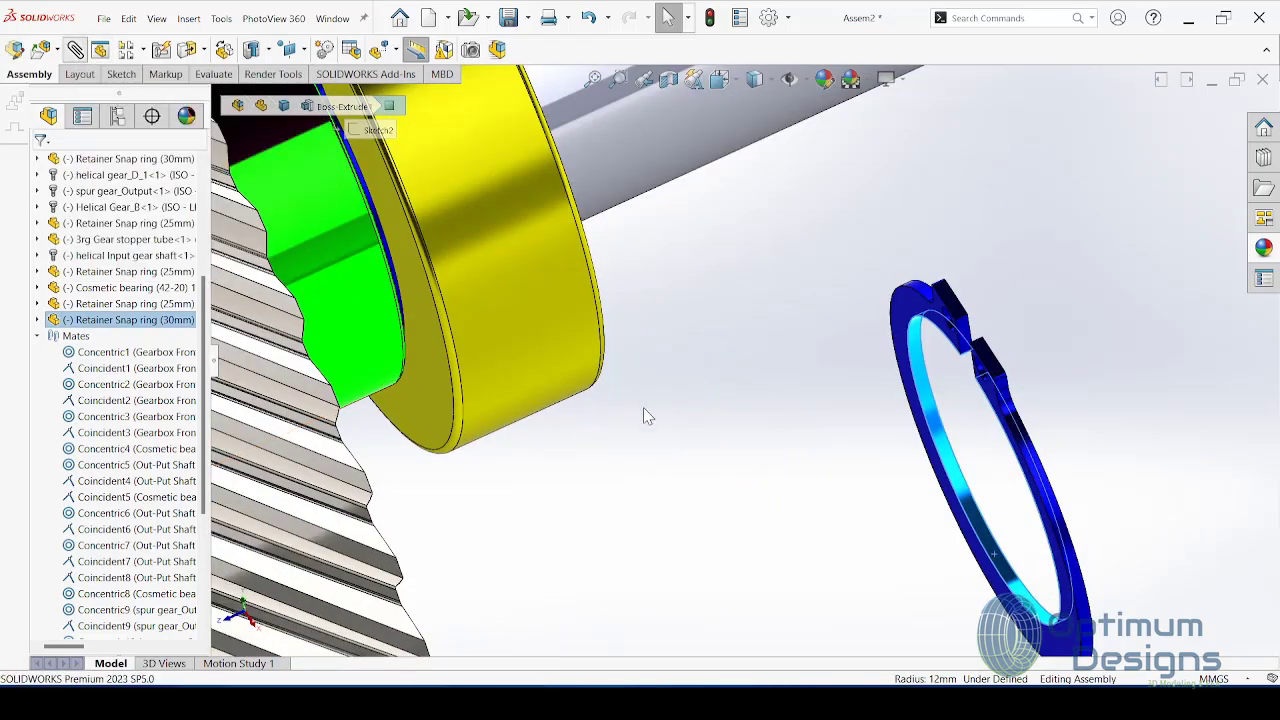
Step: Make the new 30mm snap ring concentric with the Out-Put Shaft
left_click(75, 49)
scroll(643, 380, "up", 3)
scroll(650, 320, "down", 3)
scroll(650, 308, "down", 3)
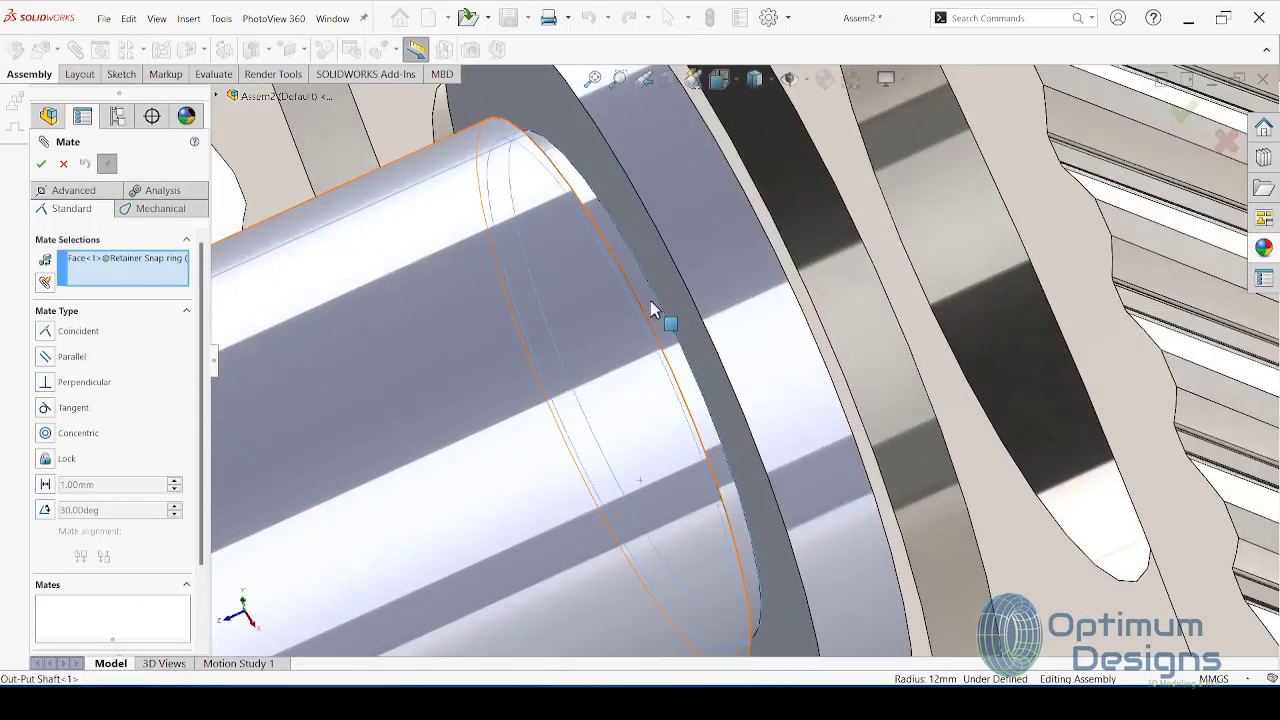
left_click(650, 308)
key("Return")
scroll(650, 308, "up", 5)
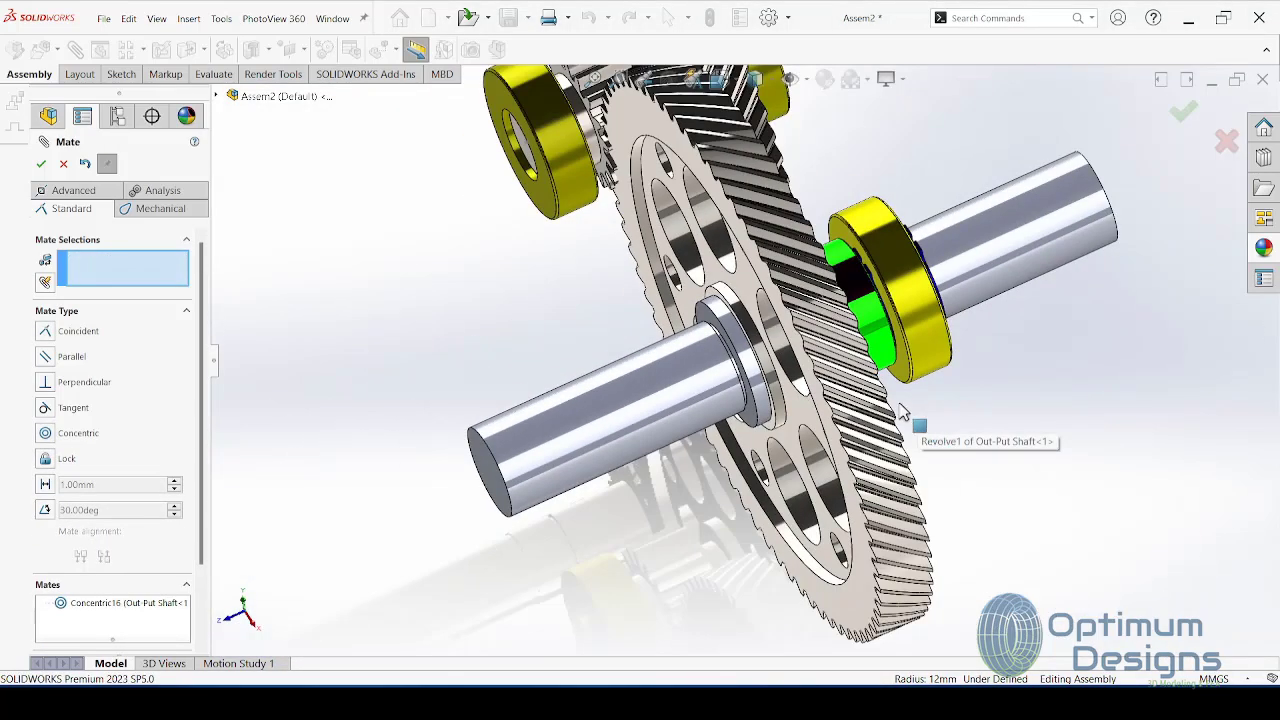
left_click(64, 164)
Step: Hide the snap ring behind the bearing and start a mate from the shaft's shoulder face
left_click(838, 335)
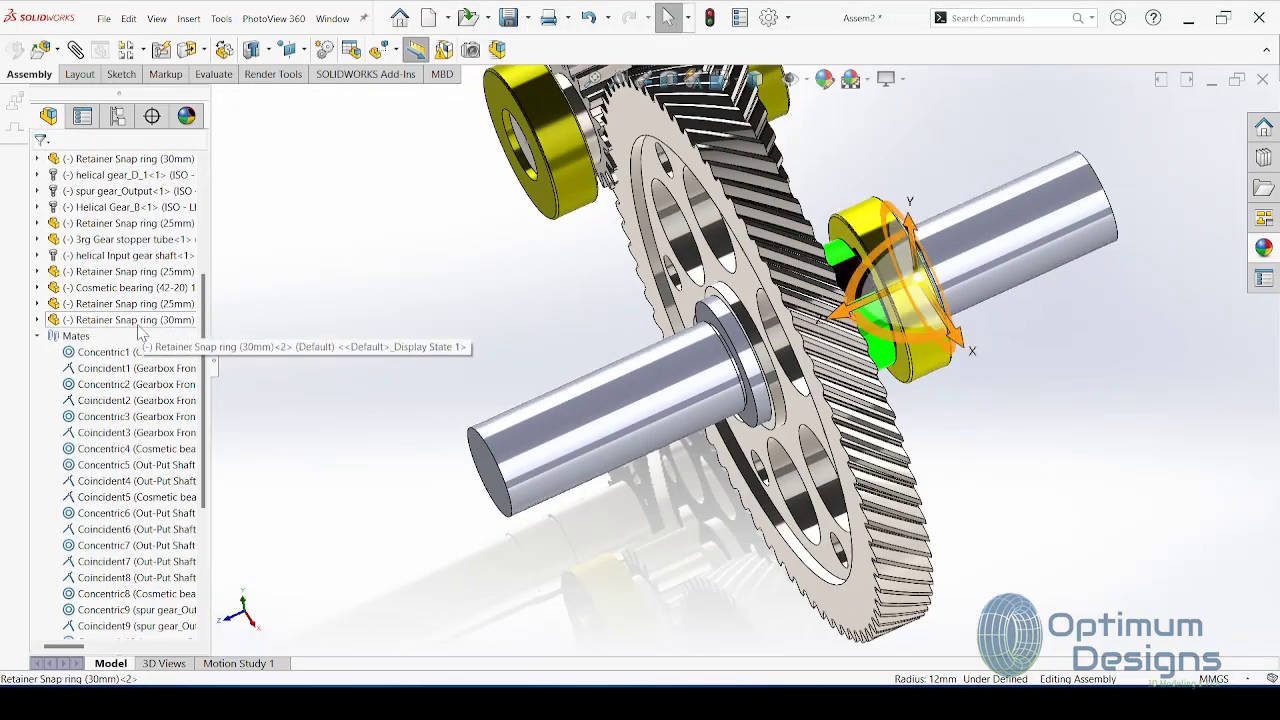
left_click(1100, 372)
middle_click_drag(1100, 372, 1050, 380)
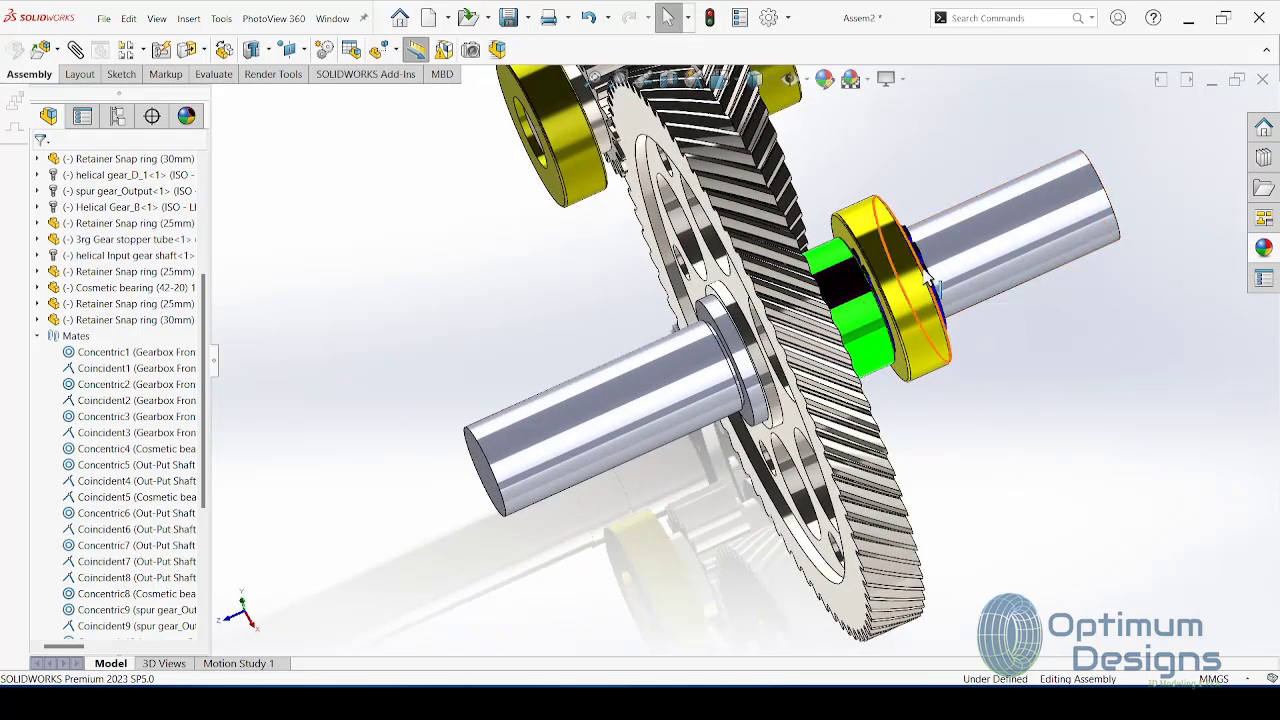
scroll(929, 281, "down", 5)
left_click(853, 288)
key("Tab")
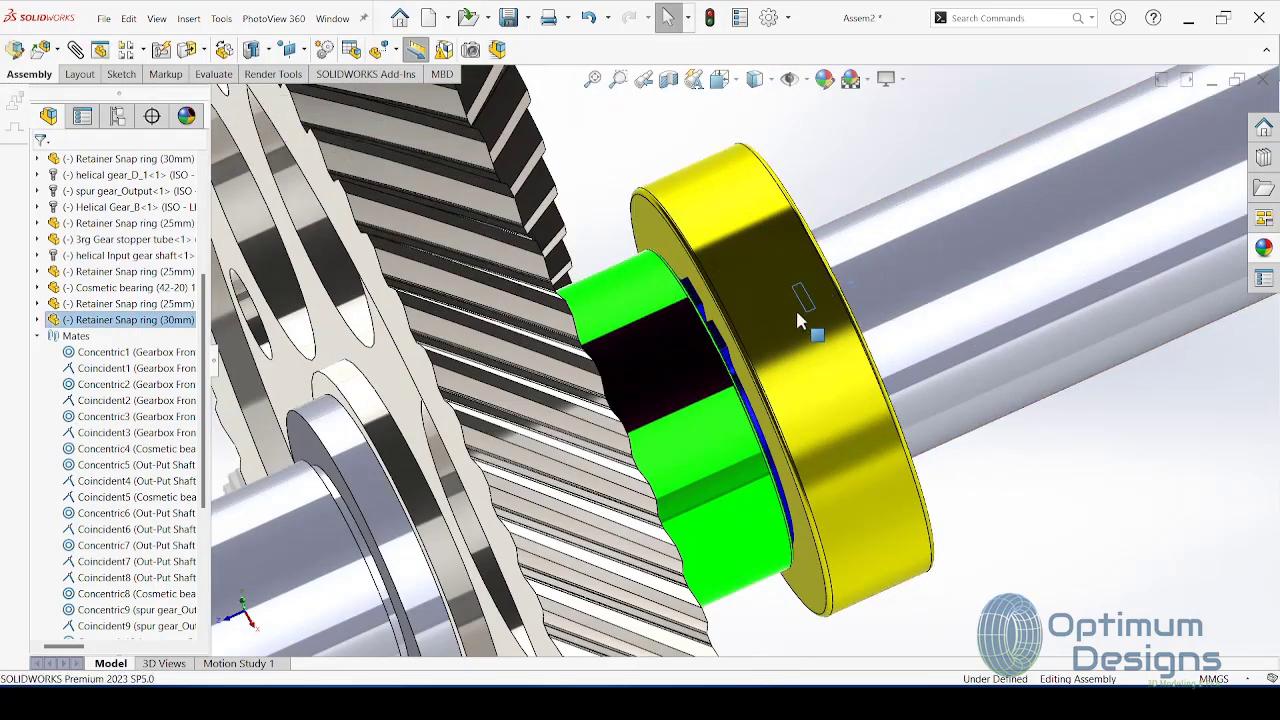
scroll(310, 485, "up", 4)
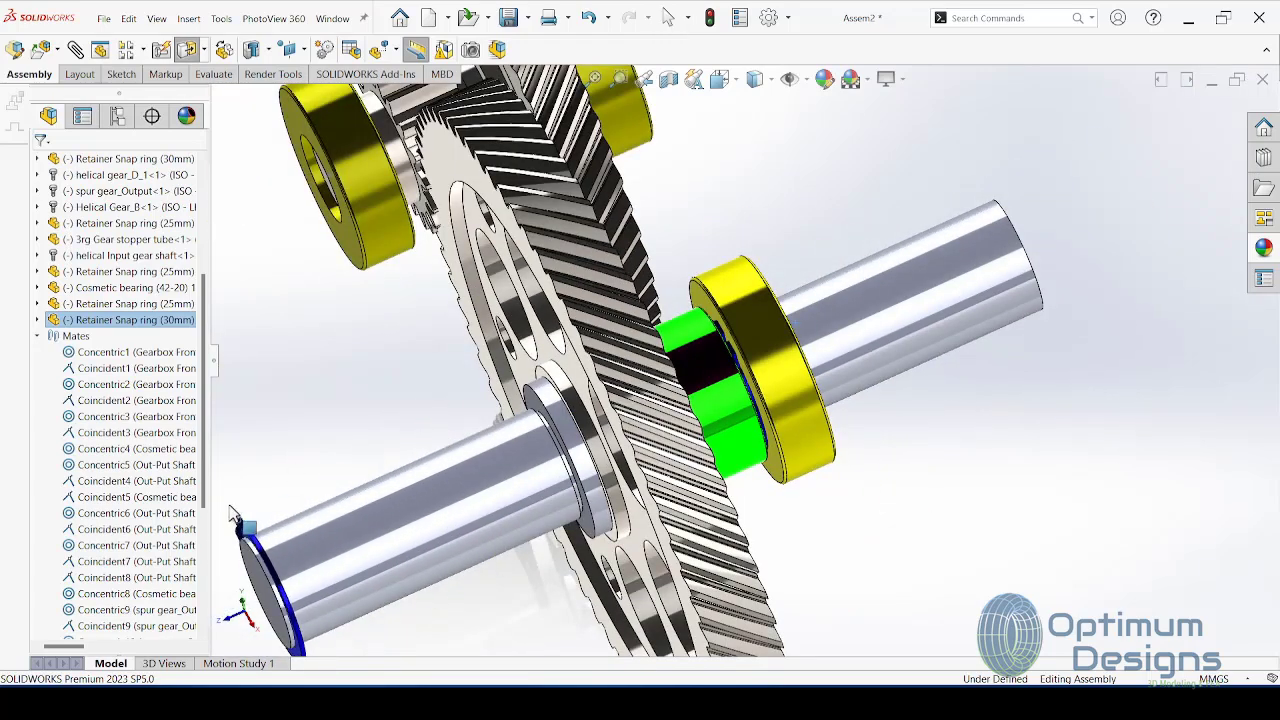
middle_click_drag(455, 525, 595, 435)
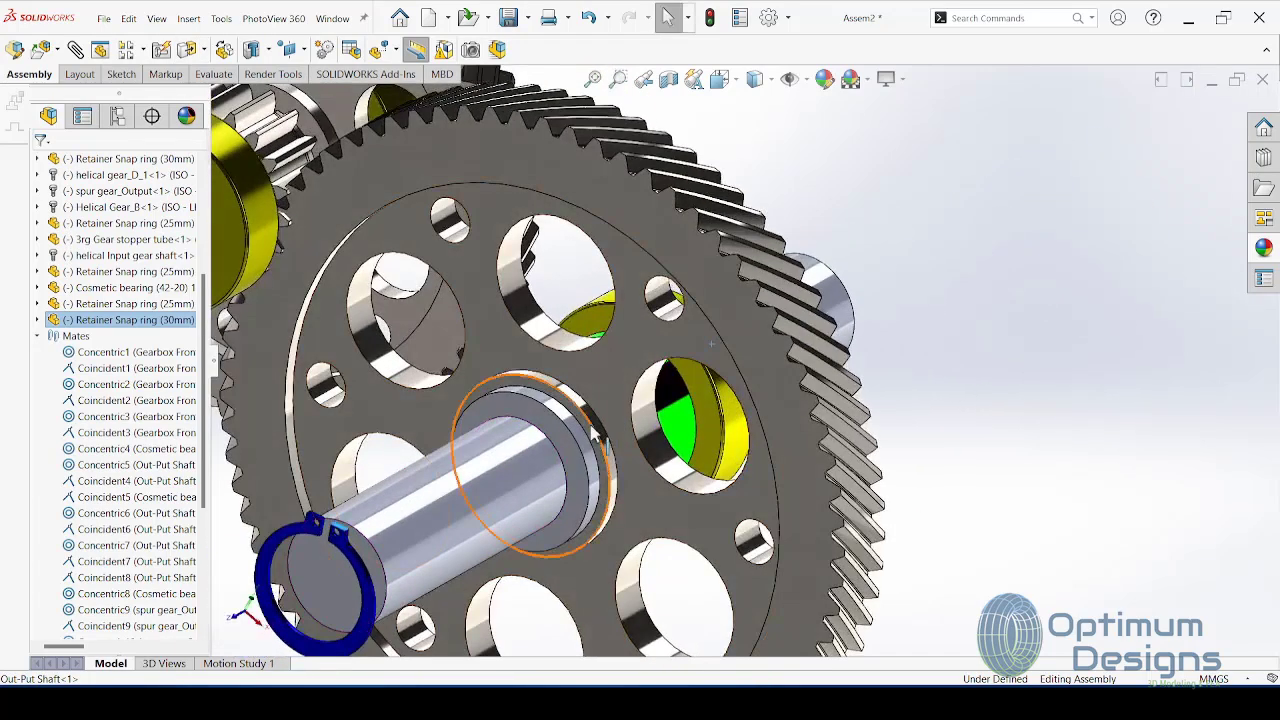
left_click(570, 458)
left_click(75, 49)
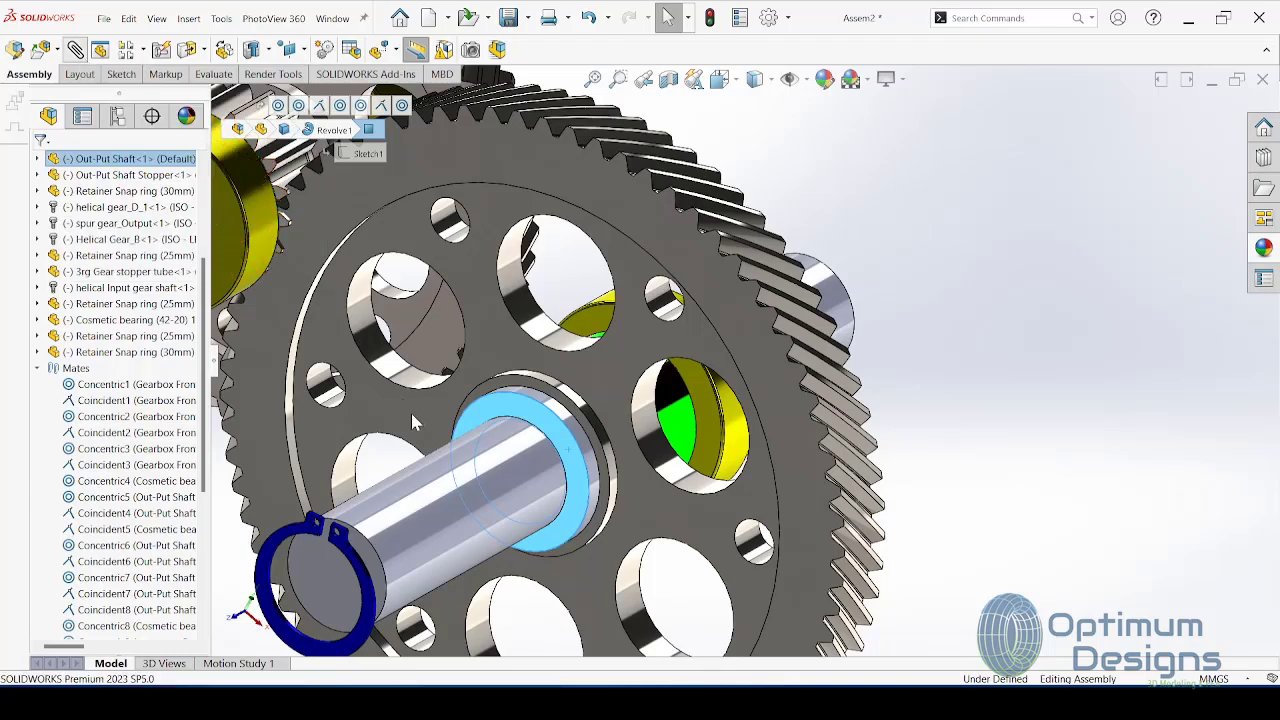
middle_click_drag(530, 466, 415, 505)
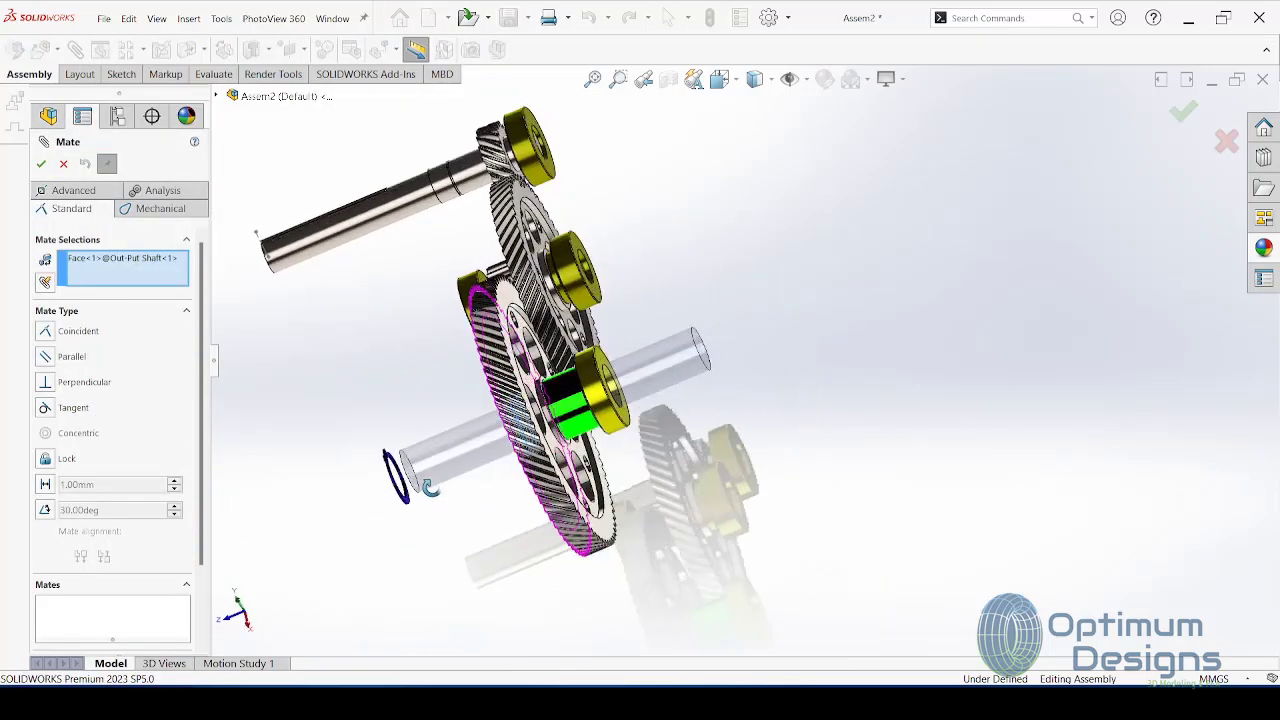
Step: Seat the new 30mm snap ring against the shaft shoulder with Coincident20
scroll(460, 490, "down", 3)
scroll(600, 455, "down", 3)
left_click(608, 451)
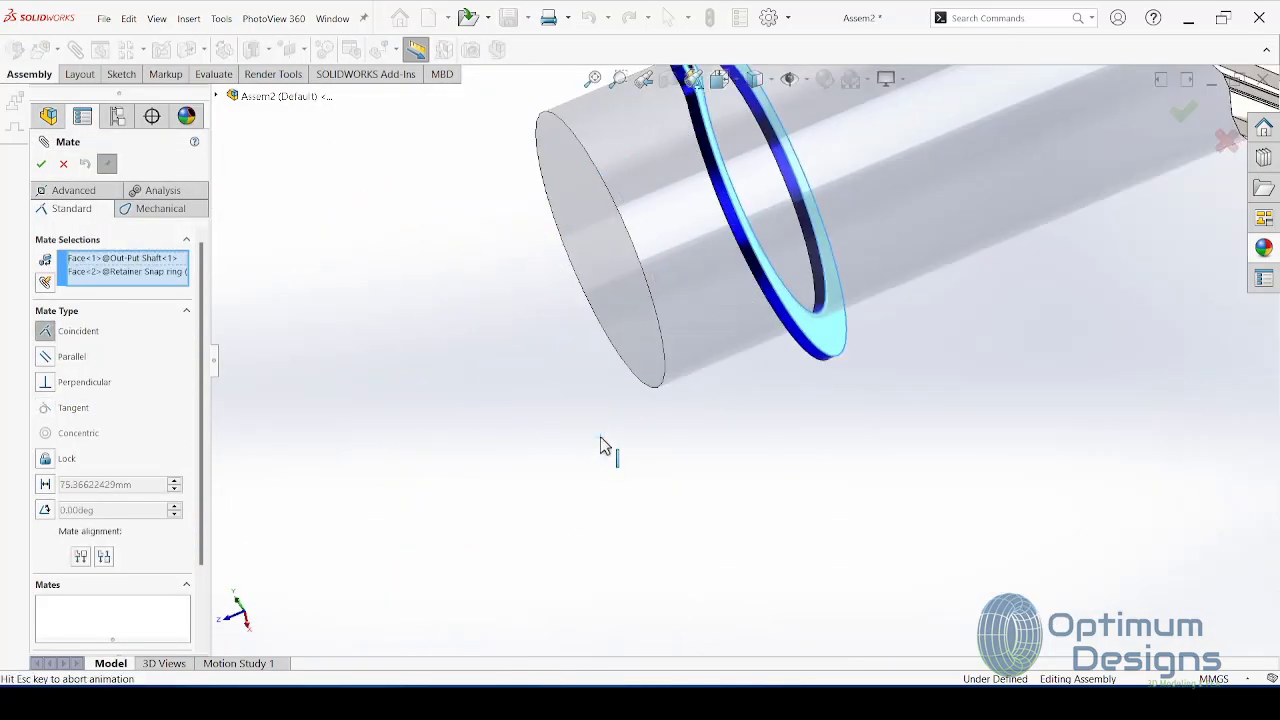
right_click(605, 447)
scroll(749, 463, "up", 3)
scroll(826, 408, "up", 2)
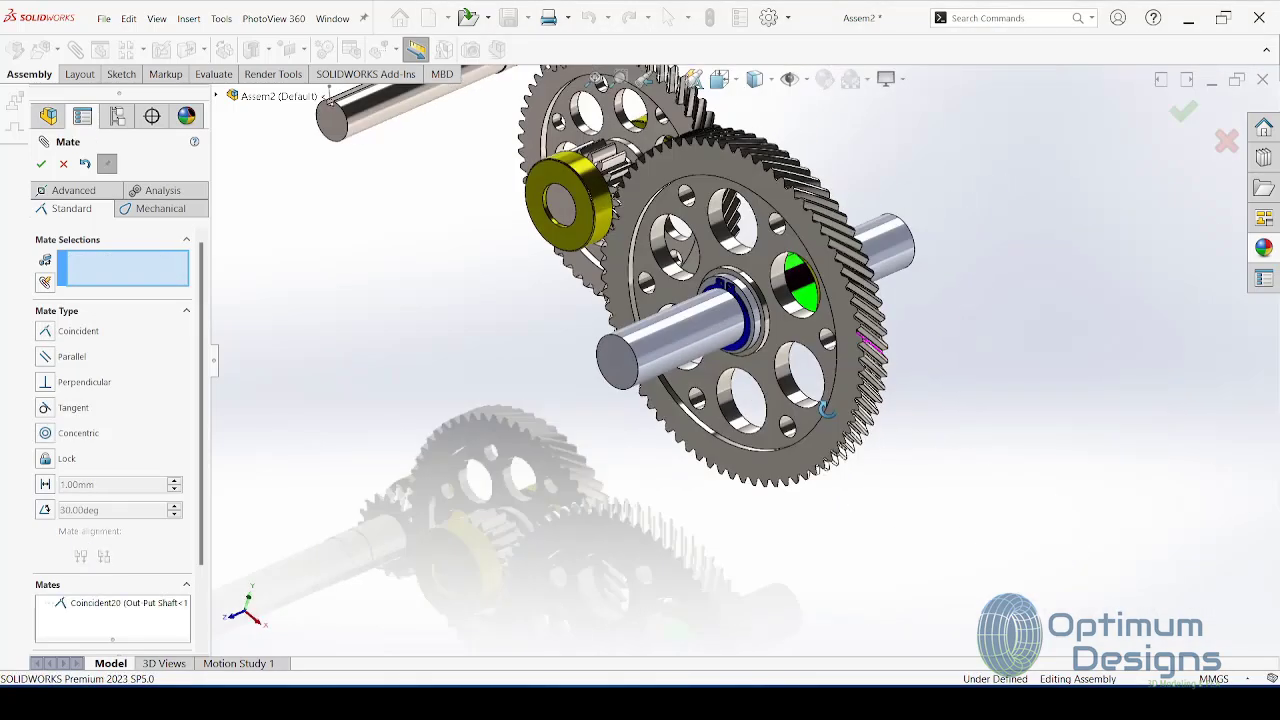
middle_click_drag(812, 368, 775, 404)
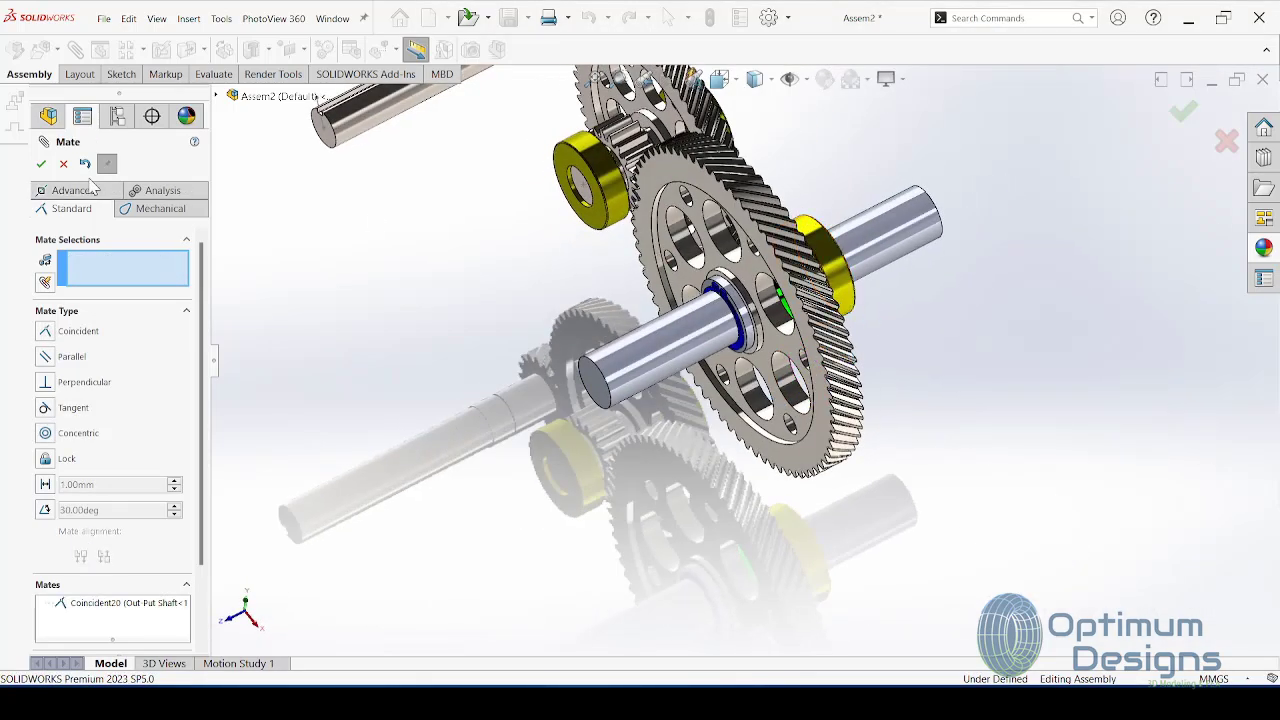
left_click(64, 164)
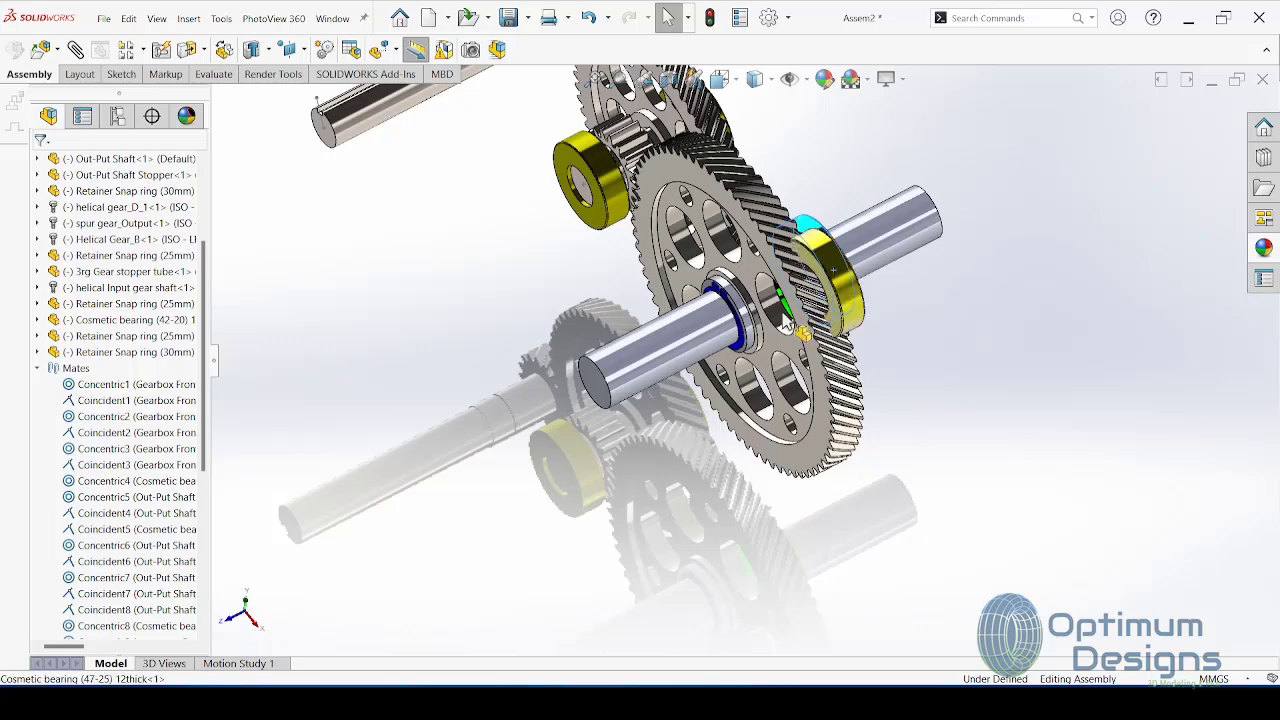
Step: Place a copy of the 47-25 cosmetic bearing concentric with the output shaft (Concentric17)
left_click_drag(787, 323, 430, 450, "ctrl")
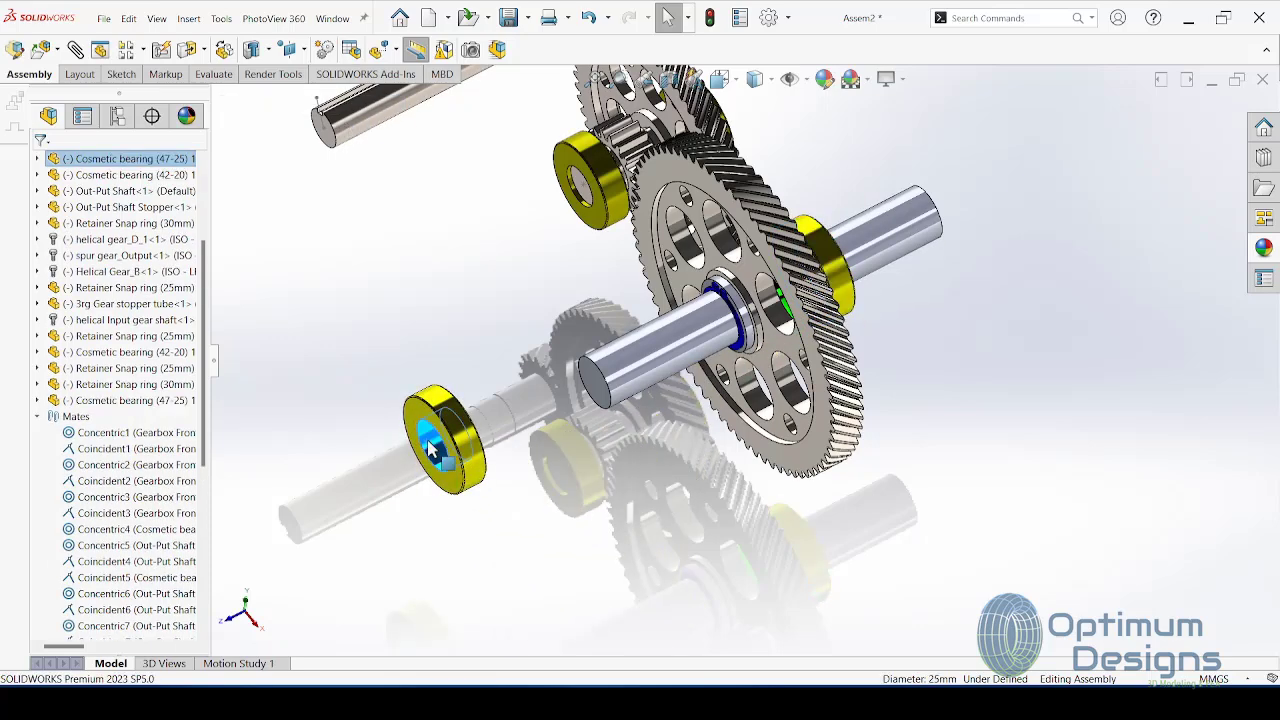
left_click(75, 49)
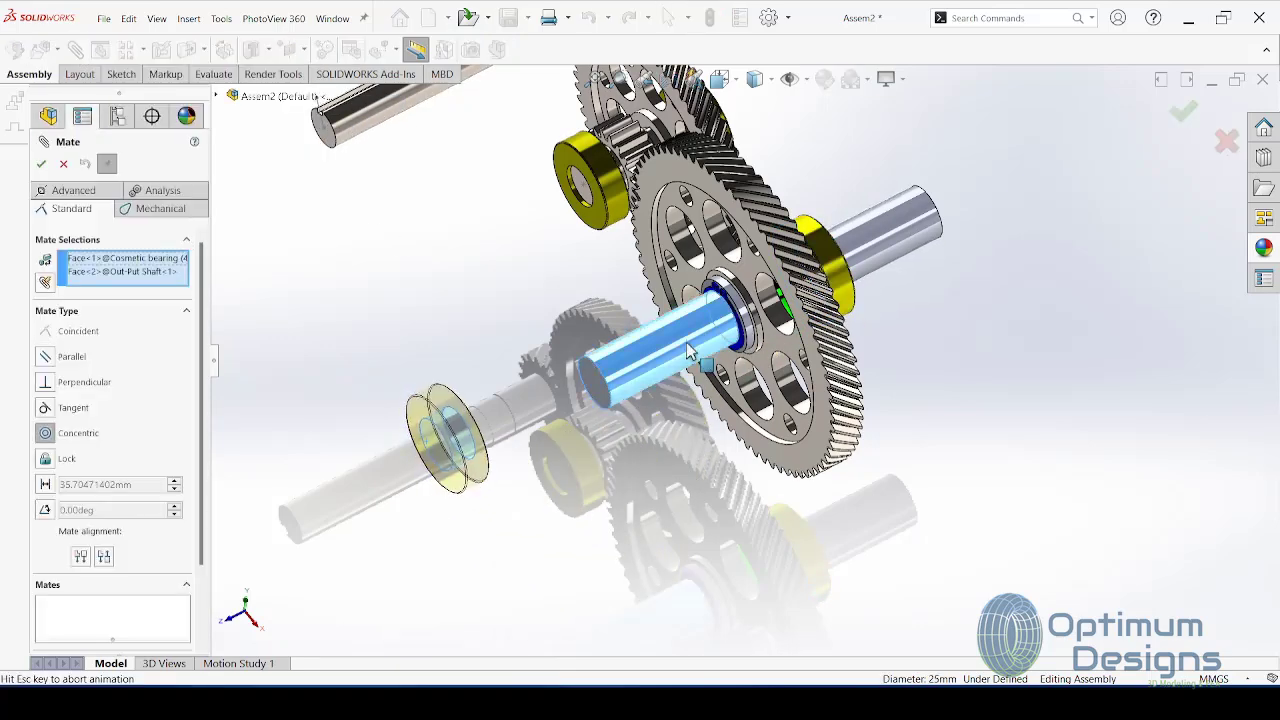
left_click(883, 300)
scroll(733, 330, "down", 5)
scroll(735, 330, "up", 3)
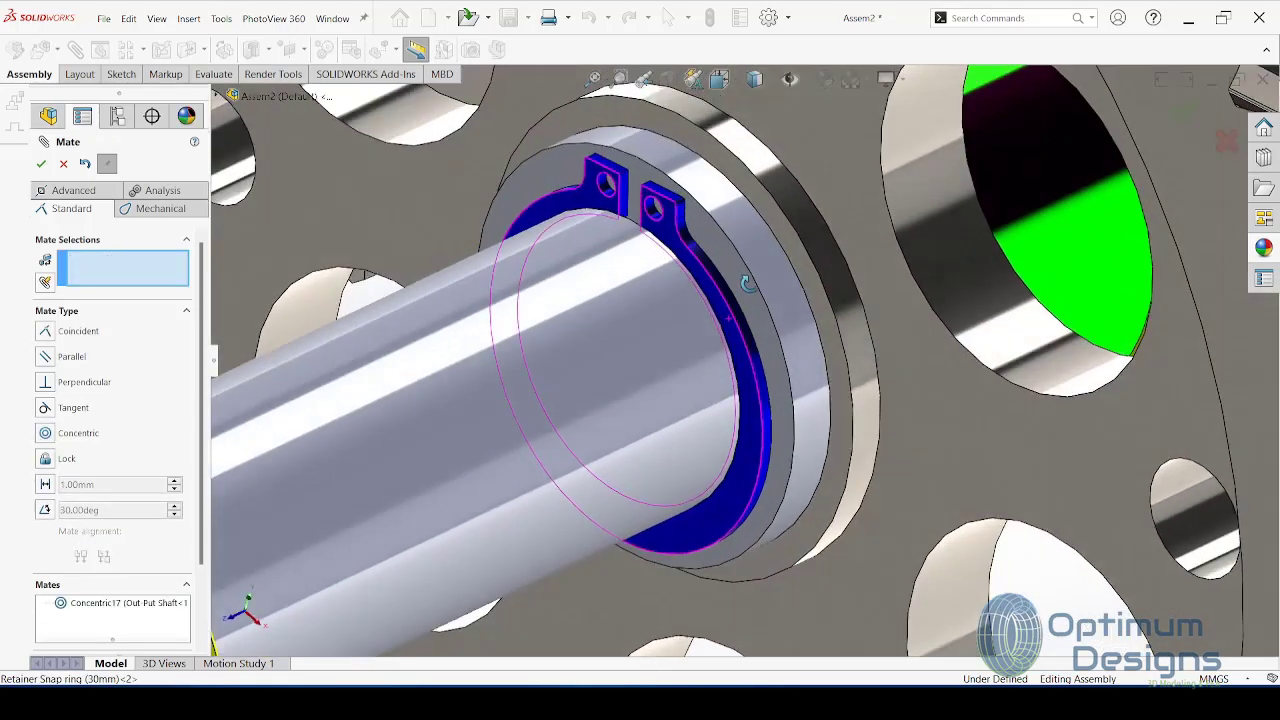
Step: Butt the new bearing's face against the snap ring with Coincident21
left_click(748, 432)
scroll(748, 432, "up", 2)
scroll(565, 436, "up", 3)
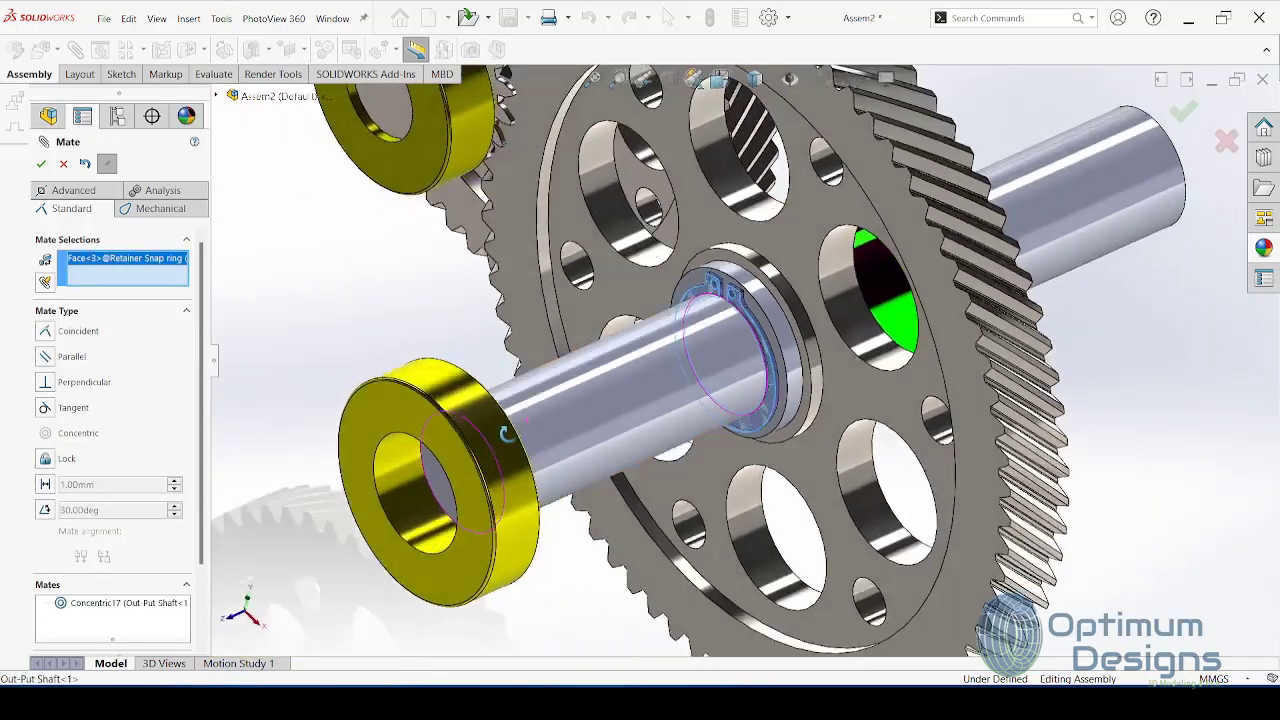
middle_click_drag(565, 436, 467, 376)
left_click(467, 376)
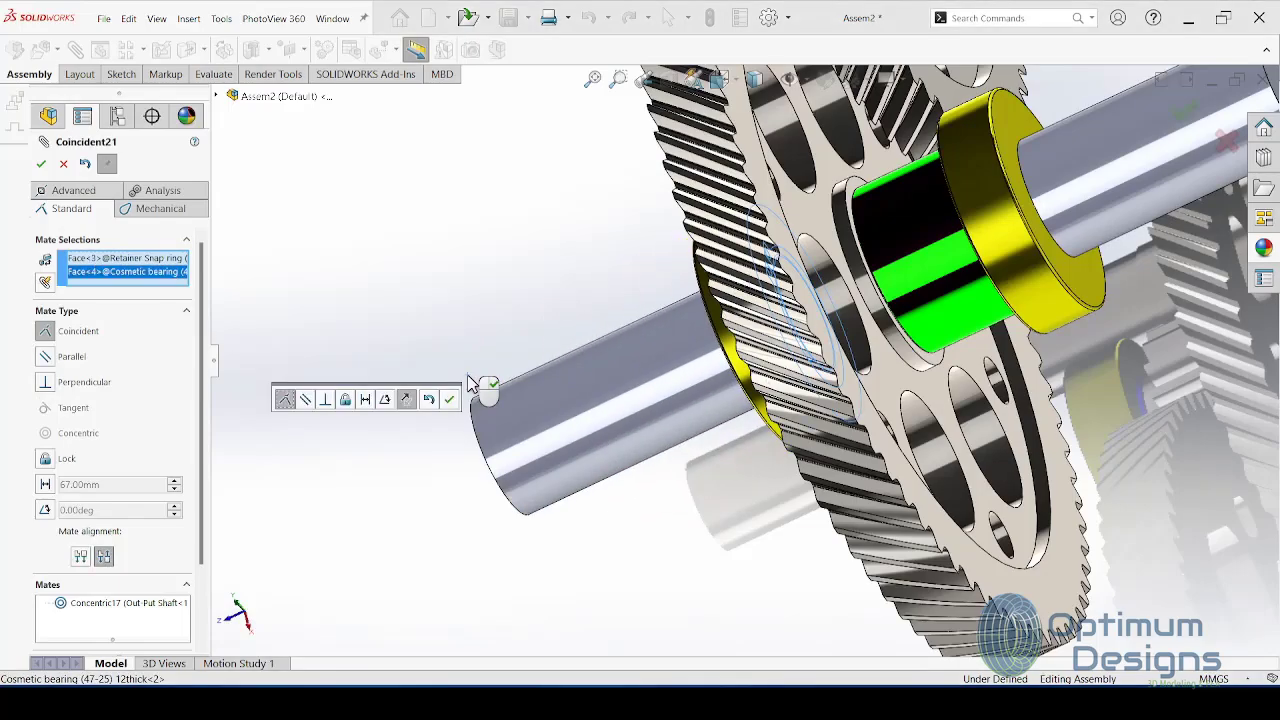
left_click(472, 397)
scroll(601, 379, "up", 5)
scroll(672, 355, "down", 3)
scroll(671, 353, "up", 3)
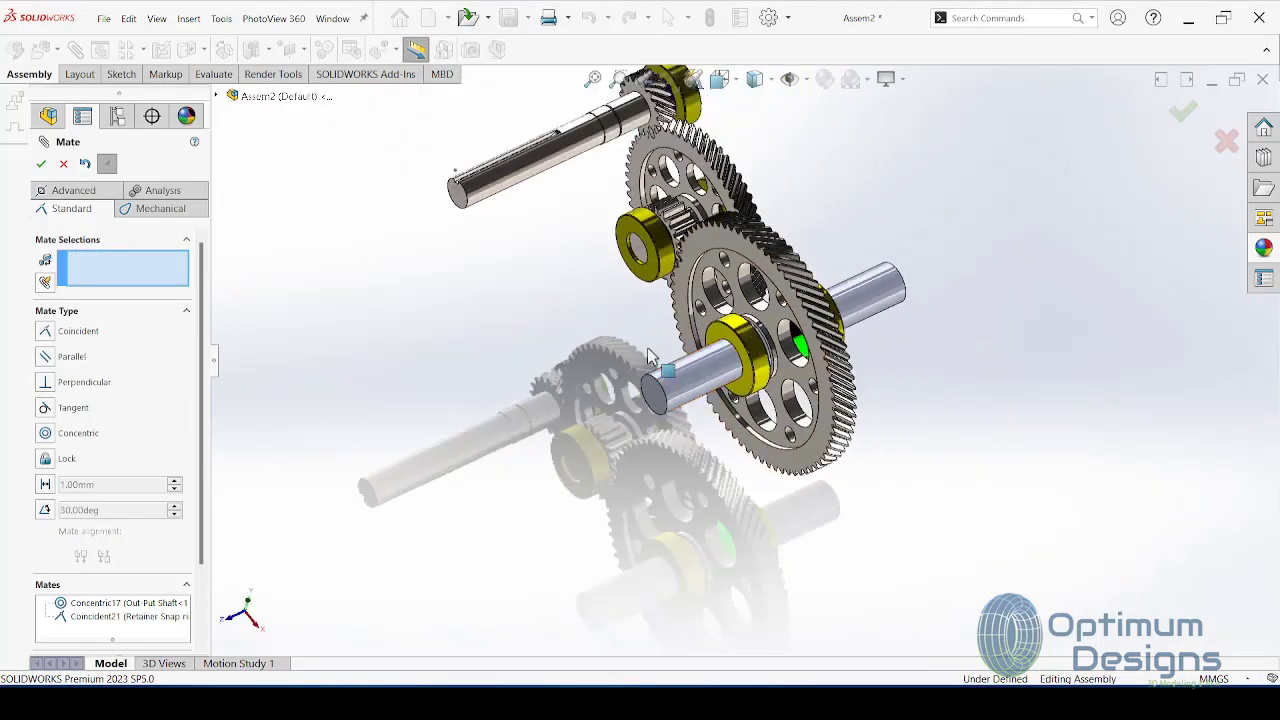
Step: Orbit around the gear cluster and cancel out of the Mate dialog
middle_click_drag(647, 347, 650, 215)
scroll(648, 217, "down", 3)
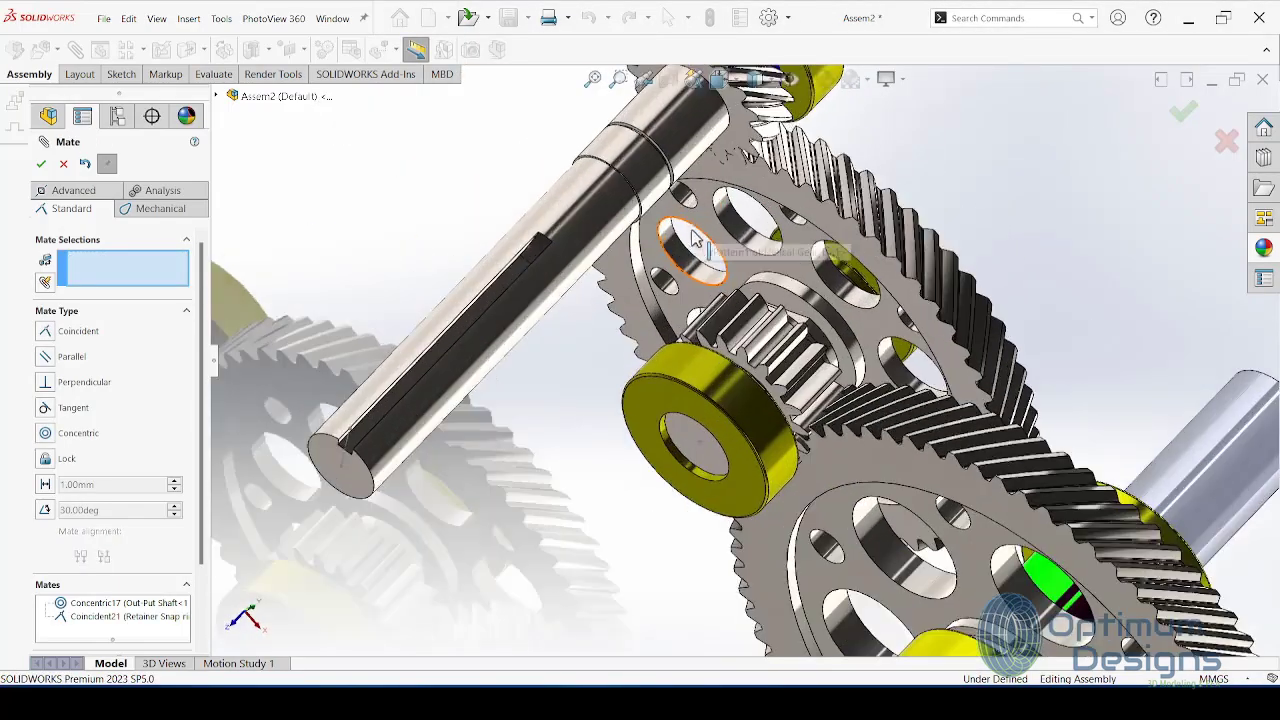
scroll(652, 250, "down", 3)
scroll(655, 280, "down", 2)
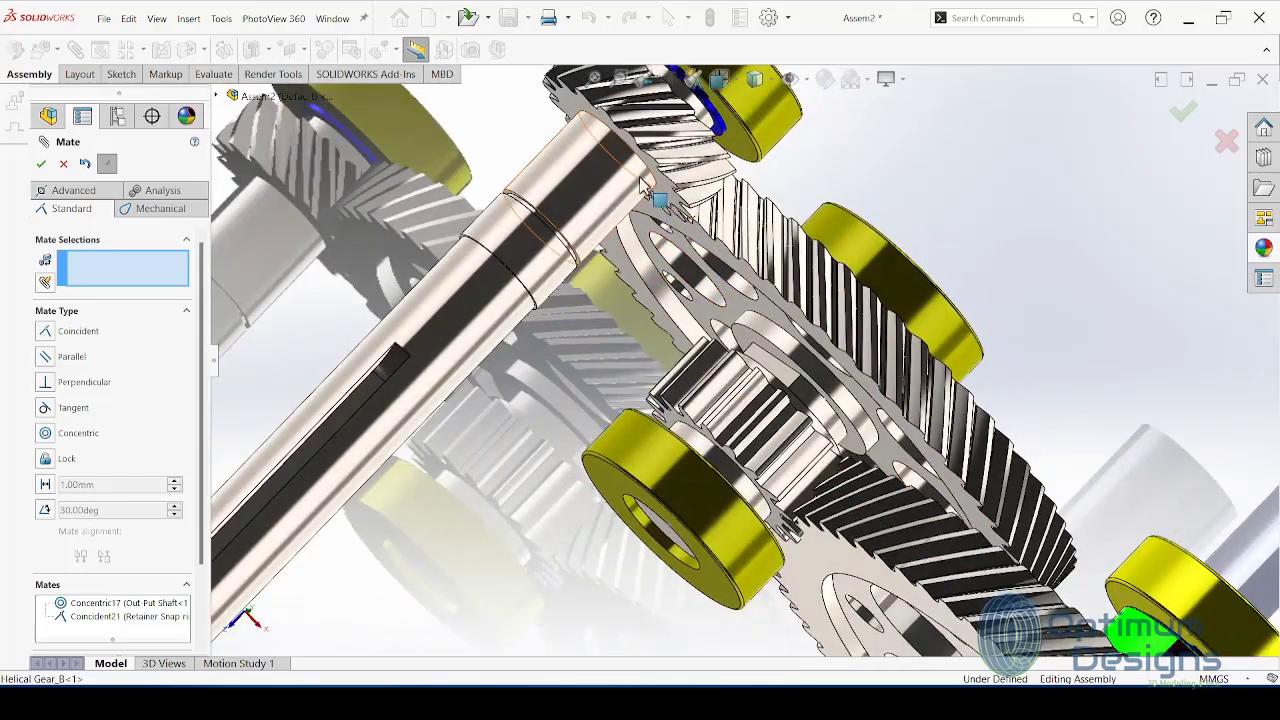
mouse_move(657, 290)
middle_mouse_down()
mouse_move(630, 215)
mouse_move(627, 239)
middle_mouse_up()
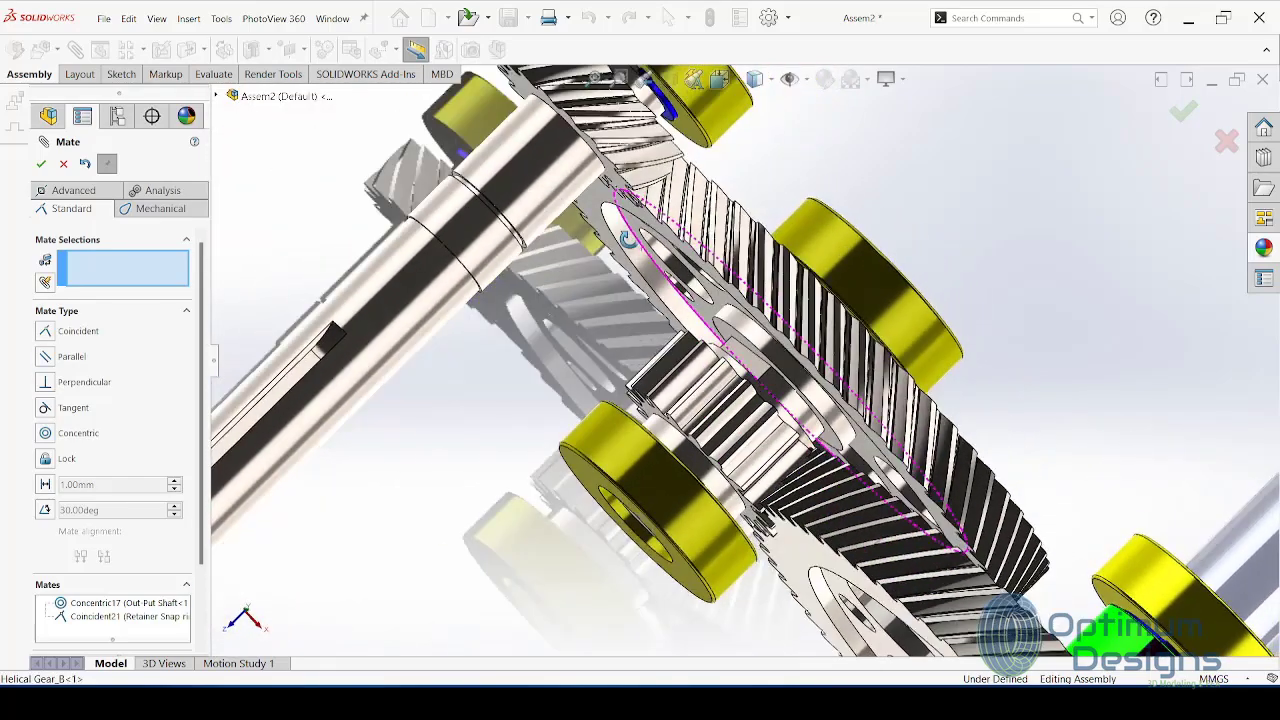
scroll(686, 143, "down", 2)
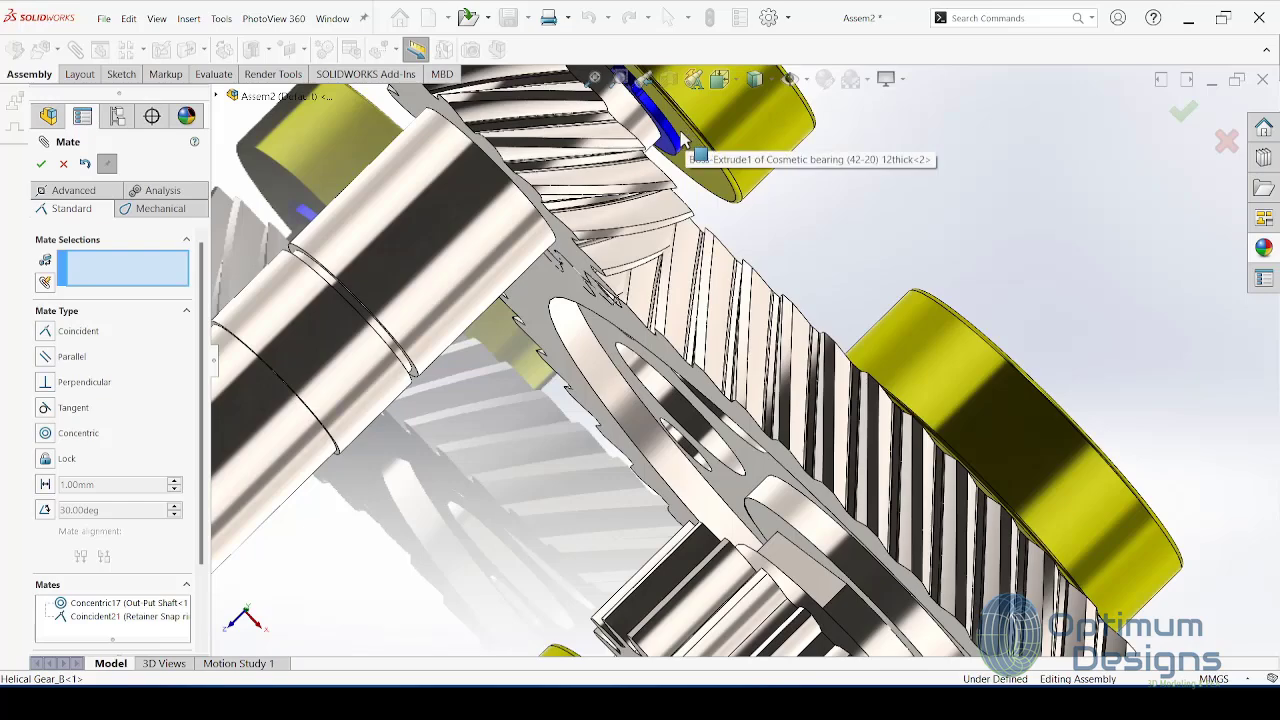
scroll(683, 140, "down", 2)
left_click(662, 142)
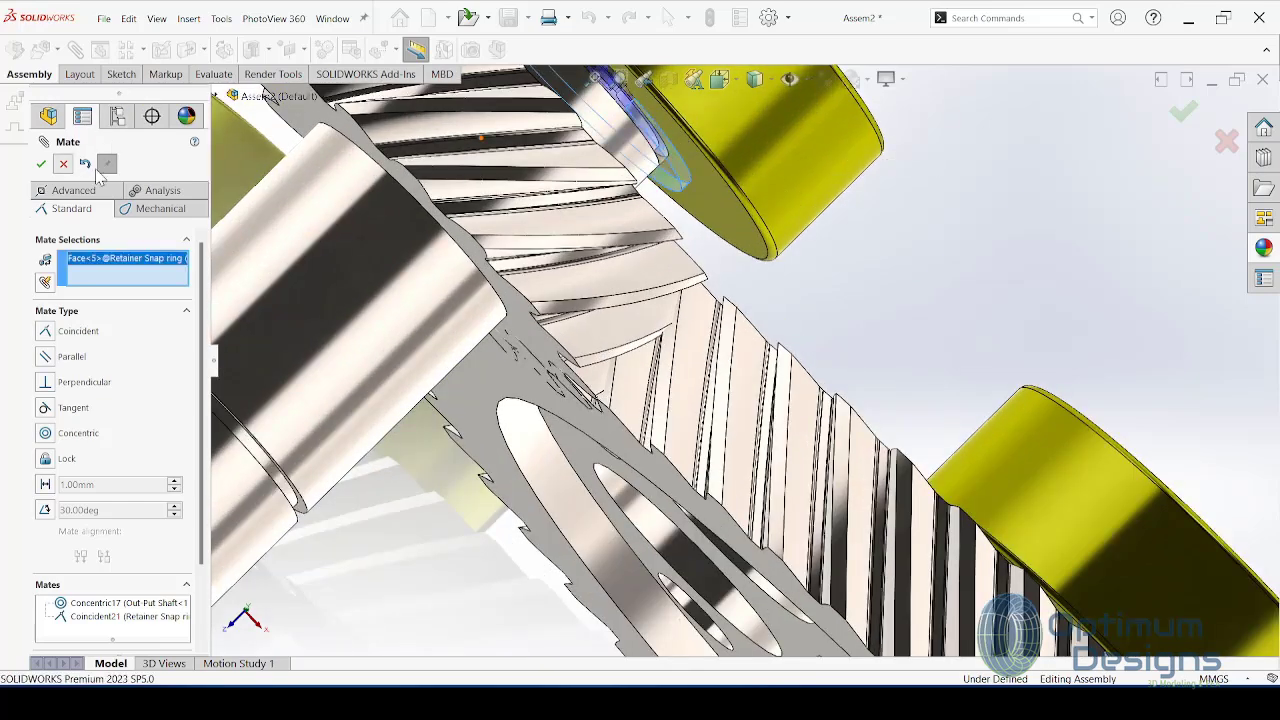
key("Escape")
scroll(703, 155, "up", 3)
scroll(703, 155, "down", 1)
Step: Place a copy of the Retainer Snap ring (25mm) in open space near the input shaft
scroll(703, 155, "down", 1)
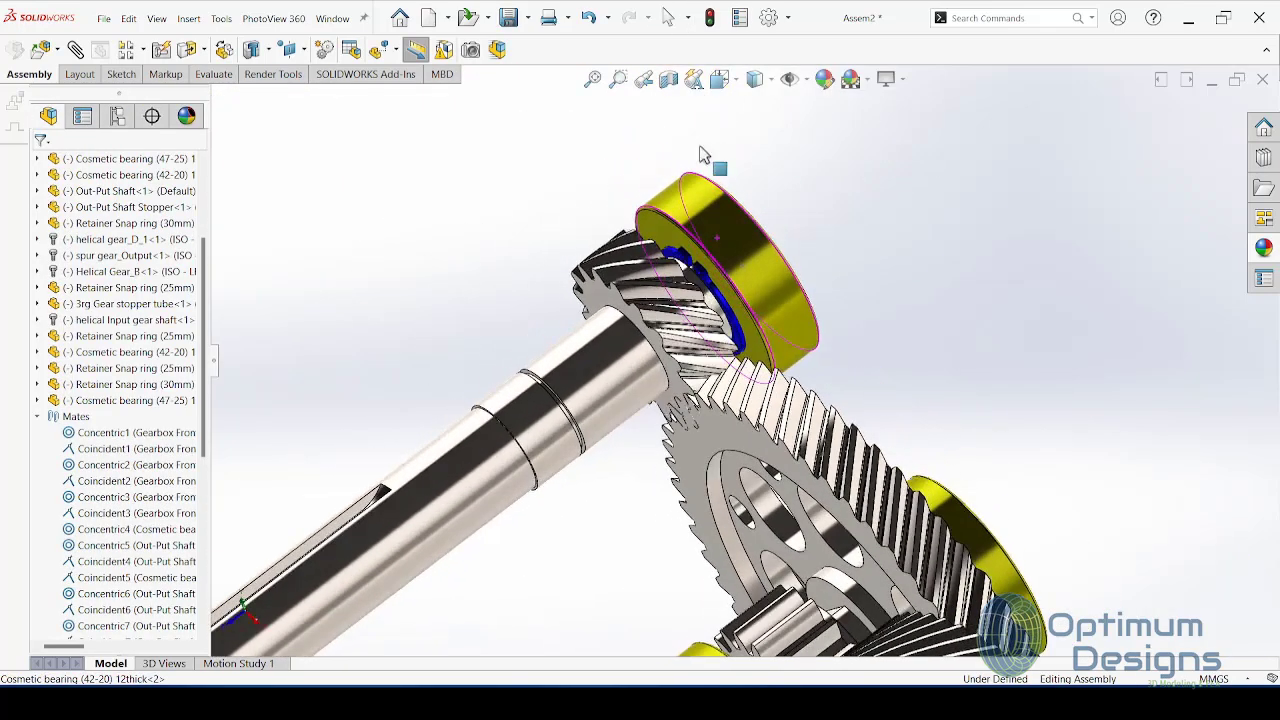
left_click(737, 322)
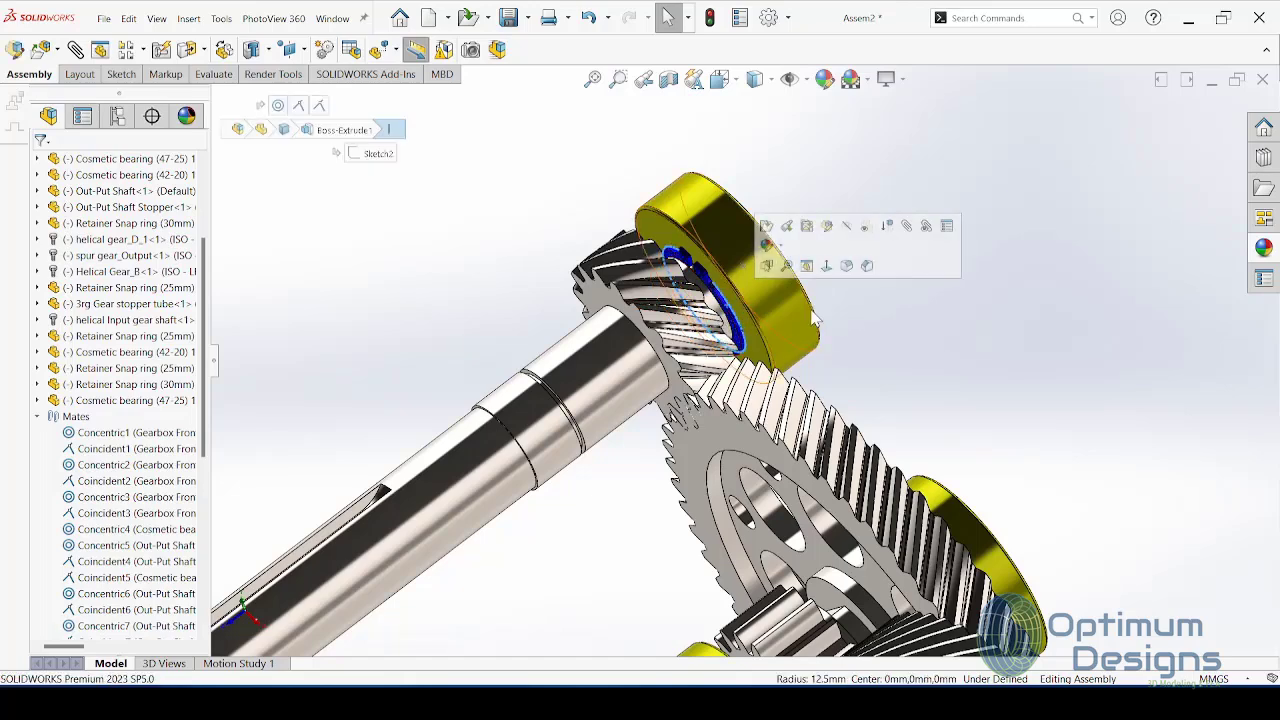
scroll(740, 343, "down", 2)
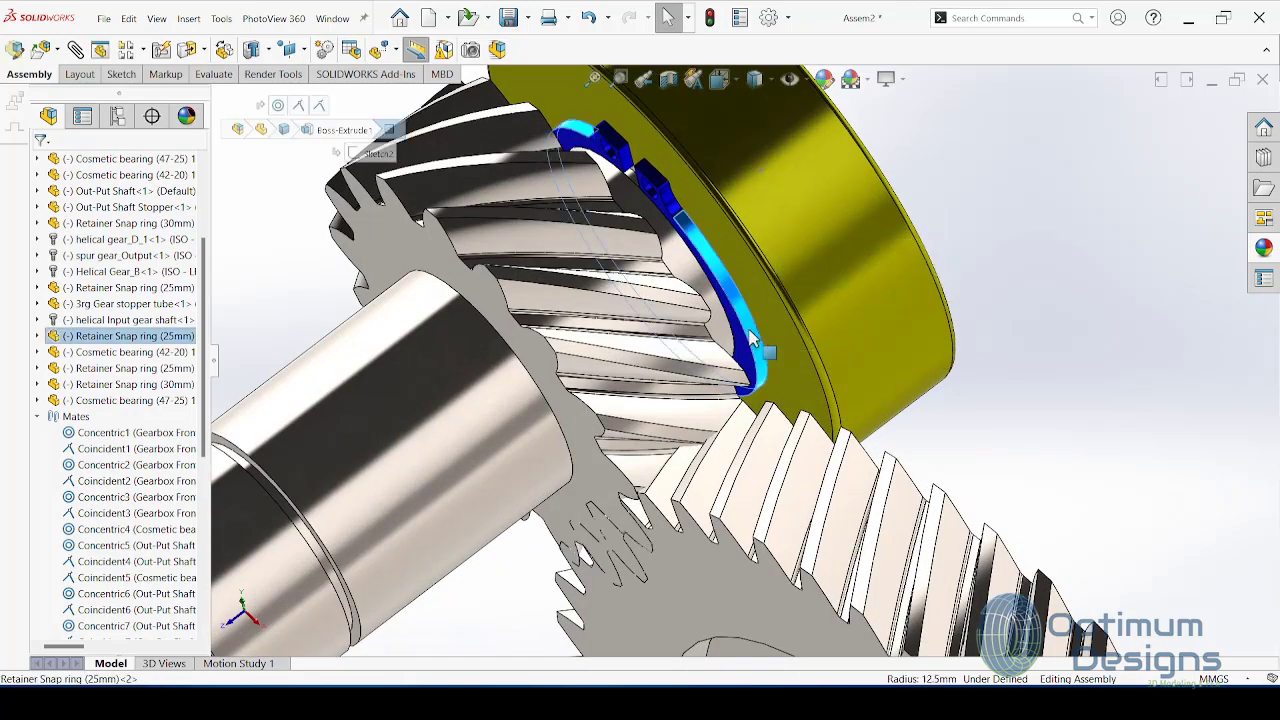
mouse_move(737, 343)
left_mouse_down()
mouse_move(512, 448)
mouse_move(338, 507)
left_mouse_up()
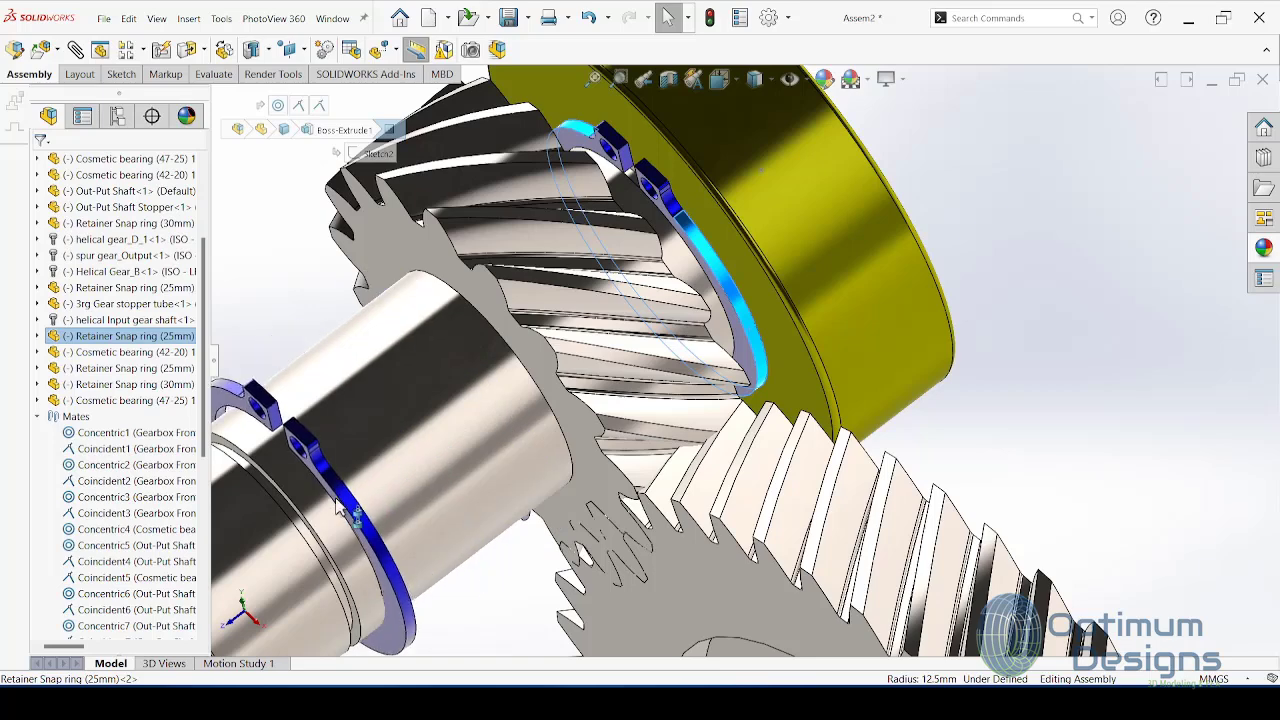
scroll(336, 505, "up", 3)
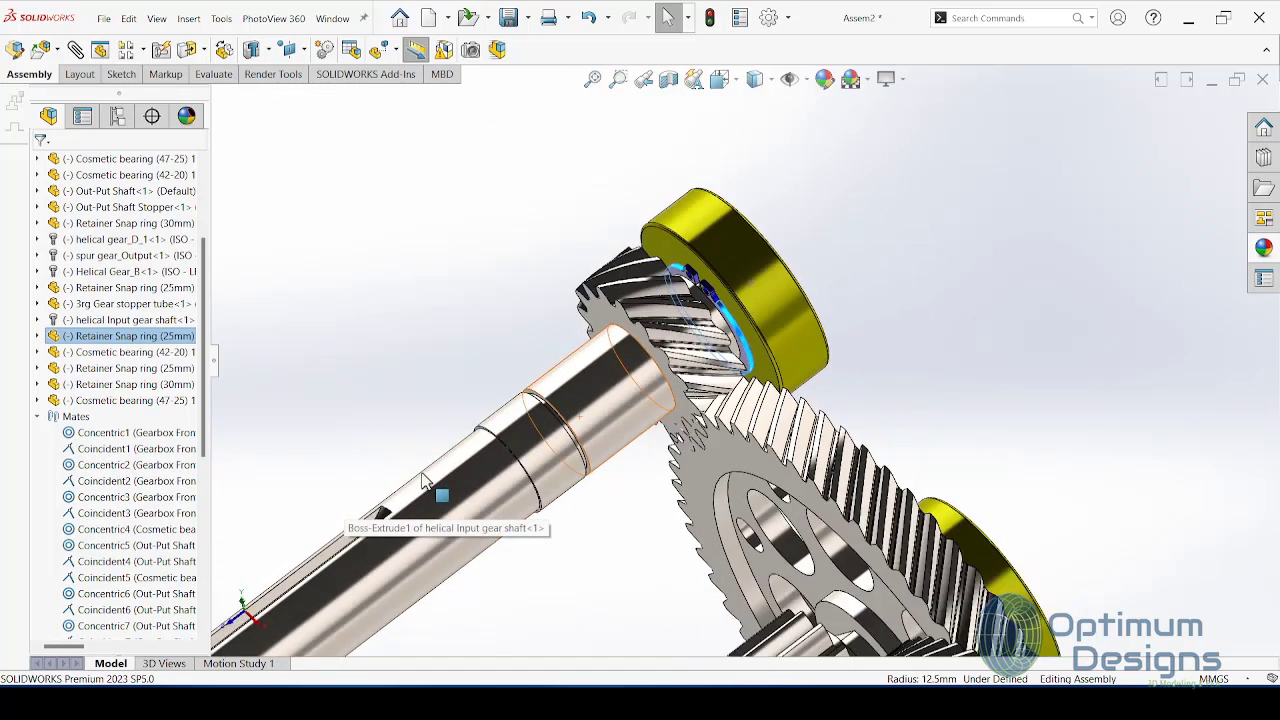
left_click(100, 402)
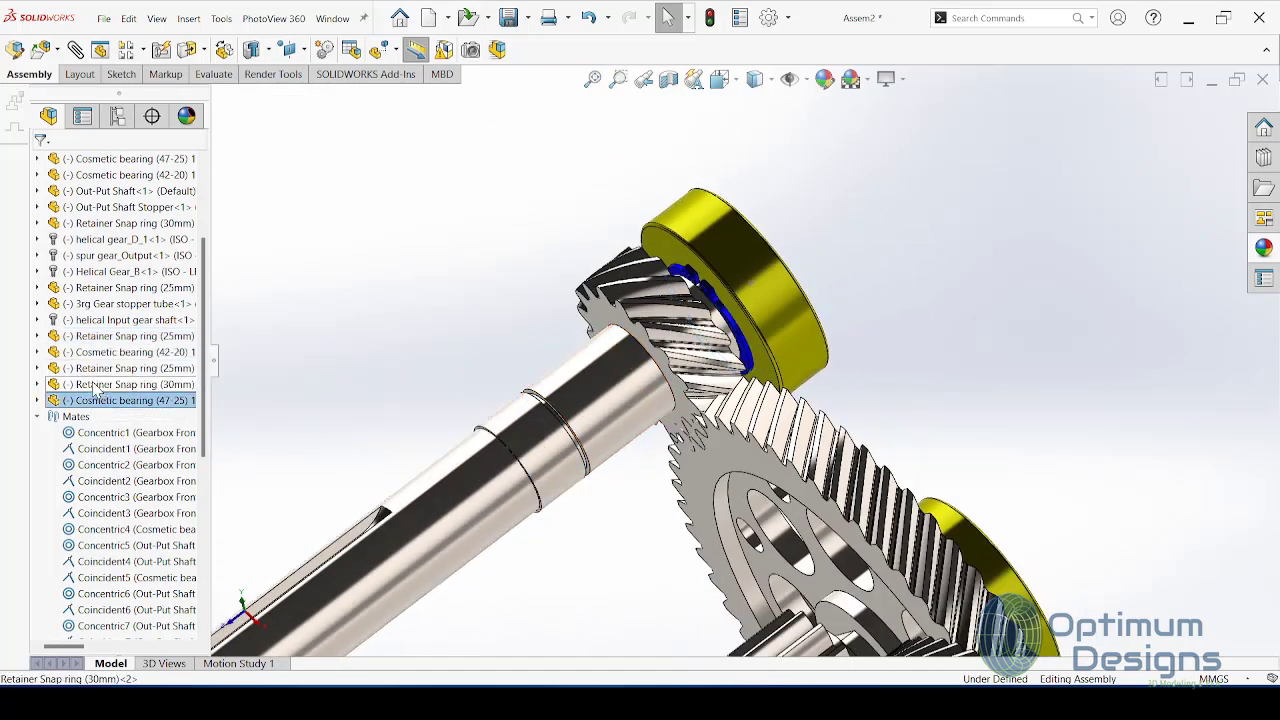
left_click(130, 368)
left_click(735, 330)
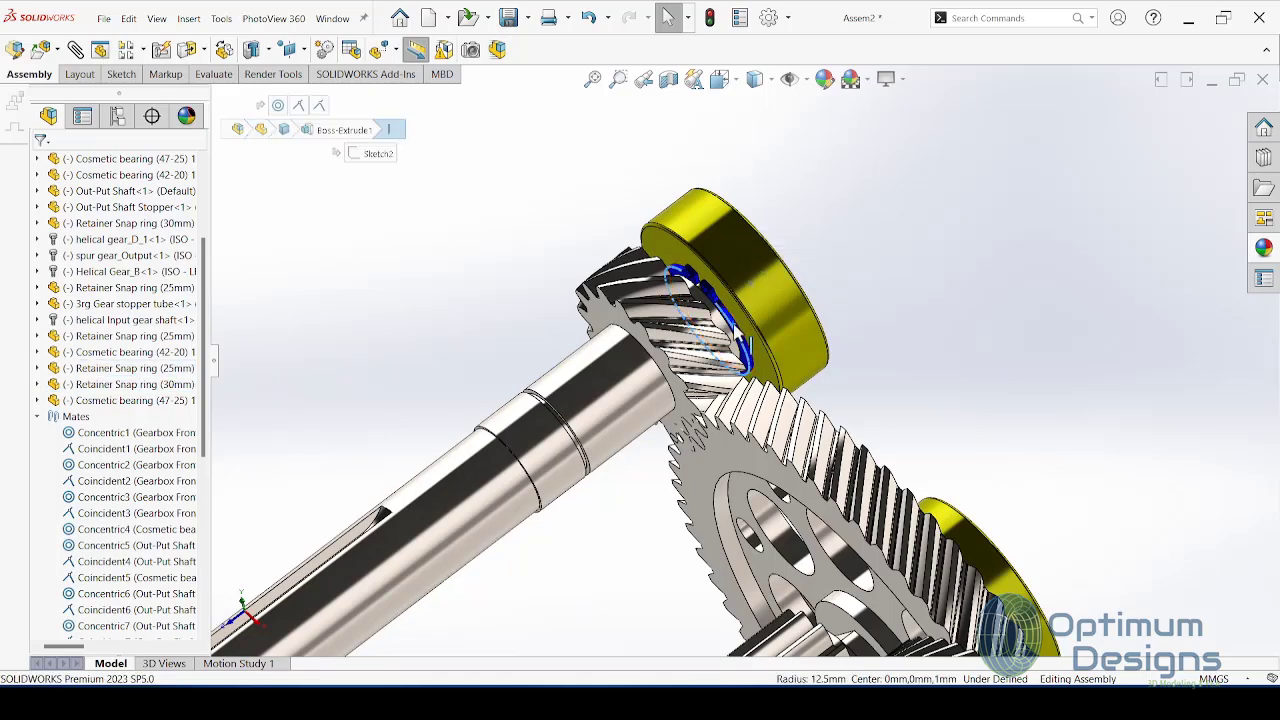
left_click_drag(683, 370, 370, 280)
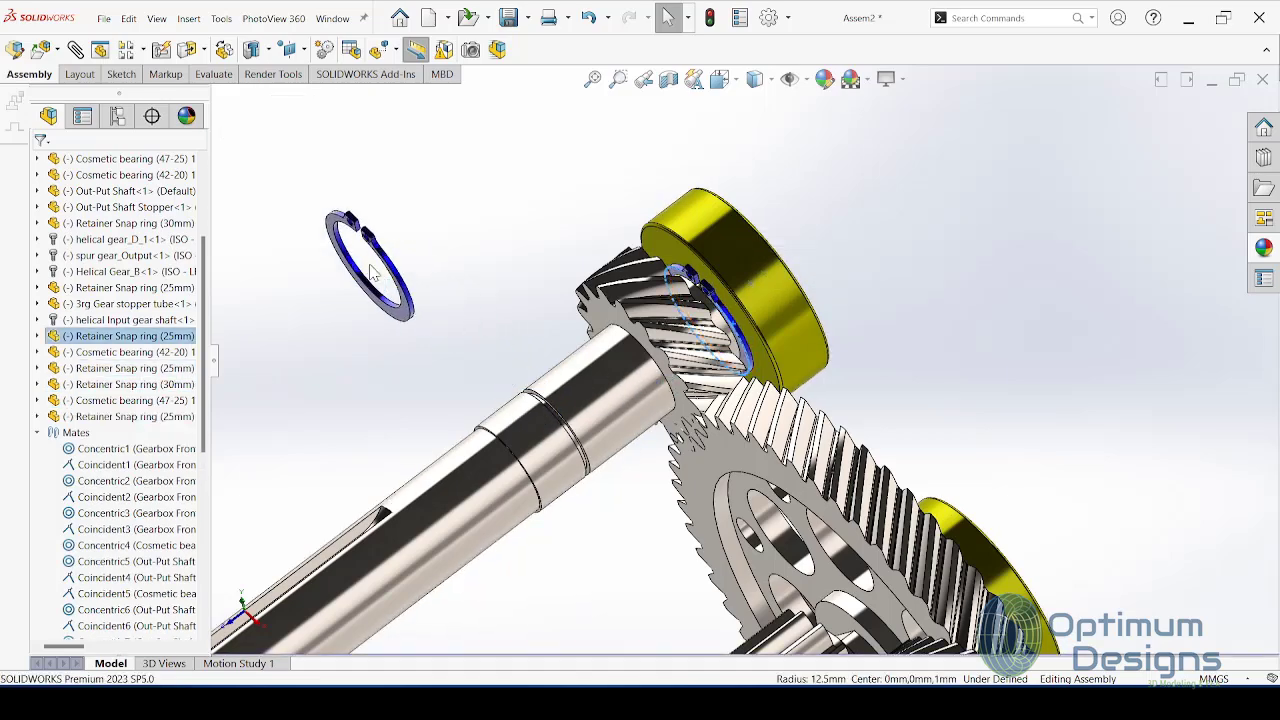
scroll(370, 280, "down", 3)
scroll(370, 280, "down", 3)
Step: Make the new 25mm snap ring concentric with the input shaft groove (Concentric18)
left_click(485, 326)
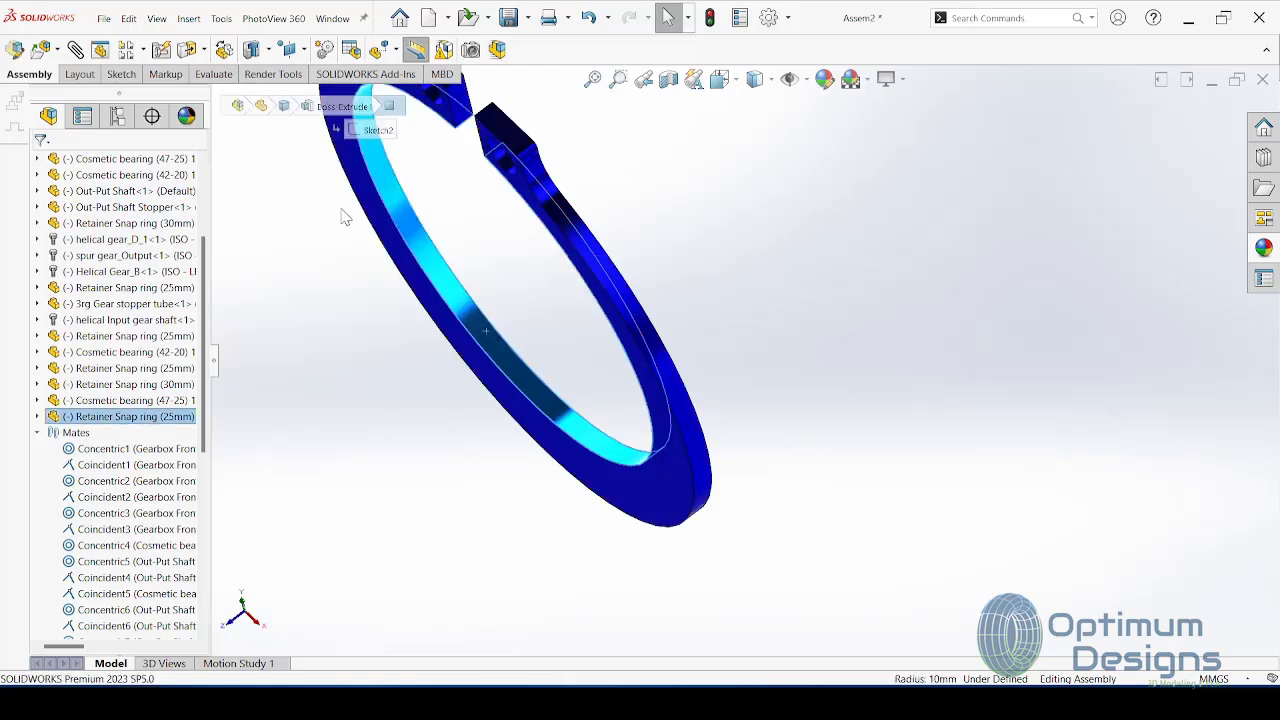
left_click(76, 50)
scroll(838, 403, "up", 3)
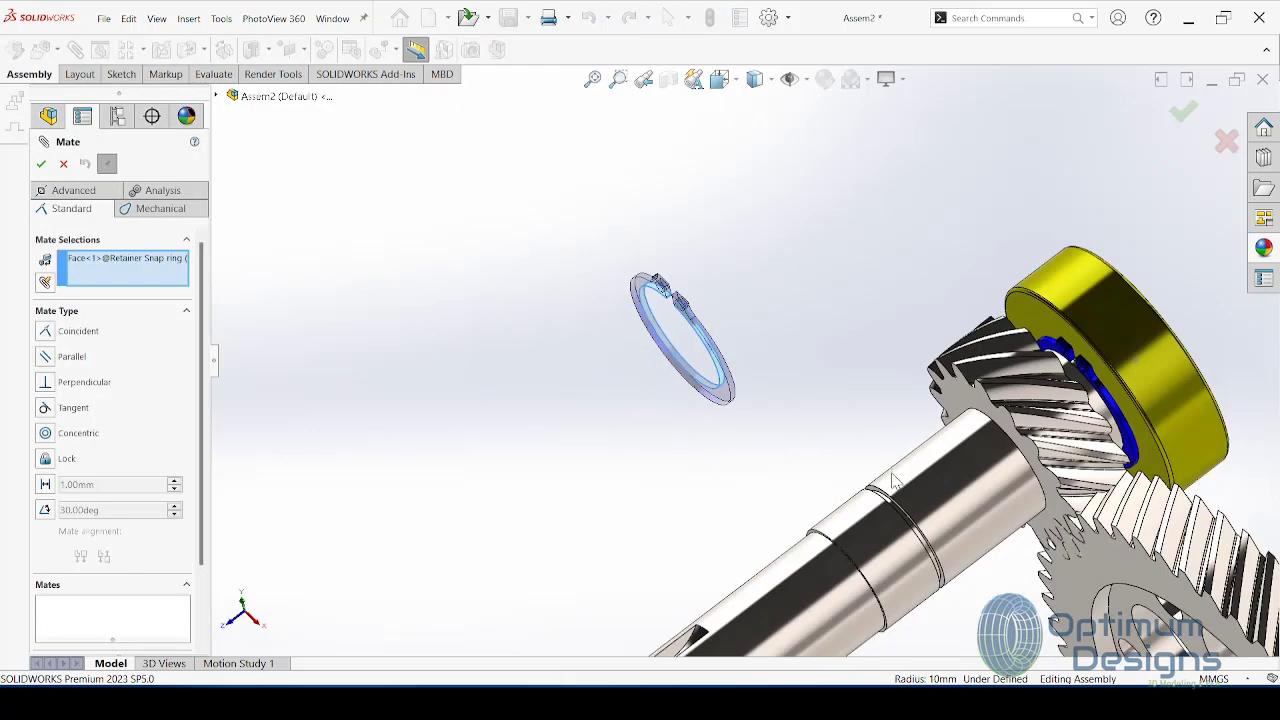
scroll(877, 507, "down", 4)
left_click(860, 535)
key("Return")
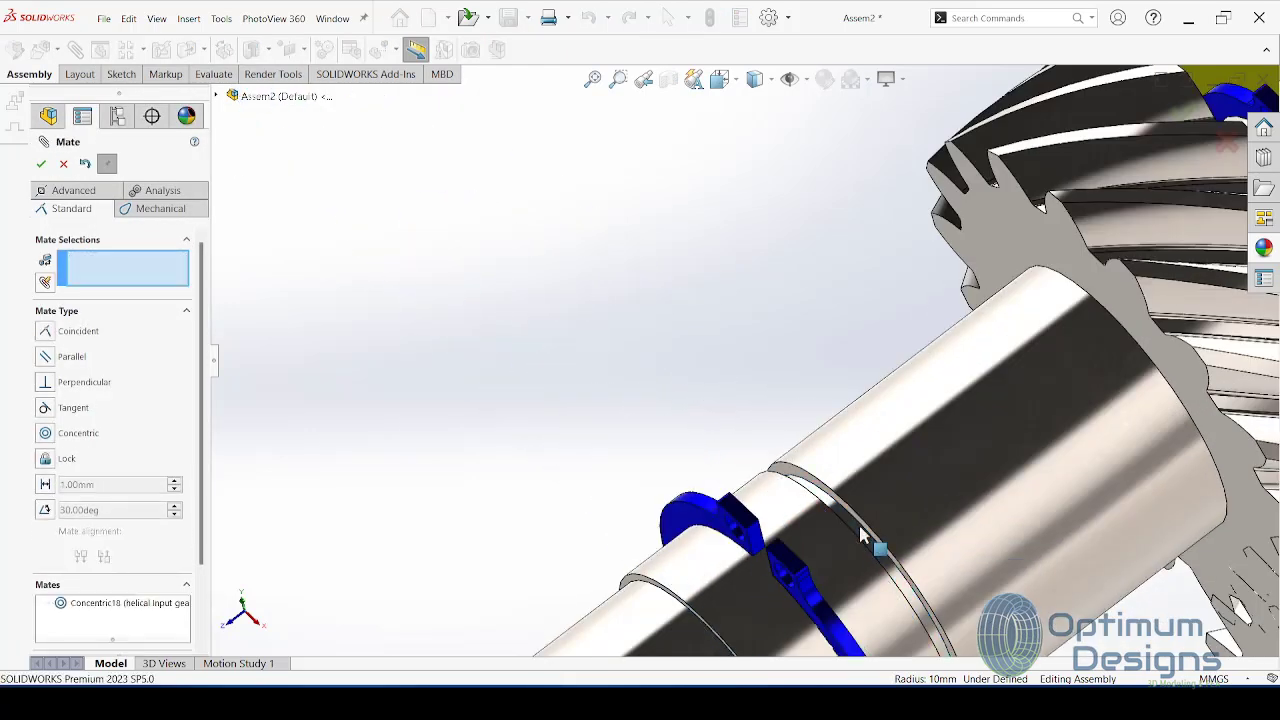
Step: Seat the snap ring against the groove's side face with Coincident22 and close mating
scroll(785, 425, "down", 3)
left_click(785, 425)
scroll(760, 423, "up", 2)
scroll(720, 422, "up", 2)
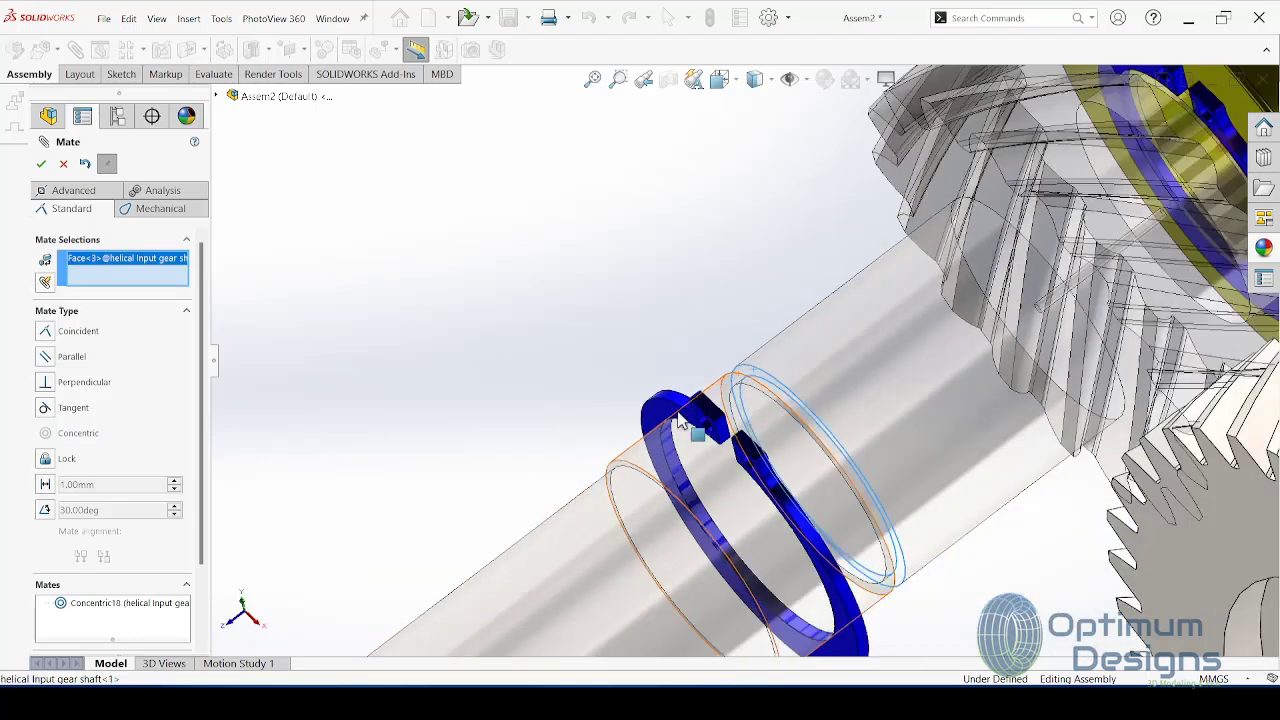
scroll(690, 421, "up", 2)
left_click(670, 420)
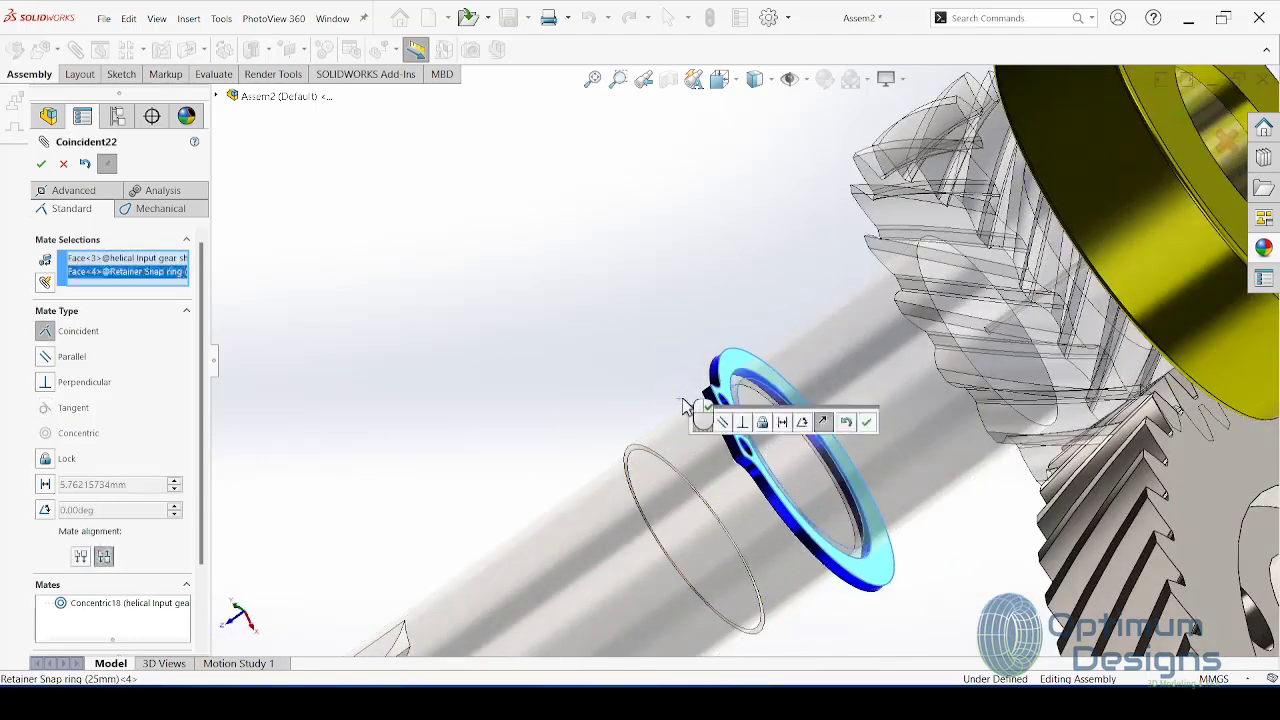
key("Return")
scroll(706, 423, "up", 4)
scroll(783, 373, "down", 3)
middle_click_drag(783, 373, 897, 345)
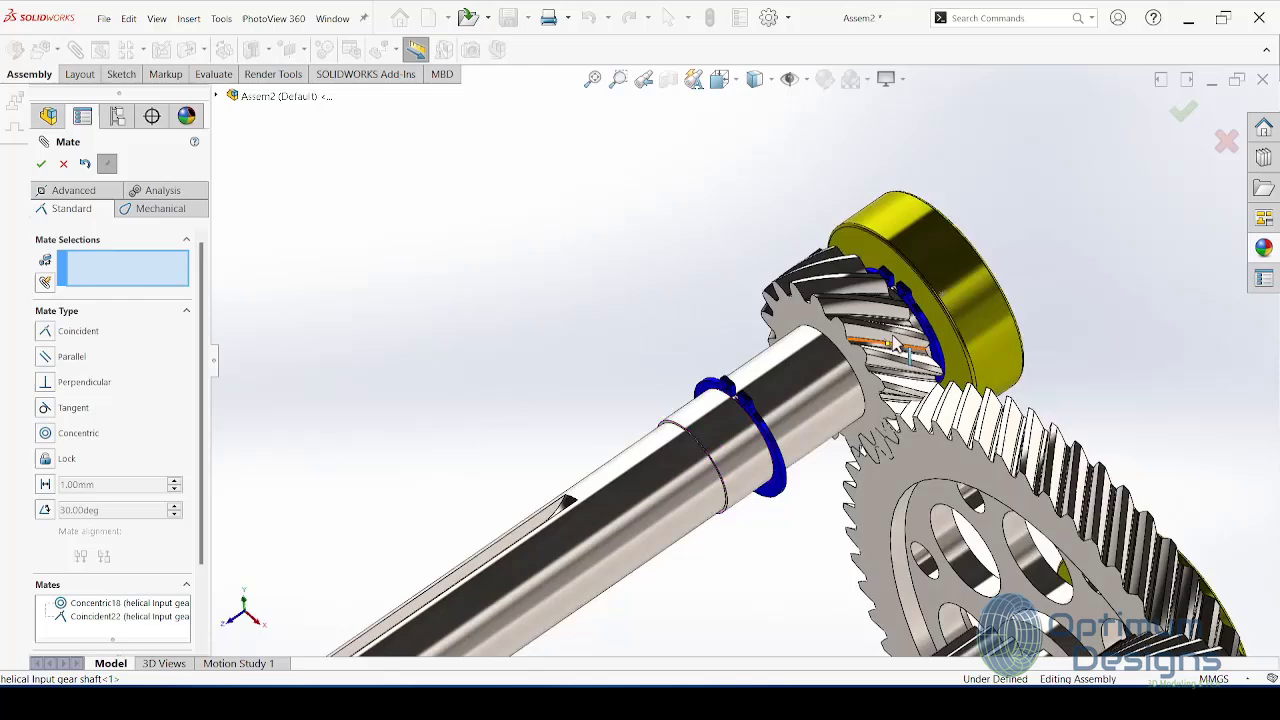
left_click(63, 163)
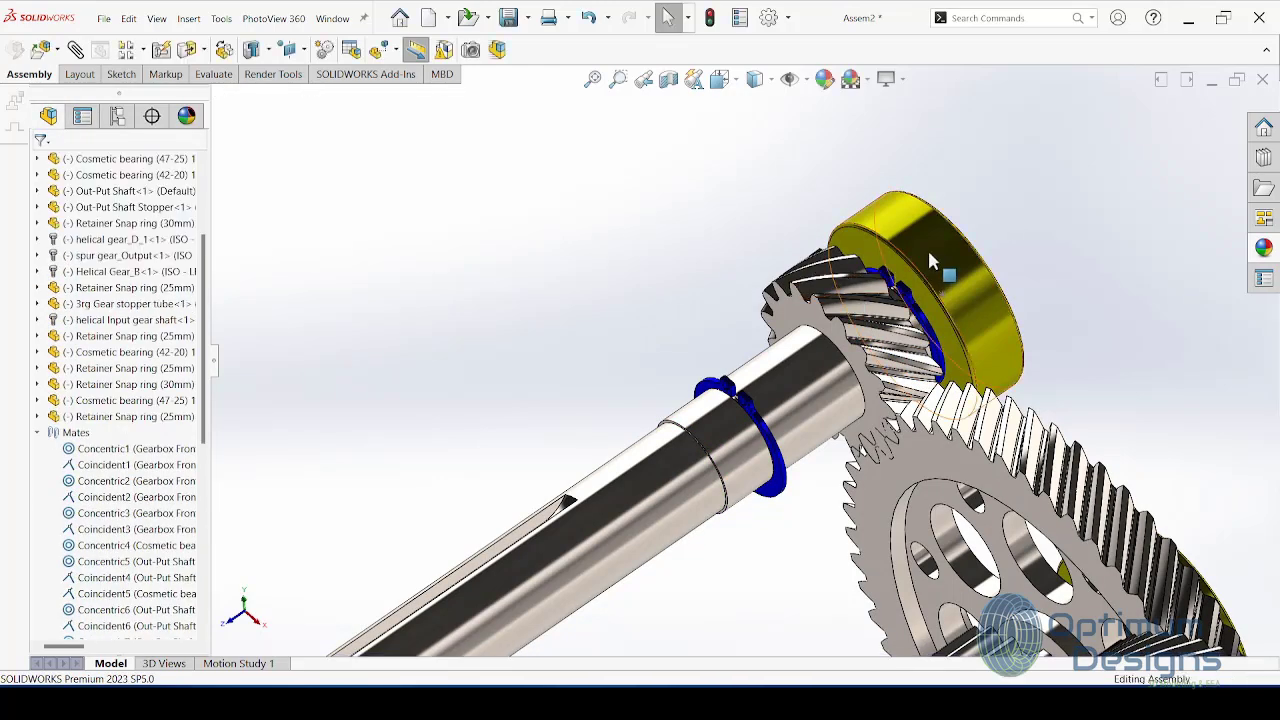
Step: Place a copy of the Cosmetic bearing (42-20) concentric with the input shaft (Concentric19)
left_click_drag(927, 247, 550, 310, "ctrl")
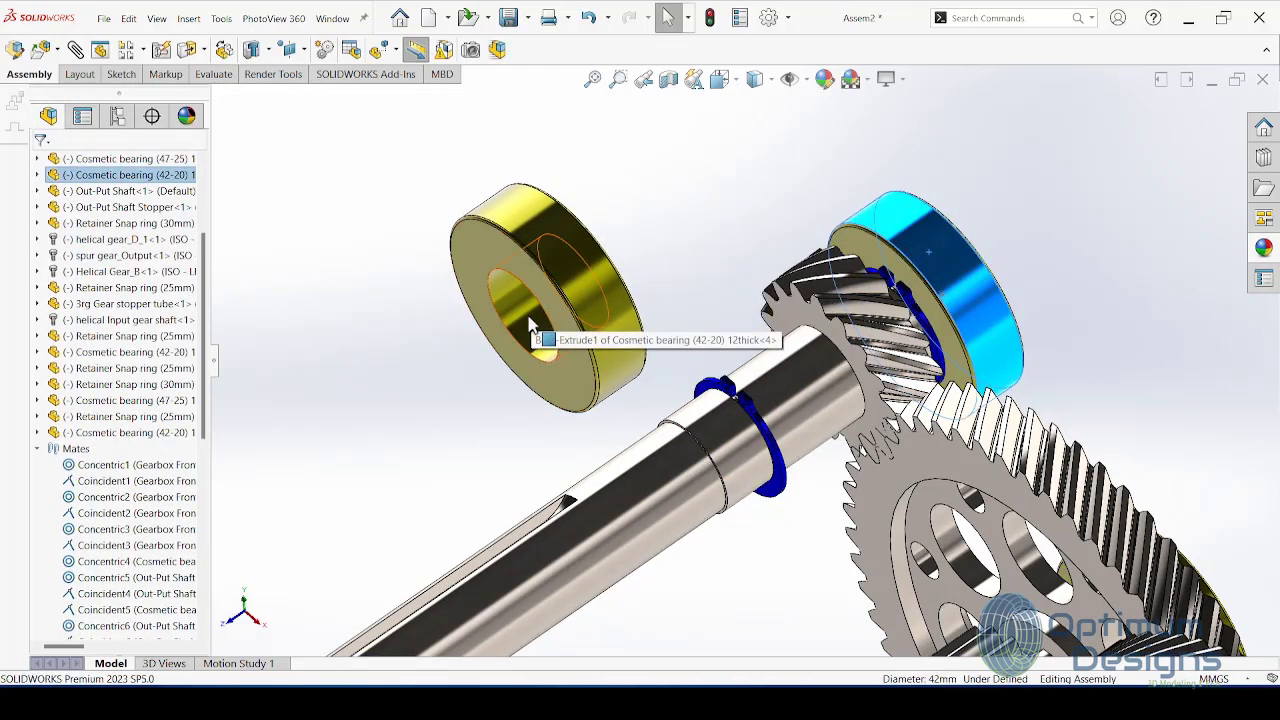
left_click(515, 305)
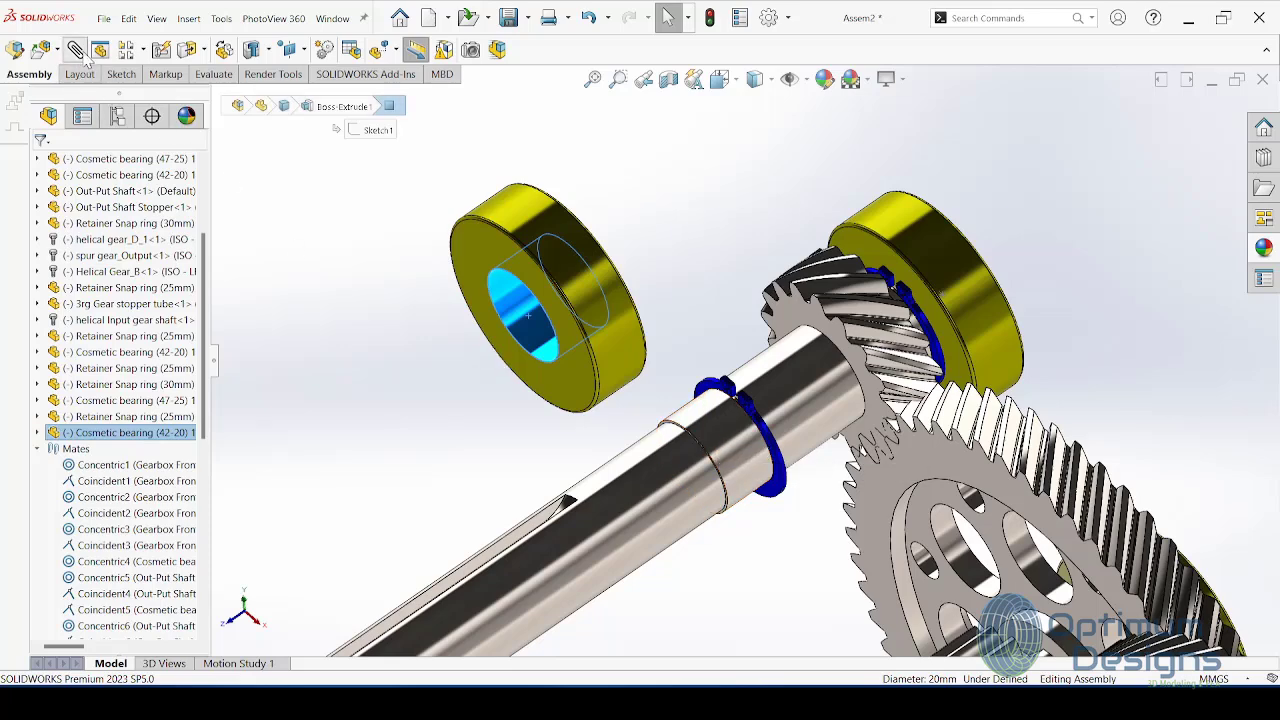
left_click(700, 440, "ctrl")
left_click(770, 450)
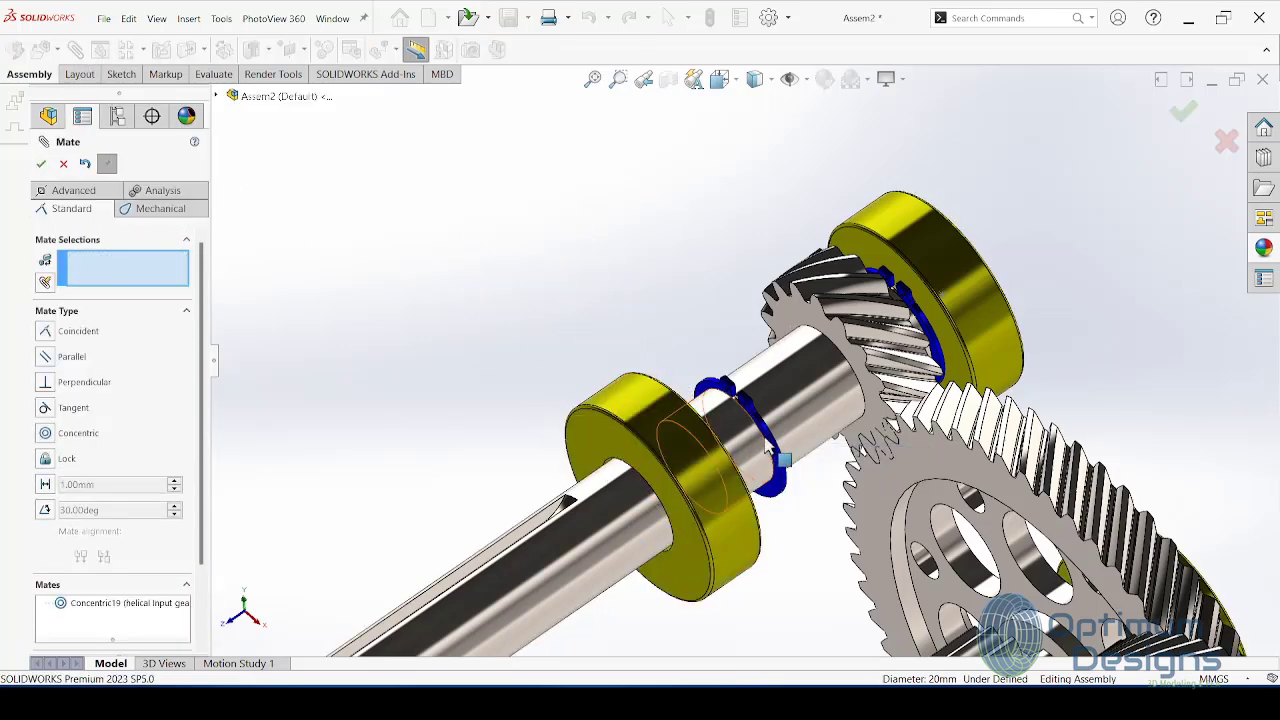
Step: Seat the bearing face against the 25mm snap ring with Coincident23 and finish mating
left_click(780, 490)
middle_click_drag(780, 495, 709, 591)
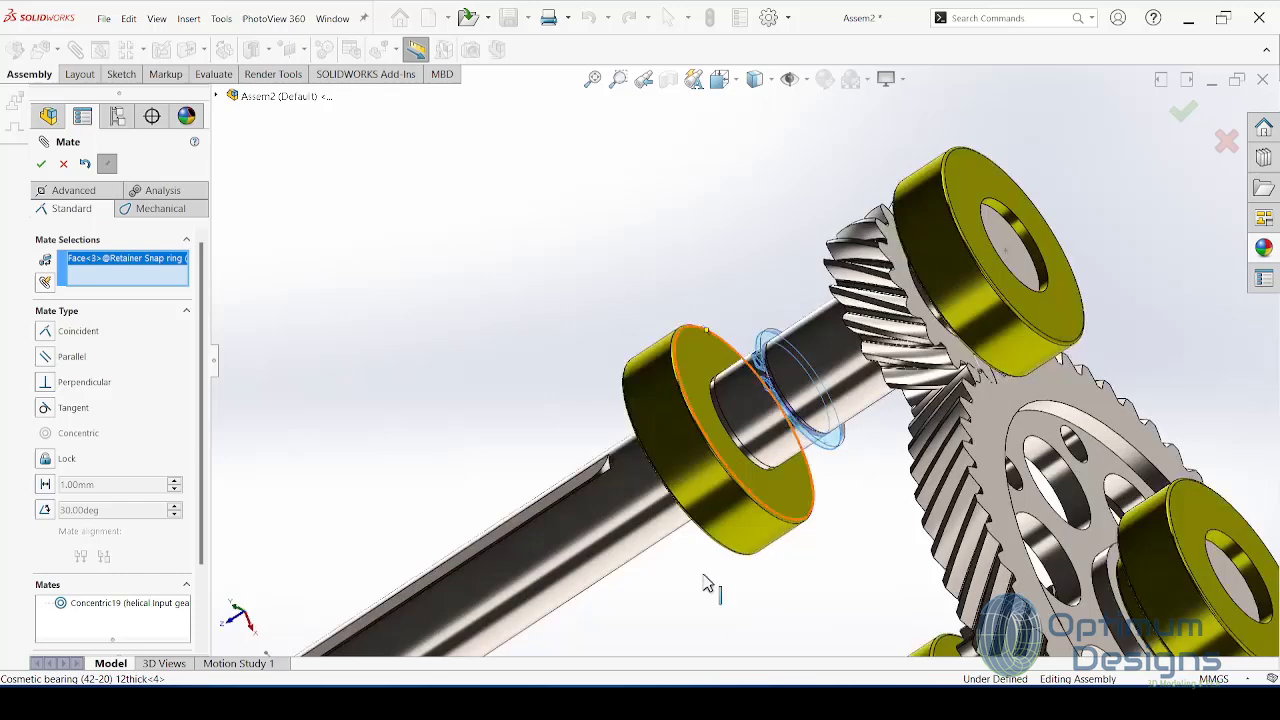
left_click(713, 437)
left_click(735, 452)
middle_click_drag(745, 500, 790, 395)
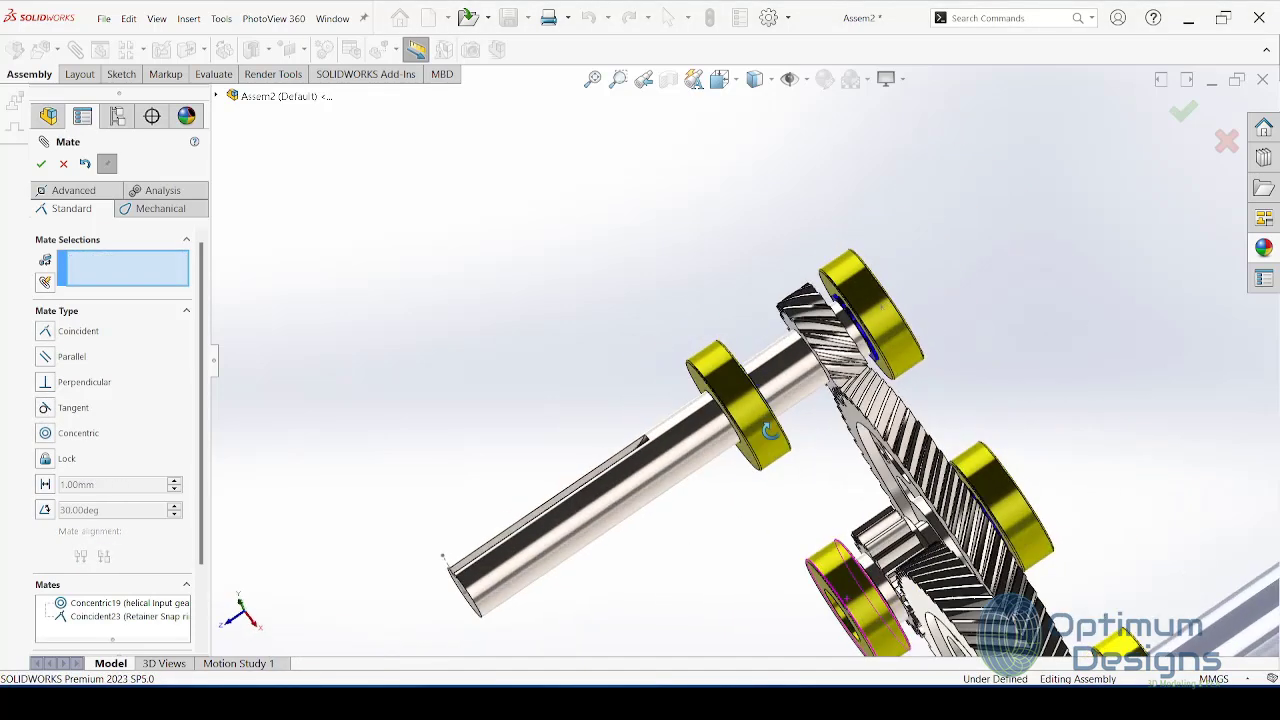
scroll(749, 412, "down", 2)
scroll(749, 412, "down", 1)
scroll(712, 402, "up", 3)
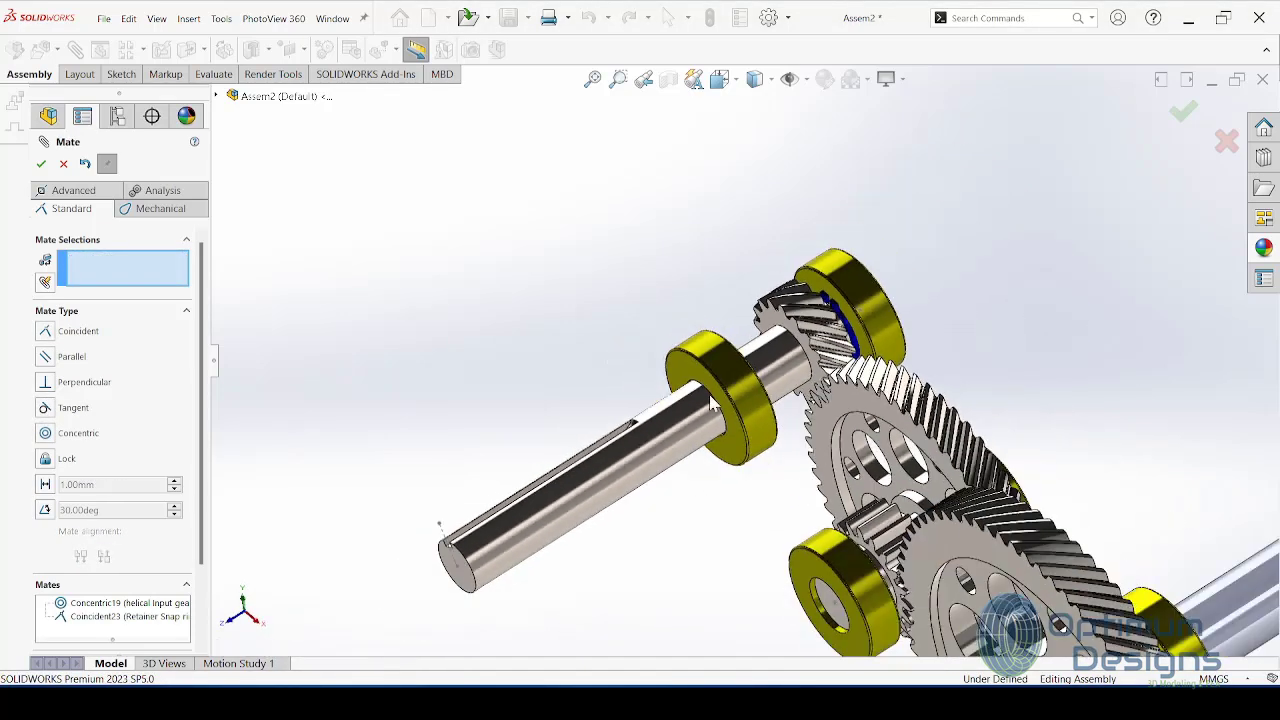
left_click(63, 164)
Step: Switch the assembly to the Isometric view
scroll(889, 485, "up", 3)
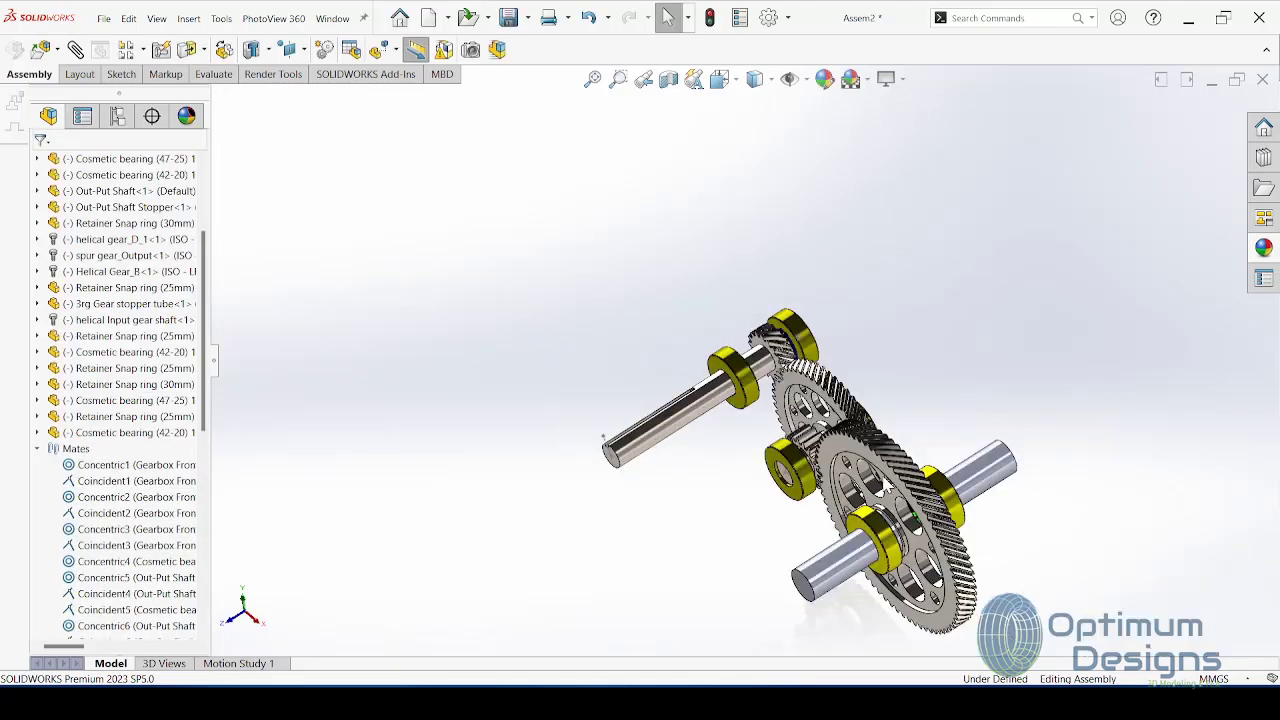
middle_click_drag(889, 485, 897, 466)
key("space")
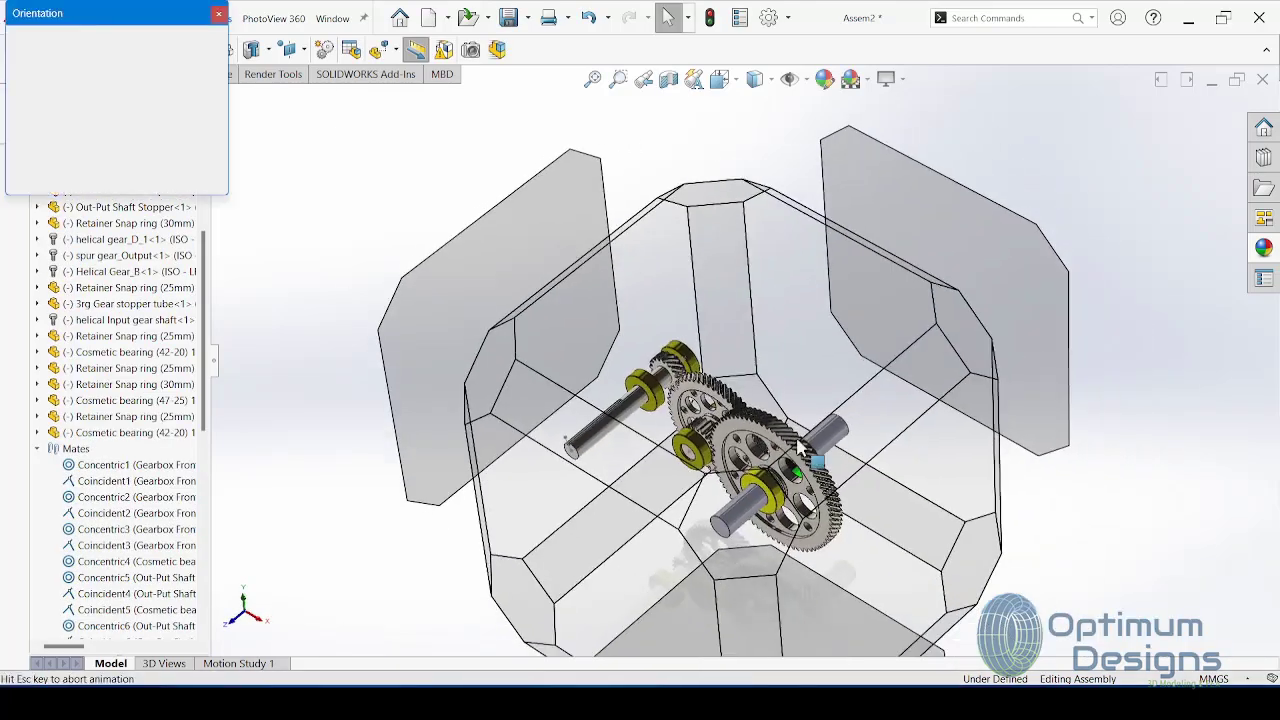
left_click(578, 470)
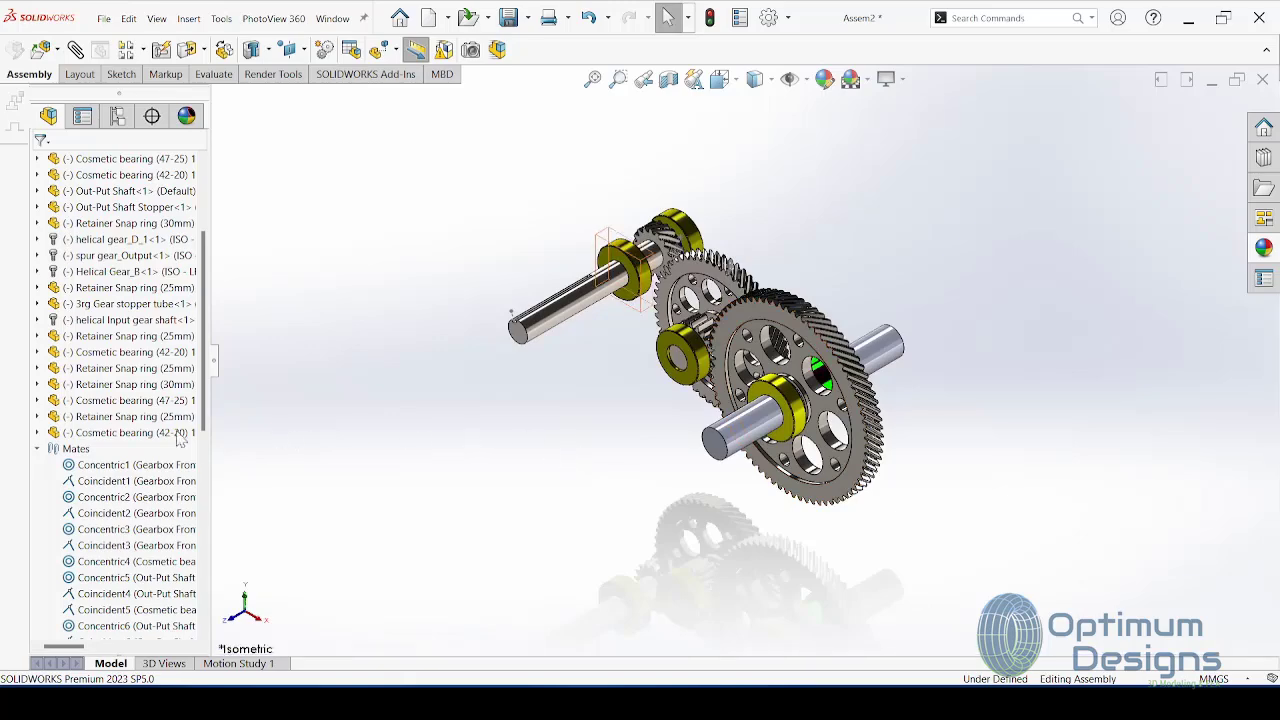
Step: Hide the Gearbox Front-Cover to expose the gear train and start a new mate
left_click(38, 449)
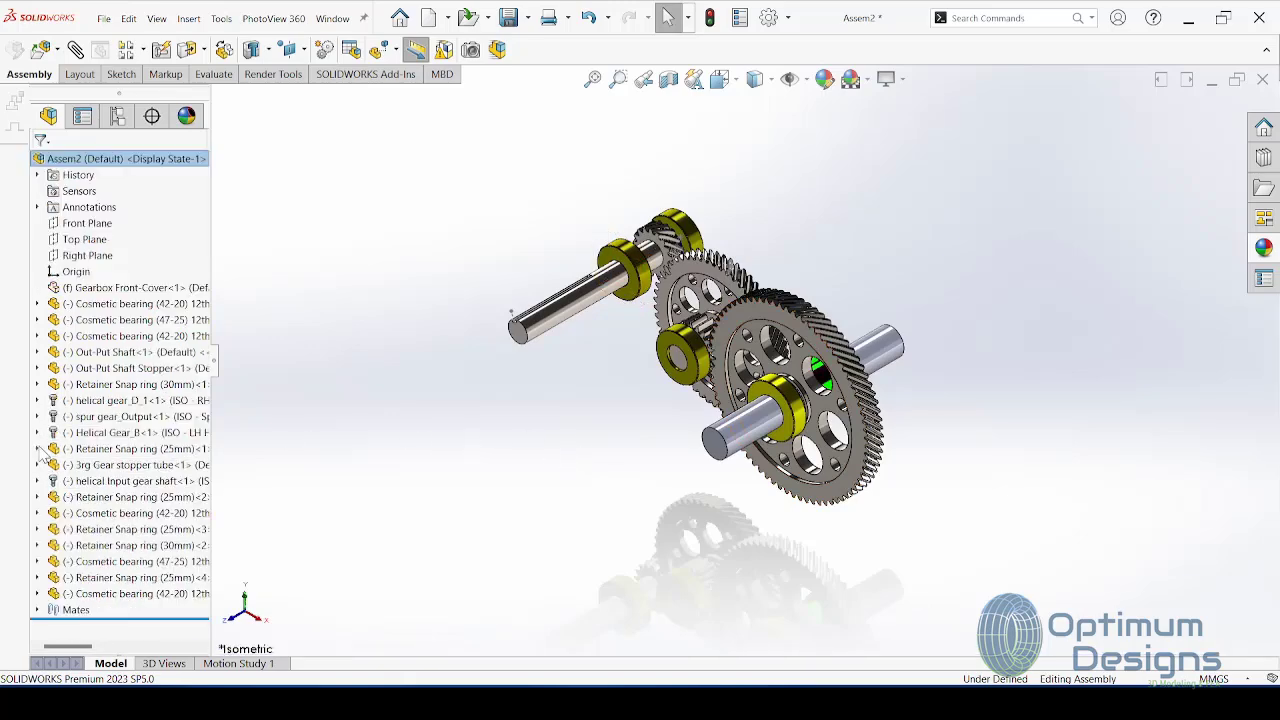
left_click(104, 287)
left_click(168, 246)
left_click(518, 474)
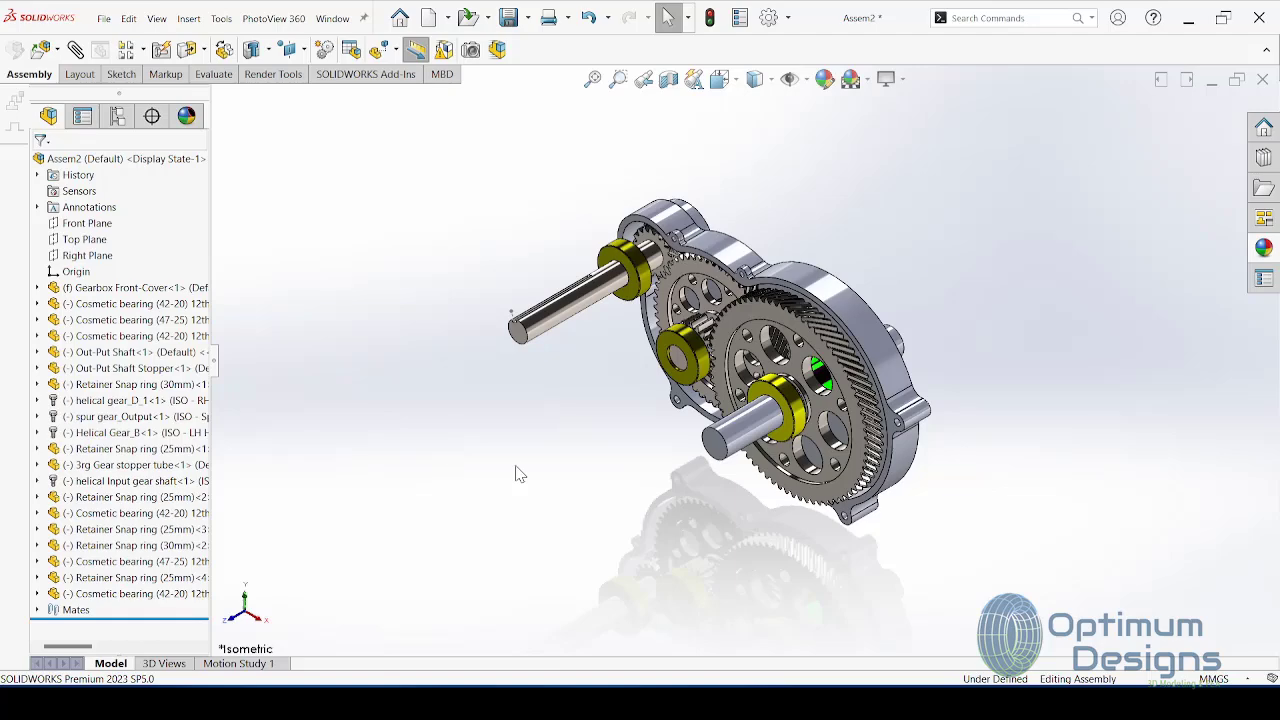
right_click(740, 258)
left_click(832, 199)
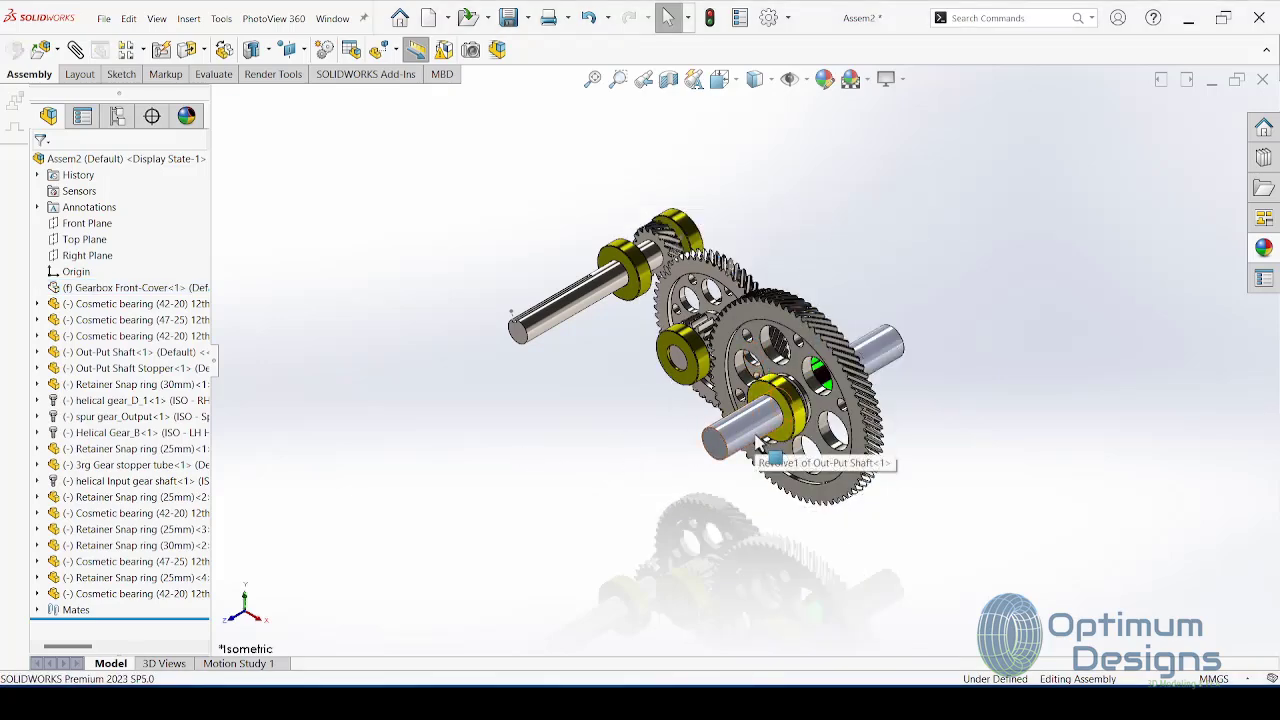
right_click(718, 225)
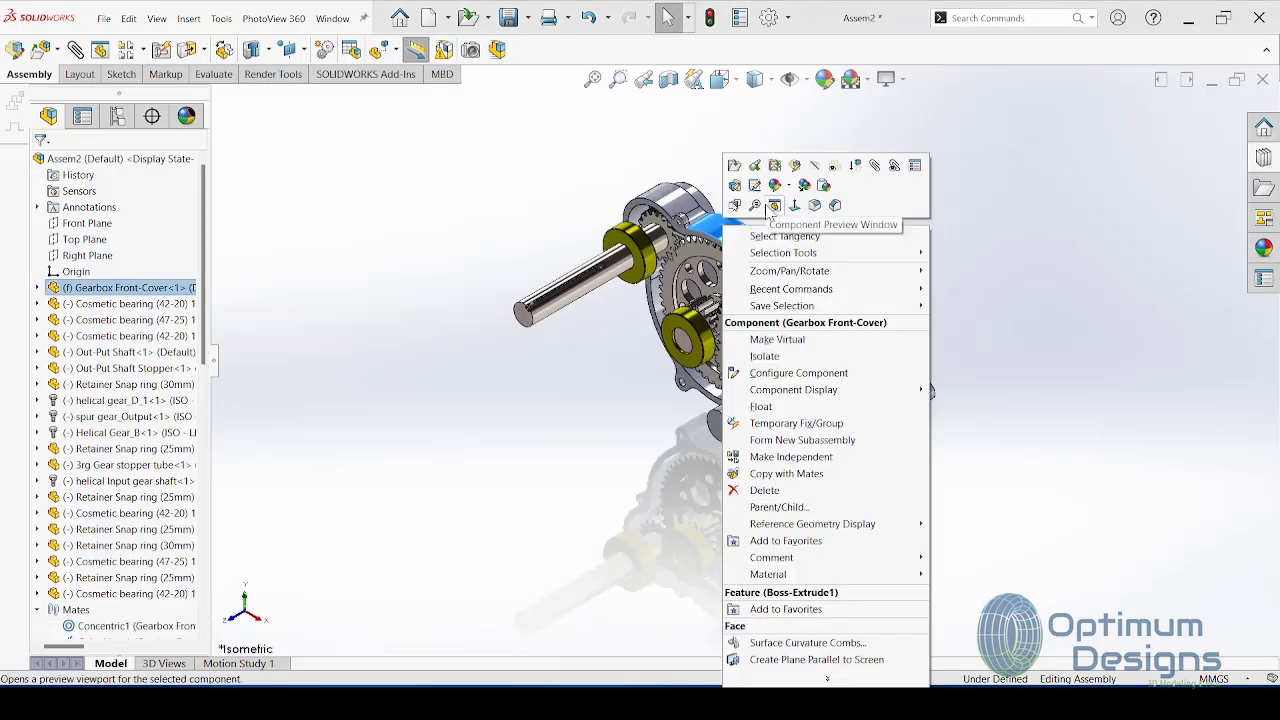
left_click(822, 178)
scroll(716, 222, "down", 3)
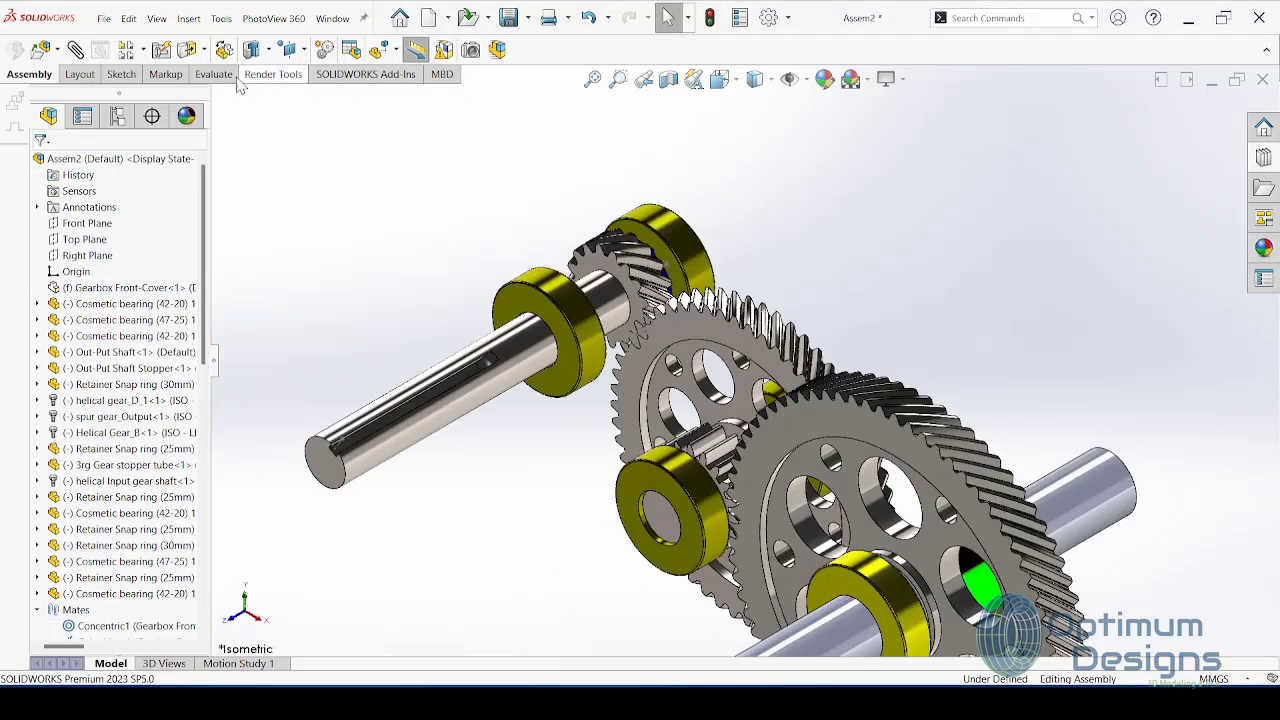
left_click(75, 49)
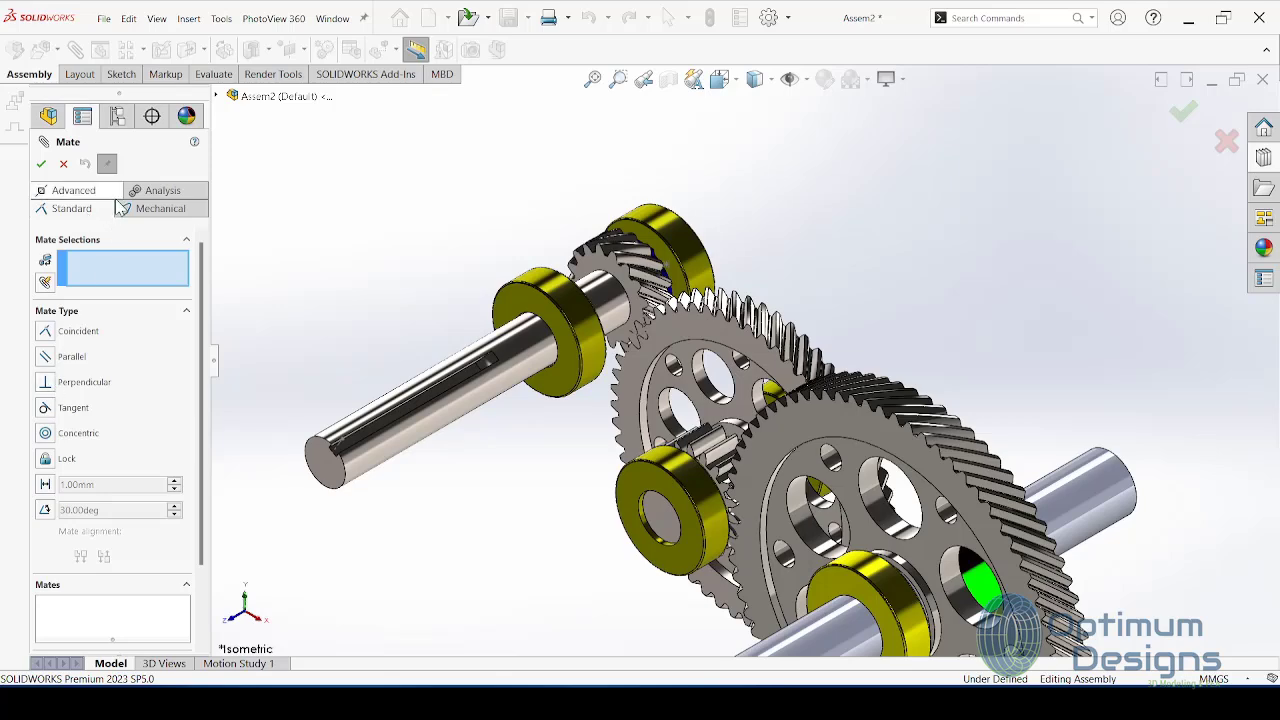
Step: Add a Gear mate between the helical input gear and Helical Gear_B edges (39.06mm:121.79mm)
left_click(122, 208)
left_click(60, 401)
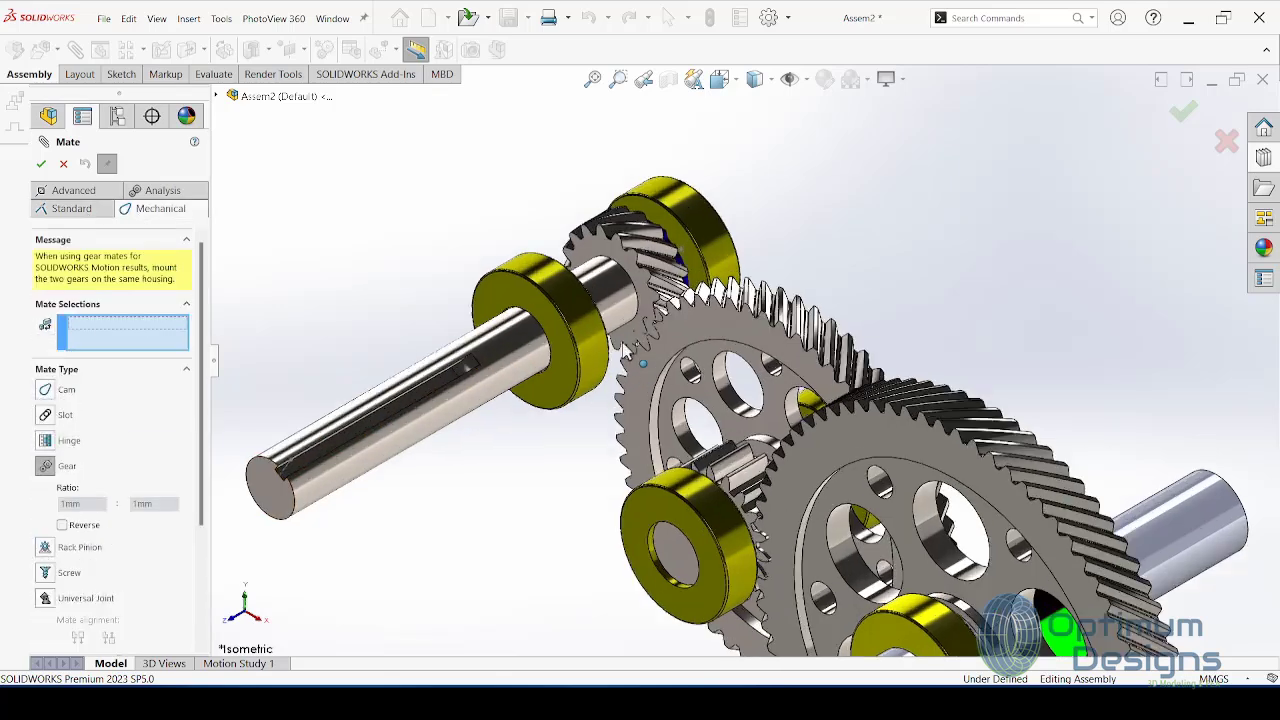
scroll(706, 278, "down", 5)
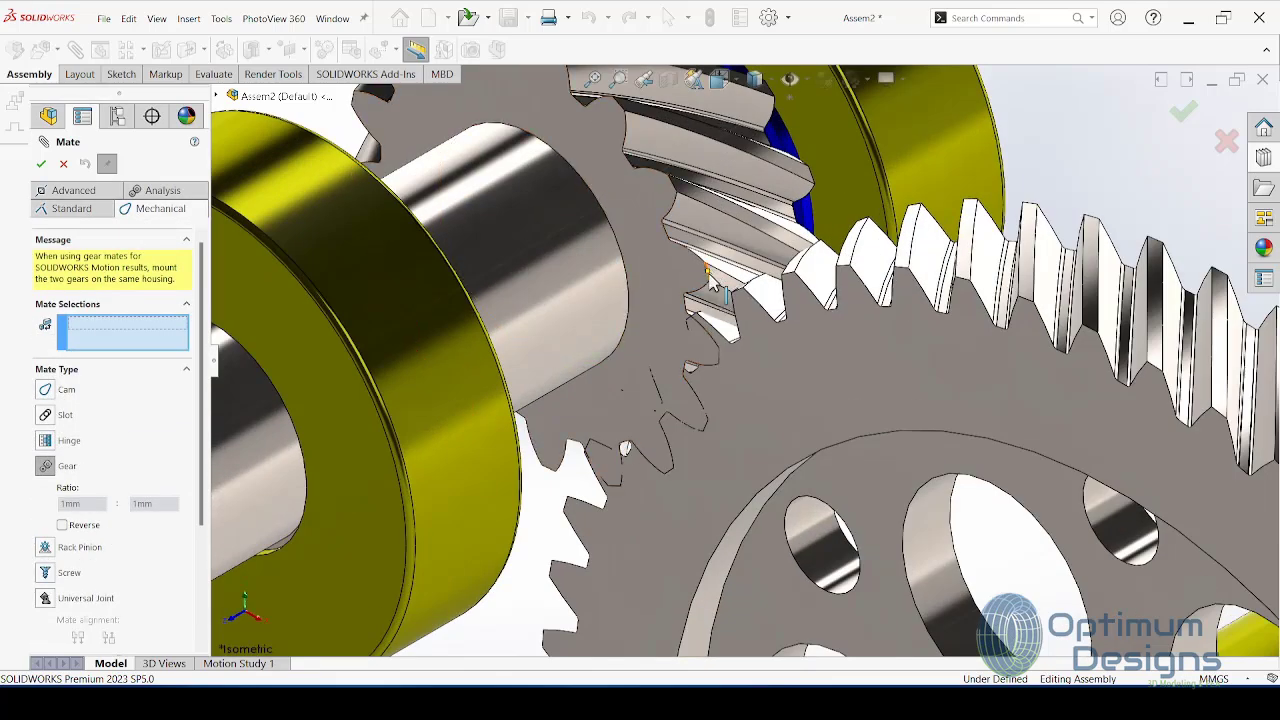
left_click(709, 282)
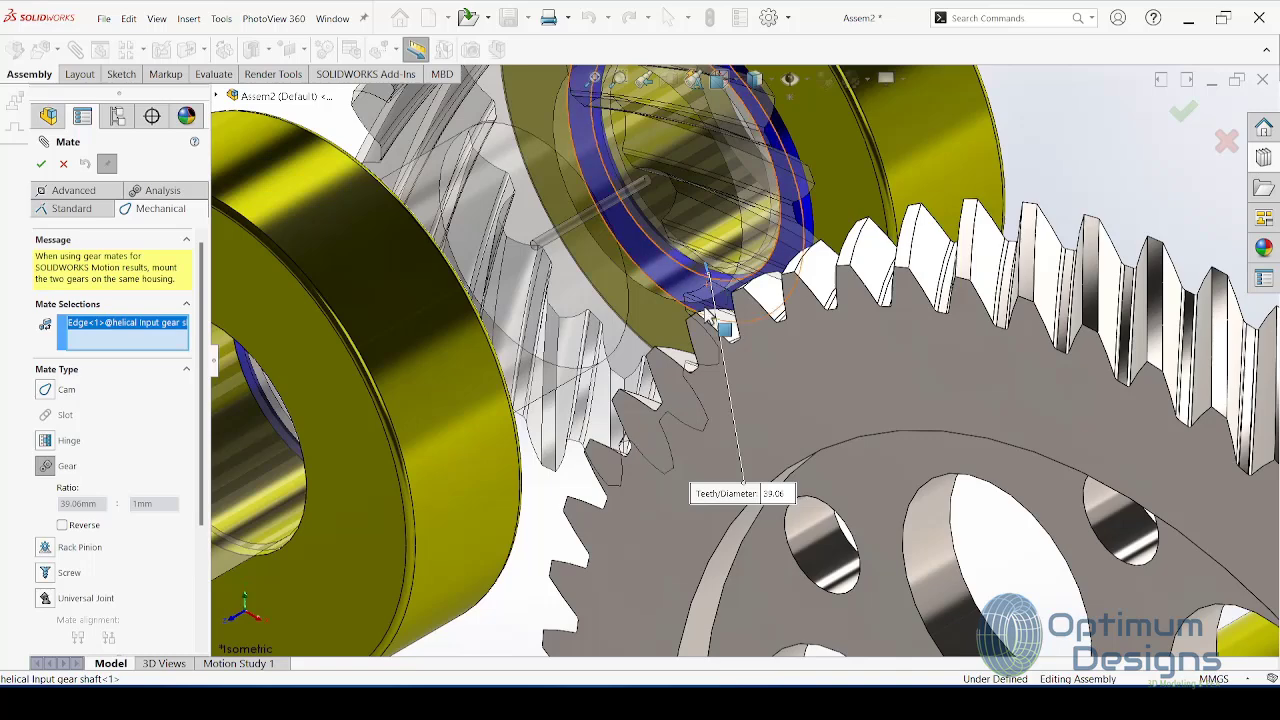
left_click(795, 284)
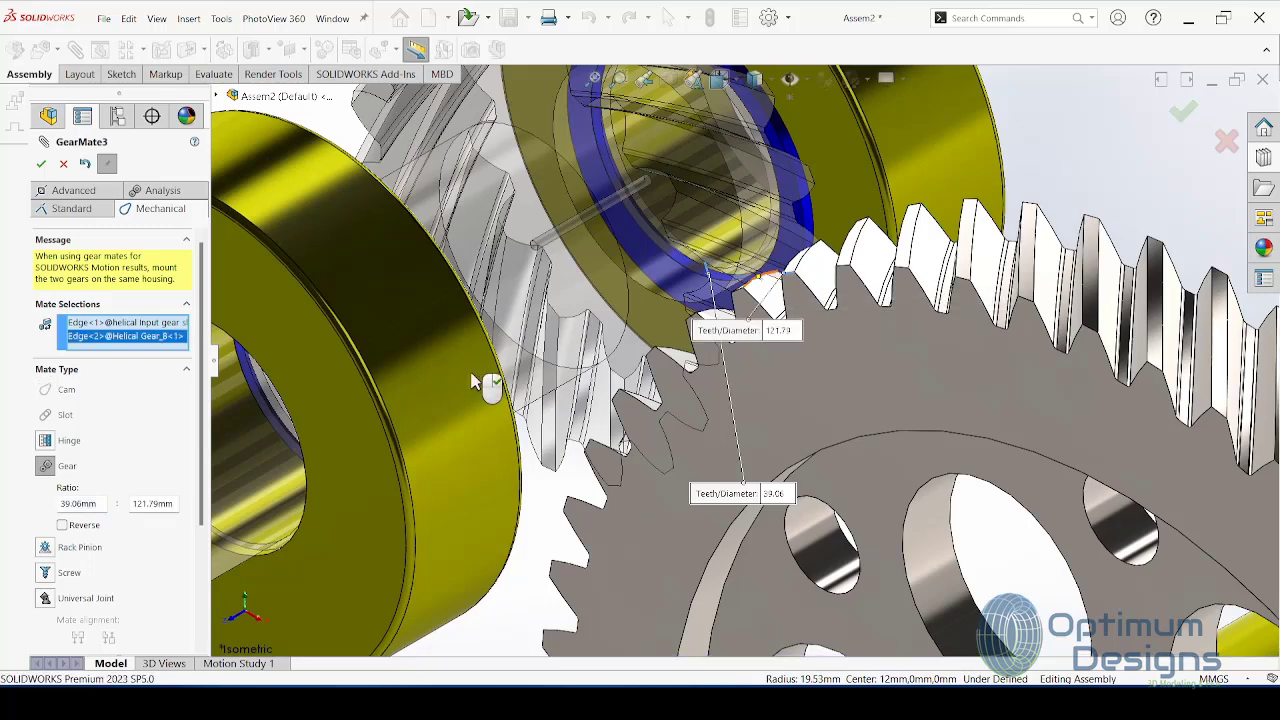
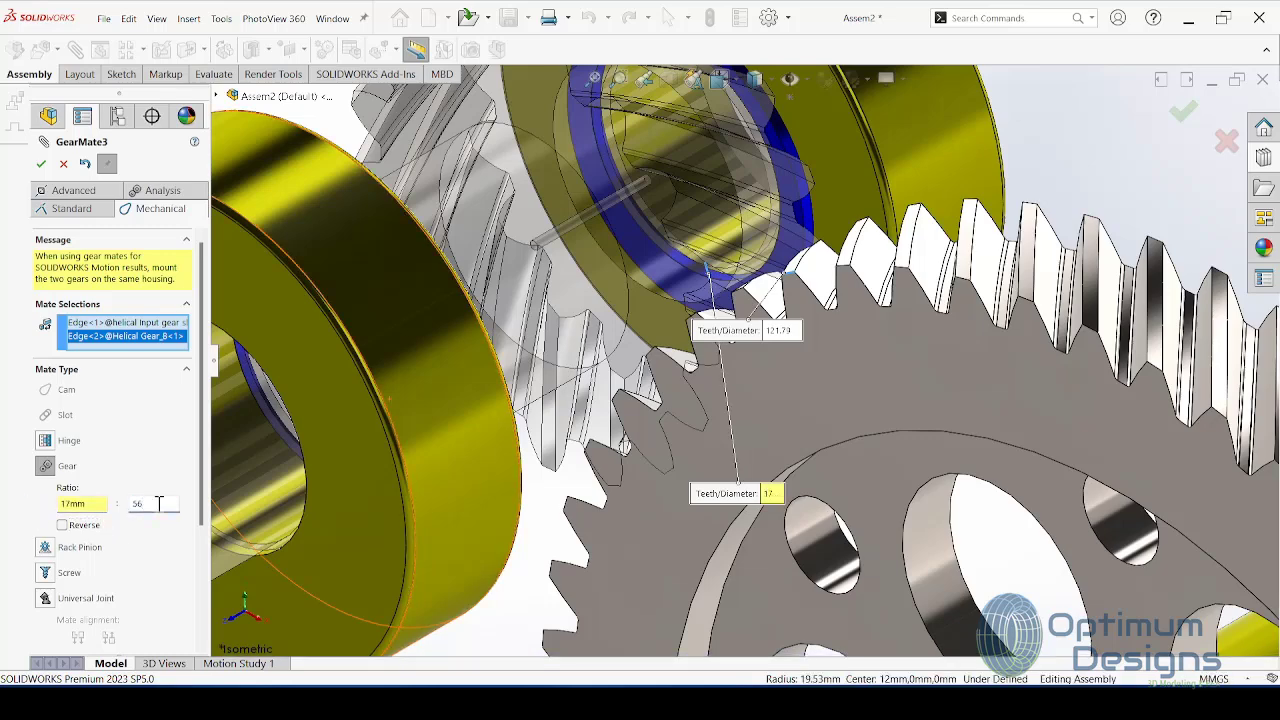
Step: Apply the 17:56 gear mate between the helical Input gear and Helical Gear_B
key("Return")
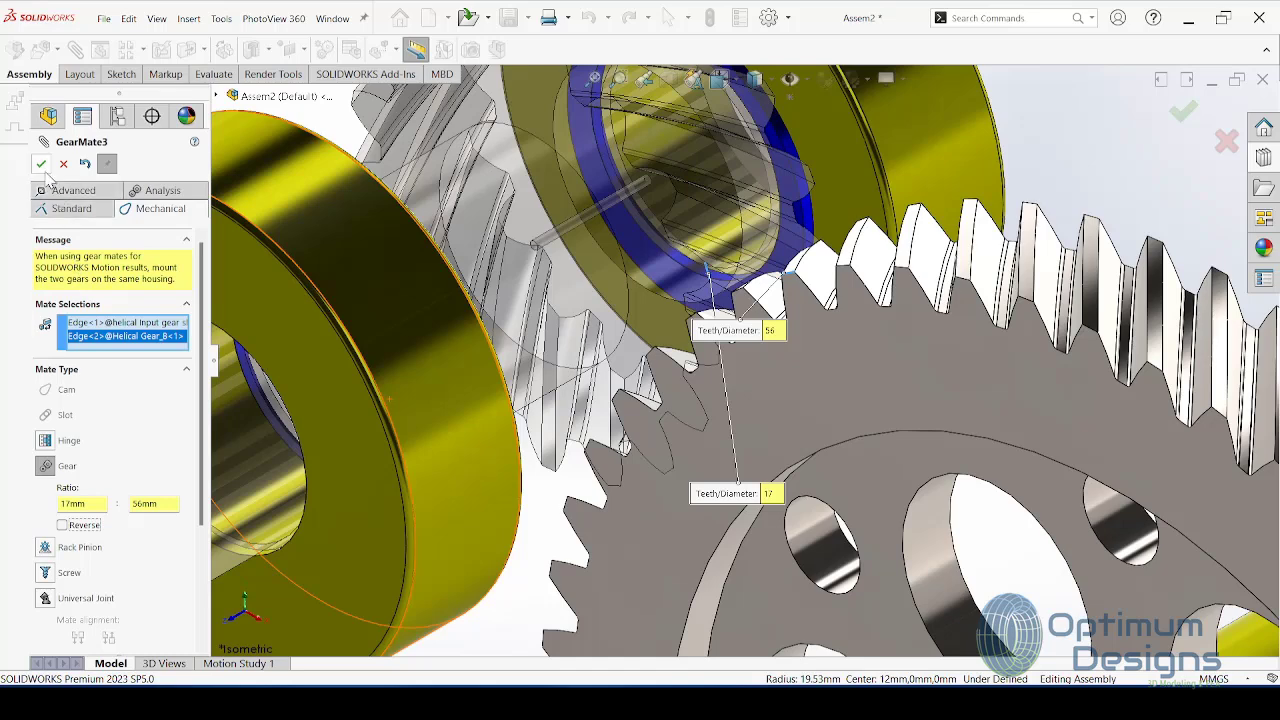
left_click(41, 163)
scroll(783, 507, "up", 3)
scroll(783, 507, "up", 3)
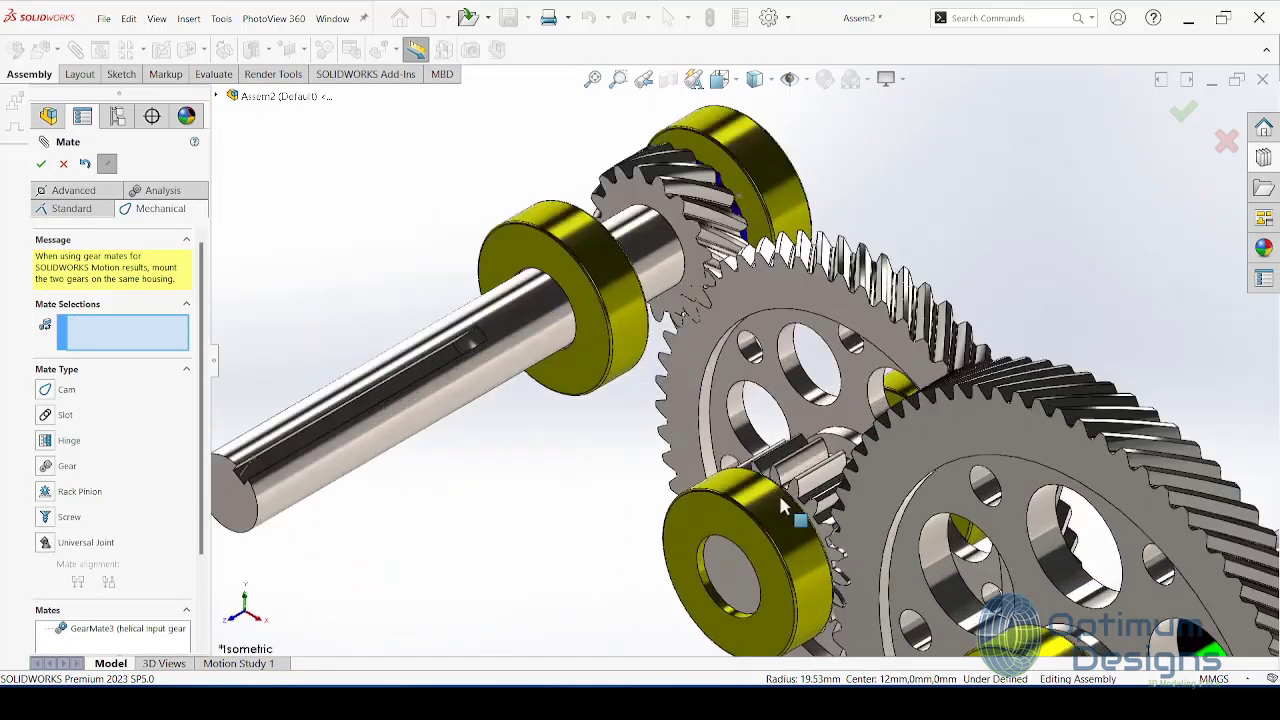
scroll(783, 507, "down", 3)
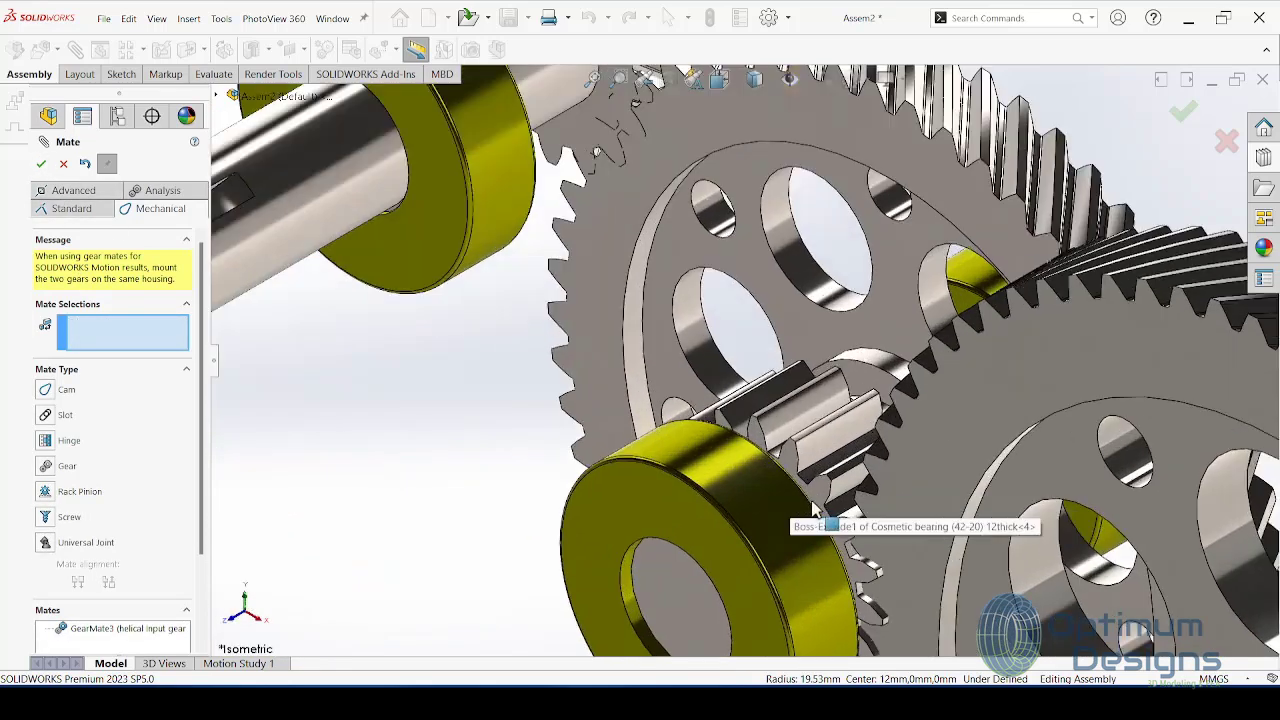
Step: Add a gear mate between spur gear_Output and helical gear_D_1 with ratio 18:73
left_click(57, 468)
scroll(865, 535, "down", 3)
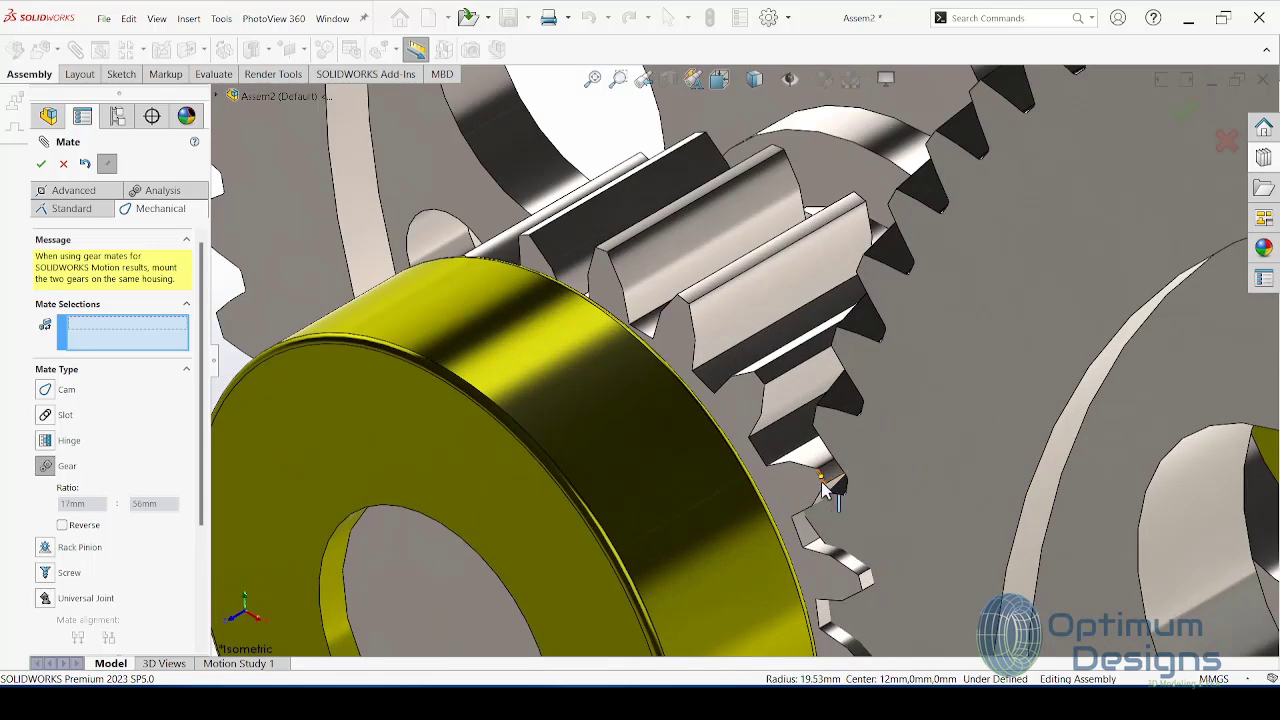
left_click(820, 480)
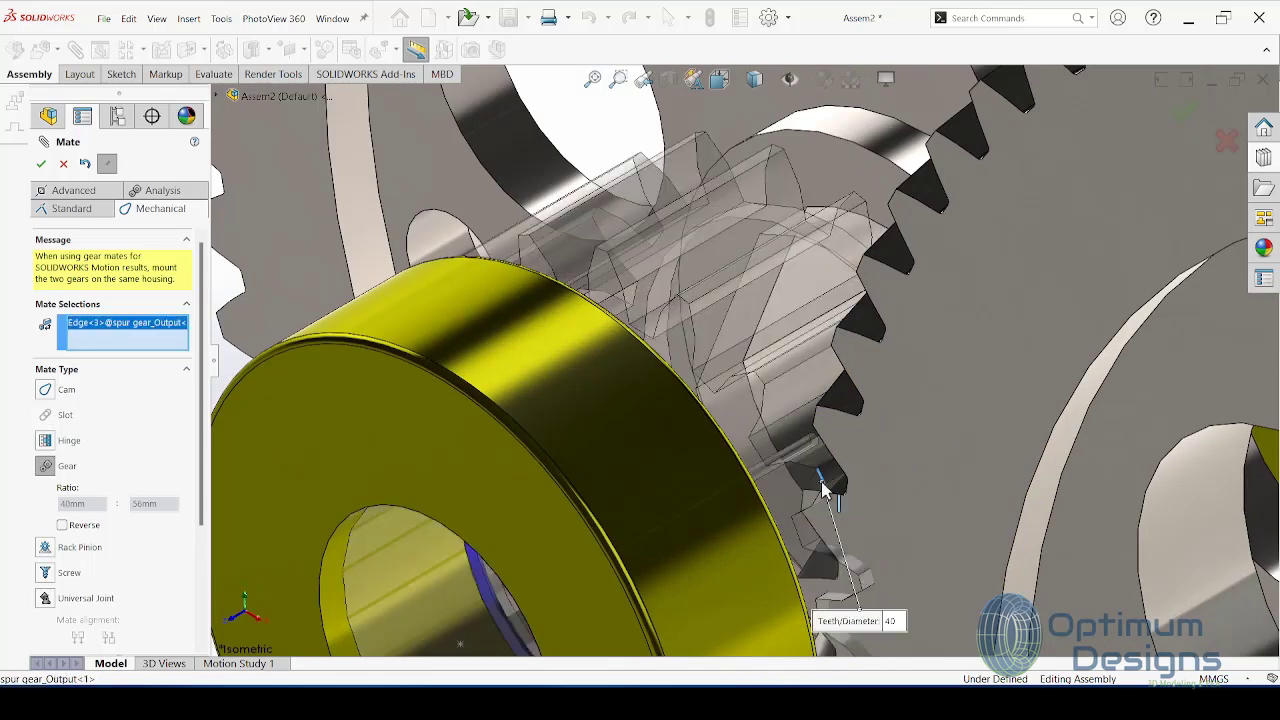
left_click(838, 338)
type("18")
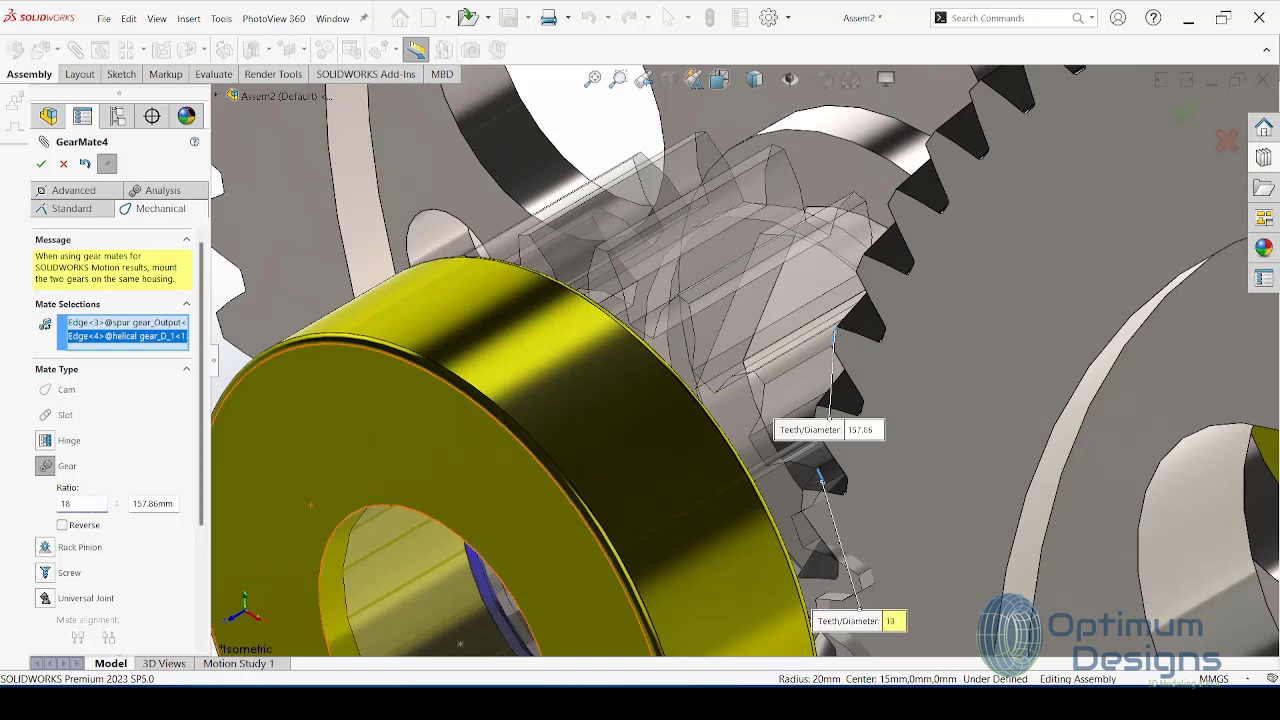
left_click(147, 505)
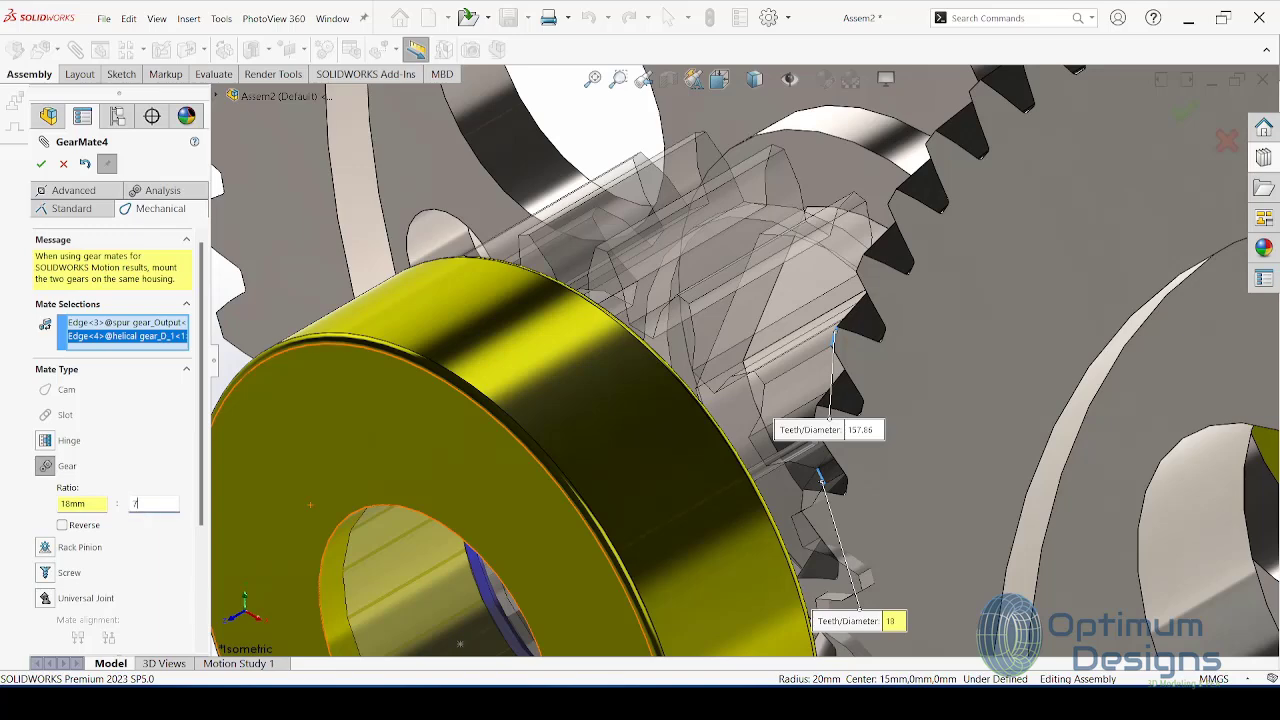
scroll(695, 486, "up", 5)
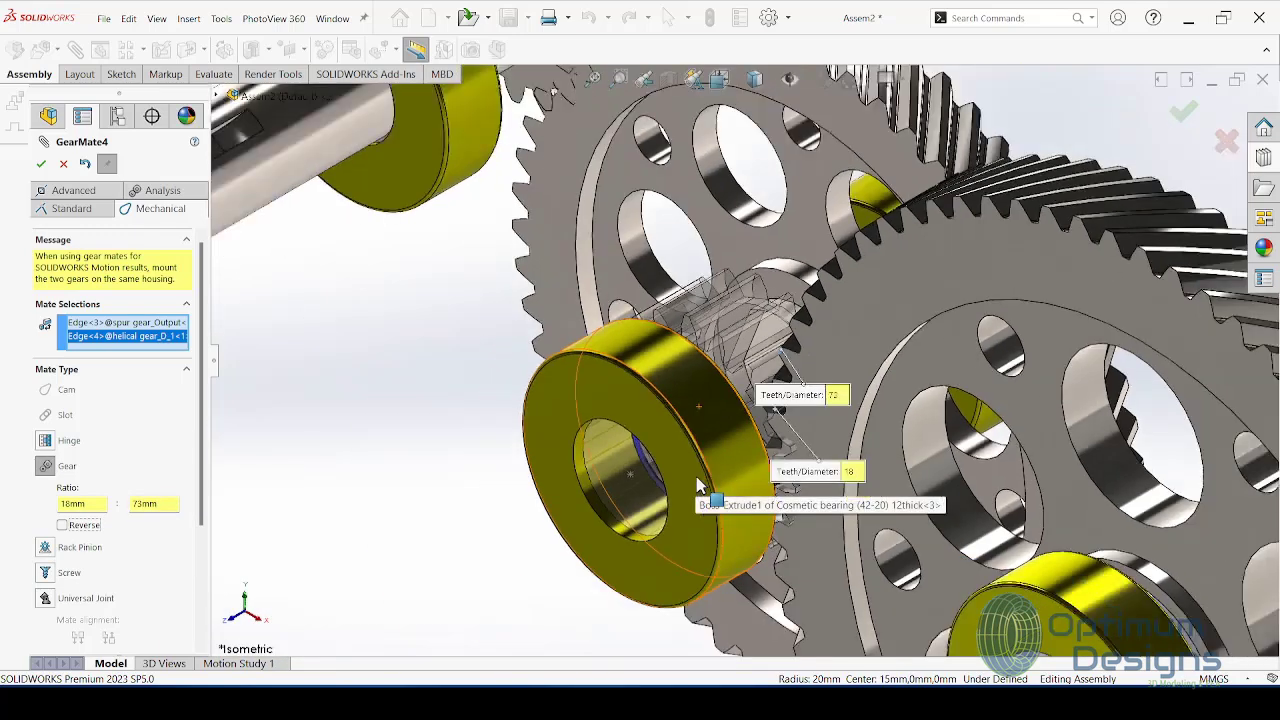
left_click(41, 165)
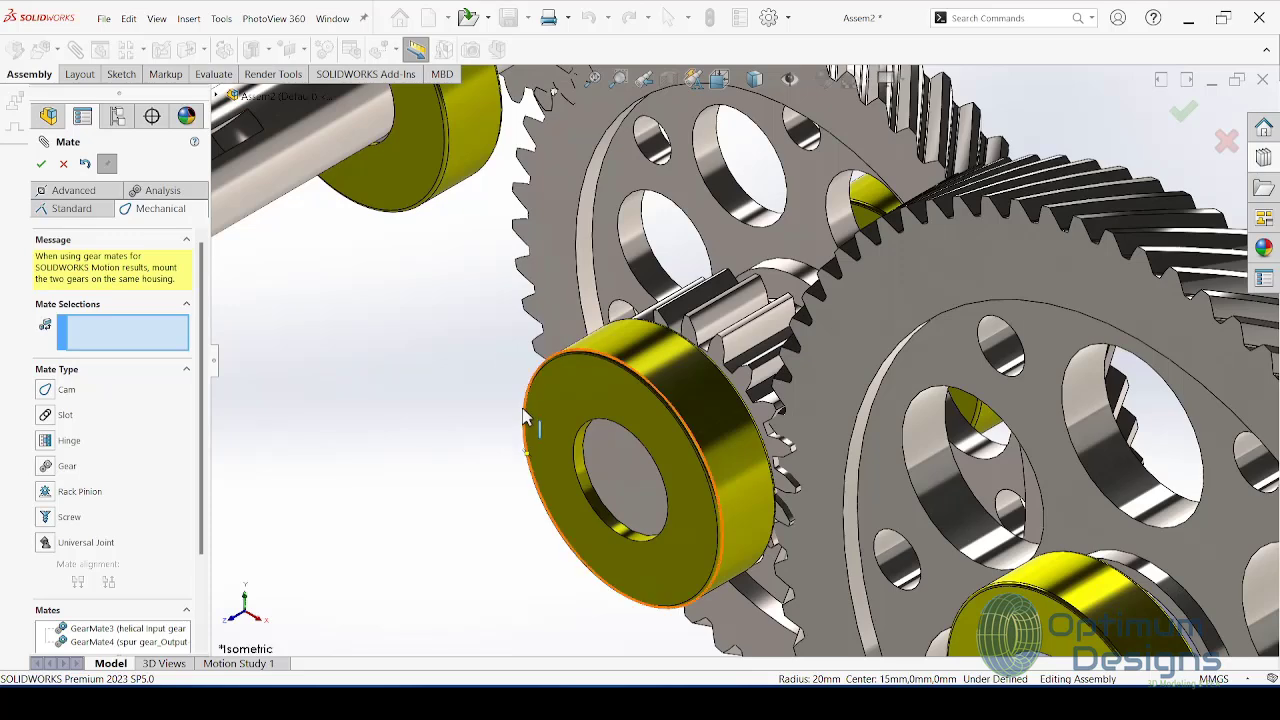
Step: Close the Mate PropertyManager and turn the input shaft to test the gear train
key("f")
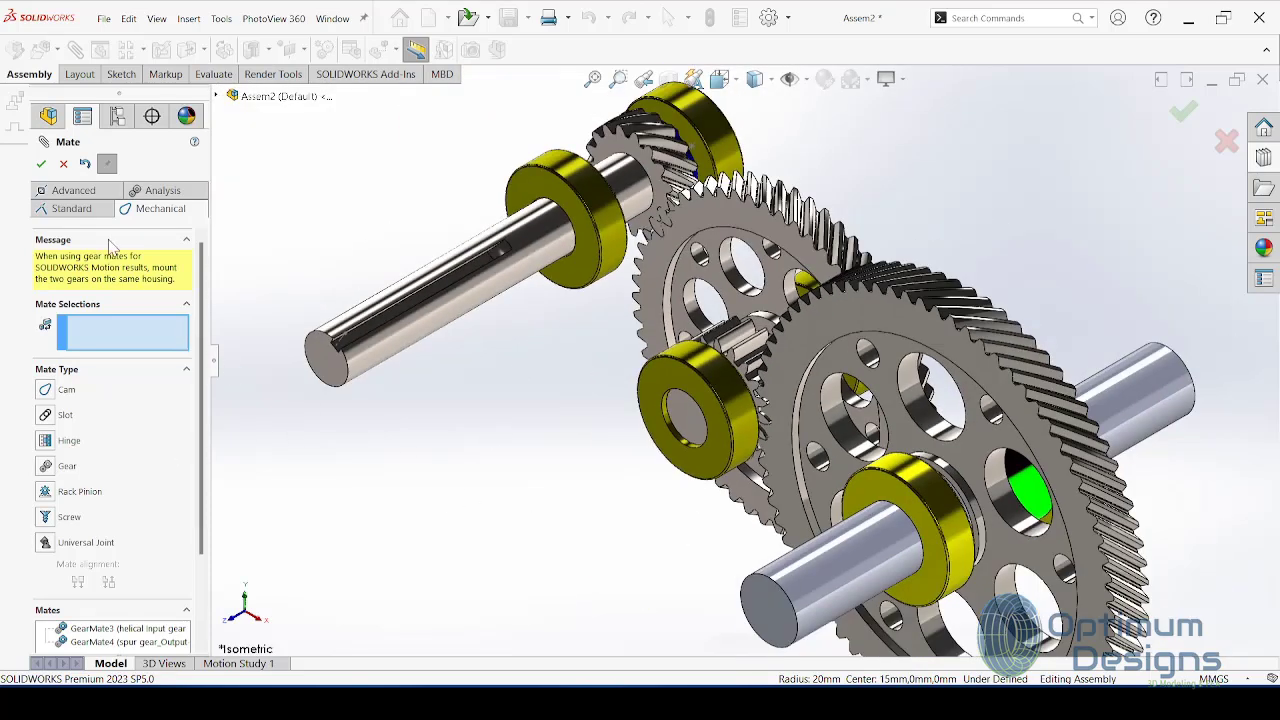
left_click(41, 165)
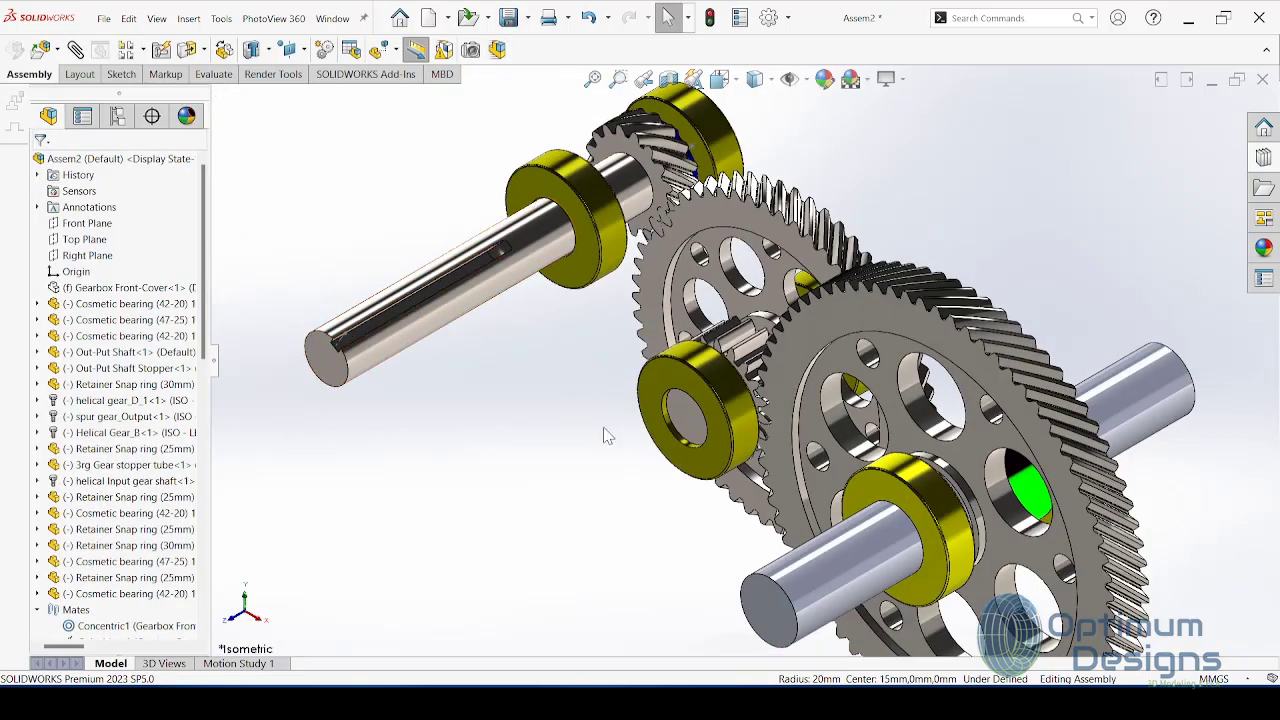
left_click(530, 330)
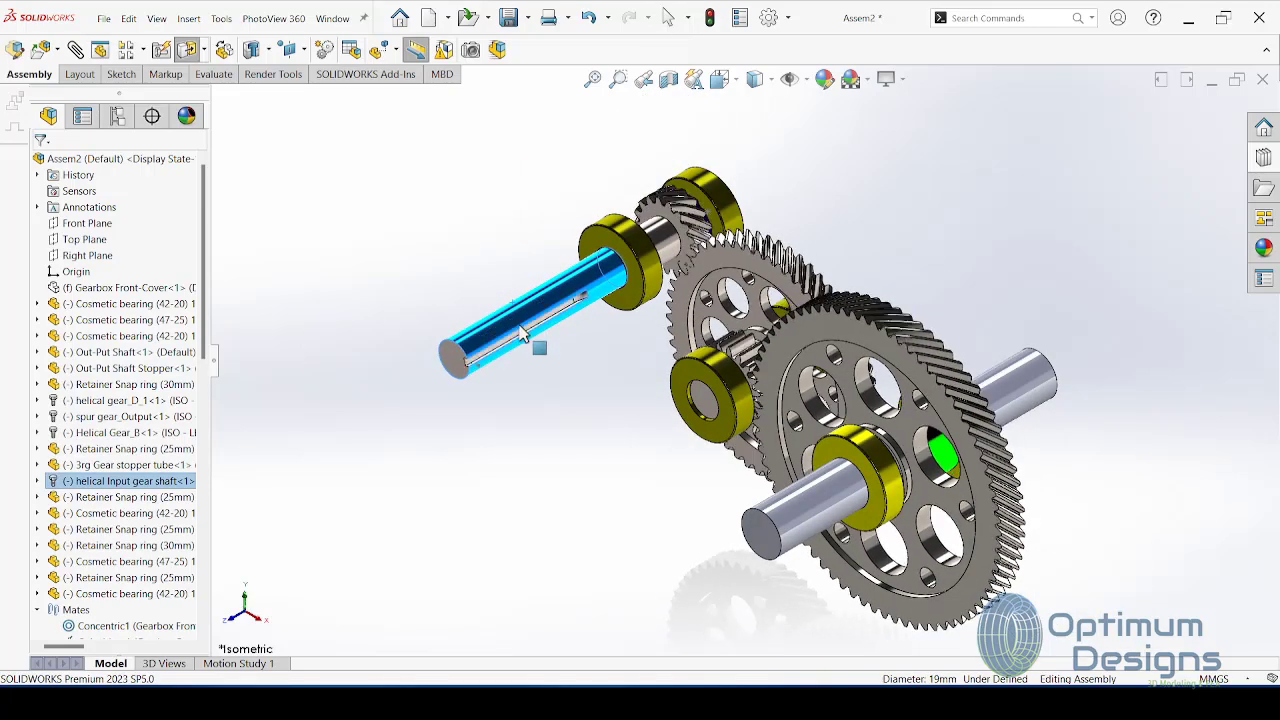
mouse_move(503, 362)
left_mouse_down()
mouse_move(447, 340)
mouse_move(509, 414)
mouse_move(554, 383)
mouse_move(517, 313)
mouse_move(451, 294)
mouse_move(429, 343)
mouse_move(449, 343)
mouse_move(496, 390)
mouse_move(509, 354)
mouse_move(486, 294)
mouse_move(549, 354)
left_mouse_up()
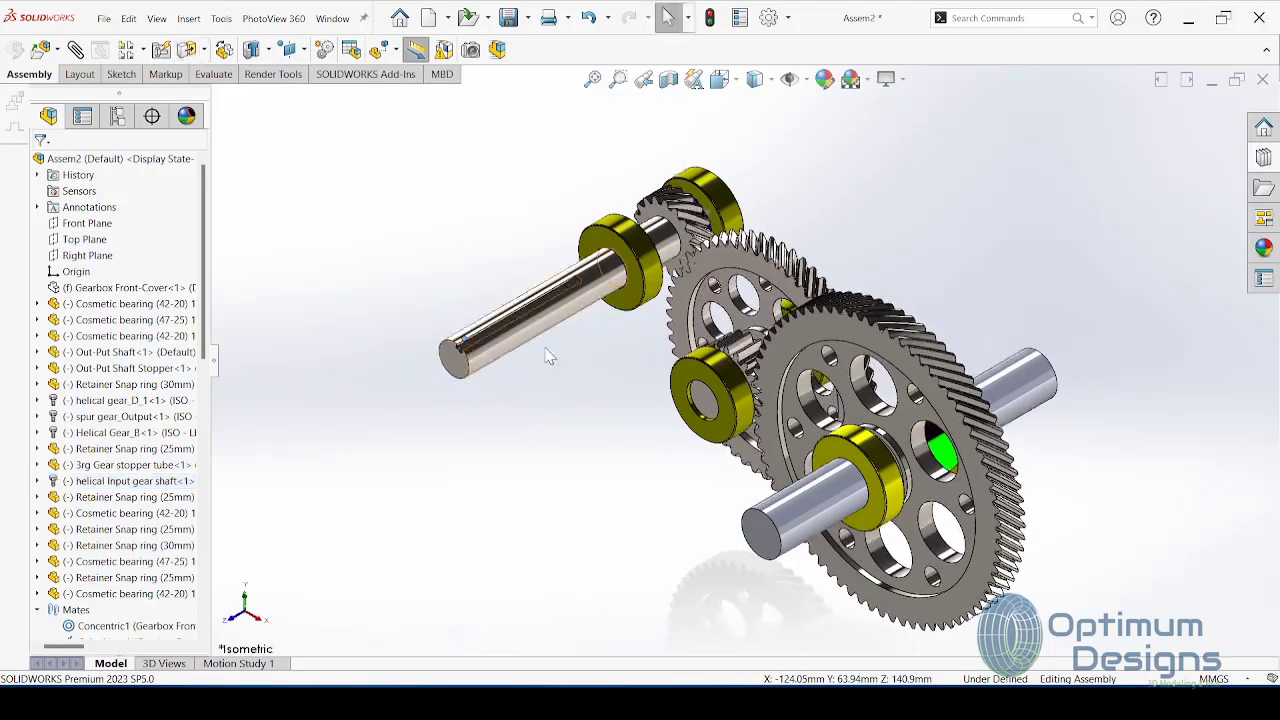
Step: Inspect the gears in face-on, Left, Front and isometric views from the View Selector
key("space")
left_click(603, 331)
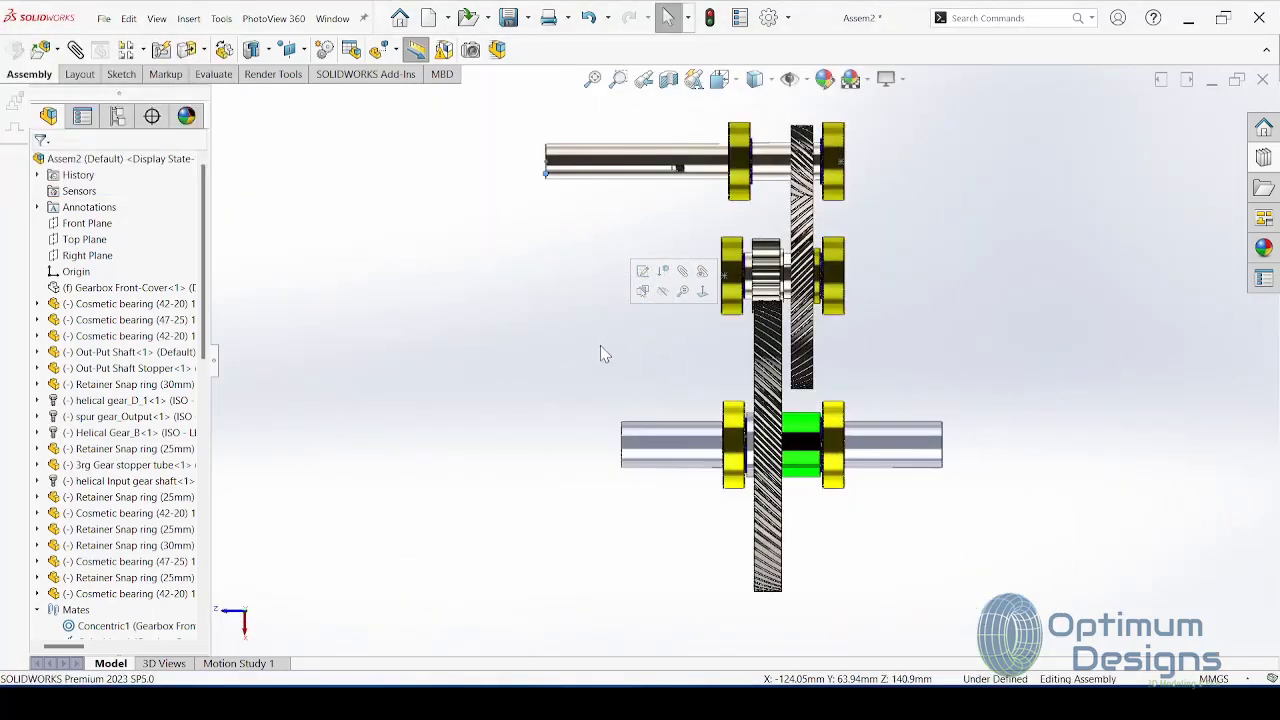
key("space")
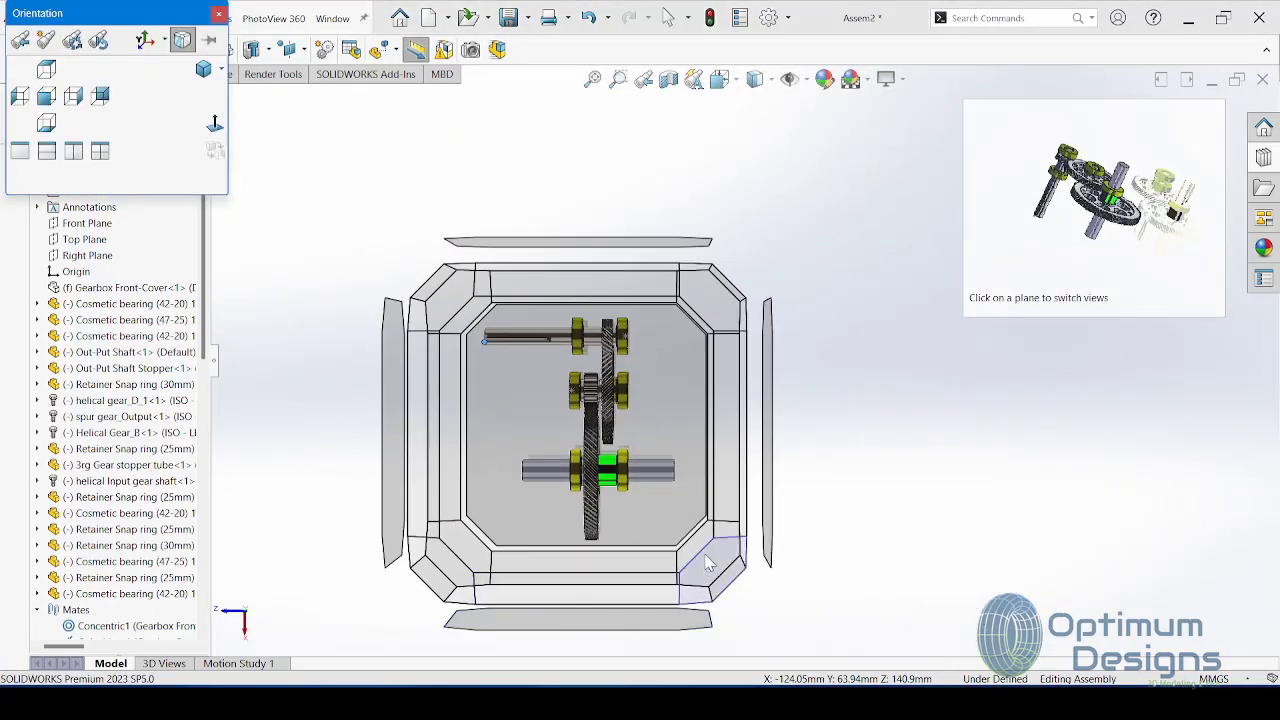
left_click(630, 418)
left_click(648, 351)
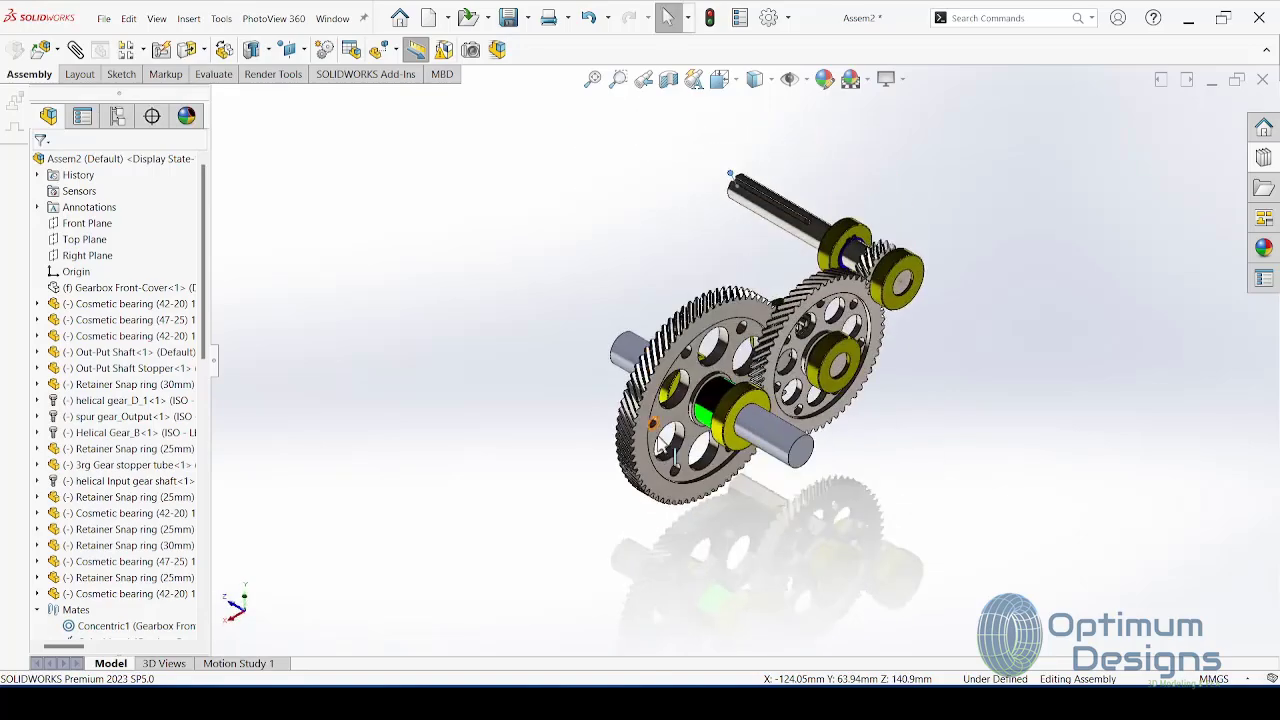
key("space")
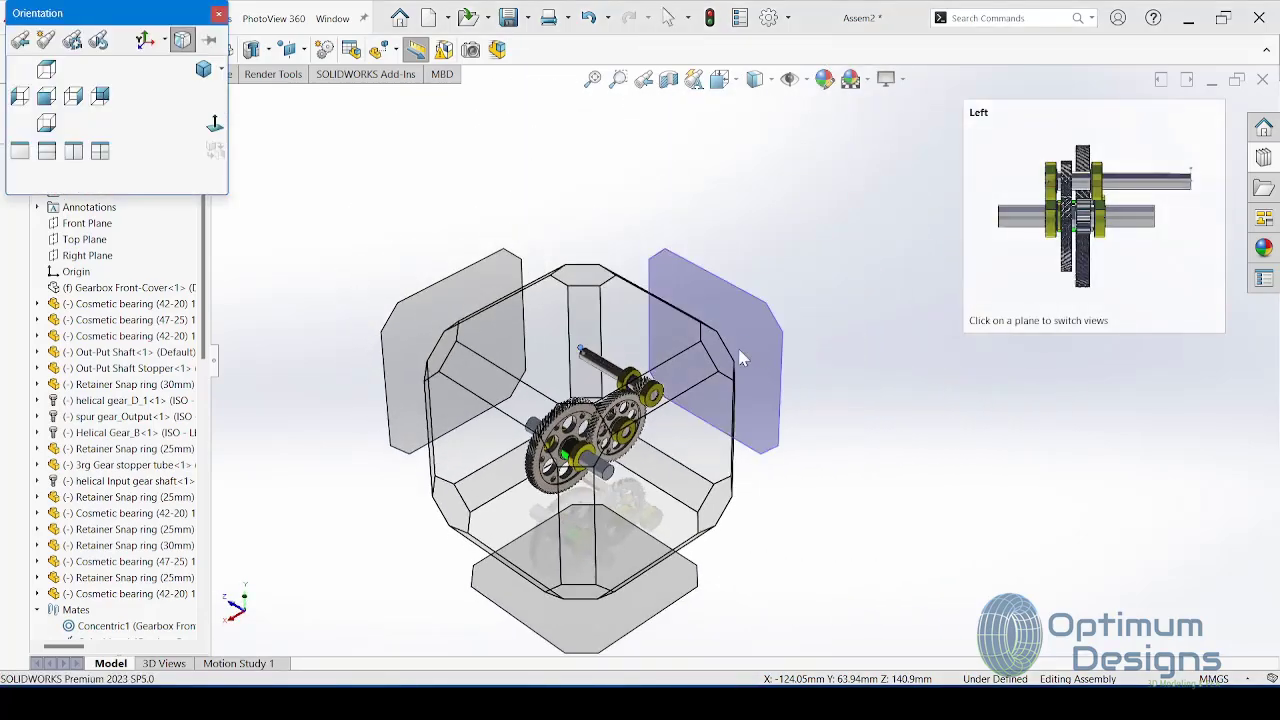
left_click(755, 353)
key("space")
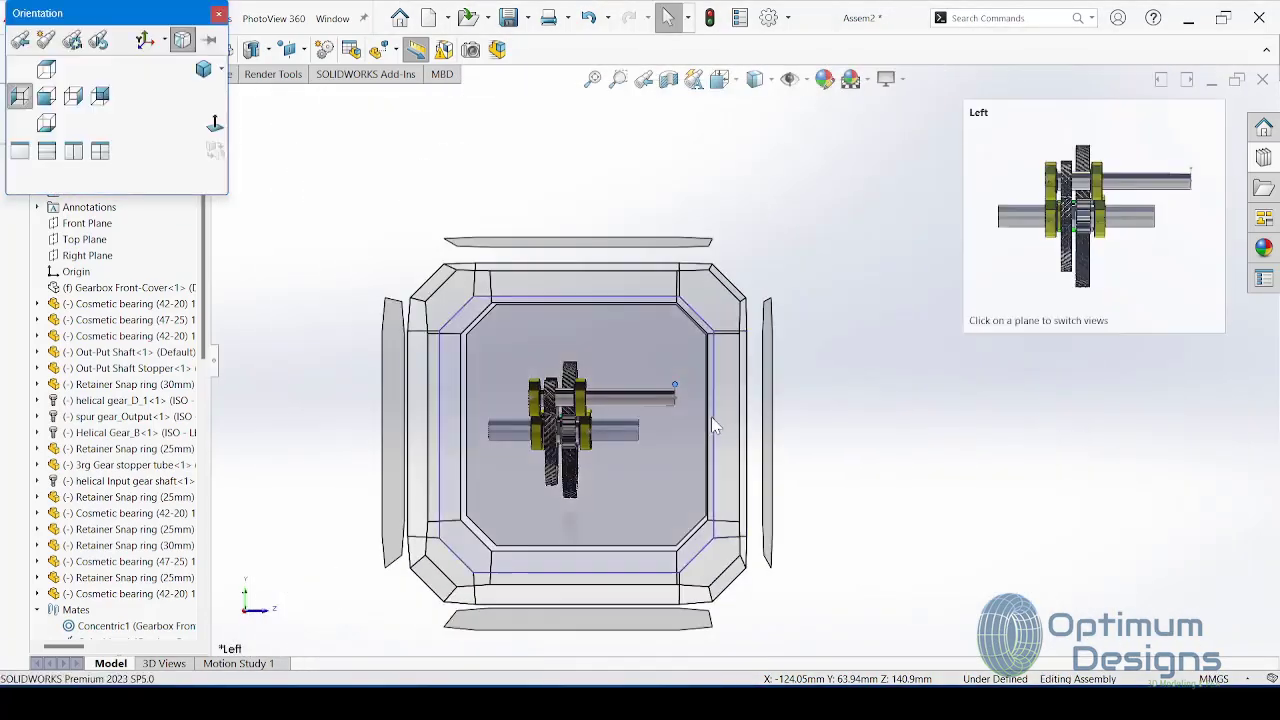
left_click(718, 423)
key("space")
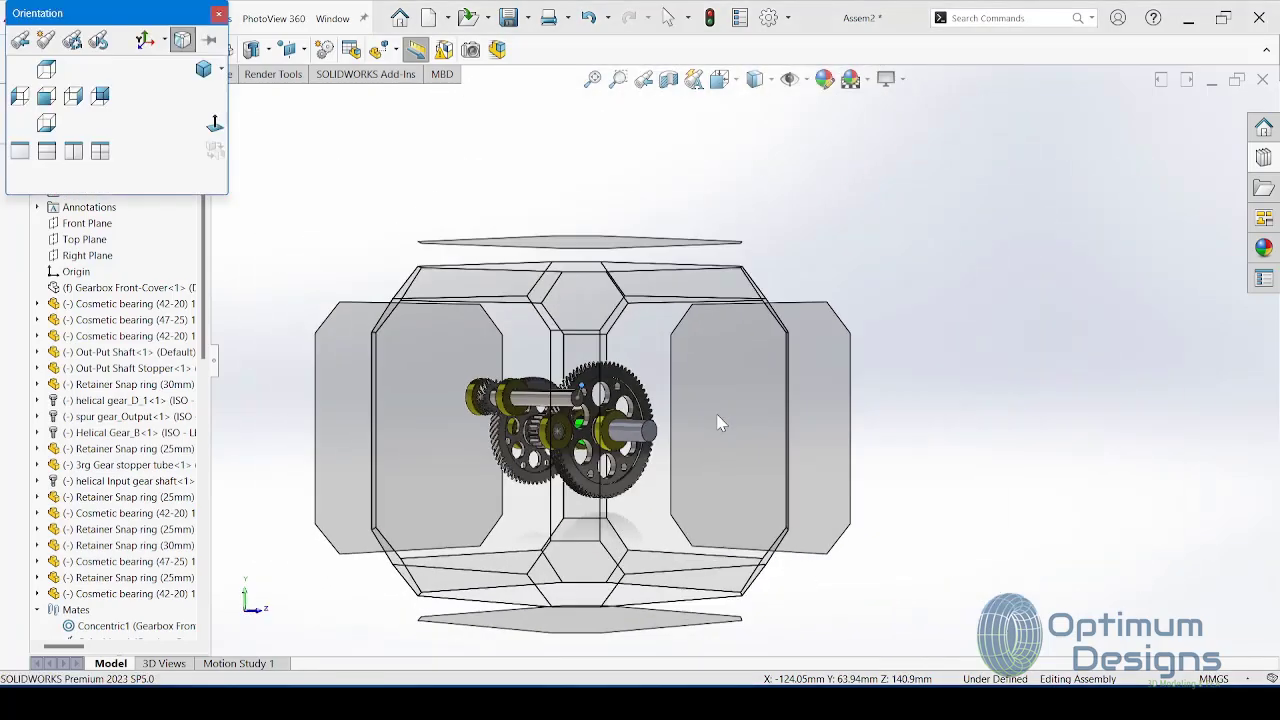
left_click(717, 423)
key("space")
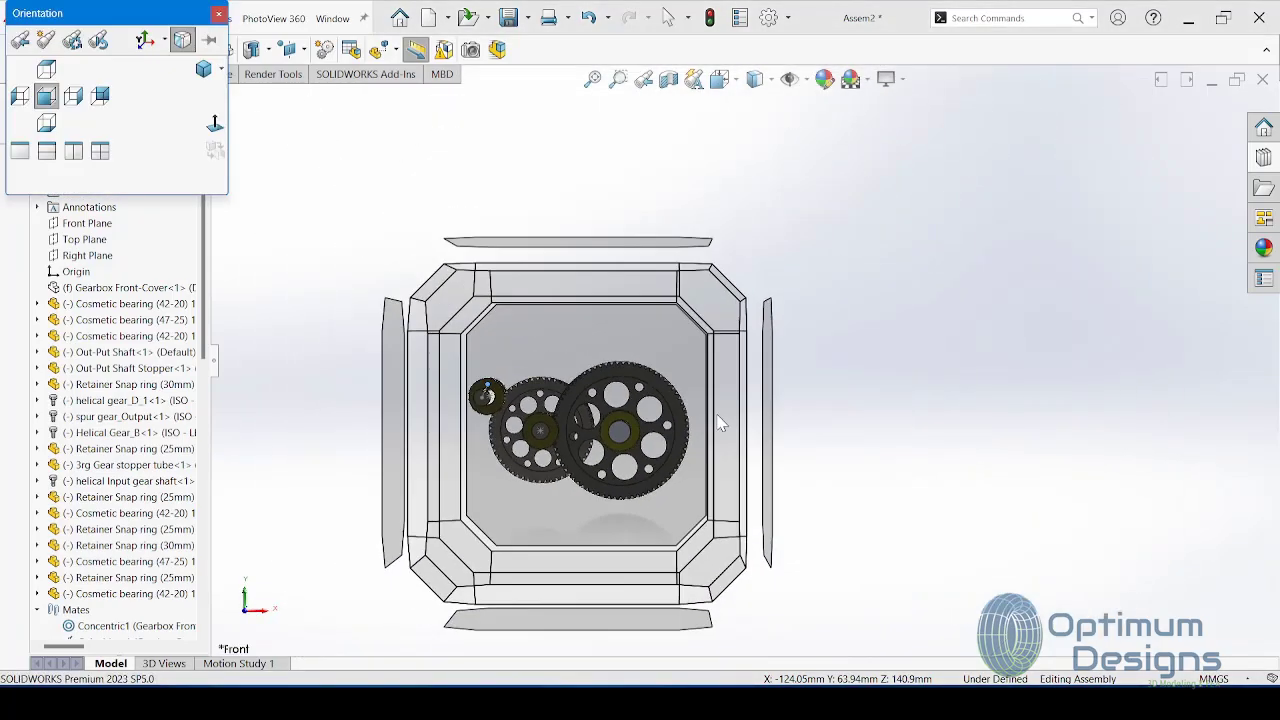
left_click(717, 422)
key("space")
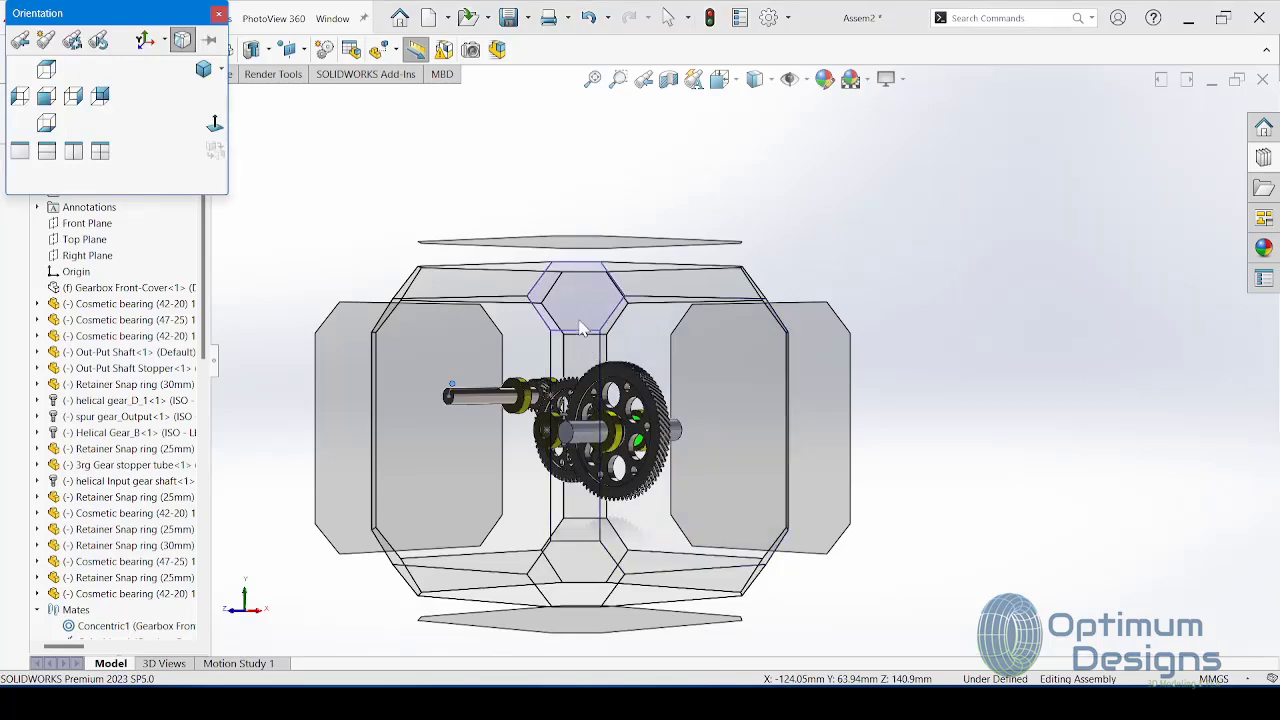
left_click(717, 423)
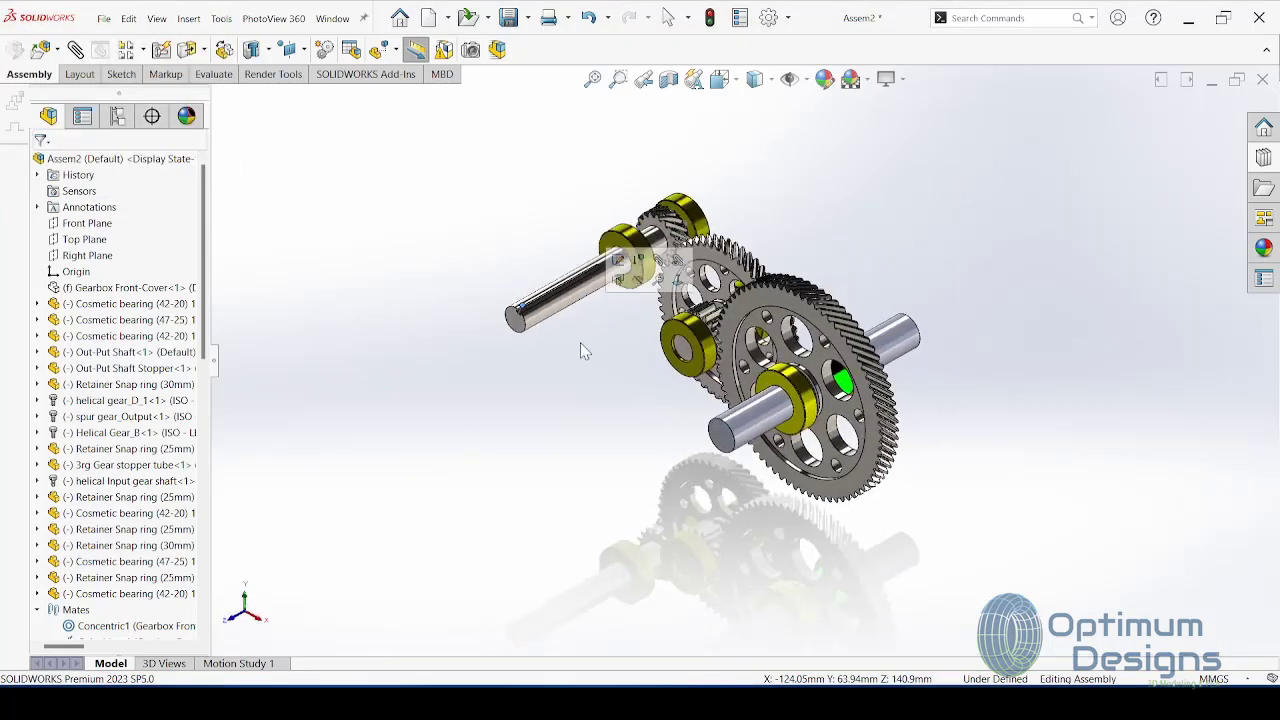
Step: Show the Gearbox Front-Cover again and browse for a component to insert
left_click(130, 288)
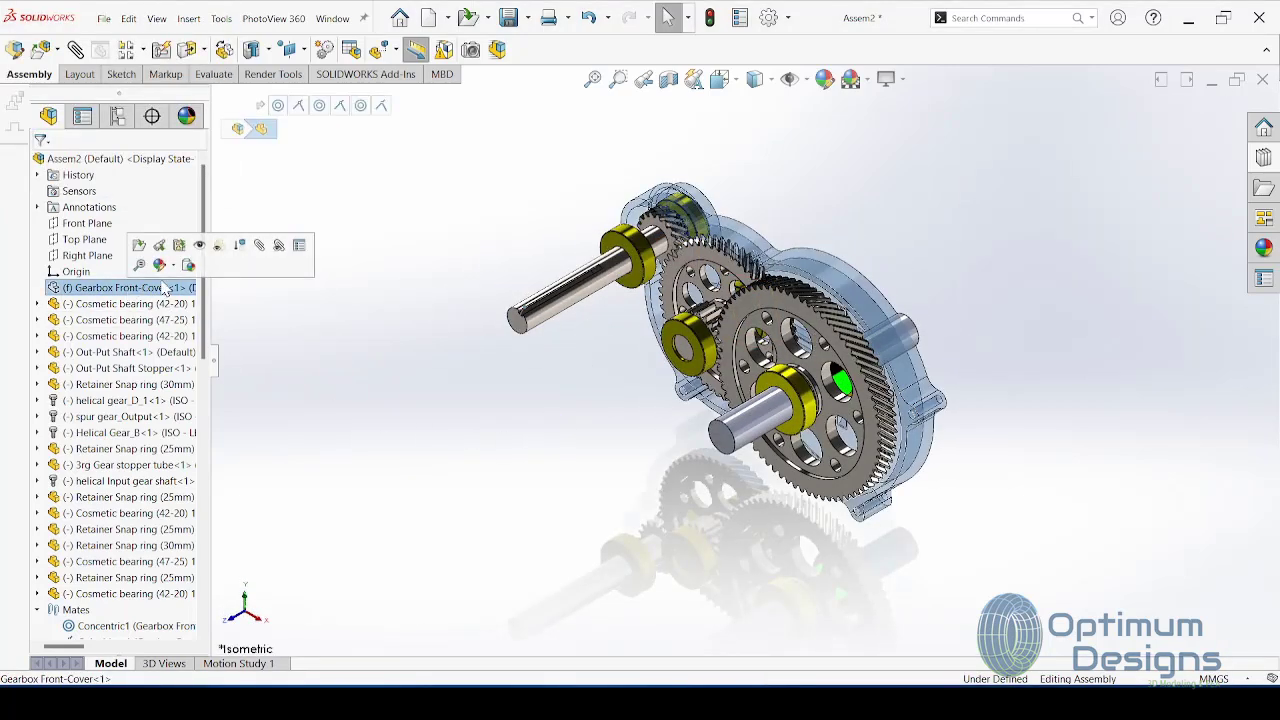
left_click(204, 257)
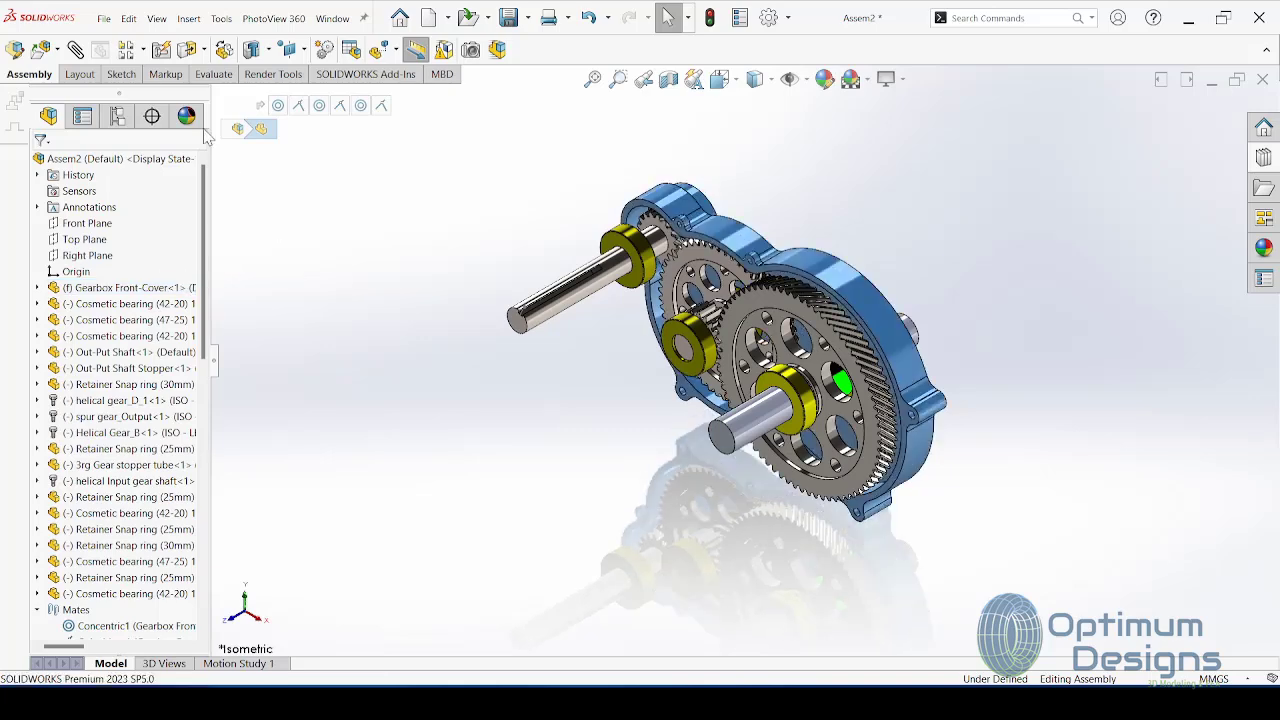
left_click(41, 50)
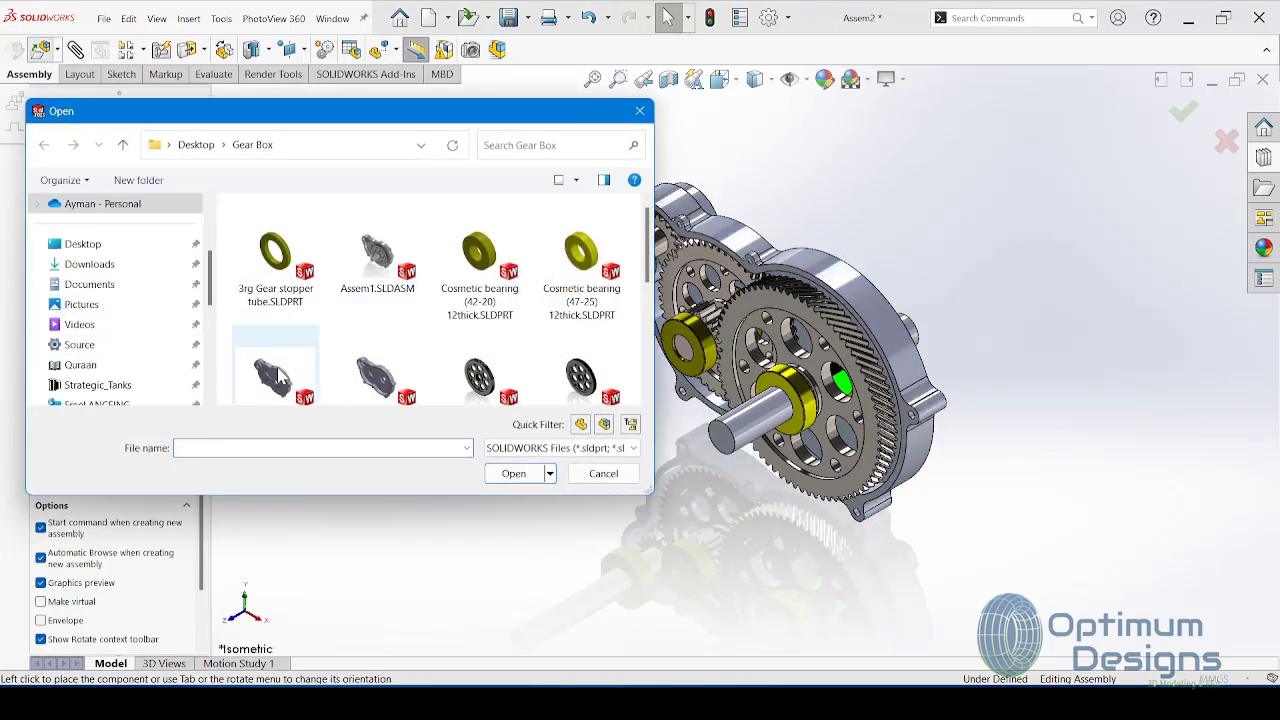
Step: Insert the Gearbox Back-Cover part beside the gear train
left_click(278, 375)
left_click(513, 470)
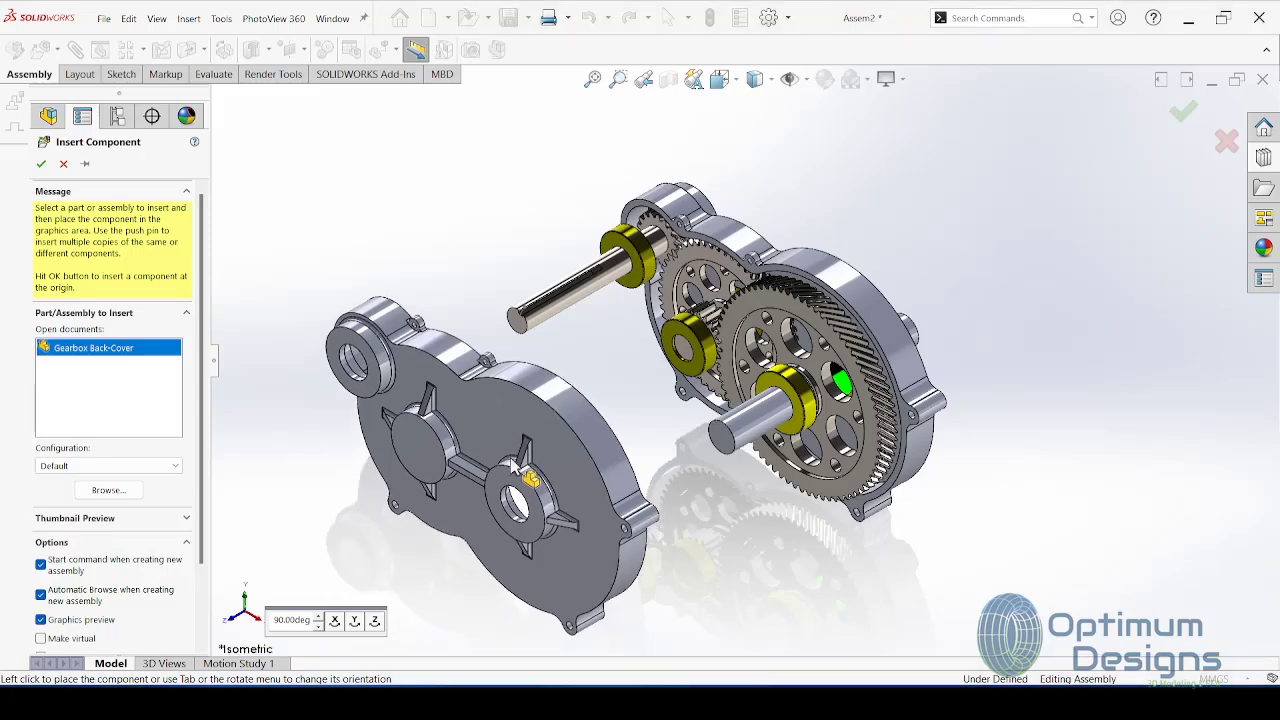
left_click(513, 470)
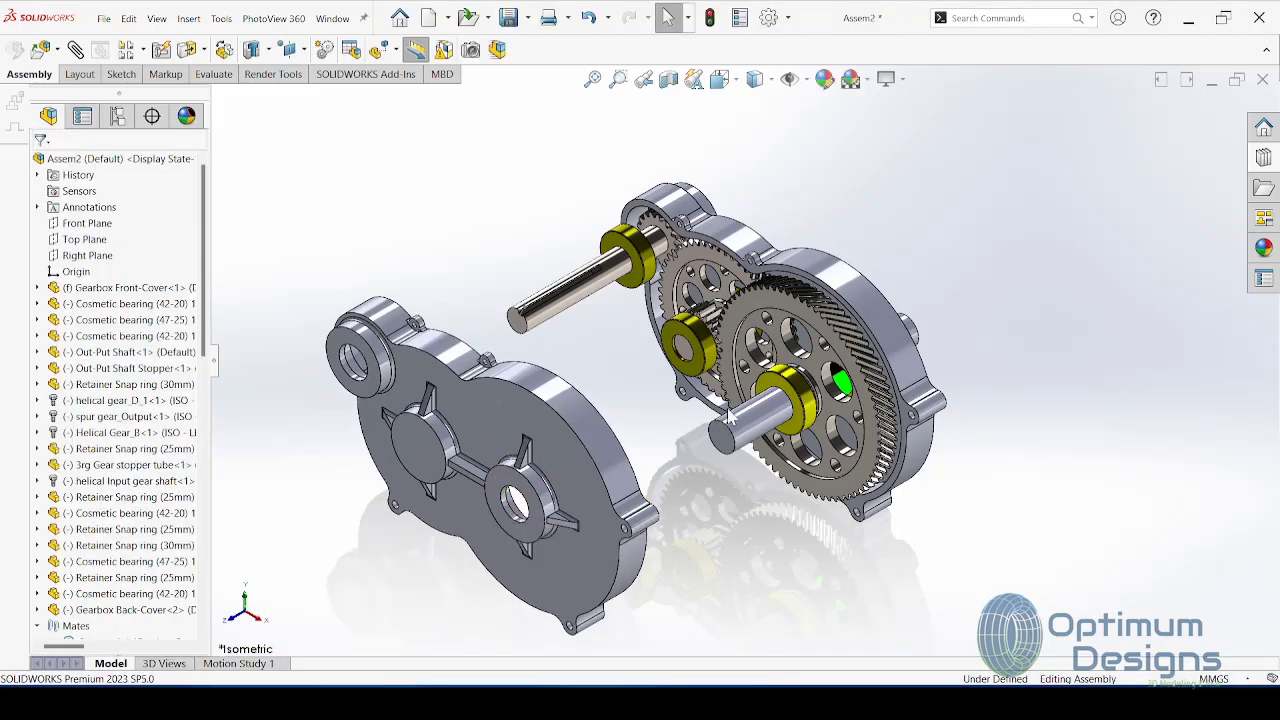
Step: Mate the back-cover holes concentric to the output shaft and the input shaft
left_click(755, 418)
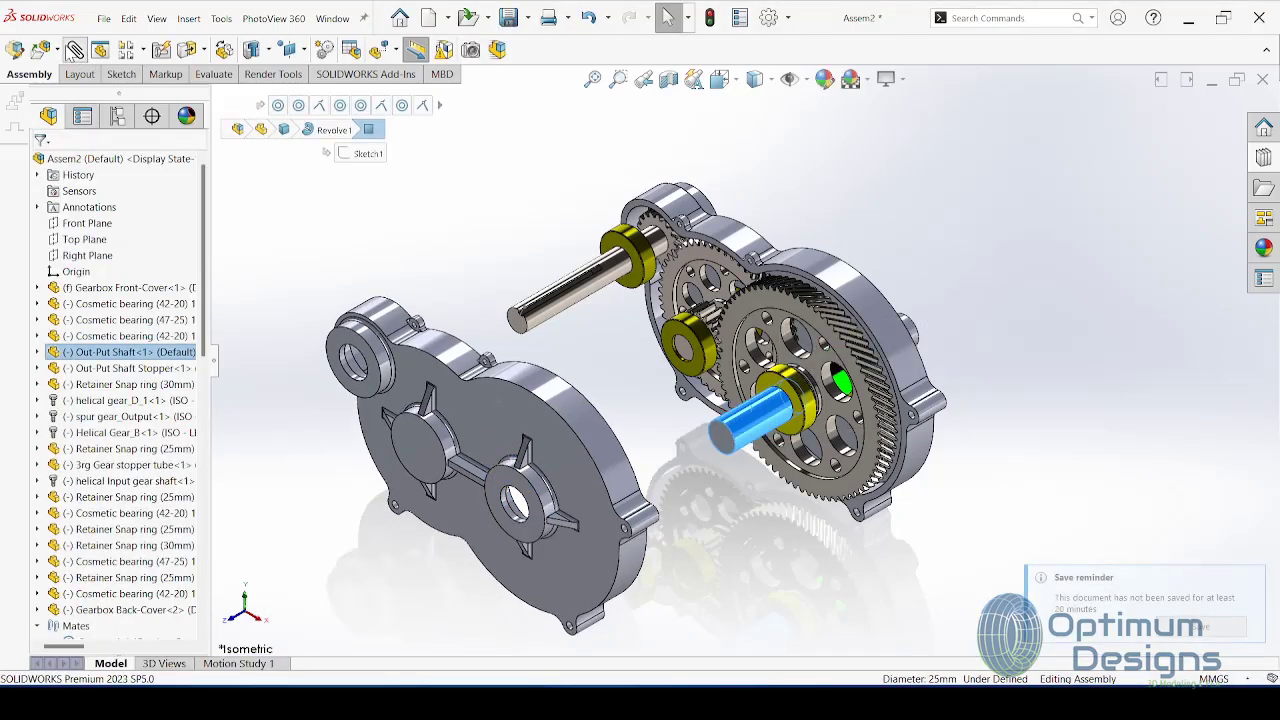
left_click(75, 50)
scroll(540, 500, "down", 4)
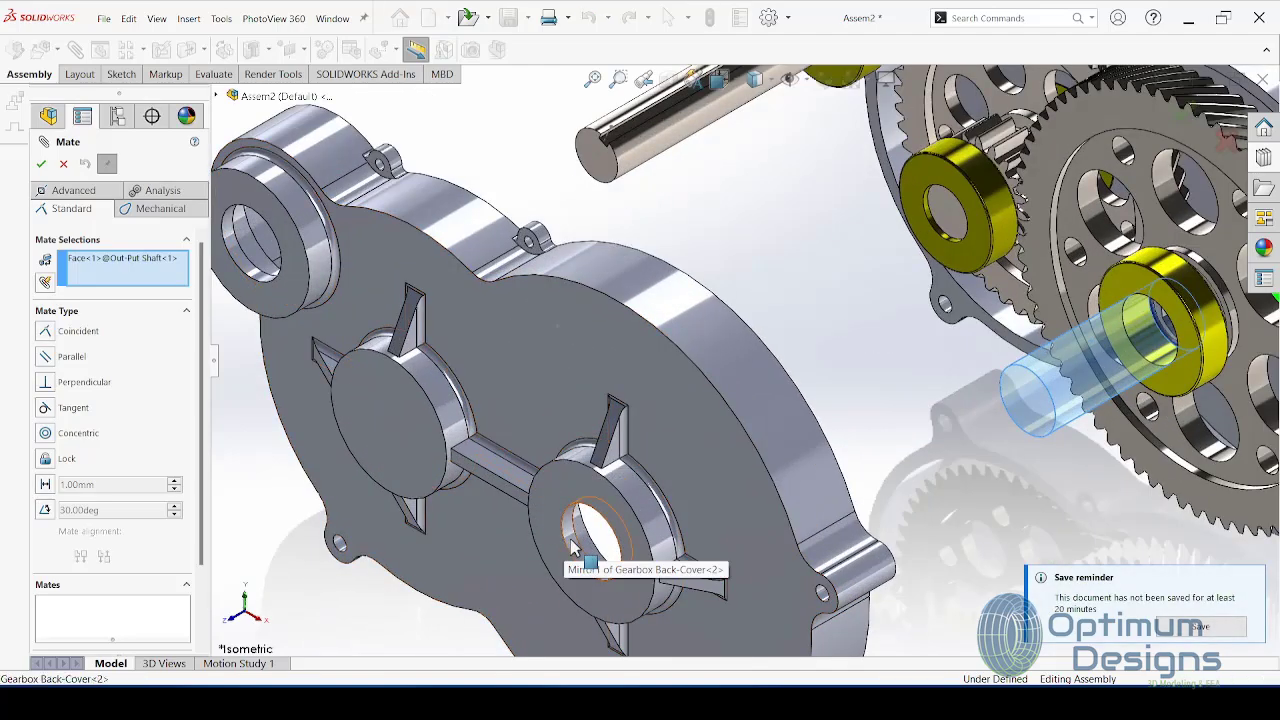
left_click(572, 545)
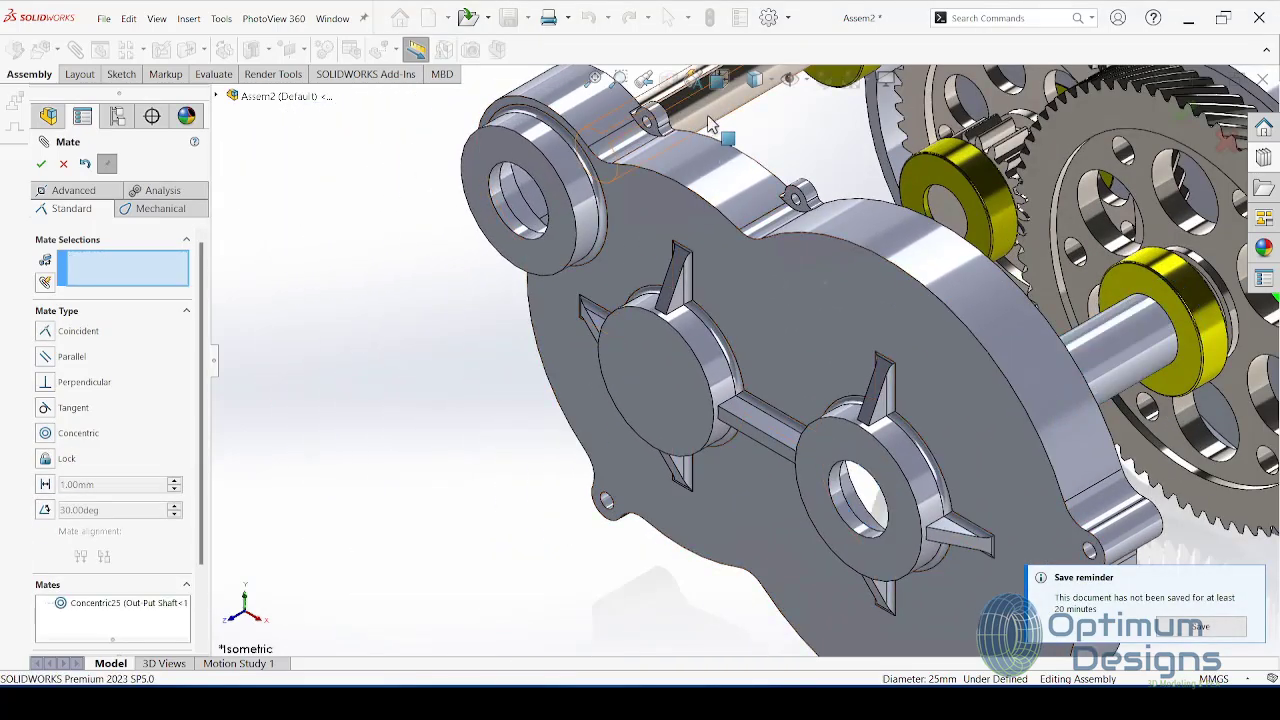
left_click(708, 124)
left_click(510, 228)
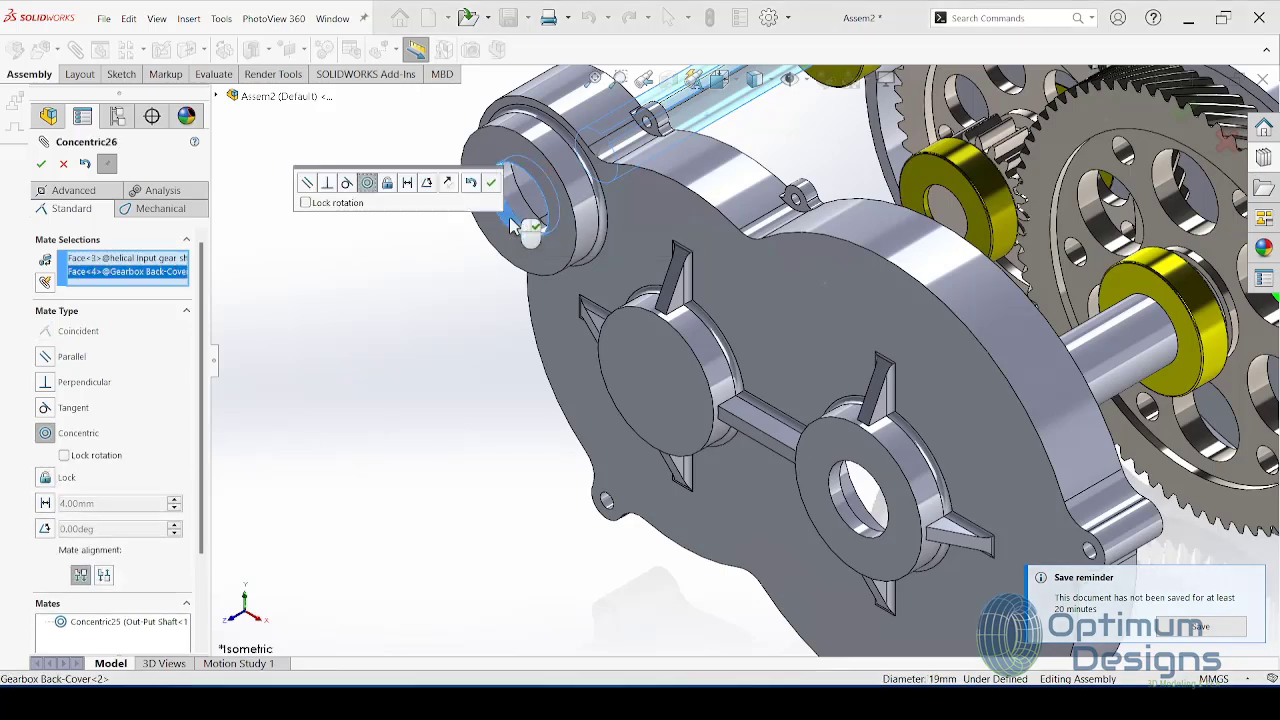
left_click(491, 180)
Step: Seat the back cover flush on the bearing face with a coincident mate
scroll(770, 253, "up", 3)
left_click(876, 240)
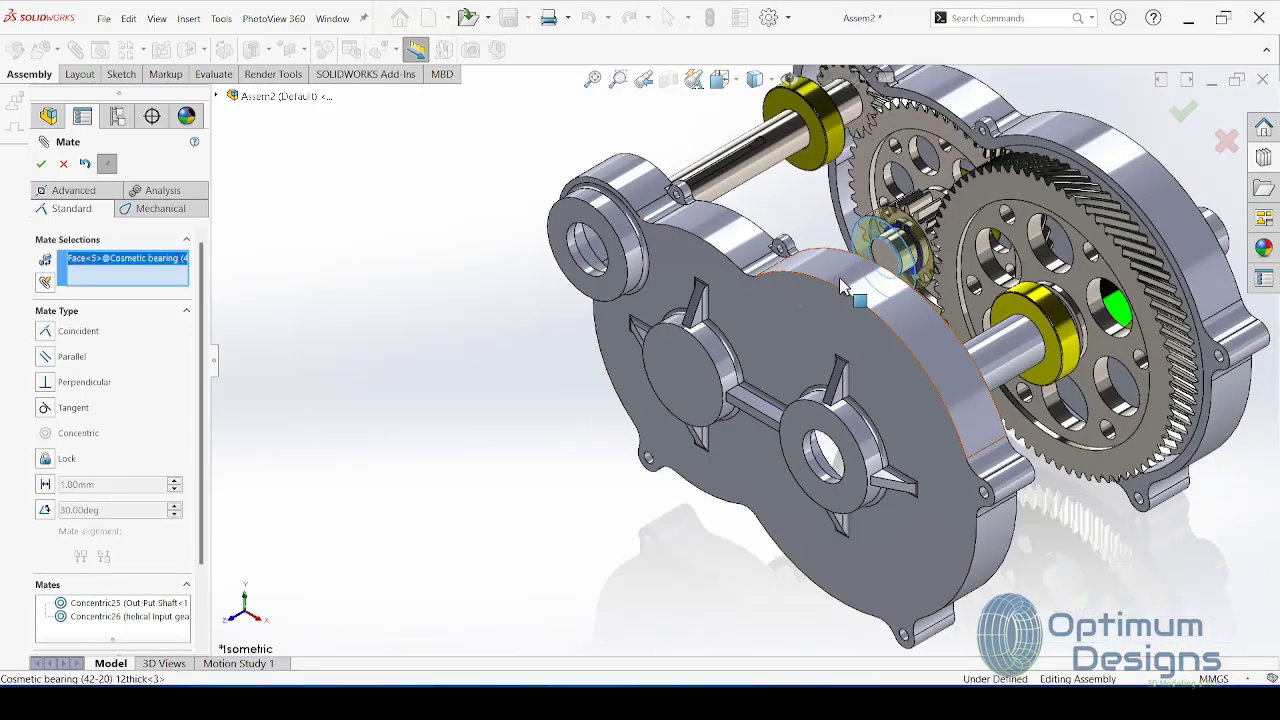
mouse_move(839, 277)
middle_mouse_down()
mouse_move(803, 346)
mouse_move(960, 434)
mouse_move(785, 420)
middle_mouse_up()
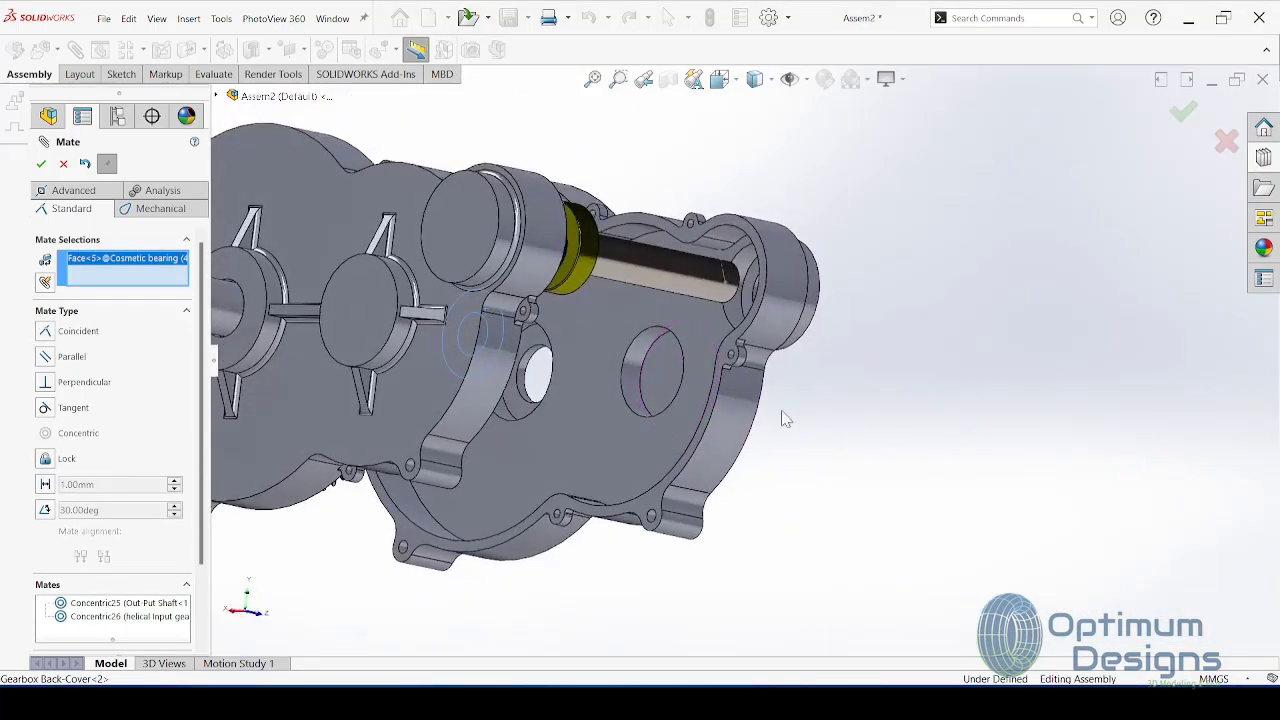
left_click(668, 388)
scroll(668, 388, "up", 3)
middle_click_drag(668, 388, 377, 348)
left_click(40, 164)
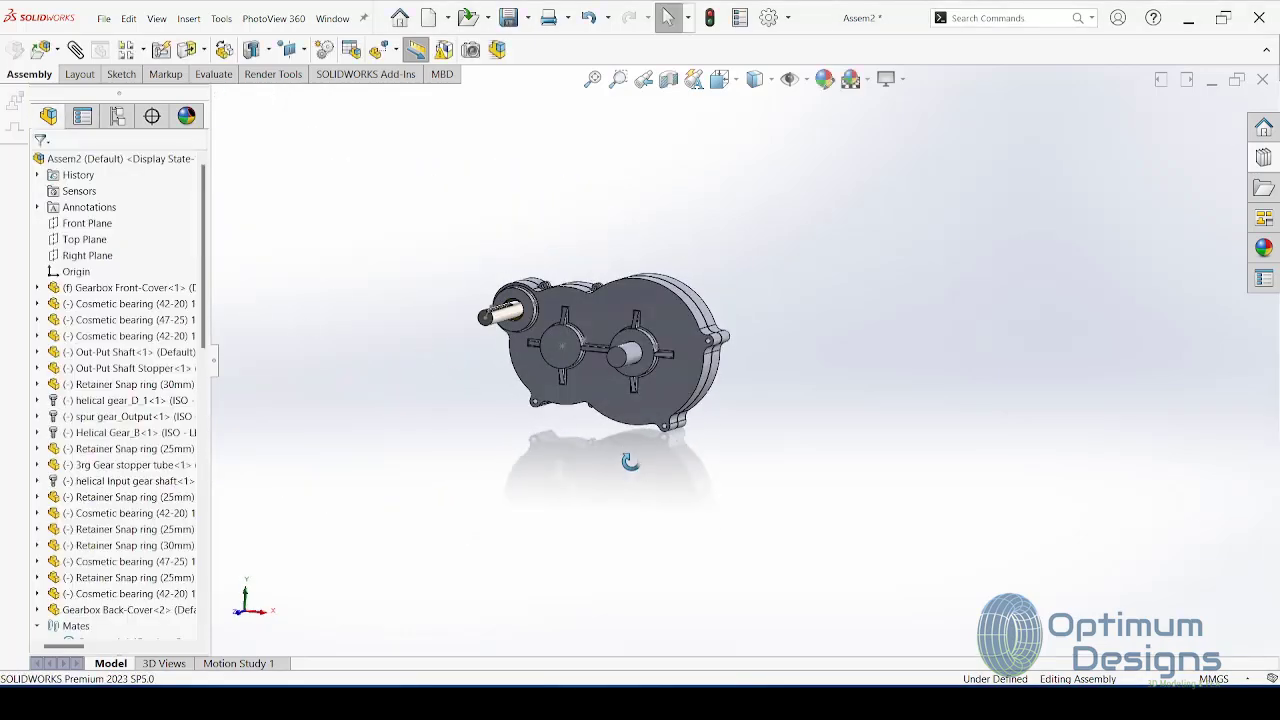
Step: Switch to the isometric view and open the Design Library
key("space")
left_click(620, 390)
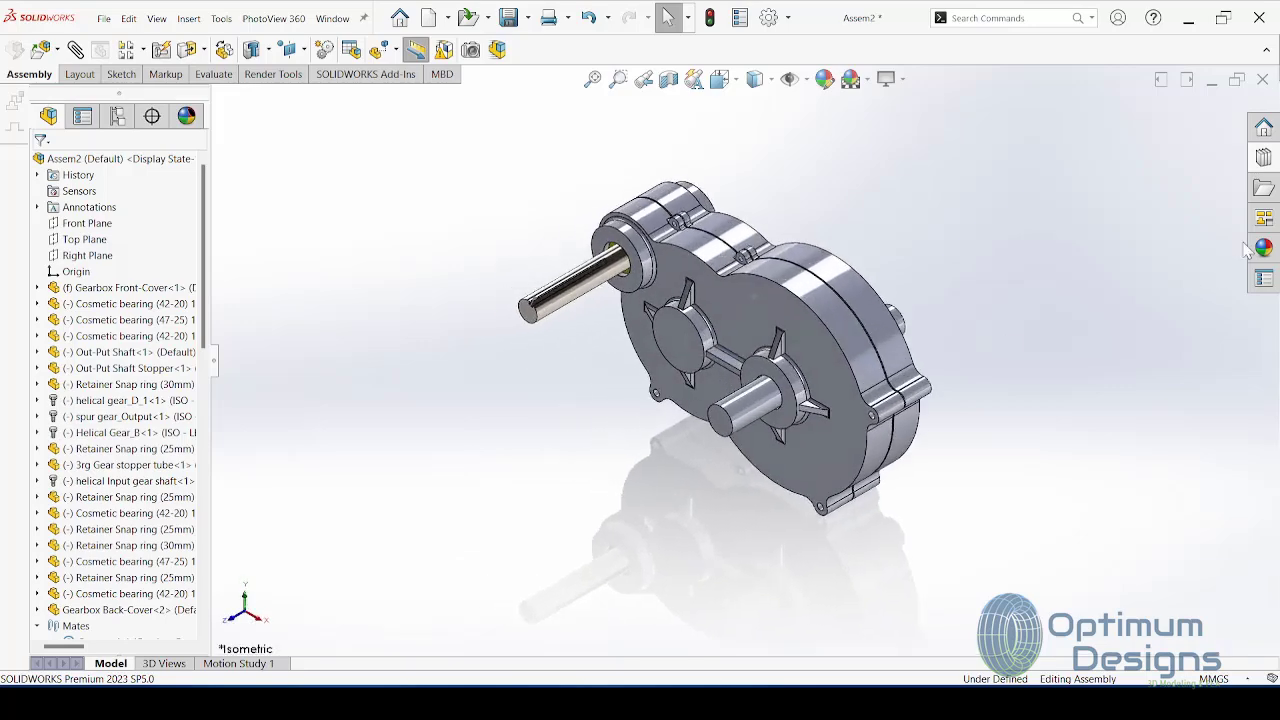
left_click(1264, 160)
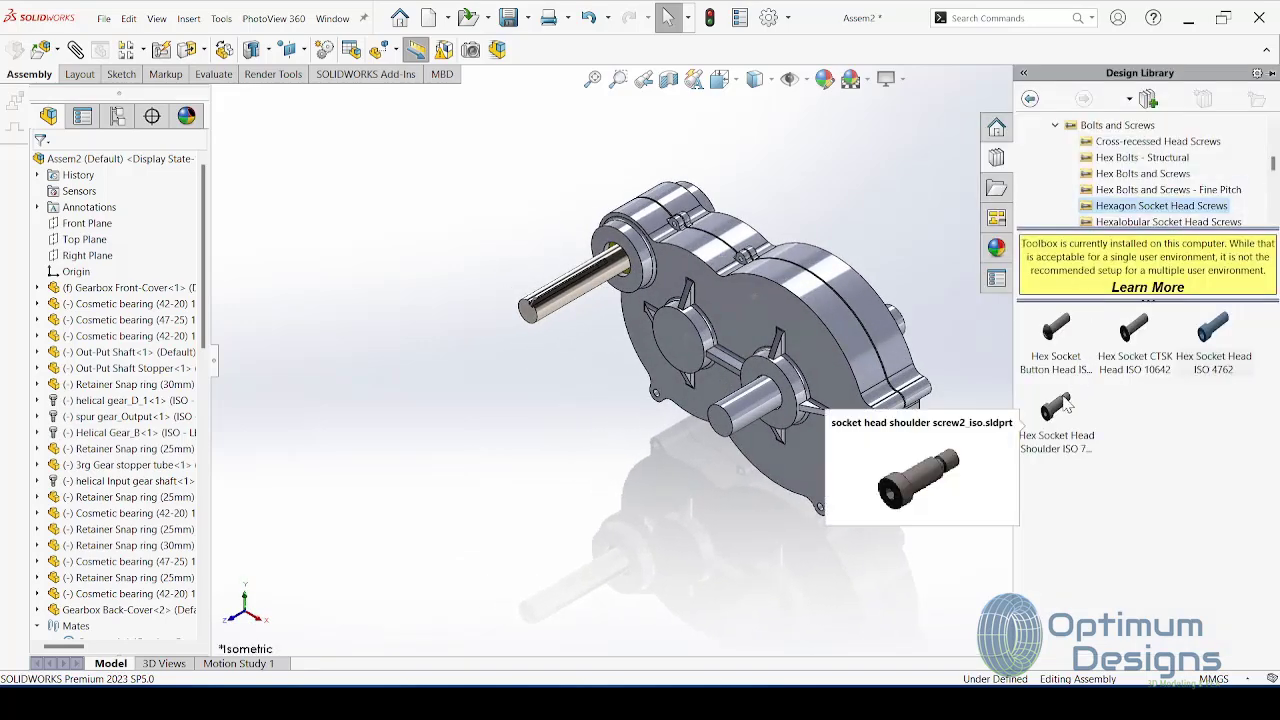
Step: Go to Toolbox Hex Bolts and Screws and drag Hex Bolt Grade C into the assembly
left_click(1130, 192)
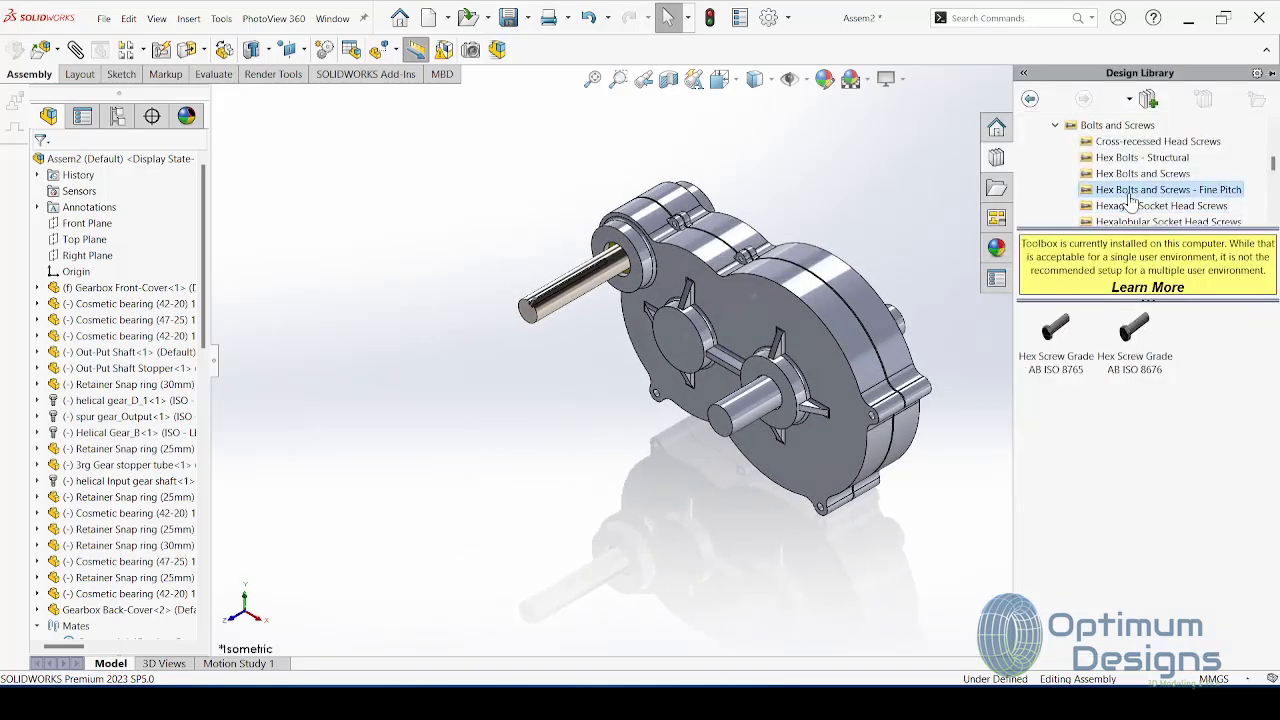
left_click(1134, 175)
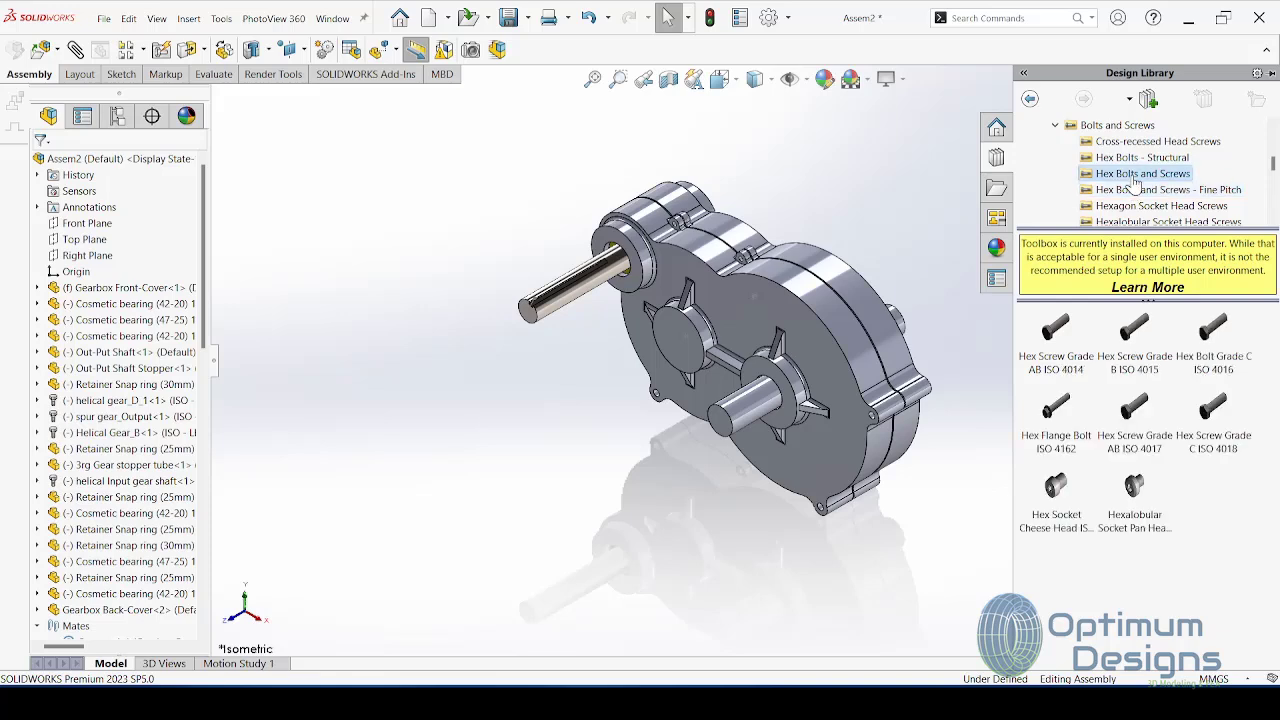
left_click(1138, 159)
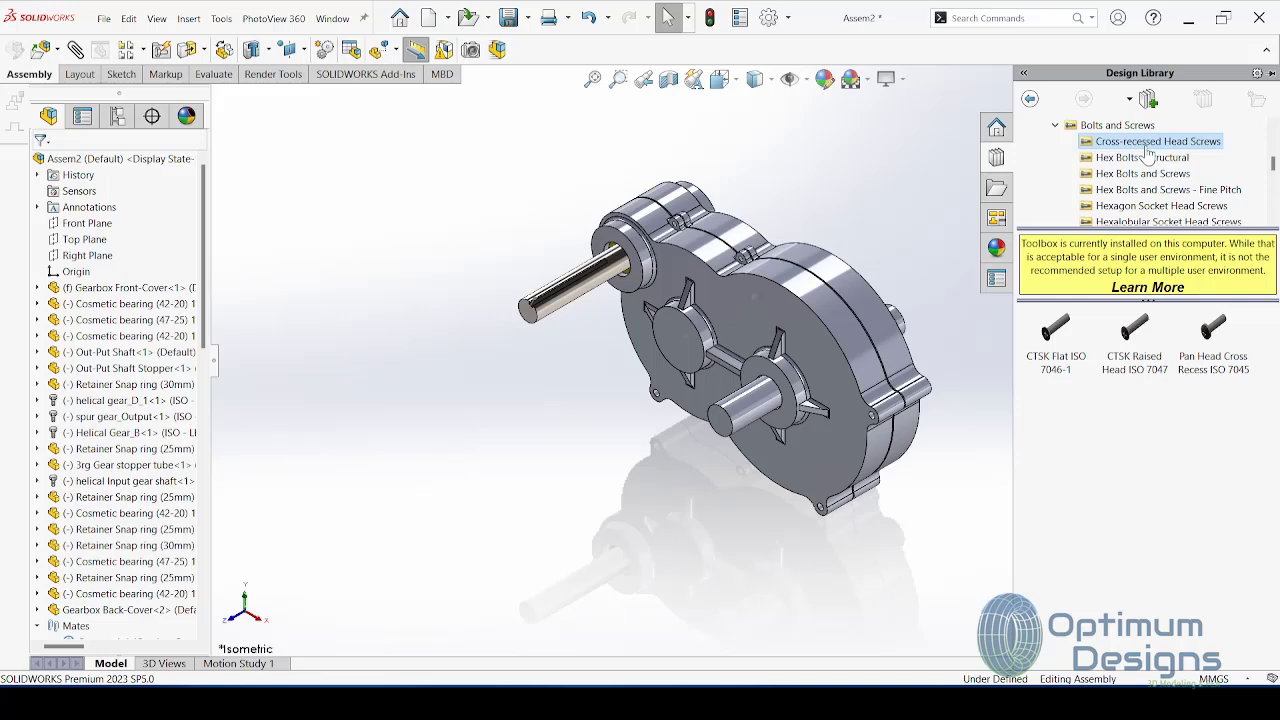
left_click(1143, 175)
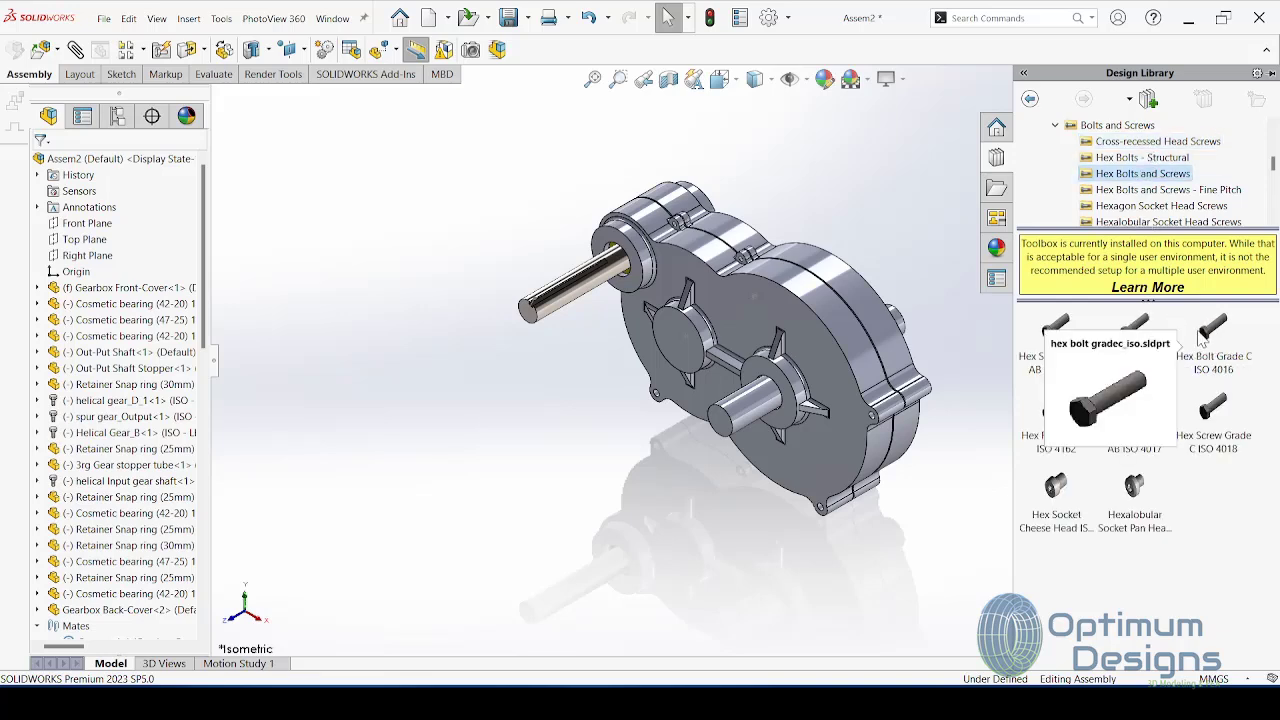
left_click_drag(1207, 332, 922, 438)
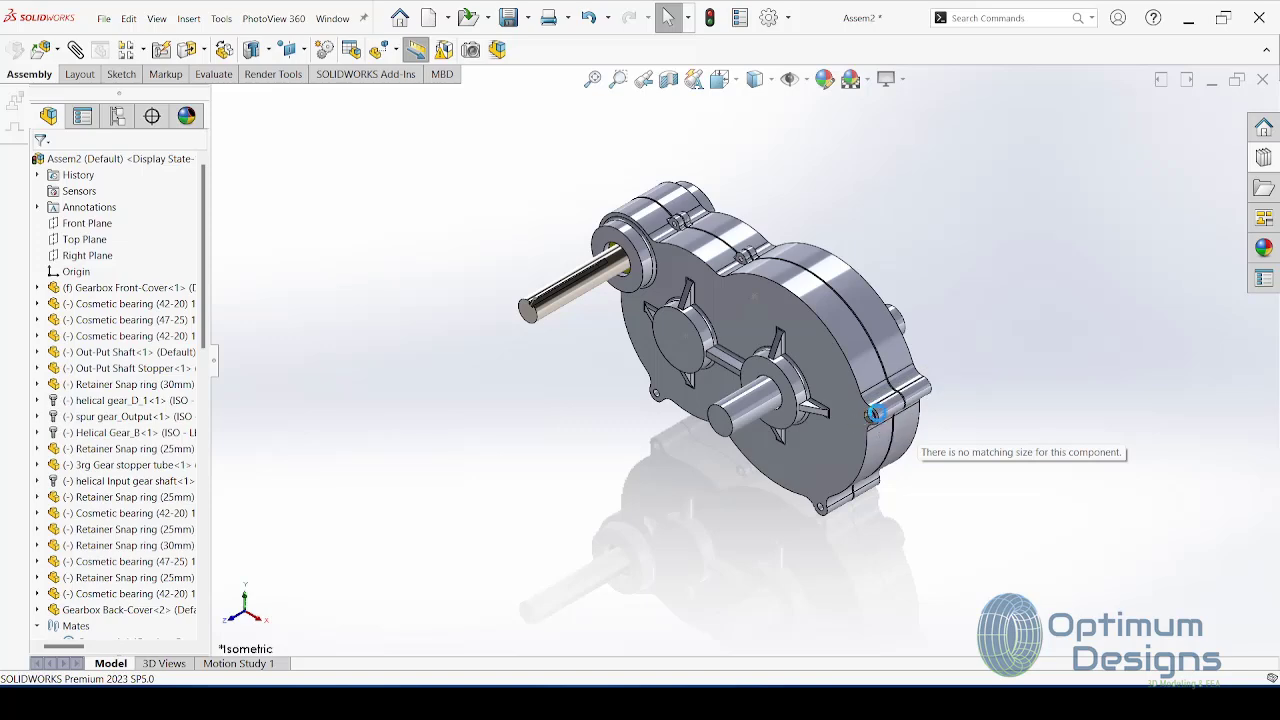
Step: Drop a Hex Bolt Grade C ISO 4016 into a cover hole, sized M5 × 50
left_click_drag(903, 420, 903, 422)
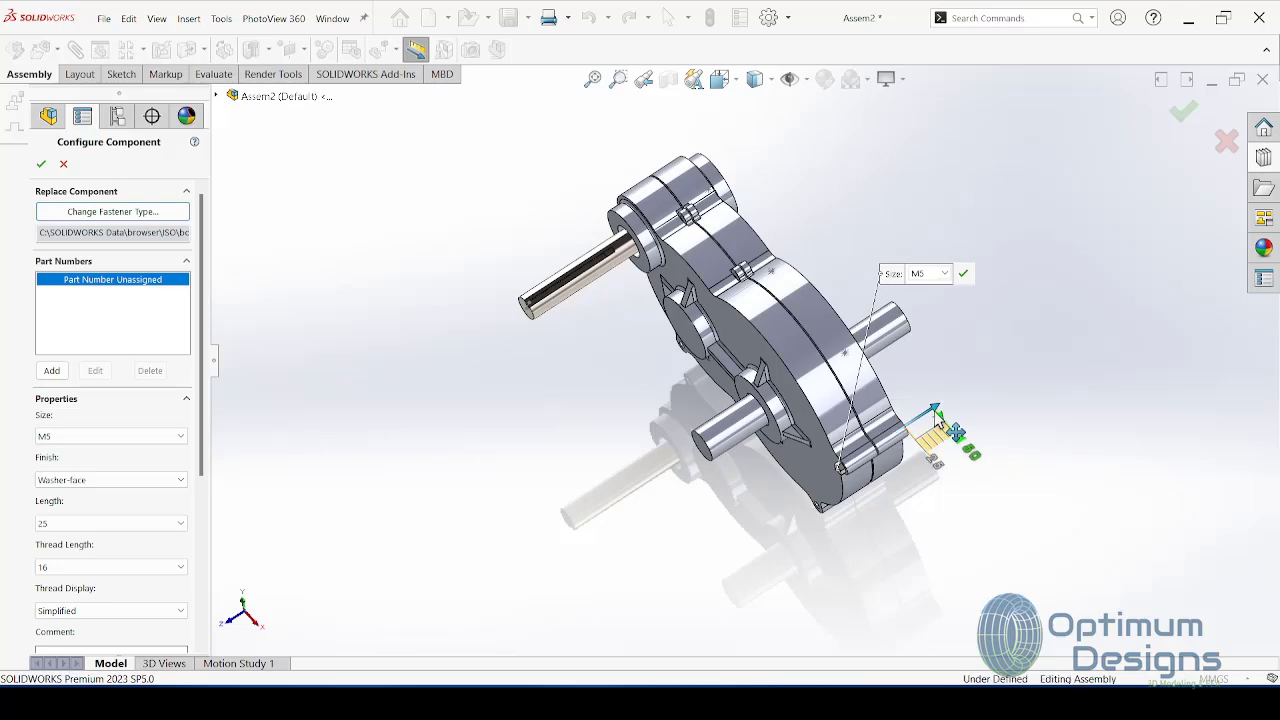
key("space")
left_click(648, 365)
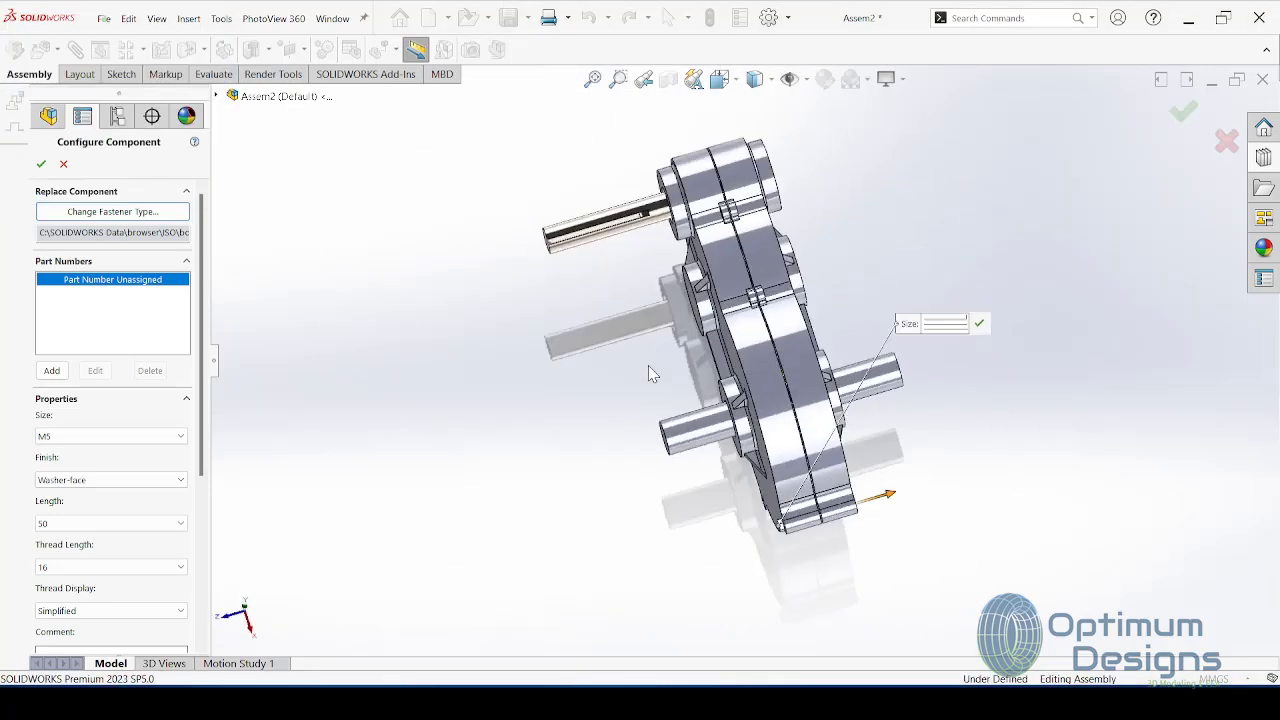
scroll(786, 513, "down", 3)
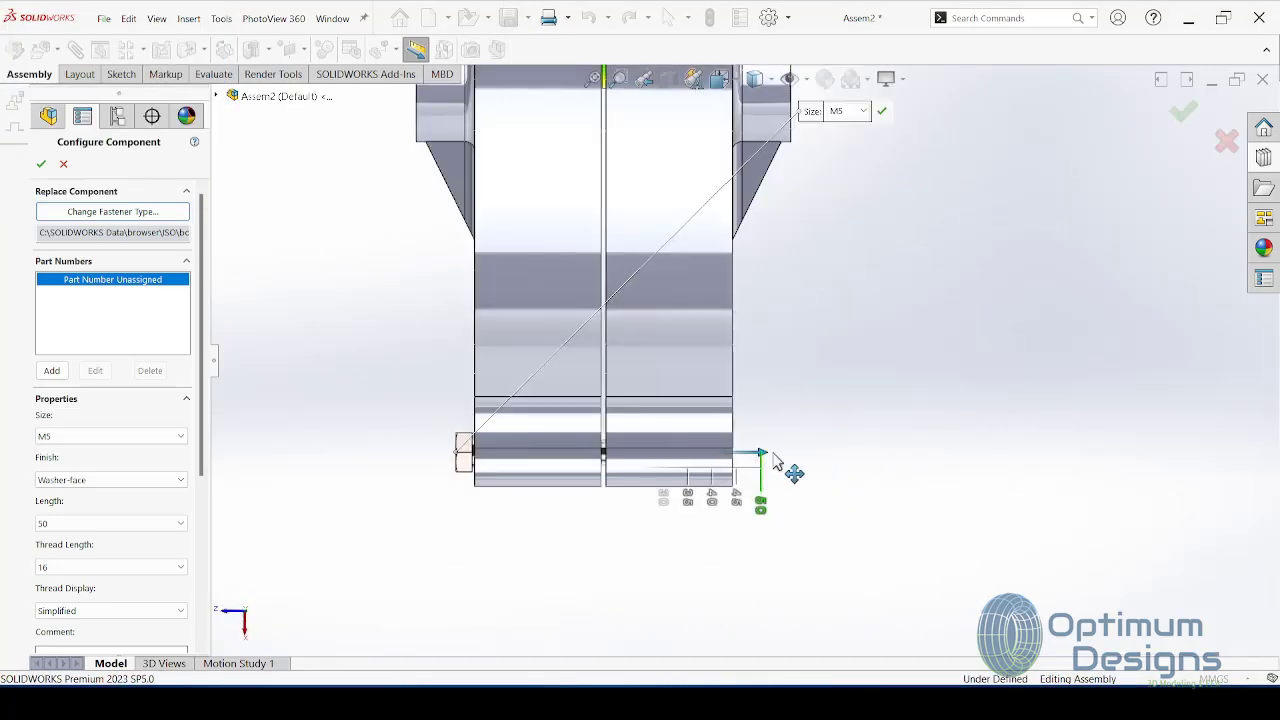
left_click(42, 167)
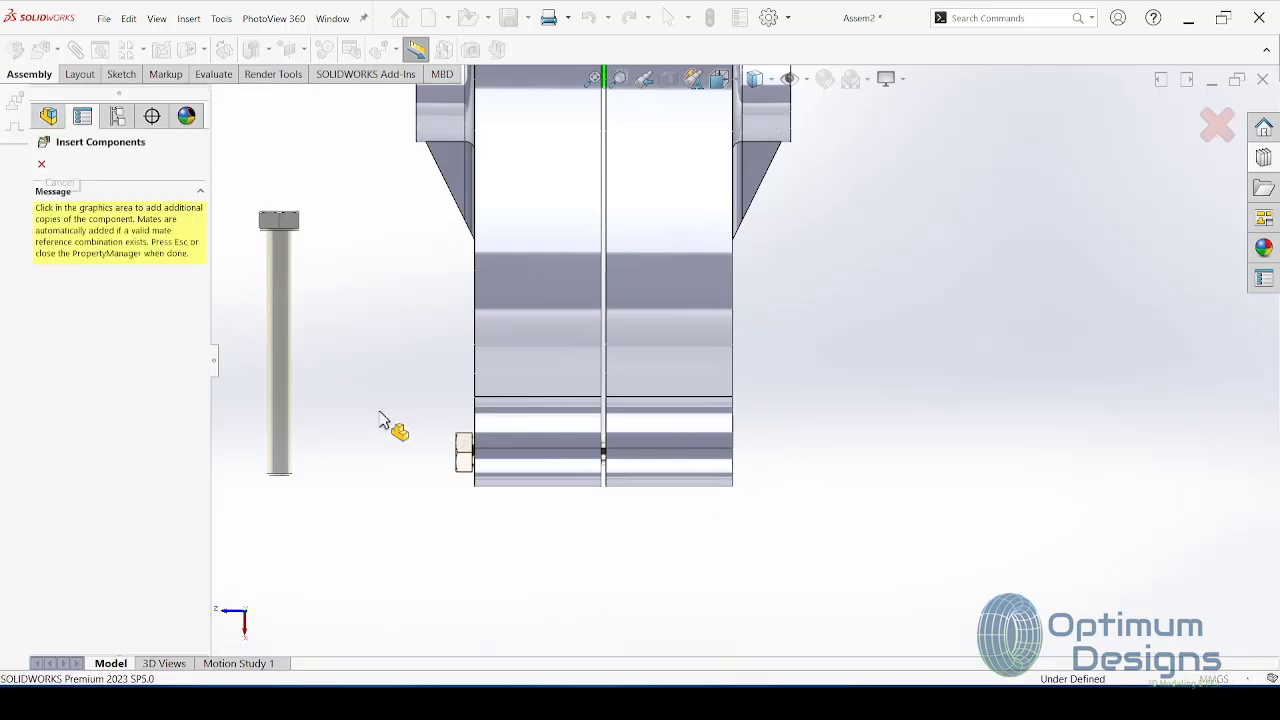
Step: Place more M5 × 50 bolt copies in other cover holes, including the lower-left one
left_click(745, 455)
middle_click_drag(650, 470, 650, 390)
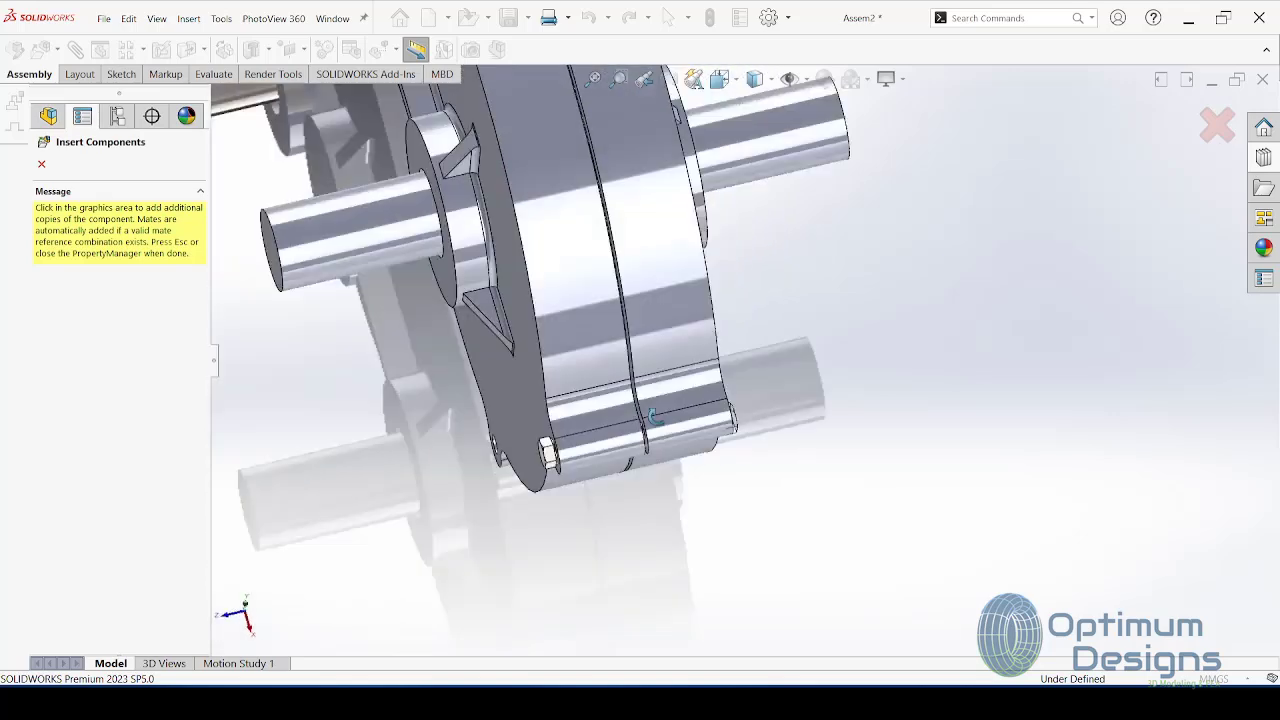
scroll(548, 583, "up", 2)
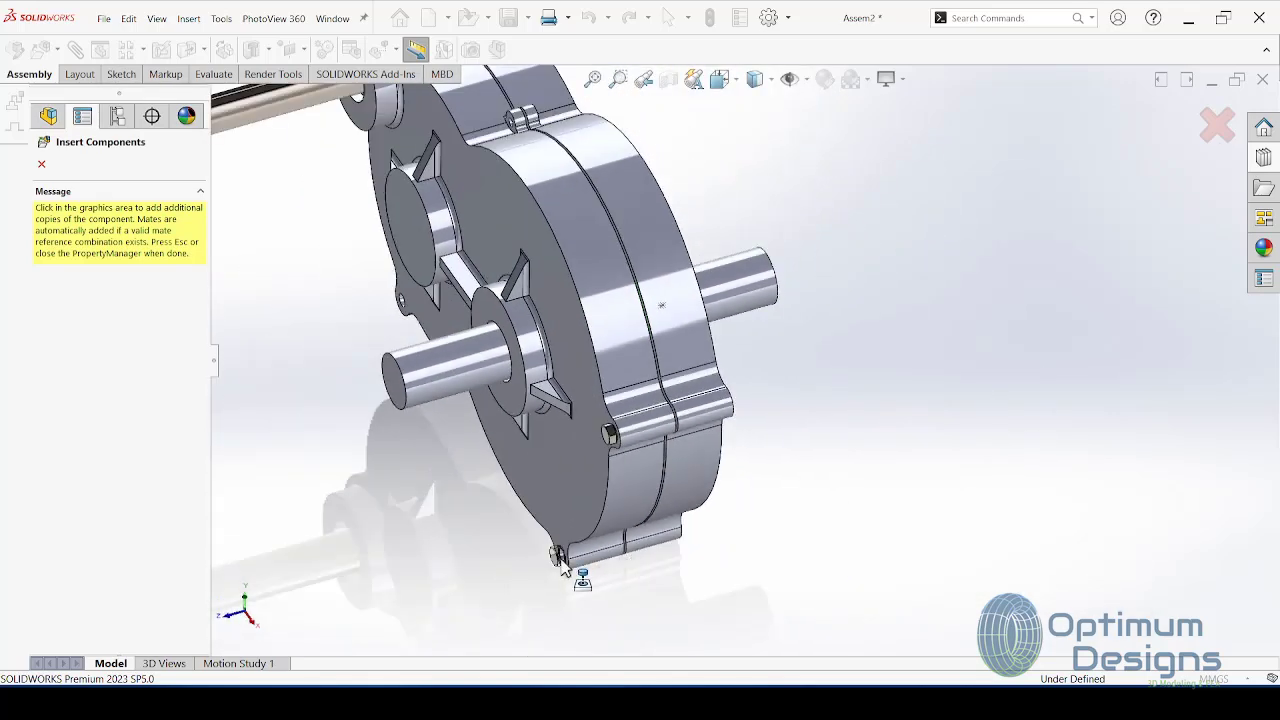
left_click(563, 568)
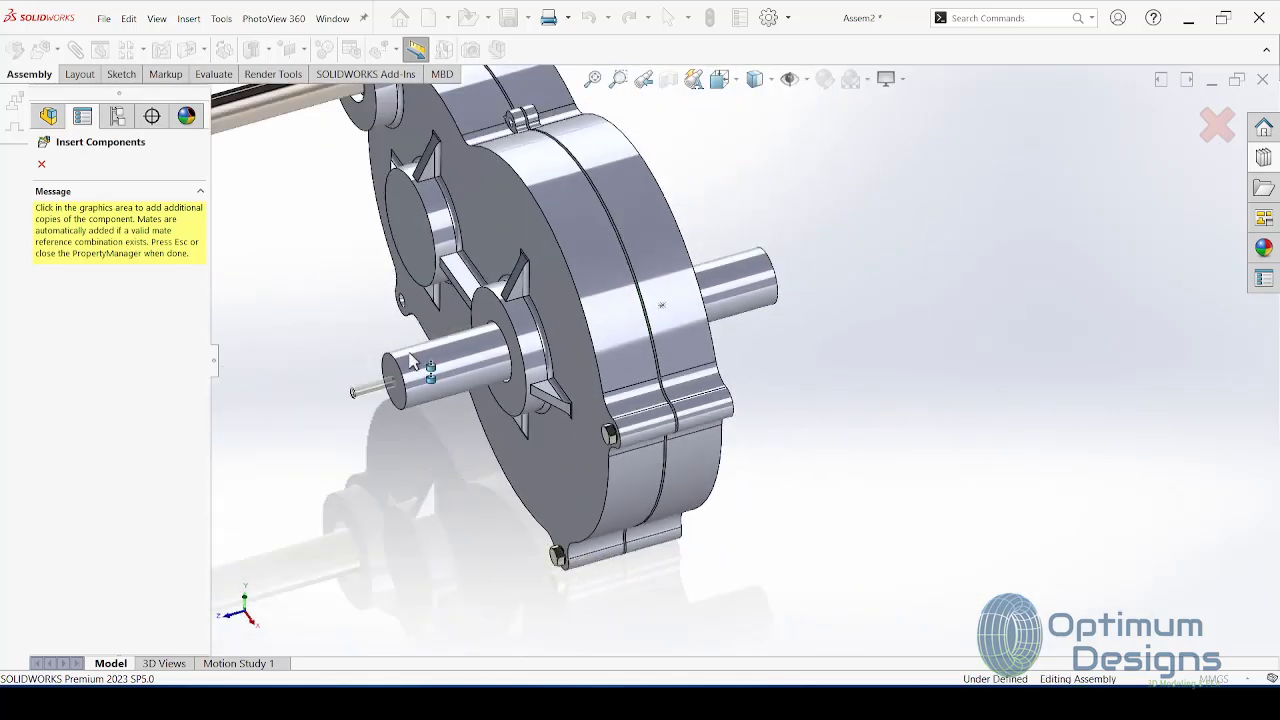
mouse_move(398, 303)
middle_mouse_down()
mouse_move(593, 323)
mouse_move(117, 197)
middle_mouse_up()
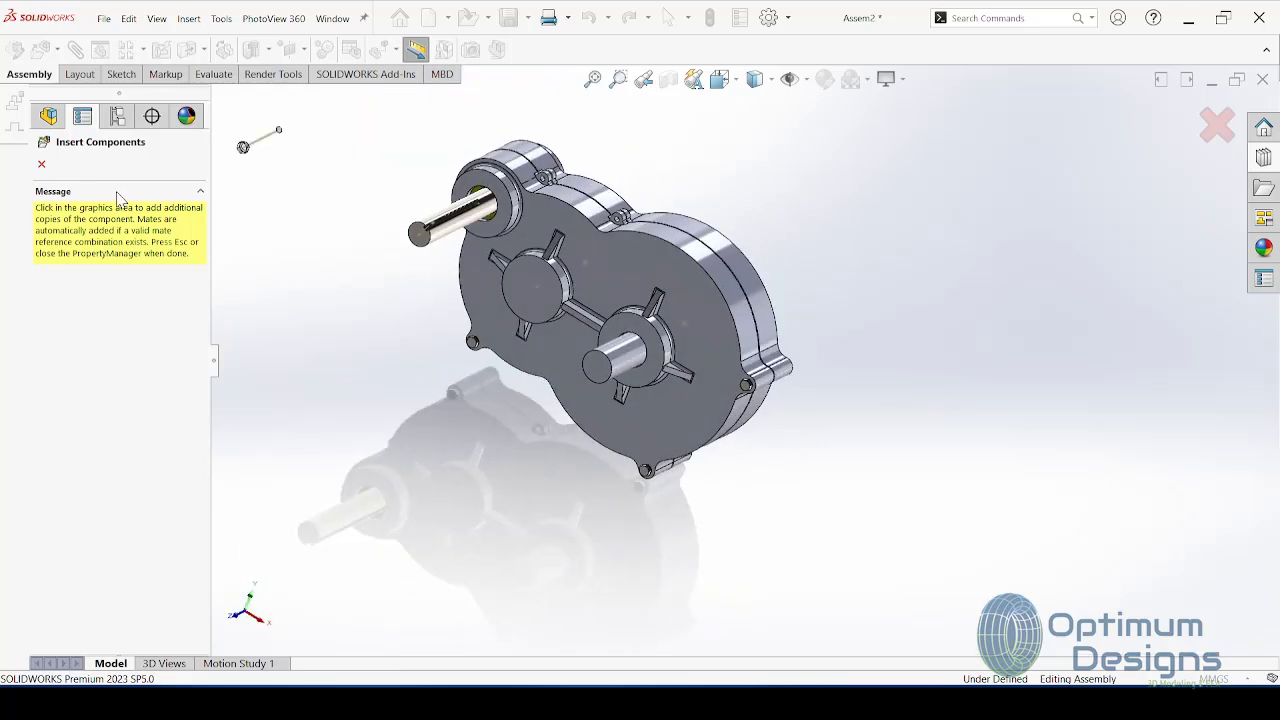
left_click(42, 165)
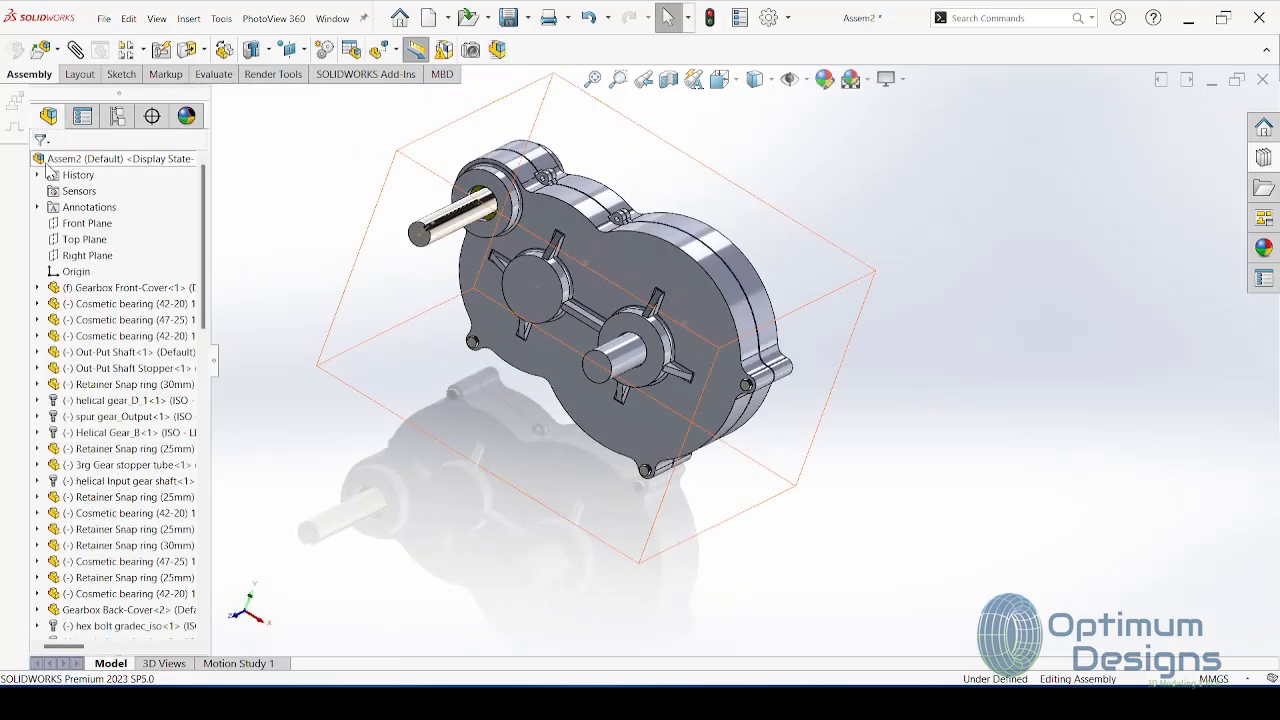
Step: Drag a Hex Flange Bolt from the Design Library into the assembly and back out
left_click(1264, 189)
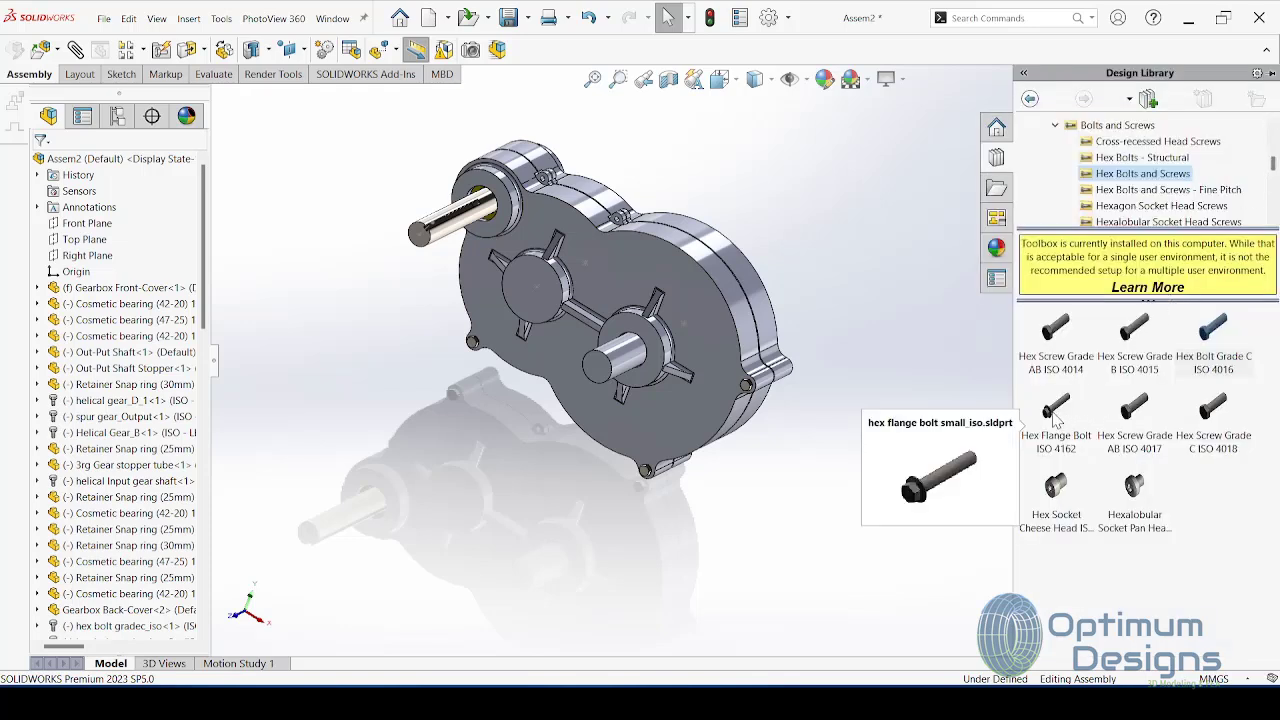
left_click_drag(1056, 412, 800, 330)
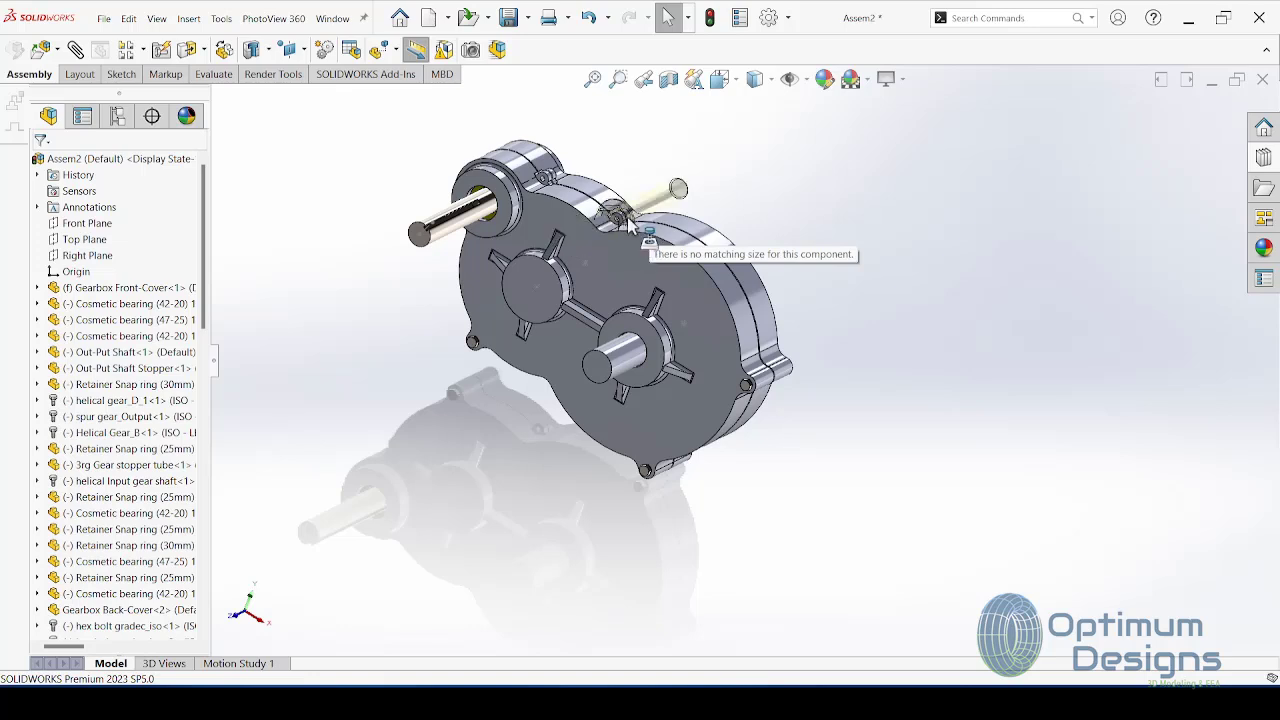
left_click_drag(922, 240, 1212, 356)
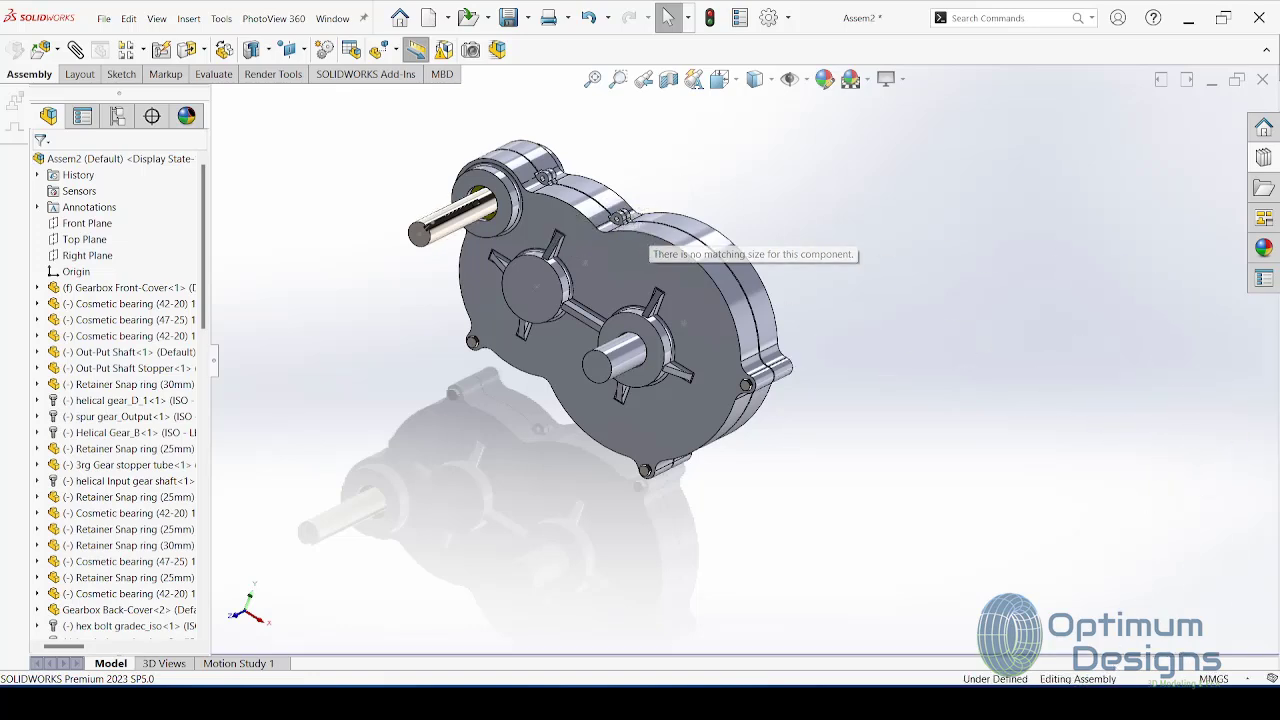
Step: Drop a hex bolt into a cover lug hole and accept it at M3, length 20
left_click(1266, 160)
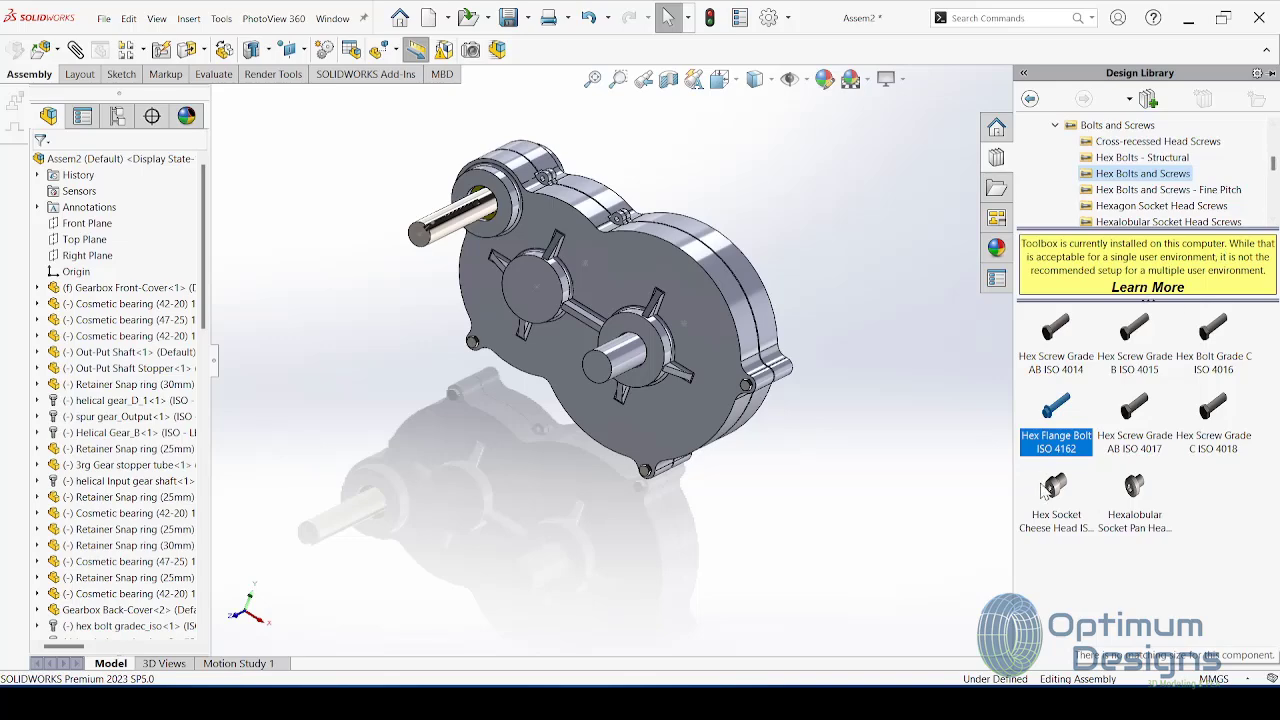
left_click_drag(1054, 342, 622, 225)
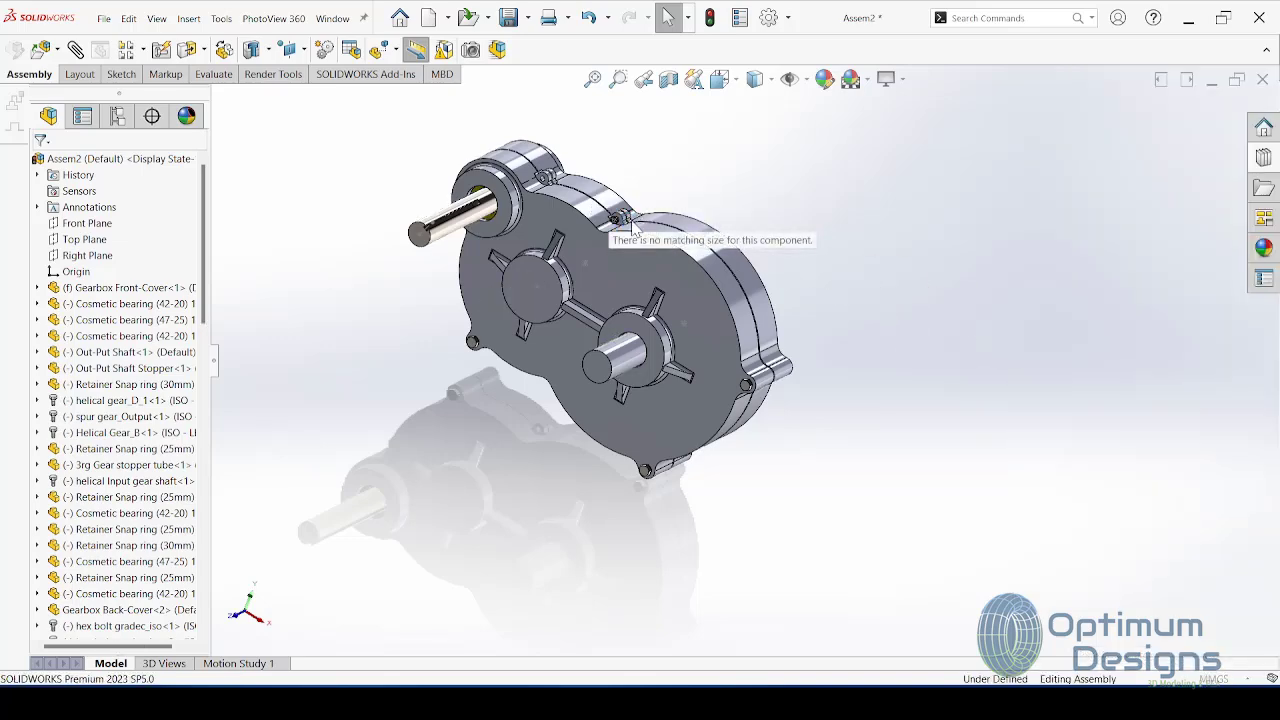
left_click_drag(632, 228, 632, 230)
scroll(615, 240, "down", 3)
scroll(612, 300, "down", 3)
scroll(625, 335, "down", 3)
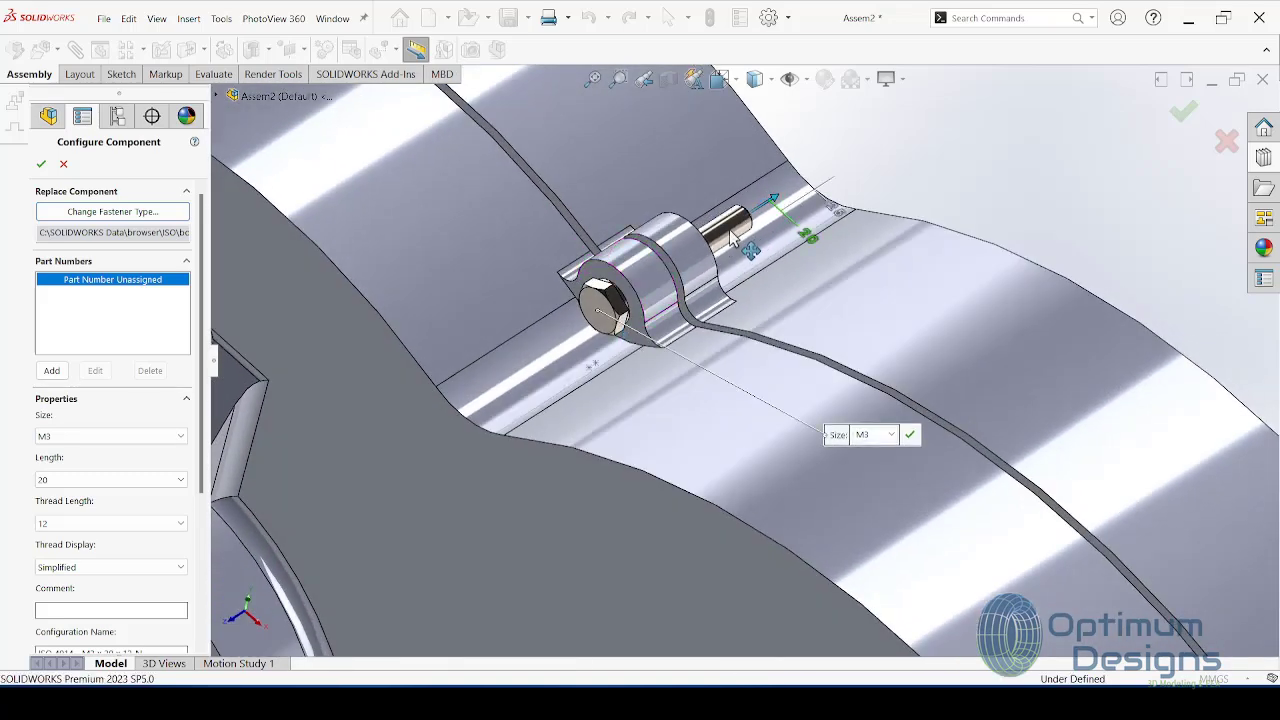
middle_click_drag(733, 238, 778, 231)
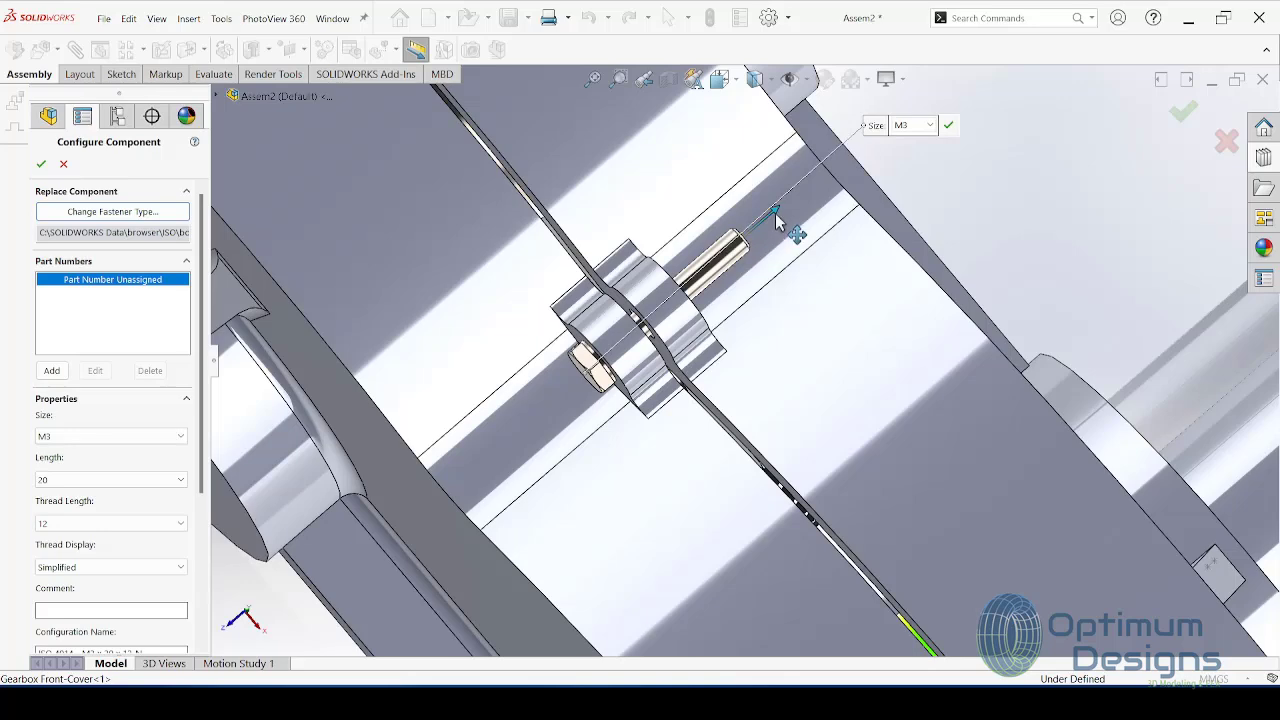
left_click(78, 482)
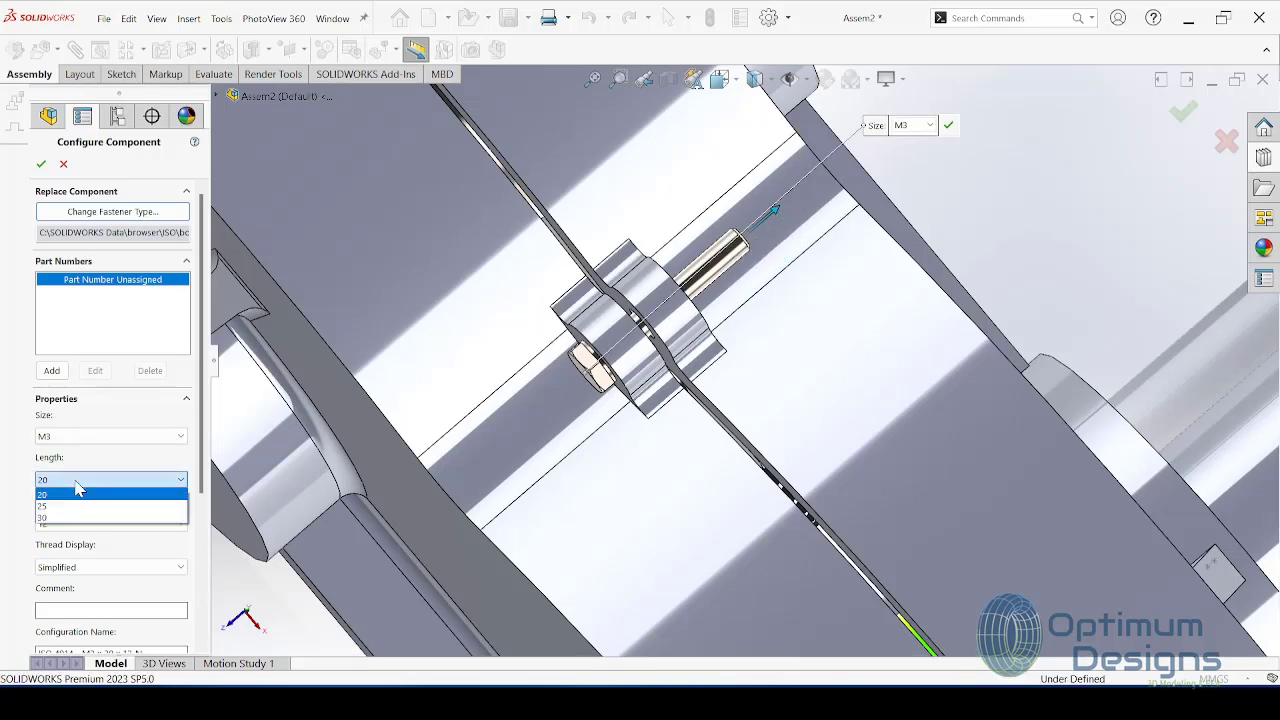
scroll(352, 382, "up", 3)
mouse_move(477, 362)
middle_mouse_down()
mouse_move(525, 263)
mouse_move(478, 182)
middle_mouse_up()
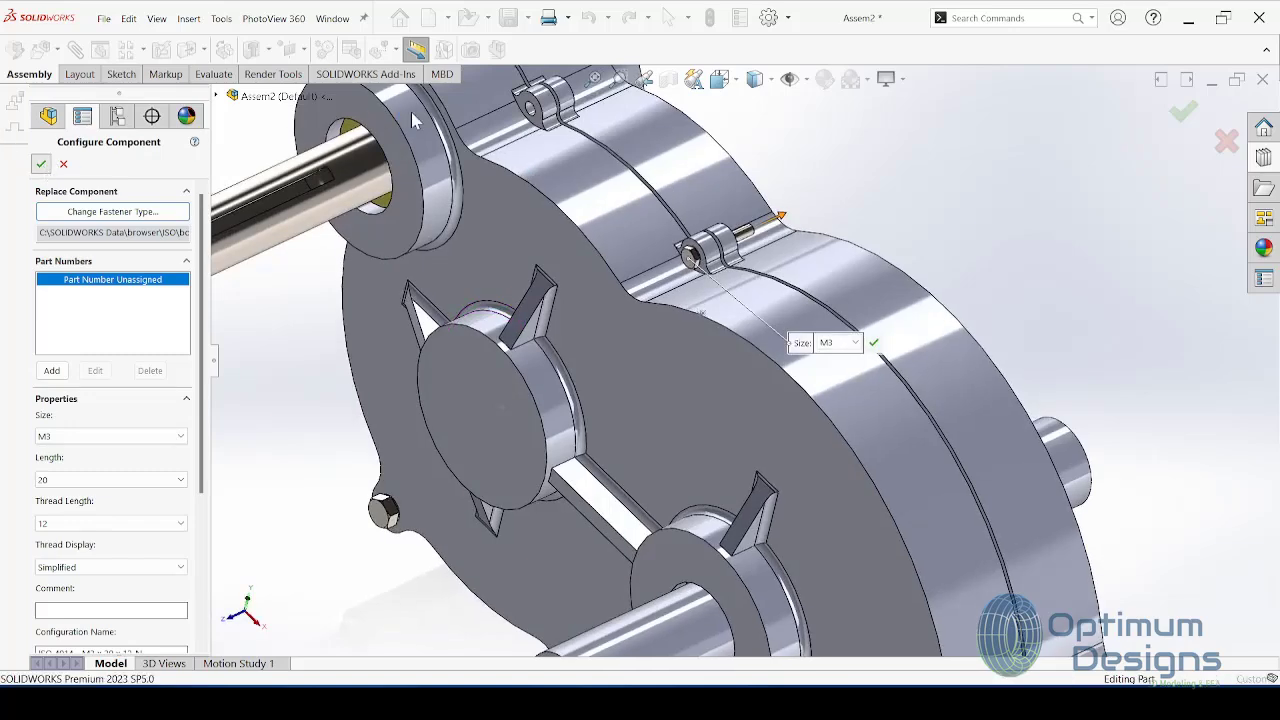
key("Return")
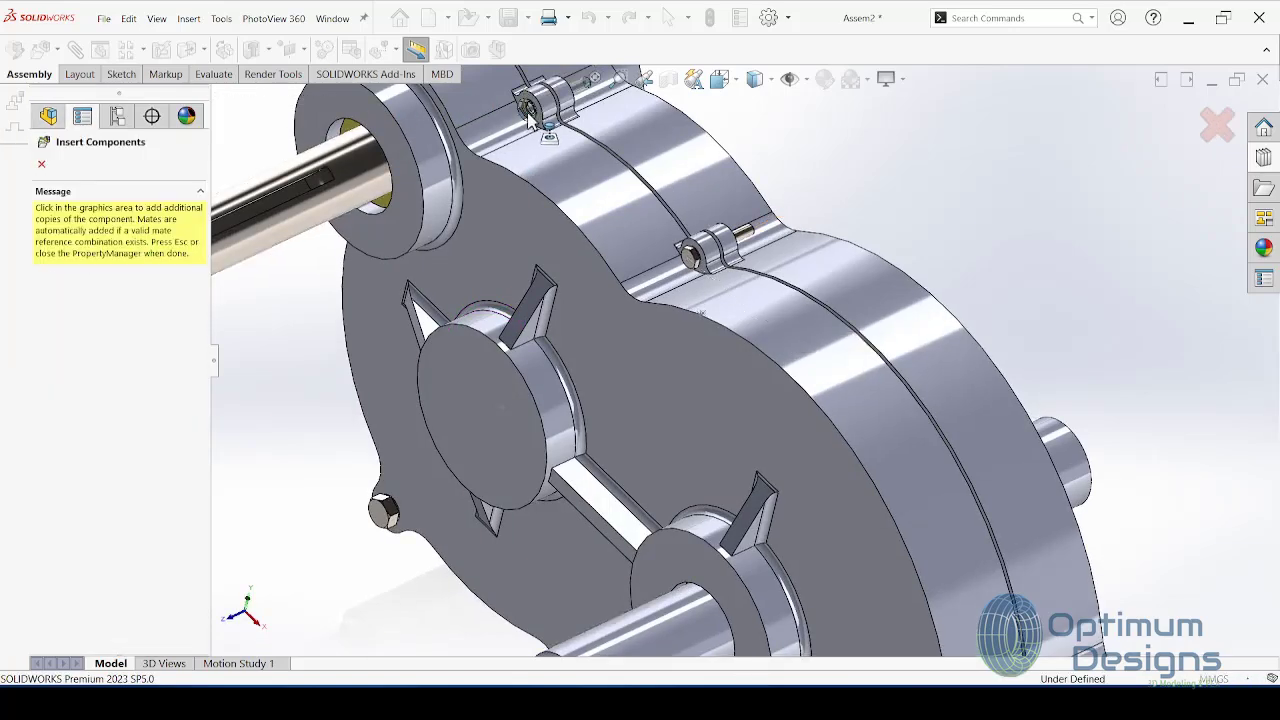
Step: Place a second M3 × 20 bolt in the left-side lug, then return to isometric view
scroll(528, 118, "up", 2)
scroll(541, 225, "up", 2)
middle_click_drag(541, 225, 697, 235)
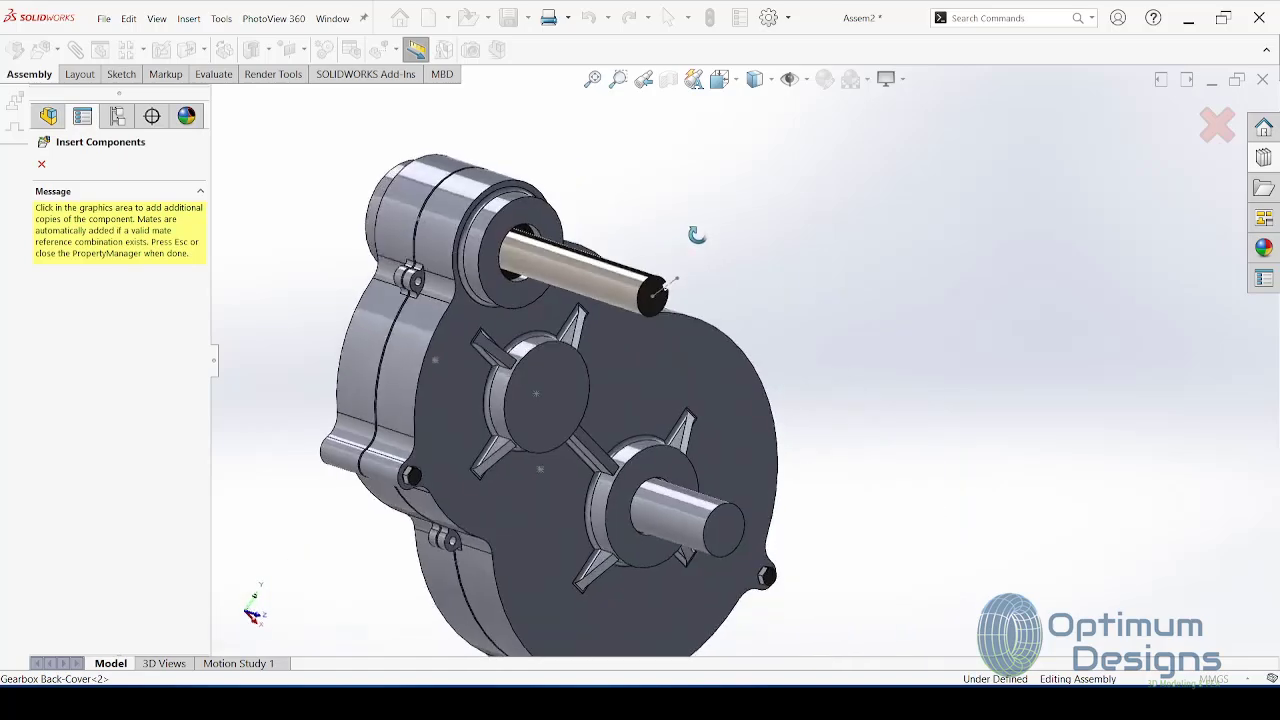
scroll(412, 290, "down", 3)
scroll(415, 332, "down", 2)
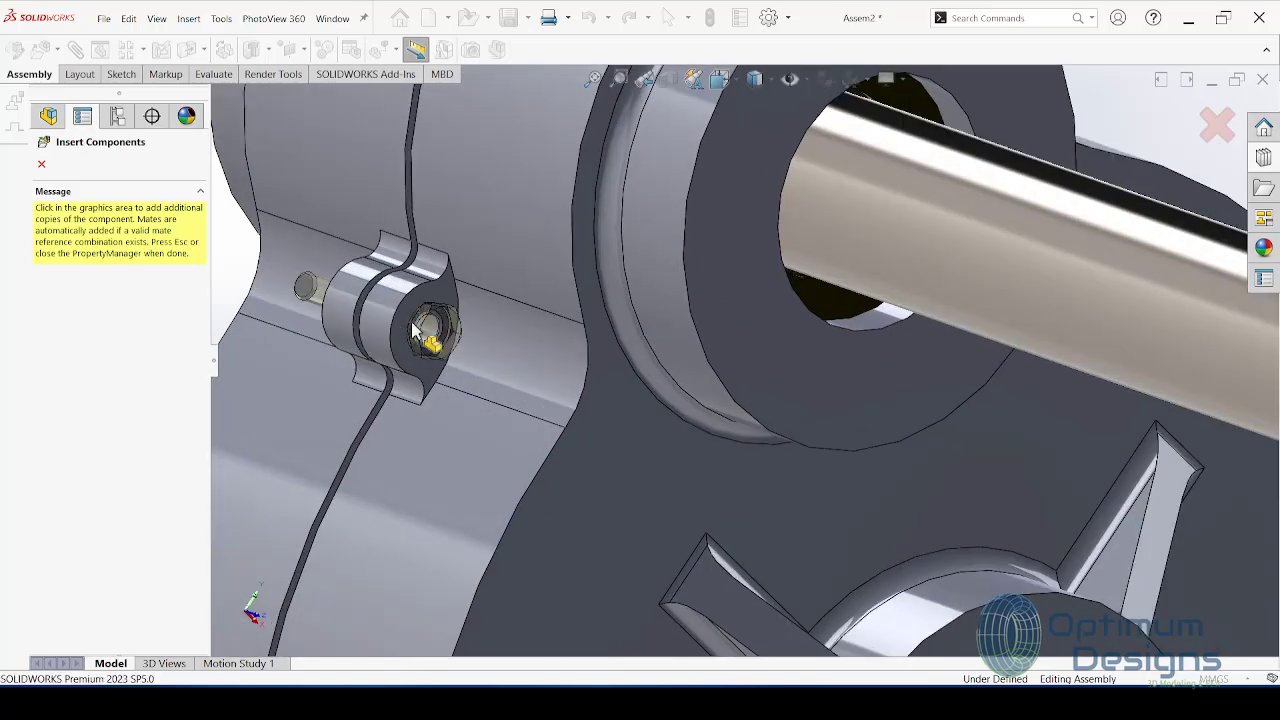
left_click(415, 330)
key("Escape")
scroll(454, 369, "up", 5)
mouse_move(454, 369)
middle_mouse_down()
mouse_move(489, 422)
mouse_move(480, 349)
middle_mouse_up()
key("space")
left_click(412, 335)
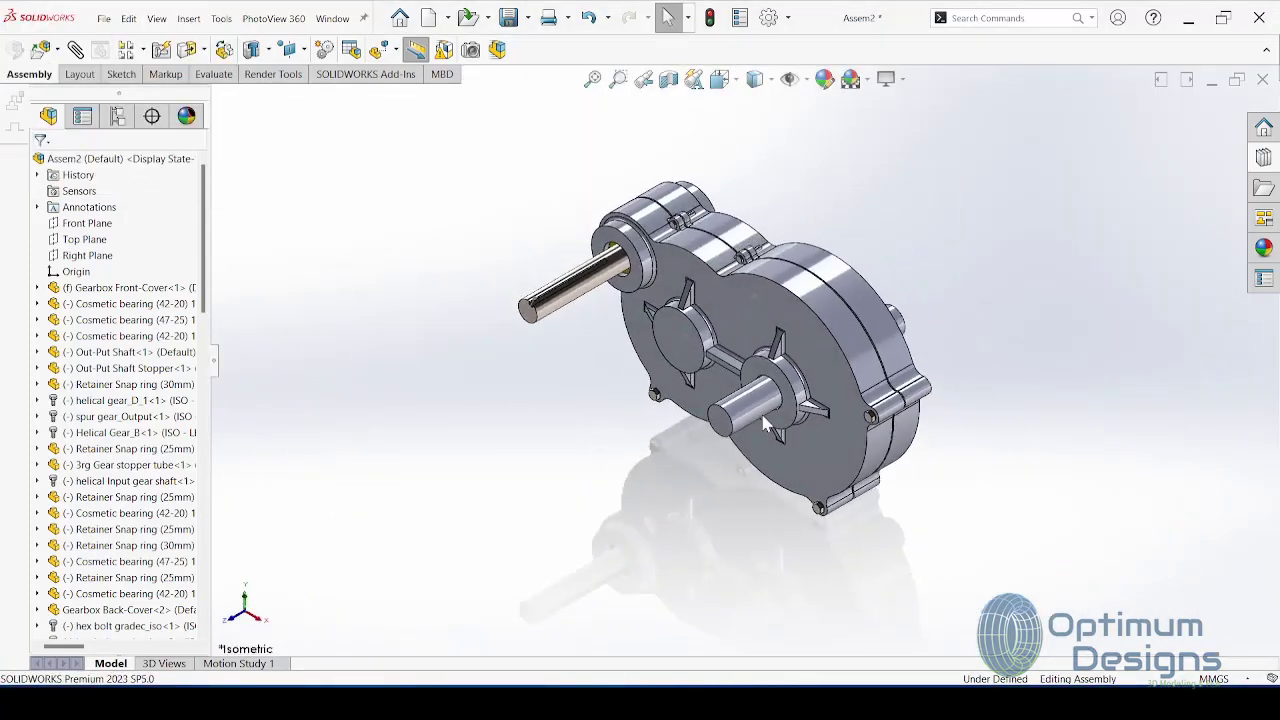
Step: Hide the back cover and switch to the Motion Study 1 timeline
left_click(783, 318)
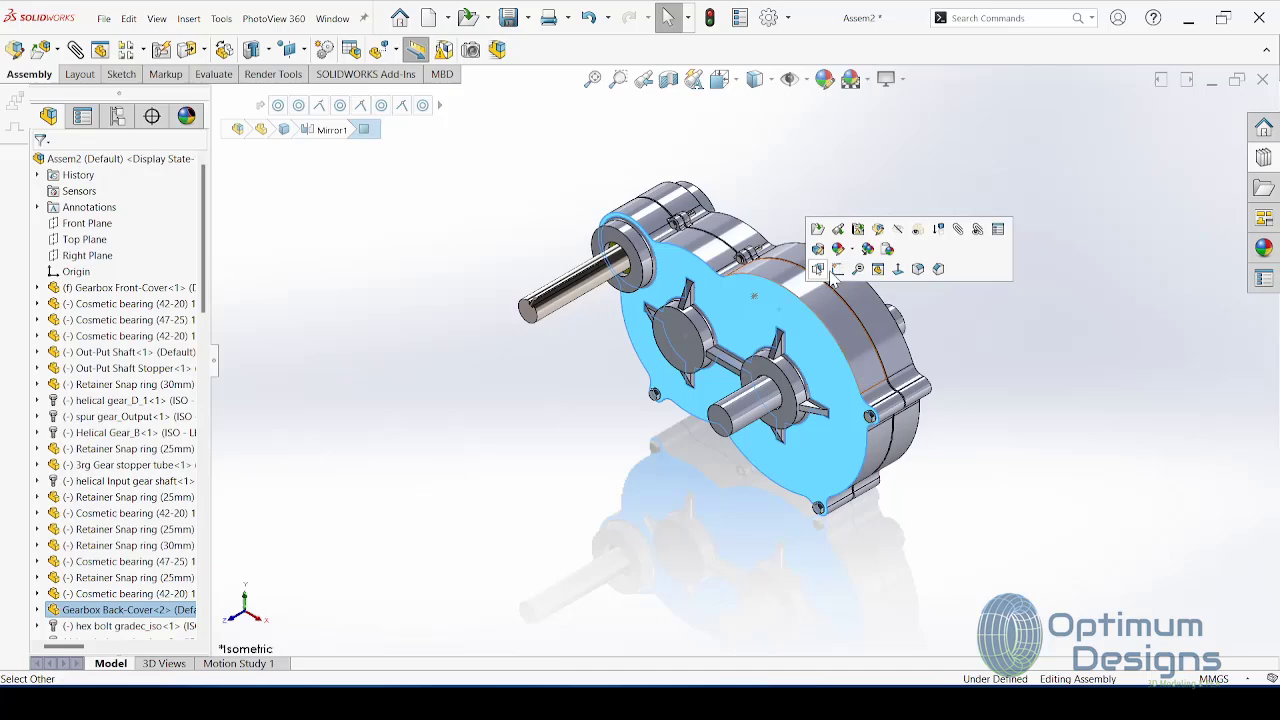
left_click(897, 232)
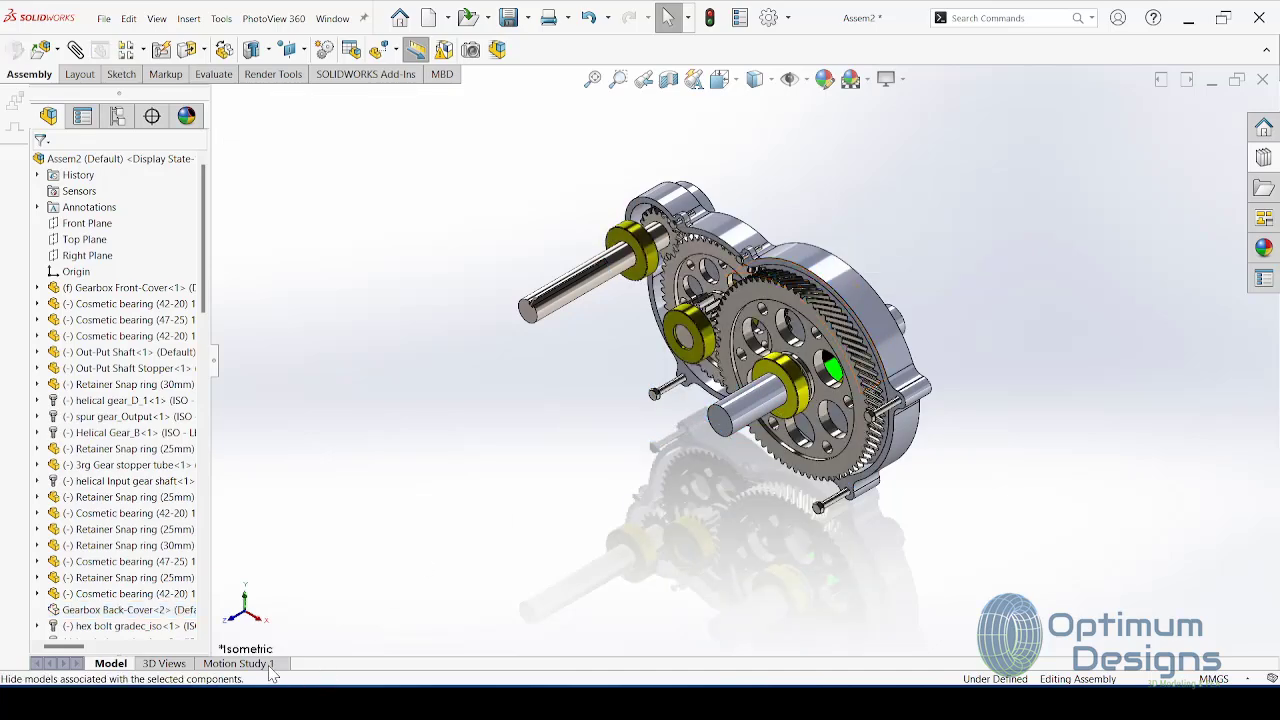
left_click(237, 663)
scroll(733, 318, "down", 3)
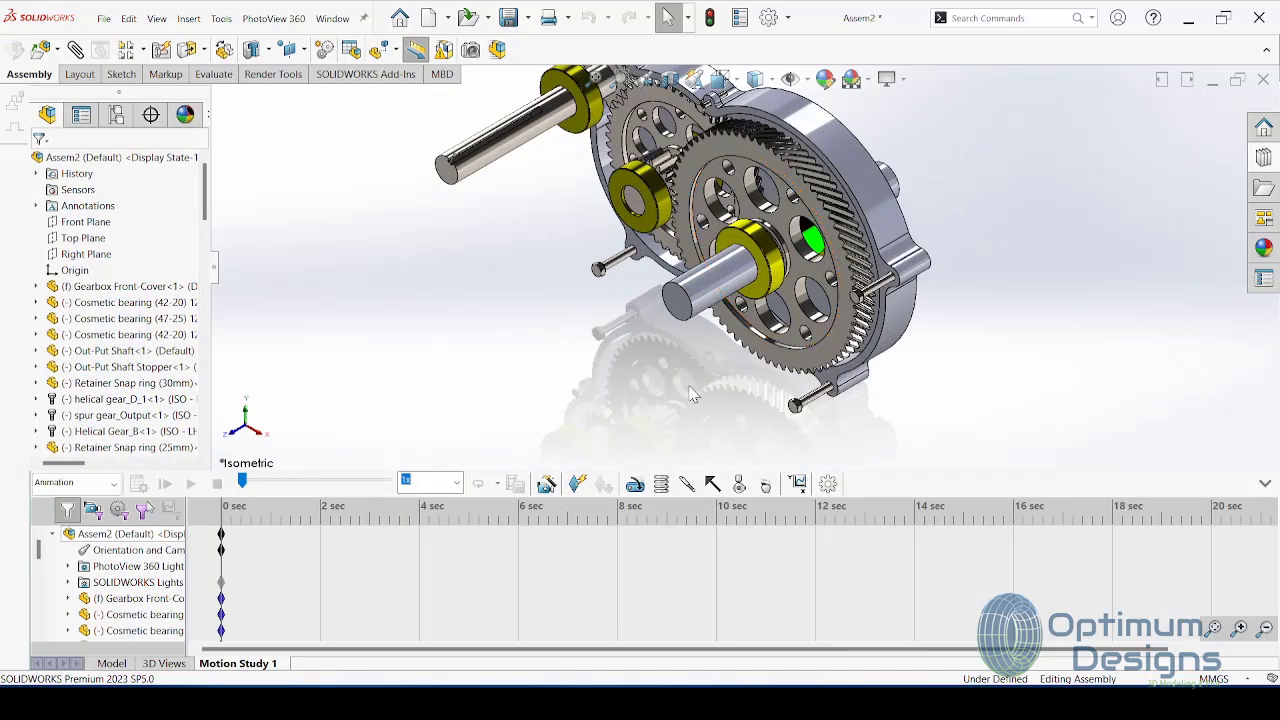
middle_click_drag(690, 390, 686, 462, "ctrl")
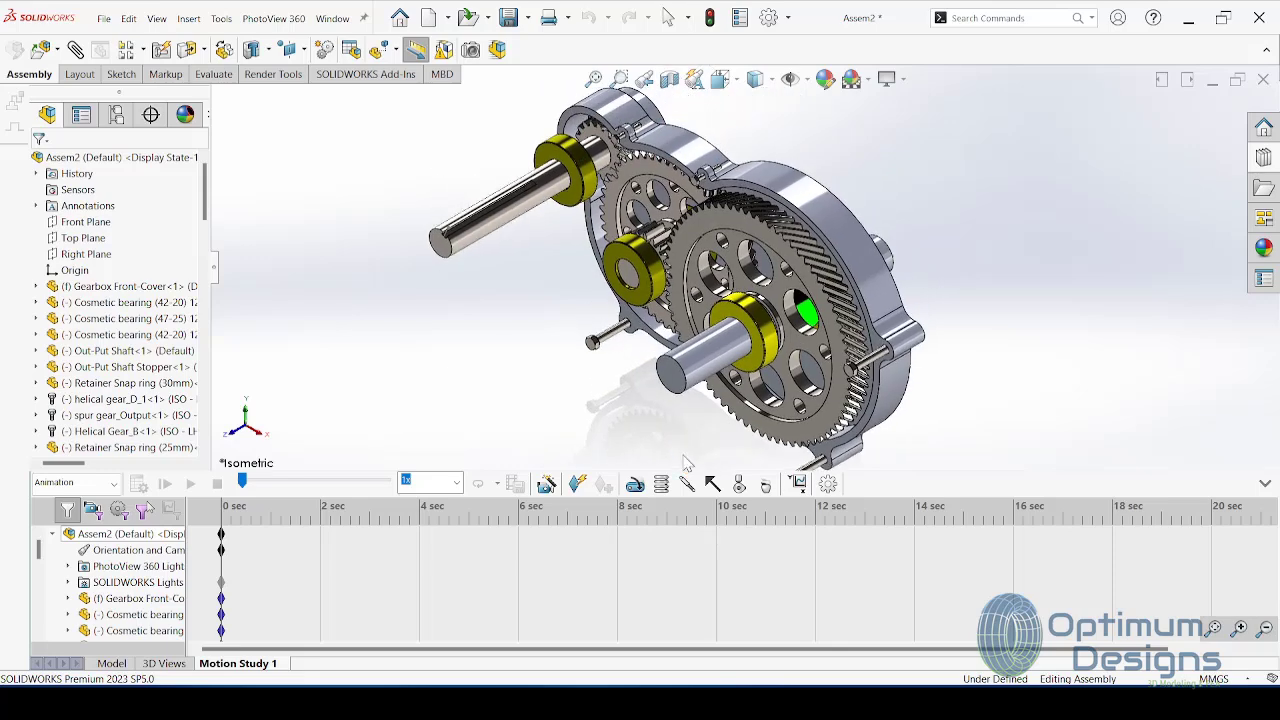
Step: Add a 100 RPM rotary motor driving the helical input gear shaft
left_click(638, 486)
left_click(487, 241)
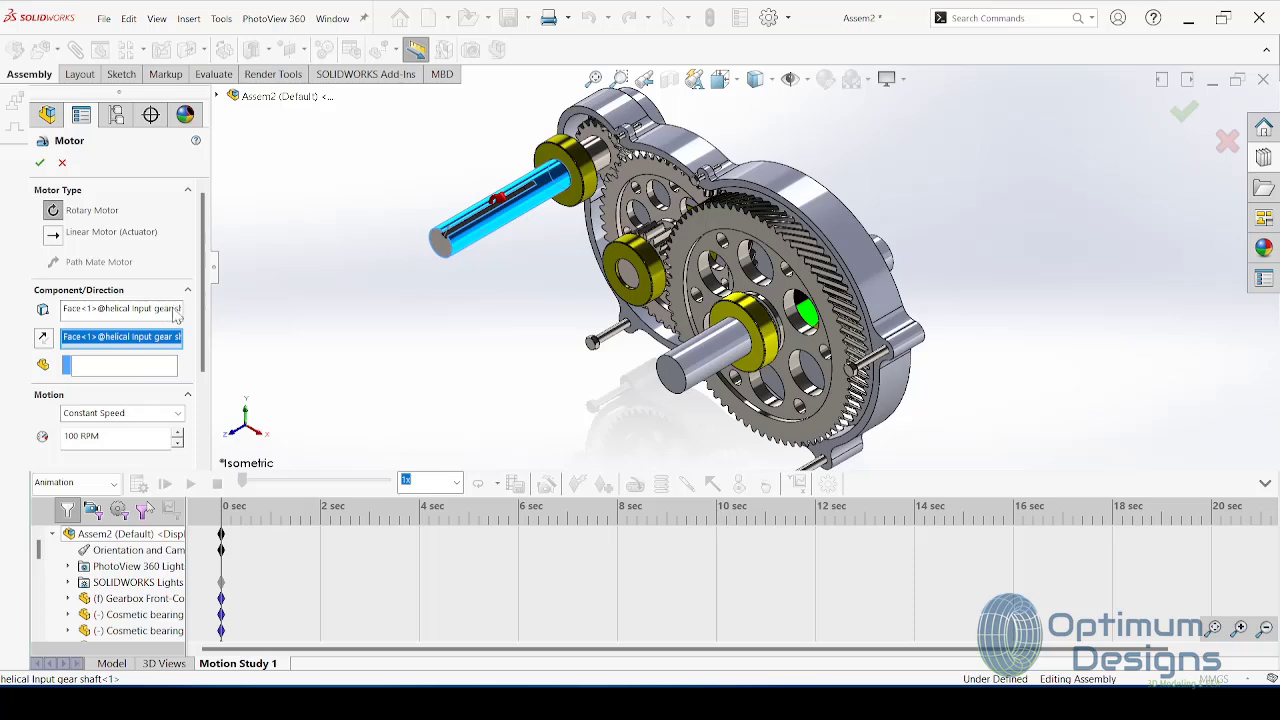
scroll(205, 282, "down", 3)
scroll(208, 279, "up", 2)
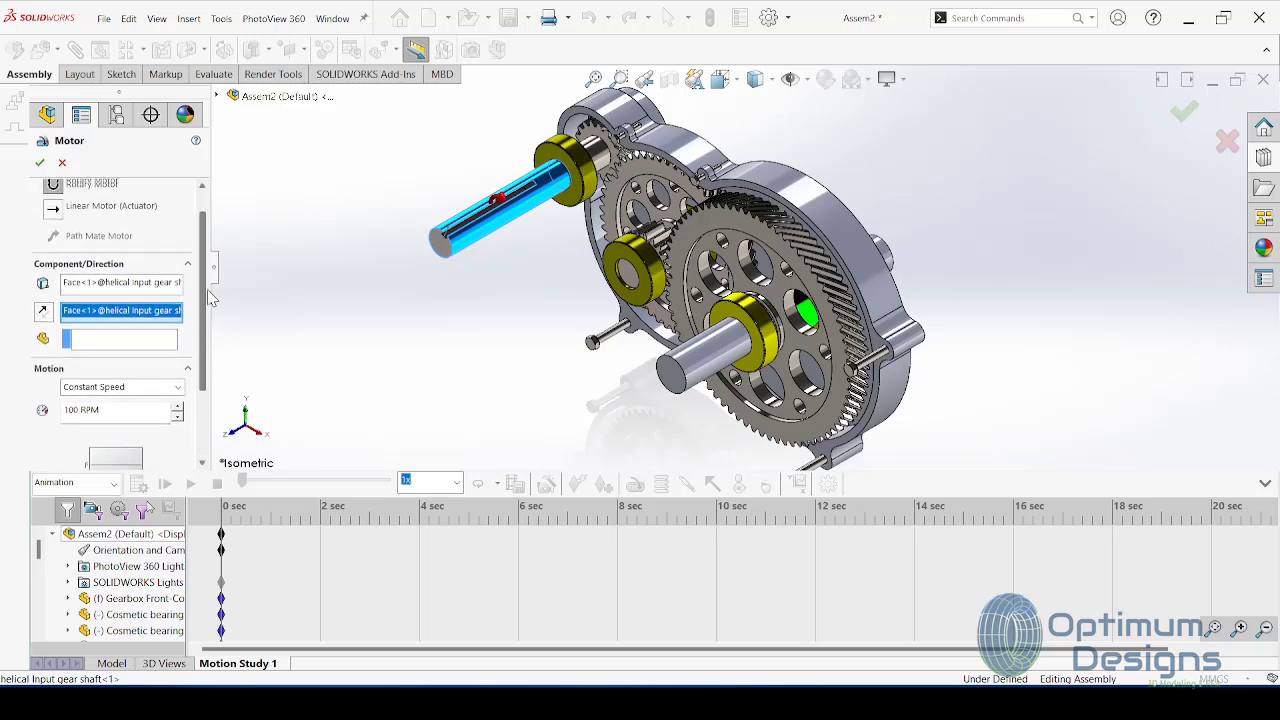
scroll(212, 275, "up", 2)
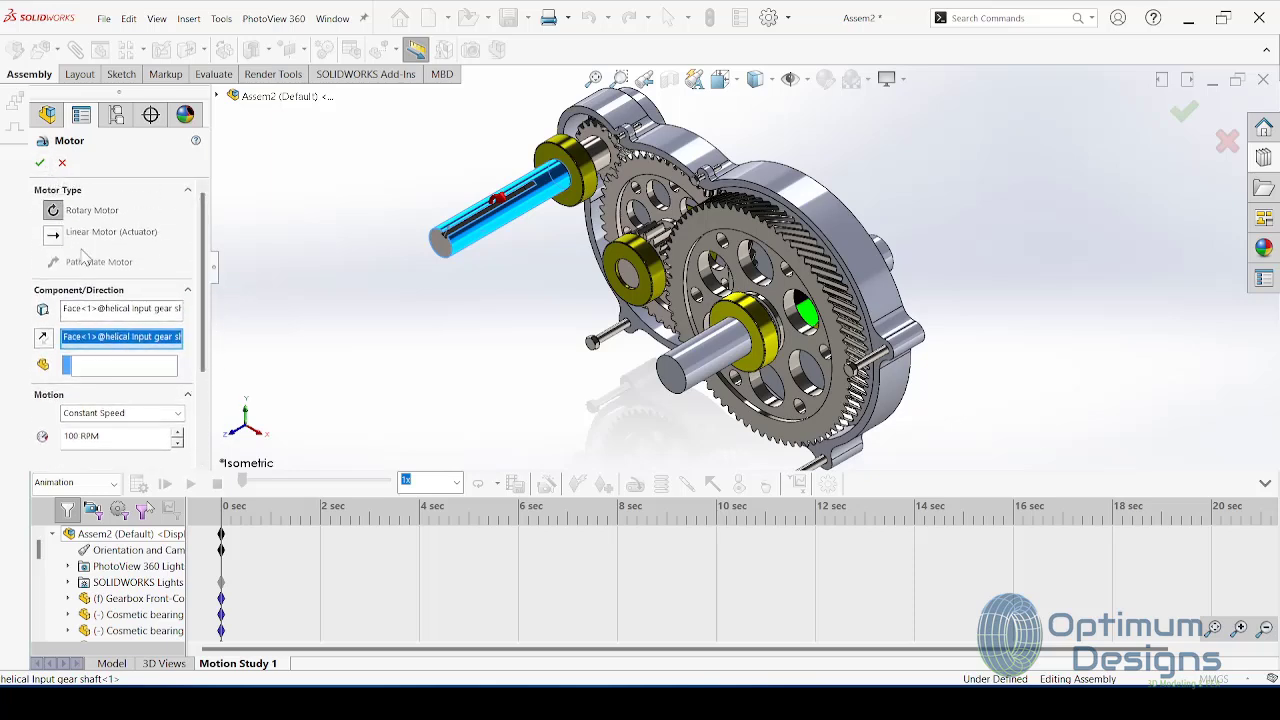
left_click(40, 163)
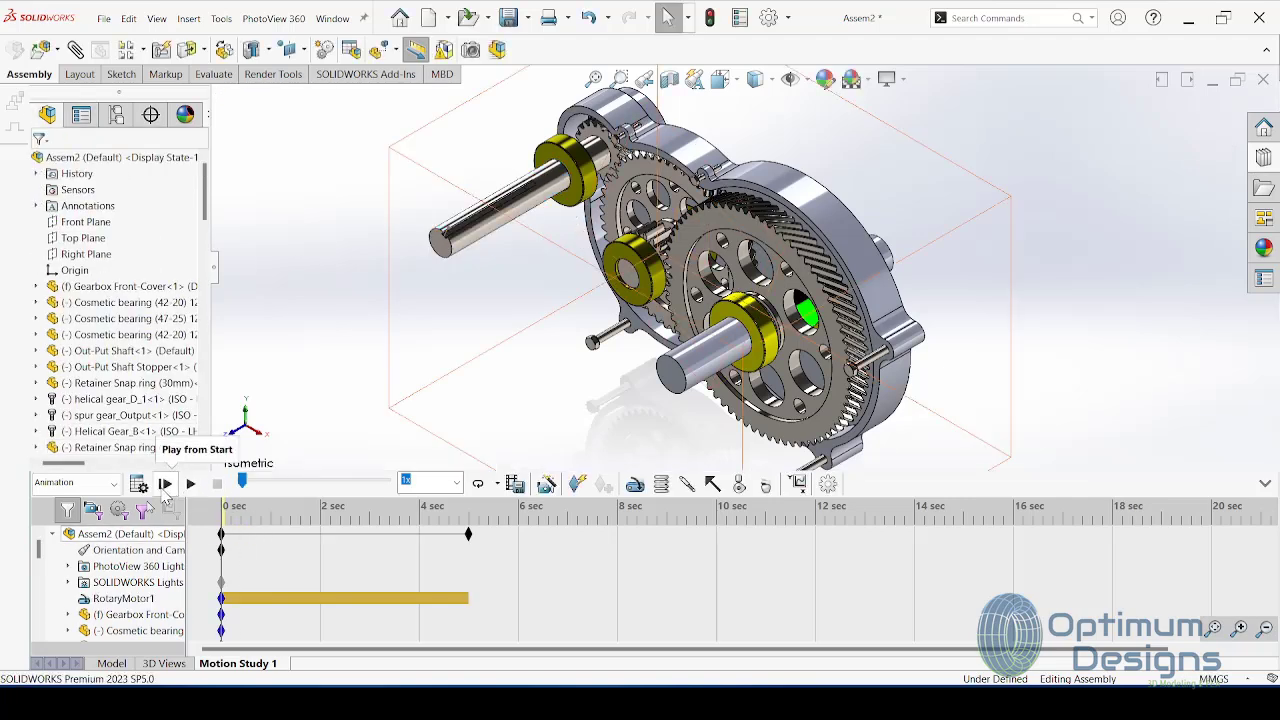
Step: Play the motion study once, then hide the front cover in side view
left_click(158, 490)
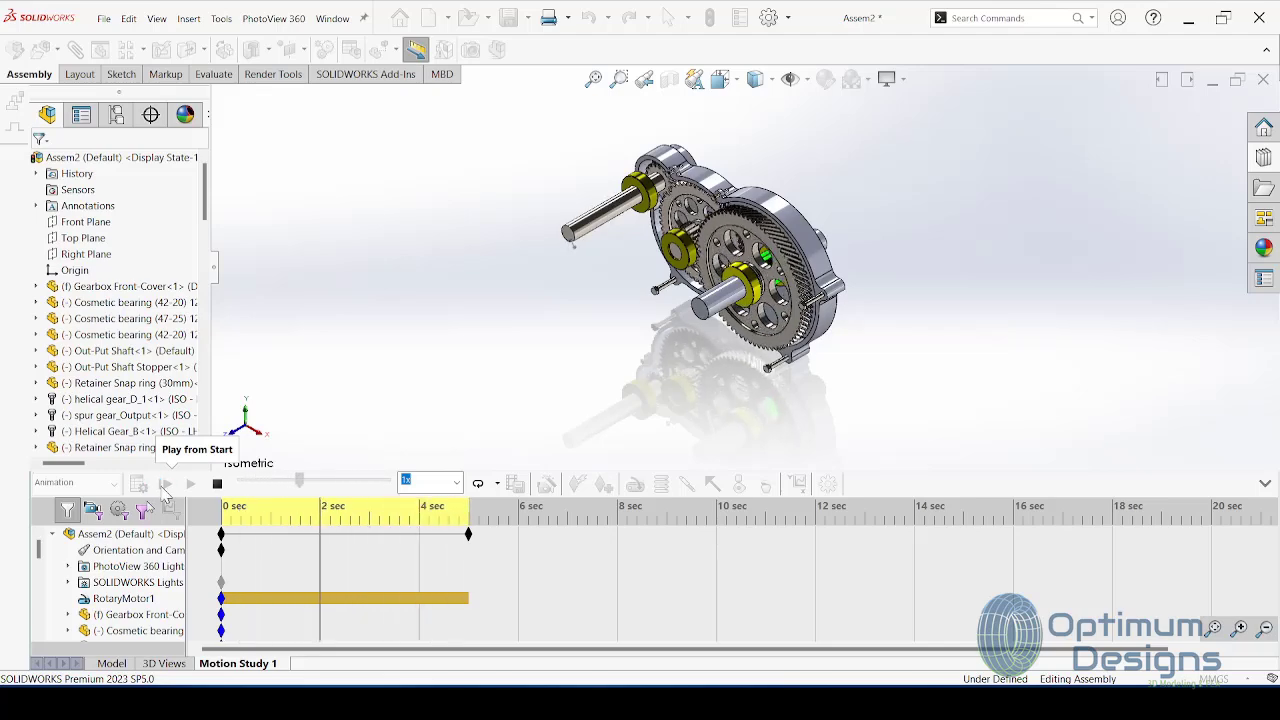
left_click(217, 484)
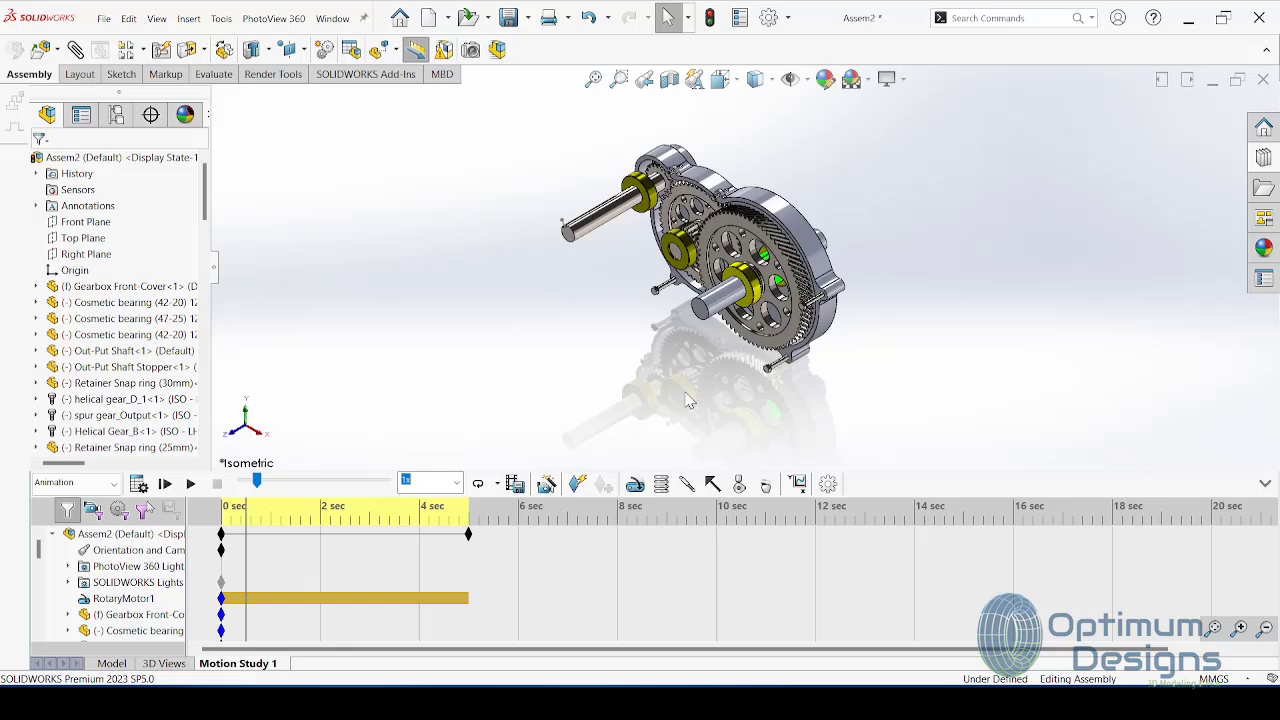
key("space")
left_click(757, 316)
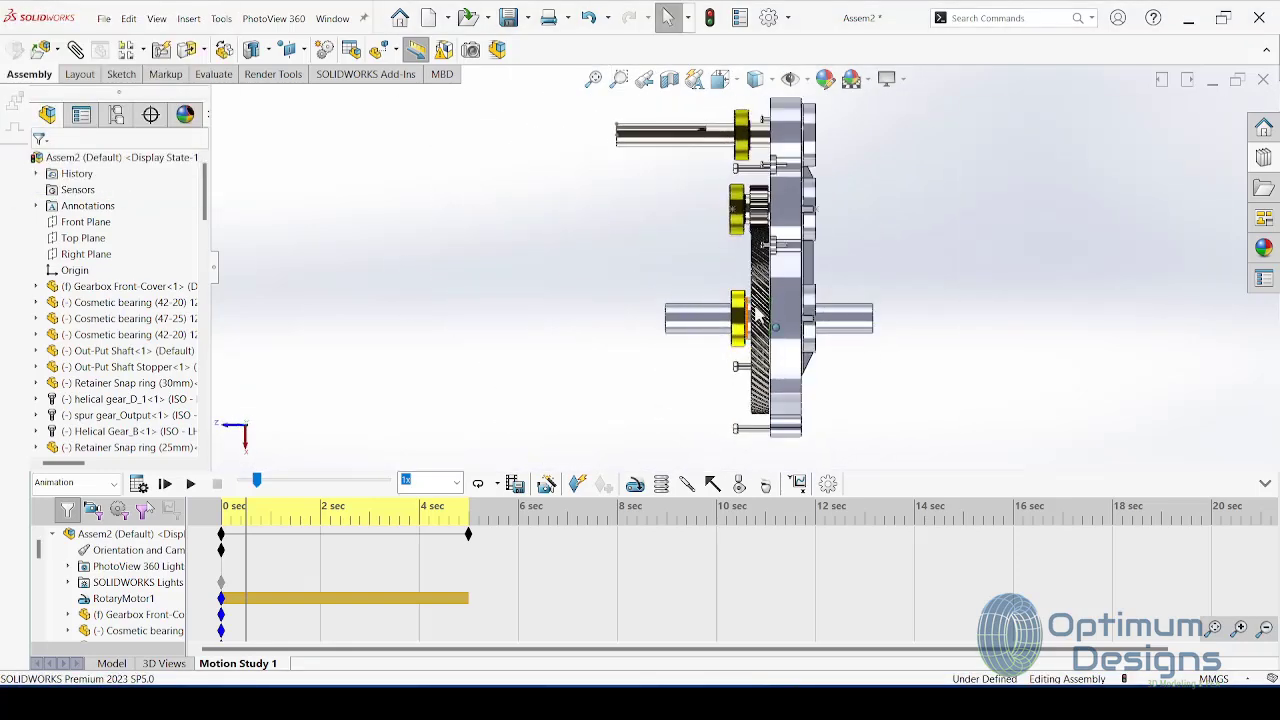
right_click(783, 318)
left_click(874, 238)
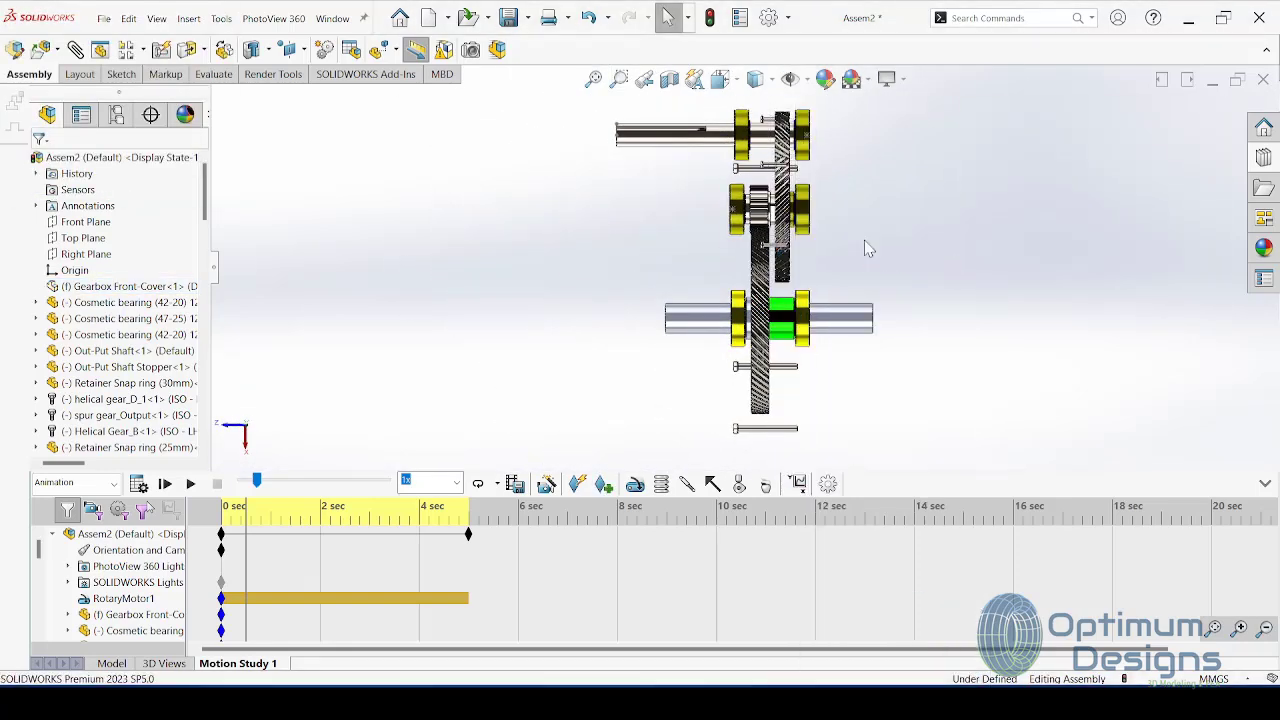
Step: Replay the gear animation in side and Front views, ending in isometric view
left_click(191, 484)
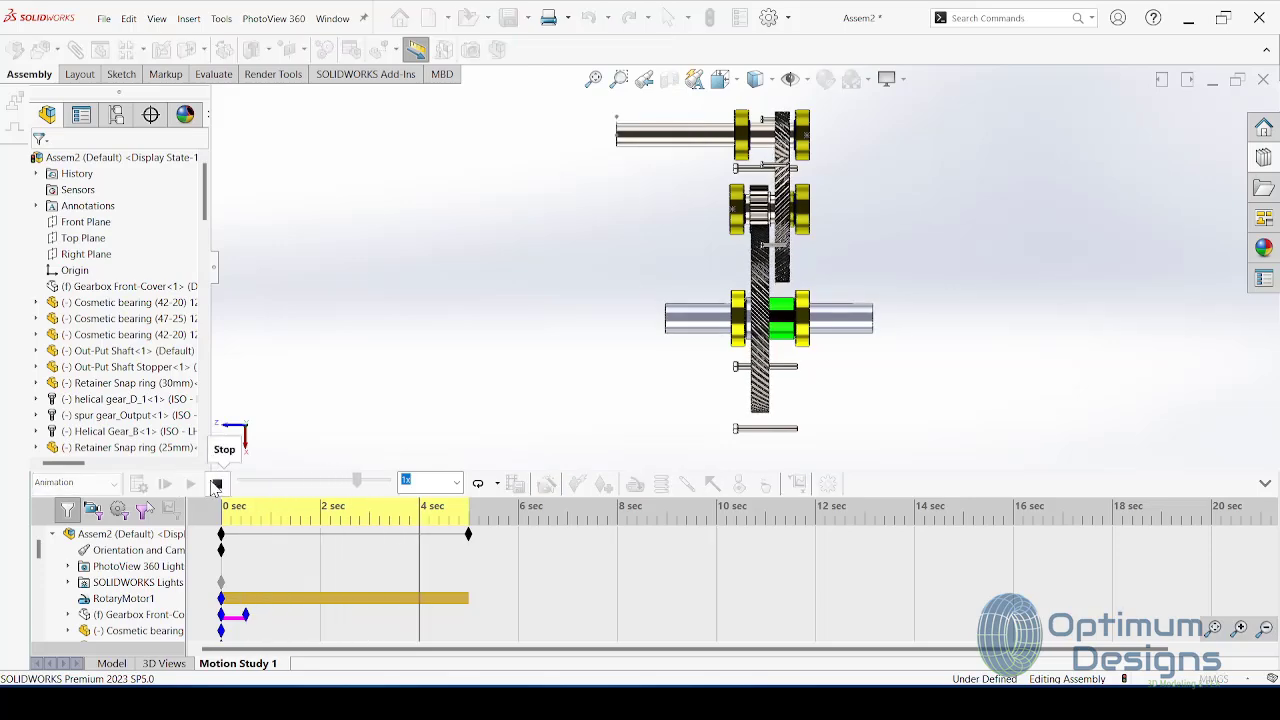
left_click(215, 484)
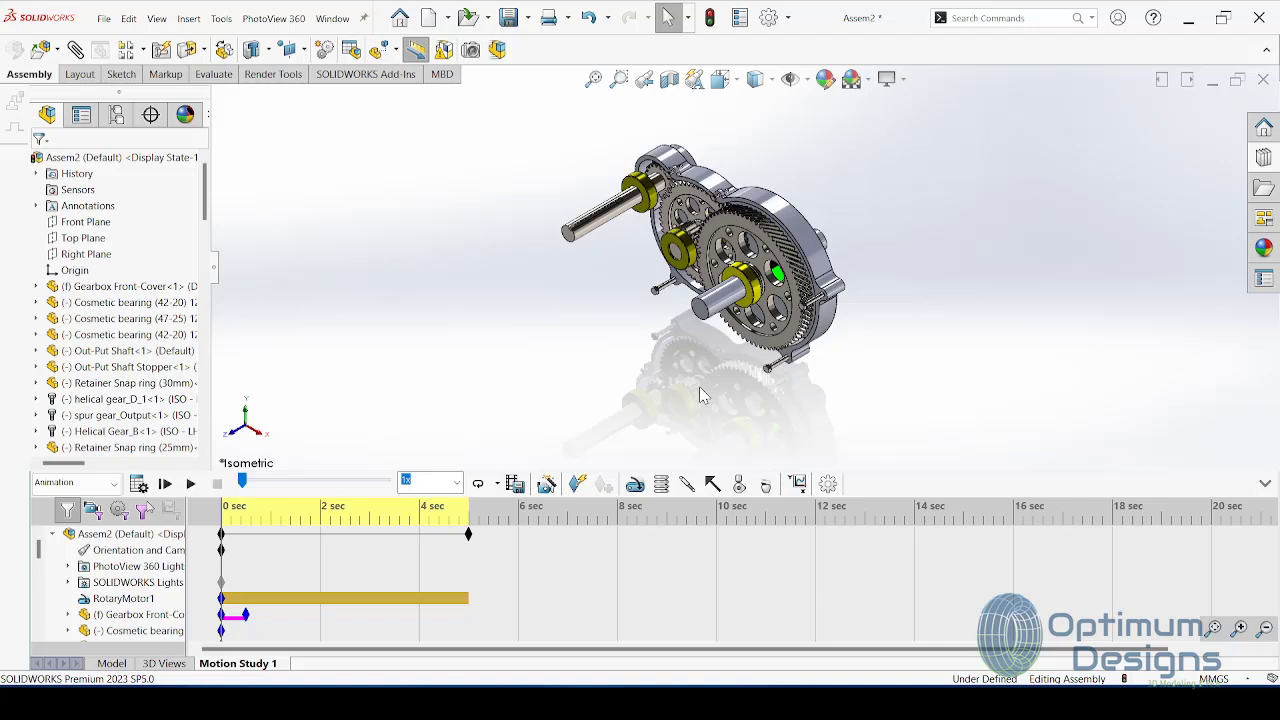
key("space")
left_click(551, 386)
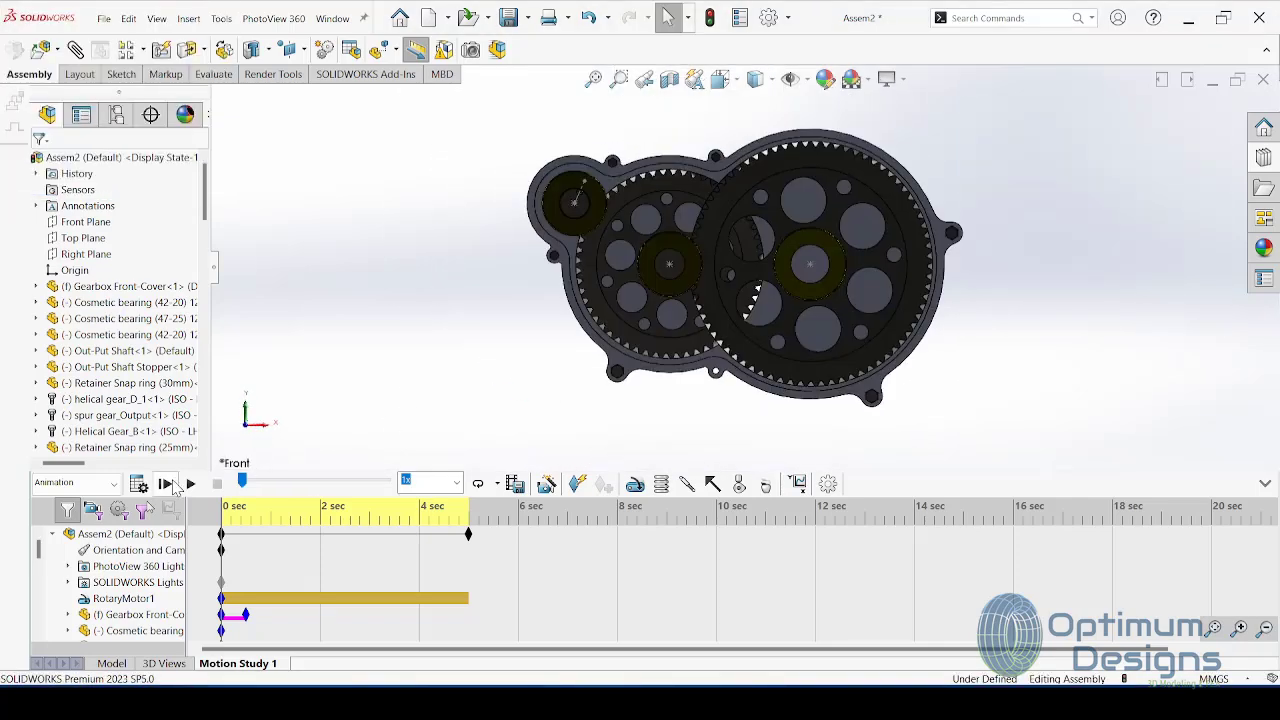
left_click(190, 484)
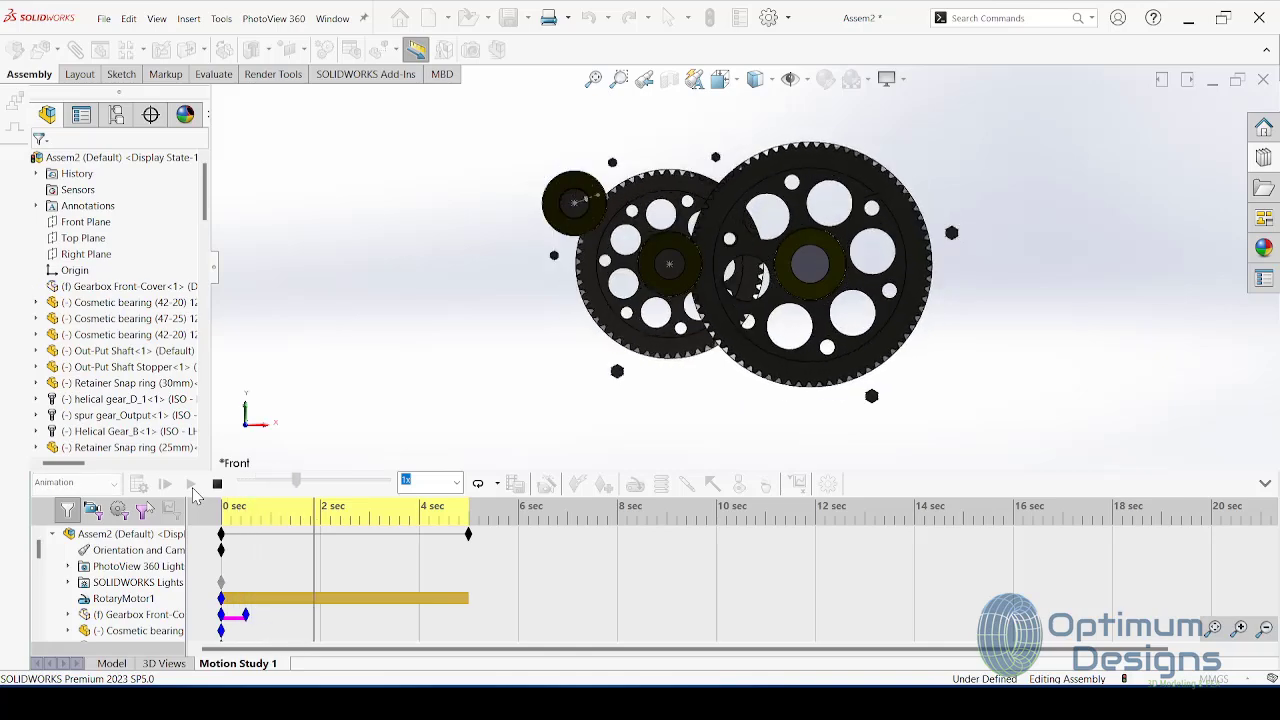
key("space")
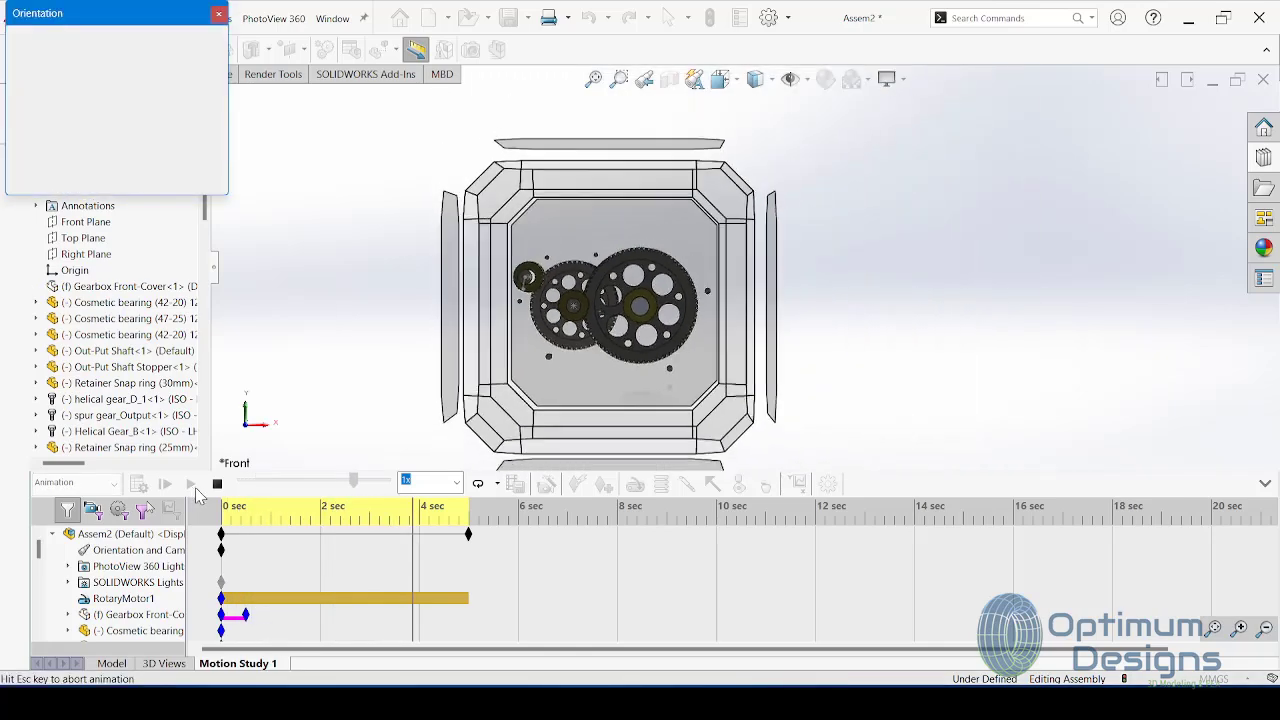
left_click(74, 69)
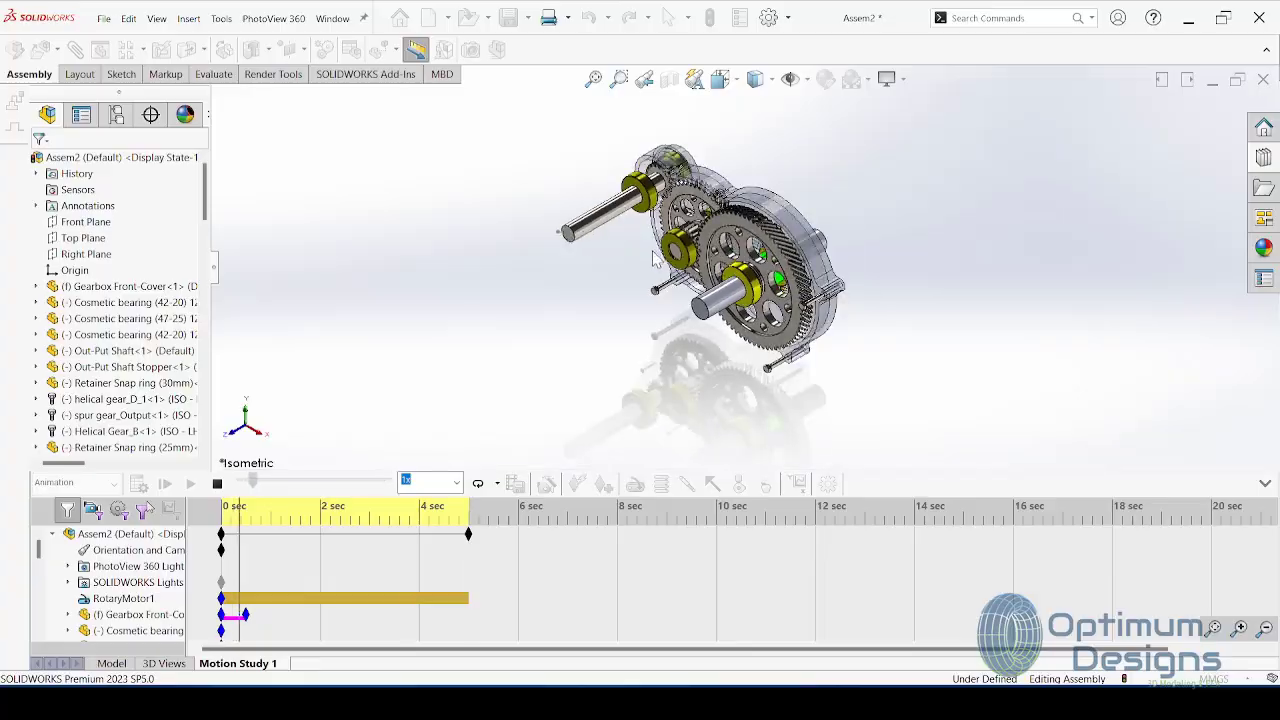